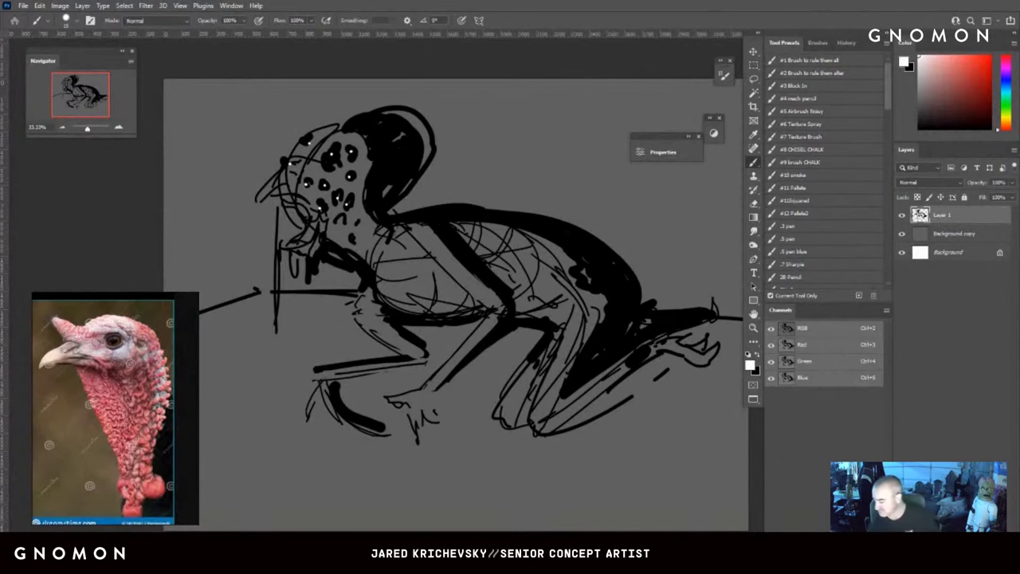
click(901, 215)
click(902, 215)
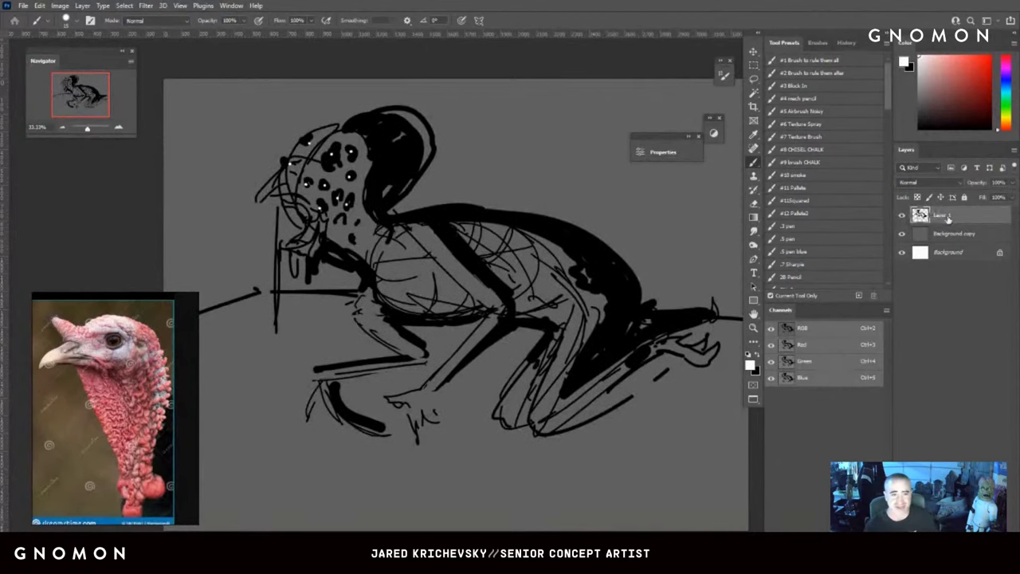
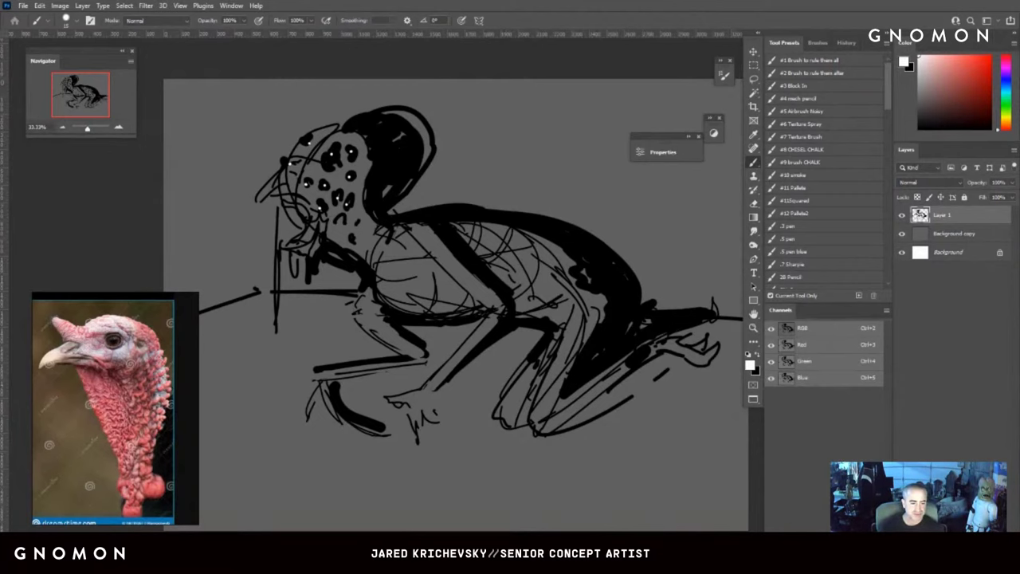
- Switch to ZBrush and browse the saved tool library for a human figure suitable as a base mesh
key(alt+Tab)
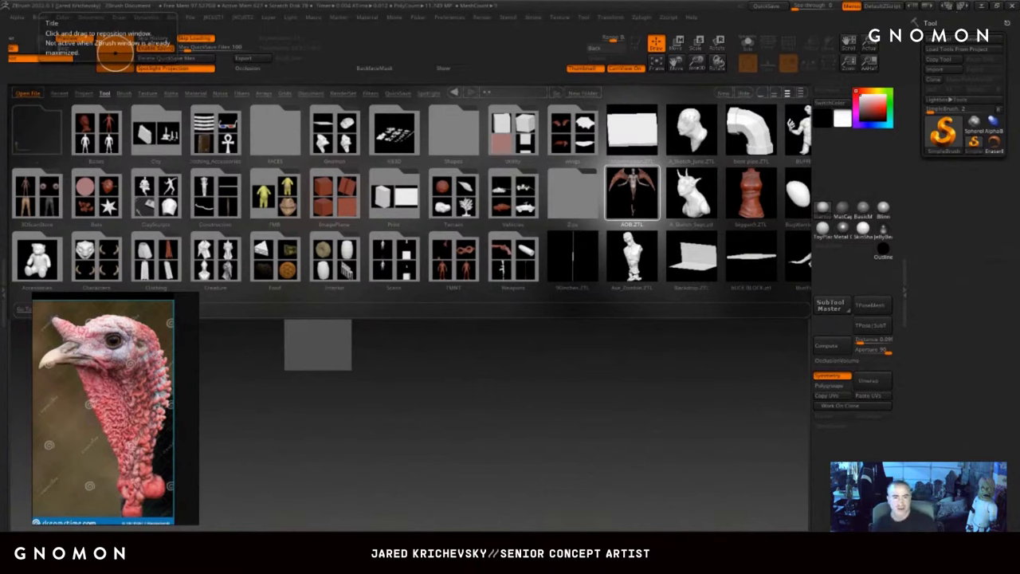
drag(719, 242, 557, 283)
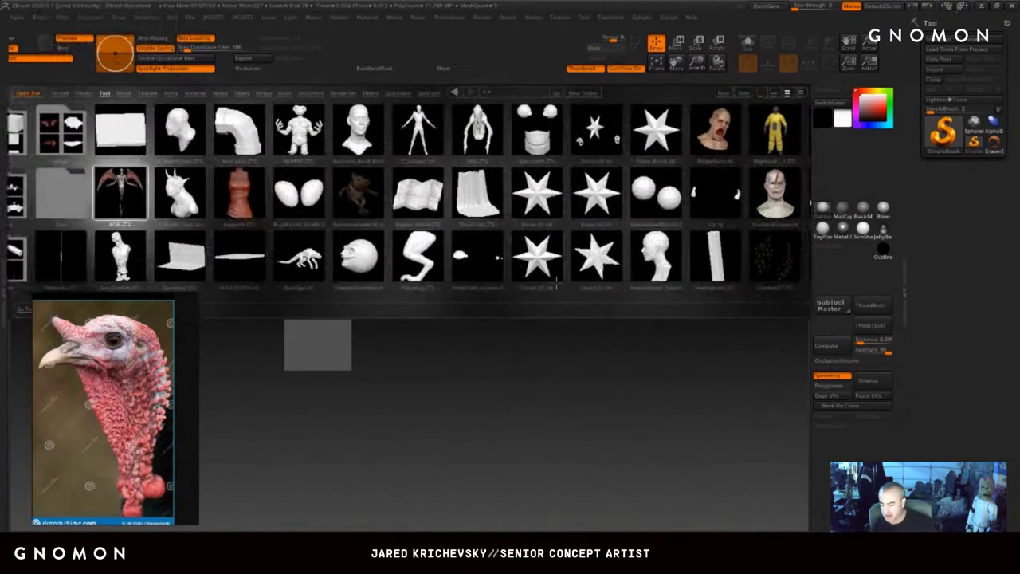
drag(606, 265, 492, 270)
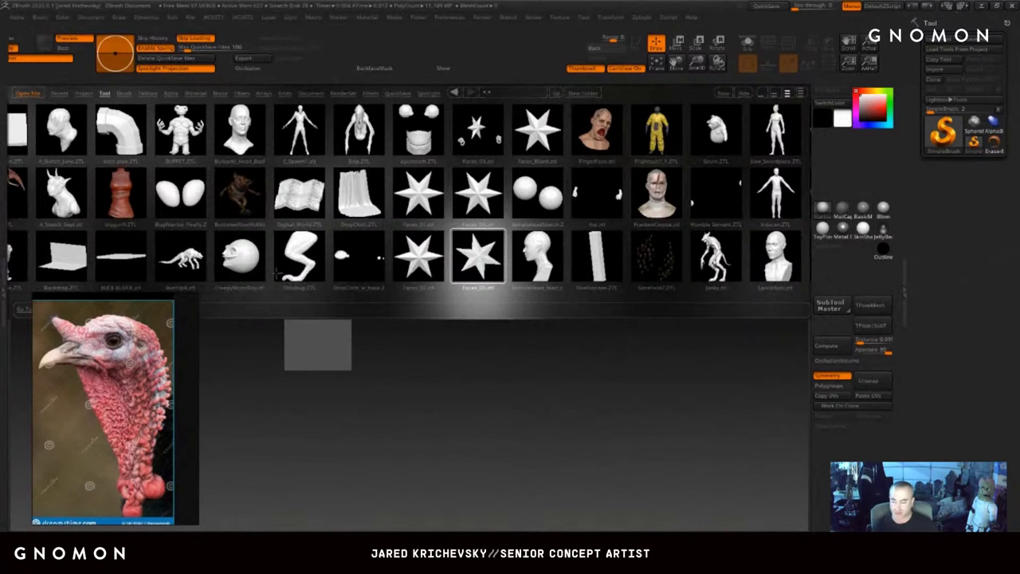
drag(278, 273, 984, 269)
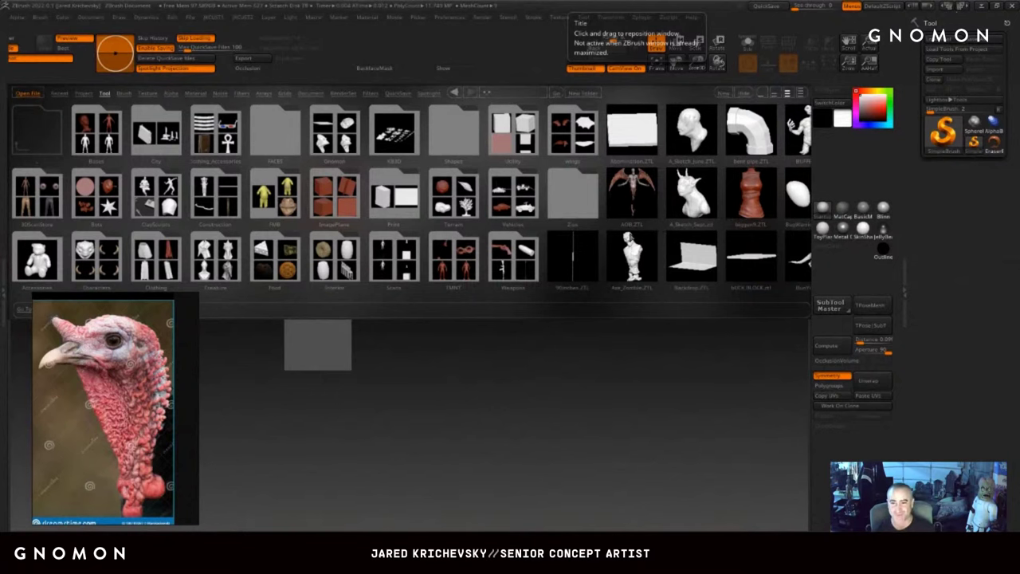
drag(638, 237, 247, 227)
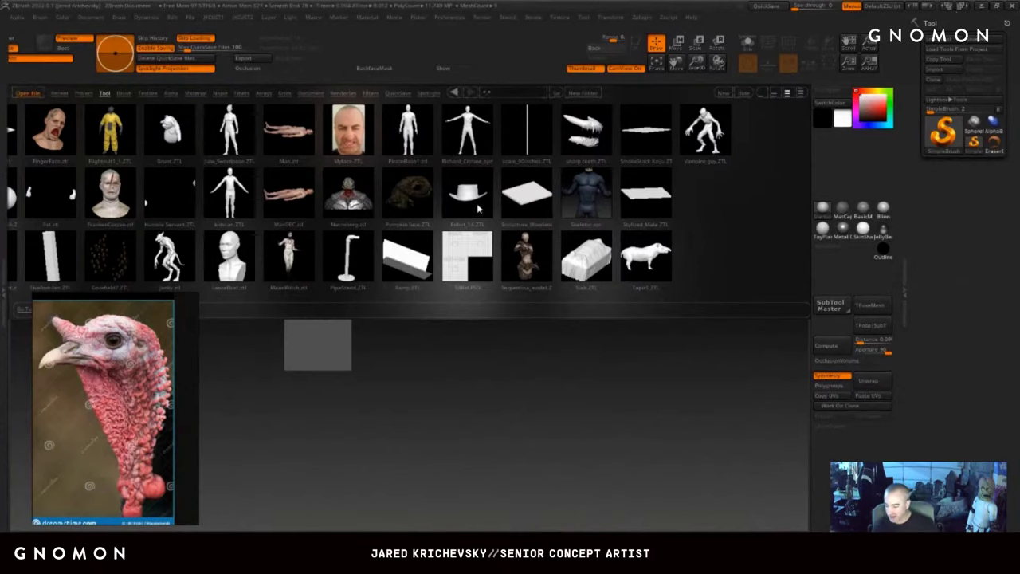
drag(478, 208, 562, 228)
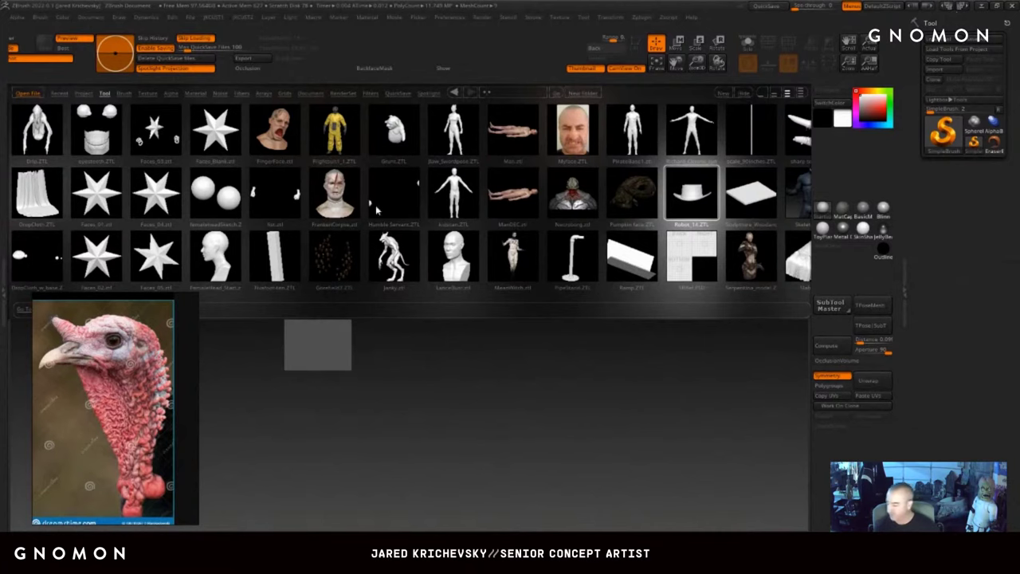
drag(632, 132, 451, 276)
drag(231, 238, 353, 220)
drag(212, 163, 731, 191)
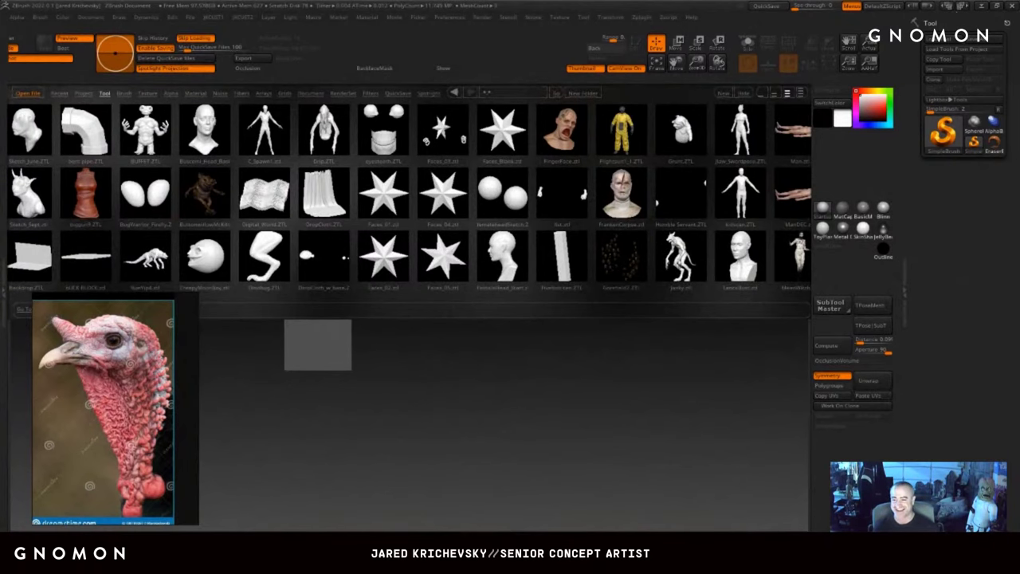
drag(568, 203, 510, 238)
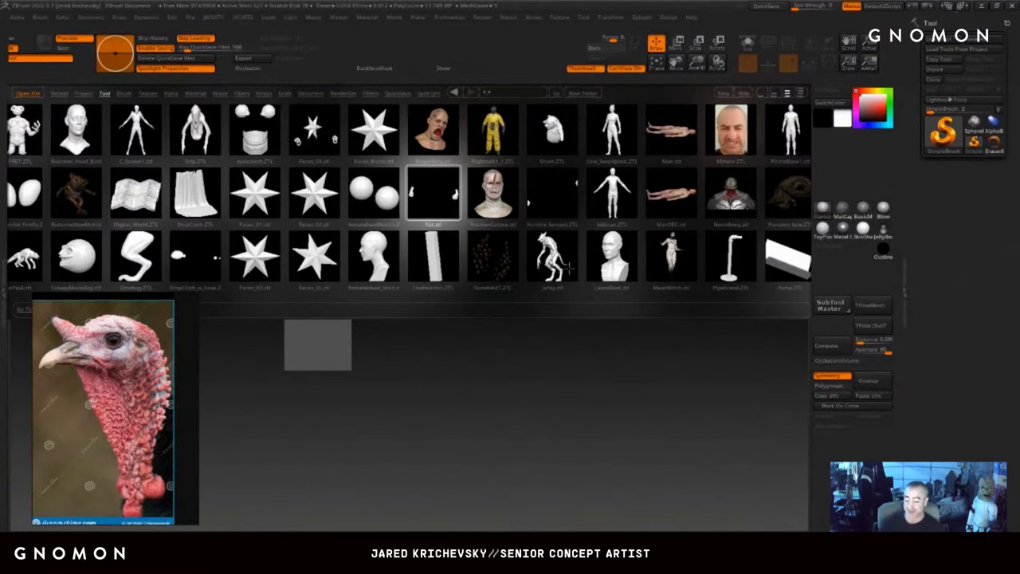
drag(560, 279, 382, 310)
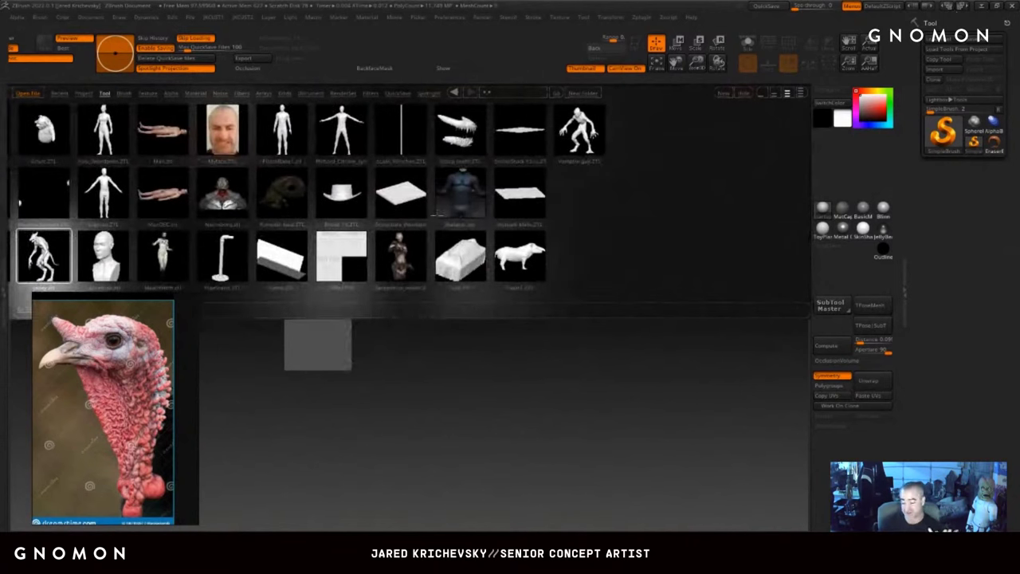
- Load the standing male figure with outstretched arms, place it on the canvas in Edit mode, and flatten the background gradient to Range 0
double_click(321, 133)
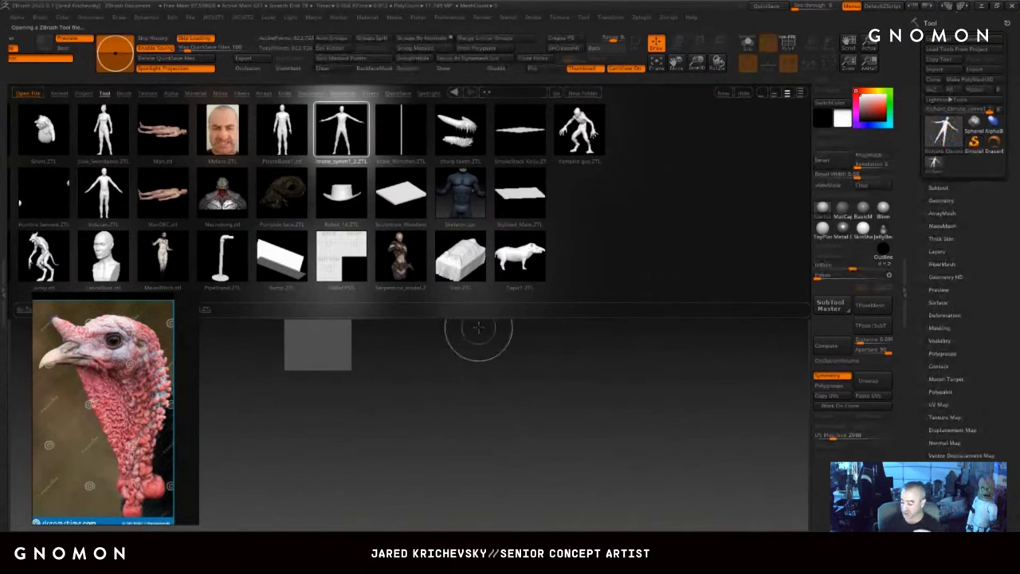
mouse_move(478, 329)
mouse_down()
mouse_move(491, 449)
mouse_move(476, 474)
mouse_up()
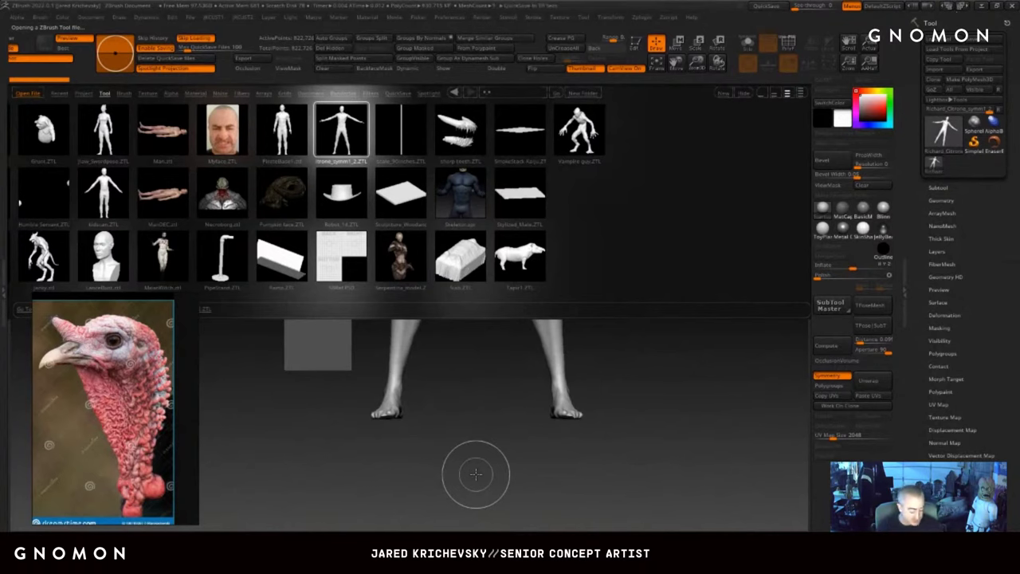
key(t)
key(f)
key(comma)
drag(601, 375, 642, 353)
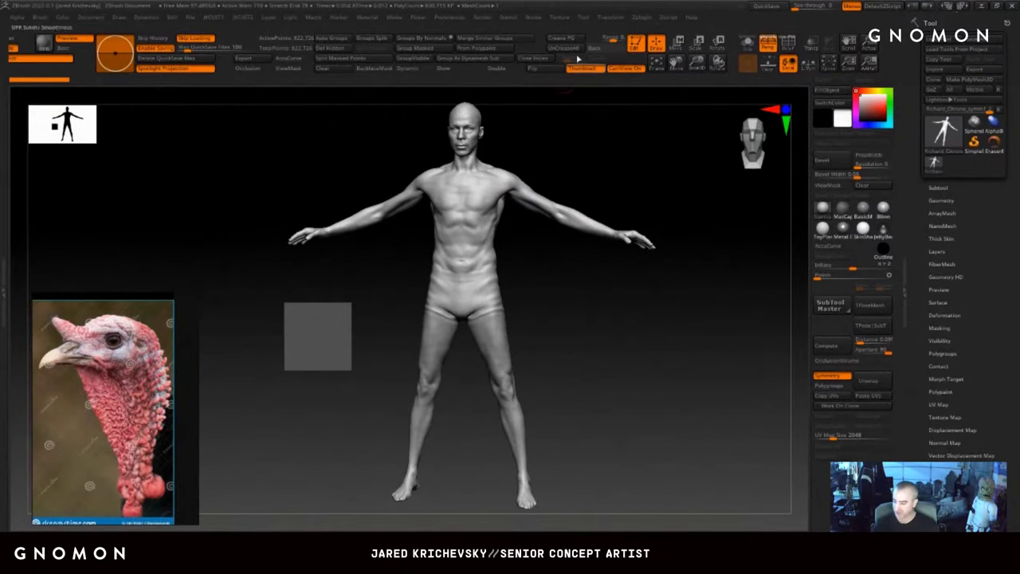
drag(613, 39, 600, 36)
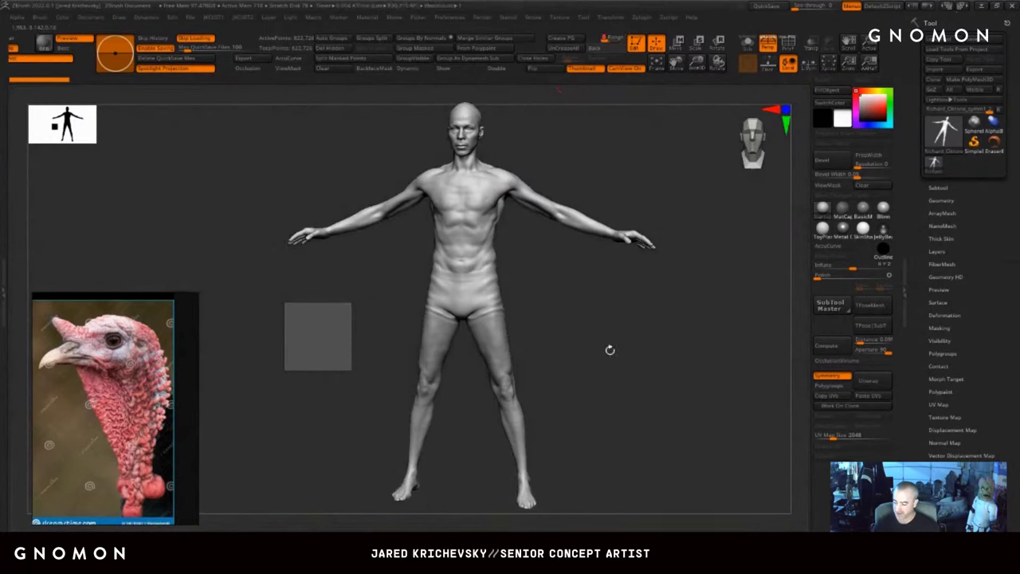
- Fill in and smooth away the mouth area and lower face of the male figure, using the ClayBuildup brush
alt+drag(611, 349, 587, 442)
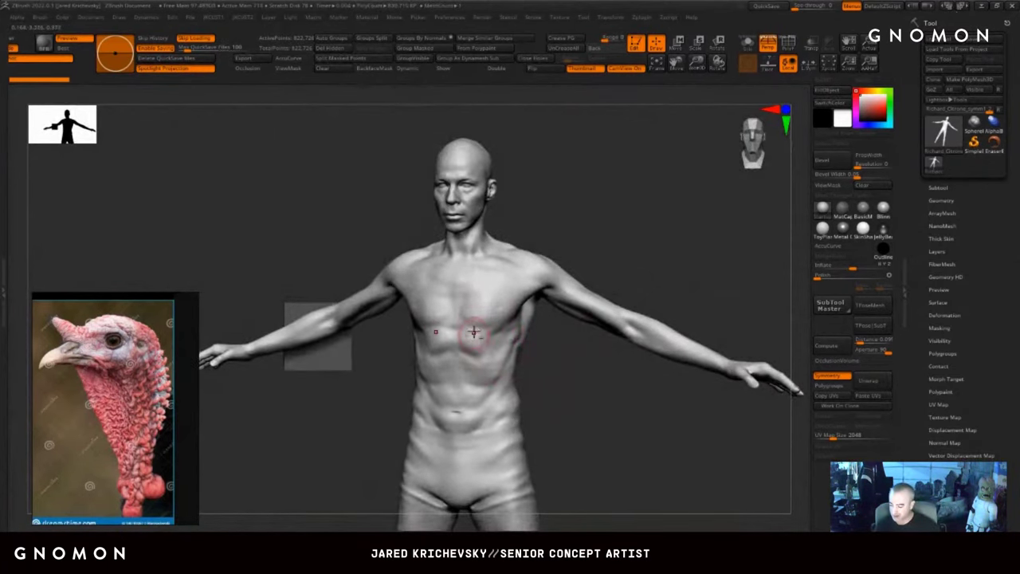
alt+drag(547, 134, 556, 240)
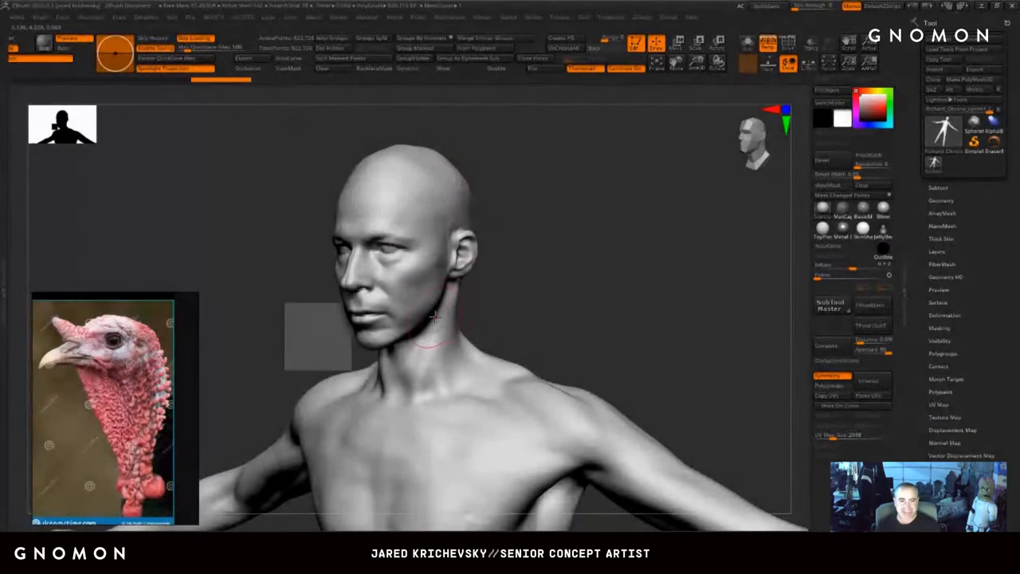
alt+drag(553, 237, 566, 178)
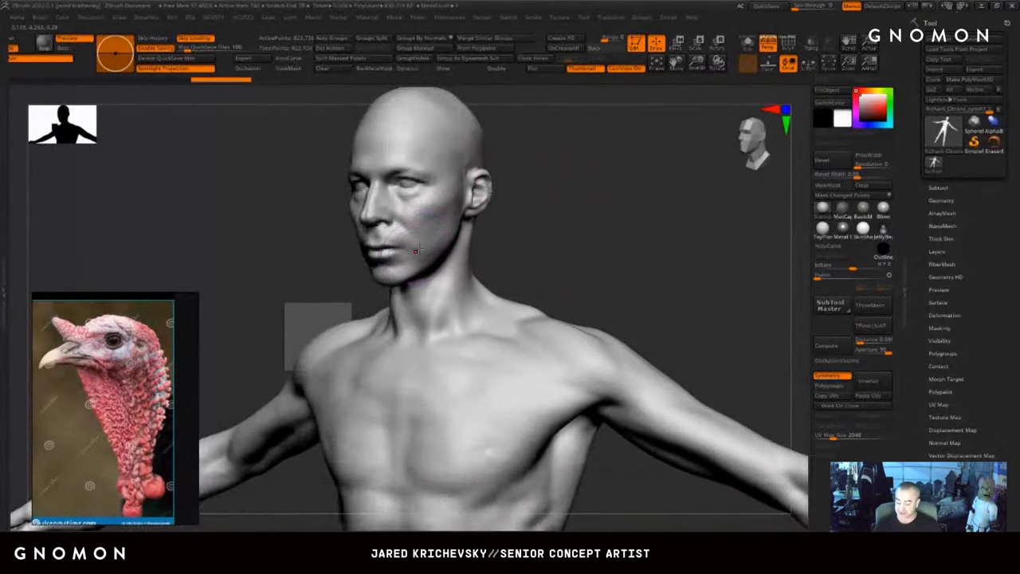
mouse_move(418, 250)
mouse_down()
mouse_move(438, 239)
mouse_move(390, 255)
mouse_move(396, 212)
mouse_move(387, 223)
mouse_up()
mouse_move(463, 225)
mouse_down()
mouse_move(428, 214)
mouse_move(399, 227)
mouse_move(412, 261)
mouse_move(476, 212)
mouse_move(437, 225)
mouse_move(417, 247)
mouse_up()
key(b)
key(c)
key(b)
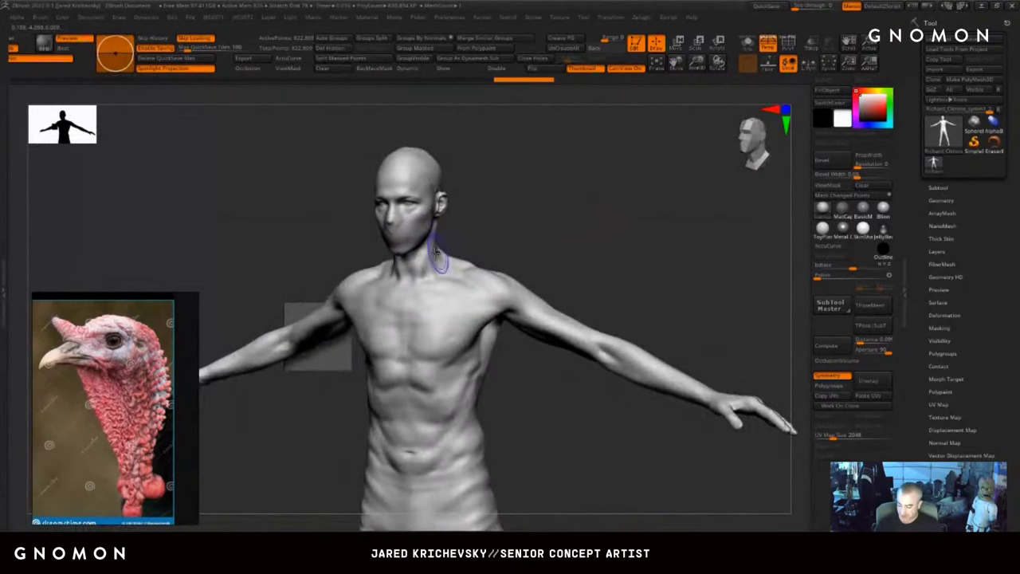
- Enlarge the brush and push in the thighs and lower legs symmetrically to make the legs thinner
mouse_move(624, 282)
alt+mouse_down()
mouse_move(576, 196)
mouse_move(577, 174)
alt+mouse_up()
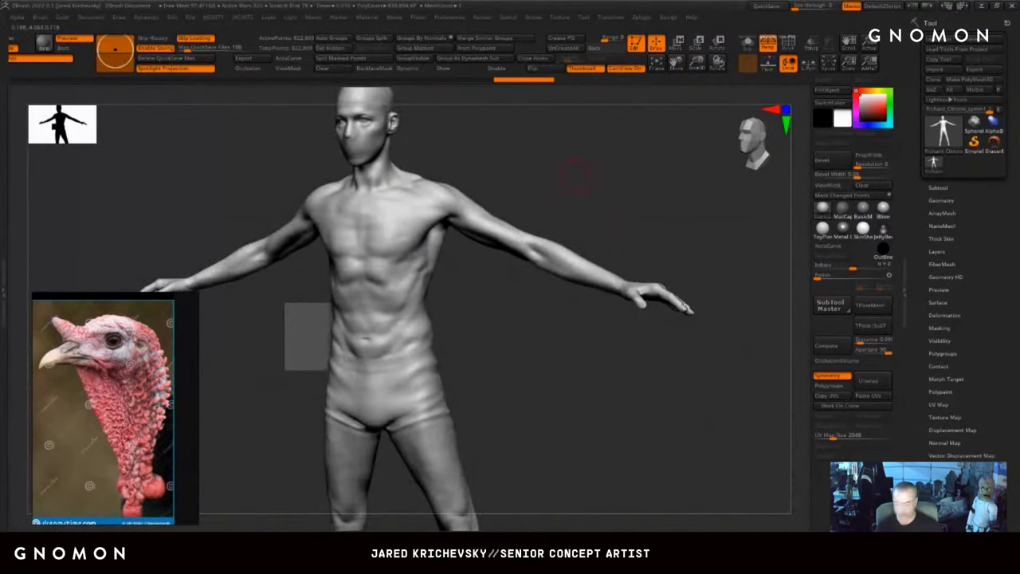
drag(517, 312, 464, 236)
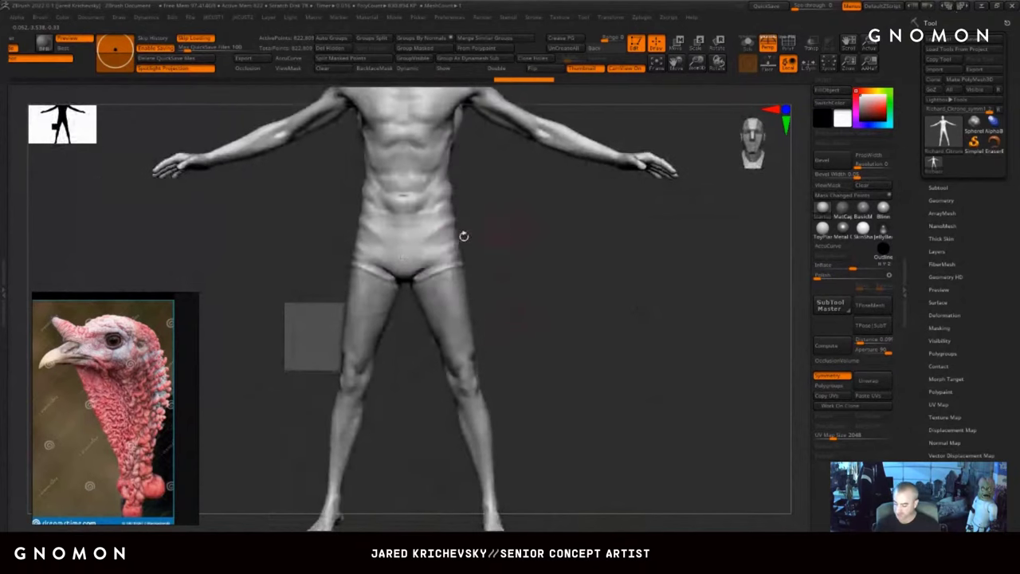
drag(488, 273, 482, 285)
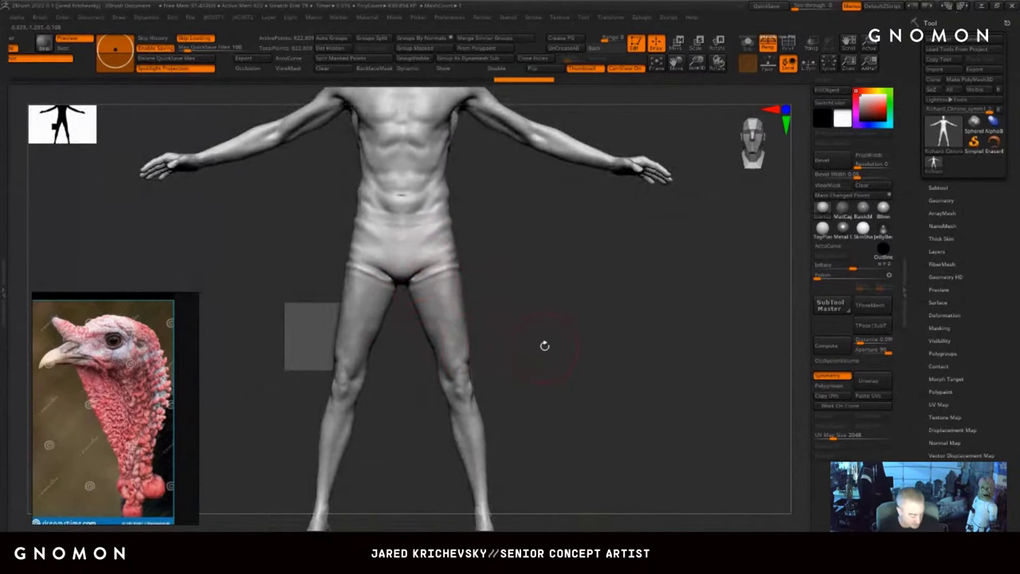
key(b)
click(514, 344)
key(s)
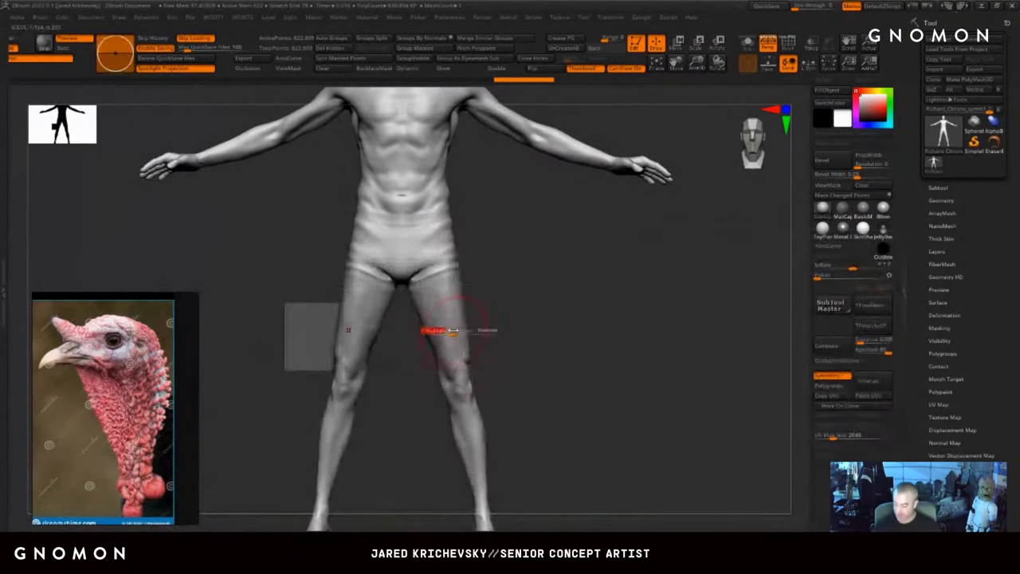
drag(438, 253, 431, 254)
key(s)
mouse_move(450, 289)
mouse_down()
mouse_move(439, 274)
mouse_move(452, 336)
mouse_up()
drag(472, 419, 475, 464)
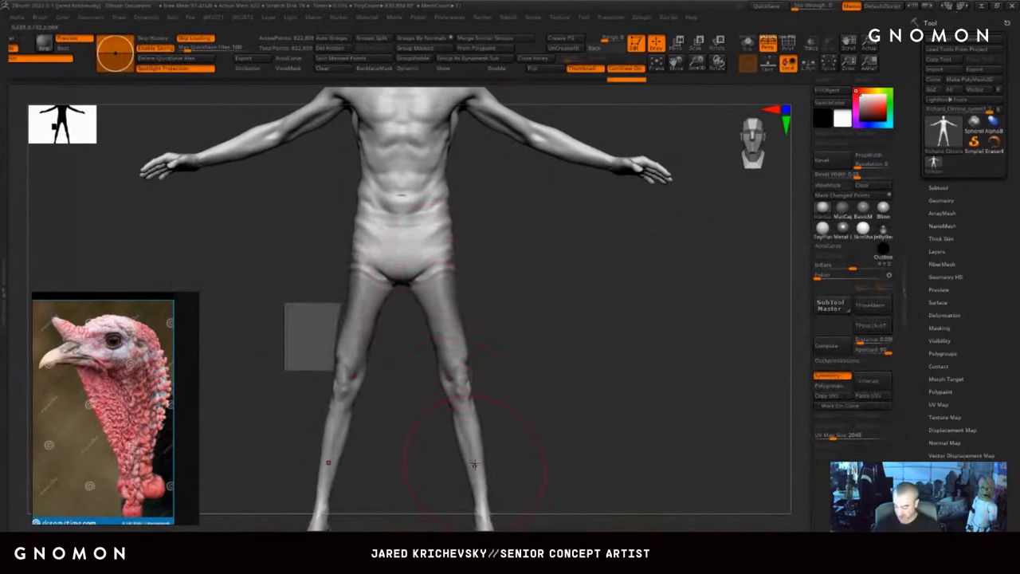
- Adjust the shape of the lower leg and ankle from the side view
mouse_move(541, 452)
alt+mouse_down()
mouse_move(503, 310)
mouse_move(443, 322)
alt+mouse_up()
drag(550, 367, 514, 374)
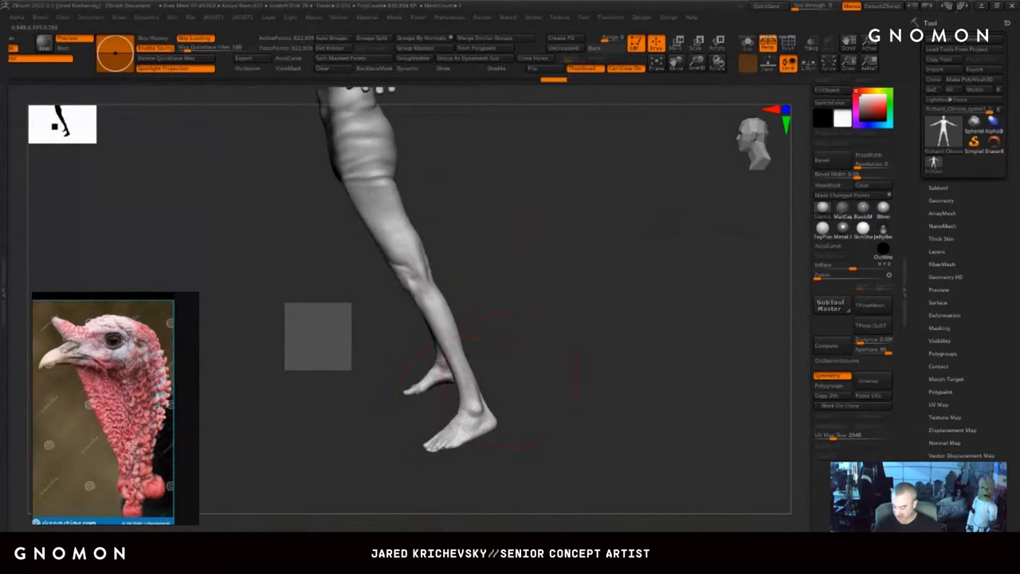
drag(466, 406, 468, 402)
mouse_move(527, 238)
mouse_down()
mouse_move(554, 221)
mouse_move(547, 314)
mouse_move(558, 296)
mouse_up()
- Reshape the waist and sides of the torso symmetrically to give the figure a leaner build
alt+drag(497, 189, 567, 343)
drag(465, 303, 465, 305)
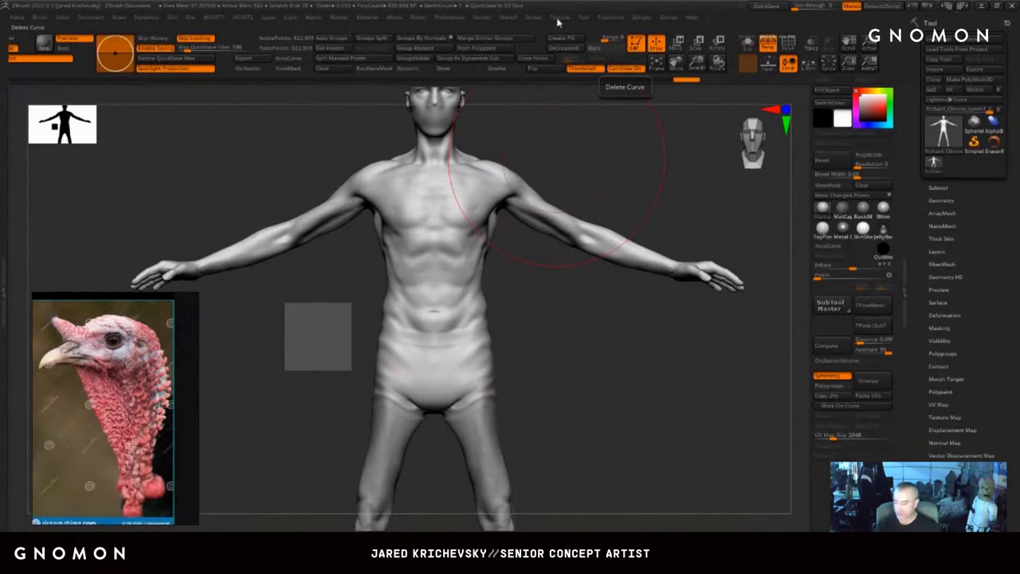
drag(505, 287, 480, 277)
click(478, 276)
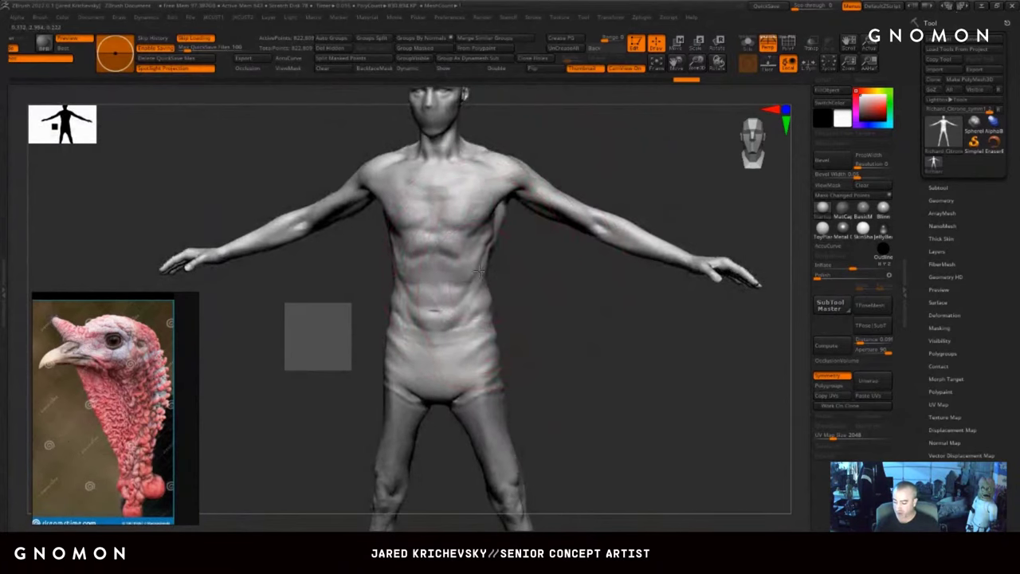
drag(542, 357, 534, 350)
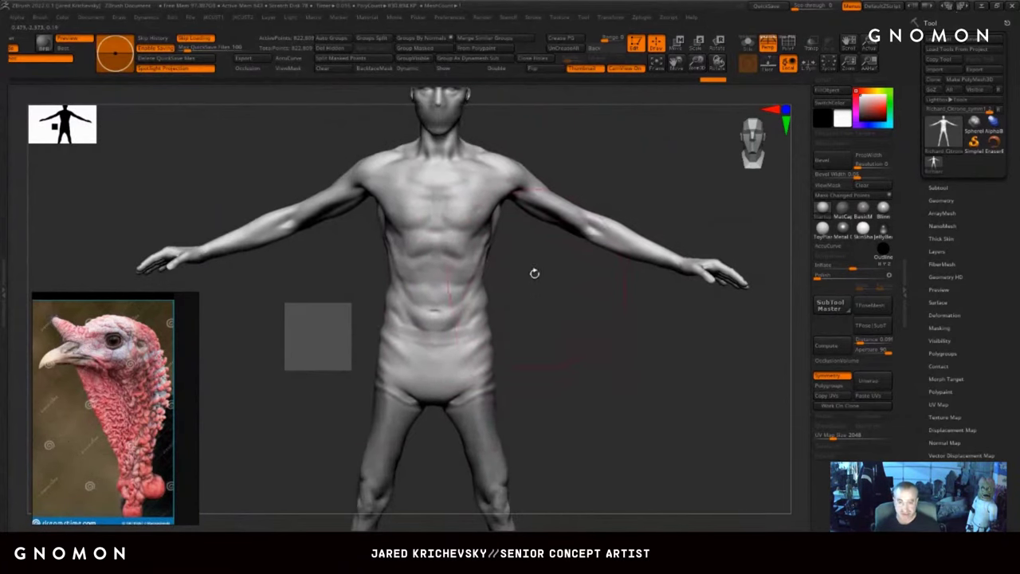
alt+drag(535, 274, 527, 387)
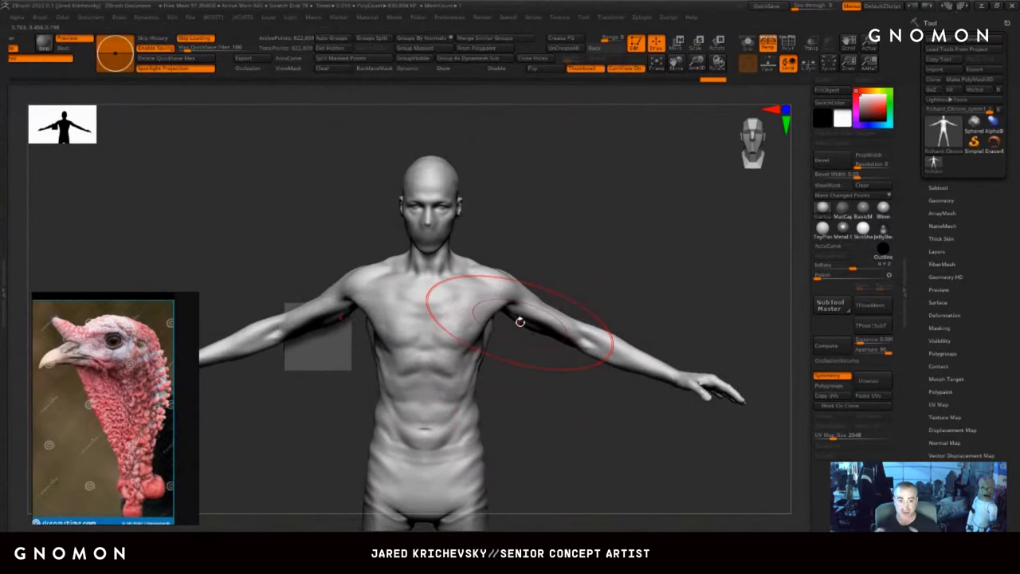
drag(553, 433, 539, 431)
drag(460, 400, 453, 397)
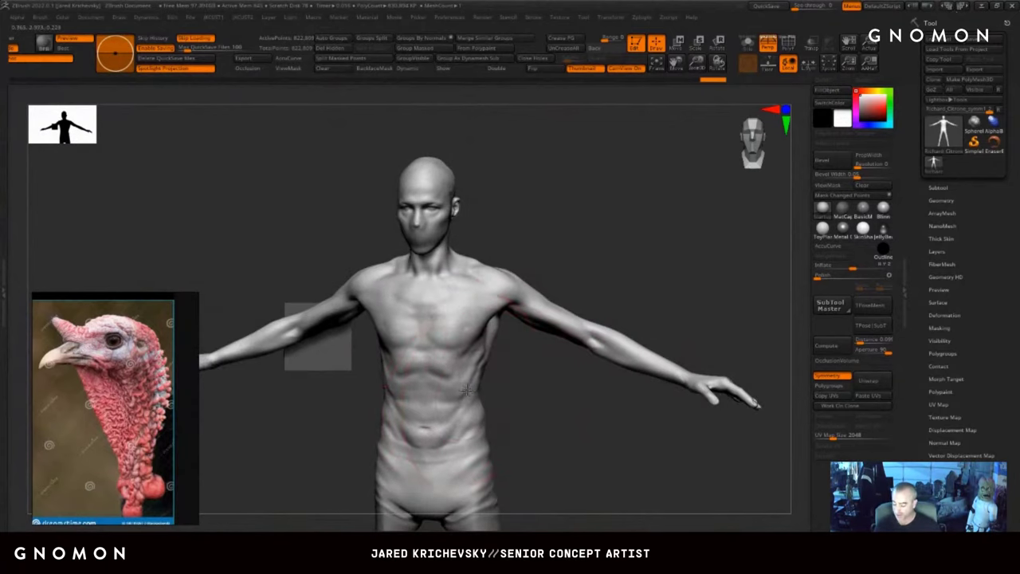
mouse_move(536, 393)
mouse_down()
mouse_move(545, 398)
mouse_move(552, 320)
mouse_up()
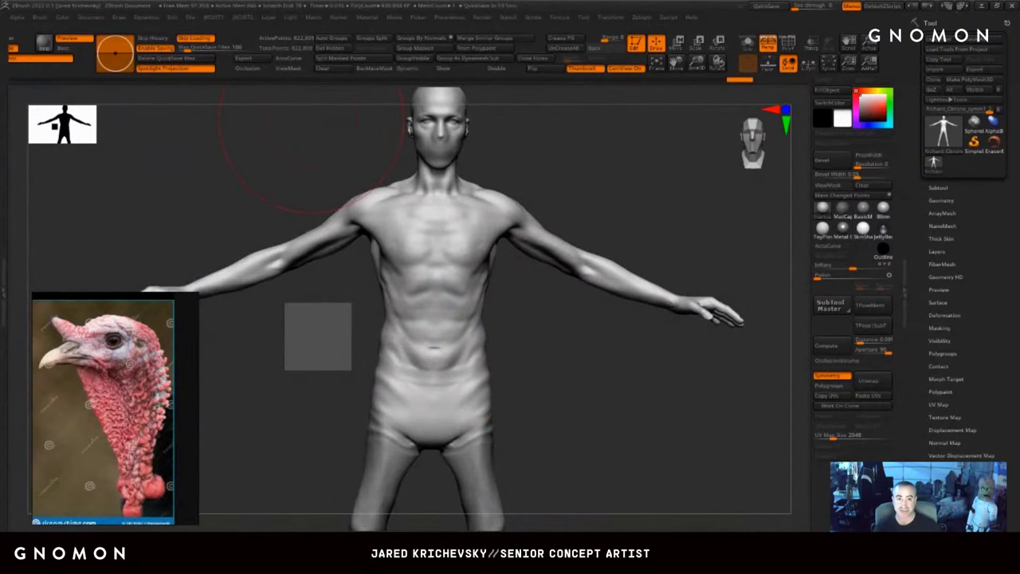
- Switch to the web browser, search for "3dscan store" and open the 3D Scan Store website
drag(1019, 134, 657, 144)
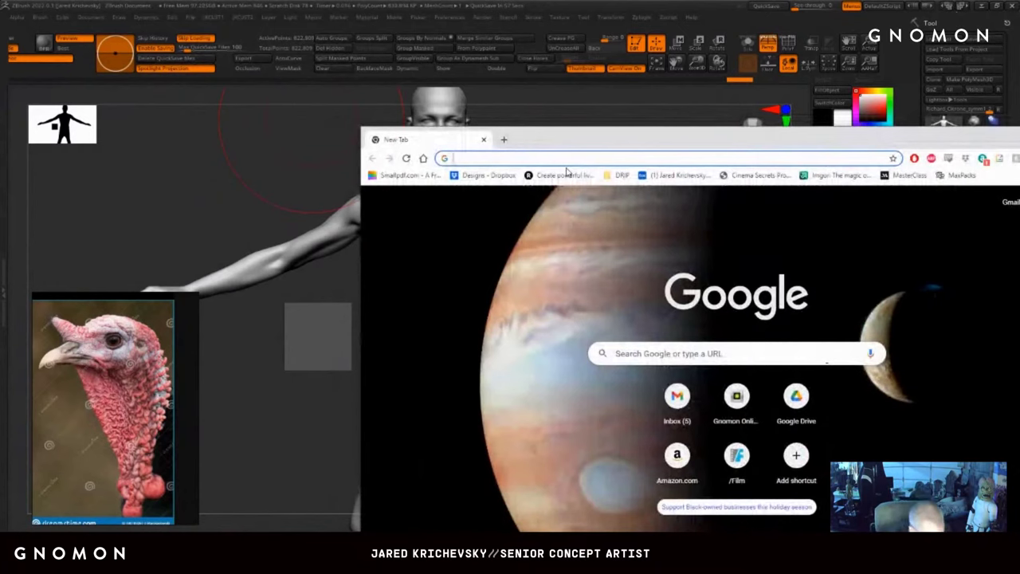
text(3dscan)
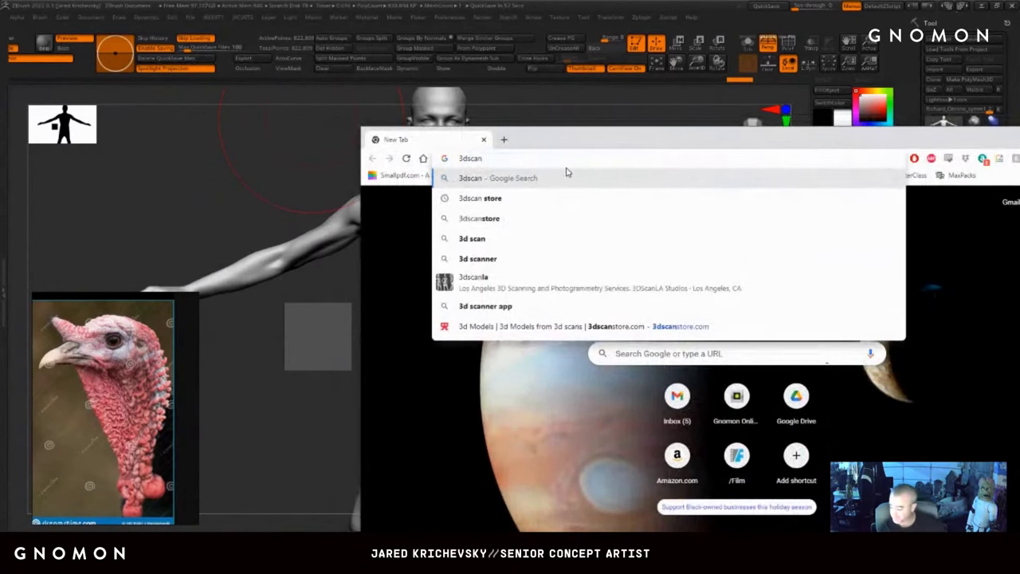
key(Down)
key(Return)
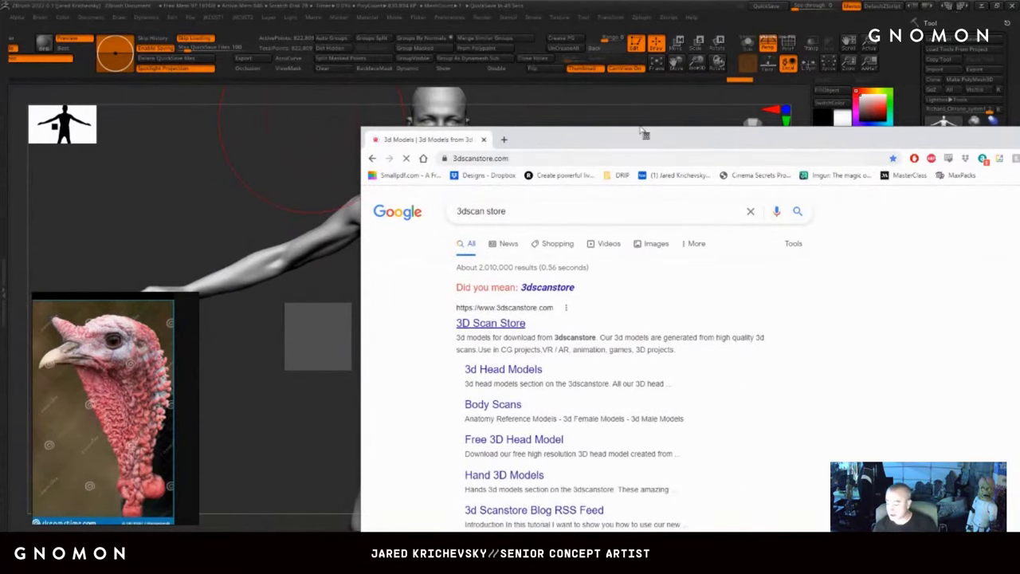
drag(629, 137, 492, 58)
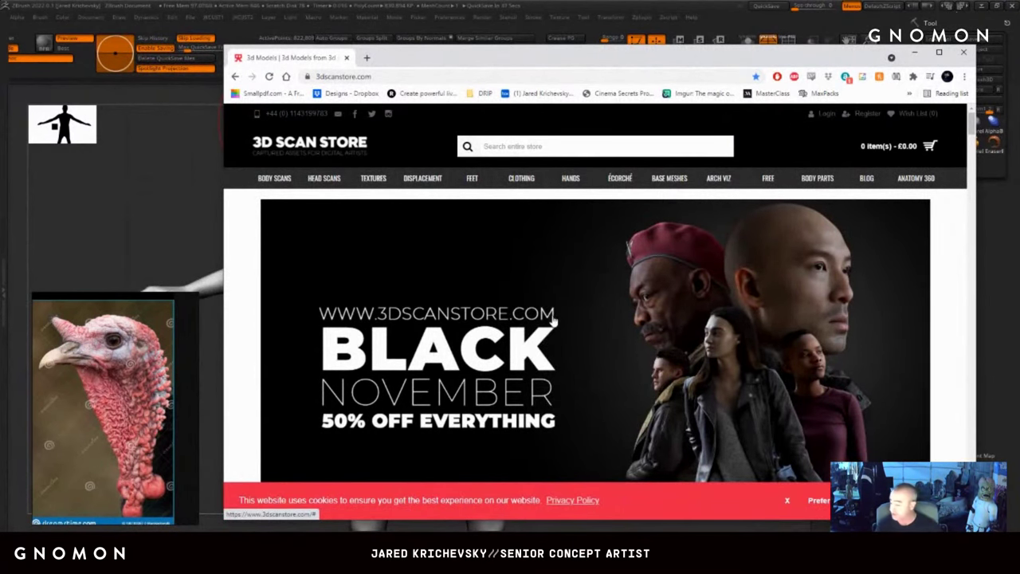
- Look through the 3D Scan Store home page's head scans, body scans and anatomy reference packs, and return to the sculpt
scroll(574, 311, down, 2)
scroll(594, 293, down, 3)
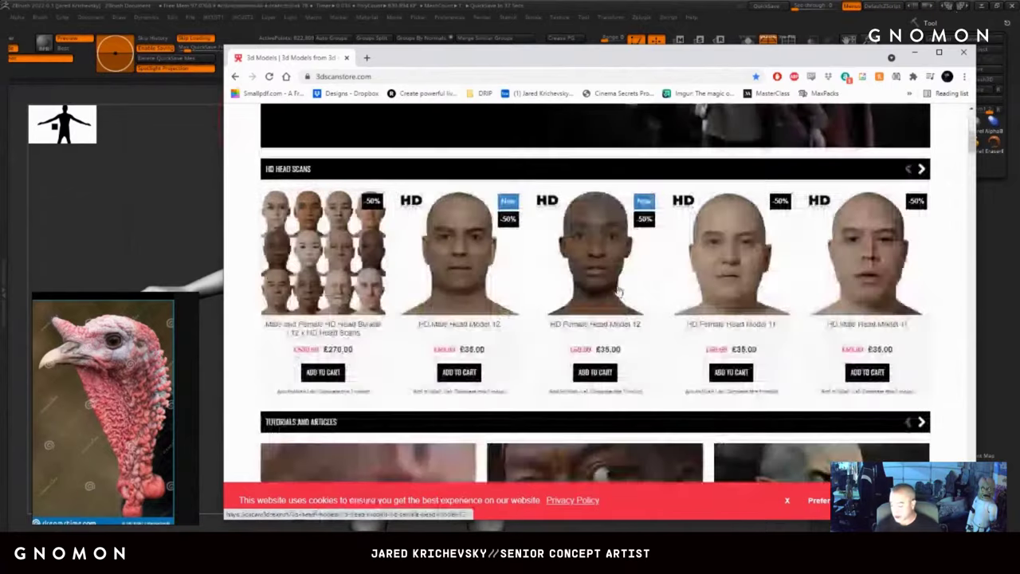
scroll(610, 290, down, 2)
scroll(564, 283, up, 1)
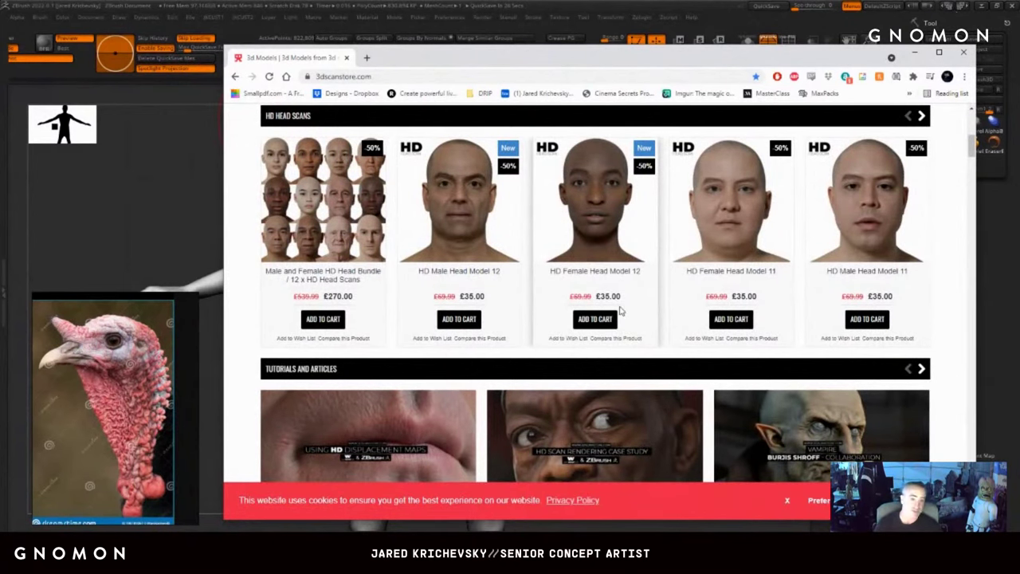
scroll(347, 416, down, 5)
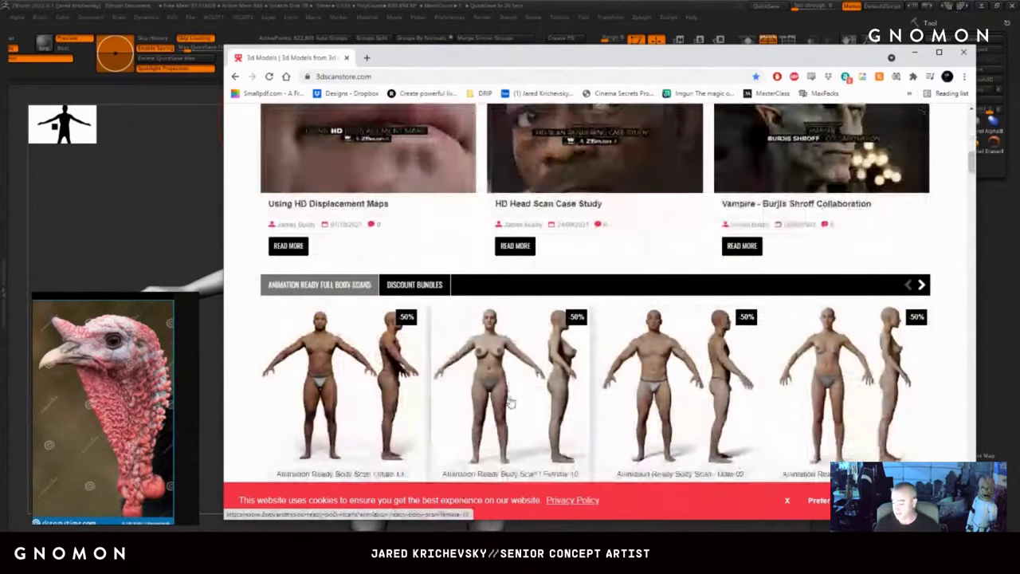
scroll(347, 416, down, 1)
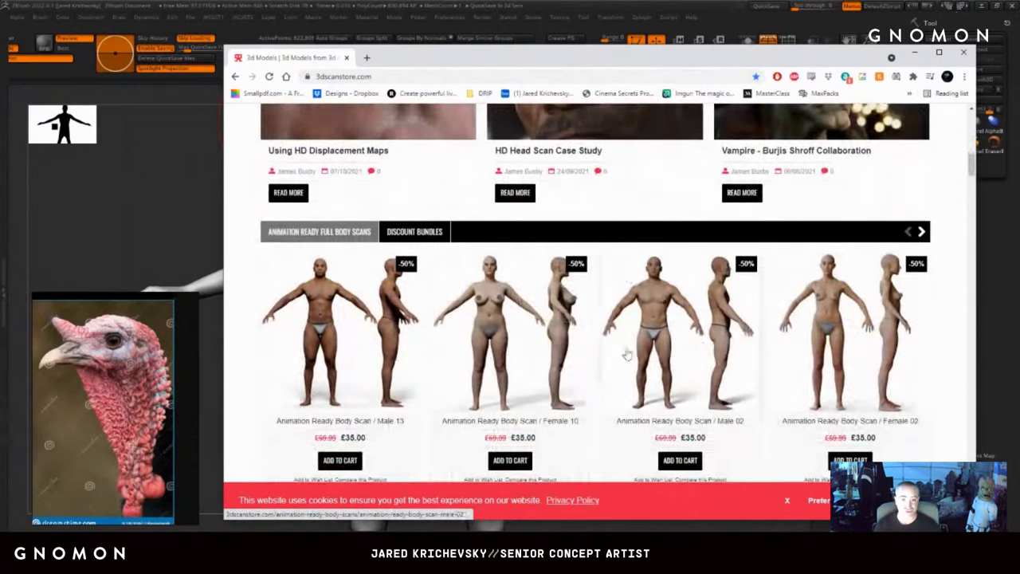
scroll(653, 349, down, 4)
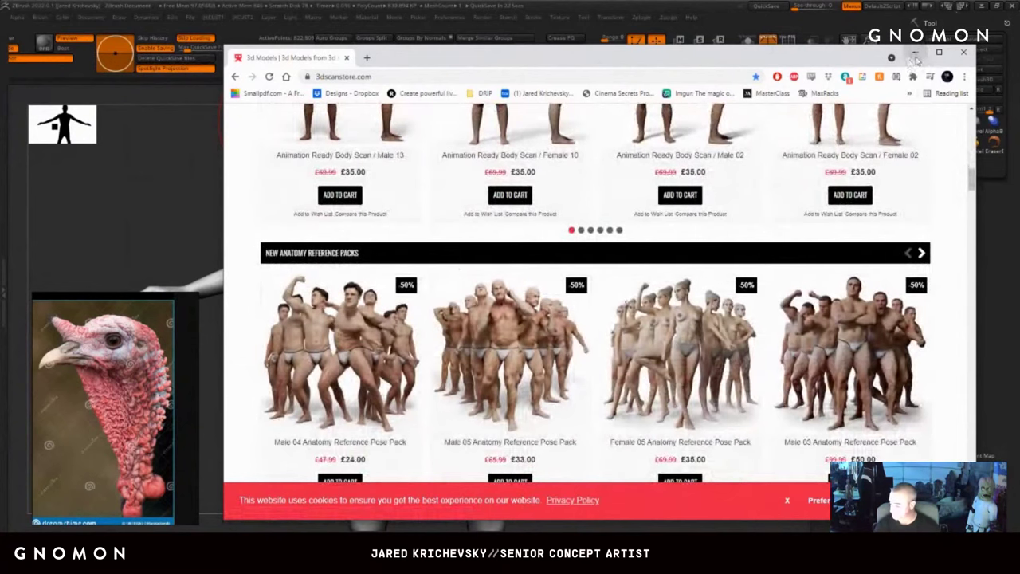
scroll(430, 303, down, 7)
scroll(424, 303, up, 7)
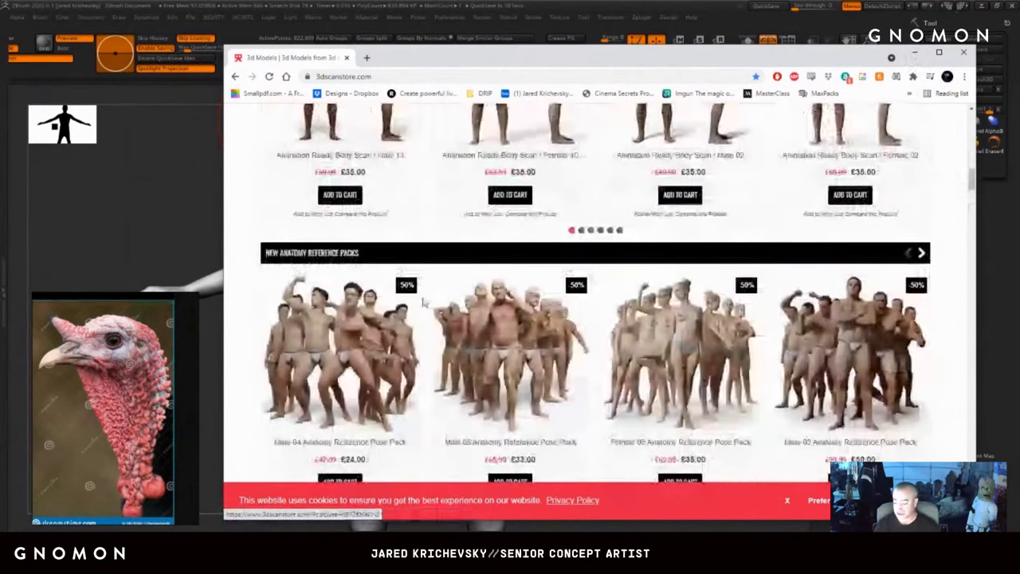
click(916, 53)
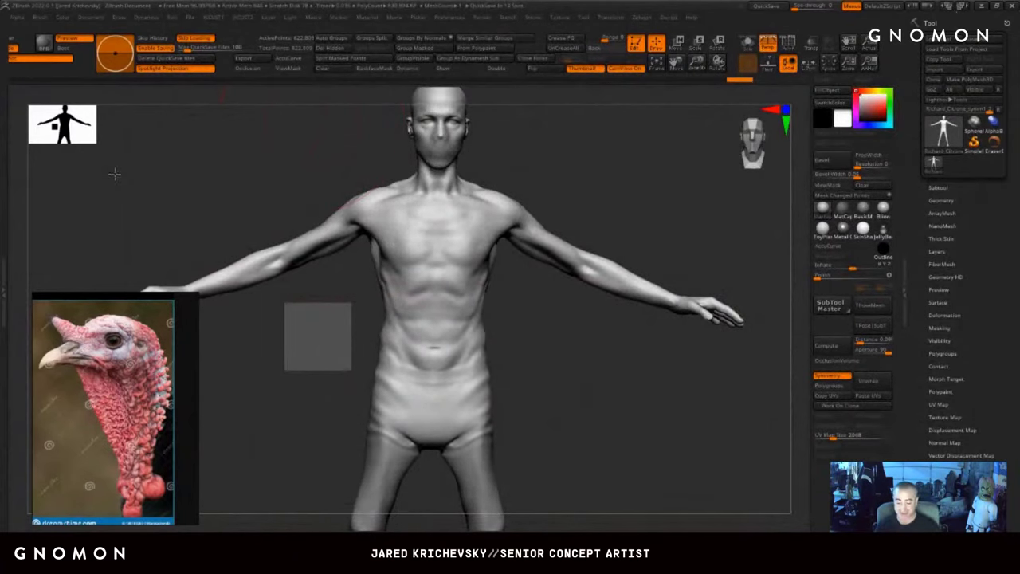
- Bring up the 3D Scan Store website's address in the browser once more and return to ZBrush
key(comma)
key(comma)
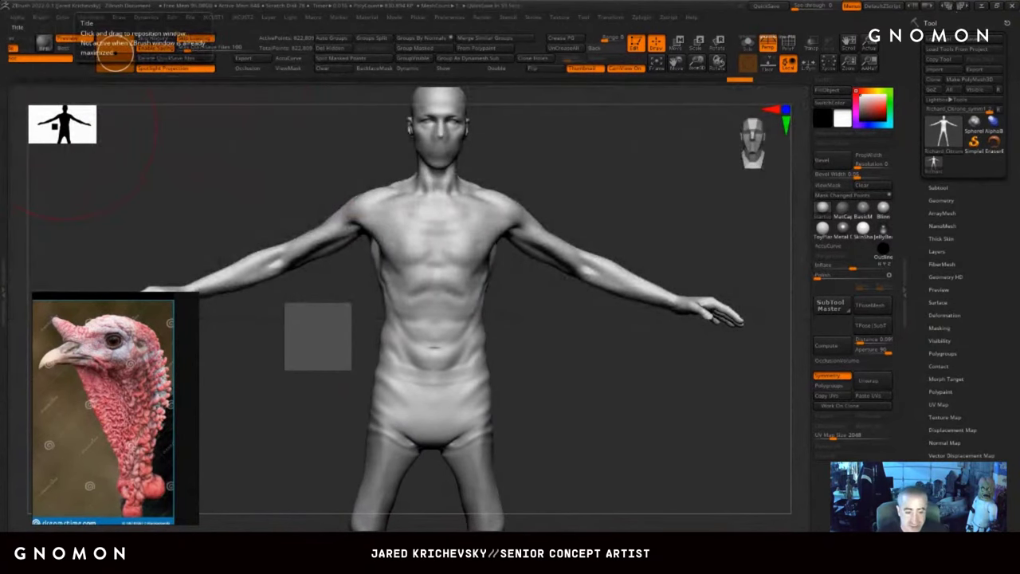
key(alt+Tab)
click(392, 79)
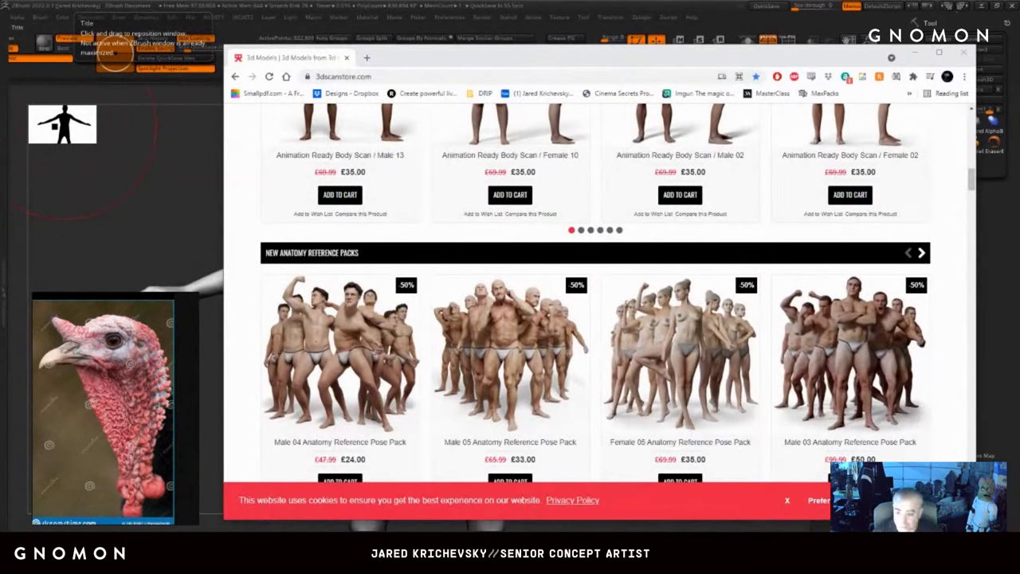
click(917, 52)
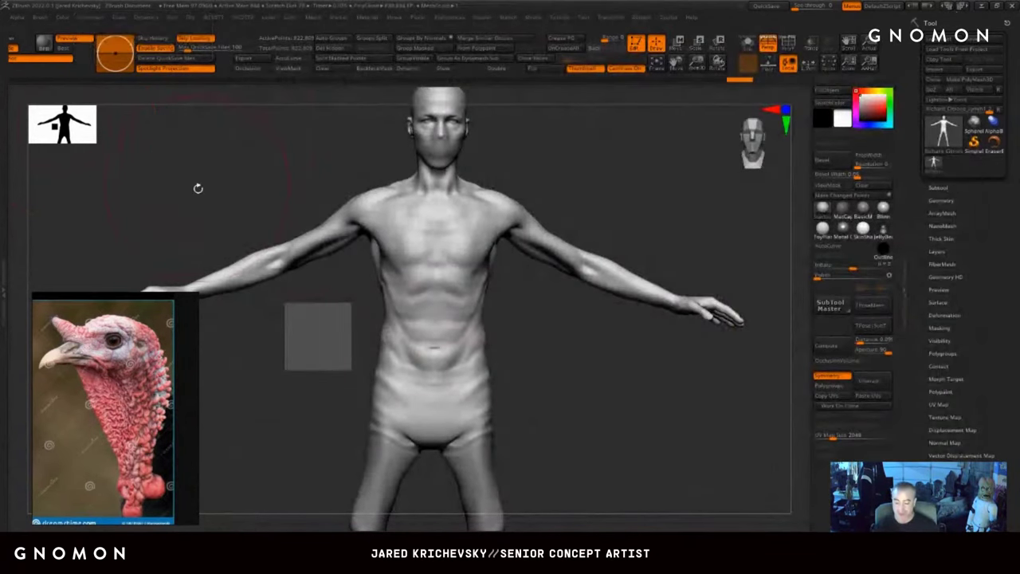
- Open LightBox and browse the clothing, eye and body assets in the 3DScanStore tool folder
key(comma)
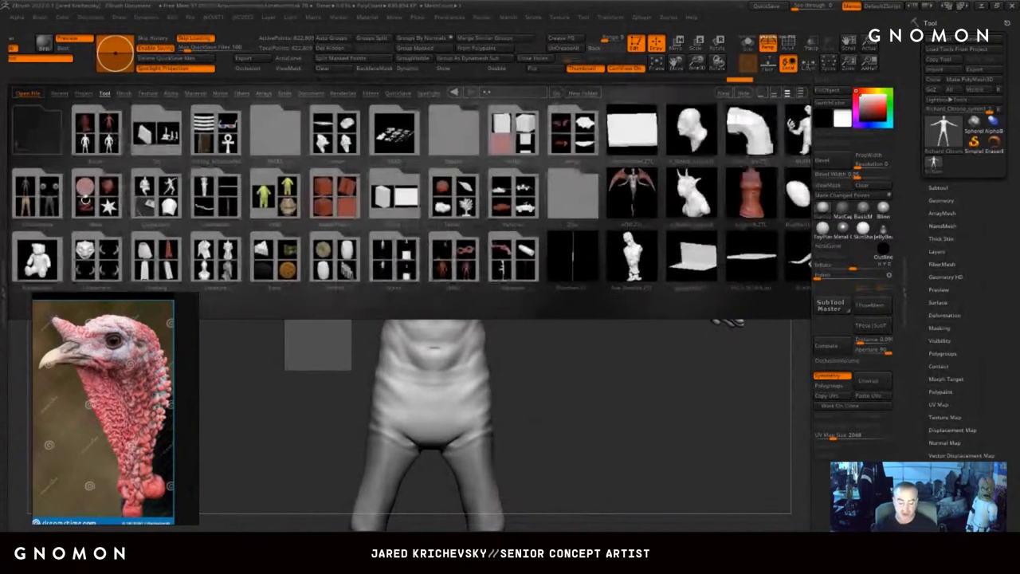
double_click(35, 205)
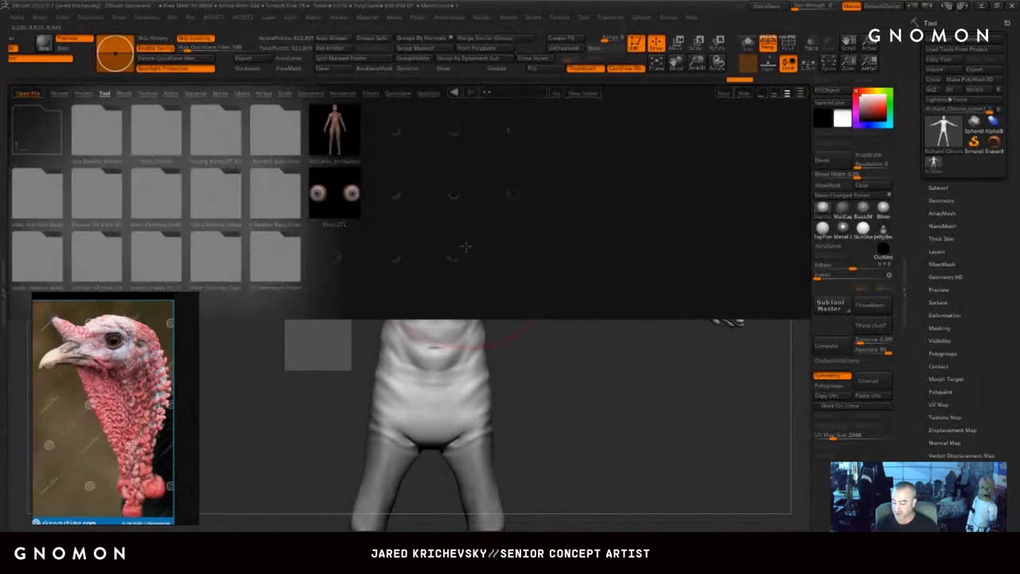
drag(467, 273, 383, 275)
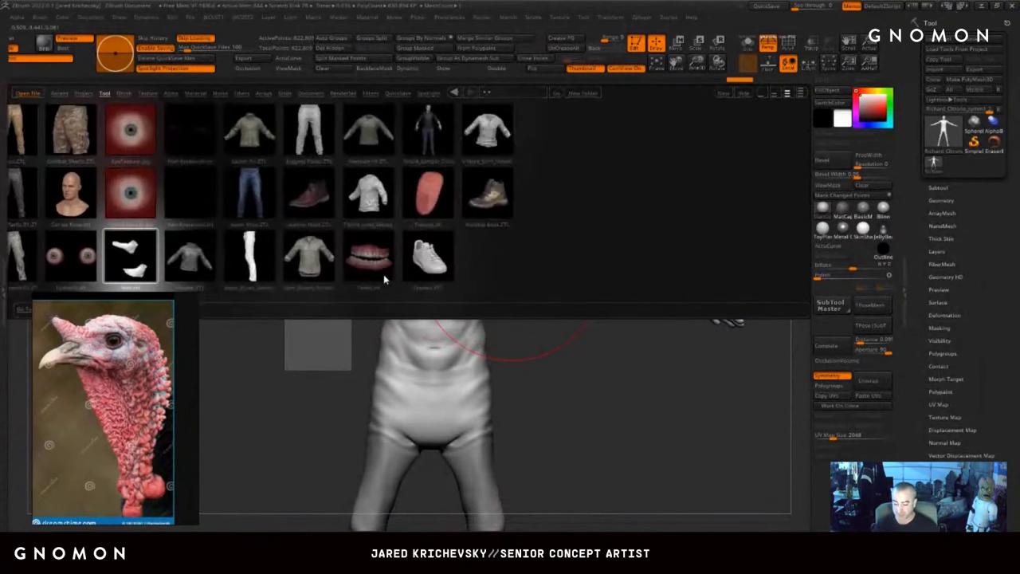
drag(303, 186, 348, 207)
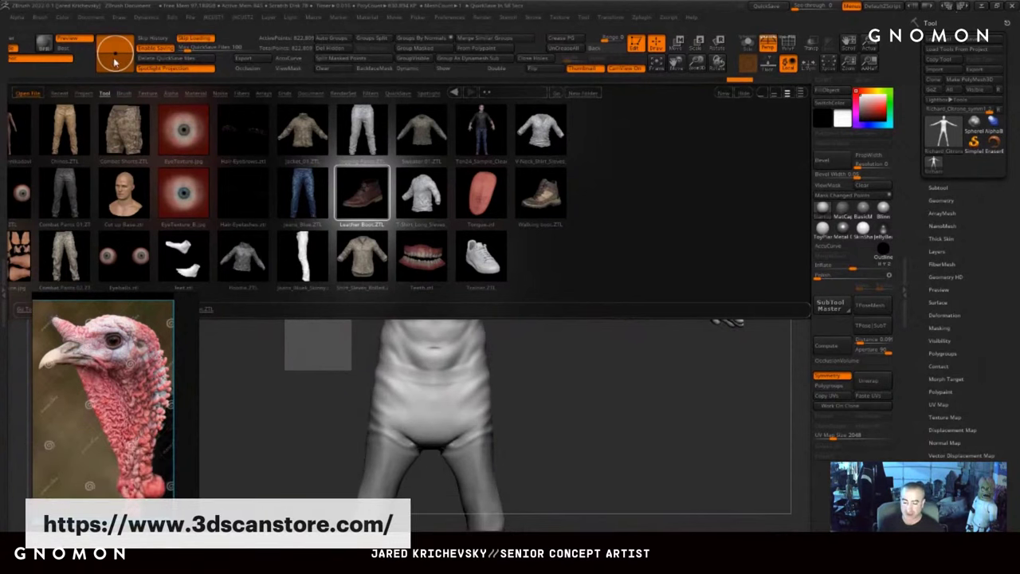
click(106, 94)
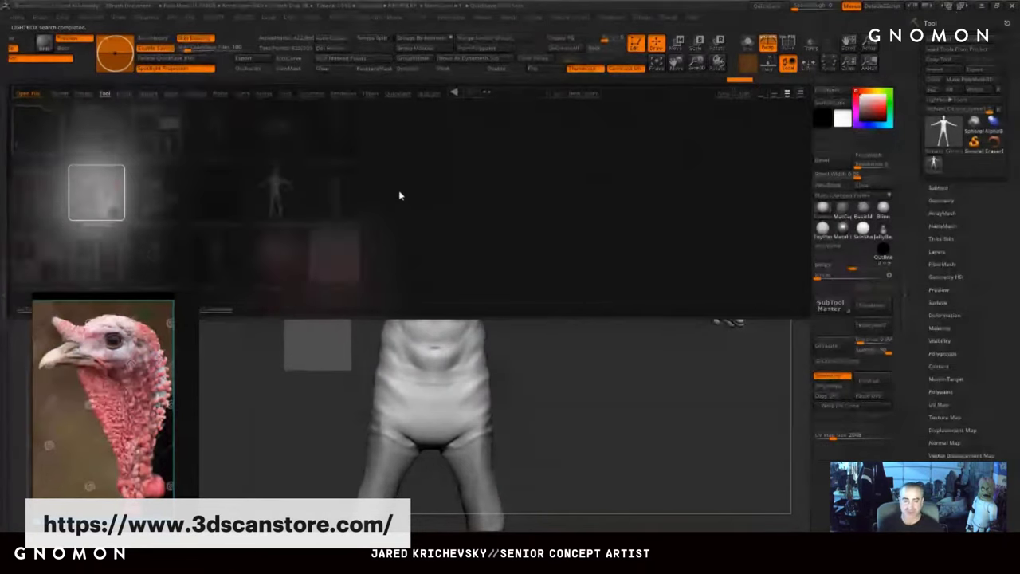
- Open the base mesh folder in LightBox, enlarge the browser and look through its human, animal and anatomy models
double_click(149, 120)
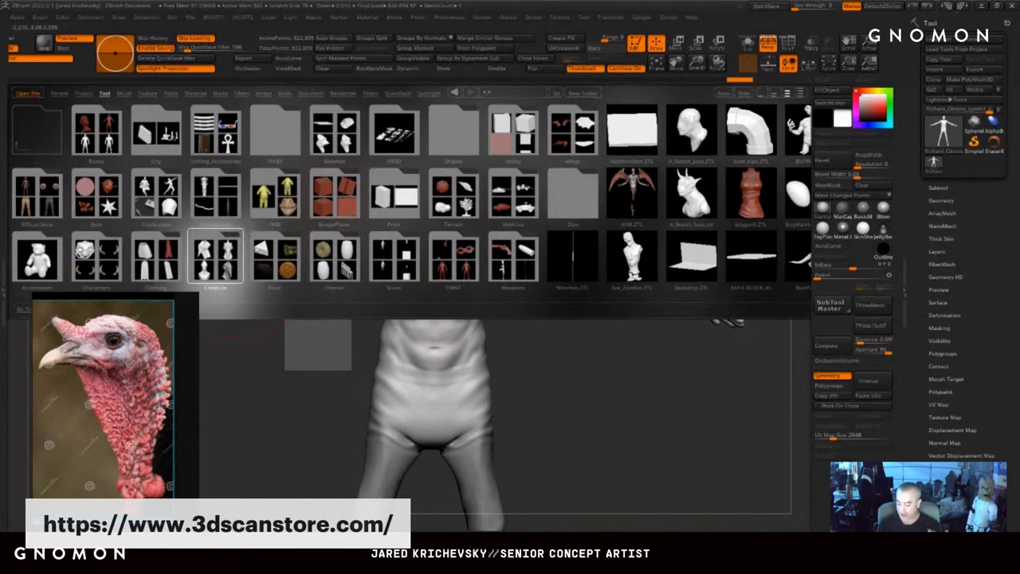
double_click(107, 130)
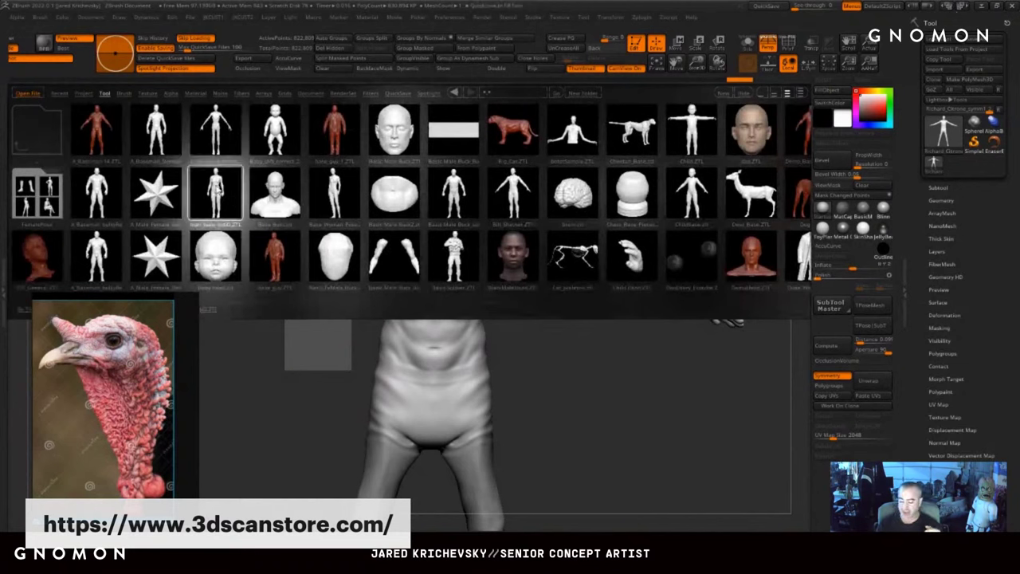
drag(392, 188, 279, 188)
scroll(474, 242, down, 8)
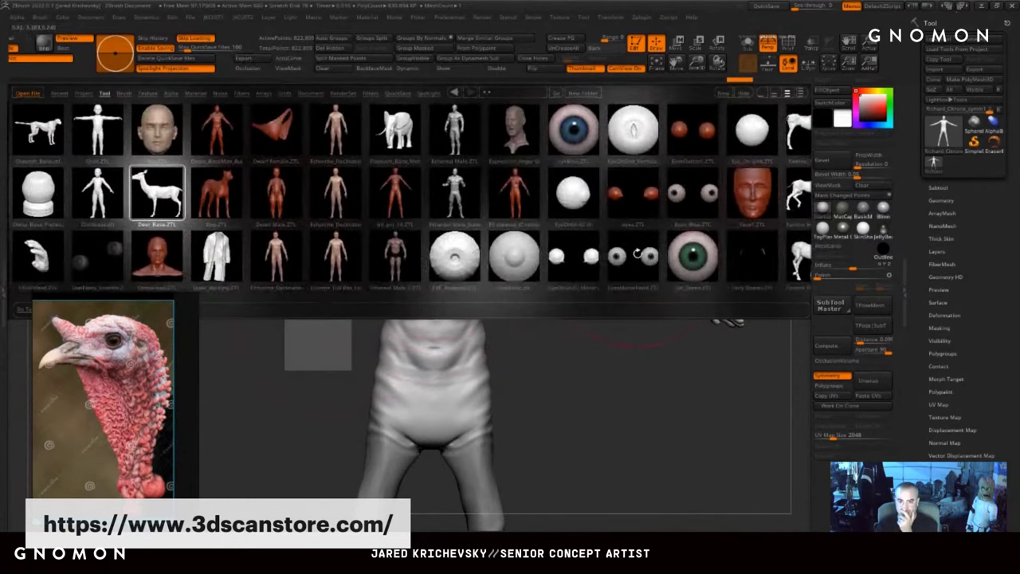
scroll(638, 253, down, 9)
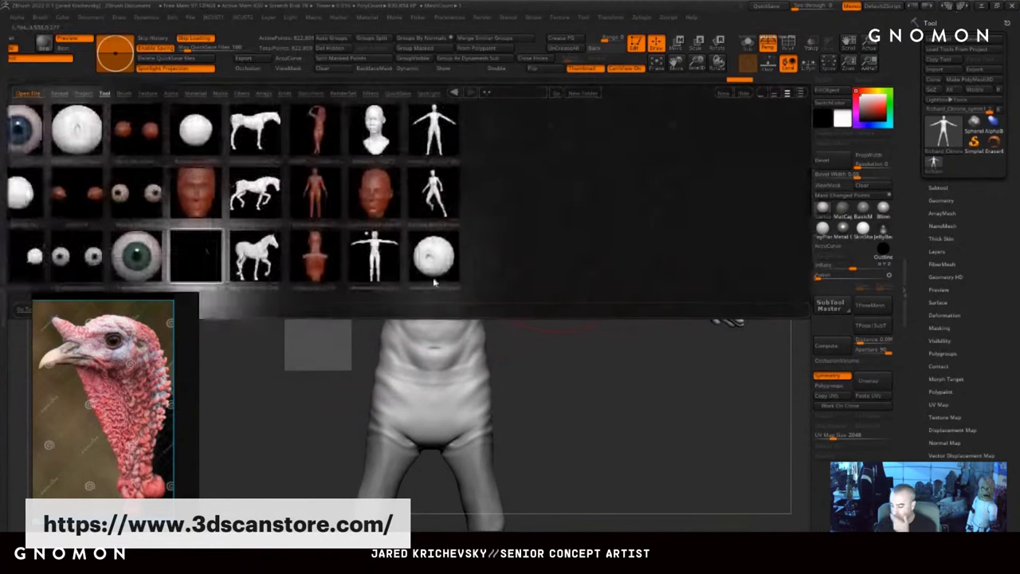
drag(434, 282, 378, 292)
drag(801, 259, 661, 259)
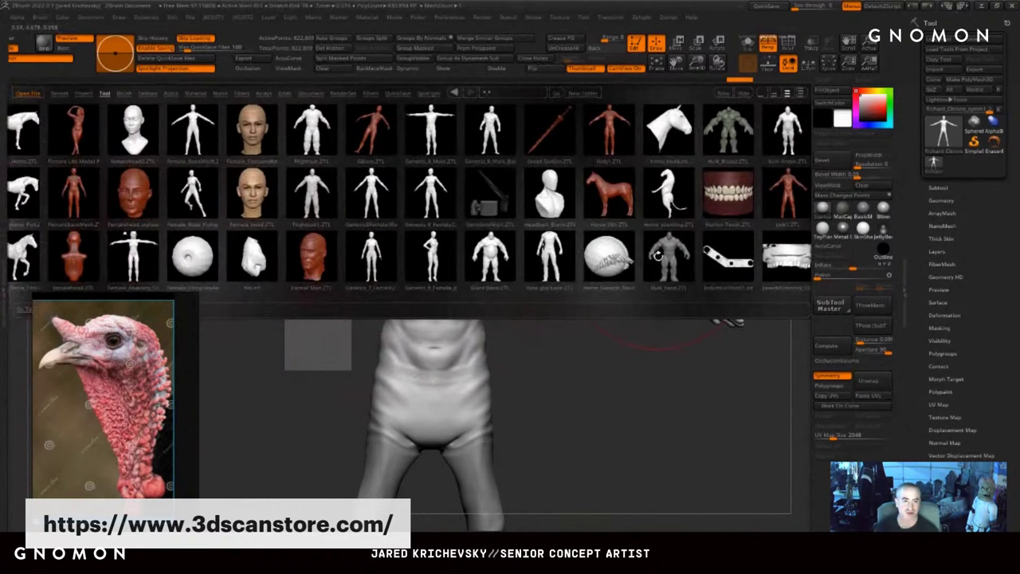
scroll(607, 285, down, 4)
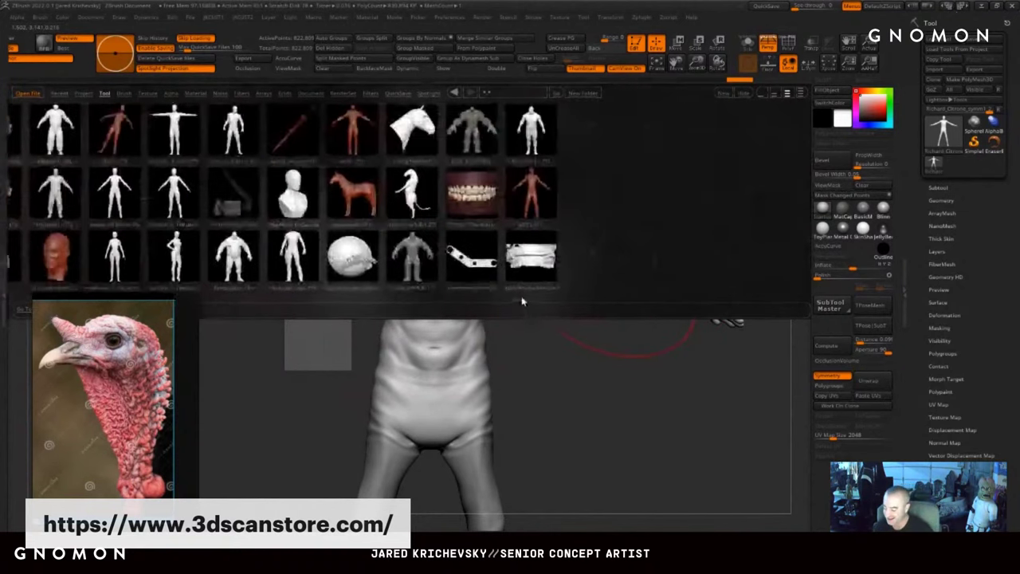
drag(613, 231, 579, 228)
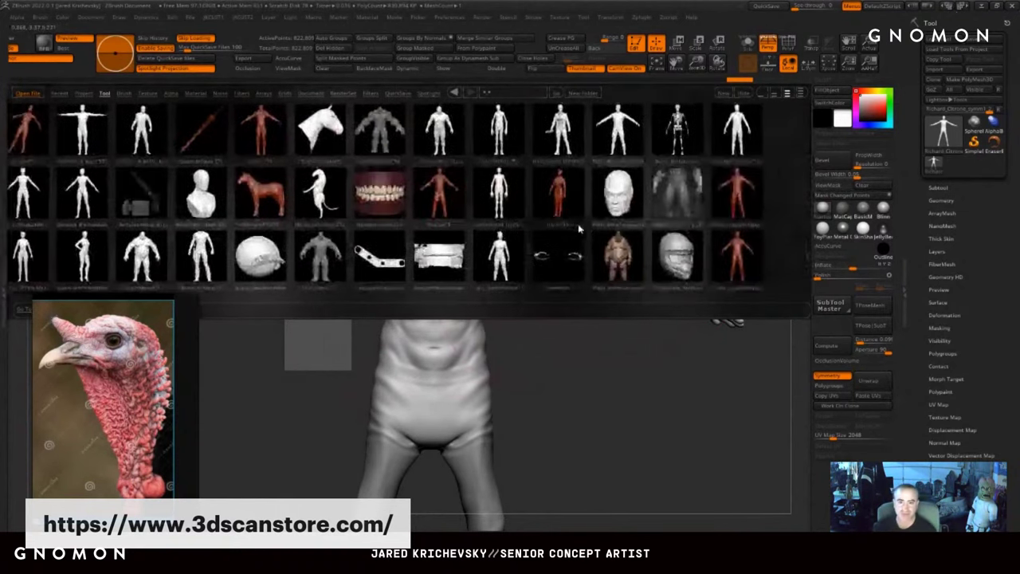
drag(420, 308, 474, 428)
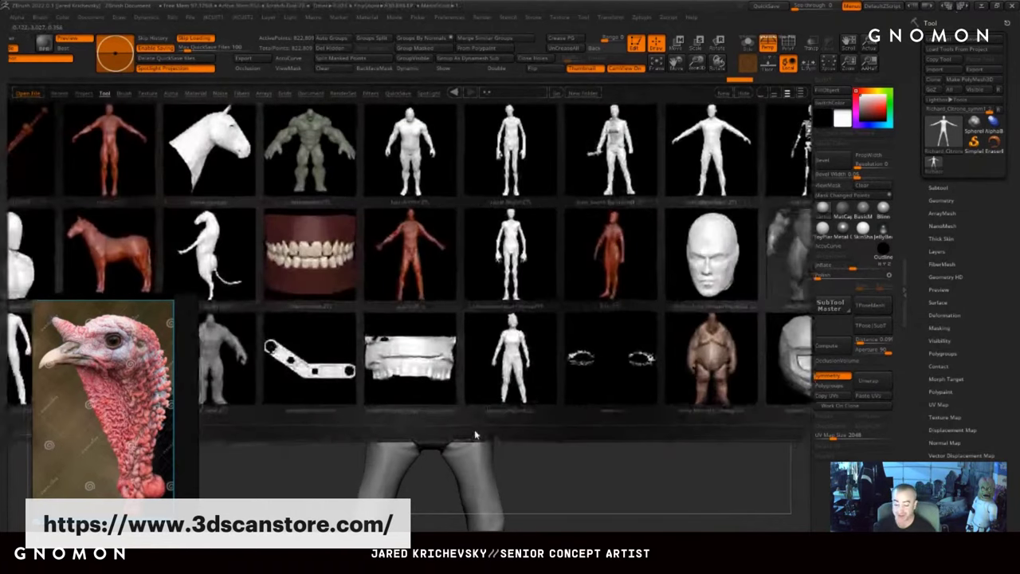
drag(733, 138, 576, 140)
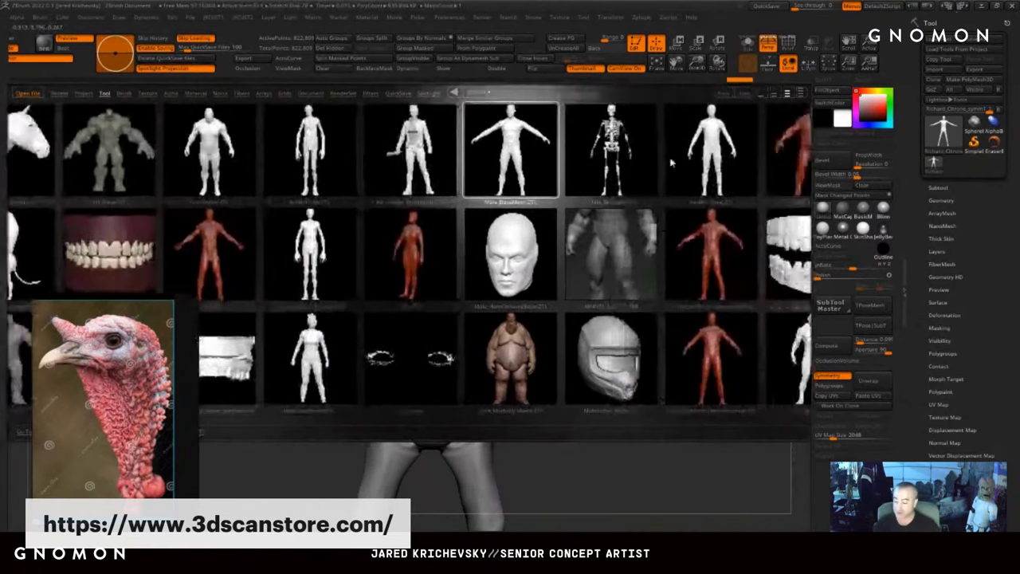
drag(800, 235, 667, 281)
drag(204, 176, 239, 175)
scroll(239, 176, up, 2)
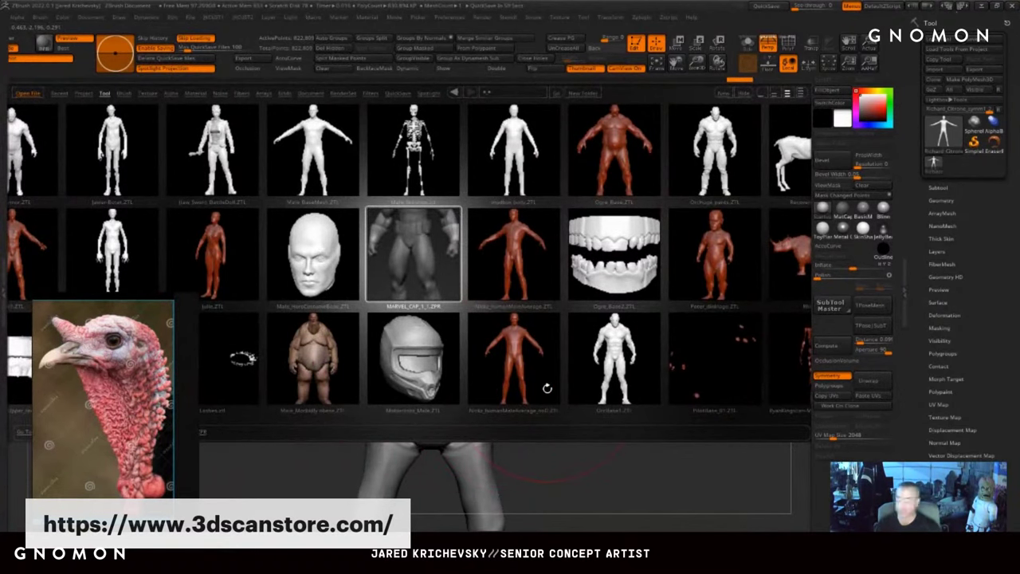
drag(540, 390, 295, 387)
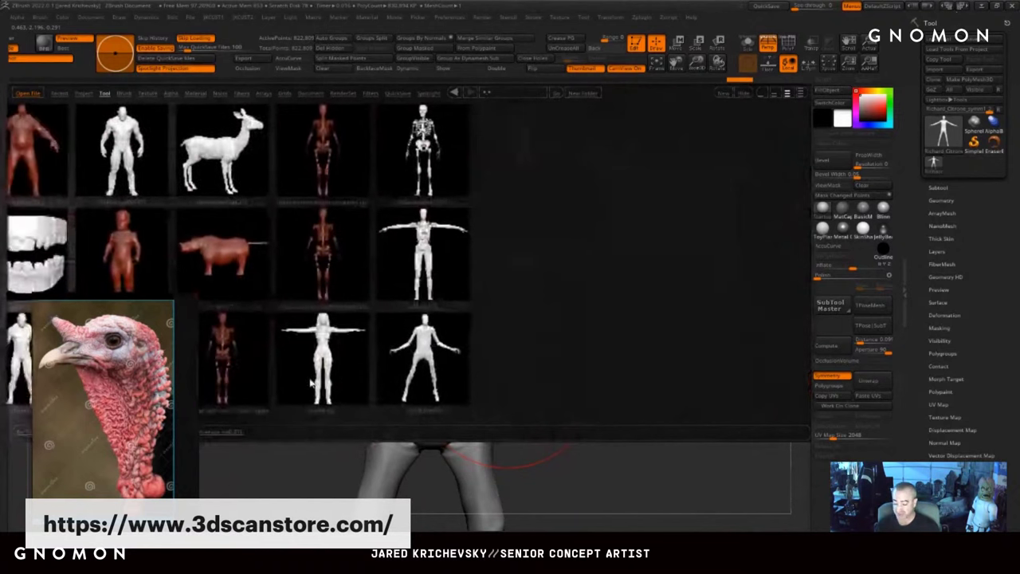
drag(389, 276, 321, 296)
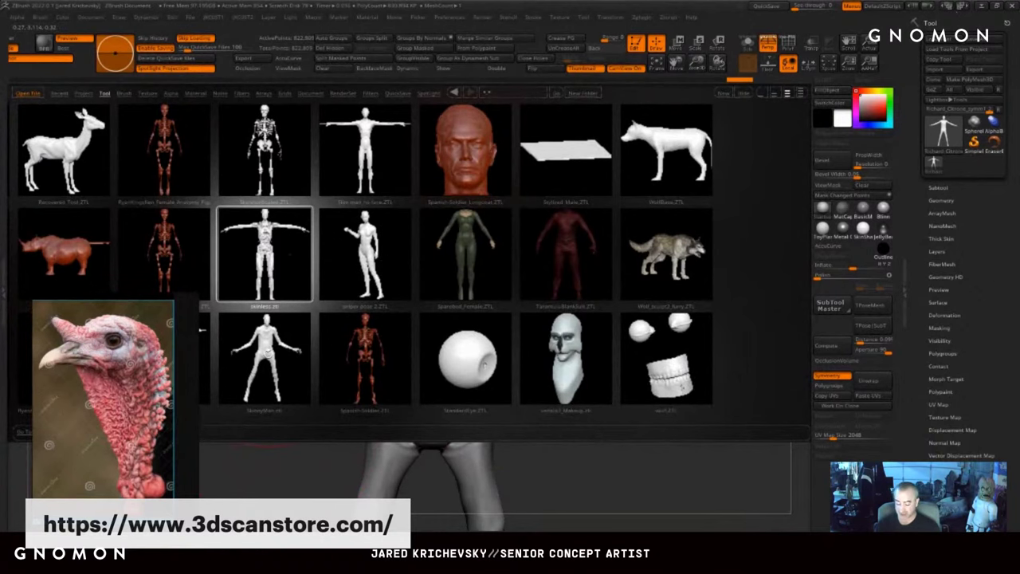
- Load the SkinnyMan base figure and examine its head, torso, arms and legs
double_click(266, 356)
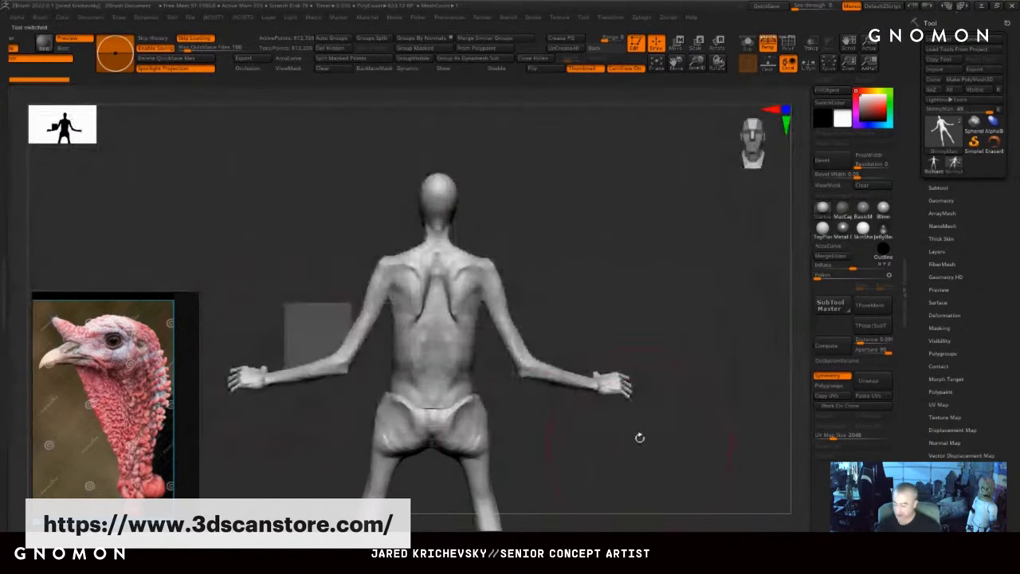
drag(640, 438, 514, 443)
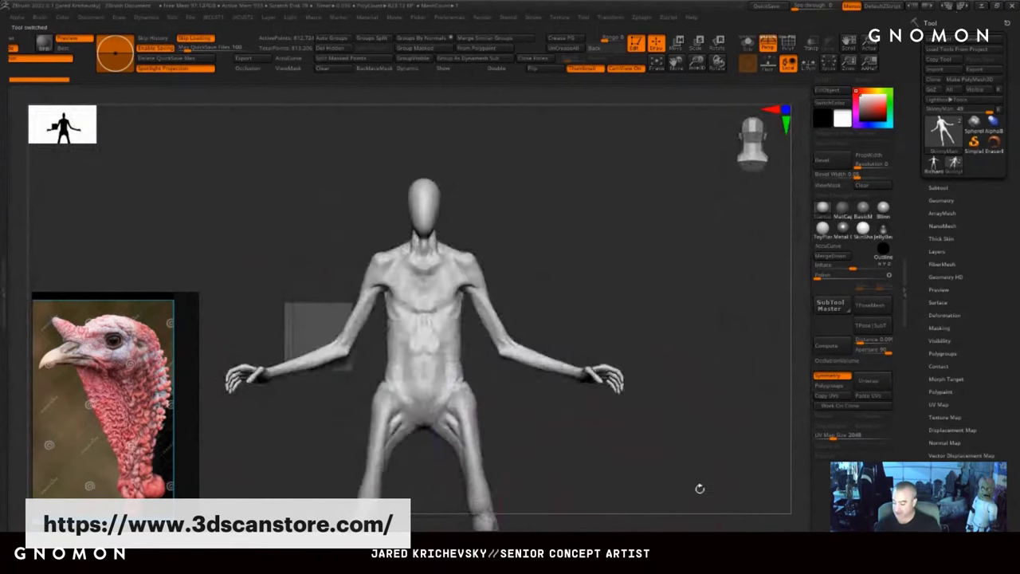
alt+drag(699, 487, 581, 200)
alt+drag(507, 102, 611, 448)
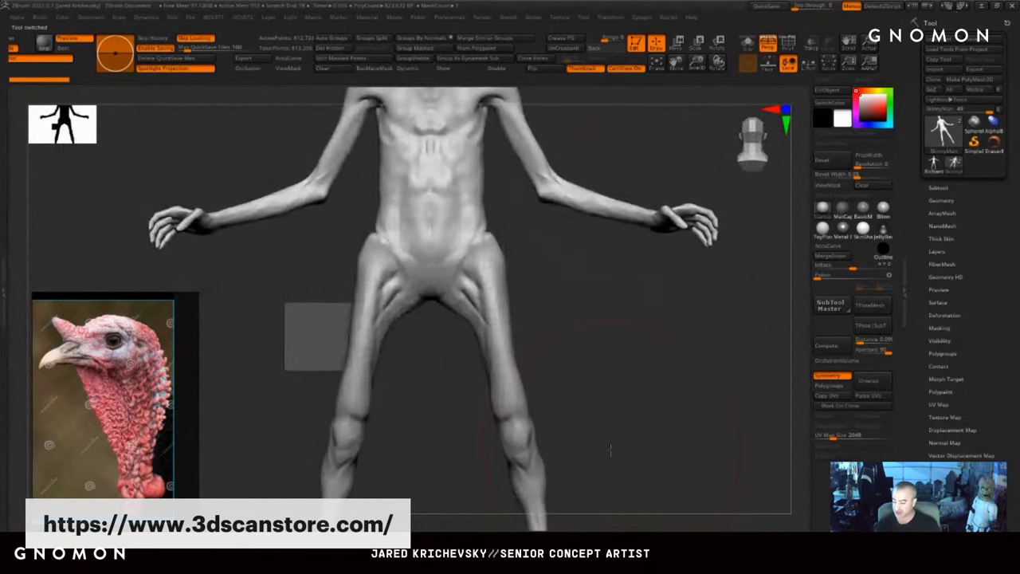
alt+drag(558, 342, 591, 486)
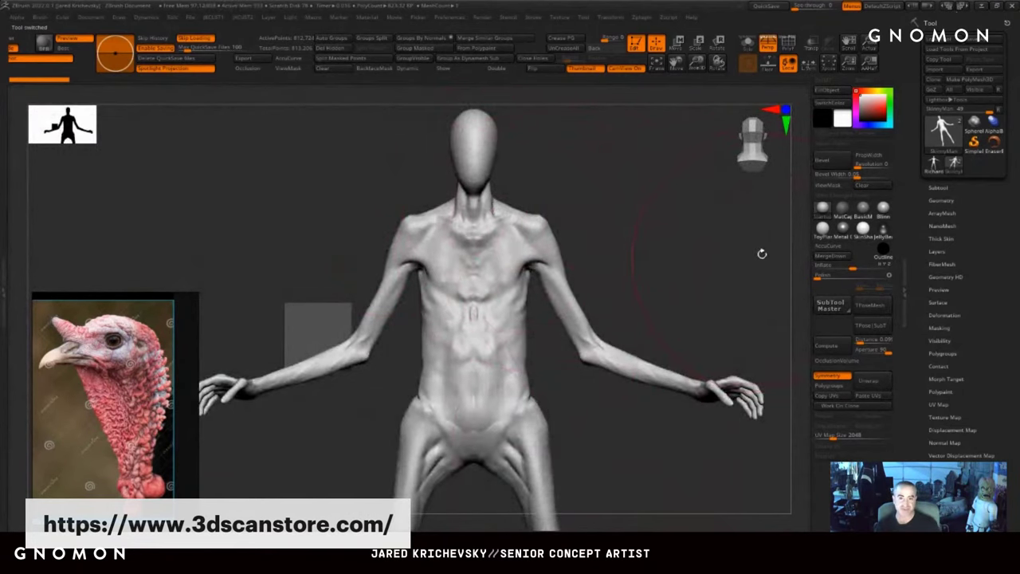
drag(763, 253, 678, 246)
drag(642, 211, 697, 214)
drag(637, 184, 629, 178)
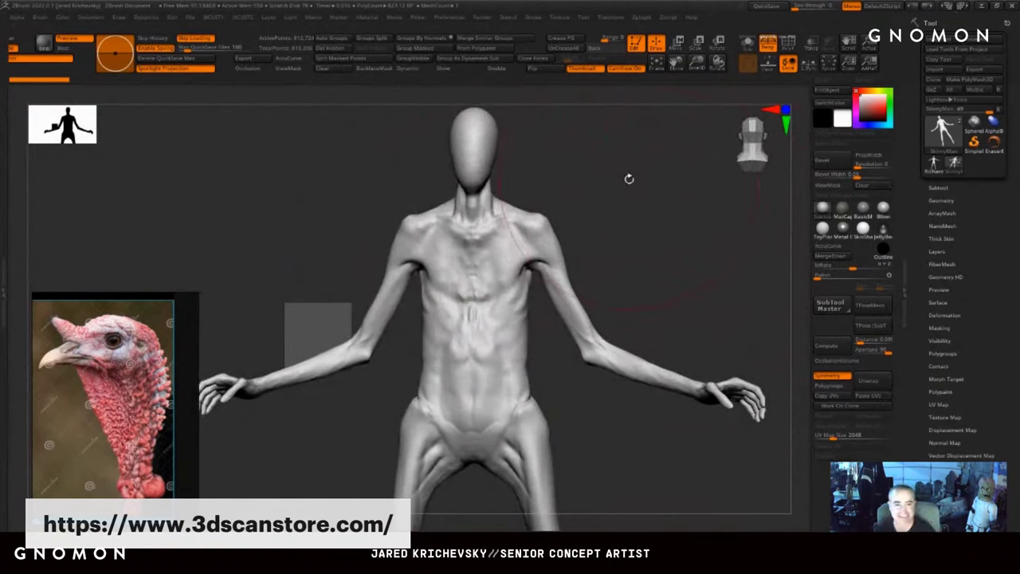
mouse_move(595, 223)
mouse_down()
mouse_move(574, 196)
mouse_move(551, 194)
mouse_move(559, 226)
mouse_move(587, 180)
mouse_up()
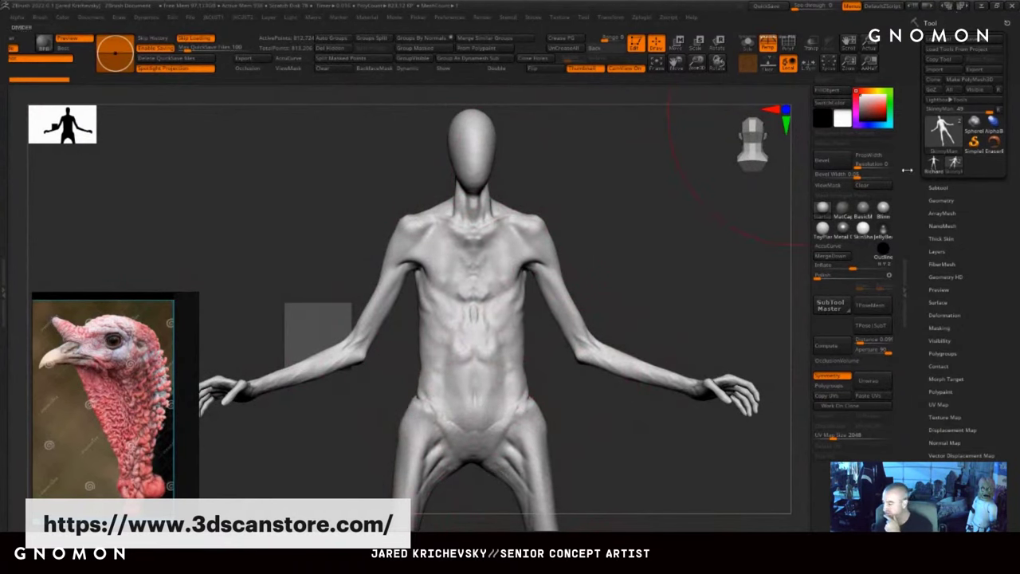
- Switch back to the male base figure, turn it to a front three-quarter view and reduce the brush size
click(933, 164)
drag(645, 457, 580, 335)
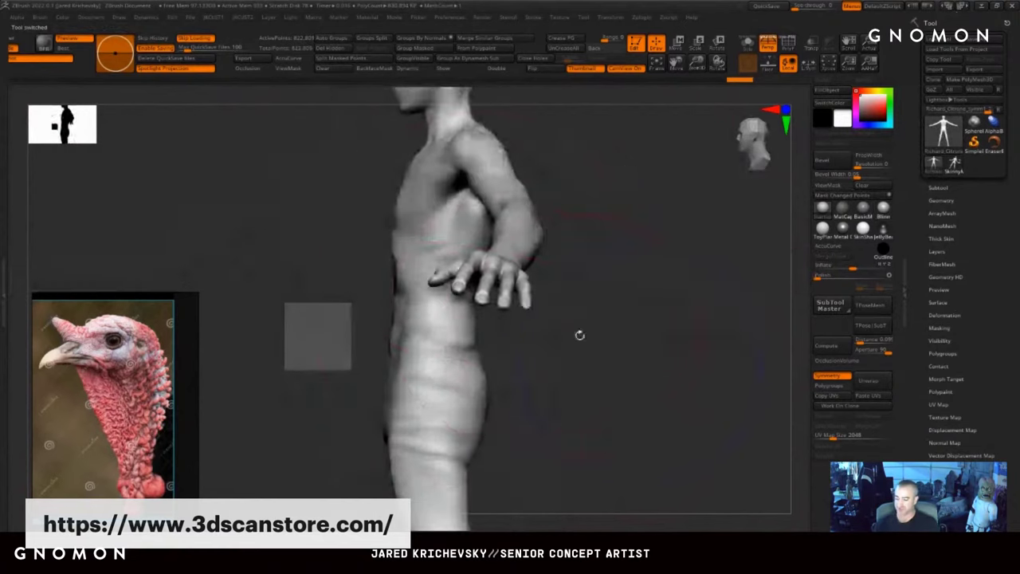
mouse_move(599, 379)
mouse_down()
mouse_move(526, 386)
mouse_move(563, 408)
mouse_move(496, 348)
mouse_move(560, 301)
mouse_move(465, 344)
mouse_move(584, 366)
mouse_up()
alt+drag(652, 355, 529, 349)
key(s)
drag(606, 263, 596, 264)
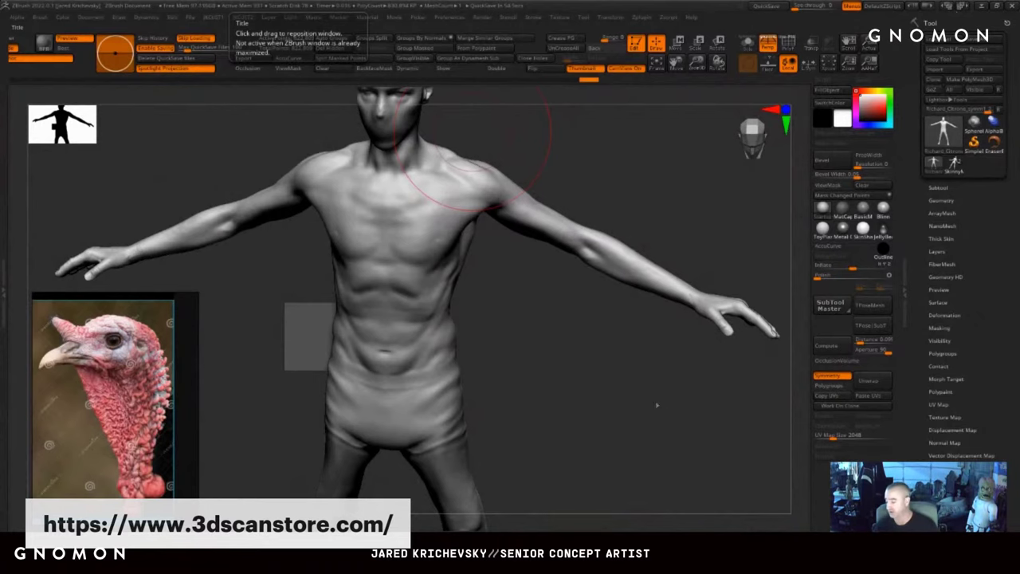
- Smooth away the male figure's hands and toes so the arms and feet end in simple stumps
drag(657, 405, 718, 359)
key(s)
key(s)
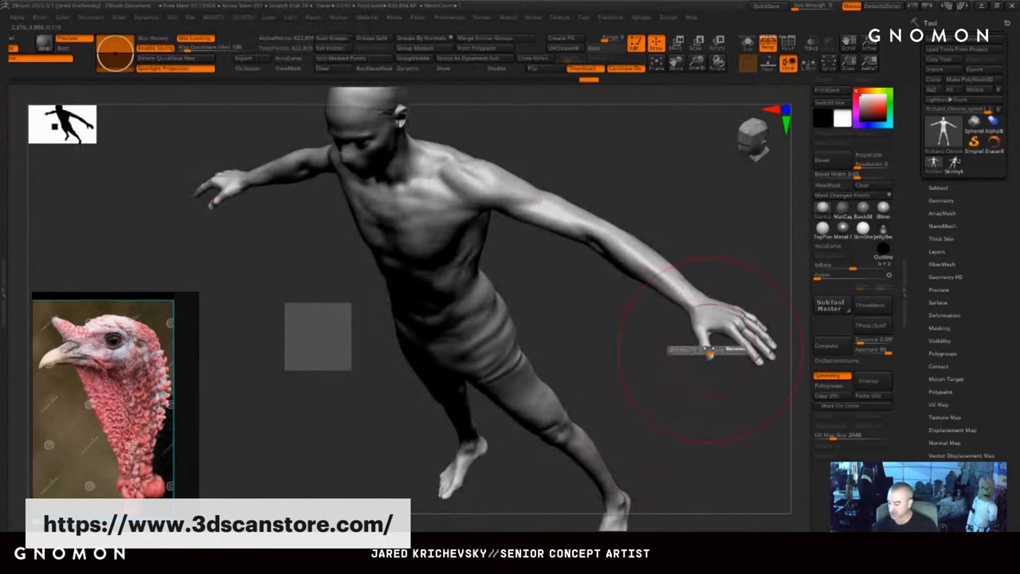
key(s)
drag(695, 376, 704, 338)
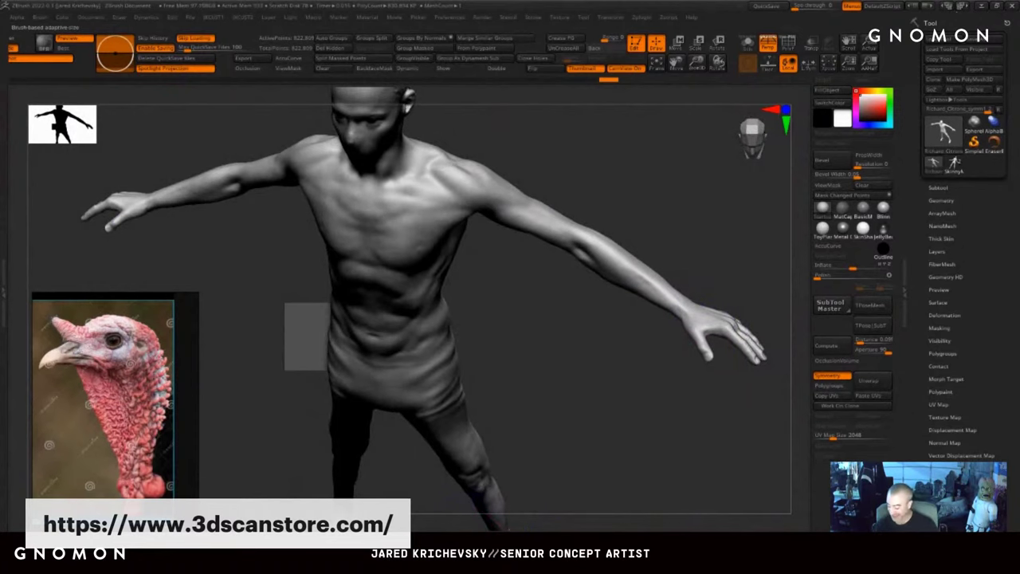
mouse_move(687, 391)
mouse_down()
mouse_move(568, 401)
mouse_move(594, 349)
mouse_move(572, 316)
mouse_up()
mouse_move(533, 346)
shift+mouse_down()
mouse_move(528, 320)
mouse_move(551, 323)
shift+mouse_up()
mouse_move(555, 363)
mouse_down()
mouse_move(569, 314)
mouse_move(558, 428)
mouse_move(551, 374)
mouse_up()
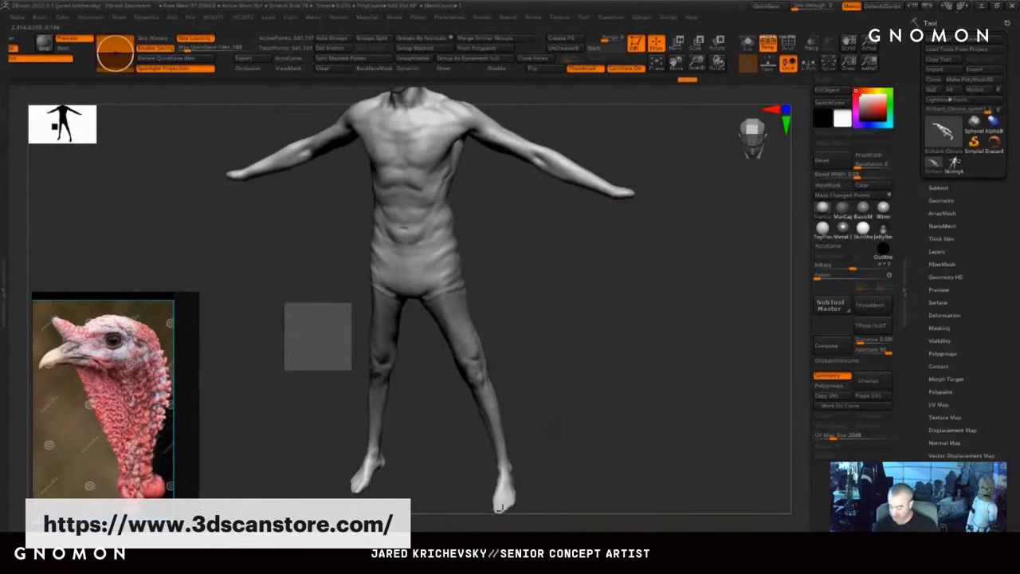
mouse_move(566, 375)
right_down()
mouse_move(531, 239)
mouse_move(494, 163)
right_up()
ctrl+drag(509, 159, 461, 399)
ctrl+drag(596, 356, 613, 375)
- Choose the lasso mask and mask the figure's hips and both legs, leaving the torso and arms free
drag(900, 104, 900, 261)
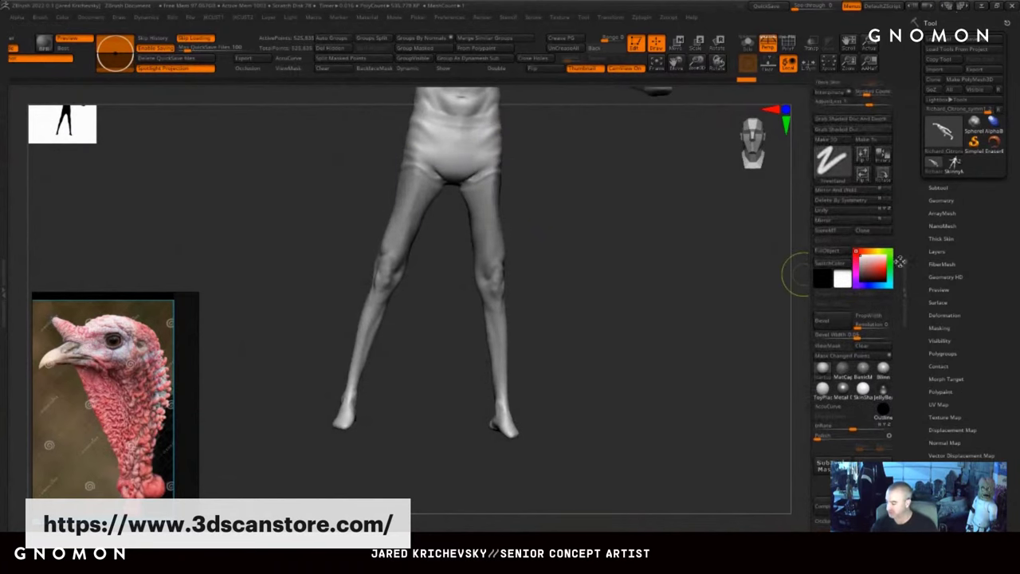
mouse_move(896, 153)
mouse_down()
mouse_move(883, 324)
mouse_move(871, 328)
mouse_up()
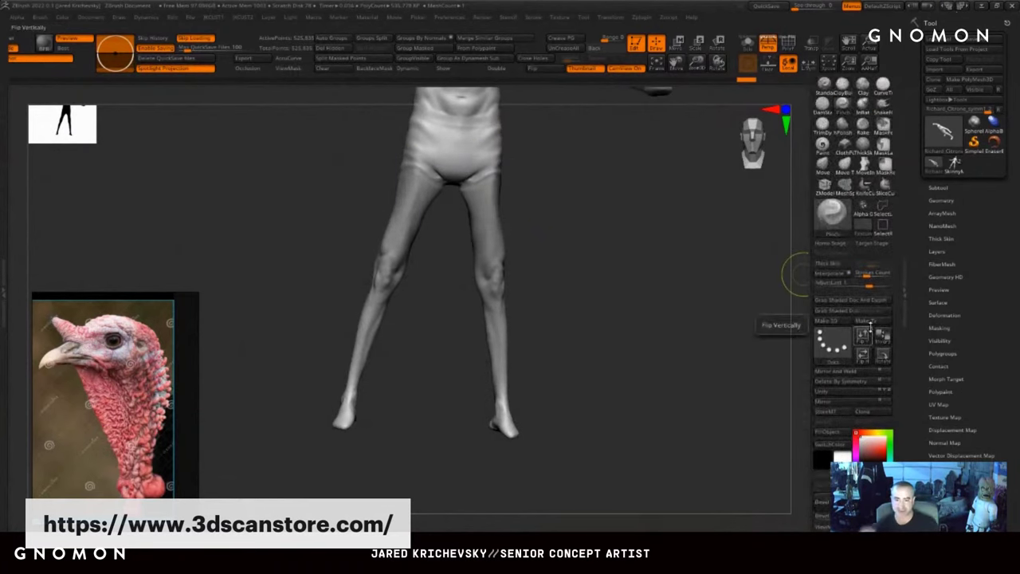
drag(650, 342, 680, 323)
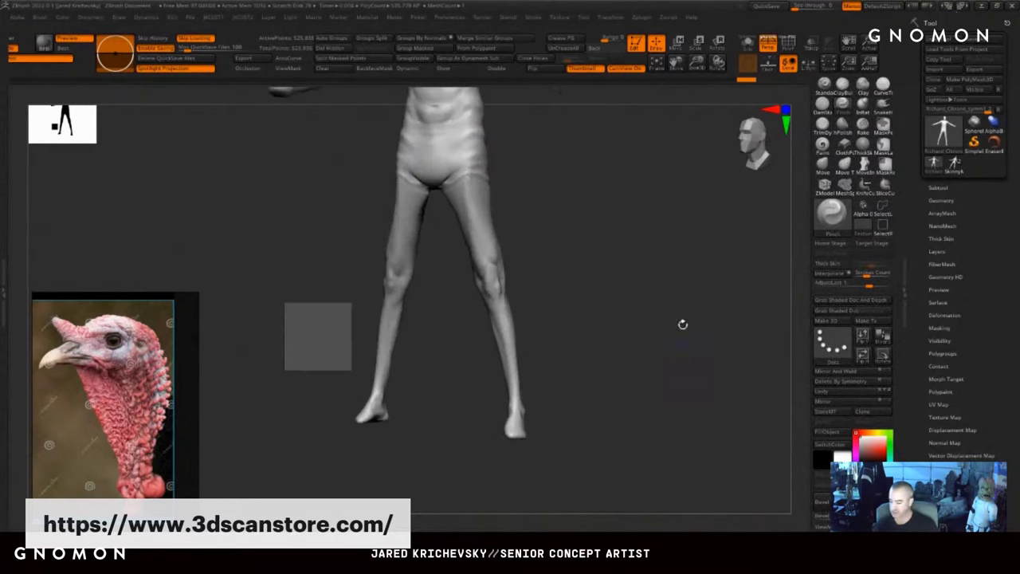
alt+drag(594, 177, 547, 287)
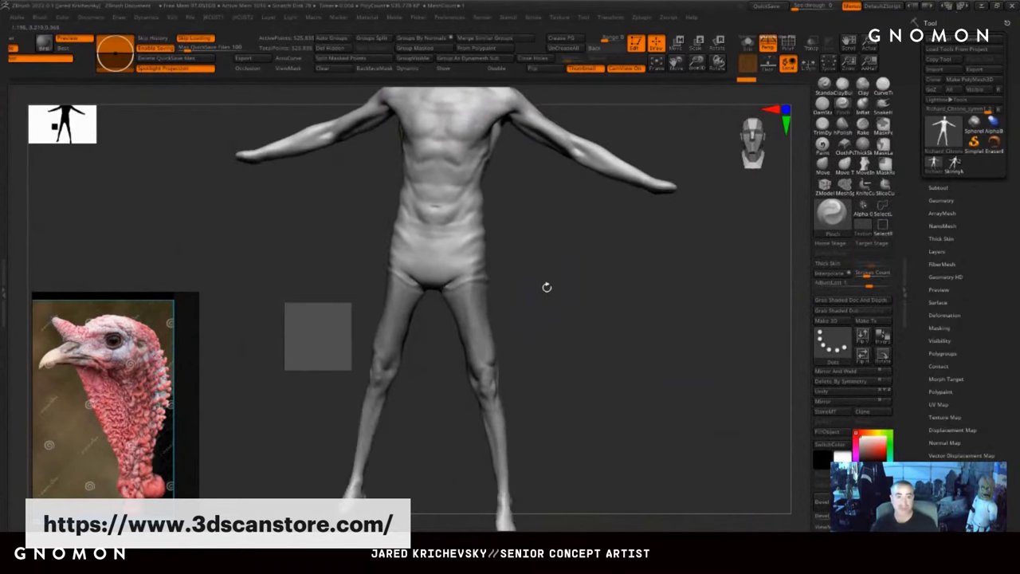
drag(632, 353, 617, 351)
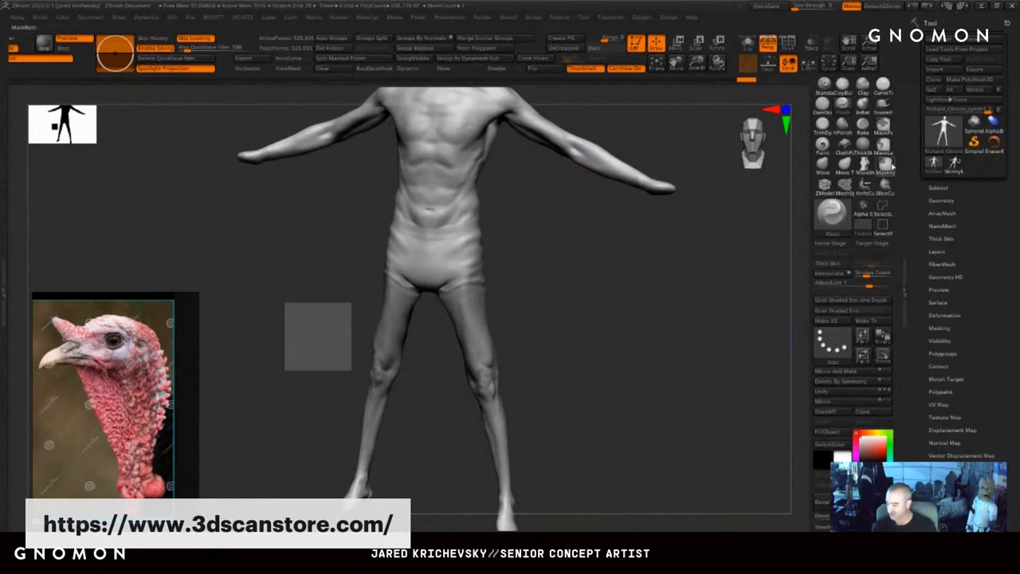
click(883, 146)
click(903, 173)
mouse_move(507, 309)
alt+mouse_down()
mouse_move(551, 226)
mouse_move(518, 185)
mouse_move(489, 360)
mouse_move(547, 504)
alt+mouse_up()
drag(733, 341, 686, 341)
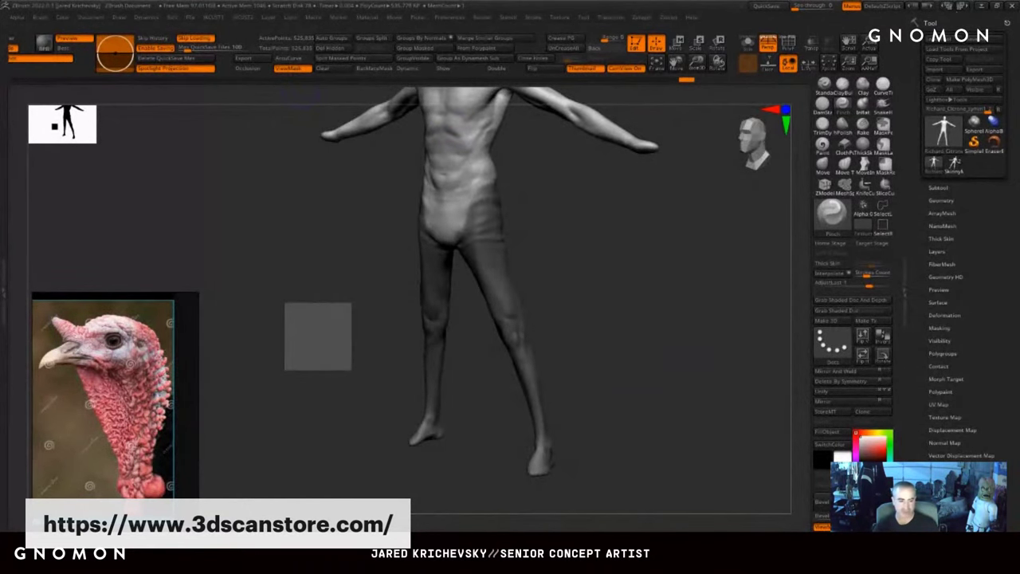
- Switch to Photoshop and start saving a copy of the creature sketch to the Desktop
key(alt+Tab)
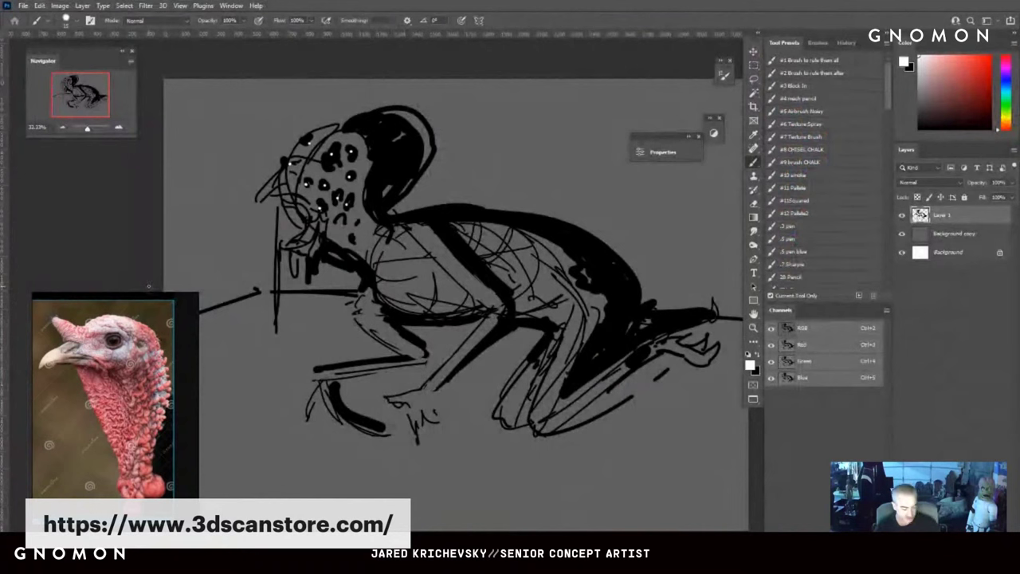
key(ctrl+alt+a)
click(270, 77)
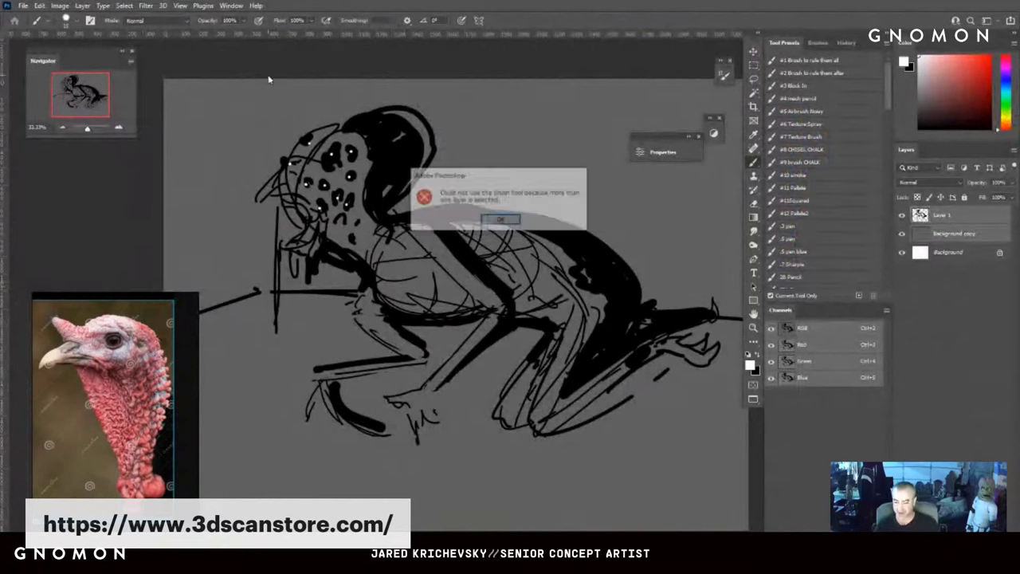
click(501, 221)
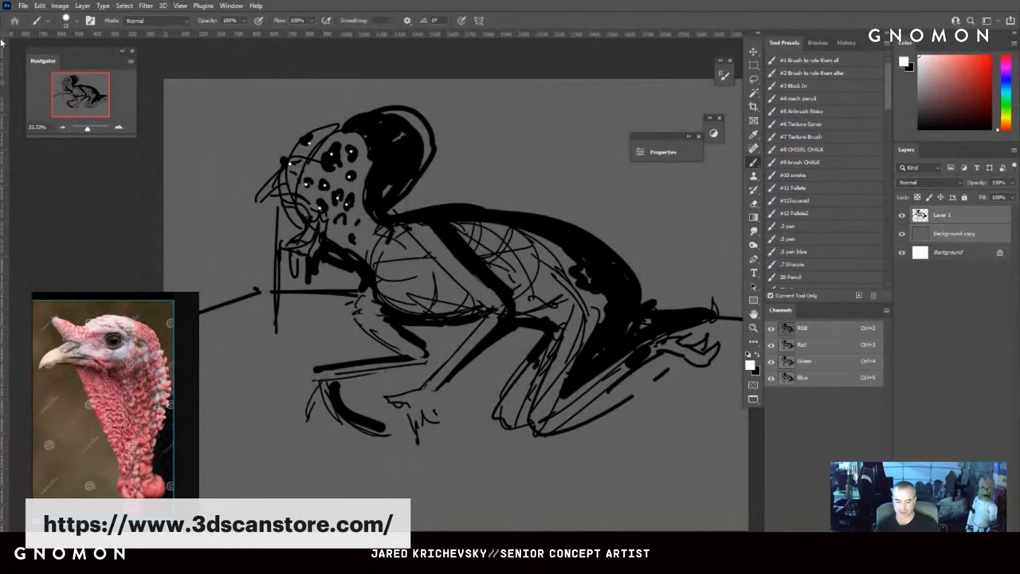
click(21, 6)
click(71, 134)
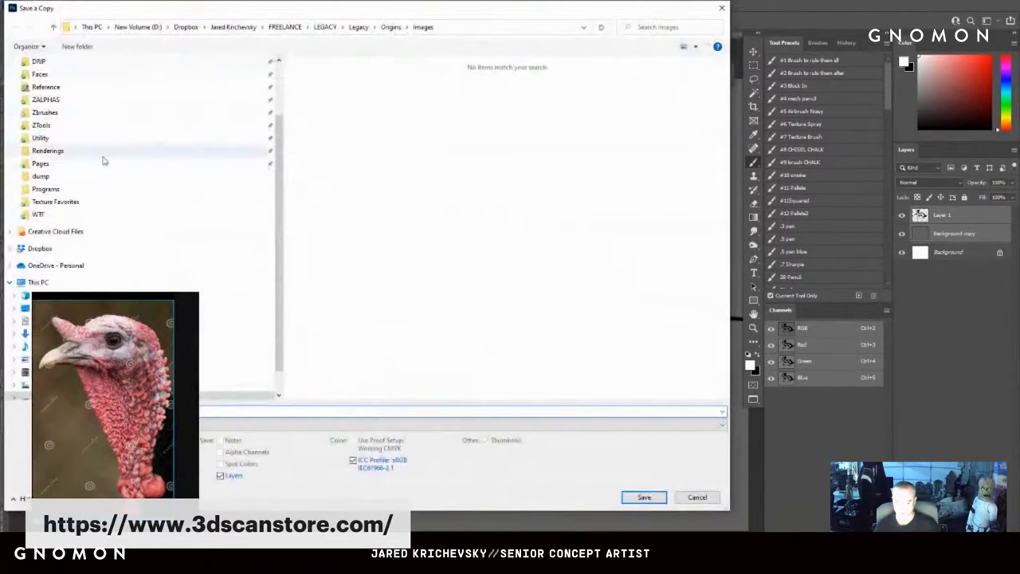
scroll(102, 161, up, 2)
click(82, 63)
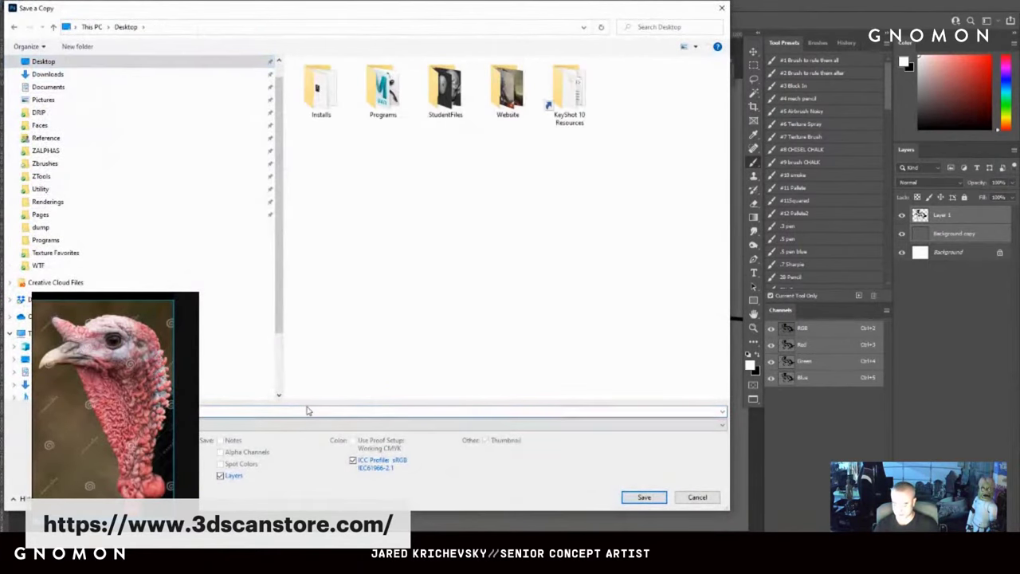
- Save the sketch copy as a JPEG named TM
drag(333, 12, 693, 71)
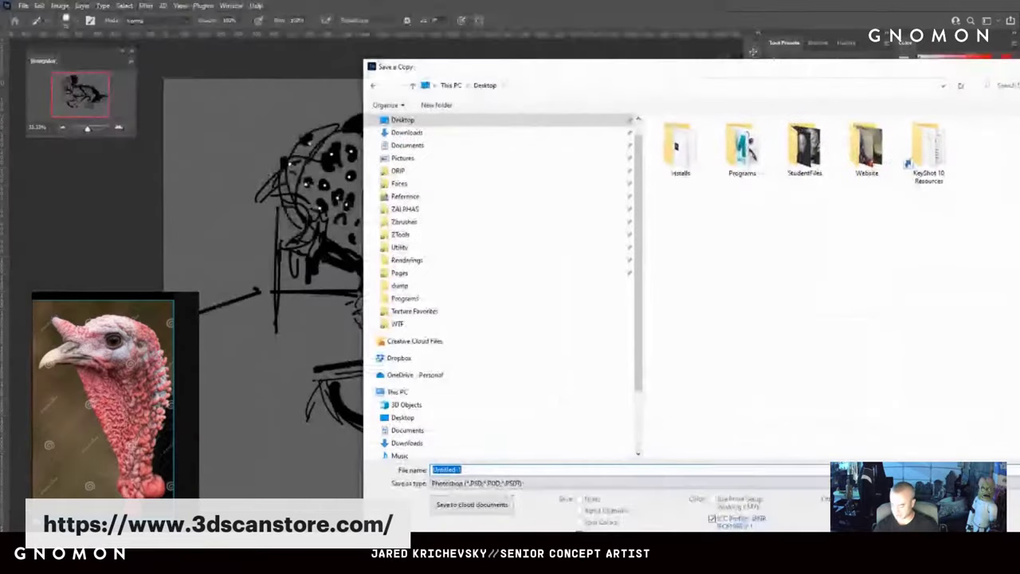
click(478, 483)
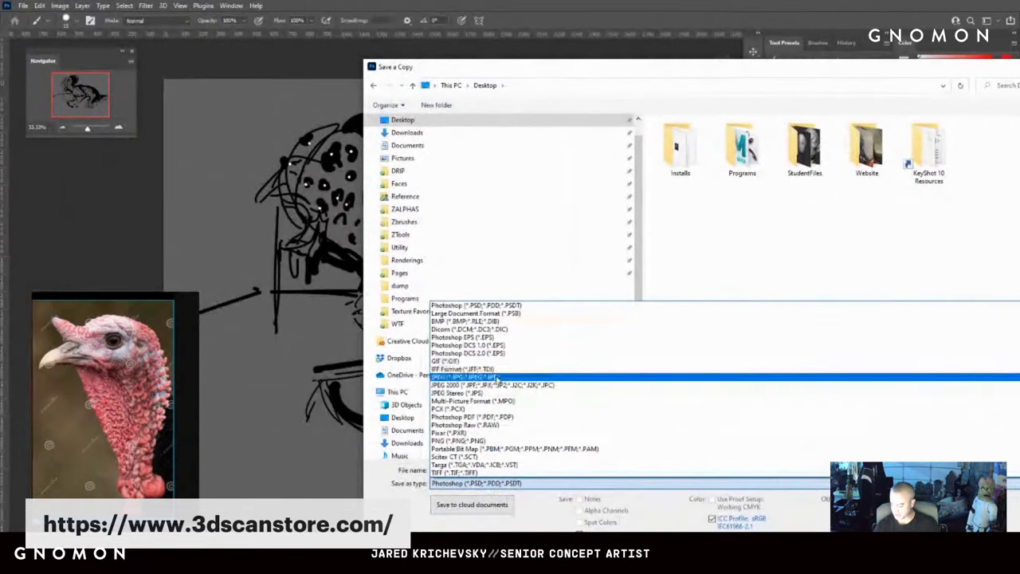
click(496, 377)
click(496, 468)
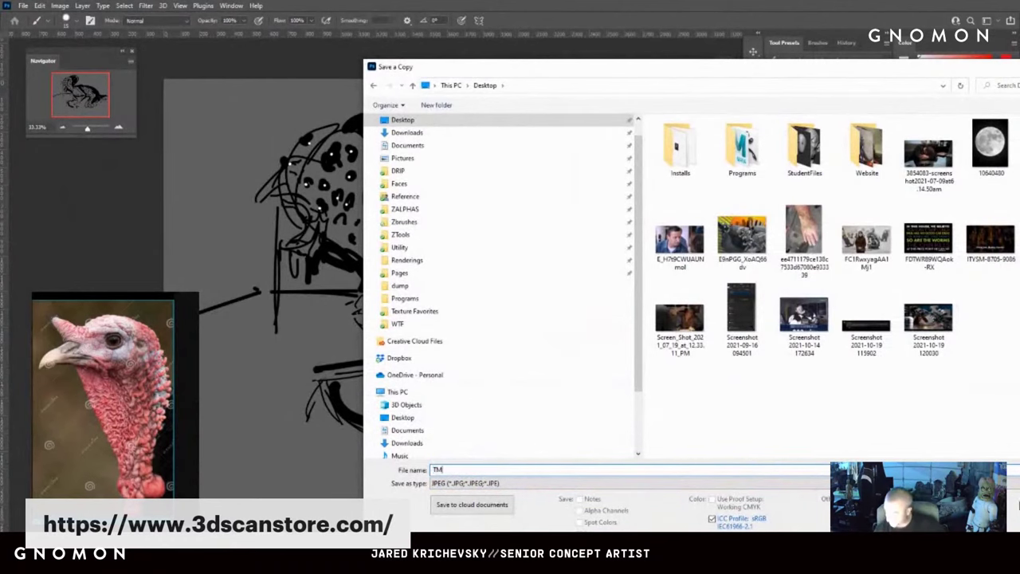
key(Return)
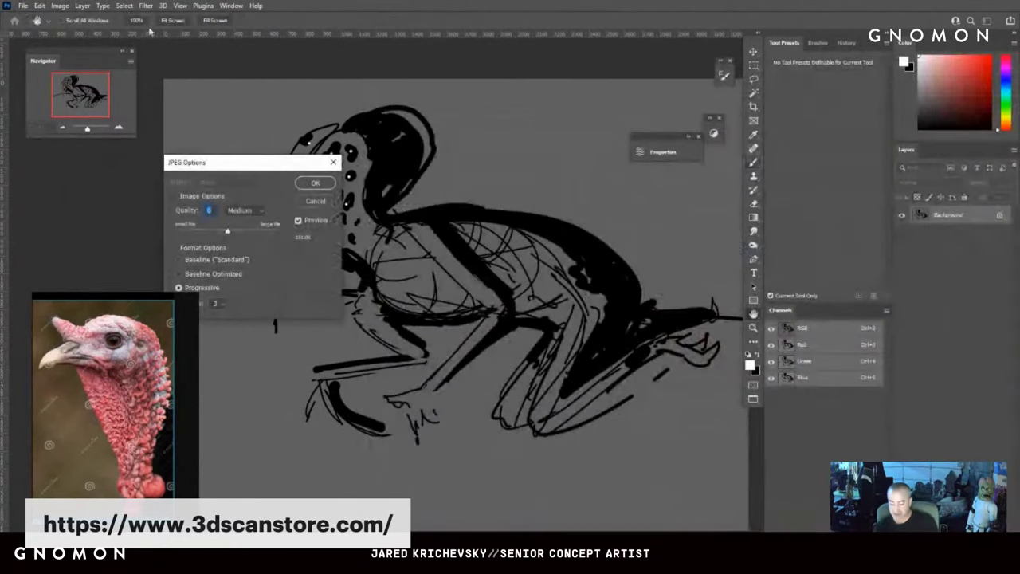
click(315, 183)
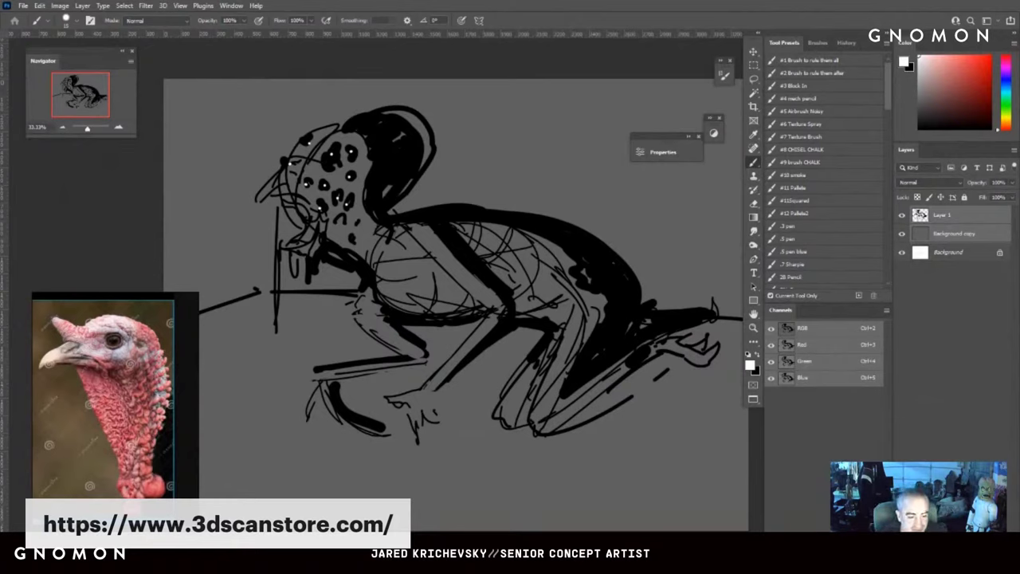
- Add the creature sketch to the reference board beside the turkey photos and return to the figure in ZBrush
mouse_move(0, 531)
mouse_down()
mouse_move(117, 414)
mouse_move(197, 367)
mouse_move(208, 398)
mouse_up()
scroll(133, 406, down, 3)
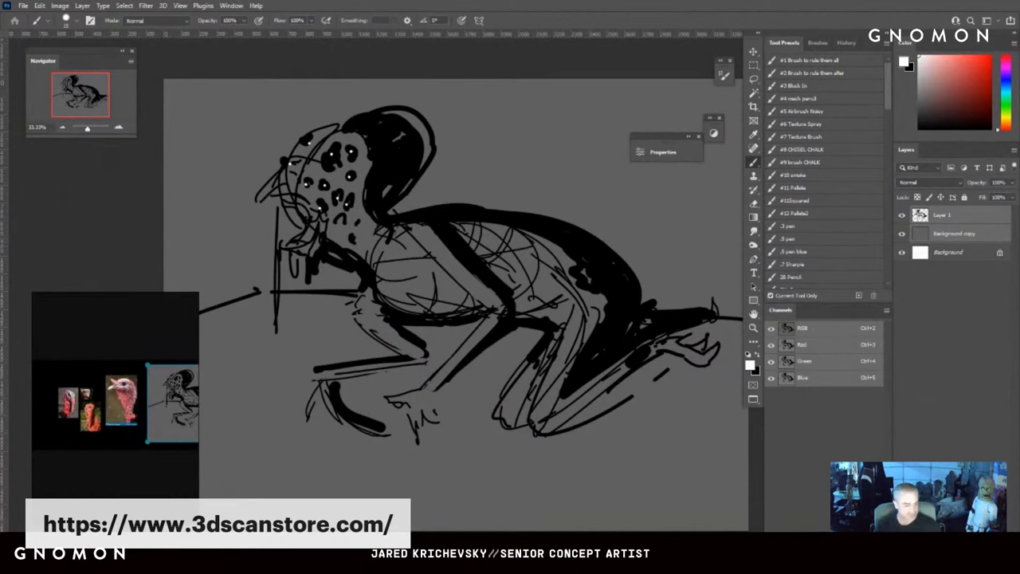
key(alt+Tab)
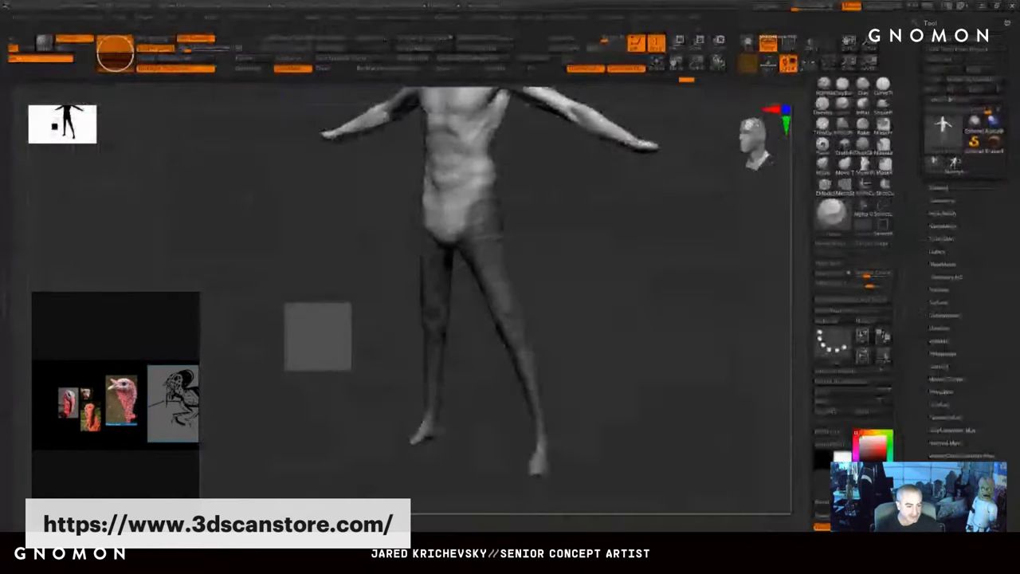
drag(594, 338, 564, 276)
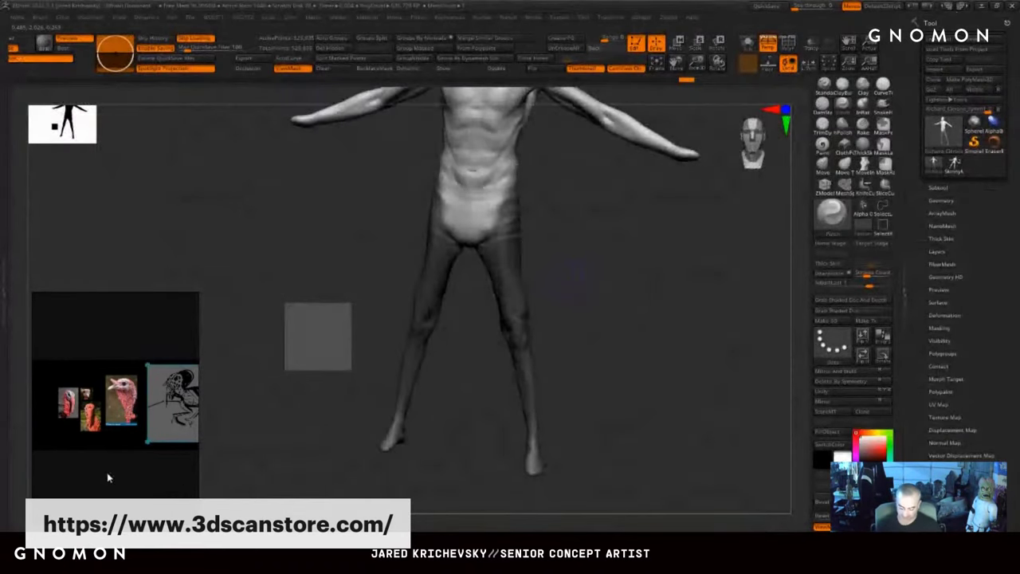
- Look through the red turkey head photos on the reference board
middle_drag(64, 415, 77, 262)
scroll(86, 435, down, 5)
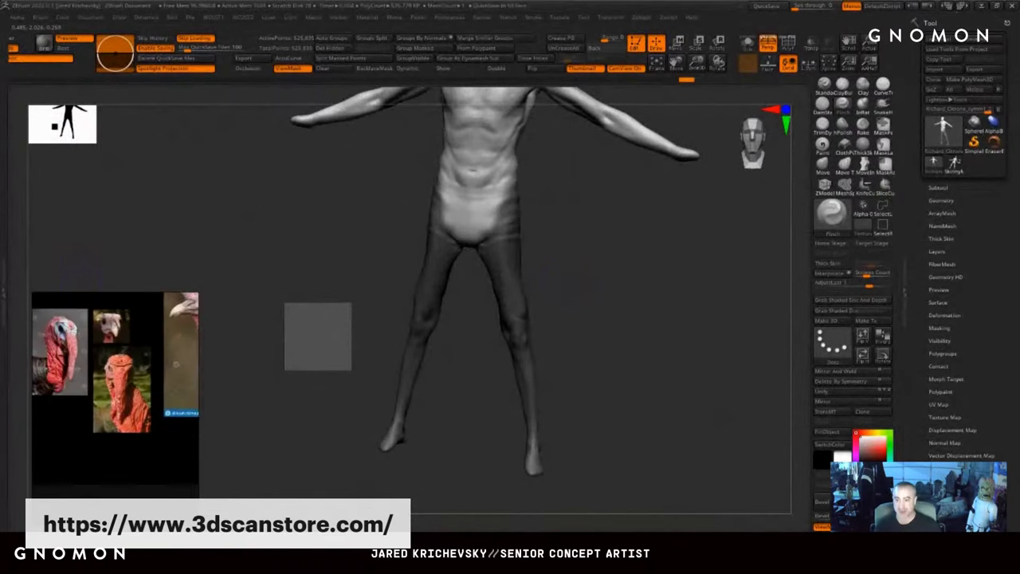
scroll(99, 444, up, 3)
scroll(143, 493, up, 1)
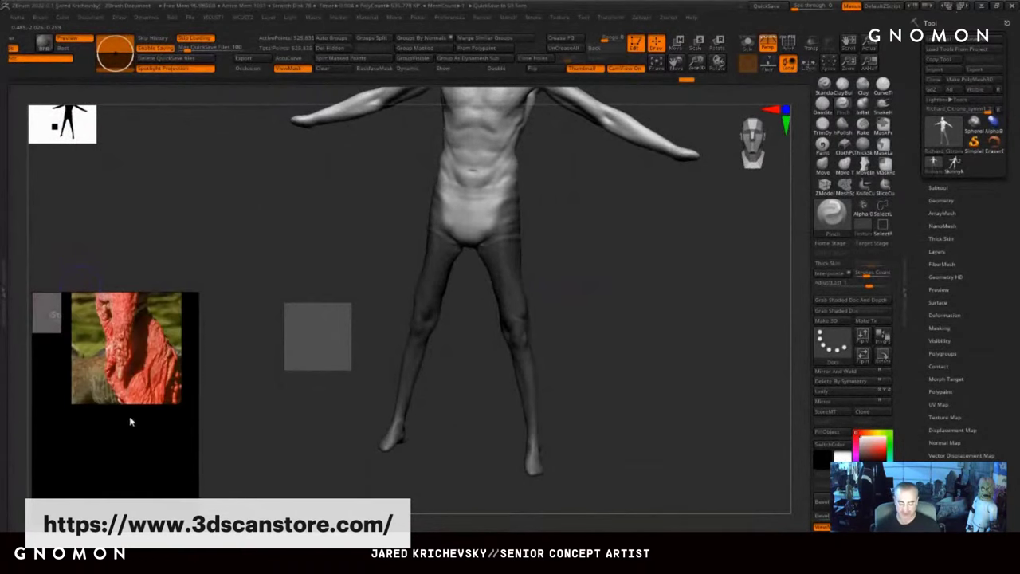
right_click(130, 418)
click(171, 253)
middle_drag(94, 325, 150, 481)
middle_drag(62, 407, 84, 366)
scroll(130, 390, up, 4)
scroll(134, 388, down, 4)
scroll(130, 389, up, 1)
scroll(156, 415, down, 2)
scroll(129, 382, up, 1)
middle_drag(155, 414, 28, 401)
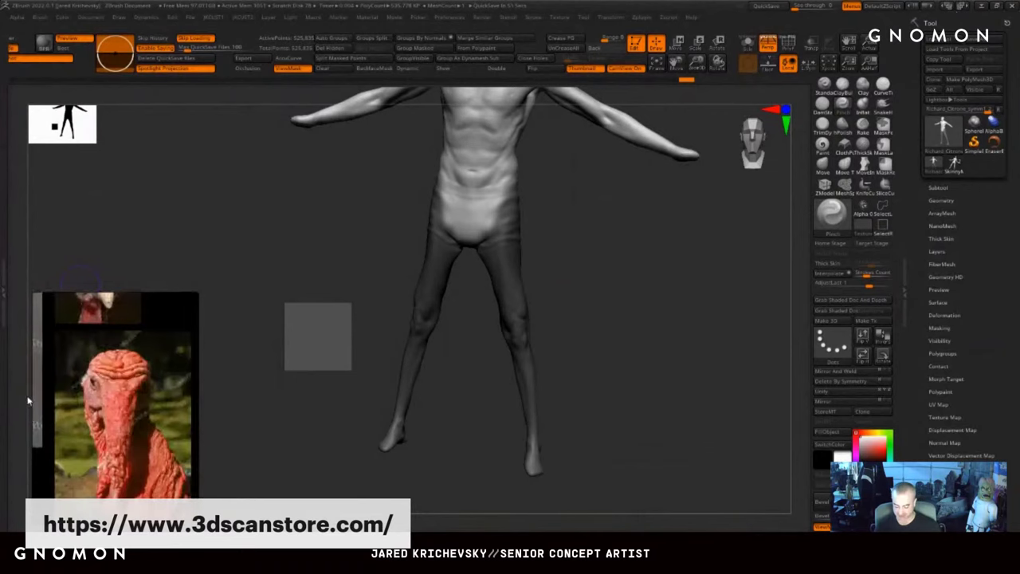
- Examine the bumpy neck skin of the pink turkey in close-up, along with its wattle, head and beak
middle_drag(102, 409, 11, 525)
middle_drag(181, 383, 92, 403)
scroll(55, 355, down, 3)
scroll(92, 404, up, 4)
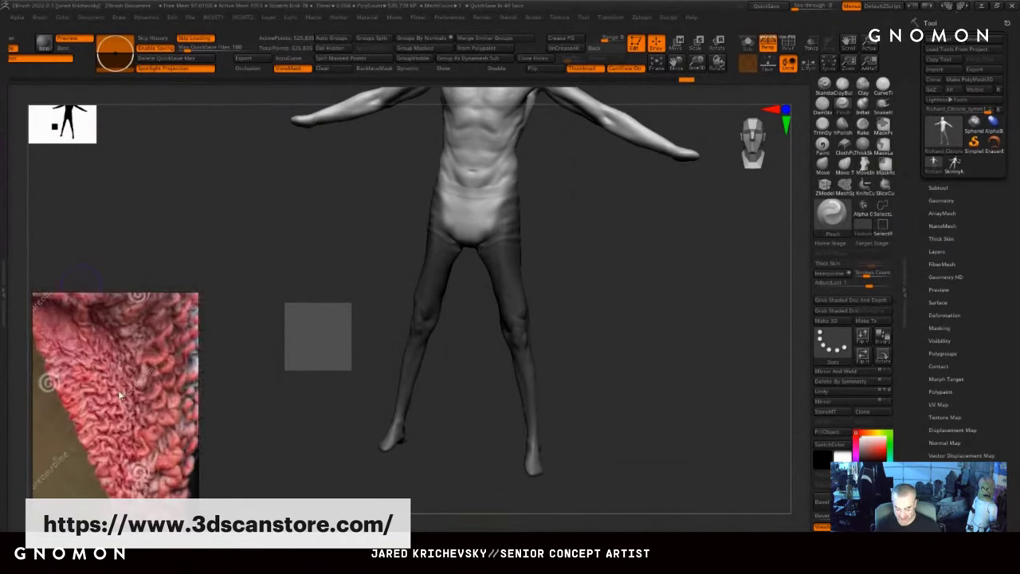
mouse_move(106, 446)
middle_down()
mouse_move(120, 404)
mouse_move(95, 457)
middle_up()
scroll(121, 403, up, 3)
scroll(143, 399, down, 5)
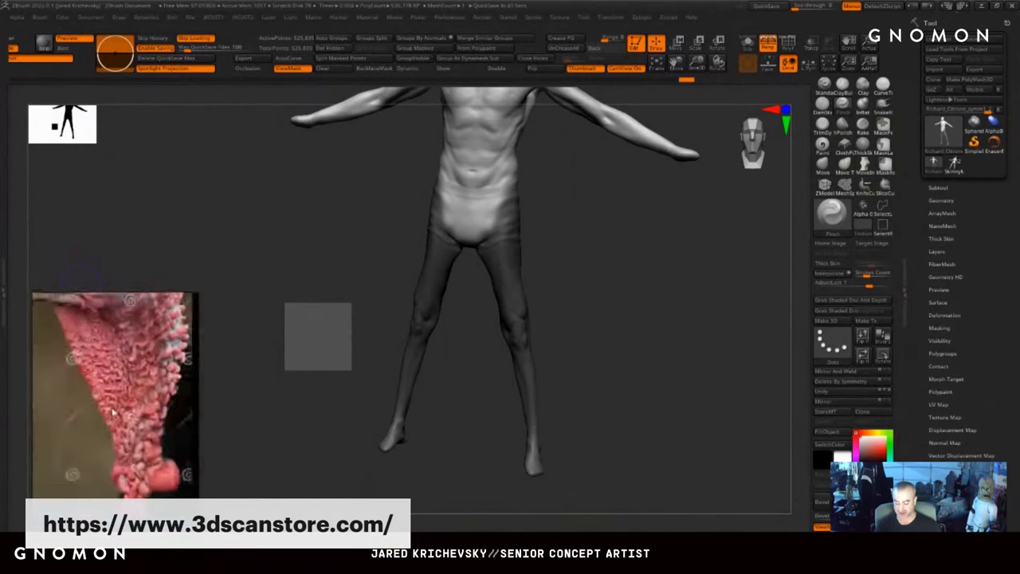
scroll(143, 396, up, 3)
scroll(140, 446, down, 4)
middle_drag(140, 446, 155, 312)
scroll(148, 412, up, 4)
scroll(132, 389, down, 4)
middle_drag(133, 390, 126, 520)
middle_drag(118, 327, 127, 395)
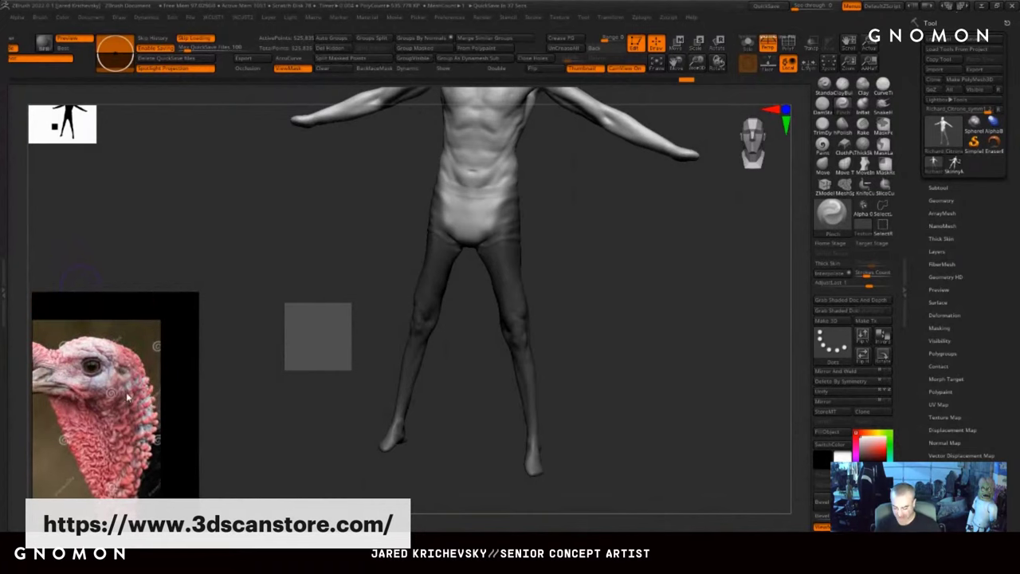
scroll(128, 411, up, 2)
scroll(124, 458, down, 1)
middle_drag(124, 460, 161, 410)
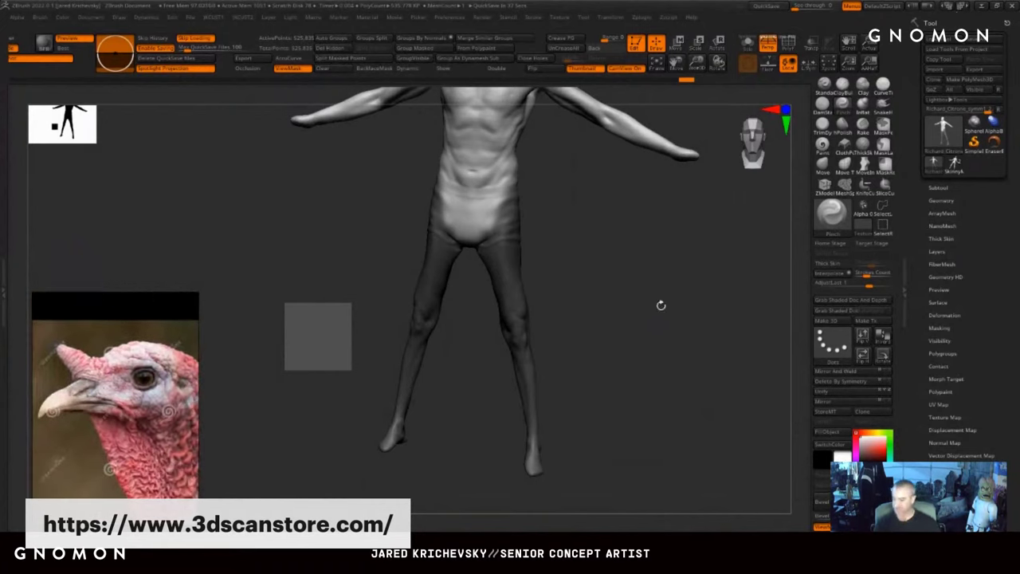
- Invert the mask to free the legs for the transform gizmo and turn off perspective
drag(661, 303, 669, 199)
ctrl+click(652, 273)
key(w)
alt+click(573, 253)
click(766, 48)
- In side view, set the gizmo's pivot at the hip and rotate both legs forward
alt+drag(708, 229, 598, 206)
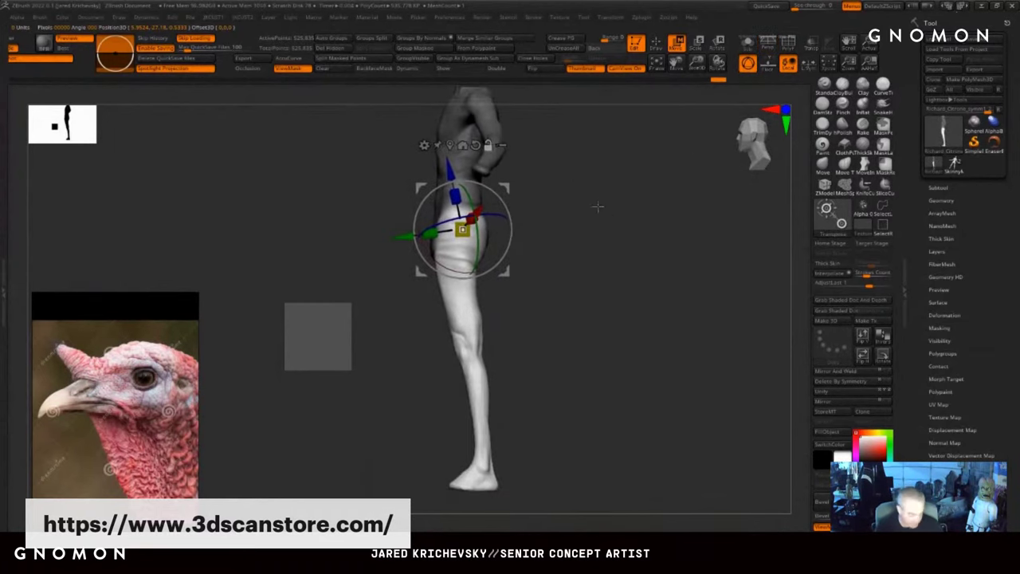
alt+drag(462, 230, 492, 245)
drag(491, 188, 496, 186)
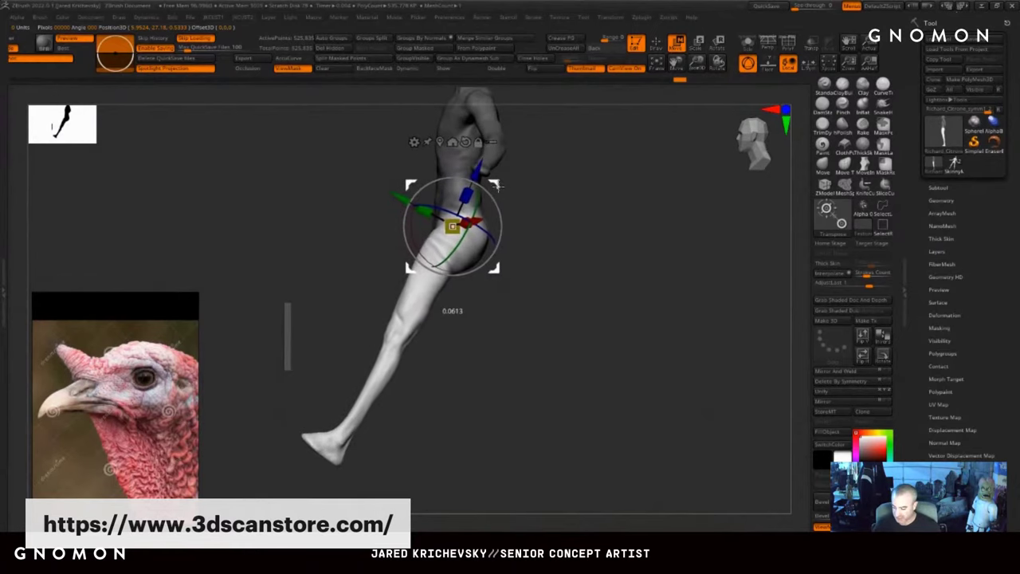
drag(501, 227, 500, 233)
key(q)
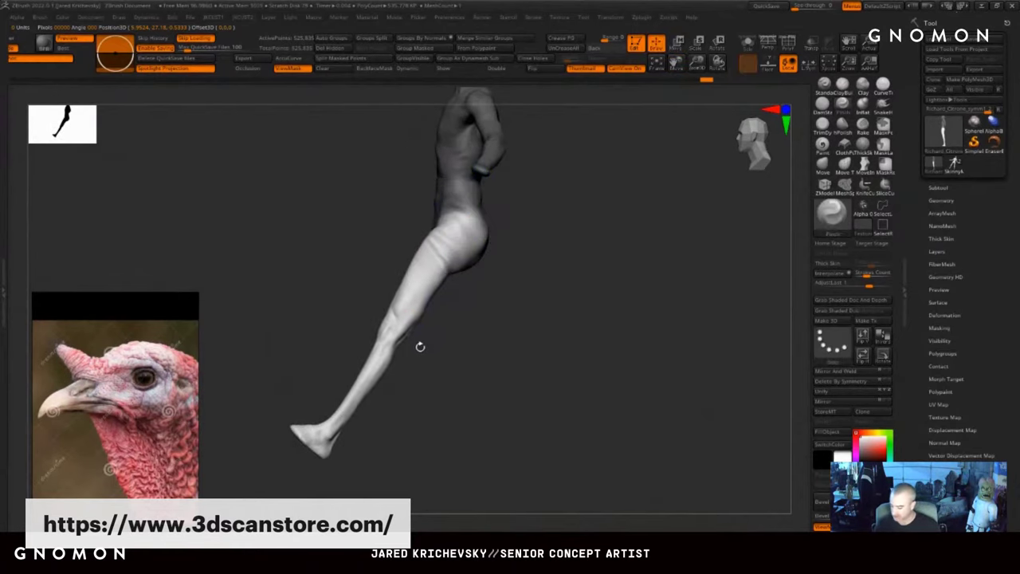
- Undo the lasso mask over the thighs and rotate both legs further forward about the hips
mouse_move(420, 346)
alt+mouse_down()
mouse_move(509, 307)
mouse_move(668, 101)
mouse_move(678, 121)
alt+mouse_up()
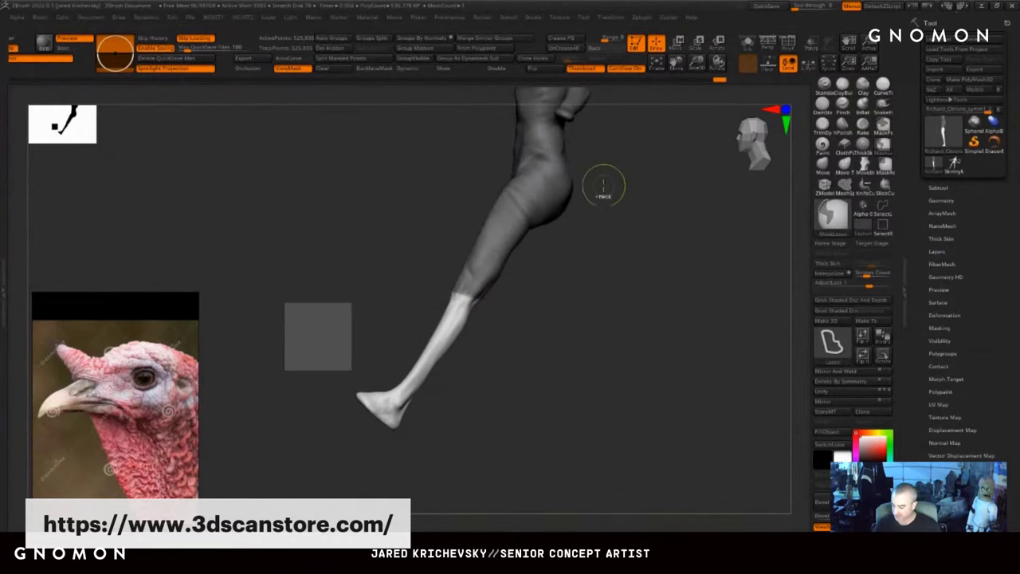
key(ctrl+z)
key(w)
drag(580, 164, 579, 187)
mouse_move(639, 247)
alt+mouse_down()
mouse_move(617, 299)
mouse_move(651, 299)
mouse_move(679, 349)
mouse_move(687, 328)
mouse_move(610, 330)
mouse_move(619, 294)
mouse_move(637, 314)
alt+mouse_up()
key(q)
mouse_move(629, 307)
alt+mouse_down()
mouse_move(614, 290)
mouse_move(599, 310)
mouse_move(588, 285)
alt+mouse_up()
drag(511, 271, 519, 273)
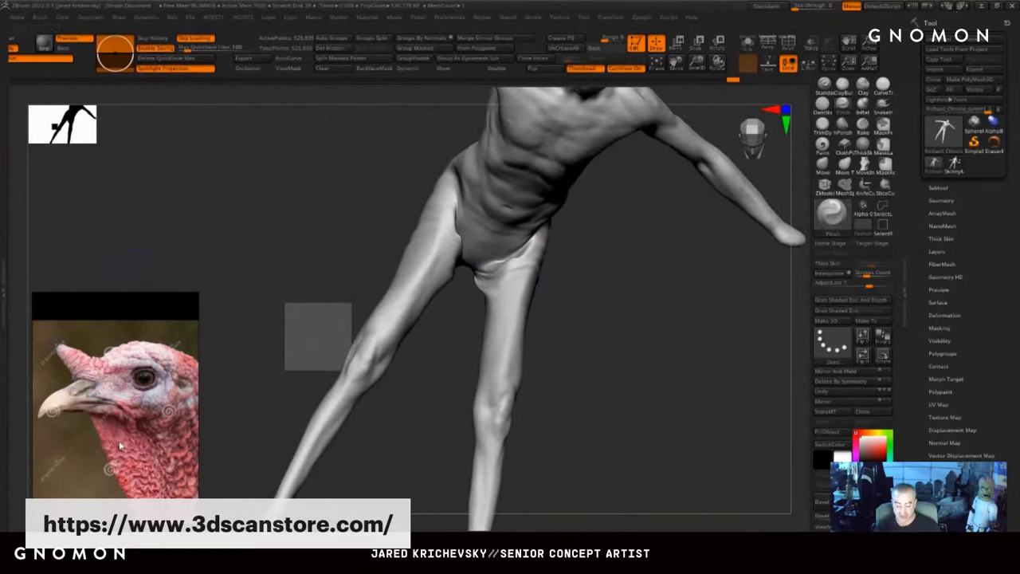
- Look over the turkey reference photos and the crouching creature sketch on the reference board
scroll(120, 445, down, 2)
middle_drag(121, 446, 156, 382)
scroll(190, 377, down, 2)
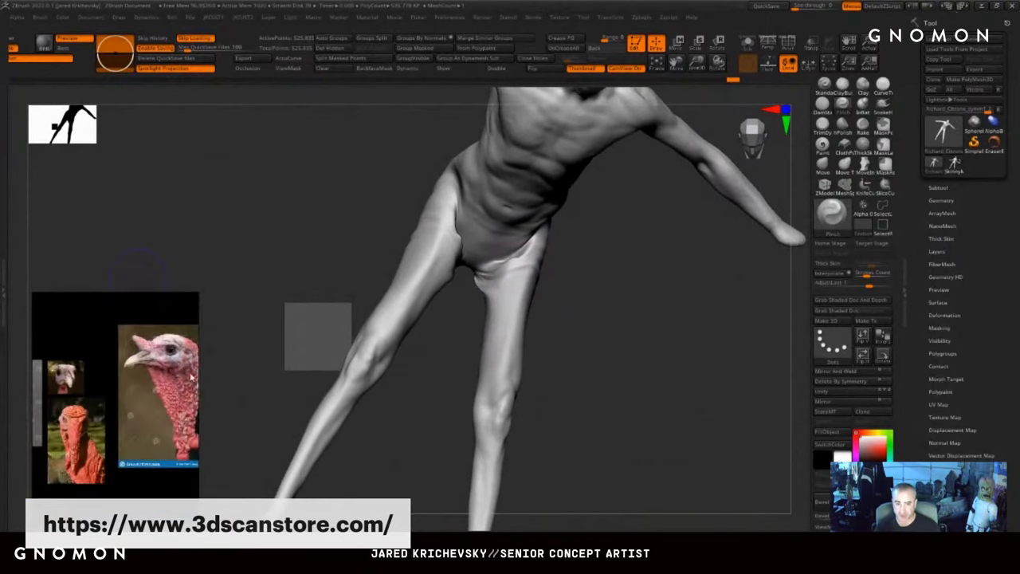
scroll(149, 378, down, 3)
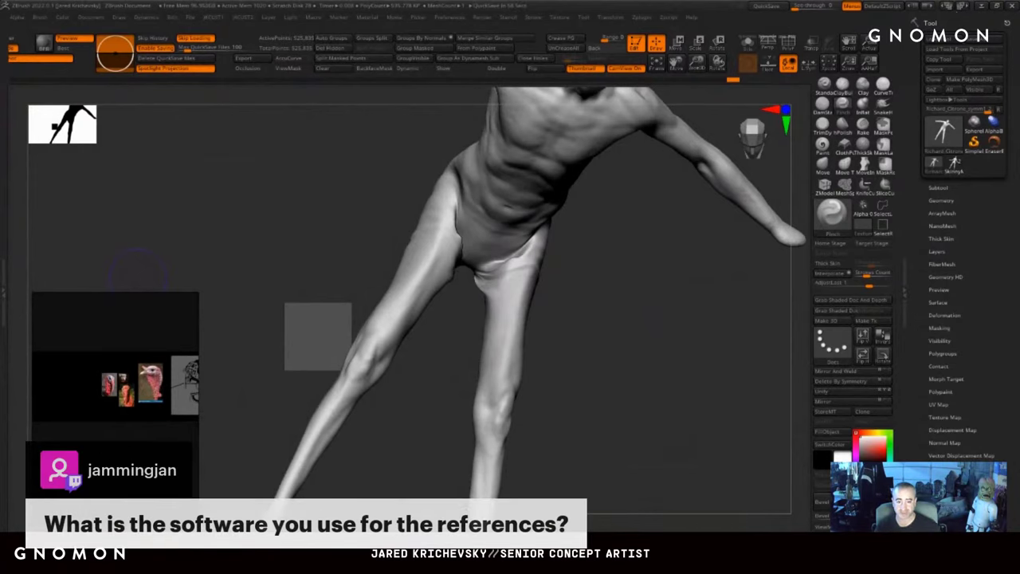
middle_drag(123, 366, 112, 335)
scroll(99, 386, up, 8)
scroll(123, 362, up, 3)
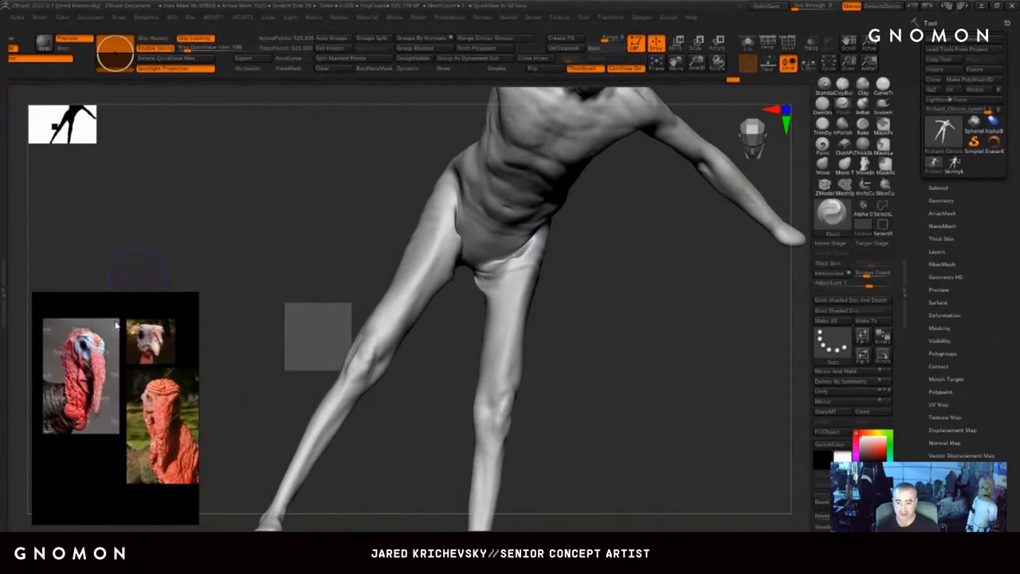
middle_drag(189, 321, 120, 343)
middle_drag(97, 398, 54, 361)
scroll(71, 409, down, 4)
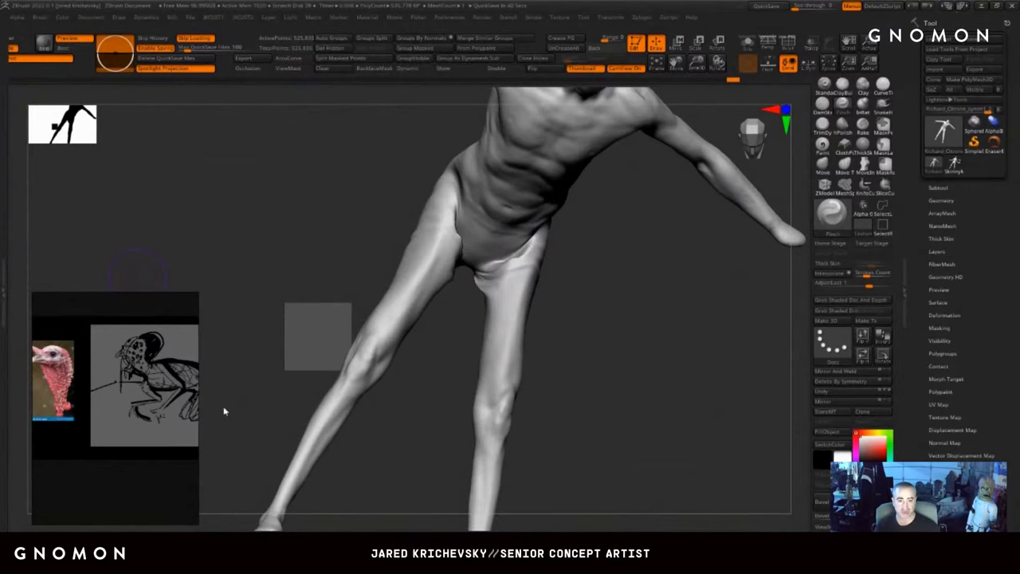
- Examine the pink turkey's head and neck and the red-and-blue turkey's face in close-up, and return to the creature sketch
middle_drag(43, 388, 121, 400)
scroll(152, 392, up, 5)
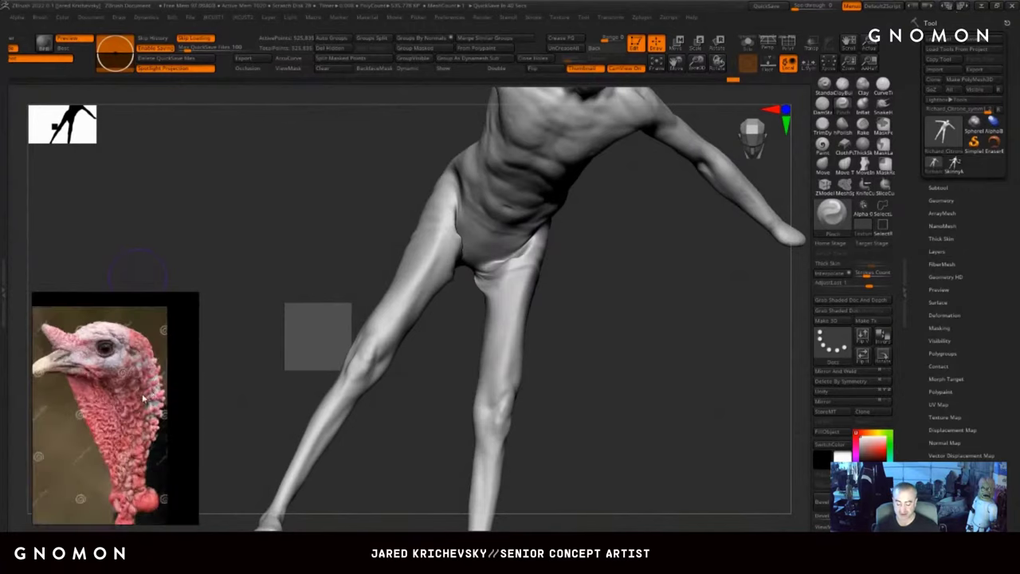
scroll(113, 402, down, 2)
middle_drag(130, 443, 286, 416)
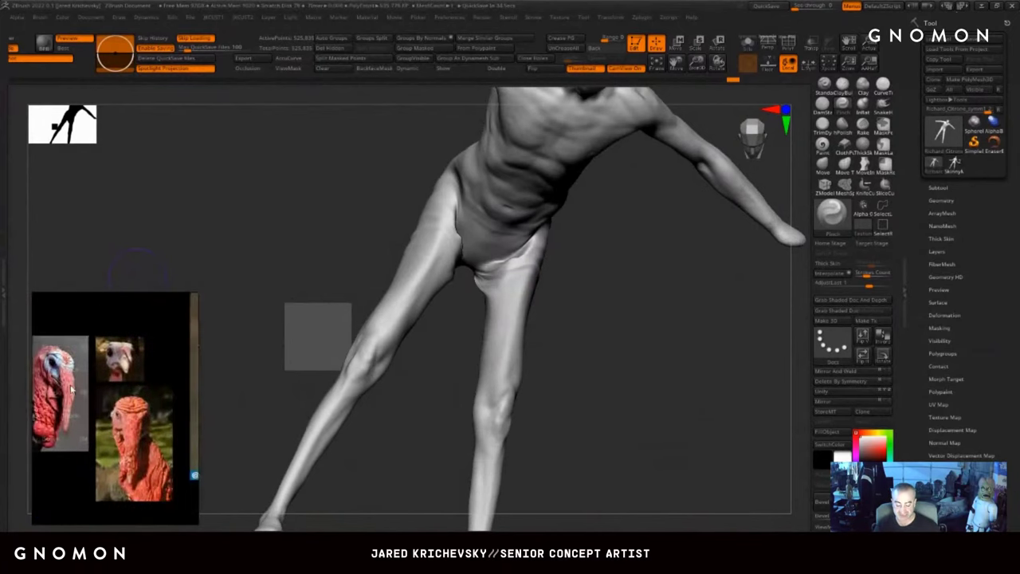
scroll(121, 375, up, 4)
middle_drag(121, 371, 267, 422)
scroll(132, 375, up, 4)
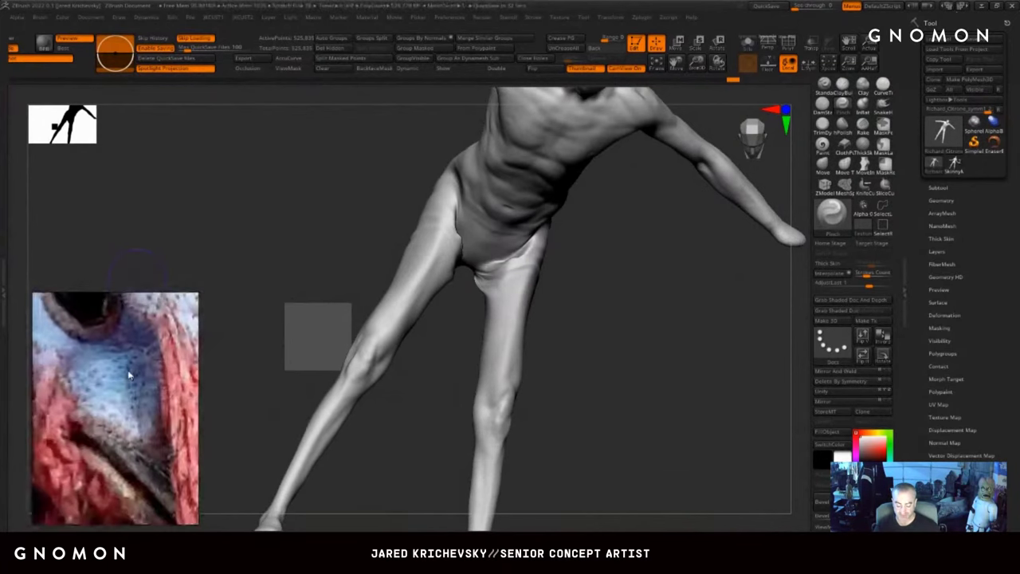
scroll(132, 368, down, 7)
scroll(134, 366, down, 6)
scroll(138, 378, up, 1)
middle_drag(142, 380, 39, 390)
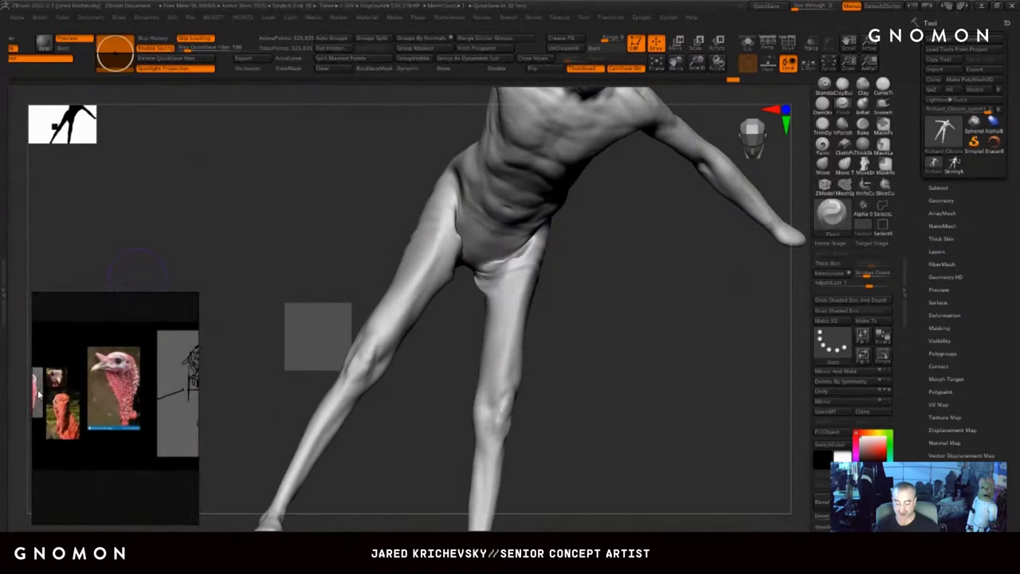
middle_drag(143, 382, 21, 397)
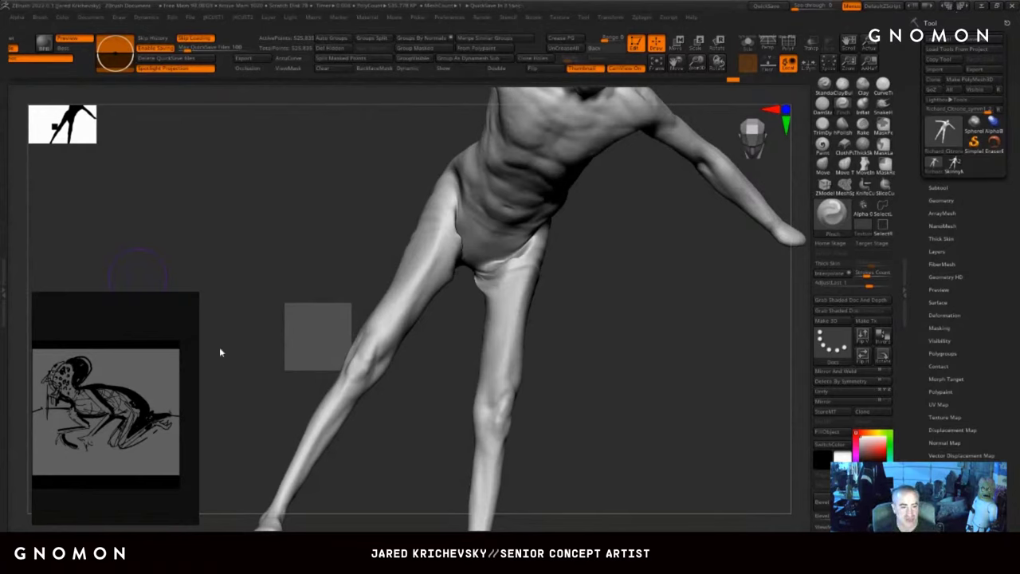
- Zoom out the reference board and browse the images in the SFX Makeups_Sculpts folder in File Explorer
scroll(119, 469, down, 7)
middle_drag(94, 395, 137, 382)
scroll(152, 350, down, 3)
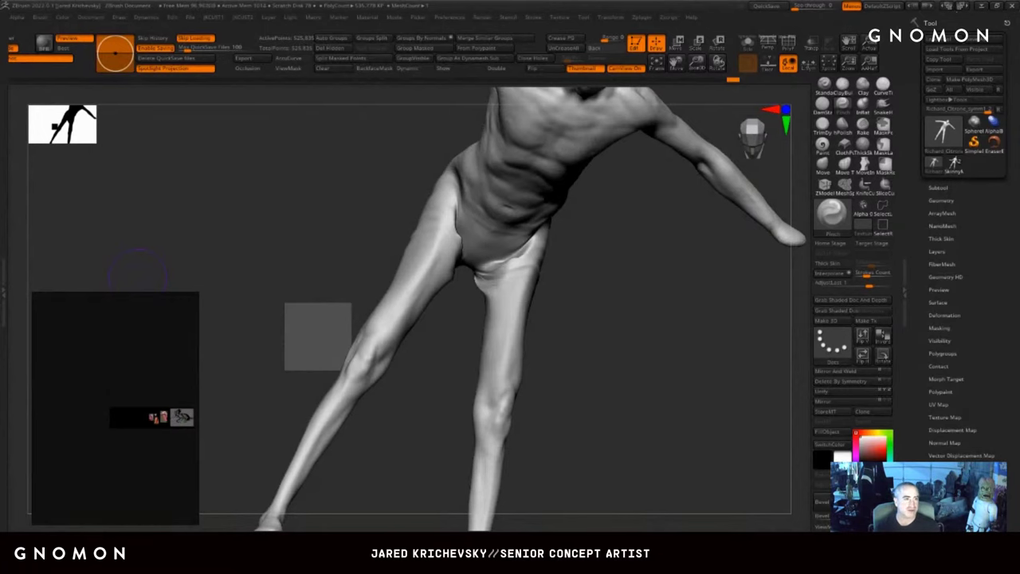
drag(216, 0, 267, 101)
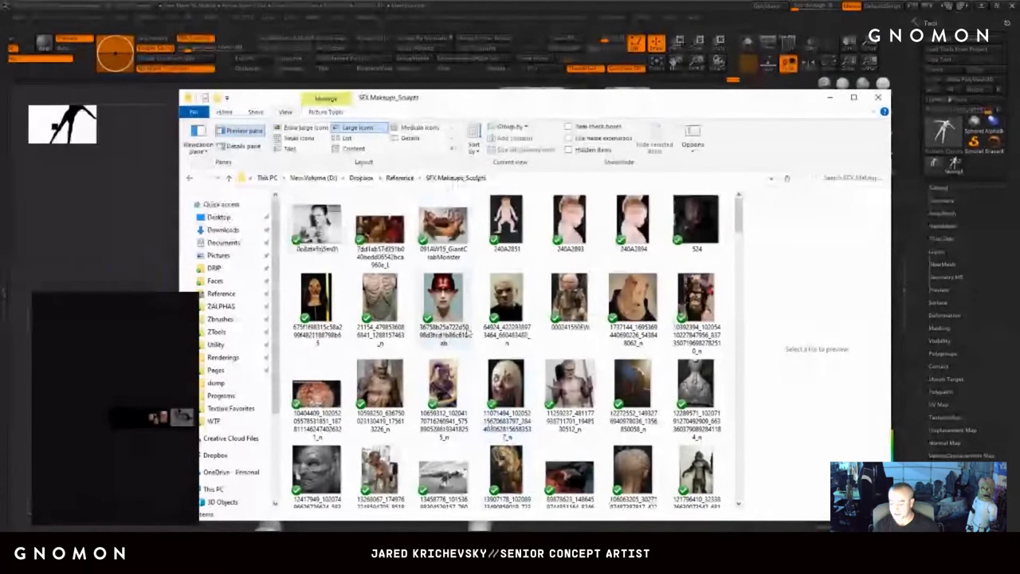
scroll(468, 335, down, 10)
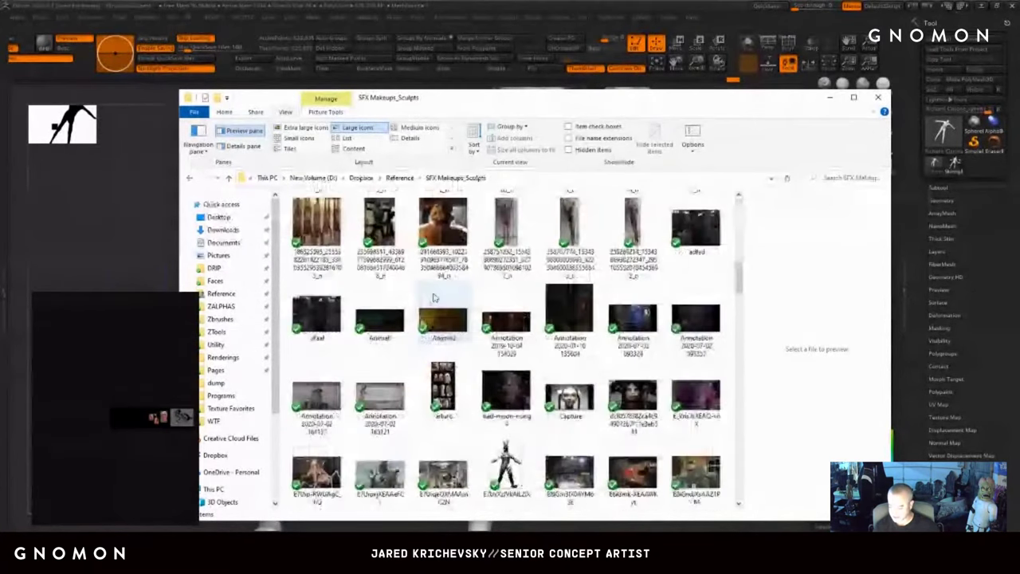
scroll(433, 298, down, 15)
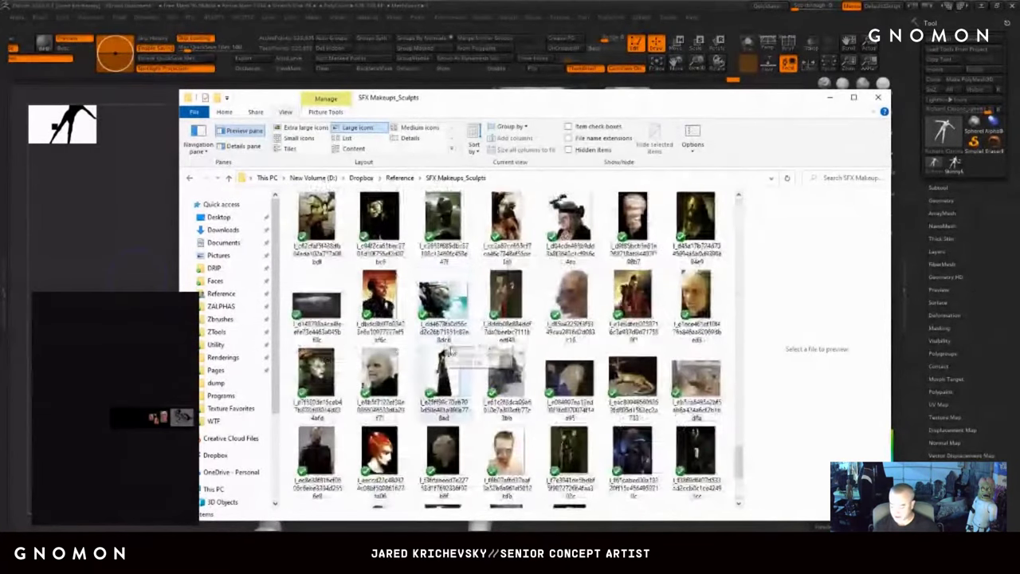
scroll(450, 351, up, 20)
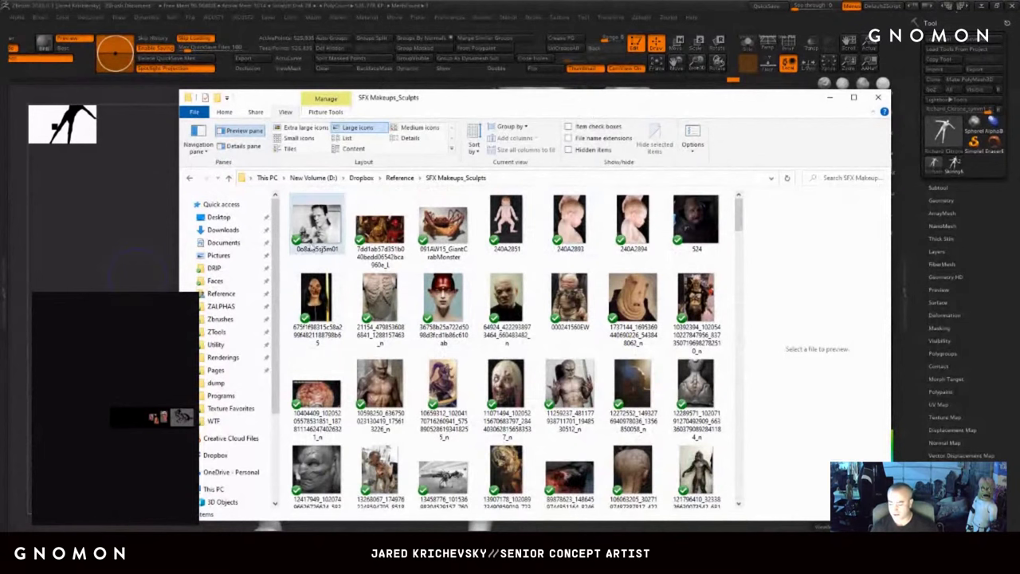
- Add all images from the SFX Makeups_Sculpts folder to the reference board and move the folder window out of the way
click(315, 223)
scroll(500, 411, down, 20)
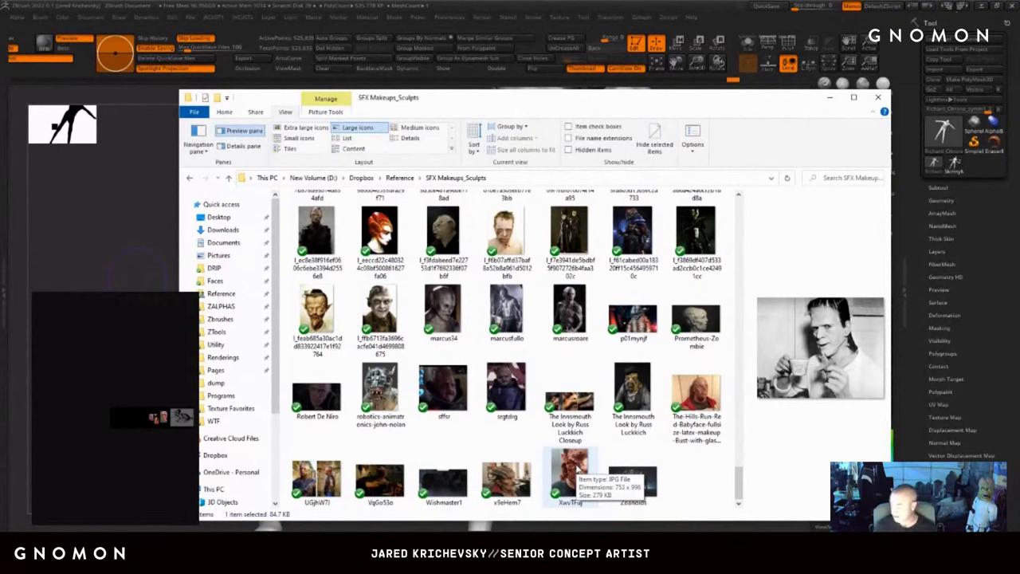
shift+click(622, 469)
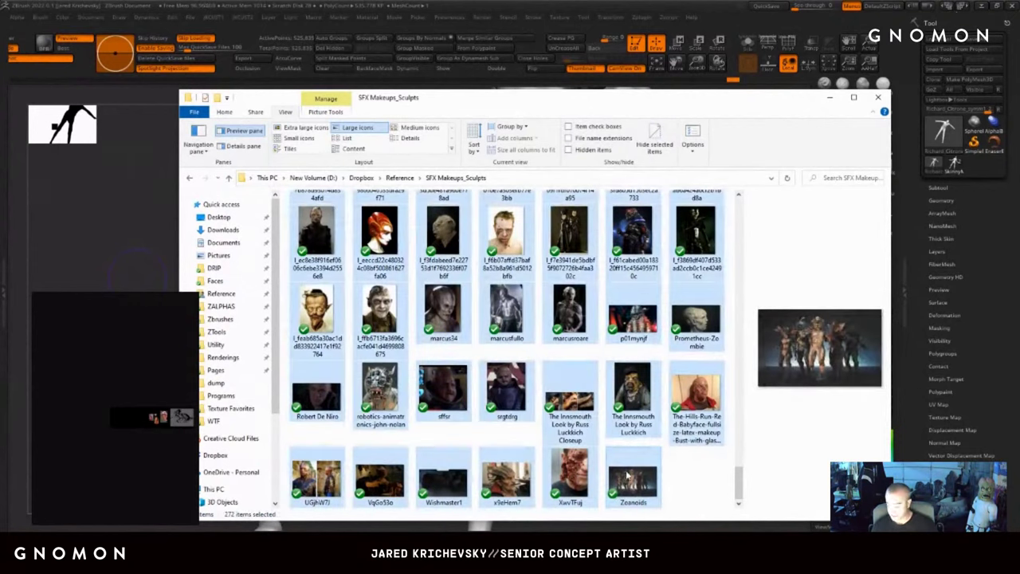
drag(628, 476, 88, 376)
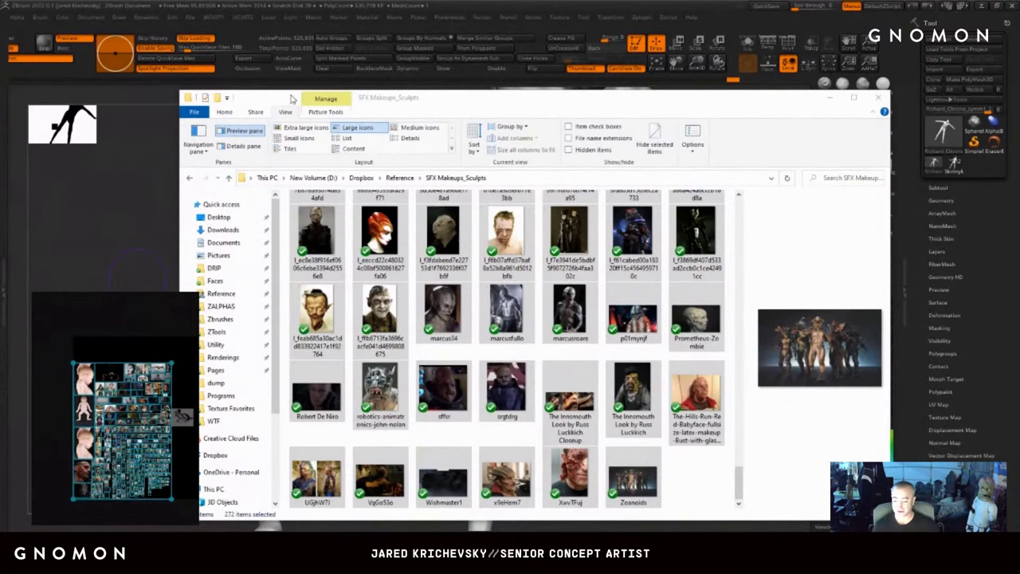
drag(292, 98, 0, 0)
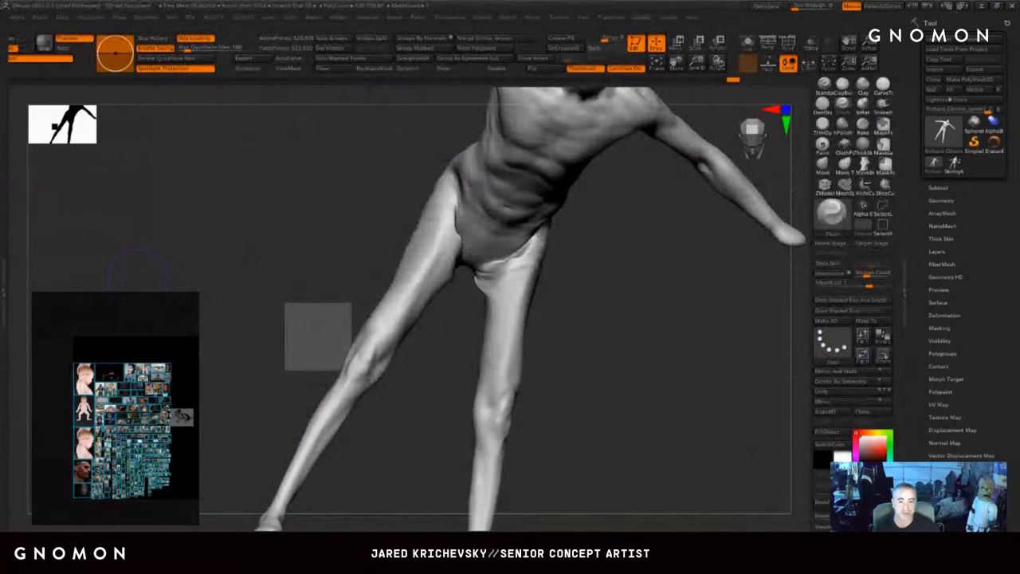
- Move the imported images clear of the turkey photos and sketch, and normalize them by scale
drag(141, 472, 115, 455)
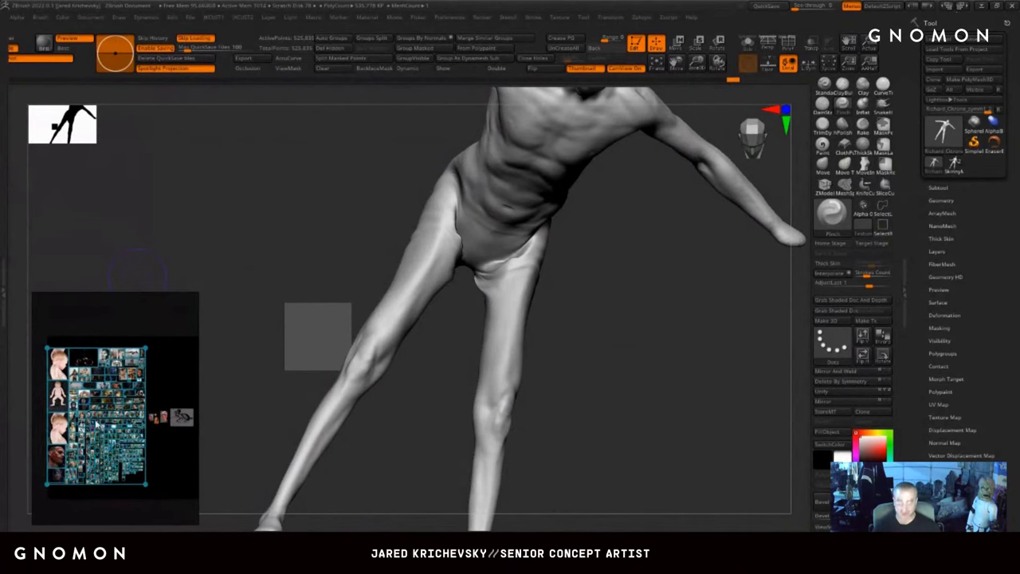
right_click(97, 388)
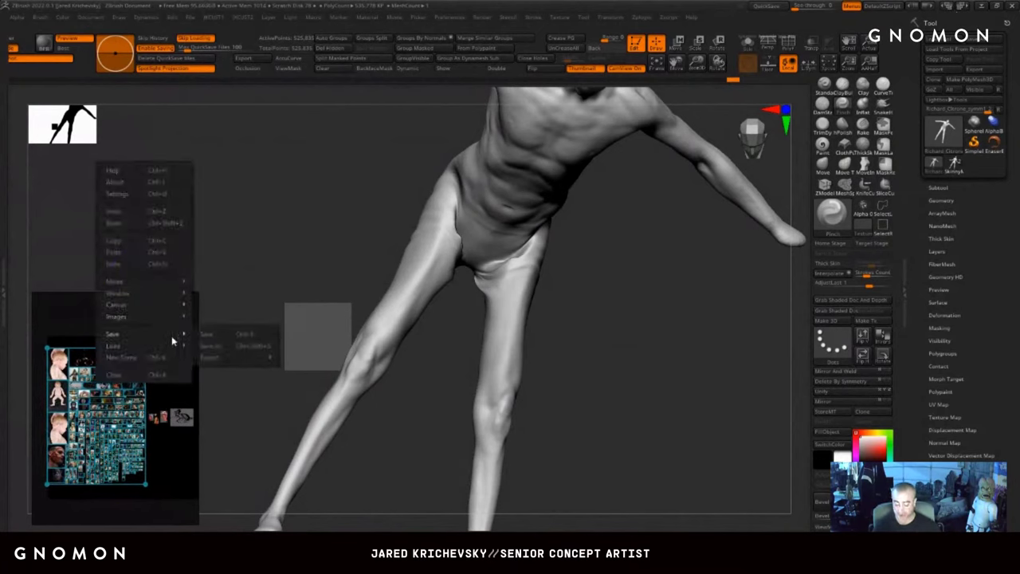
mouse_move(175, 320)
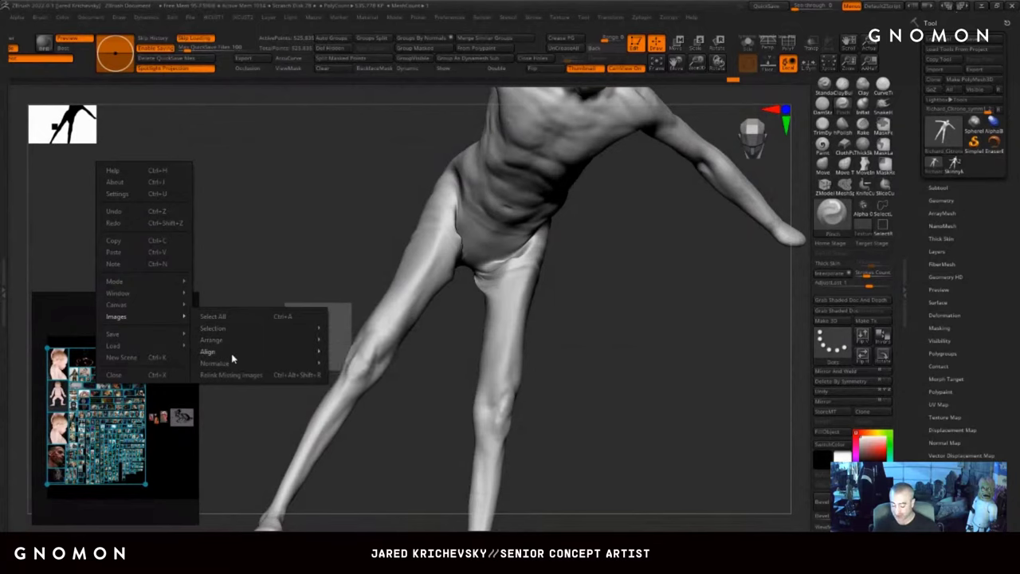
mouse_move(237, 364)
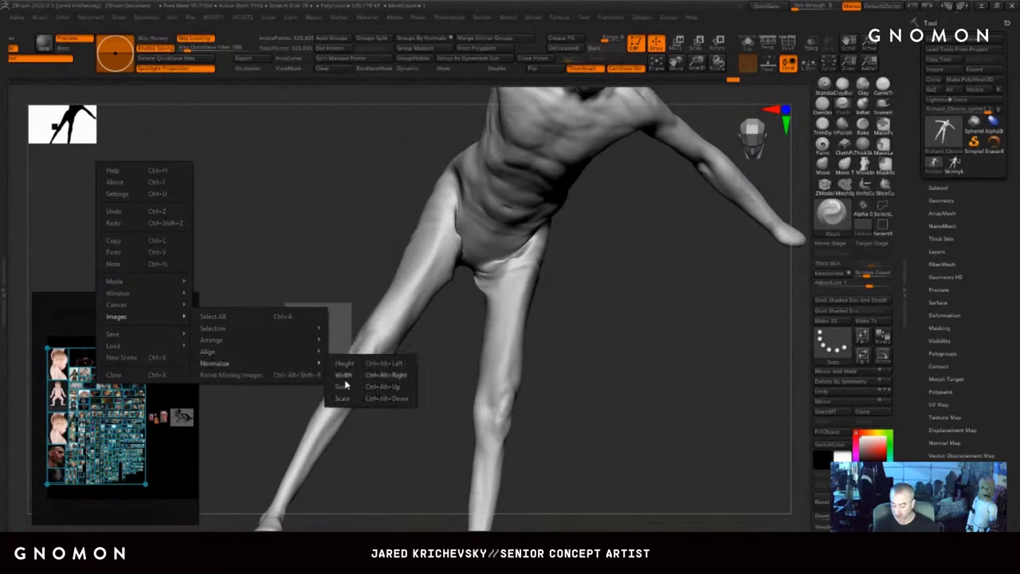
click(345, 398)
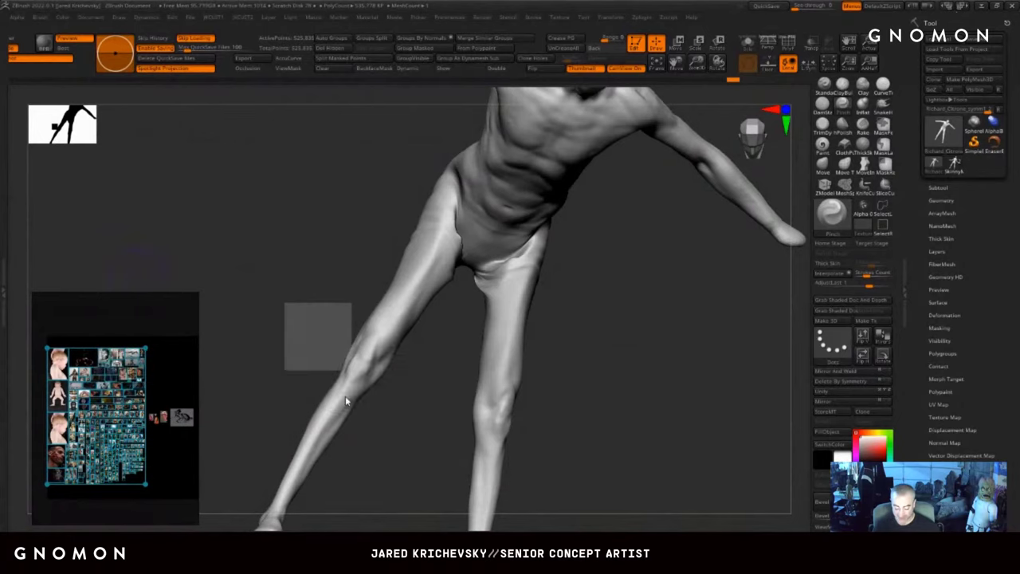
- Normalize the imported images by size and arrange them into a compact grid
right_click(153, 409)
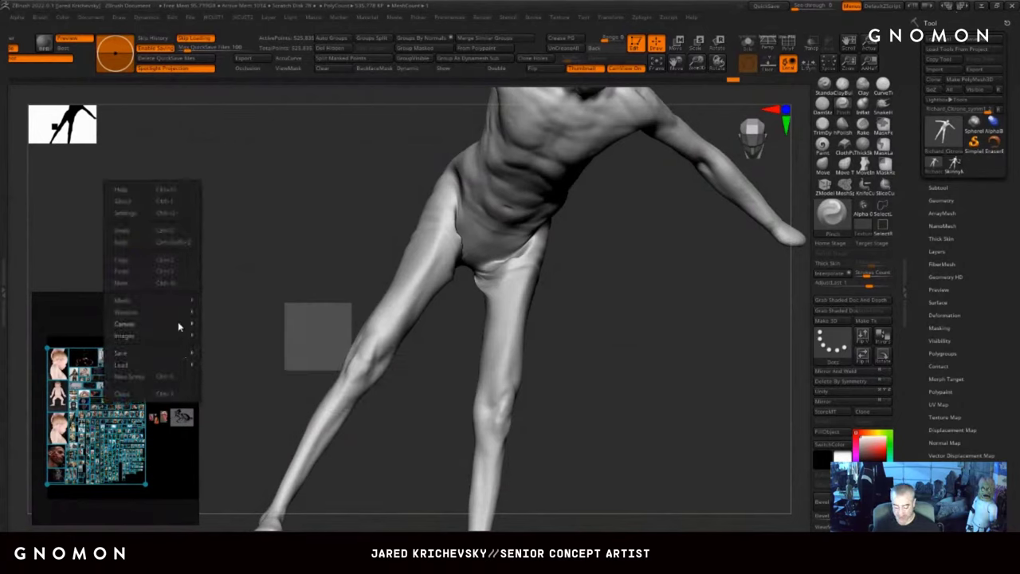
mouse_move(171, 337)
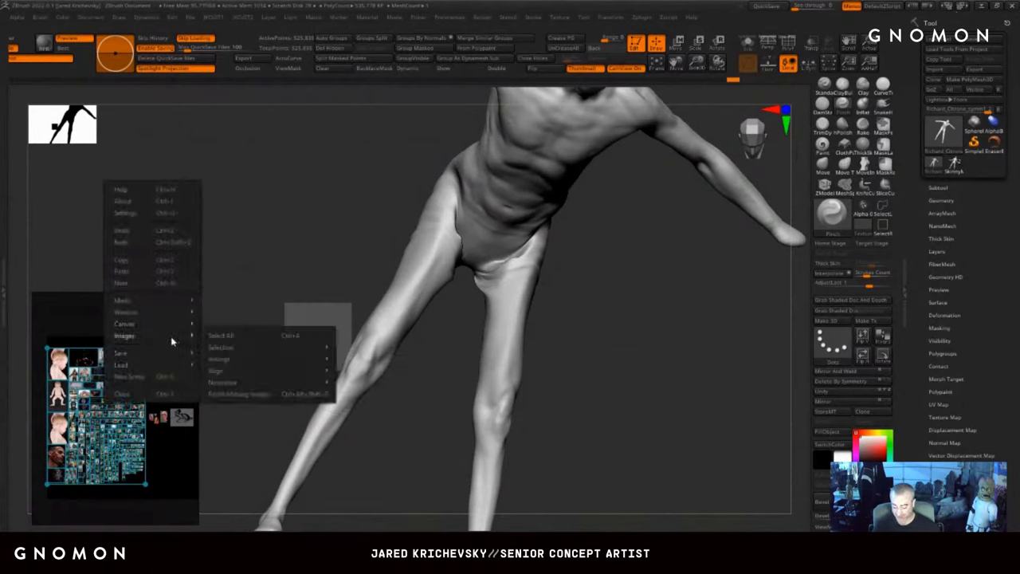
mouse_move(235, 360)
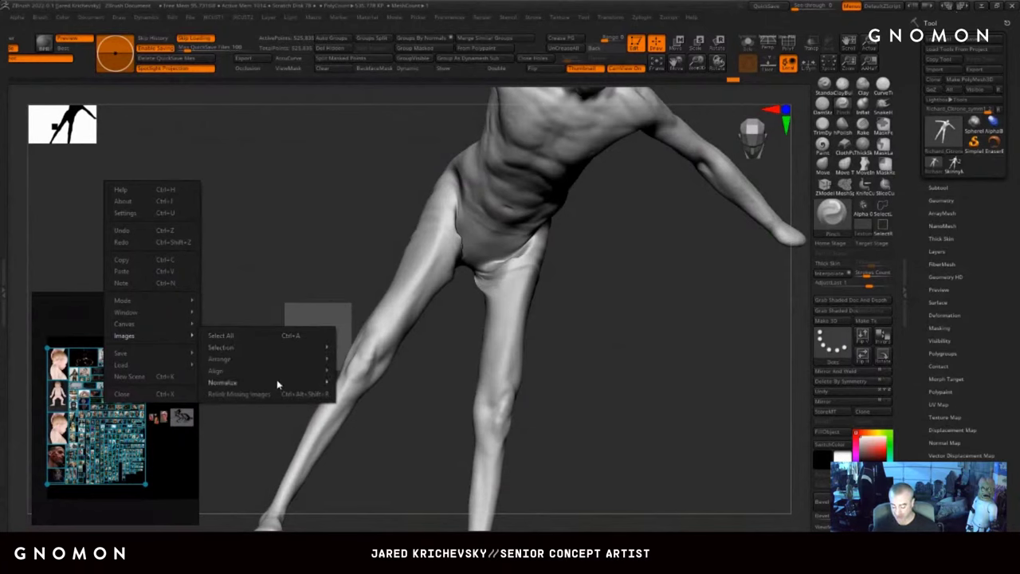
mouse_move(277, 379)
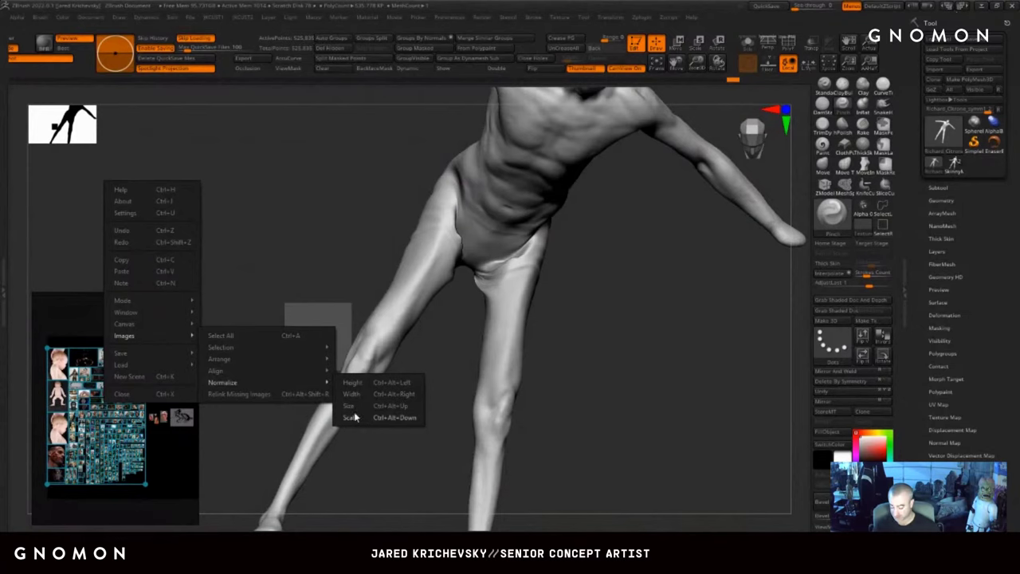
click(351, 406)
right_click(109, 398)
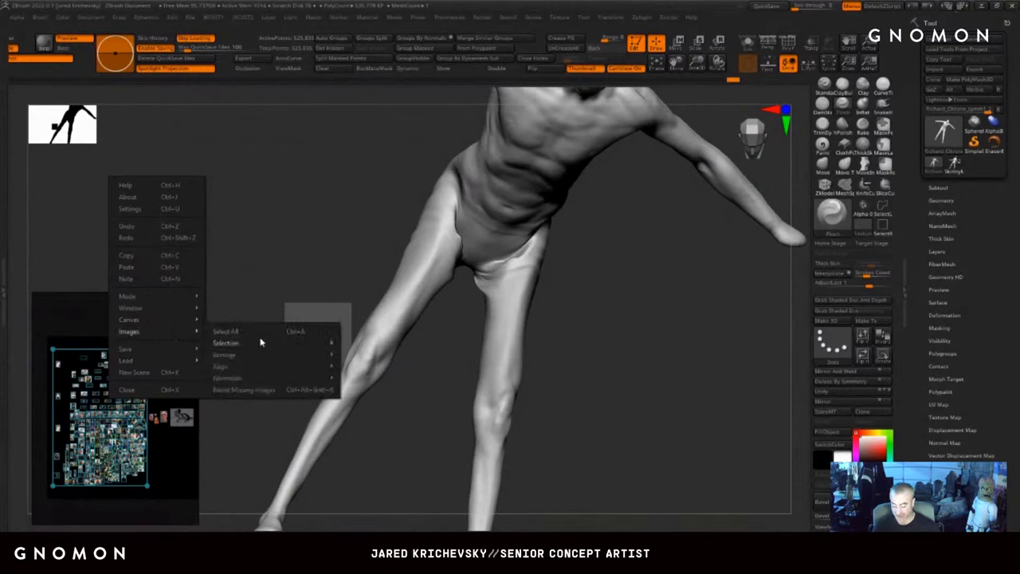
click(381, 355)
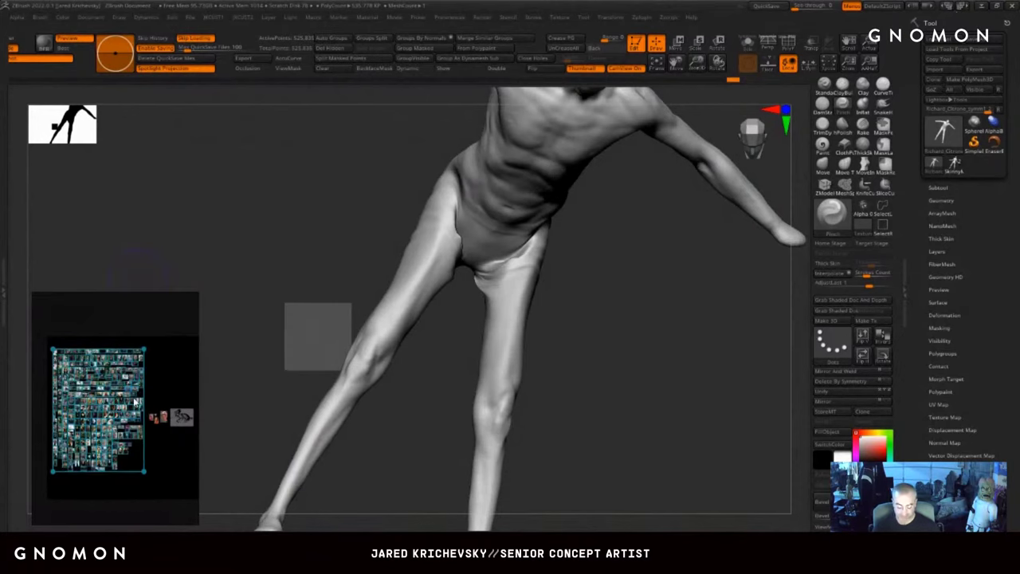
- Enlarge the reference window in height and width to view more of the arranged makeup and sculpt images
scroll(74, 383, up, 4)
scroll(74, 382, up, 1)
middle_drag(73, 382, 147, 370)
scroll(144, 377, up, 1)
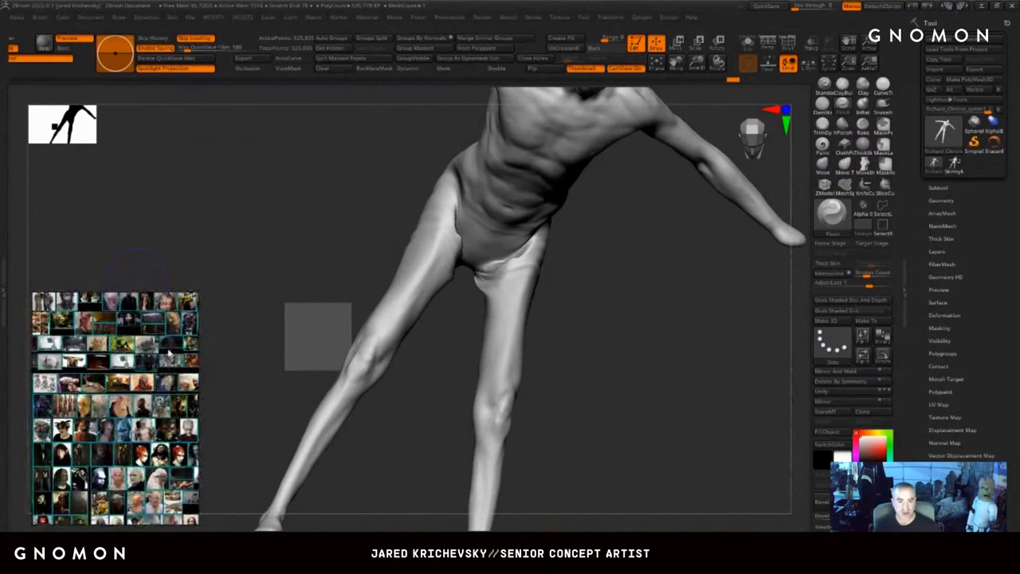
scroll(171, 349, up, 3)
scroll(174, 348, down, 4)
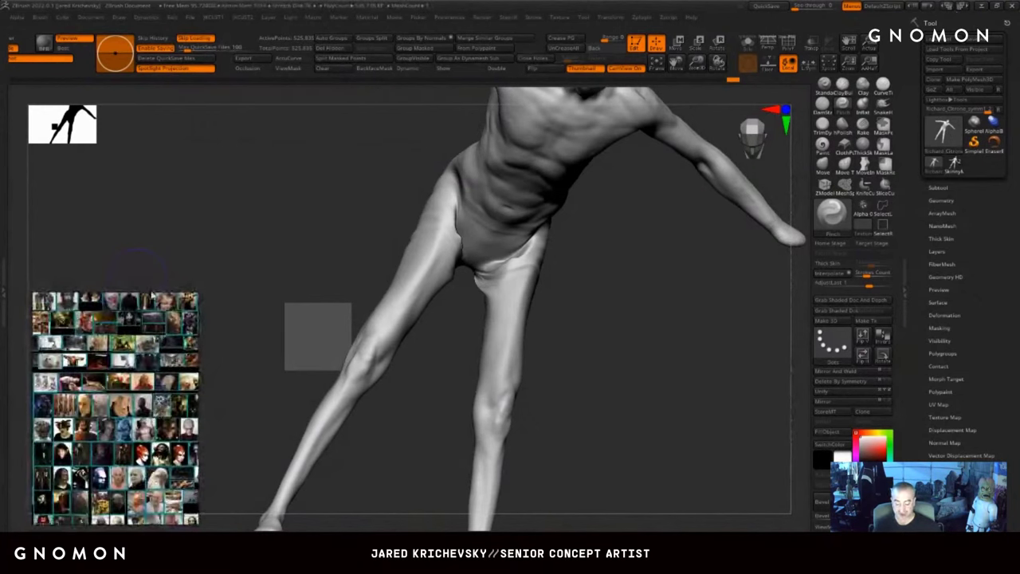
drag(150, 294, 134, 162)
middle_drag(65, 432, 93, 335)
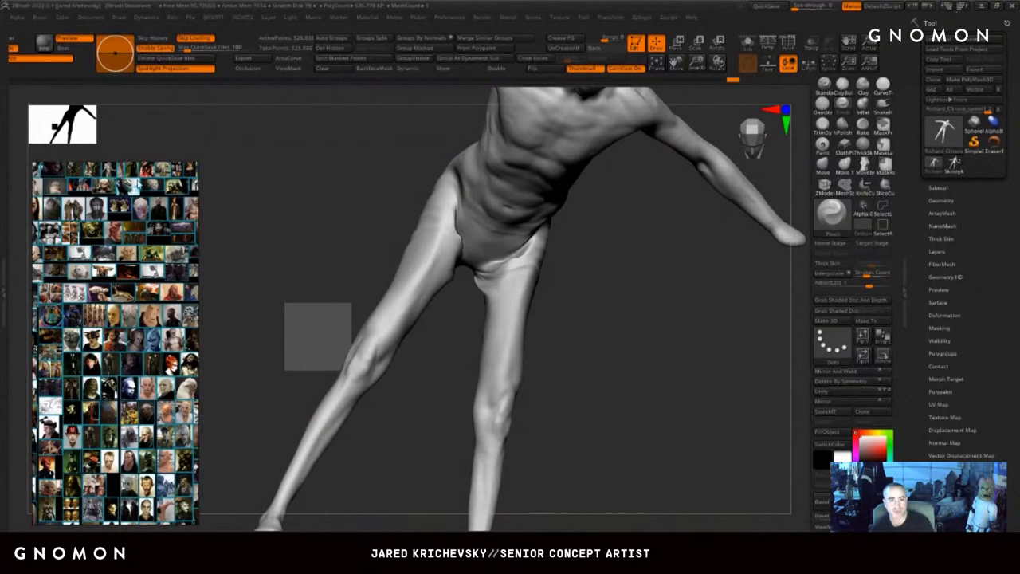
drag(118, 270, 188, 282)
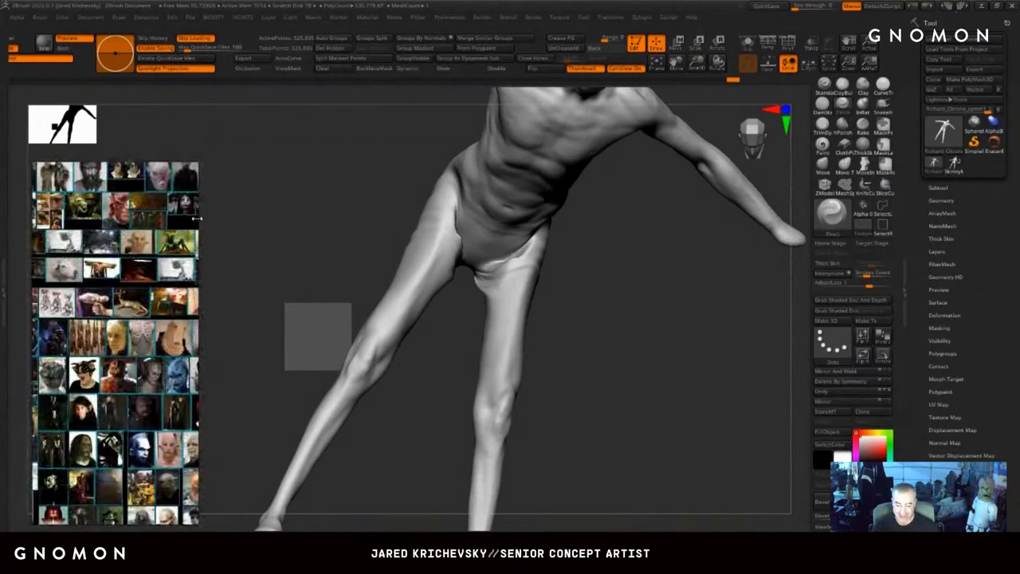
drag(198, 217, 250, 208)
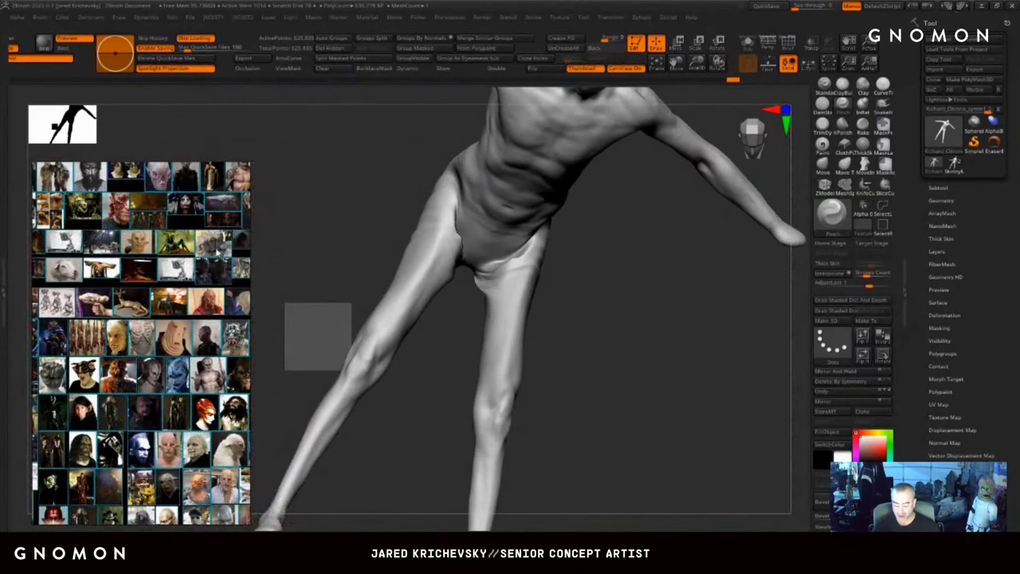
scroll(183, 285, up, 5)
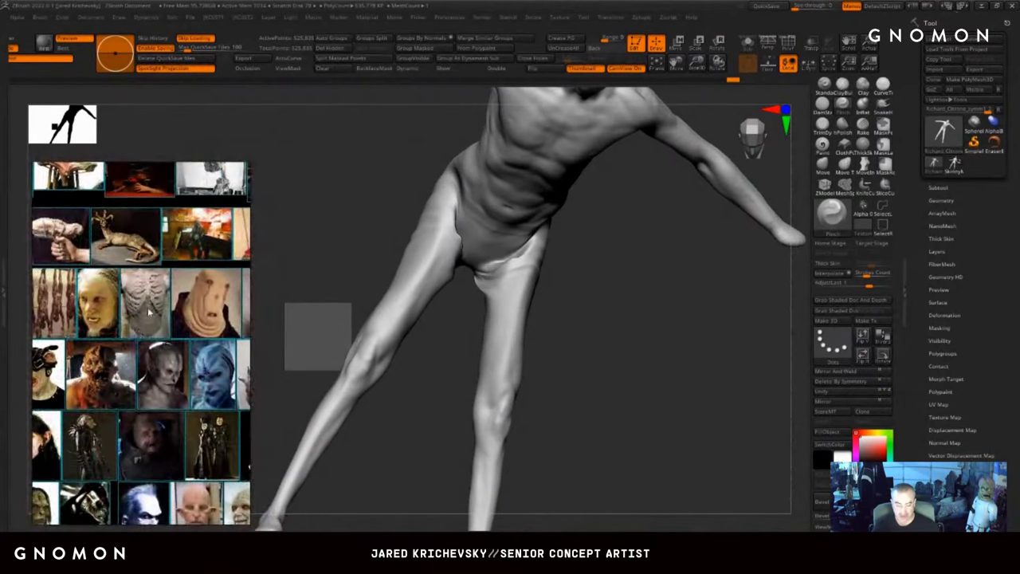
- Examine the sculpted ribcage torso reference up close among the makeup and creature images
scroll(149, 304, up, 10)
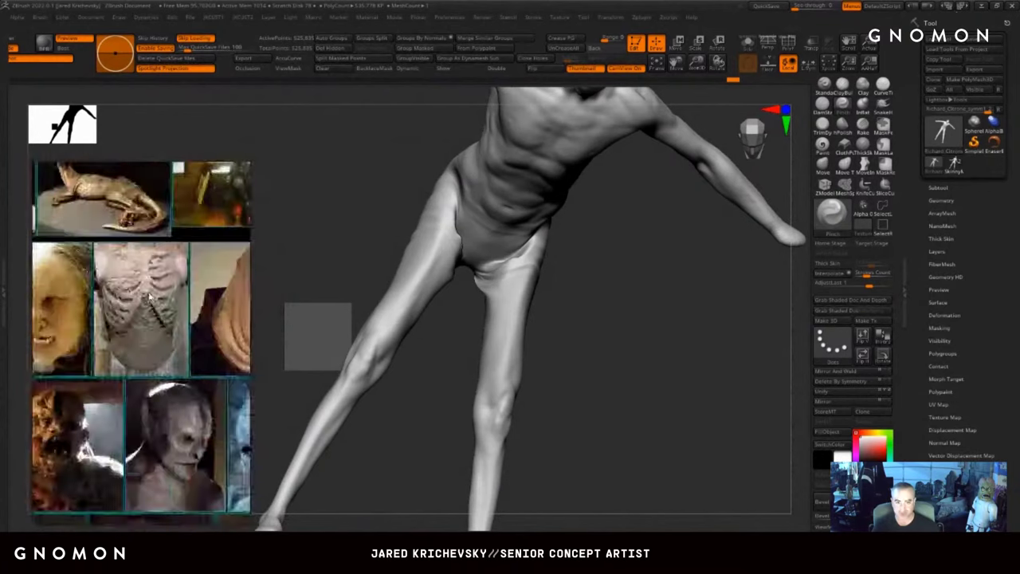
scroll(144, 301, down, 6)
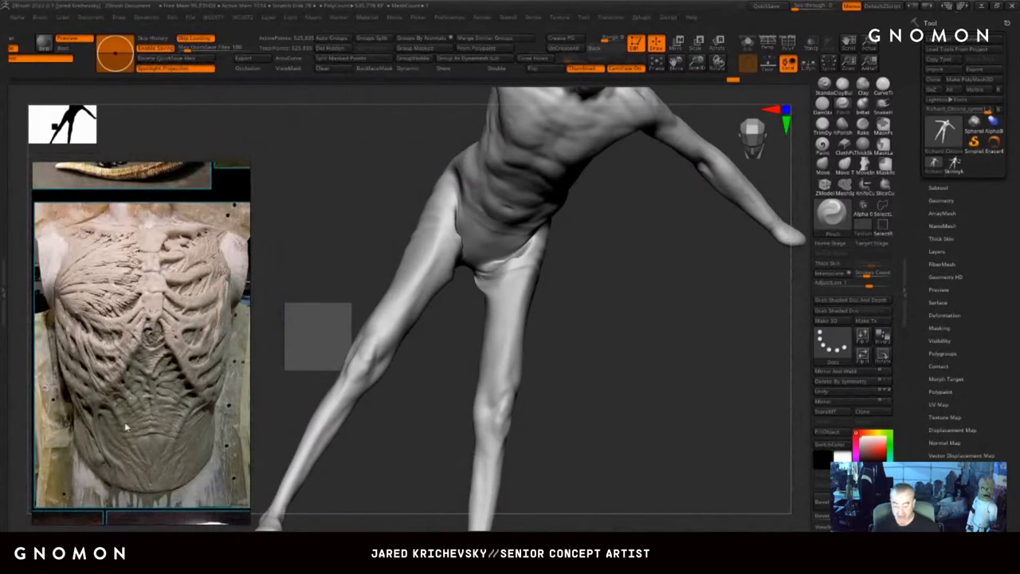
scroll(128, 311, down, 6)
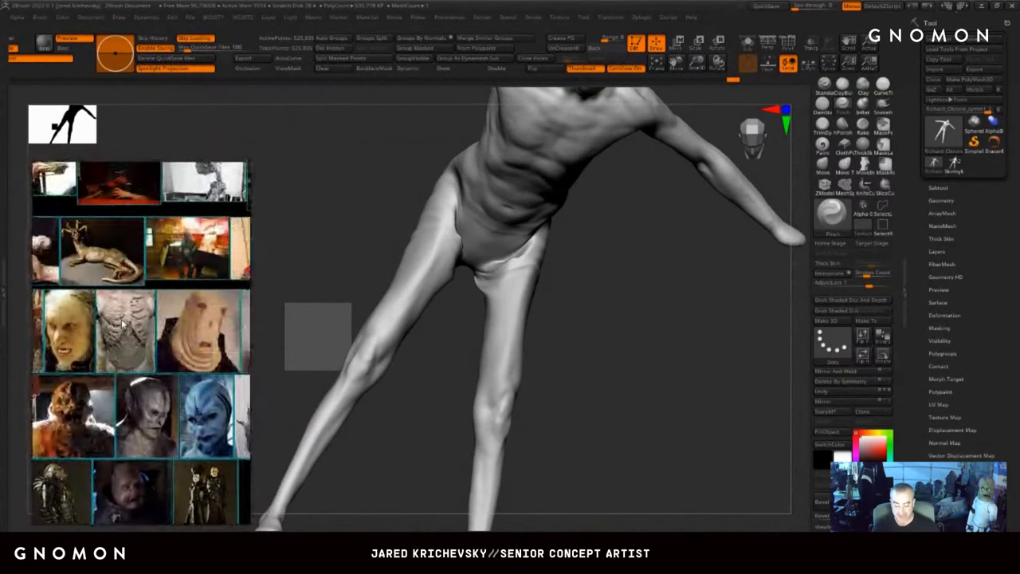
scroll(103, 364, up, 2)
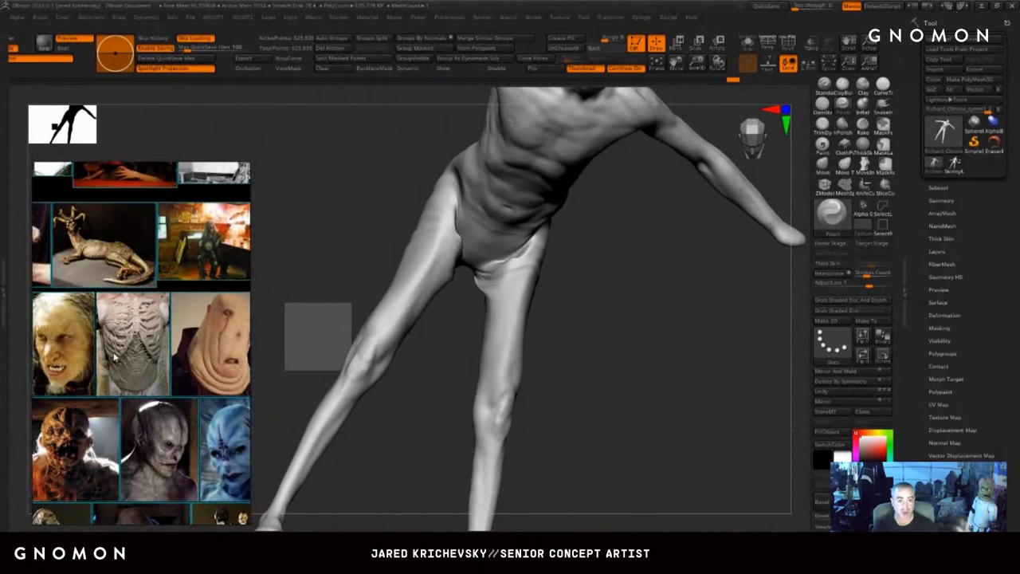
scroll(137, 343, up, 3)
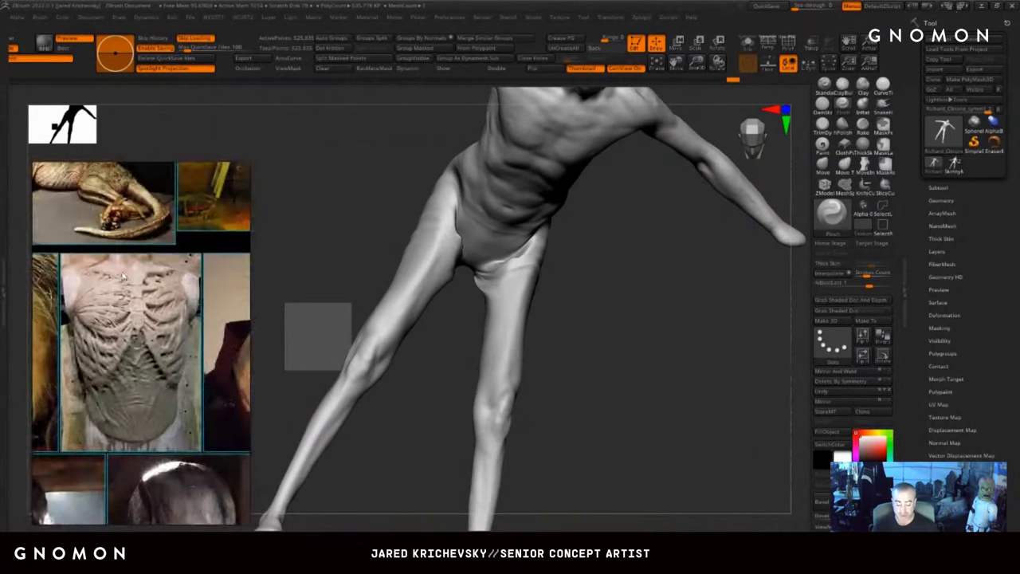
scroll(92, 340, down, 3)
scroll(94, 341, down, 4)
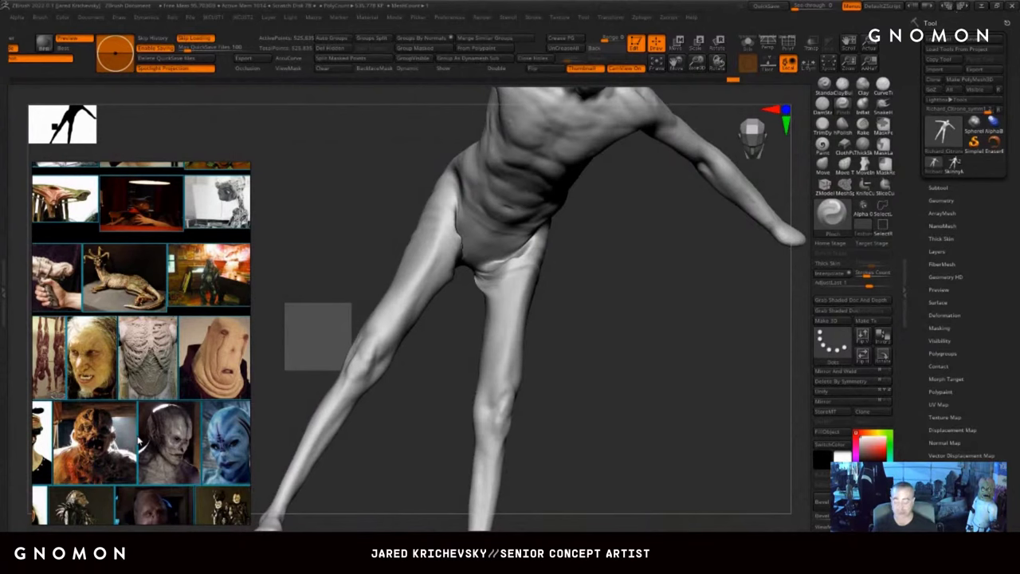
- Smooth the groin and build up volume over the pelvis and inner thighs with the ClayBuildup brush
mouse_move(612, 343)
mouse_down()
mouse_move(585, 312)
mouse_move(594, 309)
mouse_up()
mouse_move(483, 267)
shift+mouse_down()
mouse_move(484, 289)
mouse_move(486, 275)
shift+mouse_up()
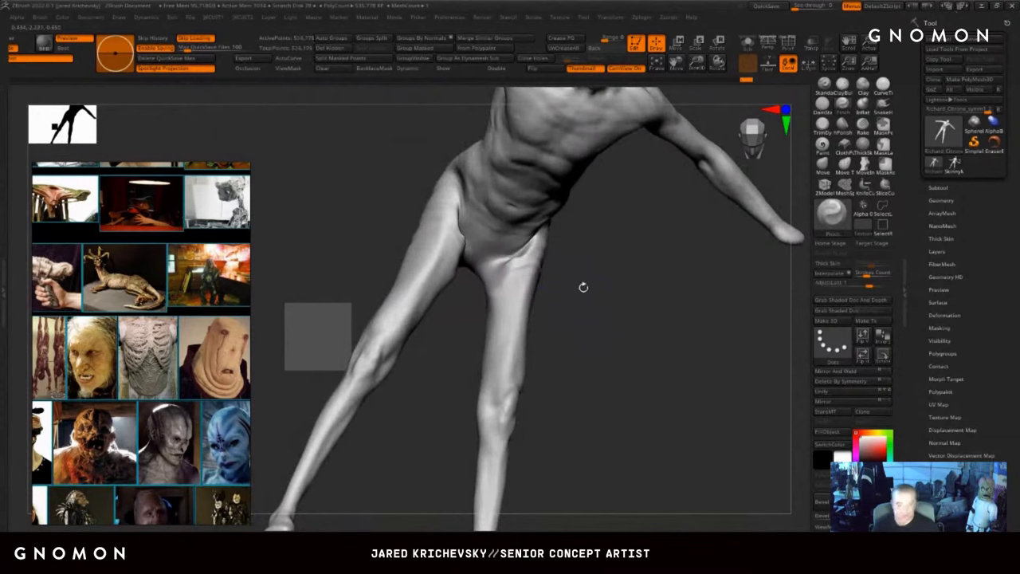
mouse_move(583, 287)
mouse_down()
mouse_move(609, 297)
mouse_move(578, 287)
mouse_move(580, 327)
mouse_up()
key(b)
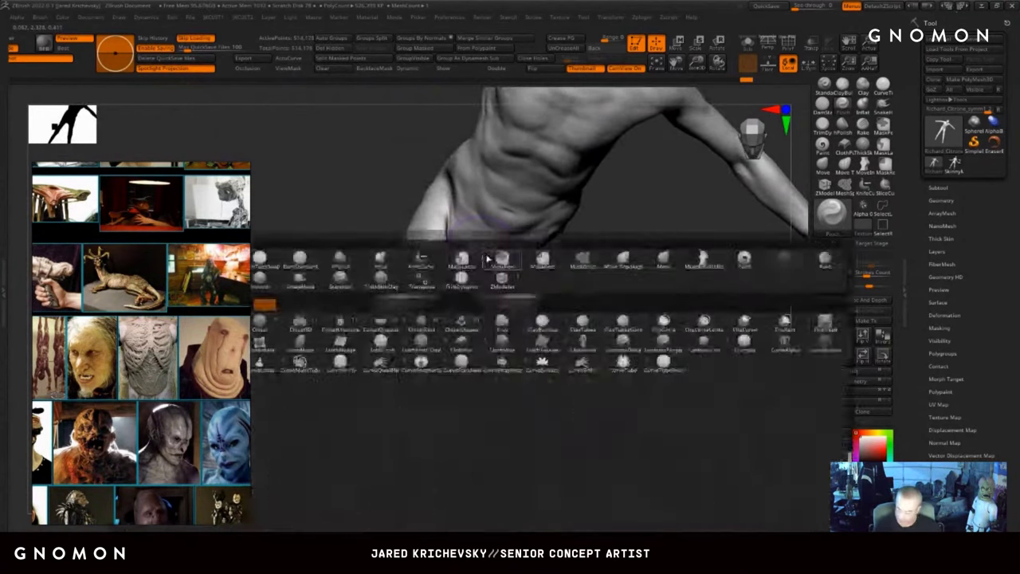
key(c)
key(b)
drag(483, 260, 513, 278)
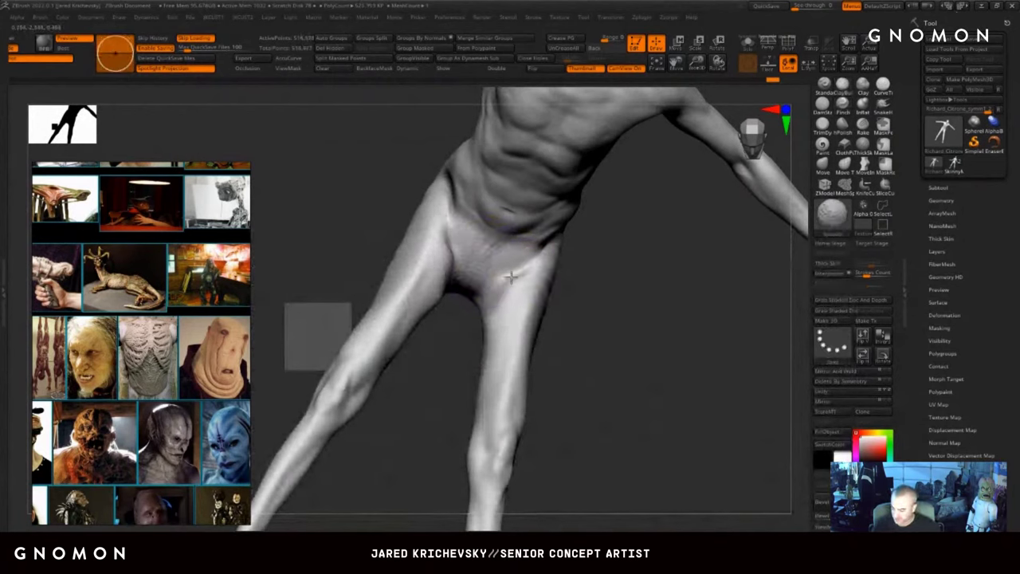
mouse_move(462, 327)
mouse_down()
mouse_move(467, 359)
mouse_move(497, 351)
mouse_up()
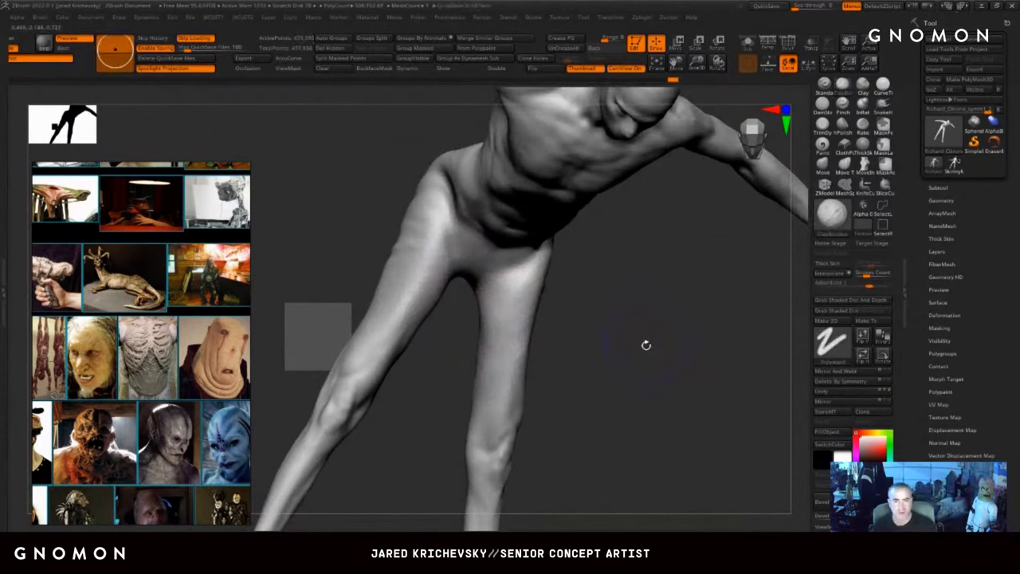
- Build up the front of the pelvis and the pubic area between the thighs with ClayBuildup strokes
drag(585, 384, 609, 270)
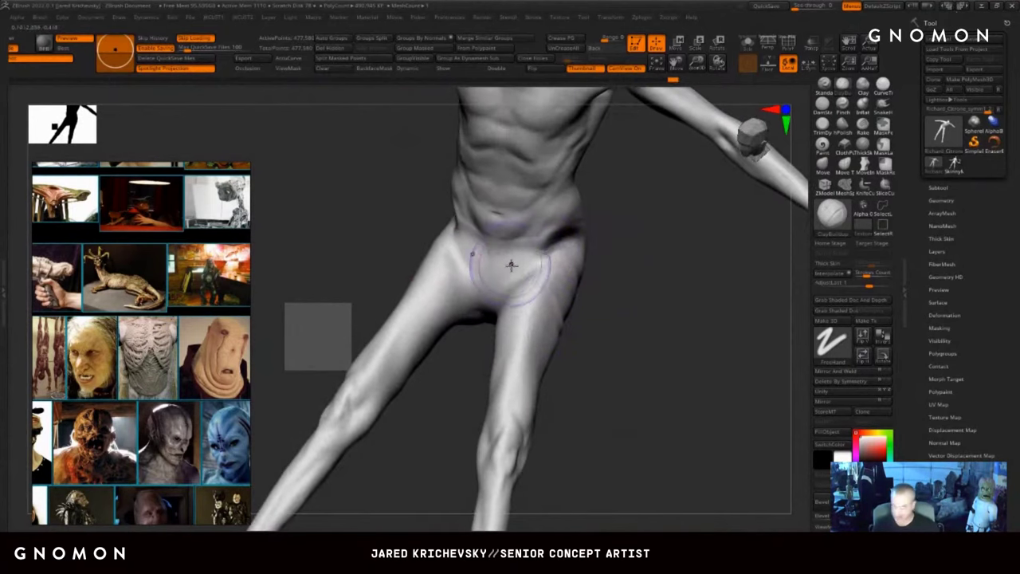
drag(516, 262, 504, 291)
drag(599, 236, 567, 255)
mouse_move(493, 273)
mouse_down()
mouse_move(508, 265)
mouse_move(479, 314)
mouse_up()
drag(394, 384, 399, 356)
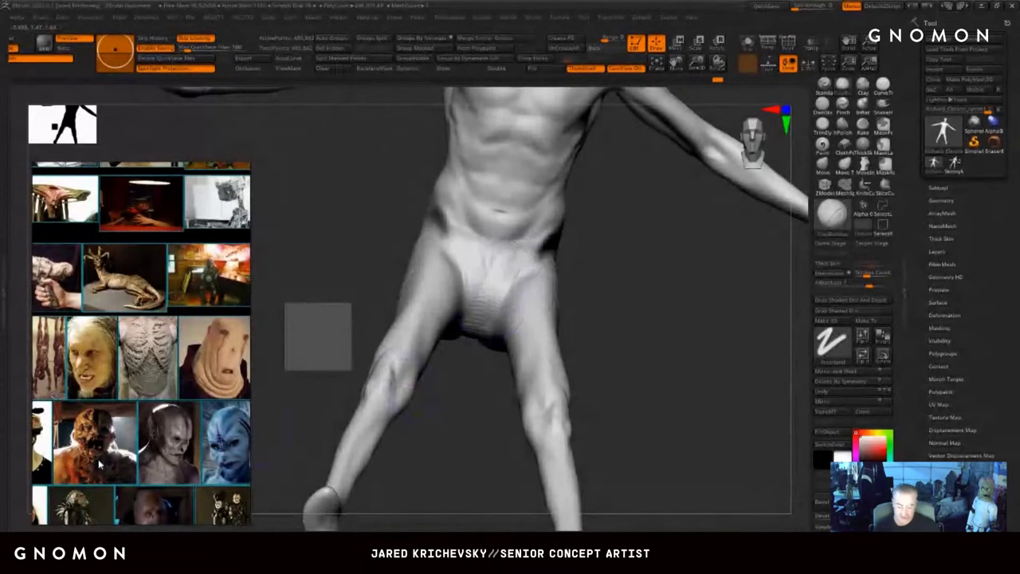
- Add ClayBuildup strokes to the flank just above the hip, where the thigh meets the torso
drag(630, 309, 510, 319)
mouse_move(548, 248)
mouse_down()
mouse_move(525, 257)
mouse_move(570, 241)
mouse_move(579, 248)
mouse_up()
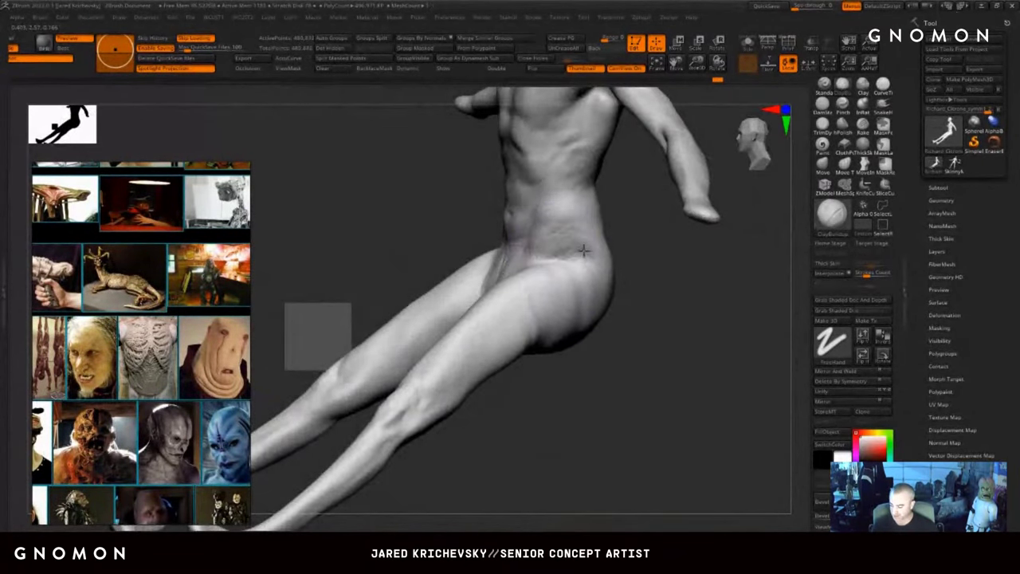
mouse_move(582, 439)
mouse_down()
mouse_move(558, 420)
mouse_move(598, 335)
mouse_up()
mouse_move(540, 356)
mouse_down()
mouse_move(451, 354)
mouse_move(571, 360)
mouse_up()
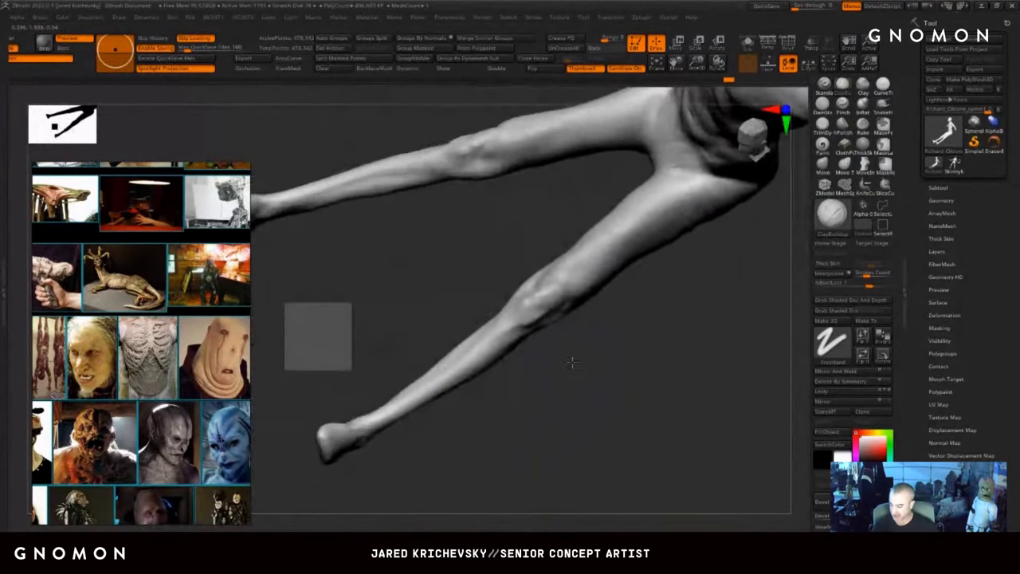
alt+drag(656, 310, 587, 362)
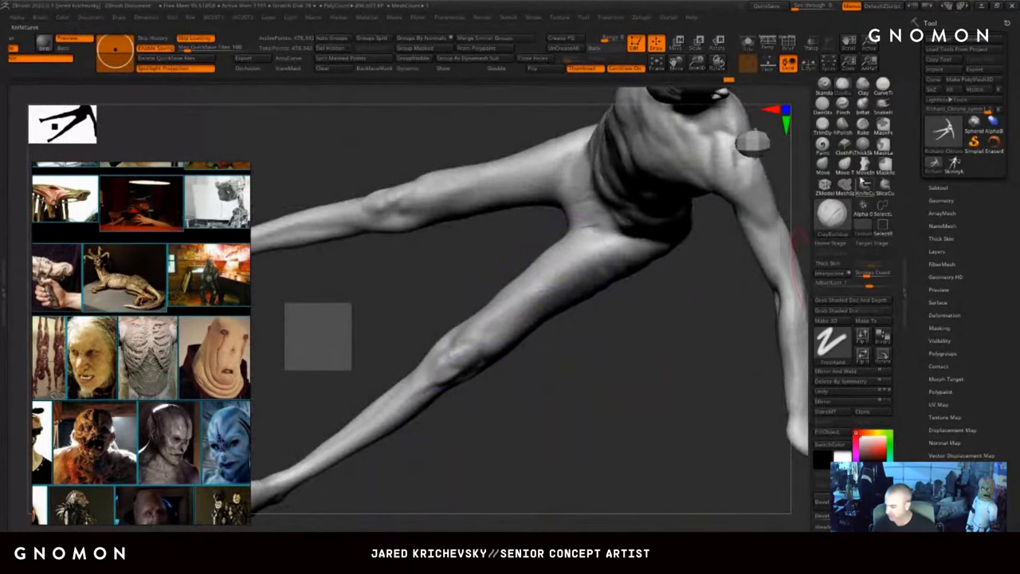
- Sharpen the forms along the upper thigh and the groin crease with a resized Pinch brush
click(844, 106)
key(s)
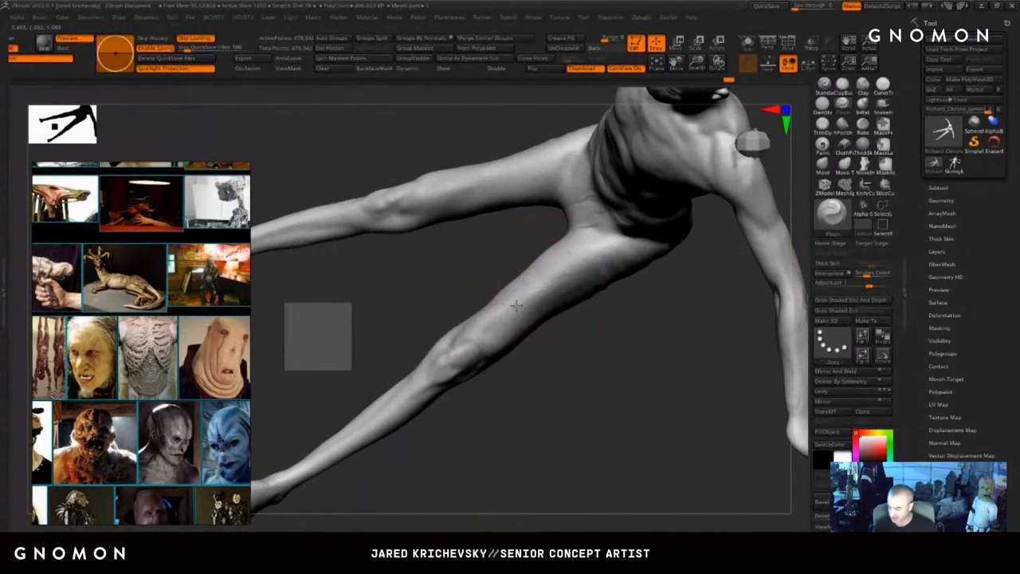
drag(517, 306, 571, 279)
mouse_move(596, 424)
mouse_down()
mouse_move(594, 366)
mouse_move(574, 400)
mouse_move(554, 372)
mouse_move(566, 348)
mouse_move(548, 349)
mouse_up()
drag(566, 399, 601, 369)
drag(496, 343, 514, 331)
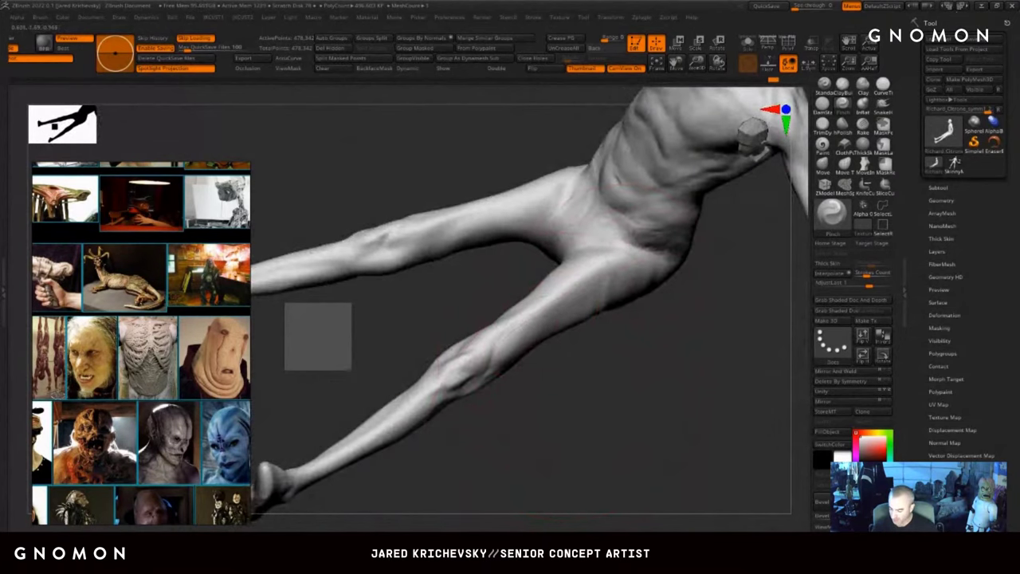
mouse_move(567, 368)
mouse_down()
mouse_move(579, 296)
mouse_move(556, 307)
mouse_up()
key(d)
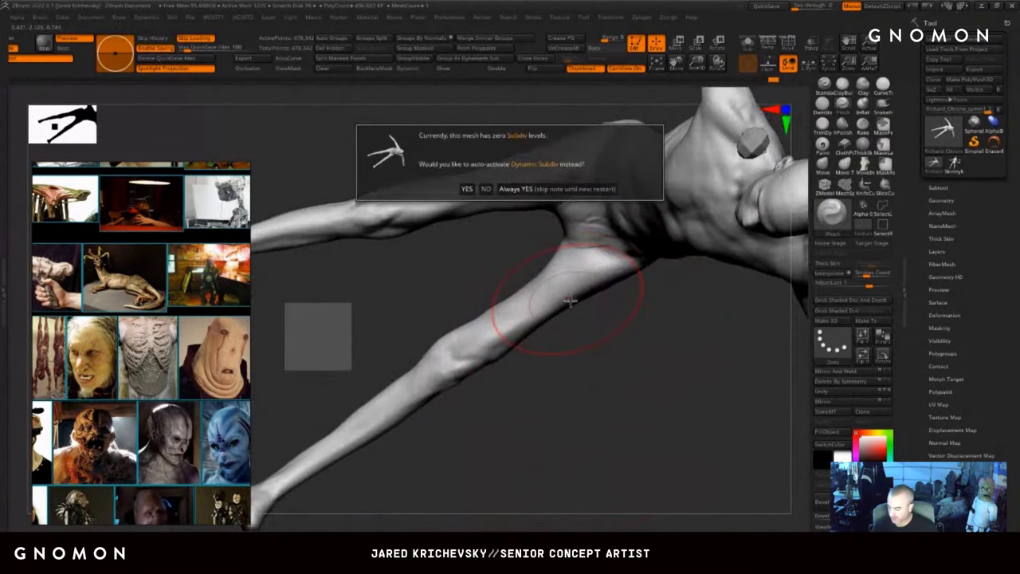
key(s)
drag(585, 376, 548, 312)
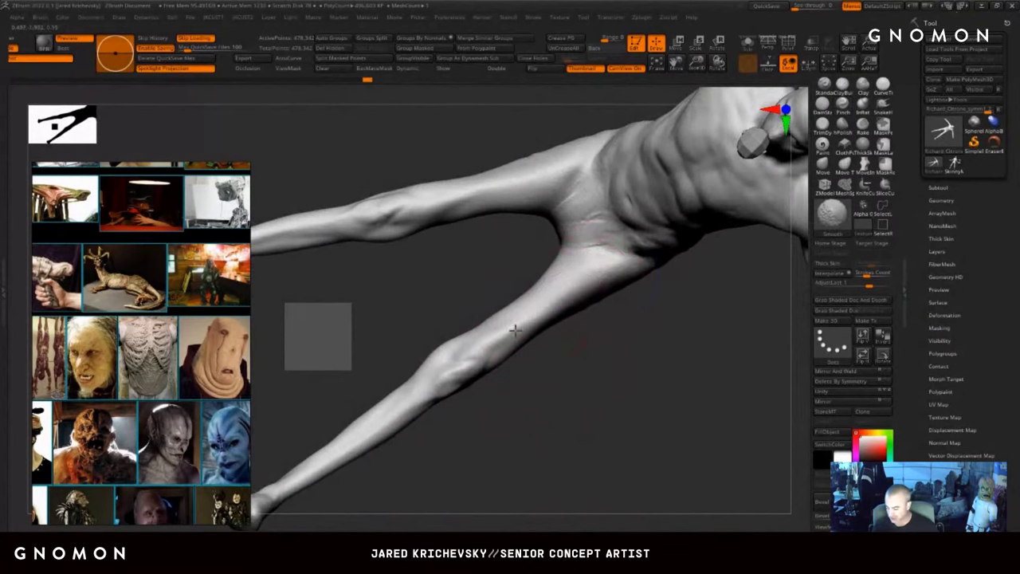
drag(622, 324, 558, 310)
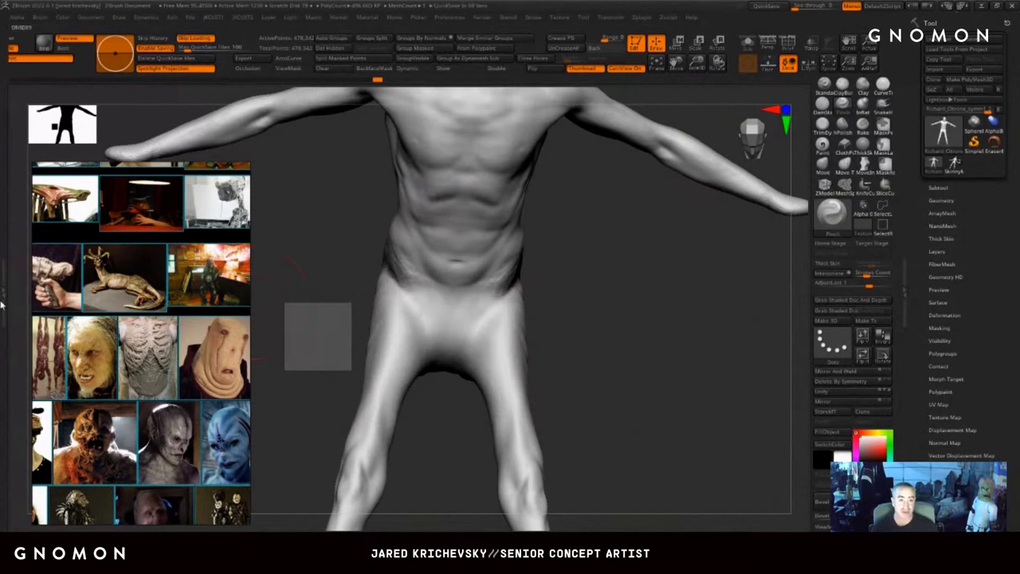
- Build up the lower abdomen and pelvic folds with ClayBuildup and smooth the strokes, checking the reference board for guidance
scroll(65, 263, down, 2)
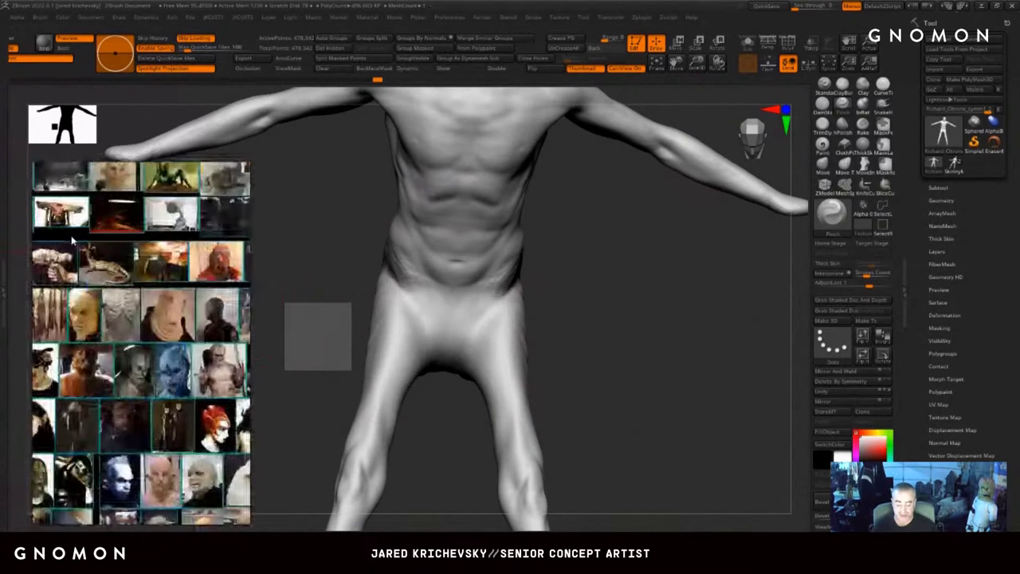
middle_drag(83, 275, 110, 273)
scroll(110, 273, up, 1)
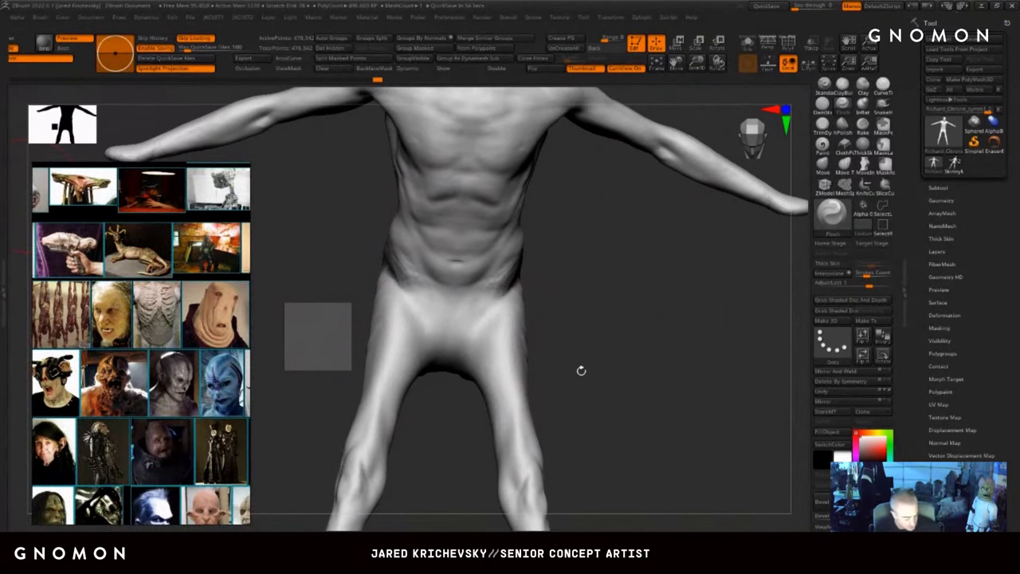
drag(581, 371, 544, 351)
key(b)
key(c)
key(b)
mouse_move(485, 310)
mouse_down()
mouse_move(462, 320)
mouse_move(474, 306)
mouse_move(457, 289)
mouse_move(476, 306)
mouse_up()
drag(556, 339, 533, 263)
shift+drag(491, 314, 479, 305)
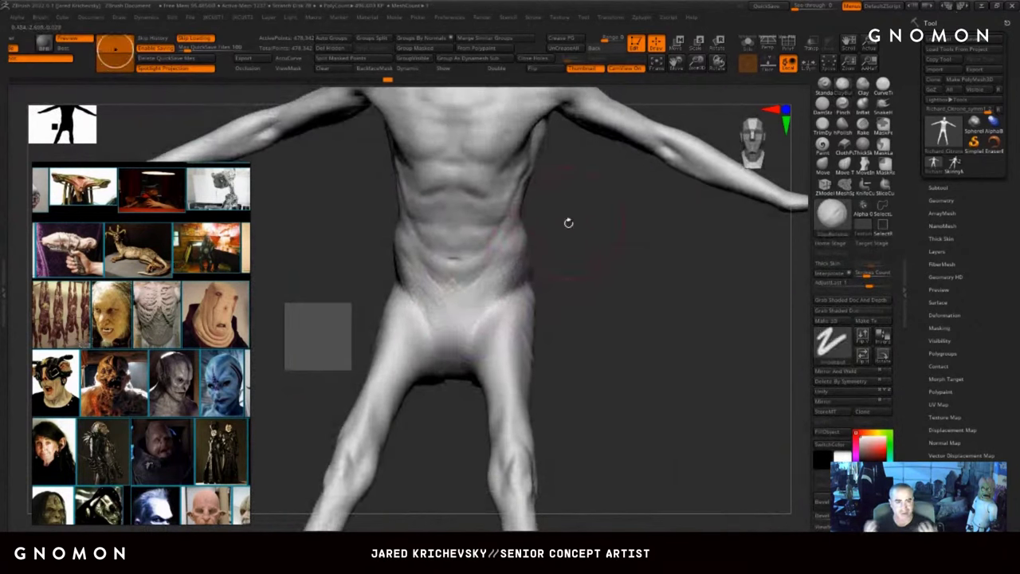
- Smooth the crease where the upper thigh joins the pelvis
mouse_move(573, 334)
mouse_down()
mouse_move(569, 264)
mouse_move(547, 321)
mouse_up()
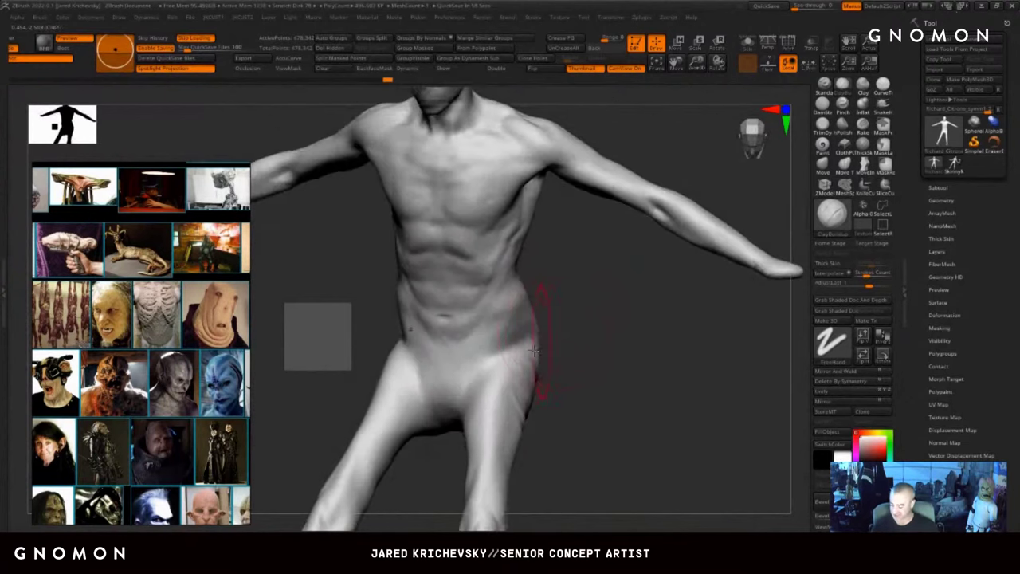
shift+drag(486, 384, 503, 380)
drag(576, 388, 580, 355)
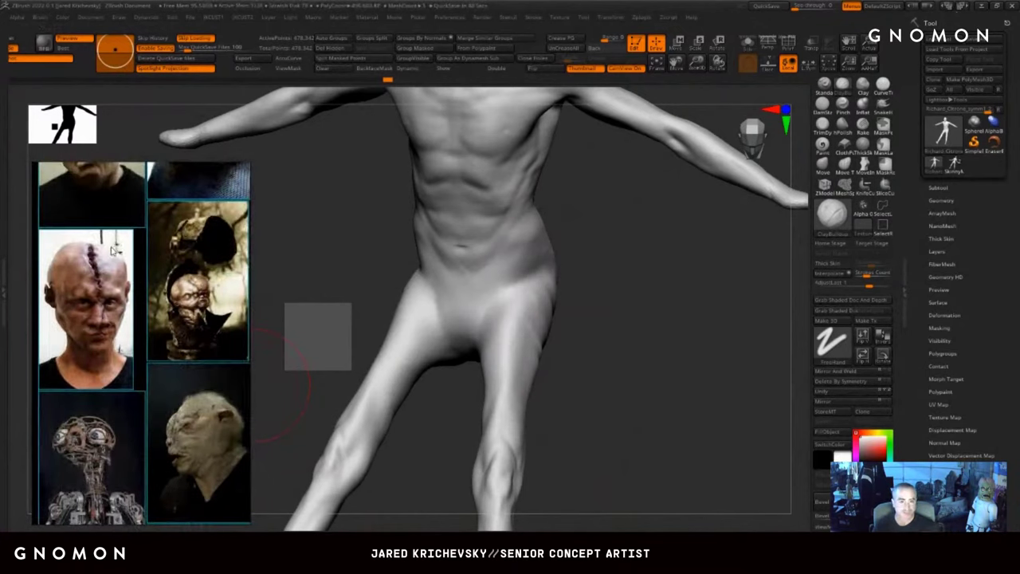
- Review the torso from several angles and look over the makeup head and hairless cat references
drag(599, 241, 576, 328)
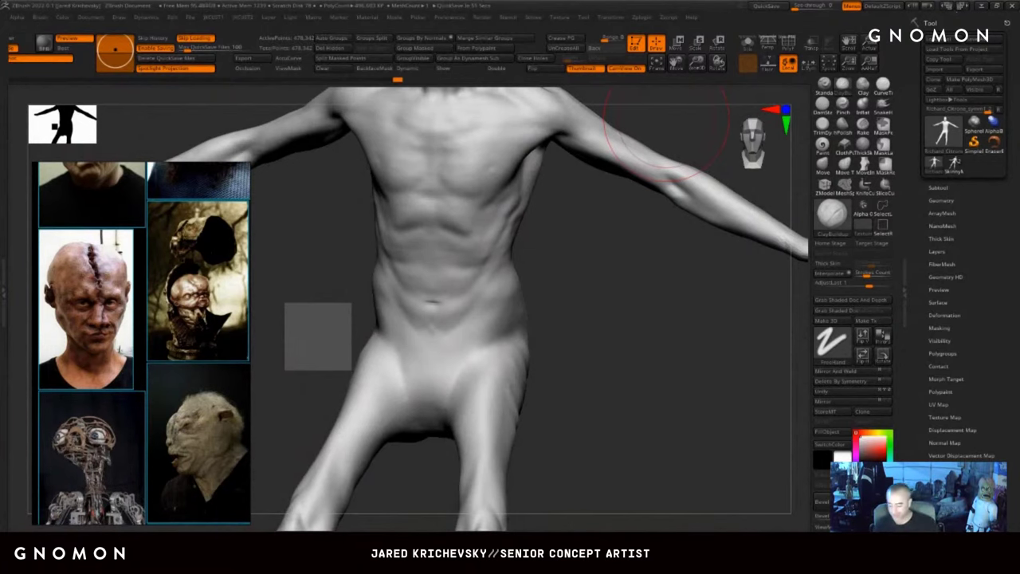
drag(559, 382, 545, 338)
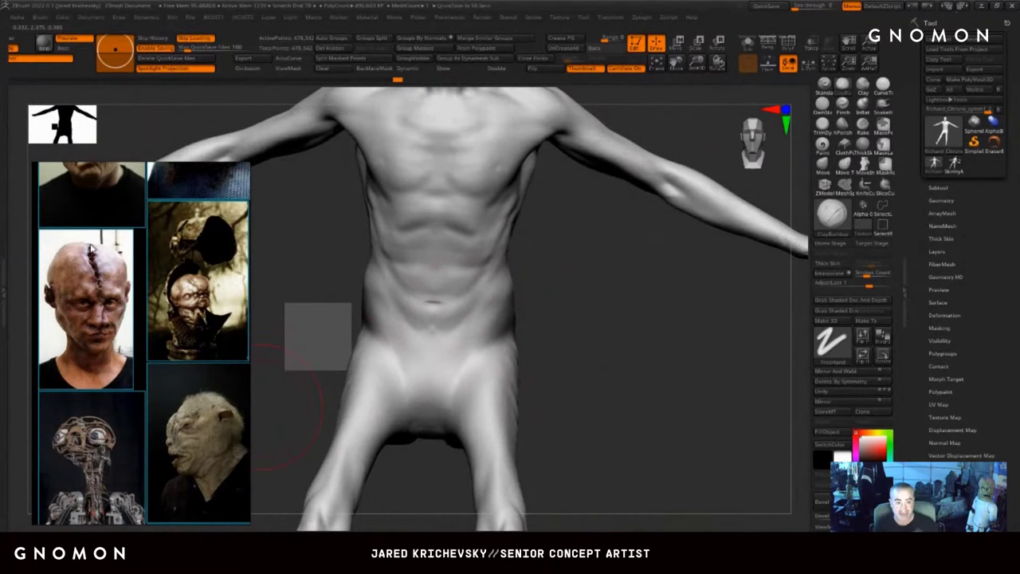
drag(576, 314, 567, 431)
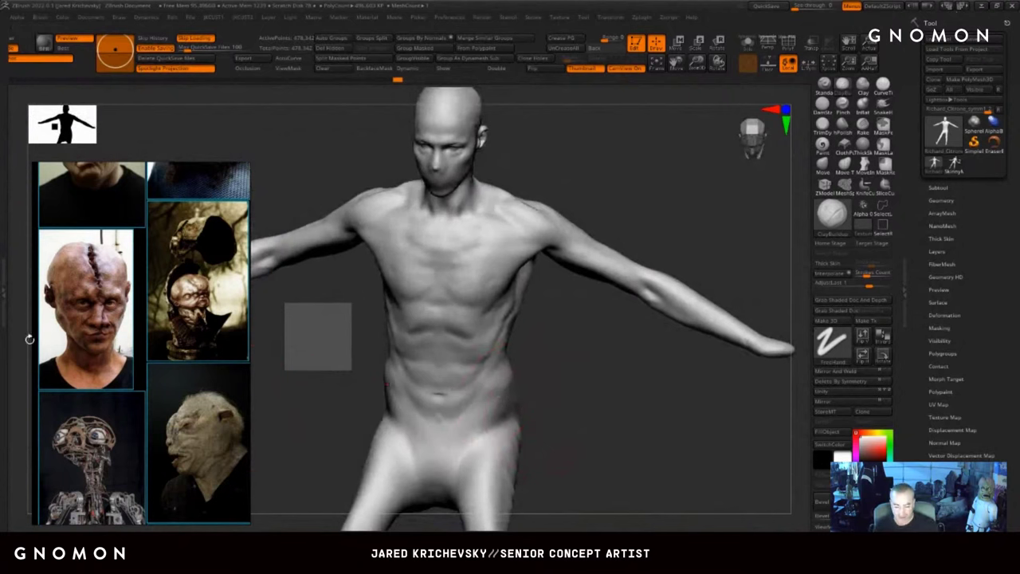
middle_drag(159, 259, 180, 452)
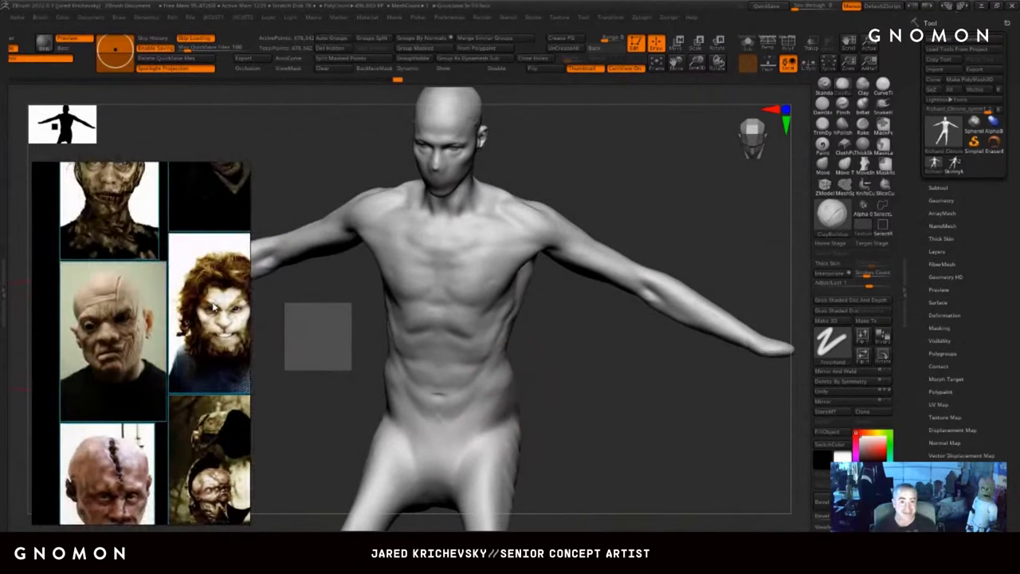
middle_drag(250, 284, 258, 403)
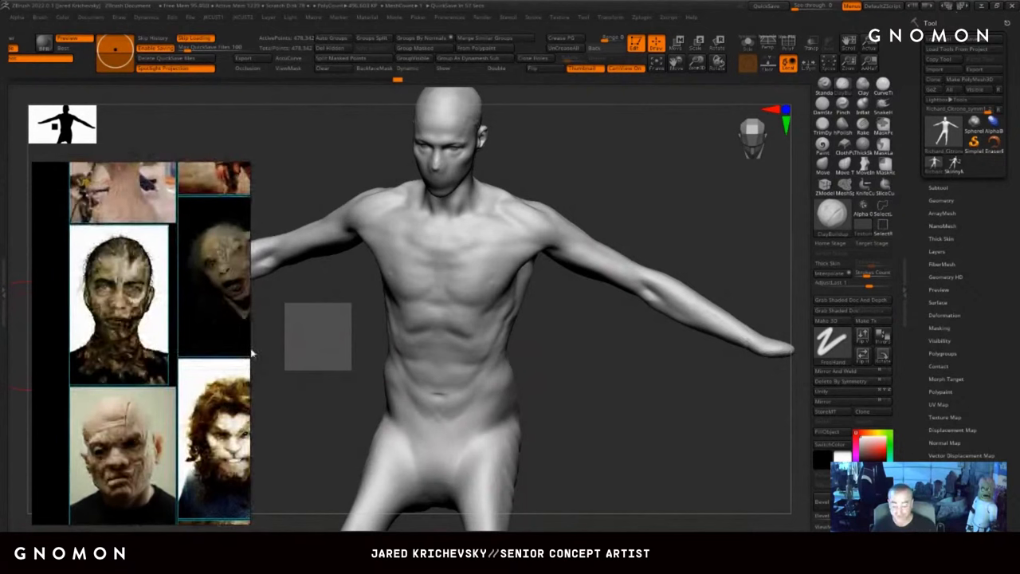
middle_drag(152, 283, 125, 346)
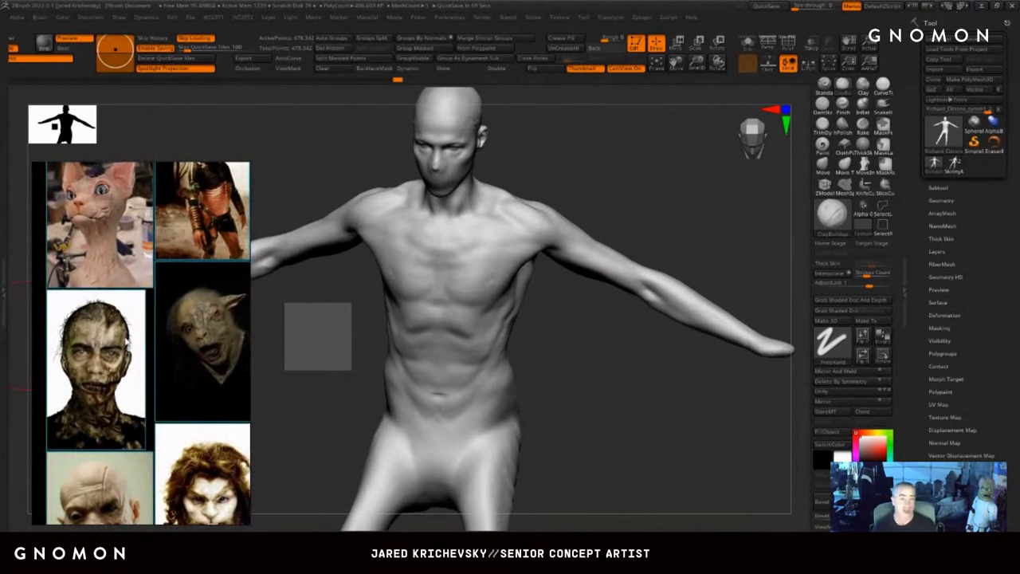
- Reshape the waist and belly below the ribcage with the Move brush
drag(558, 416, 577, 328)
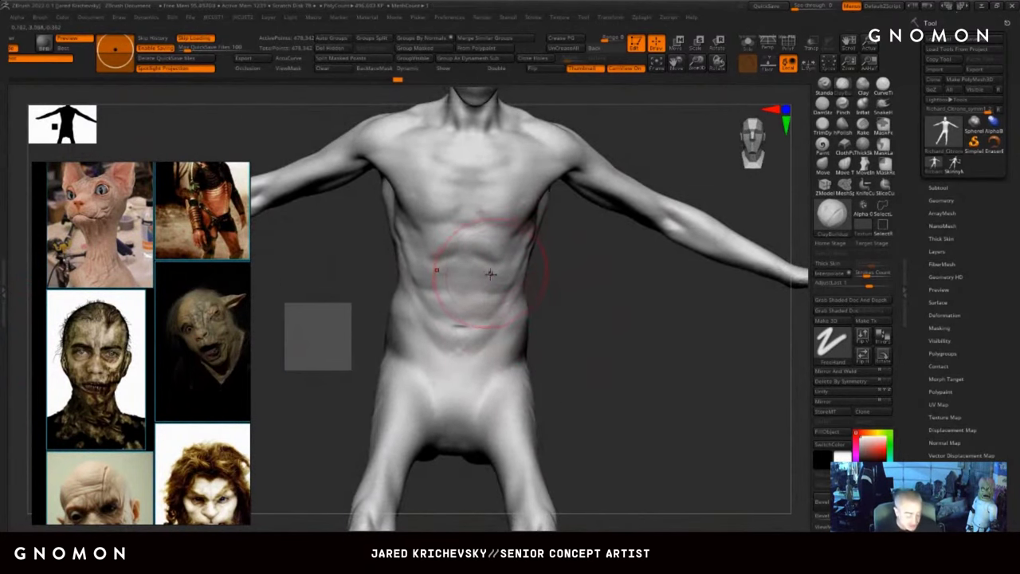
key(b)
key(m)
key(v)
drag(552, 273, 520, 271)
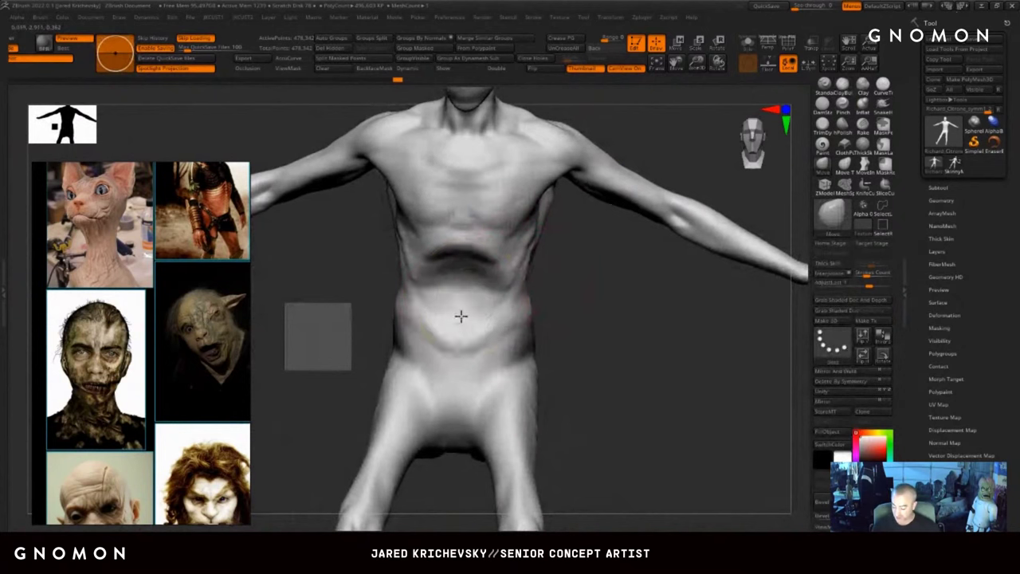
- Lay rough ClayBuildup strokes across the abdomen and below the rib arch to form stretched skin folds
key(b)
key(b)
mouse_move(459, 319)
mouse_down()
mouse_move(467, 337)
mouse_move(454, 302)
mouse_move(475, 334)
mouse_move(502, 327)
mouse_move(476, 307)
mouse_move(516, 313)
mouse_up()
drag(575, 386, 569, 383)
mouse_move(497, 320)
mouse_down()
mouse_move(451, 337)
mouse_move(478, 371)
mouse_up()
drag(636, 345, 578, 327)
mouse_move(514, 333)
mouse_down()
mouse_move(539, 300)
mouse_move(550, 347)
mouse_move(539, 316)
mouse_move(488, 356)
mouse_move(457, 279)
mouse_up()
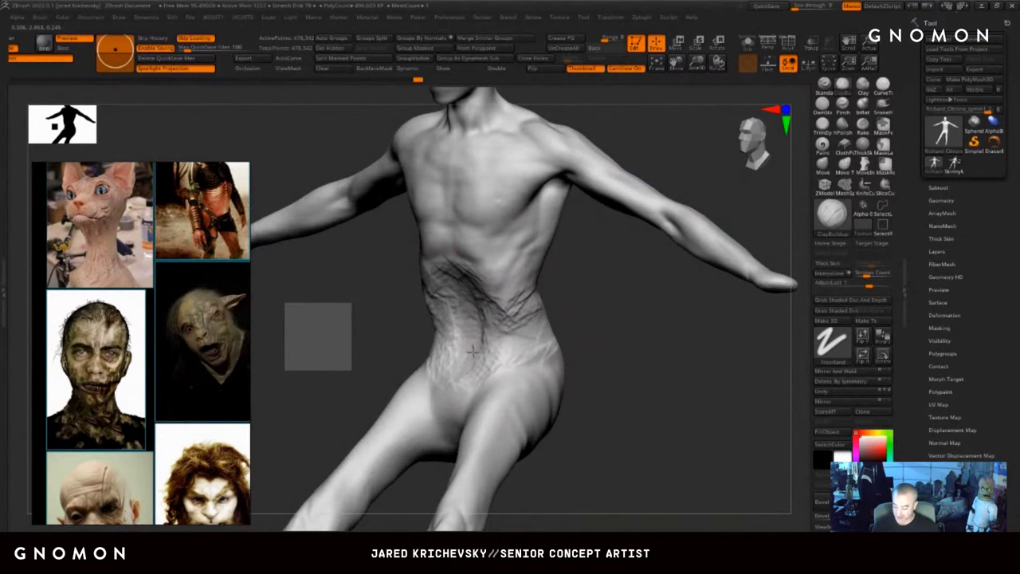
- Smooth the rough abdomen strokes and refine the rib arch and side of the waist
mouse_move(475, 348)
shift+mouse_down()
mouse_move(491, 285)
mouse_move(474, 285)
mouse_move(526, 312)
shift+mouse_up()
drag(587, 296, 558, 297)
drag(433, 274, 393, 296)
drag(435, 268, 406, 312)
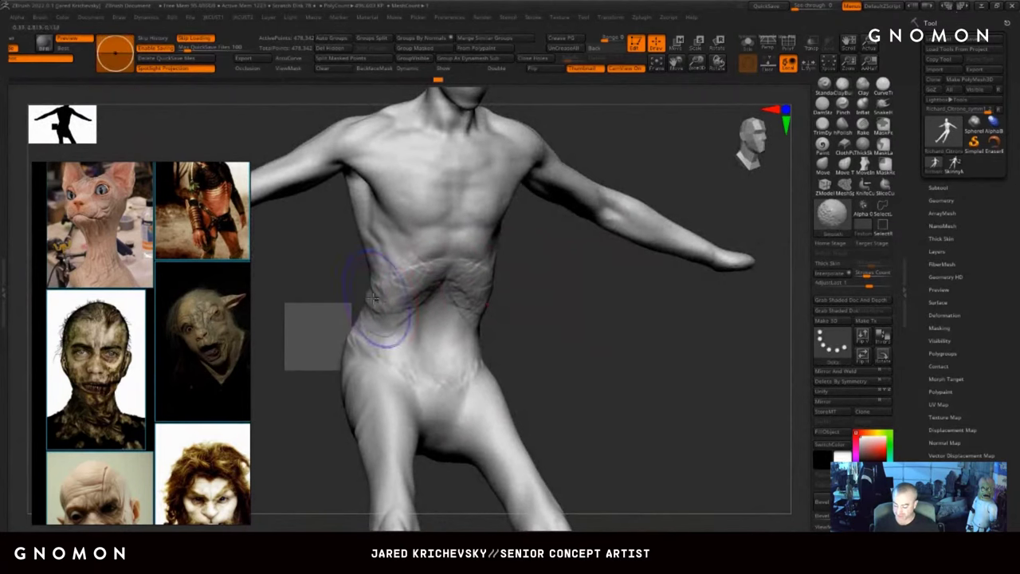
- Smooth the leftover clay strokes along the side of the waist
shift+drag(386, 279, 381, 325)
drag(614, 354, 501, 335)
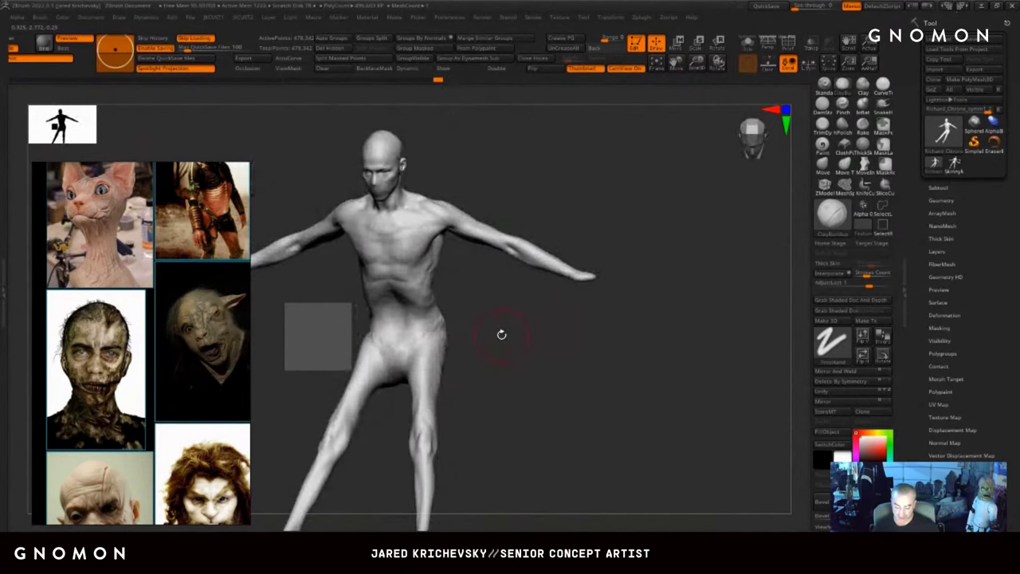
- Examine the screaming, pointed-ear makeup creature on the reference board up close, focusing on its facial wrinkles and neck
middle_drag(218, 354, 164, 359)
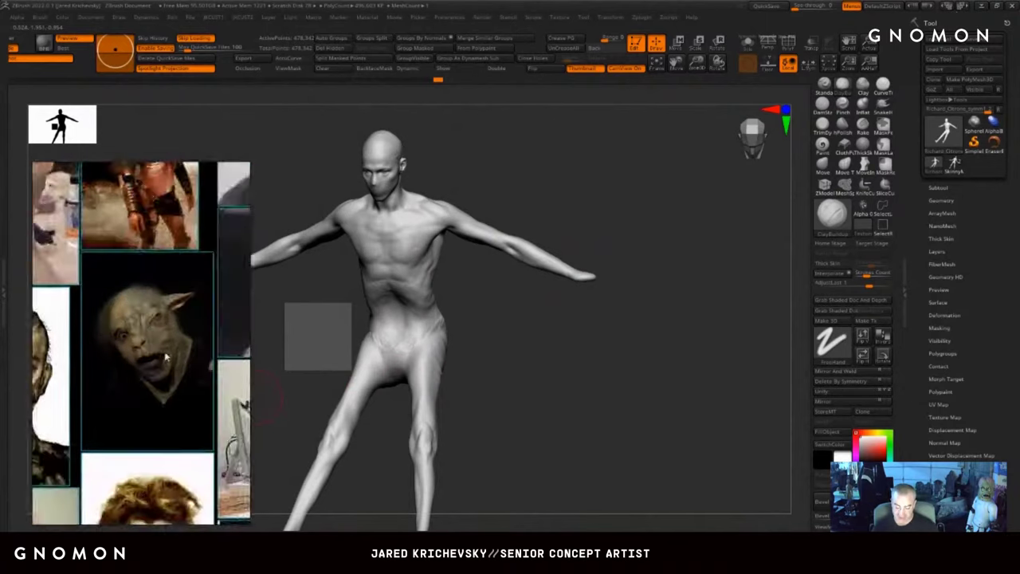
scroll(159, 343, up, 5)
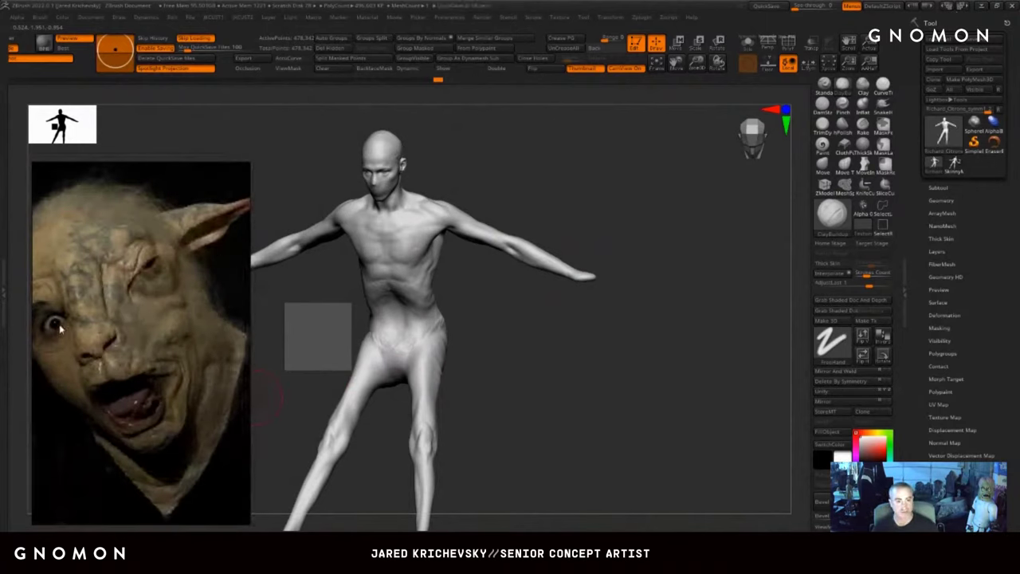
scroll(116, 319, down, 5)
middle_drag(105, 311, 184, 476)
middle_drag(179, 439, 143, 282)
scroll(147, 287, up, 4)
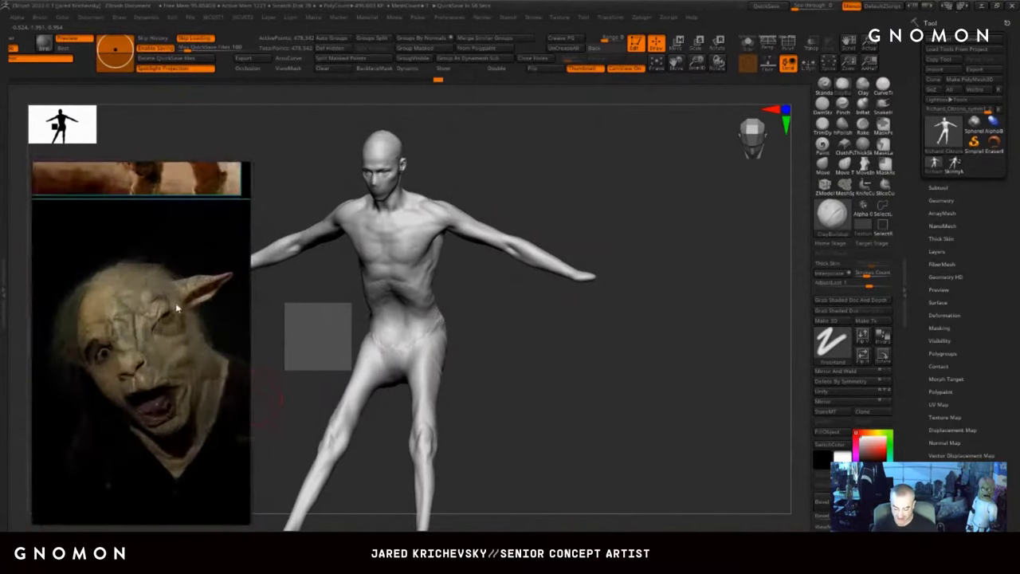
middle_drag(154, 359, 128, 283)
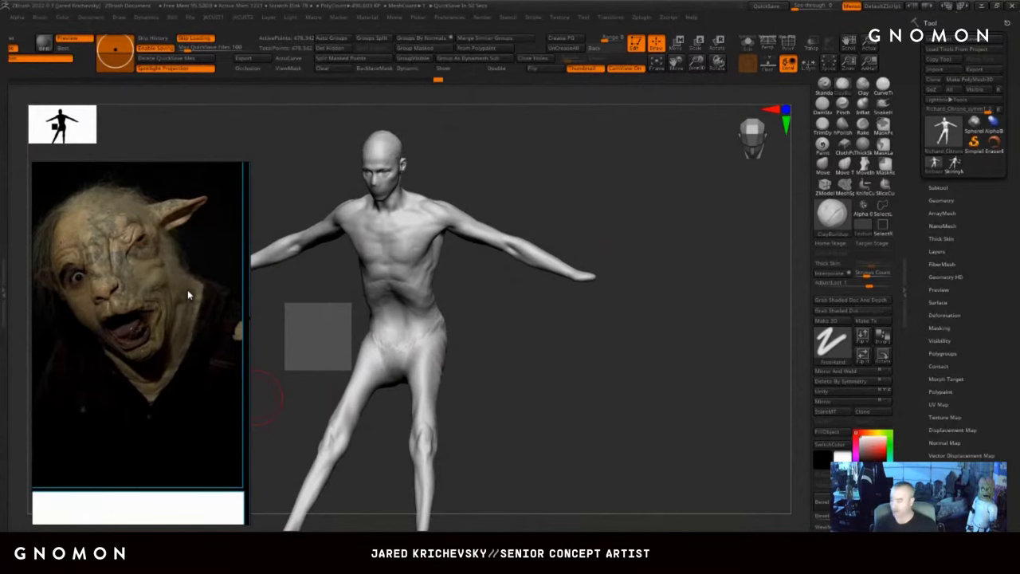
- Mask both lower legs from the knees down to the feet in a side view of the figure
drag(550, 432, 584, 243)
drag(634, 239, 574, 262)
mouse_move(574, 262)
alt+mouse_down()
mouse_move(699, 300)
mouse_move(655, 354)
alt+mouse_up()
ctrl+drag(577, 326, 610, 433)
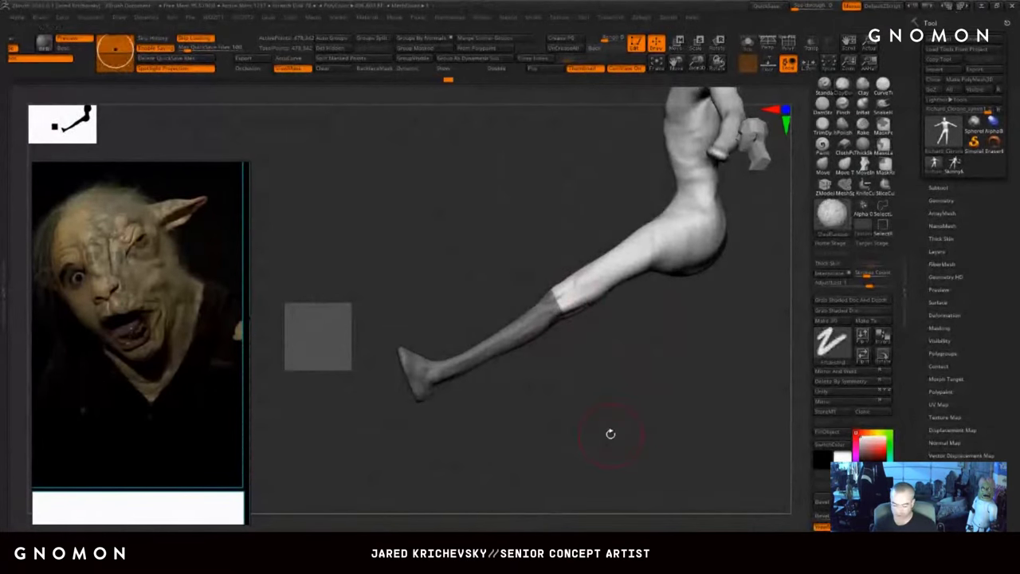
- Find the black-line sketch of the crouching creature on the reference board and enlarge it as the pose guide
scroll(192, 299, down, 6)
scroll(122, 313, down, 1)
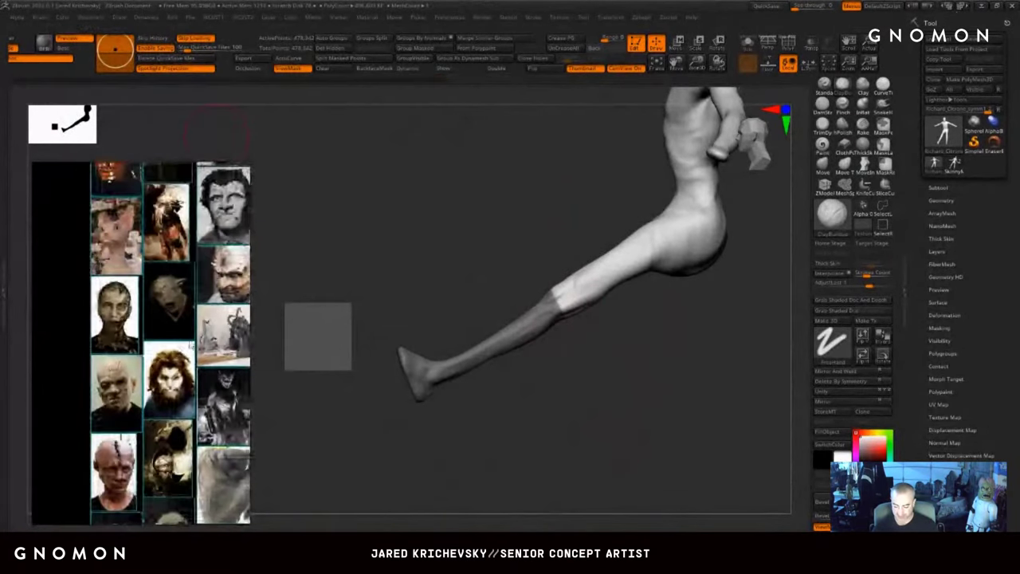
middle_drag(230, 323, 132, 338)
scroll(112, 355, down, 8)
mouse_move(244, 443)
middle_down()
mouse_move(176, 361)
mouse_move(135, 253)
mouse_move(114, 331)
middle_up()
scroll(183, 363, up, 8)
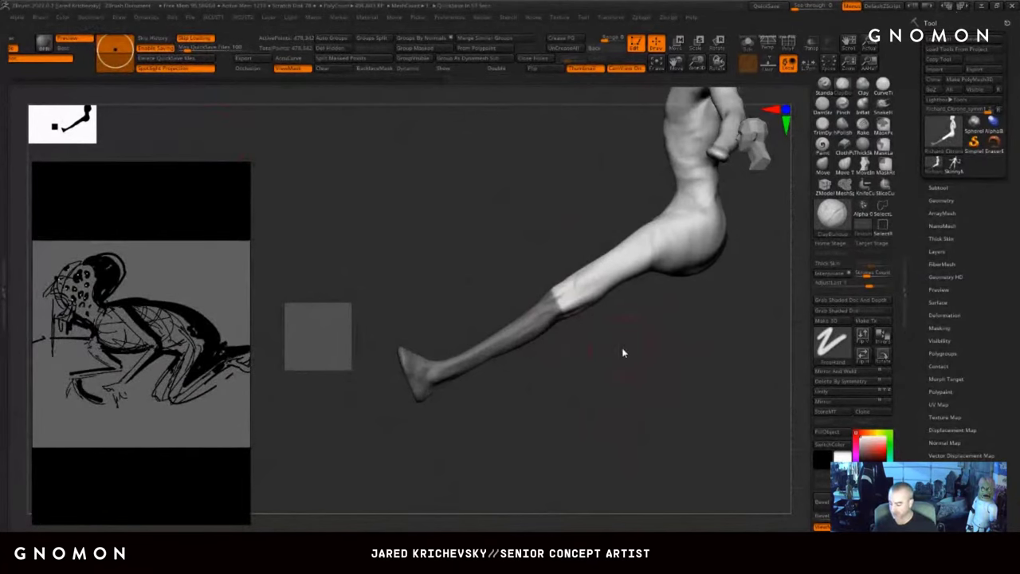
- Invert the mask, set the transform pivot at the knee and rotate the lower legs back beneath the thighs
ctrl+click(570, 308)
key(w)
alt+click(560, 303)
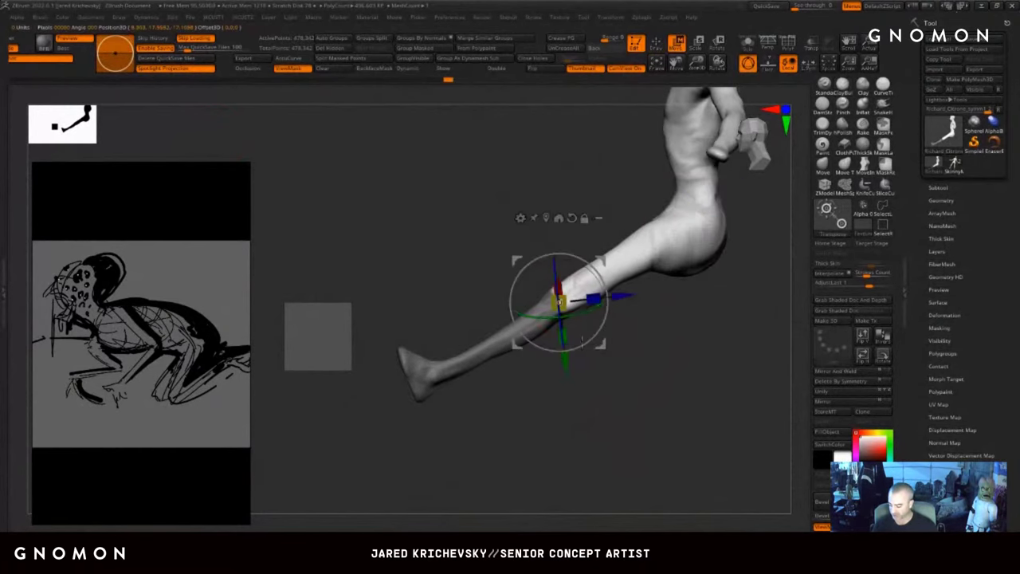
ctrl+click(583, 351)
drag(581, 346, 620, 252)
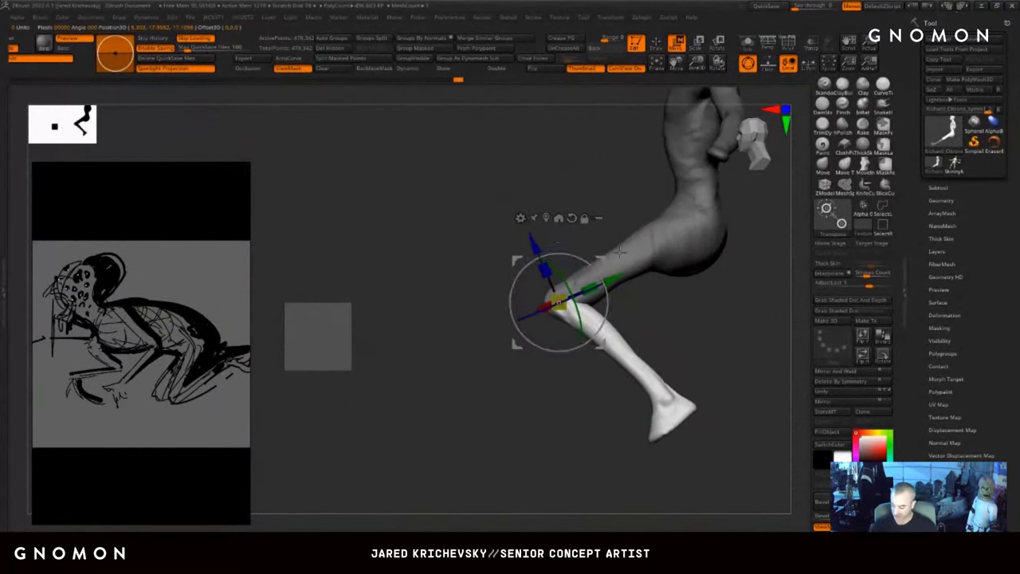
drag(607, 314, 607, 309)
- Adjust the folded lower legs about the knee pivot from the front view and clear the mask
ctrl+drag(710, 295, 714, 302)
key(q)
mouse_move(715, 302)
mouse_down()
mouse_move(753, 294)
mouse_move(631, 343)
mouse_move(640, 281)
mouse_move(599, 305)
mouse_move(637, 254)
mouse_move(619, 282)
mouse_move(626, 295)
mouse_up()
key(w)
alt+click(596, 279)
drag(638, 255, 644, 263)
drag(646, 239, 645, 245)
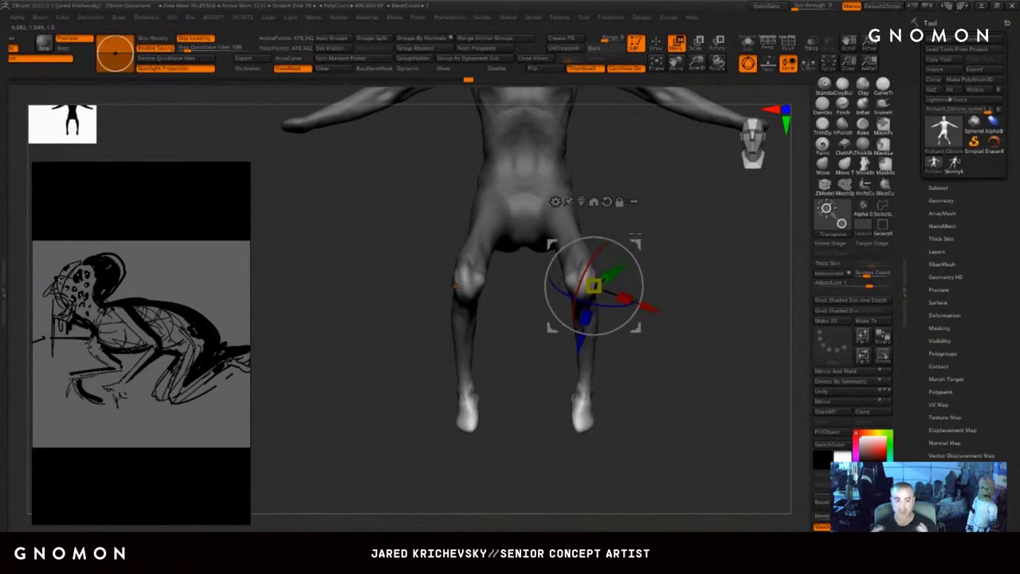
mouse_move(664, 311)
mouse_down()
mouse_move(703, 312)
mouse_move(676, 303)
mouse_up()
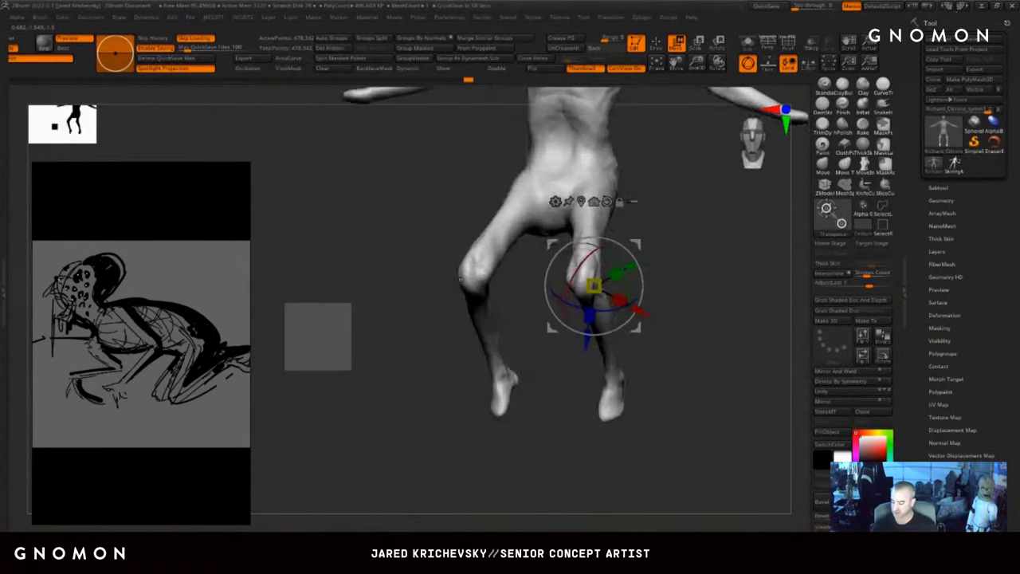
- Smooth the surface around the bent knees
key(q)
mouse_move(674, 252)
alt+mouse_down()
mouse_move(619, 302)
mouse_move(620, 333)
alt+mouse_up()
mouse_move(575, 233)
alt+mouse_down()
mouse_move(544, 359)
mouse_move(485, 356)
alt+mouse_up()
shift+drag(481, 395, 487, 440)
- Tighten the shoulders, elbows and forearms with the Pinch brush from front and back, smoothing the arm surface
mouse_move(538, 411)
alt+mouse_down()
mouse_move(537, 353)
mouse_move(571, 367)
mouse_move(555, 360)
mouse_move(529, 381)
alt+mouse_up()
drag(649, 259, 622, 288)
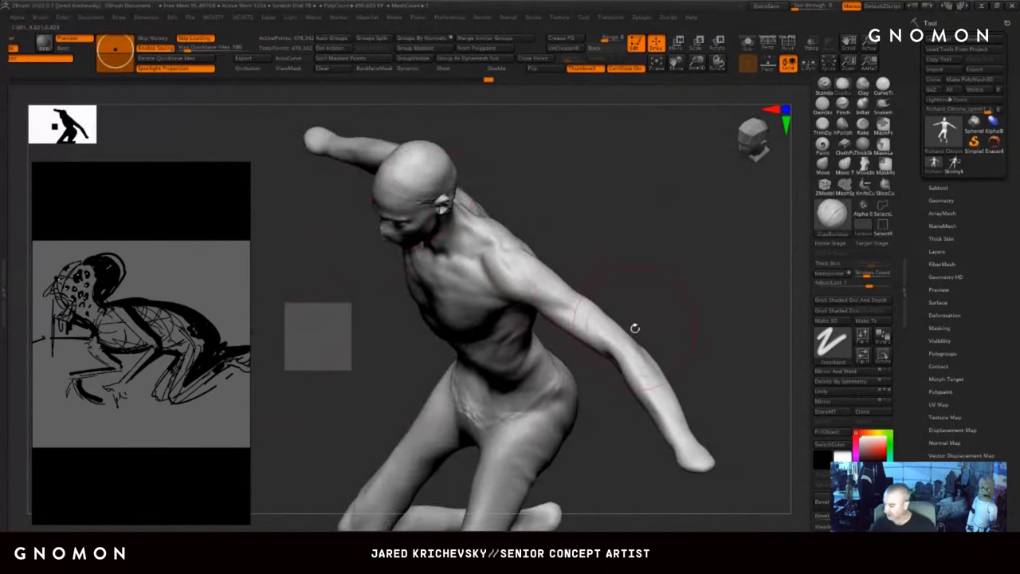
click(843, 102)
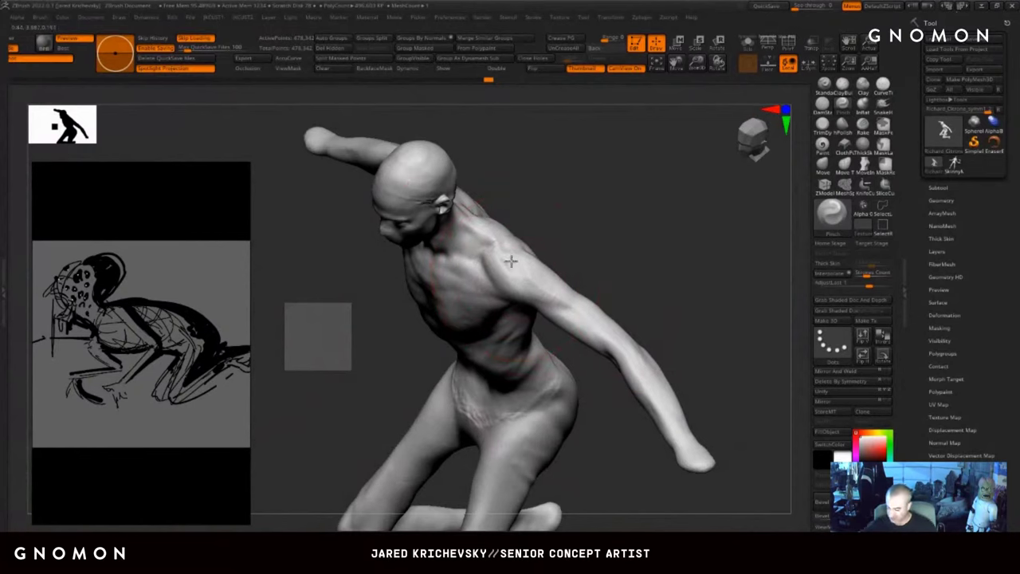
mouse_move(511, 261)
mouse_down()
mouse_move(578, 323)
mouse_move(629, 263)
mouse_up()
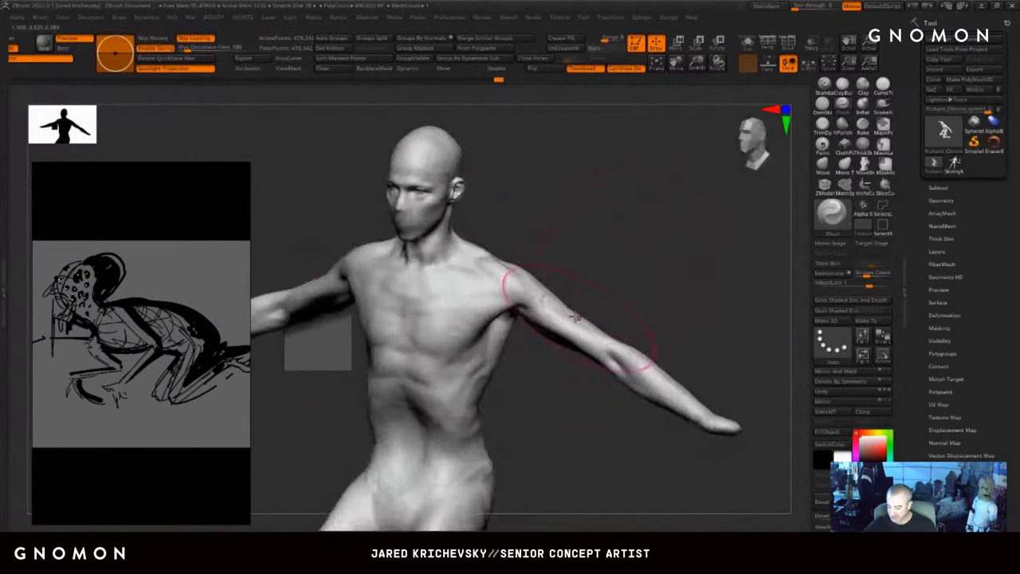
right_drag(576, 317, 558, 330)
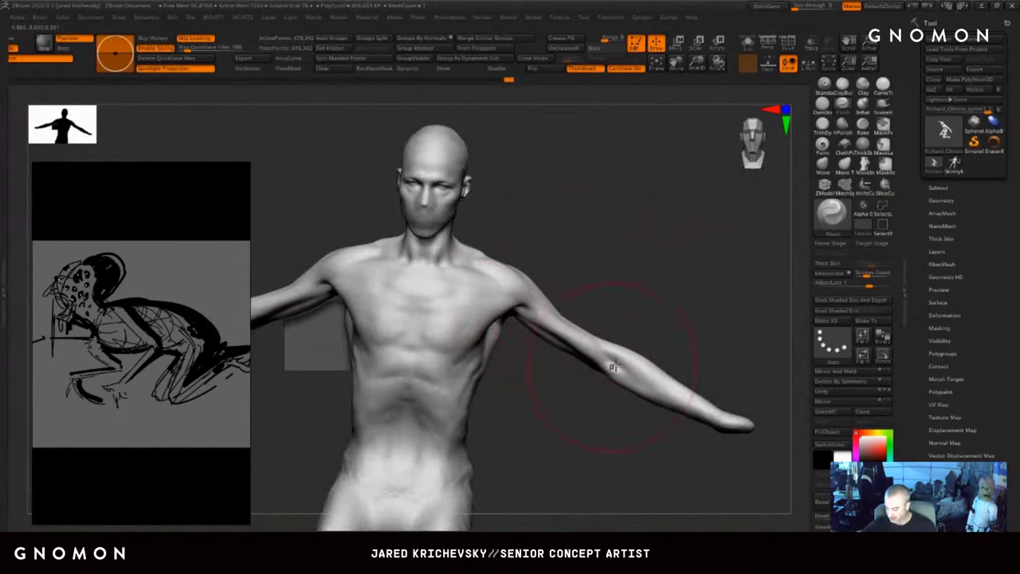
drag(724, 308, 618, 319)
drag(519, 403, 506, 400)
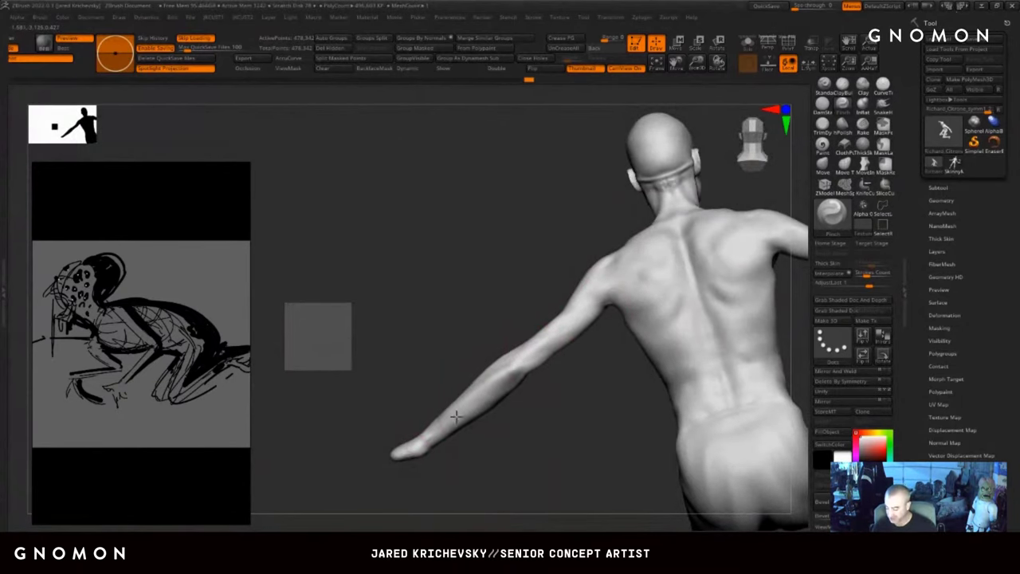
drag(580, 360, 569, 392)
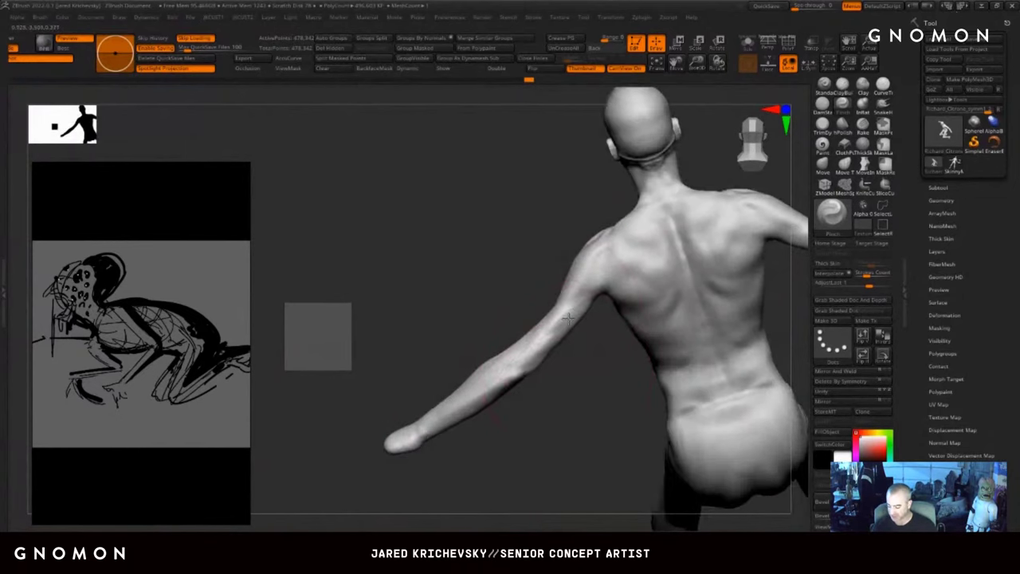
mouse_move(434, 392)
mouse_down()
mouse_move(515, 410)
mouse_move(599, 378)
mouse_up()
shift+drag(513, 295, 487, 269)
- Soften the forms of the chest, rib arch and upper abdomen with smoothing strokes
mouse_move(576, 177)
mouse_down()
mouse_move(599, 172)
mouse_move(652, 269)
mouse_up()
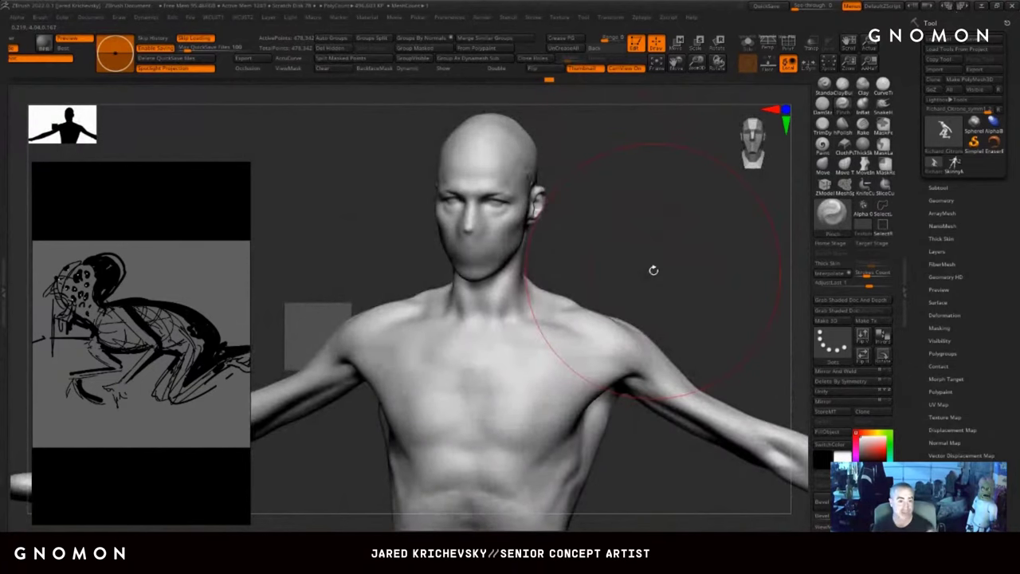
mouse_move(639, 483)
alt+mouse_down()
mouse_move(632, 335)
mouse_move(630, 372)
mouse_move(611, 319)
alt+mouse_up()
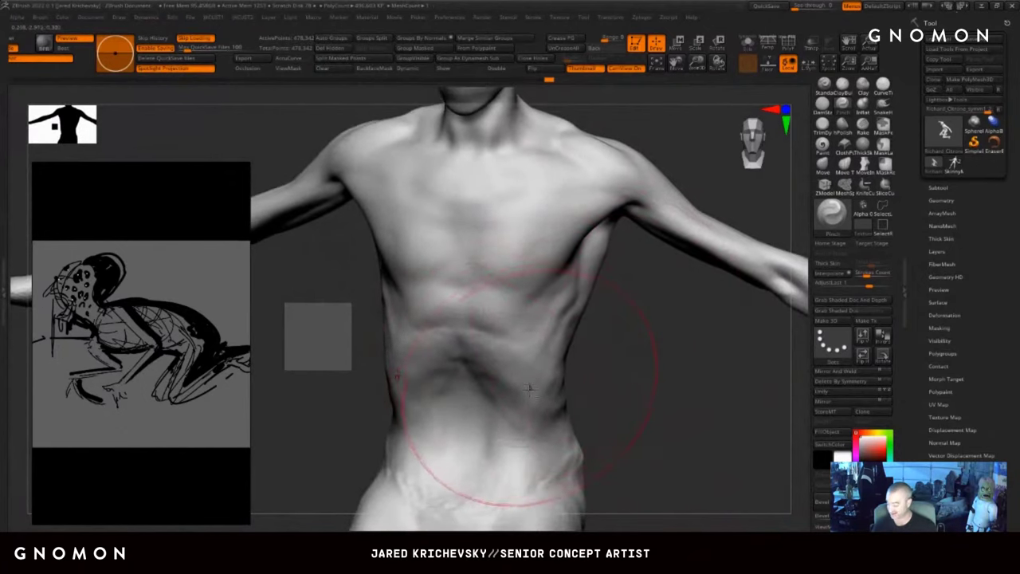
mouse_move(475, 365)
shift+mouse_down()
mouse_move(467, 359)
mouse_move(476, 367)
shift+mouse_up()
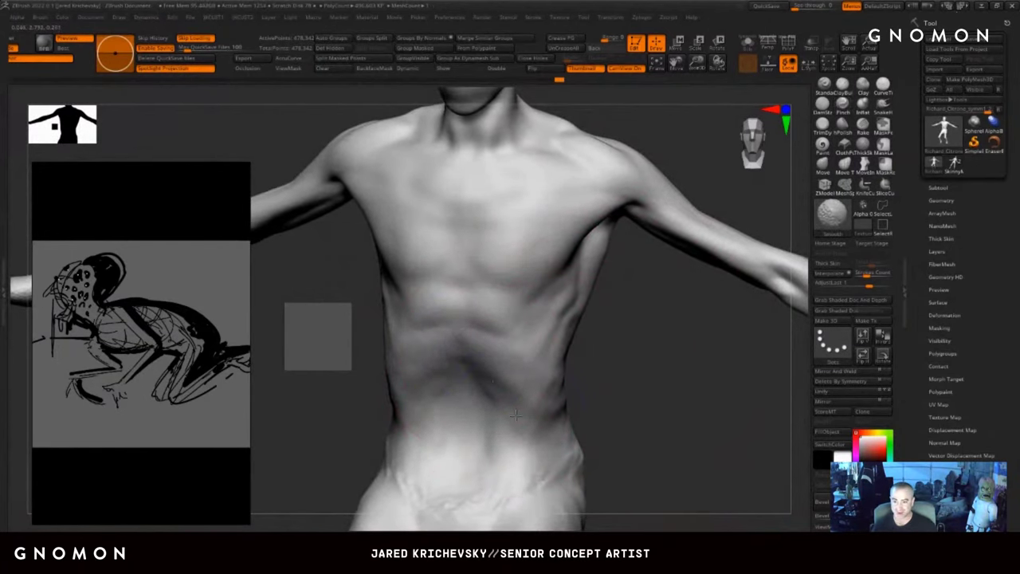
shift+drag(465, 302, 473, 292)
shift+drag(554, 308, 519, 282)
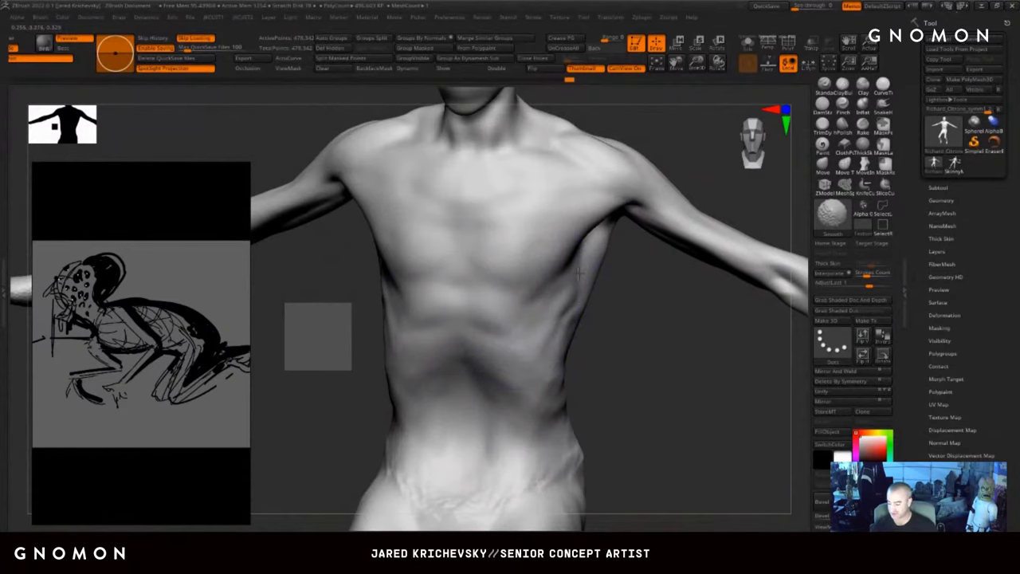
- Smooth the middle of the face and carve a gaping mouth cavity below the nose with the ClayBuildup brush
alt+drag(603, 364, 597, 458)
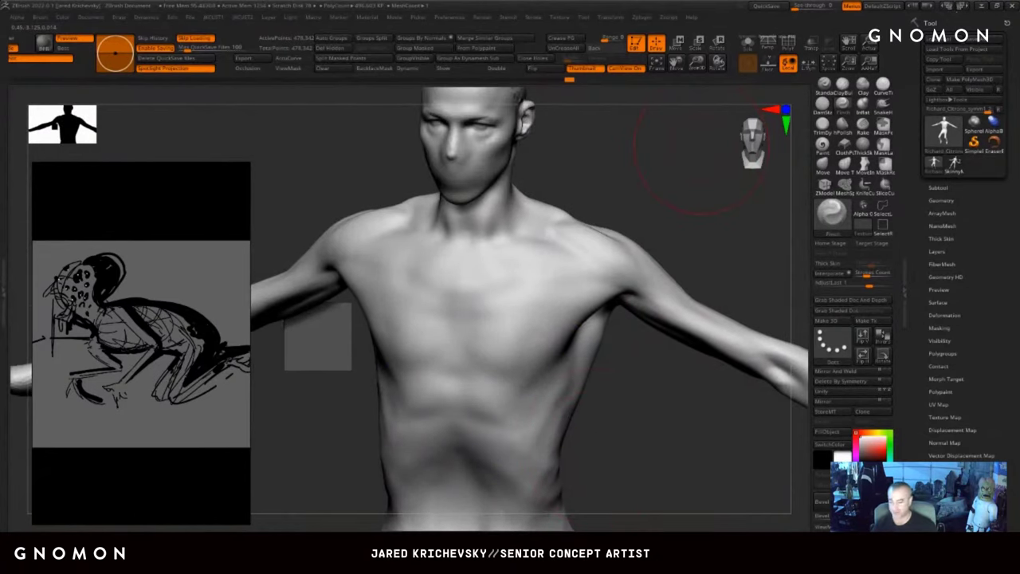
drag(591, 371, 635, 378)
mouse_move(552, 140)
alt+mouse_down()
mouse_move(547, 278)
mouse_move(547, 255)
mouse_move(564, 239)
mouse_move(526, 244)
alt+mouse_up()
shift+drag(470, 270, 454, 279)
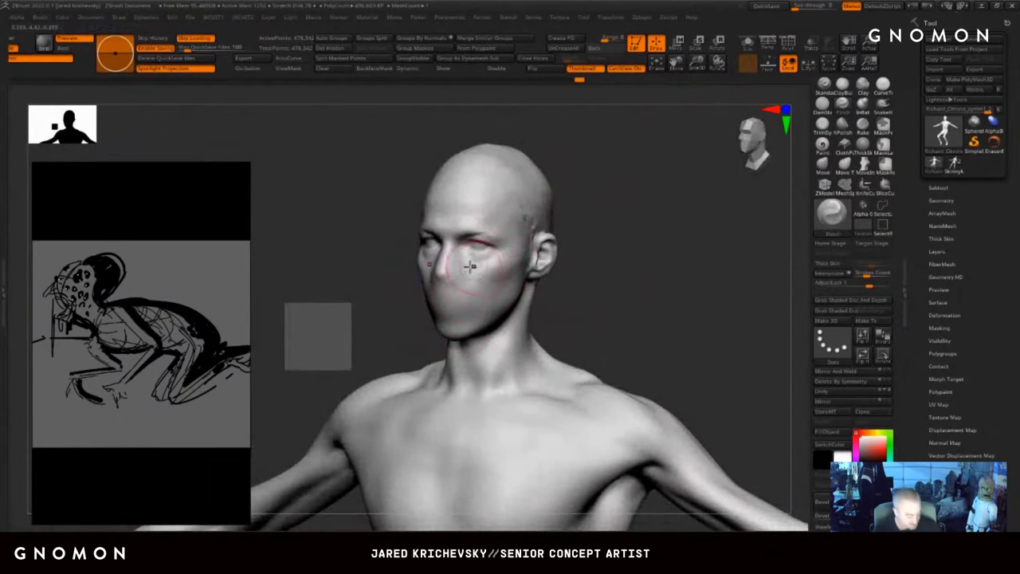
key(b)
key(c)
key(b)
drag(440, 299, 452, 311)
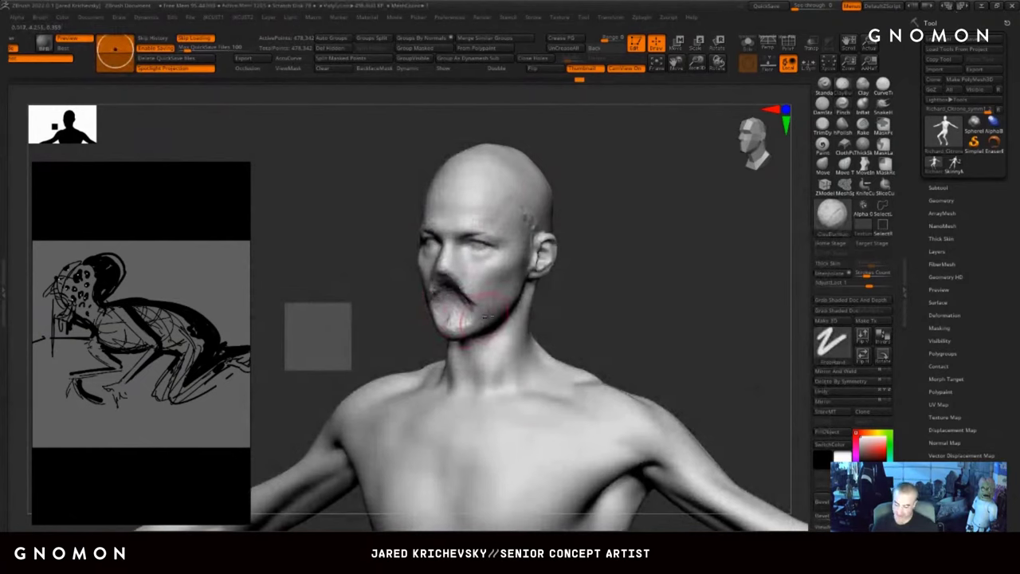
- Mask the head, arms and torso down to the waist in a side view
alt+drag(669, 300, 609, 292)
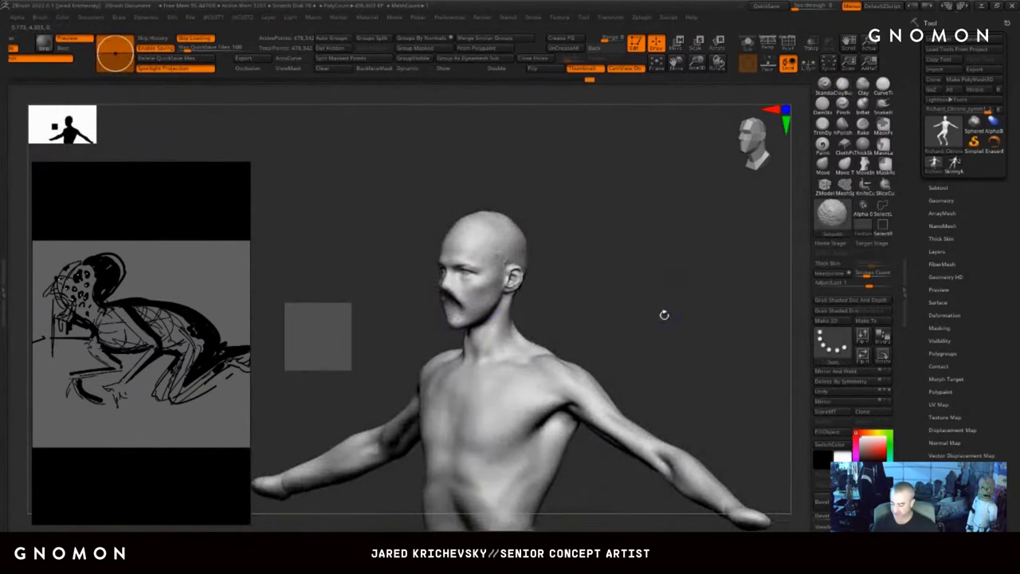
shift+drag(664, 315, 603, 313)
mouse_move(604, 313)
alt+mouse_down()
mouse_move(597, 200)
mouse_move(534, 415)
mouse_move(608, 269)
mouse_move(585, 316)
alt+mouse_up()
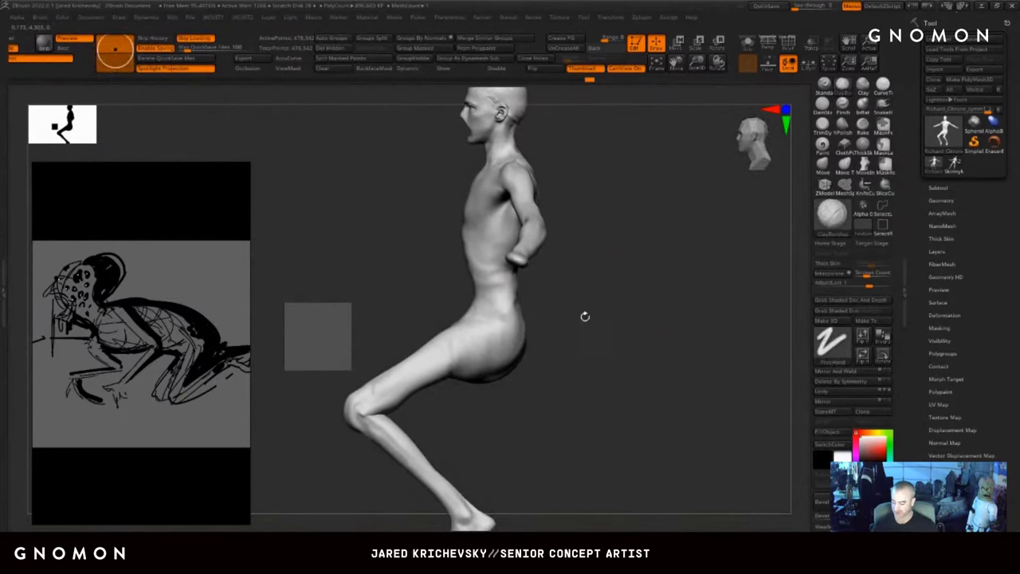
alt+drag(588, 144, 587, 221)
mouse_move(546, 106)
ctrl+mouse_down()
mouse_move(428, 137)
mouse_move(563, 370)
mouse_move(572, 366)
ctrl+mouse_up()
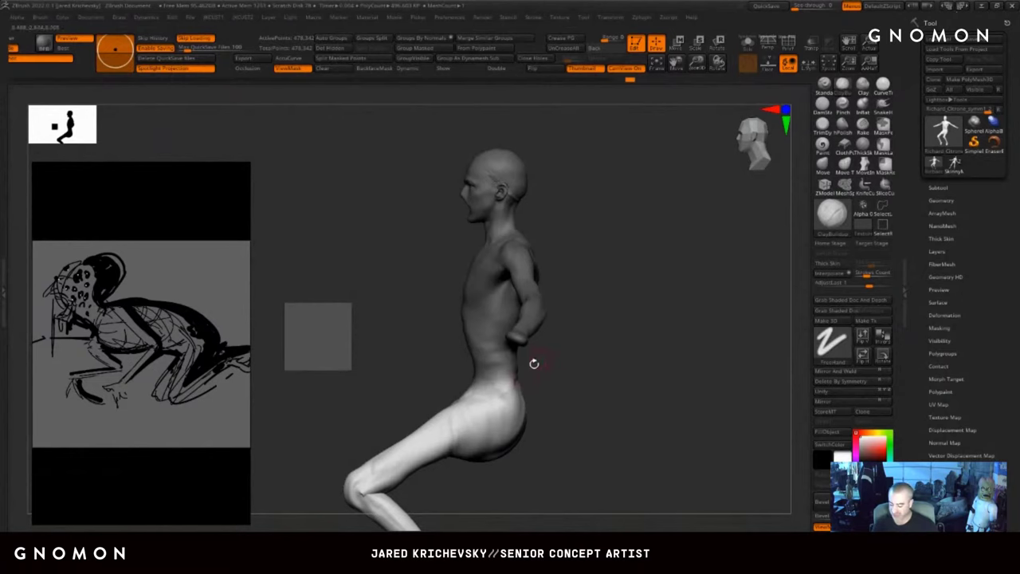
- Invert the mask, set the transform pivot at the waist and bend the upper body forward over the hips
mouse_move(563, 410)
alt+mouse_down()
mouse_move(581, 318)
mouse_move(581, 335)
alt+mouse_up()
key(w)
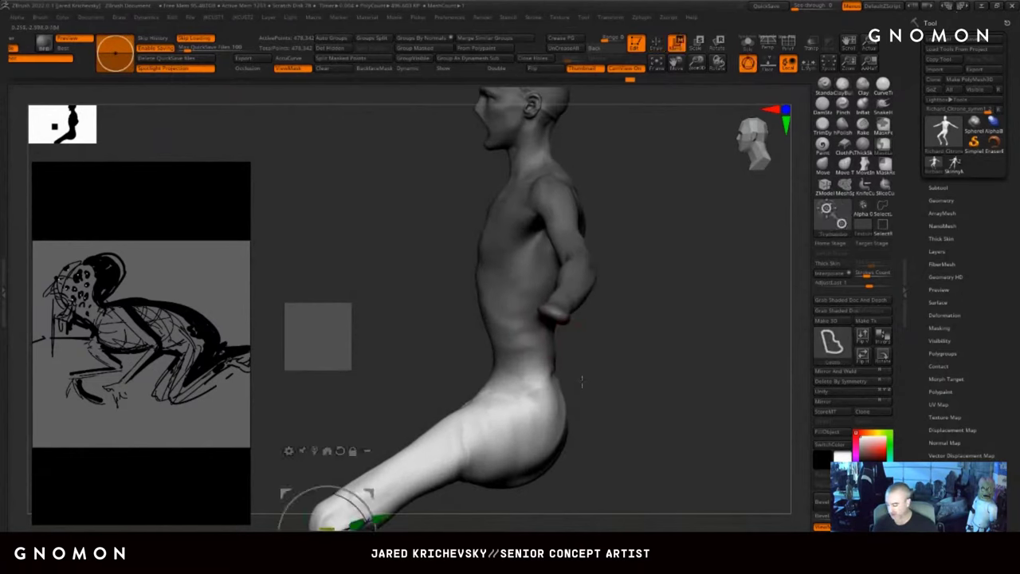
ctrl+click(582, 382)
alt+click(528, 372)
drag(575, 386, 571, 361)
key(ctrl+z)
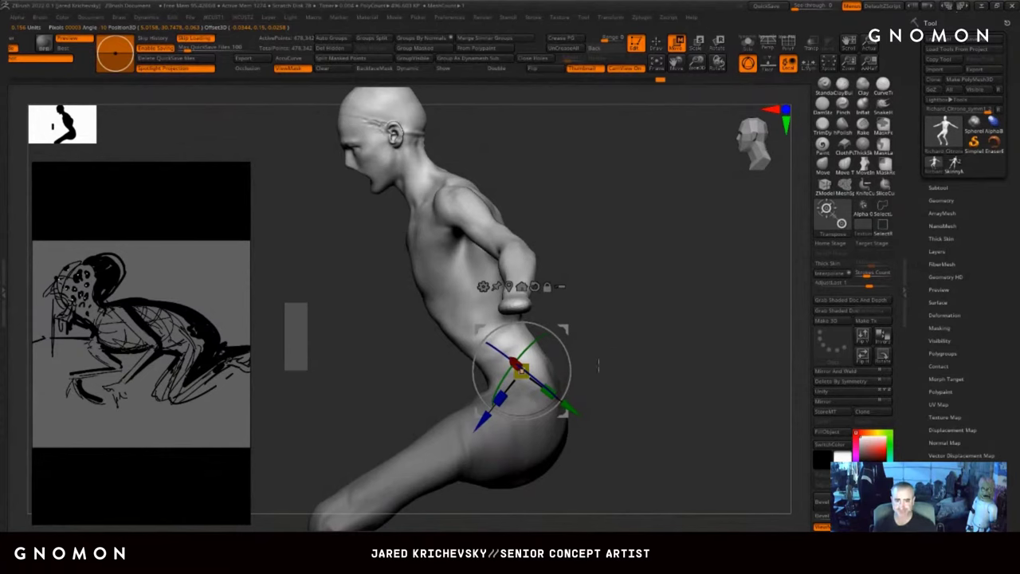
mouse_move(566, 330)
mouse_down()
mouse_move(563, 317)
mouse_move(562, 344)
mouse_up()
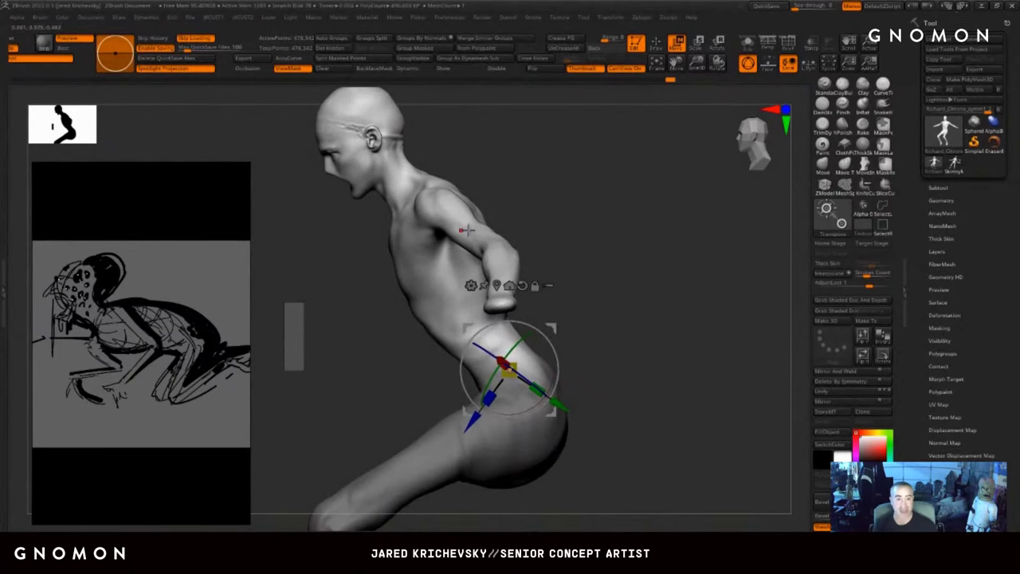
drag(607, 356, 605, 386)
- Clear the mask and smooth the crease where the bent abdomen meets the pelvis
key(q)
mouse_move(577, 418)
alt+mouse_down()
mouse_move(578, 348)
mouse_move(555, 362)
alt+mouse_up()
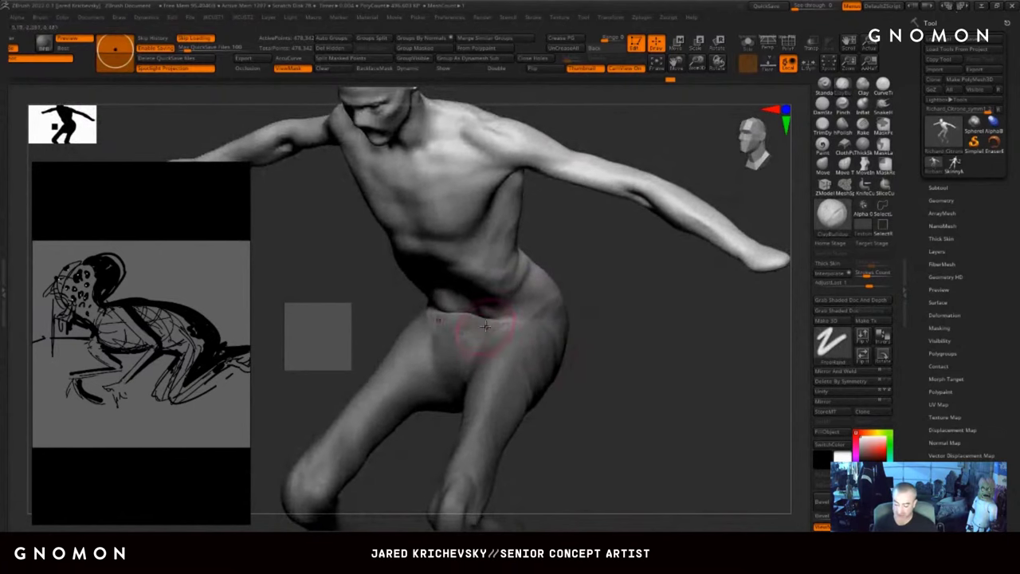
ctrl+drag(596, 335, 647, 356)
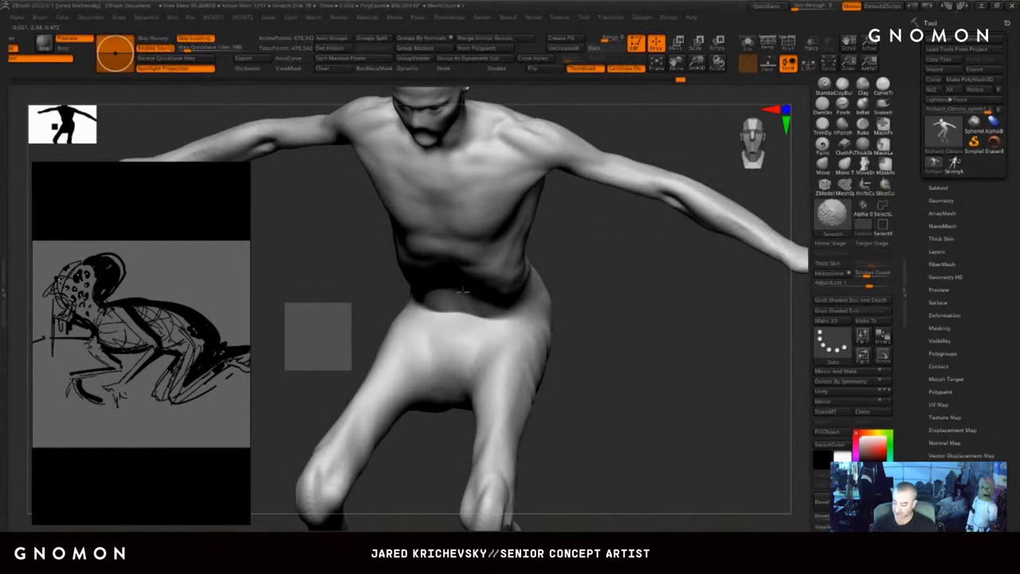
- Reshape the crease between hip and thigh and push in the underside of the buttocks with the Move brush in a side view
alt+drag(612, 280, 599, 300)
mouse_move(599, 299)
mouse_down()
mouse_move(553, 314)
mouse_move(572, 294)
mouse_move(628, 308)
mouse_move(594, 315)
mouse_move(550, 287)
mouse_up()
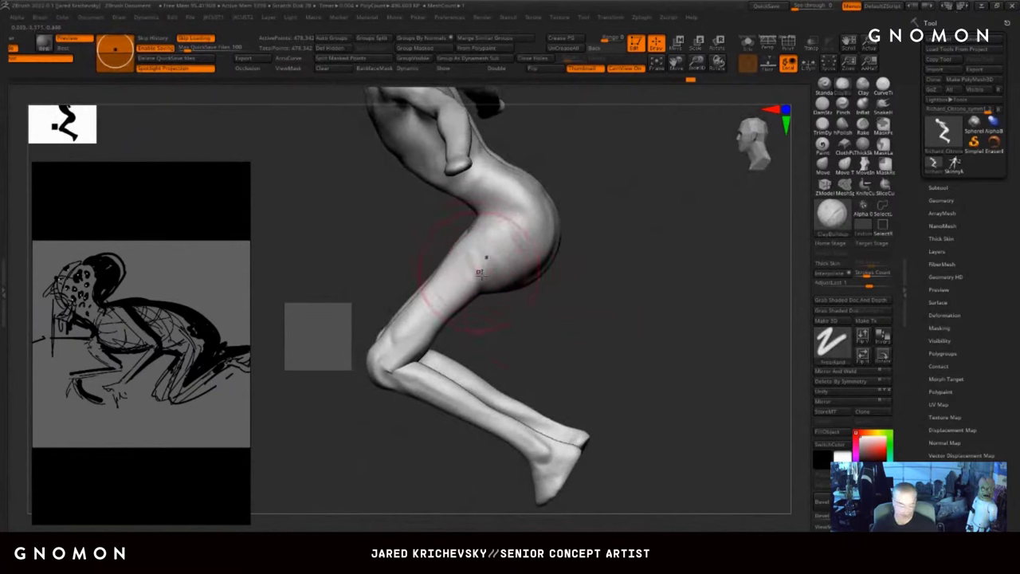
key(b)
key(m)
key(v)
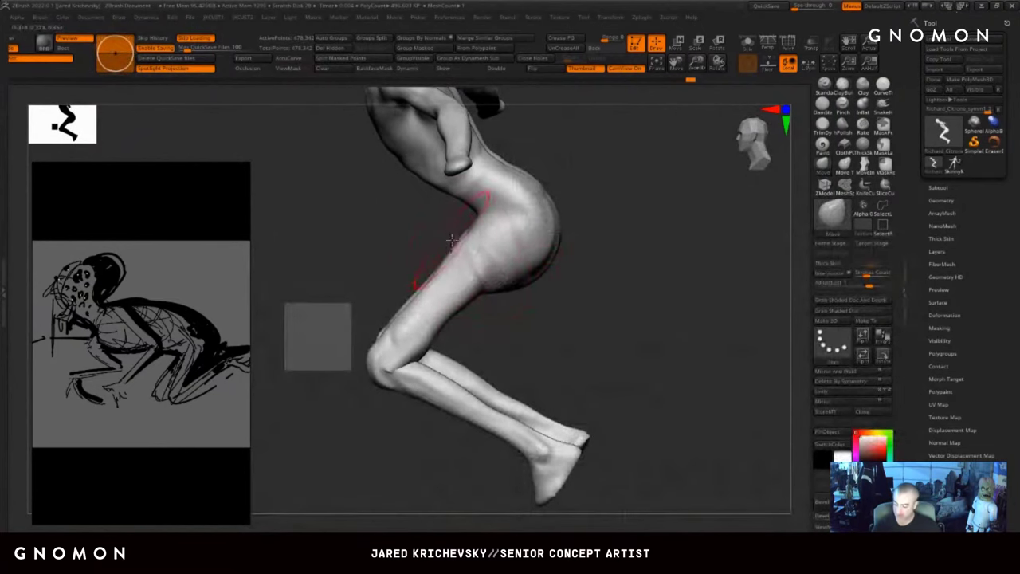
drag(452, 241, 467, 241)
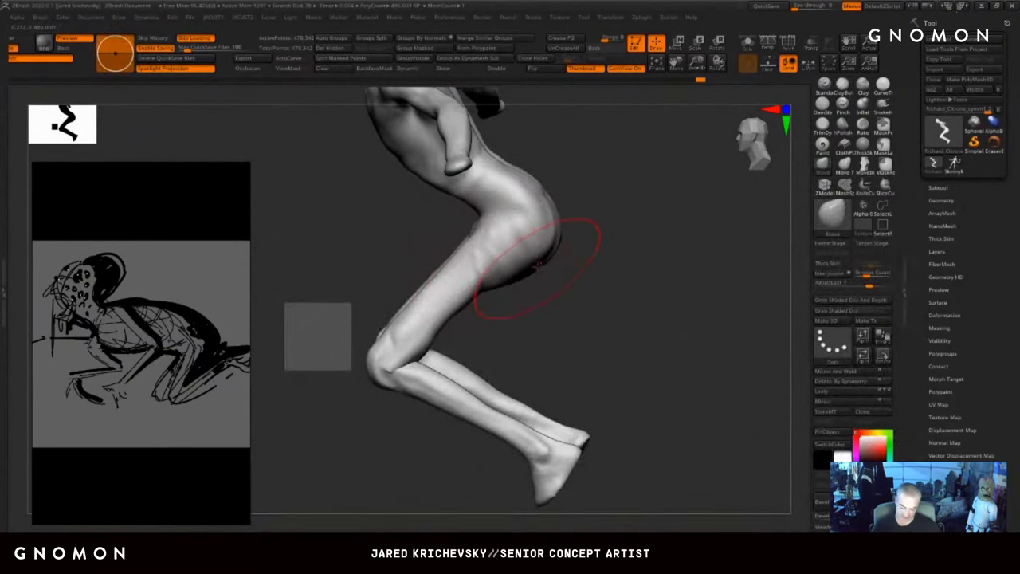
drag(546, 253, 540, 248)
mouse_move(604, 275)
mouse_down()
mouse_move(558, 282)
mouse_move(522, 257)
mouse_move(562, 275)
mouse_up()
drag(641, 303, 555, 270)
key(s)
drag(544, 265, 539, 255)
- Rework the crotch between the thighs from behind and from the front with the ClayBuildup brush and smooth it
drag(661, 283, 668, 296)
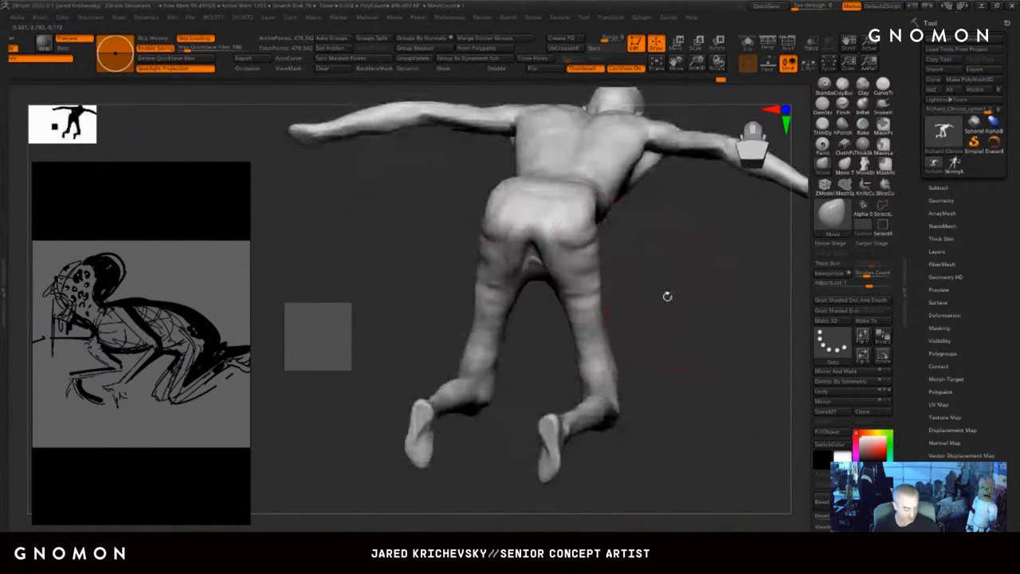
key(b)
key(c)
key(b)
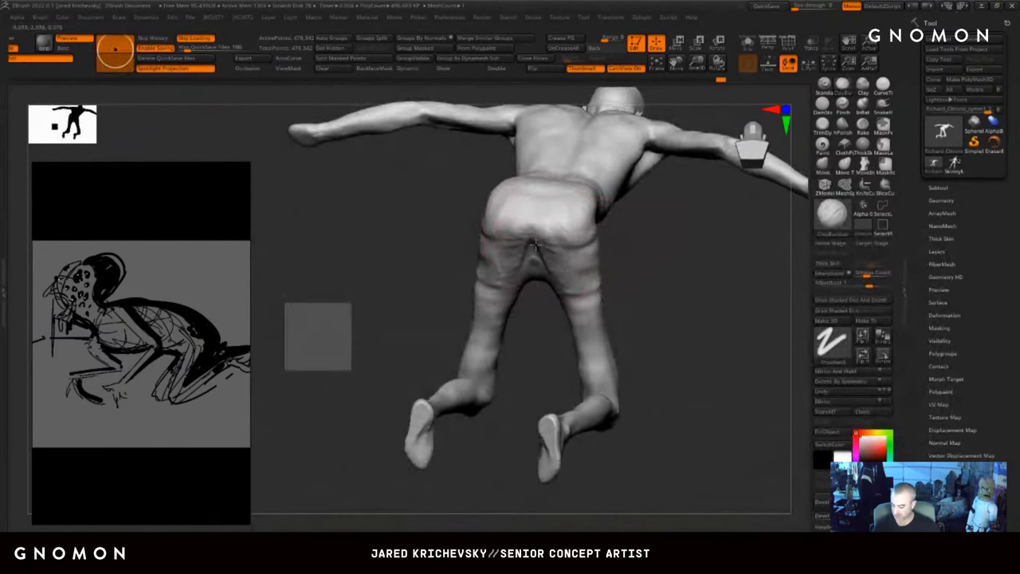
shift+drag(550, 278, 545, 259)
mouse_move(692, 287)
mouse_down()
mouse_move(630, 276)
mouse_move(620, 256)
mouse_move(550, 261)
mouse_up()
key(s)
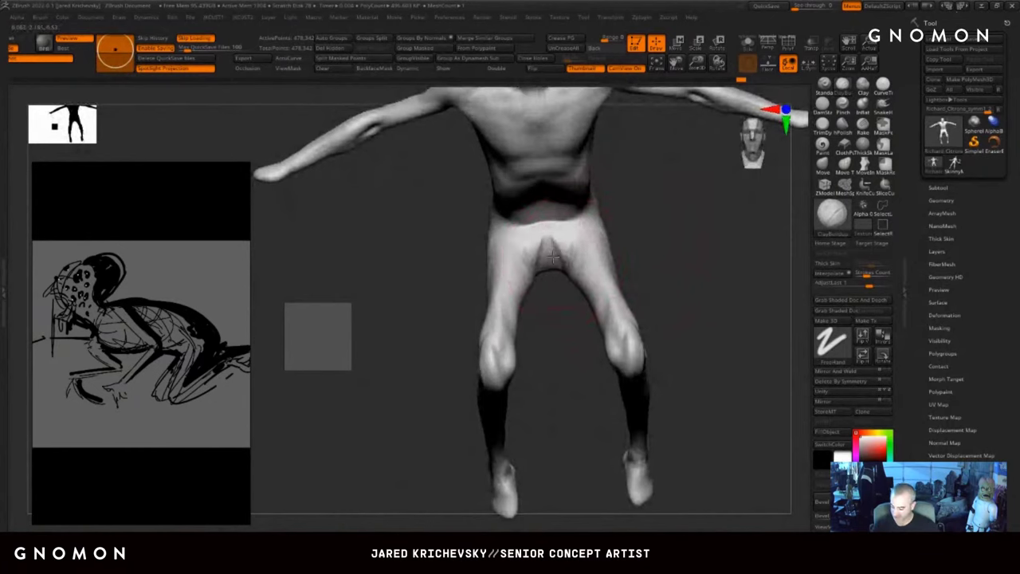
drag(558, 295, 558, 314)
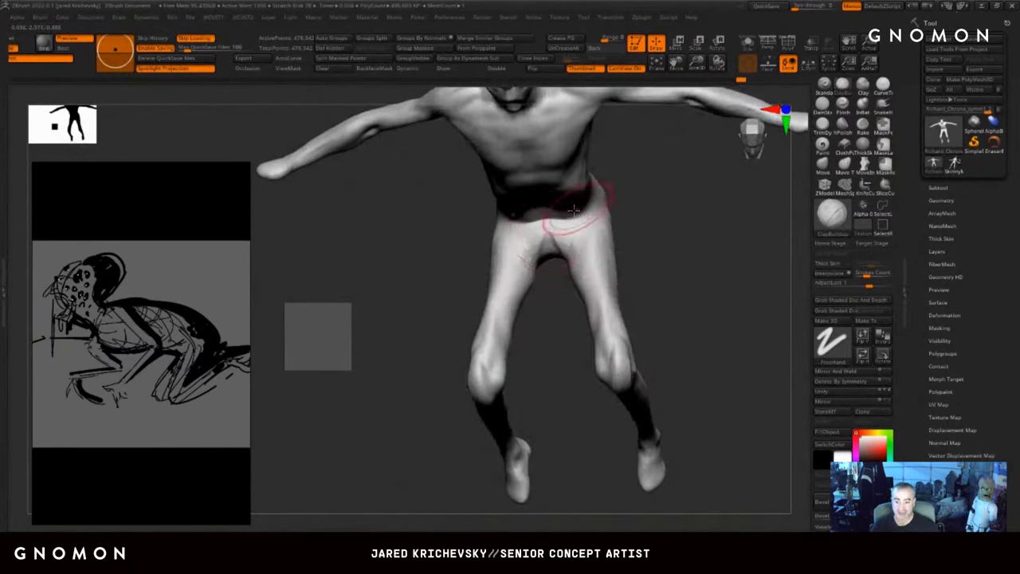
key(shift)
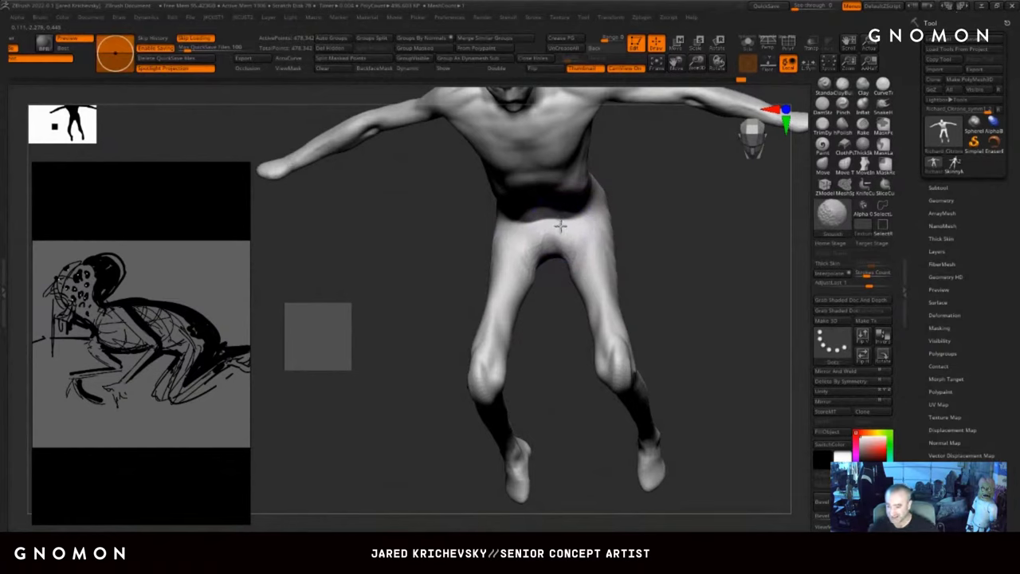
- Fill the middle of the groin with a patch of clay and blend it into the pelvis
mouse_move(705, 307)
mouse_down()
mouse_move(649, 263)
mouse_move(573, 264)
mouse_up()
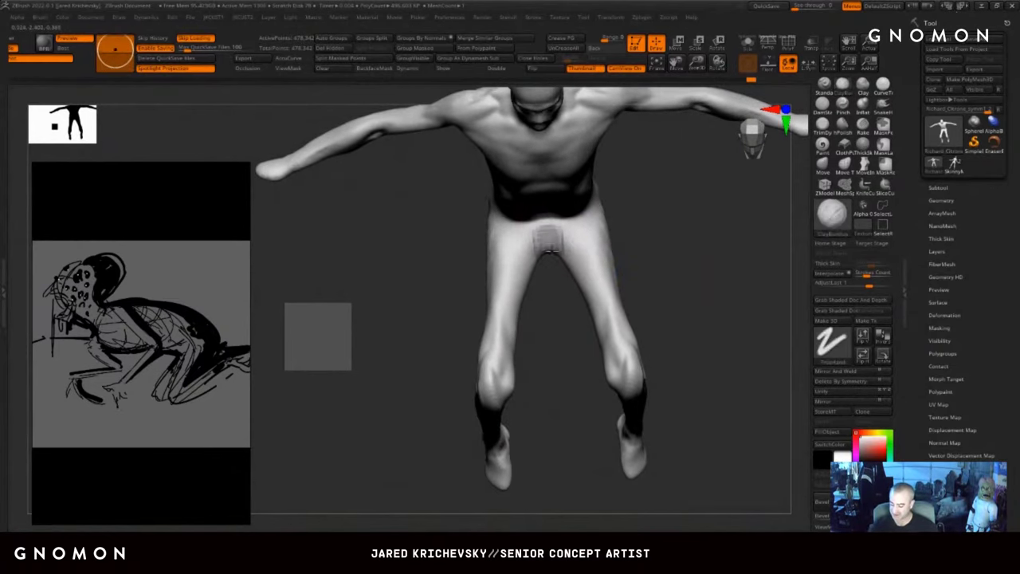
key(shift)
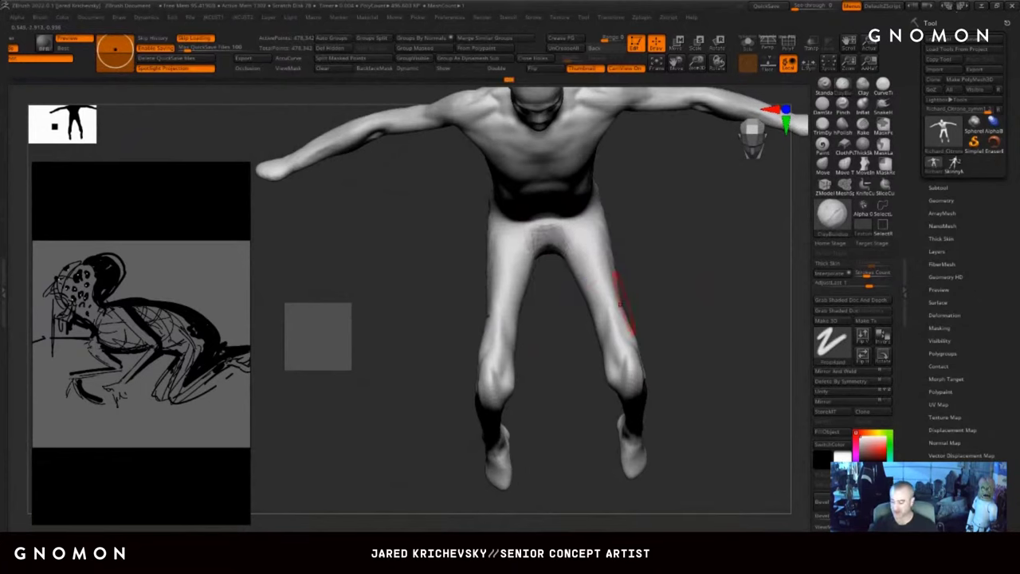
mouse_move(682, 325)
shift+mouse_down()
mouse_move(688, 289)
mouse_move(583, 341)
shift+mouse_up()
mouse_move(612, 285)
mouse_down()
mouse_move(518, 280)
mouse_move(433, 394)
mouse_move(375, 419)
mouse_up()
mouse_move(607, 405)
mouse_down()
mouse_move(563, 409)
mouse_move(649, 372)
mouse_move(647, 406)
mouse_up()
- Slim the thighs above the knees with the Pinch brush from several angles and smooth them
click(843, 105)
key(s)
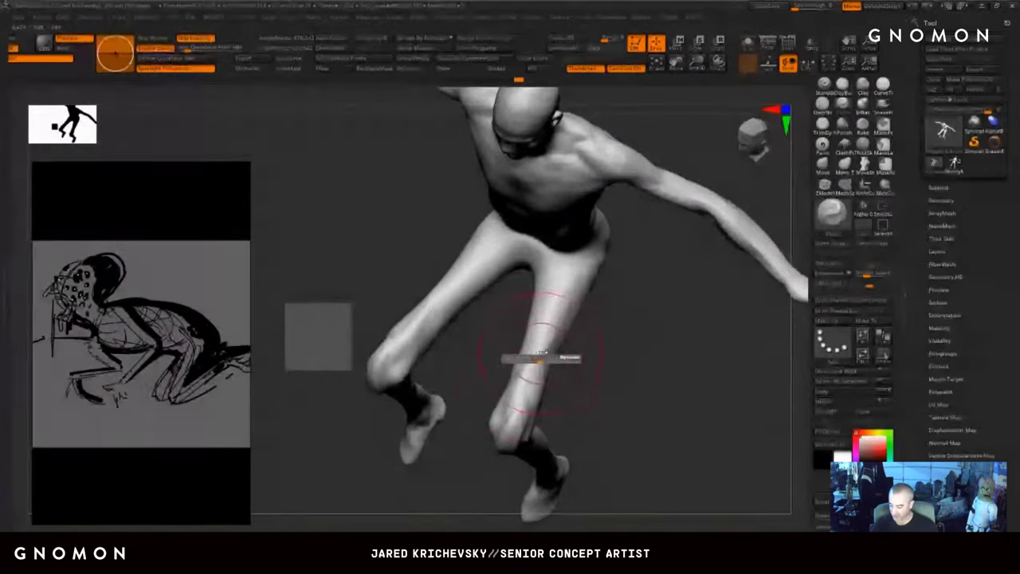
drag(537, 351, 526, 391)
drag(606, 351, 624, 357)
drag(531, 343, 551, 295)
drag(608, 403, 654, 413)
right_drag(653, 413, 668, 400)
mouse_move(538, 392)
mouse_down()
mouse_move(503, 412)
mouse_move(581, 370)
mouse_up()
mouse_move(674, 408)
mouse_down()
mouse_move(647, 422)
mouse_move(630, 405)
mouse_up()
shift+drag(512, 371, 611, 314)
- Add ClayBuildup strokes along the thighs from the groin down towards the knees and smooth them
key(b)
key(c)
key(b)
drag(543, 328, 565, 341)
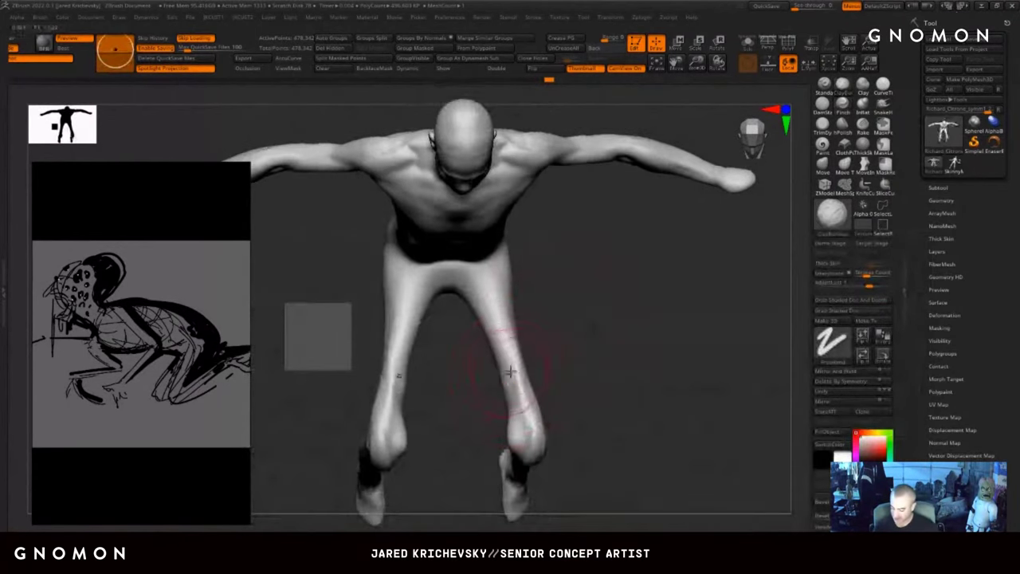
drag(497, 305, 494, 274)
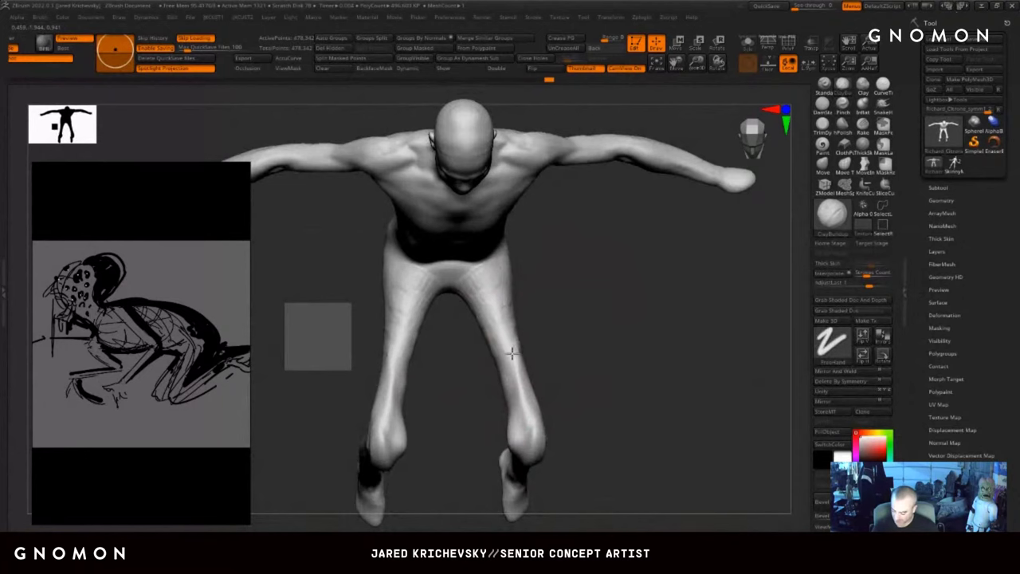
mouse_move(517, 385)
mouse_down()
mouse_move(522, 421)
mouse_move(568, 348)
mouse_up()
shift+drag(512, 367, 509, 359)
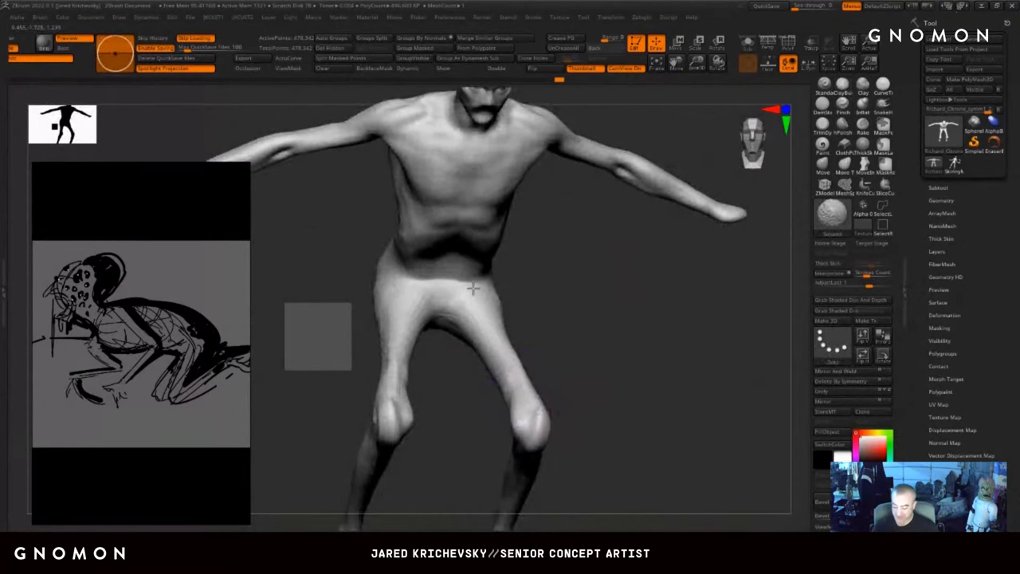
- Build up the front of the pelvis and the tops of the inner thighs with ClayBuildup strokes and blend them smooth
shift+drag(474, 289, 501, 364)
mouse_move(576, 296)
mouse_down()
mouse_move(569, 322)
mouse_move(613, 348)
mouse_up()
drag(513, 333, 493, 393)
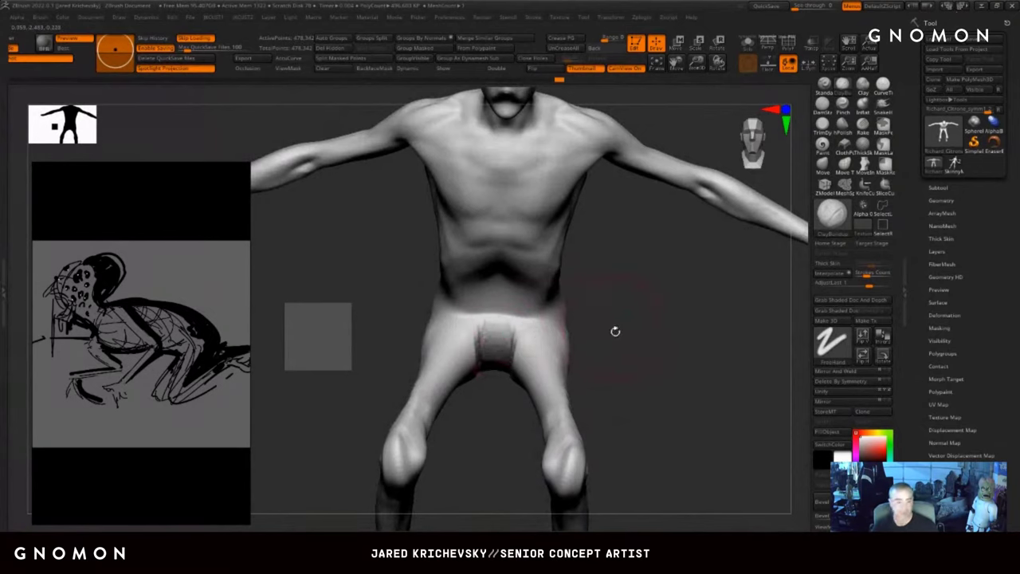
drag(615, 331, 614, 356)
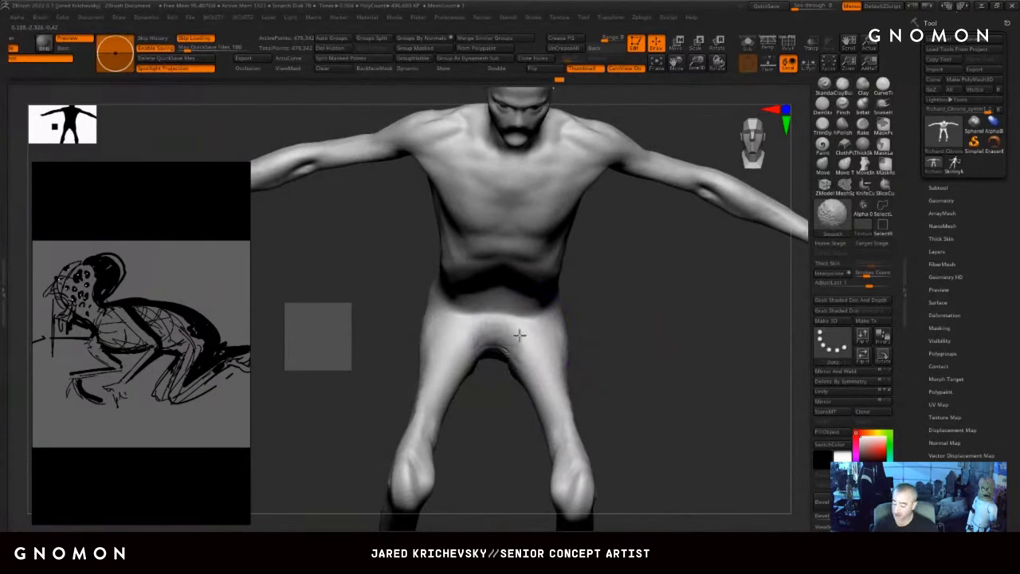
drag(500, 328, 533, 385)
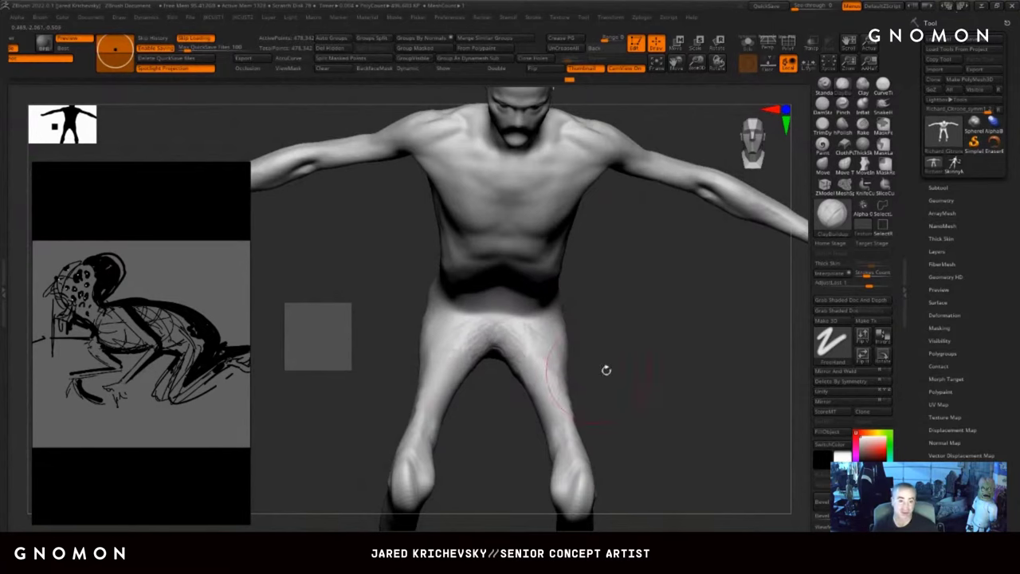
drag(606, 369, 588, 341)
key(s)
drag(496, 319, 520, 405)
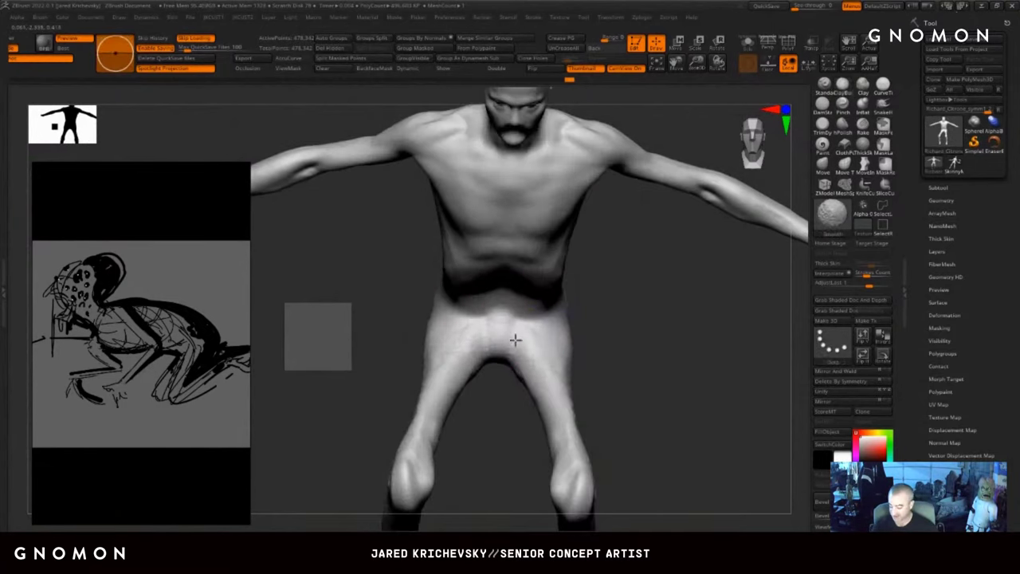
- Refine the lower thighs just above the knees and smooth them into the kneecaps
mouse_move(629, 455)
alt+mouse_down()
mouse_move(656, 342)
mouse_move(619, 322)
alt+mouse_up()
key(s)
mouse_move(550, 403)
mouse_down()
mouse_move(546, 388)
mouse_move(550, 413)
mouse_up()
mouse_move(623, 349)
mouse_down()
mouse_move(598, 399)
mouse_move(562, 408)
mouse_up()
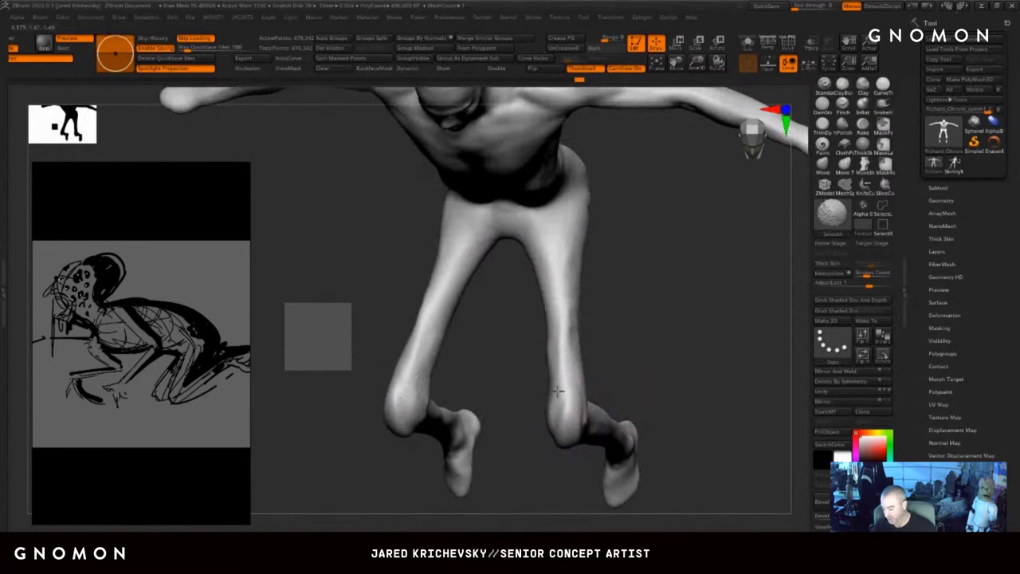
mouse_move(603, 371)
mouse_down()
mouse_move(608, 314)
mouse_move(557, 340)
mouse_up()
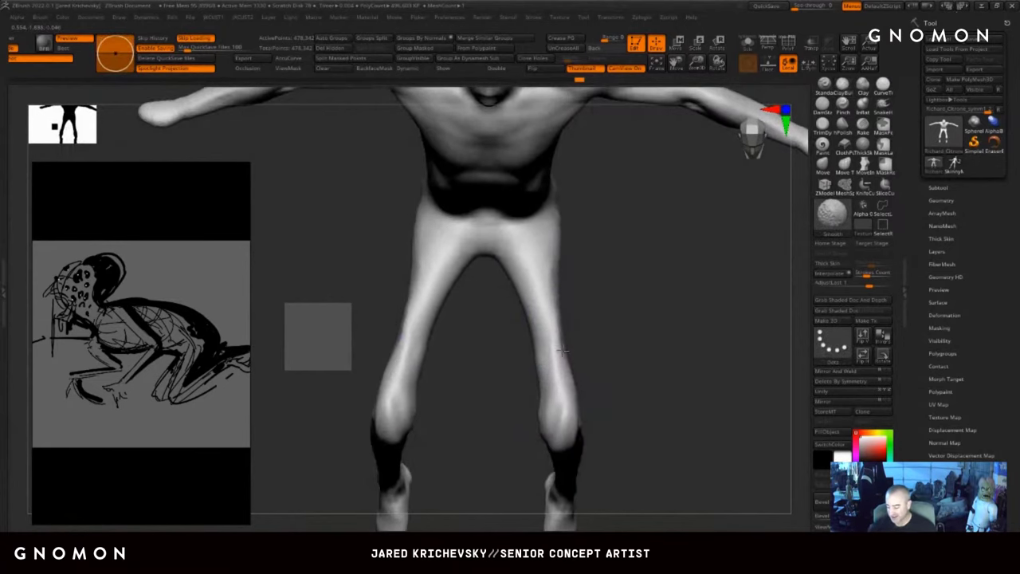
- Lay clay strokes down the front of the thighs from the groin to the knees and smooth the groin end
mouse_move(655, 327)
mouse_down()
mouse_move(662, 333)
mouse_move(702, 269)
mouse_move(695, 292)
mouse_up()
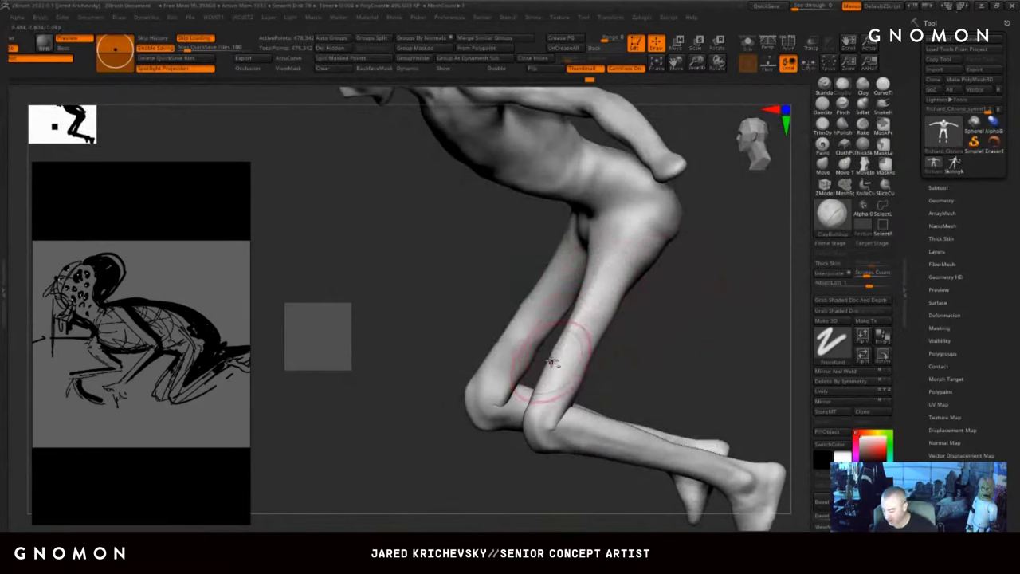
mouse_move(559, 347)
mouse_down()
mouse_move(590, 255)
mouse_move(563, 347)
mouse_move(617, 338)
mouse_move(654, 292)
mouse_move(626, 326)
mouse_move(620, 357)
mouse_up()
key(s)
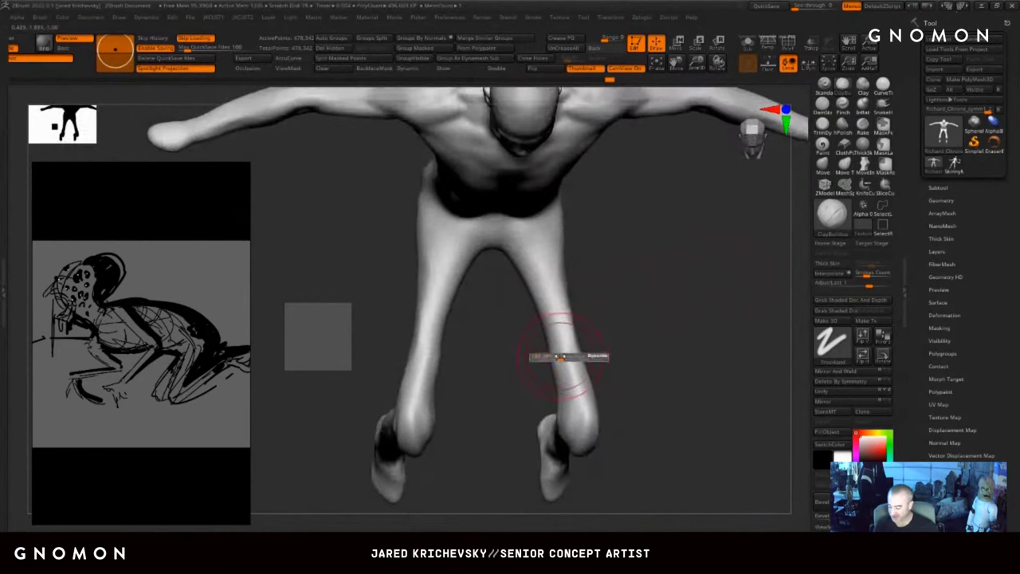
drag(585, 329, 608, 321)
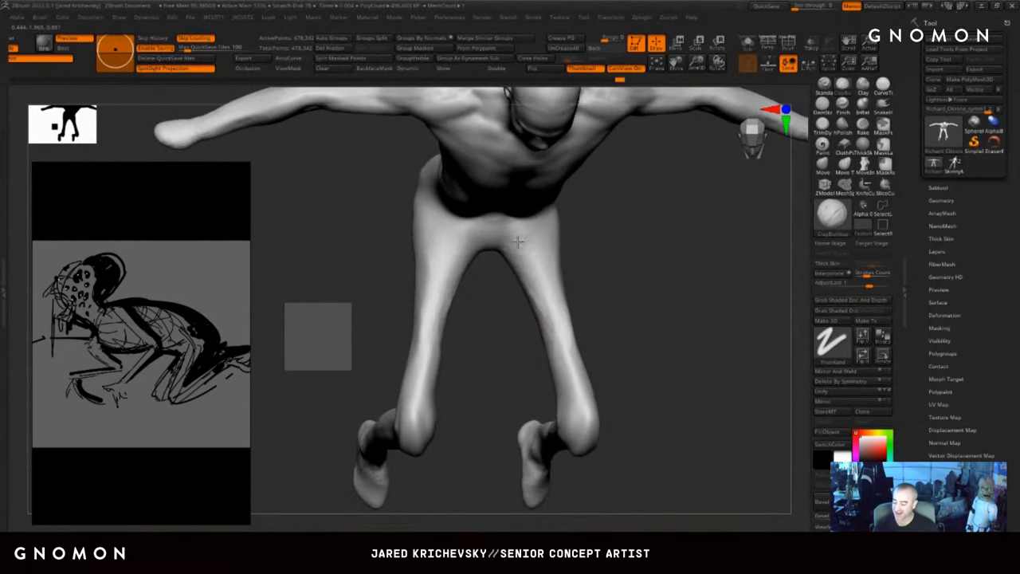
drag(518, 241, 528, 290)
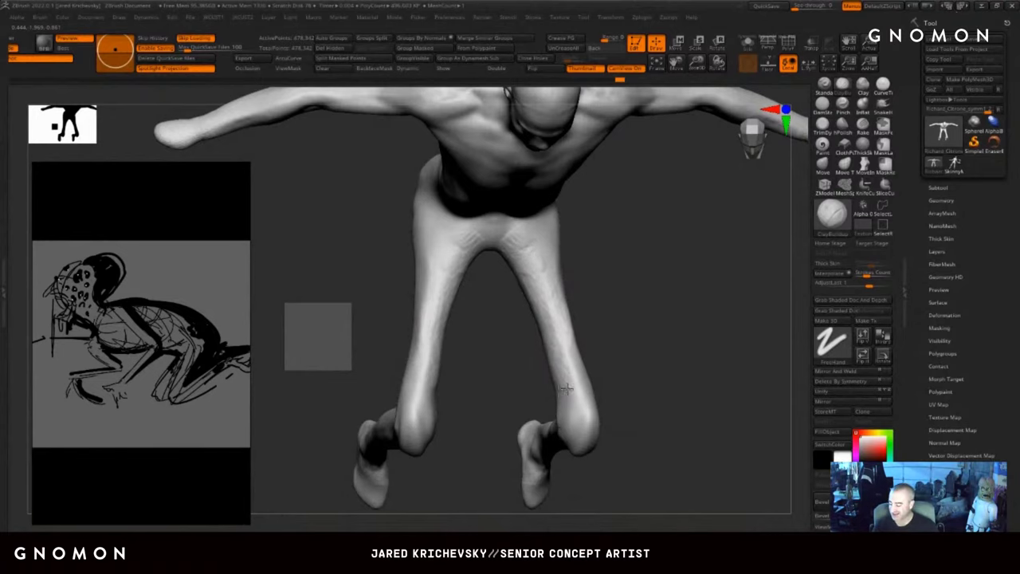
right_drag(572, 419, 562, 451)
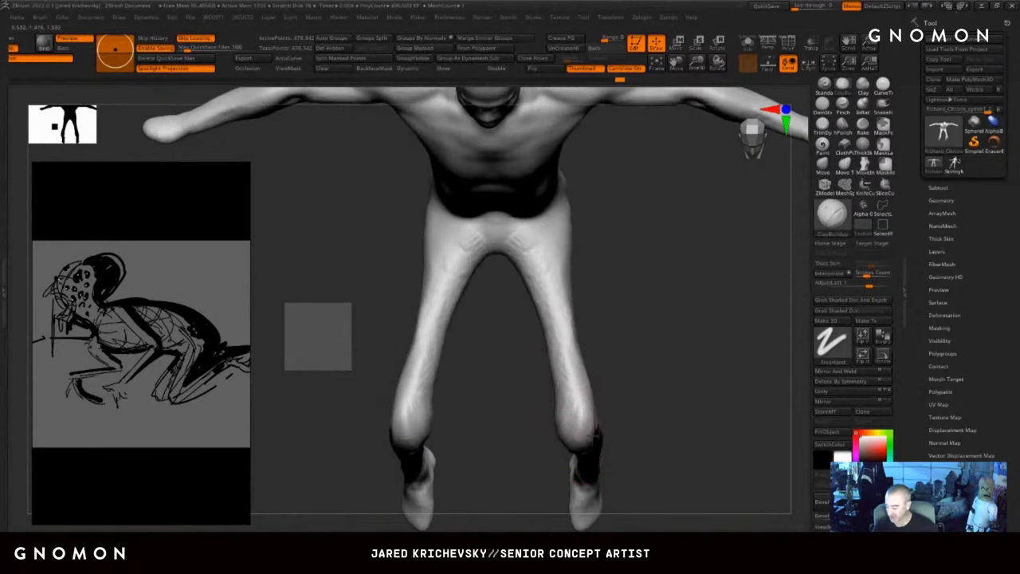
drag(571, 452, 589, 458)
shift+drag(542, 293, 526, 232)
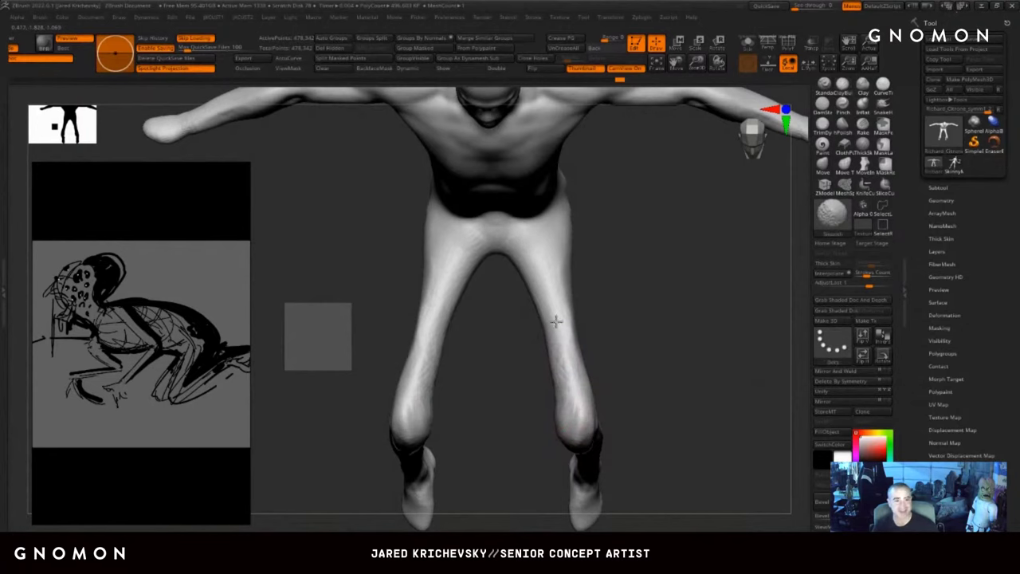
- Sculpt the transition from the inner thighs over the pubic area to the lower belly and smooth it
drag(628, 341, 637, 310)
right_drag(591, 277, 577, 225)
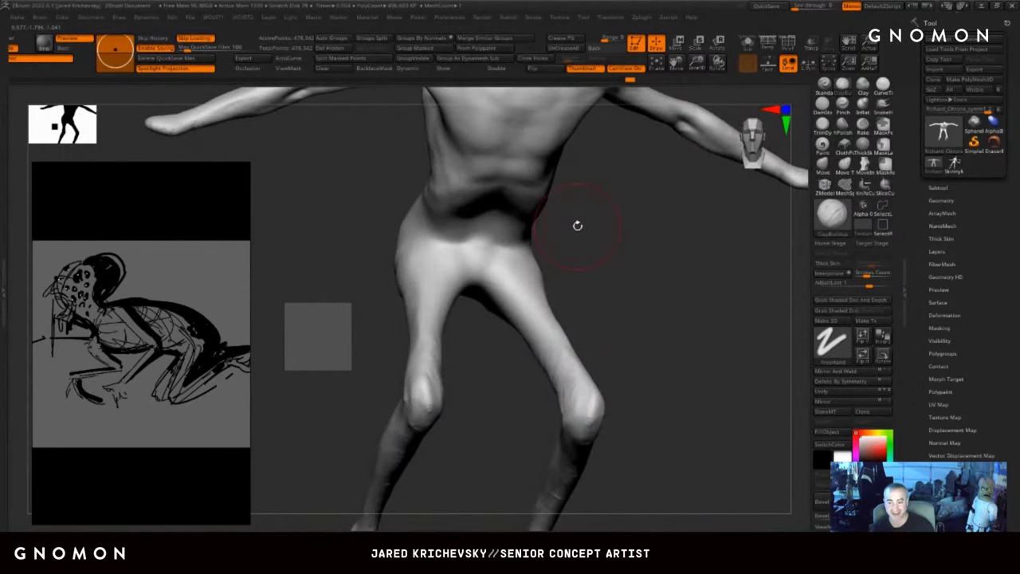
drag(648, 310, 635, 275)
mouse_move(472, 279)
mouse_down()
mouse_move(499, 313)
mouse_move(515, 311)
mouse_up()
drag(576, 281, 558, 267)
mouse_move(492, 300)
shift+mouse_down()
mouse_move(505, 278)
mouse_move(496, 302)
shift+mouse_up()
drag(645, 344, 624, 305)
drag(522, 292, 507, 242)
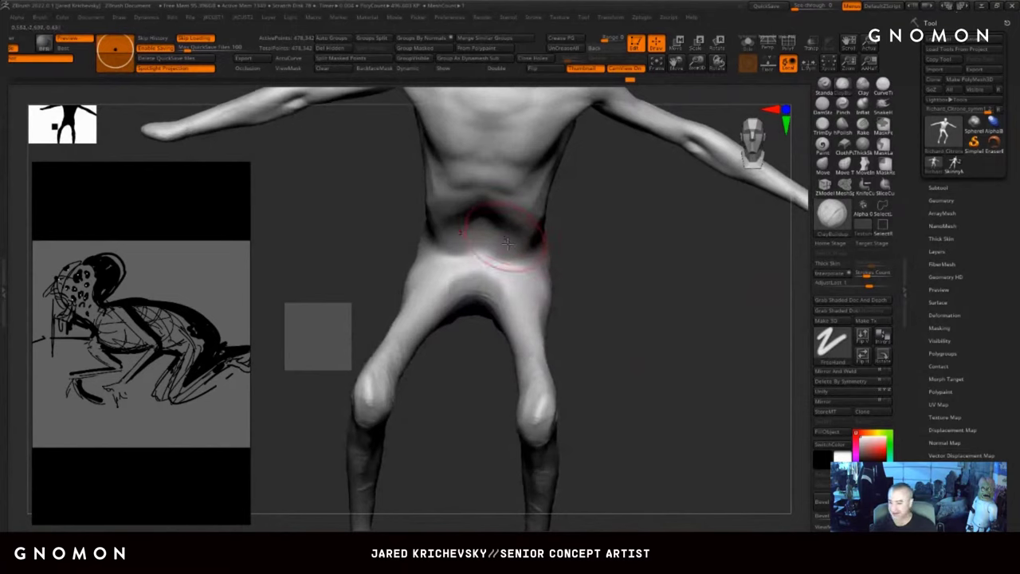
drag(632, 316, 603, 319)
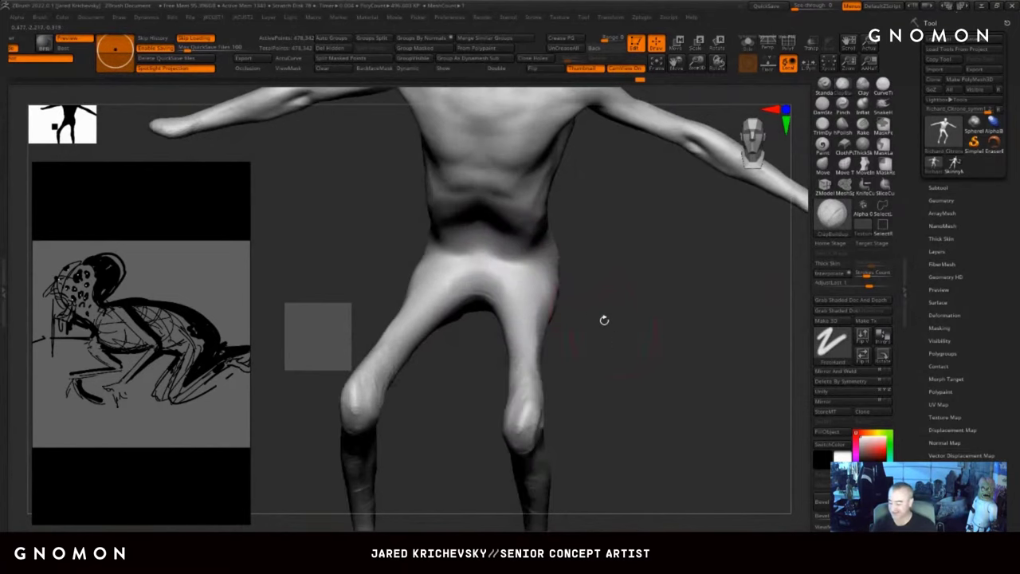
mouse_move(496, 282)
mouse_down()
mouse_move(462, 247)
mouse_move(503, 261)
mouse_up()
- Fill the sunken lower abdomen above the pelvis with ClayBuildup strokes and soften the folds below the ribs
mouse_move(589, 359)
mouse_down()
mouse_move(627, 369)
mouse_move(582, 454)
mouse_move(544, 451)
mouse_up()
drag(513, 358, 487, 346)
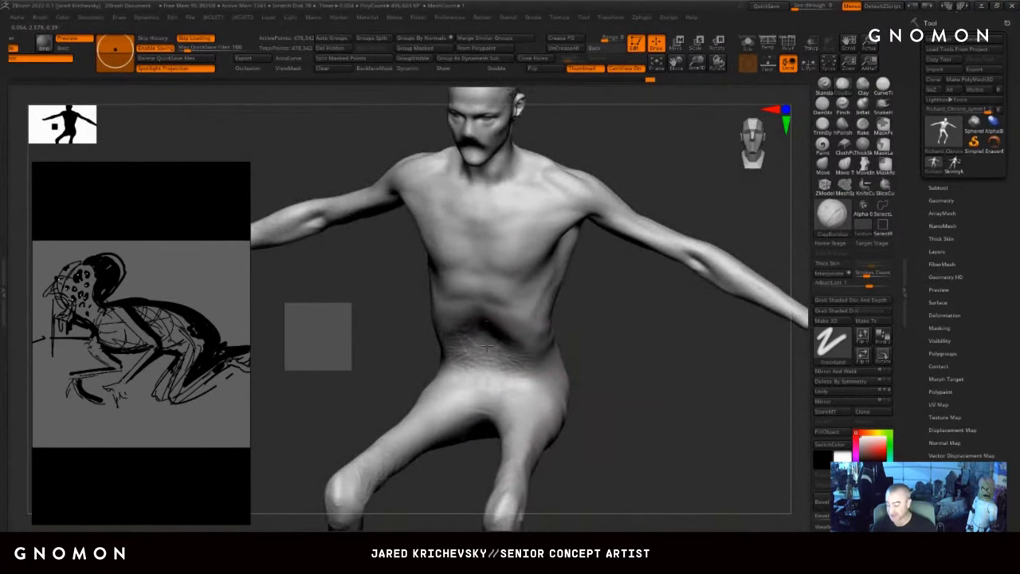
mouse_move(613, 329)
mouse_down()
mouse_move(568, 325)
mouse_move(629, 307)
mouse_up()
mouse_move(504, 330)
mouse_down()
mouse_move(473, 317)
mouse_move(487, 349)
mouse_up()
drag(564, 333, 488, 313)
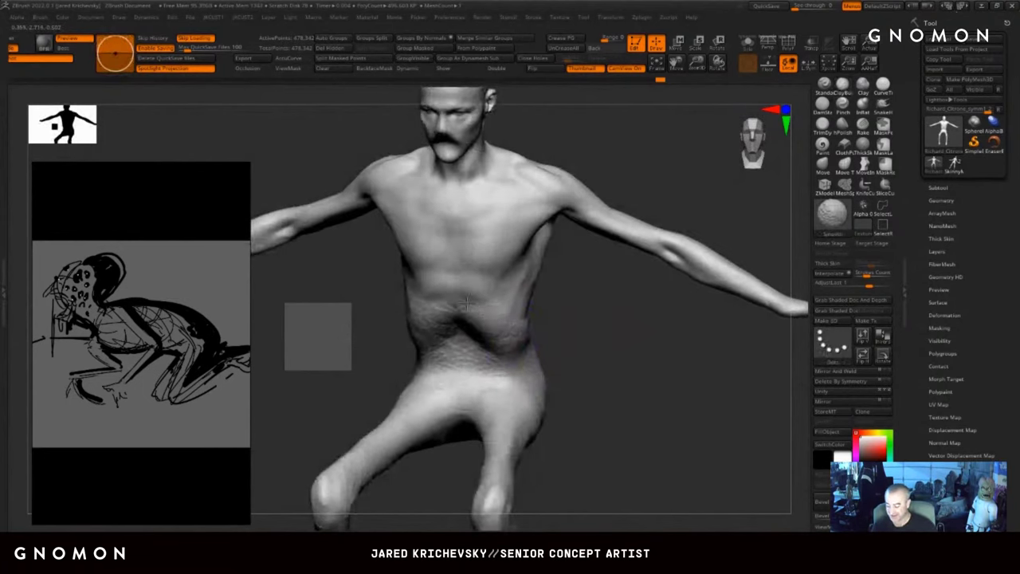
- Build up the side of the waist and the outer hip down to the buttock and upper thigh, smoothing the strokes
drag(619, 381, 572, 364)
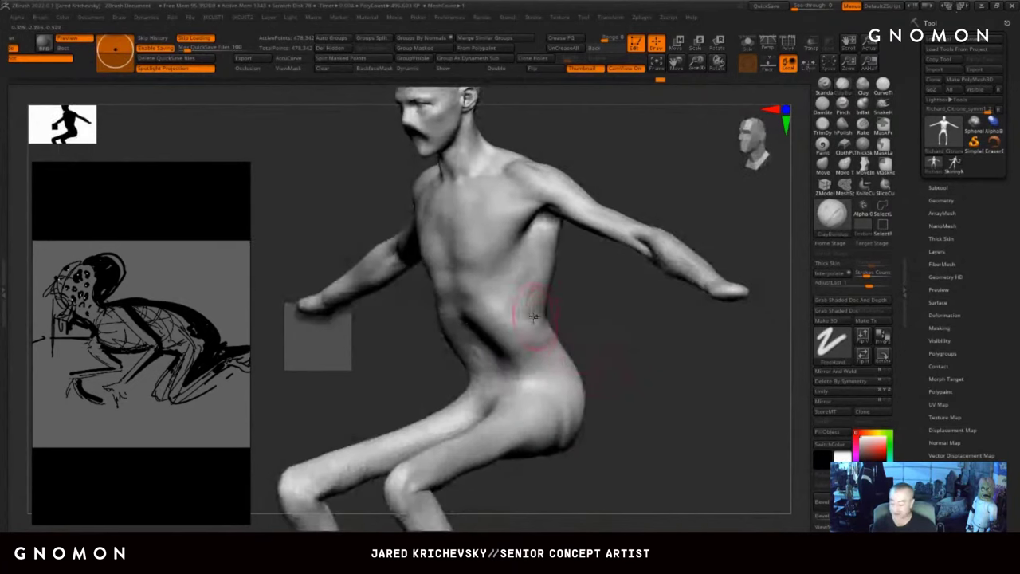
shift+drag(546, 331, 571, 369)
mouse_move(644, 367)
mouse_down()
mouse_move(536, 361)
mouse_move(577, 386)
mouse_move(588, 416)
mouse_up()
drag(603, 479, 677, 472)
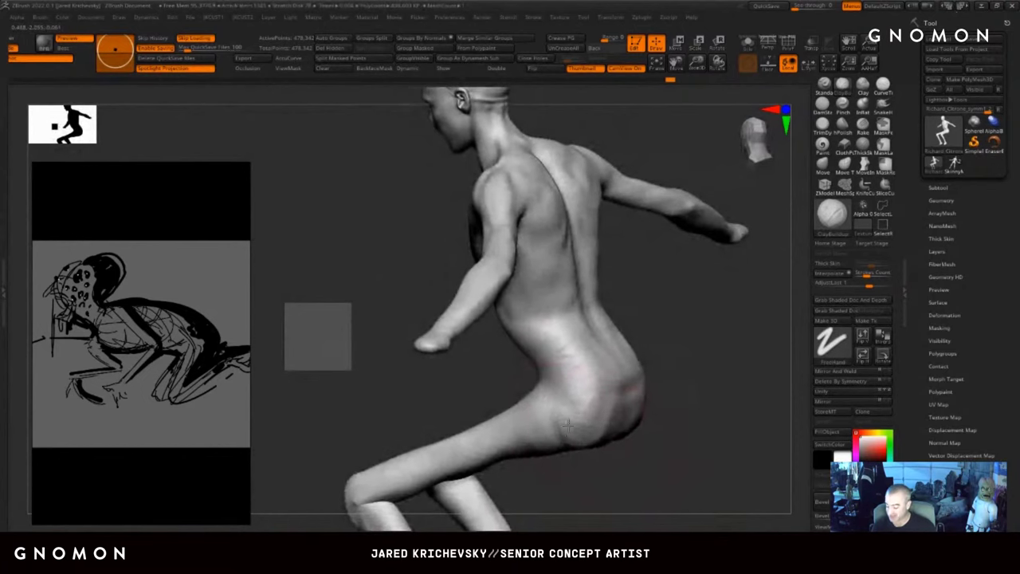
mouse_move(584, 422)
mouse_down()
mouse_move(580, 400)
mouse_move(540, 430)
mouse_up()
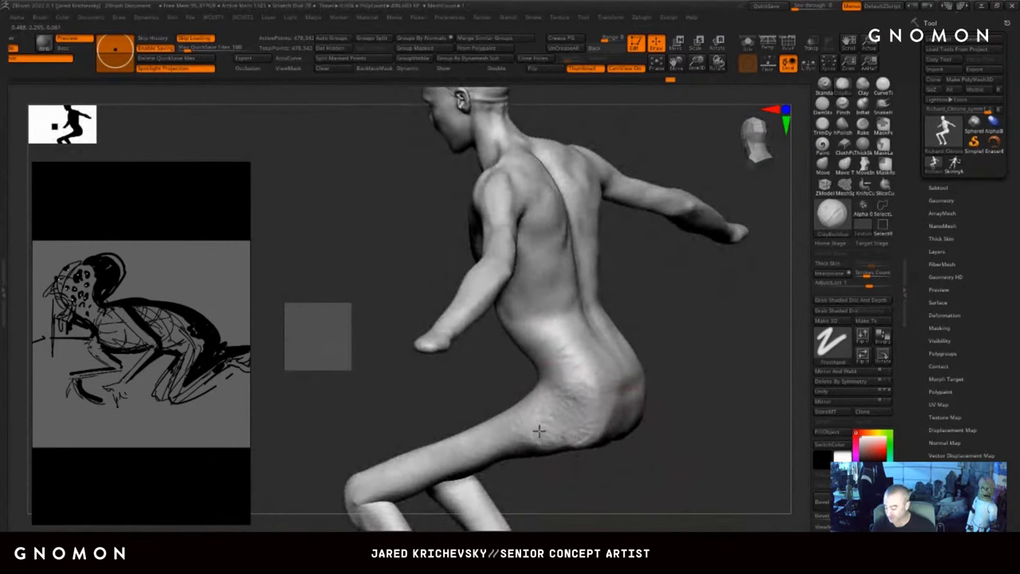
drag(626, 451, 684, 443)
shift+drag(570, 401, 574, 414)
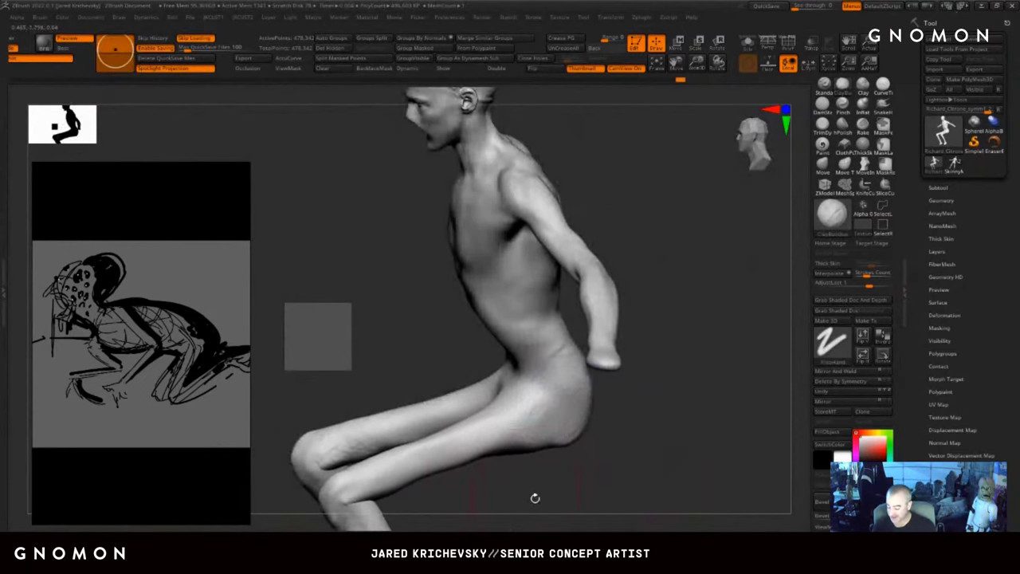
- Smooth the strokes around the knees and refine the transition into the shins
mouse_move(535, 497)
alt+mouse_down()
mouse_move(581, 400)
mouse_move(535, 423)
alt+mouse_up()
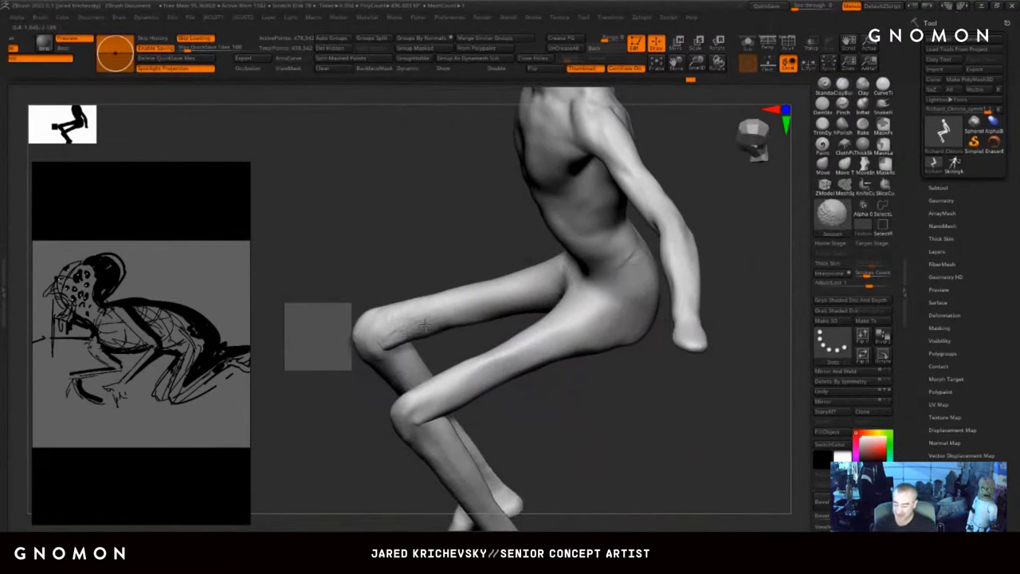
shift+drag(431, 319, 387, 348)
drag(330, 444, 349, 391)
drag(393, 332, 378, 364)
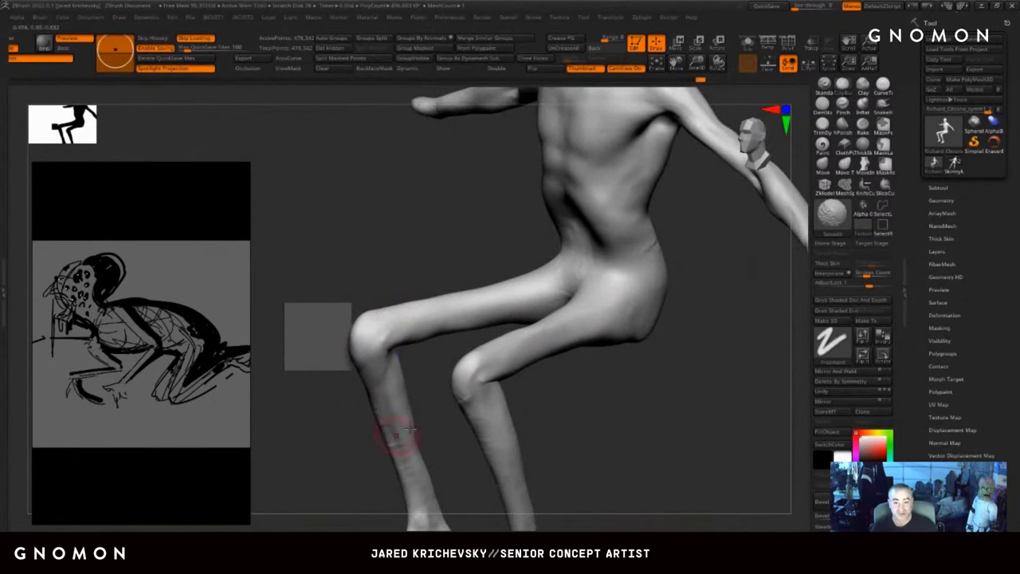
drag(621, 423, 522, 413)
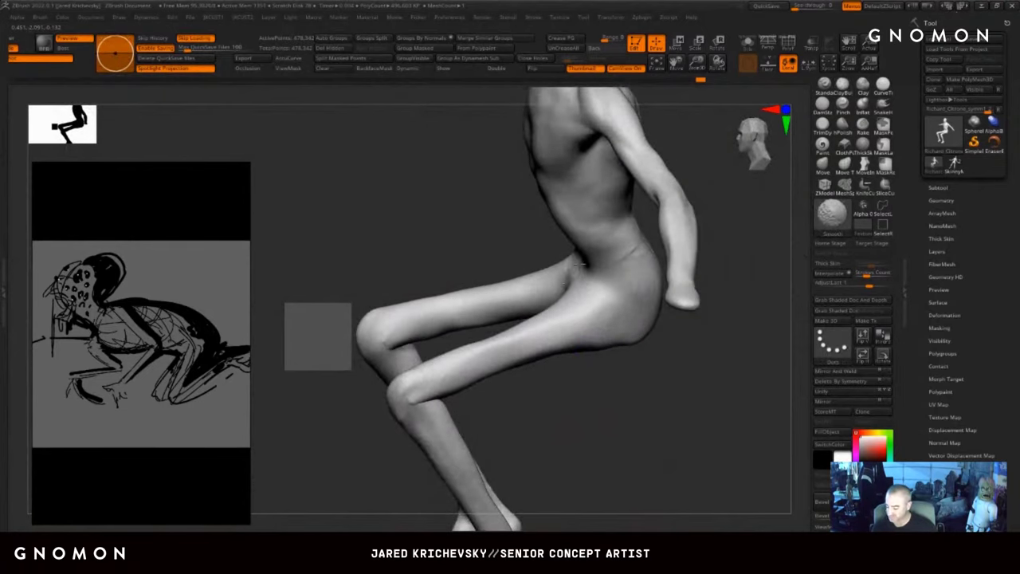
drag(625, 375, 623, 349)
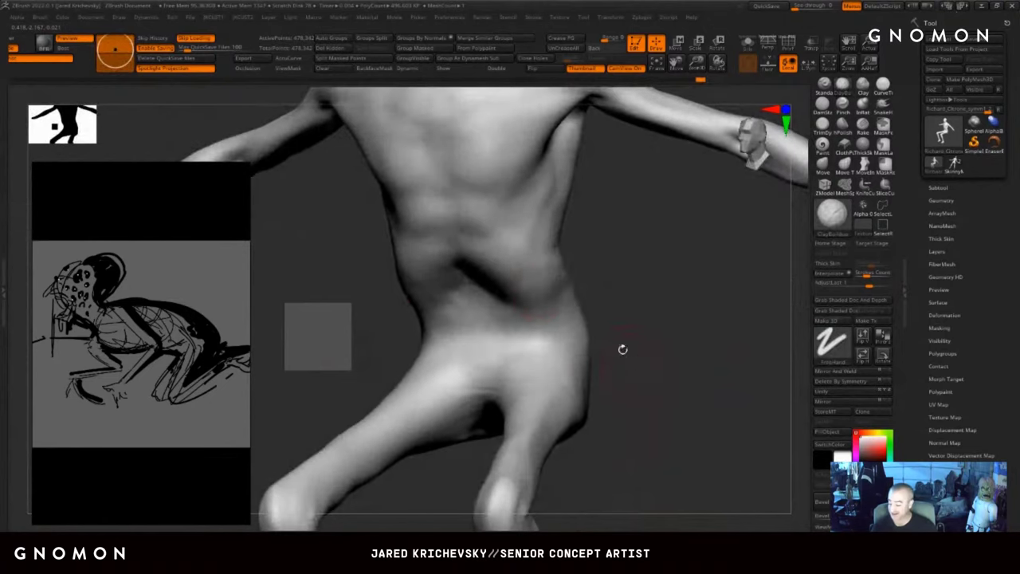
- Undo the last stroke, lay ClayBuildup strokes along the lower edge of the rib cage, and smooth them
key(ctrl+z)
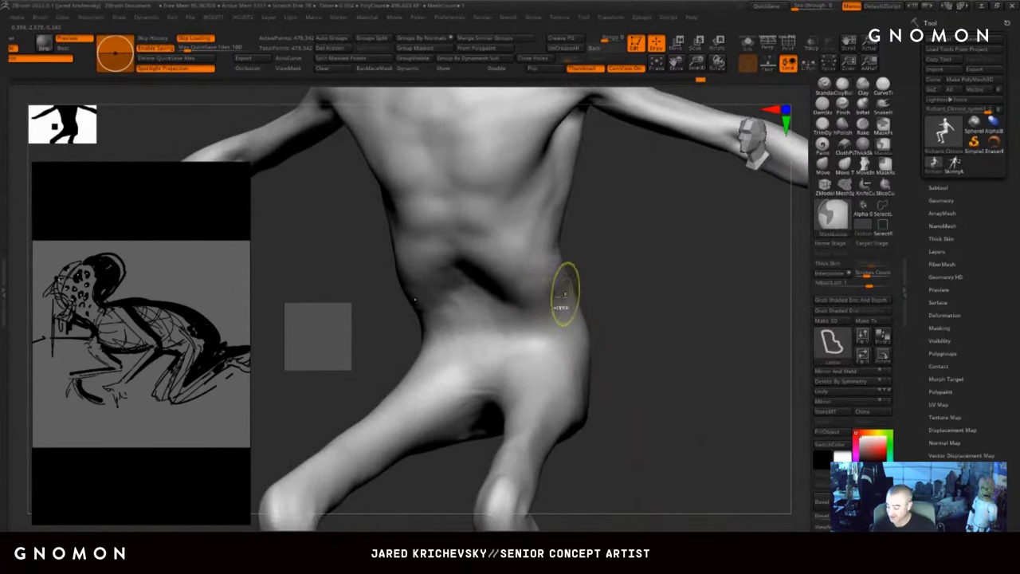
mouse_move(556, 299)
mouse_down()
mouse_move(536, 305)
mouse_move(501, 271)
mouse_up()
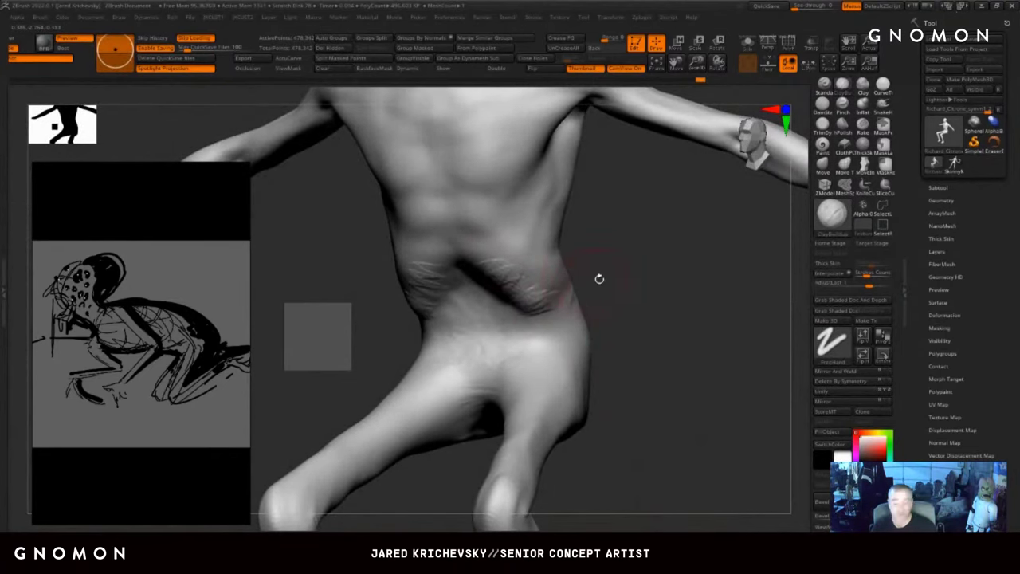
drag(599, 279, 595, 292)
key(shift)
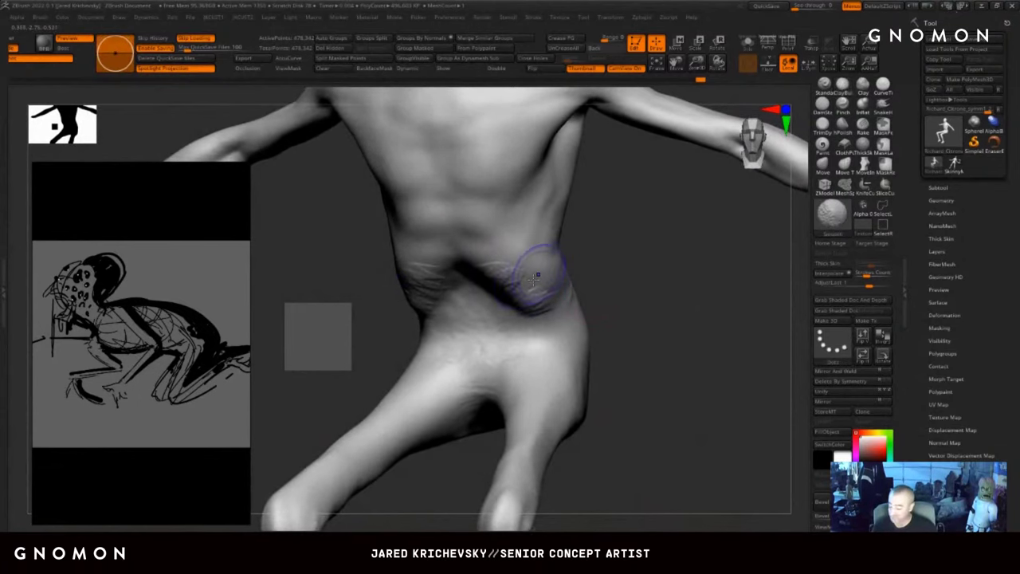
mouse_move(652, 416)
mouse_down()
mouse_move(661, 382)
mouse_move(652, 311)
mouse_move(584, 370)
mouse_up()
key(shift)
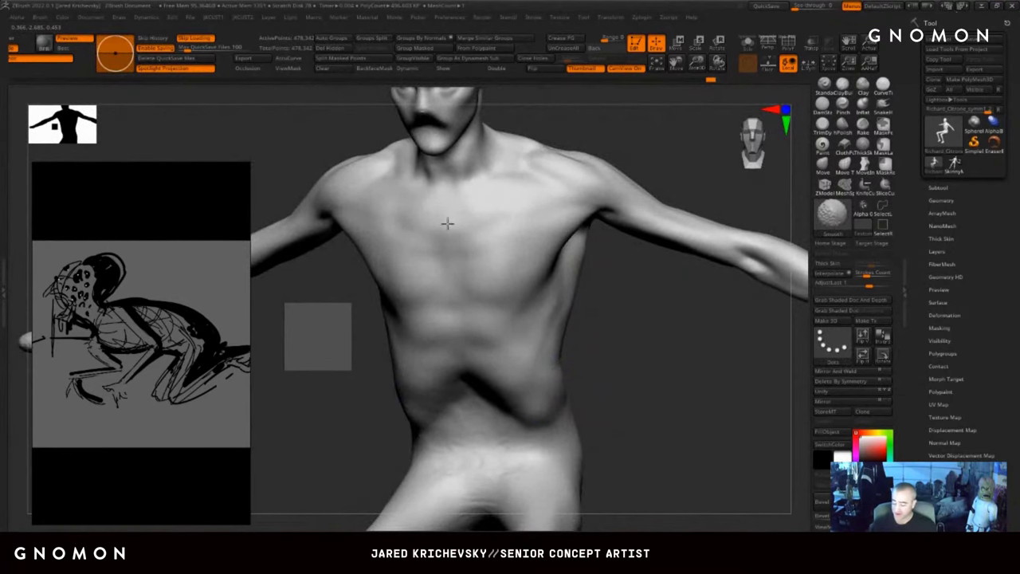
- Reshape the outer pectorals where they meet the front of the shoulders, using ClayBuildup and the Move brush
mouse_move(637, 335)
mouse_down()
mouse_move(607, 354)
mouse_move(651, 338)
mouse_move(638, 328)
mouse_up()
key(b)
key(c)
key(b)
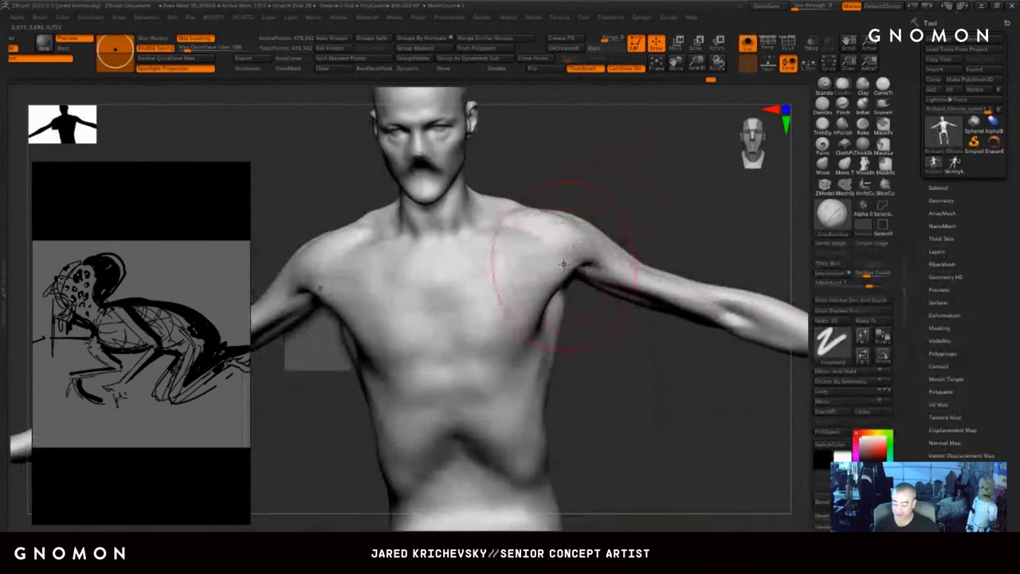
drag(564, 264, 526, 260)
drag(629, 223, 613, 204)
key(shift)
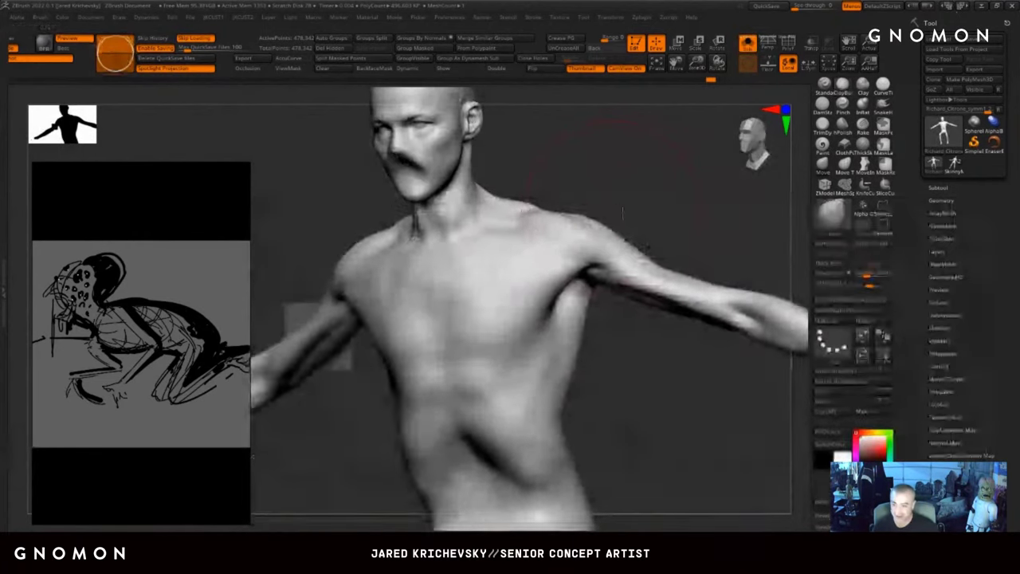
drag(565, 258, 529, 267)
shift+drag(615, 330, 666, 330)
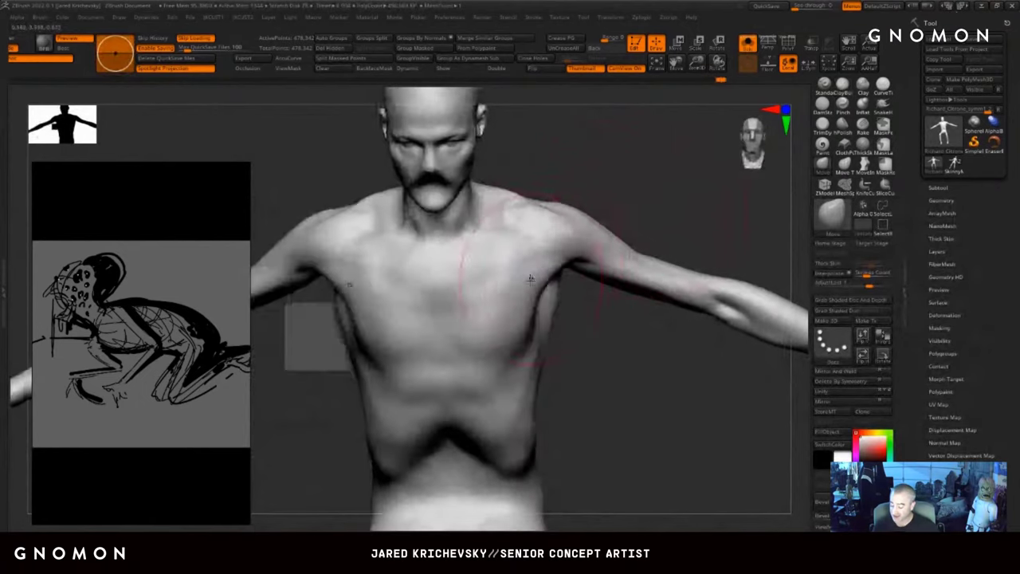
- Pull the front armpit folds and outer chest edges inward with the Move brush to narrow the chest
drag(542, 281, 524, 271)
drag(597, 343, 547, 334)
drag(548, 269, 537, 266)
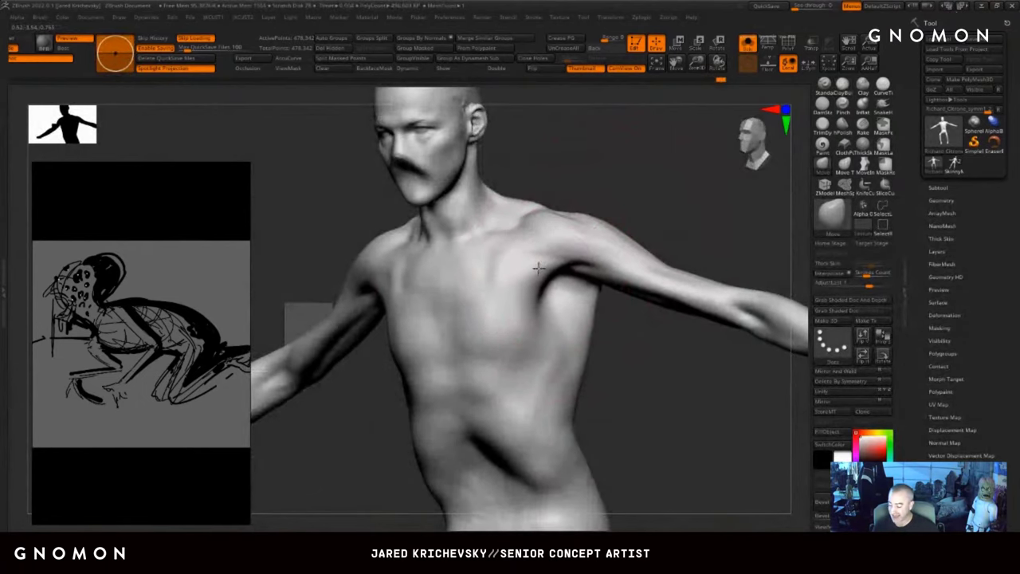
shift+drag(638, 207, 687, 209)
drag(546, 272, 536, 266)
drag(644, 209, 612, 208)
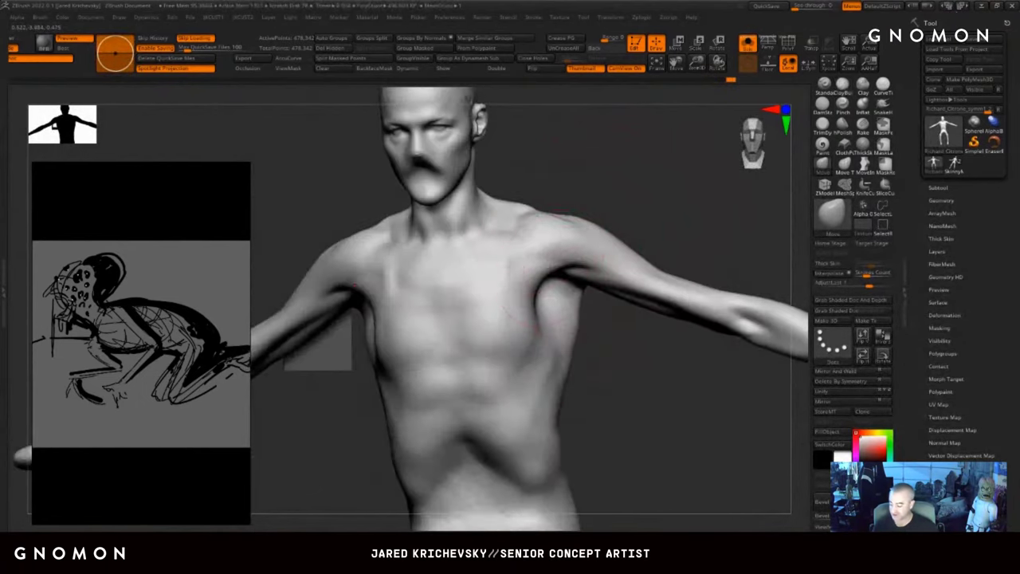
drag(544, 269, 537, 262)
drag(525, 298, 539, 304)
drag(599, 376, 612, 374)
- Carve down the pectorals with inverted ClayBuildup strokes and smooth the chest
key(b)
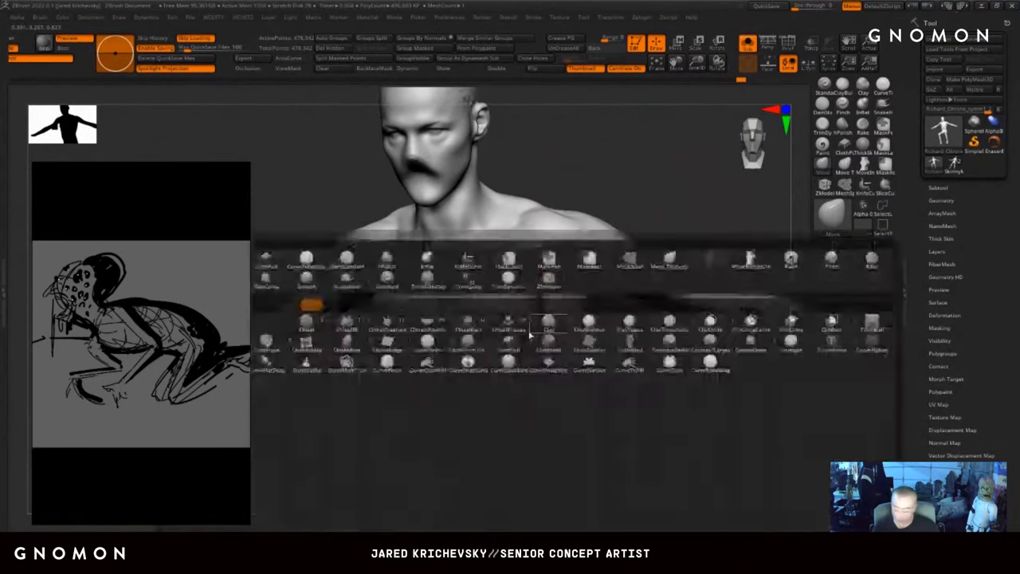
key(c)
key(b)
mouse_move(541, 333)
alt+mouse_down()
mouse_move(531, 325)
mouse_move(489, 344)
alt+mouse_up()
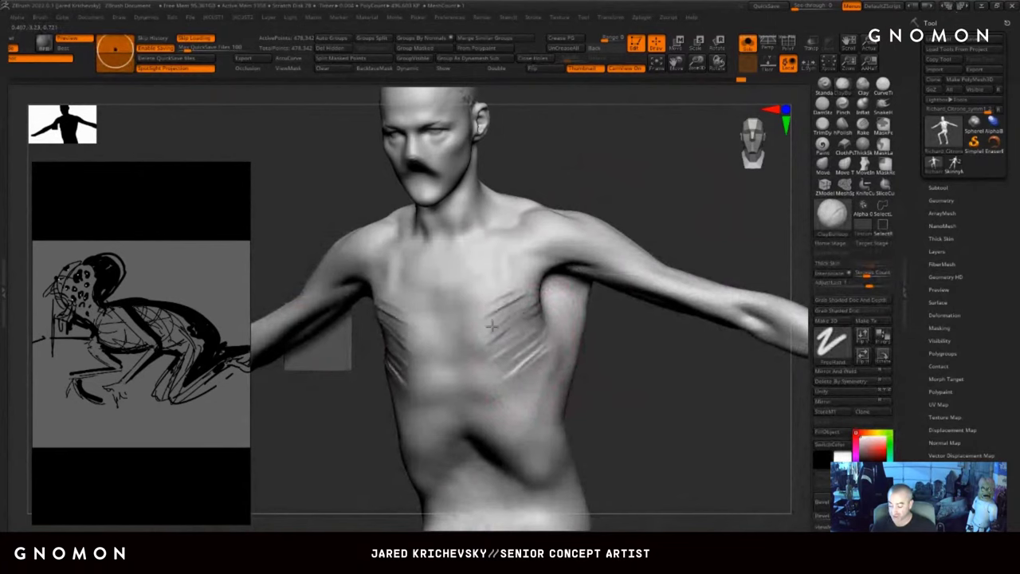
mouse_move(536, 306)
alt+mouse_down()
mouse_move(474, 289)
mouse_move(467, 306)
alt+mouse_up()
drag(609, 381, 639, 384)
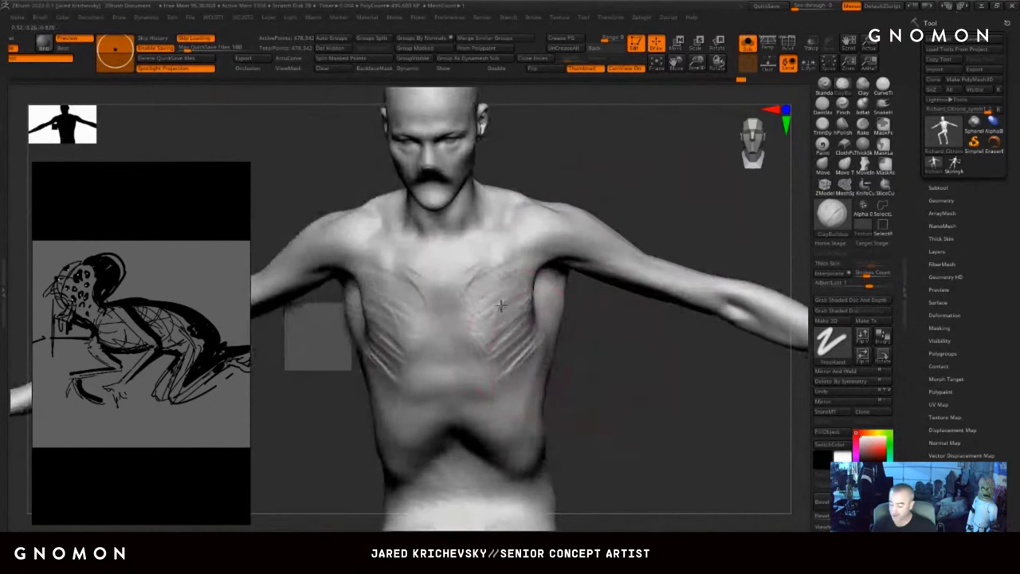
mouse_move(504, 276)
alt+mouse_down()
mouse_move(483, 260)
mouse_move(467, 311)
mouse_move(480, 348)
alt+mouse_up()
right_drag(487, 373, 498, 348)
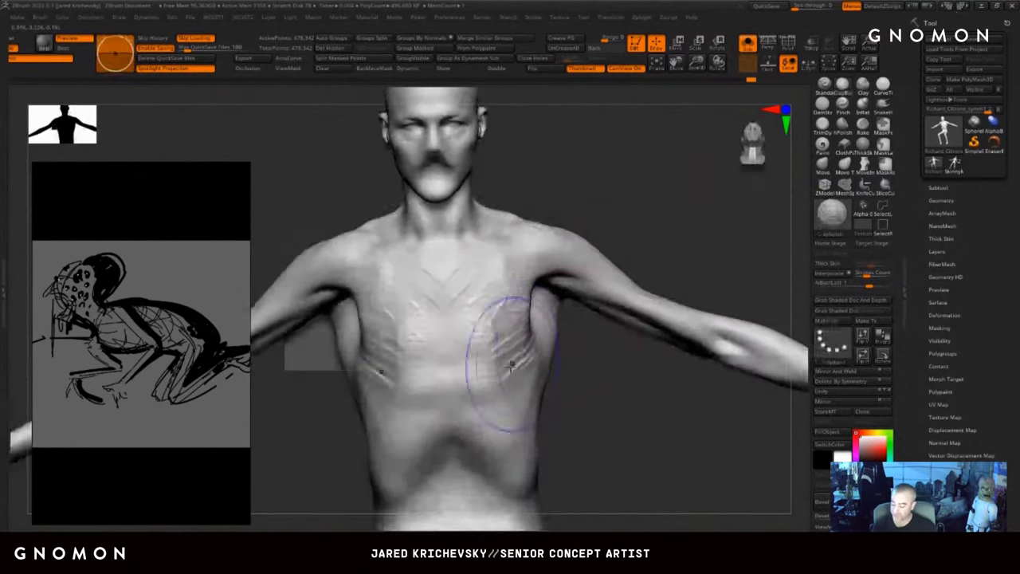
shift+drag(505, 363, 475, 274)
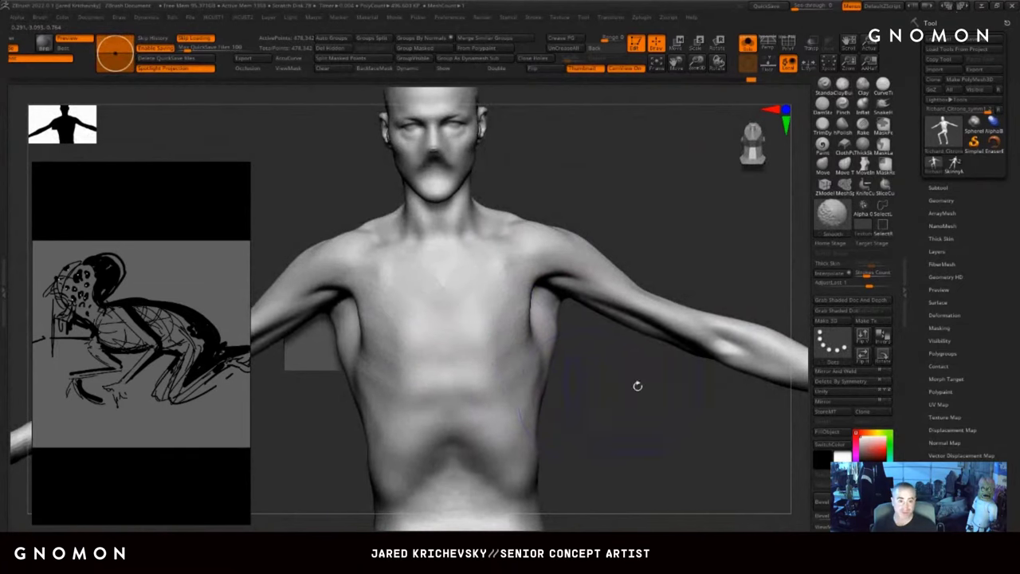
- Add ClayBuildup strokes from the outer pectorals toward the sternum and blend them smooth
drag(638, 386, 562, 371)
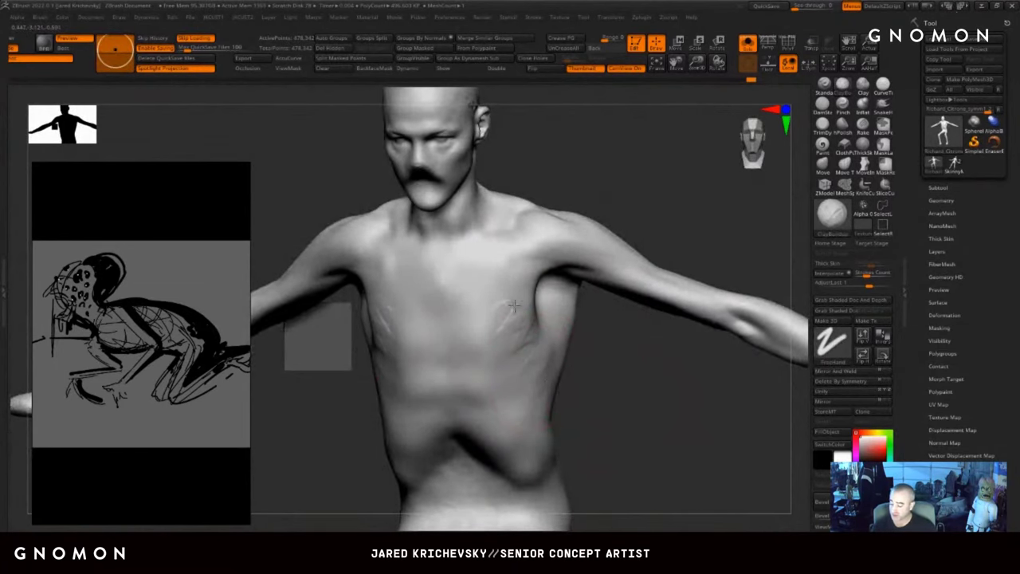
mouse_move(514, 305)
mouse_down()
mouse_move(510, 285)
mouse_move(444, 266)
mouse_move(459, 311)
mouse_up()
shift+drag(466, 317, 498, 300)
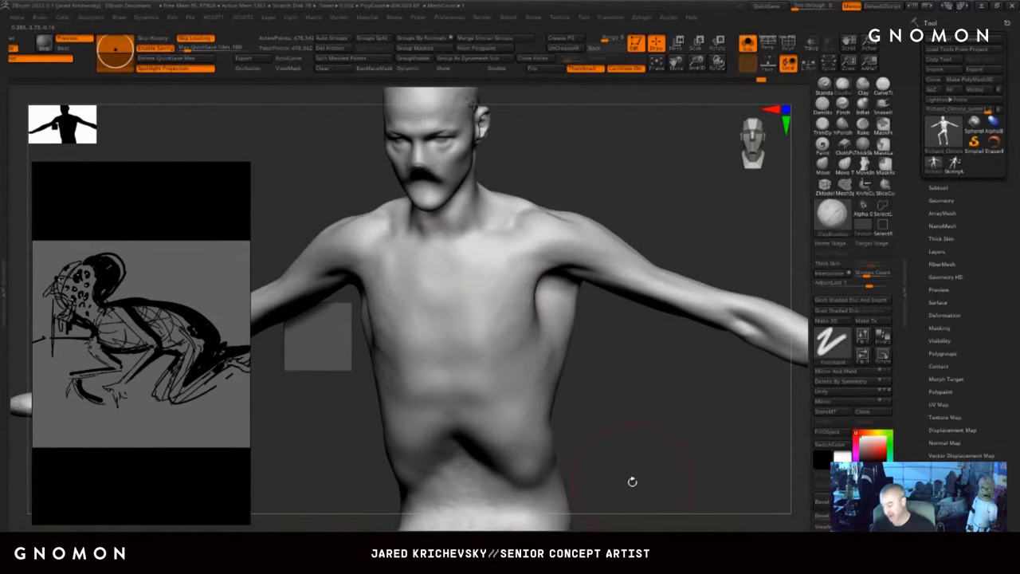
- Build up the waist and hip crest below the ribs and smooth the transition into the pelvis
drag(631, 481, 552, 399)
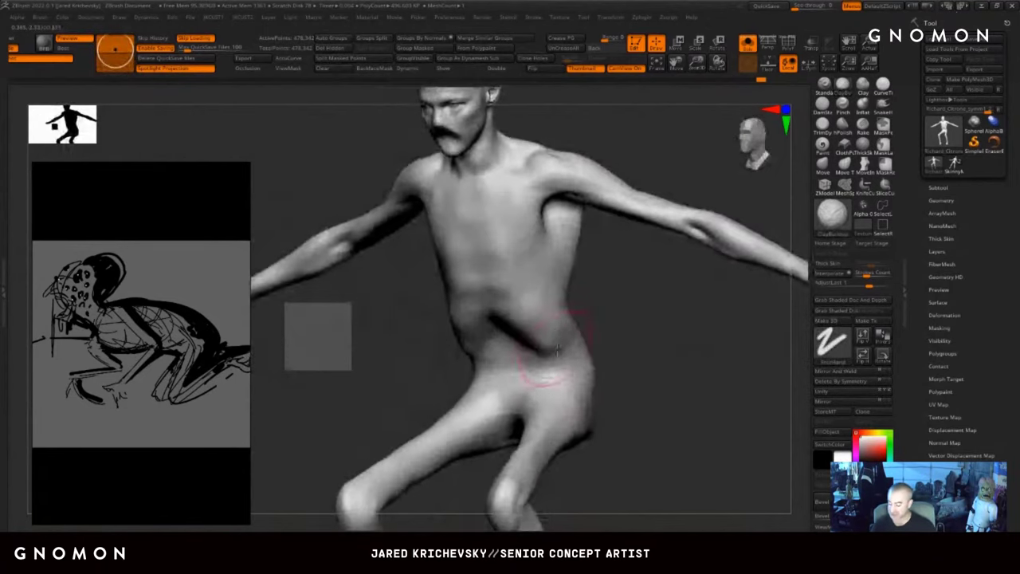
mouse_move(637, 366)
mouse_down()
mouse_move(643, 385)
mouse_move(586, 386)
mouse_move(585, 335)
mouse_up()
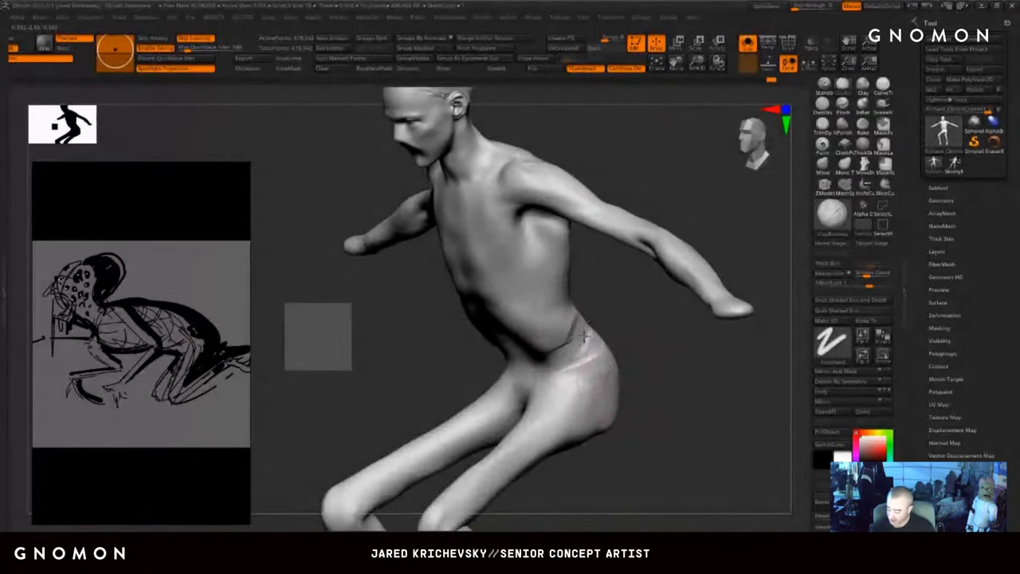
drag(642, 348, 554, 364)
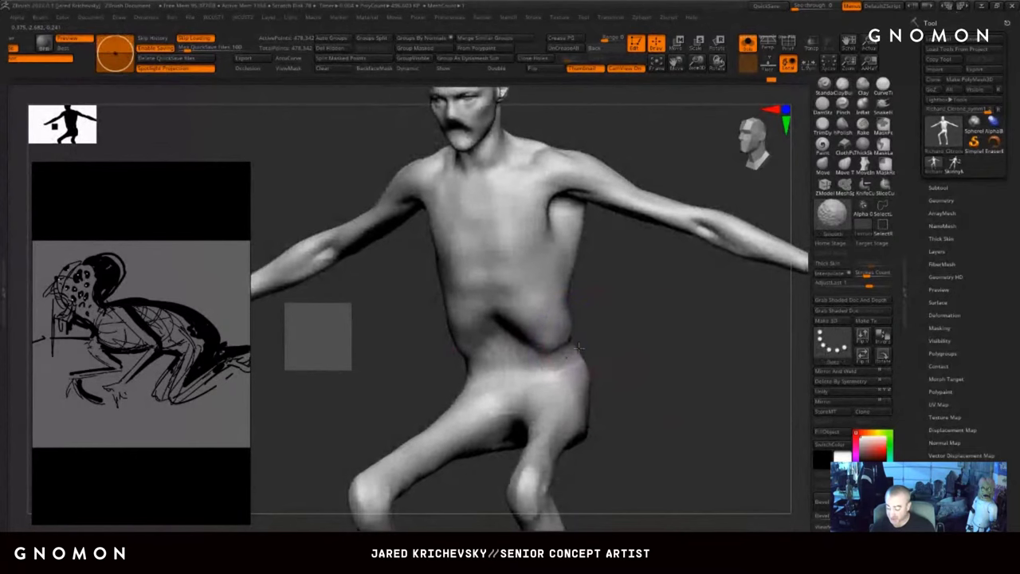
drag(623, 412, 640, 427)
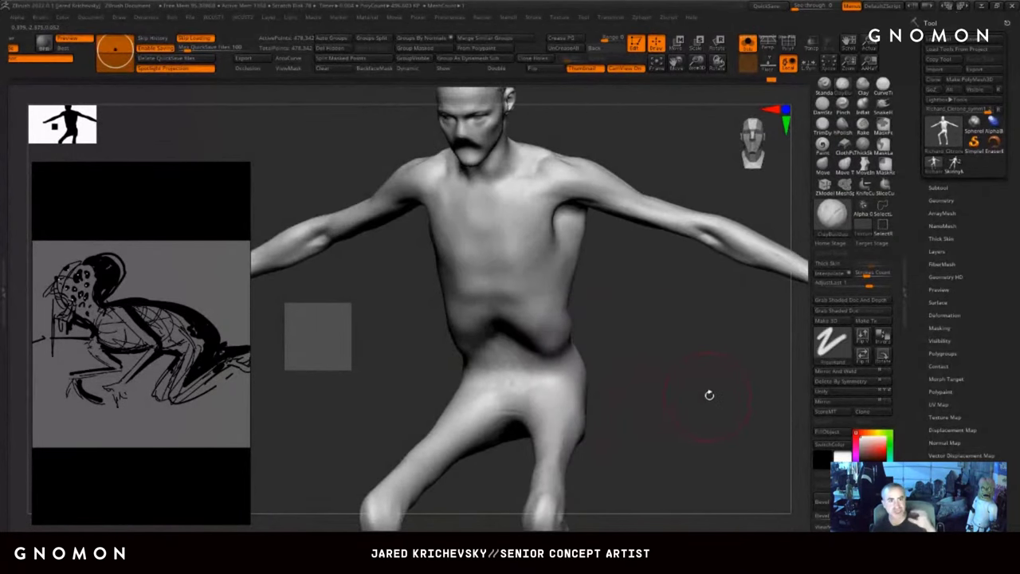
mouse_move(628, 360)
shift+mouse_down()
mouse_move(624, 346)
mouse_move(598, 356)
mouse_move(572, 348)
shift+mouse_up()
- Add clay strokes along the side of the chest below the armpits and soften them
mouse_move(540, 279)
mouse_down()
mouse_move(541, 245)
mouse_move(545, 280)
mouse_up()
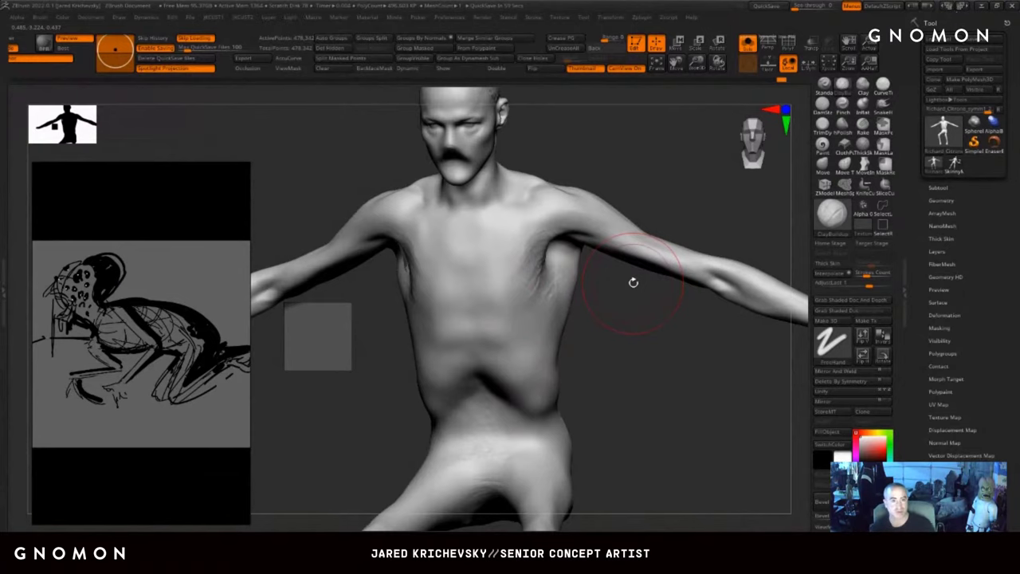
drag(640, 349, 599, 314)
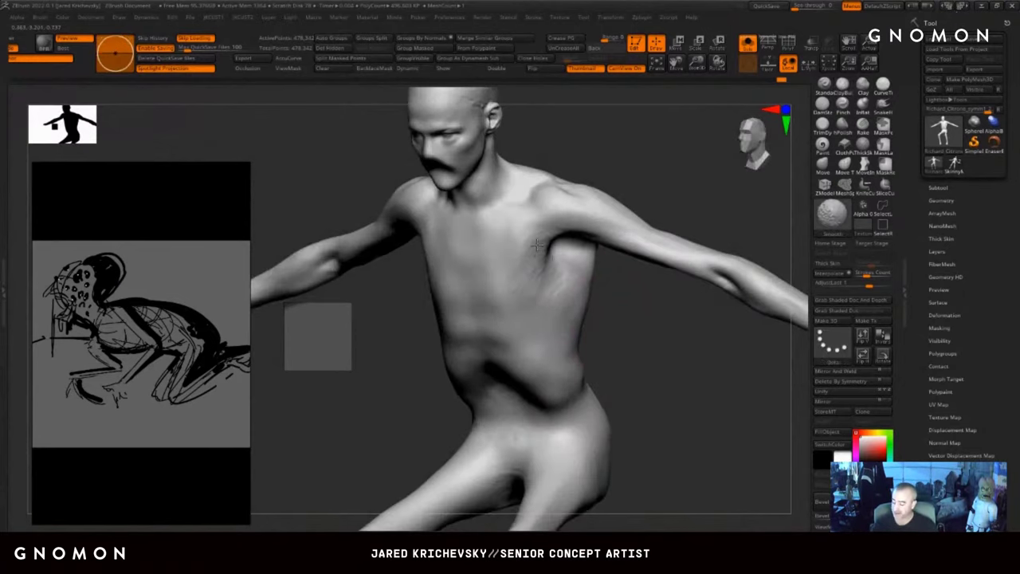
shift+drag(550, 287, 562, 303)
drag(608, 344, 631, 350)
- Carve the collarbone area at the base of the neck and smooth it down into the upper chest
drag(550, 169, 550, 140)
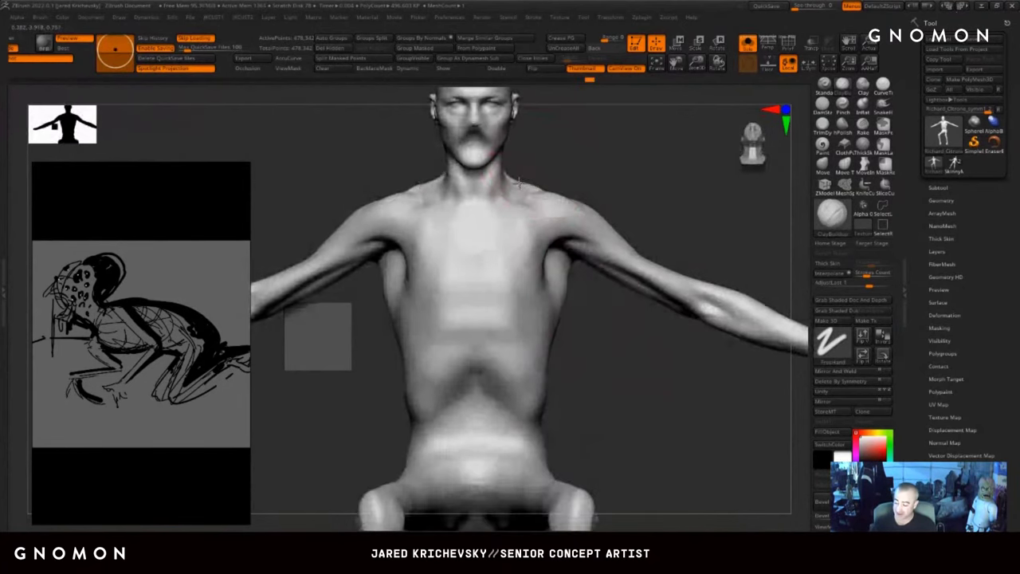
mouse_move(512, 177)
alt+mouse_down()
mouse_move(542, 189)
mouse_move(510, 180)
alt+mouse_up()
mouse_move(550, 134)
mouse_down()
mouse_move(499, 204)
mouse_move(545, 186)
mouse_move(581, 117)
mouse_up()
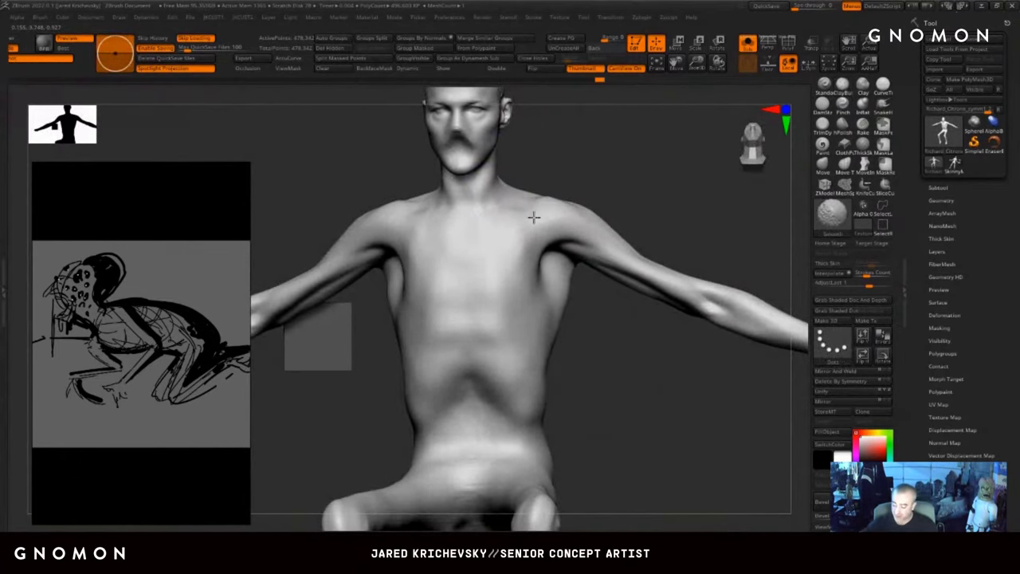
shift+drag(529, 249, 526, 261)
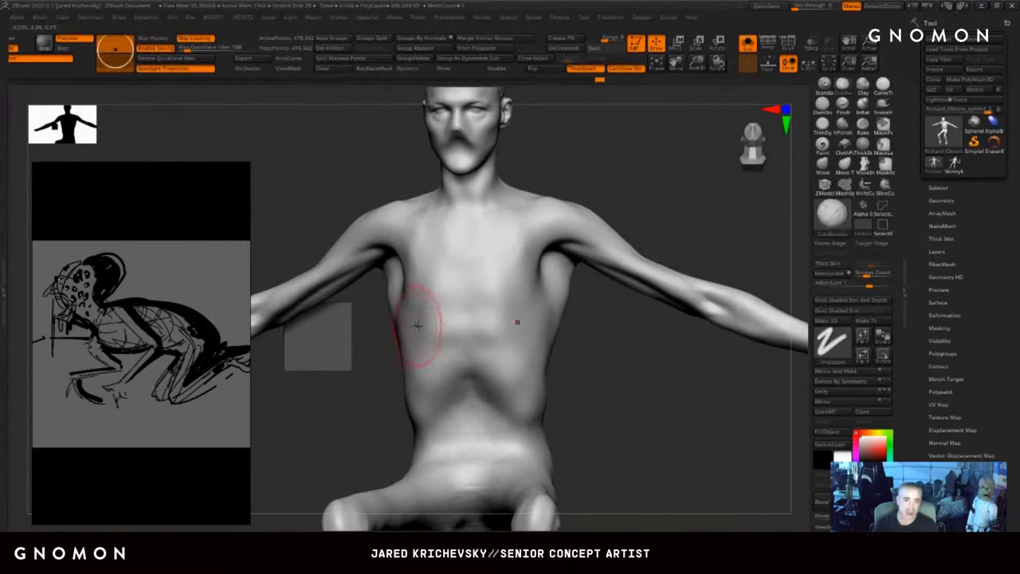
- Refine the pectorals, sculpt the upper sternum below the pit of the neck, and smooth the strokes
drag(618, 364, 597, 344)
key(s)
drag(518, 261, 523, 261)
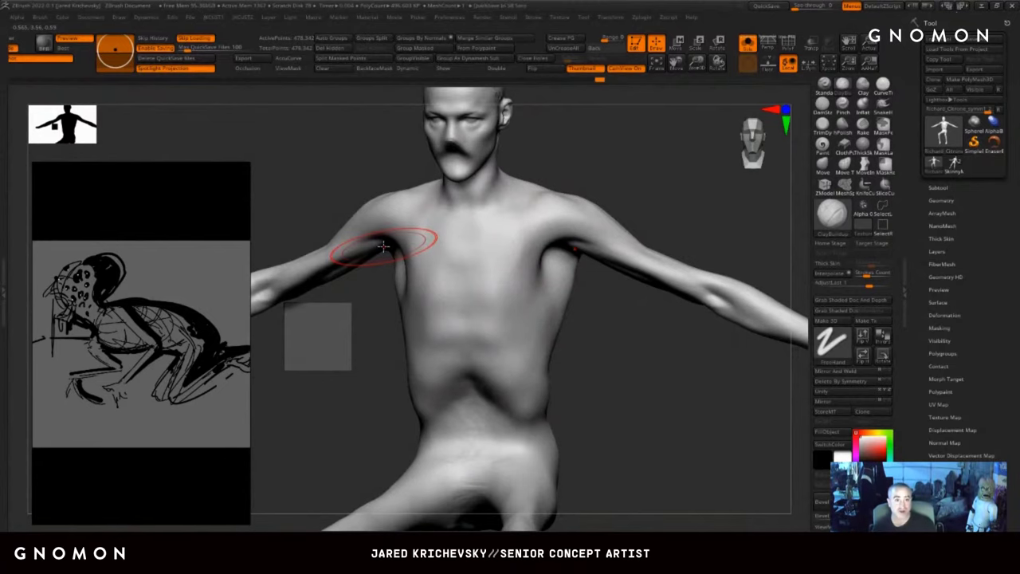
drag(628, 349, 618, 383)
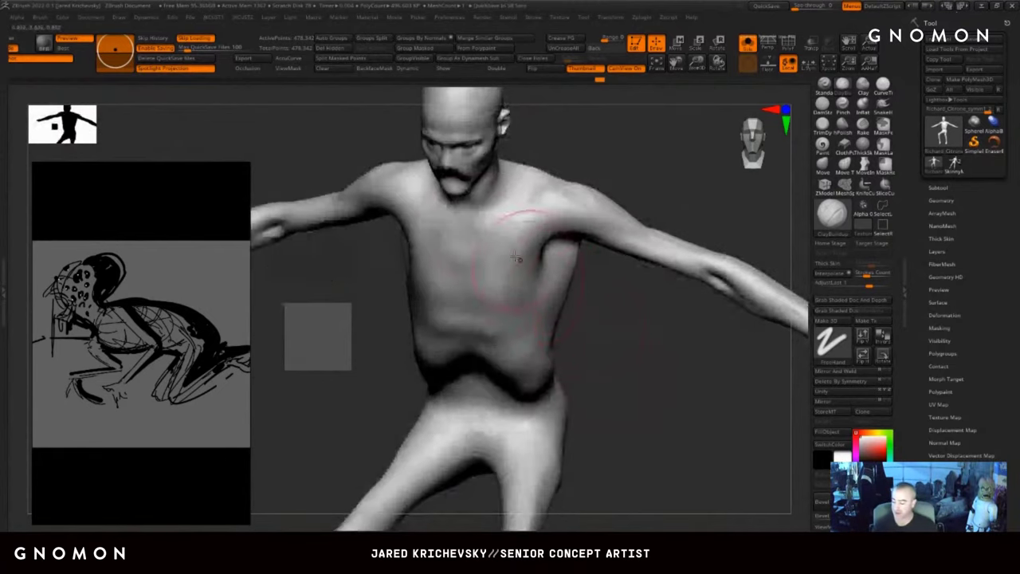
drag(600, 314, 607, 283)
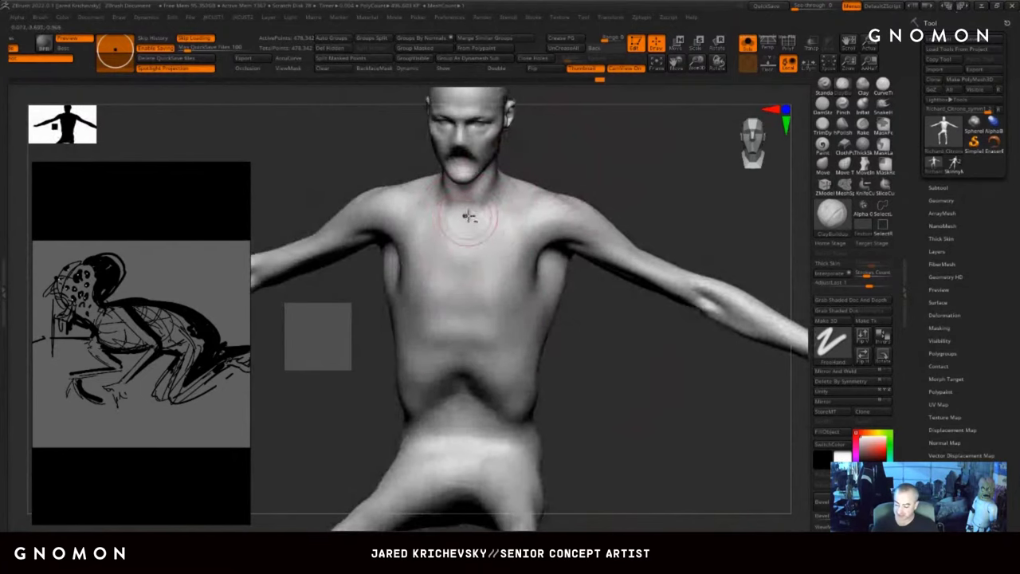
mouse_move(468, 217)
mouse_down()
mouse_move(460, 224)
mouse_move(475, 244)
mouse_up()
drag(613, 307, 612, 339)
shift+drag(475, 249, 474, 221)
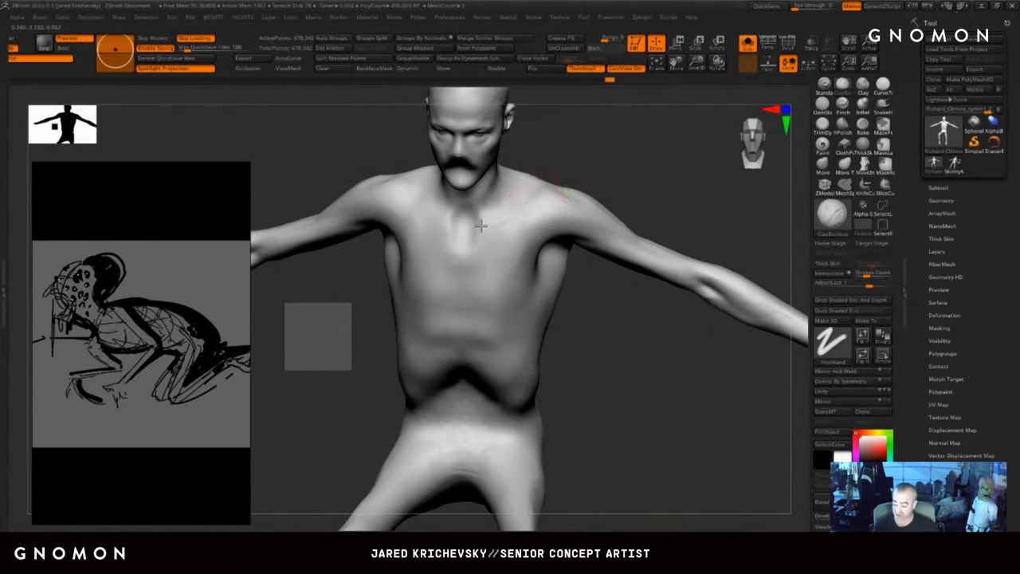
mouse_move(481, 225)
mouse_down()
mouse_move(544, 209)
mouse_move(481, 228)
mouse_move(476, 219)
mouse_move(495, 223)
mouse_move(477, 231)
mouse_up()
- Sculpt the crease between the lower ribs and the hip and smooth it into the abdomen
drag(597, 437, 518, 434)
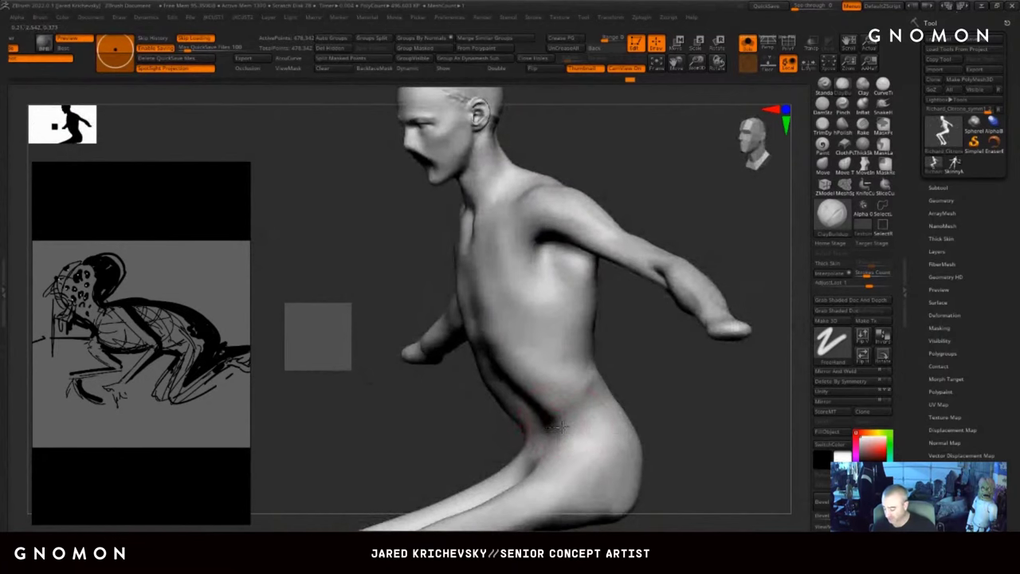
drag(574, 416, 553, 455)
drag(684, 424, 626, 332)
shift+drag(539, 348, 533, 349)
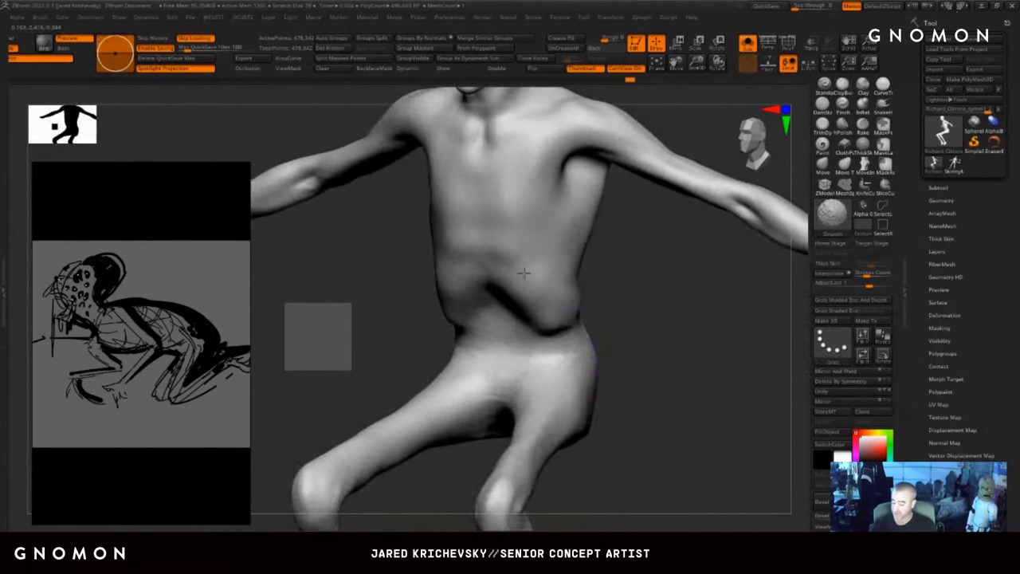
- Add clay strokes across the side of the hip just below the waist and blend them into the pelvis
mouse_move(613, 329)
mouse_down()
mouse_move(687, 332)
mouse_move(548, 317)
mouse_move(595, 326)
mouse_up()
drag(668, 384, 632, 412)
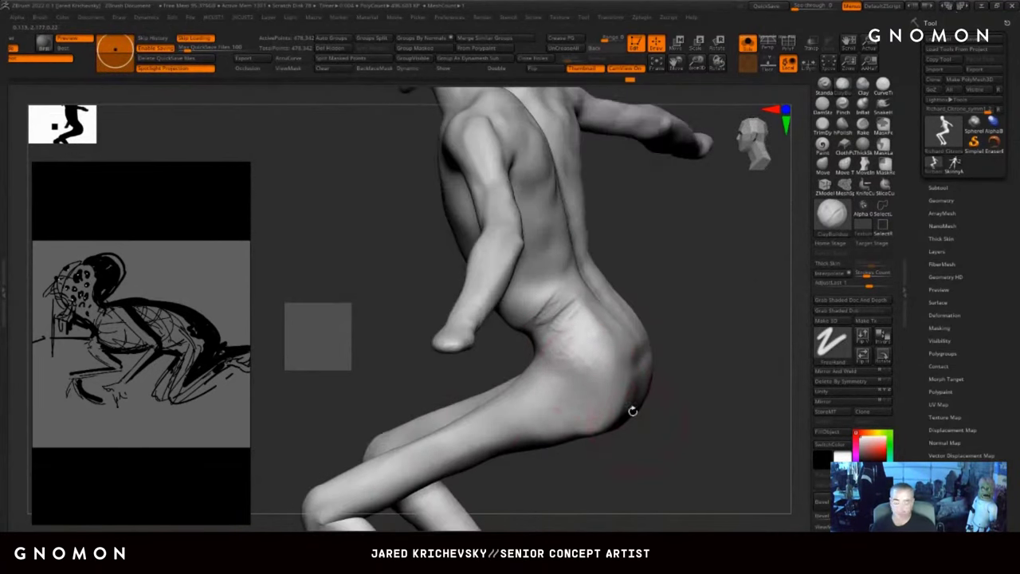
mouse_move(588, 316)
mouse_down()
mouse_move(563, 340)
mouse_move(574, 334)
mouse_move(565, 310)
mouse_up()
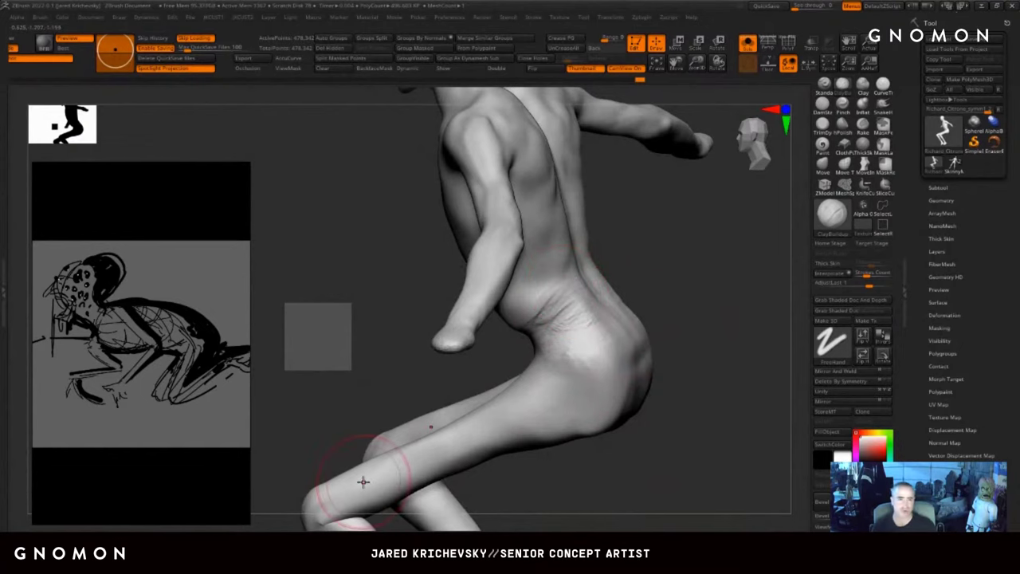
mouse_move(679, 348)
mouse_down()
mouse_move(678, 314)
mouse_move(641, 309)
mouse_move(654, 342)
mouse_up()
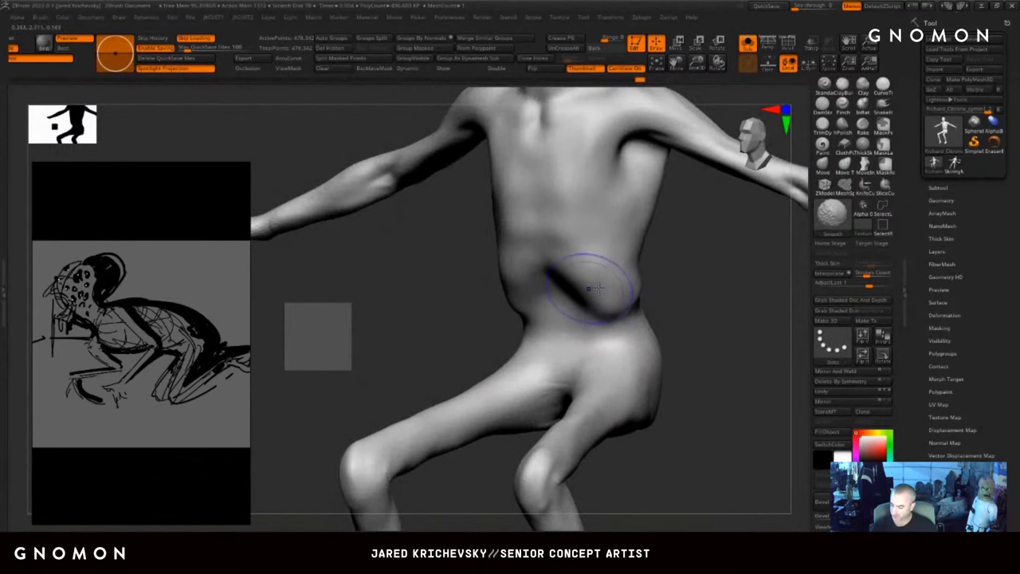
alt+drag(757, 261, 651, 351)
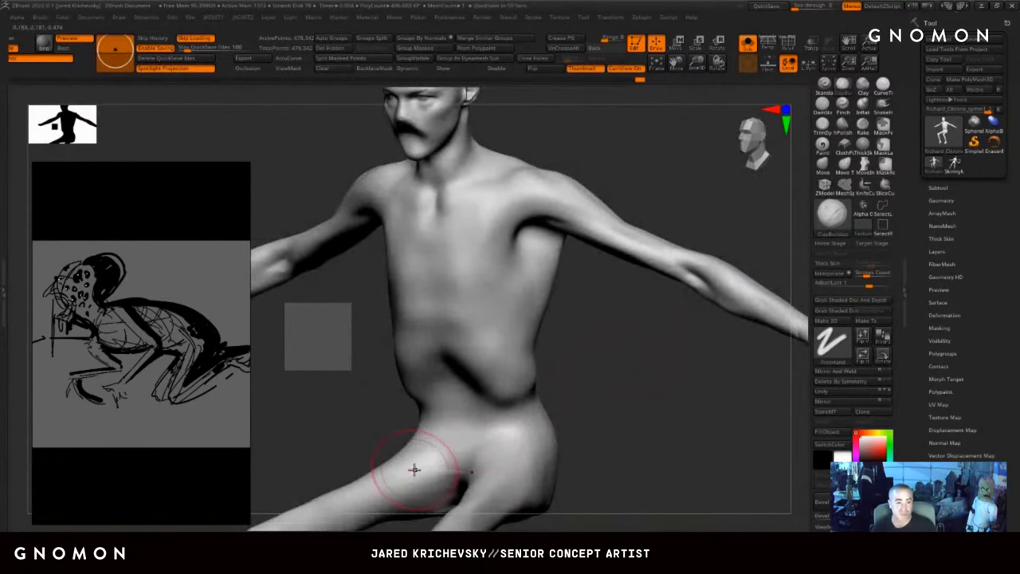
- Build up the pelvic crest from the flank to the lower back and smooth it into the buttock
drag(640, 437, 569, 448)
mouse_move(529, 405)
mouse_down()
mouse_move(521, 414)
mouse_move(529, 379)
mouse_move(539, 404)
mouse_up()
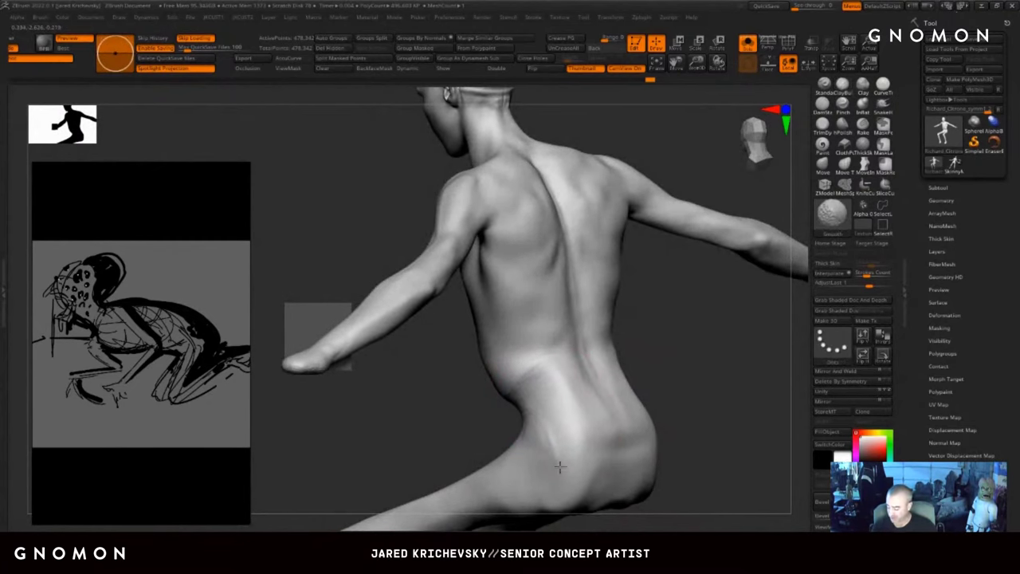
shift+drag(561, 466, 586, 464)
drag(686, 467, 747, 464)
shift+drag(536, 415, 508, 415)
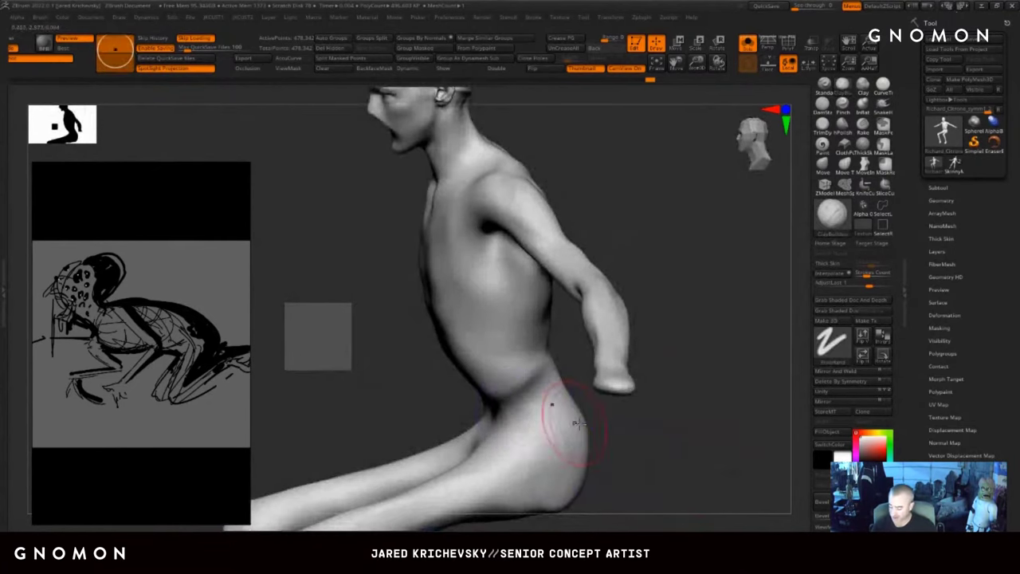
mouse_move(635, 414)
mouse_down()
mouse_move(677, 410)
mouse_move(576, 399)
mouse_move(541, 419)
mouse_up()
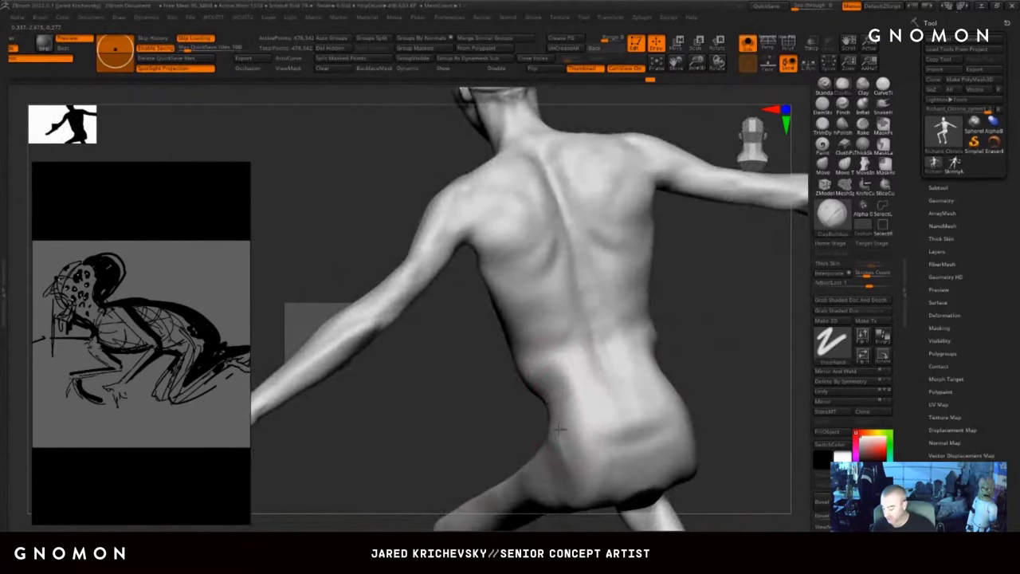
drag(446, 450, 458, 447)
mouse_move(594, 391)
mouse_down()
mouse_move(588, 372)
mouse_move(562, 394)
mouse_up()
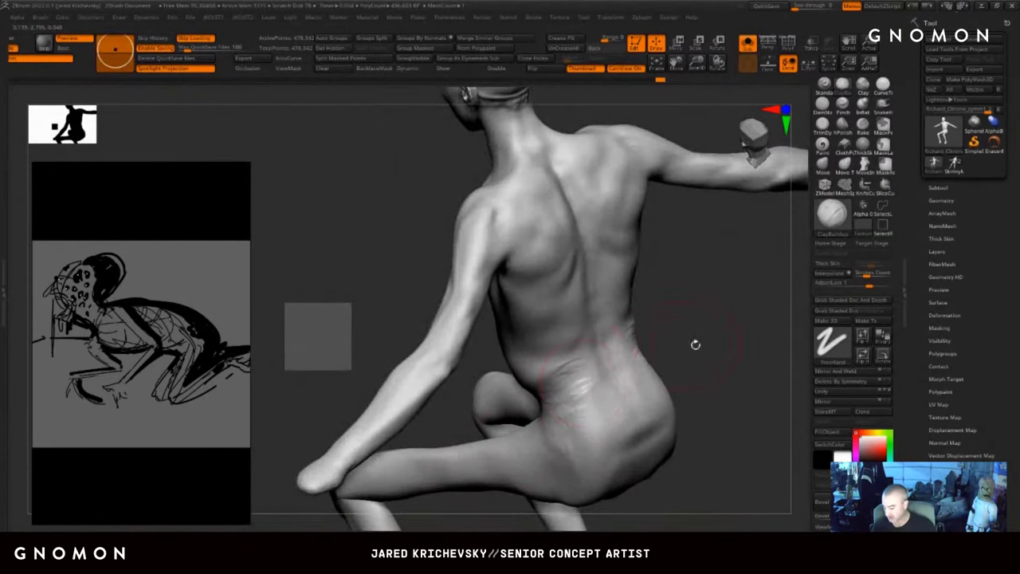
drag(695, 345, 769, 344)
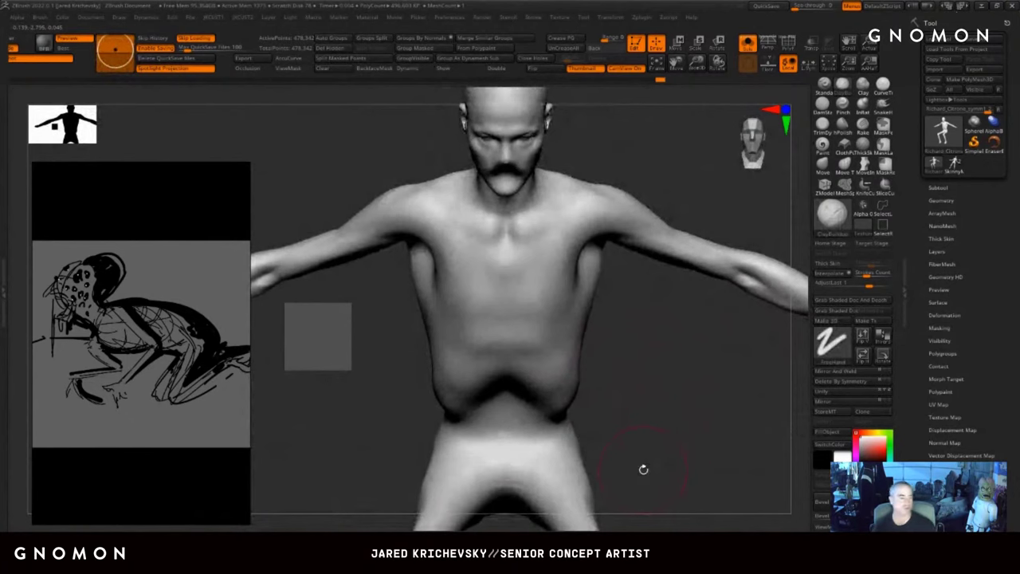
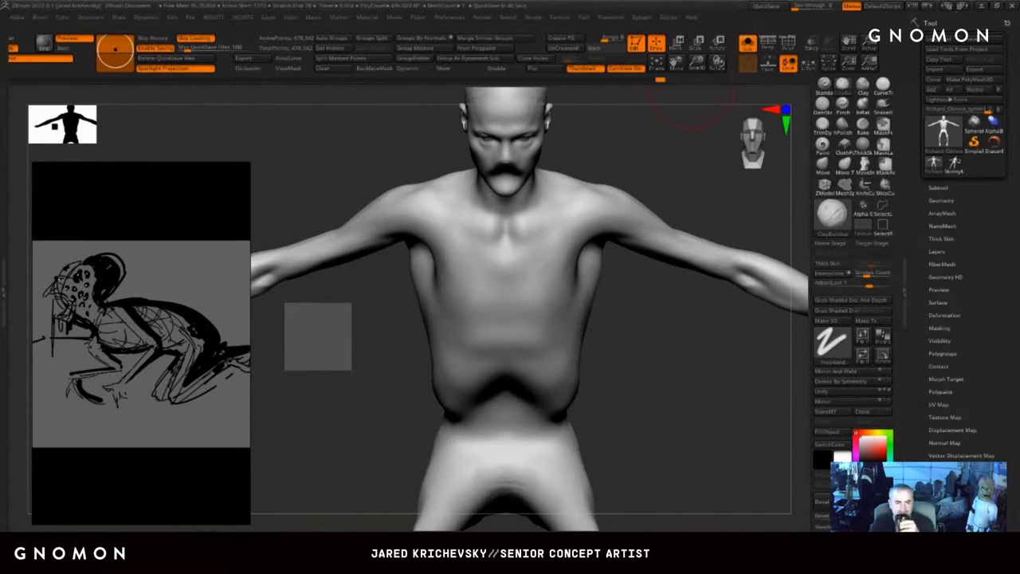
- Bring up the turkey head photo on the reference board and examine its eye, beak, wattle and neck skin
scroll(118, 385, down, 5)
mouse_move(35, 338)
middle_down()
mouse_move(57, 341)
mouse_move(218, 279)
middle_up()
scroll(214, 306, up, 5)
scroll(202, 312, up, 3)
middle_drag(96, 348, 123, 266)
scroll(184, 300, up, 4)
scroll(122, 267, up, 1)
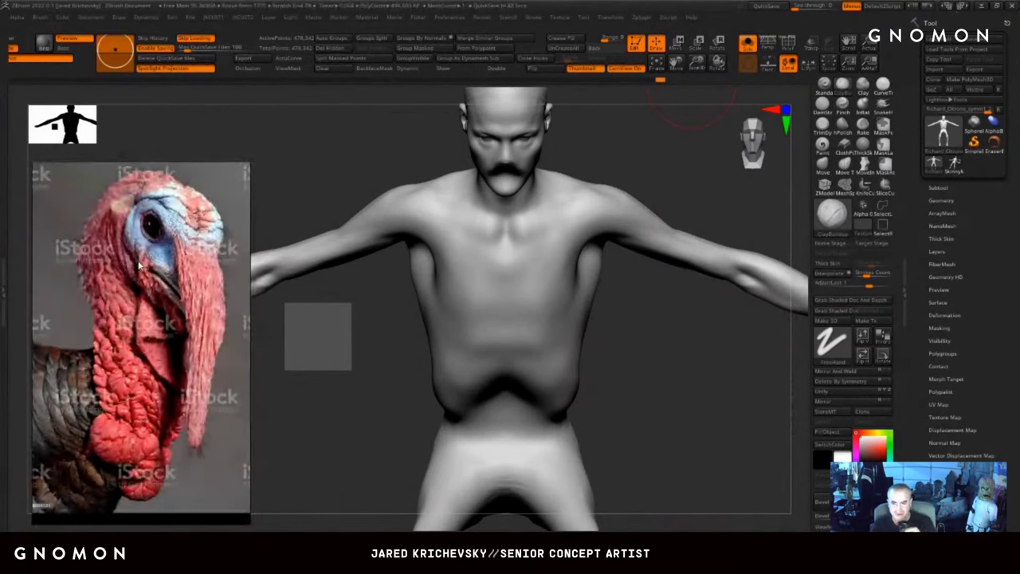
scroll(139, 265, up, 2)
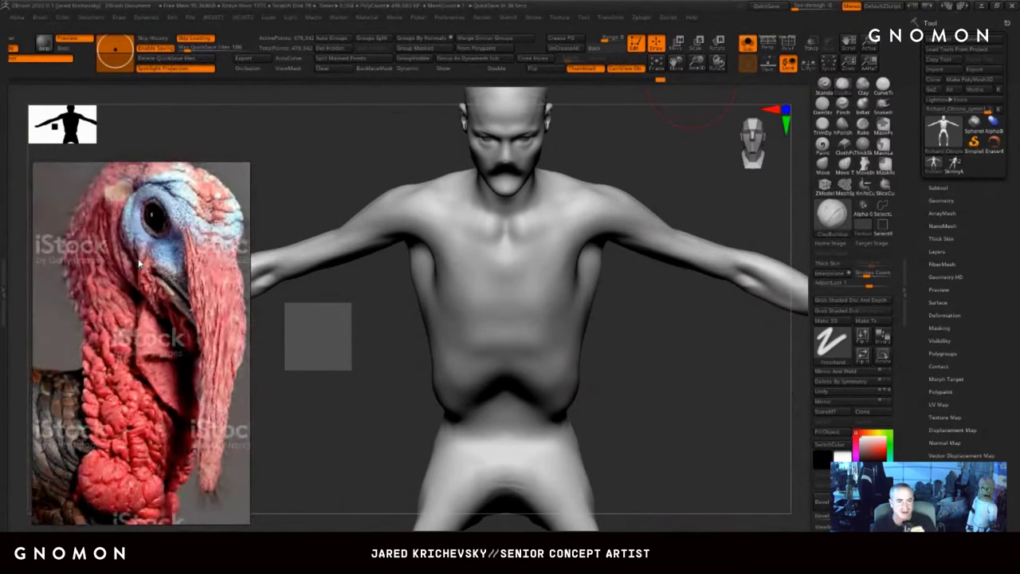
scroll(129, 324, up, 2)
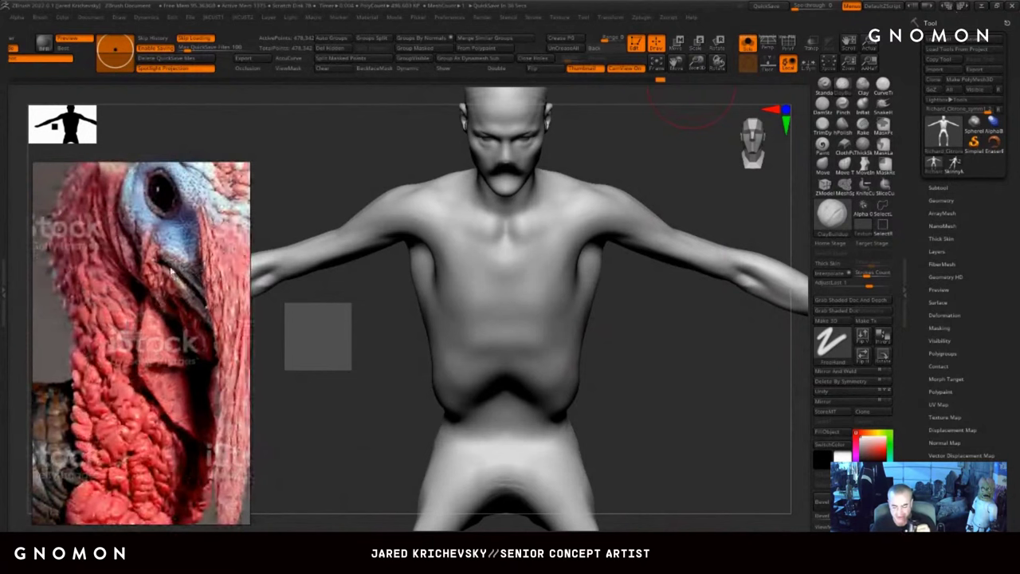
scroll(167, 276, down, 3)
middle_drag(152, 308, 151, 317)
scroll(149, 312, up, 2)
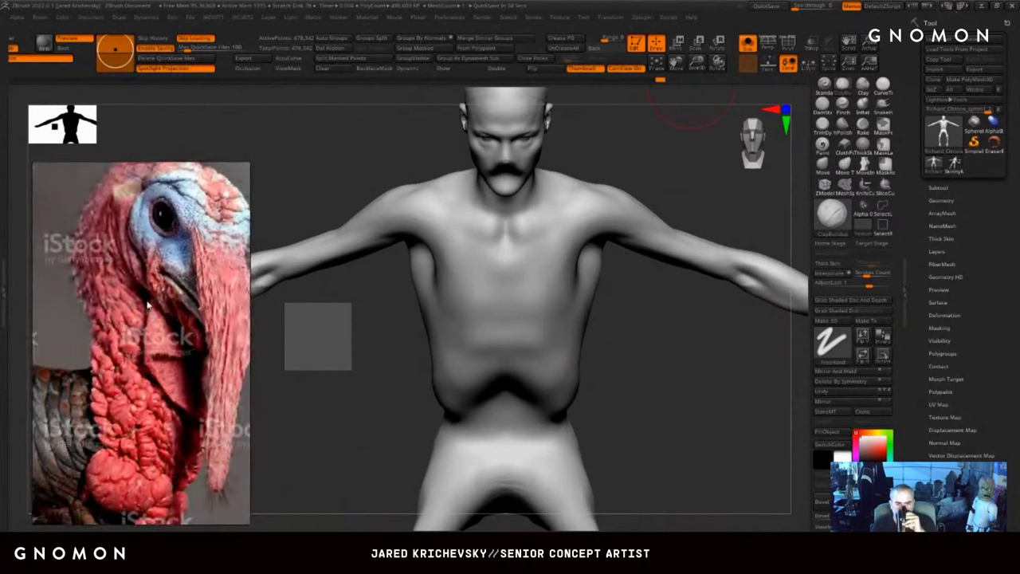
scroll(147, 303, down, 2)
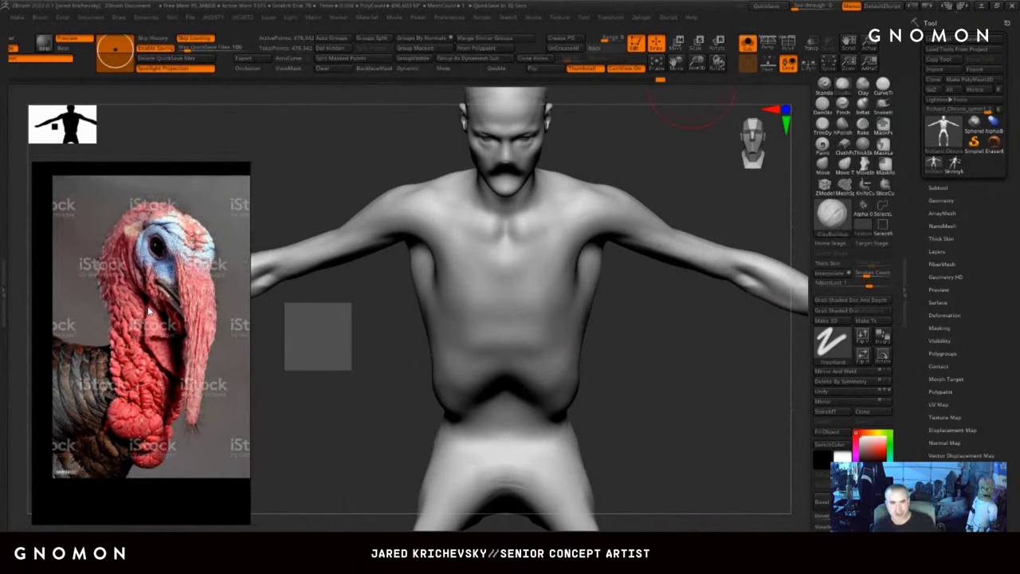
- Deepen the crease beneath the front edge of the lower ribs and smooth it into the abdomen
drag(665, 410, 650, 375)
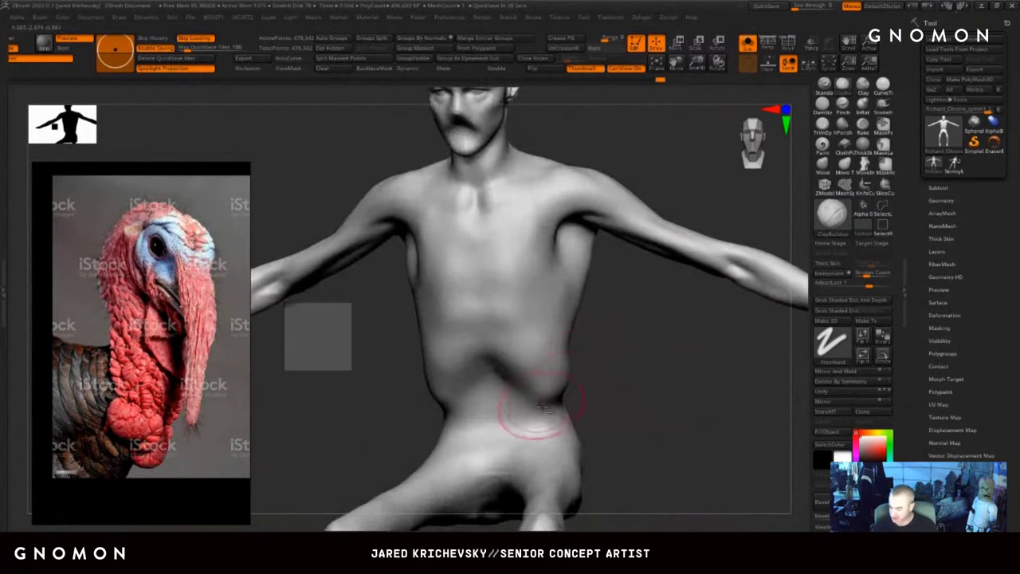
drag(602, 419, 608, 419)
mouse_move(510, 434)
mouse_down()
mouse_move(544, 390)
mouse_move(495, 370)
mouse_move(489, 323)
mouse_move(530, 401)
mouse_up()
mouse_move(614, 401)
mouse_down()
mouse_move(502, 350)
mouse_move(485, 321)
mouse_up()
drag(633, 367, 668, 370)
mouse_move(517, 338)
mouse_down()
mouse_move(510, 332)
mouse_move(526, 352)
mouse_move(527, 381)
mouse_move(555, 400)
mouse_up()
drag(616, 388, 586, 385)
mouse_move(522, 363)
shift+mouse_down()
mouse_move(519, 330)
mouse_move(547, 381)
shift+mouse_up()
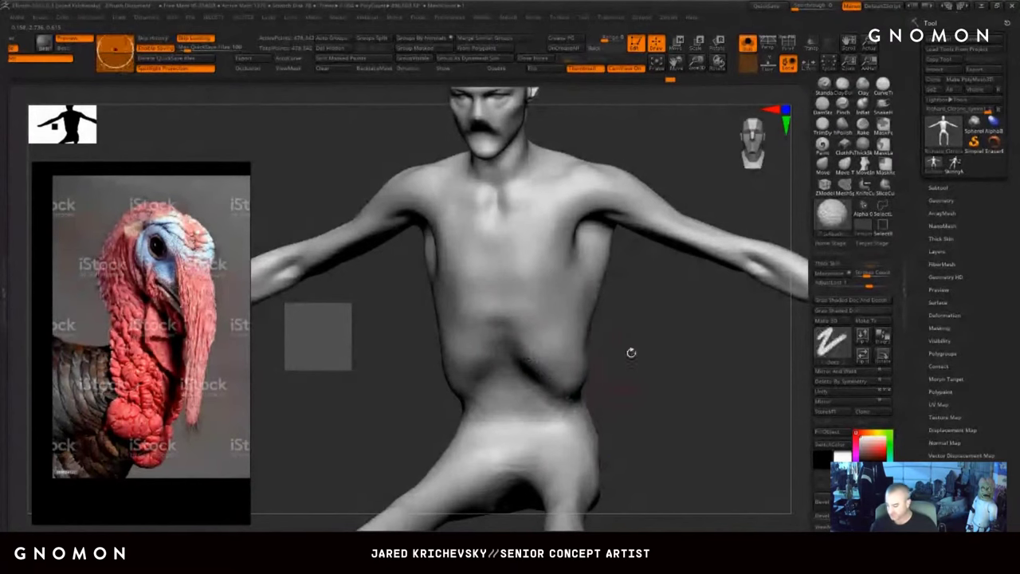
- Add clay strokes along the side of the back below the shoulder blade and soften them
mouse_move(630, 350)
mouse_down()
mouse_move(641, 340)
mouse_move(576, 510)
mouse_move(630, 478)
mouse_up()
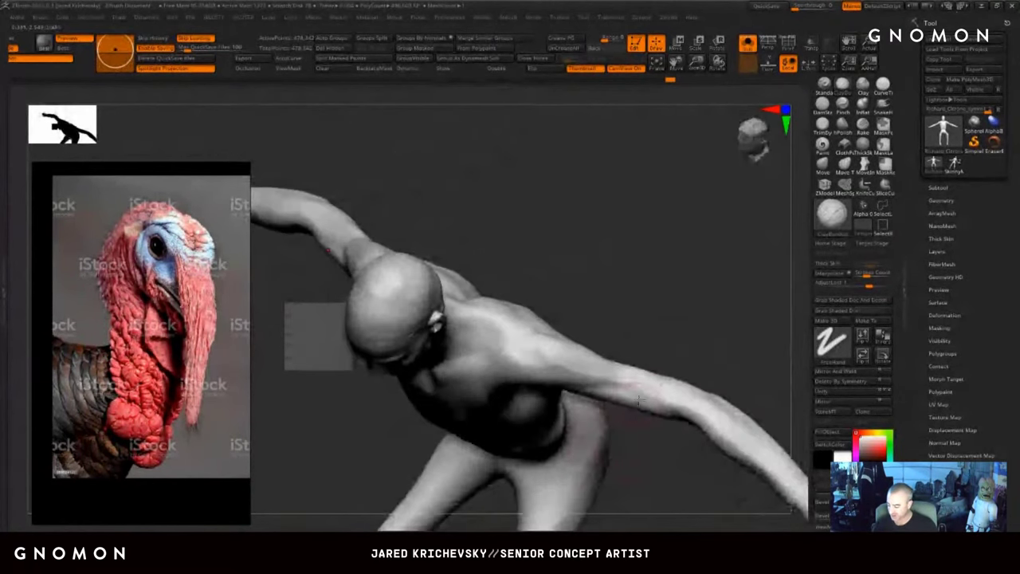
shift+drag(637, 385, 573, 349)
drag(594, 303, 474, 410)
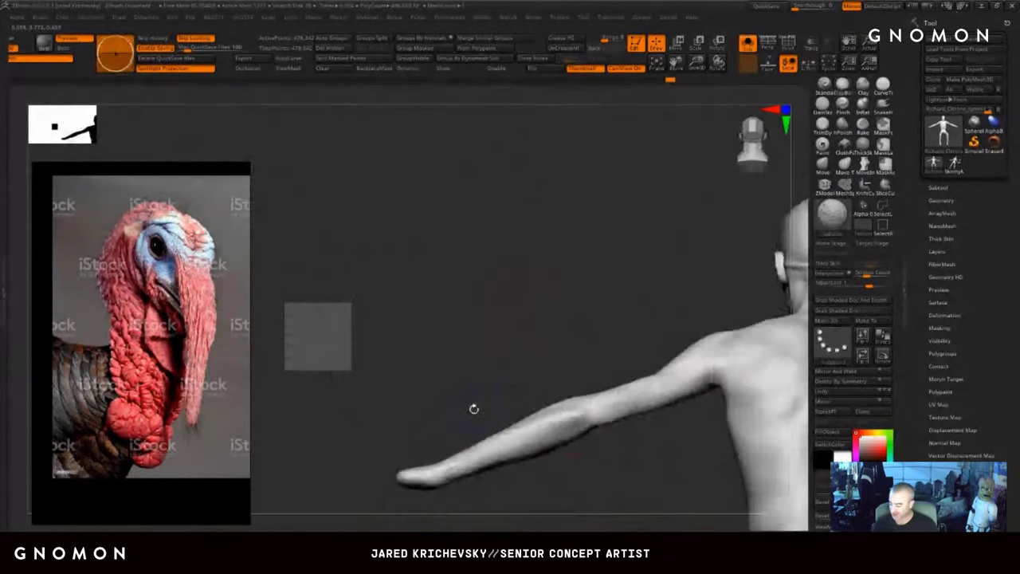
mouse_move(653, 483)
alt+mouse_down()
mouse_move(510, 402)
mouse_move(305, 347)
alt+mouse_up()
mouse_move(606, 318)
mouse_down()
mouse_move(547, 304)
mouse_move(550, 285)
mouse_up()
mouse_move(581, 329)
mouse_down()
mouse_move(576, 298)
mouse_move(521, 308)
mouse_move(544, 279)
mouse_up()
mouse_move(523, 328)
mouse_down()
mouse_move(544, 326)
mouse_move(528, 354)
mouse_move(534, 321)
mouse_up()
key(s)
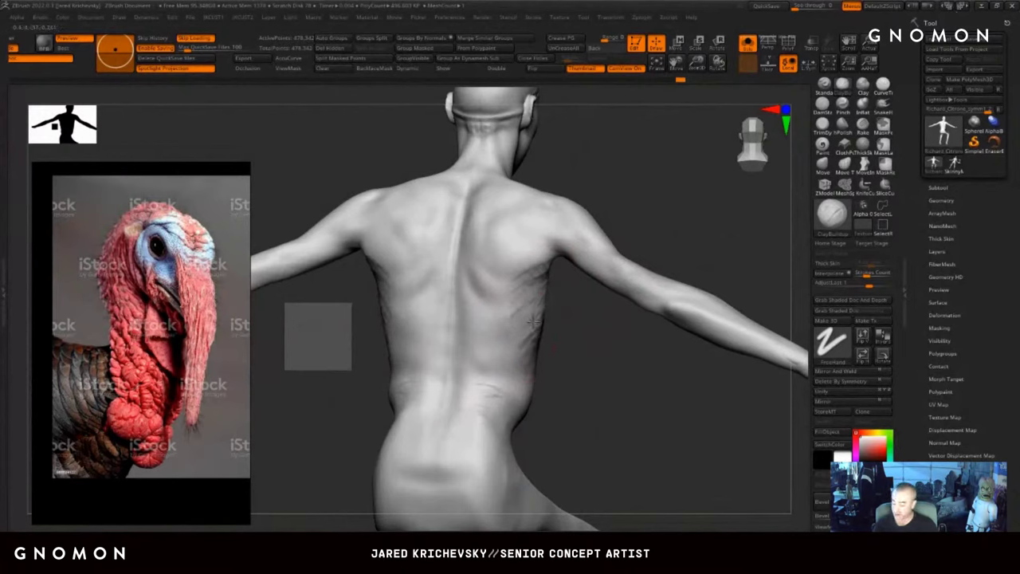
drag(569, 395, 529, 316)
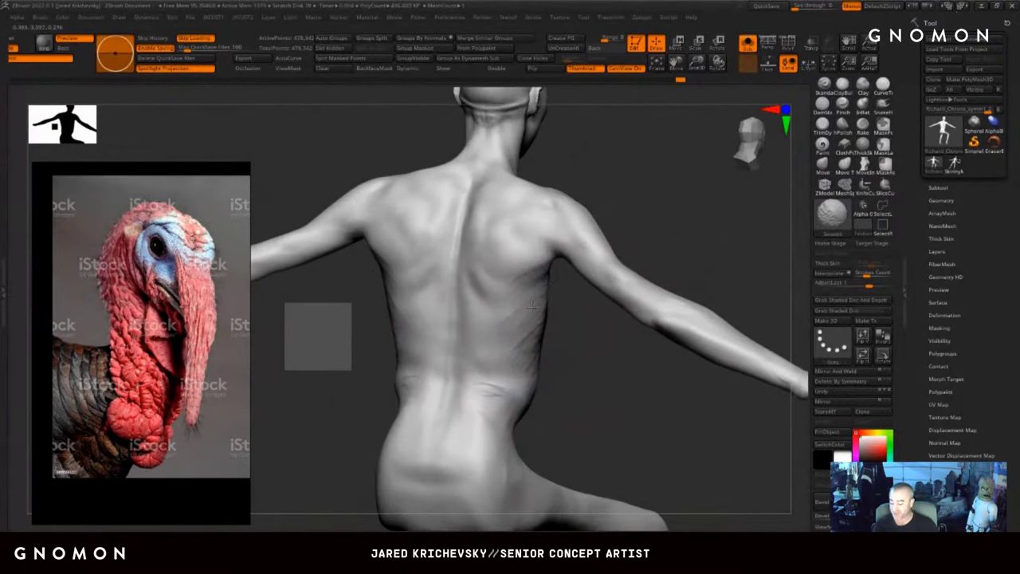
- Build up the lower side of the rib cage and smooth it into the waist and lower back
drag(642, 403, 505, 348)
mouse_move(711, 352)
mouse_down()
mouse_move(684, 333)
mouse_move(624, 353)
mouse_up()
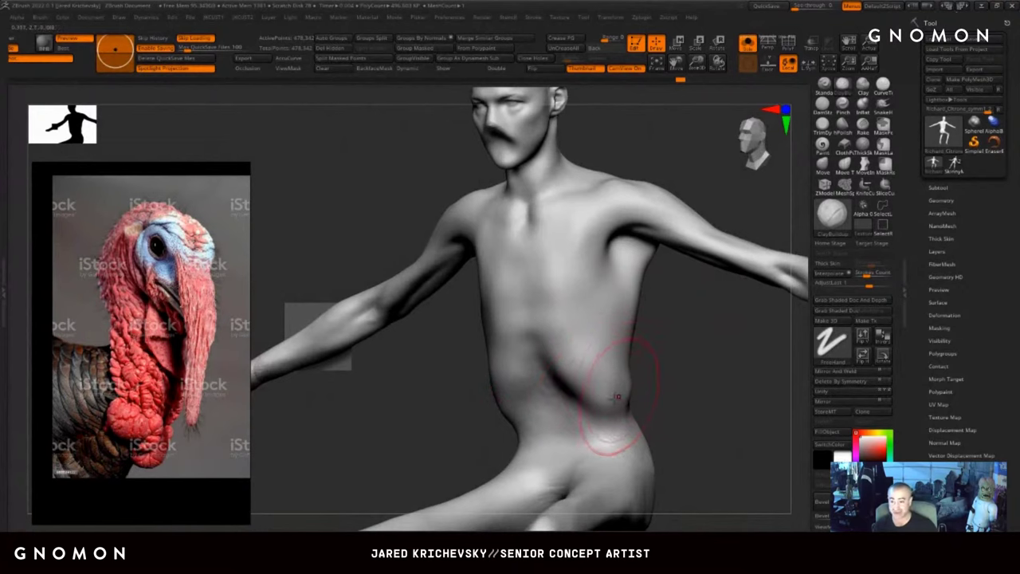
key(s)
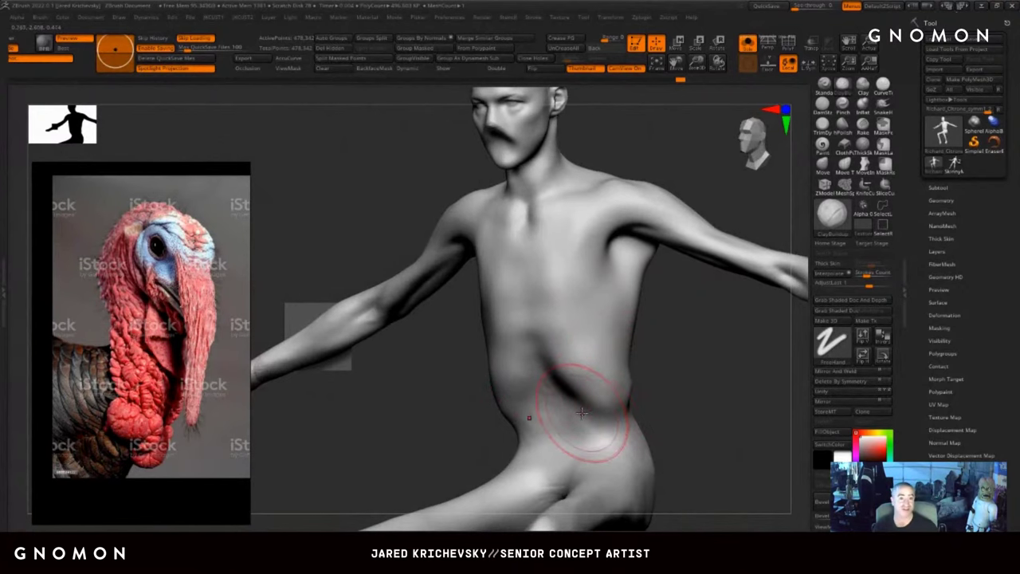
drag(697, 380, 617, 359)
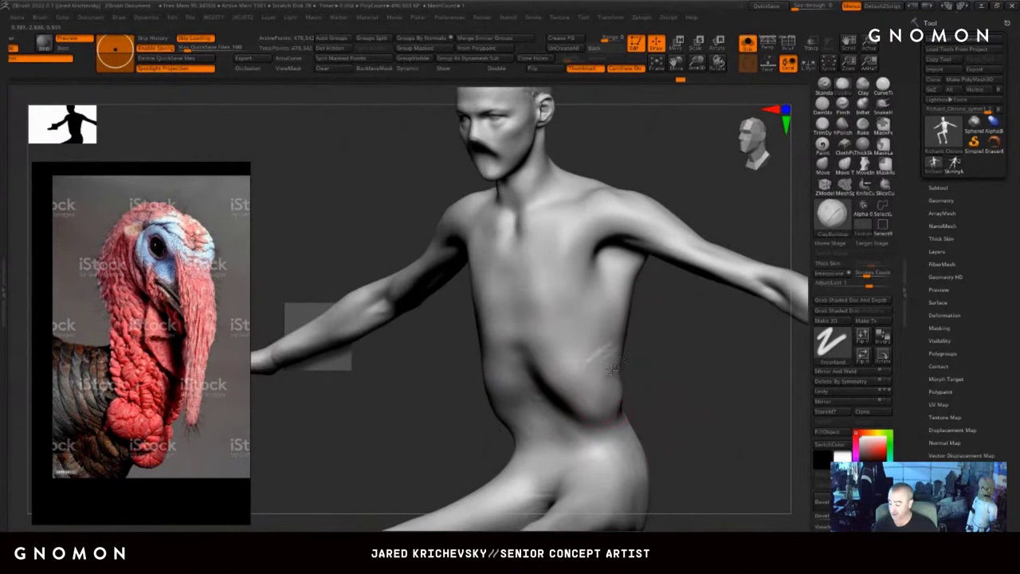
shift+drag(667, 385, 679, 385)
mouse_move(597, 387)
shift+mouse_down()
mouse_move(601, 369)
mouse_move(720, 367)
mouse_move(687, 381)
shift+mouse_up()
mouse_move(628, 410)
shift+mouse_down()
mouse_move(595, 412)
mouse_move(576, 442)
shift+mouse_up()
alt+drag(723, 418, 638, 378)
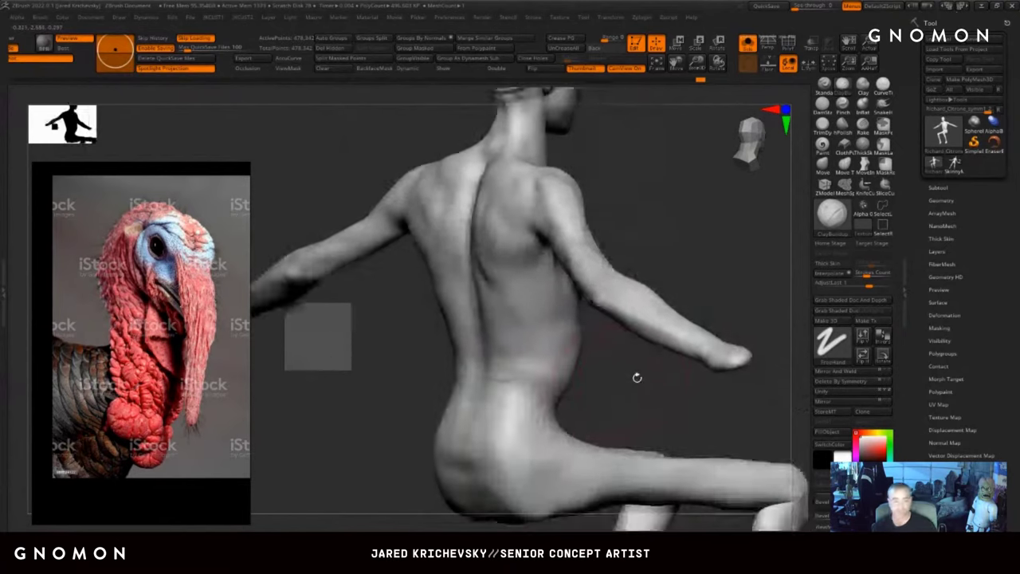
shift+drag(519, 368, 504, 365)
- Carve a pointed hollow below the sternum between the lower ribs and smooth its edges
mouse_move(638, 411)
mouse_down()
mouse_move(546, 422)
mouse_move(463, 408)
mouse_up()
mouse_move(651, 383)
mouse_down()
mouse_move(659, 411)
mouse_move(685, 381)
mouse_move(673, 363)
mouse_up()
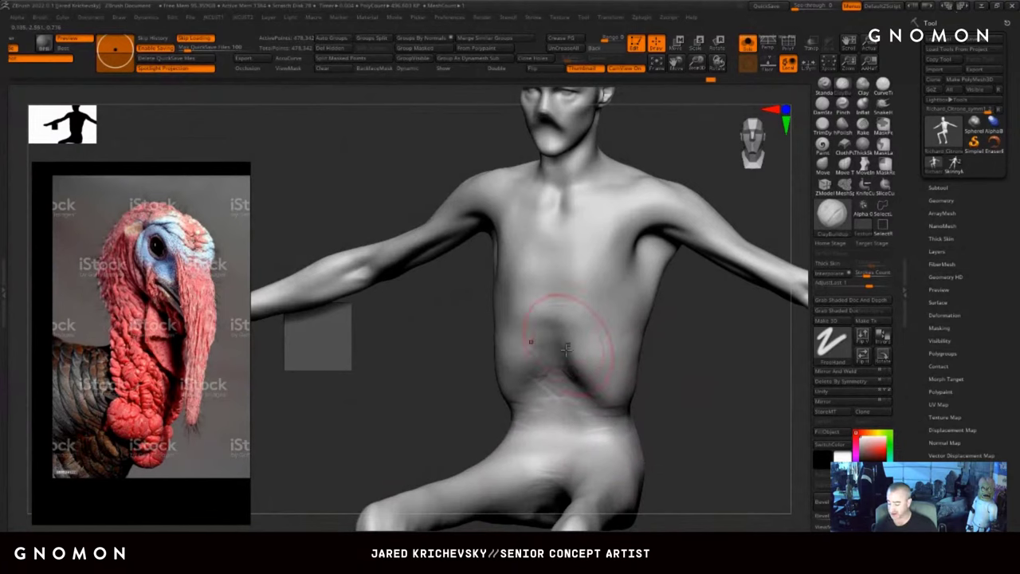
drag(566, 349, 556, 331)
drag(546, 373, 553, 332)
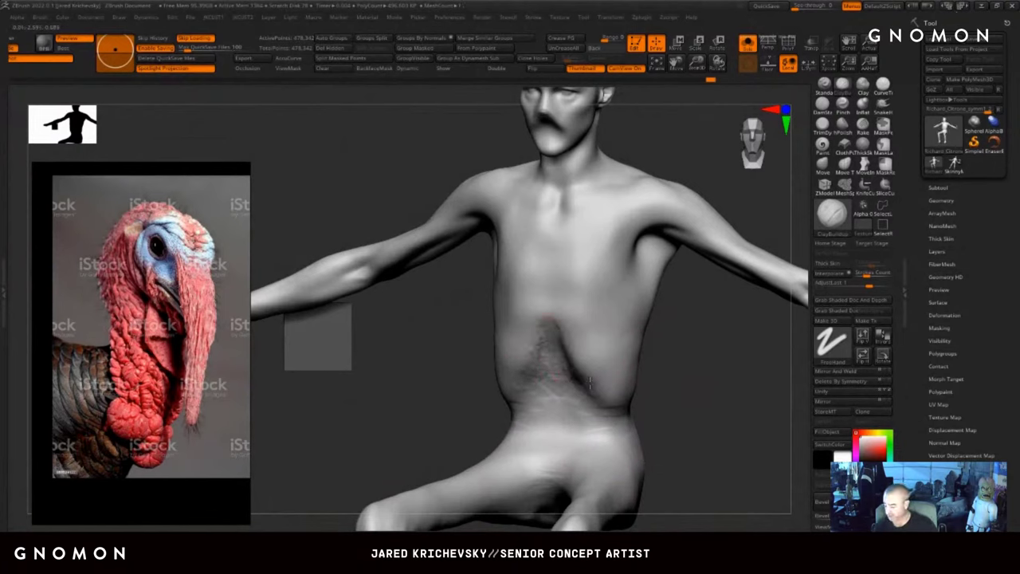
shift+drag(640, 416, 619, 389)
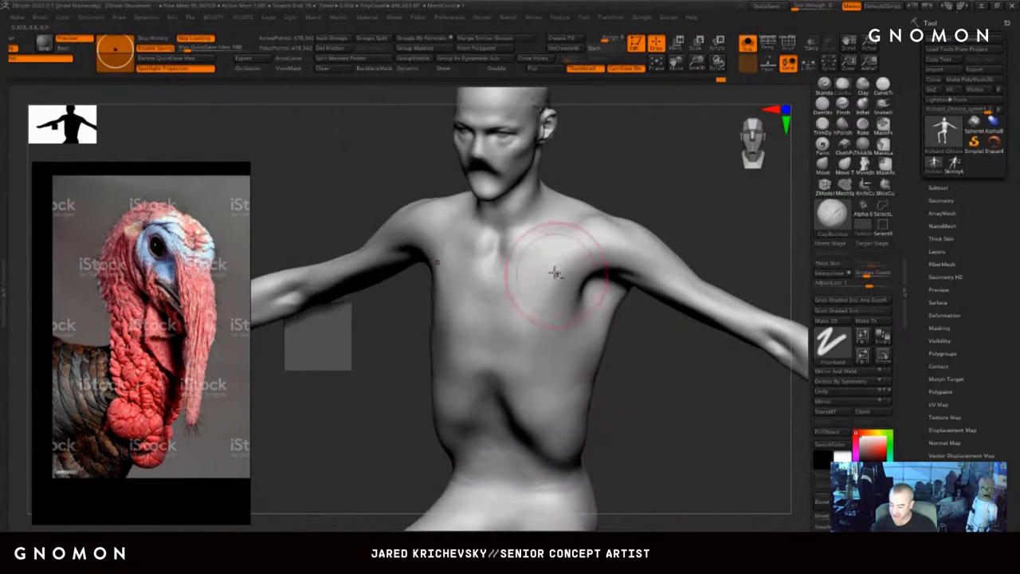
- Sculpt the pectorals with strokes fanning out from the sternum and smooth them
mouse_move(564, 257)
mouse_down()
mouse_move(550, 309)
mouse_move(519, 305)
mouse_move(519, 276)
mouse_move(555, 298)
mouse_move(553, 342)
mouse_move(539, 347)
mouse_up()
drag(647, 377, 703, 396)
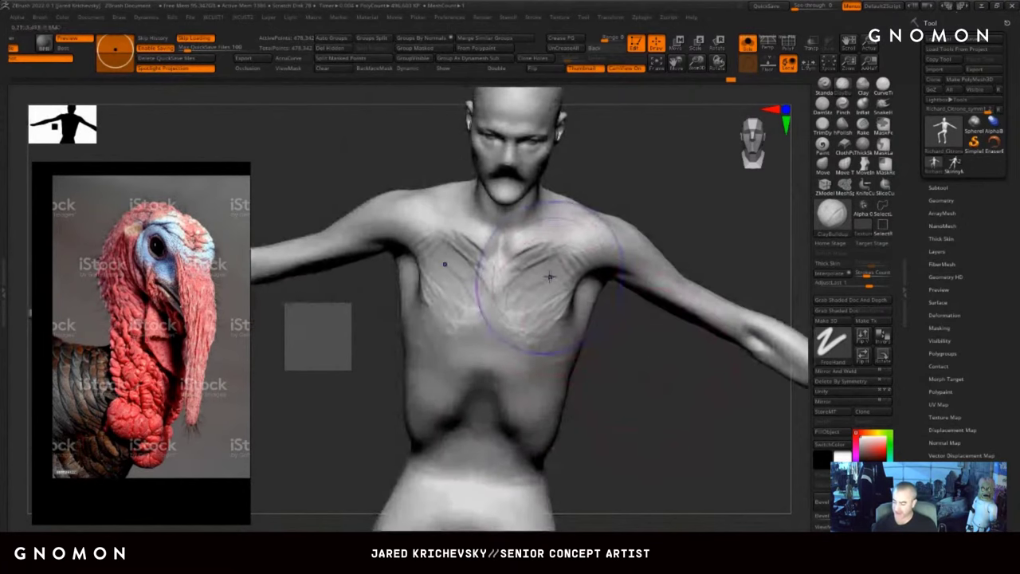
shift+drag(546, 274, 549, 255)
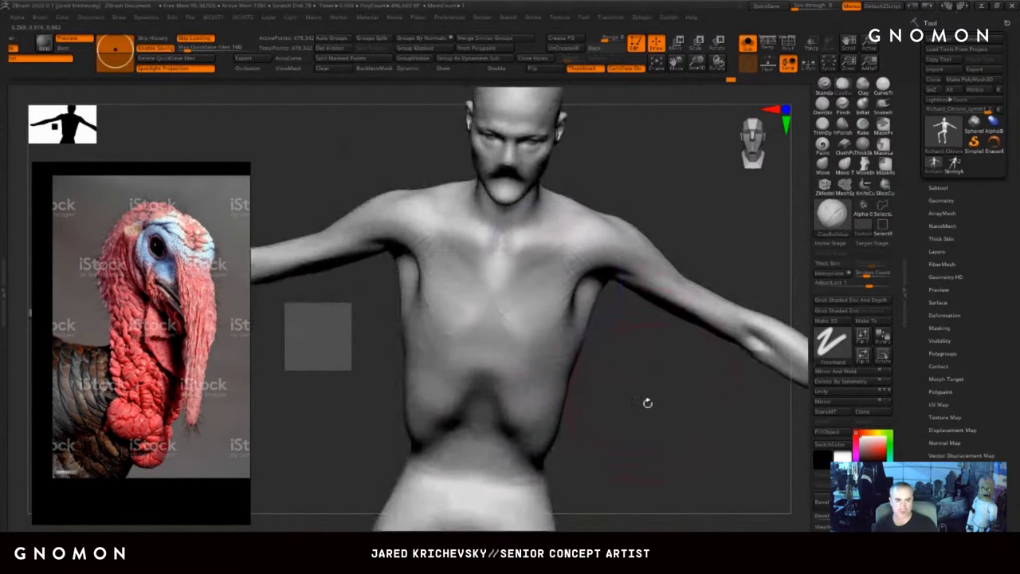
- Add strokes to the ribs below the pectorals and along the sternum, and smooth them into the chest
drag(647, 403, 628, 392)
mouse_move(580, 331)
mouse_down()
mouse_move(578, 346)
mouse_move(552, 357)
mouse_up()
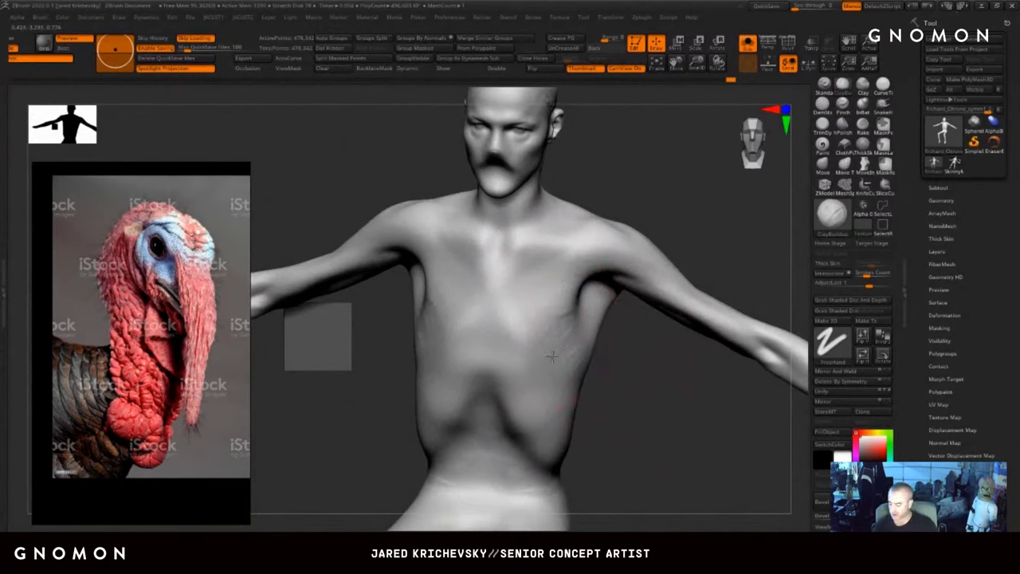
drag(538, 322, 520, 242)
drag(636, 196, 654, 185)
shift+drag(550, 275, 530, 280)
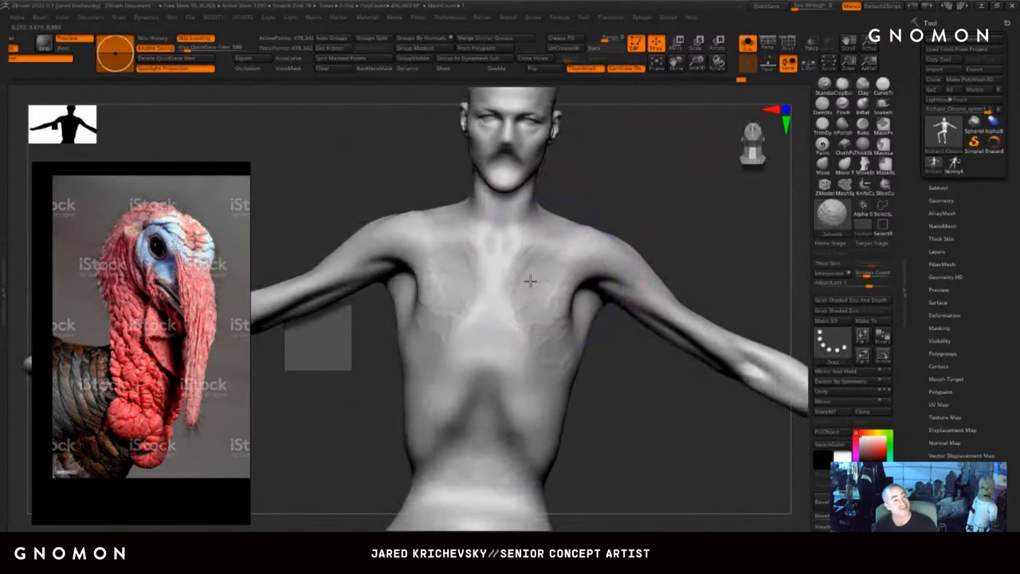
shift+drag(556, 327, 583, 332)
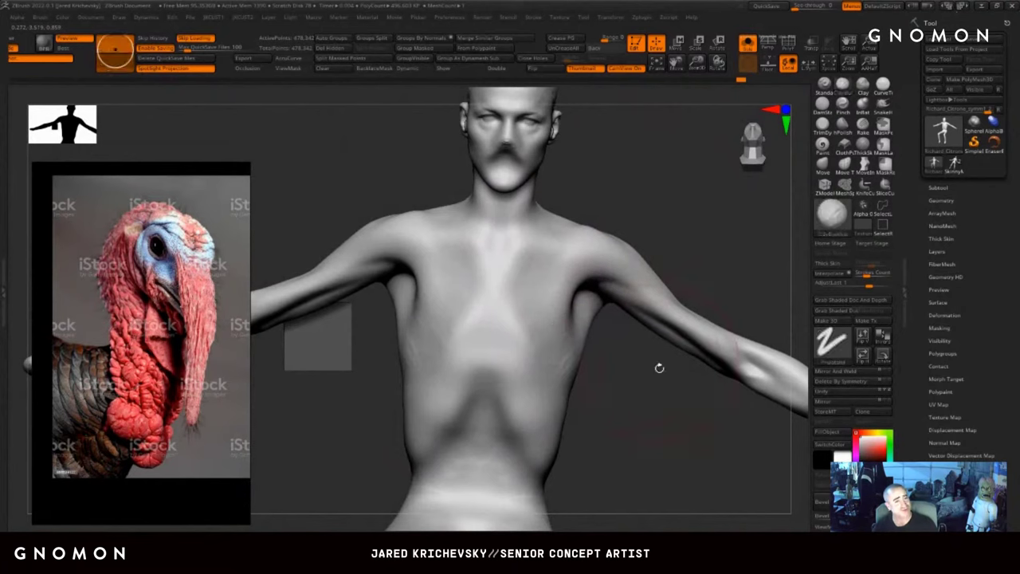
- Soften the side ribs under the armpit and define the length of the sternum with clay strokes
drag(656, 410, 610, 365)
shift+drag(561, 334, 567, 360)
alt+drag(626, 451, 630, 334)
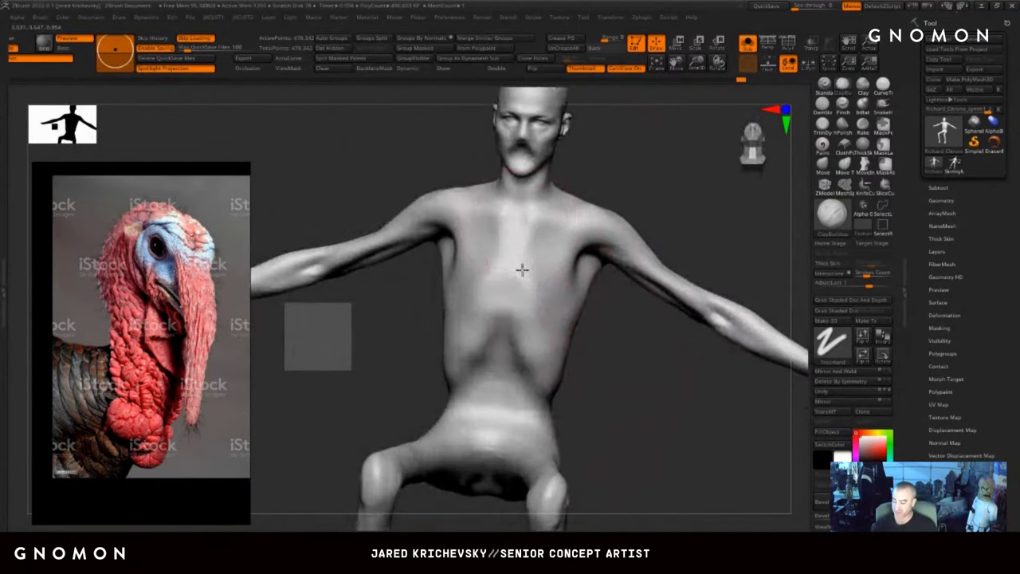
drag(522, 270, 507, 231)
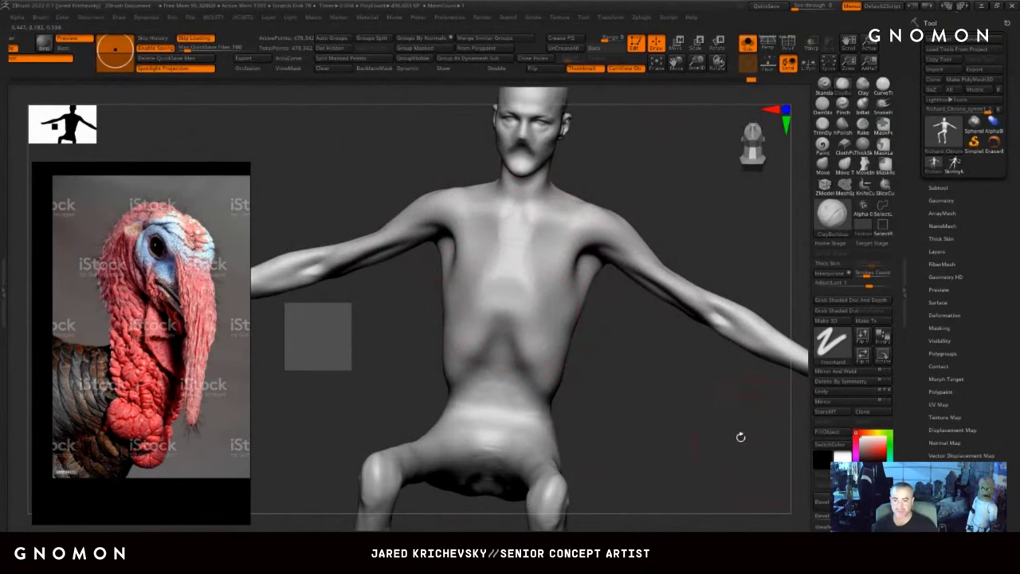
- Smooth the sternum and the chest surface down toward the lower ribs
mouse_move(643, 357)
alt+mouse_down()
mouse_move(637, 391)
mouse_move(585, 394)
alt+mouse_up()
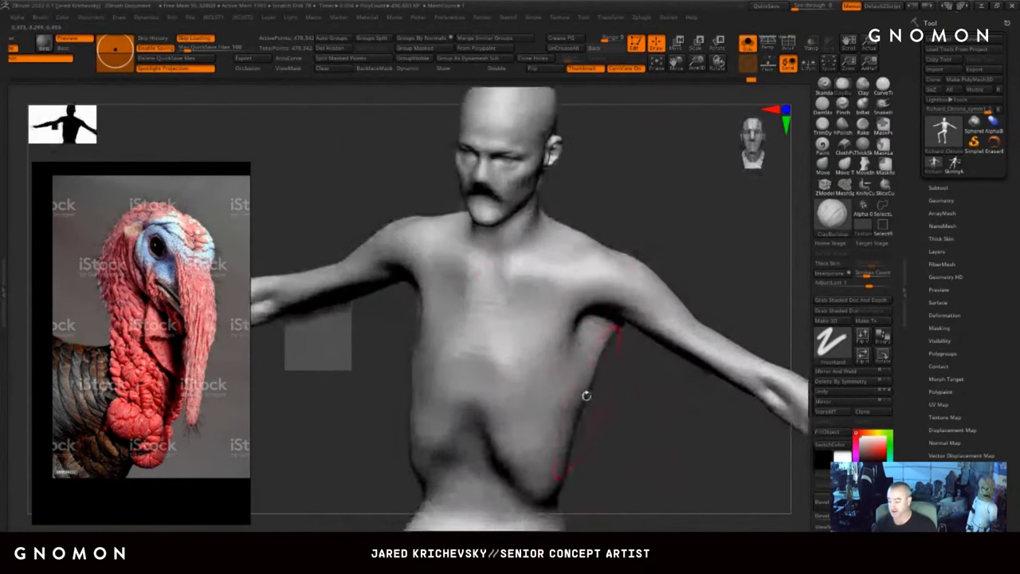
key(s)
shift+drag(508, 274, 509, 282)
shift+drag(507, 365, 483, 347)
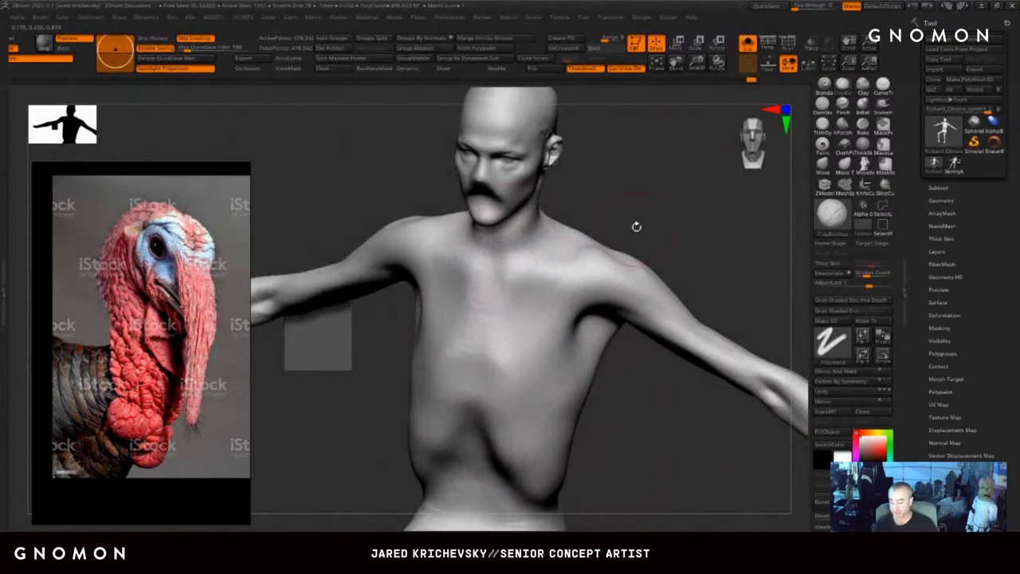
- Reshape the upper chest beside the sternum, just below the collarbones, with the Move brush
mouse_move(635, 226)
mouse_down()
mouse_move(614, 216)
mouse_move(606, 268)
mouse_move(619, 265)
mouse_up()
right_drag(619, 264, 590, 223)
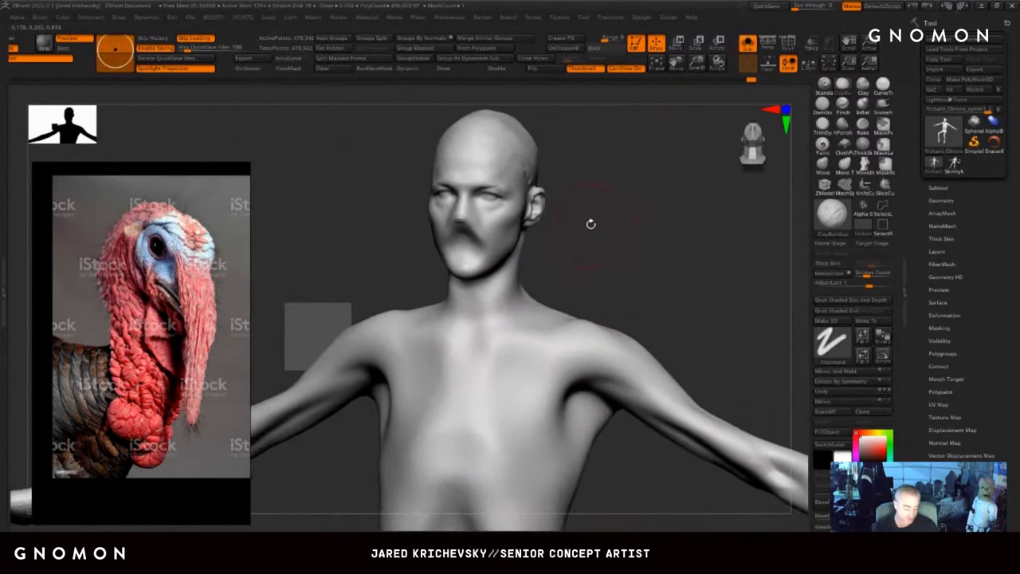
key(b)
key(s)
key(t)
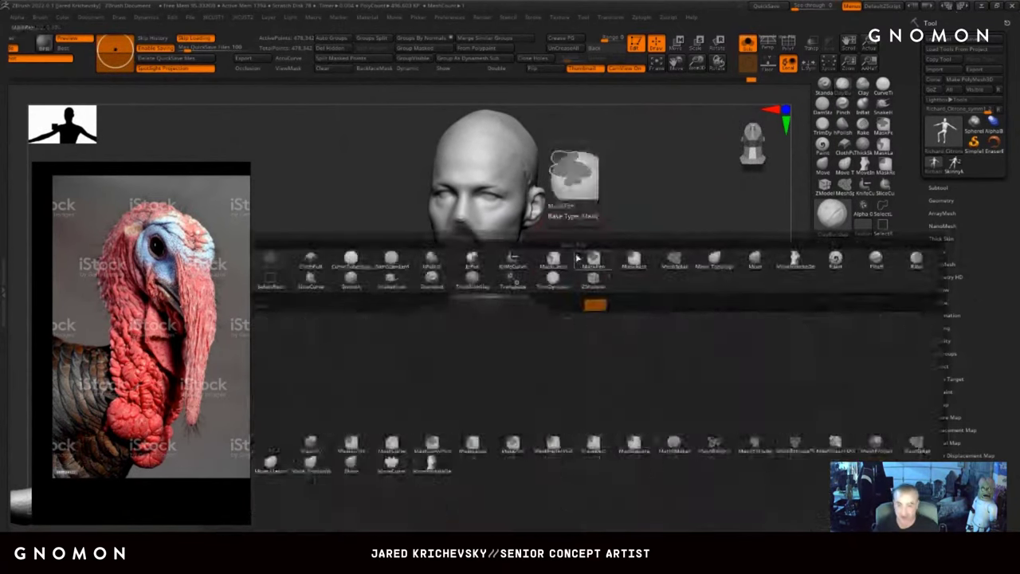
drag(486, 349, 487, 351)
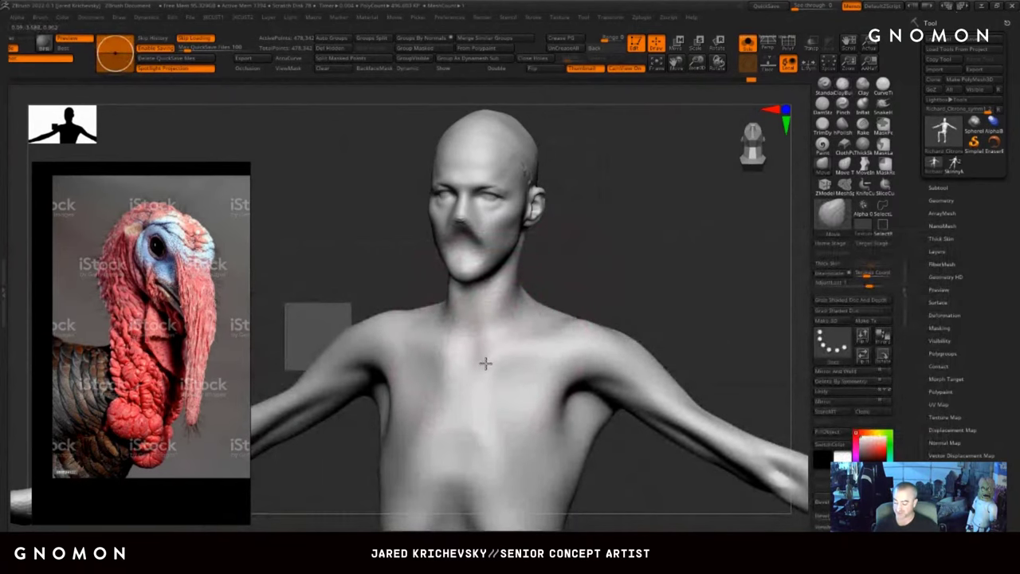
right_drag(607, 296, 626, 325)
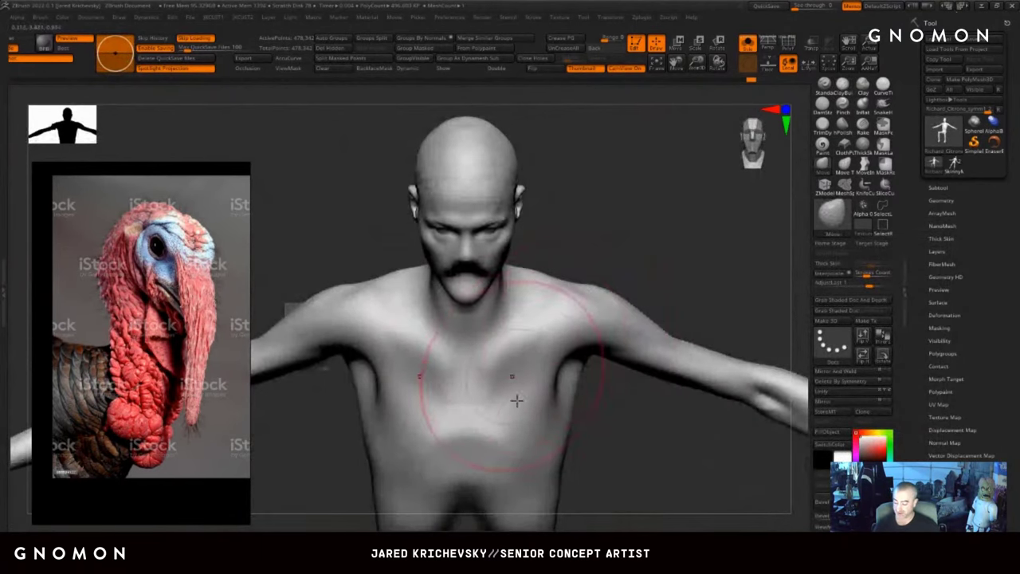
right_drag(597, 447, 586, 402)
mouse_move(501, 361)
mouse_down()
mouse_move(499, 374)
mouse_move(501, 353)
mouse_up()
key(s)
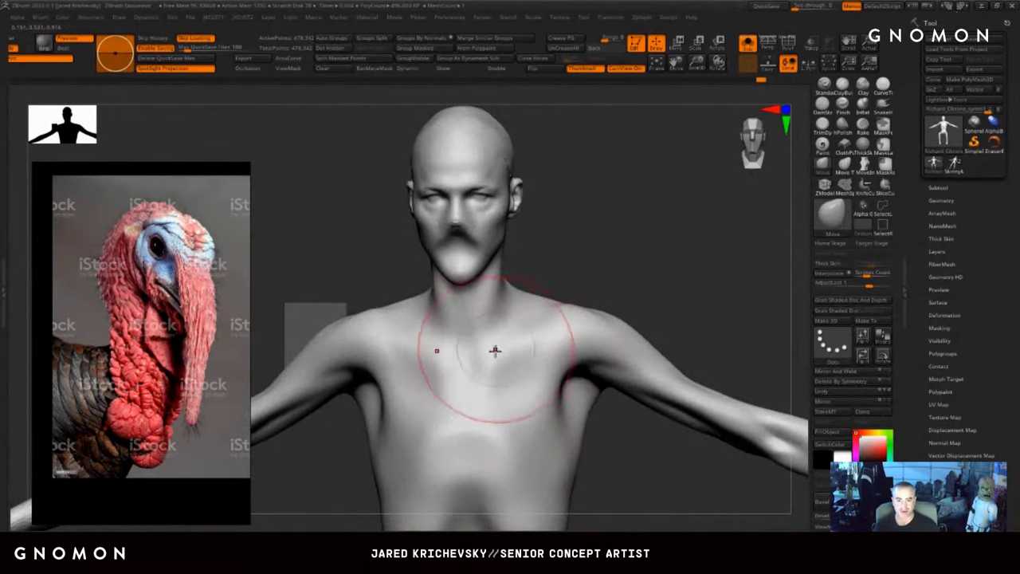
drag(494, 349, 497, 340)
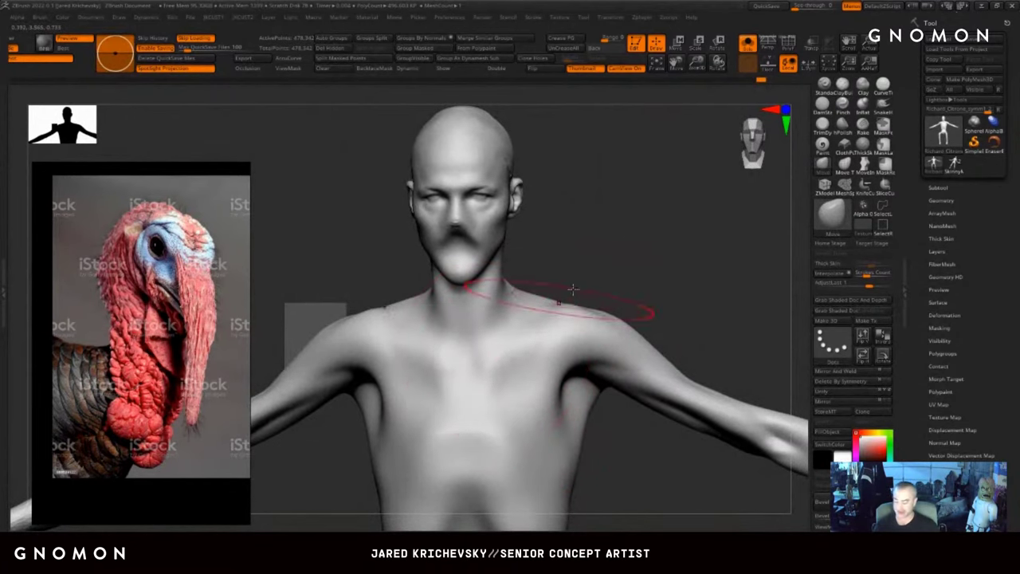
- Adjust the slope between the neck and shoulders with a smaller Move brush
right_drag(562, 300, 571, 311)
key(s)
mouse_move(515, 301)
mouse_down()
mouse_move(526, 302)
mouse_move(519, 315)
mouse_up()
mouse_move(577, 266)
right_down()
mouse_move(583, 204)
mouse_move(557, 274)
right_up()
drag(512, 302, 506, 304)
drag(599, 281, 596, 308)
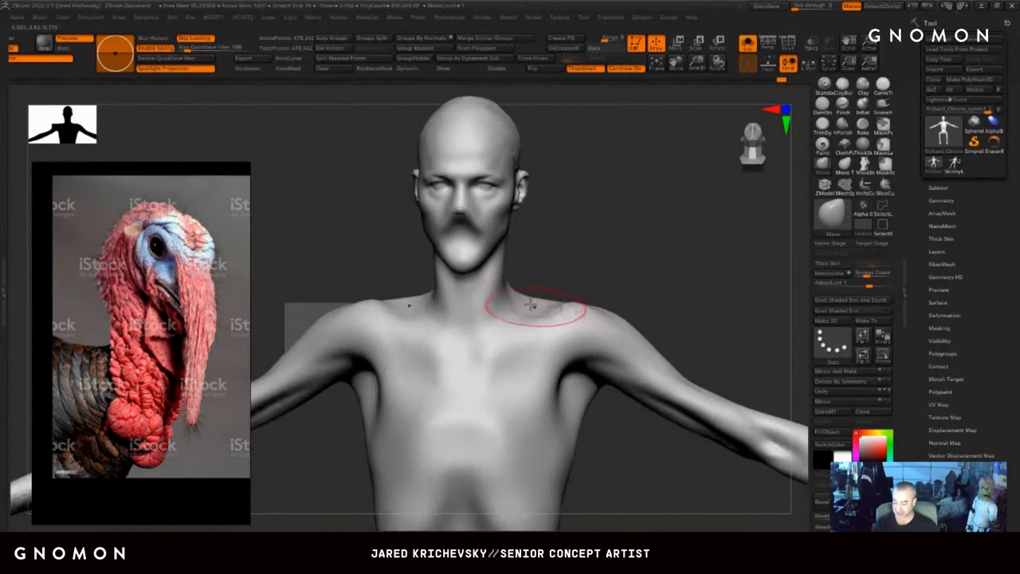
drag(533, 298, 526, 308)
drag(556, 262, 550, 288)
right_drag(515, 273, 566, 237)
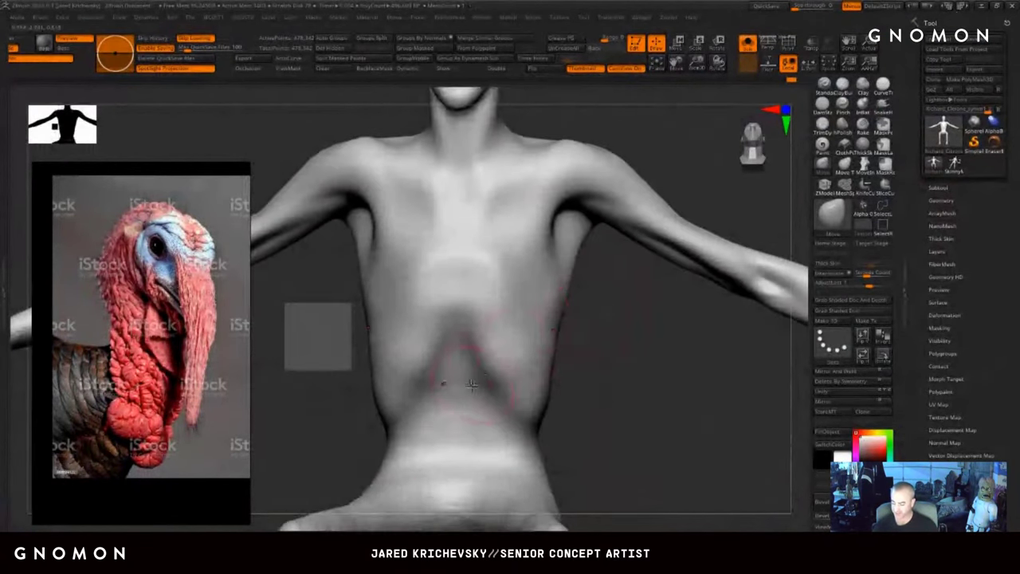
- Build up the upper abdomen inside the rib arch with ClayBuildup strokes and smooth it into the ribs
drag(502, 375, 514, 342)
key(ctrl+z)
drag(614, 353, 620, 405)
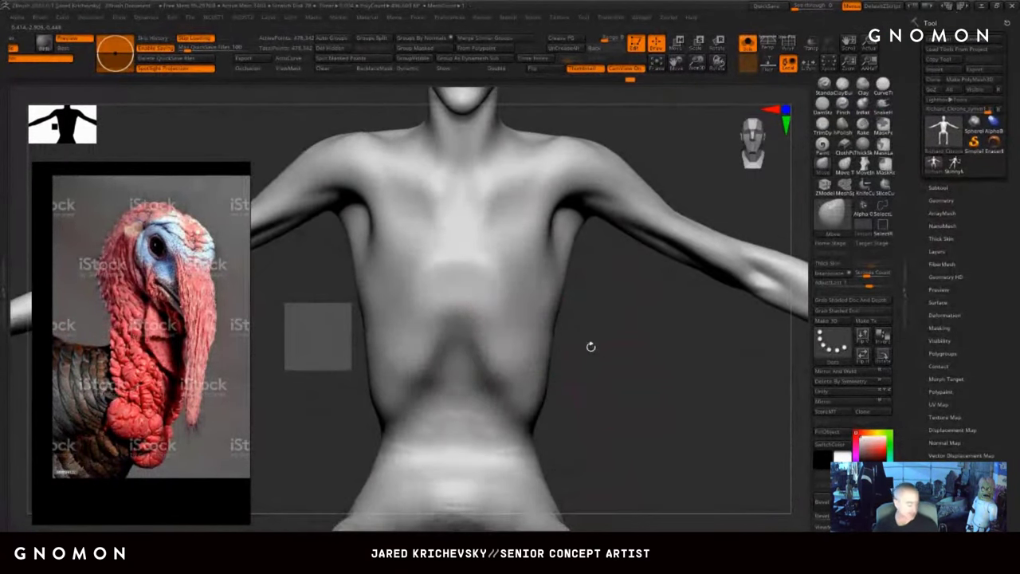
key(b)
key(c)
key(b)
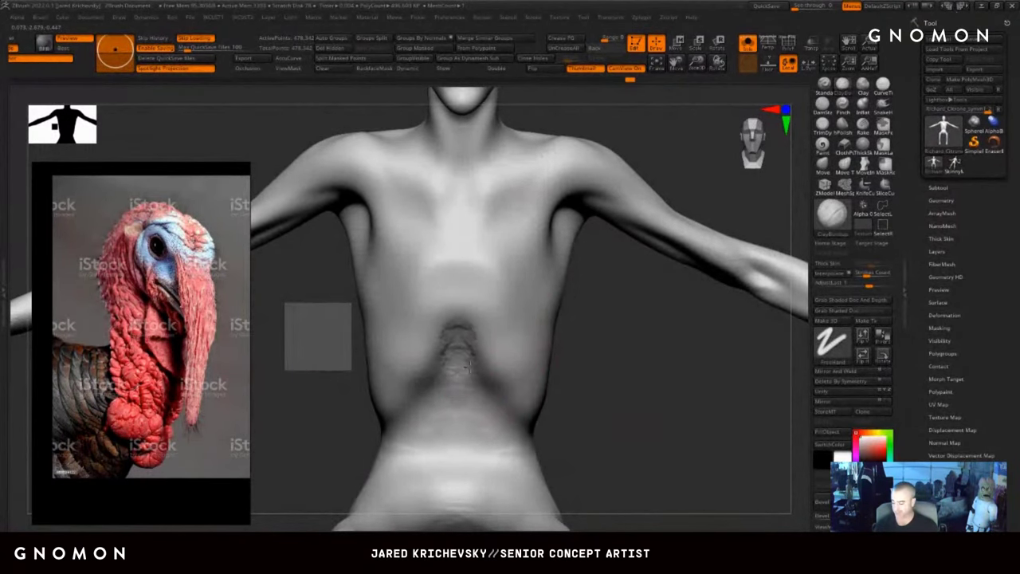
drag(582, 390, 562, 395)
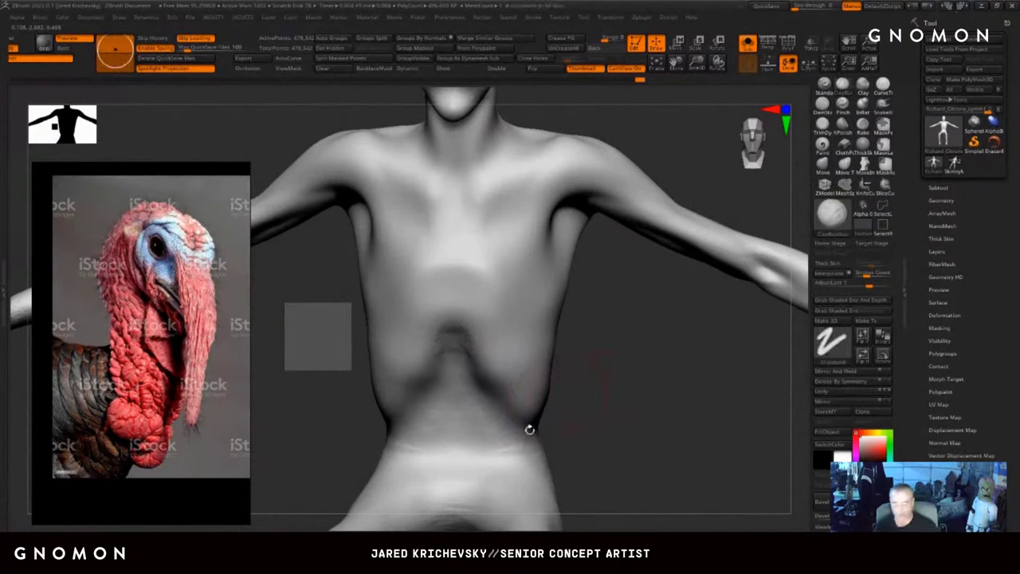
drag(558, 388, 554, 369)
drag(452, 371, 503, 412)
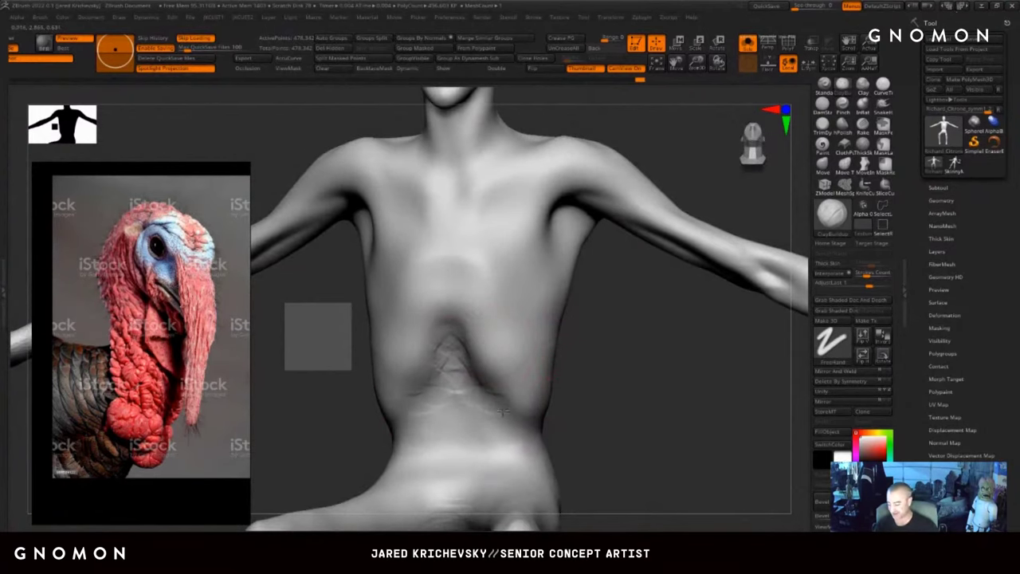
drag(562, 426, 466, 393)
shift+drag(472, 337, 485, 338)
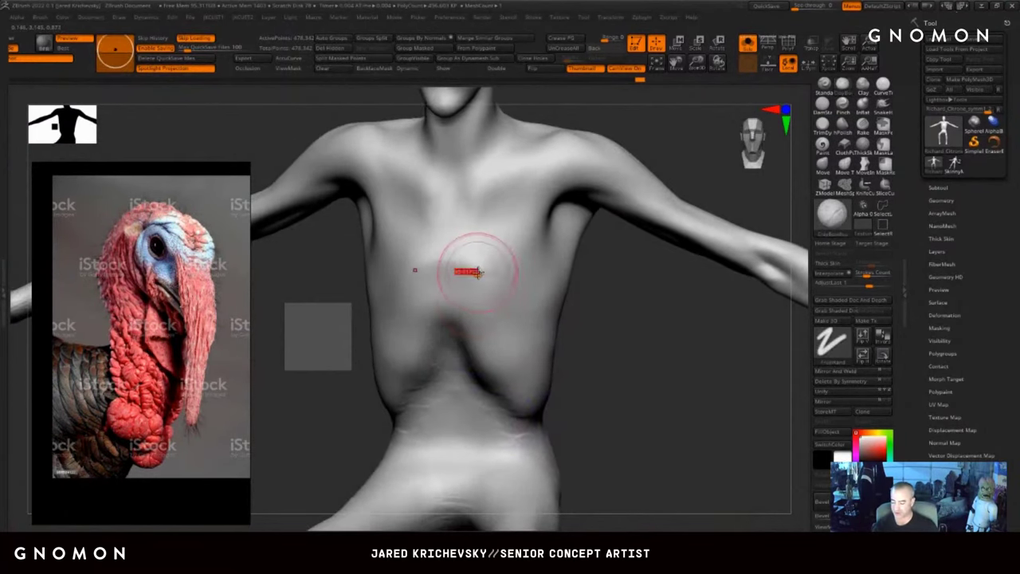
- Add clay strokes across the lower sternum above the rib arch and smooth them into the chest
mouse_move(476, 271)
mouse_down()
mouse_move(462, 275)
mouse_move(504, 302)
mouse_up()
drag(599, 312, 571, 284)
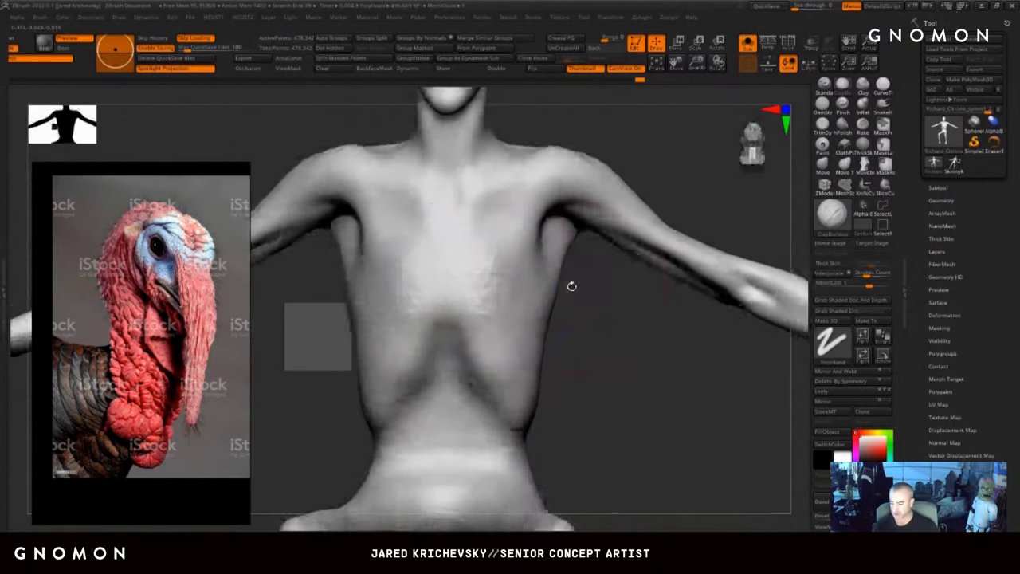
shift+drag(488, 300, 500, 258)
mouse_move(592, 322)
mouse_down()
mouse_move(557, 351)
mouse_move(610, 346)
mouse_move(605, 389)
mouse_move(639, 334)
mouse_up()
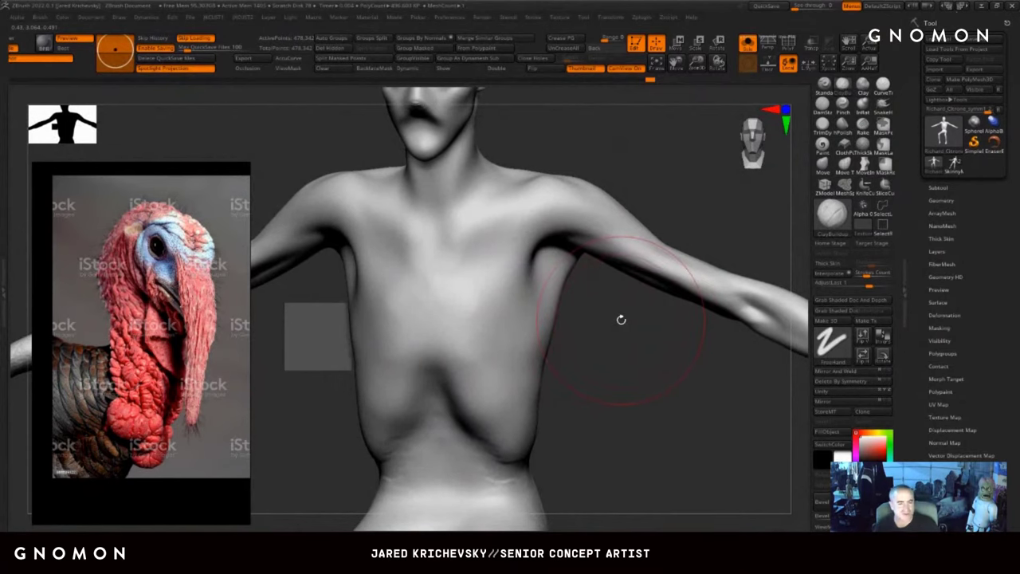
- Reshape the pectorals and the side of the chest toward the armpit with the Move brush
key(b)
key(m)
key(v)
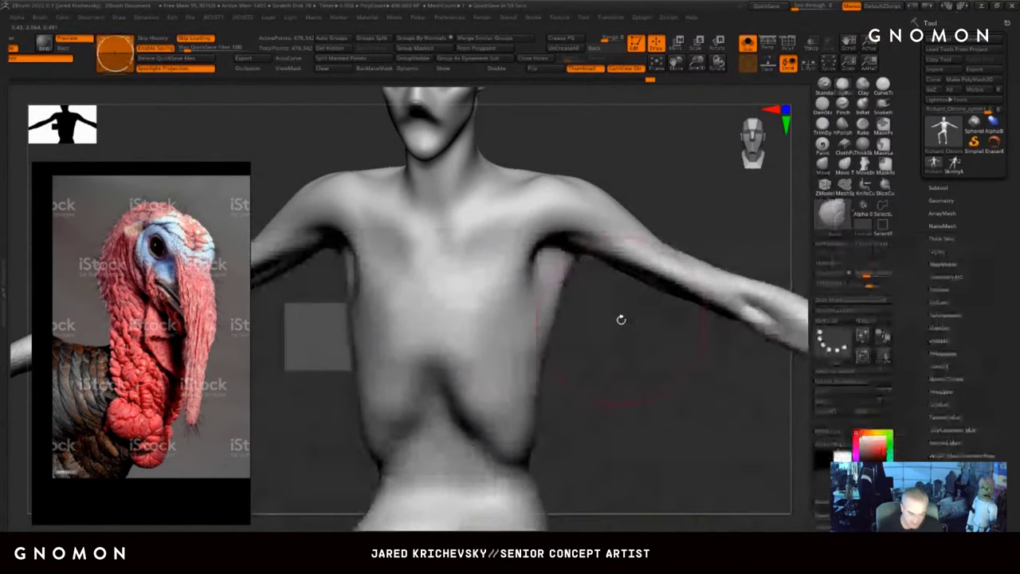
right_drag(630, 348, 502, 271)
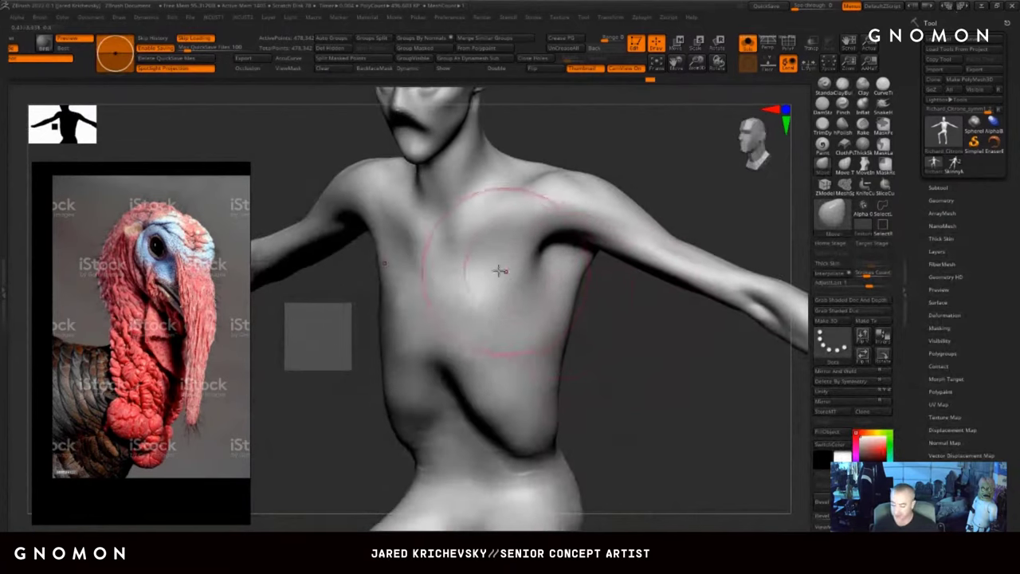
mouse_move(499, 275)
mouse_down()
mouse_move(484, 281)
mouse_move(505, 280)
mouse_up()
drag(640, 335, 636, 339)
right_drag(635, 339, 513, 263)
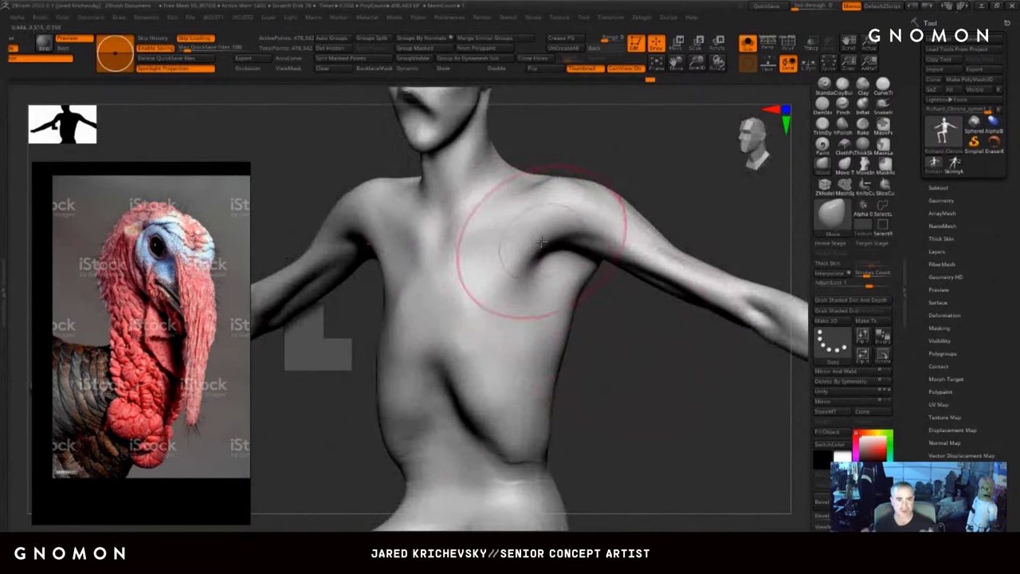
right_drag(613, 383, 689, 302)
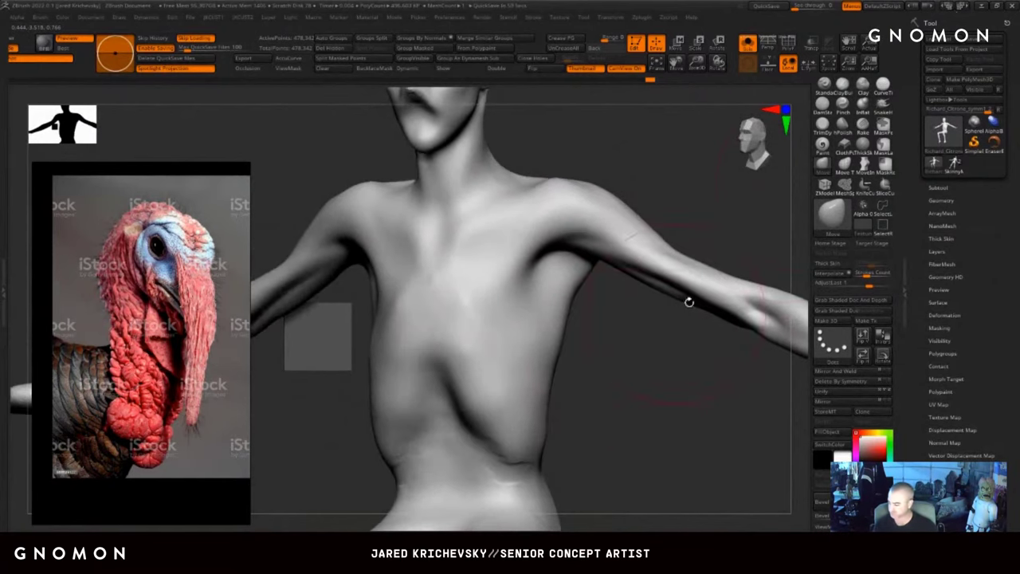
- Define the outer pectoral edge from the armpit down onto the ribs with the Standard brush and smooth its lower end
click(824, 86)
key(s)
mouse_move(558, 234)
mouse_down()
mouse_move(546, 234)
mouse_move(499, 301)
mouse_move(603, 238)
mouse_up()
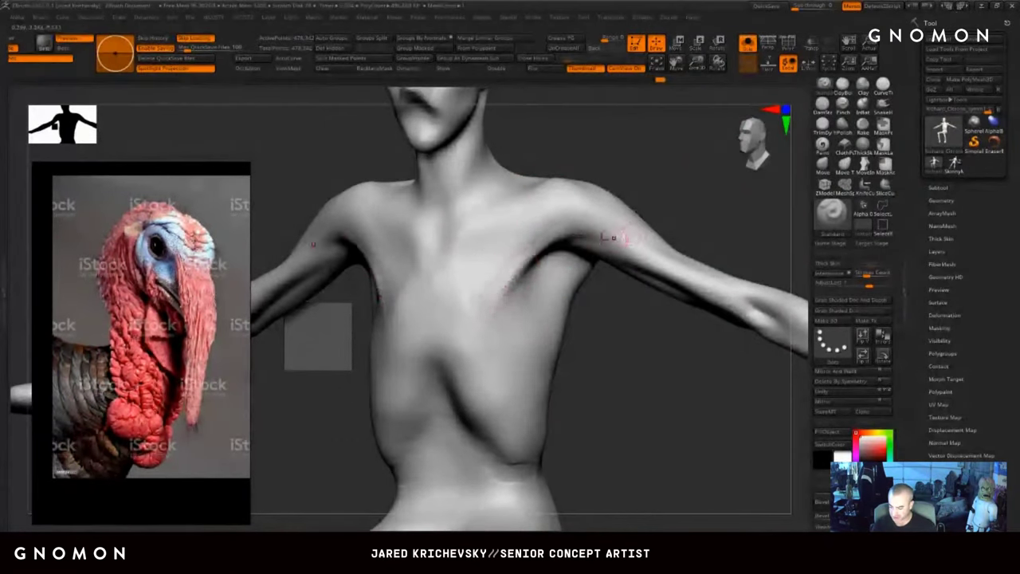
mouse_move(587, 366)
right_down()
mouse_move(599, 367)
mouse_move(587, 279)
right_up()
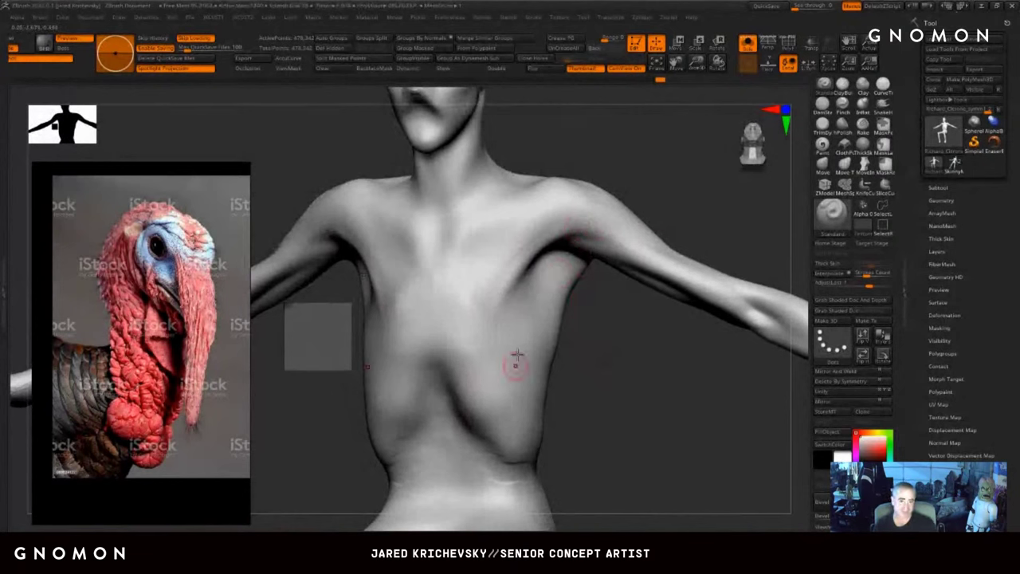
drag(590, 231, 504, 310)
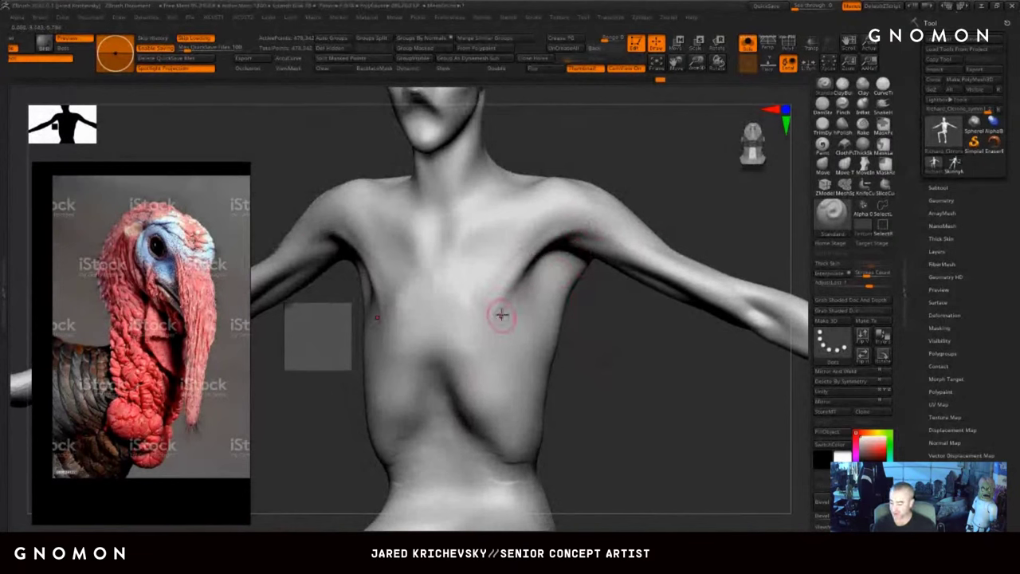
mouse_move(530, 256)
mouse_down()
mouse_move(487, 347)
mouse_move(490, 322)
mouse_move(550, 244)
mouse_move(496, 316)
mouse_up()
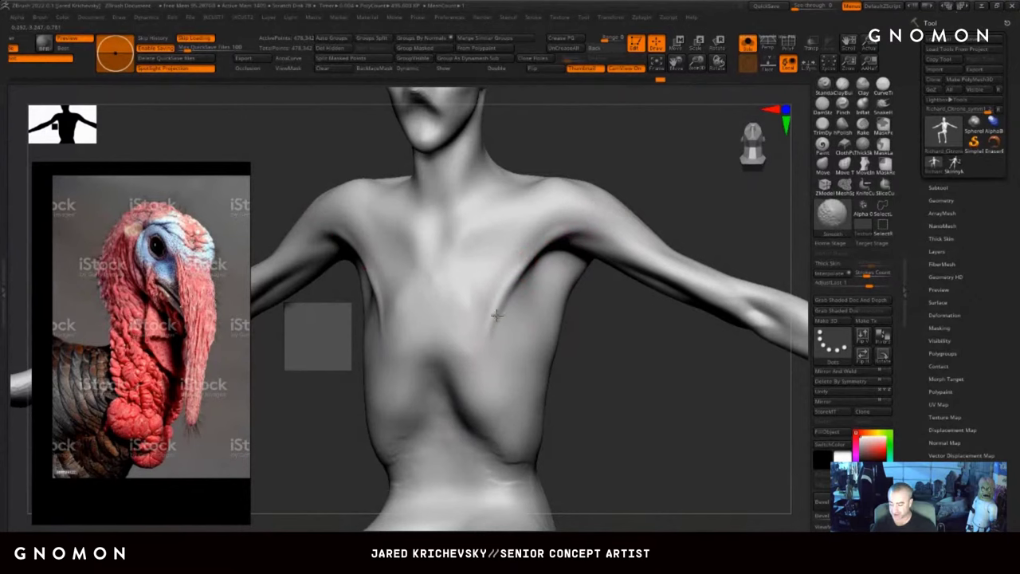
shift+right_drag(487, 330, 487, 321)
shift+drag(487, 318, 507, 330)
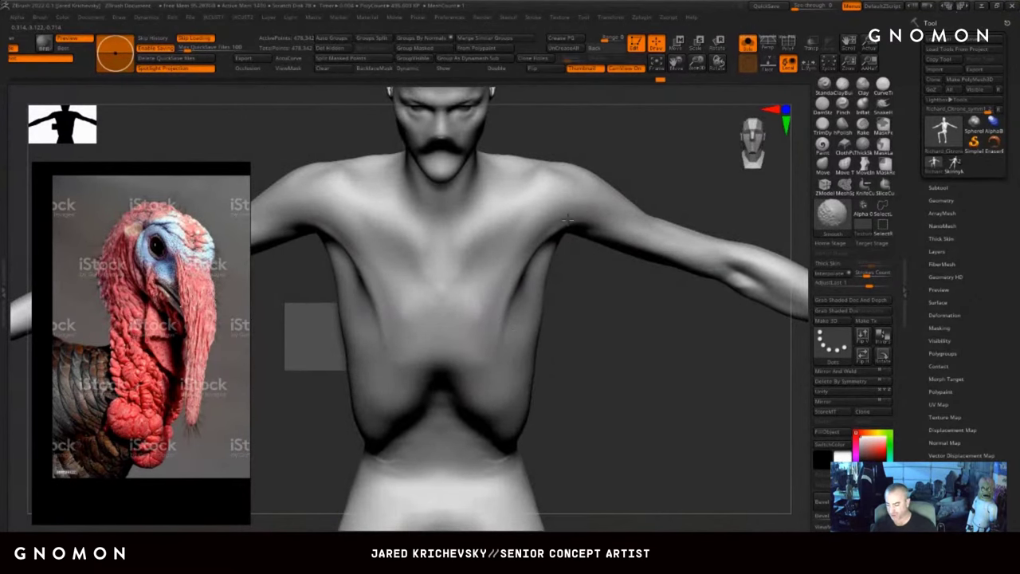
- Refine the front of the shoulder and upper arm with Standard brush strokes and smooth them along the arm
drag(604, 408, 606, 333)
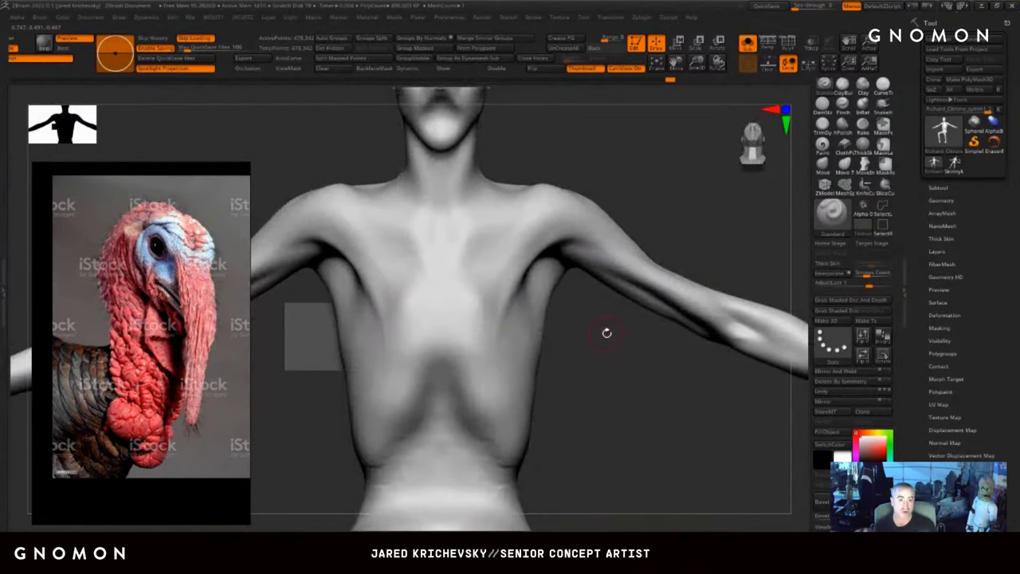
drag(601, 377, 613, 326)
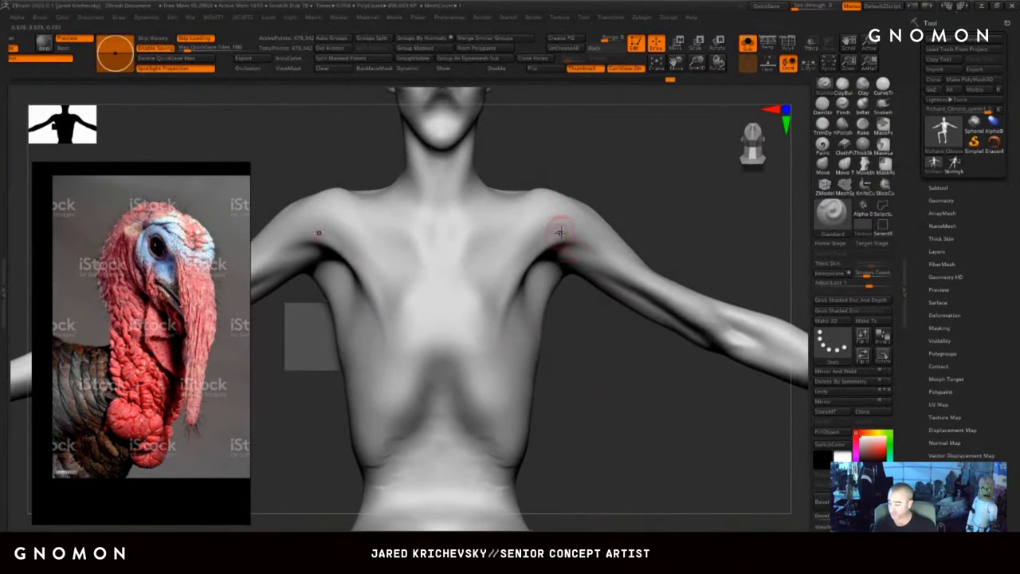
drag(629, 207, 616, 220)
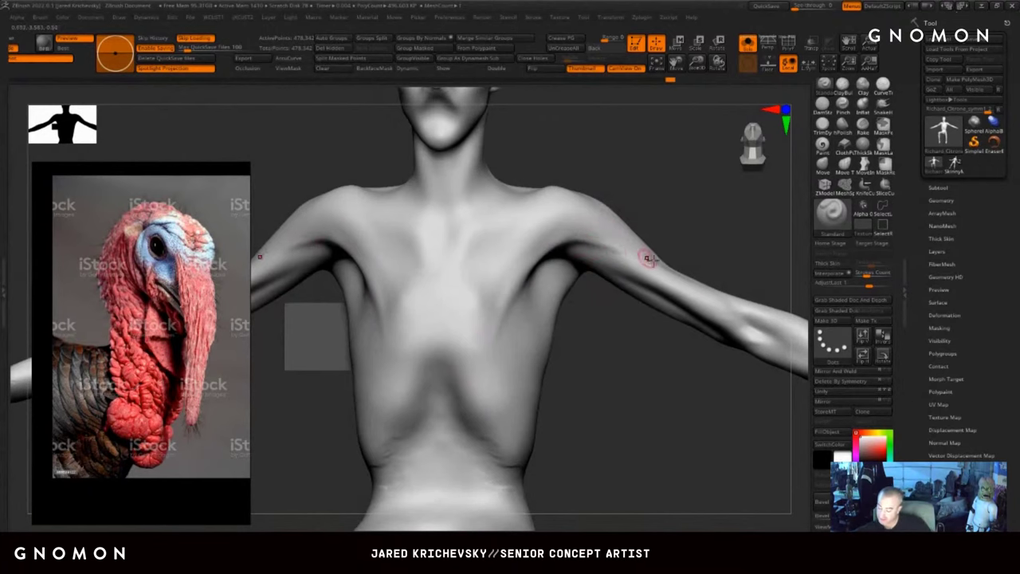
drag(672, 320, 610, 307)
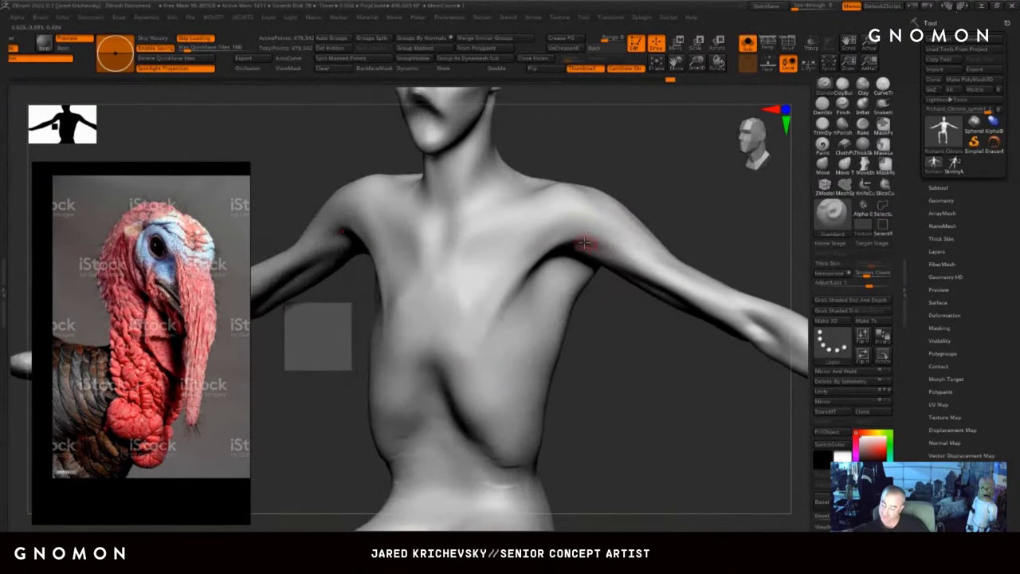
drag(681, 226, 670, 236)
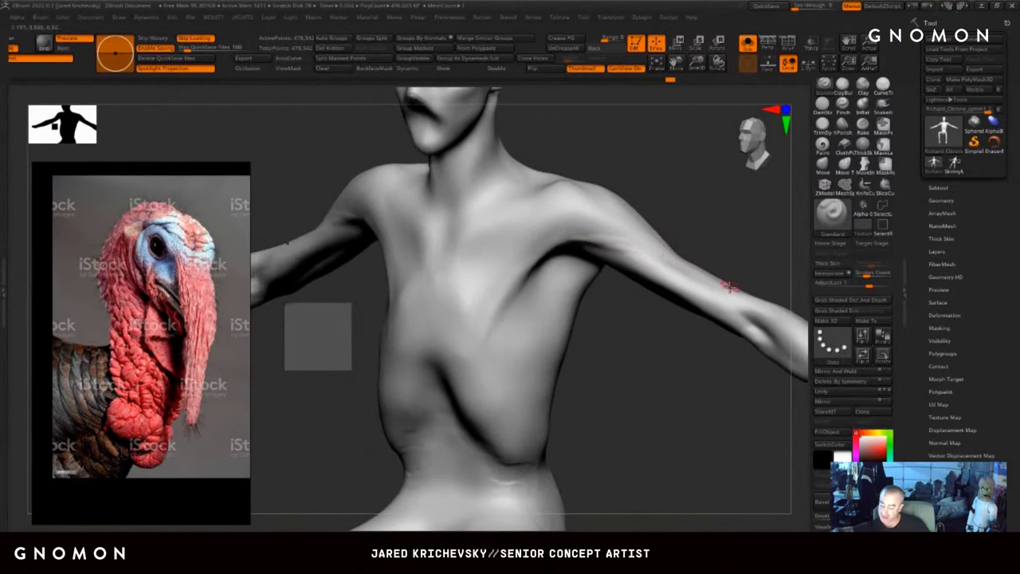
mouse_move(571, 239)
mouse_down()
mouse_move(683, 283)
mouse_move(678, 275)
mouse_up()
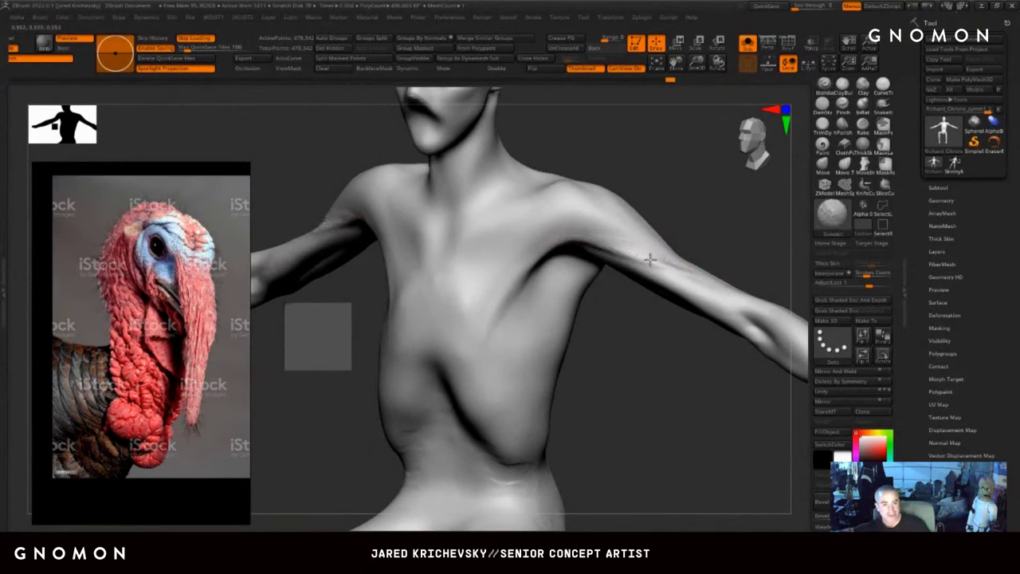
shift+drag(651, 259, 714, 281)
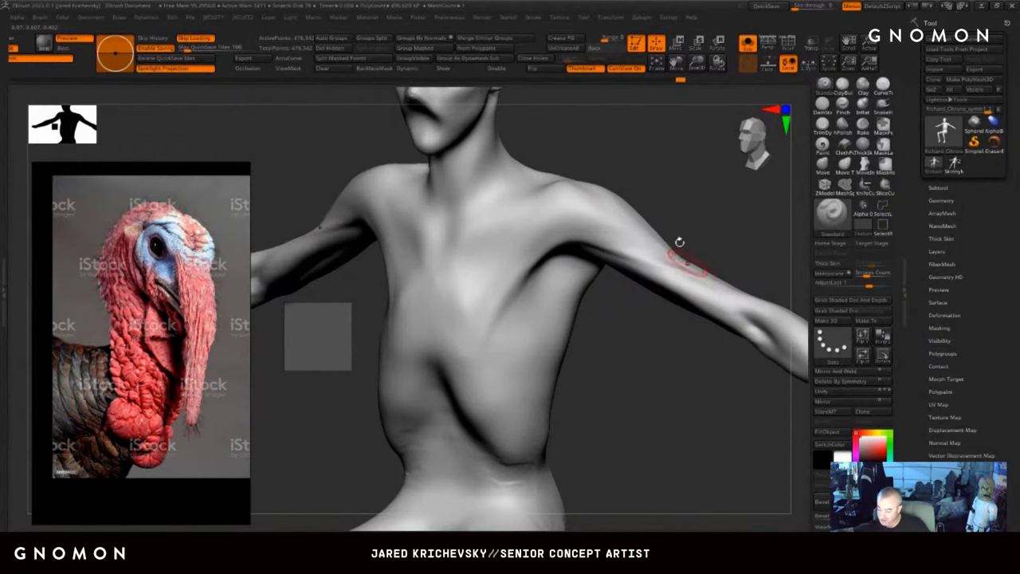
drag(680, 242, 665, 212)
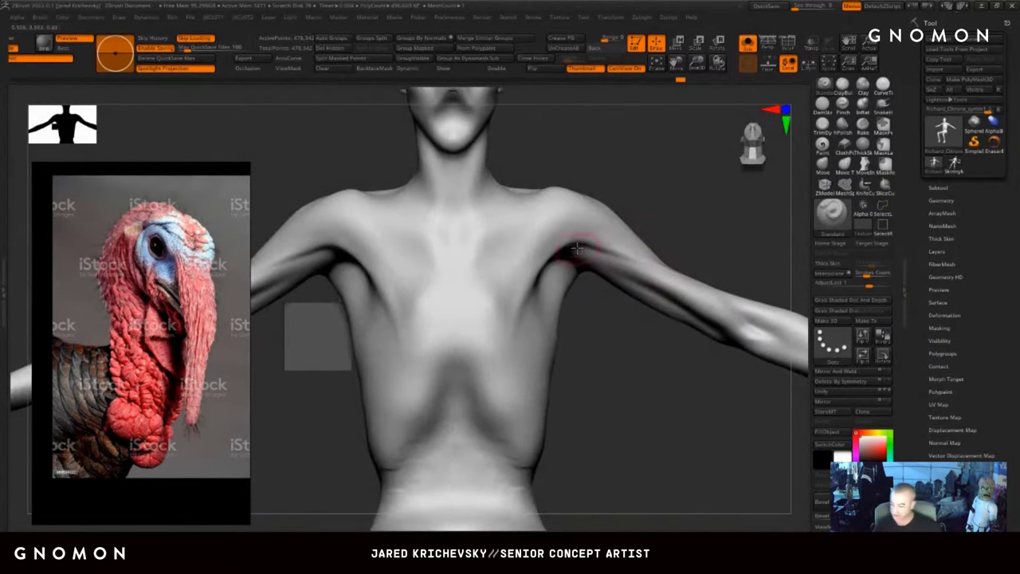
drag(644, 191, 633, 184)
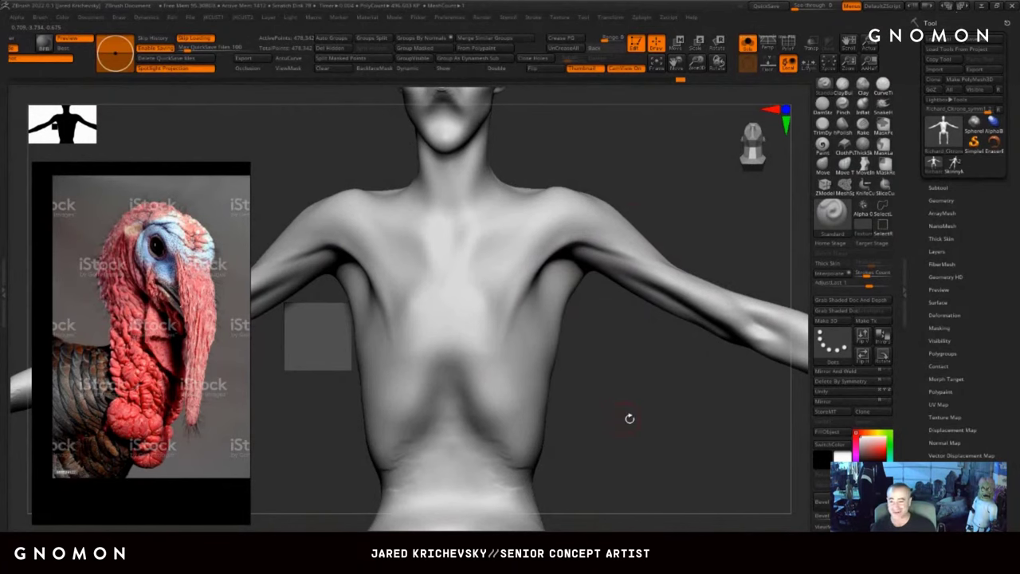
- Extend the outer pectoral edge down onto the ribs with a Standard brush stroke and smooth its lower end
right_drag(630, 418, 603, 276)
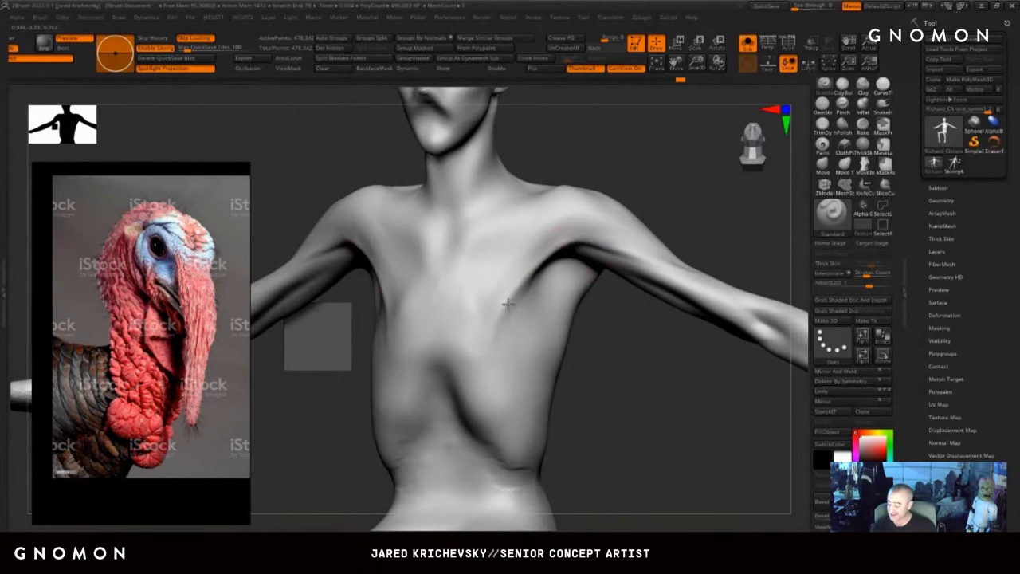
drag(509, 305, 486, 358)
drag(610, 365, 626, 406)
shift+drag(478, 348, 487, 346)
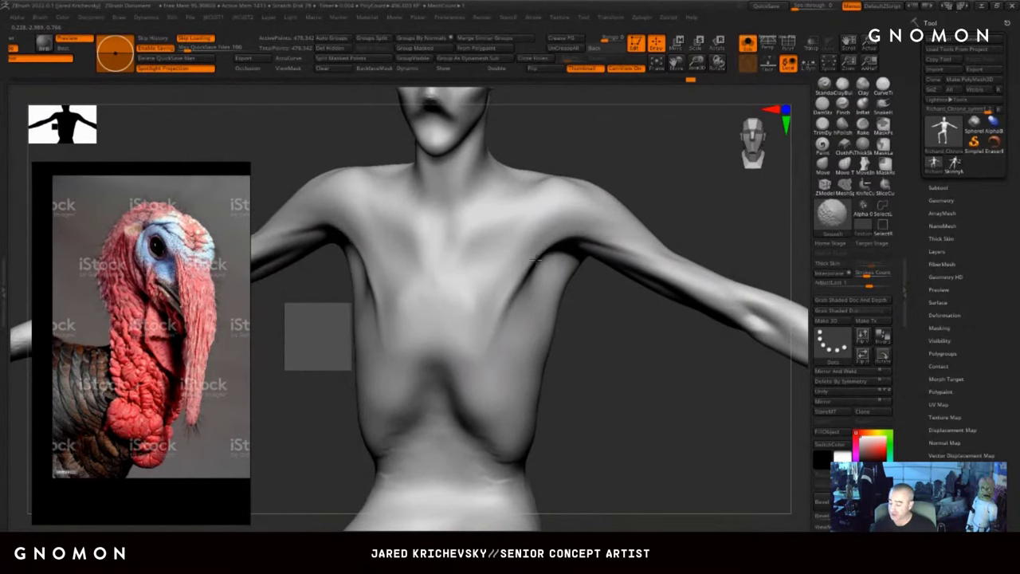
mouse_move(610, 371)
mouse_down()
mouse_move(622, 380)
mouse_move(583, 371)
mouse_up()
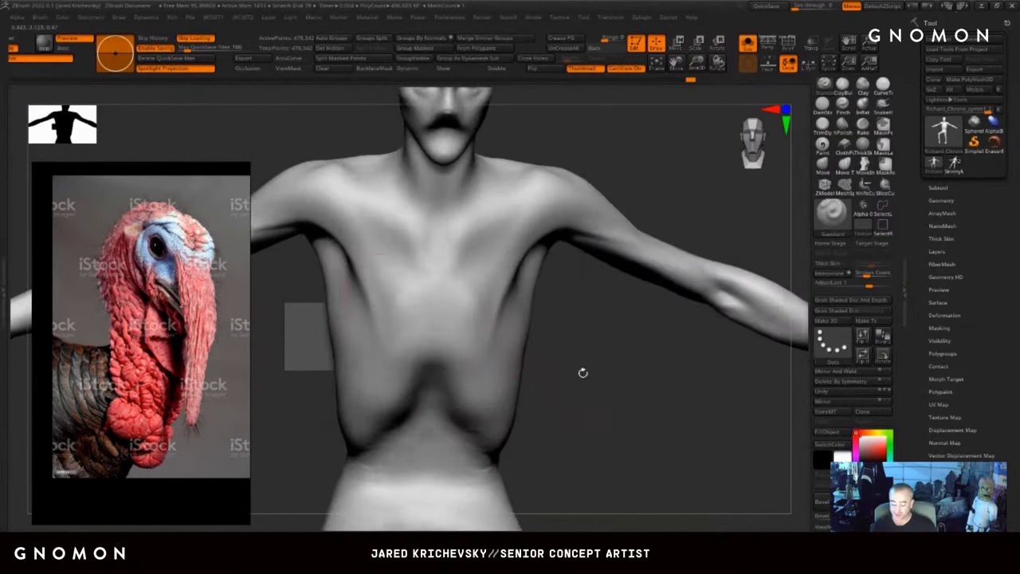
- Carve the side of the chest from the armpit down the ribs with a resized Standard brush and smooth the fade-out
drag(298, 403, 328, 314)
key(s)
mouse_move(343, 247)
mouse_down()
mouse_move(317, 246)
mouse_move(389, 329)
mouse_up()
drag(583, 448, 552, 441)
key(s)
shift+drag(488, 349, 485, 339)
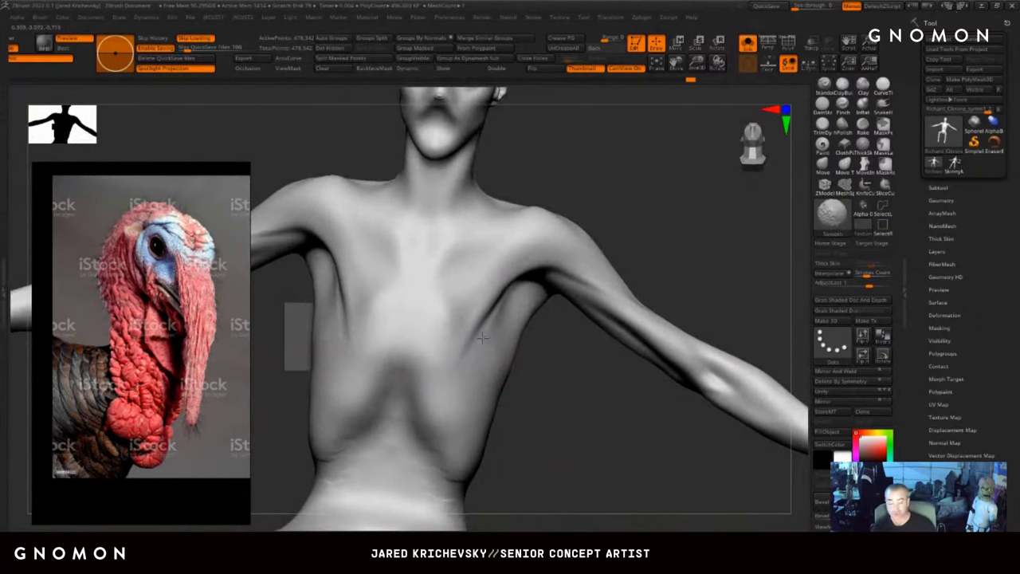
- Deepen the fold beneath the pectoral from the armpit onto the ribs and smooth where it ends
drag(575, 421, 543, 378)
key(s)
alt+drag(550, 300, 476, 329)
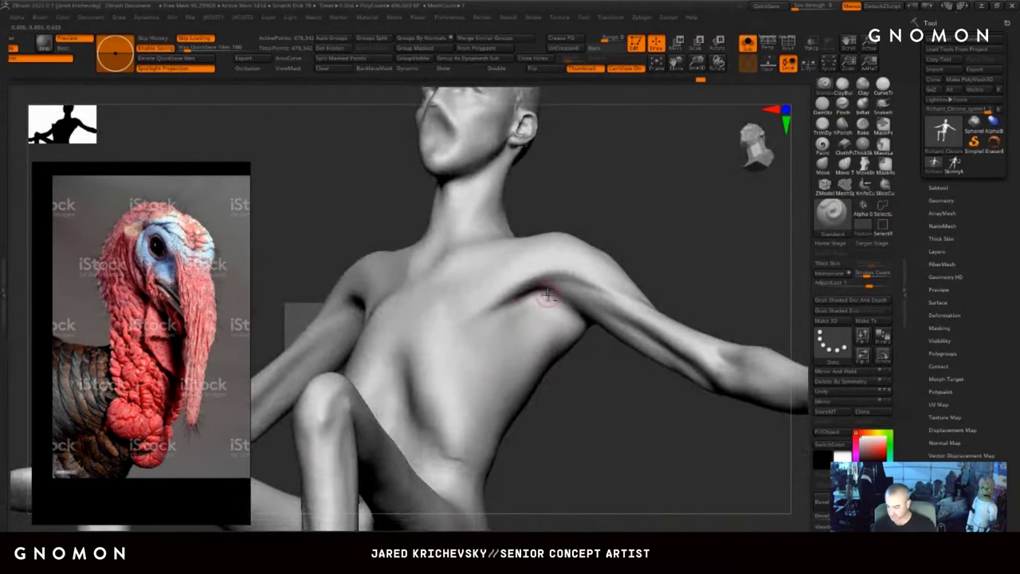
drag(592, 399, 587, 412)
key(s)
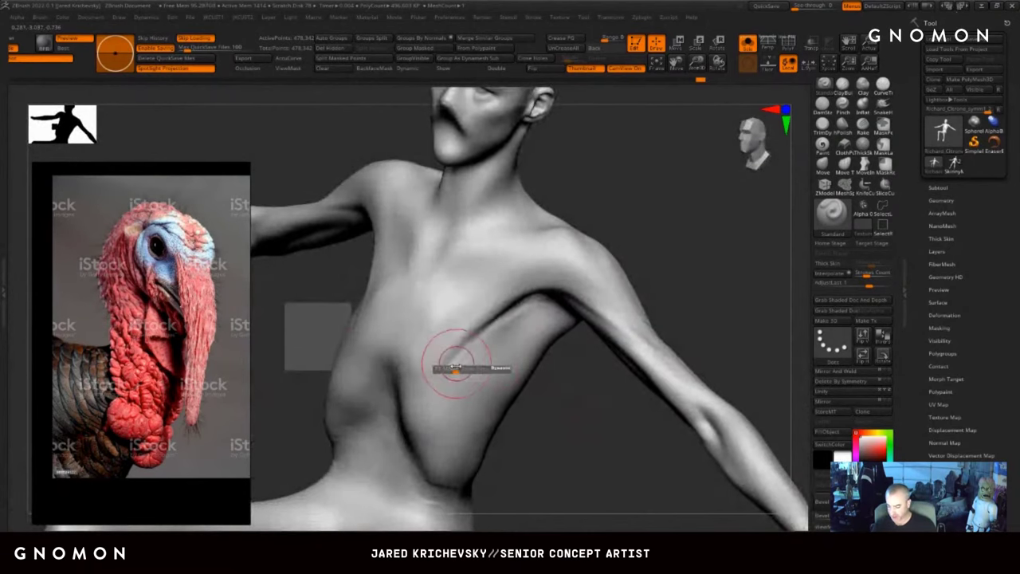
shift+drag(448, 372, 461, 375)
- Refine the chest wall just below the armpit and blend the lower end of the pectoral fold with smoothing
drag(571, 428, 577, 417)
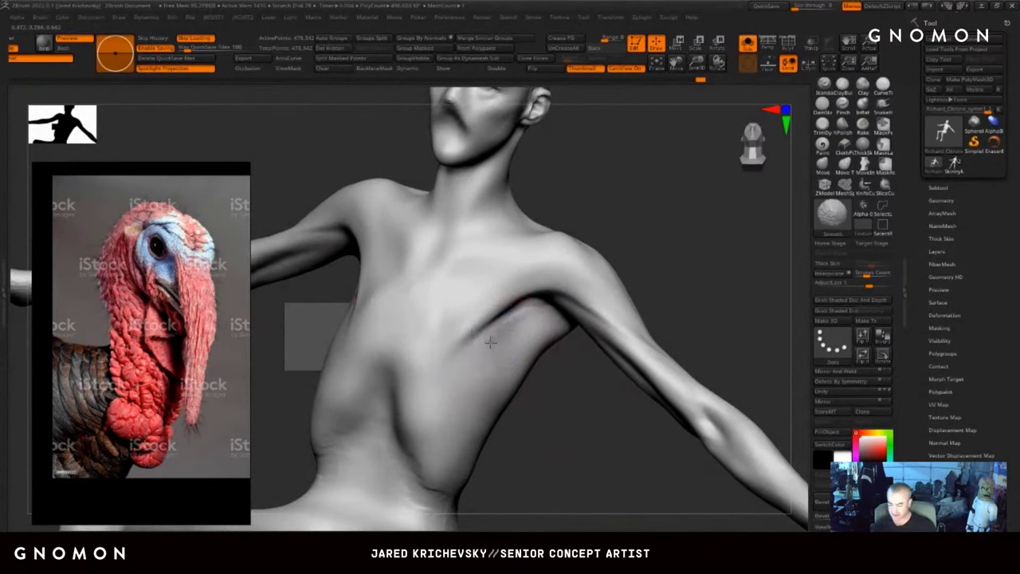
right_drag(560, 410, 540, 330)
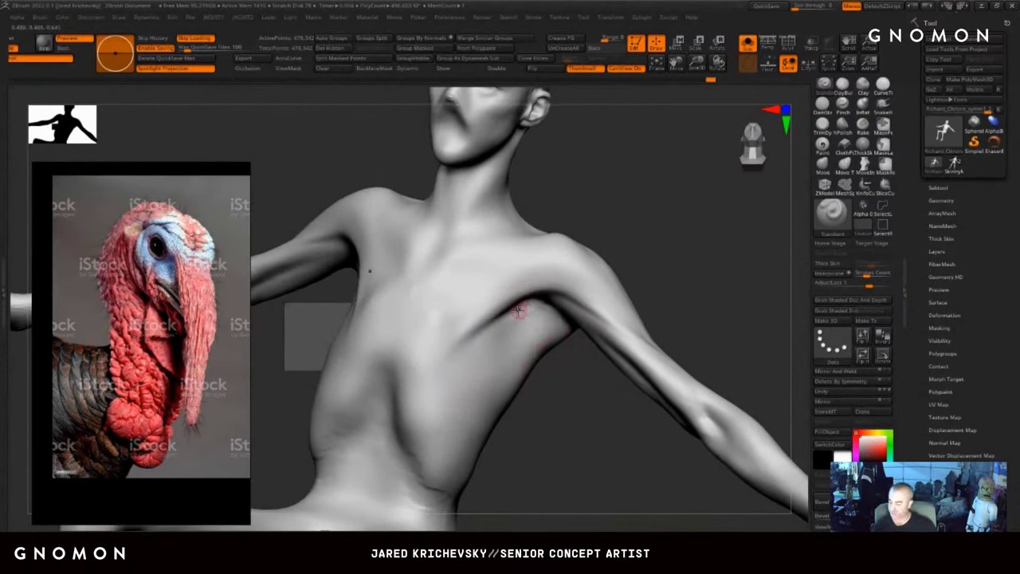
drag(557, 357, 561, 423)
mouse_move(457, 357)
shift+mouse_down()
mouse_move(467, 351)
mouse_move(460, 354)
shift+mouse_up()
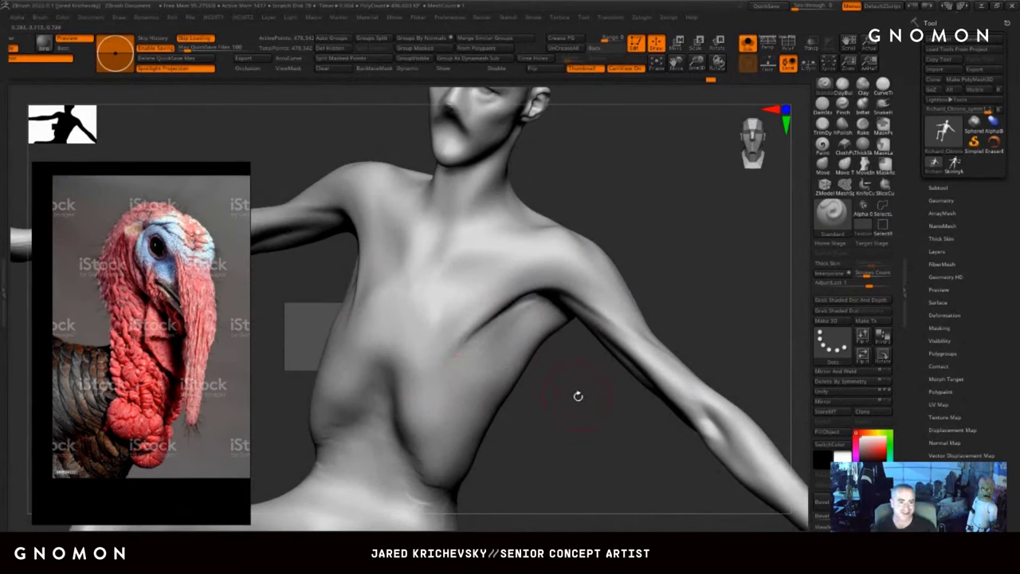
- Sharpen the crease under the pectoral from armpit to ribs with repeated Standard strokes and smooth its lower tip
drag(557, 448, 549, 338)
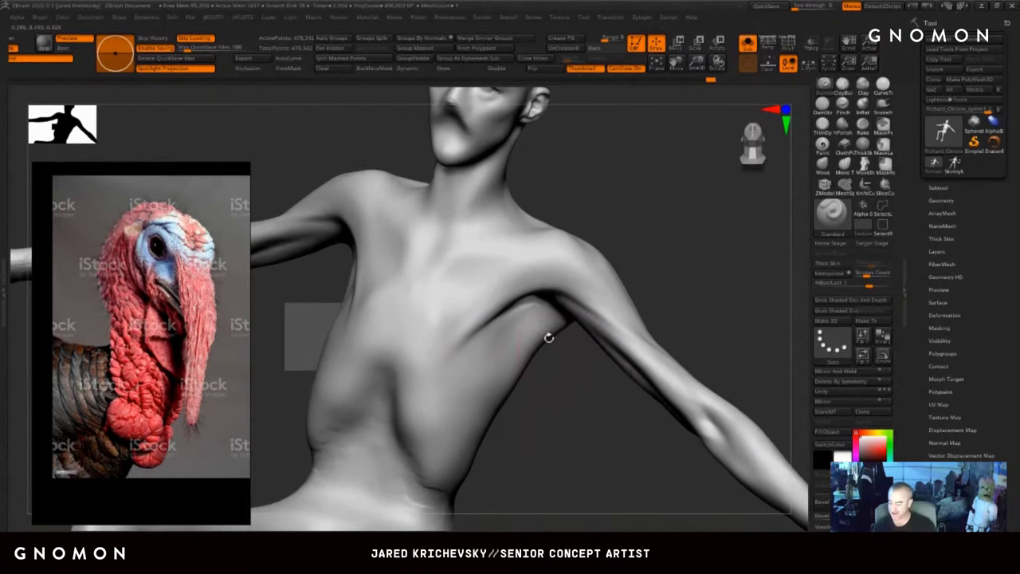
drag(550, 287, 446, 357)
drag(502, 310, 437, 370)
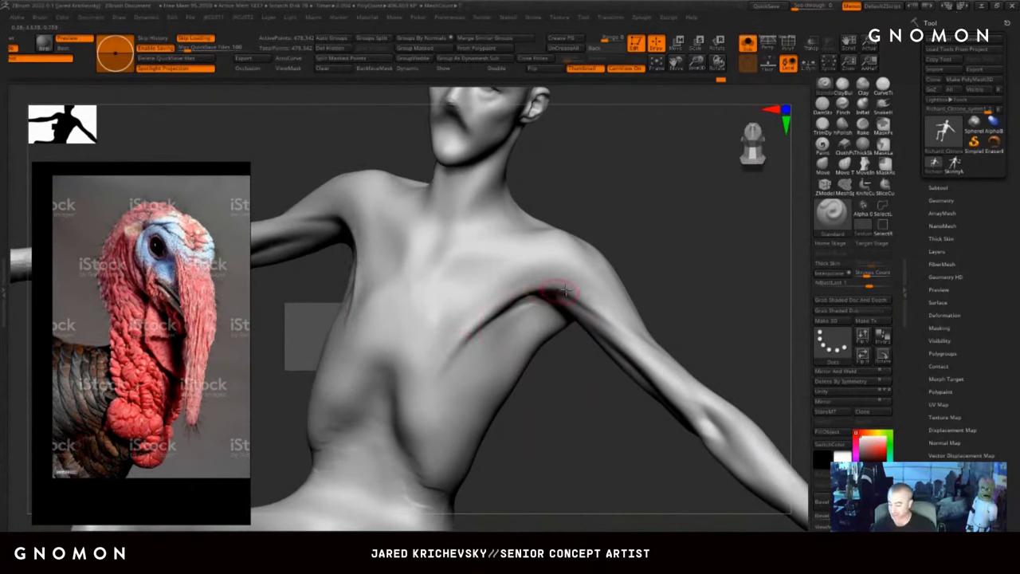
drag(644, 276, 628, 268)
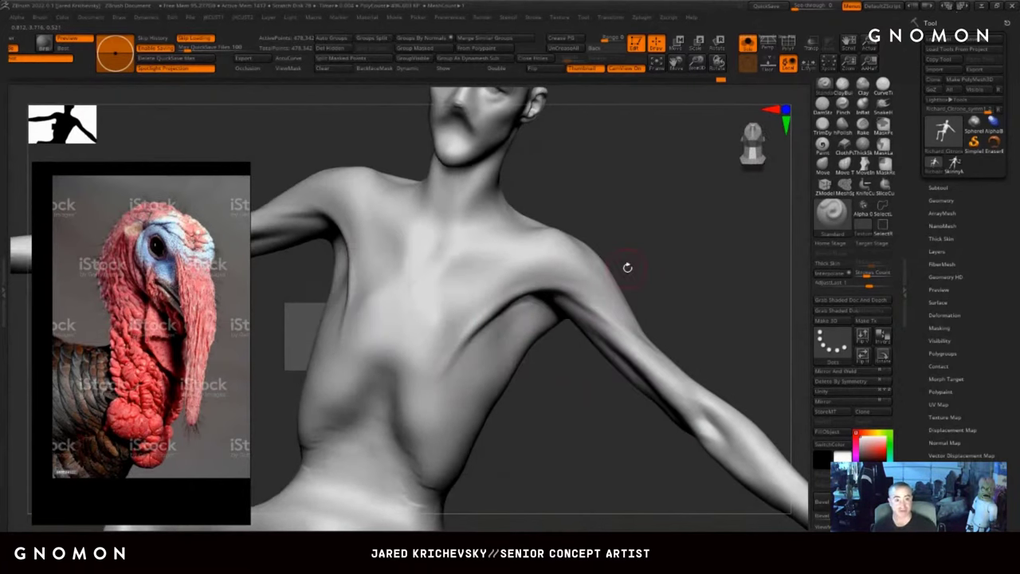
key(shift)
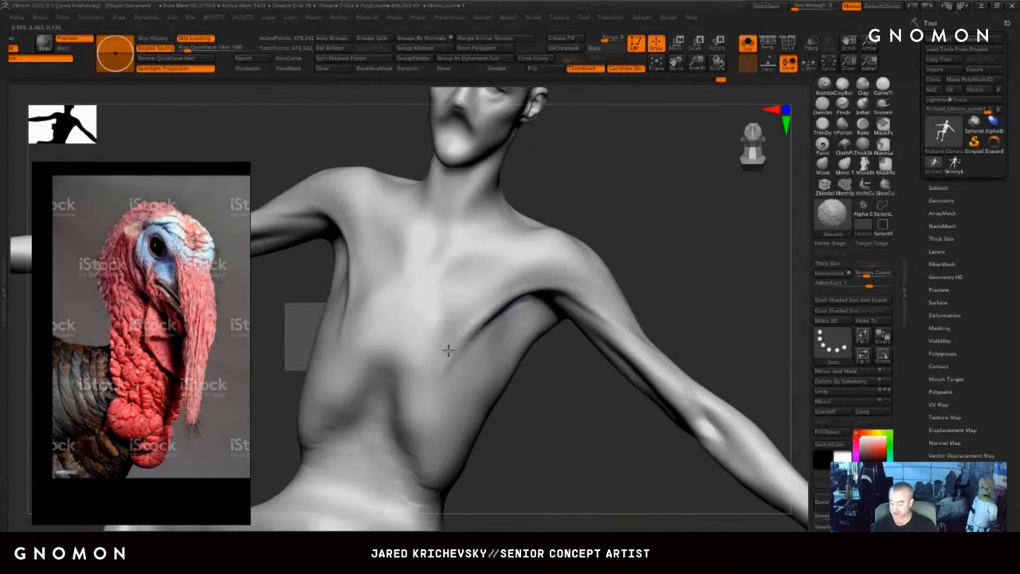
mouse_move(463, 349)
shift+mouse_down()
mouse_move(449, 359)
mouse_move(453, 350)
shift+mouse_up()
- Sculpt the notch at the base of the neck above the sternum with a resized Standard brush
key(s)
right_drag(491, 245, 511, 215)
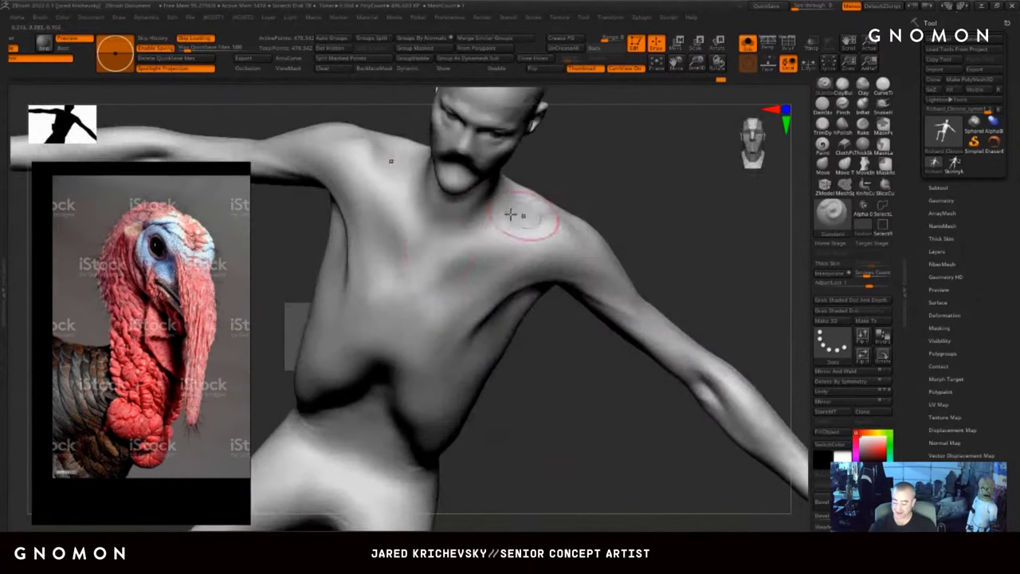
key(s)
click(431, 245)
drag(431, 248, 438, 239)
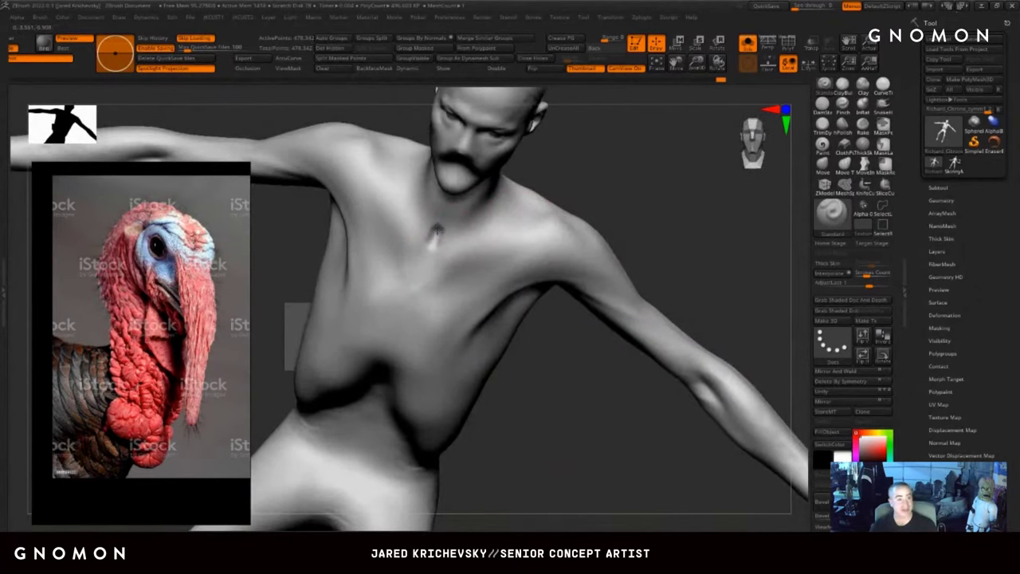
- Build up the collarbones from the neck notch out to the shoulders with Standard brush strokes
drag(596, 189, 615, 183)
mouse_move(475, 236)
mouse_down()
mouse_move(532, 220)
mouse_move(600, 183)
mouse_move(618, 185)
mouse_up()
drag(381, 164, 426, 220)
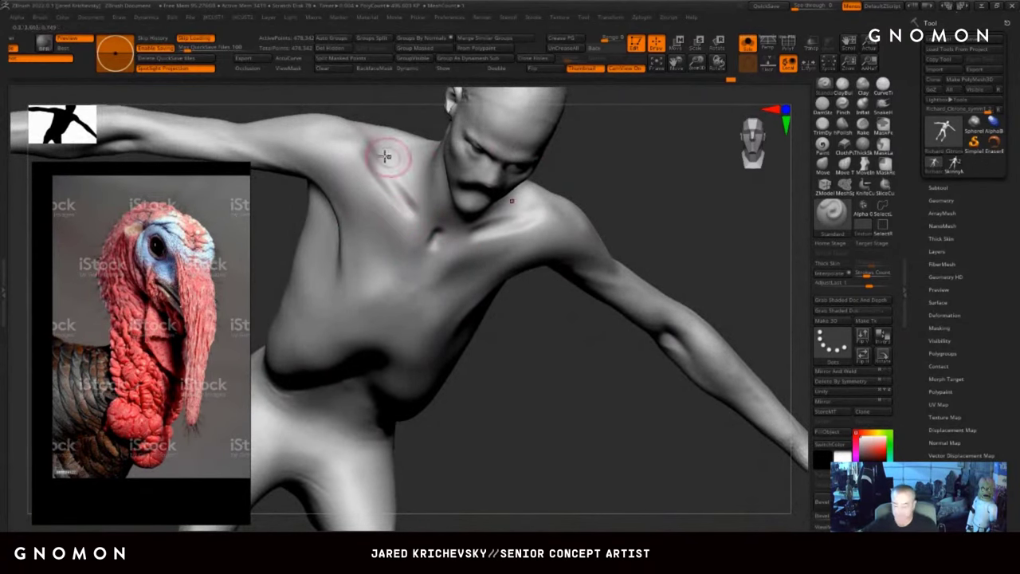
drag(359, 136, 405, 208)
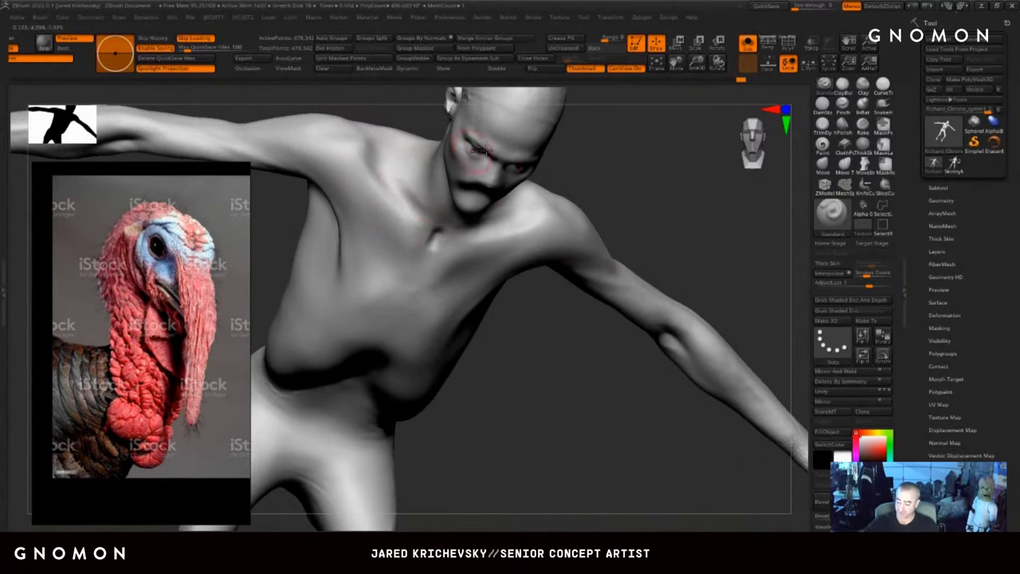
mouse_move(633, 259)
mouse_down()
mouse_move(640, 226)
mouse_move(623, 193)
mouse_move(663, 203)
mouse_move(620, 136)
mouse_move(646, 132)
mouse_move(647, 119)
mouse_up()
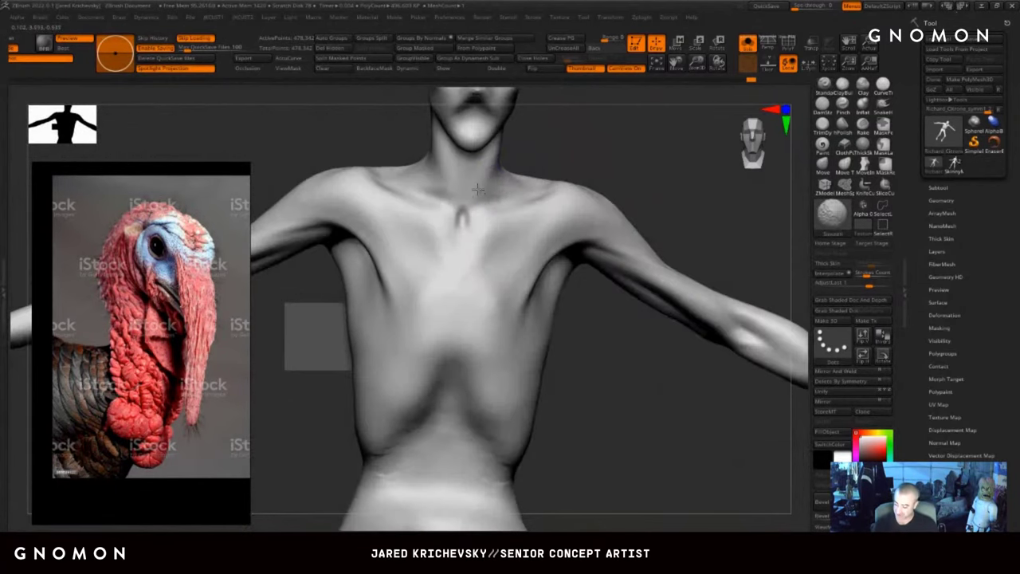
- Define the lower edge of the rib arch down to the waist with a resized Standard brush and smooth it into the abdomen
mouse_move(582, 303)
alt+mouse_down()
mouse_move(572, 365)
mouse_move(585, 337)
mouse_move(515, 274)
alt+mouse_up()
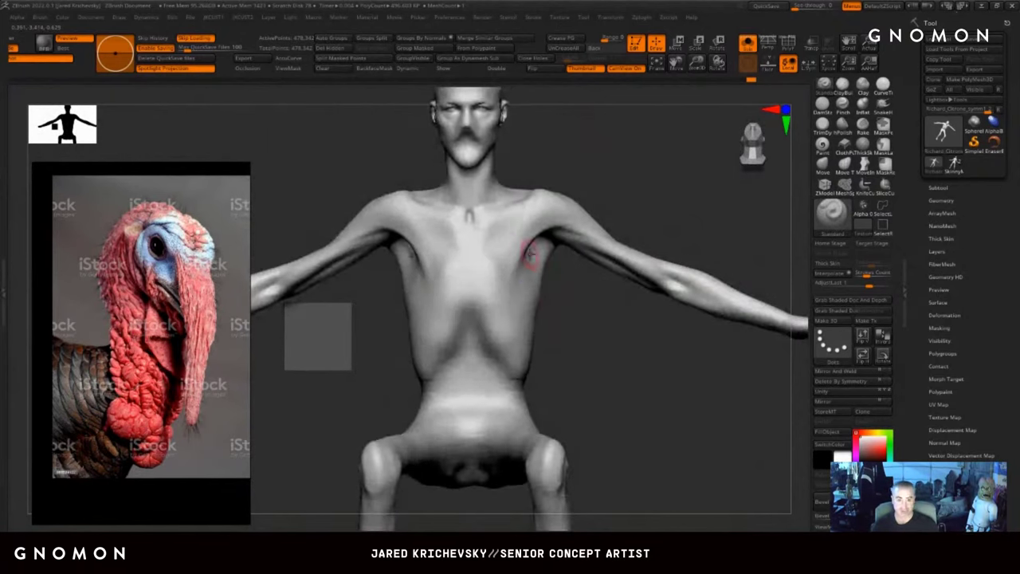
mouse_move(628, 313)
mouse_down()
mouse_move(581, 313)
mouse_move(573, 328)
mouse_up()
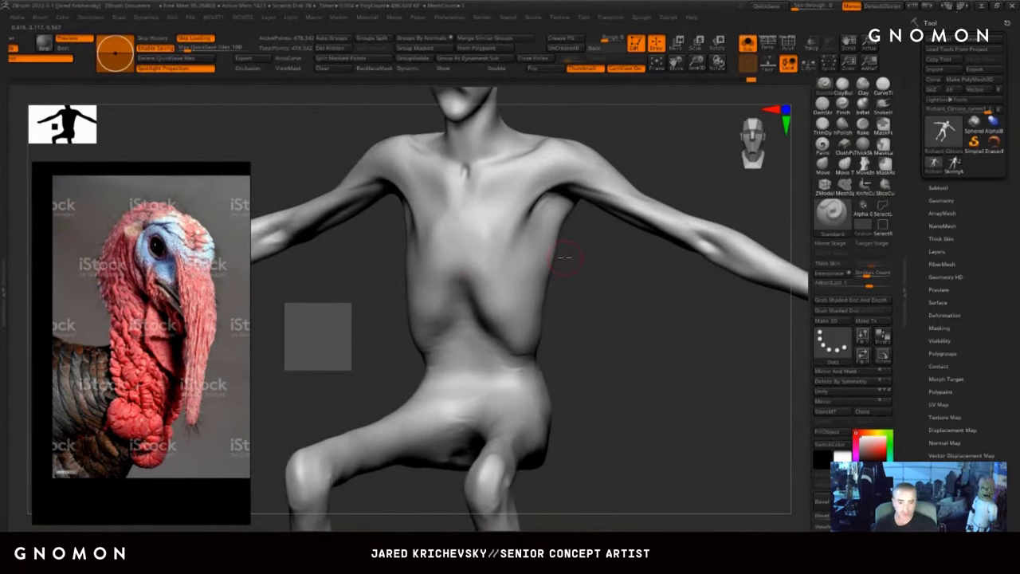
key(s)
click(485, 290)
drag(468, 275, 491, 317)
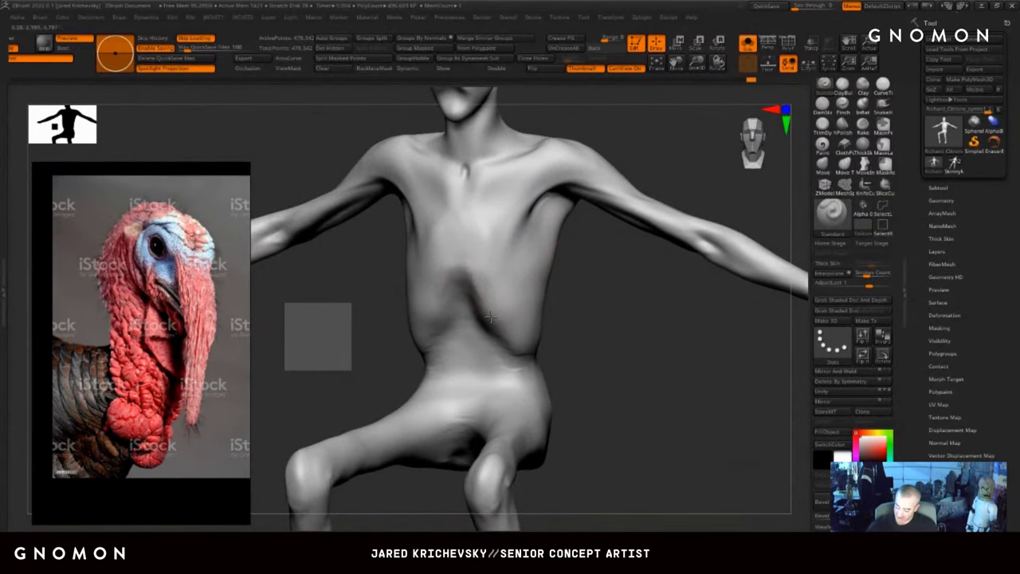
drag(588, 333, 532, 331)
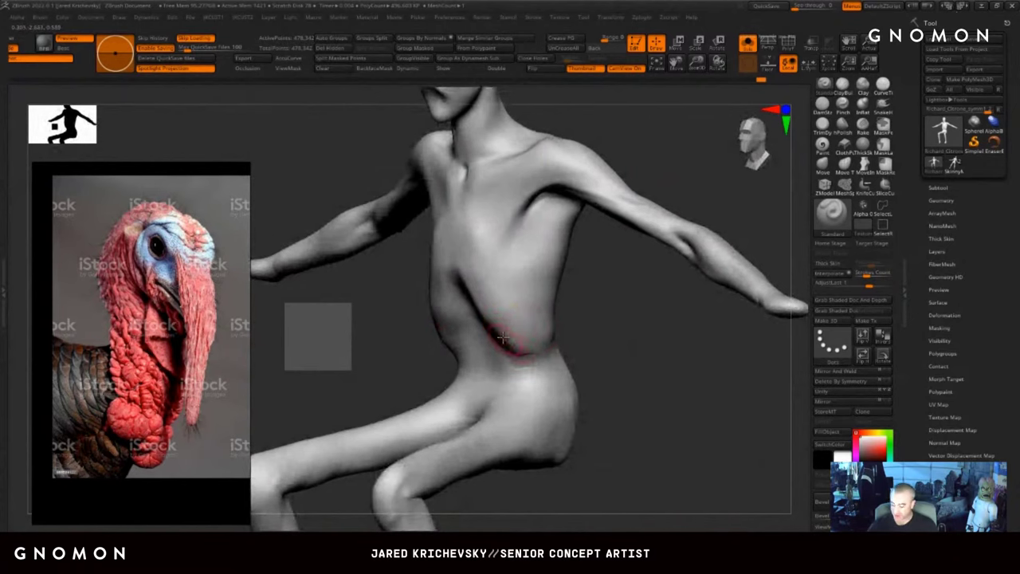
drag(619, 342, 567, 344)
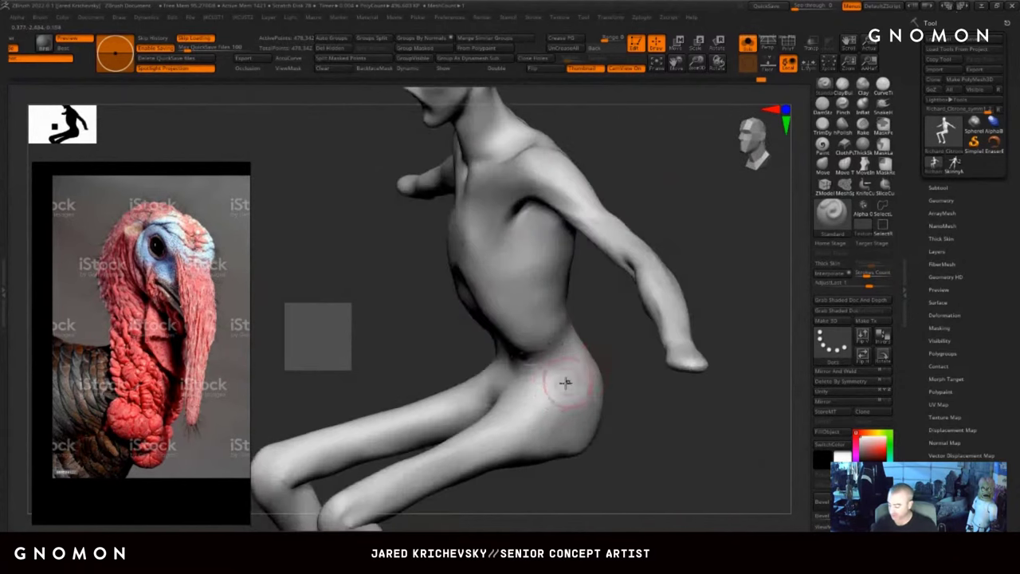
drag(538, 380, 689, 350)
drag(586, 368, 617, 375)
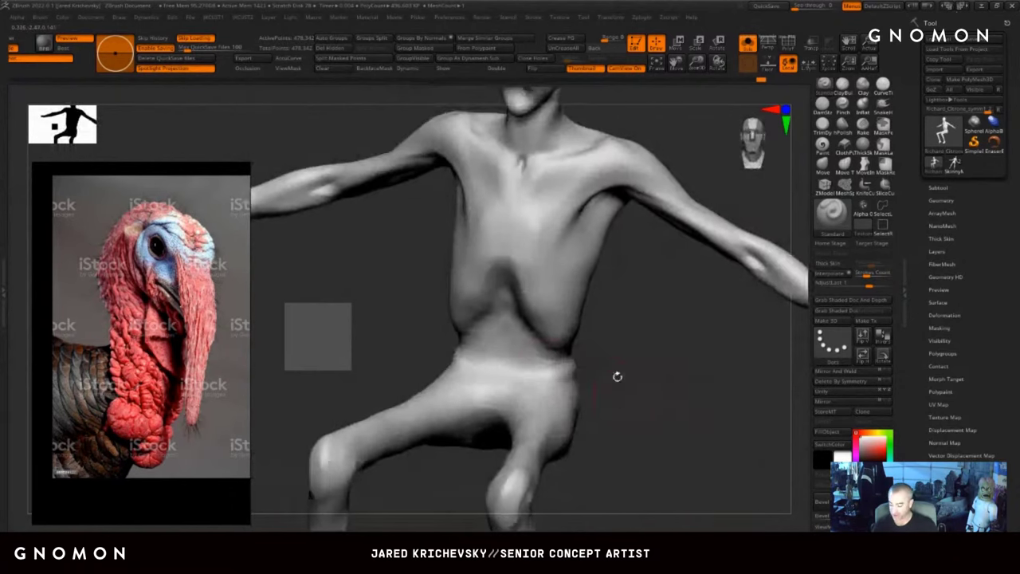
shift+drag(523, 314, 544, 339)
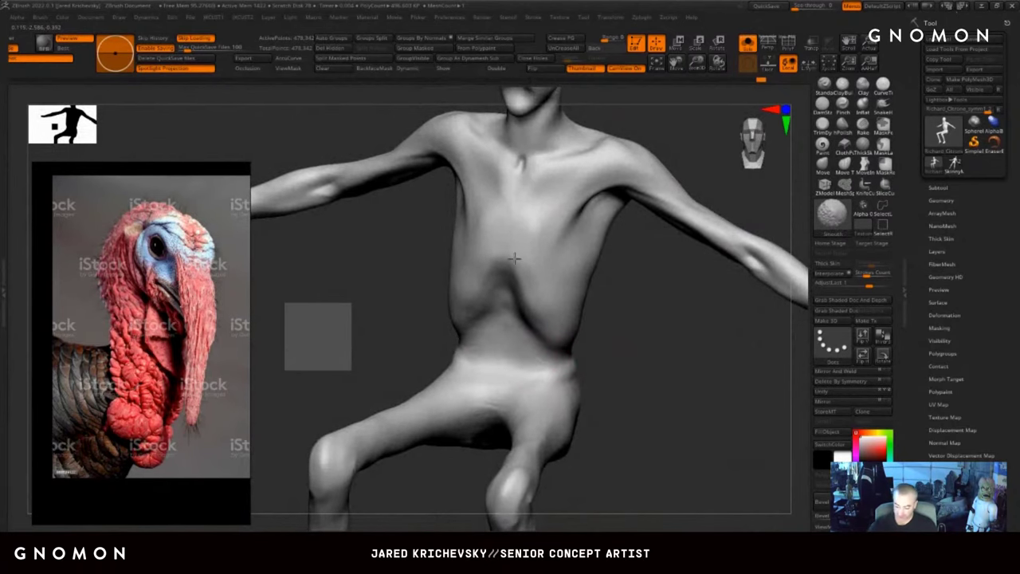
- Add volume to the side of the chest below the armpit with the Standard brush and smooth it along the pectoral crease
mouse_move(629, 287)
alt+mouse_down()
mouse_move(567, 406)
mouse_move(530, 399)
mouse_move(626, 432)
mouse_move(613, 378)
mouse_move(593, 472)
alt+mouse_up()
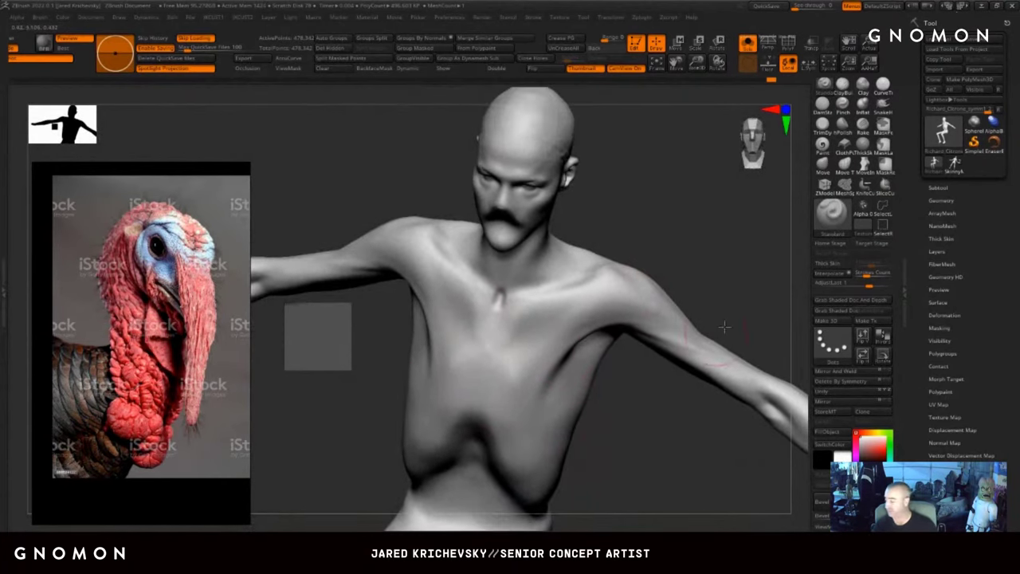
drag(603, 248, 640, 246)
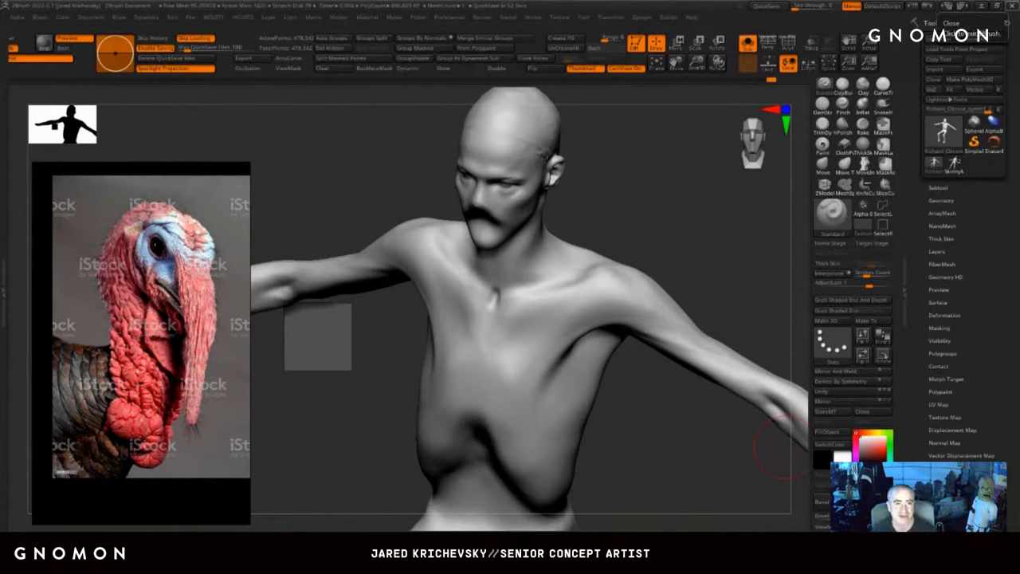
mouse_move(682, 470)
mouse_down()
mouse_move(663, 433)
mouse_move(626, 427)
mouse_up()
drag(590, 338, 551, 382)
mouse_move(653, 428)
mouse_down()
mouse_move(645, 444)
mouse_move(643, 371)
mouse_up()
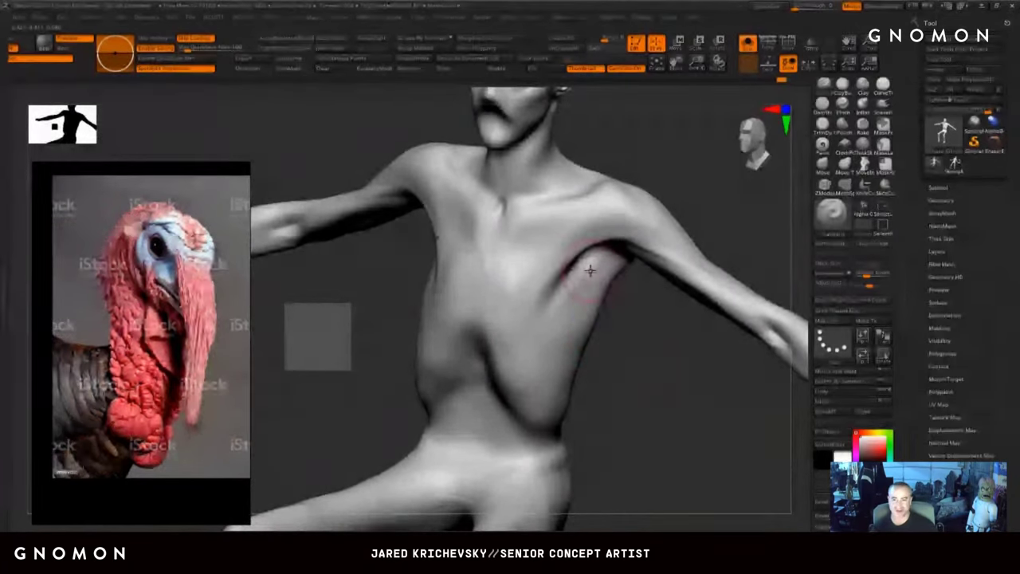
shift+drag(558, 333, 573, 290)
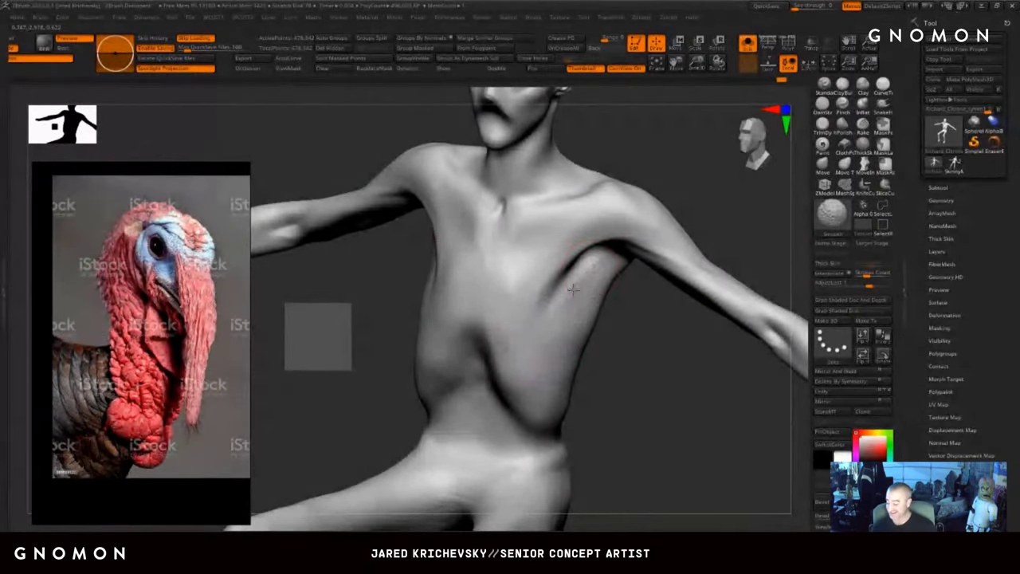
mouse_move(581, 390)
mouse_down()
mouse_move(618, 398)
mouse_move(610, 435)
mouse_up()
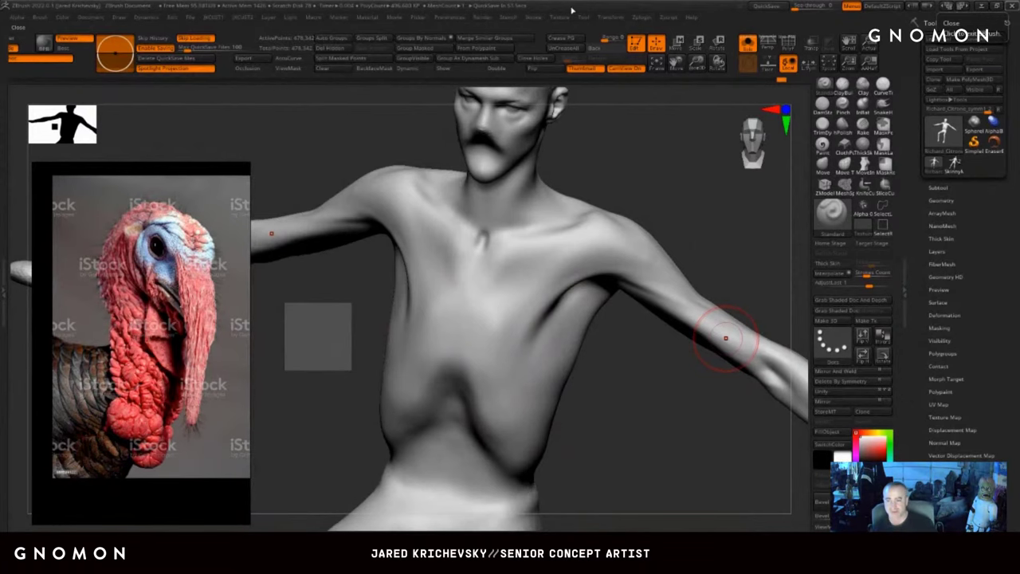
- Soften the notch at the base of the neck and strengthen the collarbone ridge from the shoulder inward
drag(588, 395, 613, 401)
mouse_move(496, 244)
shift+mouse_down()
mouse_move(485, 239)
mouse_move(491, 248)
shift+mouse_up()
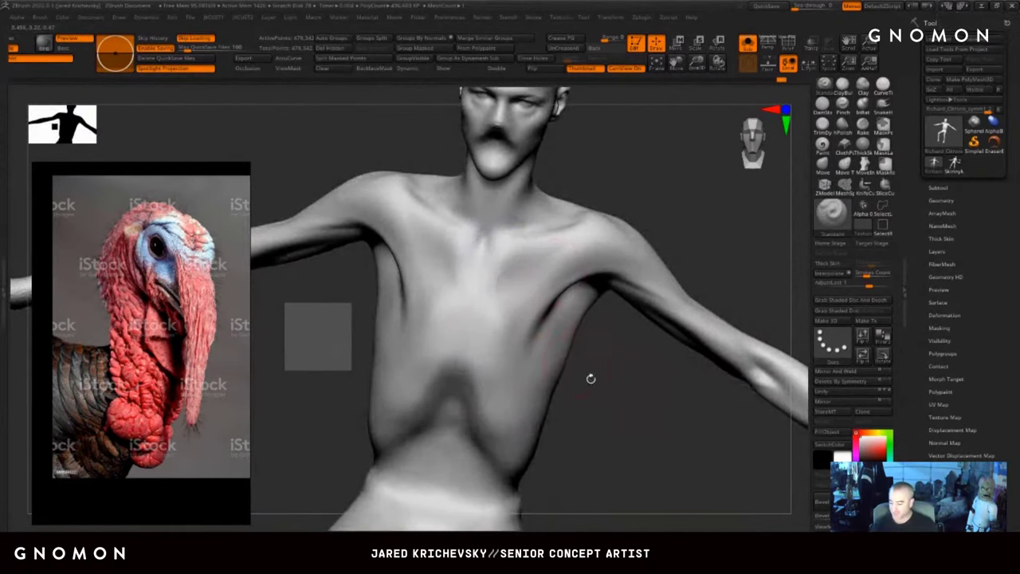
drag(591, 378, 595, 403)
drag(592, 226, 512, 239)
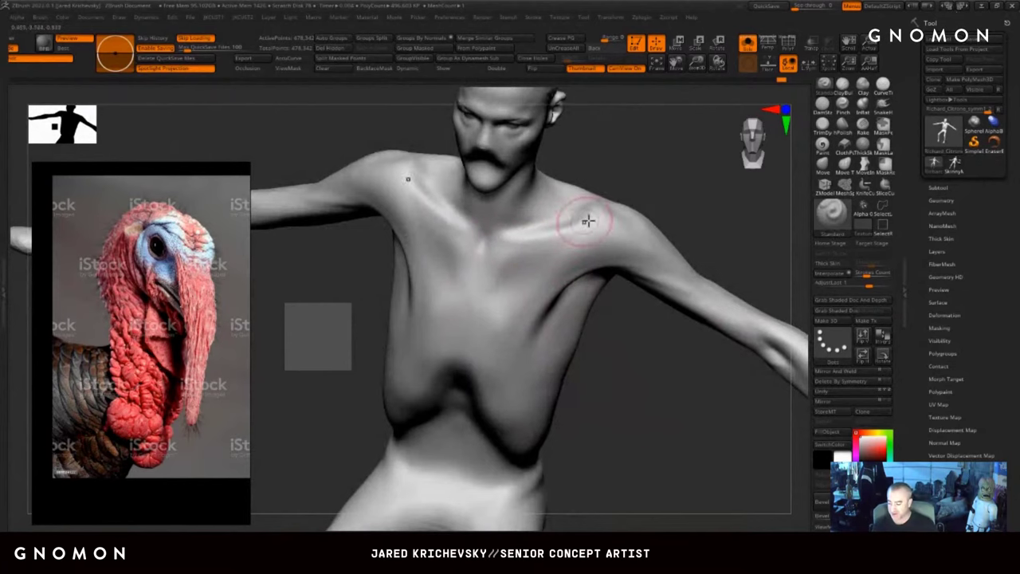
- Refine the inner part of the collarbone and the area where it meets the top of the sternum
drag(625, 463, 665, 457)
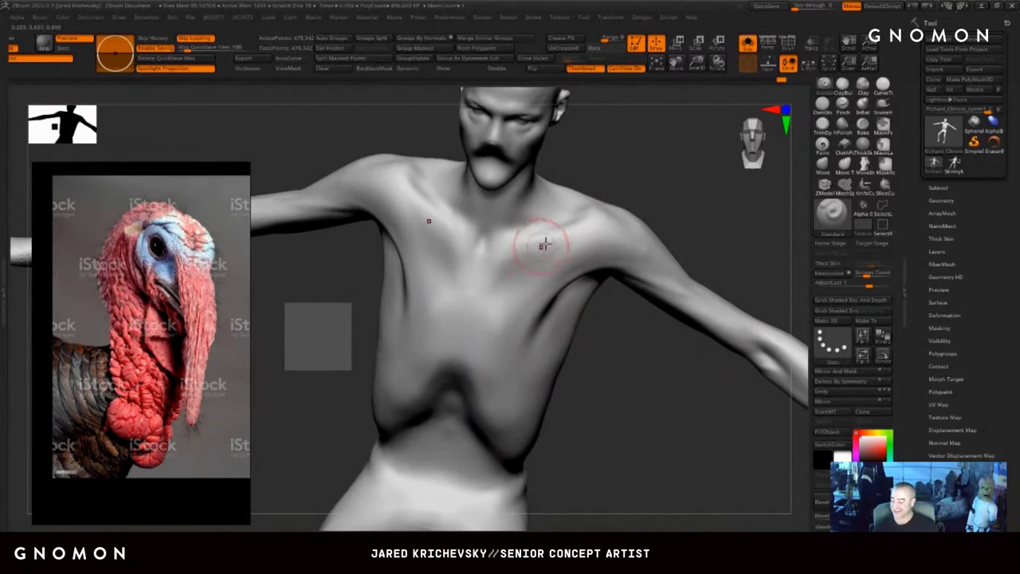
drag(542, 244, 558, 229)
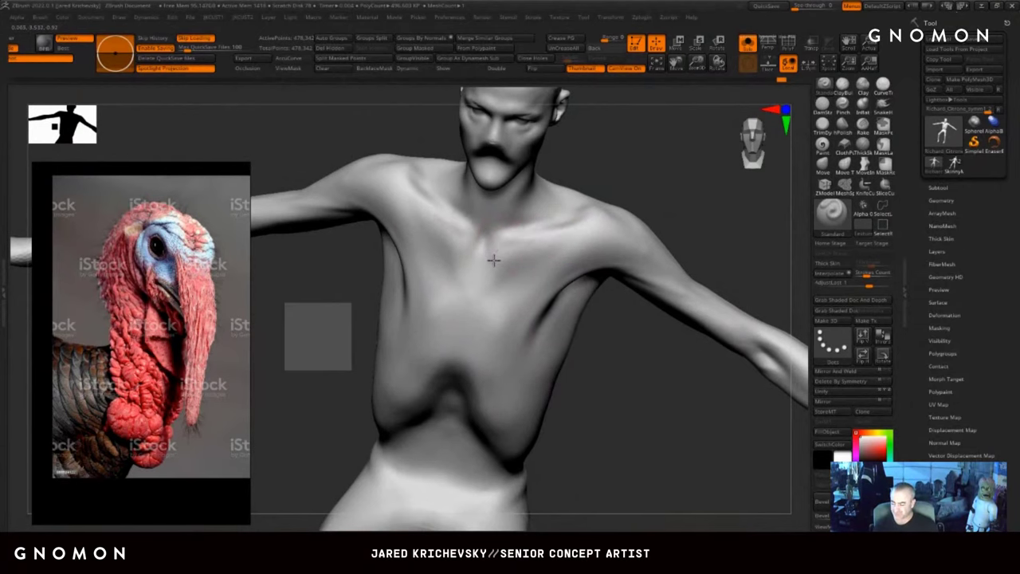
drag(490, 250, 495, 255)
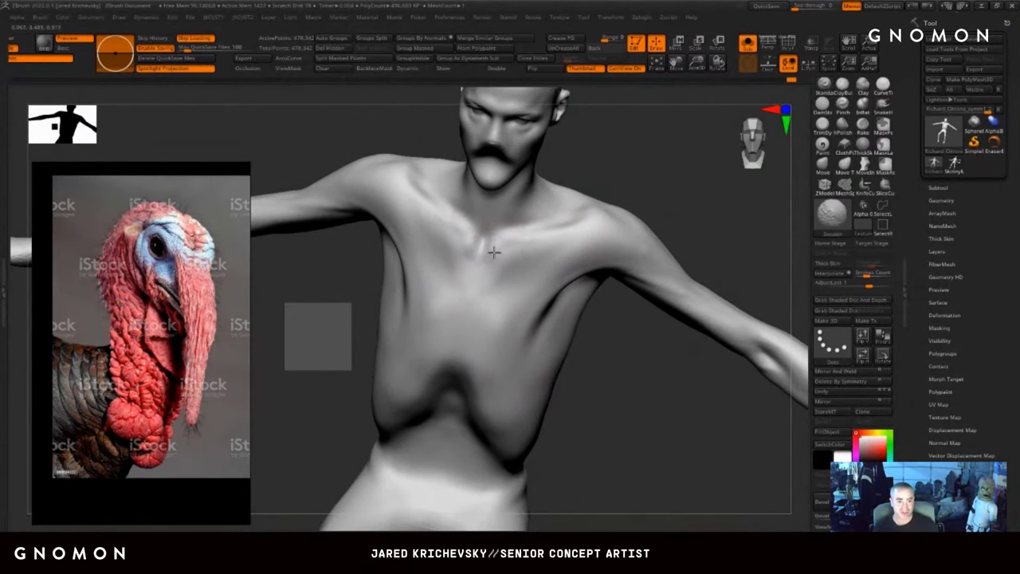
- Sculpt the sternal notch and the base of the neck where it meets the shoulder with the Standard brush
drag(571, 400, 573, 367)
drag(481, 252, 481, 240)
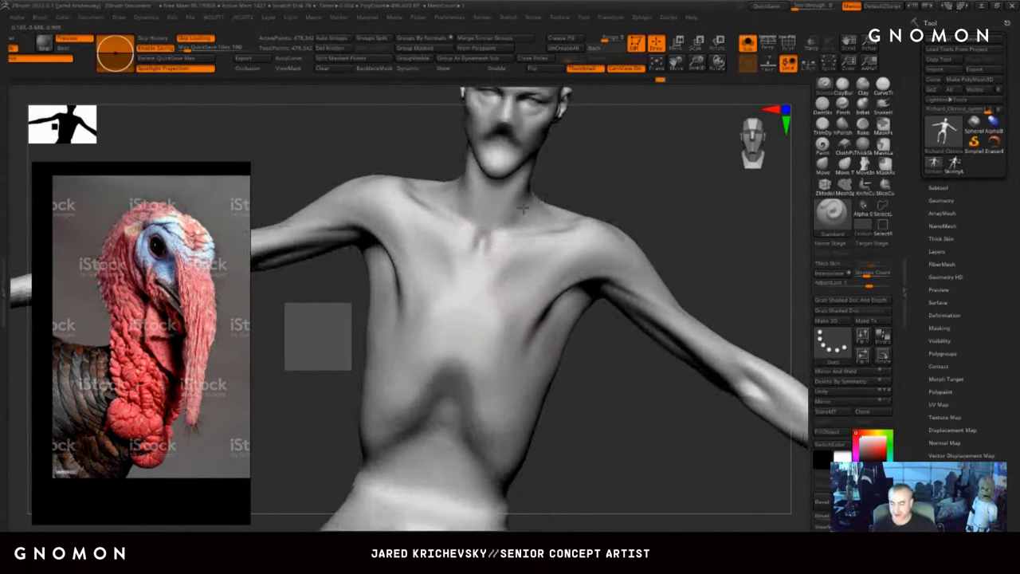
drag(523, 208, 527, 185)
drag(572, 147, 574, 155)
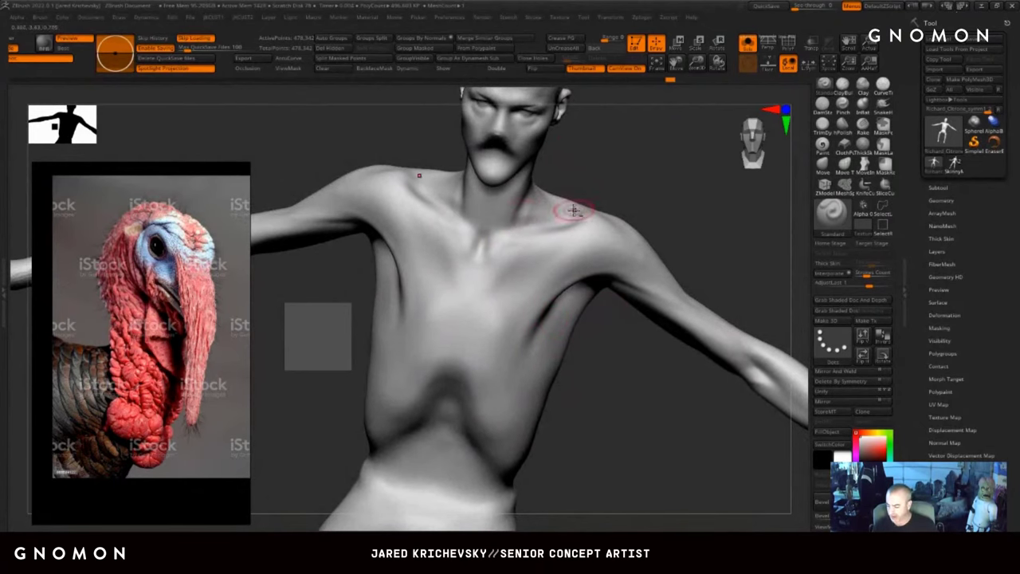
drag(603, 348, 607, 309)
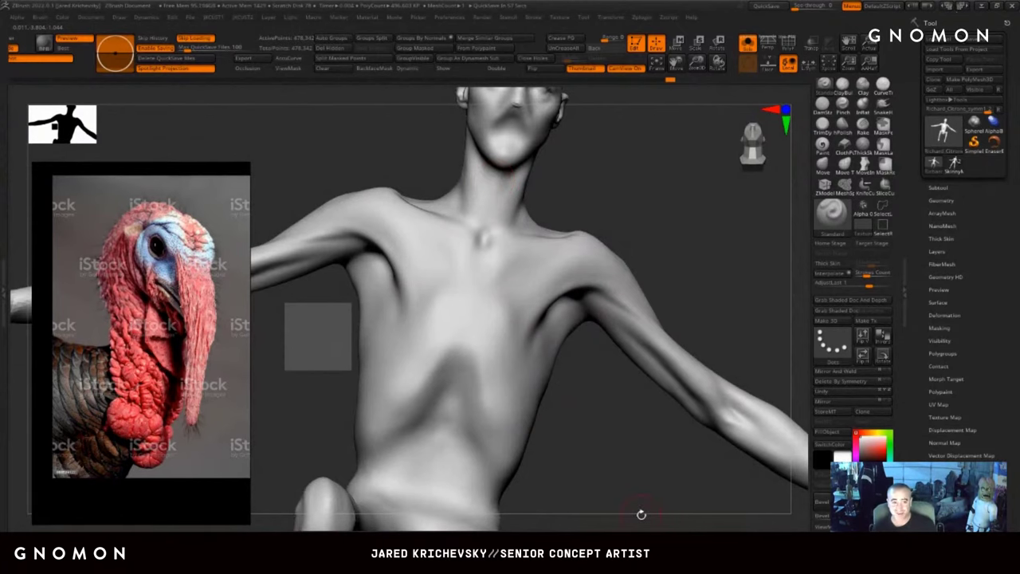
- Sculpt the lower edge of the rib cage more sharply and smooth the arch above the abdomen
mouse_move(576, 443)
mouse_down()
mouse_move(563, 421)
mouse_move(558, 454)
mouse_move(564, 347)
mouse_up()
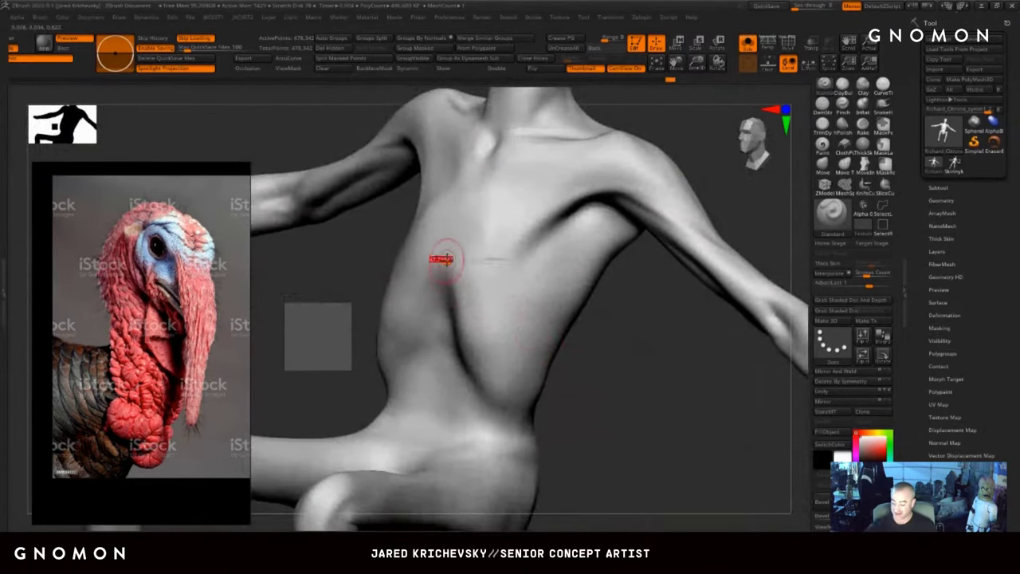
drag(445, 254, 477, 358)
drag(449, 276, 492, 371)
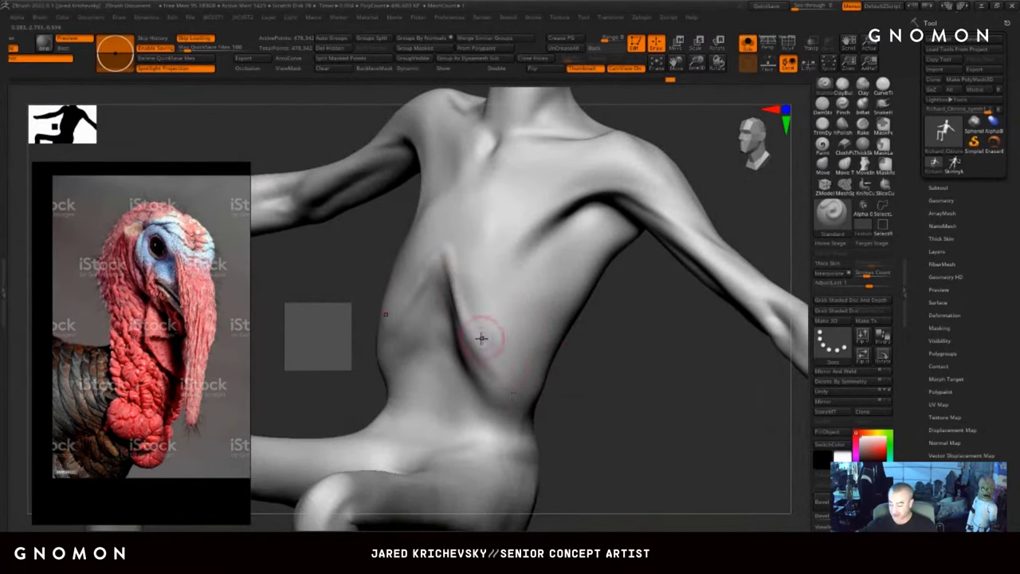
mouse_move(483, 337)
mouse_down()
mouse_move(507, 391)
mouse_move(473, 342)
mouse_up()
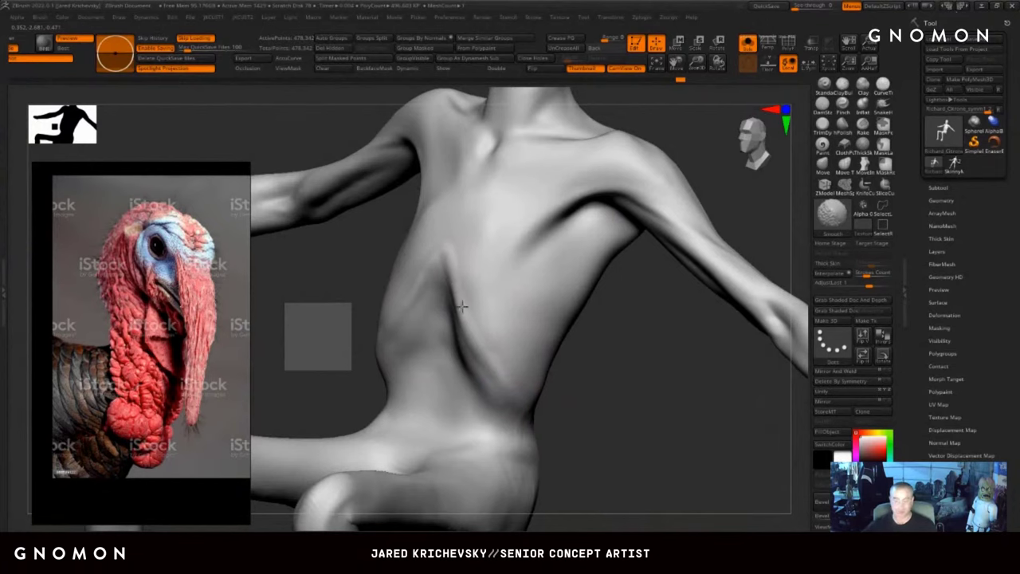
mouse_move(568, 465)
mouse_down()
mouse_move(608, 458)
mouse_move(546, 412)
mouse_up()
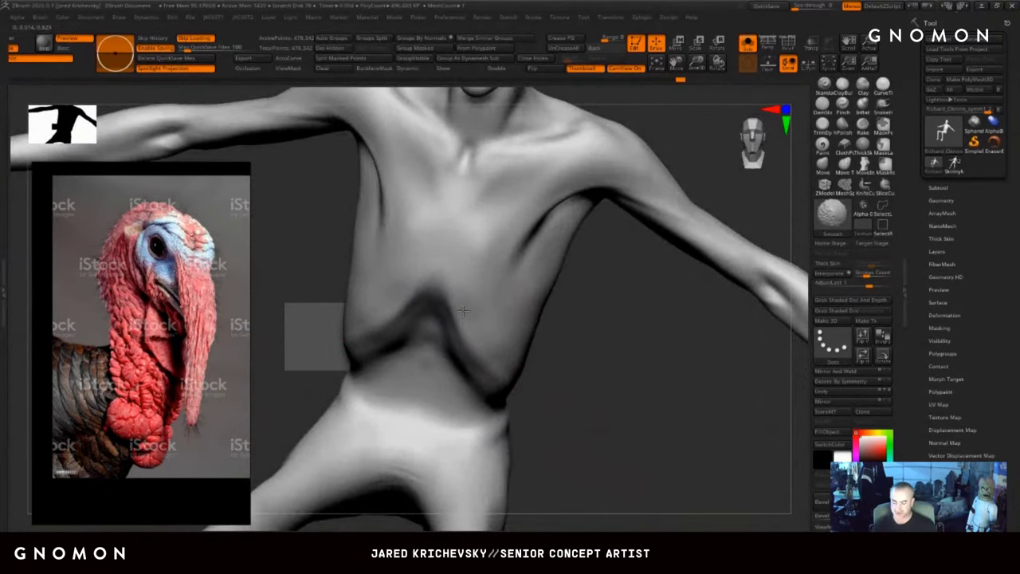
drag(578, 412, 613, 444)
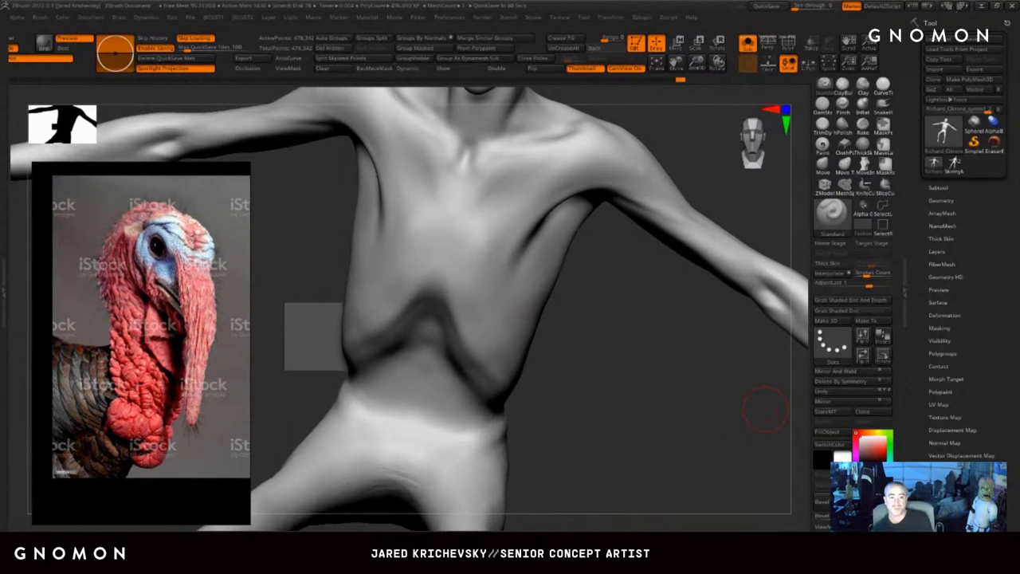
- Switch to the browser with the quato image results, preview the first image and reposition the window over the canvas
drag(1019, 139, 567, 118)
click(300, 296)
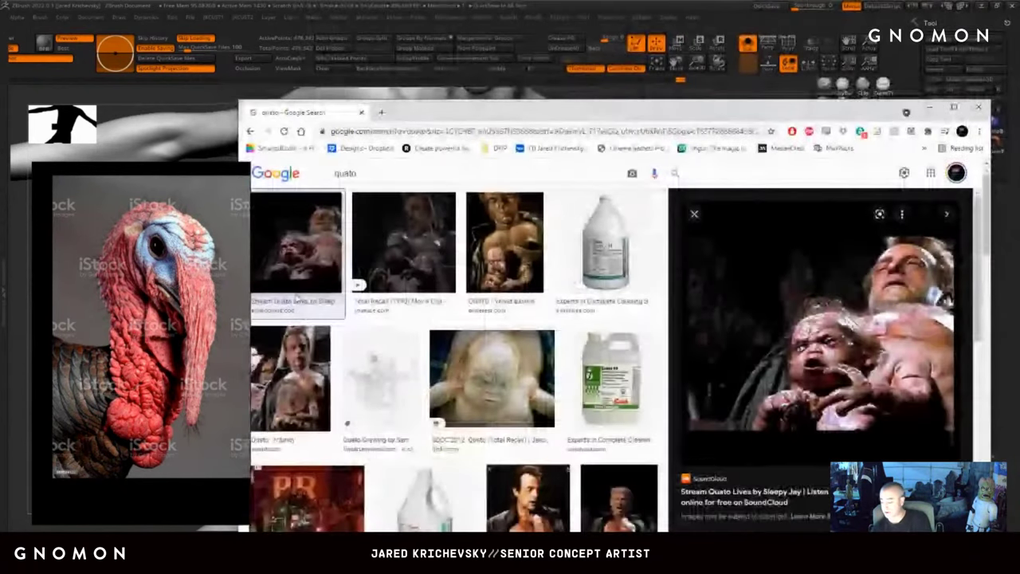
drag(653, 131, 536, 131)
drag(657, 113, 499, 93)
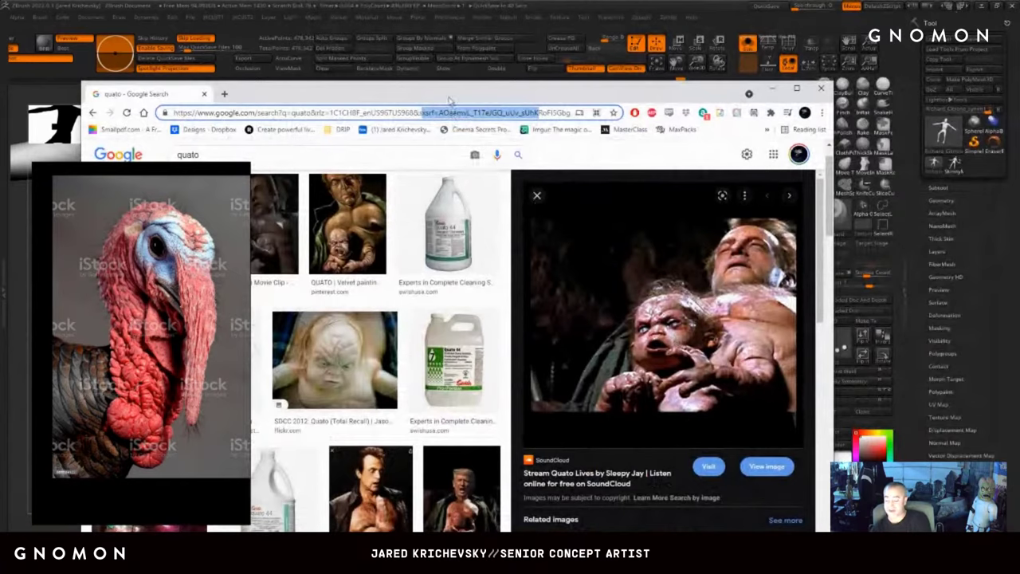
drag(451, 95, 560, 91)
scroll(262, 321, up, 1)
- Search Google Images for "cab driver tota"
drag(346, 155, 236, 155)
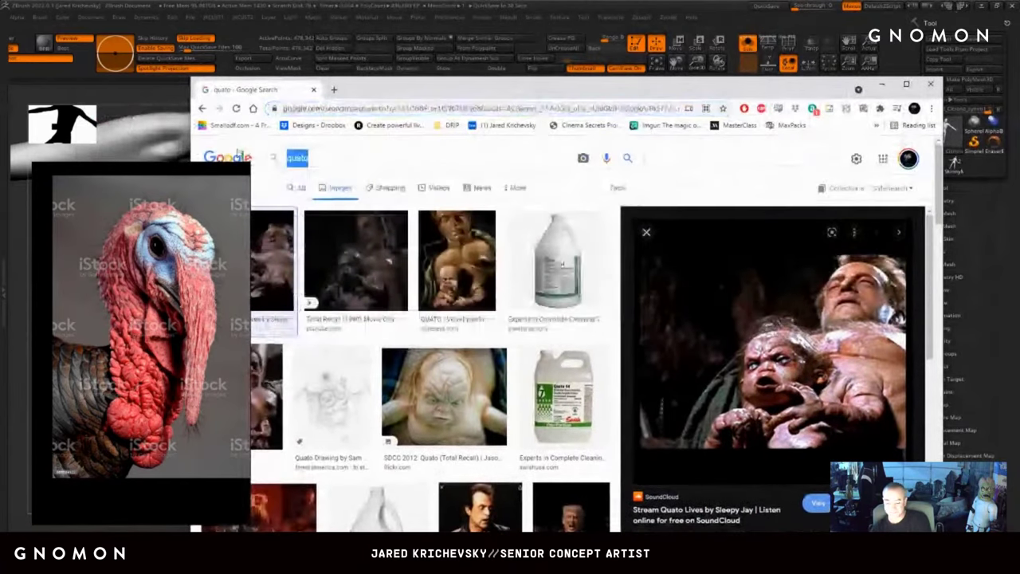
key(BackSpace)
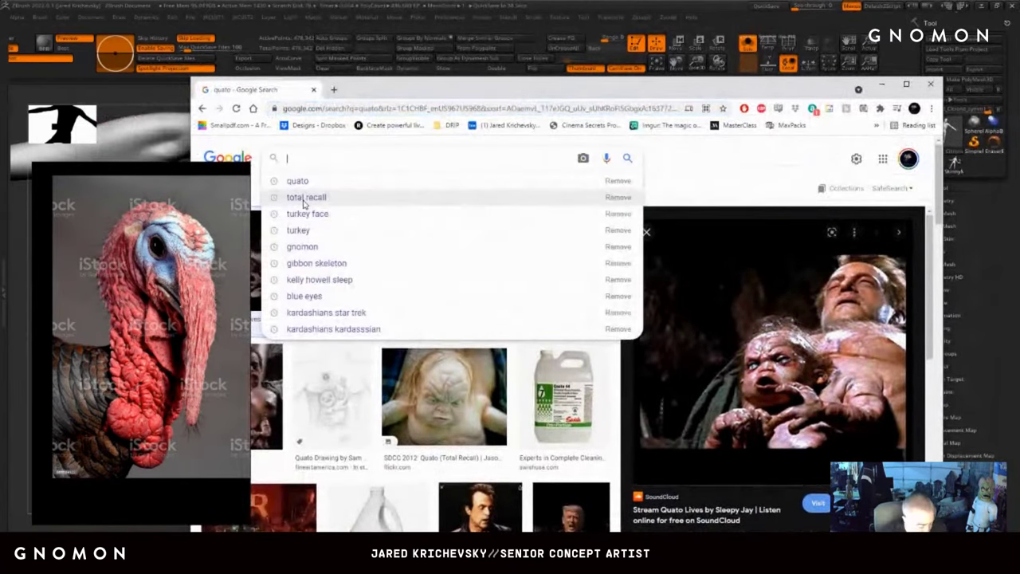
text(cab driv)
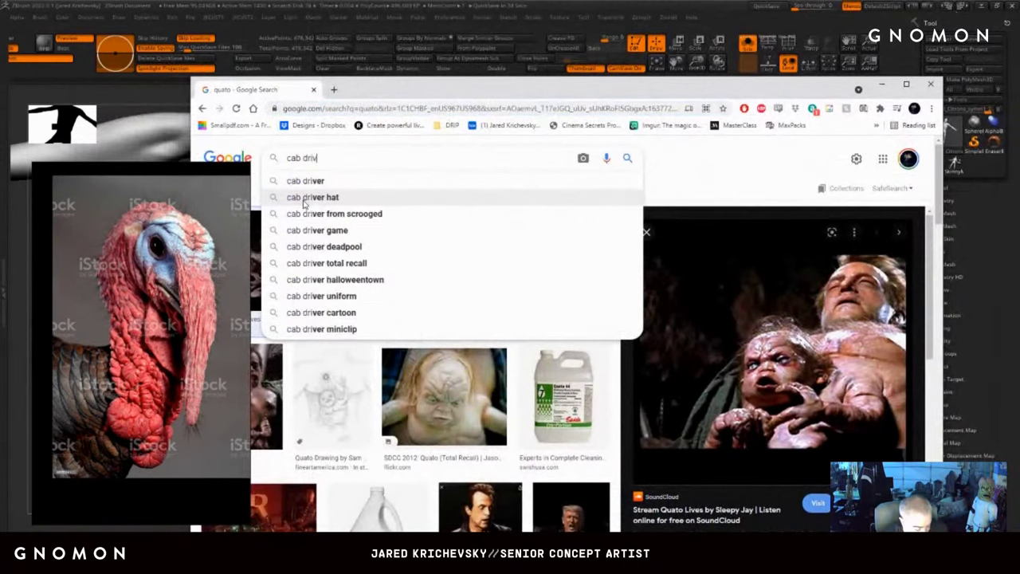
text(er tota)
key(Return)
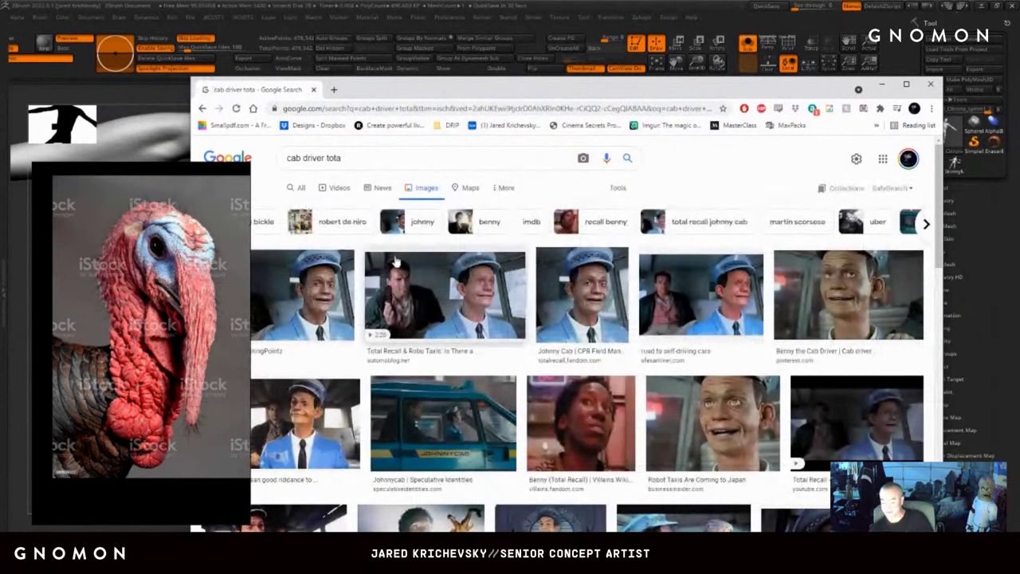
- Search Google Images for "benny the cab"
drag(367, 159, 87, 161)
text(benny the cab)
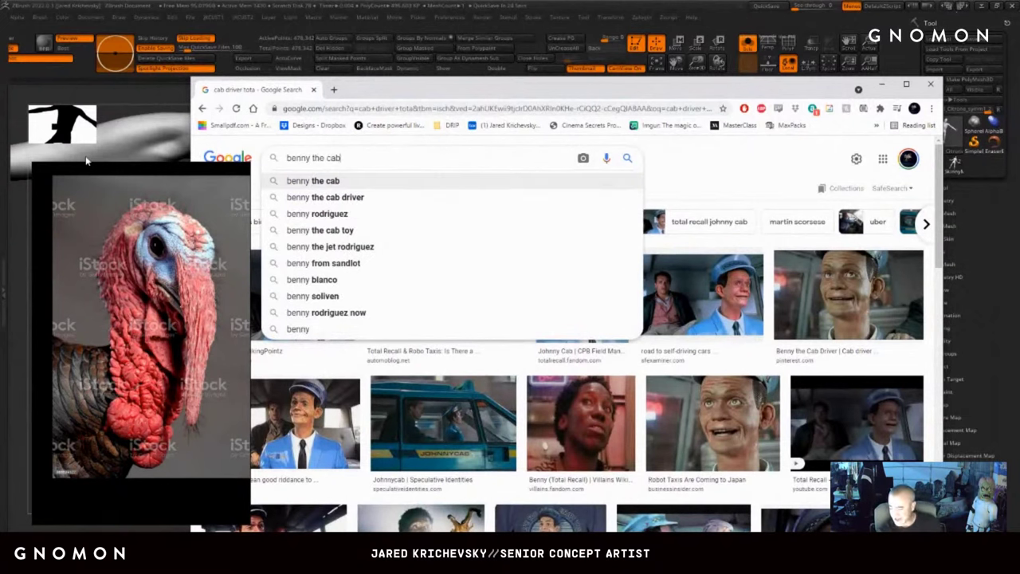
key(Return)
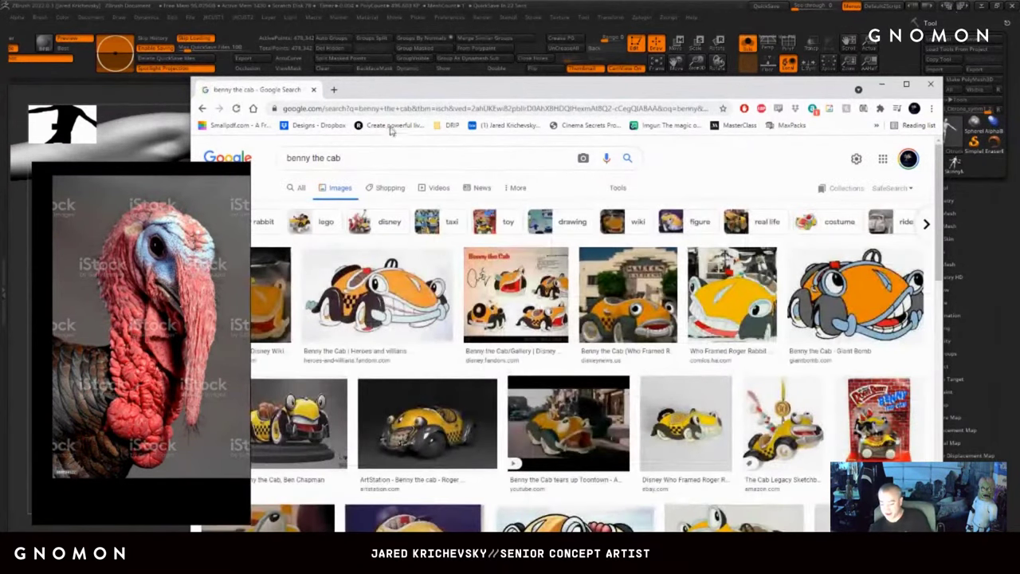
- Refine the image search to "benny total recall"
drag(312, 158, 379, 158)
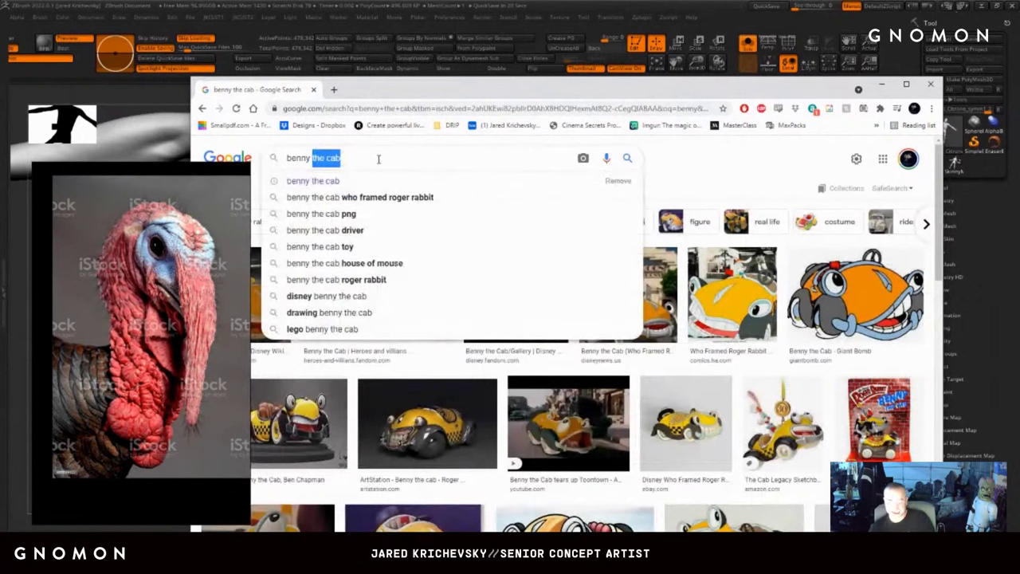
text(total recall)
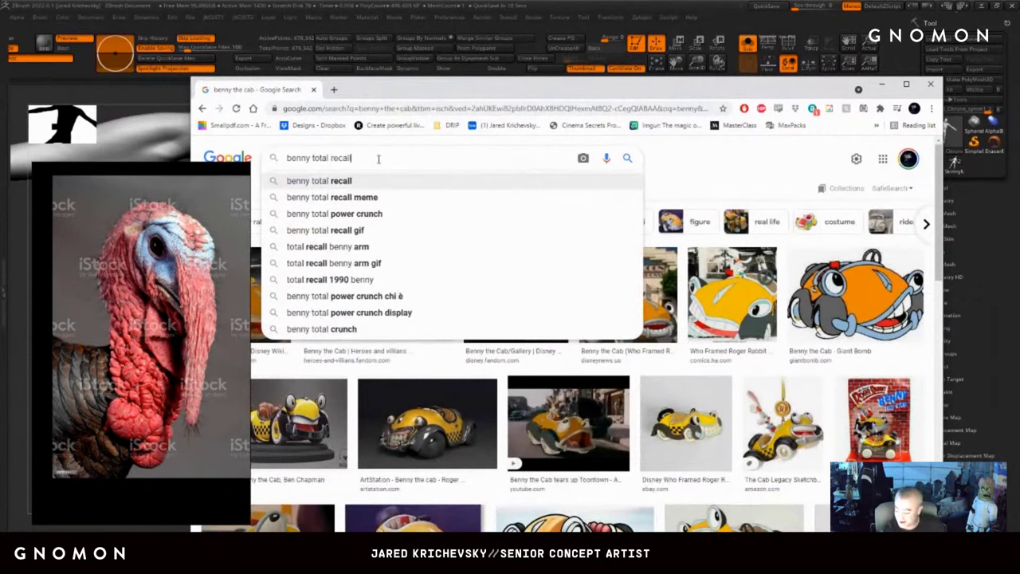
key(Return)
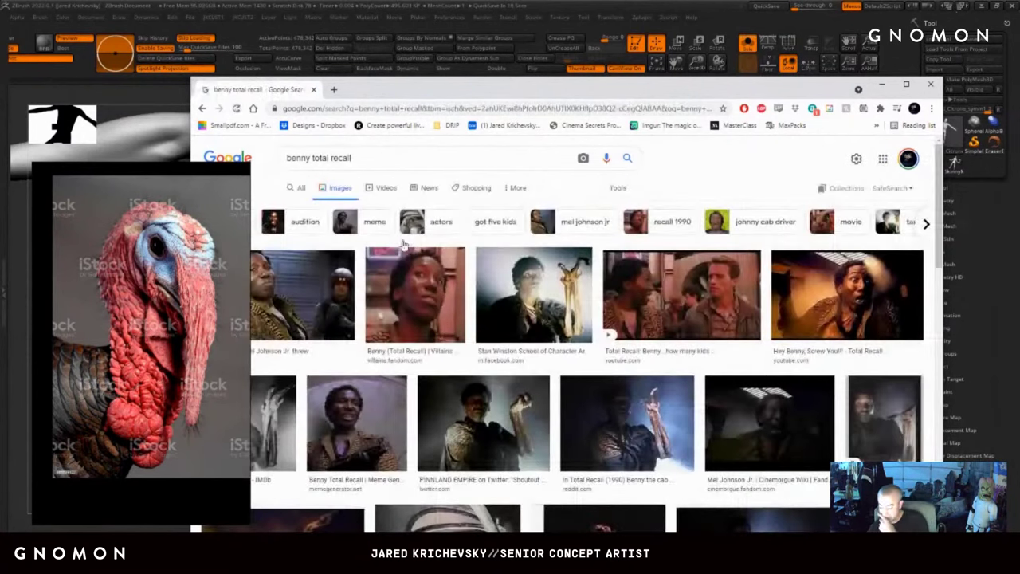
- Preview three images of the character's mutant arm as anatomy reference, and return to the ZBrush model
click(521, 308)
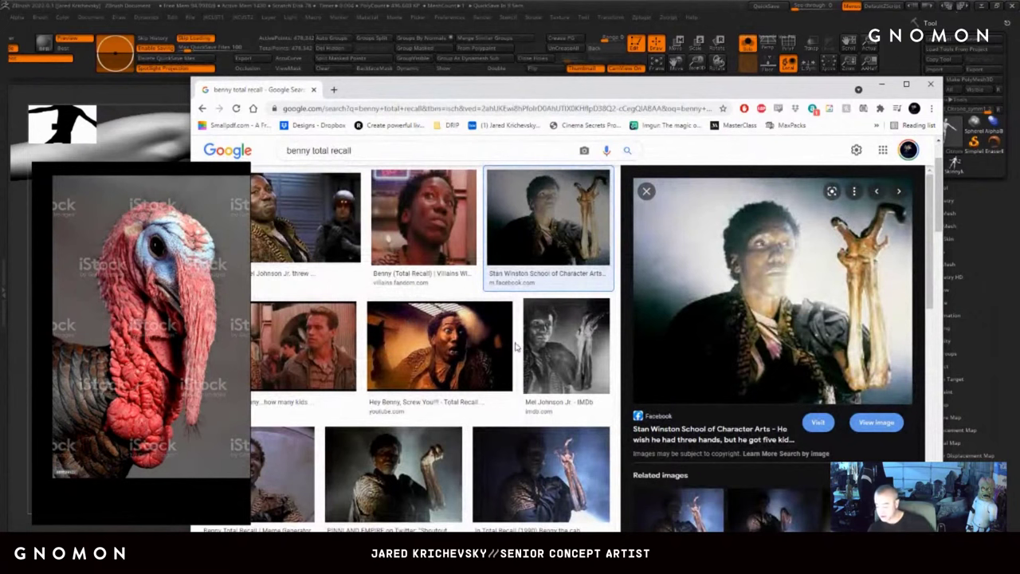
click(537, 329)
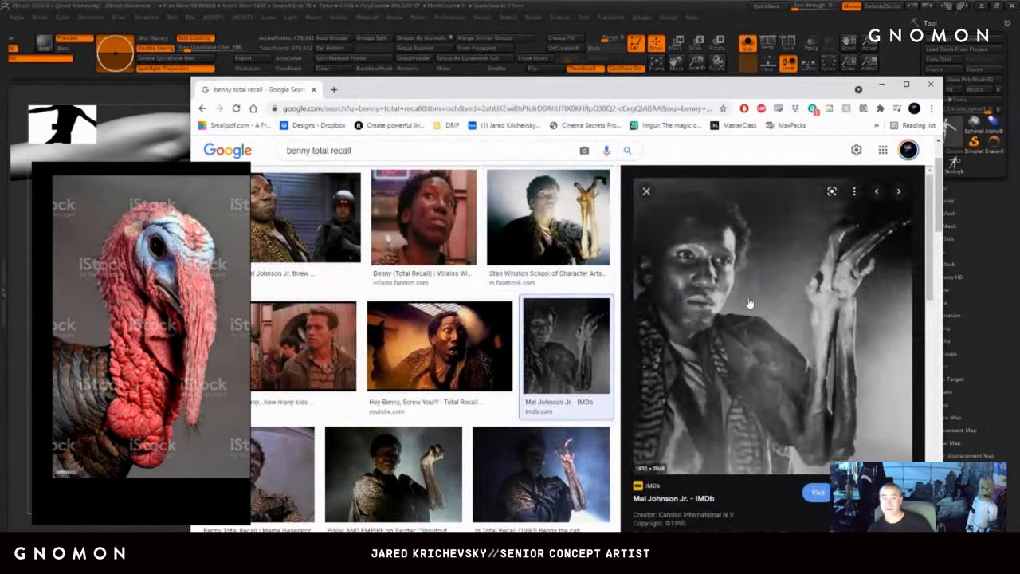
scroll(537, 367, down, 2)
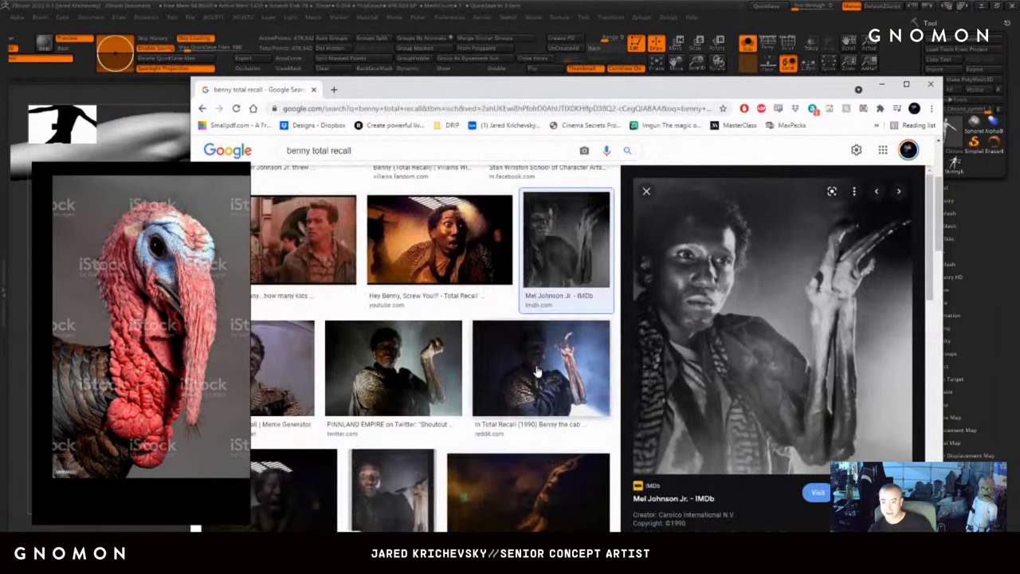
click(536, 371)
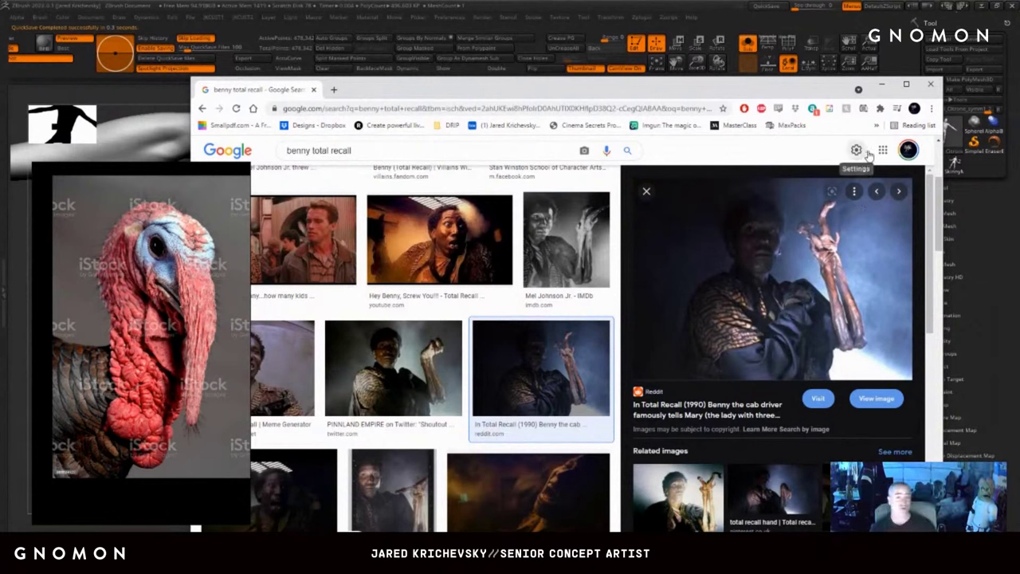
click(881, 85)
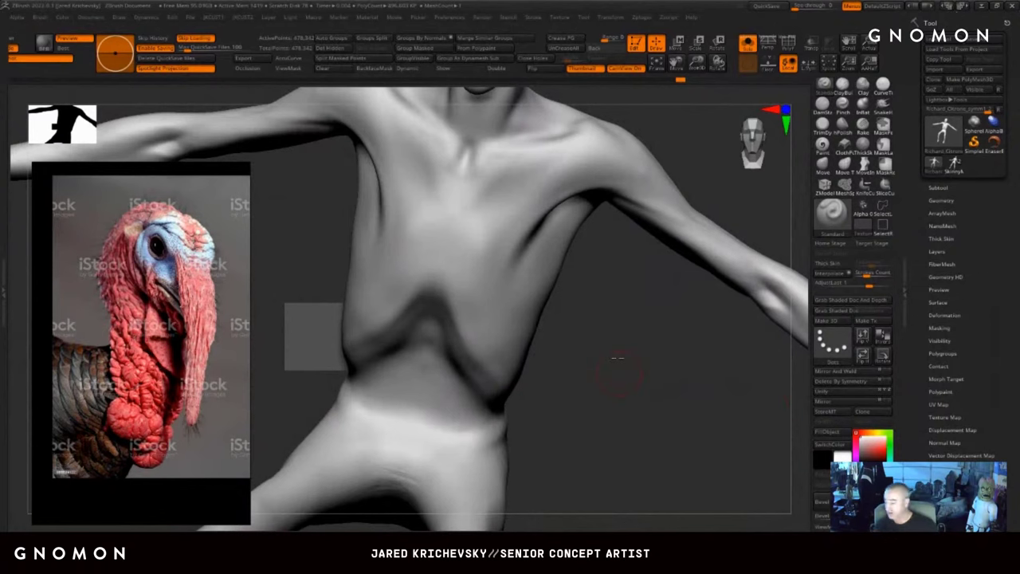
- Sculpt the form running from the armpit down the side of the rib cage
drag(617, 358, 553, 349)
drag(593, 200, 514, 310)
alt+drag(646, 311, 610, 389)
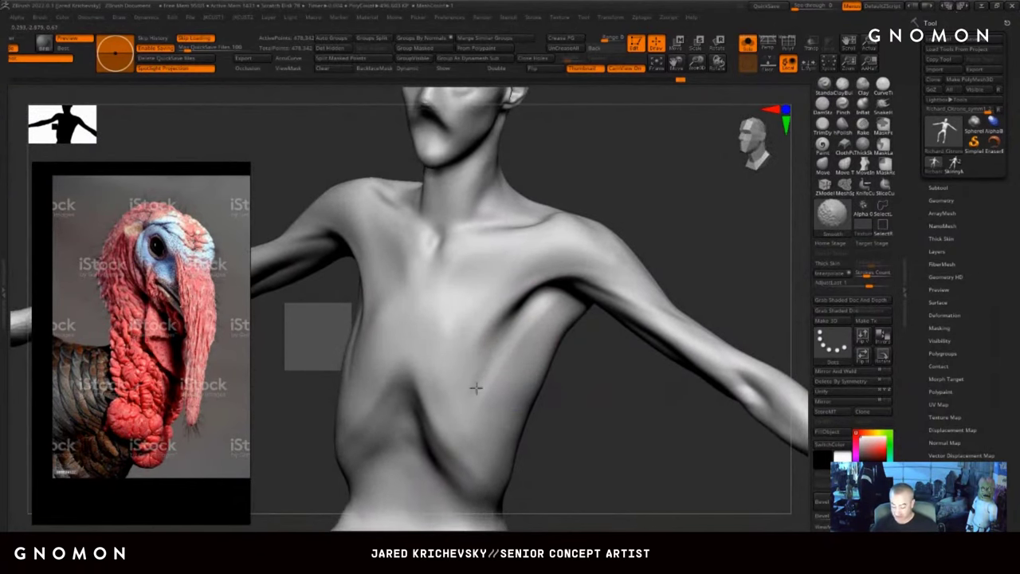
drag(547, 451, 599, 484)
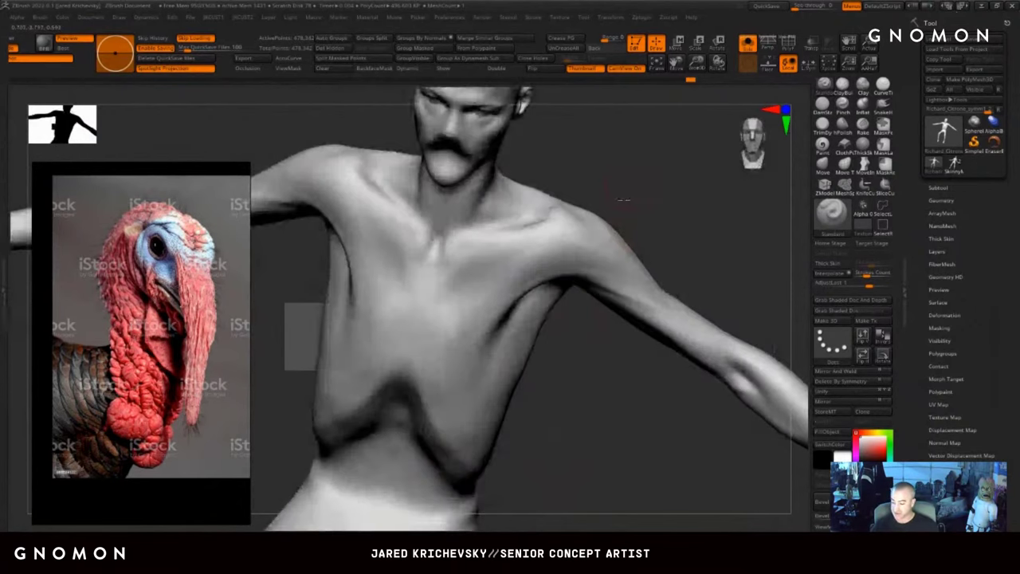
- Sculpt and smooth the stretched pectoral form between the shoulder and the upper chest below the collarbone
alt+drag(626, 200, 621, 285)
drag(549, 331, 485, 357)
drag(637, 291, 592, 297)
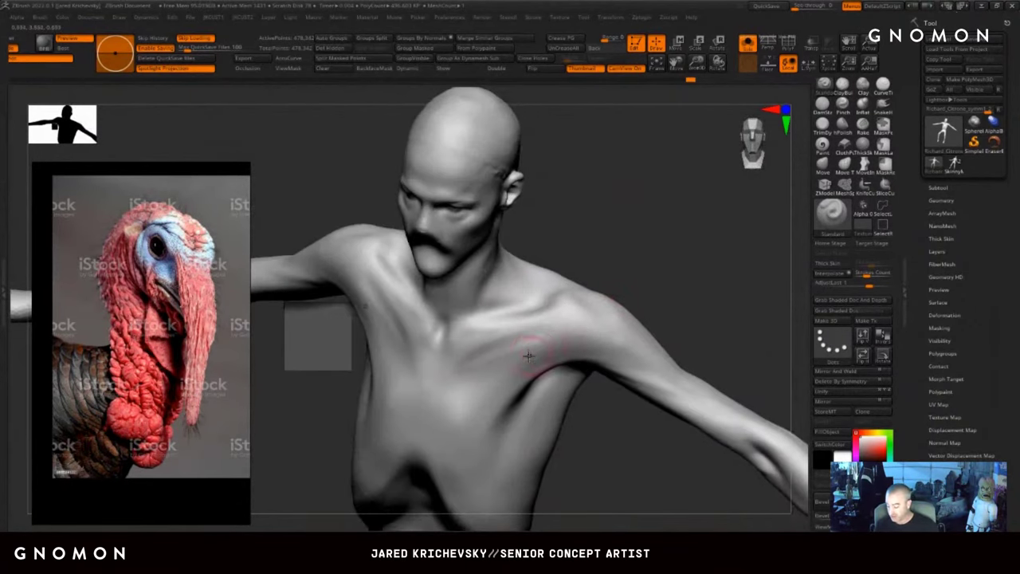
drag(581, 339, 514, 352)
mouse_move(607, 323)
mouse_down()
mouse_move(529, 343)
mouse_move(604, 364)
mouse_move(575, 346)
mouse_up()
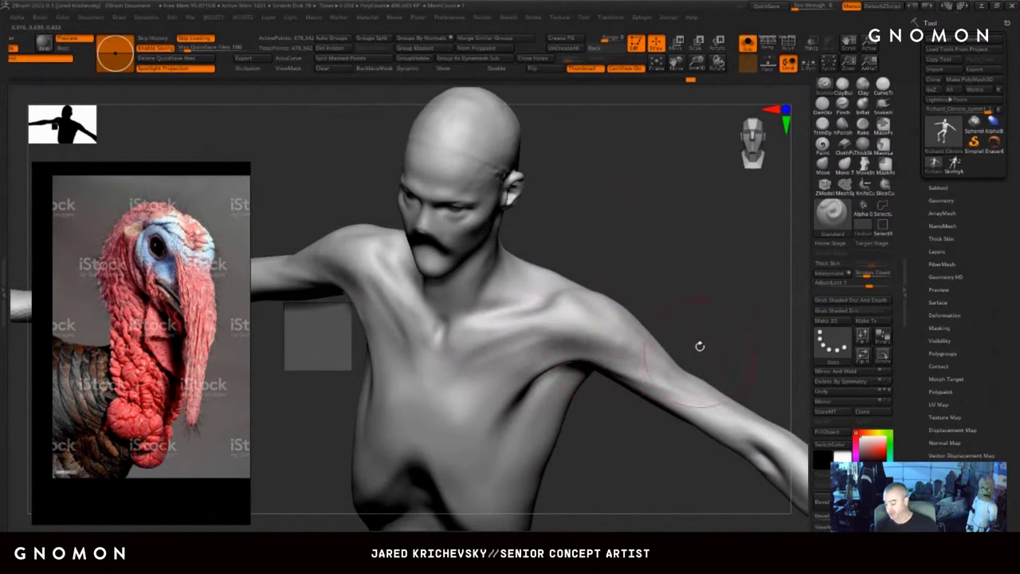
drag(699, 346, 743, 348)
drag(568, 353, 488, 356)
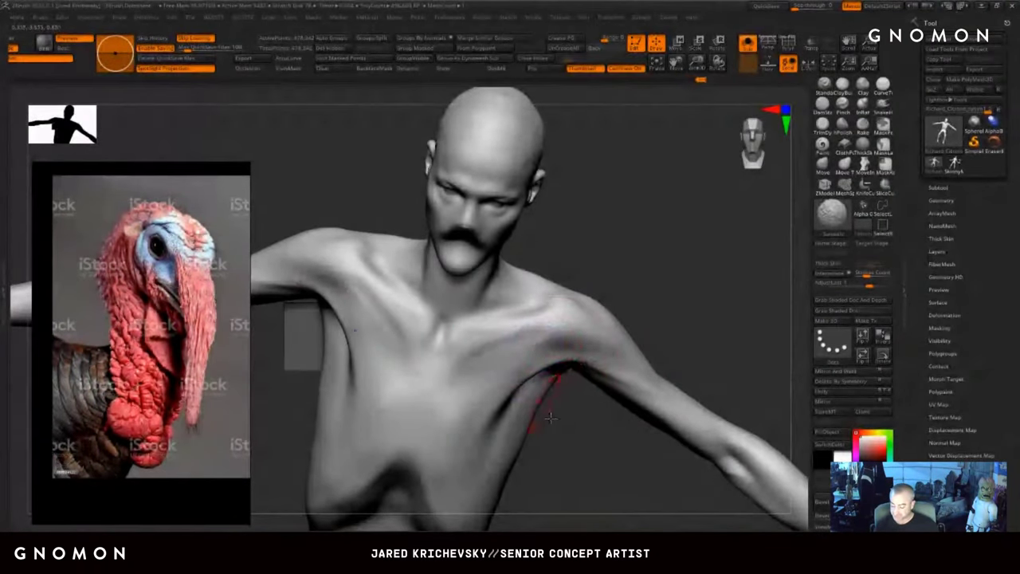
- Mask both arms up to the shoulders and invert the mask so that only the arms stay editable
alt+drag(551, 418, 537, 239)
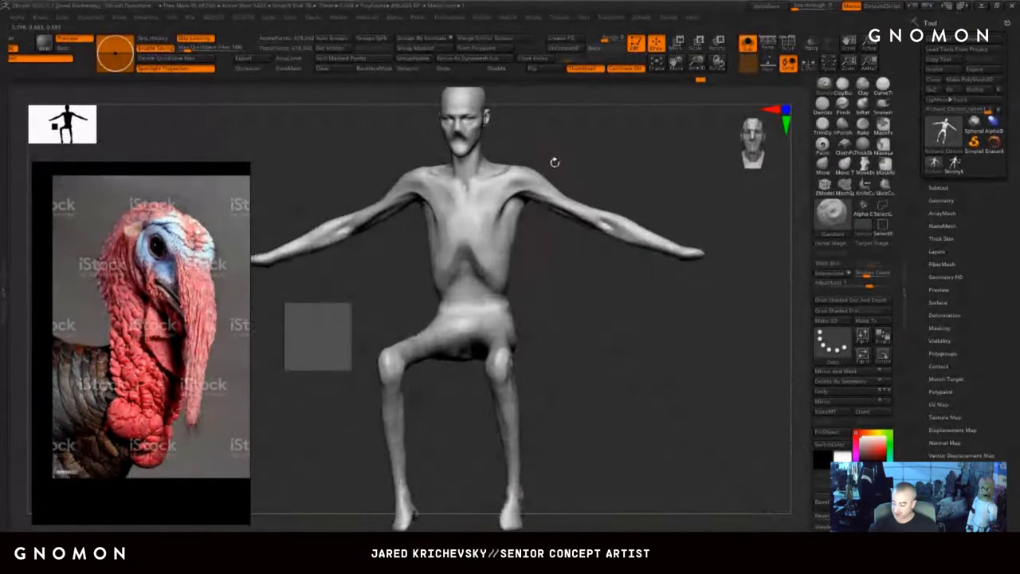
mouse_move(555, 162)
ctrl+mouse_down()
mouse_move(511, 189)
mouse_move(752, 267)
mouse_move(746, 183)
ctrl+mouse_up()
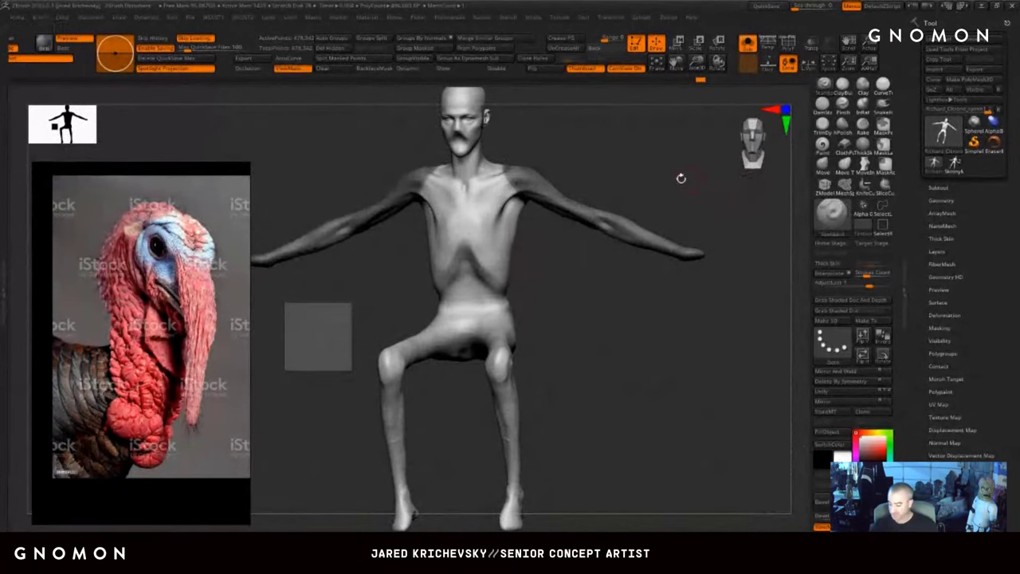
ctrl+click(575, 151)
drag(575, 152, 349, 125)
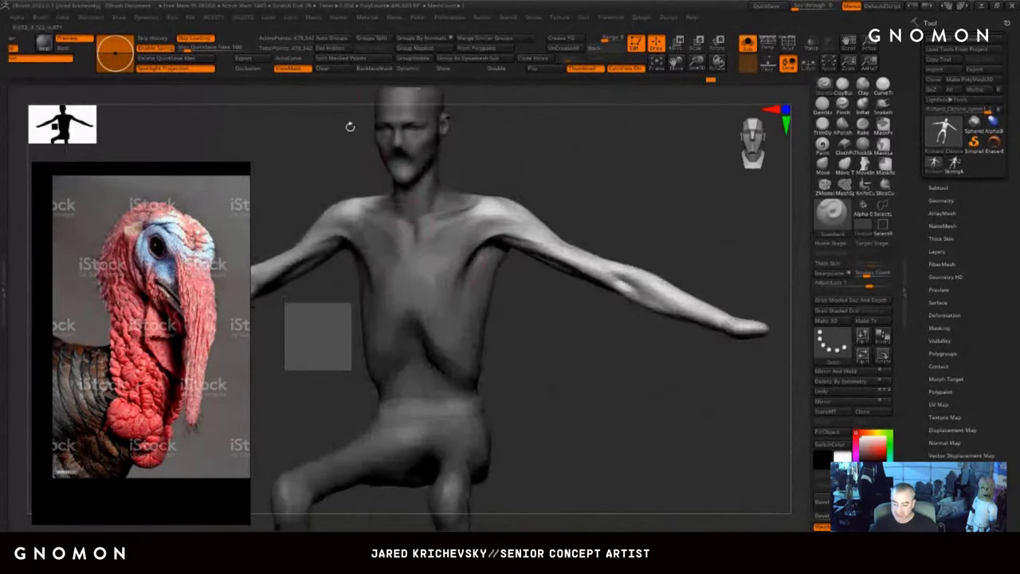
drag(614, 178, 628, 190)
- Try to rotate the unmasked arms about a transform gizmo placed at the shoulder
key(w)
alt+click(494, 225)
drag(508, 176, 531, 191)
key(ctrl+z)
- Refine the mask around the backs of the shoulders so it ends at the upper arms
drag(765, 191, 657, 181)
key(q)
mouse_move(629, 171)
ctrl+mouse_down()
mouse_move(592, 287)
mouse_move(597, 188)
ctrl+mouse_up()
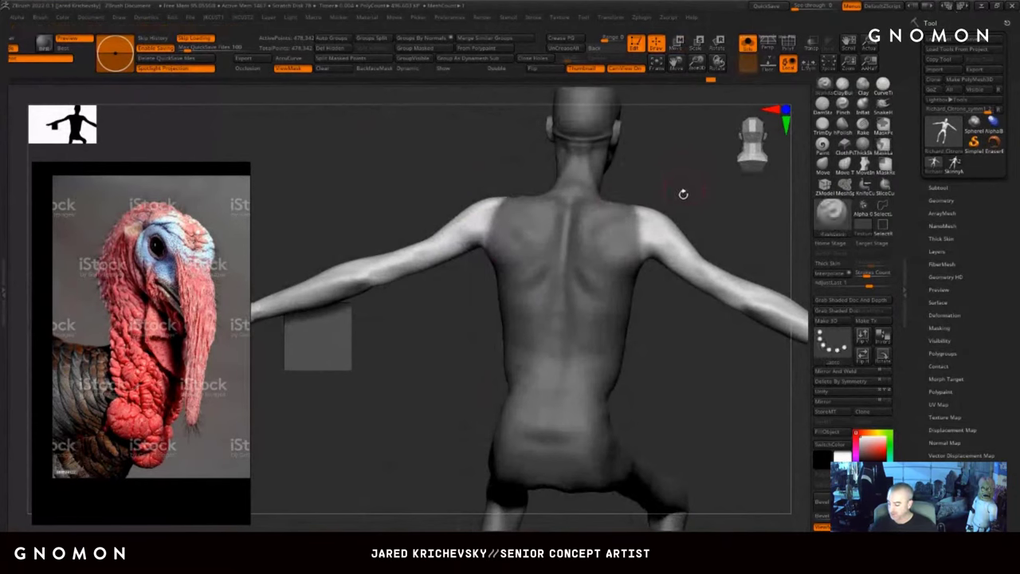
- Rotate both arms downward about the shoulders with the transform gizmo and check the pose from the front
key(w)
drag(696, 209, 689, 233)
drag(693, 193, 686, 200)
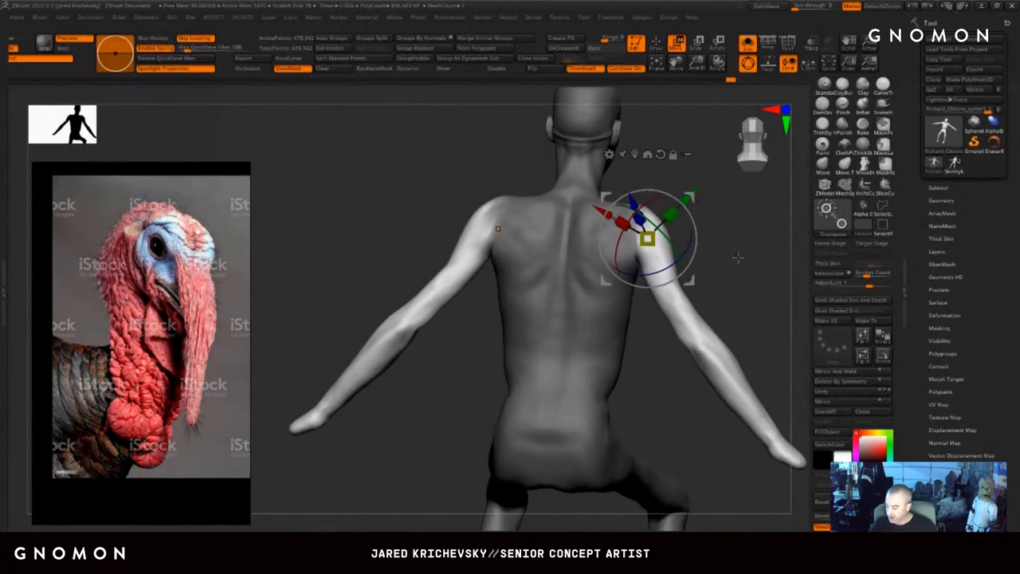
drag(738, 258, 572, 337)
alt+drag(439, 425, 437, 429)
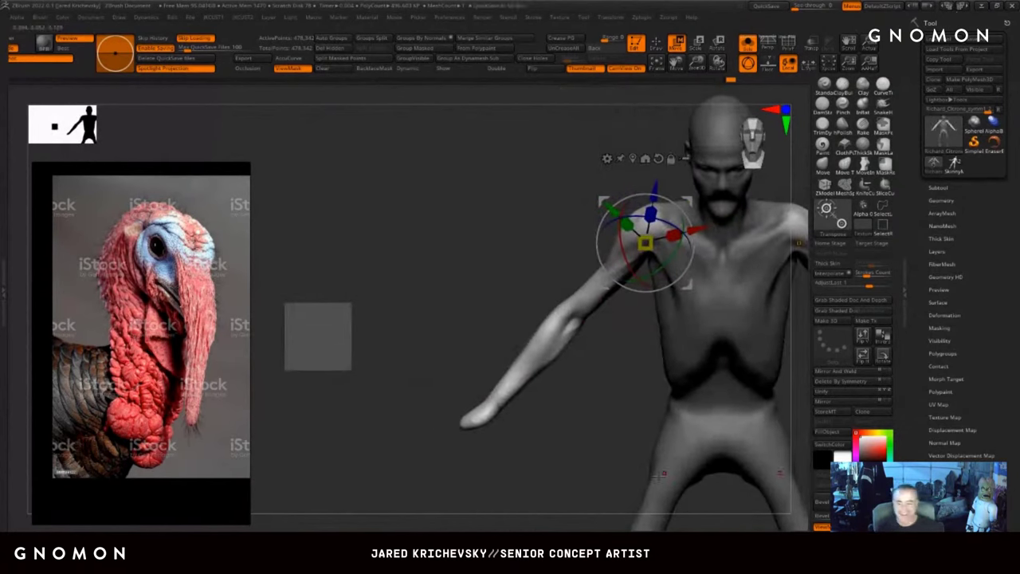
- Rotate the unmasked arms slightly further down about the shoulders and inspect the pose from the front and side
alt+drag(582, 440, 316, 468)
drag(558, 412, 558, 371)
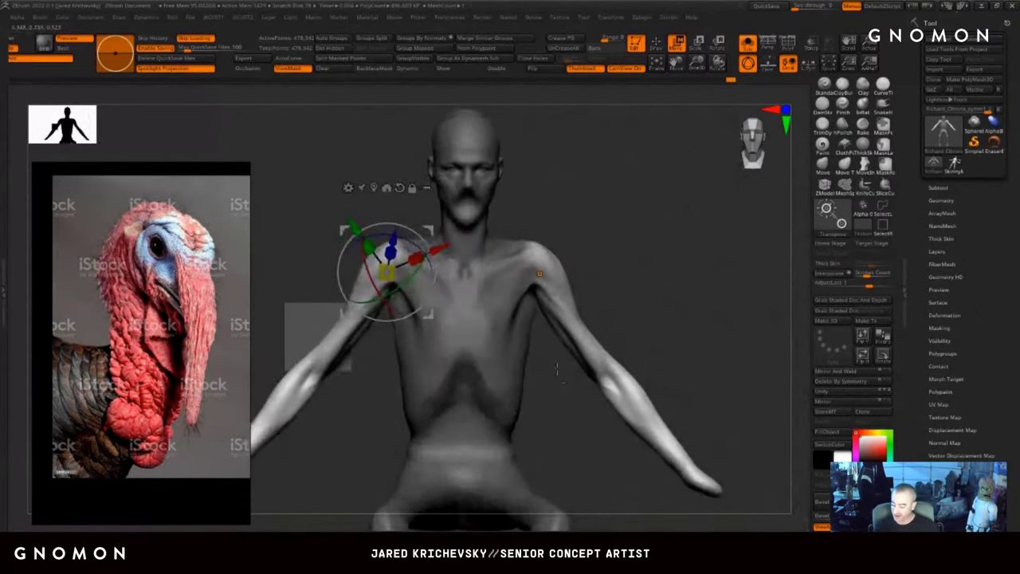
drag(431, 226, 430, 239)
drag(428, 226, 429, 229)
key(q)
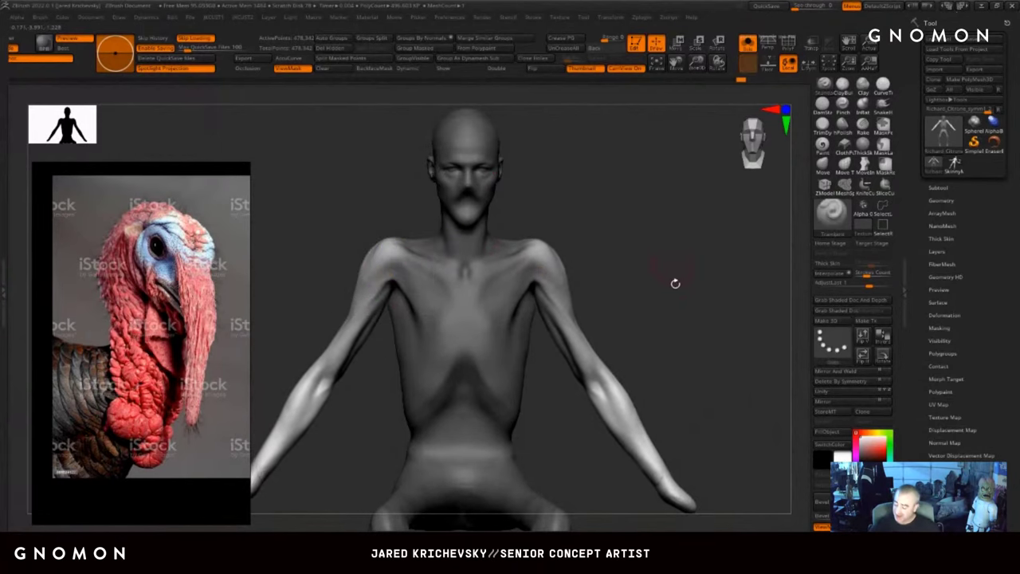
mouse_move(674, 282)
mouse_down()
mouse_move(661, 343)
mouse_move(656, 316)
mouse_up()
right_drag(654, 313, 632, 213)
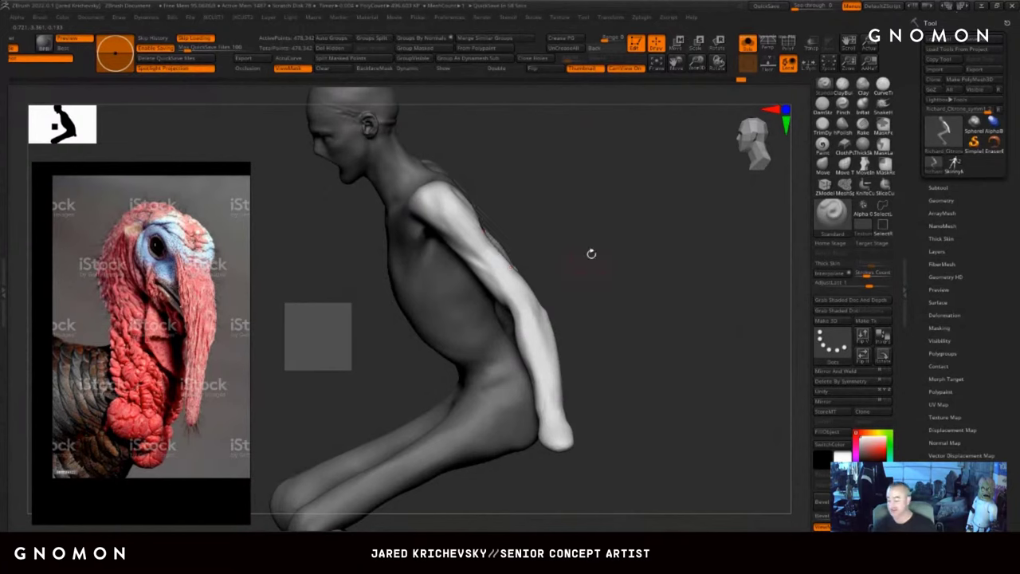
- Reposition the transform gizmo at the shoulder in side view and swing the backward-leaning arms forward
mouse_move(591, 253)
mouse_down()
mouse_move(619, 263)
mouse_move(608, 193)
mouse_move(529, 171)
mouse_move(638, 205)
mouse_up()
key(w)
alt+drag(525, 184, 545, 179)
drag(539, 186, 550, 207)
drag(543, 178, 542, 186)
shift+drag(599, 202, 551, 208)
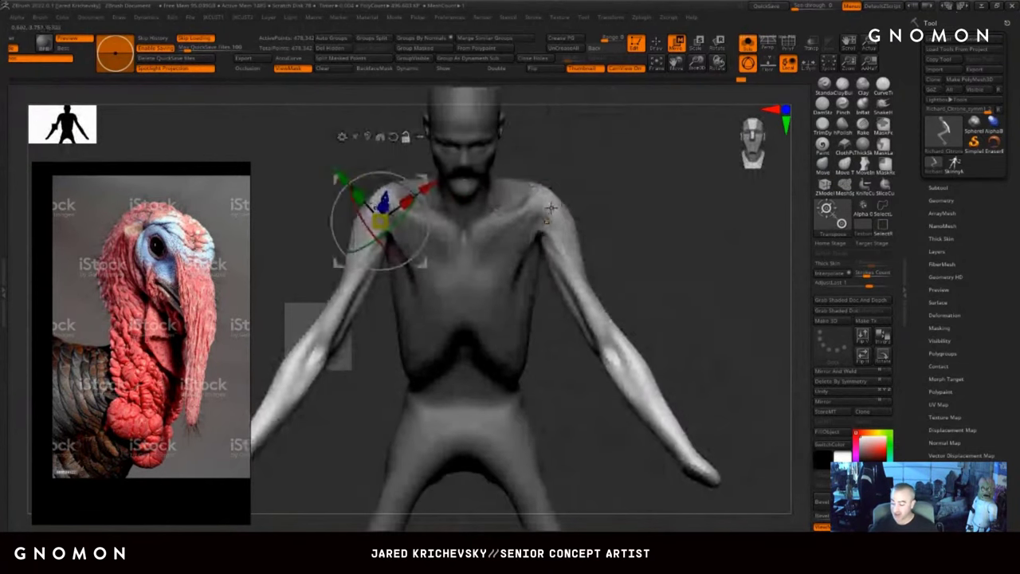
- Place the transform gizmo on the opposite shoulder and raise both arms slightly outward from the torso
alt+click(551, 208)
mouse_move(596, 167)
mouse_down()
mouse_move(600, 186)
mouse_move(598, 166)
mouse_up()
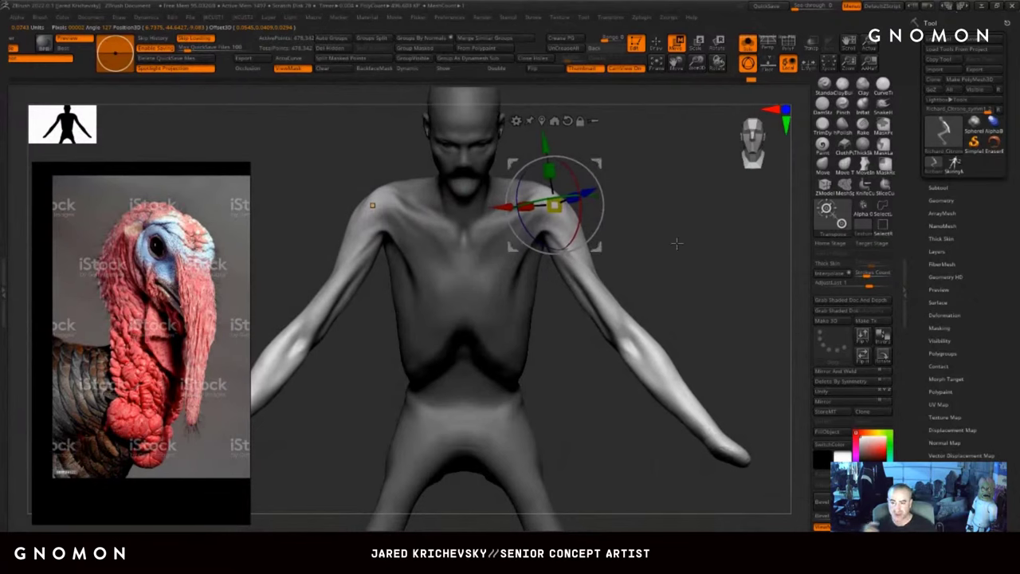
drag(596, 163, 595, 162)
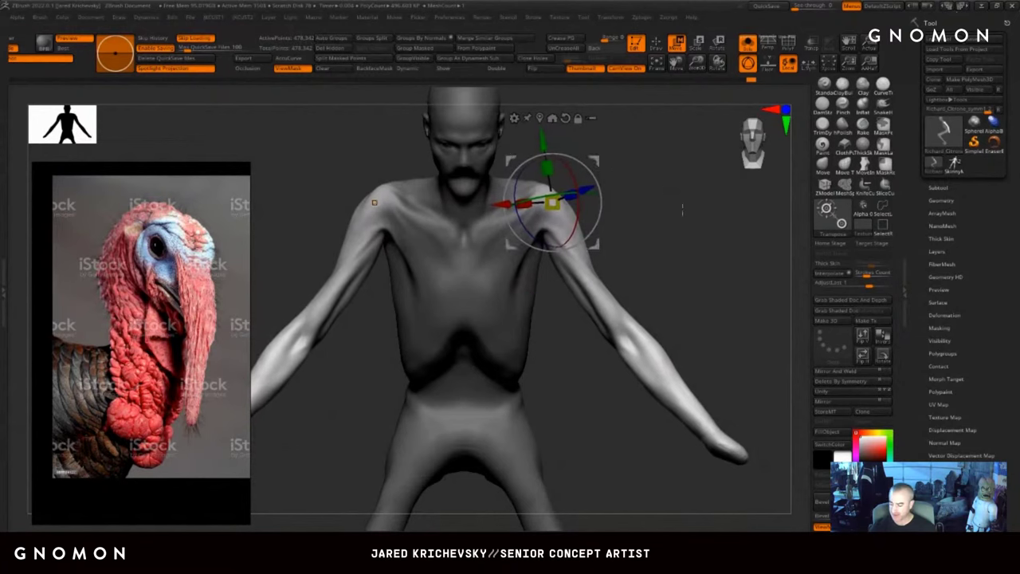
shift+drag(682, 210, 586, 209)
key(q)
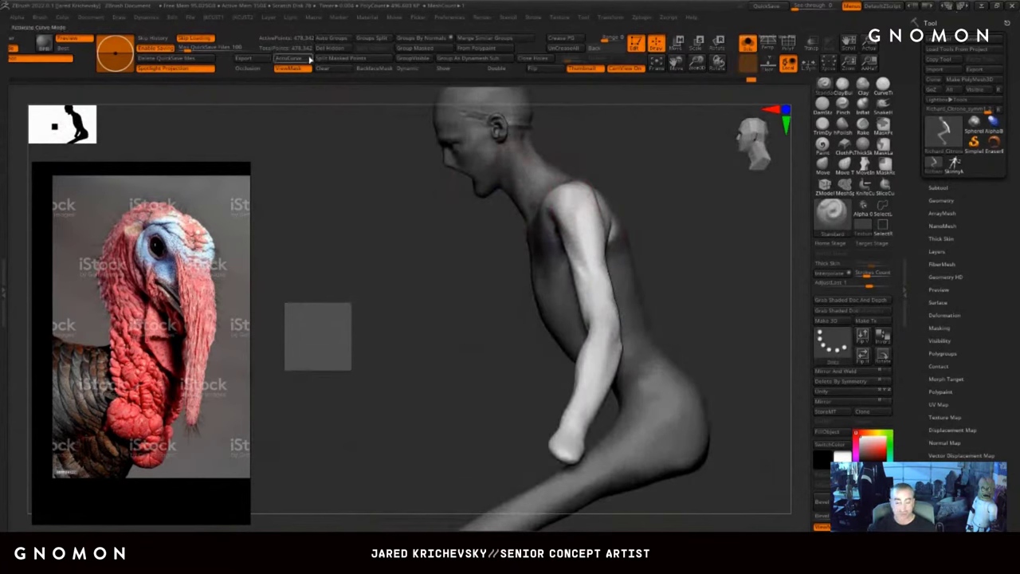
- Swing both arms forward in front of the torso about the shoulders and clear the mask
key(w)
mouse_move(740, 329)
alt+mouse_down()
mouse_move(632, 282)
mouse_move(667, 297)
alt+mouse_up()
alt+drag(503, 129, 524, 126)
drag(579, 144, 530, 189)
mouse_move(520, 126)
mouse_down()
mouse_move(533, 141)
mouse_move(522, 130)
mouse_up()
key(q)
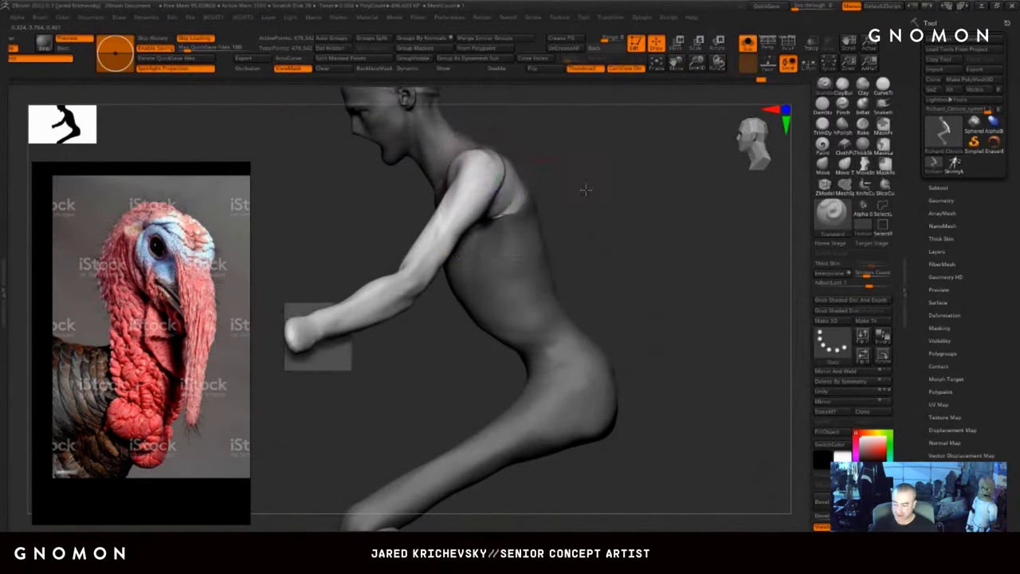
drag(585, 189, 496, 171)
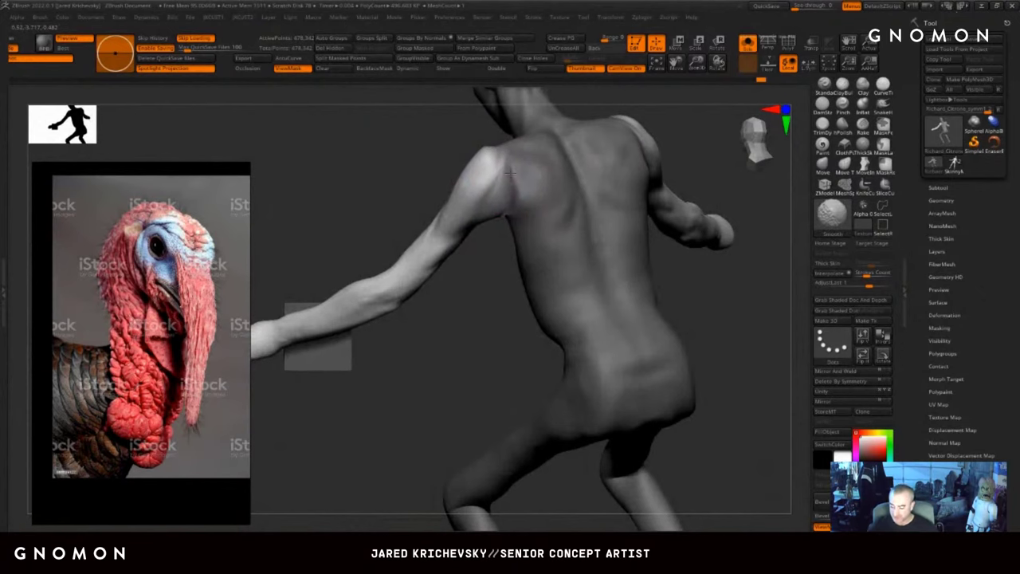
ctrl+drag(480, 280, 473, 306)
drag(474, 325, 499, 281)
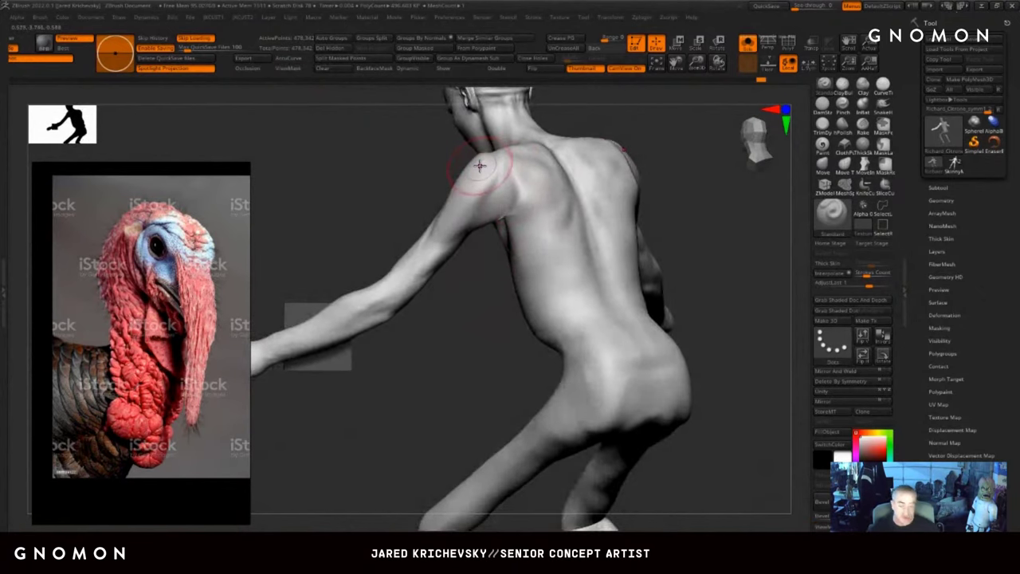
- Build up the back of the shoulder where the arm meets the torso with ClayBuildup and smooth the strokes
key(b)
key(c)
key(b)
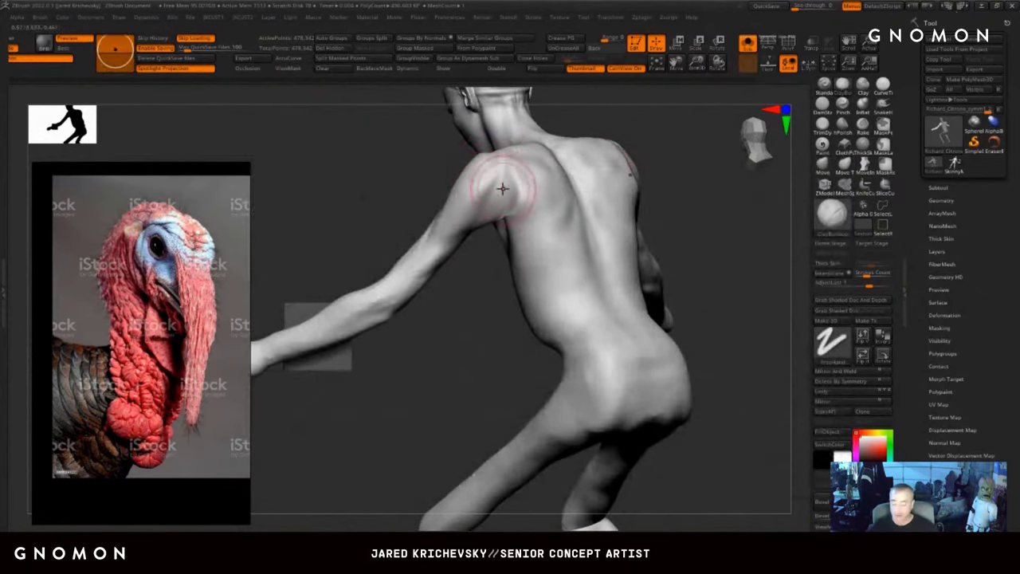
mouse_move(503, 189)
mouse_down()
mouse_move(496, 199)
mouse_move(522, 219)
mouse_move(497, 233)
mouse_move(503, 224)
mouse_move(533, 231)
mouse_up()
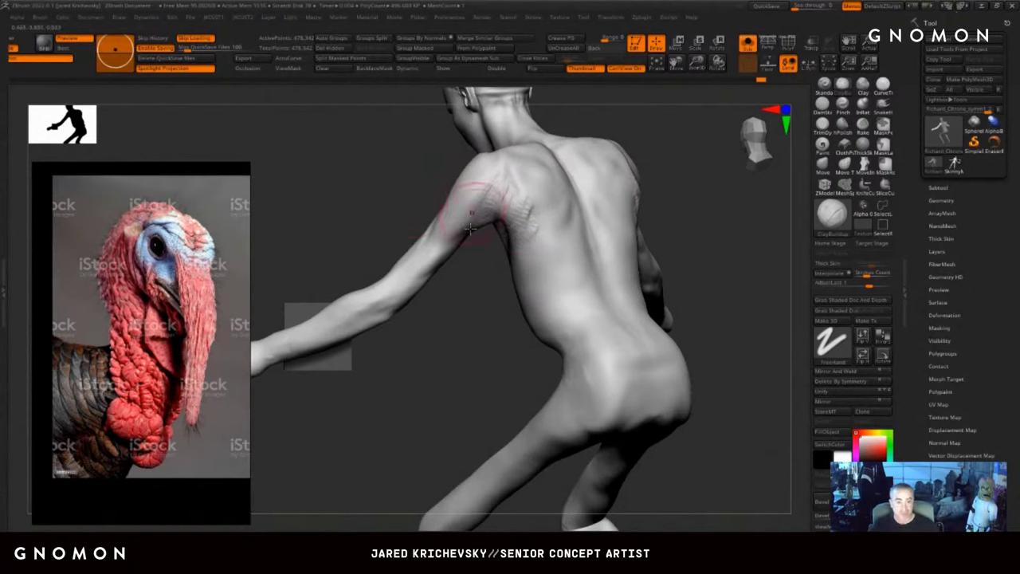
shift+drag(512, 196, 510, 200)
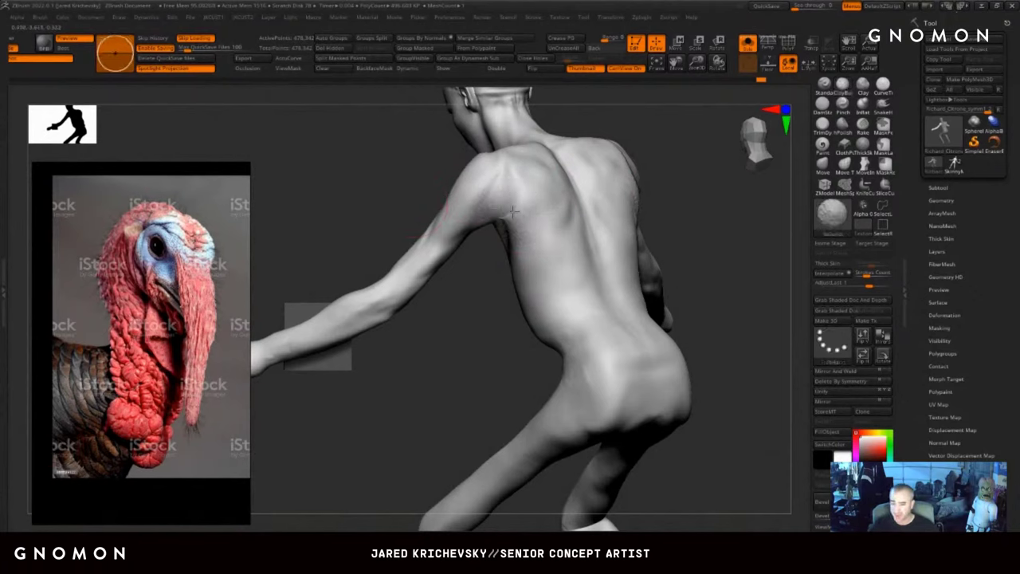
shift+drag(513, 211, 522, 214)
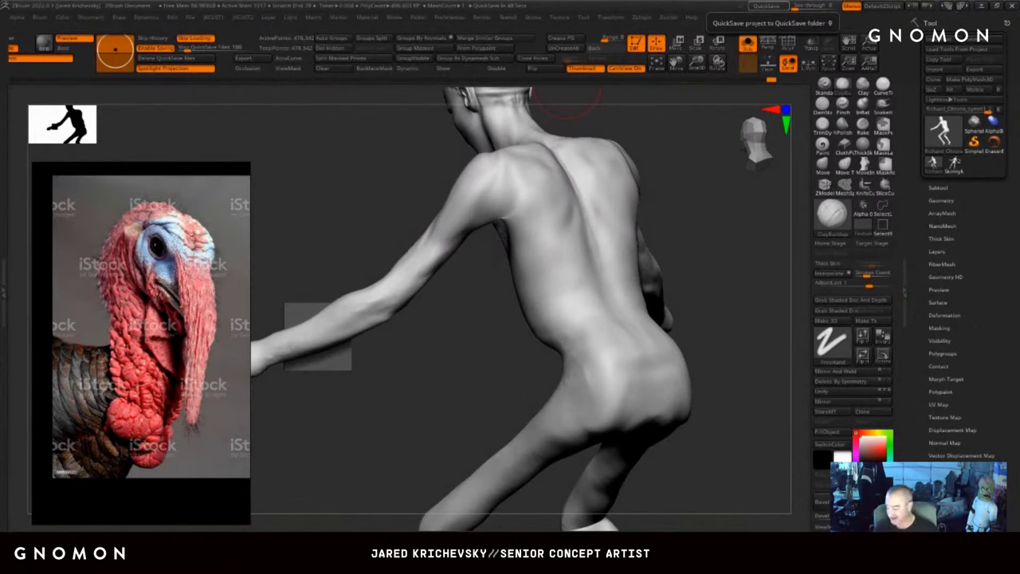
- Smooth the back surface and the transition behind the armpit while checking the raised arm from behind
drag(429, 404, 397, 429)
shift+drag(582, 356, 568, 404)
drag(471, 438, 627, 277)
mouse_move(586, 239)
alt+mouse_down()
mouse_move(622, 276)
mouse_move(527, 289)
alt+mouse_up()
drag(486, 405, 506, 364)
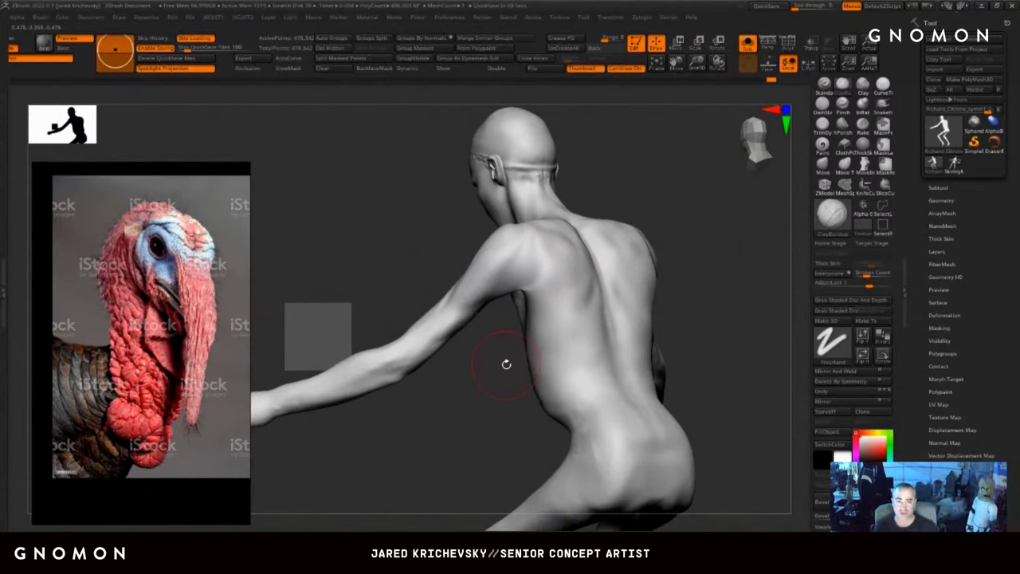
mouse_move(506, 364)
mouse_down()
mouse_move(477, 372)
mouse_move(533, 347)
mouse_up()
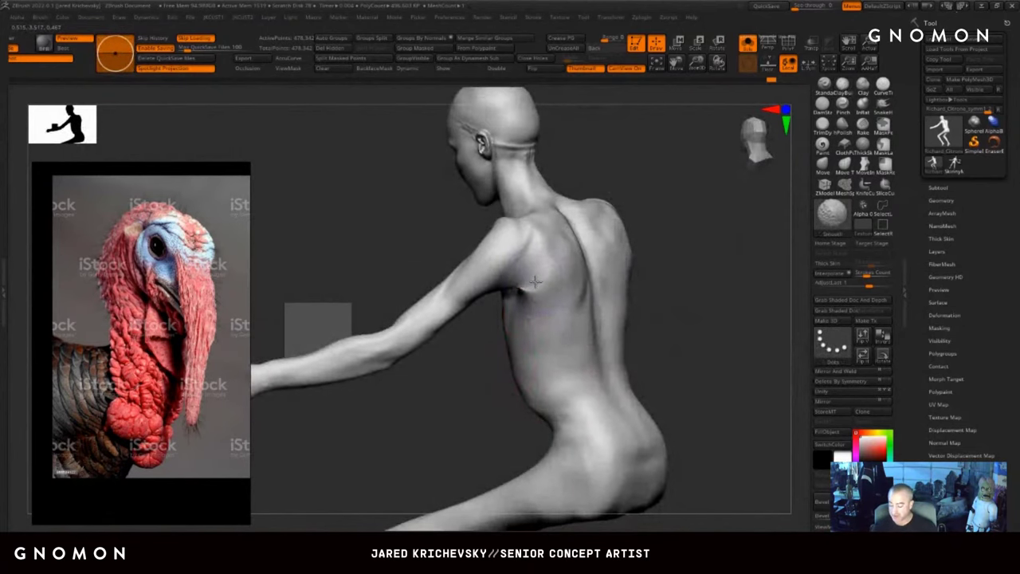
drag(441, 396, 441, 373)
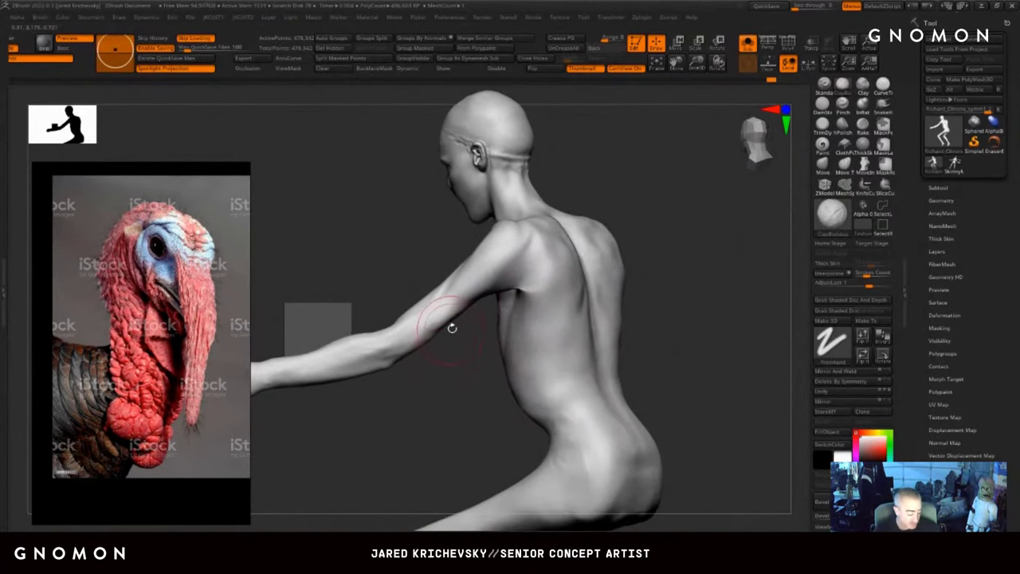
- Try to build up and smooth the muscle behind the armpit with ClayBuildup, and undo the strokes
mouse_move(523, 257)
mouse_down()
mouse_move(516, 265)
mouse_move(542, 308)
mouse_up()
drag(453, 391, 435, 387)
mouse_move(535, 272)
shift+mouse_down()
mouse_move(534, 259)
mouse_move(562, 295)
mouse_move(526, 266)
mouse_move(562, 298)
shift+mouse_up()
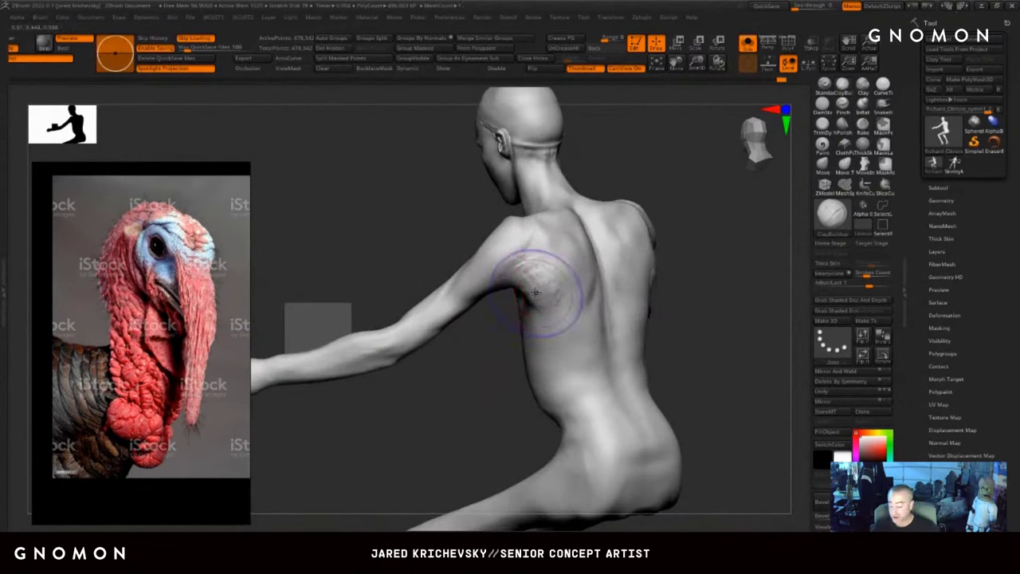
key(ctrl+z)
key(ctrl+z)
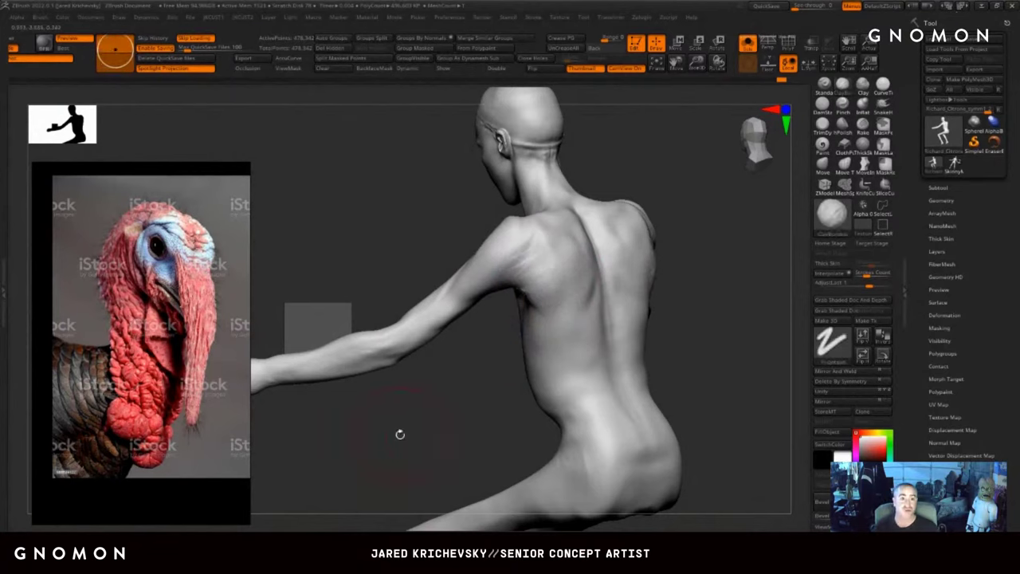
- Smooth the rear shoulder and armpit, and refine the front of the shoulder where it joins the chest
drag(720, 302, 704, 287)
shift+drag(538, 249, 526, 275)
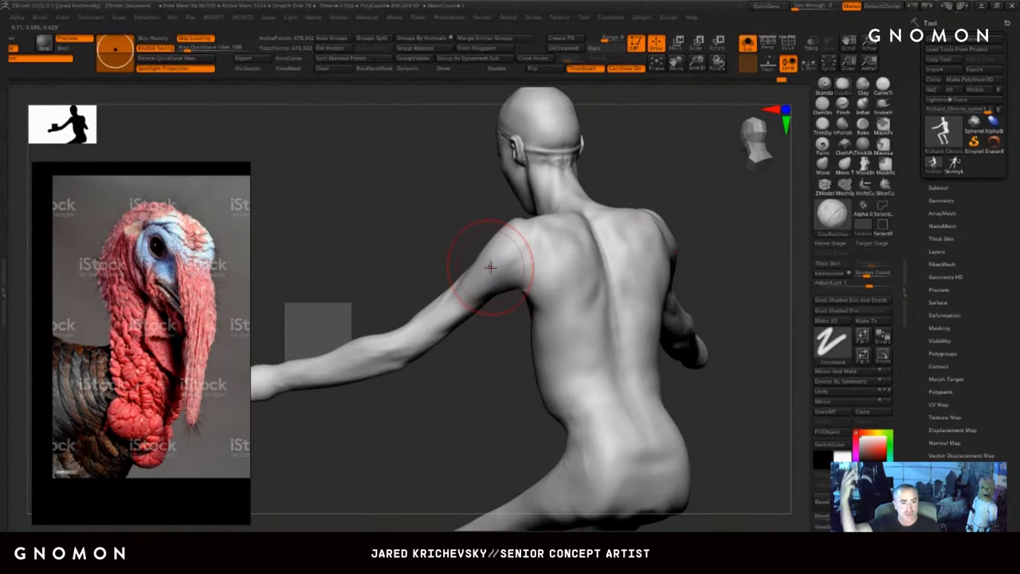
mouse_move(535, 279)
mouse_down()
mouse_move(554, 295)
mouse_move(531, 288)
mouse_up()
mouse_move(480, 348)
mouse_down()
mouse_move(589, 315)
mouse_move(627, 287)
mouse_move(588, 229)
mouse_move(554, 221)
mouse_up()
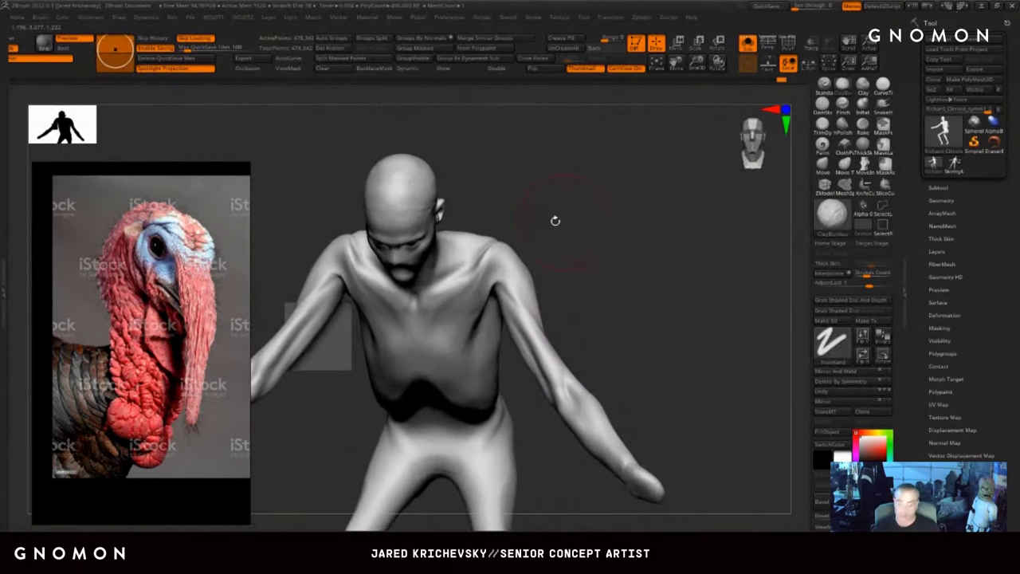
mouse_move(489, 275)
mouse_down()
mouse_move(503, 259)
mouse_move(528, 288)
mouse_move(550, 293)
mouse_move(519, 274)
mouse_move(548, 265)
mouse_move(478, 275)
mouse_up()
- Refine the elbow area and push the inner contour of the forearm inward with the Move brush
drag(550, 325, 549, 359)
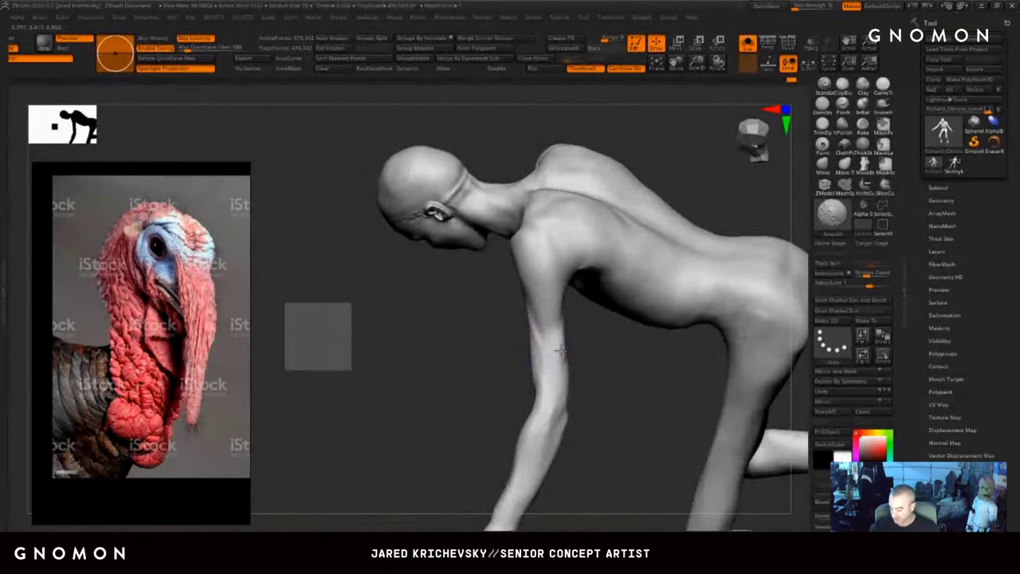
drag(580, 424, 609, 329)
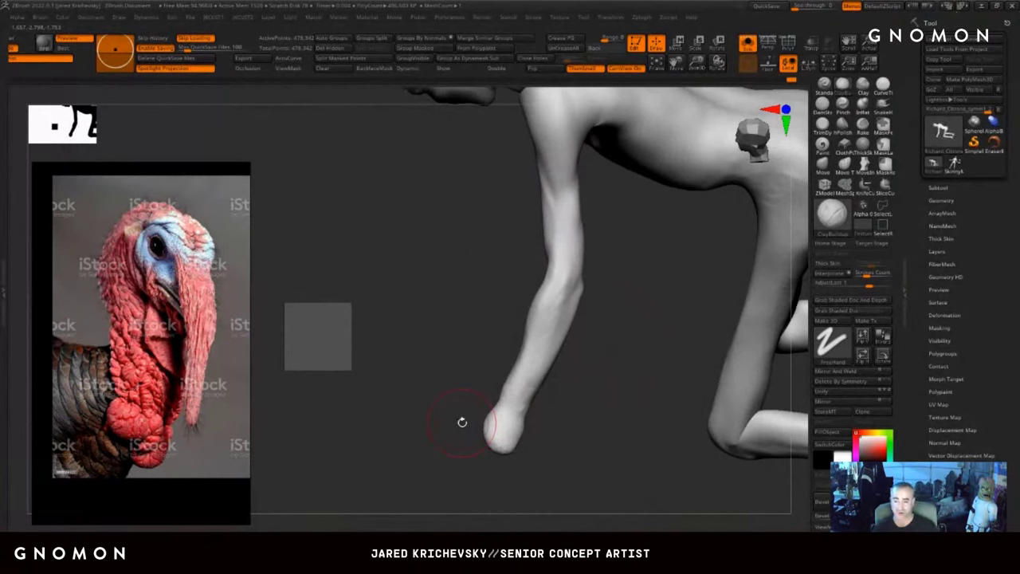
mouse_move(635, 390)
mouse_down()
mouse_move(636, 400)
mouse_move(610, 359)
mouse_up()
drag(598, 304, 600, 294)
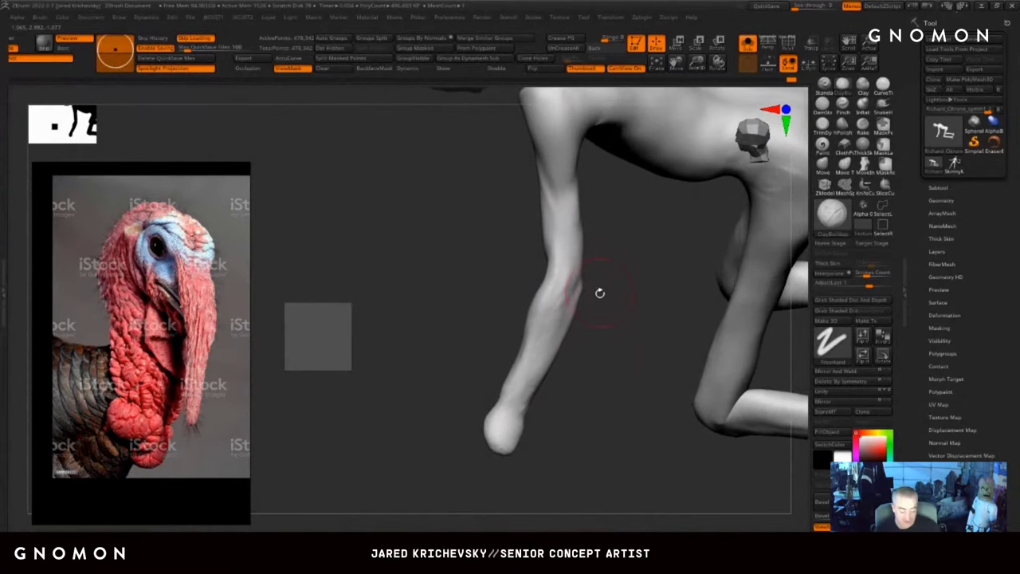
key(b)
key(t)
key(d)
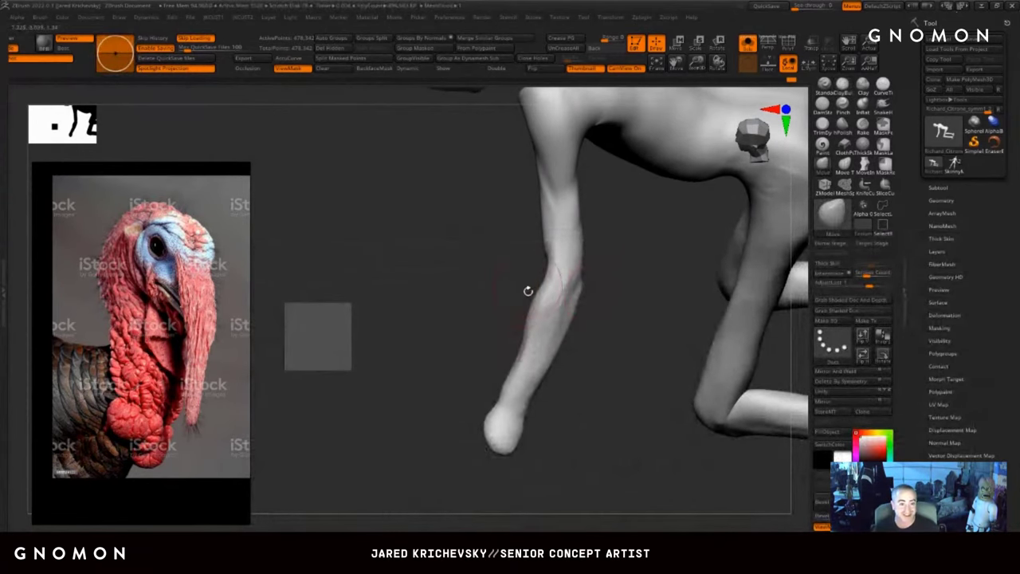
key(s)
drag(543, 304, 549, 303)
drag(533, 306, 538, 306)
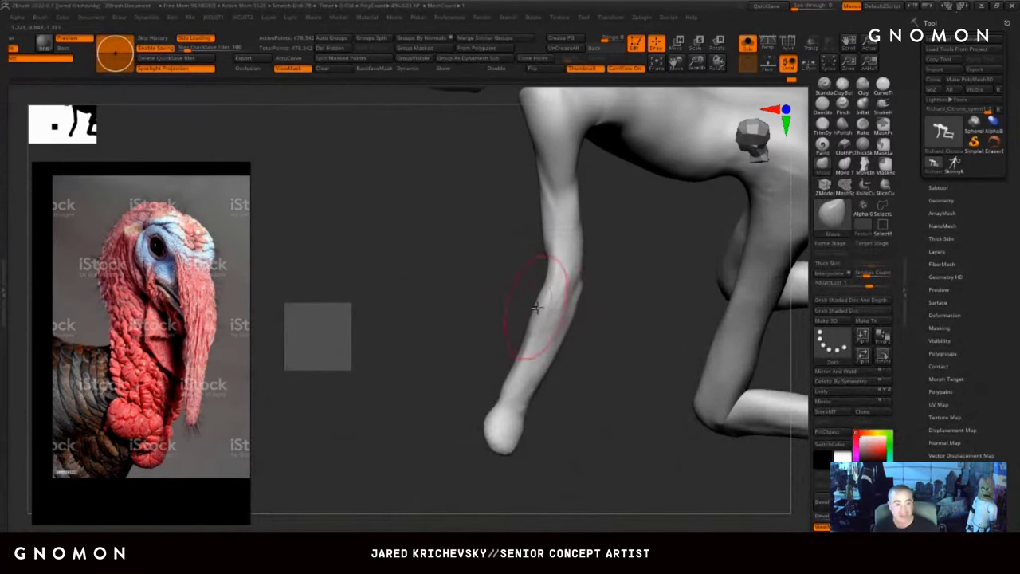
- Shift the forearm and its hand end outward with a larger Move brush and adjust the elbow contour
key(s)
mouse_move(553, 341)
mouse_down()
mouse_move(562, 340)
mouse_move(551, 338)
mouse_up()
drag(510, 435, 499, 450)
drag(553, 302, 547, 301)
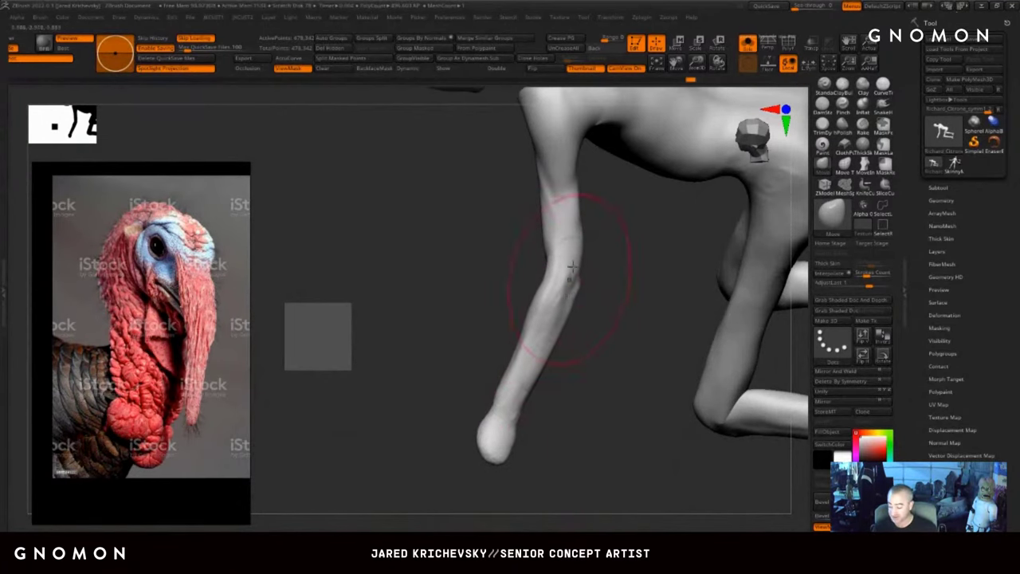
mouse_move(583, 224)
mouse_down()
mouse_move(622, 234)
mouse_move(567, 224)
mouse_move(580, 257)
mouse_move(565, 330)
mouse_move(546, 343)
mouse_move(581, 325)
mouse_up()
key(s)
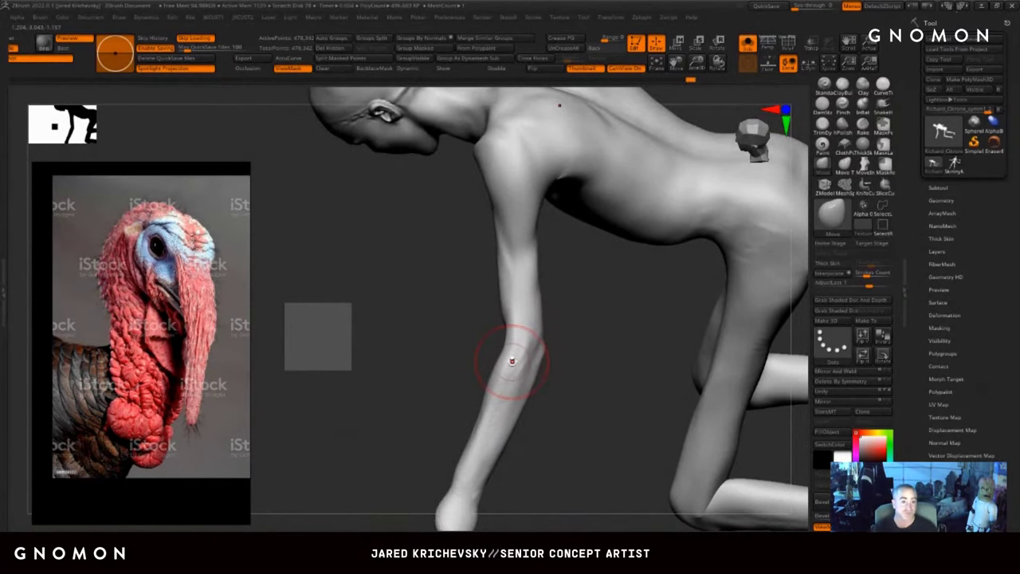
- Sculpt the front shoulders and outer collarbones with ClayBuildup and smooth them into the upper chest
mouse_move(556, 440)
mouse_down()
mouse_move(606, 410)
mouse_move(556, 202)
mouse_move(622, 259)
mouse_up()
drag(541, 217, 590, 192)
key(b)
key(c)
key(b)
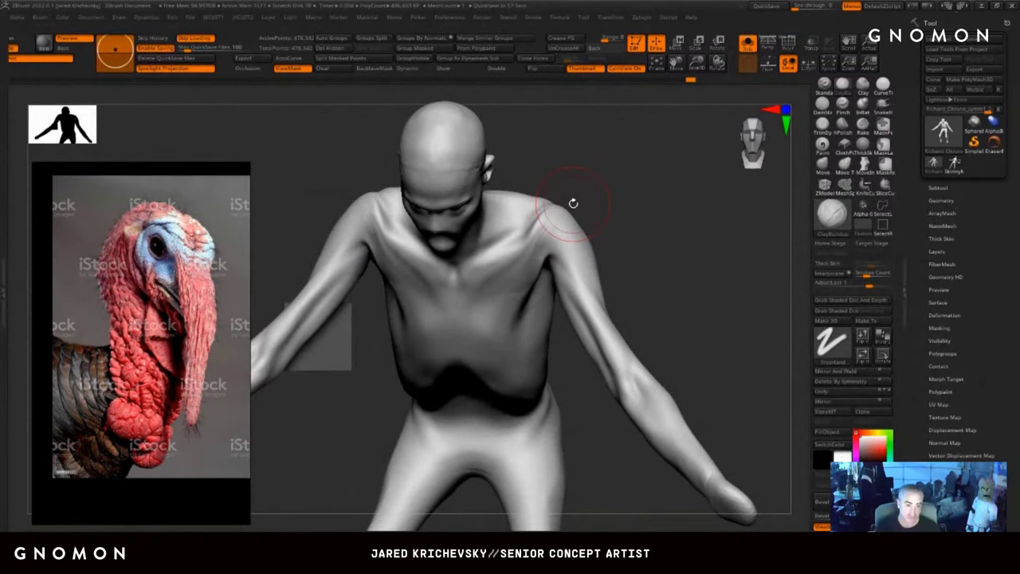
key(b)
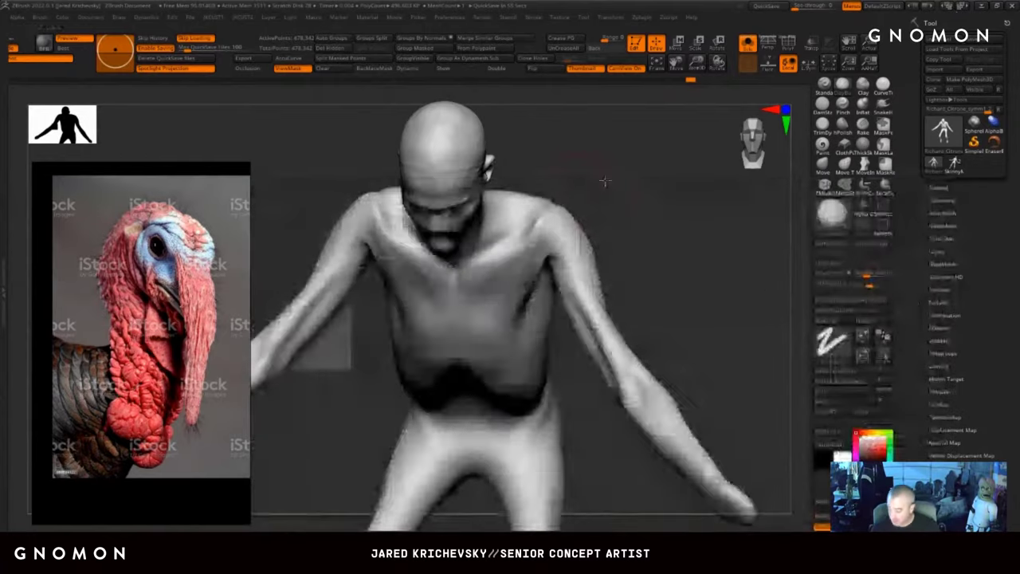
drag(605, 182, 599, 231)
mouse_move(556, 206)
mouse_down()
mouse_move(533, 238)
mouse_move(619, 207)
mouse_up()
mouse_move(530, 241)
shift+mouse_down()
mouse_move(541, 235)
mouse_move(527, 242)
shift+mouse_up()
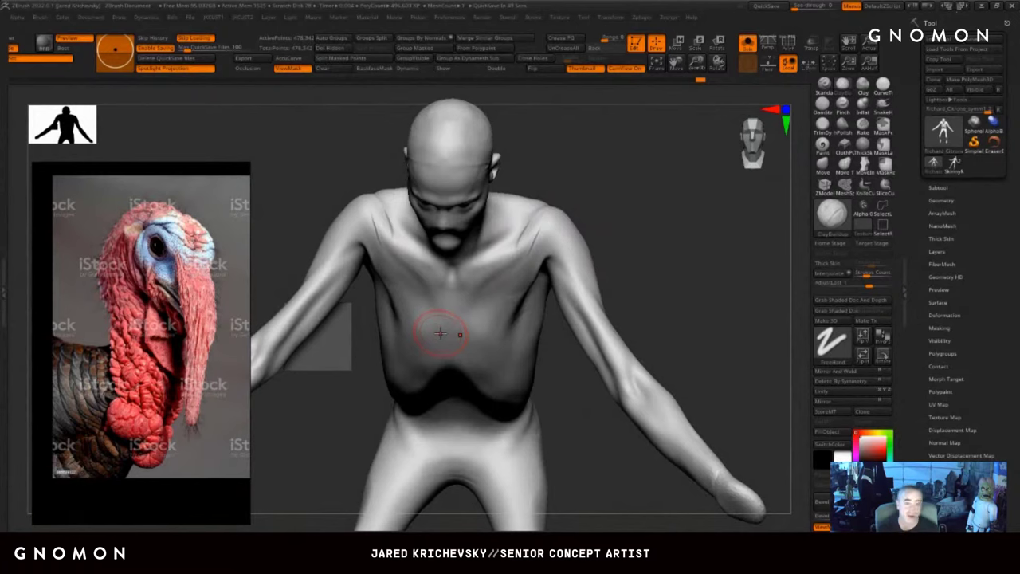
mouse_move(653, 246)
mouse_down()
mouse_move(628, 232)
mouse_move(599, 249)
mouse_move(628, 188)
mouse_up()
shift+drag(526, 238, 514, 250)
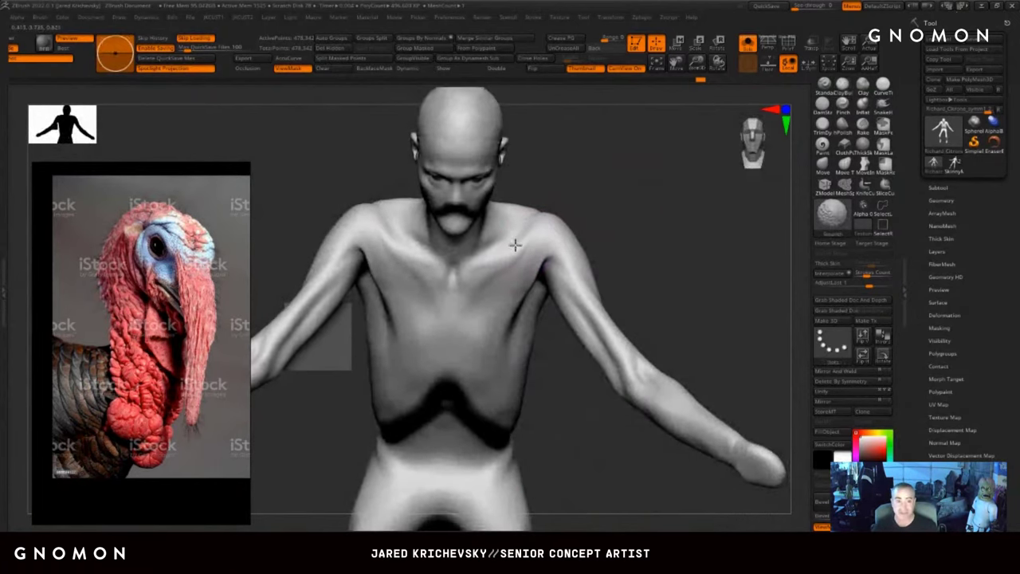
- Reshape the upper chest beside the shoulder and the front armpit fold with the Move brush
mouse_move(642, 239)
mouse_down()
mouse_move(630, 209)
mouse_move(601, 233)
mouse_up()
key(b)
key(m)
key(v)
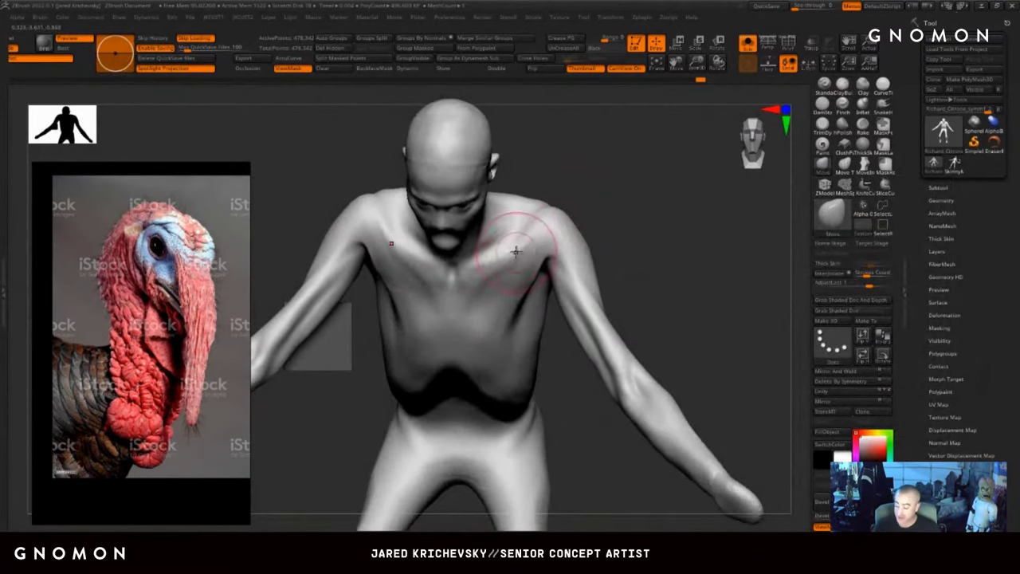
drag(517, 250, 505, 241)
drag(615, 243, 612, 215)
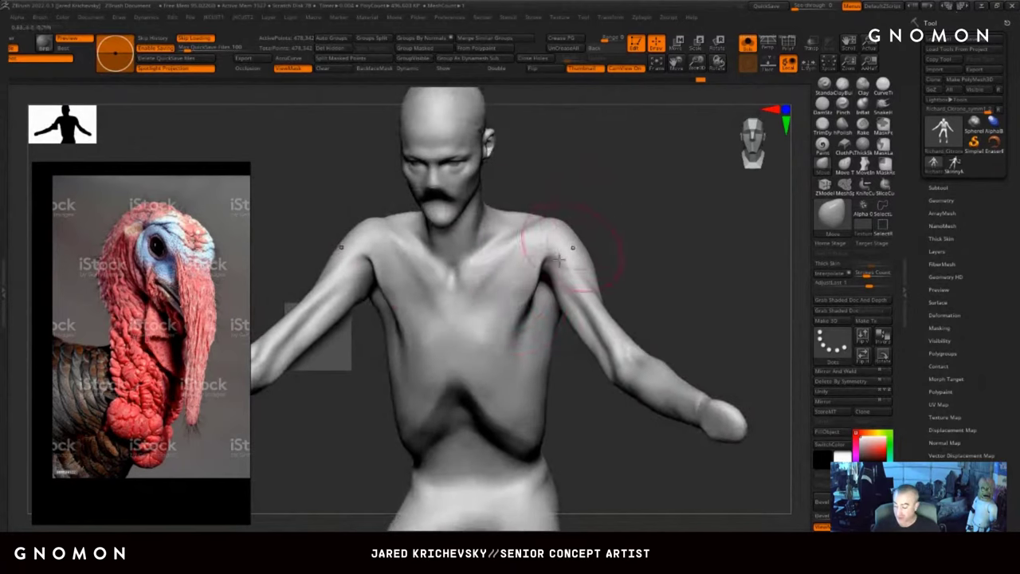
mouse_move(522, 313)
mouse_down()
mouse_move(505, 299)
mouse_move(525, 291)
mouse_up()
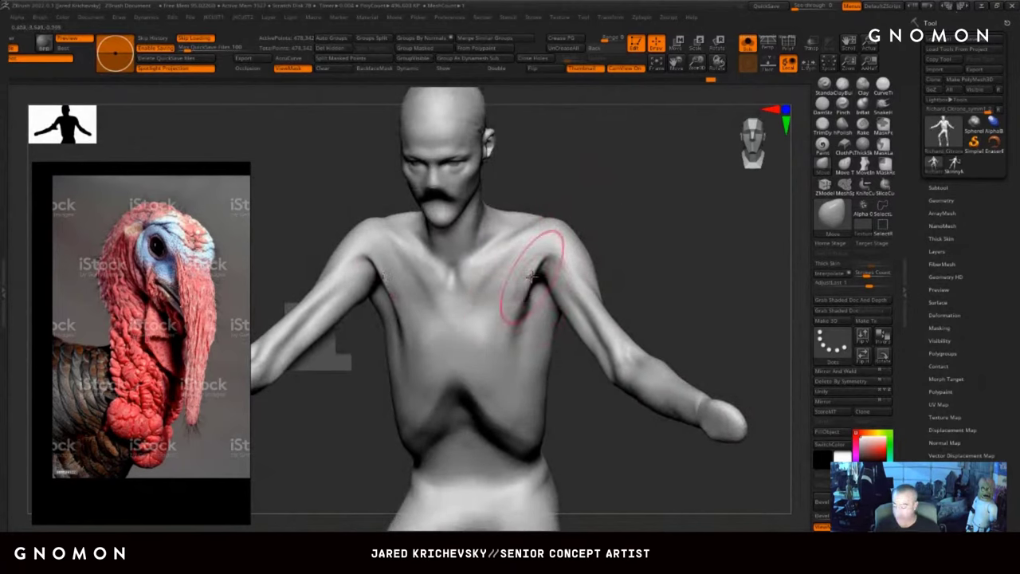
- Smooth the outer chest beside the armpit to soften its transition into the upper arm
drag(624, 224, 612, 214)
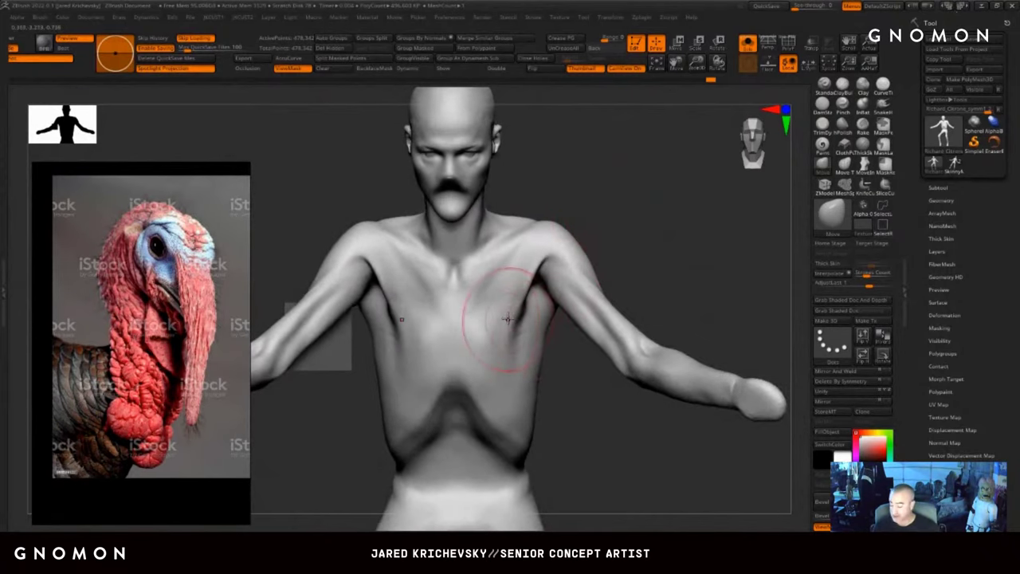
shift+drag(517, 317, 527, 301)
drag(587, 385, 590, 430)
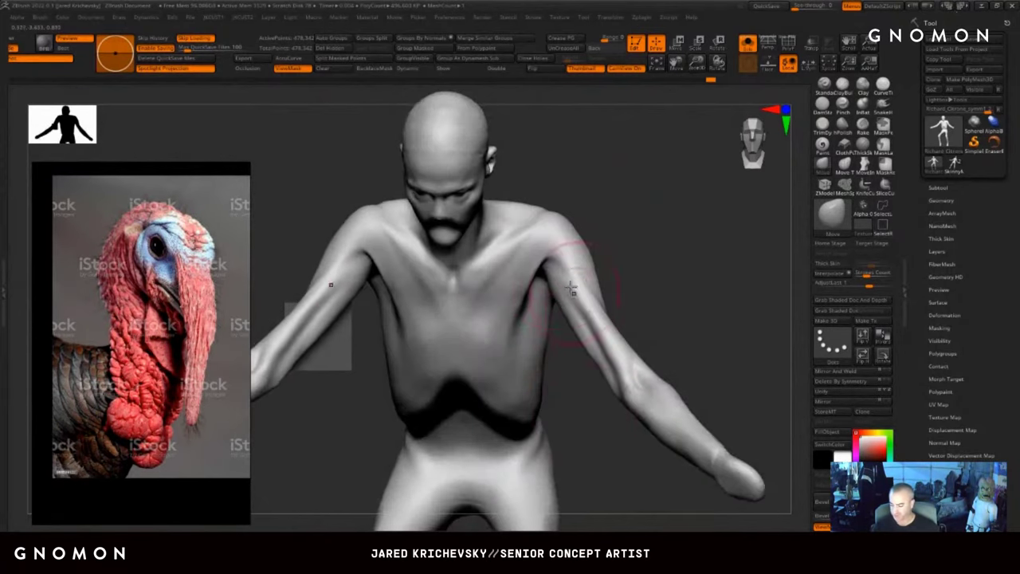
mouse_move(608, 237)
mouse_down()
mouse_move(608, 266)
mouse_move(585, 254)
mouse_move(607, 256)
mouse_up()
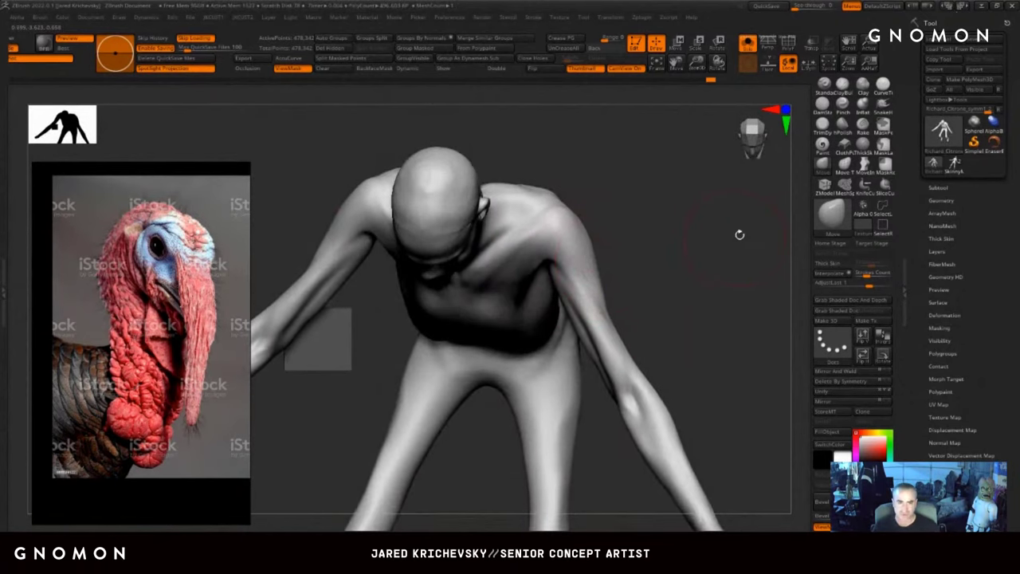
- Adjust the upper arm and elbow contours with the Move brush at varying brush sizes
drag(739, 234, 676, 289)
drag(531, 371, 514, 365)
key(s)
mouse_move(588, 292)
mouse_down()
mouse_move(603, 286)
mouse_move(592, 285)
mouse_move(612, 300)
mouse_up()
key(s)
drag(527, 456, 554, 409)
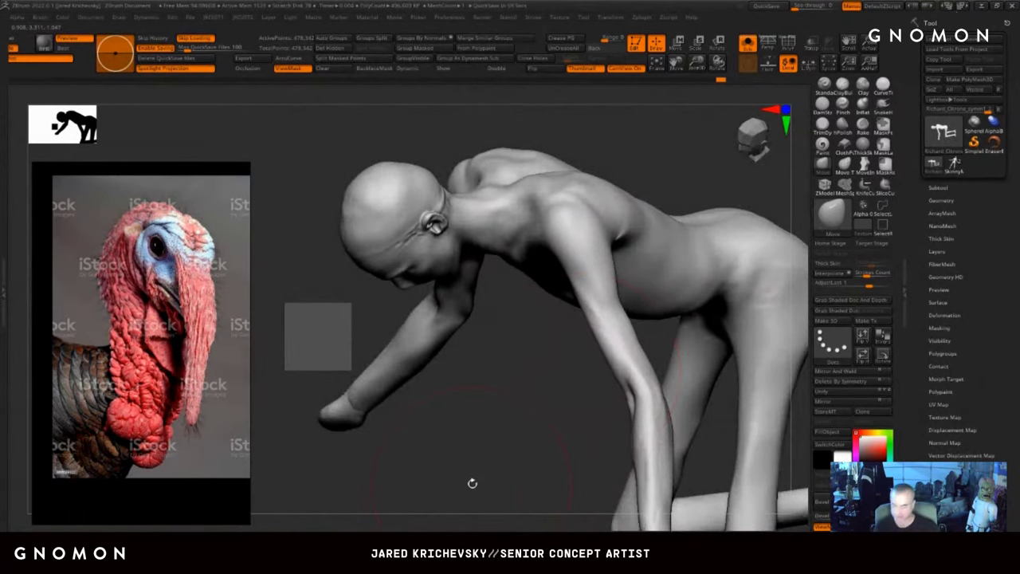
drag(472, 483, 532, 399)
drag(592, 431, 597, 342)
key(s)
drag(584, 291, 565, 290)
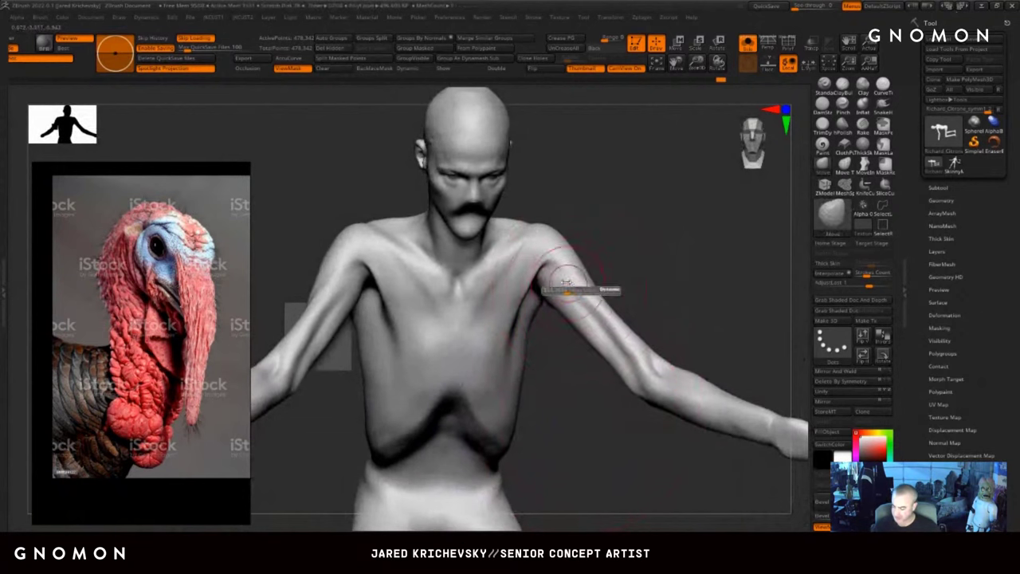
drag(630, 220, 613, 206)
- Carve a muscle groove along the inner upper arm with DamStandard and soften it near the elbow and armpit
key(b)
key(d)
click(562, 243)
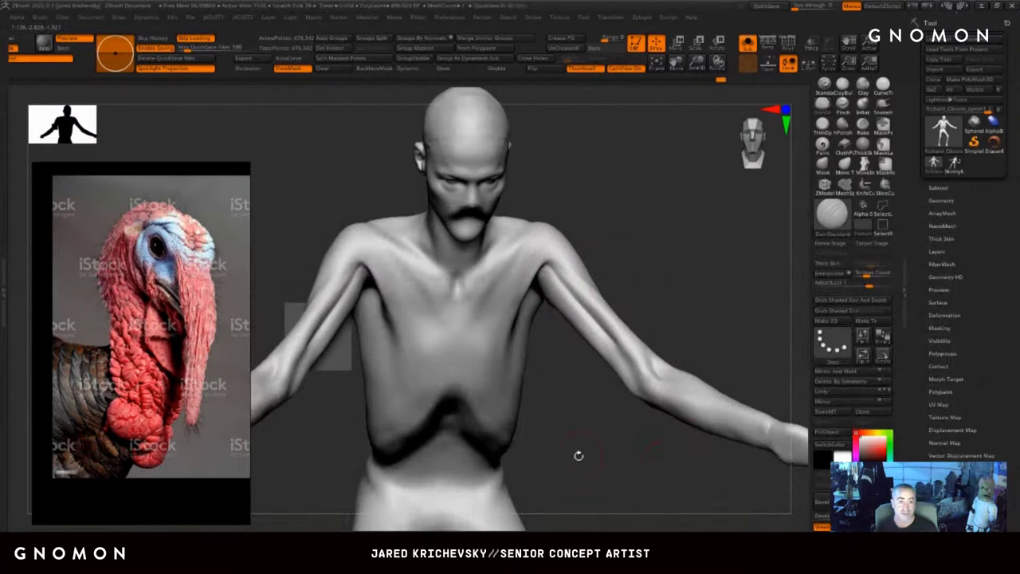
drag(580, 524, 564, 522)
shift+drag(614, 338, 627, 356)
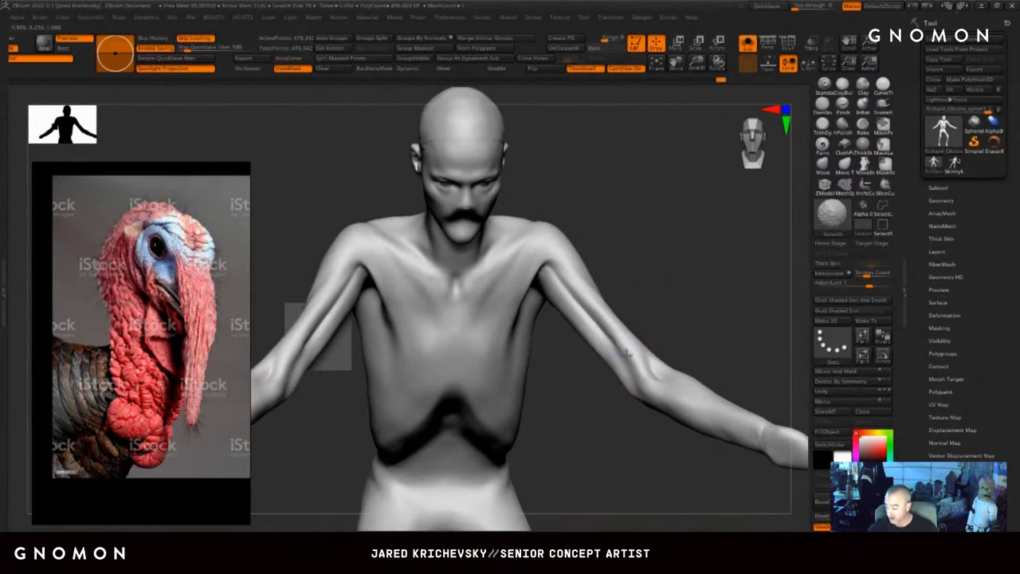
shift+drag(555, 268, 553, 252)
mouse_move(621, 228)
mouse_down()
mouse_move(608, 242)
mouse_move(631, 250)
mouse_up()
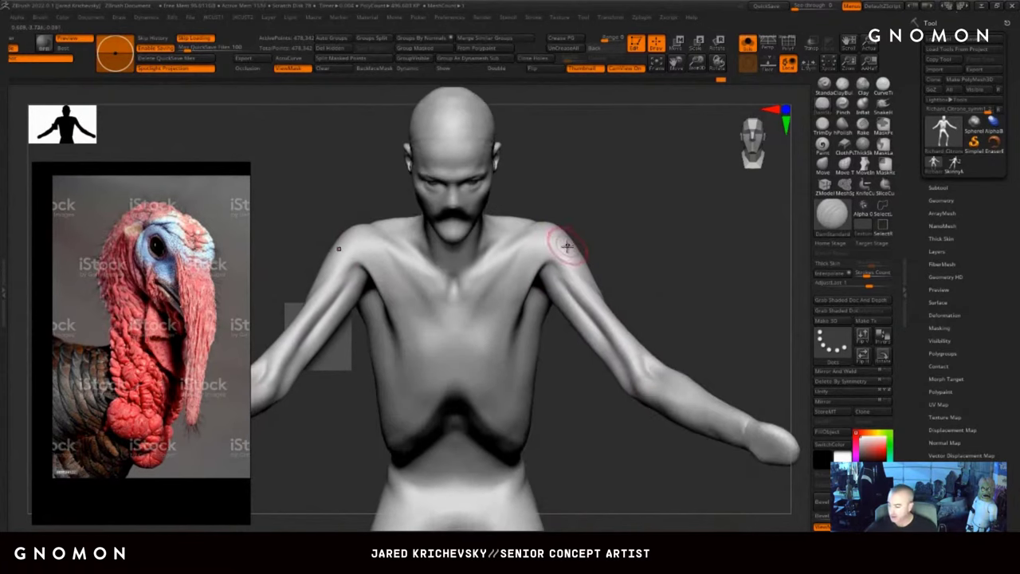
shift+drag(560, 269, 550, 267)
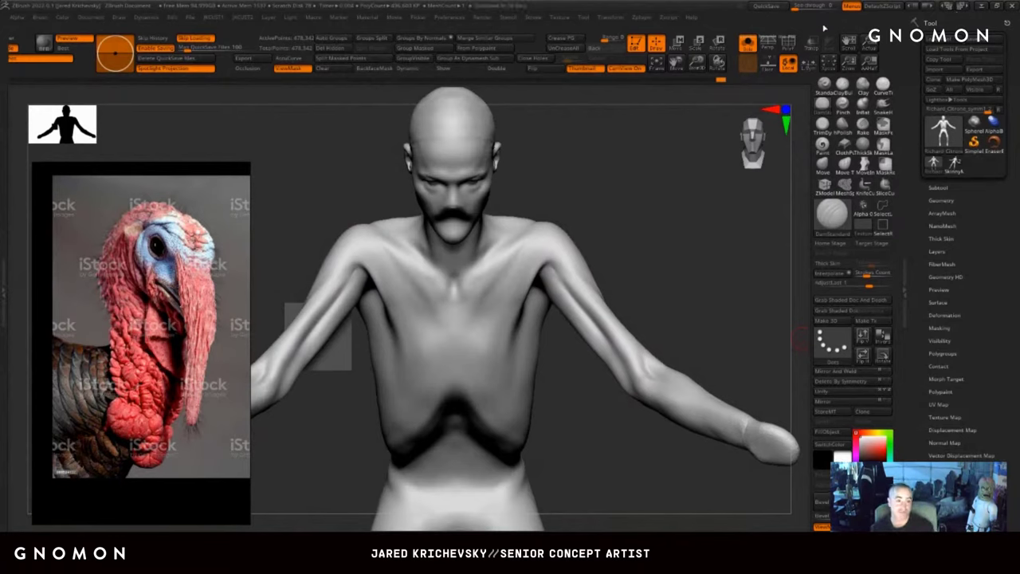
- Define the back of the upper arm below the rear armpit with DamStandard and smooth the strokes
drag(556, 432, 549, 400)
mouse_move(598, 236)
mouse_down()
mouse_move(603, 273)
mouse_move(636, 242)
mouse_up()
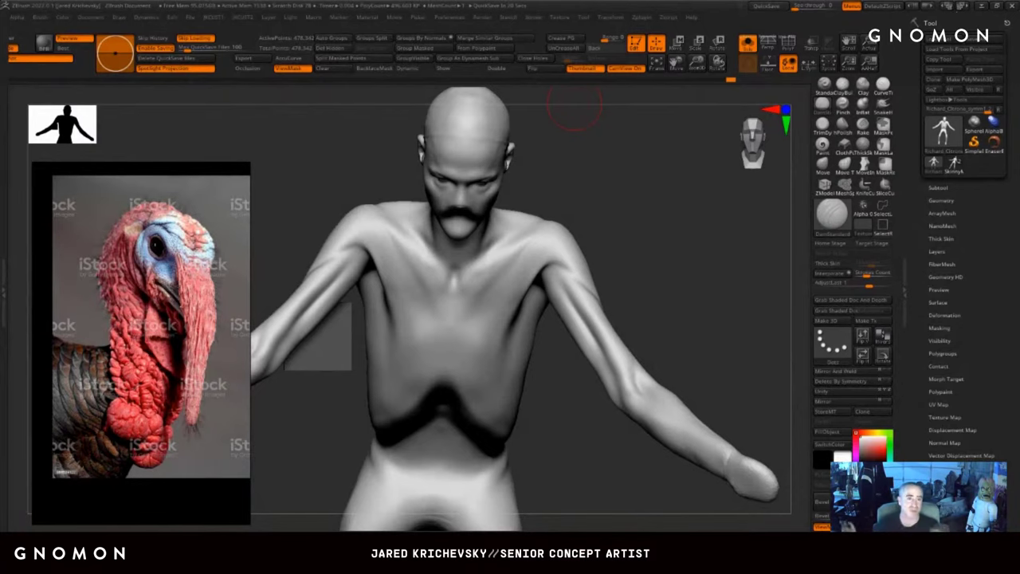
mouse_move(574, 108)
mouse_down()
mouse_move(534, 298)
mouse_move(617, 246)
mouse_move(574, 200)
mouse_up()
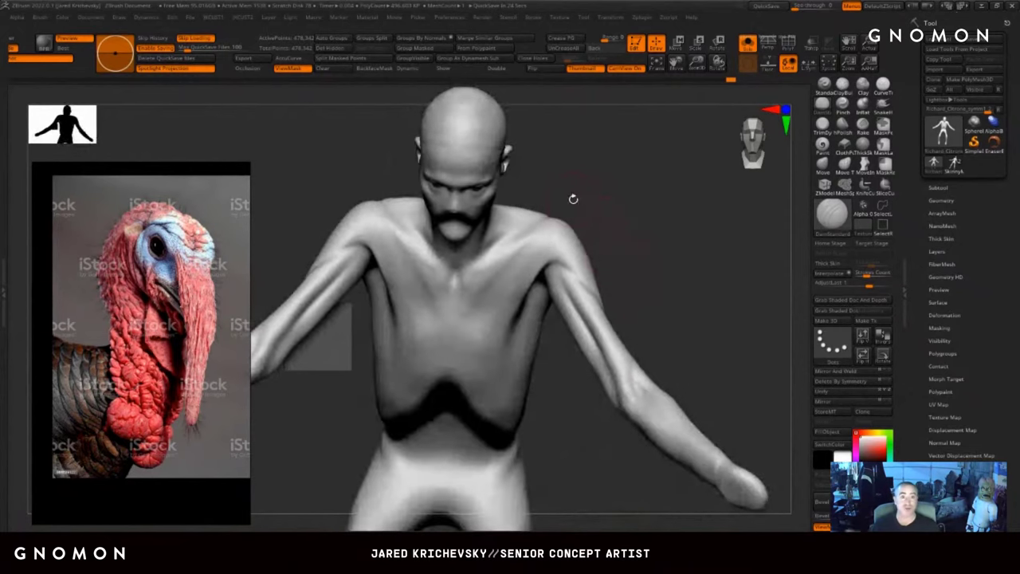
mouse_move(632, 160)
mouse_down()
mouse_move(592, 225)
mouse_move(587, 281)
mouse_up()
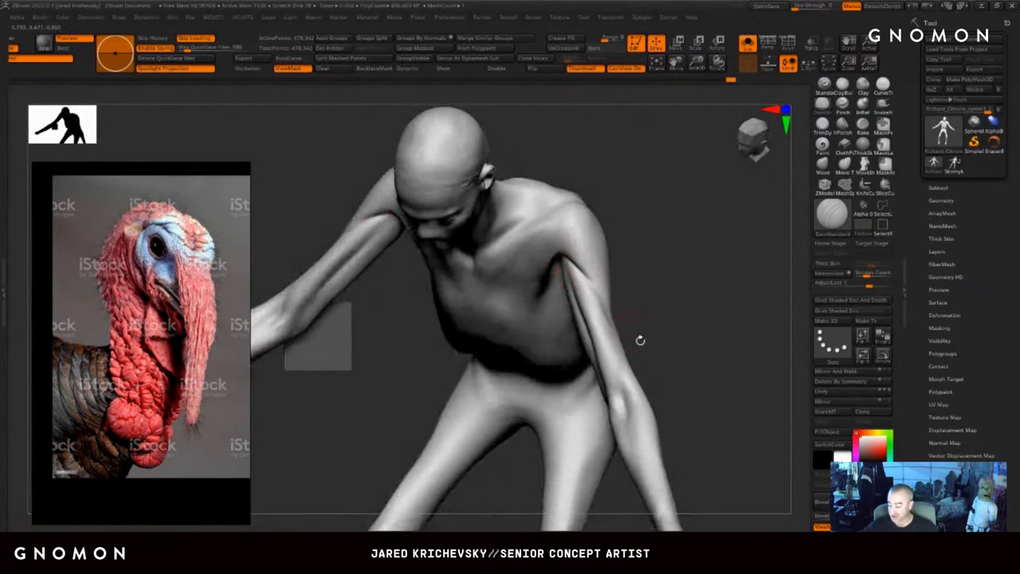
drag(640, 340, 582, 314)
drag(515, 403, 465, 417)
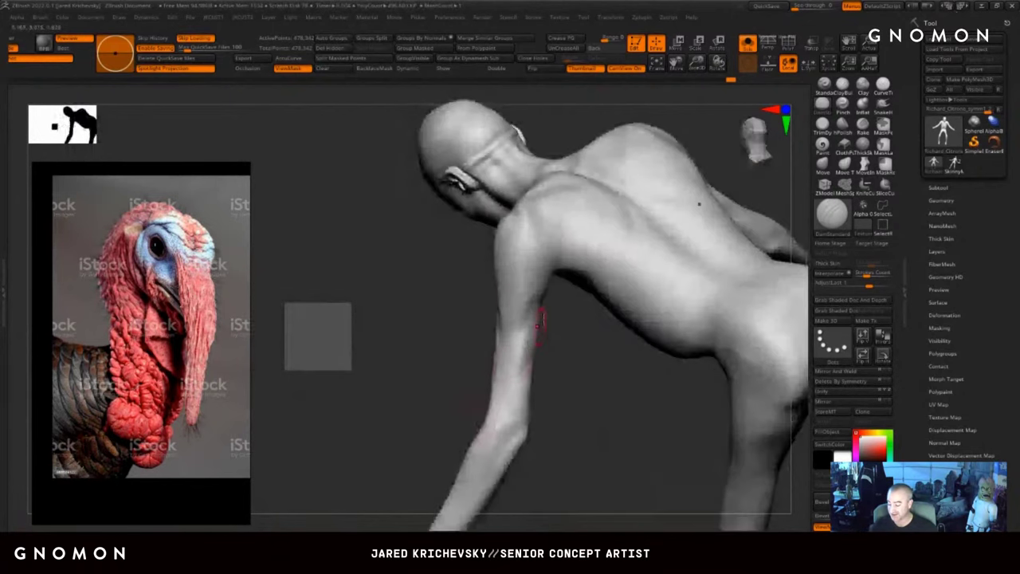
drag(551, 307, 551, 293)
drag(548, 335, 524, 309)
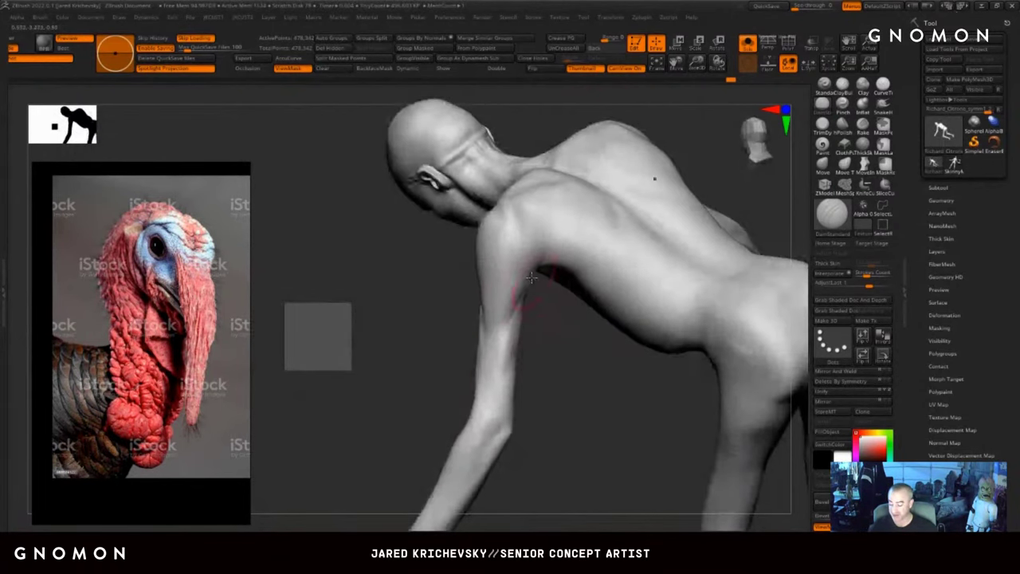
drag(532, 370, 520, 368)
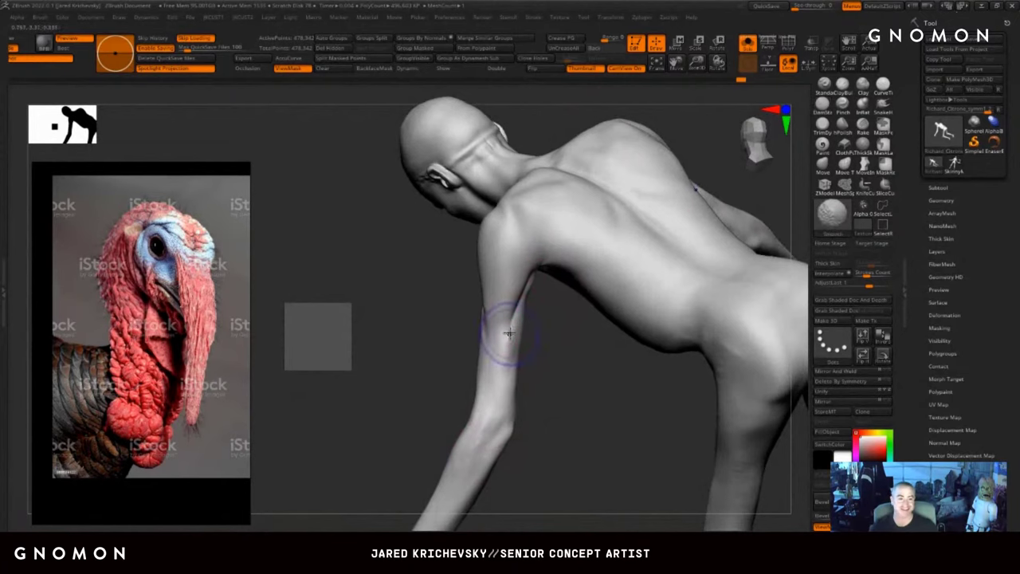
shift+drag(508, 334, 517, 313)
- Carve the front armpit crease and extend the muscle separation down the upper arm toward the elbow
mouse_move(442, 333)
mouse_down()
mouse_move(569, 273)
mouse_move(619, 221)
mouse_move(615, 247)
mouse_up()
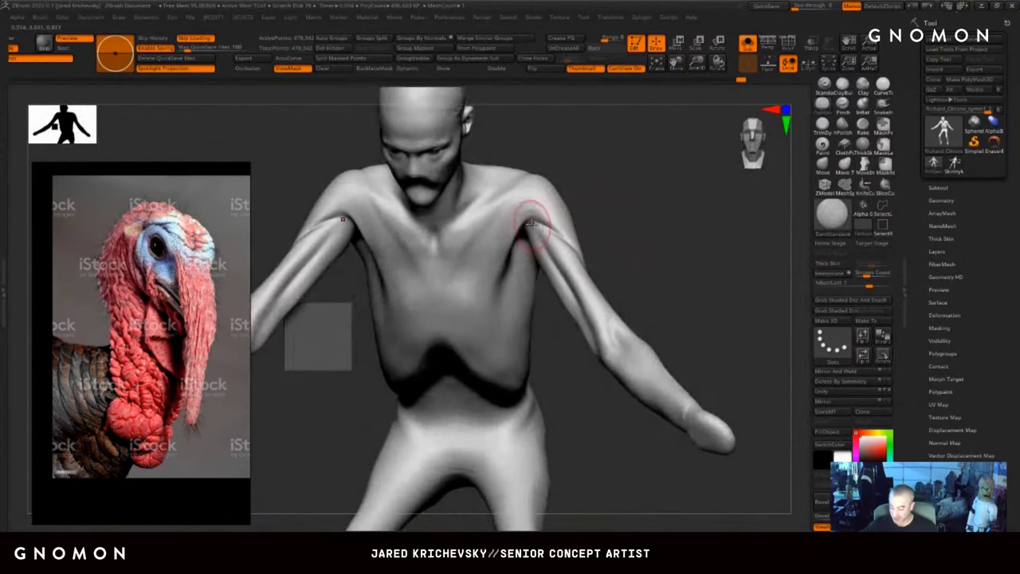
drag(539, 228, 611, 346)
mouse_move(618, 243)
mouse_down()
mouse_move(636, 215)
mouse_move(581, 228)
mouse_move(621, 246)
mouse_up()
mouse_move(525, 228)
mouse_down()
mouse_move(548, 262)
mouse_move(571, 267)
mouse_move(597, 229)
mouse_move(623, 215)
mouse_up()
drag(552, 251, 576, 282)
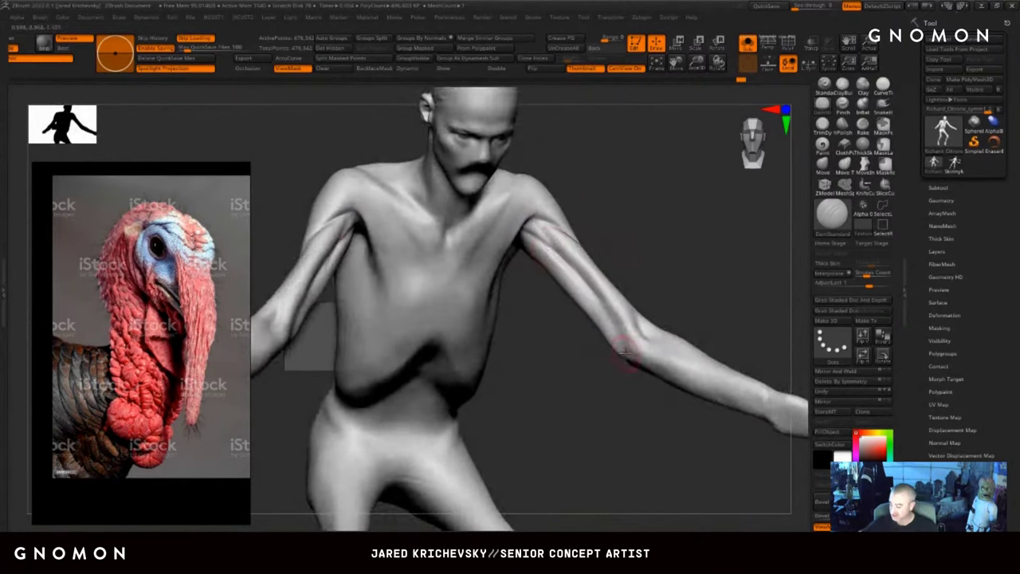
- Deepen the groove between the biceps and triceps and define the lower edge of the deltoid
mouse_move(606, 216)
mouse_down()
mouse_move(576, 230)
mouse_move(577, 287)
mouse_up()
drag(552, 245, 583, 295)
drag(617, 247, 604, 255)
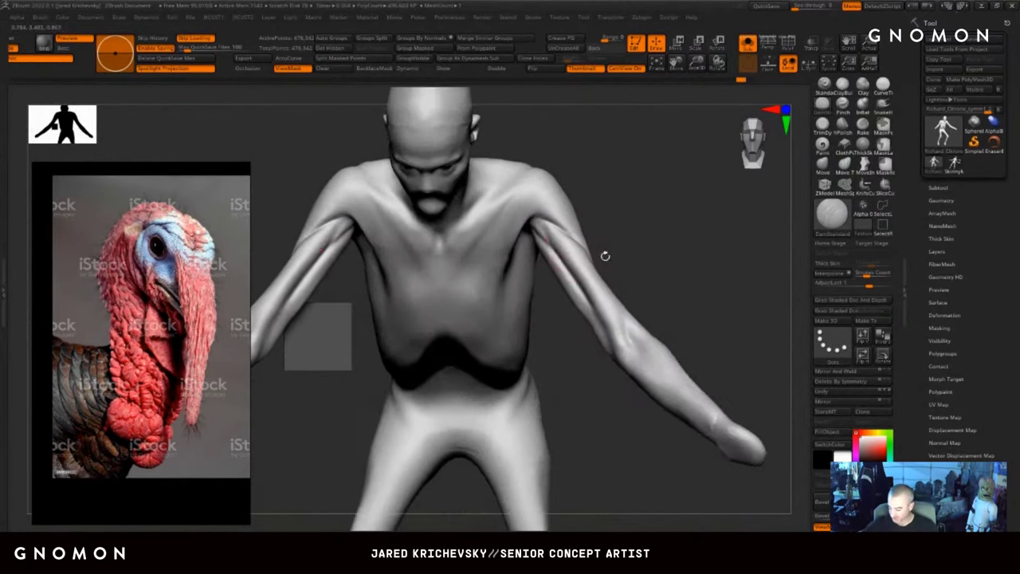
drag(532, 226, 580, 276)
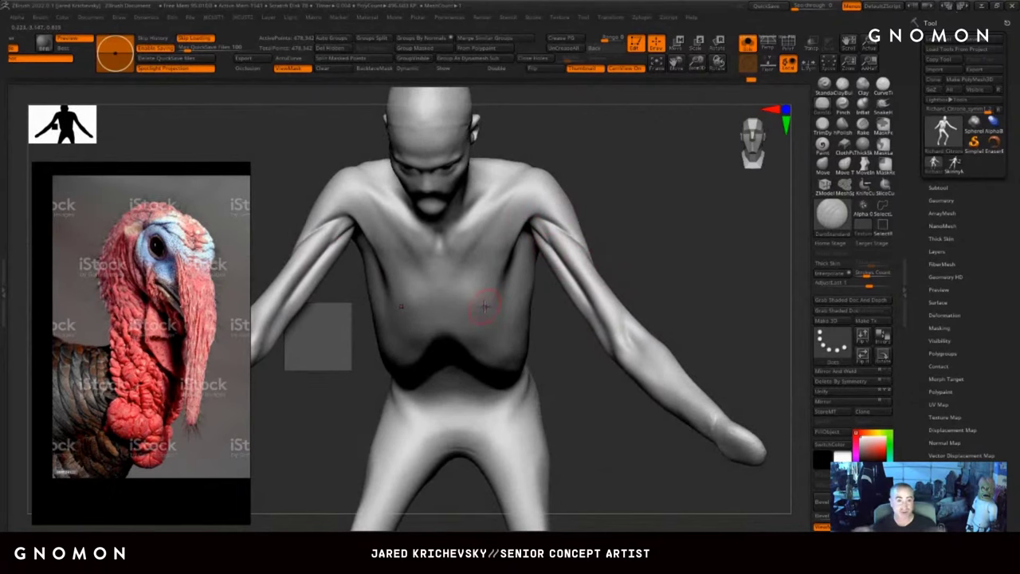
drag(635, 237, 629, 232)
mouse_move(541, 215)
mouse_down()
mouse_move(566, 233)
mouse_move(551, 241)
mouse_up()
- Soften the crease where the deltoid meets the upper arm and smooth the front armpit fold
key(s)
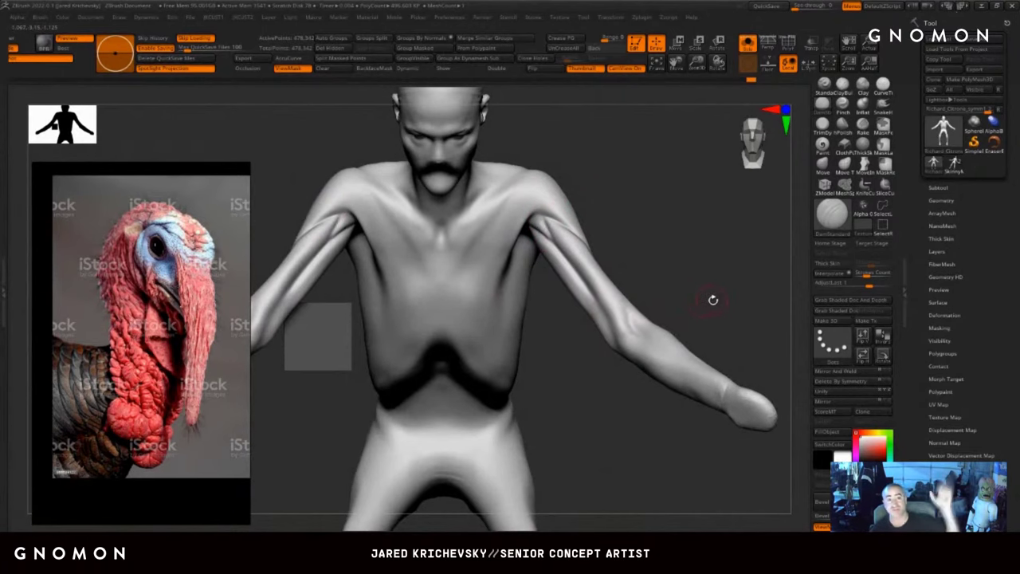
drag(664, 211, 663, 217)
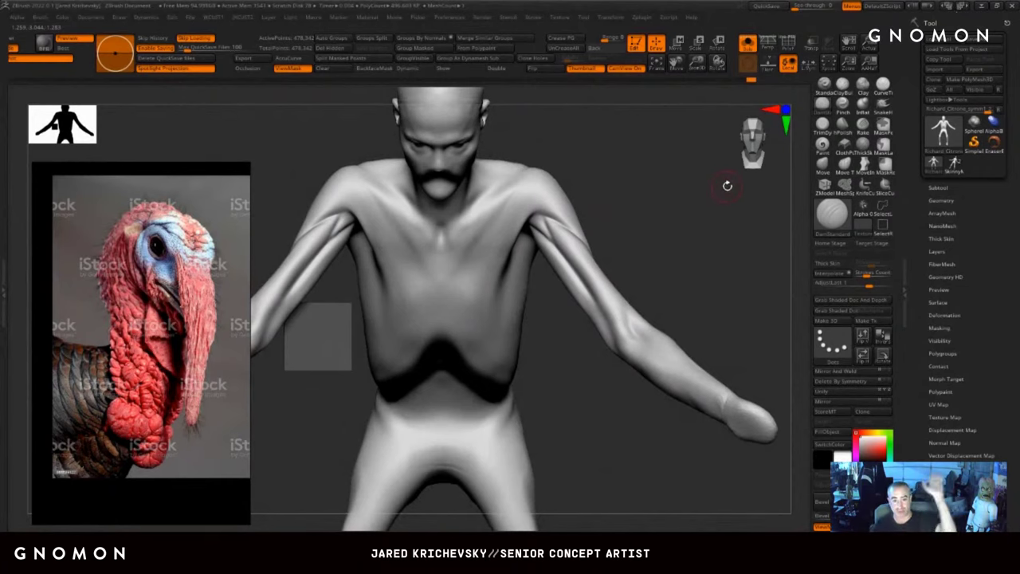
drag(665, 274, 650, 271)
mouse_move(542, 219)
shift+mouse_down()
mouse_move(553, 236)
mouse_move(547, 223)
shift+mouse_up()
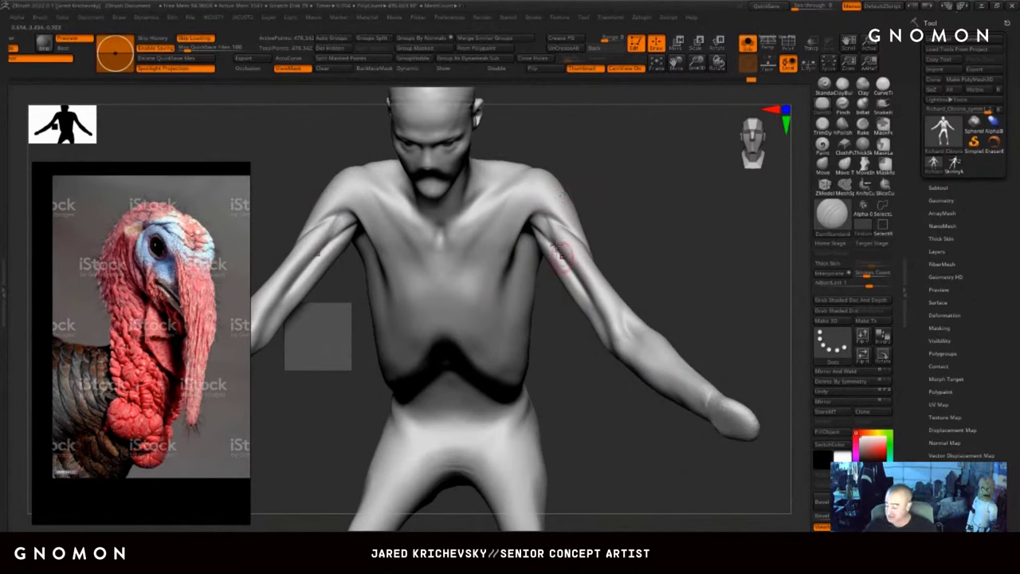
mouse_move(616, 208)
mouse_down()
mouse_move(579, 198)
mouse_move(583, 214)
mouse_move(619, 198)
mouse_up()
shift+drag(528, 204, 527, 220)
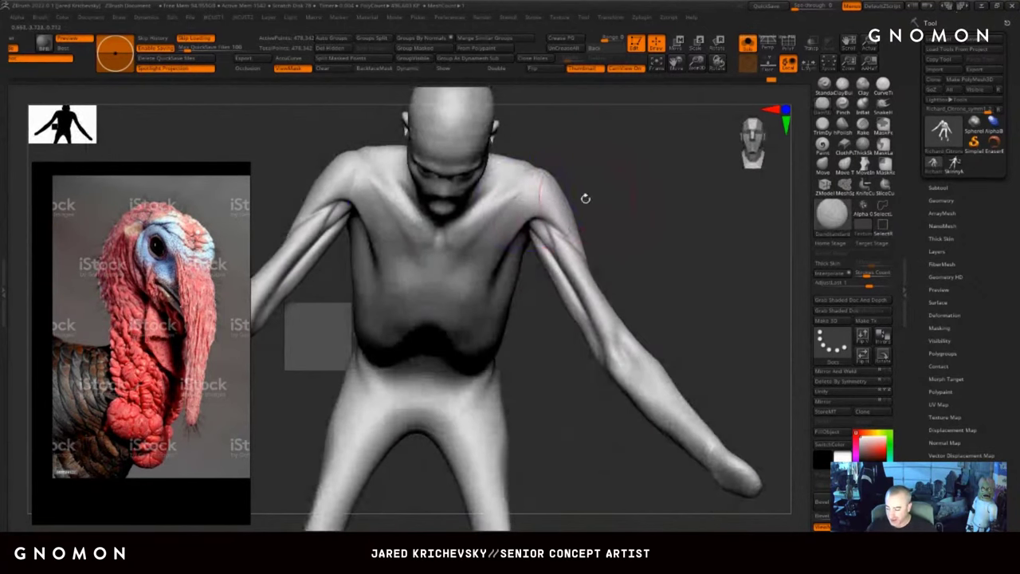
- Carve the hollows around the collarbone with a resized DamStandard brush, working from the neck base toward the shoulder
drag(586, 199, 582, 192)
key(s)
right_drag(491, 236, 505, 198)
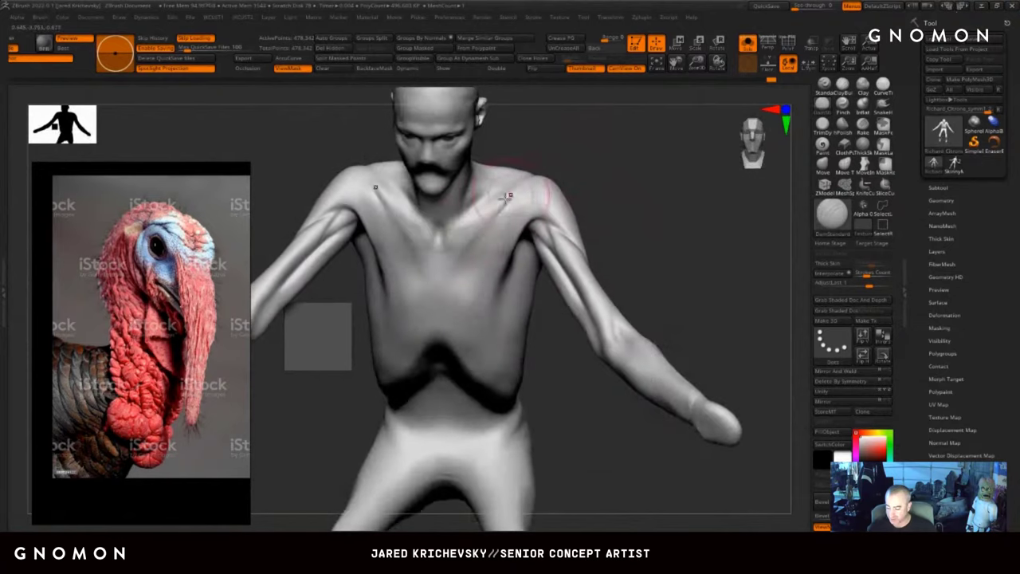
drag(594, 184, 596, 198)
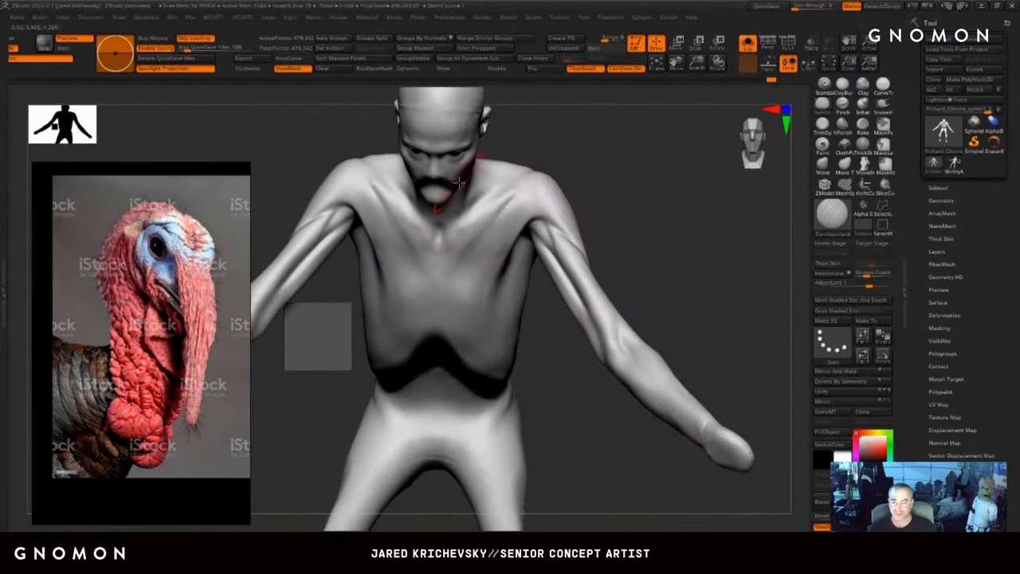
key(s)
drag(447, 232, 512, 180)
drag(566, 144, 546, 174)
right_drag(514, 181, 579, 212)
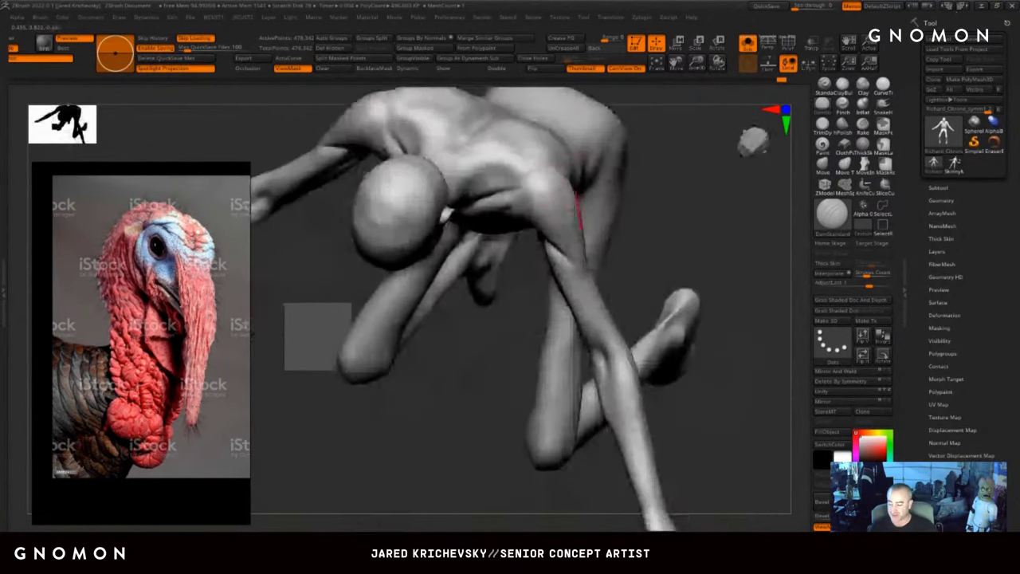
- Define the hollow on top of the shoulder behind the collarbone and smooth the collarbone's inner end
mouse_move(487, 154)
mouse_down()
mouse_move(519, 177)
mouse_move(513, 171)
mouse_up()
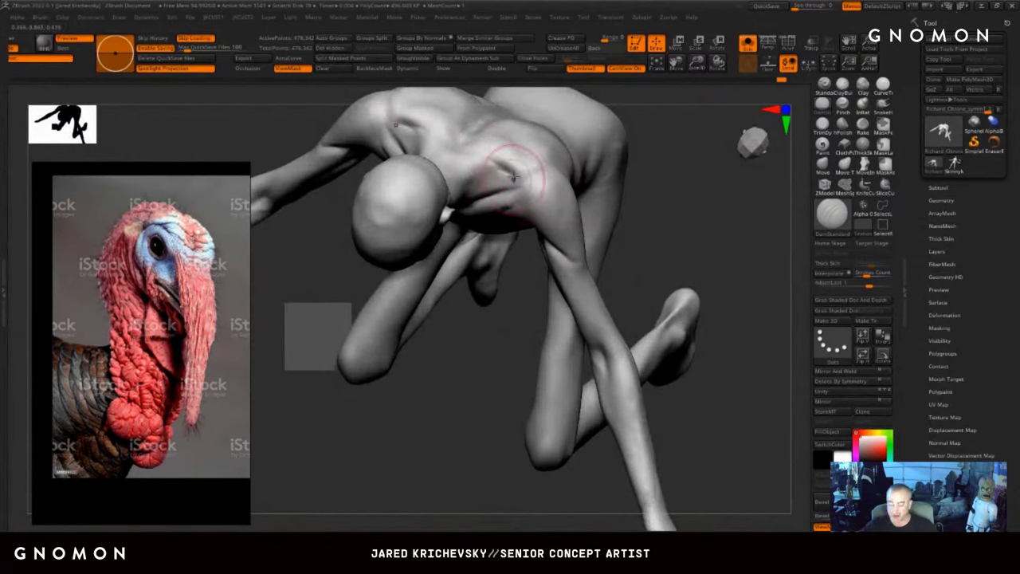
drag(660, 220, 662, 191)
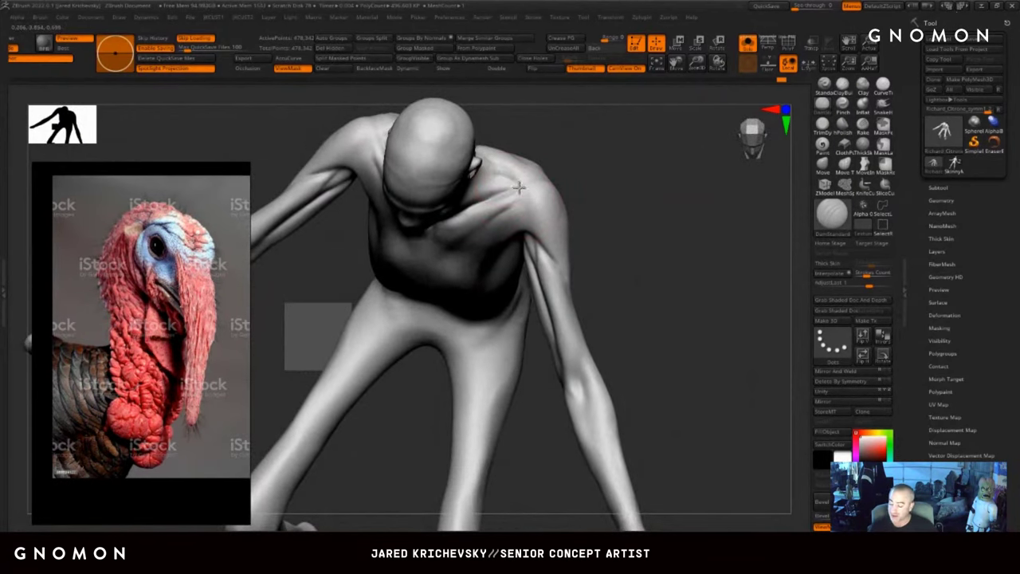
right_drag(548, 175, 569, 184)
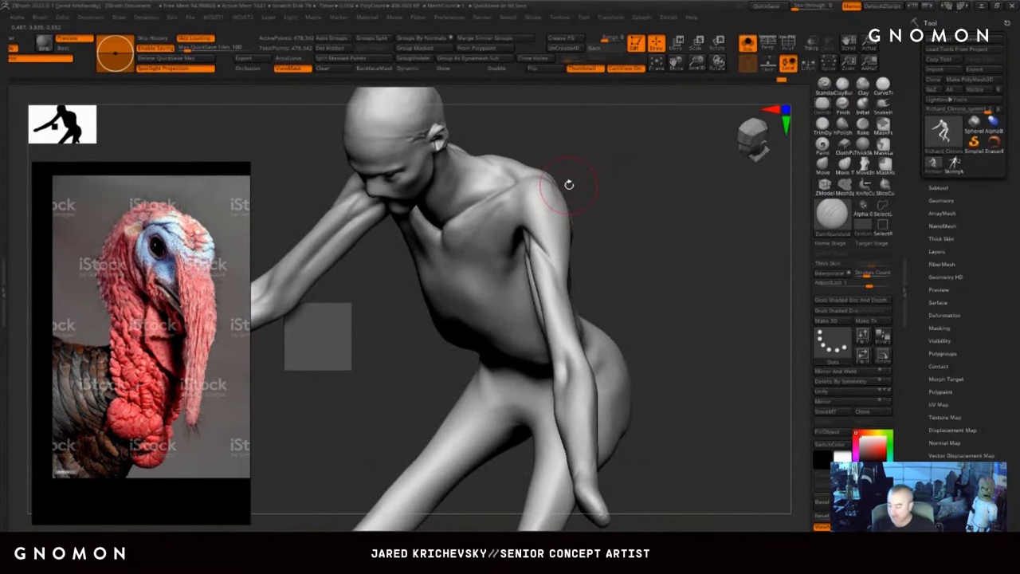
mouse_move(558, 149)
mouse_down()
mouse_move(592, 114)
mouse_move(542, 157)
mouse_up()
shift+drag(462, 226, 472, 203)
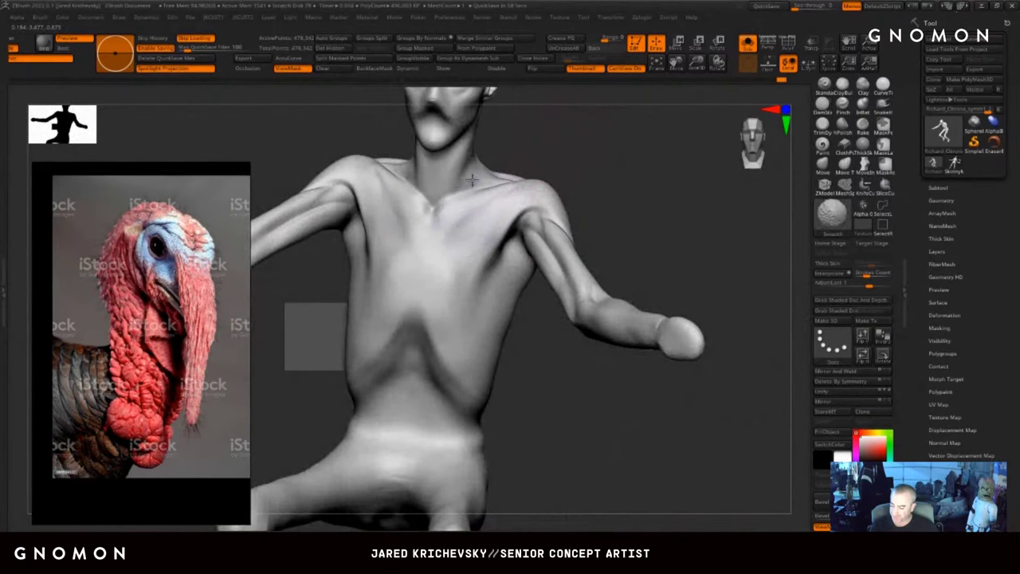
- Smooth away the horizontal crease behind the ear at the back of the head
drag(556, 407, 451, 394)
alt+drag(551, 143, 546, 319)
key(shift)
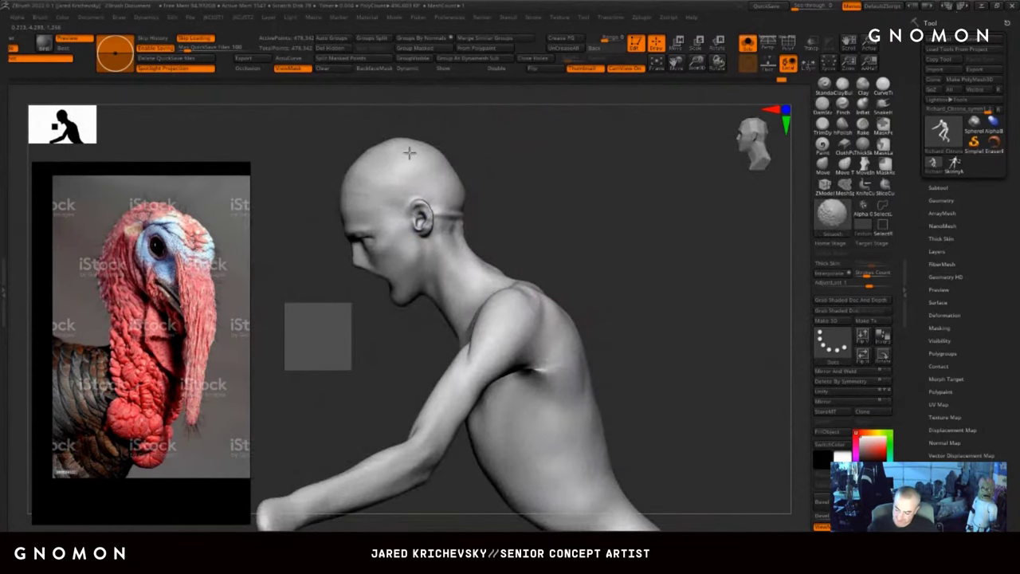
shift+drag(460, 231, 468, 255)
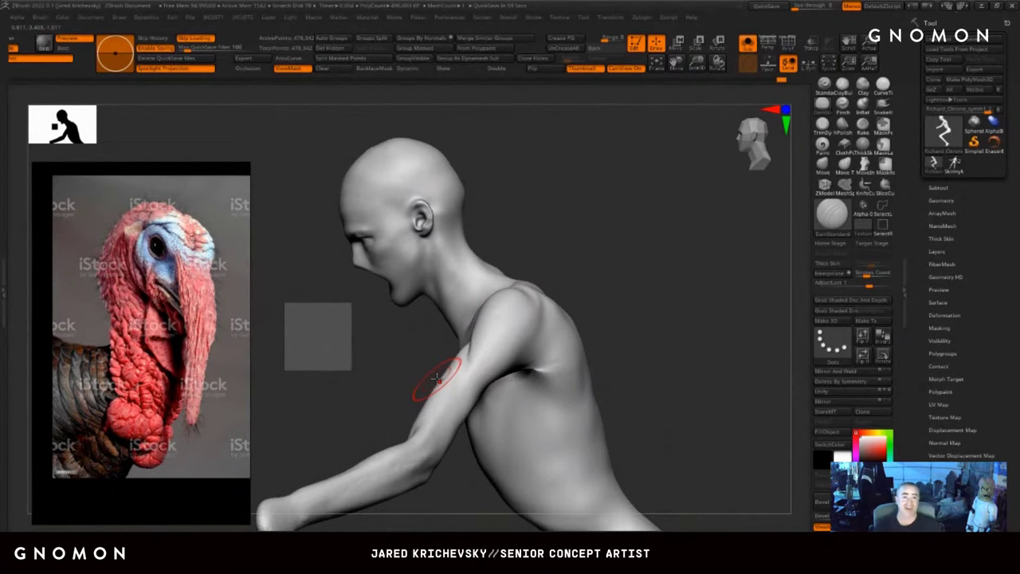
- Mask the front half of the head and face with a lasso mask in side view
drag(546, 187, 610, 187)
alt+drag(451, 214, 546, 169)
right_drag(546, 169, 465, 239)
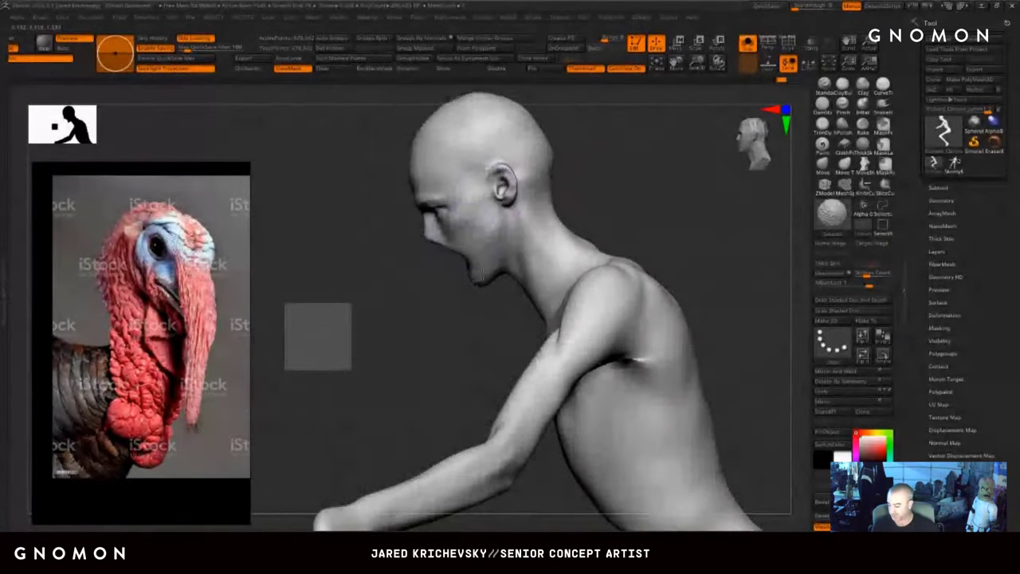
alt+drag(658, 175, 541, 220)
ctrl+click(766, 401)
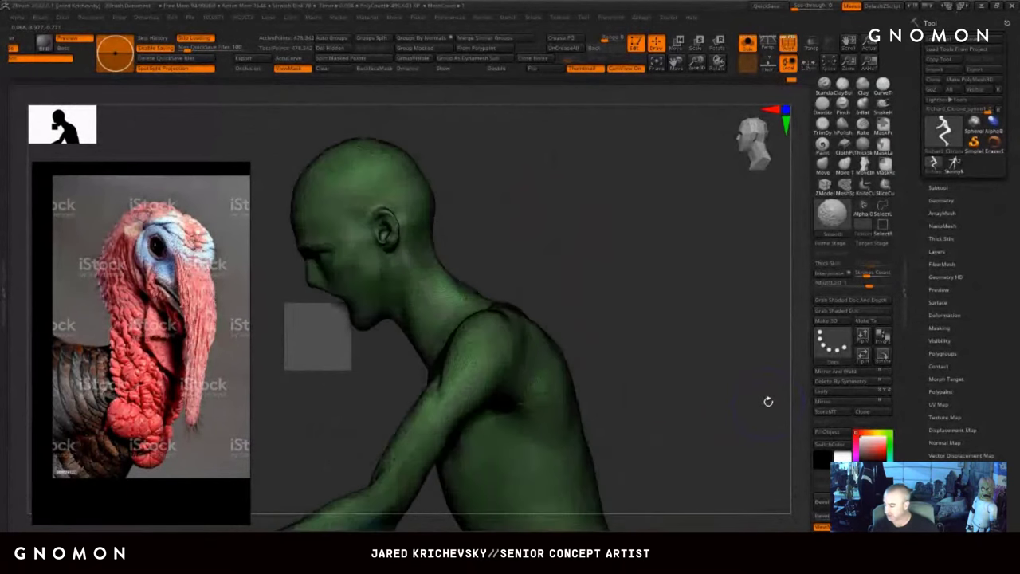
ctrl+click(768, 401)
mouse_move(381, 90)
ctrl+mouse_down()
mouse_move(281, 134)
mouse_move(323, 375)
ctrl+mouse_up()
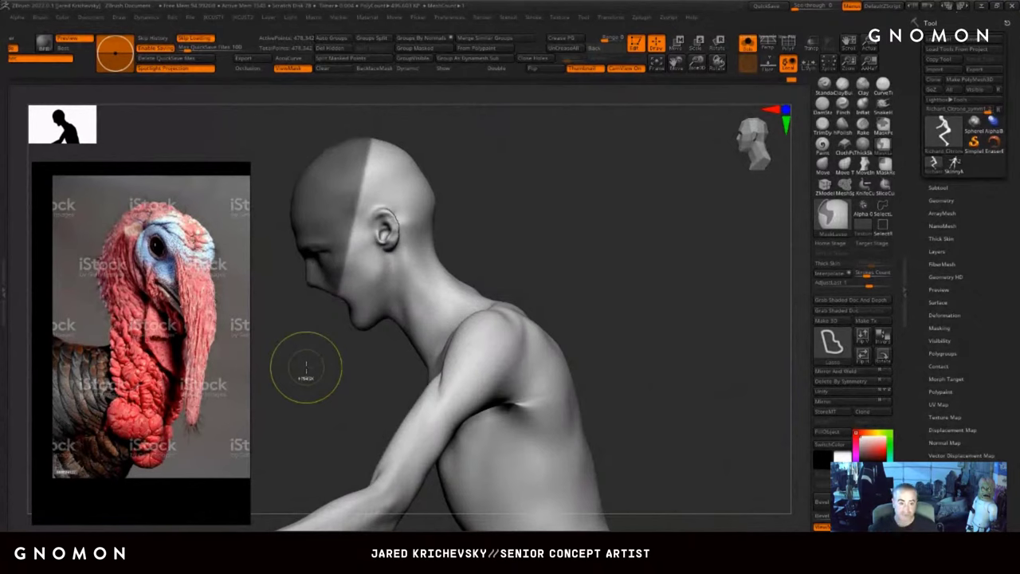
- Extend the lasso mask over the entire head and neck down to the shoulder line
mouse_move(516, 234)
ctrl+mouse_down()
mouse_move(288, 94)
mouse_move(348, 402)
mouse_move(412, 373)
ctrl+mouse_up()
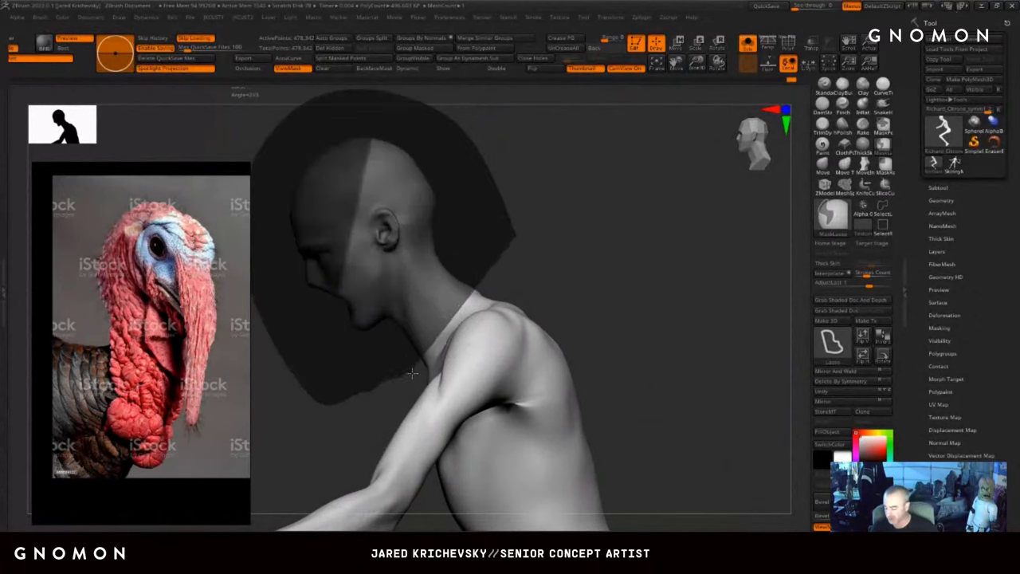
ctrl+drag(493, 284, 507, 267)
mouse_move(519, 227)
ctrl+mouse_down()
mouse_move(282, 347)
mouse_move(413, 373)
mouse_move(436, 356)
ctrl+mouse_up()
mouse_move(468, 321)
ctrl+mouse_down()
mouse_move(496, 271)
mouse_move(586, 298)
ctrl+mouse_up()
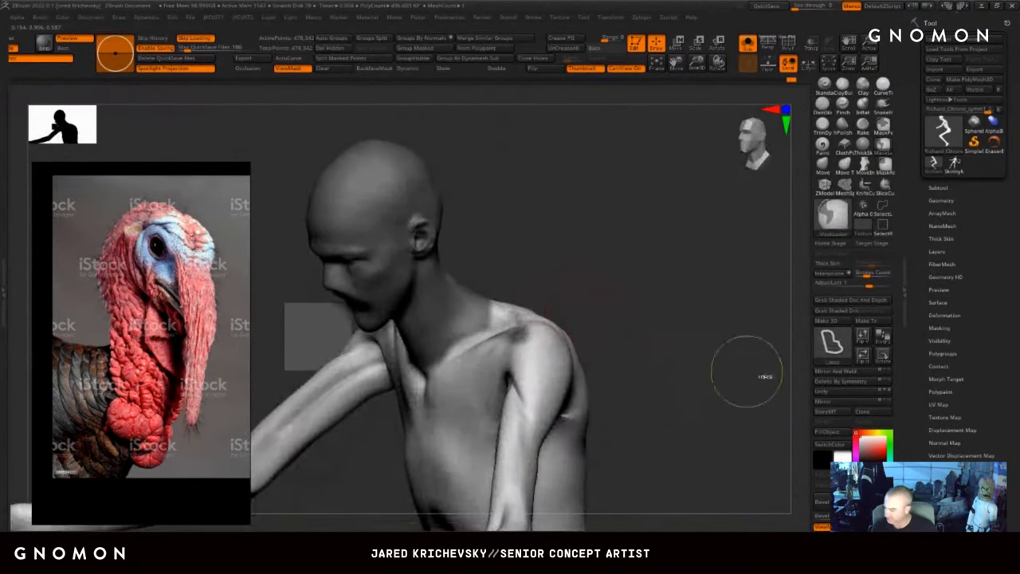
ctrl+click(883, 126)
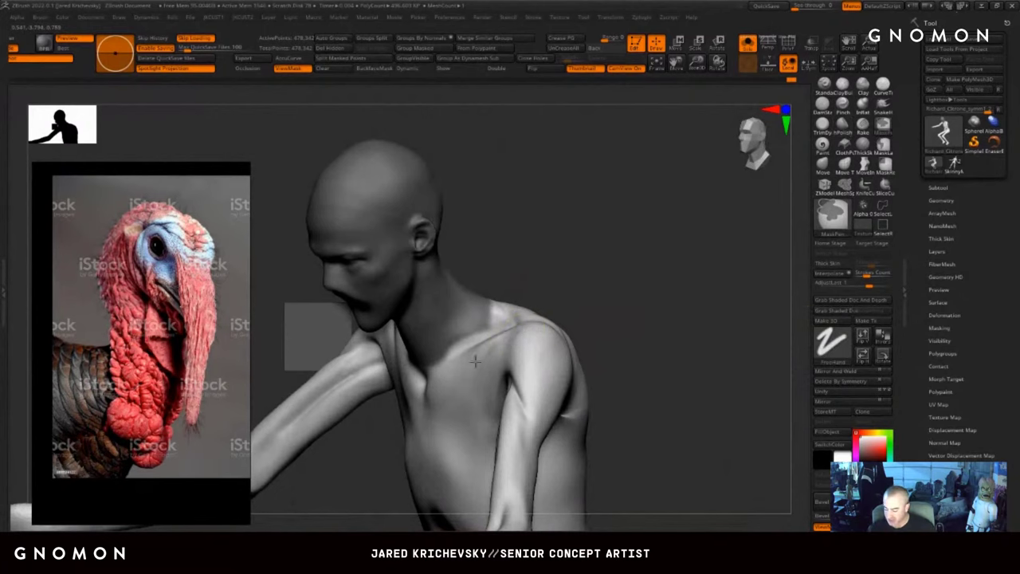
- Tilt the head and neck forward and down in side view with the transform gizmo, and clear the mask
drag(552, 302, 631, 296)
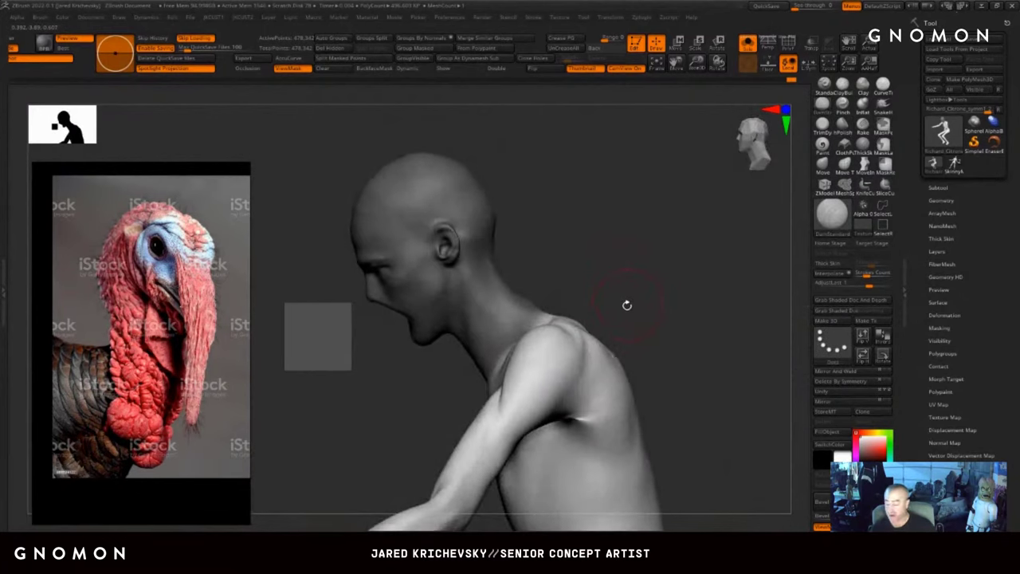
key(w)
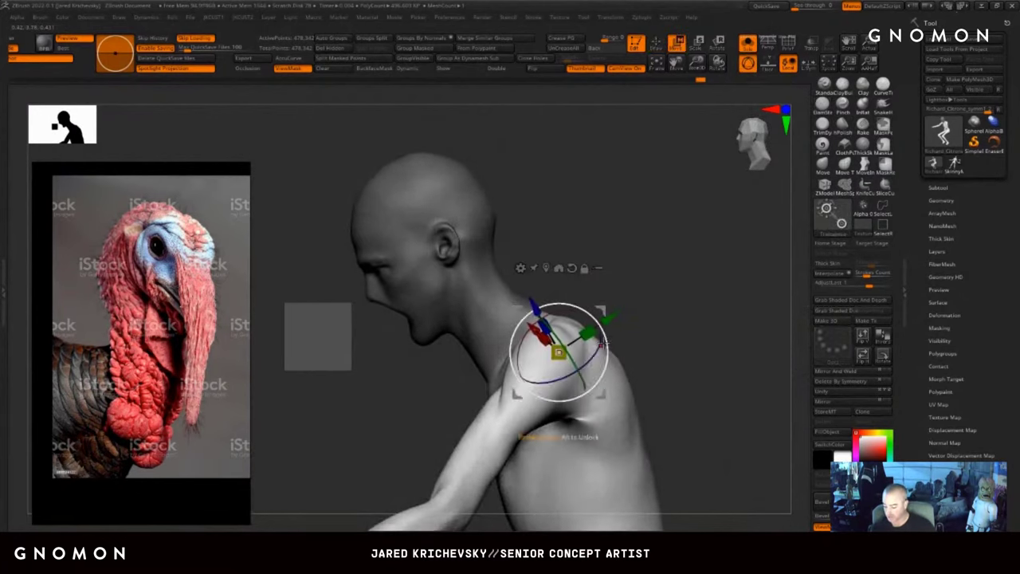
drag(607, 343, 599, 308)
ctrl+drag(646, 343, 626, 352)
key(q)
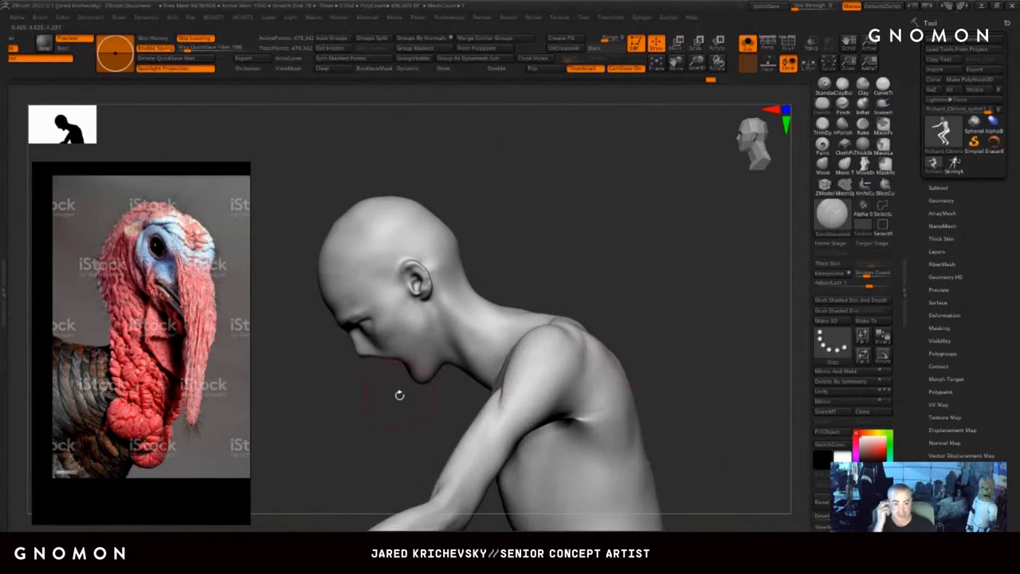
- Lasso-mask the head and invert the mask so that only the head stays editable
ctrl+drag(436, 399, 291, 355)
key(ctrl+z)
ctrl+click(878, 154)
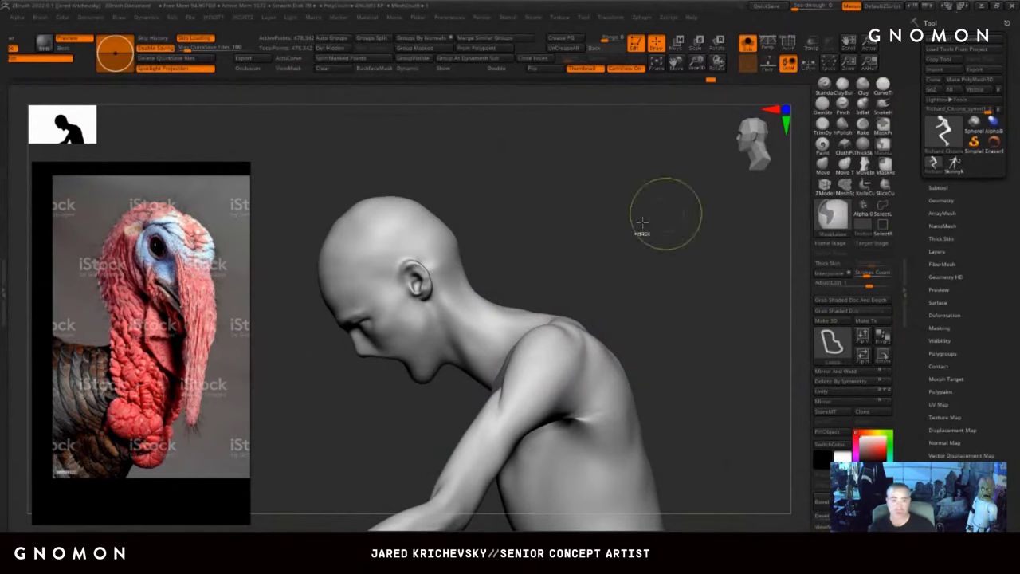
mouse_move(319, 129)
ctrl+mouse_down()
mouse_move(301, 425)
mouse_move(400, 411)
mouse_move(457, 268)
mouse_move(440, 137)
ctrl+mouse_up()
ctrl+click(500, 229)
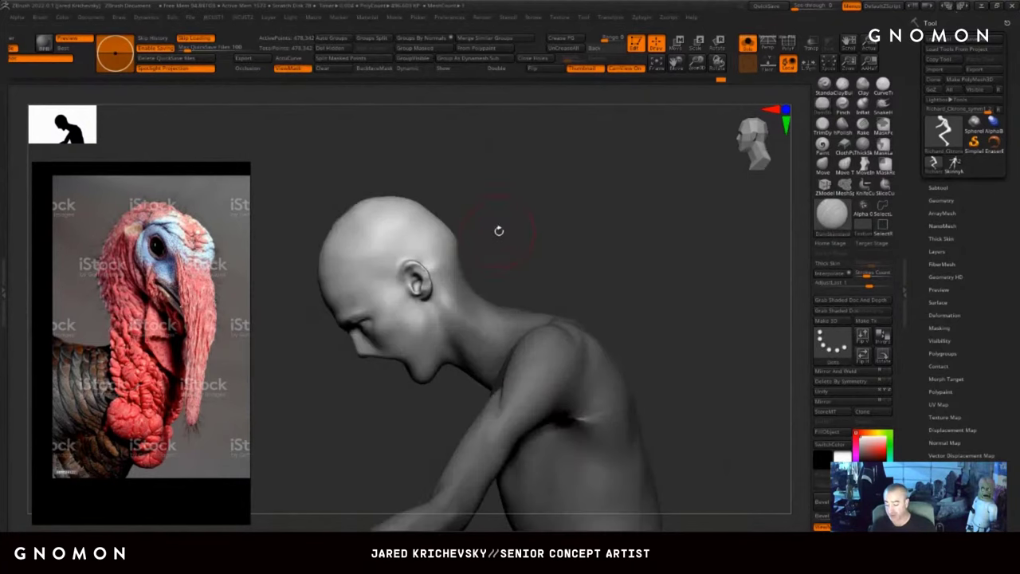
- Place the transform gizmo behind the jaw and rotate the head upward on the neck in side view
key(w)
alt+click(438, 298)
drag(484, 279, 483, 292)
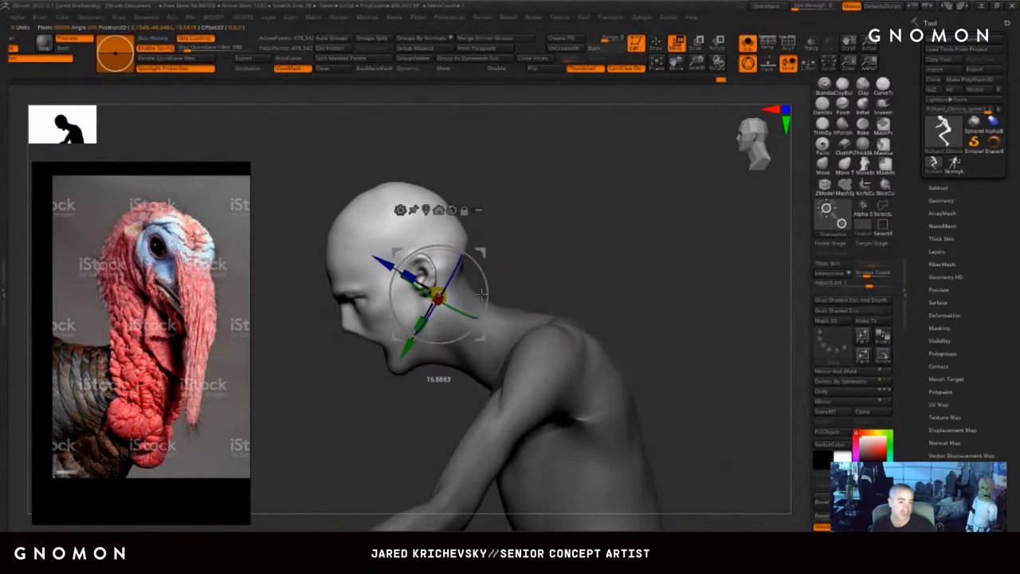
drag(484, 250, 480, 257)
key(q)
ctrl+drag(284, 303, 352, 370)
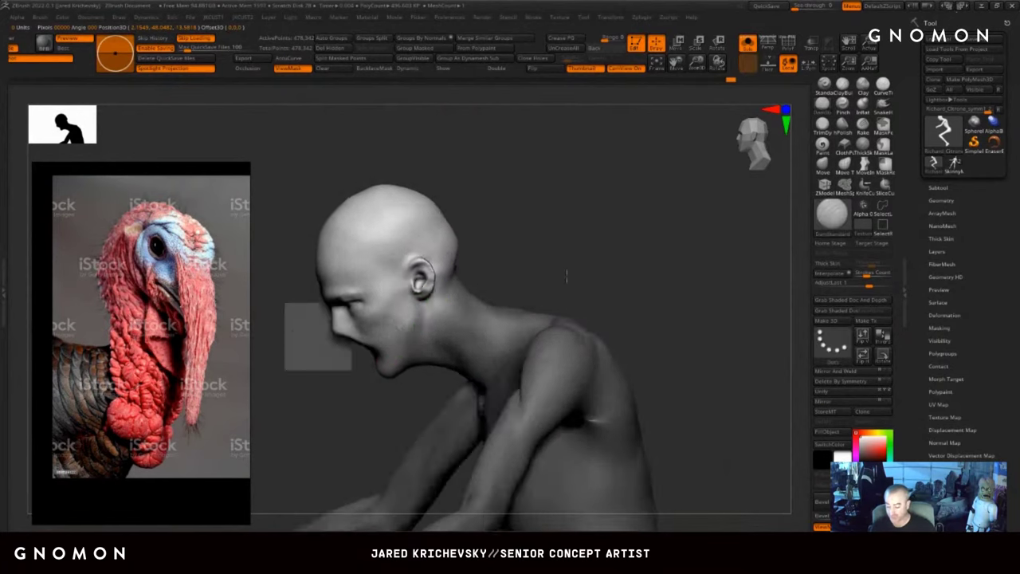
mouse_move(567, 276)
shift+mouse_down()
mouse_move(614, 269)
mouse_move(611, 258)
mouse_move(559, 274)
shift+mouse_up()
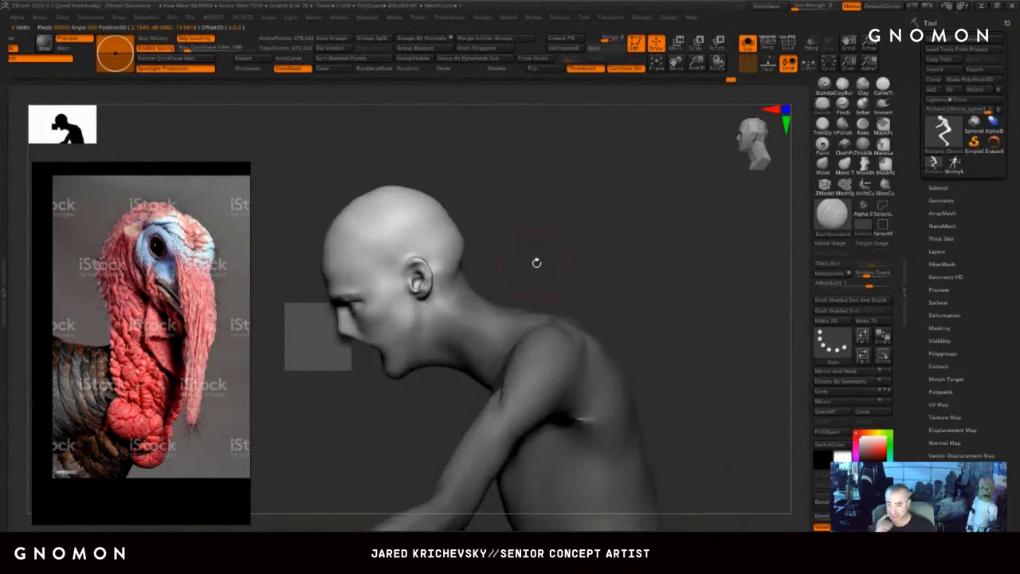
- Rotate the head further upward and shift it back over the neck, and hide the mask display
key(w)
drag(479, 279, 483, 294)
drag(483, 249, 483, 261)
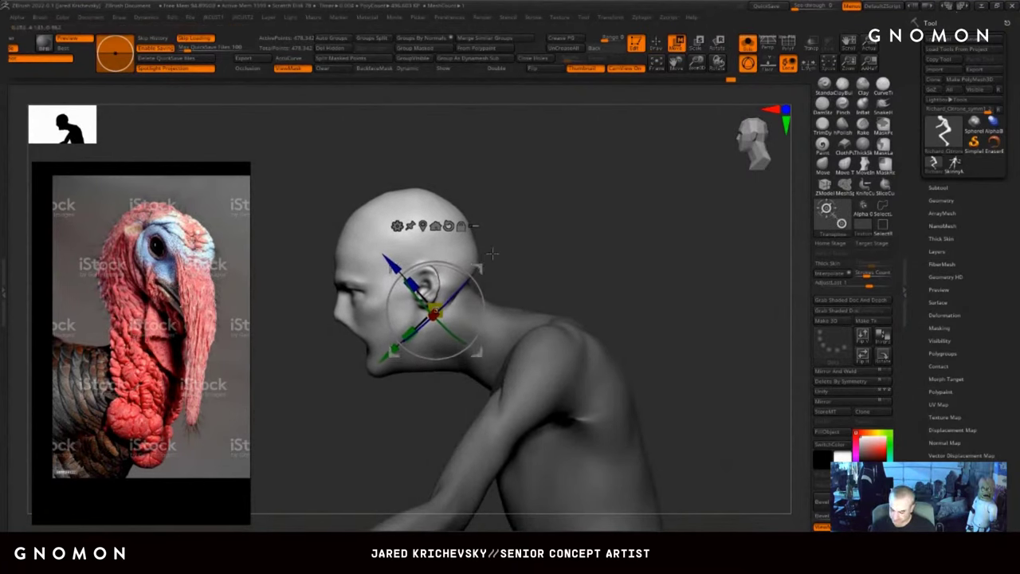
key(ctrl+h)
key(q)
- Smooth the inner elbow and define its crease with a resized DamStandard brush
mouse_move(711, 456)
alt+mouse_down()
mouse_move(686, 372)
mouse_move(636, 385)
mouse_move(646, 312)
mouse_move(606, 270)
mouse_move(615, 320)
alt+mouse_up()
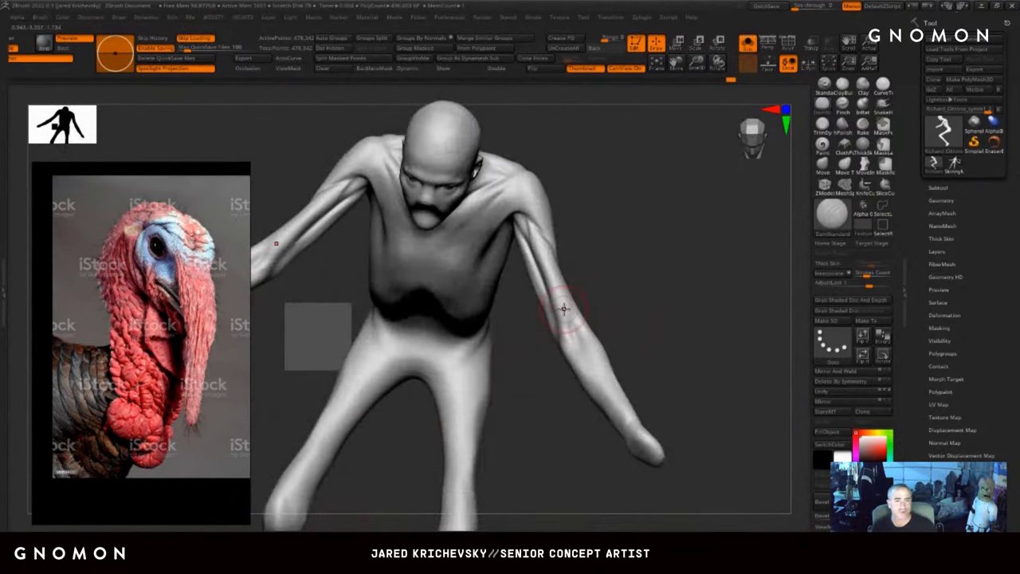
drag(612, 267, 595, 237)
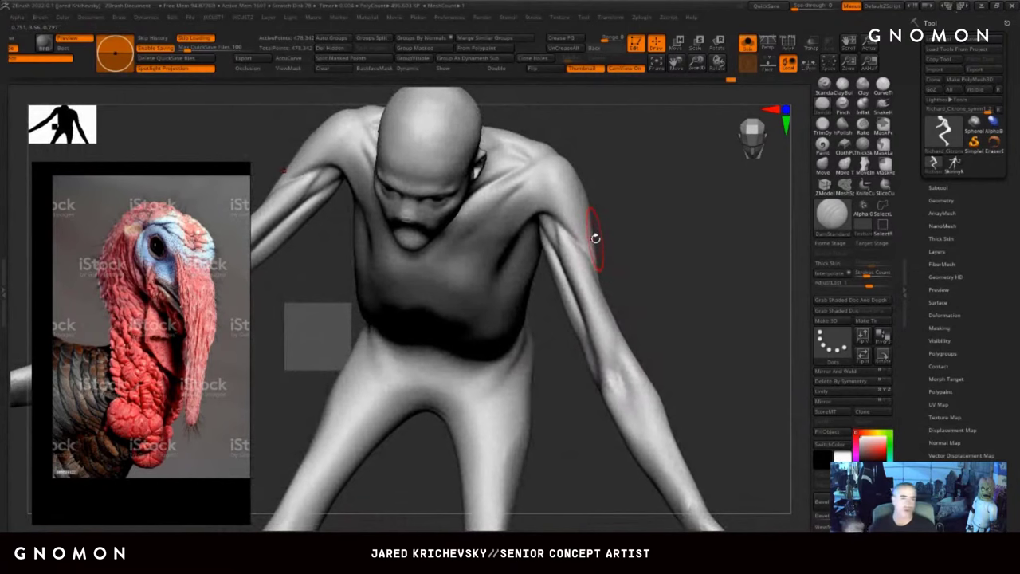
drag(615, 299, 615, 294)
shift+drag(611, 378, 618, 397)
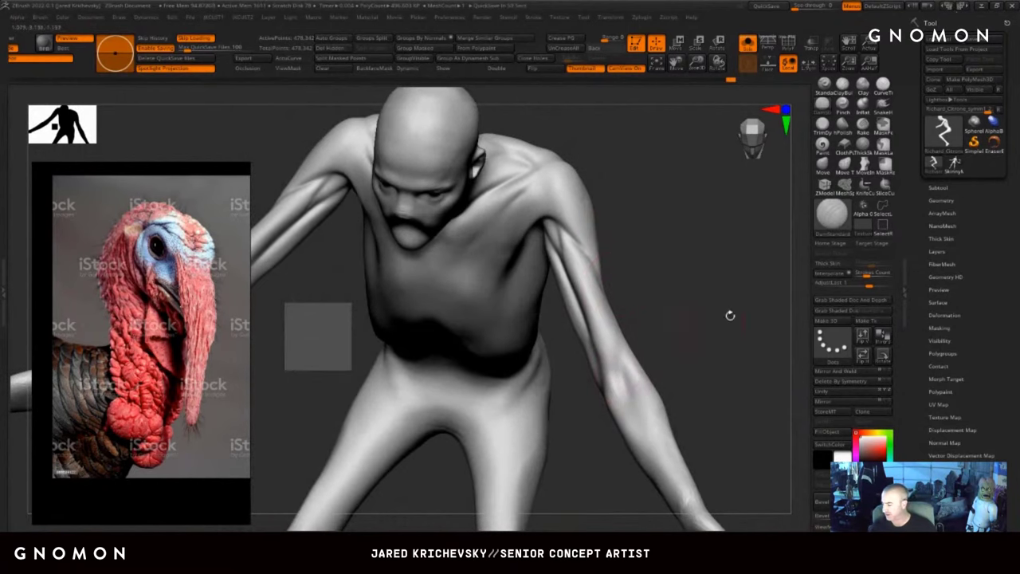
key(b)
key(d)
key(s)
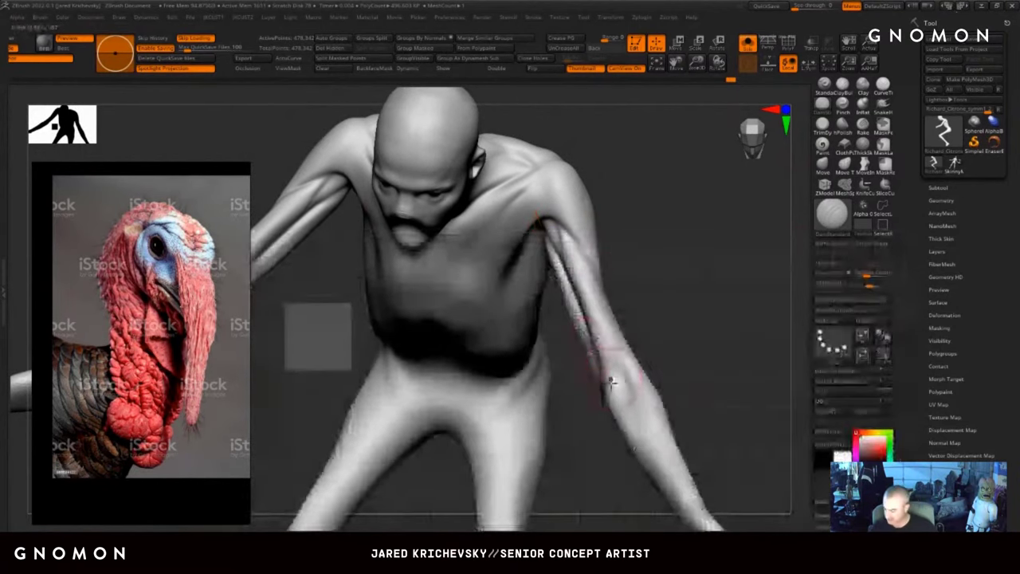
key(s)
drag(615, 376, 607, 375)
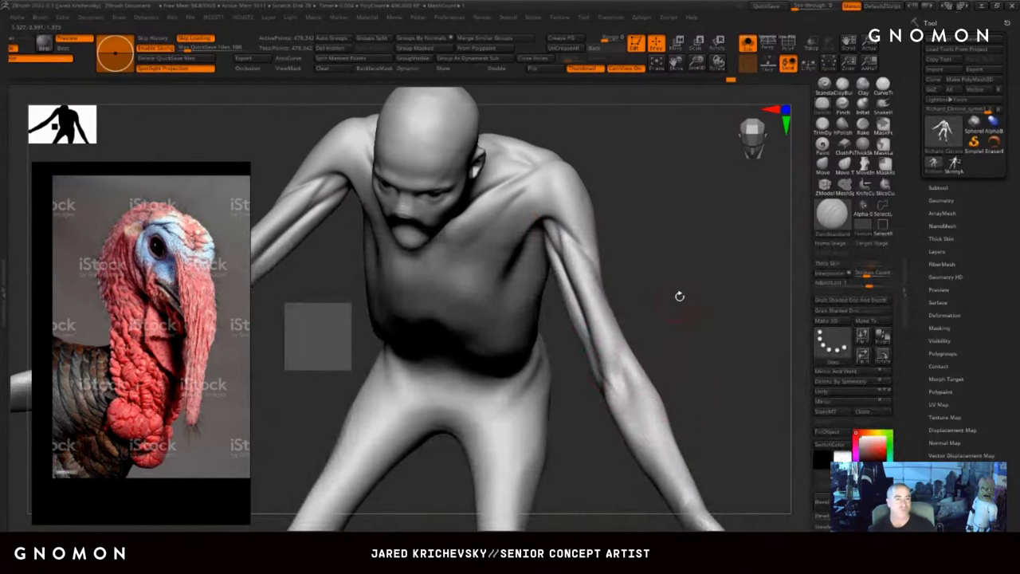
- Carve the muscle and bone transitions around the outer and back sides of the elbow with DamStandard
drag(679, 296, 629, 387)
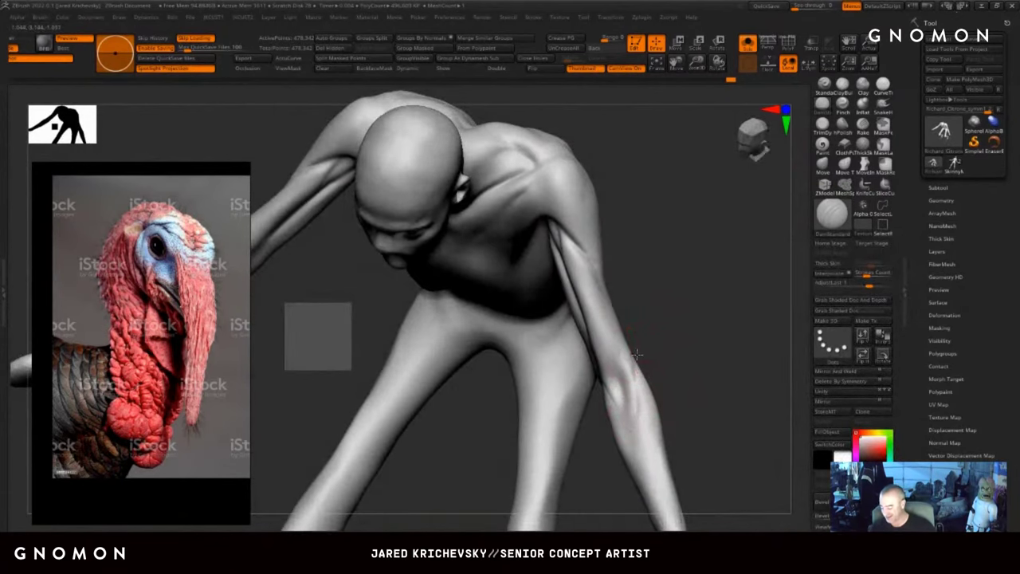
mouse_move(685, 309)
mouse_down()
mouse_move(691, 358)
mouse_move(683, 301)
mouse_up()
key(s)
drag(692, 364, 636, 378)
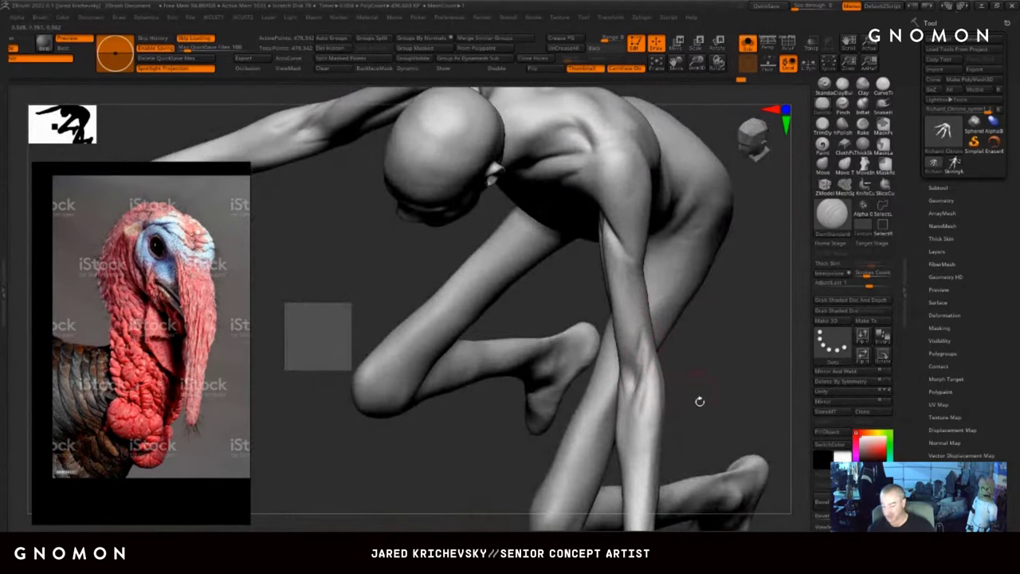
drag(730, 408, 690, 386)
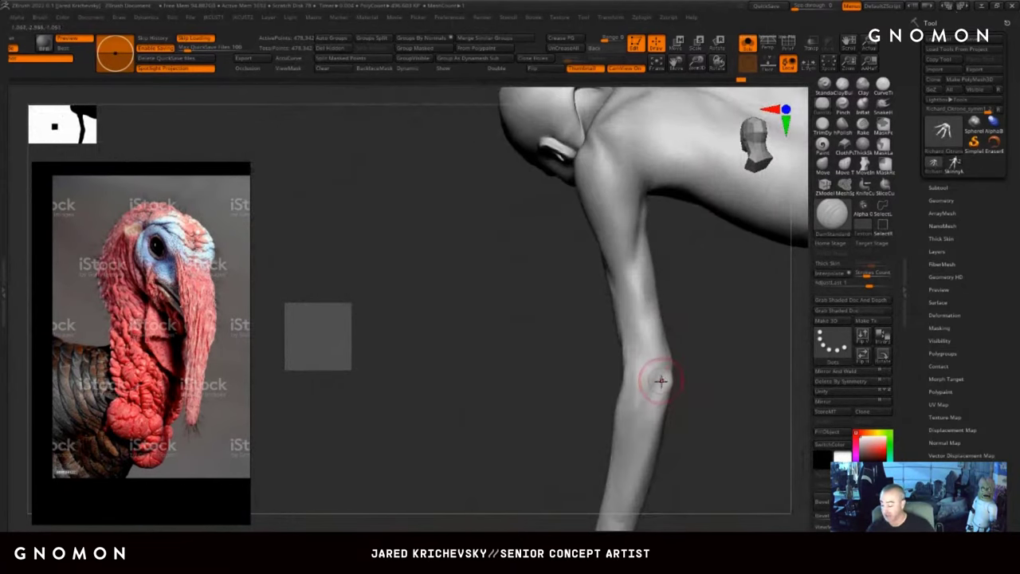
drag(635, 344, 654, 361)
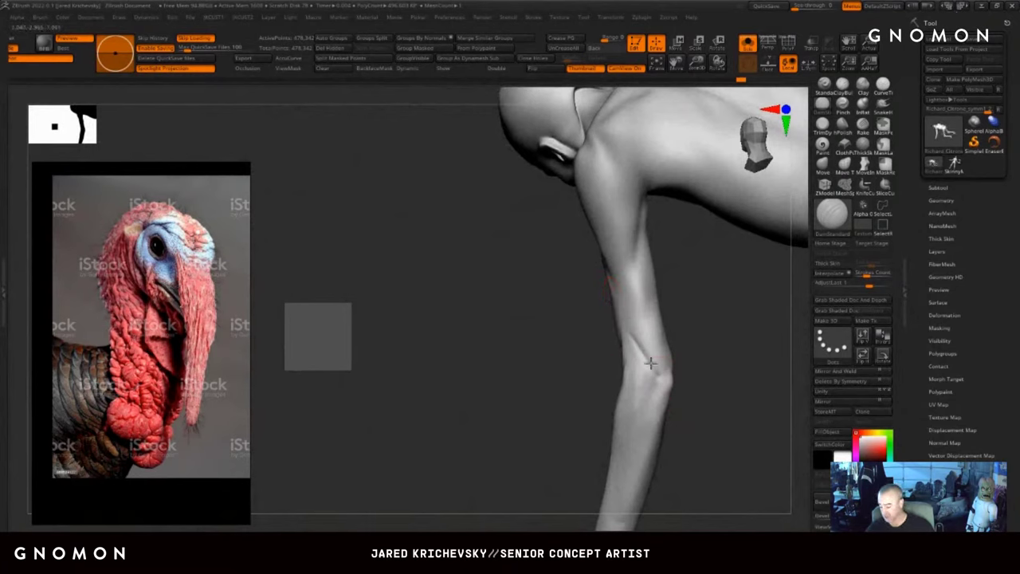
- Carve the armpit crease where the upper arm meets the chest and smooth the surrounding surface
mouse_move(683, 320)
mouse_down()
mouse_move(635, 244)
mouse_move(628, 259)
mouse_up()
drag(594, 393, 559, 312)
drag(626, 204, 648, 191)
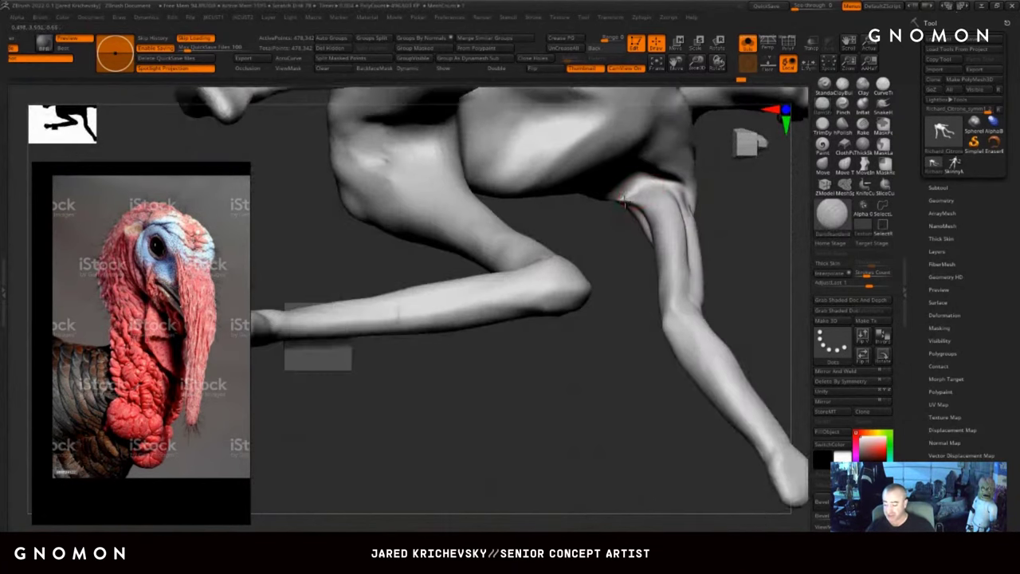
drag(720, 204, 691, 237)
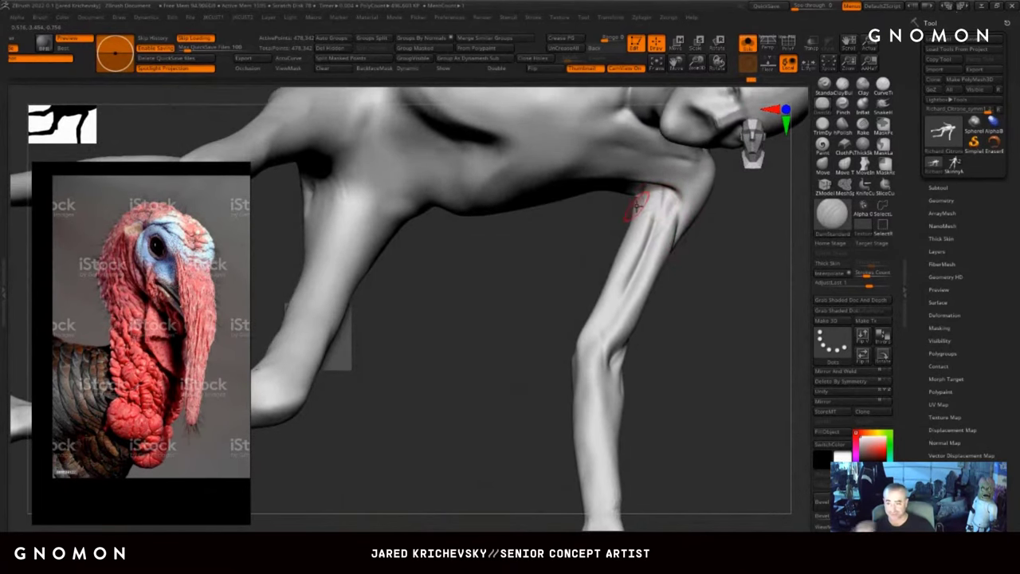
shift+drag(665, 198, 663, 218)
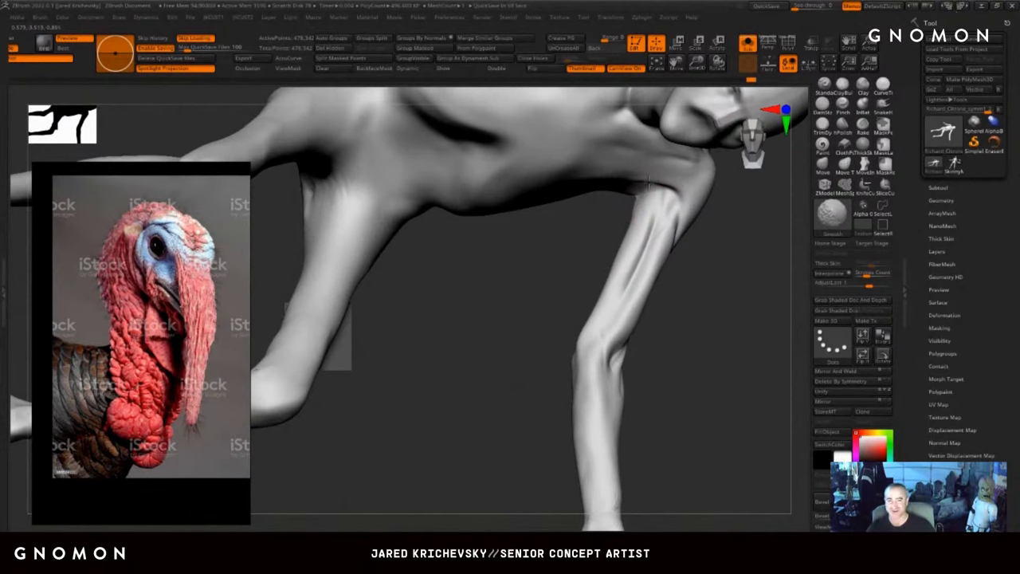
- Build up the muscle volume at the underside of the armpit with the ClayBuildup brush
mouse_move(513, 311)
mouse_down()
mouse_move(524, 276)
mouse_move(542, 273)
mouse_up()
key(b)
key(c)
key(b)
mouse_move(613, 202)
mouse_down()
mouse_move(594, 216)
mouse_move(606, 216)
mouse_up()
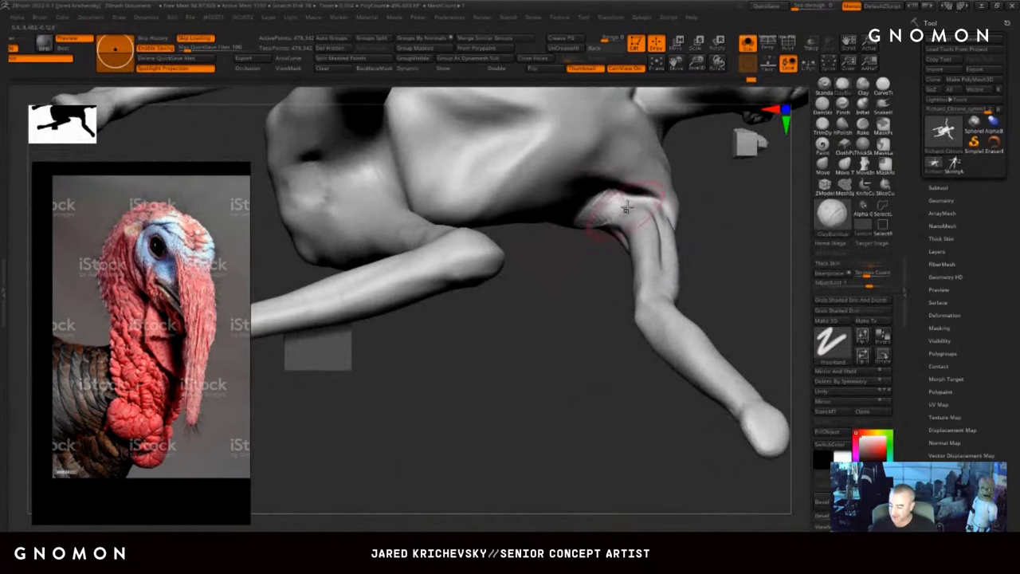
- Add clay behind the armpit, undo the unwanted stroke, and smooth the area into the side of the back
drag(578, 301, 626, 171)
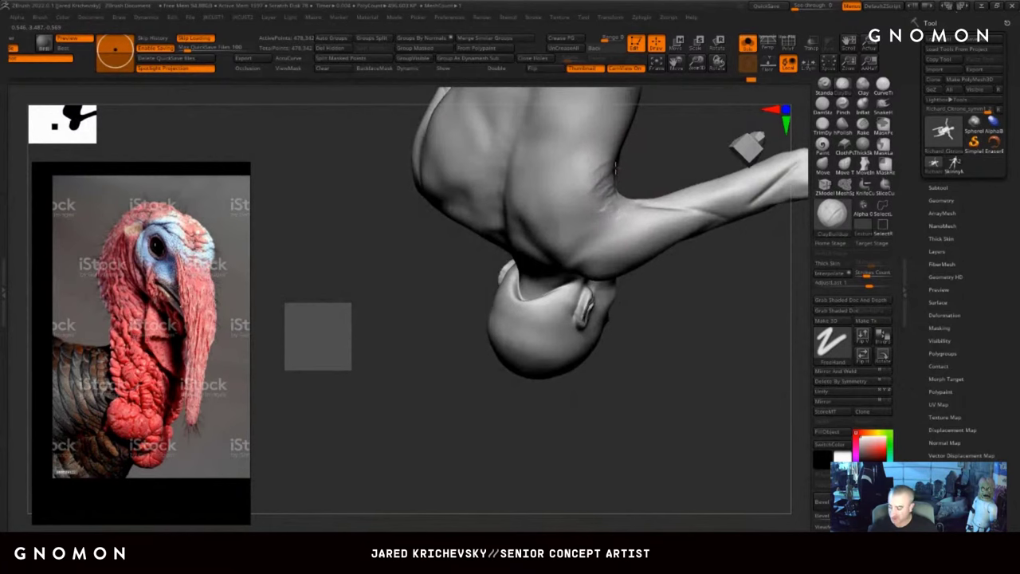
mouse_move(651, 164)
mouse_down()
mouse_move(599, 319)
mouse_move(510, 365)
mouse_up()
key(ctrl+z)
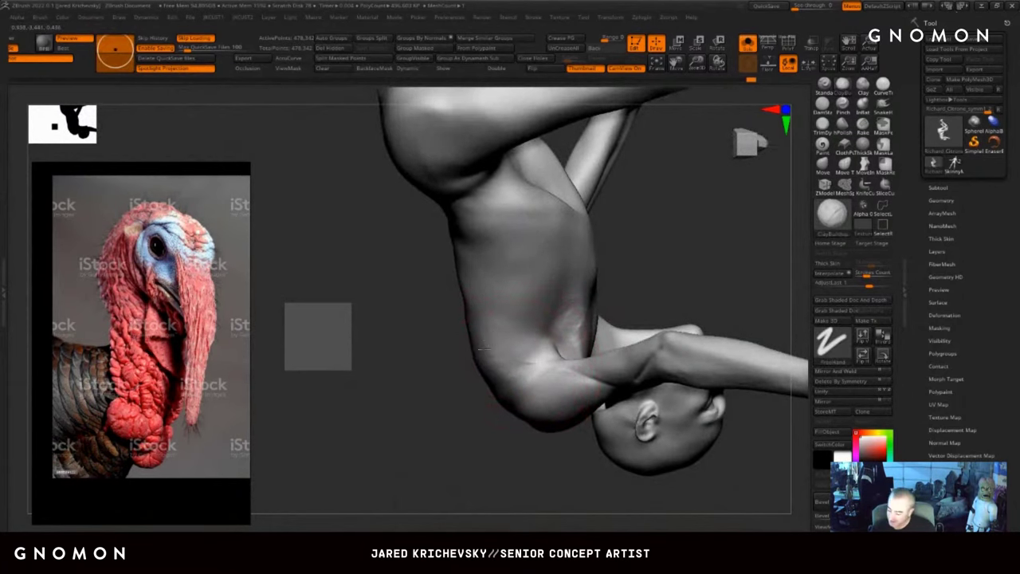
mouse_move(487, 399)
mouse_down()
mouse_move(423, 487)
mouse_move(437, 471)
mouse_up()
mouse_move(523, 329)
shift+mouse_down()
mouse_move(517, 298)
mouse_move(492, 303)
shift+mouse_up()
drag(692, 247, 728, 340)
drag(733, 414, 677, 389)
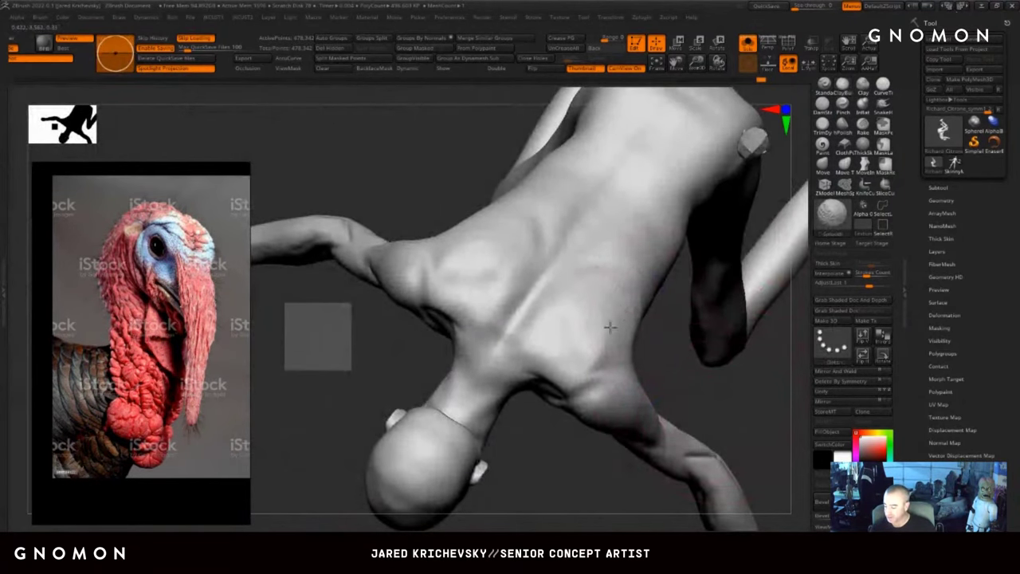
drag(643, 355, 638, 257)
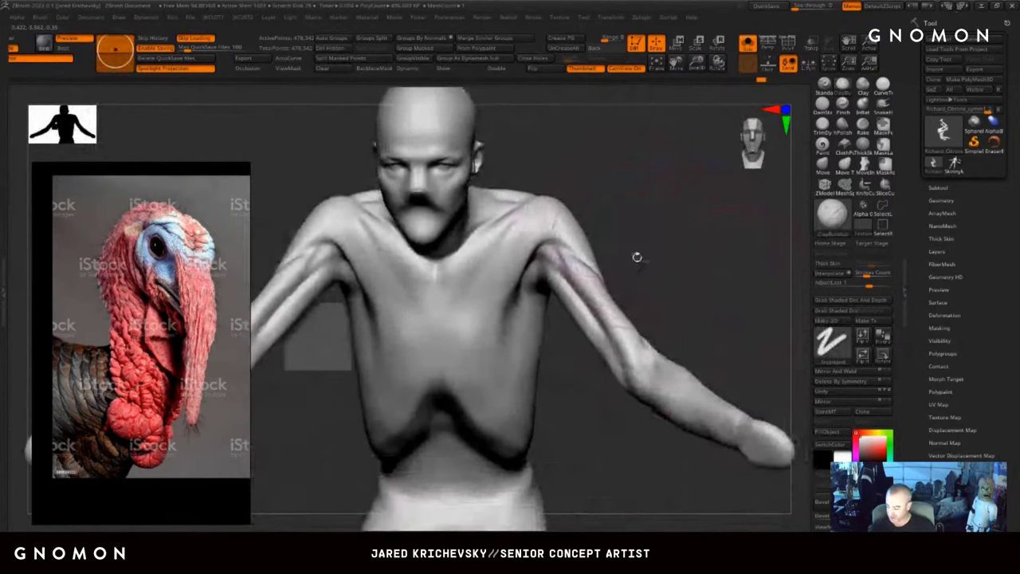
alt+drag(695, 339, 704, 291)
mouse_move(587, 411)
alt+mouse_down()
mouse_move(592, 353)
mouse_move(608, 359)
mouse_move(588, 418)
alt+mouse_up()
right_drag(587, 418, 588, 446)
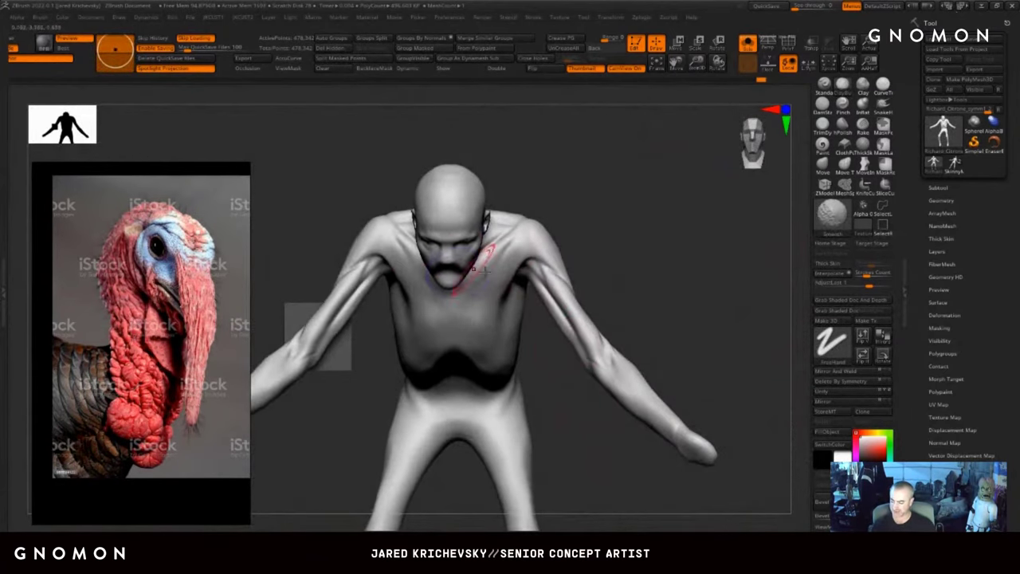
- Reshape the thigh just above the knee in side view with the Move brush
alt+drag(594, 498, 658, 448)
mouse_move(702, 422)
alt+mouse_down()
mouse_move(614, 282)
mouse_move(592, 338)
mouse_move(698, 327)
alt+mouse_up()
key(b)
key(m)
key(v)
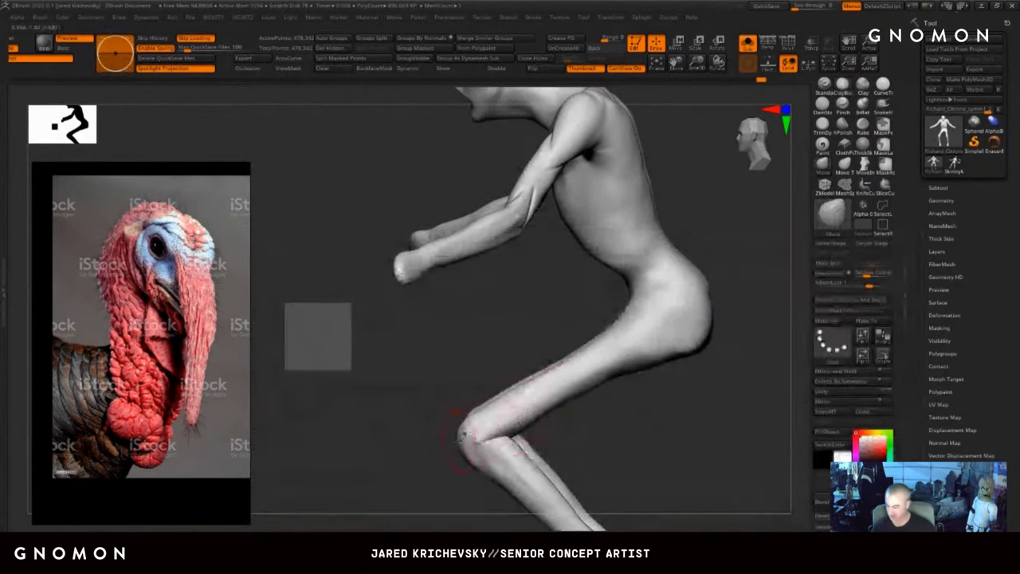
drag(488, 433, 536, 407)
mouse_move(669, 458)
alt+mouse_down()
mouse_move(646, 426)
mouse_move(611, 289)
alt+mouse_up()
- Enlarge the Move brush and adjust the side-view contours of the lower leg, ankle and foot
key(s)
click(542, 423)
drag(547, 469, 566, 462)
drag(607, 431, 611, 439)
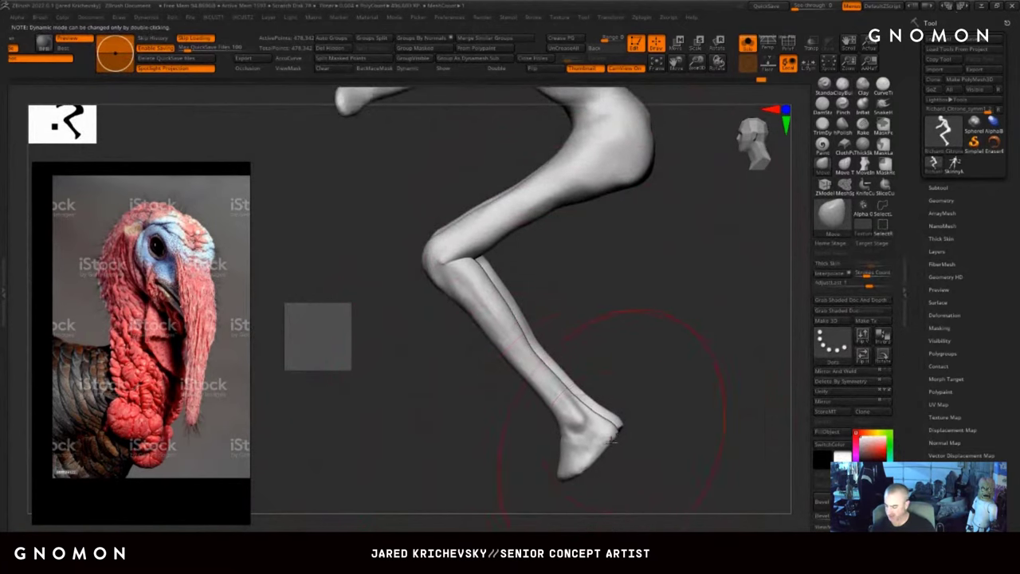
drag(530, 362, 549, 351)
mouse_move(664, 283)
alt+mouse_down()
mouse_move(631, 341)
mouse_move(502, 433)
alt+mouse_up()
shift+drag(614, 351, 591, 319)
alt+drag(646, 219, 697, 265)
- Replace the turkey photo in the reference view with the crouching creature sketch and zoom in on it
scroll(243, 374, down, 1)
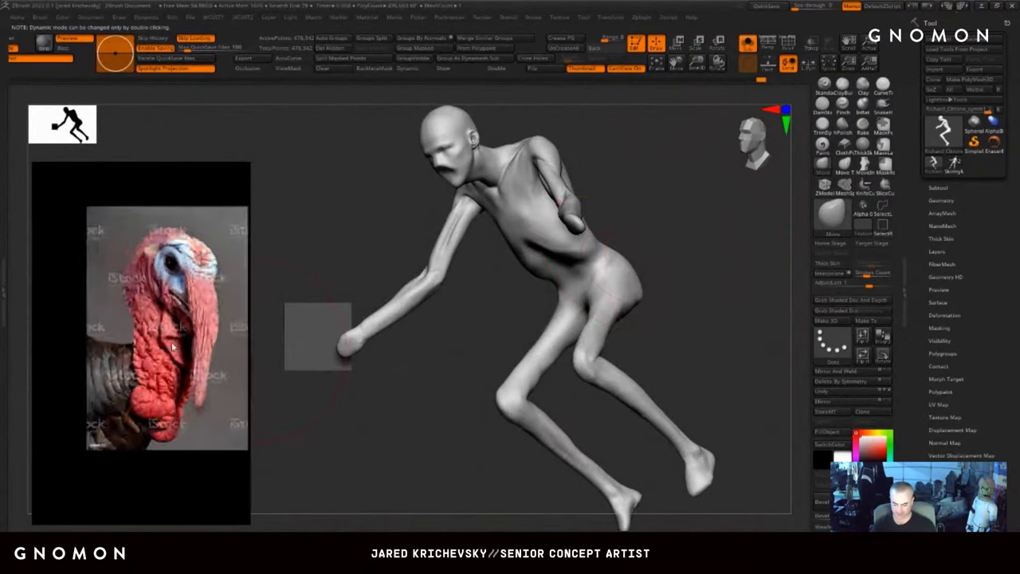
middle_drag(239, 375, 95, 371)
scroll(96, 372, down, 3)
middle_drag(199, 402, 2, 415)
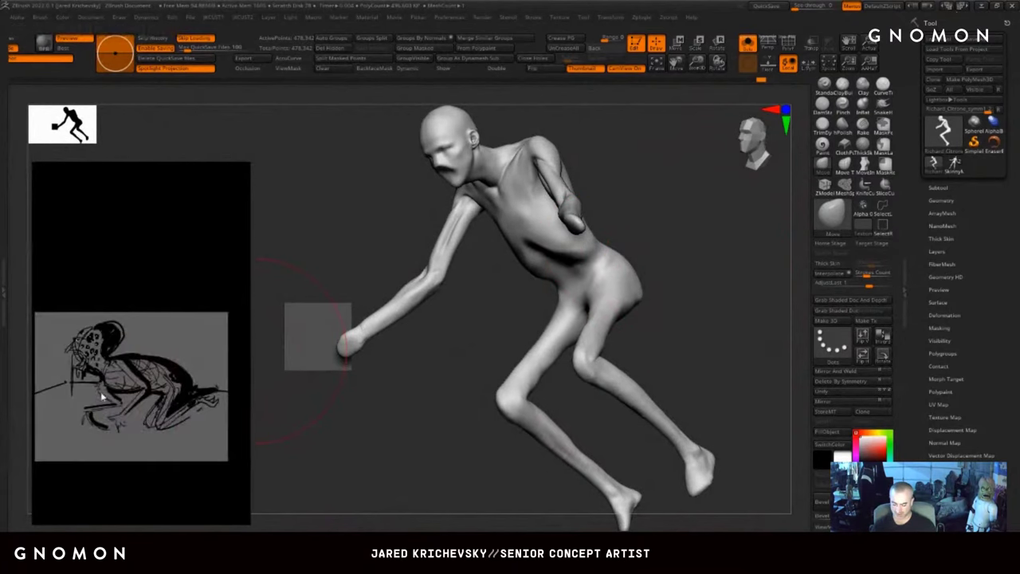
scroll(105, 390, up, 2)
middle_drag(133, 431, 132, 423)
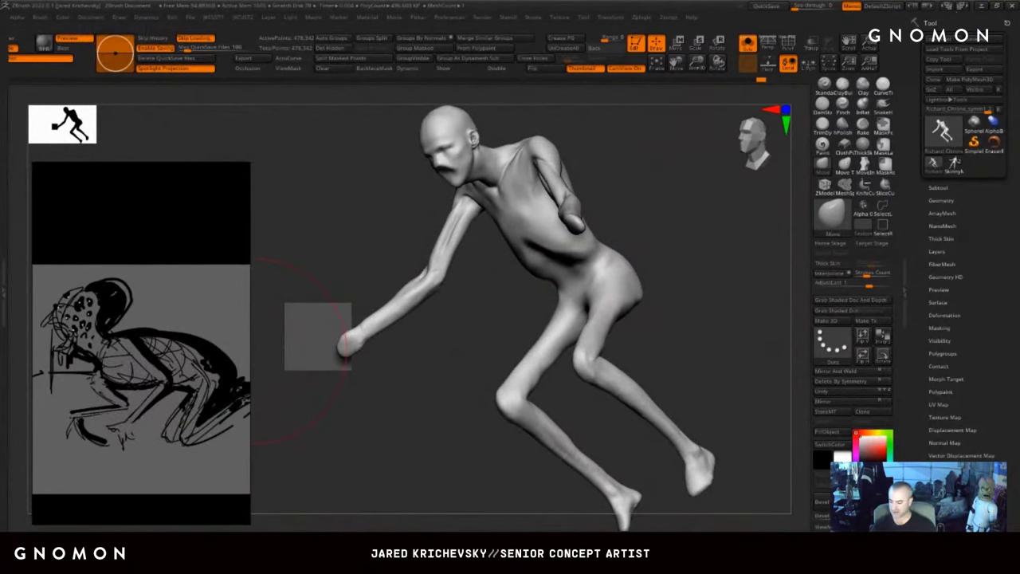
- Resize the Move brush and reshape the hip and buttock contours, working from behind the figure
mouse_move(431, 479)
mouse_down()
mouse_move(398, 494)
mouse_move(500, 447)
mouse_move(514, 414)
mouse_up()
mouse_move(492, 502)
mouse_down()
mouse_move(495, 519)
mouse_move(504, 514)
mouse_up()
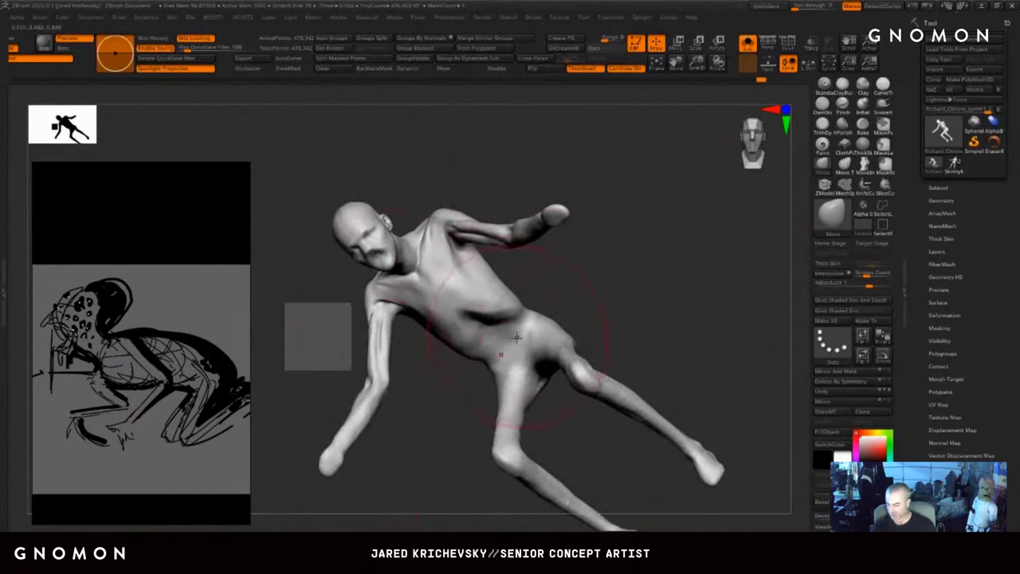
drag(788, 264, 741, 283)
mouse_move(573, 155)
mouse_down()
mouse_move(519, 141)
mouse_move(592, 232)
mouse_move(549, 233)
mouse_move(564, 217)
mouse_move(462, 291)
mouse_up()
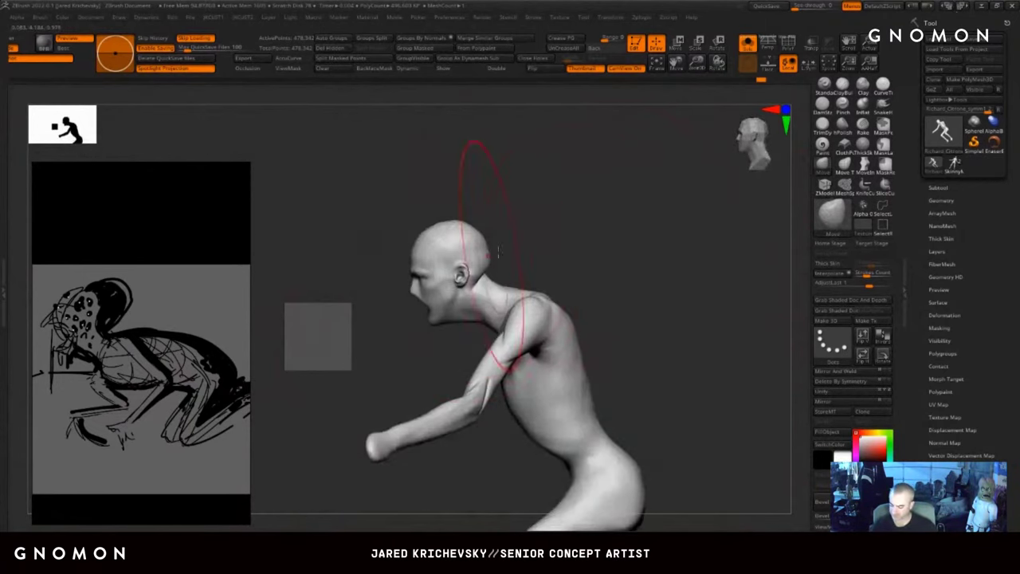
ctrl+drag(603, 254, 656, 324)
alt+drag(673, 426, 642, 308)
mouse_move(643, 308)
mouse_down()
mouse_move(606, 348)
mouse_move(582, 355)
mouse_move(589, 369)
mouse_up()
key(s)
drag(737, 422, 589, 340)
drag(659, 393, 648, 397)
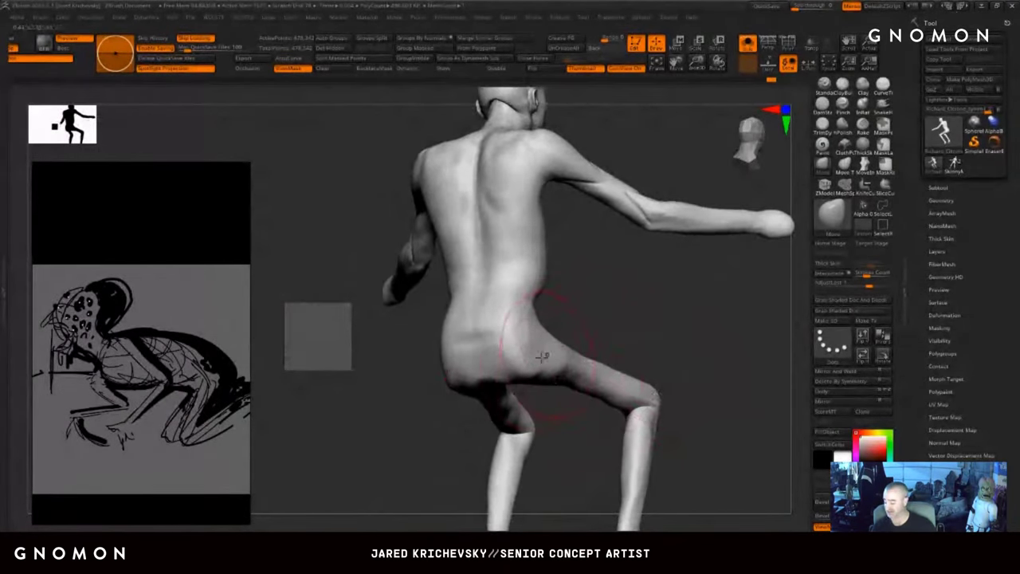
mouse_move(575, 431)
mouse_down()
mouse_move(643, 421)
mouse_move(652, 408)
mouse_up()
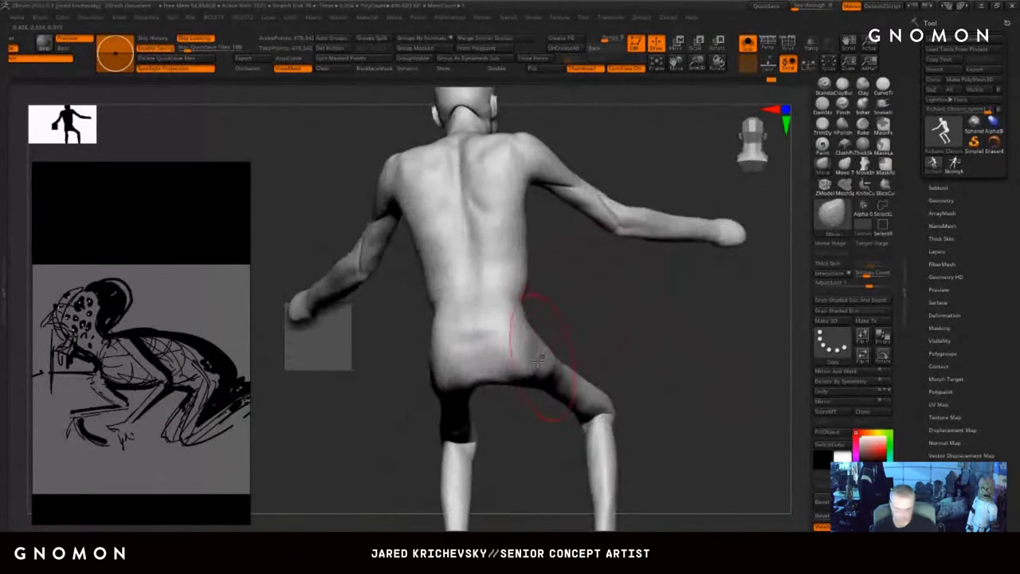
drag(520, 378, 533, 355)
drag(553, 299, 540, 325)
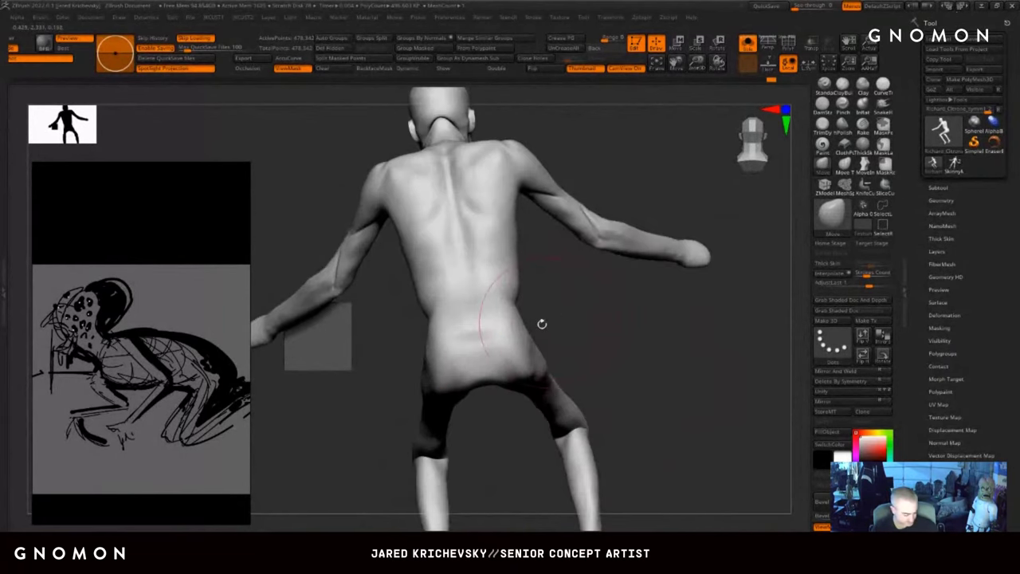
- Build up the buttock and outer hip with the ClayBuildup brush and smooth the added clay
key(b)
key(b)
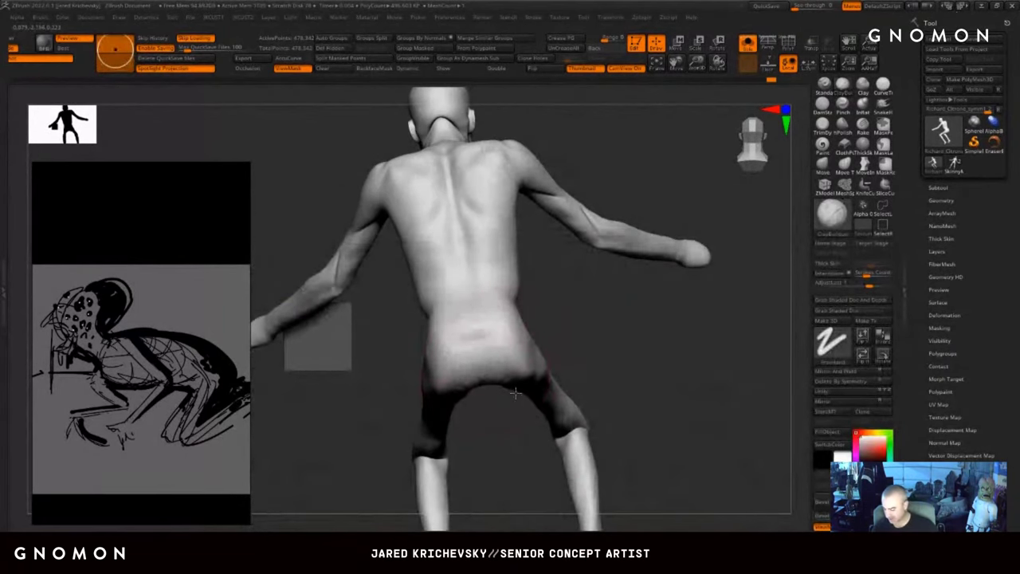
drag(558, 364, 549, 361)
drag(655, 327, 552, 314)
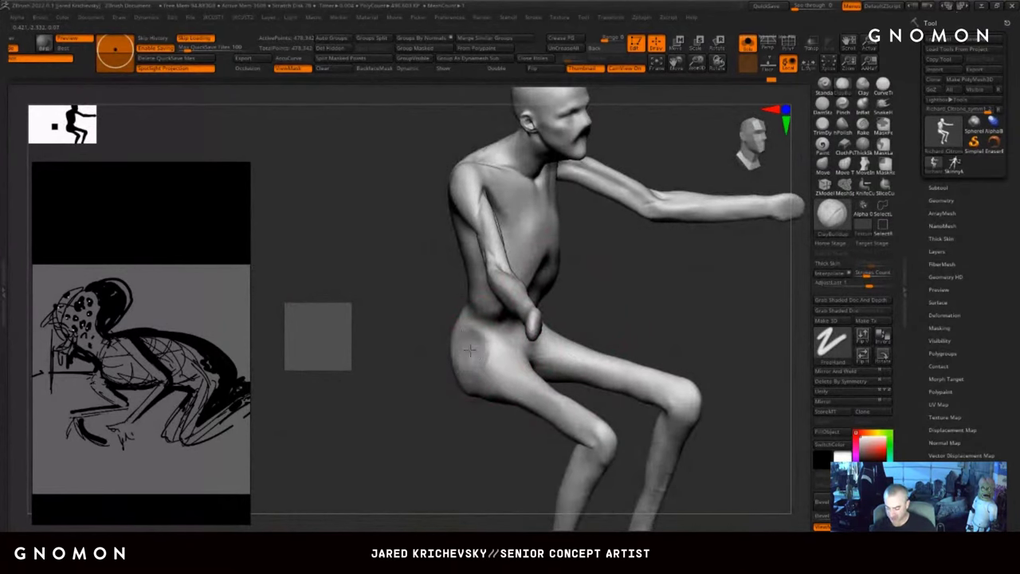
drag(645, 298, 570, 332)
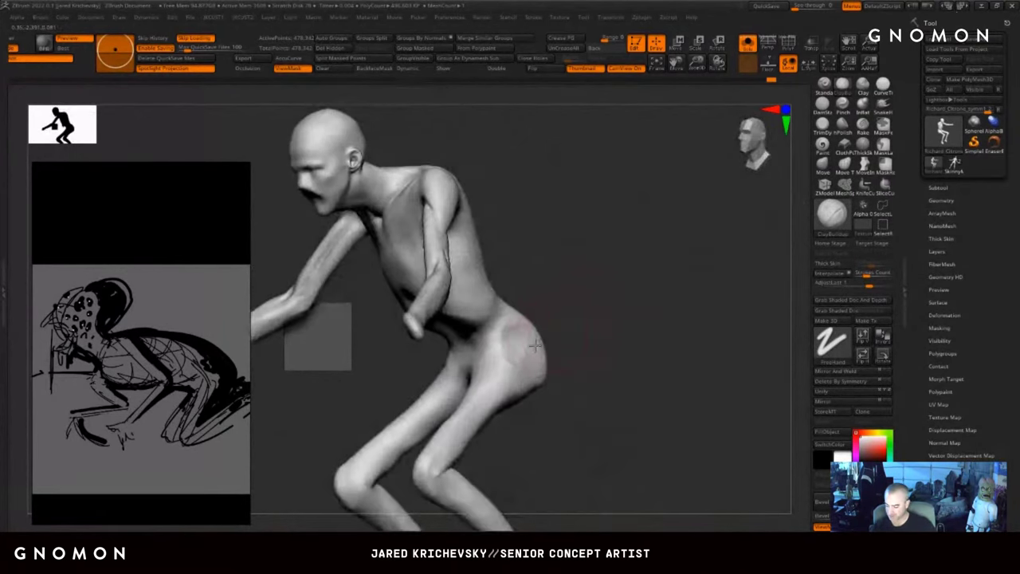
right_drag(537, 355, 510, 341)
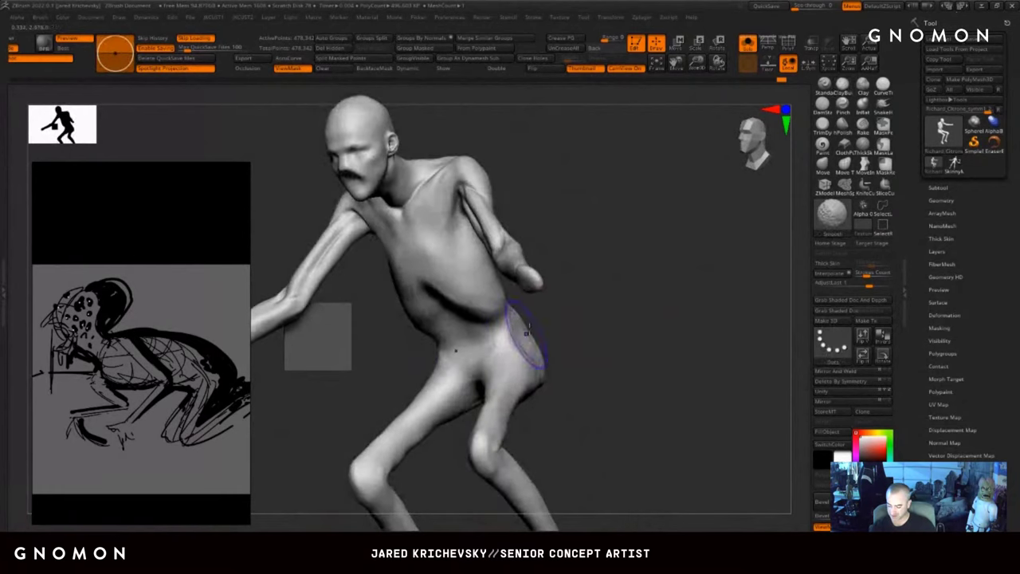
- Add clay along the lower edge of the rib cage and smooth it into the abdomen
mouse_move(502, 263)
right_down()
mouse_move(479, 310)
mouse_move(503, 333)
mouse_move(518, 289)
mouse_move(587, 376)
right_up()
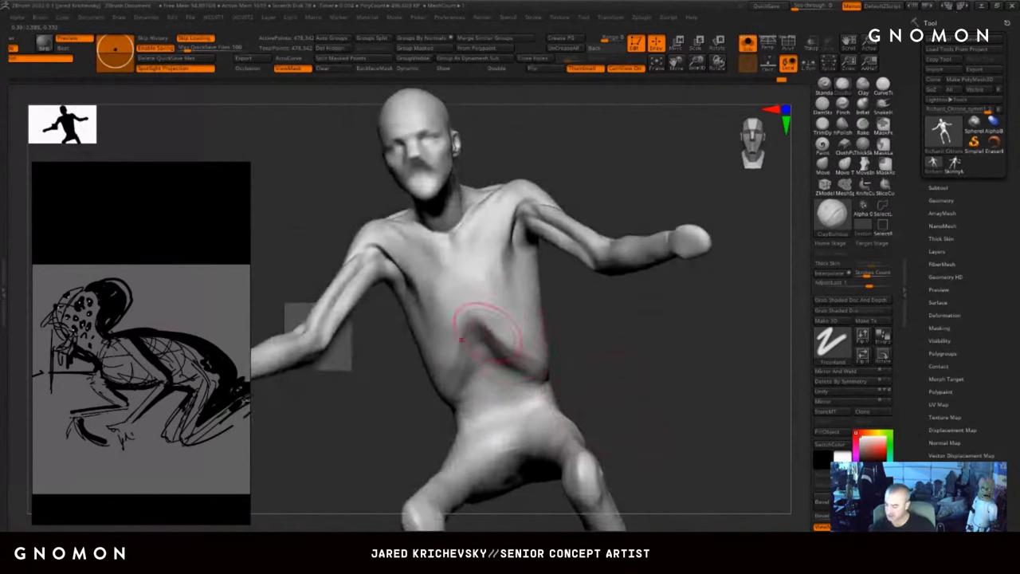
mouse_move(529, 363)
shift+mouse_down()
mouse_move(499, 334)
mouse_move(526, 363)
shift+mouse_up()
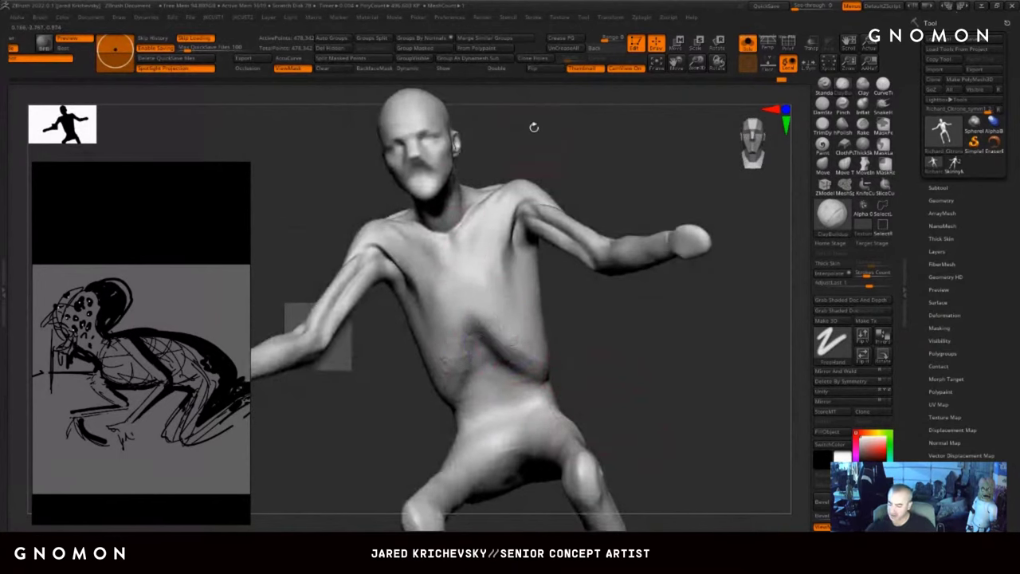
drag(534, 126, 446, 137)
alt+drag(405, 181, 397, 171)
mouse_move(351, 208)
mouse_down()
mouse_move(426, 180)
mouse_move(401, 196)
mouse_up()
key(f)
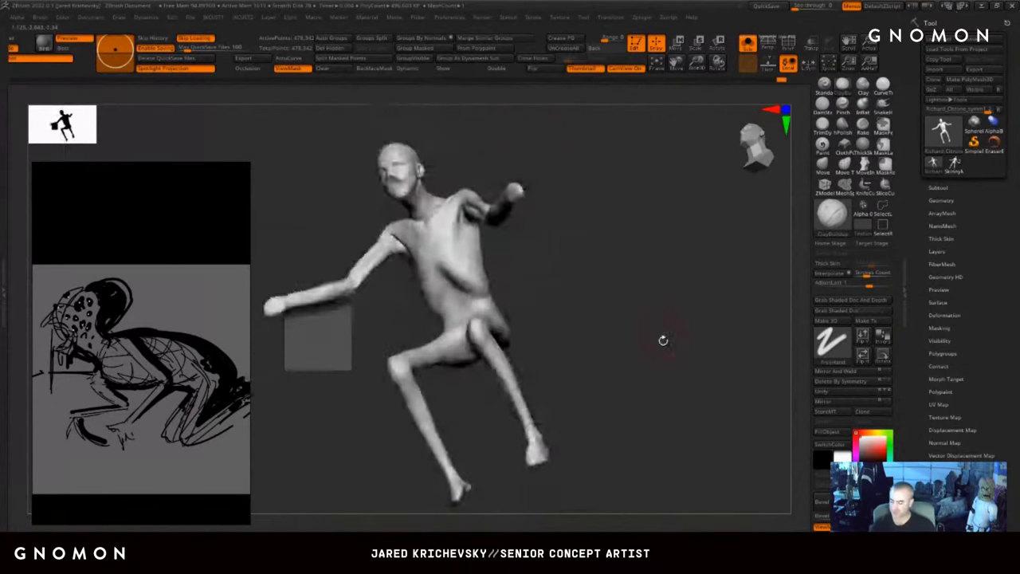
drag(662, 340, 594, 338)
shift+drag(481, 326, 491, 330)
- Smooth away the moustache and mouth forms on the face
mouse_move(450, 146)
mouse_down()
mouse_move(503, 151)
mouse_move(547, 377)
mouse_up()
mouse_move(563, 135)
alt+mouse_down()
mouse_move(606, 310)
mouse_move(632, 293)
alt+mouse_up()
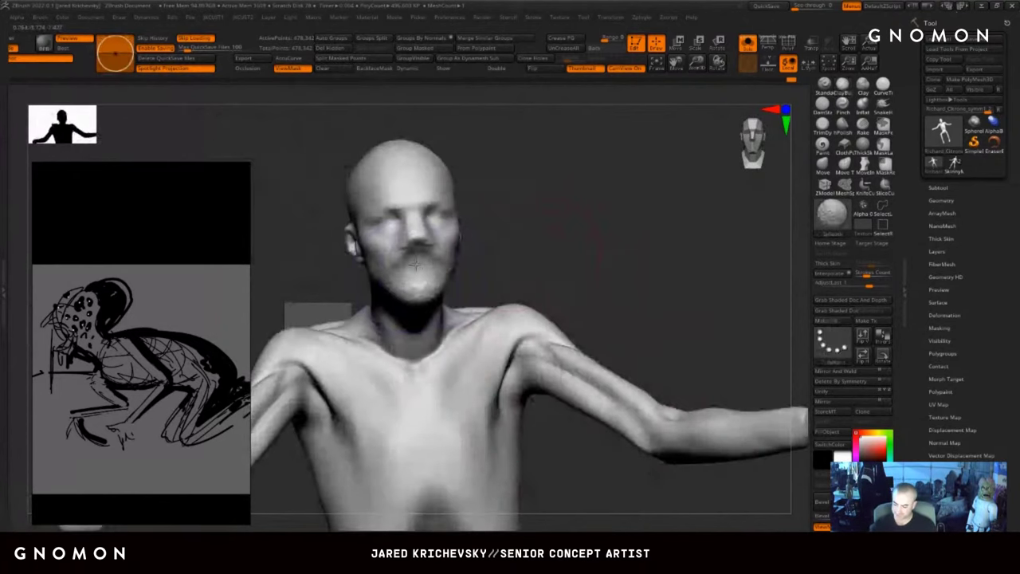
shift+drag(434, 260, 428, 286)
drag(529, 213, 495, 209)
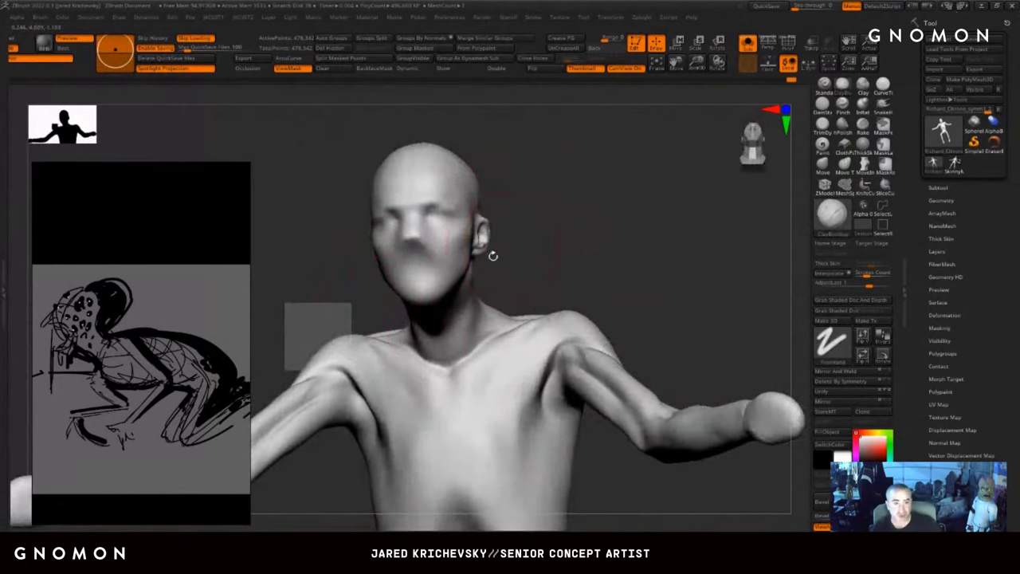
- Pull a hooked upper beak out of the nose area using the animal beak shape of the organic chisel brush
key(b)
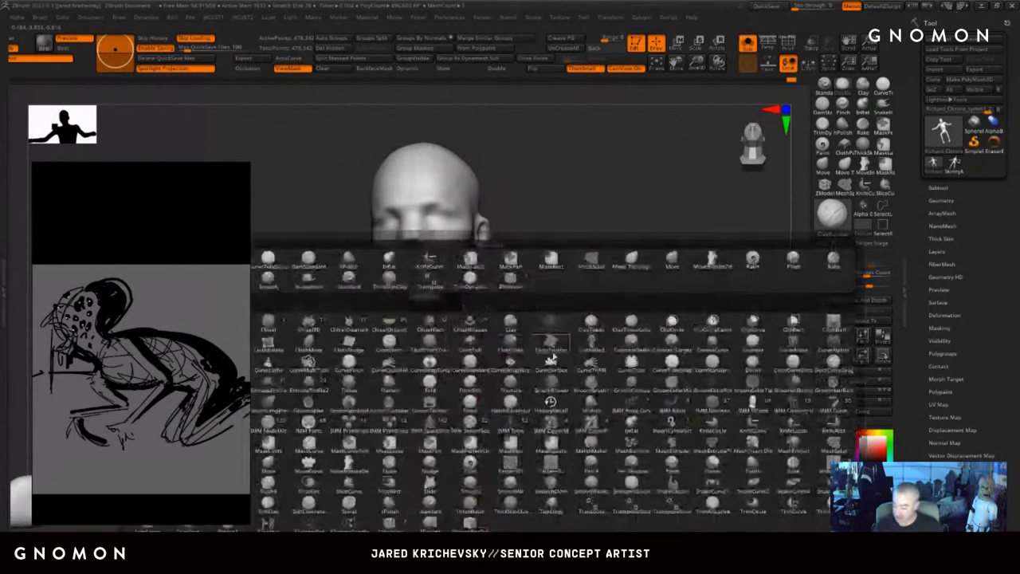
key(b)
key(b)
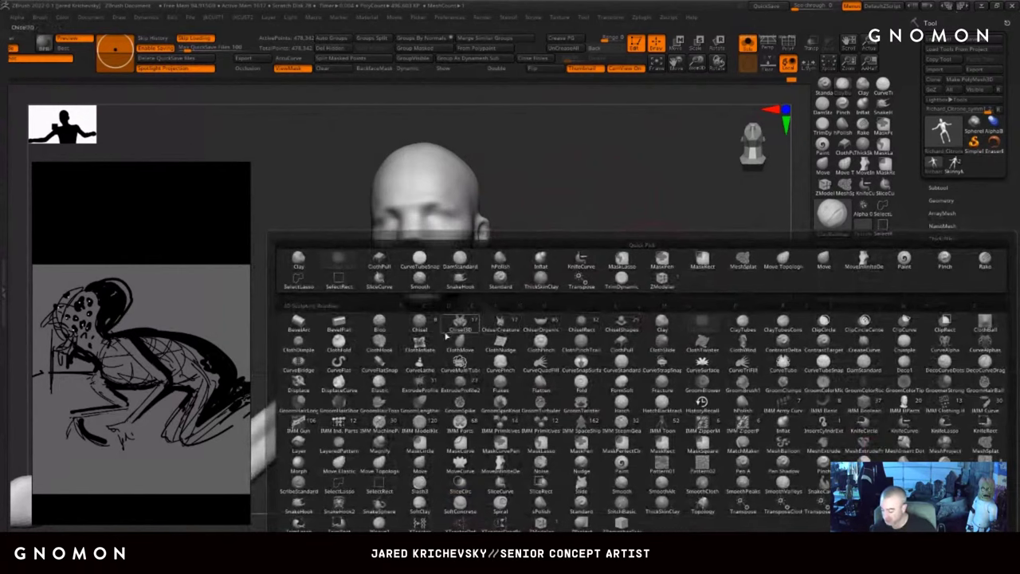
click(541, 323)
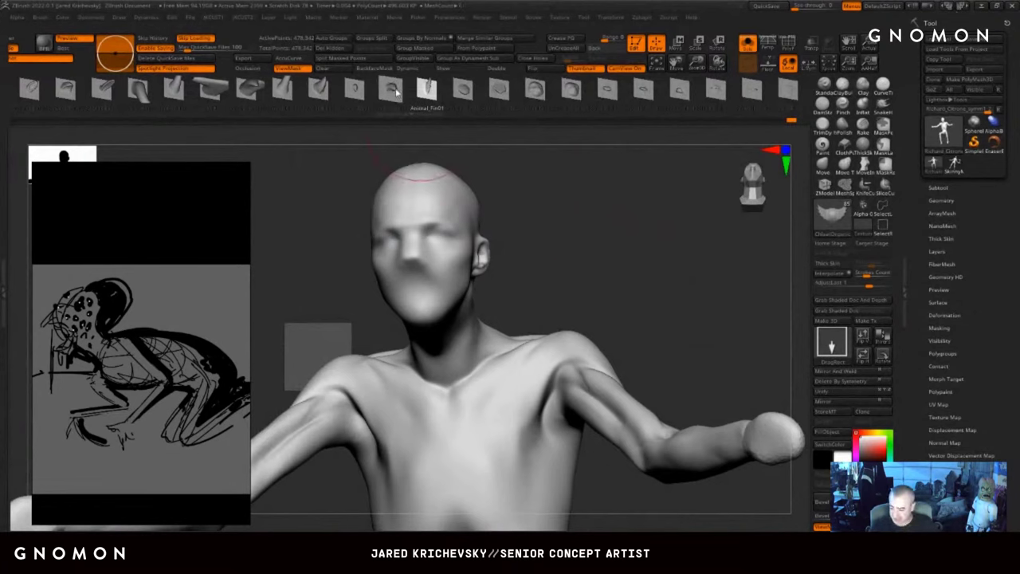
click(396, 93)
drag(535, 200, 514, 202)
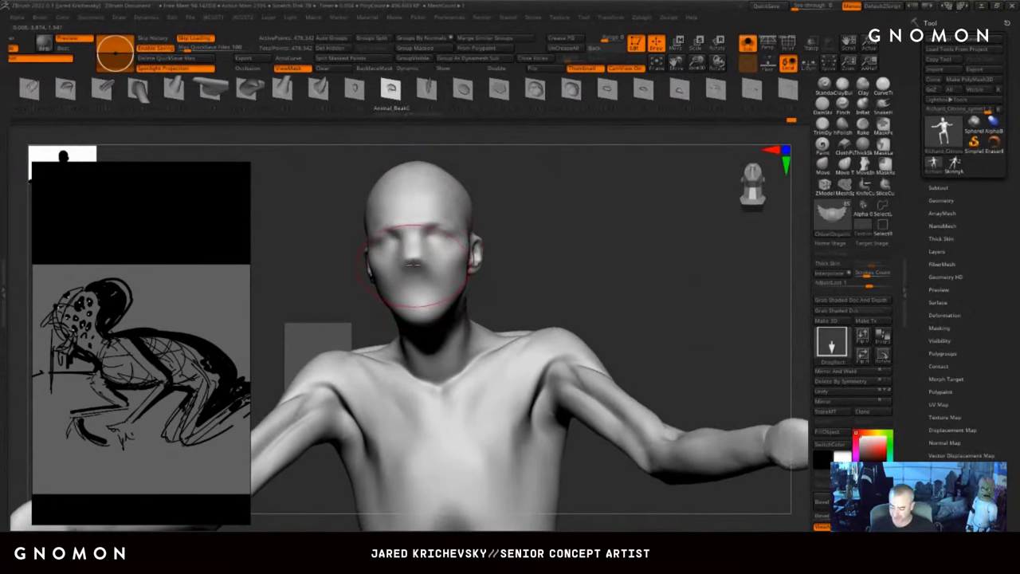
drag(413, 264, 406, 184)
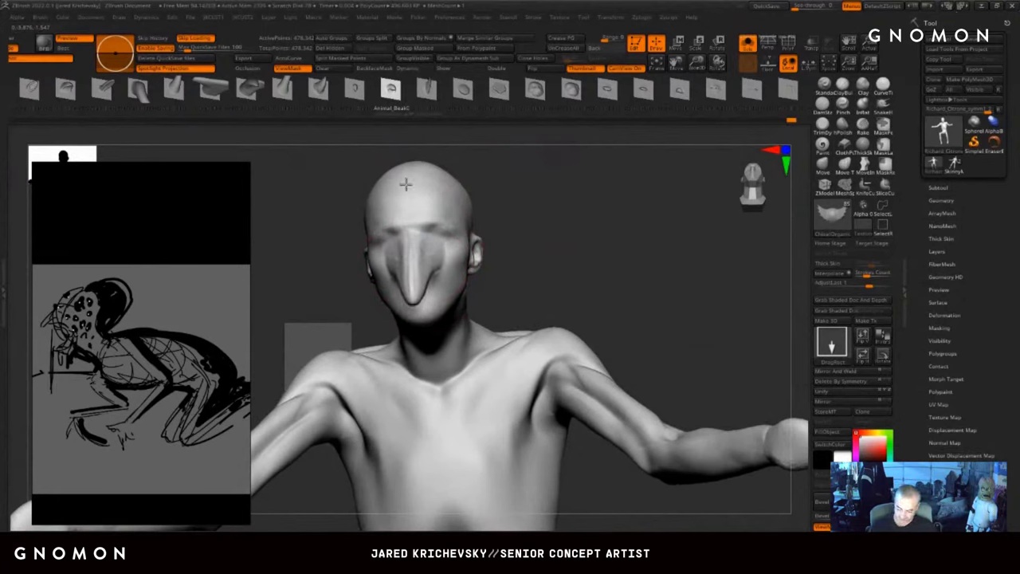
drag(578, 228, 467, 239)
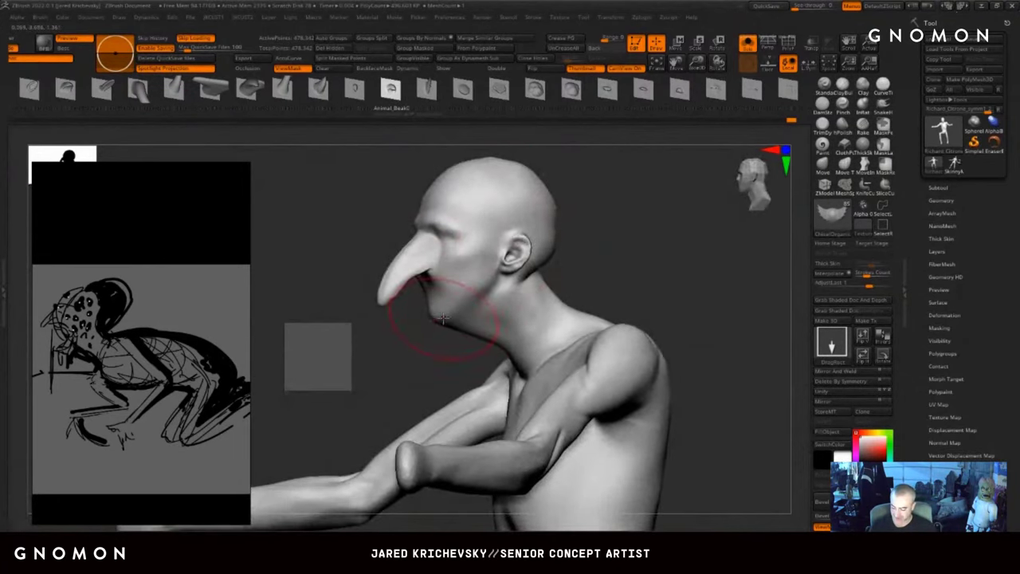
- Undo the trial shapes on the chin and pull out a lower beak from beneath the jaw with the same beak shape
key(ctrl+z)
drag(386, 361, 434, 327)
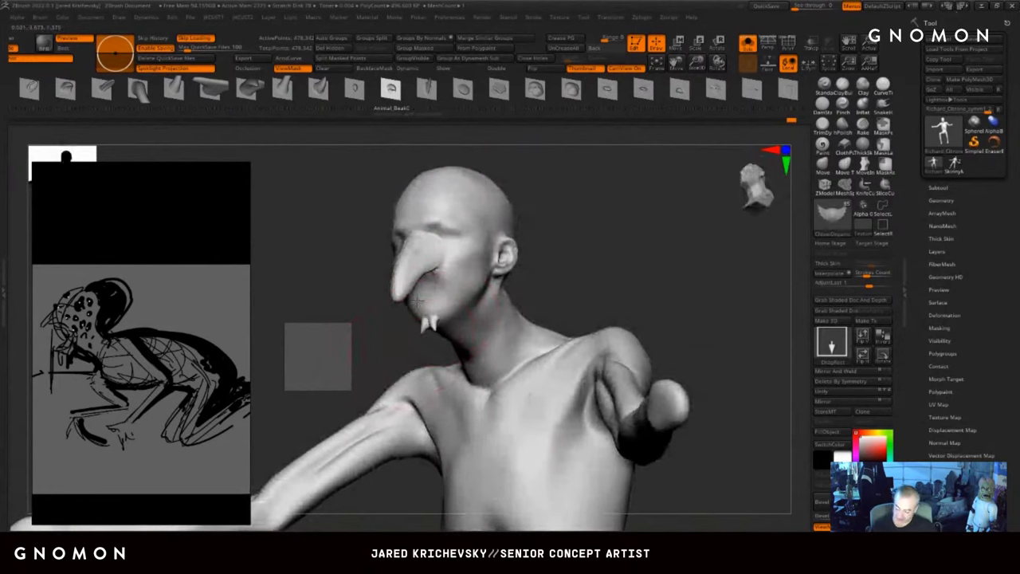
right_drag(417, 300, 427, 318)
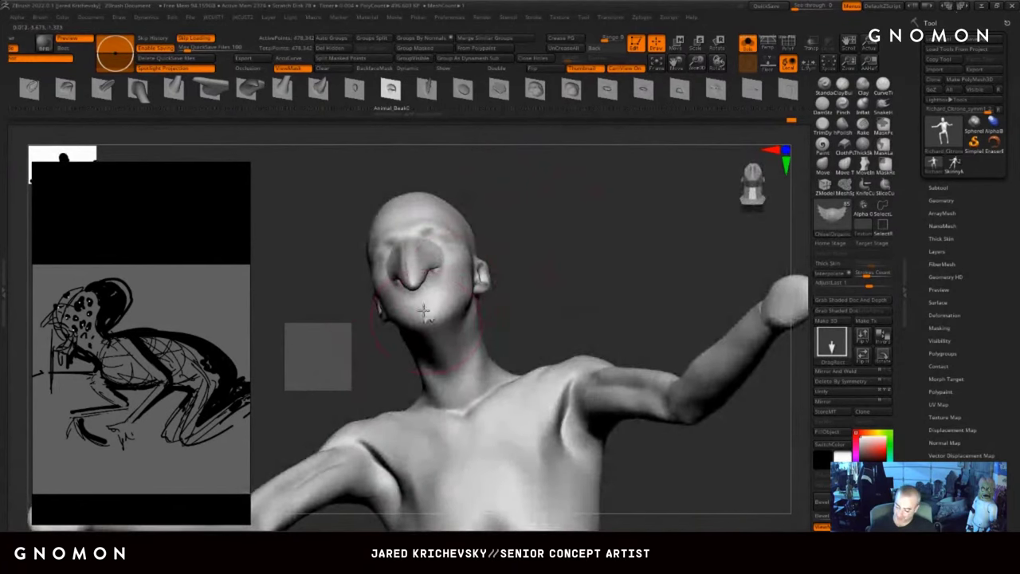
drag(557, 243, 510, 211)
key(ctrl+z)
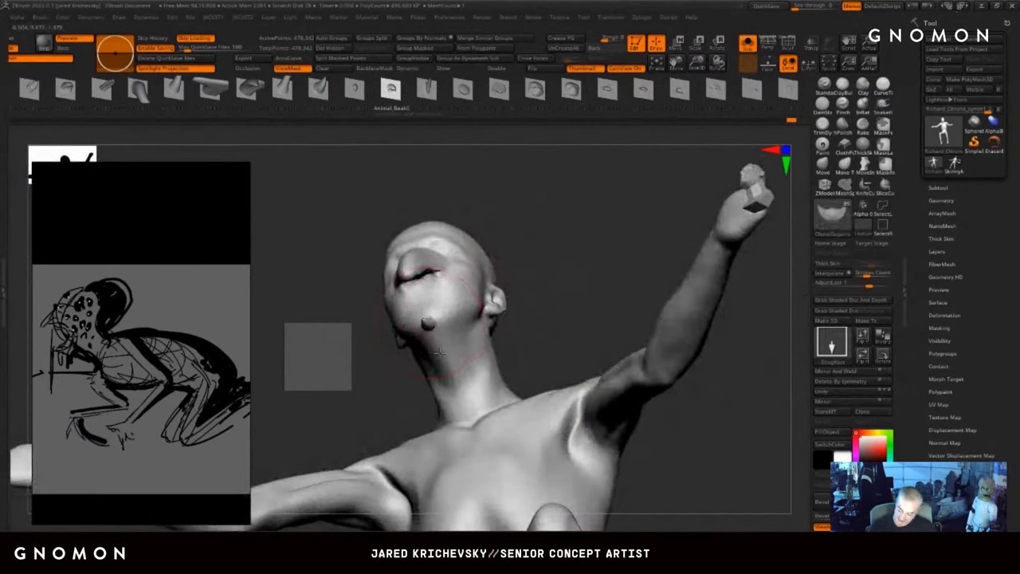
drag(439, 353, 451, 385)
drag(575, 213, 674, 253)
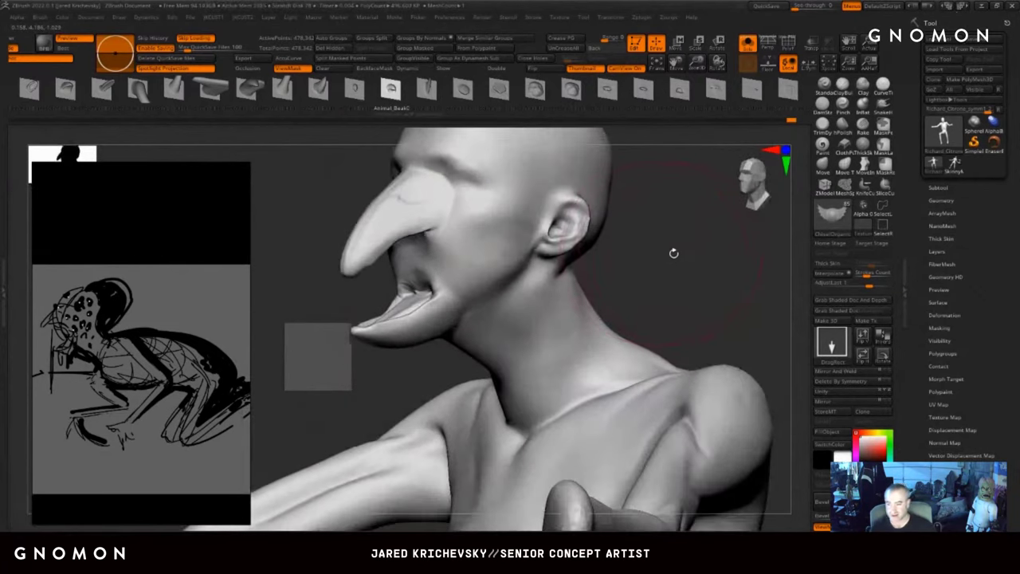
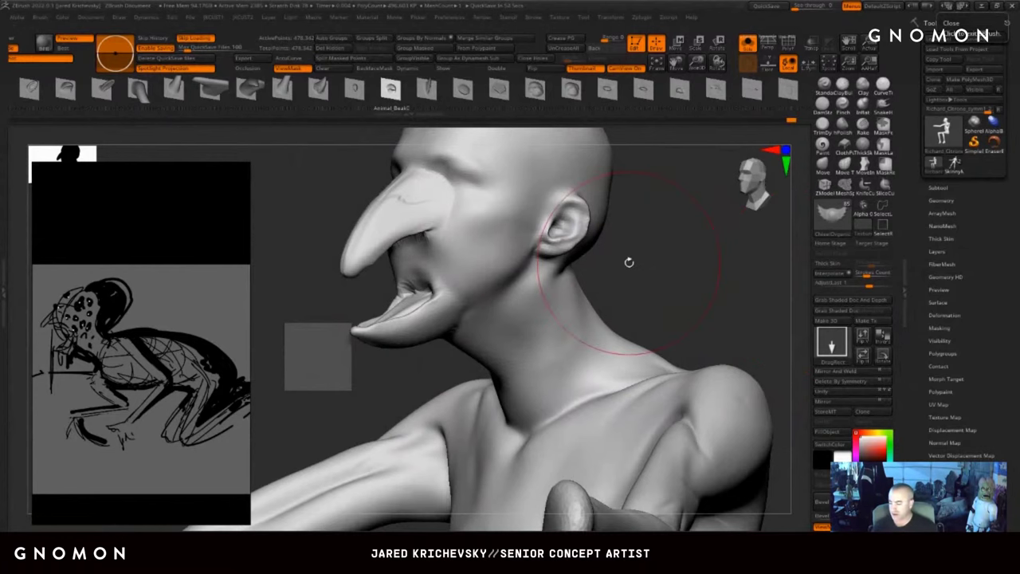
- Carve a deep mouth cavity between the upper and lower beak with a resized ClayBuildup brush and smooth its surface
drag(629, 263, 586, 235)
key(b)
key(c)
key(b)
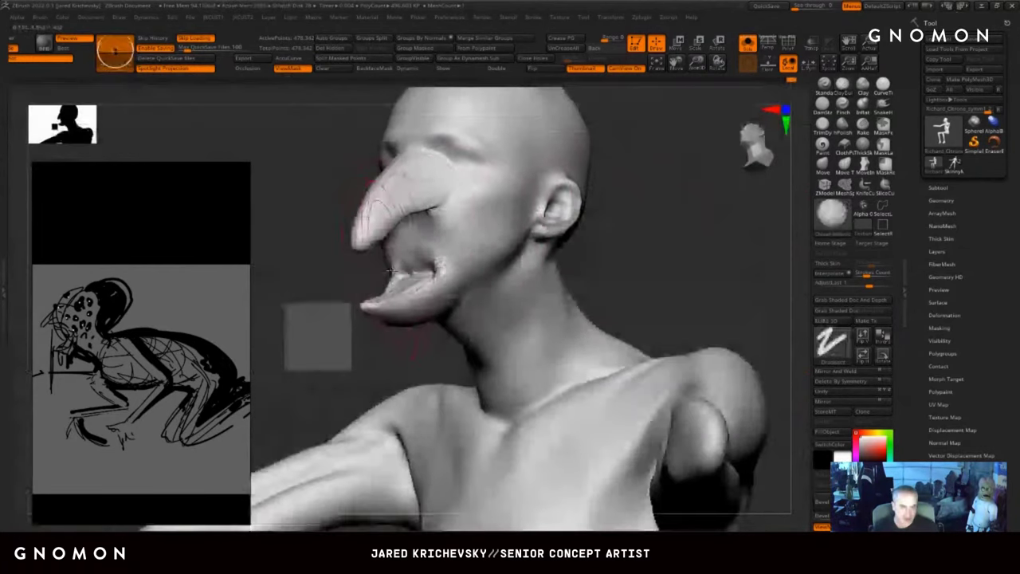
key(s)
mouse_move(423, 255)
mouse_down()
mouse_move(423, 231)
mouse_move(431, 245)
mouse_move(422, 246)
mouse_up()
key(s)
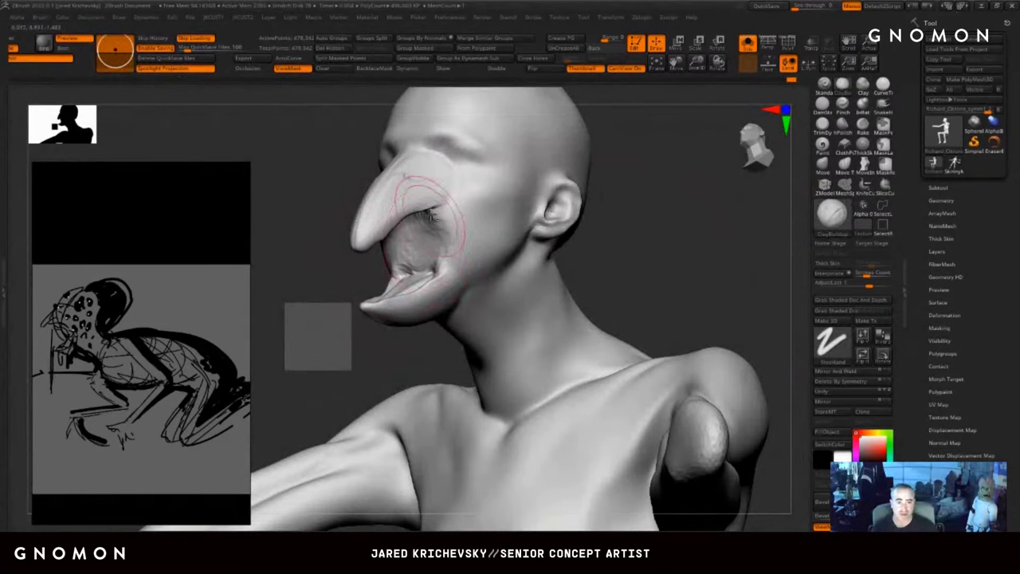
mouse_move(429, 212)
mouse_down()
mouse_move(437, 254)
mouse_move(430, 227)
mouse_move(422, 248)
mouse_move(440, 258)
mouse_move(423, 242)
mouse_move(422, 267)
mouse_up()
drag(643, 257, 618, 261)
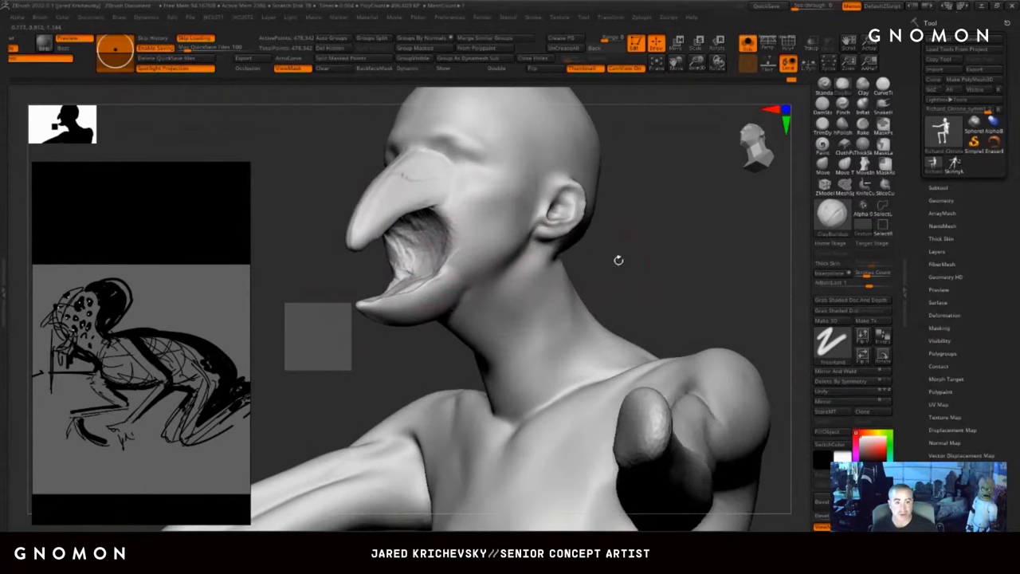
mouse_move(450, 246)
shift+mouse_down()
mouse_move(411, 243)
mouse_move(423, 226)
shift+mouse_up()
- Sculpt radiating skin folds across the cheek around the corner of the beak, undoing the unwanted stroke
mouse_move(603, 232)
mouse_down()
mouse_move(633, 241)
mouse_move(621, 209)
mouse_up()
mouse_move(621, 209)
alt+mouse_down()
mouse_move(615, 296)
mouse_move(612, 284)
alt+mouse_up()
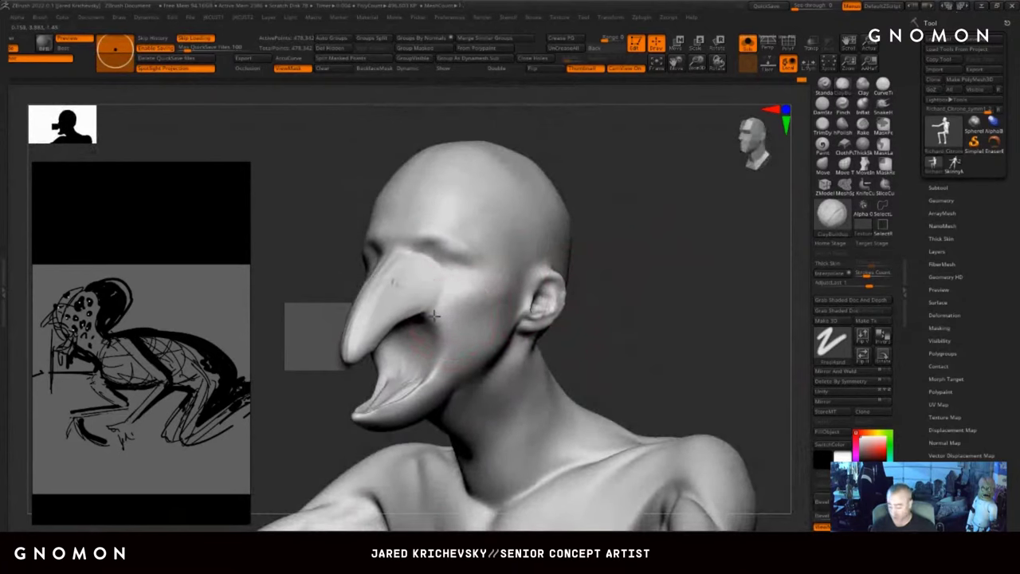
mouse_move(480, 308)
mouse_down()
mouse_move(449, 315)
mouse_move(449, 350)
mouse_up()
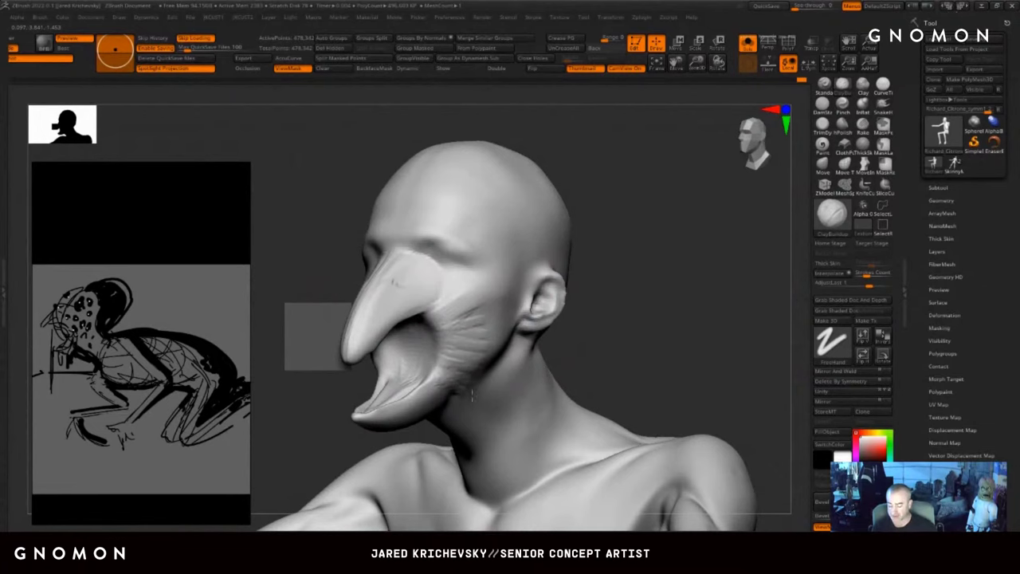
drag(596, 322, 588, 325)
drag(454, 324, 425, 328)
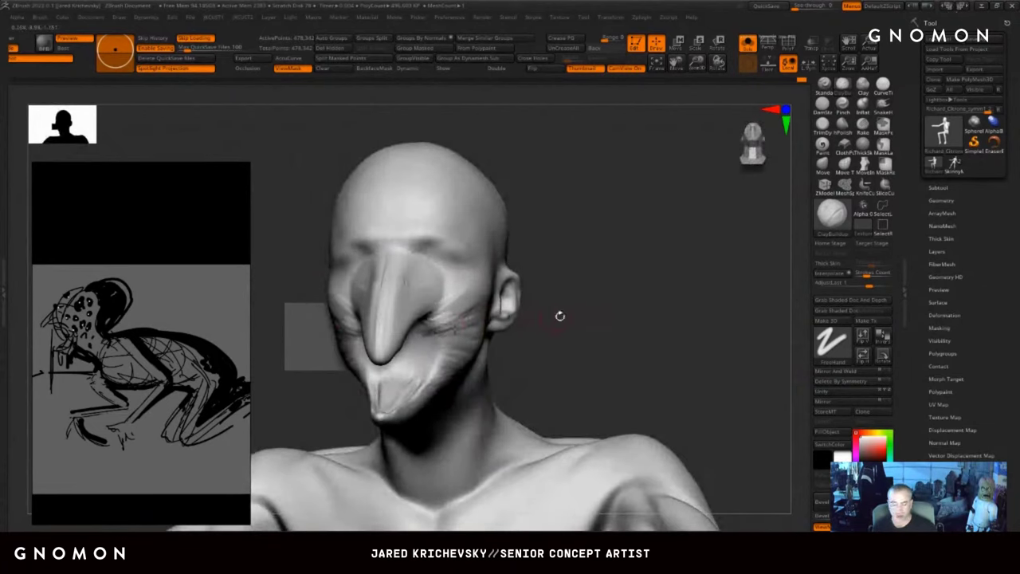
drag(560, 316, 587, 310)
key(ctrl+z)
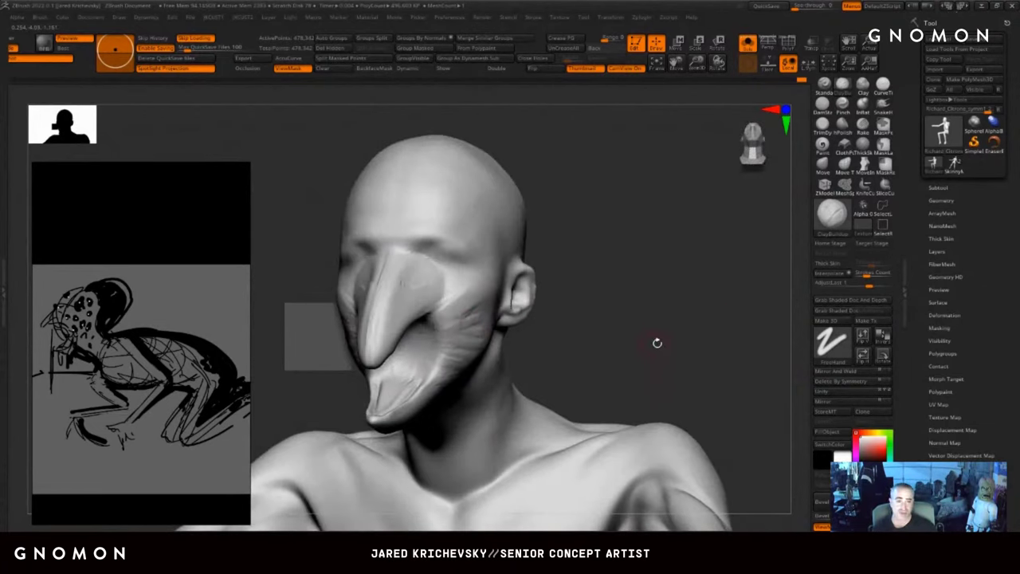
drag(656, 343, 646, 319)
mouse_move(483, 317)
mouse_down()
mouse_move(433, 330)
mouse_move(437, 316)
mouse_move(434, 335)
mouse_up()
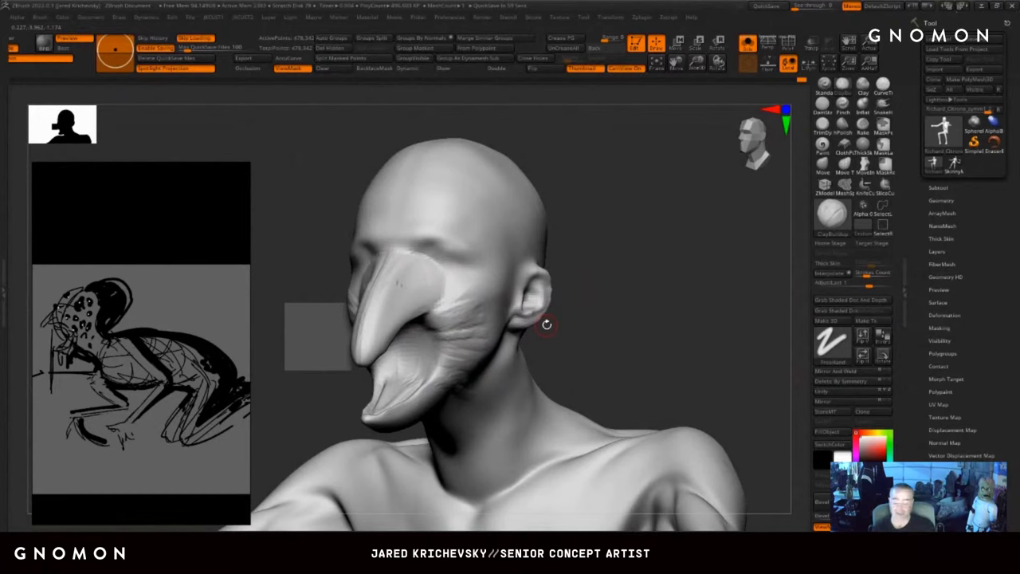
drag(628, 352, 626, 325)
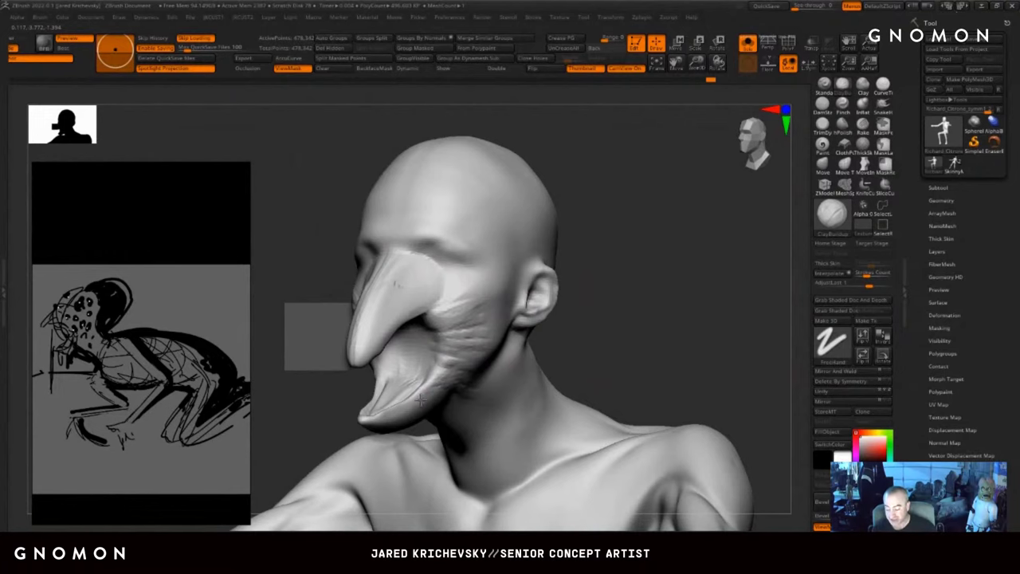
mouse_move(625, 314)
mouse_down()
mouse_move(627, 283)
mouse_move(650, 275)
mouse_up()
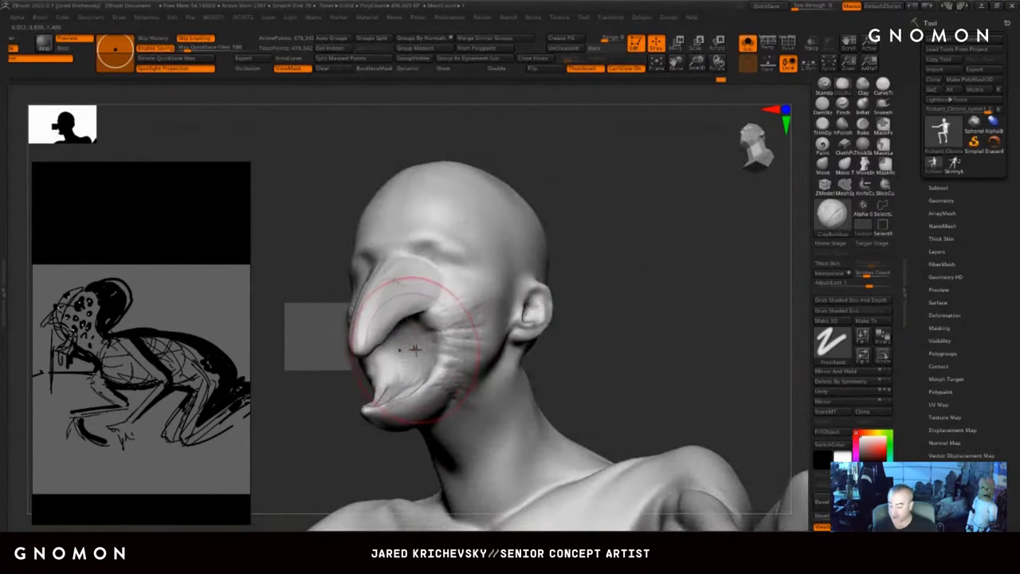
- Build up and smooth the inner surface of the mouth cavity with a resized ClayBuildup brush and soften the jaw corner folds
key(s)
mouse_move(416, 352)
mouse_down()
mouse_move(404, 354)
mouse_move(412, 365)
mouse_move(414, 346)
mouse_move(418, 360)
mouse_up()
drag(594, 306, 577, 320)
drag(385, 370, 411, 359)
mouse_move(565, 339)
mouse_down()
mouse_move(544, 352)
mouse_move(492, 345)
mouse_up()
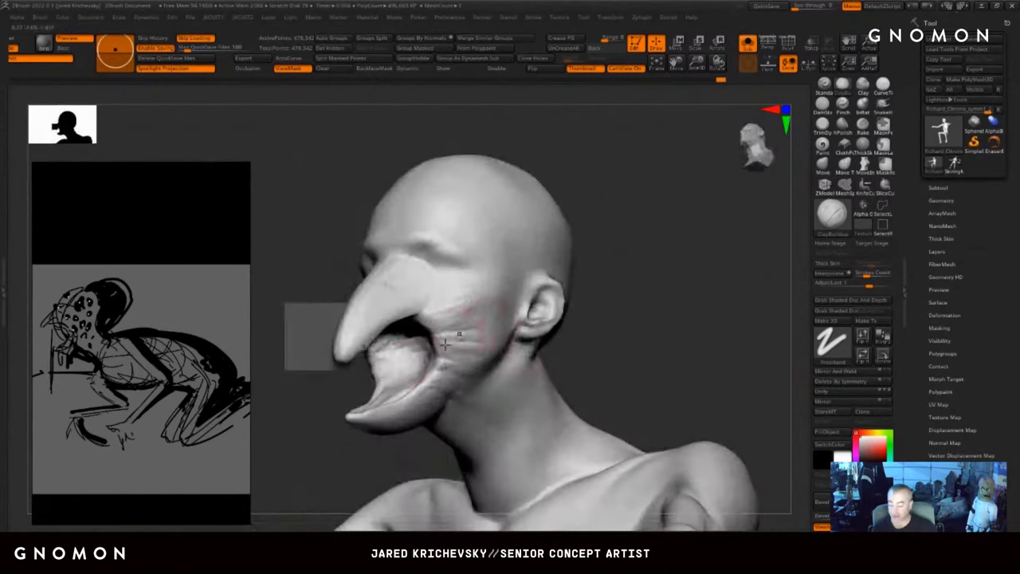
drag(428, 351, 421, 365)
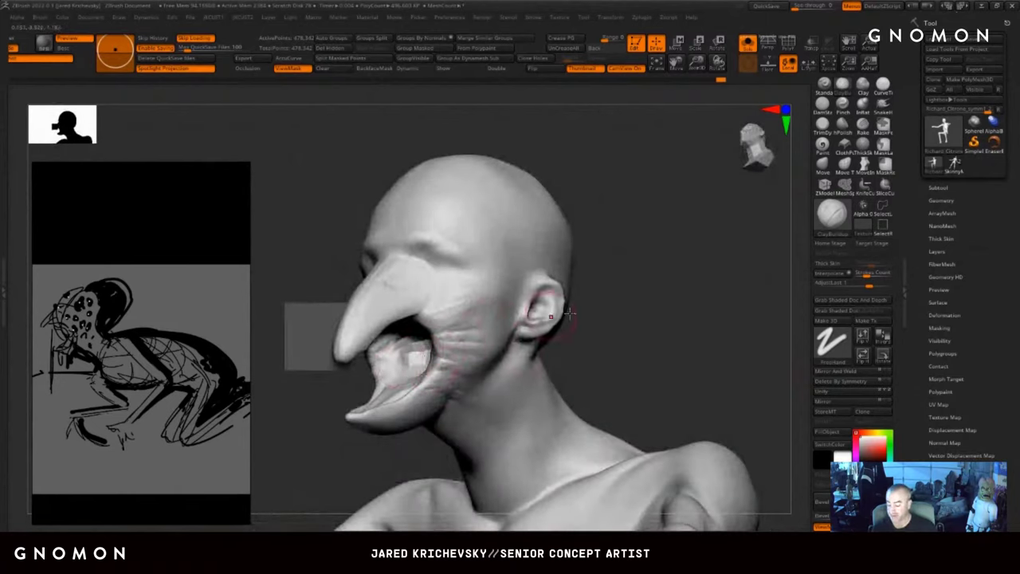
drag(576, 321, 542, 319)
shift+drag(422, 353, 407, 357)
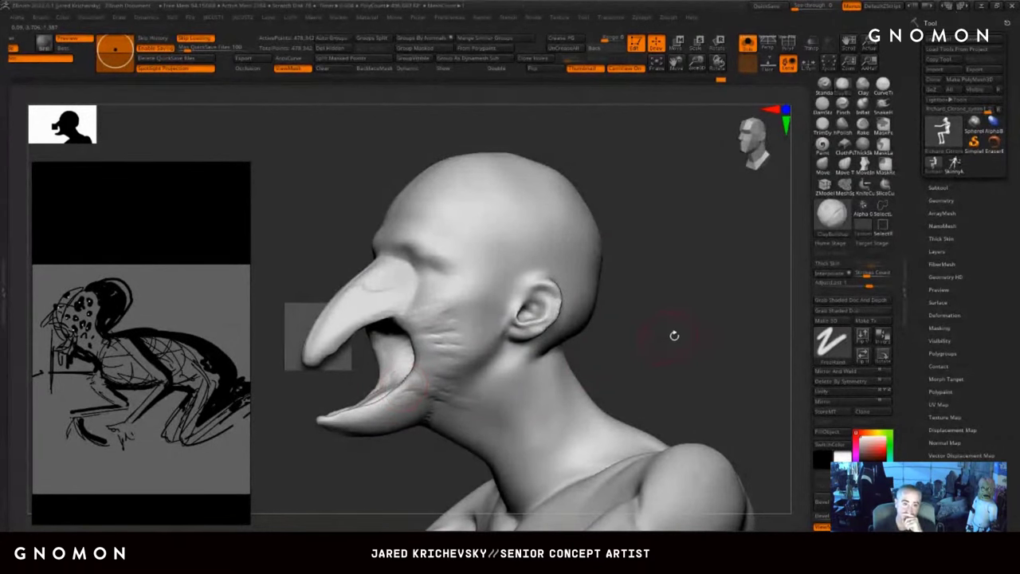
mouse_move(686, 370)
mouse_down()
mouse_move(694, 368)
mouse_move(591, 321)
mouse_up()
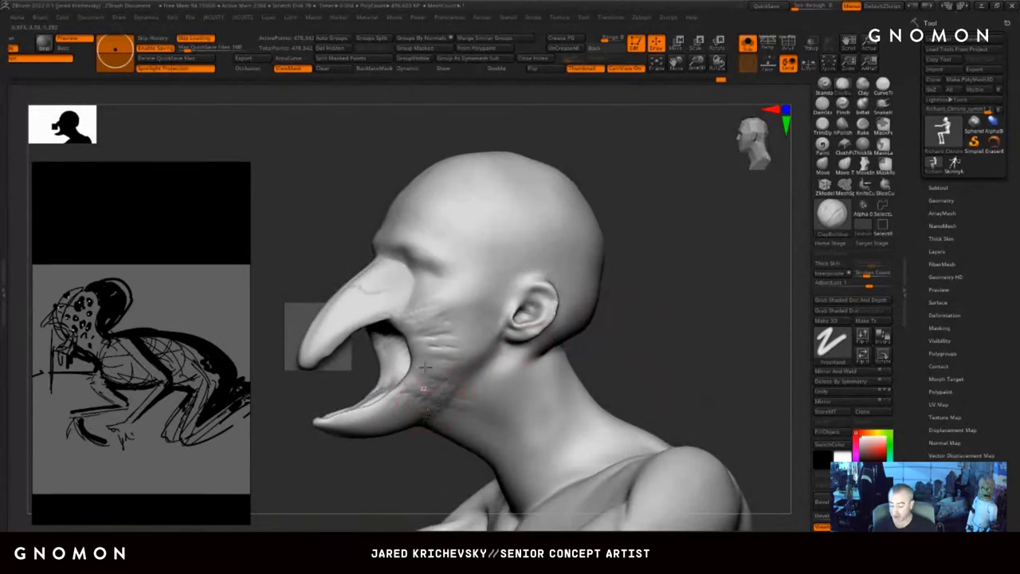
mouse_move(425, 368)
mouse_down()
mouse_move(431, 319)
mouse_move(439, 394)
mouse_up()
- Fill the eye sockets and cover the brow and forehead with wrinkled skin texture
mouse_move(414, 273)
mouse_down()
mouse_move(385, 255)
mouse_move(435, 275)
mouse_up()
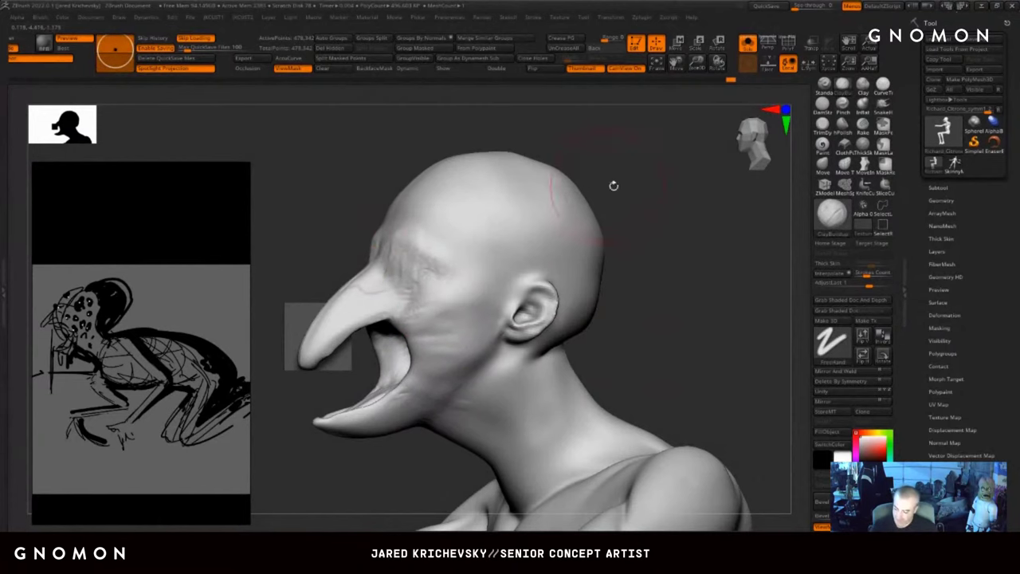
drag(614, 186, 433, 246)
mouse_move(425, 282)
mouse_down()
mouse_move(396, 205)
mouse_move(444, 237)
mouse_move(448, 270)
mouse_move(449, 246)
mouse_move(410, 228)
mouse_move(388, 256)
mouse_up()
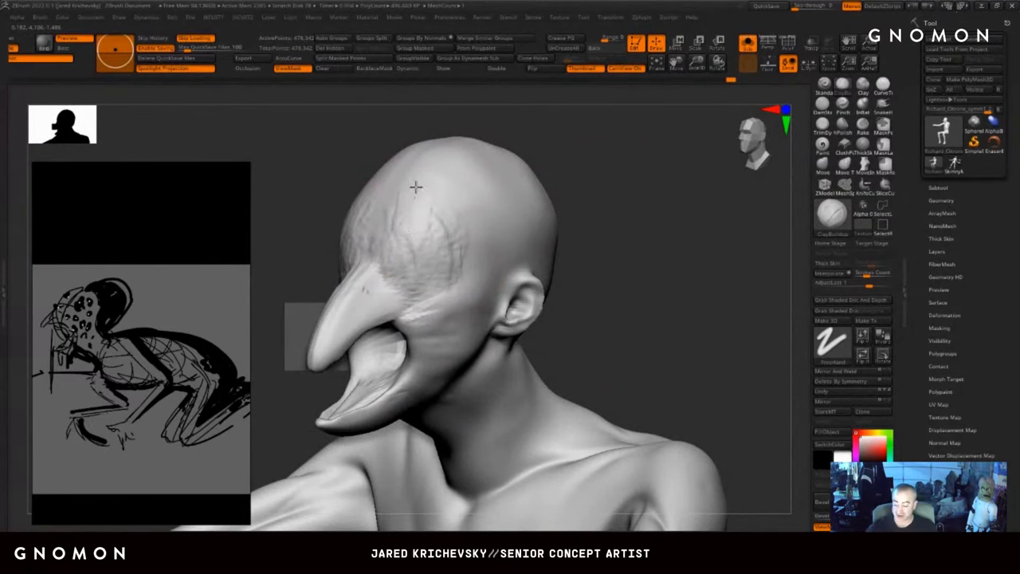
drag(615, 216, 603, 238)
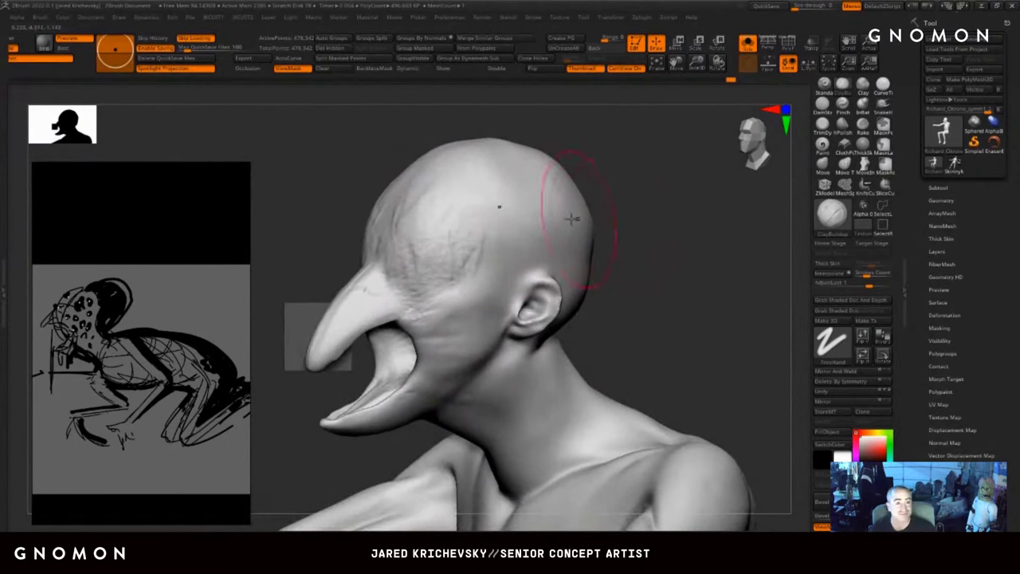
drag(602, 181, 625, 179)
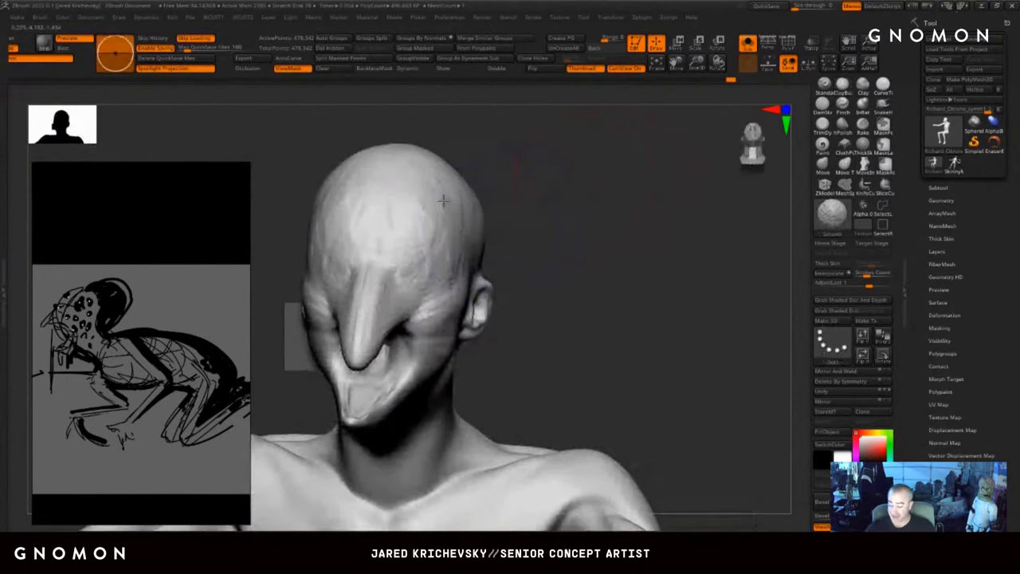
mouse_move(523, 210)
mouse_down()
mouse_move(585, 283)
mouse_move(571, 280)
mouse_up()
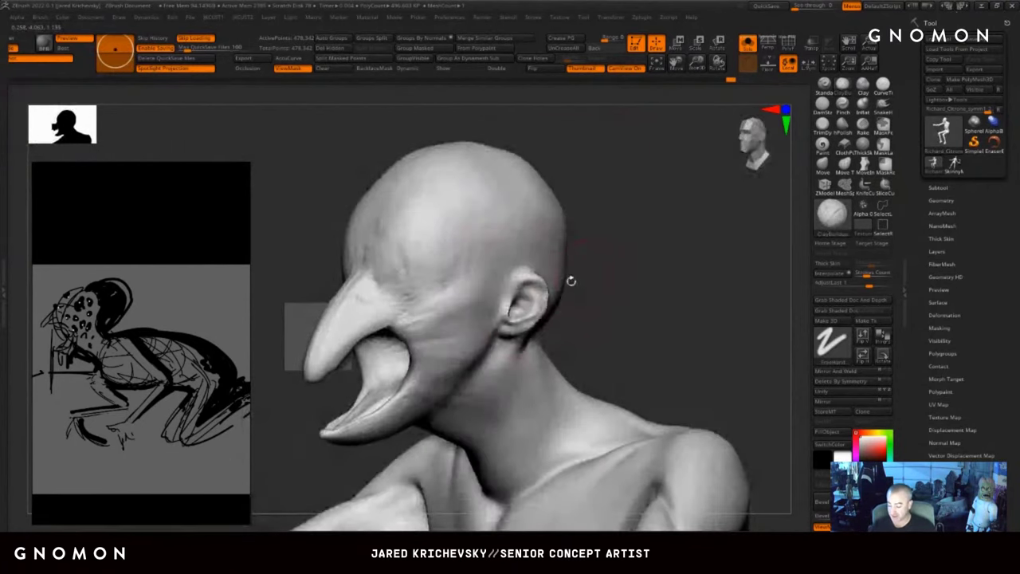
mouse_move(596, 242)
mouse_down()
mouse_move(640, 247)
mouse_move(647, 231)
mouse_up()
- Hollow the mouth cavity deeper behind the corners of the beak and smooth its inner walls
shift+drag(406, 352, 386, 378)
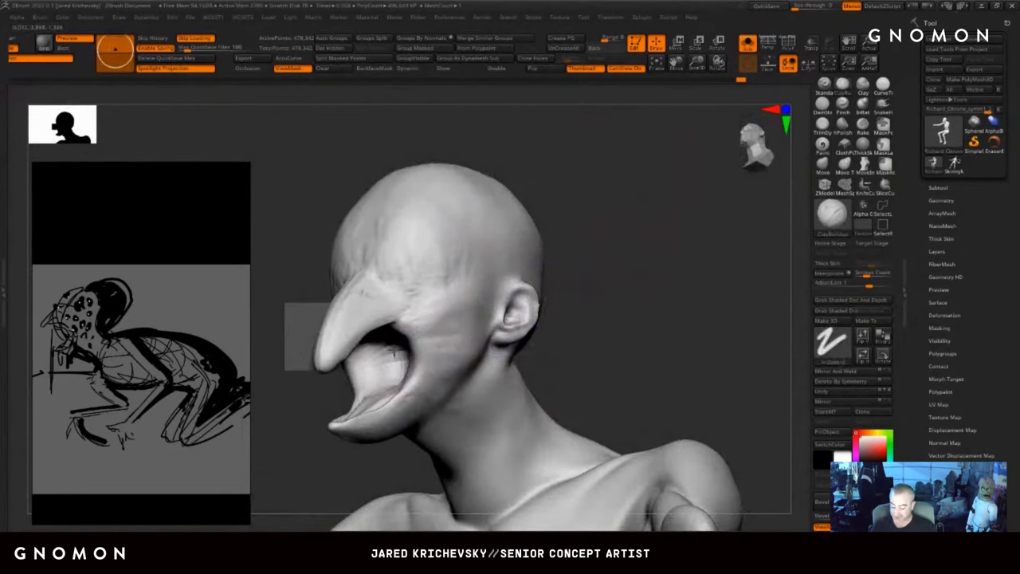
mouse_move(295, 431)
mouse_down()
mouse_move(412, 360)
mouse_move(431, 362)
mouse_up()
mouse_move(574, 319)
mouse_down()
mouse_move(587, 330)
mouse_move(569, 268)
mouse_up()
drag(439, 334, 440, 362)
drag(552, 303, 627, 280)
shift+drag(416, 329, 420, 347)
drag(542, 319, 571, 320)
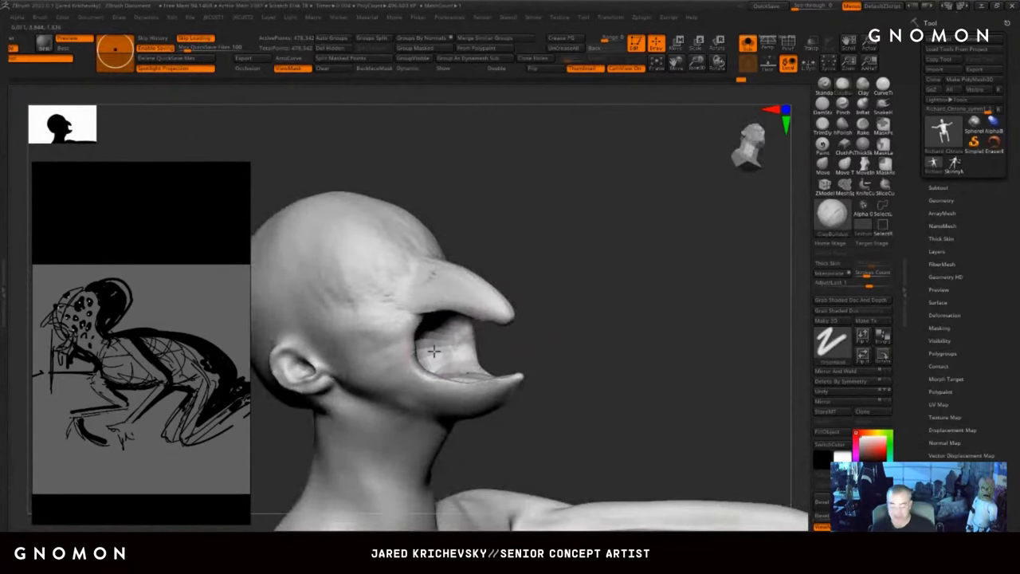
drag(434, 351, 443, 348)
drag(595, 312, 561, 312)
drag(447, 328, 467, 356)
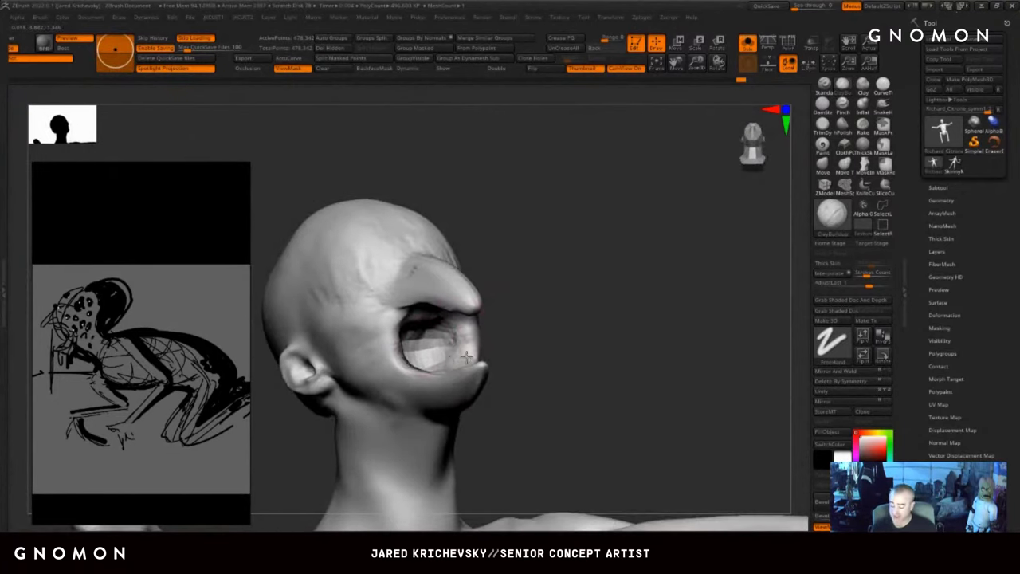
drag(586, 311, 505, 308)
mouse_move(434, 351)
shift+mouse_down()
mouse_move(403, 331)
mouse_move(422, 323)
mouse_move(419, 351)
shift+mouse_up()
drag(574, 312, 564, 328)
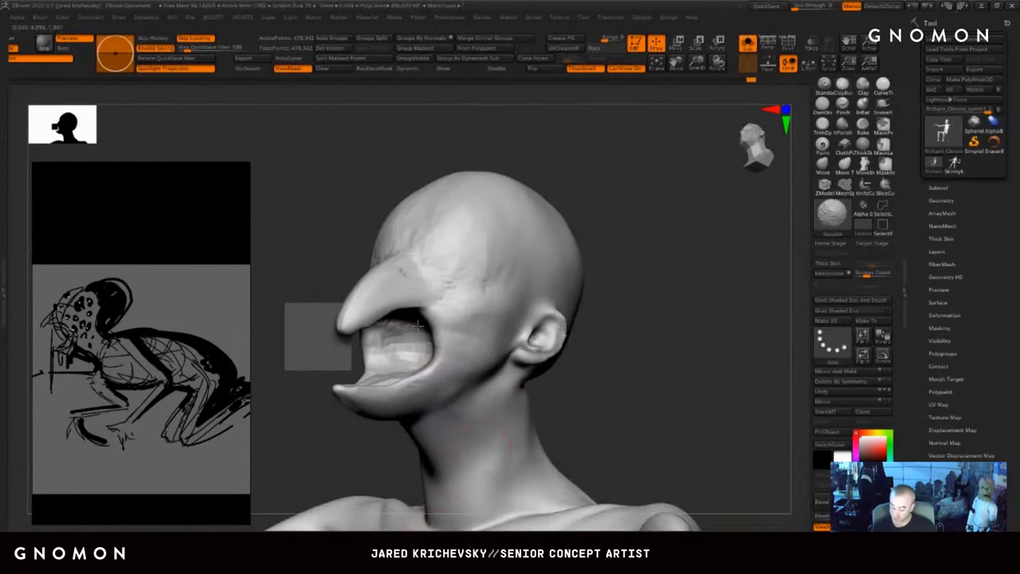
shift+drag(414, 362, 427, 356)
- Smooth the rough wrinkles on the brow and forehead above the beak
shift+drag(419, 256, 446, 241)
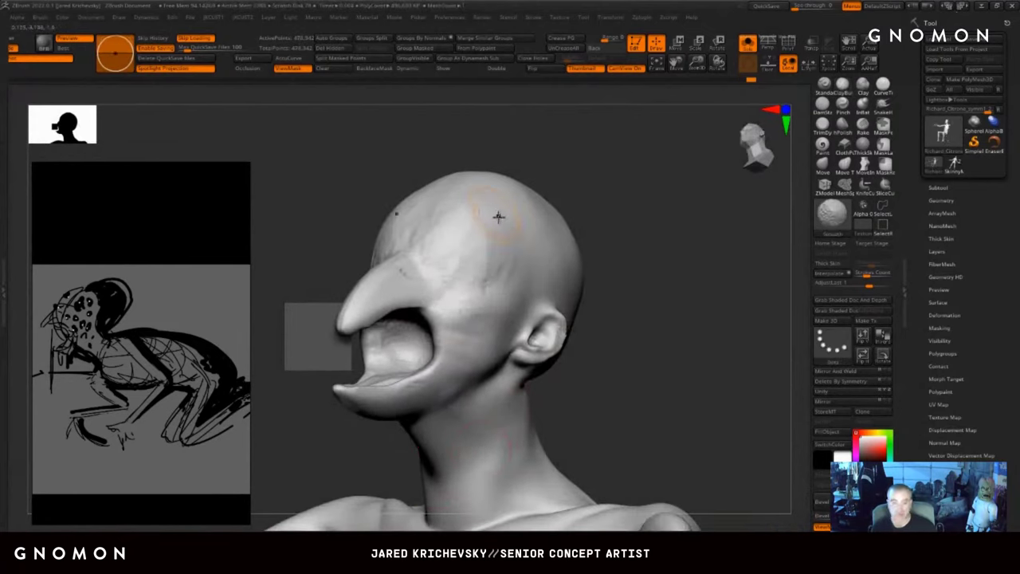
drag(644, 192, 612, 199)
shift+drag(431, 247, 431, 241)
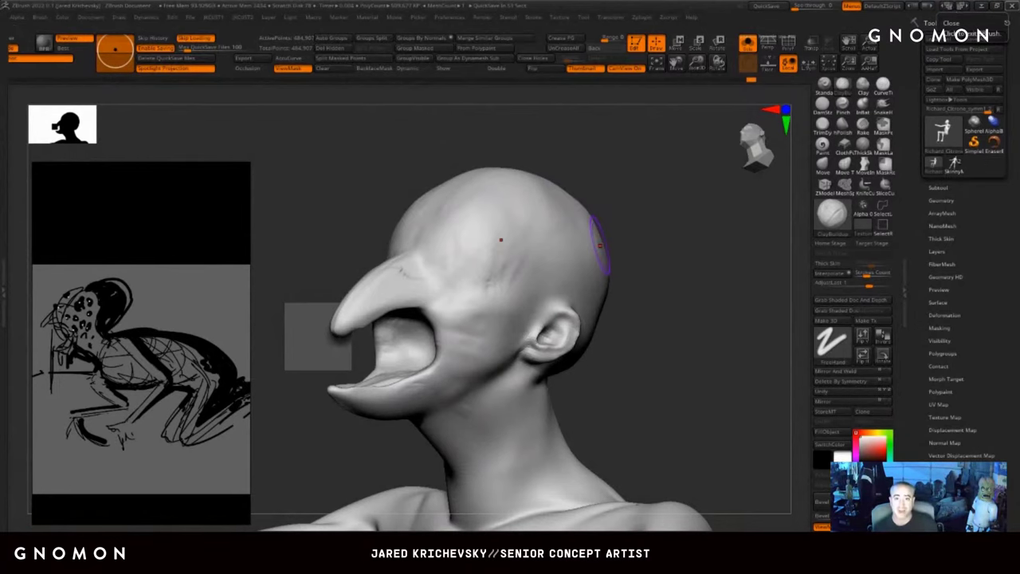
- Switch to the browser, view the Google image results for "channel zero" with the textured-head figure enlarged, and close the window
drag(765, 3, 729, 392)
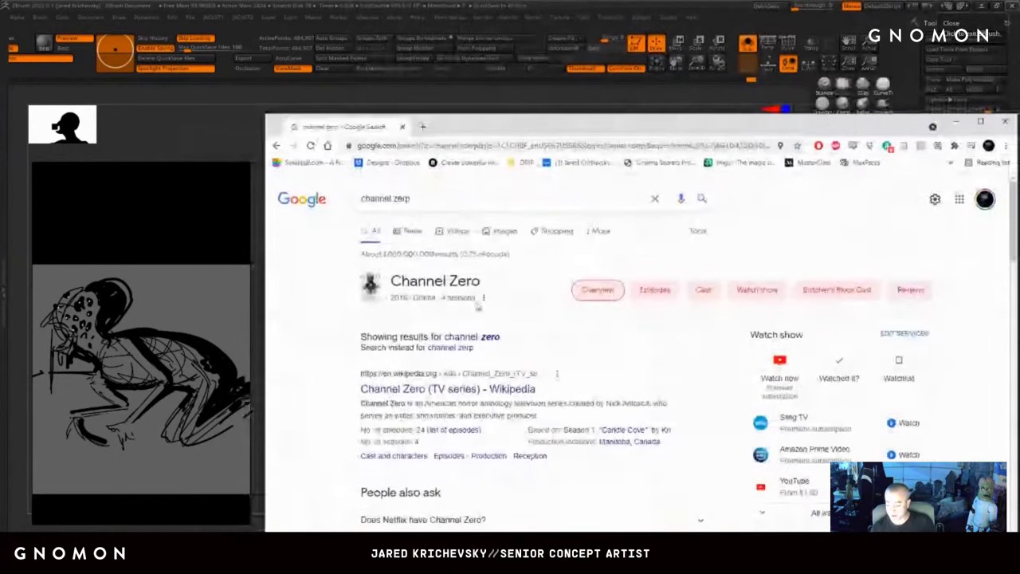
click(495, 233)
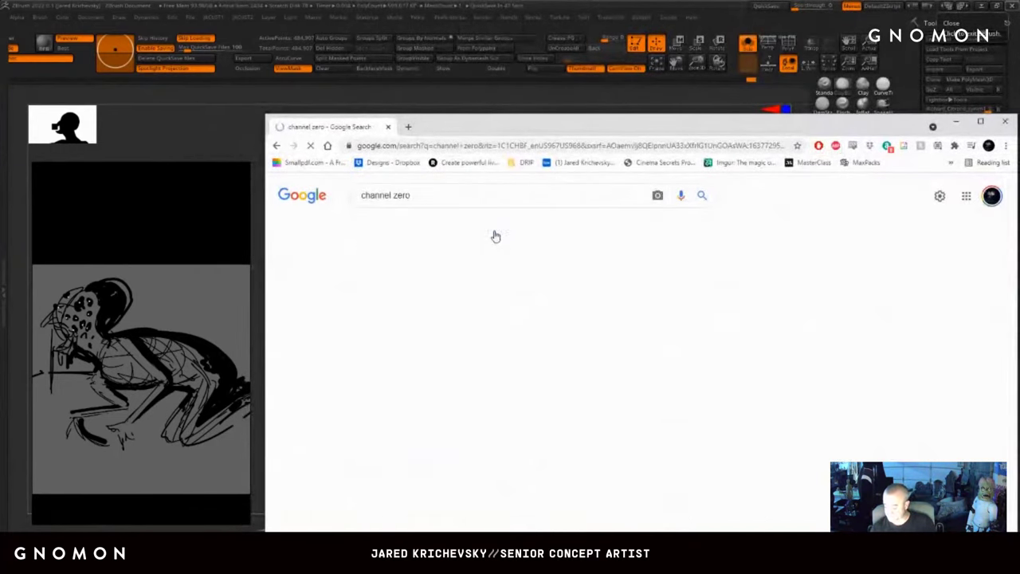
click(732, 323)
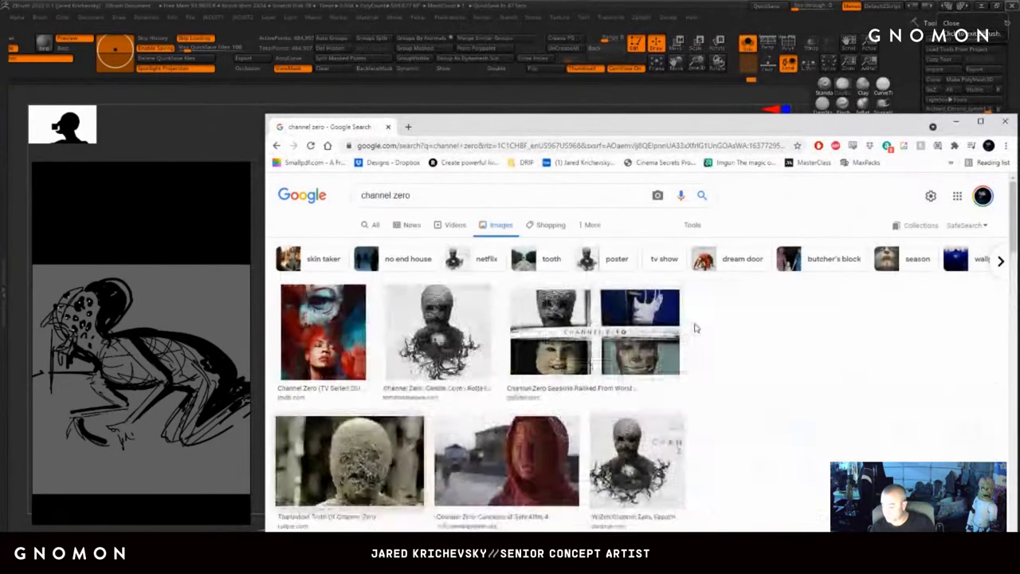
scroll(463, 349, up, 2)
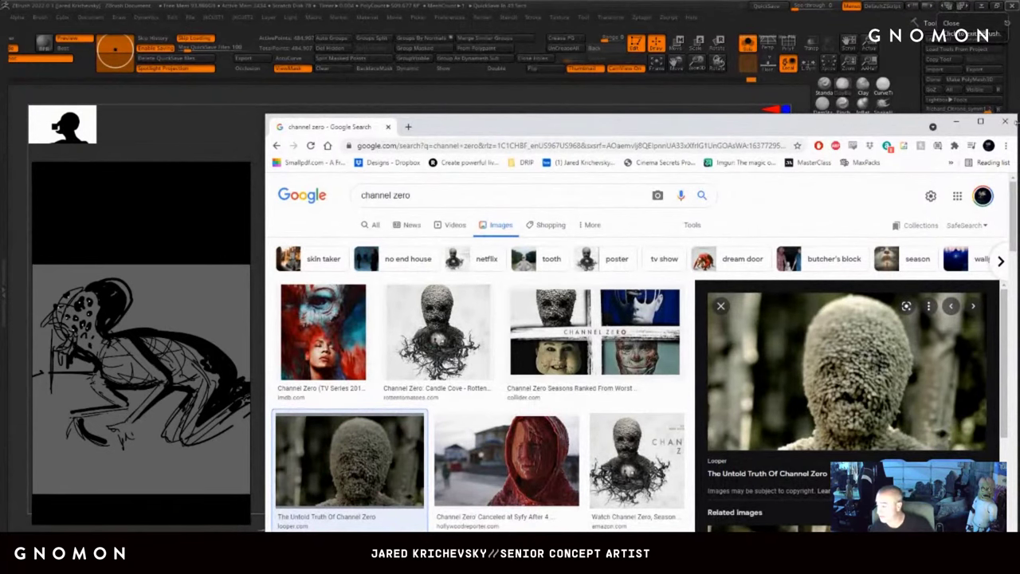
click(1008, 125)
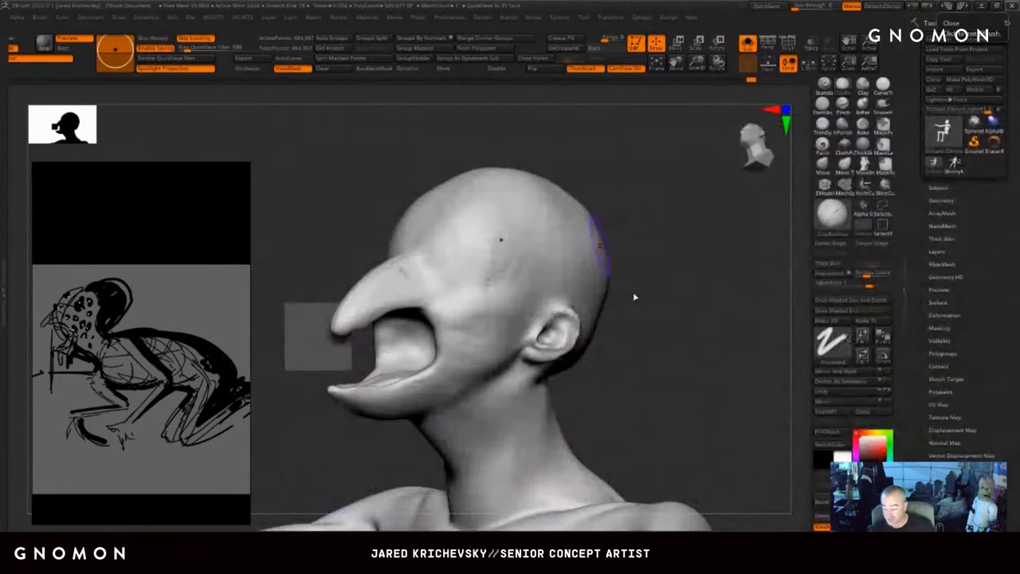
- Smooth the base of the upper beak and sculpt diagonal skin folds across the throat just below the jaw
drag(635, 298, 585, 312)
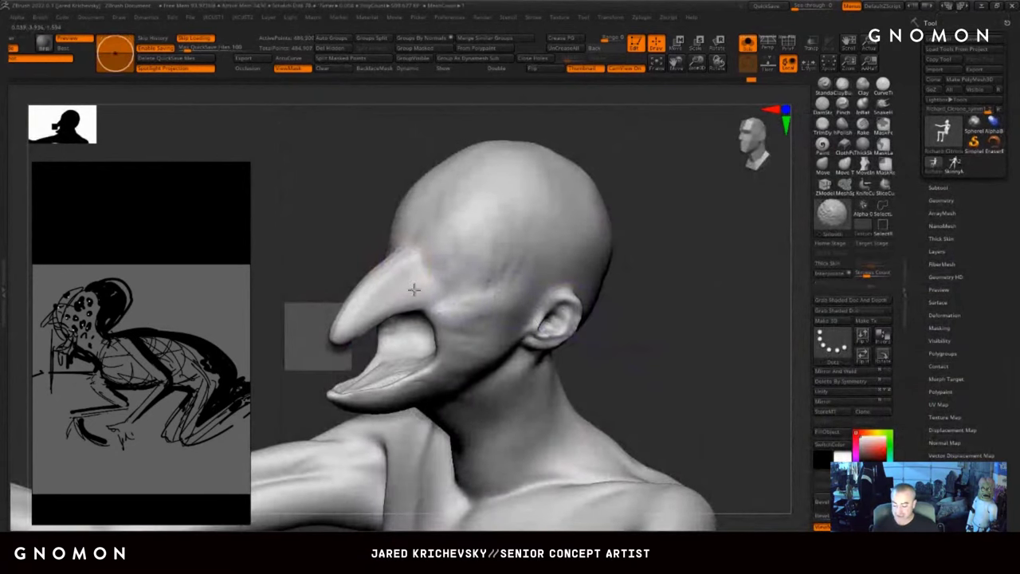
mouse_move(655, 364)
mouse_down()
mouse_move(652, 397)
mouse_move(636, 298)
mouse_up()
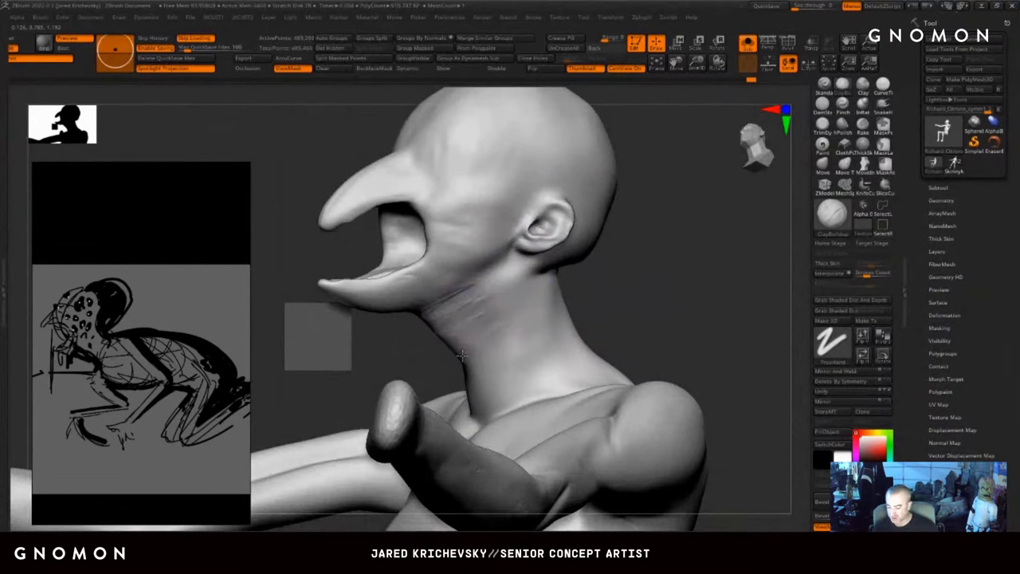
drag(458, 299, 479, 288)
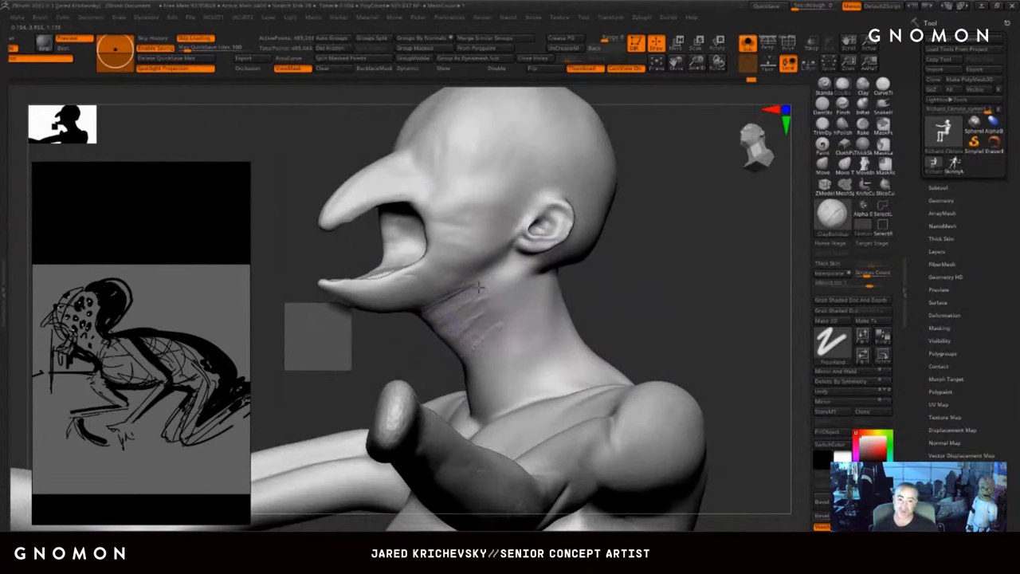
mouse_move(496, 407)
mouse_down()
mouse_move(495, 365)
mouse_move(512, 399)
mouse_move(502, 324)
mouse_move(462, 329)
mouse_move(448, 304)
mouse_move(502, 277)
mouse_move(535, 297)
mouse_up()
drag(609, 283, 580, 275)
mouse_move(522, 260)
mouse_down()
mouse_move(412, 297)
mouse_move(485, 261)
mouse_up()
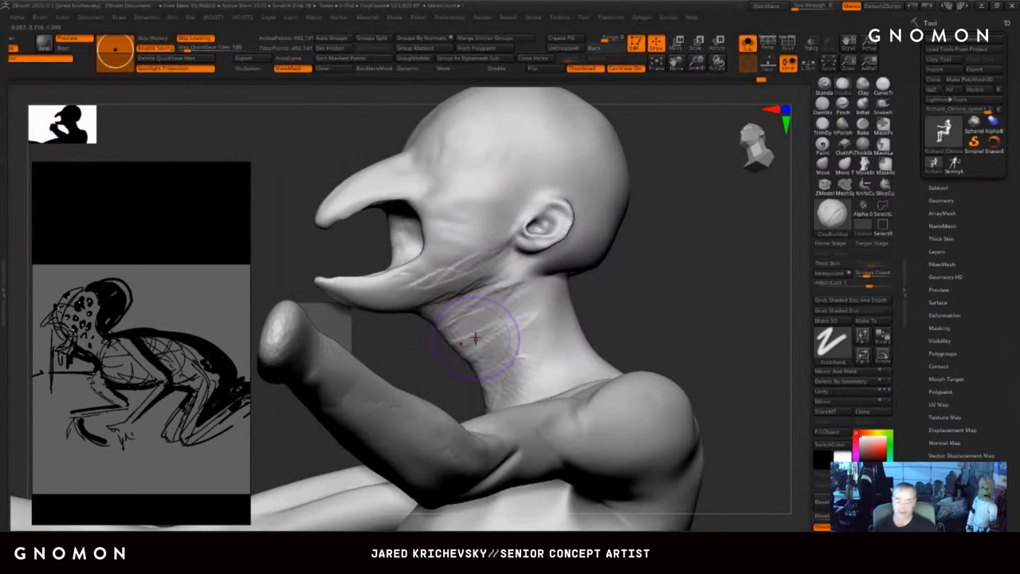
- Extend the wrinkled folds down the side of the neck toward the collarbone and soften them
drag(479, 349, 518, 325)
mouse_move(452, 286)
shift+mouse_down()
mouse_move(526, 266)
mouse_move(576, 301)
shift+mouse_up()
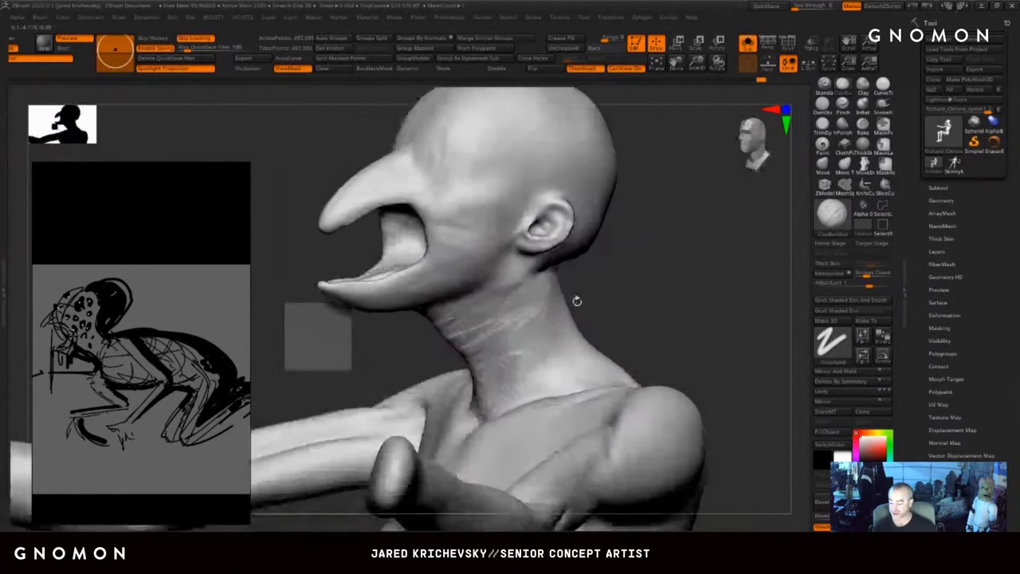
drag(518, 344, 465, 325)
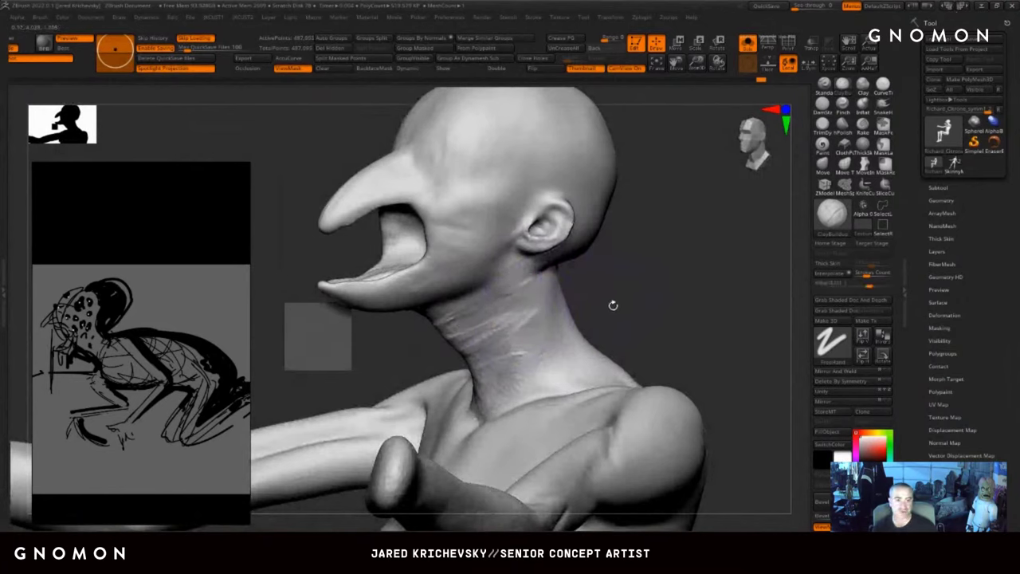
drag(613, 305, 606, 263)
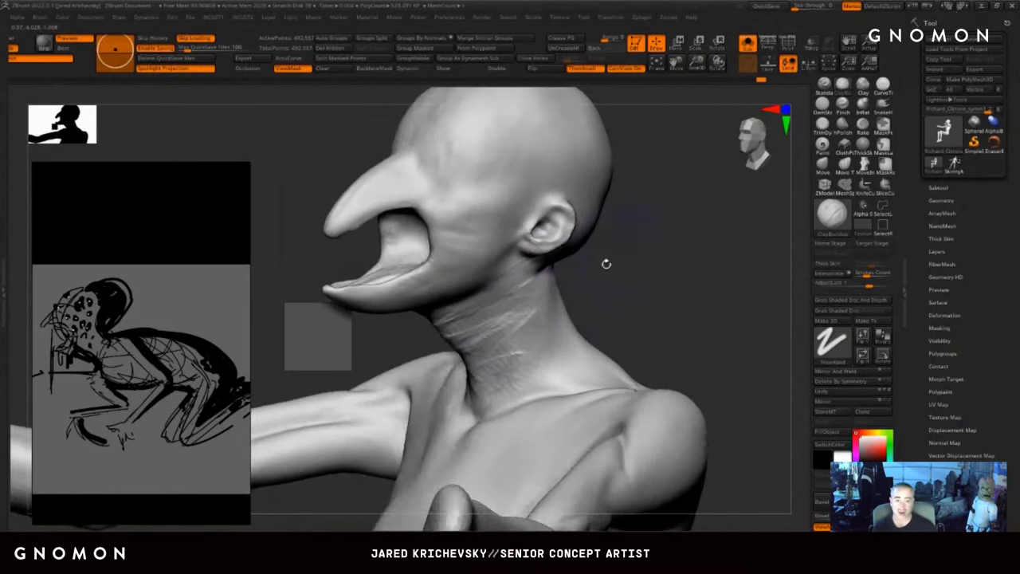
drag(604, 309, 628, 312)
shift+drag(484, 385, 517, 362)
mouse_move(624, 284)
mouse_down()
mouse_move(608, 340)
mouse_move(655, 310)
mouse_move(646, 312)
mouse_up()
mouse_move(526, 356)
mouse_down()
mouse_move(445, 373)
mouse_move(477, 363)
mouse_move(490, 390)
mouse_up()
alt+drag(643, 196, 587, 298)
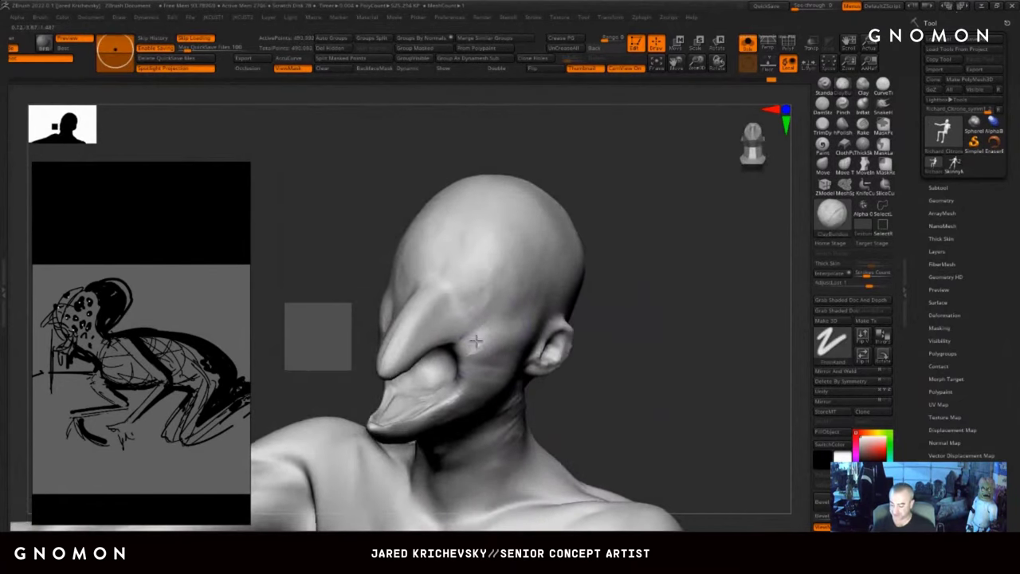
- Build a rounded bulge over the eye area with wrinkled skin around the temple, and smooth its surface
mouse_move(478, 337)
mouse_down()
mouse_move(508, 304)
mouse_move(471, 269)
mouse_move(522, 317)
mouse_move(532, 275)
mouse_up()
drag(631, 300, 596, 294)
mouse_move(536, 246)
mouse_down()
mouse_move(575, 313)
mouse_move(547, 254)
mouse_move(503, 258)
mouse_move(524, 319)
mouse_move(511, 257)
mouse_up()
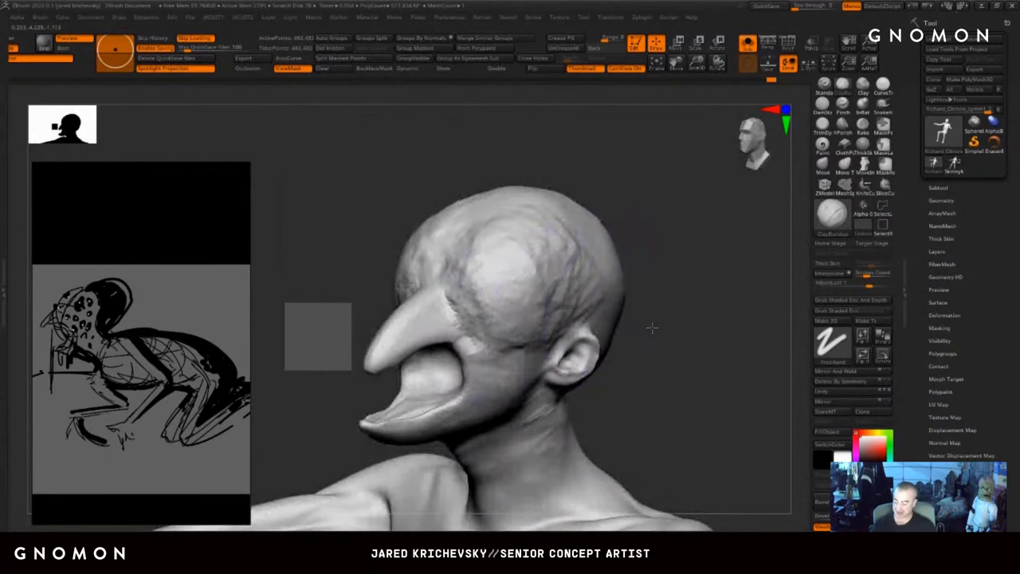
drag(651, 326, 638, 279)
drag(504, 297, 508, 303)
drag(658, 280, 664, 325)
mouse_move(501, 253)
mouse_down()
mouse_move(471, 289)
mouse_move(469, 338)
mouse_up()
drag(673, 325, 638, 313)
shift+drag(581, 291, 595, 212)
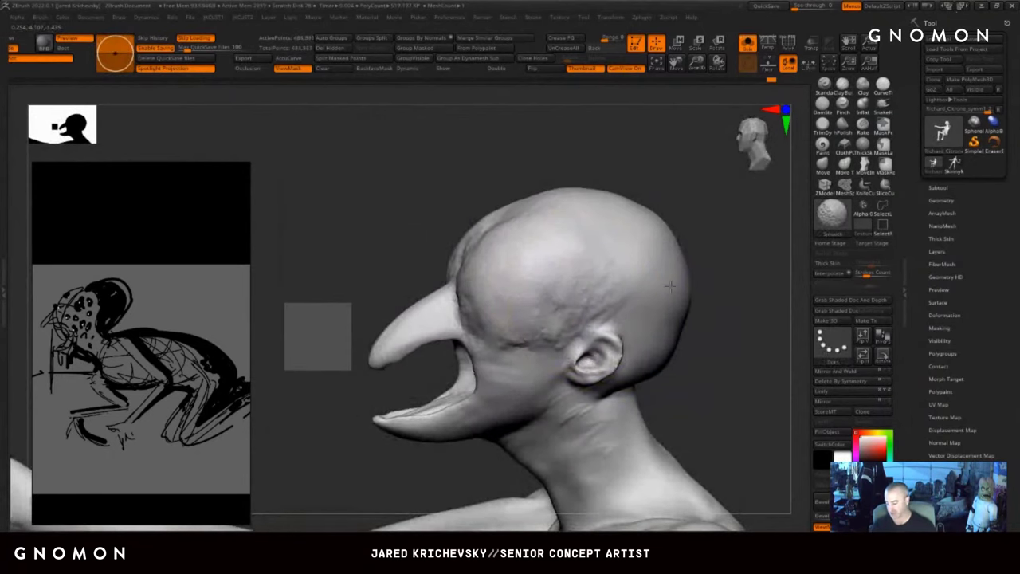
- Build up loose skin beneath the lower beak along the throat and smooth it into the neck
alt+drag(694, 366, 673, 319)
mouse_move(447, 402)
mouse_down()
mouse_move(476, 379)
mouse_move(456, 367)
mouse_move(484, 399)
mouse_move(462, 394)
mouse_move(522, 401)
mouse_move(478, 381)
mouse_move(528, 417)
mouse_up()
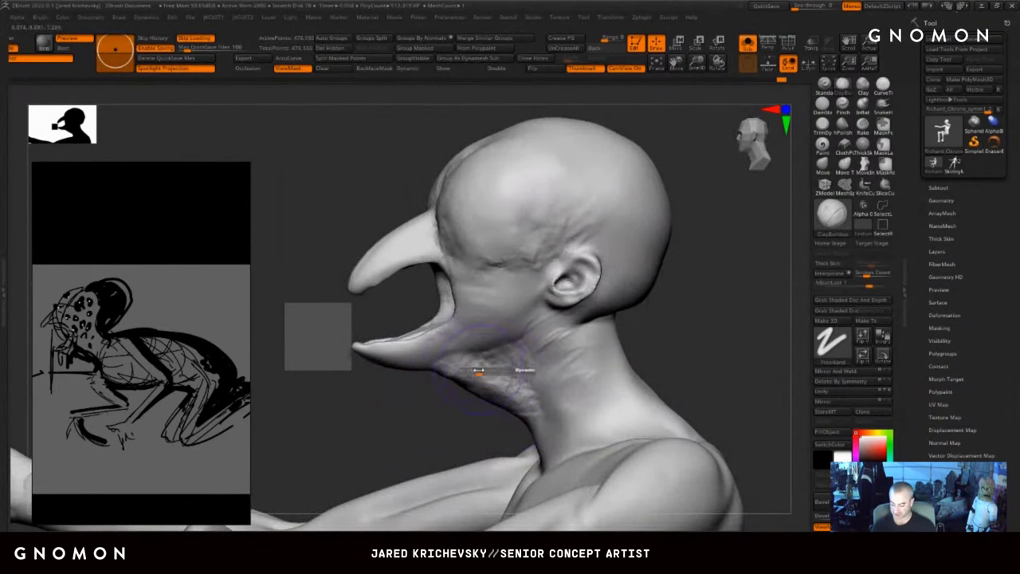
drag(596, 323, 676, 311)
mouse_move(551, 412)
mouse_down()
mouse_move(562, 415)
mouse_move(554, 378)
mouse_up()
ctrl+drag(479, 428, 454, 439)
alt+drag(686, 319, 676, 180)
drag(733, 310, 668, 290)
mouse_move(668, 290)
right_down()
mouse_move(524, 196)
mouse_move(622, 231)
mouse_move(588, 213)
right_up()
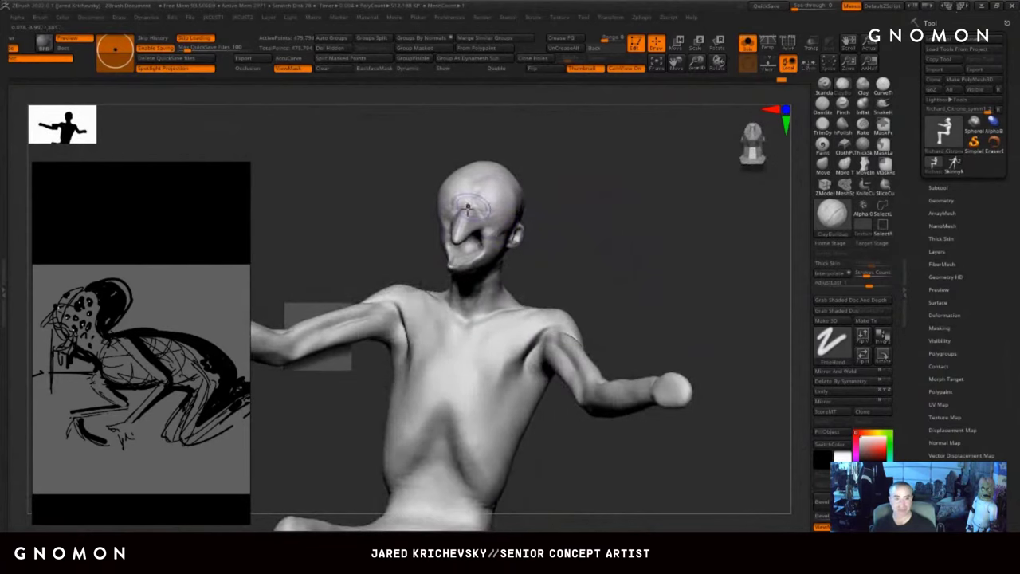
mouse_move(610, 231)
alt+mouse_down()
mouse_move(640, 317)
mouse_move(631, 269)
mouse_move(672, 298)
mouse_move(604, 303)
mouse_move(622, 296)
alt+mouse_up()
mouse_move(548, 341)
shift+mouse_down()
mouse_move(489, 331)
mouse_move(449, 355)
shift+mouse_up()
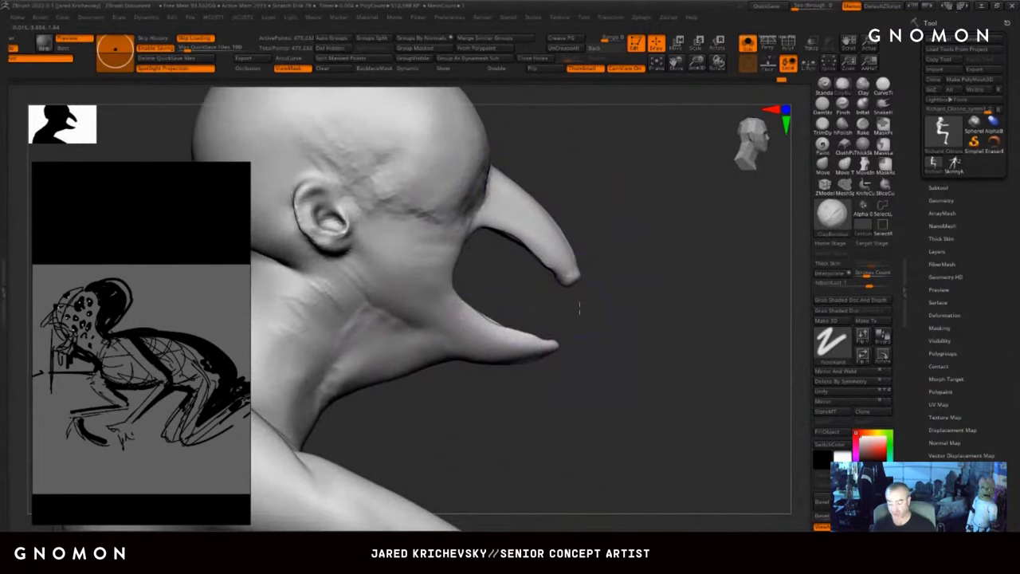
- Reshape the upper beak's tip and curved profile with a resized Move brush
drag(642, 276, 645, 267)
key(b)
key(m)
key(v)
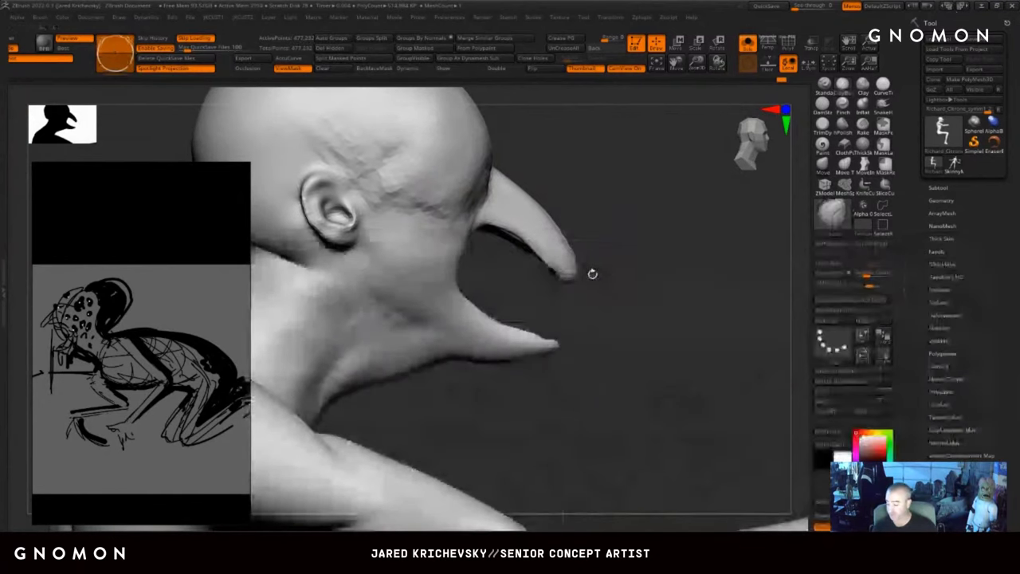
drag(582, 295, 584, 271)
key(s)
drag(575, 261, 583, 252)
drag(525, 191, 529, 182)
alt+drag(515, 238, 567, 275)
drag(489, 287, 471, 285)
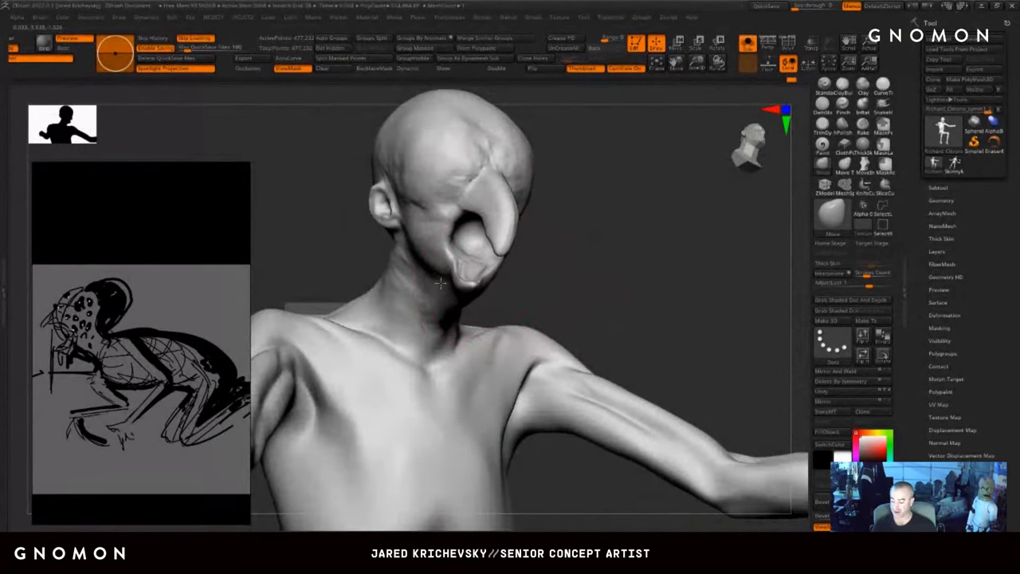
- Try reshaping the upper beak and pulling out the lower beak's tip with the Move Topological brush, and undo the changes
drag(587, 278, 580, 281)
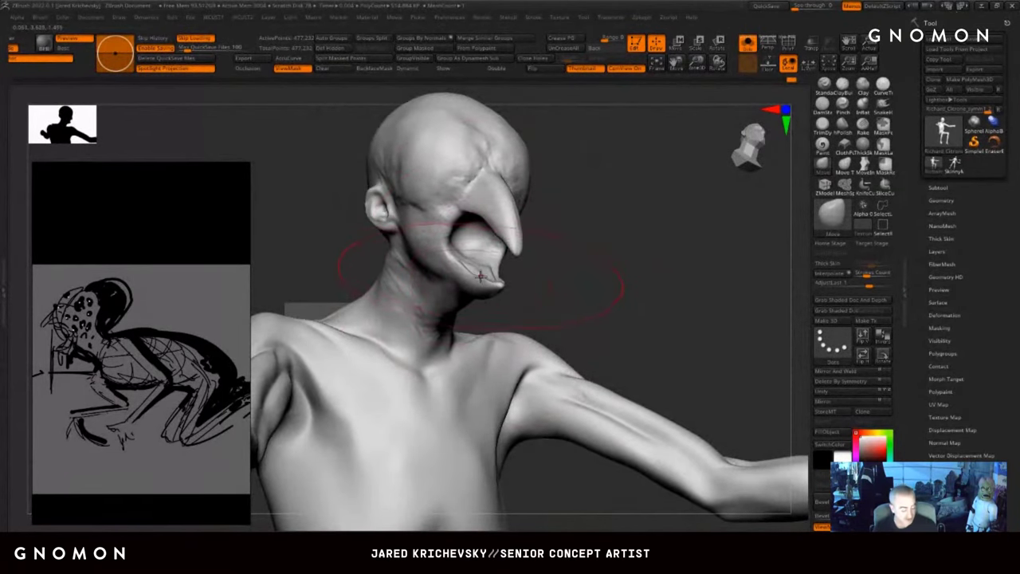
key(b)
key(m)
key(t)
drag(494, 279, 465, 285)
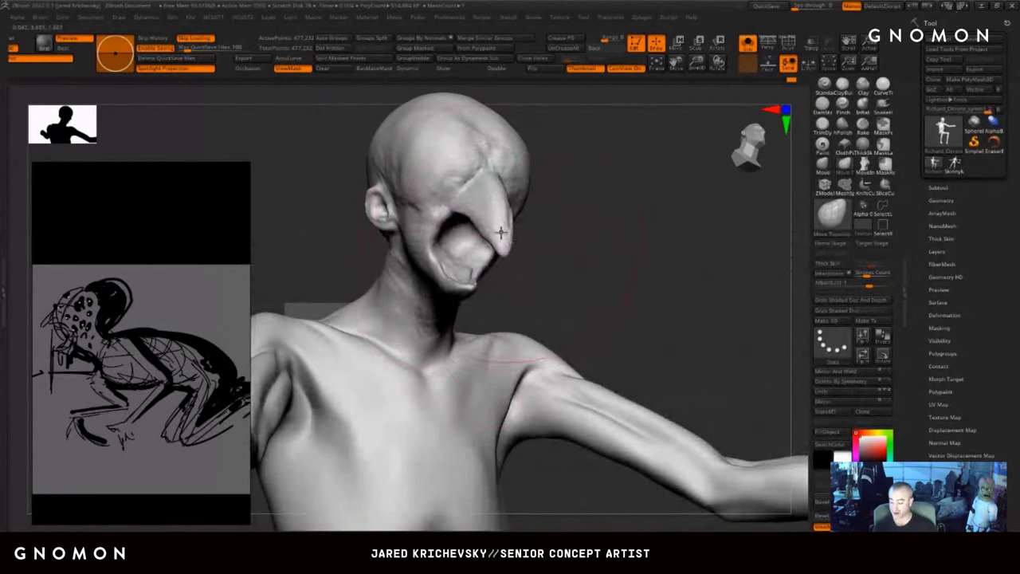
mouse_move(500, 232)
mouse_down()
mouse_move(536, 233)
mouse_move(446, 247)
mouse_move(550, 272)
mouse_up()
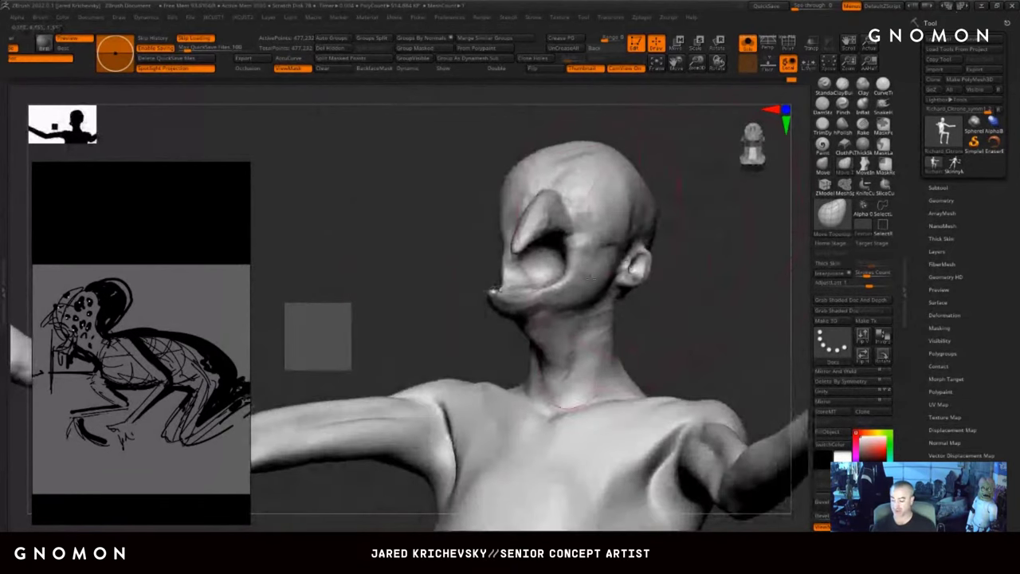
key(ctrl+z)
key(ctrl+z)
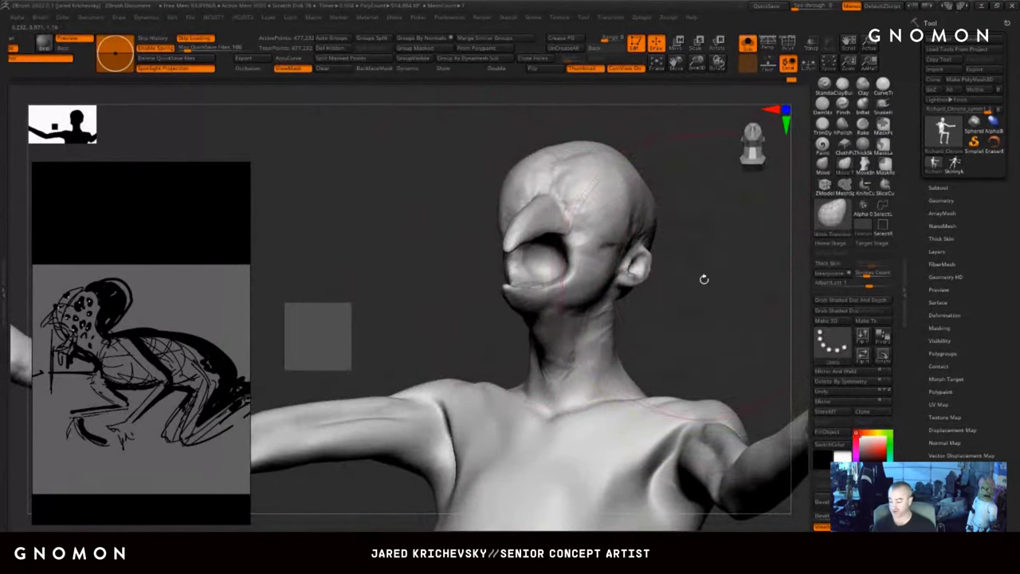
drag(704, 279, 563, 237)
key(ctrl+z)
key(ctrl+z)
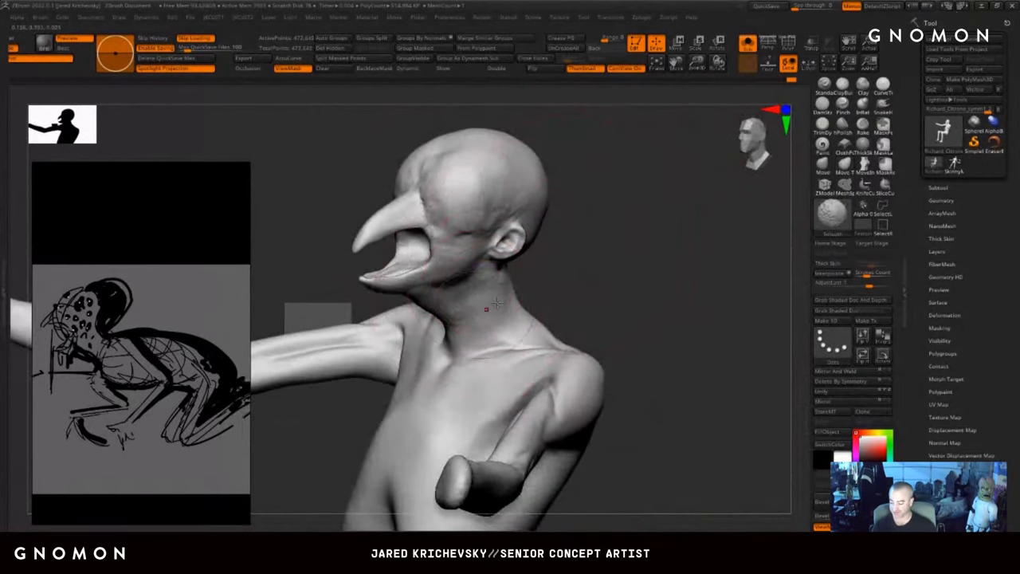
- Carve horizontal wrinkles around the front and side of the neck with the DamStandard brush
click(823, 103)
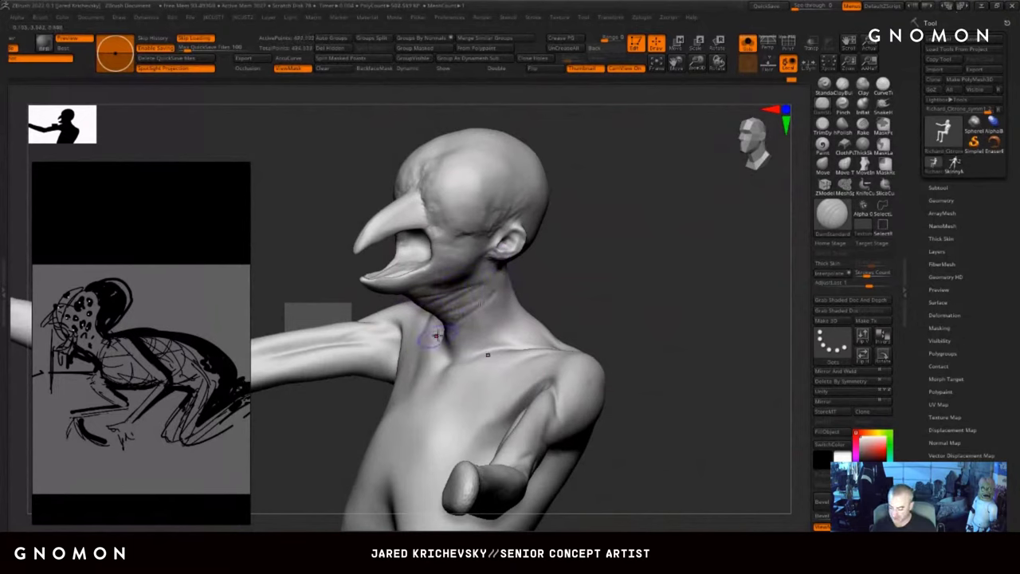
right_drag(566, 300, 570, 310)
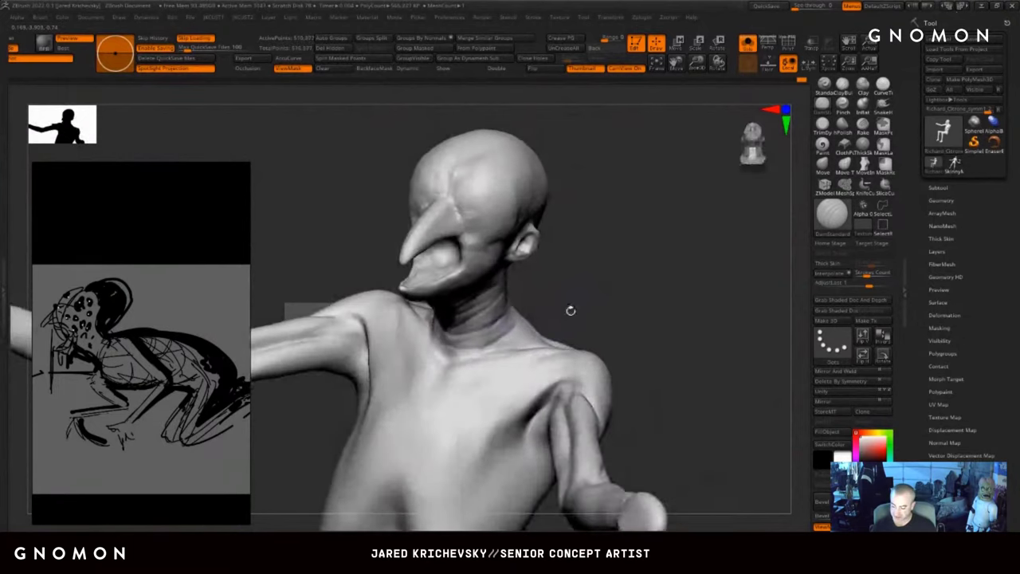
mouse_move(503, 328)
right_down()
mouse_move(558, 291)
mouse_move(491, 275)
right_up()
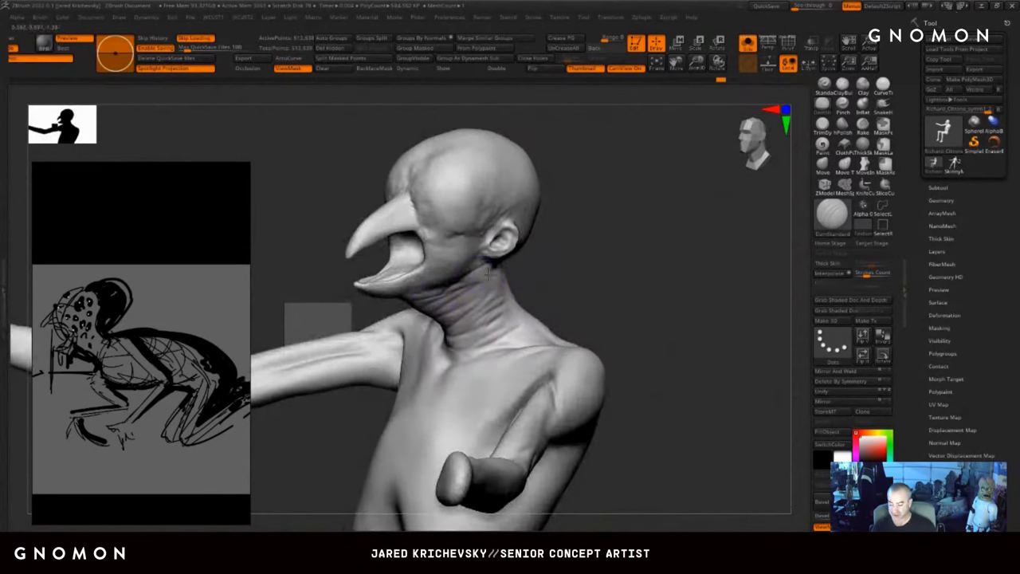
right_drag(570, 266, 501, 273)
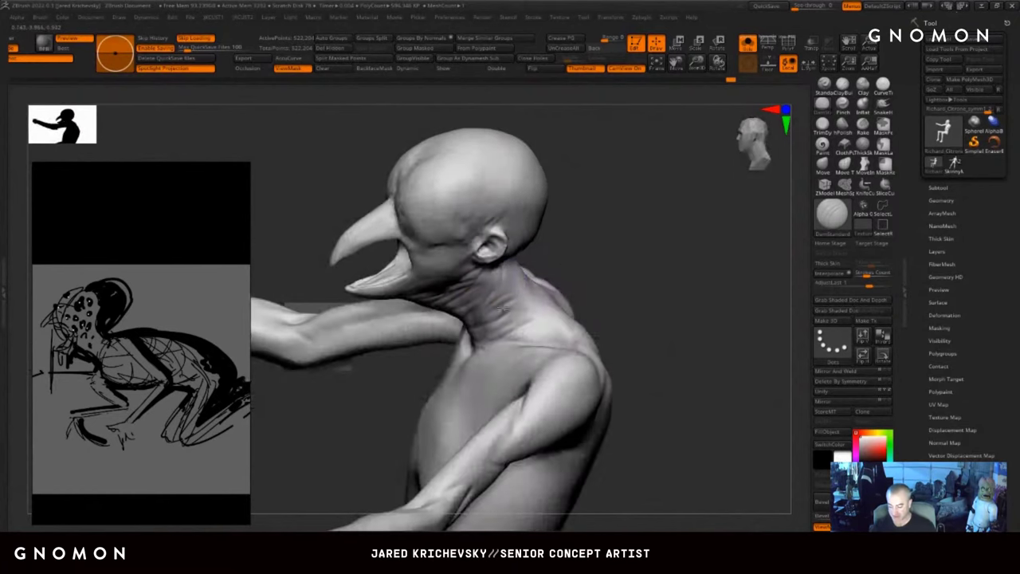
right_drag(570, 273, 458, 305)
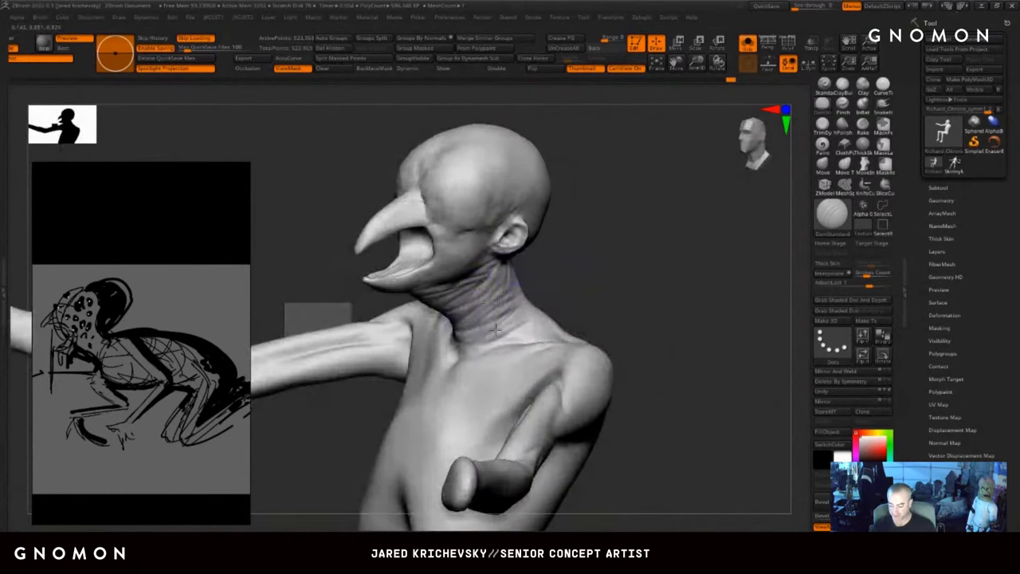
right_drag(589, 294, 549, 304)
mouse_move(473, 343)
mouse_down()
mouse_move(529, 320)
mouse_move(538, 299)
mouse_up()
right_drag(599, 239, 515, 278)
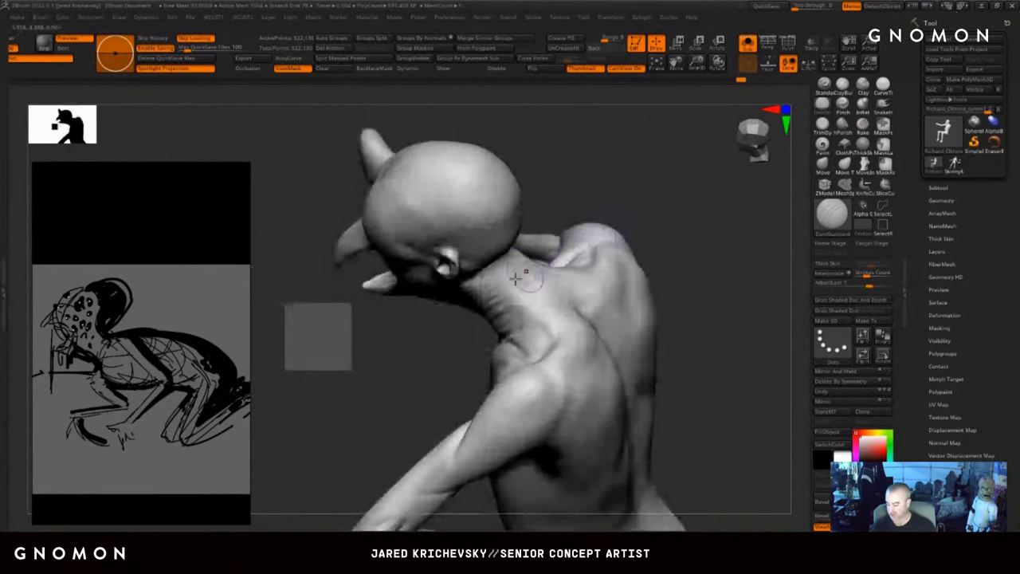
- Continue the carved wrinkles around the back of the neck and down toward the shoulder
drag(459, 296, 437, 316)
right_drag(408, 343, 467, 308)
right_drag(568, 371, 514, 351)
drag(527, 349, 542, 352)
mouse_move(588, 305)
right_down()
mouse_move(571, 342)
mouse_move(667, 373)
mouse_move(655, 353)
mouse_move(774, 433)
right_up()
mouse_move(605, 358)
right_down()
mouse_move(597, 303)
mouse_move(562, 309)
right_up()
- Resize the brush and carve skin folds from the base of the neck across the collarbone and top of the shoulder
key(s)
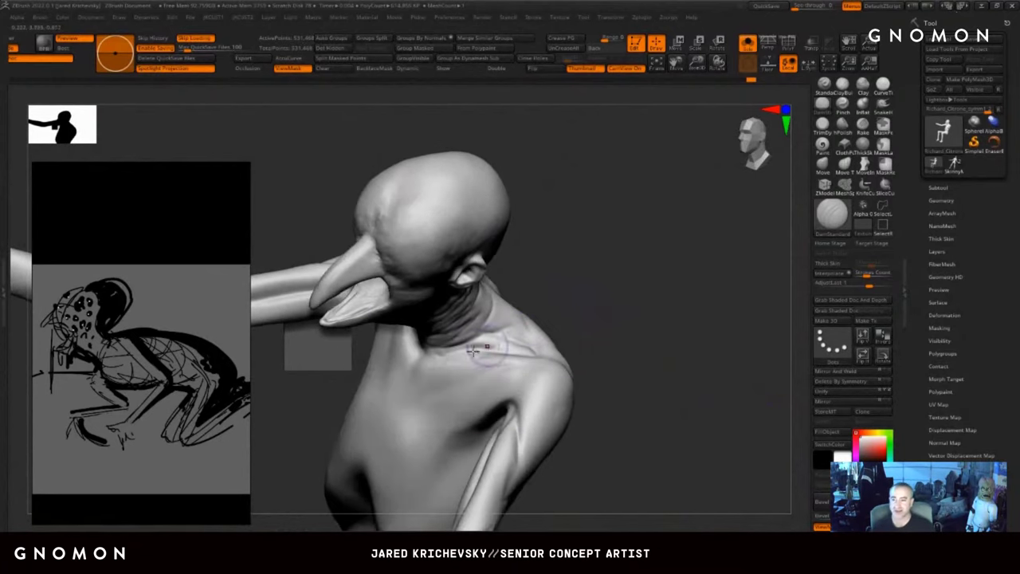
drag(477, 347, 484, 347)
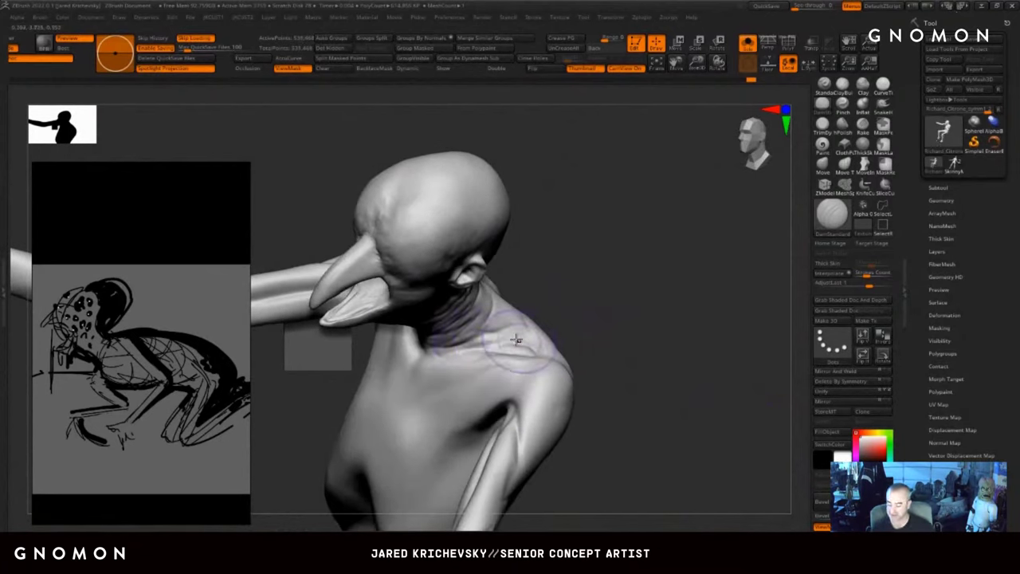
right_drag(594, 364, 499, 367)
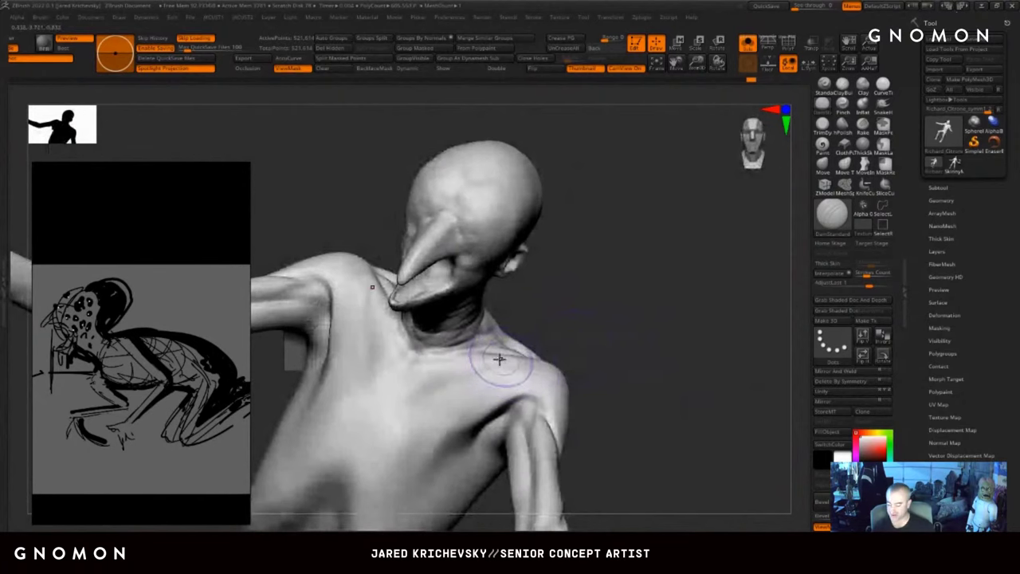
right_drag(594, 351, 614, 209)
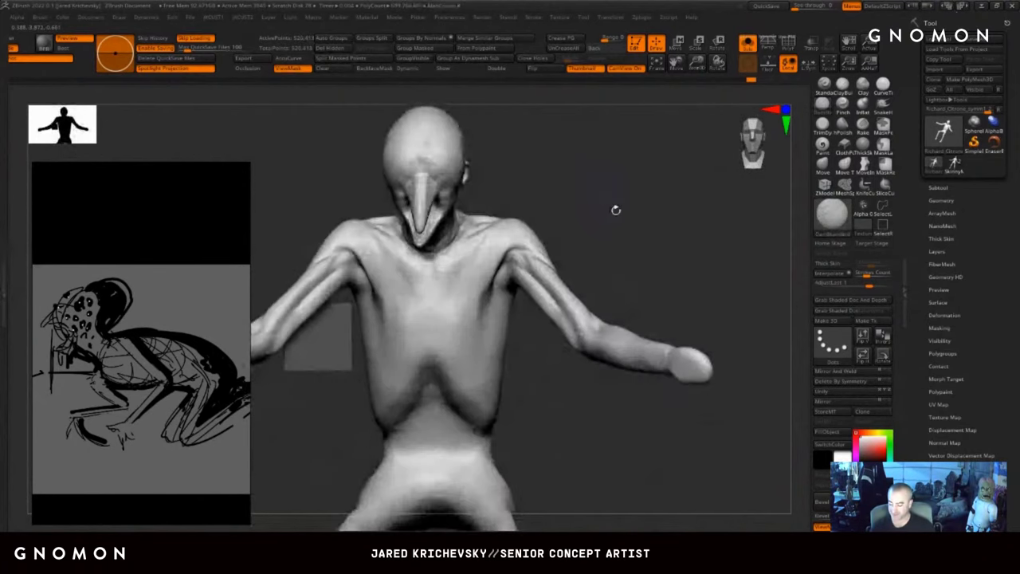
right_drag(576, 446, 591, 295)
mouse_move(592, 294)
ctrl+right_down()
mouse_move(640, 362)
mouse_move(614, 267)
mouse_move(638, 264)
mouse_move(674, 310)
ctrl+right_up()
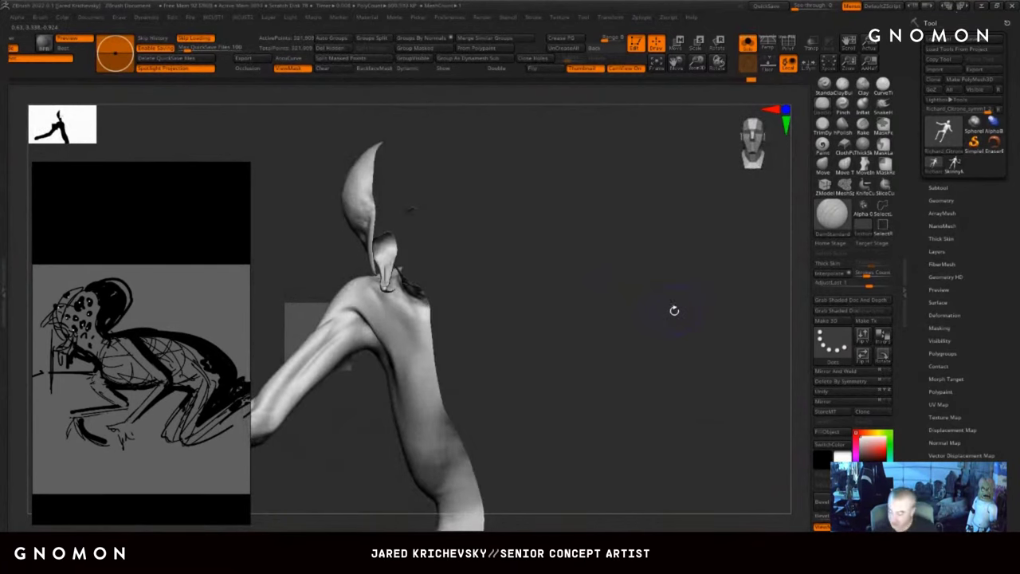
key(ctrl+z)
key(ctrl+shift+z)
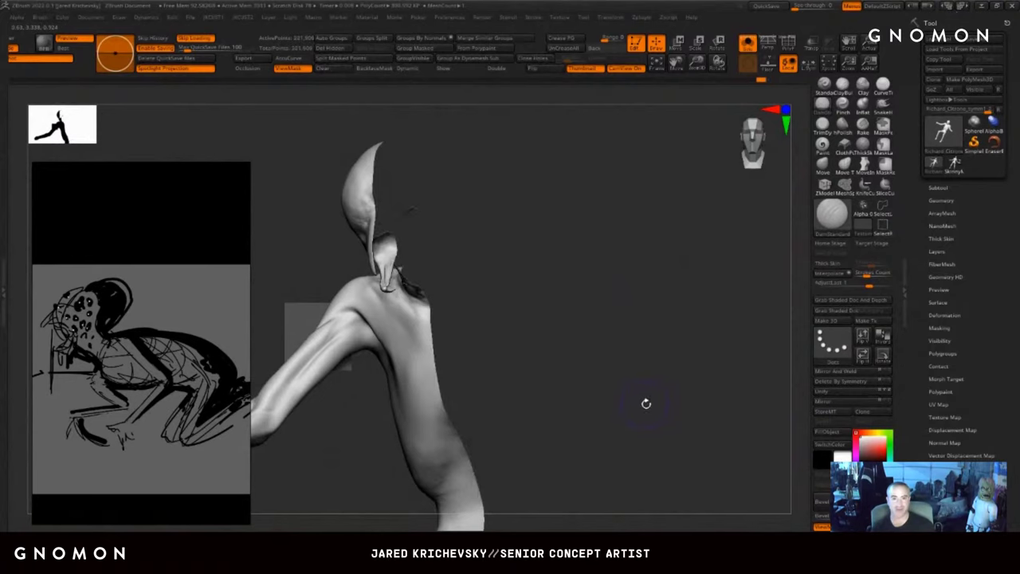
key(ctrl+z)
key(ctrl+shift+z)
key(ctrl+shift+z)
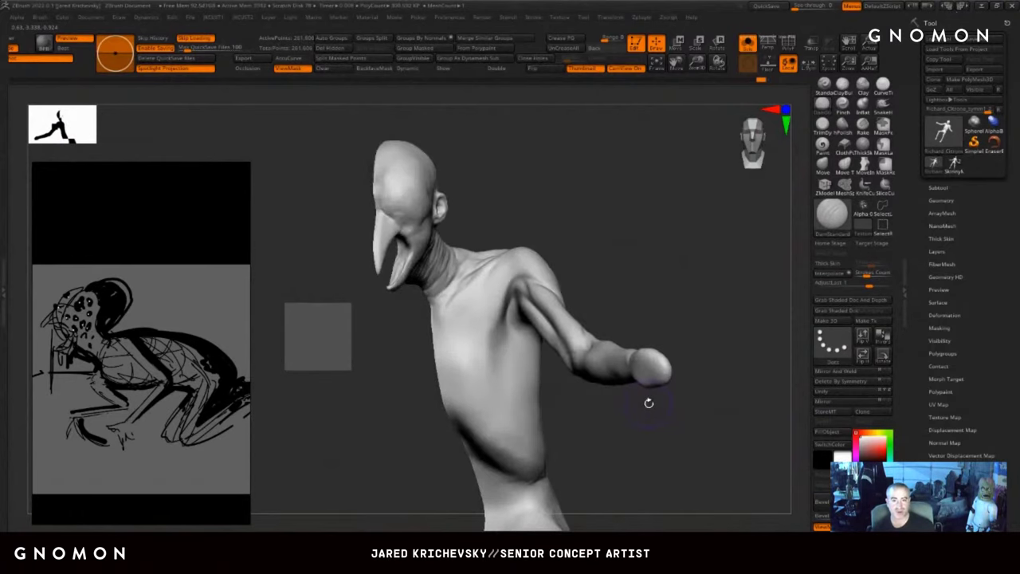
key(ctrl+z)
key(ctrl+shift+z)
key(ctrl+z)
key(ctrl+shift+z)
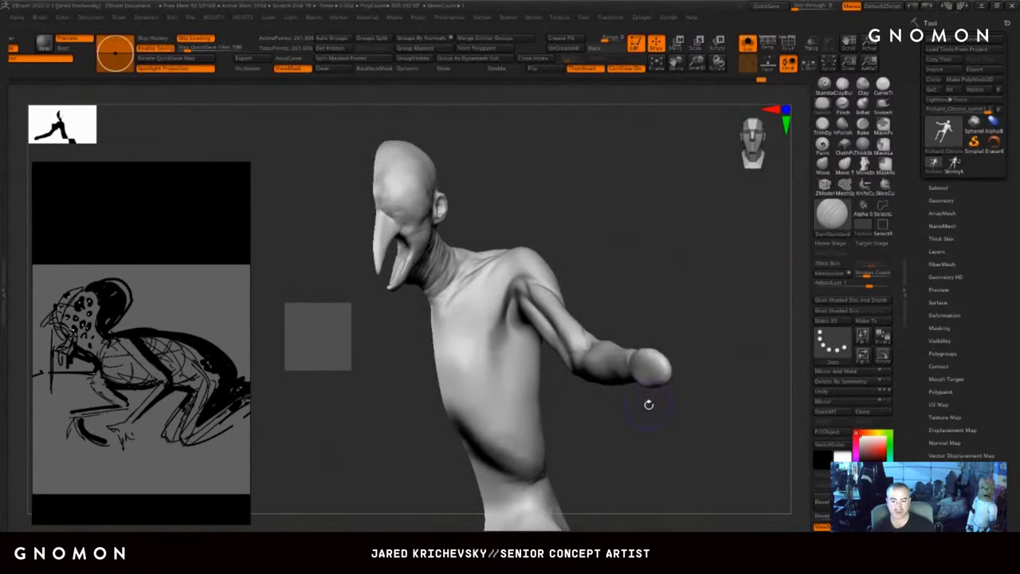
key(ctrl+z)
key(ctrl+shift+z)
key(ctrl+z)
key(ctrl+shift+z)
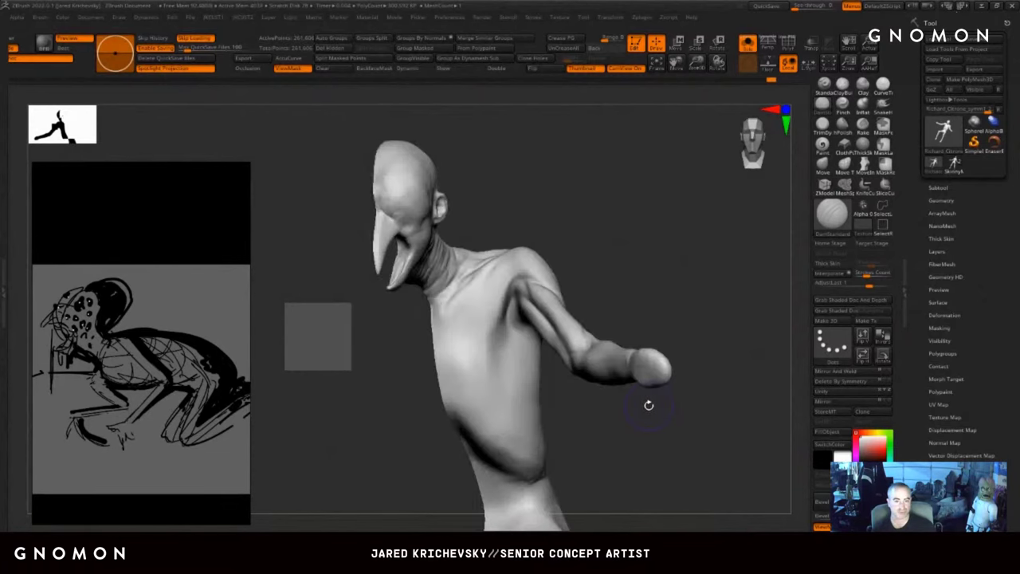
key(ctrl+z)
key(ctrl+z)
- Deepen the crease beneath the rib cage and around the side of the waist with the DamStandard brush
drag(650, 411, 631, 303)
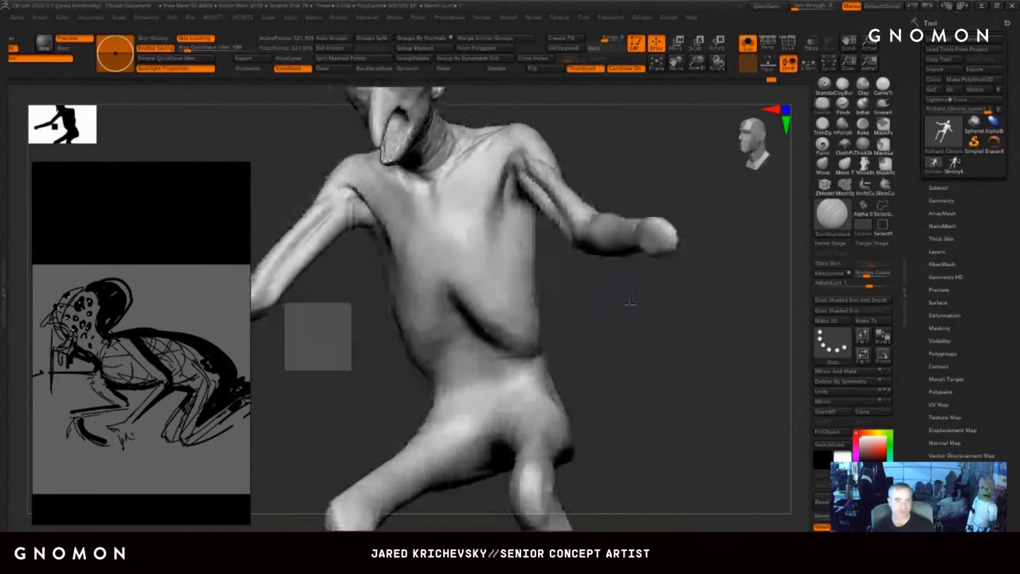
drag(562, 350, 505, 353)
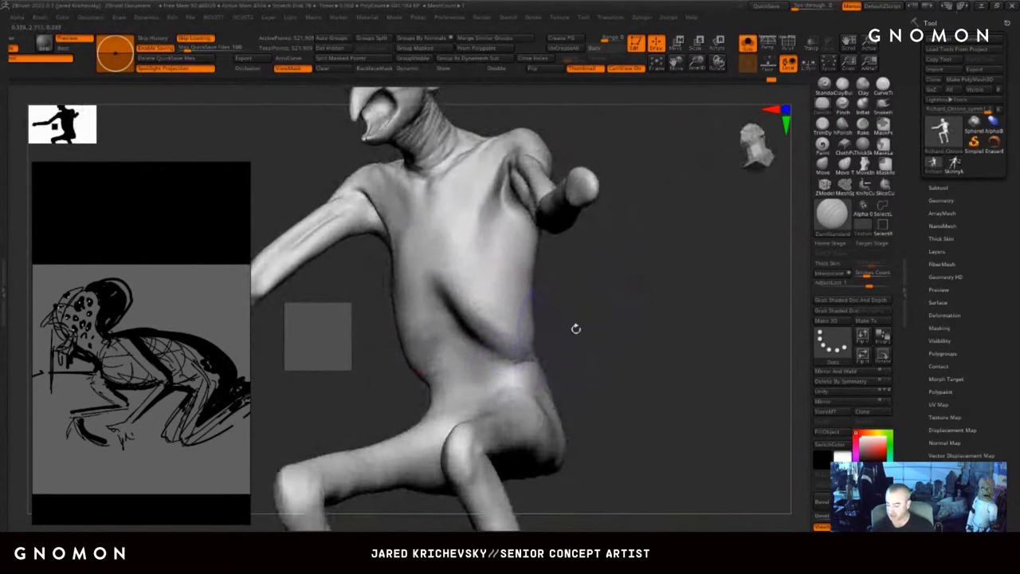
mouse_move(576, 328)
mouse_down()
mouse_move(532, 343)
mouse_move(640, 343)
mouse_move(608, 352)
mouse_up()
key(b)
key(d)
key(s)
mouse_move(563, 376)
mouse_down()
mouse_move(604, 369)
mouse_move(676, 329)
mouse_move(685, 292)
mouse_move(620, 255)
mouse_move(661, 287)
mouse_move(686, 358)
mouse_move(686, 383)
mouse_move(658, 412)
mouse_move(619, 324)
mouse_move(757, 366)
mouse_move(718, 350)
mouse_move(658, 289)
mouse_move(407, 448)
mouse_up()
click(841, 381)
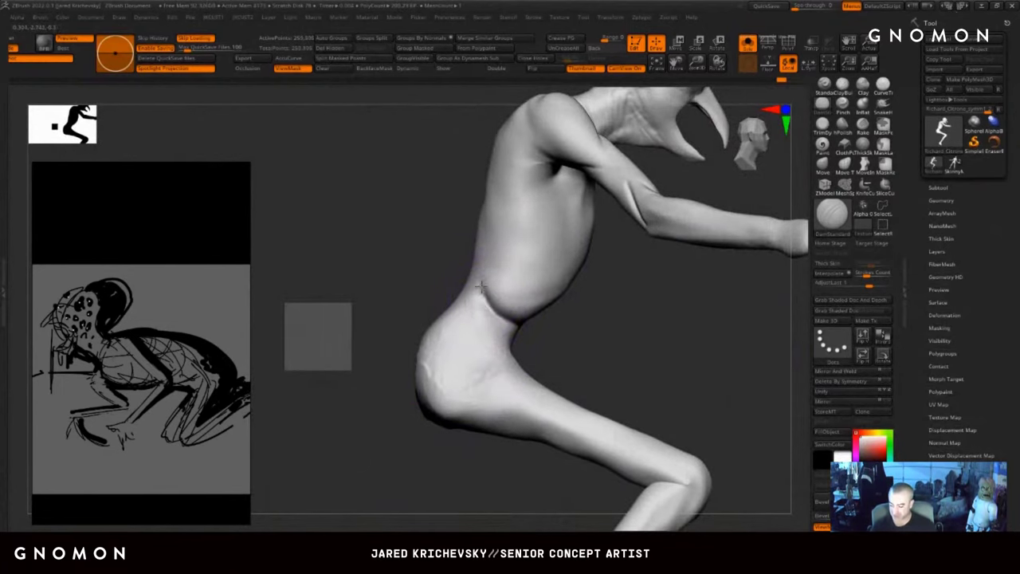
drag(492, 313, 525, 322)
mouse_move(582, 309)
mouse_down()
mouse_move(519, 382)
mouse_move(512, 297)
mouse_up()
mouse_move(502, 351)
mouse_down()
mouse_move(490, 306)
mouse_move(504, 322)
mouse_up()
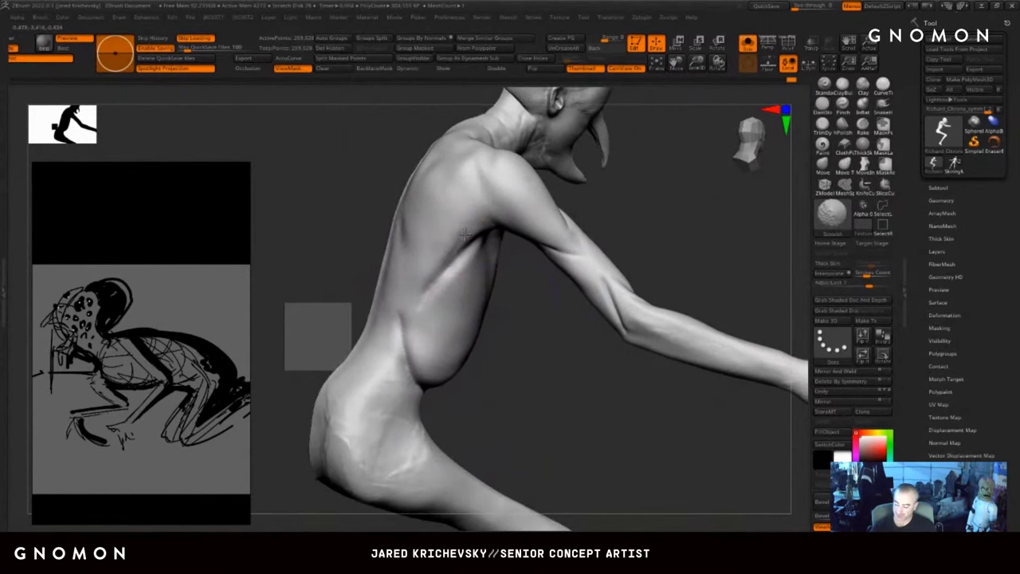
- Smooth the ridge running from the armpit down the side of the torso and blend it into the back
shift+drag(476, 236, 446, 284)
mouse_move(507, 359)
mouse_down()
mouse_move(533, 350)
mouse_move(525, 299)
mouse_up()
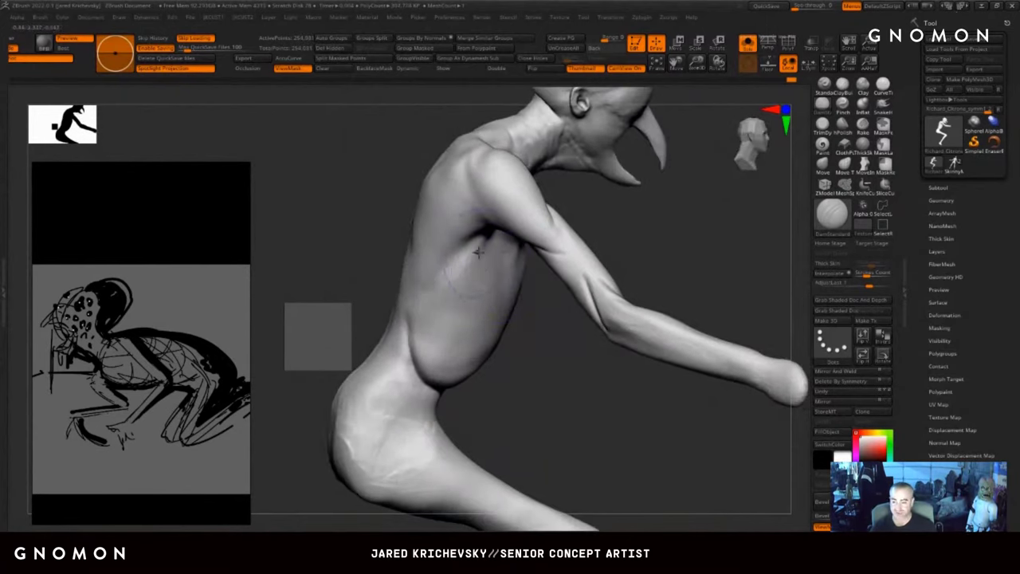
mouse_move(560, 366)
alt+mouse_down()
mouse_move(485, 435)
mouse_move(429, 372)
alt+mouse_up()
mouse_move(465, 423)
mouse_down()
mouse_move(444, 410)
mouse_move(463, 410)
mouse_up()
ctrl+shift+drag(727, 335, 715, 330)
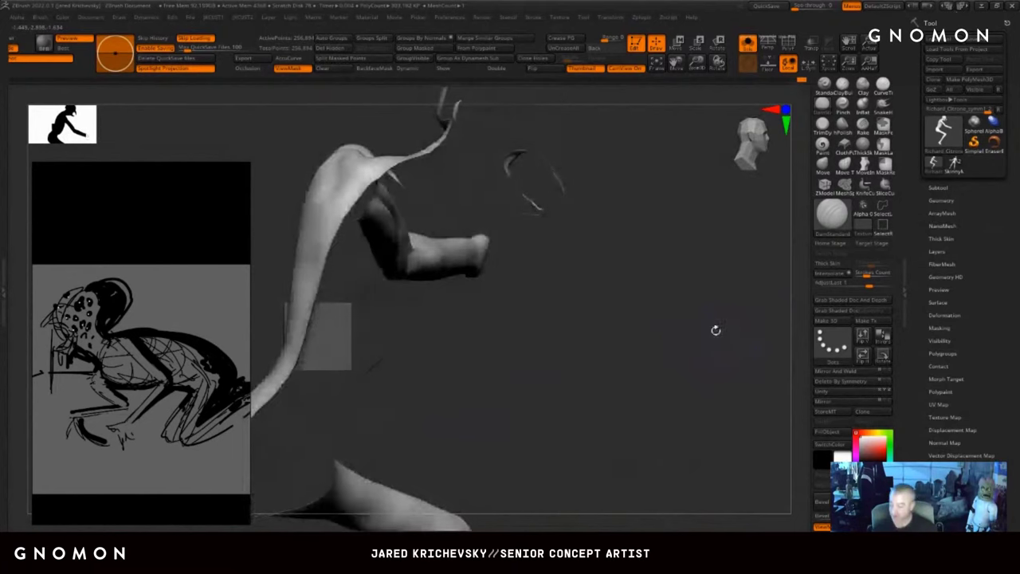
ctrl+shift+click(715, 330)
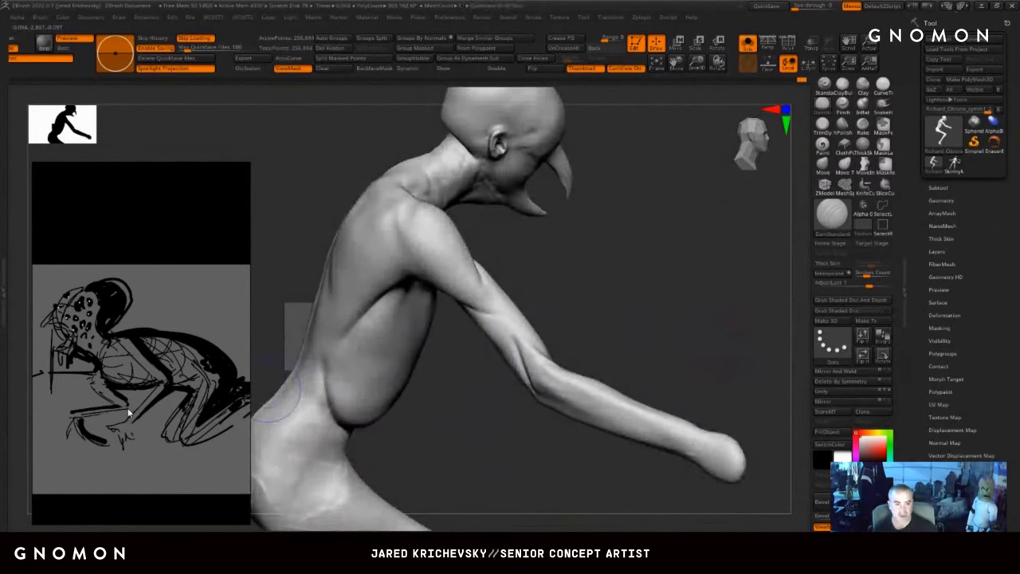
key(ctrl+z)
- Bring the collected creature and figure photos into view on the reference board in place of the sketch
mouse_move(765, 338)
mouse_down()
mouse_move(492, 344)
mouse_move(415, 376)
mouse_move(398, 322)
mouse_move(769, 276)
mouse_up()
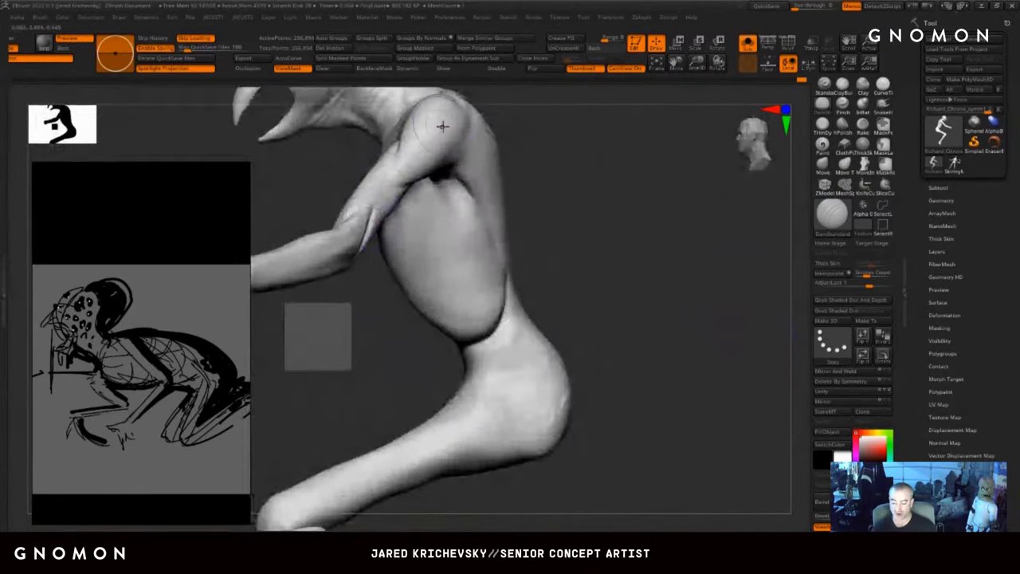
scroll(107, 365, down, 5)
middle_drag(220, 360, 546, 336)
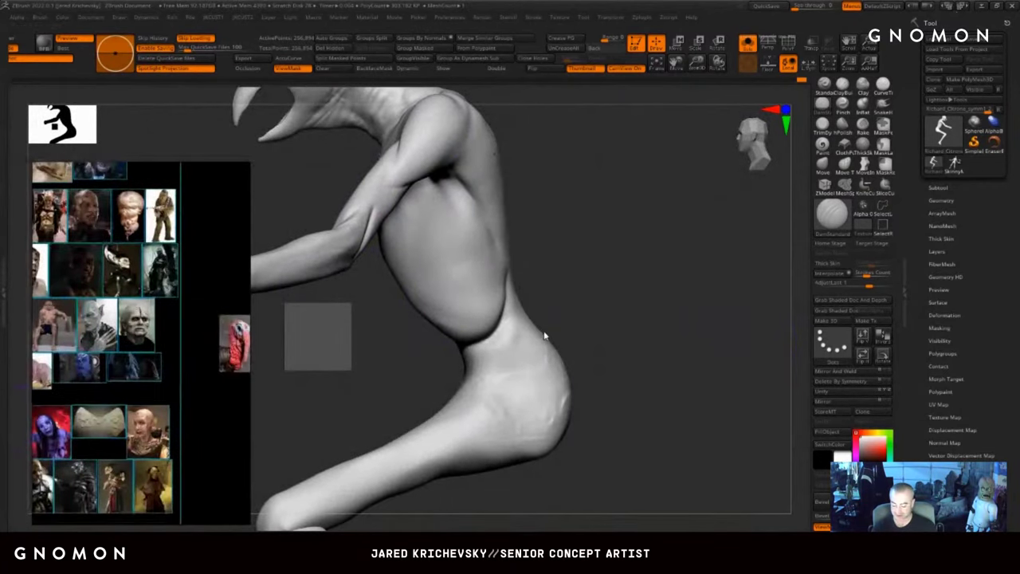
middle_drag(288, 382, 297, 381)
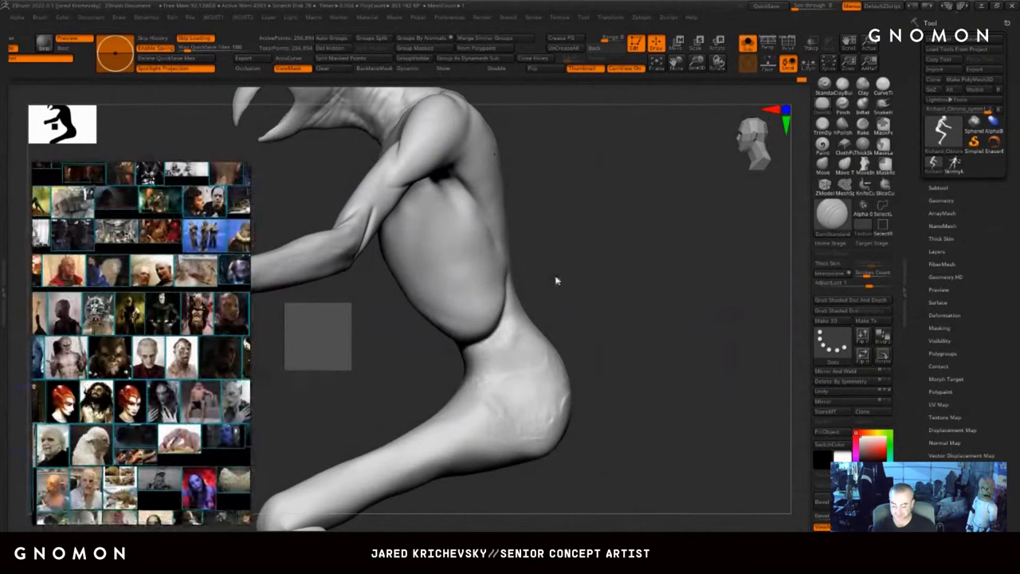
- Resize the brush and carve a curved rib groove above the lower edge of the rib cage
drag(655, 252, 665, 250)
mouse_move(628, 328)
alt+mouse_down()
mouse_move(605, 278)
mouse_move(719, 257)
alt+mouse_up()
mouse_move(593, 328)
shift+mouse_down()
mouse_move(596, 318)
mouse_move(638, 313)
shift+mouse_up()
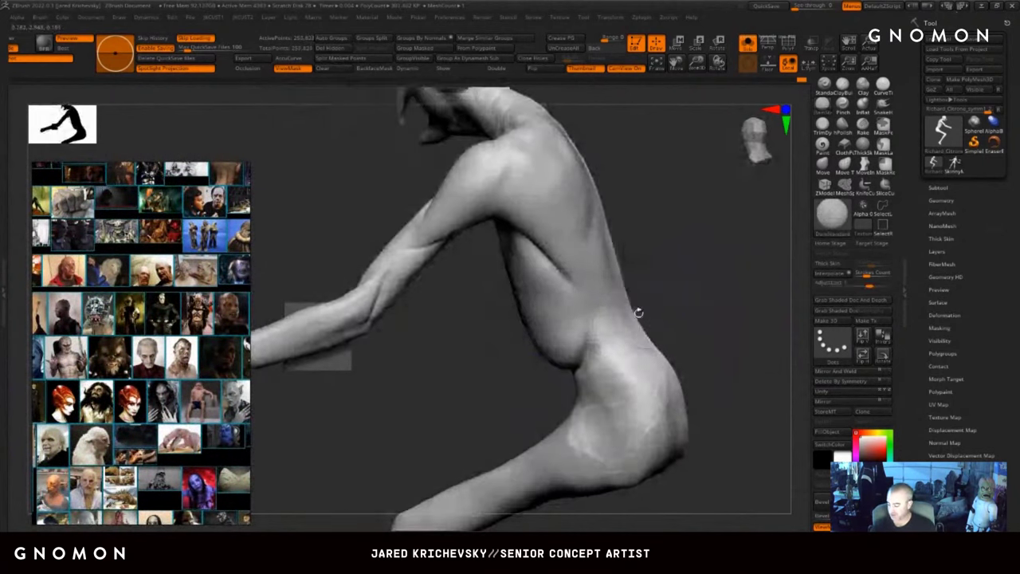
drag(497, 411, 746, 385)
ctrl+shift+click(733, 392)
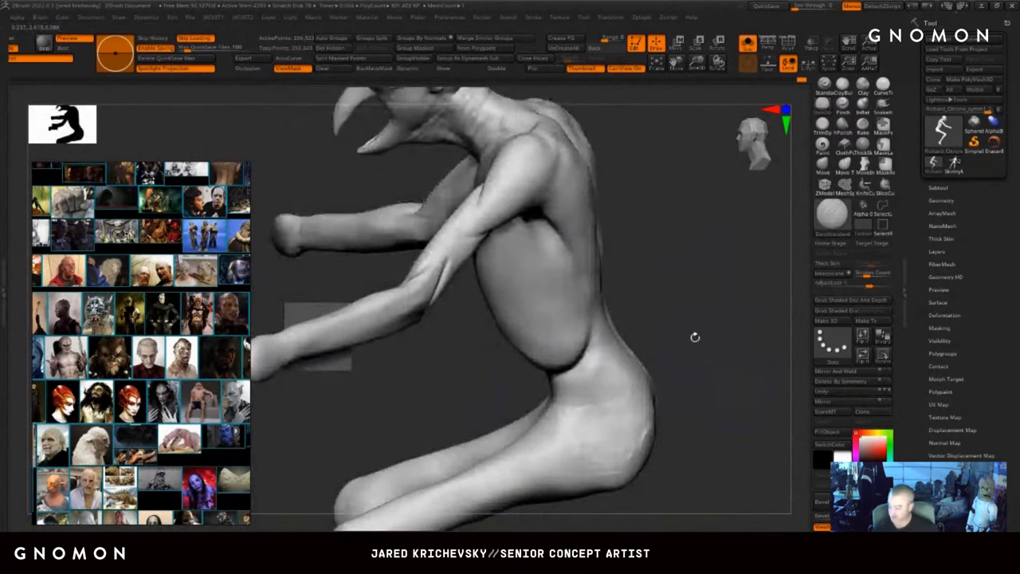
drag(471, 347, 588, 318)
key(s)
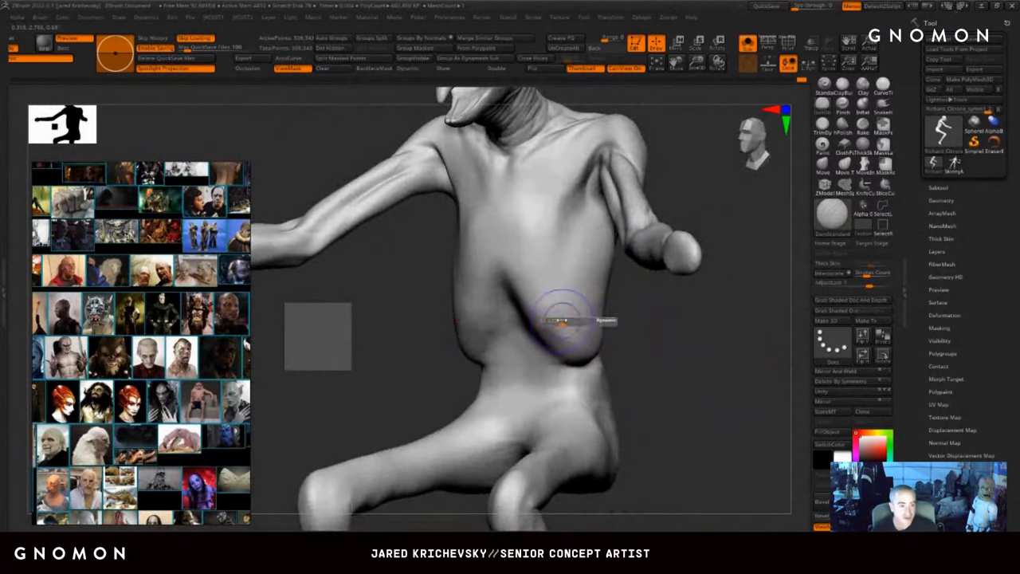
right_drag(570, 363, 553, 335)
drag(519, 292, 568, 343)
- Carve another curved rib groove across the lower side of the rib cage and soften its upper end
right_drag(583, 336, 541, 330)
mouse_move(553, 327)
mouse_down()
mouse_move(600, 329)
mouse_move(564, 308)
mouse_up()
drag(638, 315, 673, 321)
drag(540, 253, 612, 311)
mouse_move(677, 309)
mouse_down()
mouse_move(634, 306)
mouse_move(743, 308)
mouse_up()
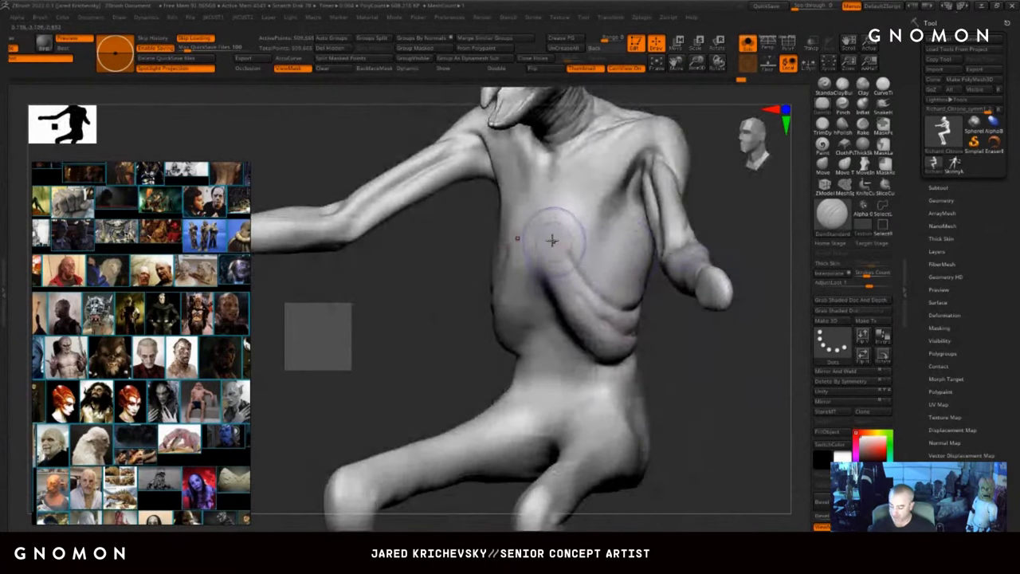
drag(577, 292, 580, 295)
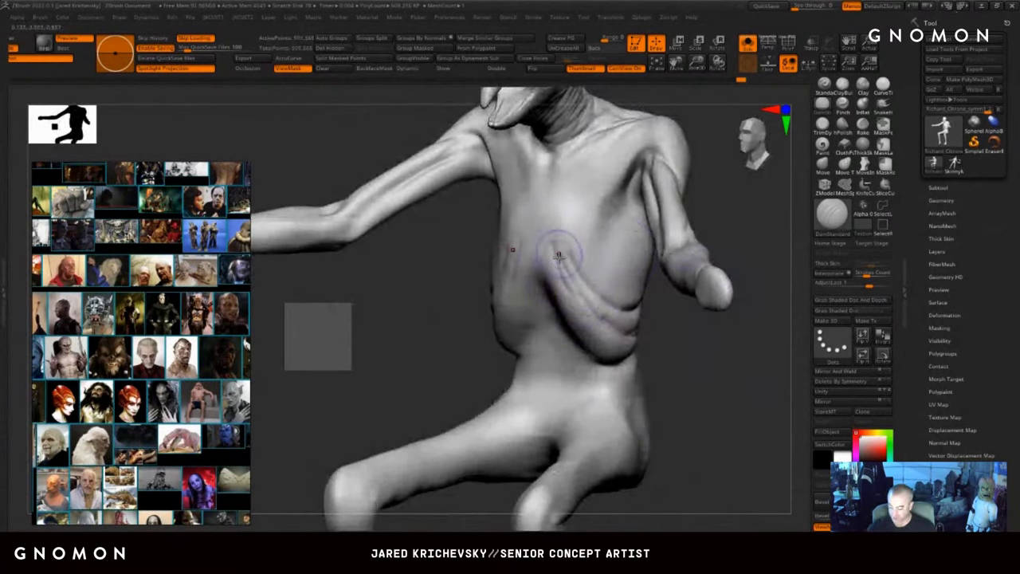
shift+drag(560, 253, 569, 291)
drag(661, 375, 636, 419)
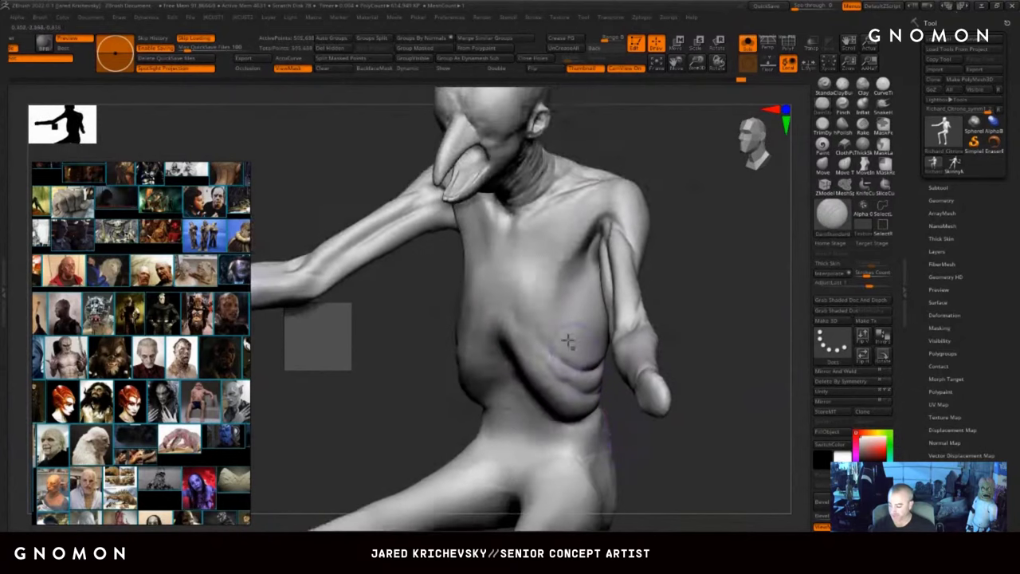
- Define the centre of the chest with strokes along the sternum and down across the front of the ribs
mouse_move(523, 285)
mouse_down()
mouse_move(540, 314)
mouse_move(515, 316)
mouse_up()
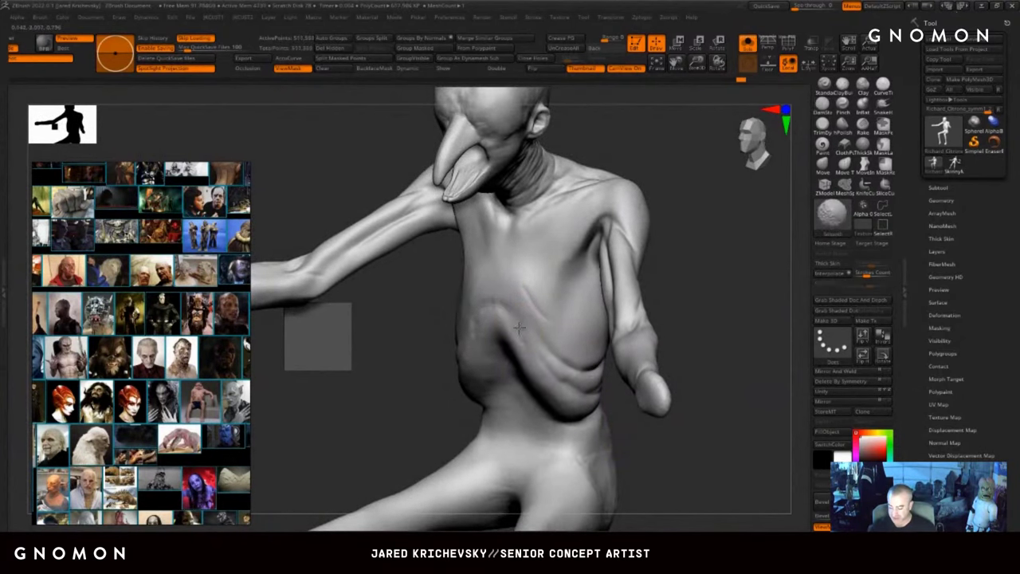
drag(506, 252, 512, 217)
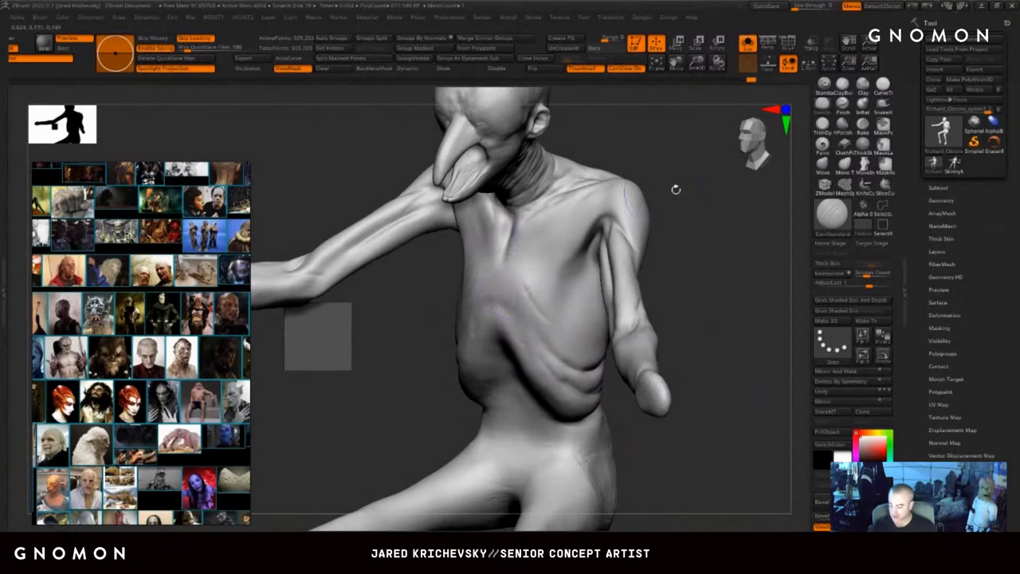
drag(676, 189, 622, 201)
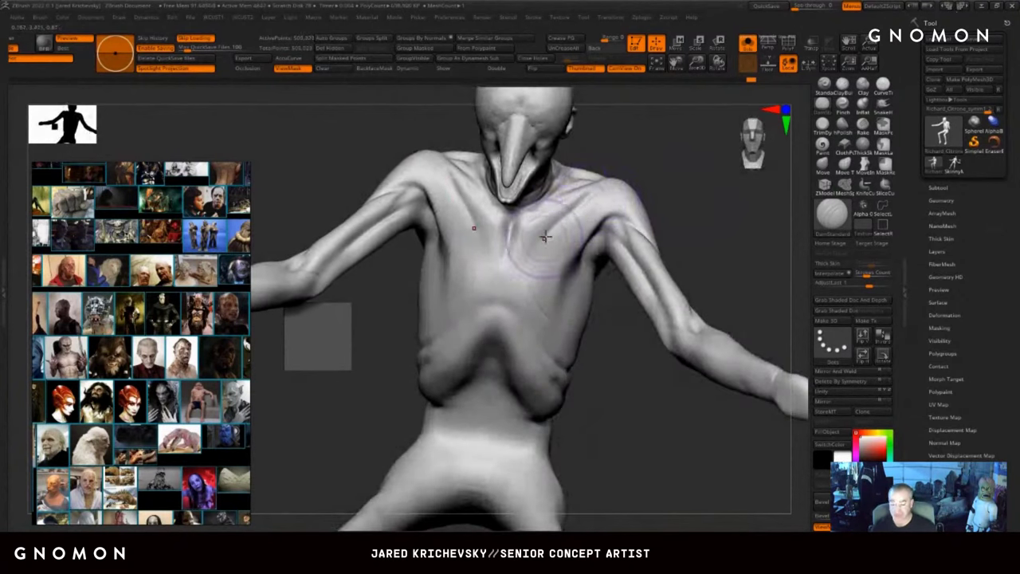
drag(691, 145, 639, 151)
drag(598, 243, 537, 332)
mouse_move(625, 421)
mouse_down()
mouse_move(620, 336)
mouse_move(542, 340)
mouse_move(569, 366)
mouse_move(624, 391)
mouse_move(674, 390)
mouse_up()
- Build up the front of the rib cage with the ClayBuildup brush and smooth the new volume over the rib grooves
key(b)
key(c)
key(b)
key(s)
shift+drag(554, 341, 558, 357)
drag(622, 402, 594, 398)
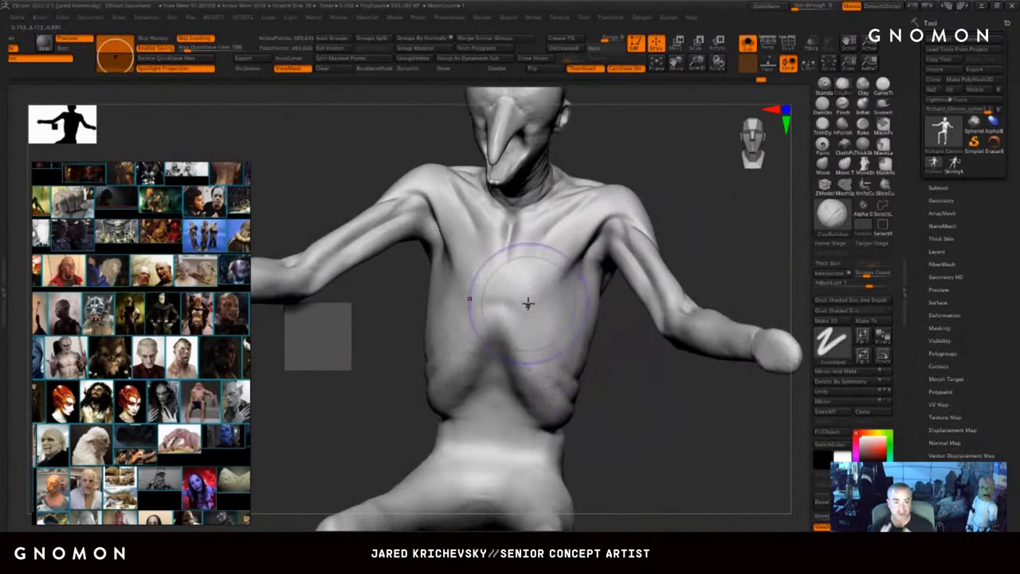
drag(663, 420, 612, 416)
mouse_move(547, 308)
mouse_down()
mouse_move(537, 344)
mouse_move(577, 378)
mouse_move(671, 390)
mouse_up()
mouse_move(579, 350)
shift+mouse_down()
mouse_move(576, 329)
mouse_move(562, 351)
shift+mouse_up()
drag(655, 385, 582, 382)
- Sculpt a long sternum ridge from the base of the neck to the rib cage arch with the Standard brush
key(b)
key(s)
key(t)
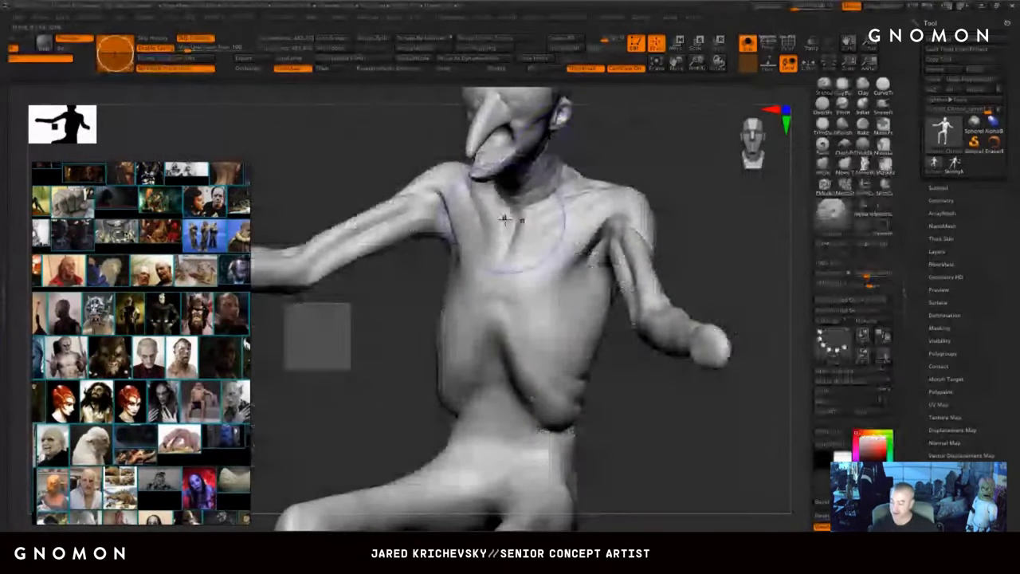
mouse_move(514, 214)
mouse_down()
mouse_move(494, 327)
mouse_move(490, 319)
mouse_move(497, 334)
mouse_up()
drag(653, 150, 612, 156)
drag(518, 210, 492, 341)
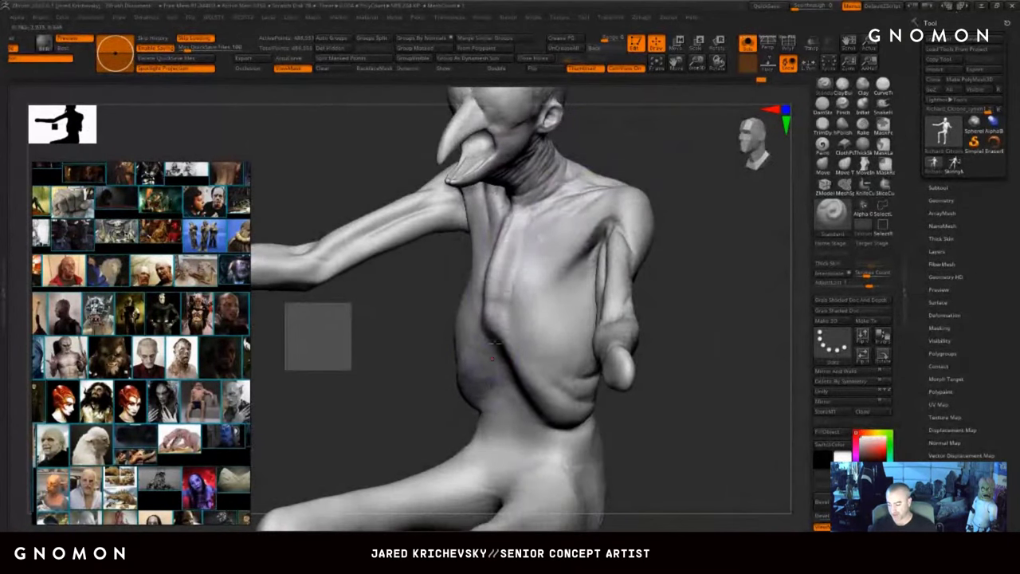
shift+drag(655, 165, 610, 167)
drag(518, 211, 487, 341)
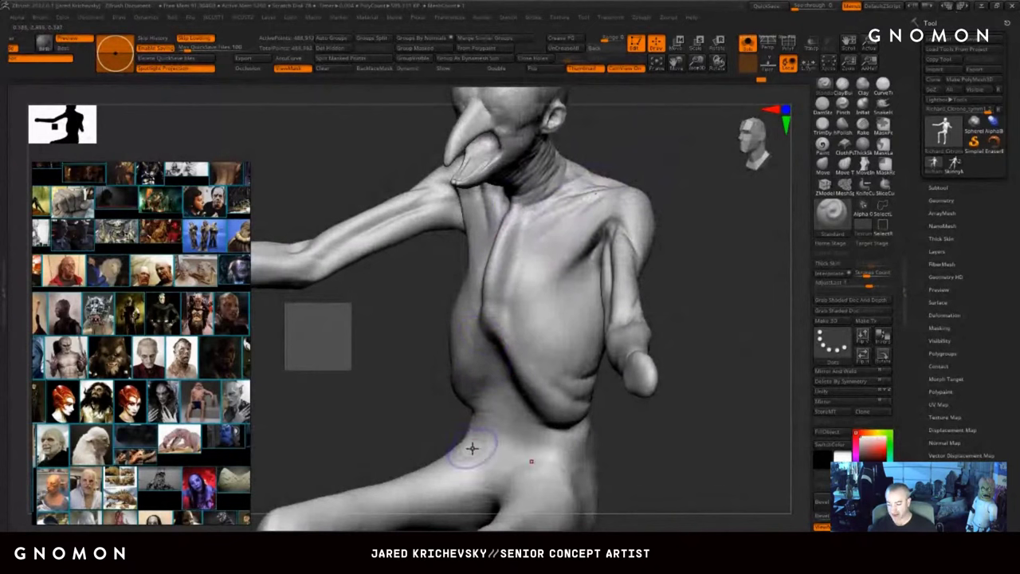
drag(663, 178, 678, 172)
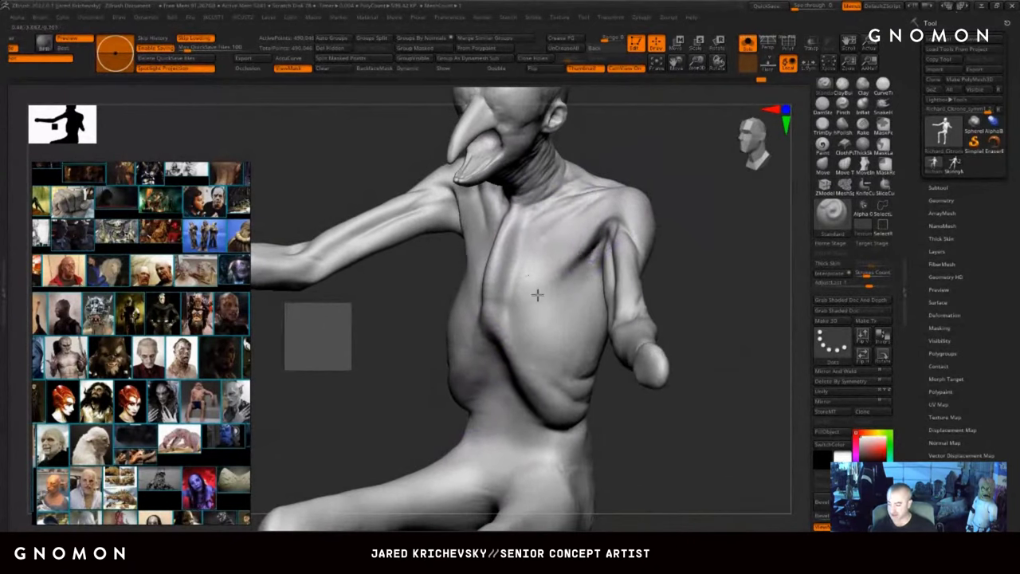
- Build up stretched pectoral muscle strands from the shoulder to the sternum with the ClayBuildup brush and smooth them lightly
drag(597, 228, 521, 290)
ctrl+drag(635, 178, 644, 188)
mouse_move(567, 233)
shift+mouse_down()
mouse_move(551, 260)
mouse_move(545, 239)
mouse_move(574, 213)
shift+mouse_up()
key(s)
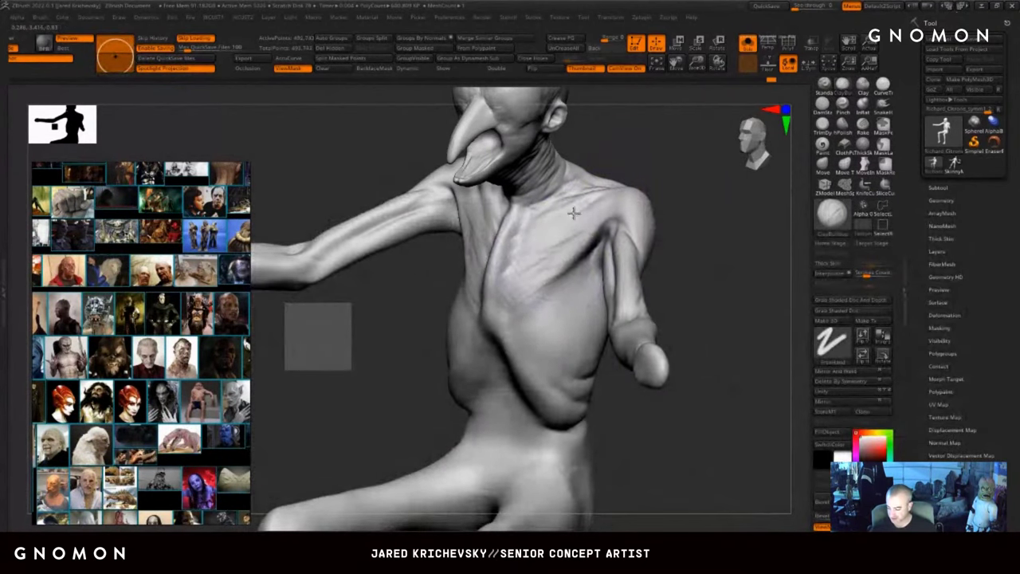
drag(672, 200, 657, 211)
shift+drag(553, 265, 594, 222)
drag(670, 169, 655, 193)
ctrl+drag(655, 175, 663, 187)
drag(594, 223, 526, 309)
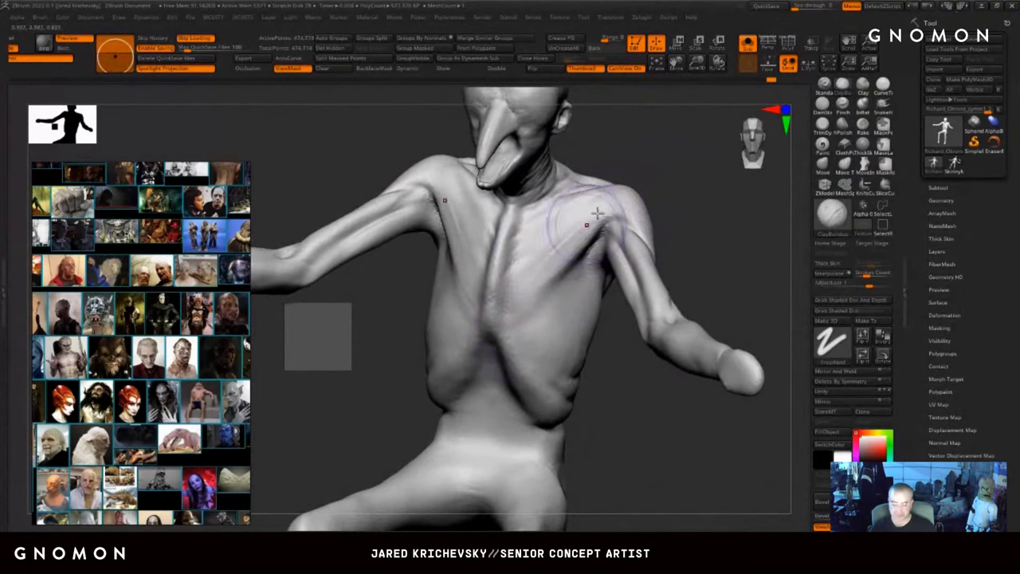
- Cut the crease beneath the pectoral muscle from the armpit toward the sternum with the DamStandard brush and soften it
mouse_move(696, 177)
alt+mouse_down()
mouse_move(656, 200)
mouse_move(655, 217)
mouse_move(609, 212)
alt+mouse_up()
key(b)
click(638, 209)
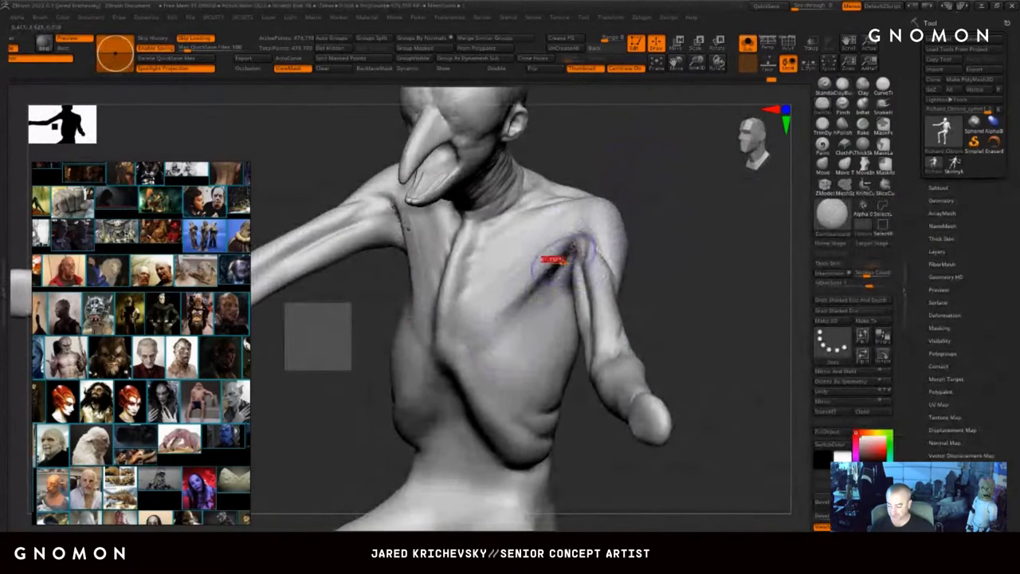
drag(610, 212, 643, 213)
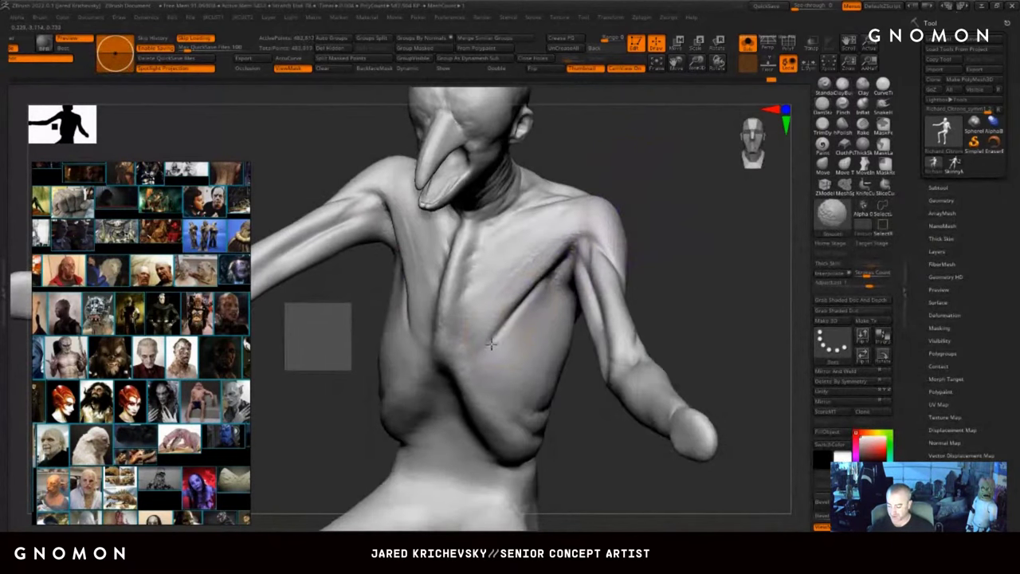
shift+drag(503, 346, 509, 346)
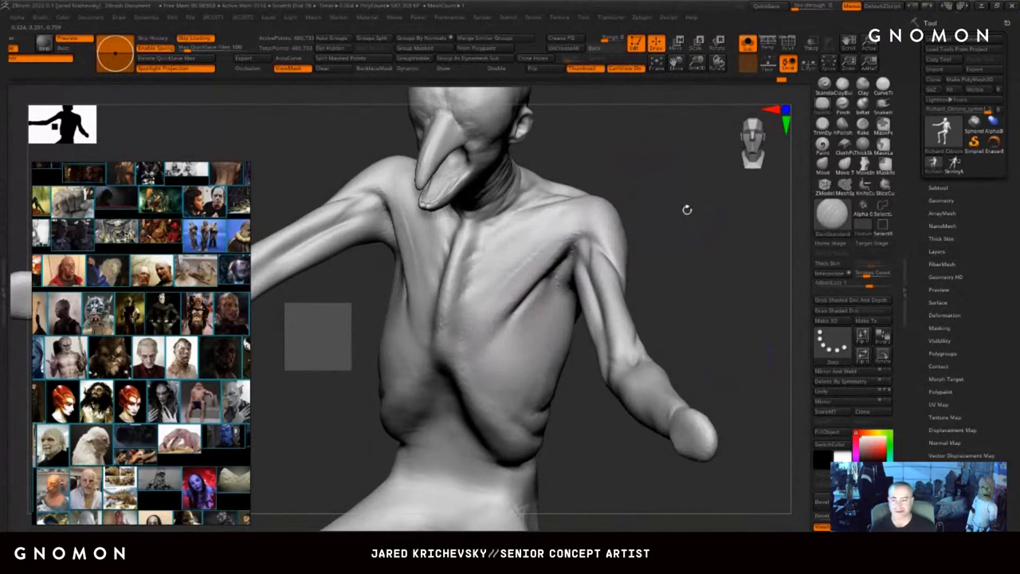
mouse_move(687, 210)
mouse_down()
mouse_move(681, 226)
mouse_move(654, 219)
mouse_move(641, 251)
mouse_move(617, 255)
mouse_up()
shift+drag(564, 292, 569, 283)
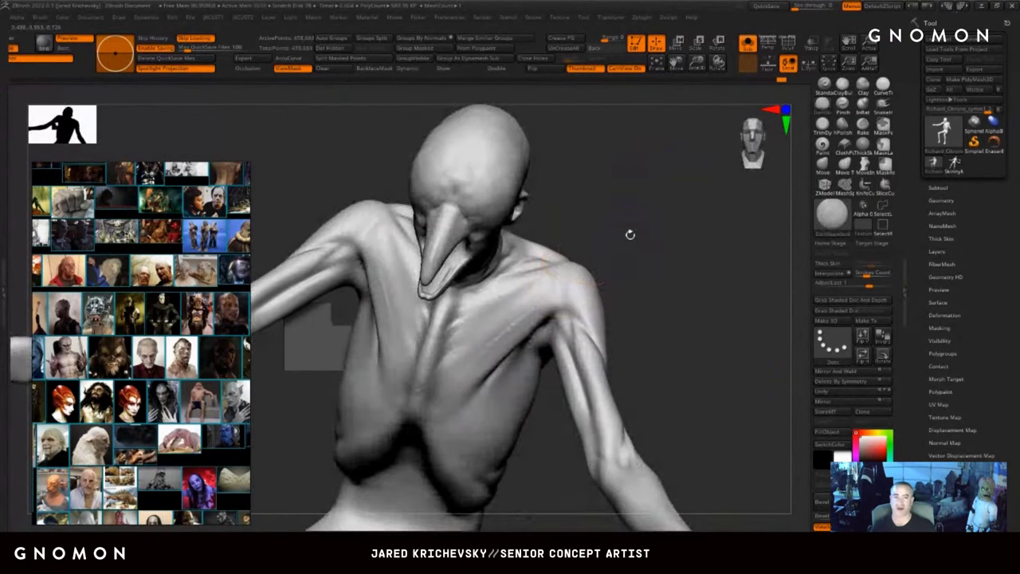
- Define the collarbone from the base of the neck out to the top of the shoulder
drag(630, 235, 612, 248)
drag(553, 276, 544, 278)
drag(606, 241, 474, 282)
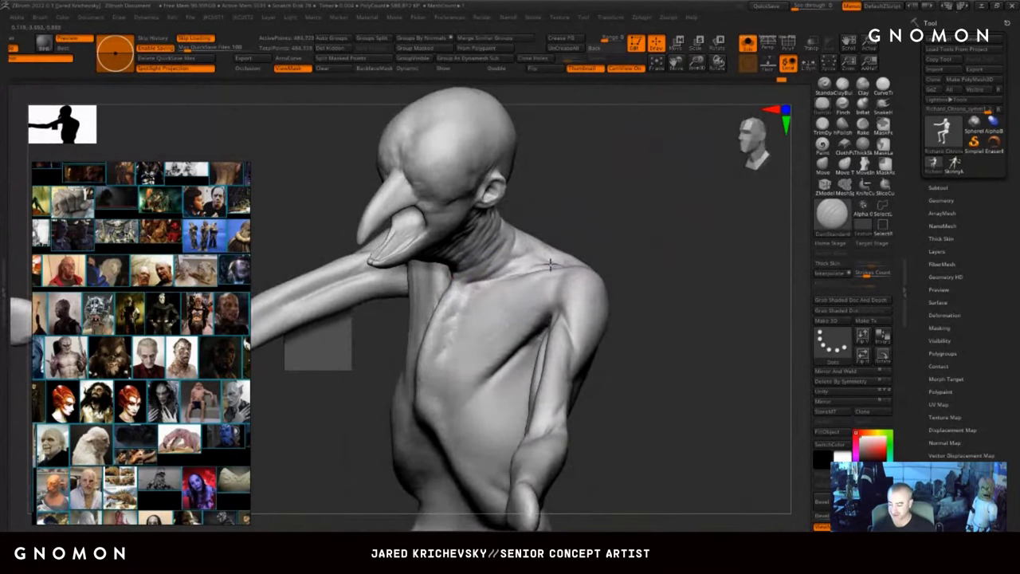
drag(550, 264, 585, 268)
mouse_move(642, 273)
alt+mouse_down()
mouse_move(619, 235)
mouse_move(652, 335)
mouse_move(642, 300)
mouse_move(618, 303)
alt+mouse_up()
- Resize the brush and sculpt the sunken belly between the rib cage arch and the pelvis
key(s)
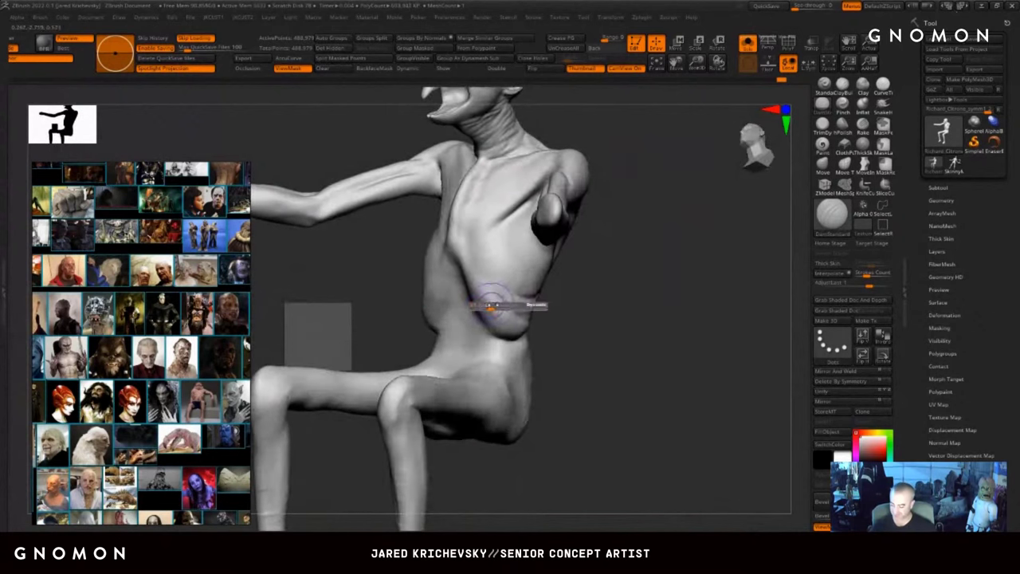
drag(535, 334, 574, 353)
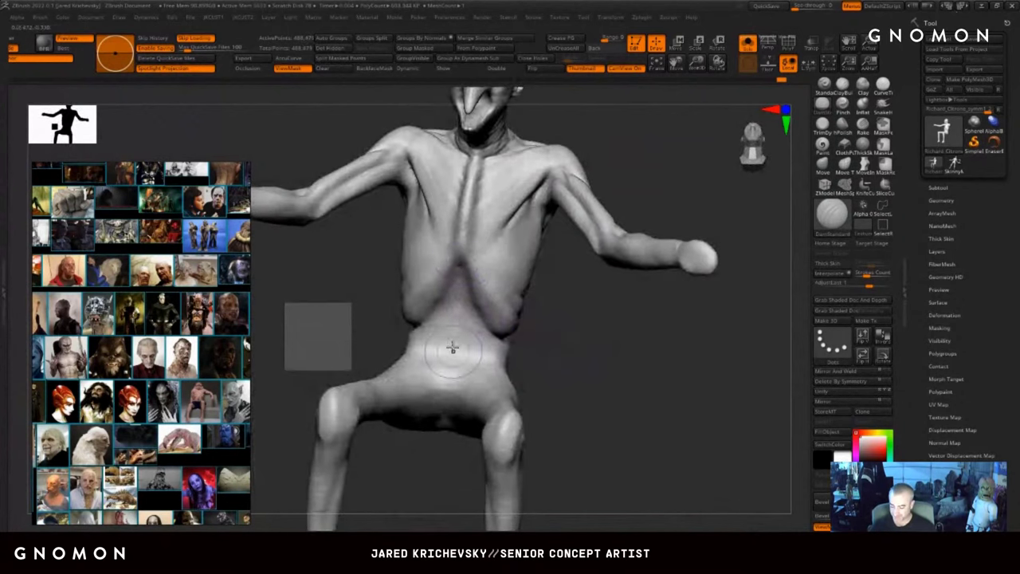
drag(453, 348, 448, 353)
drag(557, 345, 510, 376)
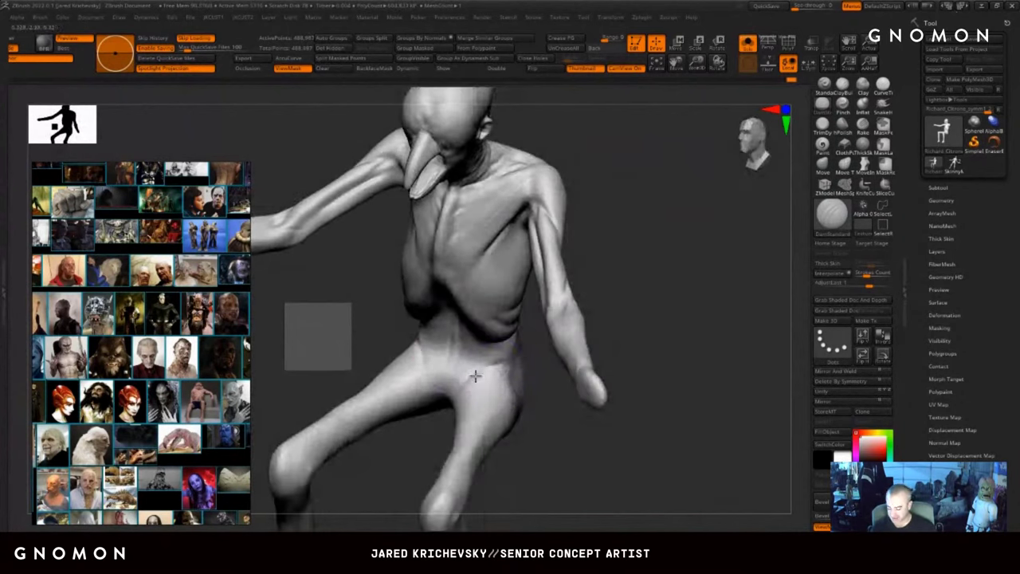
- Carve the groin creases between the pelvis and the upper thighs and smooth the transition
drag(522, 436, 588, 400)
drag(497, 360, 480, 384)
mouse_move(613, 395)
mouse_down()
mouse_move(630, 418)
mouse_move(614, 434)
mouse_up()
drag(468, 380, 458, 396)
drag(430, 459, 435, 441)
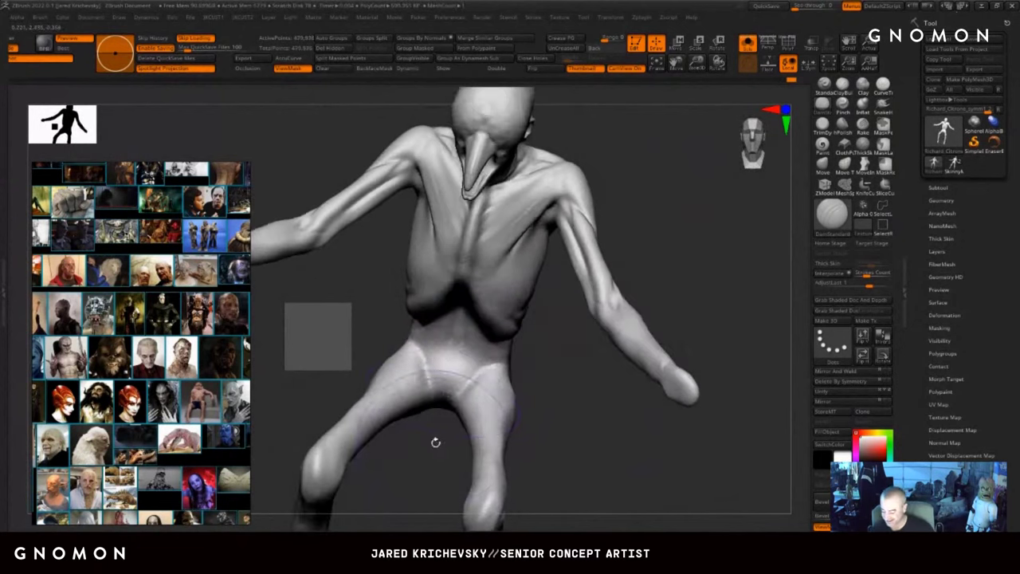
shift+drag(478, 388, 448, 381)
- Shape and smooth the side of the waist between the lowest rib and the hip
mouse_move(552, 405)
mouse_down()
mouse_move(559, 411)
mouse_move(585, 308)
mouse_move(600, 325)
mouse_up()
right_drag(519, 460, 507, 304)
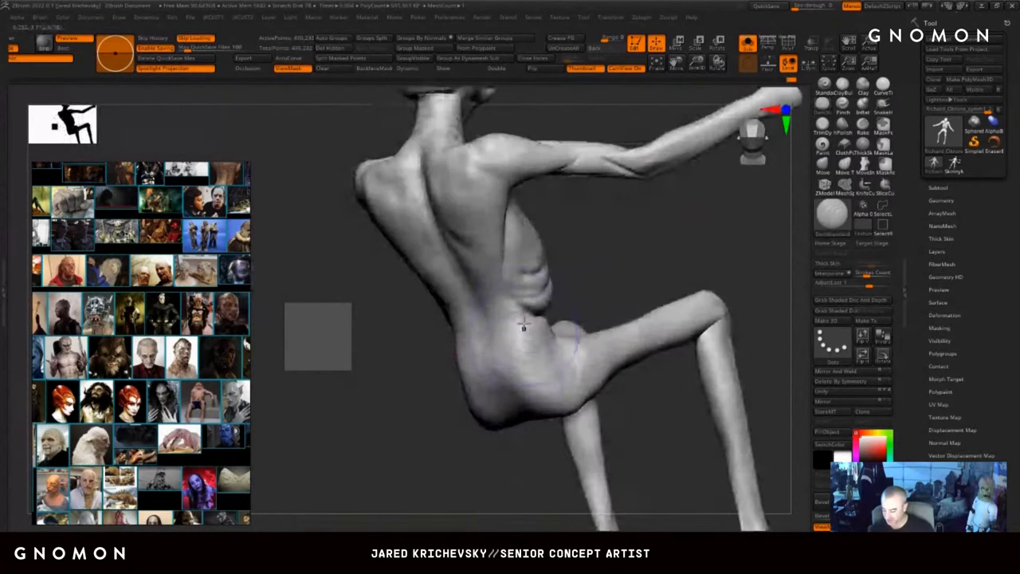
right_drag(572, 316, 568, 295)
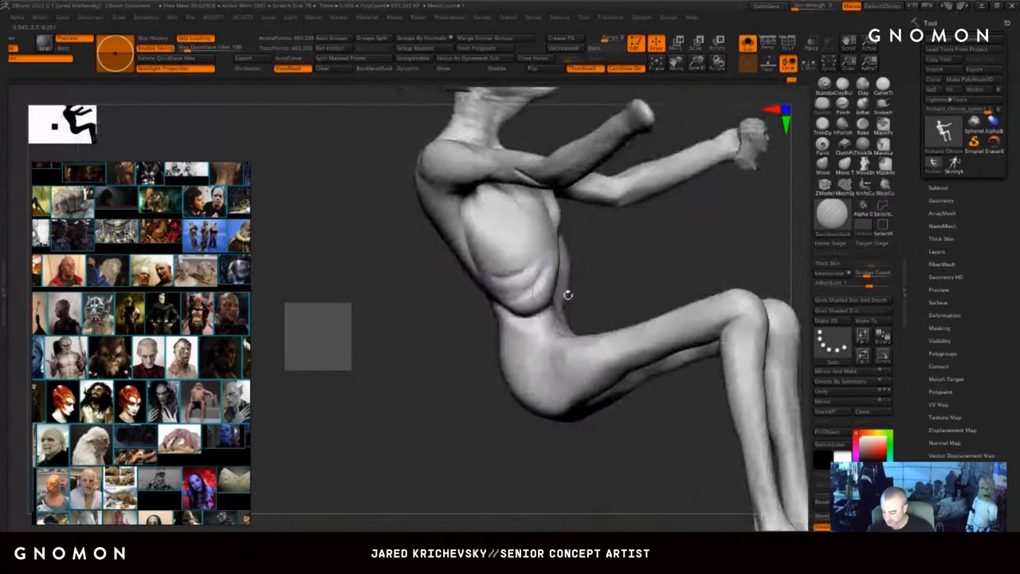
shift+drag(504, 311, 519, 320)
right_drag(458, 323, 511, 349)
- Carve the spine groove down the middle of the back from the shoulder blades to the pelvis
mouse_move(592, 303)
mouse_down()
mouse_move(580, 281)
mouse_move(510, 255)
mouse_up()
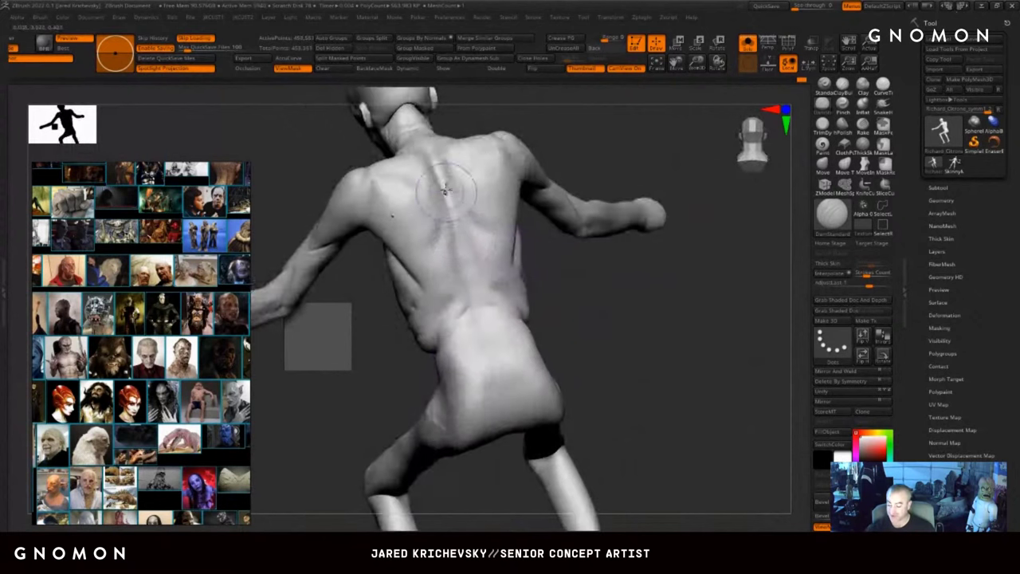
drag(443, 172, 483, 316)
drag(467, 255, 502, 376)
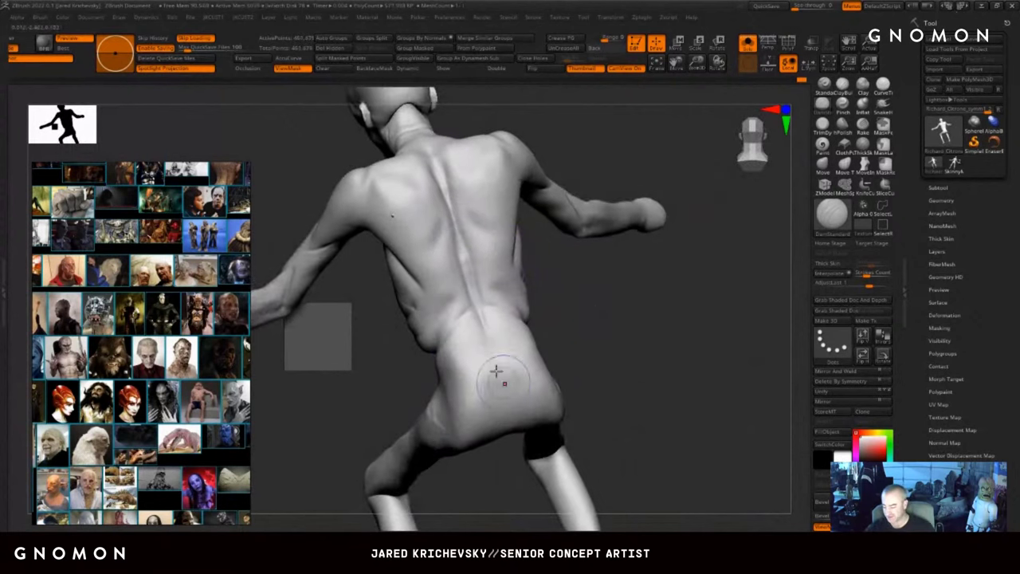
- Carve diagonal creases from the back of the hip down toward the tailbone
drag(629, 351, 550, 345)
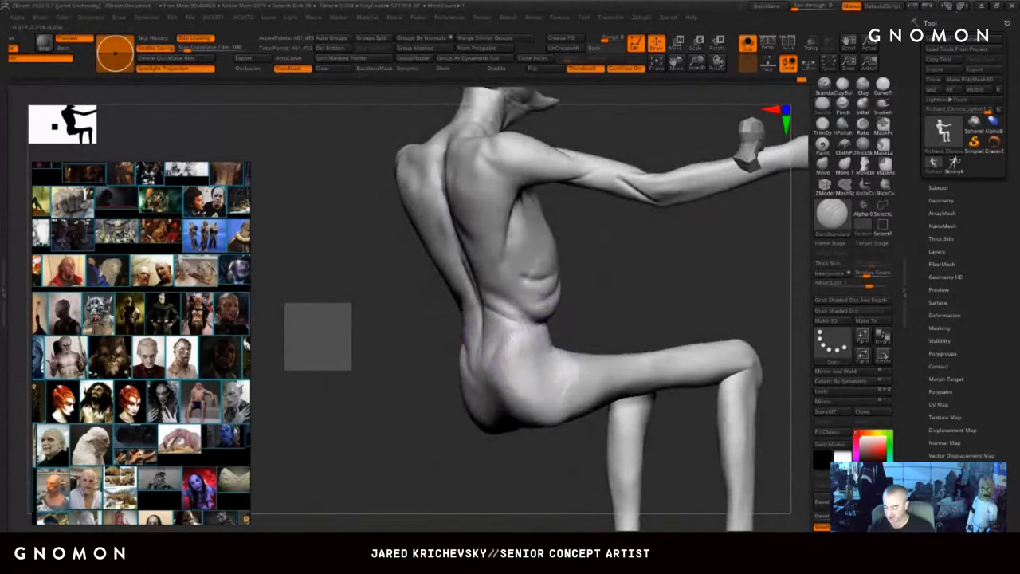
drag(442, 476, 485, 470)
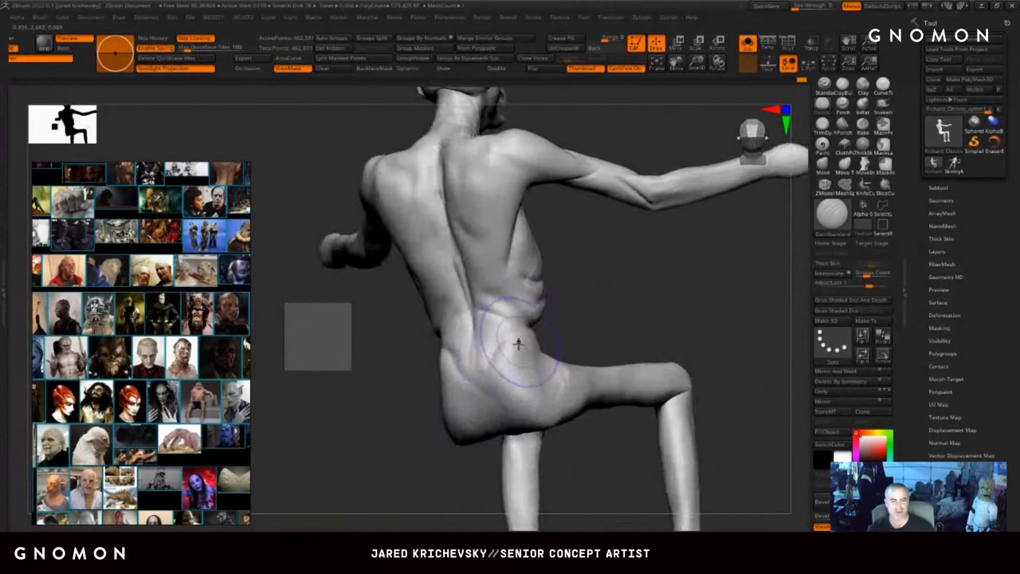
mouse_move(529, 325)
mouse_down()
mouse_move(517, 327)
mouse_move(491, 379)
mouse_up()
drag(516, 326, 485, 396)
drag(457, 485, 472, 398)
- Cut the cleft between the buttocks down from the base of the spine
drag(469, 349, 480, 416)
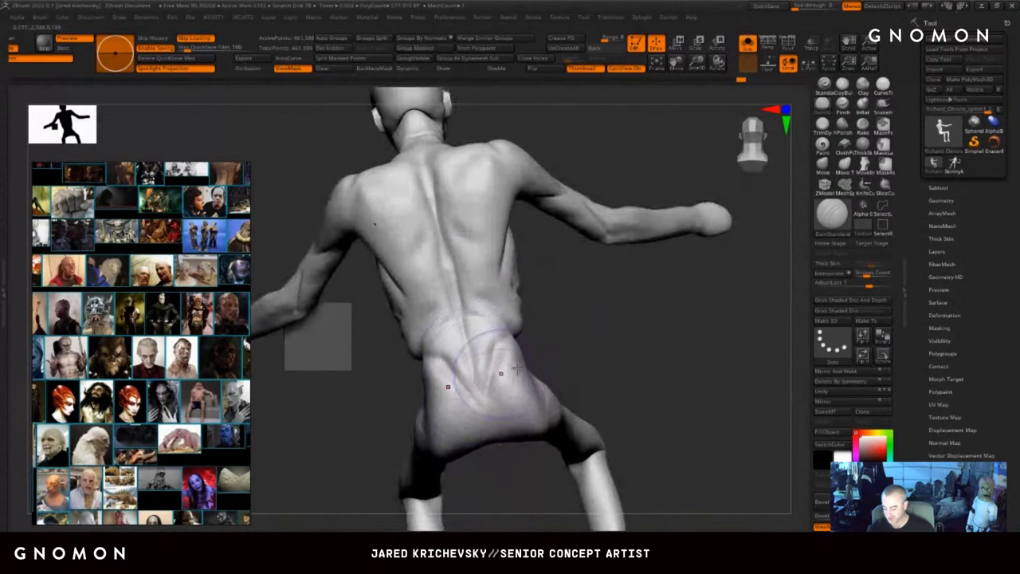
drag(530, 482, 504, 431)
drag(472, 392, 502, 437)
- Carve the fold beneath the buttock and a crease along the side of the upper thigh
alt+right_drag(527, 495, 554, 396)
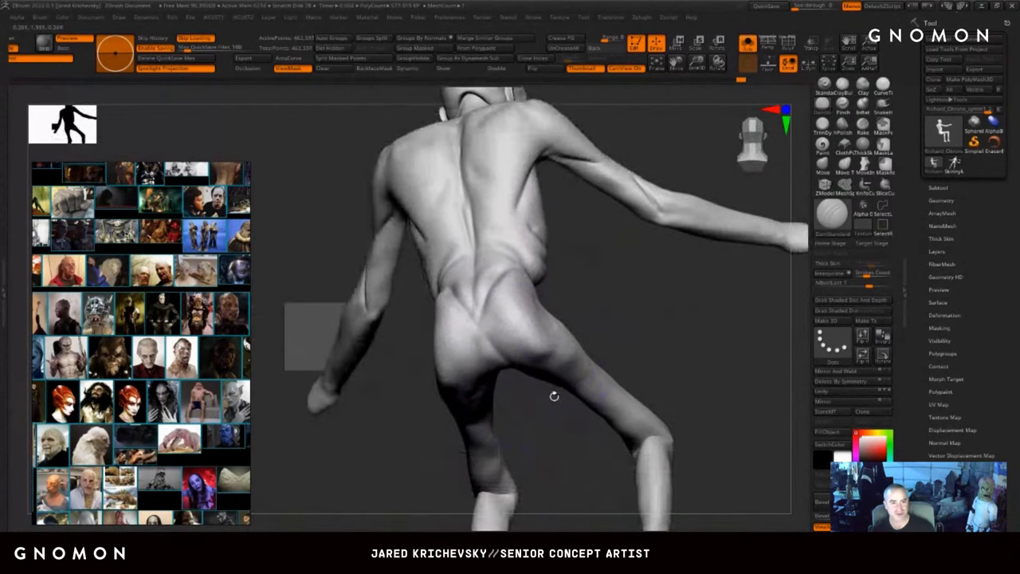
drag(565, 425, 561, 435)
mouse_move(504, 375)
mouse_down()
mouse_move(575, 367)
mouse_move(564, 356)
mouse_up()
right_drag(708, 385, 662, 390)
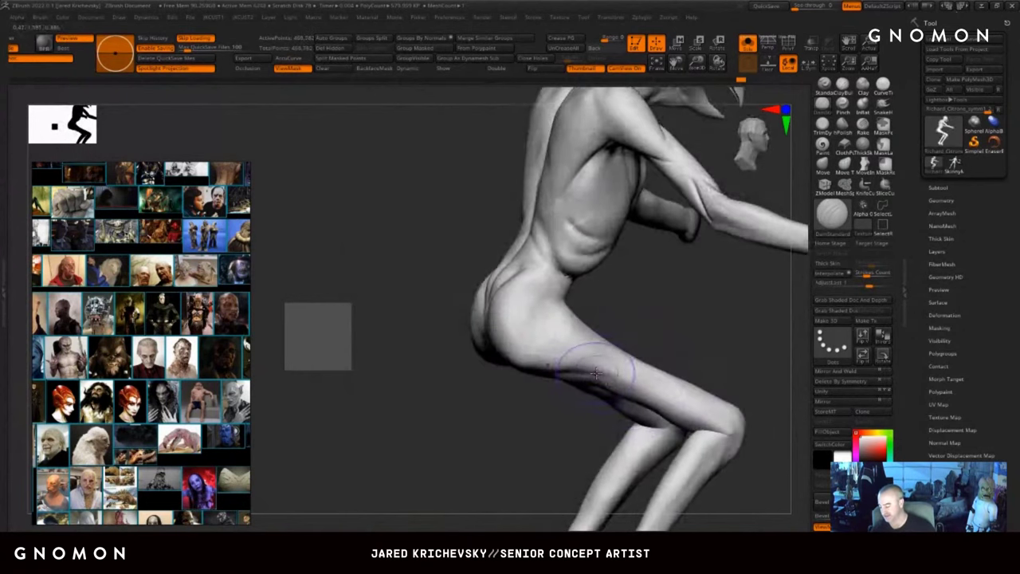
drag(600, 368, 664, 405)
right_drag(596, 349, 662, 344)
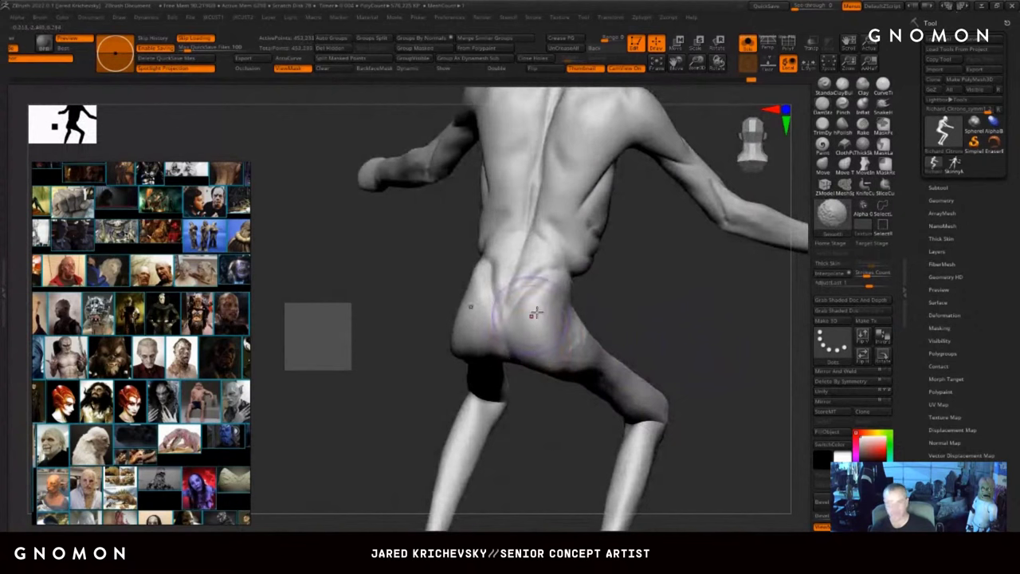
- Reshape the buttocks and hip silhouette with the Move brush, adjusting the brush size
mouse_move(536, 313)
right_down()
mouse_move(601, 285)
mouse_move(608, 296)
mouse_move(592, 319)
right_up()
key(b)
key(m)
key(v)
mouse_move(553, 335)
mouse_down()
mouse_move(531, 334)
mouse_move(553, 308)
mouse_up()
right_drag(580, 296, 542, 285)
mouse_move(540, 282)
mouse_down()
mouse_move(530, 284)
mouse_move(536, 271)
mouse_move(522, 289)
mouse_up()
key(s)
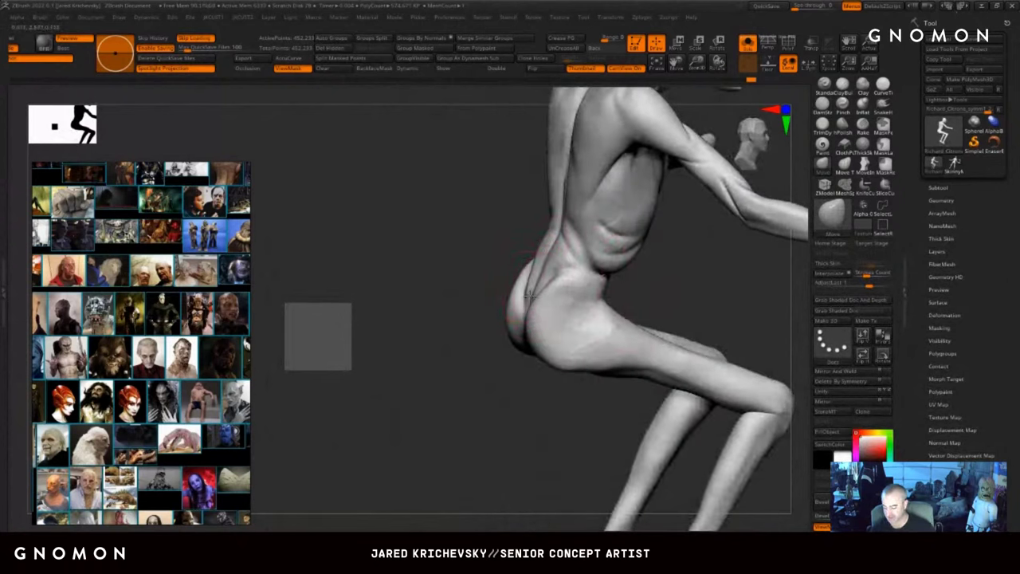
shift+right_drag(565, 374, 537, 381)
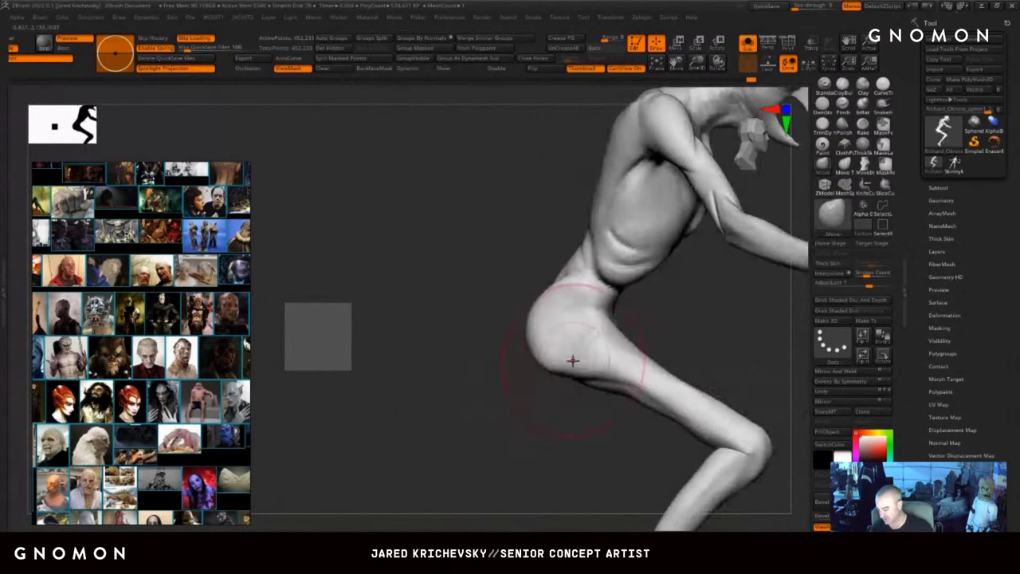
drag(546, 350, 541, 339)
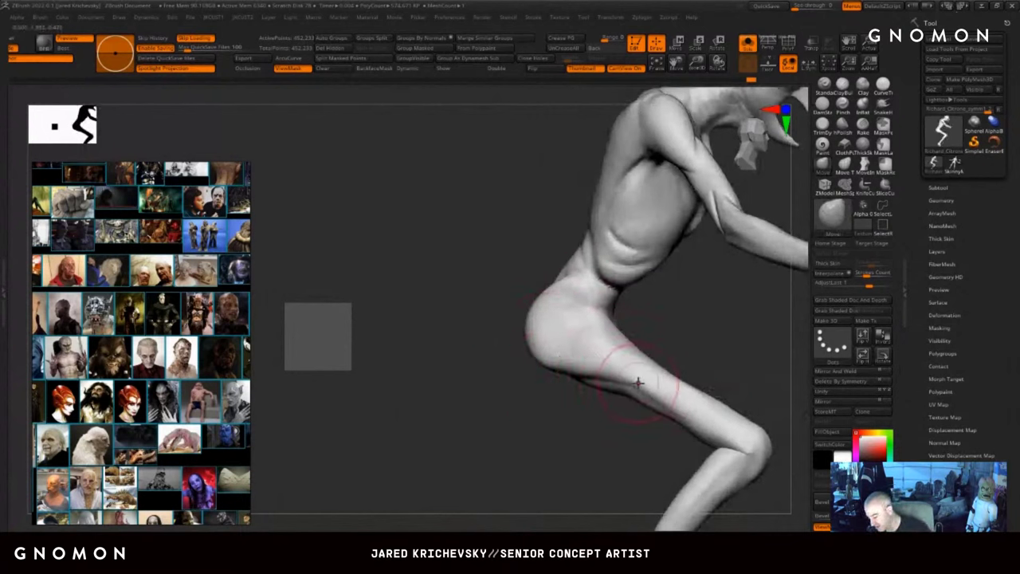
- Adjust the thigh's underside with the Move brush and build up the back of the upper thighs with ClayBuildup
drag(640, 383, 645, 391)
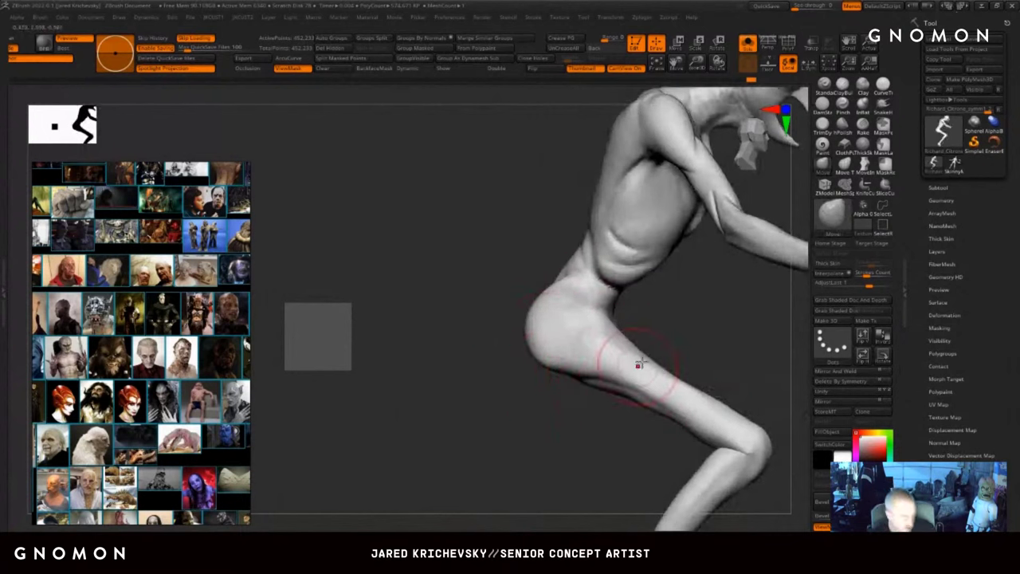
key(b)
key(c)
key(b)
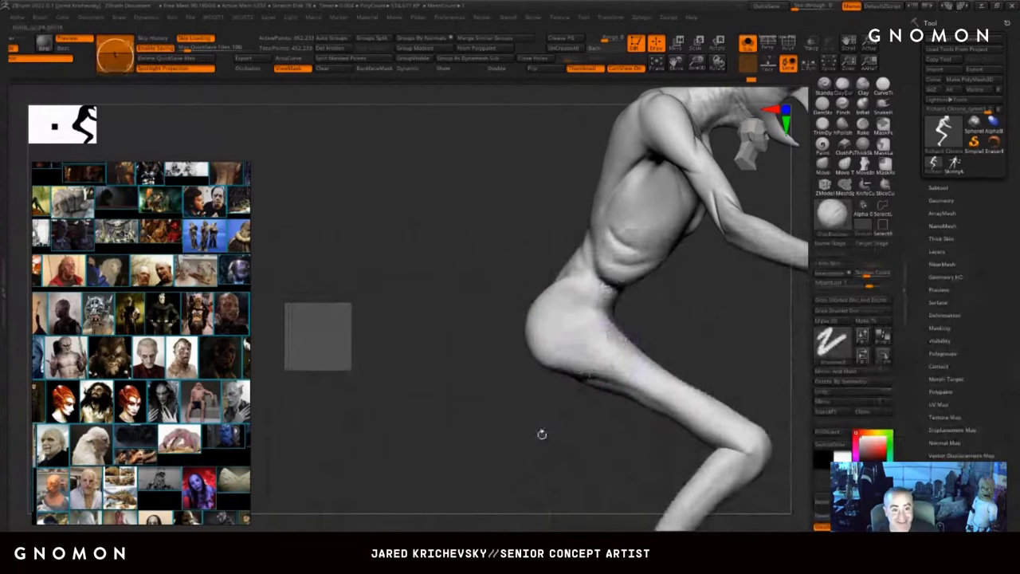
right_drag(539, 433, 599, 405)
key(s)
drag(638, 325, 647, 313)
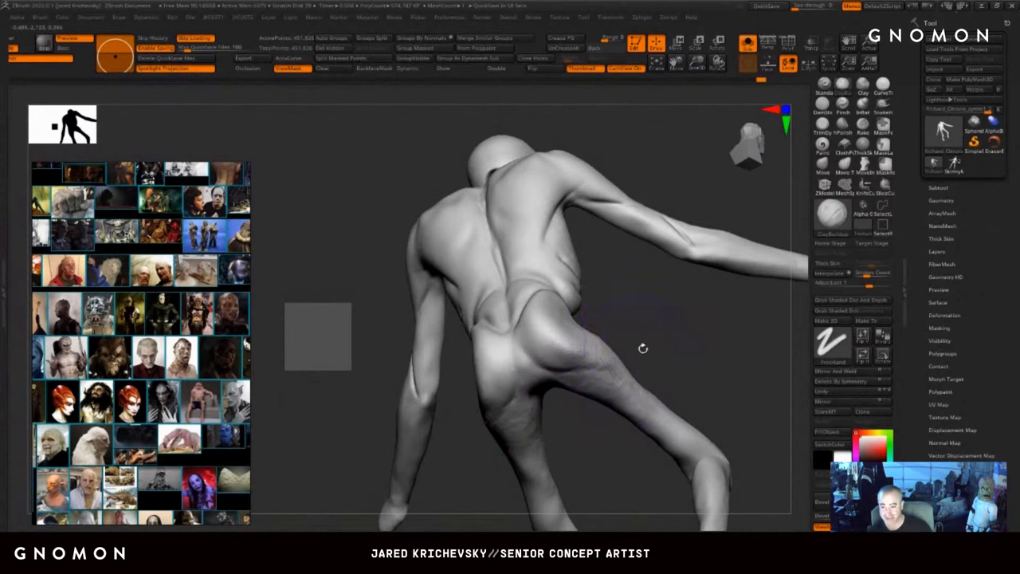
right_drag(643, 348, 618, 375)
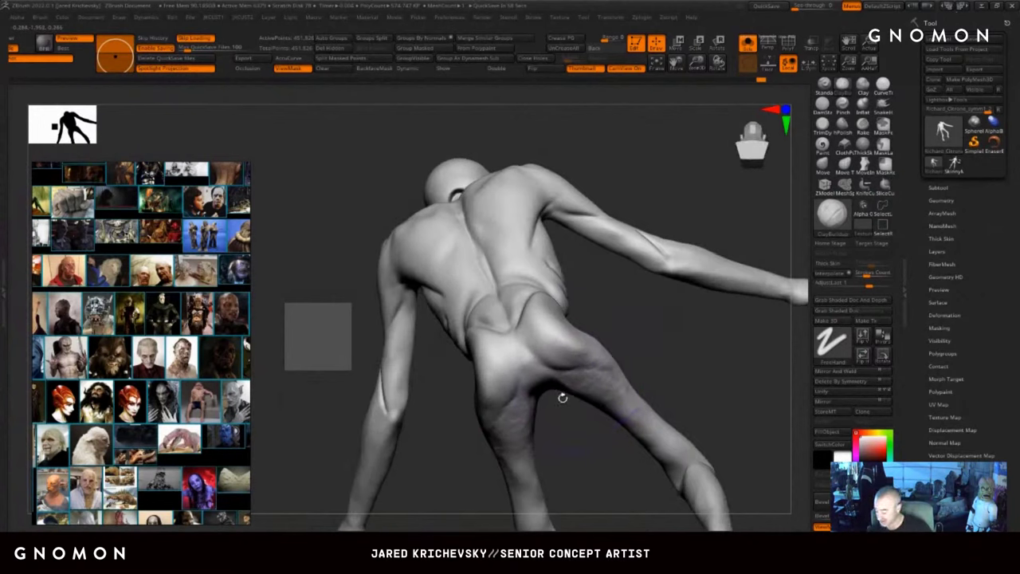
mouse_move(579, 382)
mouse_down()
mouse_move(602, 379)
mouse_move(638, 407)
mouse_up()
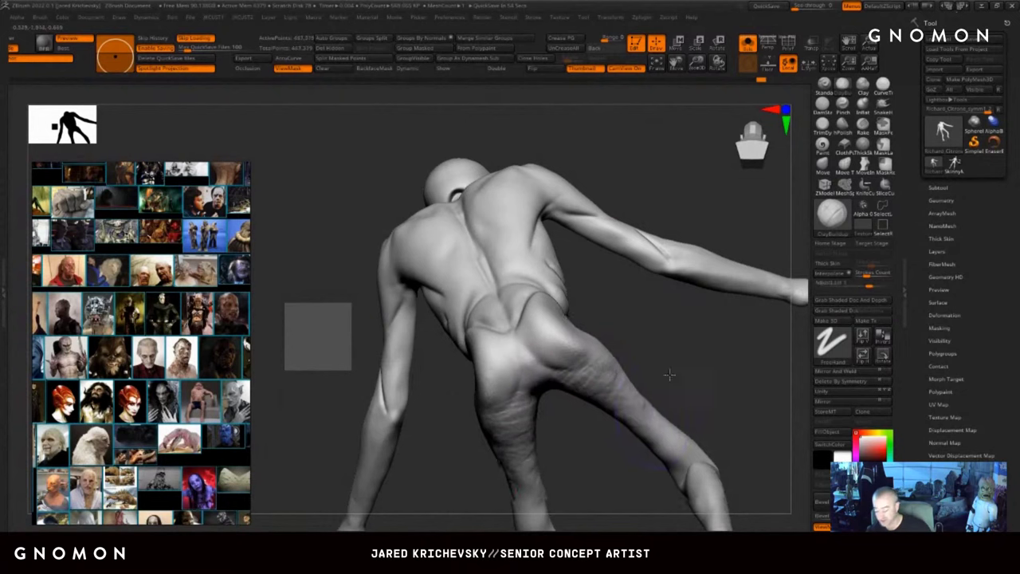
mouse_move(670, 375)
mouse_down()
mouse_move(604, 386)
mouse_move(648, 378)
mouse_move(679, 394)
mouse_up()
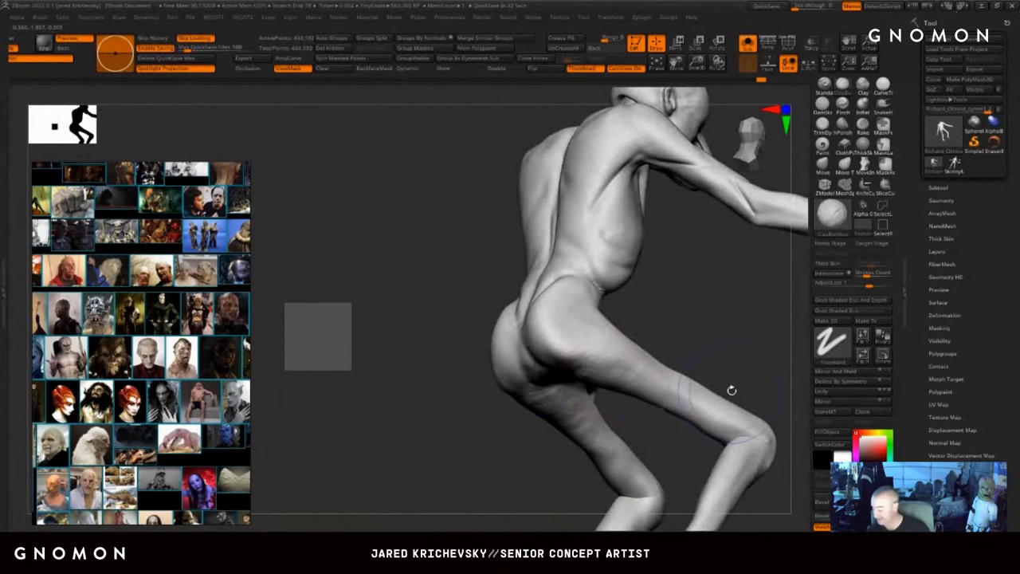
- Build up the outer side of the buttock with ClayBuildup and soften the area around the base of the spine
mouse_move(719, 357)
mouse_down()
mouse_move(678, 344)
mouse_move(642, 351)
mouse_up()
drag(580, 390, 568, 412)
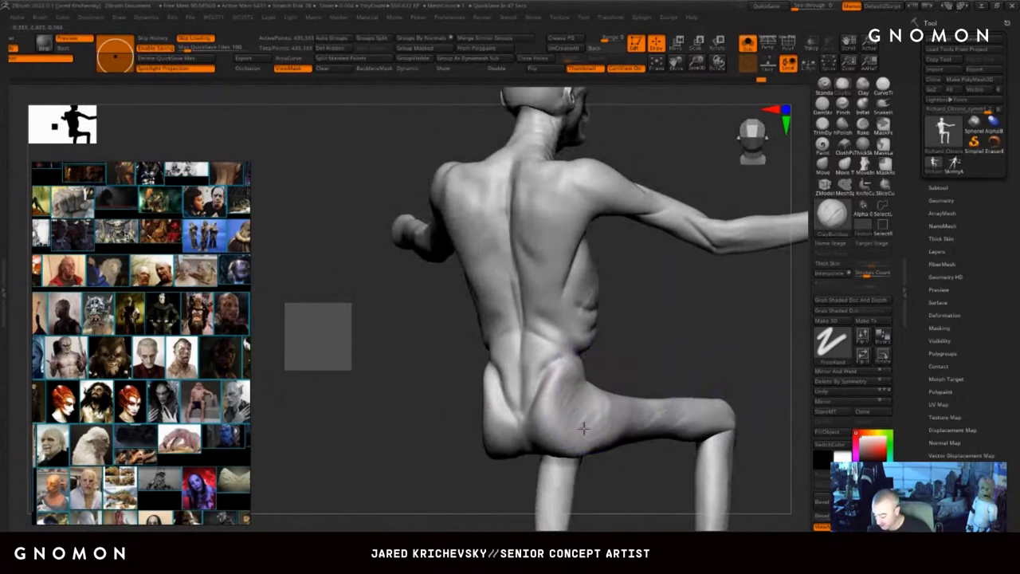
mouse_move(655, 360)
mouse_down()
mouse_move(607, 379)
mouse_move(599, 417)
mouse_up()
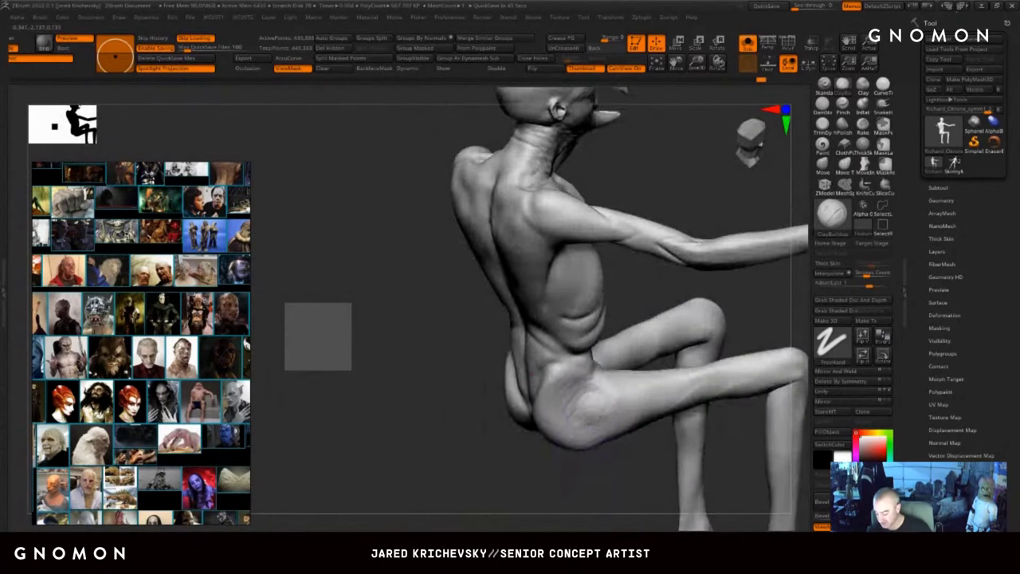
drag(623, 469, 677, 466)
drag(550, 401, 552, 356)
drag(526, 392, 548, 356)
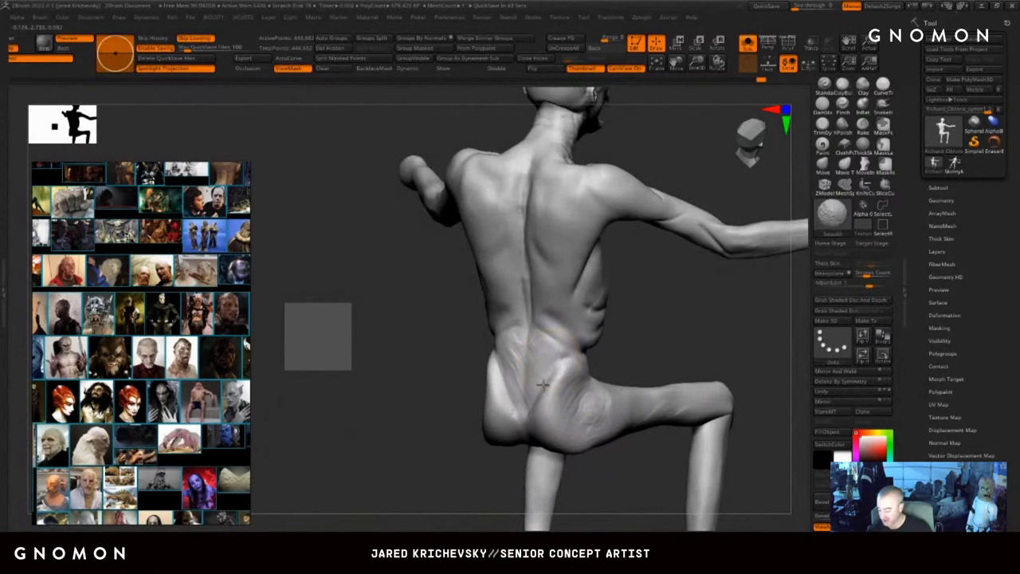
- Build up the flank and the back of the lower ribs above the waist with ClayBuildup
right_drag(643, 350, 591, 363)
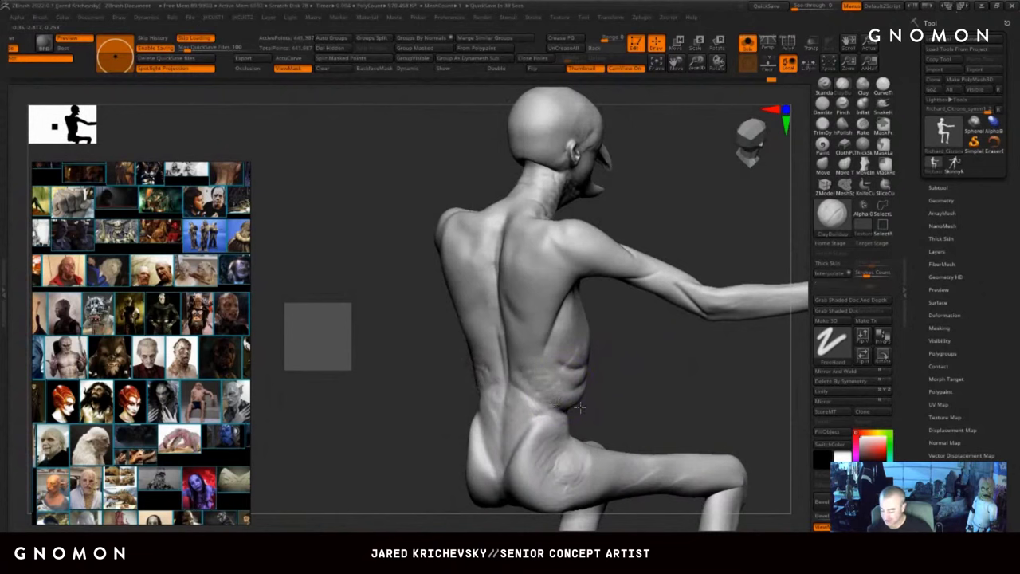
right_drag(579, 407, 558, 389)
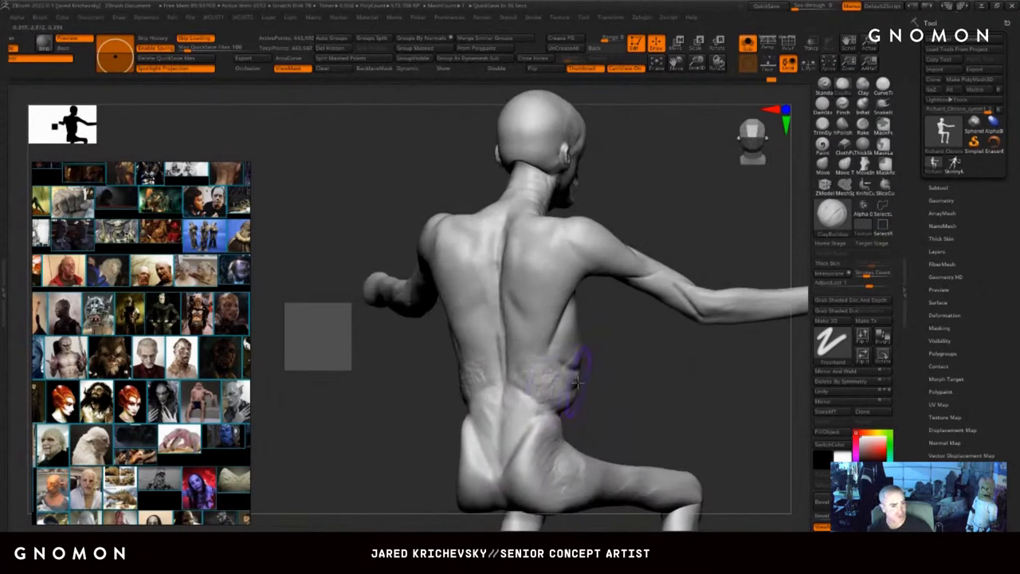
right_drag(577, 386, 587, 380)
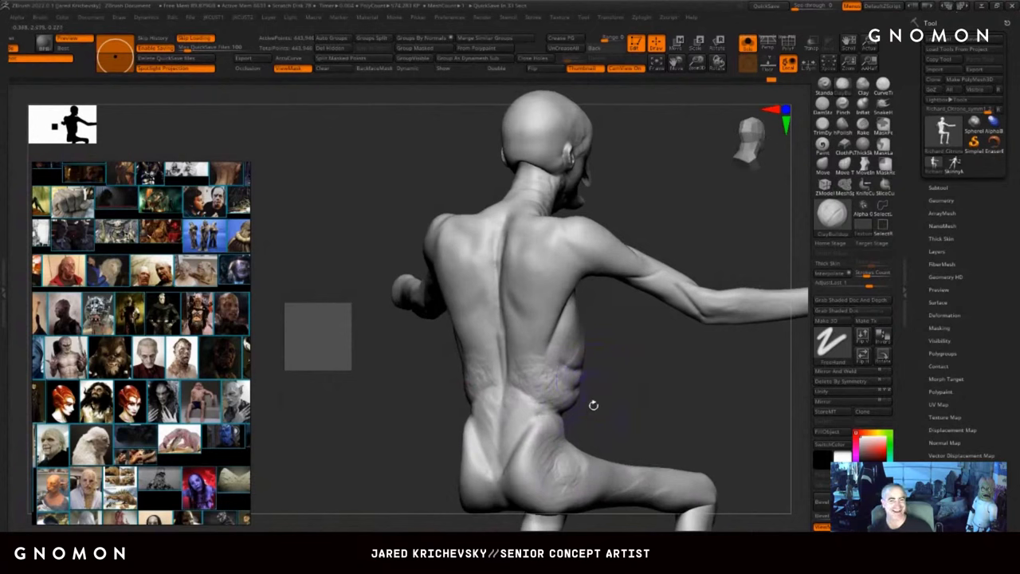
right_drag(594, 406, 585, 409)
- Sculpt the diagonal edges of the back muscles down toward the waist and smooth the surface of the back
shift+drag(536, 370, 553, 327)
drag(530, 378, 550, 343)
shift+right_drag(560, 346, 603, 326)
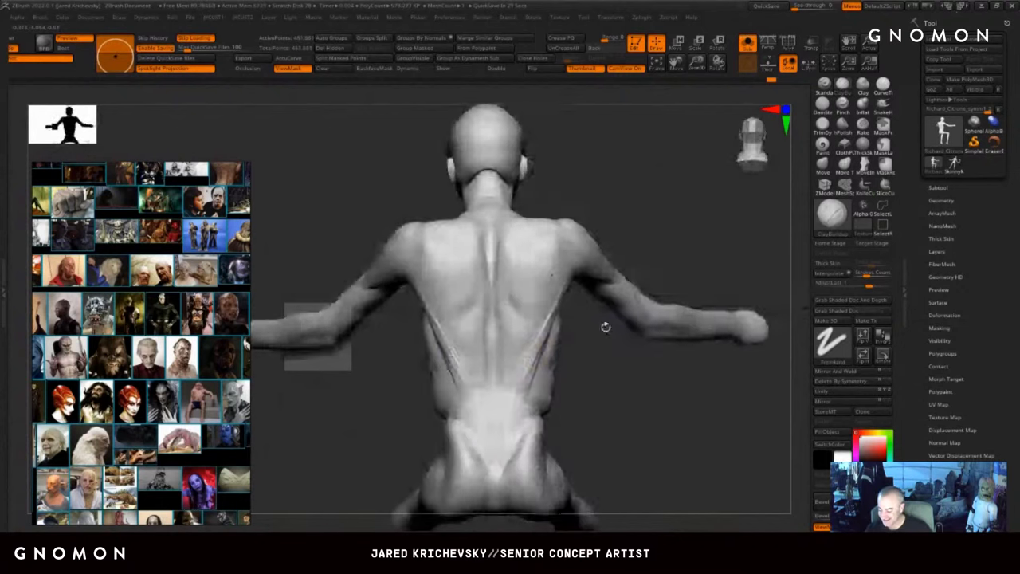
shift+drag(536, 346, 522, 380)
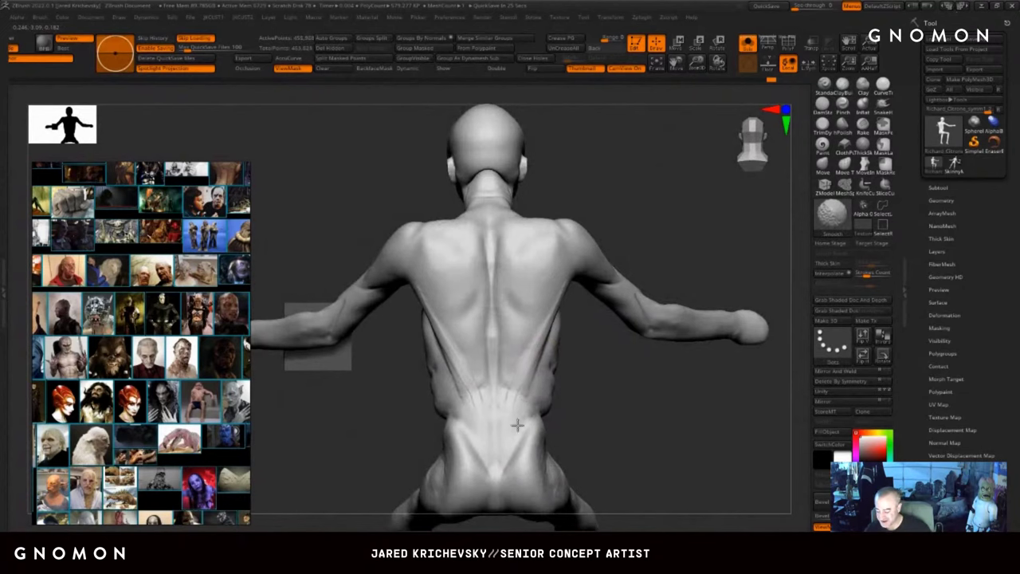
right_drag(567, 391, 526, 335)
shift+drag(538, 302, 563, 275)
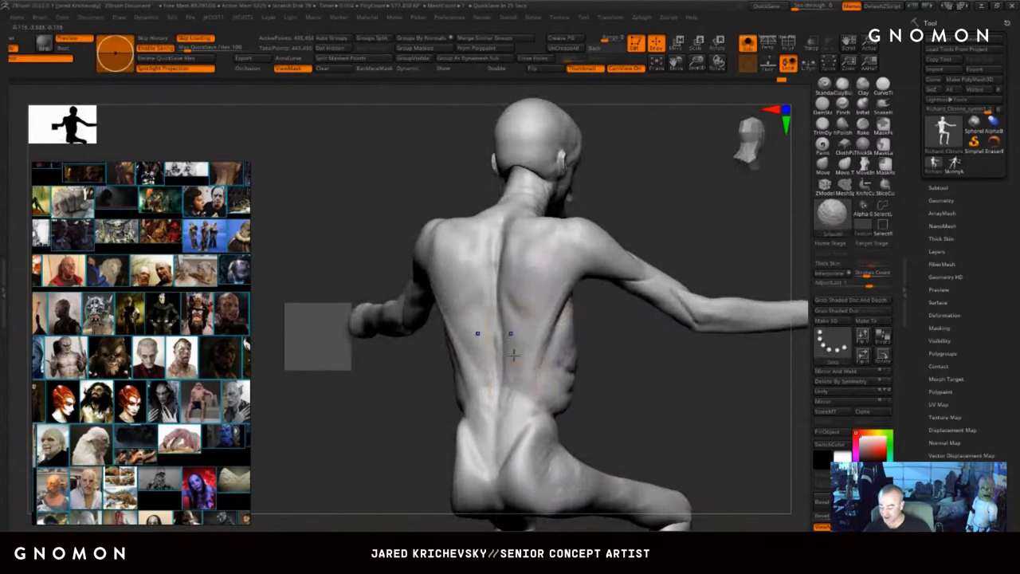
shift+drag(515, 249, 558, 223)
- Push the back's profile outward with the Move brush to give the creature a more hunched upper back
mouse_move(638, 209)
right_down()
mouse_move(695, 191)
mouse_move(785, 191)
right_up()
mouse_move(558, 214)
right_down()
mouse_move(615, 189)
mouse_move(625, 205)
mouse_move(618, 185)
mouse_move(610, 216)
right_up()
key(b)
key(m)
key(v)
drag(540, 249, 550, 257)
right_drag(629, 203, 693, 190)
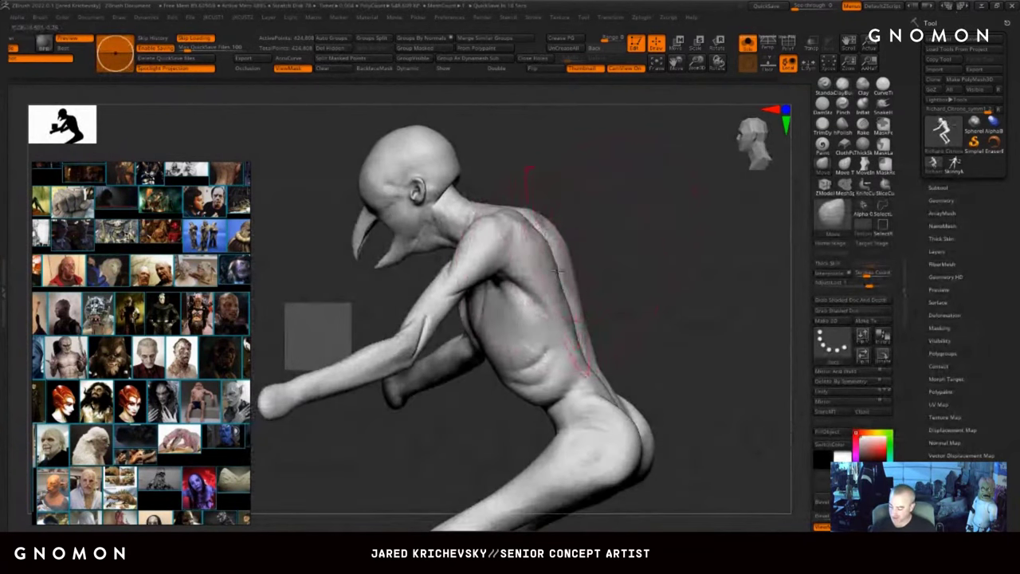
drag(558, 271, 565, 265)
right_drag(572, 173, 581, 209)
drag(535, 214, 542, 195)
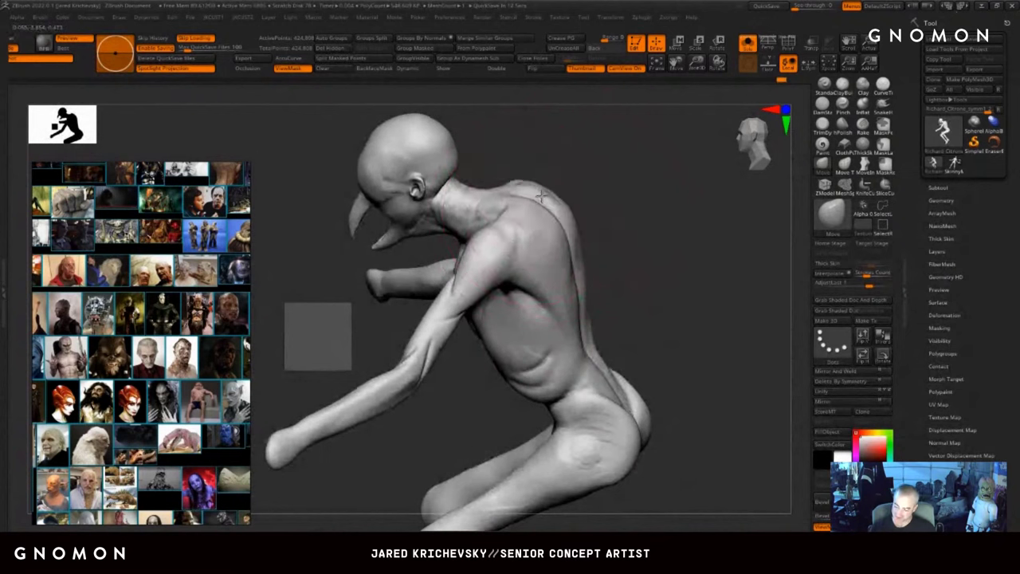
- Refine the rounded hump across the shoulder blades and upper back with the Move brush
mouse_move(598, 196)
right_down()
mouse_move(608, 189)
mouse_move(590, 207)
right_up()
drag(551, 247, 561, 245)
right_drag(599, 220, 626, 234)
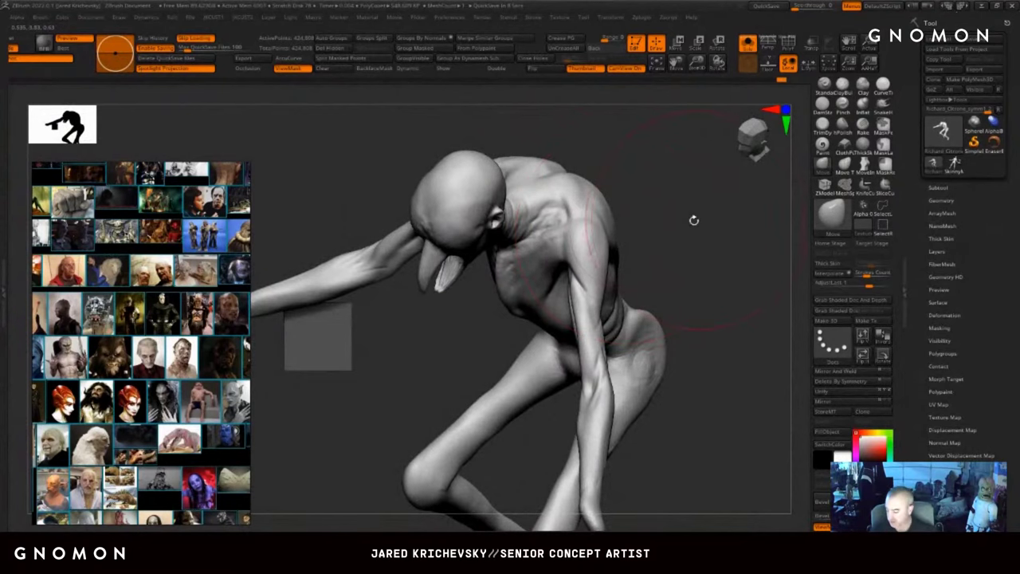
right_drag(694, 220, 633, 227)
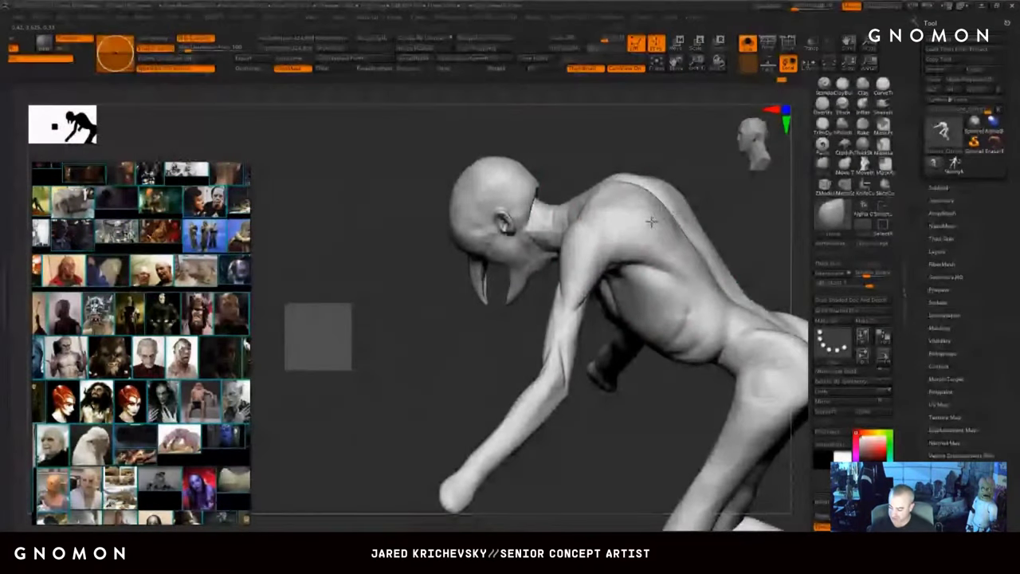
drag(601, 193, 542, 190)
drag(600, 210, 545, 230)
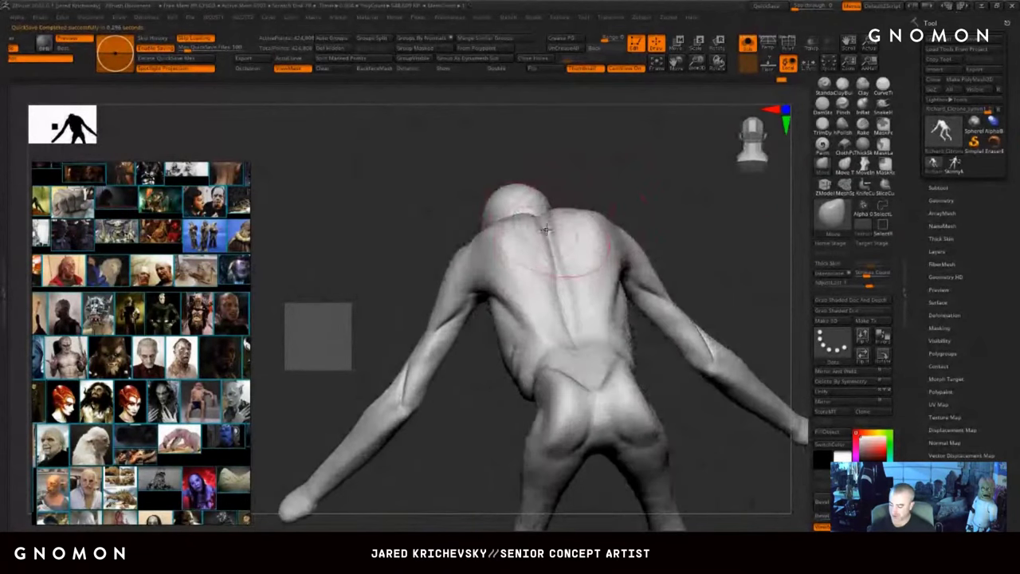
drag(579, 185, 615, 189)
key(b)
key(m)
key(v)
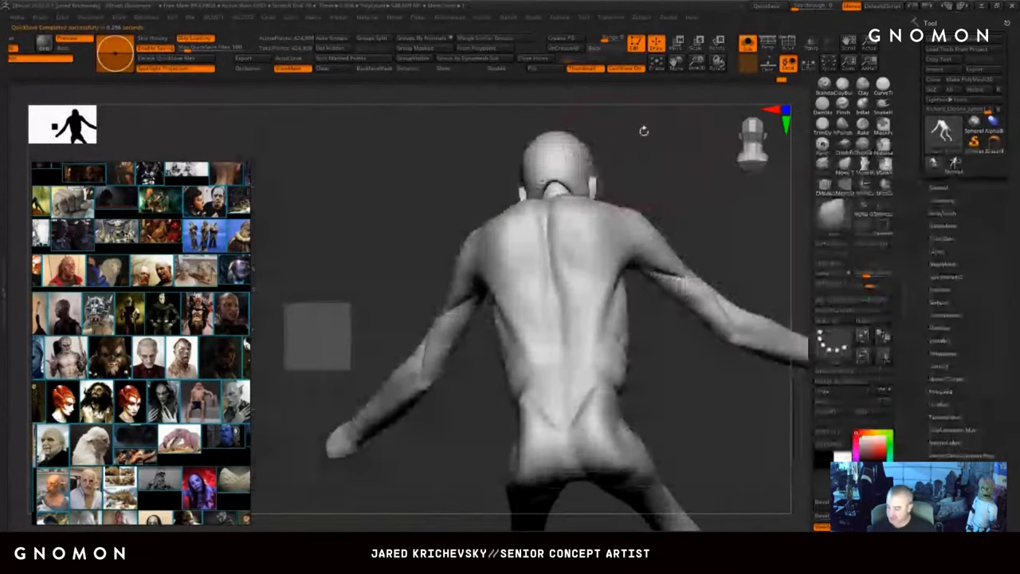
drag(634, 141, 629, 144)
- Build up the upper back between the shoulder blades and down alongside the spine with ClayBuildup
key(b)
key(c)
key(b)
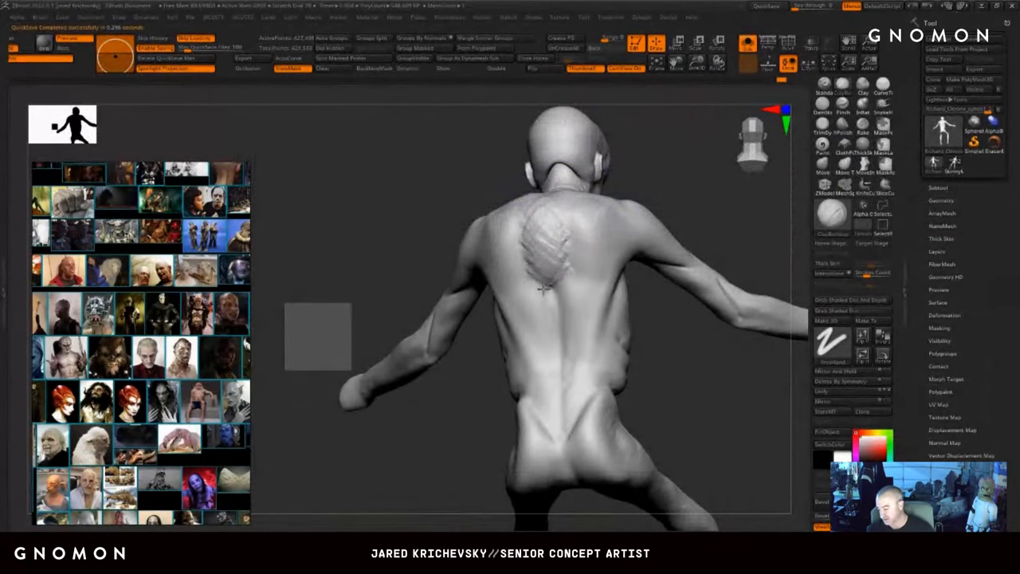
drag(557, 290, 570, 339)
drag(701, 357, 619, 339)
drag(484, 269, 488, 331)
- Pull the sides of the rib cage inward from the front with the Move brush to narrow the torso
drag(644, 383, 547, 374)
key(b)
key(m)
key(v)
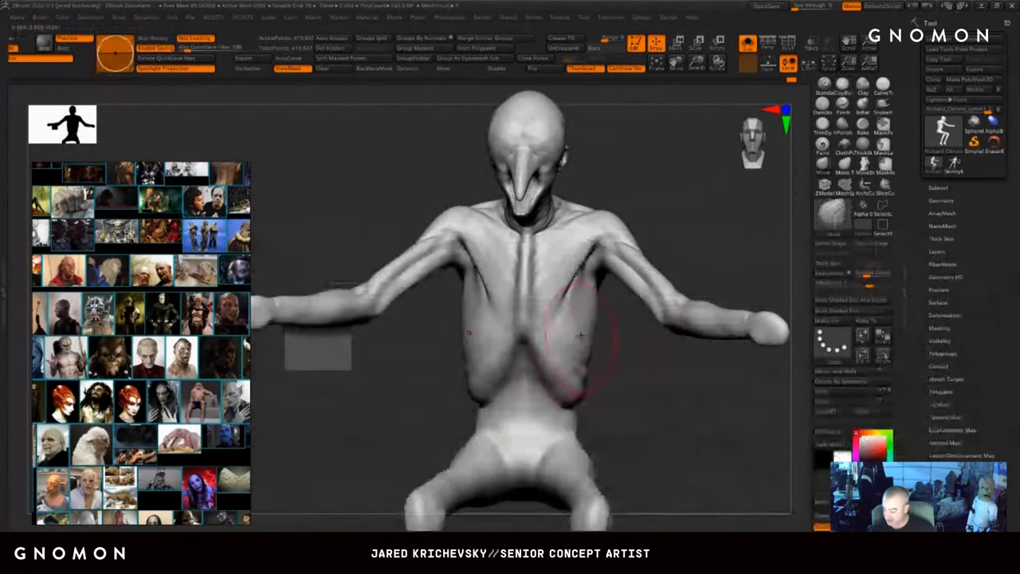
drag(586, 338, 570, 322)
drag(590, 359, 576, 354)
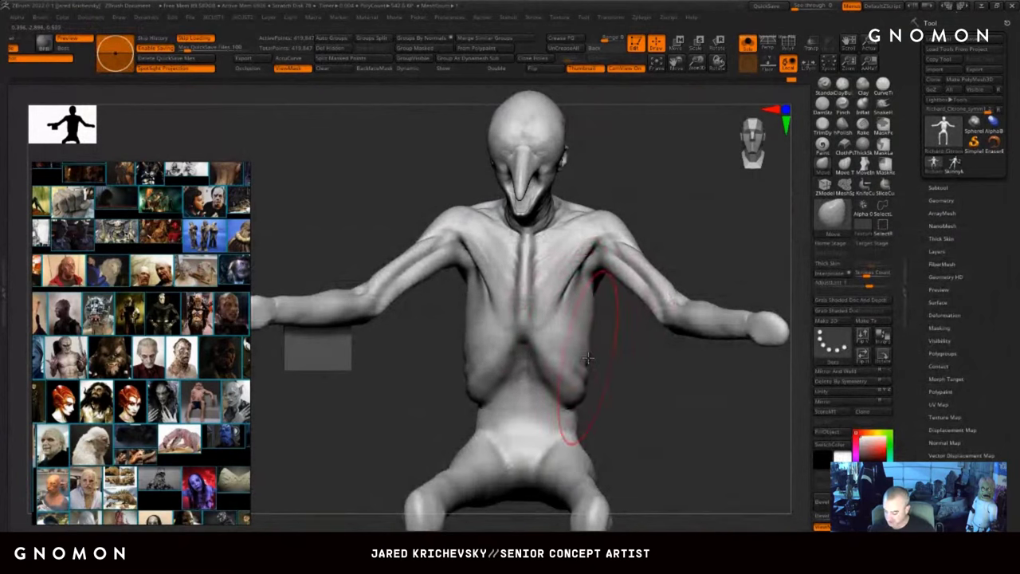
drag(639, 385, 583, 386)
drag(708, 312, 638, 326)
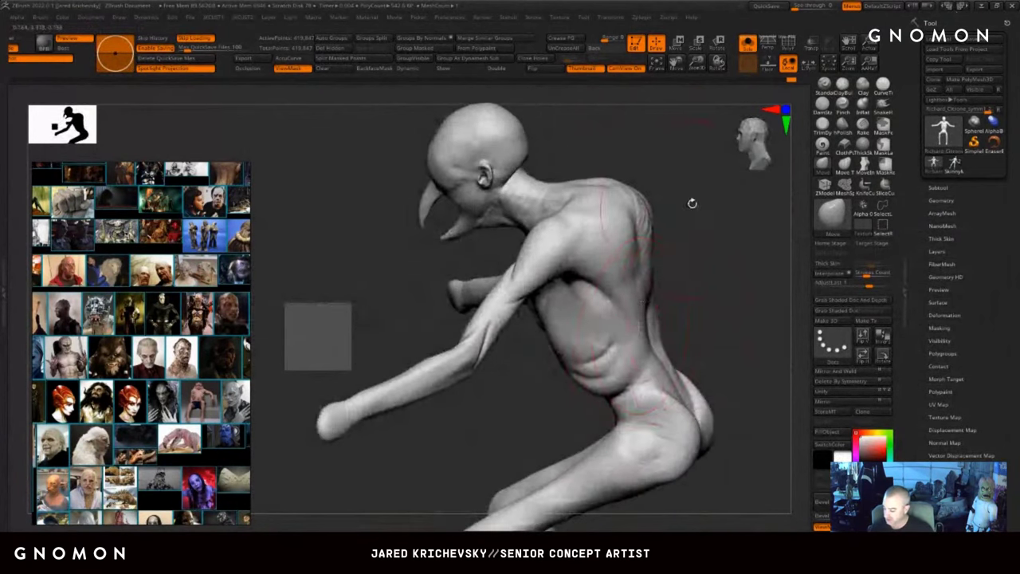
- Smooth the rough clay strokes on the upper back and between the shoulder blades
key(s)
drag(693, 202, 572, 228)
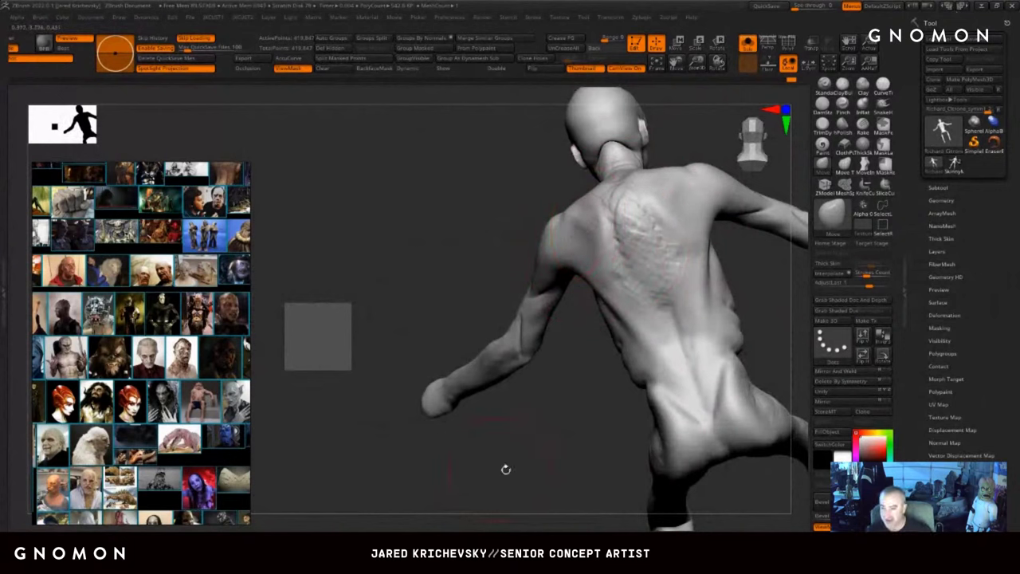
drag(507, 469, 637, 454)
drag(651, 169, 687, 302)
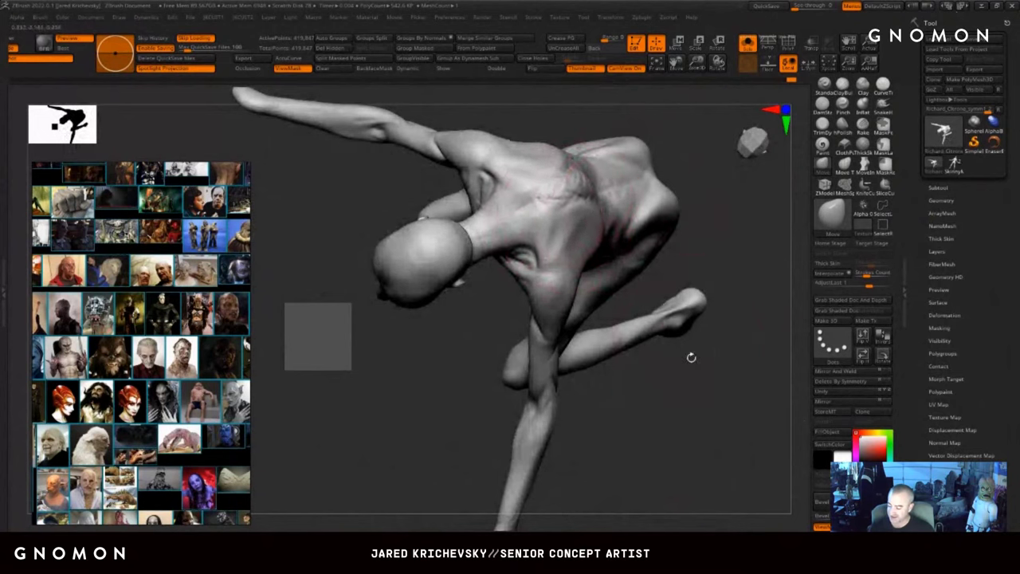
drag(691, 357, 666, 375)
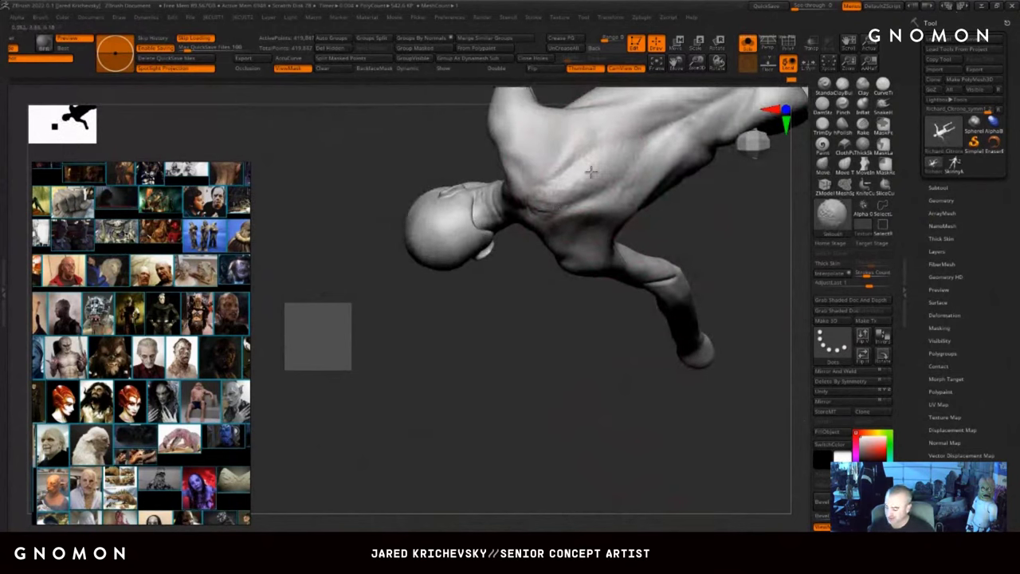
drag(531, 339, 570, 257)
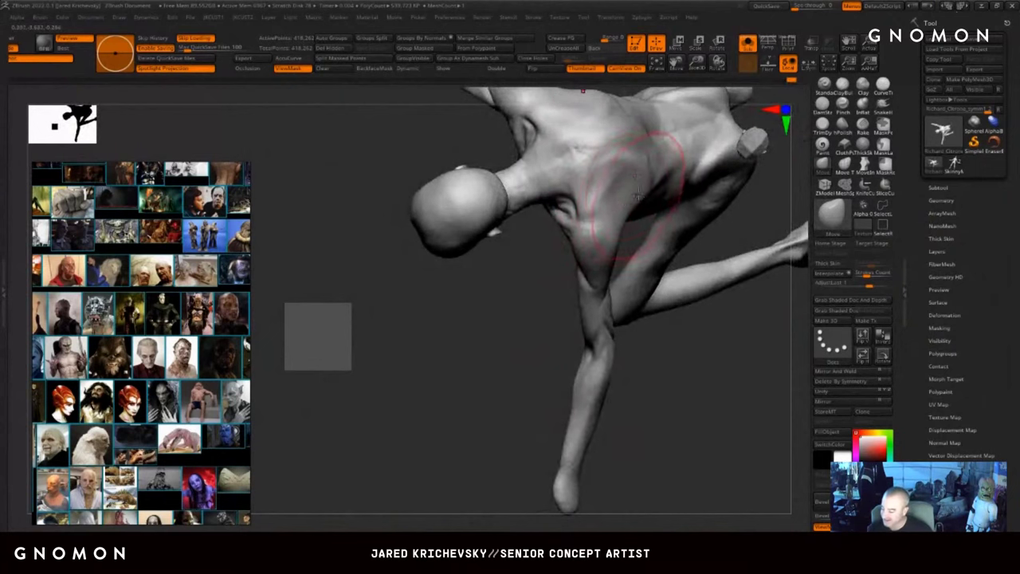
- Adjust the shoulder blade and the back's side profile with the Move brush
drag(638, 194, 637, 165)
drag(670, 398, 691, 353)
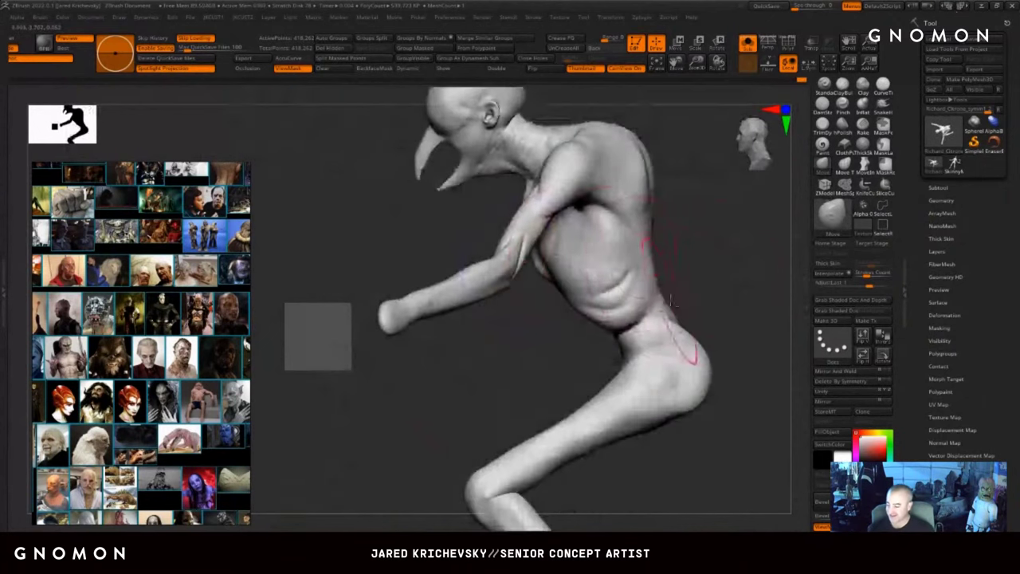
drag(697, 275, 608, 260)
drag(651, 385, 614, 375)
- Define the spine down the upper and middle back with the Standard brush, undoing one stroke and smoothing the edges
key(b)
key(s)
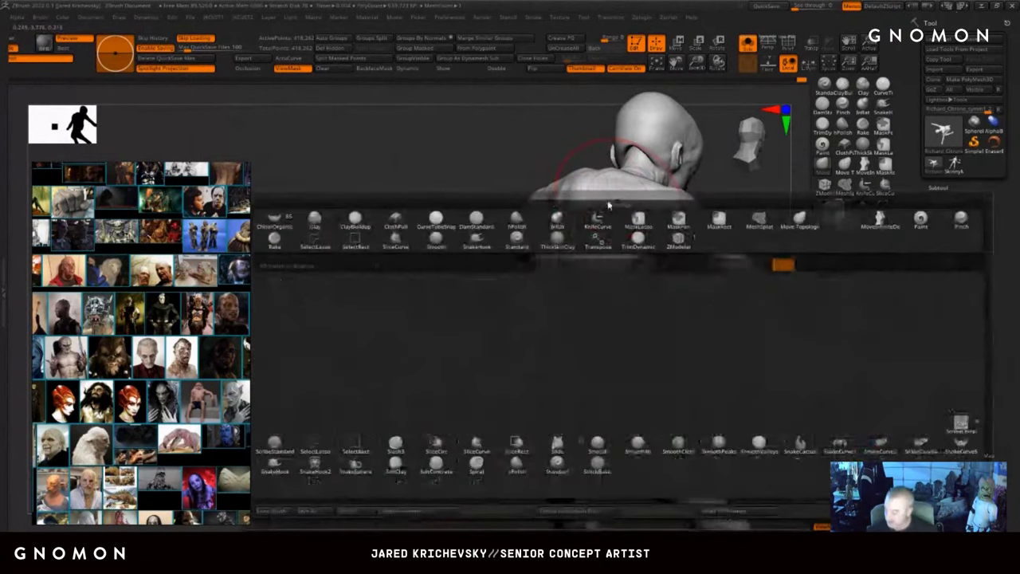
key(t)
key(s)
mouse_move(597, 196)
mouse_down()
mouse_move(569, 195)
mouse_move(572, 351)
mouse_up()
key(ctrl+z)
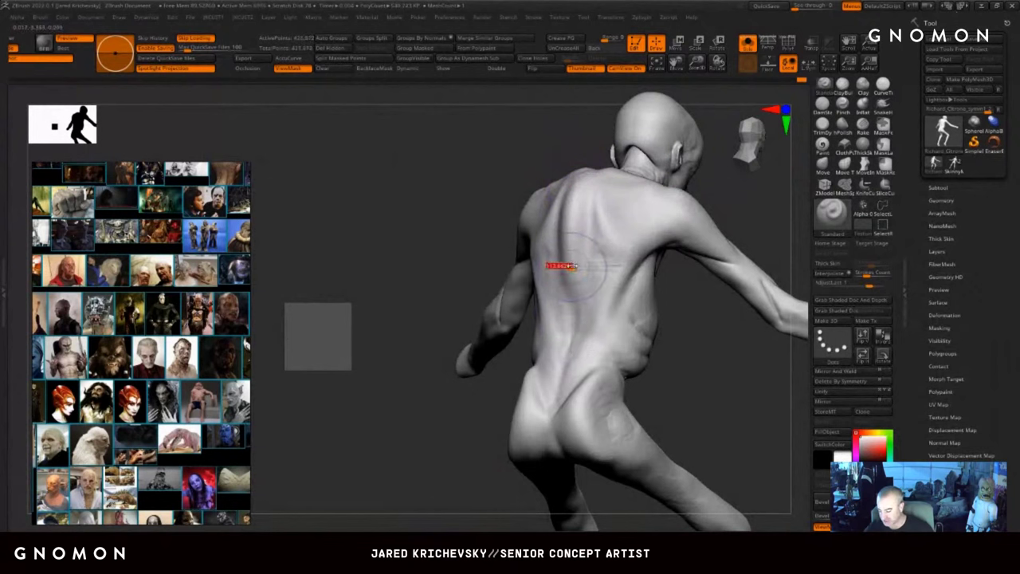
mouse_move(563, 265)
mouse_down()
mouse_move(576, 358)
mouse_move(562, 290)
mouse_up()
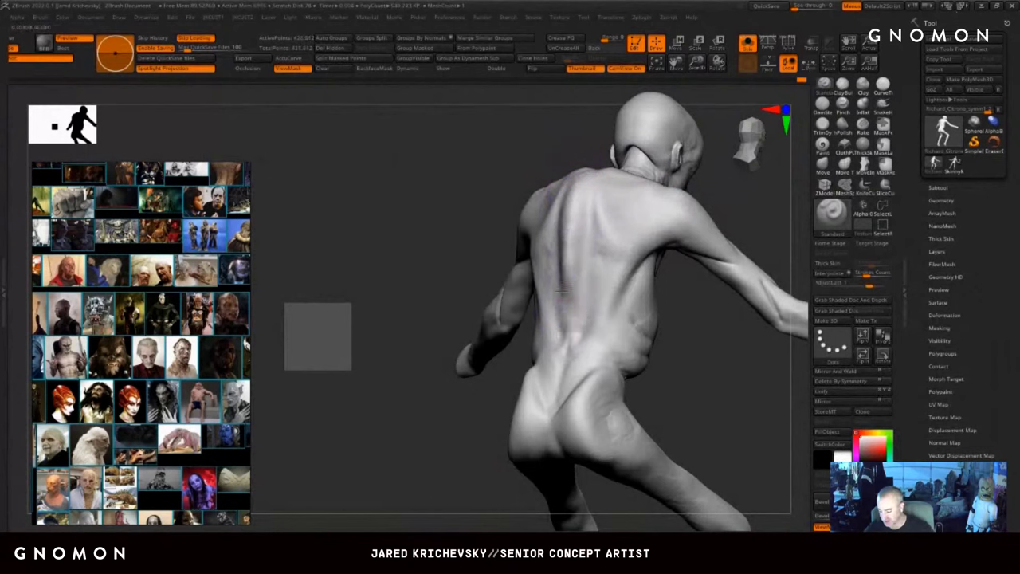
right_drag(639, 306, 590, 273)
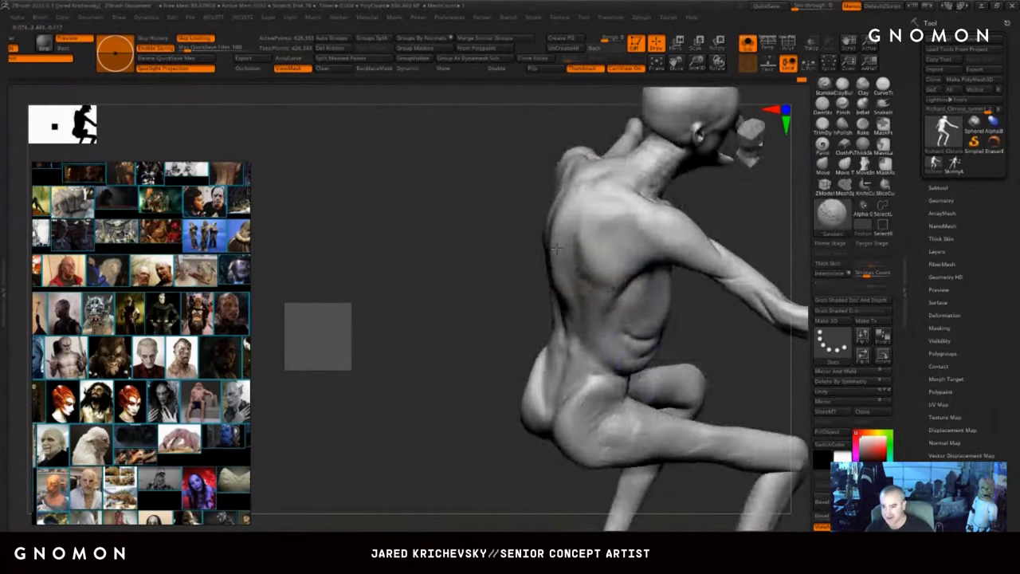
shift+drag(556, 249, 555, 242)
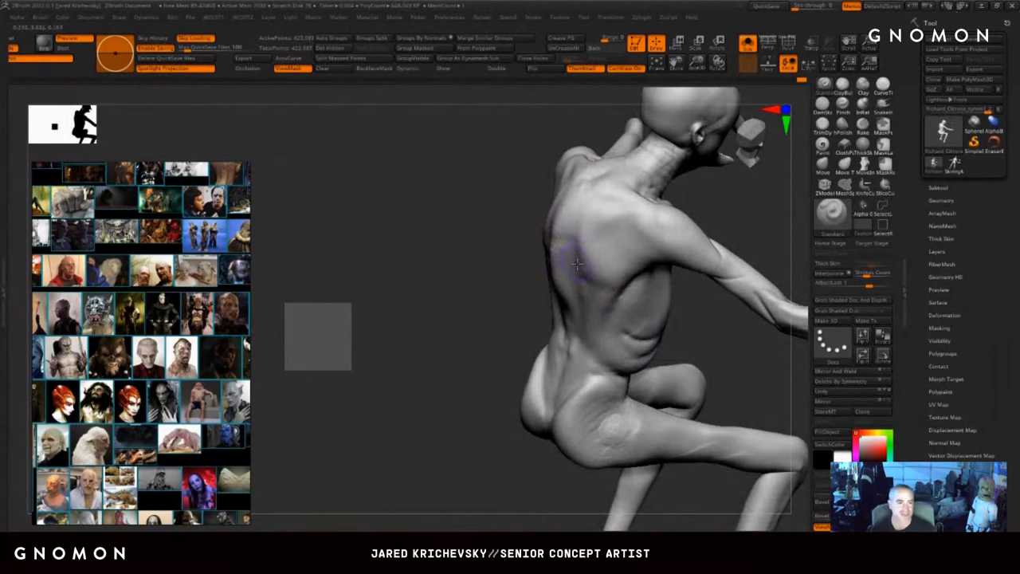
- Sculpt the vertebral ridges and faint rib lines beside the spine on the upper and middle back with the Standard brush
mouse_move(582, 200)
mouse_down()
mouse_move(579, 239)
mouse_move(565, 223)
mouse_move(585, 182)
mouse_up()
mouse_move(443, 379)
mouse_down()
mouse_move(452, 347)
mouse_move(450, 364)
mouse_up()
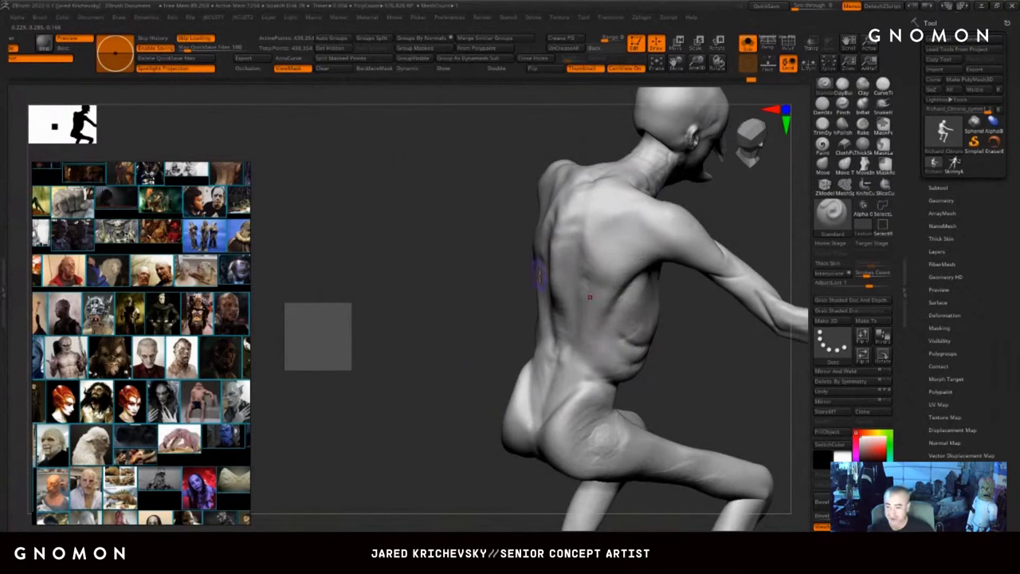
drag(588, 255, 574, 261)
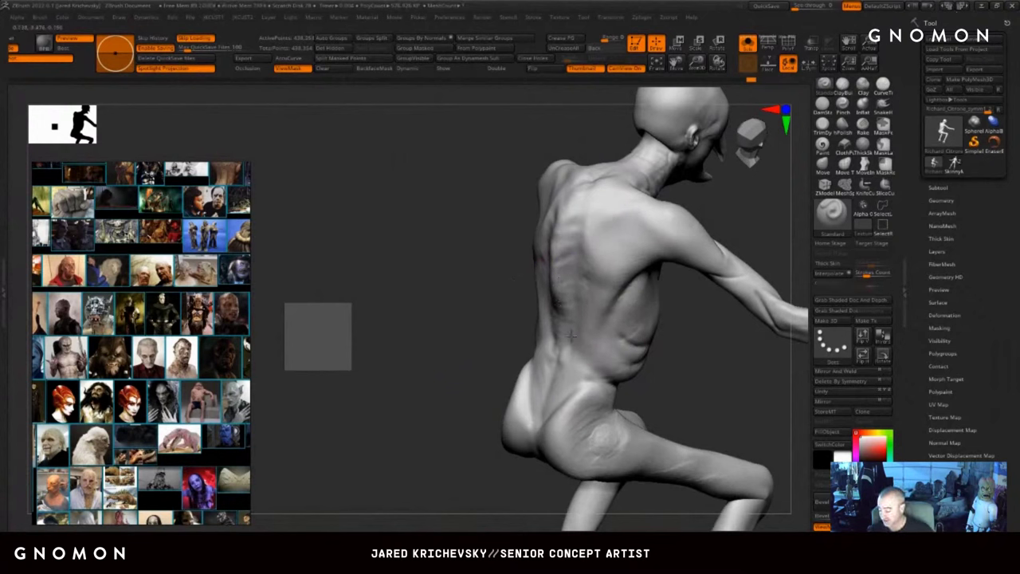
drag(668, 364, 706, 385)
drag(598, 300, 587, 335)
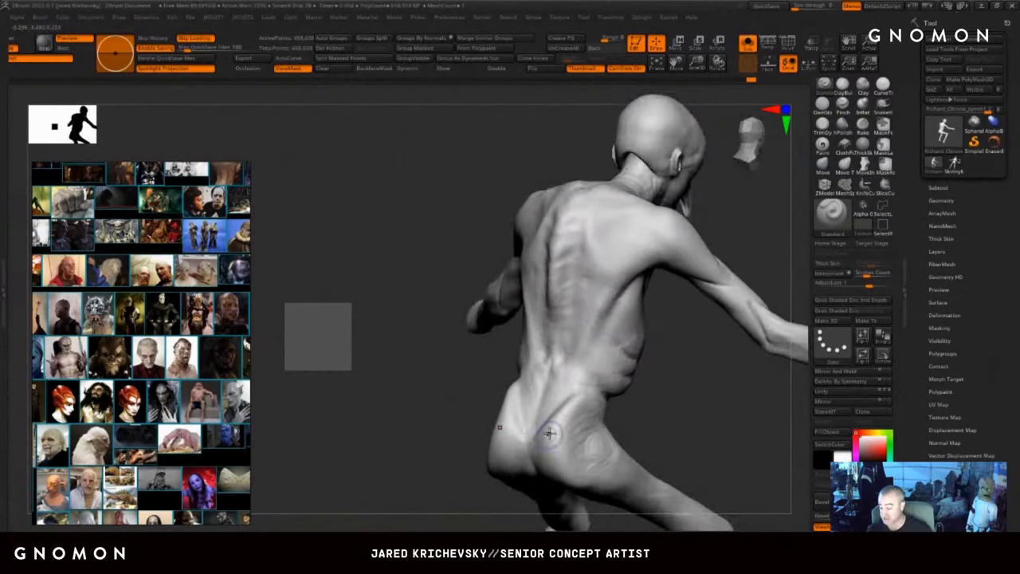
- Add rear rib ridges running outward from the spine down the middle and lower back
drag(667, 354, 690, 357)
drag(582, 325, 560, 436)
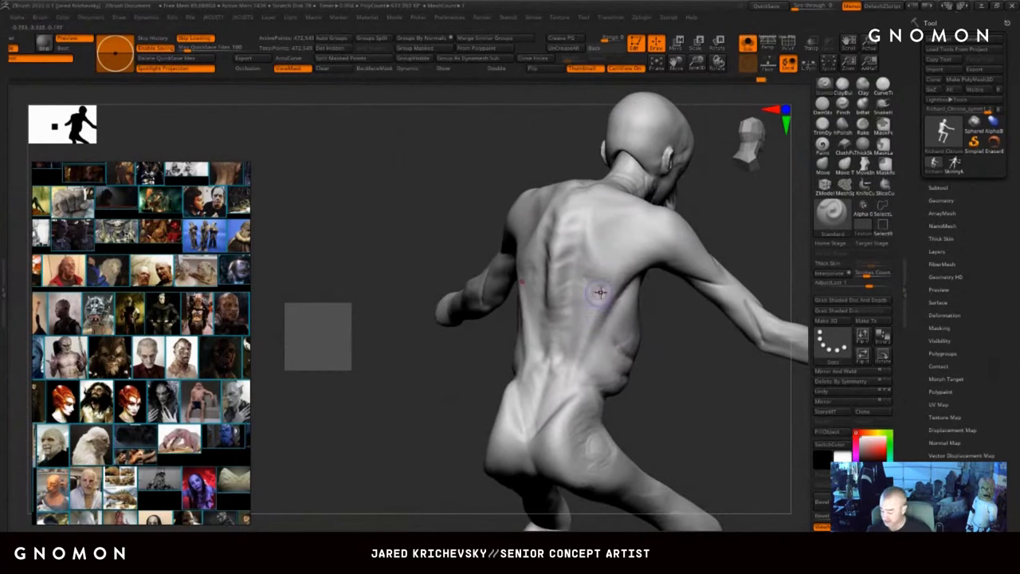
drag(600, 292, 561, 421)
mouse_move(646, 394)
mouse_down()
mouse_move(602, 378)
mouse_move(586, 339)
mouse_move(613, 388)
mouse_up()
drag(707, 428, 681, 404)
- Sculpt the lower rib ridges from the flank around to the front of the chest with the Standard brush
drag(596, 335, 634, 375)
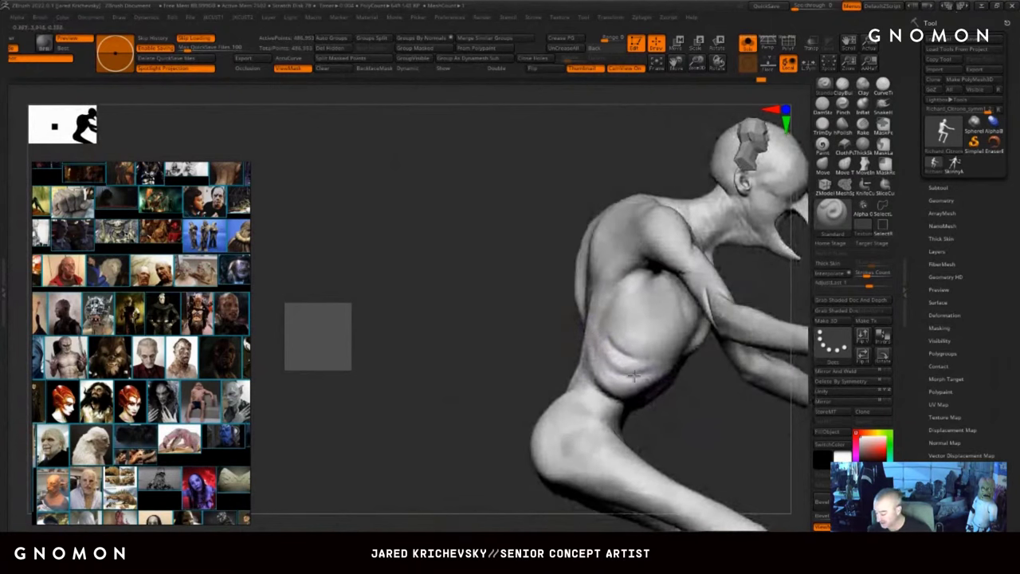
right_drag(634, 375, 661, 403)
drag(630, 380, 695, 339)
mouse_move(545, 389)
mouse_down()
mouse_move(583, 384)
mouse_move(700, 327)
mouse_up()
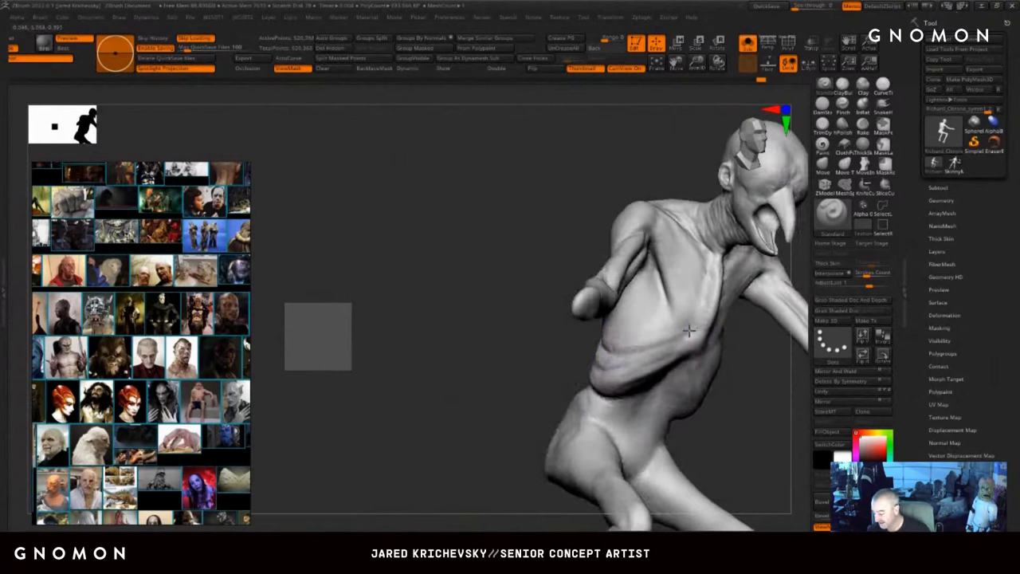
drag(617, 353, 695, 329)
drag(561, 387, 496, 383)
drag(695, 347, 669, 367)
drag(522, 428, 558, 420)
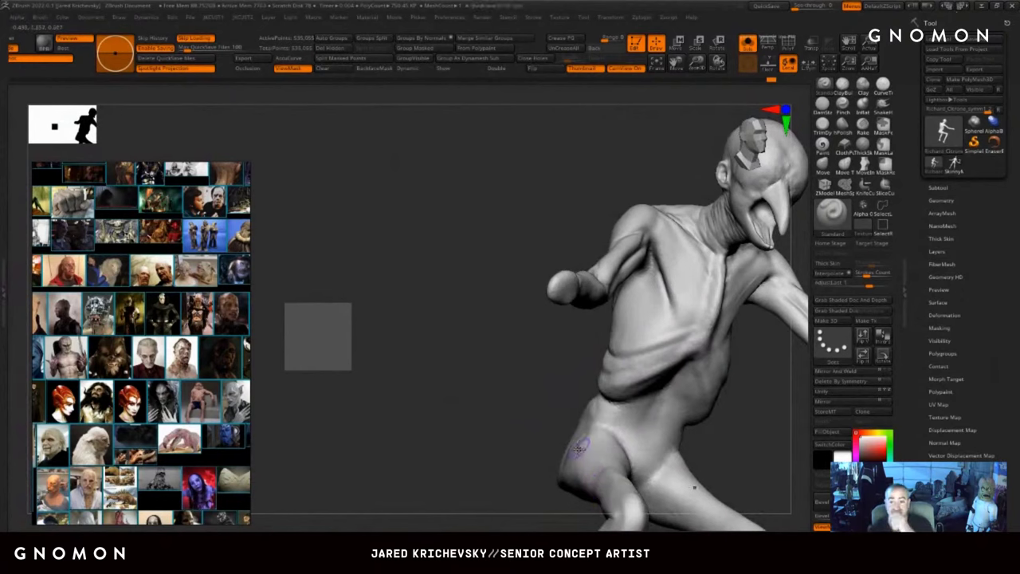
- Extend the rib ridges along the side of the torso from the back toward the lower edge of the rib cage
drag(468, 431, 485, 431)
drag(739, 405, 787, 428)
mouse_move(787, 428)
right_down()
mouse_move(667, 391)
mouse_move(627, 337)
right_up()
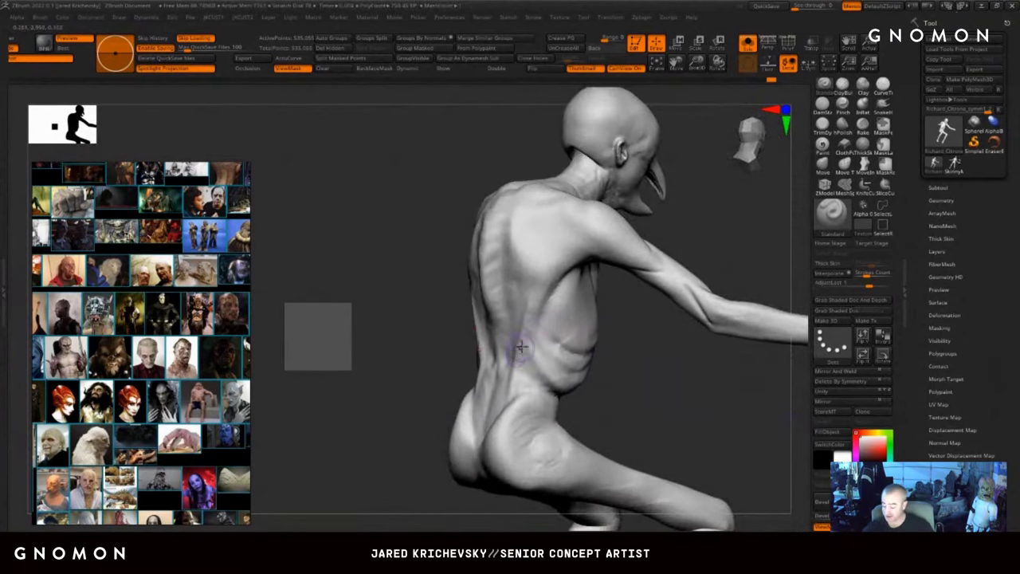
drag(532, 325, 569, 360)
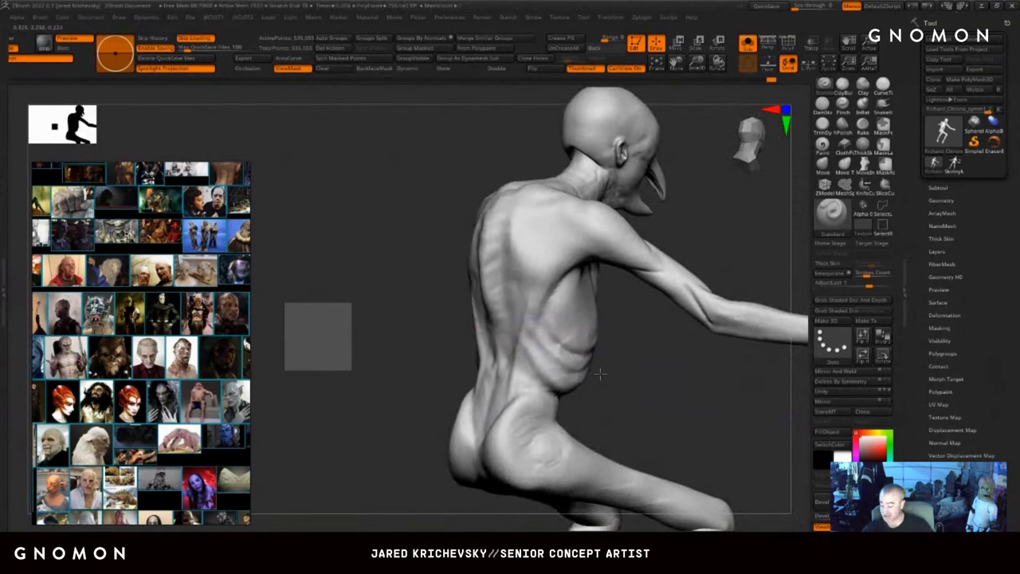
drag(634, 398, 592, 383)
mouse_move(585, 347)
mouse_down()
mouse_move(551, 306)
mouse_move(587, 350)
mouse_up()
mouse_move(693, 377)
mouse_down()
mouse_move(600, 360)
mouse_move(609, 355)
mouse_up()
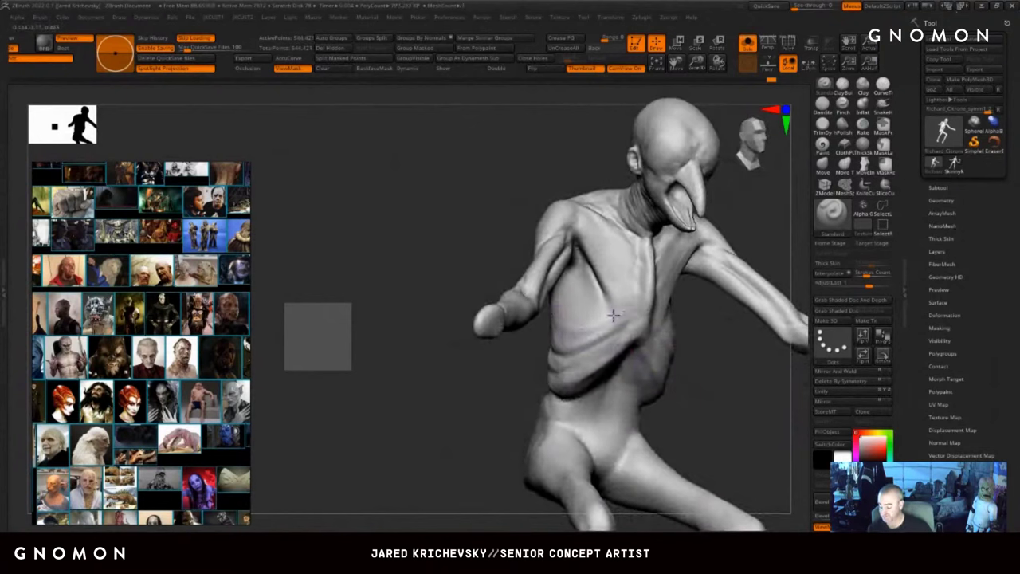
- Add more rib ridges across the front of the rib cage toward the sternum and smooth them
drag(614, 315, 542, 317)
drag(518, 346, 516, 378)
drag(622, 324, 571, 340)
drag(486, 403, 540, 385)
mouse_move(529, 308)
mouse_down()
mouse_move(561, 340)
mouse_move(556, 314)
mouse_up()
drag(649, 358, 632, 346)
right_drag(631, 345, 561, 316)
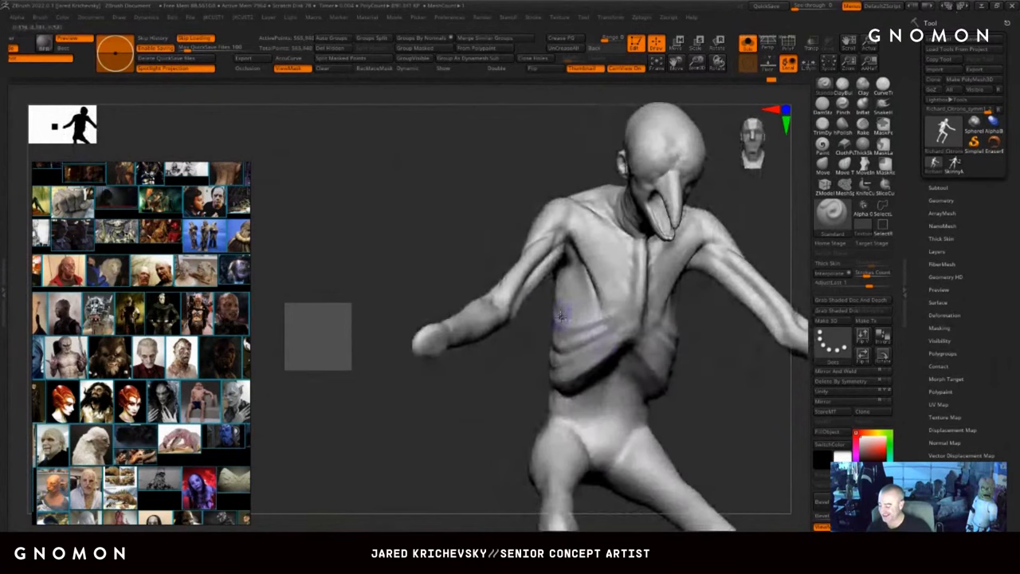
mouse_move(592, 311)
mouse_down()
mouse_move(617, 301)
mouse_move(655, 323)
mouse_up()
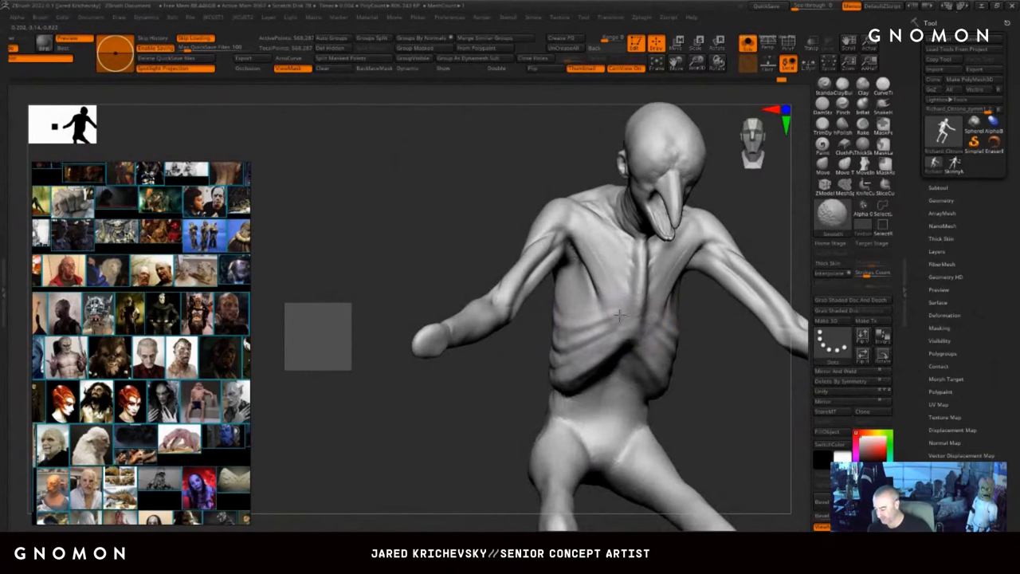
- Define the ribs and hollows below the shoulder blade on the upper back and soften the strokes
drag(414, 450, 538, 477)
drag(753, 414, 620, 407)
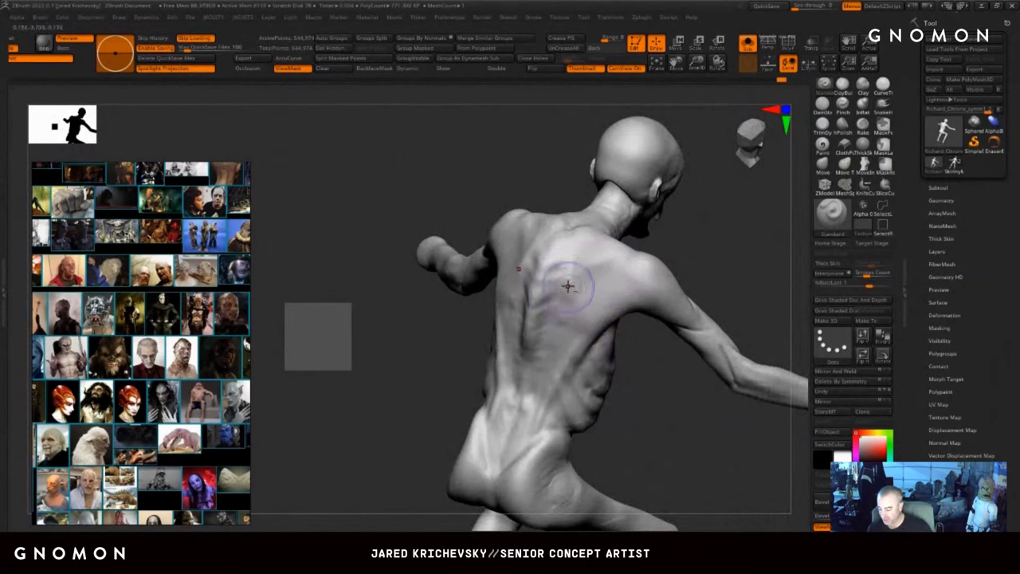
drag(568, 286, 583, 336)
drag(657, 378, 659, 354)
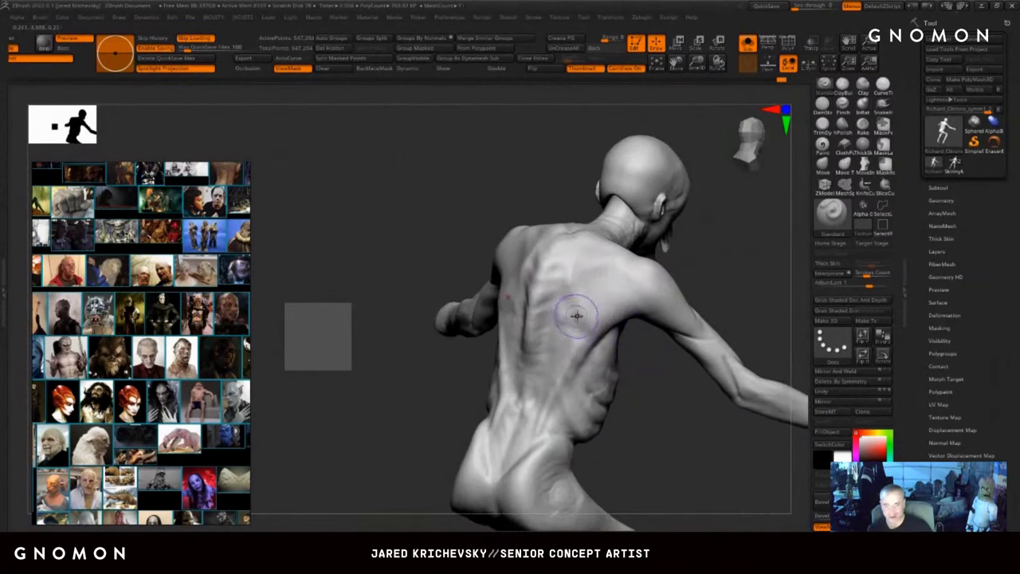
mouse_move(575, 292)
mouse_down()
mouse_move(618, 319)
mouse_move(628, 303)
mouse_move(596, 298)
mouse_up()
mouse_move(658, 328)
mouse_down()
mouse_move(613, 312)
mouse_move(565, 314)
mouse_up()
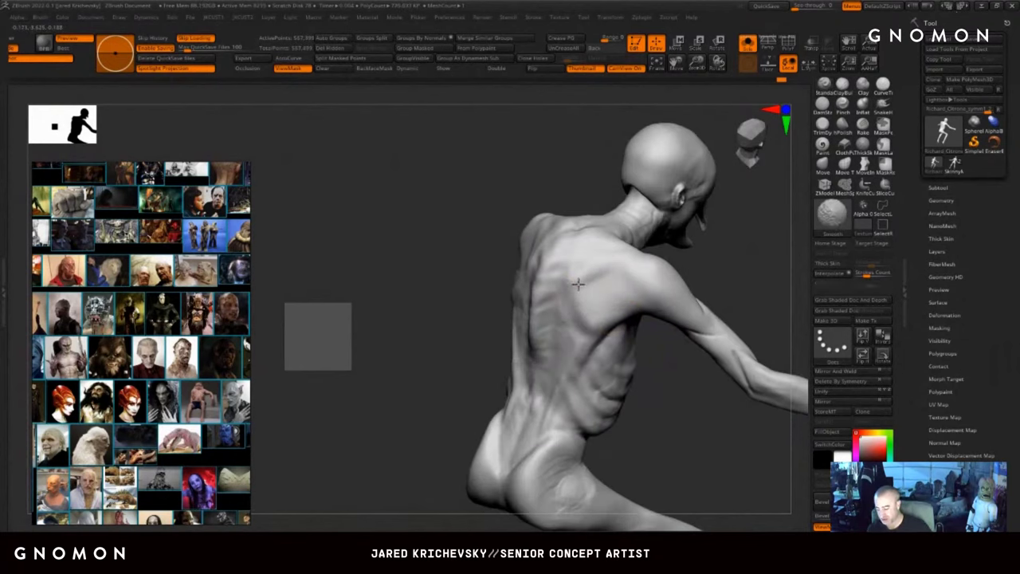
drag(677, 430, 796, 400)
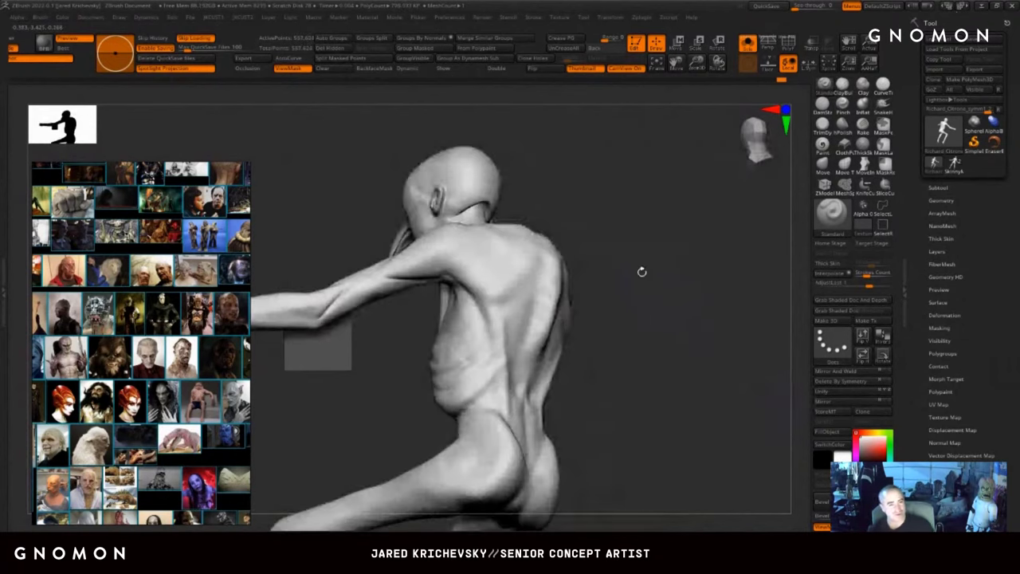
- Define the shoulder blade and rear shoulder muscles with the Standard brush, smoothing the surface toward the spine
drag(643, 271, 617, 271)
right_drag(616, 272, 619, 247)
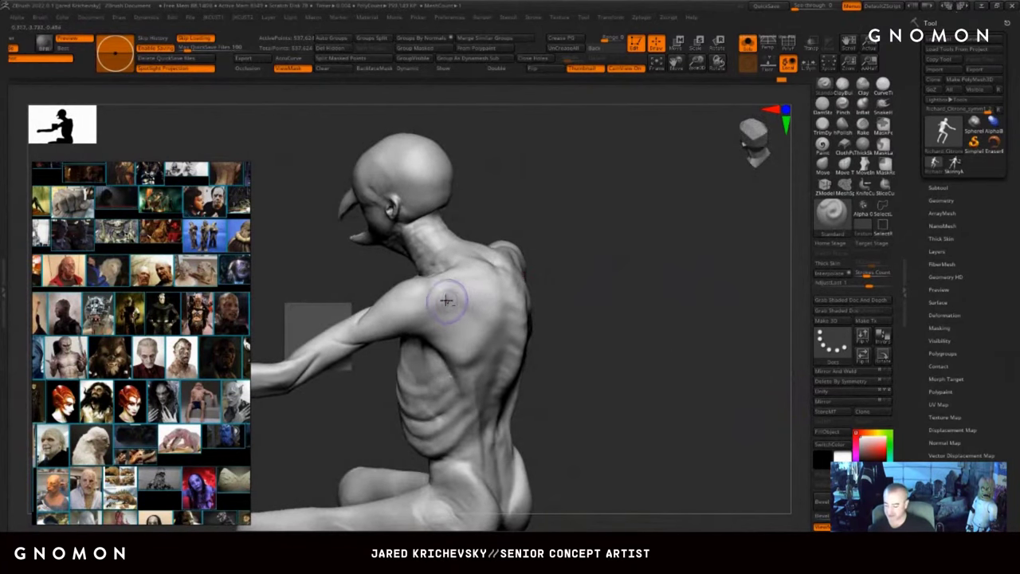
drag(438, 321, 487, 318)
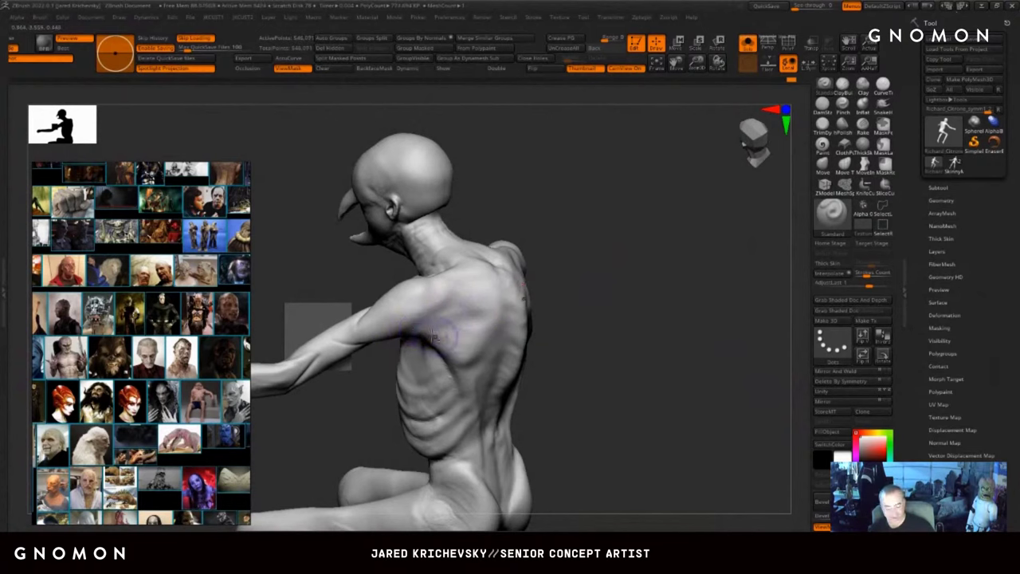
drag(607, 339, 546, 311)
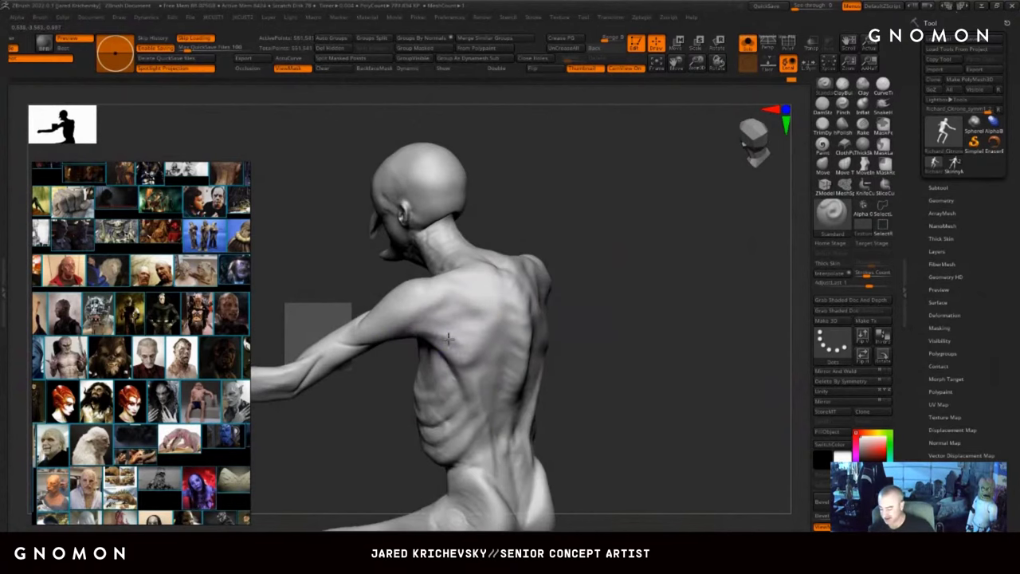
drag(434, 328, 457, 325)
drag(388, 382, 444, 370)
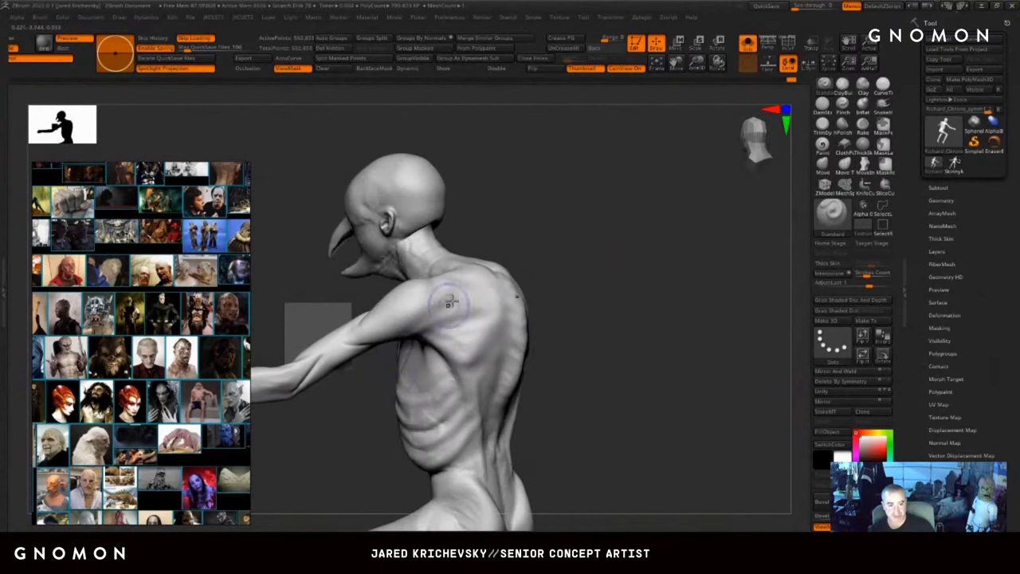
drag(554, 314, 530, 316)
mouse_move(499, 318)
shift+mouse_down()
mouse_move(488, 320)
mouse_move(519, 353)
shift+mouse_up()
drag(702, 365, 632, 409)
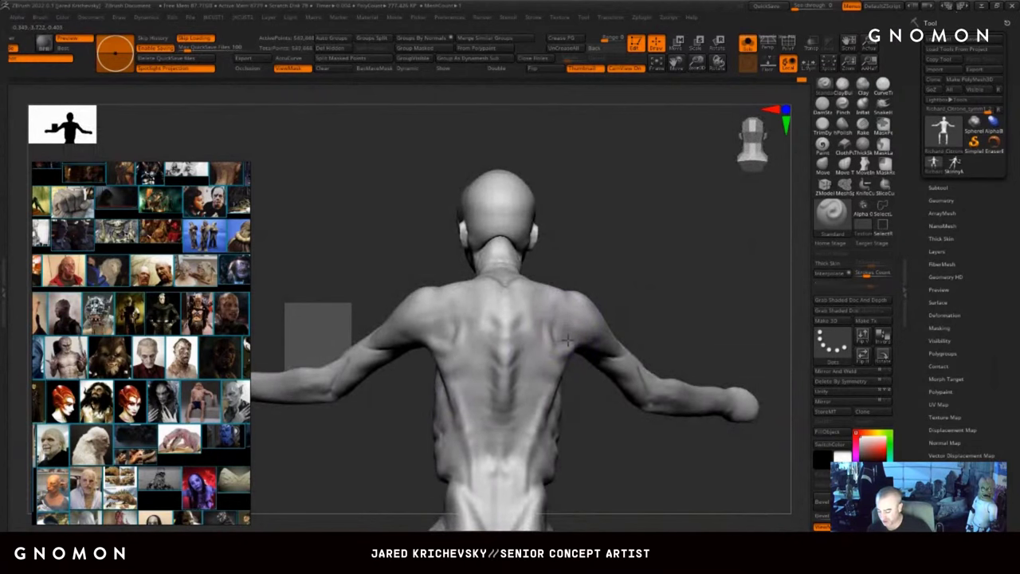
drag(596, 384, 536, 402)
drag(561, 320, 575, 342)
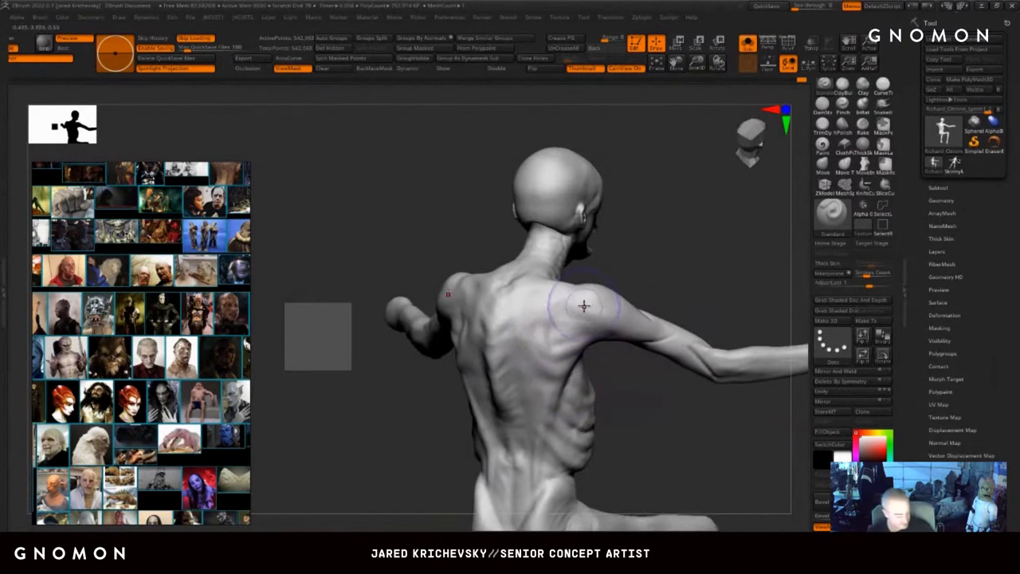
- Build up muscle volume over the shoulder blades and upper back with the ClayBuildup brush
key(b)
key(c)
key(b)
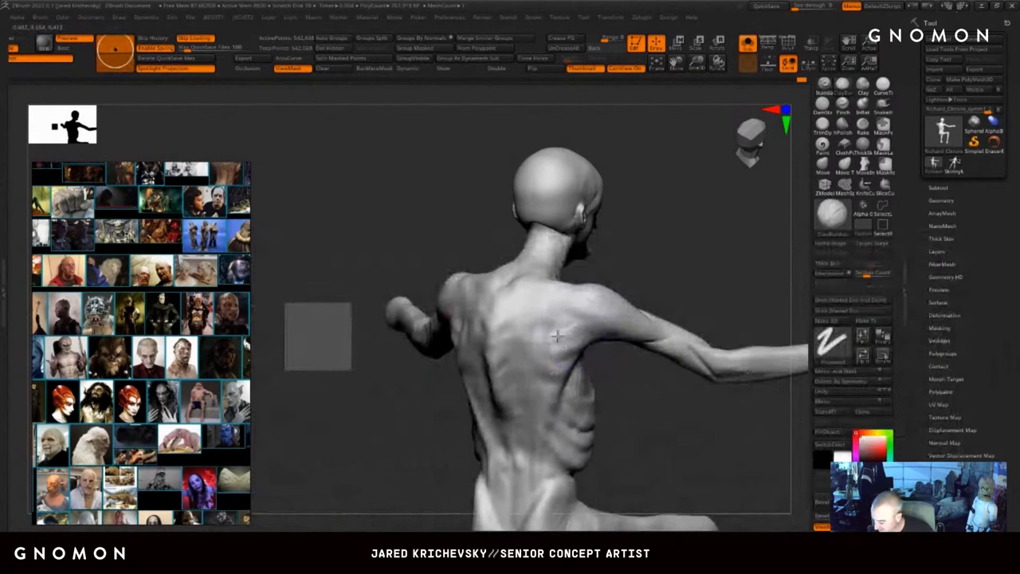
mouse_move(557, 337)
mouse_down()
mouse_move(559, 299)
mouse_move(518, 339)
mouse_move(530, 362)
mouse_move(516, 298)
mouse_up()
drag(515, 350, 520, 385)
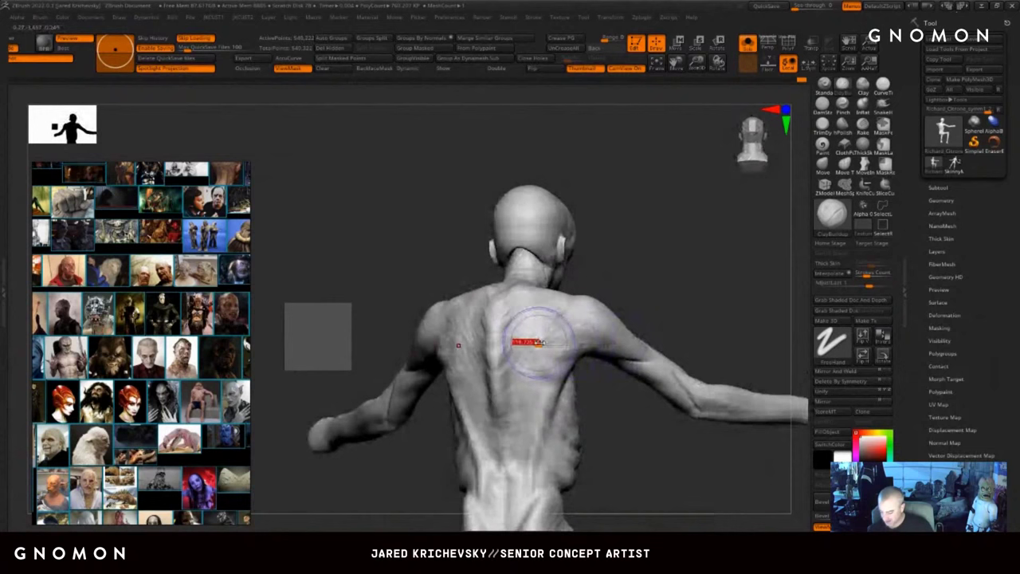
mouse_move(540, 340)
mouse_down()
mouse_move(545, 328)
mouse_move(559, 381)
mouse_up()
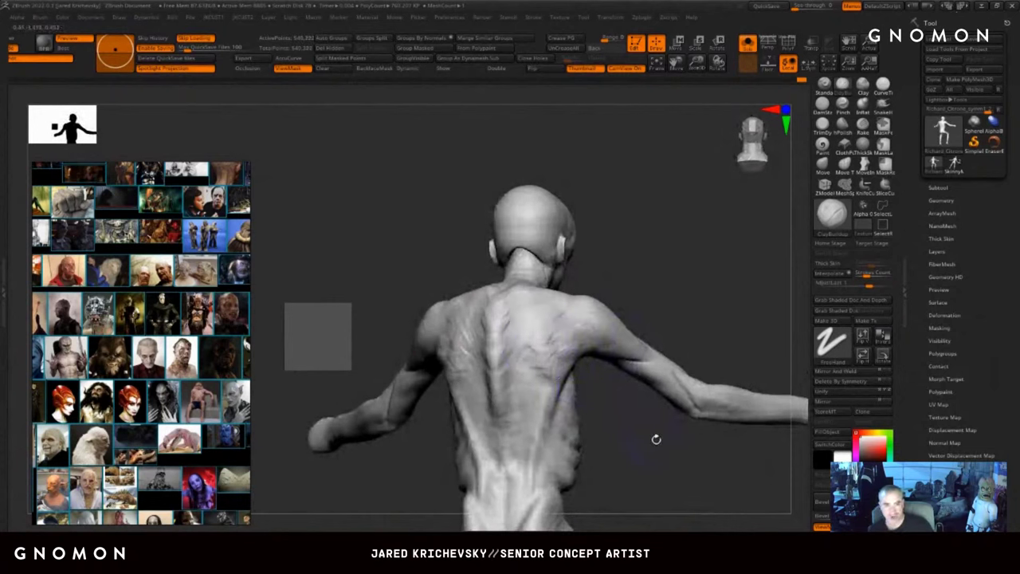
drag(633, 437, 629, 453)
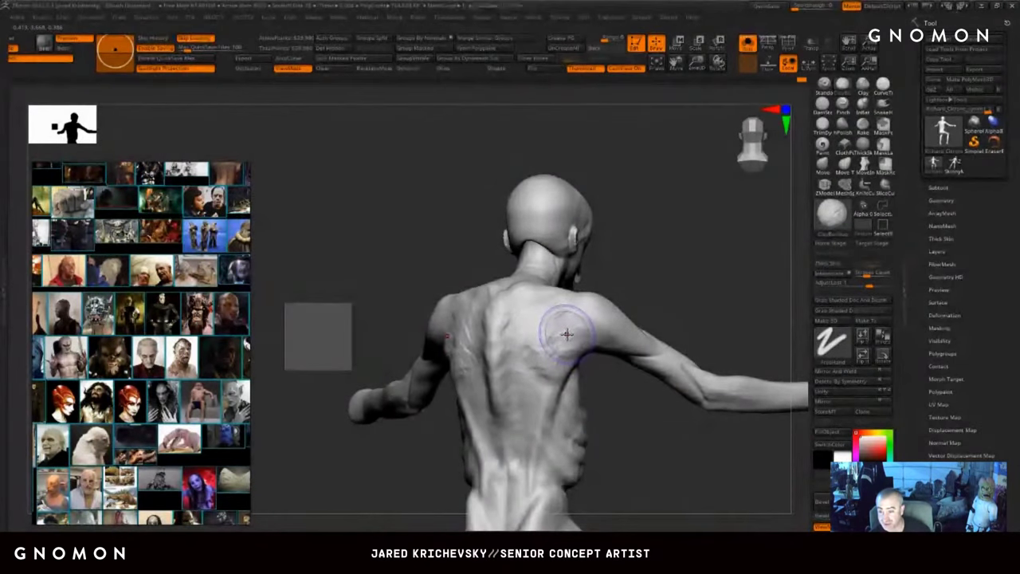
- Smooth the rough clay strokes over the shoulder blade and refine its form
drag(664, 435, 604, 443)
shift+drag(569, 334, 536, 338)
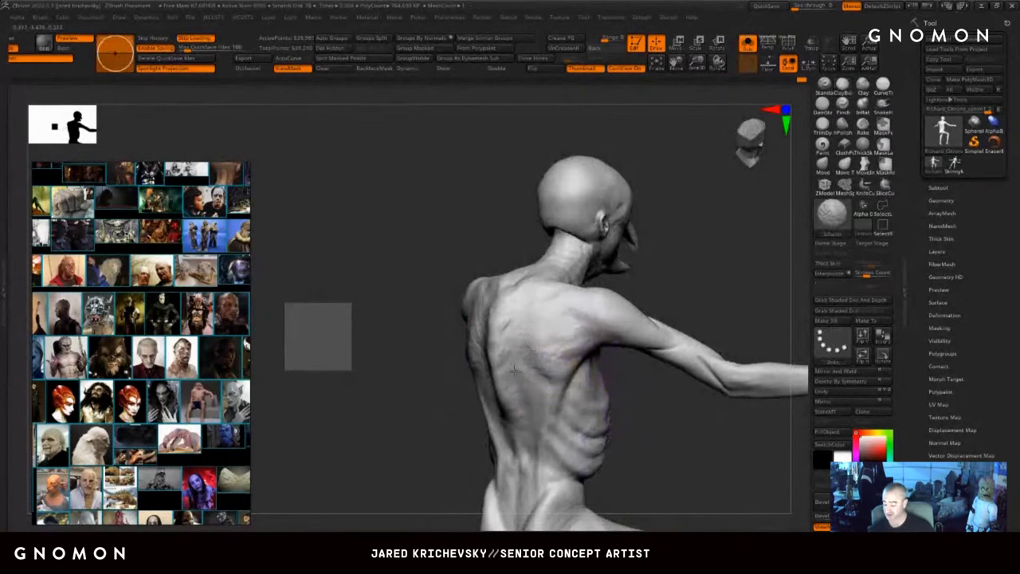
mouse_move(555, 328)
mouse_down()
mouse_move(565, 311)
mouse_move(560, 320)
mouse_move(583, 327)
mouse_move(549, 343)
mouse_move(582, 347)
mouse_up()
- Add clay strokes along the inner and lower edges of the shoulder blade and smooth them into the back
right_drag(585, 422, 619, 419)
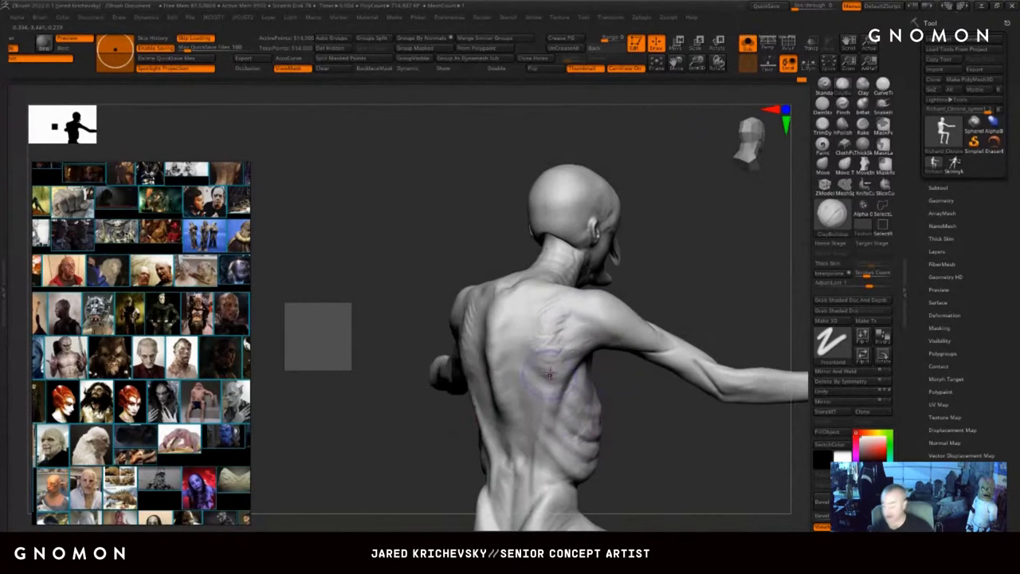
mouse_move(539, 342)
mouse_down()
mouse_move(536, 331)
mouse_move(549, 353)
mouse_up()
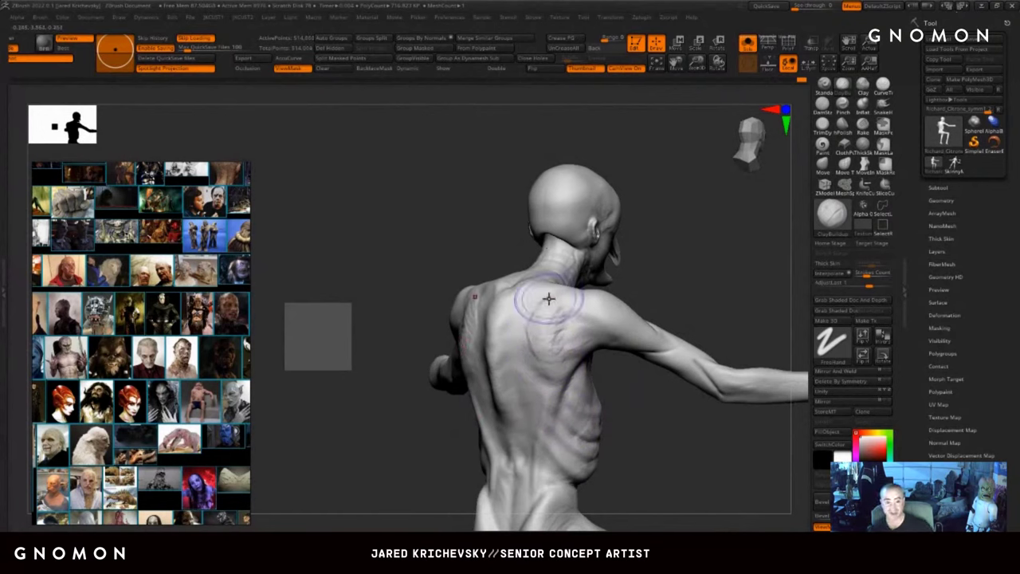
key(shift)
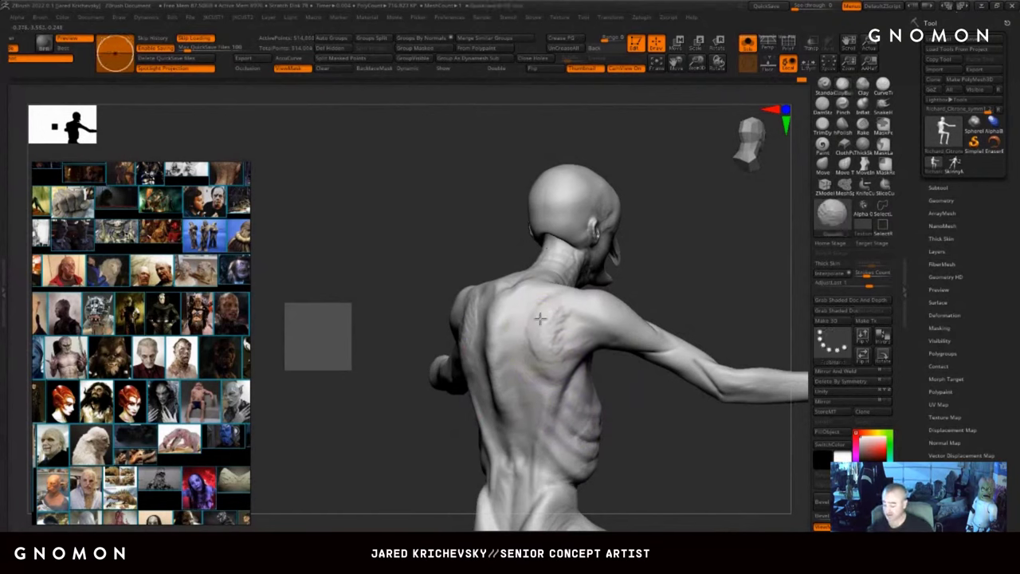
shift+drag(540, 319, 549, 332)
drag(654, 421, 626, 423)
shift+drag(575, 358, 565, 352)
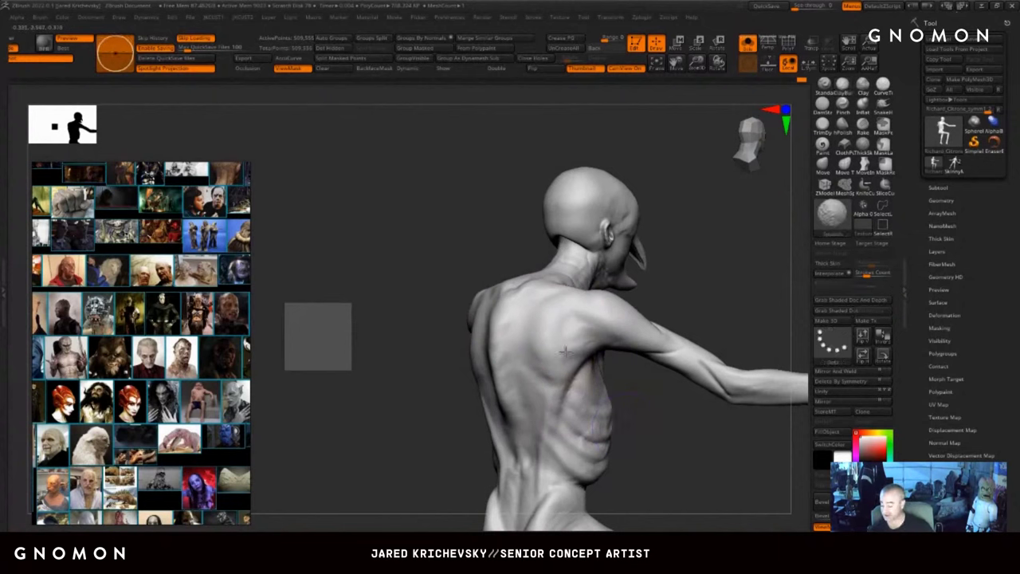
- Build up the collarbone and the neck-to-shoulder transition with ClayBuildup strokes, smoothing the rough spots
mouse_move(656, 386)
mouse_down()
mouse_move(712, 388)
mouse_move(683, 326)
mouse_move(661, 333)
mouse_move(632, 268)
mouse_move(628, 300)
mouse_up()
drag(503, 312, 501, 316)
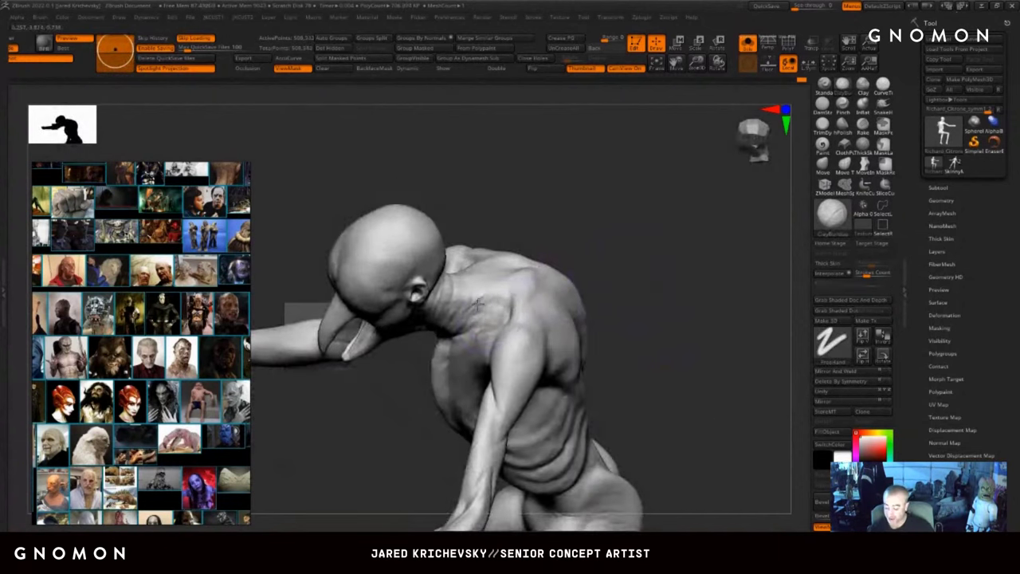
drag(491, 319, 491, 322)
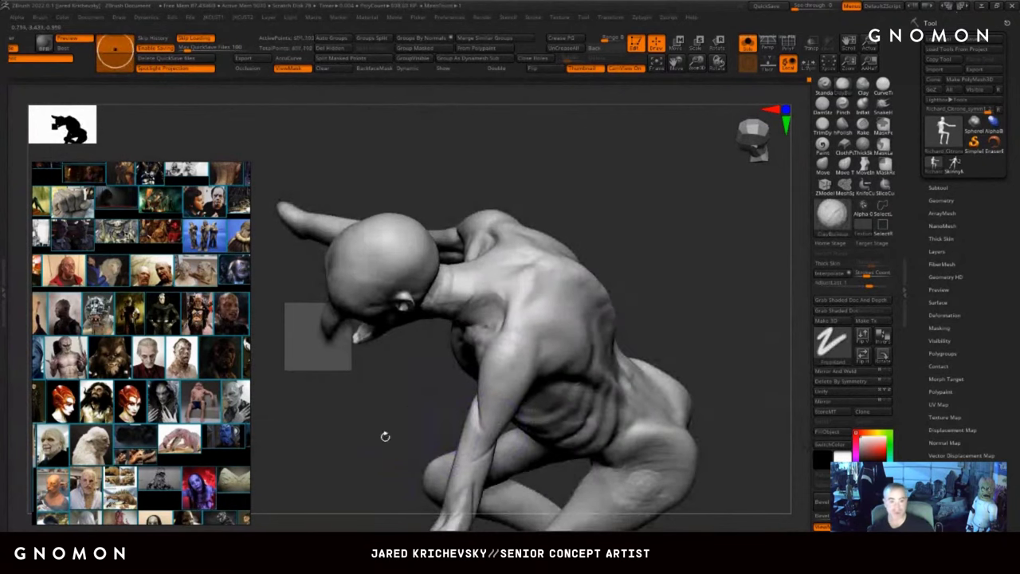
shift+drag(495, 440, 471, 466)
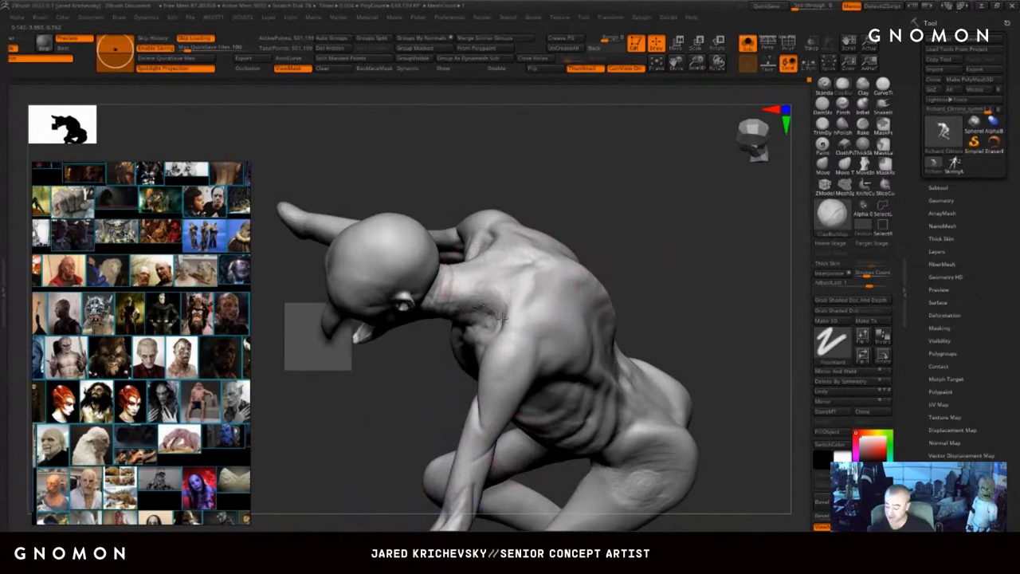
drag(502, 316, 480, 309)
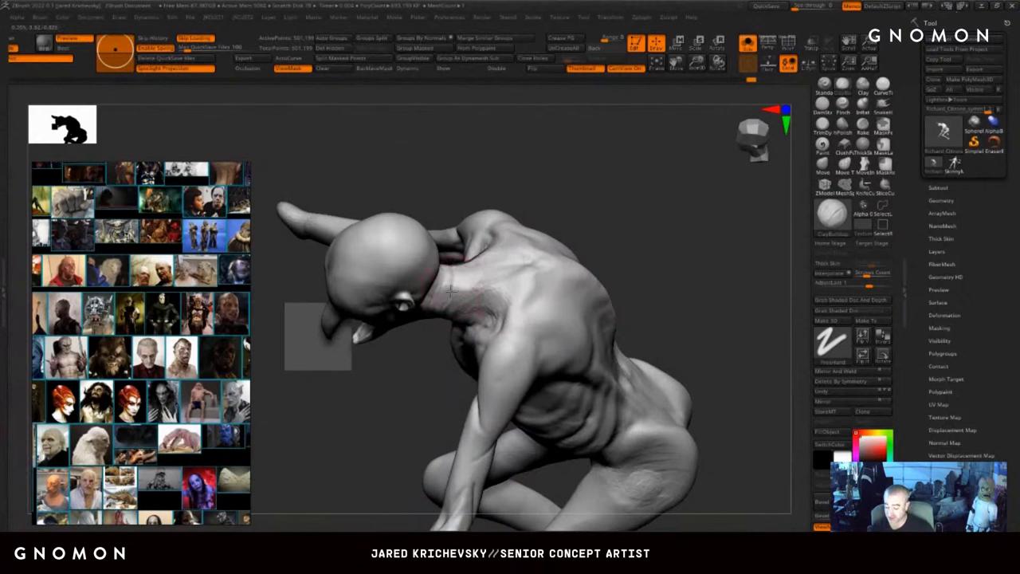
- Add ClayBuildup strokes across the back below the shoulder blade and along the spine toward the lower back
right_drag(503, 319, 533, 289)
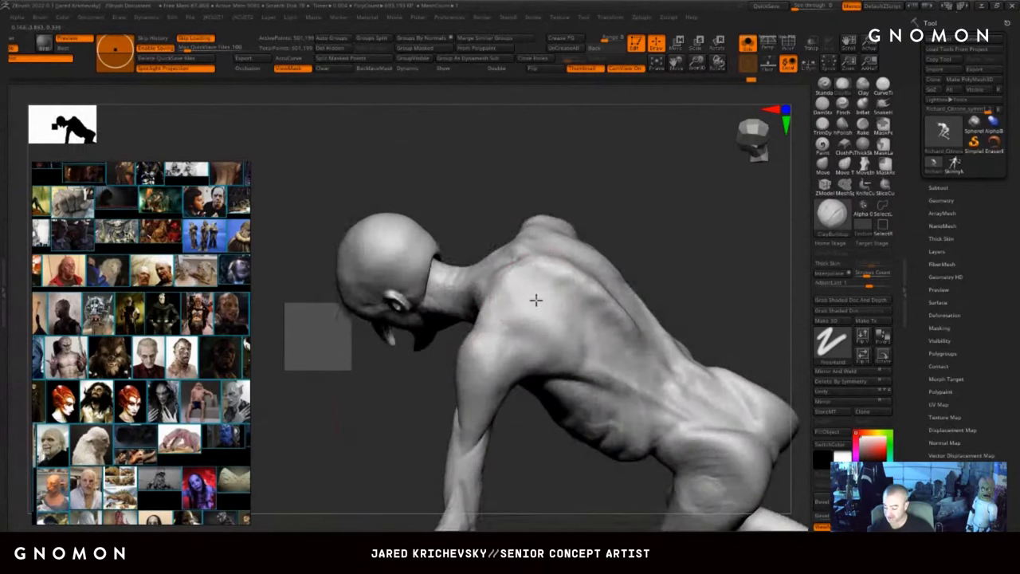
mouse_move(622, 341)
mouse_down()
mouse_move(631, 361)
mouse_move(616, 369)
mouse_move(630, 378)
mouse_up()
mouse_move(626, 313)
mouse_down()
mouse_move(636, 327)
mouse_move(611, 363)
mouse_move(644, 396)
mouse_up()
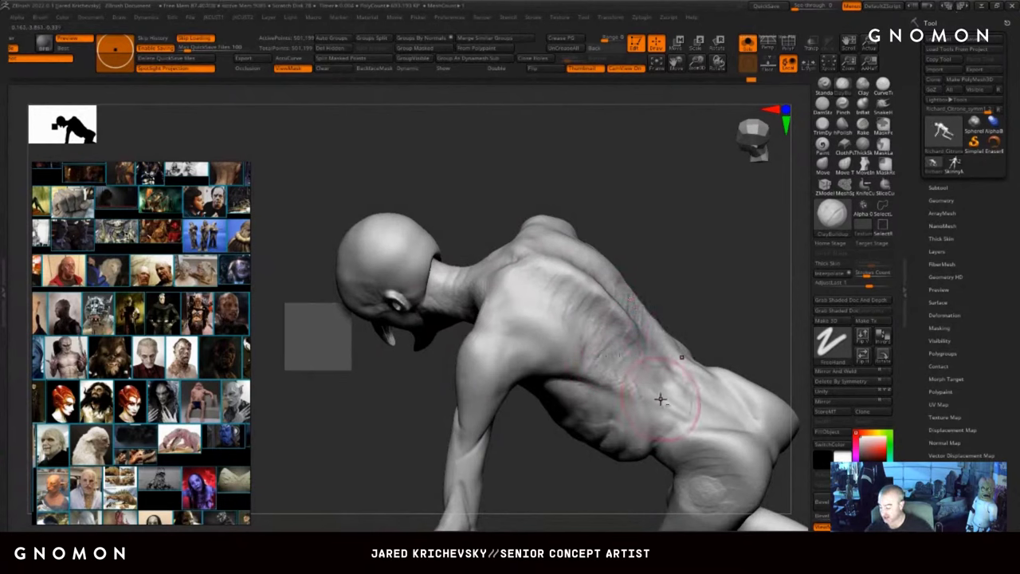
right_drag(661, 398, 630, 352)
drag(643, 357, 655, 384)
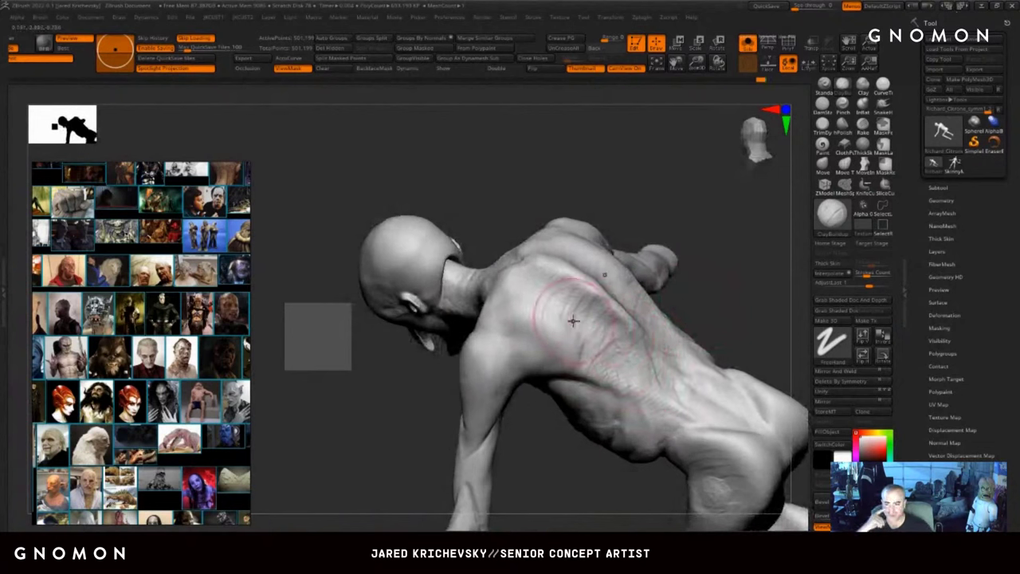
drag(623, 323, 598, 309)
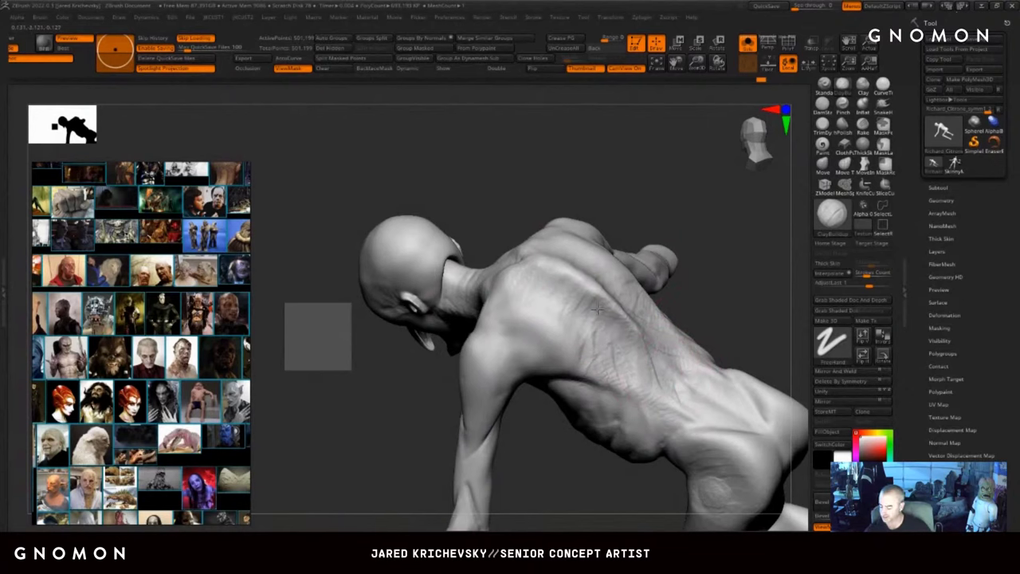
mouse_move(549, 271)
mouse_down()
mouse_move(632, 362)
mouse_move(686, 388)
mouse_move(710, 421)
mouse_up()
- Smooth the contour of the back and the side of the hip
mouse_move(719, 328)
mouse_down()
mouse_move(726, 308)
mouse_move(532, 239)
mouse_up()
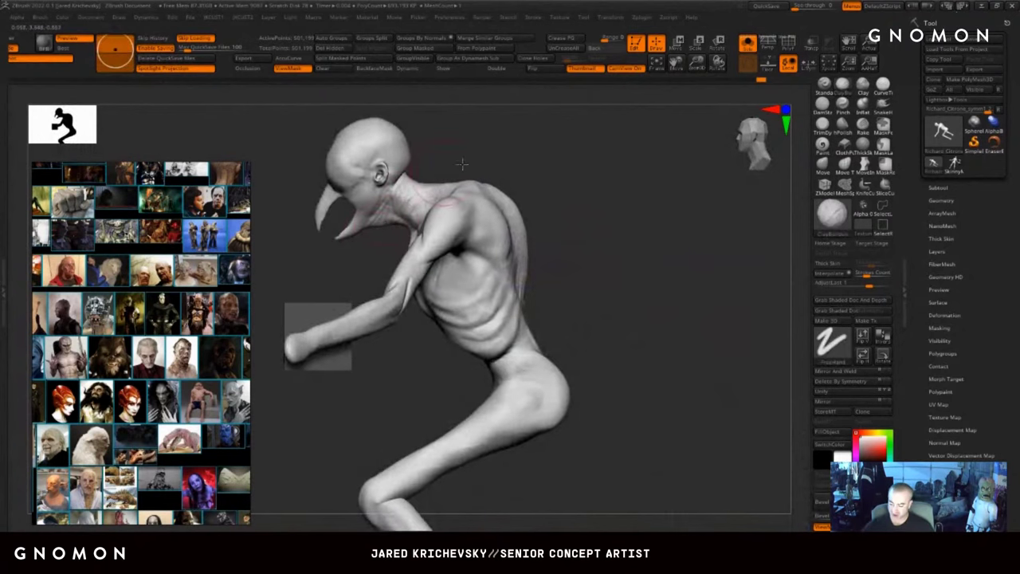
mouse_move(596, 287)
alt+mouse_down()
mouse_move(717, 230)
mouse_move(720, 246)
mouse_move(661, 318)
alt+mouse_up()
mouse_move(664, 257)
alt+mouse_down()
mouse_move(665, 346)
mouse_move(656, 333)
alt+mouse_up()
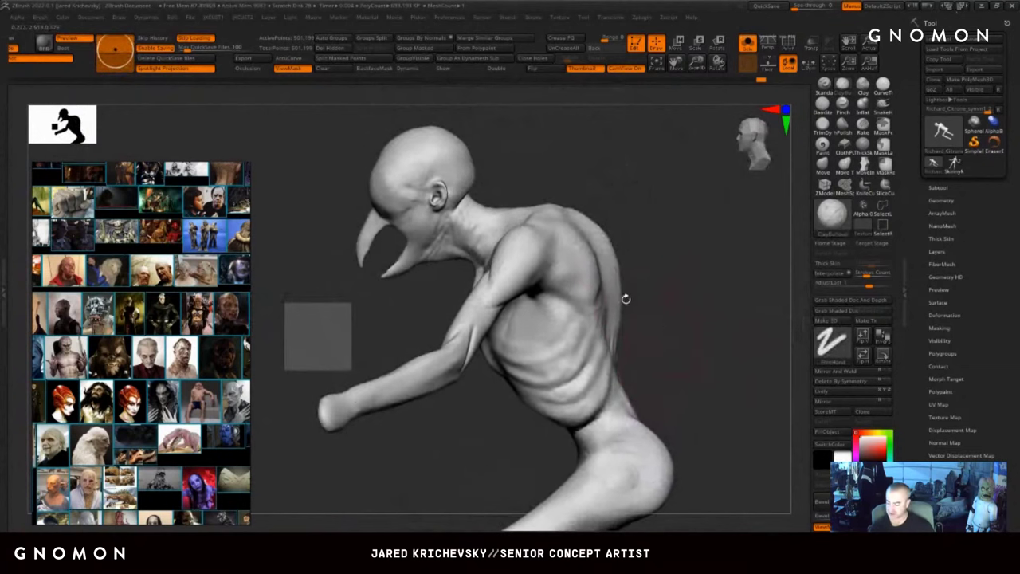
shift+drag(595, 223, 614, 318)
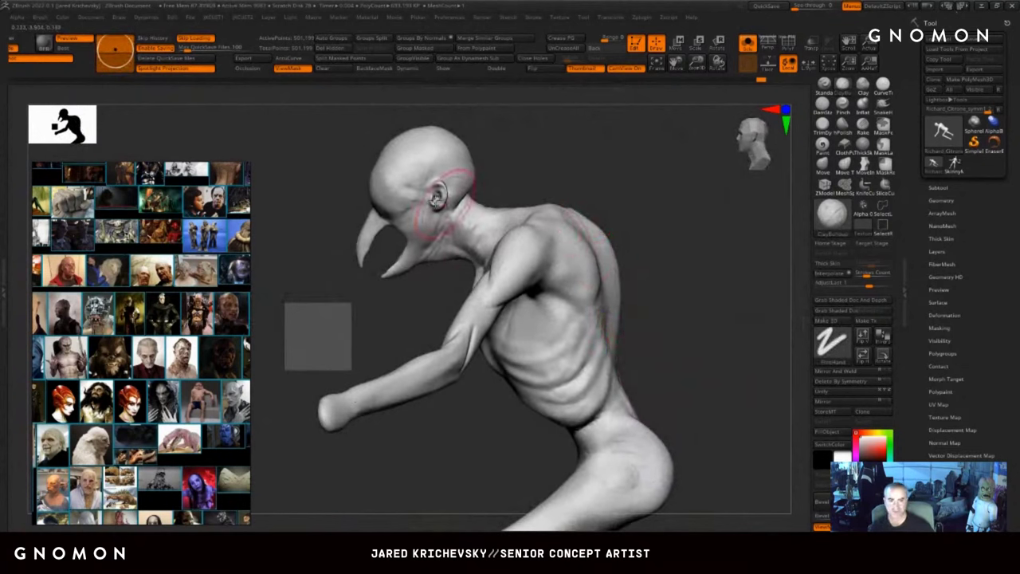
alt+drag(706, 476, 687, 286)
shift+drag(630, 312, 627, 293)
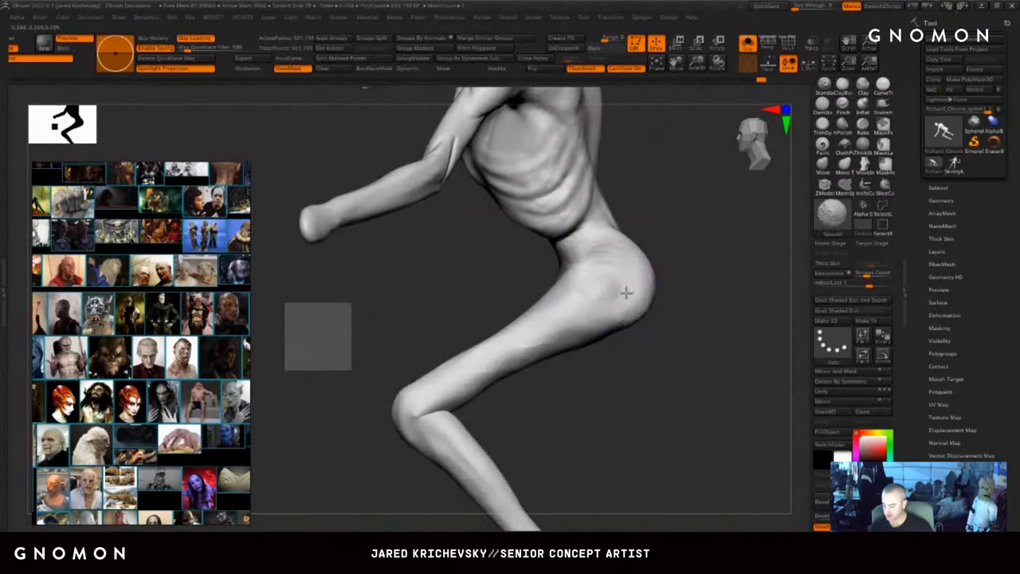
- Display the polygon wireframe and try remeshing the whole body at a much higher density
alt+drag(621, 400, 560, 297)
key(shift+f)
key(g)
key(Escape)
alt+drag(625, 328, 480, 492)
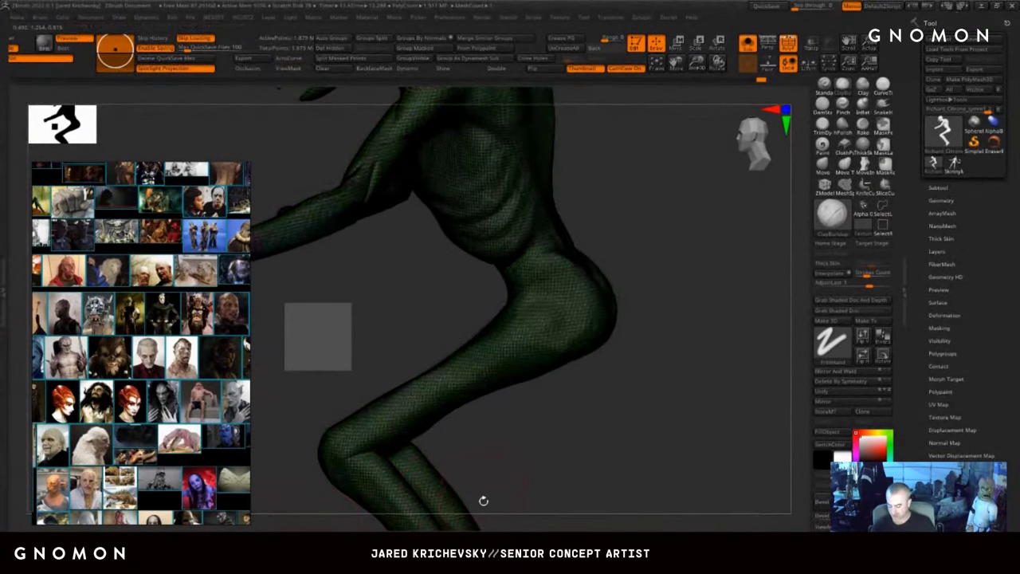
drag(631, 455, 638, 440)
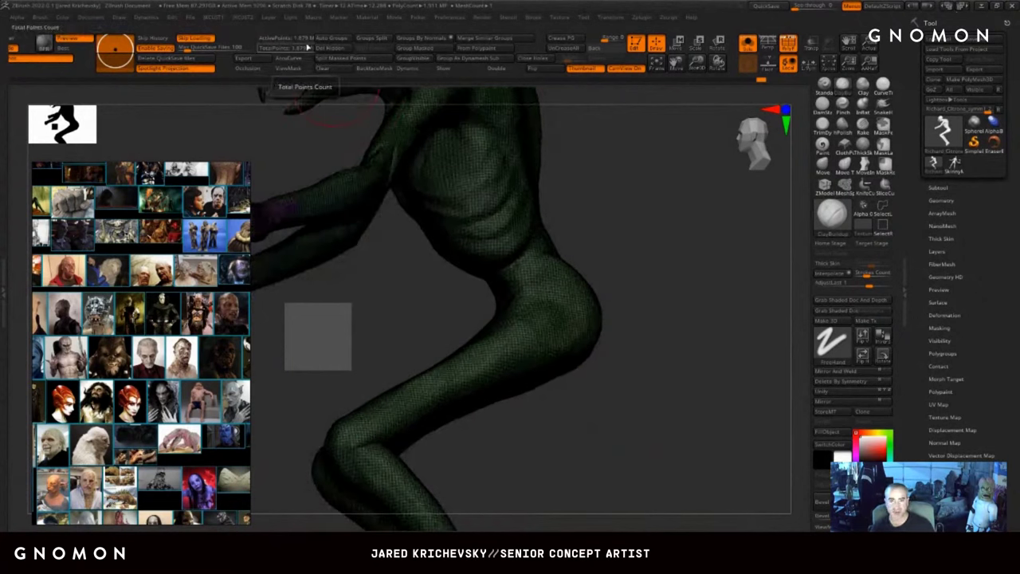
key(ctrl+z)
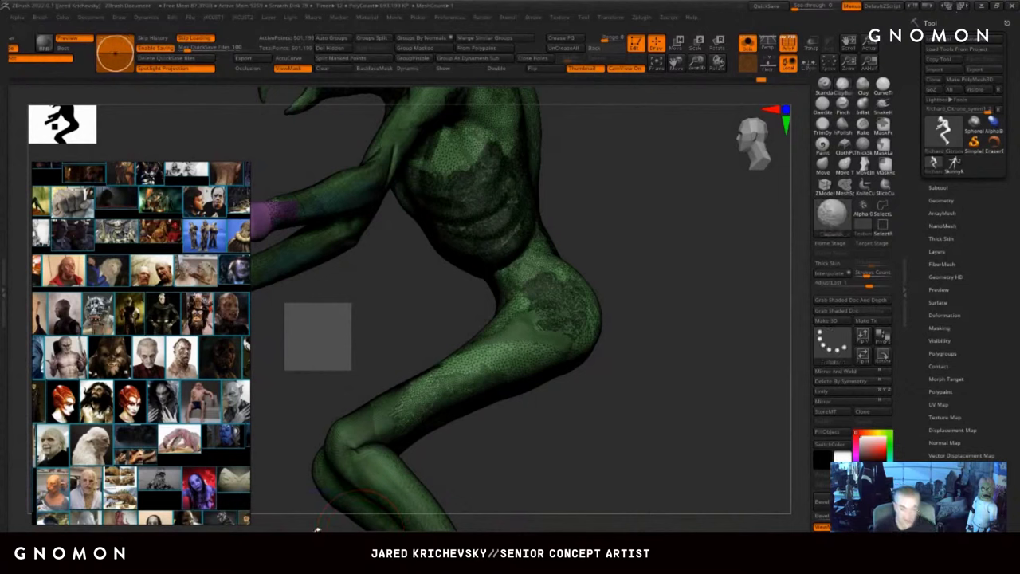
- Remesh the body with DynaMesh at resolution 464 and assign the whole figure to a single polygroup
mouse_move(335, 502)
mouse_down()
mouse_move(343, 450)
mouse_move(277, 490)
mouse_up()
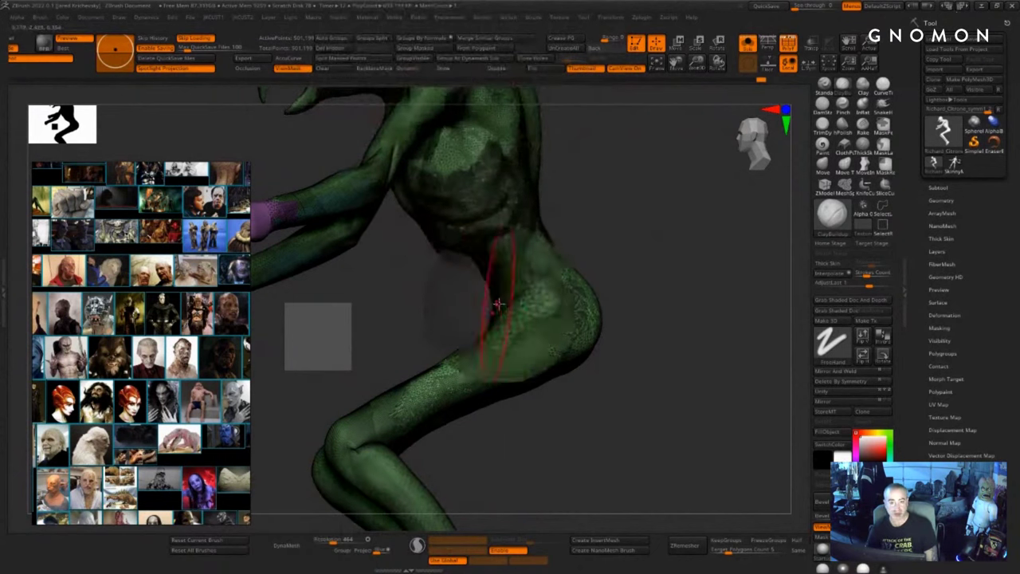
click(290, 545)
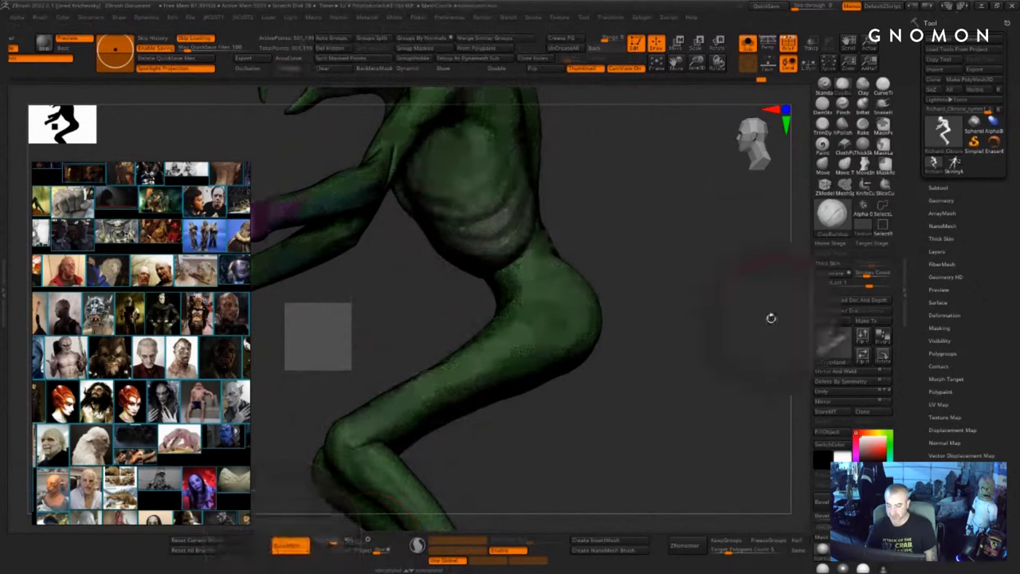
drag(693, 303, 734, 309)
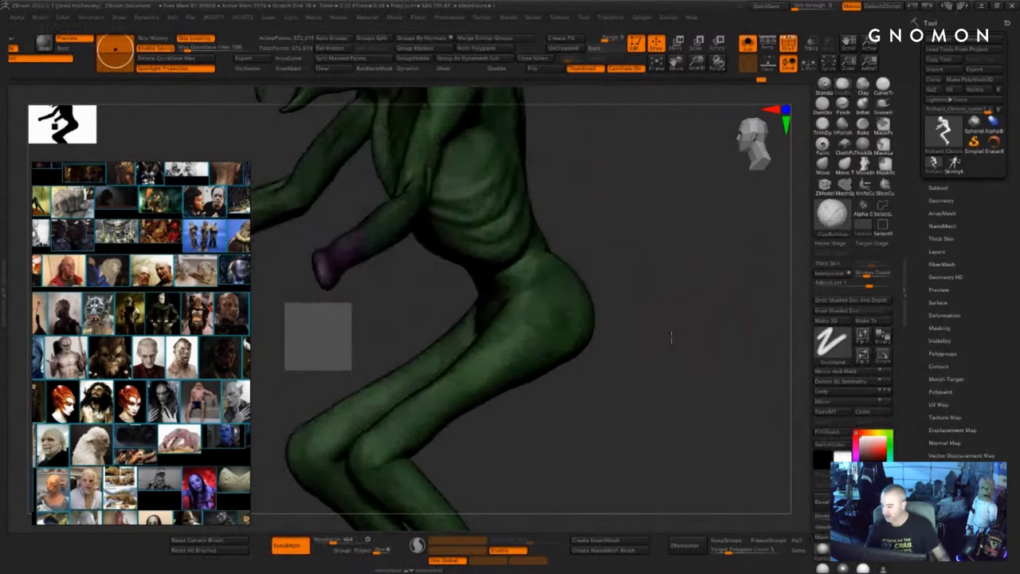
alt+drag(654, 247, 294, 343)
key(ctrl+w)
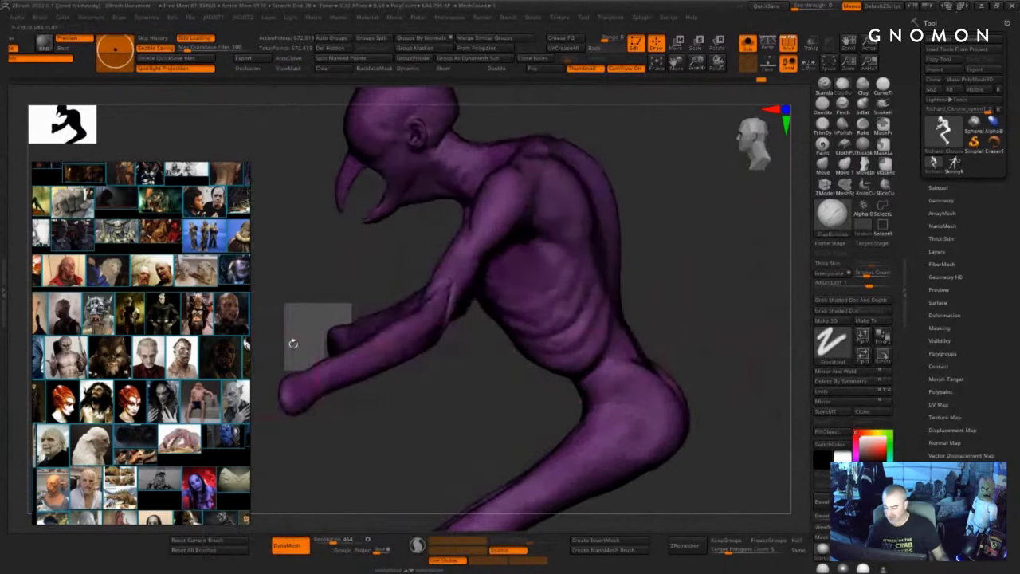
- Reshape the curve of the lower back above the buttocks with the Move brush
drag(386, 445, 270, 371)
mouse_move(672, 324)
mouse_down()
mouse_move(740, 296)
mouse_move(672, 314)
mouse_up()
mouse_move(672, 314)
alt+mouse_down()
mouse_move(604, 311)
mouse_move(614, 295)
mouse_move(604, 299)
alt+mouse_up()
key(b)
key(m)
key(v)
key(s)
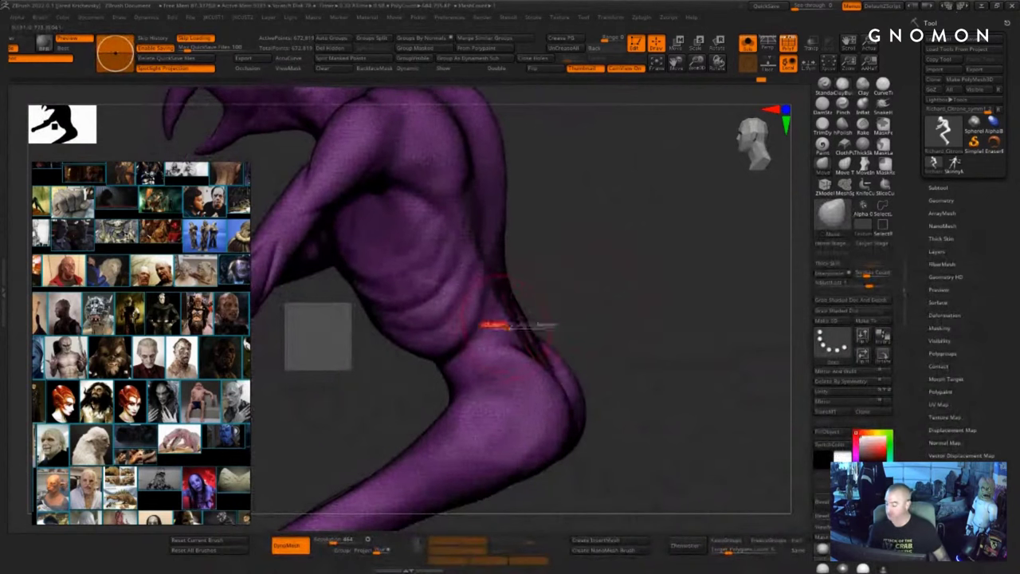
drag(503, 325, 521, 326)
key(s)
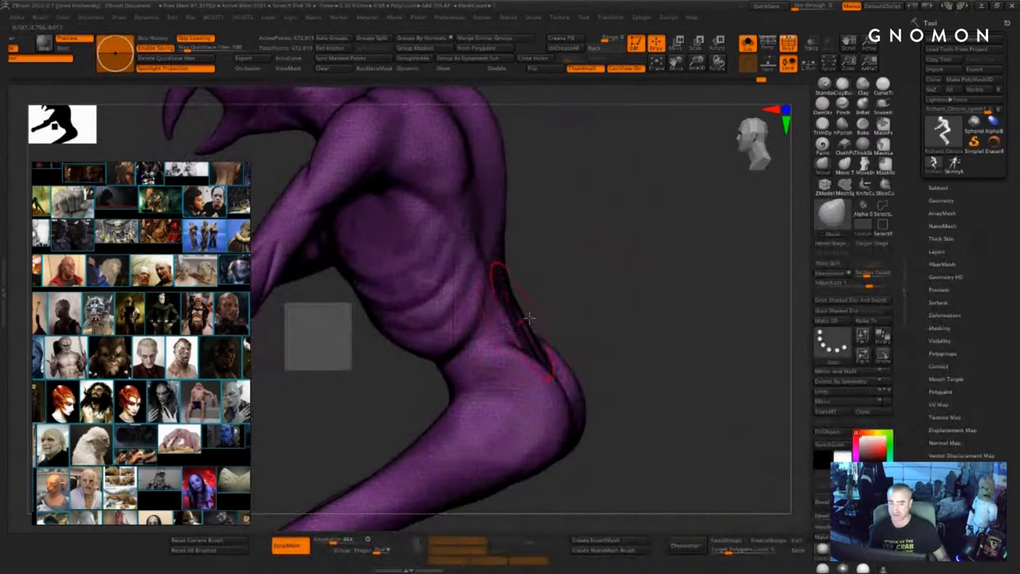
drag(590, 319, 559, 322)
- Hide the polygon wireframe and carve the groin creases and abdominal midline with the DamStandard brush
mouse_move(618, 390)
alt+mouse_down()
mouse_move(604, 342)
mouse_move(635, 237)
mouse_move(672, 246)
mouse_move(680, 305)
mouse_move(624, 247)
mouse_move(662, 259)
alt+mouse_up()
key(shift+f)
key(b)
key(d)
key(s)
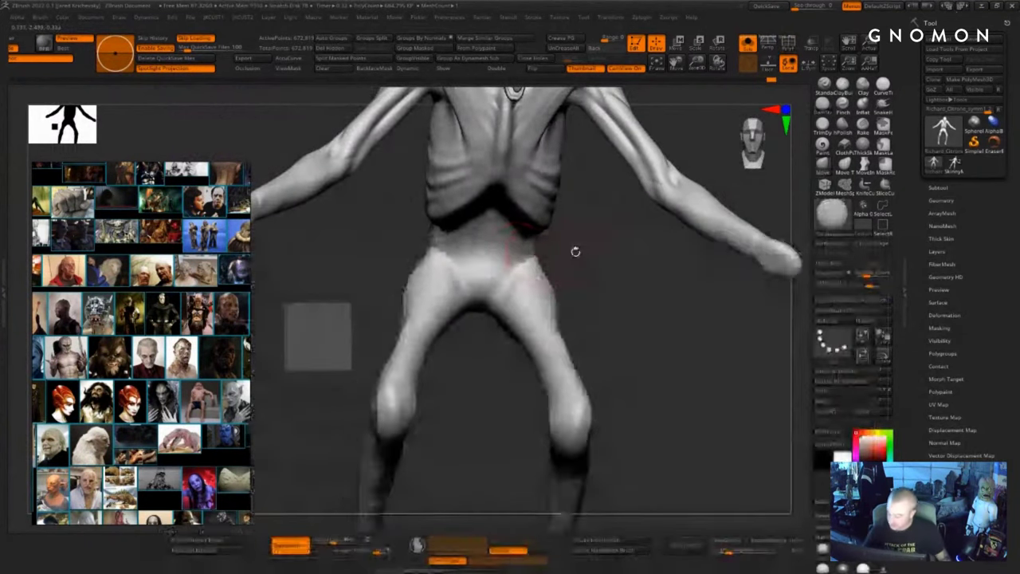
key(s)
mouse_move(577, 250)
mouse_down()
mouse_move(495, 282)
mouse_move(483, 302)
mouse_up()
mouse_move(453, 370)
mouse_down()
mouse_move(486, 213)
mouse_move(507, 259)
mouse_move(491, 287)
mouse_up()
drag(548, 213, 533, 267)
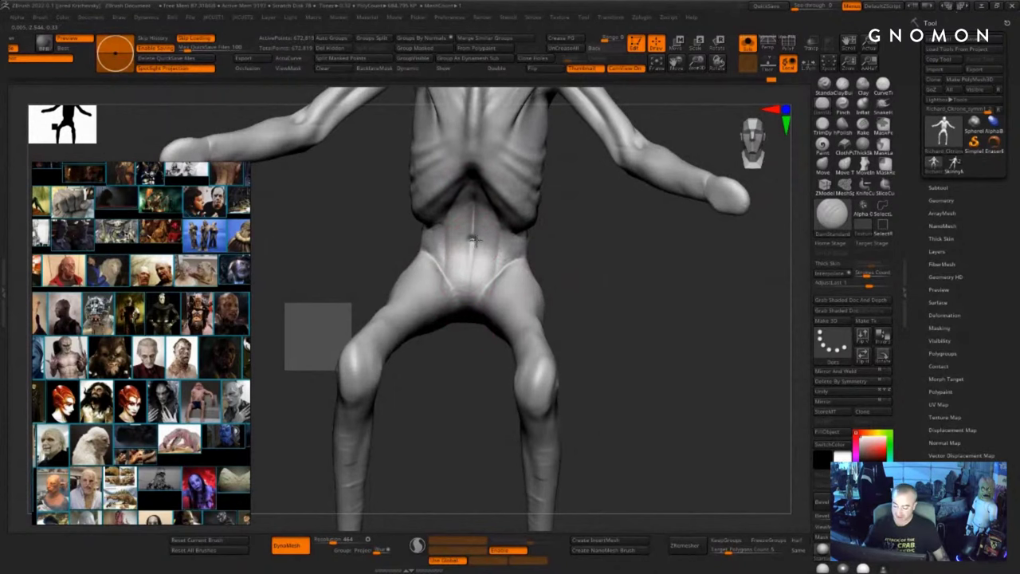
- Carve the navel and sharpen the creases around the lower abdomen and hip bones
drag(568, 241, 478, 242)
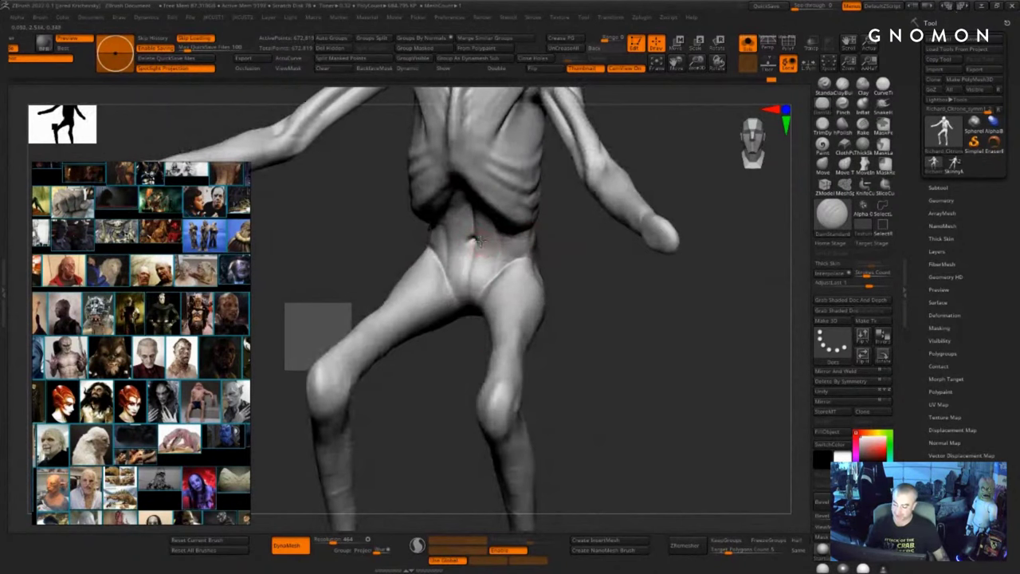
drag(580, 268, 583, 248)
key(s)
drag(501, 246, 511, 247)
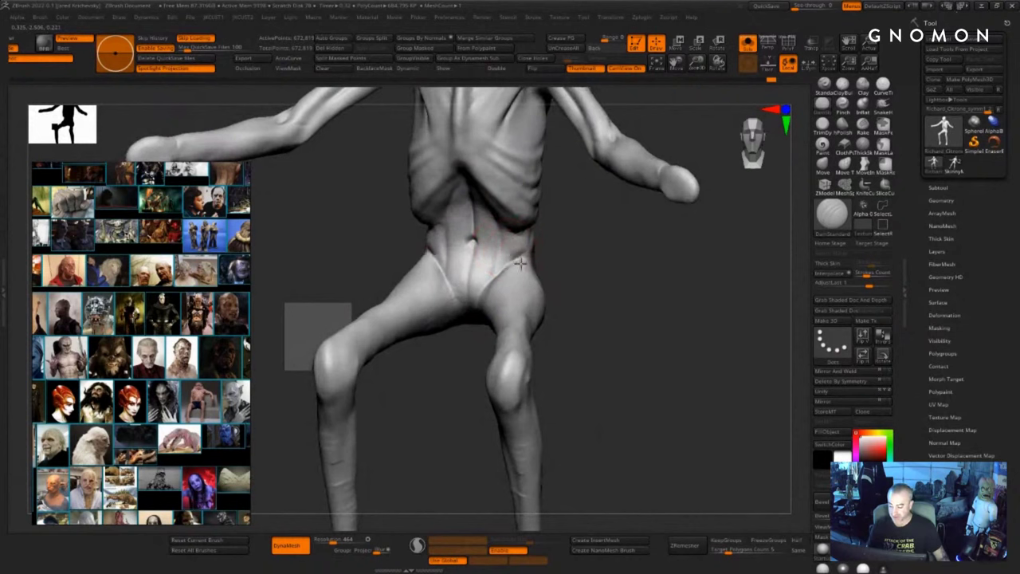
drag(582, 246, 523, 260)
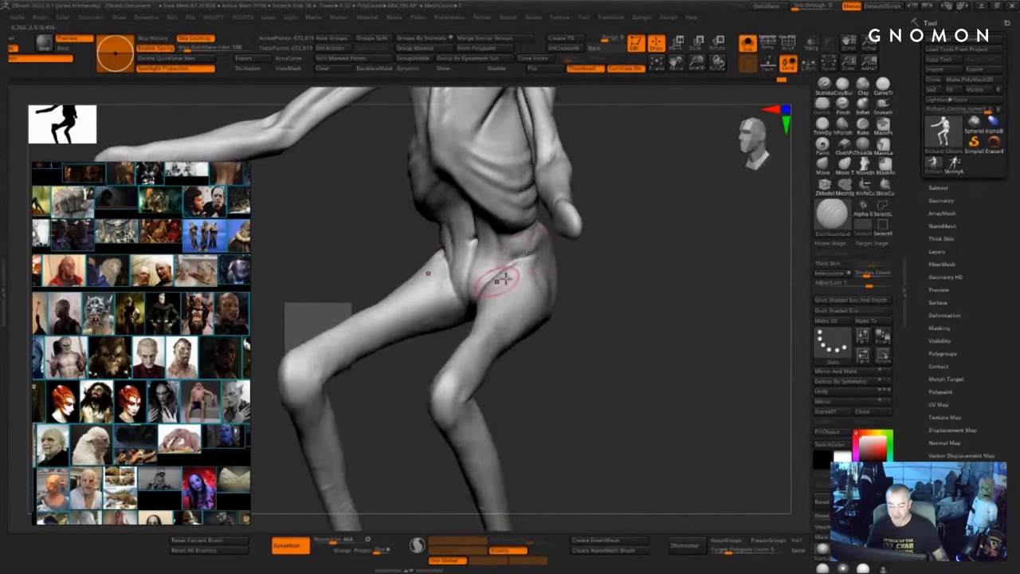
drag(564, 297, 588, 300)
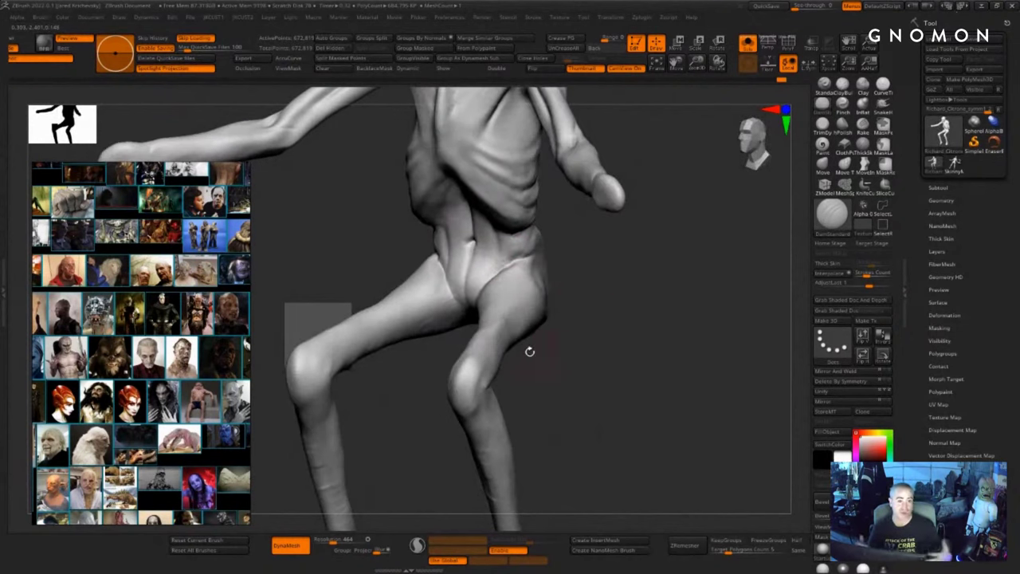
drag(567, 351, 514, 347)
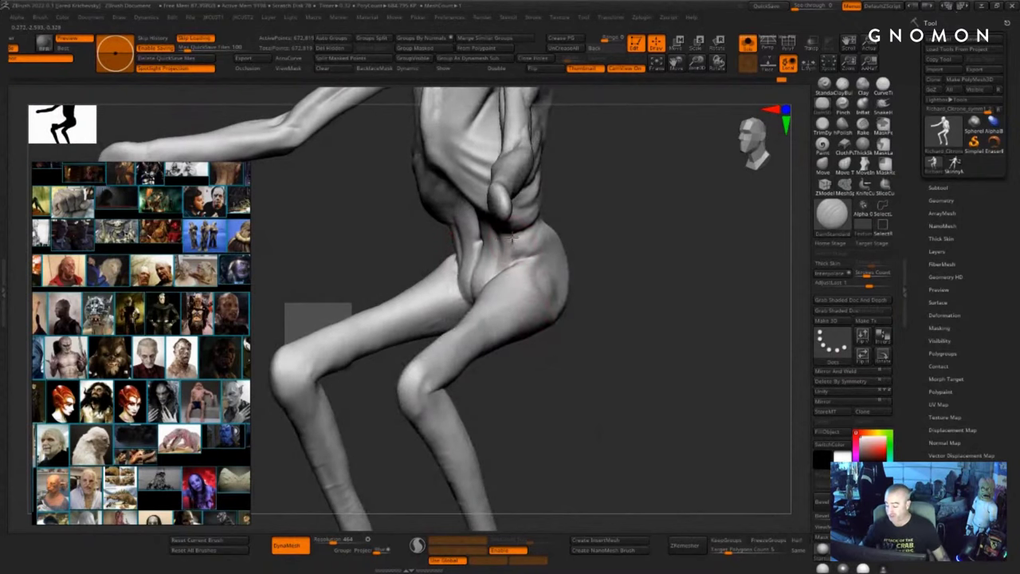
drag(577, 256, 621, 261)
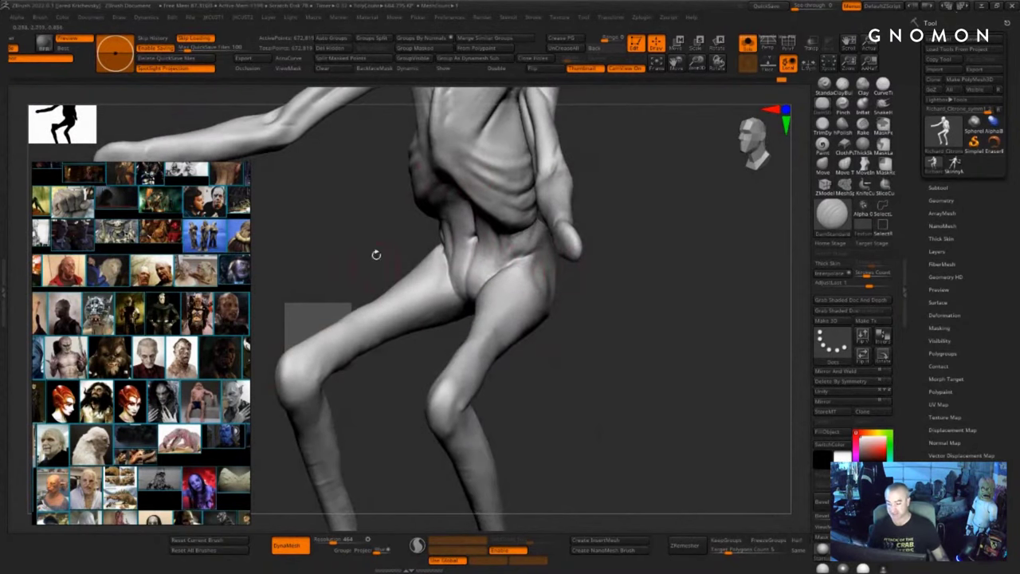
drag(553, 335, 560, 235)
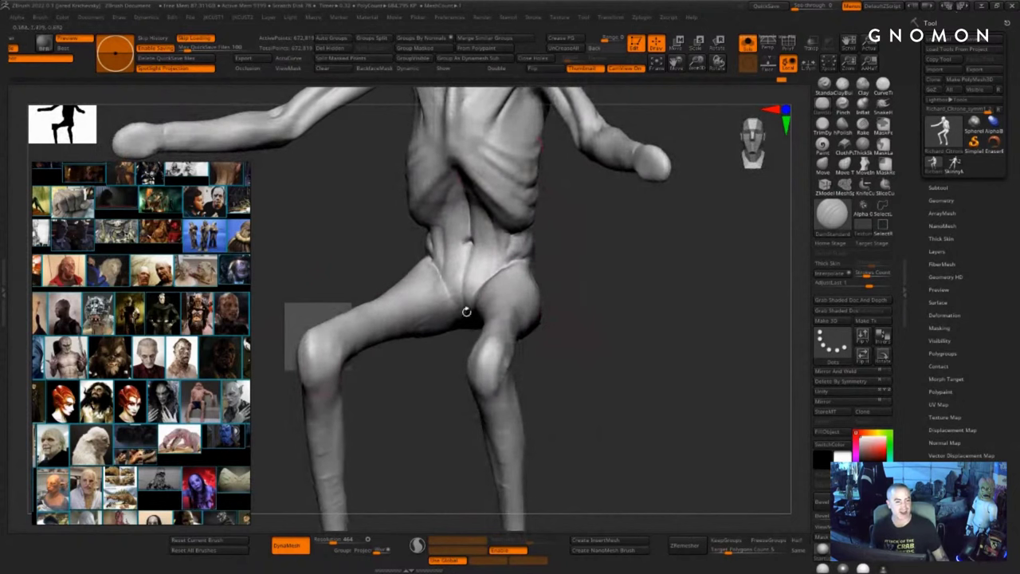
- Carve the pelvic rim and sacral creases above the buttocks and soften them into the lower back
alt+drag(553, 307, 469, 382)
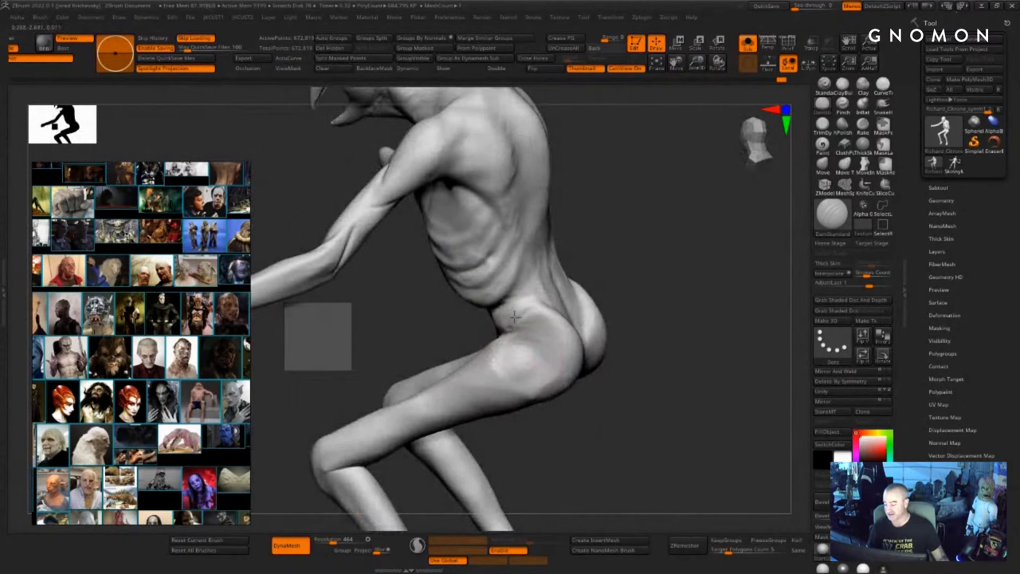
drag(646, 278, 597, 306)
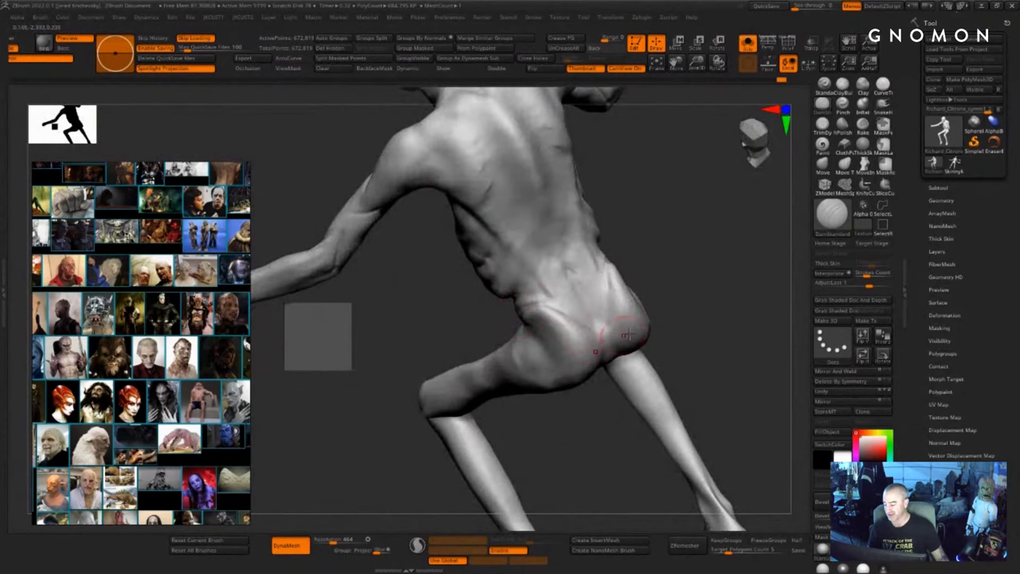
mouse_move(699, 287)
mouse_down()
mouse_move(612, 279)
mouse_move(603, 306)
mouse_move(624, 397)
mouse_up()
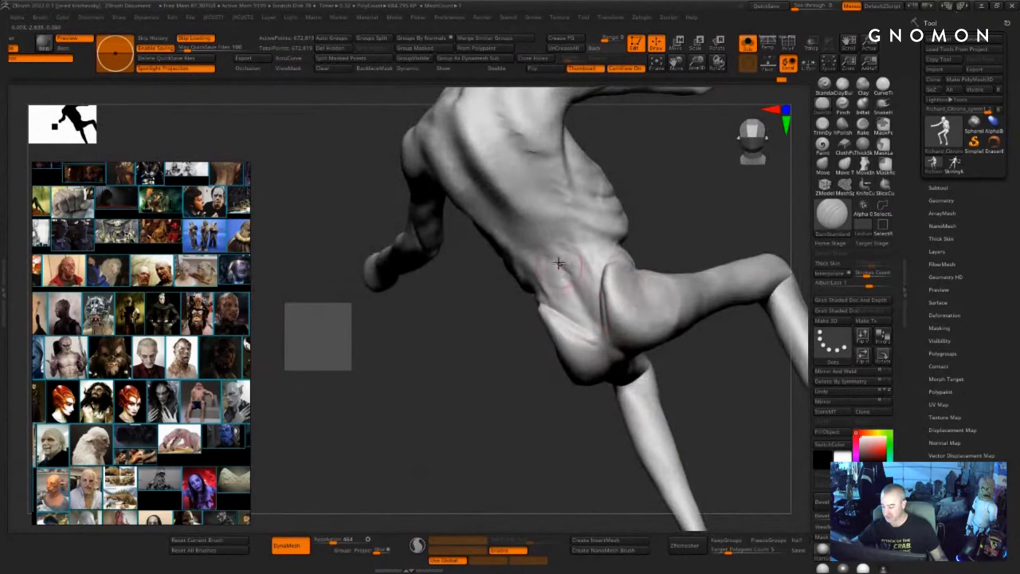
drag(559, 264, 589, 349)
mouse_move(528, 285)
alt+mouse_down()
mouse_move(478, 405)
mouse_move(437, 400)
alt+mouse_up()
mouse_move(502, 351)
mouse_down()
mouse_move(590, 363)
mouse_move(506, 344)
mouse_up()
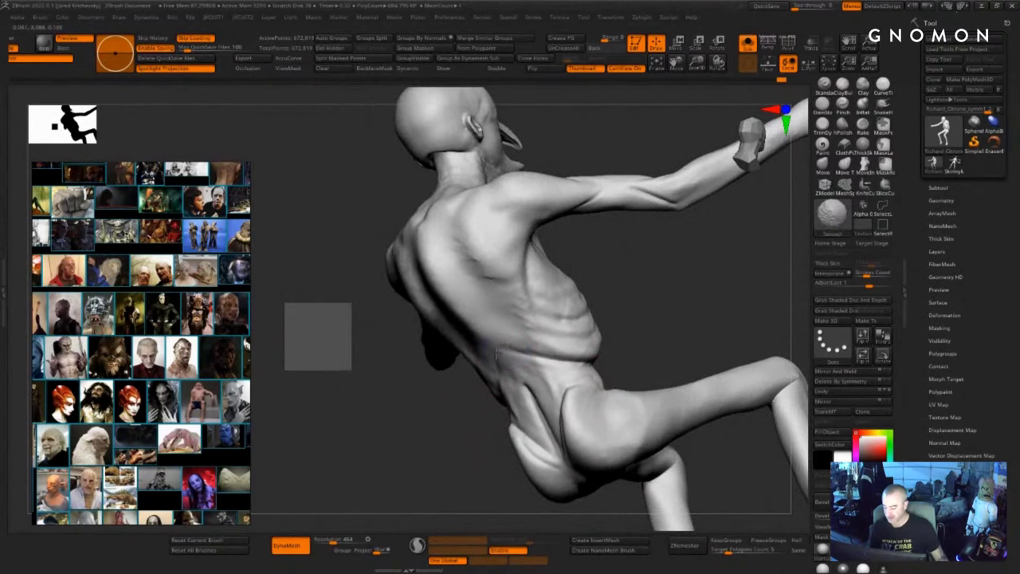
mouse_move(604, 361)
mouse_down()
mouse_move(542, 375)
mouse_move(701, 337)
mouse_move(458, 353)
mouse_move(597, 281)
mouse_up()
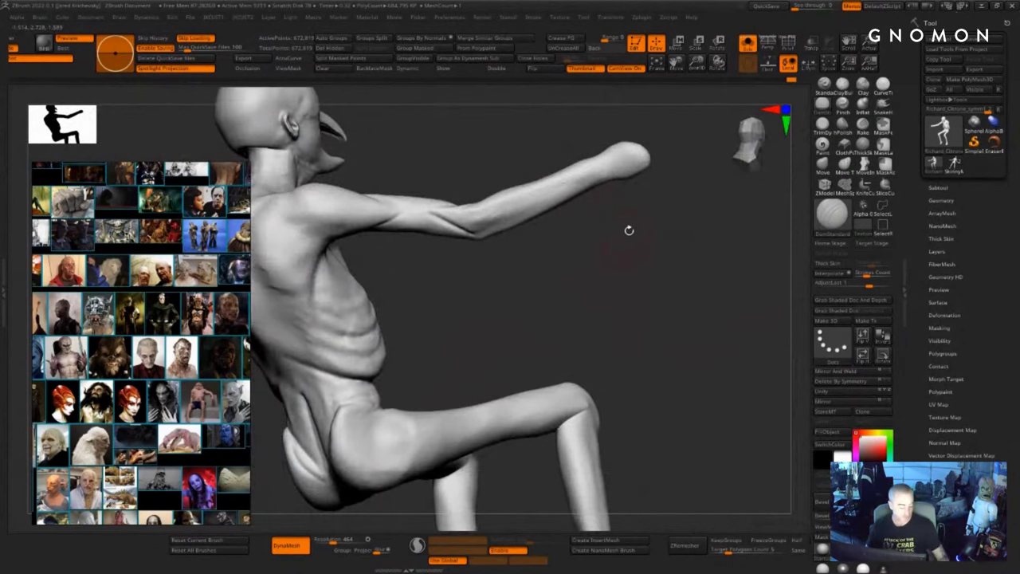
- Pull the blunt end of the forearm outward and down into a long, tapered, curved hand with the Move brush
key(b)
key(m)
key(v)
mouse_move(640, 164)
mouse_down()
mouse_move(737, 433)
mouse_move(696, 290)
mouse_up()
mouse_move(633, 175)
mouse_down()
mouse_move(627, 167)
mouse_move(657, 165)
mouse_move(753, 338)
mouse_move(668, 170)
mouse_move(696, 199)
mouse_move(784, 406)
mouse_up()
key(ctrl+z)
key(ctrl+z)
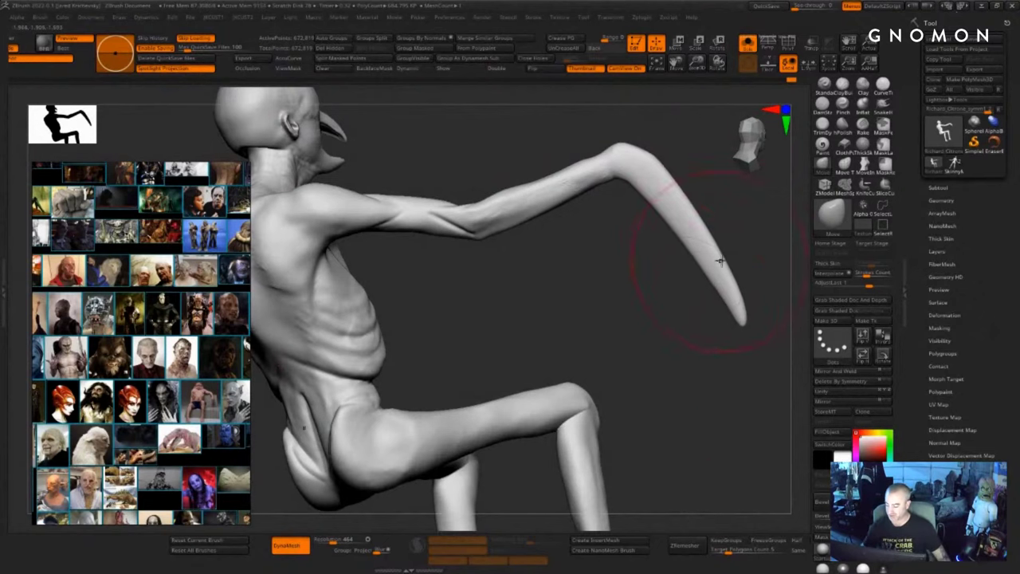
drag(720, 262, 720, 269)
drag(695, 232, 707, 224)
drag(658, 188, 665, 180)
key(s)
drag(635, 137, 626, 136)
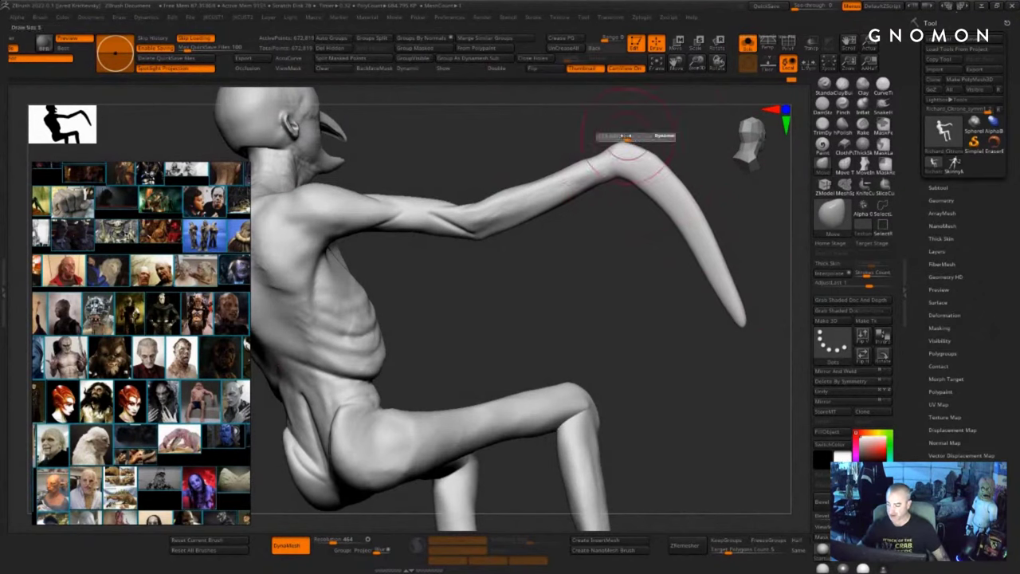
- Select a different smoothing brush for sculpting
key(b)
key(s)
key(m)
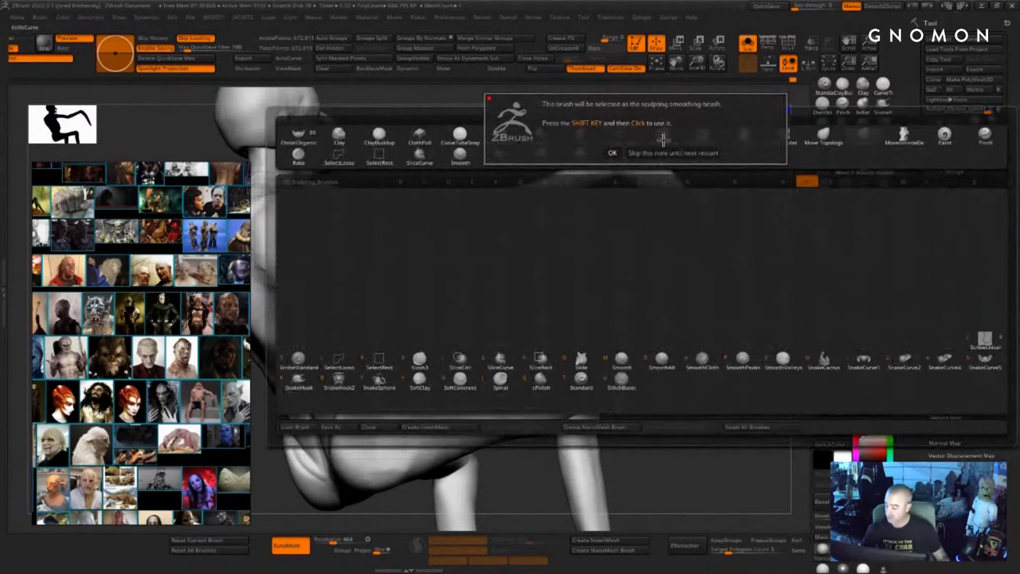
- Reshape the creature's scythe-like forearms with the Move brush, adjusting the bend and the pointed tips
key(Escape)
drag(656, 136, 636, 148)
key(s)
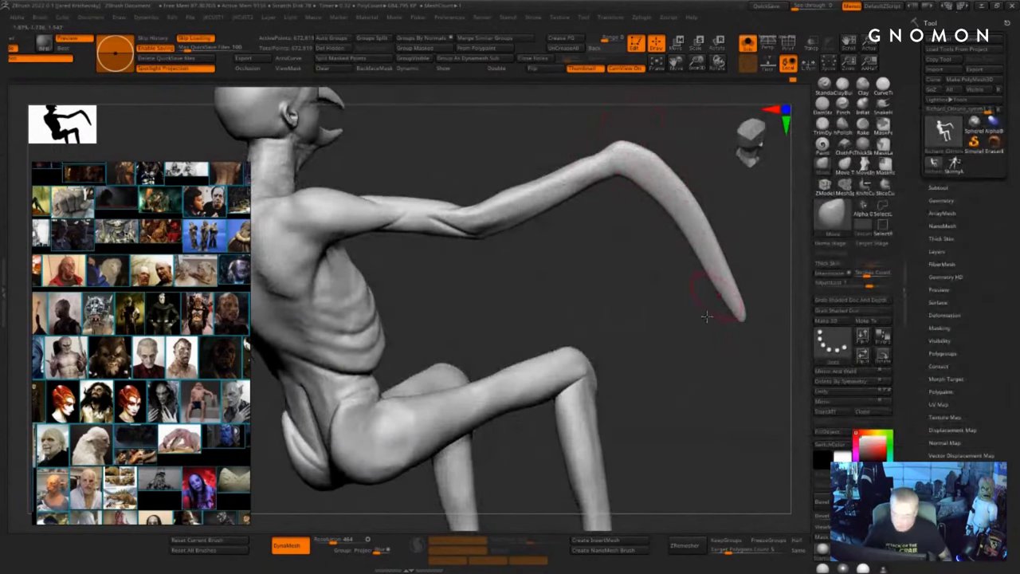
alt+drag(676, 374, 257, 423)
mouse_move(556, 444)
mouse_down()
mouse_move(592, 567)
mouse_move(679, 335)
mouse_move(690, 256)
mouse_move(637, 228)
mouse_move(566, 214)
mouse_move(621, 258)
mouse_up()
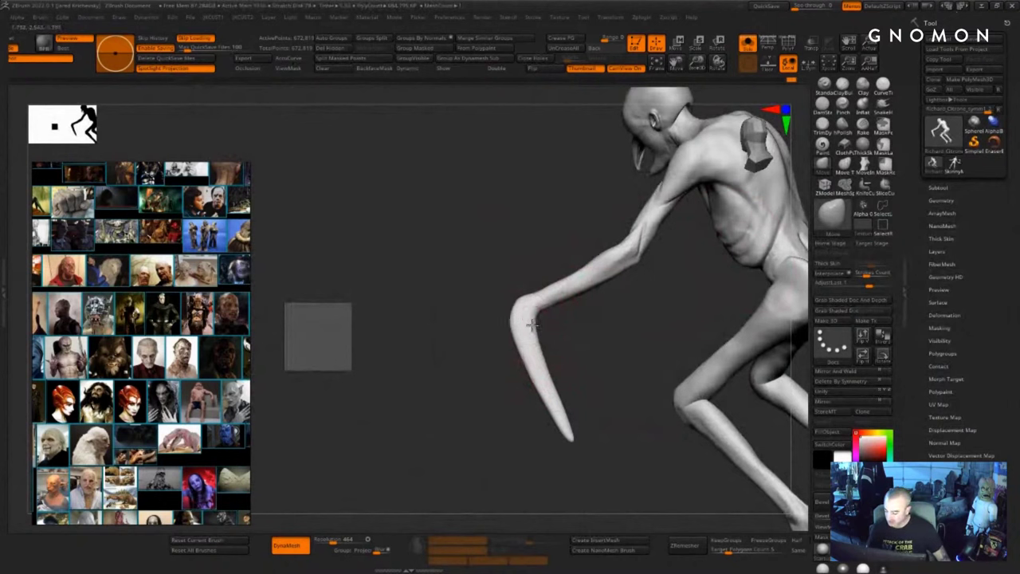
drag(532, 325, 541, 361)
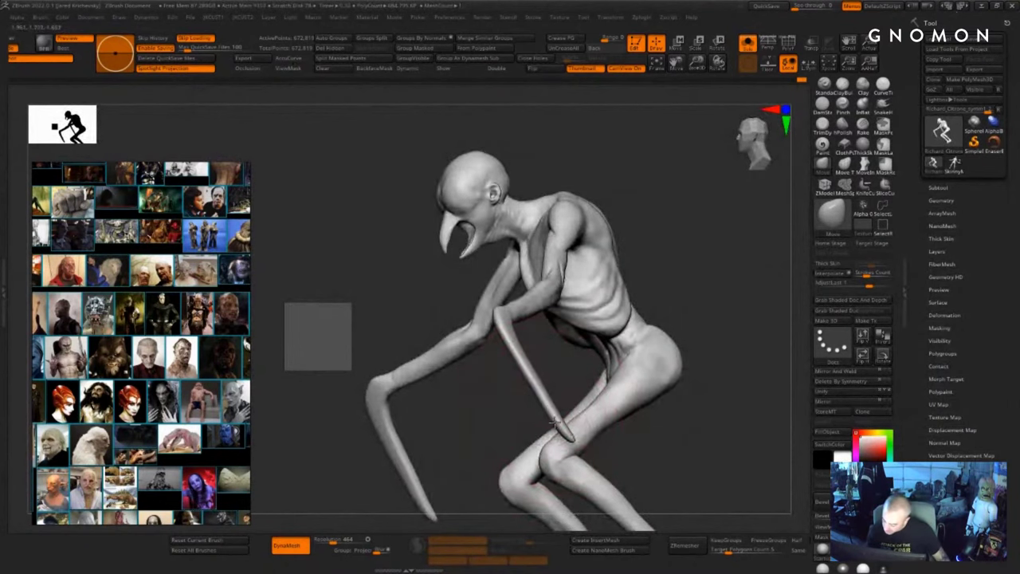
drag(555, 422, 569, 440)
mouse_move(677, 239)
mouse_down()
mouse_move(694, 250)
mouse_move(745, 353)
mouse_move(676, 243)
mouse_move(565, 371)
mouse_move(530, 385)
mouse_move(556, 394)
mouse_up()
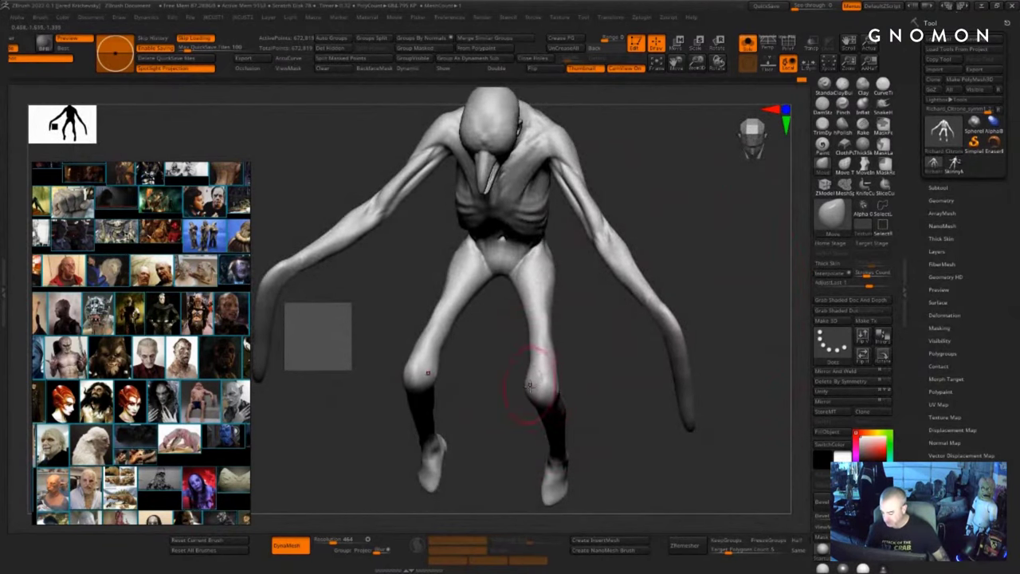
- Carve creases along the inner thighs with the DamStandard brush and smooth the groin area
drag(504, 307, 551, 268)
key(b)
key(m)
key(v)
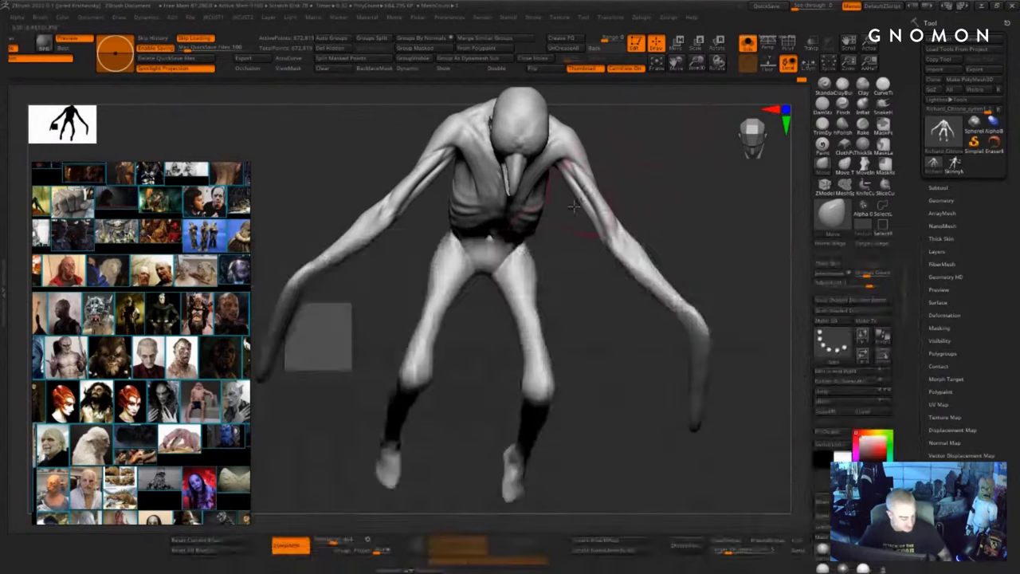
key(b)
key(d)
key(s)
key(s)
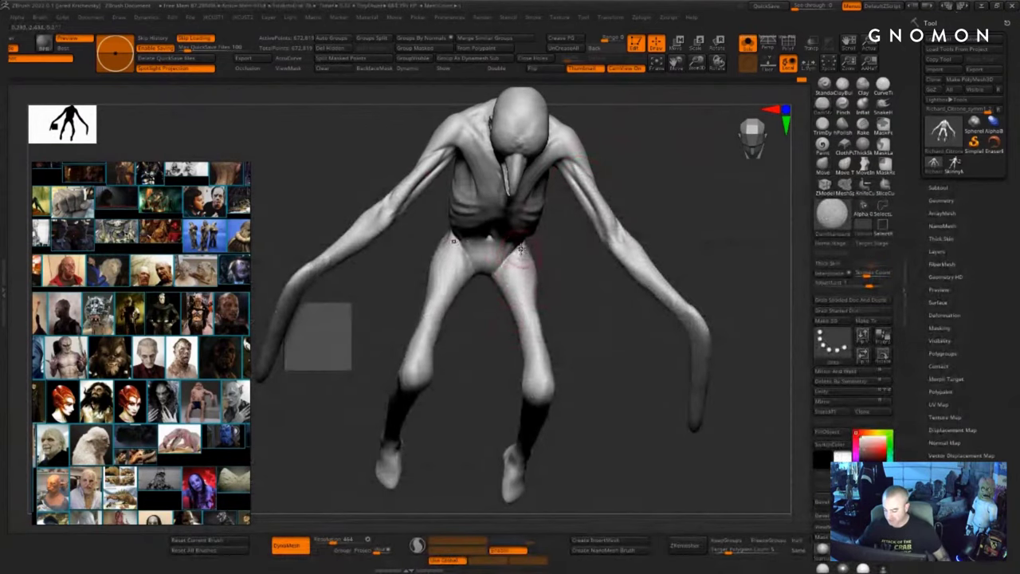
drag(491, 380, 515, 286)
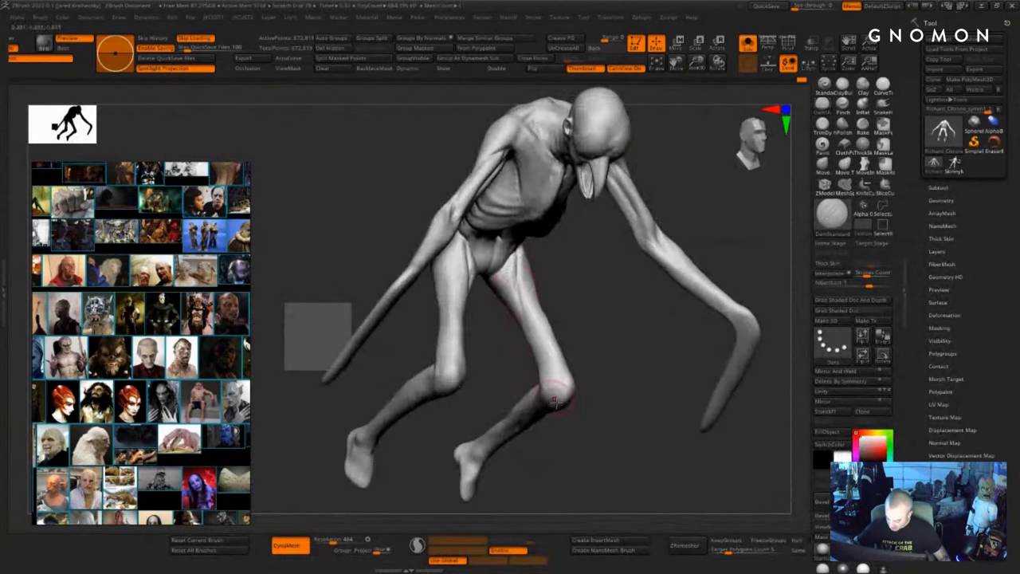
mouse_move(613, 351)
mouse_down()
mouse_move(549, 310)
mouse_move(518, 324)
mouse_up()
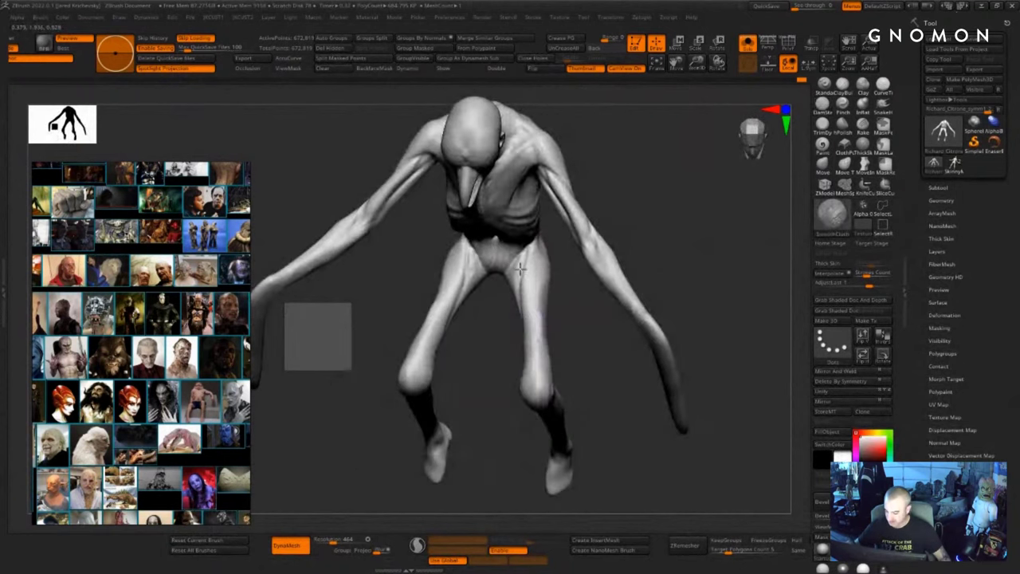
mouse_move(577, 314)
mouse_down()
mouse_move(565, 287)
mouse_move(571, 177)
mouse_up()
shift+drag(504, 274, 492, 253)
mouse_move(583, 297)
mouse_down()
mouse_move(579, 223)
mouse_move(566, 351)
mouse_up()
drag(566, 343, 558, 307)
- Carve the lower edge of the rib cage on the front of the torso with the DamStandard brush
mouse_move(493, 298)
mouse_down()
mouse_move(504, 322)
mouse_move(532, 326)
mouse_up()
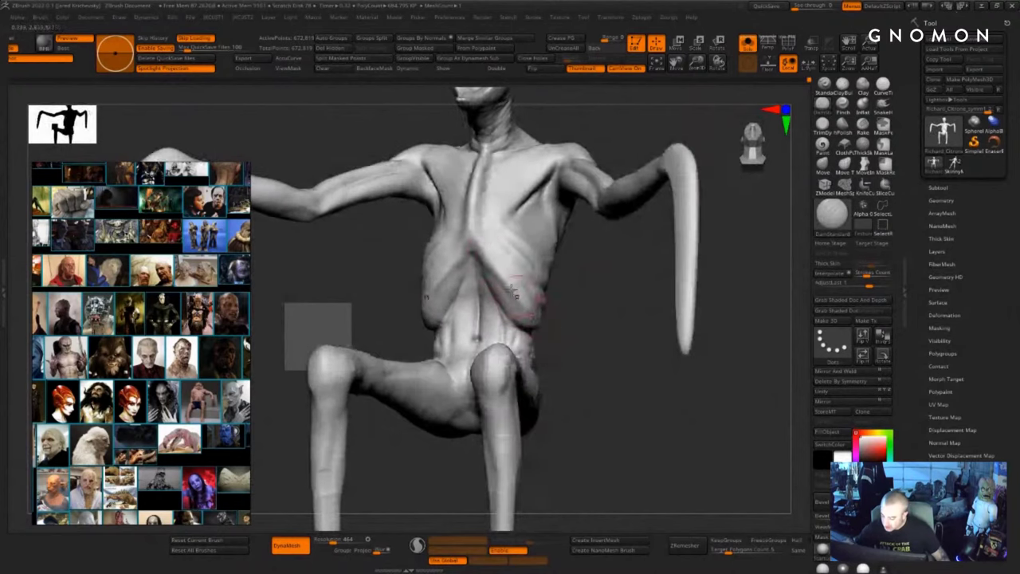
mouse_move(482, 249)
mouse_down()
mouse_move(532, 326)
mouse_move(522, 329)
mouse_up()
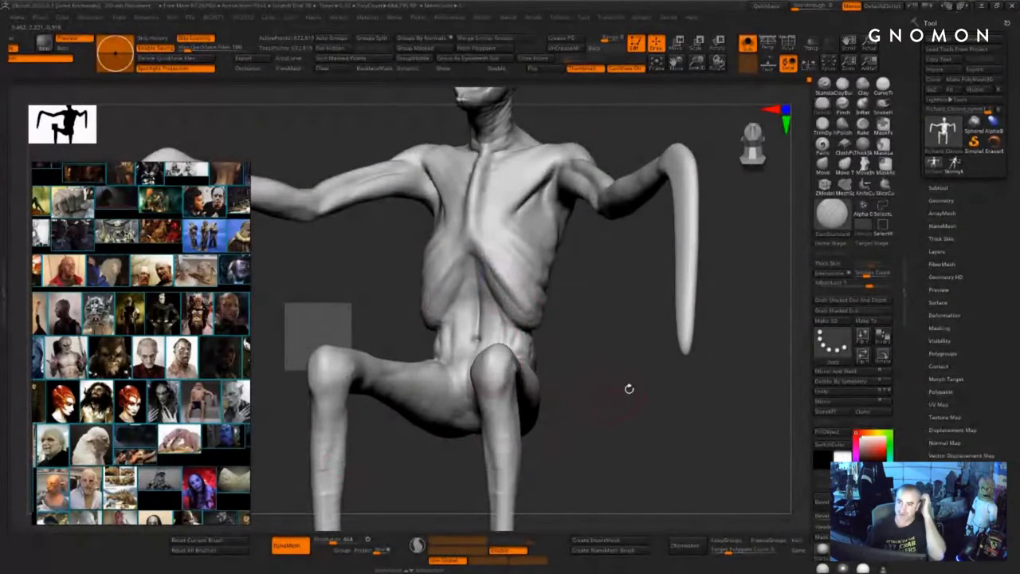
drag(587, 336, 629, 325)
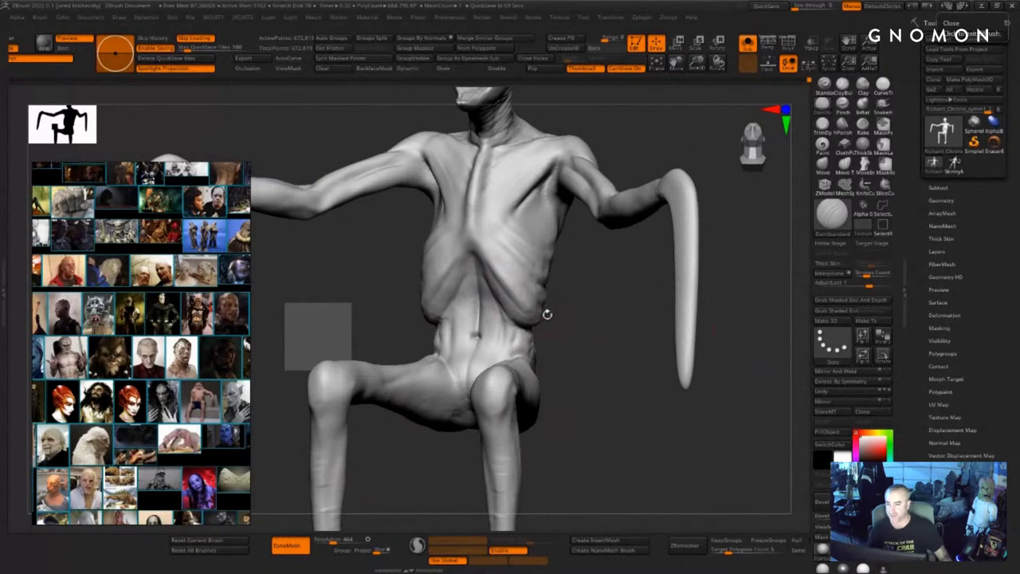
drag(546, 312, 540, 381)
drag(522, 288, 533, 255)
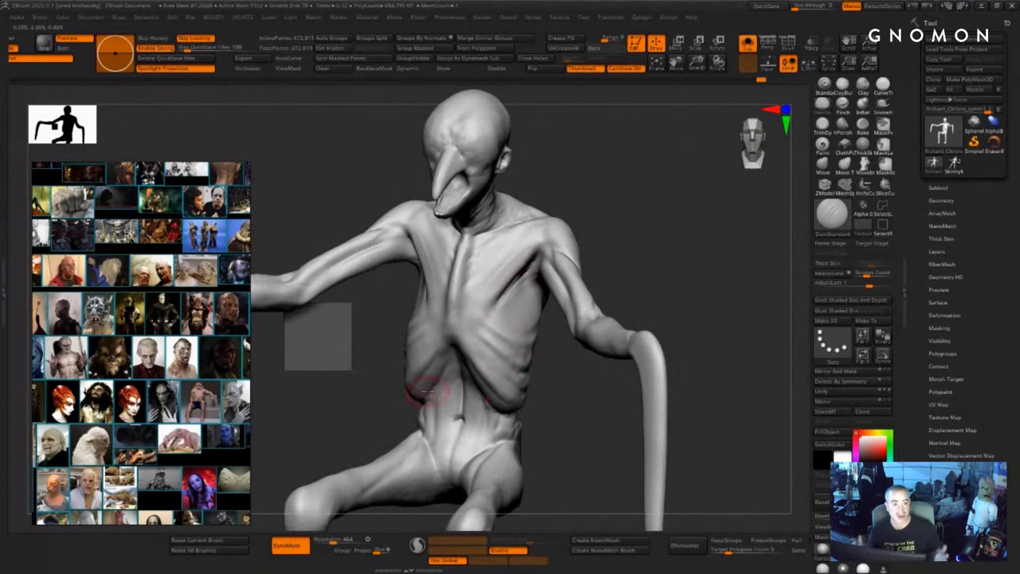
- Define the arched lower border of the rib cage across the back and smooth the upper back
mouse_move(731, 299)
mouse_down()
mouse_move(518, 307)
mouse_move(490, 298)
mouse_move(542, 289)
mouse_up()
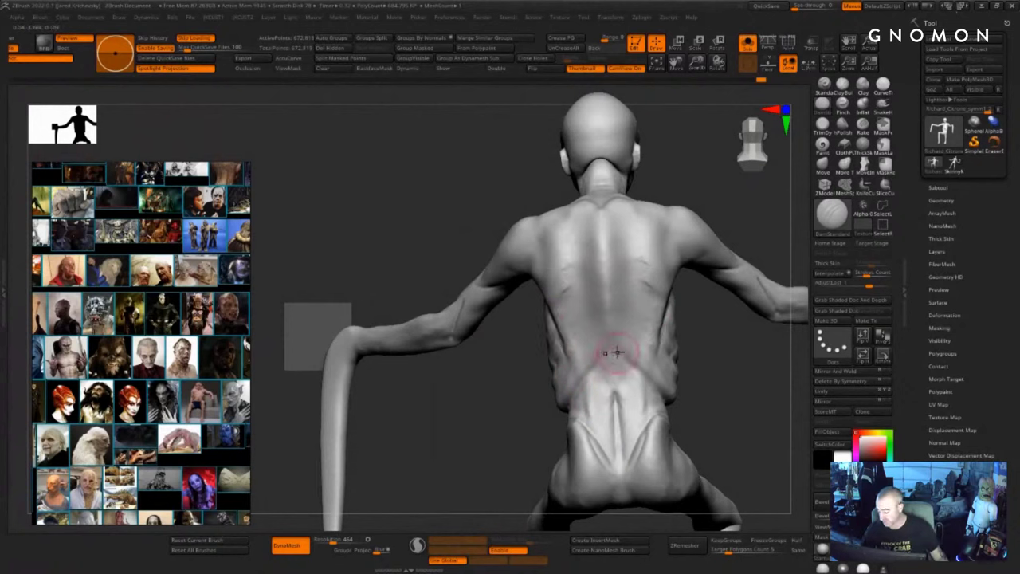
drag(570, 386, 611, 358)
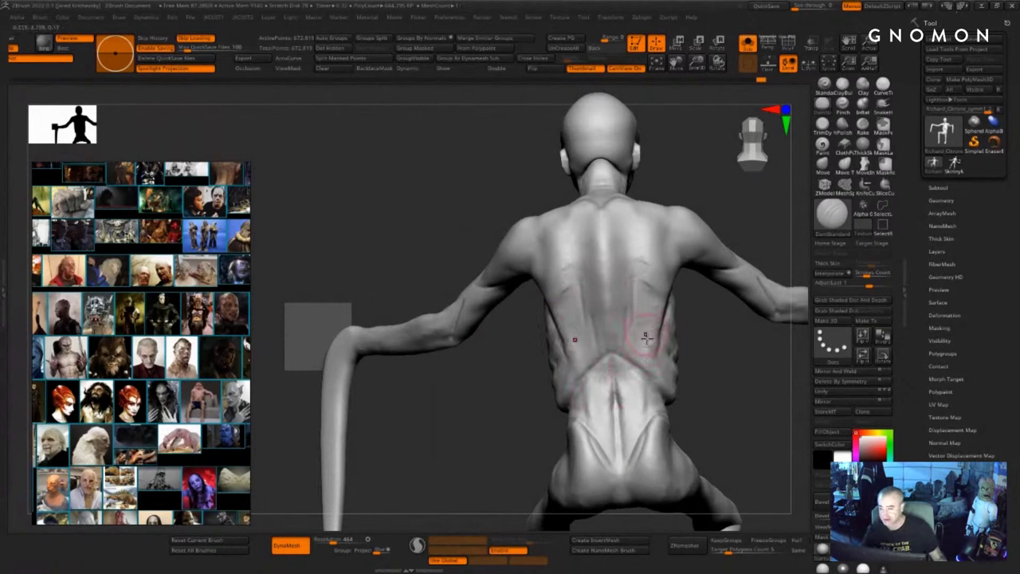
shift+drag(625, 261, 622, 245)
drag(753, 352, 709, 369)
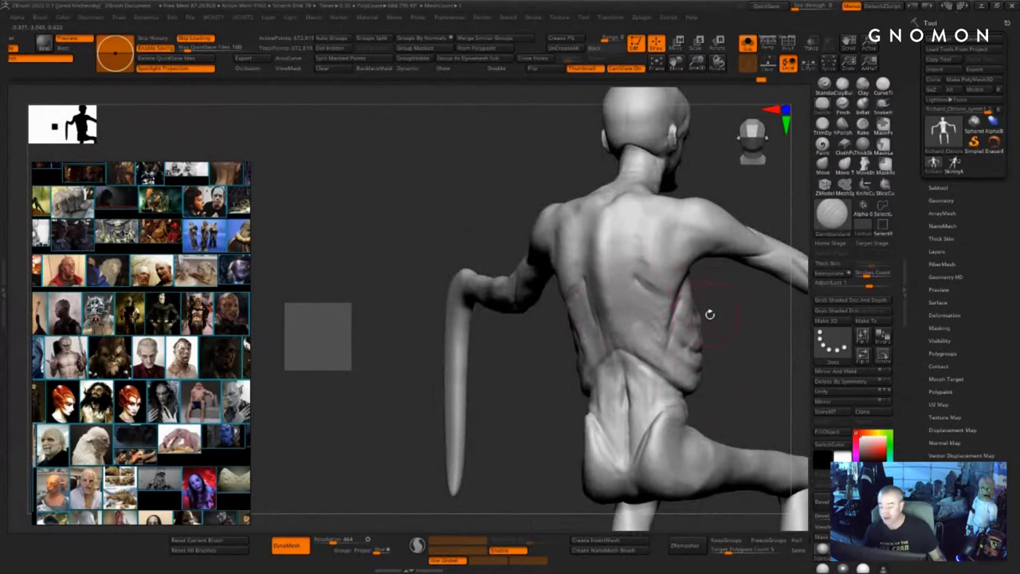
drag(710, 314, 773, 319)
- Carve muscle creases beneath and beside the shoulder blades with the DamStandard brush
drag(584, 272, 579, 279)
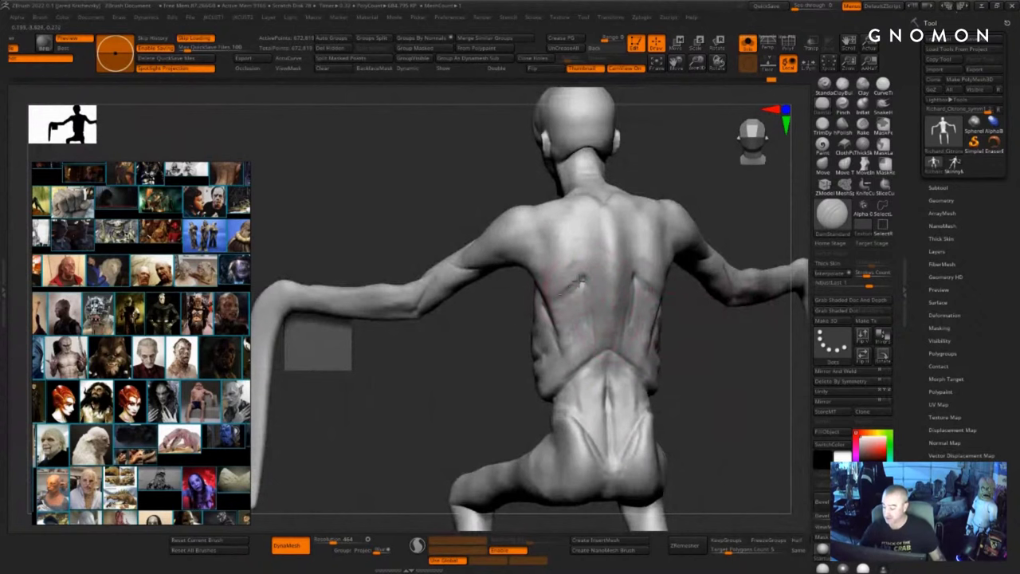
drag(496, 346, 533, 327)
drag(572, 276, 581, 225)
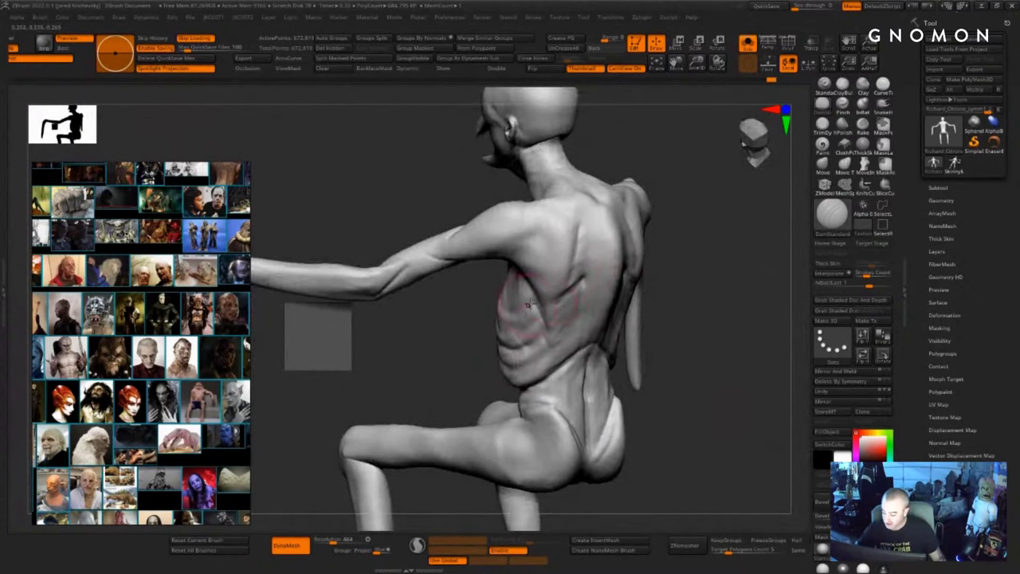
mouse_move(589, 282)
mouse_down()
mouse_move(588, 208)
mouse_move(591, 252)
mouse_up()
drag(672, 332, 652, 317)
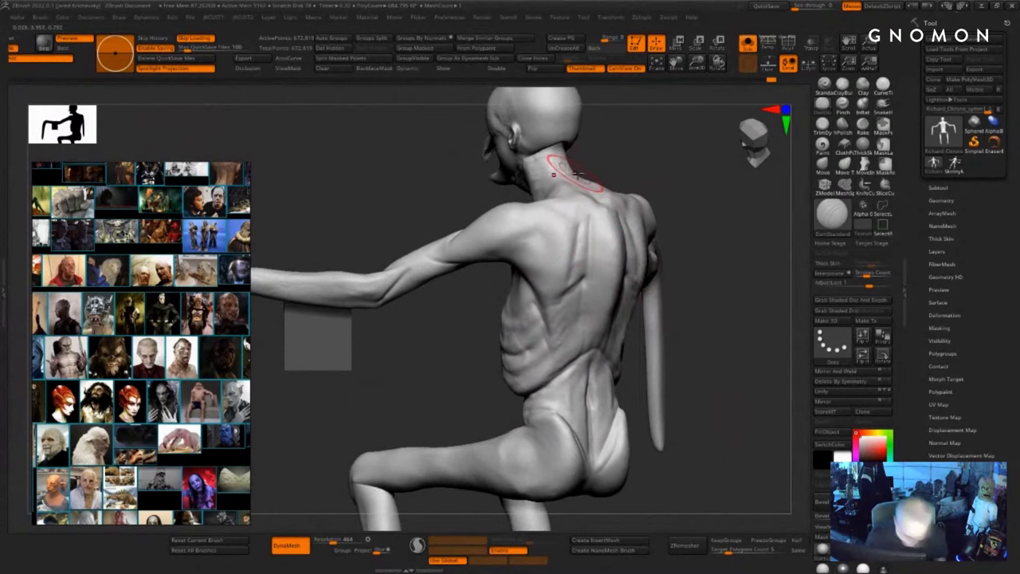
- Build up the muscles between spine and shoulder blades with the ClayBuildup brush, and smooth them into the back
key(b)
key(c)
key(b)
mouse_move(586, 211)
mouse_down()
mouse_move(596, 227)
mouse_move(589, 267)
mouse_up()
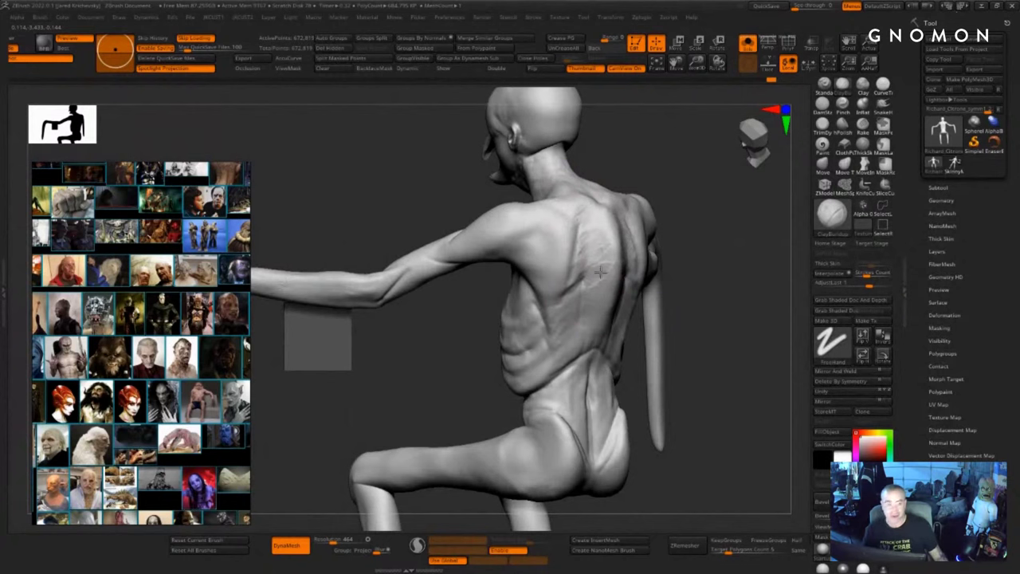
drag(695, 397, 687, 375)
mouse_move(754, 385)
alt+mouse_down()
mouse_move(634, 433)
mouse_move(562, 422)
alt+mouse_up()
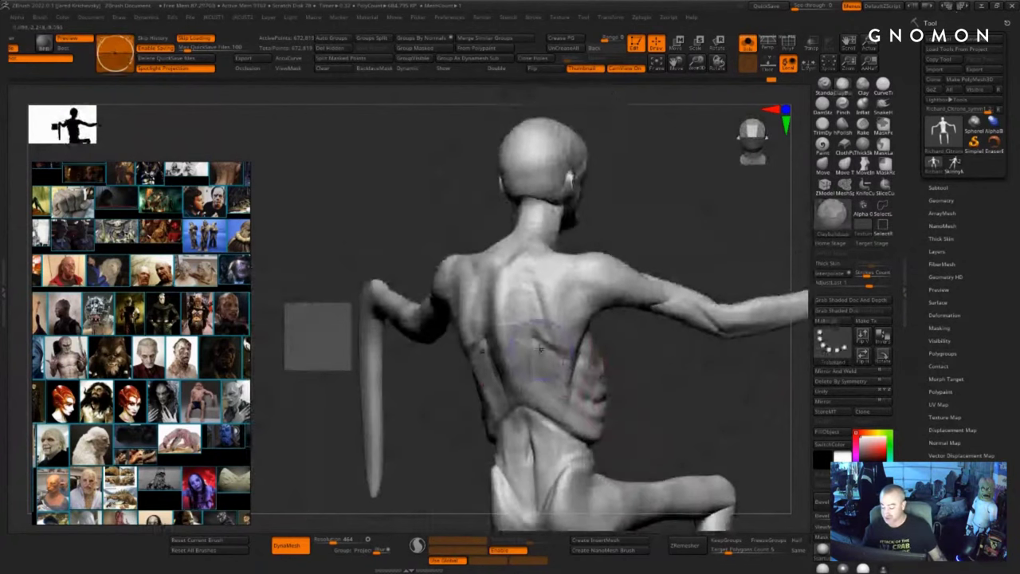
shift+drag(546, 338, 527, 299)
shift+drag(531, 352, 526, 364)
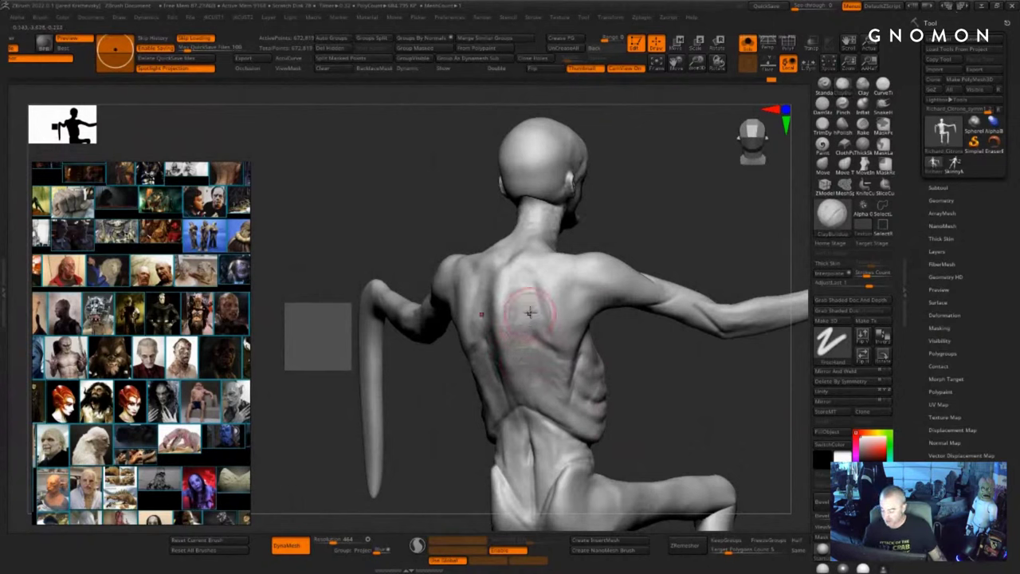
- Add ClayBuildup strokes to the trapezius muscles from the upper back to the base of the neck
mouse_move(650, 175)
mouse_down()
mouse_move(607, 217)
mouse_move(665, 239)
mouse_up()
drag(523, 268, 564, 252)
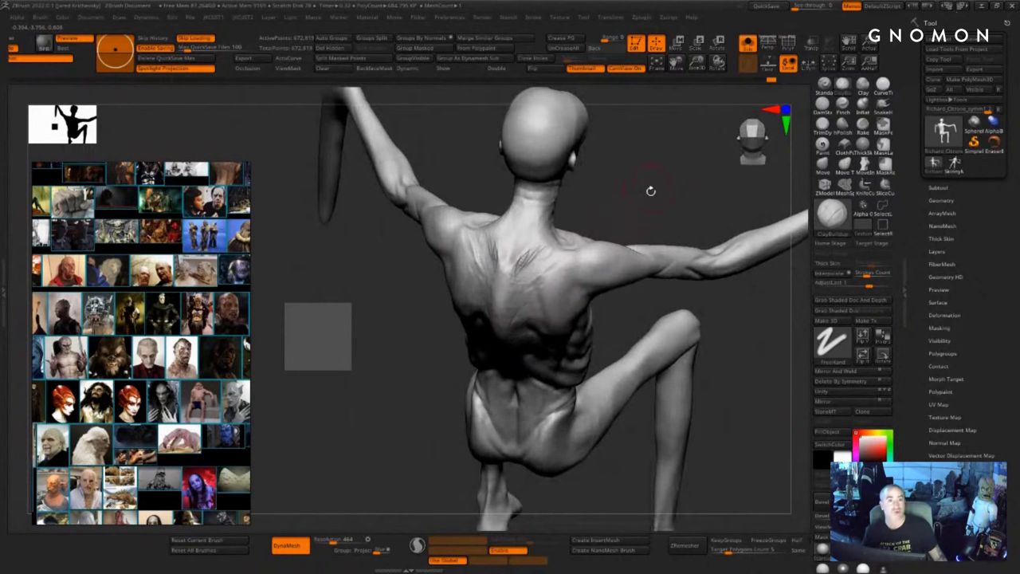
drag(651, 191, 604, 205)
mouse_move(553, 239)
mouse_down()
mouse_move(584, 244)
mouse_move(538, 279)
mouse_move(526, 249)
mouse_up()
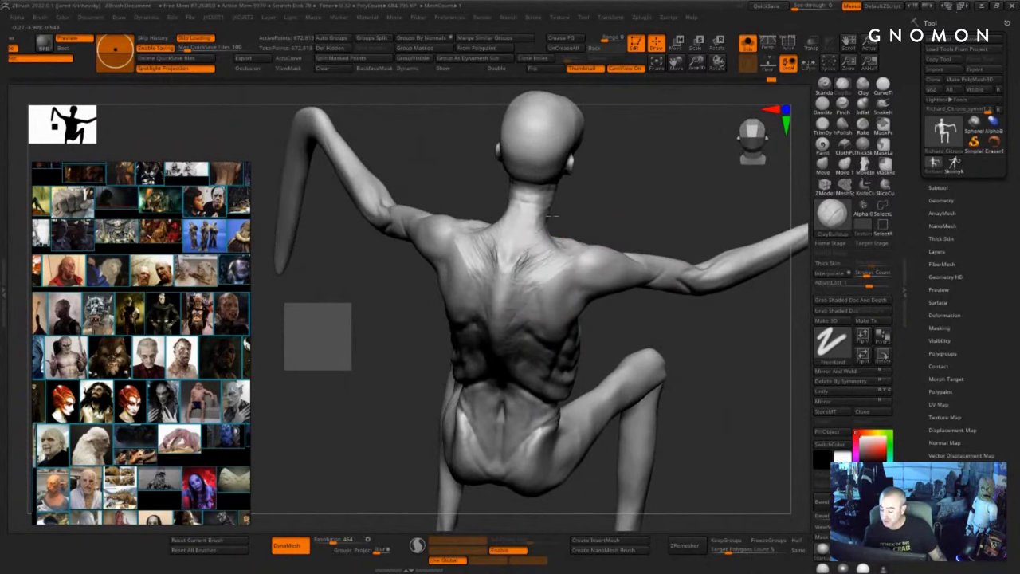
drag(609, 184, 550, 188)
drag(572, 201, 556, 233)
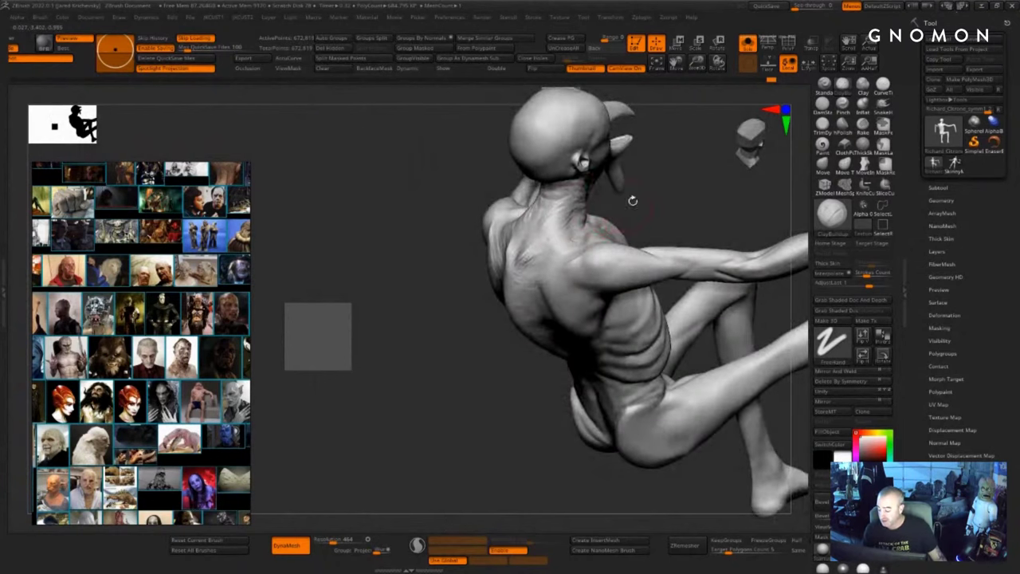
- Fill out the sides of the neck where they meet the shoulders and smooth the transition
right_drag(633, 201, 554, 223)
drag(628, 190, 621, 182)
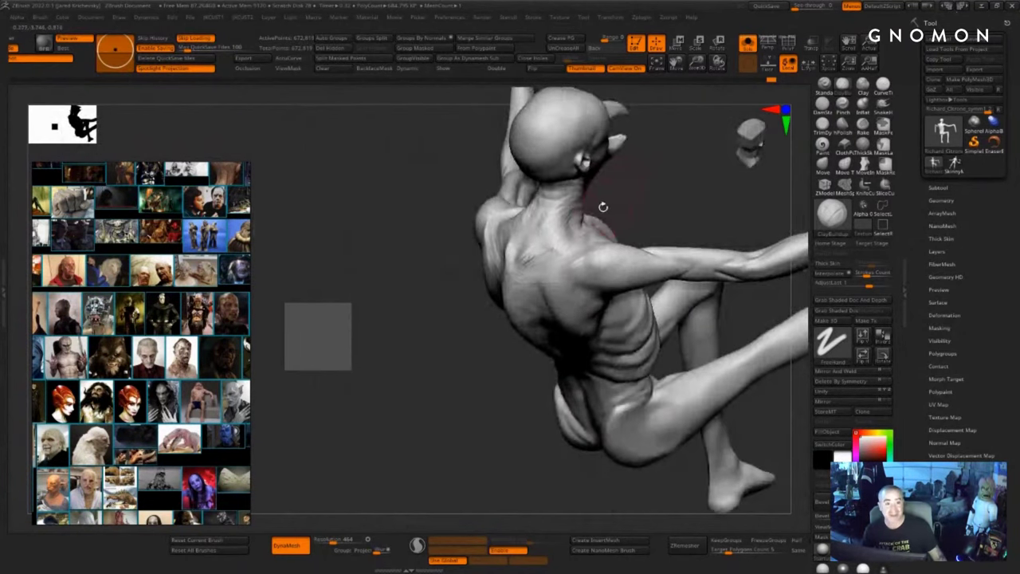
drag(592, 219, 599, 229)
mouse_move(643, 196)
mouse_down()
mouse_move(636, 202)
mouse_move(697, 175)
mouse_up()
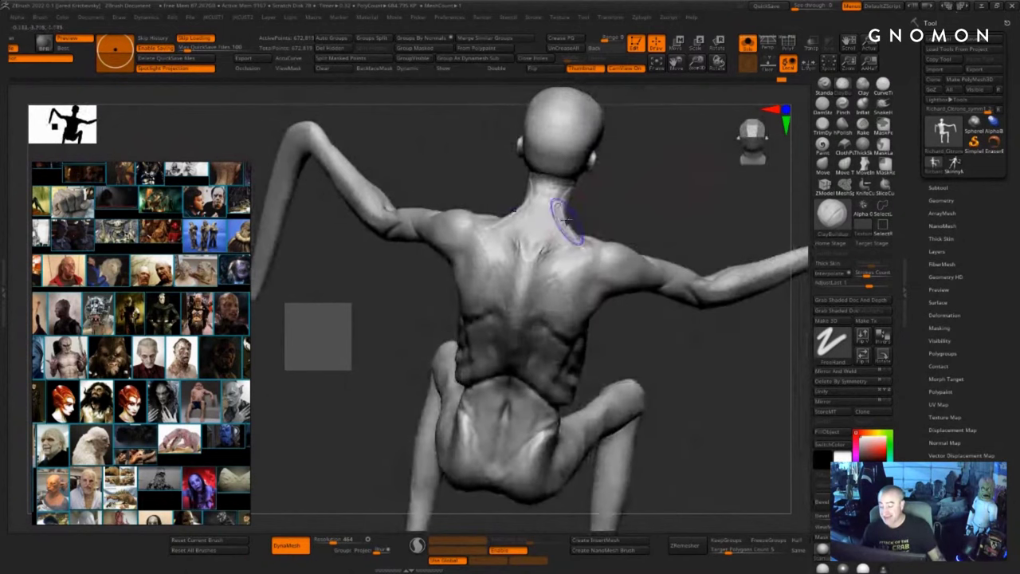
shift+drag(569, 216, 578, 232)
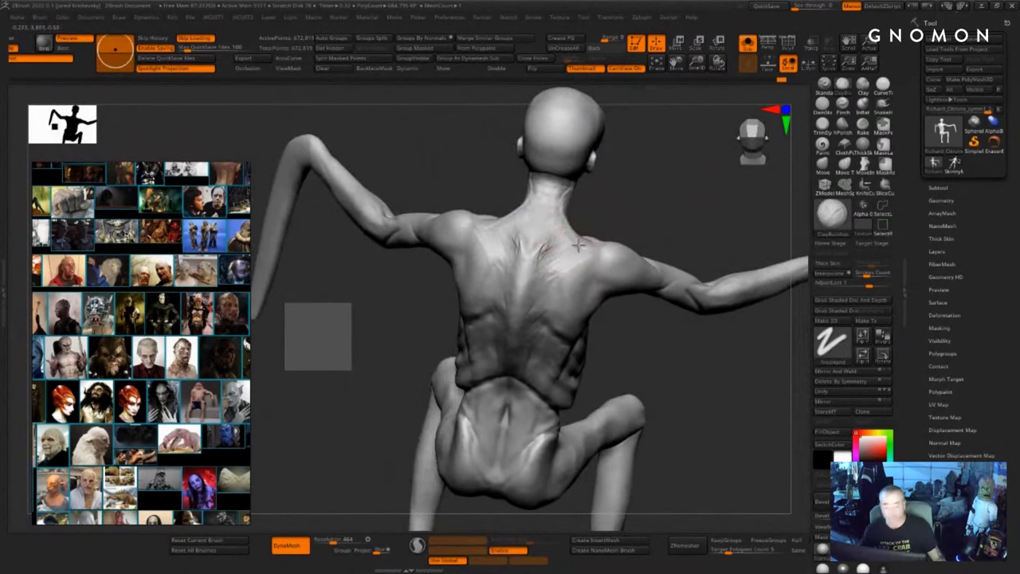
mouse_move(635, 183)
mouse_down()
mouse_move(594, 200)
mouse_move(617, 182)
mouse_up()
- Adjust the neck-to-shoulder slope of the trapezius with the Move brush
key(b)
key(m)
key(v)
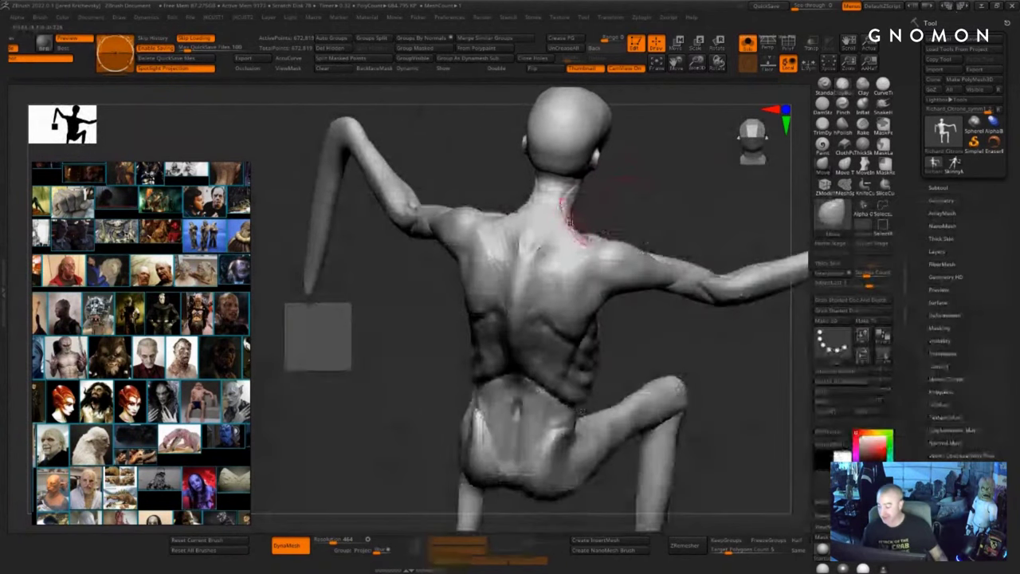
mouse_move(577, 220)
mouse_down()
mouse_move(576, 195)
mouse_move(581, 216)
mouse_move(635, 196)
mouse_move(593, 237)
mouse_move(631, 147)
mouse_move(659, 219)
mouse_move(618, 228)
mouse_up()
- Carve the inner edge of the shoulder blades and the creases beneath them with the DamStandard brush
key(b)
key(d)
key(s)
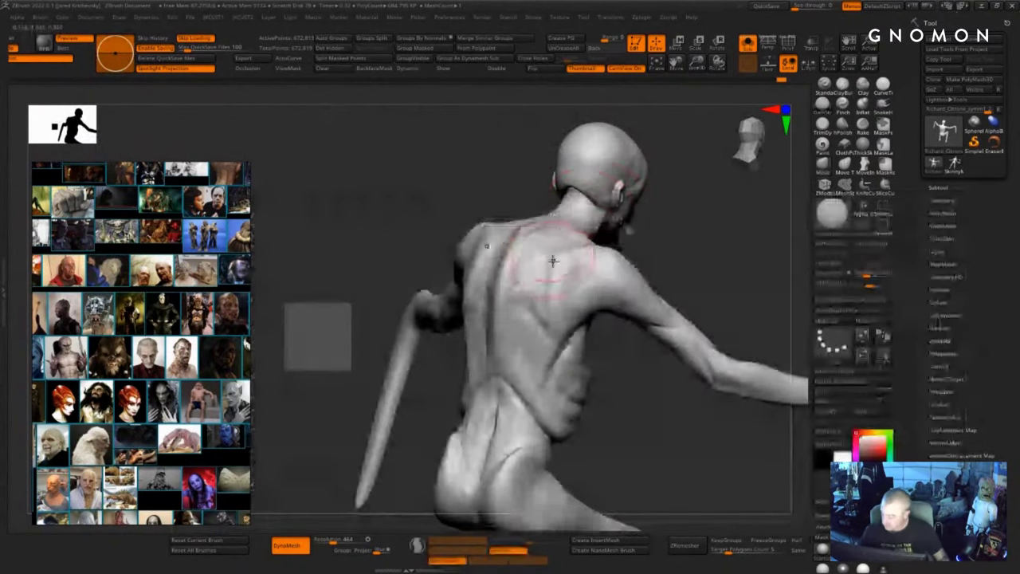
drag(545, 293, 555, 351)
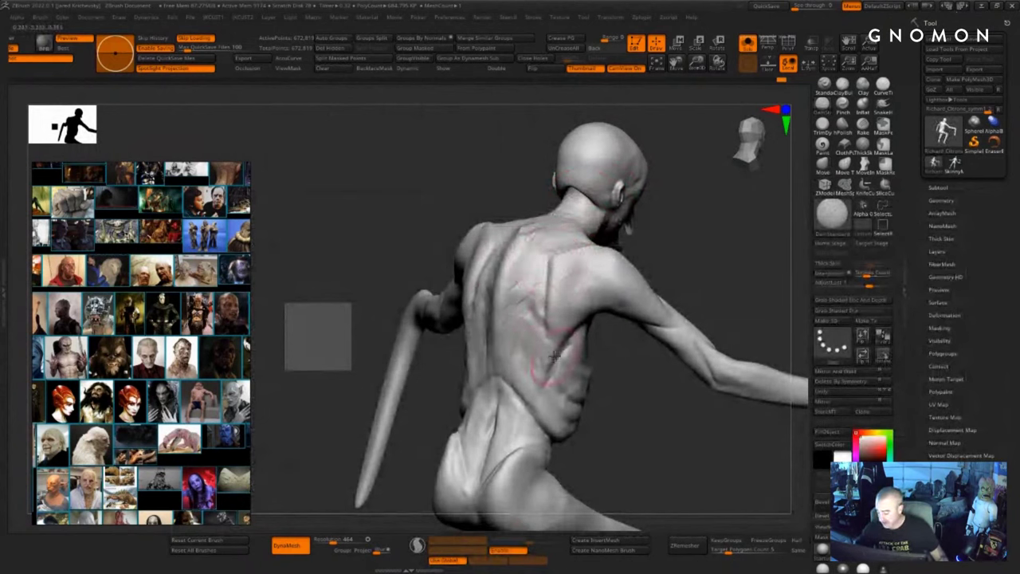
drag(612, 320, 595, 340)
drag(556, 241, 543, 265)
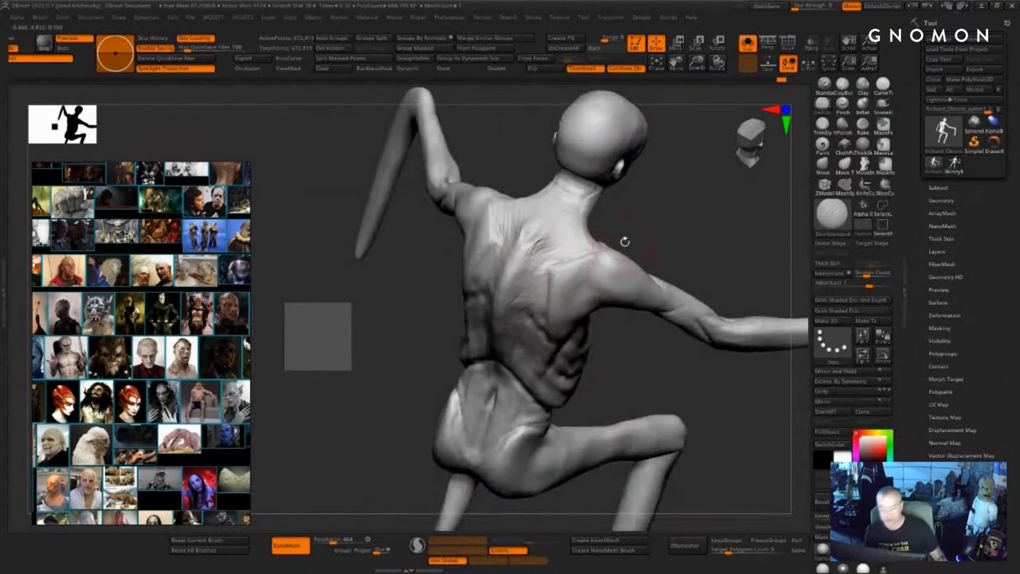
drag(625, 242, 623, 223)
drag(705, 263, 671, 246)
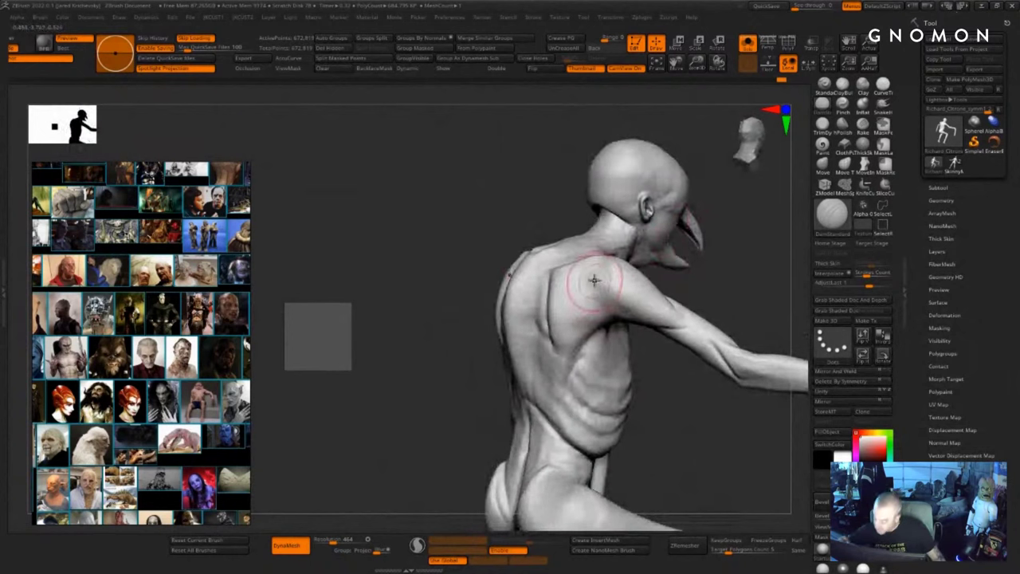
- Carve the muscle separation across the rear shoulder and smooth it toward the armpit
drag(596, 275, 641, 325)
drag(673, 362, 676, 389)
shift+drag(613, 285, 626, 317)
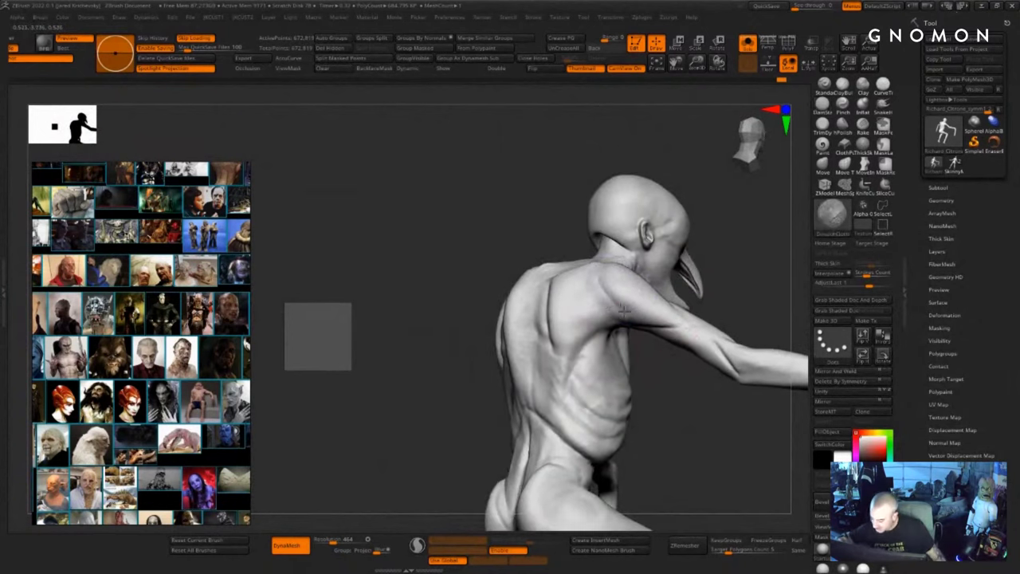
drag(694, 408, 673, 393)
right_drag(672, 393, 694, 356)
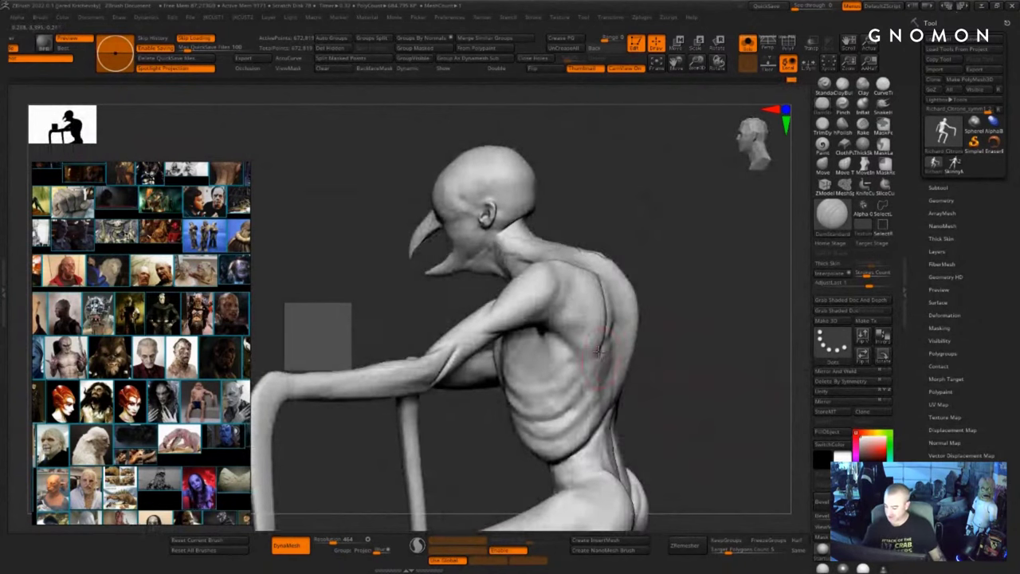
drag(692, 359, 663, 378)
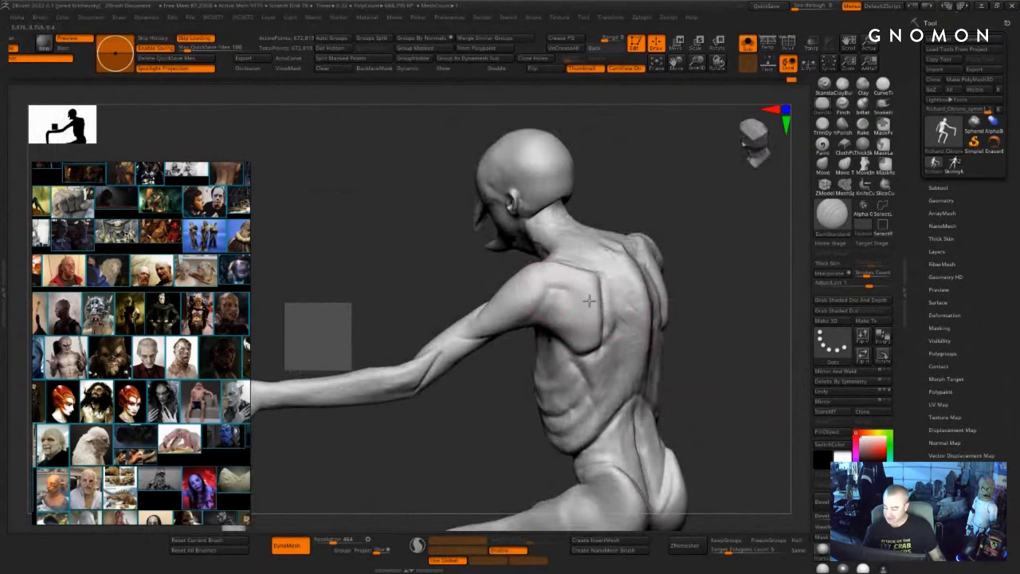
- Carve the folds behind the armpit and the edges of the shoulder blades with the DamStandard brush, smoothing the lower creases
drag(499, 378, 519, 342)
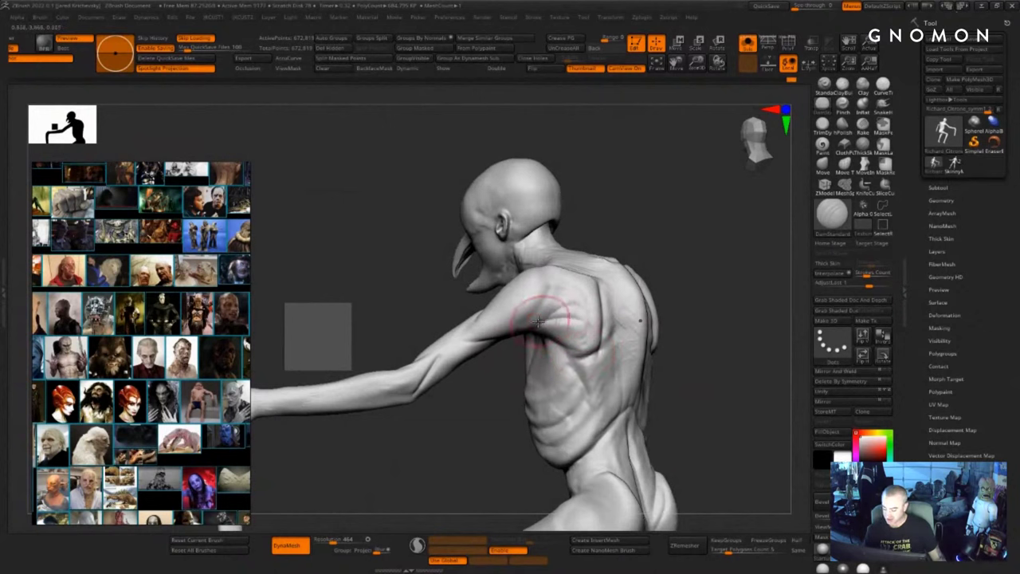
mouse_move(529, 350)
right_down()
mouse_move(558, 317)
mouse_move(573, 376)
right_up()
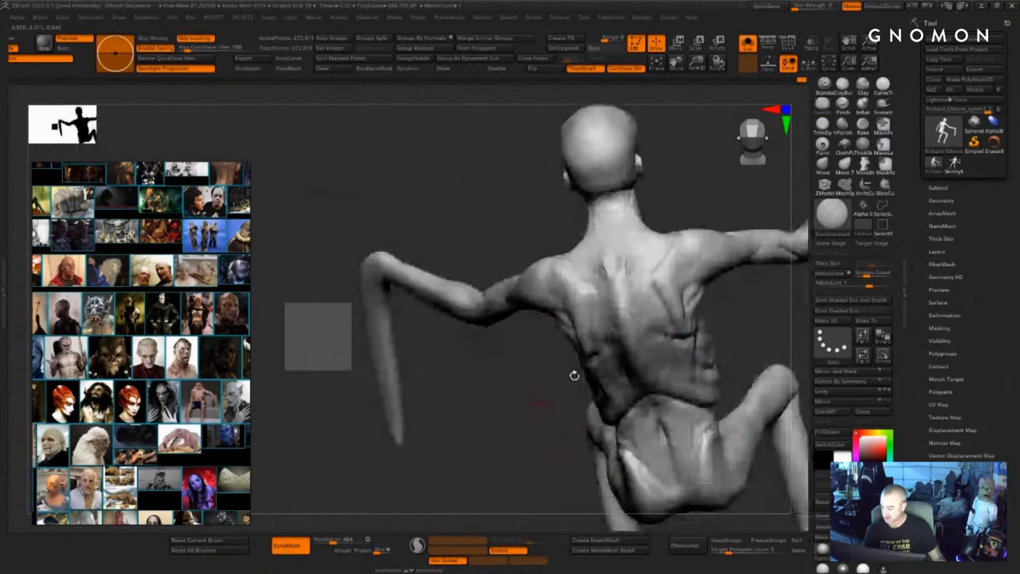
mouse_move(691, 234)
mouse_down()
mouse_move(668, 255)
mouse_move(663, 306)
mouse_up()
mouse_move(758, 337)
mouse_down()
mouse_move(733, 326)
mouse_move(651, 380)
mouse_move(644, 398)
mouse_up()
drag(537, 310, 541, 313)
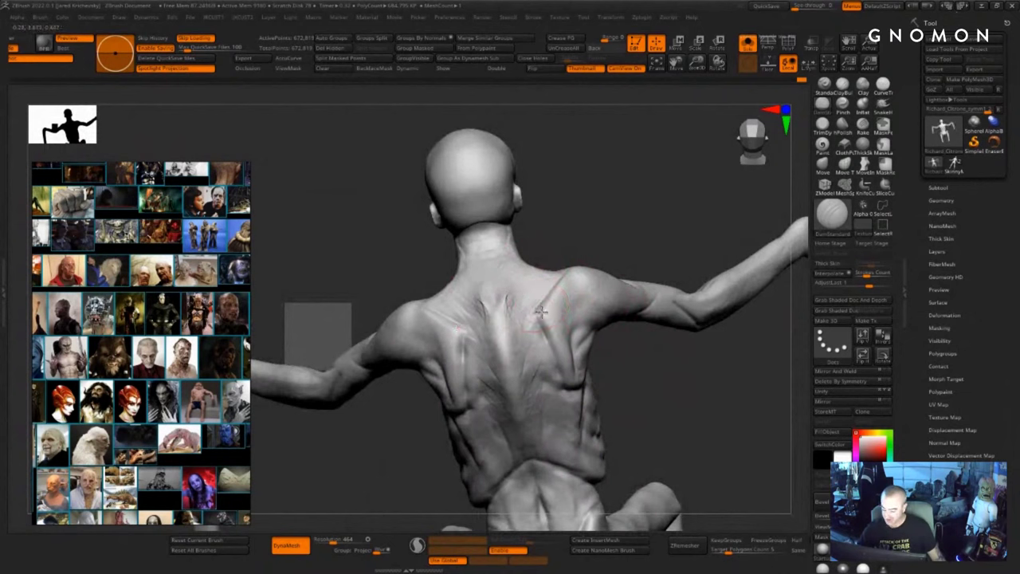
drag(550, 347, 563, 378)
right_drag(610, 387, 558, 355)
shift+drag(553, 352, 537, 336)
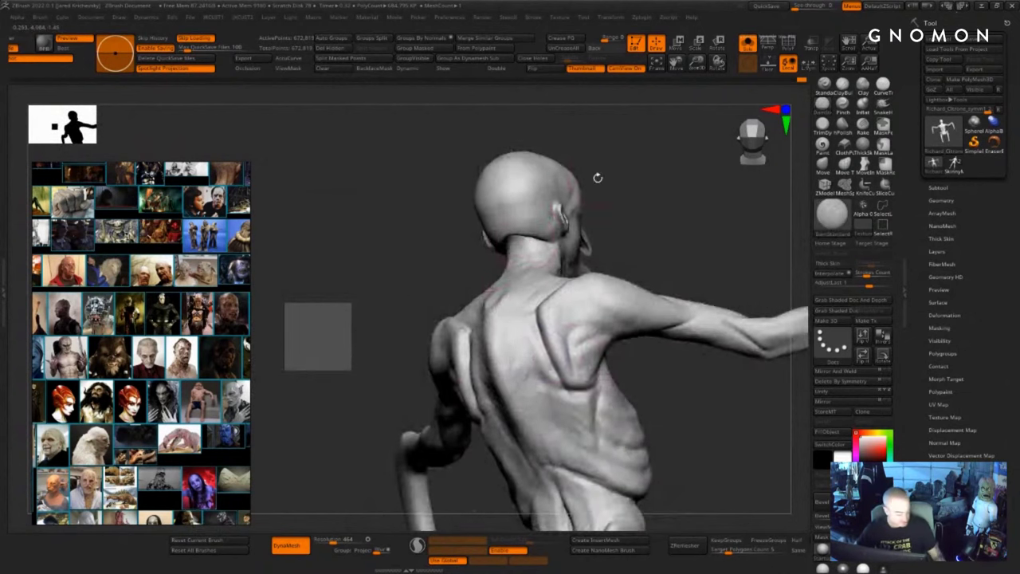
- Build up the upper back beside the spine with the ClayBuildup brush and smooth it toward the neck base
drag(597, 178, 592, 203)
key(b)
key(c)
key(b)
drag(504, 292, 496, 317)
shift+drag(526, 269, 517, 266)
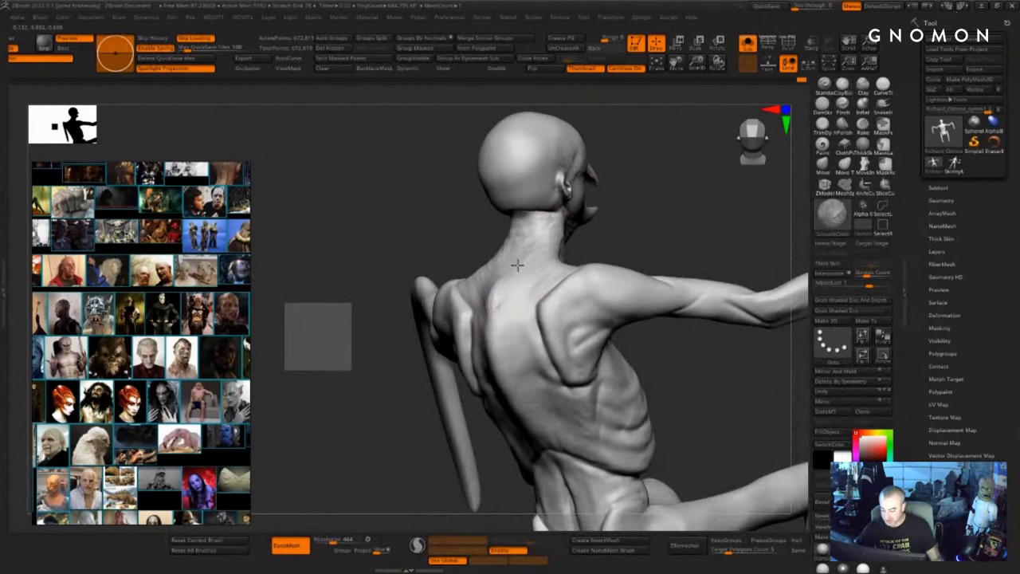
- Build up the muscle between the spine and the shoulder blades with diagonal clay strokes and smooth them
mouse_move(672, 408)
mouse_down()
mouse_move(699, 410)
mouse_move(619, 396)
mouse_move(597, 378)
mouse_up()
mouse_move(528, 300)
mouse_down()
mouse_move(562, 338)
mouse_move(568, 326)
mouse_up()
drag(537, 279, 554, 303)
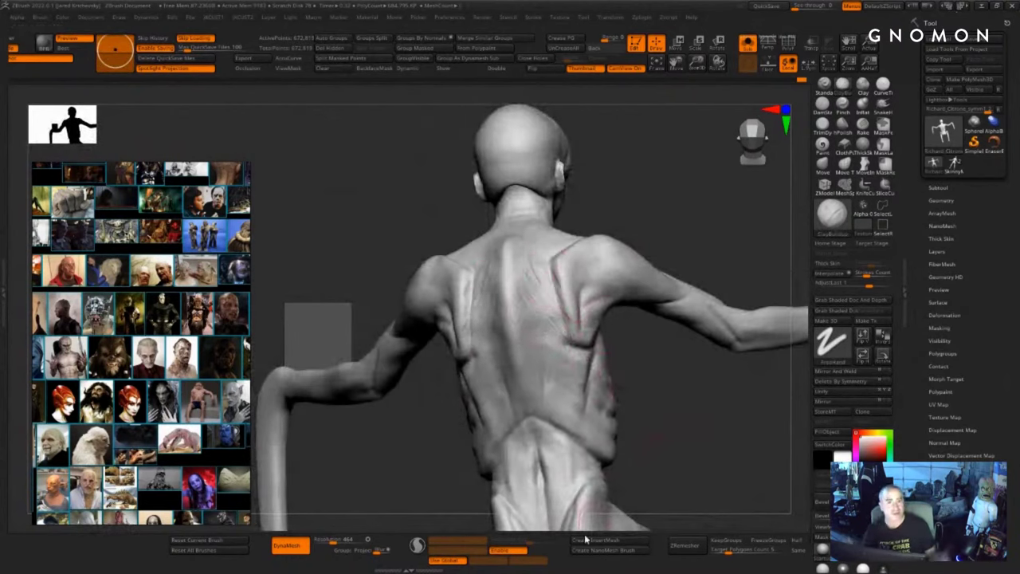
drag(647, 423, 638, 342)
shift+drag(585, 308, 531, 262)
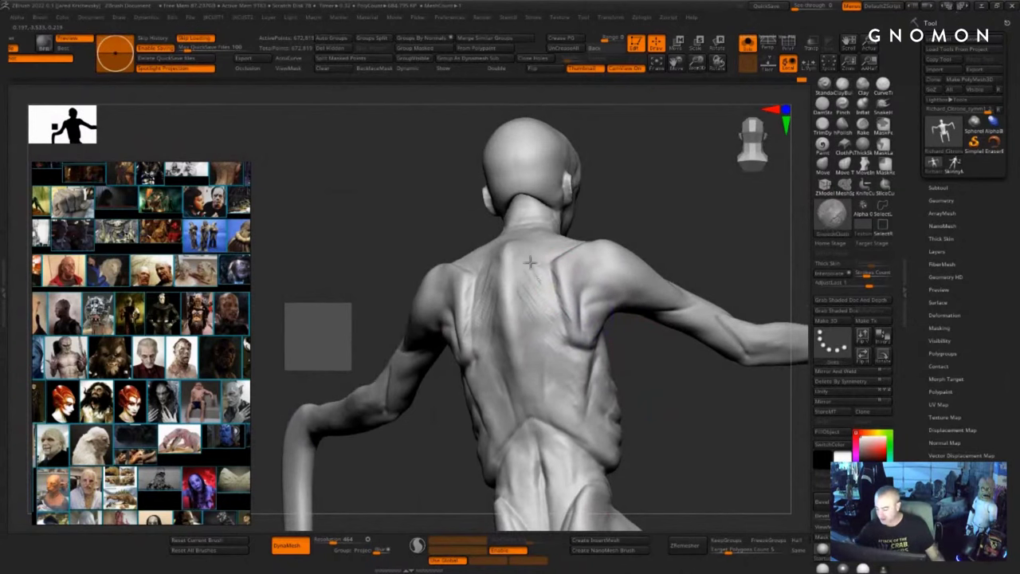
- Carve the diagonal lower edge of the trapezius from the shoulder blade toward the mid-back with DamStandard
key(b)
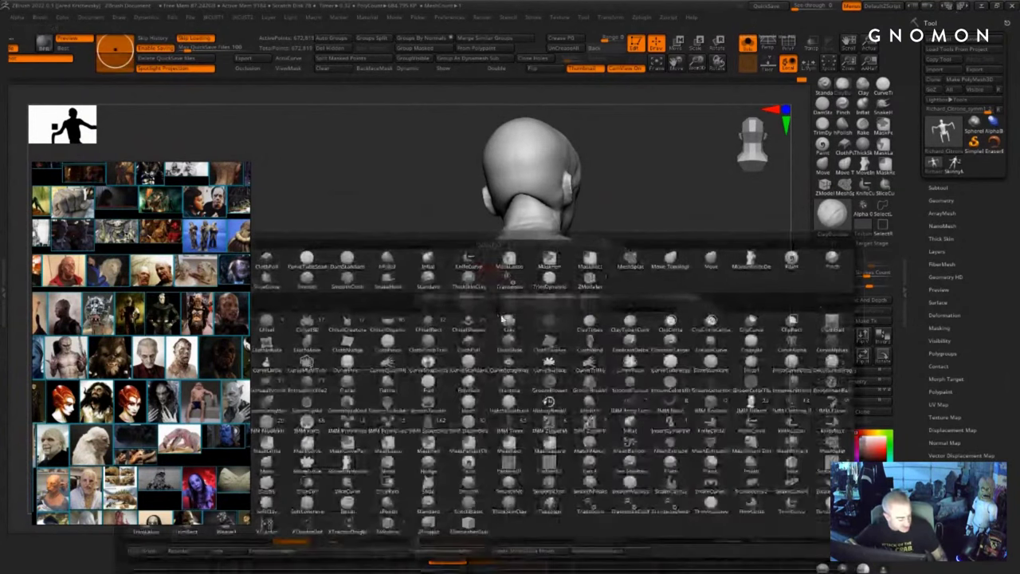
key(b)
key(d)
key(s)
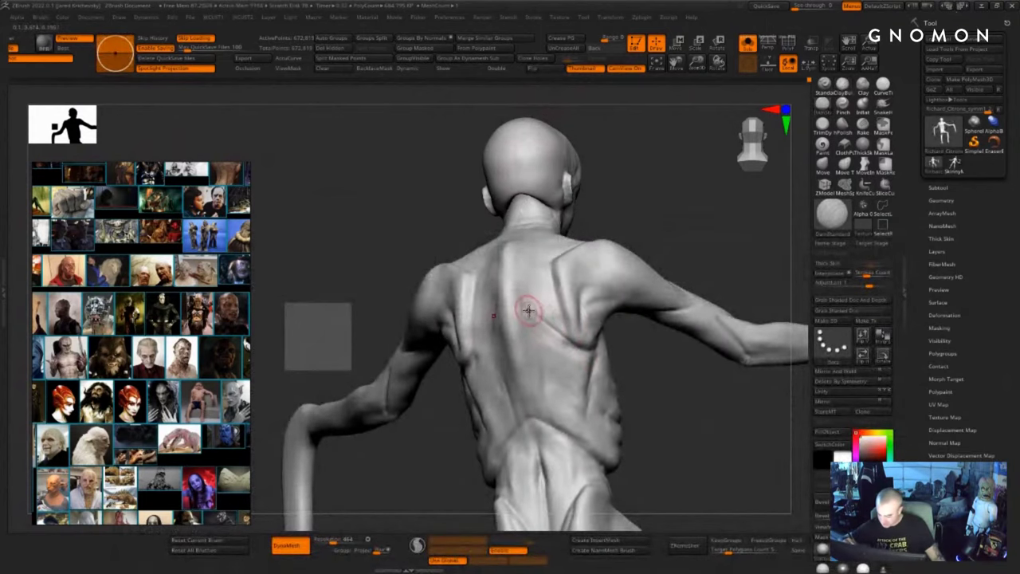
mouse_move(556, 256)
mouse_down()
mouse_move(528, 375)
mouse_move(537, 323)
mouse_move(538, 336)
mouse_move(547, 330)
mouse_up()
right_drag(580, 359, 602, 368)
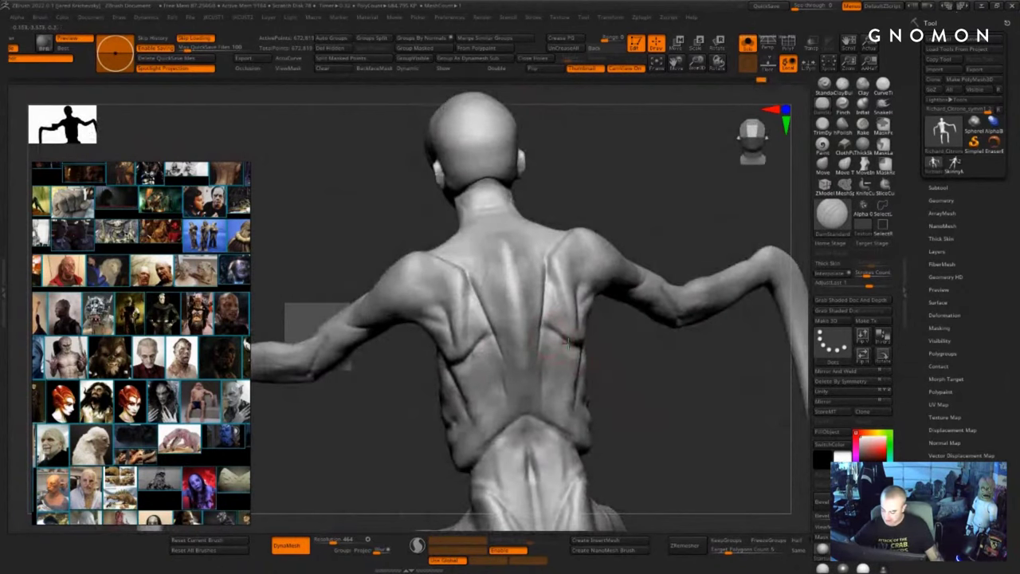
- Carve the outer edge of the back muscles from beneath the shoulder blades down to the waist
mouse_move(622, 401)
mouse_down()
mouse_move(598, 379)
mouse_move(579, 430)
mouse_up()
drag(586, 390, 575, 446)
drag(666, 405, 650, 301)
drag(566, 319, 545, 445)
mouse_move(635, 359)
mouse_down()
mouse_move(631, 351)
mouse_move(642, 357)
mouse_up()
- Build up the sacrum and upper buttocks with the ClayBuildup brush and smooth the surface
key(b)
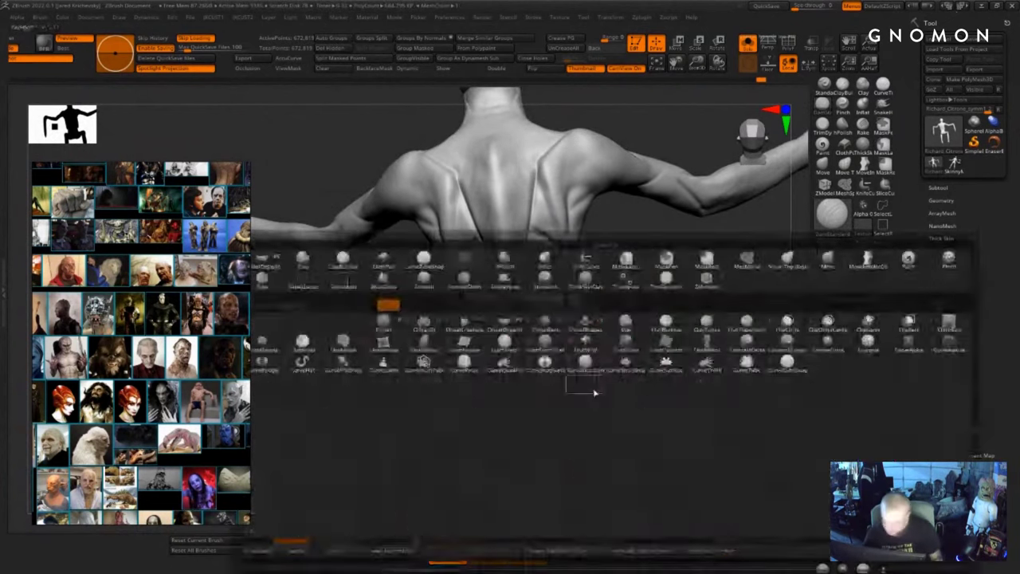
key(c)
key(b)
mouse_move(563, 430)
mouse_down()
mouse_move(571, 397)
mouse_move(544, 444)
mouse_move(567, 397)
mouse_up()
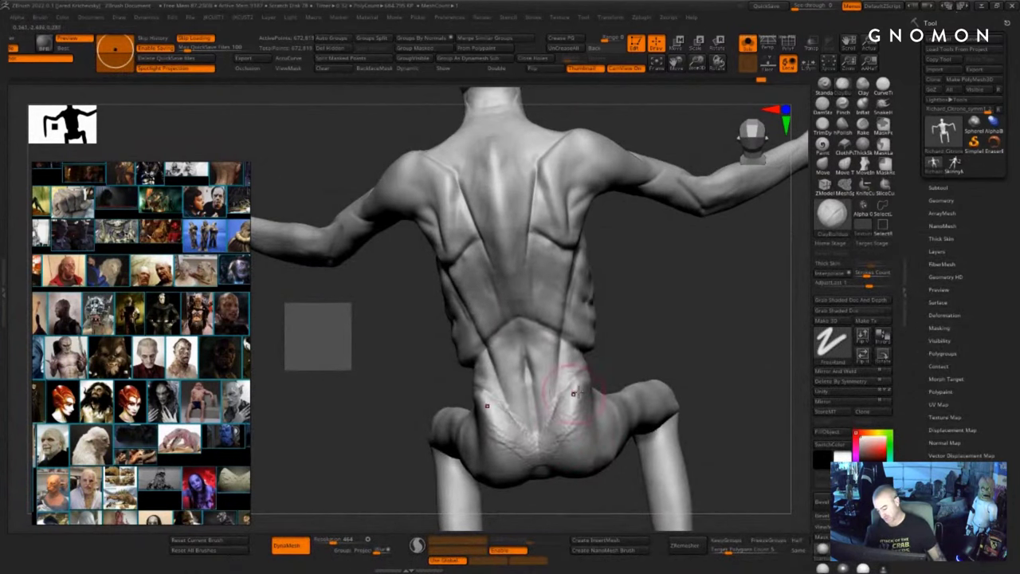
drag(666, 348, 600, 365)
shift+drag(576, 414, 567, 434)
- Shape the side of the waist between the ribcage and hip and smooth it into the lower back
drag(705, 319, 637, 338)
mouse_move(647, 386)
mouse_down()
mouse_move(589, 389)
mouse_move(606, 373)
mouse_up()
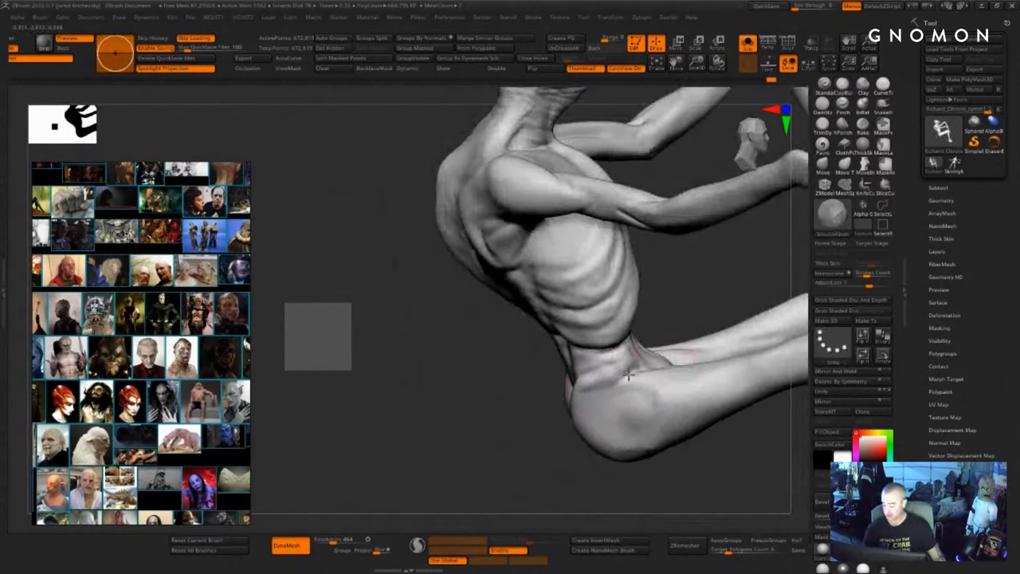
drag(642, 472, 547, 470)
drag(583, 374, 649, 372)
drag(539, 472, 630, 469)
mouse_move(625, 354)
mouse_down()
mouse_move(589, 359)
mouse_move(620, 364)
mouse_up()
drag(675, 327, 761, 329)
shift+drag(603, 373, 602, 338)
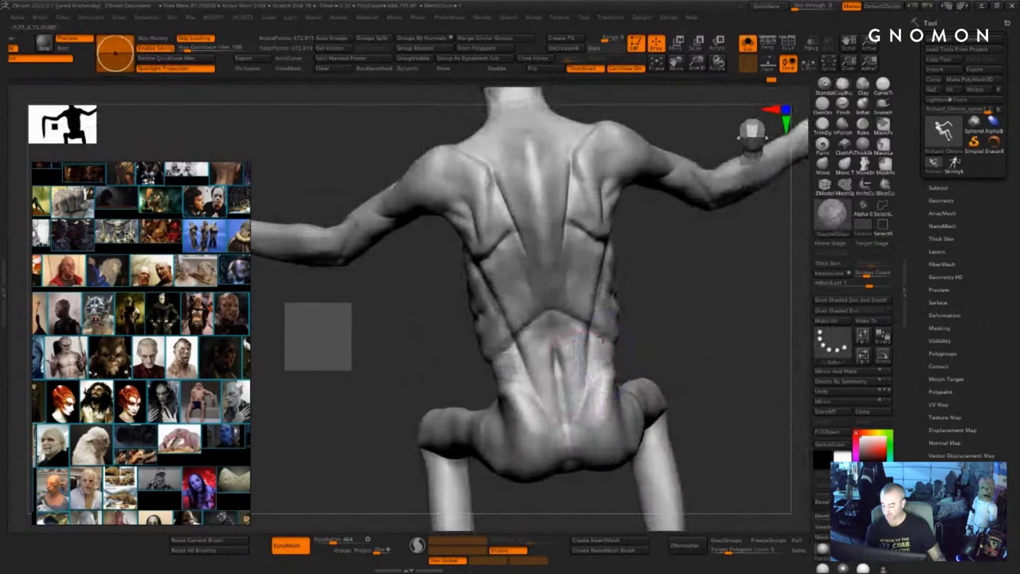
- Fill out the sides of the lower back with ClayBuildup and soften the hard edge beneath the ribcage
mouse_move(669, 311)
mouse_down()
mouse_move(587, 325)
mouse_move(603, 341)
mouse_up()
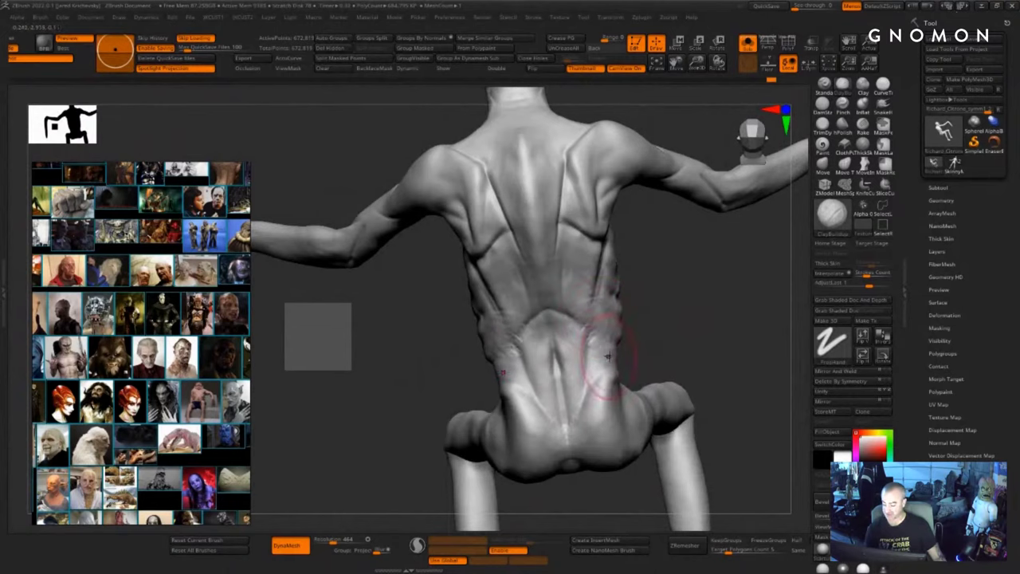
drag(702, 326, 633, 325)
mouse_move(597, 327)
shift+mouse_down()
mouse_move(575, 321)
mouse_move(589, 366)
mouse_move(574, 333)
mouse_move(556, 329)
mouse_move(562, 312)
mouse_move(574, 358)
shift+mouse_up()
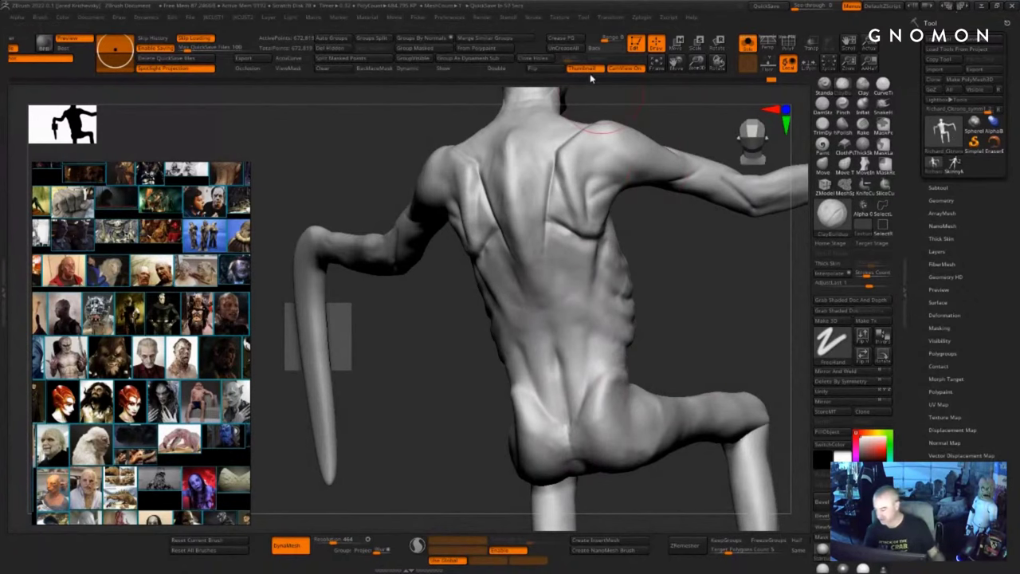
- Redefine the outer border of the latissimus from the shoulder blade's tip to the waist with DamStandard
mouse_move(679, 289)
mouse_down()
mouse_move(717, 288)
mouse_move(677, 289)
mouse_move(603, 324)
mouse_move(598, 306)
mouse_up()
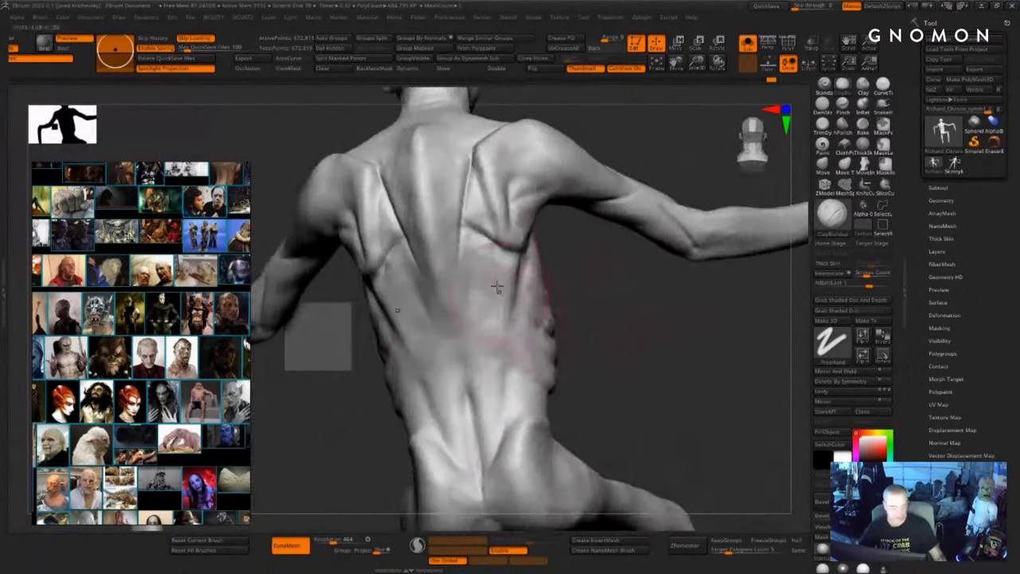
key(b)
key(d)
key(s)
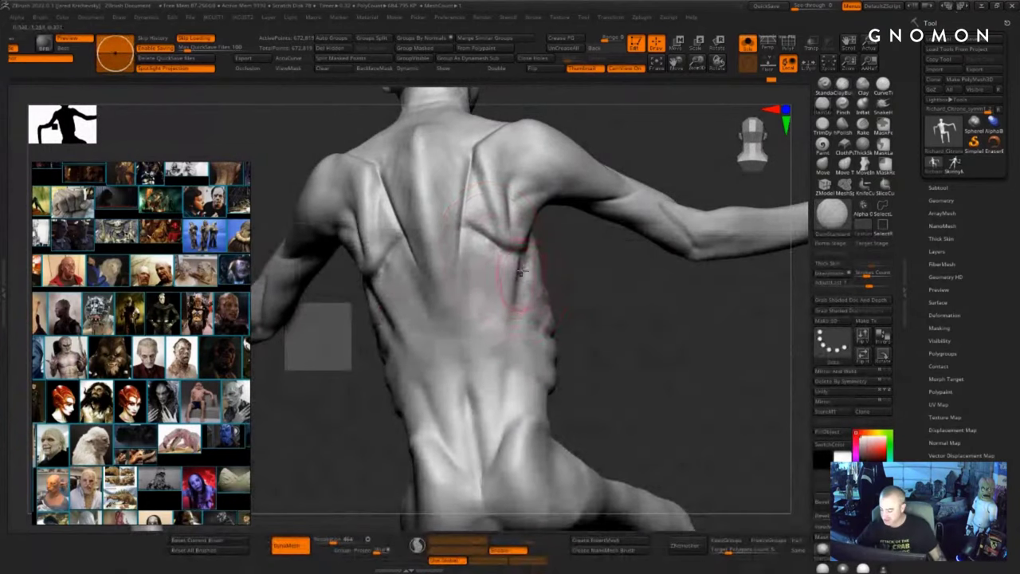
drag(522, 257, 503, 395)
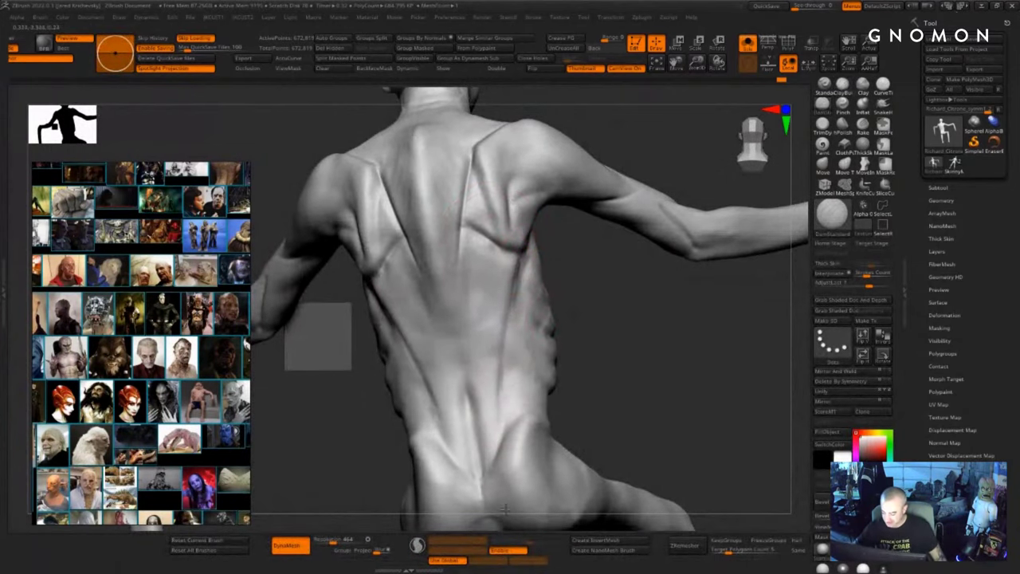
drag(559, 295, 579, 291)
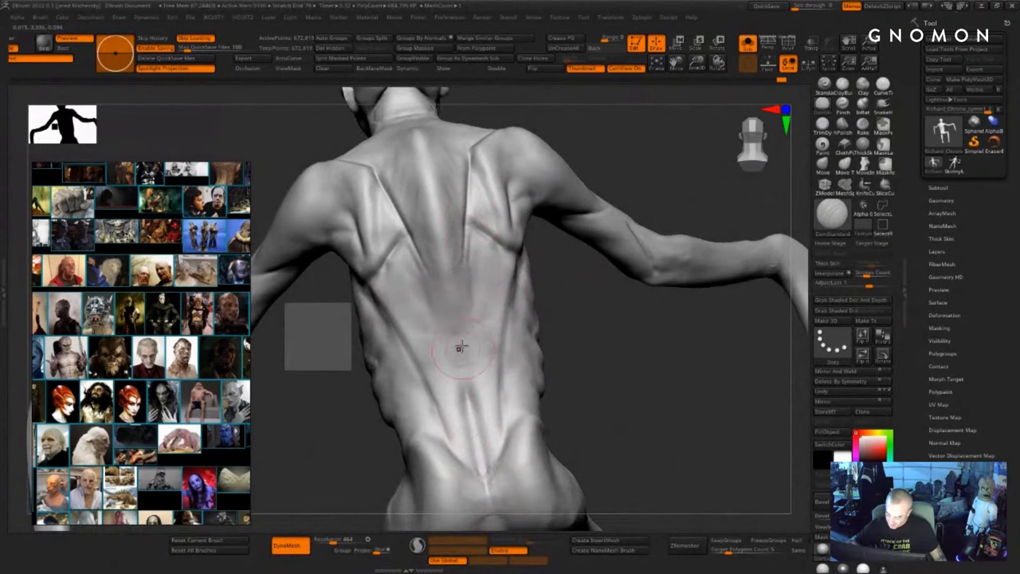
- Carve the spine groove up the lower back and extend the trapezius edges to a point at mid-back
drag(473, 424, 452, 320)
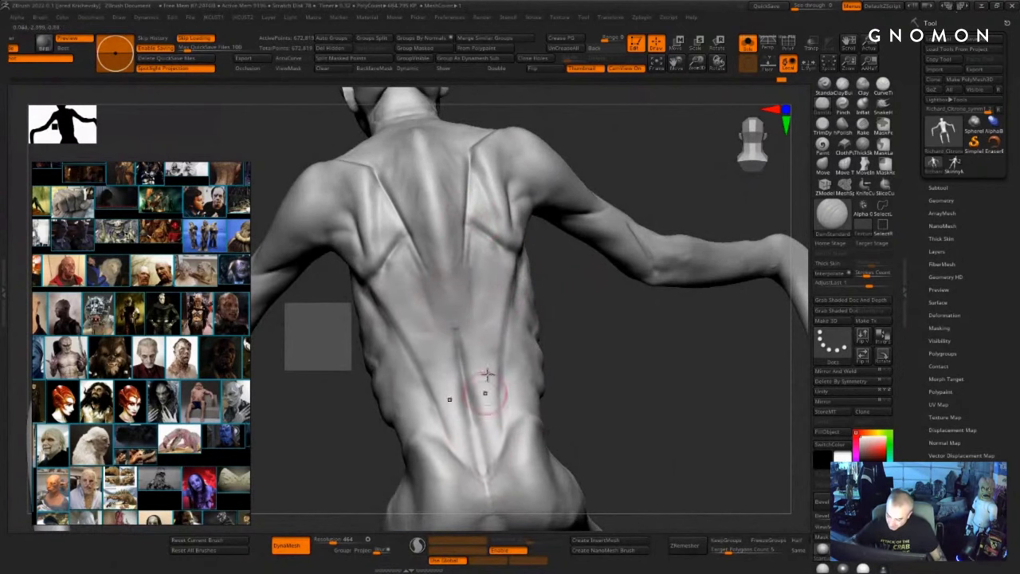
drag(605, 335, 533, 336)
drag(605, 311, 676, 313)
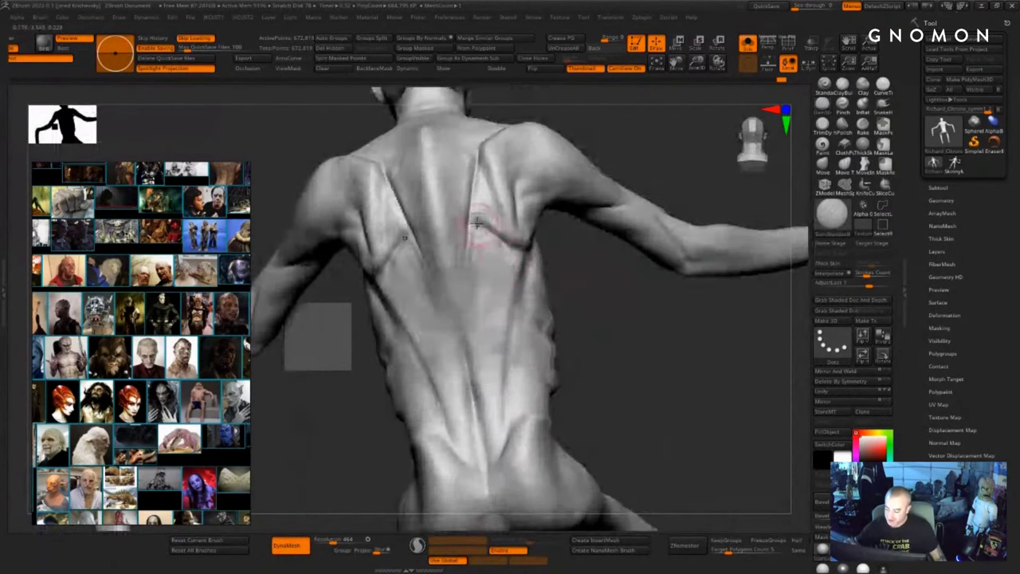
drag(482, 210, 463, 311)
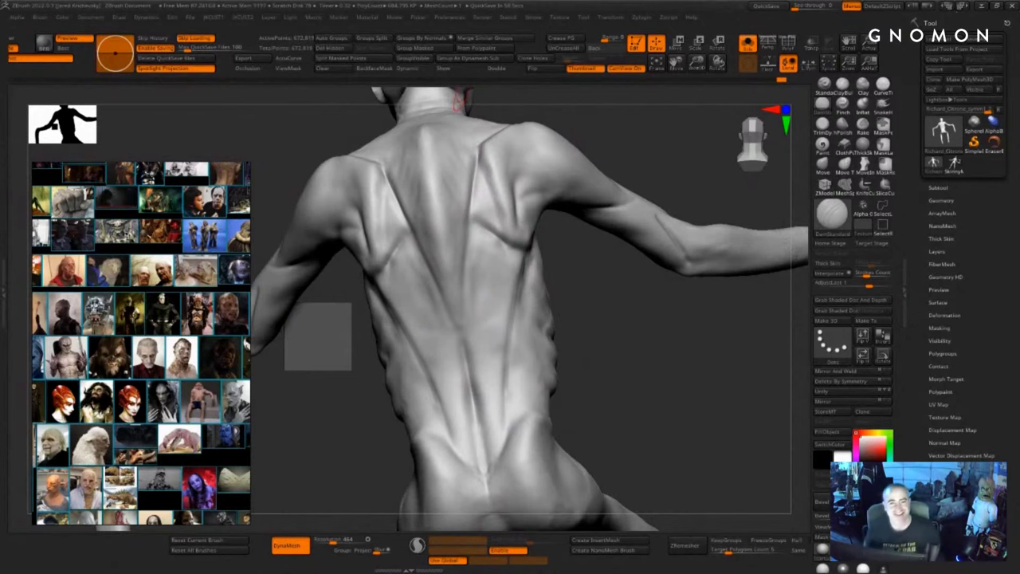
drag(605, 364, 595, 308)
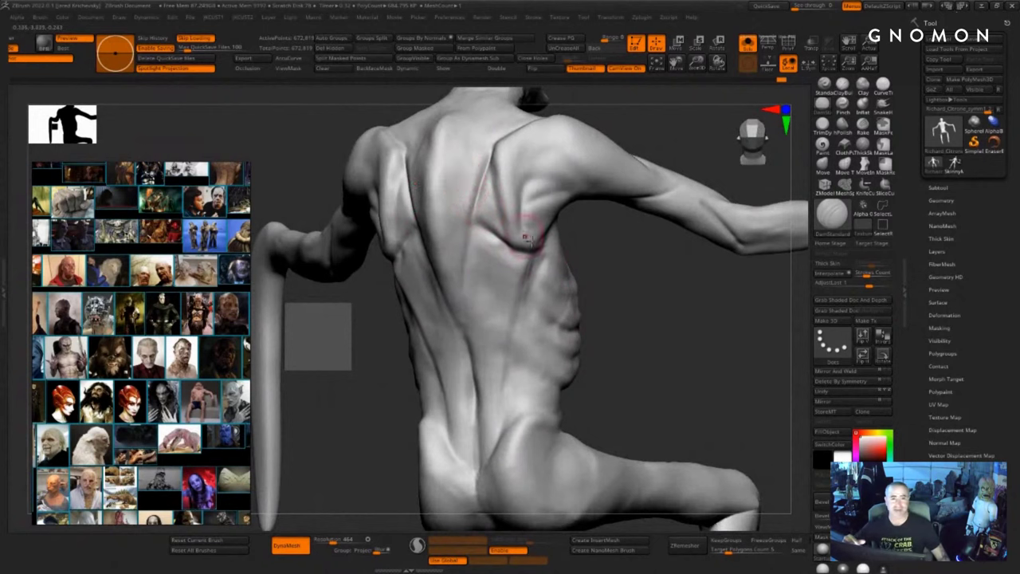
mouse_move(483, 220)
mouse_down()
mouse_move(474, 211)
mouse_move(504, 230)
mouse_move(481, 213)
mouse_move(500, 233)
mouse_move(489, 175)
mouse_up()
key(ctrl+z)
- Build up the area beside the shoulder blades and the mid-back muscles with ClayBuildup, smoothing the mid-back strokes
drag(572, 263, 602, 279)
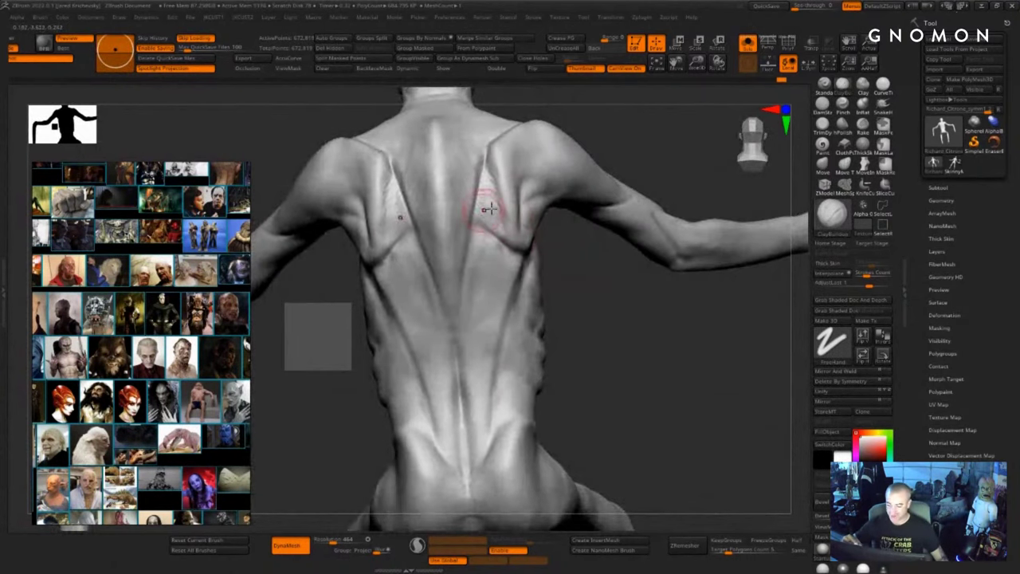
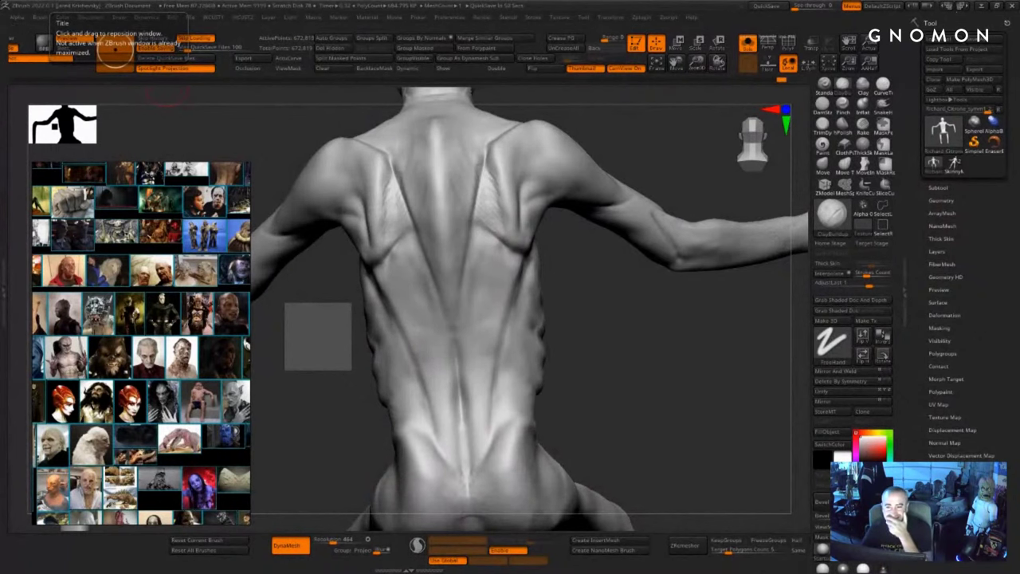
drag(598, 361, 593, 336)
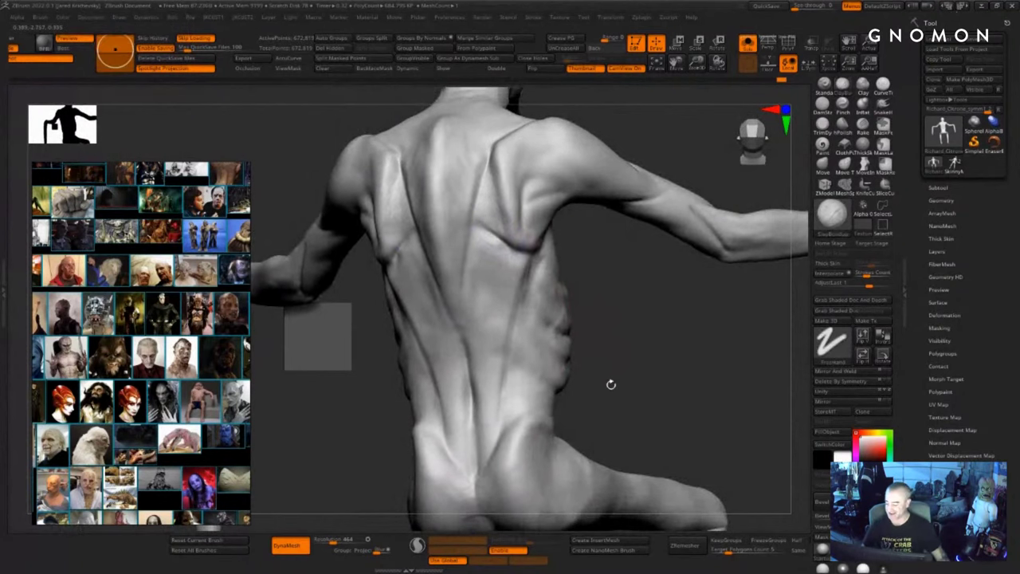
drag(611, 385, 520, 315)
key(s)
drag(494, 355, 490, 271)
shift+drag(482, 291, 496, 329)
- Refine the lower back and smooth the rear ends of the lower ribs into the back muscles
drag(408, 526, 499, 518)
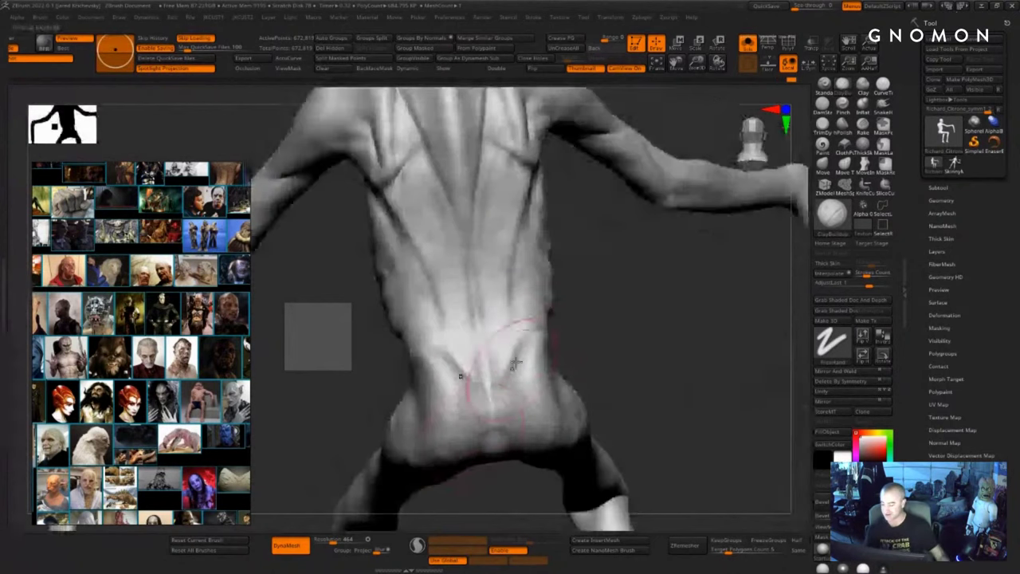
alt+drag(616, 252, 549, 343)
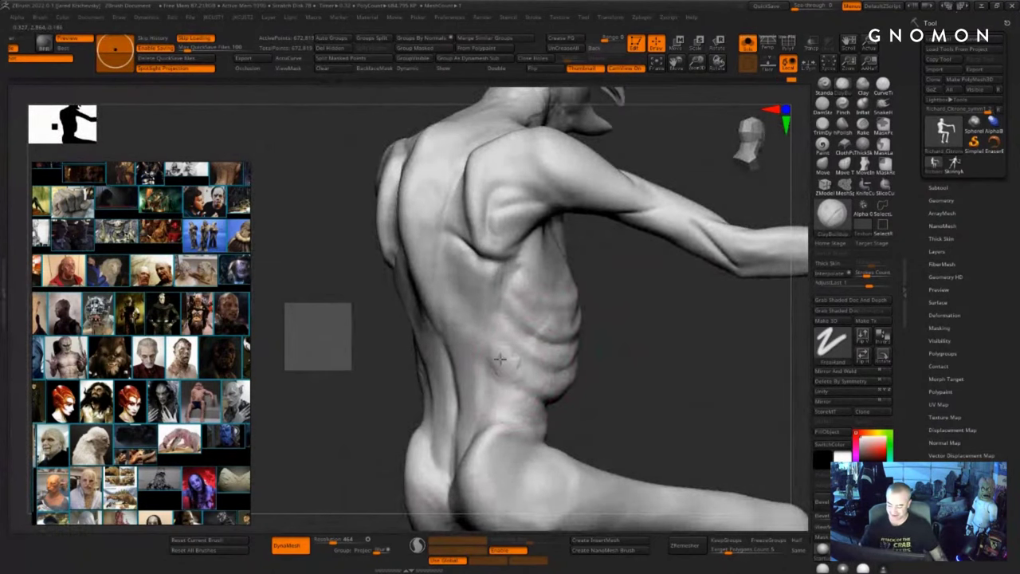
drag(592, 380, 647, 381)
shift+drag(518, 359, 502, 351)
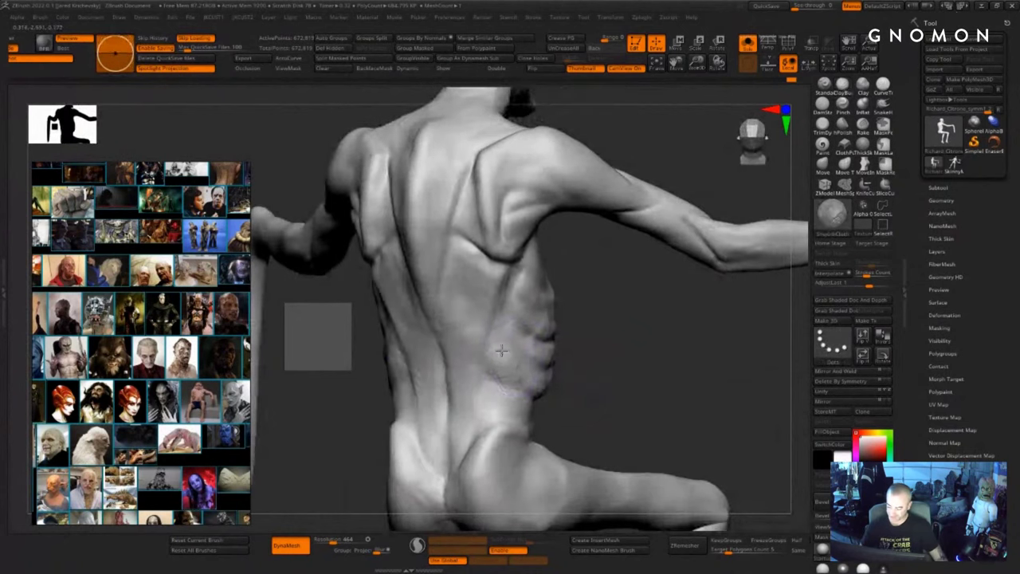
- Build up the side of the waist above the hip with clay strokes and smooth it into the back
drag(586, 390, 642, 389)
drag(543, 396, 454, 413)
drag(487, 410, 542, 403)
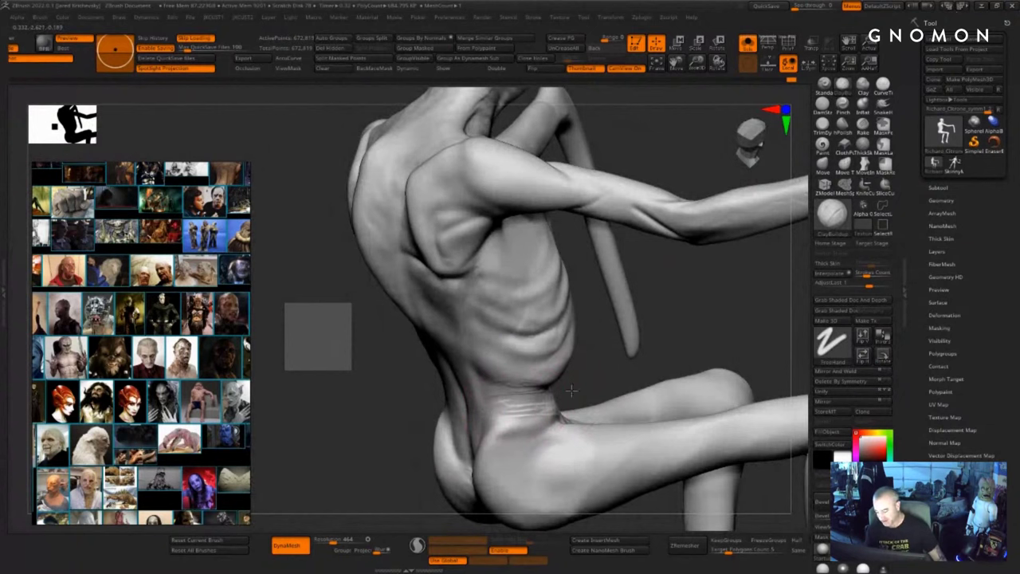
key(ctrl+shift)
ctrl+shift+click(520, 396)
key(ctrl+z)
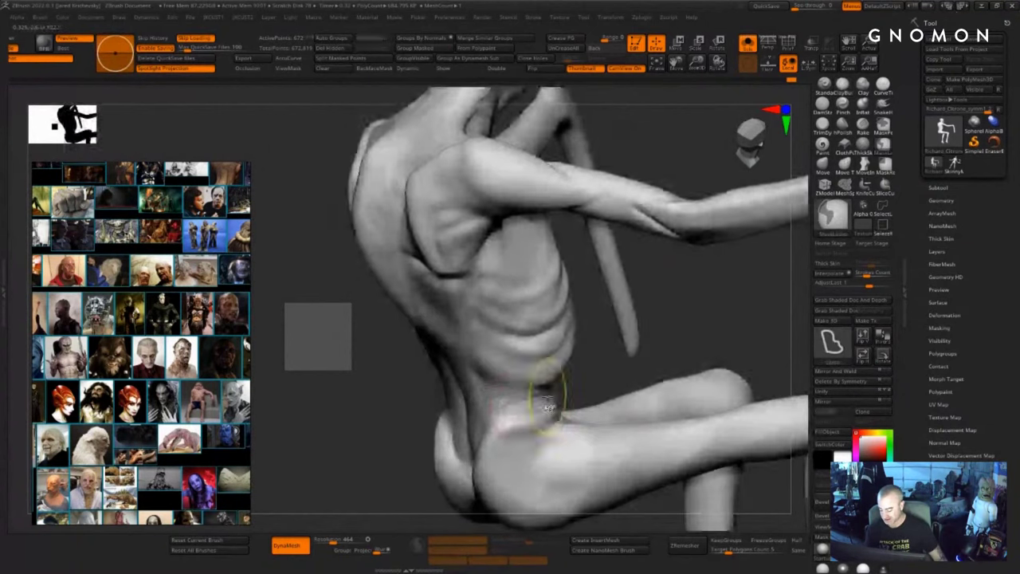
mouse_move(545, 394)
shift+mouse_down()
mouse_move(522, 398)
mouse_move(563, 395)
shift+mouse_up()
drag(399, 430, 496, 419)
shift+drag(551, 388, 521, 357)
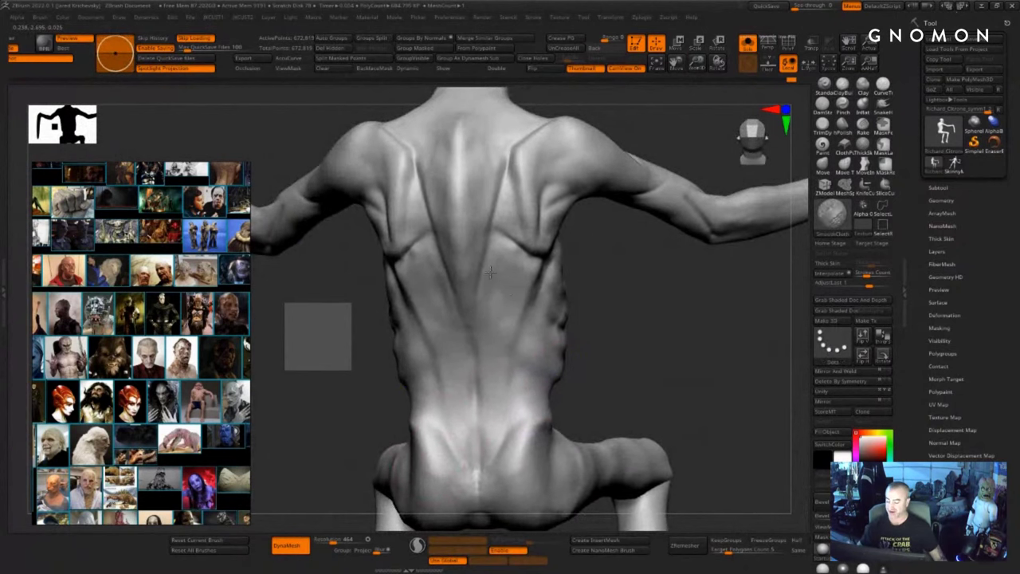
- Build up the upper trapezius between the shoulder blades and the base of the neck with ClayBuildup strokes
mouse_move(617, 358)
alt+mouse_down()
mouse_move(620, 337)
mouse_move(594, 414)
alt+mouse_up()
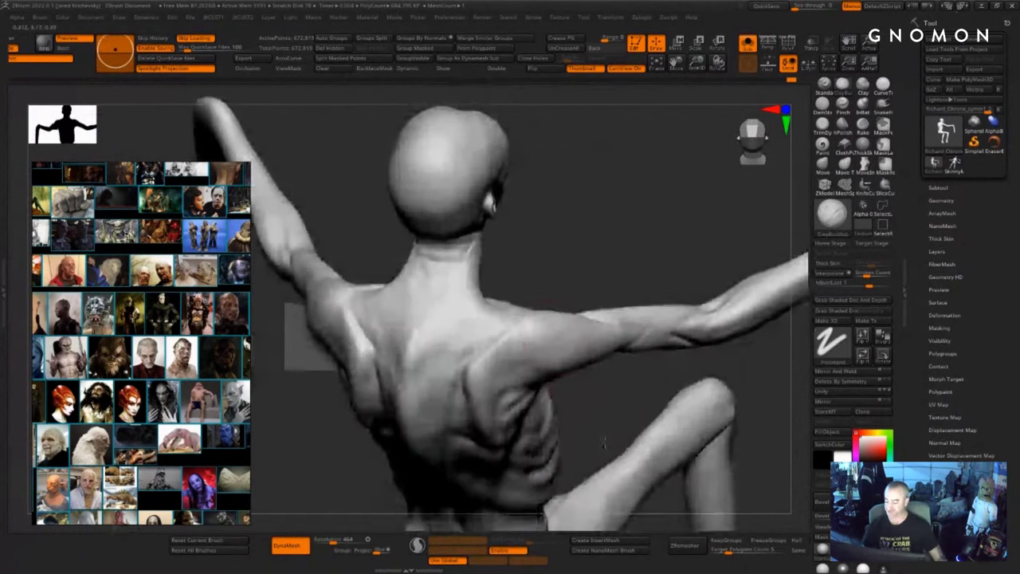
drag(457, 346, 494, 324)
drag(446, 368, 506, 320)
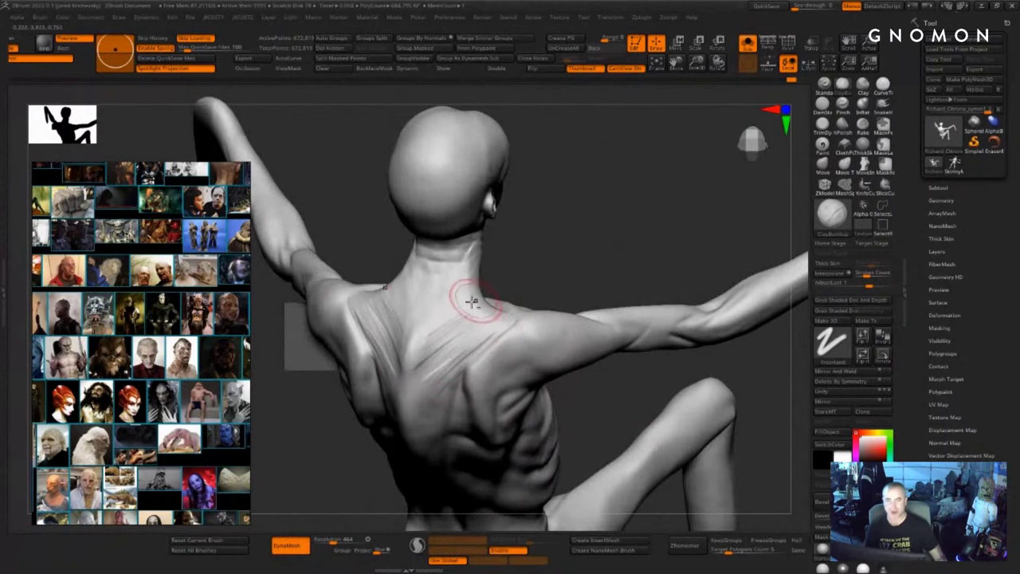
right_drag(454, 305, 500, 265)
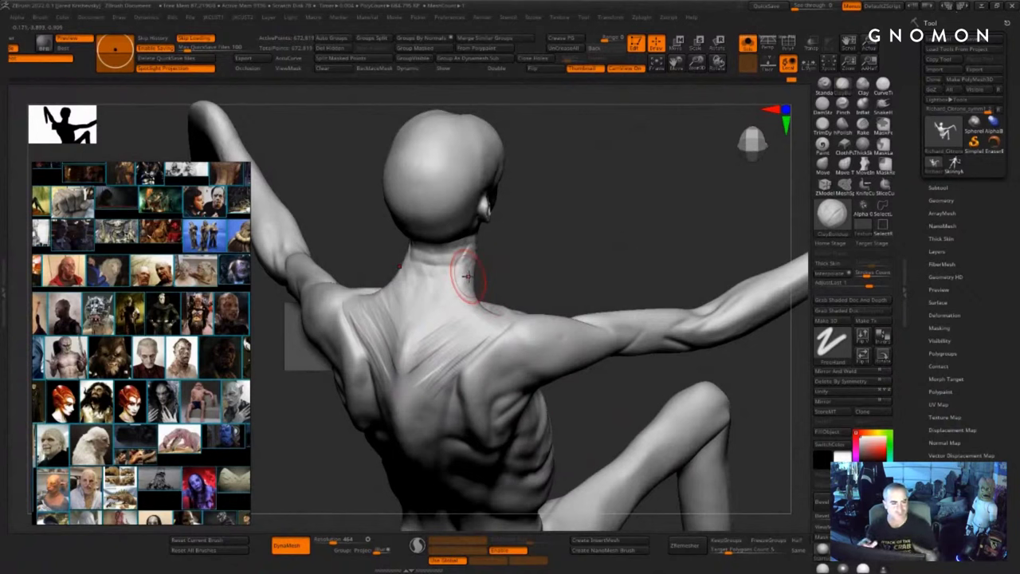
drag(556, 272, 572, 289)
- Smooth the clay strokes across the upper back and the back of the neck
shift+drag(465, 316, 436, 320)
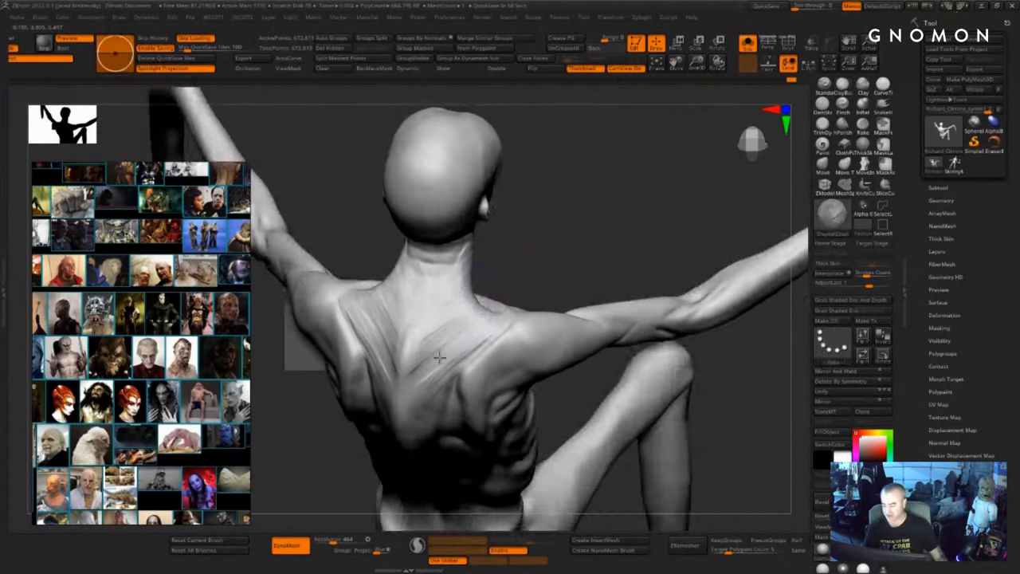
mouse_move(439, 357)
shift+mouse_down()
mouse_move(474, 350)
mouse_move(456, 368)
mouse_move(441, 318)
mouse_move(457, 260)
mouse_move(519, 222)
shift+mouse_up()
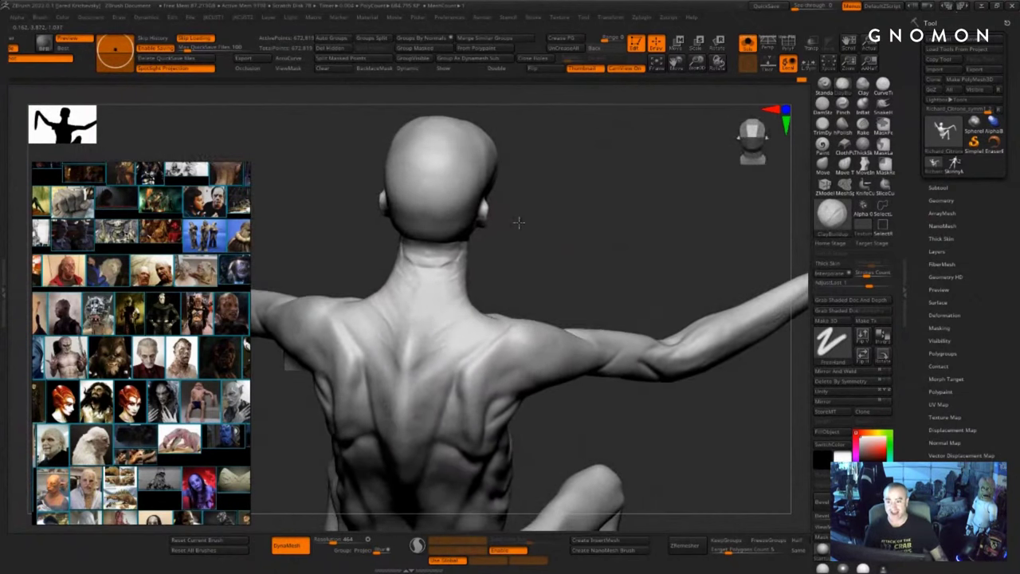
mouse_move(457, 267)
shift+mouse_down()
mouse_move(447, 275)
mouse_move(457, 298)
shift+mouse_up()
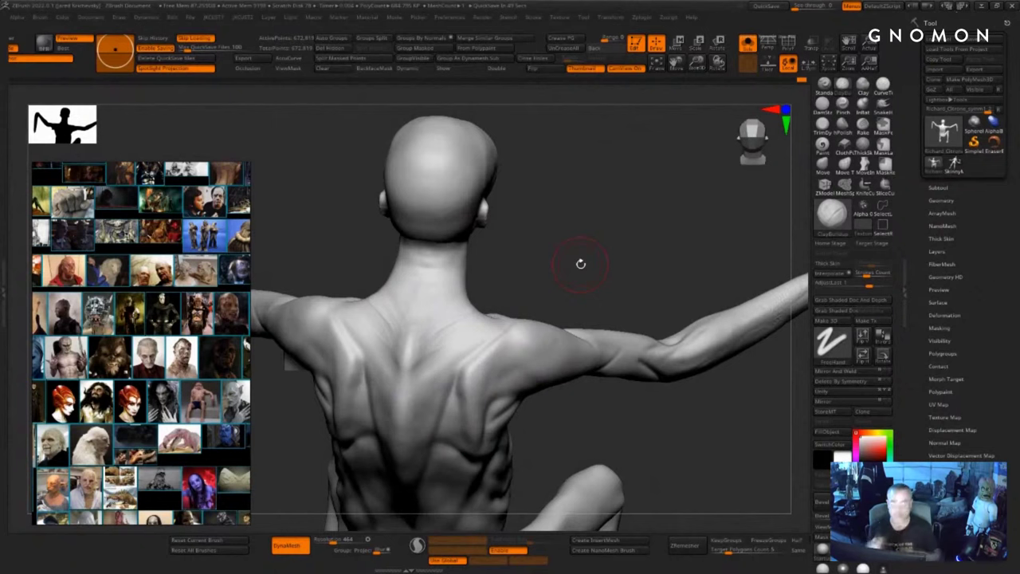
drag(530, 264, 434, 307)
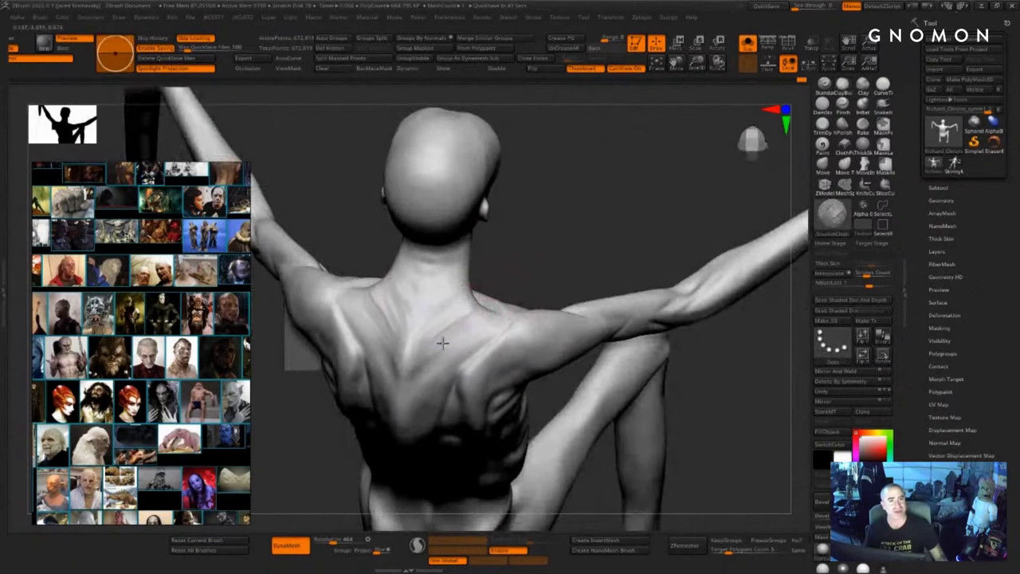
- Build up the side of the neck and the trapezius where it runs into the shoulder with ClayBuildup
key(b)
key(c)
key(b)
drag(508, 235, 502, 248)
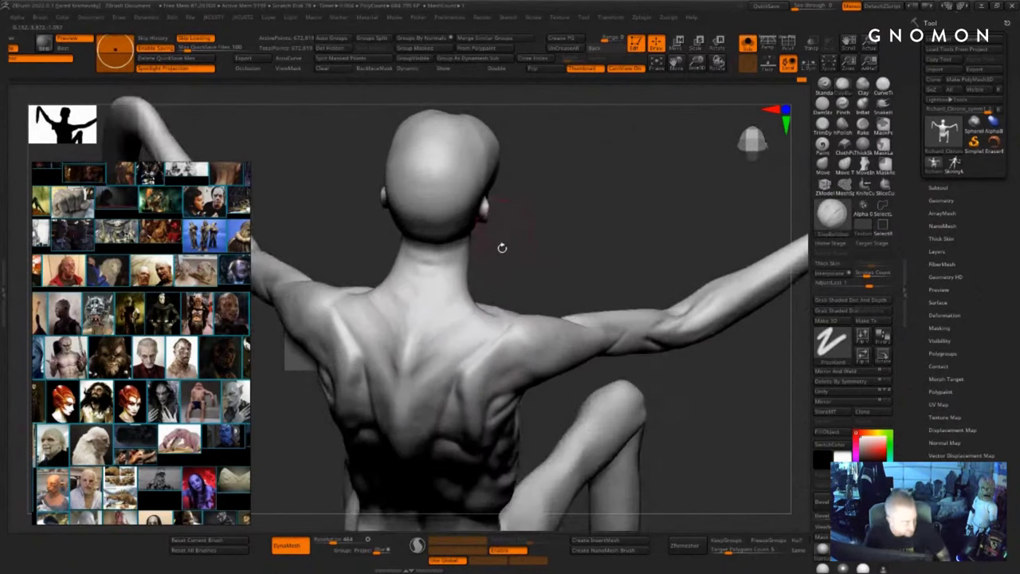
key(b)
key(c)
key(b)
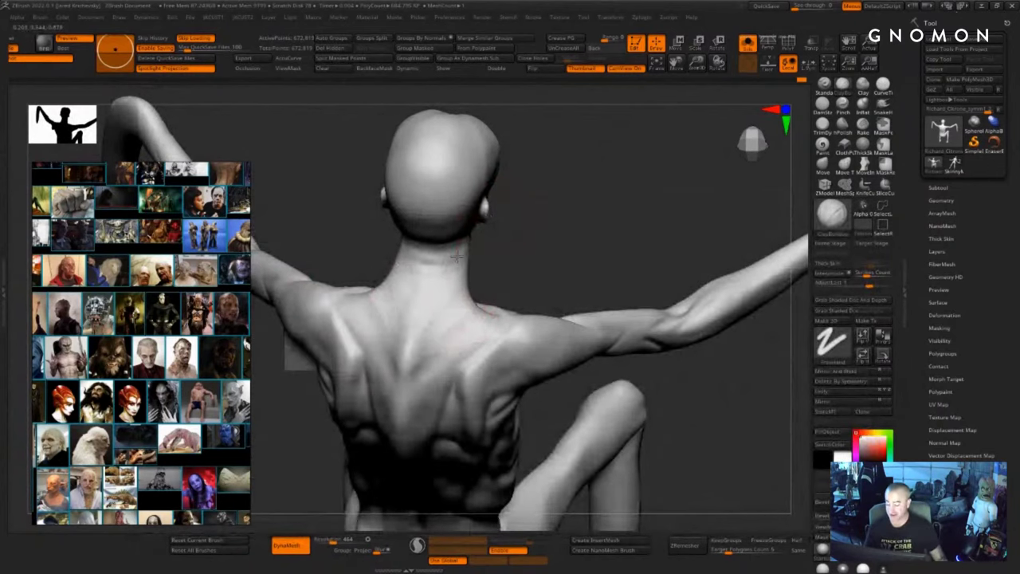
drag(542, 263, 484, 292)
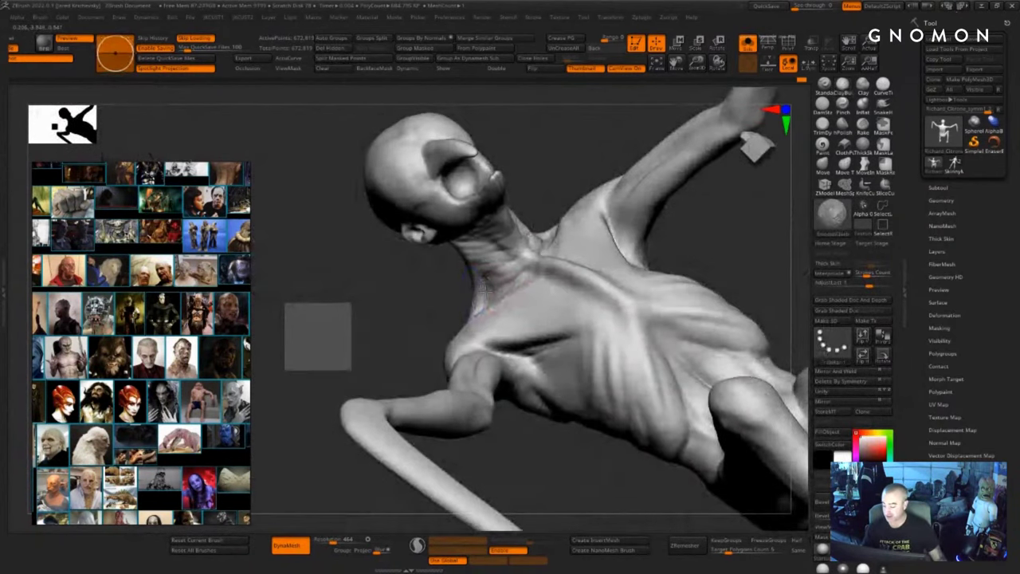
mouse_move(391, 337)
mouse_down()
mouse_move(658, 239)
mouse_move(718, 363)
mouse_move(583, 298)
mouse_move(649, 335)
mouse_up()
key(s)
drag(463, 311, 468, 312)
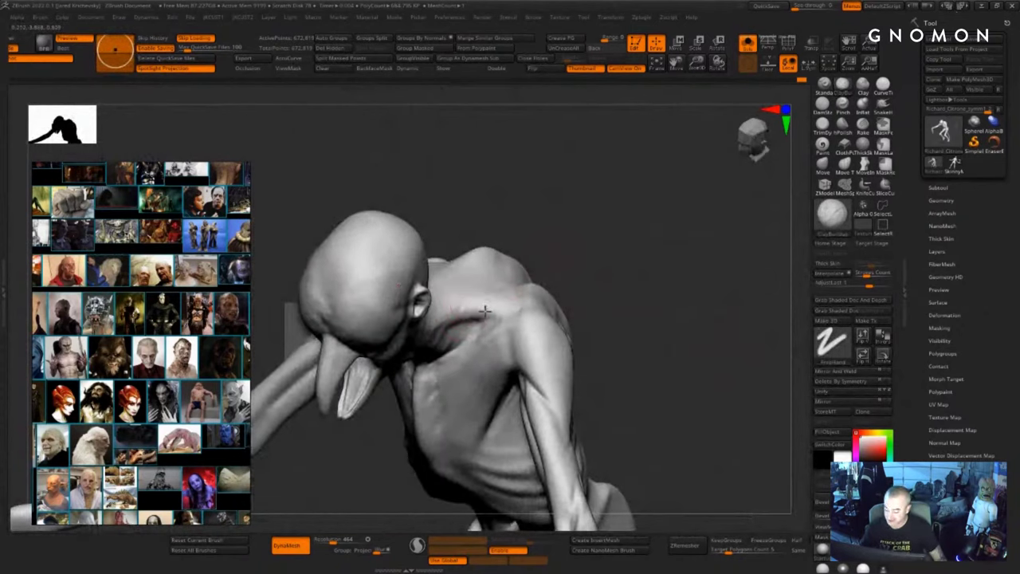
- Add smaller clay strokes along the outer collarbone up to the shoulder and soften them
right_drag(518, 315, 630, 269)
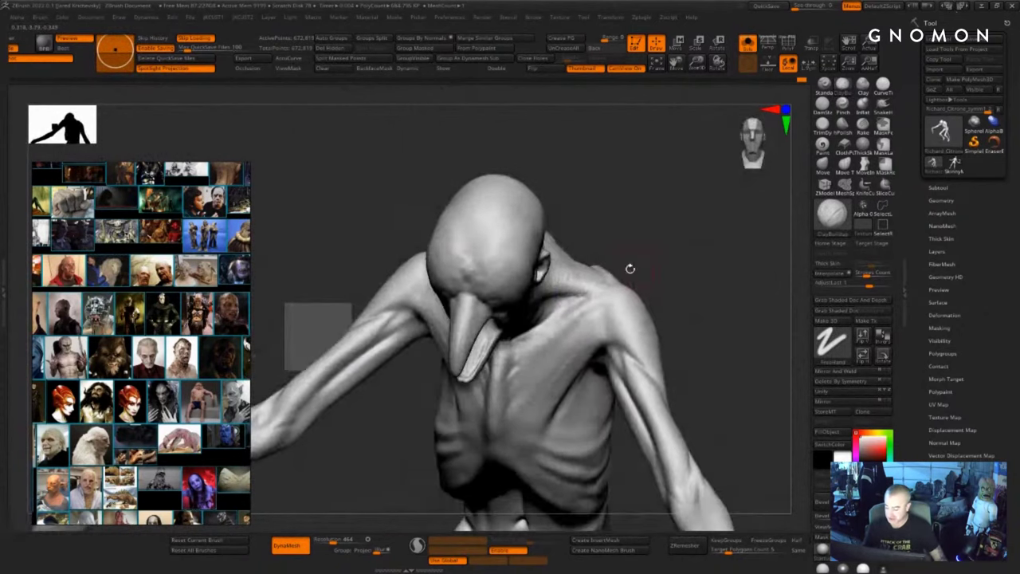
shift+drag(577, 291, 590, 281)
right_drag(644, 287, 641, 271)
key(s)
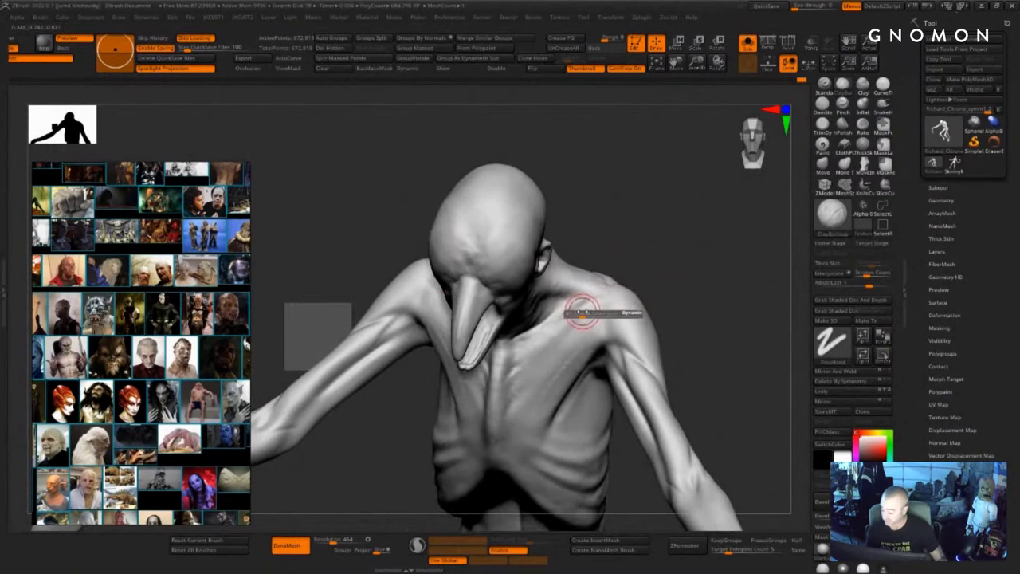
drag(582, 313, 577, 313)
drag(577, 317, 599, 298)
drag(557, 328, 611, 294)
right_drag(638, 288, 663, 285)
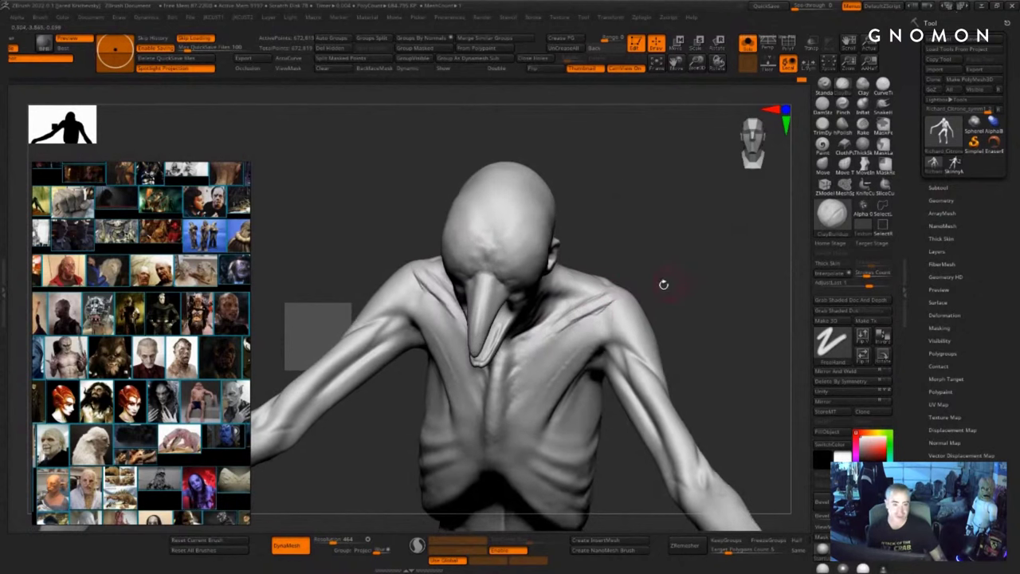
mouse_move(610, 303)
shift+mouse_down()
mouse_move(589, 311)
mouse_move(600, 308)
shift+mouse_up()
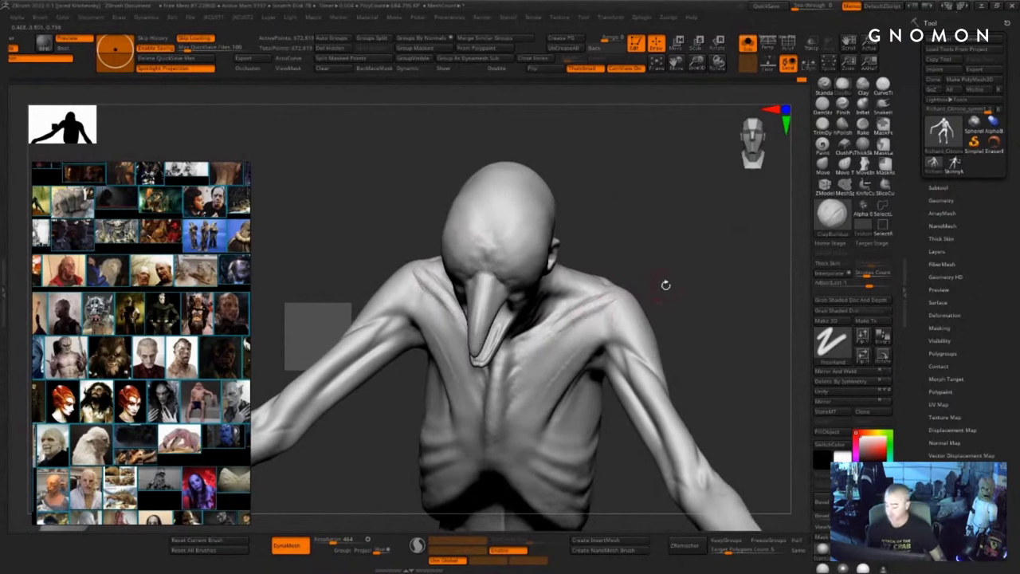
- Refine the collarbone and the upper chest beneath it, smoothing the strokes into the front of the shoulder
right_drag(665, 285, 663, 275)
drag(551, 332, 565, 320)
shift+drag(551, 334, 594, 308)
right_drag(661, 265, 656, 287)
mouse_move(607, 333)
mouse_down()
mouse_move(587, 352)
mouse_move(575, 334)
mouse_move(568, 339)
mouse_move(550, 382)
mouse_move(608, 300)
mouse_move(623, 330)
mouse_move(634, 328)
mouse_up()
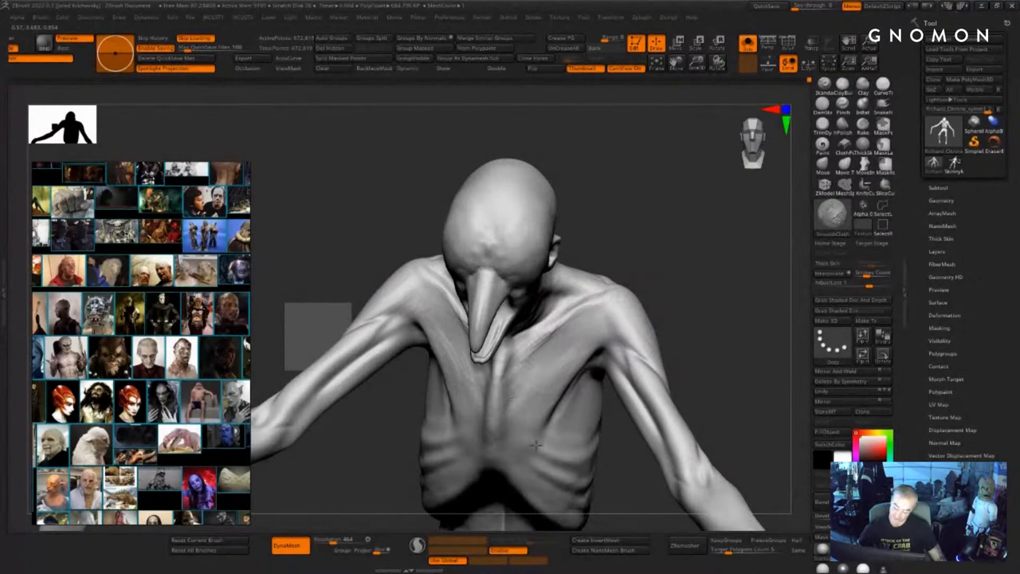
mouse_move(572, 343)
shift+mouse_down()
mouse_move(578, 317)
mouse_move(594, 309)
shift+mouse_up()
right_drag(612, 294, 622, 291)
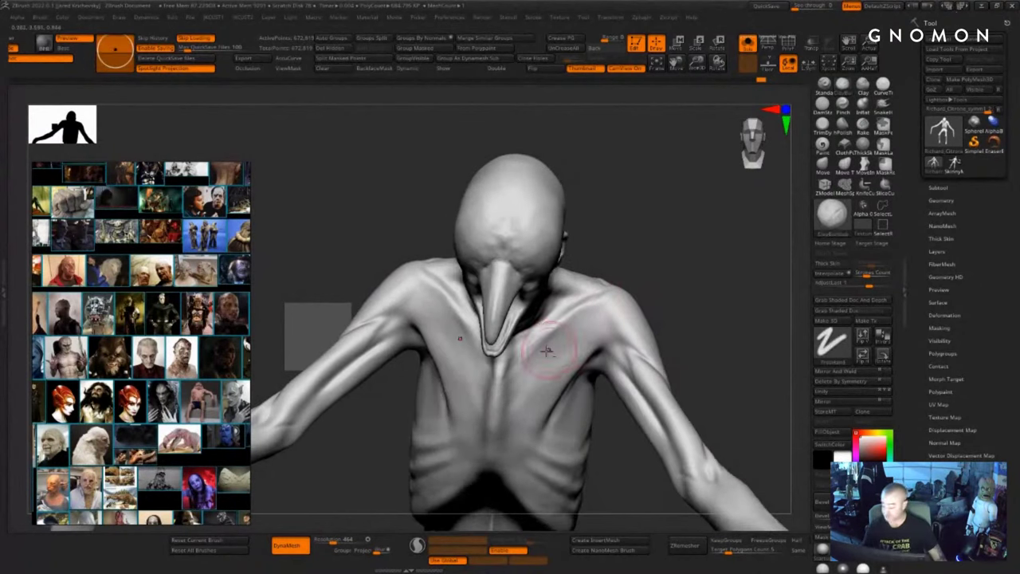
drag(554, 330, 597, 301)
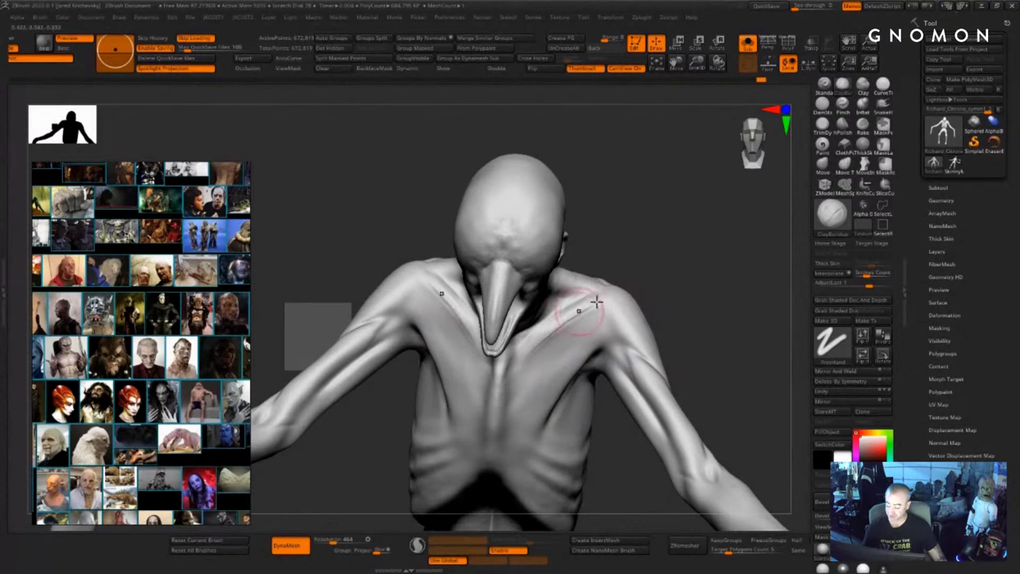
- Build up the joint where the forearm bends into the scythe blade with clay strokes and light smoothing
mouse_move(617, 287)
right_down()
mouse_move(542, 345)
mouse_move(469, 314)
mouse_move(478, 316)
right_up()
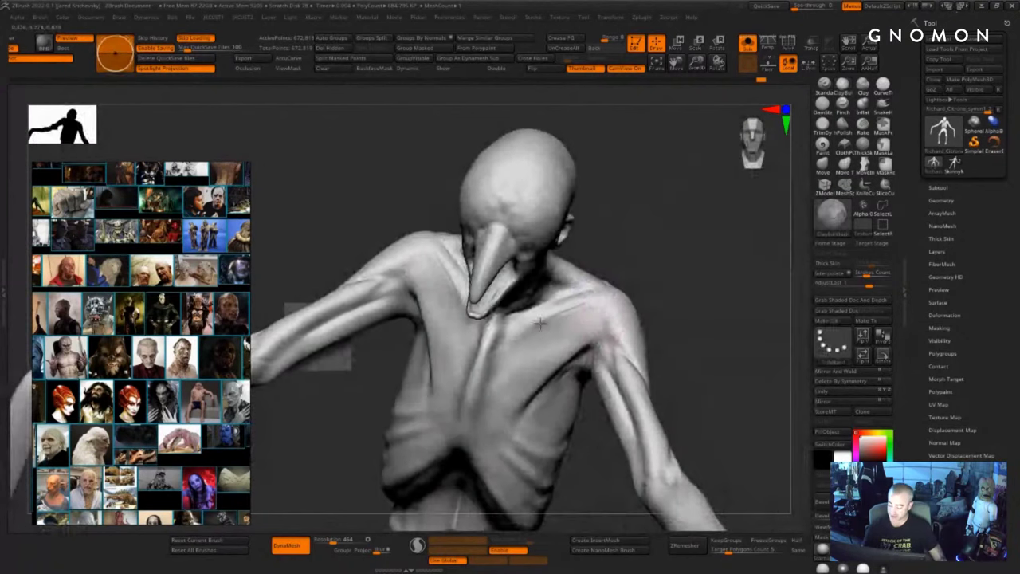
mouse_move(504, 353)
ctrl+right_down()
mouse_move(678, 264)
mouse_move(649, 167)
mouse_move(676, 160)
mouse_move(653, 209)
ctrl+right_up()
alt+right_drag(653, 209, 734, 248)
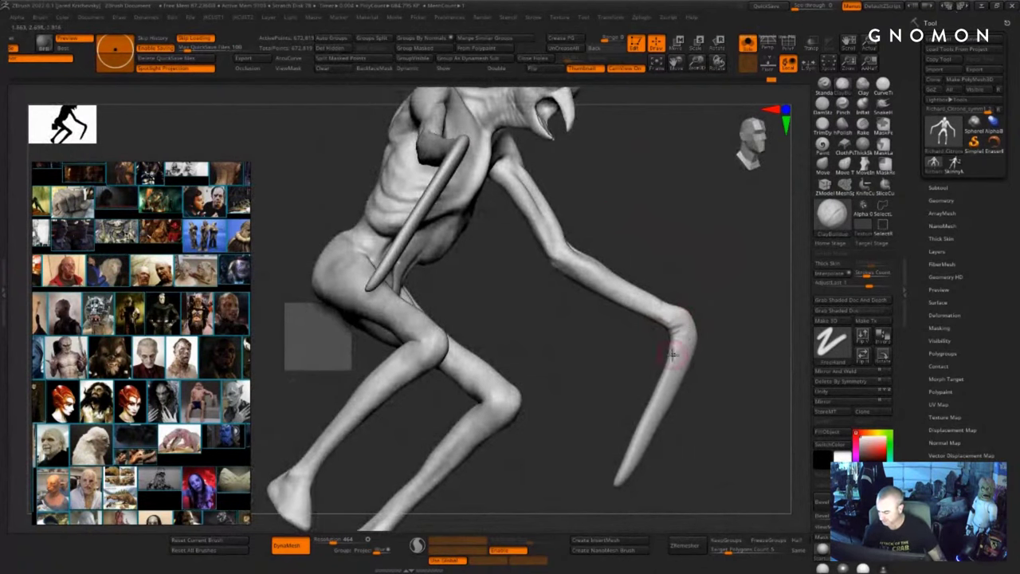
right_drag(741, 315, 702, 313)
mouse_move(677, 321)
shift+mouse_down()
mouse_move(686, 327)
mouse_move(688, 316)
shift+mouse_up()
right_drag(722, 285, 660, 264)
drag(660, 264, 652, 273)
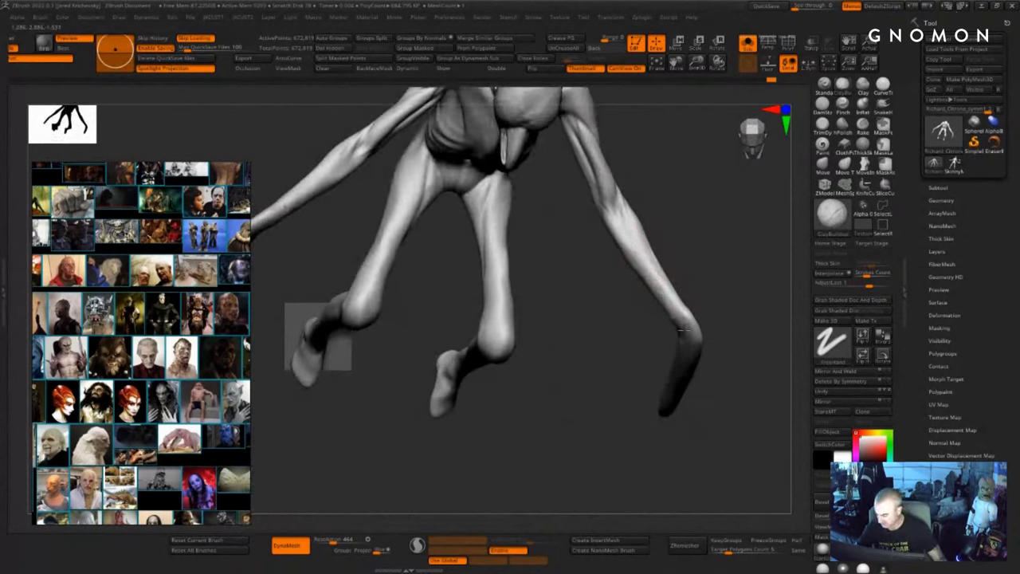
right_drag(719, 366, 716, 328)
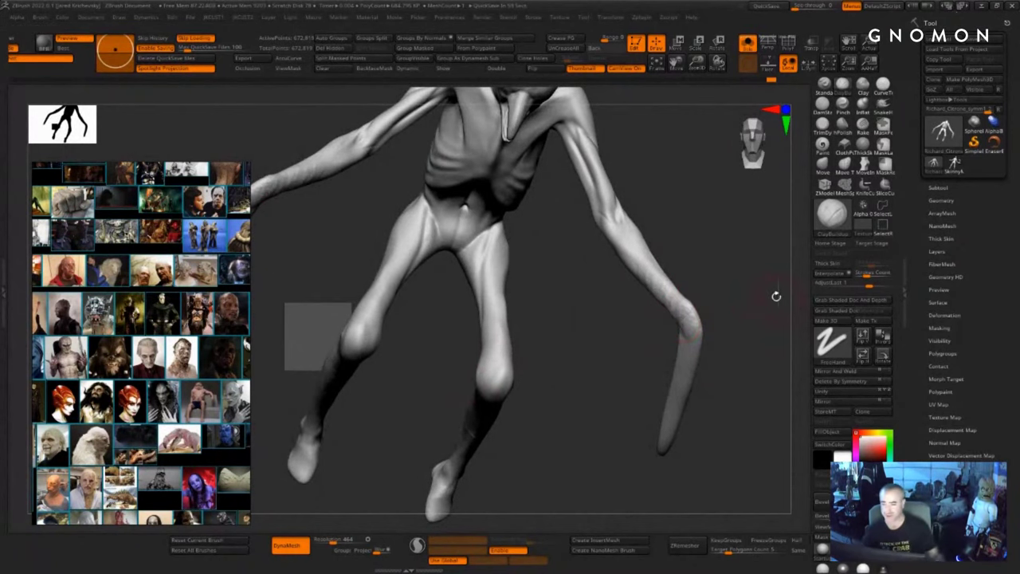
drag(777, 296, 733, 296)
- Shape the outer side of the scythe joint and the lower forearm leading into it with ClayBuildup
key(s)
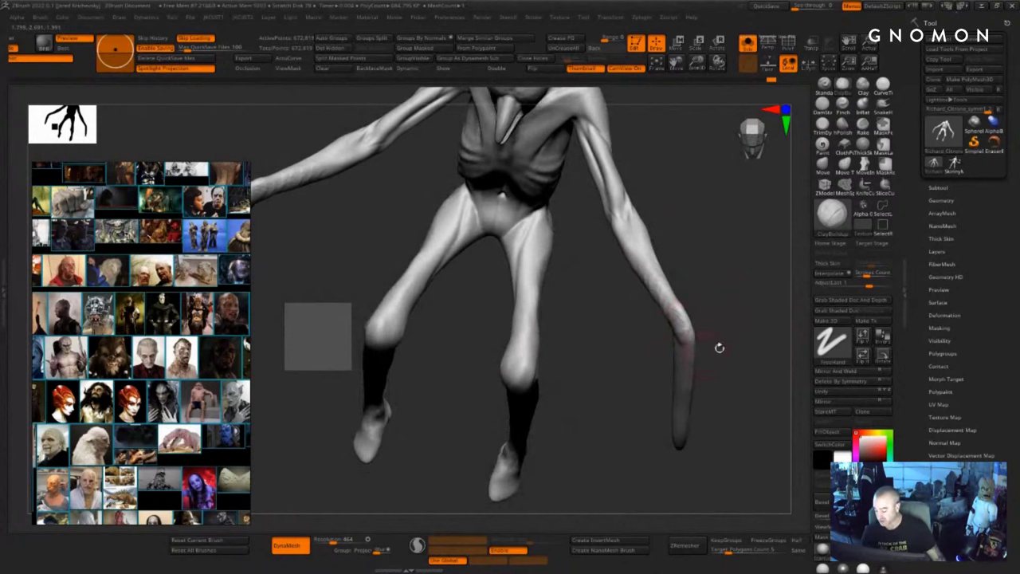
drag(720, 348, 626, 344)
drag(692, 311, 708, 343)
alt+drag(685, 360, 560, 452)
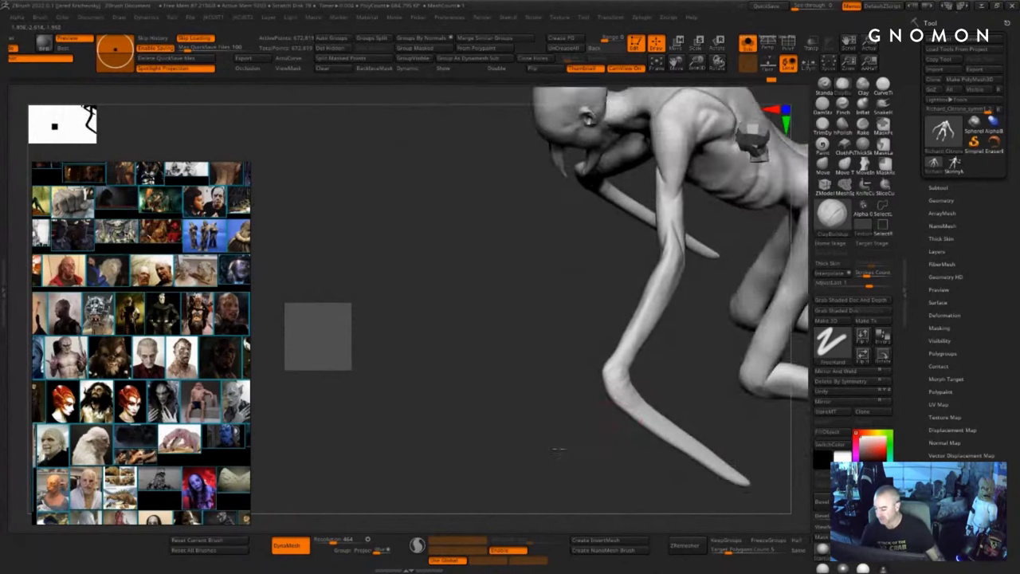
right_drag(558, 450, 585, 345)
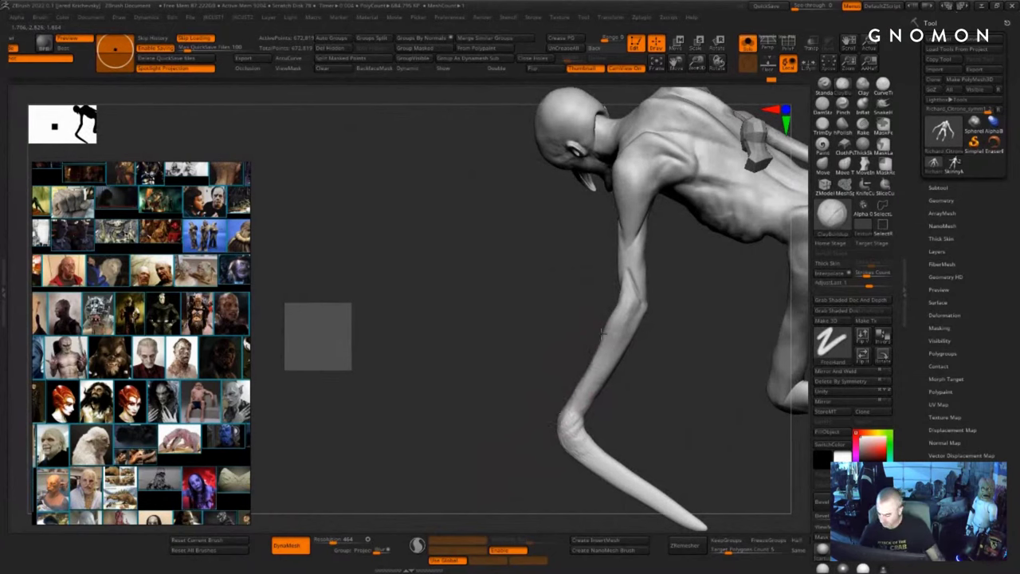
drag(598, 379, 569, 440)
mouse_move(690, 415)
alt+mouse_down()
mouse_move(658, 373)
mouse_move(731, 371)
mouse_move(690, 199)
mouse_move(676, 260)
mouse_move(640, 251)
mouse_move(687, 209)
mouse_move(598, 252)
alt+mouse_up()
- Mask everything except the forearms and scythe blades, place the gizmo at the elbow and rotate them upward
mouse_move(549, 285)
ctrl+mouse_down()
mouse_move(503, 361)
mouse_move(735, 373)
mouse_move(729, 360)
ctrl+mouse_up()
drag(687, 271, 479, 399)
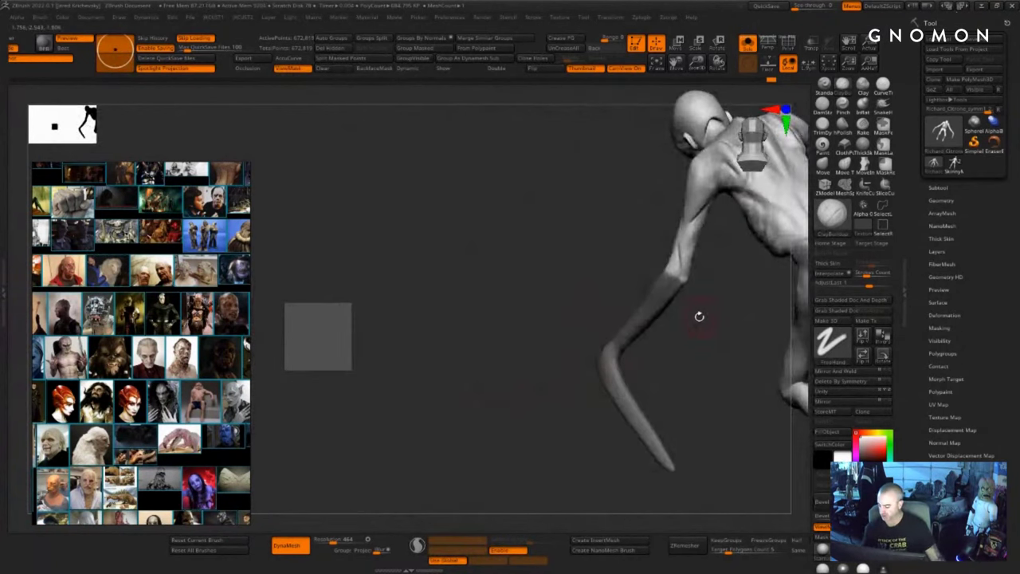
mouse_move(694, 305)
right_down()
mouse_move(706, 337)
mouse_move(549, 428)
mouse_move(636, 381)
mouse_move(650, 351)
right_up()
ctrl+click(617, 332)
key(w)
alt+click(581, 291)
drag(626, 305, 580, 340)
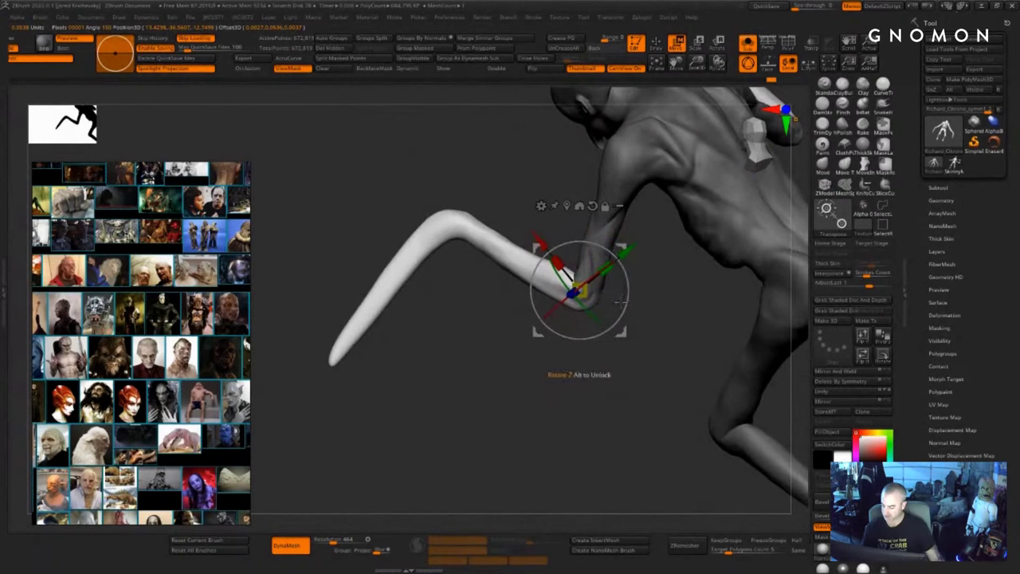
mouse_move(622, 245)
mouse_down()
mouse_move(628, 270)
mouse_move(628, 244)
mouse_up()
- Reposition the raised forearms at the elbows and twist them so the scythe blades turn toward the front
right_drag(510, 381, 596, 371)
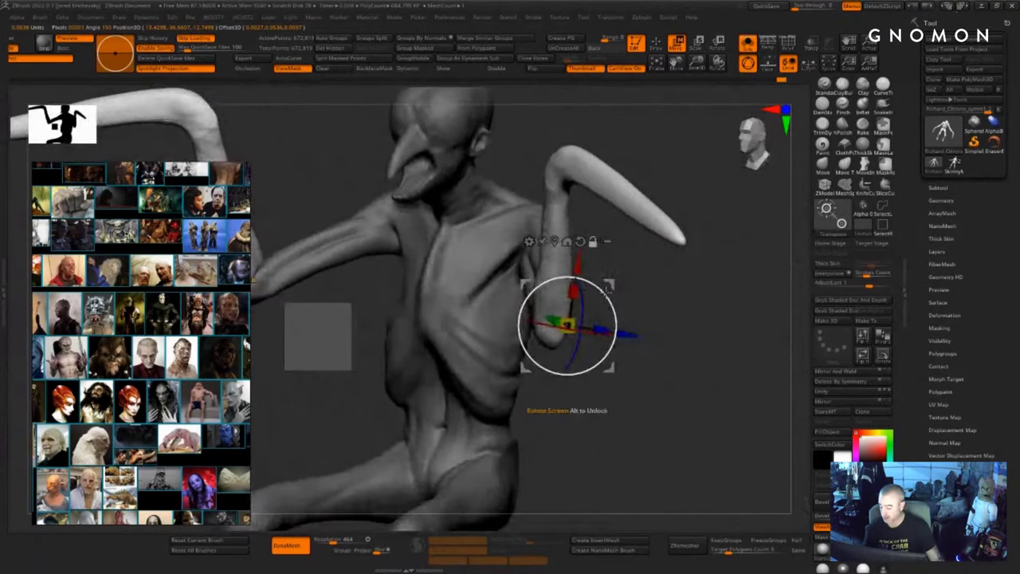
drag(599, 285, 599, 284)
drag(579, 330, 600, 302)
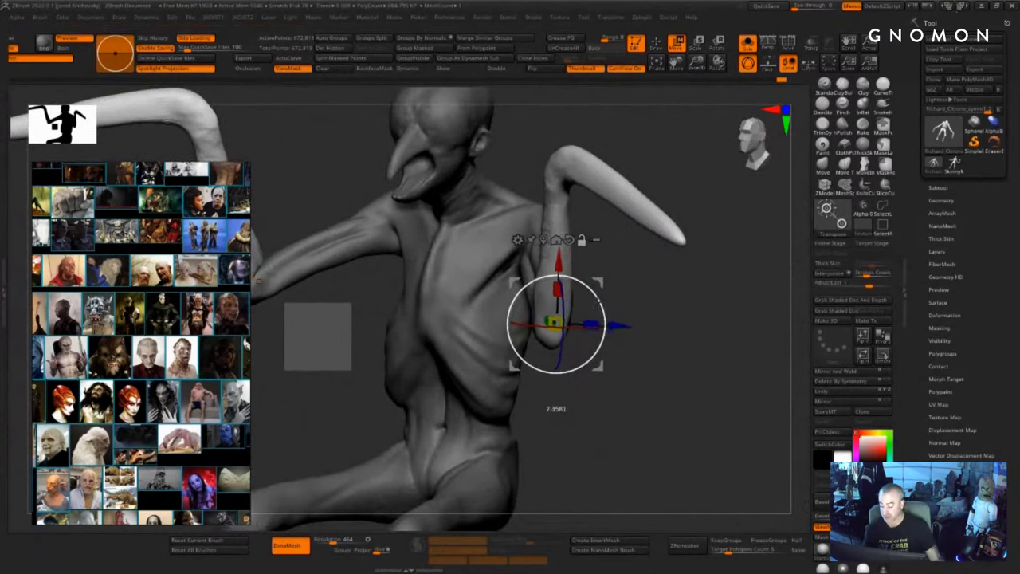
right_drag(624, 290, 674, 292)
drag(592, 309, 593, 318)
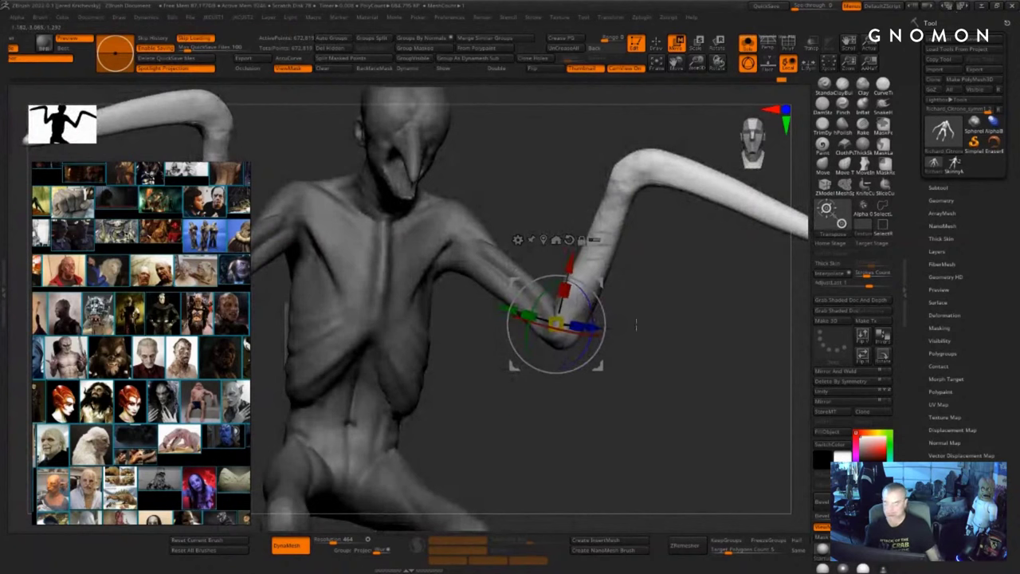
right_drag(636, 326, 588, 327)
drag(579, 338, 542, 338)
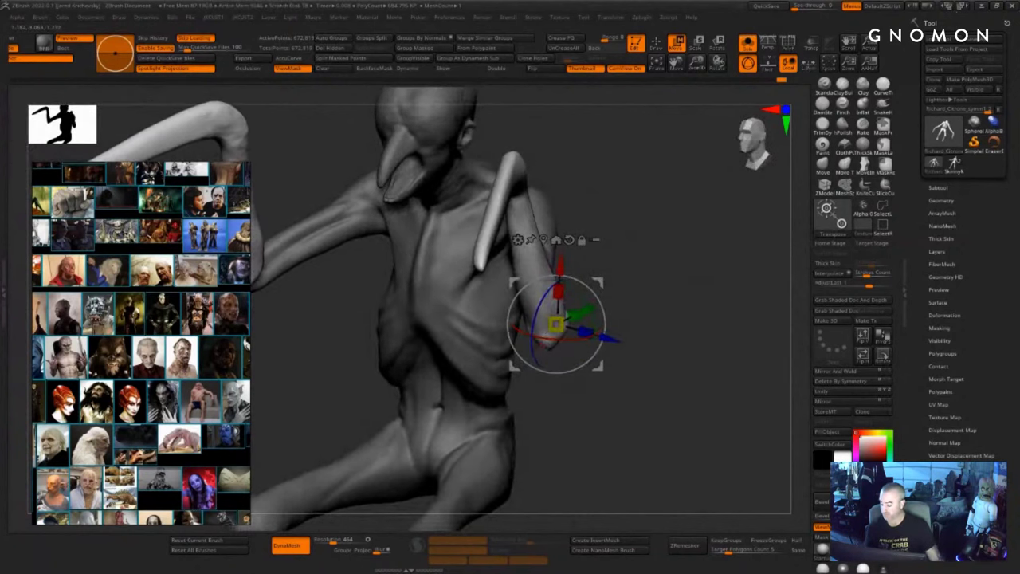
- Fine-tune the position and angle of the raised forearms so they line up with the elbows
drag(602, 286, 605, 288)
right_drag(686, 275, 631, 279)
drag(601, 285, 598, 282)
right_drag(712, 249, 630, 263)
drag(518, 363, 523, 361)
right_drag(647, 360, 706, 325)
right_drag(674, 389, 687, 351)
drag(699, 310, 678, 322)
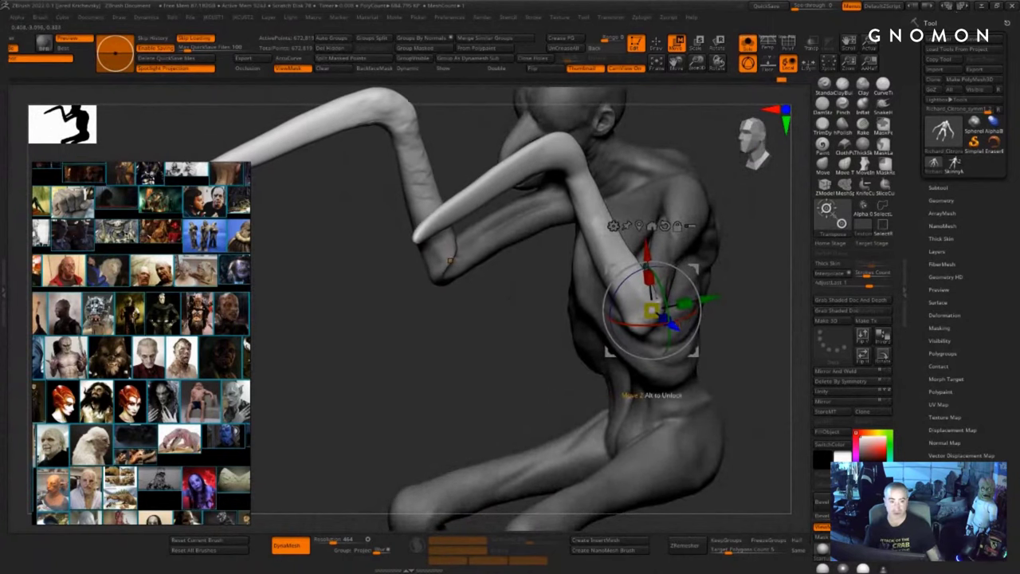
- Return to sculpting mode and smooth the bend between the raised forearms and the scythe blades
mouse_move(760, 411)
right_down()
mouse_move(414, 428)
mouse_move(322, 398)
mouse_move(383, 423)
mouse_move(494, 410)
right_up()
key(q)
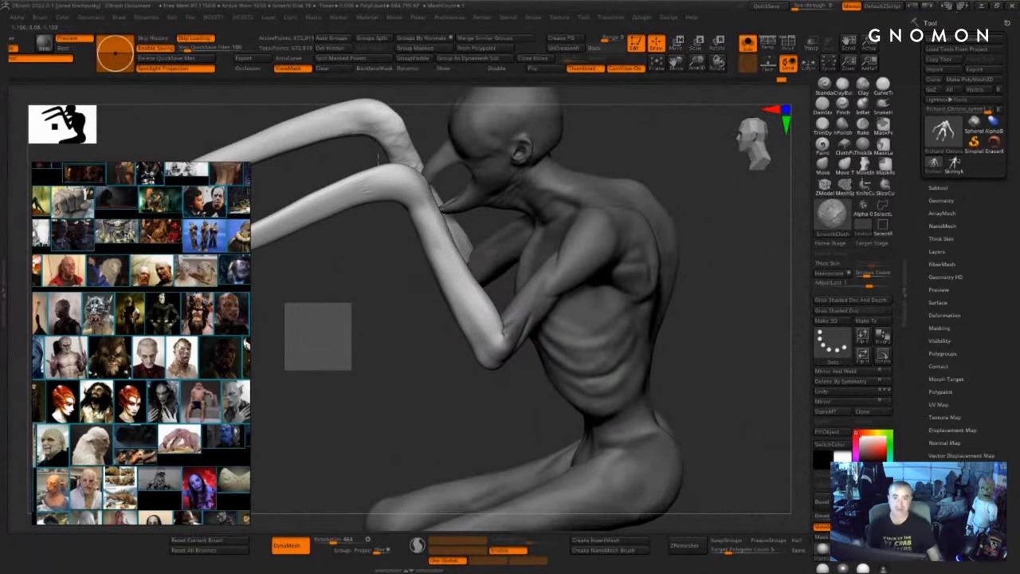
mouse_move(342, 340)
alt+right_down()
mouse_move(506, 414)
mouse_move(522, 447)
alt+right_up()
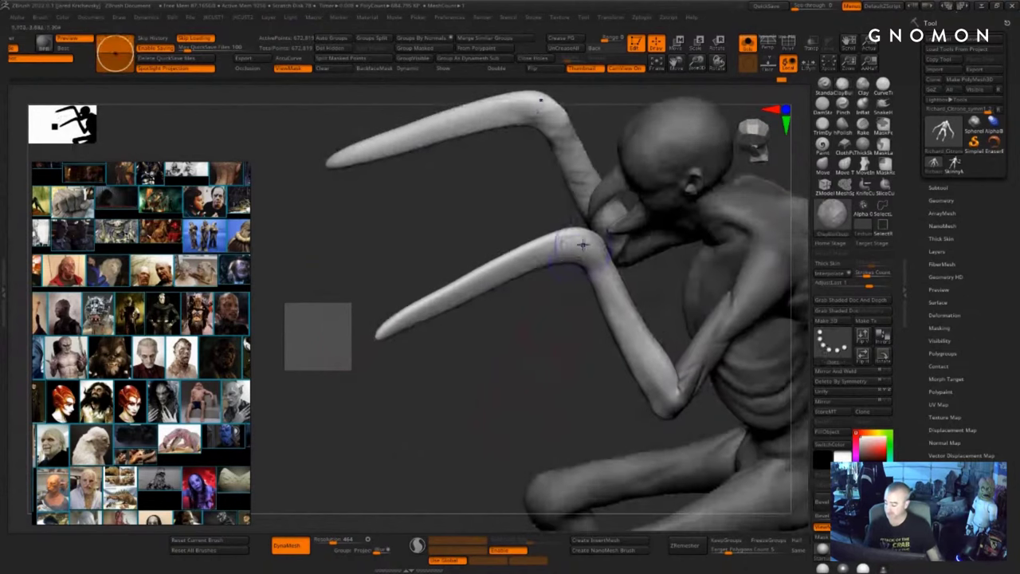
shift+drag(582, 244, 578, 233)
shift+right_drag(577, 233, 603, 205)
right_drag(538, 419, 709, 422)
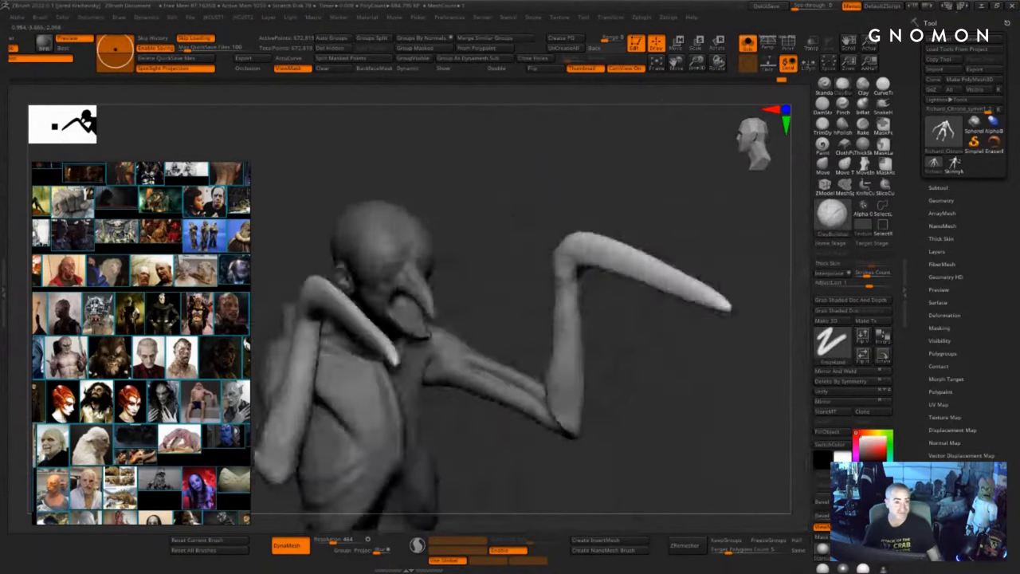
- Build up the elbows and lower forearms with the ClayBuildup brush and smooth the added volume
mouse_move(446, 423)
right_down()
mouse_move(548, 418)
mouse_move(635, 338)
right_up()
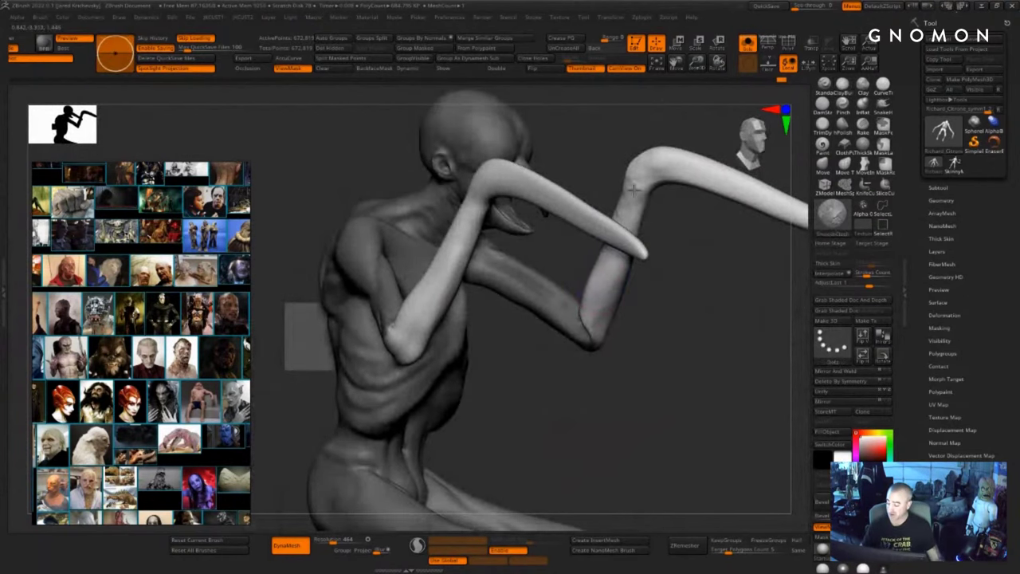
mouse_move(608, 361)
mouse_down()
mouse_move(635, 387)
mouse_move(627, 335)
mouse_up()
key(b)
key(c)
key(b)
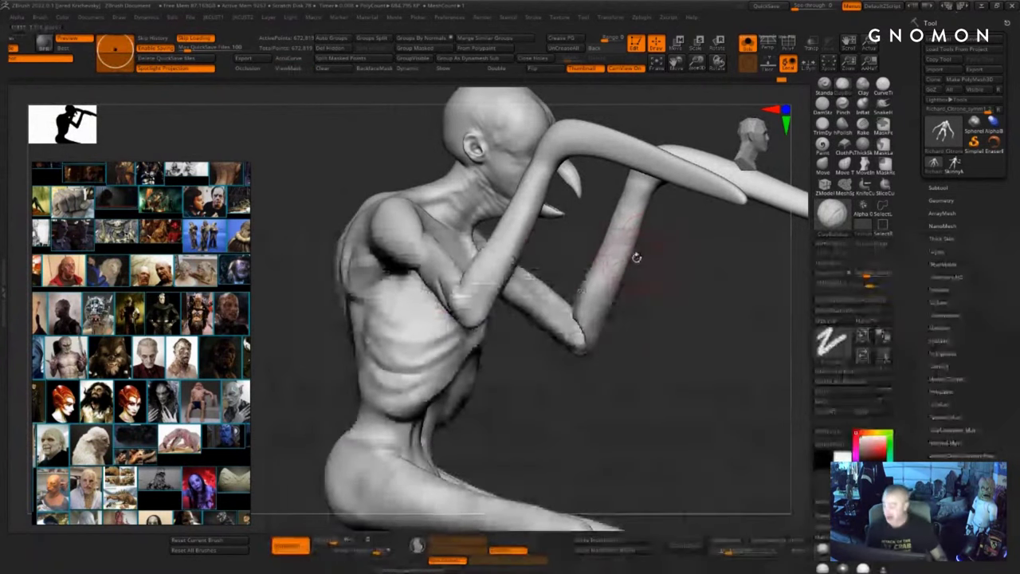
key(s)
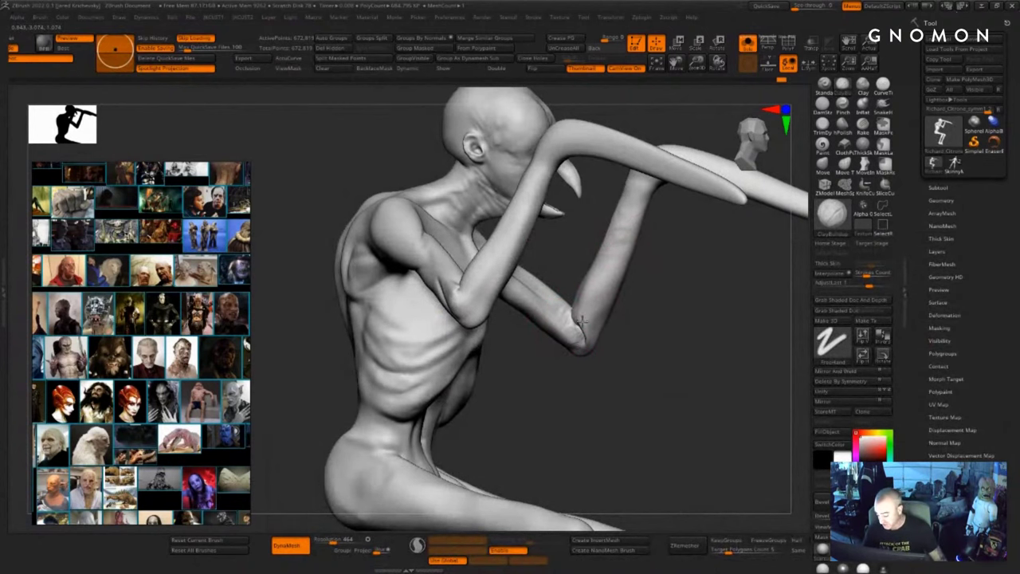
mouse_move(613, 348)
mouse_down()
mouse_move(567, 336)
mouse_move(583, 333)
mouse_up()
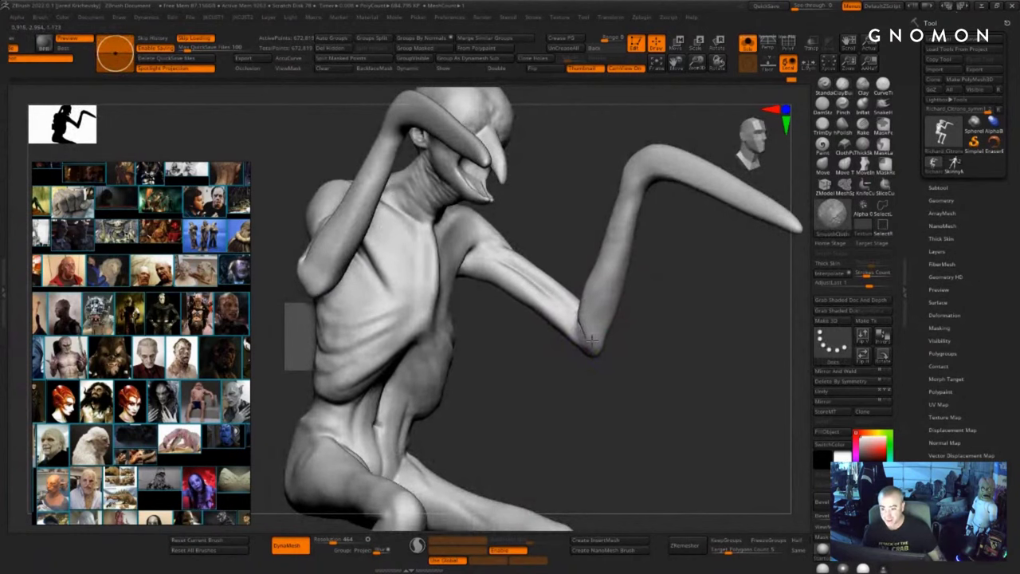
mouse_move(654, 358)
mouse_down()
mouse_move(656, 385)
mouse_move(593, 326)
mouse_up()
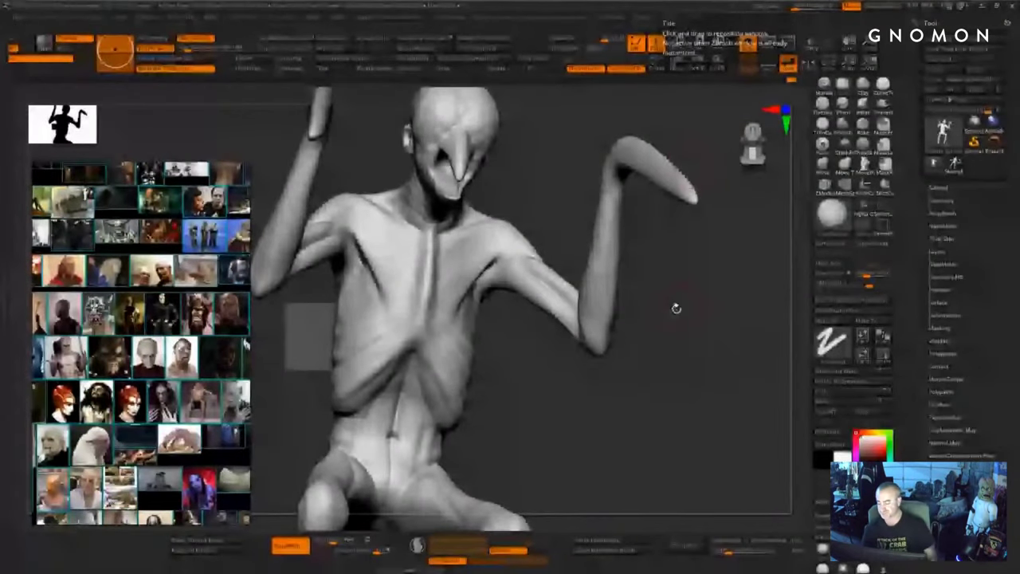
- Carve creases into the inner bend between the forearm and scythe blade with the DamStandard brush
drag(675, 307, 591, 407)
key(b)
key(d)
key(s)
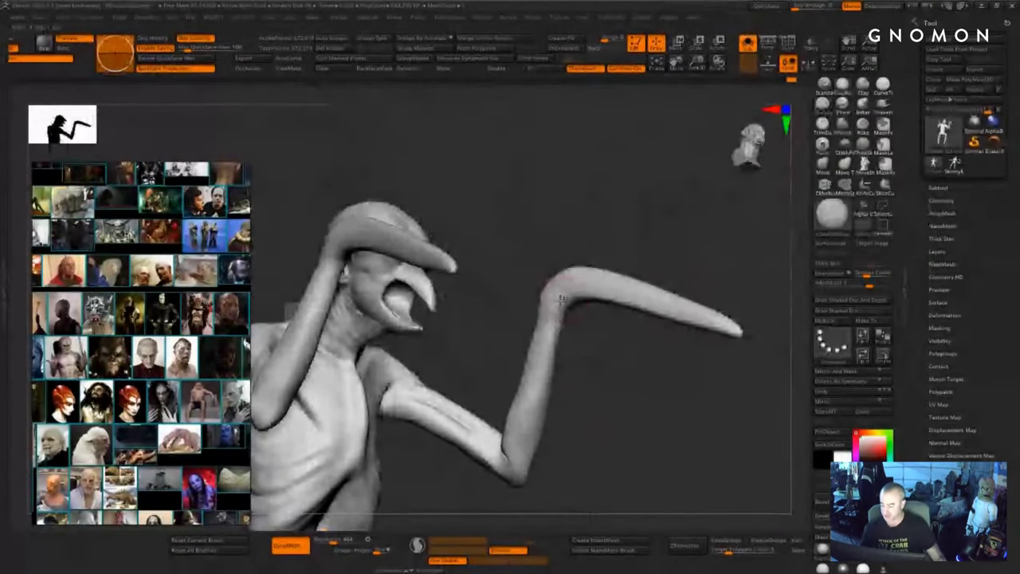
drag(552, 289, 583, 309)
drag(630, 344, 383, 339)
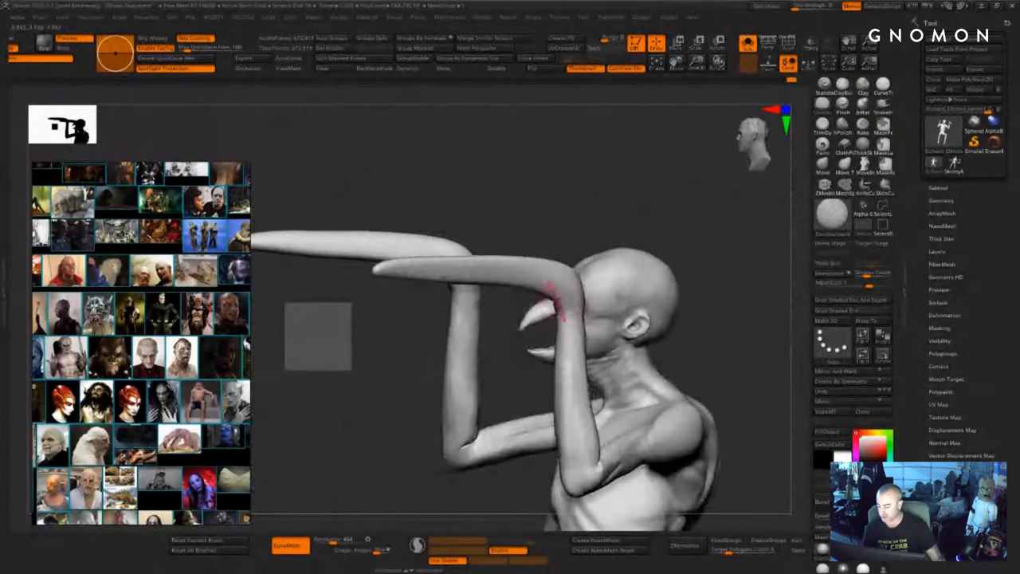
mouse_move(708, 255)
mouse_down()
mouse_move(646, 252)
mouse_move(625, 274)
mouse_move(638, 299)
mouse_up()
mouse_move(552, 306)
mouse_down()
mouse_move(601, 300)
mouse_move(557, 309)
mouse_up()
drag(498, 375, 487, 413)
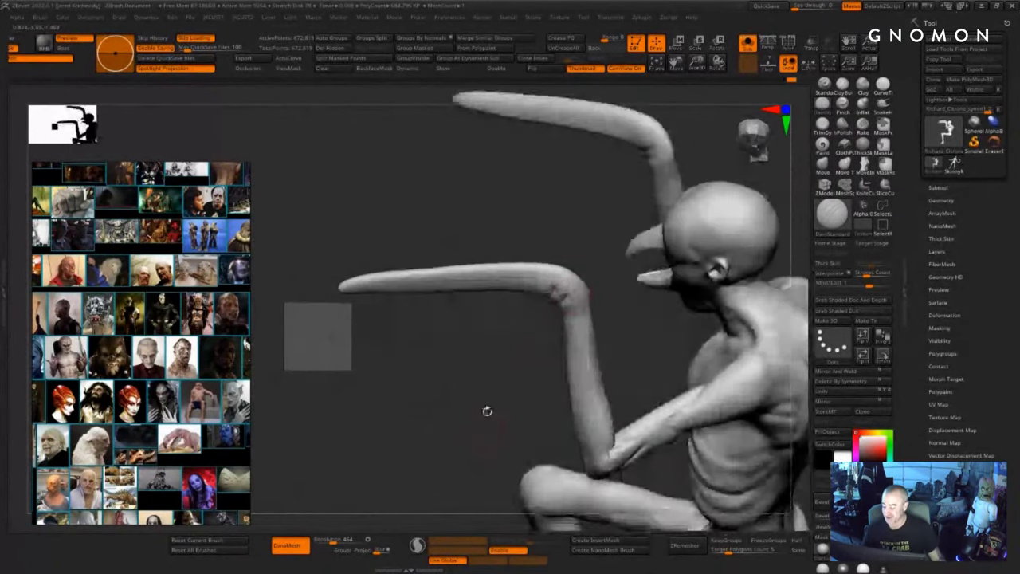
drag(556, 288, 565, 303)
mouse_move(492, 382)
mouse_down()
mouse_move(603, 296)
mouse_move(659, 284)
mouse_move(664, 266)
mouse_move(526, 293)
mouse_move(488, 343)
mouse_up()
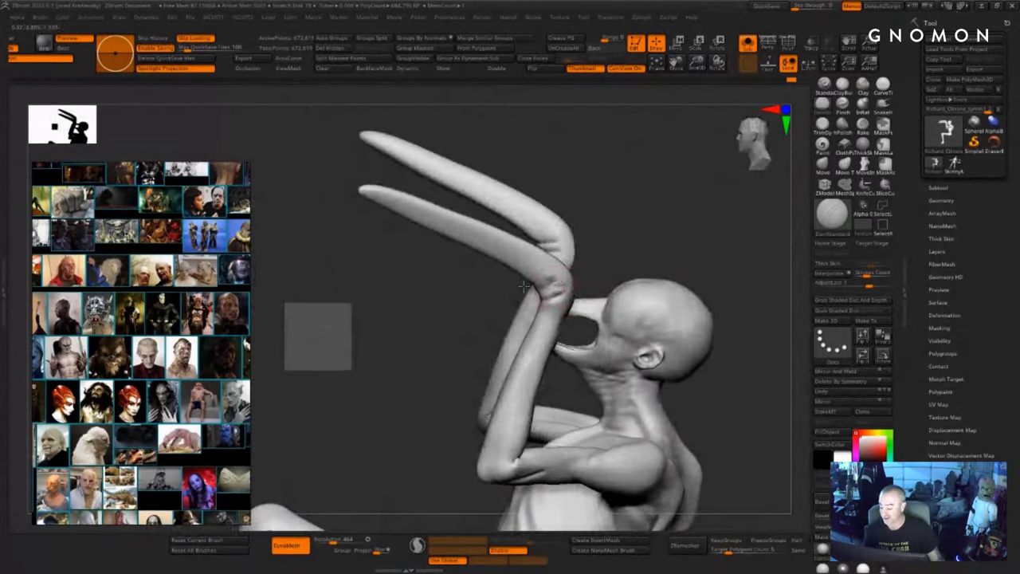
- Smooth out the carved creases at the bend between forearm and scythe blade
shift+drag(553, 276, 557, 294)
drag(449, 394, 475, 363)
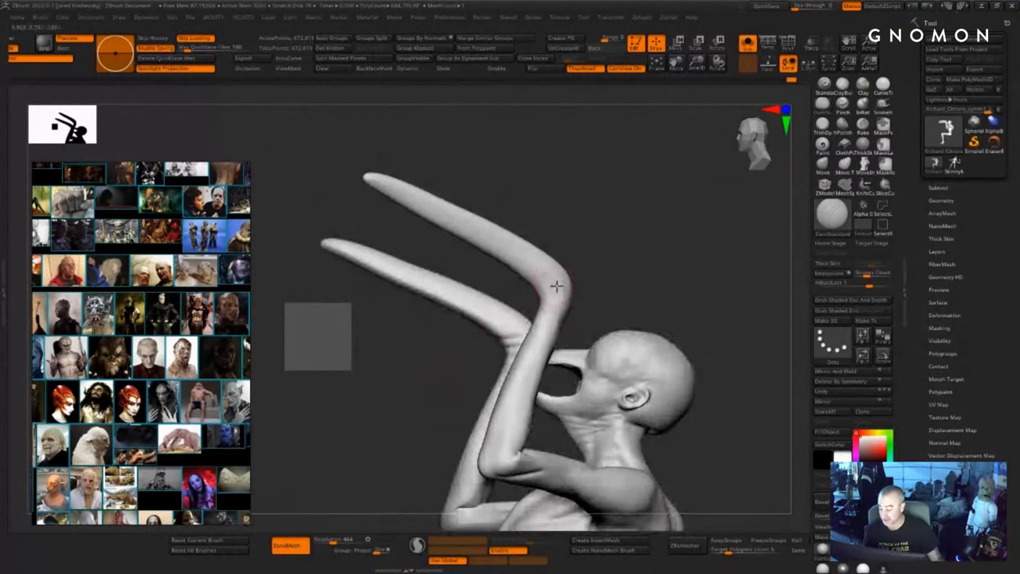
mouse_move(556, 286)
shift+mouse_down()
mouse_move(559, 293)
mouse_move(561, 280)
mouse_move(545, 292)
shift+mouse_up()
- Turn on Sculptris Pro and carve fine DamStandard creases around the bend where the forearm meets the scythe blade
click(418, 545)
drag(605, 274, 674, 288)
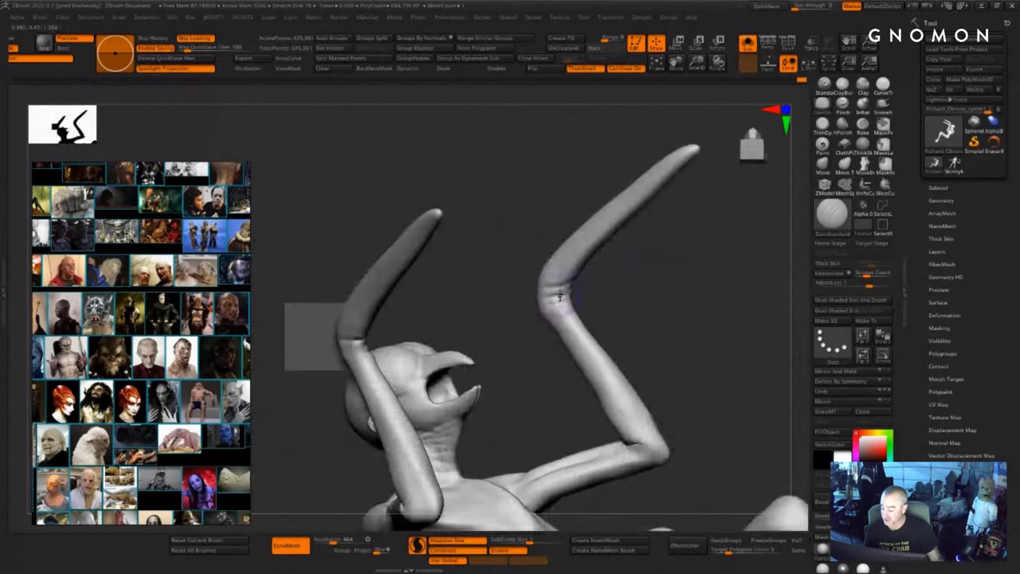
drag(606, 278, 553, 290)
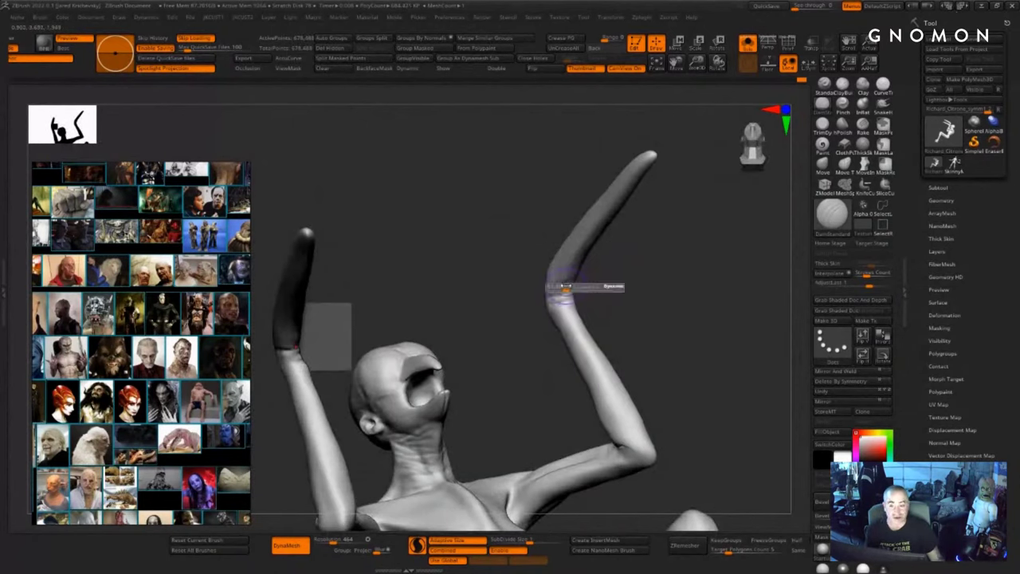
drag(618, 261, 608, 282)
drag(565, 306, 552, 311)
mouse_move(611, 288)
mouse_down()
mouse_move(581, 286)
mouse_move(673, 248)
mouse_up()
drag(592, 287, 563, 294)
mouse_move(696, 269)
mouse_down()
mouse_move(687, 245)
mouse_move(626, 255)
mouse_up()
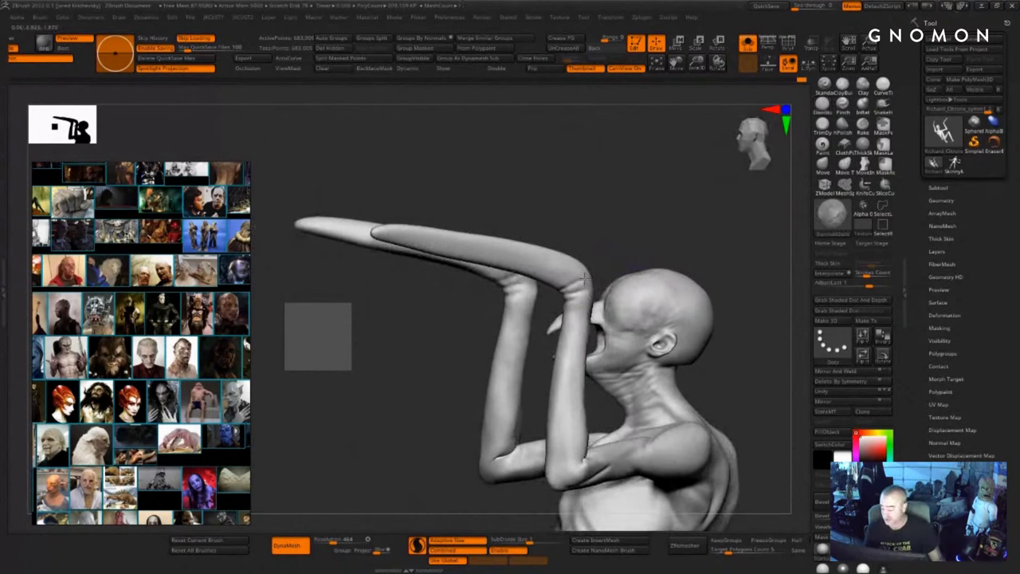
- Deepen the skin folds at the scythe-blade joint and add parallel creases wrapping around its inner side
drag(609, 232, 564, 286)
drag(608, 267, 629, 269)
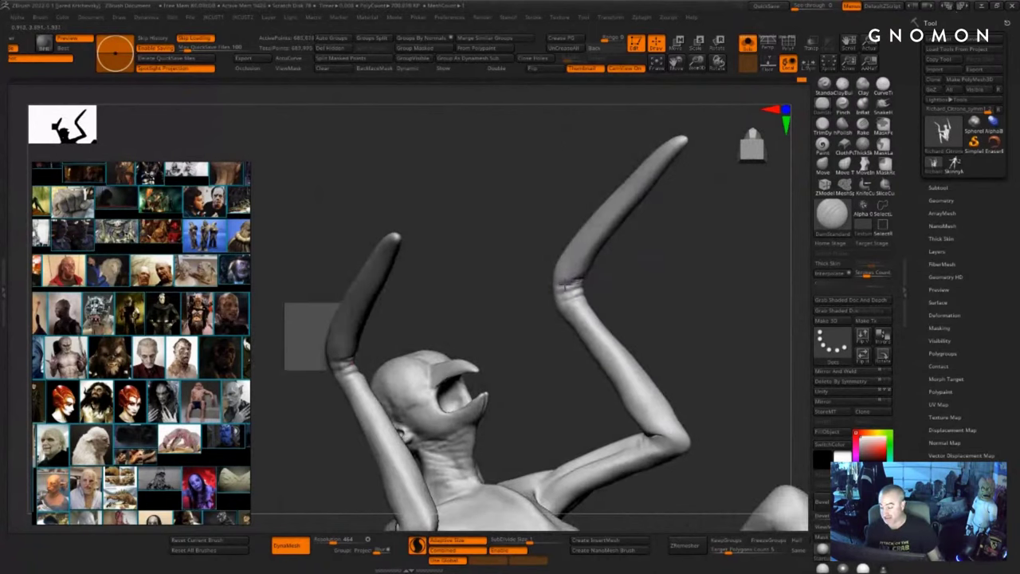
drag(565, 287, 577, 286)
mouse_move(607, 278)
mouse_down()
mouse_move(612, 268)
mouse_move(569, 275)
mouse_move(580, 276)
mouse_up()
drag(613, 272, 563, 279)
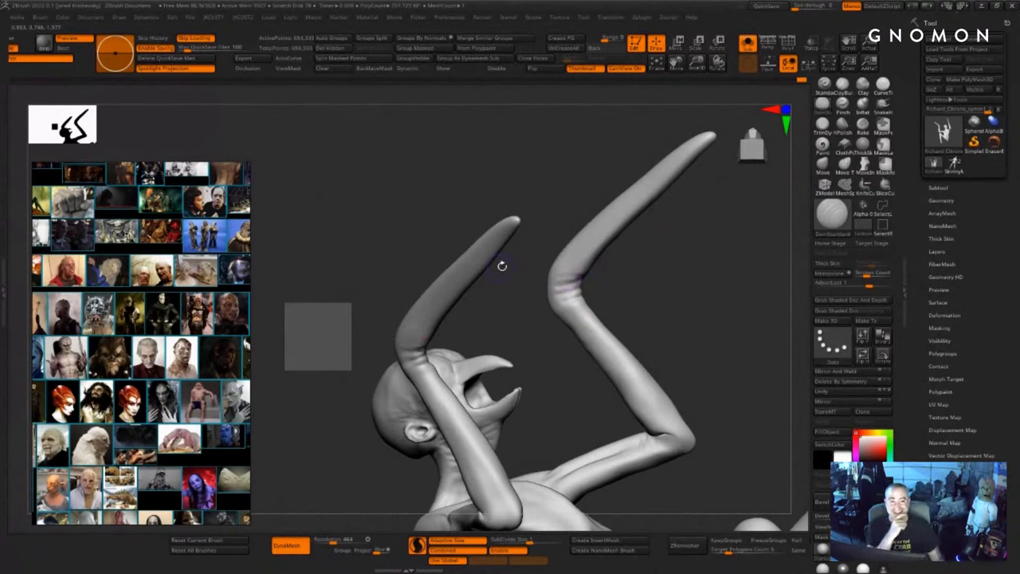
drag(651, 269, 604, 272)
drag(561, 298, 585, 295)
drag(640, 266, 687, 270)
- Soften the creases on the outer and back sides of the joint between forearm and scythe blade
shift+drag(556, 290, 576, 292)
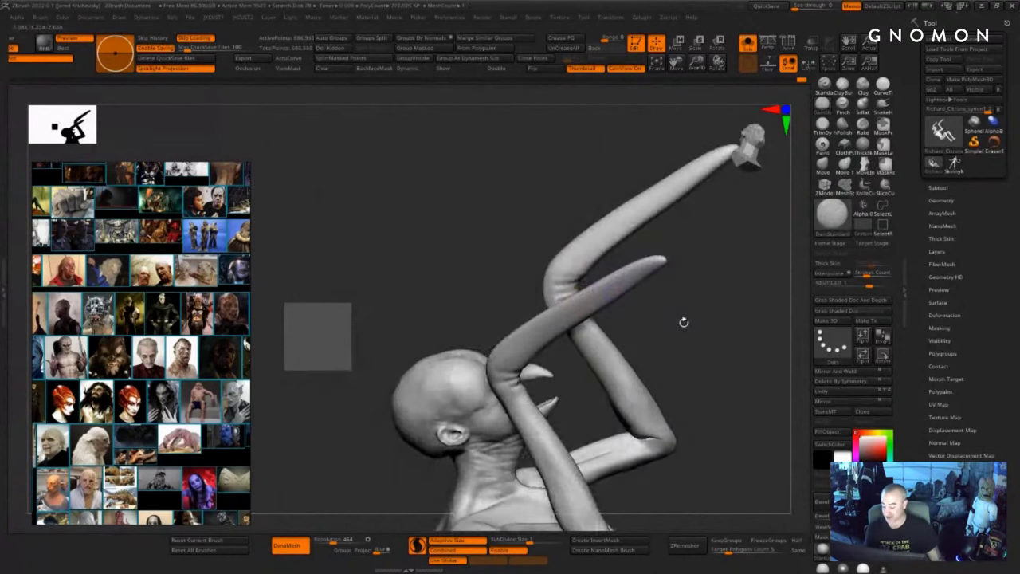
drag(683, 323, 721, 325)
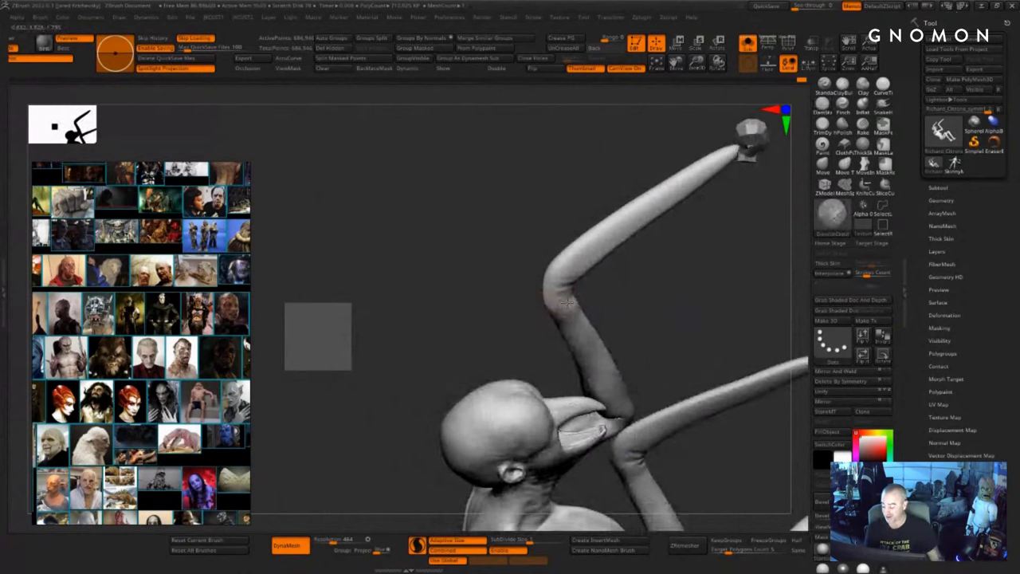
shift+drag(567, 302, 556, 295)
mouse_move(661, 290)
mouse_down()
mouse_move(626, 234)
mouse_move(709, 241)
mouse_move(649, 278)
mouse_move(578, 288)
mouse_up()
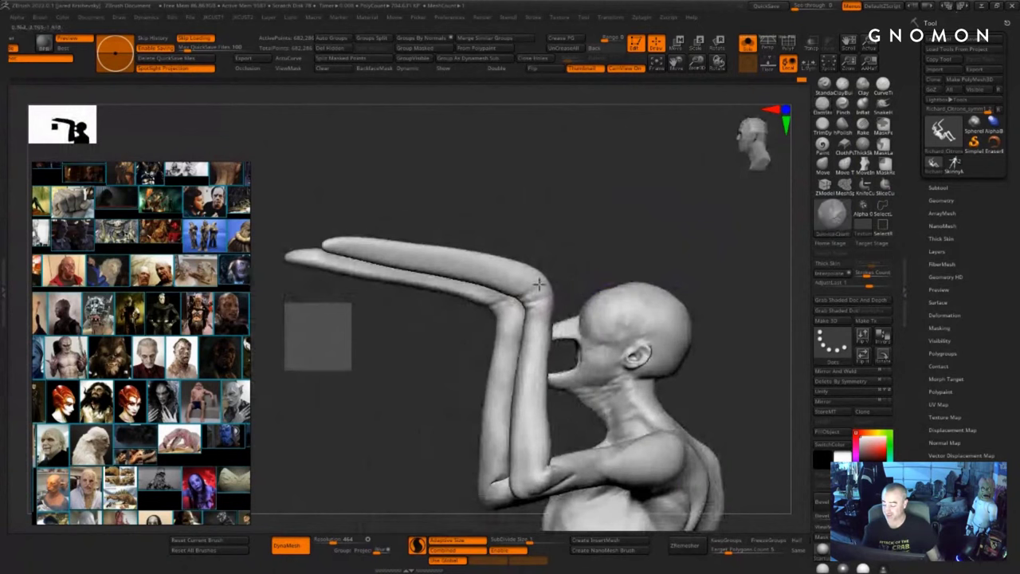
drag(611, 252, 567, 242)
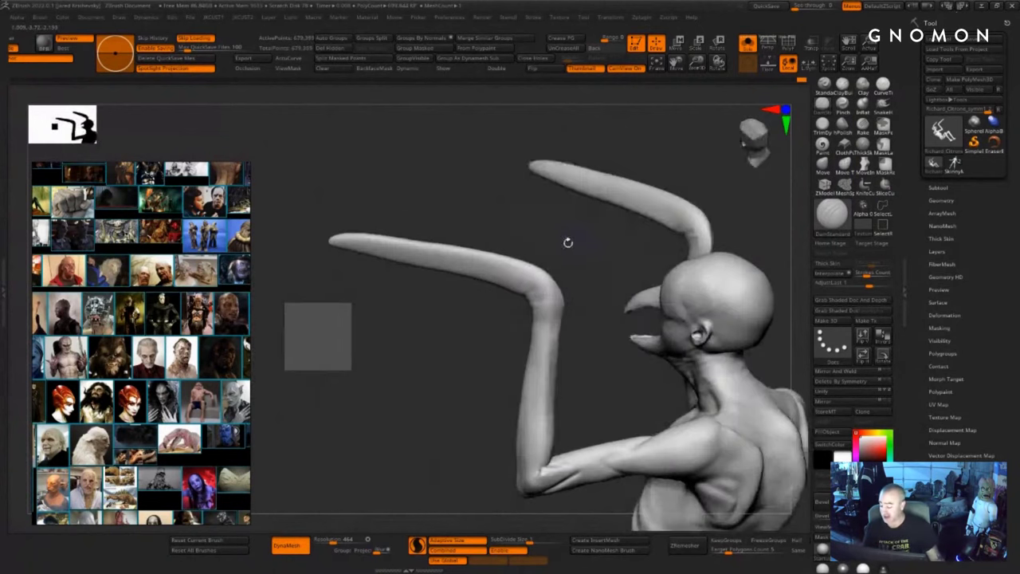
- Recut the wrinkle lines across the scythe-blade joint from several angles and smooth its outer corner
drag(530, 306, 549, 311)
drag(481, 348, 567, 293)
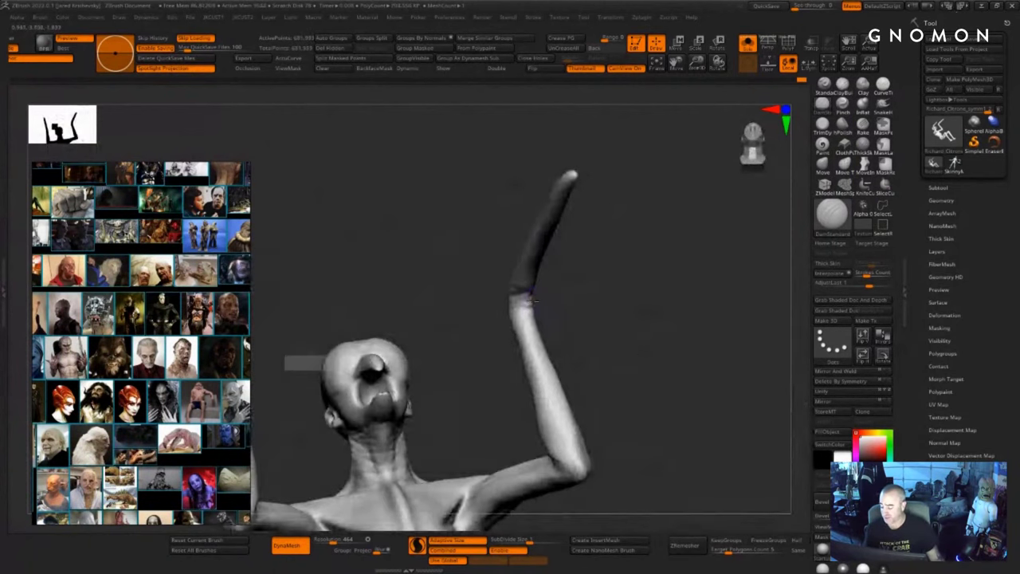
mouse_move(500, 311)
mouse_down()
mouse_move(536, 309)
mouse_move(518, 300)
mouse_move(510, 308)
mouse_move(548, 305)
mouse_up()
mouse_move(598, 277)
mouse_down()
mouse_move(549, 303)
mouse_move(532, 288)
mouse_up()
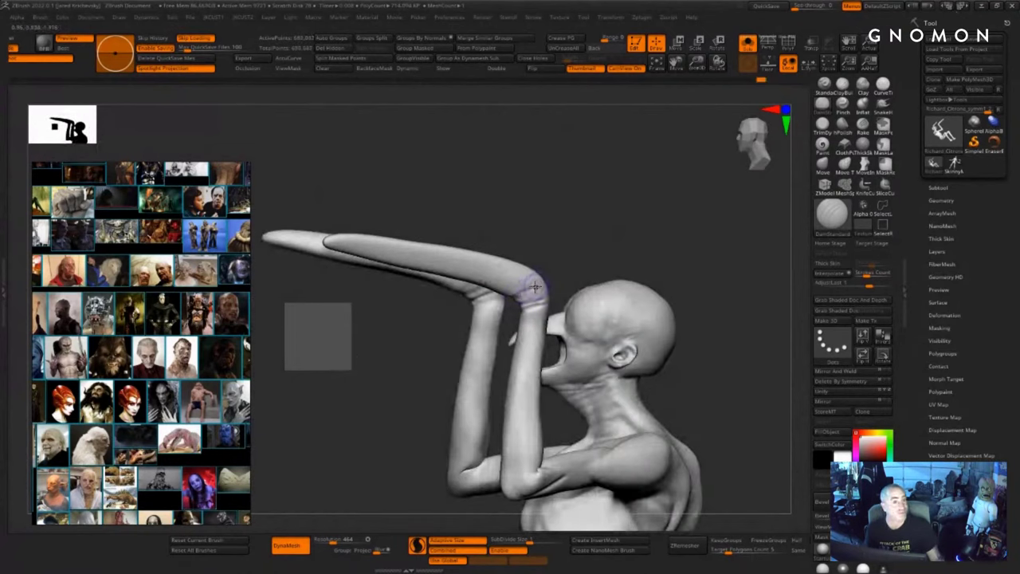
shift+drag(535, 289, 544, 295)
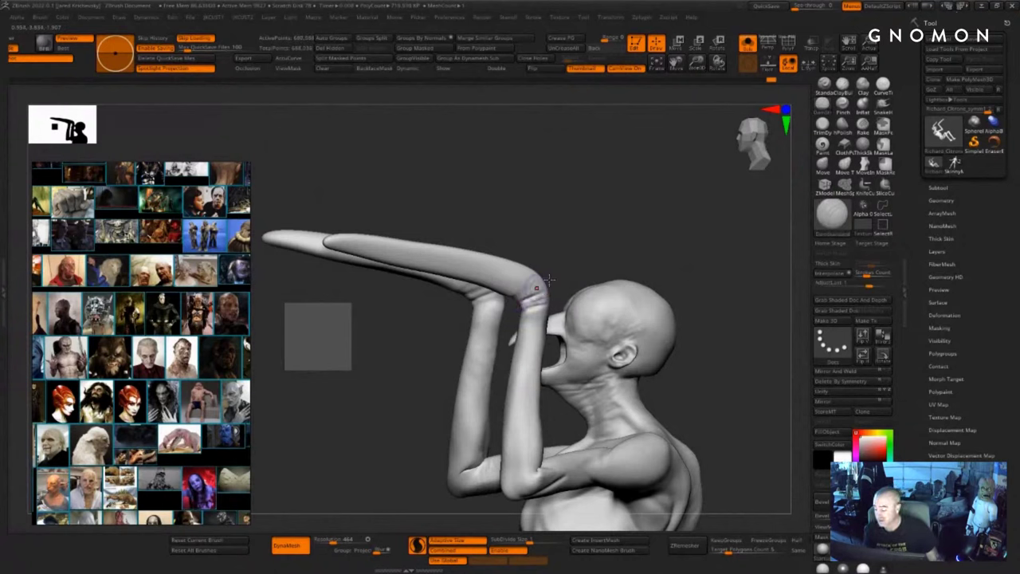
- Sharpen and extend the stacked folds on the inner bend of the scythe-blade joint, then blend their outer ends
drag(570, 256, 633, 271)
drag(568, 289, 544, 292)
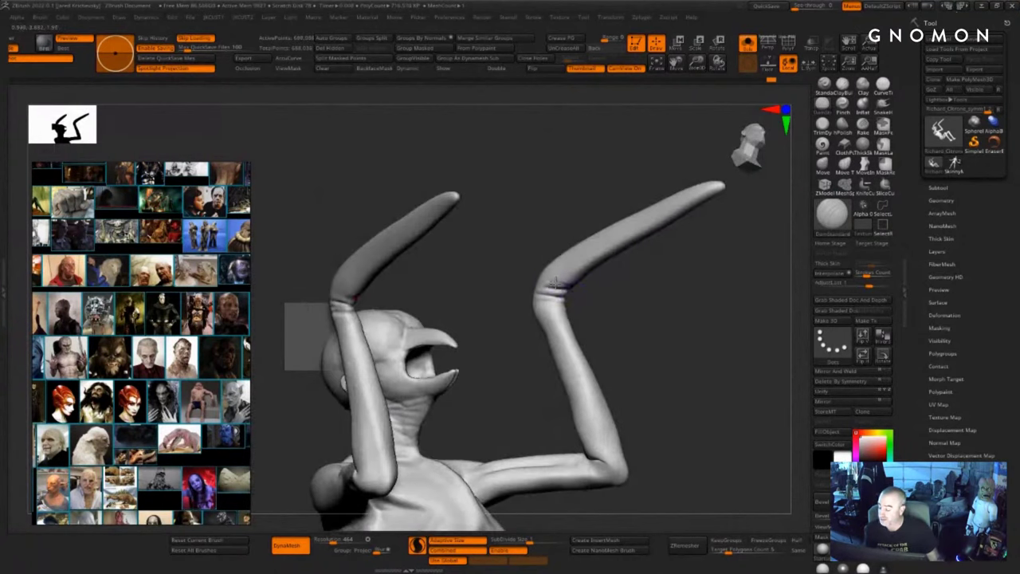
drag(629, 290, 571, 278)
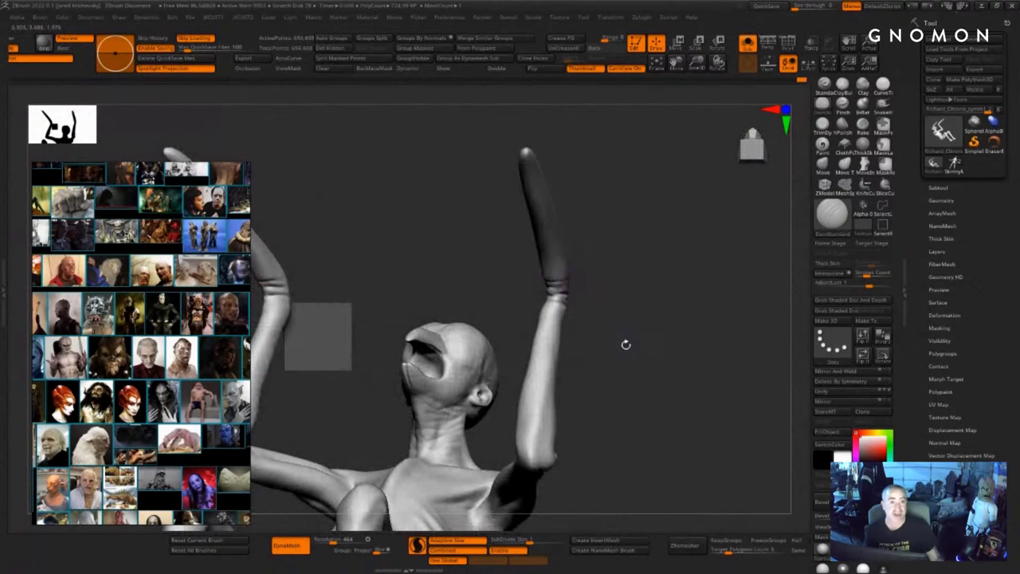
drag(625, 343, 571, 367)
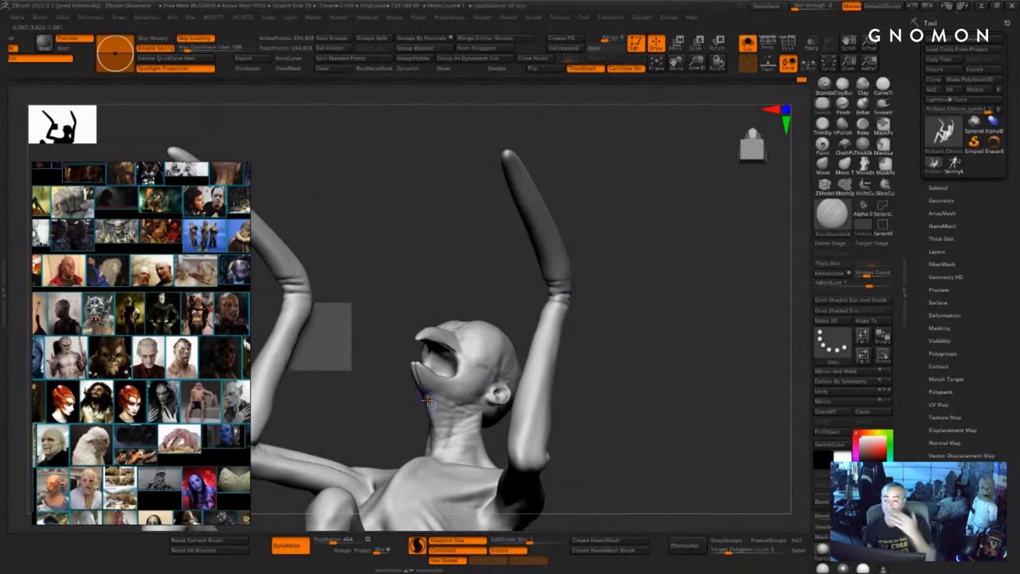
drag(653, 213, 594, 232)
drag(575, 285, 547, 285)
drag(650, 269, 620, 280)
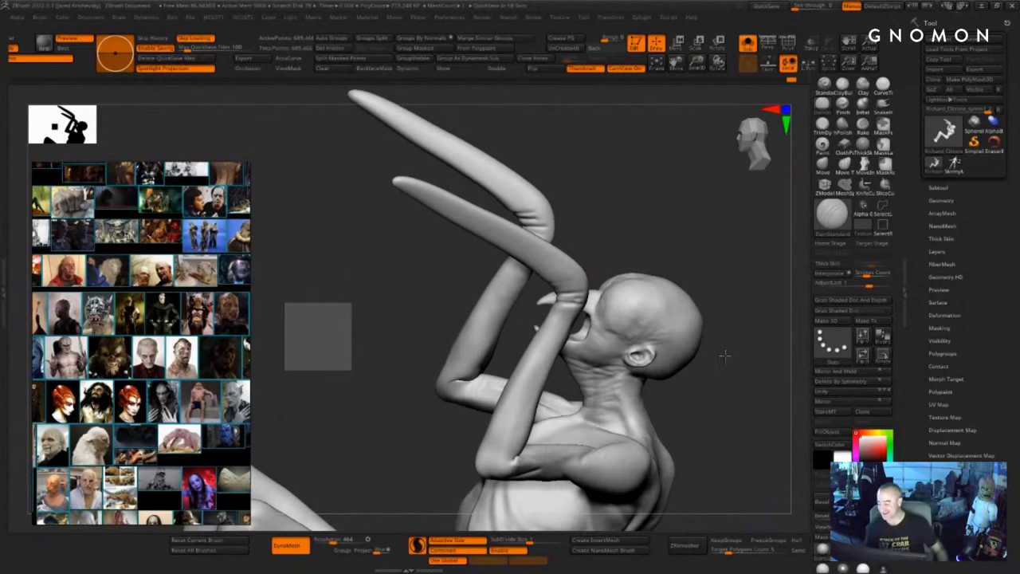
drag(726, 356, 698, 325)
shift+drag(582, 294, 566, 306)
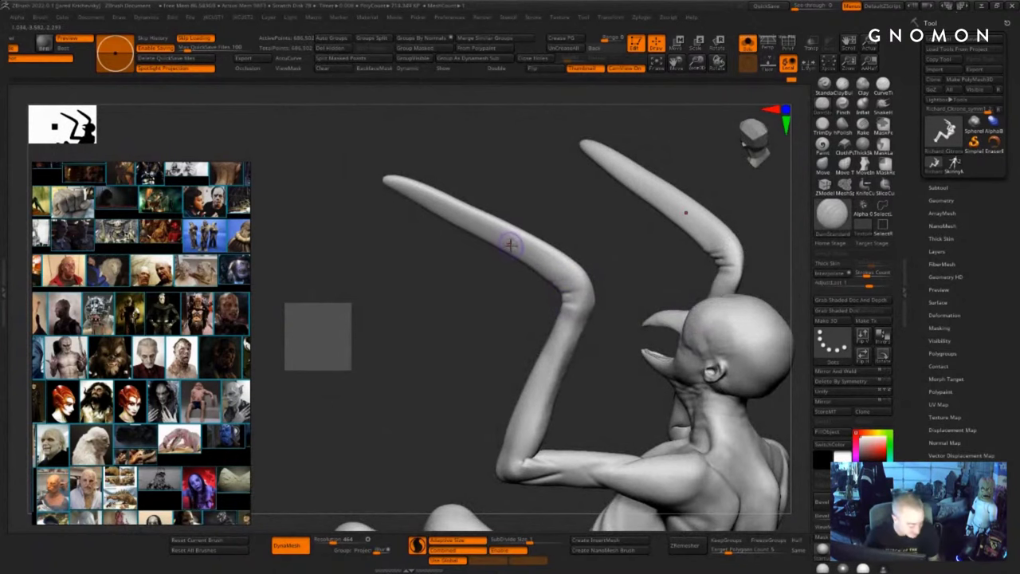
- Sculpt a bony knob on the outer side of the scythe-blade joint with ClayBuildup and smooth it into the limb
key(b)
key(c)
key(b)
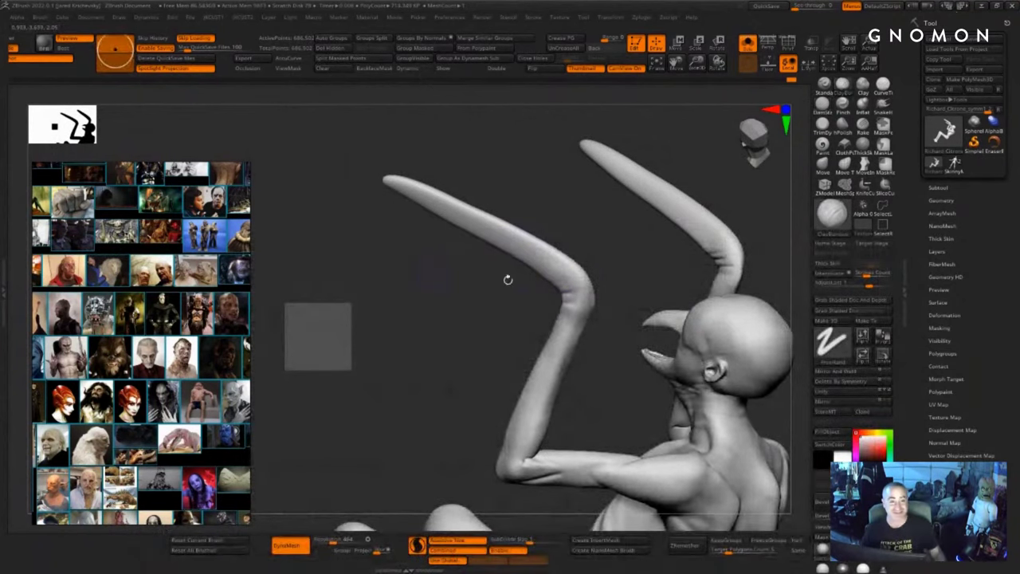
drag(439, 318, 431, 304)
drag(566, 279, 581, 301)
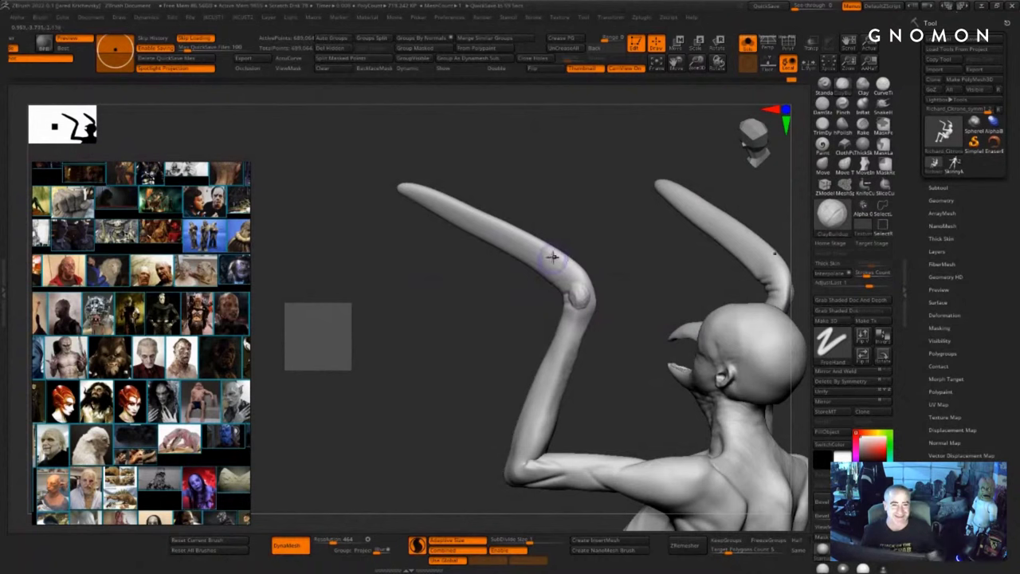
shift+drag(551, 255, 568, 255)
mouse_move(577, 303)
mouse_down()
mouse_move(577, 290)
mouse_move(574, 302)
mouse_move(588, 306)
mouse_move(584, 279)
mouse_up()
mouse_move(584, 287)
shift+mouse_down()
mouse_move(593, 309)
mouse_move(558, 348)
mouse_move(518, 342)
shift+mouse_up()
drag(627, 301, 602, 303)
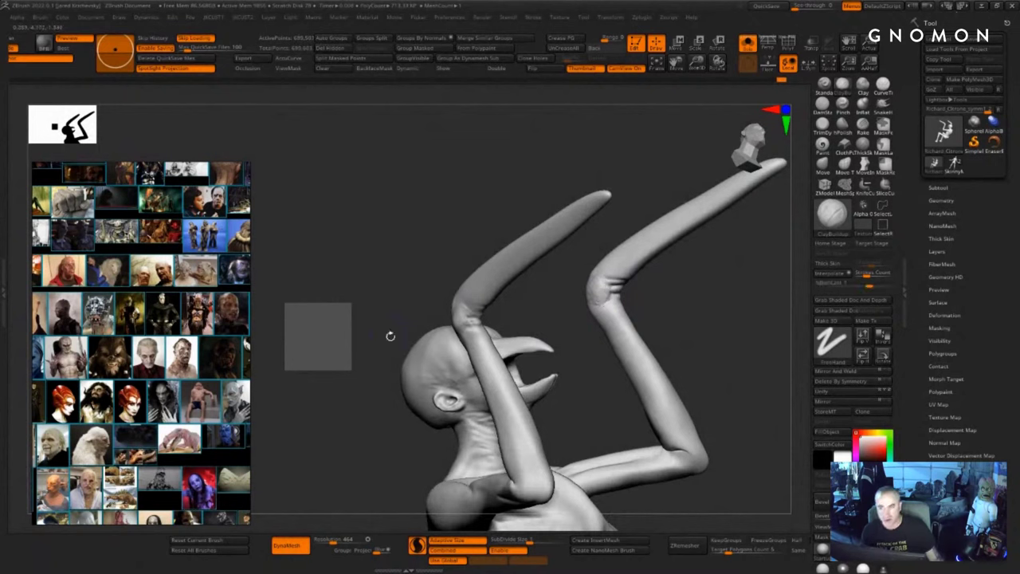
- Switch to the DamStandard brush and soften the knob and folds at the scythe-blade joint
key(b)
key(d)
key(s)
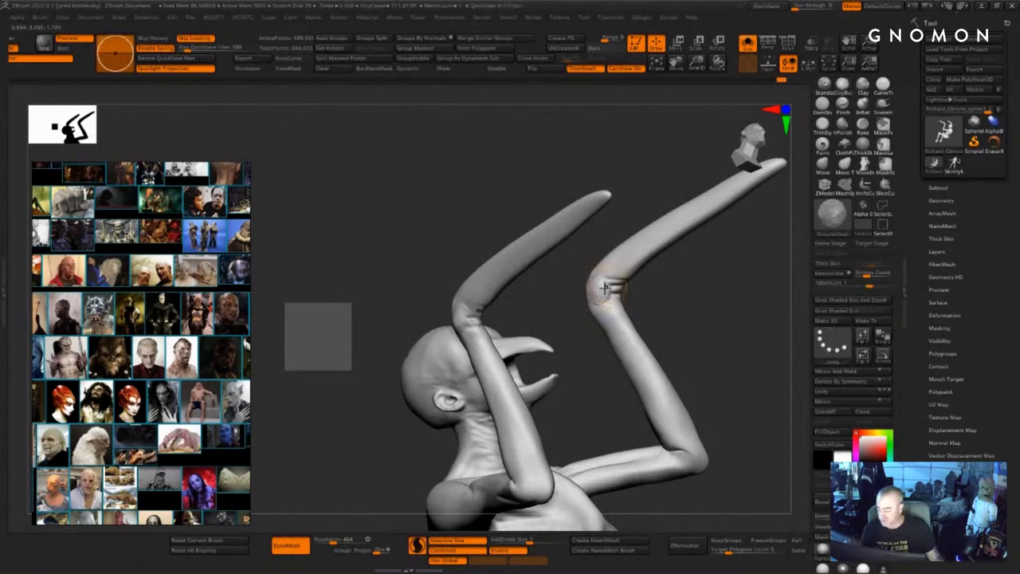
mouse_move(604, 286)
shift+mouse_down()
mouse_move(651, 304)
mouse_move(650, 290)
shift+mouse_up()
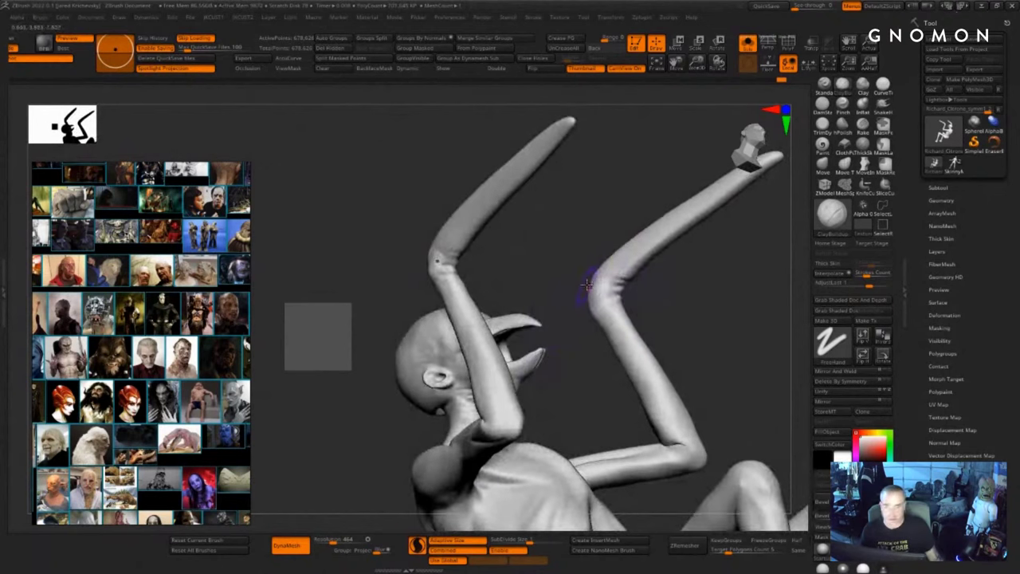
- Rebuild the bony bump on the outer corner of the scythe-blade joint with a resized ClayBuildup brush and smooth it
mouse_move(588, 285)
mouse_down()
mouse_move(598, 278)
mouse_move(605, 293)
mouse_up()
key(s)
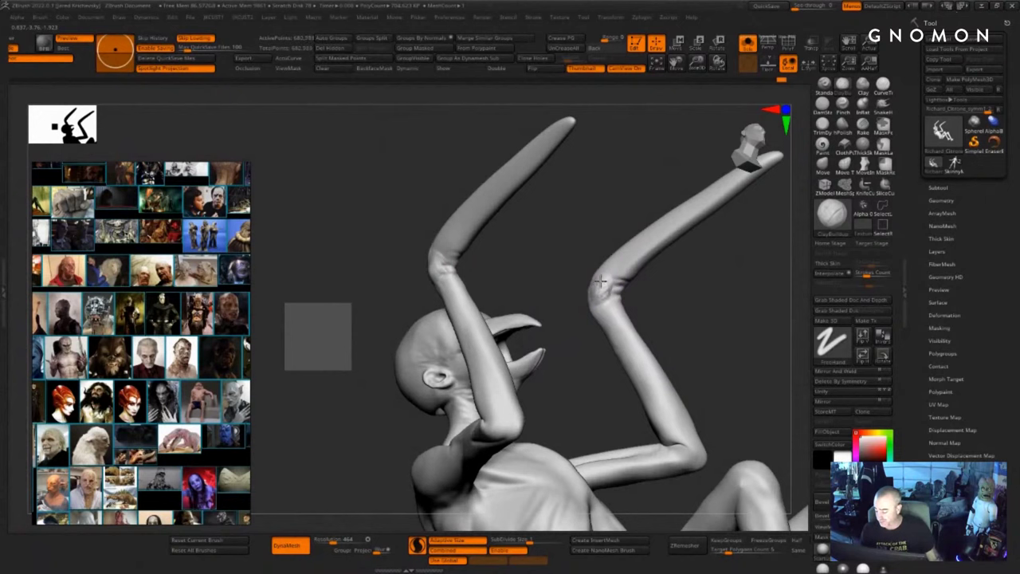
drag(668, 277, 598, 290)
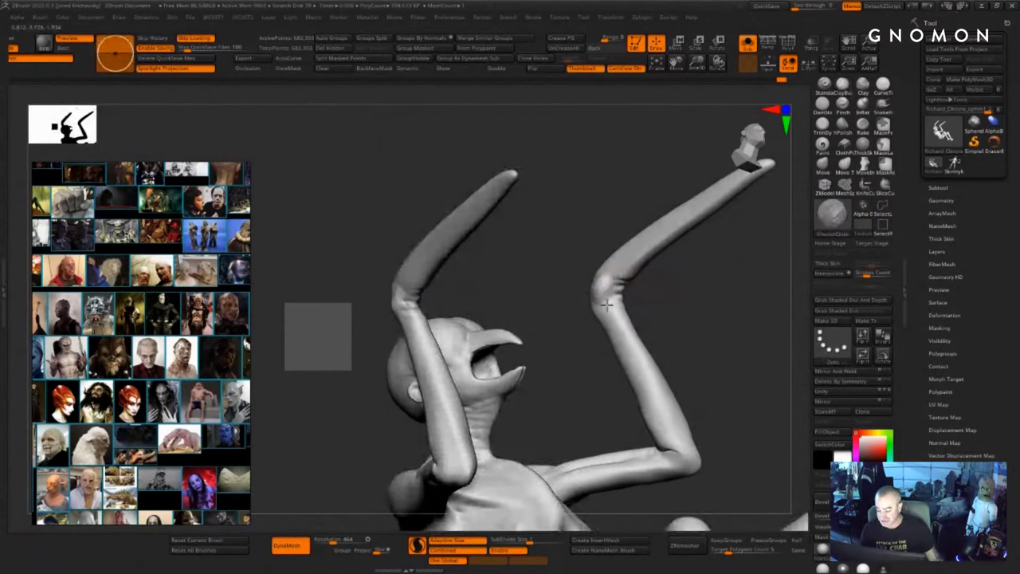
drag(658, 298, 630, 290)
right_drag(647, 273, 597, 279)
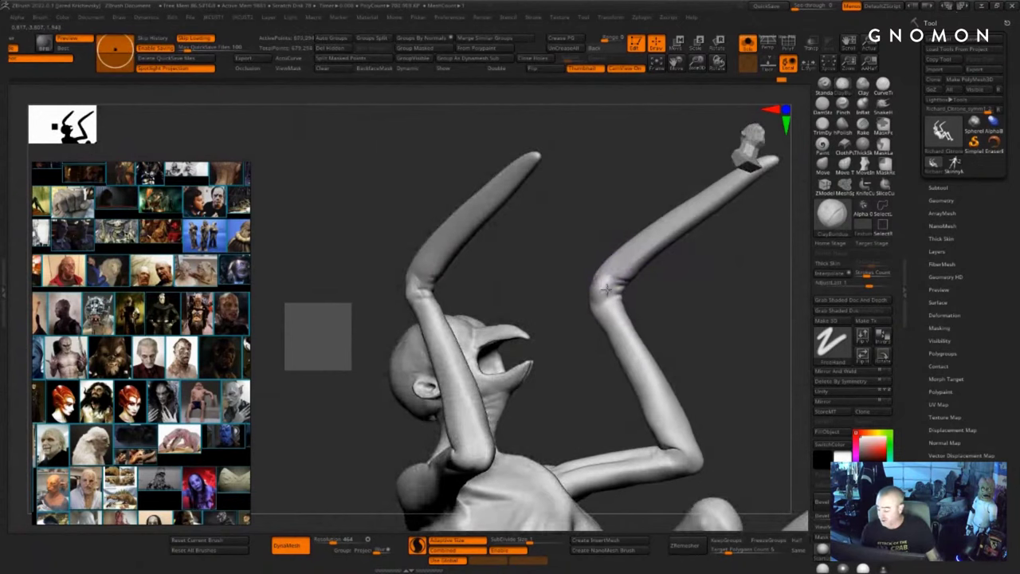
- Build up the outer side of the scythe-blade joint with ClayBuildup and review the raised forearms from the side
drag(600, 283, 634, 266)
mouse_move(681, 296)
alt+mouse_down()
mouse_move(710, 278)
mouse_move(663, 443)
alt+mouse_up()
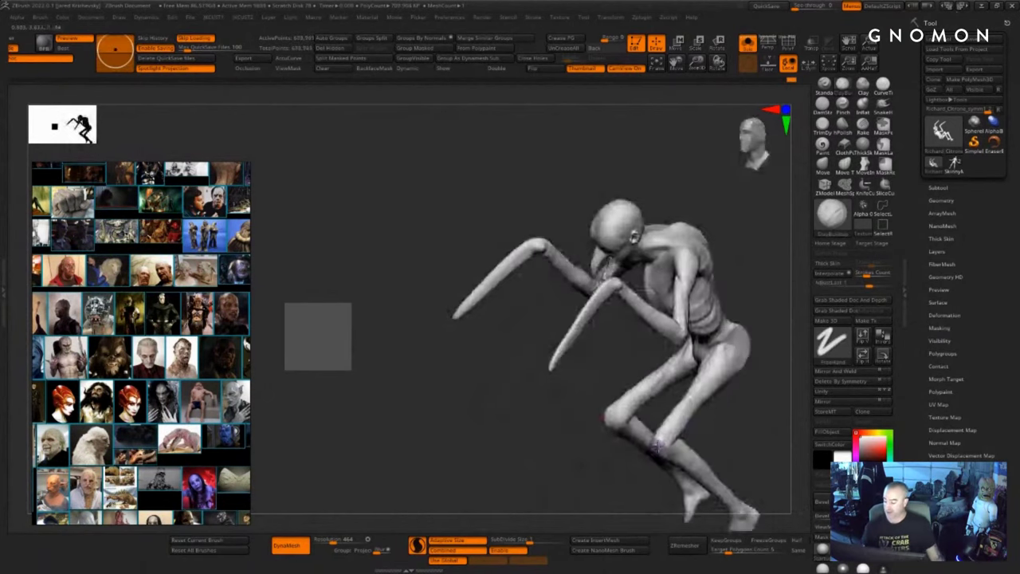
alt+drag(751, 406, 609, 337)
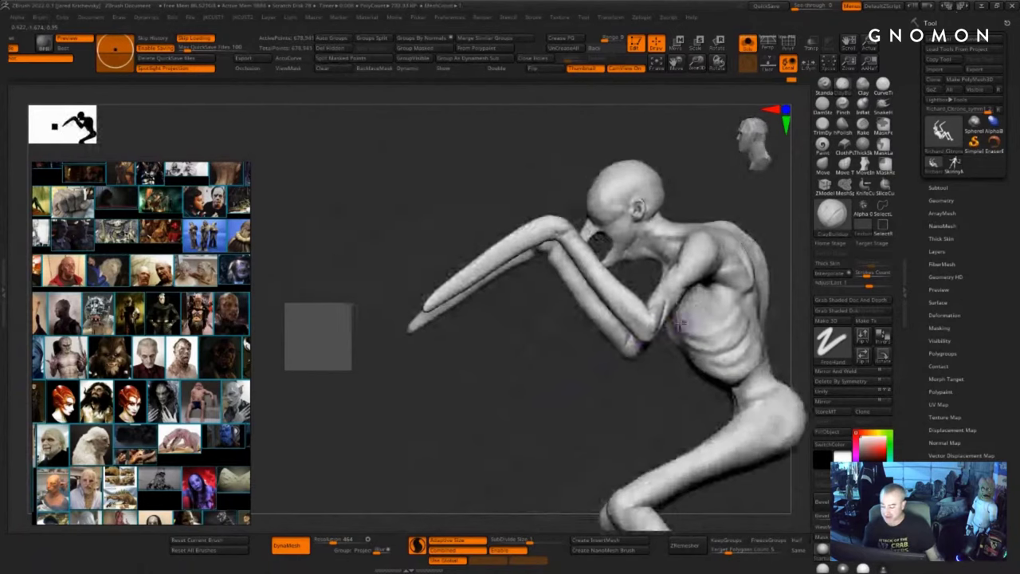
alt+drag(542, 431, 636, 385)
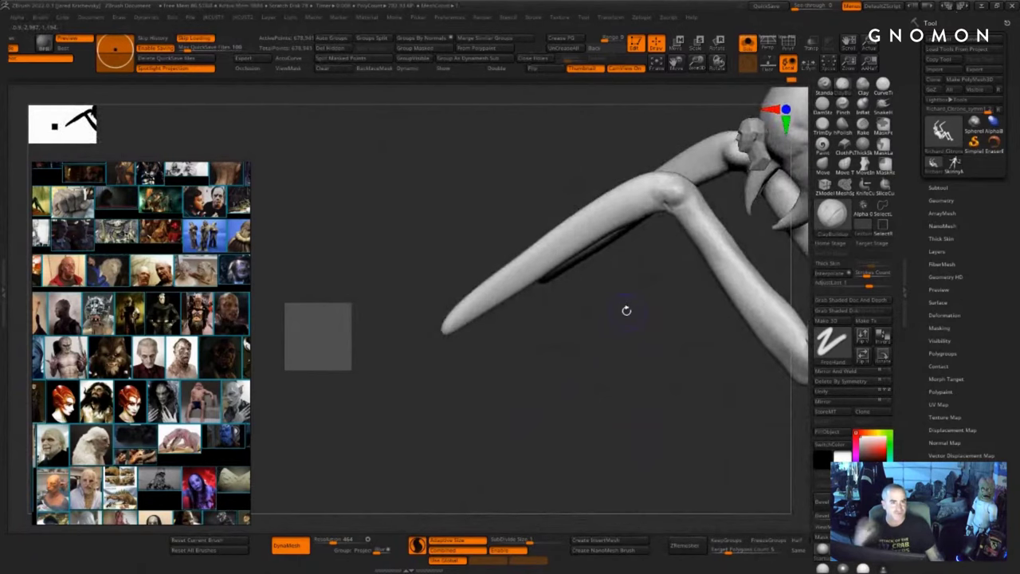
mouse_move(564, 422)
alt+mouse_down()
mouse_move(554, 483)
mouse_move(563, 434)
alt+mouse_up()
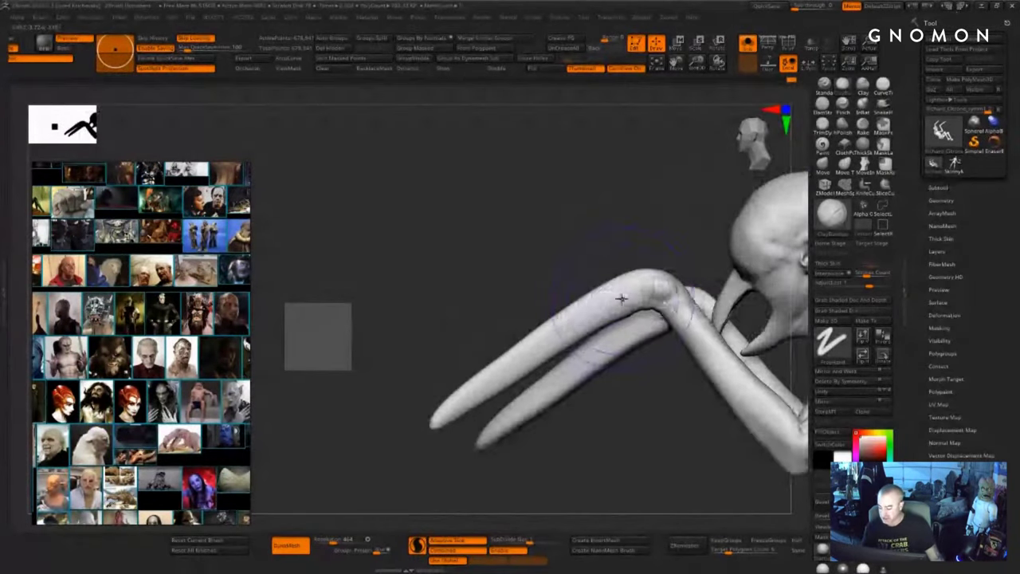
drag(621, 298, 550, 341)
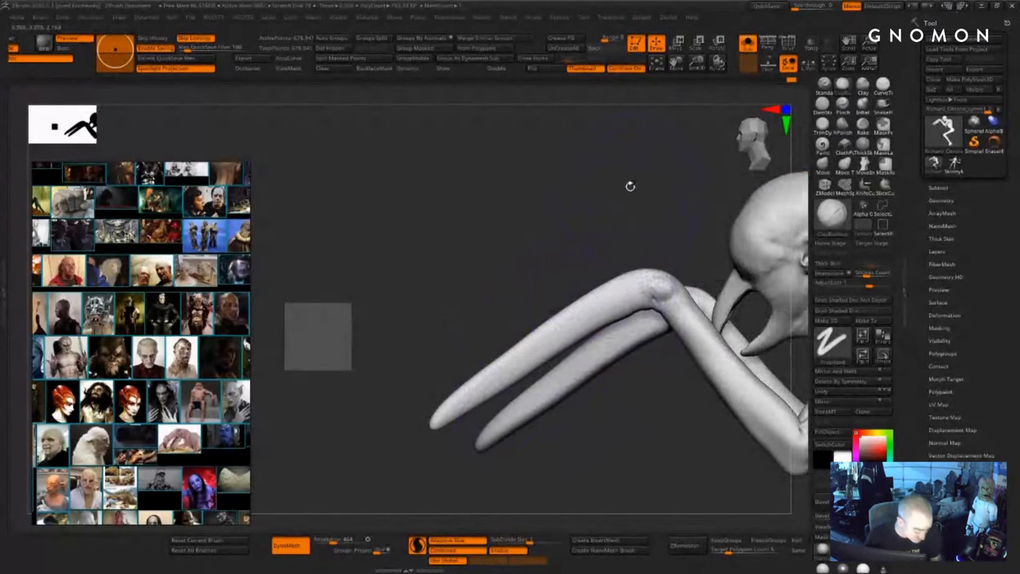
- Switch to the Pinch brush, resize it and tighten the scythe blade along its length
key(b)
key(p)
key(i)
drag(507, 470, 462, 478)
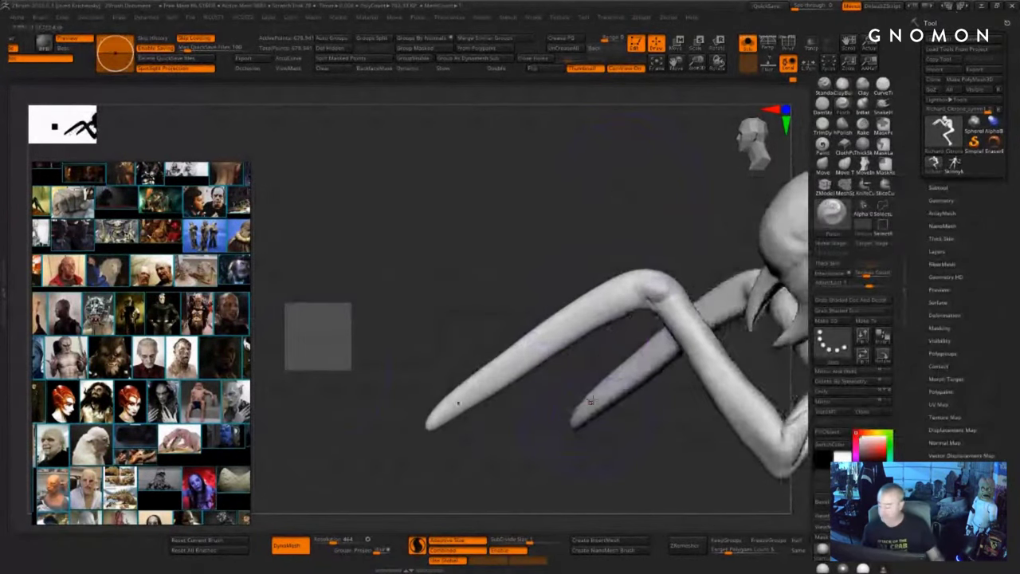
key(s)
click(609, 301)
drag(520, 350, 647, 301)
- Turn off Sculptris Pro and continue pinching the surface of the scythe blade
ctrl+drag(702, 136, 720, 83)
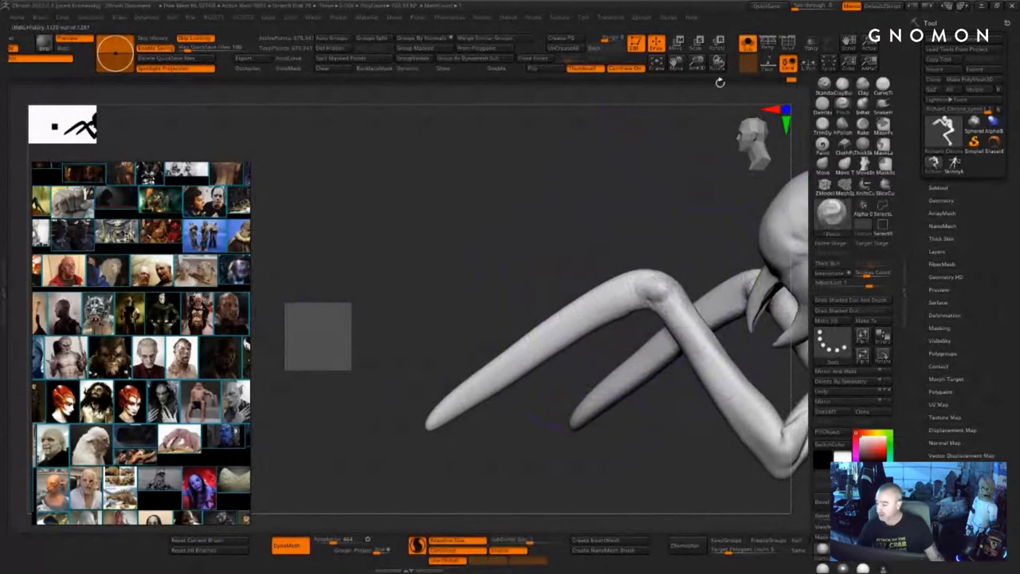
click(749, 44)
drag(605, 291, 630, 295)
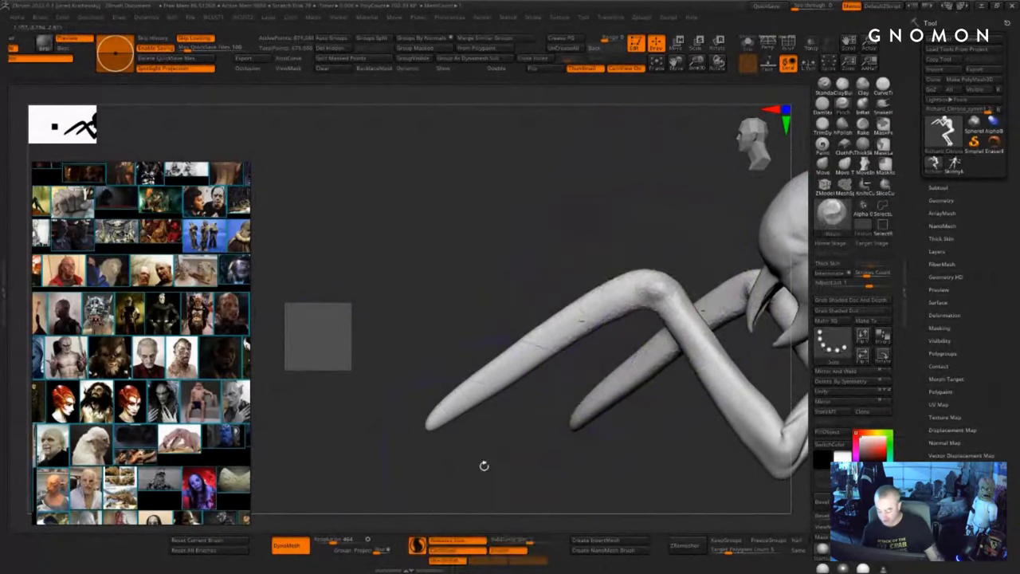
ctrl+drag(482, 467, 432, 518)
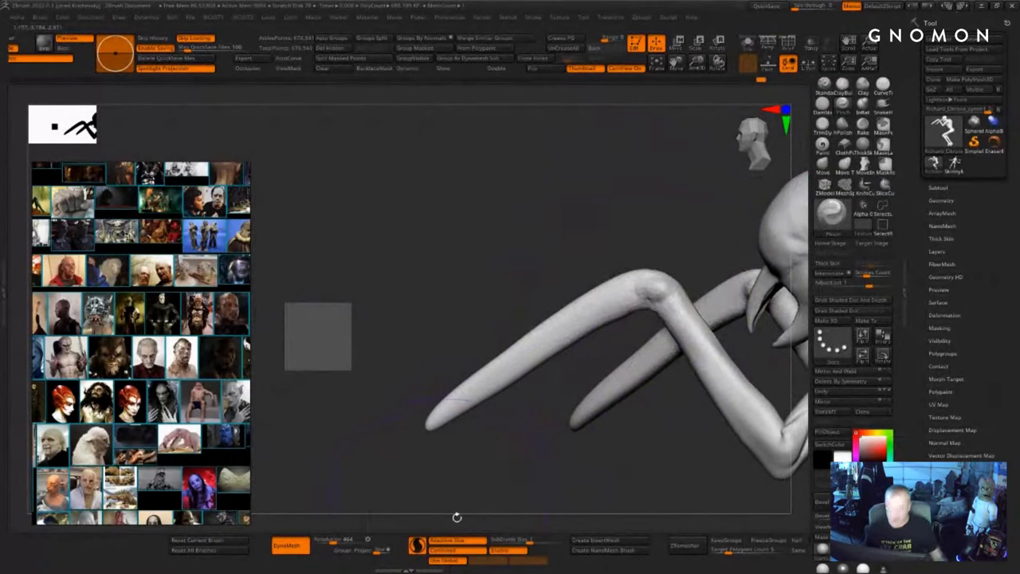
click(418, 546)
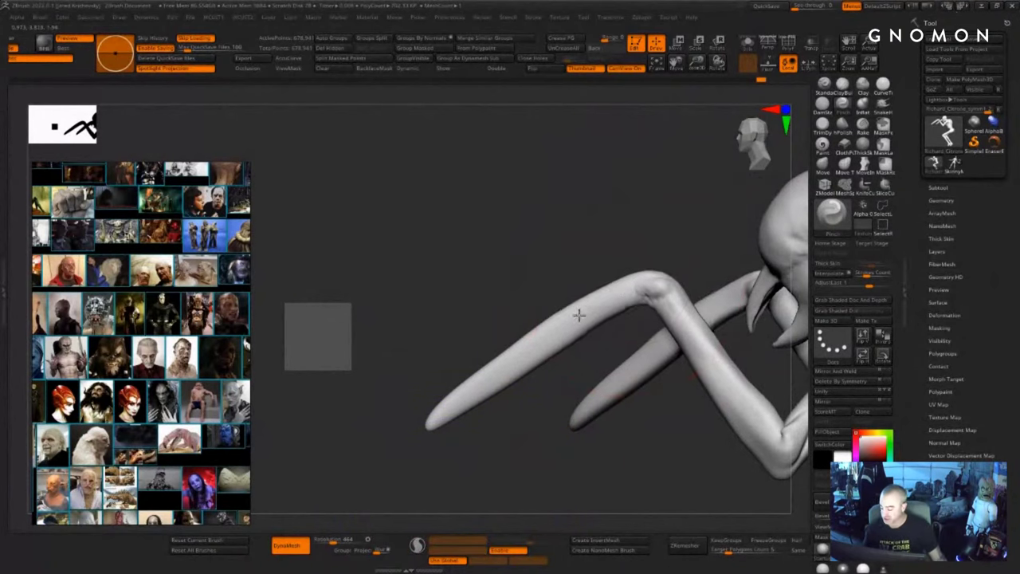
mouse_move(468, 478)
mouse_down()
mouse_move(515, 455)
mouse_move(410, 385)
mouse_up()
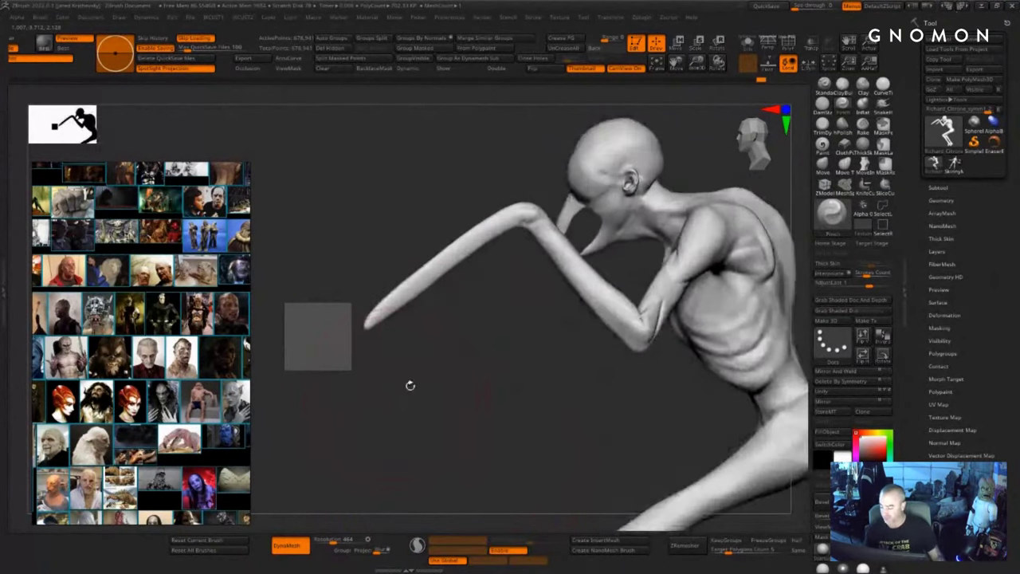
- Mask the whole creature except the scythe blades with a lasso mask
key(ctrl+z)
key(ctrl+shift+z)
mouse_move(527, 236)
ctrl+mouse_down()
mouse_move(499, 127)
mouse_move(556, 332)
ctrl+mouse_up()
ctrl+click(513, 270)
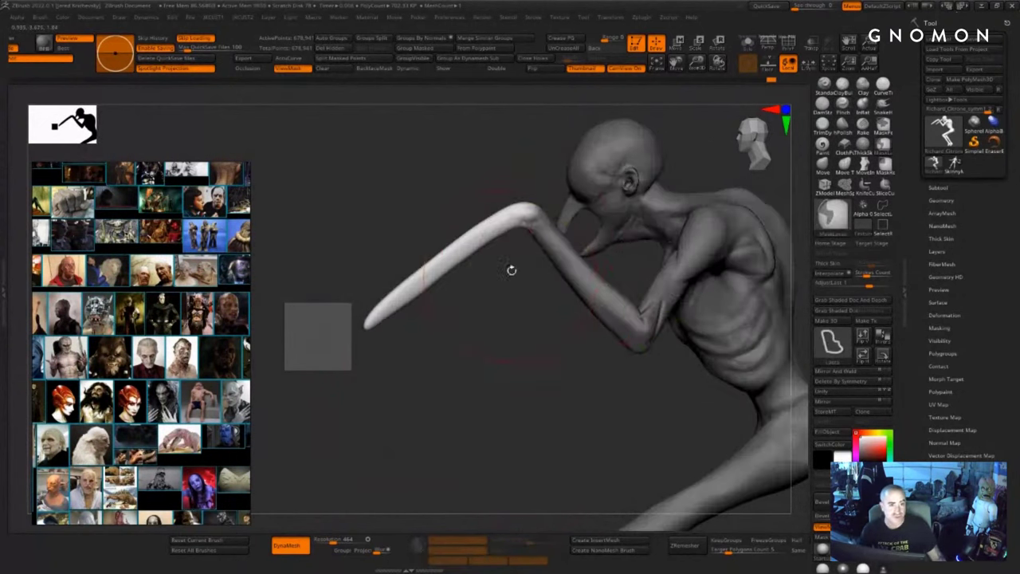
- Rotate the unmasked scythe blade down about its joint so it hangs nearly vertical, and return to sculpting
key(w)
alt+click(530, 213)
drag(578, 205, 578, 170)
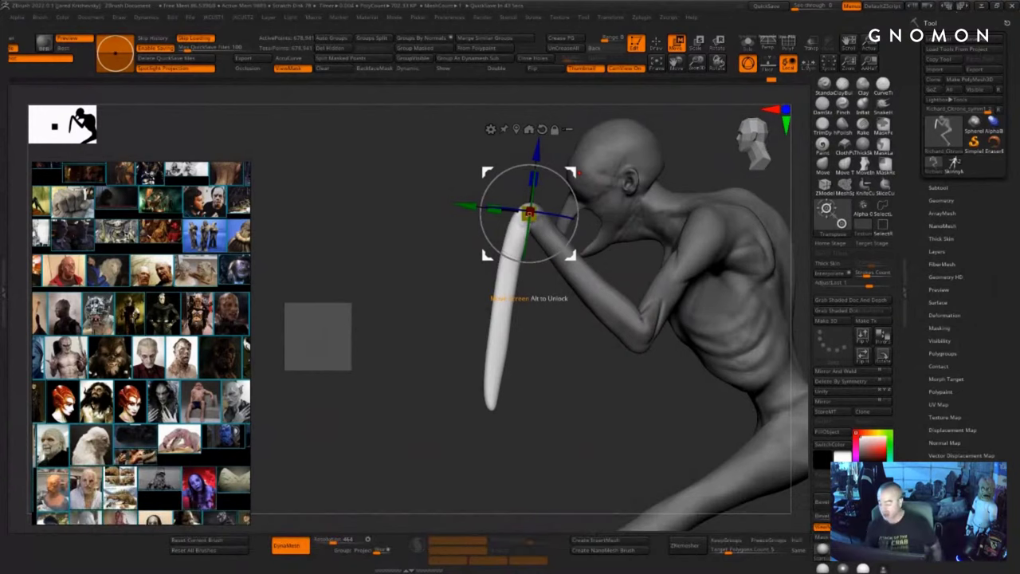
mouse_move(502, 462)
mouse_down()
mouse_move(608, 453)
mouse_move(631, 369)
mouse_move(638, 375)
mouse_up()
key(q)
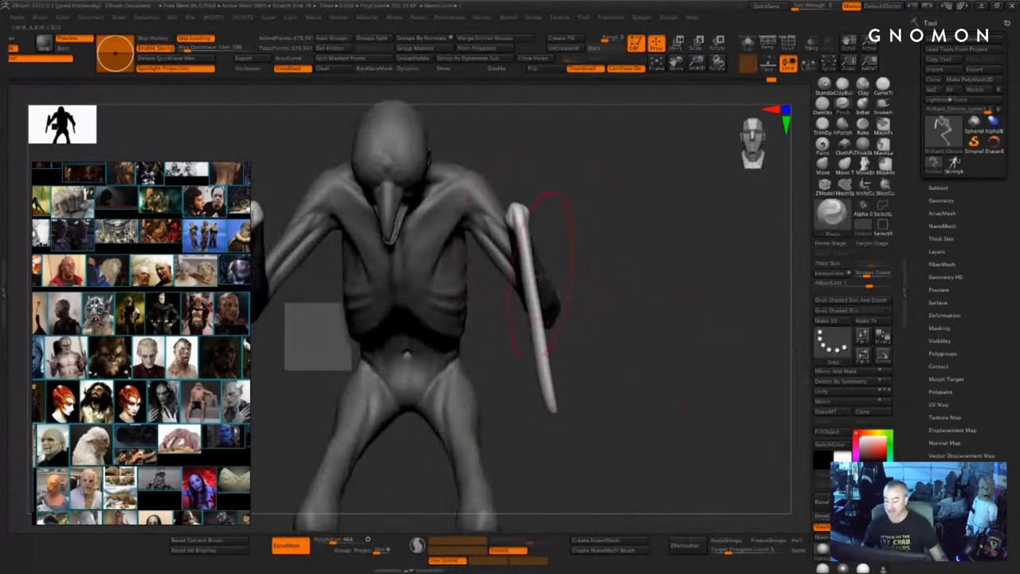
- Switch to the Move brush and adjust its draw size beside the scythe blade's tip
mouse_move(589, 420)
mouse_down()
mouse_move(597, 372)
mouse_move(593, 433)
mouse_move(596, 308)
mouse_move(566, 302)
mouse_move(571, 330)
mouse_move(566, 321)
mouse_up()
key(b)
key(m)
key(v)
key(s)
key(s)
key(s)
key(s)
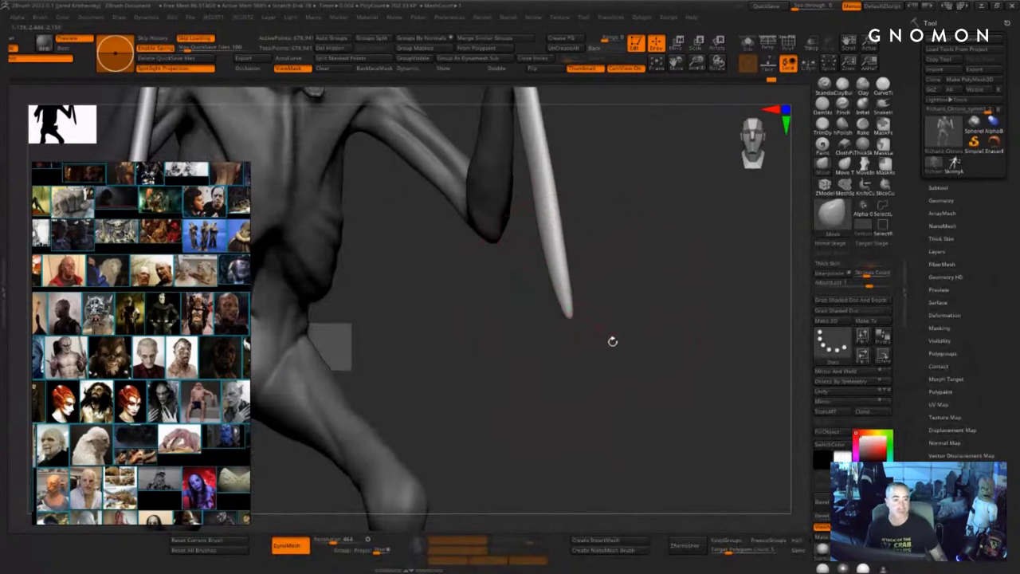
key(s)
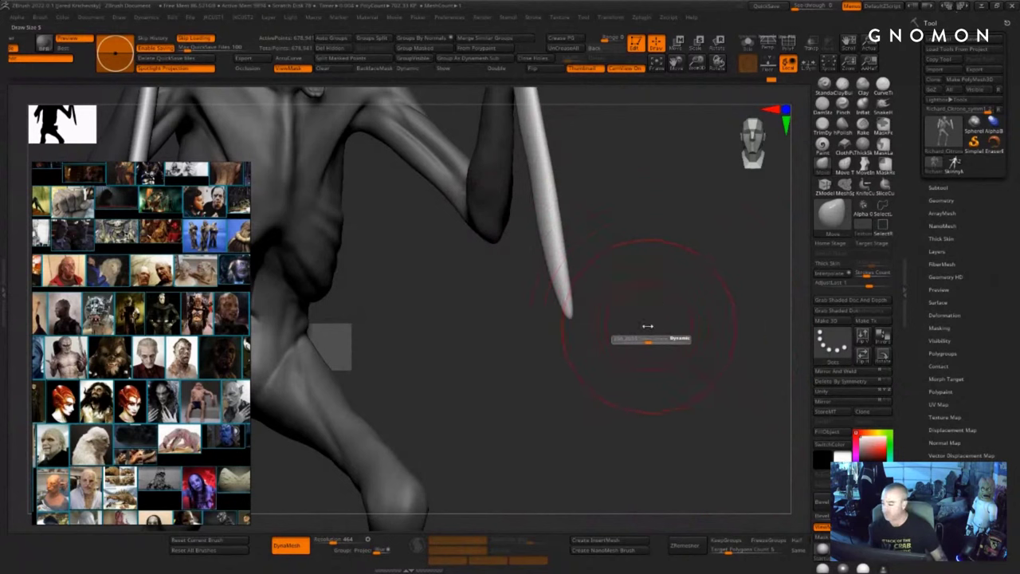
drag(654, 324, 649, 324)
key(space)
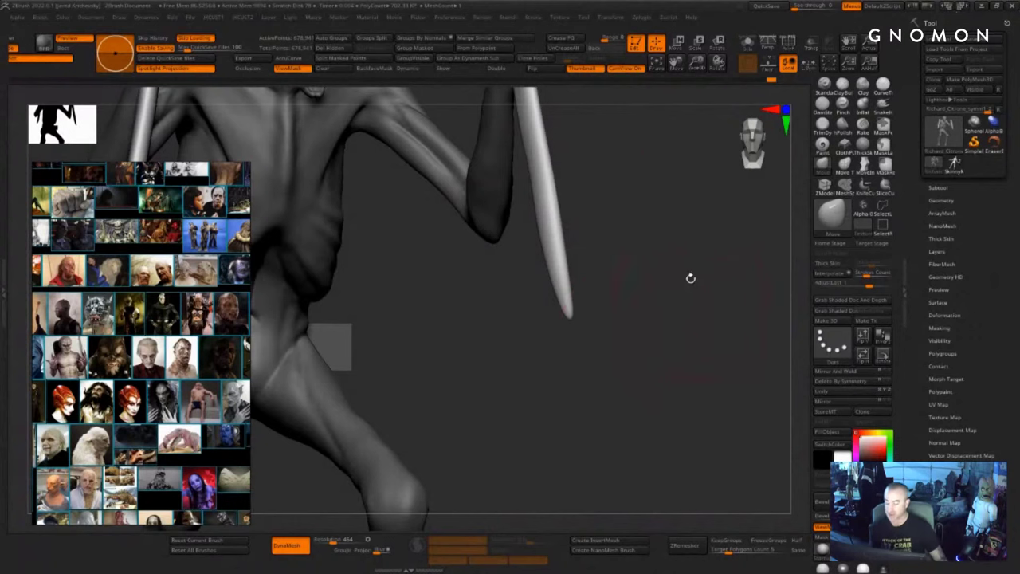
right_click(725, 161)
key(space)
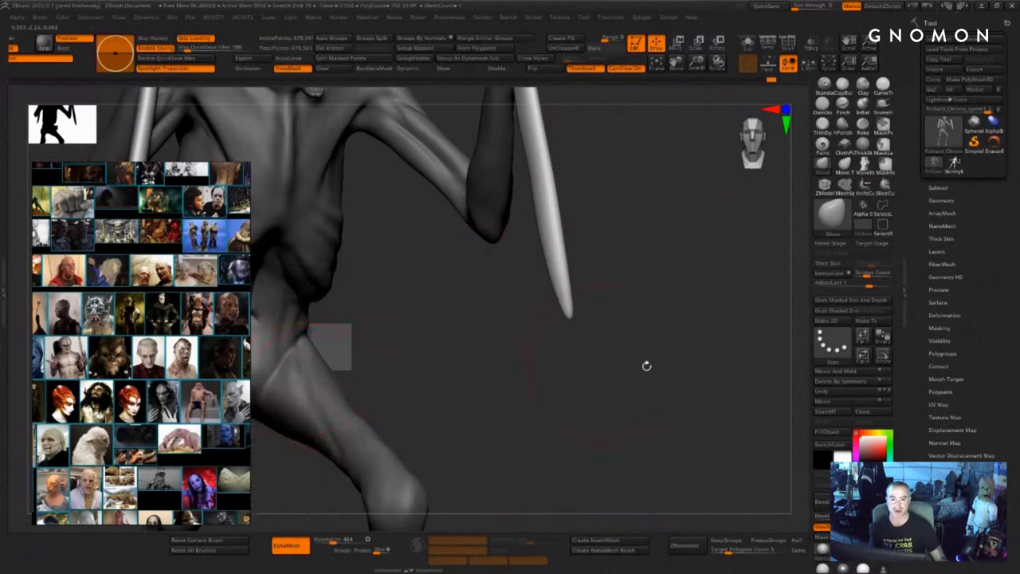
key(space)
key(space)
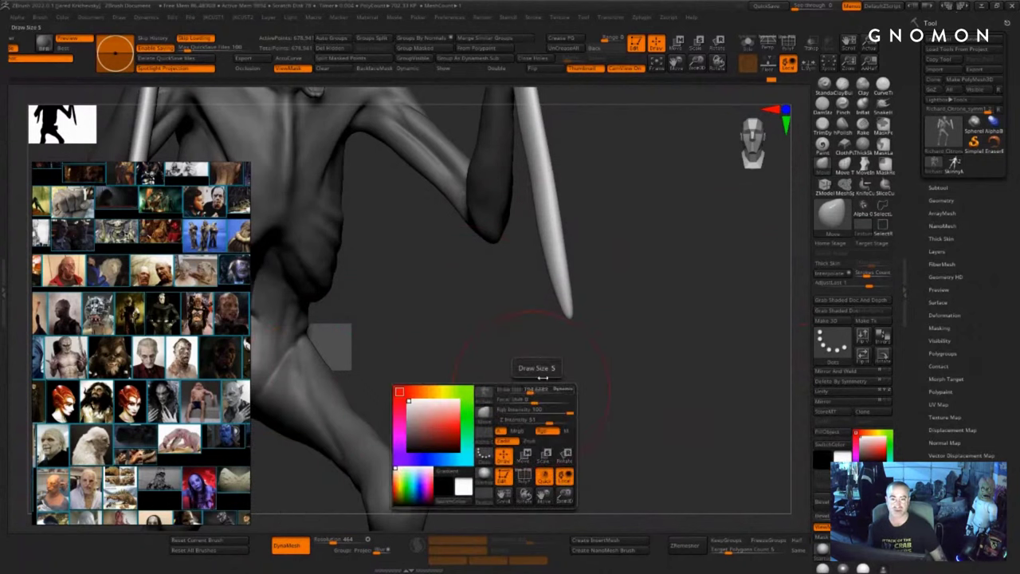
key(space)
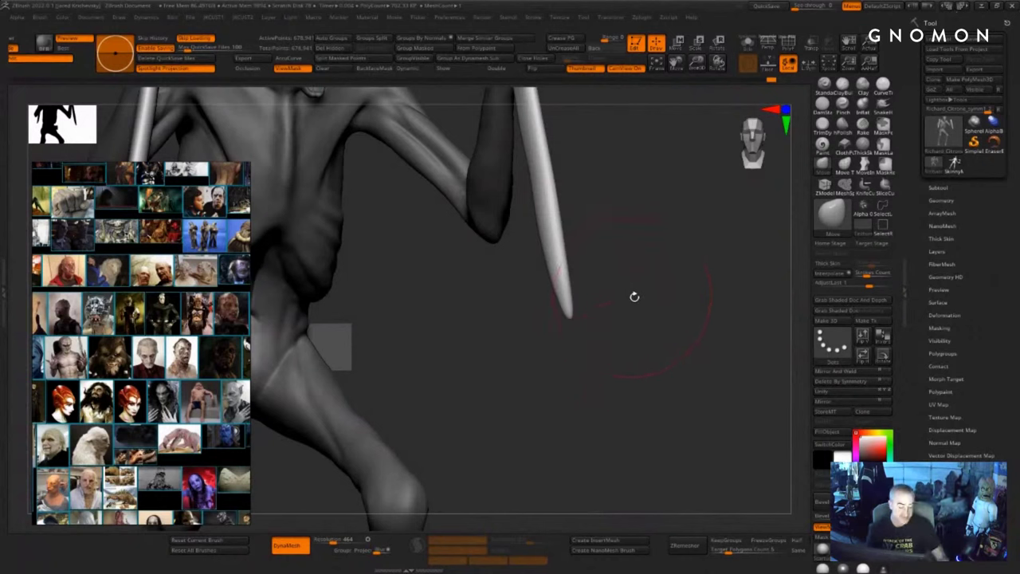
- Reduce the Move brush size and pull the end of the scythe blade into a narrow, slightly curved point
key(s)
drag(636, 297, 621, 298)
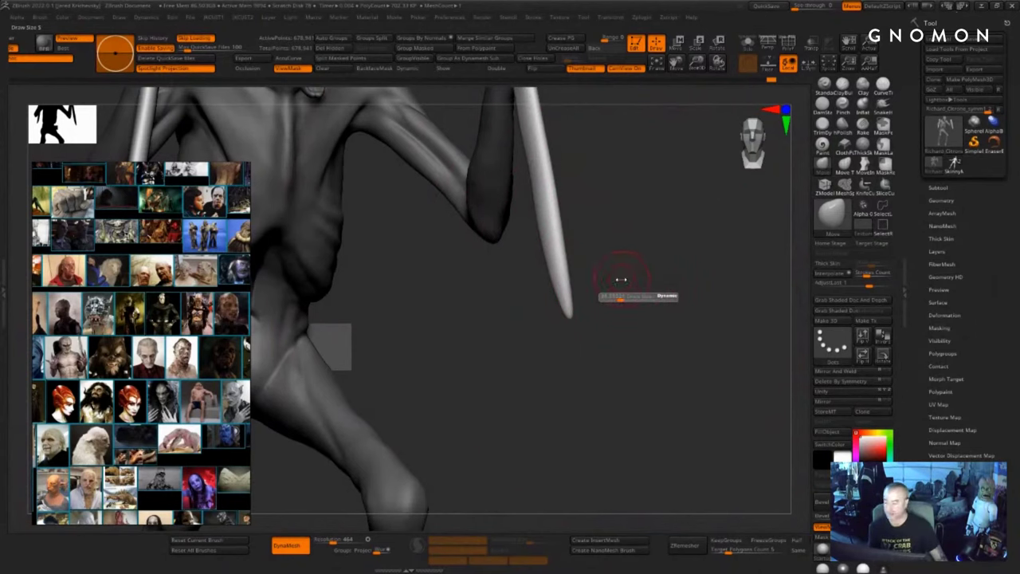
key(s)
drag(570, 316, 572, 340)
key(s)
mouse_move(687, 315)
mouse_down()
mouse_move(577, 342)
mouse_move(577, 313)
mouse_up()
key(s)
key(s)
drag(577, 311, 577, 298)
- Reshape the scythe blade's outline just below the joint with the Move brush, checking it from the side and front
alt+drag(611, 267, 570, 433)
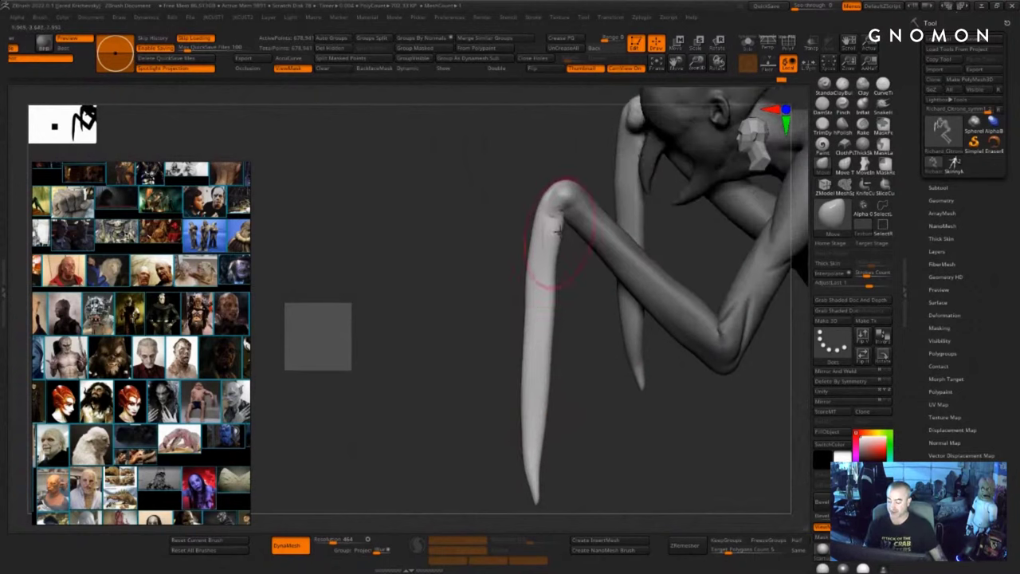
drag(558, 230, 564, 228)
drag(552, 264, 532, 257)
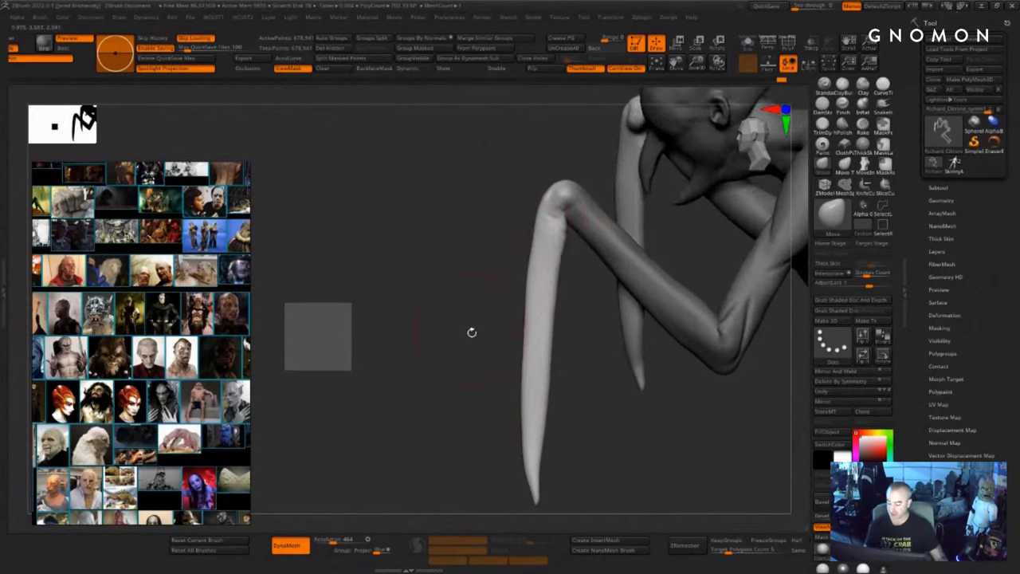
mouse_move(472, 332)
mouse_down()
mouse_move(595, 244)
mouse_move(524, 174)
mouse_up()
key(s)
drag(511, 422, 512, 421)
mouse_move(595, 381)
mouse_down()
mouse_move(610, 389)
mouse_move(651, 322)
mouse_up()
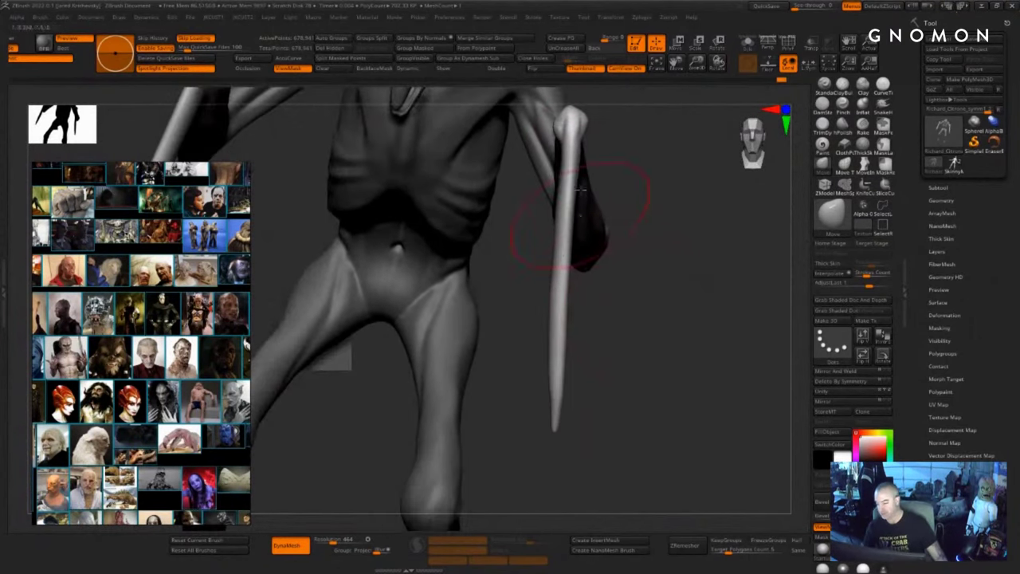
- Sharpen the scythe blade's front edge near the tip and below the joint with the Pinch brush
click(859, 109)
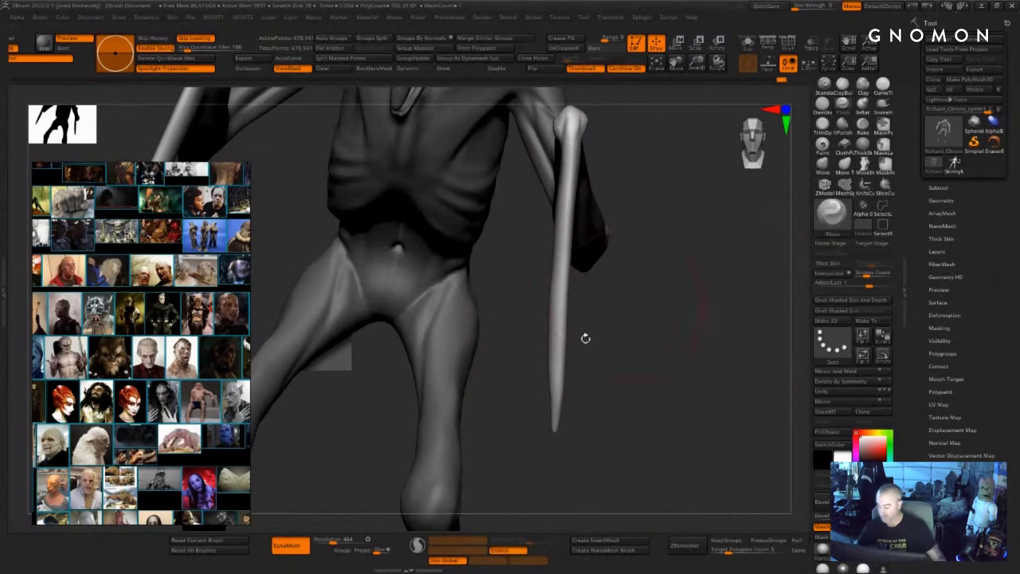
mouse_move(555, 404)
mouse_down()
mouse_move(556, 325)
mouse_move(556, 377)
mouse_up()
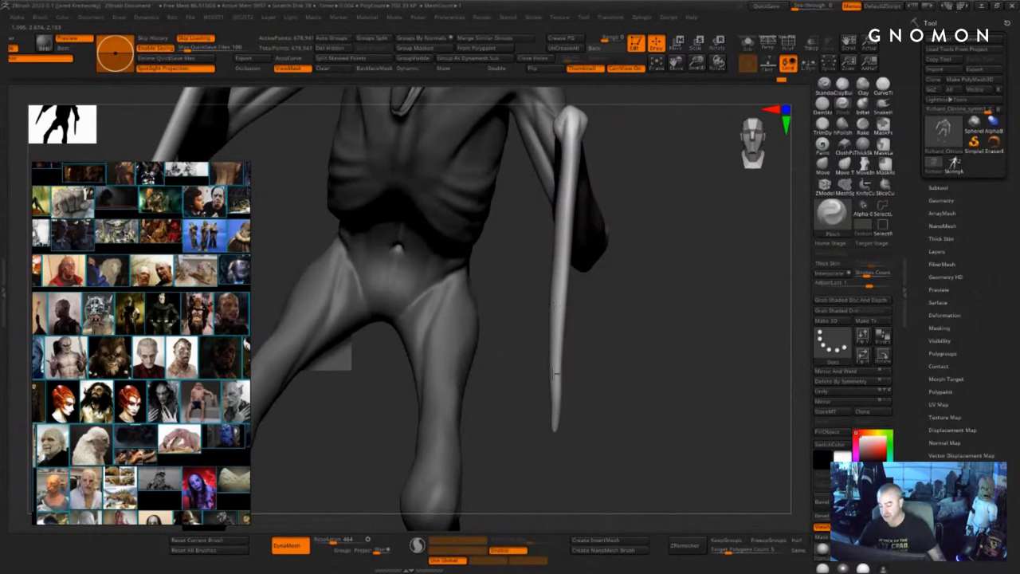
drag(678, 375, 570, 346)
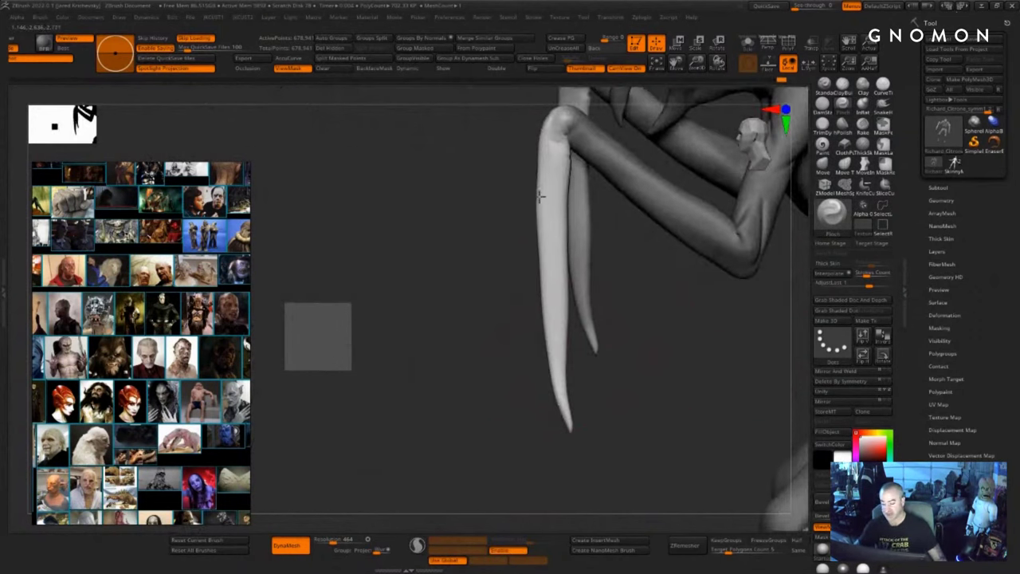
drag(540, 196, 553, 153)
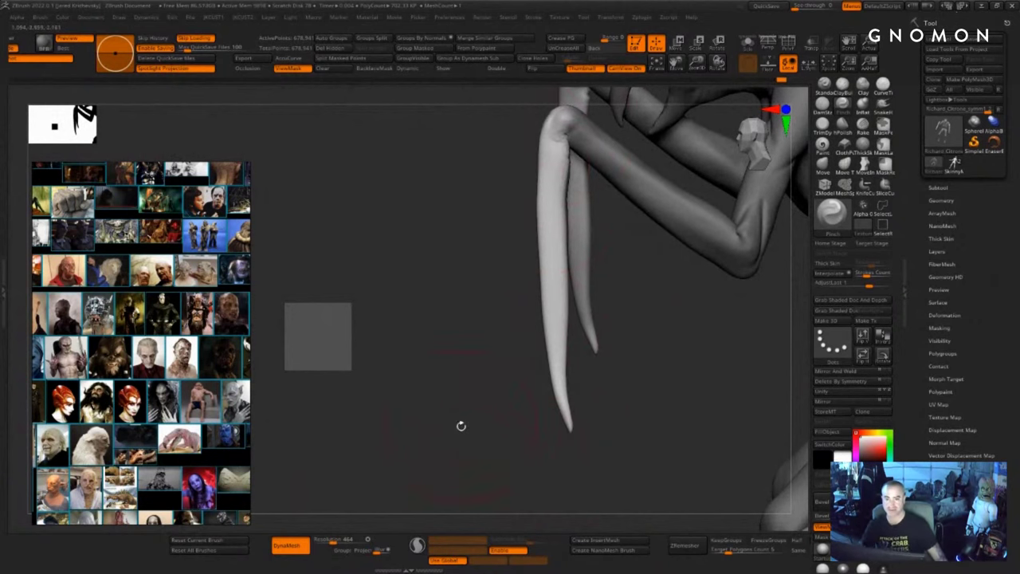
- Clear the mask and carve creases from the inner bend of the scythe joint along the forearm with DamStandard
alt+drag(461, 425, 372, 546)
drag(373, 546, 388, 451)
mouse_move(547, 410)
mouse_down()
mouse_move(514, 406)
mouse_move(548, 412)
mouse_up()
key(b)
key(c)
key(b)
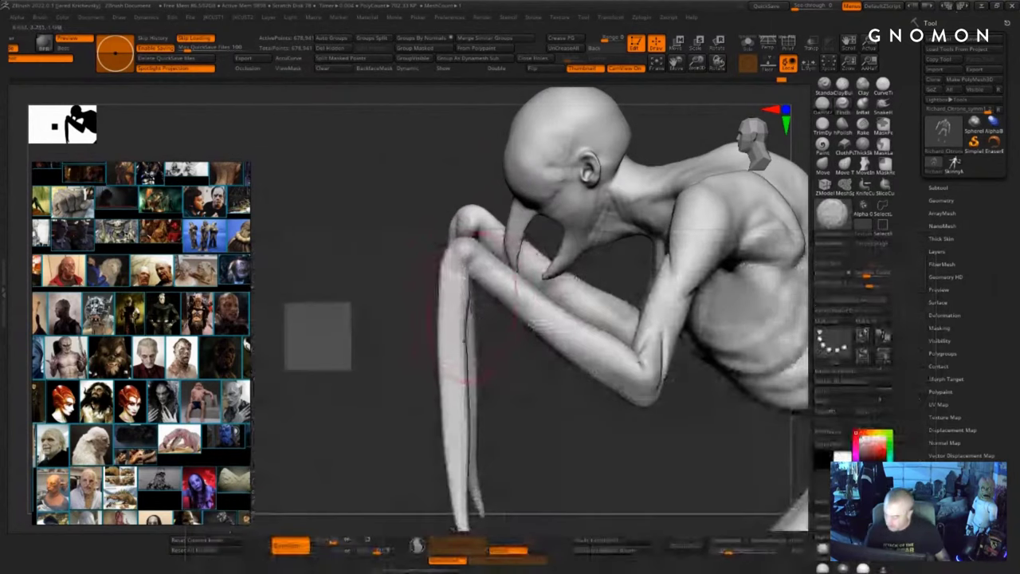
drag(469, 260, 483, 273)
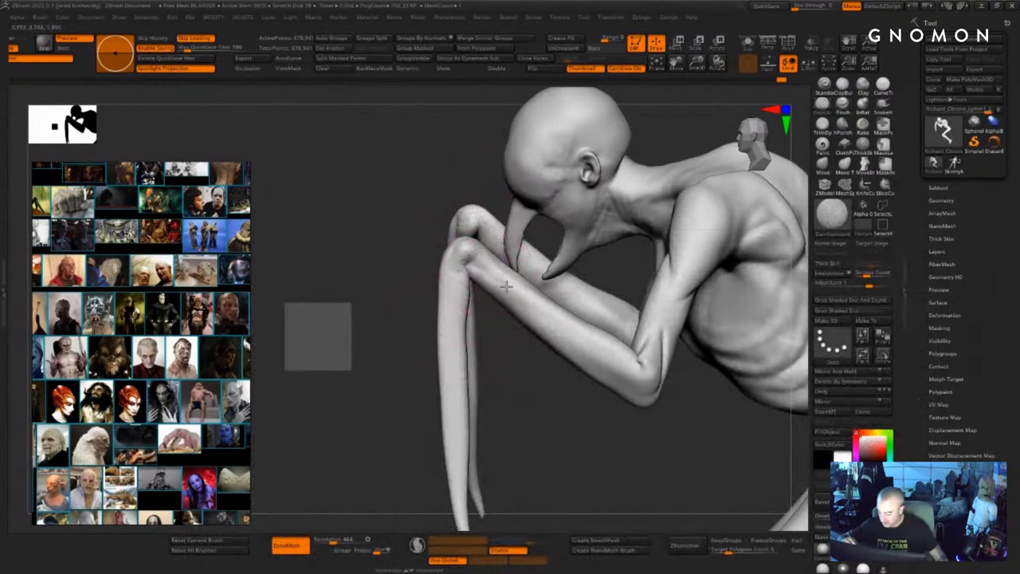
mouse_move(653, 303)
mouse_down()
mouse_move(644, 353)
mouse_move(564, 336)
mouse_move(558, 322)
mouse_up()
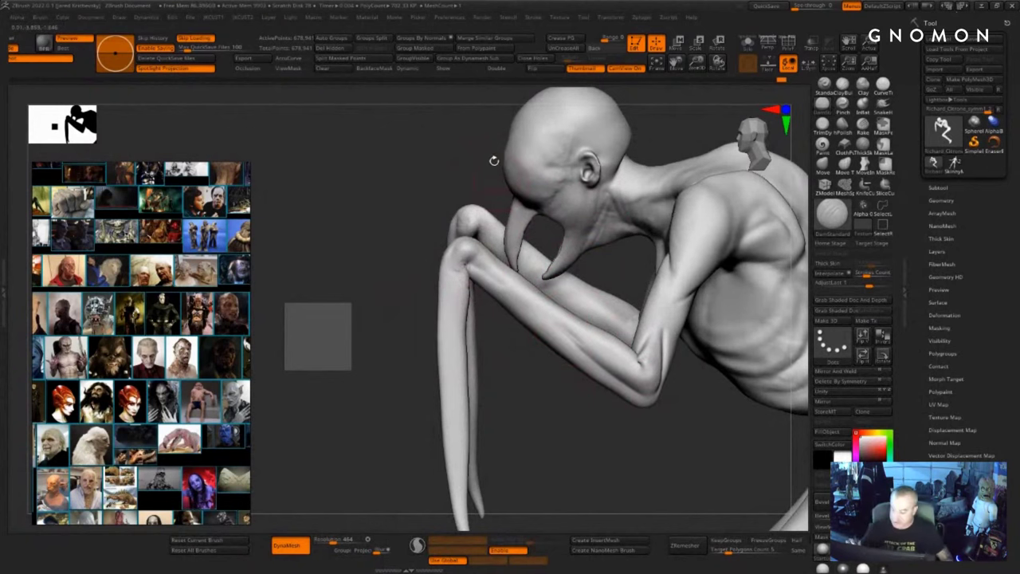
- Carve a long groove down the side of the scythe blade with DamStandard and smooth the joint above it
drag(452, 372, 449, 339)
mouse_move(482, 383)
mouse_down()
mouse_move(507, 367)
mouse_move(478, 334)
mouse_up()
mouse_move(464, 269)
mouse_down()
mouse_move(459, 383)
mouse_move(494, 384)
mouse_up()
mouse_move(455, 327)
mouse_down()
mouse_move(458, 408)
mouse_move(494, 437)
mouse_move(461, 469)
mouse_up()
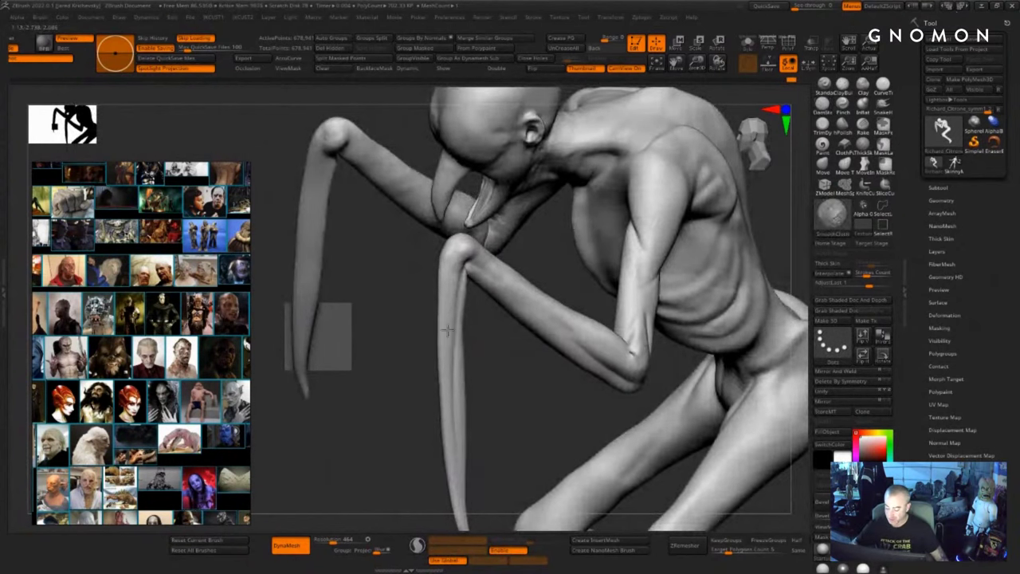
shift+drag(459, 233, 468, 246)
drag(490, 334, 491, 351)
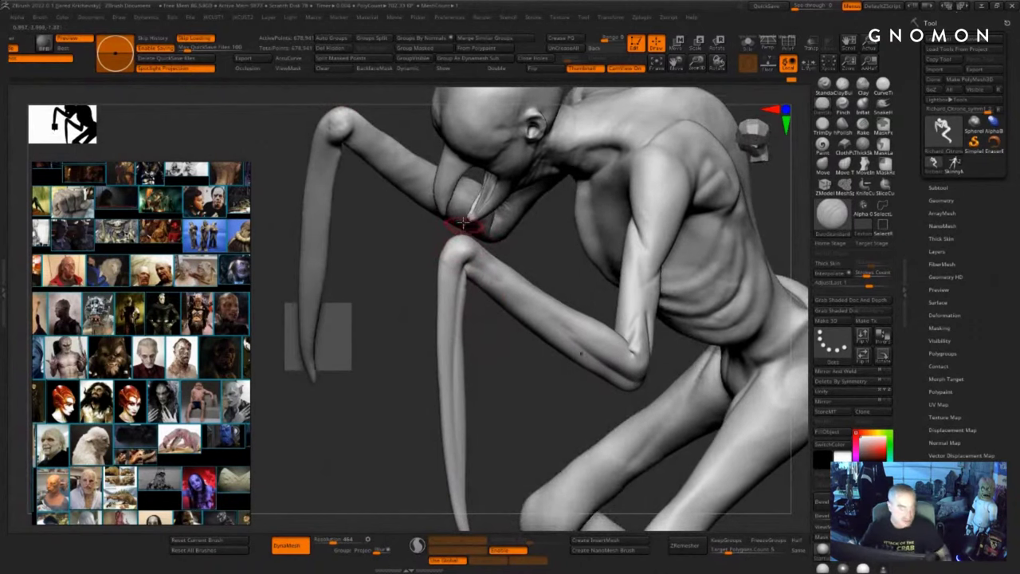
- Build up bony clay volume on the knuckle where the scythe blade meets the forearm using ClayBuildup
key(b)
key(c)
key(b)
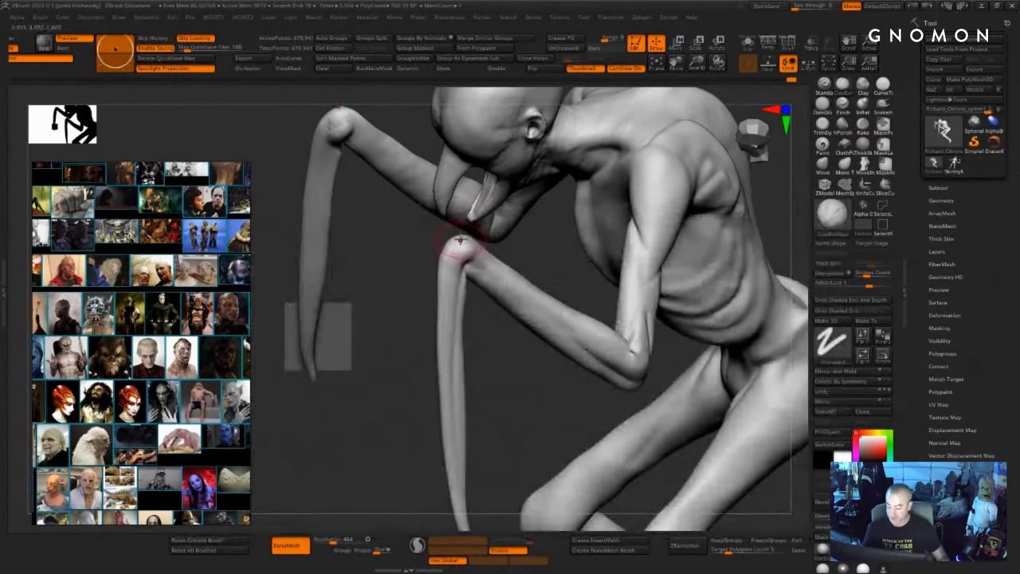
drag(447, 245, 447, 242)
drag(480, 343, 439, 338)
mouse_move(469, 249)
mouse_down()
mouse_move(482, 240)
mouse_move(474, 221)
mouse_move(455, 236)
mouse_up()
key(s)
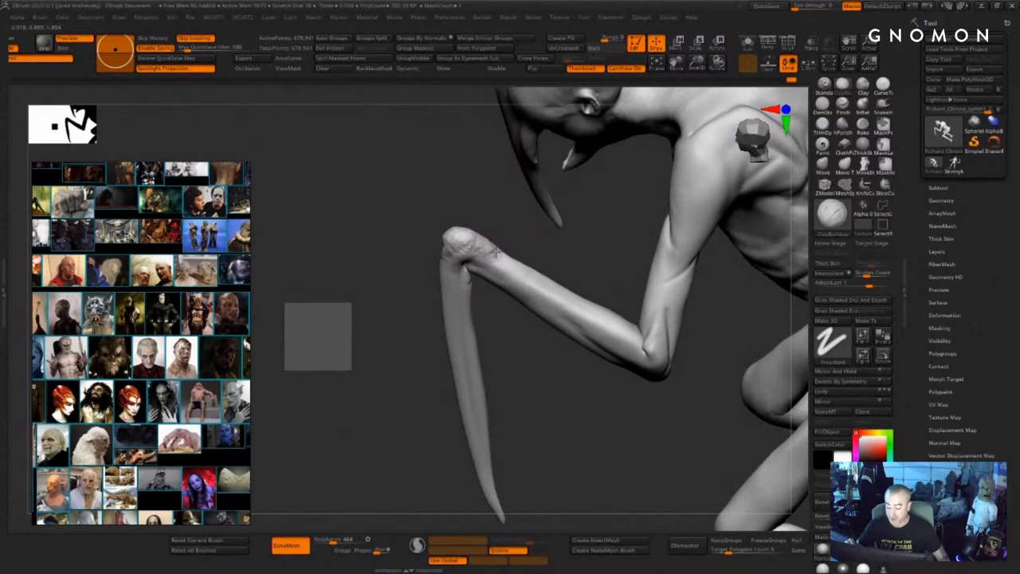
- Add ClayBuildup strokes from the scythe joint down along the upper side of the forearm
drag(521, 236, 523, 193)
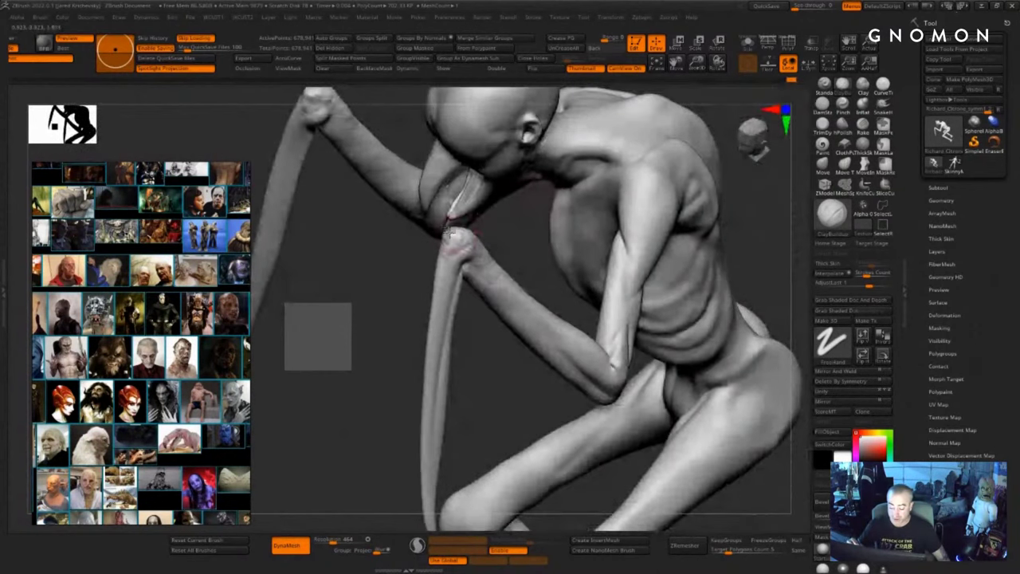
mouse_move(454, 239)
mouse_down()
mouse_move(467, 230)
mouse_move(513, 277)
mouse_move(504, 254)
mouse_move(449, 221)
mouse_move(496, 243)
mouse_up()
drag(505, 333, 478, 309)
mouse_move(474, 226)
mouse_down()
mouse_move(531, 255)
mouse_move(520, 237)
mouse_move(537, 265)
mouse_move(558, 271)
mouse_up()
drag(564, 235, 555, 208)
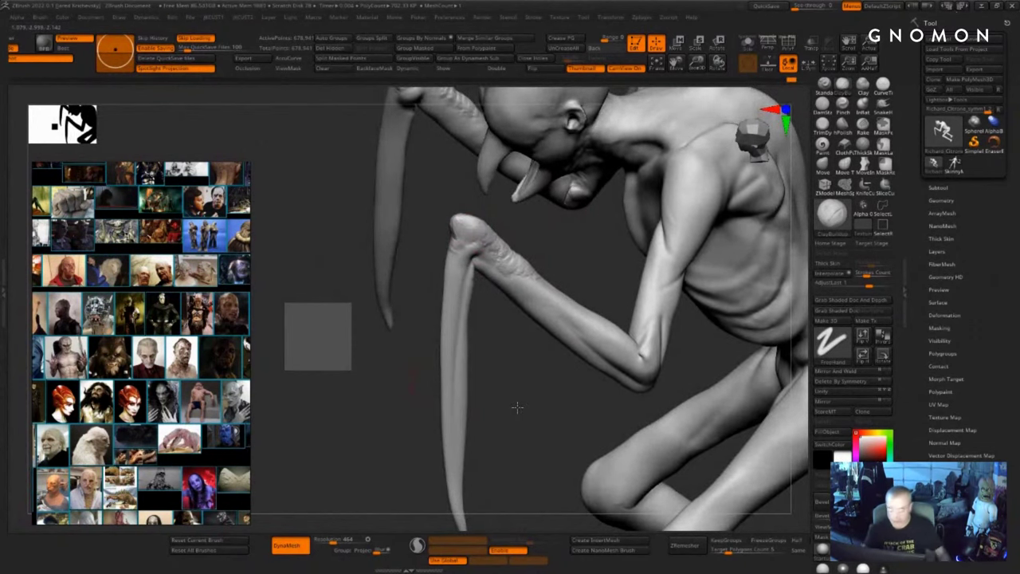
- Smooth the added clay on the scythe joint and adjoining forearm, checking it from the front and side
right_drag(517, 408, 624, 207)
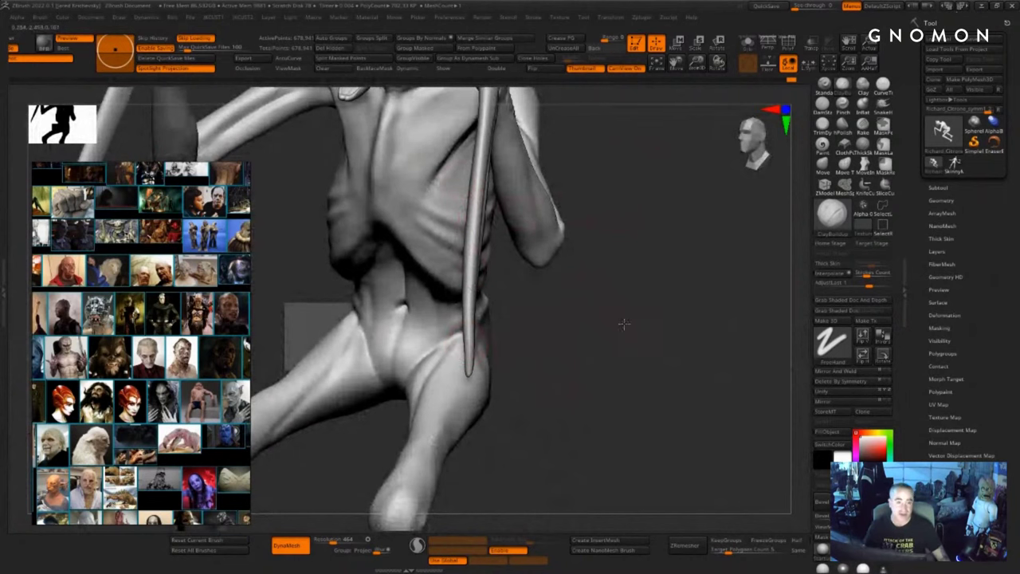
right_drag(624, 323, 427, 489)
alt+right_drag(358, 426, 359, 458)
right_drag(359, 458, 370, 347)
key(s)
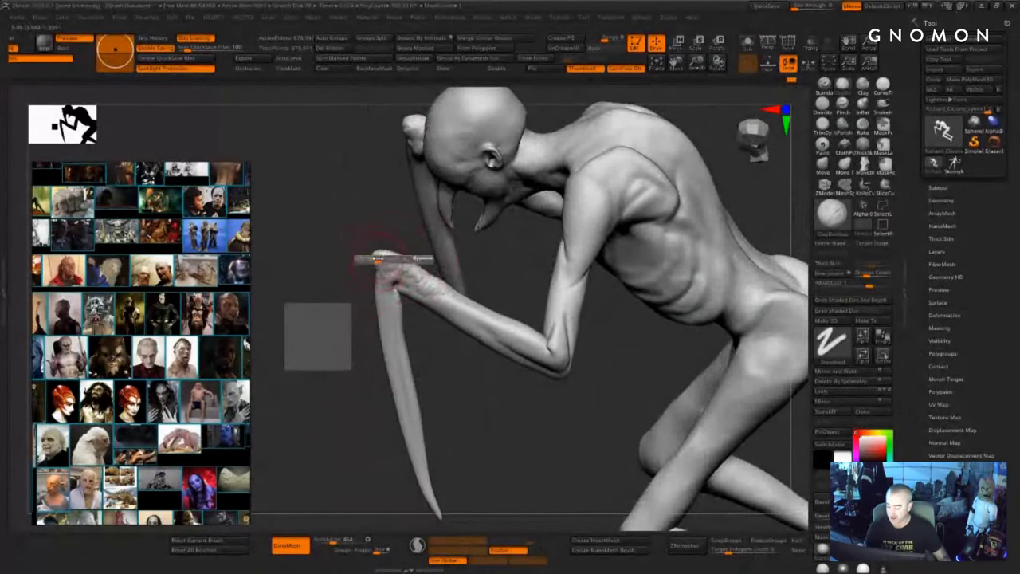
shift+drag(496, 313, 475, 301)
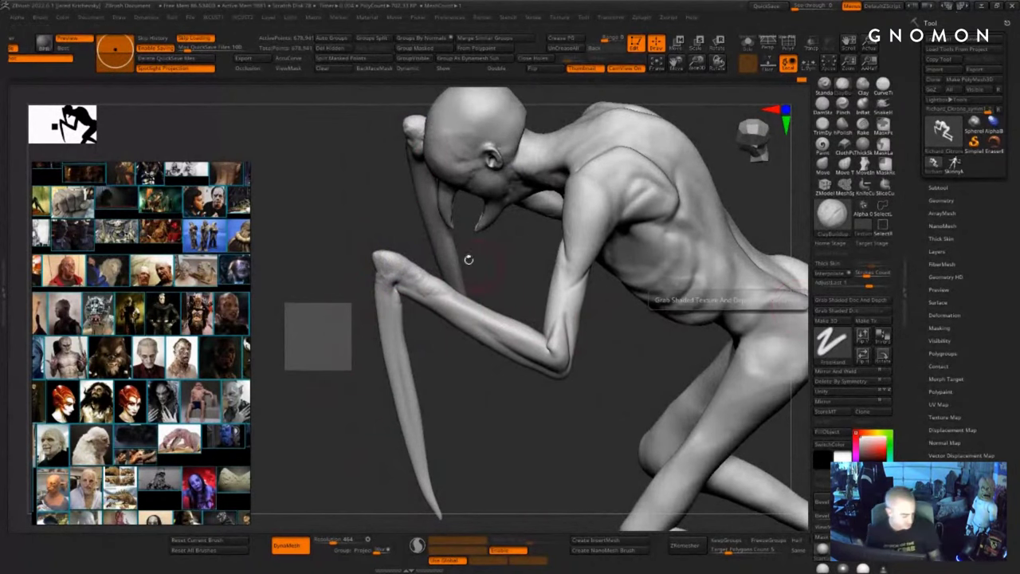
- Pull the top of the scythe joint outward into a pointed spur with the Move brush and check the full silhouette
key(b)
key(m)
key(v)
mouse_move(380, 255)
mouse_down()
mouse_move(361, 246)
mouse_move(383, 246)
mouse_move(374, 254)
mouse_up()
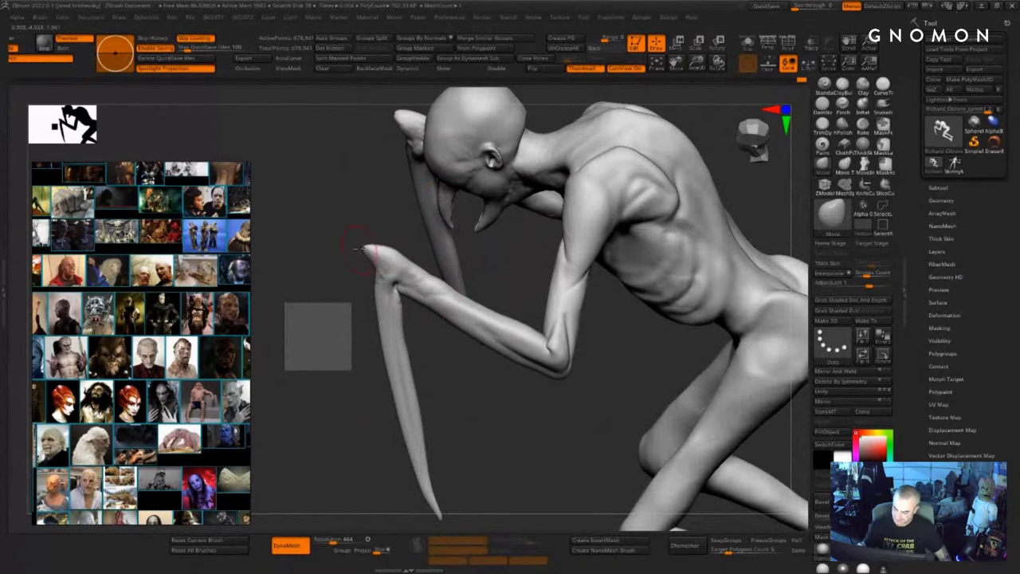
mouse_move(334, 435)
alt+mouse_down()
mouse_move(330, 414)
mouse_move(542, 289)
mouse_move(658, 239)
mouse_move(654, 248)
alt+mouse_up()
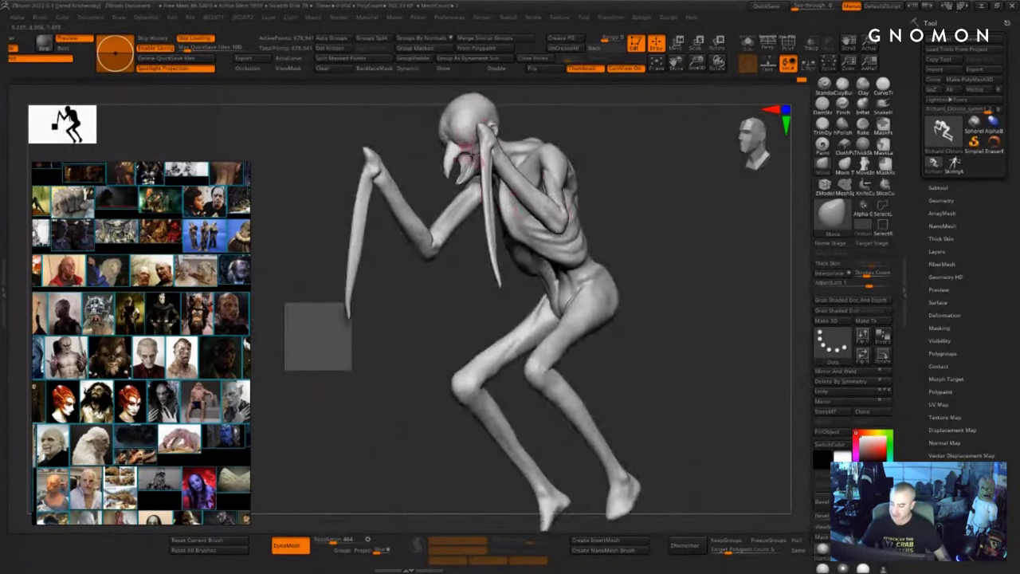
drag(668, 213, 597, 222)
alt+drag(720, 231, 677, 309)
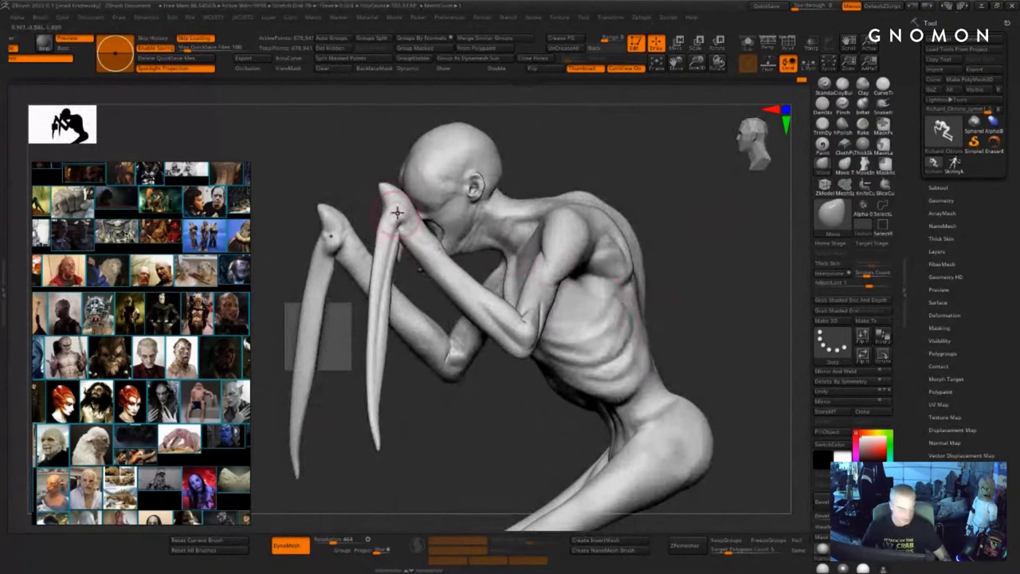
- Build up the area between the spur and the top of the scythe blade with ClayBuildup, smoothing the transition
key(b)
key(c)
key(b)
key(d)
key(Escape)
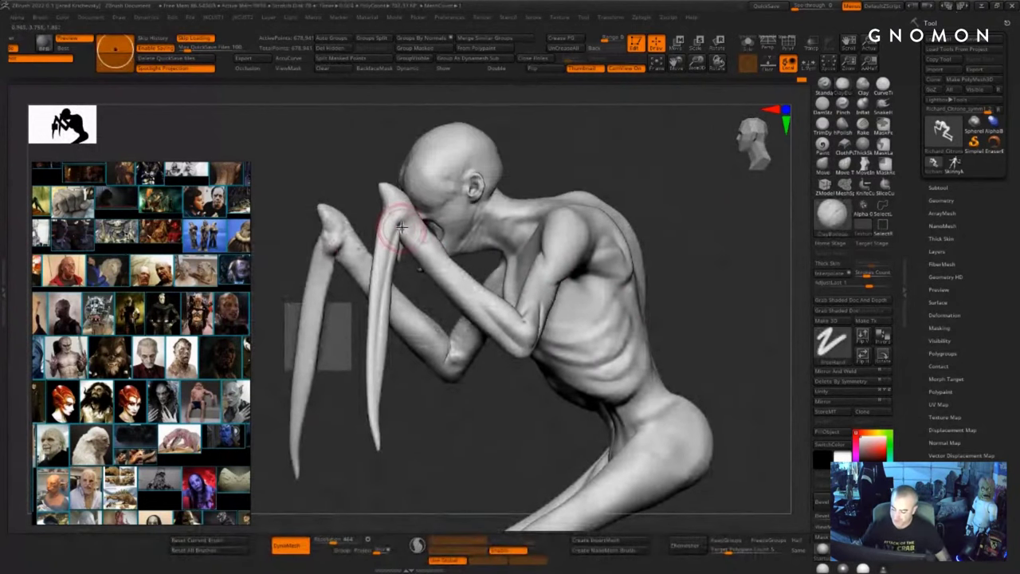
drag(395, 212, 383, 275)
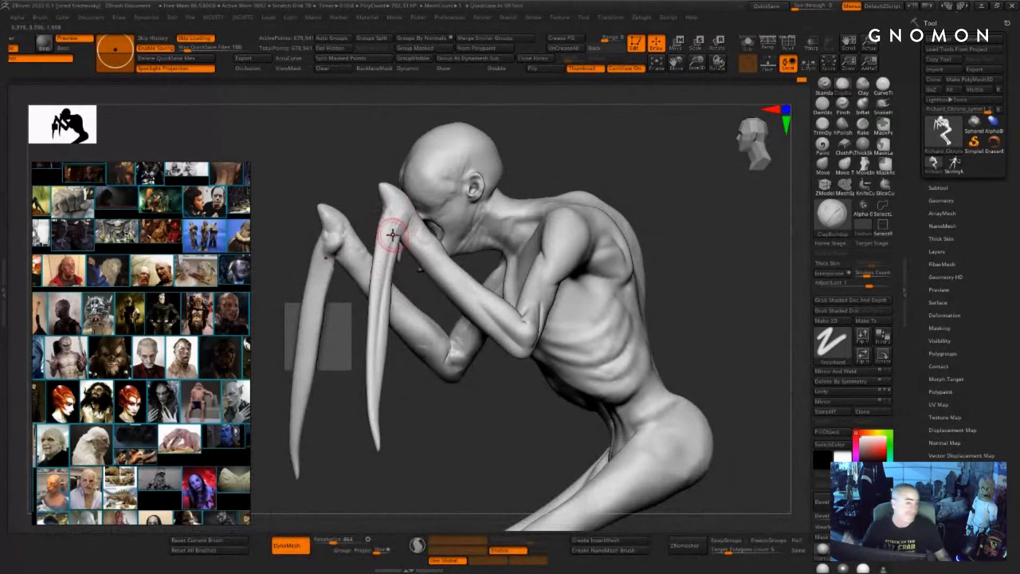
shift+drag(410, 222, 402, 215)
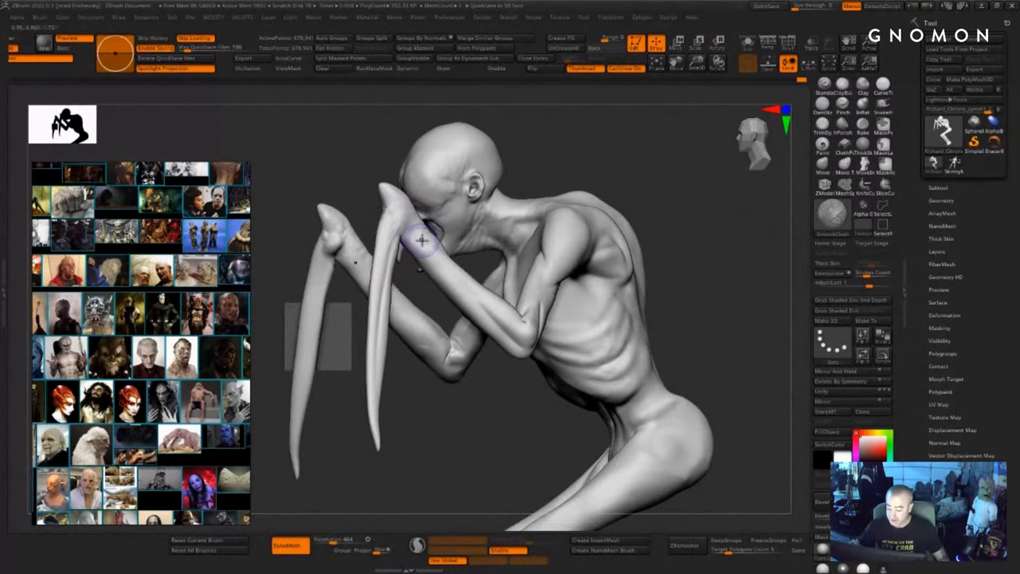
- Shift the chest muscles and armpit contour with the Move brush from the front, and undo the last adjustment
mouse_move(725, 355)
alt+mouse_down()
mouse_move(675, 263)
mouse_move(640, 283)
alt+mouse_up()
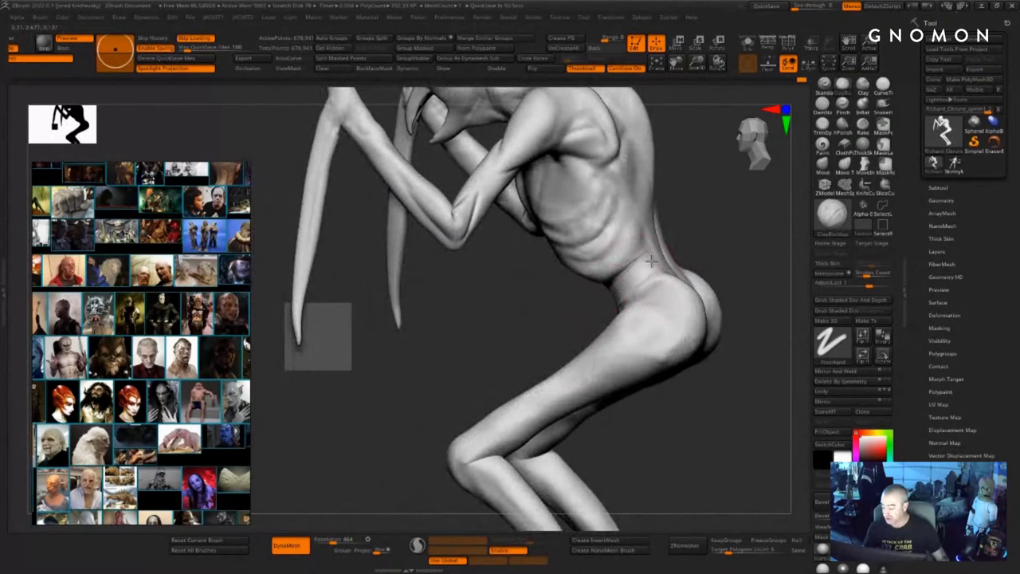
mouse_move(553, 356)
mouse_down()
mouse_move(601, 298)
mouse_move(605, 310)
mouse_up()
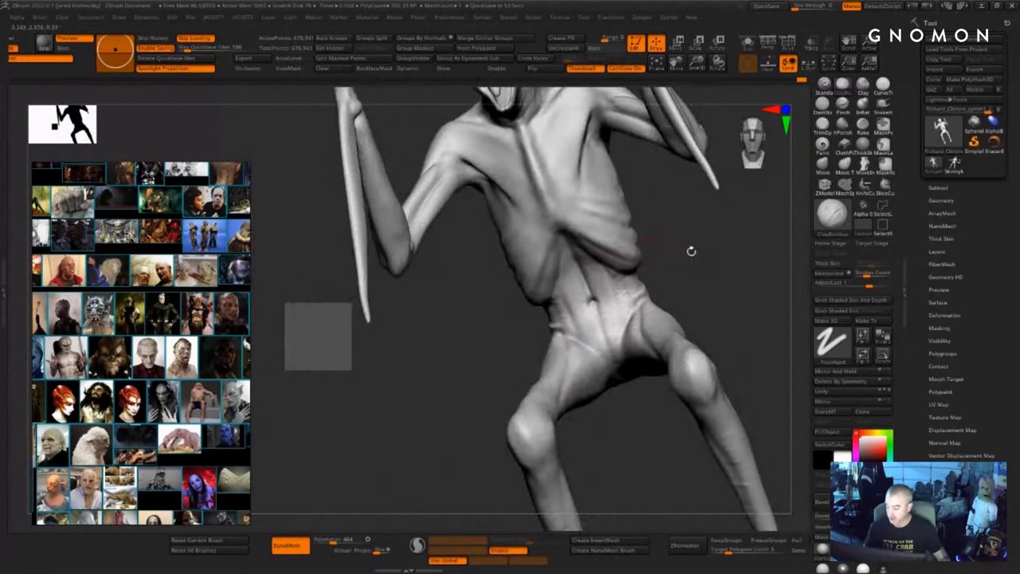
mouse_move(691, 251)
shift+mouse_down()
mouse_move(690, 268)
mouse_move(523, 353)
mouse_move(526, 278)
shift+mouse_up()
key(b)
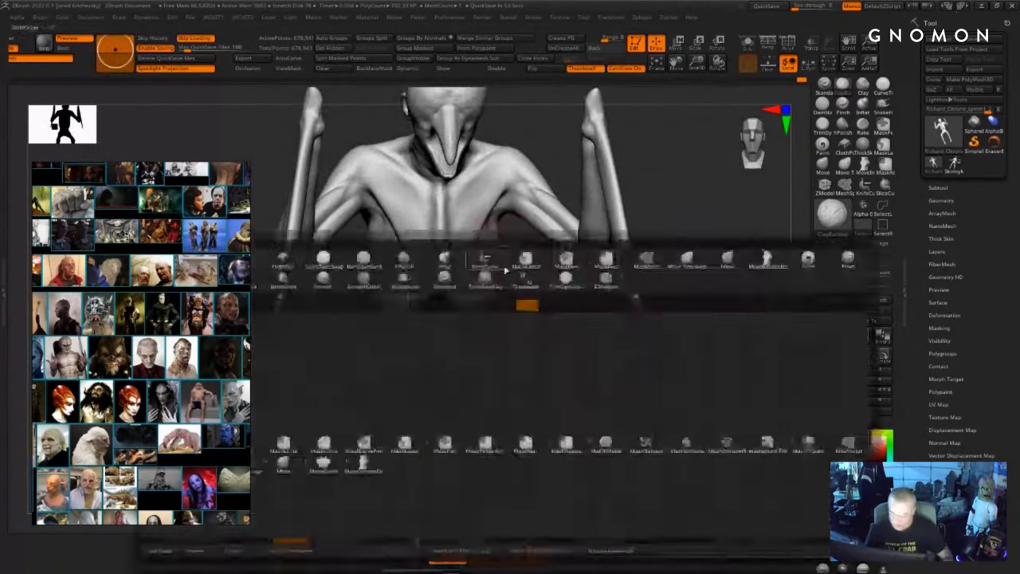
key(v)
drag(486, 229, 495, 236)
drag(517, 257, 488, 251)
mouse_move(507, 238)
mouse_down()
mouse_move(561, 236)
mouse_move(491, 228)
mouse_move(492, 190)
mouse_up()
mouse_move(558, 244)
mouse_down()
mouse_move(500, 212)
mouse_move(483, 217)
mouse_move(509, 199)
mouse_move(586, 281)
mouse_up()
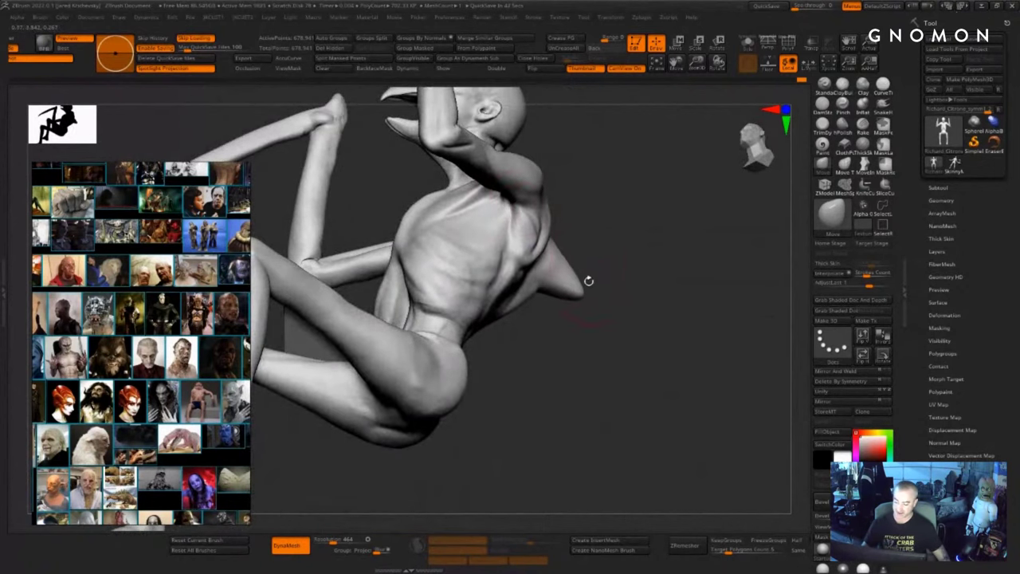
key(ctrl+z)
- Reshape the outer chest edge beneath the armpit with the Move brush, working from the front and below
mouse_move(672, 272)
mouse_down()
mouse_move(735, 288)
mouse_move(742, 310)
mouse_up()
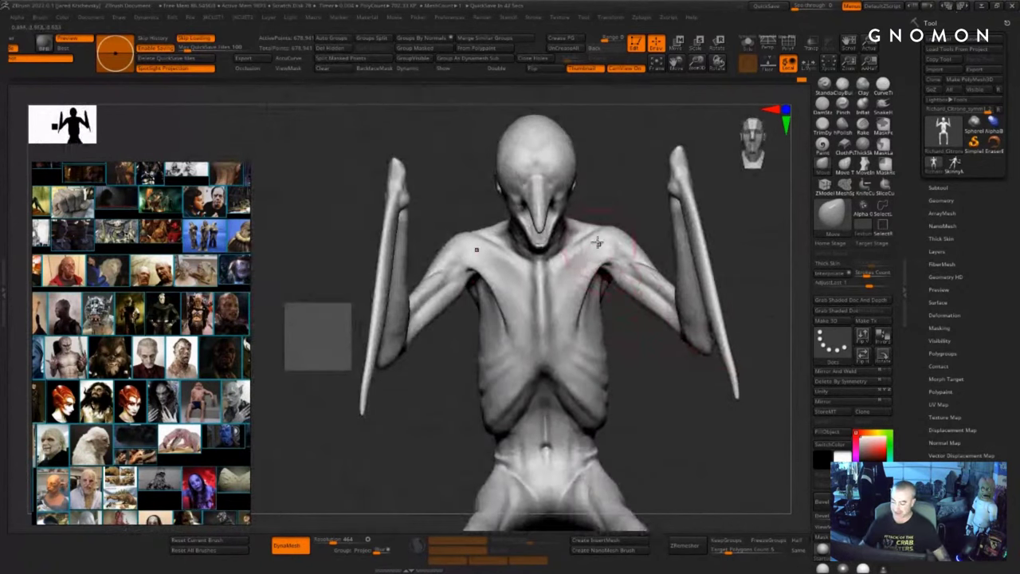
drag(631, 366, 633, 303)
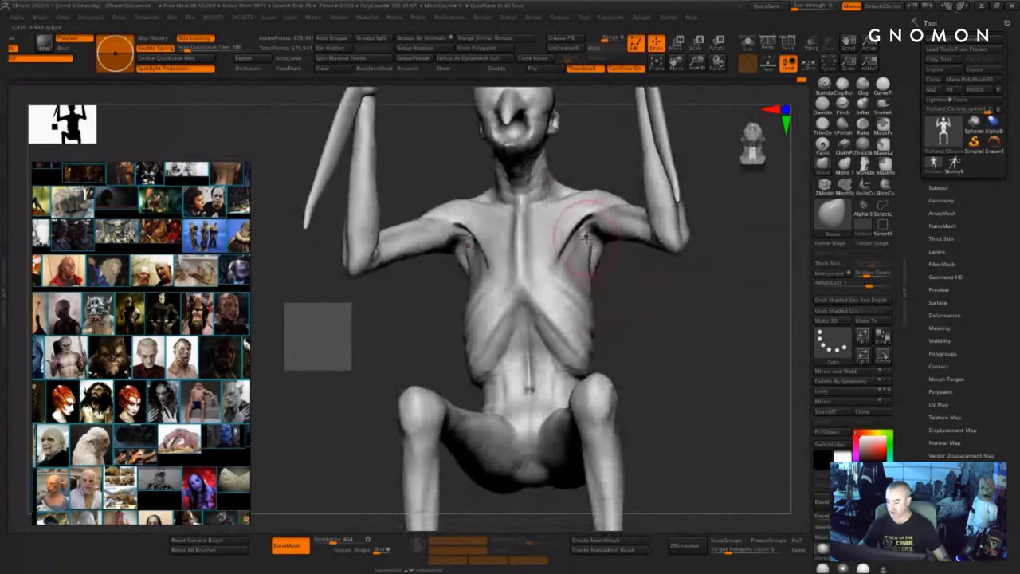
drag(591, 253, 588, 237)
key(s)
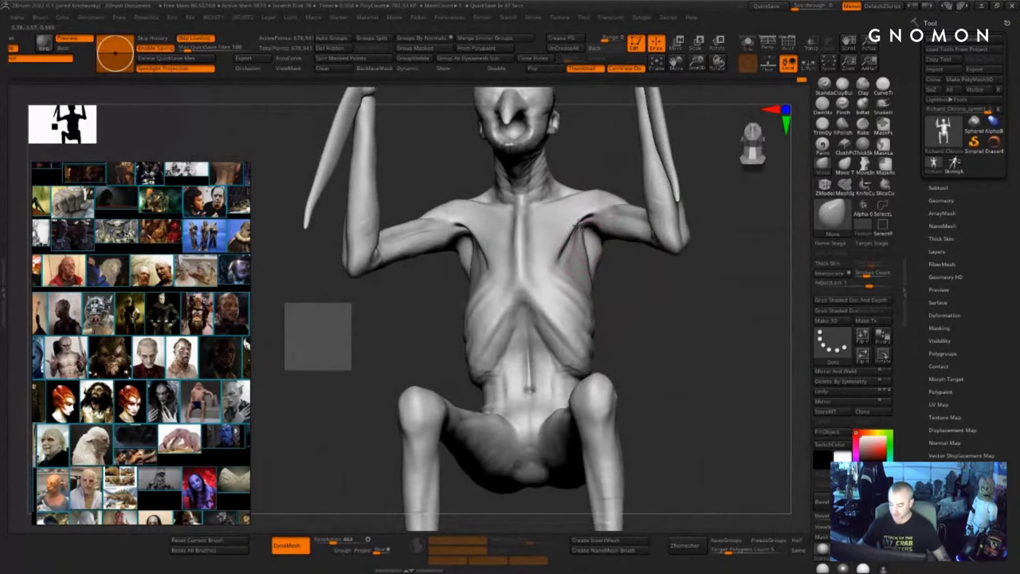
right_drag(620, 292, 588, 275)
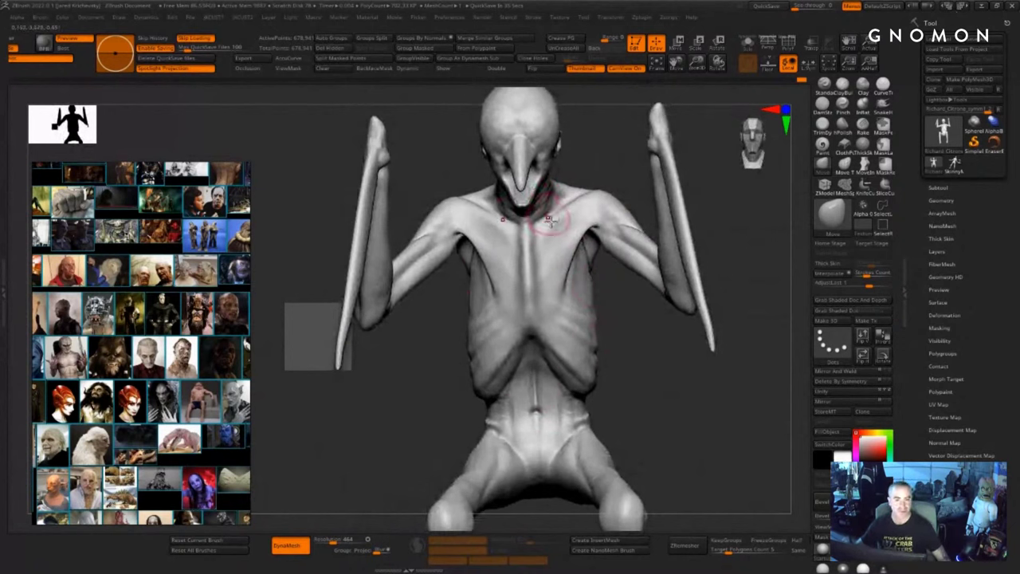
- Adjust the outline of the torso from the armpit down to the lower ribs with the Move brush
drag(594, 299, 588, 287)
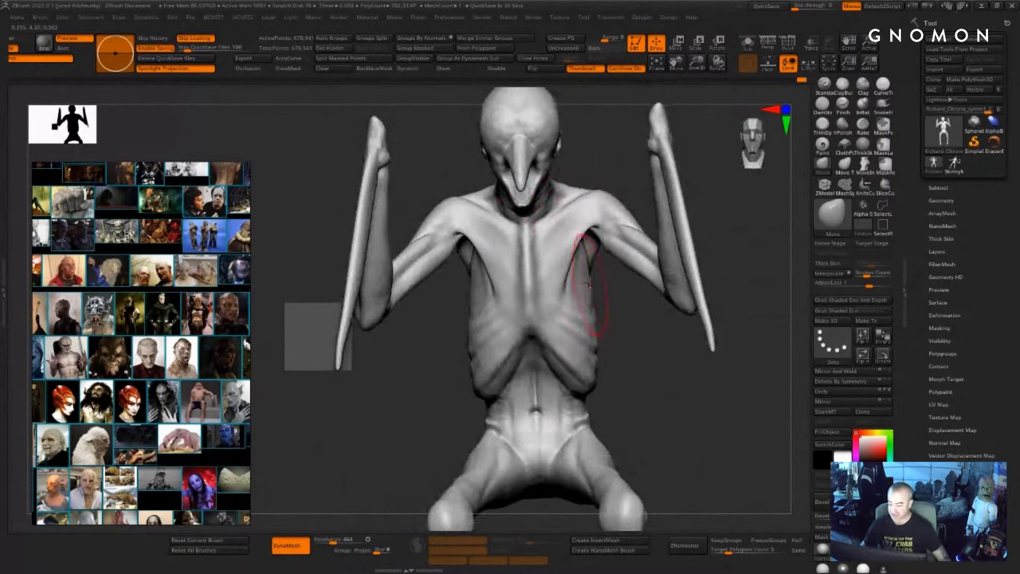
right_drag(583, 263, 581, 275)
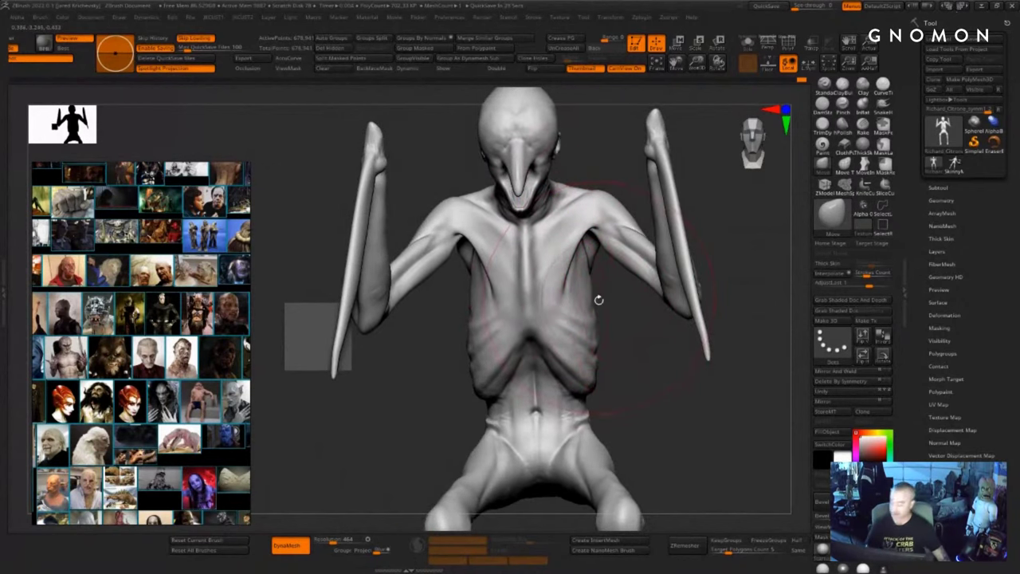
drag(598, 298, 591, 291)
drag(597, 349, 595, 353)
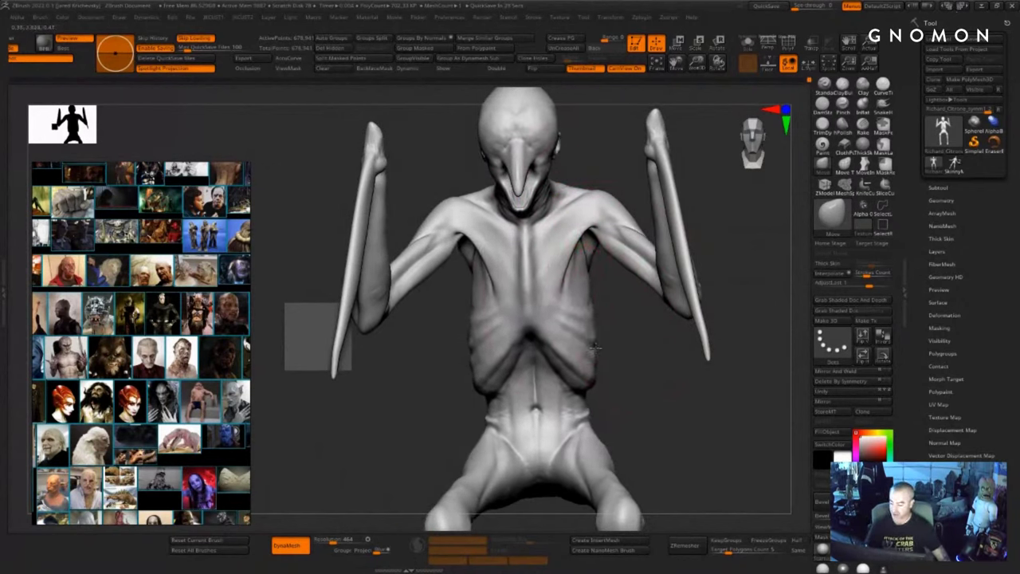
mouse_move(583, 407)
mouse_down()
mouse_move(570, 391)
mouse_move(582, 346)
mouse_up()
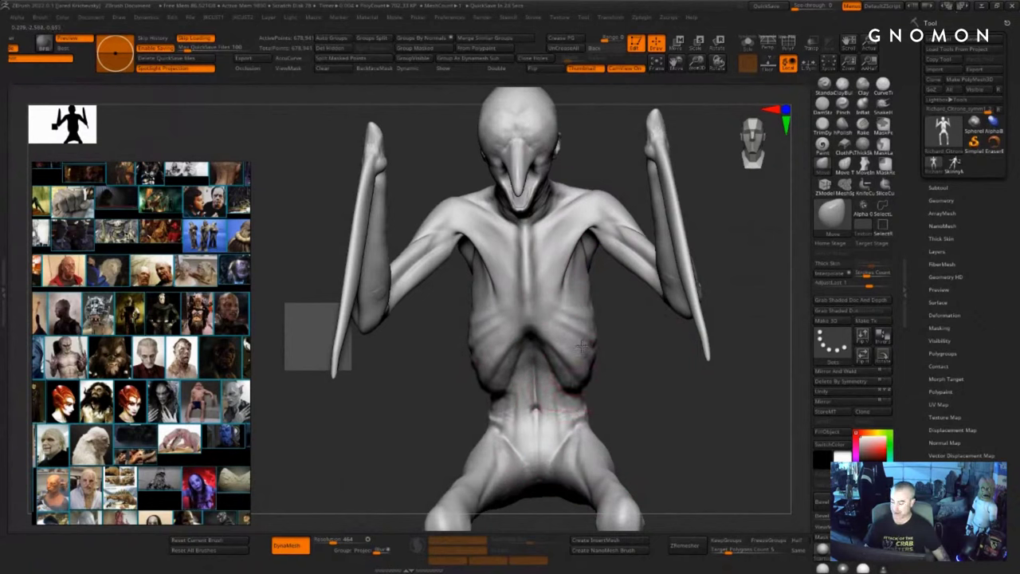
- Refine the ribcage's lower arch and side contours with the Move brush from several angles, varying the brush size
right_drag(582, 314, 549, 326)
drag(548, 325, 541, 329)
right_drag(542, 330, 582, 330)
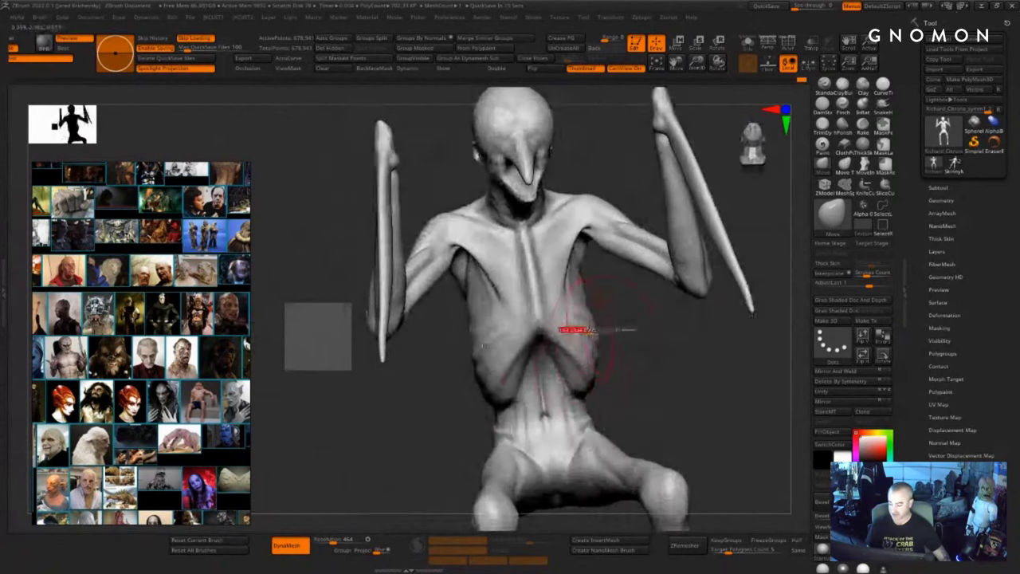
mouse_move(602, 334)
mouse_down()
mouse_move(592, 338)
mouse_move(594, 316)
mouse_up()
right_drag(603, 325, 594, 333)
key(s)
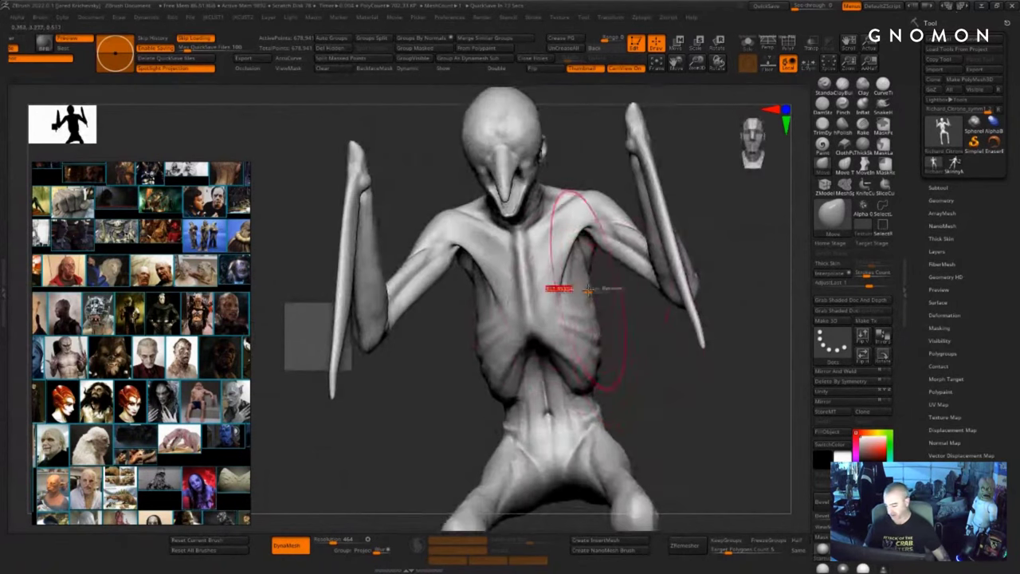
mouse_move(586, 291)
mouse_down()
mouse_move(569, 291)
mouse_move(582, 279)
mouse_up()
key(s)
key(s)
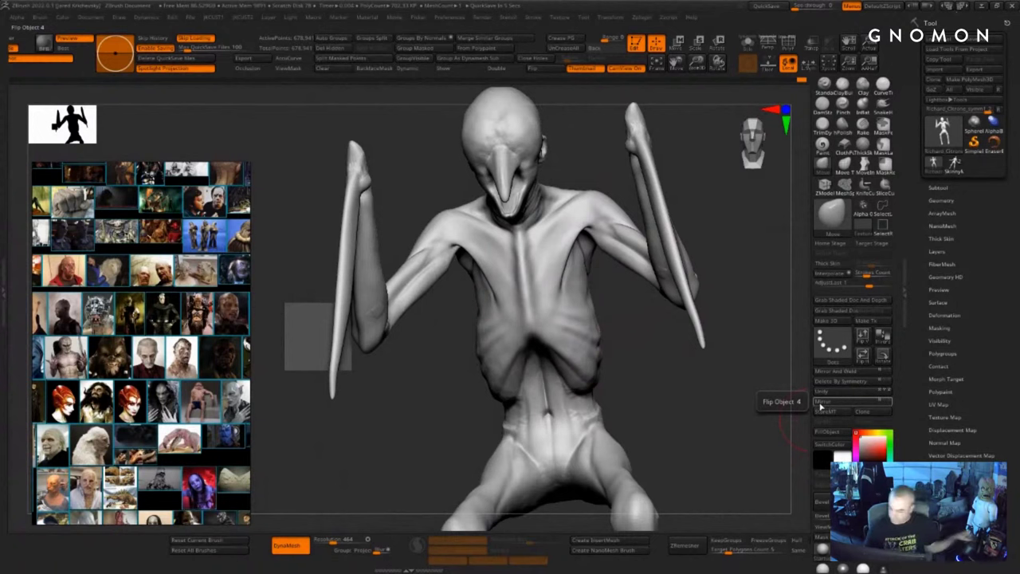
- Mirror the model and adjust the upper chest with the Move brush, checking the torso from below and the side
click(821, 407)
drag(630, 398, 603, 303)
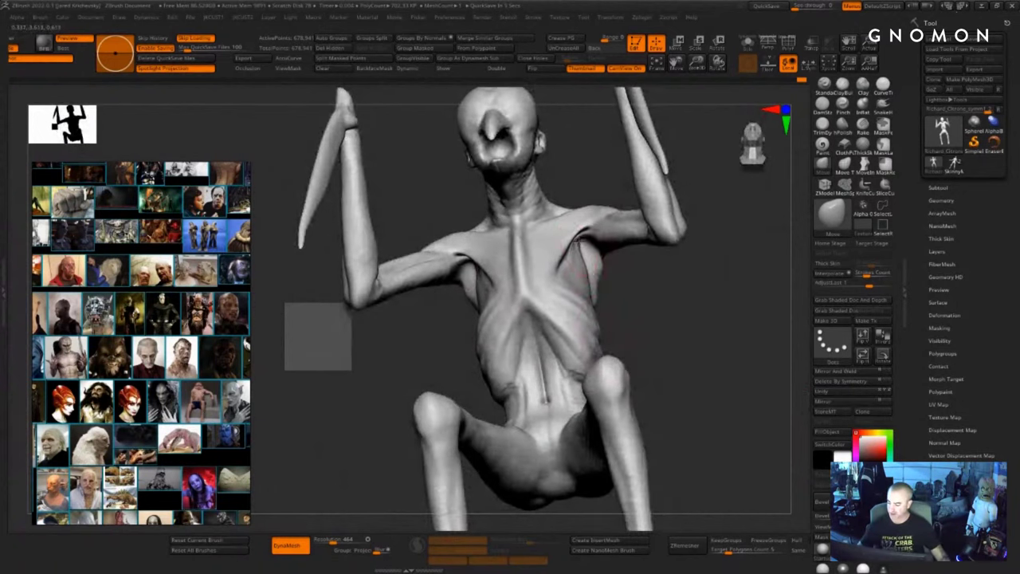
mouse_move(650, 280)
mouse_down()
mouse_move(626, 278)
mouse_move(630, 335)
mouse_move(612, 247)
mouse_up()
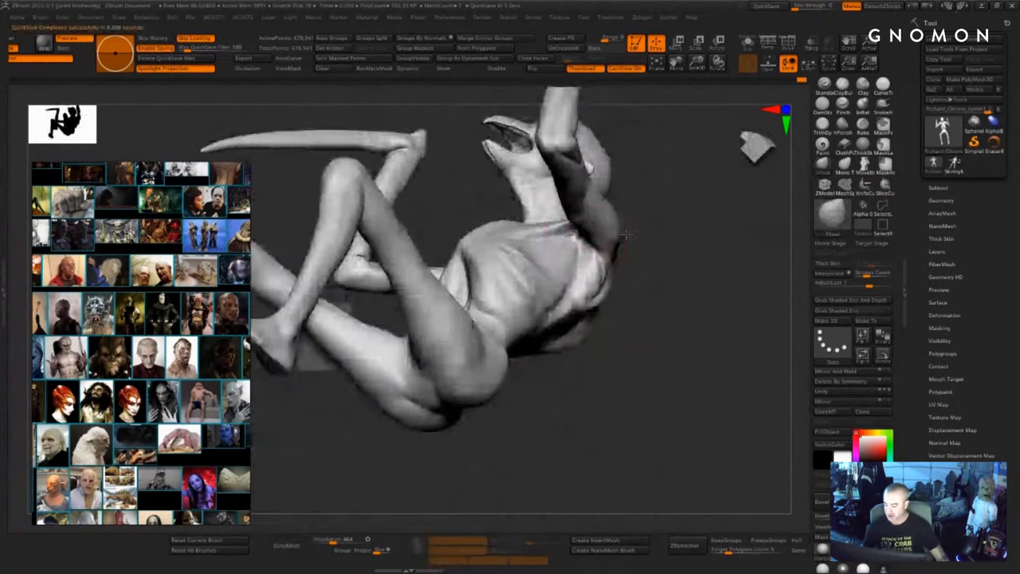
drag(547, 230, 529, 235)
mouse_move(650, 285)
mouse_down()
mouse_move(683, 350)
mouse_move(677, 391)
mouse_move(586, 382)
mouse_up()
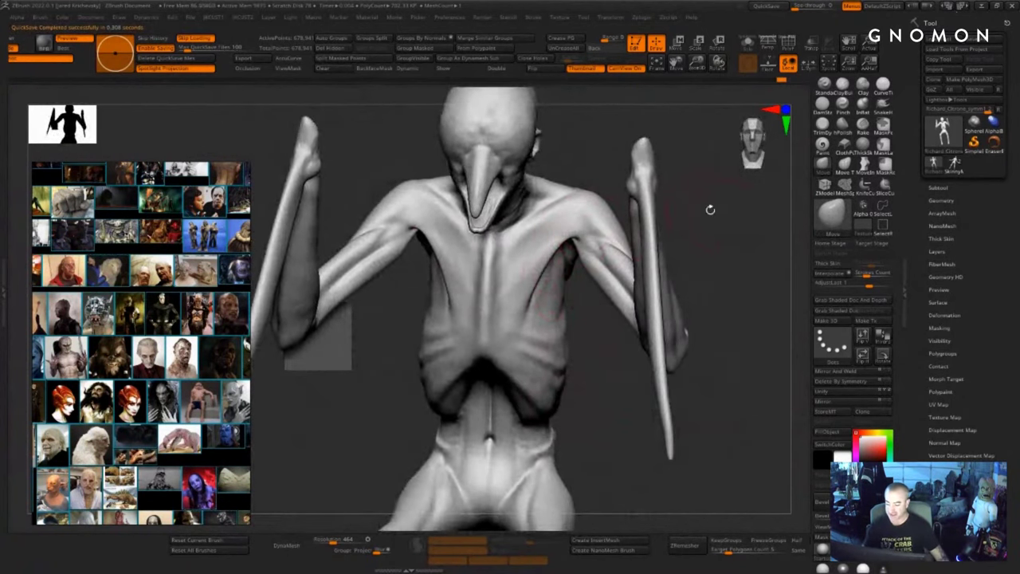
- Carve creases between the chest, armpit and shoulder muscles with DamStandard, checking them from the front and above
drag(711, 209, 714, 234)
key(b)
key(d)
key(s)
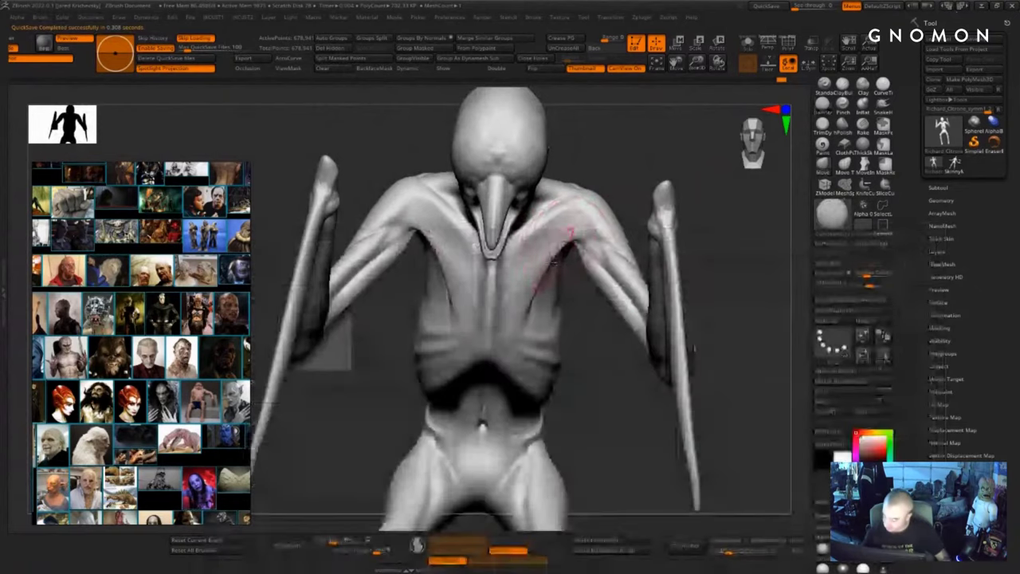
key(s)
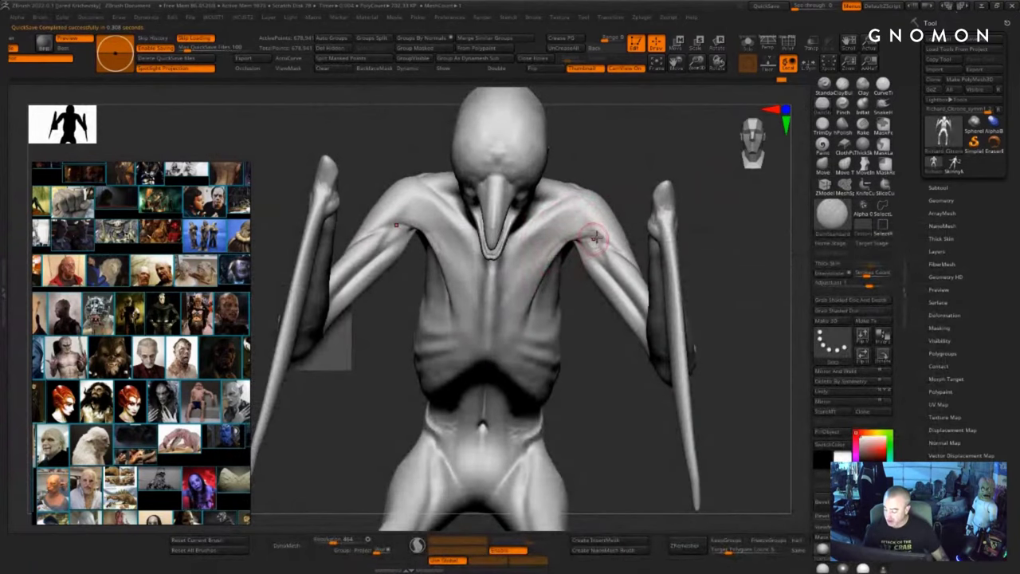
drag(721, 193, 717, 224)
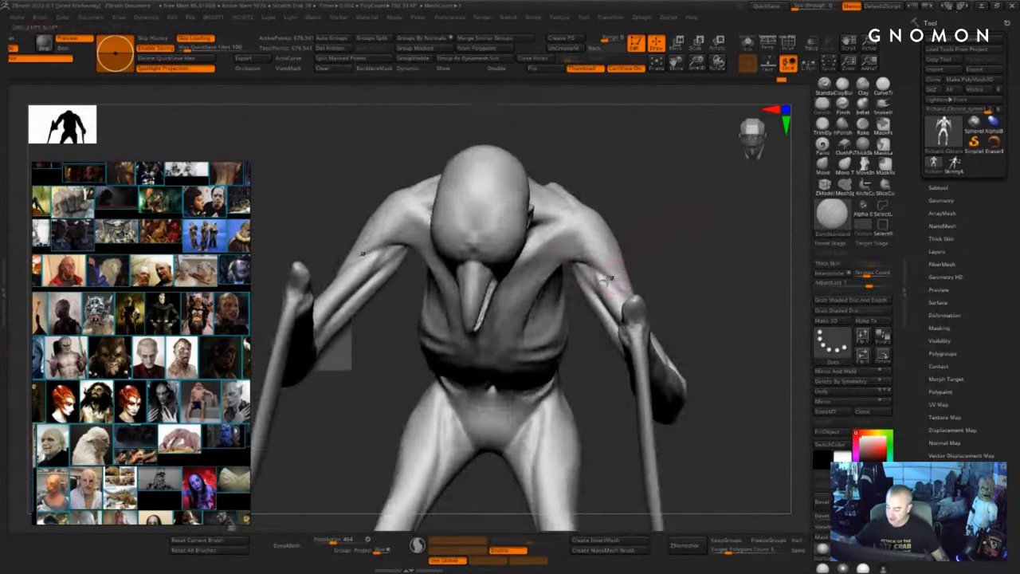
drag(658, 263, 668, 216)
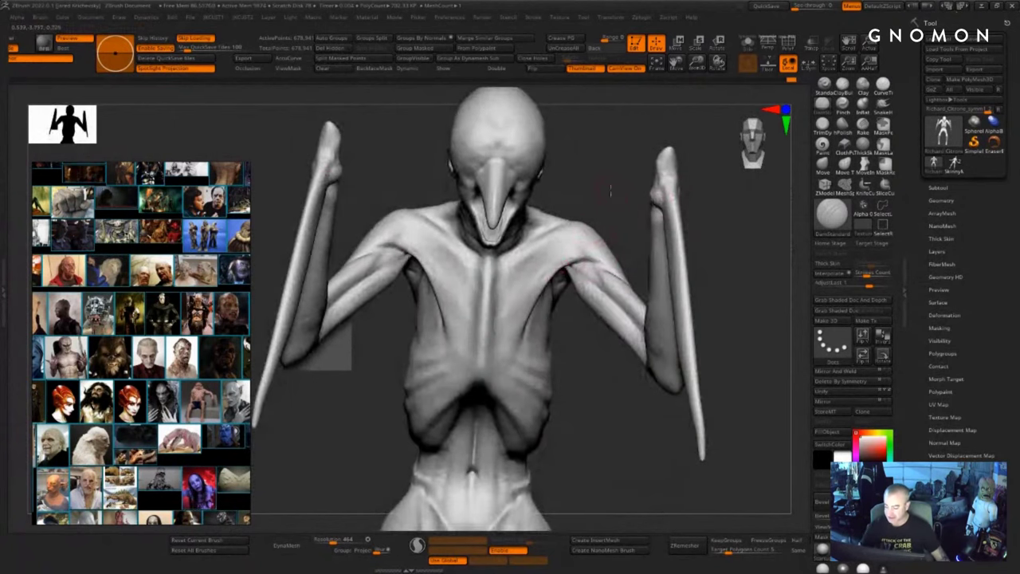
- Build up the front of the shoulder above the armpit with ClayBuildup, smooth it and adjust the brush size
drag(611, 190, 560, 246)
key(b)
key(c)
key(b)
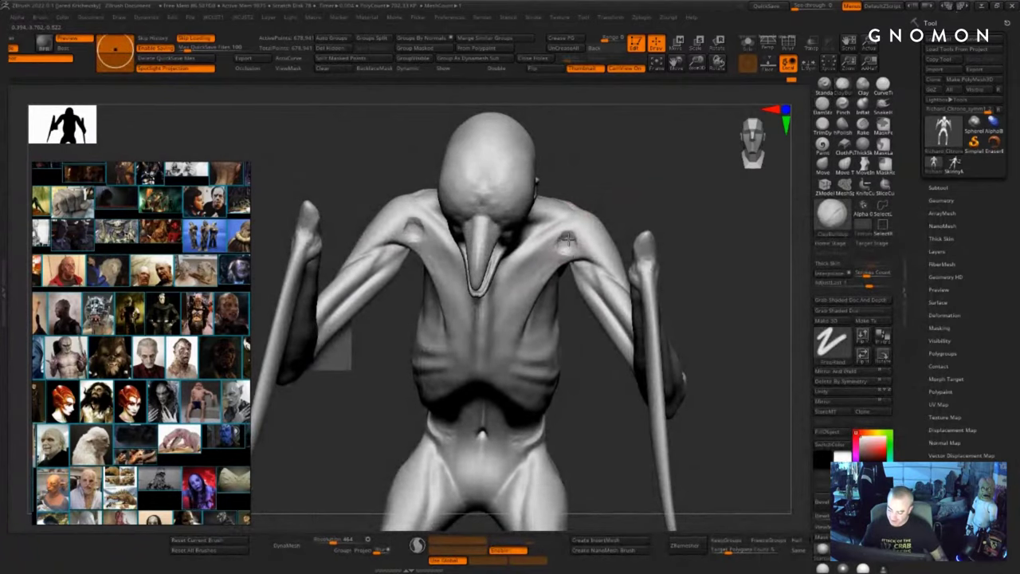
drag(568, 239, 586, 259)
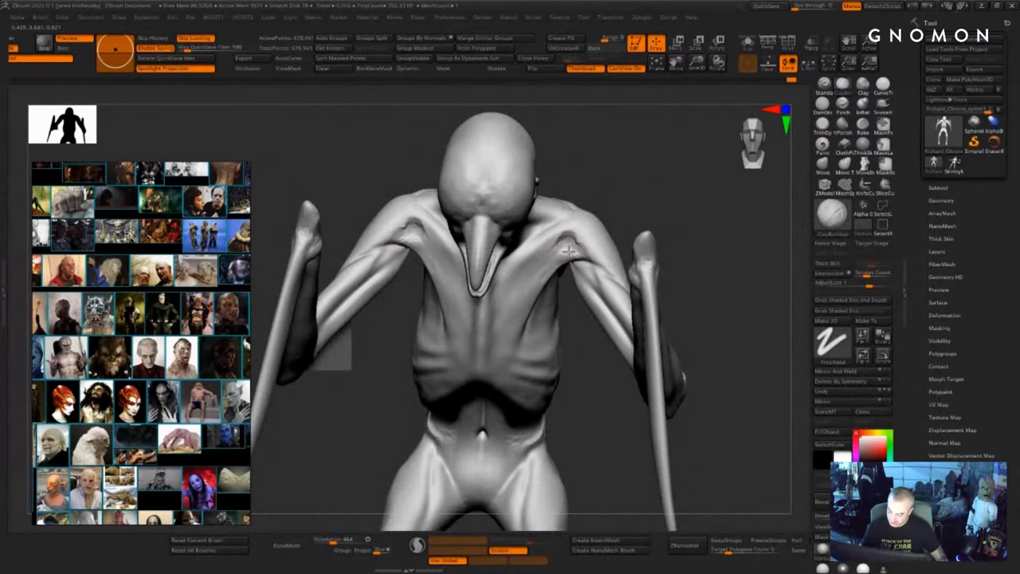
shift+drag(566, 239, 560, 248)
right_drag(561, 248, 566, 235)
key(s)
key(s)
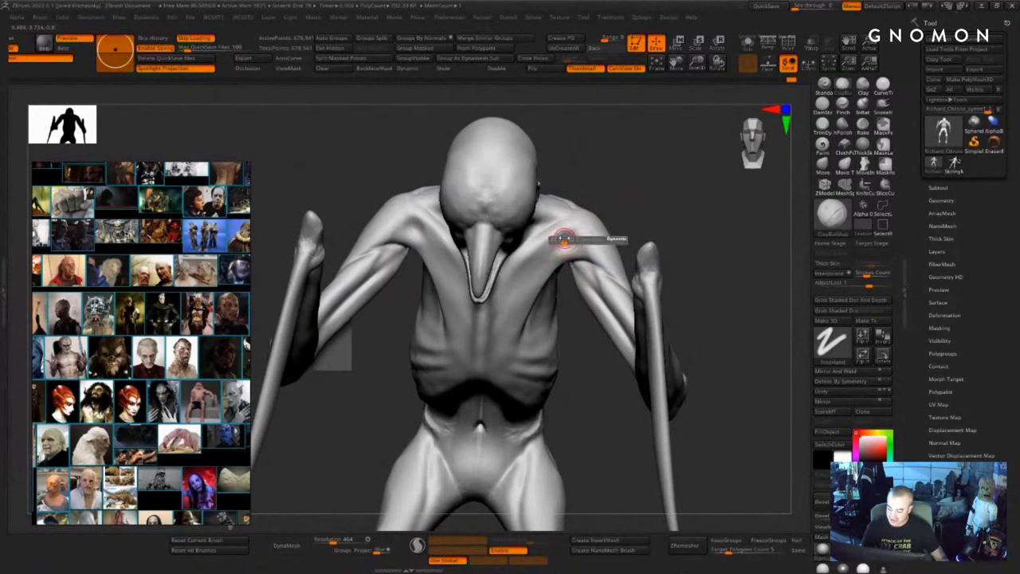
click(565, 238)
- Shape the outer end of the collarbone where it meets the shoulder with ClayBuildup, working from raised angles
drag(612, 181, 602, 211)
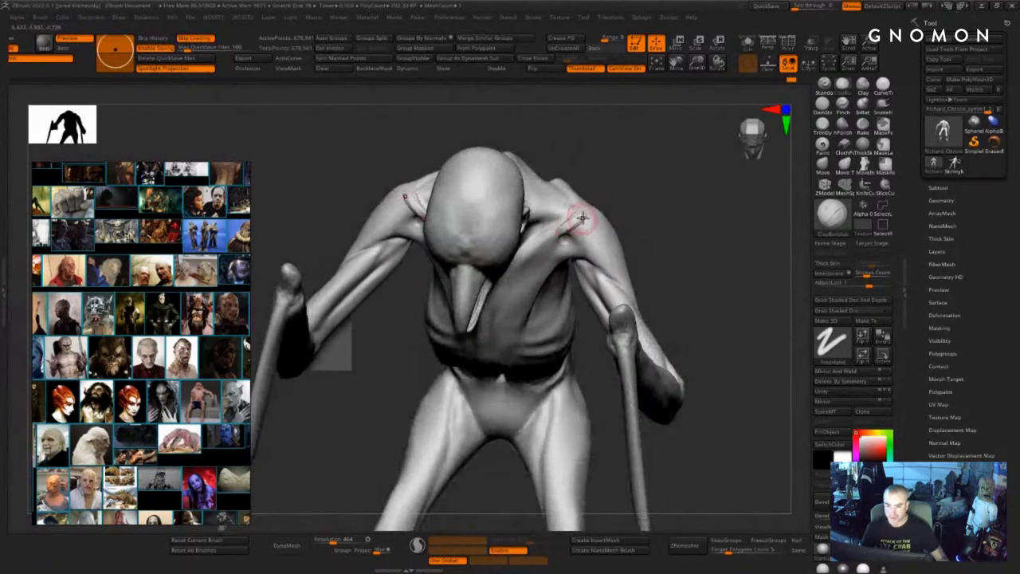
drag(645, 188, 668, 182)
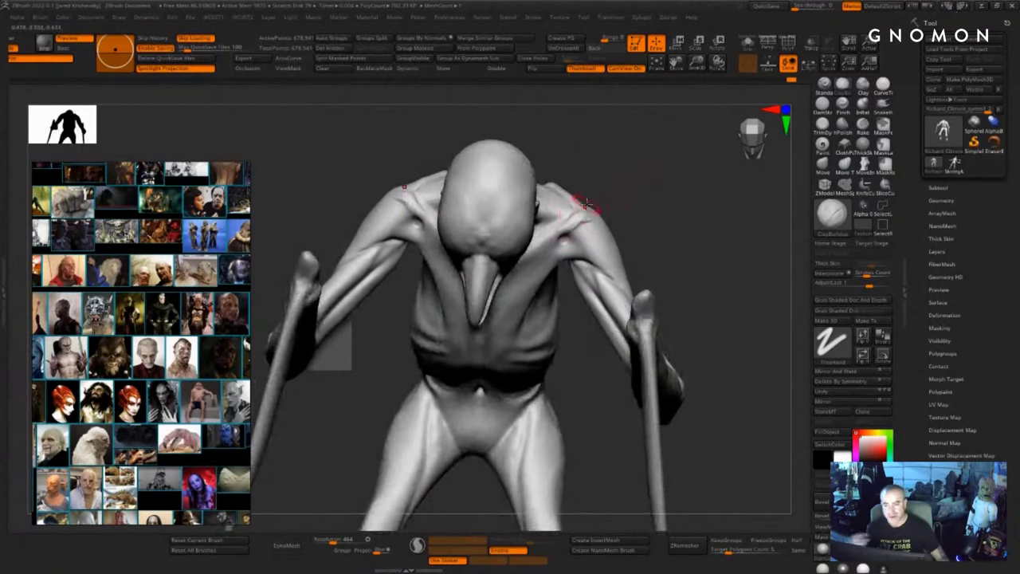
drag(663, 189, 646, 203)
key(b)
key(c)
key(b)
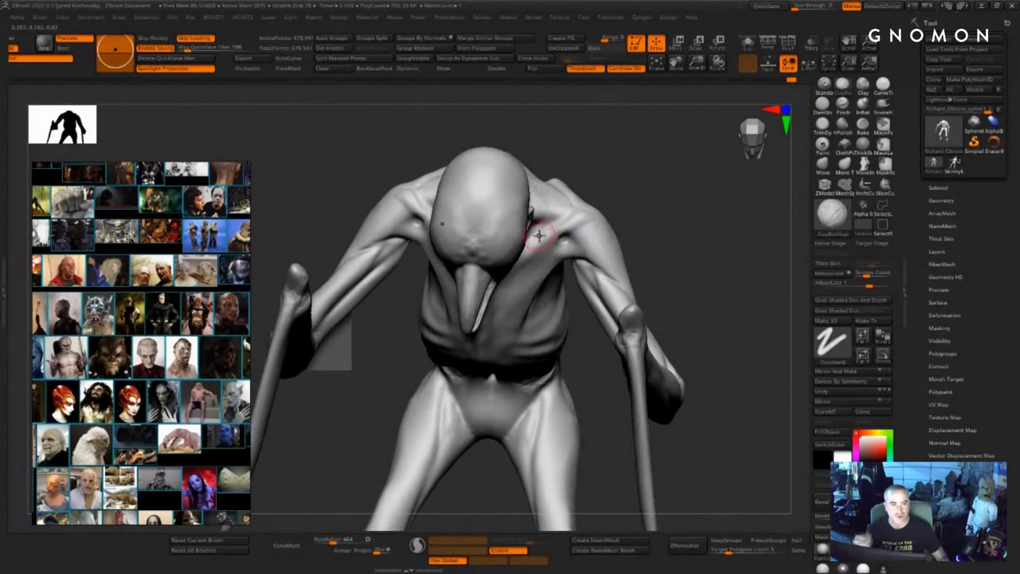
- Add a stringy muscle ridge from the shoulder across the upper chest with the Standard brush and smooth it
key(b)
key(s)
key(t)
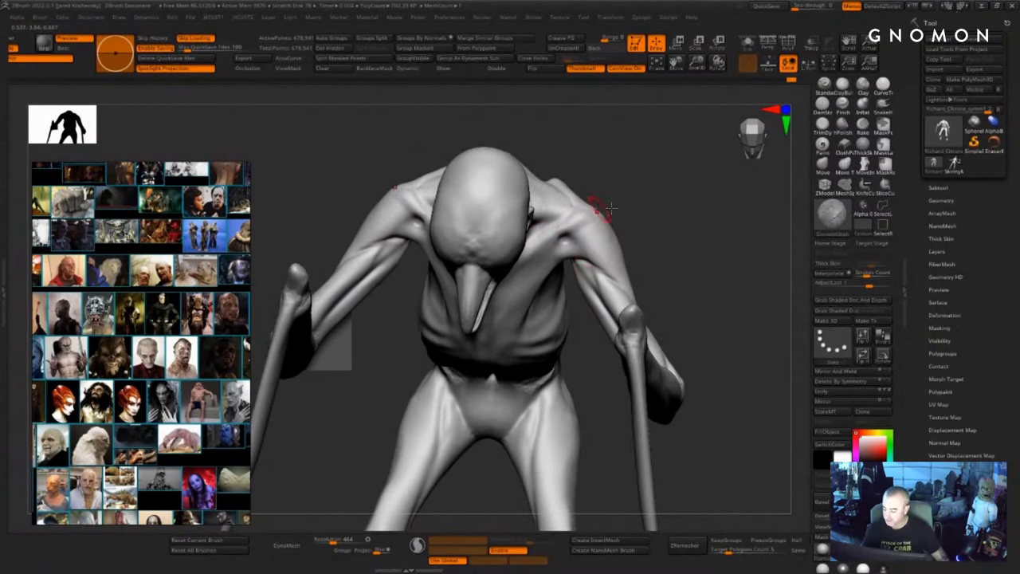
drag(638, 219, 640, 177)
drag(557, 238, 496, 291)
drag(638, 180, 627, 194)
shift+drag(550, 251, 509, 274)
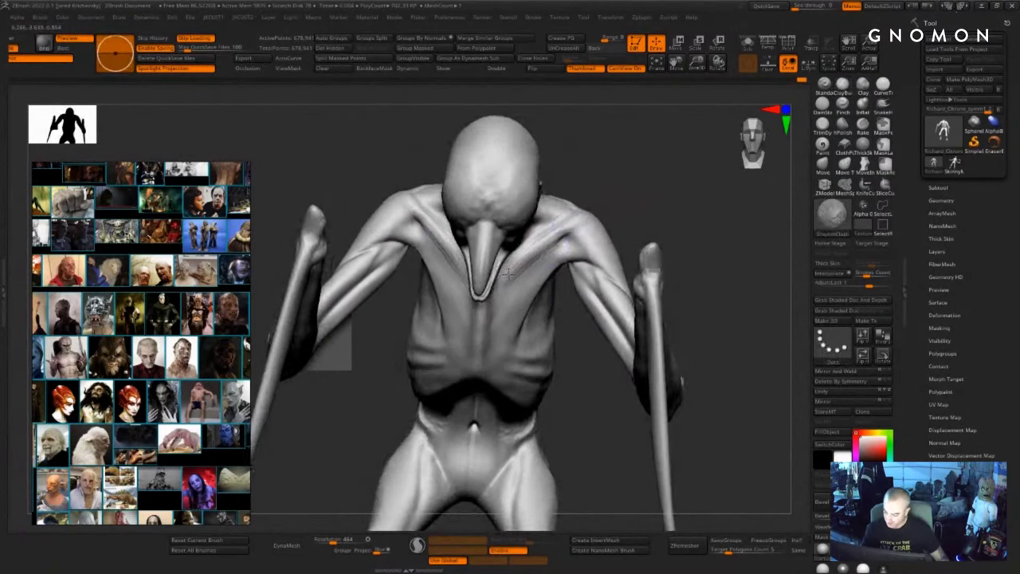
drag(614, 188, 615, 171)
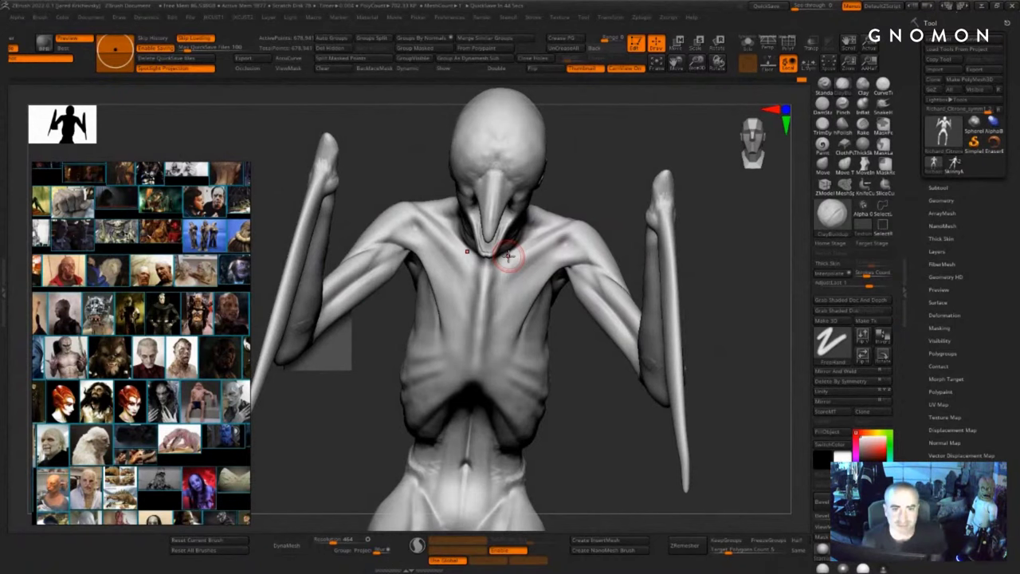
- Smooth the upper arm below the shoulder and define its muscle strands with the Standard brush from the front and side
mouse_move(587, 434)
mouse_down()
mouse_move(550, 443)
mouse_move(585, 446)
mouse_up()
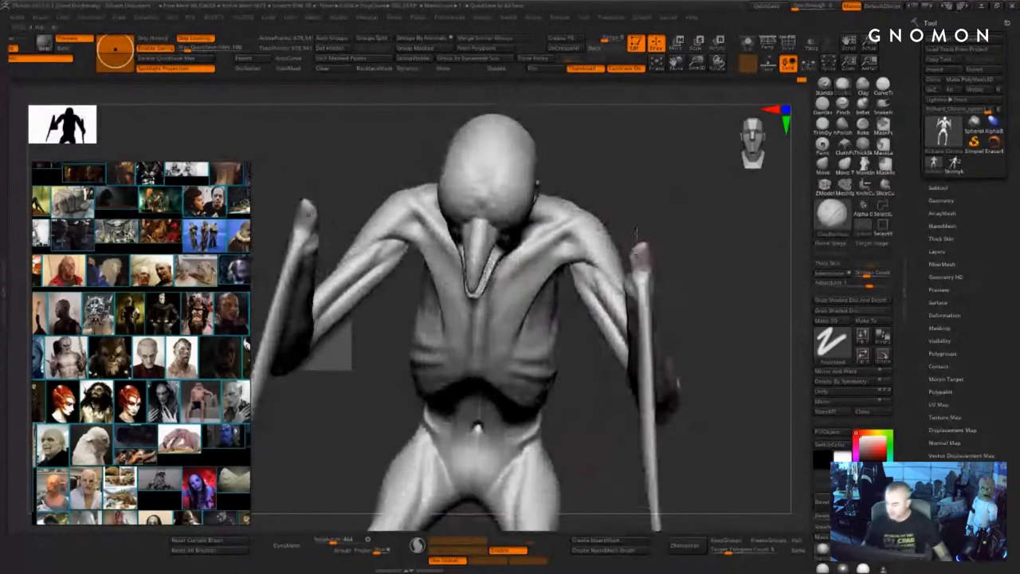
drag(629, 216, 640, 210)
shift+drag(585, 255, 612, 288)
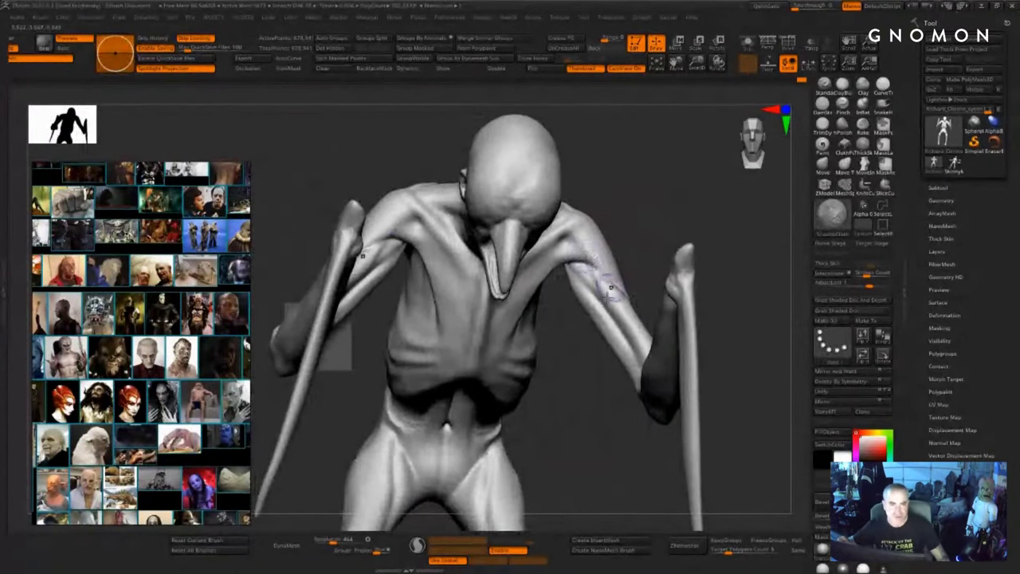
key(b)
key(s)
key(t)
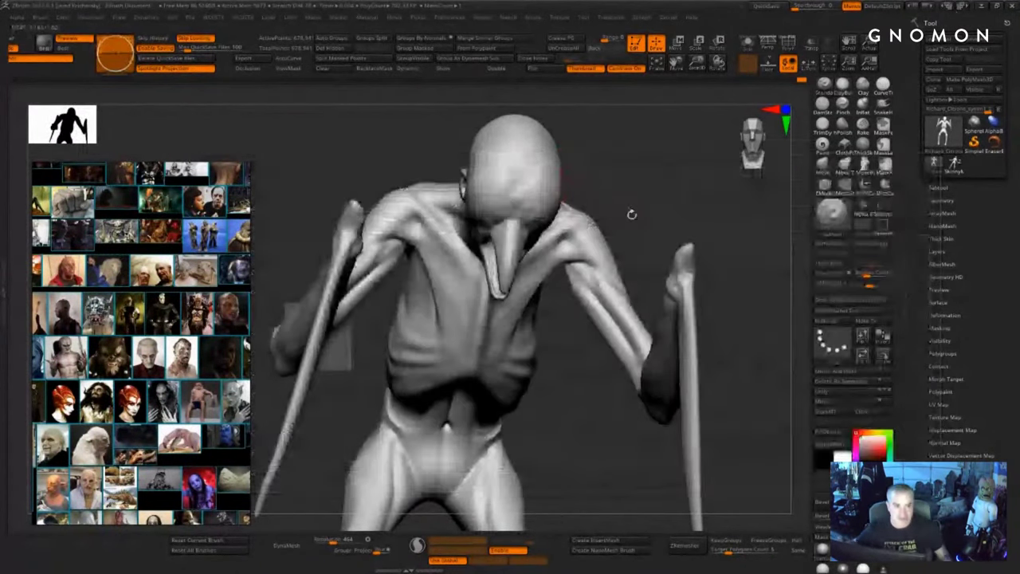
drag(651, 204, 614, 244)
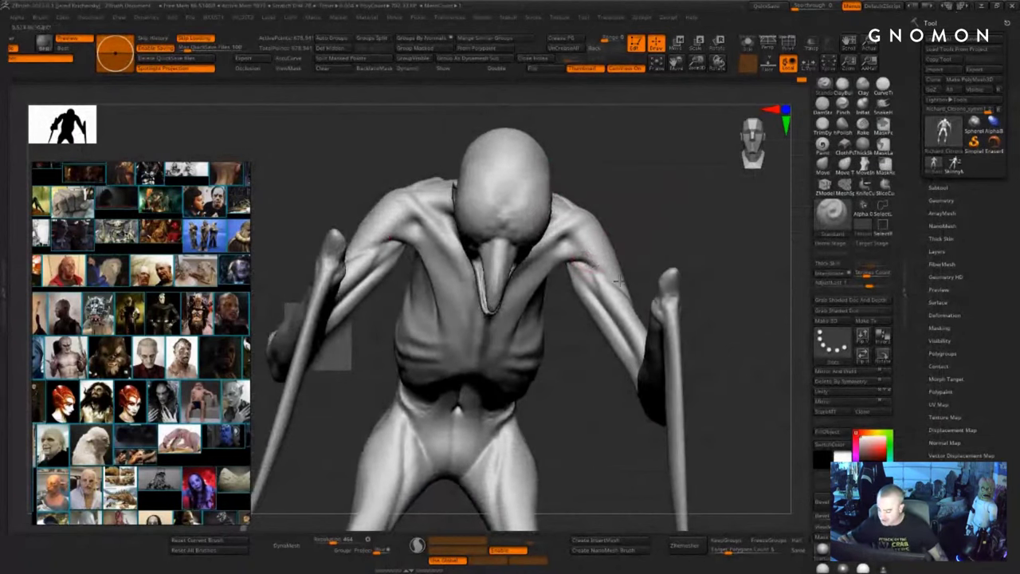
right_drag(640, 228, 591, 263)
drag(672, 300, 603, 274)
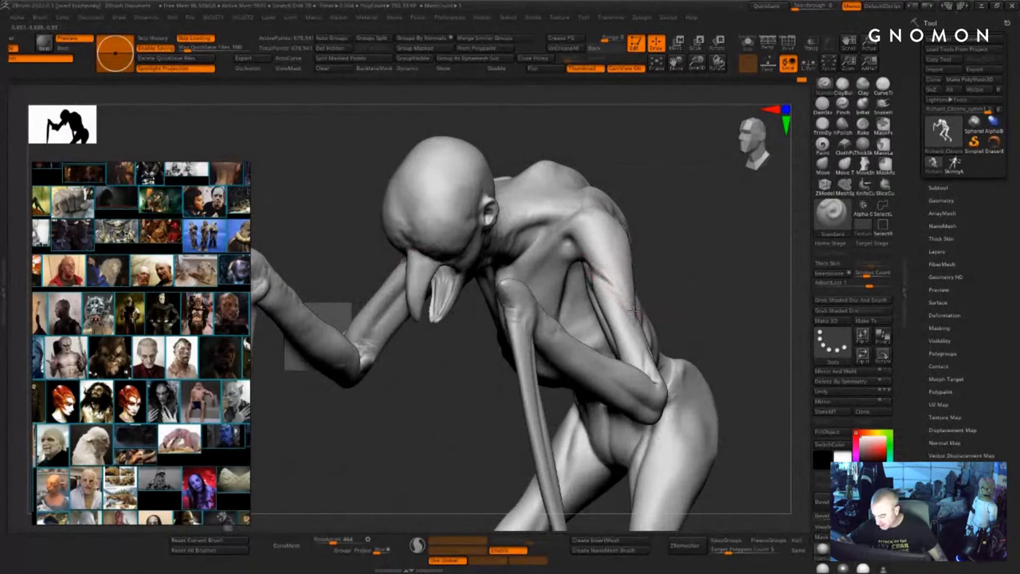
shift+drag(665, 295, 682, 240)
drag(585, 270, 556, 275)
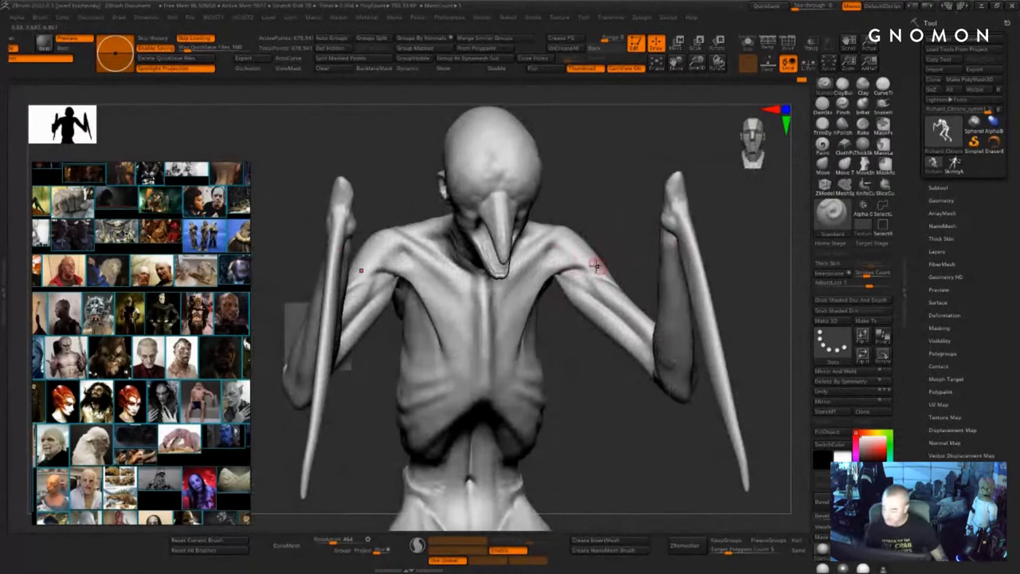
- Refine the lower chest and the ribs beneath it with the Standard brush, working from below and the side
drag(580, 343, 576, 263)
drag(516, 332, 509, 366)
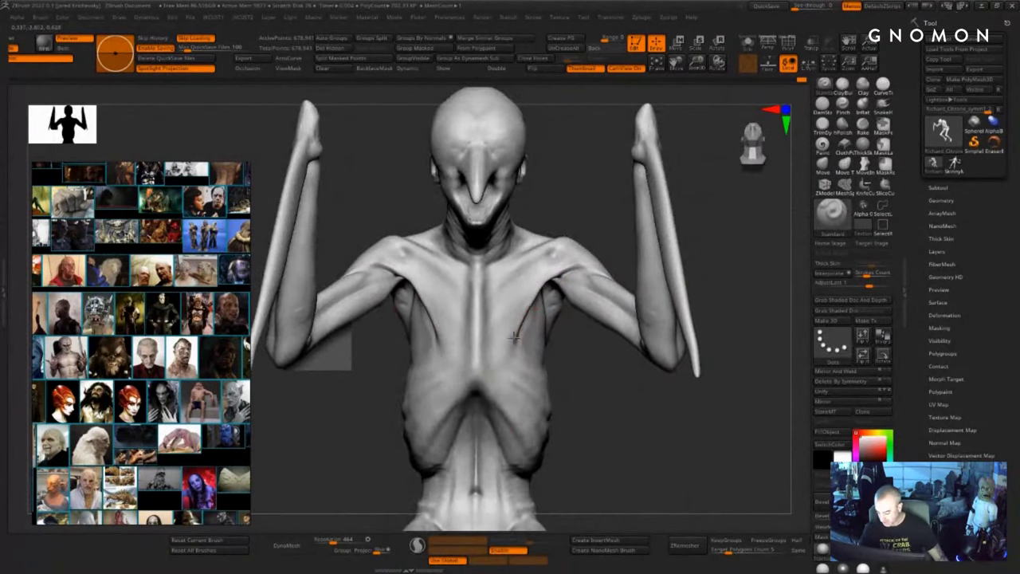
drag(580, 352, 565, 395)
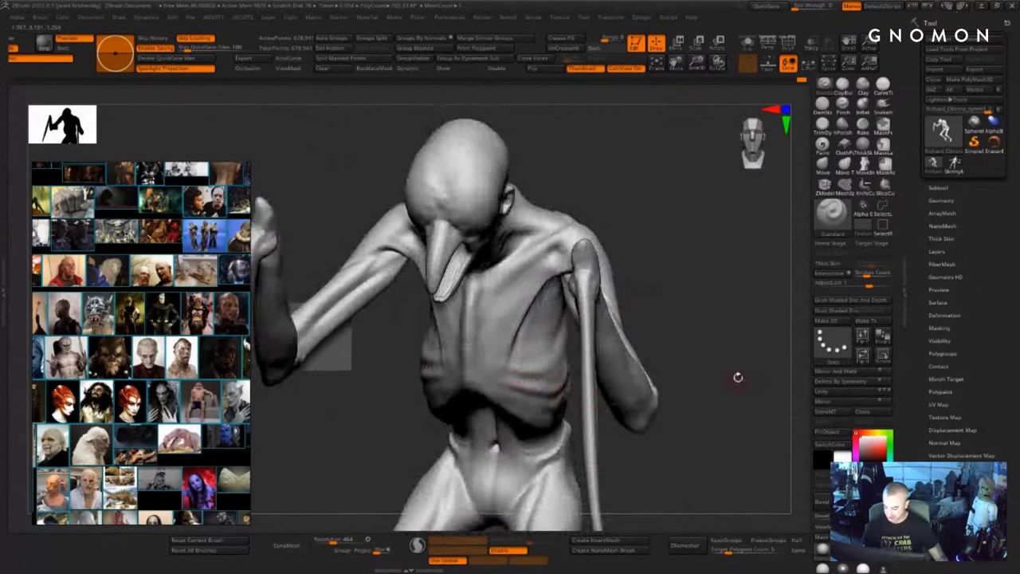
drag(738, 377, 590, 367)
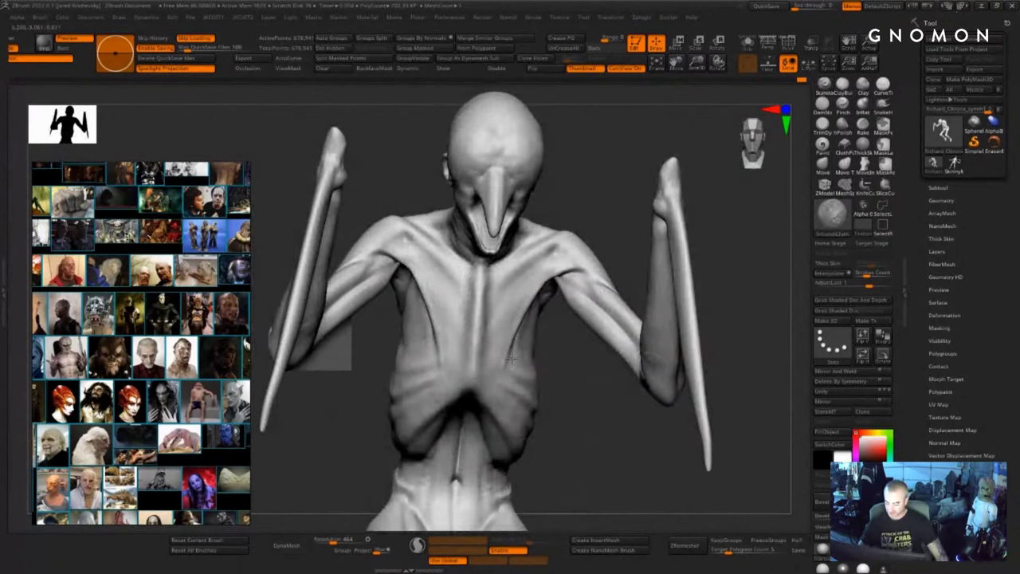
drag(582, 356, 571, 384)
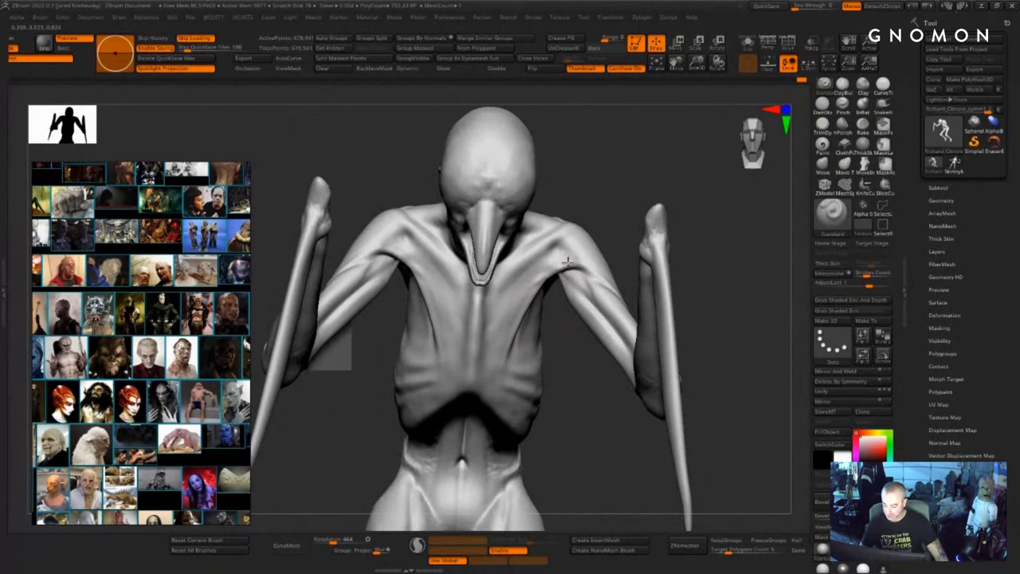
- Soften the chest muscle beside the armpit and define the strands beneath the collarbones
key(shift)
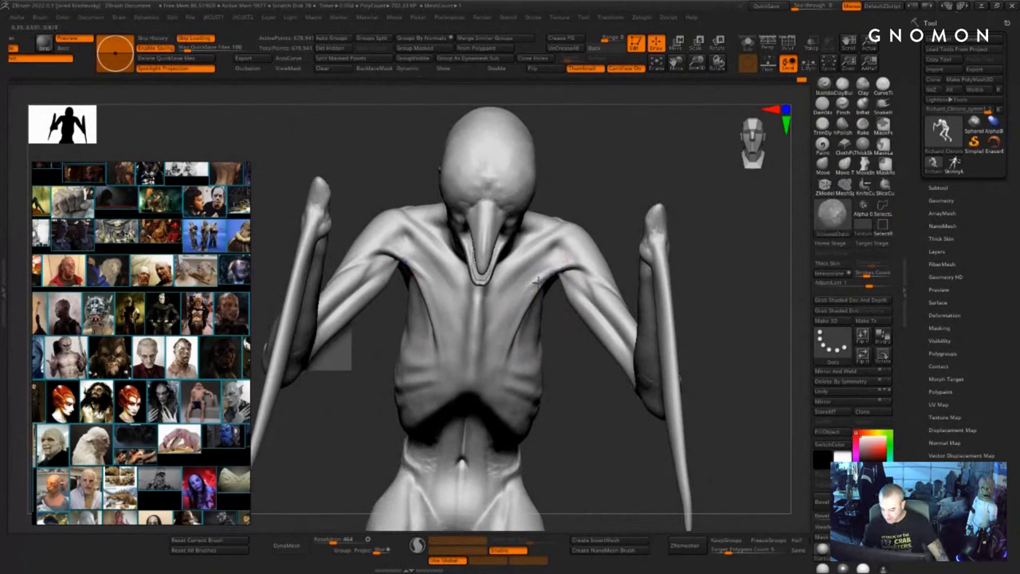
shift+drag(556, 272, 546, 269)
mouse_move(643, 169)
mouse_down()
mouse_move(641, 209)
mouse_move(604, 185)
mouse_up()
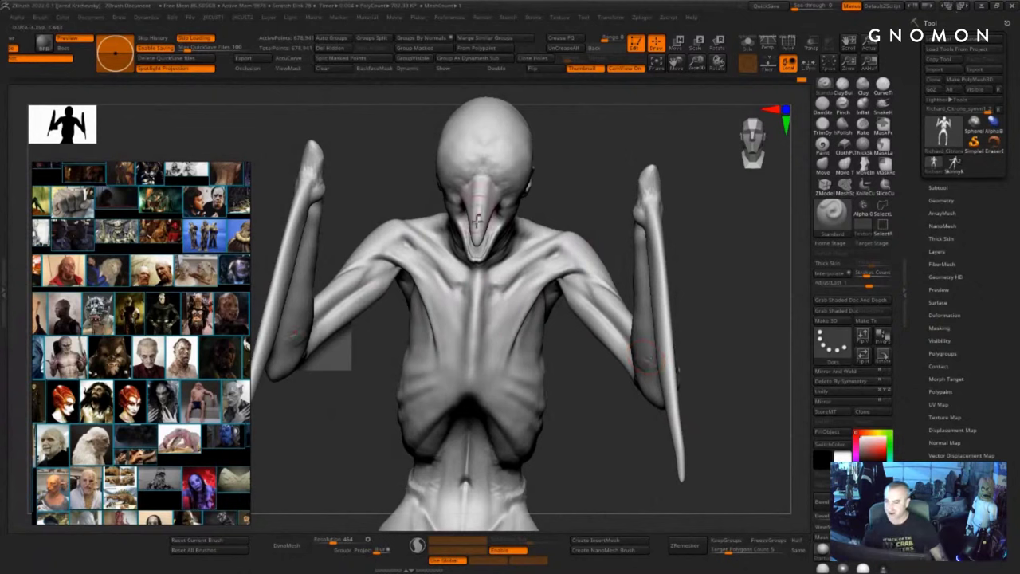
right_drag(585, 189, 564, 196)
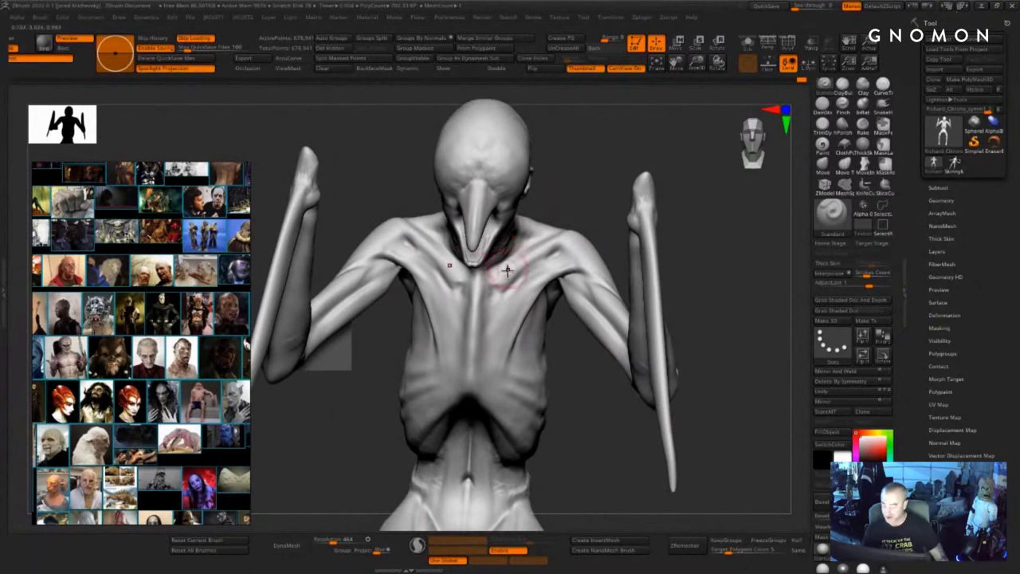
key(shift)
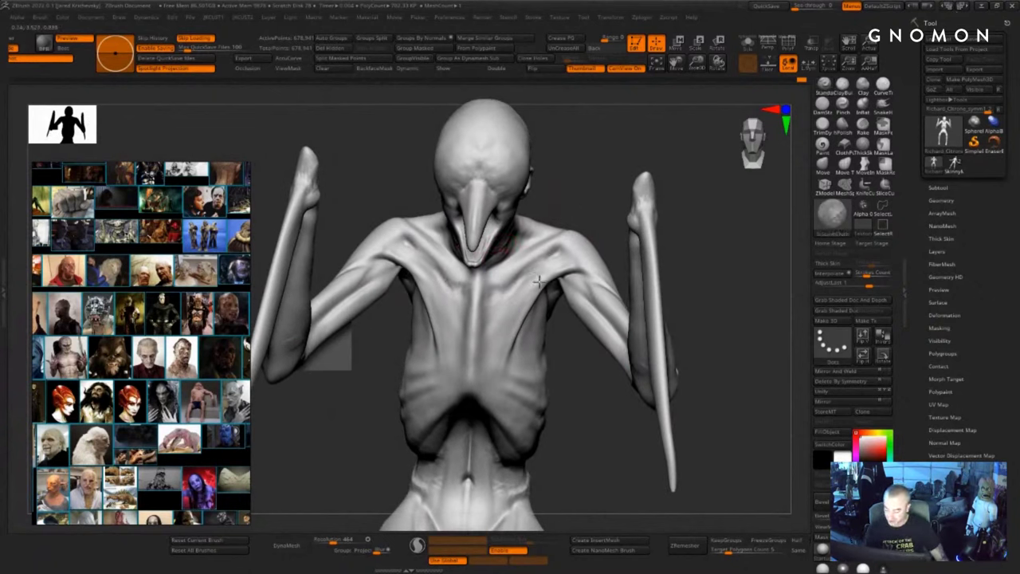
- Smooth the abdomen around the navel and along the midline below the rib arch
mouse_move(571, 477)
alt+mouse_down()
mouse_move(558, 321)
mouse_move(566, 281)
mouse_move(579, 308)
alt+mouse_up()
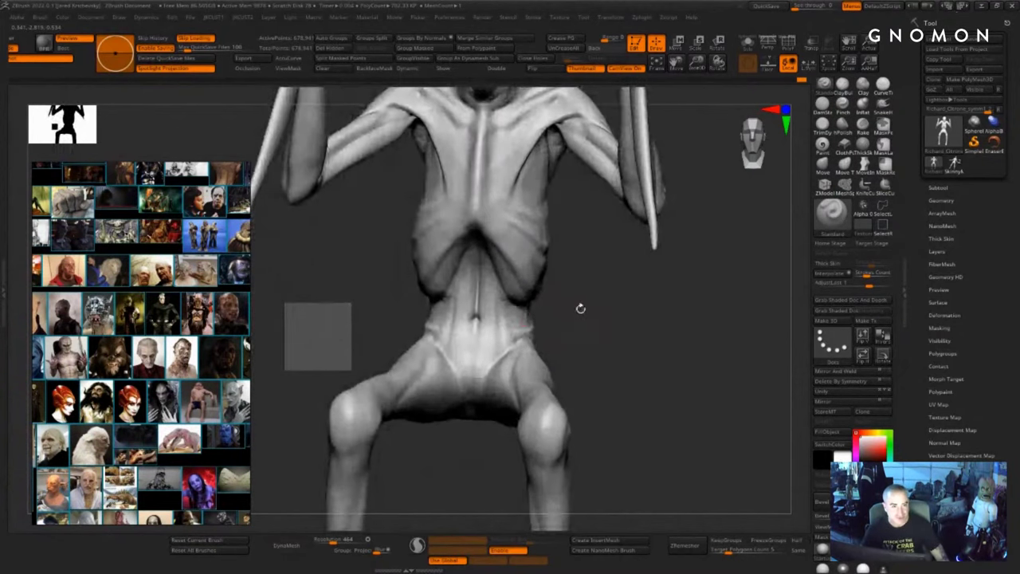
shift+drag(502, 320, 499, 338)
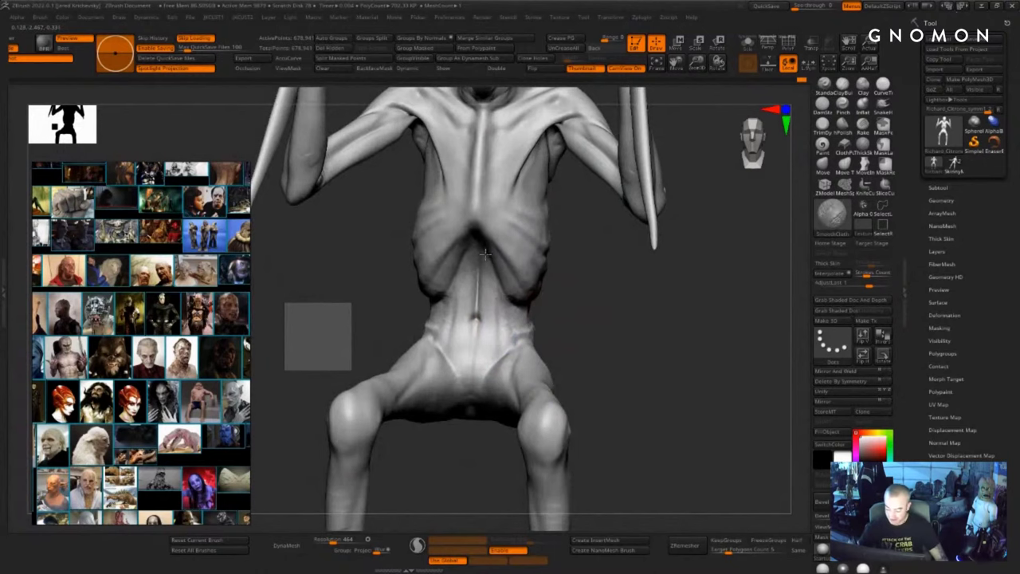
shift+drag(480, 292, 479, 279)
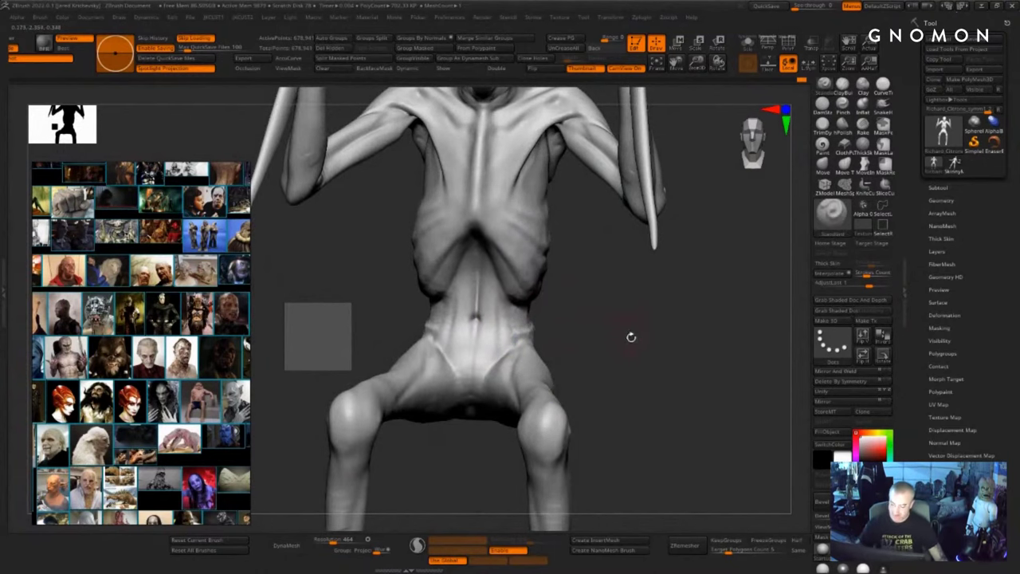
mouse_move(631, 337)
alt+mouse_down()
mouse_move(584, 324)
mouse_move(568, 435)
alt+mouse_up()
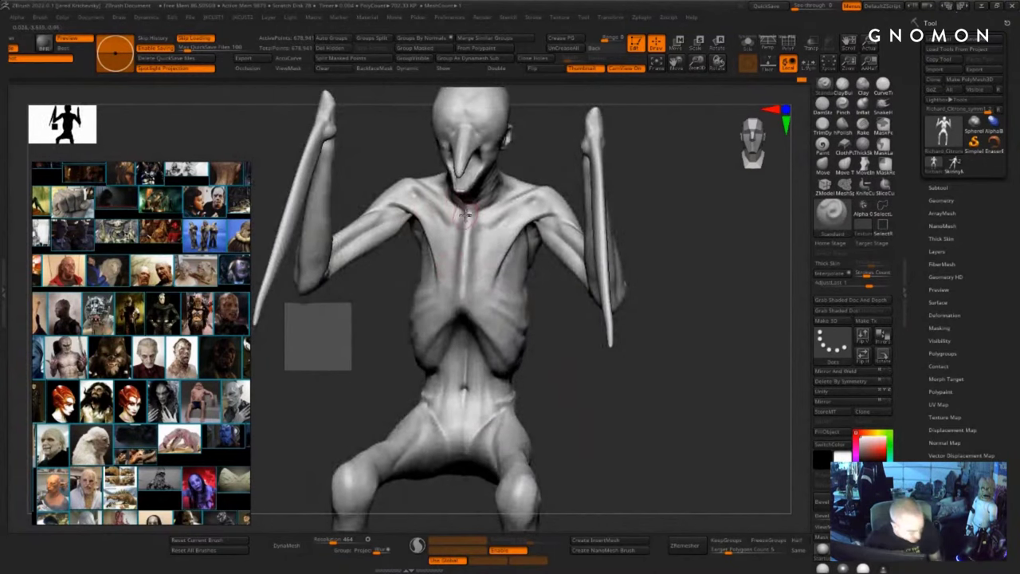
- Reshape the peak of the rib arch beneath the sternum with the Move brush, adjusting the brush size
key(b)
key(m)
key(v)
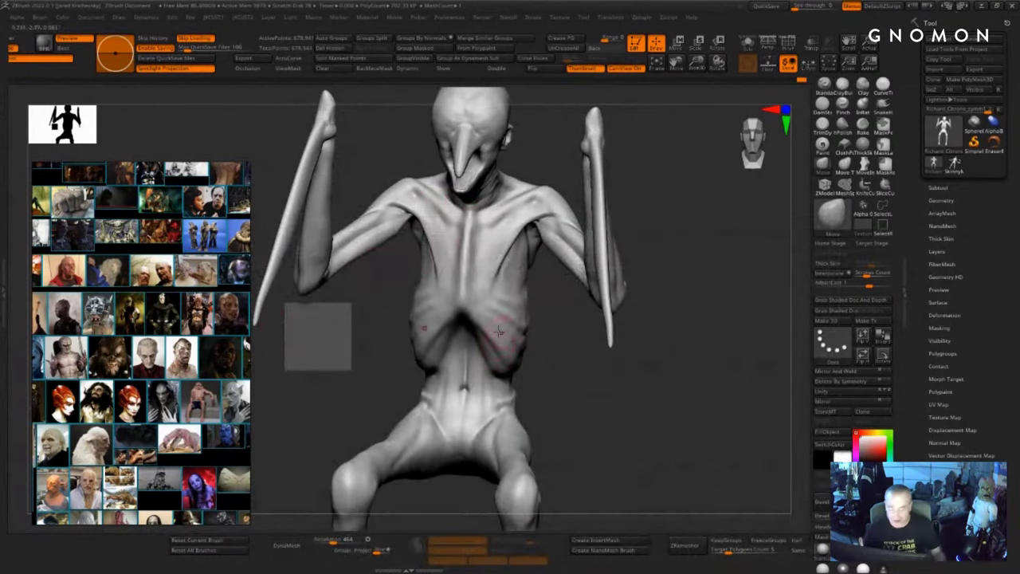
key(s)
mouse_move(454, 300)
mouse_down()
mouse_move(480, 299)
mouse_move(466, 293)
mouse_move(471, 303)
mouse_move(470, 285)
mouse_up()
key(s)
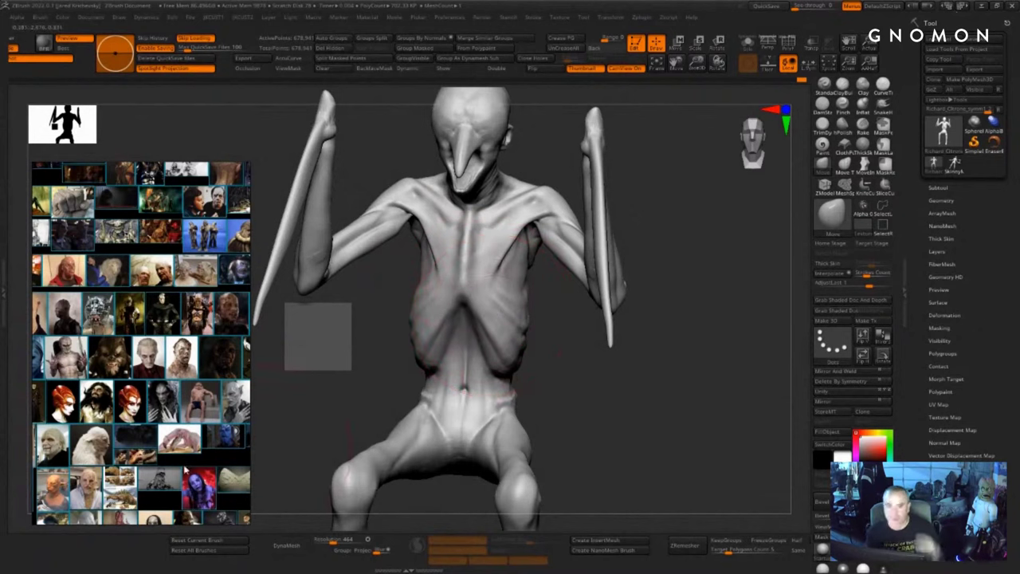
- Adjust the inner edges and lower corners of the rib arch with the Move brush at different sizes
drag(548, 394, 558, 386)
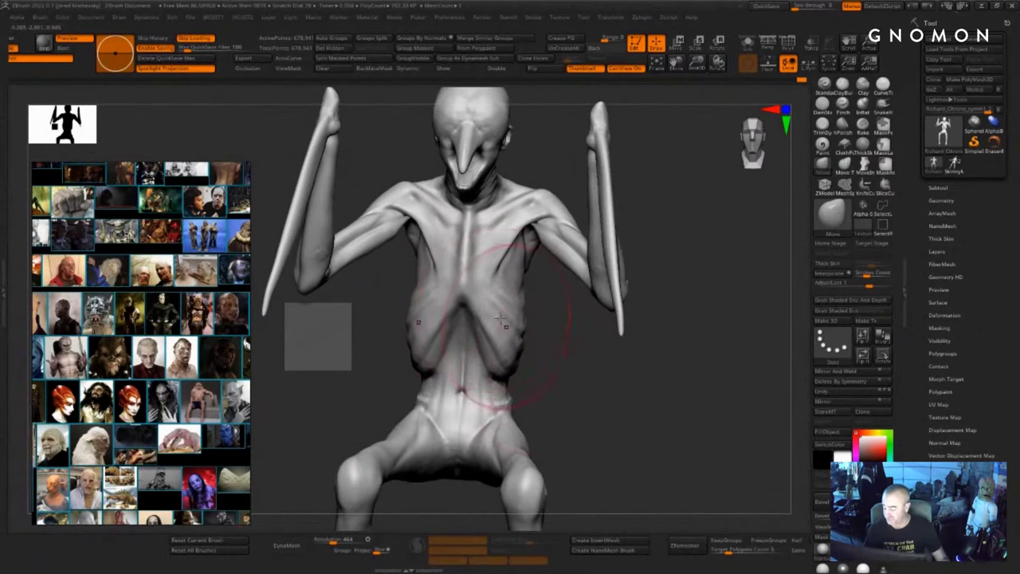
mouse_move(482, 316)
mouse_down()
mouse_move(473, 309)
mouse_move(493, 335)
mouse_up()
key(s)
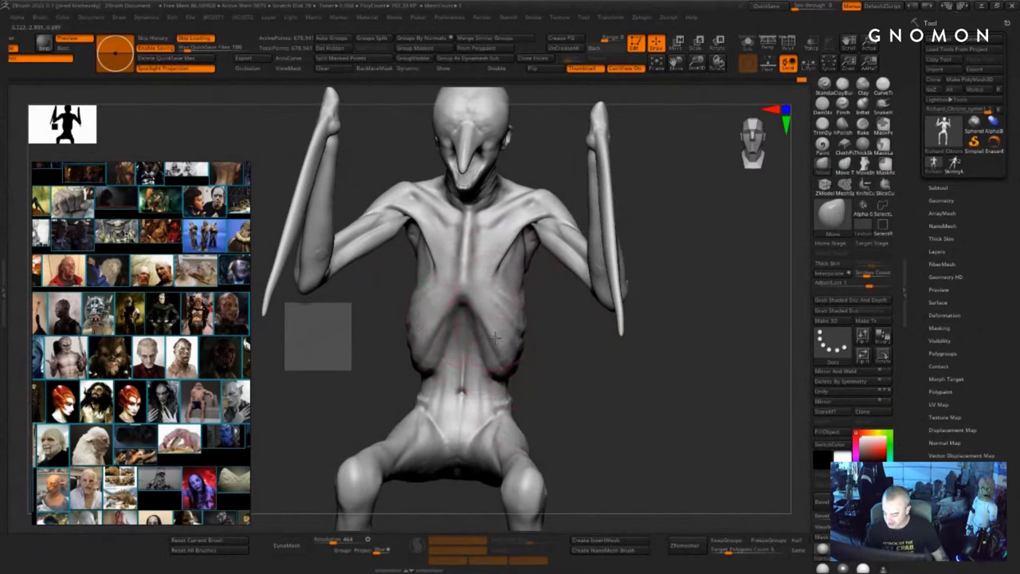
drag(481, 292, 479, 284)
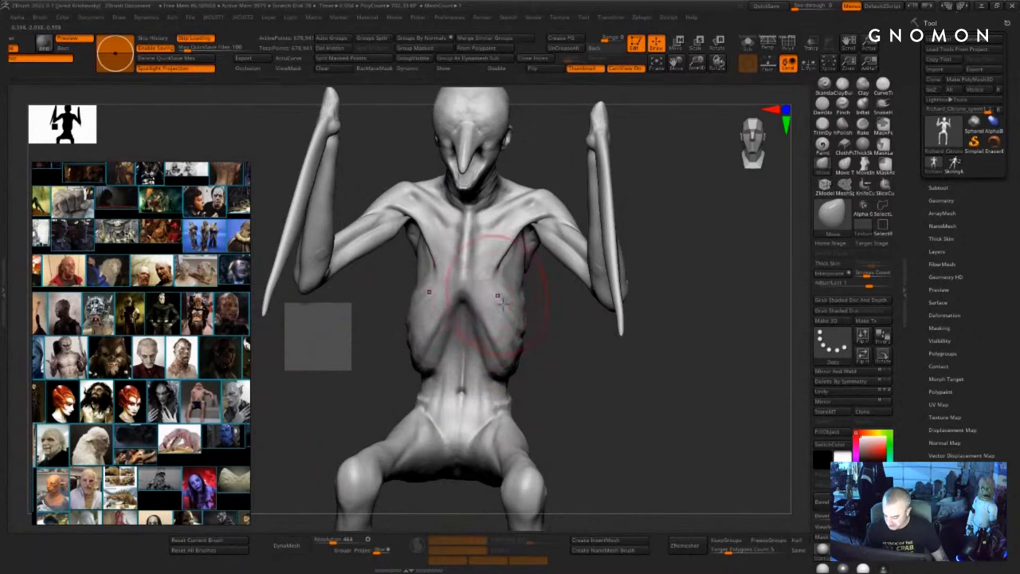
drag(504, 357, 542, 361)
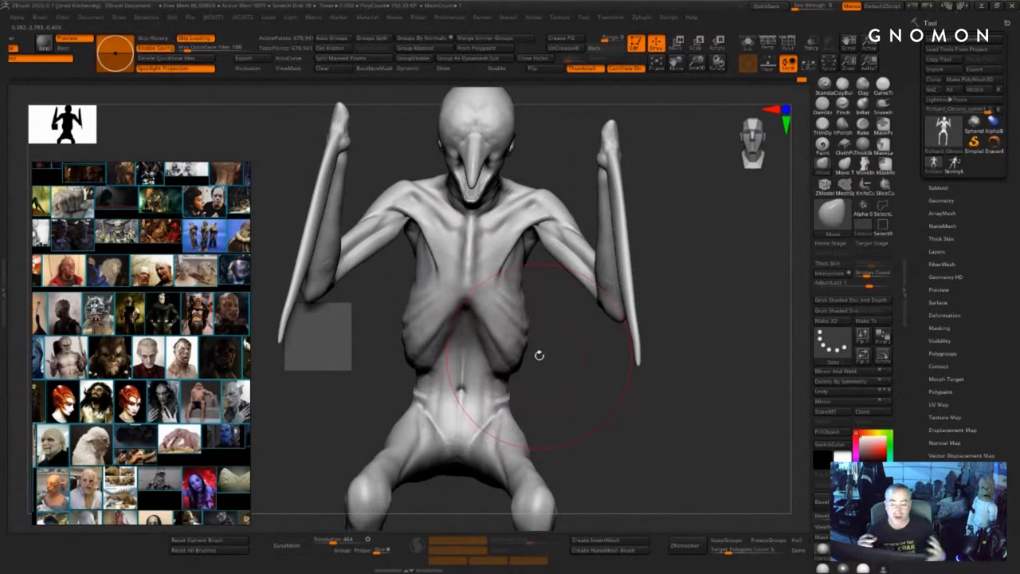
- Reshape the side of the ribcage from the lower ribs up to the armpit with the Move brush from below
drag(603, 430, 574, 378)
key(s)
mouse_move(518, 362)
mouse_down()
mouse_move(525, 327)
mouse_move(545, 306)
mouse_up()
key(s)
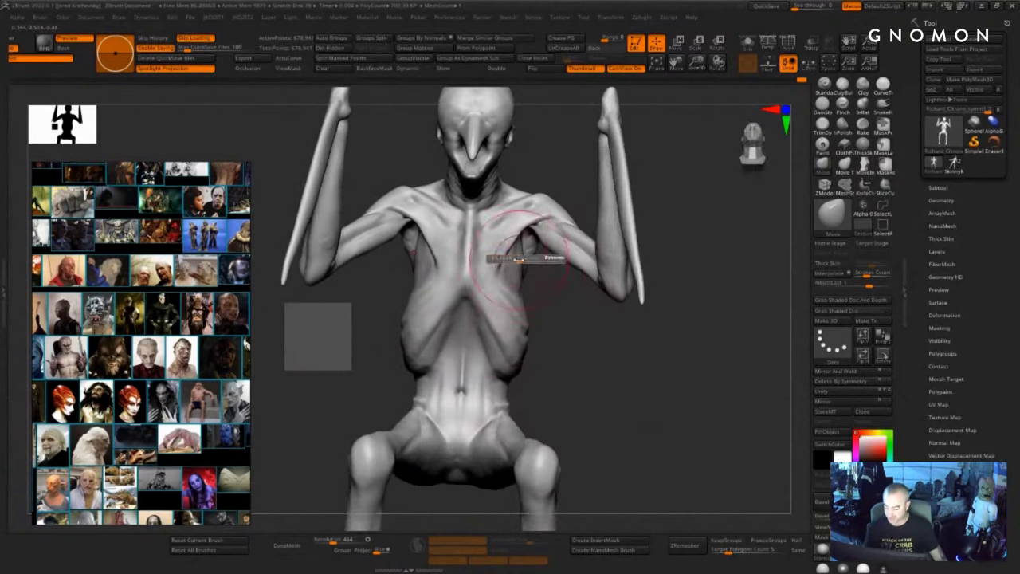
drag(524, 256, 518, 257)
drag(521, 259, 514, 259)
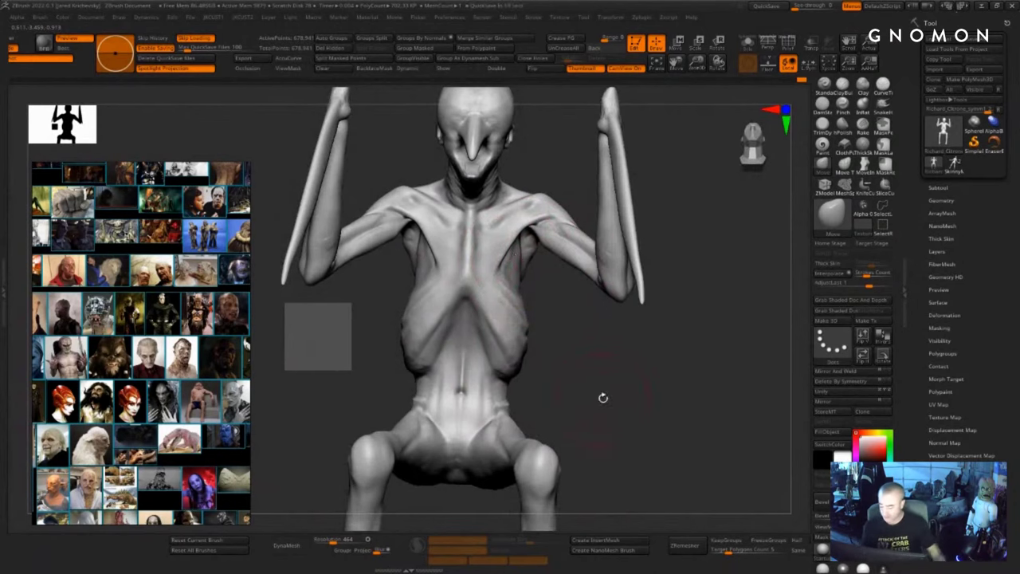
- Reshape the lower tip of the shoulder blade and the back beside it with the Move brush and smooth the area
mouse_move(604, 398)
mouse_down()
mouse_move(514, 375)
mouse_move(558, 353)
mouse_move(535, 361)
mouse_move(554, 345)
mouse_up()
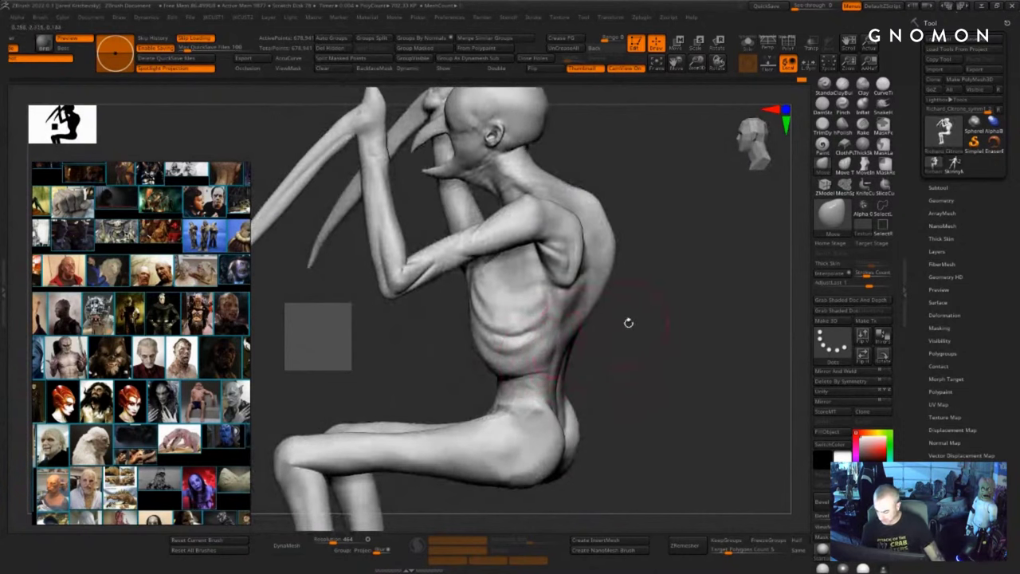
drag(629, 323, 564, 343)
drag(660, 321, 607, 328)
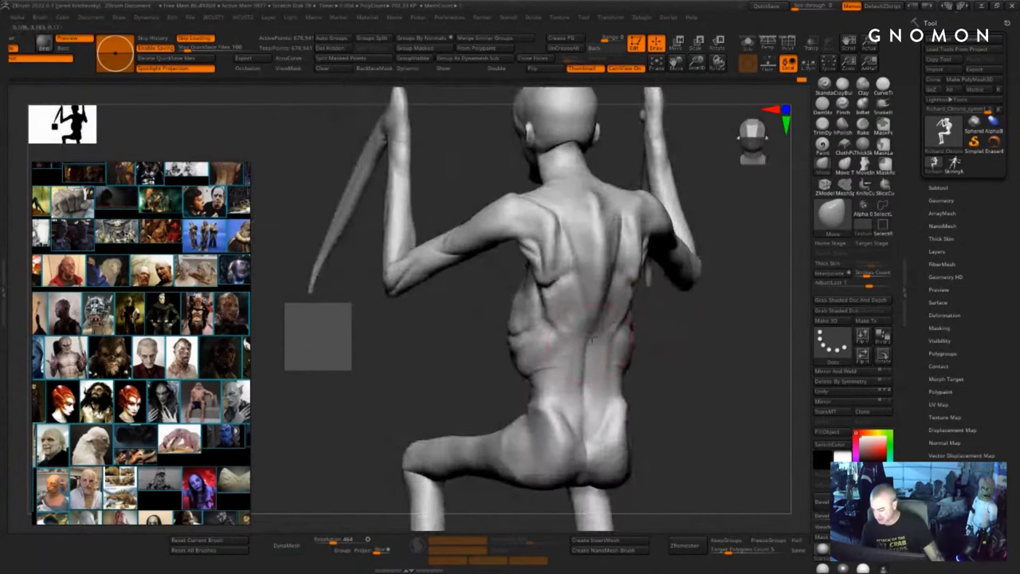
drag(701, 342, 614, 331)
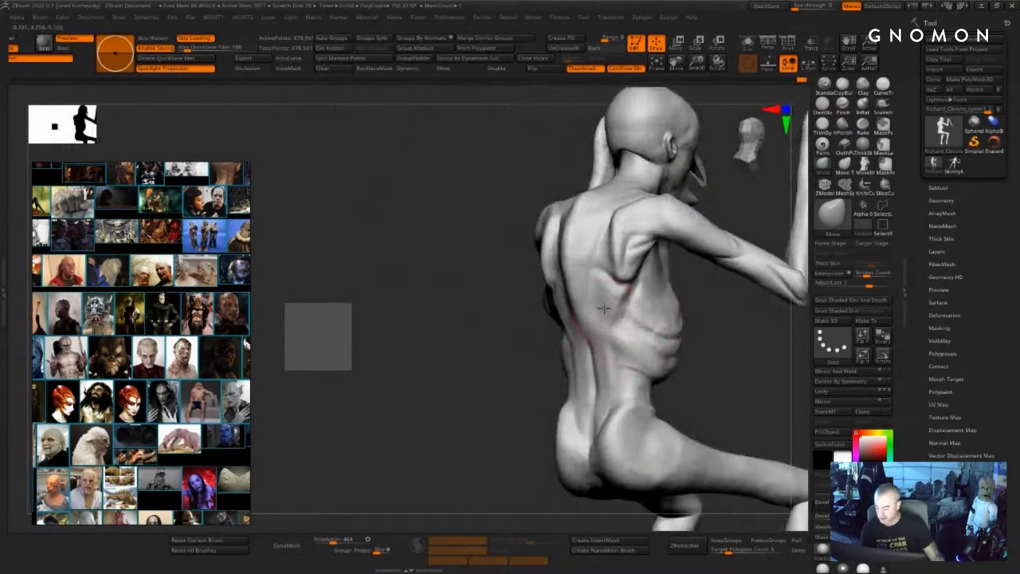
drag(620, 291, 625, 278)
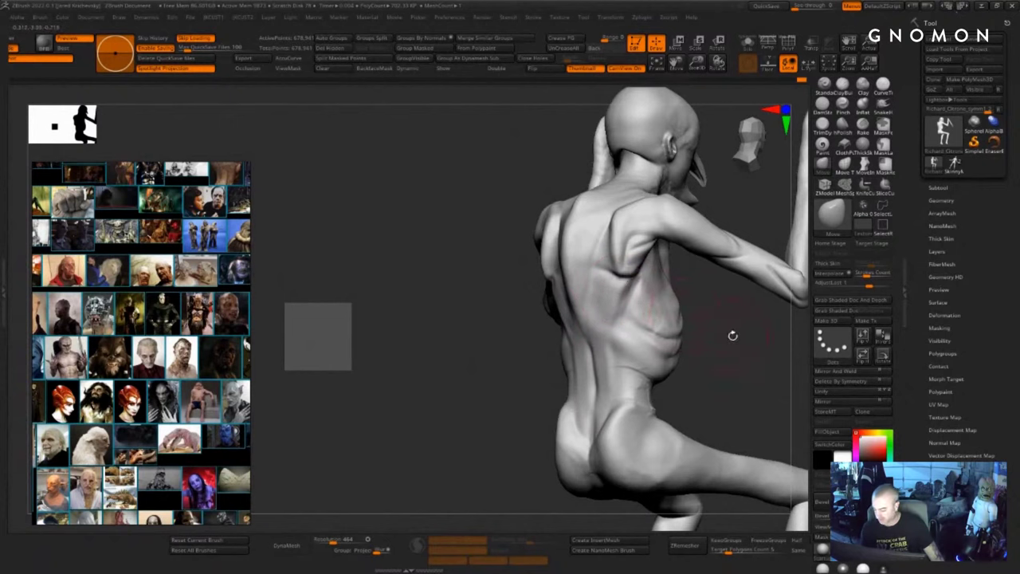
drag(731, 336, 649, 327)
drag(566, 368, 677, 359)
drag(634, 257, 628, 252)
key(shift)
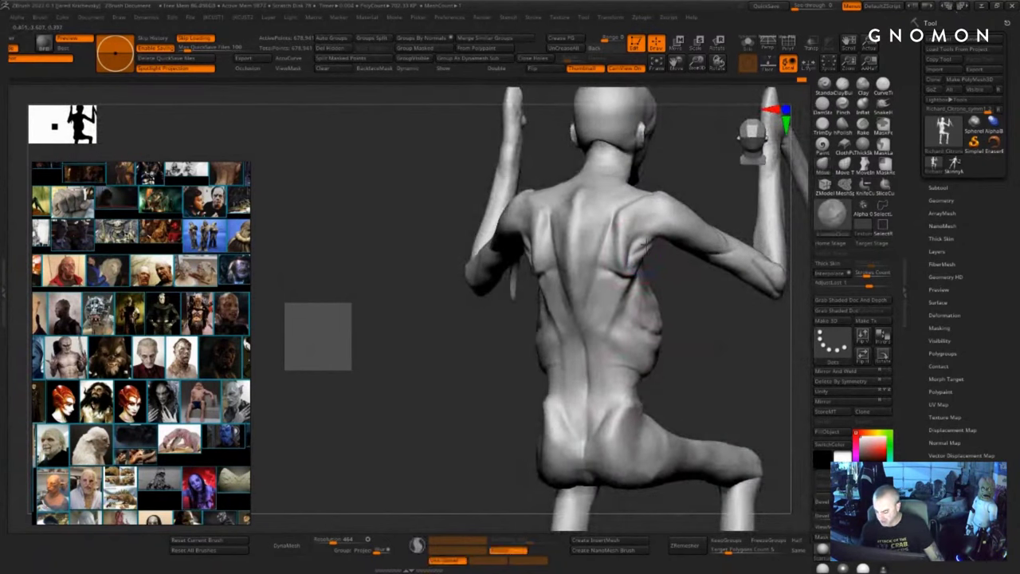
- Carve the crease running from the side of the neck toward the collarbone and shoulder with the Dam Standard brush
alt+drag(687, 335, 677, 295)
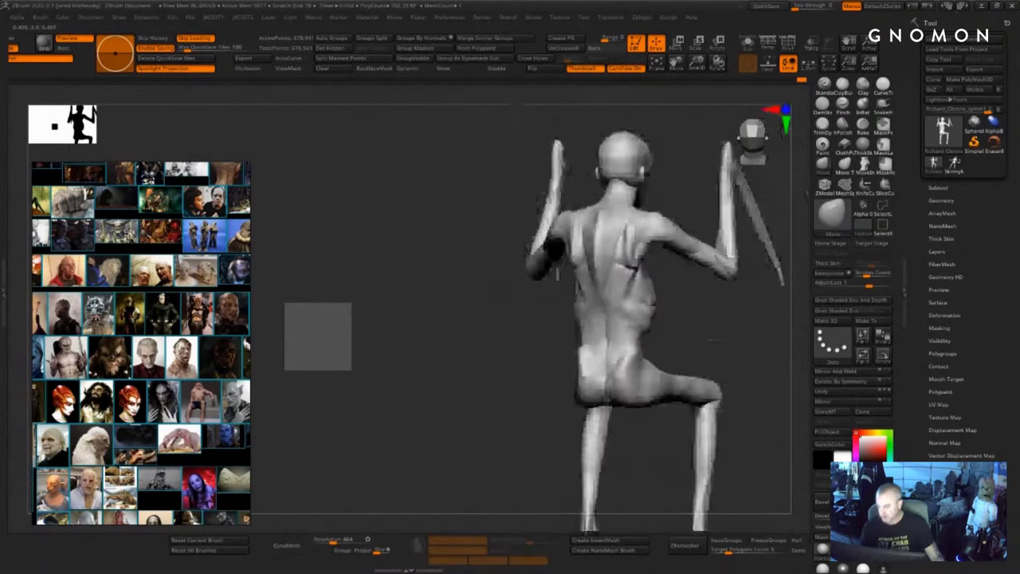
mouse_move(630, 339)
mouse_down()
mouse_move(695, 344)
mouse_move(633, 300)
mouse_move(645, 359)
mouse_move(627, 360)
mouse_move(593, 322)
mouse_move(542, 215)
mouse_move(694, 216)
mouse_move(650, 367)
mouse_up()
mouse_move(681, 315)
mouse_down()
mouse_move(609, 317)
mouse_move(679, 268)
mouse_move(597, 290)
mouse_up()
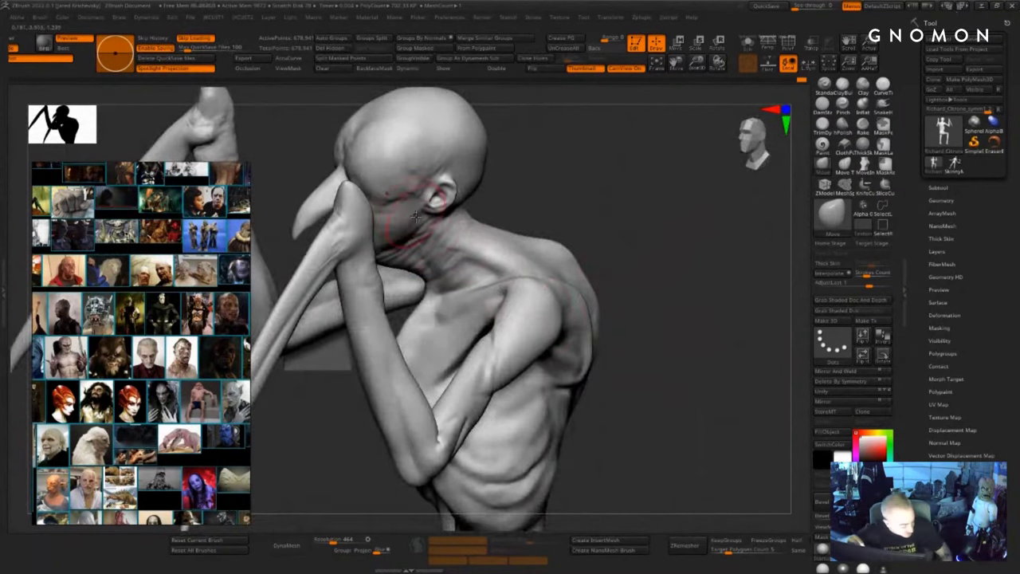
key(b)
key(d)
key(s)
drag(446, 244, 507, 251)
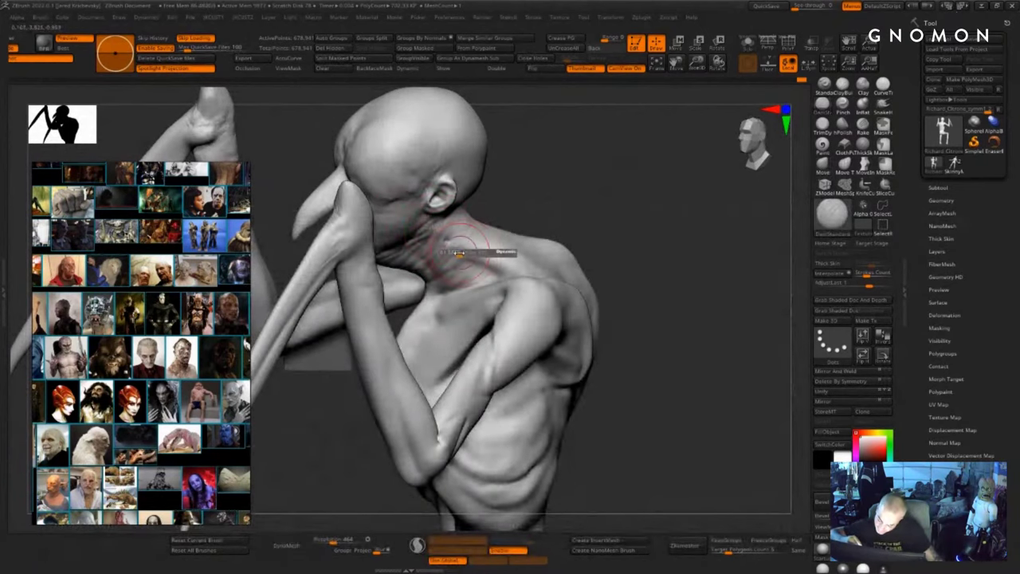
key(ctrl+z)
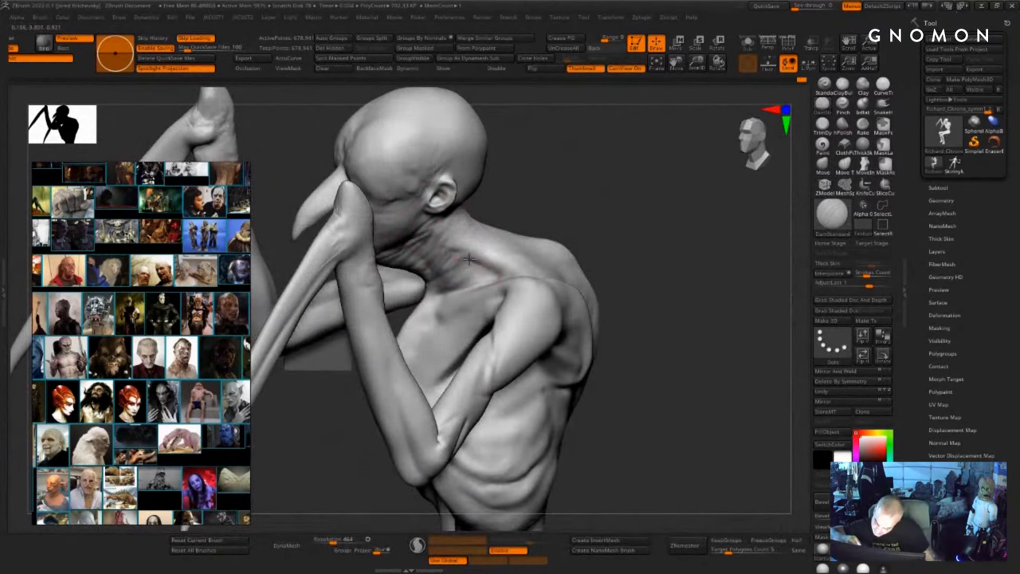
mouse_move(612, 208)
mouse_down()
mouse_move(628, 214)
mouse_move(601, 205)
mouse_up()
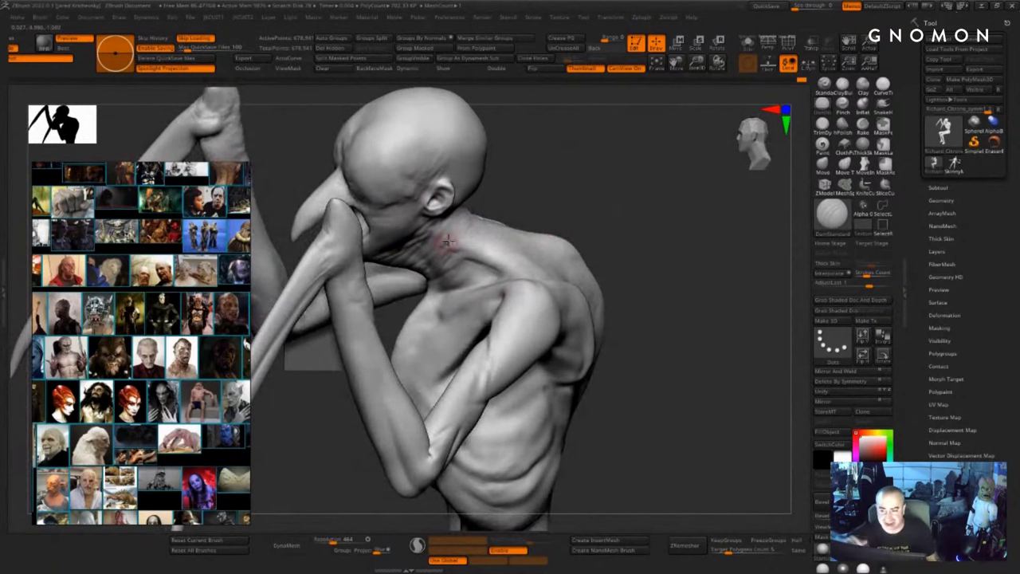
drag(464, 256, 507, 279)
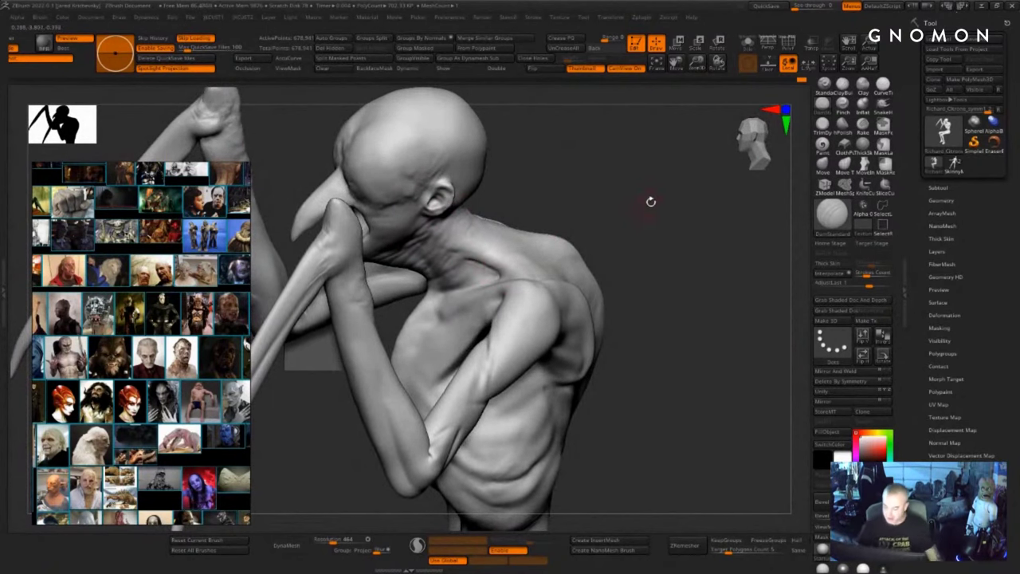
- Deepen the hollow behind the collarbone, then define and smooth the groove between the collarbone and the upper chest
drag(651, 201, 664, 271)
drag(550, 325, 592, 324)
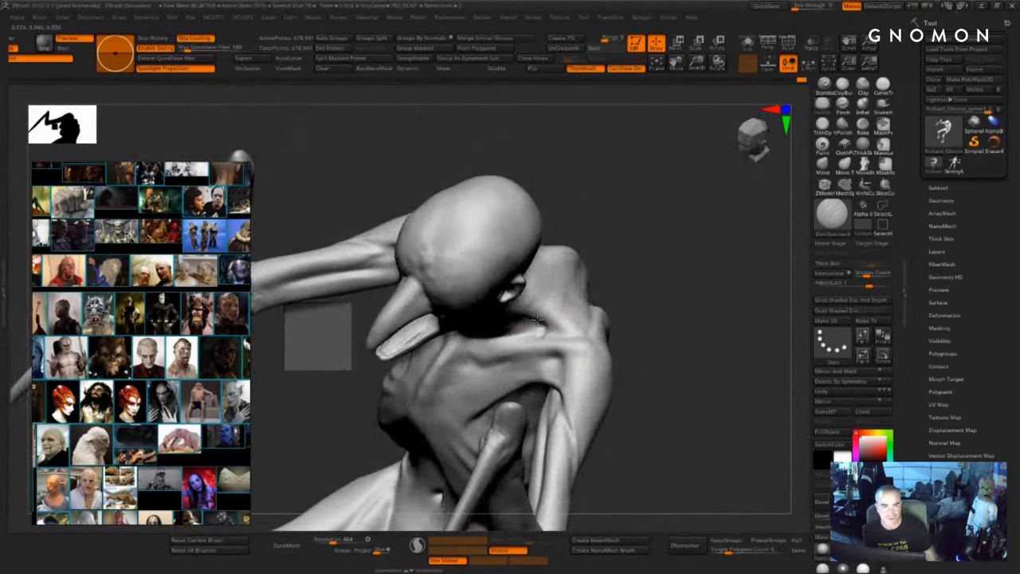
drag(645, 274, 638, 281)
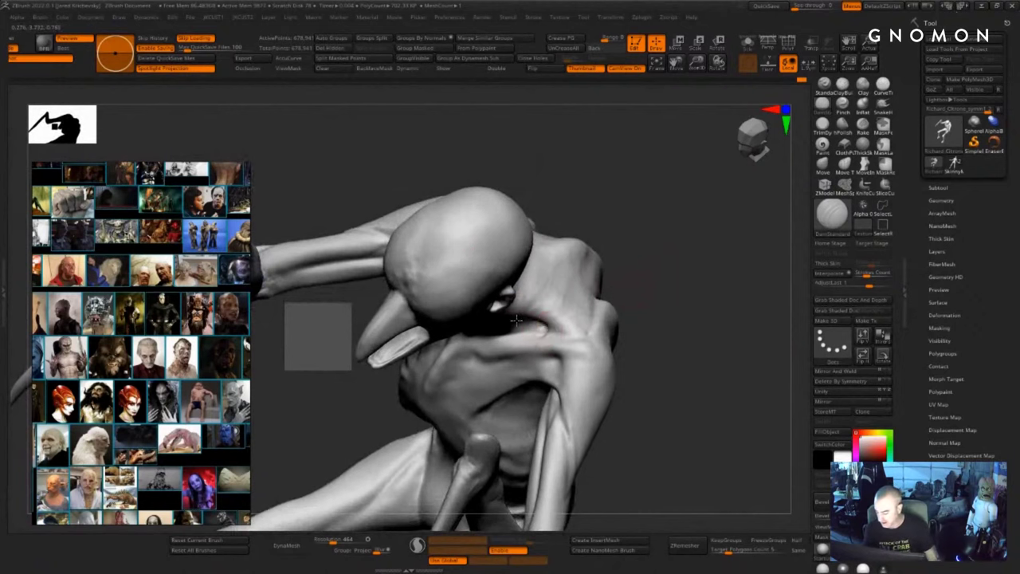
drag(653, 342, 658, 242)
mouse_move(391, 240)
mouse_down()
mouse_move(645, 247)
mouse_move(647, 321)
mouse_move(633, 325)
mouse_move(745, 288)
mouse_move(730, 283)
mouse_up()
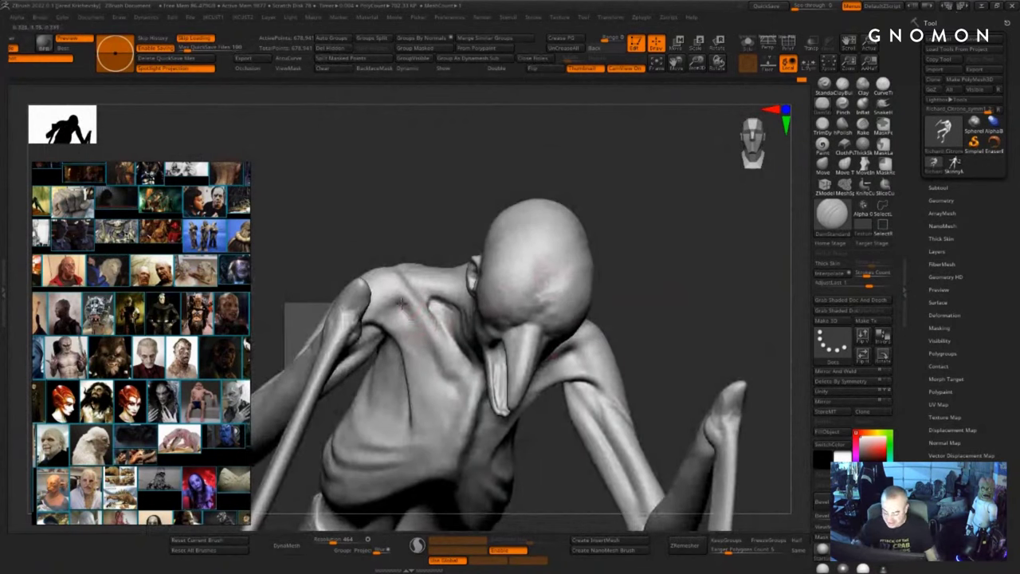
drag(645, 262, 627, 237)
mouse_move(423, 333)
mouse_down()
mouse_move(449, 388)
mouse_move(440, 365)
mouse_up()
mouse_move(433, 311)
shift+mouse_down()
mouse_move(432, 338)
mouse_move(411, 321)
shift+mouse_up()
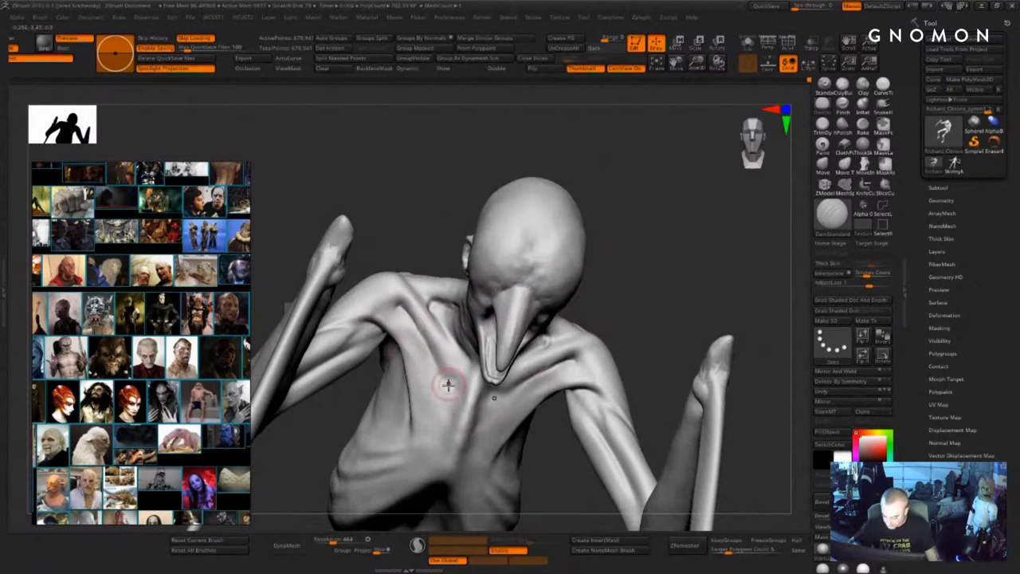
drag(448, 385, 458, 371)
- Carve beneath the collarbone from its inner end at the sternum out to the front of the shoulder
mouse_move(646, 316)
mouse_down()
mouse_move(632, 281)
mouse_move(646, 293)
mouse_up()
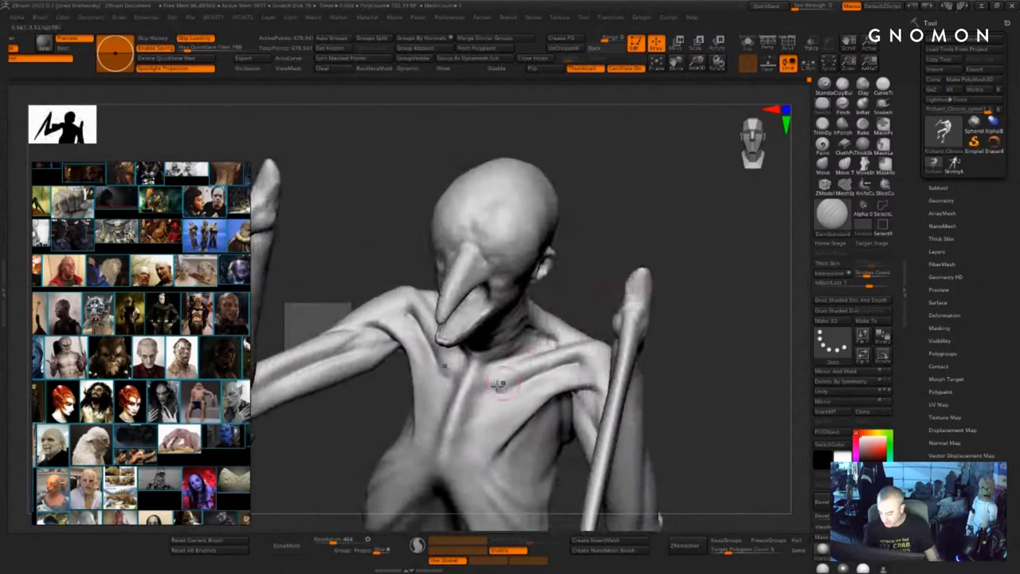
mouse_move(500, 385)
mouse_down()
mouse_move(493, 390)
mouse_move(496, 365)
mouse_up()
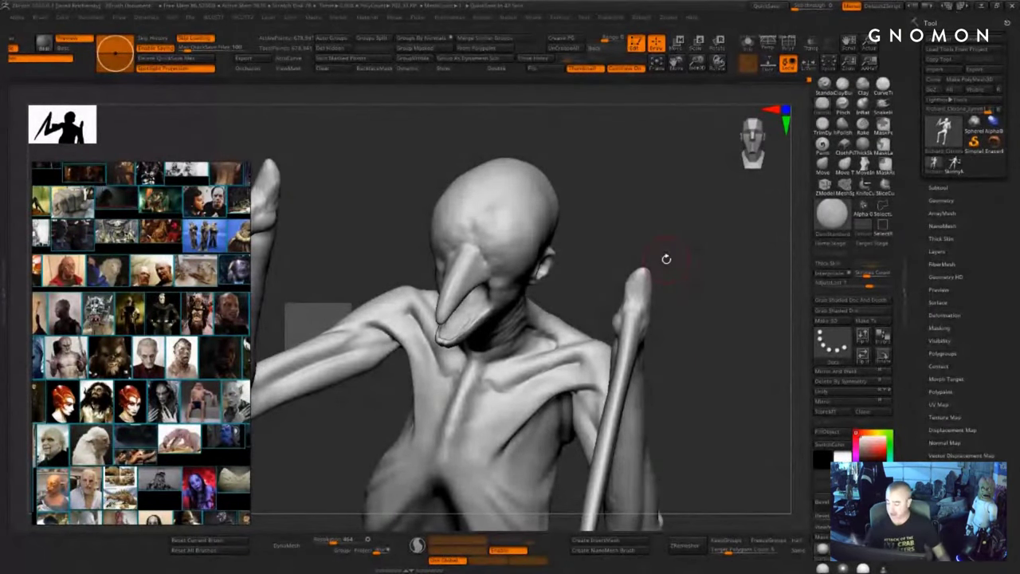
mouse_move(666, 259)
mouse_down()
mouse_move(709, 340)
mouse_move(705, 365)
mouse_up()
drag(512, 387, 582, 371)
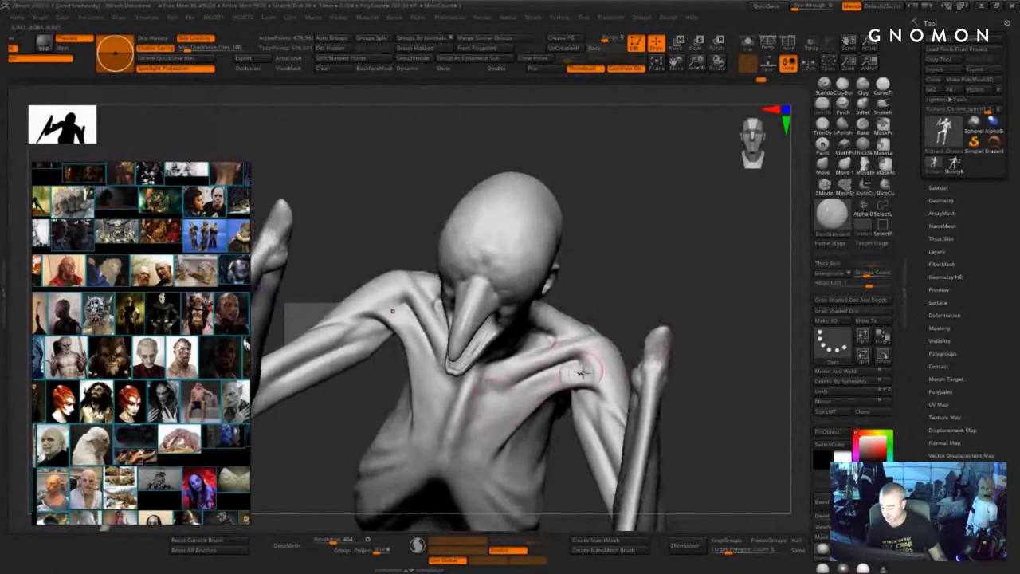
- Carve the lower edge of the chest muscle above the ribs and smooth it down toward the rib arch
mouse_move(706, 328)
mouse_down()
mouse_move(697, 363)
mouse_move(619, 369)
mouse_up()
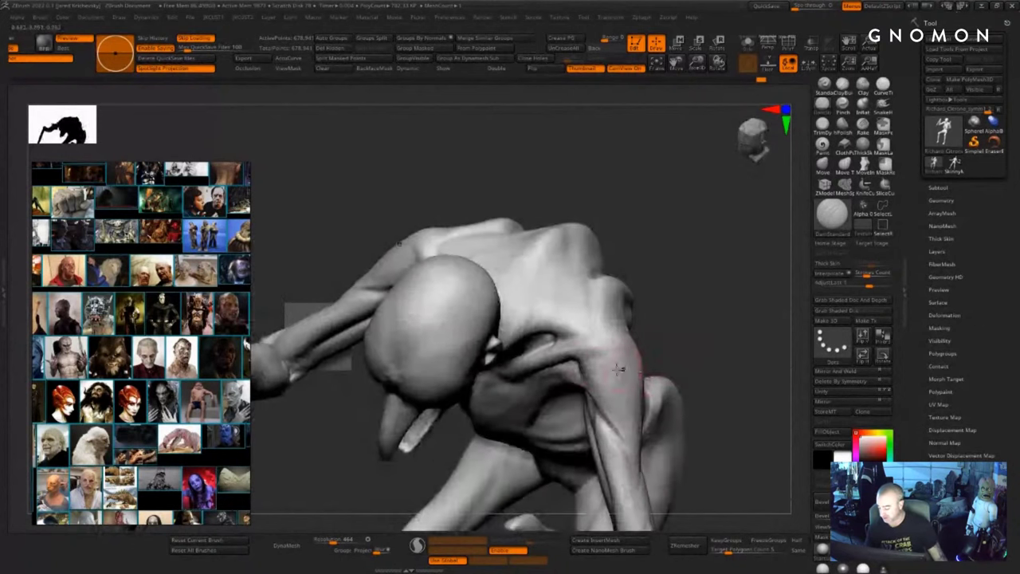
mouse_move(658, 310)
mouse_down()
mouse_move(603, 349)
mouse_move(610, 303)
mouse_move(618, 349)
mouse_up()
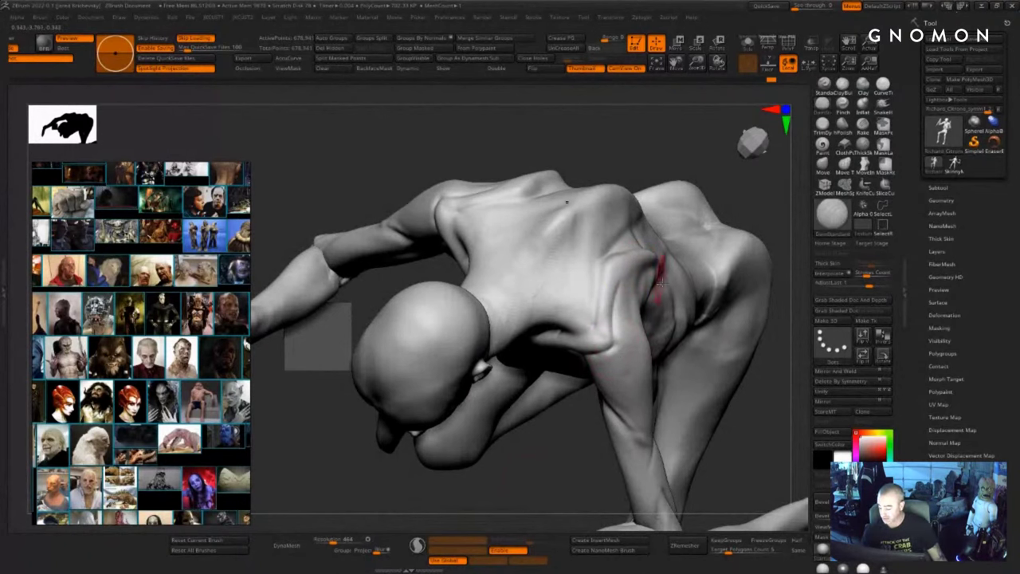
drag(524, 468, 483, 462)
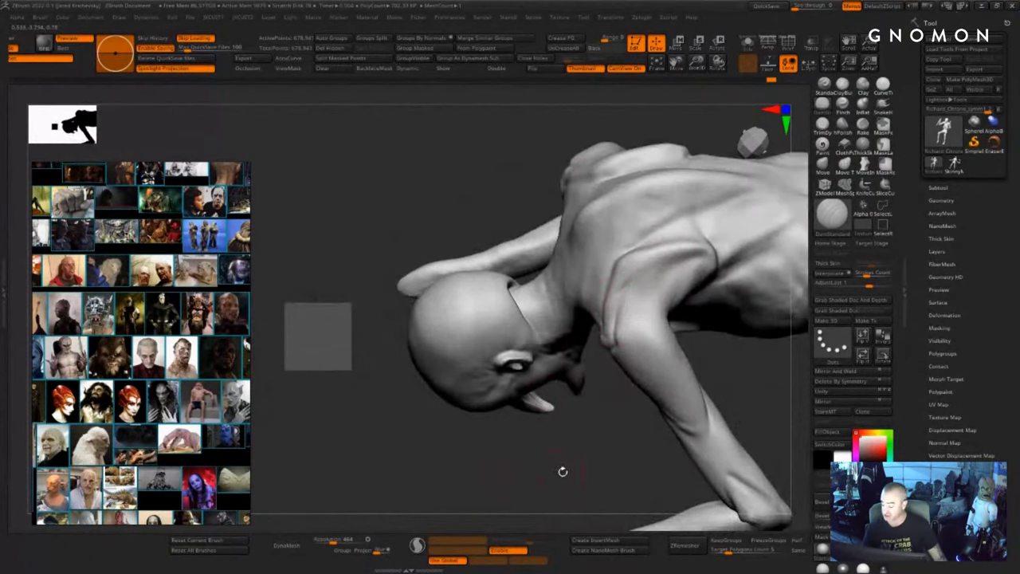
mouse_move(562, 471)
mouse_down()
mouse_move(586, 367)
mouse_move(683, 226)
mouse_move(742, 279)
mouse_up()
mouse_move(758, 322)
alt+mouse_down()
mouse_move(679, 201)
mouse_move(668, 128)
mouse_move(631, 134)
alt+mouse_up()
alt+drag(631, 133, 630, 187)
mouse_move(483, 261)
mouse_down()
mouse_move(502, 226)
mouse_move(476, 290)
mouse_up()
shift+drag(489, 246, 465, 316)
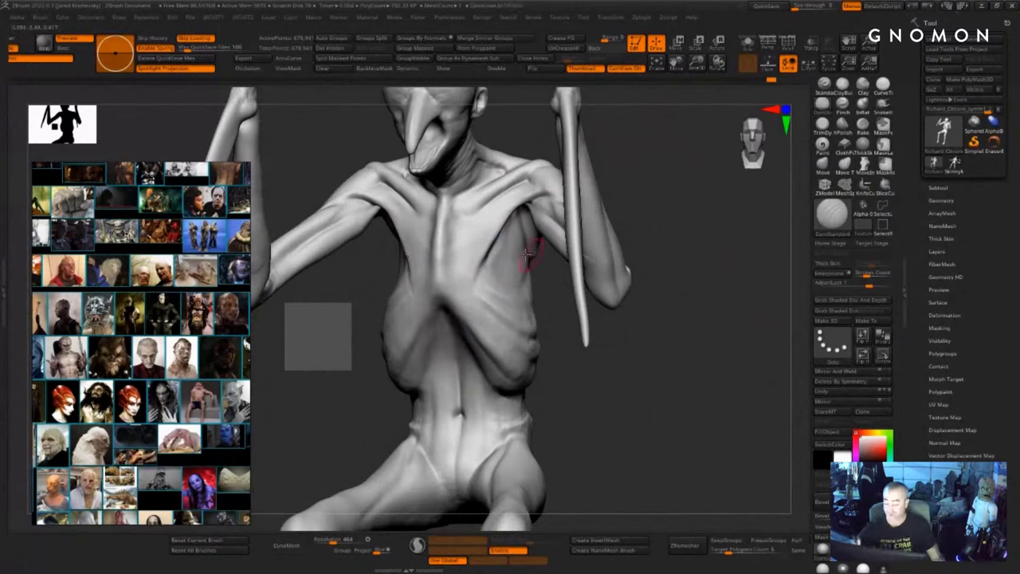
- Deepen the underside of the chest muscle into the armpit and the groove running down the side of the torso
shift+drag(545, 374, 537, 365)
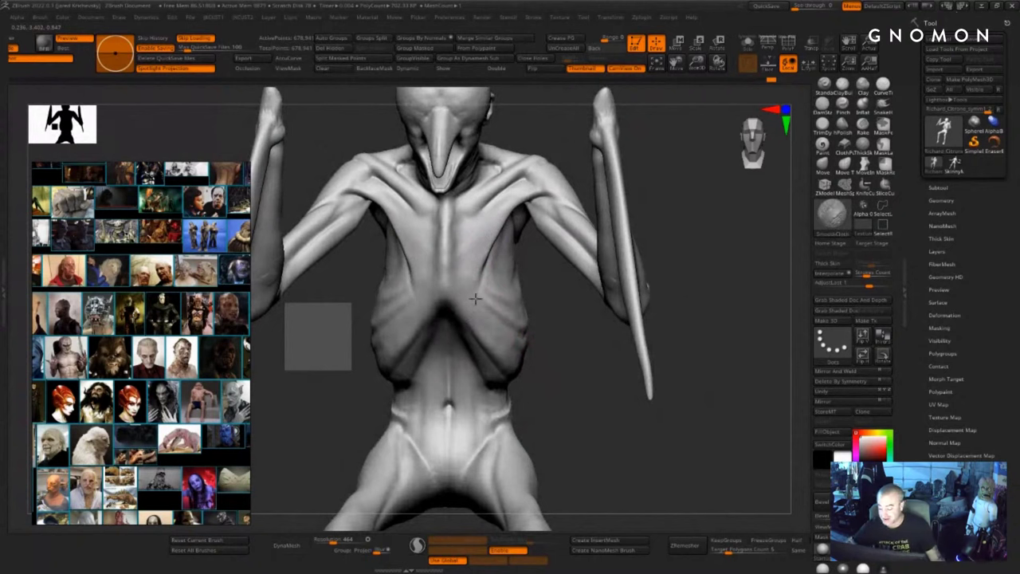
mouse_move(548, 388)
mouse_down()
mouse_move(547, 351)
mouse_move(524, 357)
mouse_up()
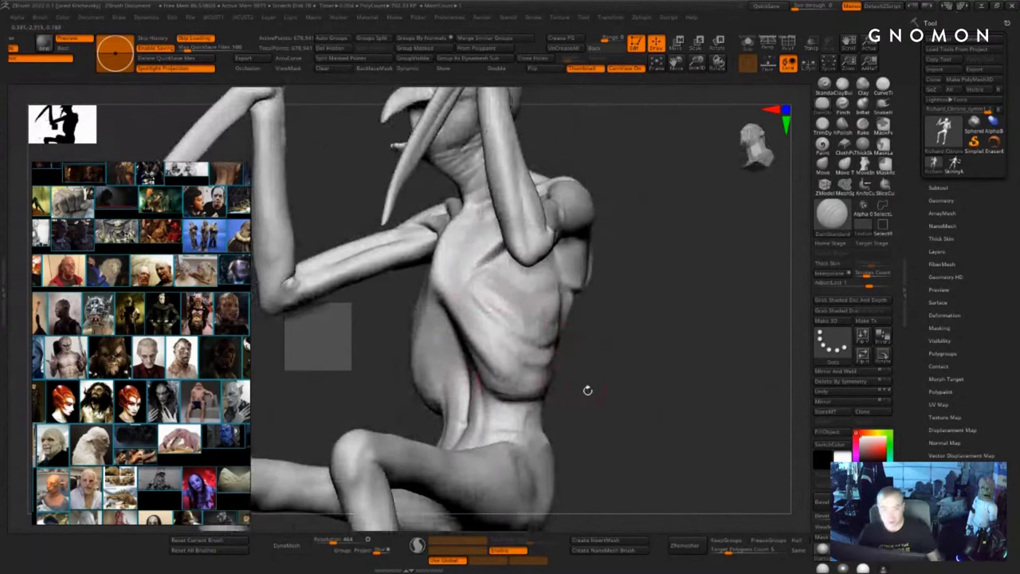
drag(591, 365, 543, 331)
mouse_move(525, 318)
right_down()
mouse_move(526, 289)
mouse_move(558, 275)
right_up()
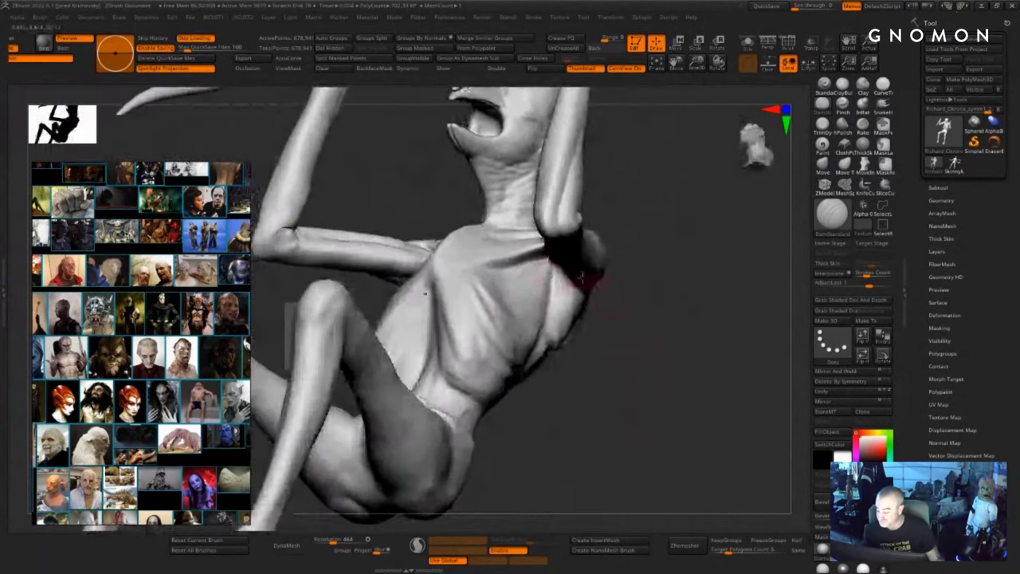
drag(542, 258, 485, 270)
drag(668, 298, 624, 292)
drag(540, 269, 483, 279)
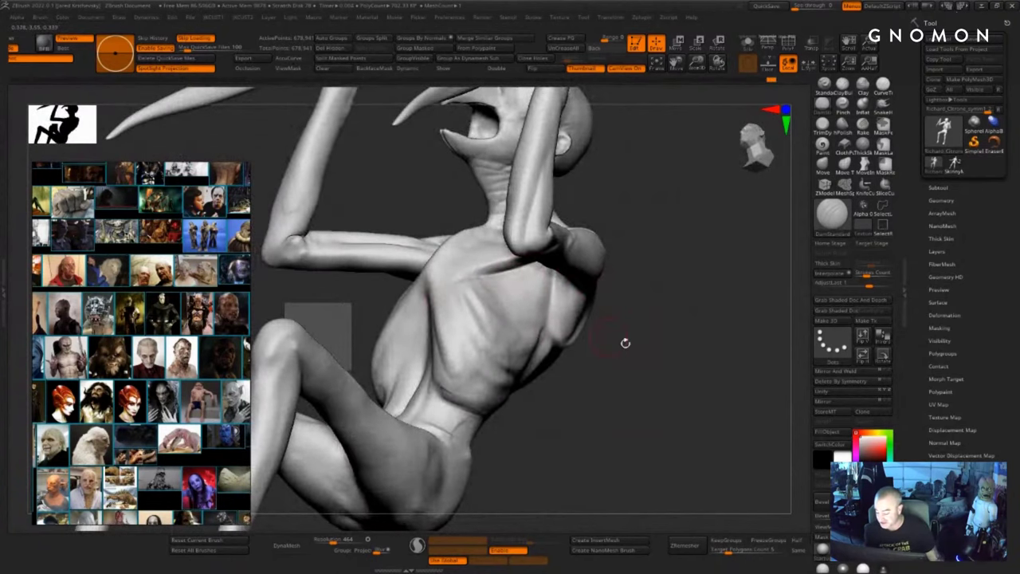
drag(624, 343, 601, 331)
drag(526, 349, 545, 291)
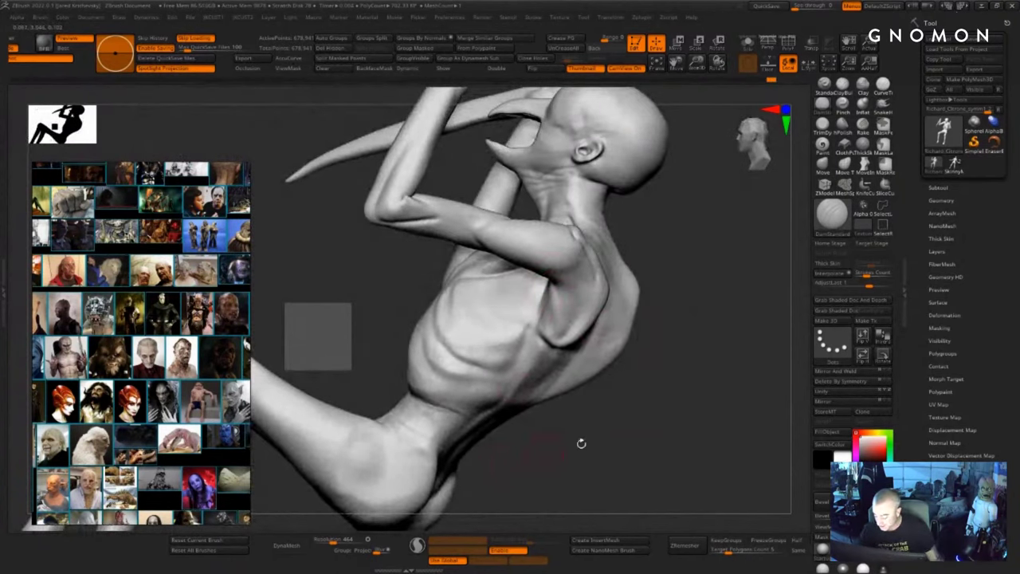
- Carve the outer edge of the latissimus from below the shoulder blade diagonally down to the lower back
drag(743, 456, 663, 435)
alt+drag(774, 484, 638, 375)
drag(478, 276, 400, 327)
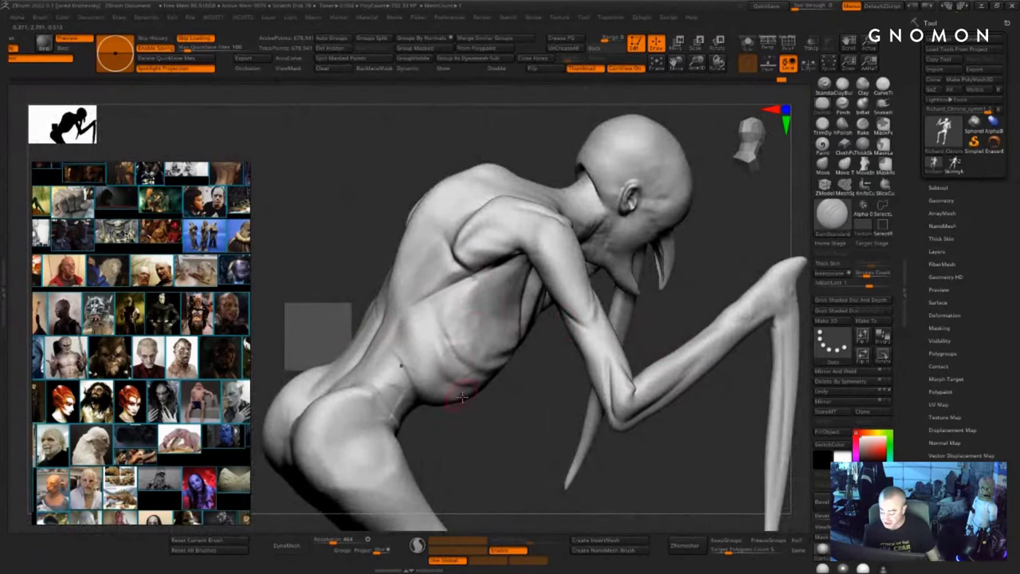
mouse_move(464, 447)
mouse_down()
mouse_move(457, 434)
mouse_move(476, 443)
mouse_up()
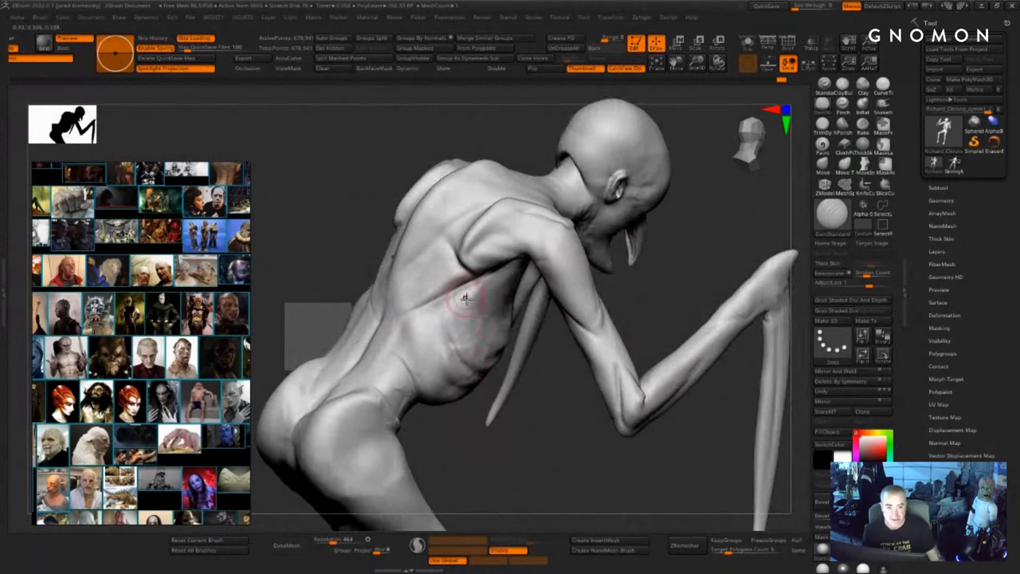
drag(638, 295, 671, 312)
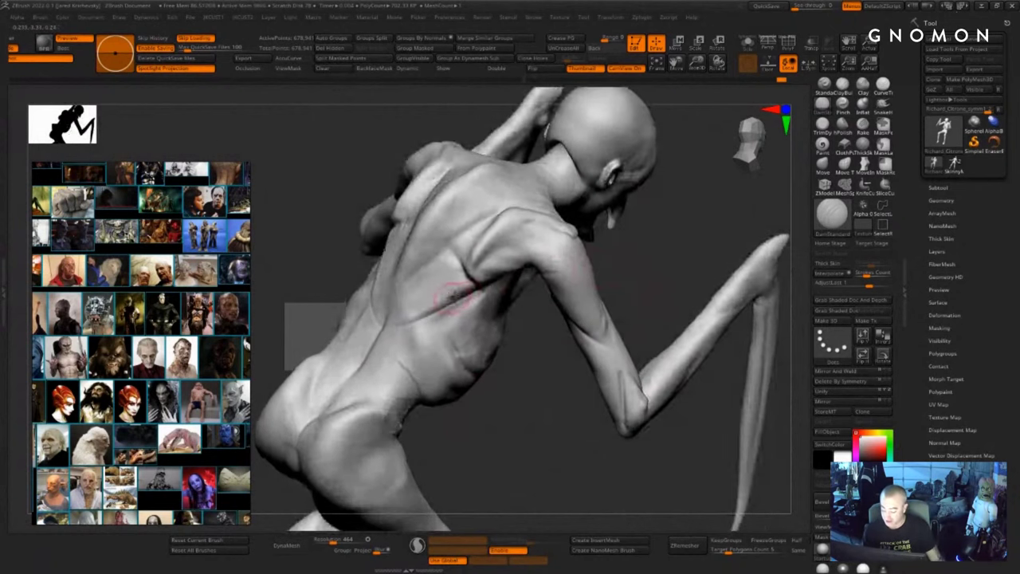
drag(470, 294, 388, 345)
drag(439, 308, 369, 365)
- Extend the back muscle grooves from the lower ribs down along the spine to the pelvis
drag(467, 418, 522, 399)
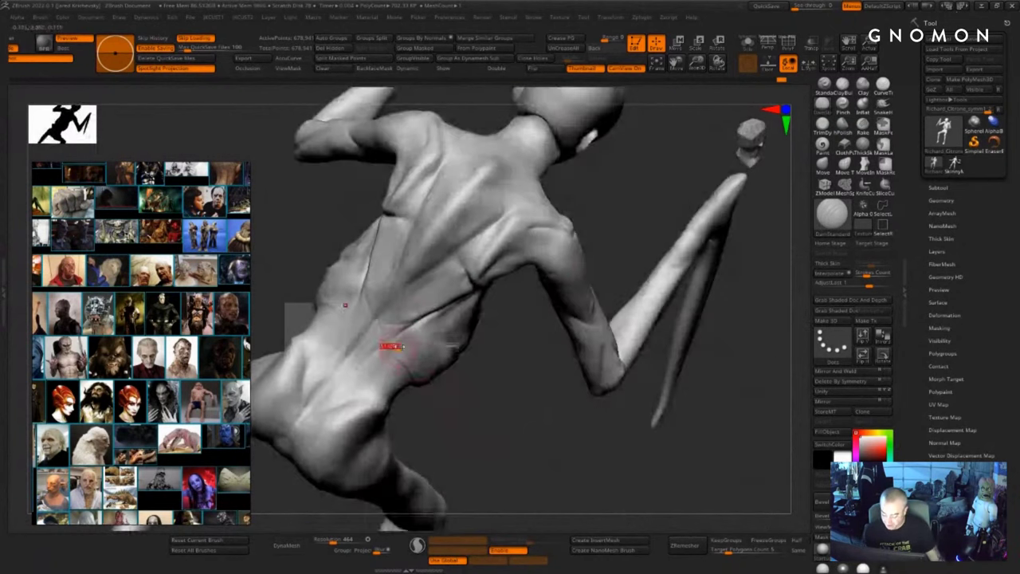
drag(403, 329, 349, 387)
drag(399, 334, 325, 409)
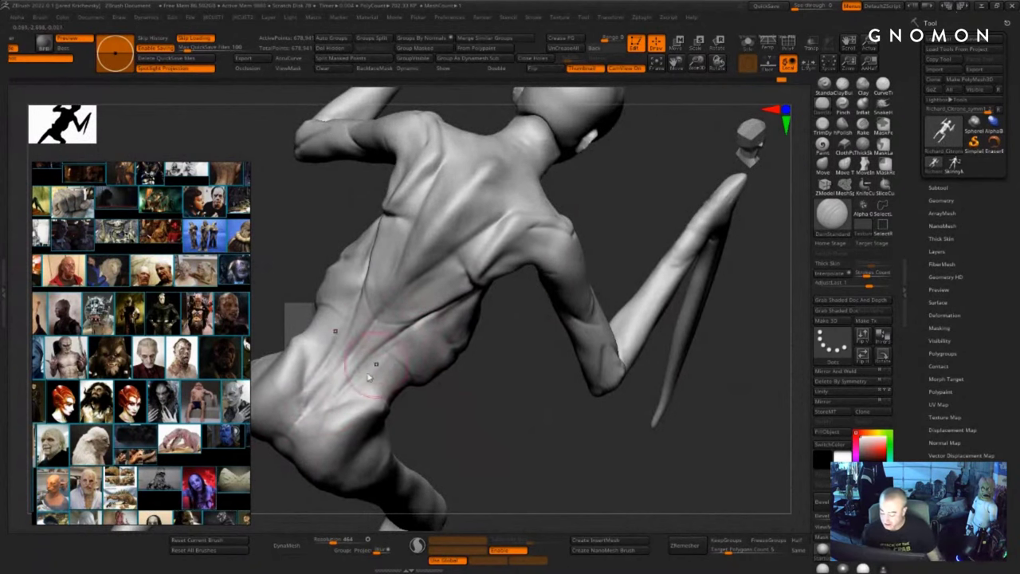
- Sharpen the latissimus groove under the shoulder blade again and smooth its lower end
drag(455, 429, 443, 381)
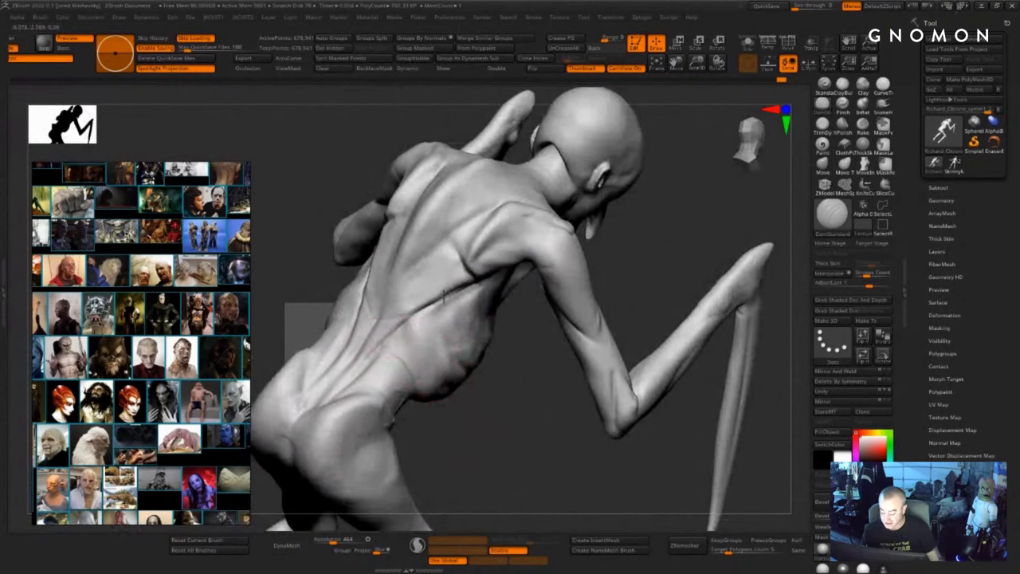
drag(444, 296, 388, 341)
drag(470, 285, 397, 327)
mouse_move(457, 403)
mouse_down()
mouse_move(476, 400)
mouse_move(463, 401)
mouse_up()
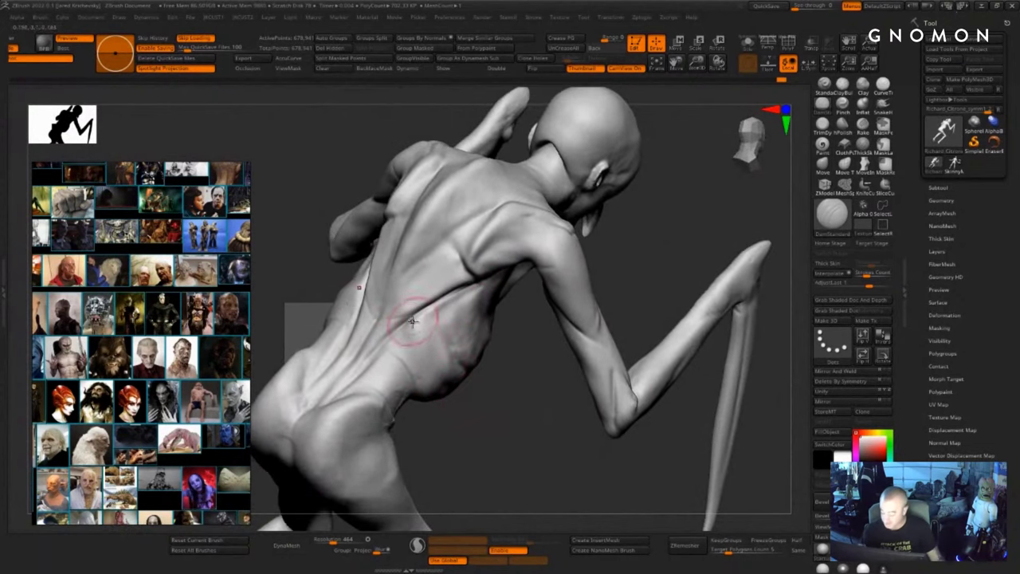
shift+drag(393, 339, 421, 314)
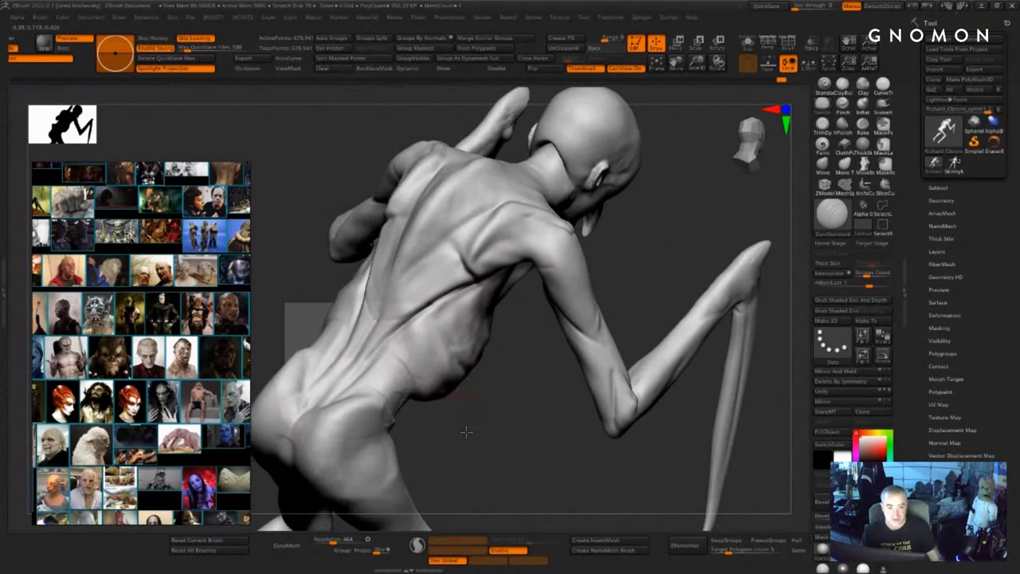
- Build up the muscle bands beside the latissimus groove with the Standard brush, from below the shoulder blade to the lower back
drag(466, 432, 480, 451)
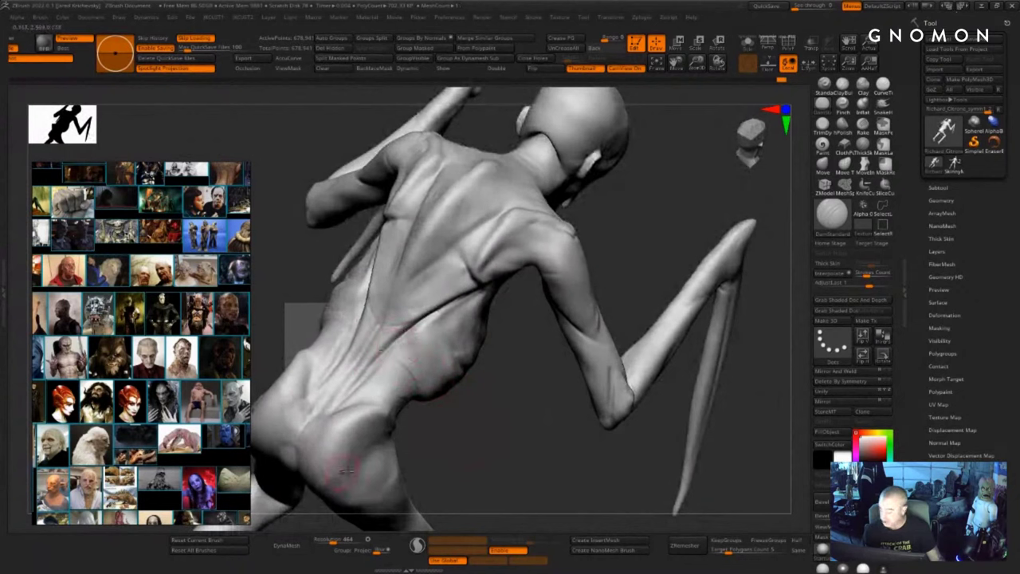
click(826, 86)
drag(471, 289, 363, 369)
drag(430, 310, 350, 391)
drag(410, 328, 346, 393)
drag(467, 298, 343, 397)
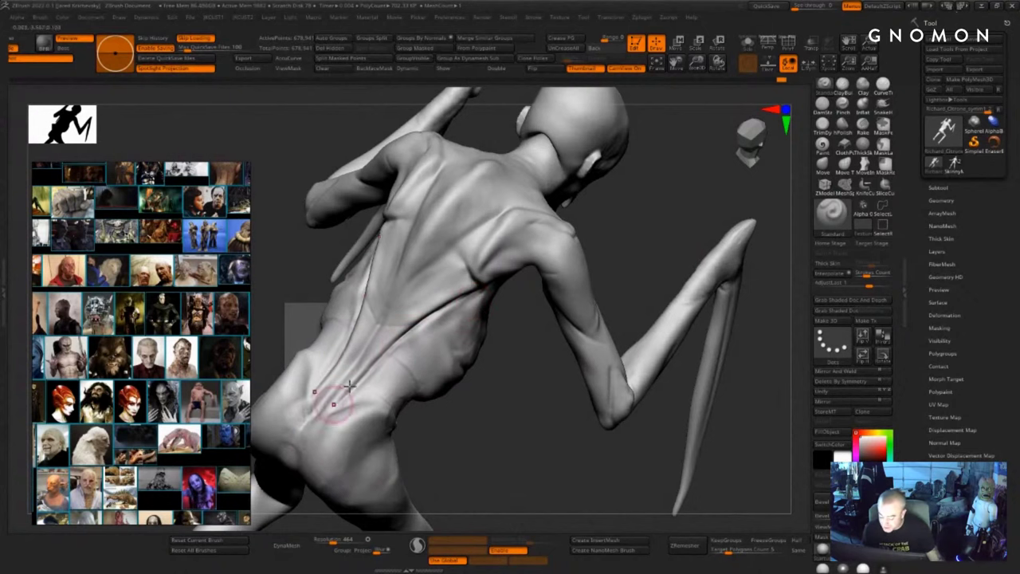
- Smooth the side of the ribs below the latissimus and strengthen the form running diagonally across the flank
mouse_move(542, 347)
mouse_down()
mouse_move(476, 341)
mouse_move(529, 330)
mouse_up()
mouse_move(461, 307)
shift+mouse_down()
mouse_move(421, 328)
mouse_move(426, 348)
shift+mouse_up()
mouse_move(466, 470)
alt+mouse_down()
mouse_move(454, 437)
mouse_move(455, 453)
alt+mouse_up()
drag(456, 321, 409, 351)
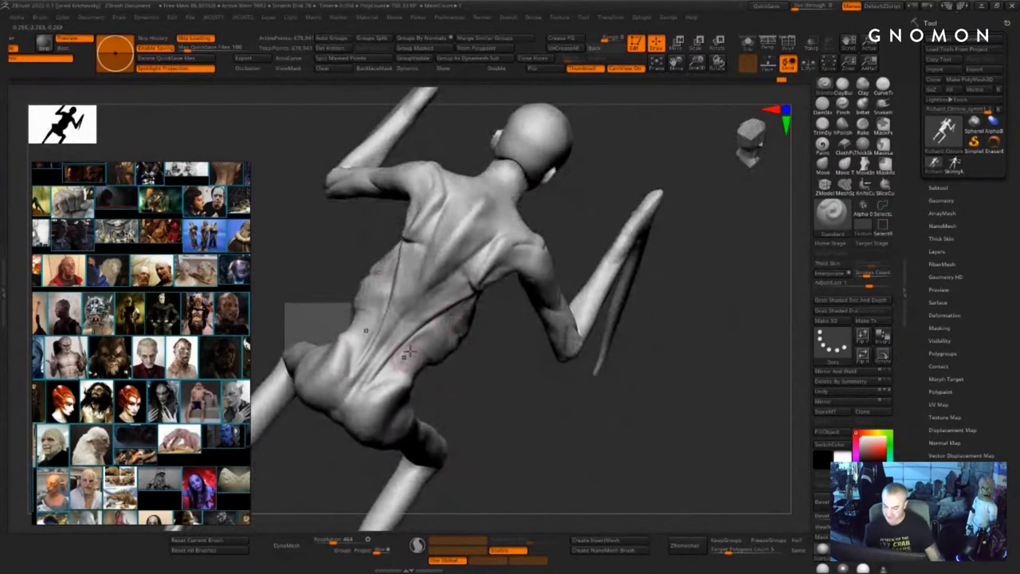
- Refine the front of the lower ribcage along its arch and the transition into the sunken abdomen
drag(435, 478, 637, 465)
drag(571, 438, 547, 397)
drag(472, 317, 451, 288)
drag(529, 388, 516, 348)
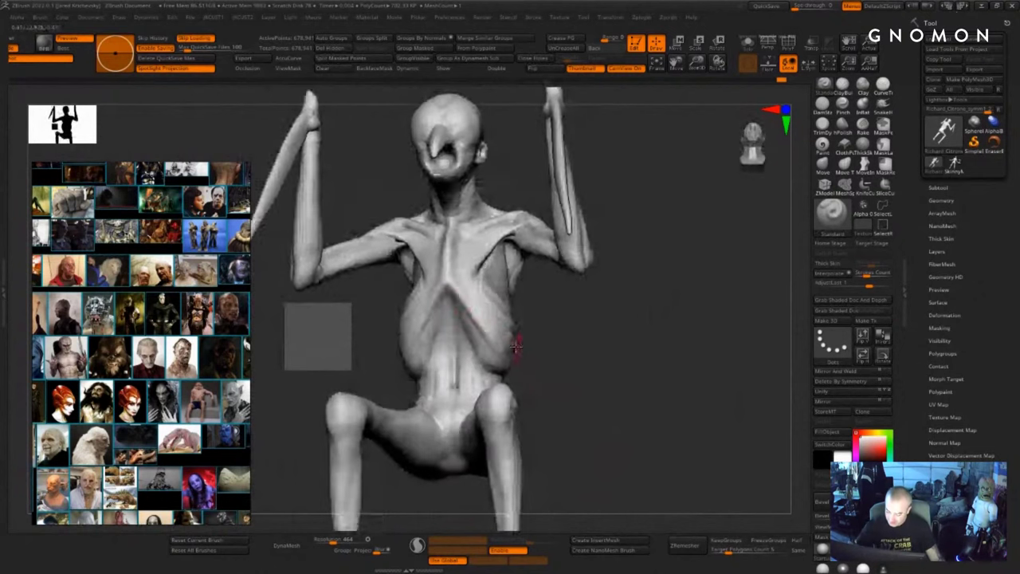
mouse_move(471, 315)
mouse_down()
mouse_move(459, 290)
mouse_move(448, 297)
mouse_move(471, 335)
mouse_up()
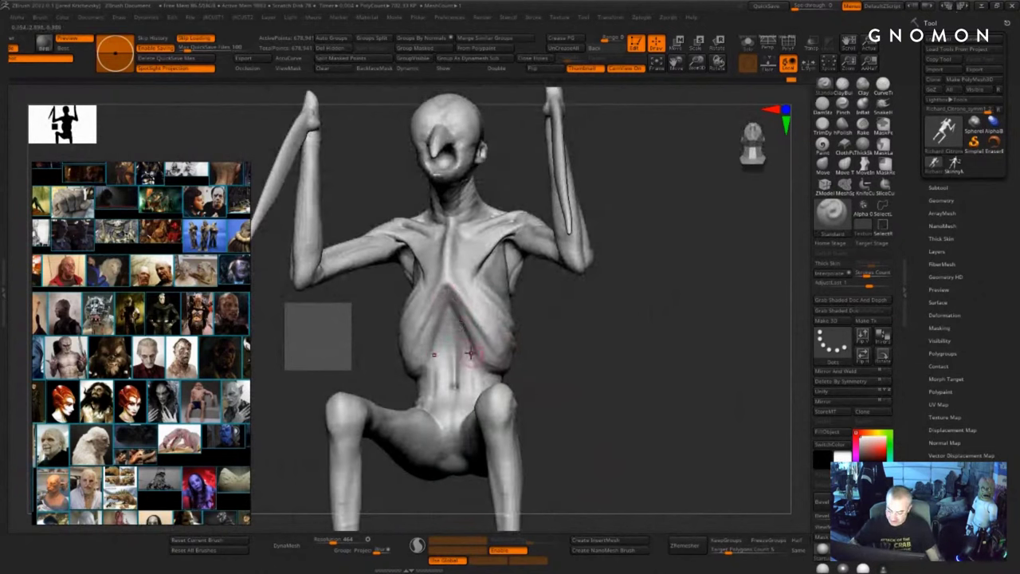
right_drag(557, 381, 466, 329)
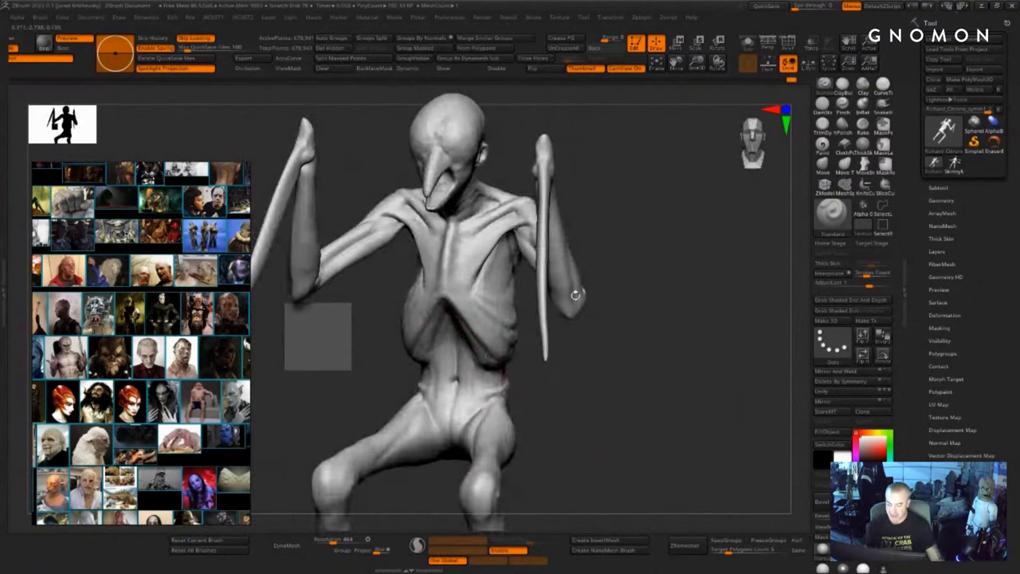
- Inspect the creature's legs and feet, and open the Creature folder of the LightBox tool library
mouse_move(558, 369)
alt+right_down()
mouse_move(636, 317)
mouse_move(611, 358)
mouse_move(614, 292)
mouse_move(558, 295)
mouse_move(576, 255)
mouse_move(587, 276)
alt+right_up()
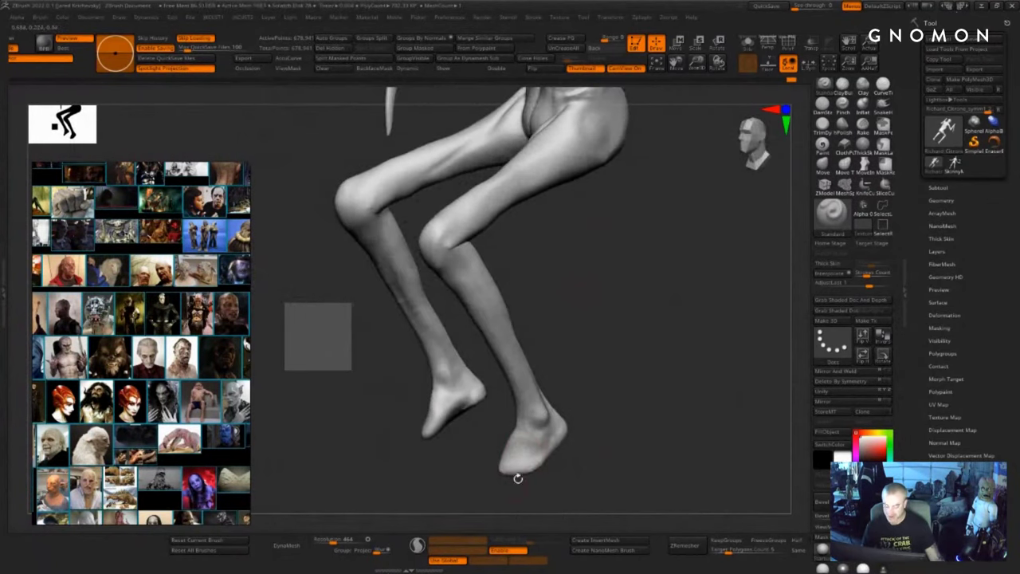
key(comma)
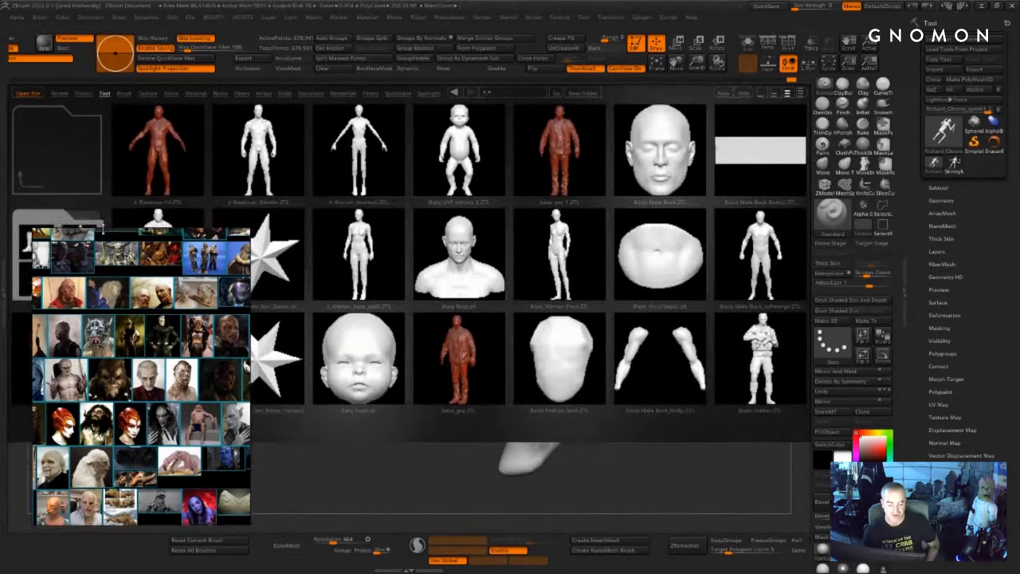
click(124, 94)
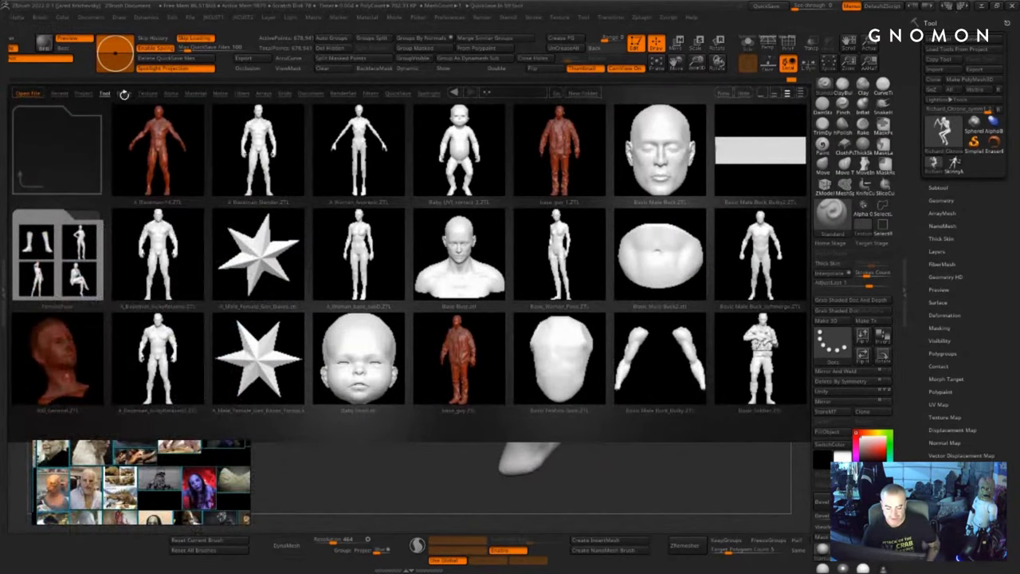
click(105, 94)
click(252, 158)
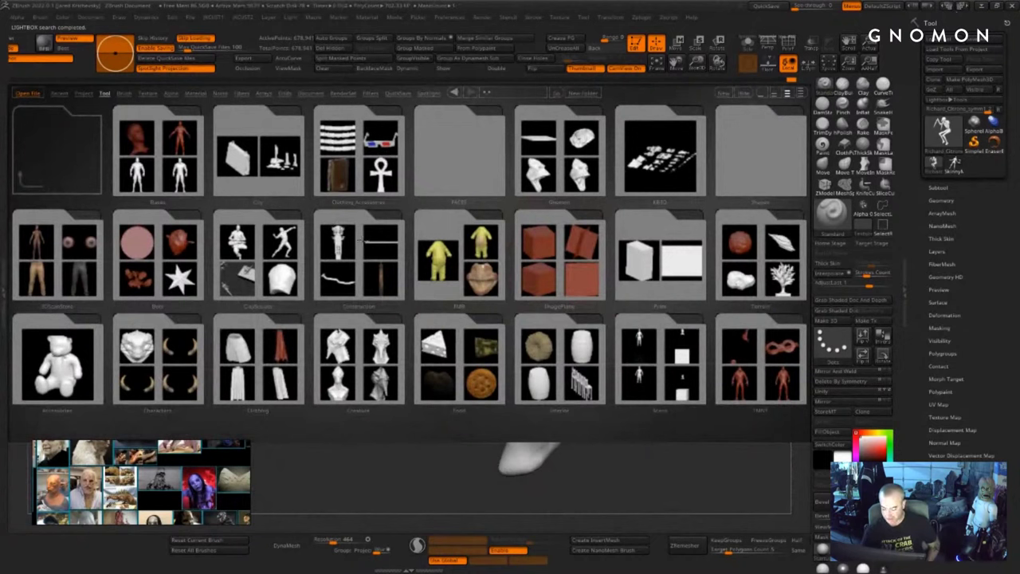
drag(278, 383, 176, 367)
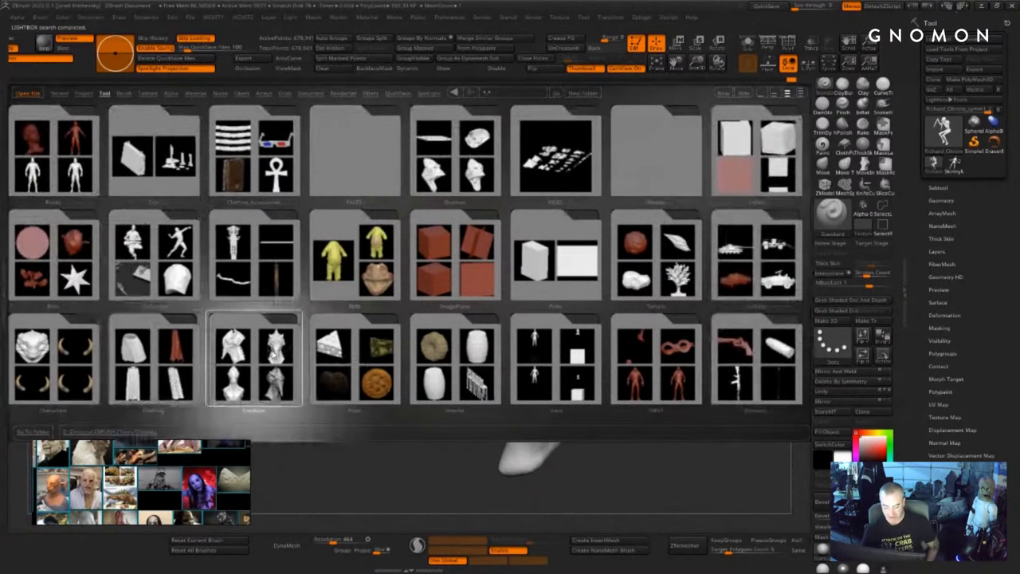
click(271, 346)
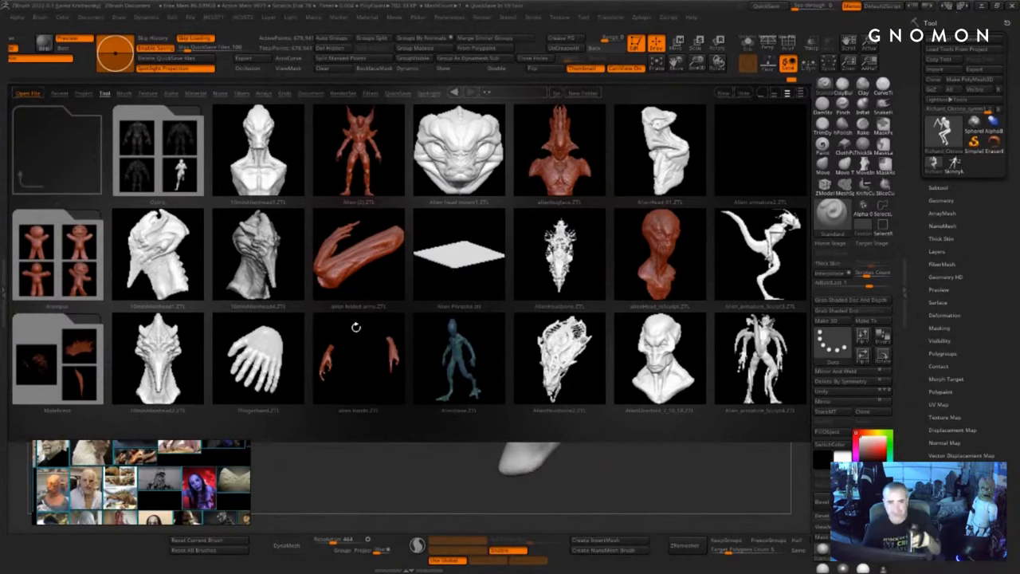
- Look through the Creature folder's models from the alien pieces to the gargoyles for anatomy parts such as limbs and feet
mouse_move(491, 331)
mouse_down()
mouse_move(390, 369)
mouse_move(284, 344)
mouse_up()
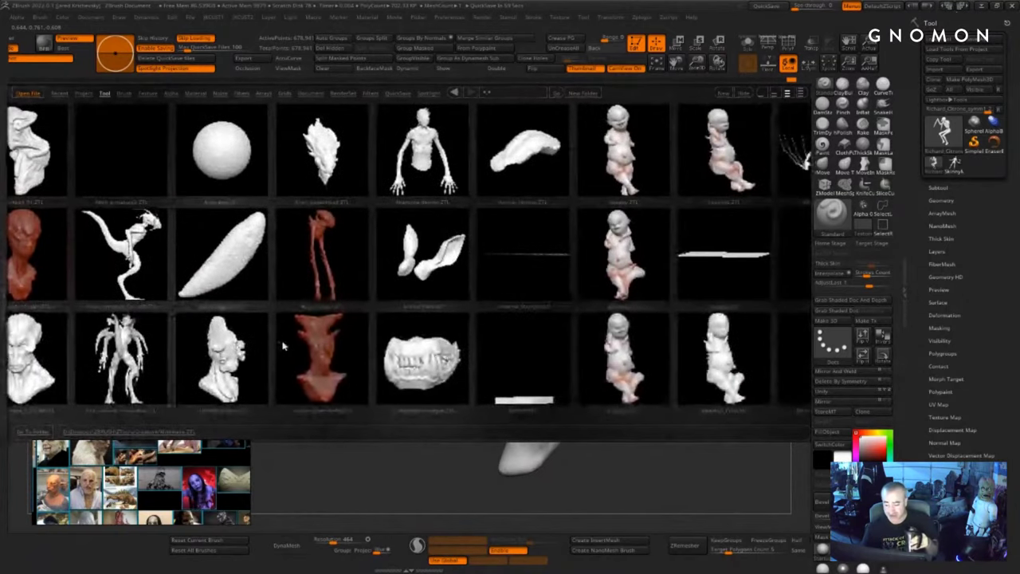
drag(614, 326, 483, 345)
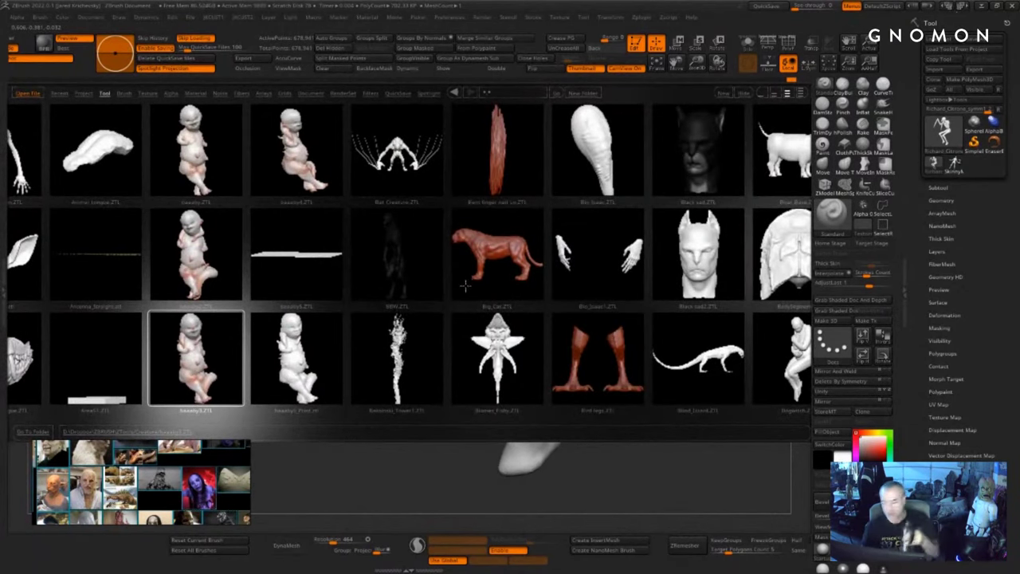
drag(470, 272, 376, 312)
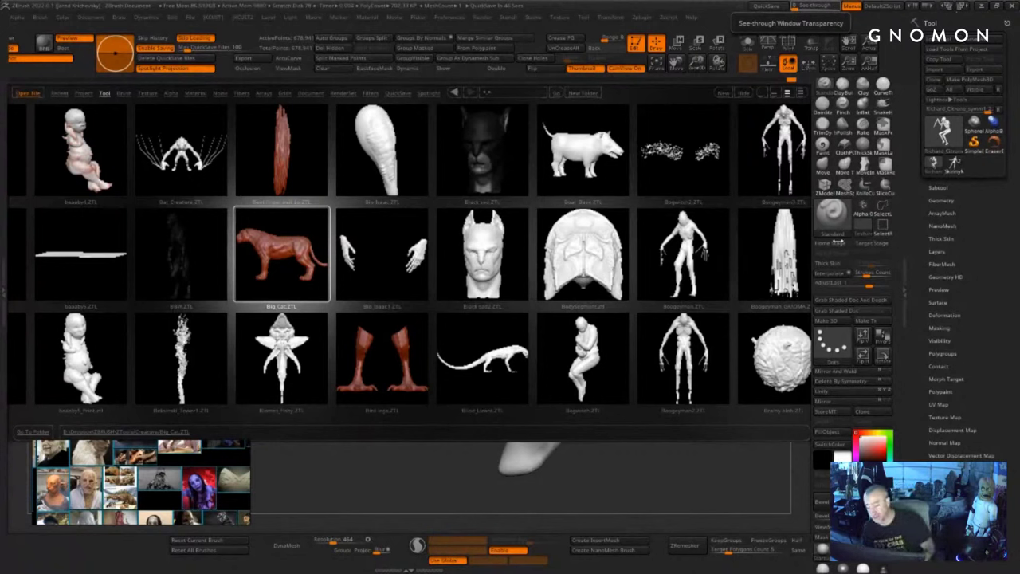
drag(639, 257, 443, 315)
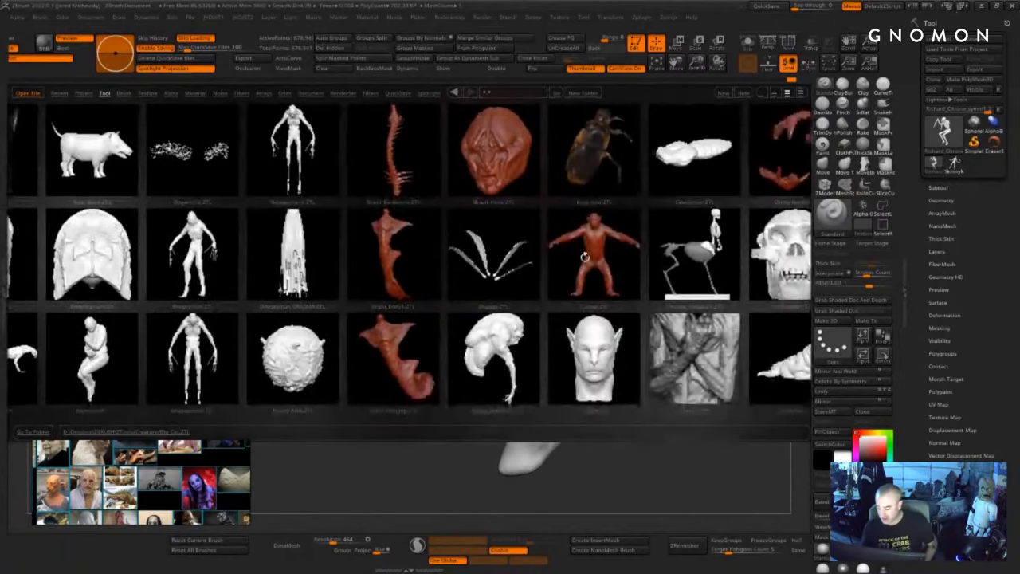
drag(588, 257, 478, 321)
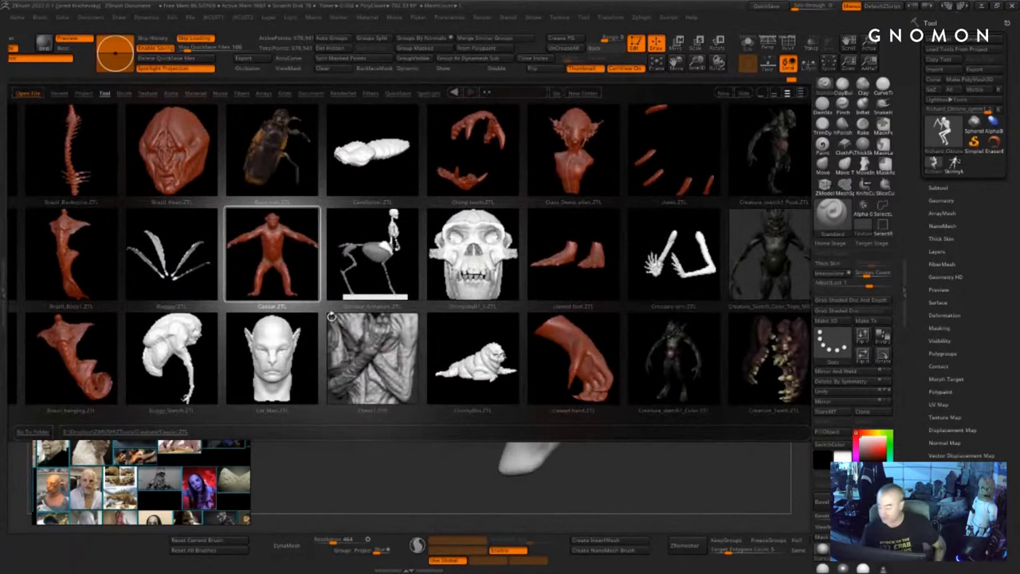
drag(331, 316, 203, 355)
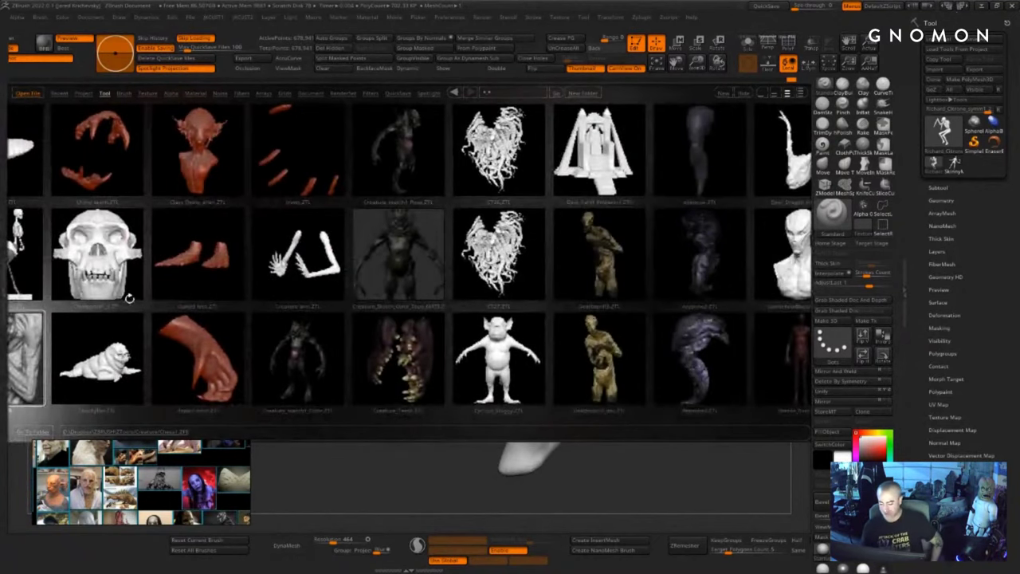
drag(129, 298, 622, 279)
drag(152, 331, 141, 362)
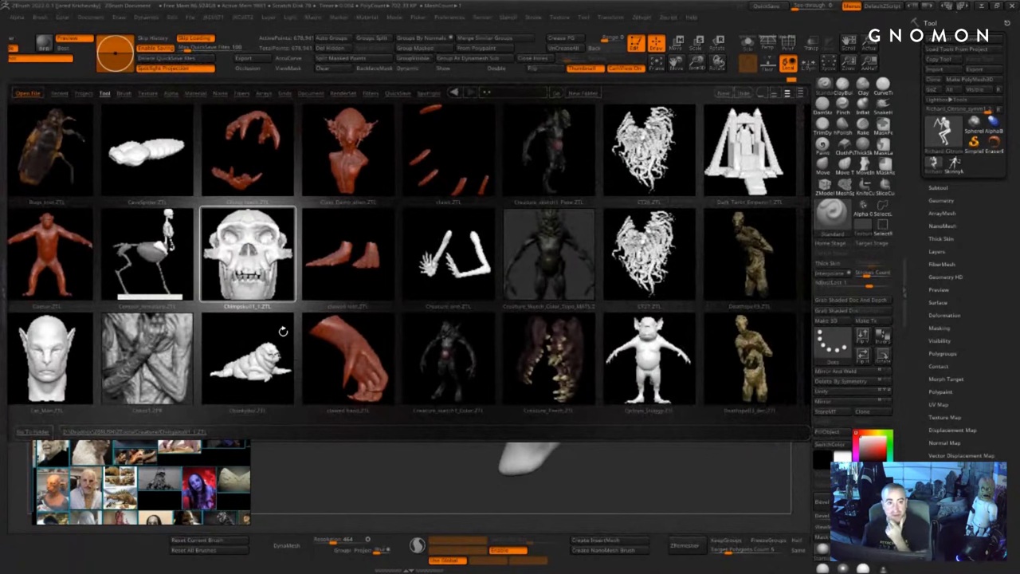
drag(324, 371, 236, 378)
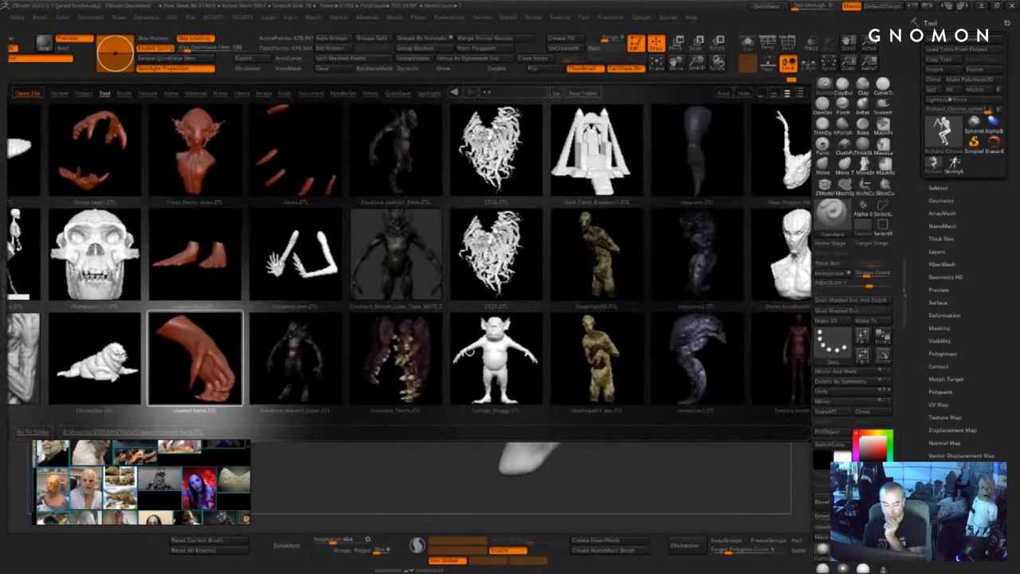
drag(532, 297, 344, 356)
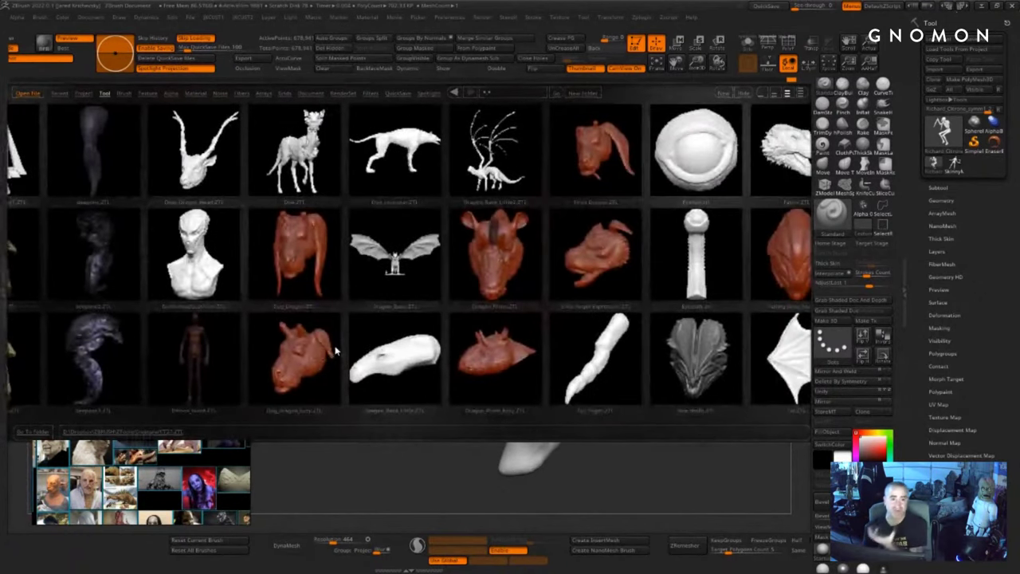
double_click(336, 347)
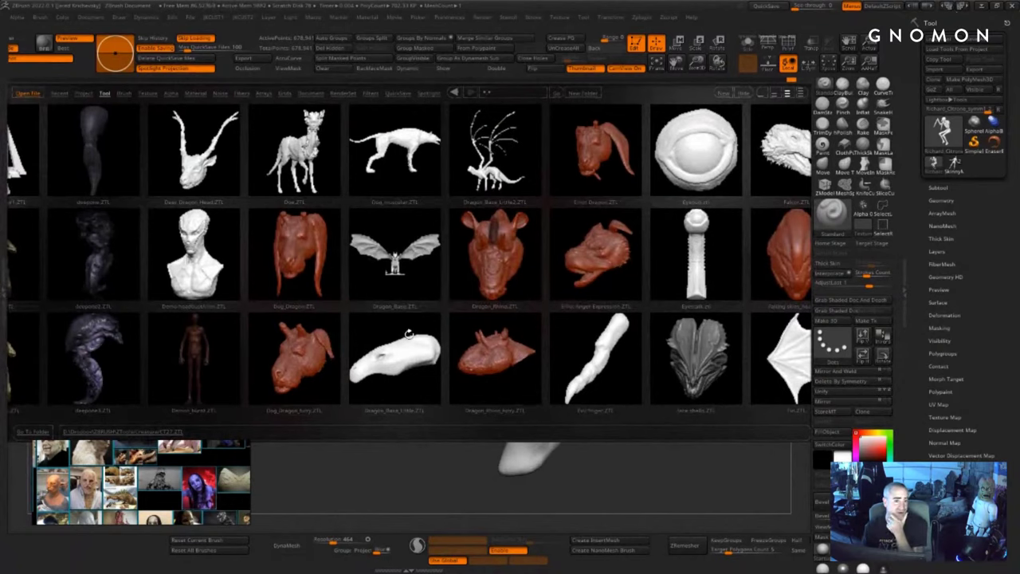
drag(418, 348, 361, 374)
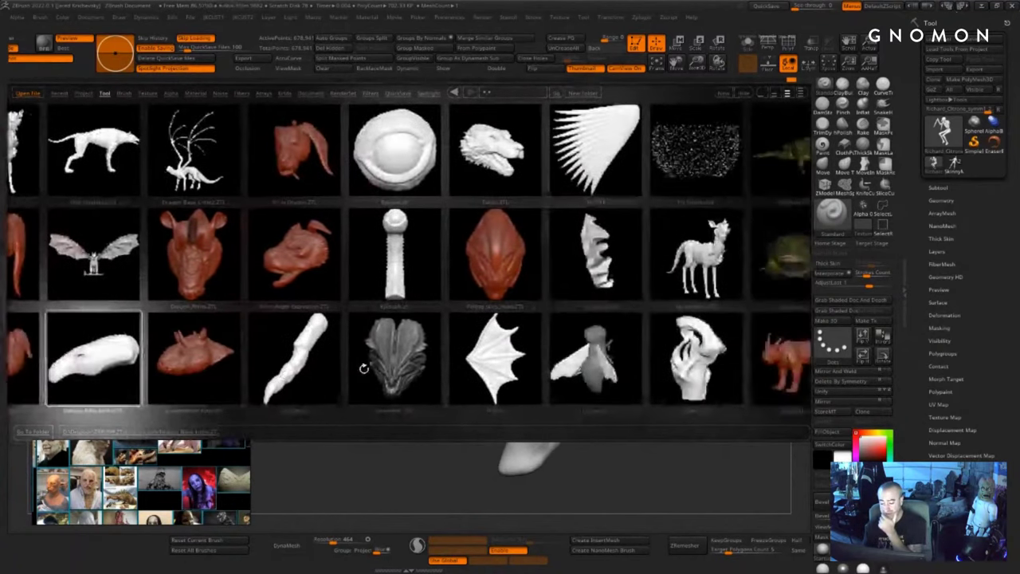
drag(390, 323, 306, 349)
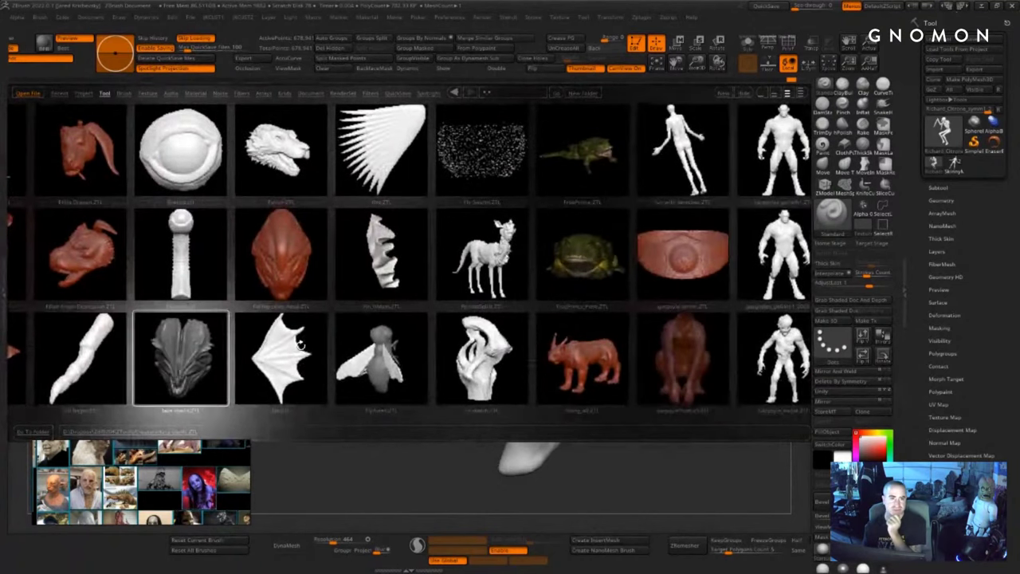
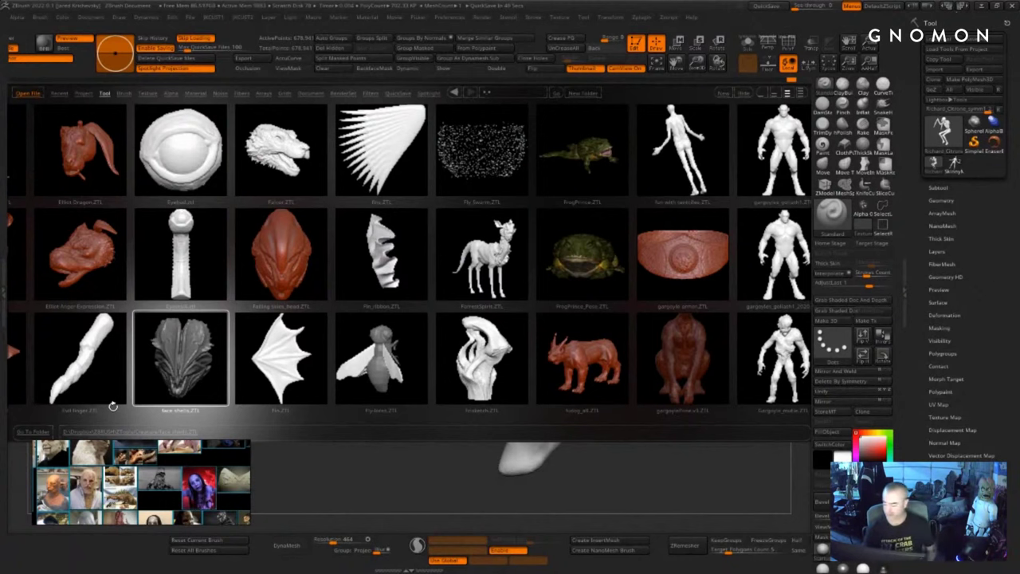
- Look through the Creature folder's models from the gargoyles to the rats for usable leg and foot anatomy
drag(627, 314, 583, 330)
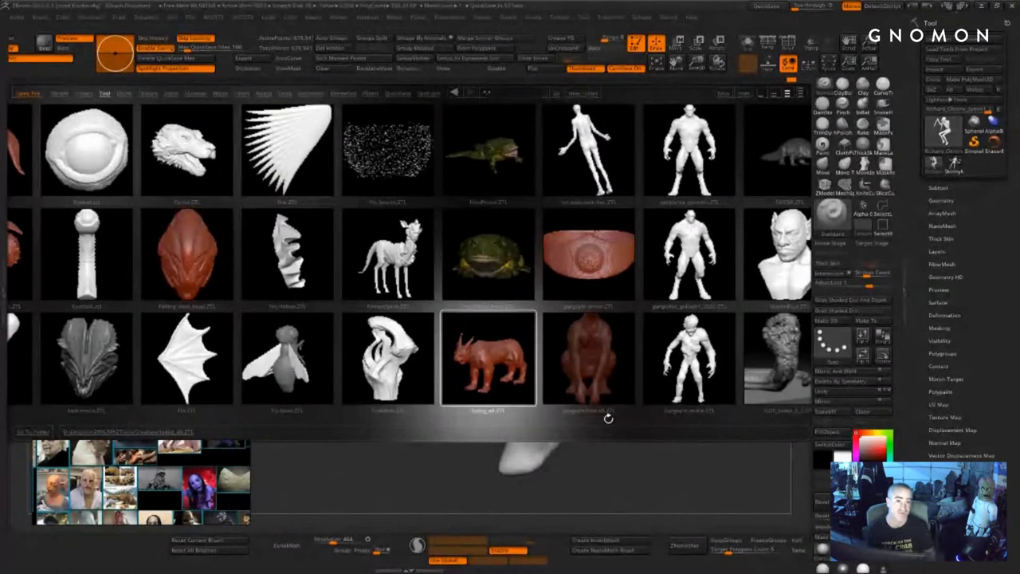
drag(724, 312, 640, 298)
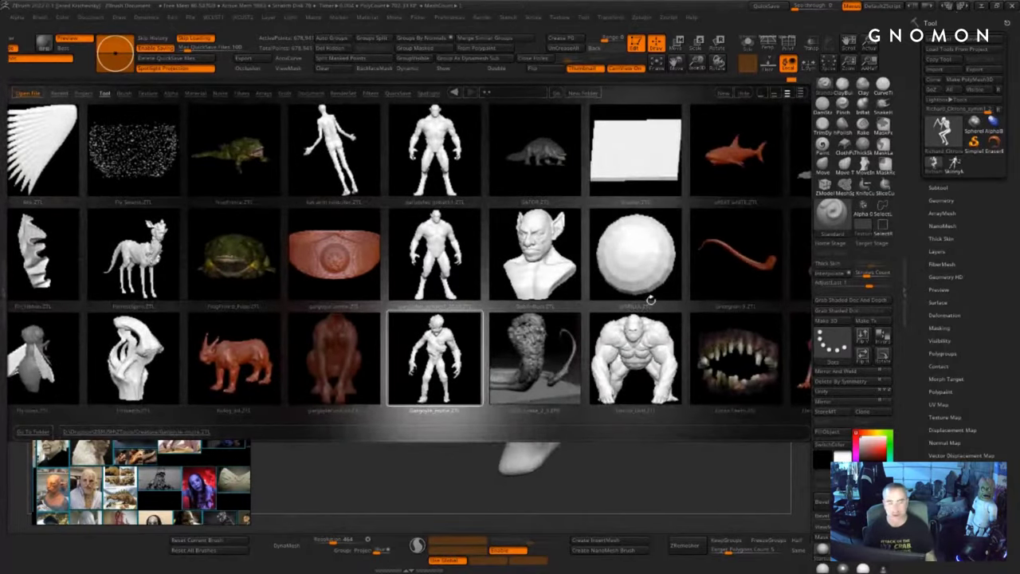
drag(689, 306, 639, 339)
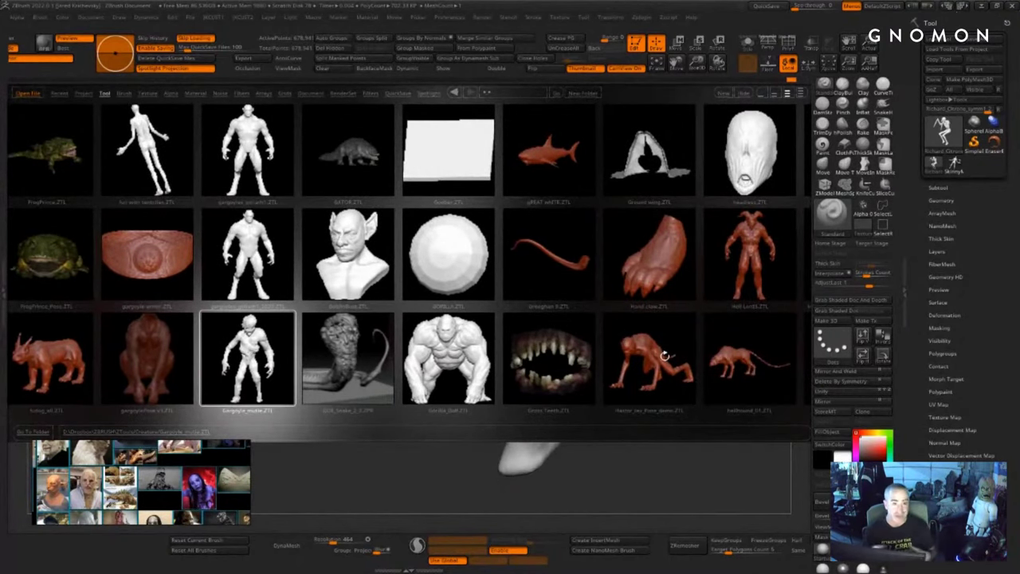
drag(745, 386, 582, 417)
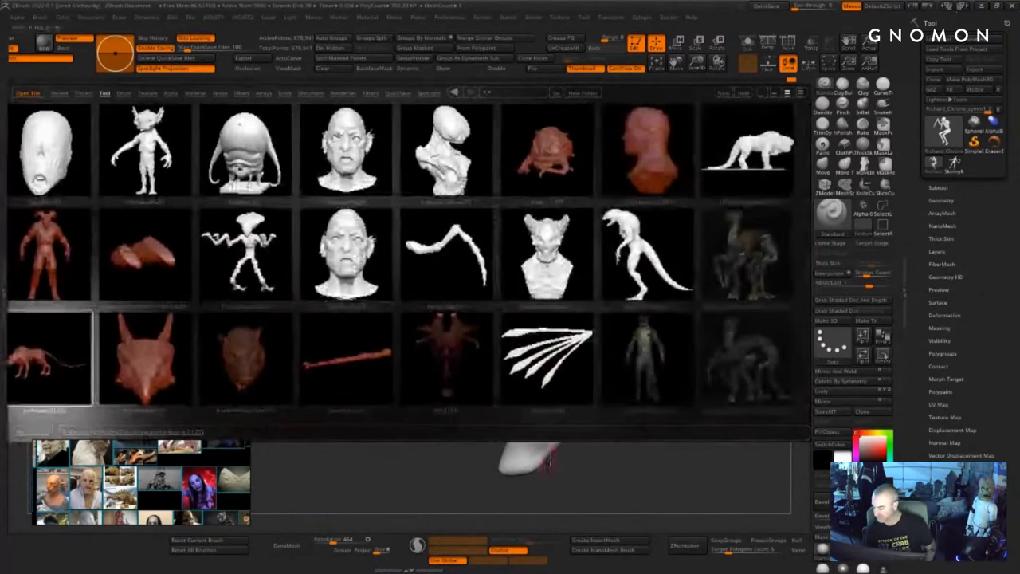
drag(678, 410, 573, 437)
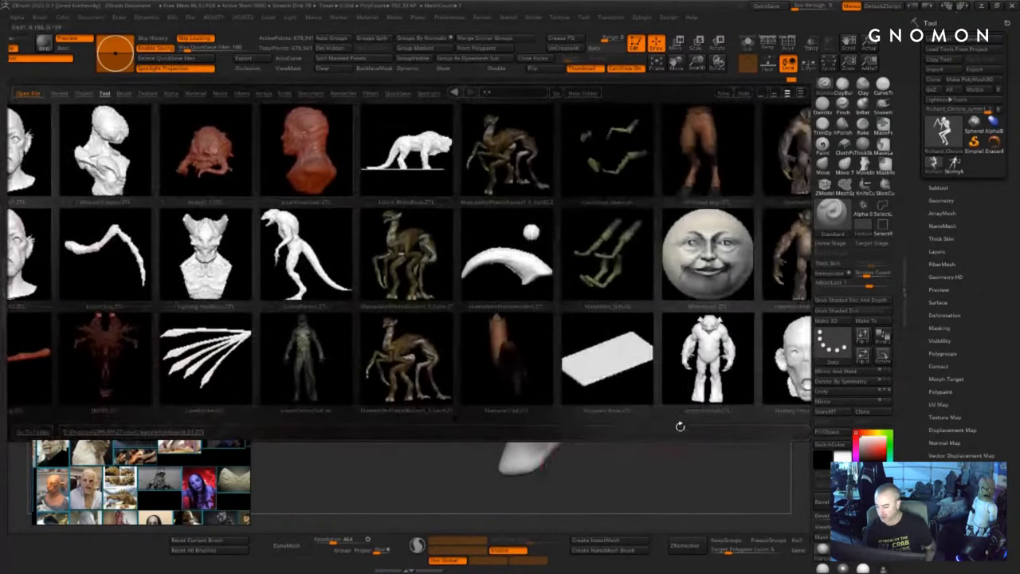
drag(669, 388, 503, 421)
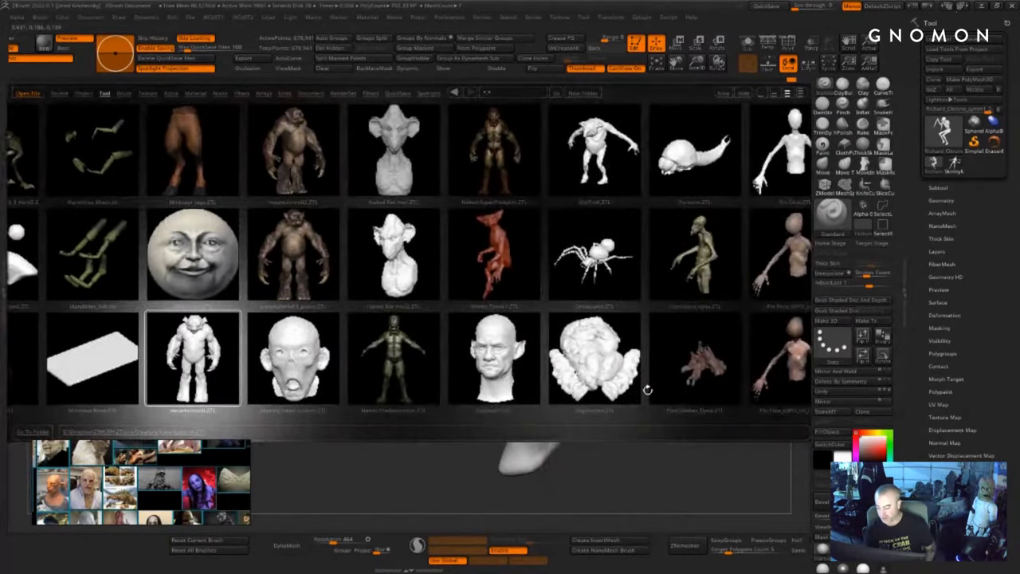
drag(648, 390, 613, 410)
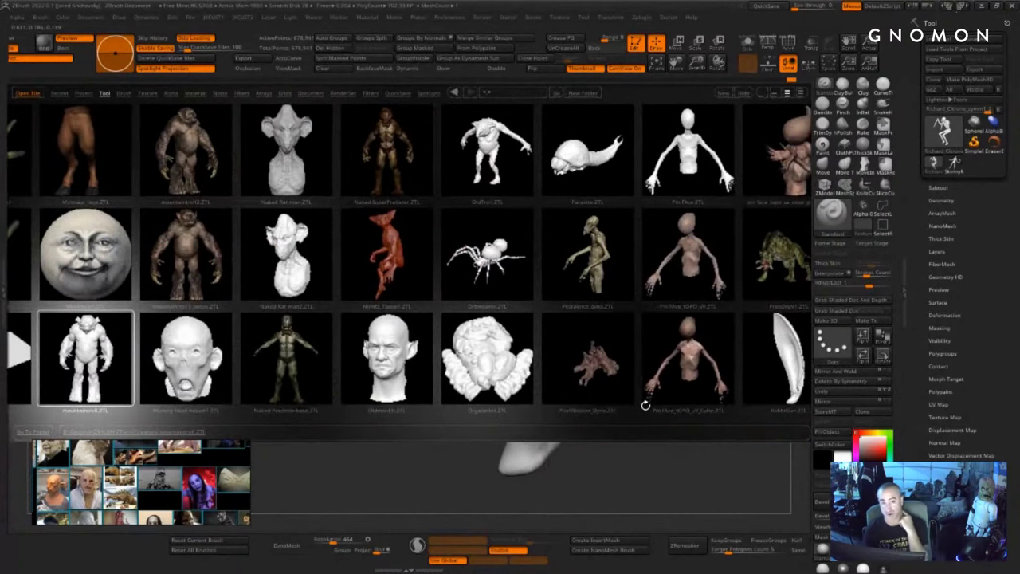
drag(646, 406, 601, 433)
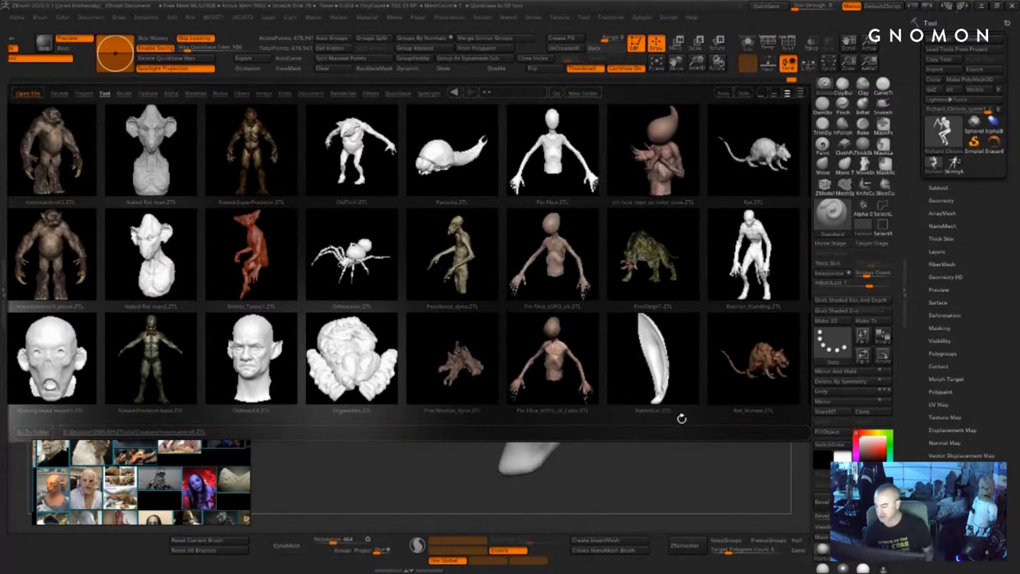
drag(682, 419, 652, 429)
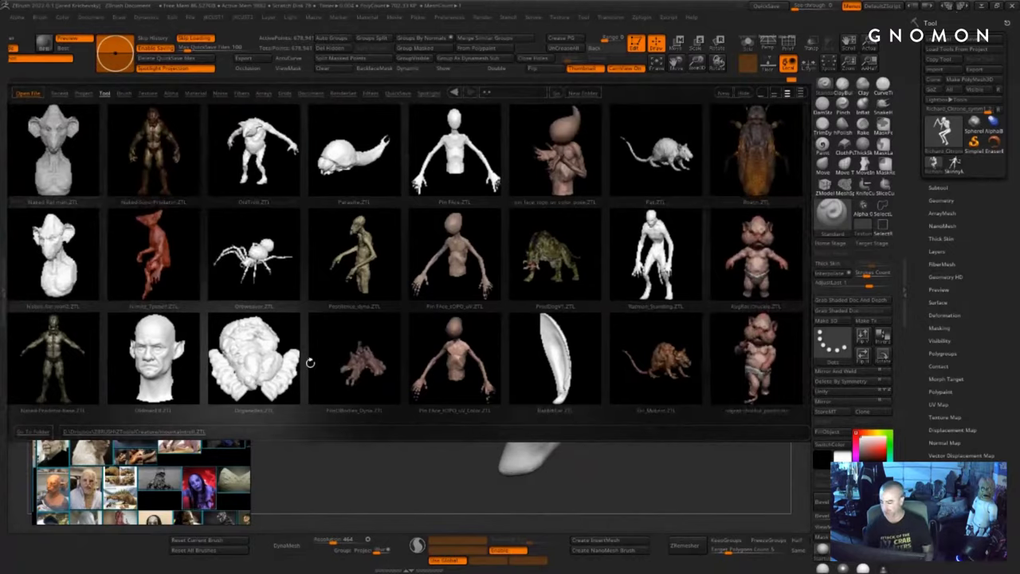
- Go back through the folder's earlier creature models, comparing the bird, baby, hand and limb pieces
drag(310, 363, 797, 339)
drag(350, 350, 824, 339)
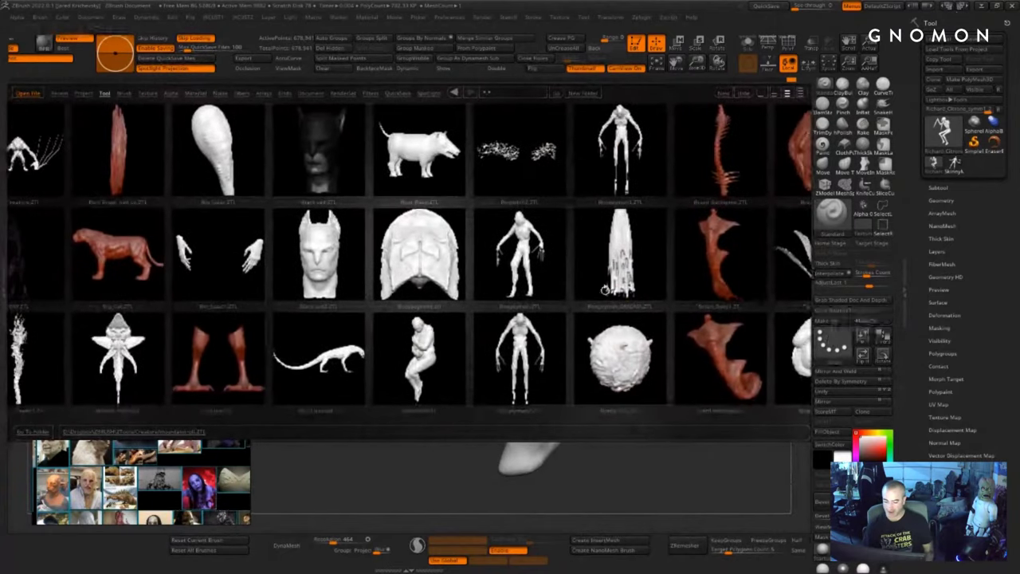
drag(490, 293, 591, 294)
drag(376, 296, 646, 310)
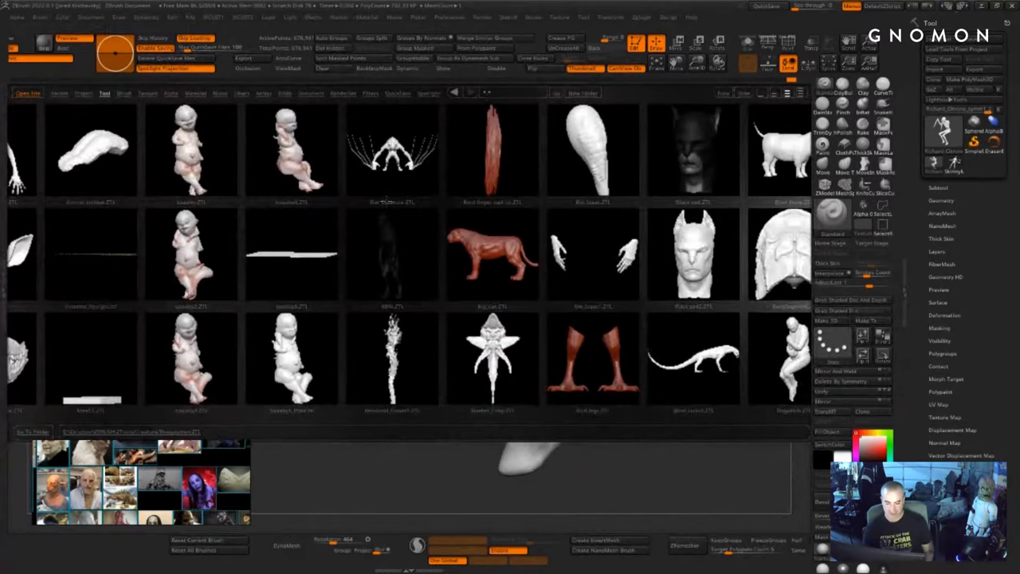
drag(387, 200, 487, 198)
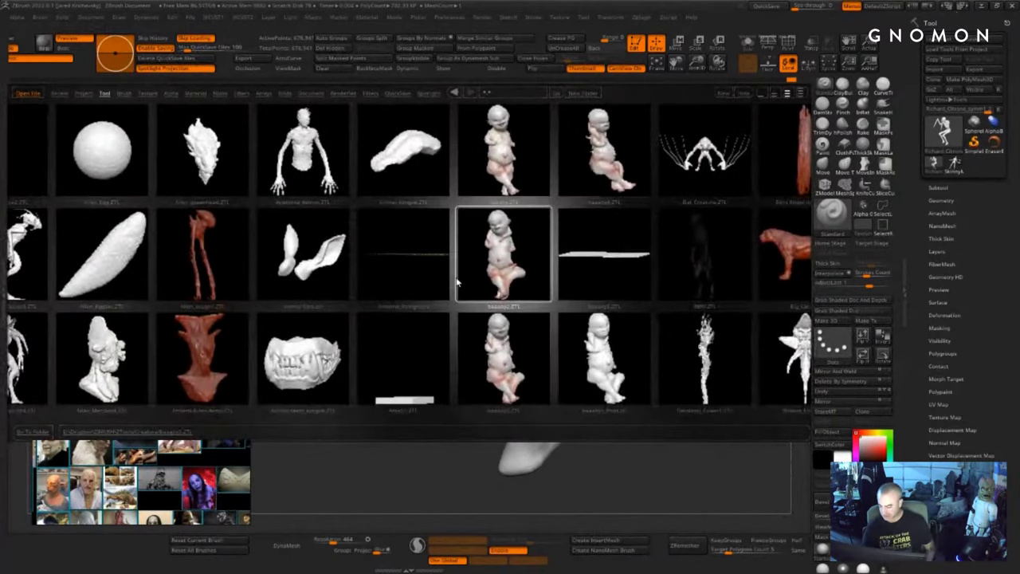
drag(457, 279, 532, 297)
drag(609, 296, 456, 313)
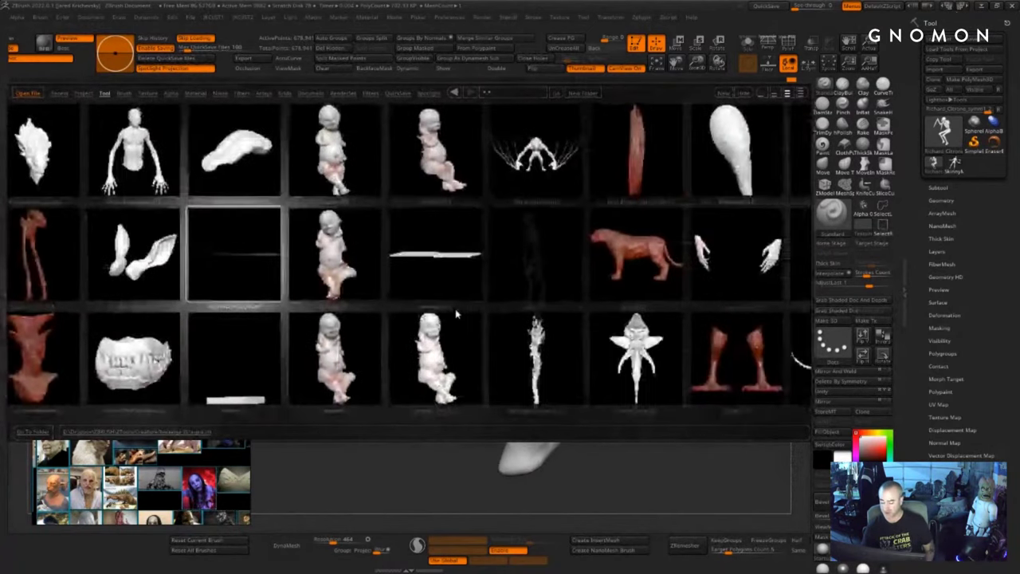
drag(637, 298, 465, 330)
drag(609, 322, 341, 367)
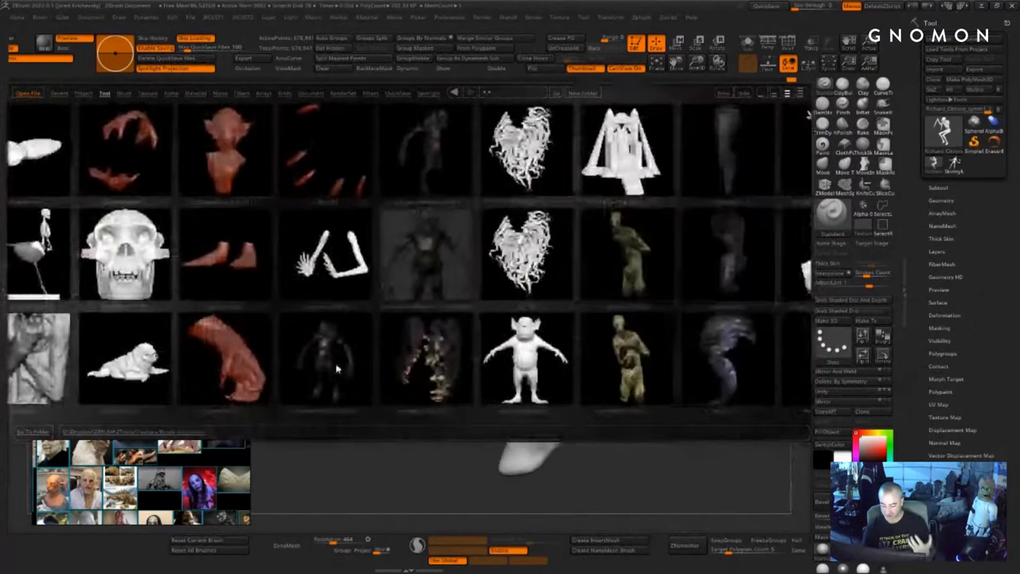
drag(567, 306, 203, 348)
drag(686, 348, 428, 351)
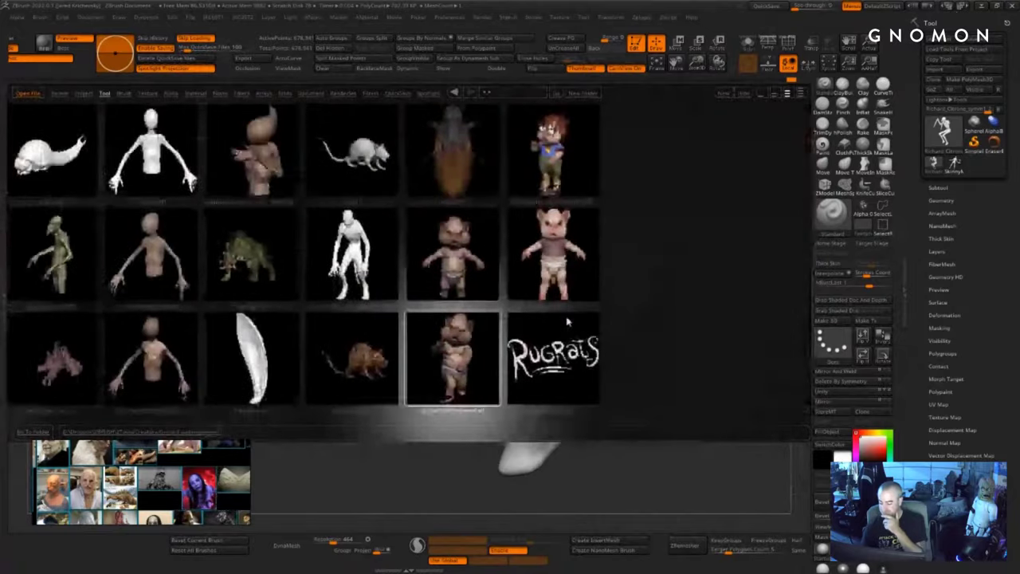
- Examine the remaining models in the Creature folder, from the tails, teeth and tentacles to the zombie pieces
drag(483, 322, 327, 312)
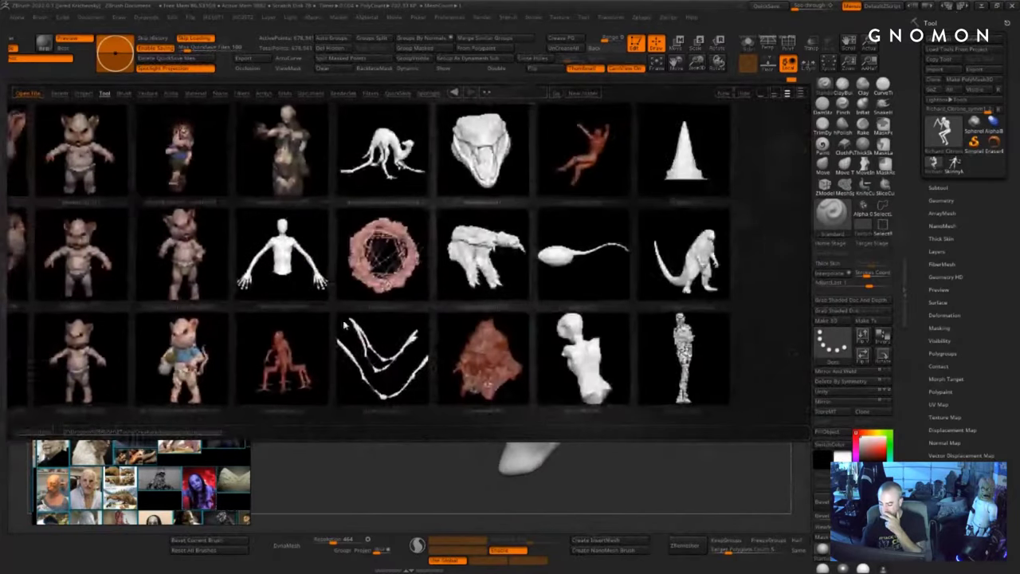
drag(507, 298, 374, 305)
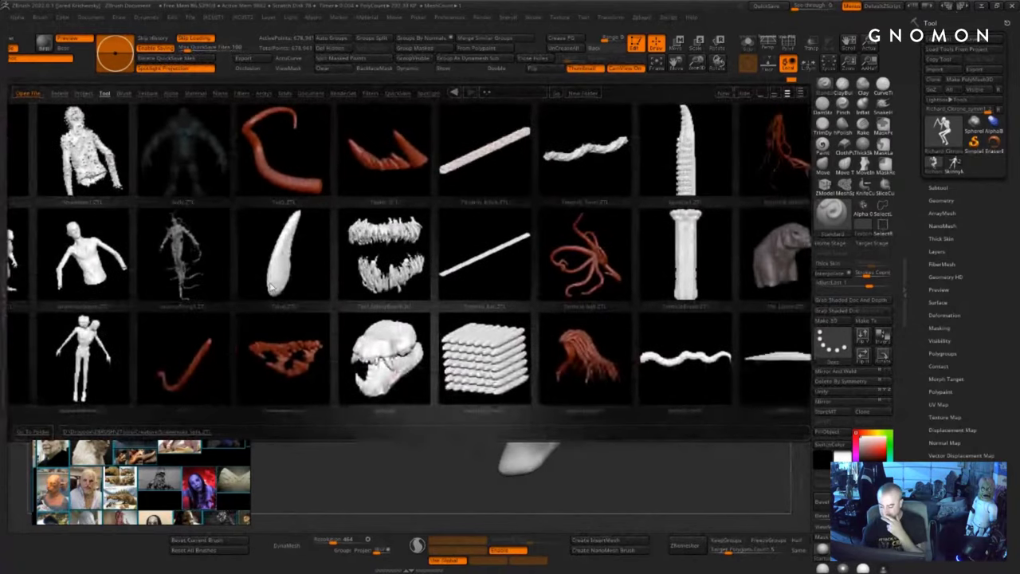
drag(264, 286, 275, 285)
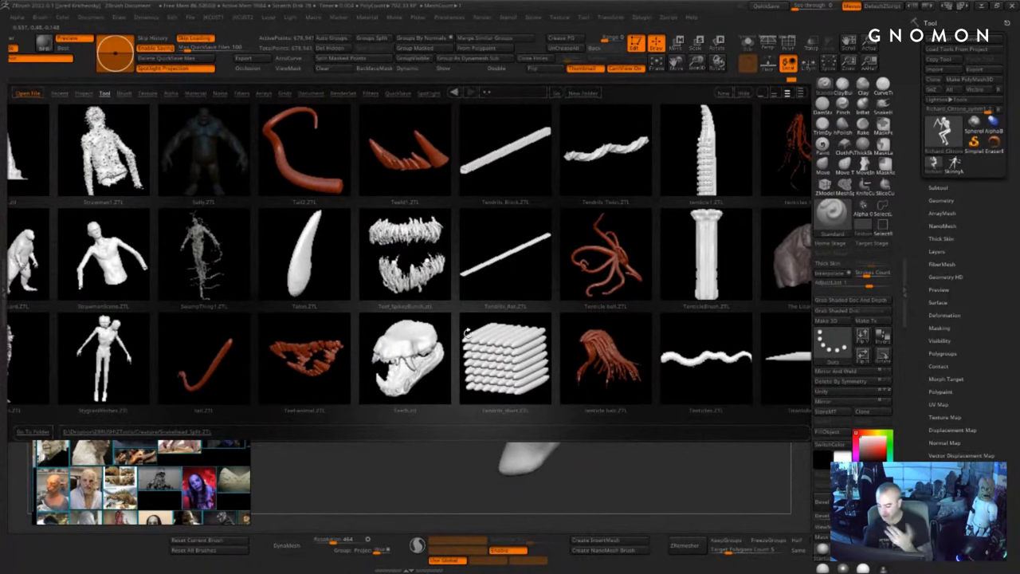
drag(413, 323, 297, 346)
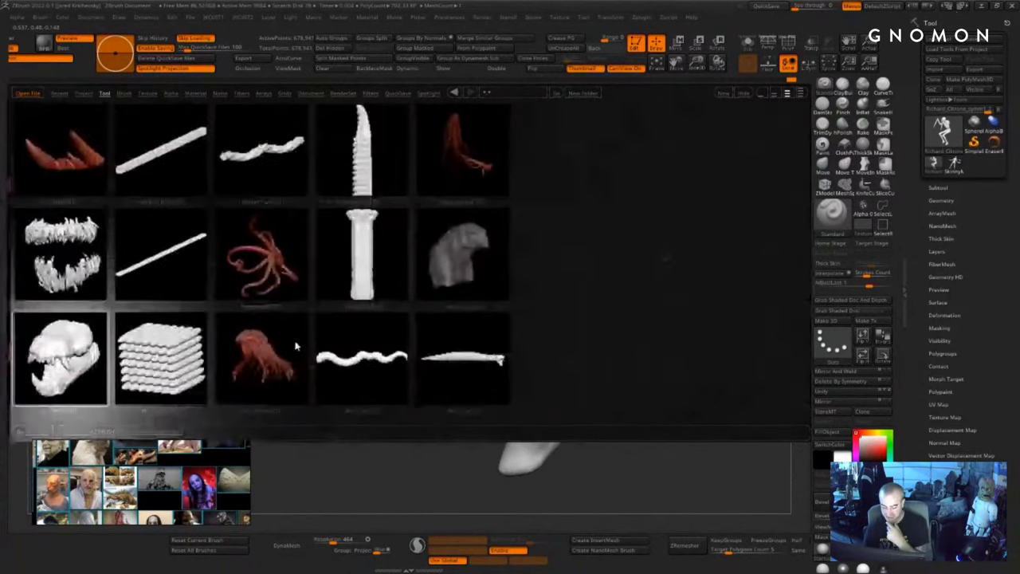
drag(488, 335, 343, 355)
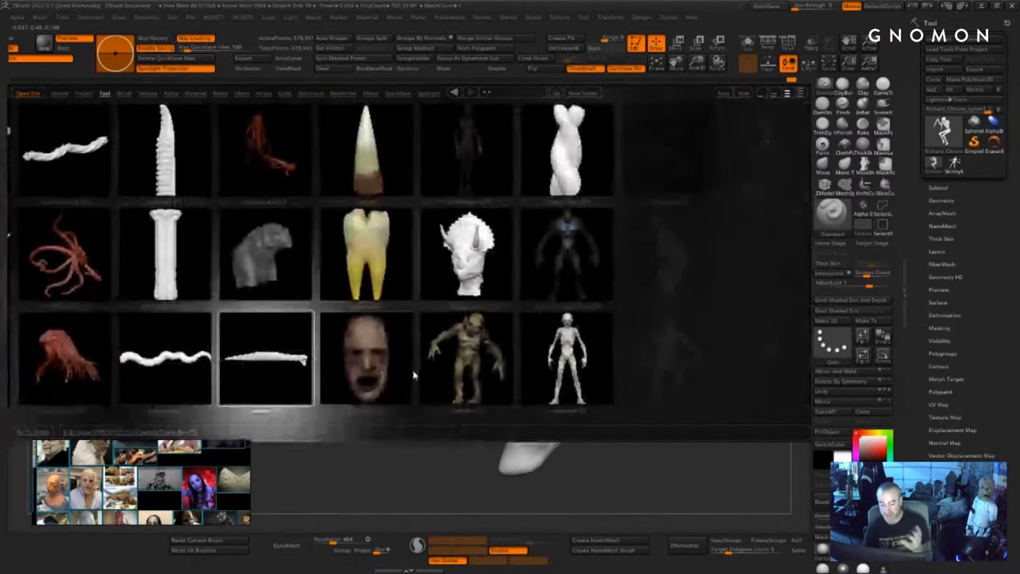
scroll(666, 309, down, 5)
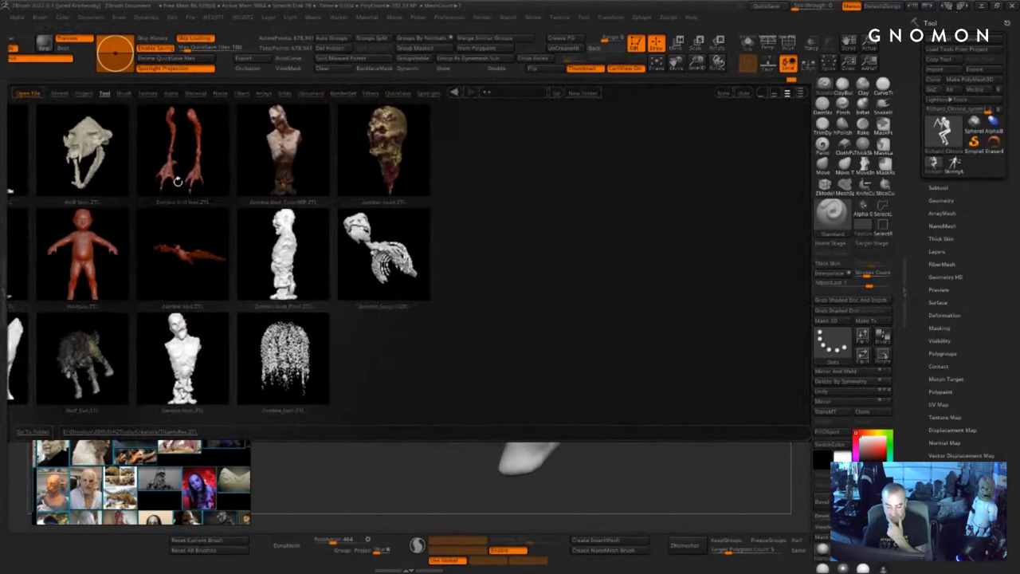
- Load the Bird legs model from the Creature folder and frame it on the canvas with the library closed
drag(197, 234, 382, 234)
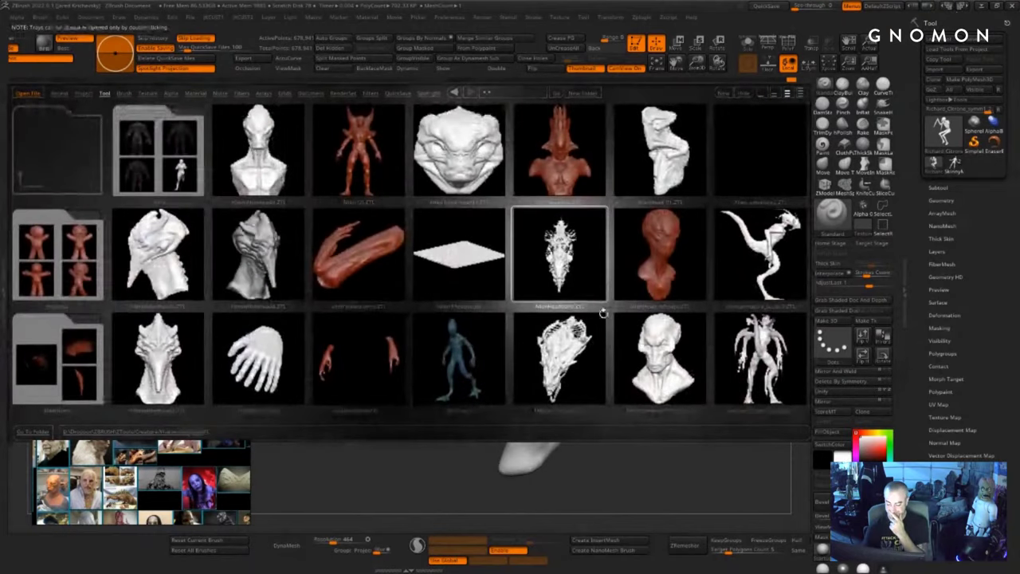
drag(603, 313, 456, 312)
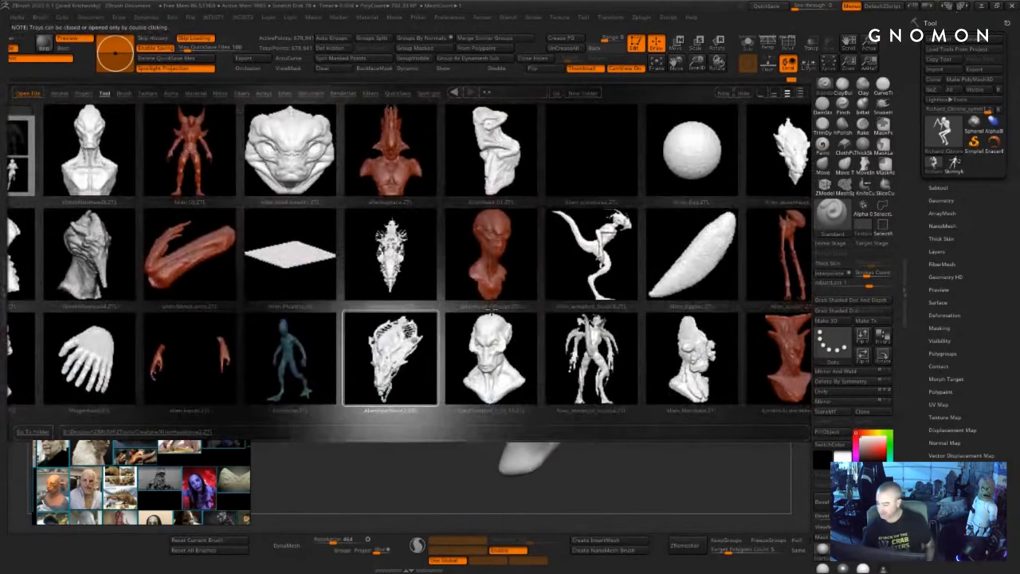
drag(688, 421, 485, 432)
drag(684, 398, 652, 411)
double_click(513, 355)
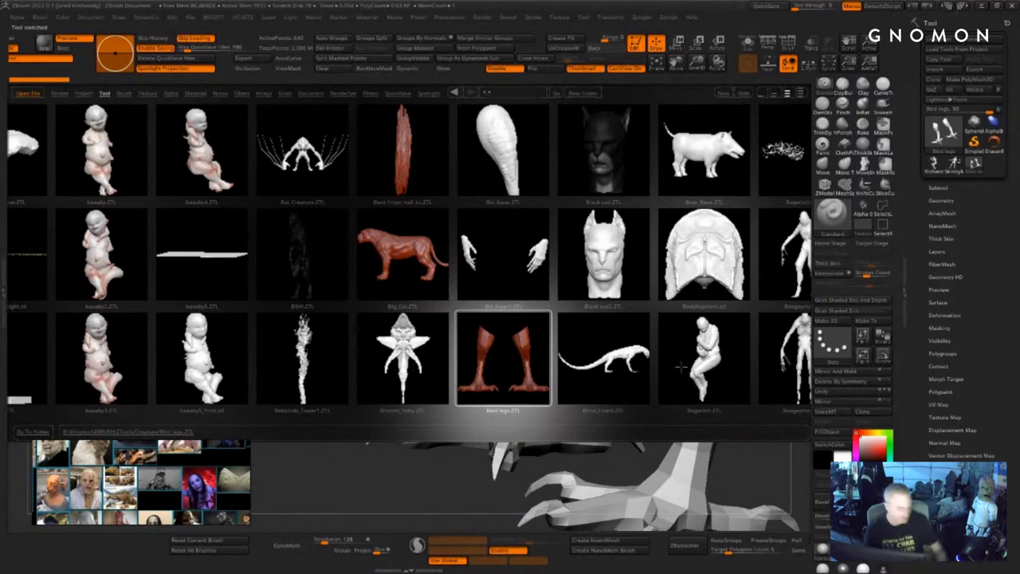
key(f)
key(comma)
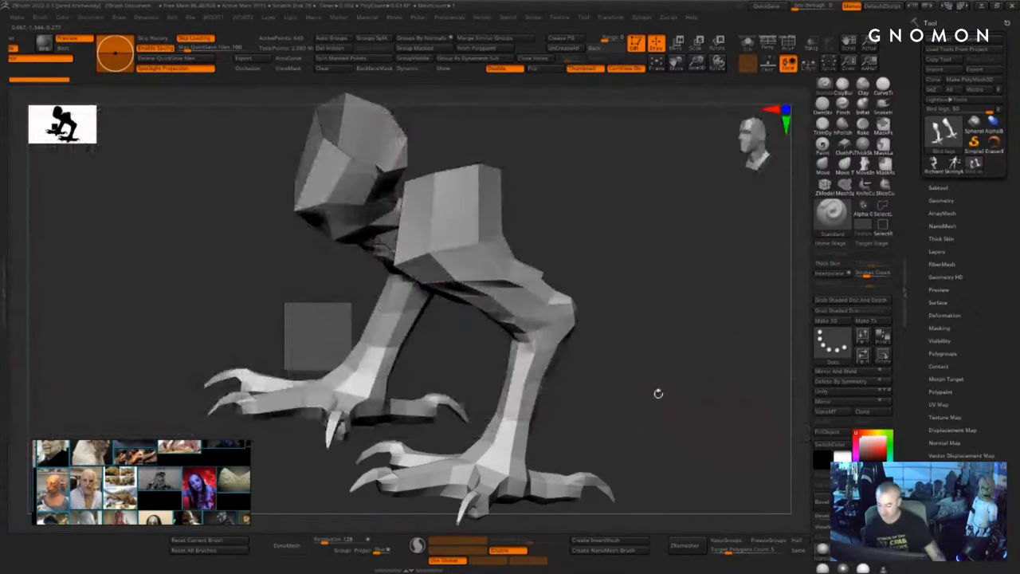
- Raise the bird legs to their highest subdivision level with polygroup colours shown, and check their claws and scales from the side
drag(659, 392, 708, 335)
key(shift+f)
key(d)
key(d)
key(d)
key(d)
key(d)
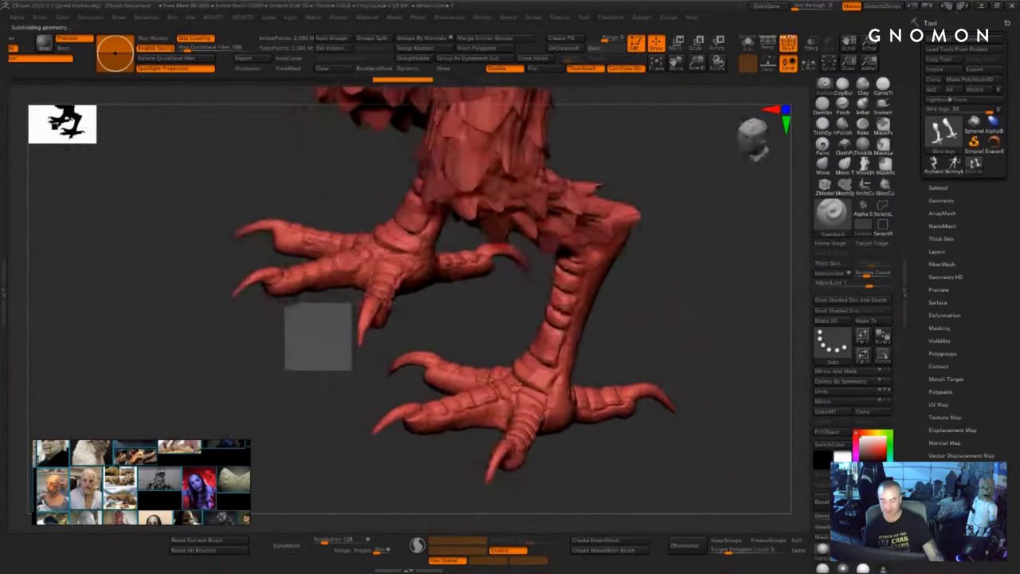
drag(707, 422, 684, 325)
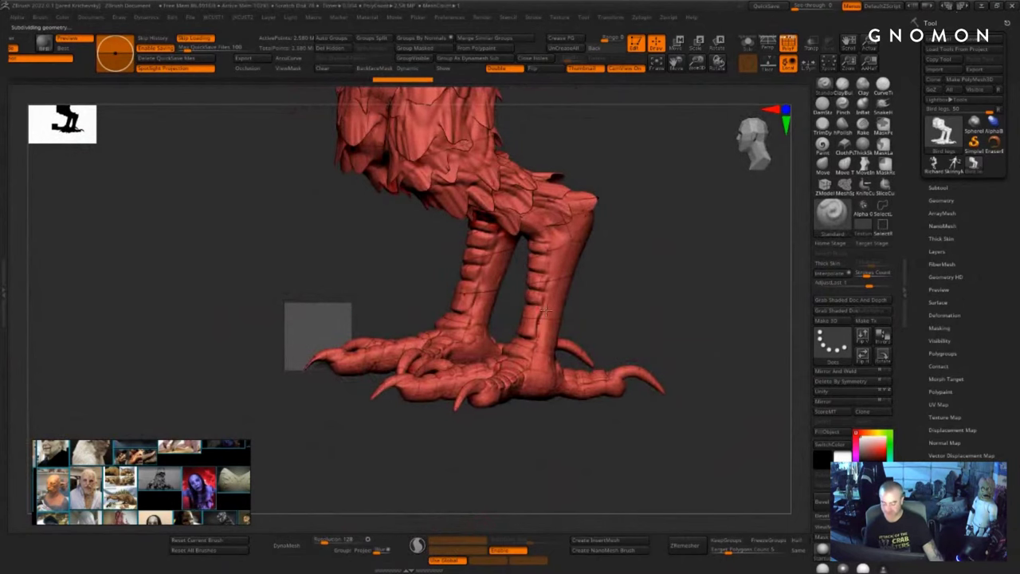
alt+drag(618, 271, 677, 327)
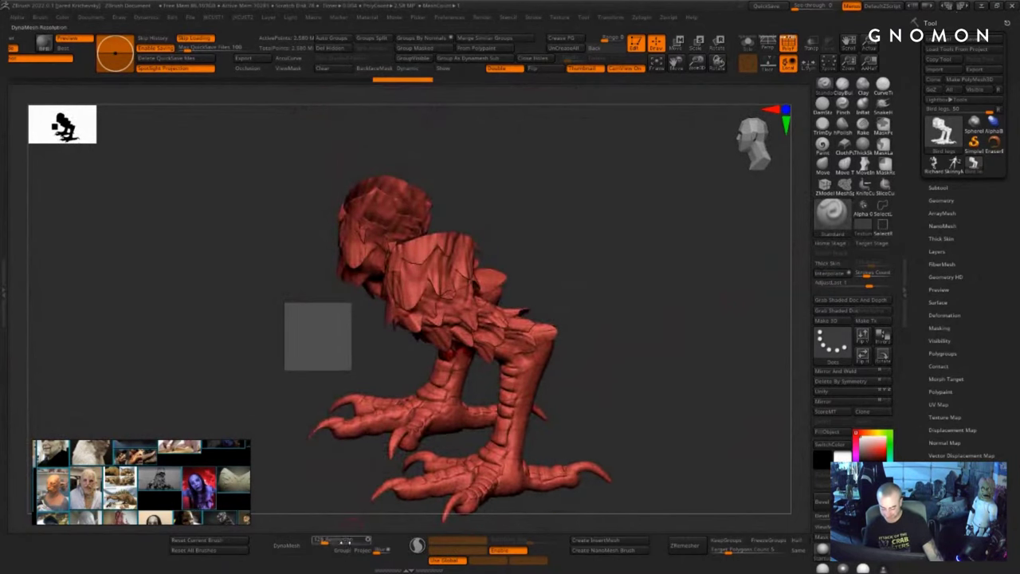
- DynaMesh the bird legs at resolution 720, declining to freeze the subdivision levels
drag(596, 398, 383, 486)
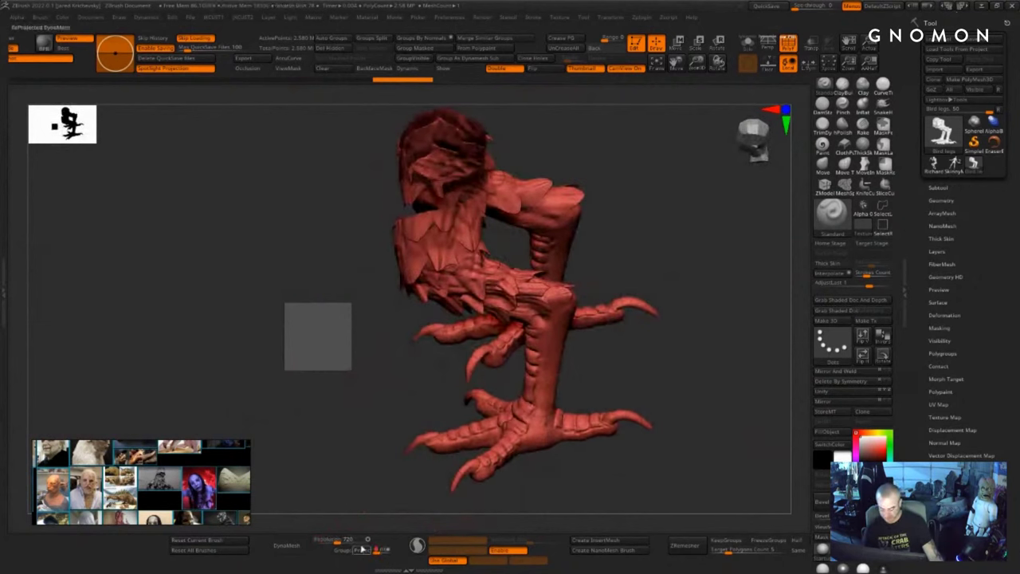
click(336, 540)
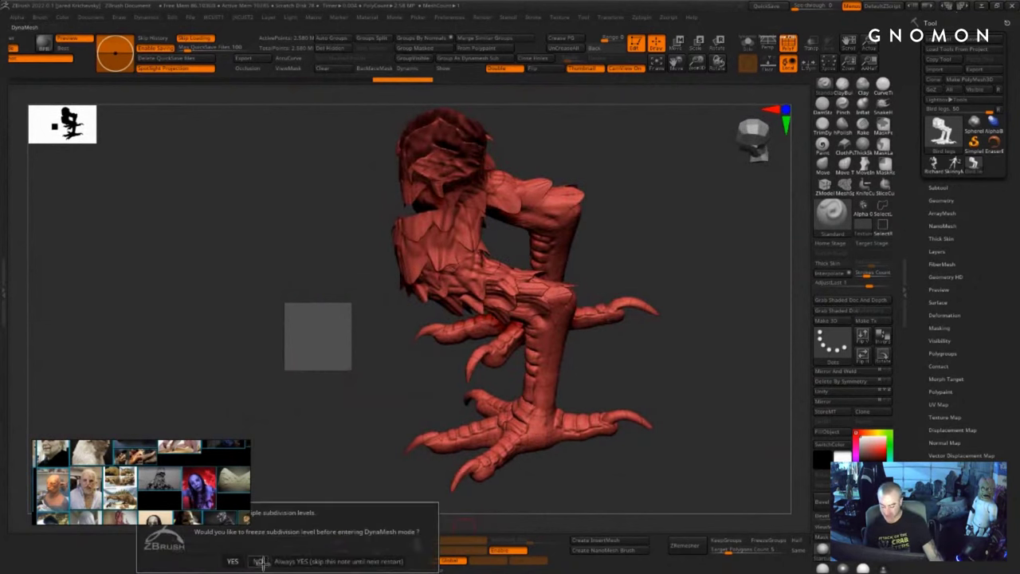
click(260, 561)
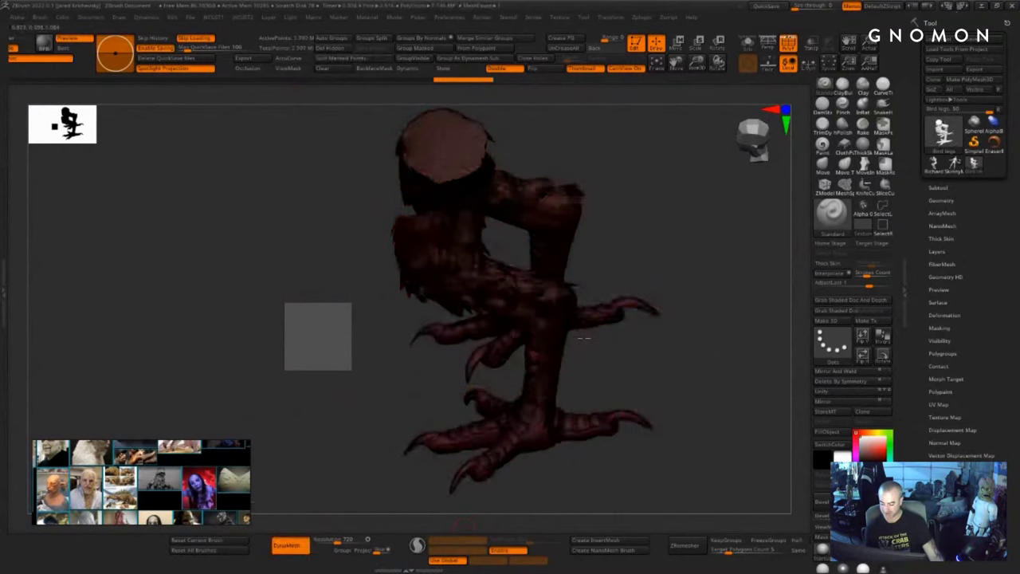
- Slice off the feathered upper legs just below the joint in side view with the Knife Curve brush
shift+drag(583, 337, 695, 278)
key(shift+f)
alt+drag(684, 320, 609, 367)
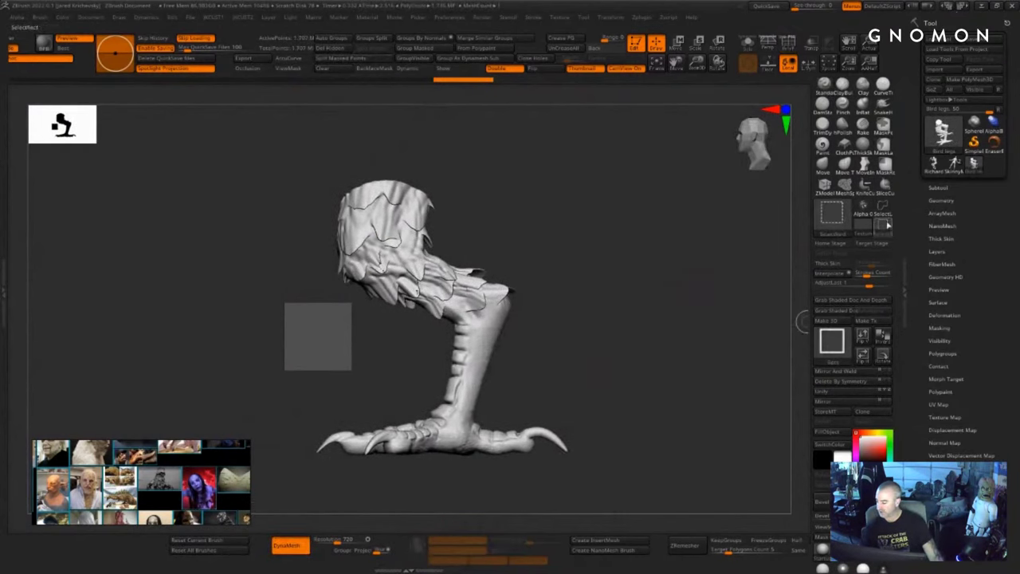
ctrl+shift+click(865, 186)
ctrl+shift+drag(266, 351, 714, 273)
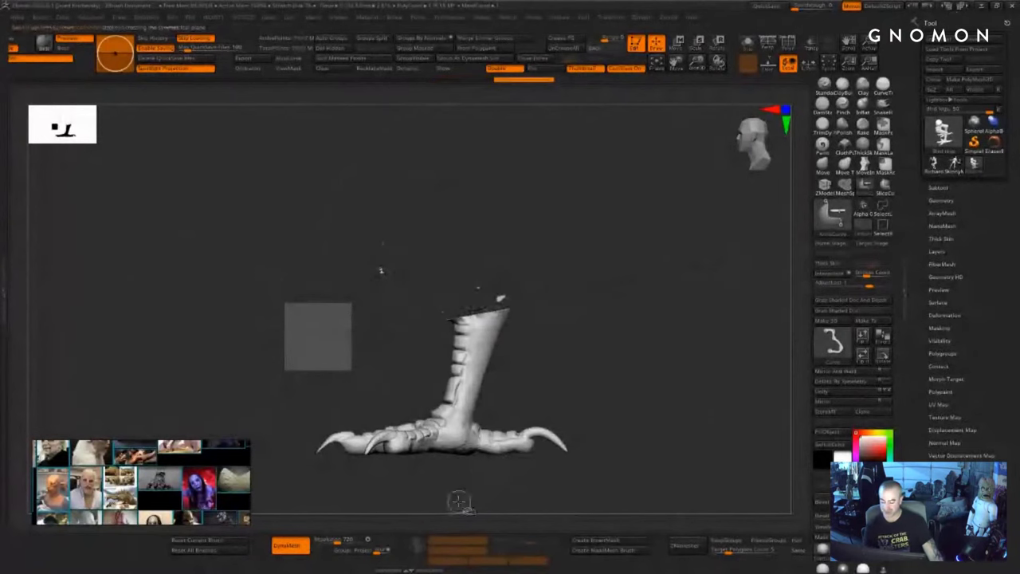
- Show polygroup colours on the cut shins and auto-group the disconnected pieces so the stray fragments are separate from the legs
mouse_move(589, 369)
mouse_down()
mouse_move(649, 355)
mouse_move(641, 336)
mouse_move(662, 312)
mouse_move(563, 221)
mouse_move(706, 271)
mouse_move(678, 248)
mouse_up()
key(shift+f)
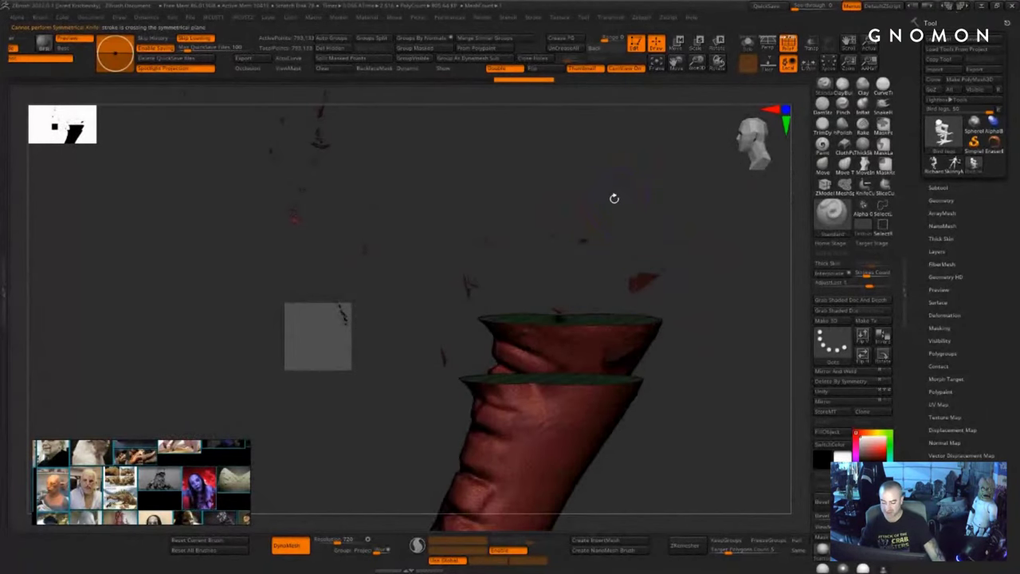
drag(614, 197, 555, 178)
click(336, 39)
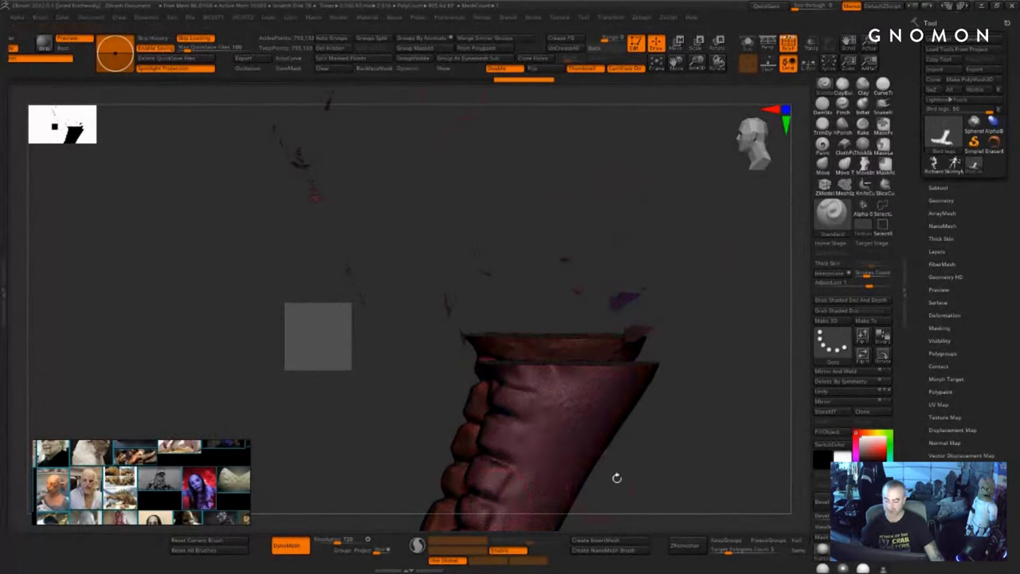
- Isolate the two cut bird legs by hiding the stray feather fragments floating above them
mouse_move(708, 470)
alt+mouse_down()
mouse_move(654, 301)
mouse_move(564, 349)
alt+mouse_up()
ctrl+shift+click(883, 230)
ctrl+shift+click(516, 339)
ctrl+shift+click(487, 323)
ctrl+shift+drag(672, 312, 653, 433)
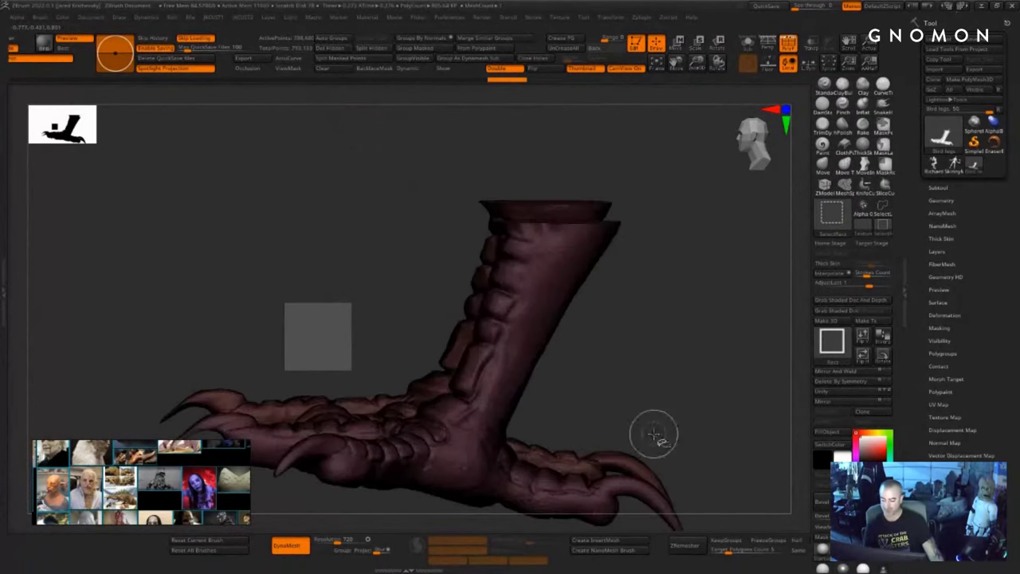
click(954, 164)
key(f)
drag(714, 338, 677, 304)
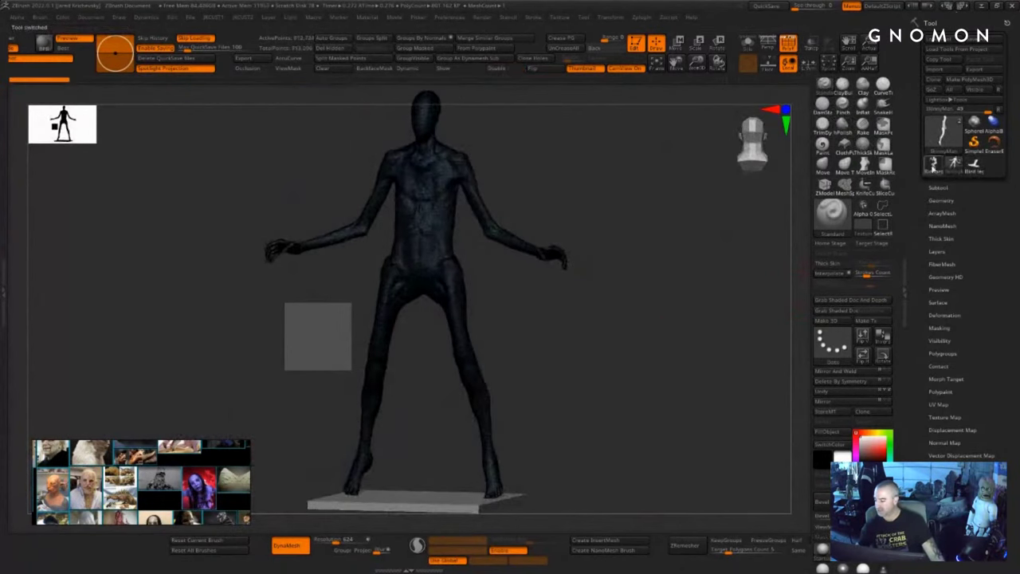
- Switch to the scythe-armed creature, turn off its polygroup display, and append the trimmed bird legs as a subtool
click(933, 166)
key(shift+f)
drag(735, 348, 820, 305)
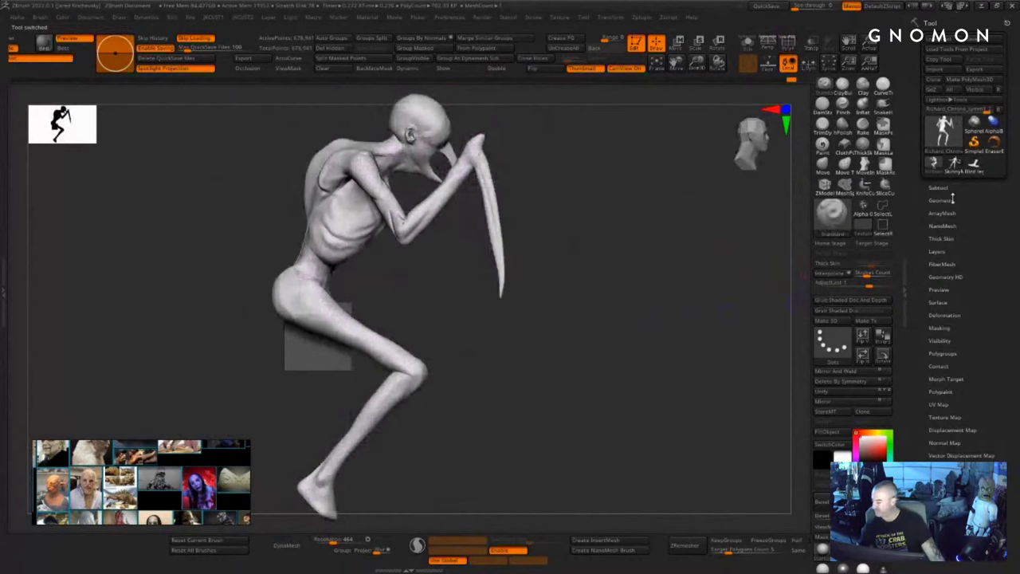
drag(968, 195, 969, 192)
click(940, 185)
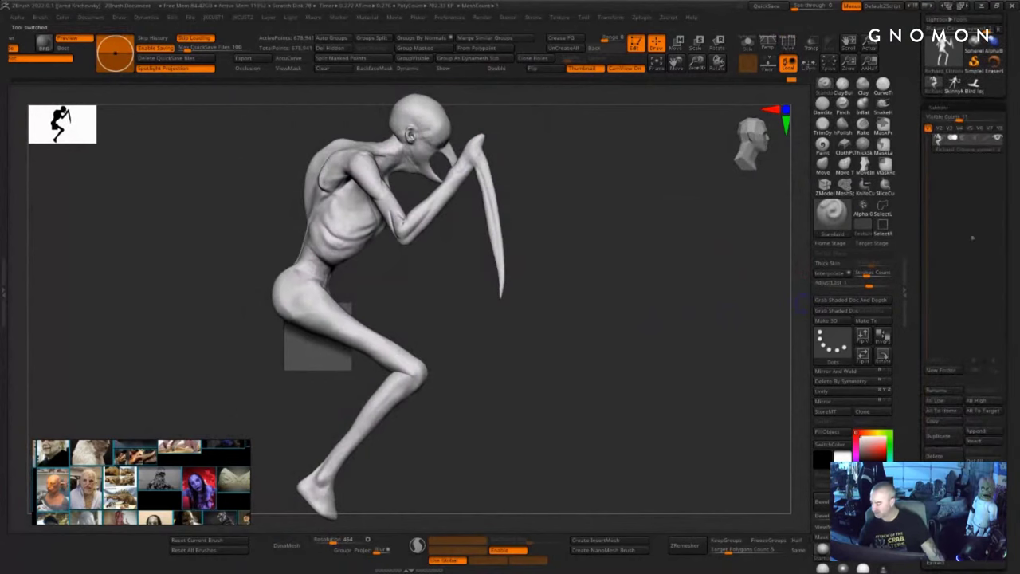
click(981, 431)
click(850, 378)
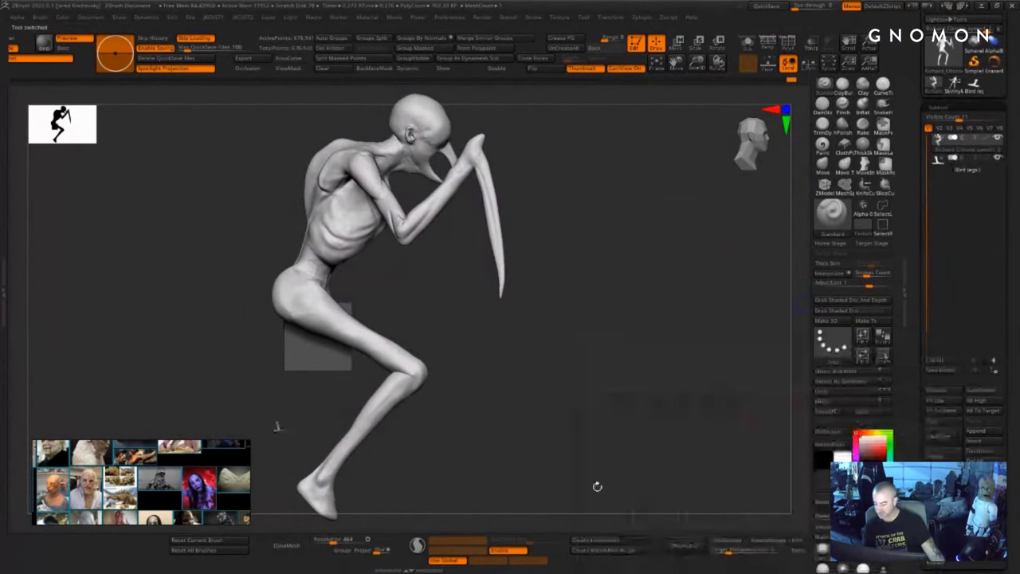
- Select the tiny appended bird legs, centre the gizmo on them, and scale and move them to the creature's feet
alt+drag(417, 440, 574, 310)
key(w)
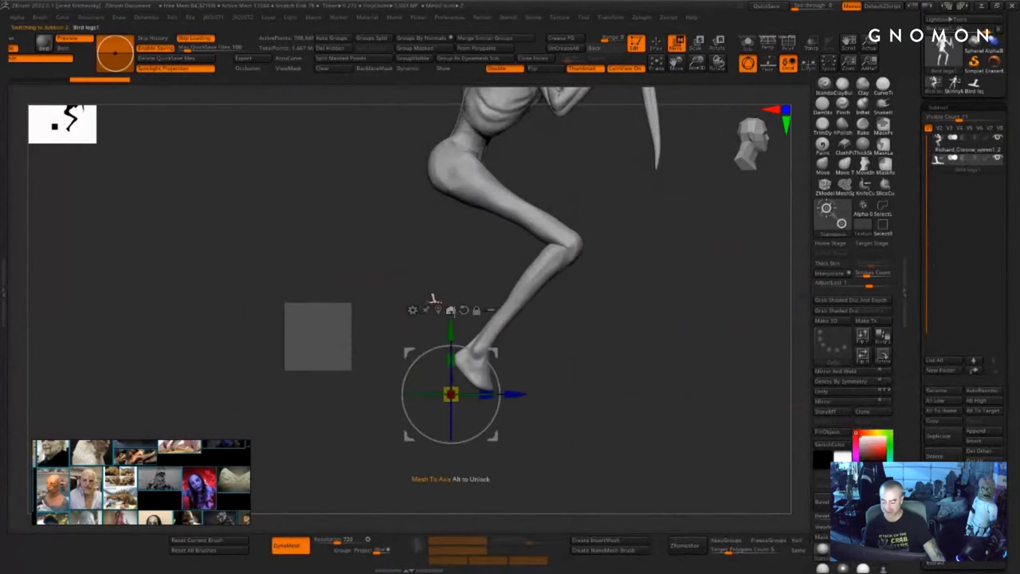
click(437, 309)
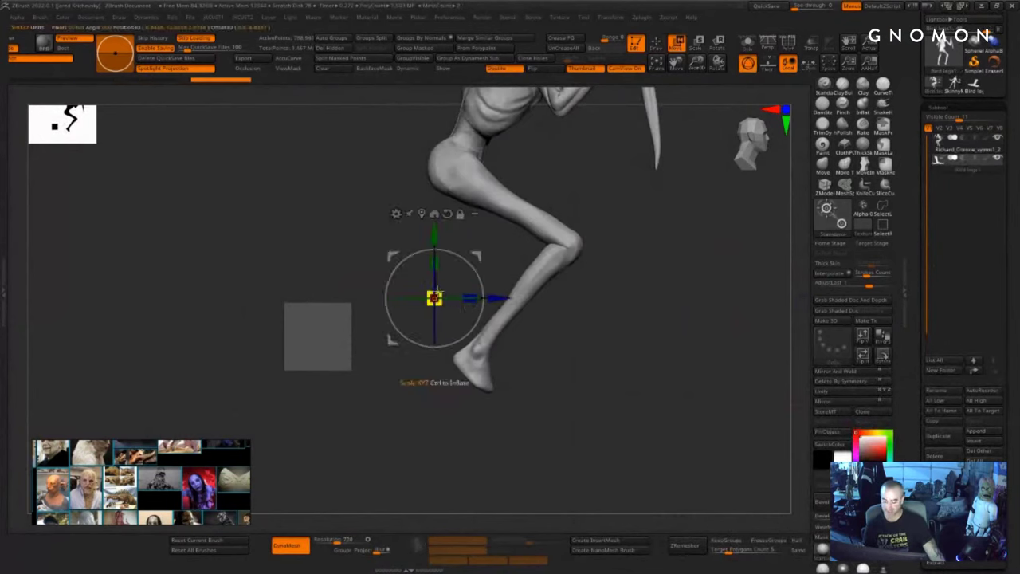
drag(435, 299, 480, 319)
drag(472, 255, 521, 315)
drag(521, 327, 510, 316)
drag(484, 358, 526, 318)
- Rotate and resize the bird legs from front and side views to follow the slope of the creature's shins
shift+drag(686, 319, 629, 288)
drag(506, 343, 523, 340)
drag(544, 267, 558, 300)
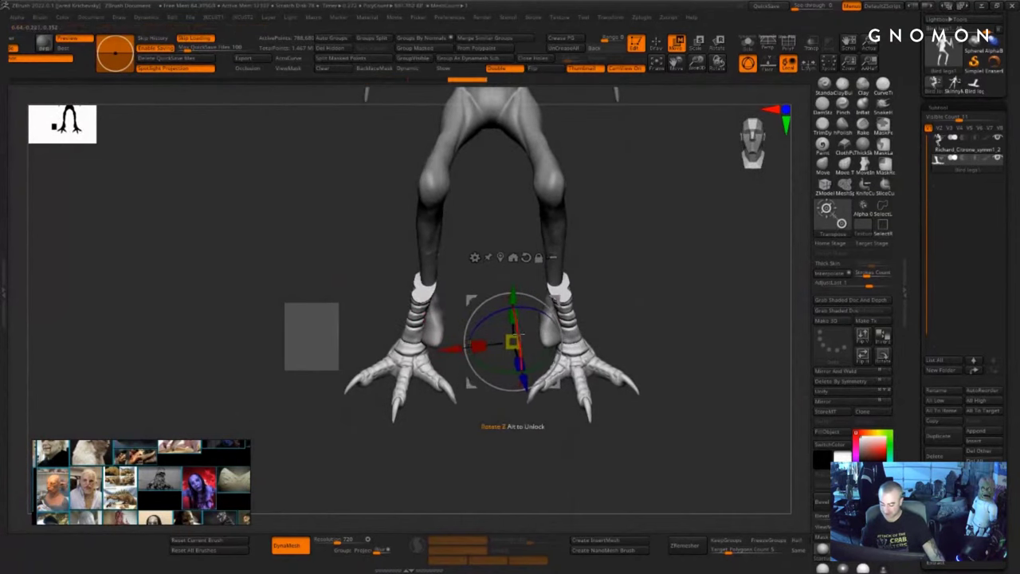
drag(513, 341, 512, 343)
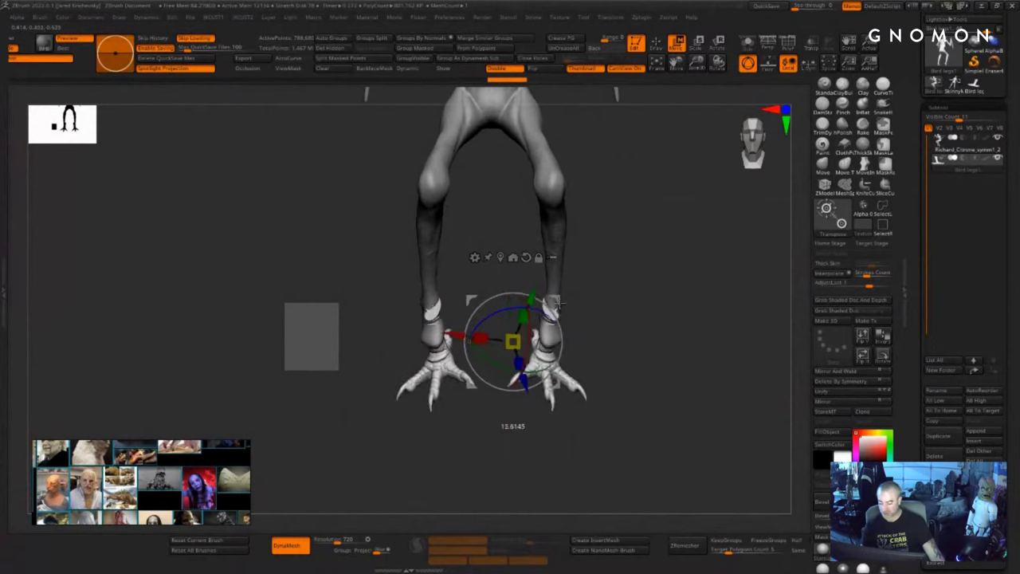
drag(564, 278, 565, 280)
drag(659, 265, 577, 291)
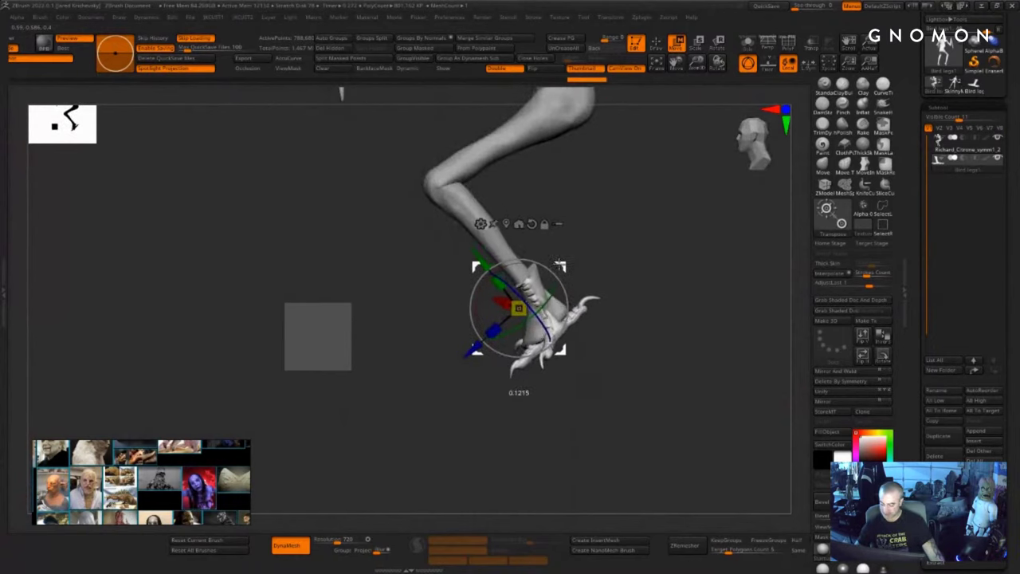
drag(547, 319, 548, 320)
mouse_move(630, 301)
mouse_down()
mouse_move(699, 278)
mouse_move(629, 288)
mouse_move(656, 285)
mouse_move(647, 291)
mouse_up()
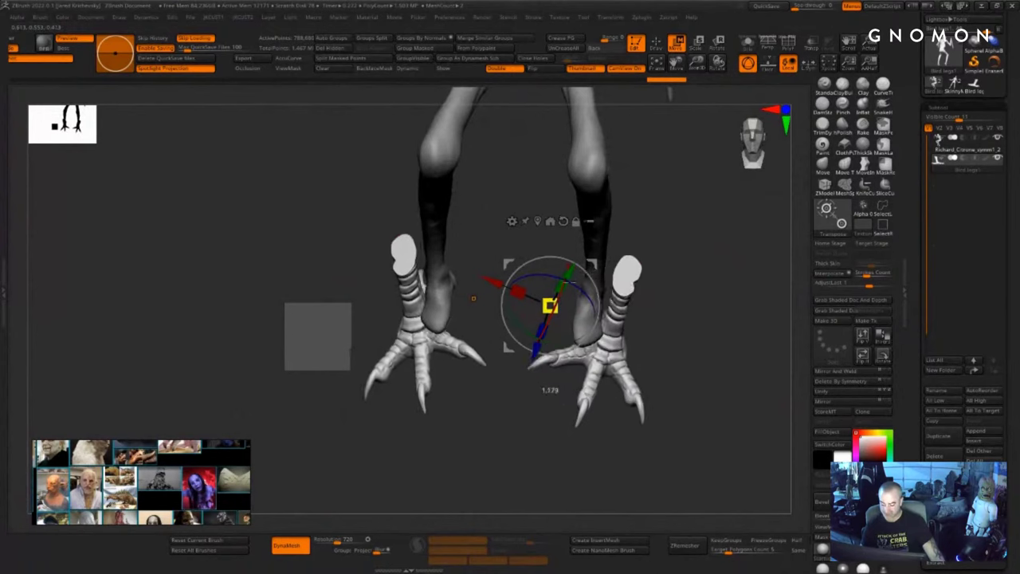
- Reposition and rescale the bird legs so their cut tops line up with the creature's lower shins
mouse_move(598, 263)
mouse_down()
mouse_move(559, 260)
mouse_move(610, 253)
mouse_move(584, 246)
mouse_move(583, 260)
mouse_up()
mouse_move(641, 289)
mouse_down()
mouse_move(666, 291)
mouse_move(644, 293)
mouse_up()
drag(528, 338, 558, 345)
drag(567, 278, 588, 310)
drag(553, 406, 548, 389)
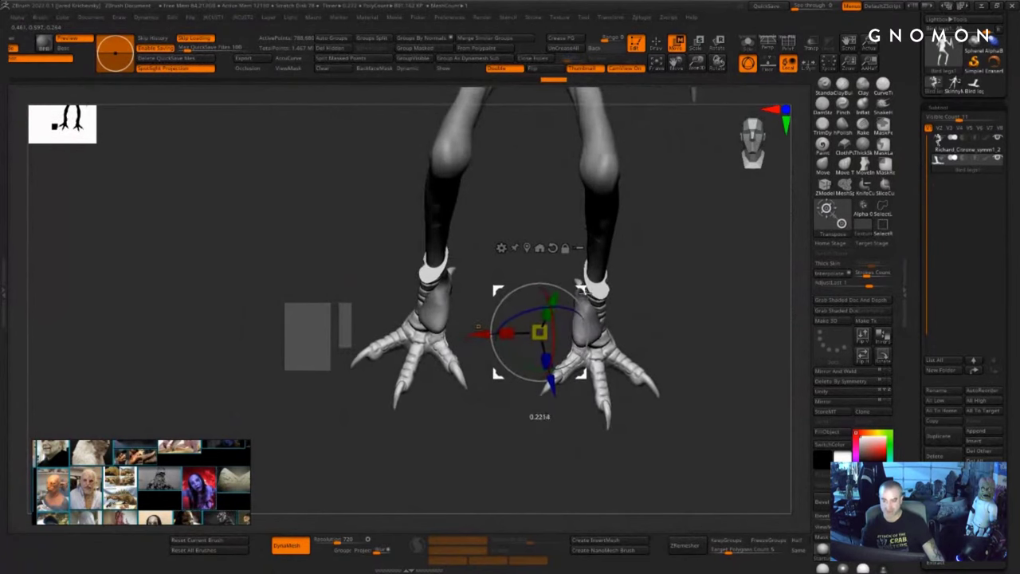
drag(663, 312, 657, 310)
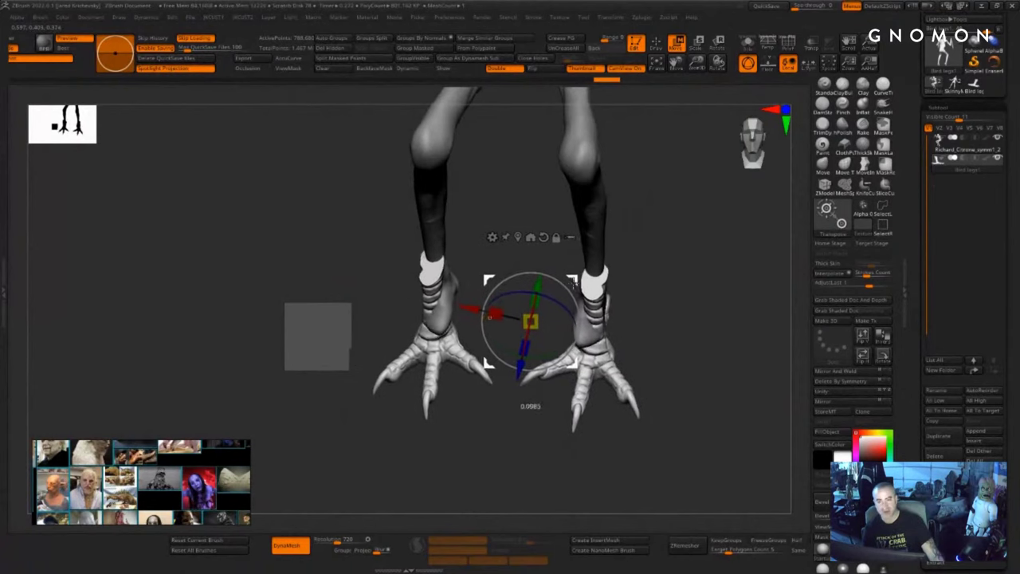
mouse_move(686, 276)
mouse_down()
mouse_move(662, 294)
mouse_move(661, 280)
mouse_move(613, 296)
mouse_move(552, 241)
mouse_move(660, 316)
mouse_move(696, 298)
mouse_up()
- Place the gizmo pivot on one bird foot and fine-tune the pair's angle and size against the creature's legs
key(q)
key(w)
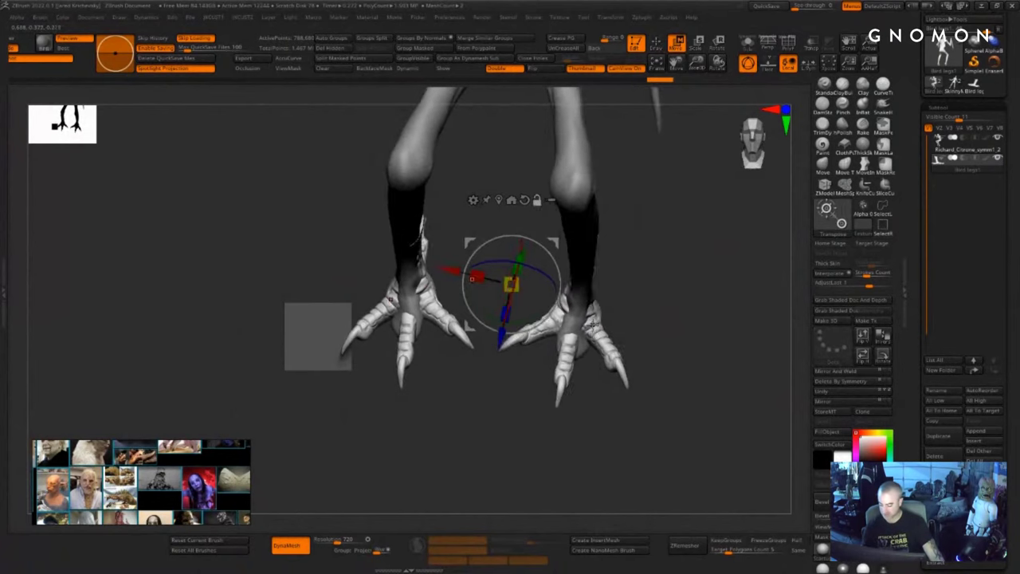
alt+click(596, 327)
drag(645, 342, 645, 337)
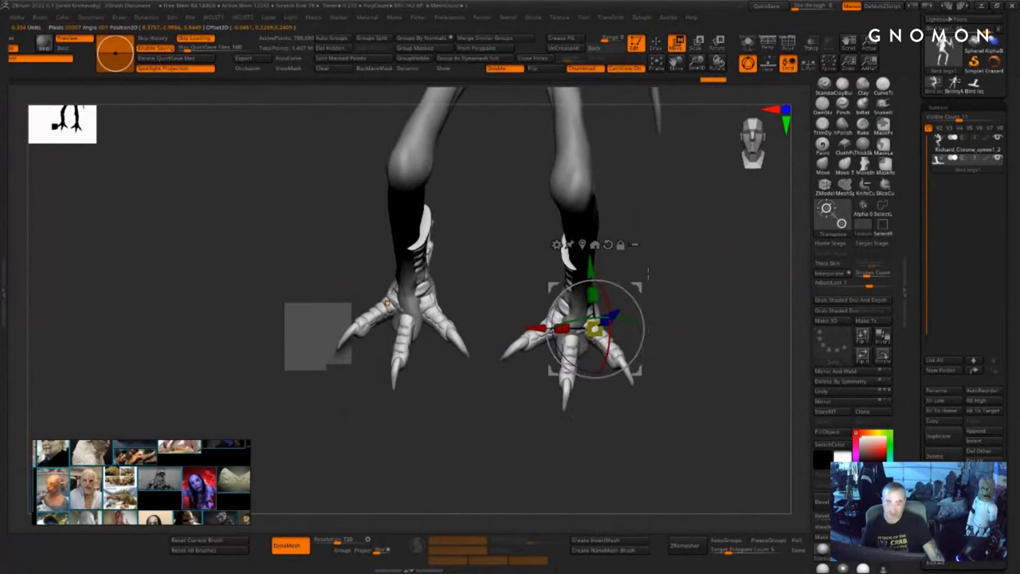
drag(643, 285, 648, 292)
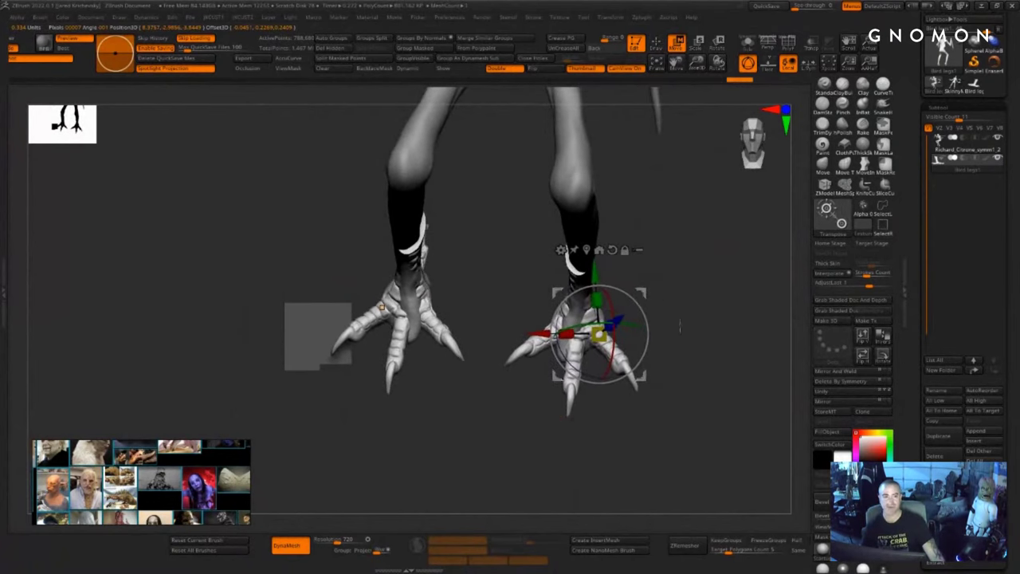
ctrl+drag(681, 326, 688, 334)
key(q)
mouse_move(689, 335)
mouse_down()
mouse_move(658, 342)
mouse_move(743, 334)
mouse_up()
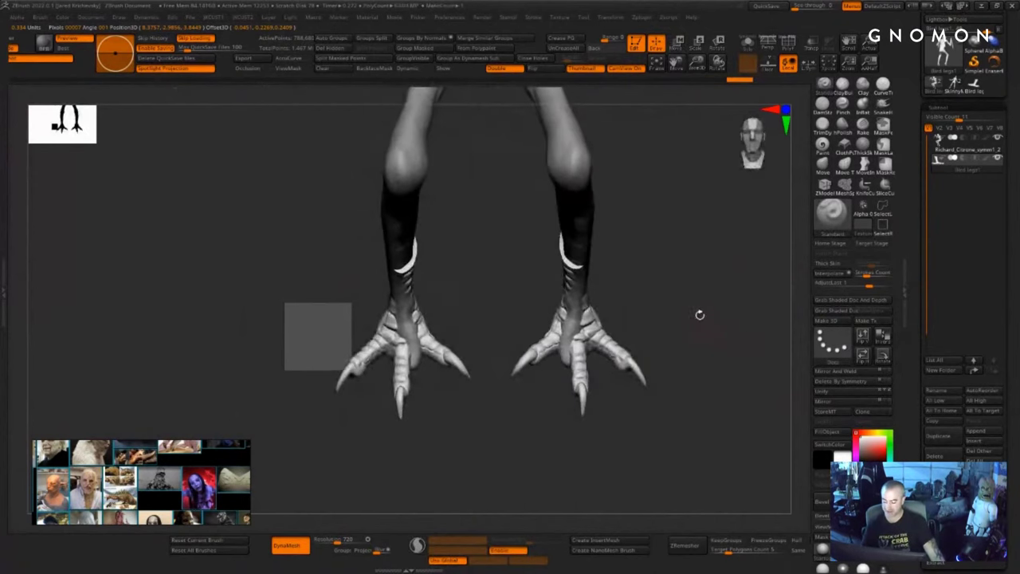
key(w)
drag(637, 292, 634, 317)
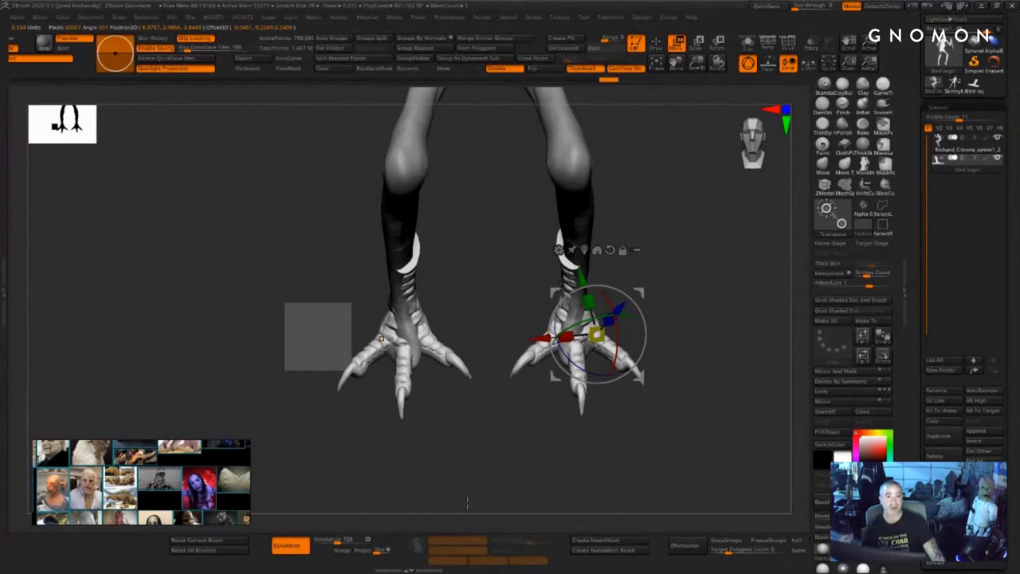
drag(641, 292, 641, 295)
key(q)
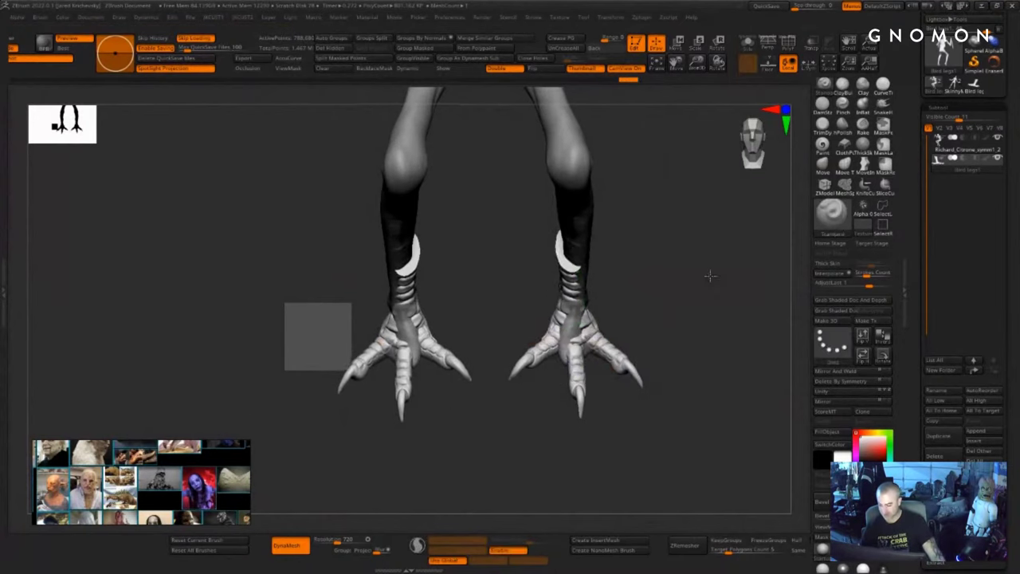
- Slice off the creature's human feet at the shins with the Knife Curve brush and DynaMesh the body at resolution 464
mouse_move(710, 276)
mouse_down()
mouse_move(654, 276)
mouse_move(709, 248)
mouse_move(661, 314)
mouse_move(683, 312)
mouse_move(665, 306)
mouse_move(681, 309)
mouse_move(664, 318)
mouse_move(625, 250)
mouse_up()
mouse_move(540, 233)
mouse_down()
mouse_move(640, 285)
mouse_move(589, 277)
mouse_move(574, 261)
mouse_move(581, 279)
mouse_move(567, 262)
mouse_up()
alt+click(508, 274)
ctrl+shift+click(867, 192)
ctrl+shift+drag(577, 271, 196, 341)
mouse_move(671, 255)
mouse_down()
mouse_move(622, 299)
mouse_move(610, 396)
mouse_move(601, 376)
mouse_move(596, 394)
mouse_move(580, 306)
mouse_move(570, 350)
mouse_move(555, 348)
mouse_up()
click(292, 544)
- Select the bird legs and shift them into place against the creature's cut shins
alt+click(543, 394)
key(w)
drag(672, 314, 599, 320)
drag(560, 348, 550, 351)
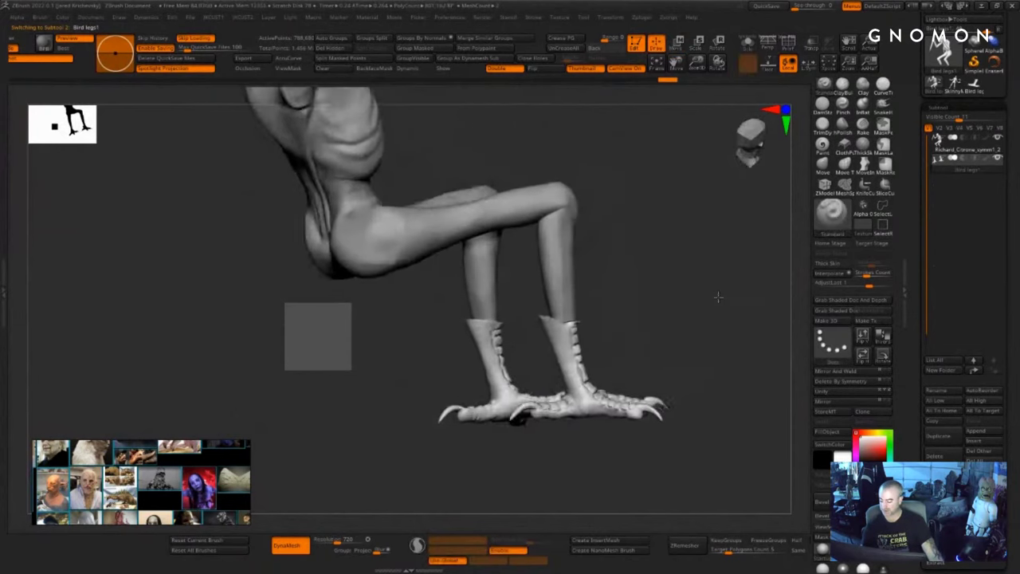
- Shape the tops of the bird legs around the creature's shins with the Move brush, working from several angles
mouse_move(718, 296)
mouse_down()
mouse_move(699, 296)
mouse_move(681, 263)
mouse_move(675, 275)
mouse_up()
key(b)
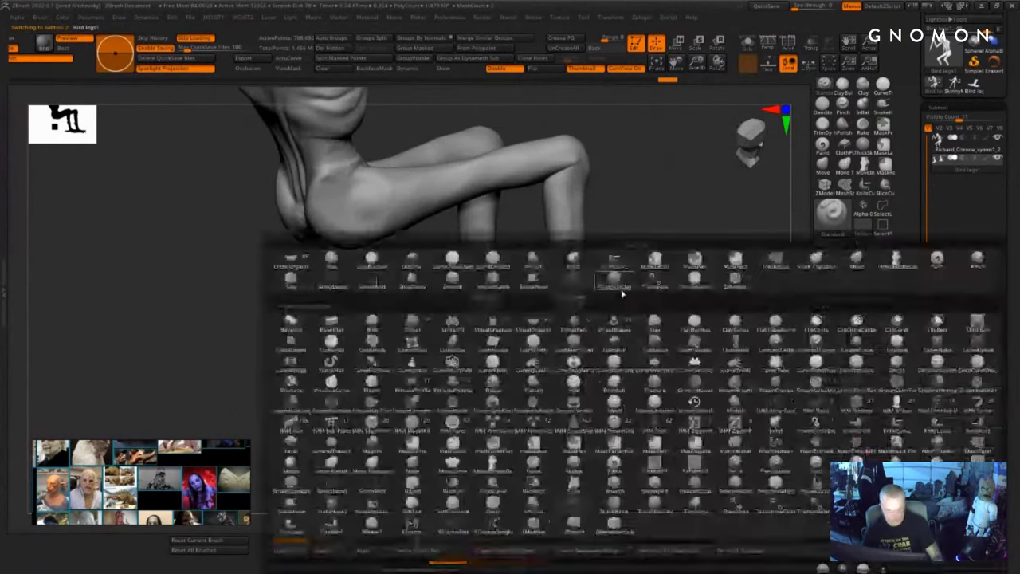
key(m)
key(v)
drag(547, 308, 588, 319)
key(s)
mouse_move(642, 266)
mouse_down()
mouse_move(561, 319)
mouse_move(552, 291)
mouse_move(567, 321)
mouse_up()
mouse_move(596, 269)
mouse_down()
mouse_move(551, 321)
mouse_move(569, 282)
mouse_up()
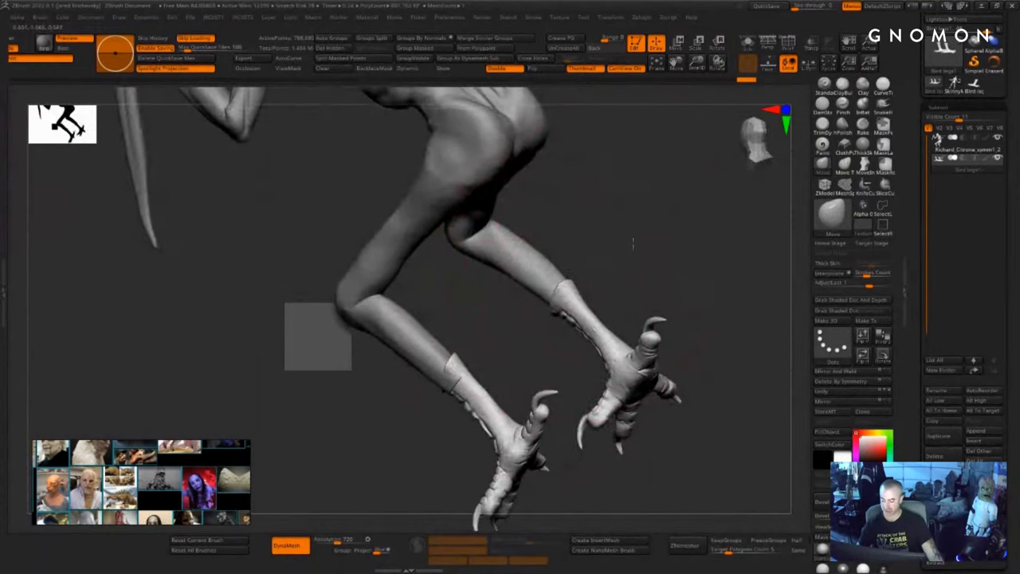
drag(633, 243, 597, 274)
drag(671, 241, 633, 276)
drag(632, 330, 630, 324)
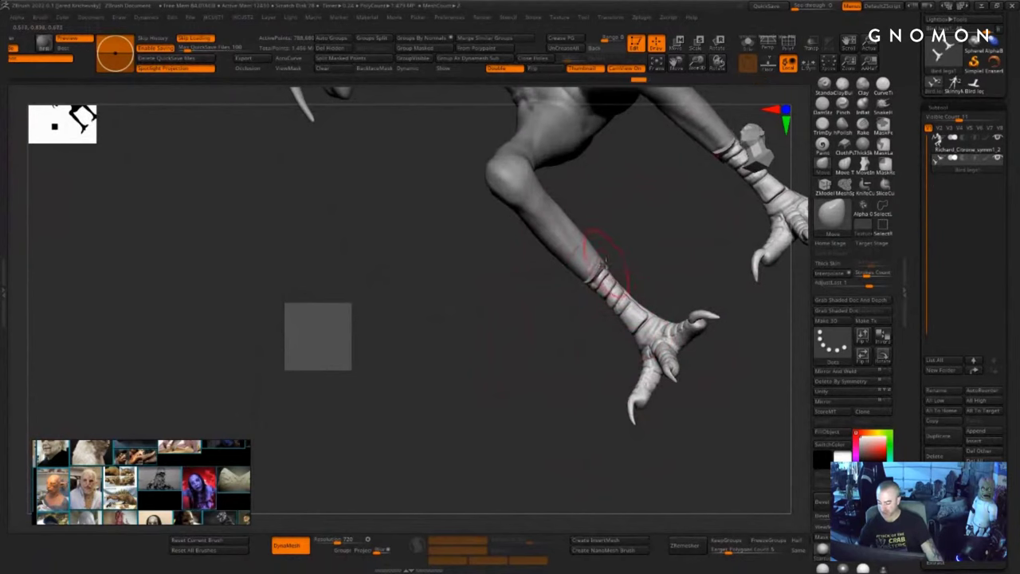
drag(644, 256, 451, 500)
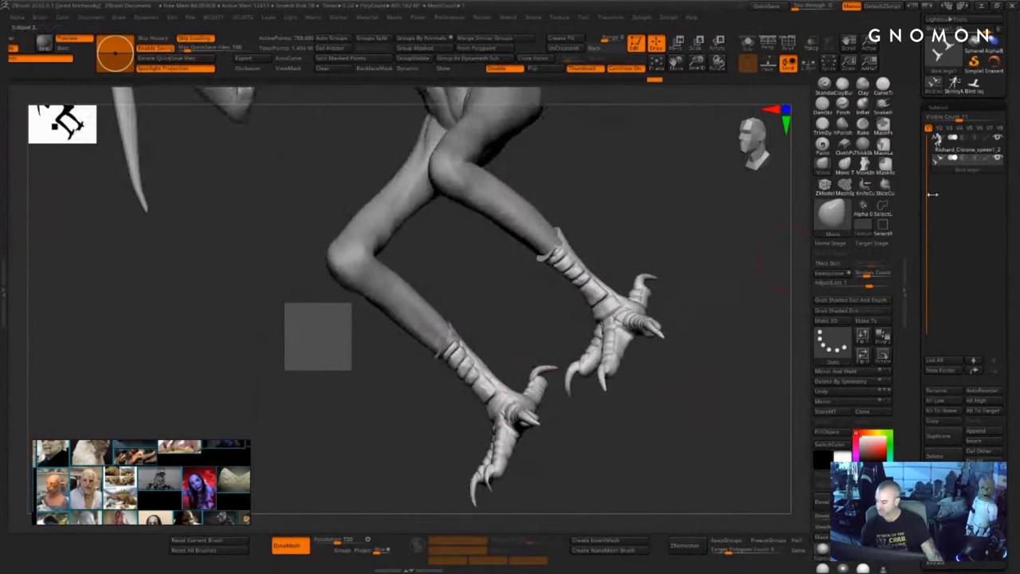
- Merge the bird legs down into the creature body subtool and re-DynaMesh them into one mesh
click(974, 150)
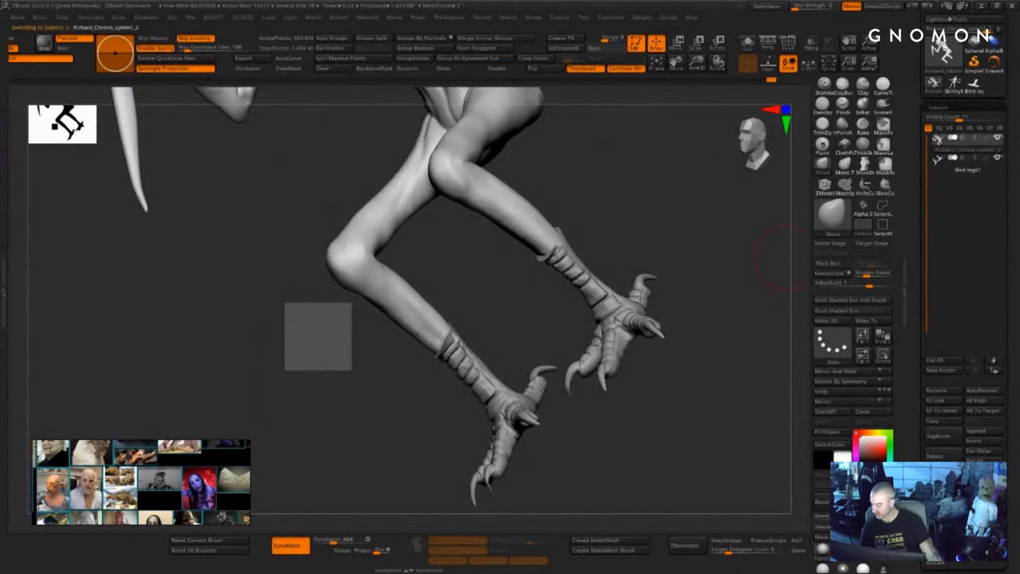
click(943, 492)
click(944, 514)
drag(674, 421, 598, 408)
ctrl+drag(307, 470, 414, 448)
- Fill the seams between the shins and bird feet with the ClayBuildup brush and smooth the transition
mouse_move(592, 248)
mouse_down()
mouse_move(635, 246)
mouse_move(625, 239)
mouse_up()
key(b)
key(c)
key(b)
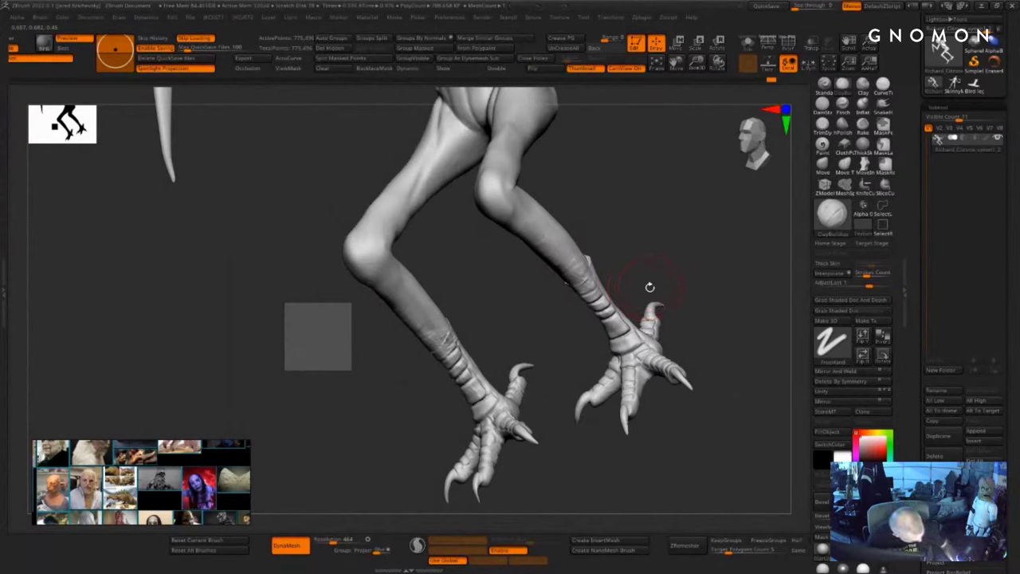
drag(649, 287, 585, 255)
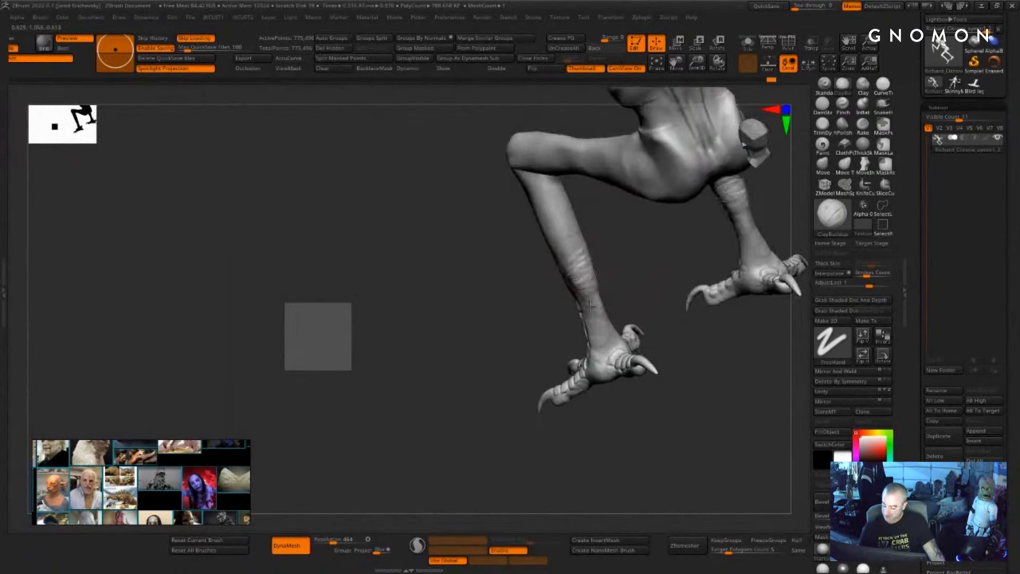
drag(575, 414, 608, 437)
shift+drag(573, 274, 575, 266)
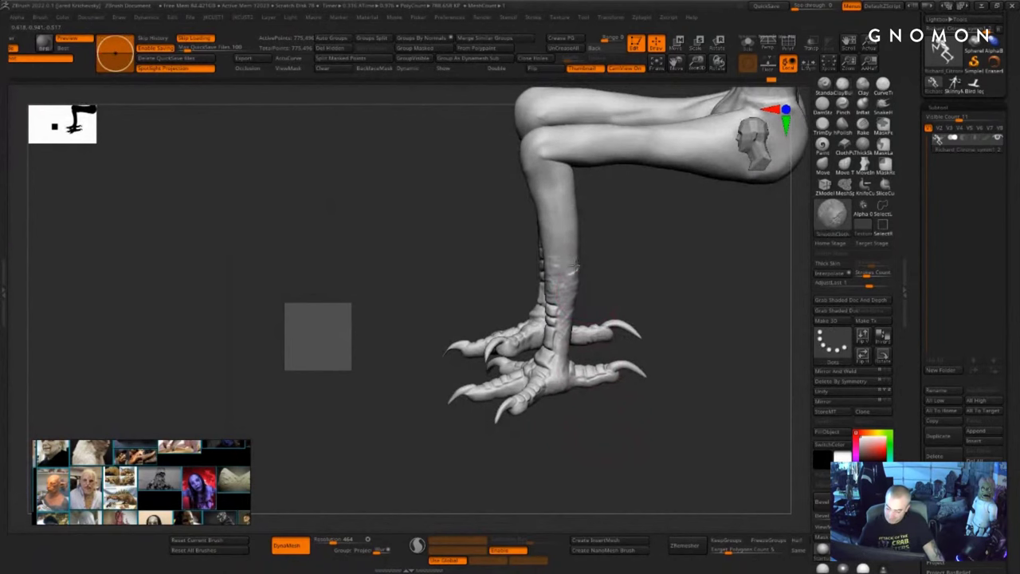
- Build up the inner hips and groin with ClayBuildup strokes and smooth them into the thighs
mouse_move(666, 263)
alt+mouse_down()
mouse_move(662, 231)
mouse_move(684, 278)
mouse_move(633, 387)
mouse_move(698, 345)
mouse_move(677, 275)
mouse_move(679, 230)
mouse_move(631, 358)
mouse_move(566, 328)
mouse_move(588, 315)
mouse_move(586, 244)
mouse_move(570, 239)
mouse_move(599, 276)
mouse_move(523, 291)
alt+mouse_up()
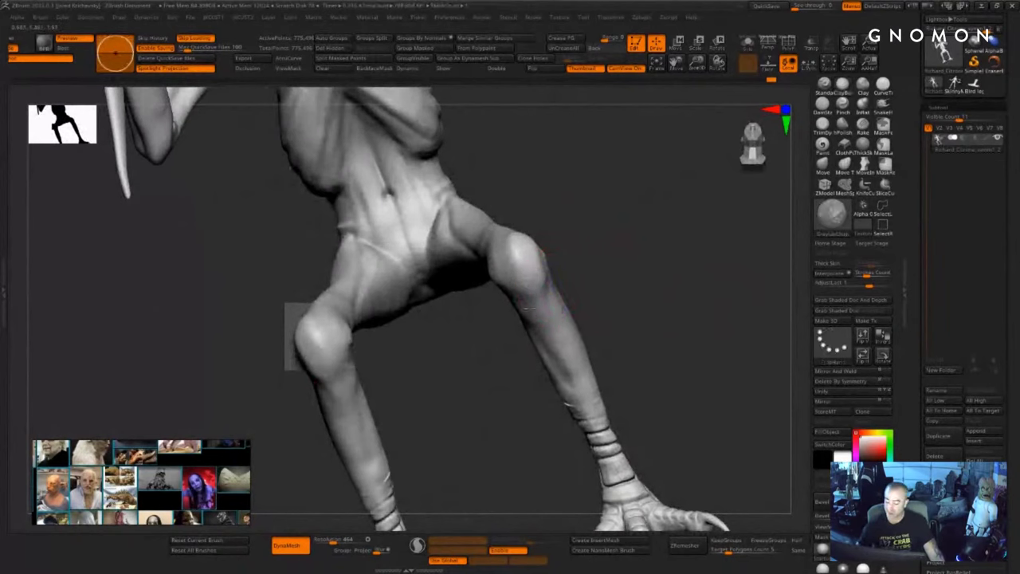
drag(594, 309, 585, 303)
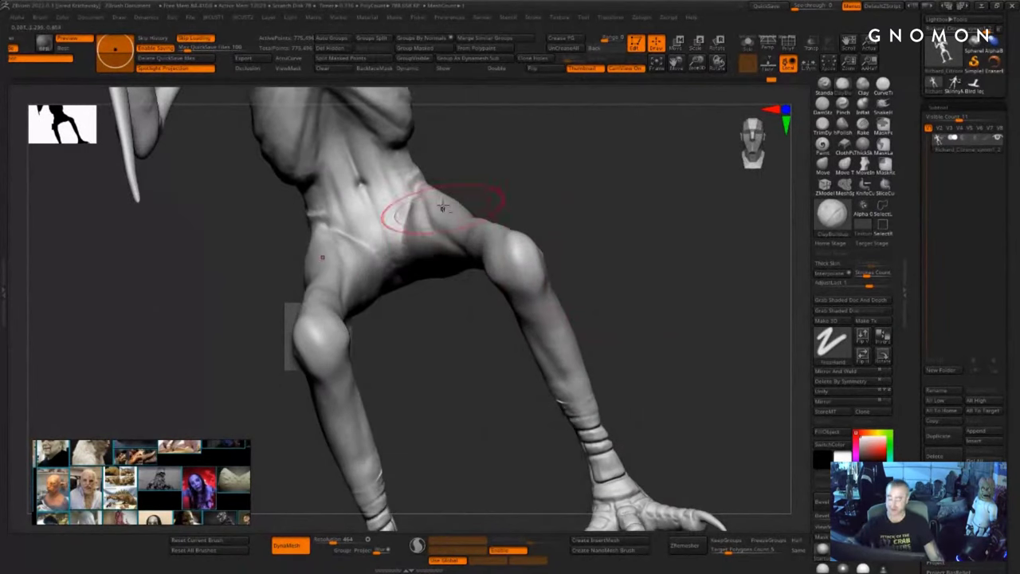
mouse_move(441, 209)
mouse_down()
mouse_move(436, 239)
mouse_move(394, 256)
mouse_move(397, 277)
mouse_up()
drag(398, 223, 405, 238)
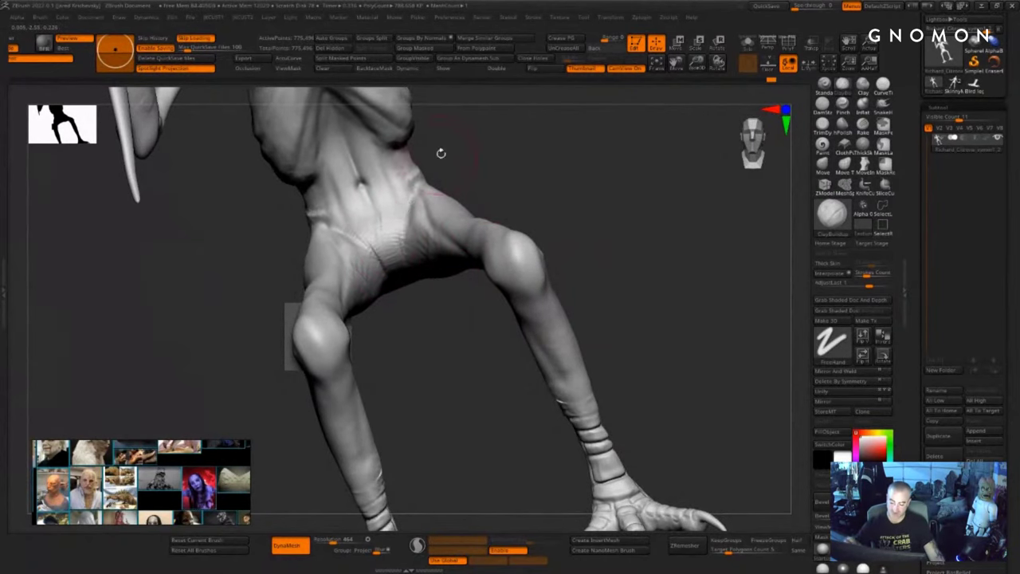
drag(441, 152, 456, 195)
shift+drag(431, 262, 516, 302)
mouse_move(437, 281)
shift+mouse_down()
mouse_move(451, 314)
mouse_move(427, 264)
mouse_move(469, 353)
shift+mouse_up()
- Adjust the brush size and build up rough ClayBuildup volume along the lower edges of the rib cage
drag(534, 338, 527, 411)
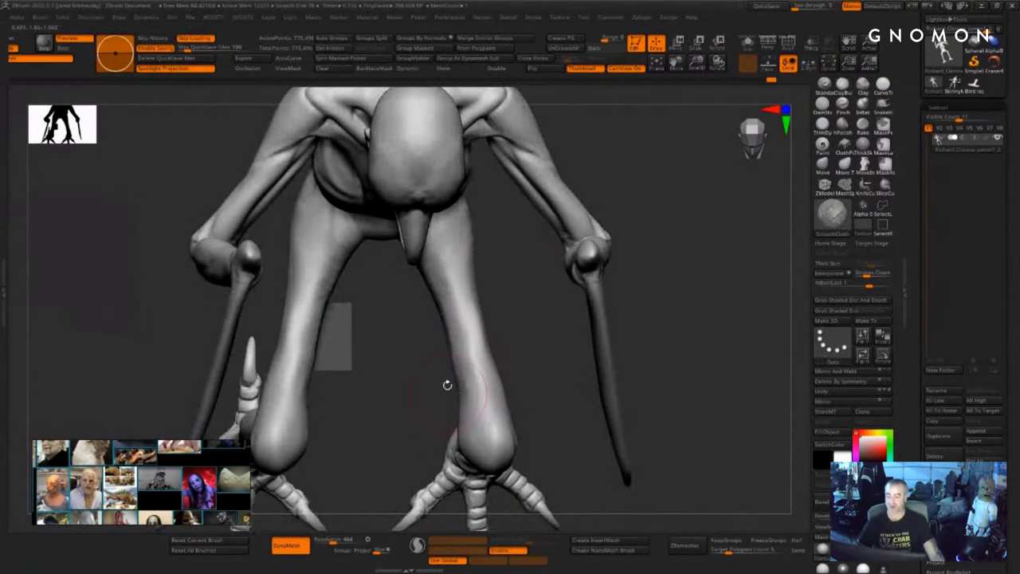
mouse_move(517, 314)
mouse_down()
mouse_move(551, 415)
mouse_move(493, 415)
mouse_up()
mouse_move(602, 403)
mouse_down()
mouse_move(565, 404)
mouse_move(563, 436)
mouse_up()
key(s)
key(s)
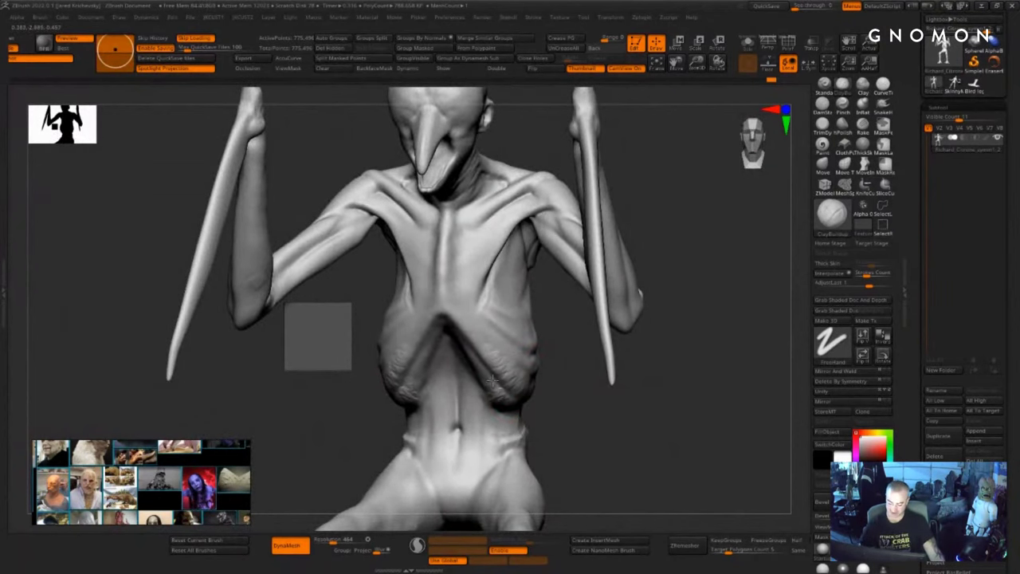
drag(526, 412, 558, 402)
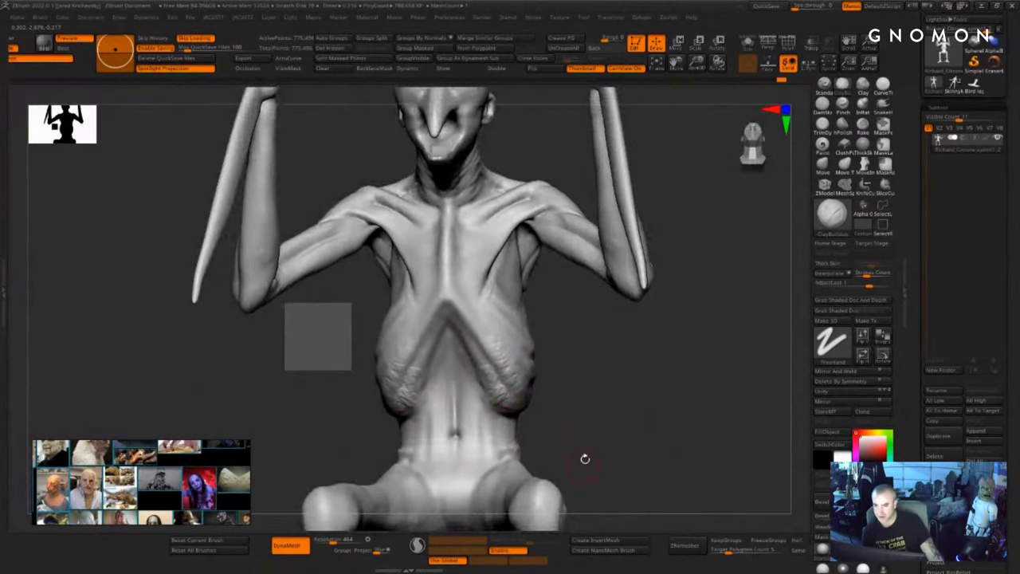
right_drag(586, 459, 633, 399)
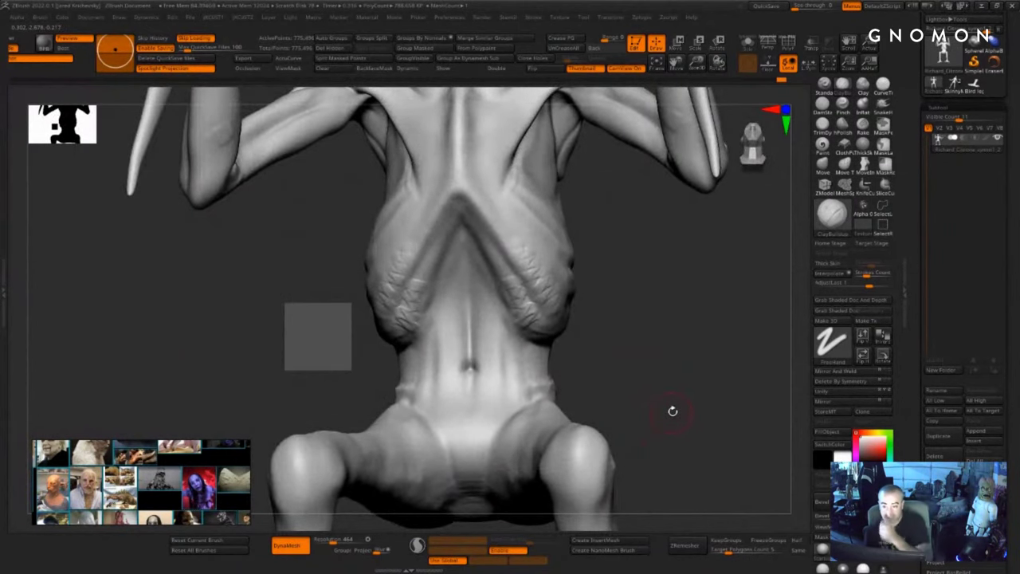
- Adjust the brush size and add more ClayBuildup volume over the lower corners of the rib cage
drag(673, 411, 649, 400)
drag(649, 293, 619, 321)
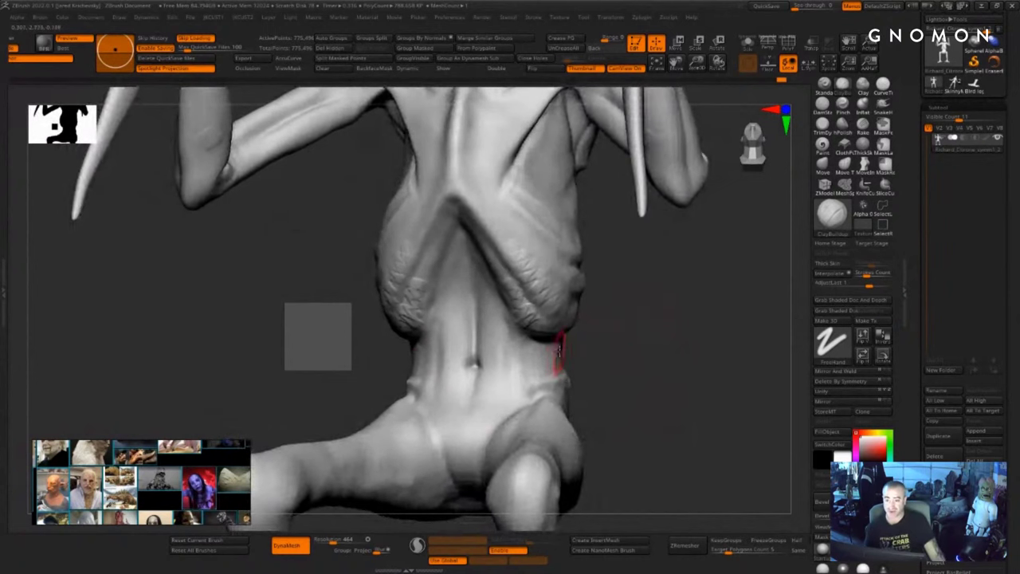
key(s)
mouse_move(559, 352)
mouse_down()
mouse_move(567, 346)
mouse_move(505, 271)
mouse_move(604, 351)
mouse_up()
key(s)
mouse_move(519, 304)
mouse_down()
mouse_move(487, 255)
mouse_move(527, 320)
mouse_up()
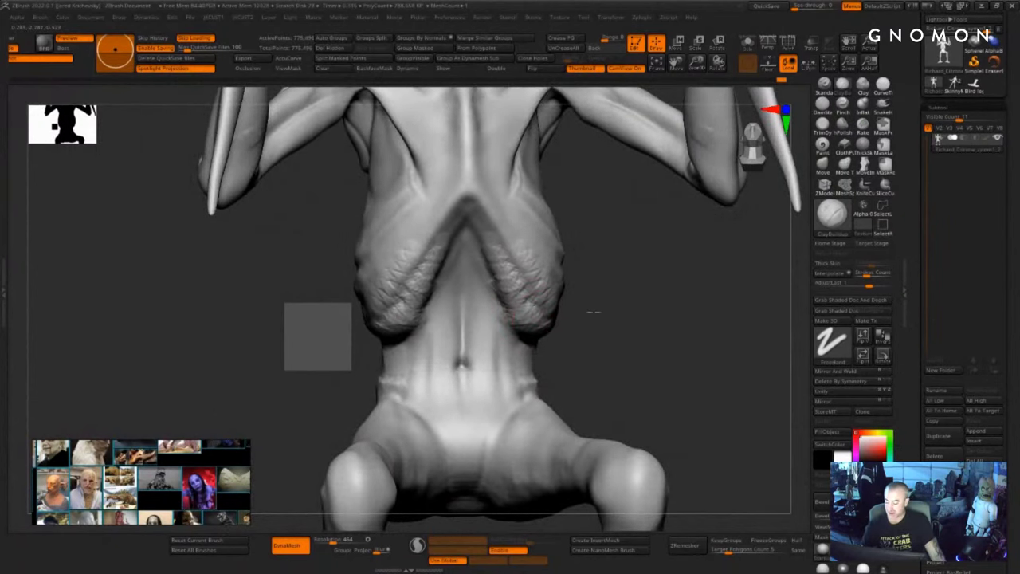
- Smooth the rough ClayBuildup strokes along the lower rib cage into soft forms
mouse_move(594, 311)
mouse_down()
mouse_move(547, 321)
mouse_move(617, 330)
mouse_up()
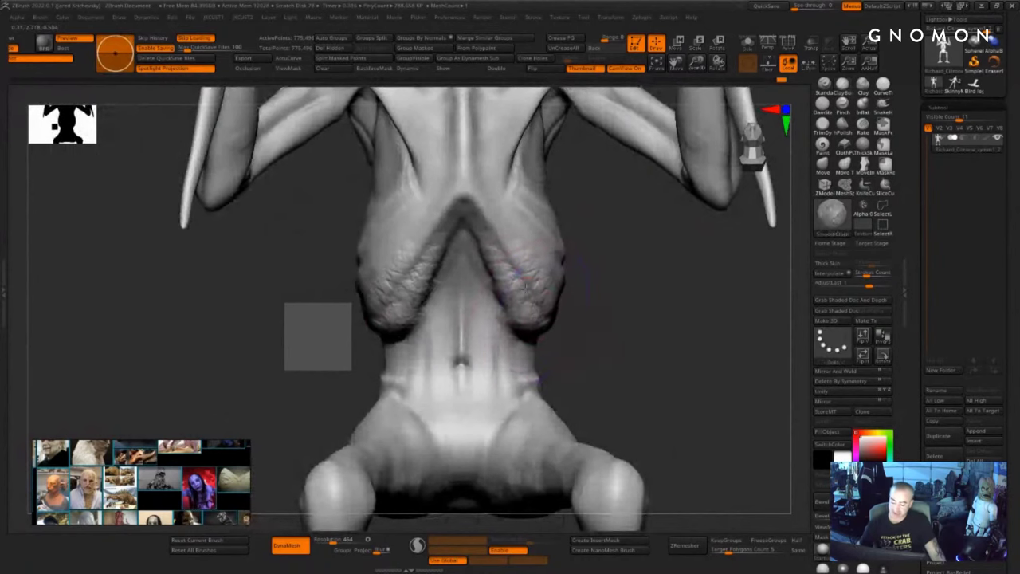
drag(504, 283, 531, 314)
drag(594, 321, 564, 317)
shift+drag(503, 286, 504, 319)
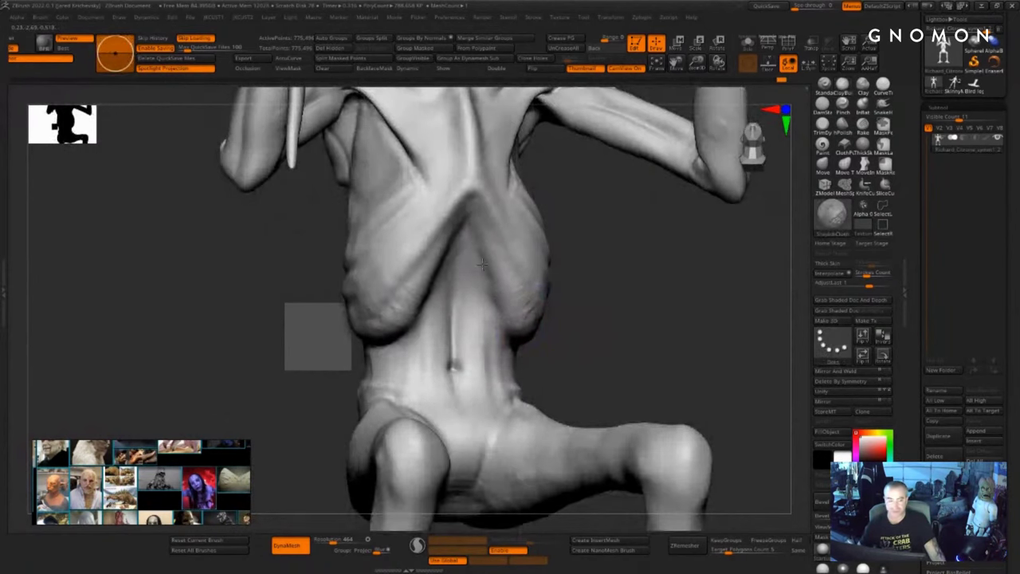
- Build up the abdominal muscles from the rib arch down past the navel with ClayBuildup strokes and smooth them
mouse_move(576, 343)
mouse_down()
mouse_move(603, 351)
mouse_move(599, 369)
mouse_up()
mouse_move(476, 317)
mouse_down()
mouse_move(473, 277)
mouse_move(481, 381)
mouse_move(497, 408)
mouse_up()
drag(572, 329, 612, 328)
mouse_move(510, 340)
mouse_down()
mouse_move(483, 338)
mouse_move(499, 310)
mouse_move(476, 262)
mouse_up()
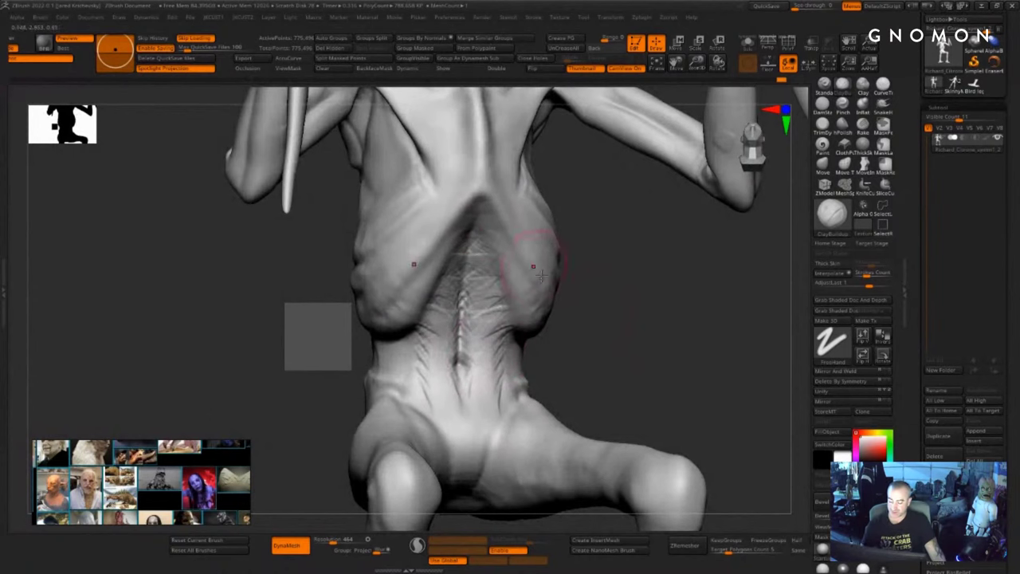
drag(572, 314, 570, 341)
drag(491, 343, 480, 423)
drag(563, 368, 565, 404)
drag(489, 403, 480, 430)
shift+drag(476, 307, 467, 301)
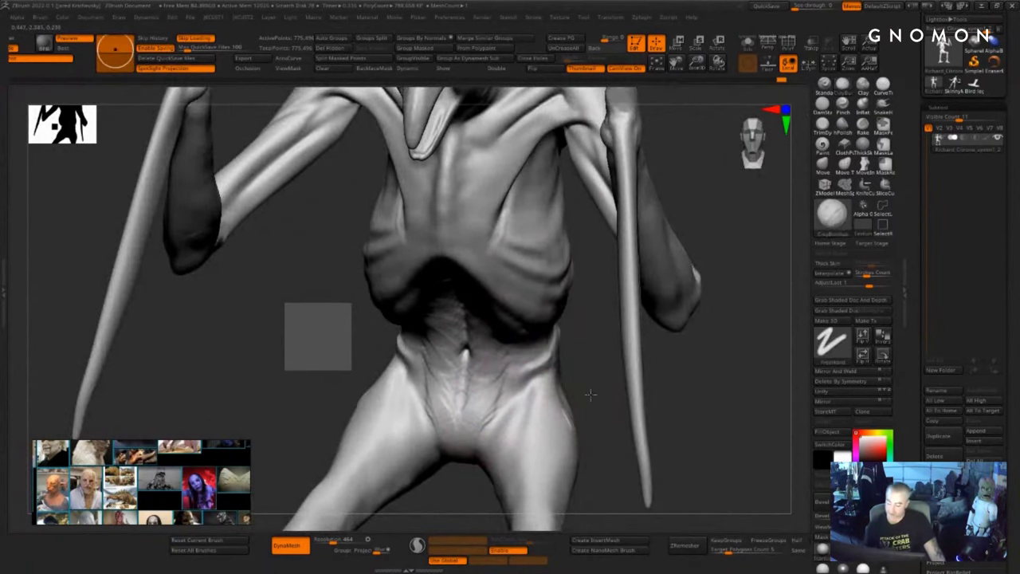
- Resize the brush and layer finer ClayBuildup strokes along the belly's midline and down to the pelvis
drag(585, 401, 567, 300)
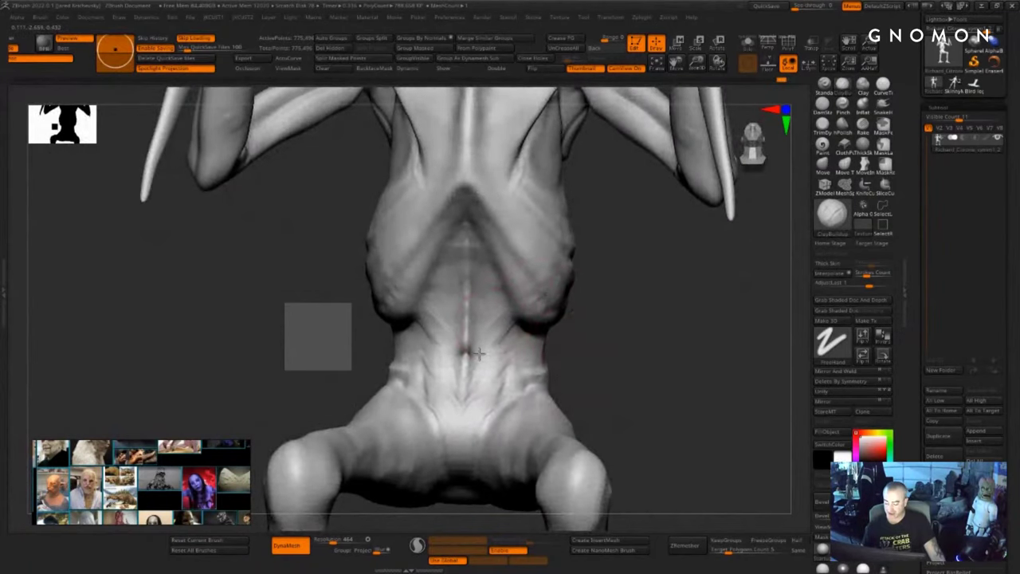
drag(479, 353, 494, 340)
mouse_move(562, 371)
mouse_down()
mouse_move(551, 327)
mouse_move(508, 353)
mouse_move(525, 343)
mouse_move(522, 320)
mouse_move(511, 335)
mouse_up()
mouse_move(572, 310)
mouse_down()
mouse_move(553, 341)
mouse_move(605, 343)
mouse_move(600, 373)
mouse_up()
key(s)
drag(490, 371, 482, 371)
mouse_move(467, 349)
mouse_down()
mouse_move(473, 363)
mouse_move(475, 354)
mouse_up()
drag(485, 300, 474, 424)
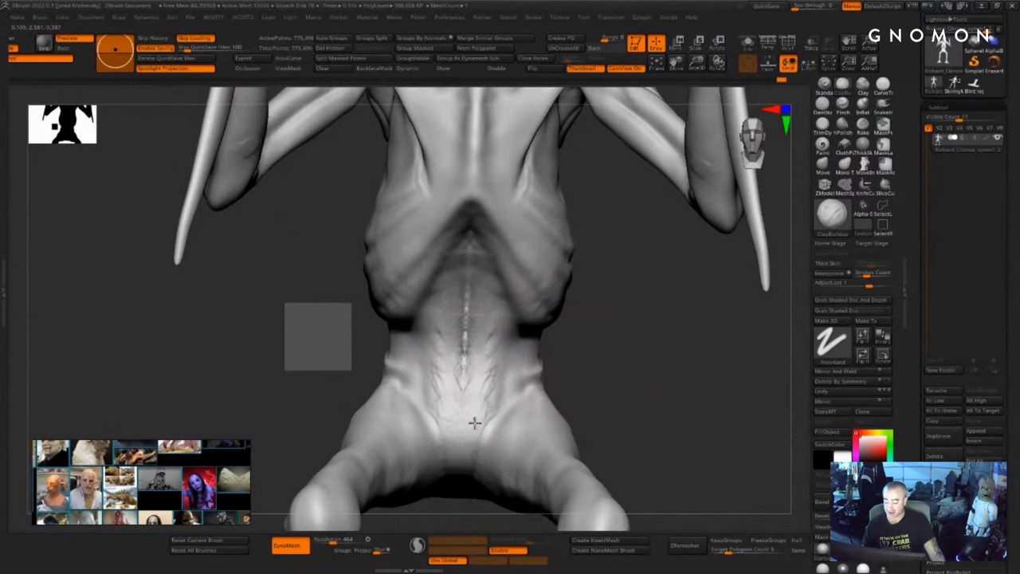
- Blend the belly strokes and refine the transition between the lower ribs and the waist
drag(585, 321, 471, 357)
drag(487, 321, 522, 285)
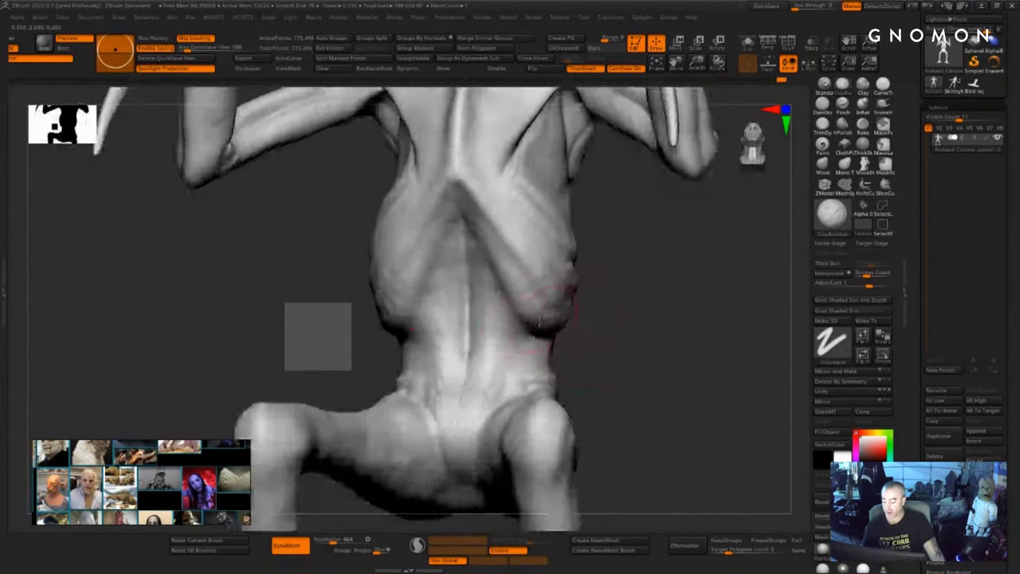
drag(529, 321, 487, 381)
drag(618, 228, 615, 229)
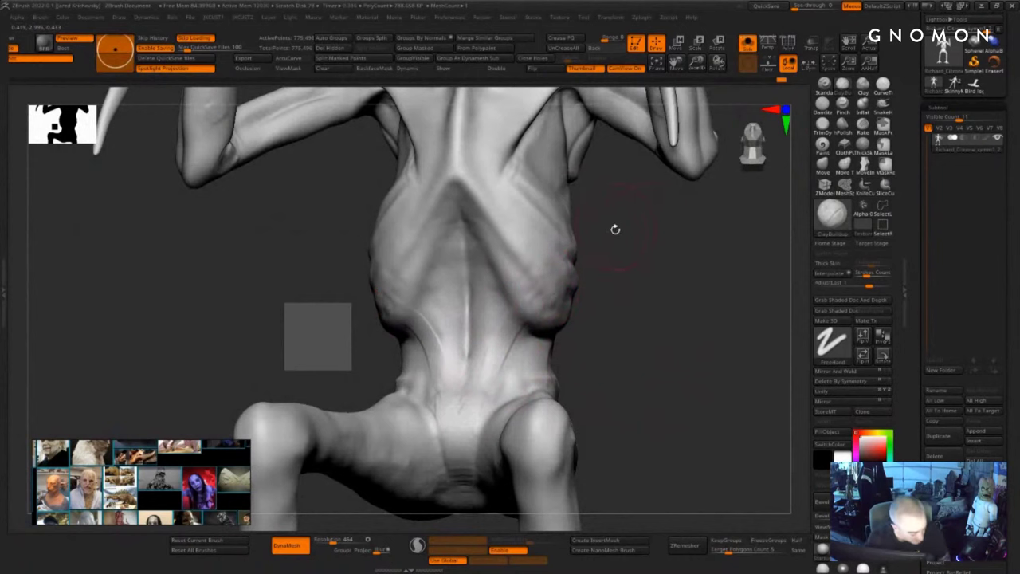
- Carve creases along the sides of the abdomen below the ribs with the DamStandard brush and soften them
key(b)
key(d)
key(s)
mouse_move(603, 310)
mouse_down()
mouse_move(581, 312)
mouse_move(516, 356)
mouse_up()
drag(622, 287, 612, 333)
drag(532, 332, 510, 381)
drag(599, 348, 635, 335)
shift+drag(533, 330, 533, 331)
drag(606, 335, 597, 315)
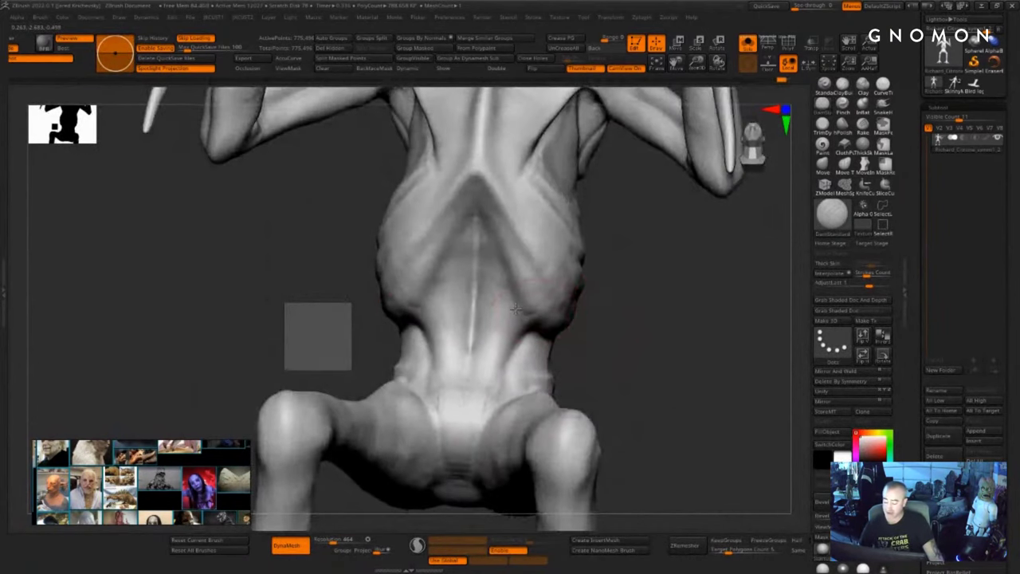
- Carve creases with DamStandard along the lower edge of the rib cage arch above the creature's abdomen, smoothing the strokes
drag(516, 309, 512, 275)
drag(585, 340, 588, 313)
drag(532, 310, 494, 249)
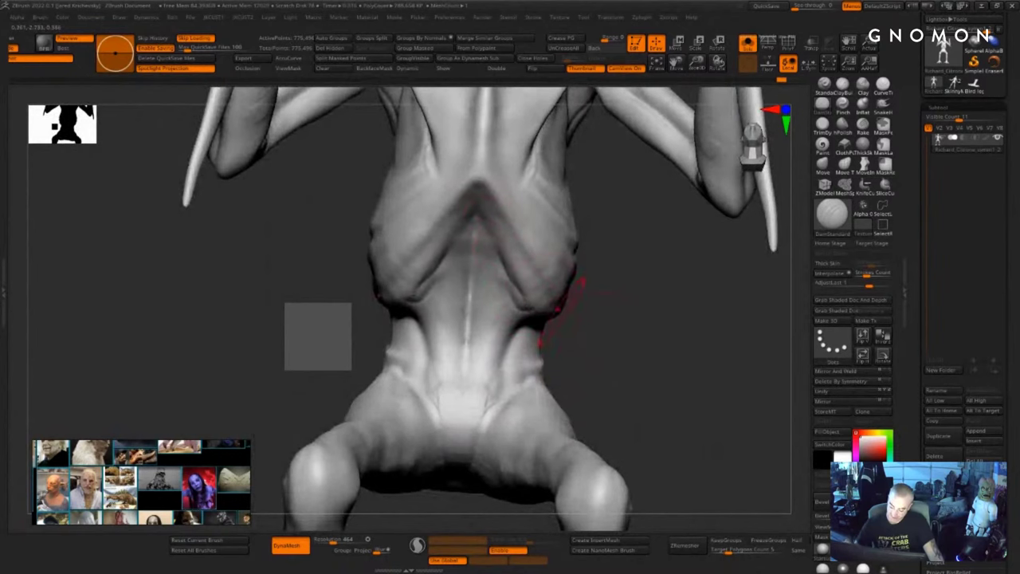
drag(599, 318, 591, 280)
mouse_move(491, 236)
mouse_down()
mouse_move(517, 262)
mouse_move(480, 191)
mouse_up()
drag(512, 242, 493, 212)
drag(637, 315, 610, 285)
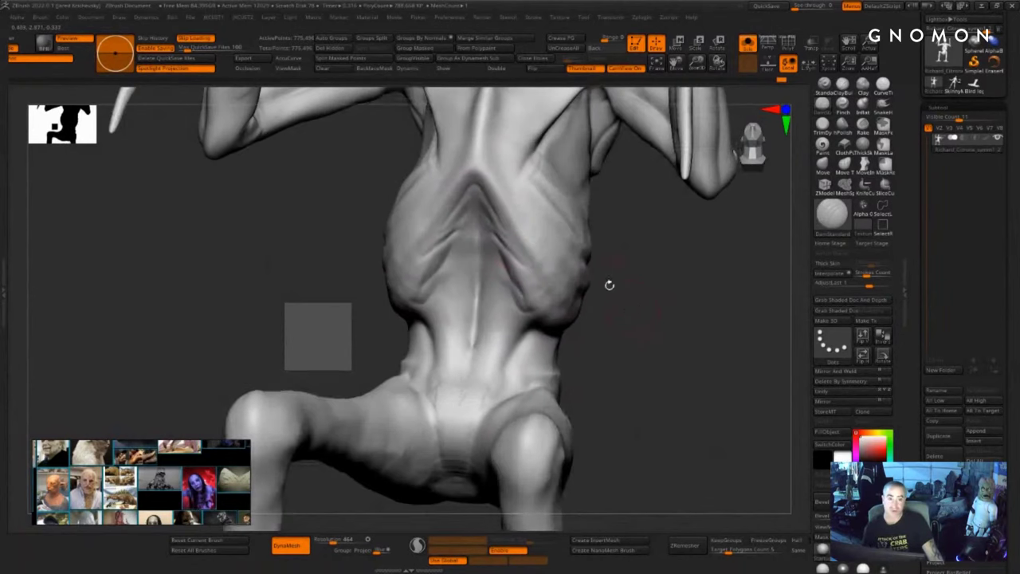
mouse_move(534, 257)
shift+mouse_down()
mouse_move(494, 202)
mouse_move(519, 228)
shift+mouse_up()
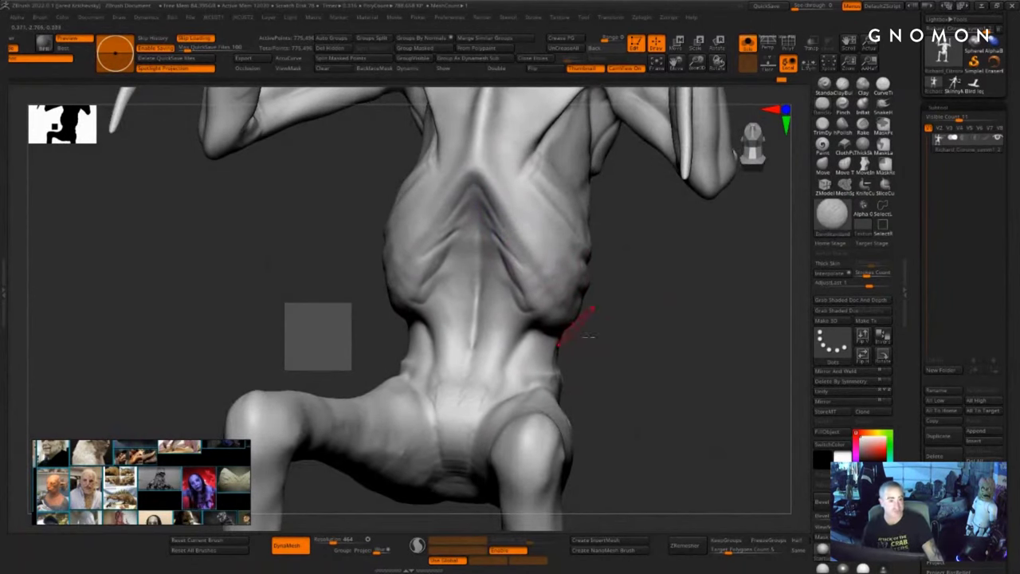
- Refine the lower rib edge and the transition into the narrow waist on the creature's flank
drag(641, 349, 560, 325)
mouse_move(532, 281)
mouse_down()
mouse_move(586, 317)
mouse_move(586, 335)
mouse_move(552, 295)
mouse_up()
mouse_move(679, 318)
mouse_down()
mouse_move(651, 335)
mouse_move(574, 314)
mouse_up()
mouse_move(702, 326)
mouse_down()
mouse_move(676, 314)
mouse_move(587, 324)
mouse_up()
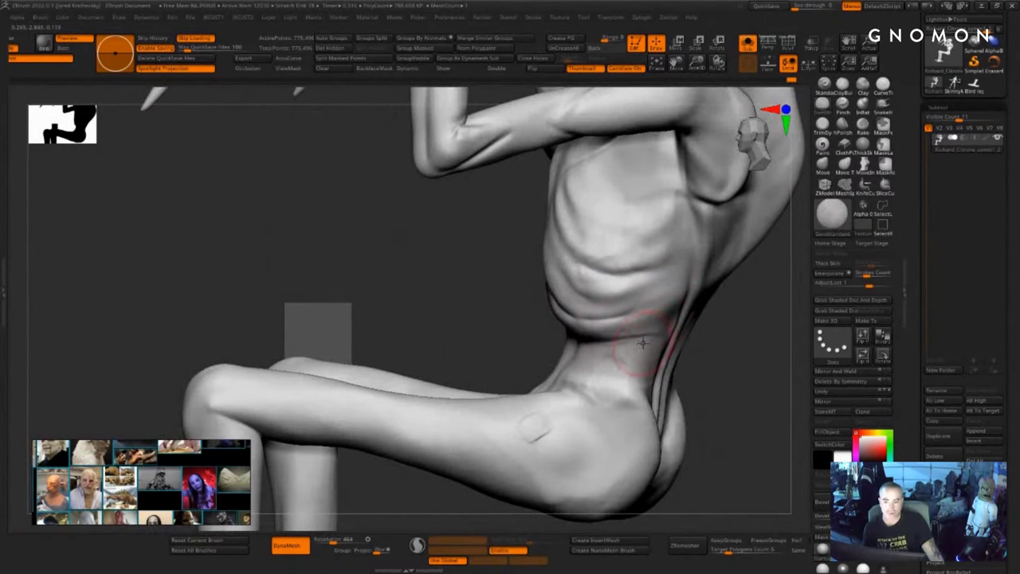
drag(707, 358, 712, 356)
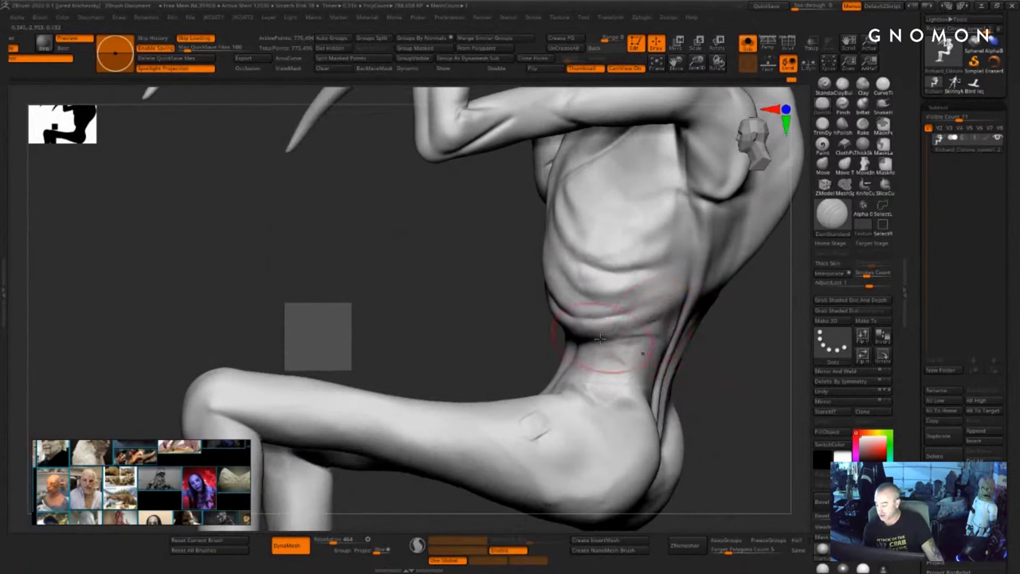
drag(598, 341, 671, 349)
drag(706, 351, 762, 349)
- Sculpt diagonal rib grooves down the side of the rib cage and smooth them toward the rib arch
mouse_move(652, 355)
mouse_down()
mouse_move(668, 348)
mouse_move(648, 401)
mouse_move(625, 411)
mouse_move(640, 427)
mouse_move(612, 440)
mouse_up()
drag(536, 290, 601, 398)
drag(564, 357, 625, 410)
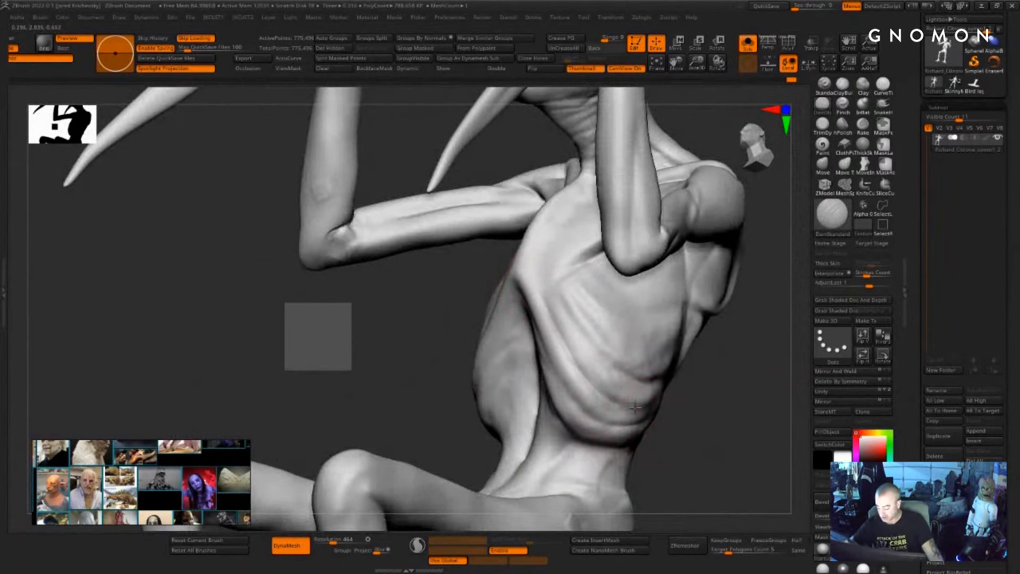
drag(678, 446, 655, 448)
drag(569, 348, 580, 365)
shift+drag(551, 295, 580, 354)
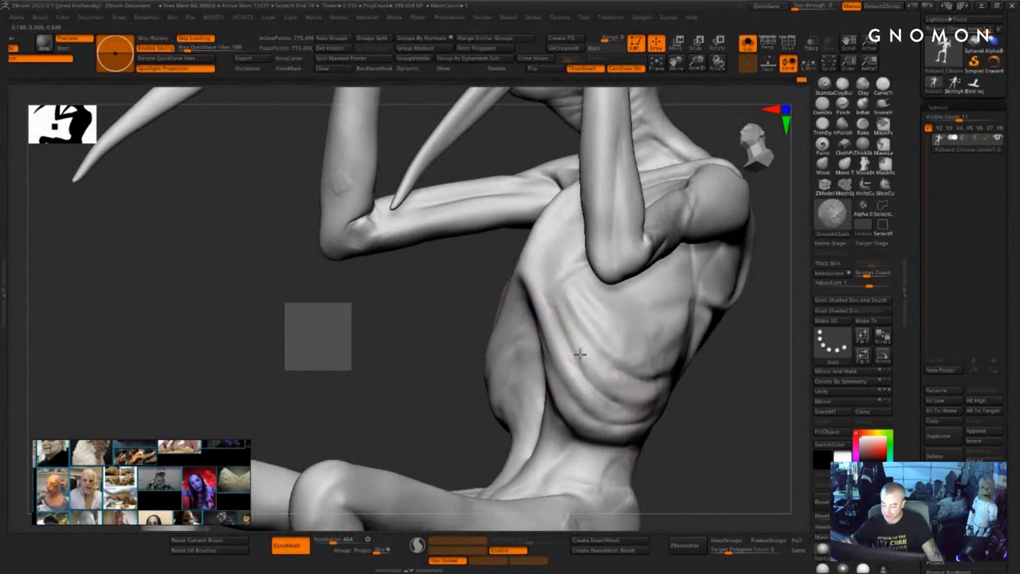
drag(556, 285, 585, 386)
drag(652, 448, 724, 468)
mouse_move(585, 308)
shift+mouse_down()
mouse_move(590, 321)
mouse_move(599, 302)
mouse_move(585, 277)
mouse_move(565, 293)
shift+mouse_up()
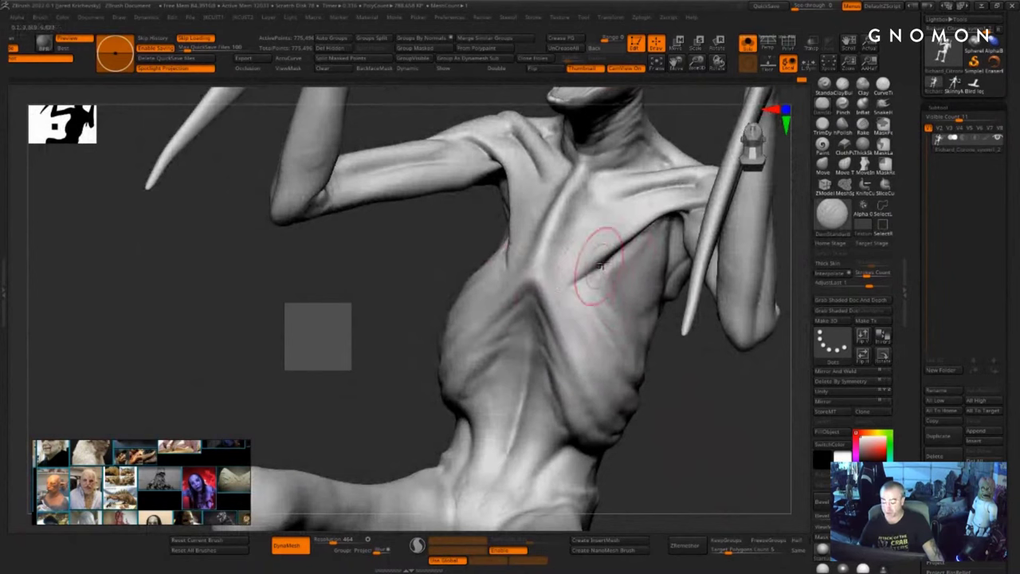
- Deepen the crease beneath the chest muscle and refine the rib forms around the sternum and rib arch
drag(604, 266, 580, 285)
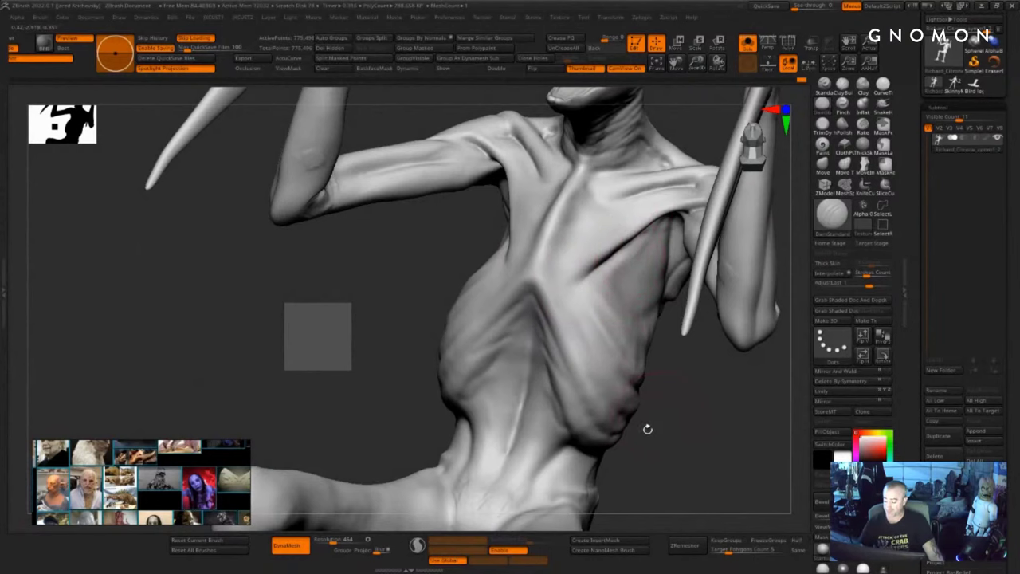
mouse_move(668, 413)
mouse_down()
mouse_move(707, 433)
mouse_move(690, 420)
mouse_up()
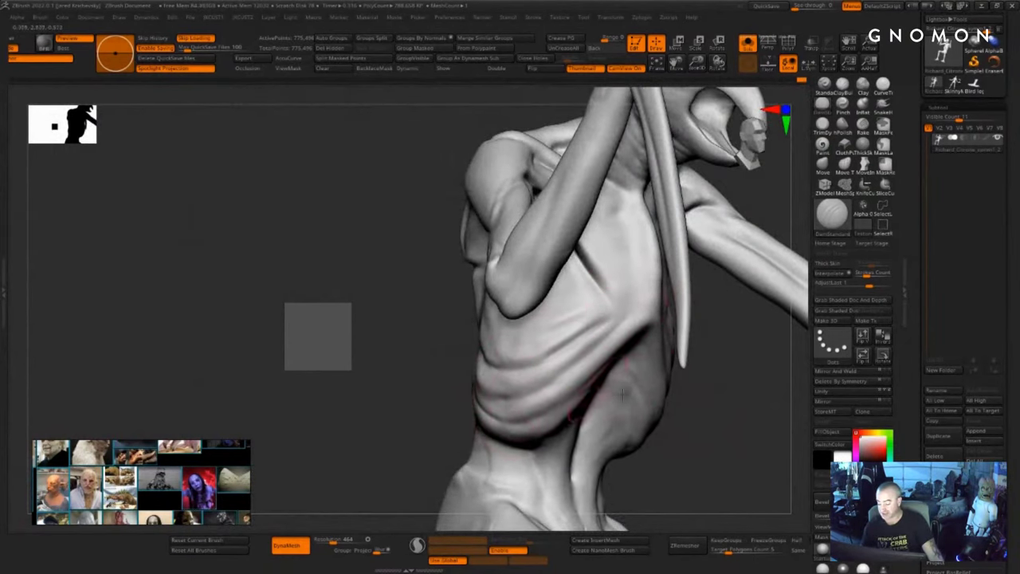
drag(686, 452, 662, 404)
drag(741, 349, 719, 373)
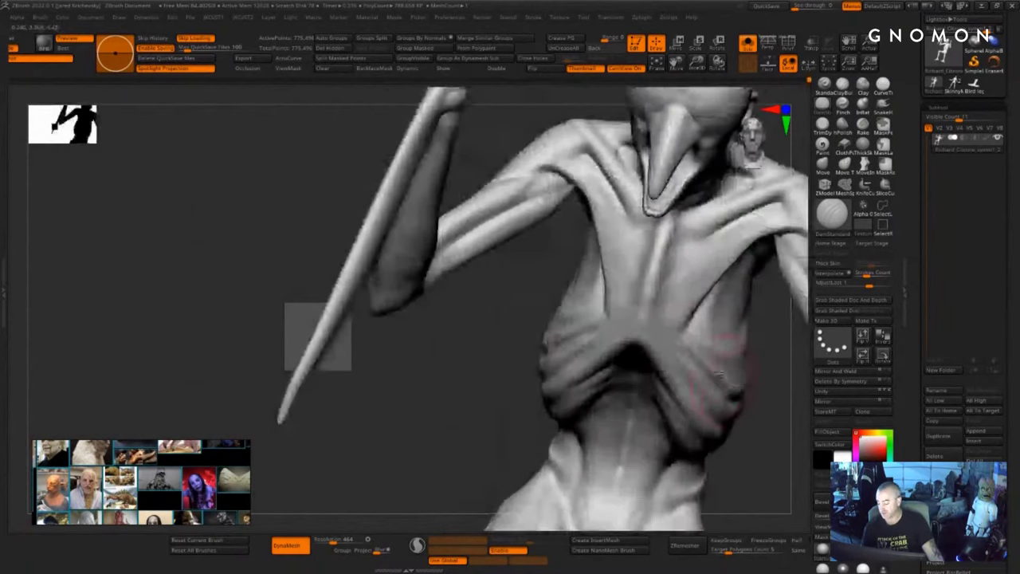
mouse_move(664, 350)
mouse_down()
mouse_move(661, 330)
mouse_move(669, 345)
mouse_up()
right_drag(670, 372, 730, 437)
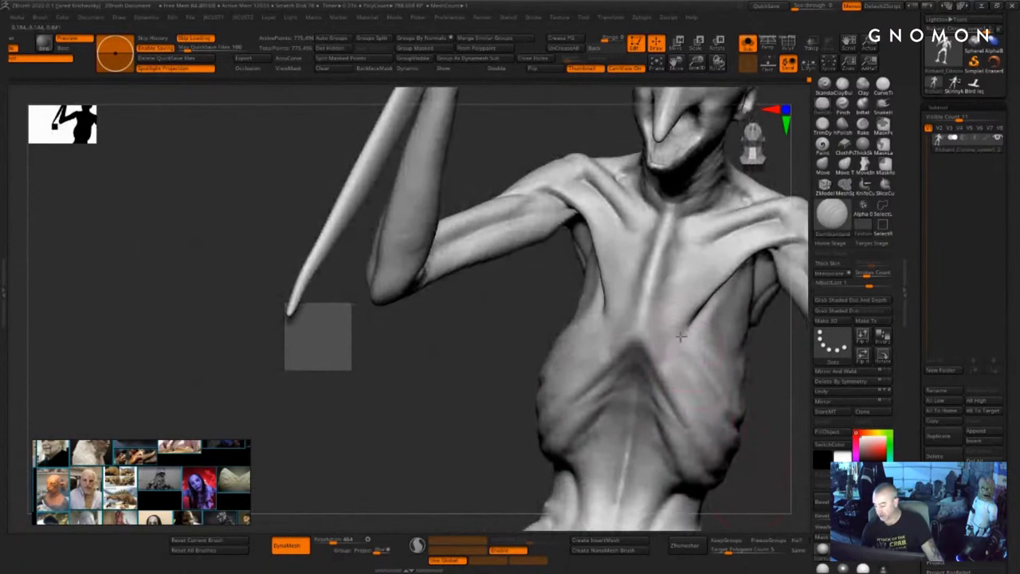
mouse_move(684, 335)
mouse_down()
mouse_move(677, 357)
mouse_move(674, 349)
mouse_up()
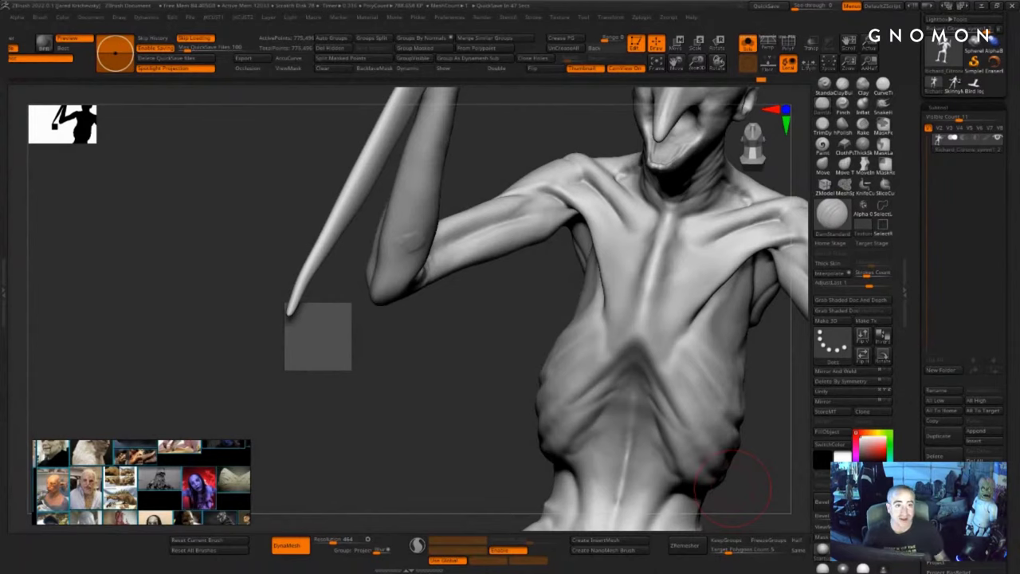
- Switch to File Explorer, go up from SFX Makeups_Sculpts to the Reference folder and look over its subfolders
drag(414, 0, 802, 92)
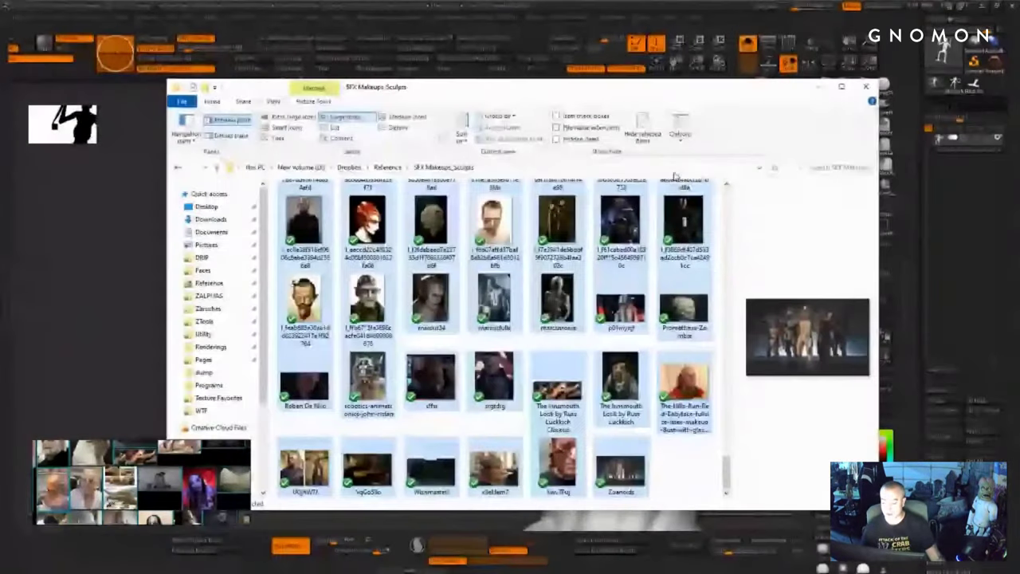
click(389, 167)
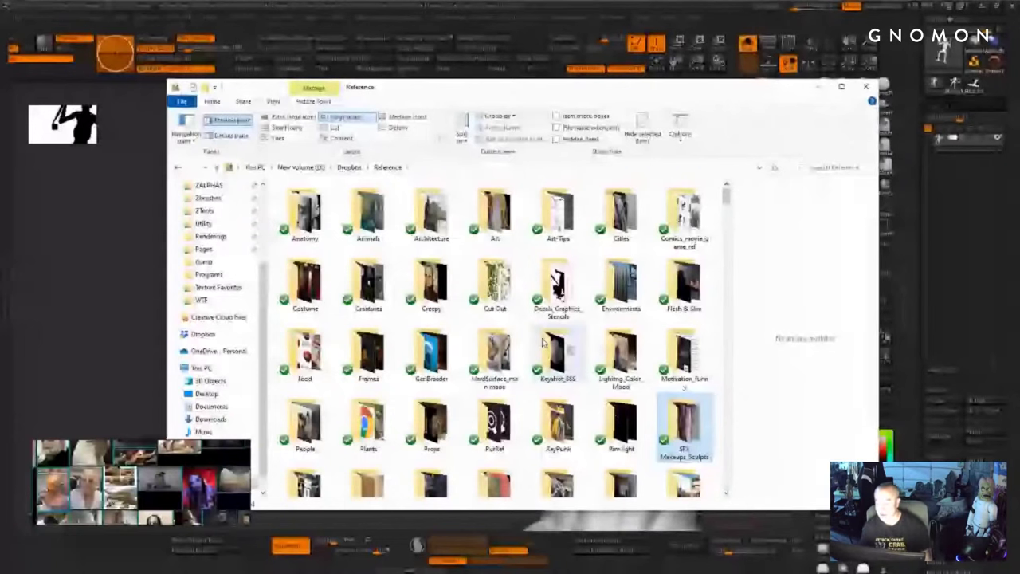
scroll(543, 343, down, 3)
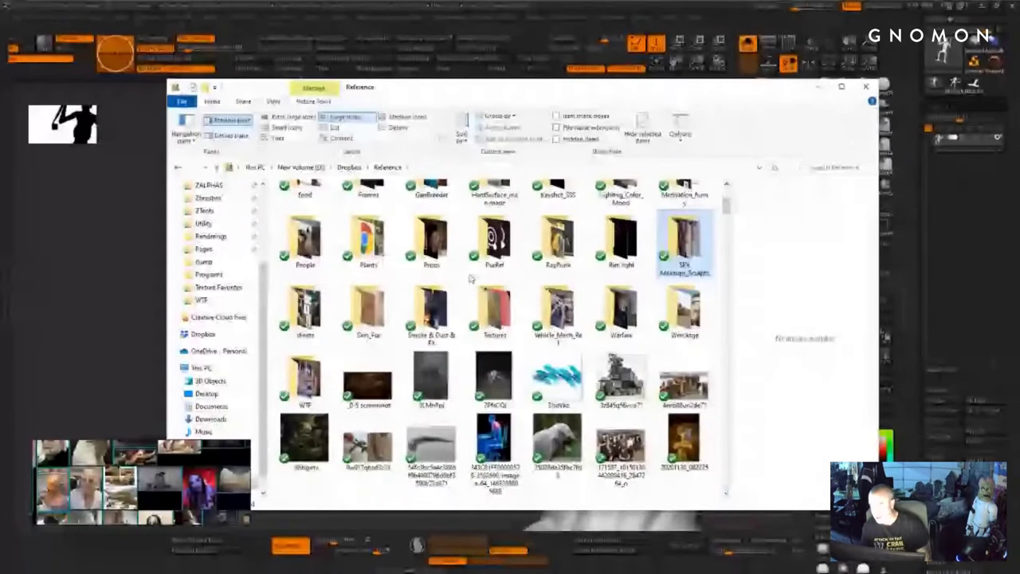
scroll(555, 420, down, 3)
scroll(554, 418, up, 6)
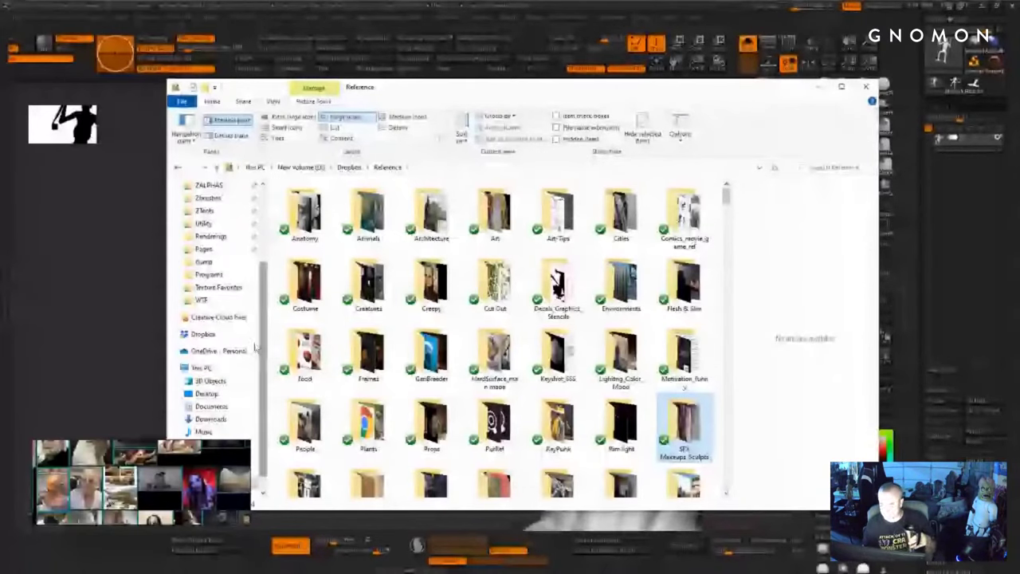
- Look through the loose reference images stored in the Reference folder and return to its subfolders
scroll(460, 272, down, 5)
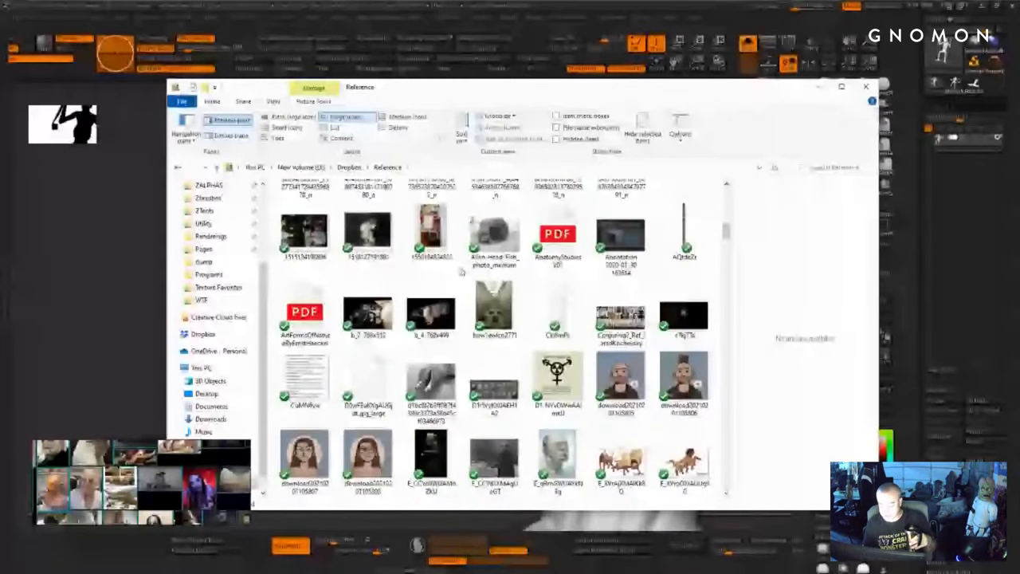
scroll(461, 271, down, 5)
scroll(466, 367, down, 3)
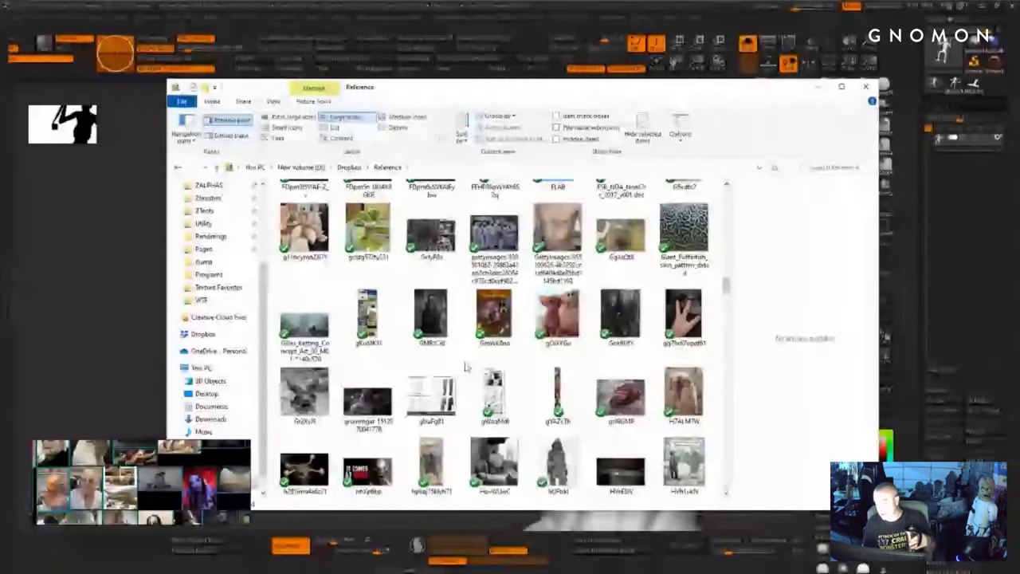
scroll(467, 367, down, 5)
scroll(446, 403, up, 5)
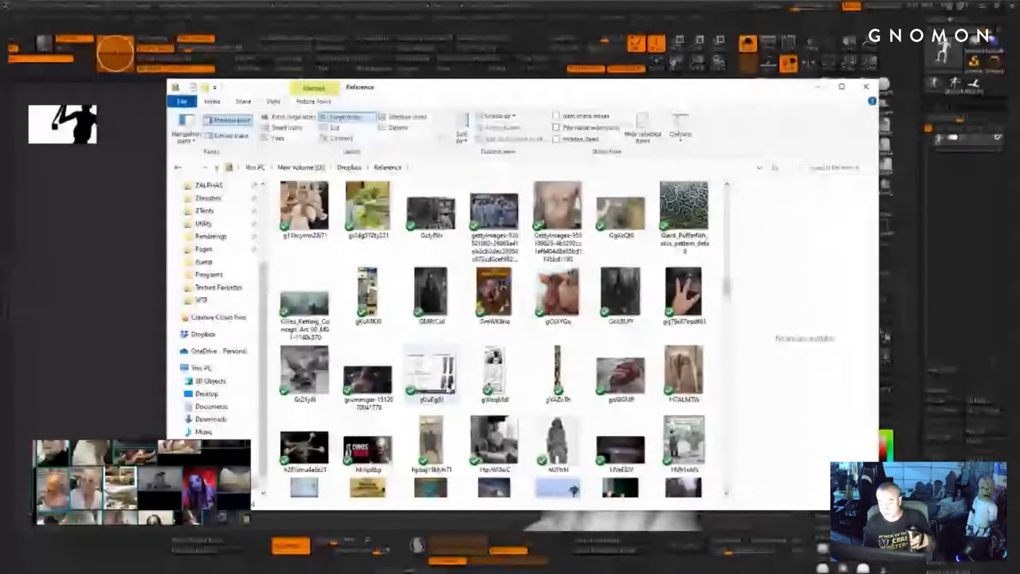
scroll(470, 359, up, 5)
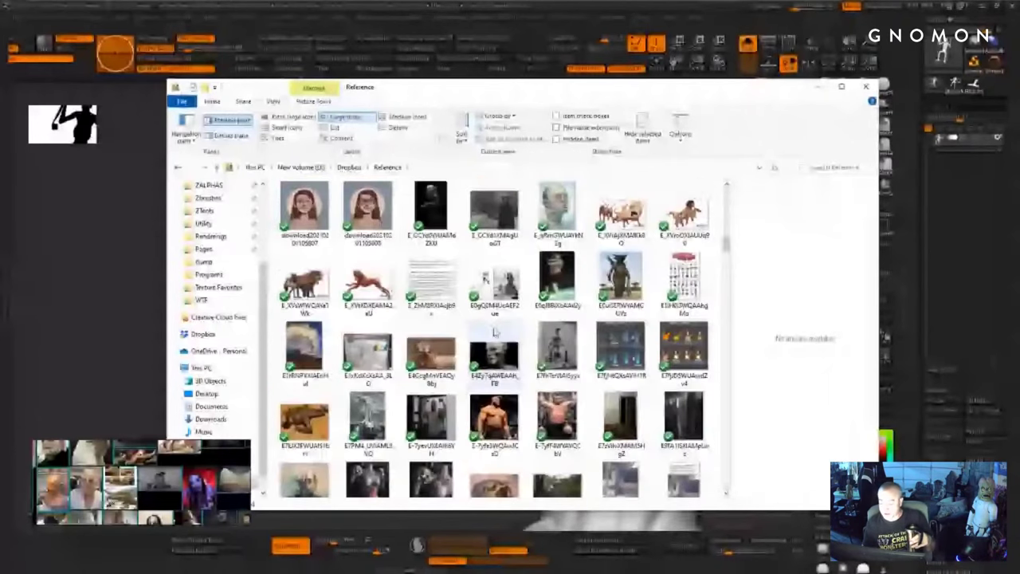
scroll(494, 331, up, 5)
scroll(476, 294, down, 10)
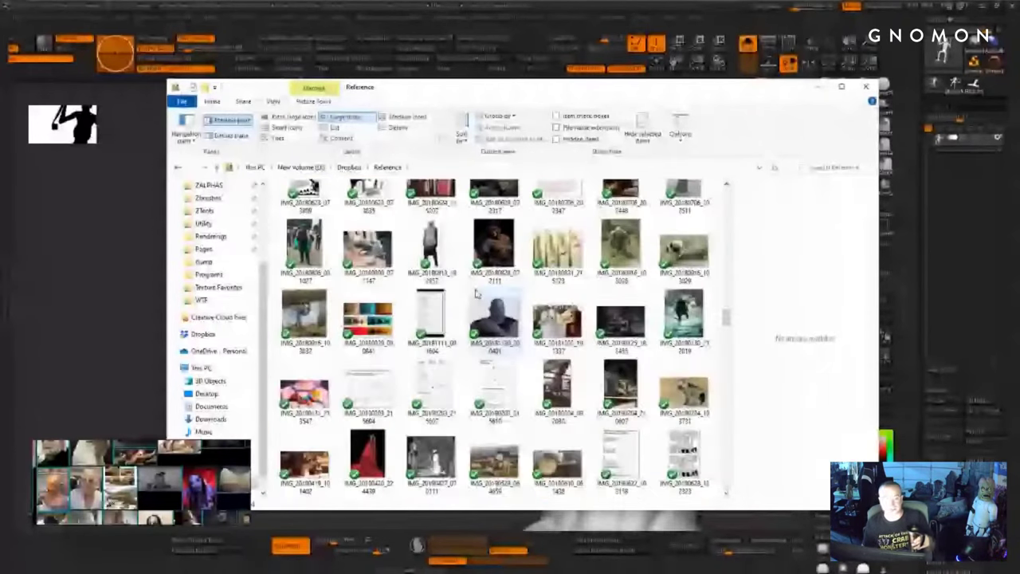
scroll(487, 327, down, 10)
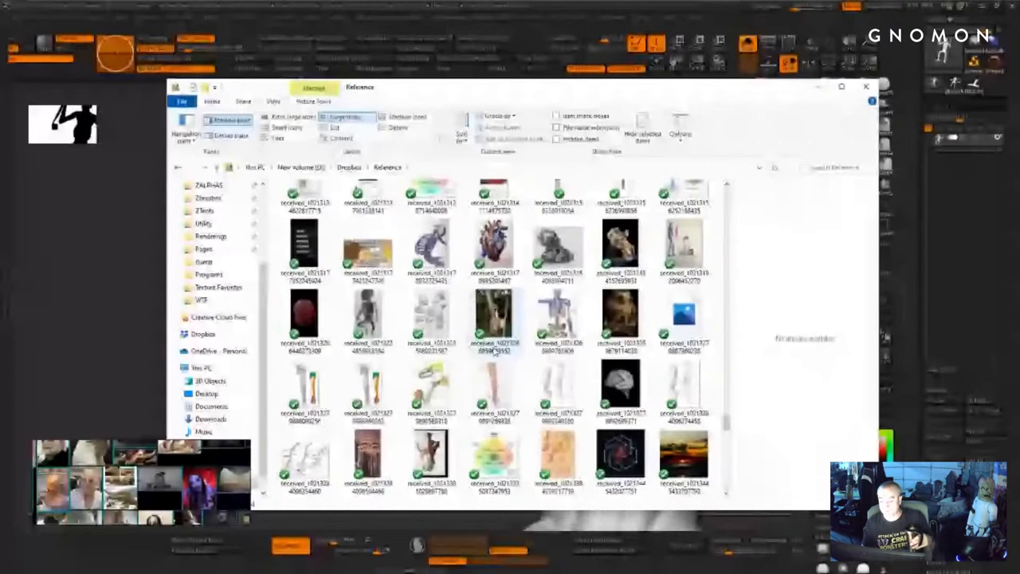
scroll(495, 351, up, 5)
scroll(565, 330, up, 15)
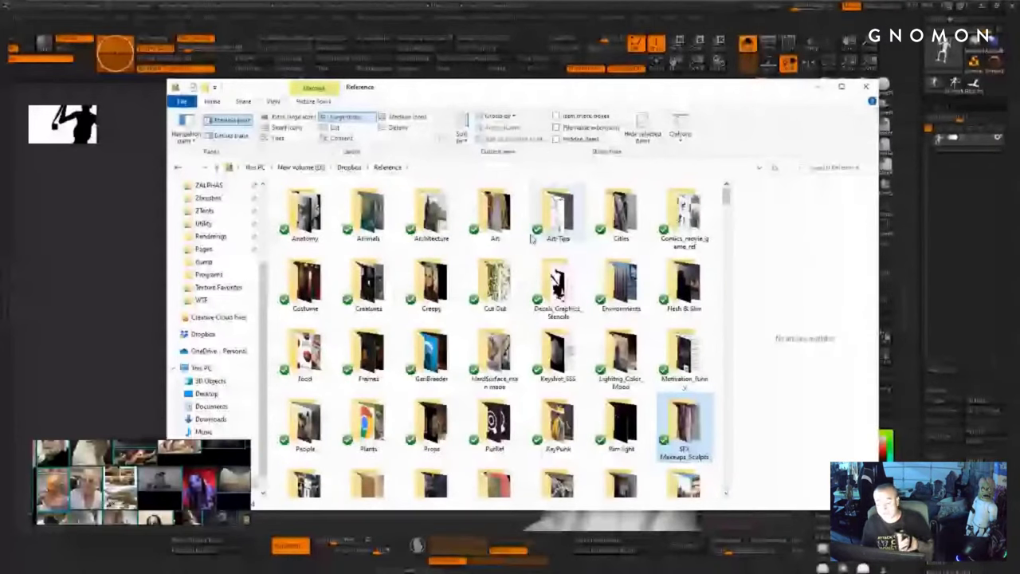
- Open the RayPunk reference folder and preview several of its science-fiction cover and illustration images
click(495, 213)
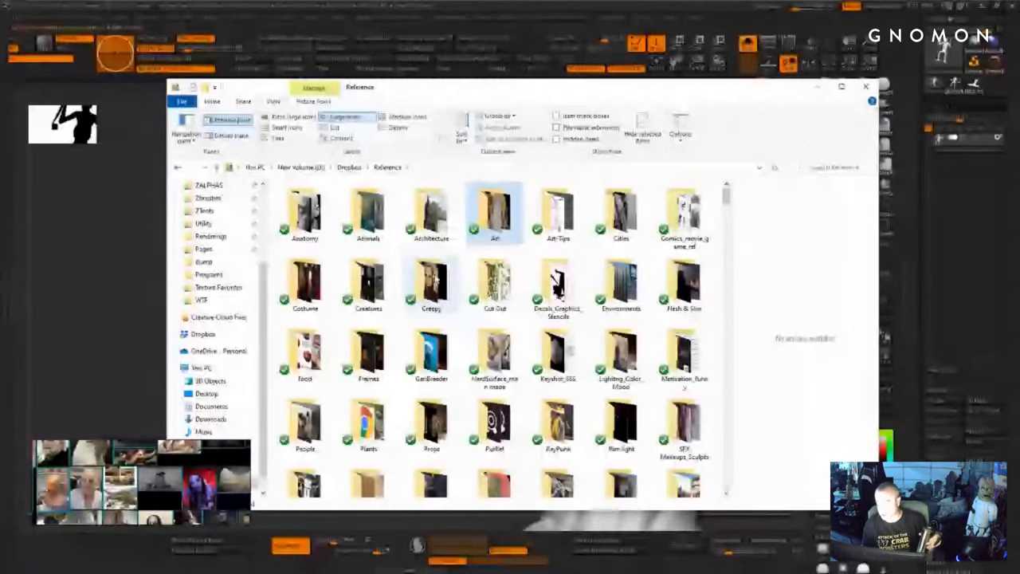
scroll(693, 302, down, 3)
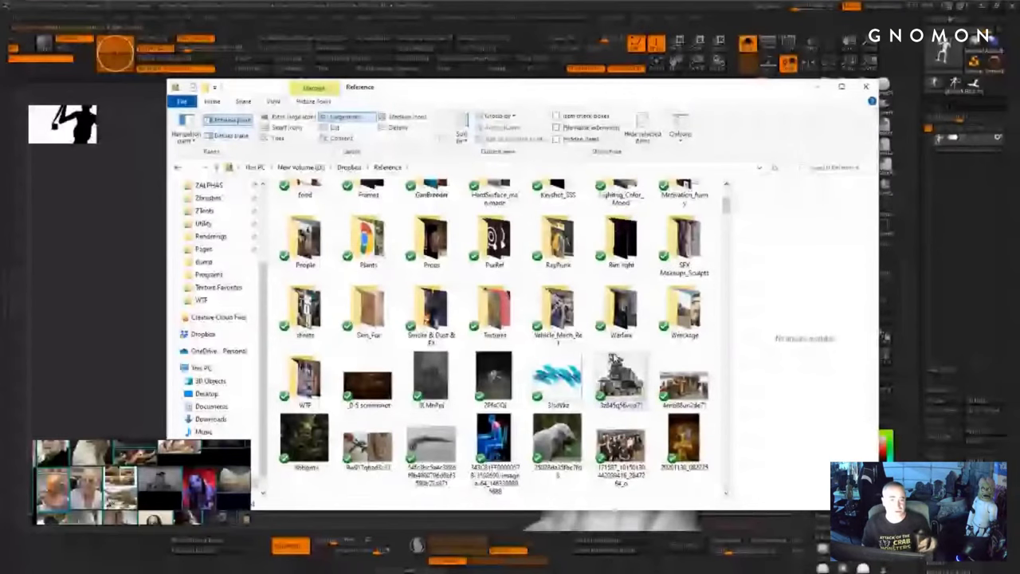
double_click(550, 214)
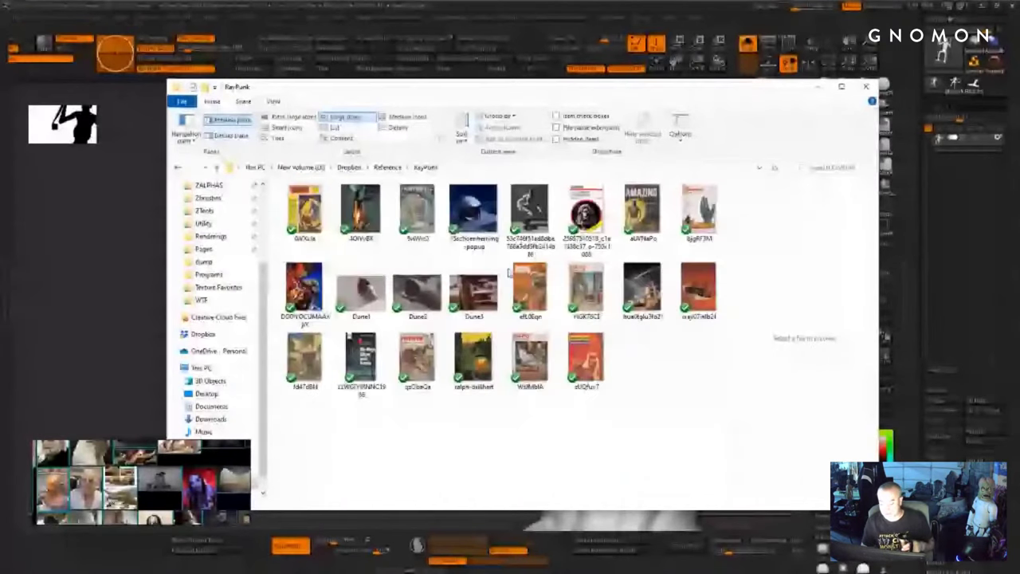
click(360, 212)
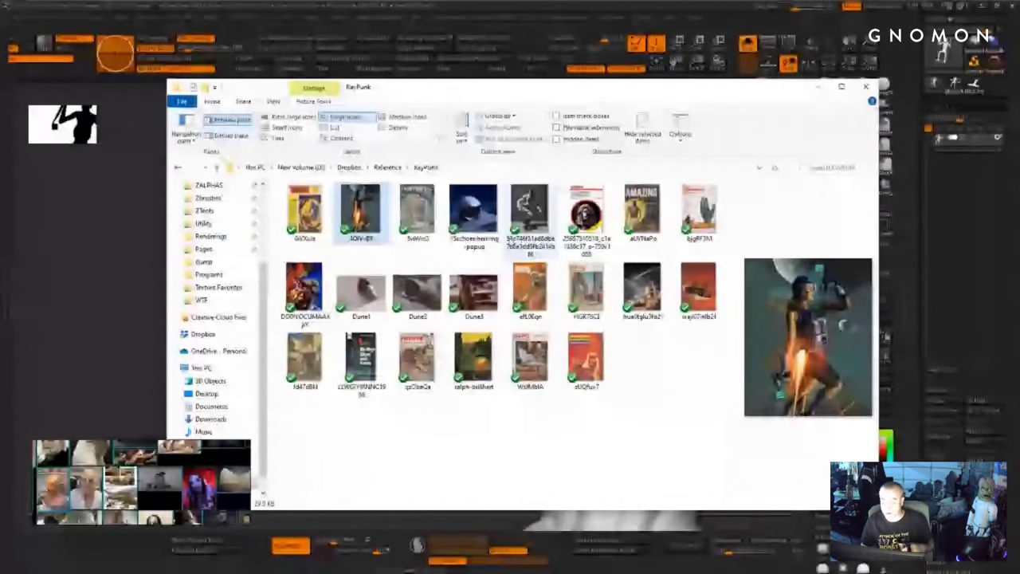
click(481, 212)
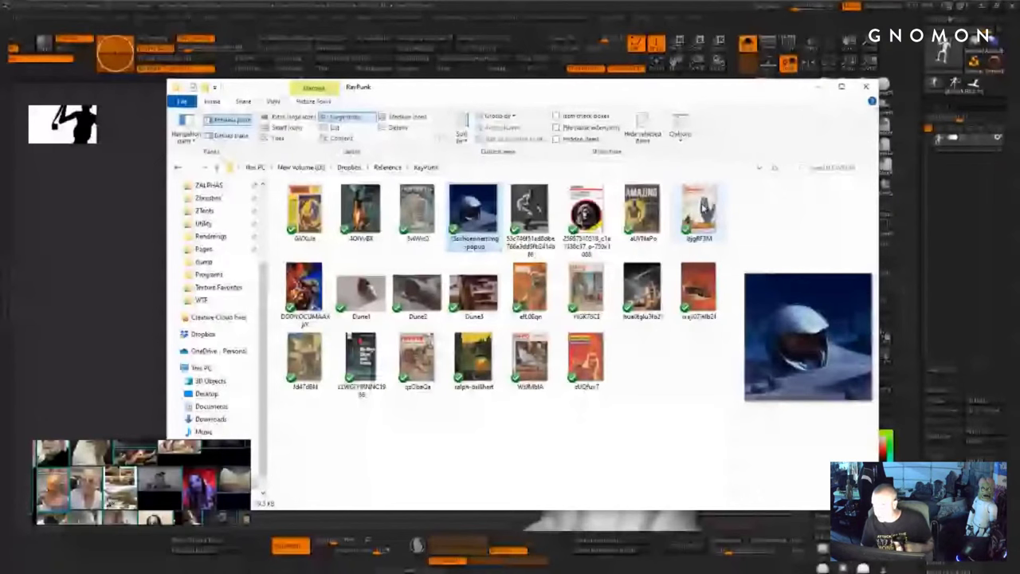
click(644, 206)
click(536, 293)
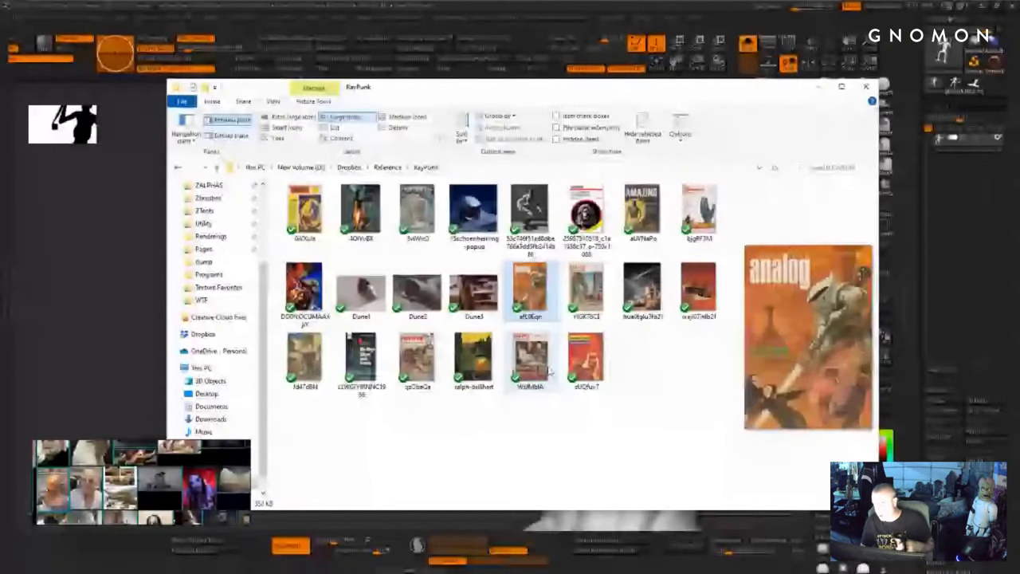
click(543, 365)
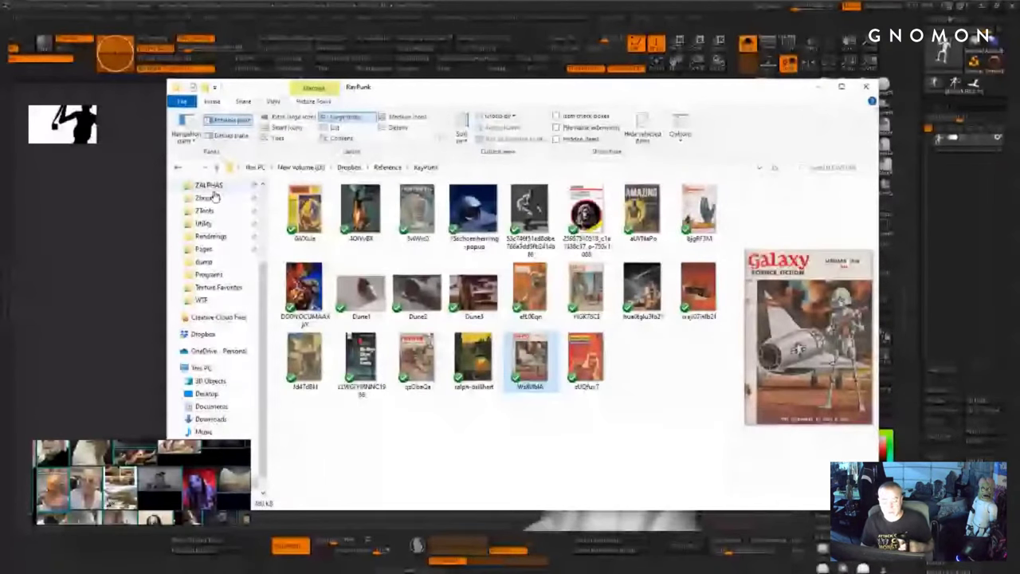
- Return to the Reference folder, open the Anatomy folder and select its bodybuilders subfolder
click(178, 167)
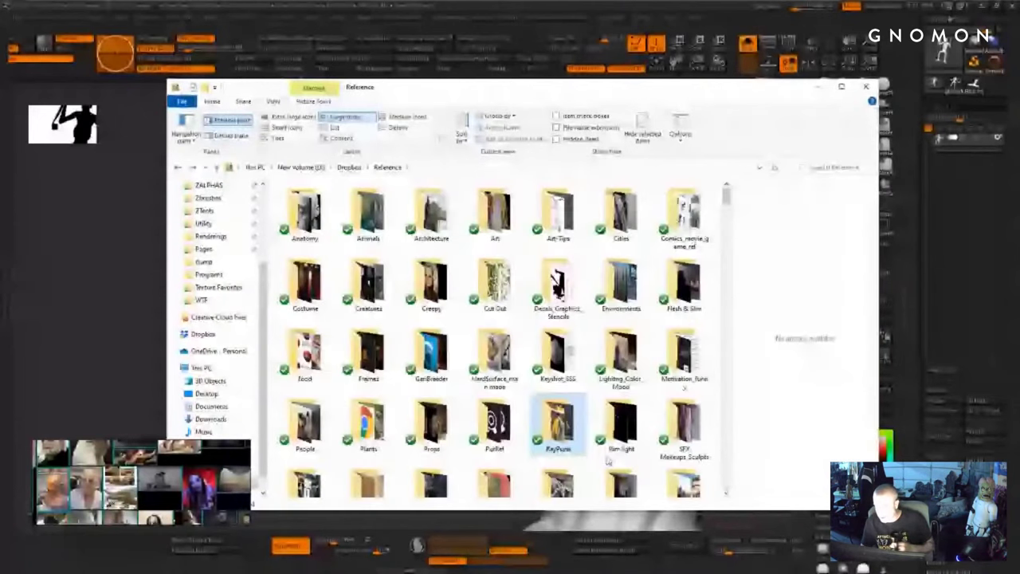
scroll(522, 301, down, 3)
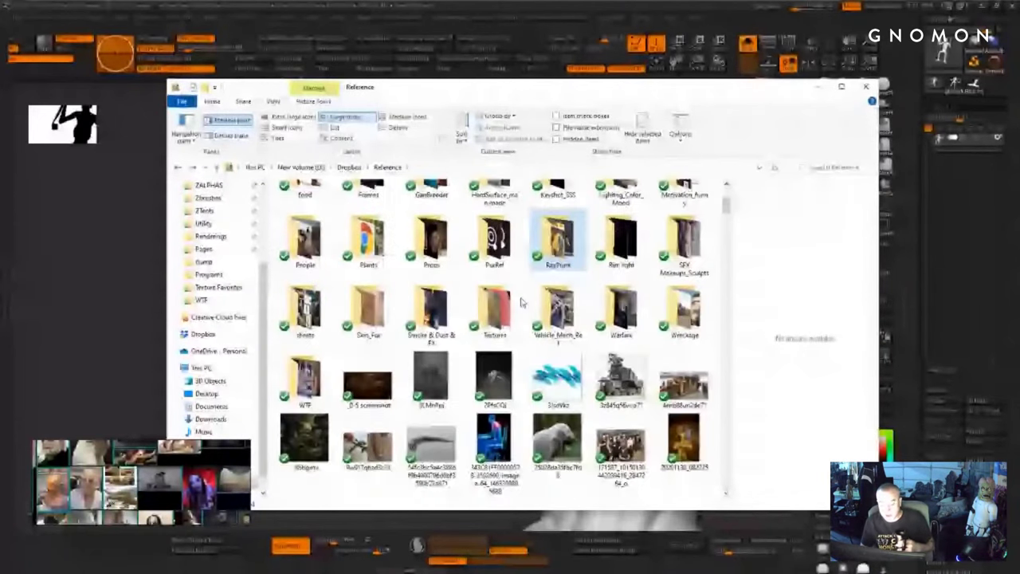
scroll(522, 301, up, 3)
double_click(305, 238)
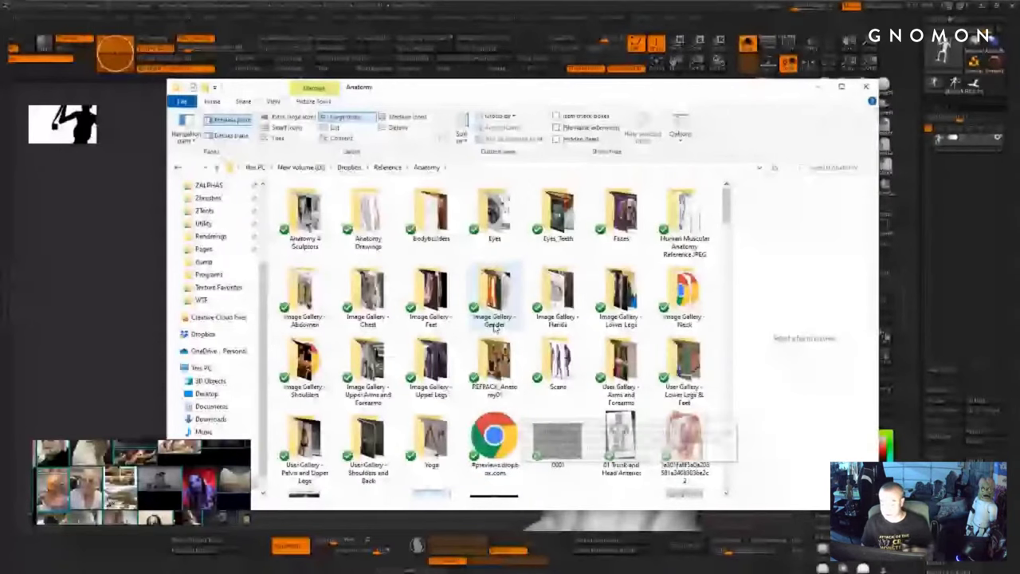
click(416, 231)
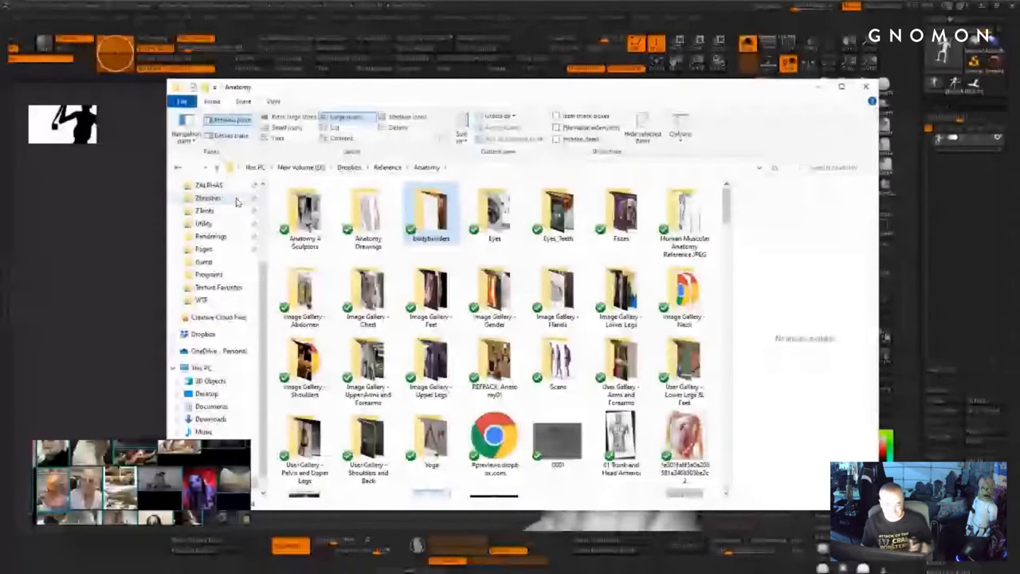
- Open the Anatomy Drawings folder, look through its images and preview the raised-arms figure and the seated pose sketch
double_click(381, 217)
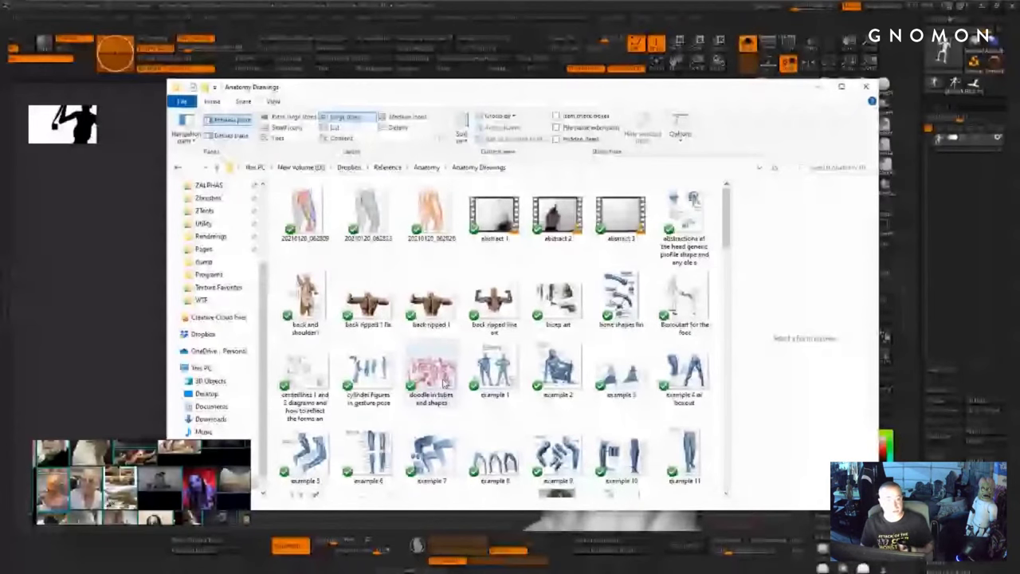
scroll(454, 391, down, 5)
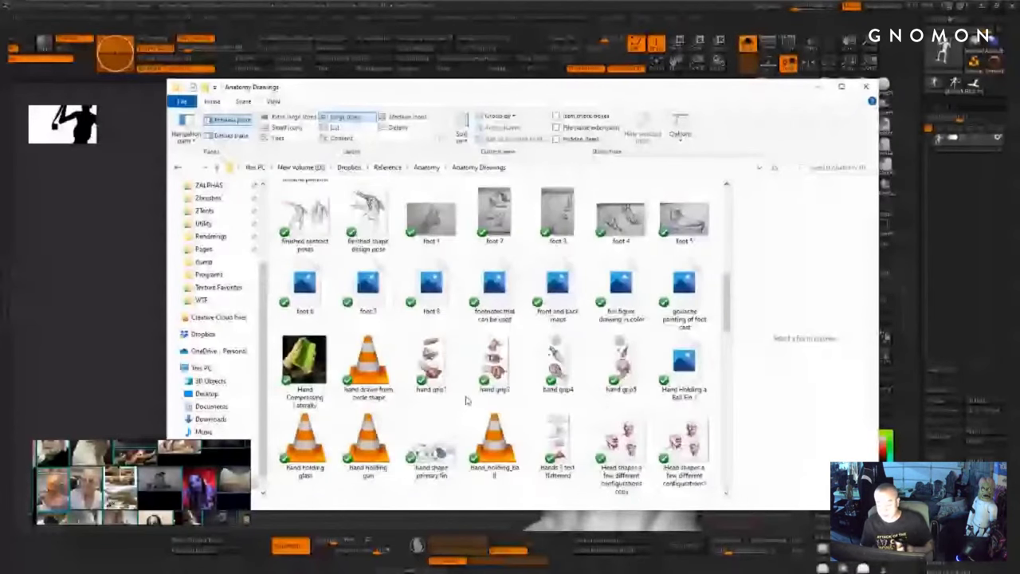
scroll(468, 401, down, 3)
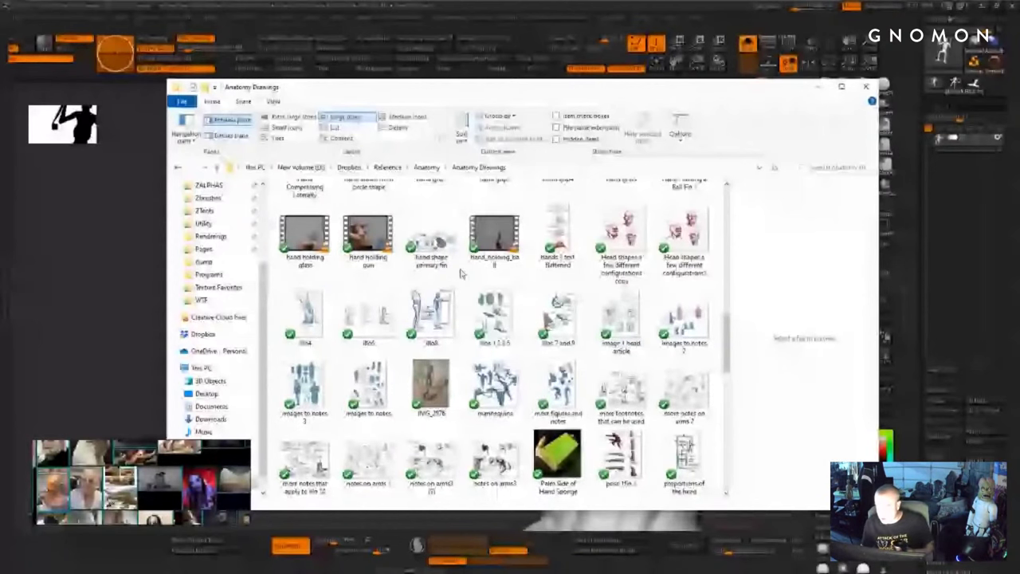
scroll(558, 383, down, 10)
click(637, 422)
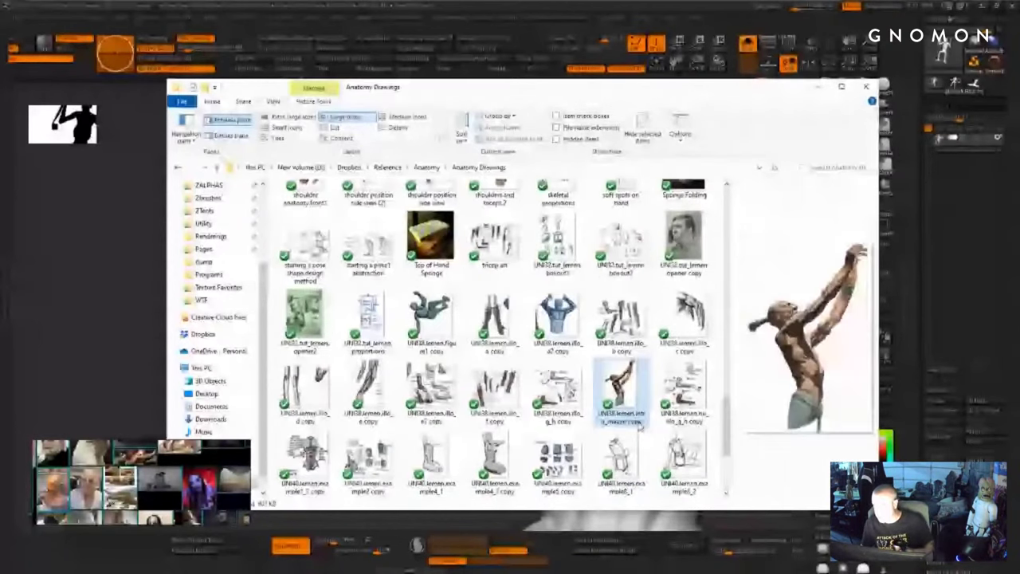
click(680, 460)
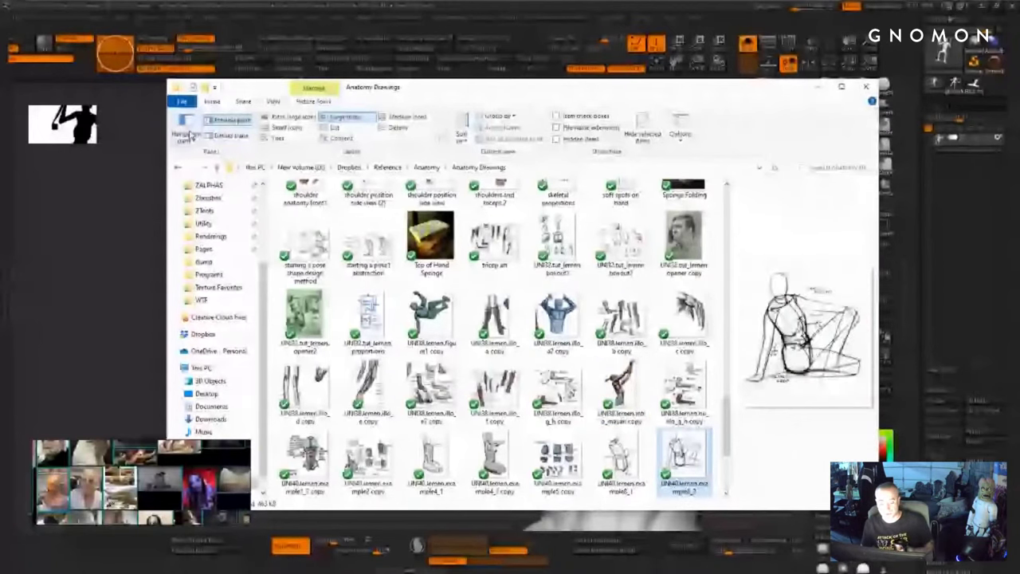
- Return to the Anatomy folder, view the Anatomy for Sculptors bent-arm contour diagram at full size and close it
click(180, 169)
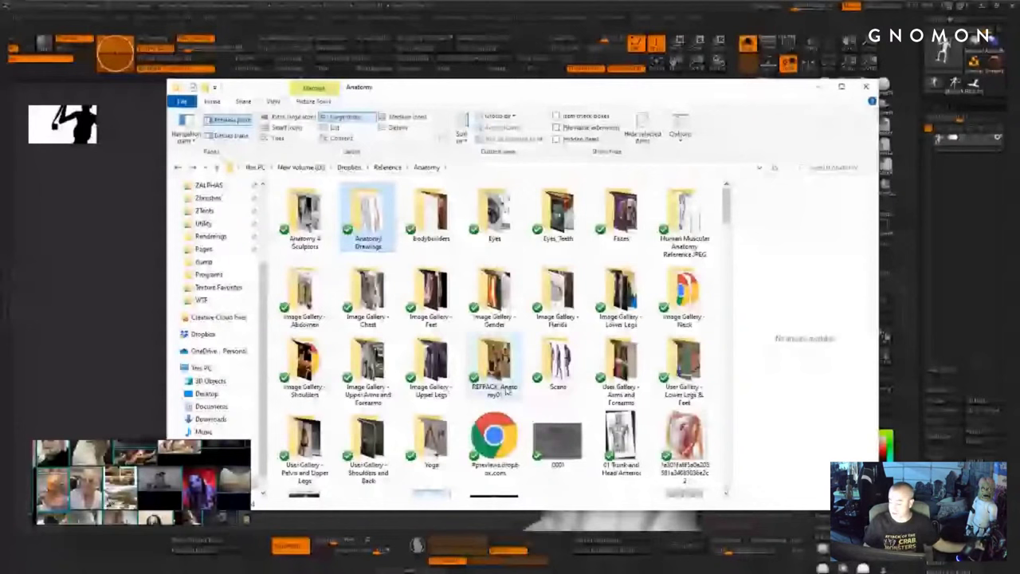
scroll(504, 430, down, 5)
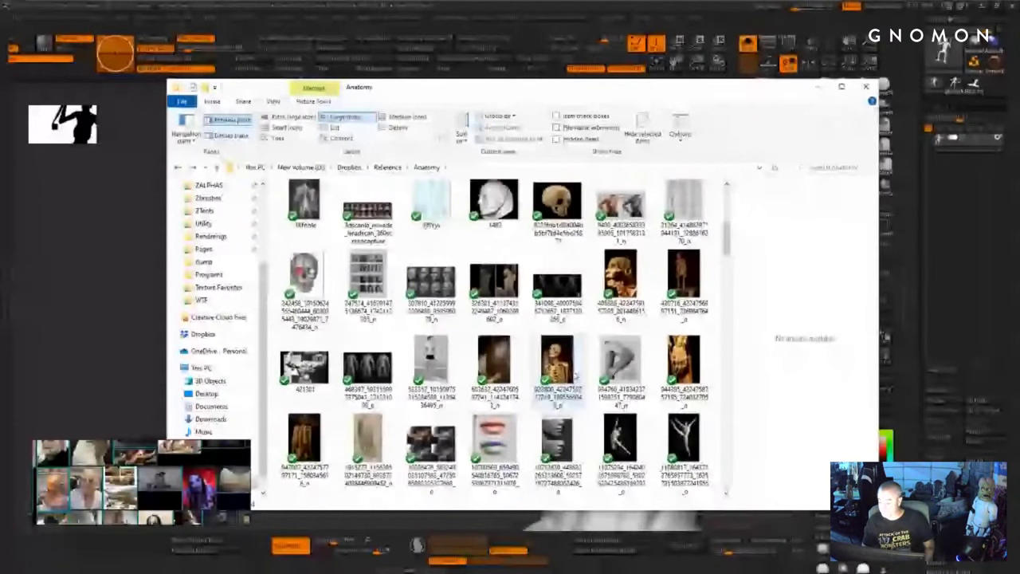
click(620, 360)
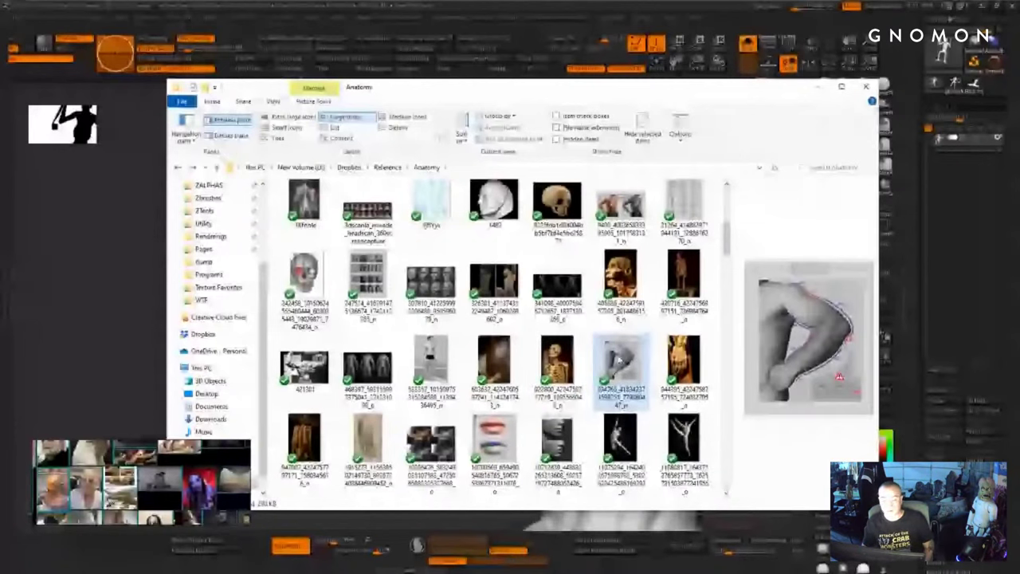
double_click(620, 360)
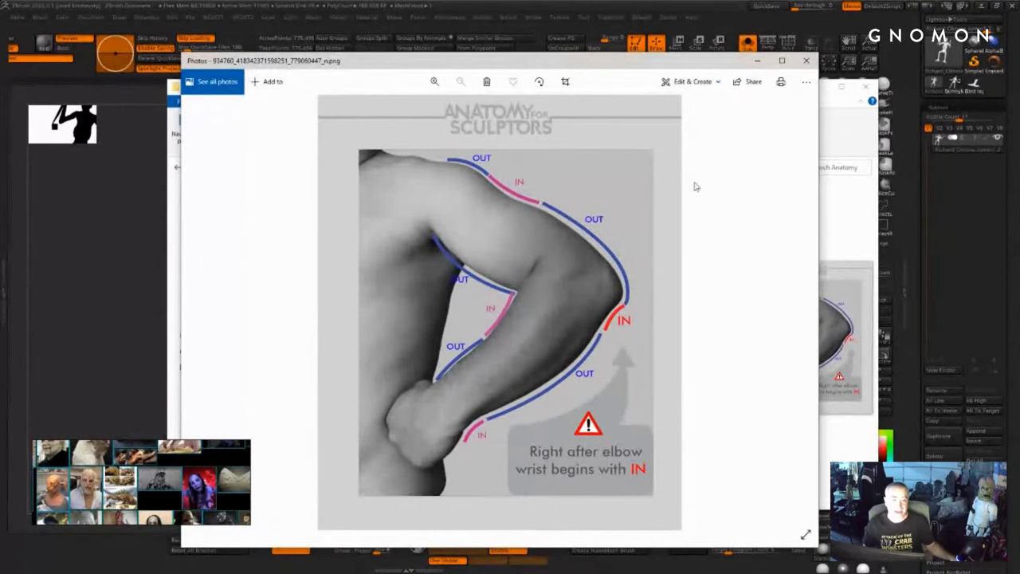
click(806, 61)
- Close the stray browser window and File Explorer to return to the creature sculpt in ZBrush
click(873, 102)
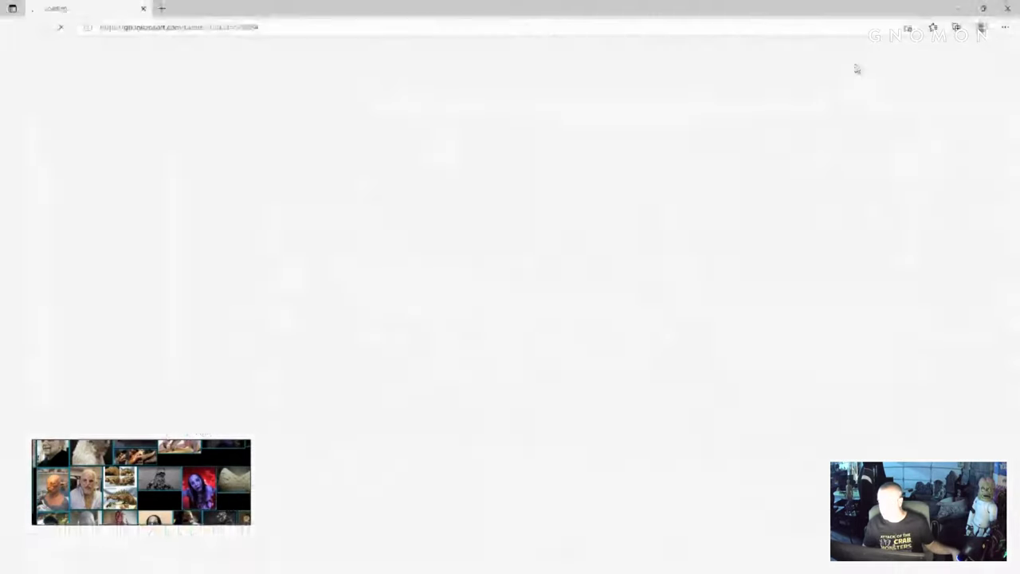
click(1008, 9)
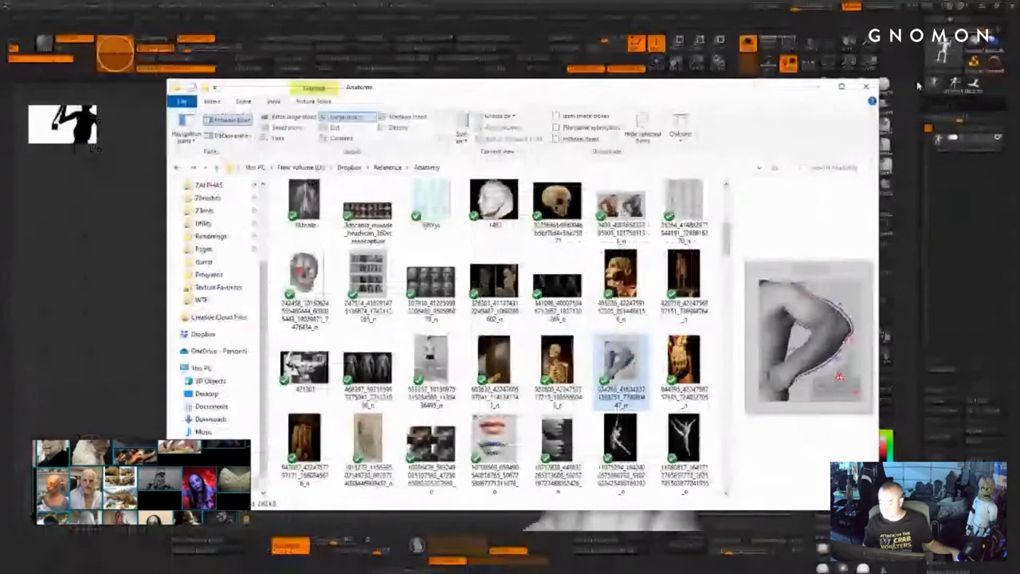
click(871, 89)
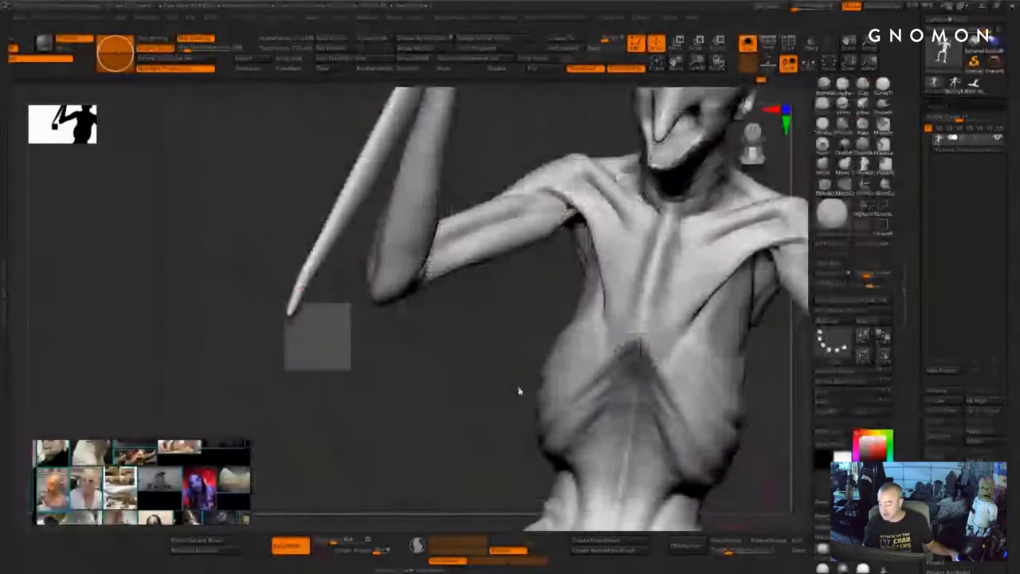
- Build up the inner elbow of the creature's raised arm with the ClayBuildup brush and smooth it into the upper arm
alt+drag(500, 457, 310, 428)
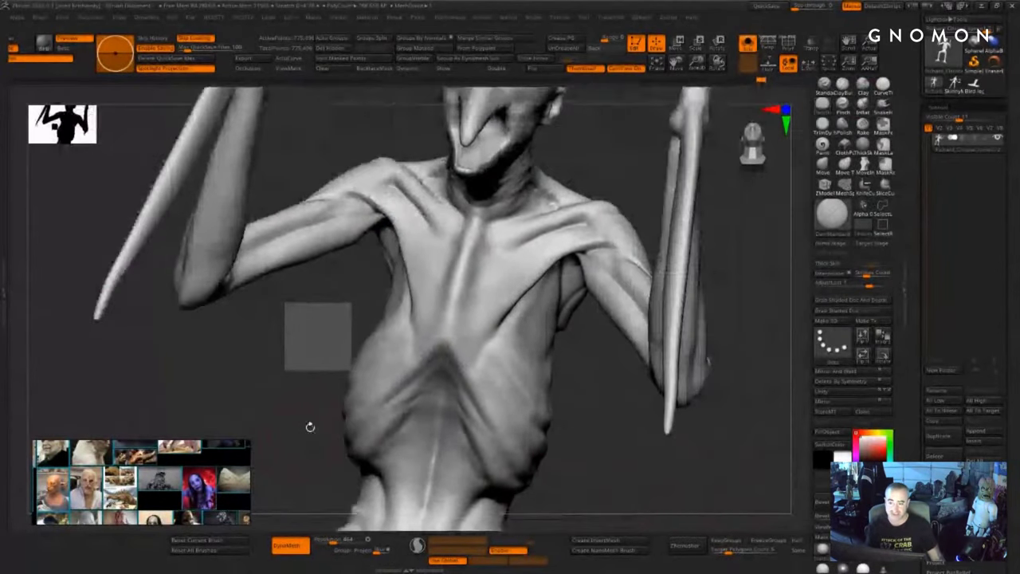
drag(558, 418, 578, 438)
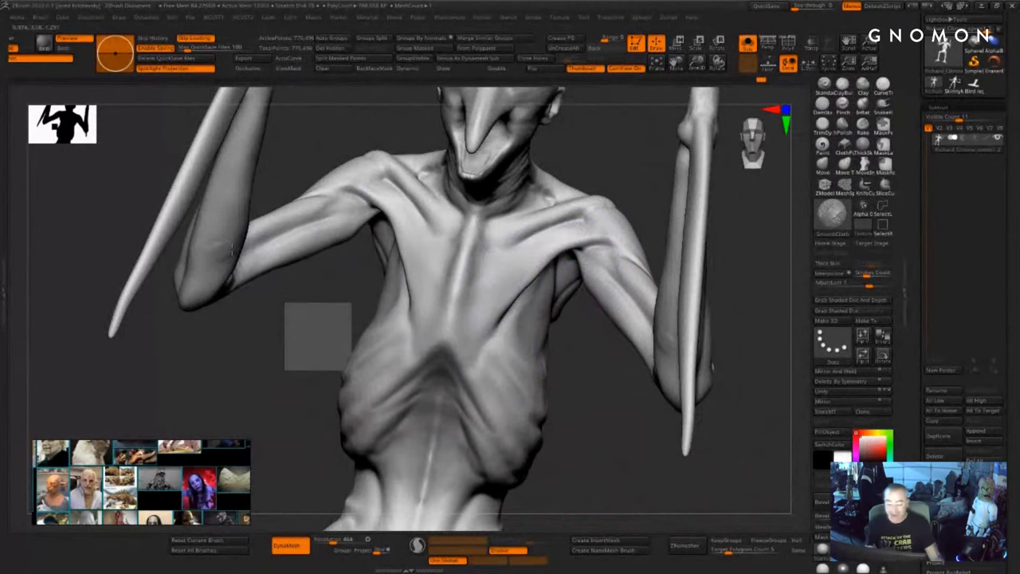
mouse_move(244, 356)
mouse_down()
mouse_move(236, 327)
mouse_move(255, 353)
mouse_up()
key(b)
key(c)
key(b)
mouse_move(282, 390)
mouse_down()
mouse_move(282, 326)
mouse_move(267, 386)
mouse_move(266, 346)
mouse_up()
shift+drag(265, 285, 236, 291)
drag(244, 350, 241, 281)
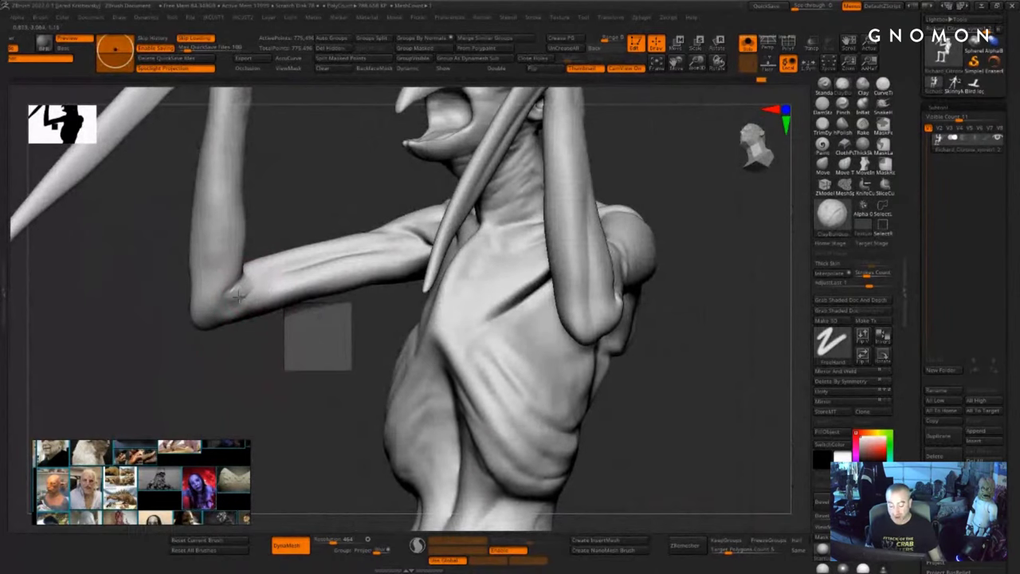
- Smooth the transition between the inner elbow and the upper arm, checking both raised arms from several angles
drag(266, 368, 263, 332)
alt+drag(263, 332, 347, 356)
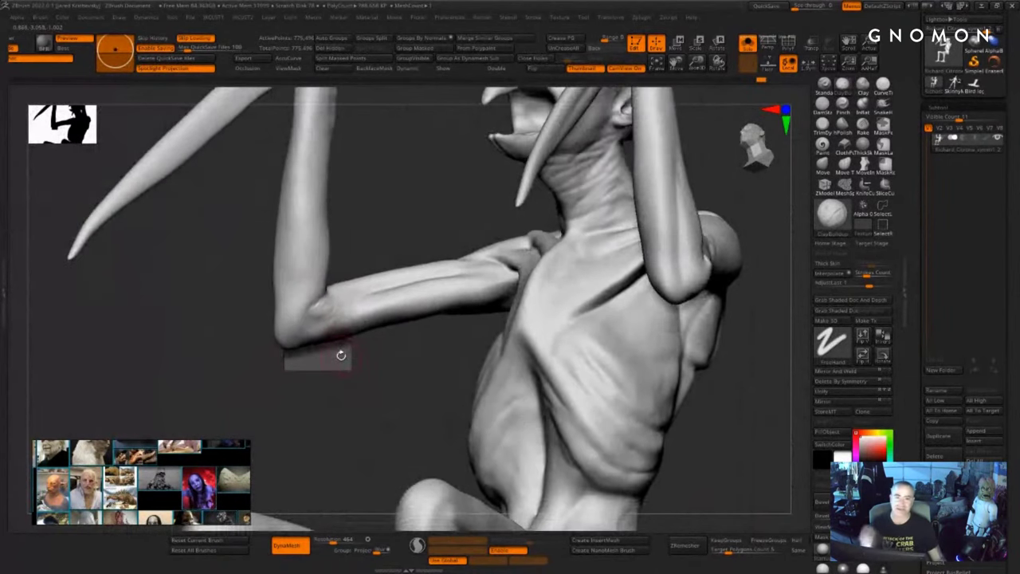
drag(352, 438, 329, 424)
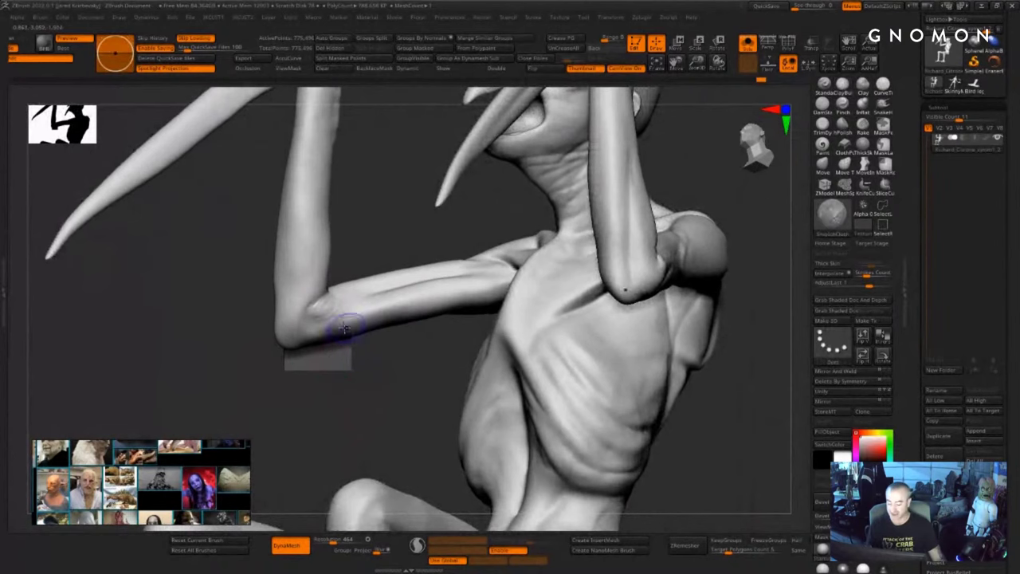
shift+drag(343, 325, 308, 318)
mouse_move(306, 369)
mouse_down()
mouse_move(407, 373)
mouse_move(548, 349)
mouse_up()
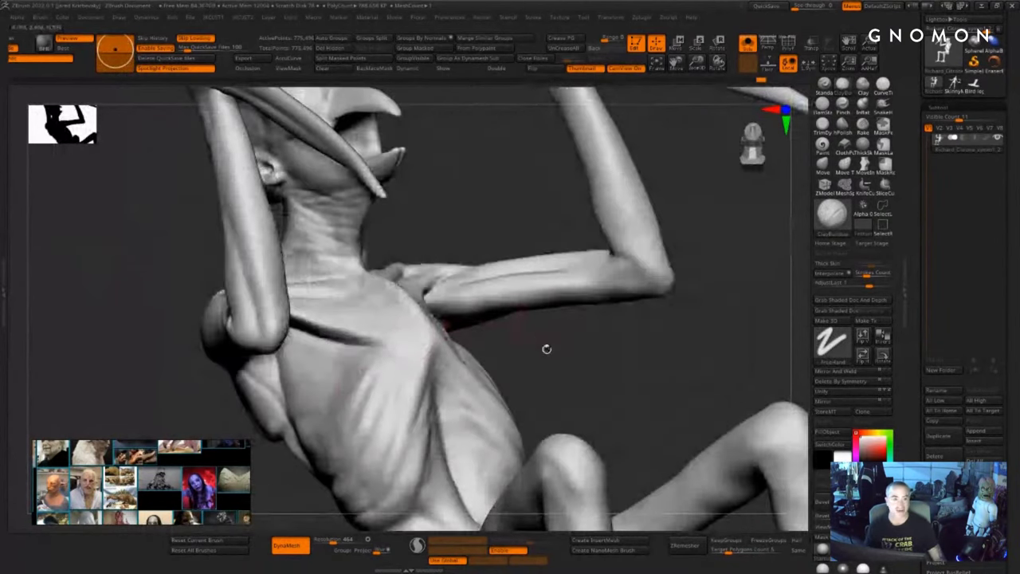
drag(438, 323, 279, 335)
mouse_move(730, 344)
mouse_down()
mouse_move(733, 364)
mouse_move(620, 388)
mouse_up()
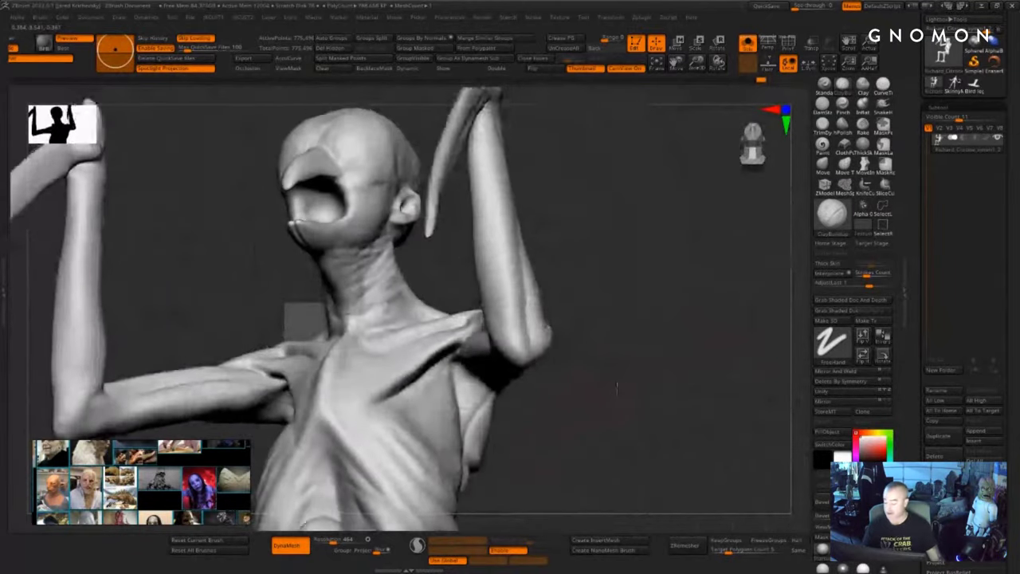
drag(569, 330, 598, 317)
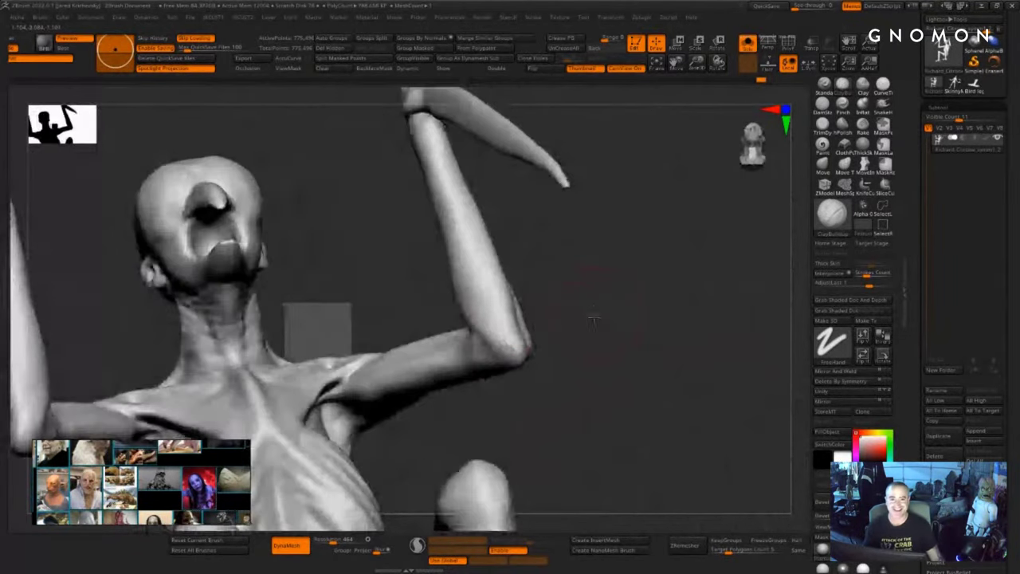
- Add clay around the outer elbow, then smooth the elbow and the adjoining stretch of upper arm
drag(499, 351, 523, 360)
drag(645, 350, 567, 348)
mouse_move(529, 316)
shift+mouse_down()
mouse_move(520, 330)
mouse_move(525, 309)
shift+mouse_up()
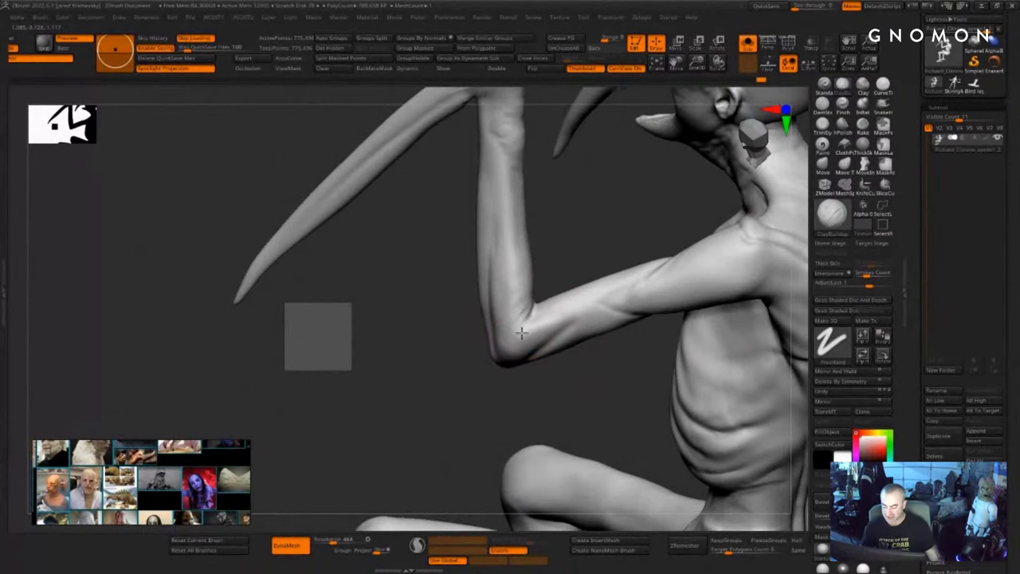
drag(507, 408, 510, 384)
mouse_move(507, 304)
shift+mouse_down()
mouse_move(511, 331)
mouse_move(531, 338)
shift+mouse_up()
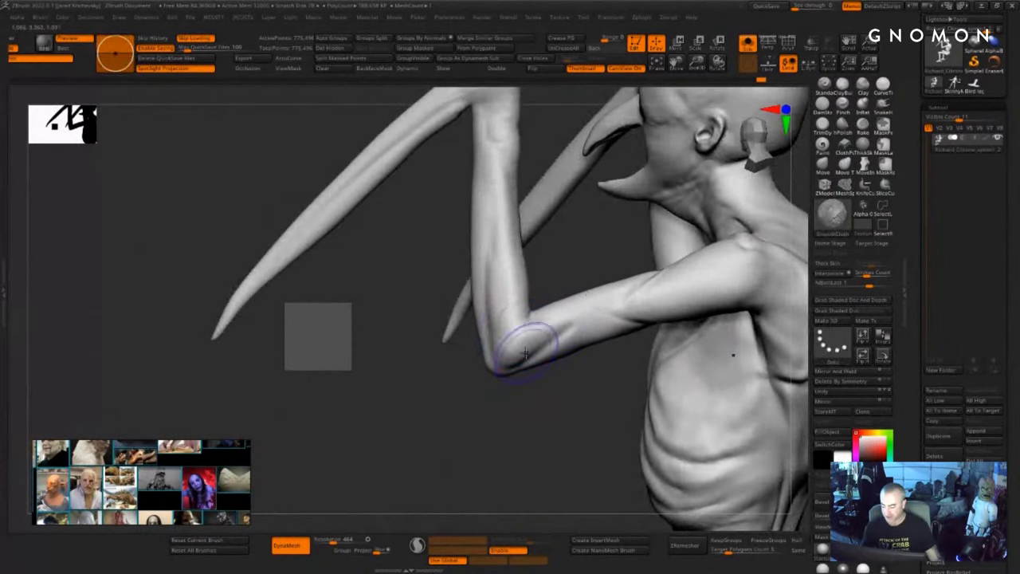
shift+drag(585, 300, 604, 303)
- Adjust the brush size and add volume to the back of the elbow and the lower end of the upper arm
drag(539, 383, 554, 390)
key(s)
mouse_move(555, 333)
mouse_down()
mouse_move(585, 325)
mouse_move(592, 305)
mouse_move(563, 322)
mouse_up()
drag(522, 359, 542, 346)
mouse_move(538, 383)
mouse_down()
mouse_move(575, 377)
mouse_move(530, 451)
mouse_move(553, 451)
mouse_move(561, 392)
mouse_up()
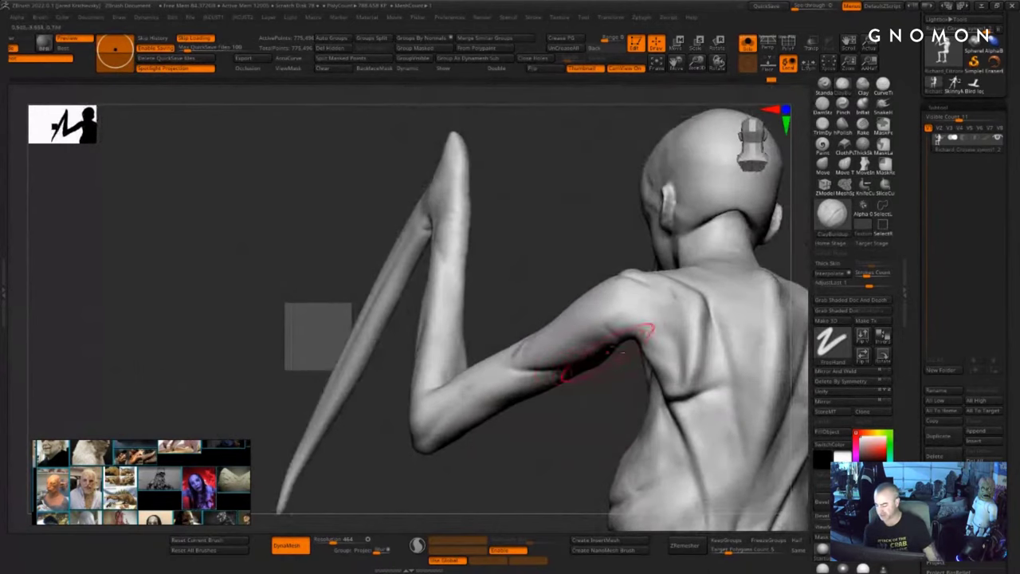
- Build up the triceps along the underside of the upper arm, from the armpit towards the elbow
drag(609, 351, 518, 372)
mouse_move(586, 424)
mouse_down()
mouse_move(601, 363)
mouse_move(596, 386)
mouse_up()
drag(607, 350, 558, 381)
mouse_move(582, 422)
mouse_down()
mouse_move(544, 430)
mouse_move(542, 443)
mouse_up()
mouse_move(626, 360)
mouse_down()
mouse_move(563, 377)
mouse_move(553, 398)
mouse_move(569, 437)
mouse_move(563, 407)
mouse_up()
right_drag(560, 396, 582, 411)
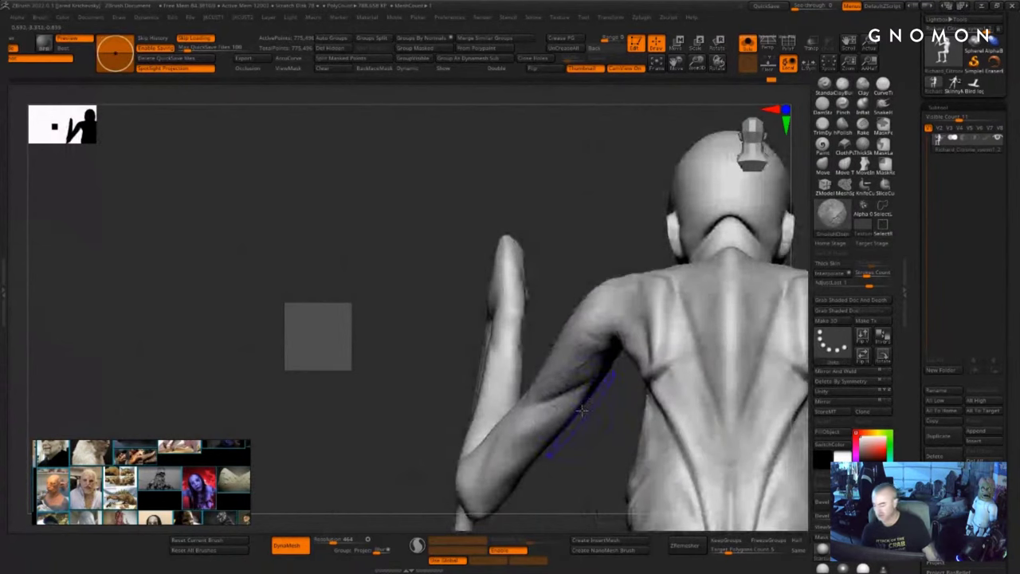
- Refine and blend the triceps into the back of the shoulder with further ClayBuildup and smoothing strokes
drag(559, 437, 563, 399)
drag(626, 329, 561, 378)
mouse_move(566, 433)
mouse_down()
mouse_move(568, 462)
mouse_move(587, 446)
mouse_up()
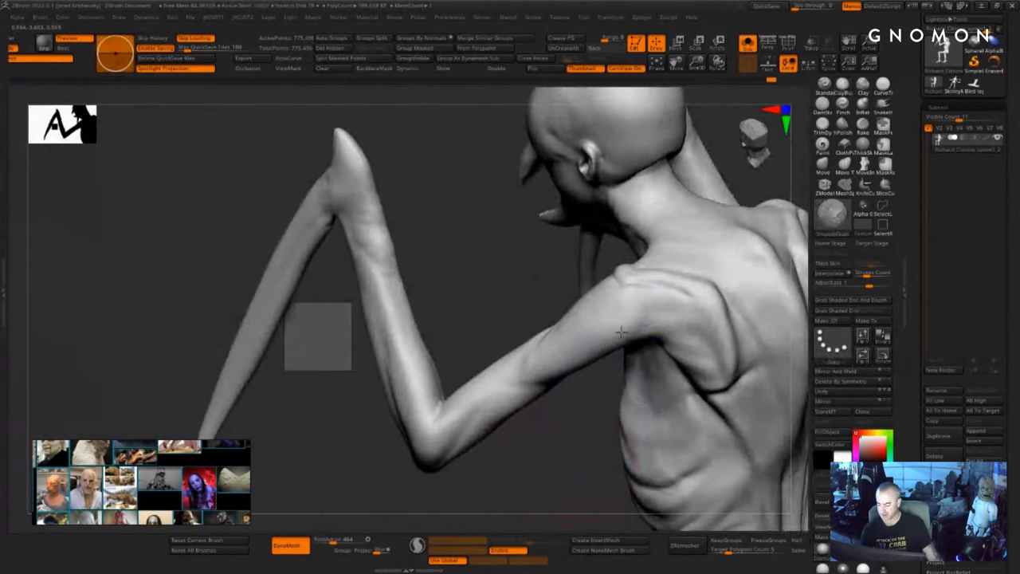
mouse_move(606, 341)
mouse_down()
mouse_move(566, 352)
mouse_move(624, 324)
mouse_move(530, 368)
mouse_move(546, 353)
mouse_up()
drag(540, 456, 518, 440)
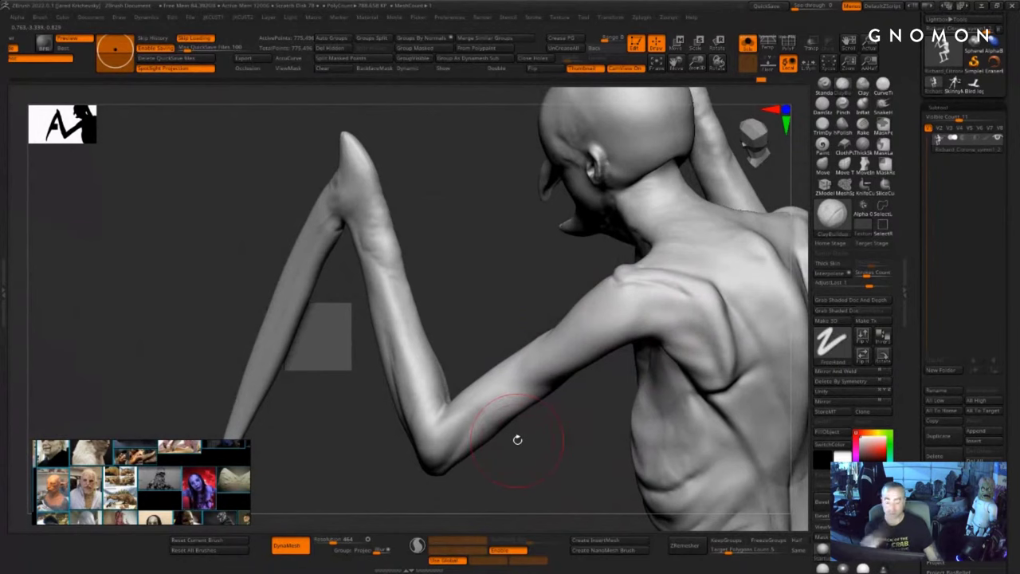
mouse_move(629, 326)
mouse_down()
mouse_move(687, 310)
mouse_move(654, 282)
mouse_move(702, 290)
mouse_up()
- Inspect the shoulders and back from behind and smooth the upper back at the base of the neck
mouse_move(513, 503)
alt+mouse_down()
mouse_move(520, 444)
mouse_move(551, 471)
mouse_move(614, 391)
alt+mouse_up()
alt+drag(785, 292, 542, 313)
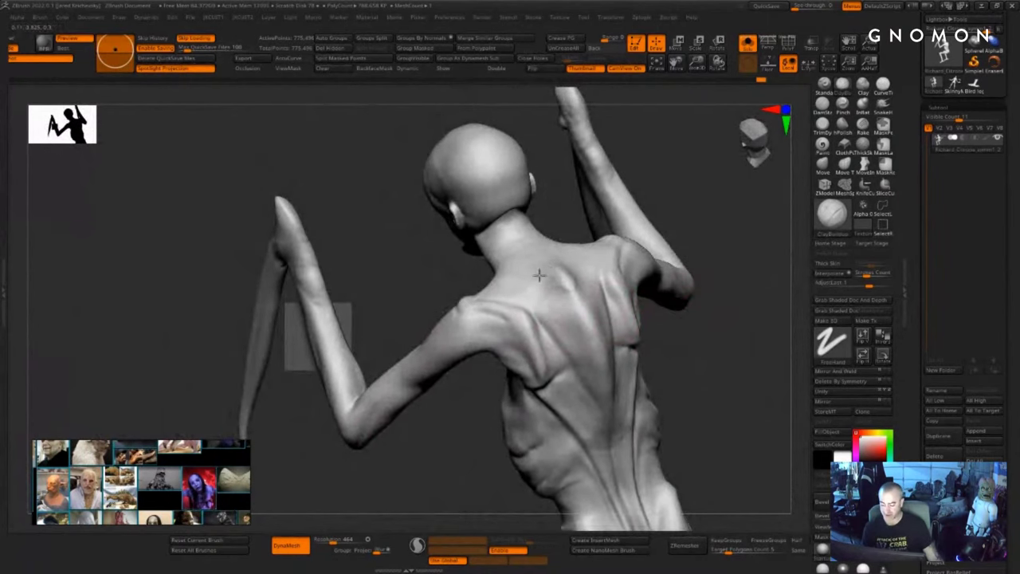
drag(690, 177, 737, 169)
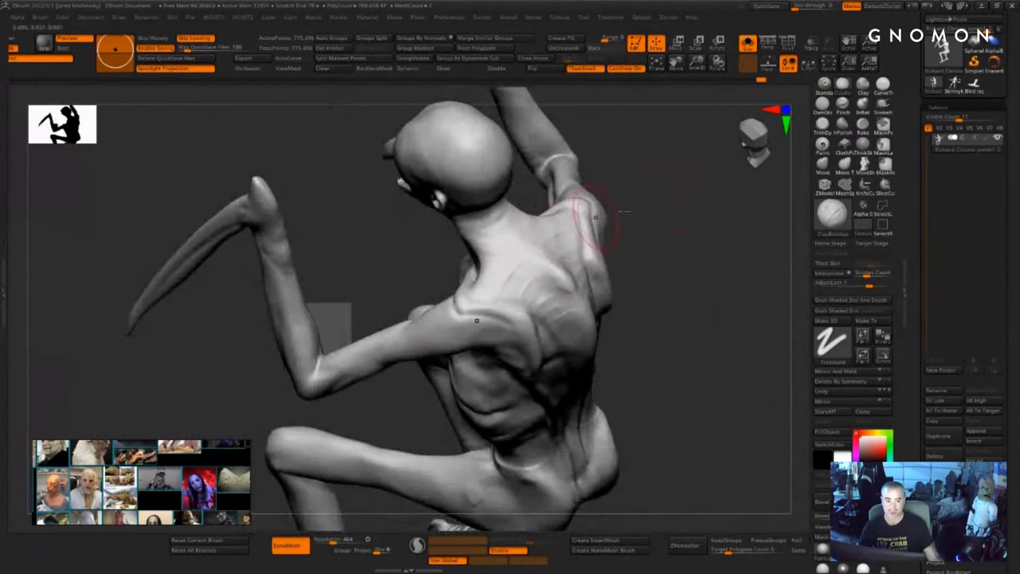
drag(668, 182, 647, 217)
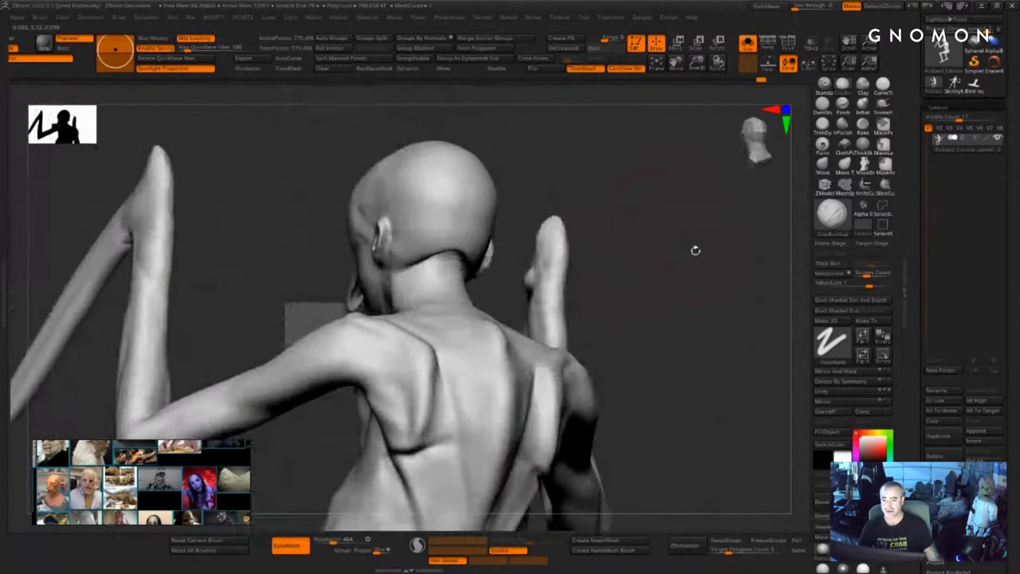
mouse_move(695, 250)
alt+mouse_down()
mouse_move(639, 214)
mouse_move(633, 228)
mouse_move(603, 221)
alt+mouse_up()
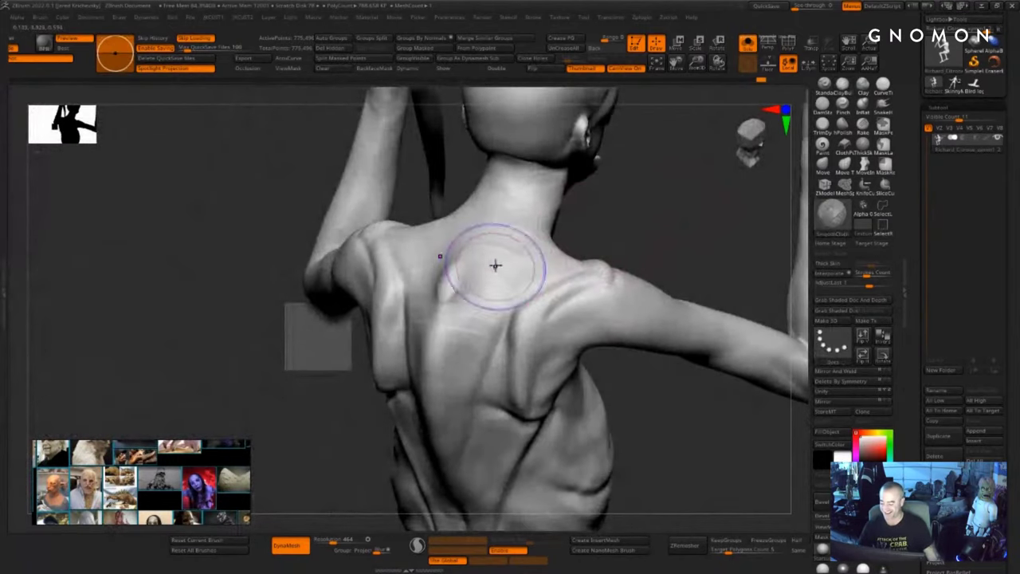
right_drag(492, 308, 421, 260)
right_drag(478, 244, 487, 183)
- Build up the back of the skull behind the ear with ClayBuildup strokes and smooth the surface
mouse_move(451, 197)
mouse_down()
mouse_move(481, 220)
mouse_move(464, 234)
mouse_move(502, 219)
mouse_up()
right_drag(590, 179, 513, 211)
drag(481, 186, 499, 207)
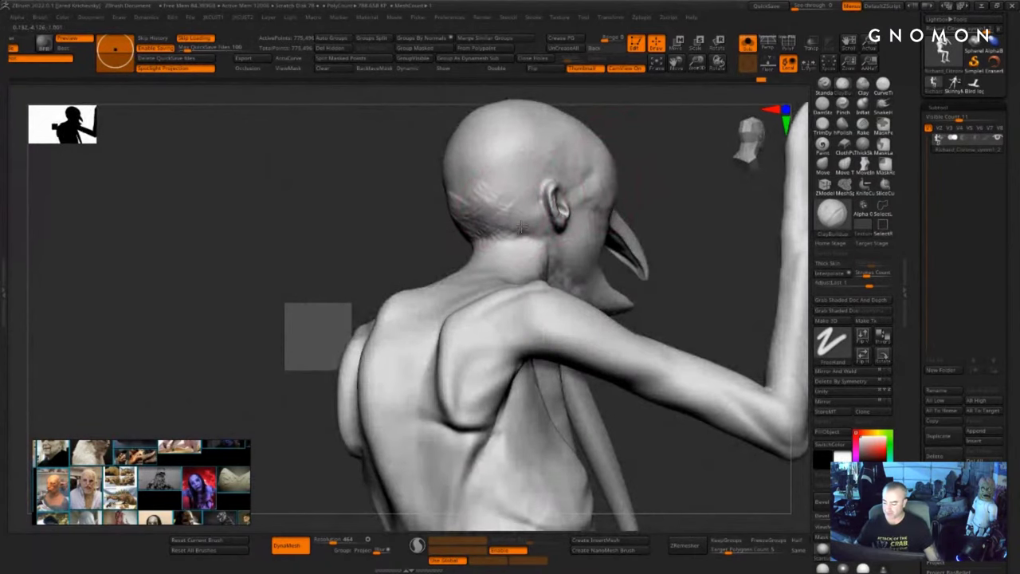
right_drag(596, 234, 550, 223)
mouse_move(529, 245)
mouse_down()
mouse_move(493, 200)
mouse_move(510, 231)
mouse_move(546, 229)
mouse_up()
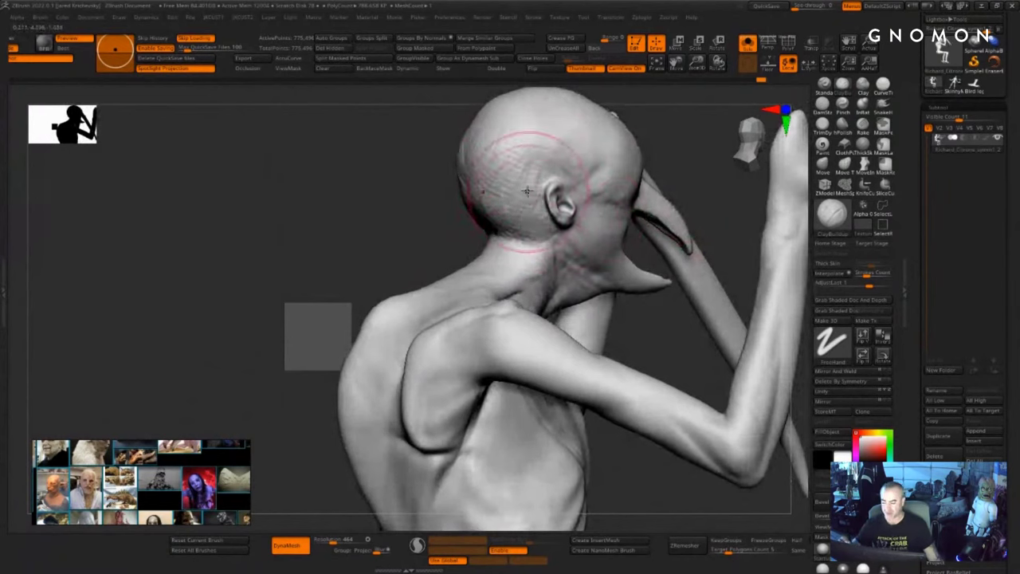
mouse_move(456, 167)
shift+mouse_down()
mouse_move(497, 144)
mouse_move(548, 164)
shift+mouse_up()
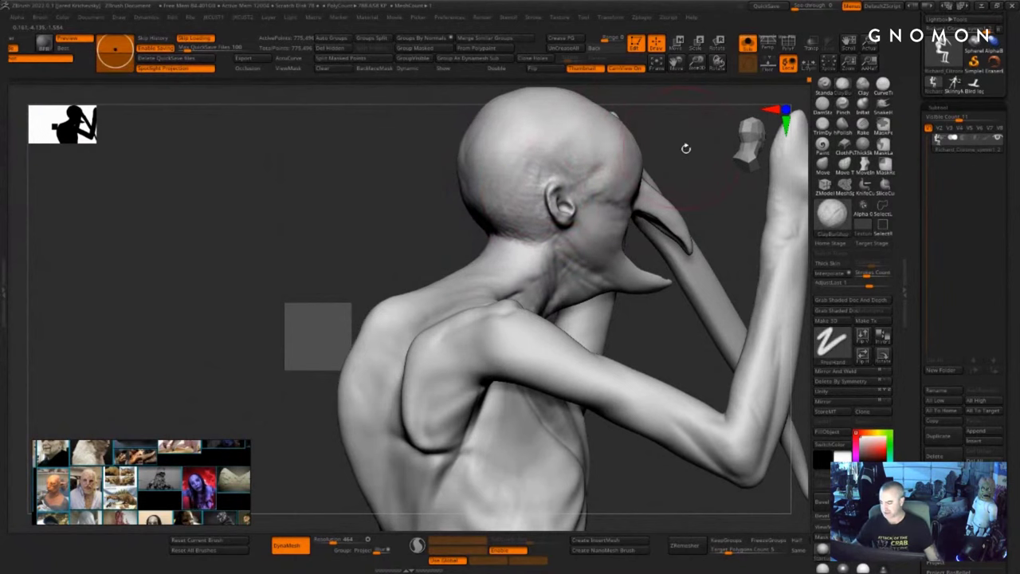
mouse_move(686, 149)
mouse_down()
mouse_move(586, 213)
mouse_move(554, 253)
mouse_up()
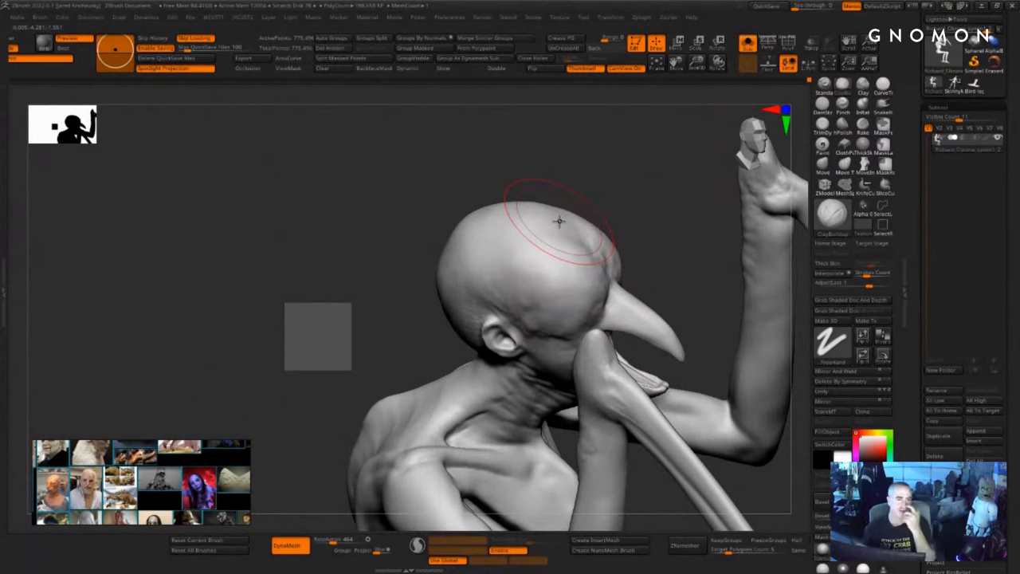
drag(298, 313, 322, 292)
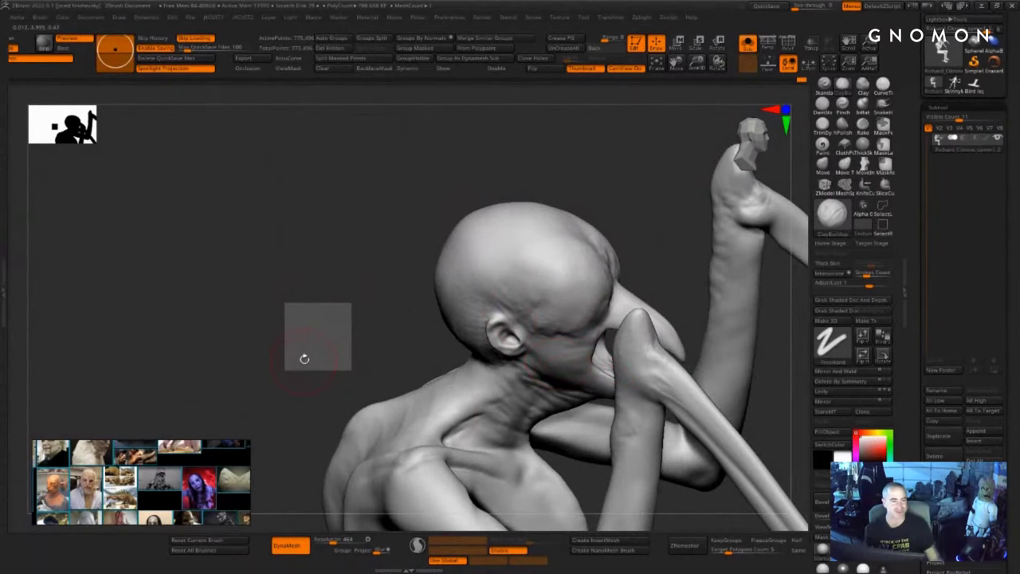
- Build up the temple and brow above the upper beak with ClayBuildup and smooth the side of the forehead
drag(304, 358, 304, 335)
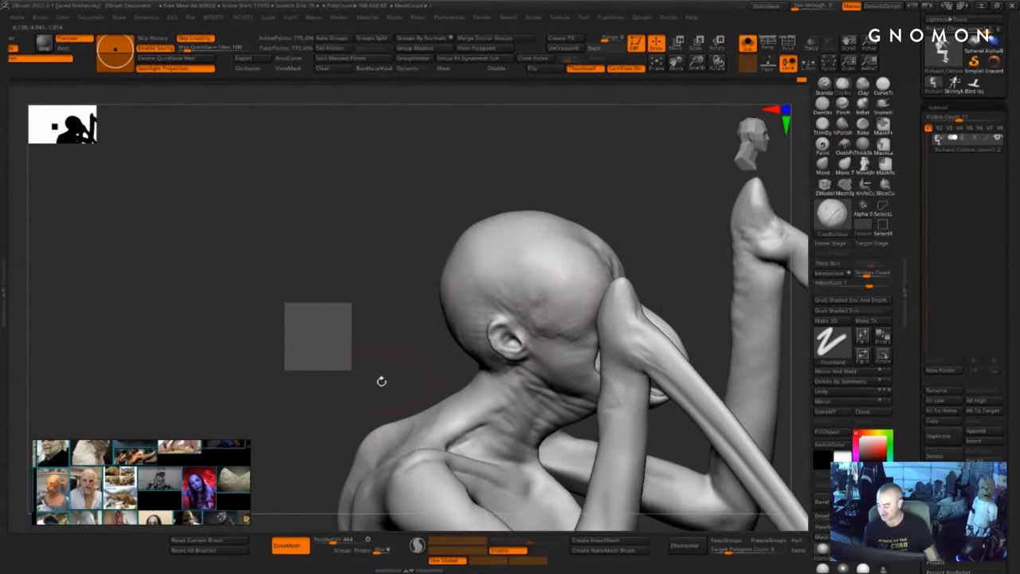
drag(381, 381, 317, 391)
mouse_move(586, 329)
mouse_down()
mouse_move(589, 310)
mouse_move(562, 285)
mouse_move(580, 277)
mouse_move(555, 266)
mouse_move(577, 298)
mouse_up()
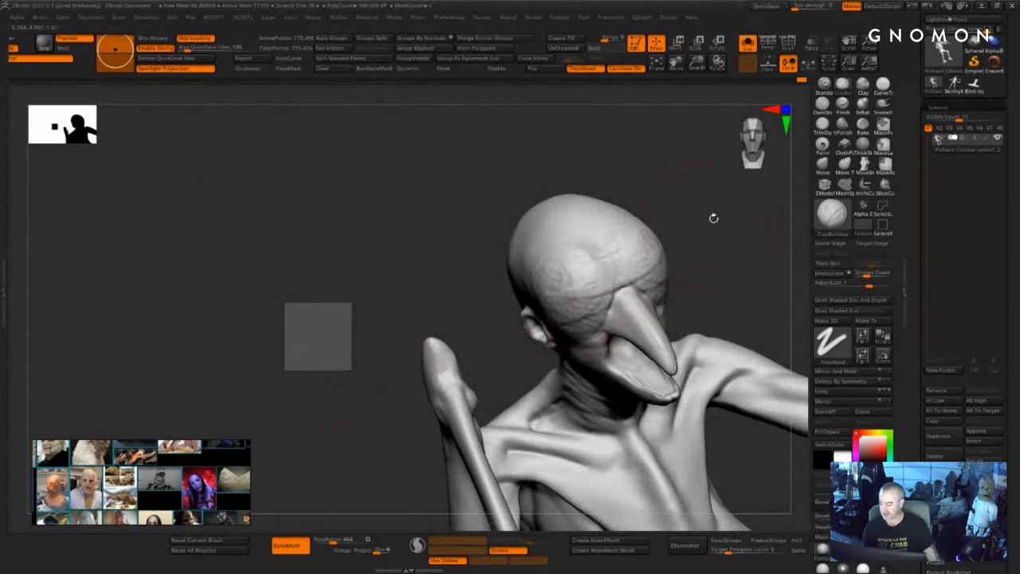
mouse_move(709, 239)
mouse_down()
mouse_move(771, 241)
mouse_move(711, 238)
mouse_up()
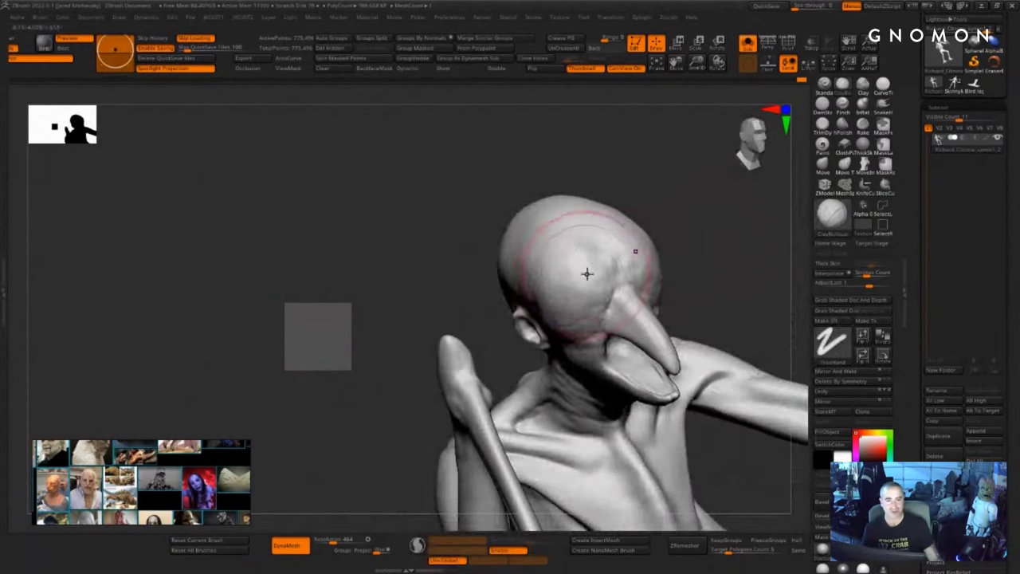
shift+drag(587, 273, 593, 296)
drag(431, 188, 496, 186)
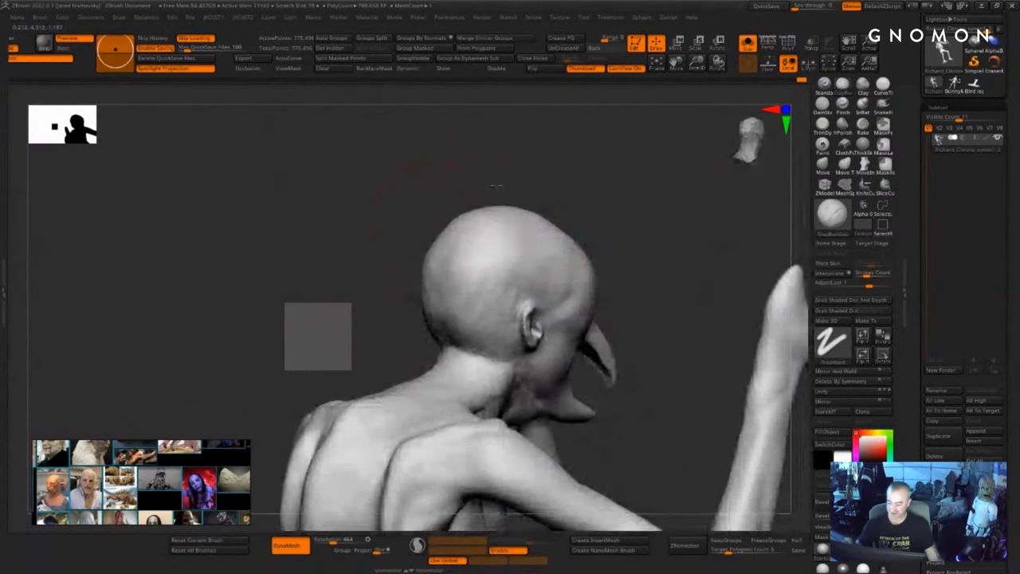
- Add ClayBuildup volume to the back of the skull, from behind the ear down to the nape
drag(518, 268, 472, 362)
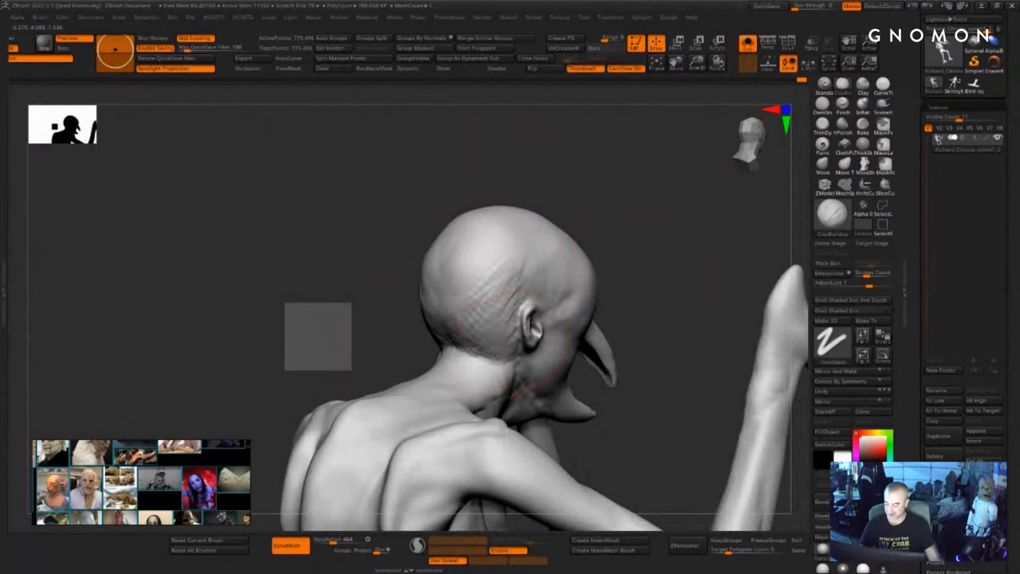
drag(594, 211, 660, 211)
drag(577, 245, 516, 261)
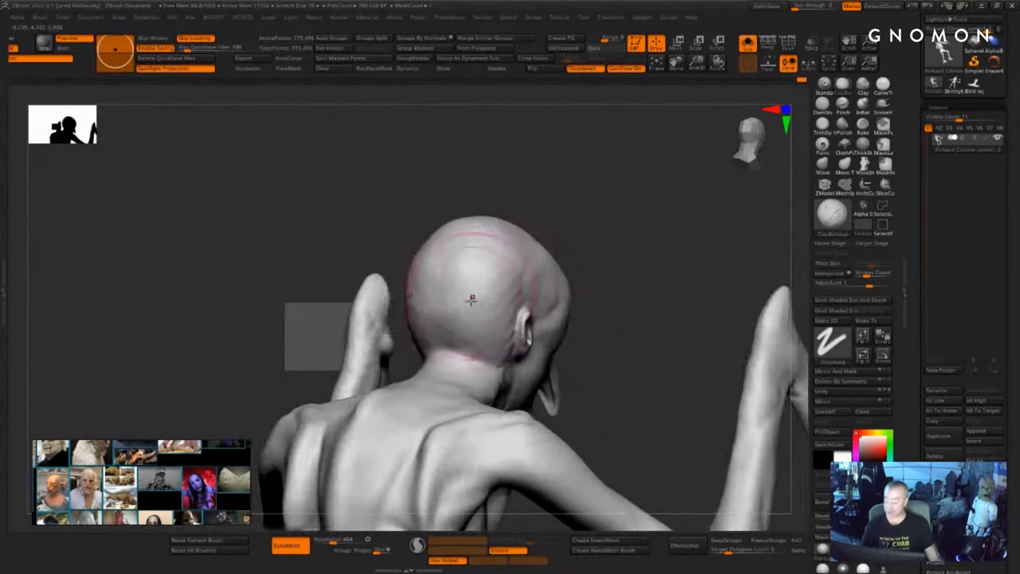
mouse_move(471, 298)
mouse_down()
mouse_move(447, 329)
mouse_move(450, 344)
mouse_move(426, 342)
mouse_move(448, 358)
mouse_move(446, 348)
mouse_up()
- Build up the neck muscles below the ear and jaw with short ClayBuildup strokes and blend them into the nape
drag(630, 261, 597, 275)
mouse_move(467, 374)
mouse_down()
mouse_move(457, 358)
mouse_move(491, 367)
mouse_up()
drag(638, 233, 632, 292)
mouse_move(488, 369)
mouse_down()
mouse_move(451, 380)
mouse_move(447, 360)
mouse_move(469, 373)
mouse_move(507, 367)
mouse_up()
drag(664, 323, 612, 293)
mouse_move(489, 373)
mouse_down()
mouse_move(490, 388)
mouse_move(501, 368)
mouse_up()
drag(499, 384, 522, 366)
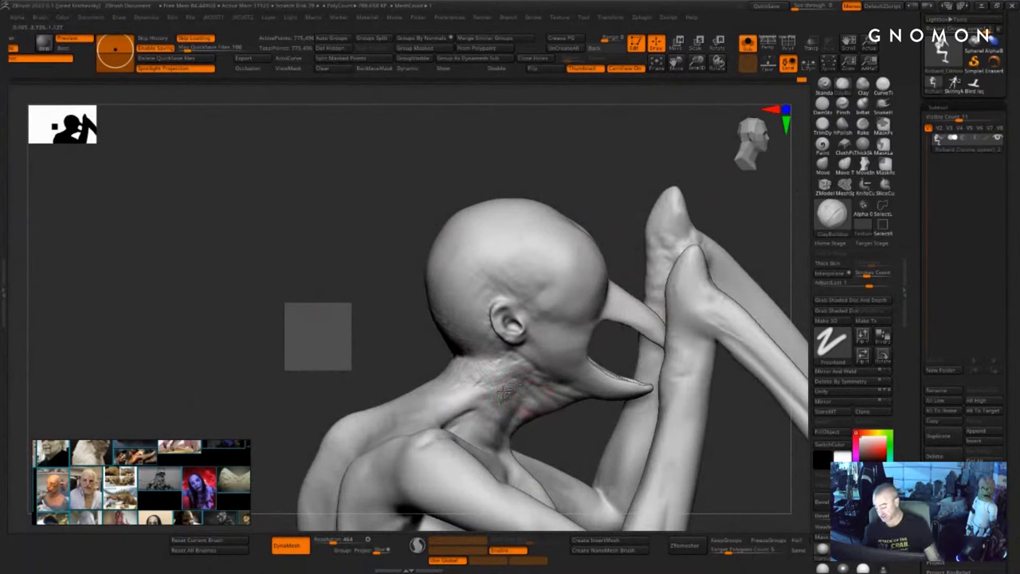
drag(534, 409, 529, 415)
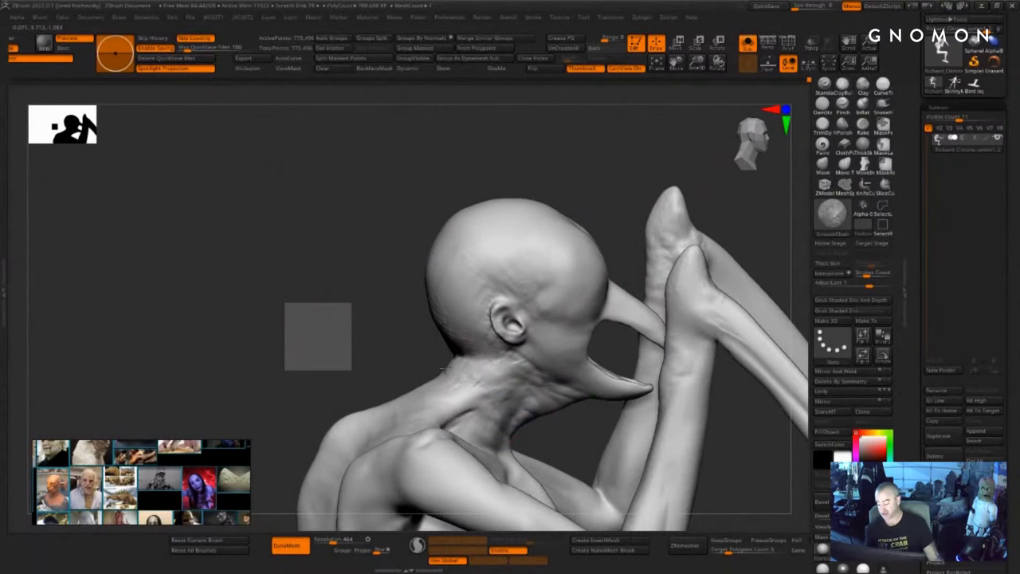
- Sharpen the crease where the base of the skull meets the neck with the DamStandard brush
drag(305, 373, 387, 341)
key(b)
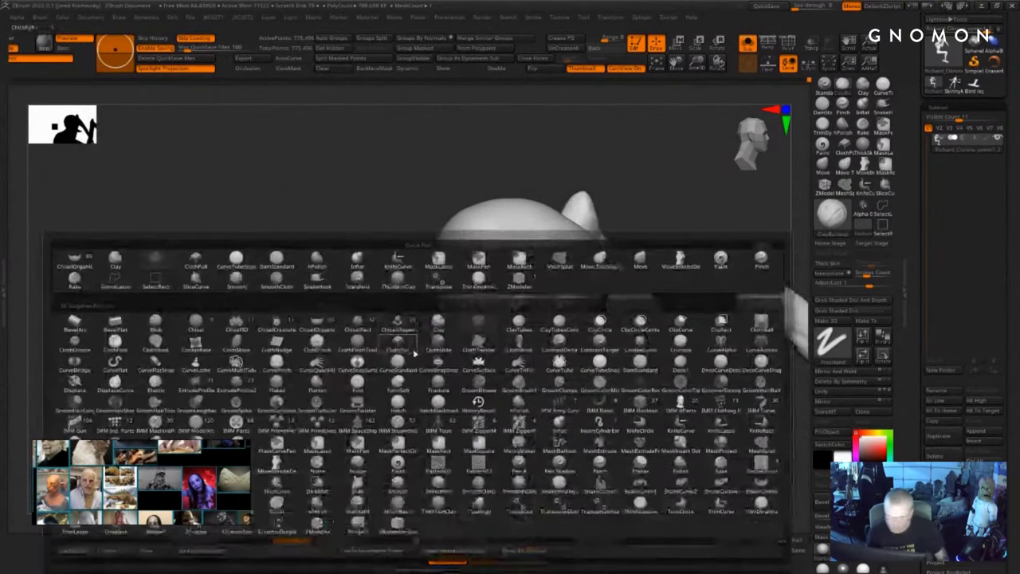
key(d)
key(s)
drag(453, 351, 468, 360)
- Reshape the thigh and the lower contour of the buttock in side view with the Move brush
mouse_move(322, 343)
alt+mouse_down()
mouse_move(330, 228)
mouse_move(430, 248)
alt+mouse_up()
mouse_move(590, 446)
alt+mouse_down()
mouse_move(585, 287)
mouse_move(590, 323)
mouse_move(664, 250)
mouse_move(620, 305)
alt+mouse_up()
shift+drag(540, 356, 526, 363)
mouse_move(660, 378)
mouse_down()
mouse_move(649, 391)
mouse_move(683, 279)
mouse_move(677, 299)
mouse_up()
shift+drag(479, 341, 481, 321)
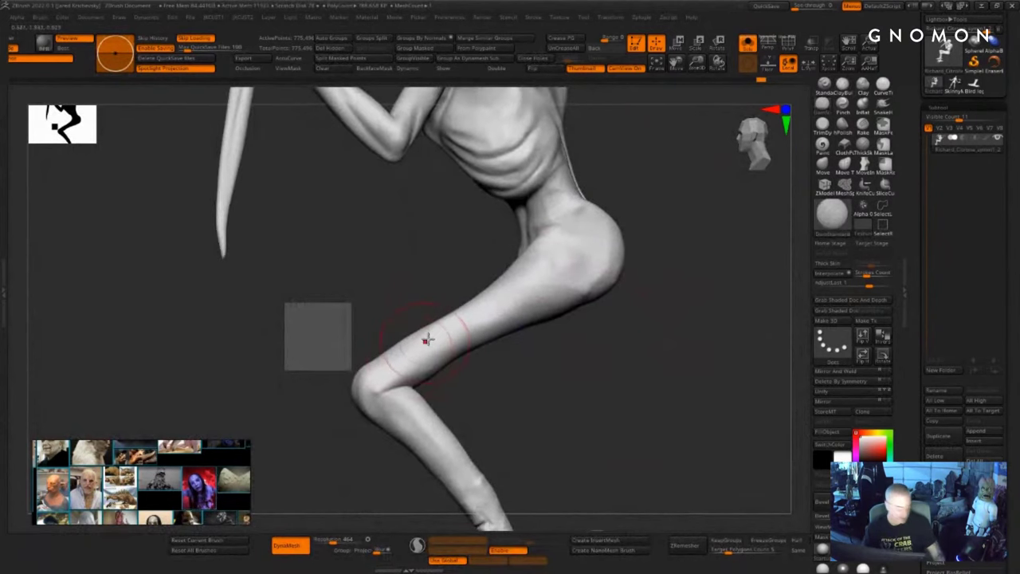
key(b)
key(m)
key(v)
mouse_move(414, 337)
mouse_down()
mouse_move(424, 333)
mouse_move(426, 364)
mouse_up()
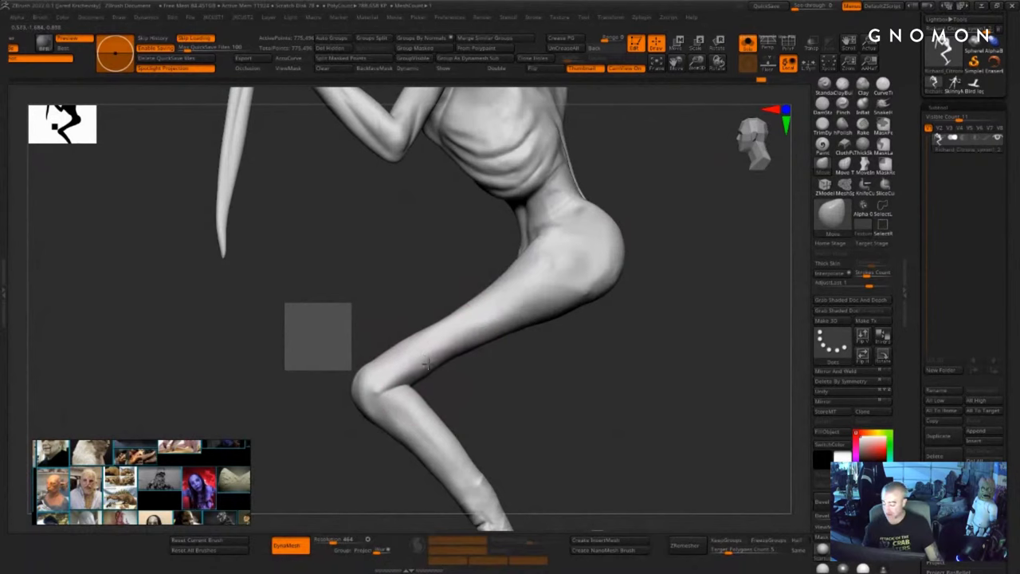
drag(618, 286, 569, 306)
mouse_move(616, 283)
mouse_down()
mouse_move(615, 295)
mouse_move(592, 298)
mouse_move(627, 267)
mouse_up()
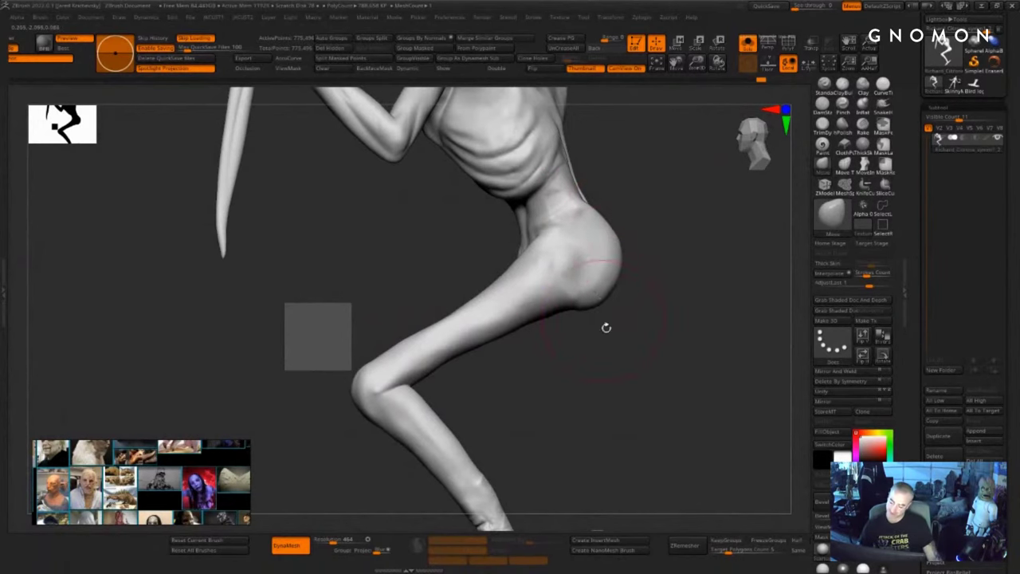
- Carve the groin creases between the lower abdomen and the inner thighs with a resized DamStandard brush, from the front and underneath
drag(607, 328, 705, 323)
shift+drag(582, 256, 569, 255)
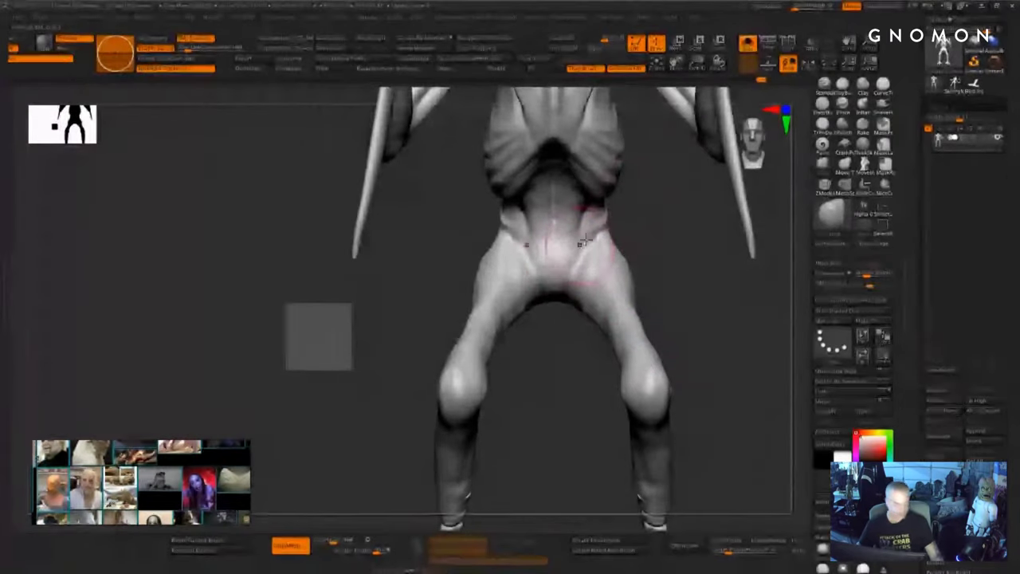
key(b)
key(d)
key(s)
key(s)
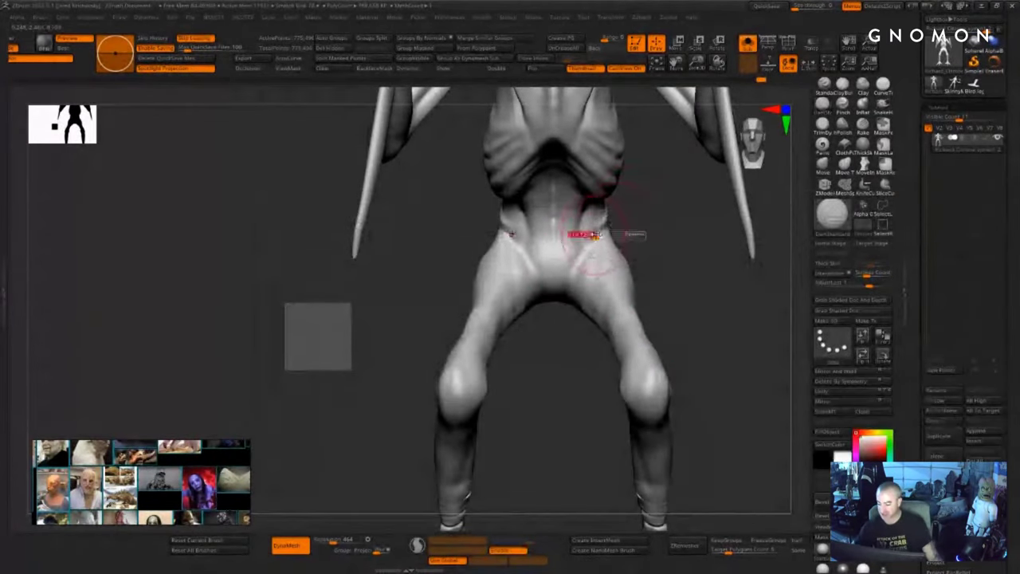
drag(596, 237, 566, 279)
drag(557, 396, 554, 288)
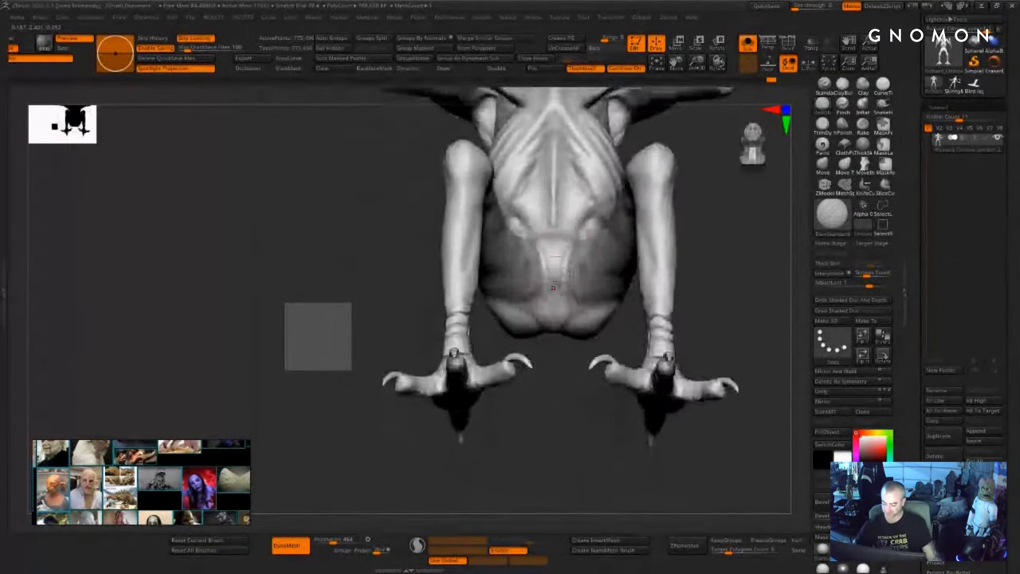
drag(561, 471, 554, 313)
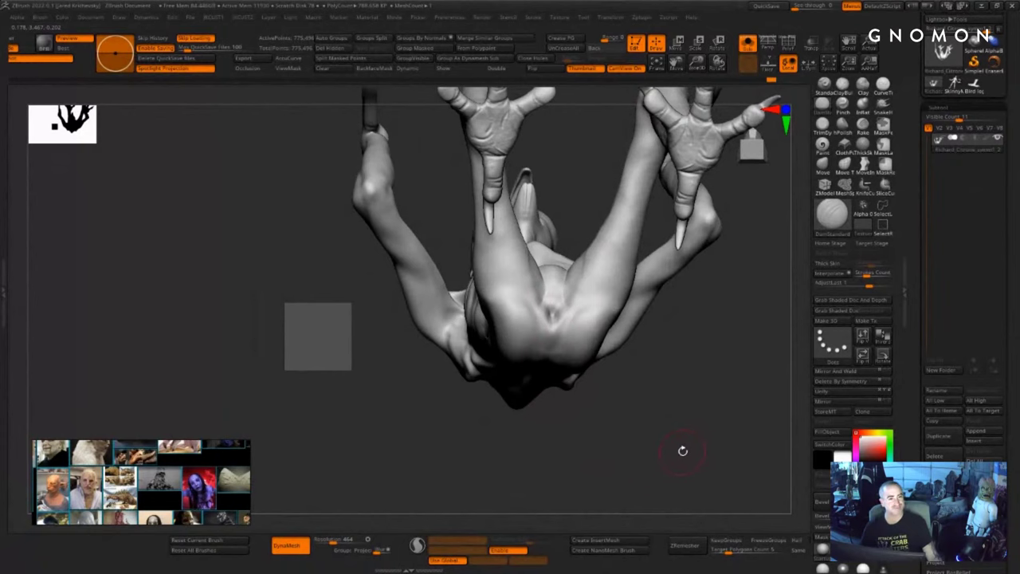
- Carve the hollow at the side of the hip between the upper thigh and the buttock with DamStandard
drag(683, 451, 646, 363)
drag(673, 423, 594, 398)
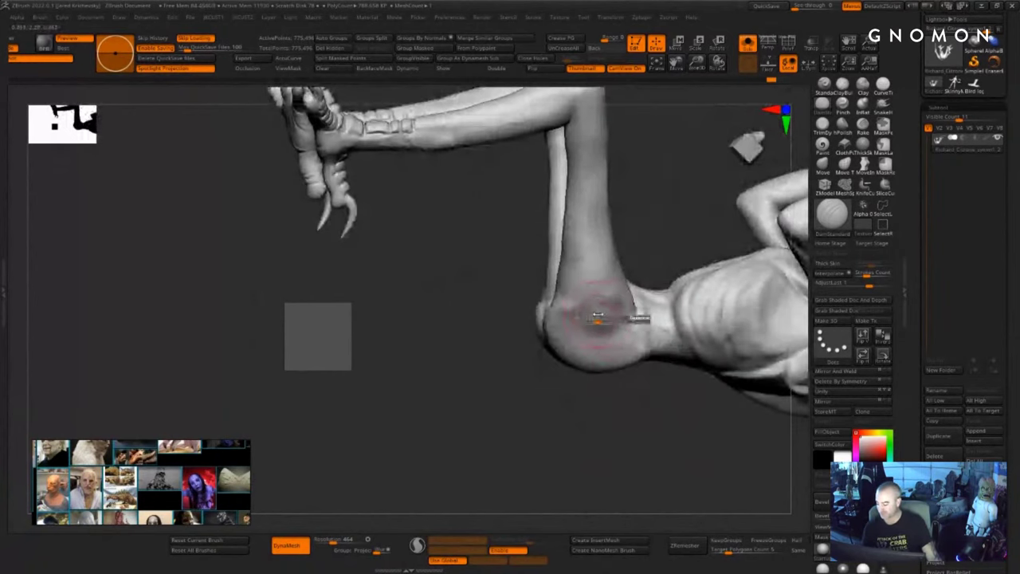
drag(598, 316, 549, 308)
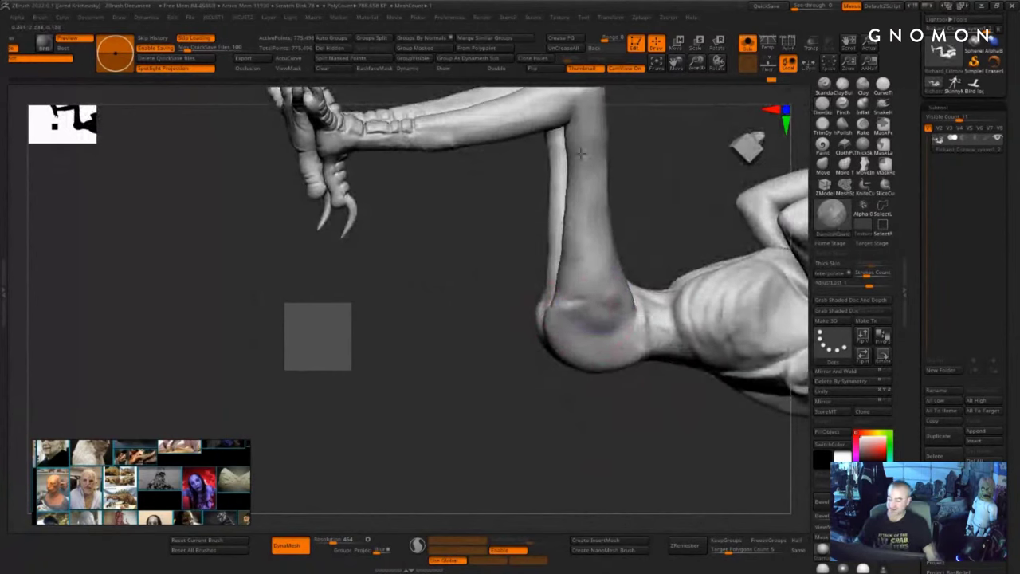
mouse_move(523, 352)
shift+mouse_down()
mouse_move(503, 342)
mouse_move(458, 439)
shift+mouse_up()
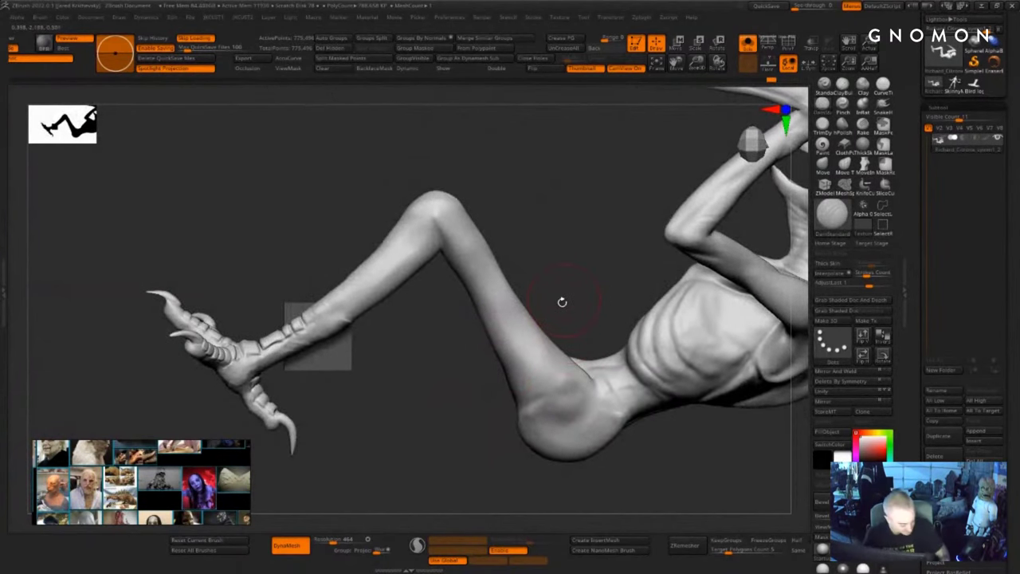
- Adjust the contour of the front thigh and its transition into the hip with the Move brush
key(b)
key(m)
key(v)
drag(576, 367, 570, 375)
drag(523, 325, 532, 321)
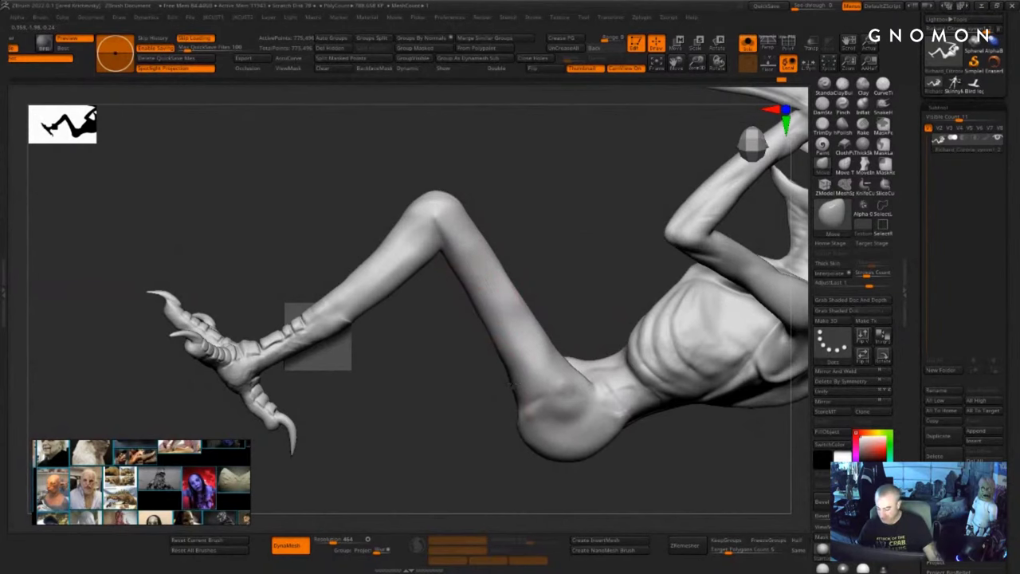
- Carve a muscle separation line along the outer thigh towards the hip with DamStandard, smoothing it and undoing an unwanted stroke
key(b)
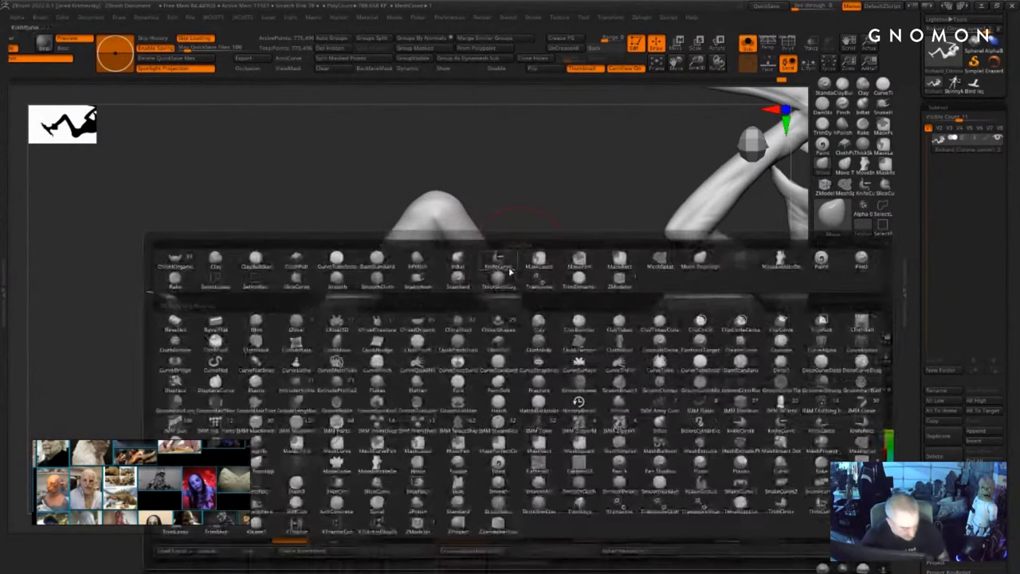
key(d)
key(s)
drag(526, 246, 508, 231)
shift+drag(467, 449, 473, 440)
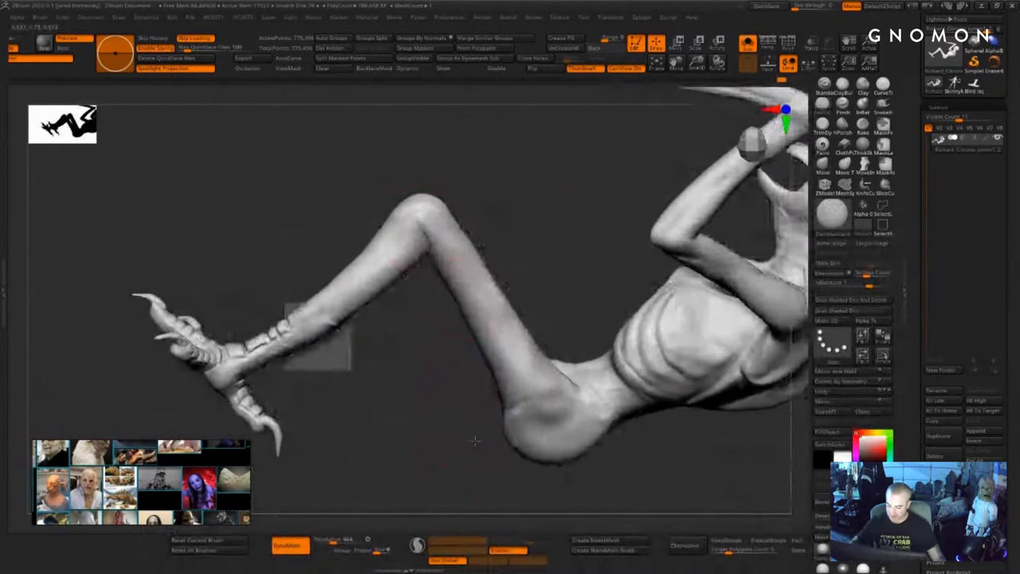
key(ctrl+z)
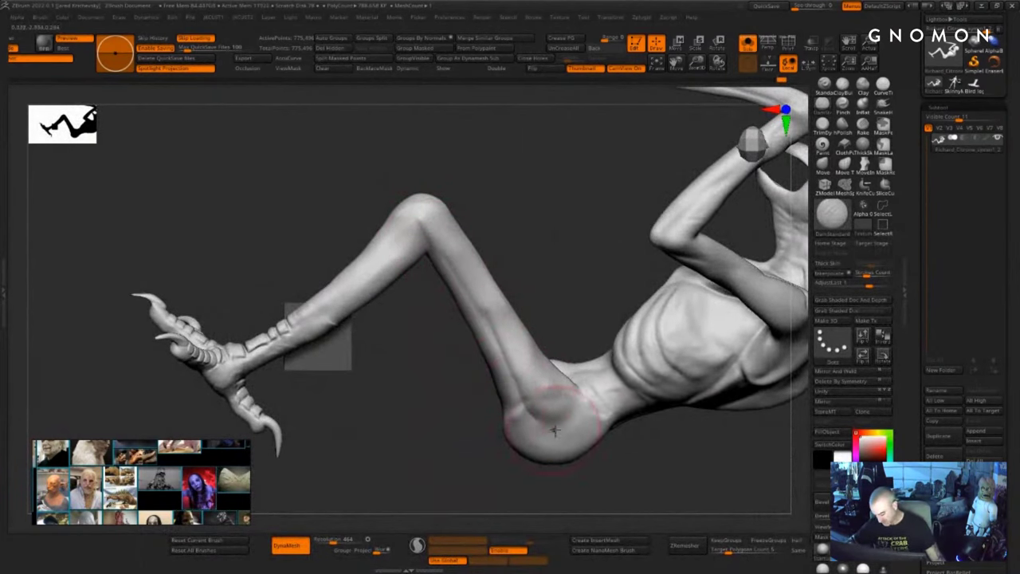
- Deepen the creases around the hip joint and buttock with repeated DamStandard strokes, checking them from several angles
drag(622, 458, 598, 457)
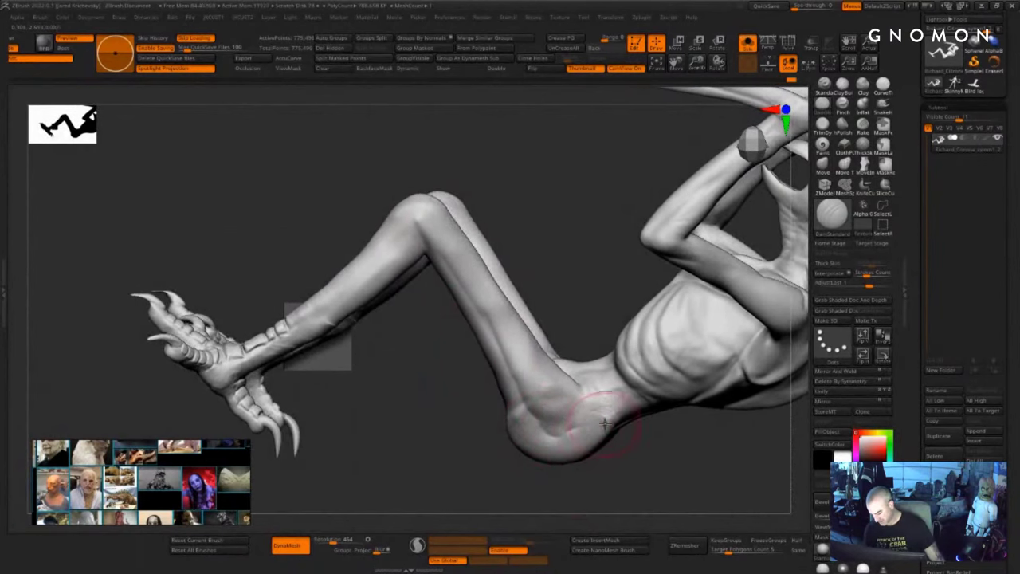
drag(640, 456, 630, 441)
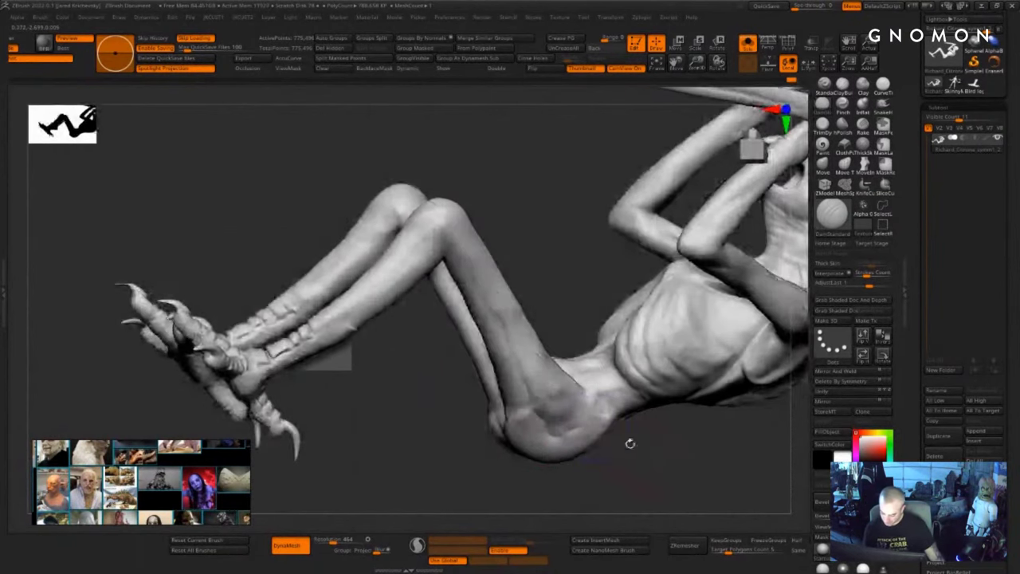
key(1)
drag(550, 288, 511, 296)
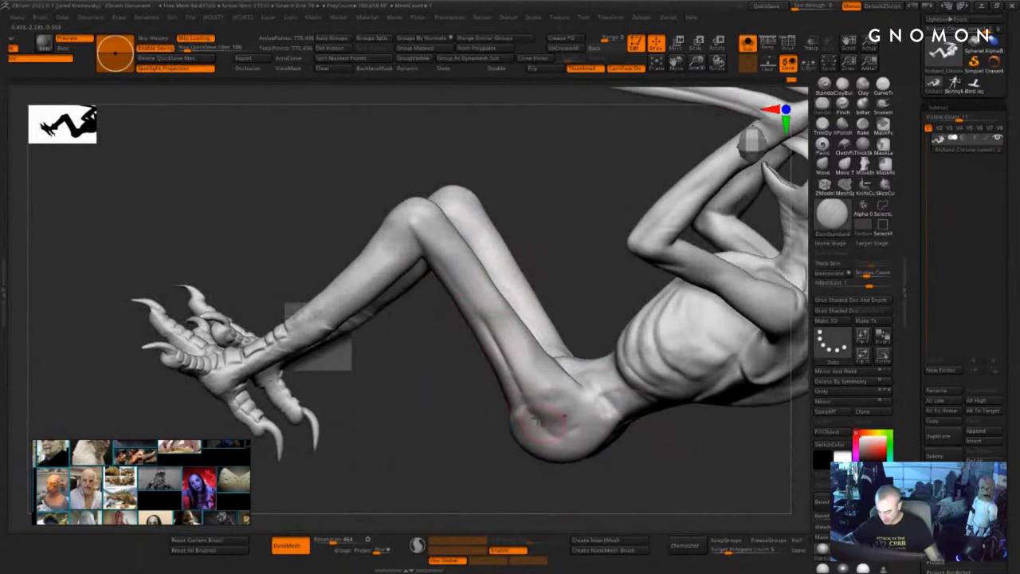
drag(581, 456, 586, 483)
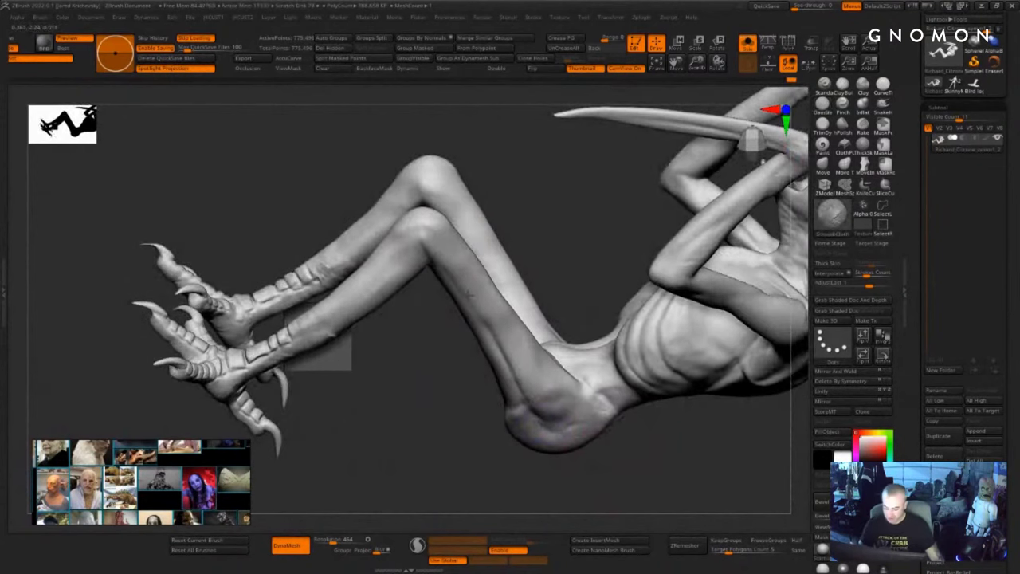
- Try DamStandard lines behind the knee and along the upper calf, undoing the unwanted strokes
drag(405, 363, 426, 343)
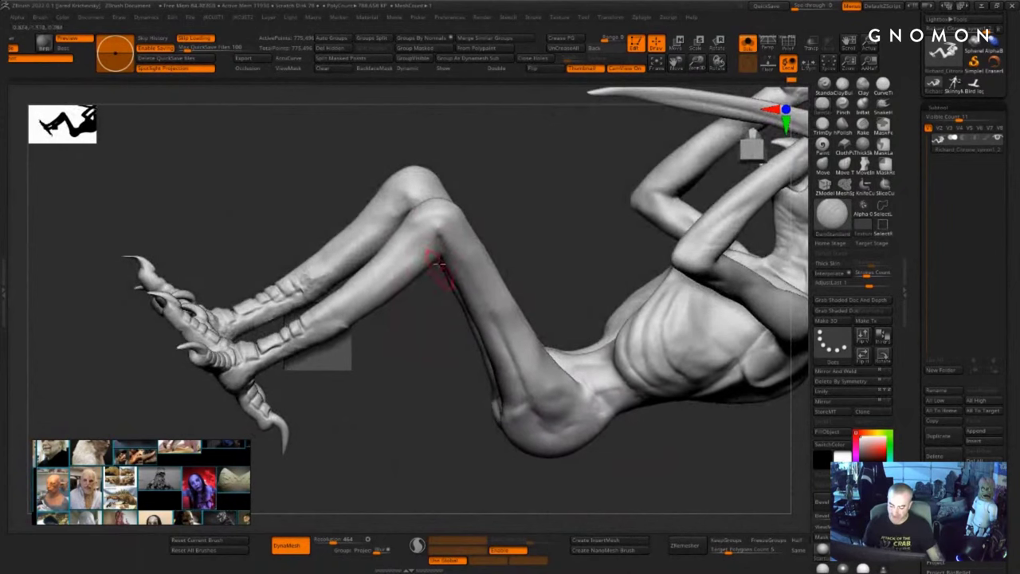
key(ctrl+z)
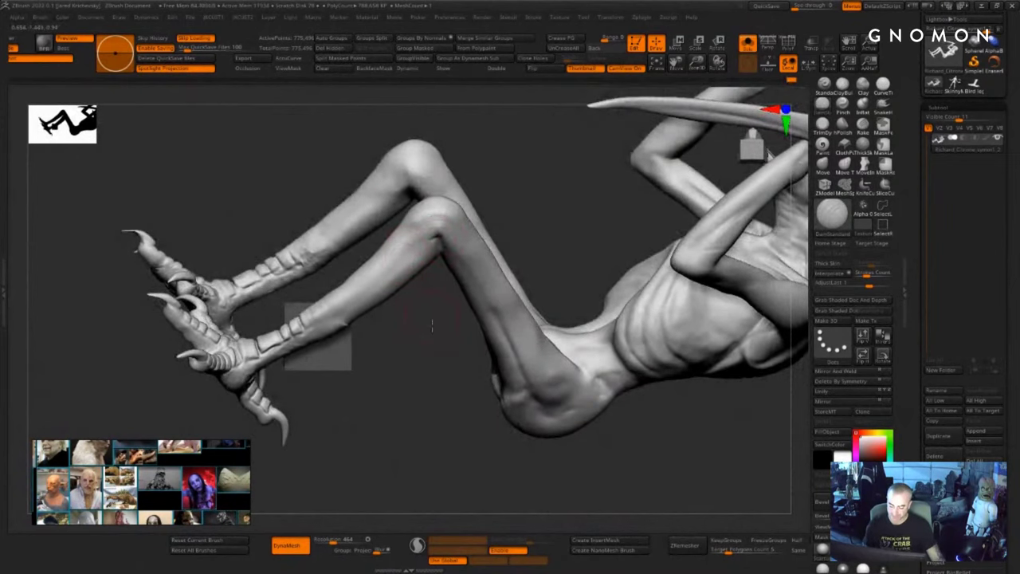
key(ctrl+z)
key(ctrl+z)
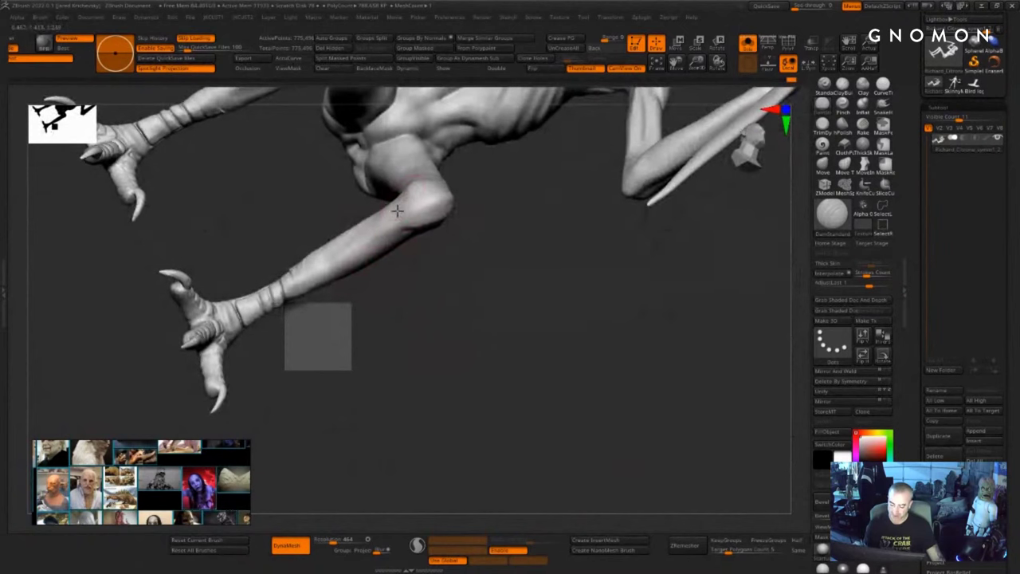
key(ctrl+z)
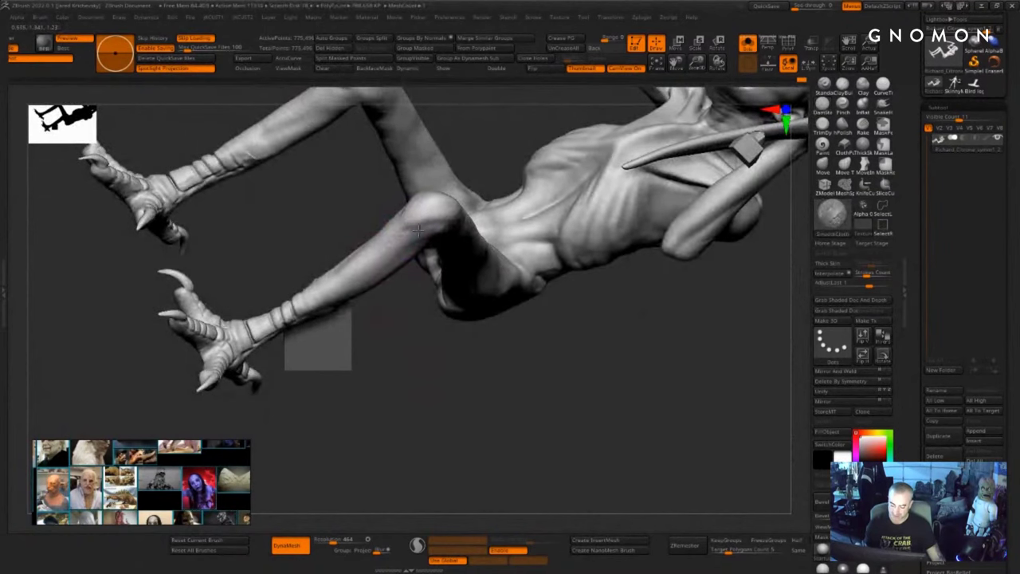
key(ctrl+z)
- Undo the recent DamStandard strokes on the lower legs and beneath the buttocks while comparing the legs from several angles
right_drag(343, 283, 382, 303)
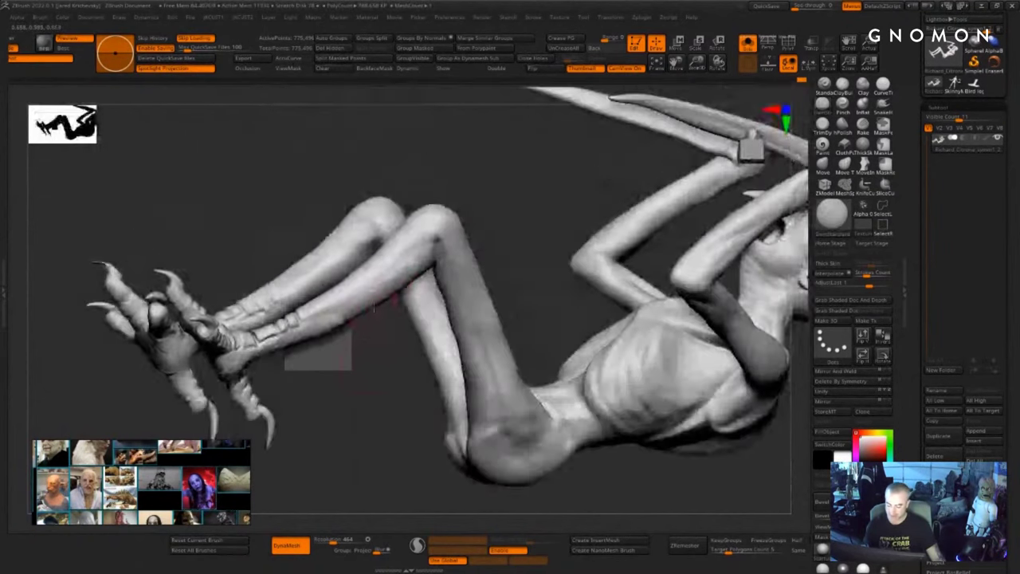
right_drag(375, 369, 373, 312)
key(s)
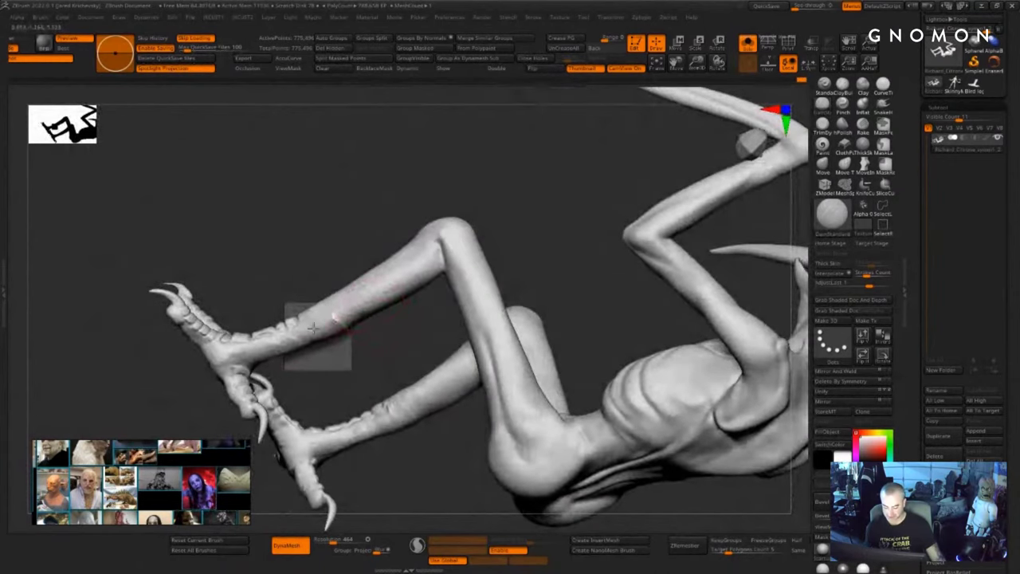
right_drag(365, 364, 353, 245)
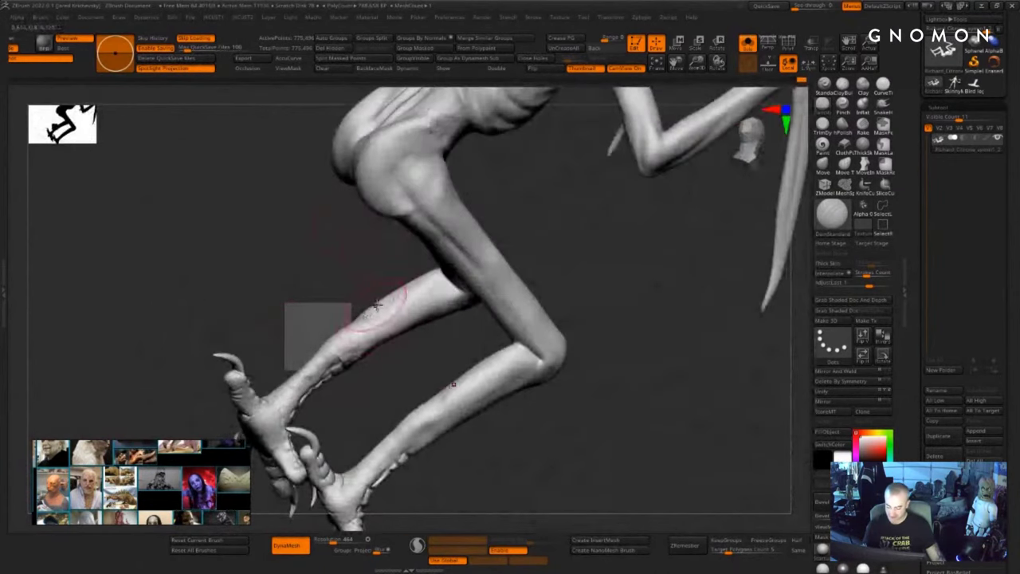
key(ctrl+z)
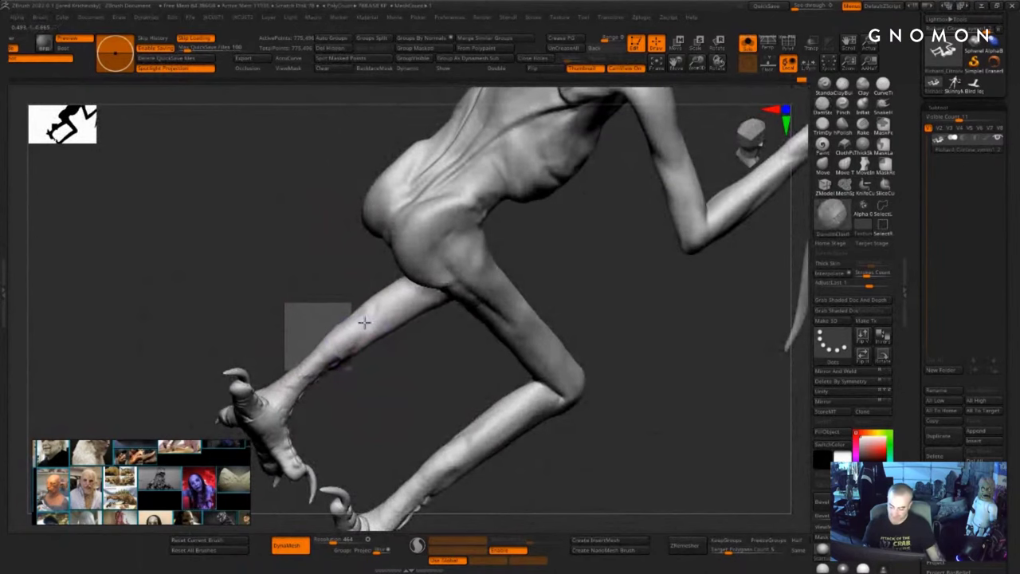
right_drag(448, 343, 432, 314)
right_drag(401, 346, 420, 304)
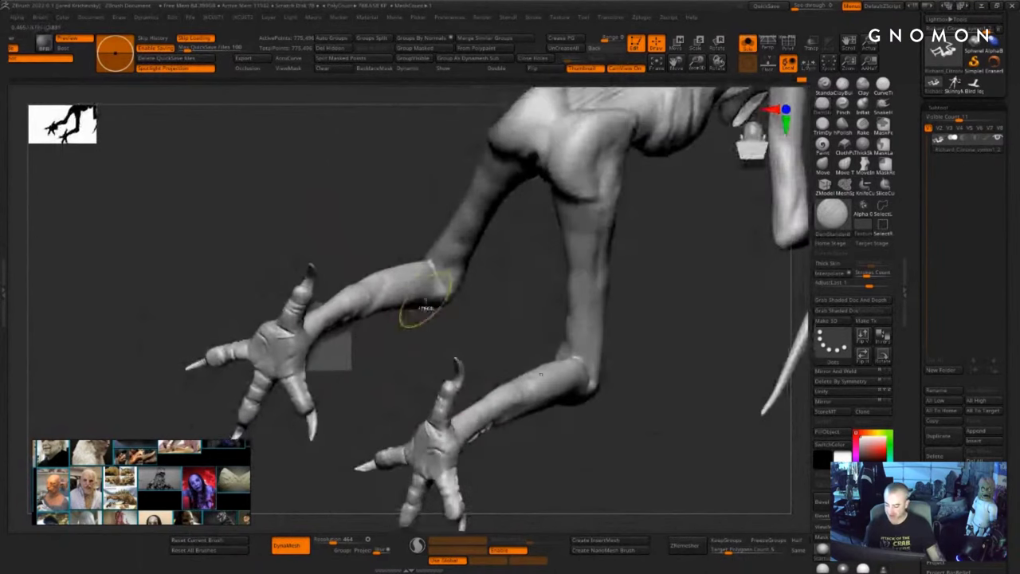
key(ctrl+z)
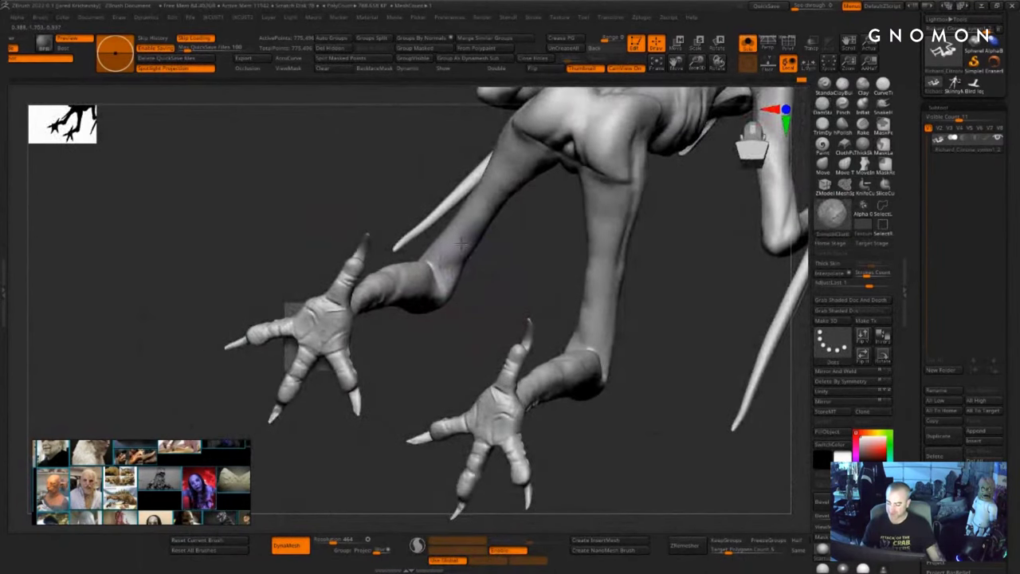
key(ctrl+z)
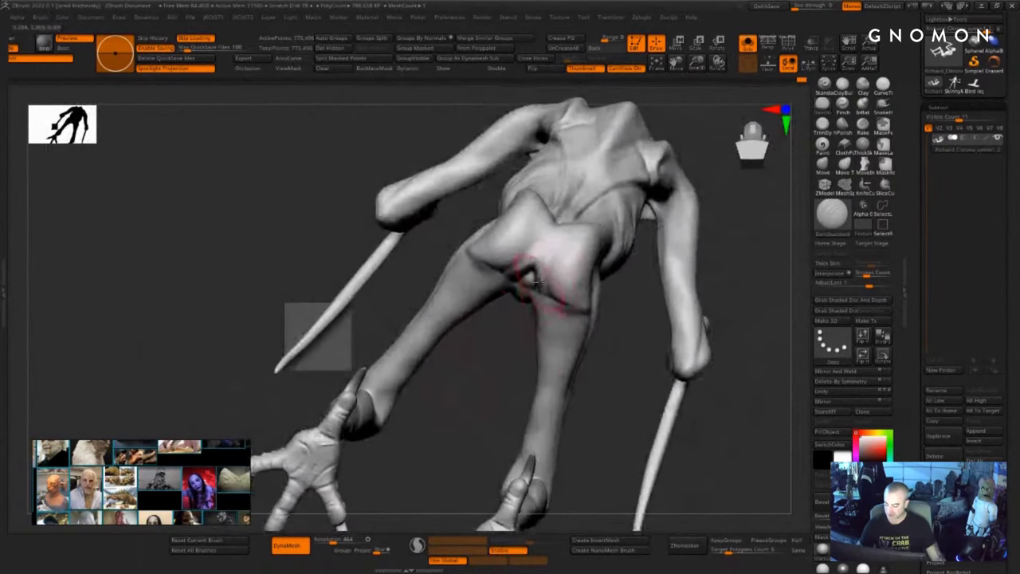
key(ctrl+z)
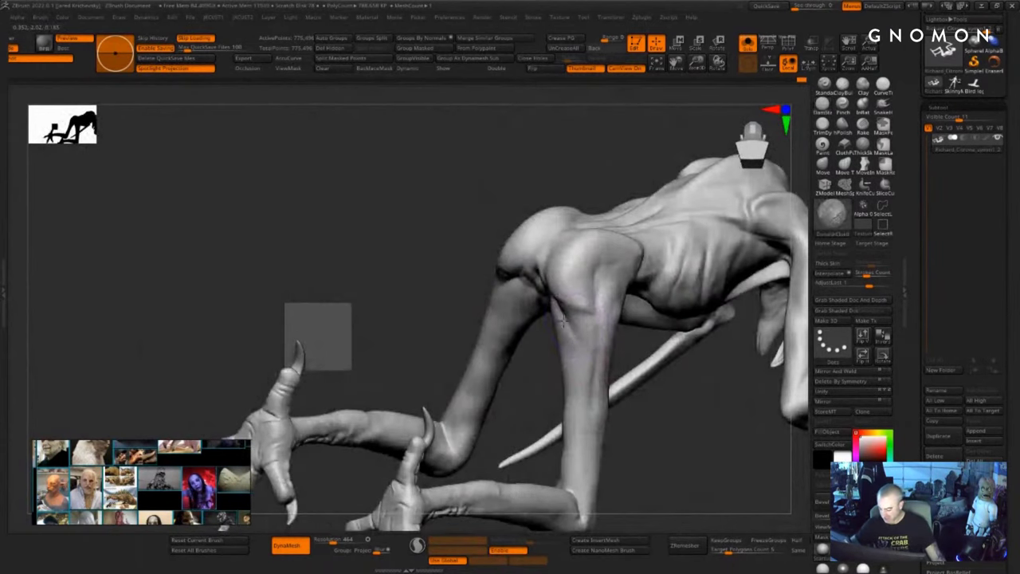
- Carve the muscle line along the outer thigh with DamStandard and smooth the side and front of the thigh
drag(649, 465, 681, 460)
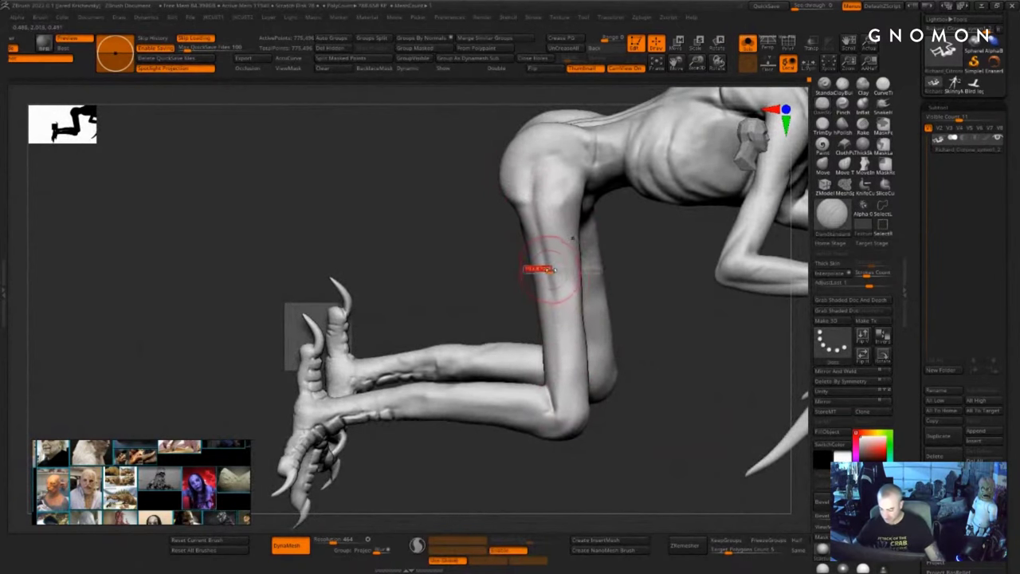
mouse_move(554, 350)
mouse_down()
mouse_move(569, 408)
mouse_move(558, 363)
mouse_up()
shift+drag(566, 322, 560, 322)
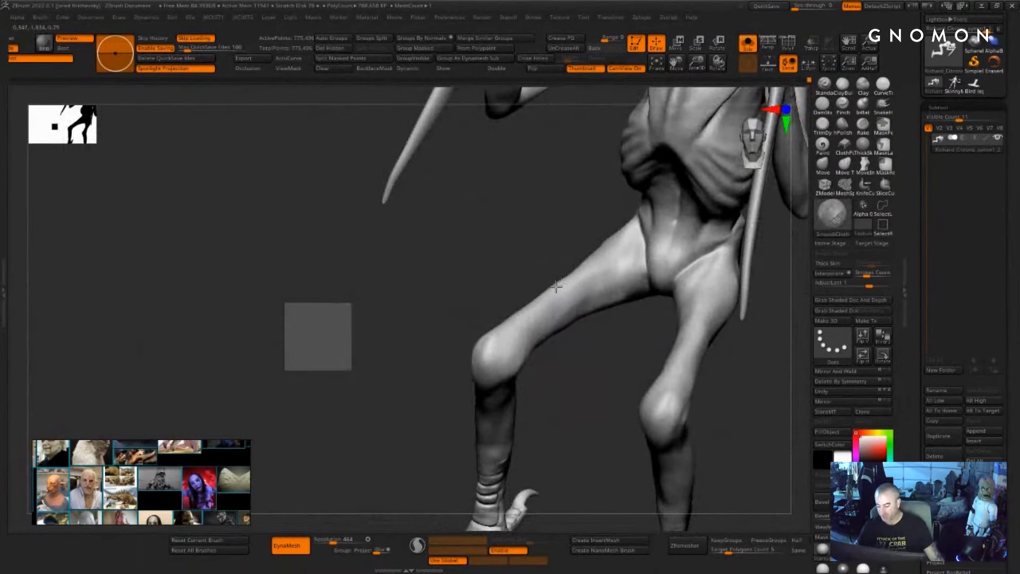
shift+drag(593, 256, 620, 236)
- Reshape the front and outer contours of the thigh with the Move brush, adjusting the brush size between strokes
mouse_move(585, 383)
alt+mouse_down()
mouse_move(565, 402)
mouse_move(561, 434)
alt+mouse_up()
key(b)
key(m)
key(v)
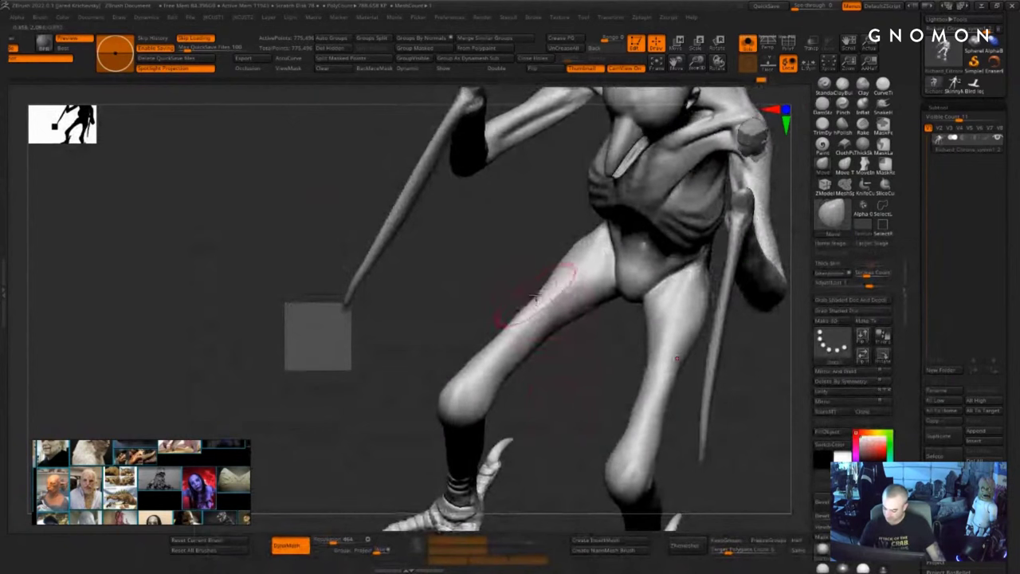
drag(543, 296, 537, 285)
key(s)
drag(503, 330, 494, 335)
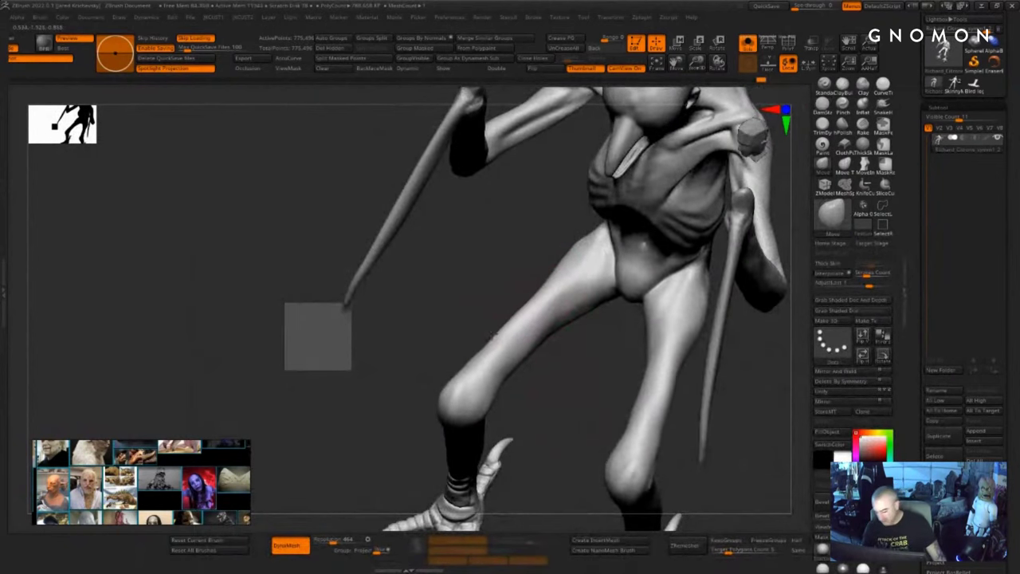
mouse_move(569, 355)
mouse_down()
mouse_move(591, 415)
mouse_move(597, 392)
mouse_up()
key(s)
mouse_move(518, 331)
mouse_down()
mouse_move(534, 343)
mouse_move(582, 297)
mouse_up()
- Refine the knee's shape and the inner contour of the lower thigh with the Move brush
key(s)
key(s)
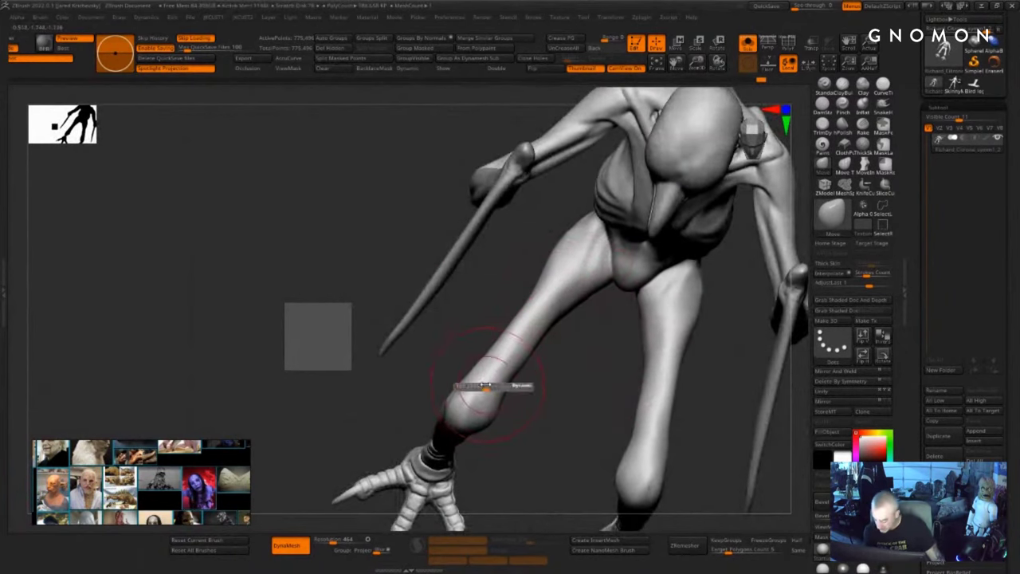
mouse_move(489, 386)
mouse_down()
mouse_move(482, 411)
mouse_move(492, 421)
mouse_move(474, 422)
mouse_move(489, 422)
mouse_move(481, 426)
mouse_move(483, 410)
mouse_up()
key(s)
key(s)
mouse_move(530, 326)
mouse_down()
mouse_move(533, 367)
mouse_move(530, 355)
mouse_up()
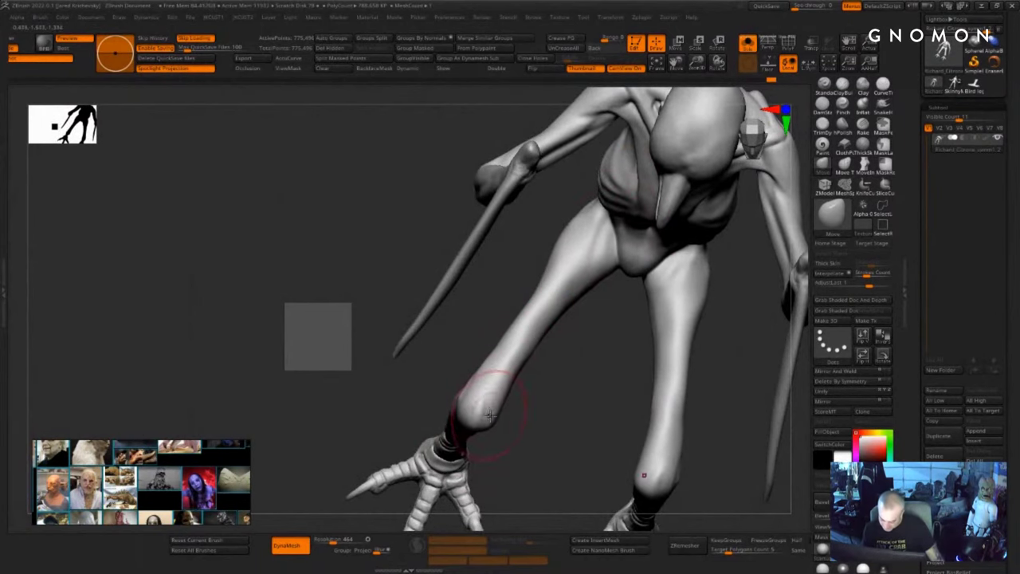
- Adjust the outer contour of the upper thigh near the hip with a resized Move brush
right_drag(491, 415, 457, 408)
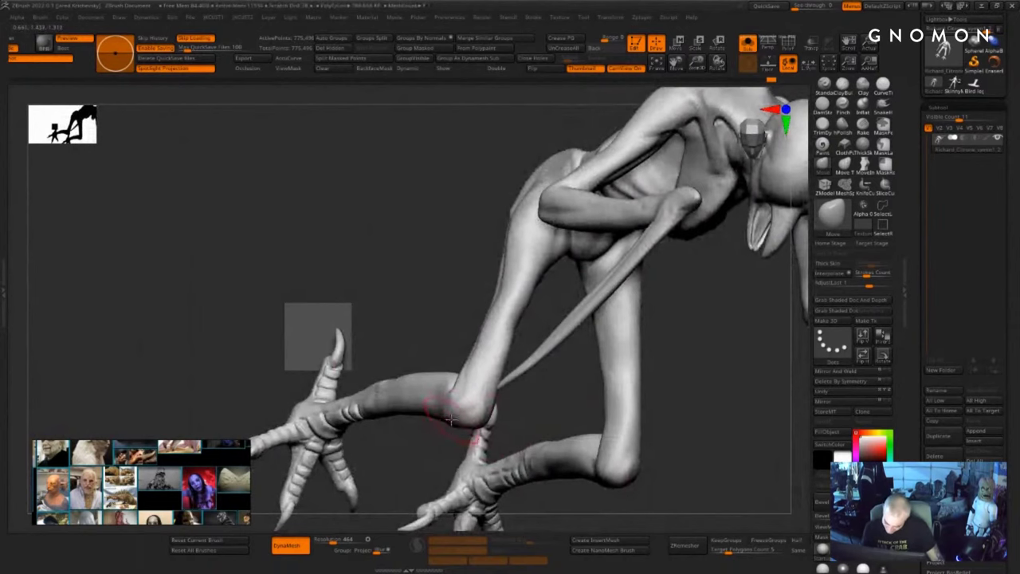
right_drag(585, 436, 706, 337)
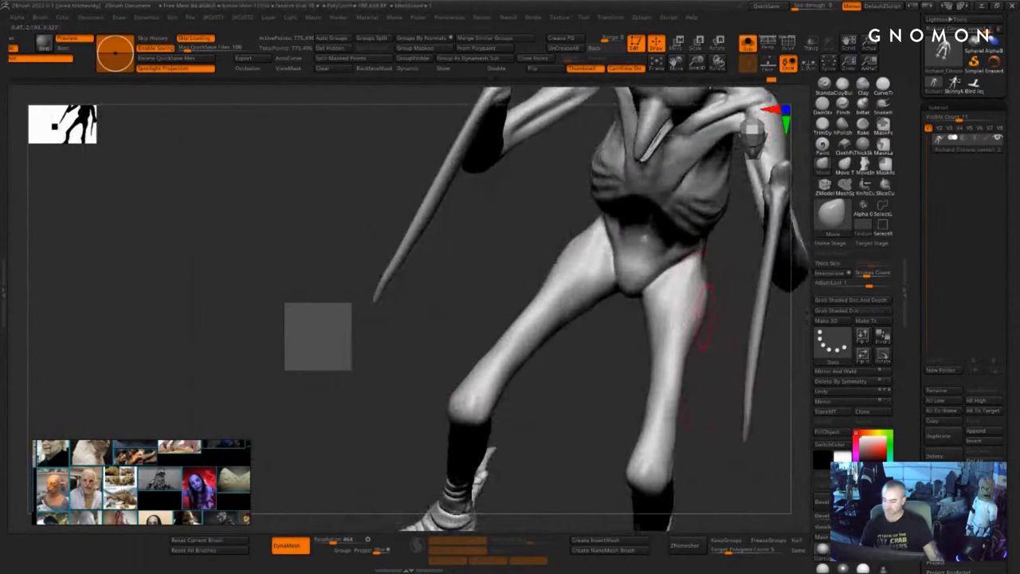
mouse_move(704, 461)
ctrl+right_down()
mouse_move(743, 392)
mouse_move(786, 439)
mouse_move(621, 372)
mouse_move(605, 352)
mouse_move(579, 353)
mouse_move(576, 237)
mouse_move(555, 266)
mouse_move(590, 267)
mouse_move(584, 260)
ctrl+right_up()
key(s)
drag(563, 279, 553, 257)
right_drag(559, 272, 295, 428)
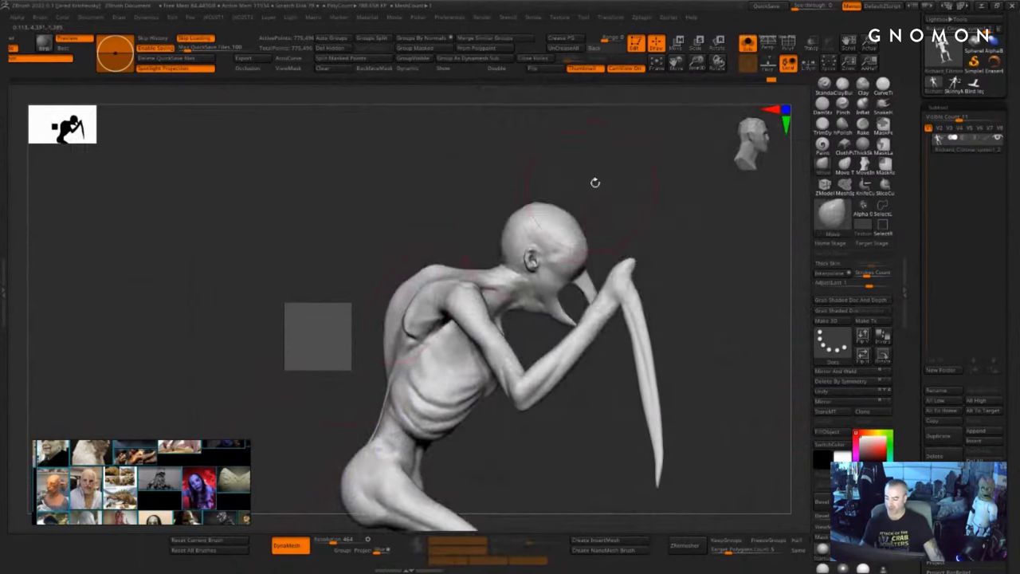
mouse_move(595, 182)
ctrl+right_down()
mouse_move(630, 165)
mouse_move(617, 173)
ctrl+right_up()
mouse_move(610, 192)
mouse_down()
mouse_move(558, 175)
mouse_move(619, 185)
mouse_up()
mouse_move(741, 156)
shift+right_down()
mouse_move(651, 159)
mouse_move(603, 191)
mouse_move(617, 141)
mouse_move(596, 319)
shift+right_up()
key(w)
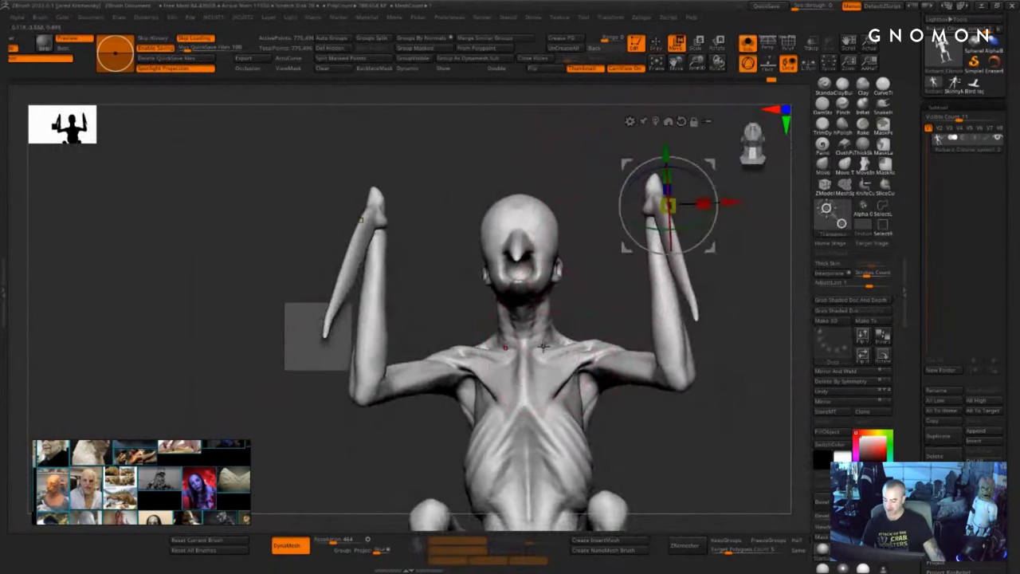
mouse_move(544, 347)
ctrl+mouse_down()
mouse_move(504, 348)
mouse_move(544, 338)
mouse_move(529, 343)
ctrl+mouse_up()
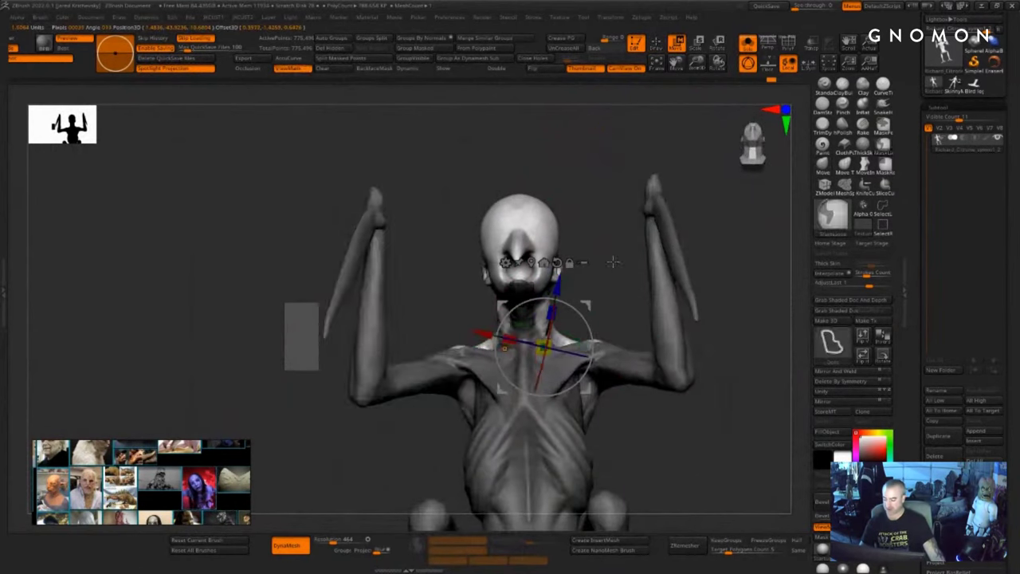
ctrl+drag(613, 262, 637, 289)
- Mask the head and neck with MaskLasso and invert the mask so that only they remain editable
key(q)
key(ctrl)
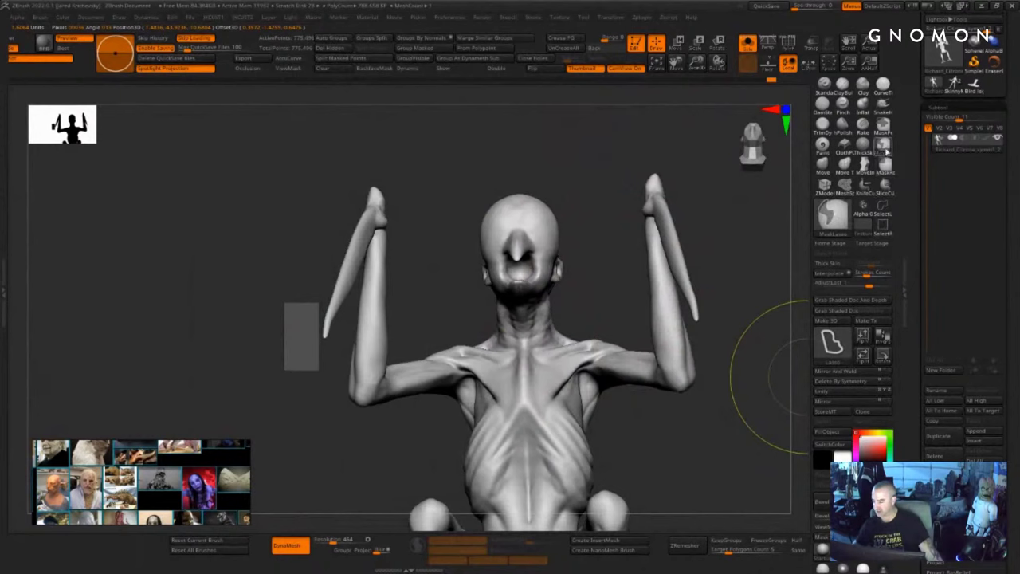
ctrl+click(886, 151)
mouse_move(581, 138)
ctrl+mouse_down()
mouse_move(439, 284)
mouse_move(529, 329)
mouse_move(561, 306)
ctrl+mouse_up()
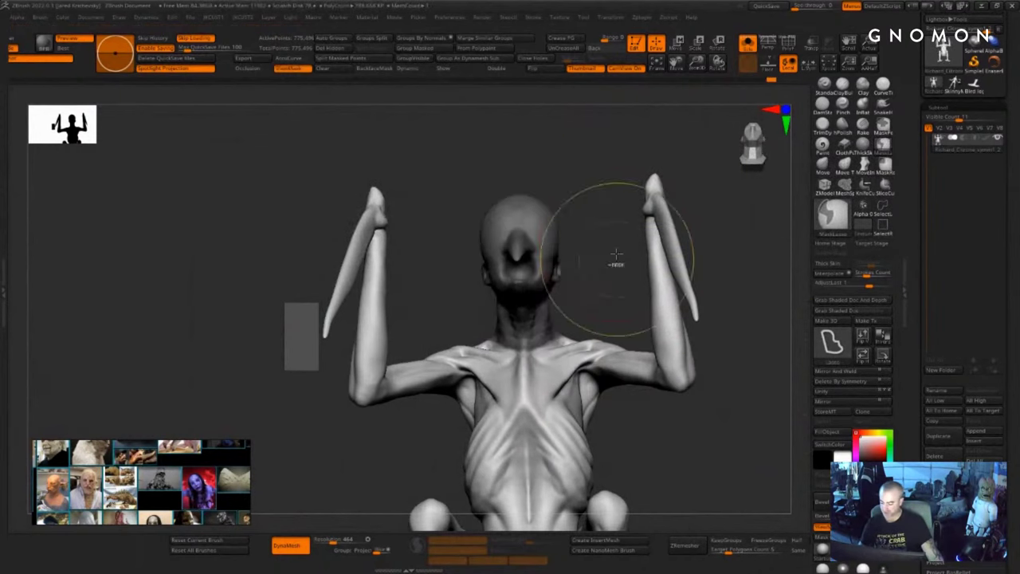
ctrl+click(586, 271)
- Place the transform gizmo on the unmasked head and neck, reset its orientation and centre it on the neck
key(w)
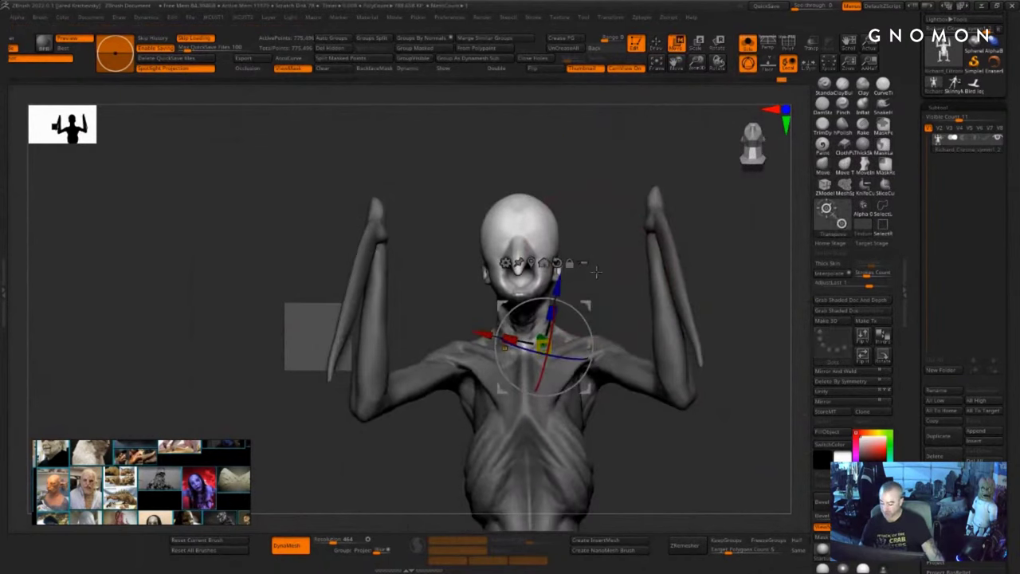
alt+click(556, 264)
alt+click(531, 264)
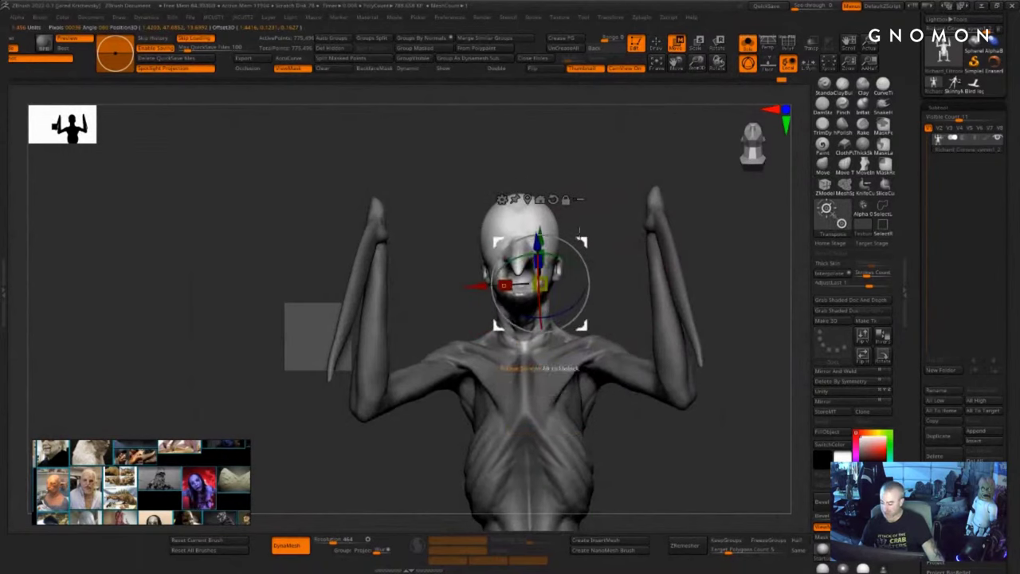
drag(581, 229, 599, 272)
click(513, 246)
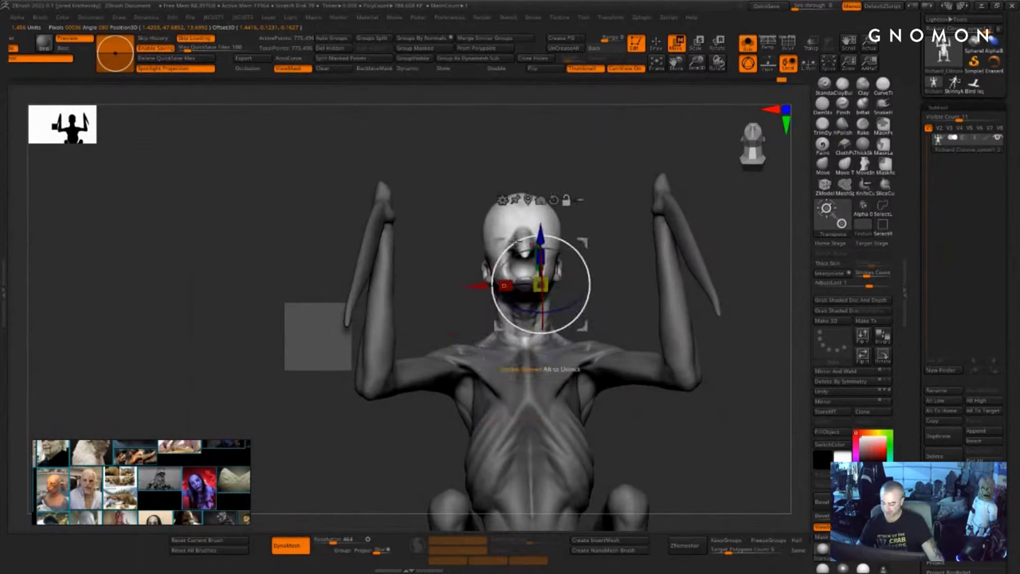
alt+drag(478, 285, 460, 285)
- Scale the unmasked head and neck uniformly with the gizmo, judging the proportions from the front and side
drag(733, 208, 604, 259)
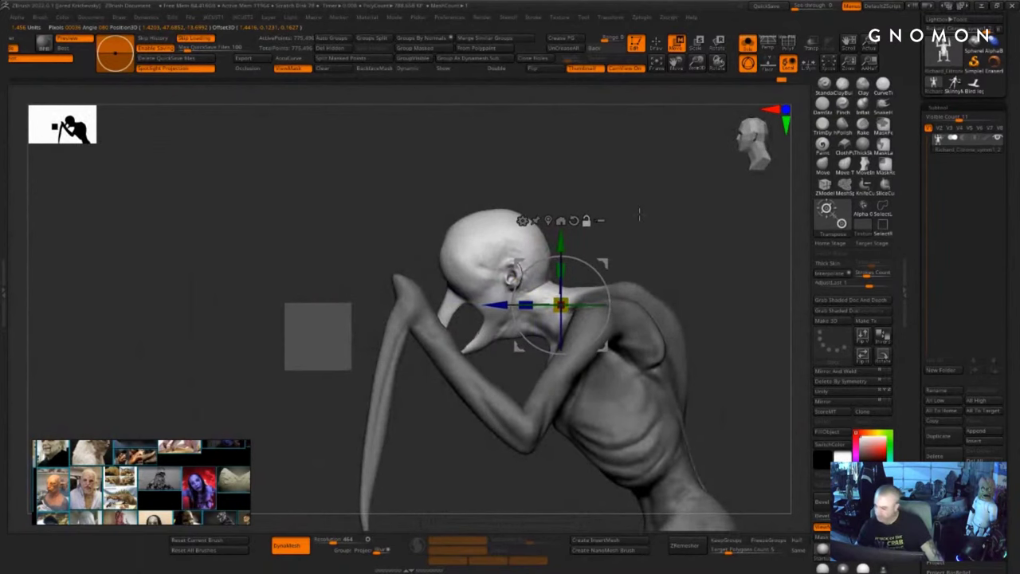
shift+drag(644, 221, 685, 216)
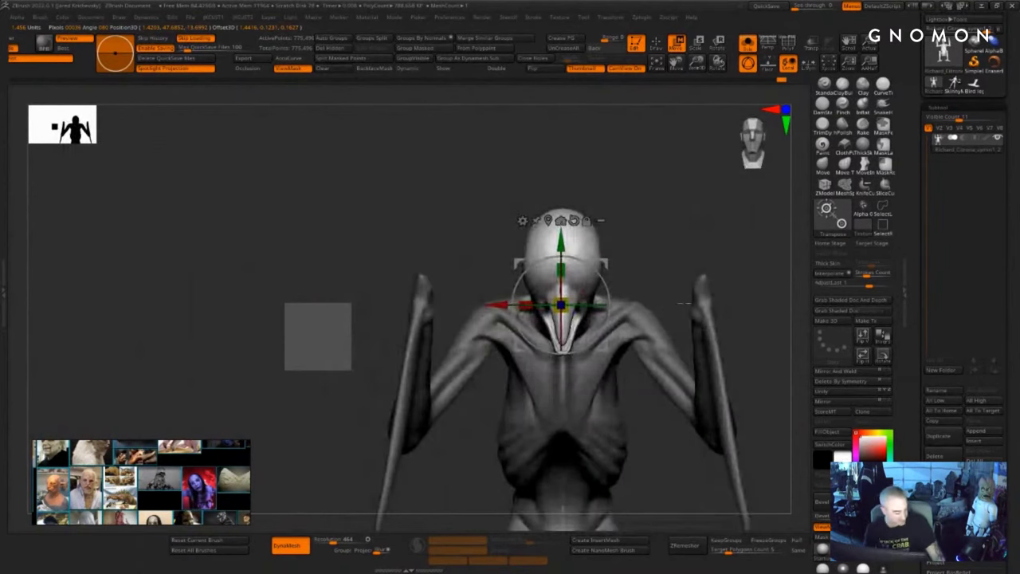
key(space)
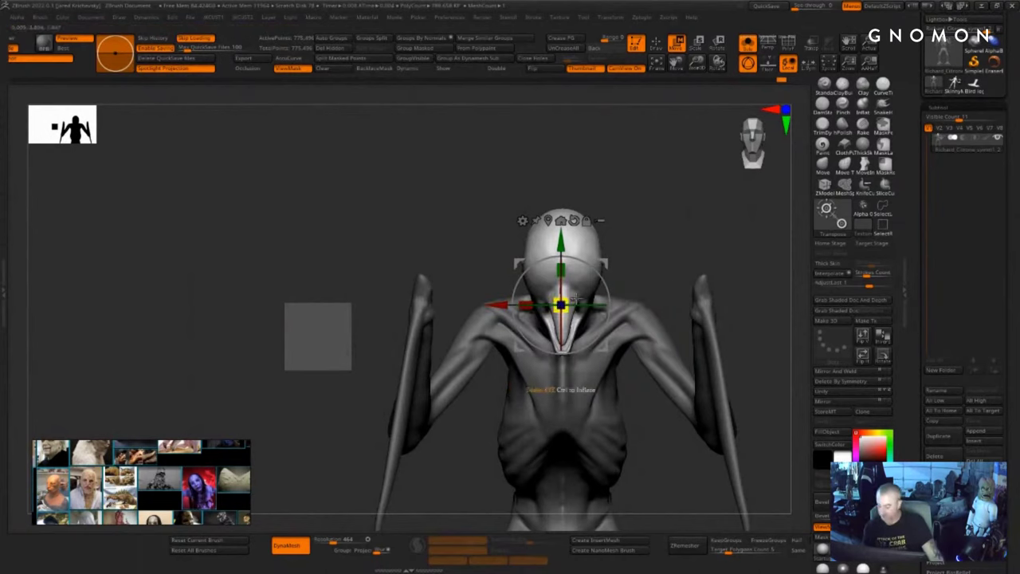
mouse_move(570, 297)
mouse_down()
mouse_move(617, 268)
mouse_move(580, 290)
mouse_up()
shift+drag(639, 174, 685, 166)
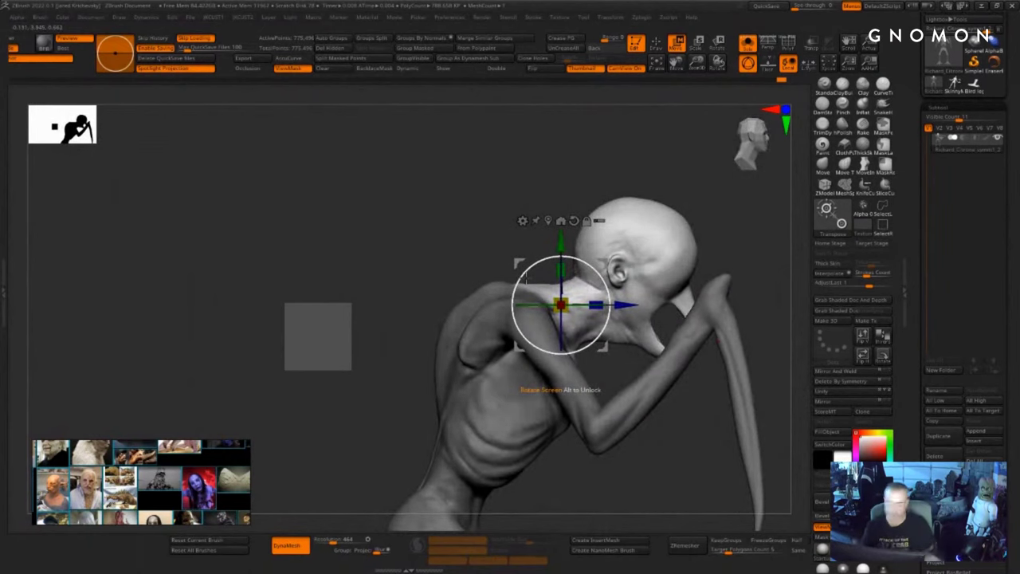
mouse_move(566, 295)
mouse_down()
mouse_move(592, 325)
mouse_move(575, 293)
mouse_move(586, 289)
mouse_up()
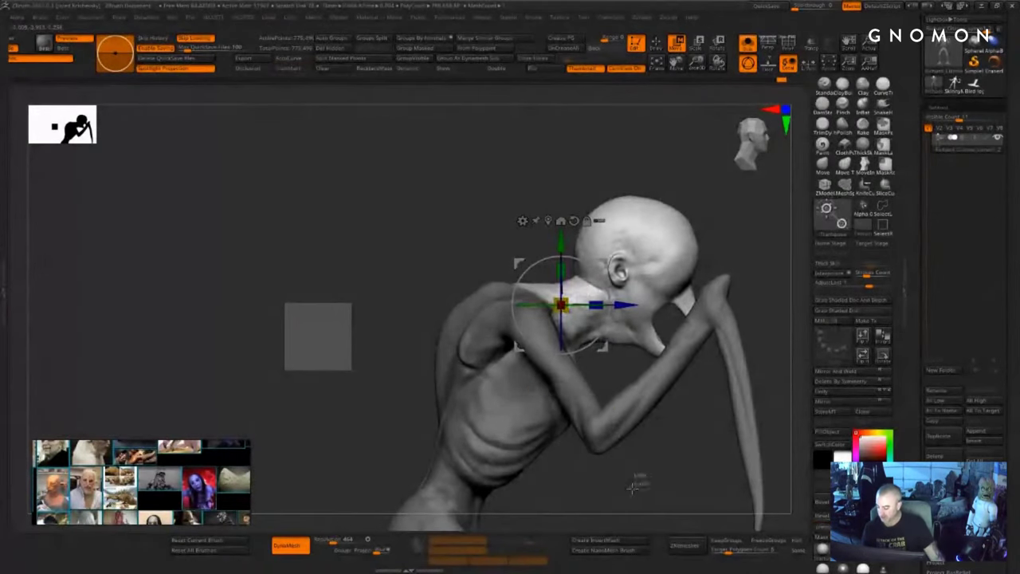
ctrl+drag(632, 488, 639, 504)
key(q)
mouse_move(639, 503)
alt+mouse_down()
mouse_move(594, 431)
mouse_move(539, 381)
mouse_move(440, 351)
mouse_move(606, 295)
mouse_move(613, 250)
mouse_move(660, 242)
alt+mouse_up()
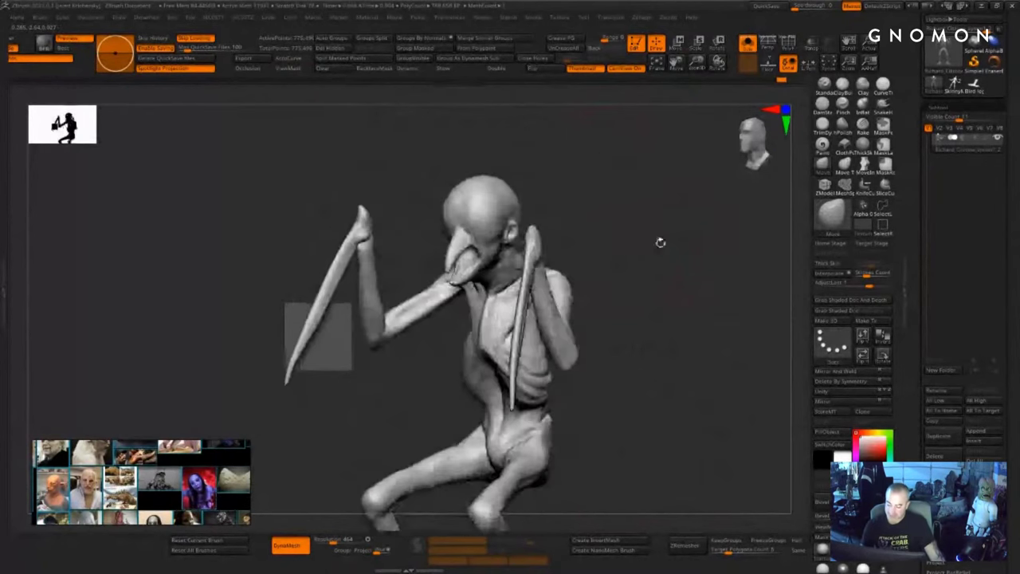
key(ctrl+z)
- Fine-tune the uniform scale of the head and neck in side view, clear the mask and return to sculpting
drag(610, 194, 594, 216)
key(w)
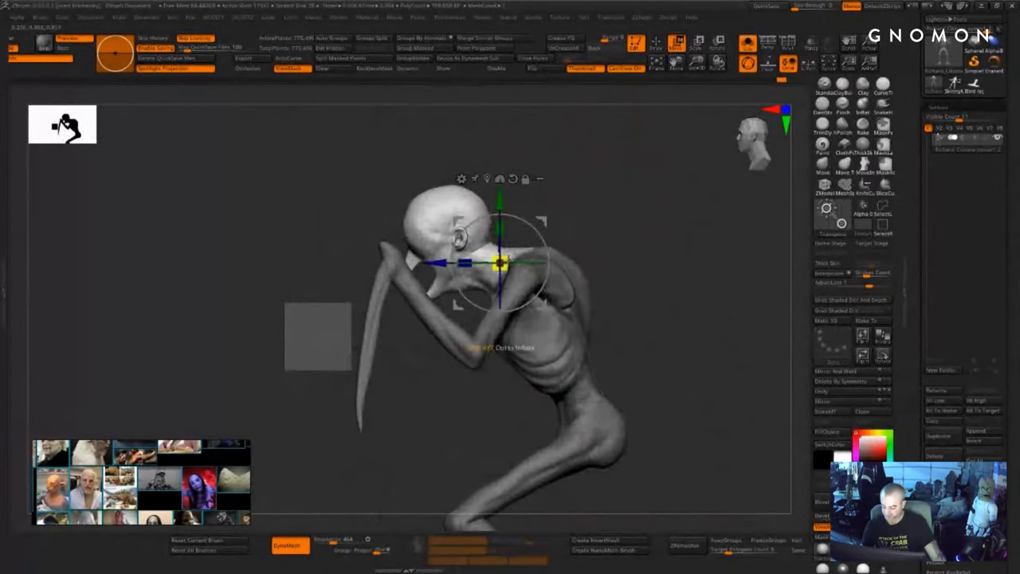
drag(508, 260, 506, 259)
ctrl+drag(630, 231, 647, 253)
mouse_move(639, 249)
mouse_down()
mouse_move(617, 244)
mouse_move(608, 221)
mouse_move(612, 256)
mouse_move(600, 281)
mouse_up()
key(q)
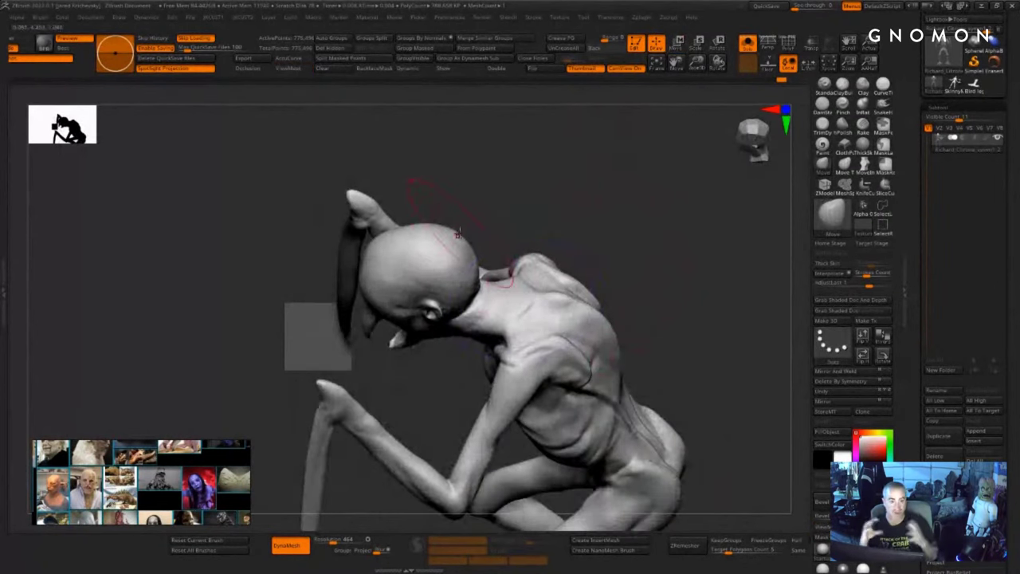
drag(662, 290, 660, 232)
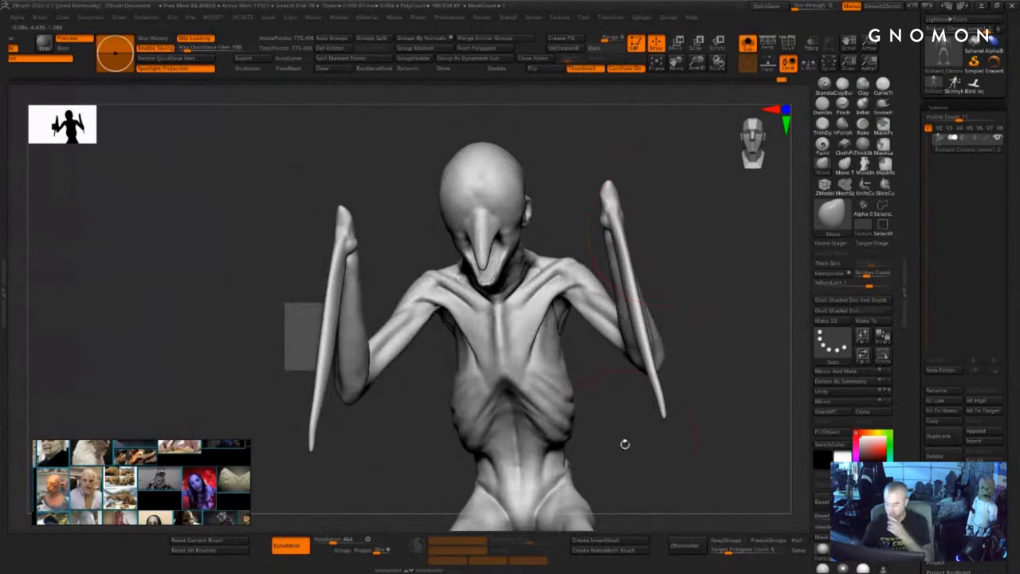
drag(625, 444, 605, 303)
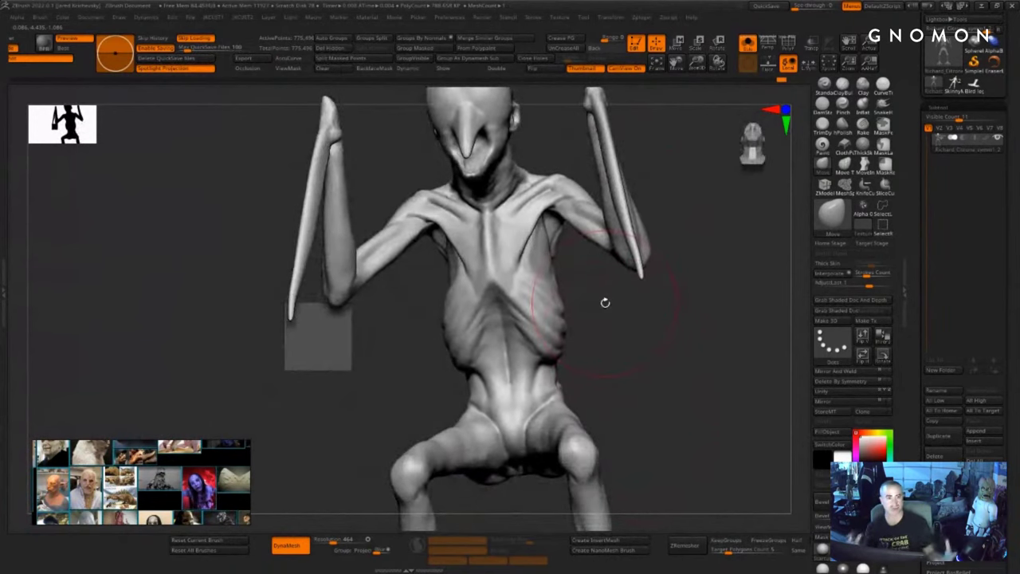
drag(638, 403, 624, 411)
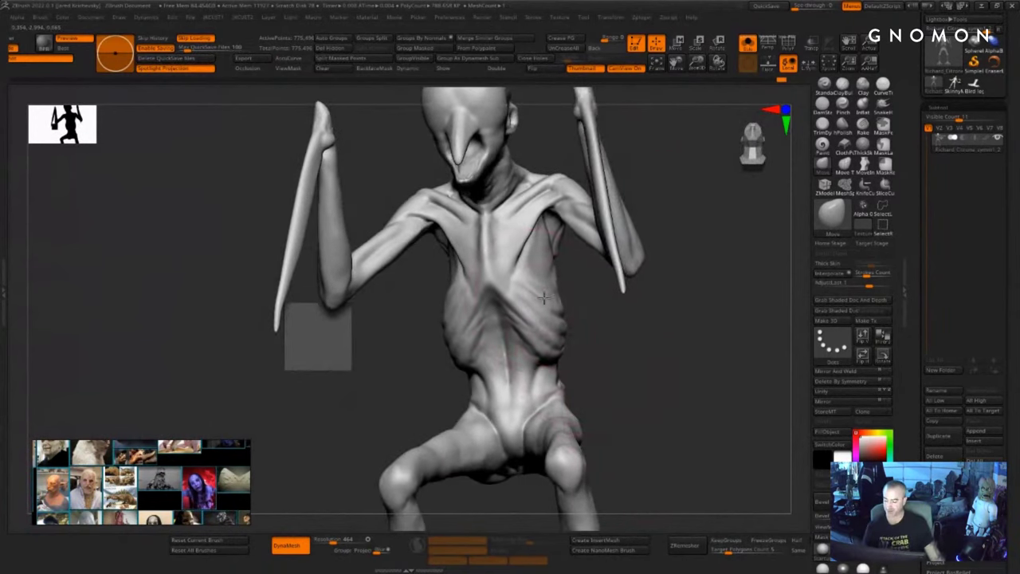
- Refine the thigh's silhouette in side view with a resized Move brush and smooth the waist below the rib cage
mouse_move(598, 336)
mouse_down()
mouse_move(539, 324)
mouse_move(583, 342)
mouse_up()
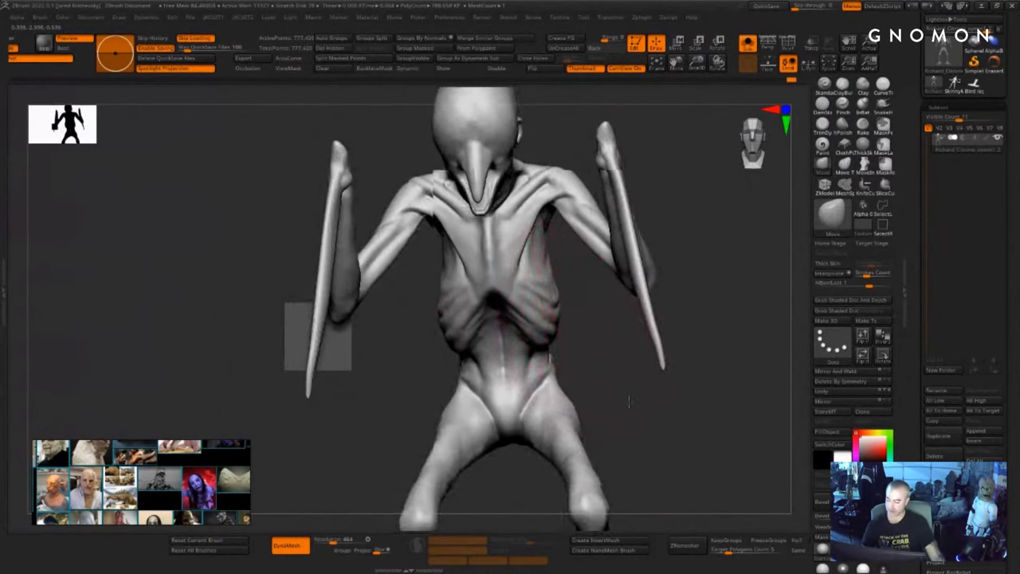
drag(694, 352, 593, 291)
key(s)
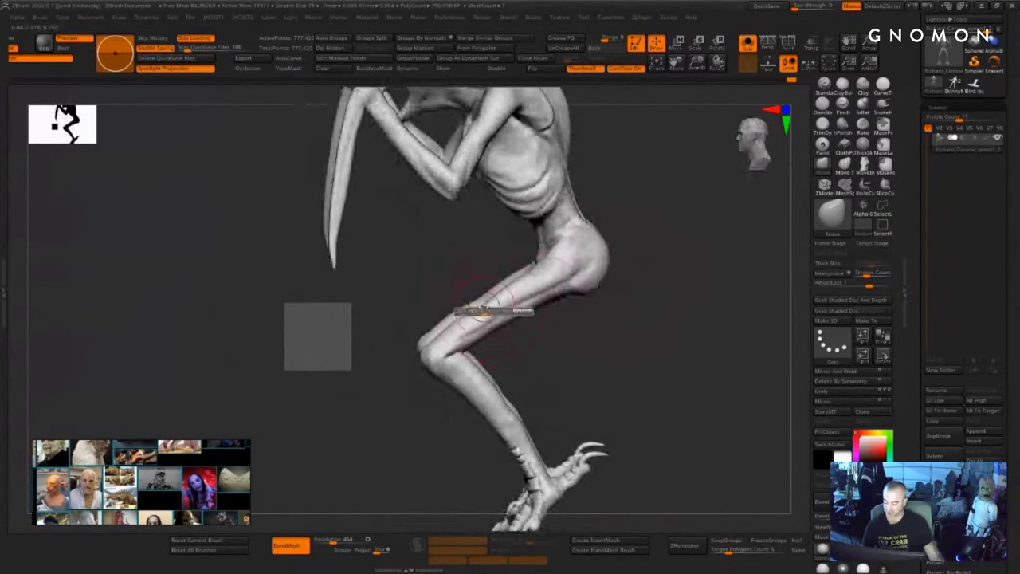
drag(583, 344, 550, 339)
drag(626, 267, 661, 262)
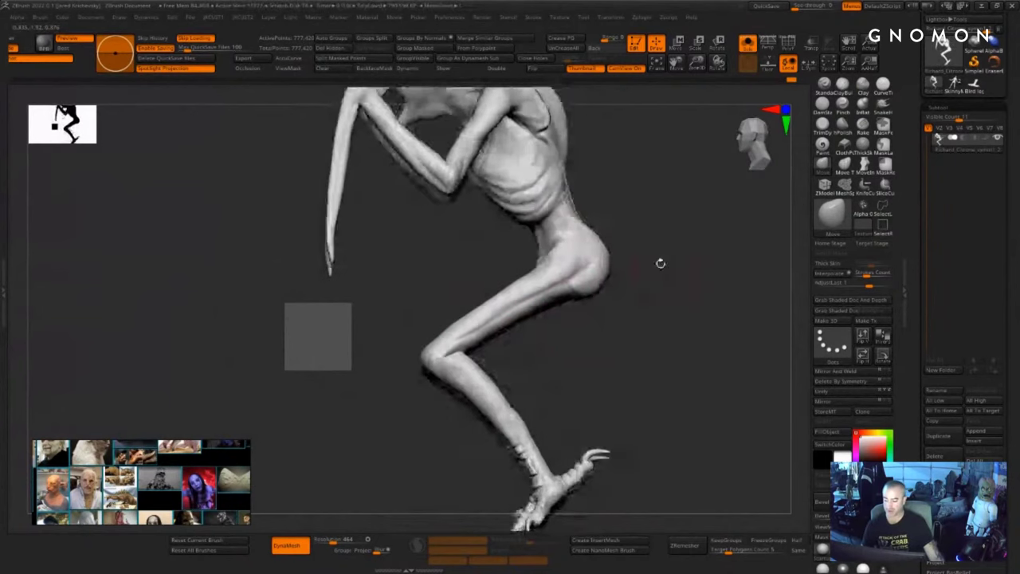
shift+drag(551, 208, 559, 239)
drag(642, 238, 626, 242)
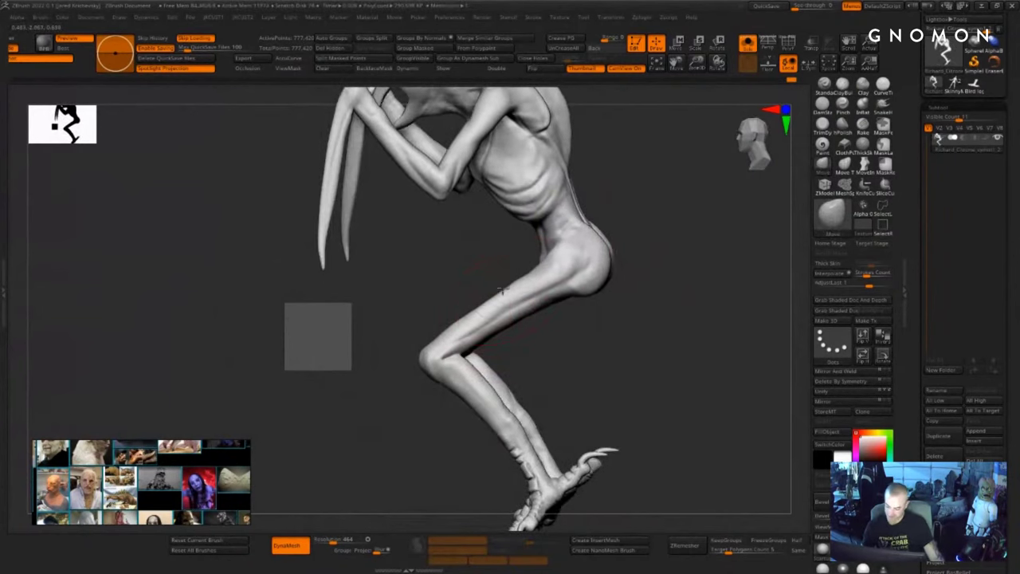
drag(502, 291, 466, 316)
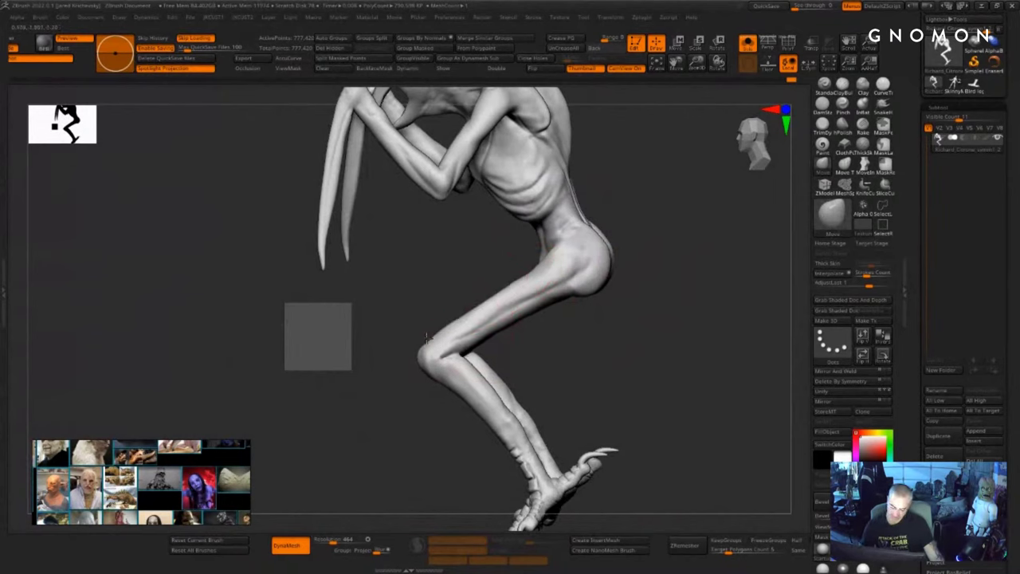
- Nudge the lower leg's contour with the Move brush and check the whole figure from the front
drag(604, 388, 558, 397)
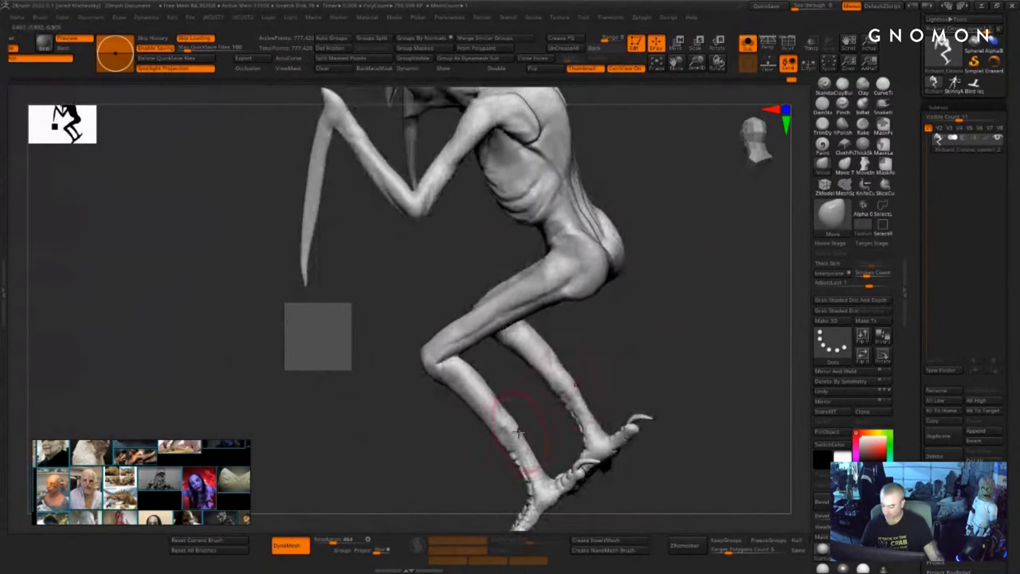
drag(500, 412, 506, 412)
drag(616, 319, 713, 435)
drag(333, 321, 317, 326)
drag(644, 247, 717, 259)
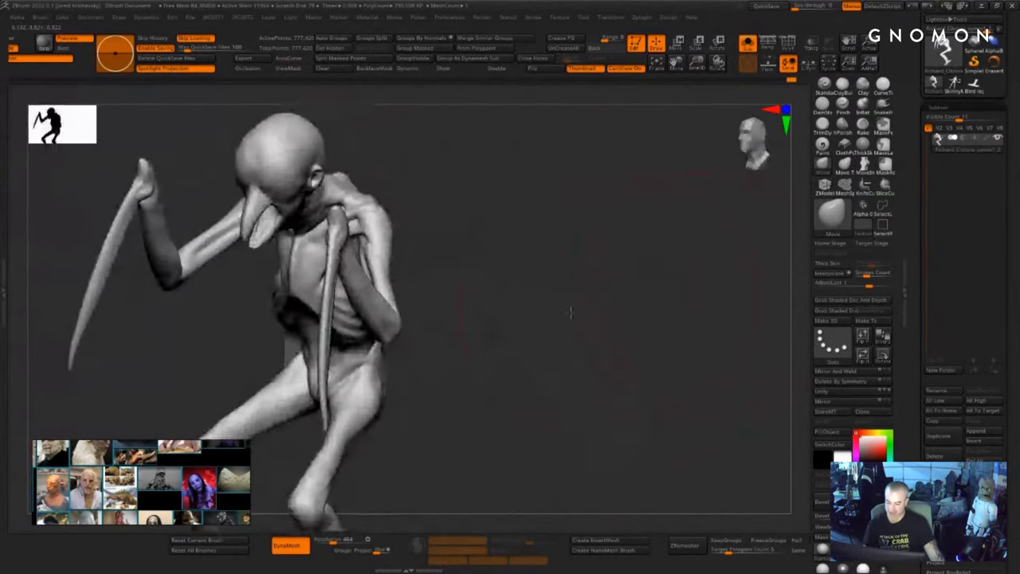
- Open the Lightbox brush library and search its custom brush folders for a suitable insert brush
alt+drag(558, 309, 722, 291)
key(comma)
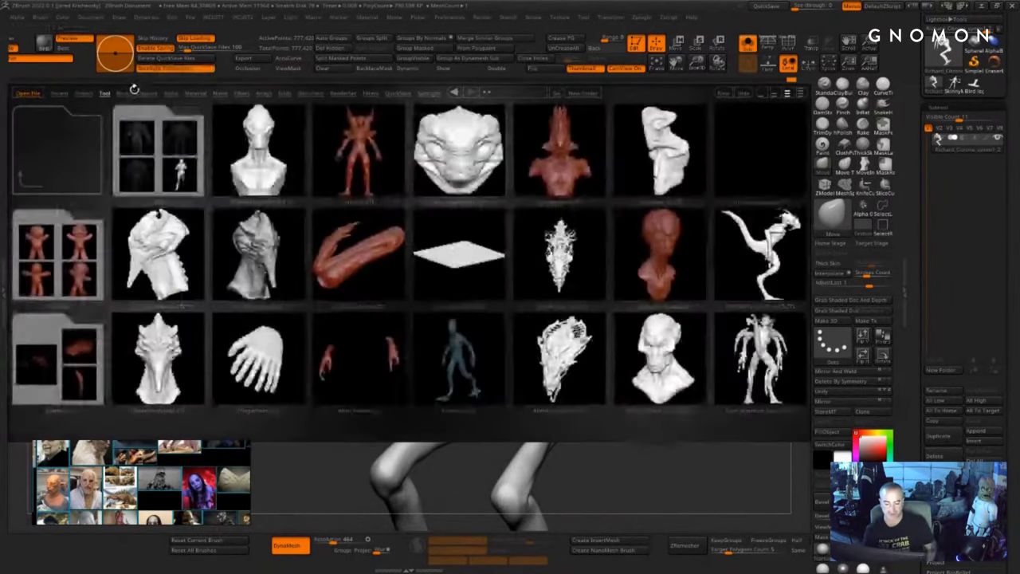
click(127, 93)
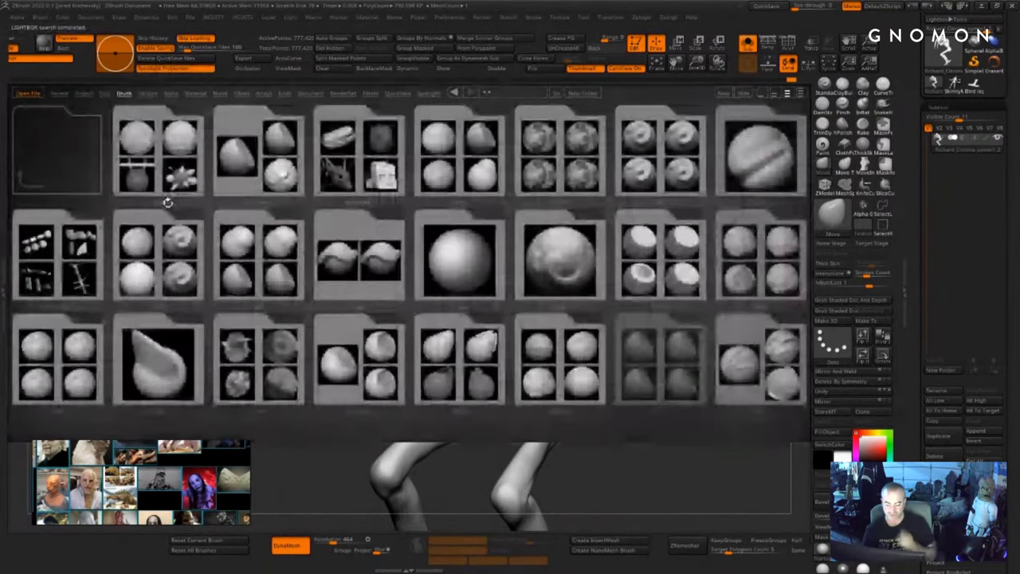
drag(601, 348, 146, 350)
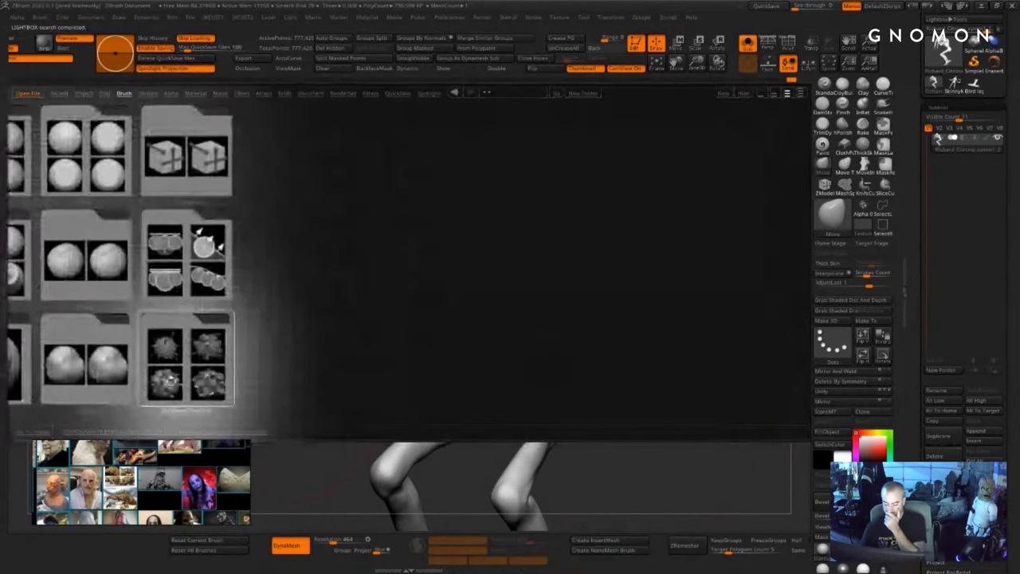
double_click(185, 365)
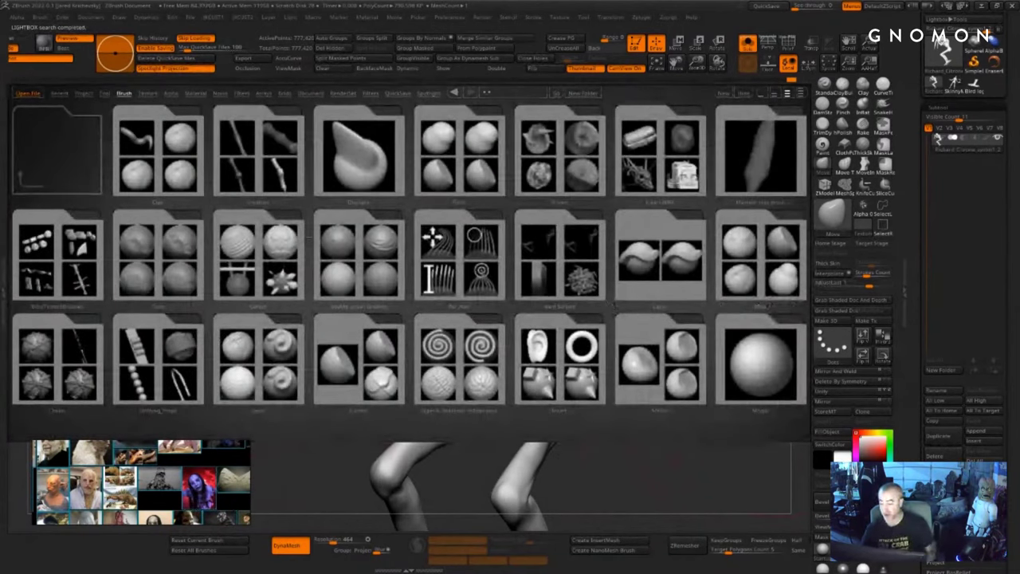
mouse_move(441, 234)
mouse_down()
mouse_move(57, 238)
mouse_move(85, 239)
mouse_up()
drag(526, 250, 392, 287)
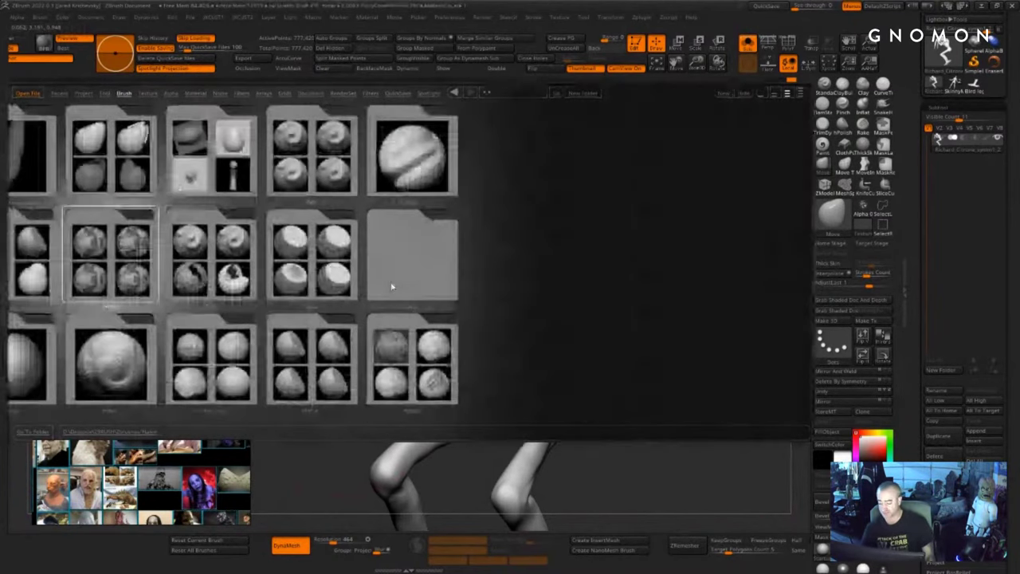
click(98, 285)
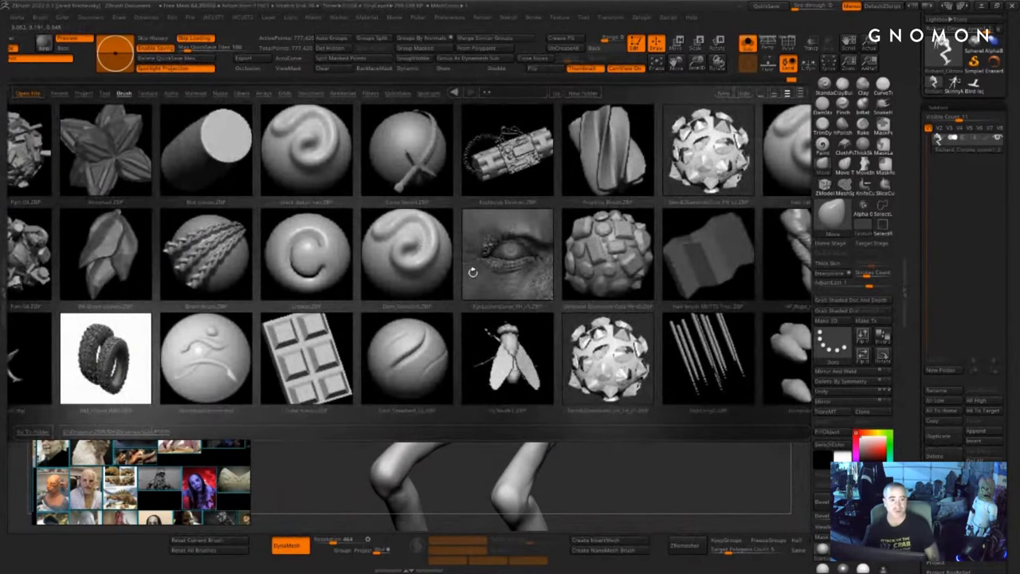
drag(472, 272, 369, 303)
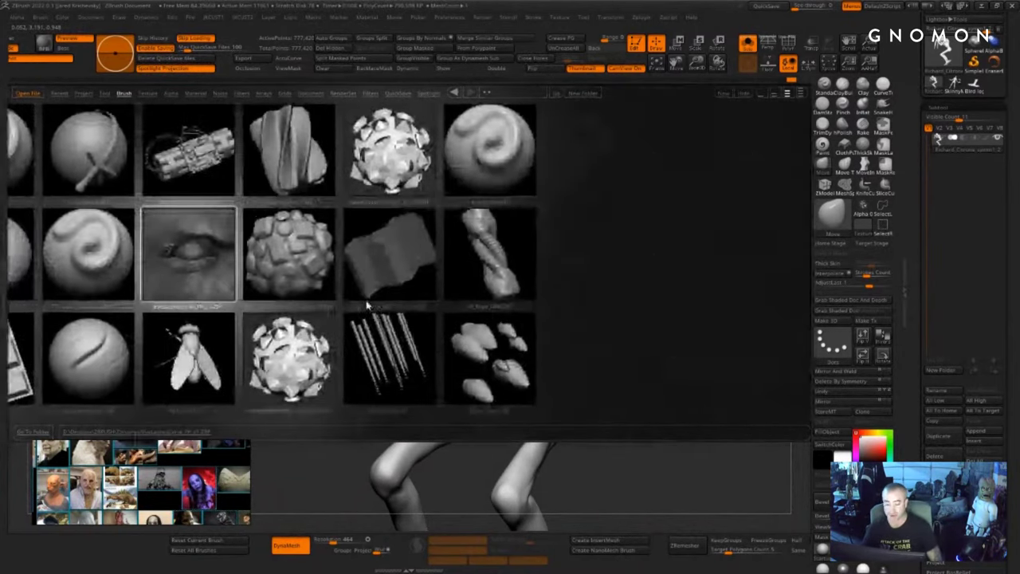
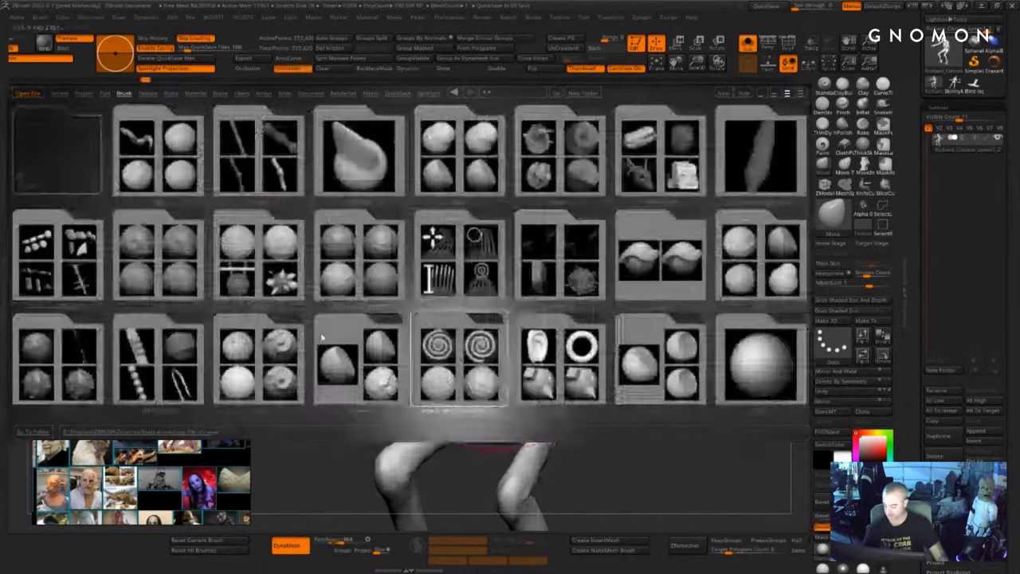
- Look through more brush folders and their thumbnails to find a brush containing hand or finger parts
drag(638, 351, 343, 347)
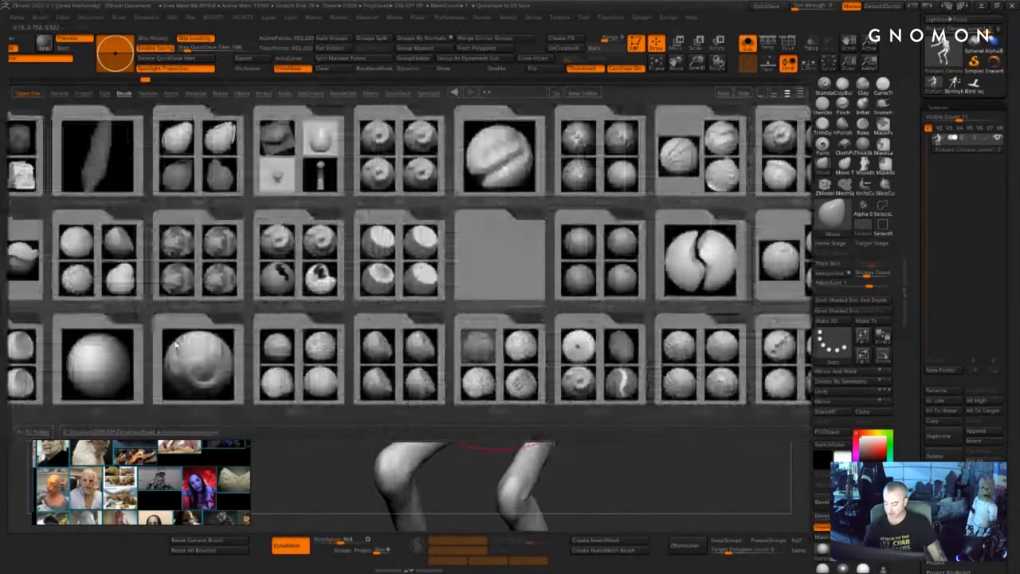
mouse_move(638, 351)
mouse_down()
mouse_move(343, 348)
mouse_move(343, 335)
mouse_up()
drag(558, 339, 41, 336)
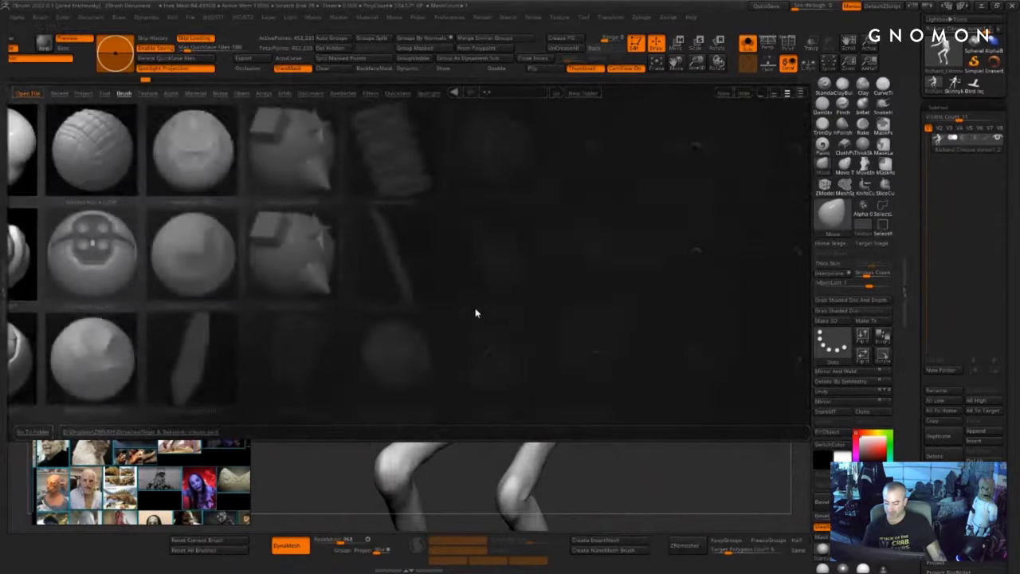
drag(476, 312, 257, 326)
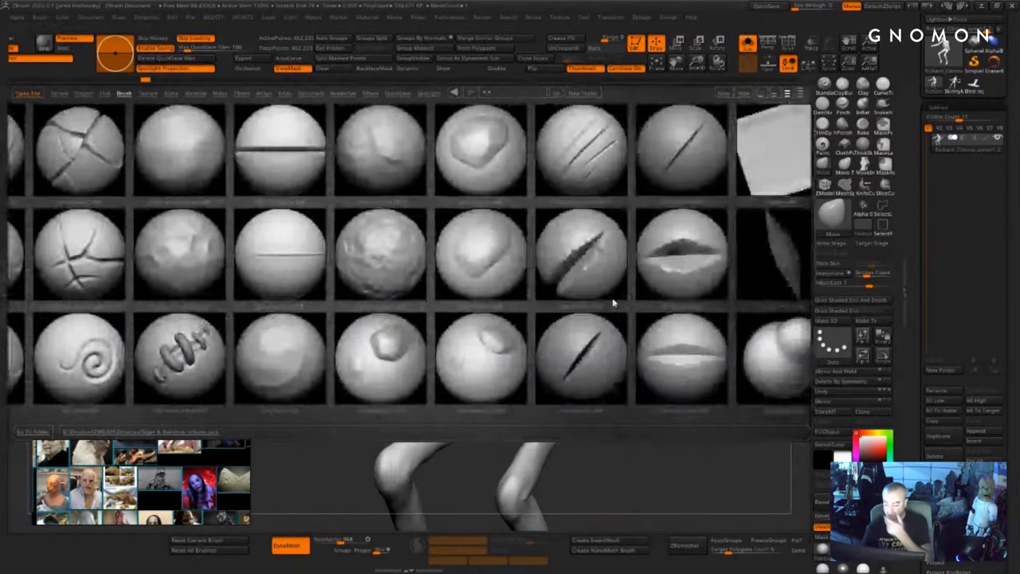
drag(612, 300, 364, 315)
drag(662, 289, 432, 320)
drag(602, 279, 355, 296)
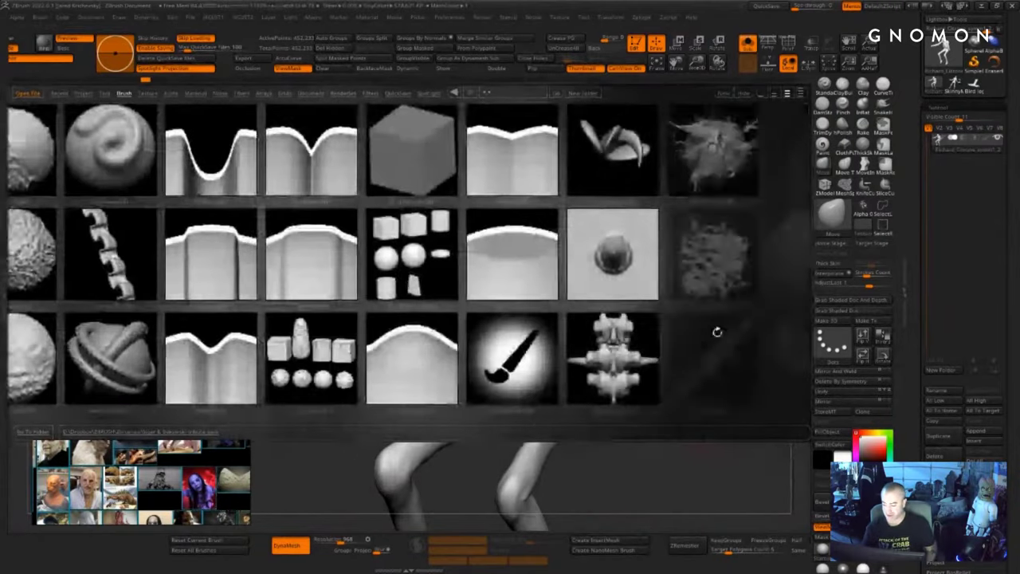
mouse_move(717, 333)
mouse_down()
mouse_move(619, 350)
mouse_move(415, 355)
mouse_up()
mouse_move(555, 338)
mouse_down()
mouse_move(524, 343)
mouse_move(536, 346)
mouse_up()
drag(201, 288, 713, 299)
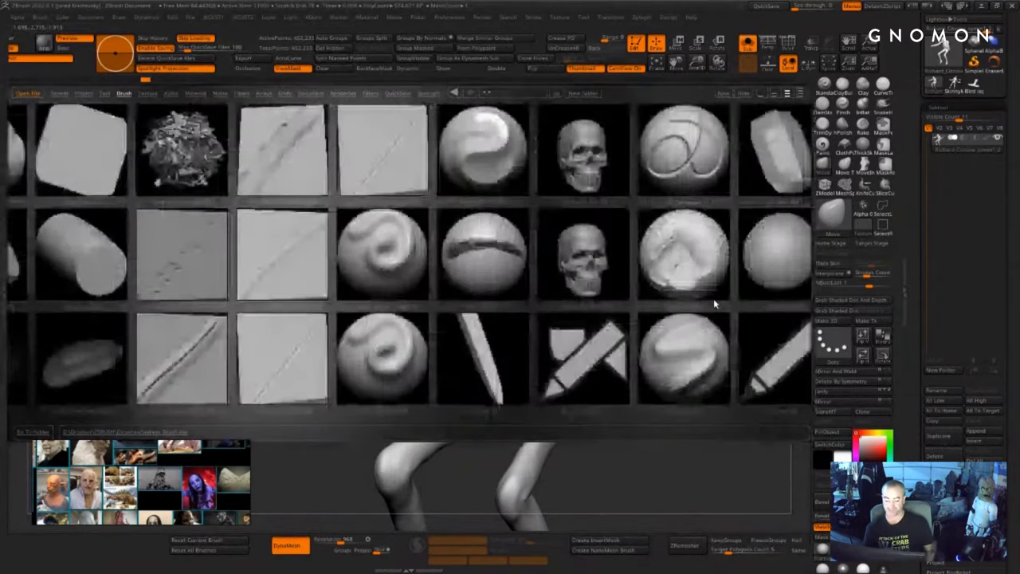
mouse_move(510, 314)
mouse_down()
mouse_move(568, 314)
mouse_move(175, 275)
mouse_move(1019, 223)
mouse_up()
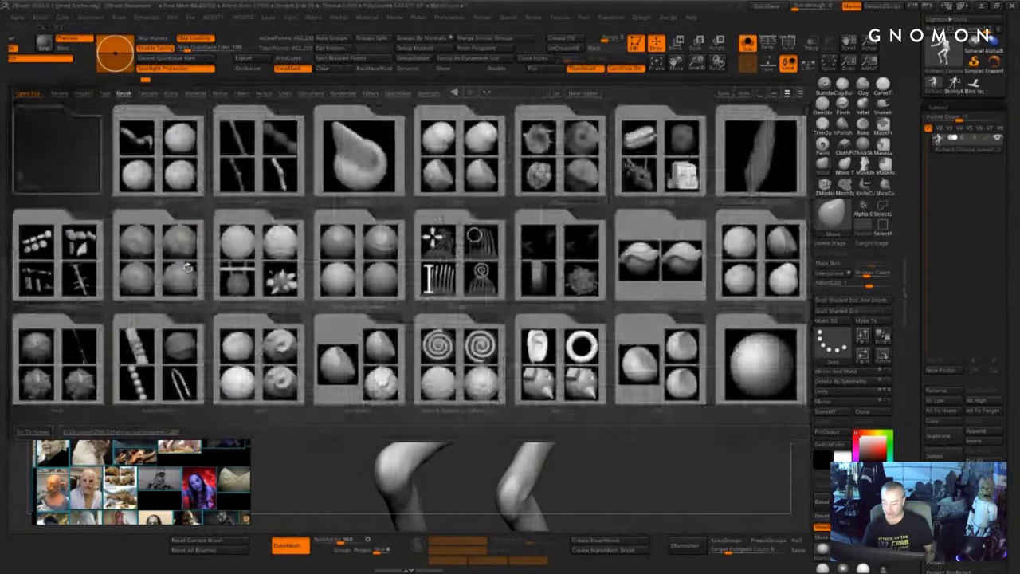
drag(514, 302, 426, 303)
drag(650, 307, 593, 299)
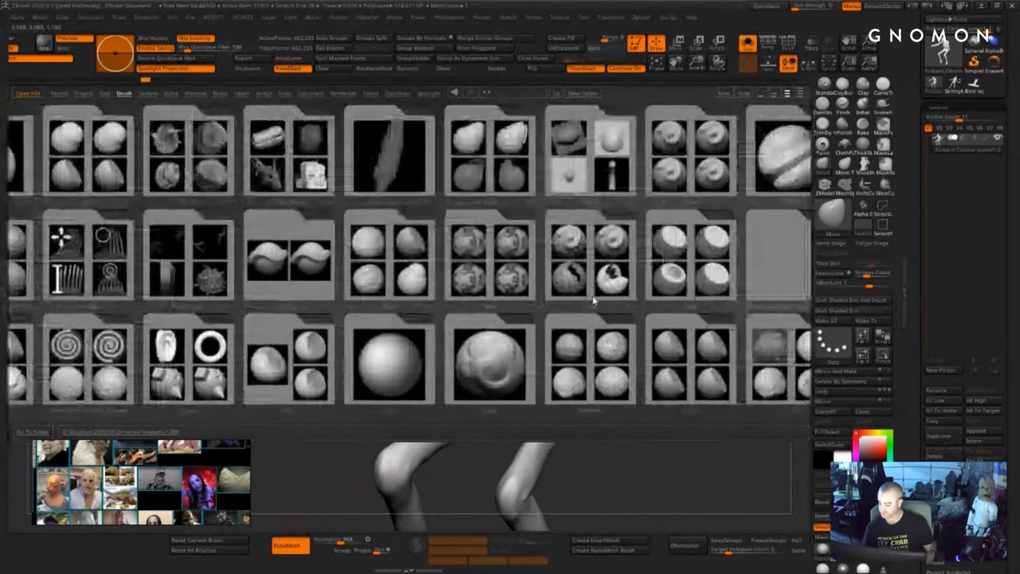
- Open the folder of creature body-part brushes, load the TwistedFingers insert brush and choose its BentFinger mesh
double_click(606, 161)
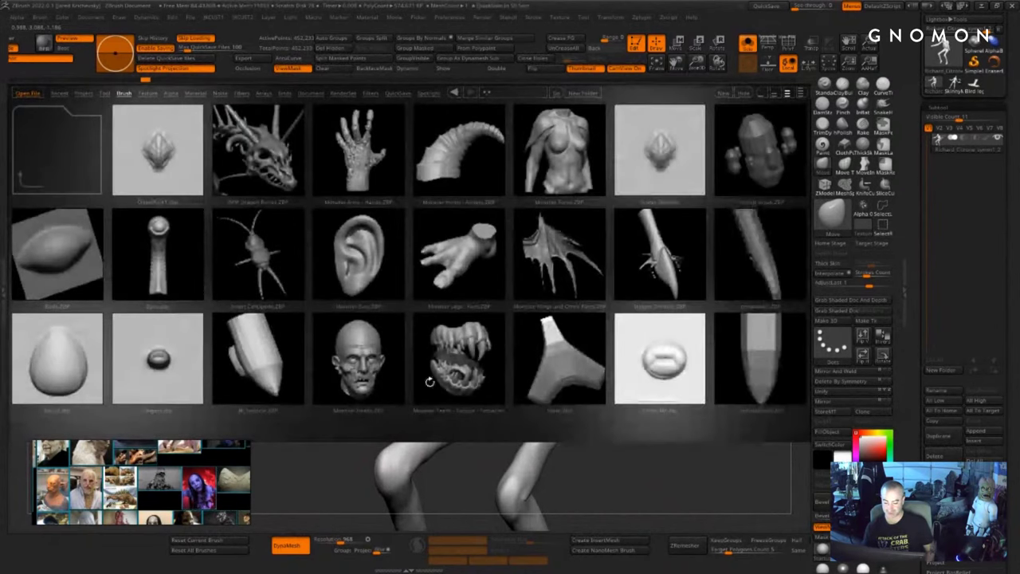
click(71, 255)
click(43, 389)
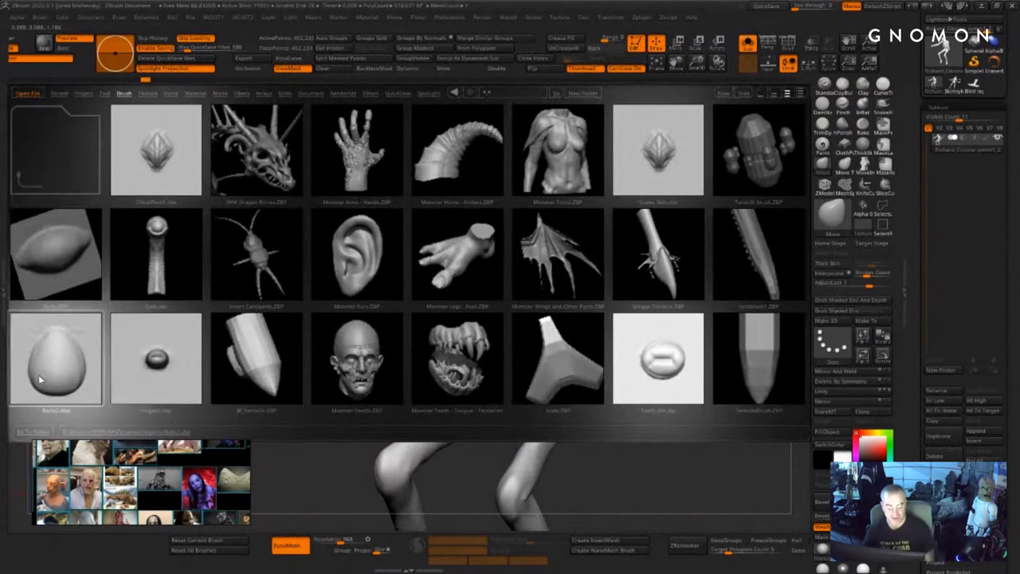
click(194, 359)
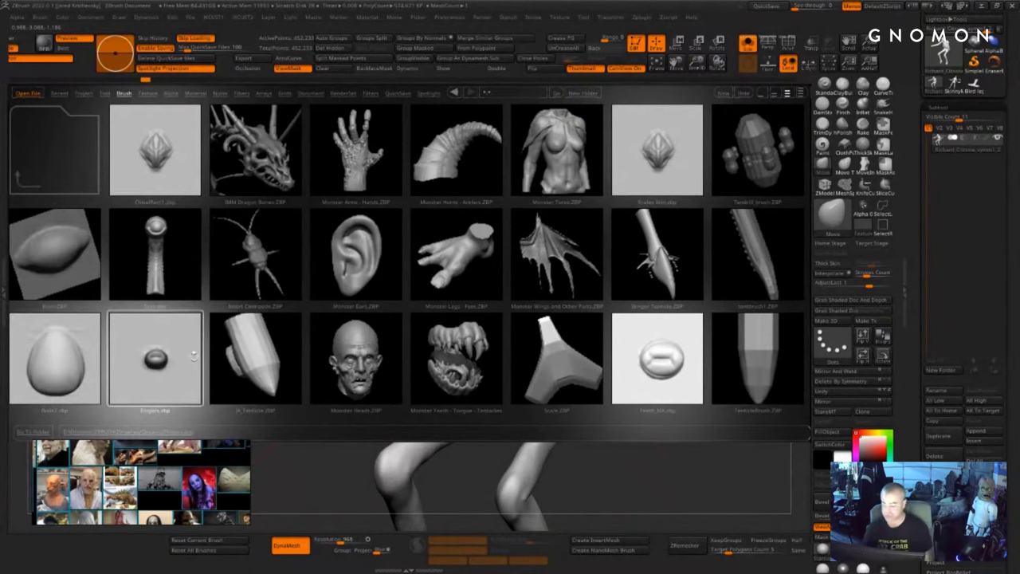
drag(561, 326, 403, 324)
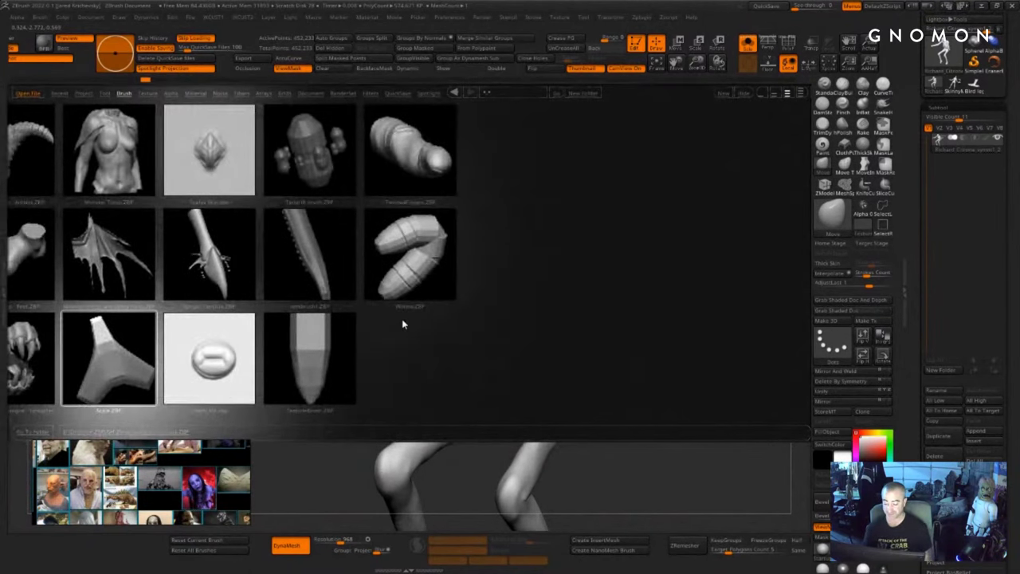
double_click(454, 117)
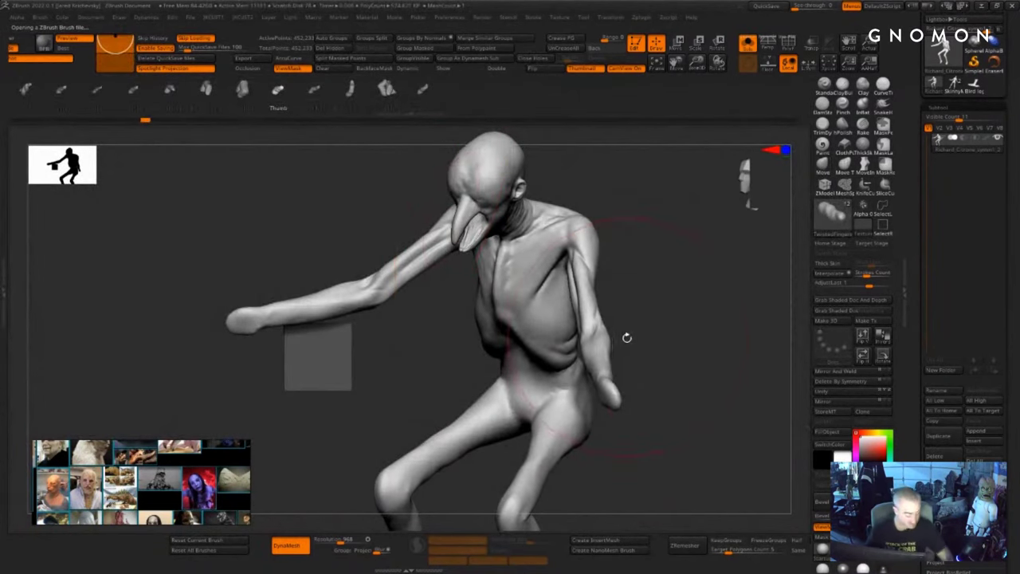
key(m)
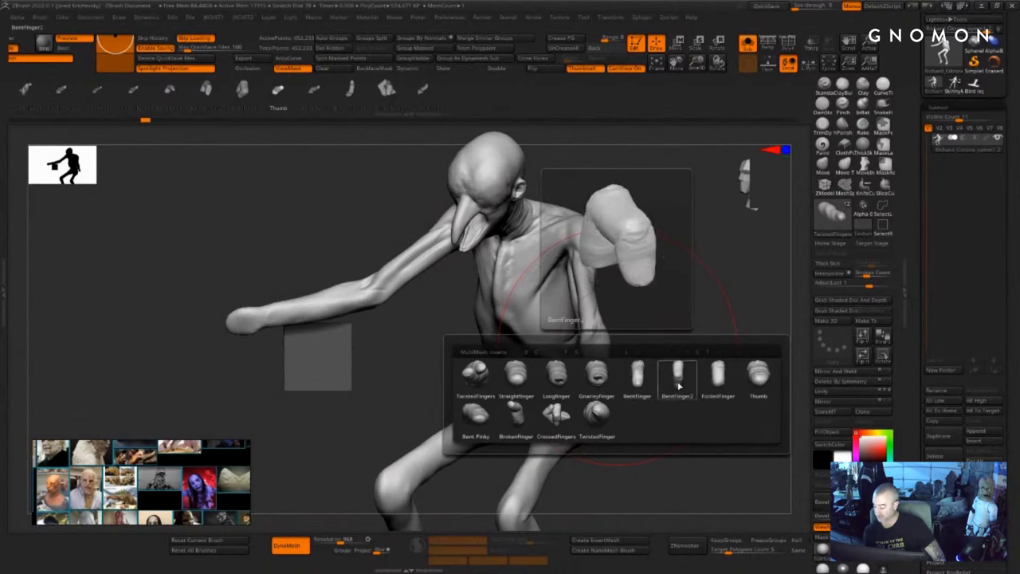
click(642, 386)
- Return to the creature's blade-armed version by moving forward to the latest state in the undo history
mouse_move(678, 310)
mouse_down()
mouse_move(654, 312)
mouse_move(681, 293)
mouse_move(618, 278)
mouse_up()
click(960, 90)
click(974, 85)
click(935, 86)
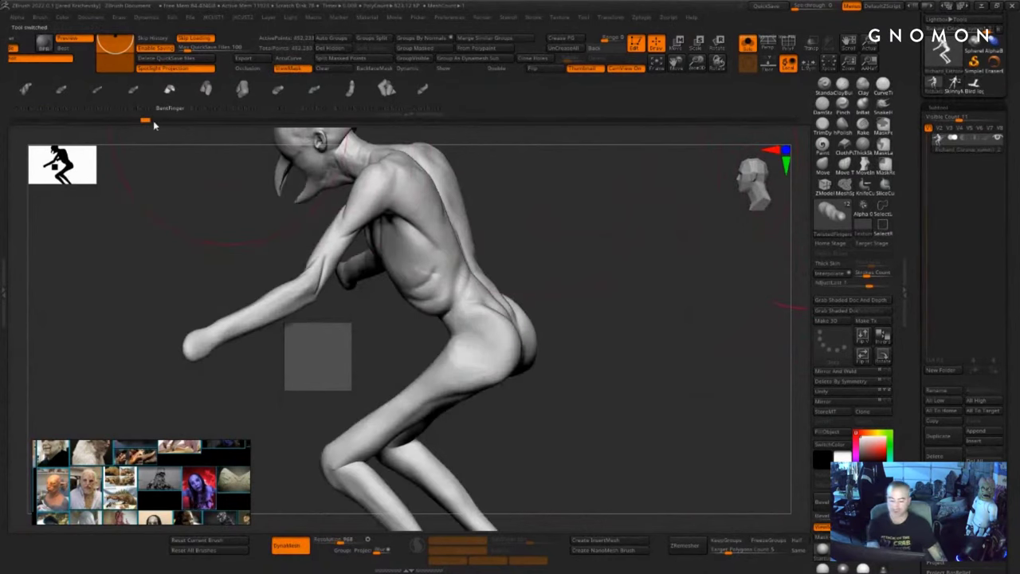
drag(144, 121, 436, 120)
drag(610, 124, 611, 121)
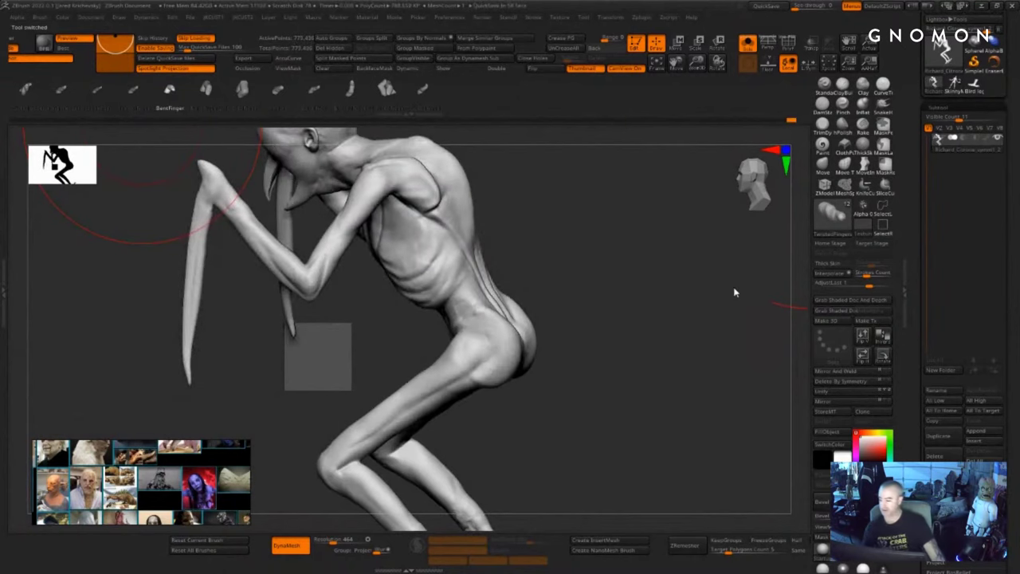
- Insert the BentFinger mesh at the wrist above the arm blade and activate the transform gizmo on it
shift+drag(619, 321, 676, 454)
alt+drag(701, 263, 651, 277)
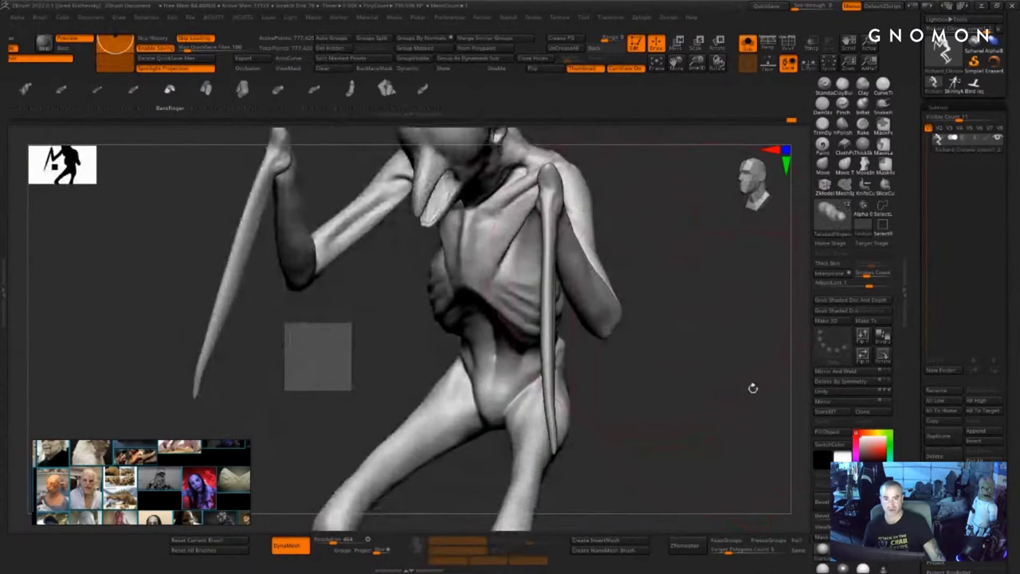
alt+drag(751, 387, 650, 381)
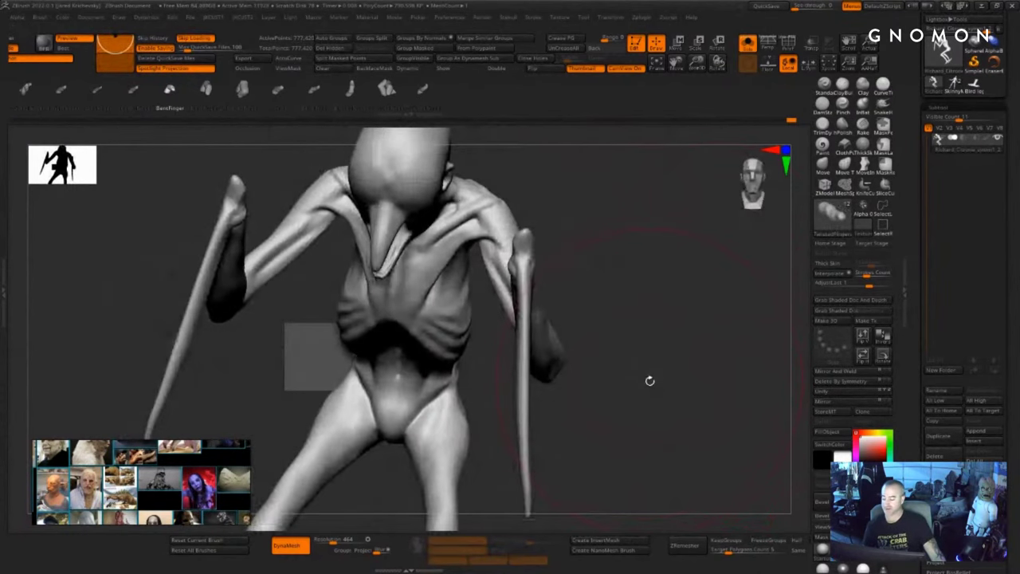
ctrl+shift+click(523, 246)
drag(567, 213, 590, 199)
key(w)
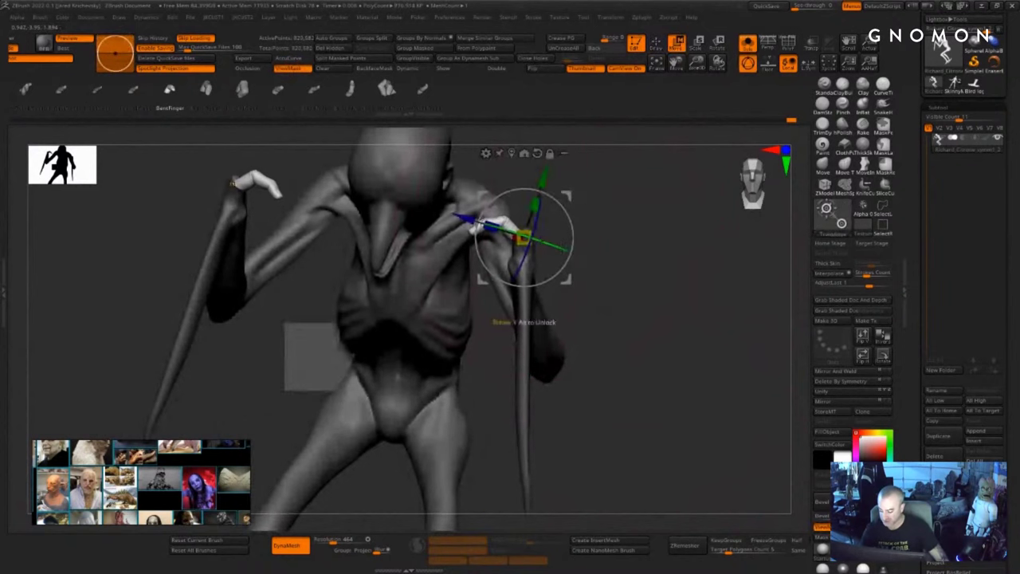
- Move and rotate the inserted bent finger so it projects forward from the top of the wrist above the arm blade
drag(552, 246, 595, 255)
drag(637, 227, 522, 235)
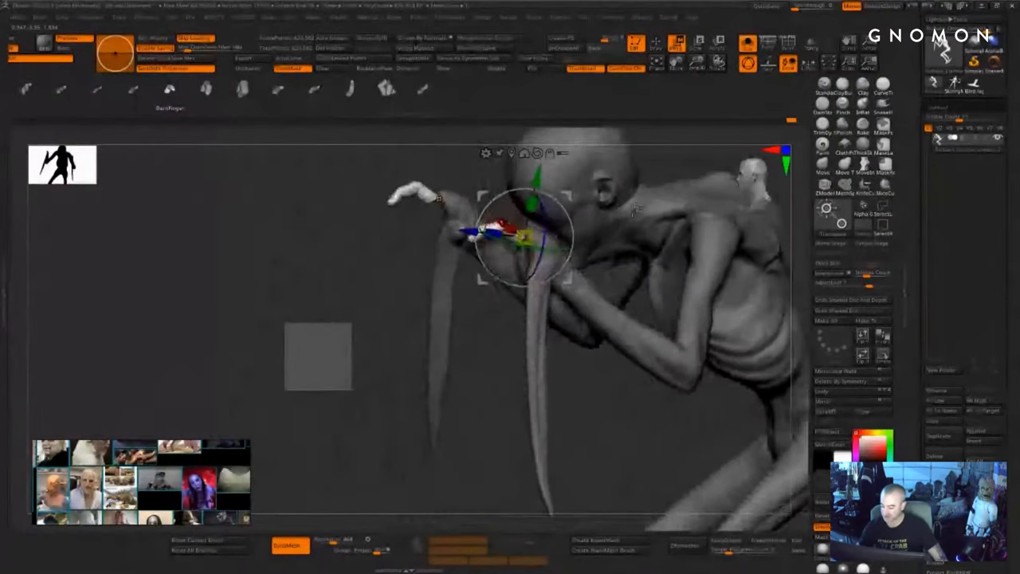
drag(566, 197, 586, 194)
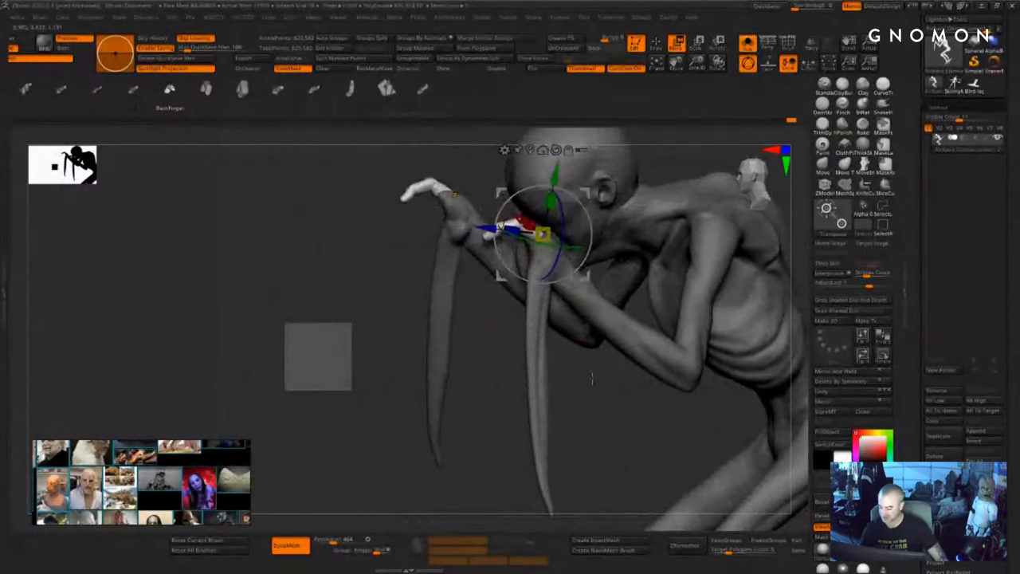
drag(591, 379, 554, 370)
drag(588, 194, 588, 204)
drag(423, 318, 516, 314)
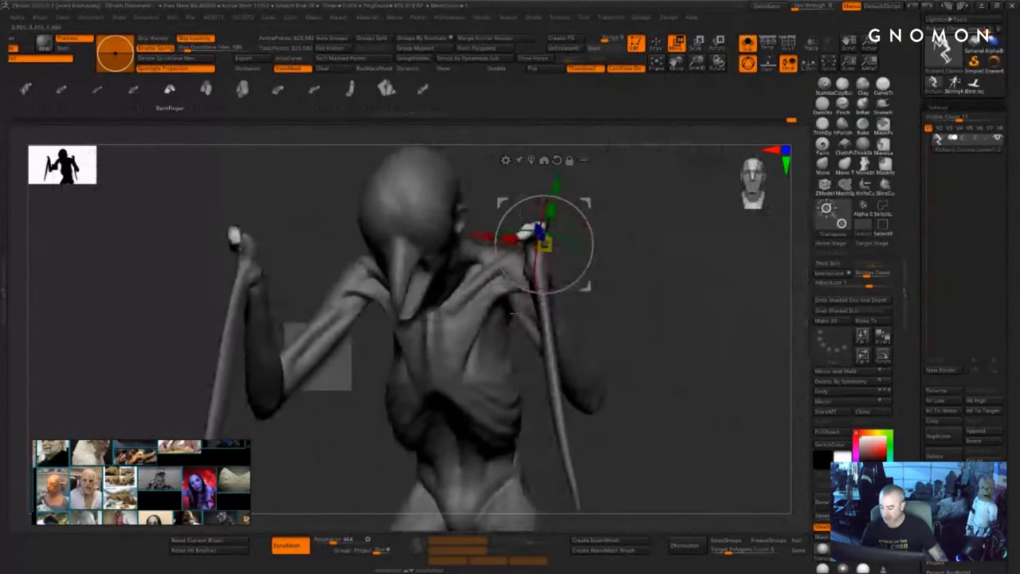
drag(586, 200, 579, 201)
- Fine-tune the bent finger's angle and scale so its base sits into the wrist
key(q)
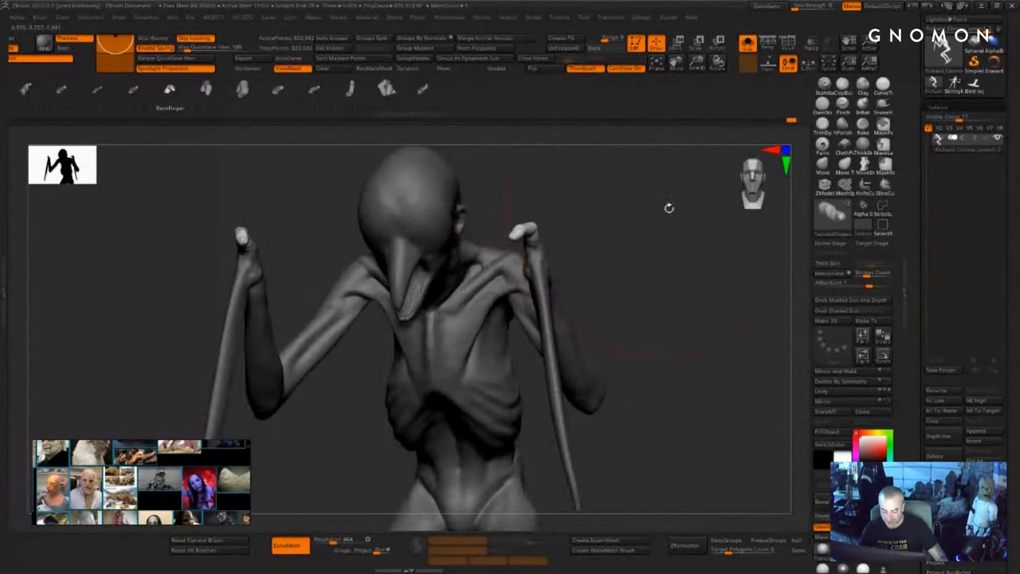
mouse_move(668, 208)
mouse_down()
mouse_move(649, 249)
mouse_move(661, 250)
mouse_up()
key(w)
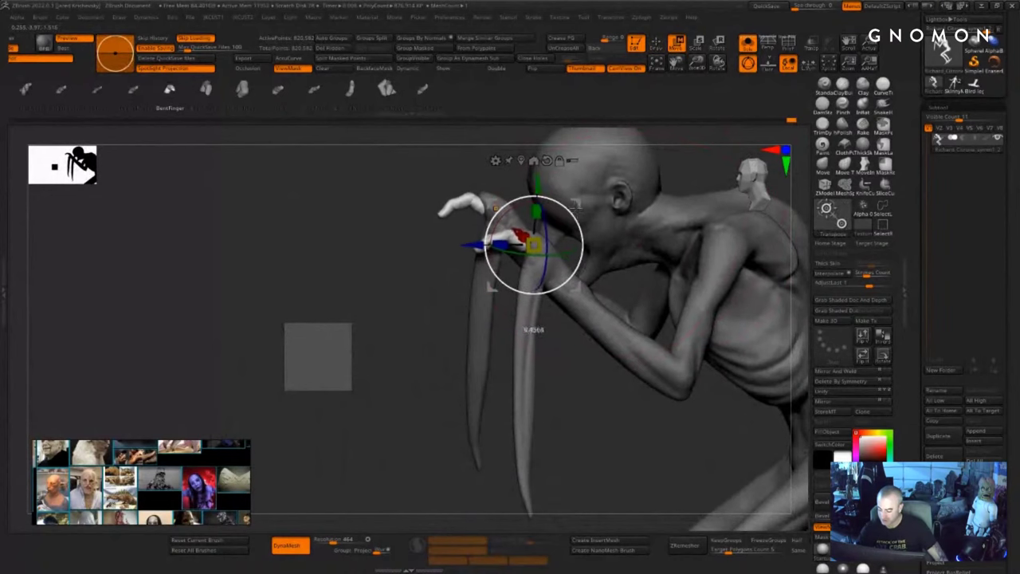
drag(577, 202, 580, 195)
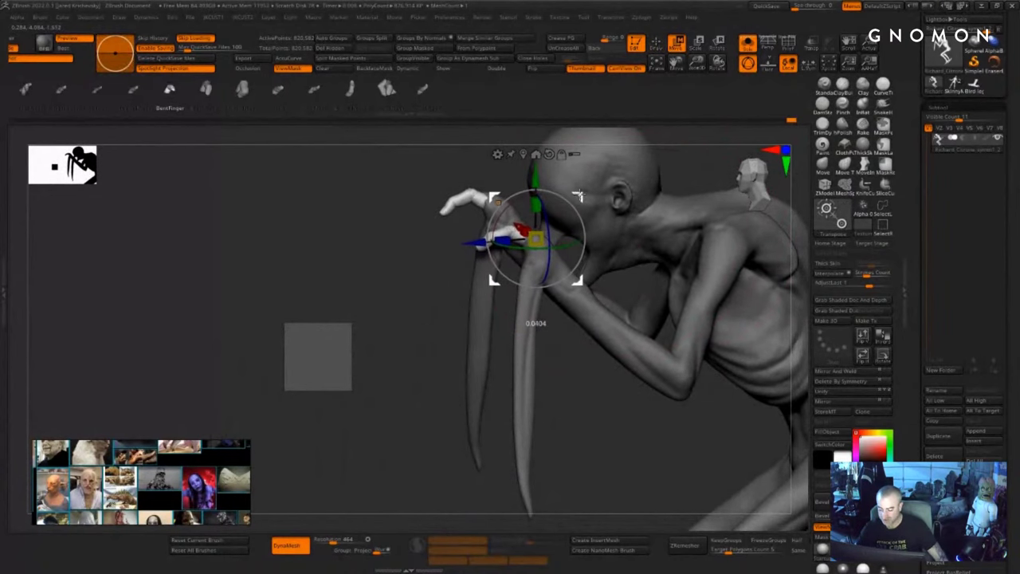
key(q)
- Try inserting the StraightFinger mesh on the wrist below the bent finger, with the transform gizmo active on it
mouse_move(387, 427)
mouse_down()
mouse_move(597, 279)
mouse_move(669, 243)
mouse_move(656, 287)
mouse_move(709, 284)
mouse_up()
mouse_move(514, 311)
mouse_down()
mouse_move(638, 264)
mouse_move(562, 250)
mouse_move(580, 280)
mouse_move(580, 309)
mouse_up()
key(ctrl+z)
drag(644, 322, 653, 327)
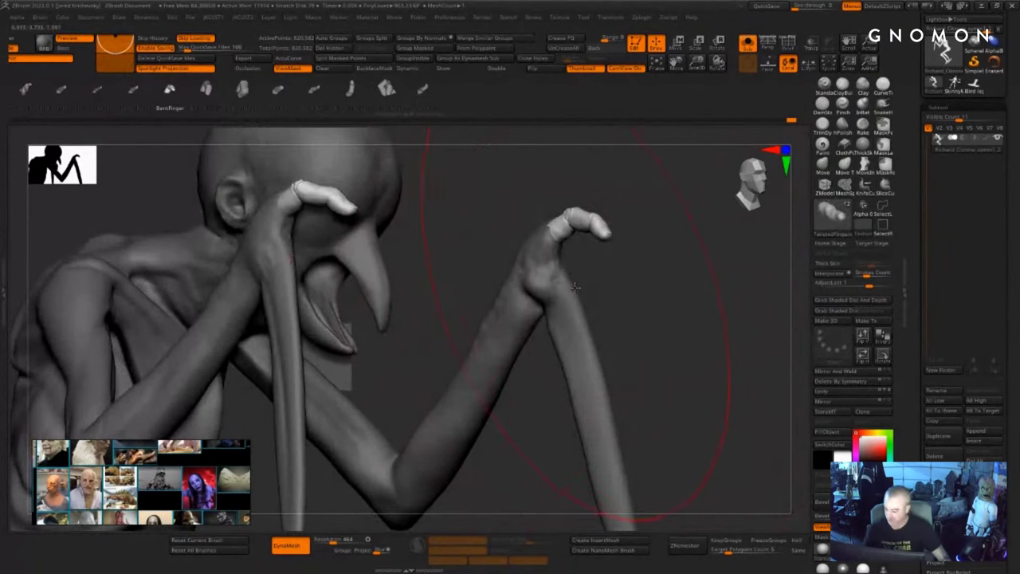
key(m)
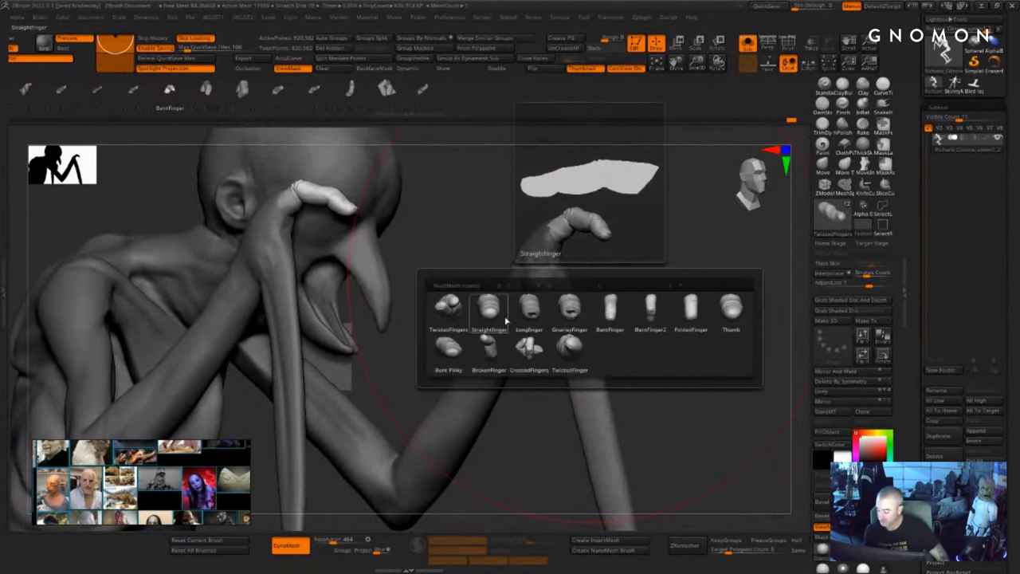
click(494, 317)
drag(569, 279, 583, 326)
key(w)
drag(679, 351, 718, 358)
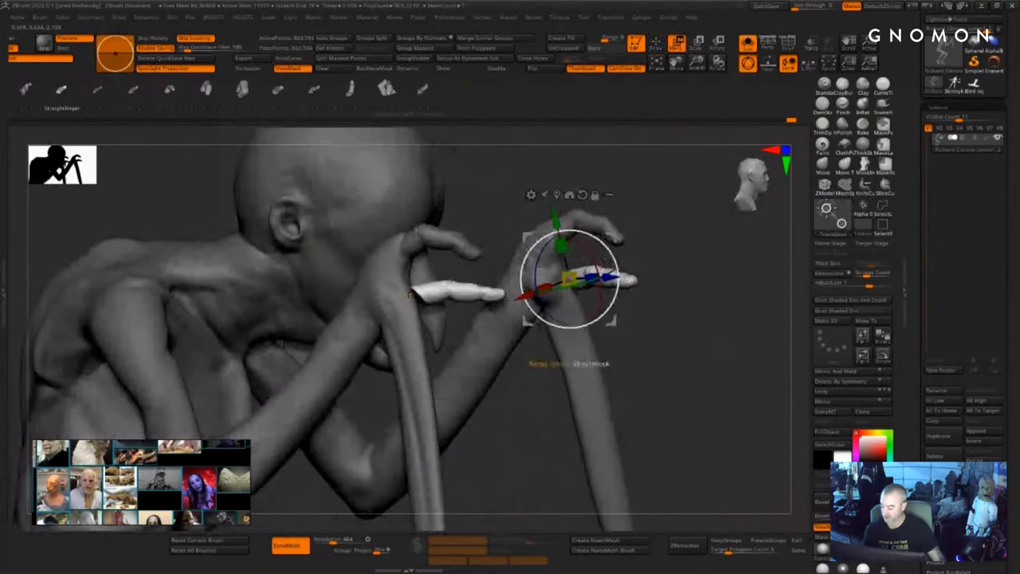
- Try rotating the straight finger downward and seating it against the side of the wrist
drag(617, 279, 607, 309)
drag(729, 307, 621, 275)
drag(614, 235, 630, 210)
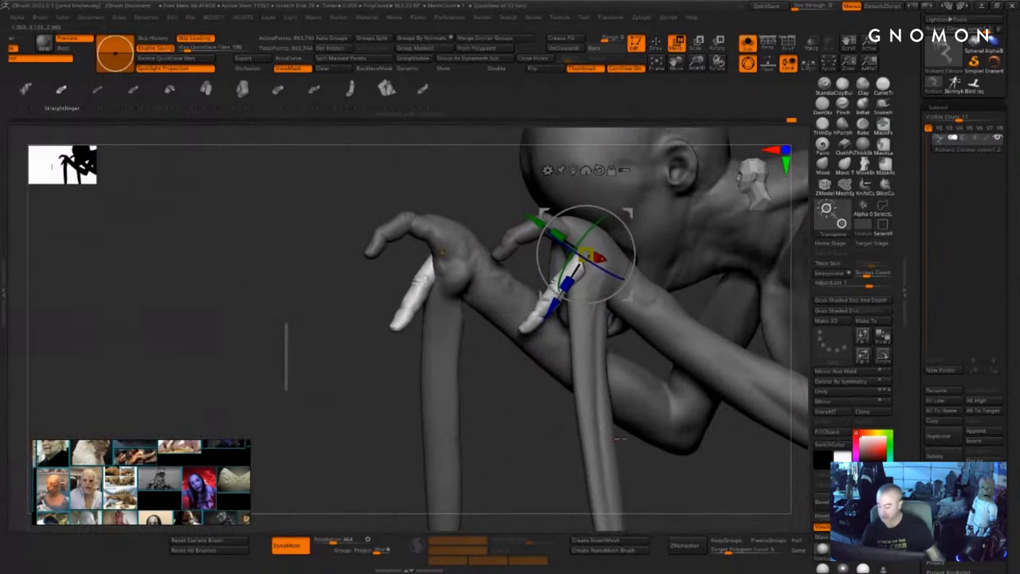
drag(621, 438, 746, 437)
drag(637, 254, 629, 233)
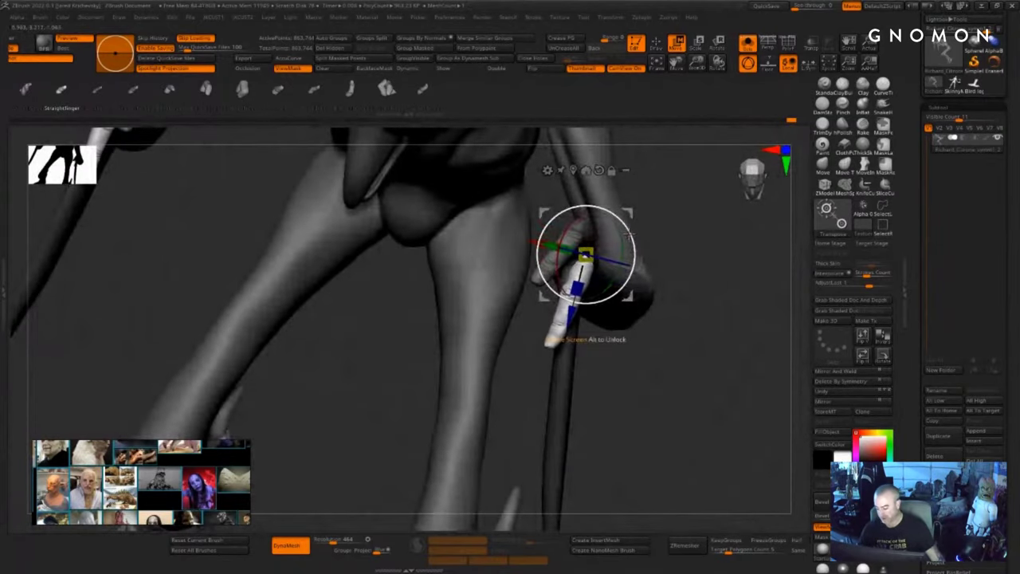
- Try refining the straight finger's angle, size and position beside the arm blade
key(q)
drag(665, 375, 522, 351)
key(w)
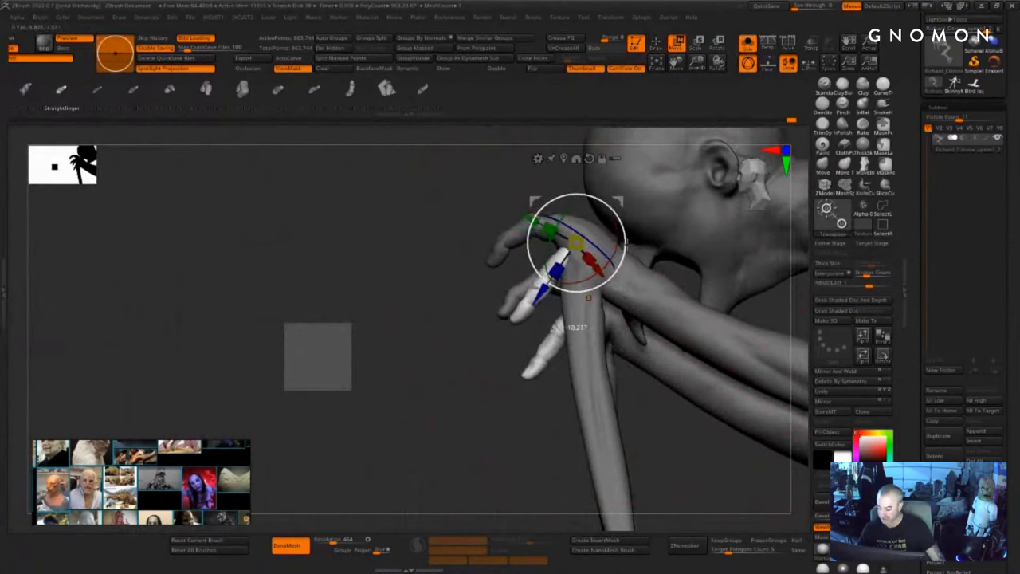
mouse_move(628, 243)
mouse_down()
mouse_move(625, 223)
mouse_move(634, 247)
mouse_up()
drag(623, 195, 635, 197)
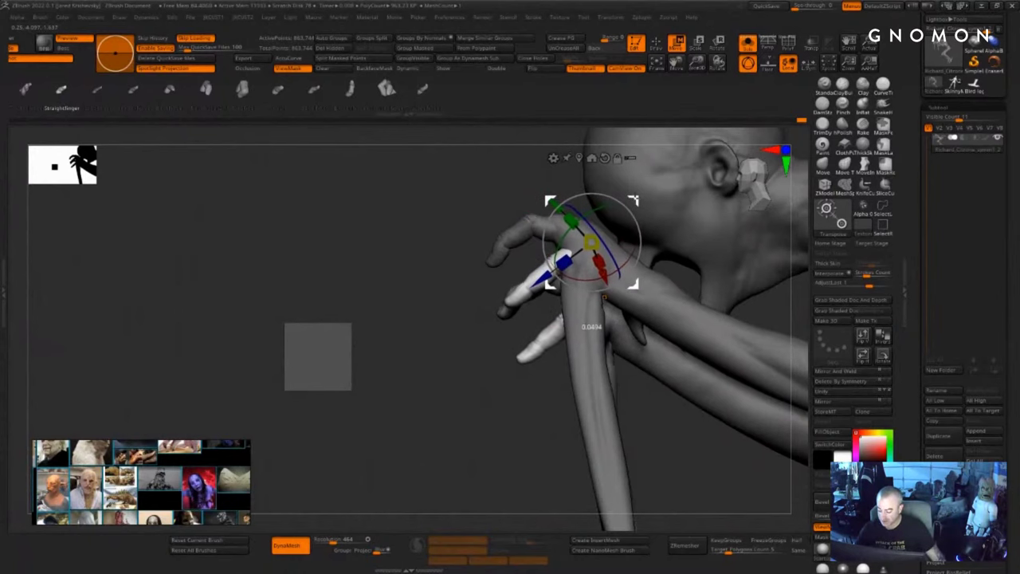
drag(478, 383, 504, 414)
drag(629, 257, 628, 226)
drag(503, 410, 514, 391)
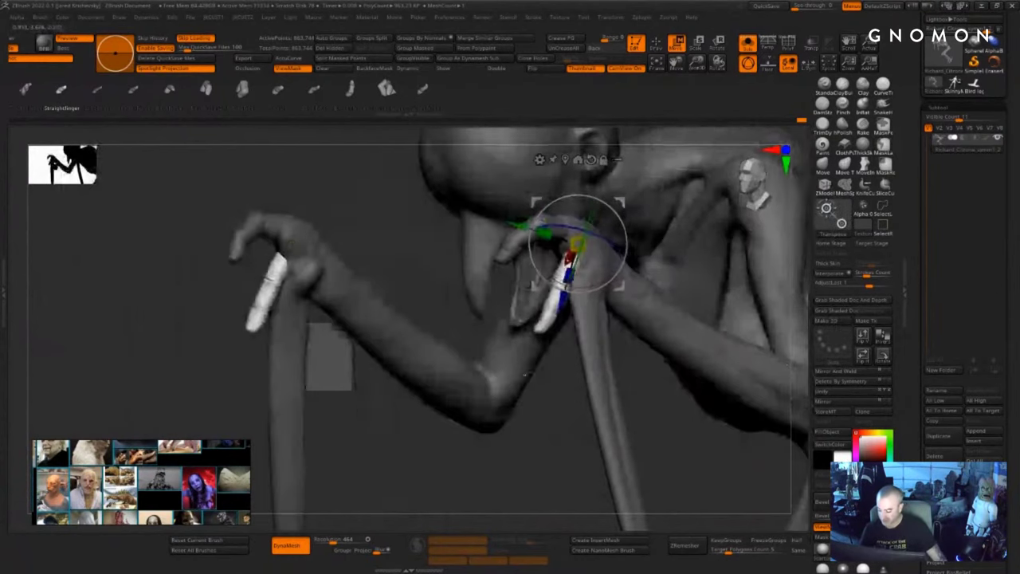
drag(632, 259, 633, 244)
- Undo the straight finger's insertion and adjustments, going back to the single bent finger on the wrist
key(ctrl+z)
key(ctrl+z)
key(ctrl+z)
key(ctrl+z)
key(ctrl+z)
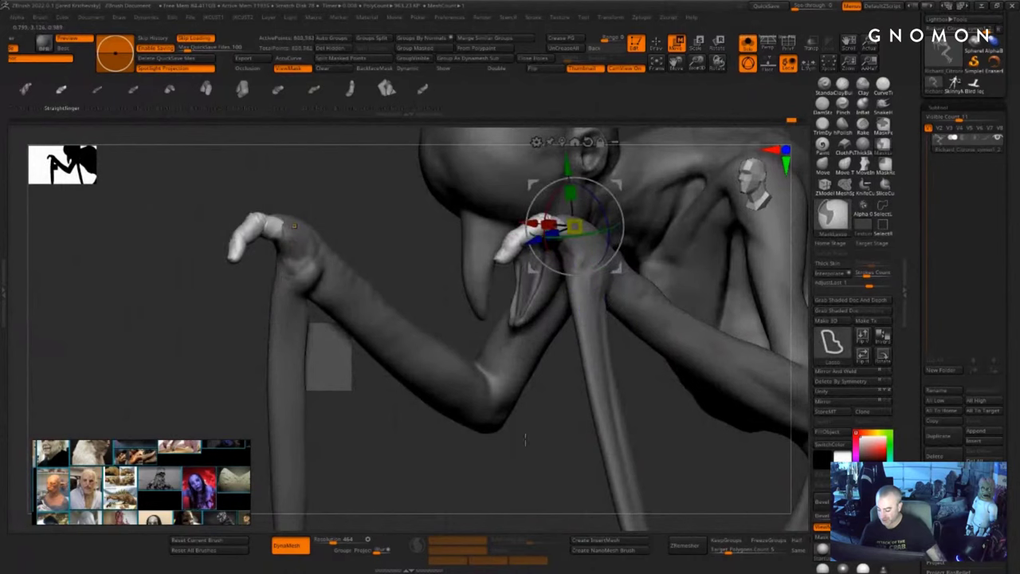
- Duplicate the bent finger with the transform gizmo, then place, rotate and scale the copy as a second finger below it
drag(523, 437, 532, 492)
ctrl+drag(533, 269, 544, 311)
drag(616, 256, 621, 285)
drag(484, 358, 553, 363)
drag(588, 269, 580, 285)
drag(510, 295, 669, 263)
drag(621, 241, 608, 277)
drag(755, 275, 707, 257)
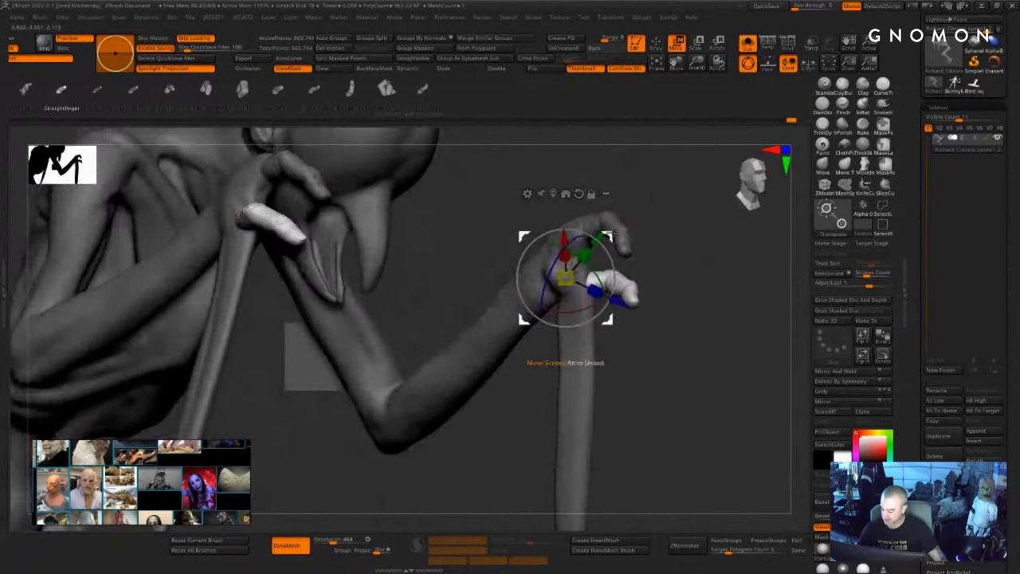
drag(613, 236, 606, 234)
key(q)
- Duplicate the second finger with the transform gizmo and turn the copy toward the inner side of the hand
ctrl+drag(285, 323, 351, 391)
drag(351, 390, 171, 367)
drag(542, 279, 726, 312)
key(w)
ctrl+drag(603, 233, 551, 213)
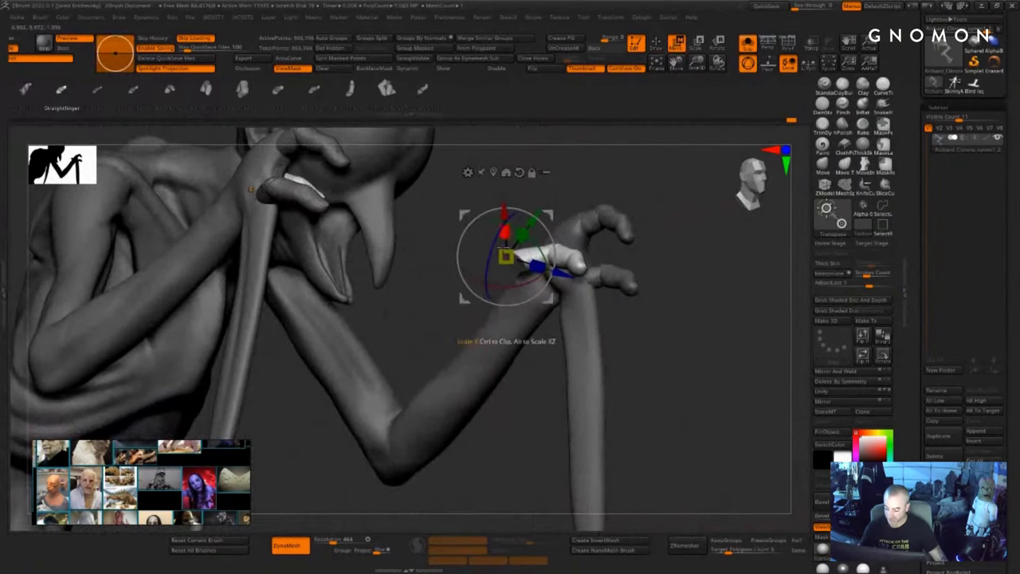
drag(496, 237, 591, 456)
drag(521, 276, 470, 273)
drag(555, 258, 556, 252)
- Move, rotate and scale the third finger so it attaches to the inner side of the wrist like a thumb
drag(627, 202, 630, 299)
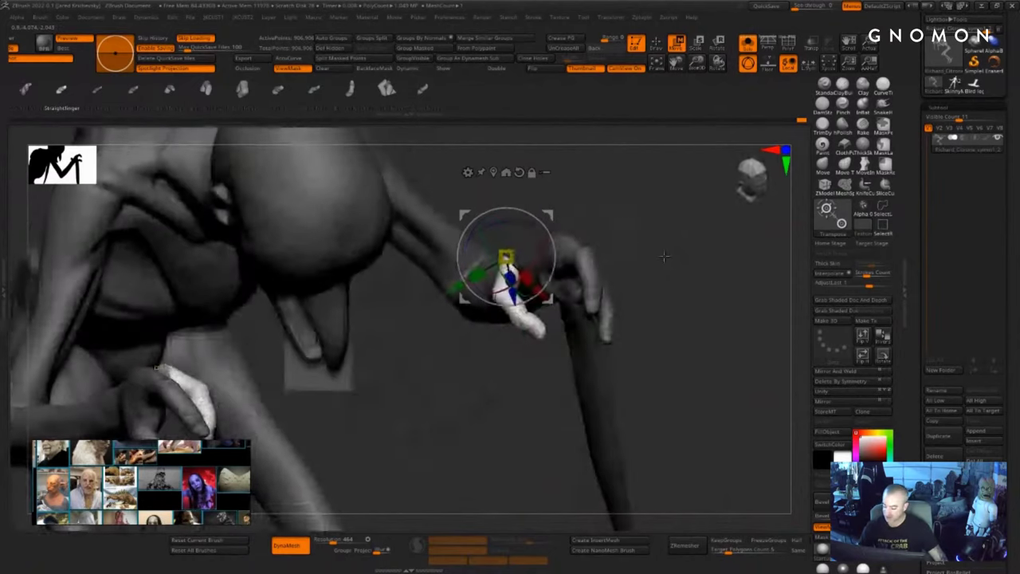
drag(548, 215, 582, 203)
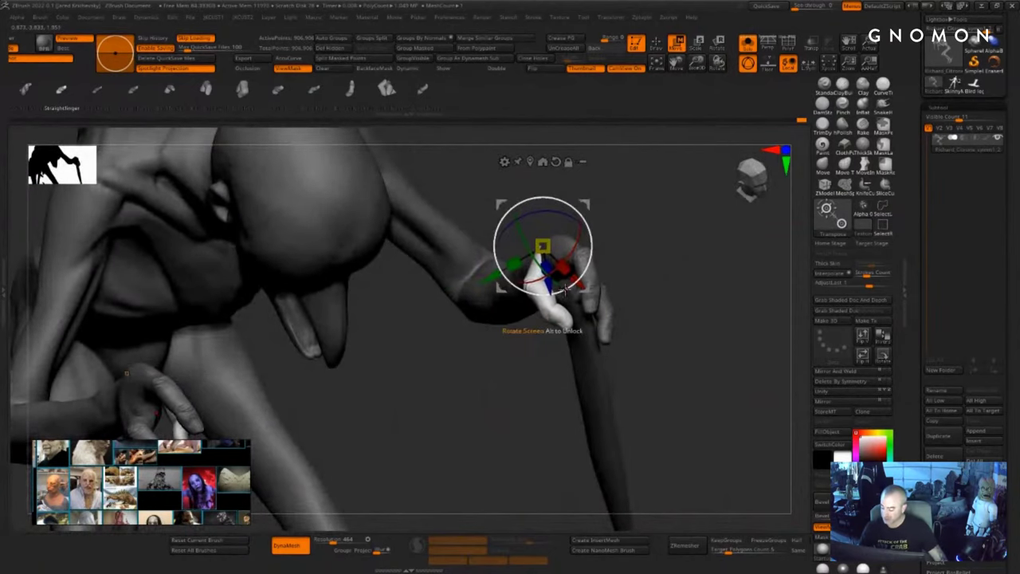
drag(565, 290, 533, 293)
drag(665, 239, 642, 147)
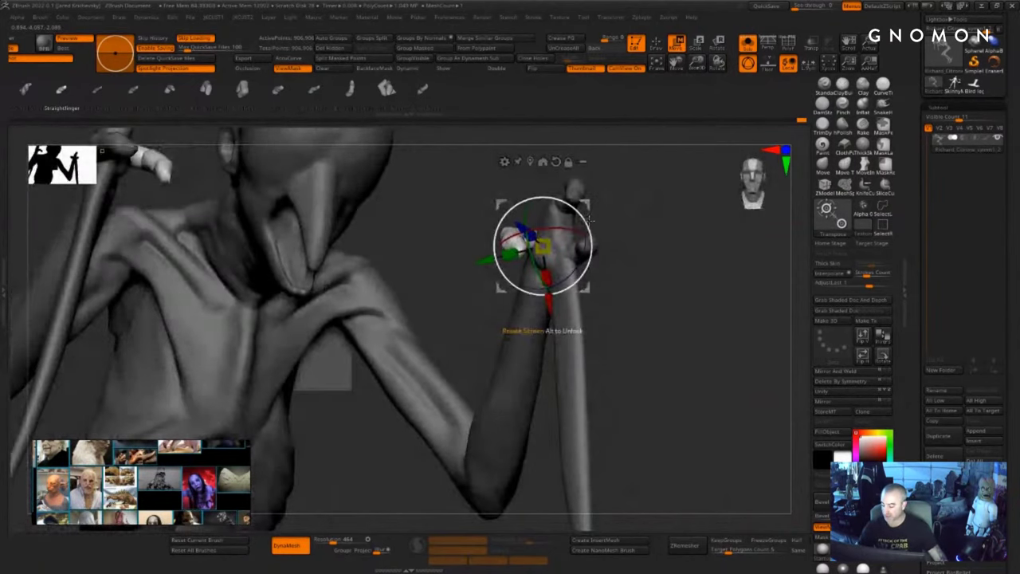
drag(590, 219, 587, 250)
drag(692, 254, 594, 287)
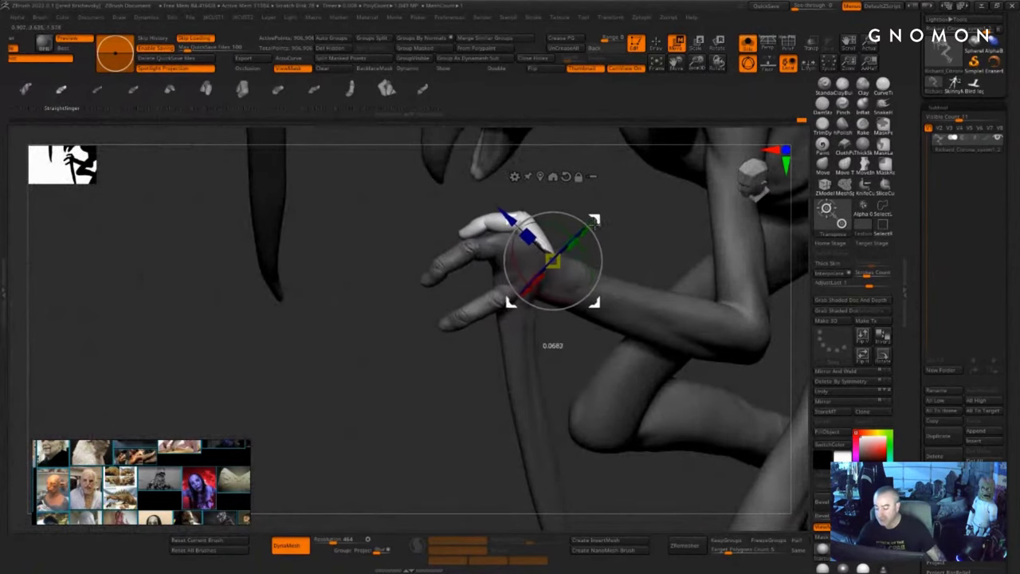
drag(582, 229, 602, 210)
- Clear the mask from the creature, leave the transform gizmo and save the project
alt+drag(441, 462, 542, 311)
ctrl+drag(689, 281, 703, 307)
mouse_move(671, 460)
alt+mouse_down()
mouse_move(638, 294)
mouse_move(676, 251)
mouse_move(586, 356)
mouse_move(597, 383)
mouse_move(640, 298)
mouse_move(629, 292)
mouse_move(676, 283)
mouse_move(634, 278)
alt+mouse_up()
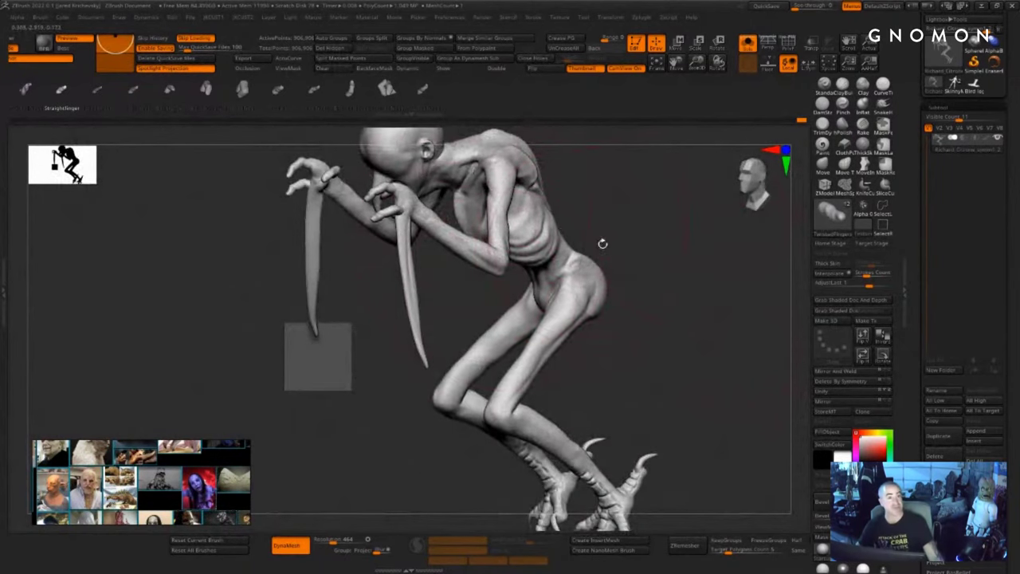
drag(603, 244, 642, 264)
key(ctrl+s)
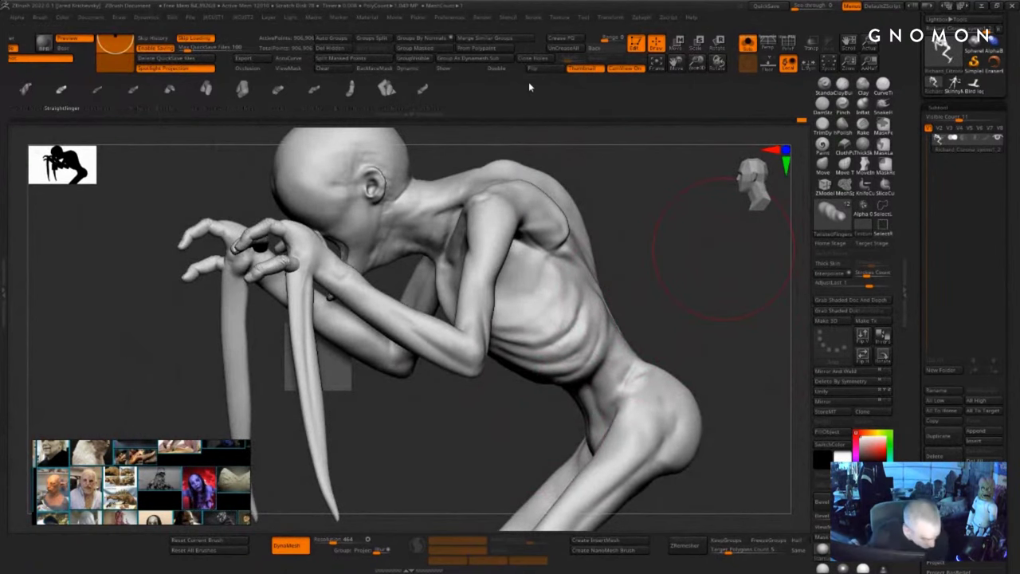
- Choose the Move brush and examine the creature's torso from the front, back and side
key(b)
key(m)
key(v)
mouse_move(513, 404)
mouse_down()
mouse_move(597, 330)
mouse_move(545, 327)
mouse_up()
right_drag(543, 330, 540, 290)
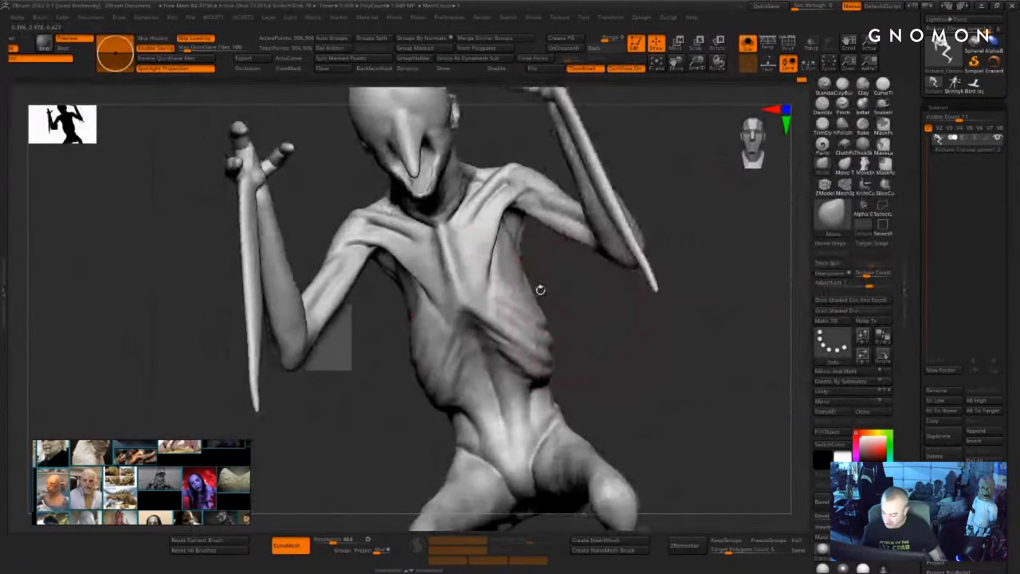
drag(613, 303, 553, 322)
drag(677, 312, 580, 291)
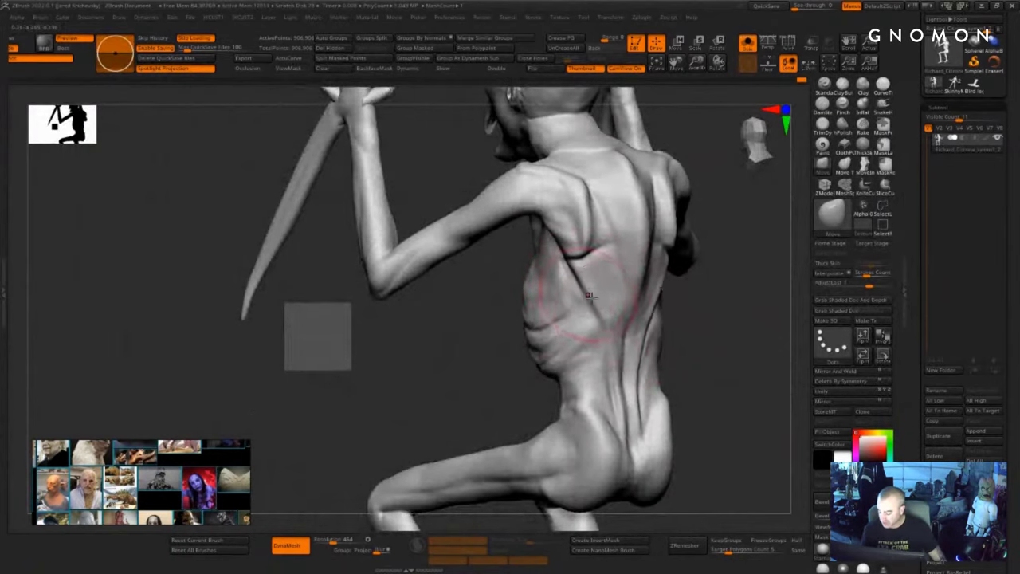
drag(679, 338, 762, 356)
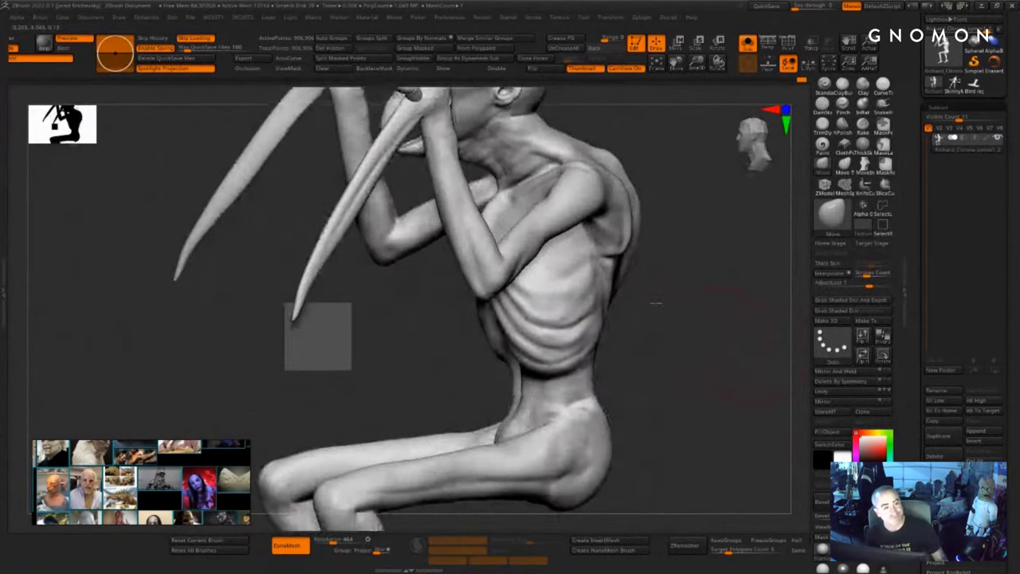
drag(653, 303, 689, 233)
- Carve a first groove beneath the armpit on the upper rib cage using the DamStandard brush with an adjusted draw size
key(b)
key(d)
key(s)
mouse_move(678, 189)
mouse_down()
mouse_move(663, 225)
mouse_move(676, 207)
mouse_move(655, 209)
mouse_up()
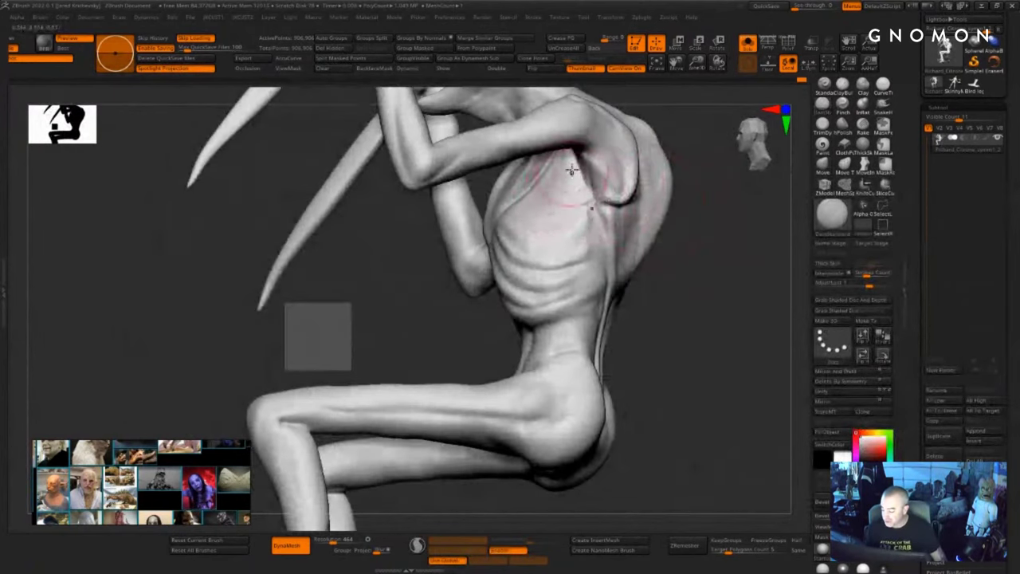
drag(673, 254, 679, 325)
drag(680, 281, 698, 269)
click(825, 114)
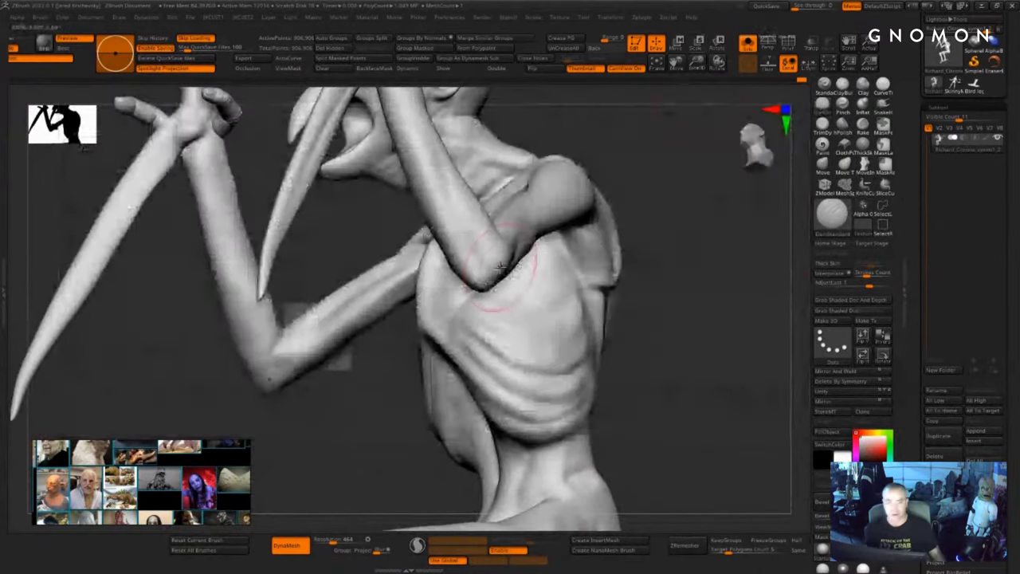
drag(654, 278, 628, 289)
key(s)
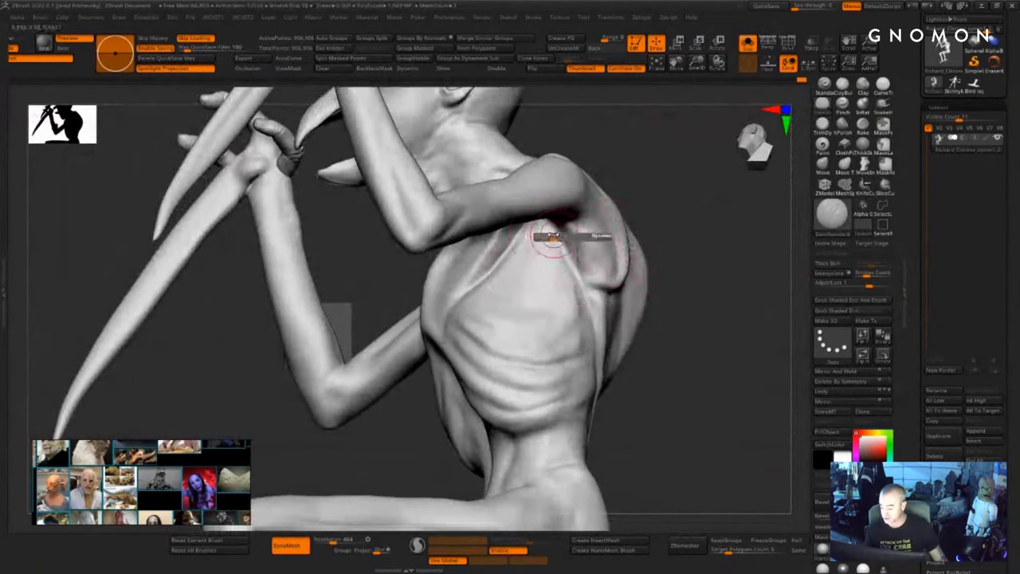
drag(690, 253, 693, 252)
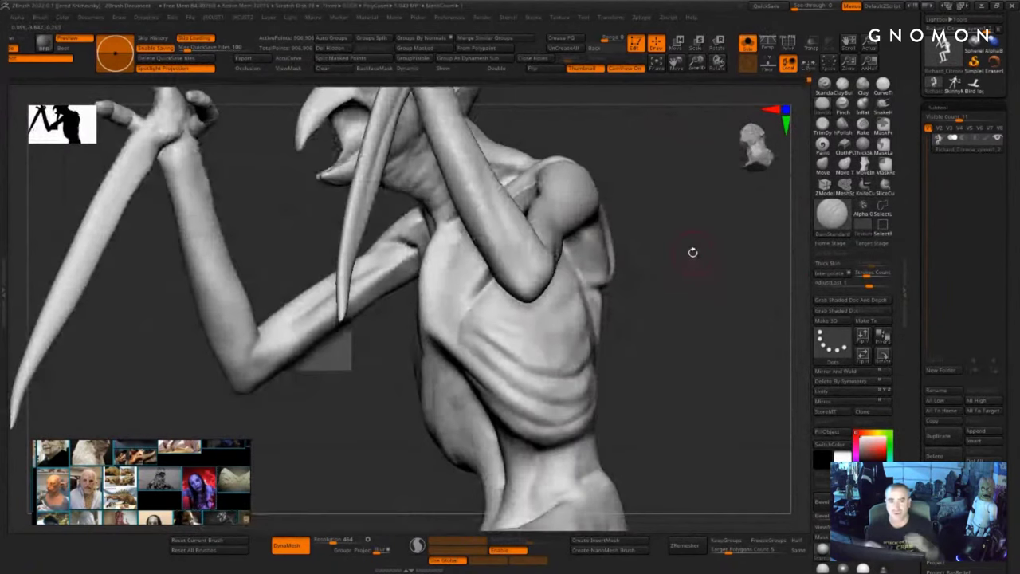
drag(670, 310, 630, 293)
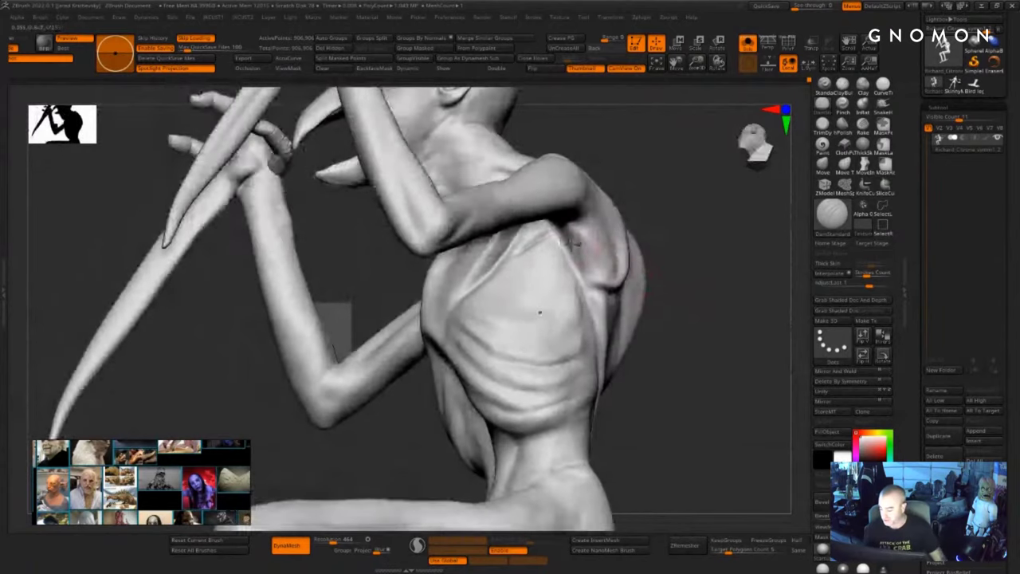
drag(664, 253, 682, 284)
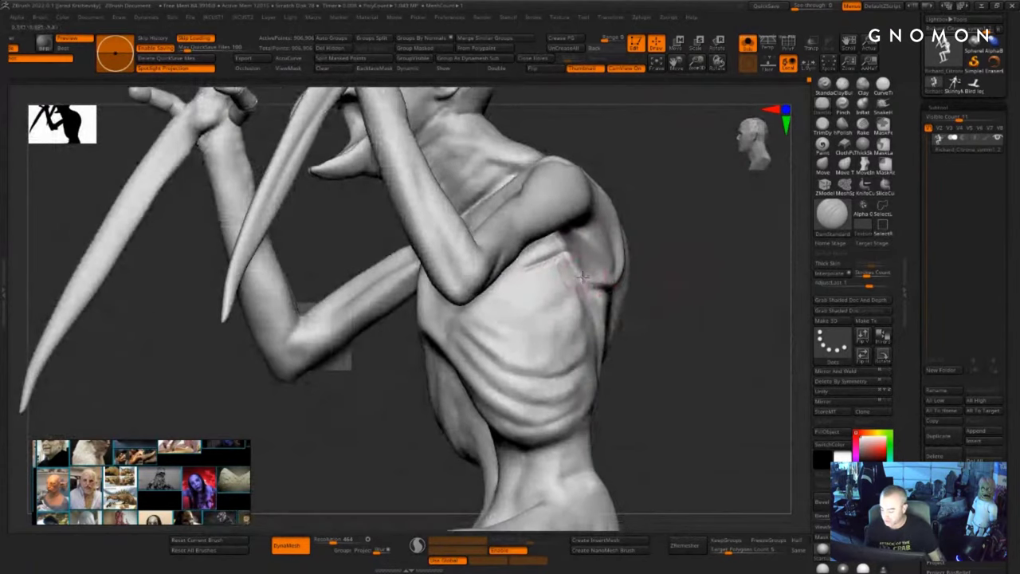
- Carve more rib grooves across the side of the rib cage between the armpit and the lower ribs with DamStandard
drag(576, 279, 532, 288)
mouse_move(680, 291)
mouse_down()
mouse_move(652, 294)
mouse_move(686, 284)
mouse_move(690, 269)
mouse_move(660, 261)
mouse_up()
drag(534, 263, 520, 259)
mouse_move(678, 247)
mouse_down()
mouse_move(690, 255)
mouse_move(657, 274)
mouse_up()
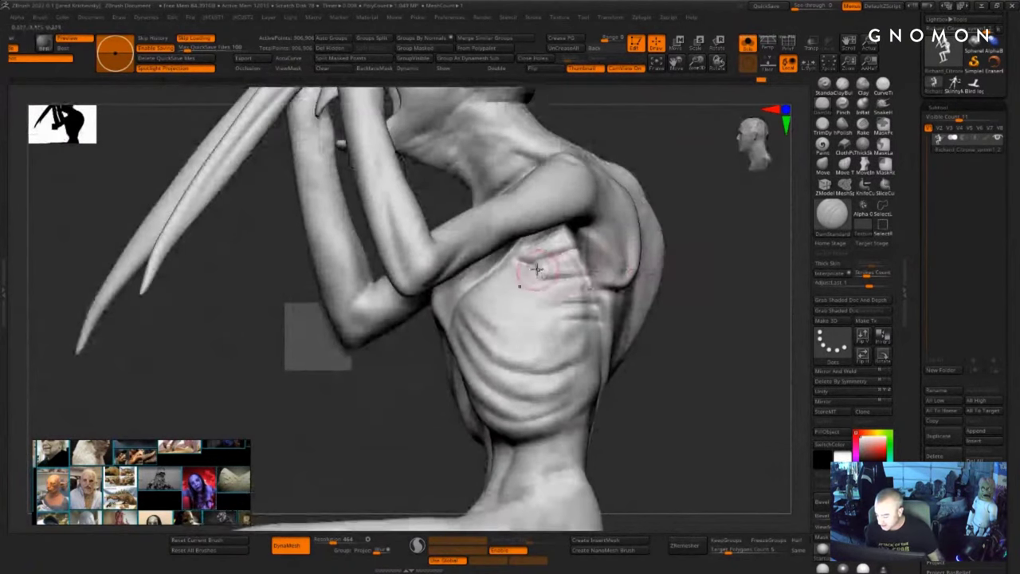
right_drag(546, 279, 557, 283)
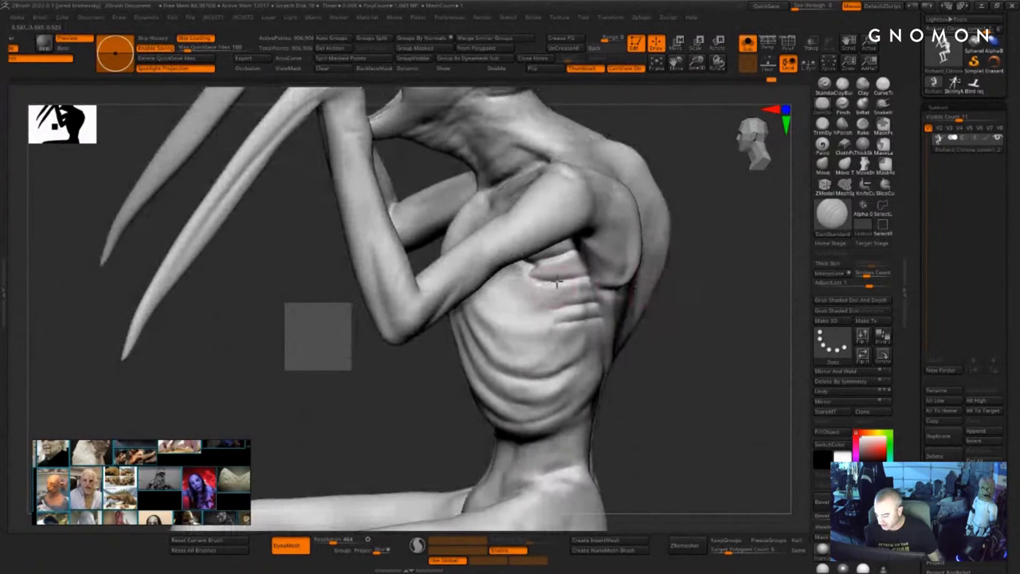
drag(553, 306, 598, 303)
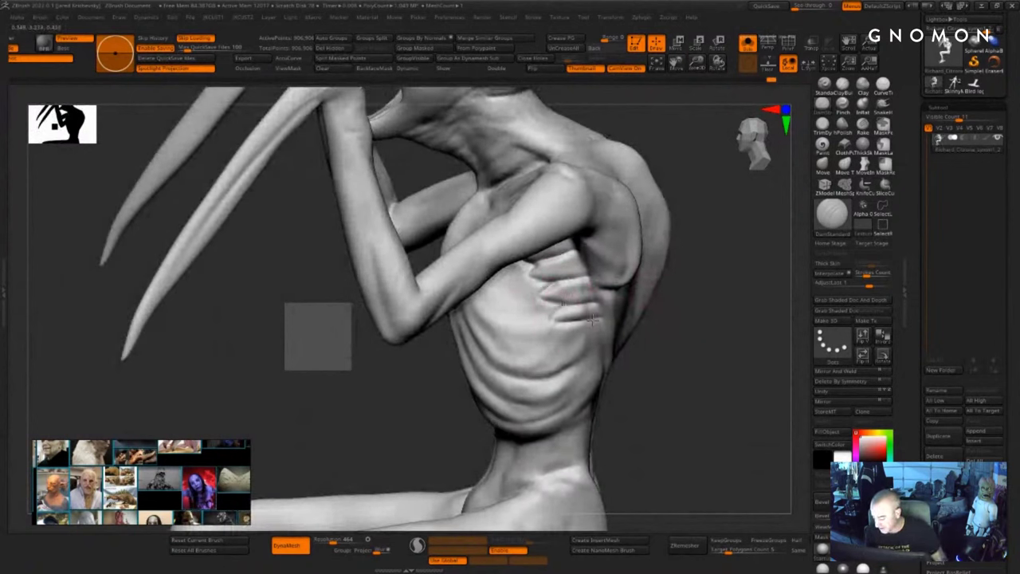
- Carve the lower rib grooves on the side of the rib cage with DamStandard and lightly smooth around them
drag(647, 326, 594, 323)
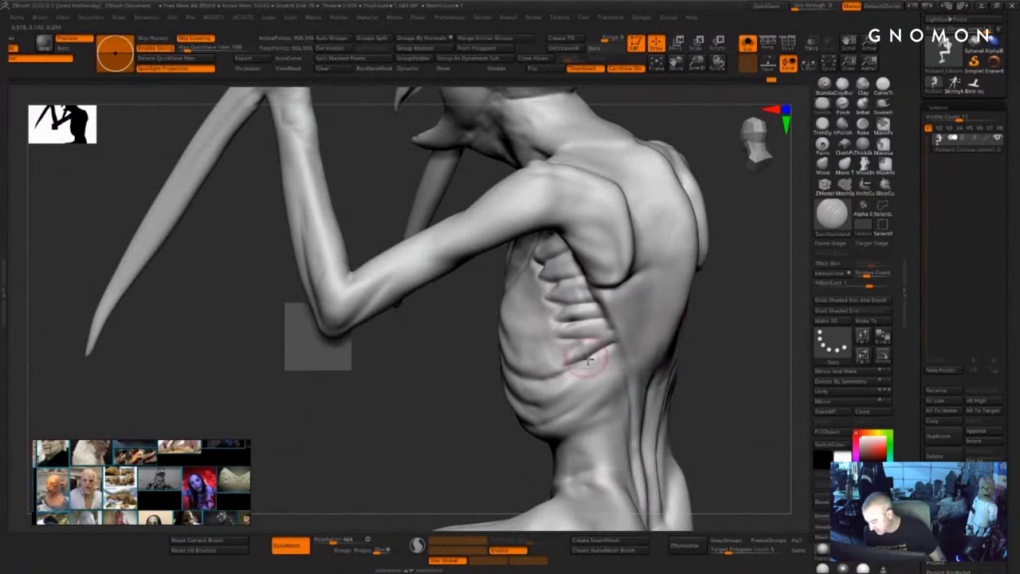
right_drag(596, 359, 628, 343)
shift+drag(585, 353, 608, 343)
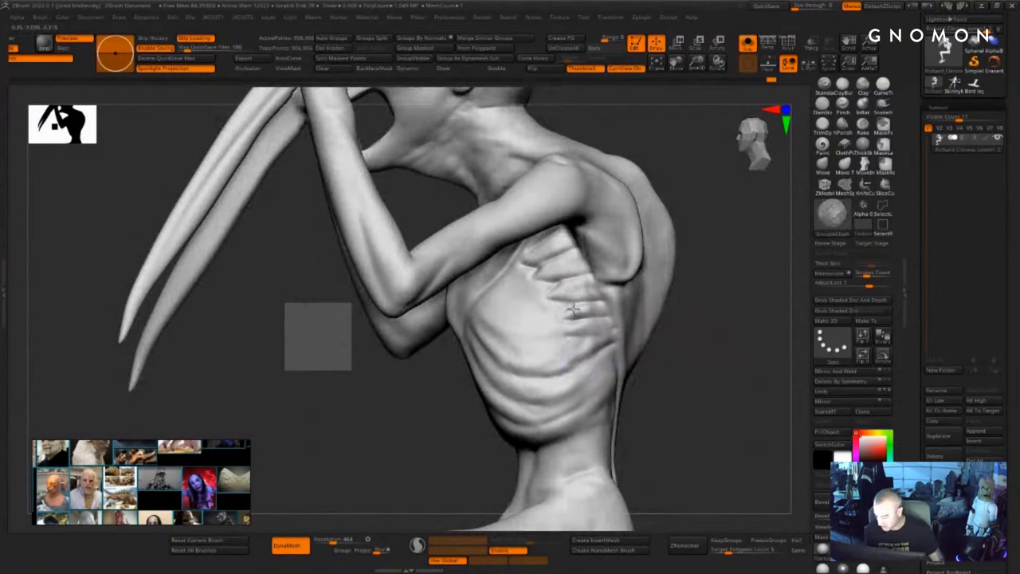
mouse_move(680, 343)
mouse_down()
mouse_move(770, 355)
mouse_move(714, 345)
mouse_up()
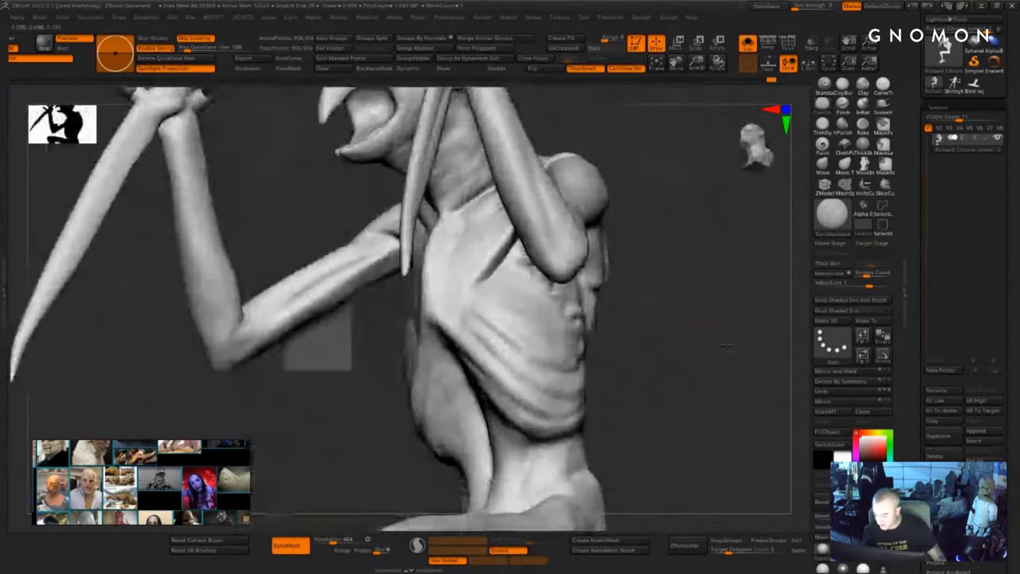
right_drag(656, 291, 529, 282)
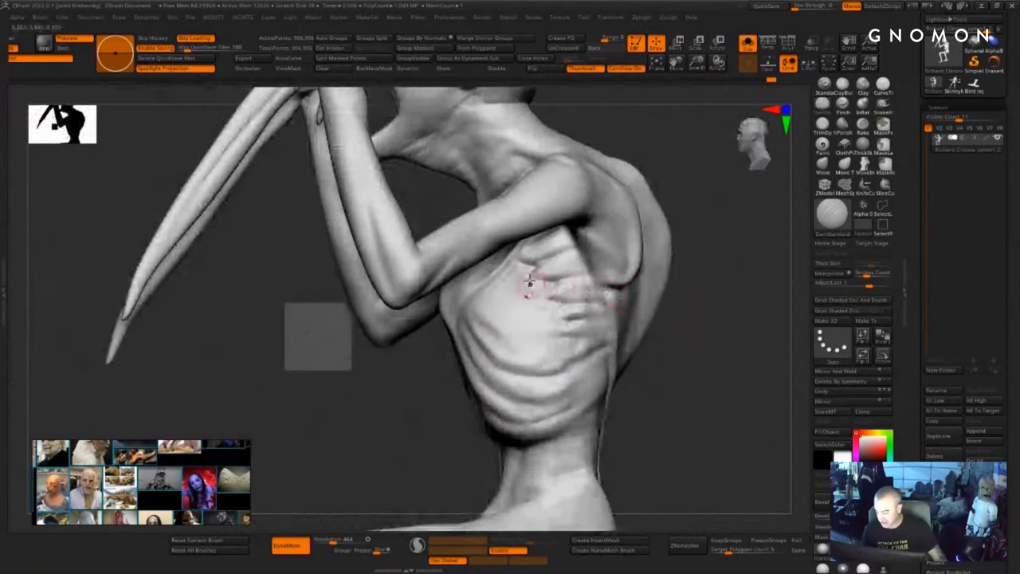
right_drag(503, 355, 647, 323)
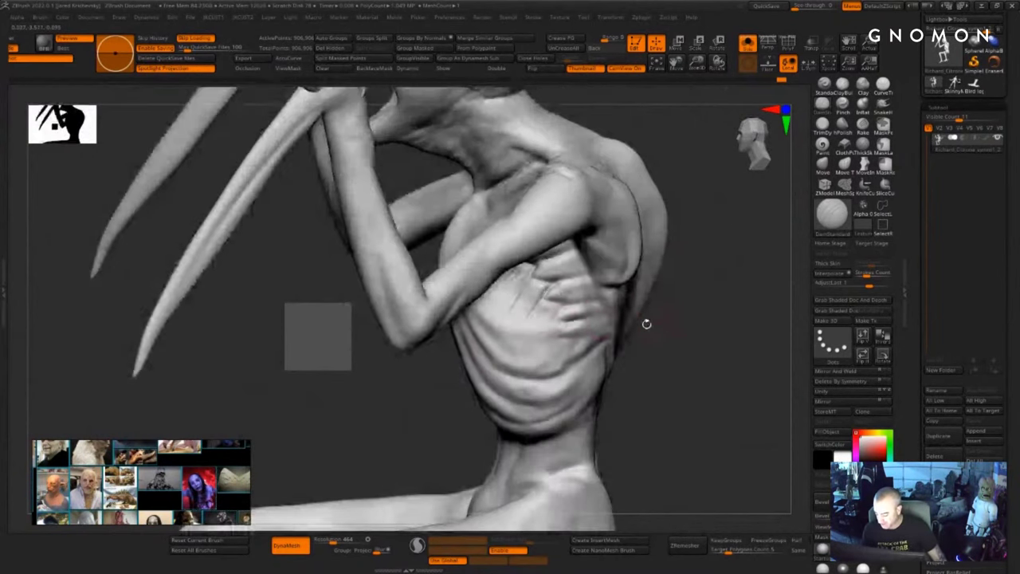
- Carve diagonal muscle creases running down and forward from the side rib grooves with DamStandard, checking them from the front
drag(569, 323, 543, 360)
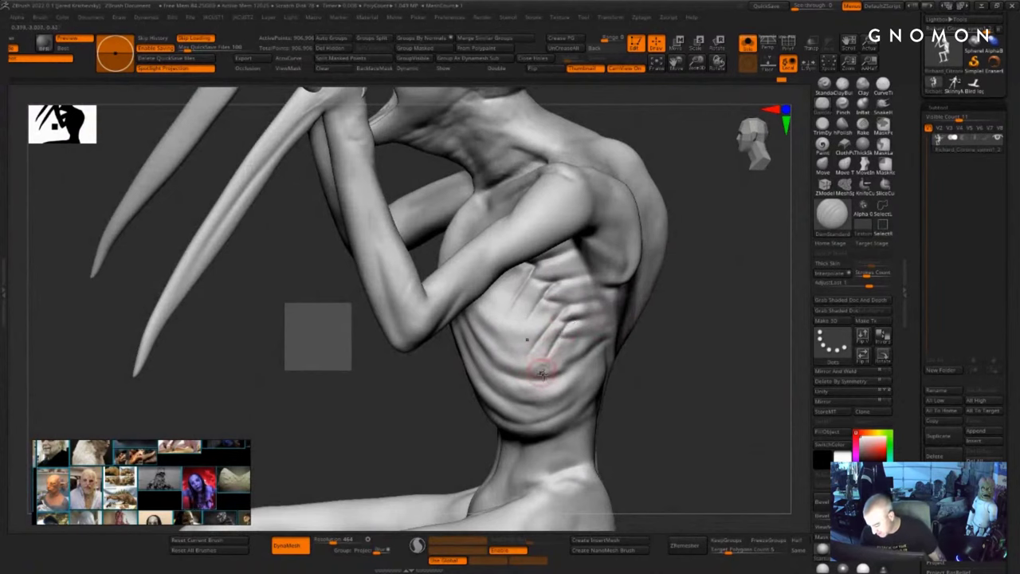
drag(680, 379, 624, 332)
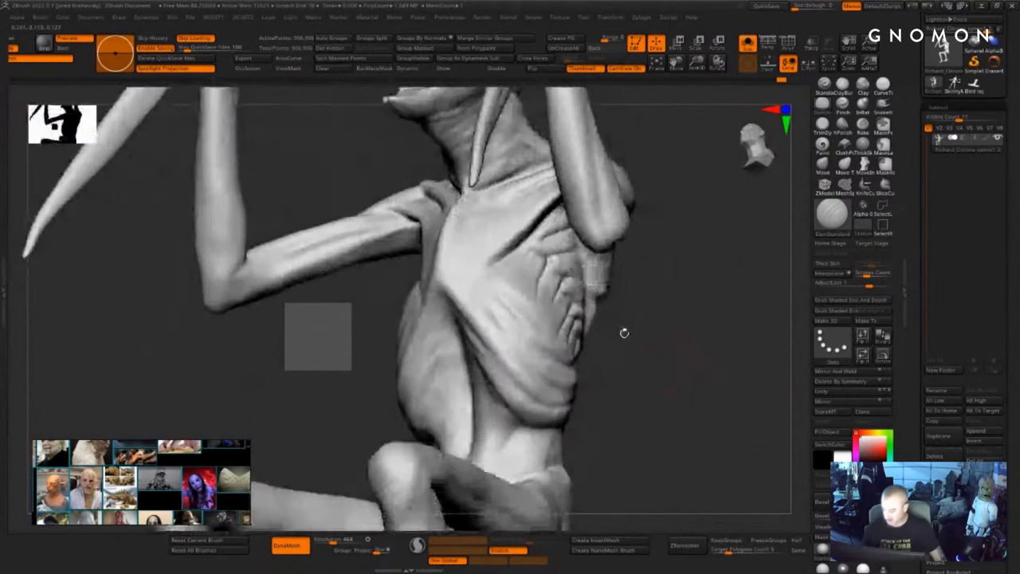
right_drag(638, 315, 555, 312)
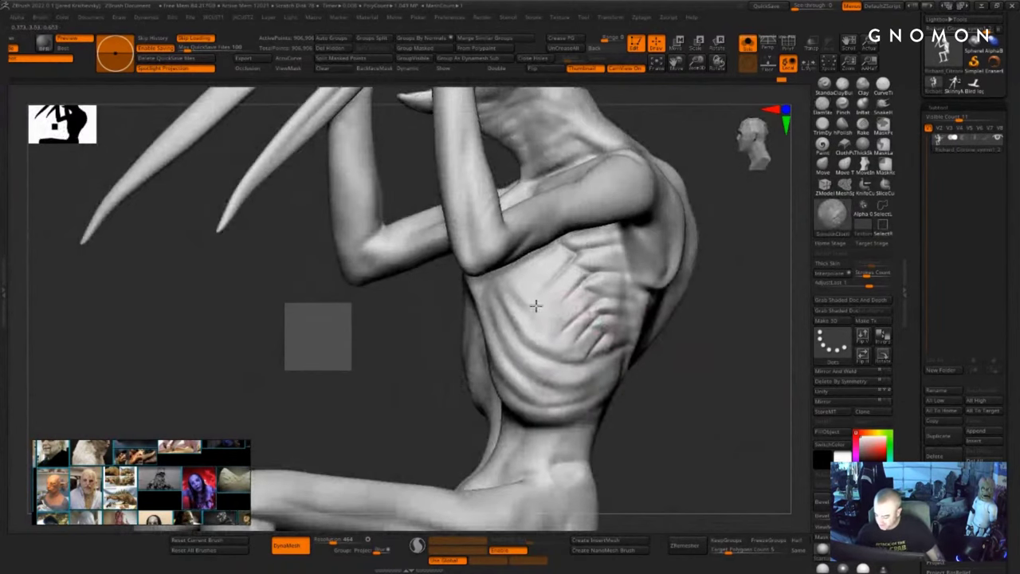
drag(641, 353, 608, 355)
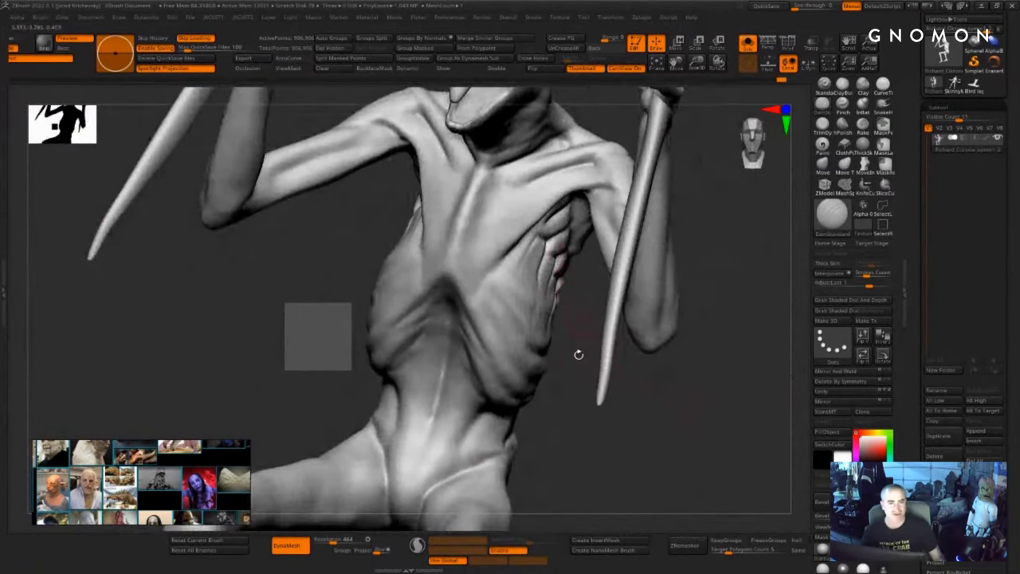
- Add more diagonal creases on the upper rib cage and deepen the grooves between the ribs below the armpit
drag(637, 492, 704, 320)
drag(593, 307, 564, 329)
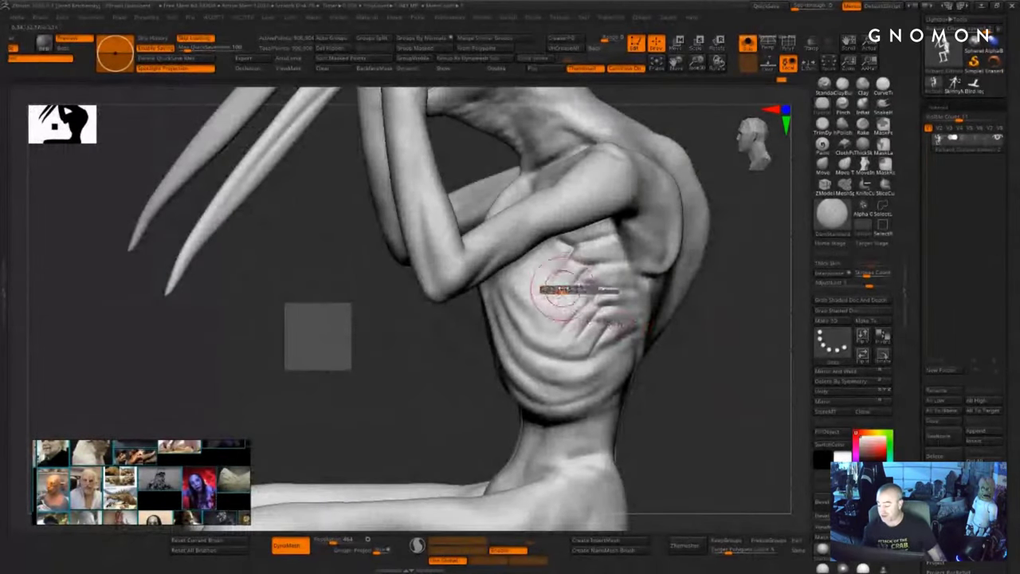
drag(591, 270, 565, 295)
drag(572, 250, 553, 279)
drag(615, 261, 625, 265)
drag(585, 285, 620, 291)
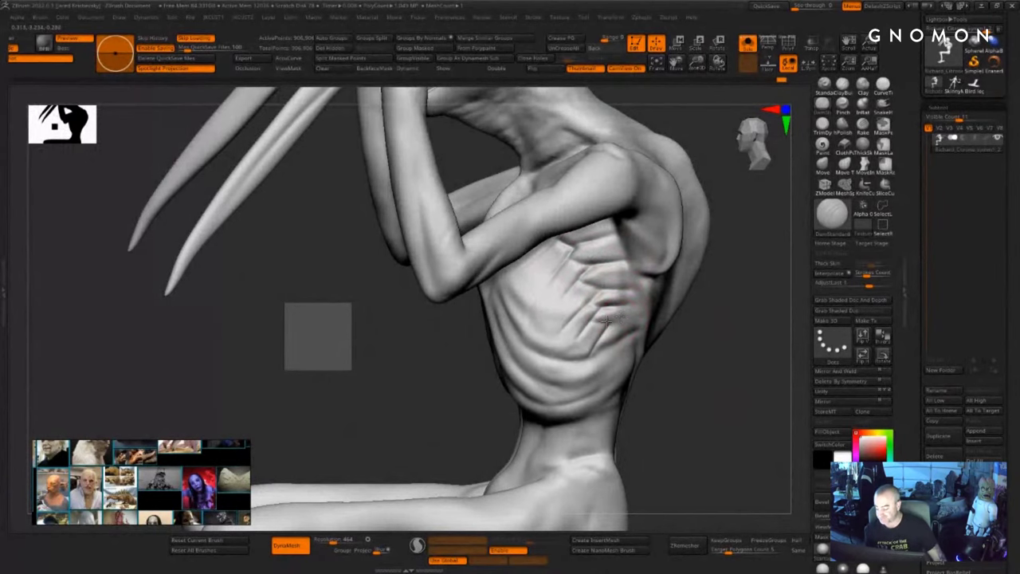
- Refine and smooth the wrist area where the blade meets the forearm, checking the figure's side profile
drag(654, 348, 404, 248)
drag(329, 339, 341, 288)
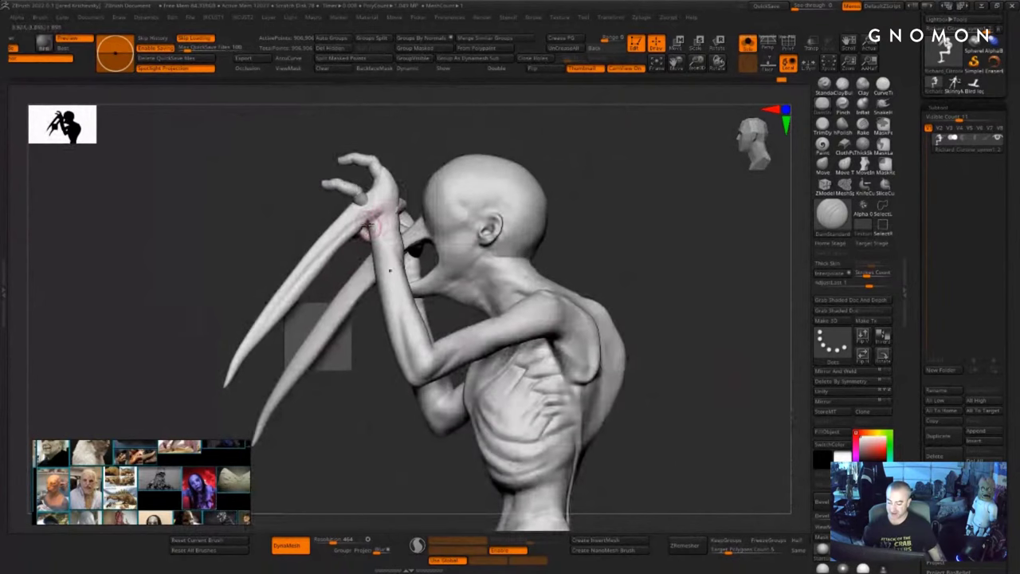
drag(582, 189, 564, 208)
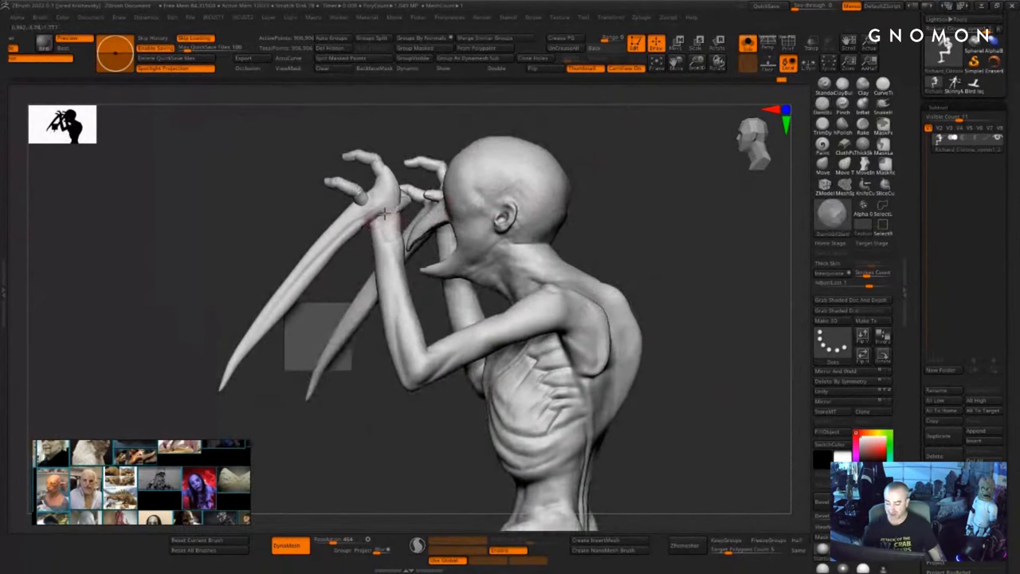
drag(334, 303, 372, 300)
shift+drag(383, 216, 391, 230)
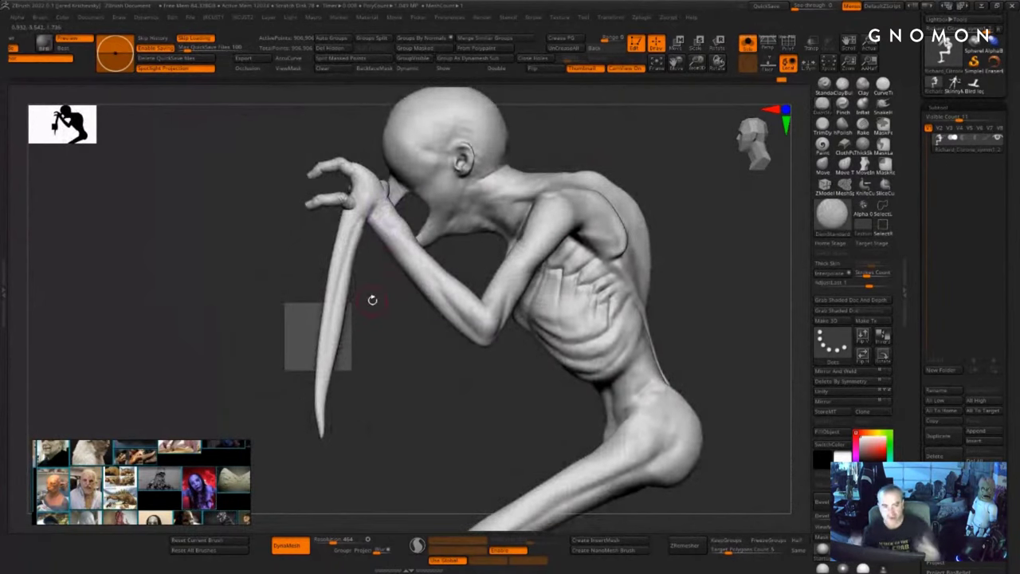
mouse_move(719, 287)
mouse_down()
mouse_move(650, 278)
mouse_move(738, 266)
mouse_up()
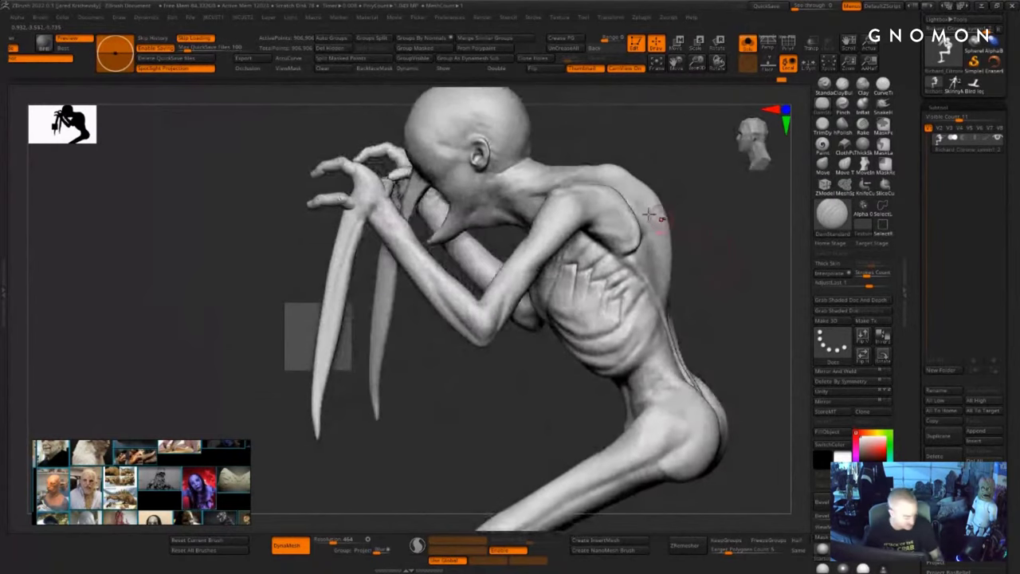
- Reshape the shoulder blade and upper back contour with the Move brush
key(b)
key(m)
key(v)
mouse_move(607, 240)
mouse_down()
mouse_move(603, 250)
mouse_move(640, 231)
mouse_up()
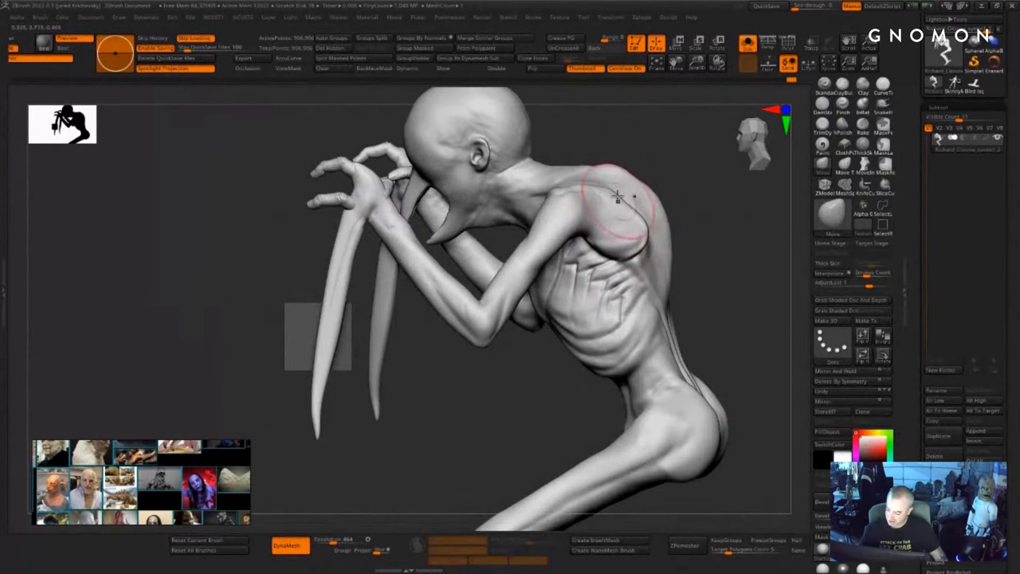
drag(614, 193, 634, 199)
right_drag(642, 198, 611, 204)
mouse_move(636, 182)
mouse_down()
mouse_move(642, 176)
mouse_move(618, 181)
mouse_up()
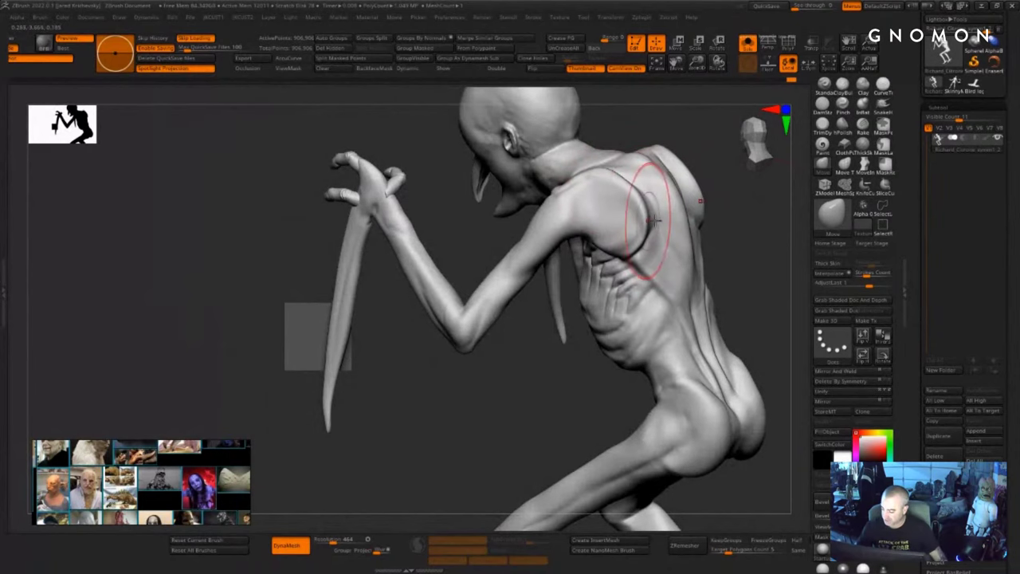
right_drag(648, 221, 735, 231)
drag(724, 199, 718, 195)
- Build up volume along the inner edge of the shoulder blade with ClayBuildup and smooth the transition into the back
mouse_move(539, 297)
alt+right_down()
mouse_move(388, 396)
mouse_move(422, 351)
alt+right_up()
key(b)
key(c)
key(b)
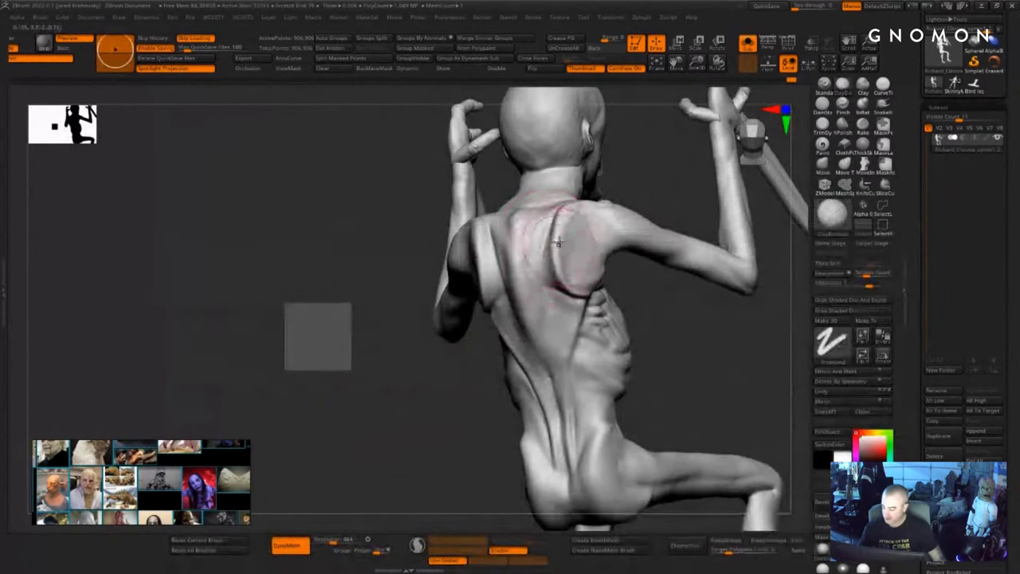
drag(558, 239, 552, 262)
right_drag(452, 388, 398, 387)
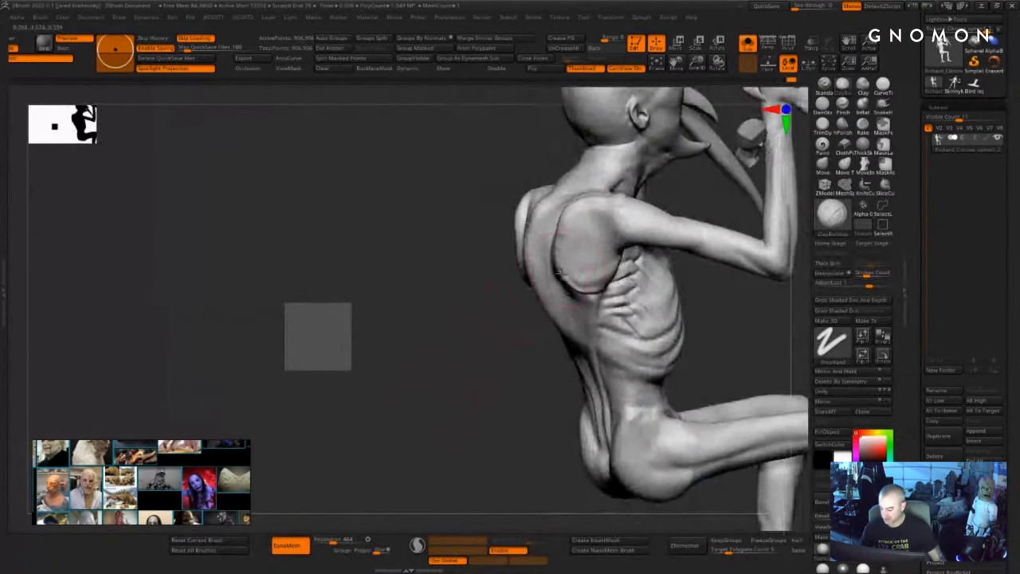
drag(563, 275, 563, 246)
right_drag(500, 365, 553, 362)
mouse_move(560, 284)
mouse_down()
mouse_move(545, 279)
mouse_move(543, 224)
mouse_up()
right_drag(516, 278, 562, 250)
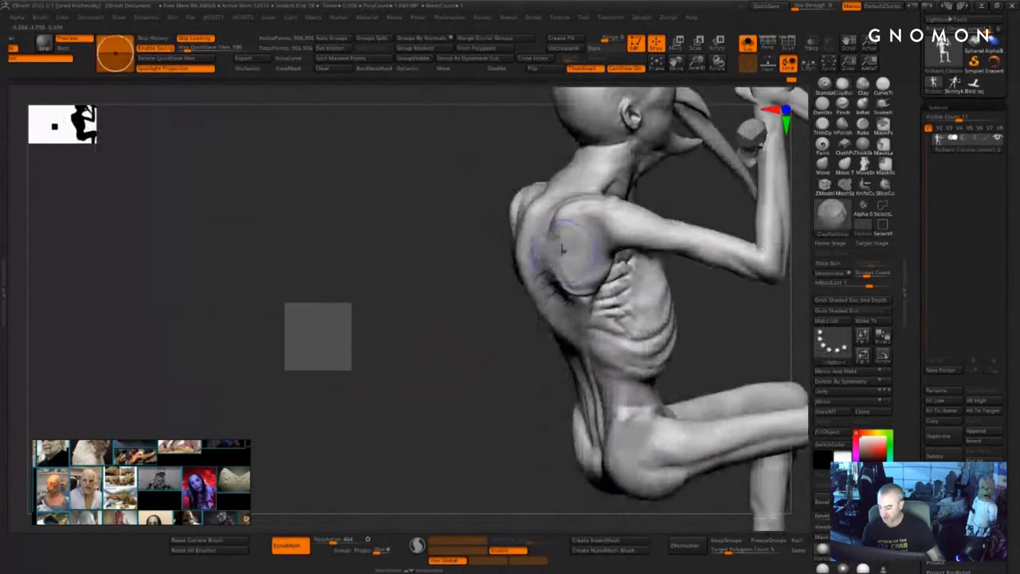
- Resize the ClayBuildup brush, work on the upper thighs and smooth their front surface
mouse_move(498, 409)
right_down()
mouse_move(640, 398)
mouse_move(597, 284)
mouse_move(637, 246)
mouse_move(678, 378)
mouse_move(695, 381)
right_up()
key(s)
drag(468, 349, 475, 348)
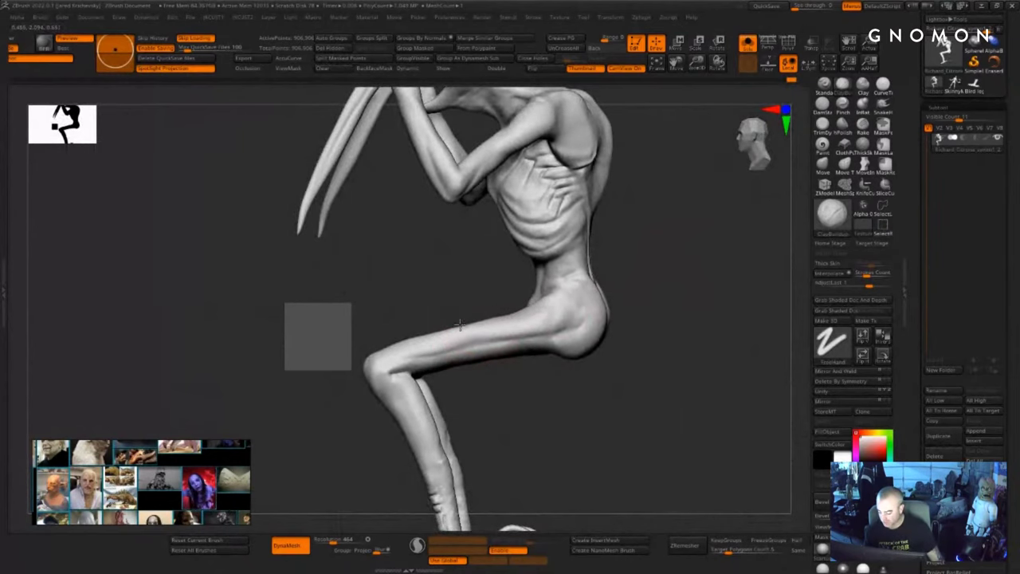
mouse_move(562, 323)
right_down()
mouse_move(634, 319)
mouse_move(675, 364)
mouse_move(695, 353)
mouse_move(670, 372)
mouse_move(610, 364)
mouse_move(620, 357)
mouse_move(501, 364)
right_up()
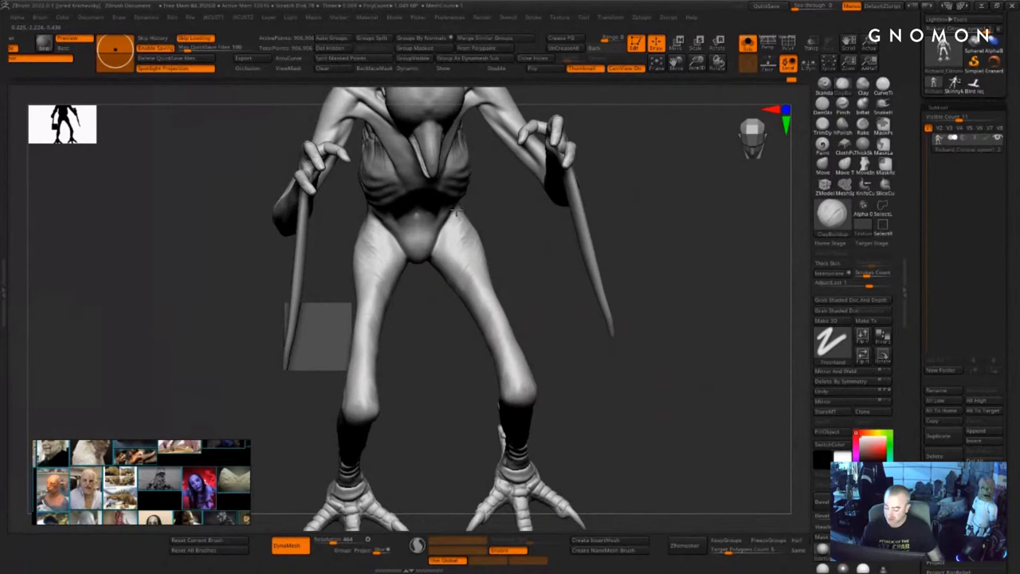
right_drag(519, 317, 526, 278)
shift+drag(480, 285, 463, 262)
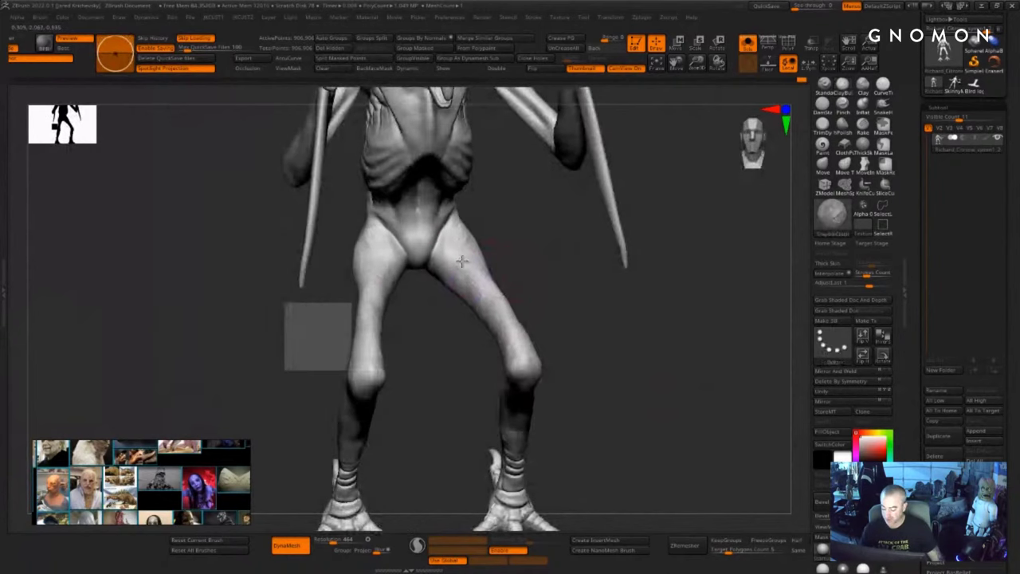
- Build up the pubic area and lower abdomen along the groin creases with ClayBuildup
mouse_move(460, 241)
alt+right_down()
mouse_move(482, 314)
mouse_move(585, 330)
mouse_move(582, 299)
alt+right_up()
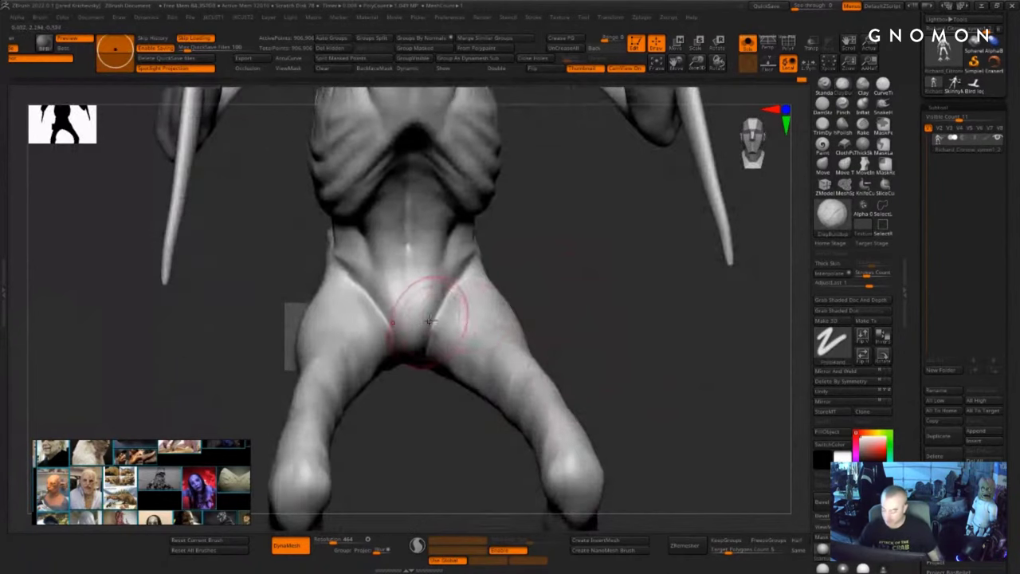
drag(430, 294, 421, 363)
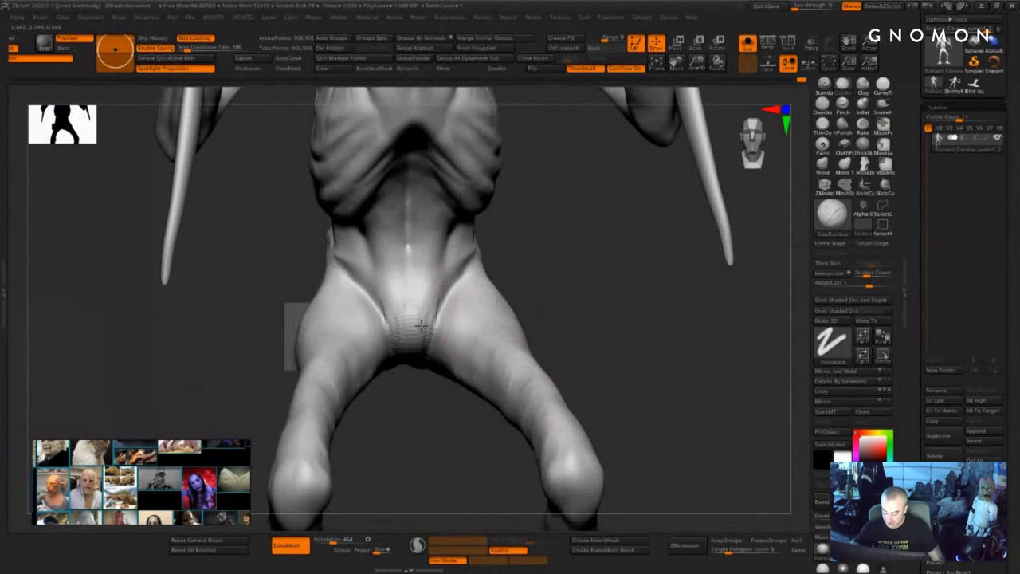
drag(421, 325, 435, 309)
right_drag(483, 278, 437, 287)
drag(438, 286, 488, 266)
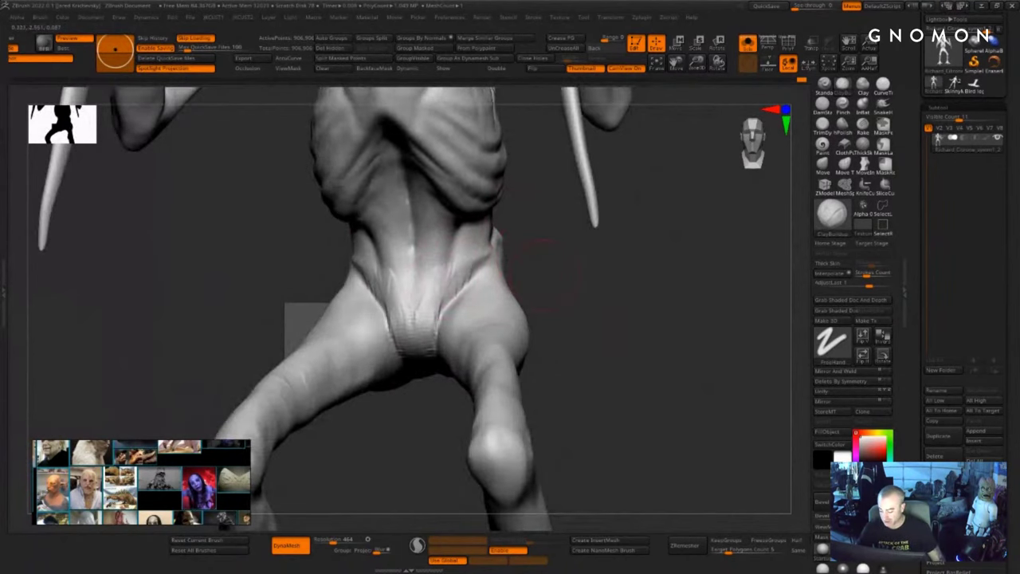
right_drag(545, 276, 495, 257)
drag(495, 258, 515, 243)
mouse_move(558, 231)
right_down()
mouse_move(592, 226)
mouse_move(572, 230)
right_up()
- Reshape the hip crest and the side of the pelvis using the Move brush with an adjusted draw size
key(b)
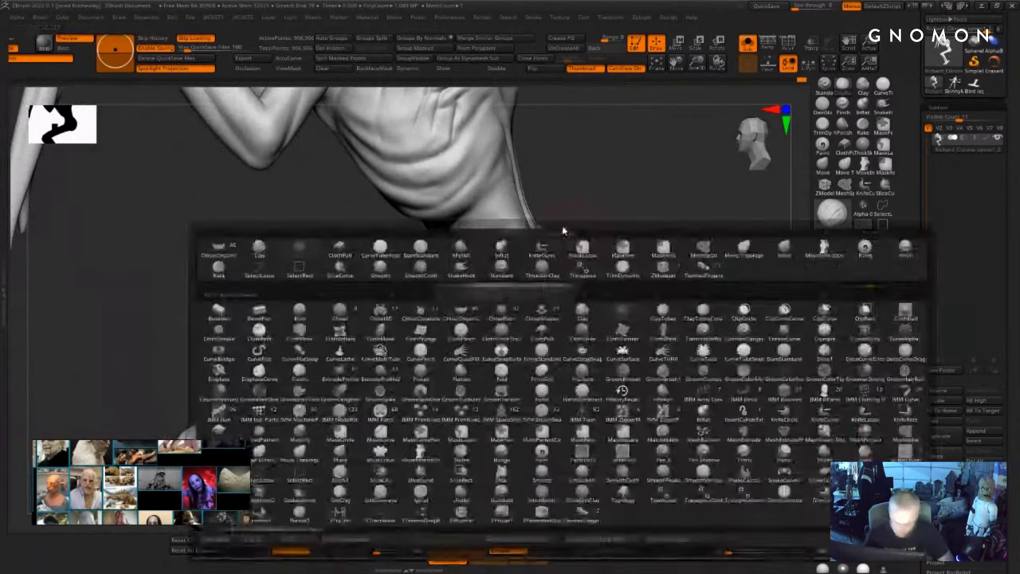
key(c)
key(b)
right_drag(608, 193, 597, 217)
key(b)
key(m)
key(v)
key(s)
drag(485, 255, 492, 255)
drag(489, 255, 450, 253)
mouse_move(581, 223)
right_down()
mouse_move(647, 240)
mouse_move(610, 243)
right_up()
drag(463, 259, 442, 270)
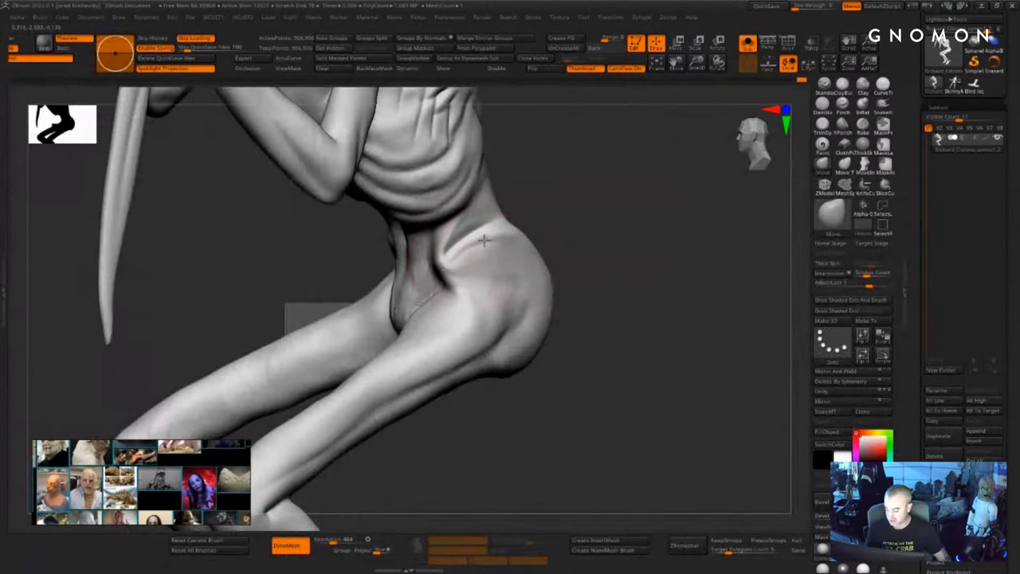
mouse_move(590, 224)
mouse_down()
mouse_move(551, 244)
mouse_move(547, 221)
mouse_up()
- Carve creases into the lower back above the buttocks with DamStandard and smooth the area around the tailbone
mouse_move(550, 430)
mouse_down()
mouse_move(583, 375)
mouse_move(628, 348)
mouse_move(597, 296)
mouse_move(556, 323)
mouse_move(597, 318)
mouse_move(587, 314)
mouse_up()
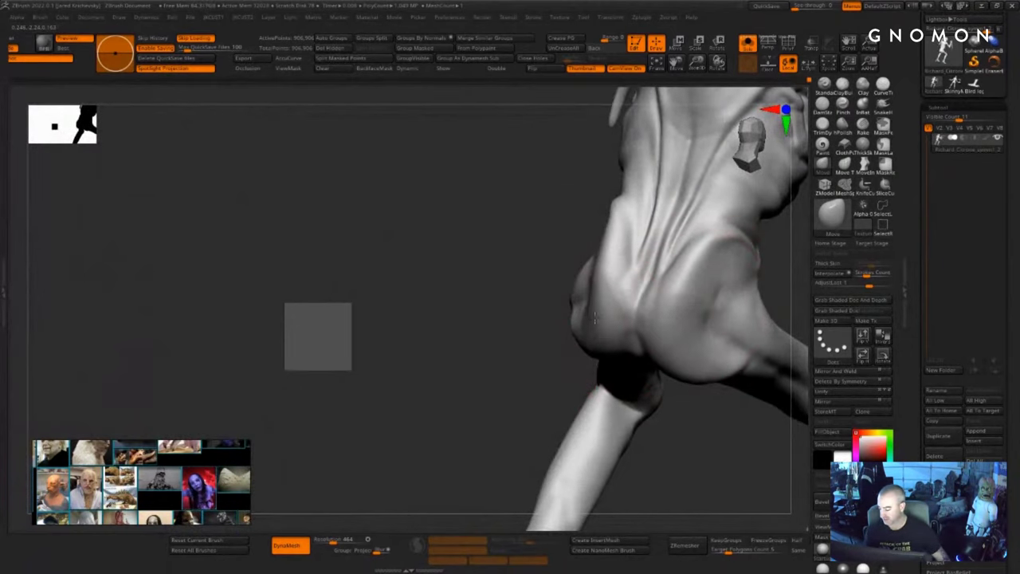
mouse_move(488, 381)
mouse_down()
mouse_move(553, 389)
mouse_move(545, 381)
mouse_up()
mouse_move(727, 301)
mouse_down()
mouse_move(558, 298)
mouse_move(590, 296)
mouse_move(604, 310)
mouse_up()
key(b)
key(d)
key(s)
key(s)
mouse_move(469, 323)
mouse_down()
mouse_move(456, 323)
mouse_move(464, 303)
mouse_move(443, 348)
mouse_up()
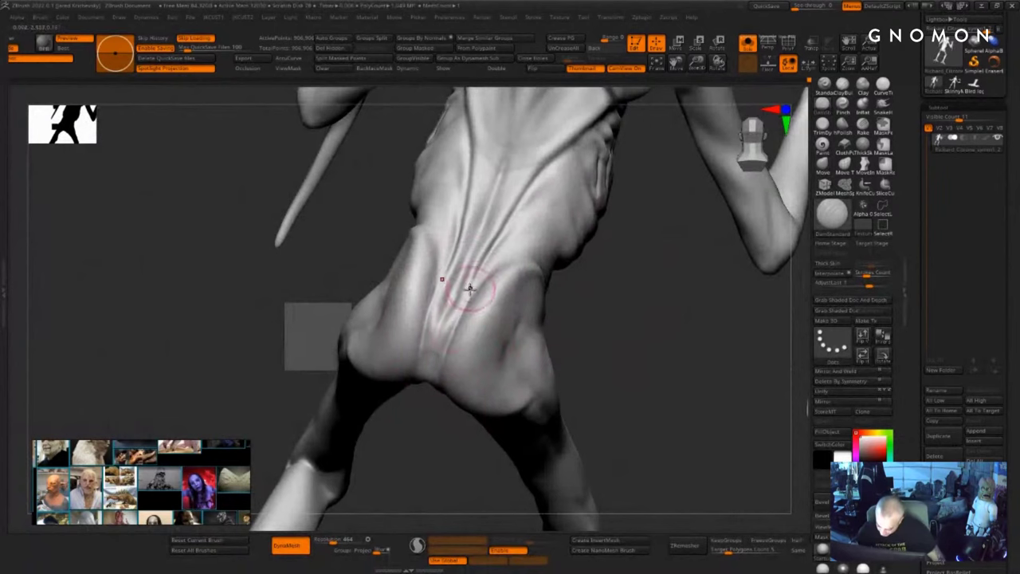
drag(422, 472, 382, 457)
shift+drag(441, 360, 451, 337)
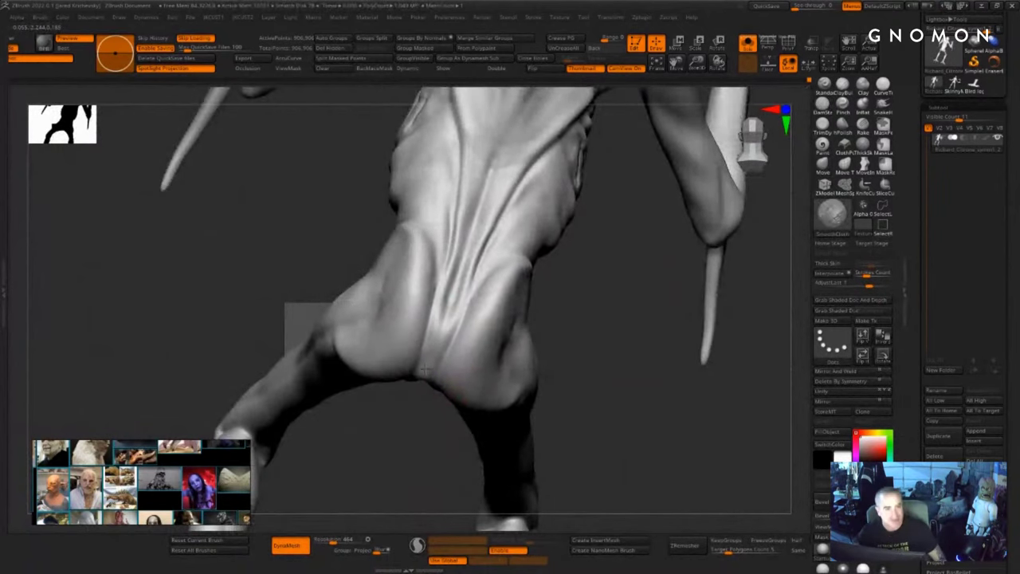
shift+drag(425, 369, 434, 342)
- Carve the central spine furrow from the tailbone up to the mid-back with DamStandard and soften its upper part
drag(585, 368, 552, 359)
mouse_move(470, 303)
mouse_down()
mouse_move(514, 279)
mouse_move(449, 337)
mouse_up()
shift+drag(470, 304, 440, 367)
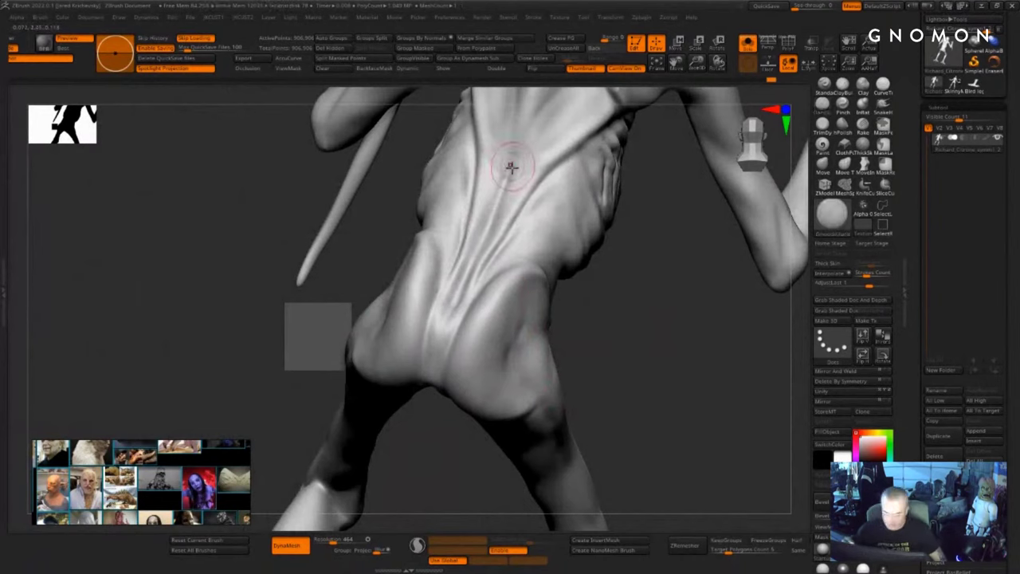
drag(504, 181, 527, 107)
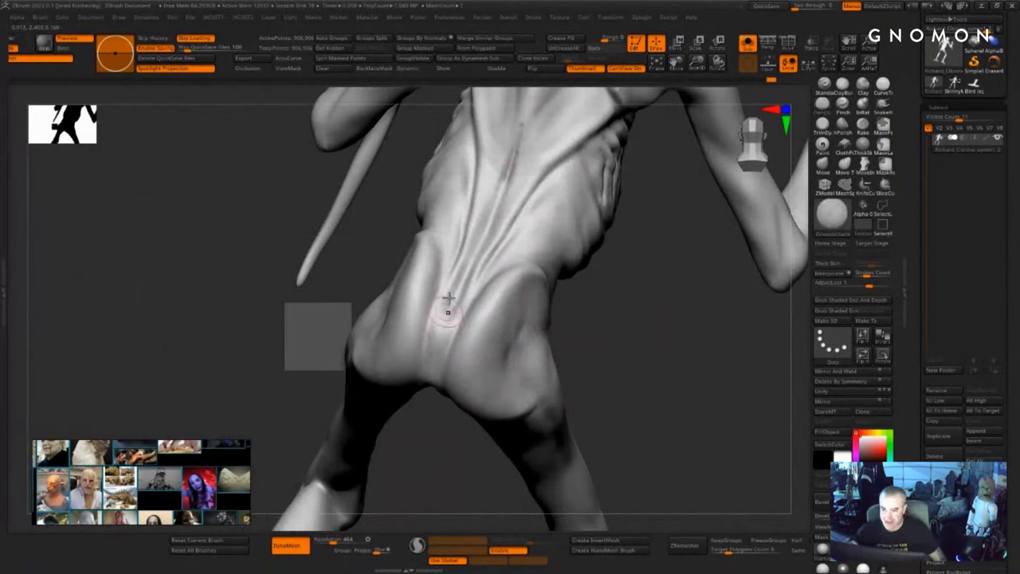
drag(449, 309, 519, 147)
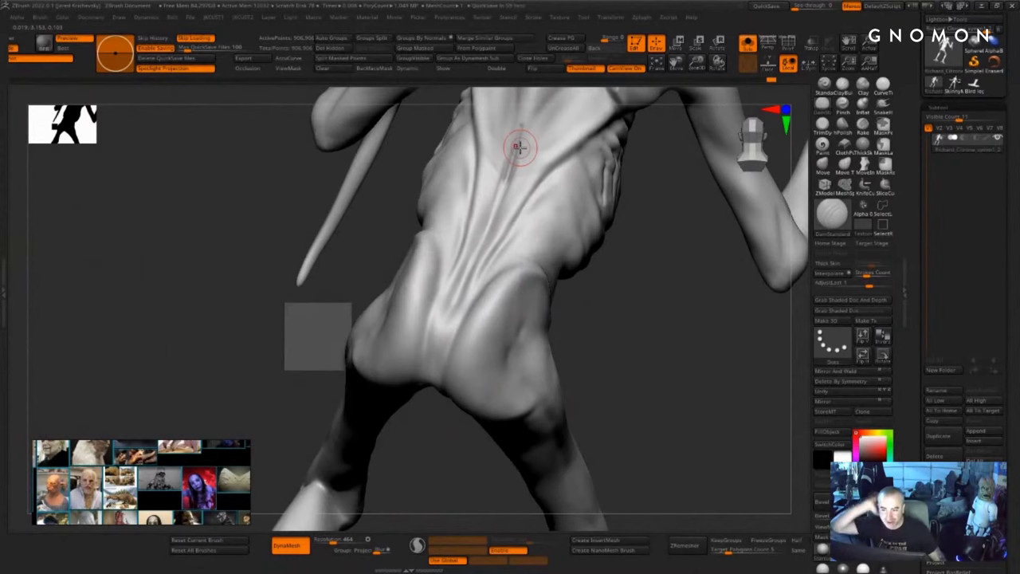
drag(620, 308, 629, 326)
mouse_move(502, 190)
mouse_down()
mouse_move(443, 338)
mouse_move(452, 318)
mouse_up()
drag(613, 297, 620, 322)
mouse_move(510, 193)
shift+mouse_down()
mouse_move(513, 165)
mouse_move(510, 180)
shift+mouse_up()
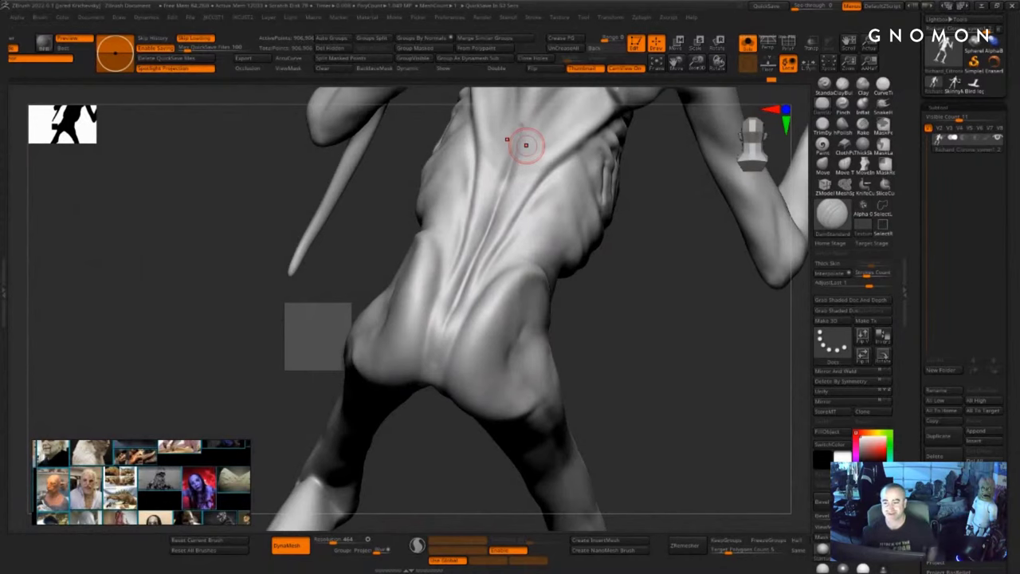
- Refine the creases along the hip crest and the front of the thigh with DamStandard, smoothing the groin transition
mouse_move(658, 342)
mouse_down()
mouse_move(656, 317)
mouse_move(647, 358)
mouse_up()
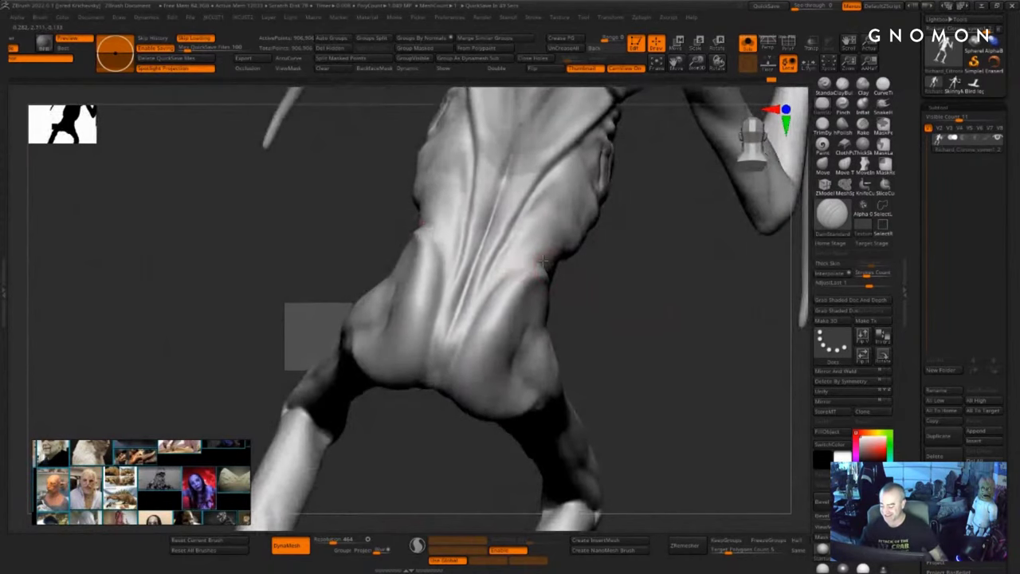
drag(539, 269, 491, 297)
drag(624, 296, 532, 272)
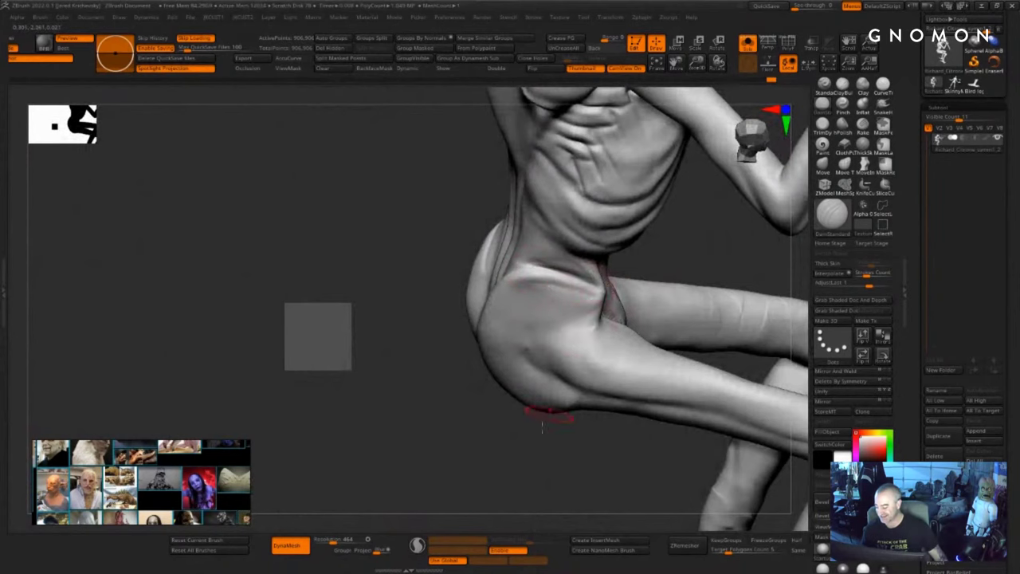
drag(542, 429, 496, 432)
shift+drag(602, 318, 614, 310)
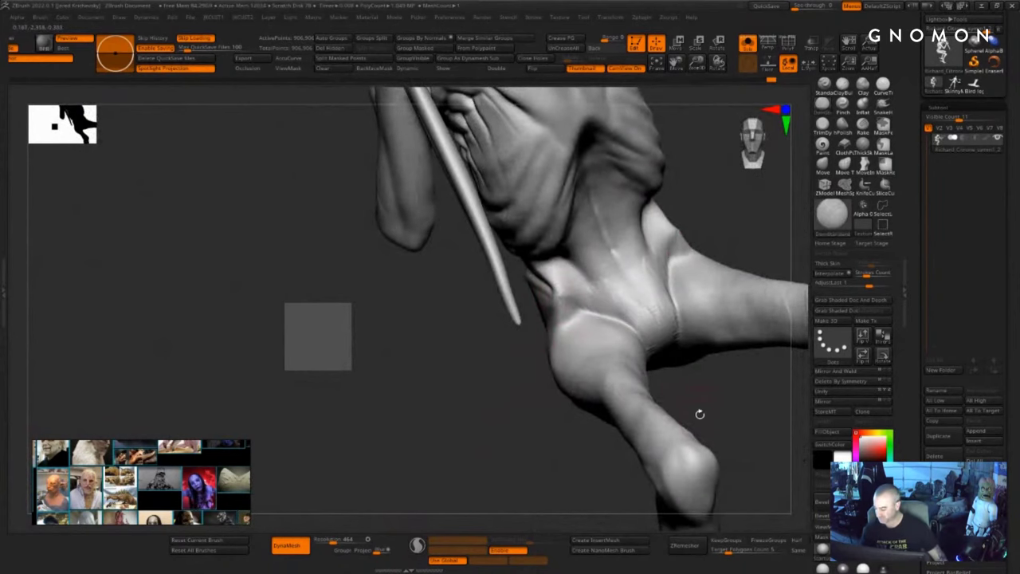
drag(699, 413, 623, 353)
drag(678, 386, 643, 317)
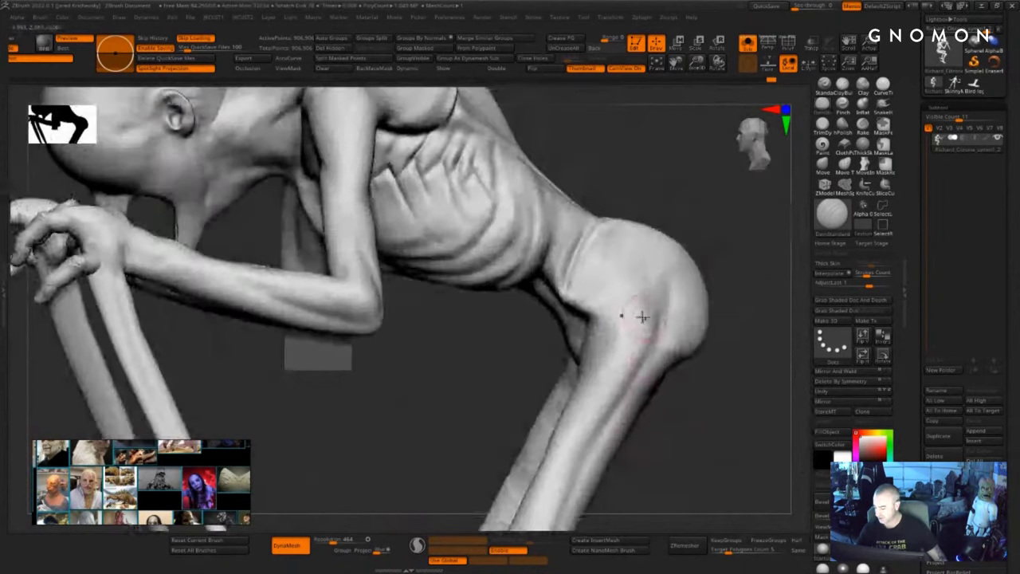
drag(519, 381, 569, 335)
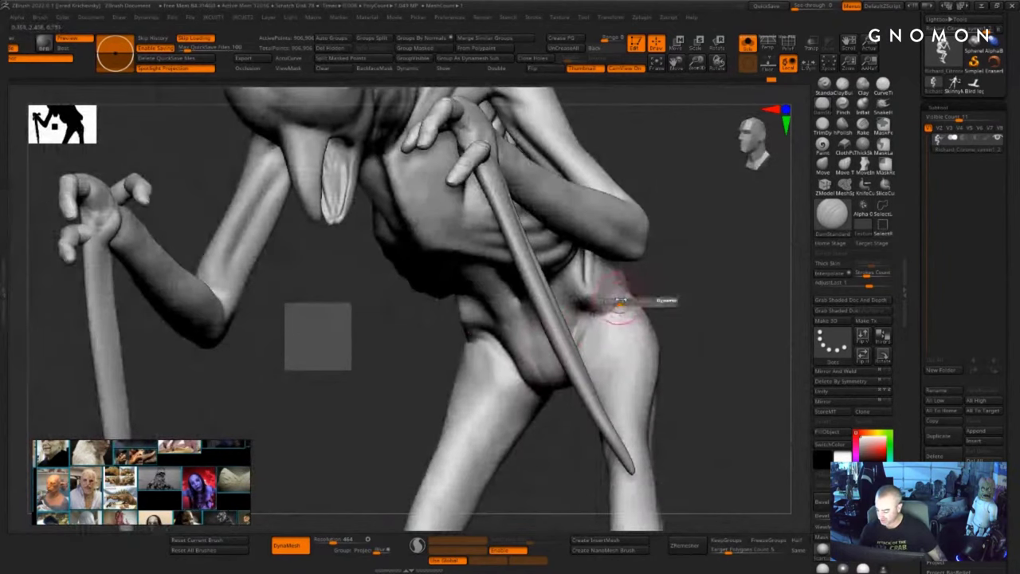
mouse_move(663, 287)
mouse_down()
mouse_move(647, 282)
mouse_move(718, 333)
mouse_up()
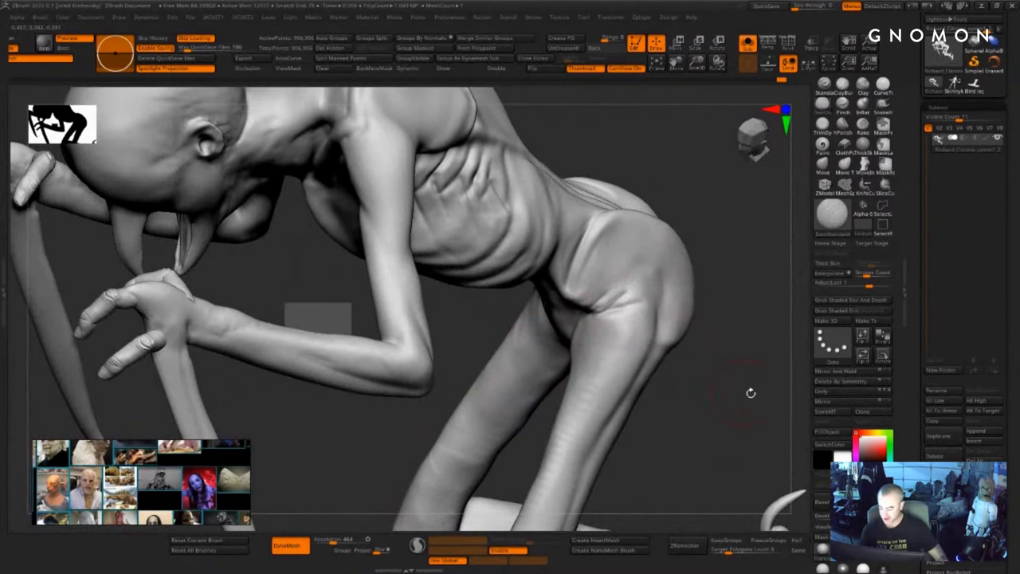
drag(749, 391, 701, 298)
mouse_move(700, 399)
alt+mouse_down()
mouse_move(706, 299)
mouse_move(662, 312)
mouse_move(611, 299)
mouse_move(523, 454)
mouse_move(519, 368)
mouse_move(641, 260)
mouse_move(631, 230)
mouse_move(624, 259)
mouse_move(612, 249)
mouse_move(622, 220)
mouse_move(661, 269)
mouse_move(615, 214)
mouse_move(637, 265)
mouse_move(586, 194)
alt+mouse_up()
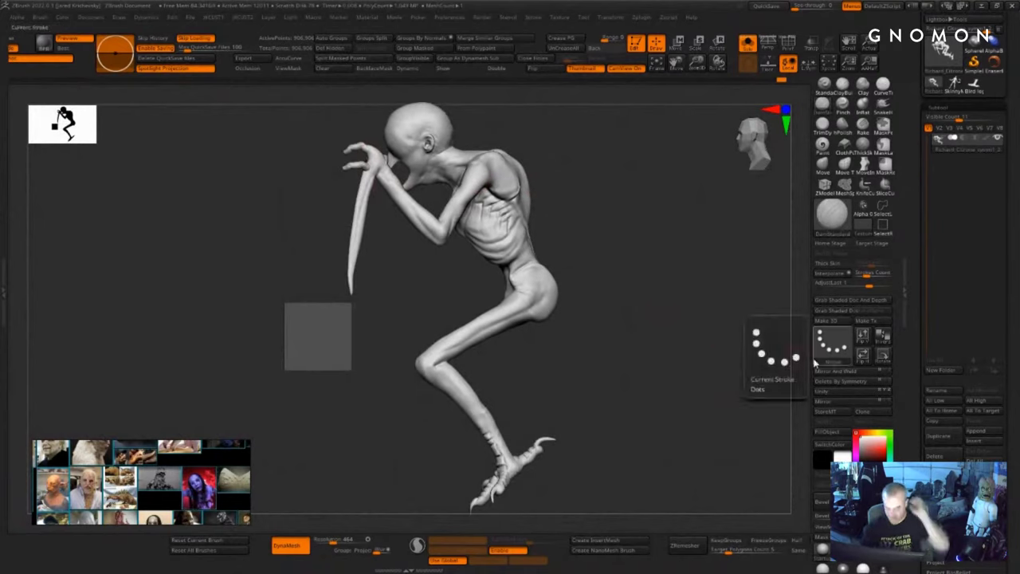
- Browse the reference board to the black line sketch of the crouching creature and frame it
scroll(188, 473, down, 10)
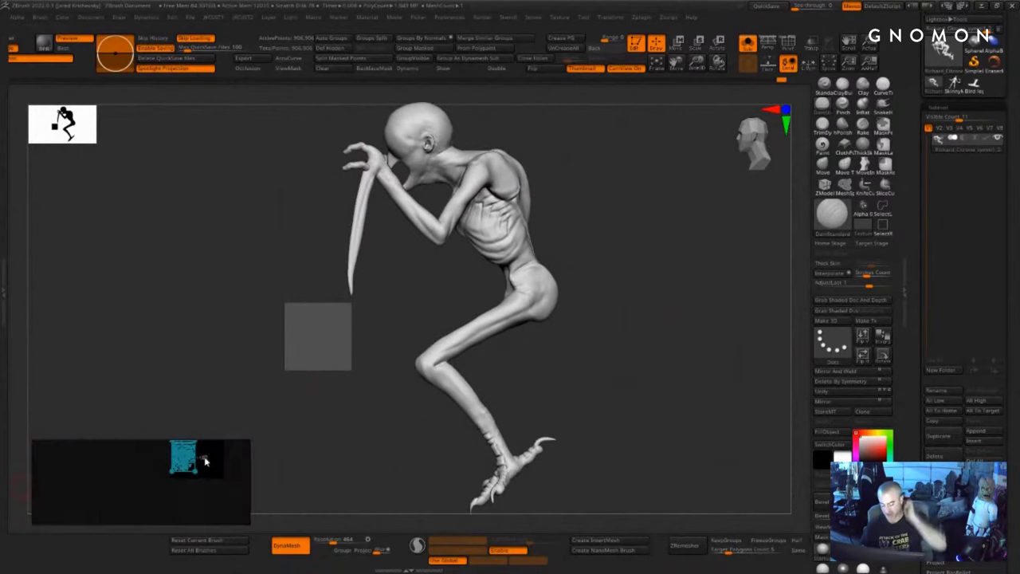
mouse_move(203, 493)
middle_down()
mouse_move(171, 485)
mouse_move(180, 552)
middle_up()
scroll(177, 456, up, 3)
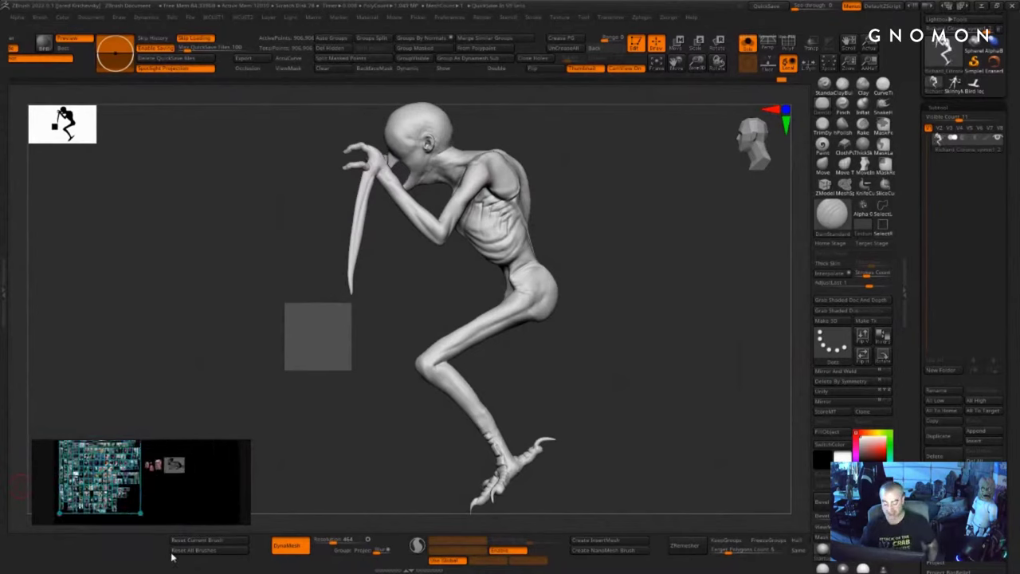
scroll(174, 471, up, 5)
scroll(212, 475, up, 6)
scroll(134, 455, down, 4)
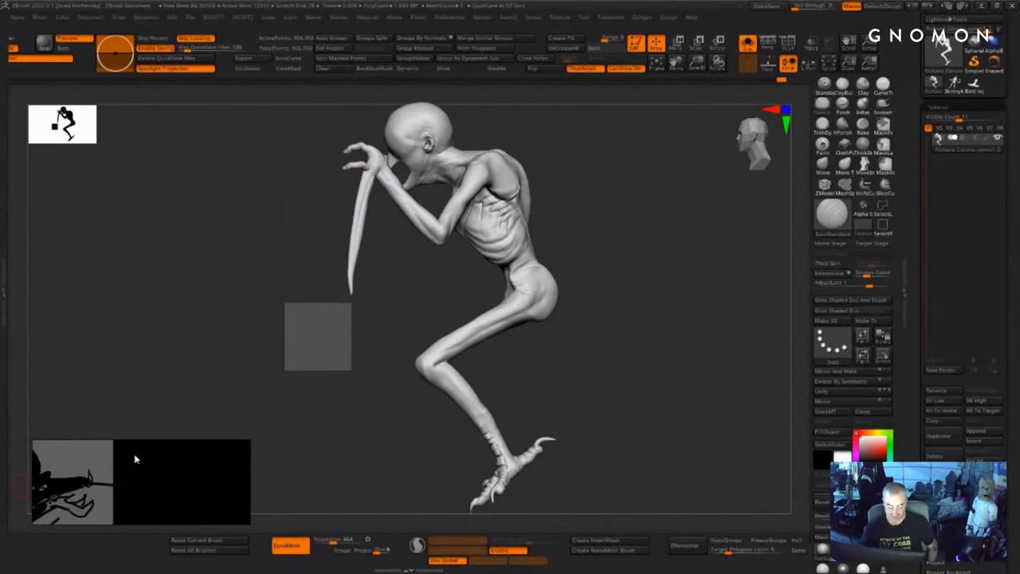
middle_drag(118, 469, 194, 479)
scroll(193, 477, up, 3)
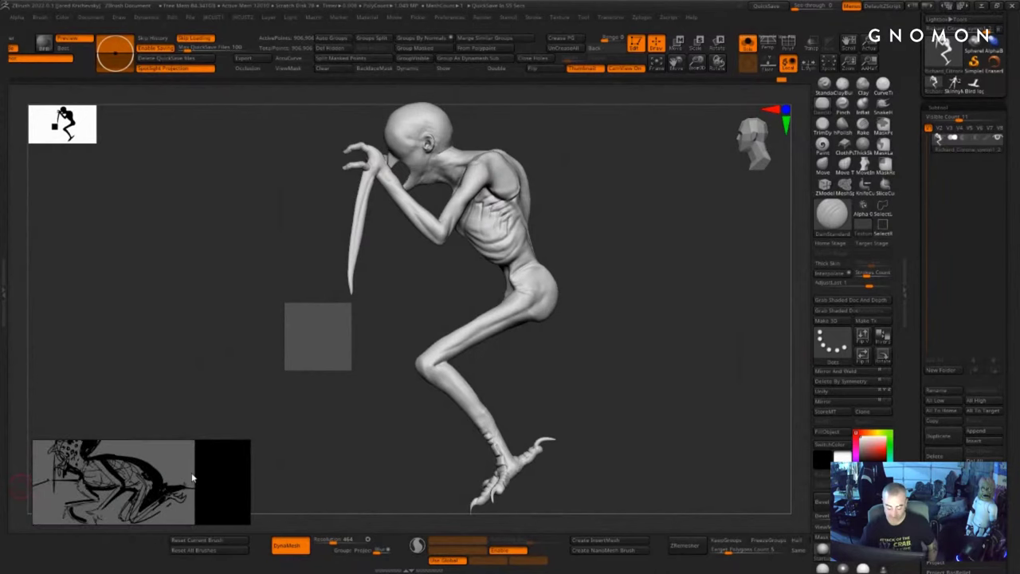
- Mask the upper body so only the pelvis and legs stay editable, and place the transform gizmo near the waist
mouse_move(665, 317)
mouse_down()
mouse_move(631, 342)
mouse_move(592, 316)
mouse_move(583, 248)
mouse_up()
mouse_move(575, 186)
ctrl+mouse_down()
mouse_move(322, 355)
mouse_move(790, 298)
ctrl+mouse_up()
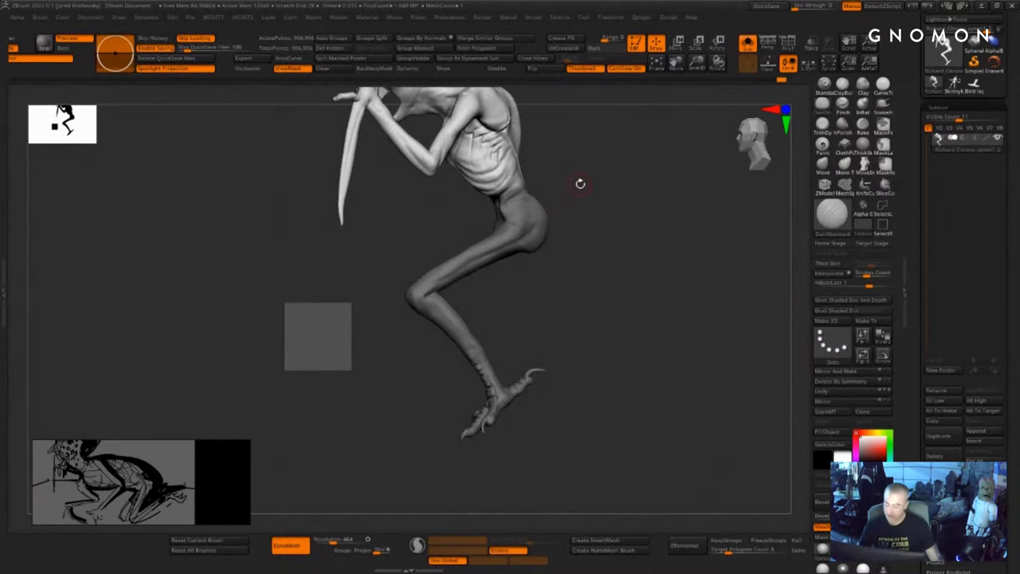
key(w)
alt+drag(521, 128, 543, 158)
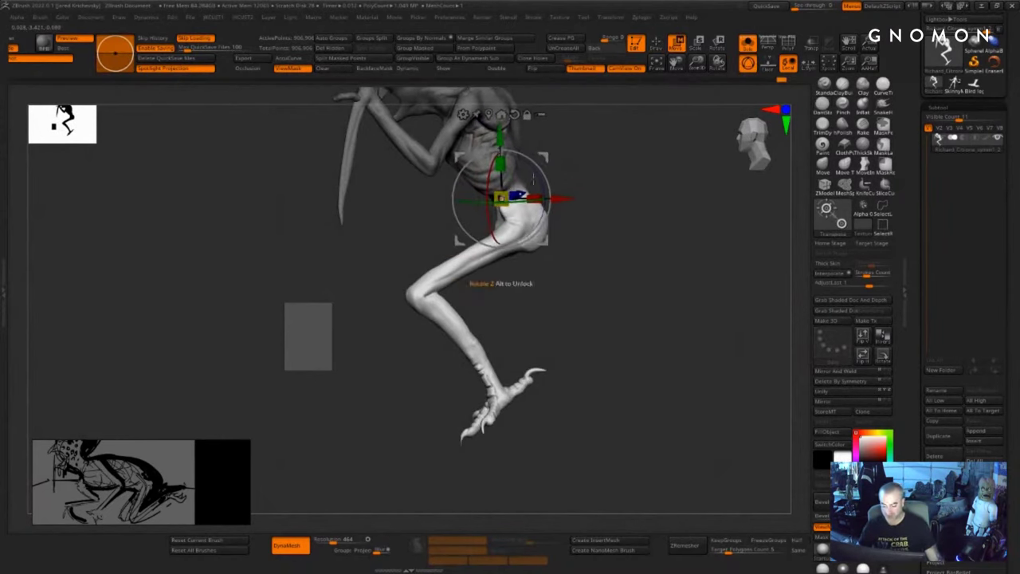
drag(501, 199, 506, 198)
- Centre the transform gizmo on the body's midline and raise it to pelvis height
shift+drag(603, 236, 666, 270)
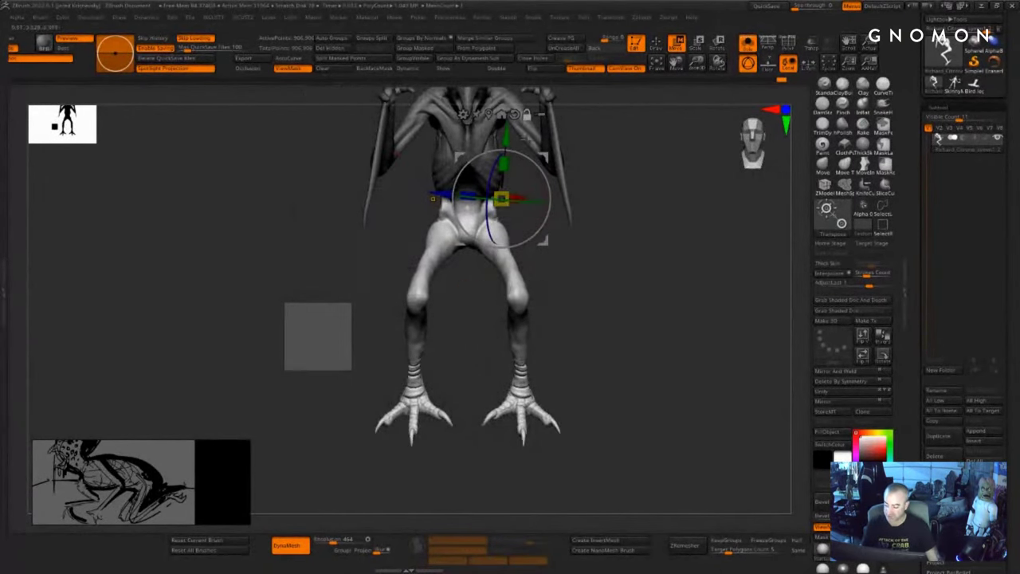
drag(550, 153, 515, 160)
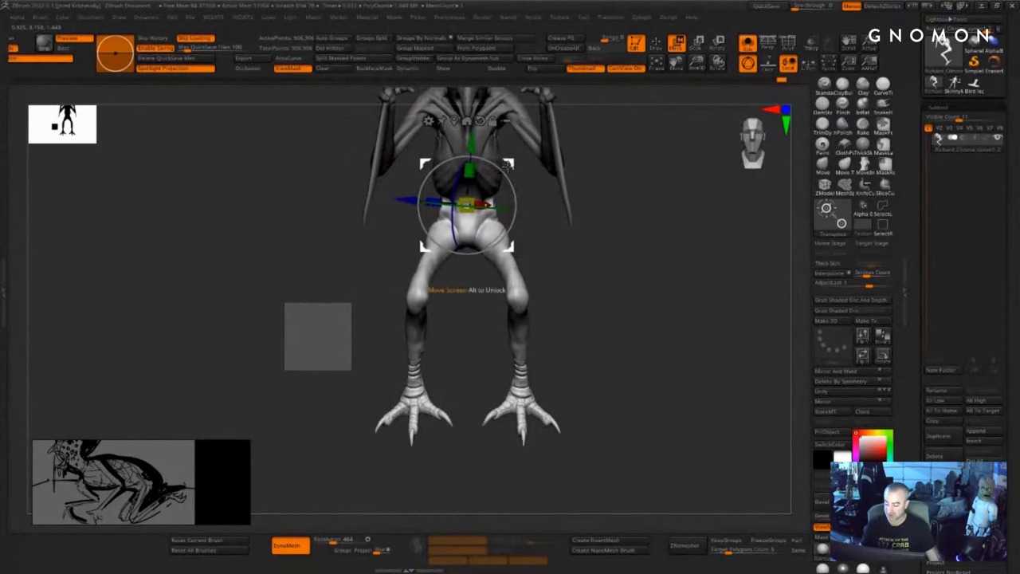
click(456, 121)
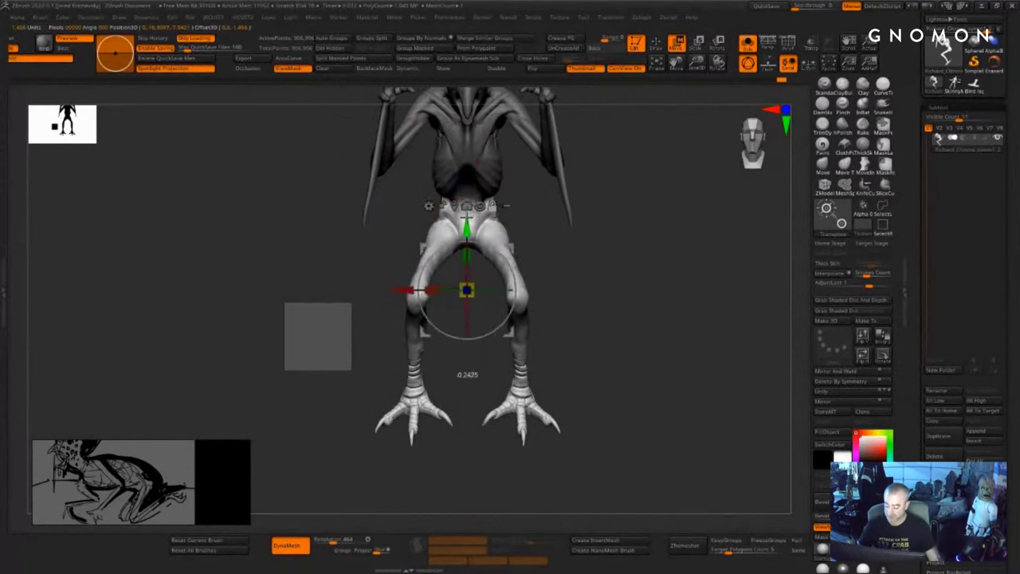
drag(473, 209, 490, 196)
drag(642, 239, 530, 269)
drag(710, 296, 553, 196)
drag(445, 179, 436, 198)
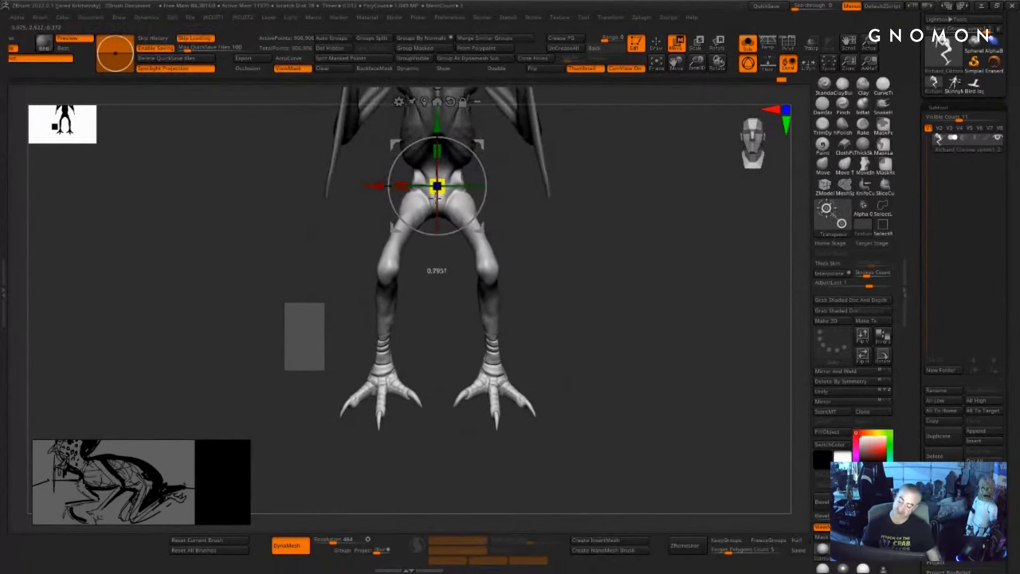
key(ctrl+z)
key(space)
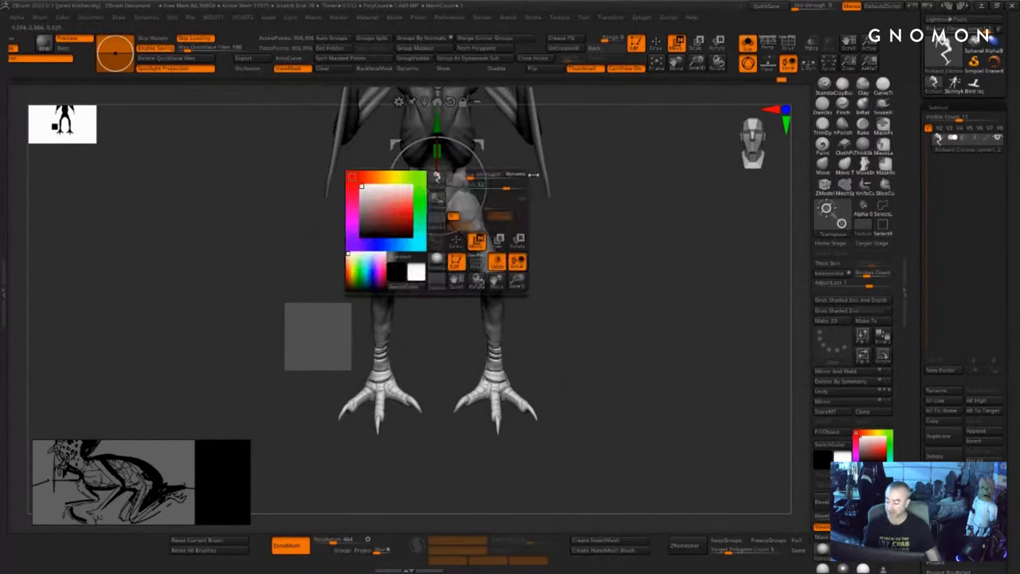
drag(443, 180, 438, 191)
mouse_move(640, 228)
mouse_down()
mouse_move(567, 221)
mouse_move(581, 315)
mouse_up()
key(ctrl+z)
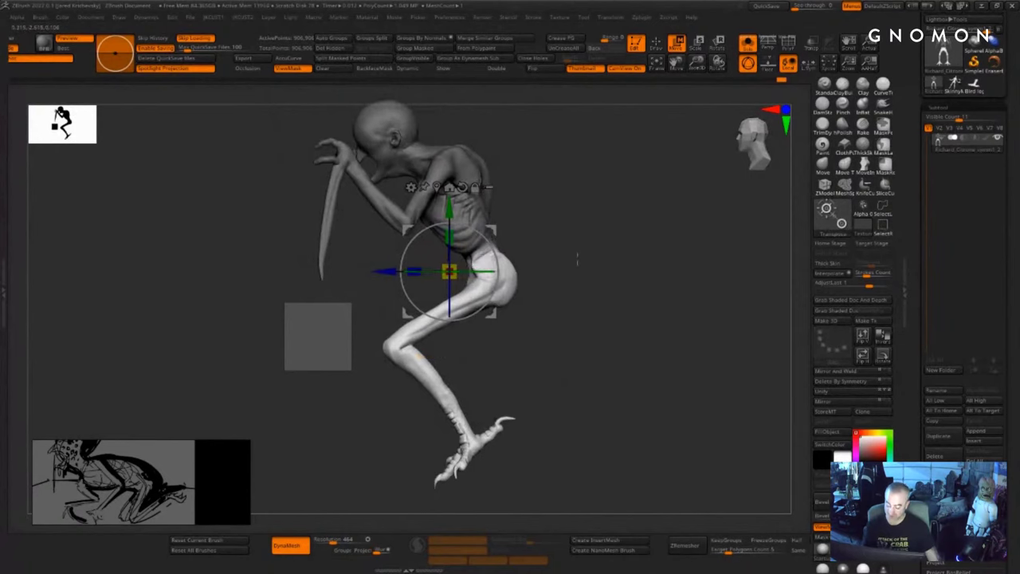
- Scale the unmasked pelvis and legs down uniformly around the pelvis
shift+drag(510, 231, 566, 240)
key(space)
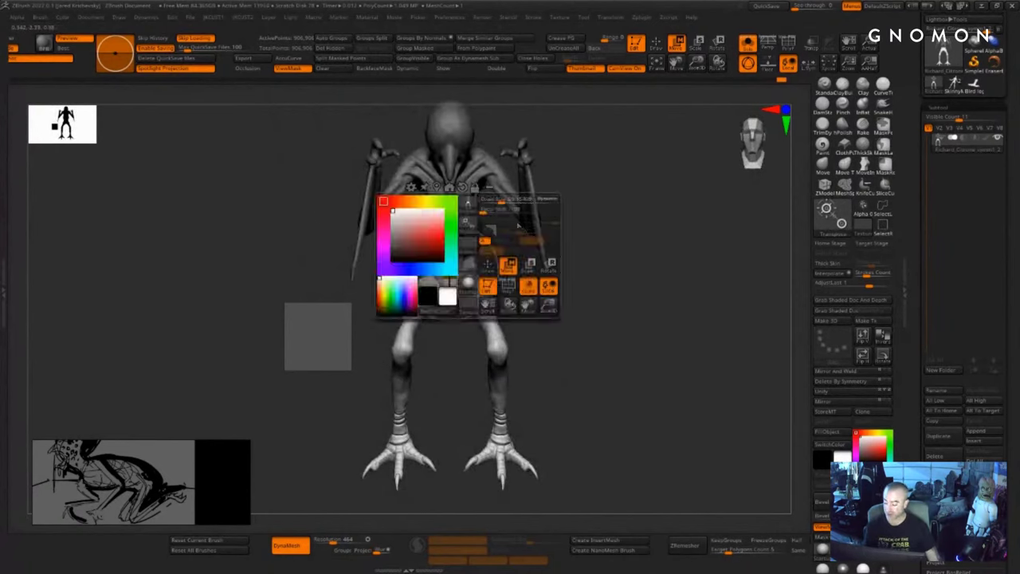
drag(455, 267, 450, 271)
key(space)
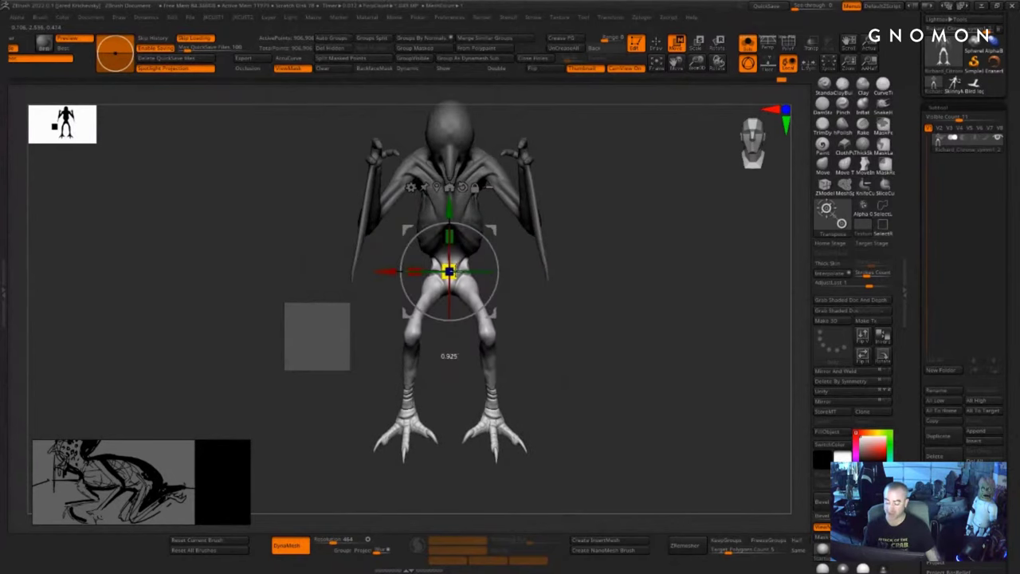
drag(663, 264, 560, 272)
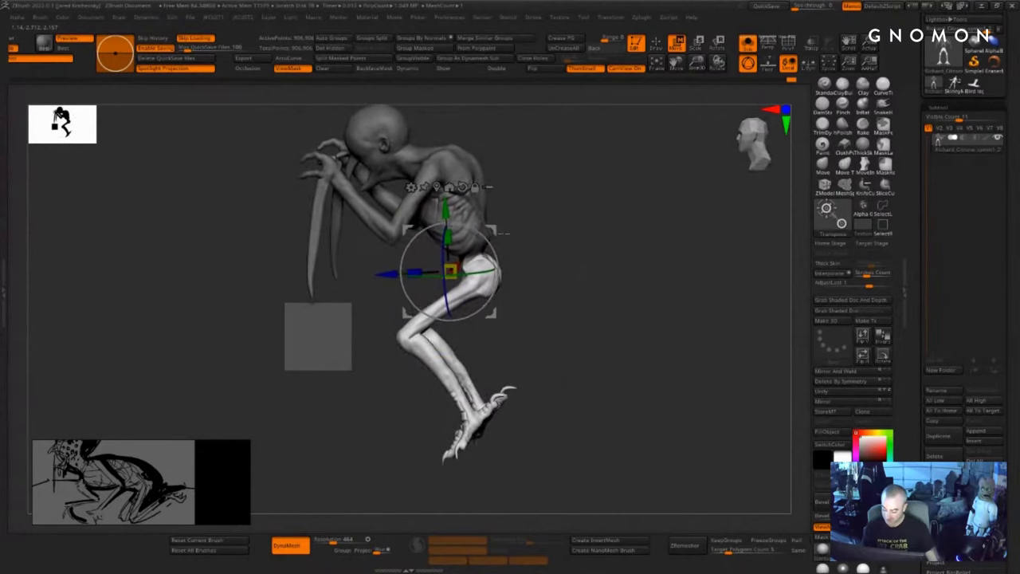
- Rotate the pelvis and legs forward into a crouch, reposition them beneath the torso, clear the mask and return to Draw mode
drag(497, 280, 493, 298)
shift+drag(568, 237, 497, 235)
drag(504, 270, 503, 282)
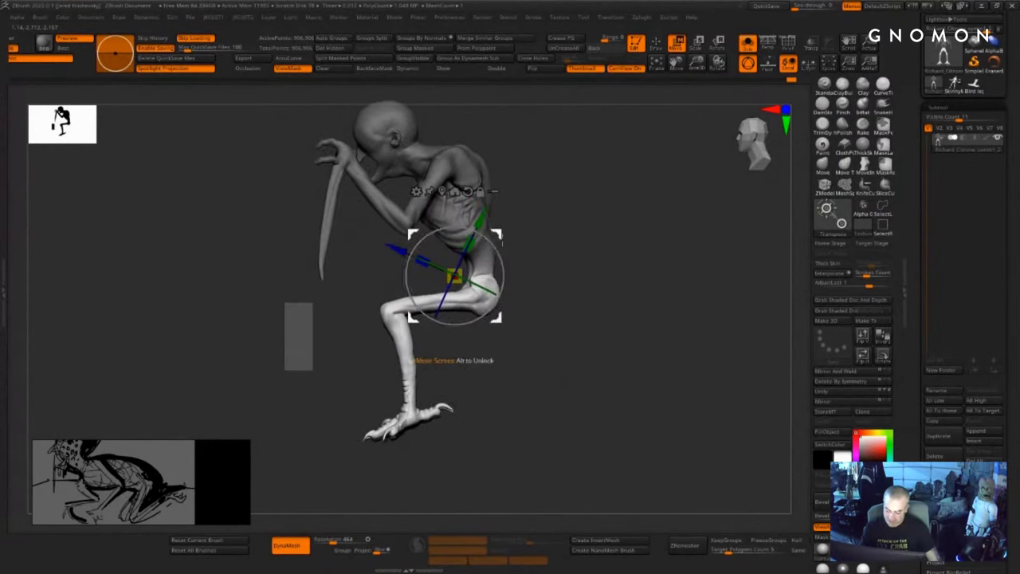
drag(496, 235, 494, 234)
drag(499, 261, 500, 276)
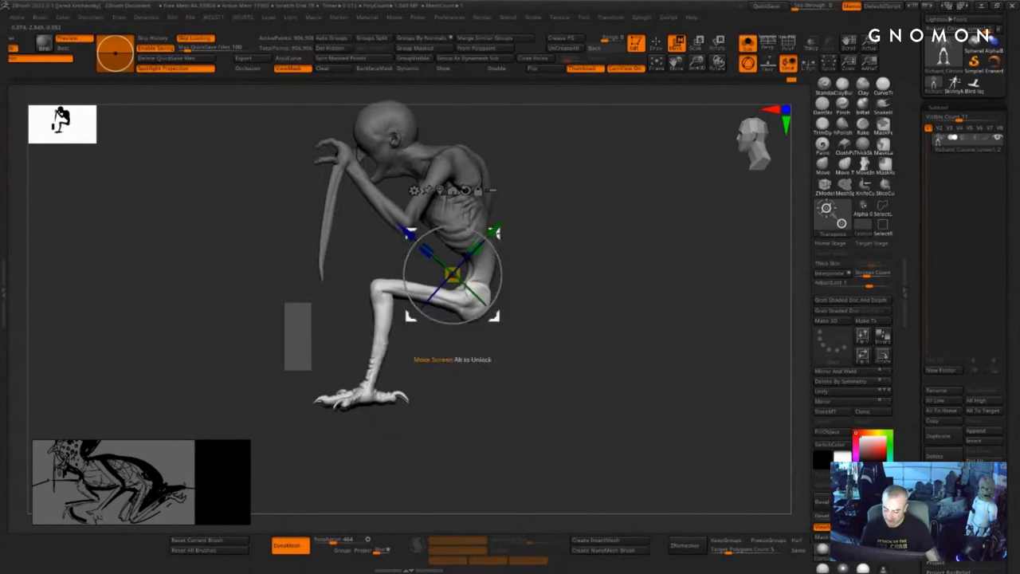
mouse_move(496, 232)
mouse_down()
mouse_move(500, 273)
mouse_move(490, 223)
mouse_up()
mouse_move(487, 269)
mouse_down()
mouse_move(503, 261)
mouse_move(500, 231)
mouse_move(564, 297)
mouse_move(572, 246)
mouse_move(581, 314)
mouse_move(624, 308)
mouse_up()
key(q)
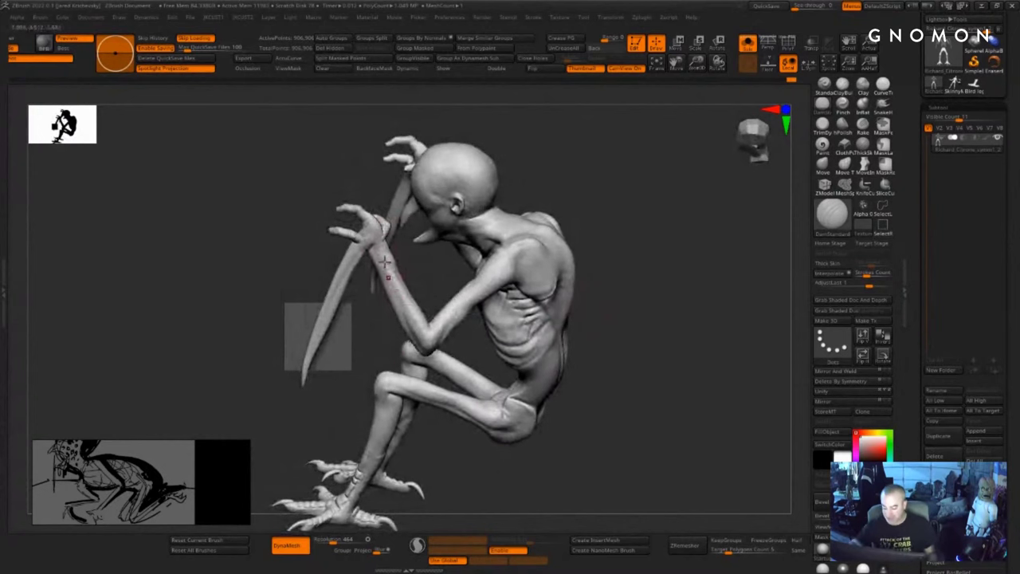
- Examine the crouching pose, arms, shoulders and back from the side, above and behind
key(b)
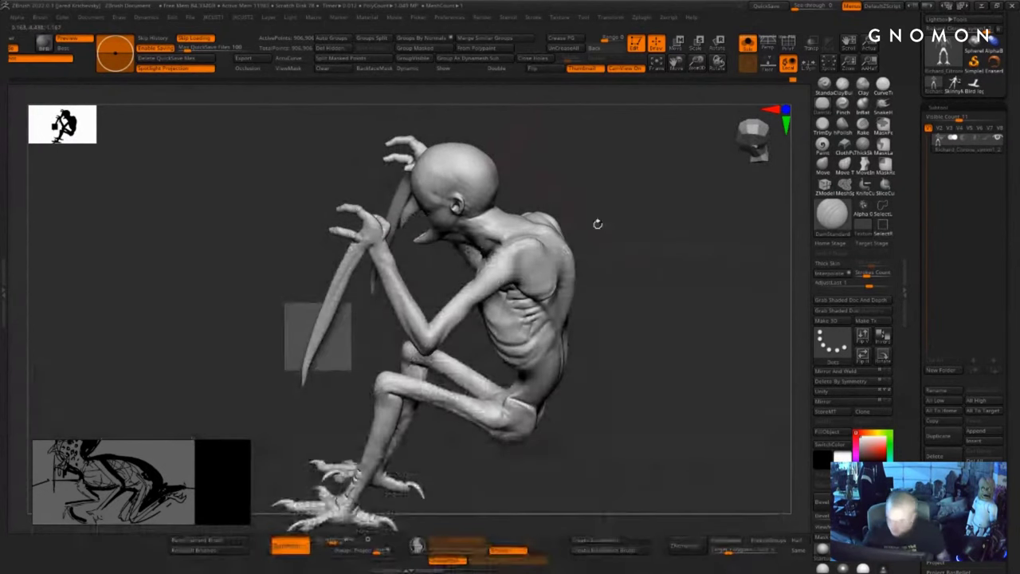
mouse_move(660, 289)
mouse_down()
mouse_move(674, 259)
mouse_move(645, 319)
mouse_move(607, 303)
mouse_move(640, 281)
mouse_move(630, 261)
mouse_move(597, 251)
mouse_up()
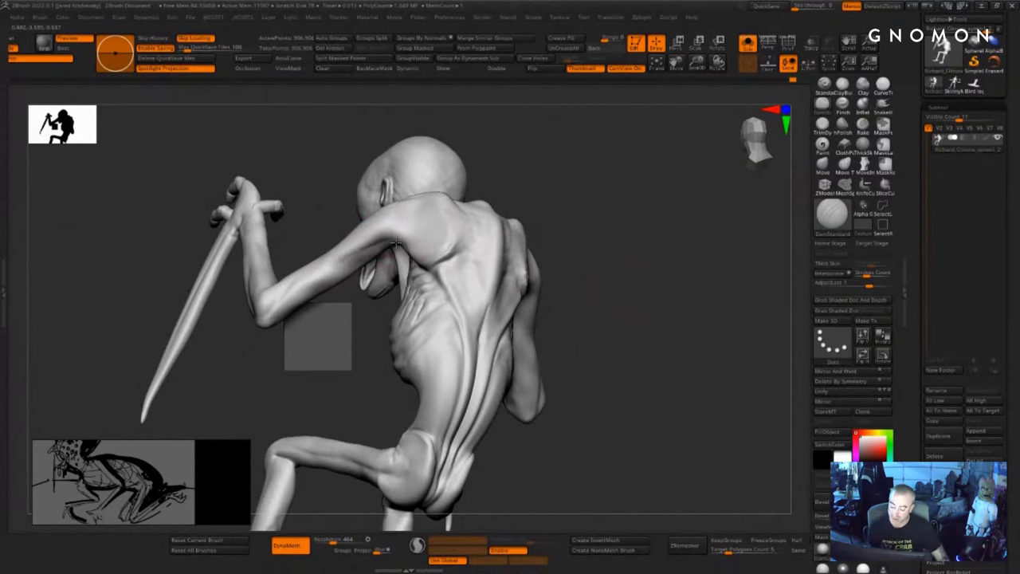
drag(312, 255, 328, 290)
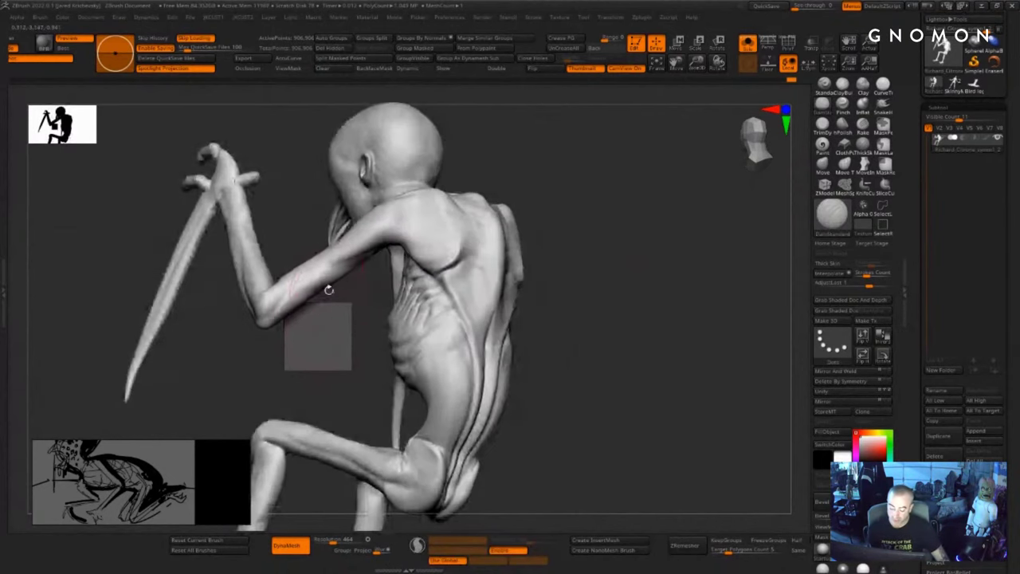
drag(251, 385, 344, 295)
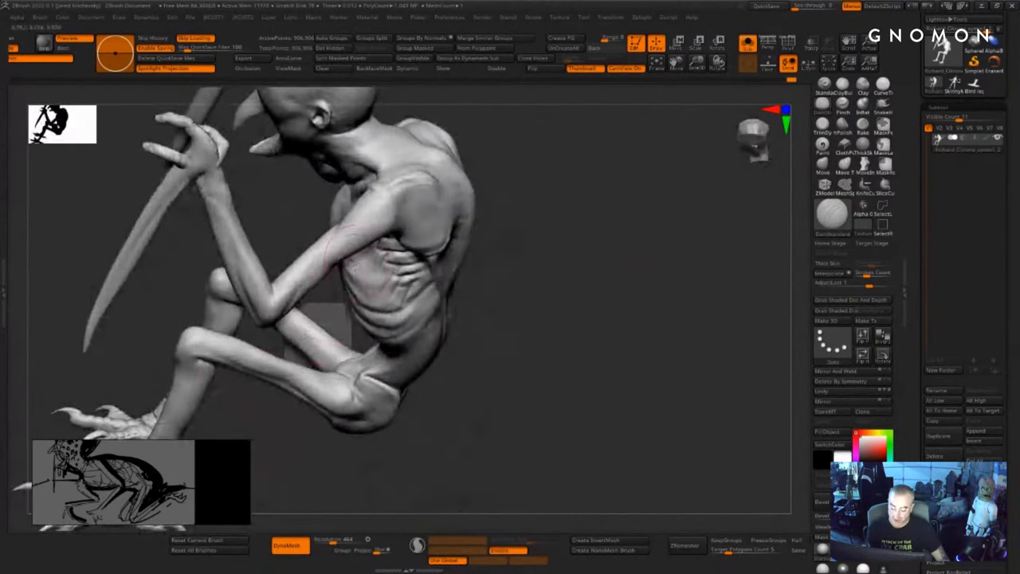
drag(499, 196, 491, 241)
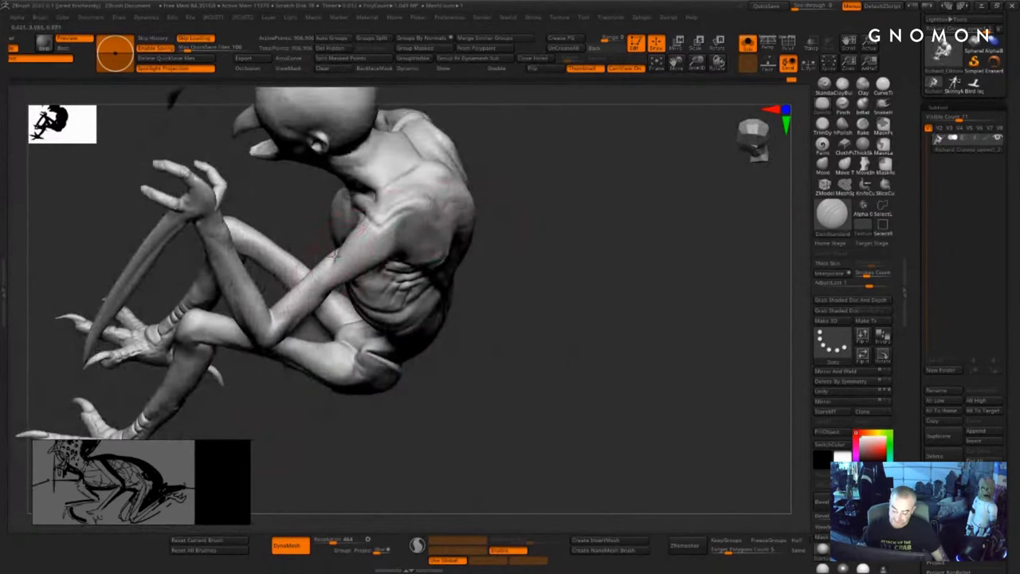
right_drag(530, 274, 349, 282)
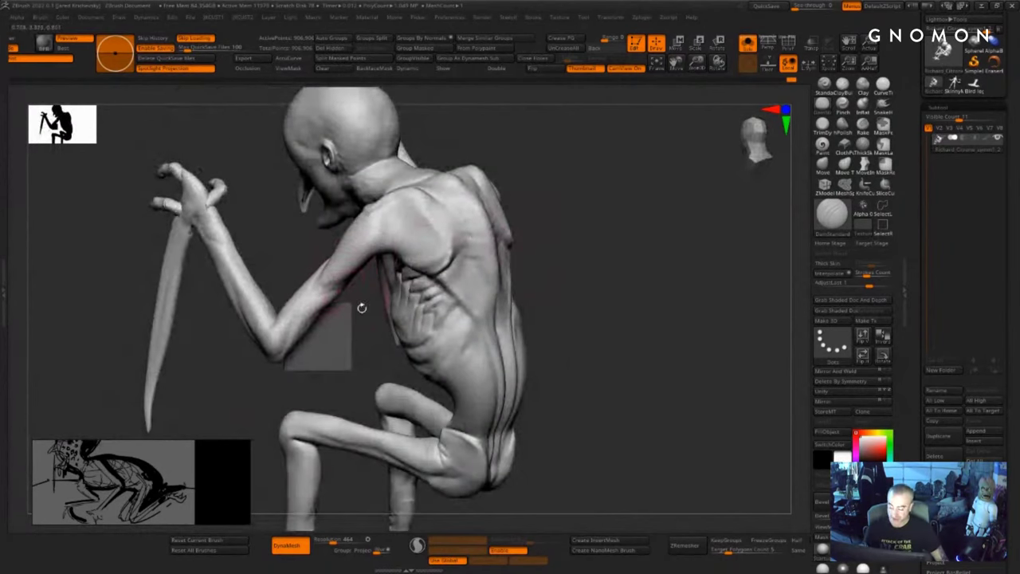
drag(362, 307, 389, 243)
right_drag(367, 278, 394, 243)
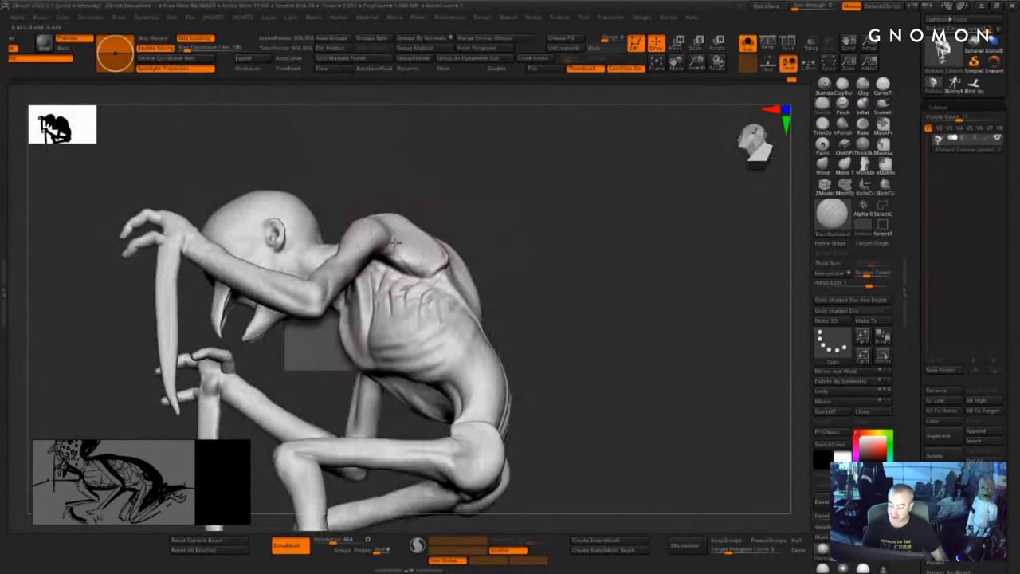
drag(477, 189, 405, 231)
mouse_move(609, 195)
mouse_down()
mouse_move(518, 233)
mouse_move(518, 195)
mouse_move(494, 221)
mouse_move(491, 210)
mouse_up()
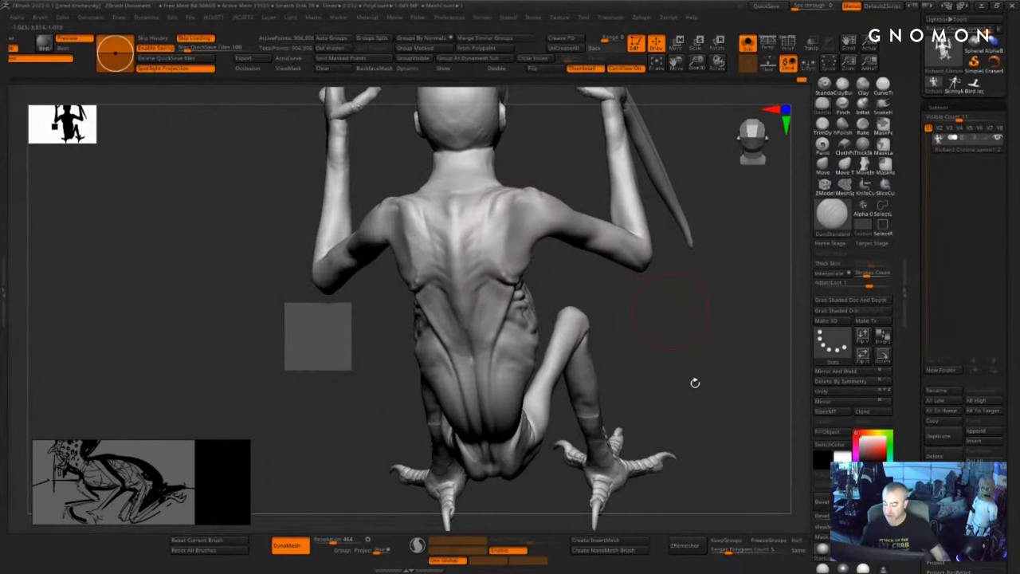
mouse_move(695, 383)
mouse_down()
mouse_move(709, 347)
mouse_move(714, 360)
mouse_move(658, 341)
mouse_up()
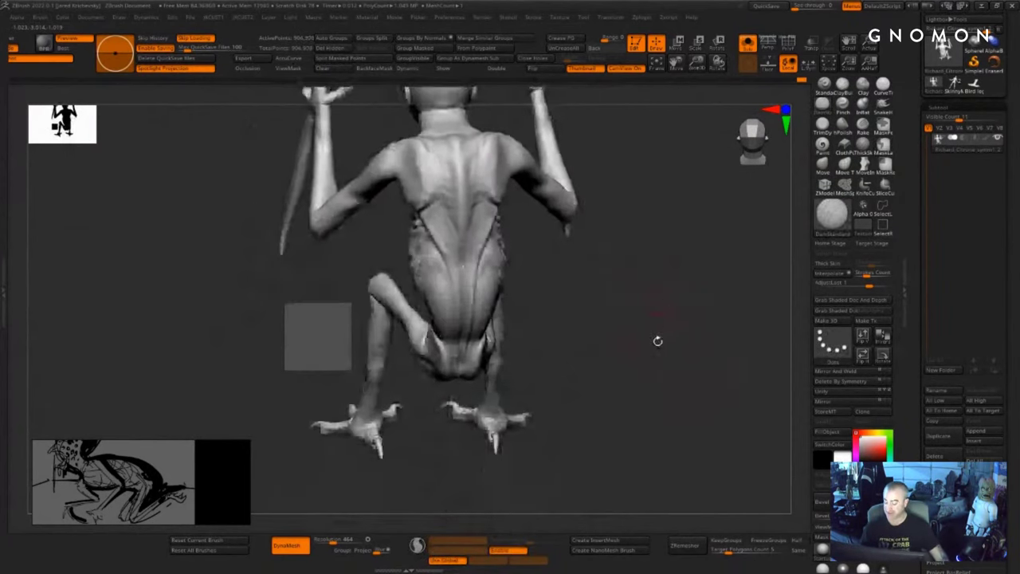
right_drag(658, 341, 650, 242)
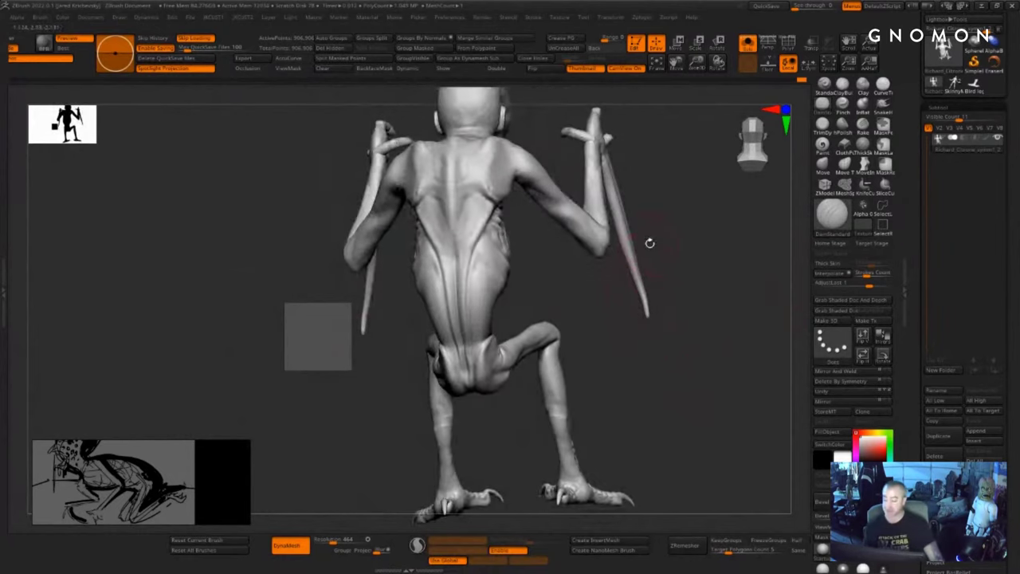
- Carve and build up the lower back along the spine with ClayBuildup
drag(678, 250, 597, 225)
mouse_move(543, 188)
alt+mouse_down()
mouse_move(548, 252)
mouse_move(634, 224)
mouse_move(640, 231)
alt+mouse_up()
key(b)
key(c)
key(b)
mouse_move(468, 308)
mouse_down()
mouse_move(476, 335)
mouse_move(492, 345)
mouse_up()
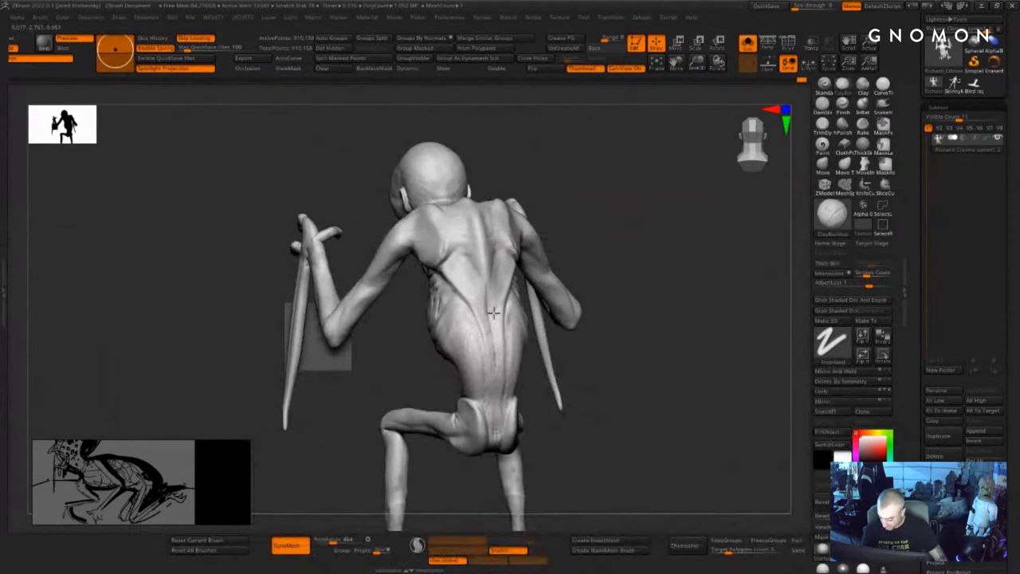
- Examine the crouching pose from the side and three-quarter views against the concept sketch
drag(603, 233, 711, 241)
key(b)
key(s)
key(h)
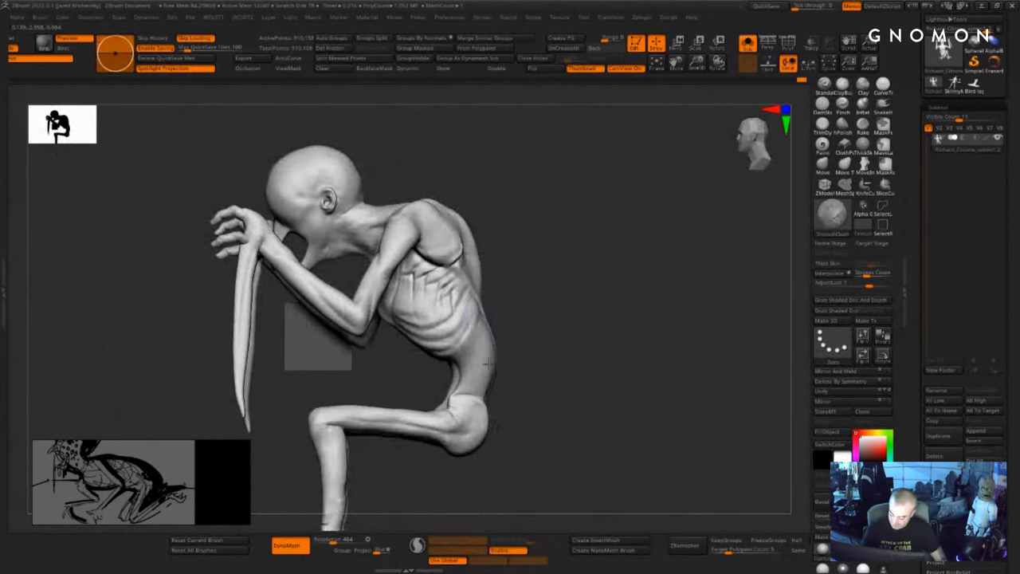
mouse_move(526, 339)
alt+mouse_down()
mouse_move(550, 273)
mouse_move(536, 249)
alt+mouse_up()
mouse_move(536, 249)
mouse_down()
mouse_move(649, 274)
mouse_move(613, 275)
mouse_up()
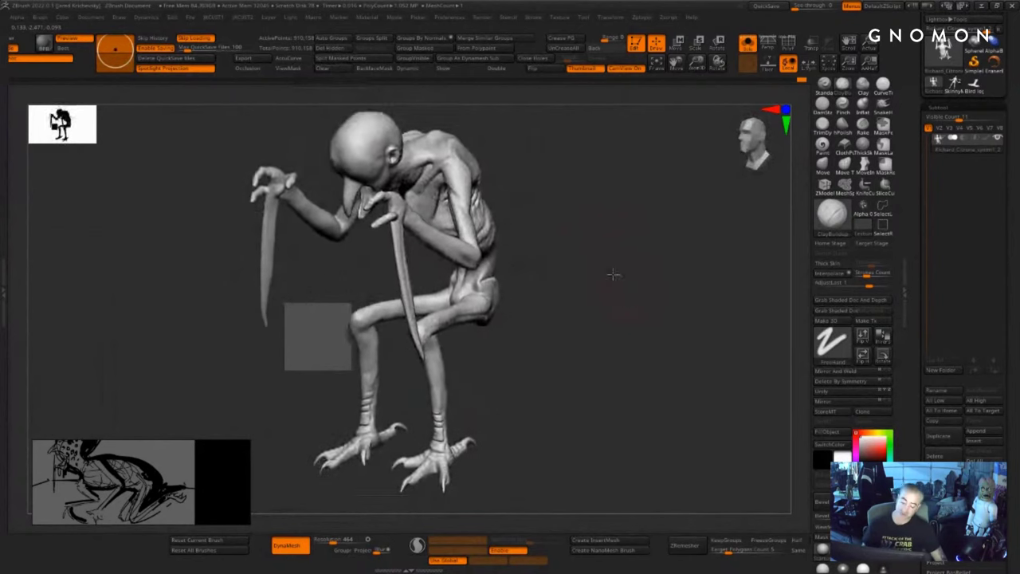
right_drag(613, 275, 604, 264)
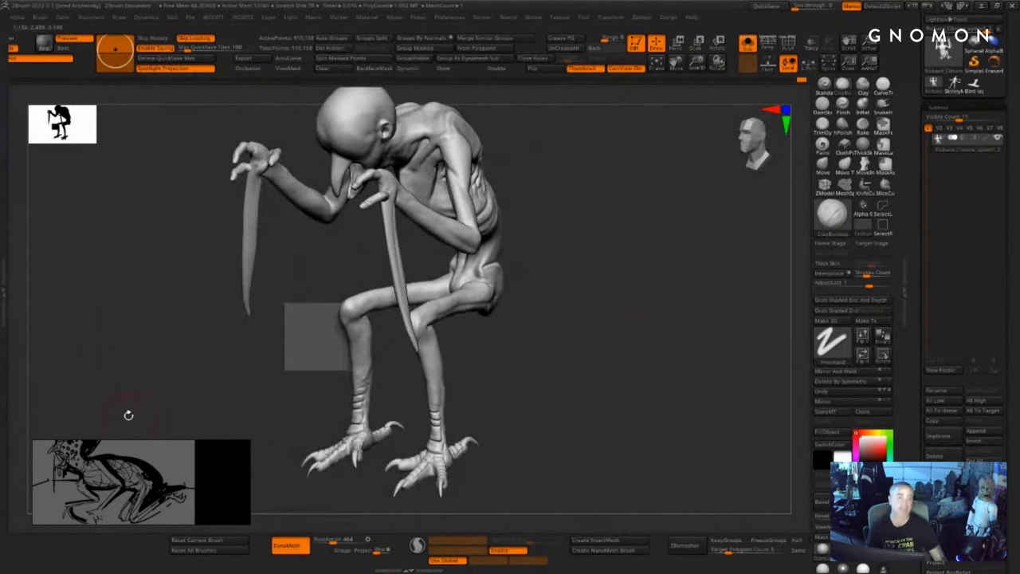
drag(630, 283, 550, 264)
drag(260, 329, 221, 348)
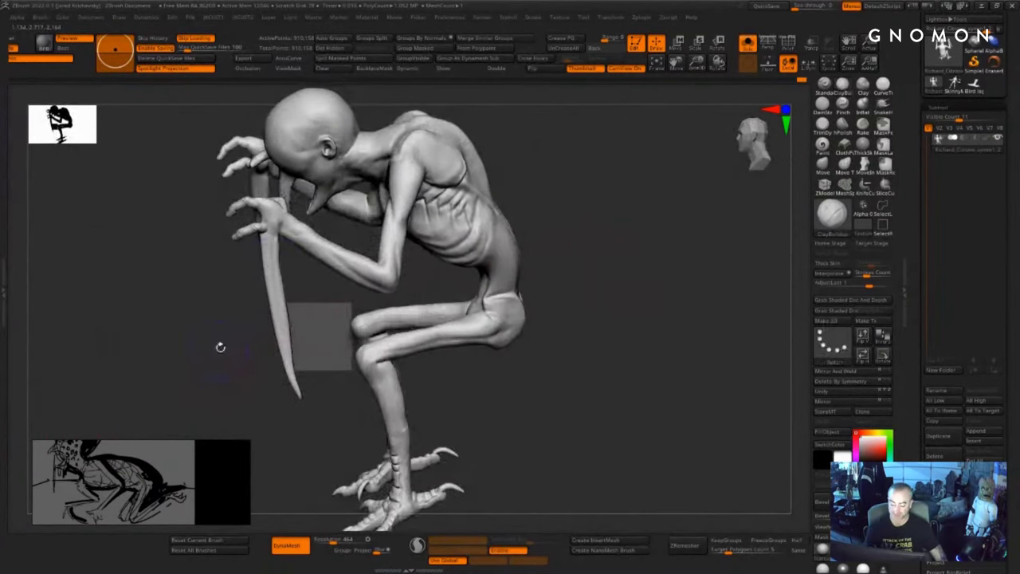
- Build up the wrist, thumb base and knuckles of the hand with ClayBuildup and soften the strokes
key(shift+f)
key(shift+f)
mouse_move(193, 302)
alt+mouse_down()
mouse_move(403, 365)
mouse_move(286, 365)
alt+mouse_up()
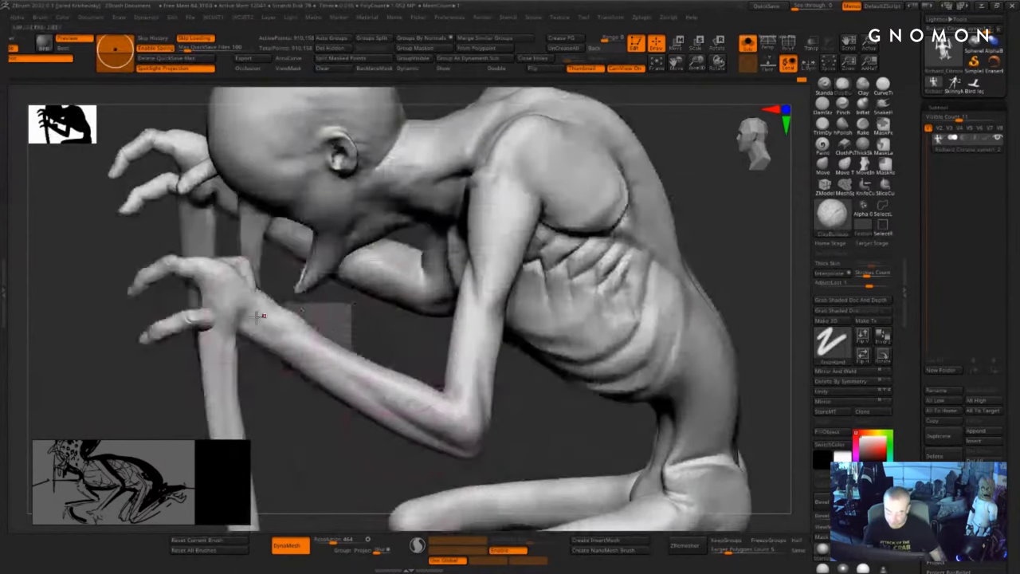
key(s)
click(205, 317)
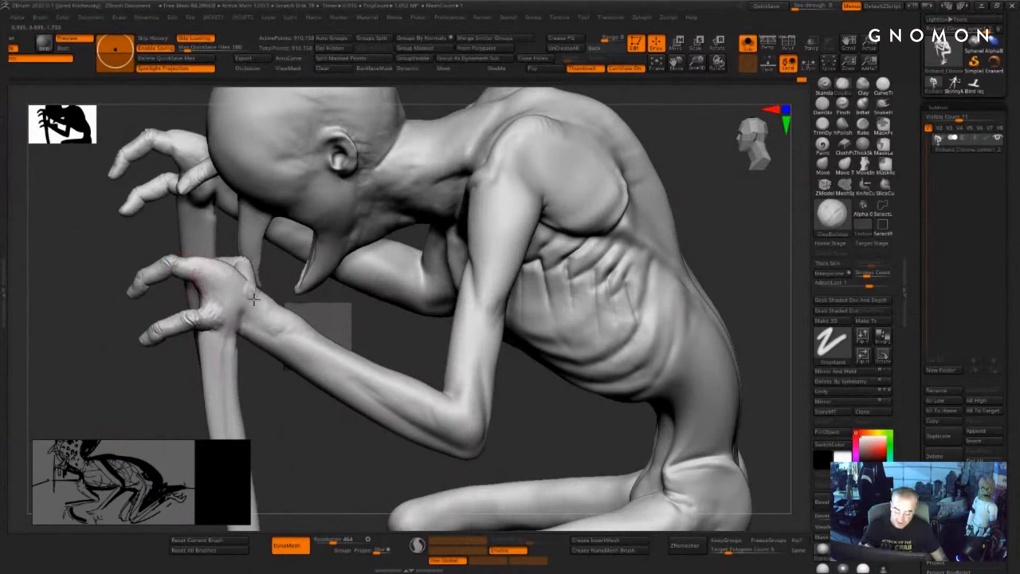
key(shift)
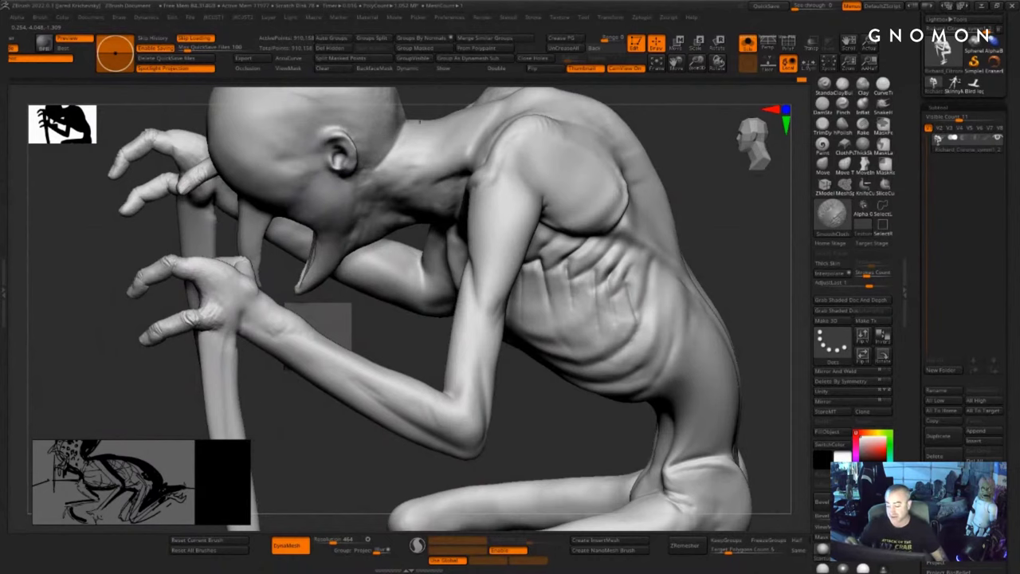
- Add mass across the tops of the feet and ankles with ClayBuildup, softening the scaly folds
alt+drag(316, 449, 331, 341)
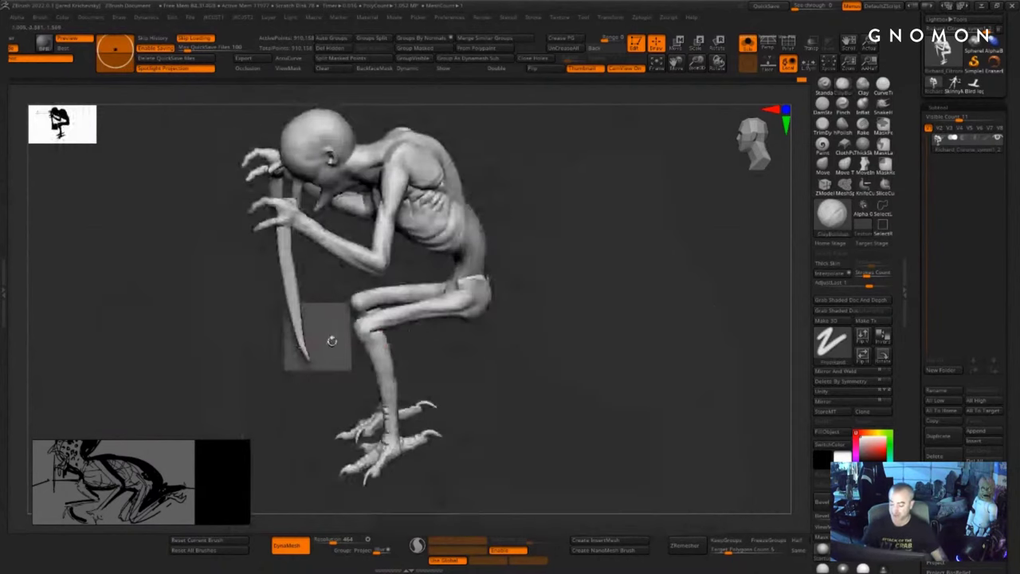
mouse_move(570, 370)
mouse_down()
mouse_move(561, 302)
mouse_move(614, 306)
mouse_move(633, 332)
mouse_move(682, 335)
mouse_move(638, 311)
mouse_move(638, 333)
mouse_move(654, 348)
mouse_move(569, 248)
mouse_move(580, 259)
mouse_up()
drag(580, 259, 651, 262)
key(shift)
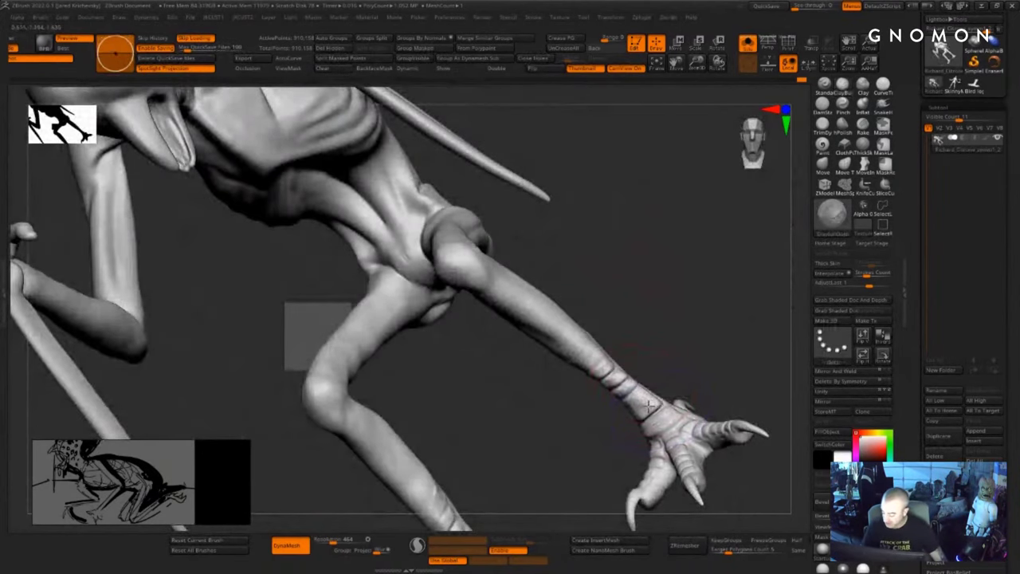
mouse_move(638, 346)
mouse_down()
mouse_move(635, 319)
mouse_move(582, 232)
mouse_up()
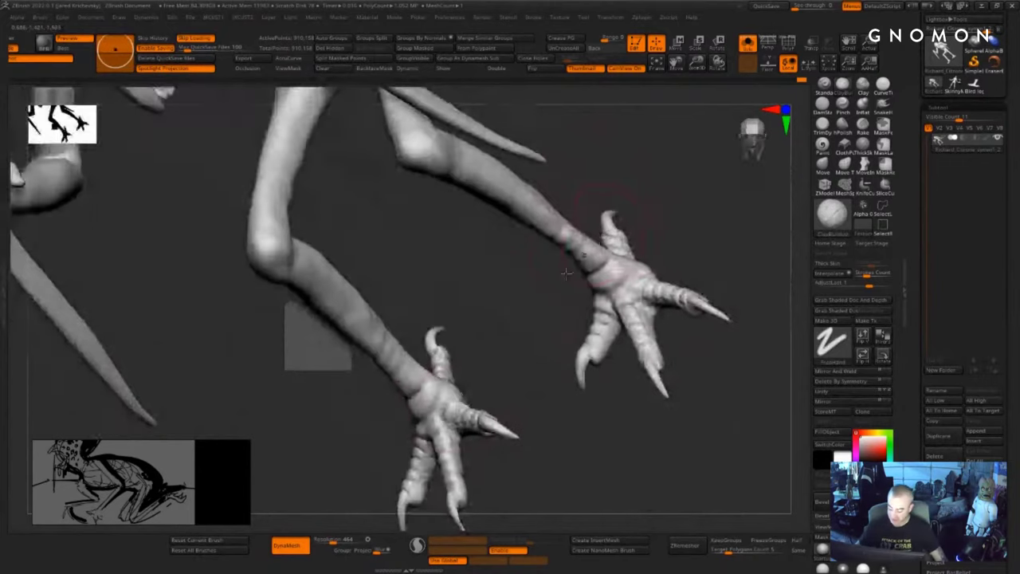
key(s)
key(shift)
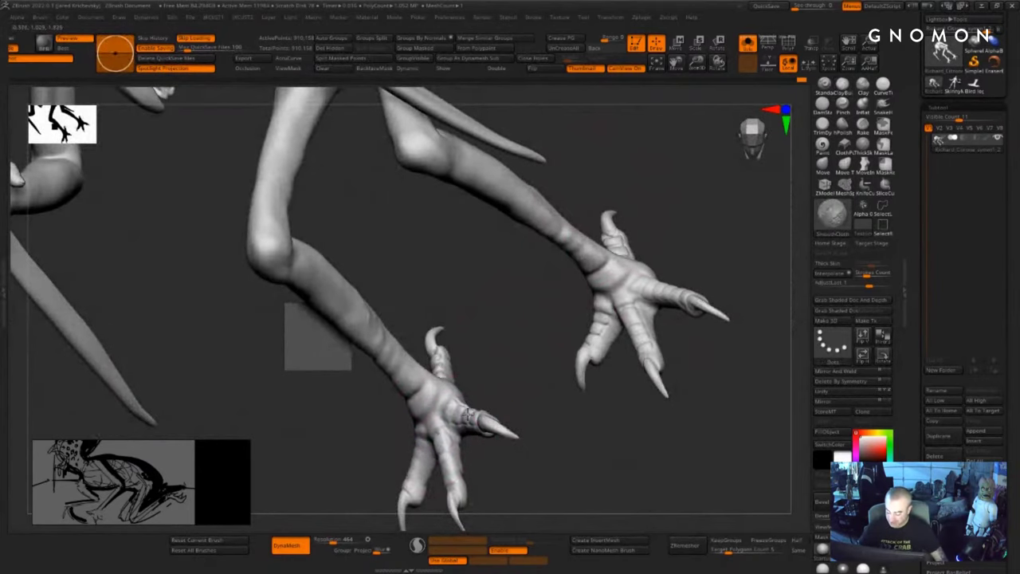
- Smooth the ridged scales on the toes of both feet
drag(522, 386, 575, 374)
shift+drag(467, 366, 459, 351)
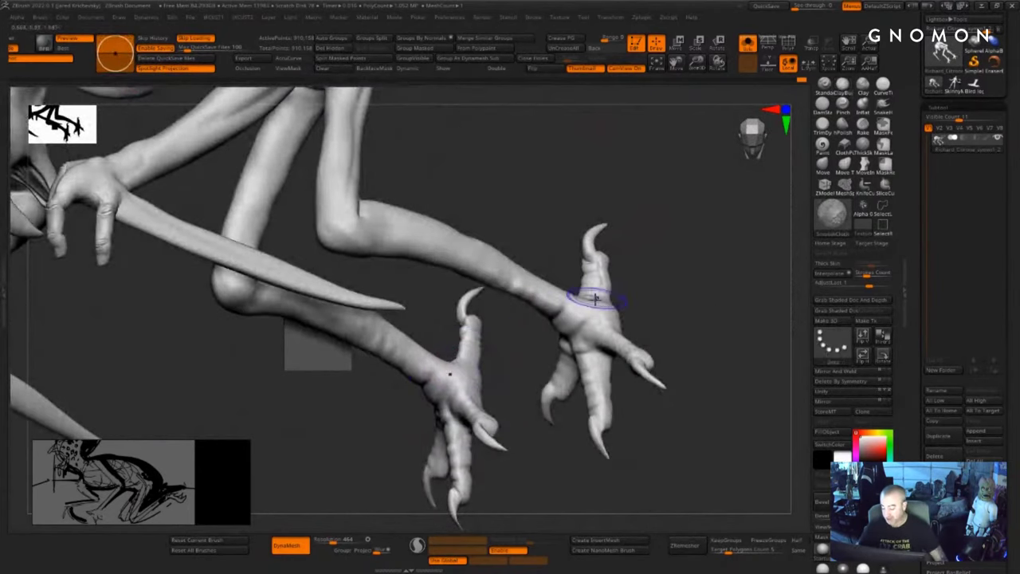
drag(696, 328, 649, 341)
shift+drag(594, 363, 586, 380)
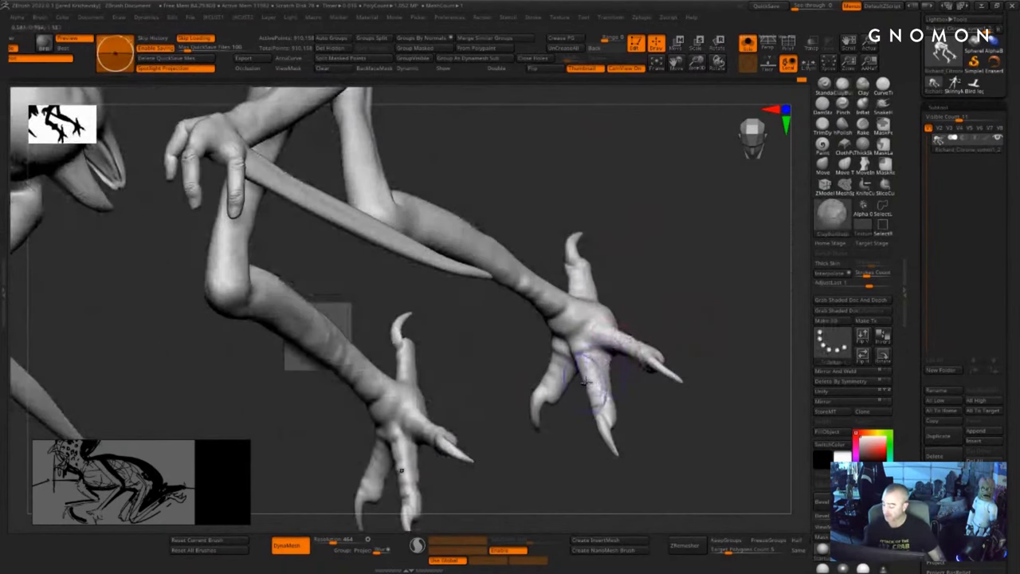
drag(711, 464, 578, 343)
mouse_move(481, 361)
mouse_down()
mouse_move(446, 406)
mouse_move(473, 476)
mouse_move(483, 462)
mouse_move(468, 454)
mouse_up()
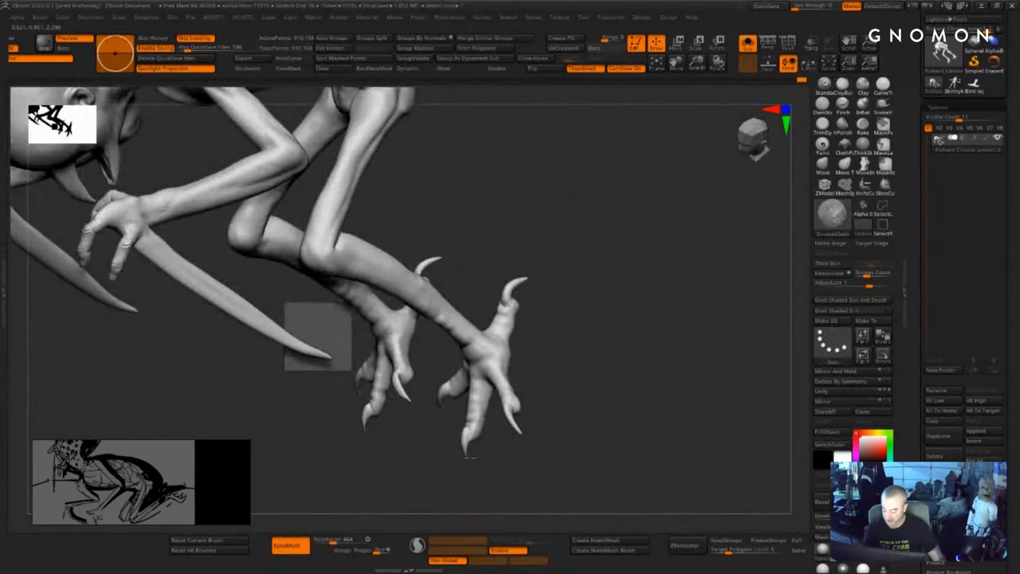
- Enable Sculptris Pro, smooth the toe claws into shorter forms and refine the toes with ClayBuildup
click(418, 545)
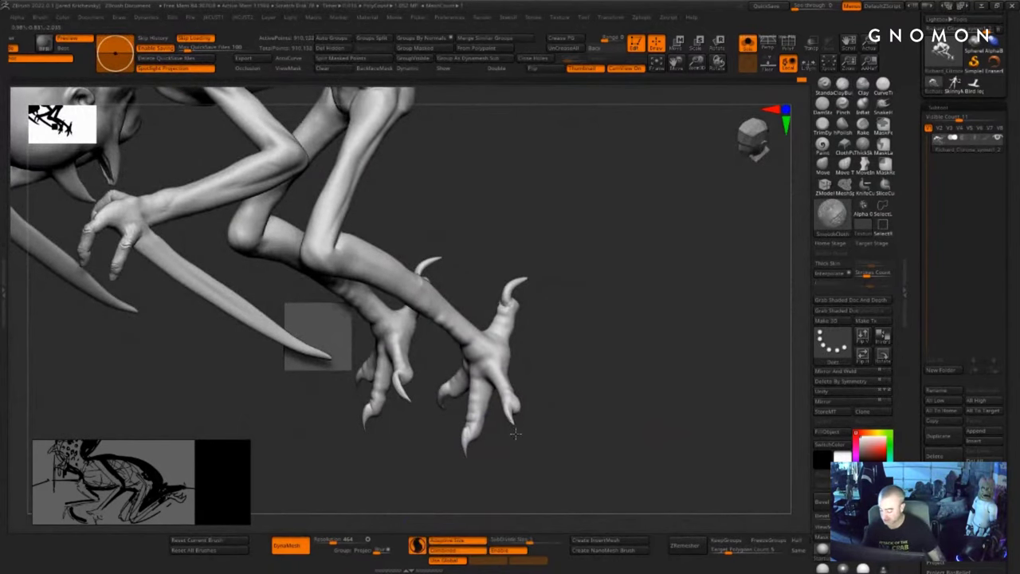
mouse_move(557, 220)
mouse_down()
mouse_move(552, 281)
mouse_move(526, 262)
mouse_move(596, 266)
mouse_up()
key(s)
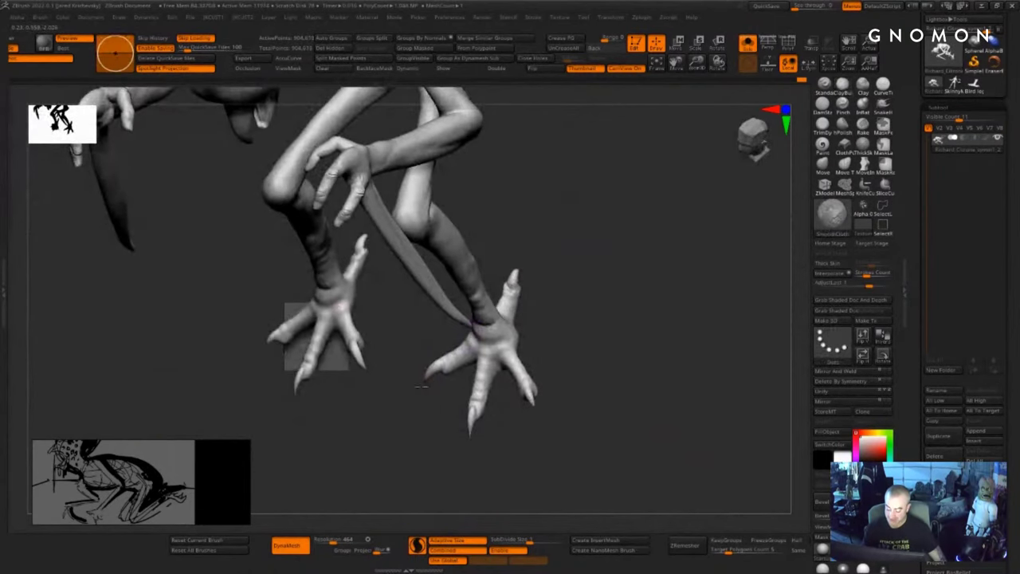
drag(405, 436, 439, 411)
drag(366, 434, 451, 421)
right_drag(409, 454, 472, 386)
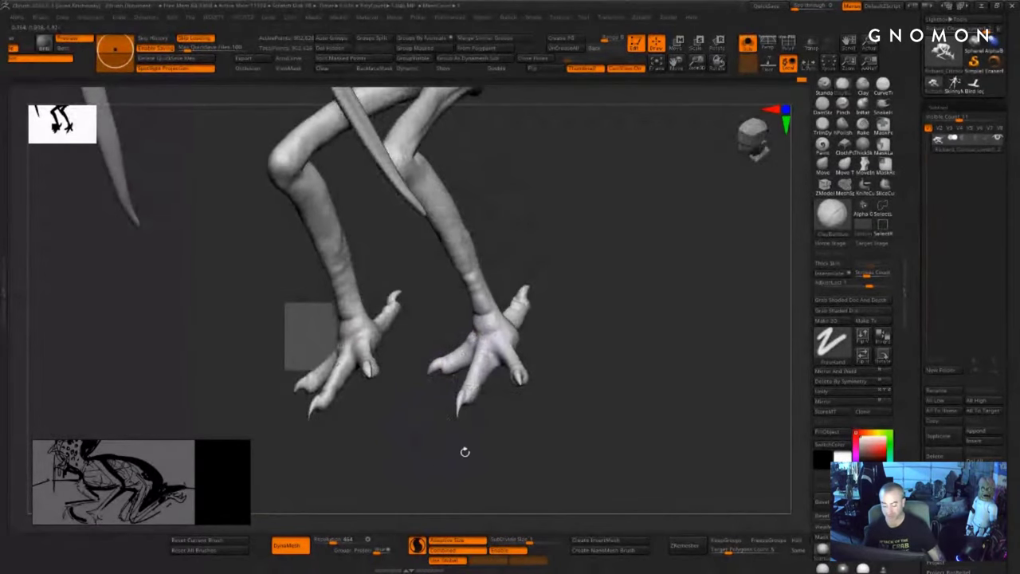
right_drag(465, 452, 479, 465)
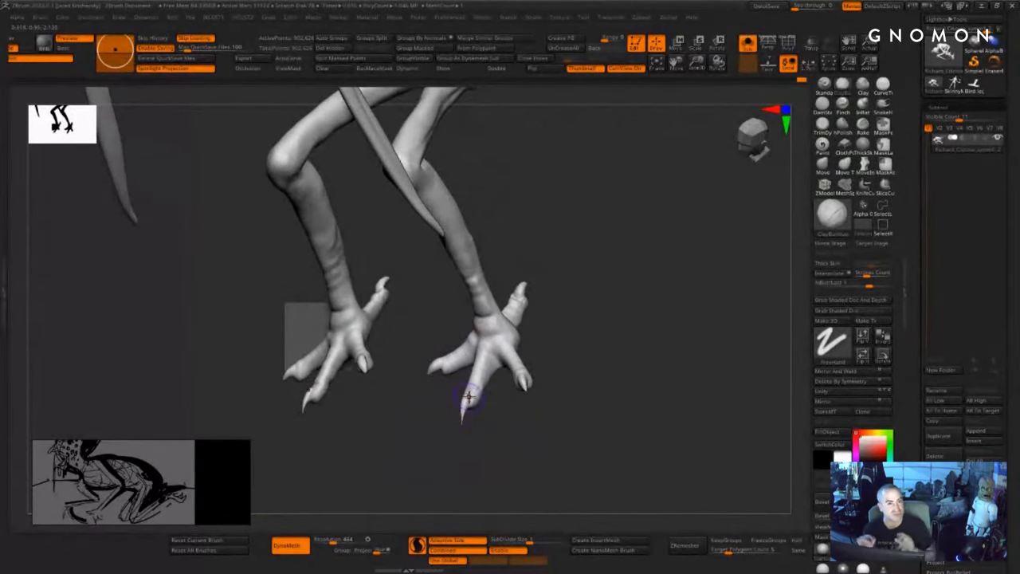
- Build up the waist with ClayBuildup and smooth the lower back into the pelvis
right_drag(545, 414, 556, 231)
ctrl+right_drag(556, 231, 612, 201)
drag(626, 292, 568, 301)
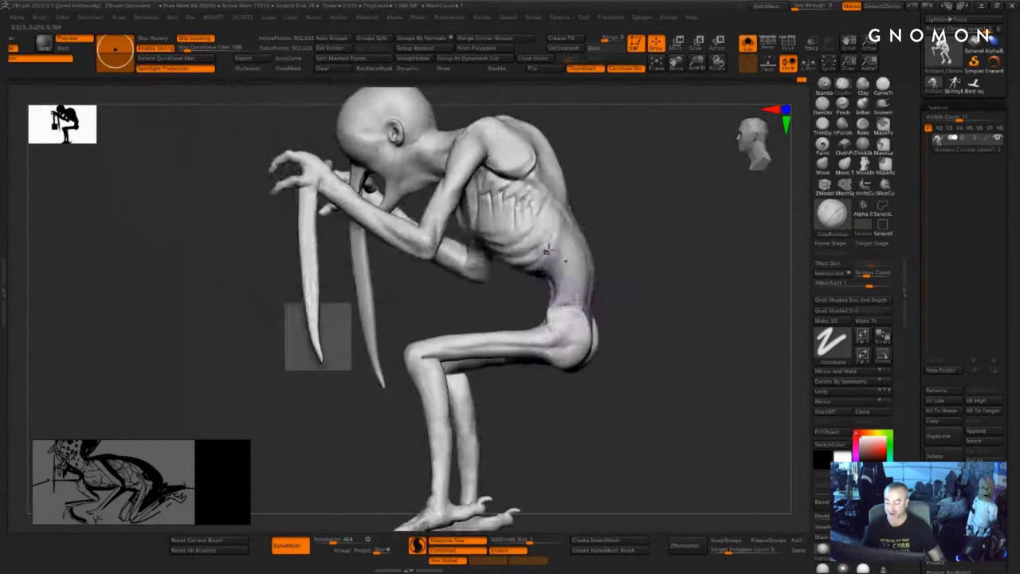
drag(627, 220, 587, 253)
key(s)
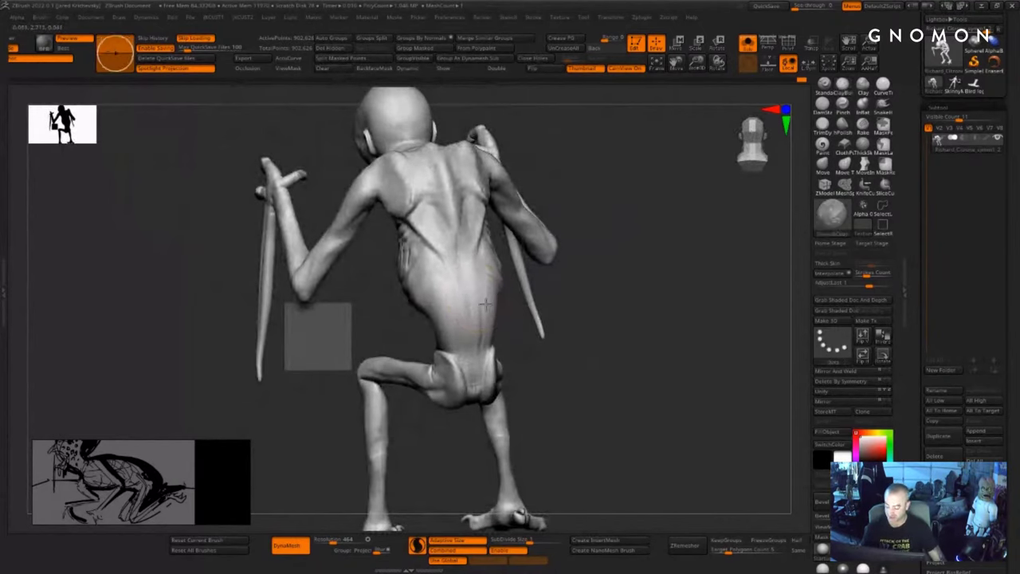
drag(585, 312, 520, 298)
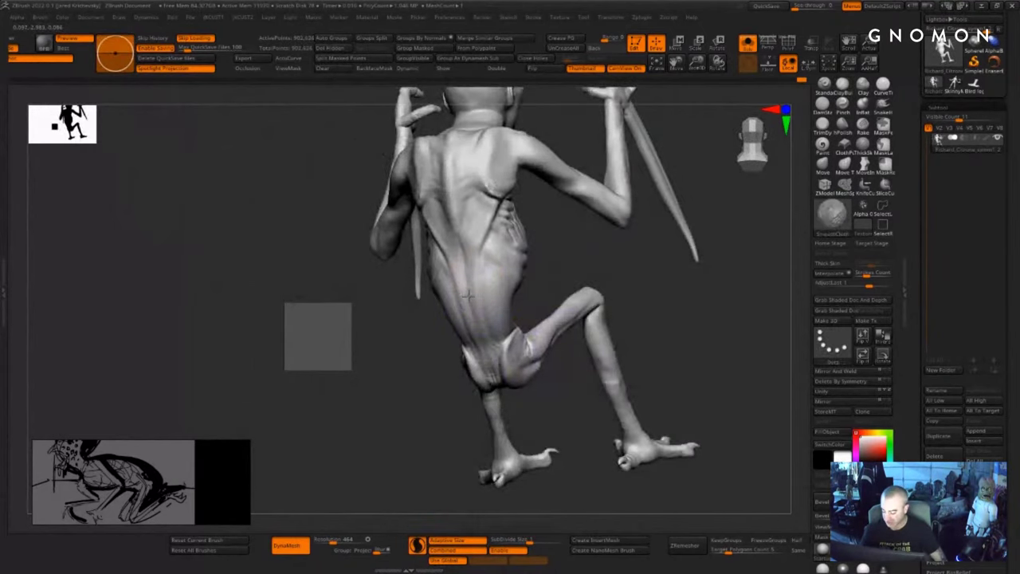
- Pull the middle of the back outward into a stronger hunch with the Move brush
mouse_move(478, 399)
mouse_down()
mouse_move(433, 420)
mouse_move(395, 419)
mouse_up()
key(b)
key(m)
key(v)
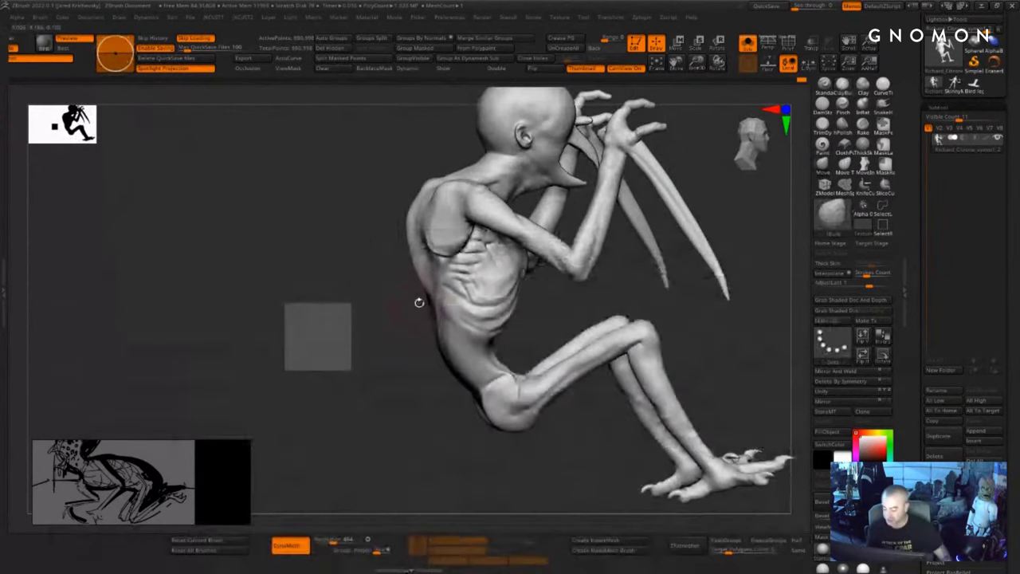
key(s)
drag(436, 299, 420, 300)
shift+drag(405, 354, 397, 356)
key(s)
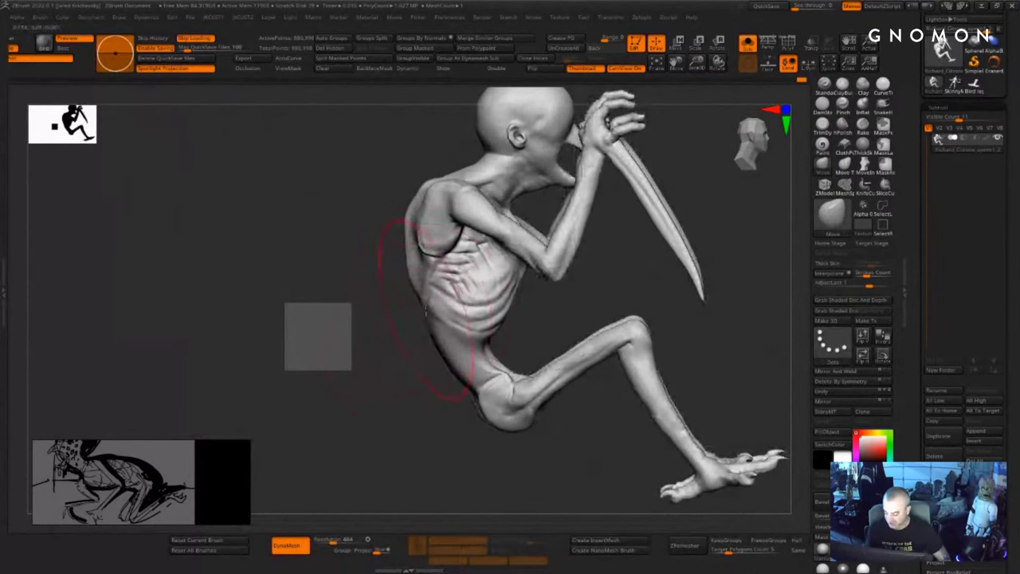
drag(435, 307, 417, 290)
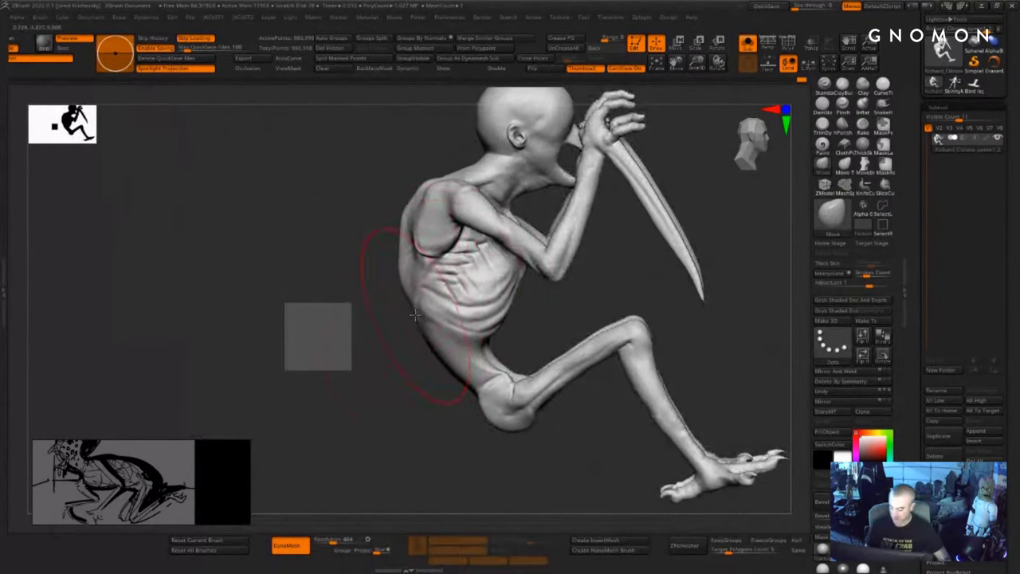
key(ctrl+shift+z)
- Adjust the profile of the buttocks and legs with the Move brush
drag(564, 479, 401, 429)
mouse_move(479, 398)
mouse_down()
mouse_move(474, 383)
mouse_move(472, 395)
mouse_move(522, 380)
mouse_move(513, 384)
mouse_up()
key(s)
key(s)
alt+drag(601, 457, 572, 314)
drag(501, 323, 506, 322)
- Mask everything except the feet, centre the gizmo on the ankle, rotate the toes downward, and clear the mask
key(w)
mouse_move(529, 387)
ctrl+mouse_down()
mouse_move(603, 404)
mouse_move(479, 392)
mouse_move(754, 471)
mouse_move(571, 410)
ctrl+mouse_up()
key(ctrl+z)
ctrl+click(556, 389)
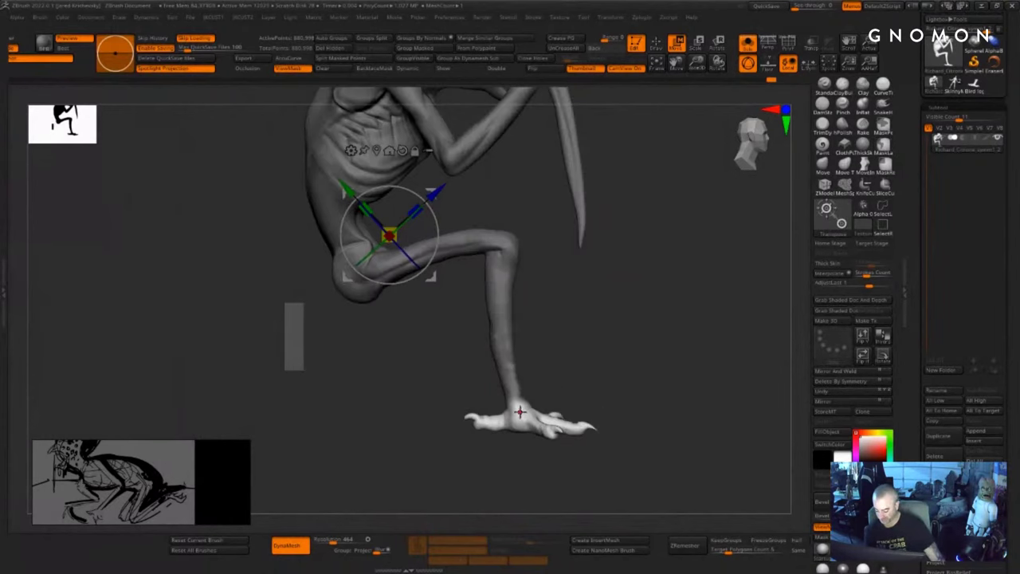
alt+click(519, 411)
drag(568, 394, 566, 433)
drag(564, 370, 563, 395)
mouse_move(557, 370)
mouse_down()
mouse_move(562, 408)
mouse_move(559, 374)
mouse_up()
key(q)
mouse_move(687, 398)
ctrl+mouse_down()
mouse_move(706, 417)
mouse_move(706, 363)
mouse_move(701, 372)
mouse_move(545, 330)
mouse_move(462, 296)
mouse_move(581, 318)
mouse_move(577, 308)
ctrl+mouse_up()
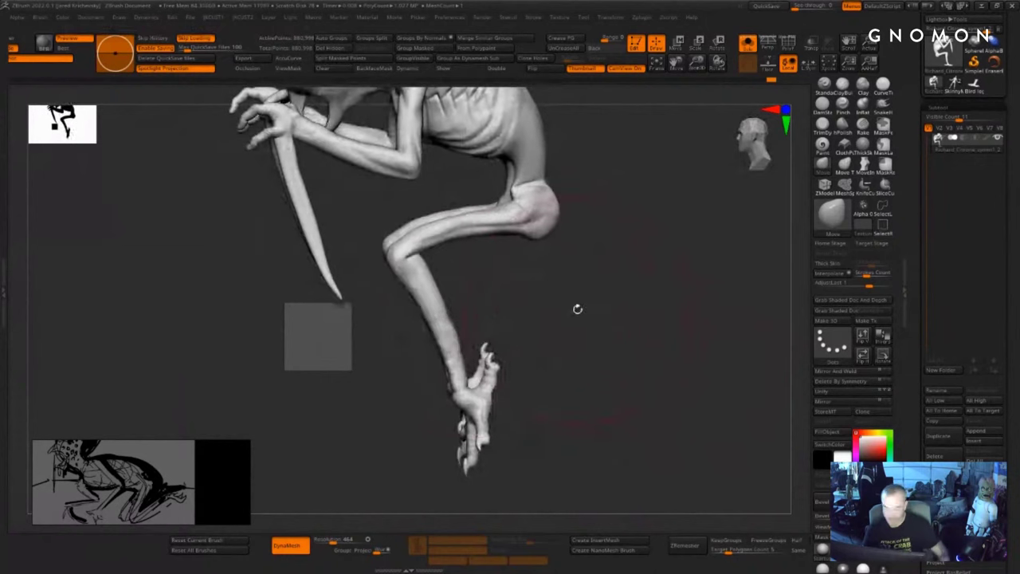
- Reshape the shins and pull the knees forward with the Move brush, adjusting the brush size
key(b)
key(m)
key(v)
drag(517, 262, 448, 298)
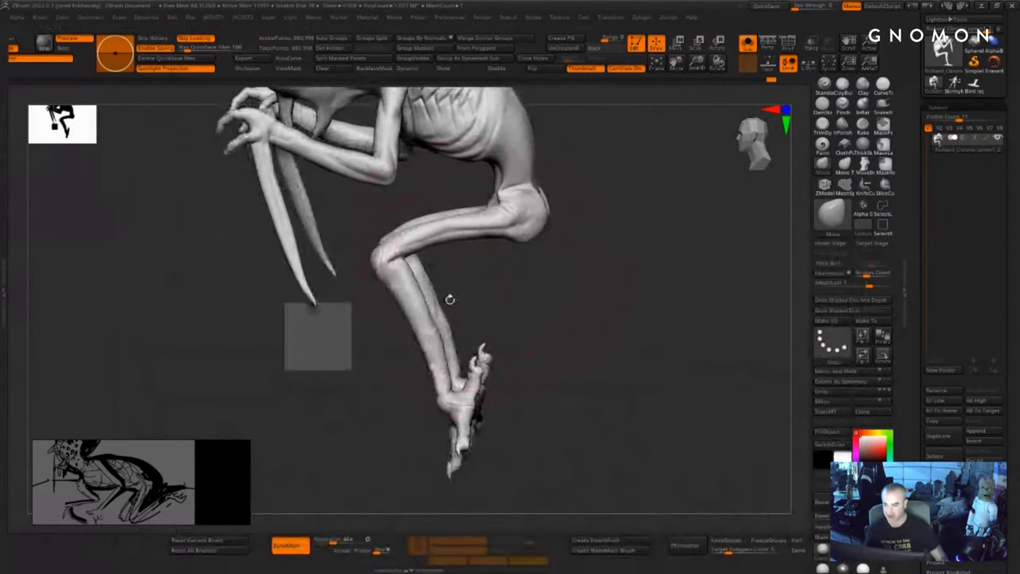
drag(411, 327, 402, 324)
drag(492, 292, 488, 258)
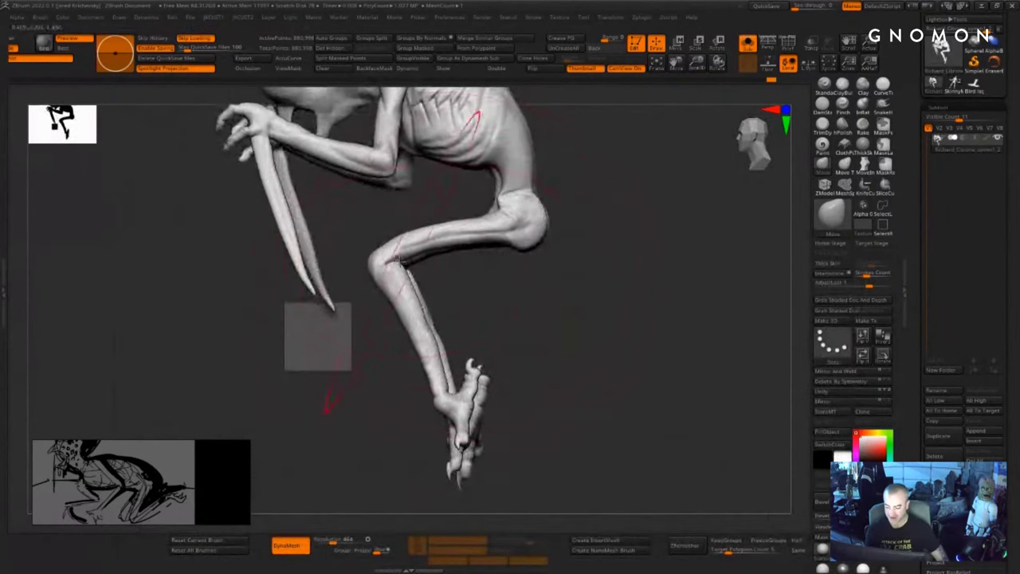
key(s)
click(381, 255)
drag(381, 255, 376, 249)
drag(464, 282, 485, 285)
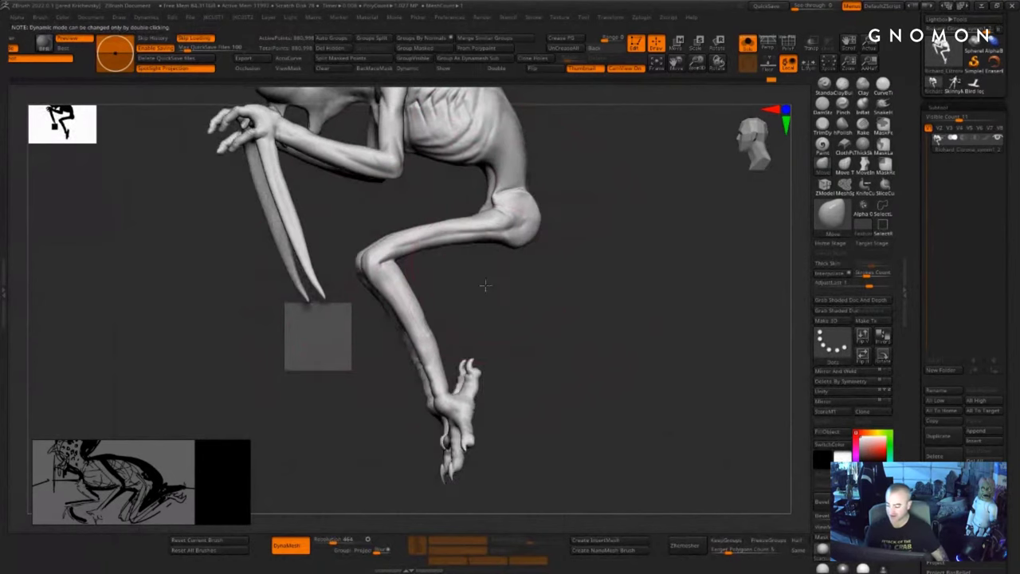
- Nudge the front of the pelvis and its upper rim upward with the Move brush
drag(504, 194, 501, 182)
key(s)
click(492, 200)
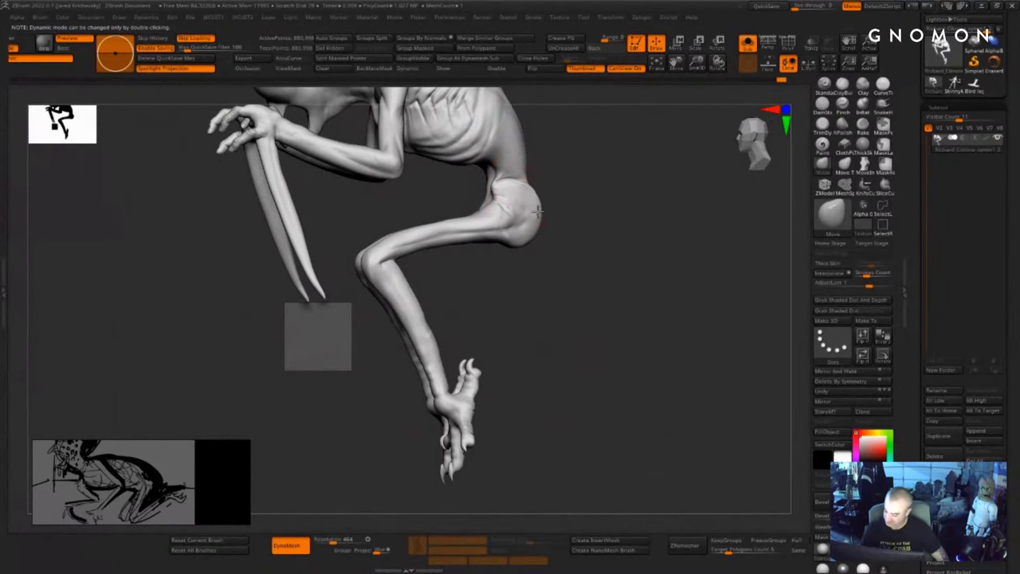
- Carve around the hip joint and the waist above the pelvic rim with ClayBuildup, then smooth the transition
mouse_move(548, 249)
mouse_down()
mouse_move(558, 271)
mouse_move(540, 300)
mouse_move(521, 260)
mouse_up()
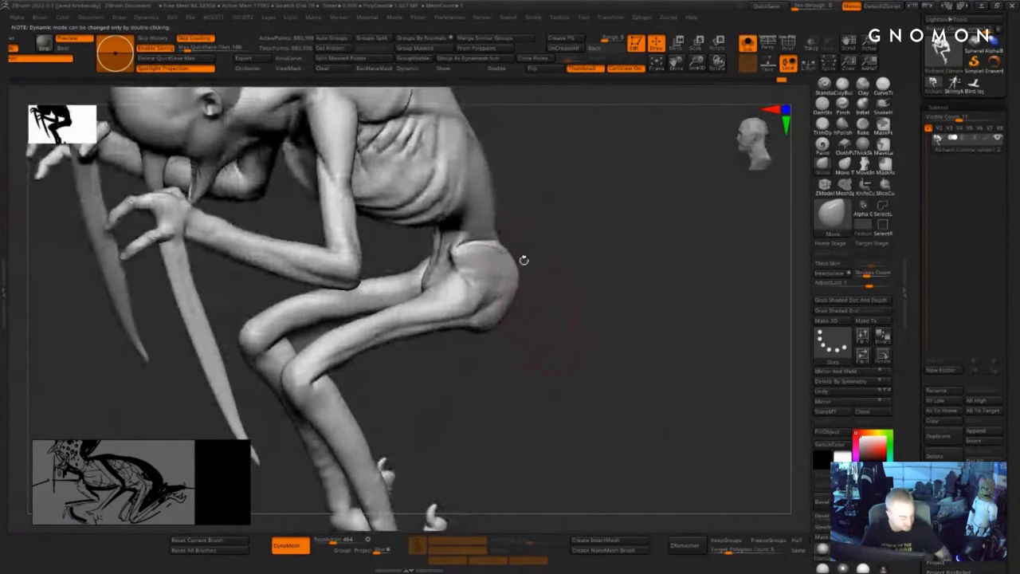
key(b)
key(c)
key(b)
mouse_move(470, 279)
alt+mouse_down()
mouse_move(484, 299)
mouse_move(526, 275)
mouse_move(516, 259)
alt+mouse_up()
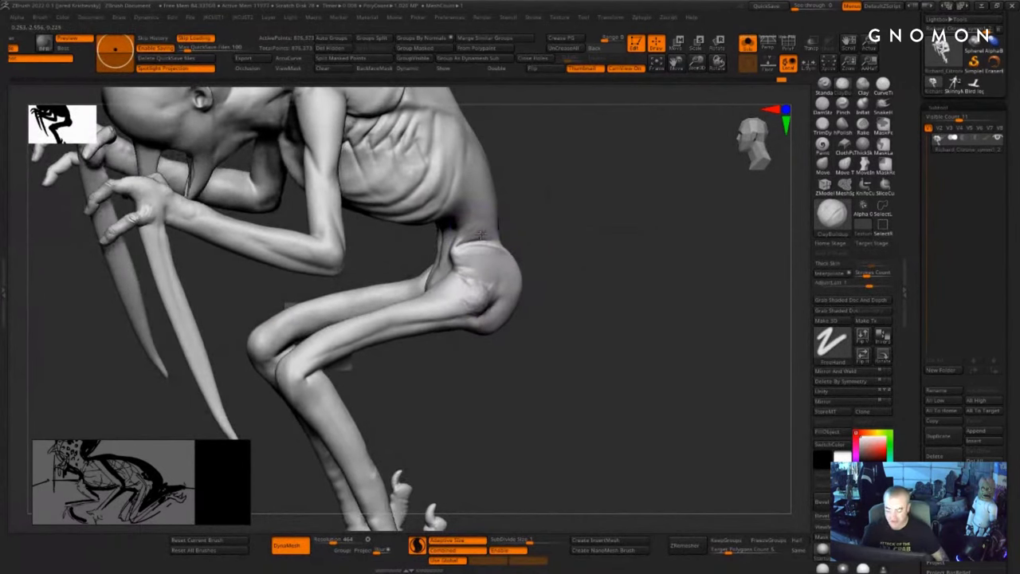
drag(553, 191, 561, 186)
alt+drag(478, 220, 480, 230)
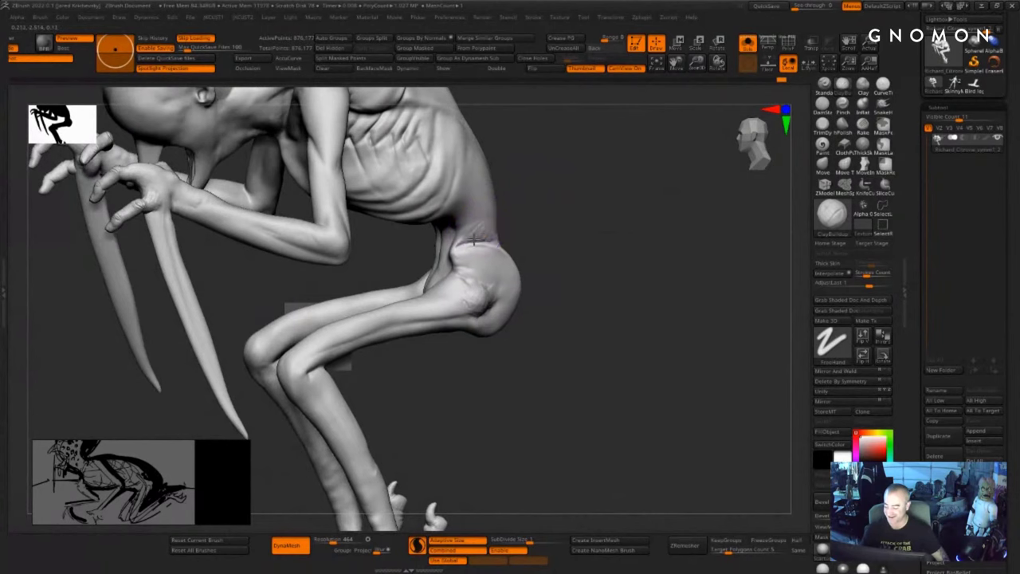
drag(536, 213, 490, 223)
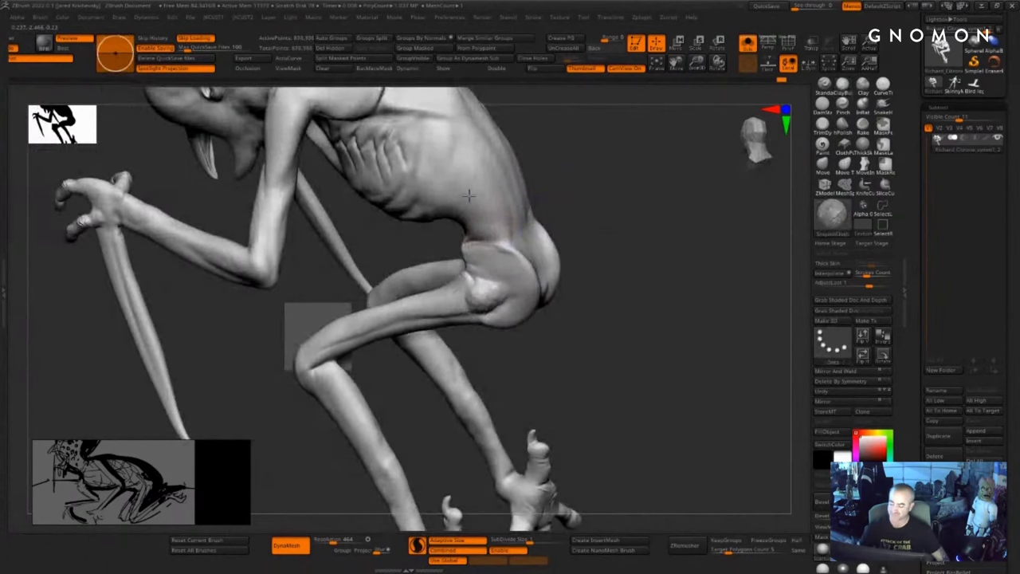
- Build up the pelvic rim above the hip joint and smooth the side of the pelvis, adjusting the brush size
mouse_move(558, 215)
mouse_down()
mouse_move(609, 217)
mouse_move(594, 216)
mouse_up()
key(s)
mouse_move(466, 247)
mouse_down()
mouse_move(461, 264)
mouse_move(475, 273)
mouse_up()
drag(586, 279, 554, 279)
shift+drag(496, 297, 478, 308)
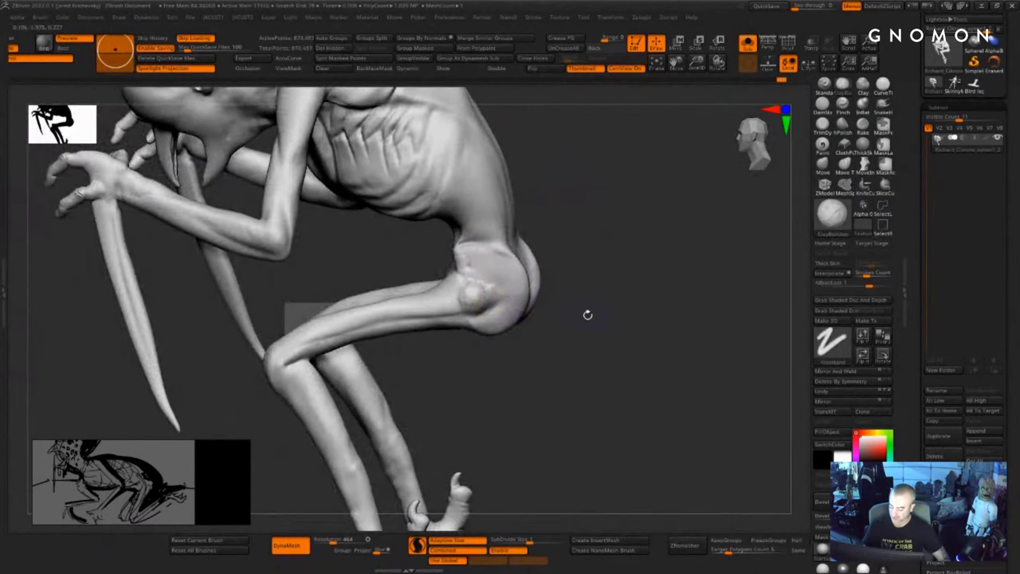
mouse_move(588, 315)
mouse_down()
mouse_move(507, 297)
mouse_move(504, 264)
mouse_move(528, 291)
mouse_up()
mouse_move(606, 299)
mouse_down()
mouse_move(550, 294)
mouse_move(526, 306)
mouse_up()
- Reshape the buttocks from behind and from the side with the Move brush, then smooth the outer hip
mouse_move(648, 284)
mouse_down()
mouse_move(570, 281)
mouse_move(546, 248)
mouse_up()
key(b)
key(m)
key(v)
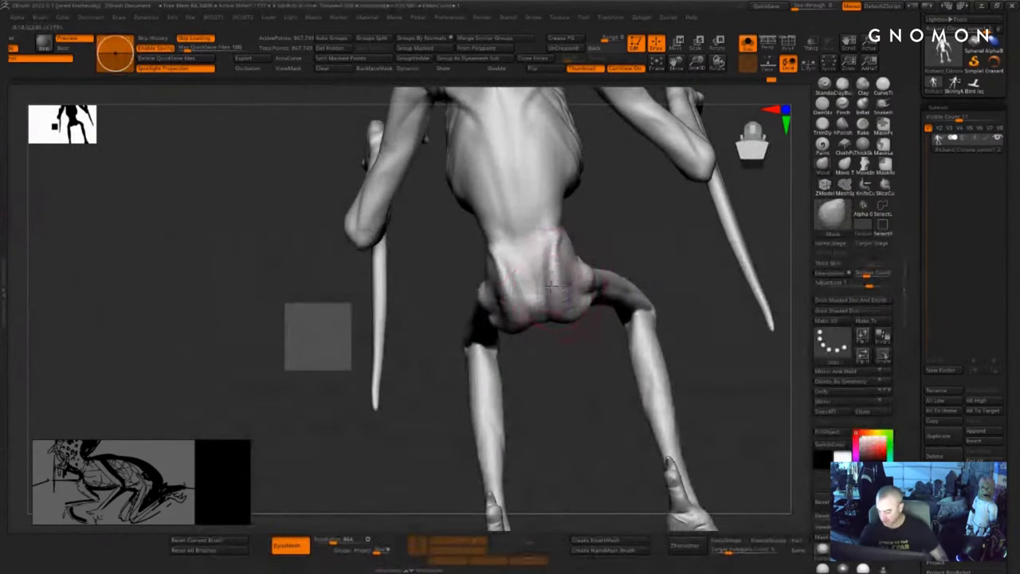
drag(551, 290, 534, 288)
drag(553, 360, 496, 361)
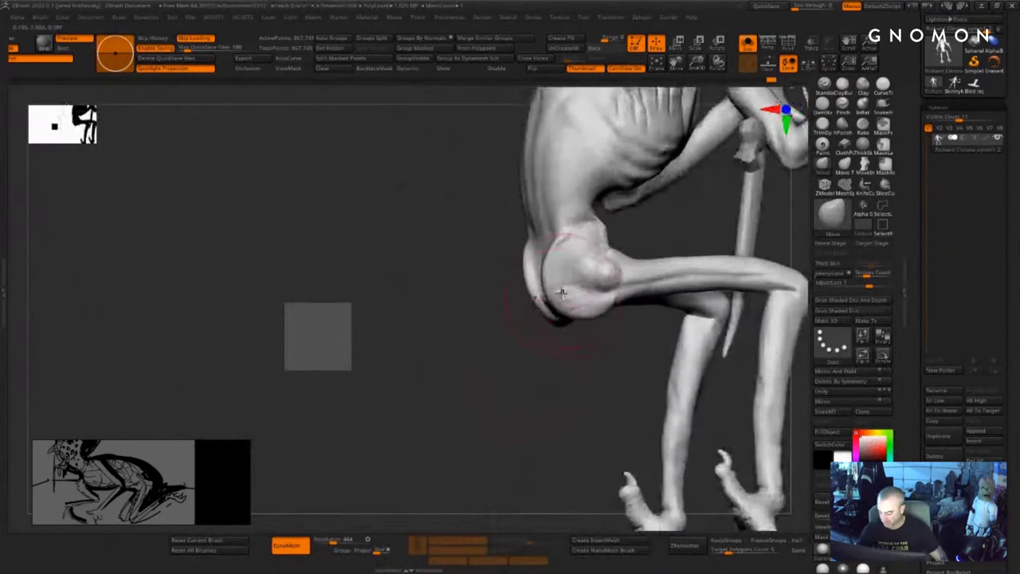
drag(565, 292, 556, 303)
drag(558, 342, 510, 344)
shift+drag(575, 268, 578, 303)
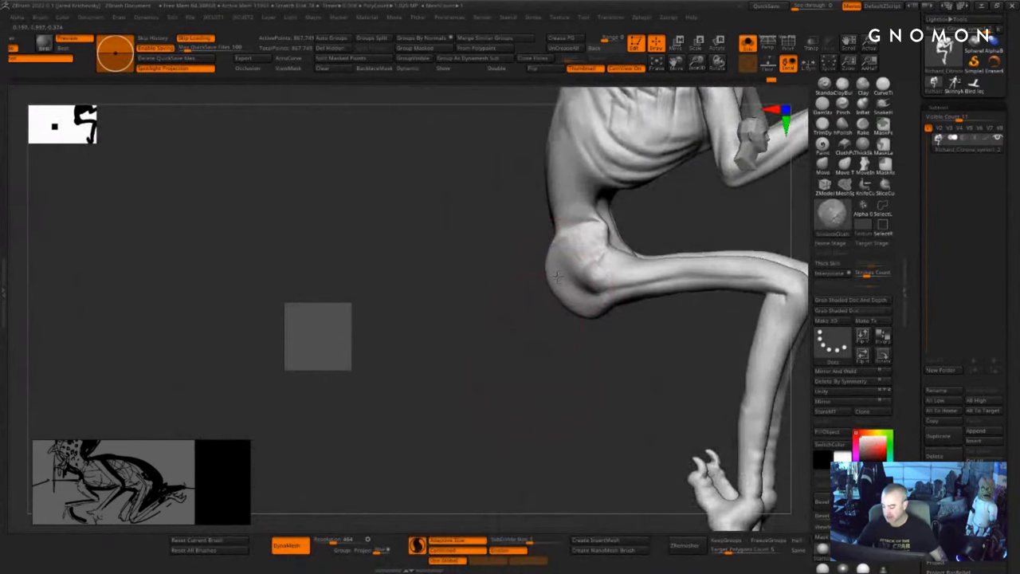
- Build up the ankles and the tops of the clawed feet with ClayBuildup, working around the foot from several angles
alt+drag(527, 340, 424, 418)
mouse_move(464, 338)
shift+mouse_down()
mouse_move(459, 361)
mouse_move(479, 404)
mouse_move(459, 360)
mouse_move(518, 408)
shift+mouse_up()
alt+drag(533, 483, 519, 443)
mouse_move(741, 442)
alt+mouse_down()
mouse_move(551, 401)
mouse_move(579, 287)
alt+mouse_up()
mouse_move(534, 335)
mouse_down()
mouse_move(579, 333)
mouse_move(587, 321)
mouse_move(552, 357)
mouse_move(512, 358)
mouse_move(495, 373)
mouse_up()
key(b)
key(c)
key(b)
drag(407, 470, 411, 498)
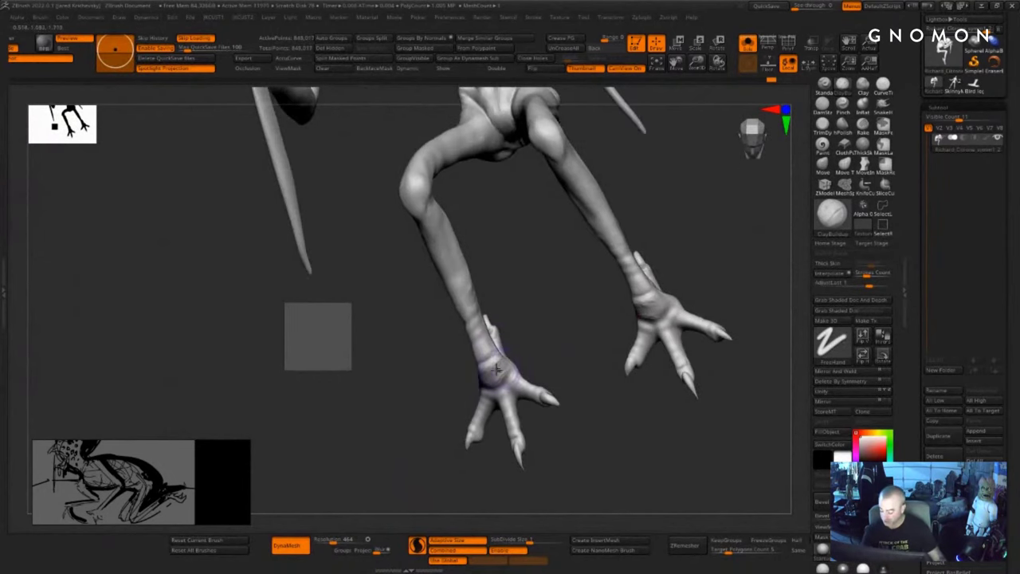
drag(508, 372, 510, 373)
drag(452, 368, 522, 373)
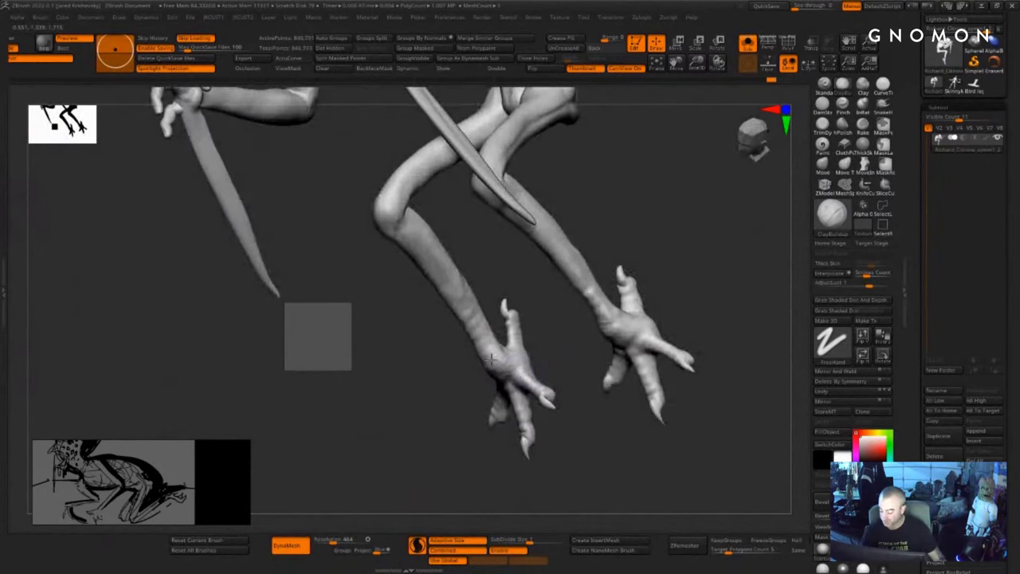
drag(462, 391, 414, 414)
ctrl+drag(411, 440, 450, 383)
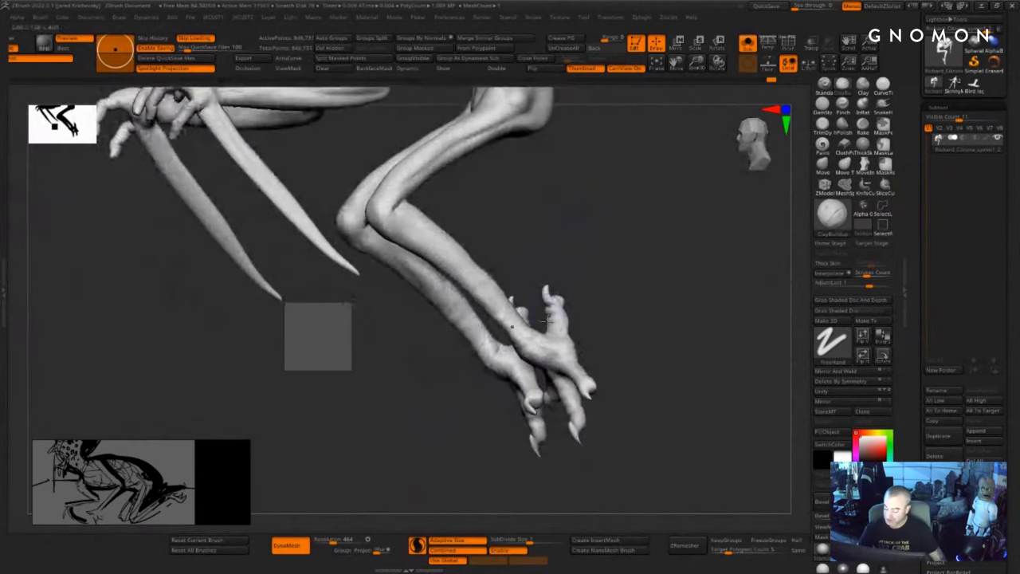
drag(537, 341, 546, 341)
- Refine the knee and the underside of the pelvis with ClayBuildup, then smooth the crotch and buttock surfaces
mouse_move(498, 253)
mouse_down()
mouse_move(619, 247)
mouse_move(594, 307)
mouse_move(582, 299)
mouse_up()
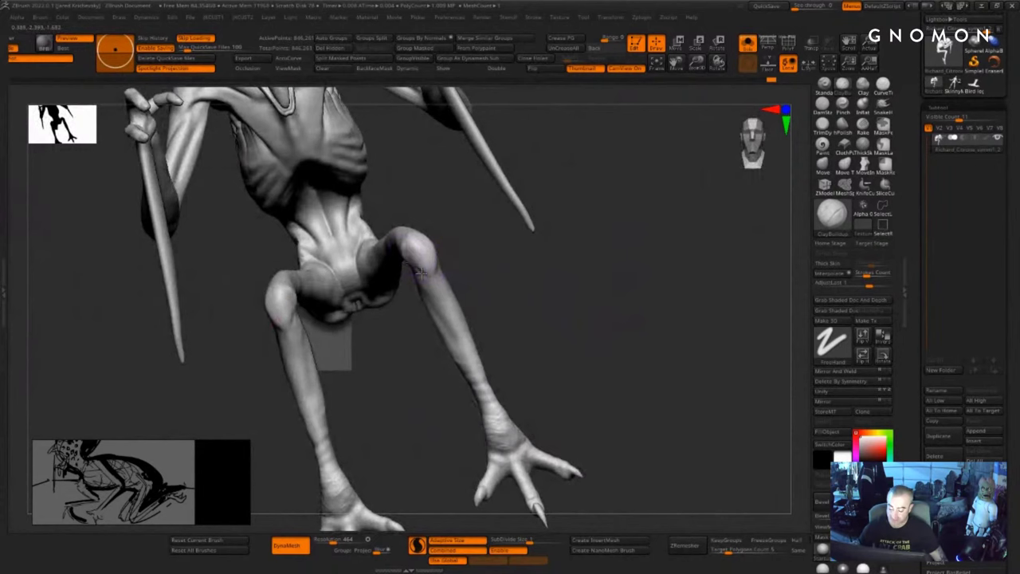
right_drag(422, 273, 426, 263)
drag(467, 283, 448, 286)
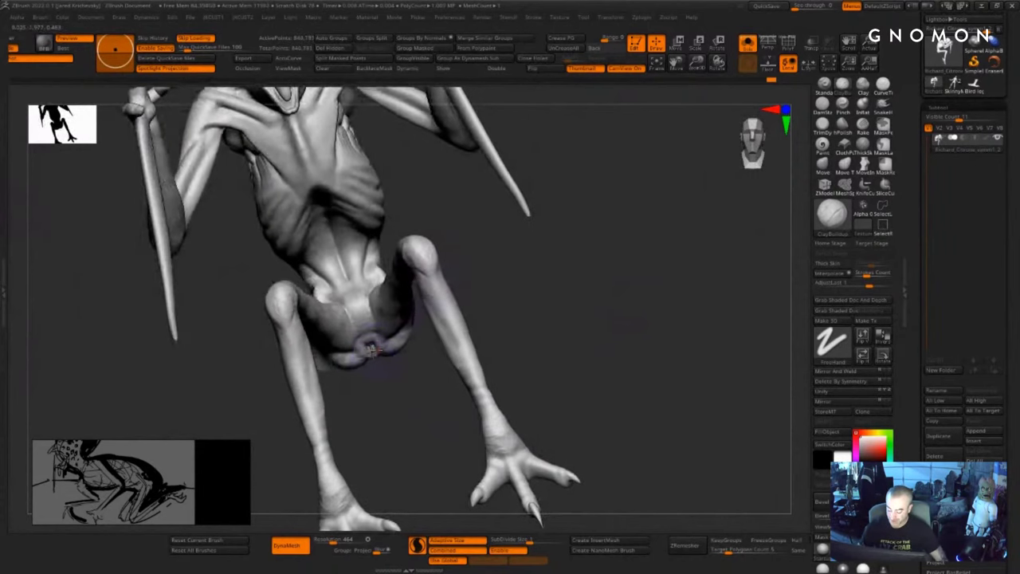
drag(366, 349, 388, 346)
mouse_move(510, 363)
mouse_down()
mouse_move(518, 323)
mouse_move(471, 287)
mouse_up()
mouse_move(394, 326)
mouse_down()
mouse_move(370, 351)
mouse_move(387, 335)
mouse_up()
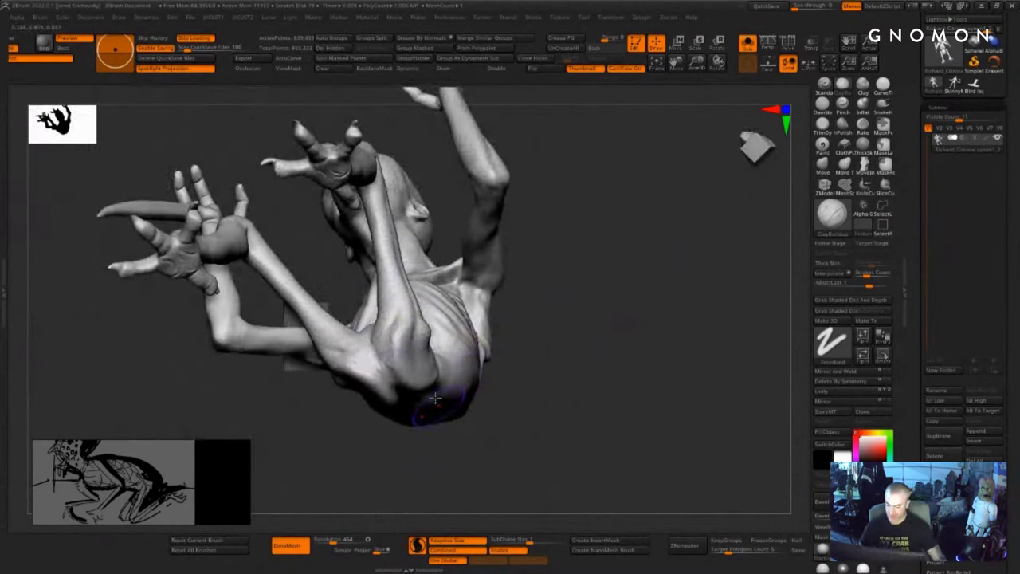
shift+drag(402, 338, 393, 349)
mouse_move(615, 307)
mouse_down()
mouse_move(585, 399)
mouse_move(613, 326)
mouse_move(557, 378)
mouse_up()
shift+drag(437, 382, 457, 375)
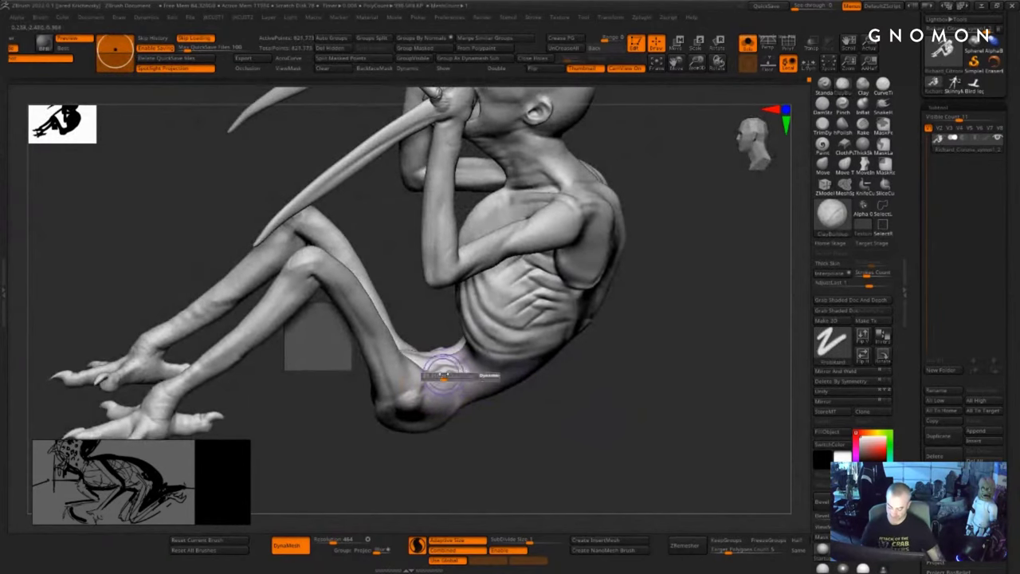
- Carve sharp creases along the lower back beneath the ribcage with the DamStandard brush
drag(558, 416, 488, 408)
key(b)
key(d)
key(s)
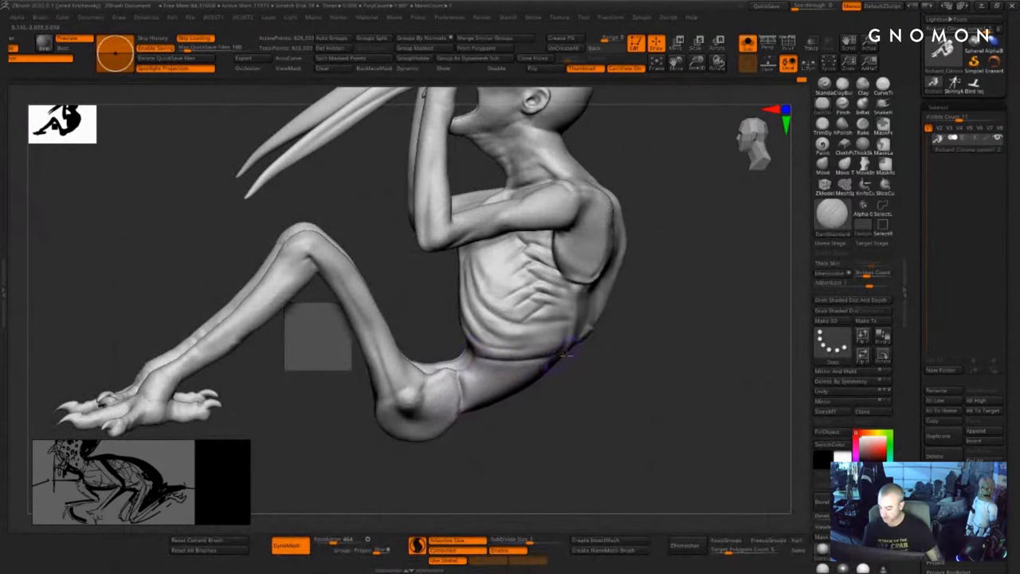
mouse_move(563, 355)
mouse_down()
mouse_move(522, 367)
mouse_move(617, 404)
mouse_move(610, 415)
mouse_move(564, 345)
mouse_up()
- Cut the edge of the rib arch above the abdomen with DamStandard and smooth the hollow beneath it
drag(544, 404, 561, 416)
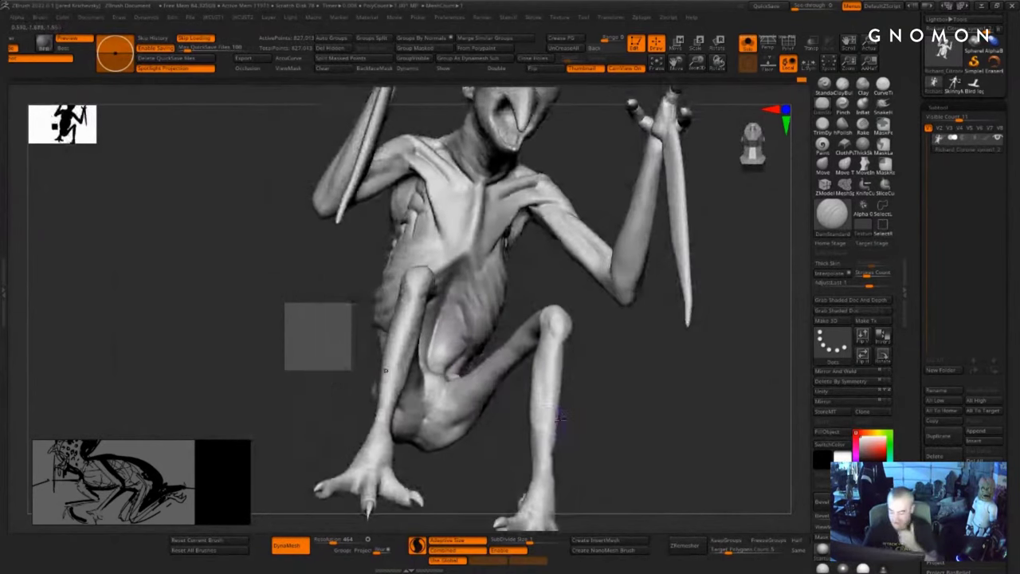
mouse_move(511, 323)
mouse_down()
mouse_move(497, 319)
mouse_move(505, 262)
mouse_up()
drag(616, 298, 586, 311)
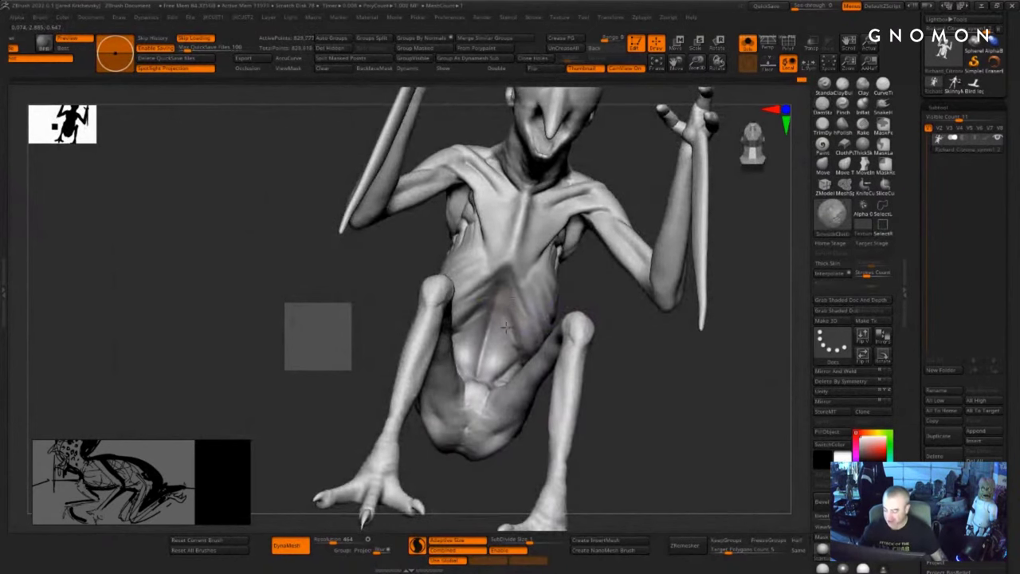
shift+drag(506, 327, 510, 301)
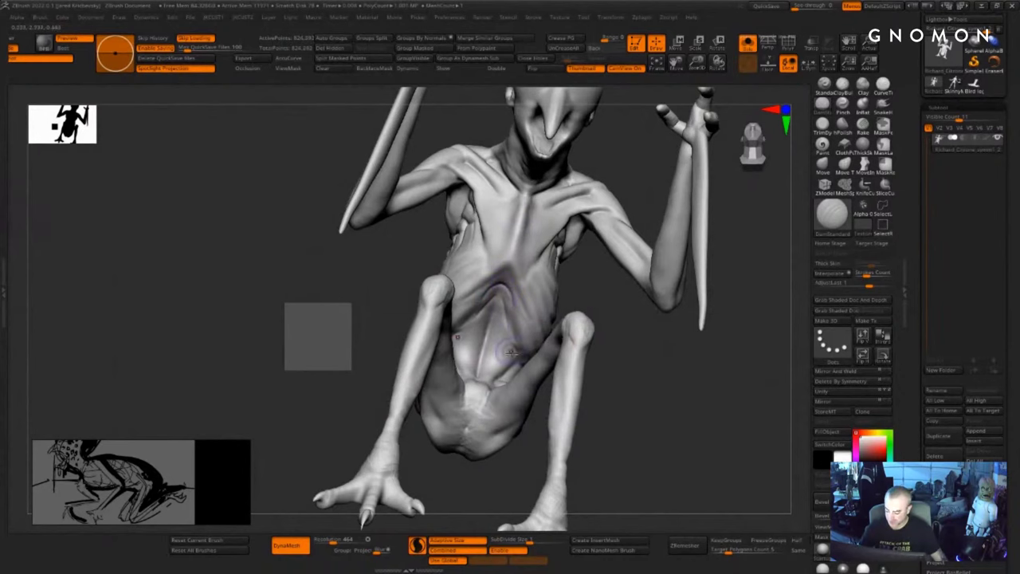
drag(511, 352, 514, 289)
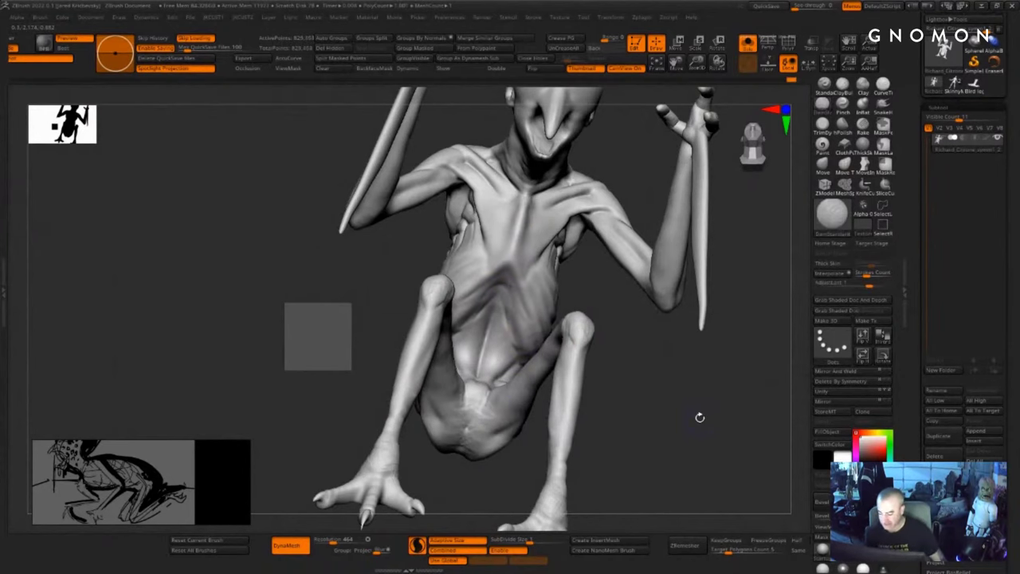
- Define the lower edge of the chest muscle from the armpit toward the sternum and soften it
mouse_move(700, 417)
mouse_down()
mouse_move(598, 443)
mouse_move(611, 388)
mouse_move(592, 363)
mouse_move(595, 308)
mouse_move(641, 370)
mouse_move(620, 373)
mouse_up()
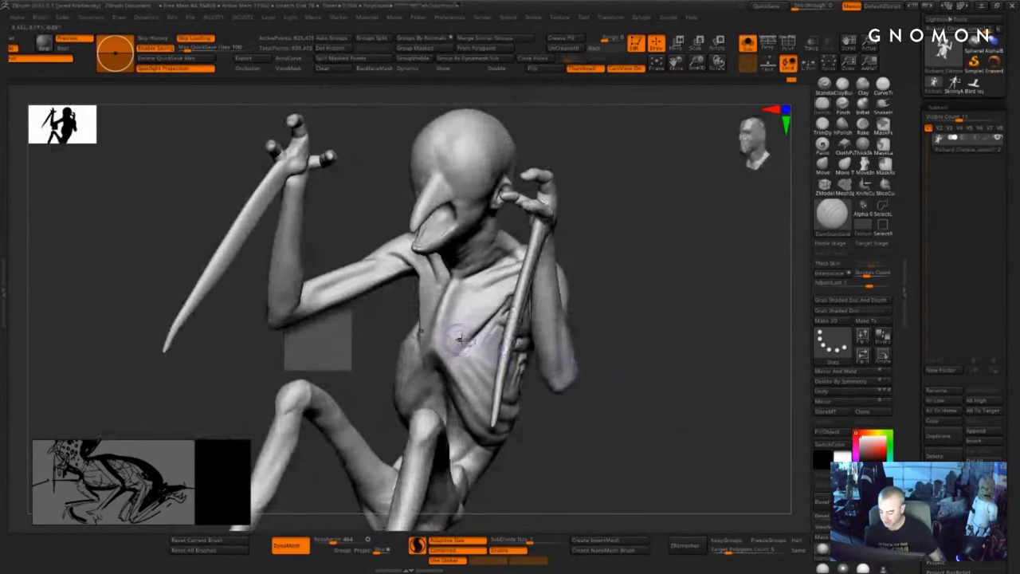
drag(512, 297, 476, 338)
drag(622, 264, 672, 269)
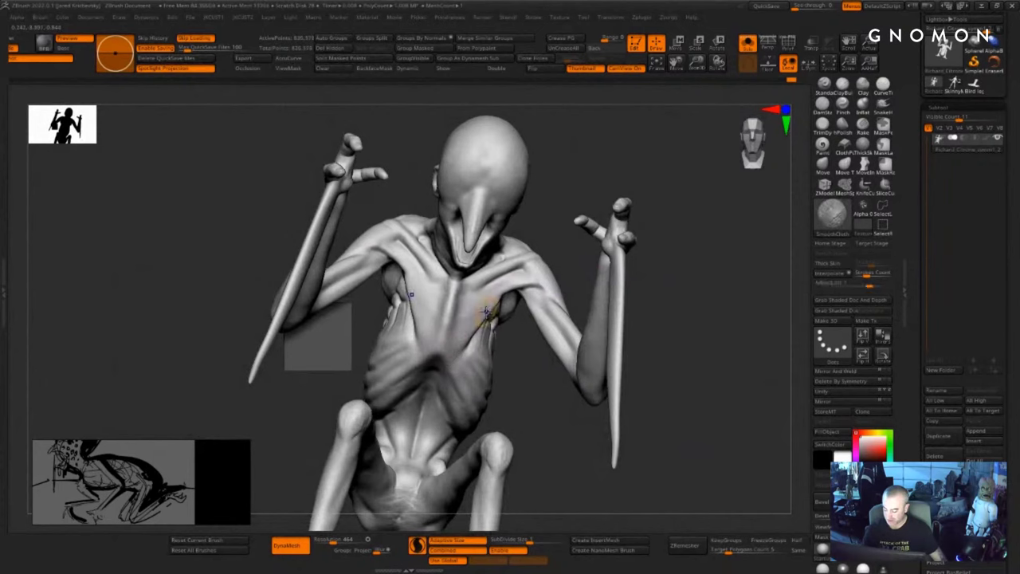
- Reshape the outer chest and the front of the armpit with the Move brush
mouse_move(728, 322)
alt+mouse_down()
mouse_move(651, 372)
mouse_move(658, 357)
mouse_move(644, 348)
alt+mouse_up()
key(b)
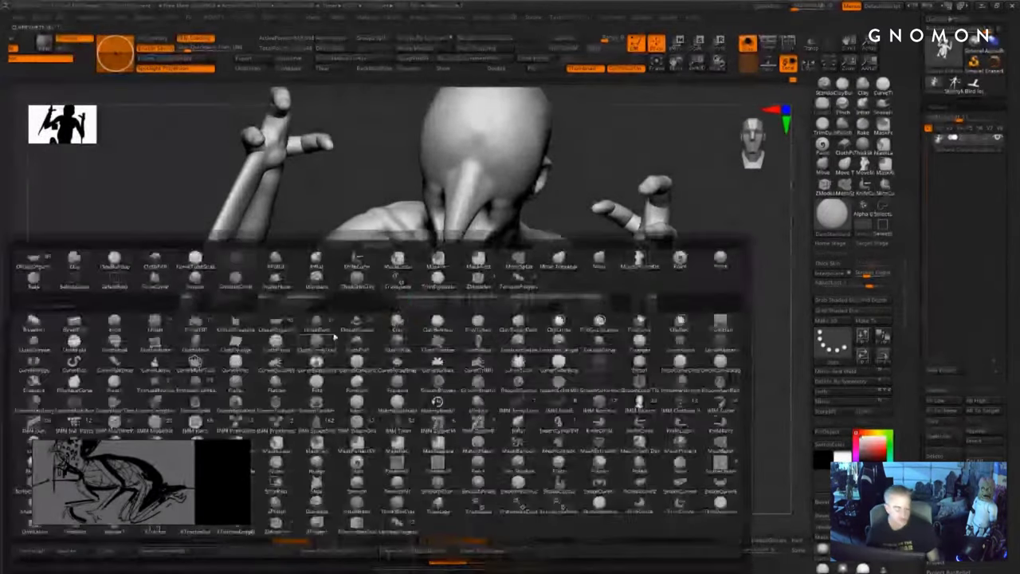
key(m)
key(v)
drag(729, 282, 736, 274)
drag(534, 312, 524, 325)
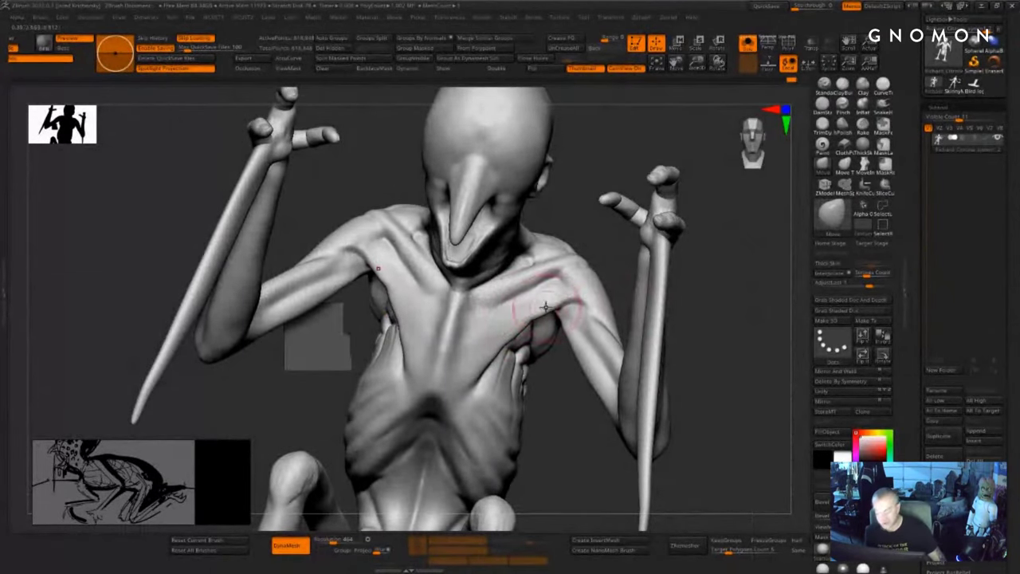
drag(768, 306, 744, 299)
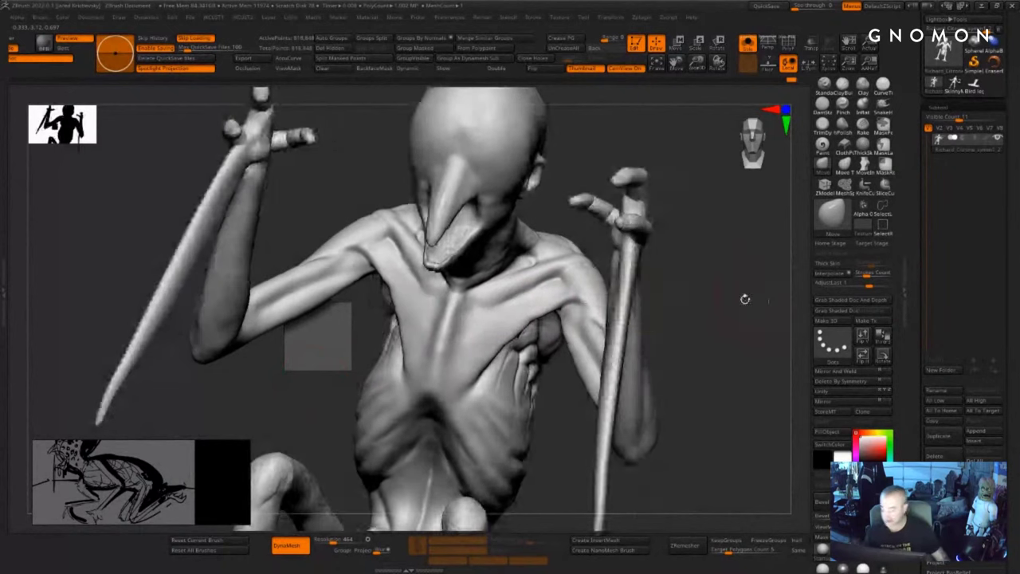
drag(651, 291, 667, 296)
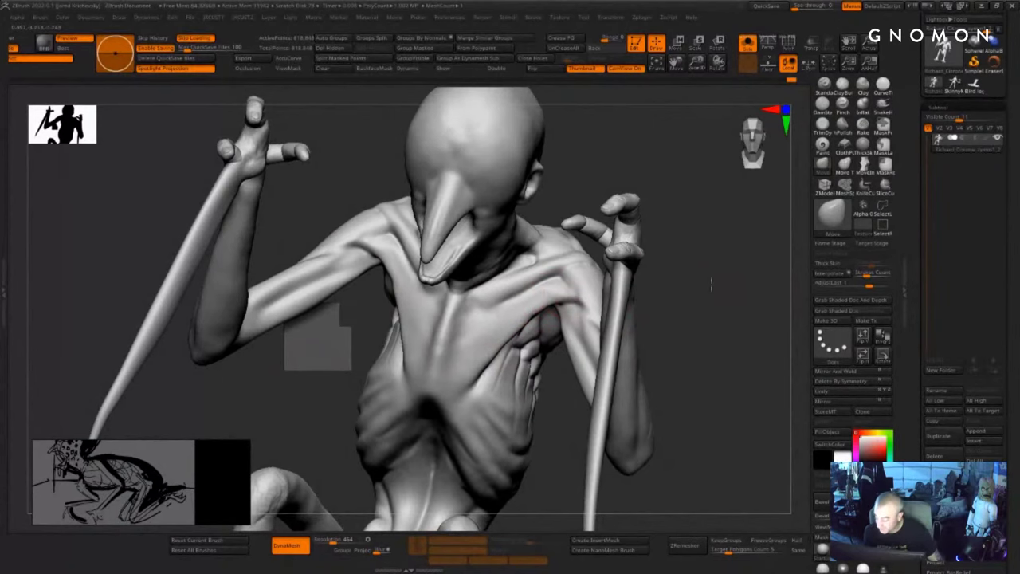
- Adjust the chest muscle where it meets the shoulder with a resized Move brush, then smooth its outer edge
mouse_move(711, 285)
mouse_down()
mouse_move(720, 324)
mouse_move(631, 262)
mouse_move(627, 244)
mouse_move(630, 308)
mouse_move(580, 308)
mouse_up()
key(s)
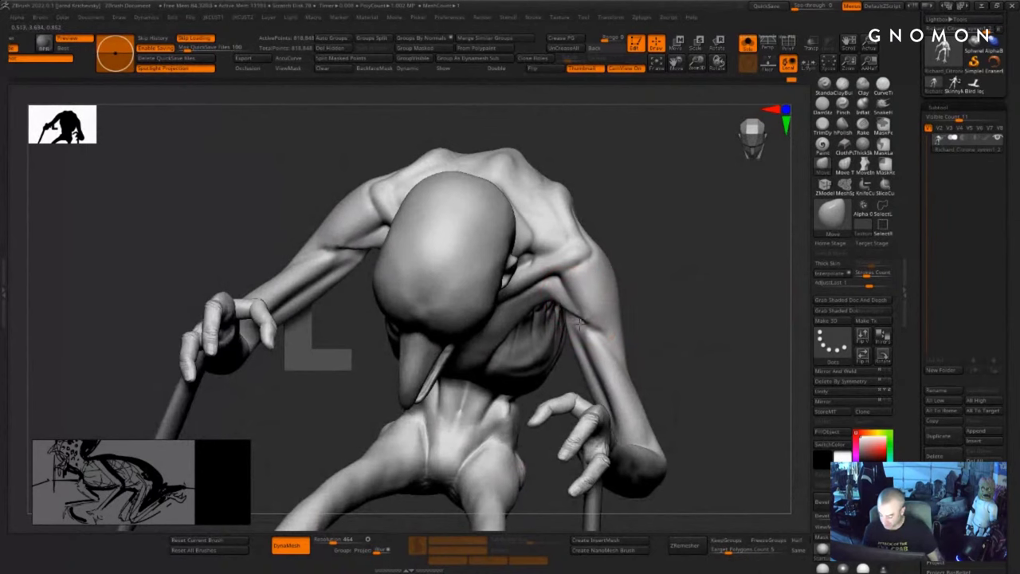
drag(692, 298, 729, 274)
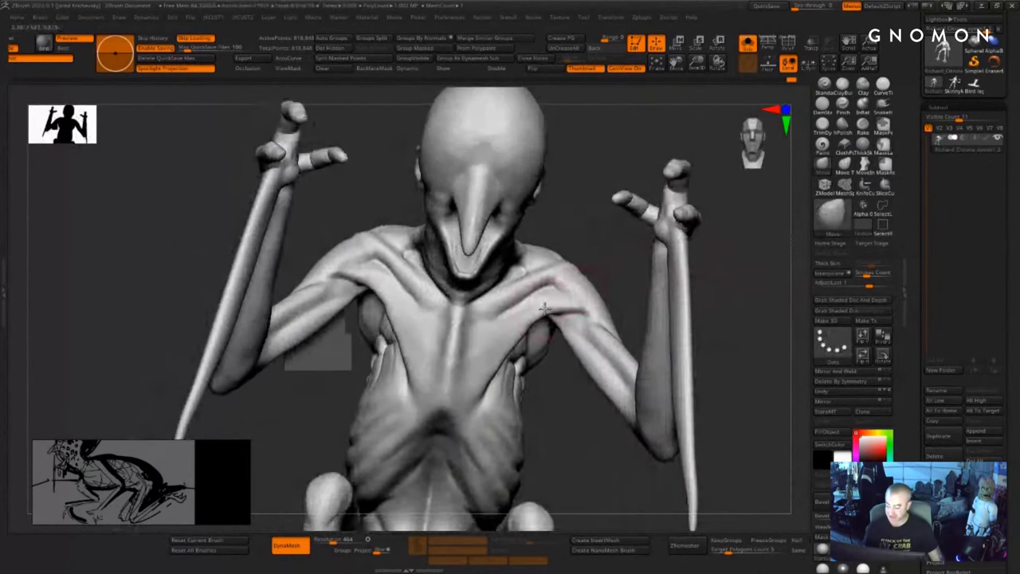
drag(560, 303, 559, 306)
drag(562, 392, 530, 384)
key(s)
drag(538, 327, 517, 324)
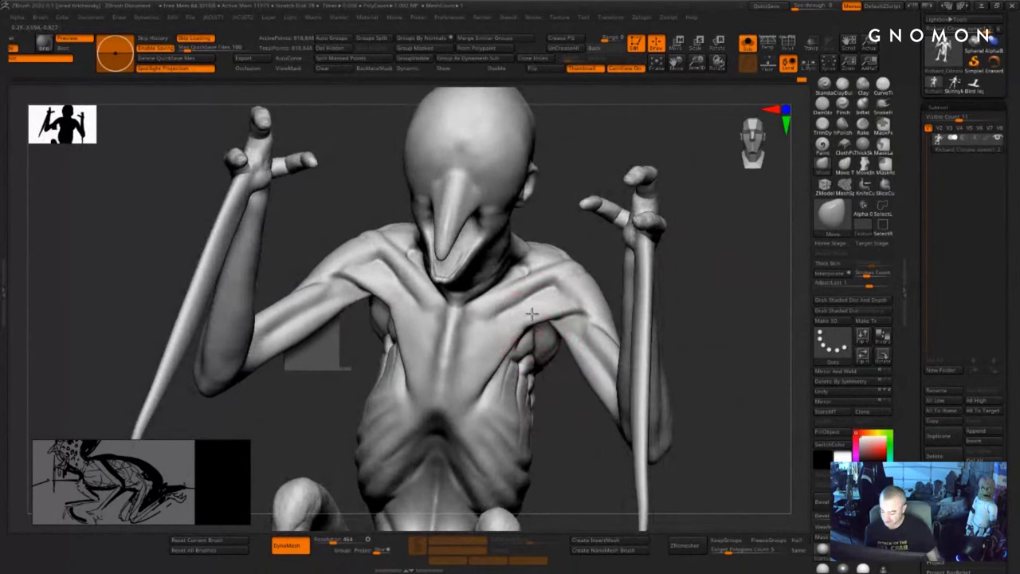
shift+drag(523, 328, 544, 316)
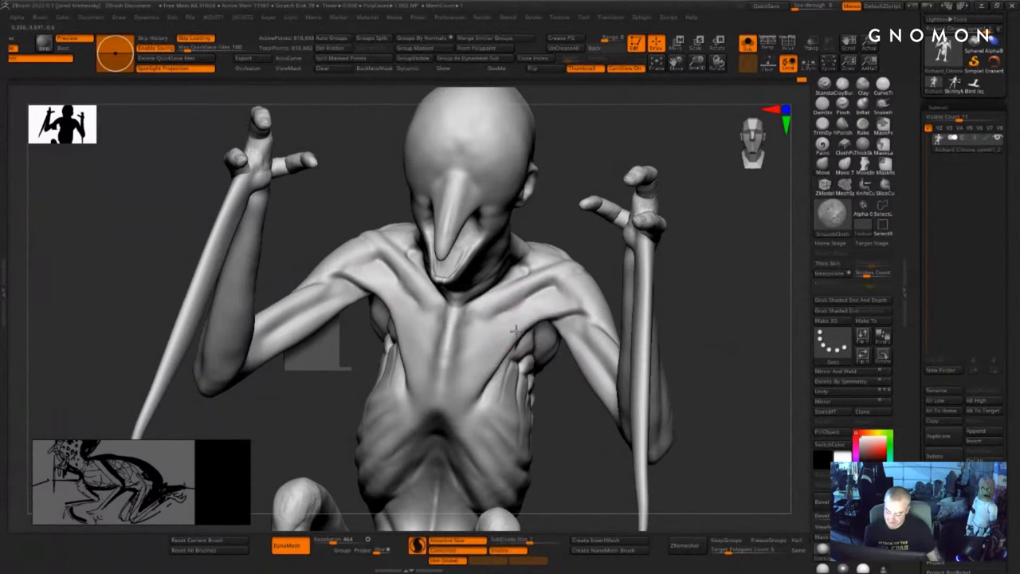
- Reshape the forehead, crown and sides of the skull with the Move brush, adjusting the brush size between views
alt+drag(578, 495, 572, 417)
drag(696, 431, 576, 267)
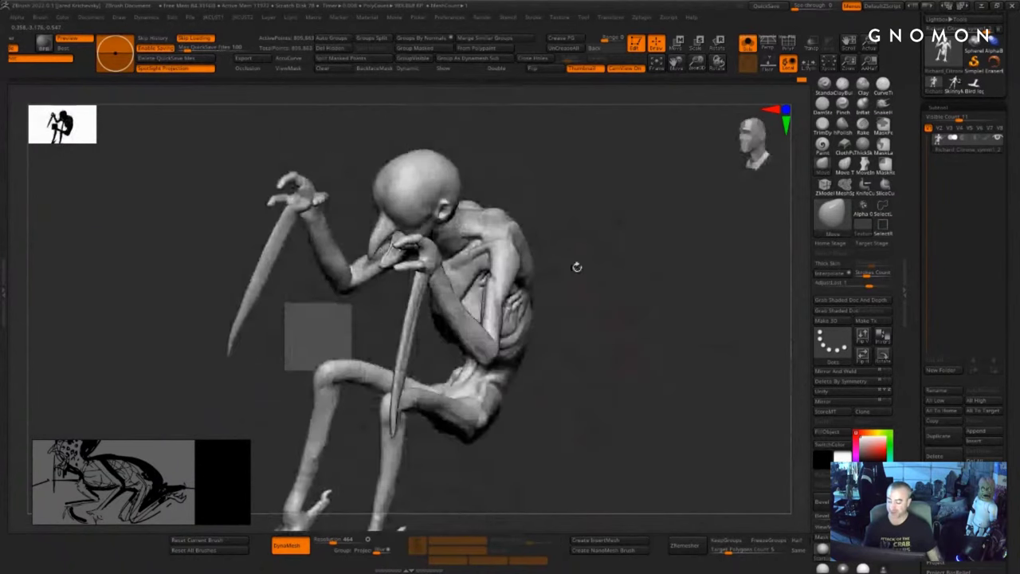
mouse_move(523, 147)
alt+mouse_down()
mouse_move(533, 173)
mouse_move(505, 178)
alt+mouse_up()
drag(437, 224, 447, 223)
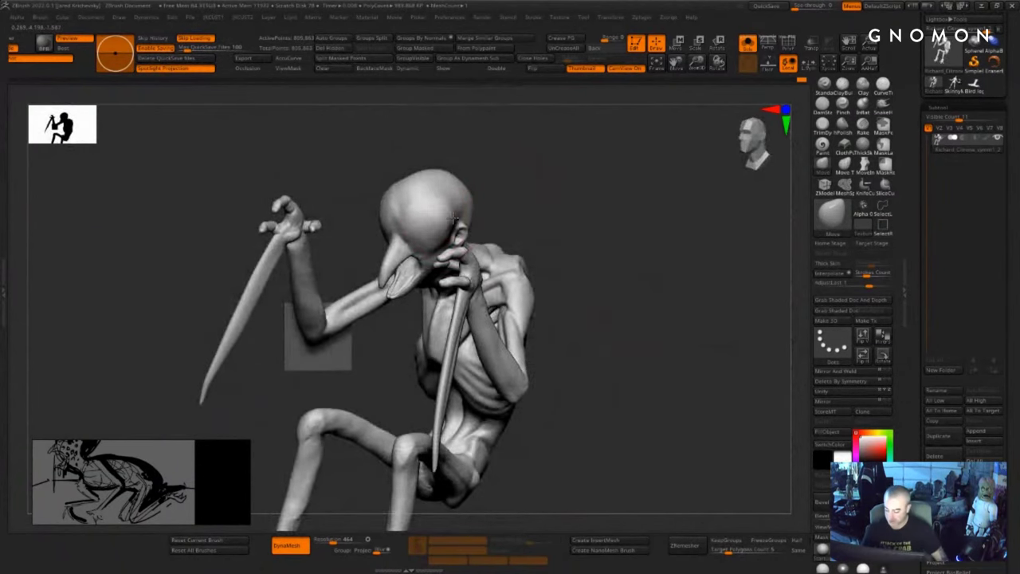
mouse_move(500, 176)
mouse_down()
mouse_move(405, 227)
mouse_move(409, 237)
mouse_up()
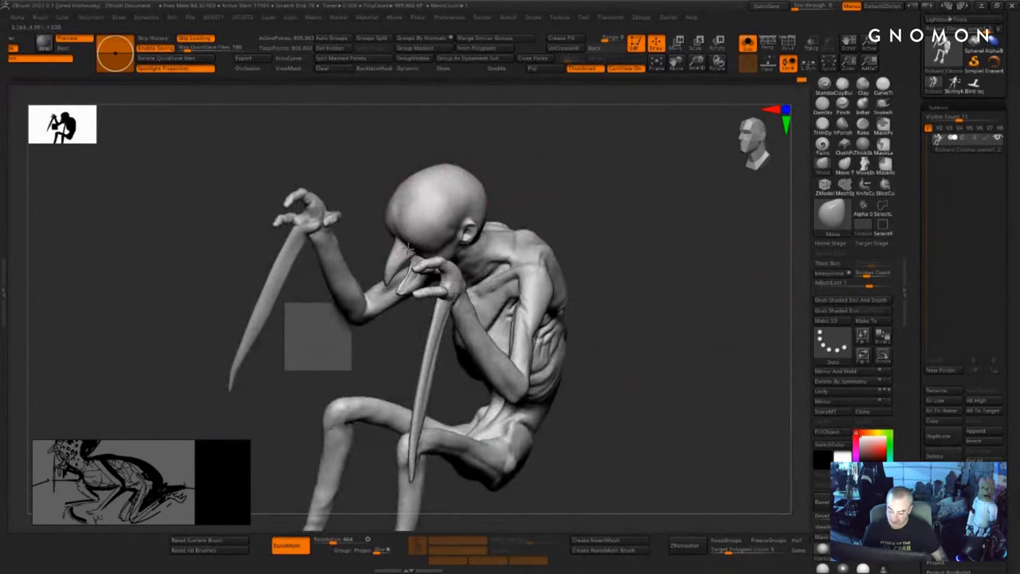
mouse_move(501, 188)
mouse_down()
mouse_move(513, 190)
mouse_move(520, 166)
mouse_move(511, 168)
mouse_up()
key(s)
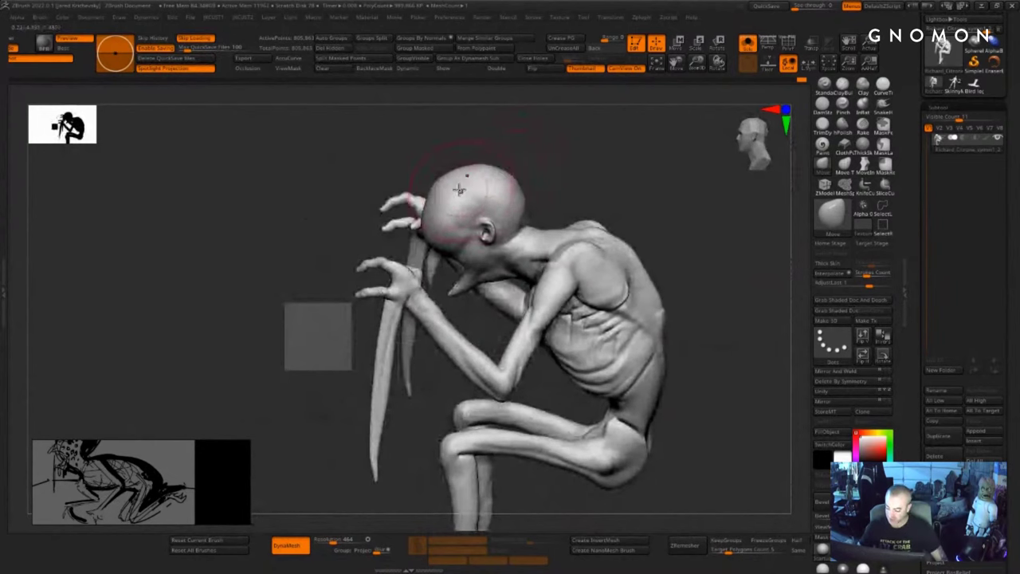
right_drag(460, 181, 455, 187)
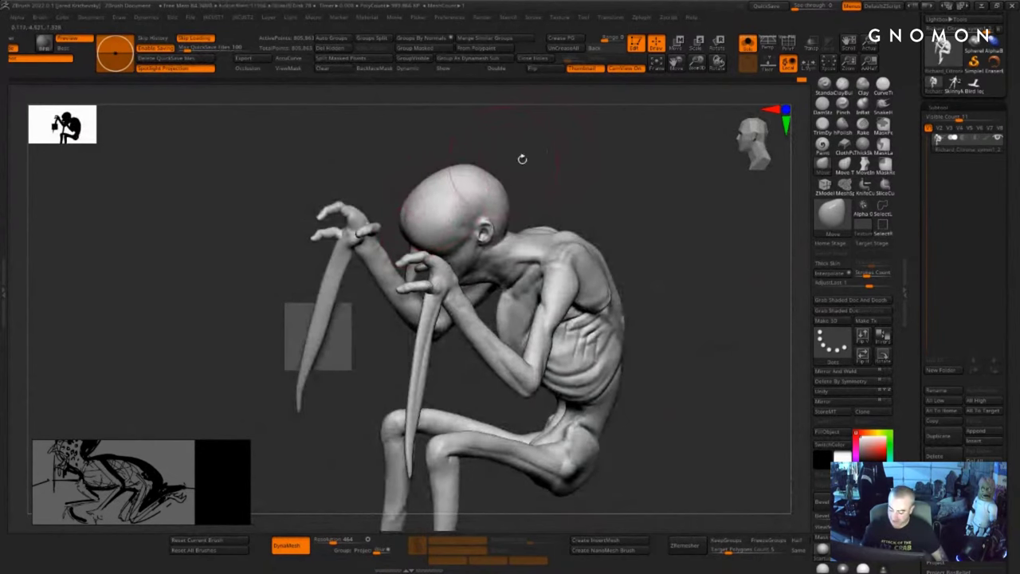
drag(522, 159, 482, 203)
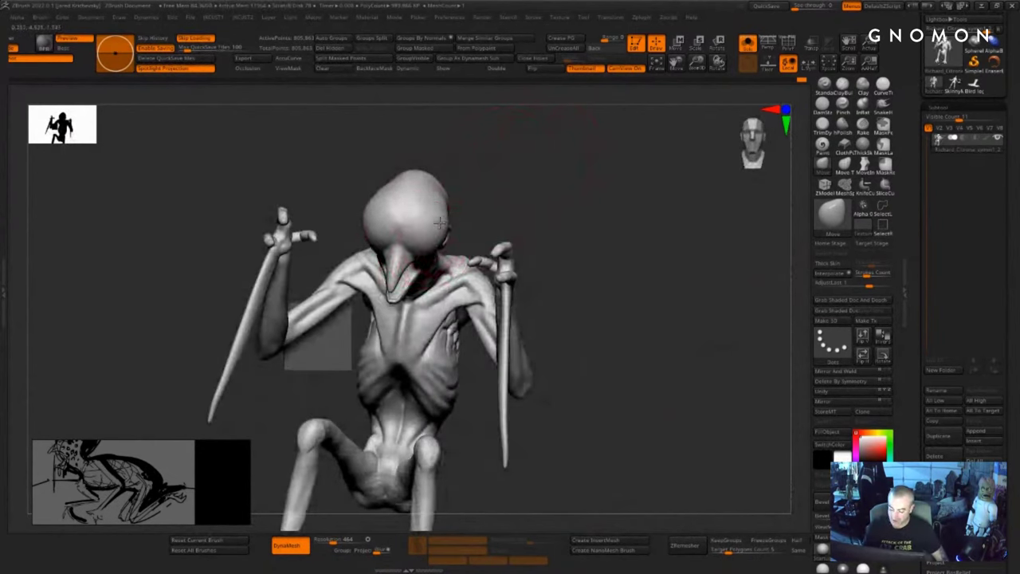
drag(564, 193, 504, 197)
key(s)
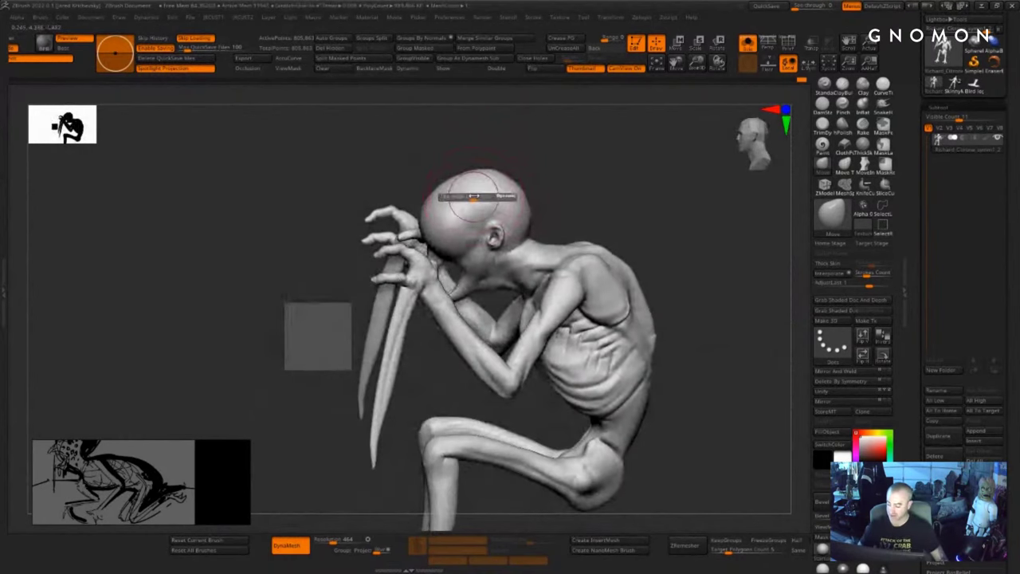
- Push the long hand blades forward into a stronger curve with a large Move brush in side view
mouse_move(676, 273)
mouse_down()
mouse_move(706, 338)
mouse_move(675, 239)
mouse_up()
drag(674, 239, 630, 238)
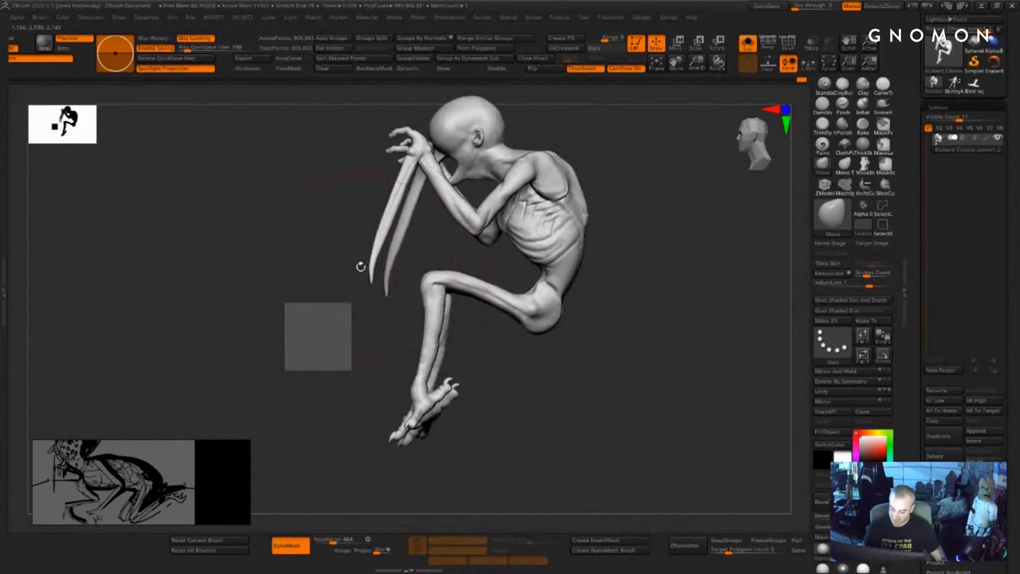
drag(389, 210, 377, 207)
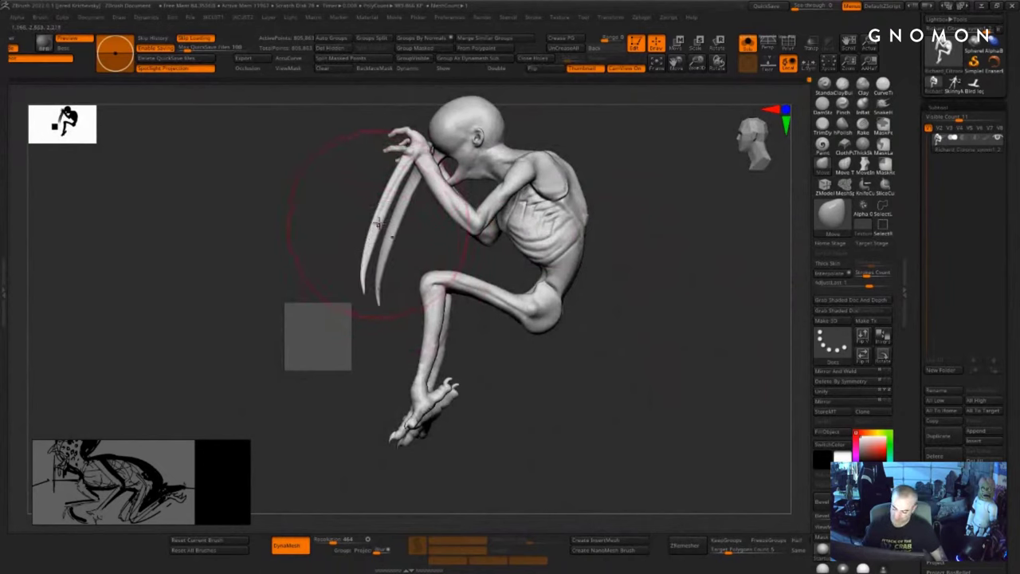
- Smooth the lower ends of the long hand blades in side view with a resized Smooth brush
mouse_move(358, 281)
shift+mouse_down()
mouse_move(364, 290)
mouse_move(368, 279)
mouse_move(369, 321)
shift+mouse_up()
key(ctrl+z)
key(s)
shift+drag(369, 320, 367, 334)
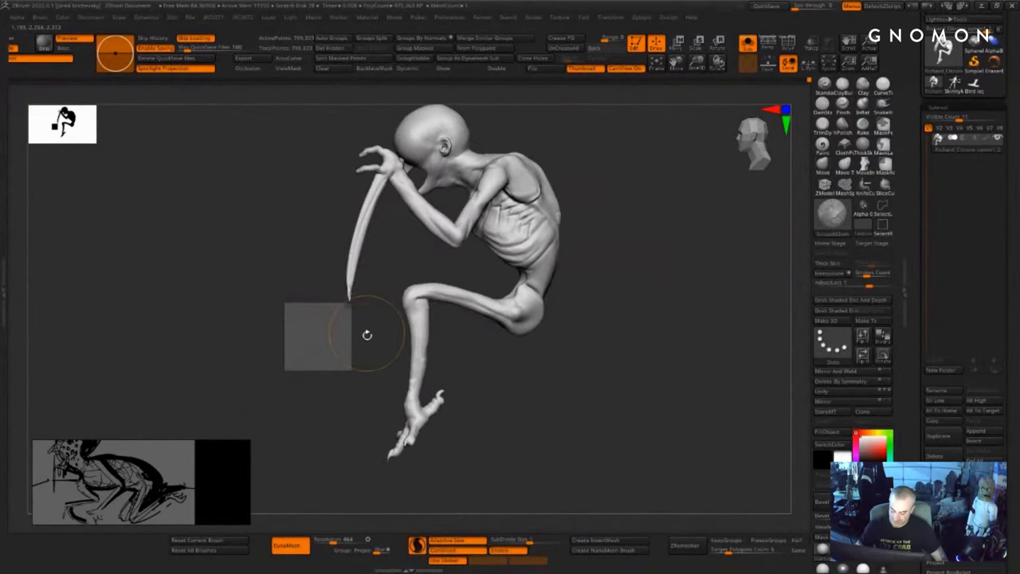
key(s)
shift+drag(351, 285, 350, 296)
- Smooth out the bumps along the creature's shins with a resized Smooth brush, working in side view
drag(437, 356, 694, 346)
alt+drag(517, 323, 630, 303)
alt+drag(614, 319, 703, 342)
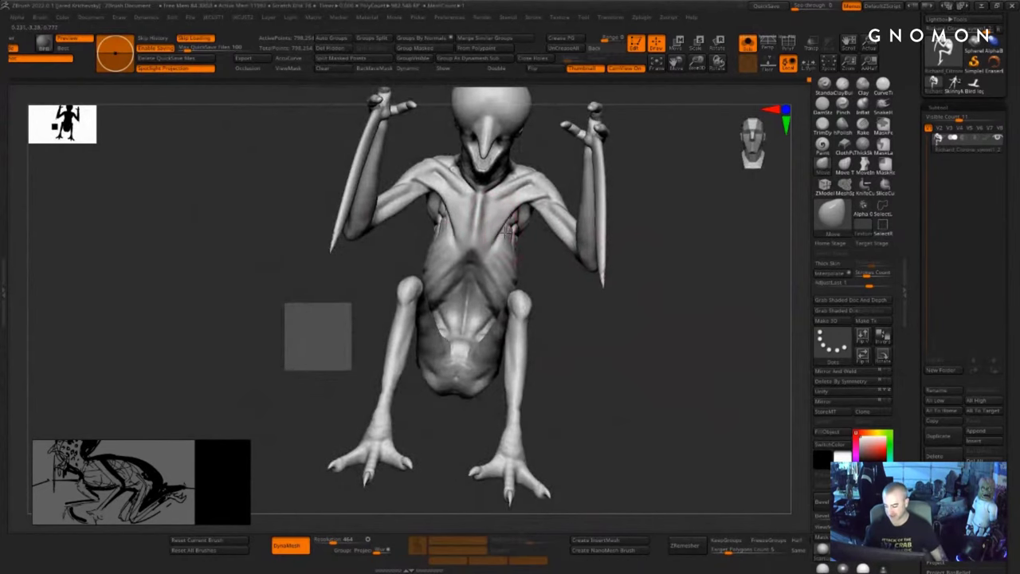
drag(538, 268, 521, 280)
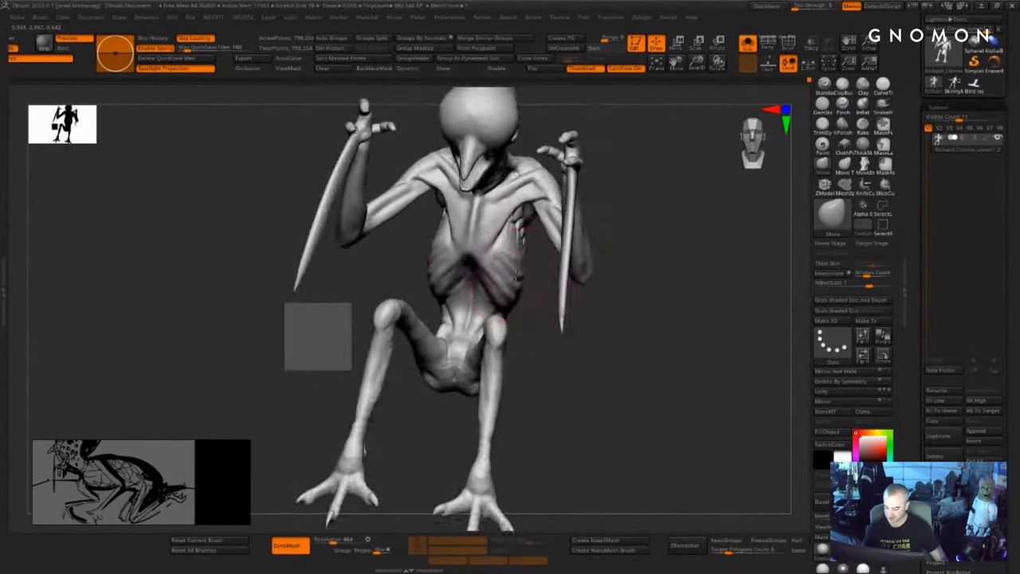
mouse_move(669, 351)
mouse_down()
mouse_move(619, 365)
mouse_move(582, 294)
mouse_move(524, 355)
mouse_move(553, 306)
mouse_up()
key(s)
drag(486, 319, 434, 312)
drag(397, 264, 383, 266)
drag(480, 339, 475, 310)
key(s)
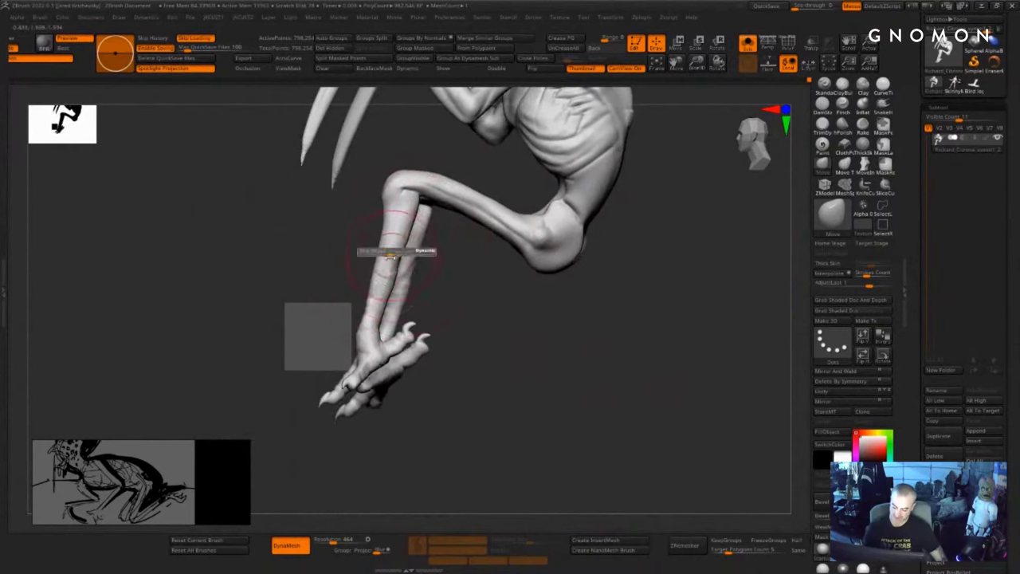
shift+drag(394, 255, 391, 285)
key(ctrl+z)
key(s)
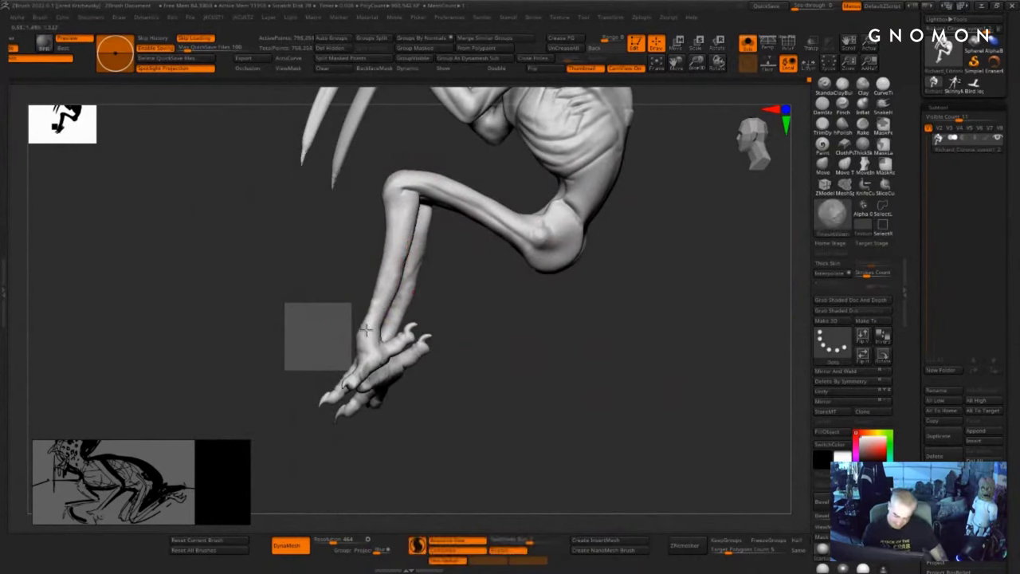
- Mask the foot except its front toe, rotate that toe downward at its base with the gizmo, and clear the mask
mouse_move(422, 403)
mouse_down()
mouse_move(611, 369)
mouse_move(652, 381)
mouse_move(340, 346)
mouse_move(356, 469)
mouse_up()
drag(605, 384, 533, 377)
ctrl+click(561, 349)
key(w)
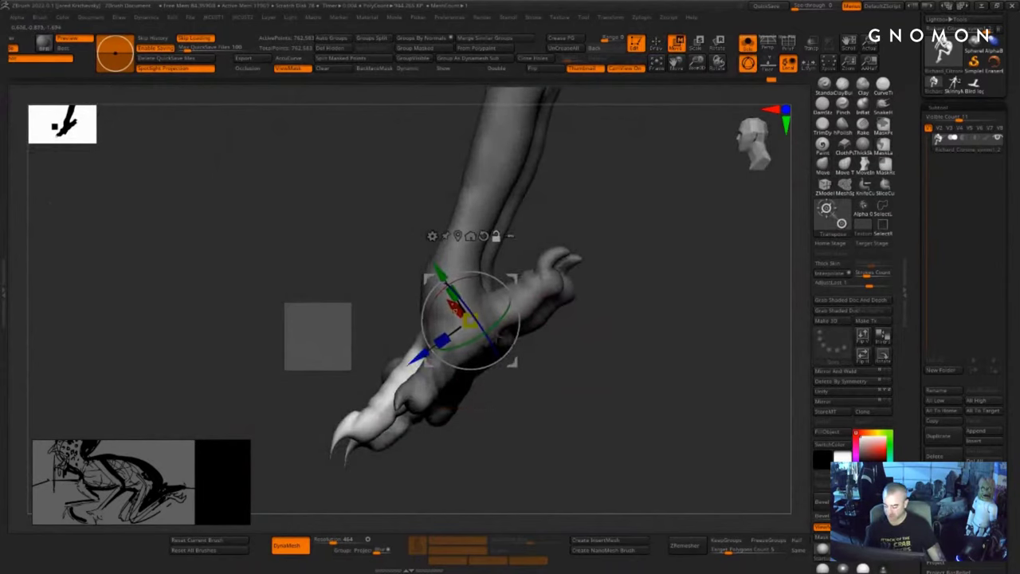
alt+drag(512, 285, 455, 312)
drag(476, 313, 479, 312)
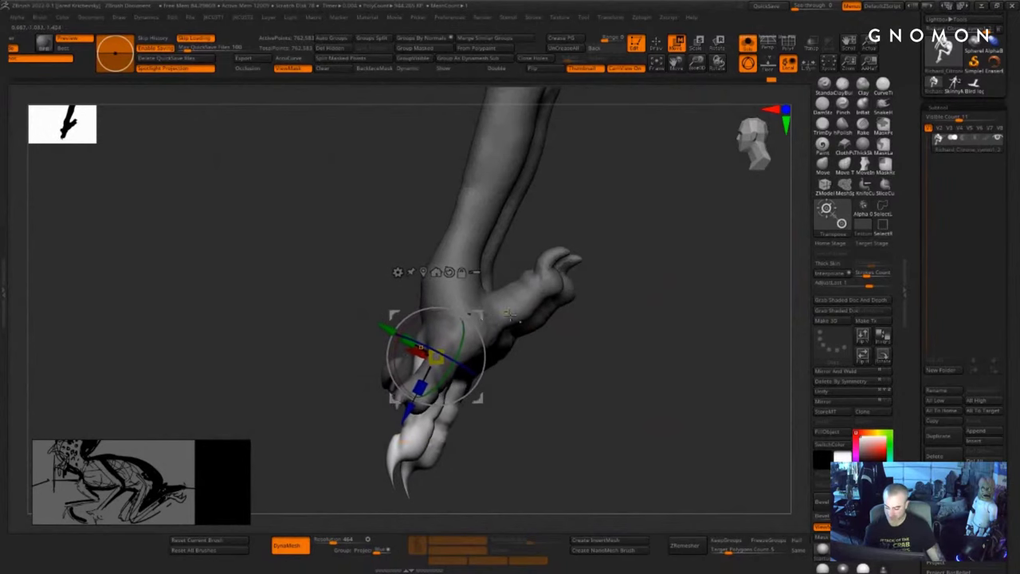
key(q)
mouse_move(558, 379)
ctrl+mouse_down()
mouse_move(604, 408)
mouse_move(556, 330)
mouse_move(686, 391)
mouse_move(683, 371)
mouse_move(754, 326)
mouse_move(718, 347)
mouse_move(808, 426)
mouse_move(761, 375)
mouse_move(721, 420)
mouse_move(699, 321)
mouse_move(731, 358)
mouse_move(735, 335)
mouse_move(708, 274)
mouse_move(710, 227)
mouse_move(702, 261)
mouse_move(737, 248)
ctrl+mouse_up()
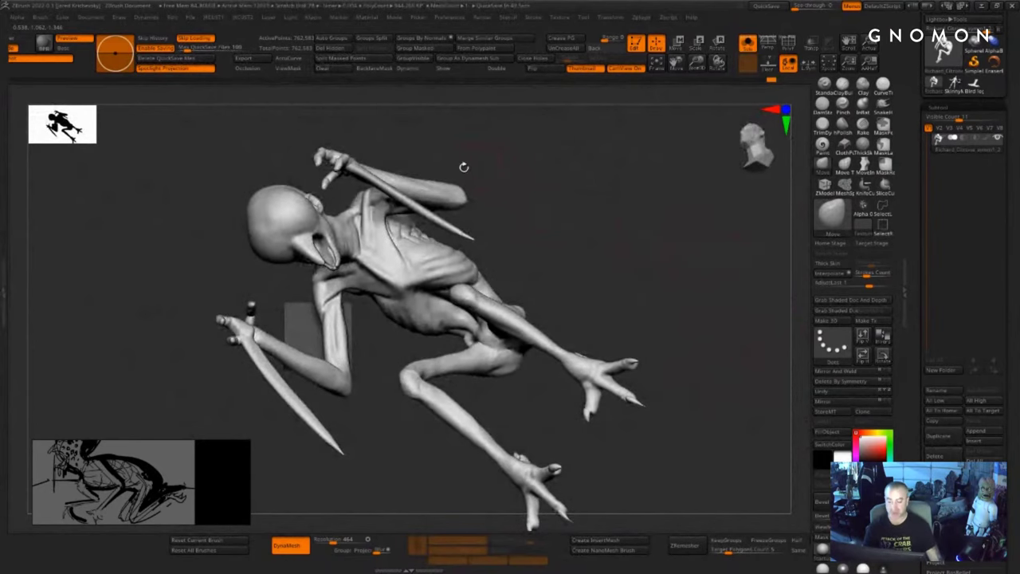
- Smooth the creature's thighs and knees with the Smooth brush, checking the legs from several angles
drag(303, 373, 290, 480)
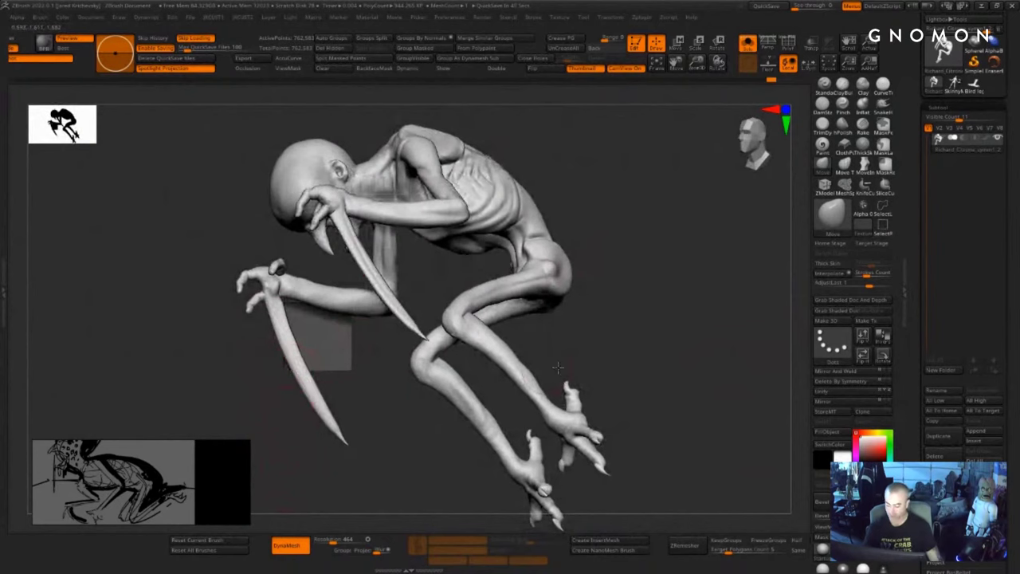
mouse_move(678, 319)
mouse_down()
mouse_move(665, 365)
mouse_move(699, 368)
mouse_move(666, 356)
mouse_up()
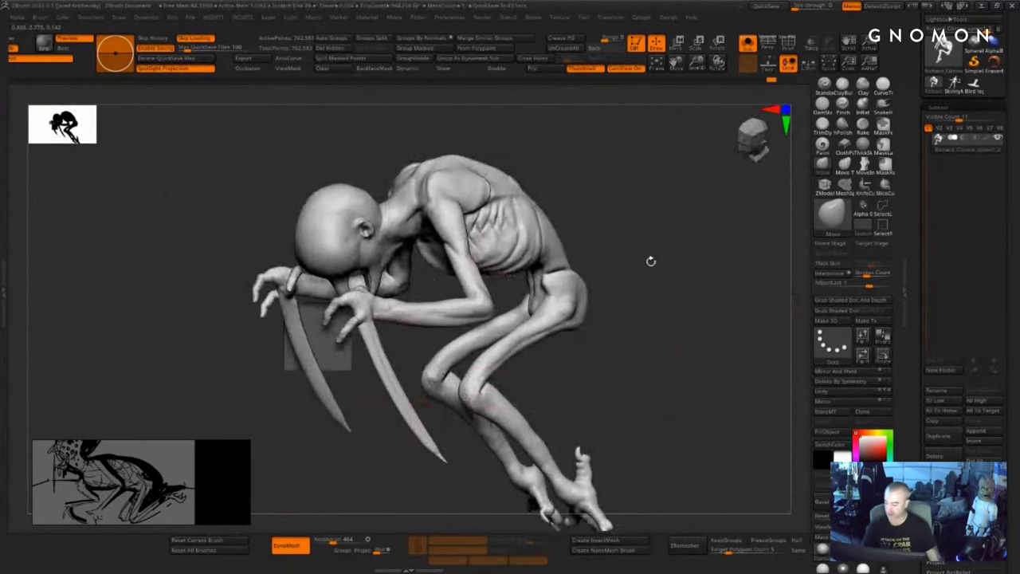
drag(651, 262, 553, 280)
shift+drag(467, 338, 446, 342)
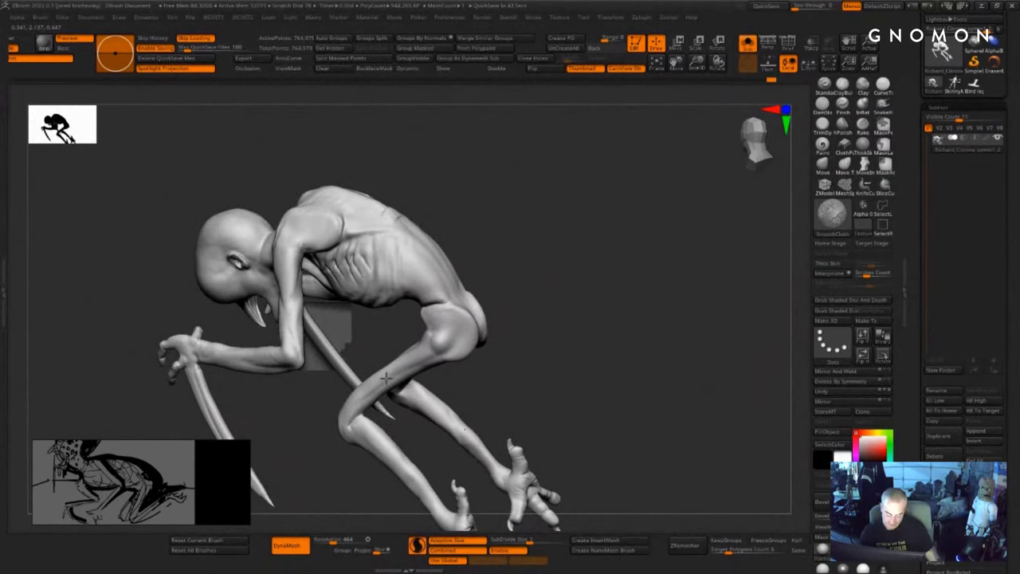
mouse_move(549, 267)
mouse_down()
mouse_move(591, 227)
mouse_move(621, 226)
mouse_up()
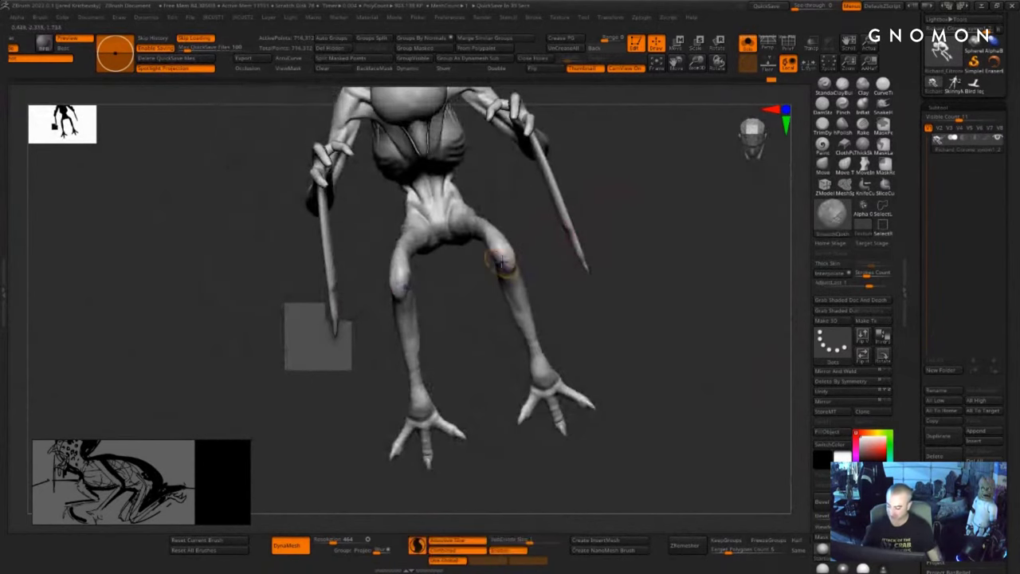
drag(619, 317, 551, 319)
mouse_move(607, 296)
mouse_down()
mouse_move(678, 287)
mouse_move(603, 280)
mouse_move(620, 302)
mouse_up()
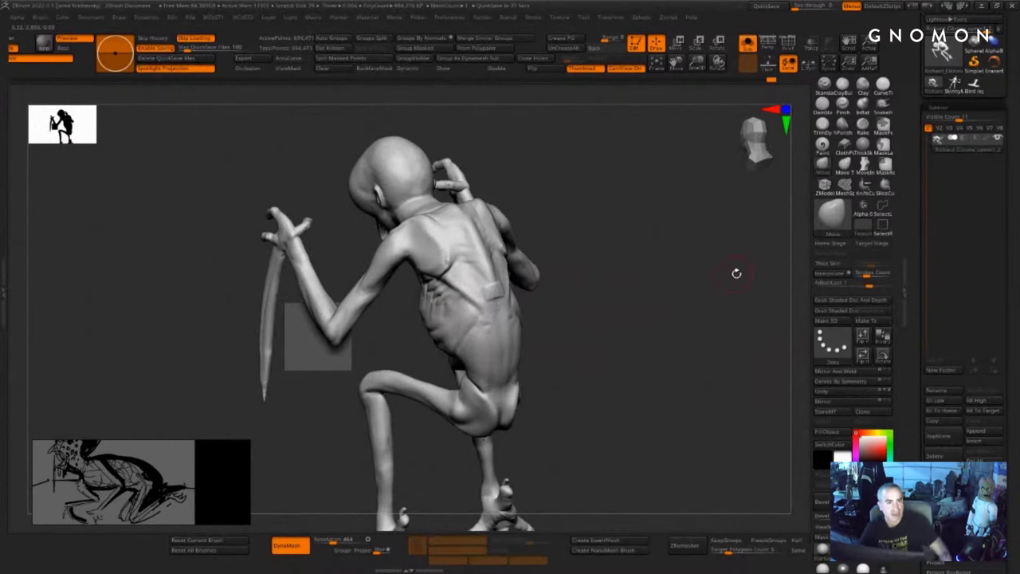
drag(656, 371, 640, 191)
alt+drag(536, 112, 506, 197)
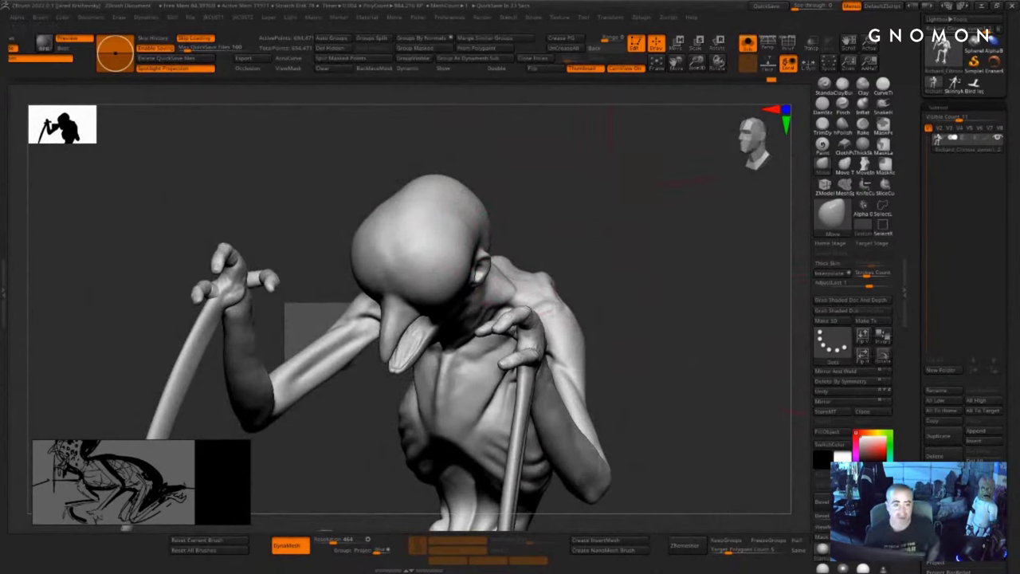
drag(1018, 247, 1018, 272)
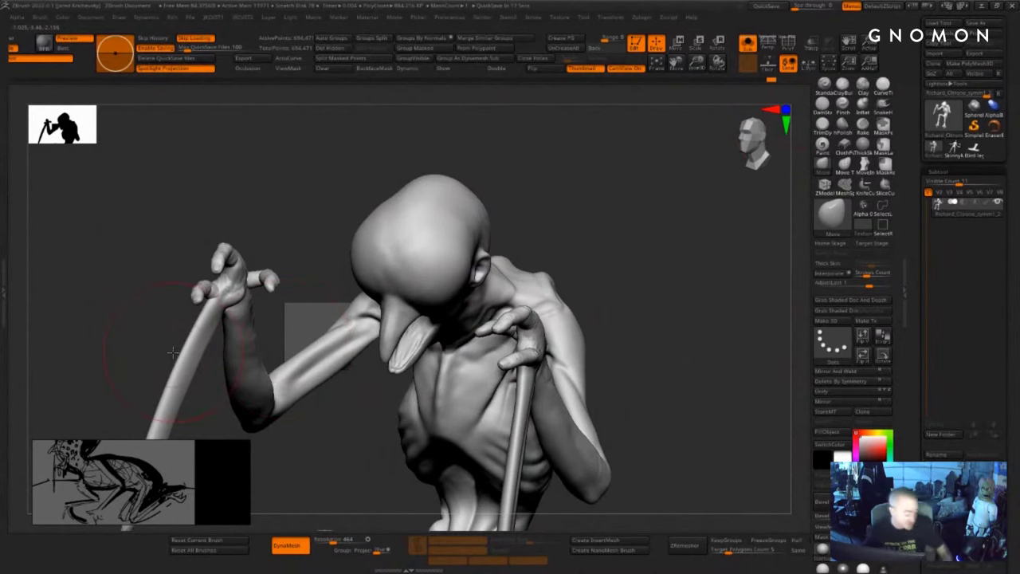
- Switch to File Explorer and look through the ZTools folder and its parent ZBRUSH folder for the ZALPHAS, Zbrushes and ZTools shortcuts
key(super+e)
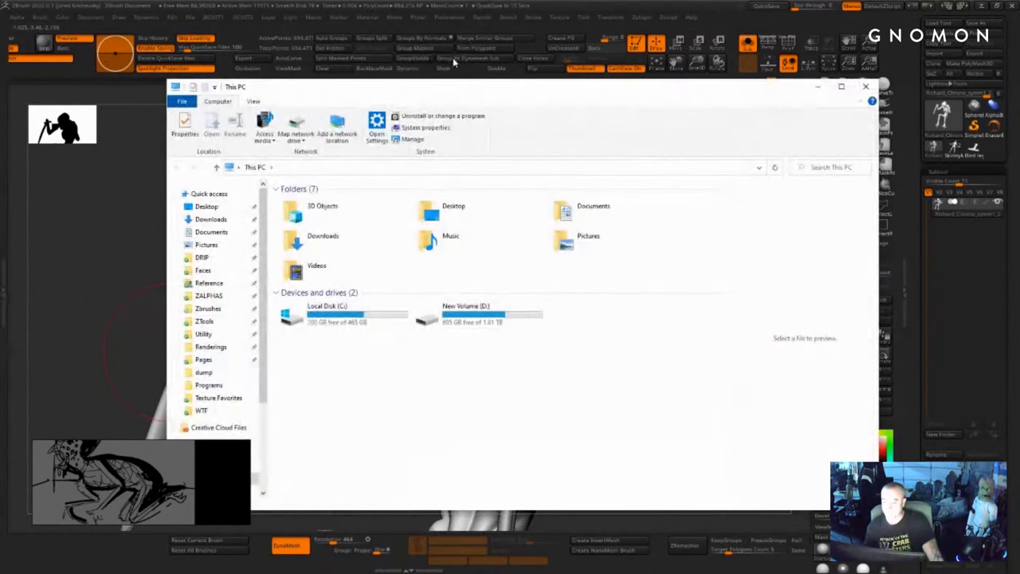
drag(390, 90, 608, 85)
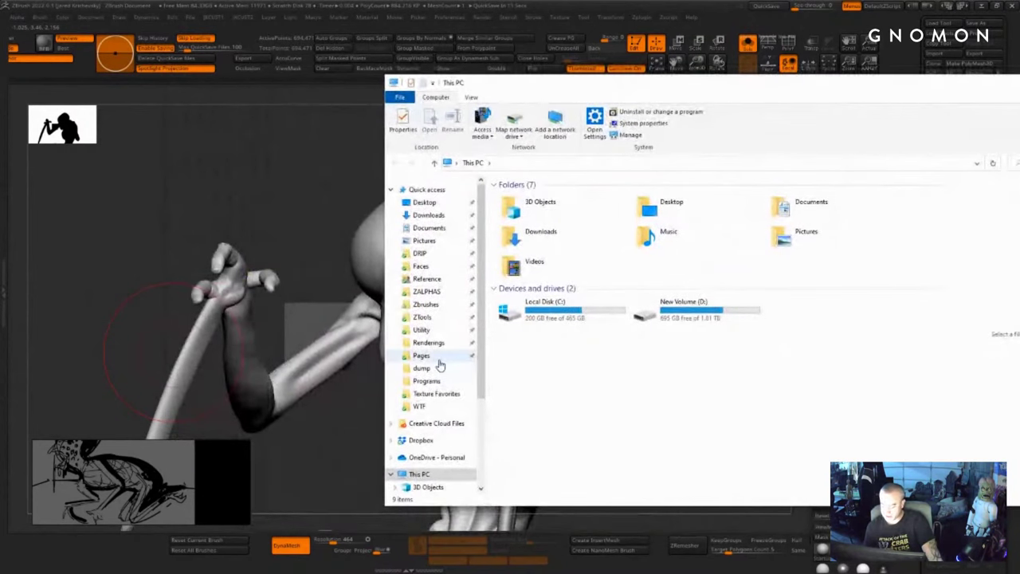
click(426, 317)
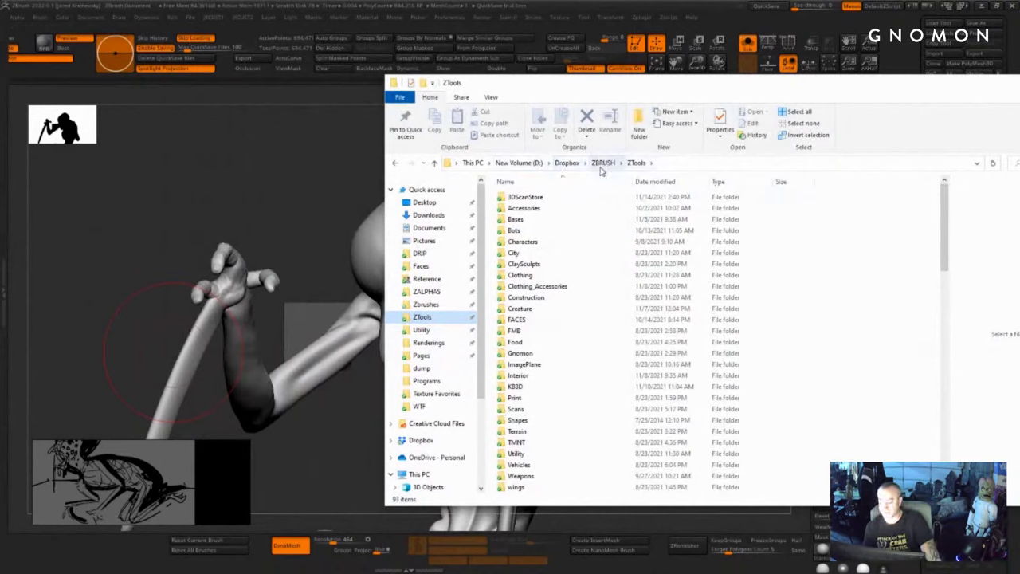
click(601, 166)
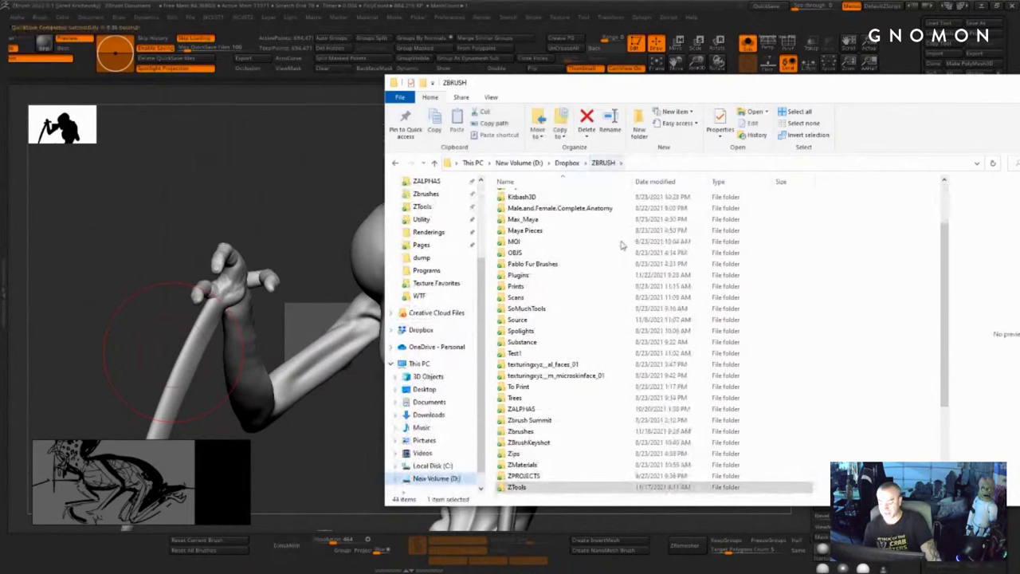
scroll(576, 407, down, 2)
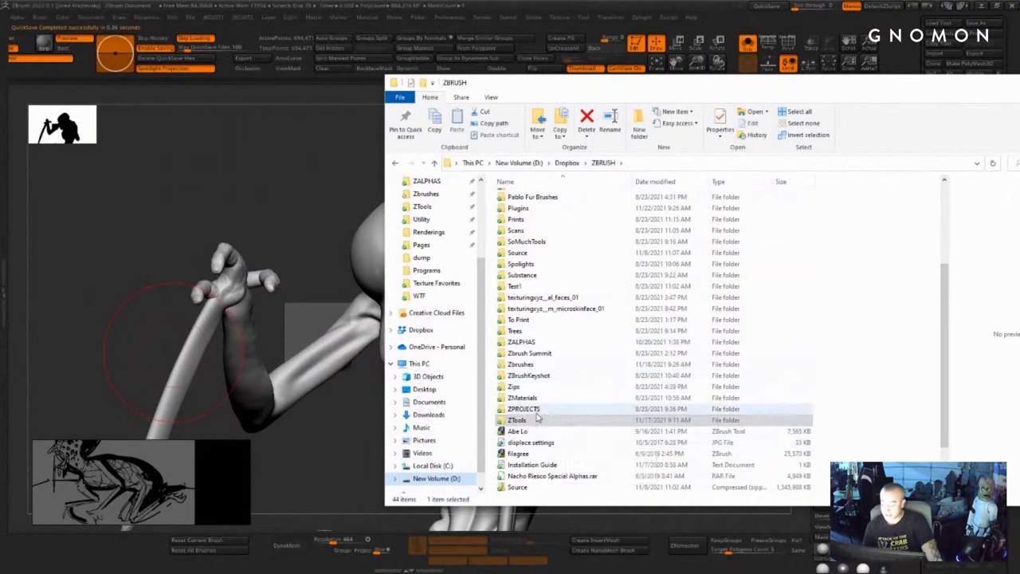
scroll(537, 415, down, 2)
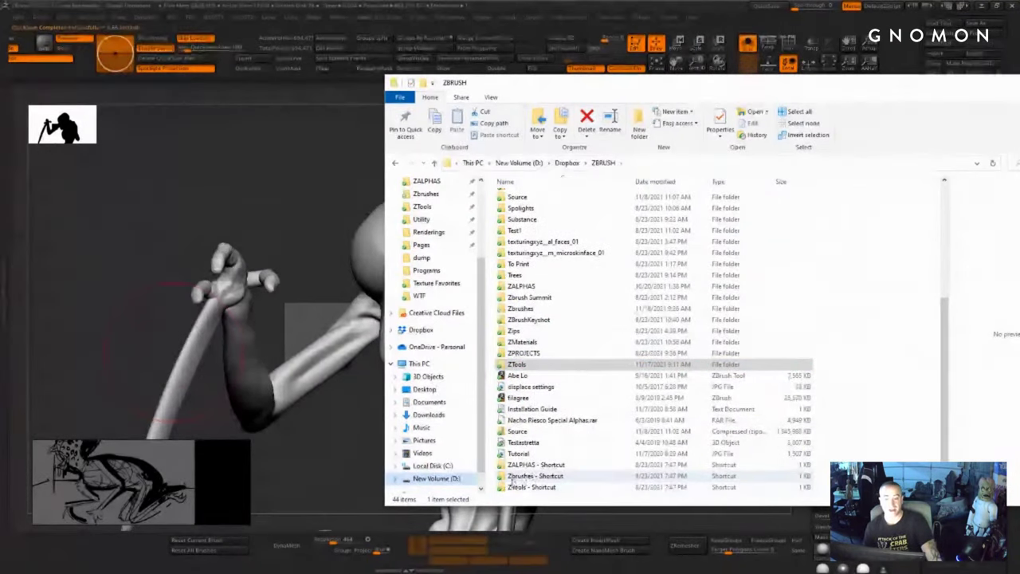
scroll(433, 448, down, 1)
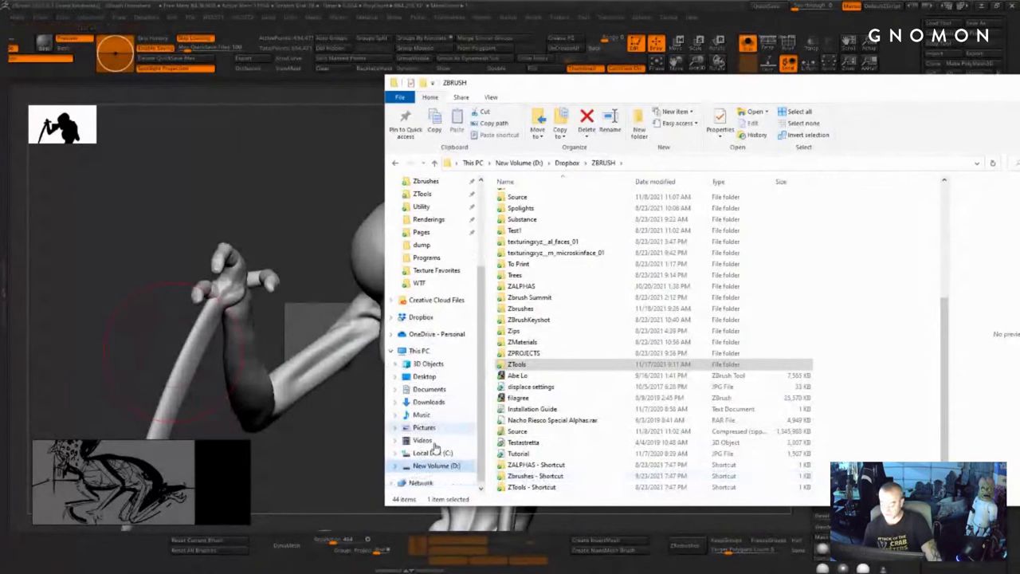
- Browse to Program Files > Pixologic > ZBrush 2022.1 > ZBrushes on drive C:, examine its folder shortcut, and close File Explorer
click(445, 454)
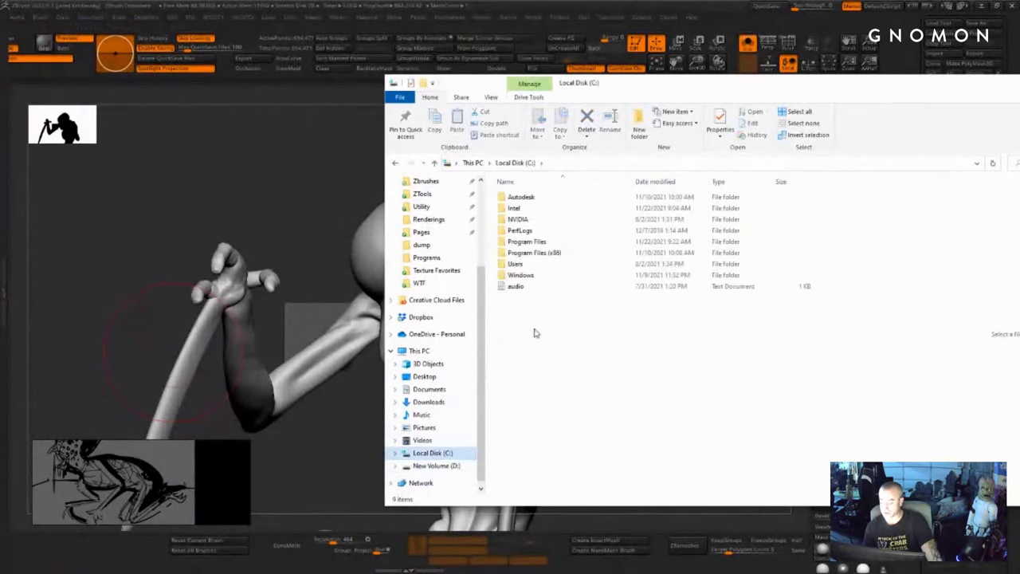
double_click(526, 241)
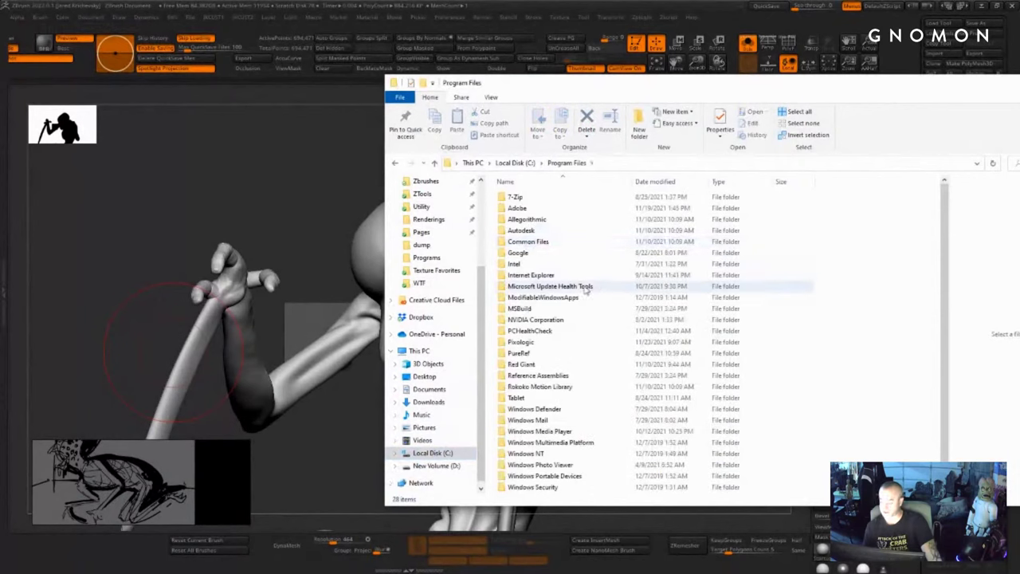
double_click(577, 342)
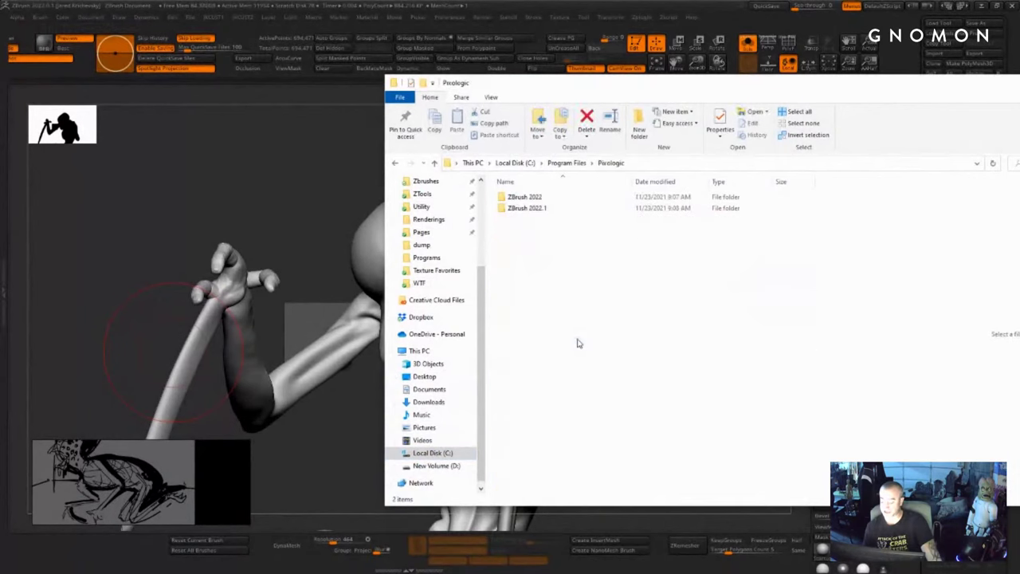
double_click(536, 209)
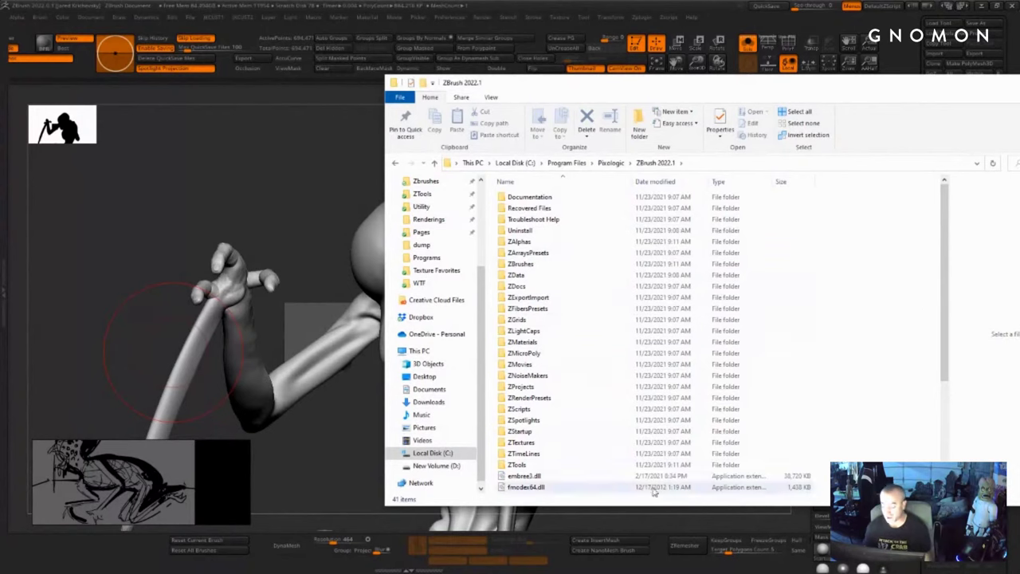
click(540, 269)
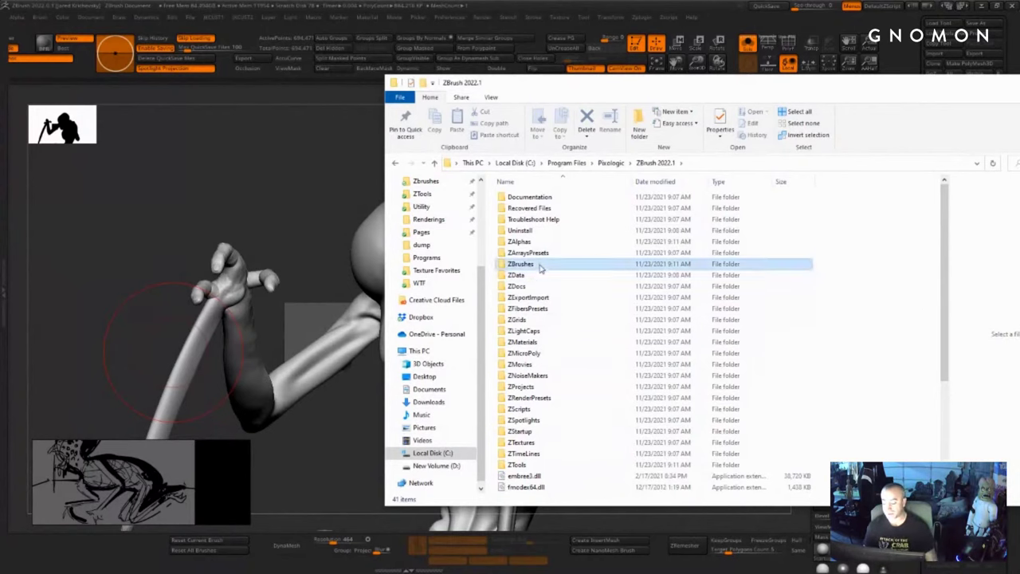
double_click(540, 269)
scroll(598, 302, down, 3)
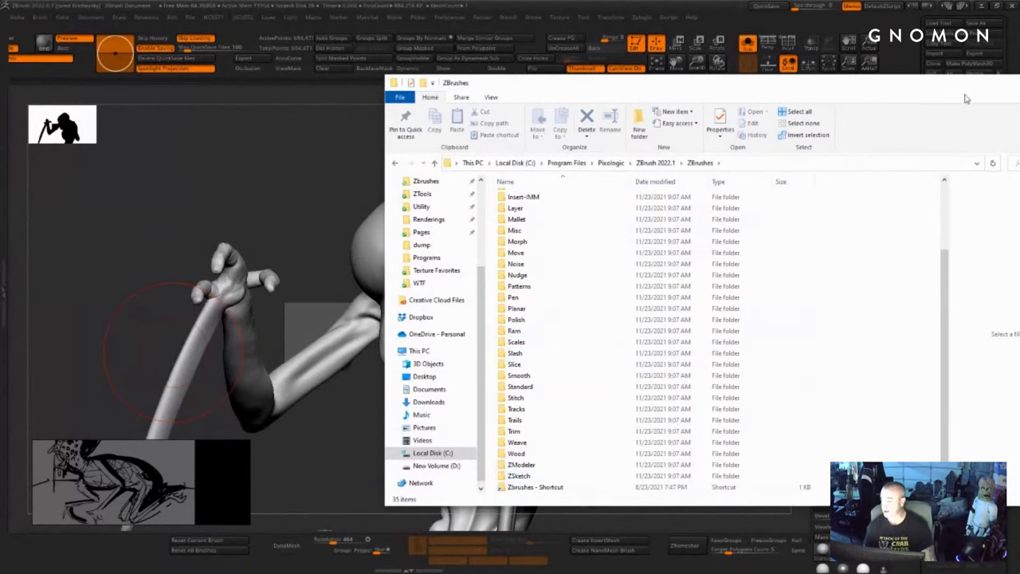
drag(862, 92, 335, 168)
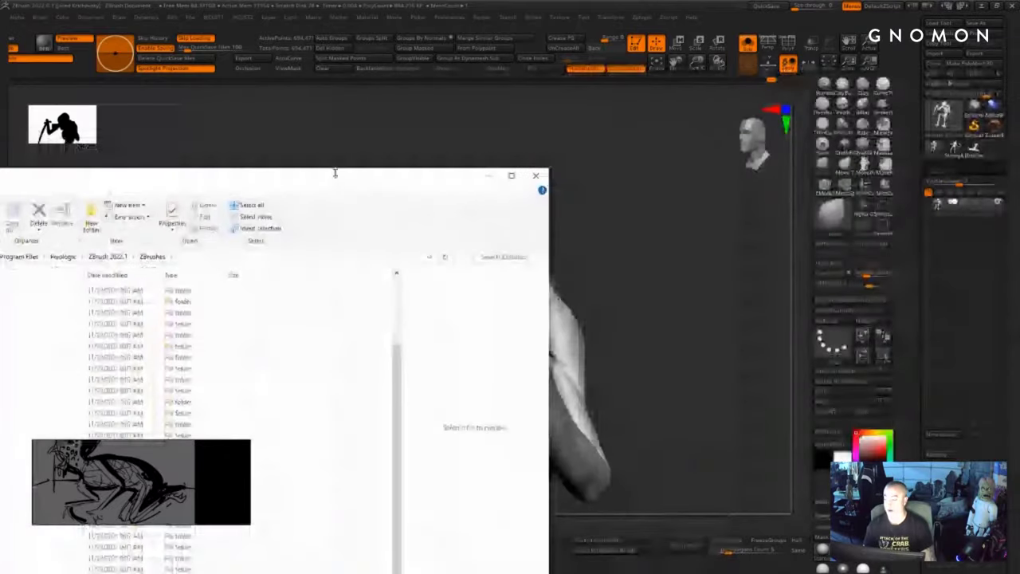
click(537, 174)
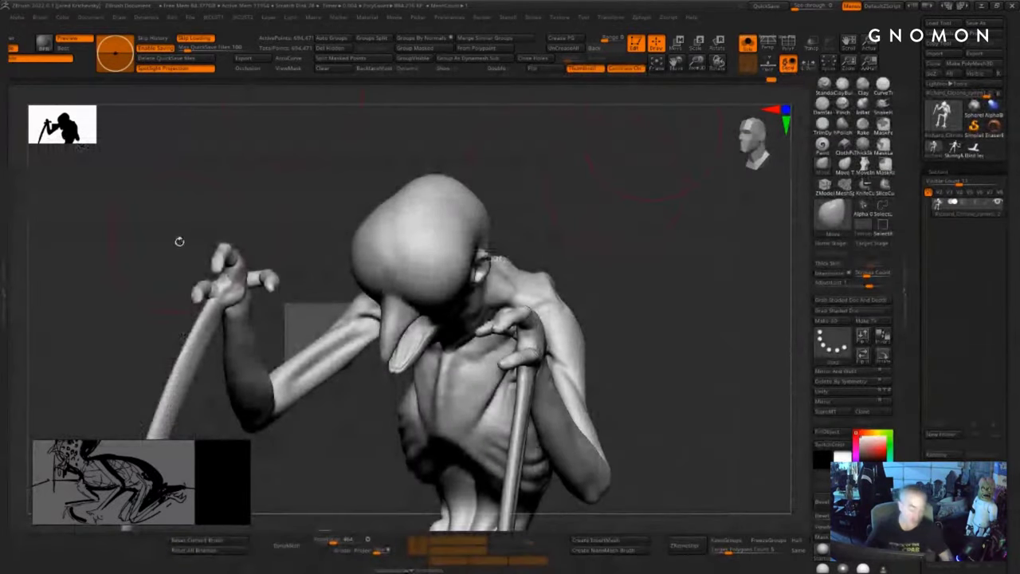
- Save the creature tool as ThanksKilling in the Dropbox ZTools folder
key(comma)
key(comma)
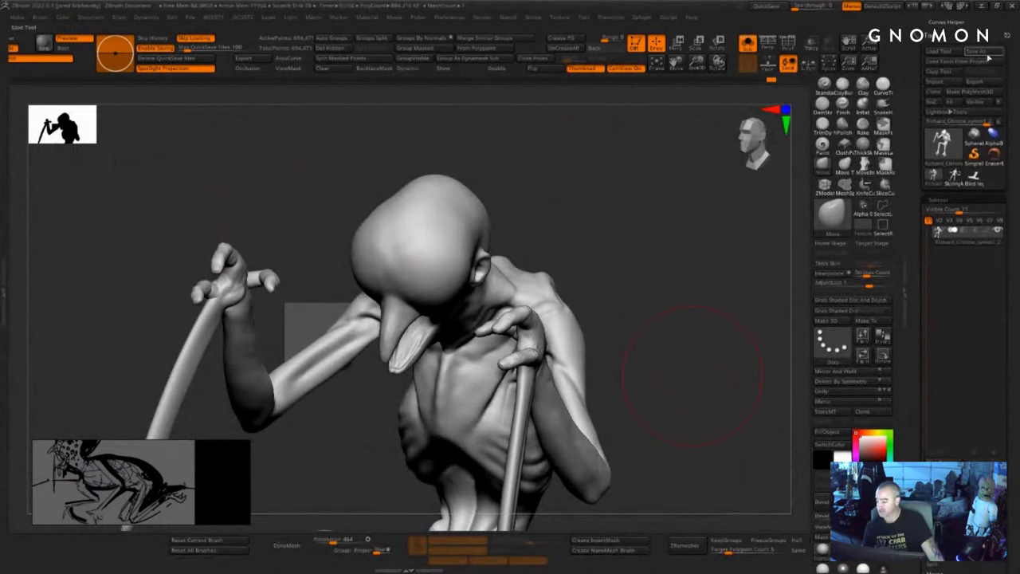
click(976, 51)
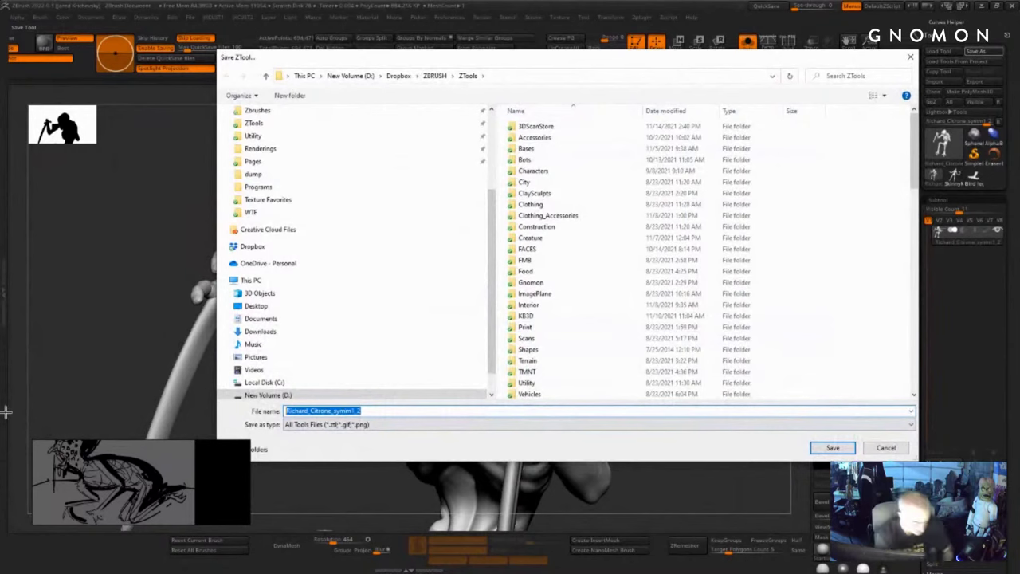
text(ThanksKilling)
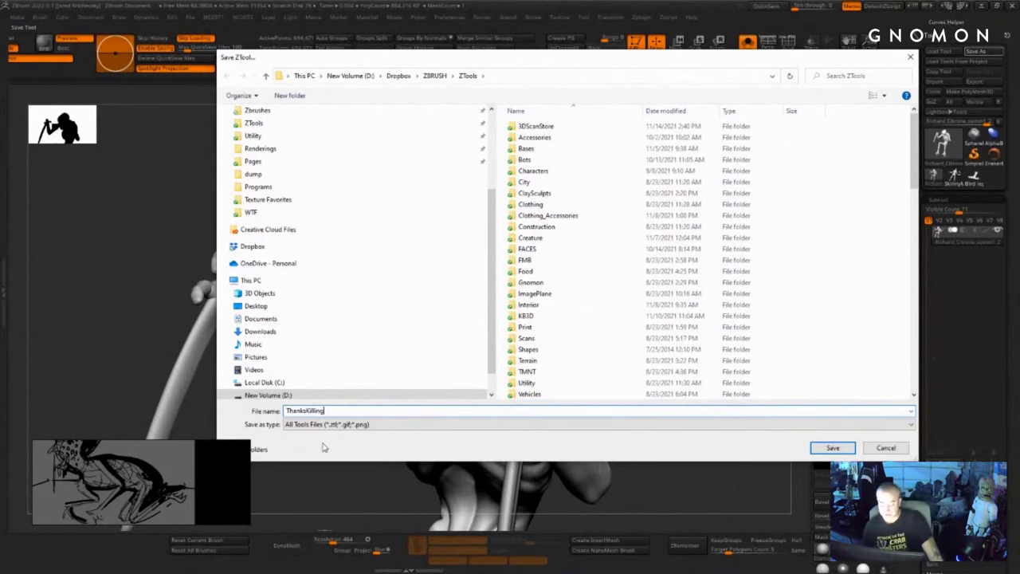
click(831, 448)
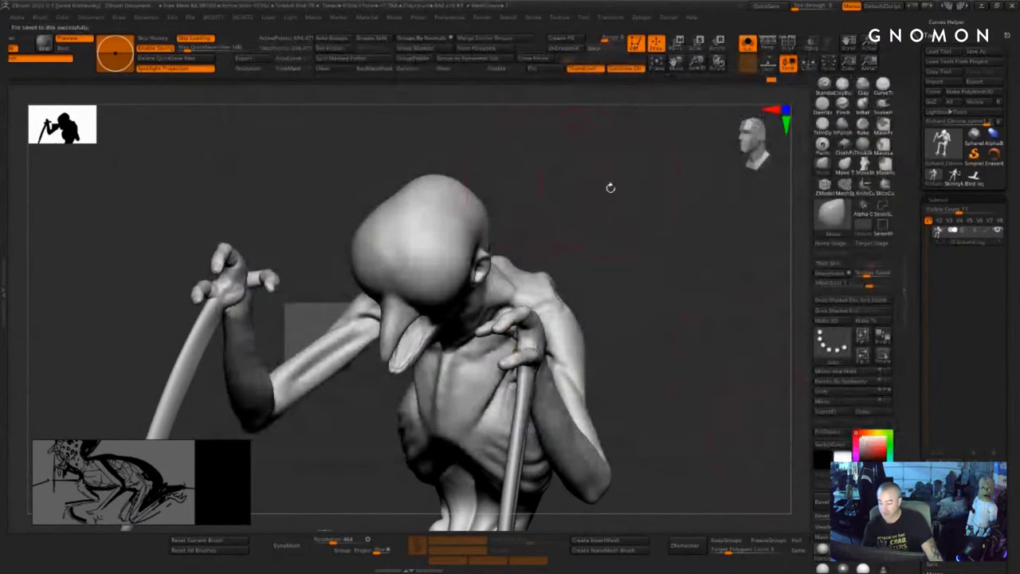
- Open the linked ZTools folder in LightBox and look through its contents for the ThanksKilling tool
drag(611, 186, 599, 205)
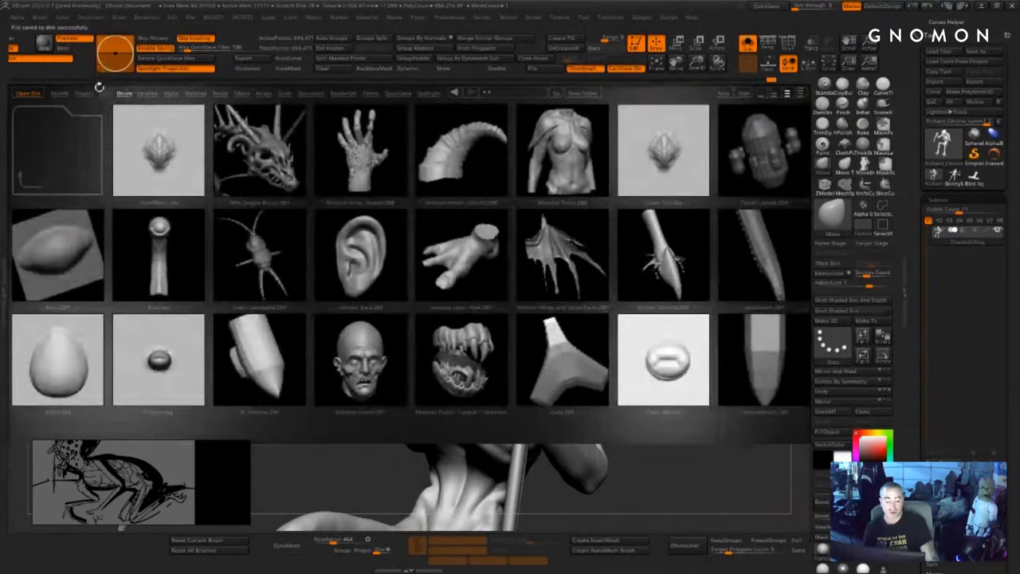
click(105, 92)
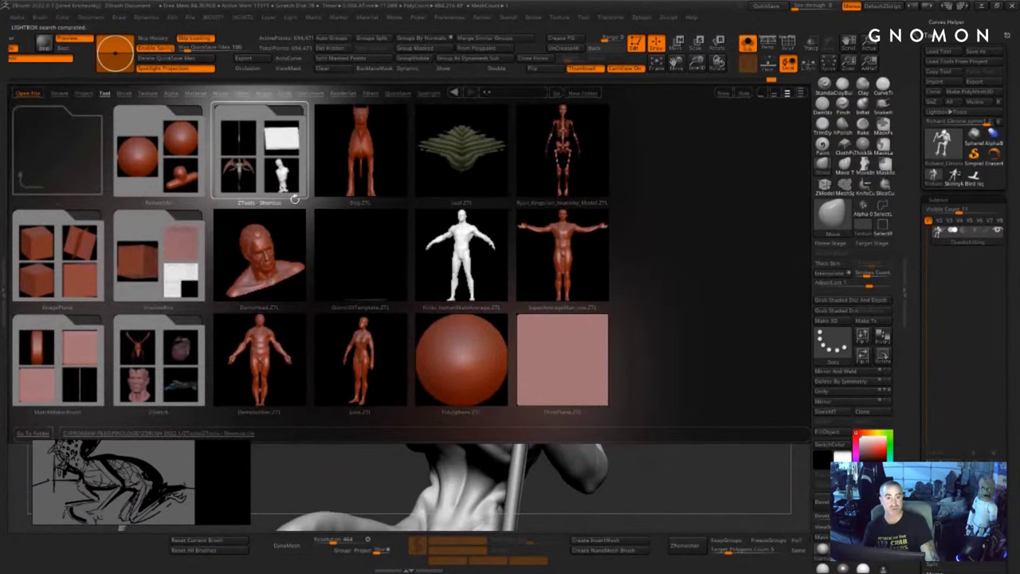
double_click(252, 151)
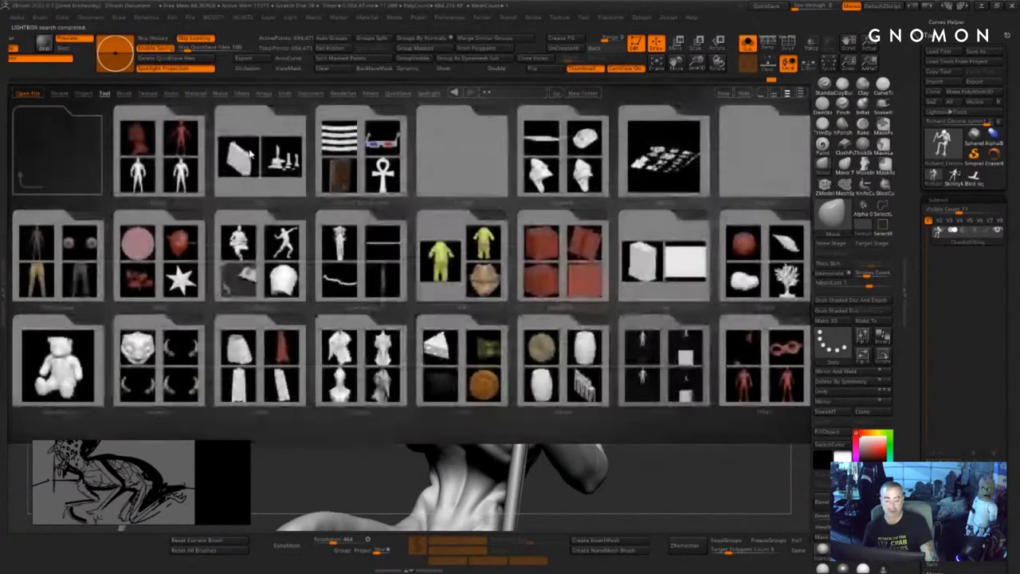
drag(666, 319, 292, 282)
drag(622, 363, 191, 353)
drag(669, 343, 126, 343)
drag(517, 355, 404, 353)
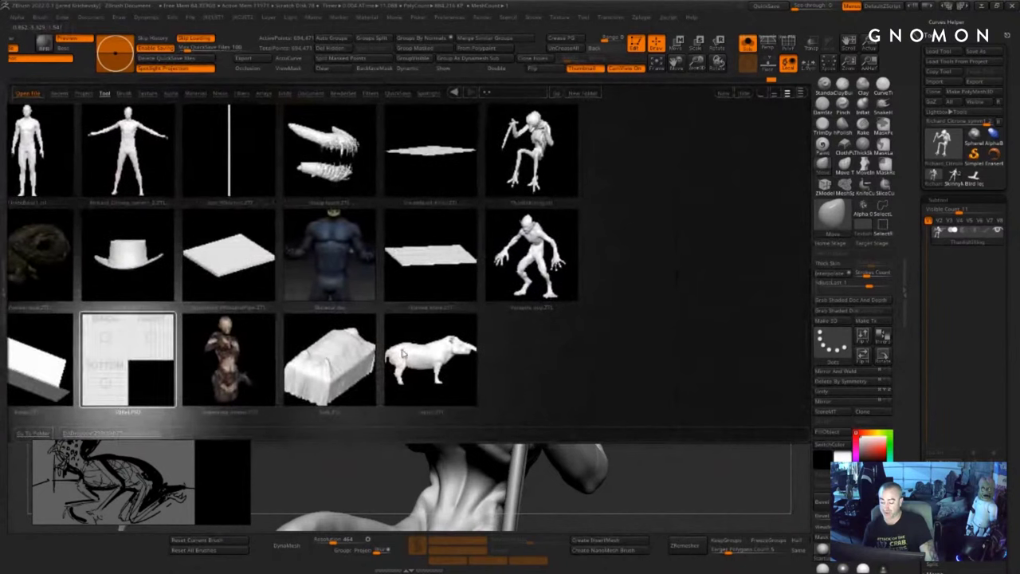
drag(552, 162, 509, 169)
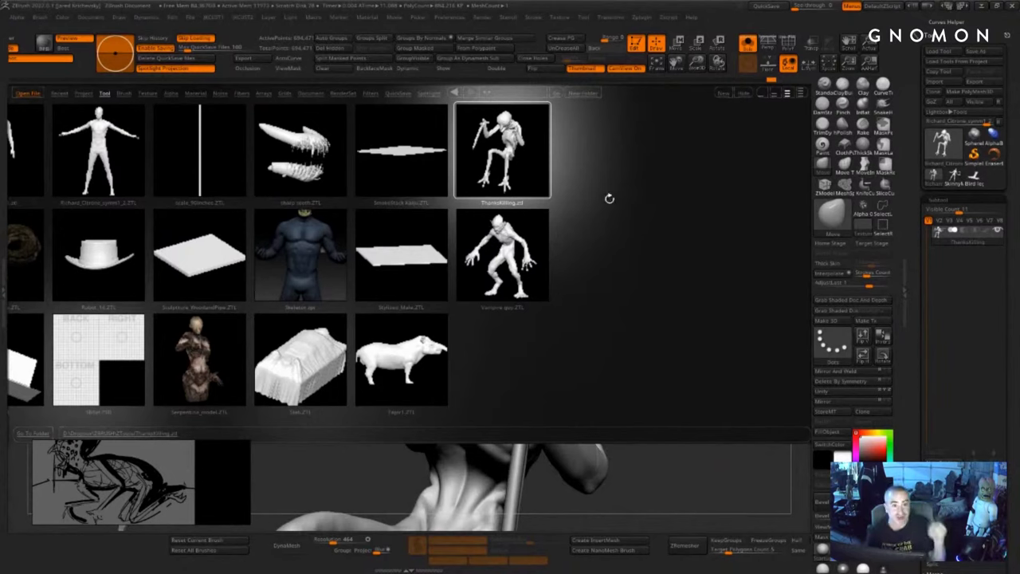
- Close the LightBox browser and smooth the creature's bulging forehead
key(comma)
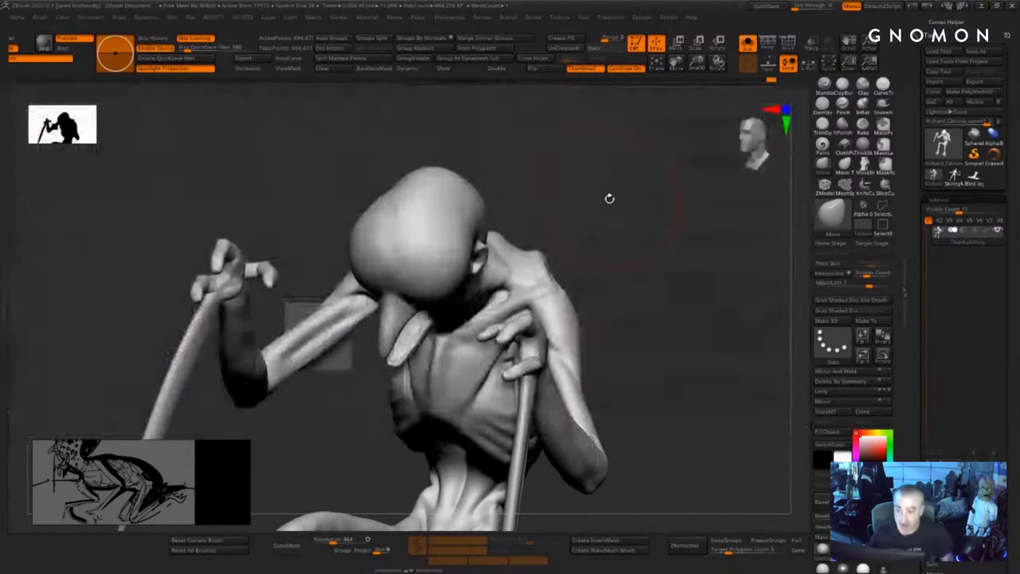
mouse_move(644, 287)
mouse_down()
mouse_move(655, 231)
mouse_move(678, 228)
mouse_move(512, 158)
mouse_up()
mouse_move(383, 216)
shift+mouse_down()
mouse_move(369, 199)
mouse_move(386, 185)
shift+mouse_up()
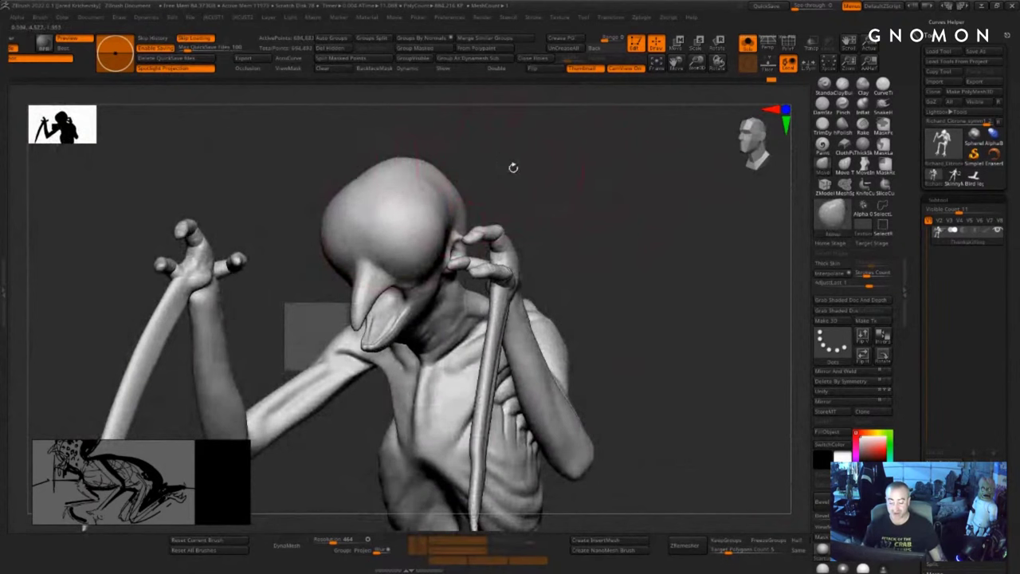
drag(512, 167, 572, 149)
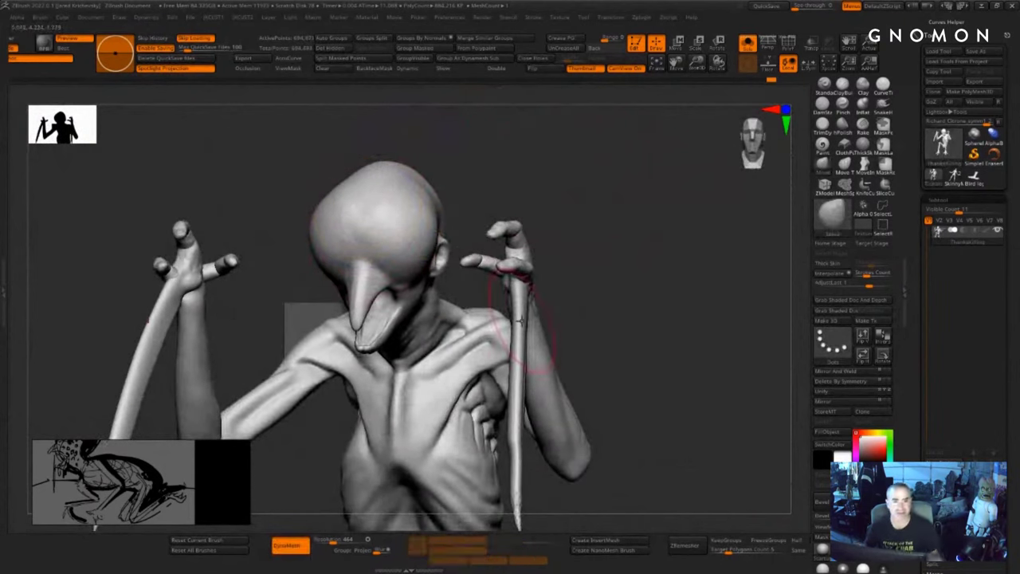
- Carve creases between the brow bulges above the beak and along the temple near the ear with the DamStandard brush
click(824, 102)
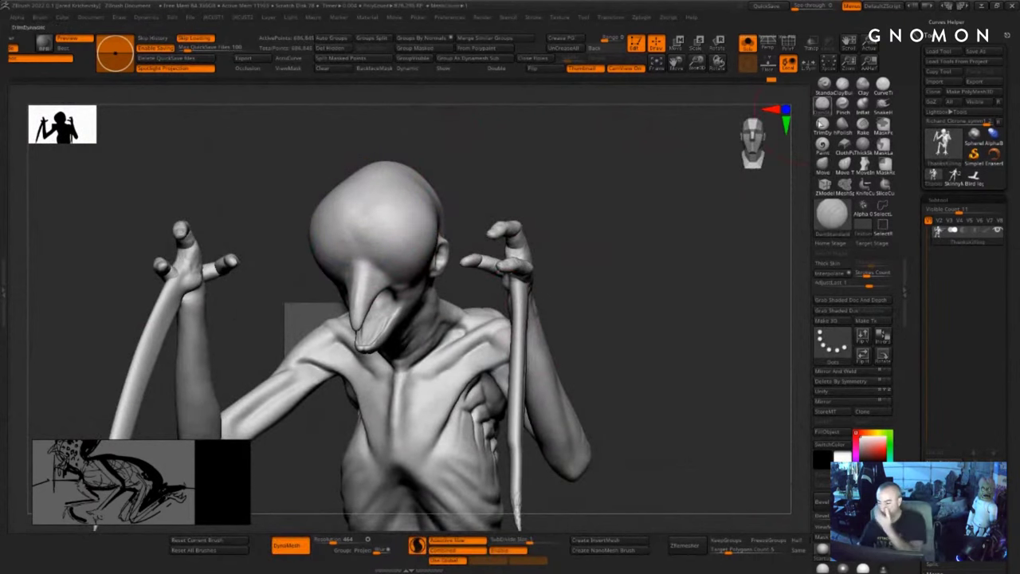
mouse_move(360, 253)
mouse_down()
mouse_move(396, 283)
mouse_move(358, 236)
mouse_up()
drag(487, 166, 443, 177)
drag(363, 246, 378, 263)
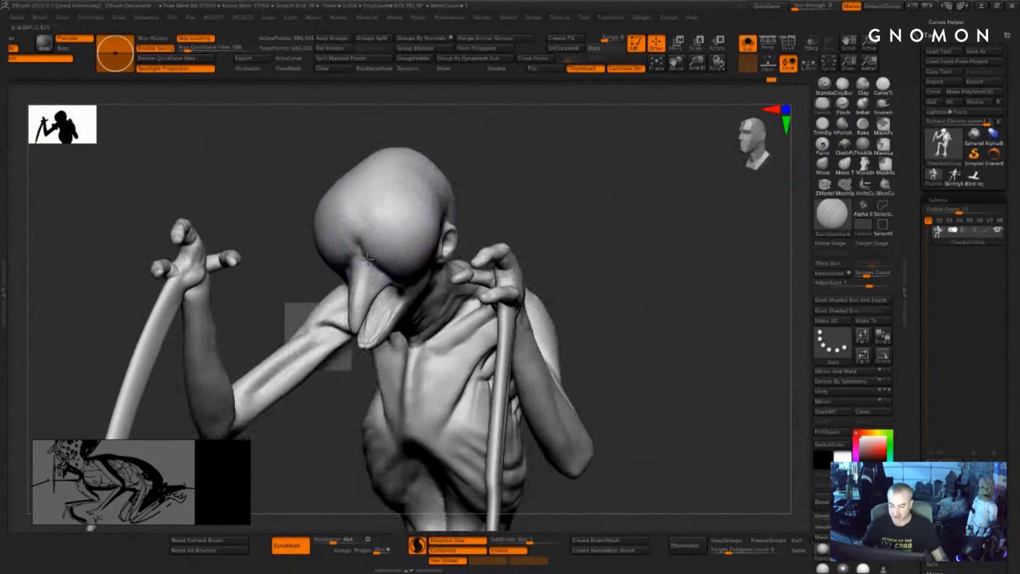
drag(600, 212, 506, 223)
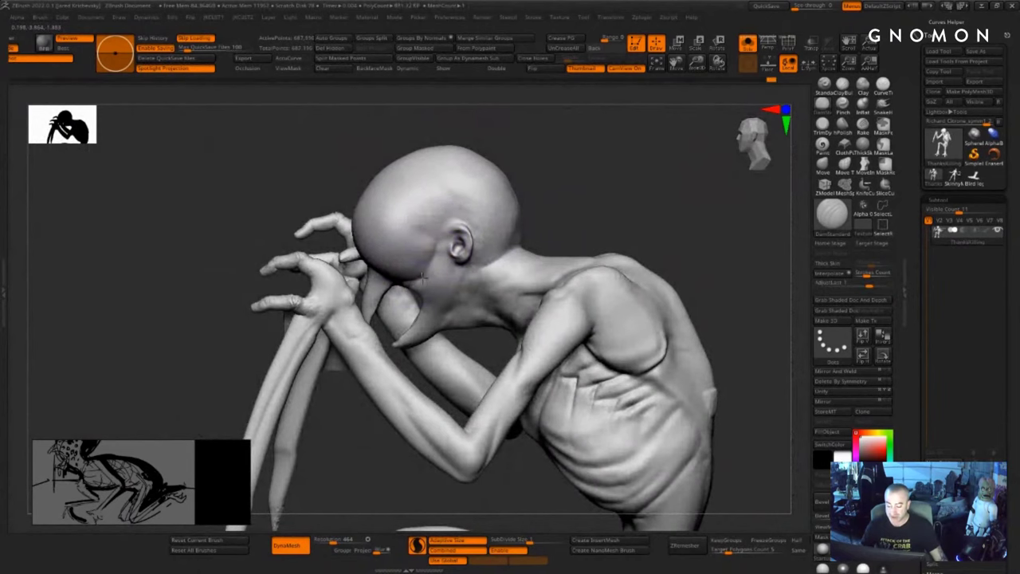
drag(425, 223, 431, 212)
drag(539, 155, 538, 194)
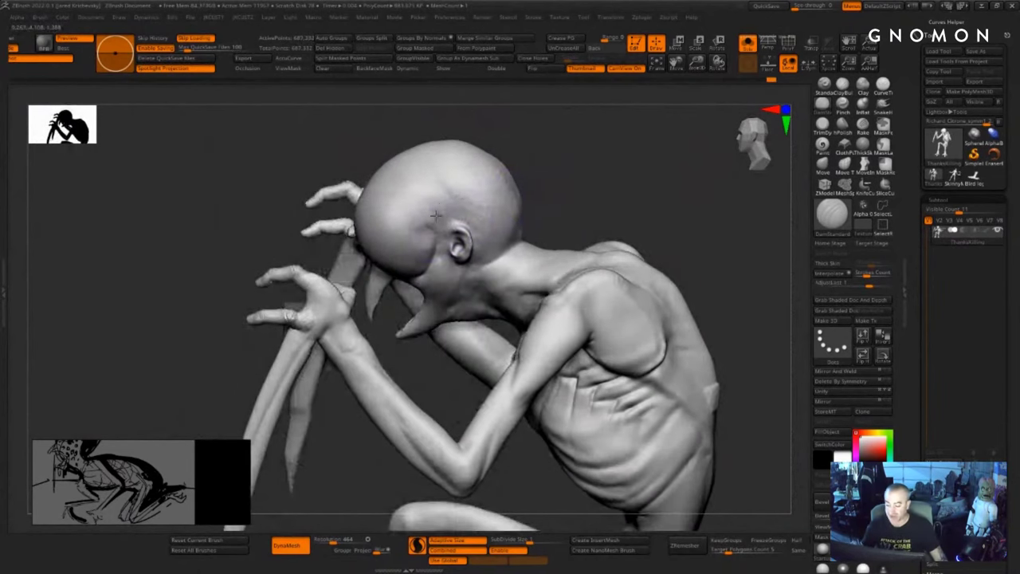
- Resize the brush and carve skin creases across the side of the neck below the jaw
mouse_move(552, 157)
mouse_down()
mouse_move(533, 173)
mouse_move(536, 222)
mouse_move(522, 243)
mouse_up()
mouse_move(563, 199)
mouse_down()
mouse_move(618, 205)
mouse_move(615, 192)
mouse_up()
key(s)
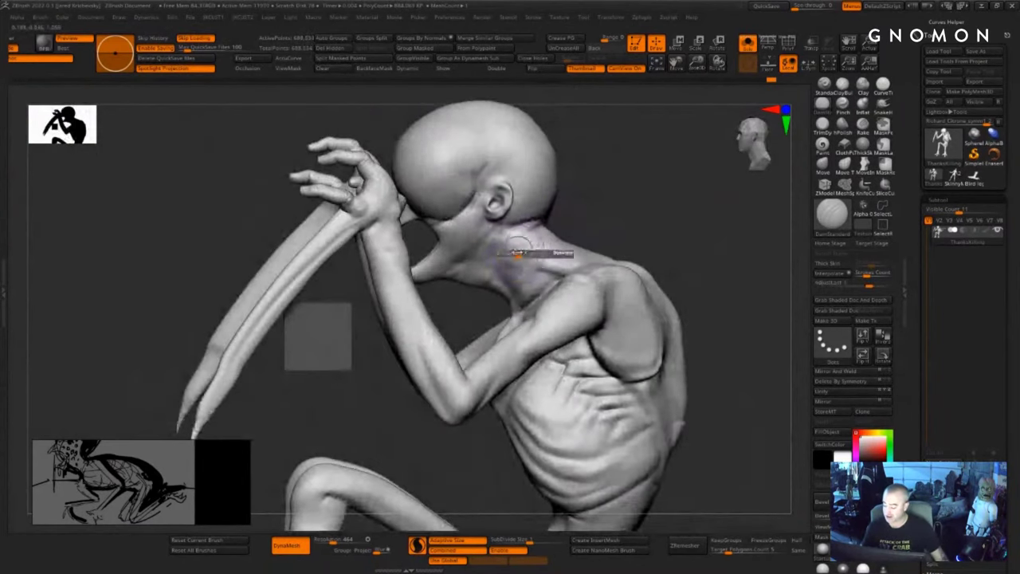
drag(467, 265, 512, 237)
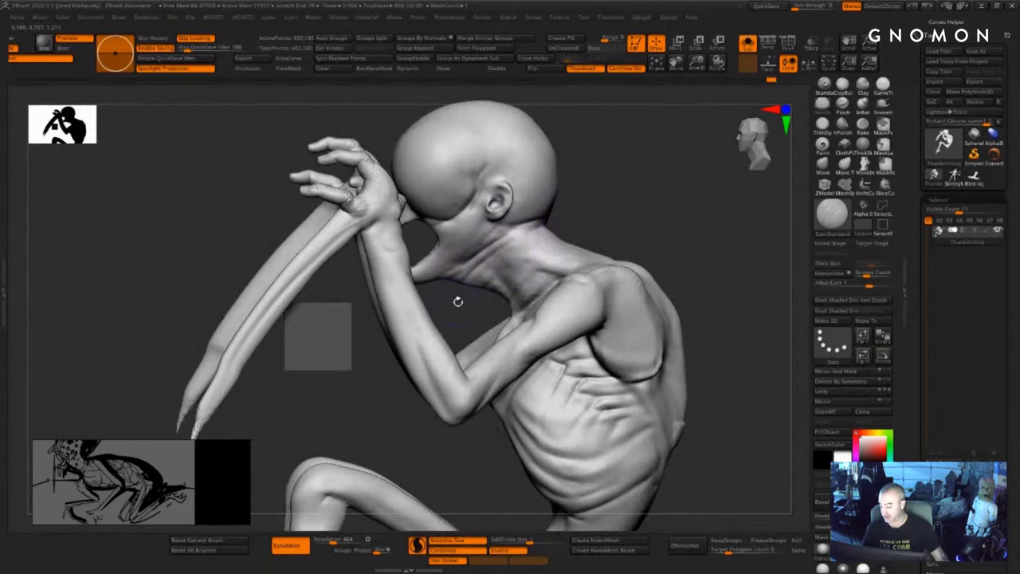
- Carve stacked horizontal wrinkles around the front of the throat down to the collarbones
drag(458, 301, 537, 313)
drag(683, 237, 702, 205)
drag(586, 222, 539, 217)
mouse_move(530, 287)
mouse_down()
mouse_move(461, 295)
mouse_move(468, 314)
mouse_up()
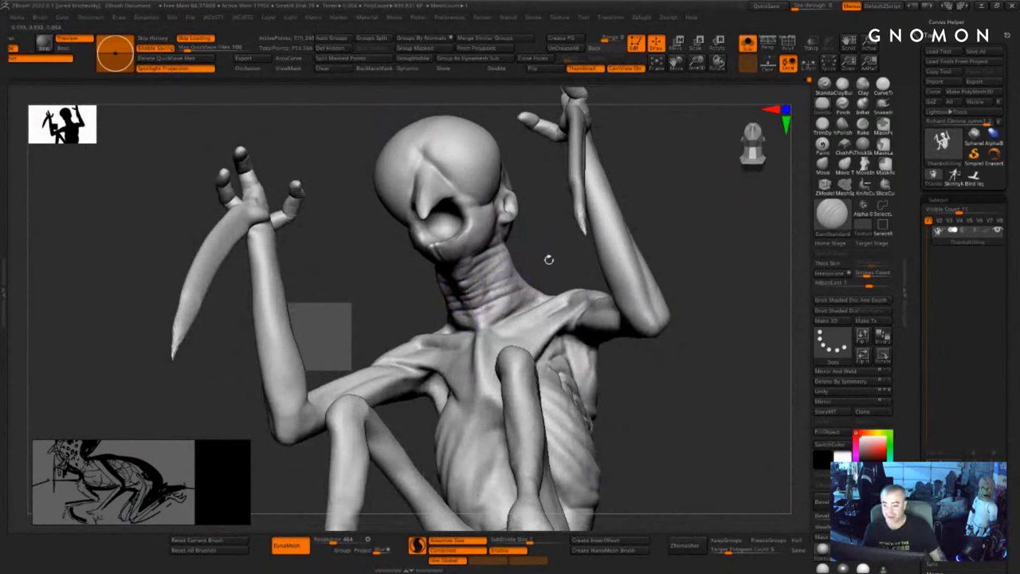
mouse_move(492, 308)
mouse_down()
mouse_move(522, 300)
mouse_move(478, 330)
mouse_up()
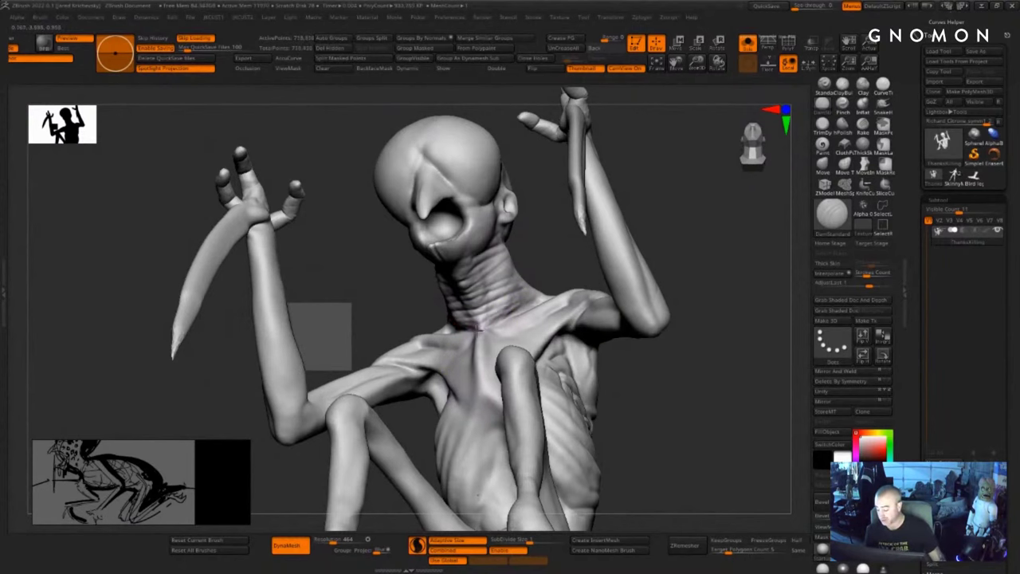
- Refine the neck folds and cut a long tendon crease from behind the ear toward the shoulder
drag(530, 241, 490, 283)
key(1)
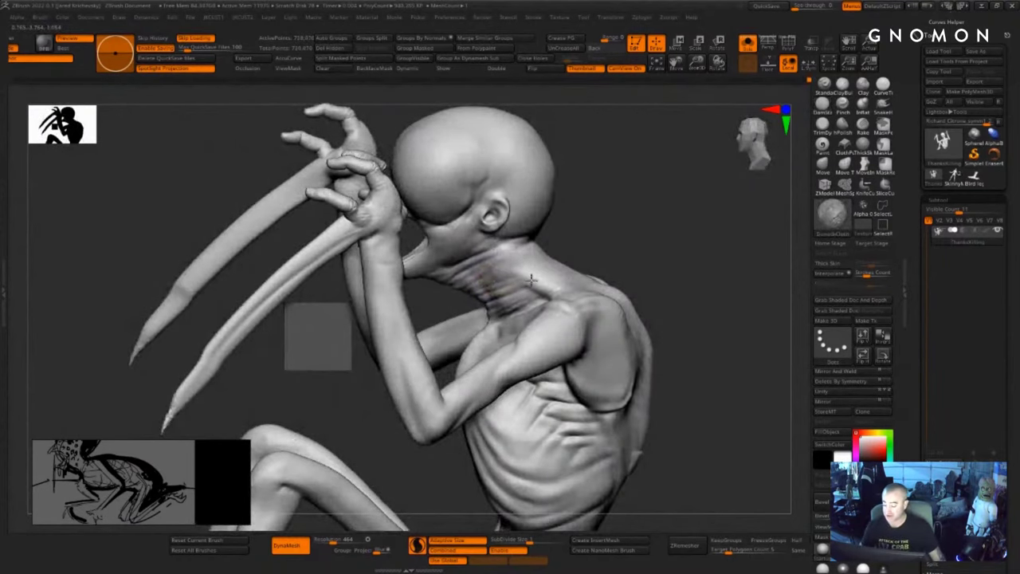
mouse_move(607, 220)
mouse_down()
mouse_move(556, 283)
mouse_move(500, 275)
mouse_move(527, 292)
mouse_move(513, 276)
mouse_up()
drag(590, 201, 642, 183)
key(s)
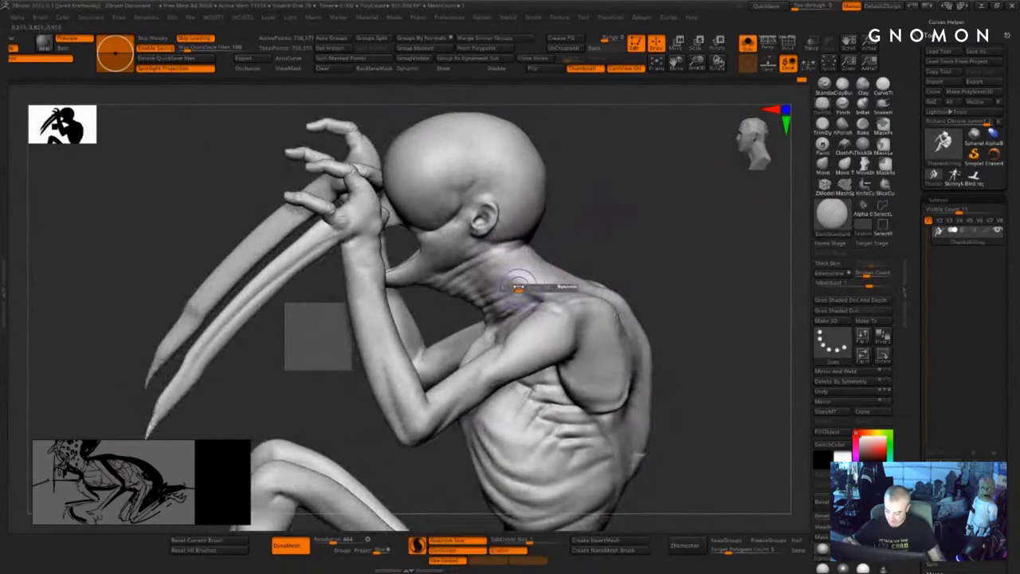
drag(502, 249, 536, 300)
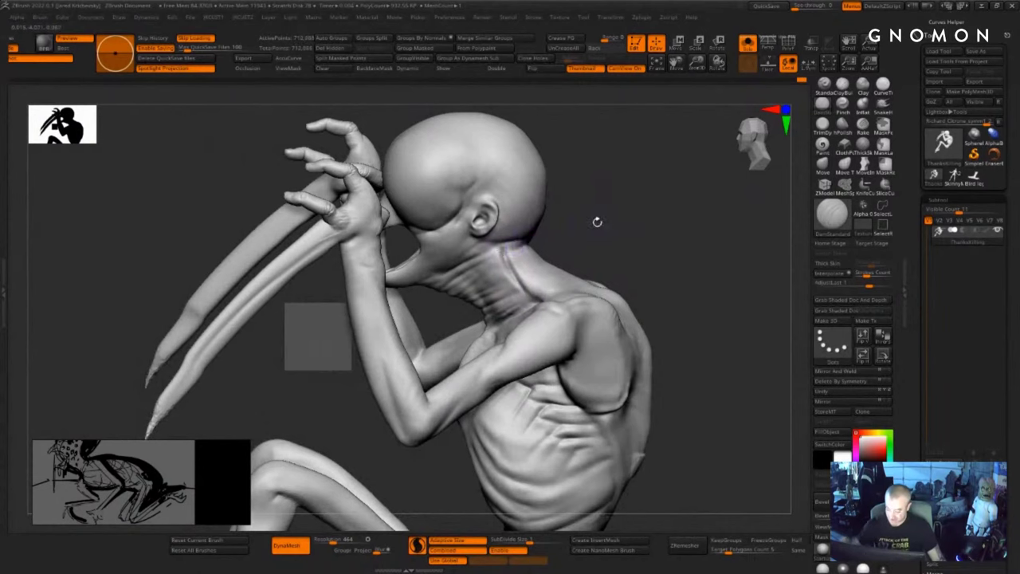
- Carve muscle lines down the nape and across the upper back beside the shoulder blade
drag(597, 221, 507, 273)
mouse_move(612, 209)
mouse_down()
mouse_move(564, 266)
mouse_move(605, 297)
mouse_up()
drag(547, 242, 588, 285)
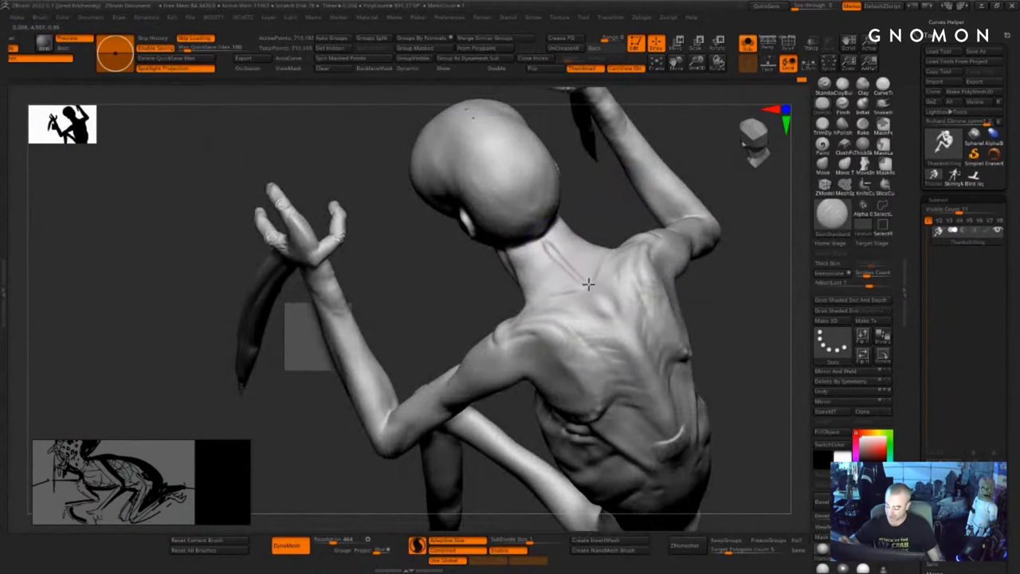
drag(556, 327, 631, 376)
right_drag(673, 411, 713, 348)
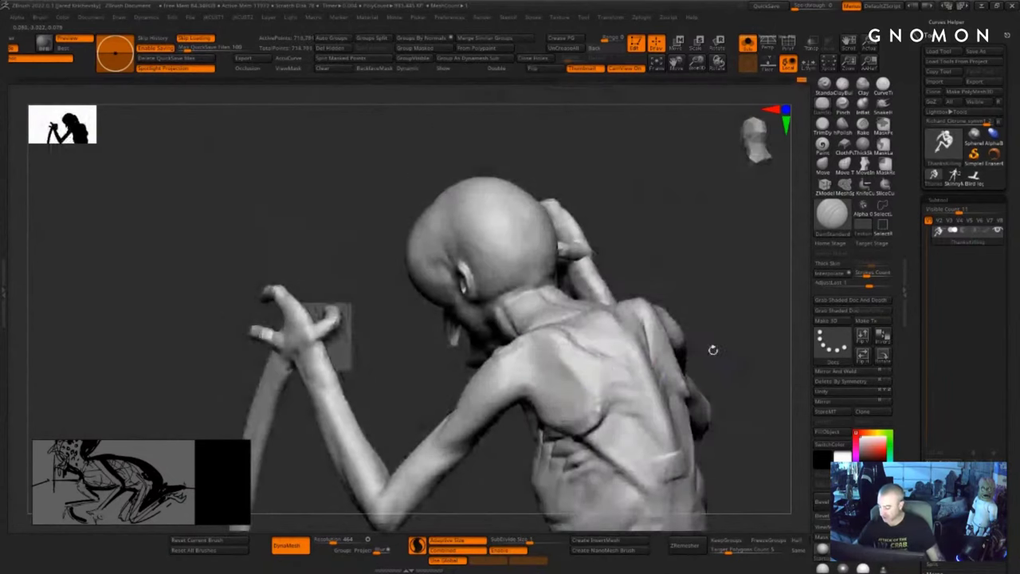
- Define the inner edge of the shoulder blade with a crease and smooth its surface
drag(569, 340, 607, 395)
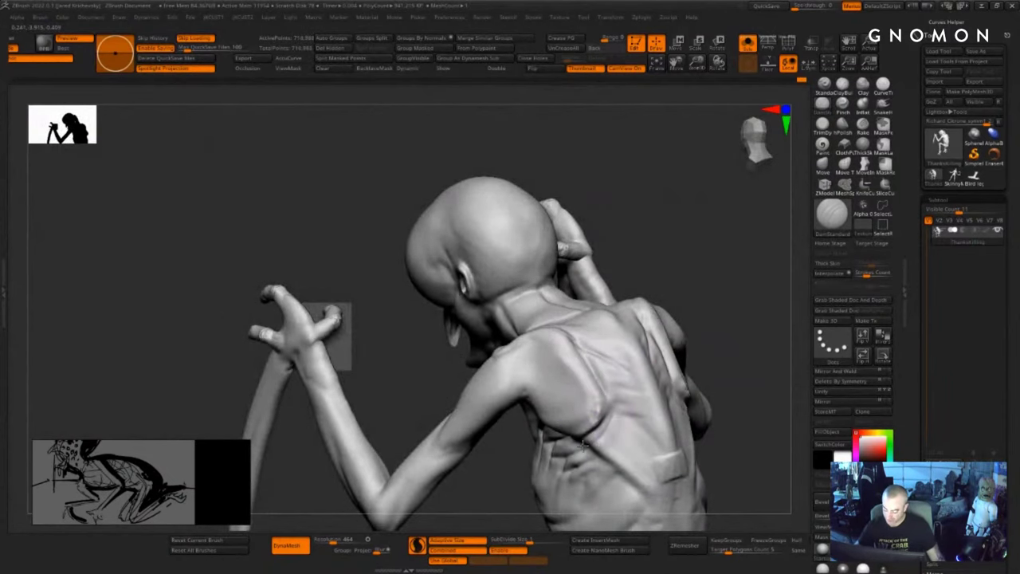
drag(740, 426, 774, 424)
shift+drag(607, 422, 594, 436)
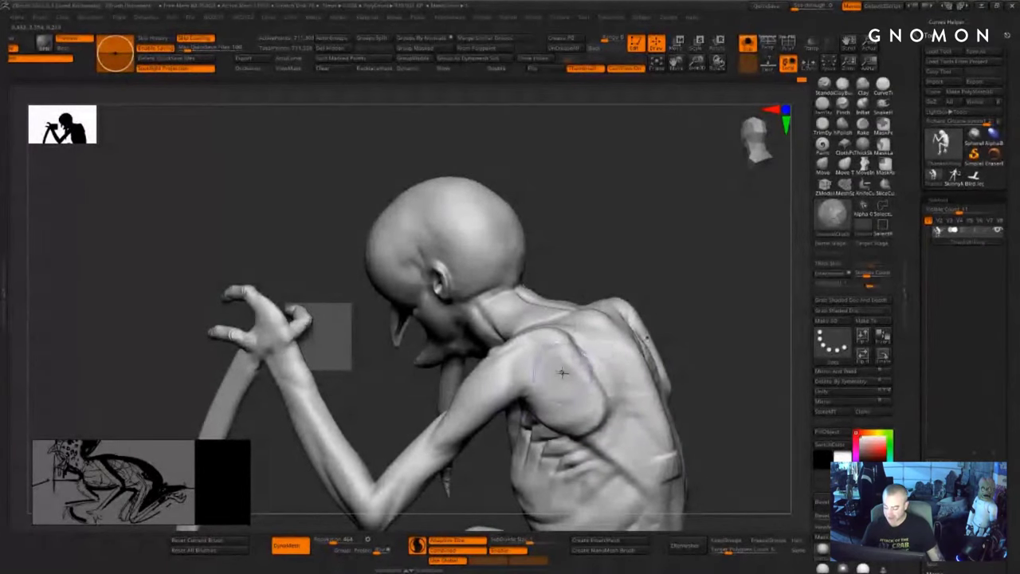
mouse_move(522, 399)
mouse_down()
mouse_move(534, 349)
mouse_move(563, 333)
mouse_up()
drag(704, 411, 758, 405)
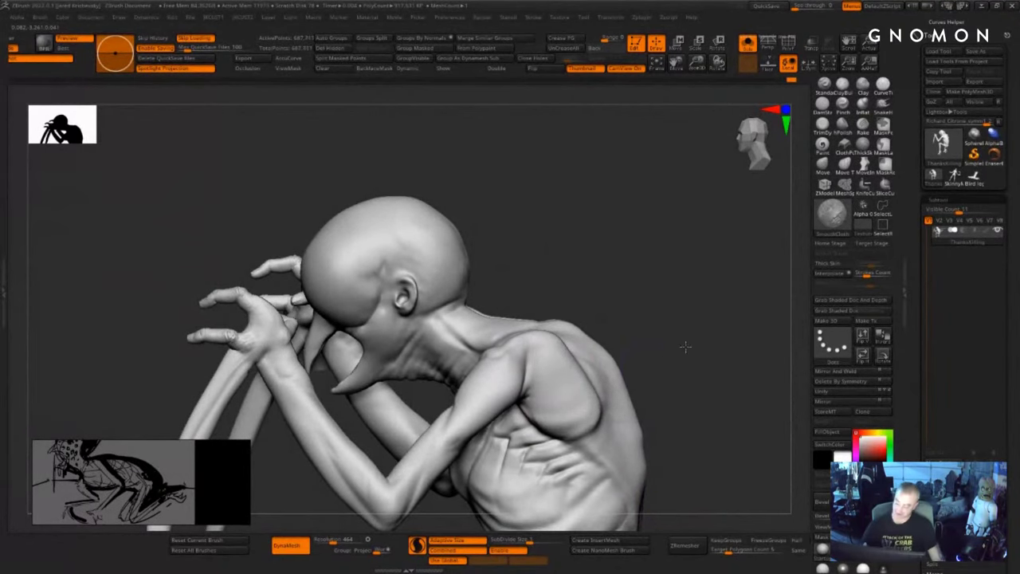
- Soften the shoulder blade and the transition into the armpit by smoothing
mouse_move(686, 346)
mouse_down()
mouse_move(609, 338)
mouse_move(649, 339)
mouse_up()
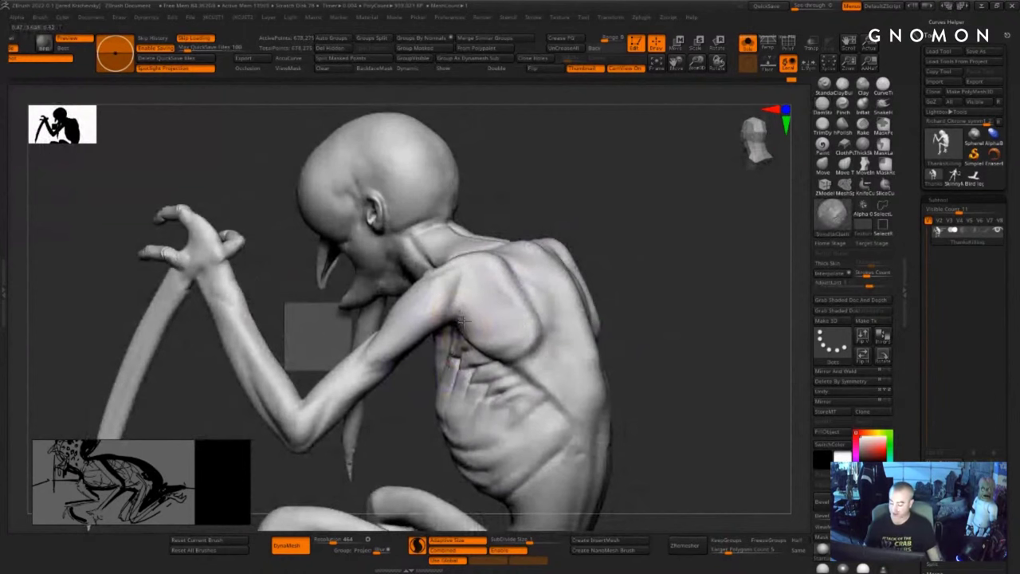
mouse_move(543, 345)
mouse_down()
mouse_move(495, 370)
mouse_move(533, 349)
mouse_move(488, 343)
mouse_up()
mouse_move(617, 335)
mouse_down()
mouse_move(649, 321)
mouse_move(618, 325)
mouse_up()
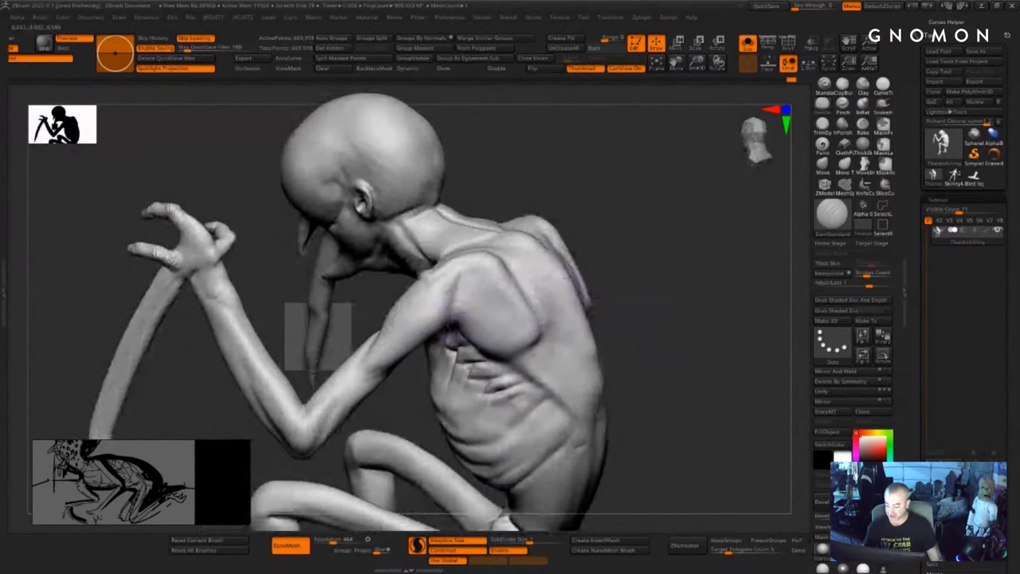
- Carve a crease across the middle of the shoulder blade, redoing the first stroke, and sharpen its inner corner
drag(452, 324, 519, 310)
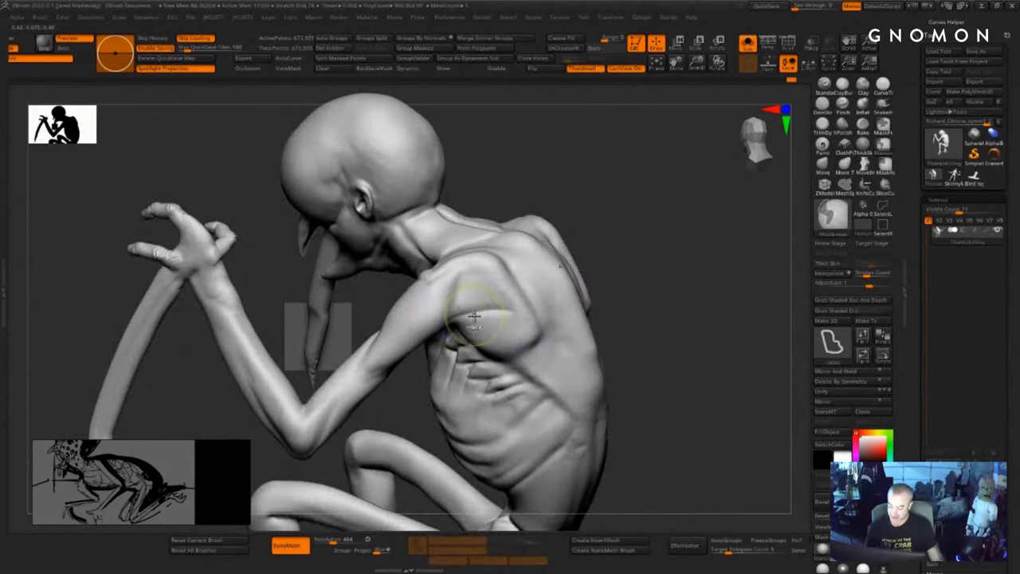
key(ctrl+z)
mouse_move(456, 318)
mouse_down()
mouse_move(502, 312)
mouse_move(526, 327)
mouse_up()
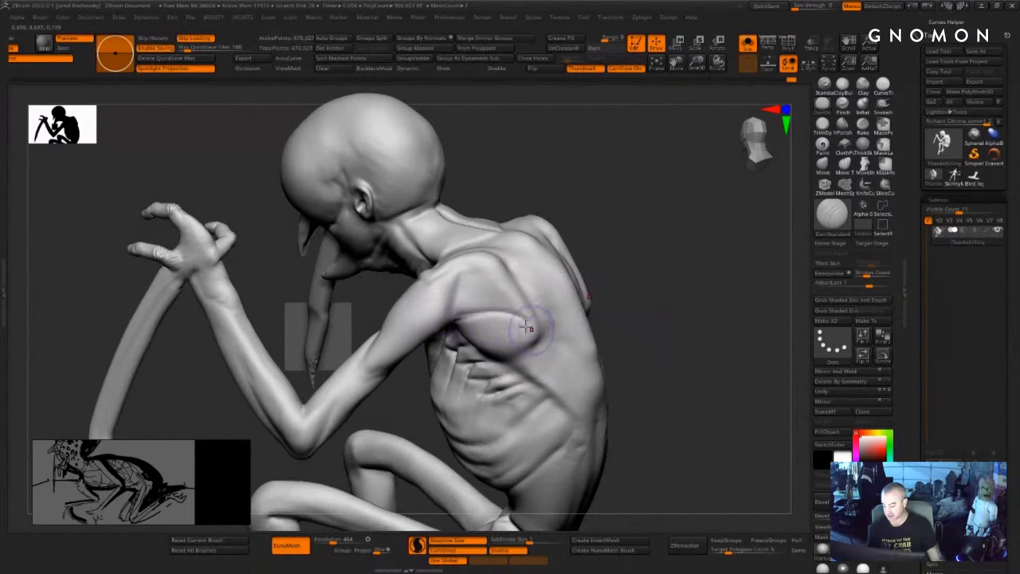
ctrl+drag(640, 303, 648, 311)
drag(648, 310, 598, 309)
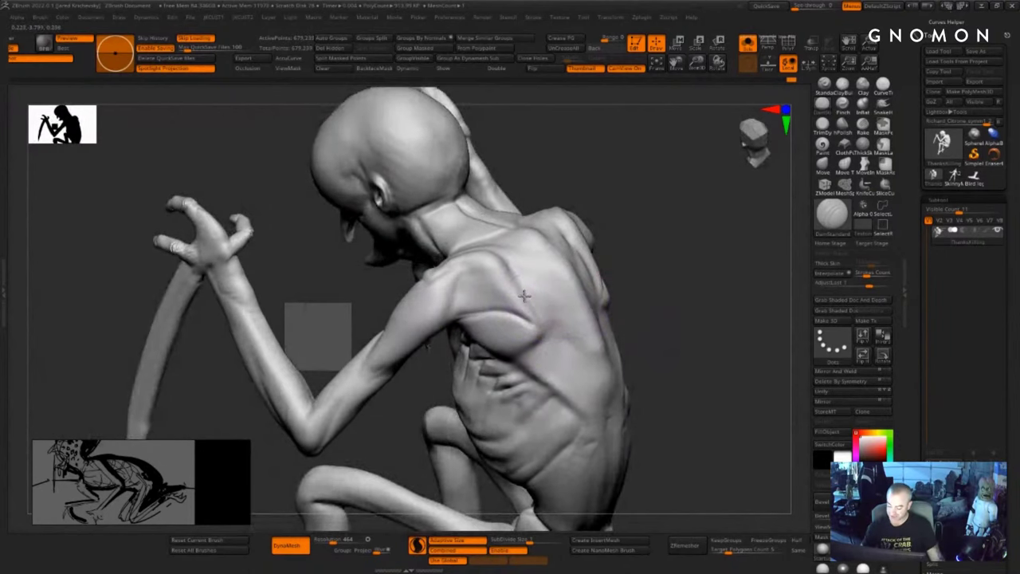
drag(526, 322, 536, 319)
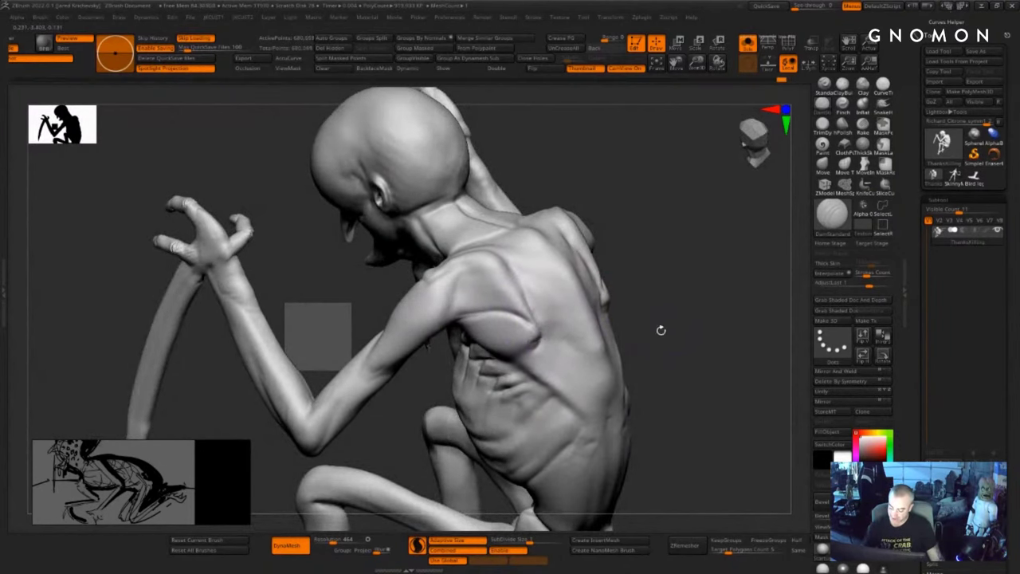
- Add a fold on the lower shoulder blade muscle and deepen the crease beneath it
drag(661, 330, 582, 306)
drag(514, 319, 474, 329)
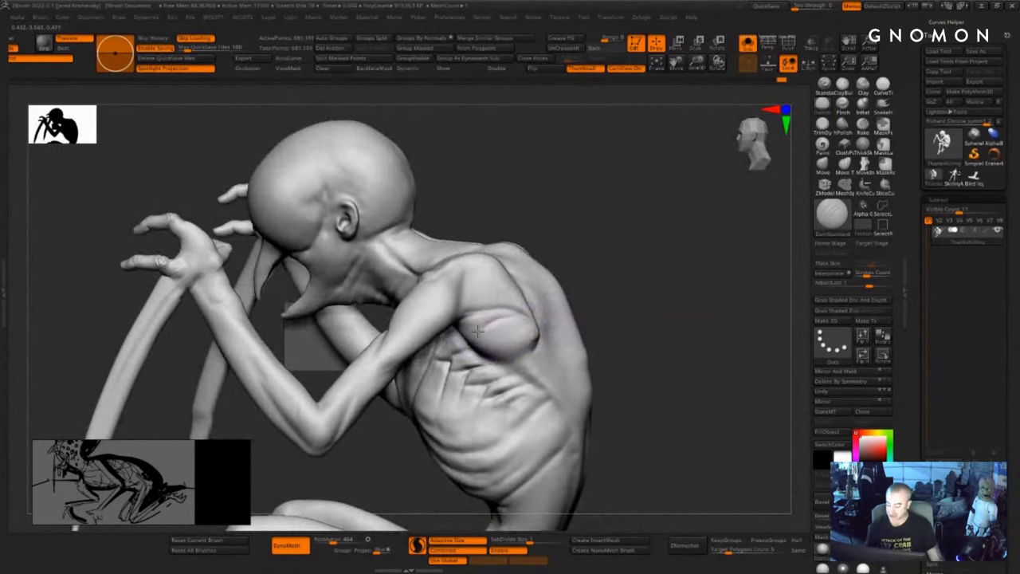
drag(526, 351, 475, 344)
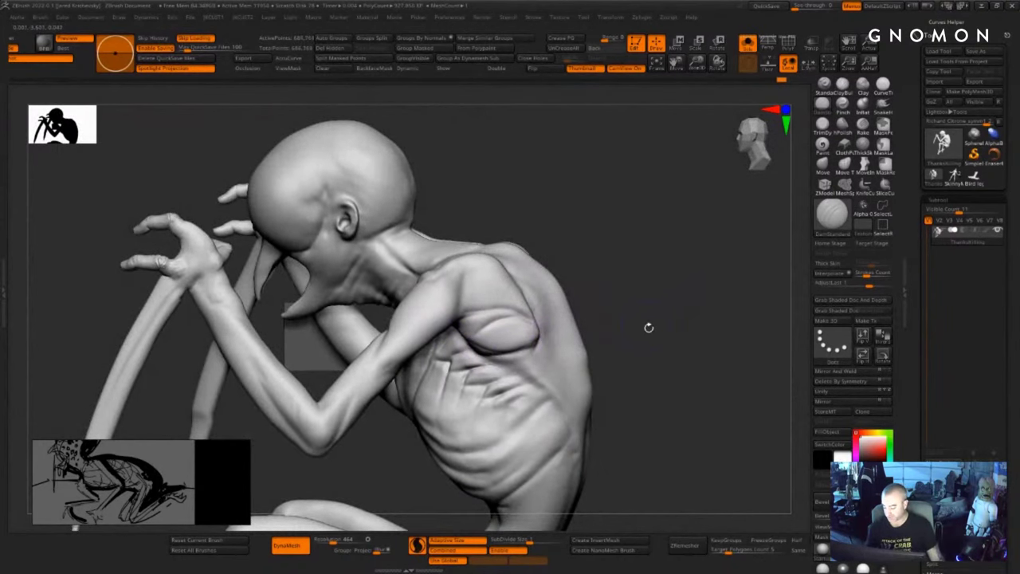
- Carve the diagonal back muscle edge running from below the shoulder blade toward the lower spine
drag(649, 328, 711, 320)
drag(507, 356, 558, 402)
drag(511, 359, 582, 419)
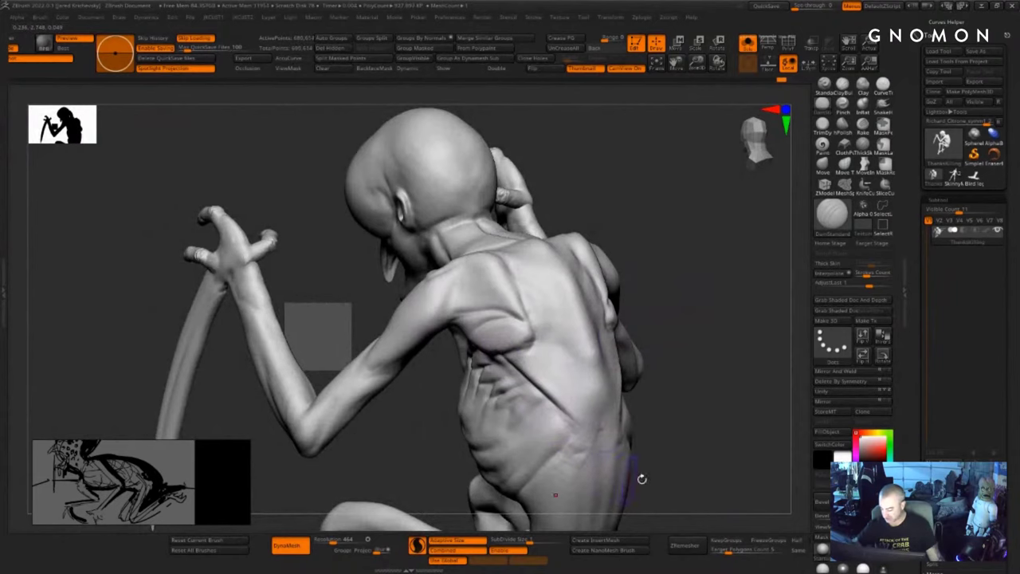
- Carve muscle edges from the mid back down toward the waist and smooth the area
alt+drag(642, 479, 562, 239)
mouse_move(558, 191)
mouse_down()
mouse_move(512, 269)
mouse_move(501, 320)
mouse_up()
drag(537, 212, 518, 398)
drag(475, 431, 546, 427)
mouse_move(526, 280)
shift+mouse_down()
mouse_move(509, 267)
mouse_move(511, 293)
shift+mouse_up()
drag(567, 493, 498, 478)
- Carve long parallel grooves down the lower back on both sides of the spine to the pelvis
drag(500, 241, 522, 338)
drag(512, 279, 534, 370)
drag(519, 309, 537, 373)
drag(512, 281, 526, 332)
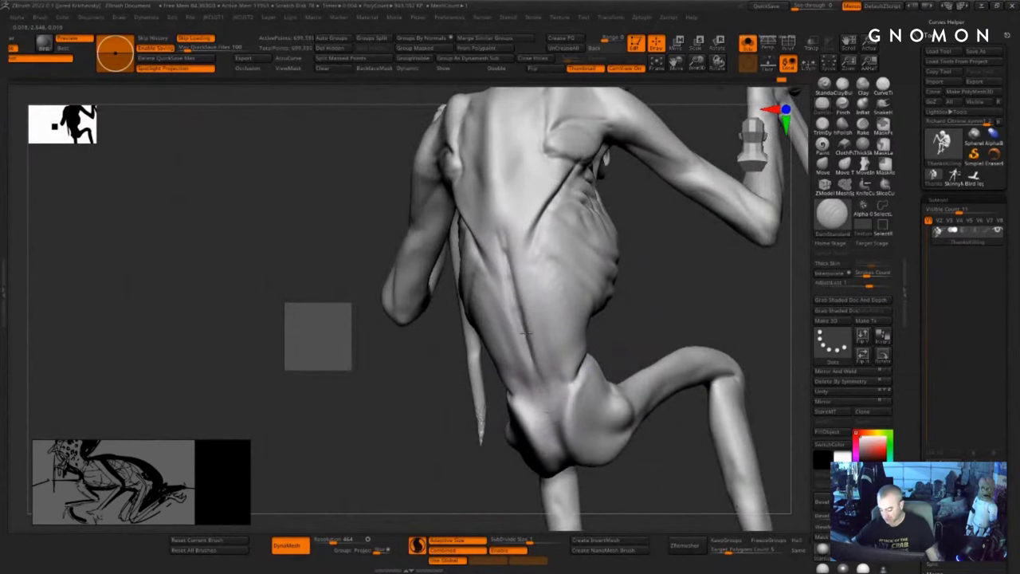
drag(553, 366, 557, 381)
drag(529, 254, 567, 405)
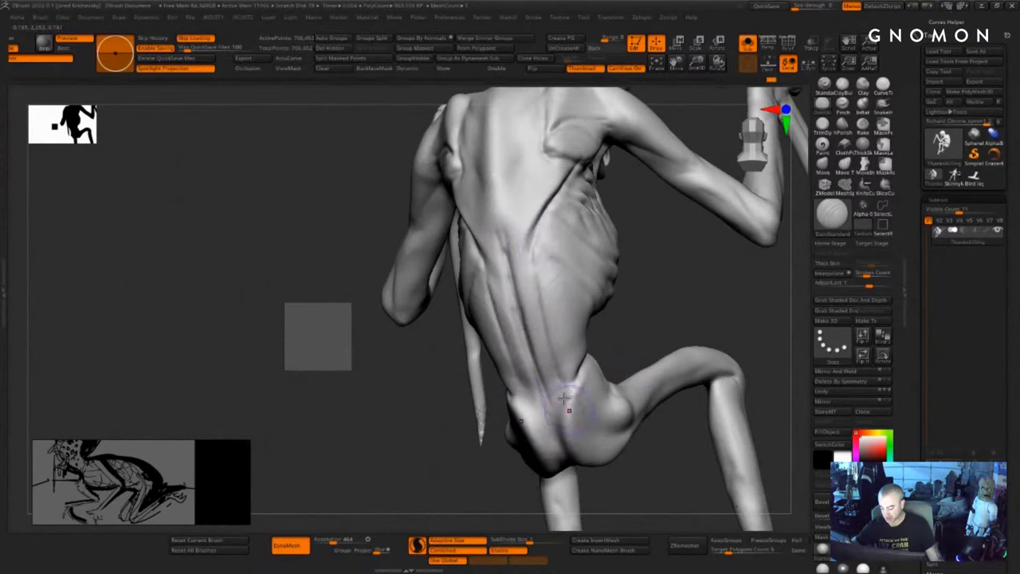
drag(536, 273, 552, 355)
mouse_move(523, 252)
mouse_down()
mouse_move(556, 337)
mouse_move(547, 343)
mouse_move(563, 413)
mouse_move(559, 405)
mouse_up()
- Cut a vertical crease over the sacrum between the buttocks
right_drag(562, 423, 584, 365)
drag(565, 382, 564, 453)
right_drag(600, 501, 571, 449)
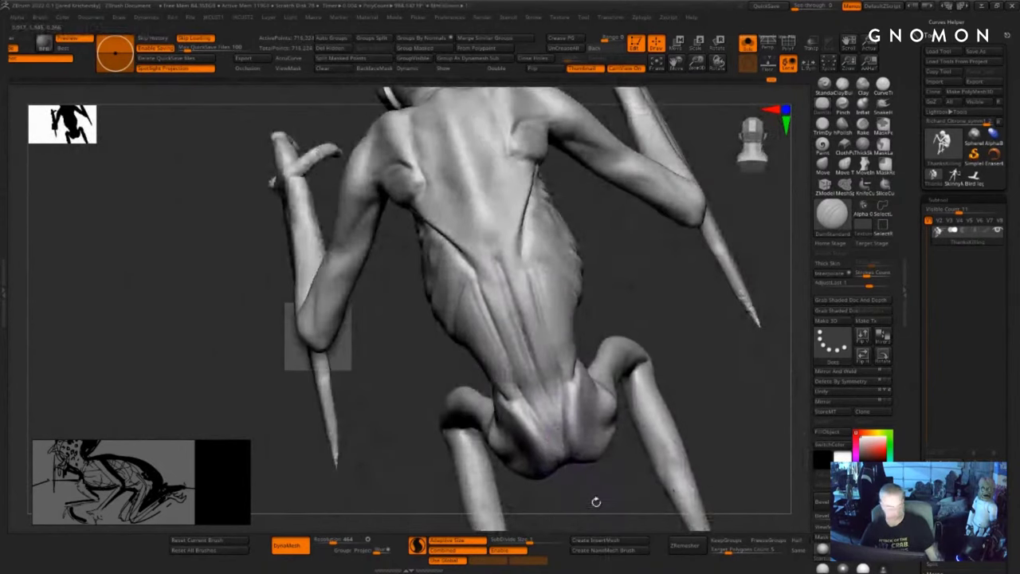
- Build up volume over the sacrum with the ClayBuildup brush as a base for a tail
alt+drag(596, 502, 586, 428)
key(b)
key(c)
key(b)
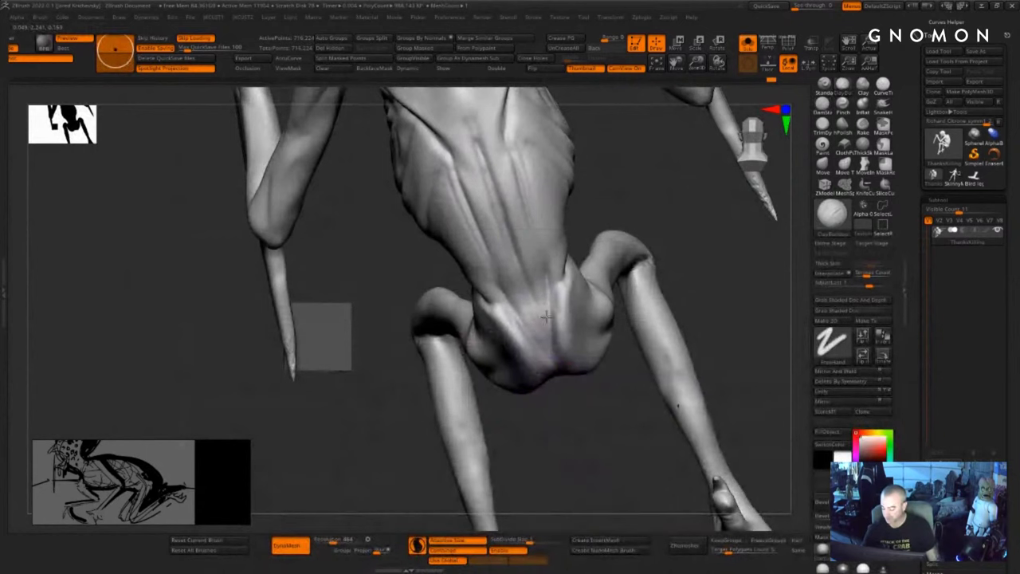
drag(546, 317, 550, 355)
right_drag(562, 426, 577, 405)
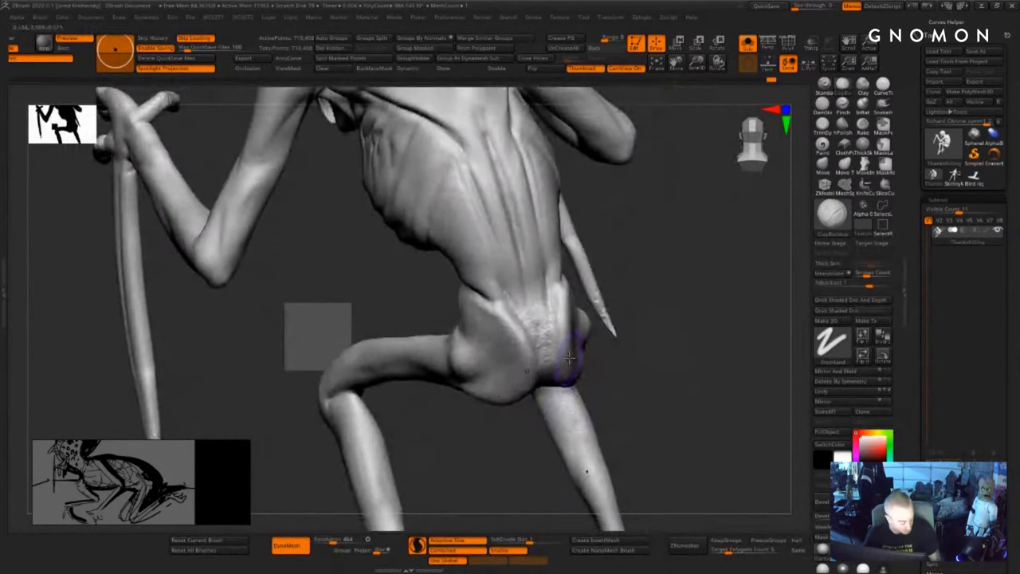
- Pull a short pointed tail out of the base of the spine with the Move brush and shape its curve
key(b)
key(m)
key(v)
drag(547, 353, 560, 420)
right_drag(615, 390, 637, 363)
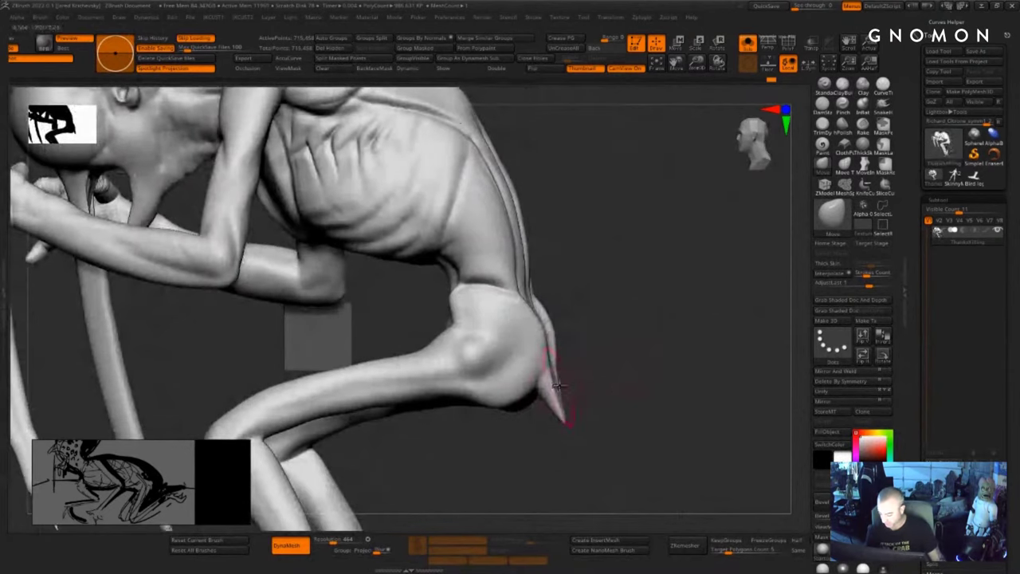
shift+right_drag(566, 384, 565, 415)
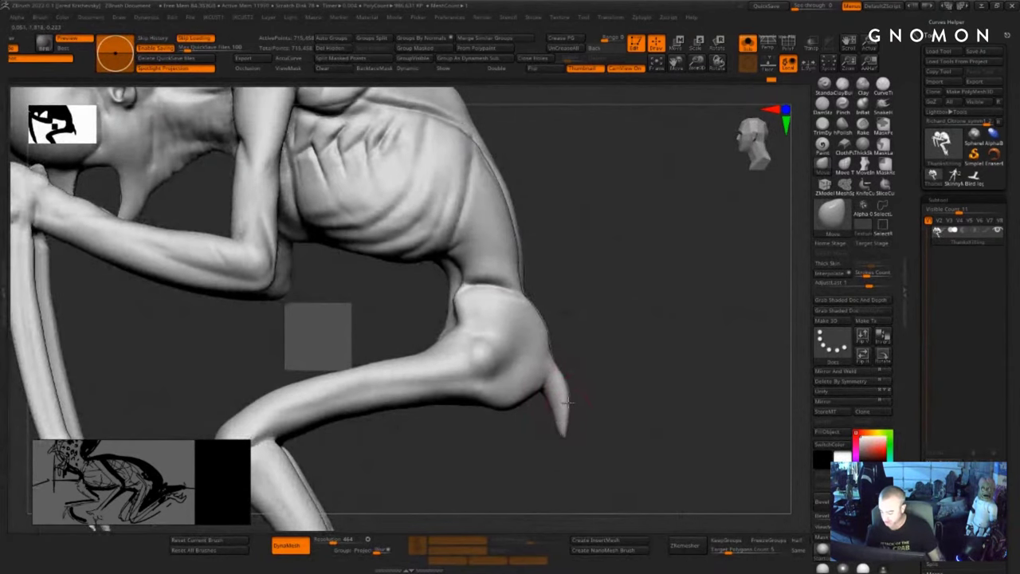
- Smooth the base of the tail and carve creases with DamStandard where the tail meets the buttocks
mouse_move(638, 379)
right_down()
mouse_move(562, 356)
mouse_move(602, 352)
mouse_move(567, 435)
right_up()
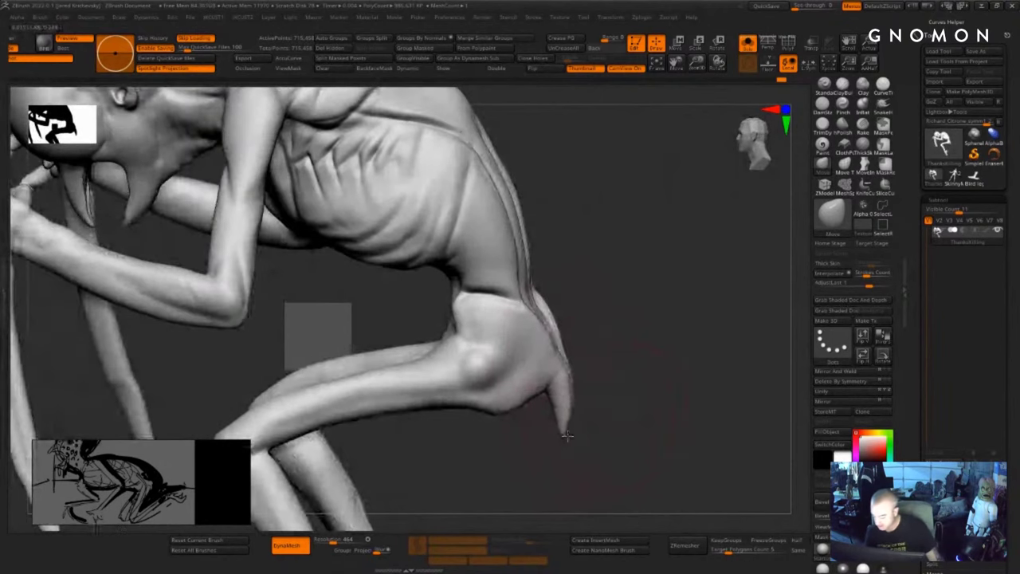
right_drag(601, 391, 601, 348)
shift+drag(562, 378, 575, 379)
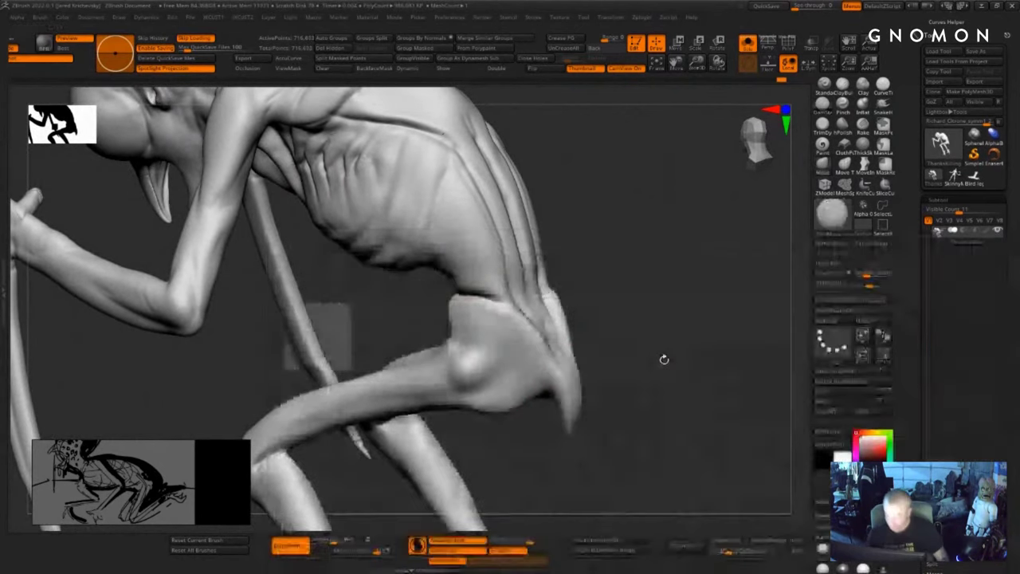
right_drag(663, 358, 568, 375)
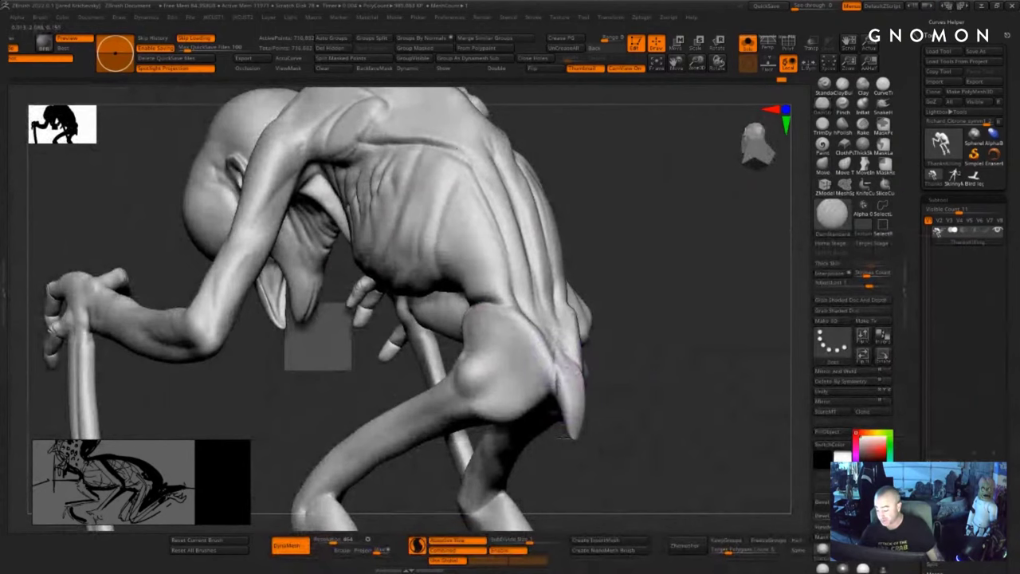
drag(622, 414, 510, 402)
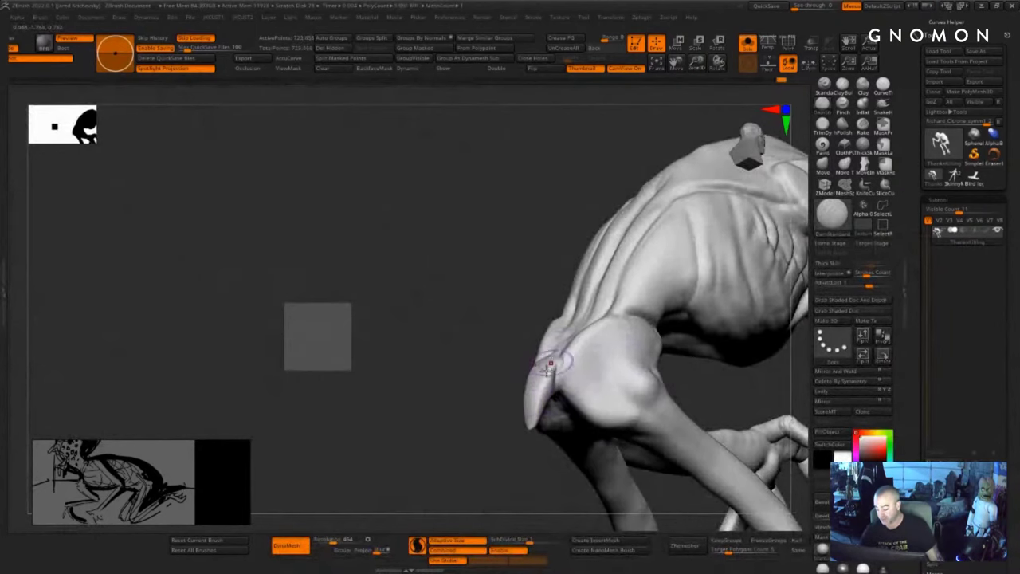
right_drag(550, 365, 548, 388)
- Carve the edge of the pelvis, defining the crease between the hip and the lower back
drag(577, 333, 617, 281)
mouse_move(425, 323)
mouse_down()
mouse_move(399, 433)
mouse_move(343, 426)
mouse_up()
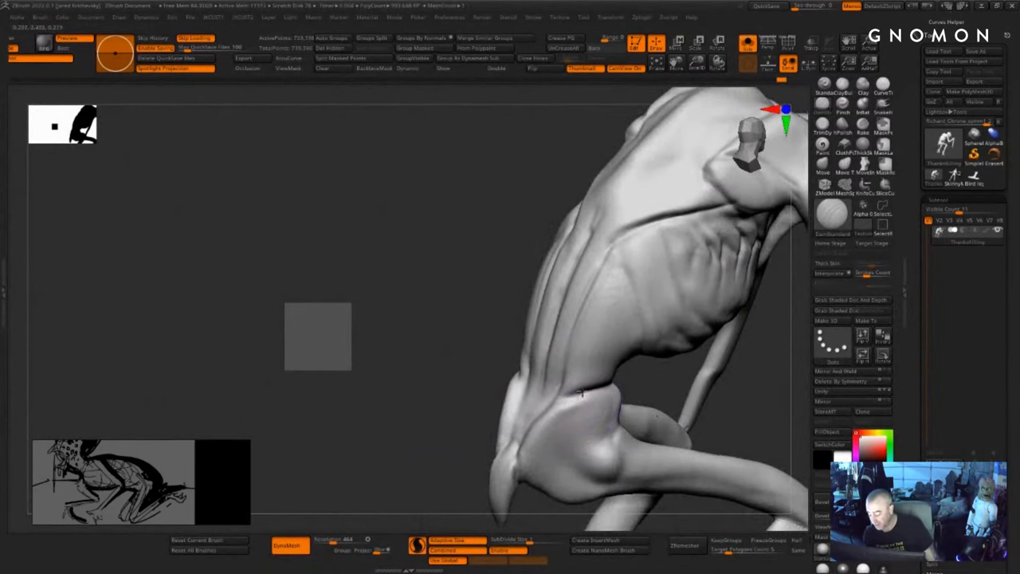
drag(458, 421, 448, 420)
- Build up the flank above the rim of the pelvis with the ClayBuildup brush
key(b)
key(c)
key(b)
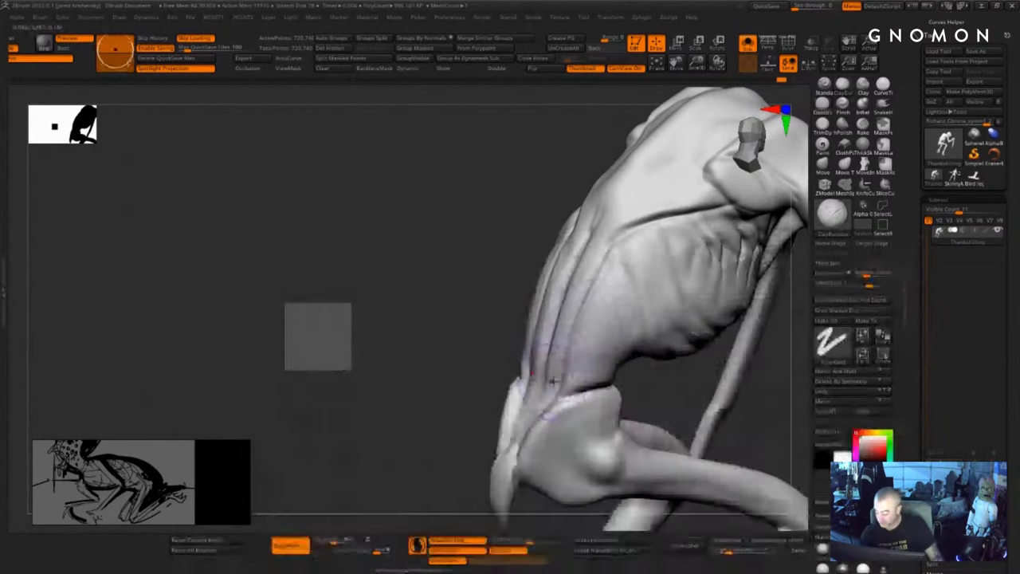
drag(613, 388, 619, 386)
mouse_move(659, 385)
mouse_down()
mouse_move(647, 372)
mouse_move(611, 373)
mouse_move(588, 349)
mouse_up()
drag(488, 433, 426, 425)
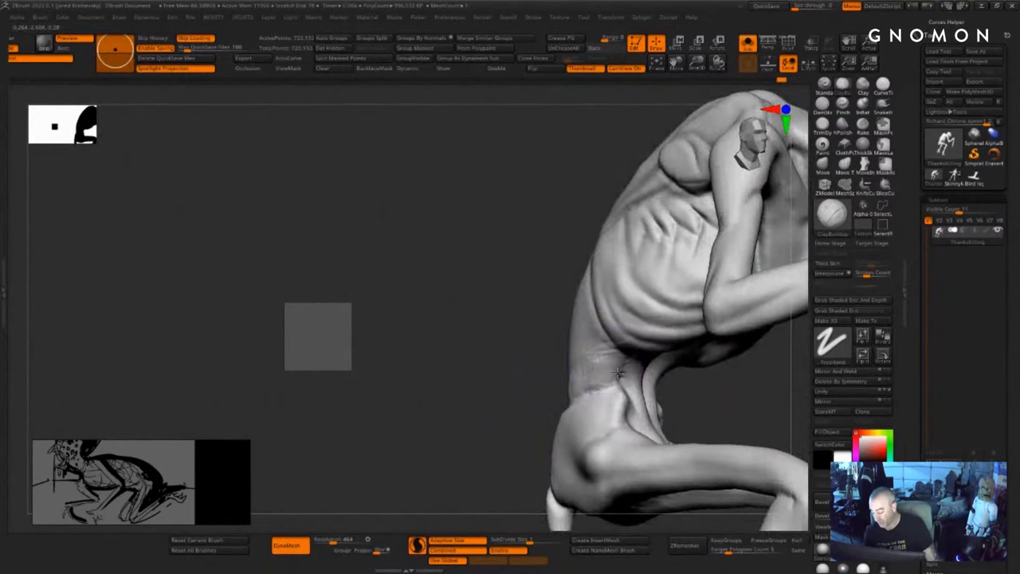
drag(527, 432, 575, 428)
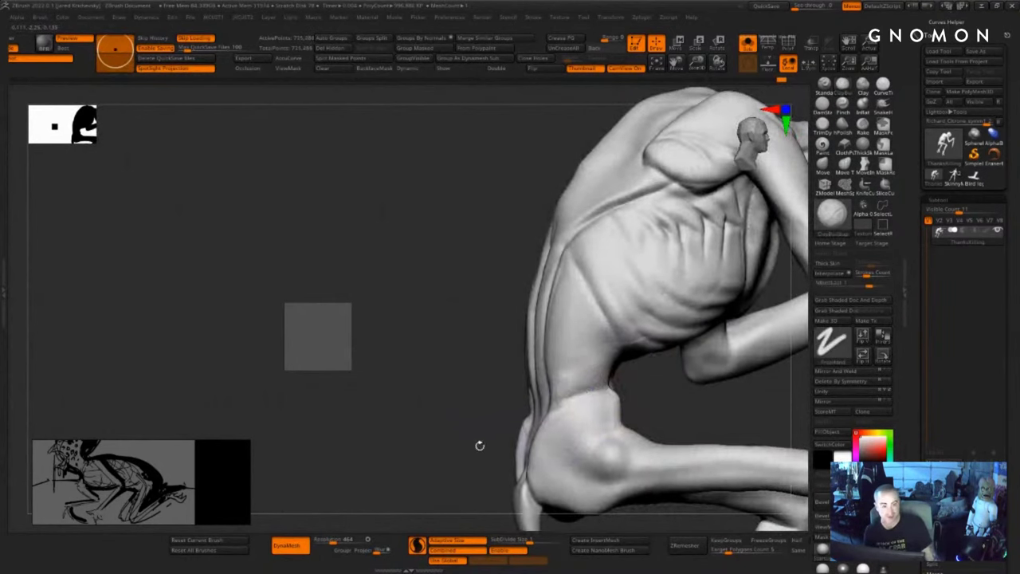
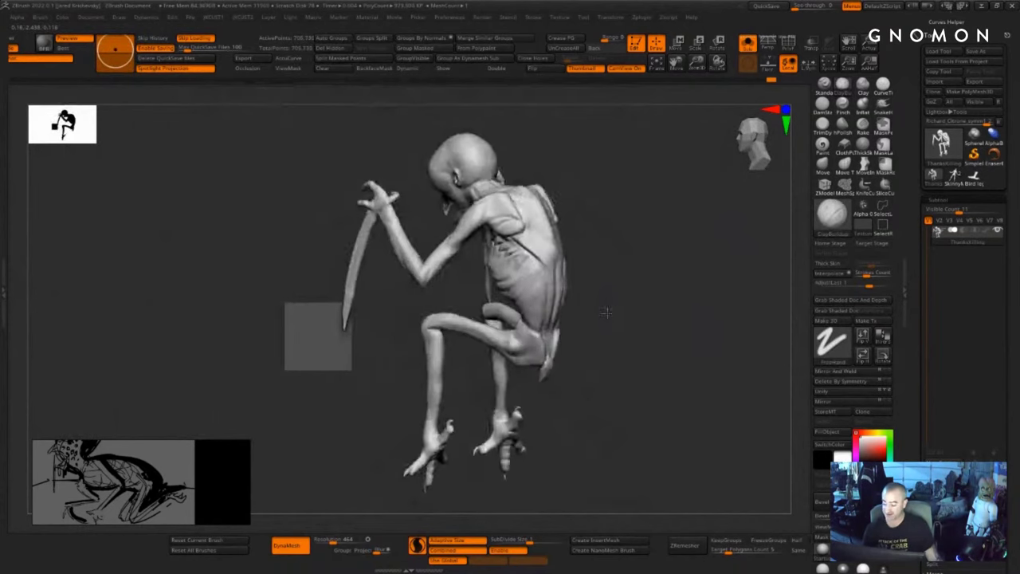
- Widen the lower ribcage with the Move brush, working from the front view
mouse_move(607, 312)
mouse_down()
mouse_move(672, 252)
mouse_move(678, 272)
mouse_move(645, 368)
mouse_move(651, 358)
mouse_up()
key(b)
key(m)
key(v)
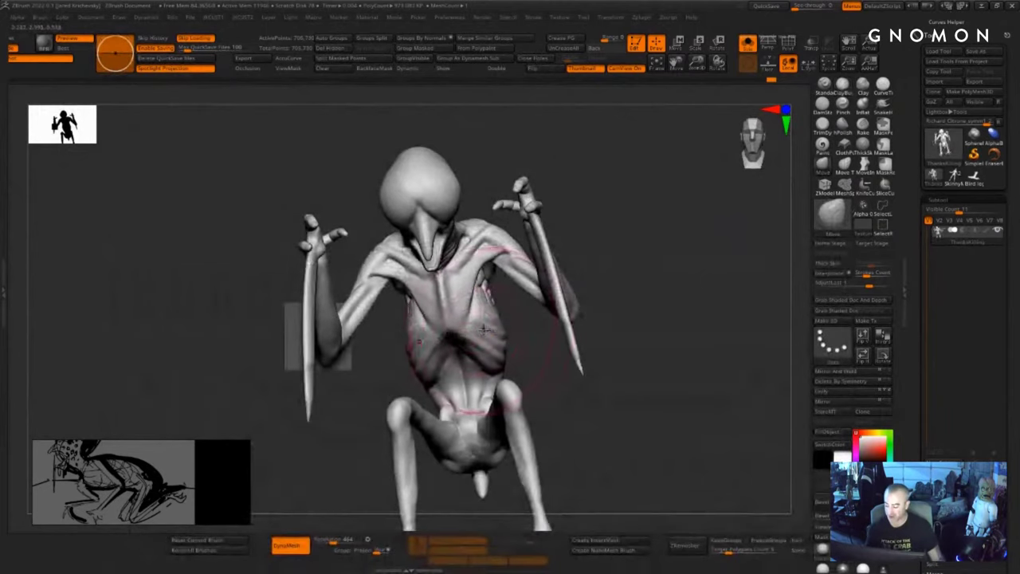
drag(481, 336, 476, 336)
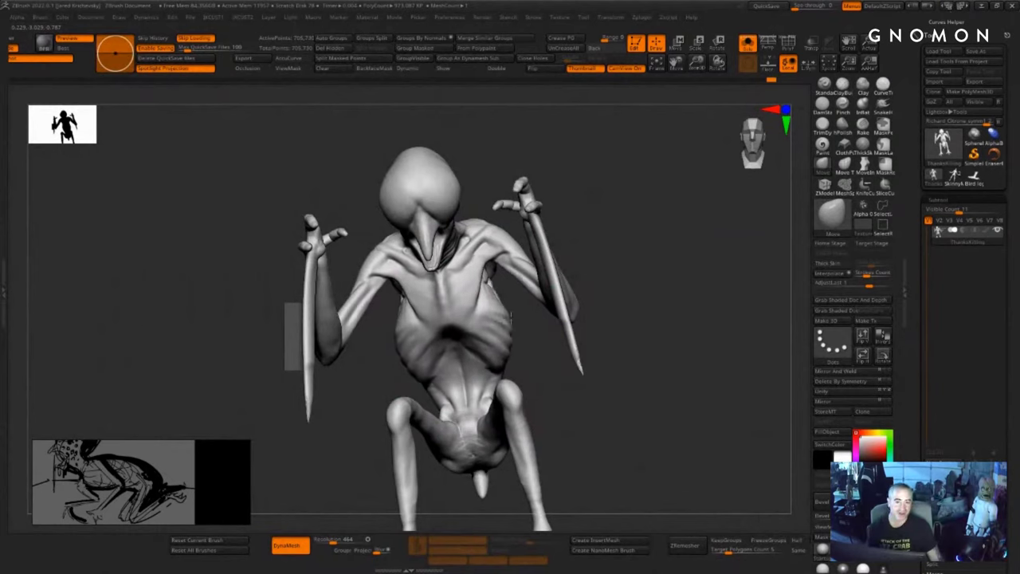
drag(721, 307, 514, 237)
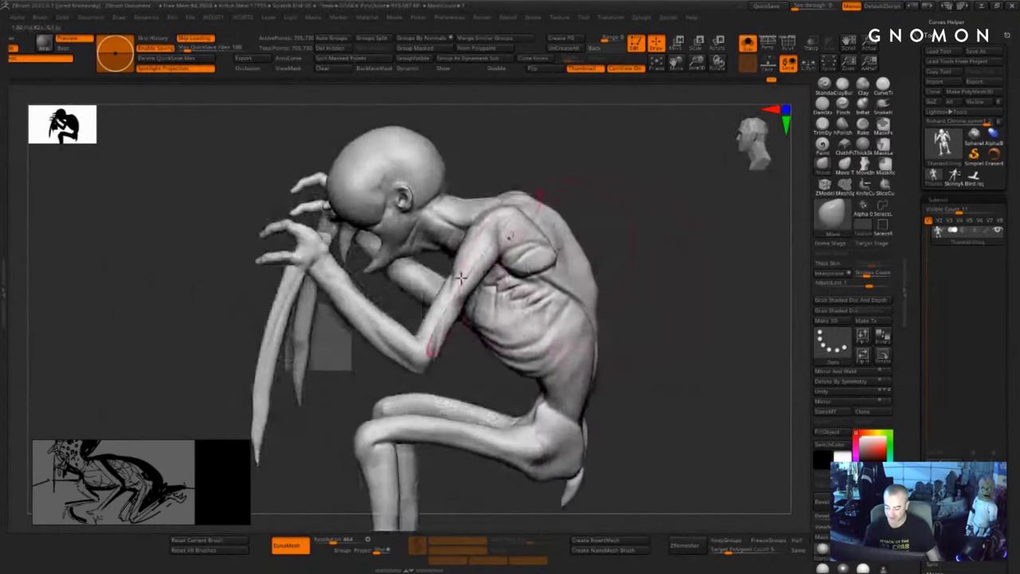
- Carve a long groove along the forearm between elbow and wrist with DamStandard and smooth it
key(b)
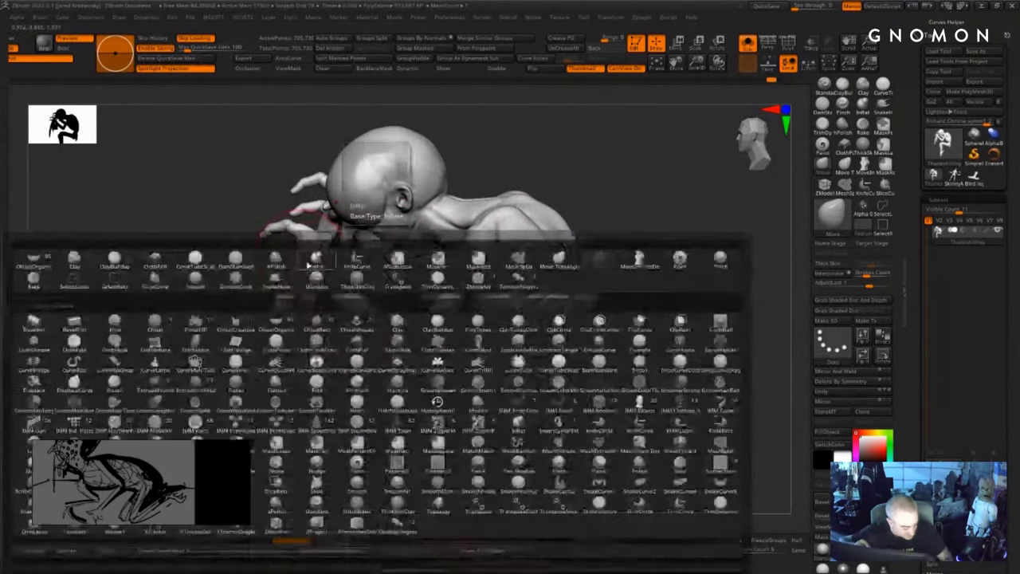
key(d)
key(s)
key(s)
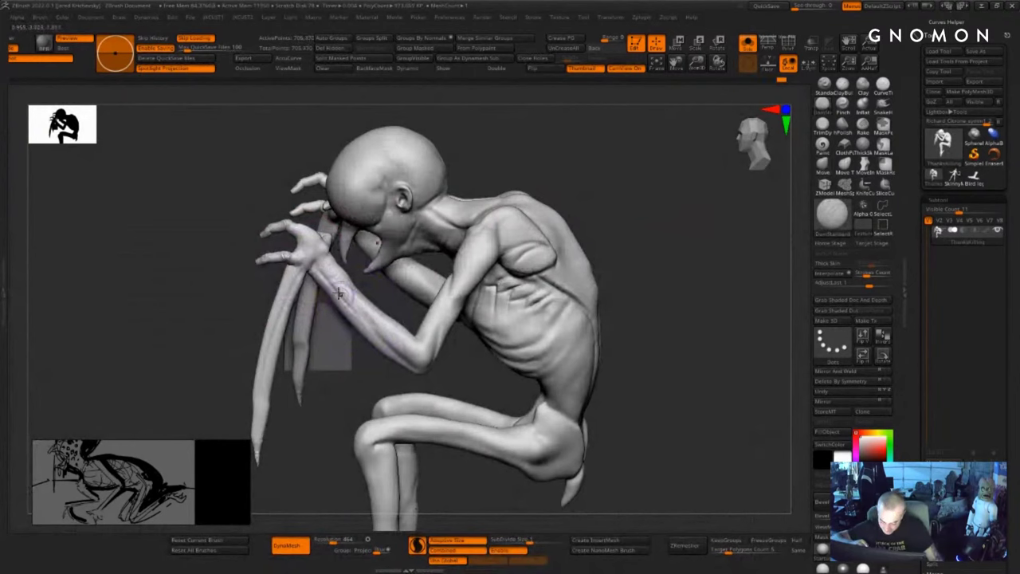
drag(428, 391, 396, 372)
shift+drag(372, 327, 327, 278)
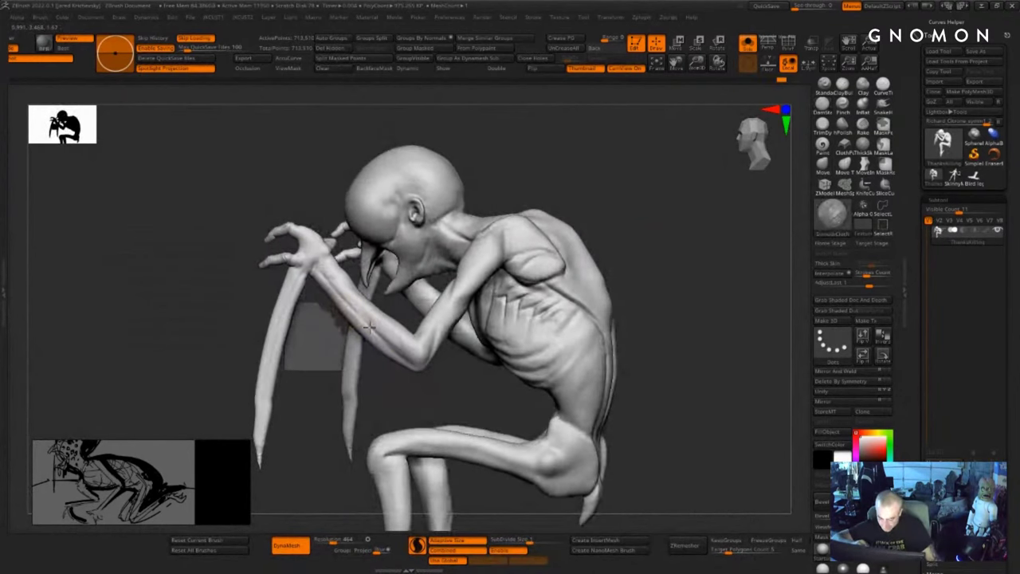
mouse_move(370, 327)
shift+mouse_down()
mouse_move(347, 297)
mouse_move(363, 322)
shift+mouse_up()
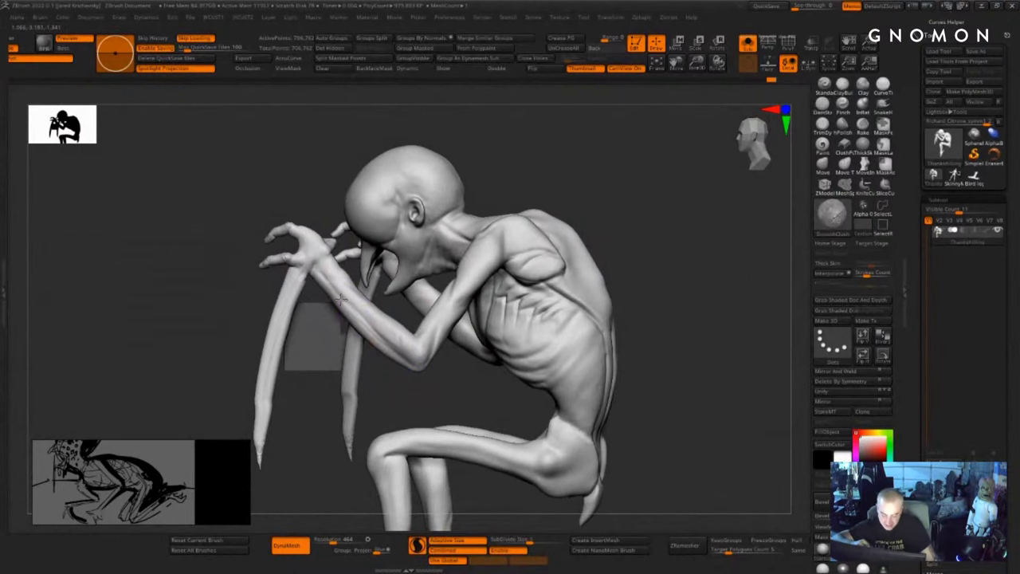
- Carve the muscle separation along the upper arm above the elbow and soften it
drag(640, 239, 617, 257)
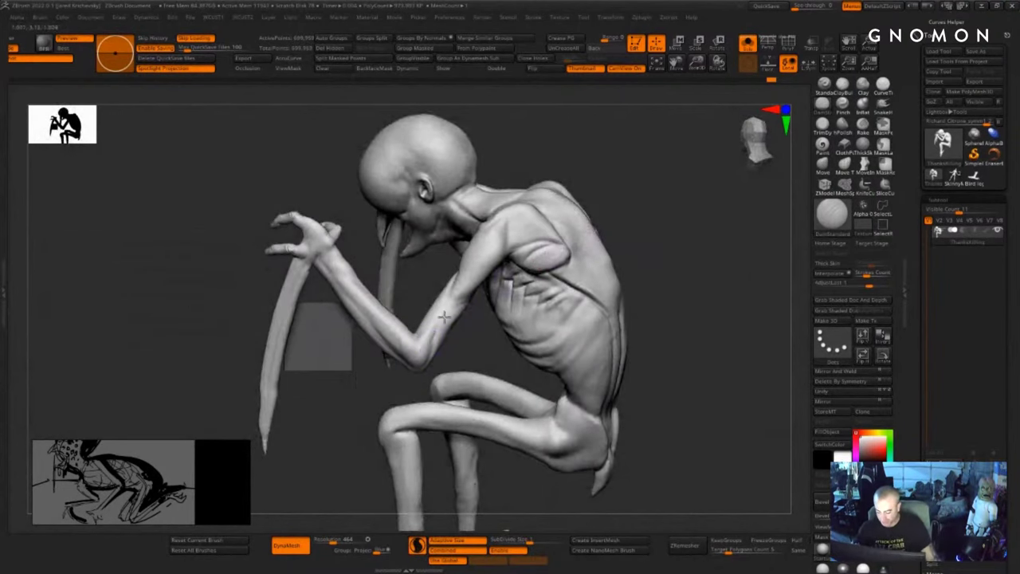
drag(444, 317, 465, 292)
drag(472, 348, 437, 334)
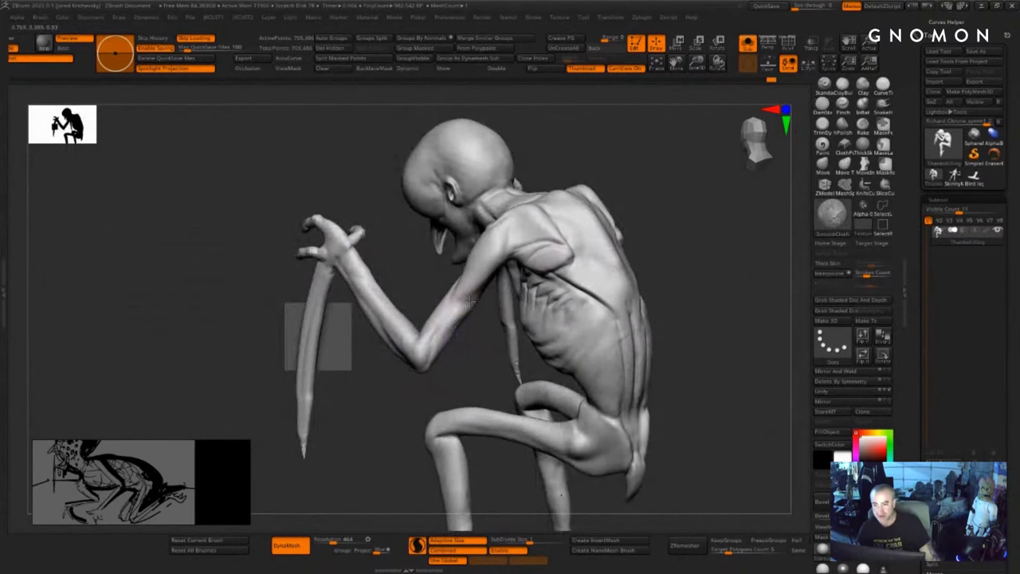
drag(636, 194, 636, 260)
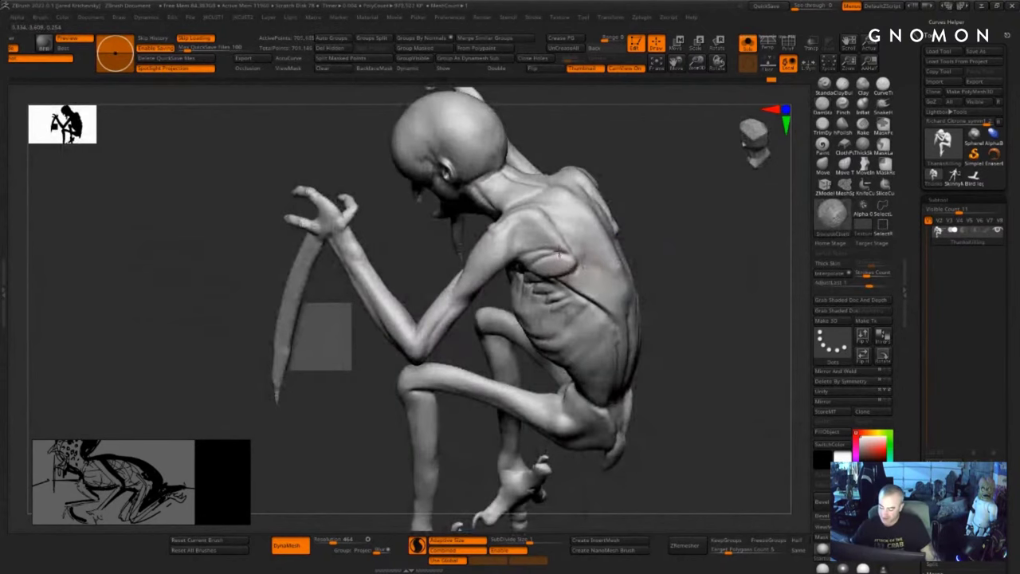
- Carve muscle lines on the side of the neck just above the shoulder
drag(620, 152, 651, 168)
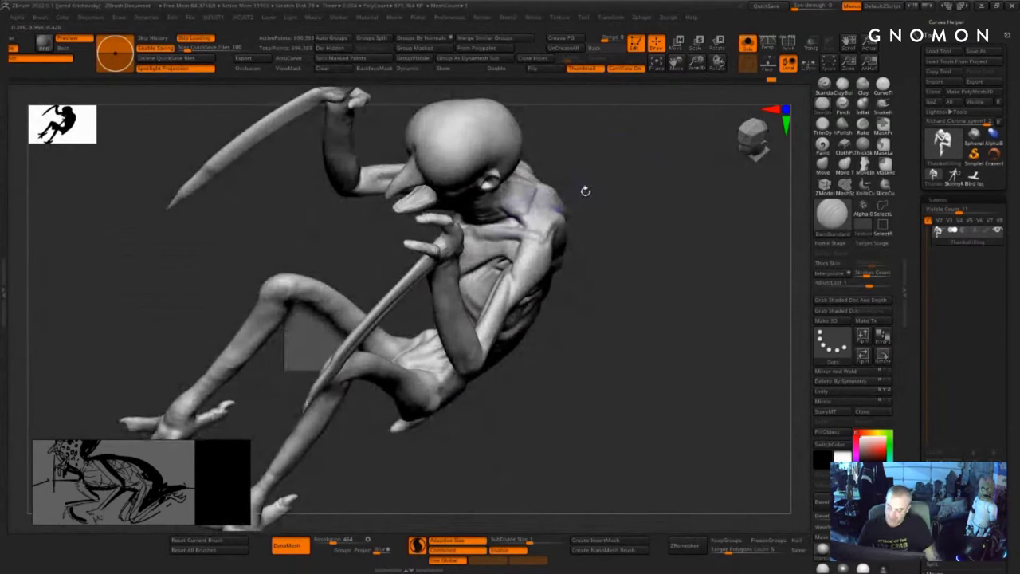
mouse_move(585, 192)
mouse_down()
mouse_move(634, 107)
mouse_move(564, 164)
mouse_move(571, 188)
mouse_up()
drag(498, 198, 506, 209)
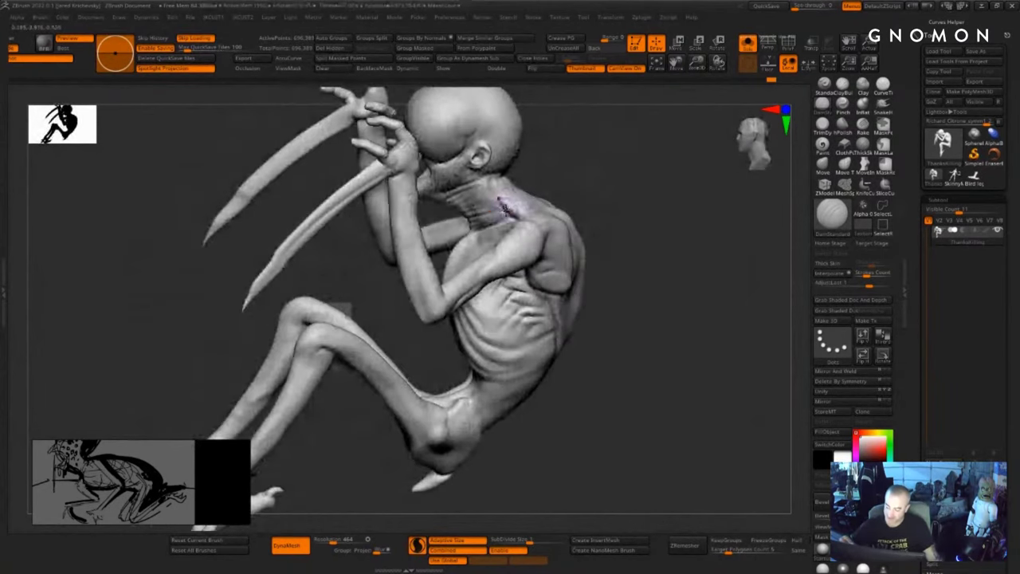
right_drag(507, 209, 525, 144)
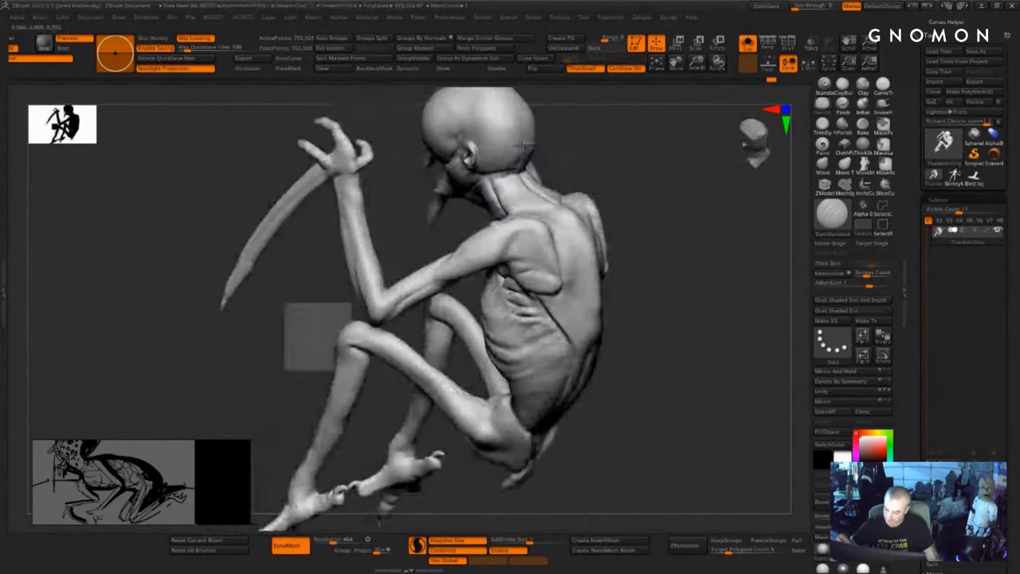
- Carve the crease along the base of the skull and behind the ear
drag(523, 167, 485, 182)
drag(453, 209, 392, 208)
drag(528, 172, 486, 169)
mouse_move(433, 209)
right_down()
mouse_move(496, 174)
mouse_move(580, 169)
mouse_move(576, 220)
mouse_move(620, 204)
mouse_move(780, 204)
mouse_move(608, 201)
right_up()
drag(630, 213, 612, 215)
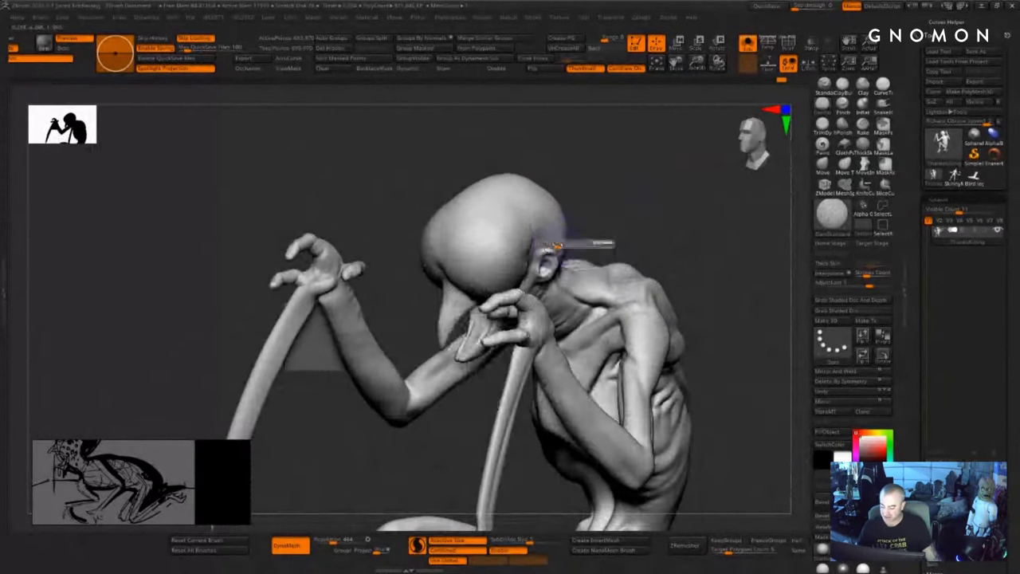
drag(560, 241, 554, 250)
mouse_move(606, 227)
mouse_down()
mouse_move(617, 186)
mouse_move(630, 219)
mouse_move(586, 219)
mouse_move(556, 247)
mouse_move(545, 284)
mouse_up()
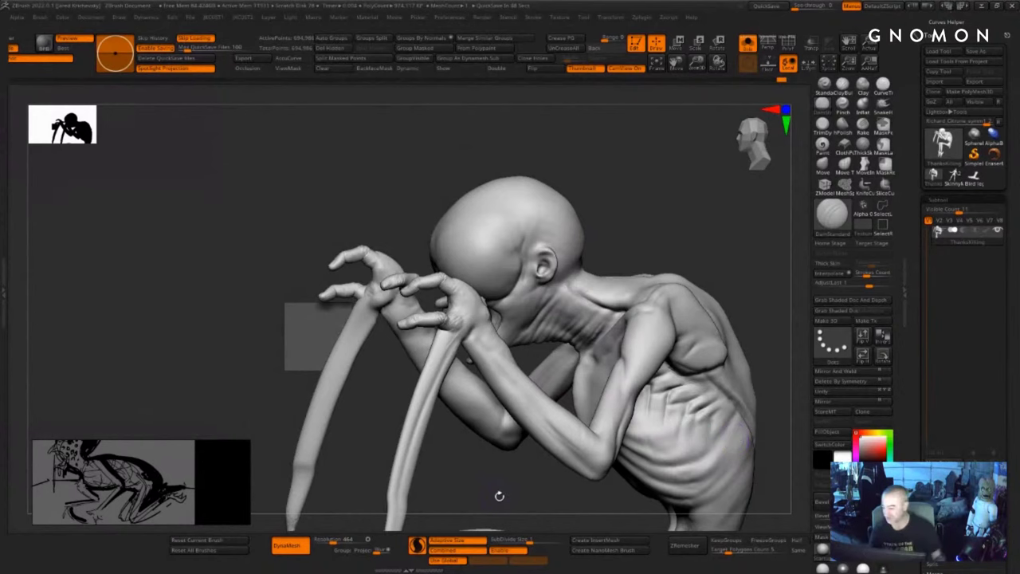
- Resize the brush and deepen the neck folds running from below the ear and jaw toward the back of the skull
mouse_move(499, 494)
mouse_down()
mouse_move(553, 470)
mouse_move(558, 452)
mouse_up()
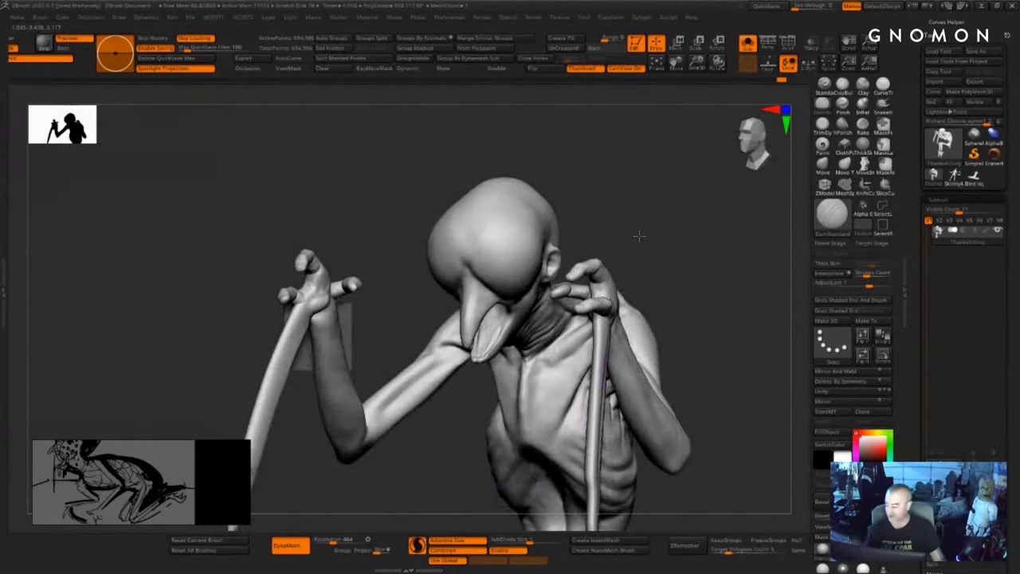
mouse_move(640, 236)
alt+mouse_down()
mouse_move(570, 285)
mouse_move(472, 271)
alt+mouse_up()
drag(551, 226, 503, 244)
key(s)
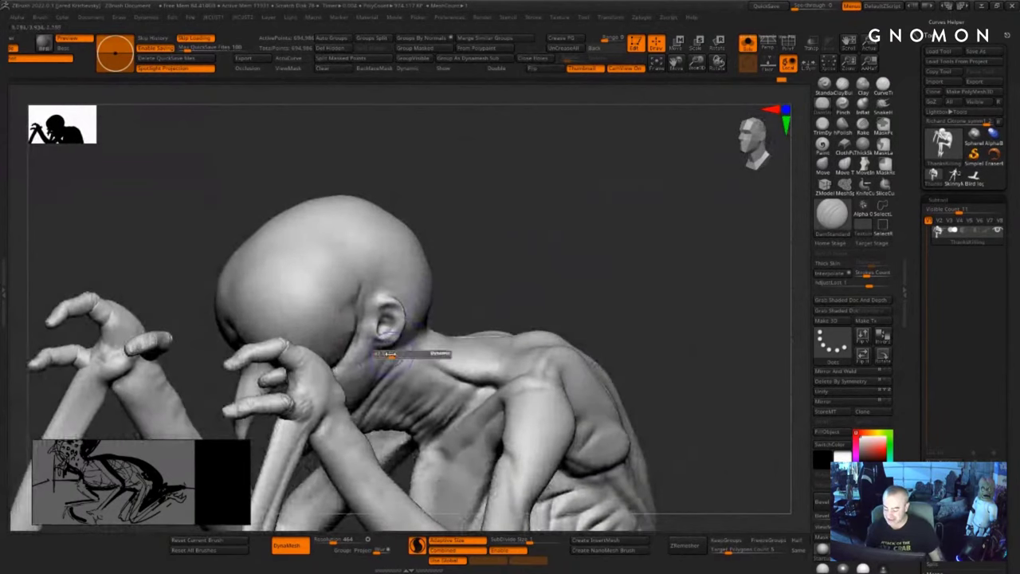
drag(392, 342, 354, 374)
drag(514, 288, 465, 303)
mouse_move(399, 346)
mouse_down()
mouse_move(366, 362)
mouse_move(372, 400)
mouse_up()
drag(514, 275, 480, 307)
mouse_move(393, 352)
mouse_down()
mouse_move(458, 290)
mouse_move(550, 290)
mouse_move(446, 326)
mouse_up()
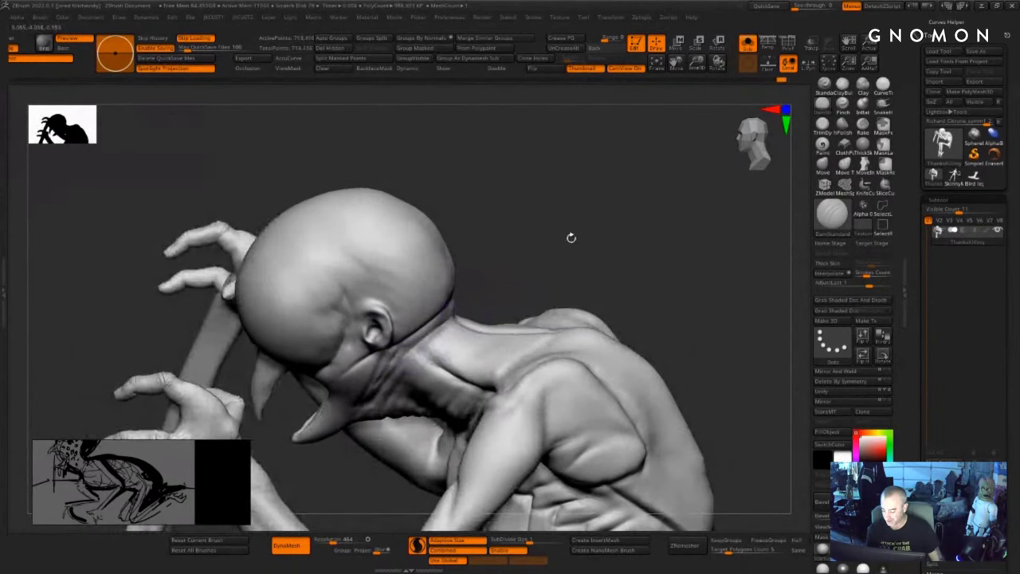
- Sharpen the crease where the skull meets the neck and carve a groove down the nape
drag(571, 236, 545, 281)
drag(455, 330, 469, 303)
drag(369, 399, 389, 367)
drag(518, 320, 558, 326)
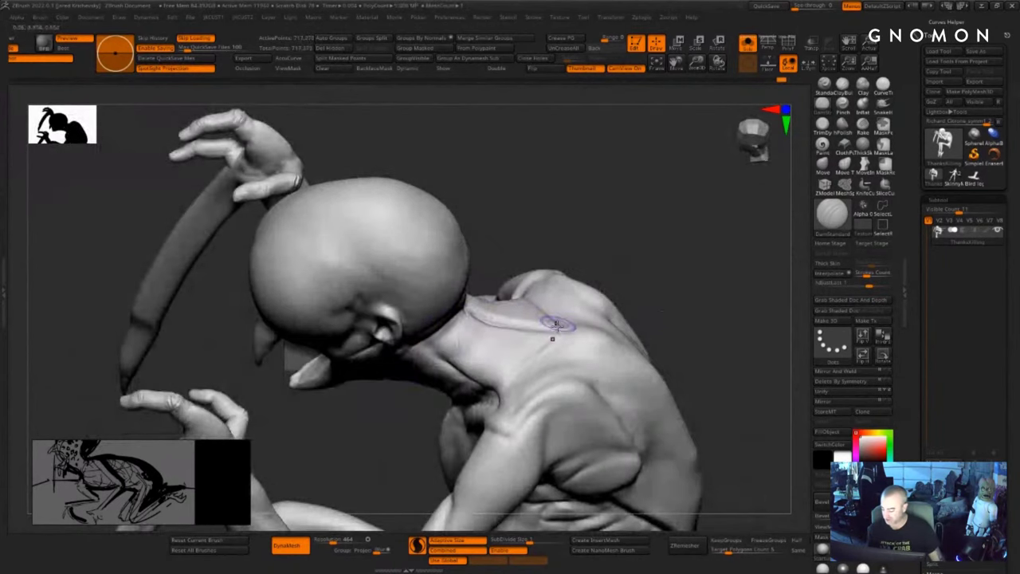
- Carve the edge of the trapezius from the side of the neck across the top of the shoulder
right_drag(555, 329, 565, 360)
drag(502, 391, 534, 420)
right_drag(535, 420, 520, 430)
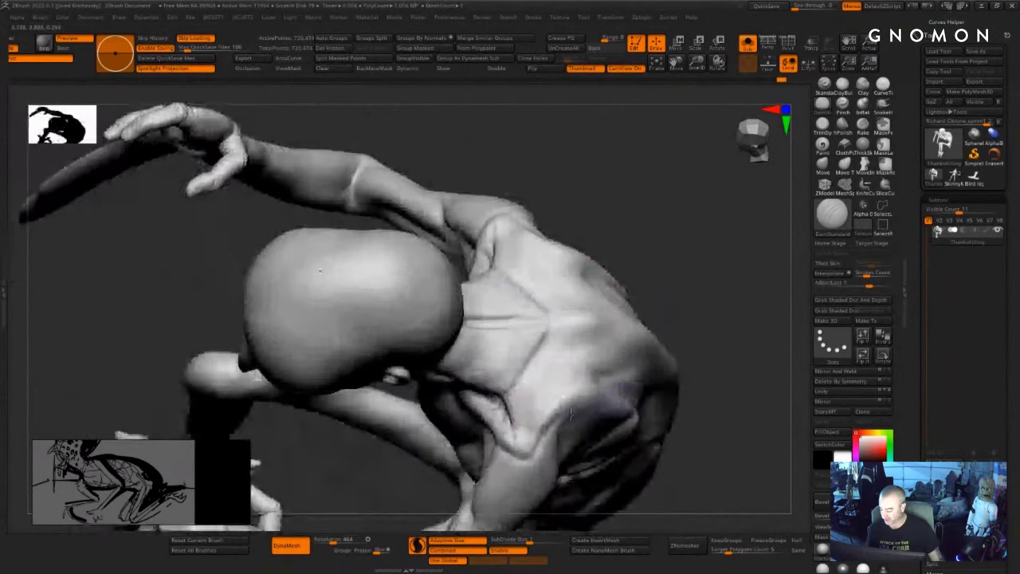
mouse_move(518, 433)
mouse_down()
mouse_move(567, 375)
mouse_move(564, 387)
mouse_up()
right_drag(564, 388, 563, 400)
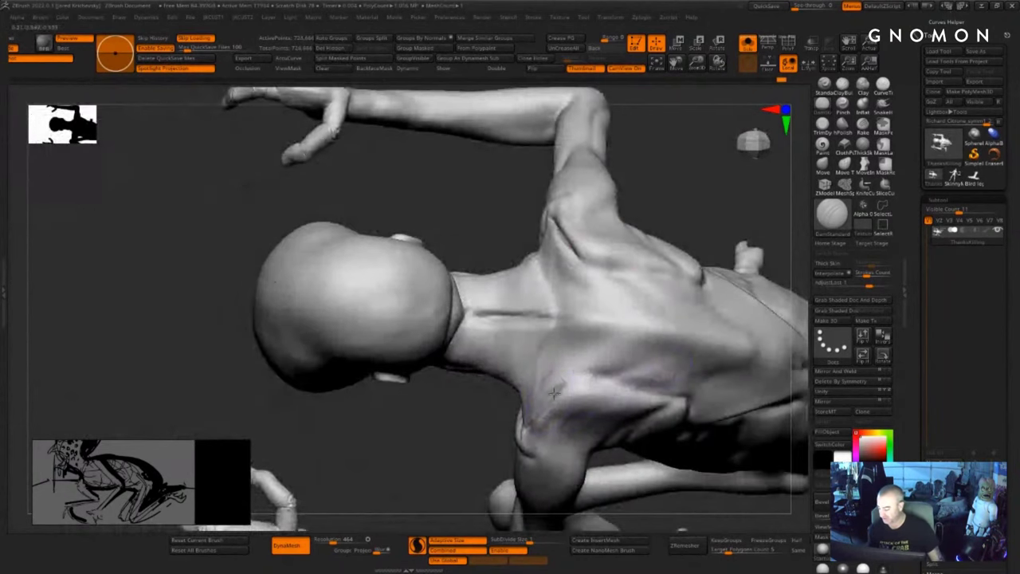
- Define the bony ridge and inner border of the shoulder blades with DamStandard strokes on the upper back
mouse_move(571, 381)
mouse_down()
mouse_move(548, 396)
mouse_move(604, 383)
mouse_up()
right_drag(604, 383, 489, 470)
drag(563, 389, 527, 424)
right_drag(549, 401, 602, 385)
mouse_move(609, 380)
mouse_down()
mouse_move(542, 402)
mouse_move(579, 378)
mouse_move(500, 426)
mouse_up()
right_drag(501, 426, 400, 456)
mouse_move(529, 424)
mouse_down()
mouse_move(505, 407)
mouse_move(529, 428)
mouse_move(544, 413)
mouse_up()
right_drag(544, 413, 604, 386)
mouse_move(558, 398)
mouse_down()
mouse_move(530, 413)
mouse_move(592, 359)
mouse_up()
right_drag(732, 367, 645, 373)
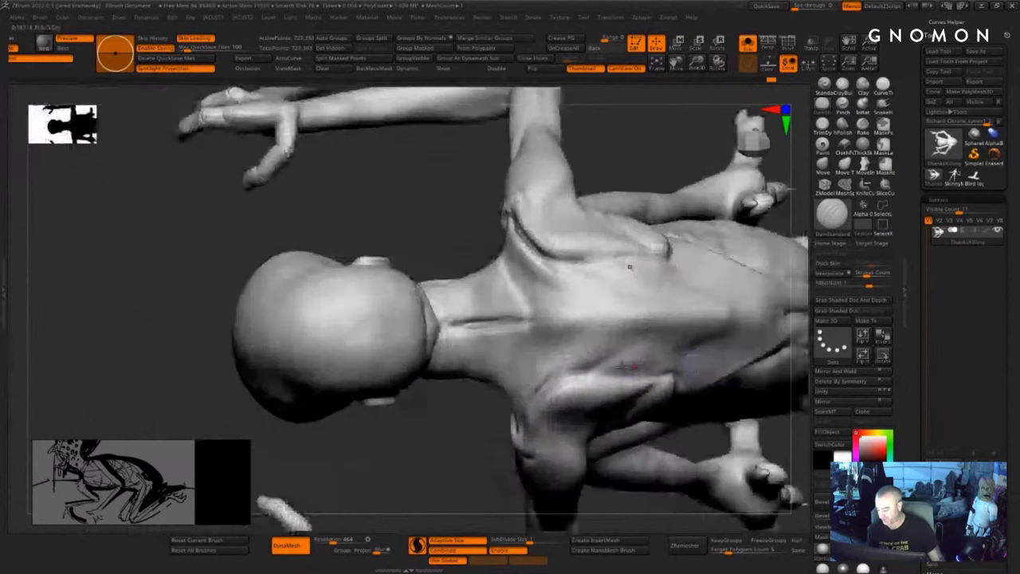
- Carve diagonal trapezius lines from the shoulder blades converging on the spine at mid-back
drag(546, 389, 588, 372)
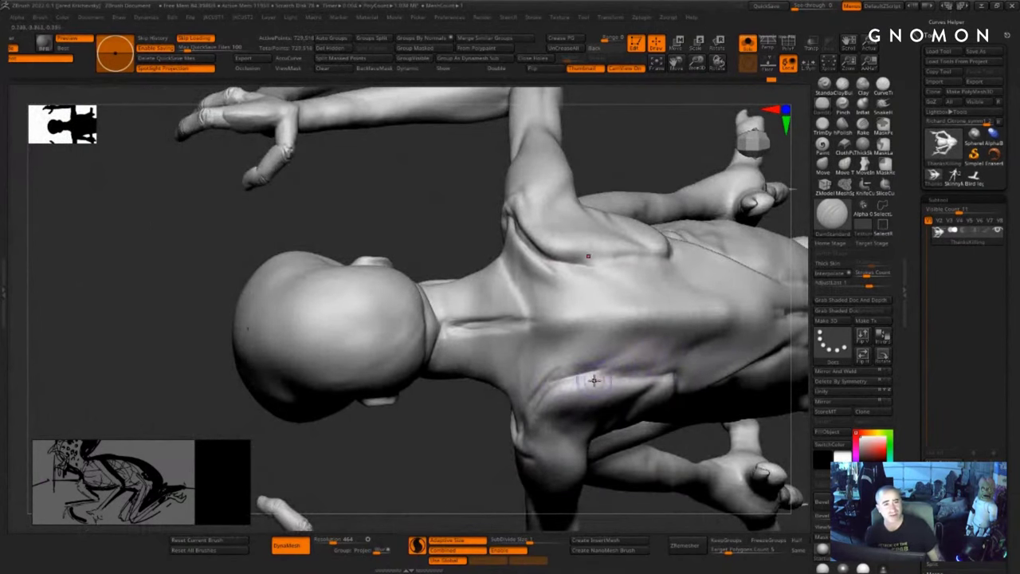
drag(609, 376, 672, 374)
mouse_move(555, 380)
mouse_down()
mouse_move(679, 320)
mouse_move(551, 371)
mouse_up()
drag(662, 330, 588, 368)
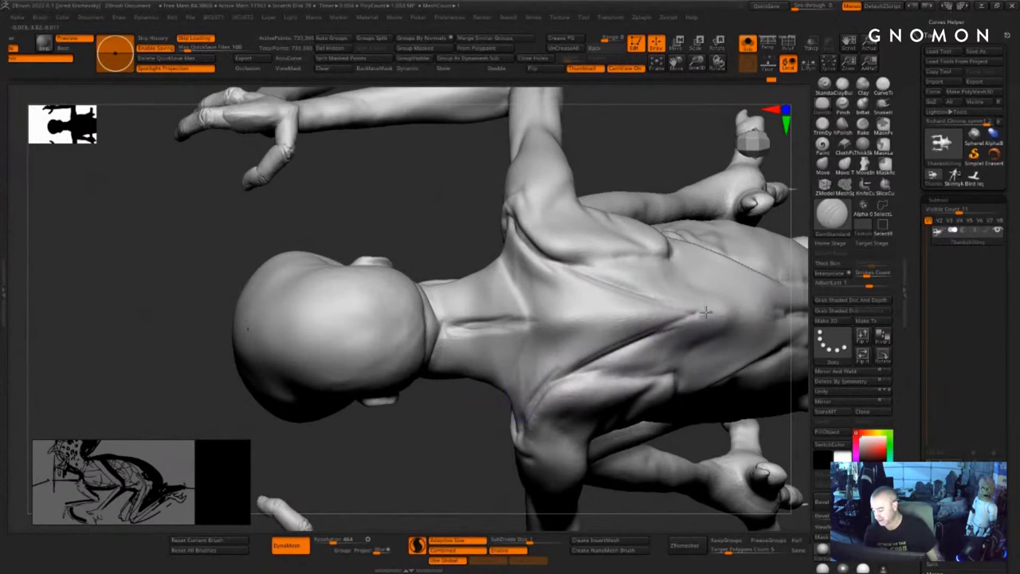
drag(706, 312, 592, 357)
- Refine the ridge on top of the shoulder blade and smooth the surface around it
drag(441, 481, 530, 472)
drag(637, 350, 587, 388)
drag(626, 354, 576, 405)
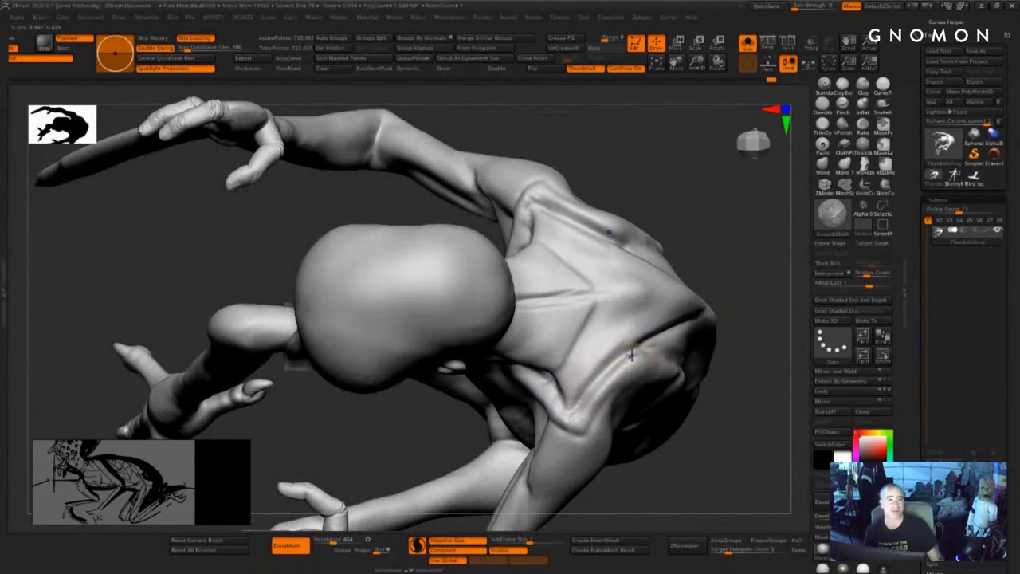
shift+drag(616, 369, 621, 385)
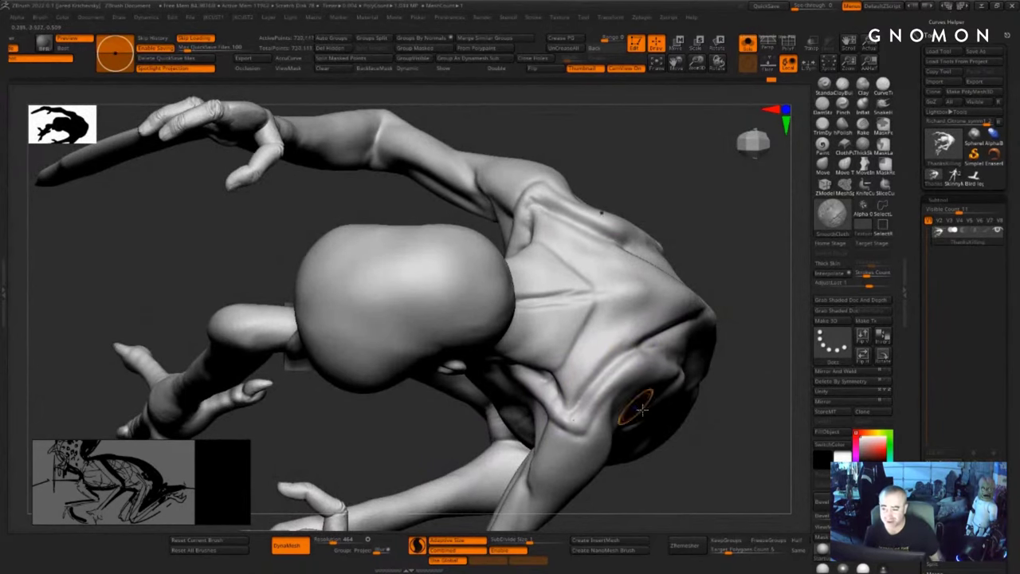
- Build up muscle volume between the shoulder blade and the spine with ClayBuildup strokes on the upper back
mouse_move(704, 479)
mouse_down()
mouse_move(721, 429)
mouse_move(606, 298)
mouse_move(614, 363)
mouse_up()
key(b)
key(c)
key(b)
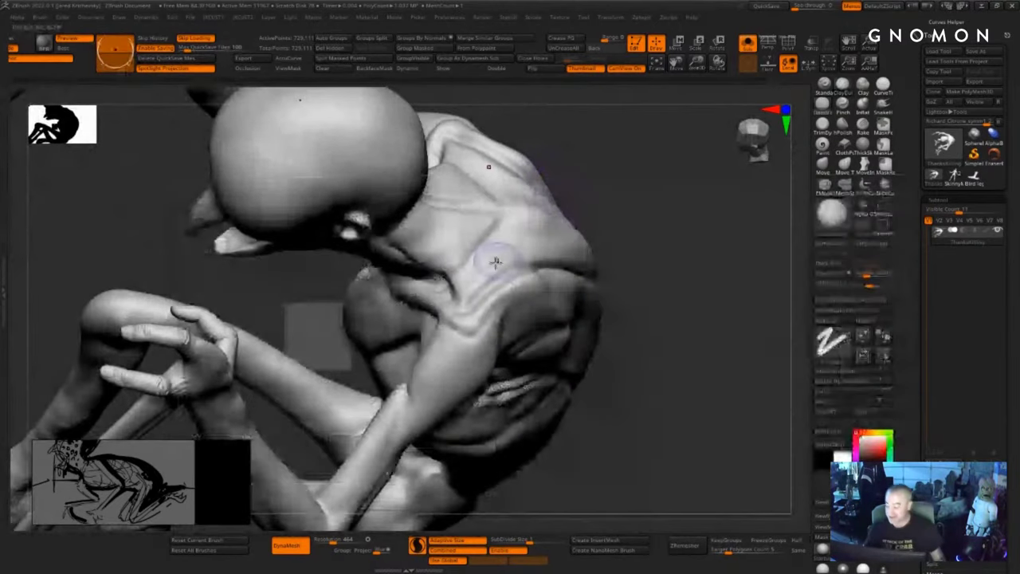
key(s)
mouse_move(481, 280)
mouse_down()
mouse_move(467, 298)
mouse_move(491, 257)
mouse_move(550, 243)
mouse_up()
drag(676, 251, 649, 227)
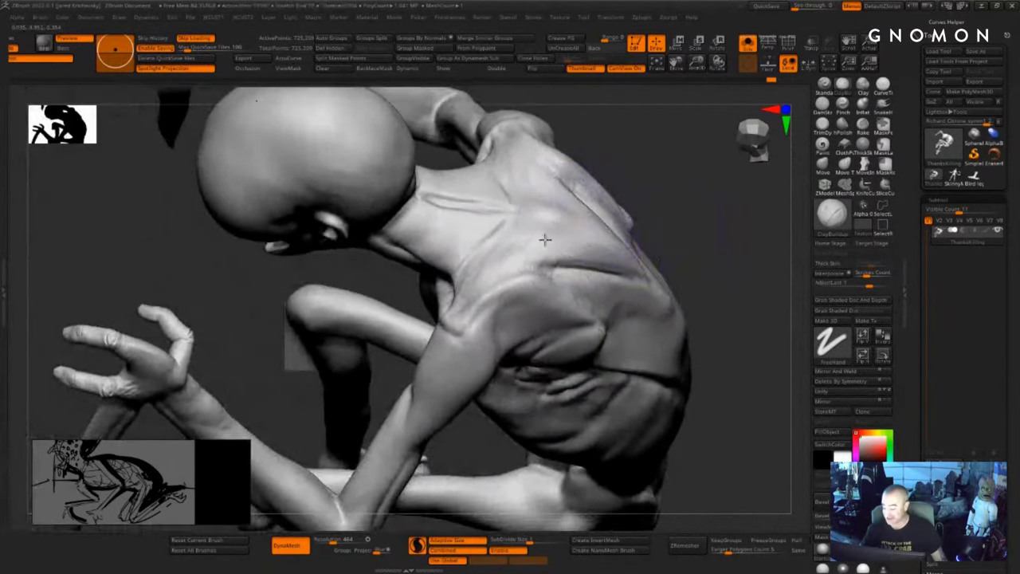
drag(540, 261, 618, 270)
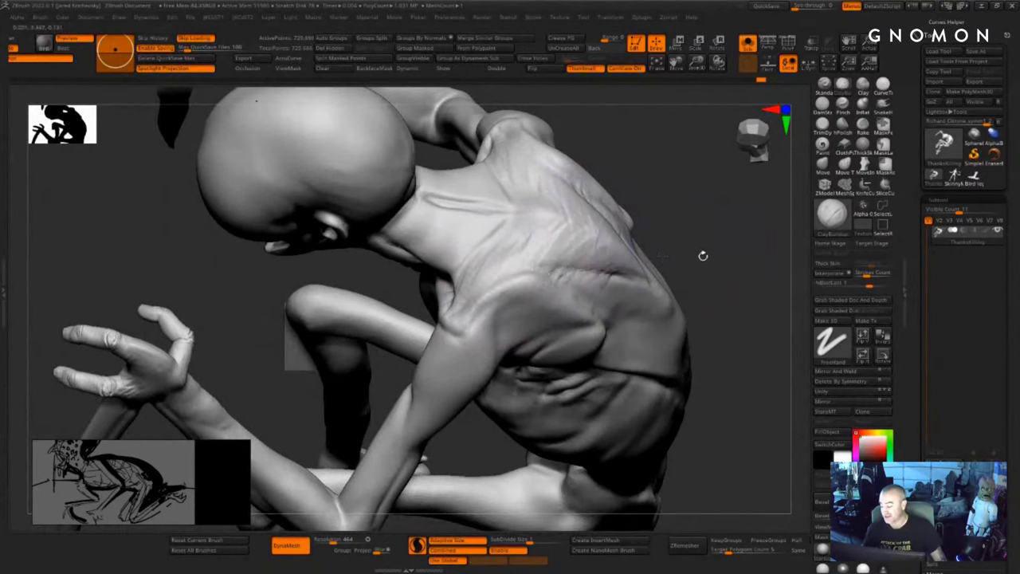
- Extend the clay strokes diagonally from the inner edge of the shoulder blade down toward mid-back
drag(703, 255, 676, 256)
key(s)
drag(600, 253, 595, 253)
mouse_move(586, 243)
mouse_down()
mouse_move(636, 273)
mouse_move(652, 255)
mouse_move(684, 284)
mouse_up()
key(s)
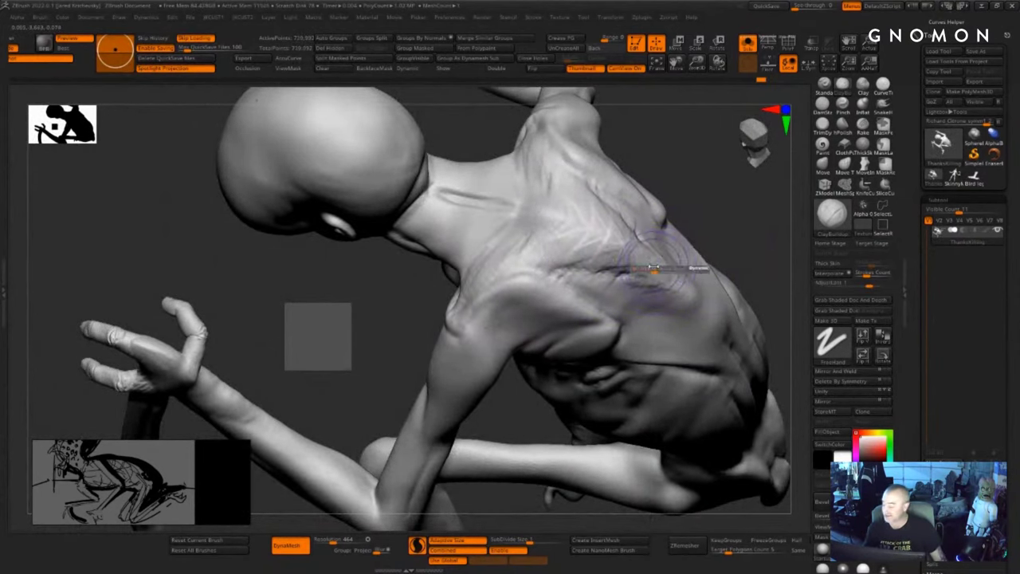
drag(647, 255, 682, 283)
drag(609, 247, 677, 279)
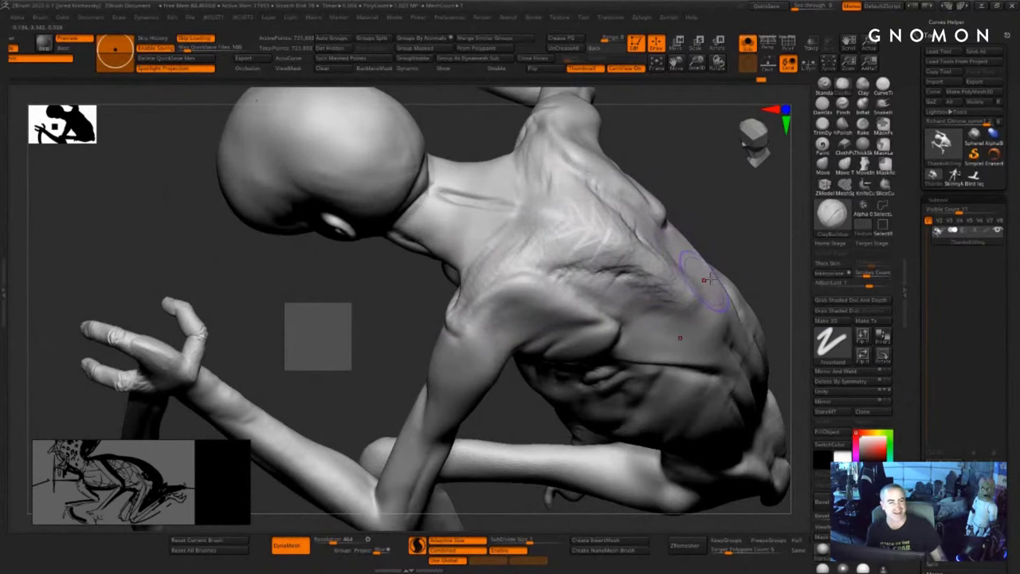
- Fill out the lower trapezius beside the spine and smooth the rough clay across the upper back
drag(738, 254, 711, 198)
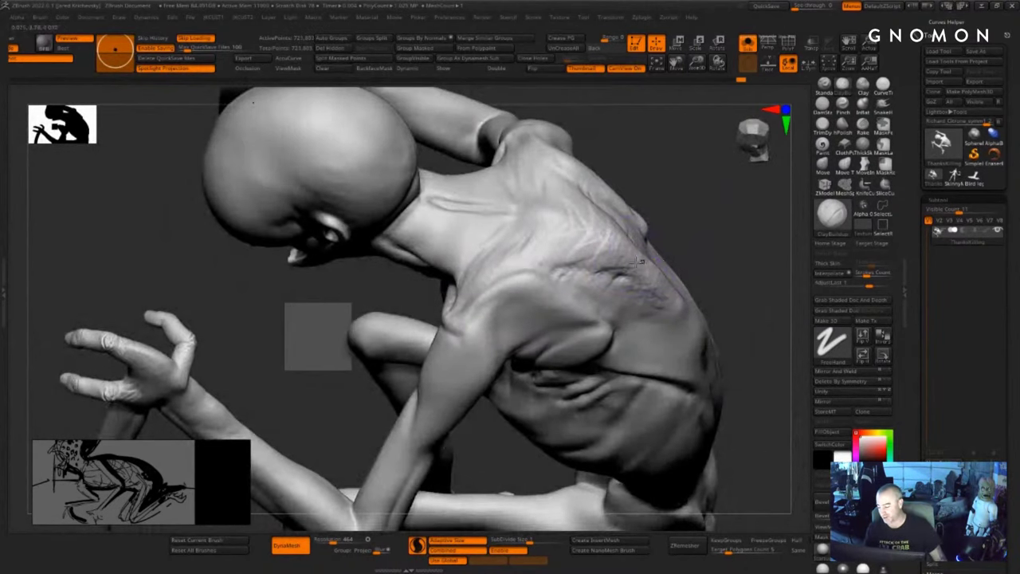
drag(637, 262, 672, 285)
drag(719, 310, 743, 300)
shift+drag(648, 260, 593, 260)
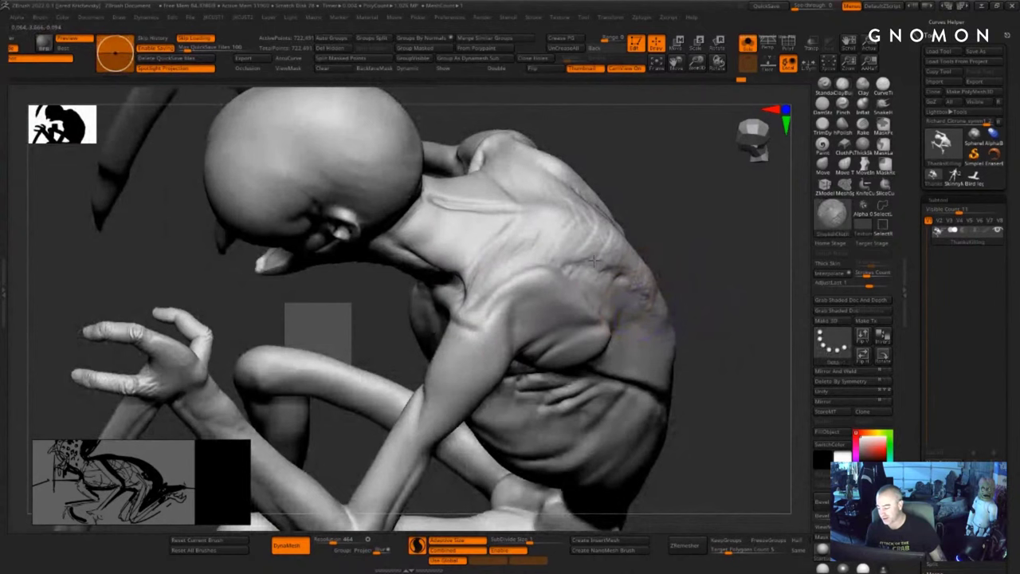
shift+drag(505, 244, 499, 248)
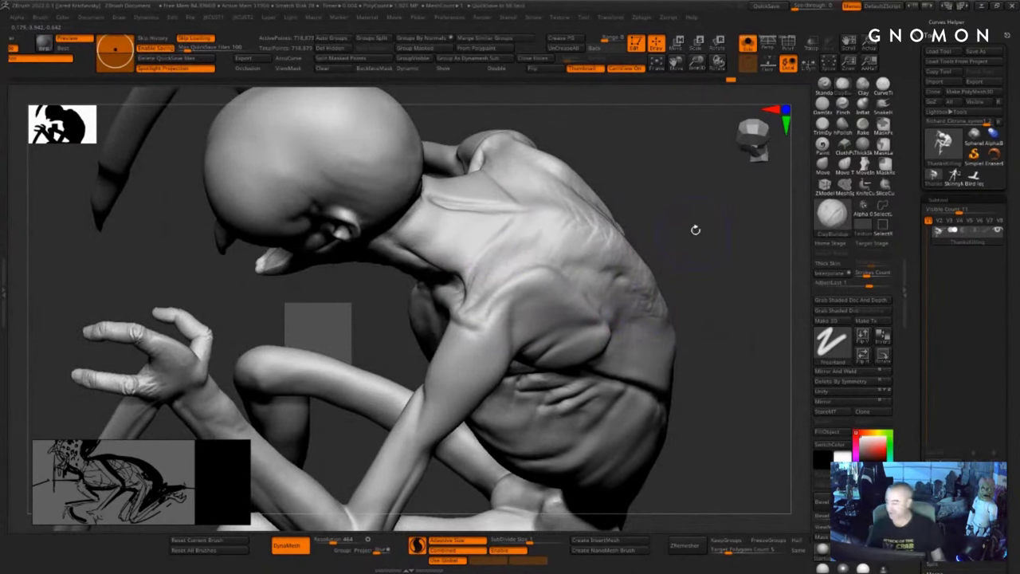
- Layer more clay along the inner side of the shoulder blade and down the mid-back, blending it into the back
drag(695, 229, 691, 264)
mouse_move(495, 279)
mouse_down()
mouse_move(506, 242)
mouse_move(535, 229)
mouse_move(562, 237)
mouse_up()
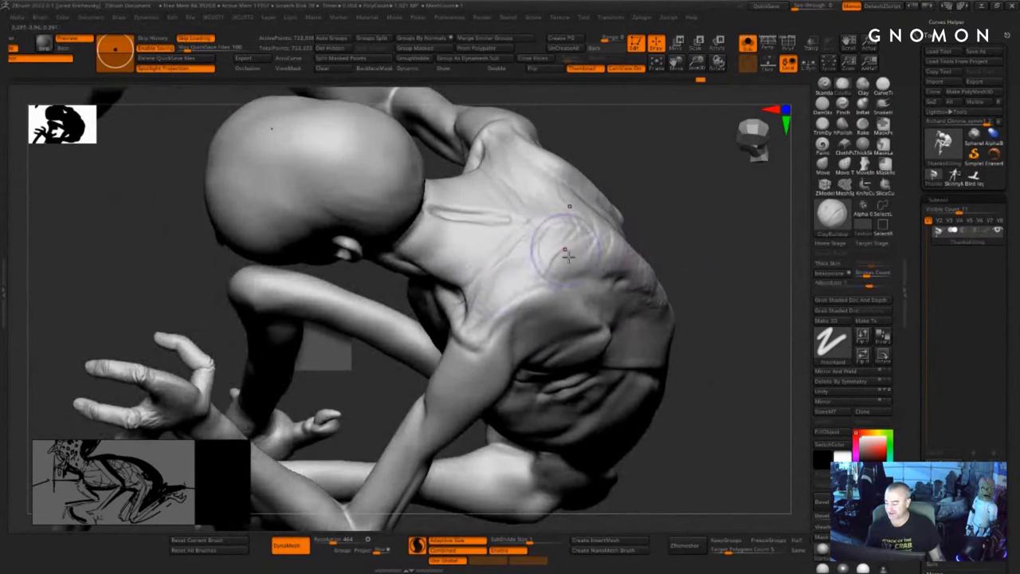
mouse_move(561, 272)
mouse_down()
mouse_move(593, 239)
mouse_move(572, 250)
mouse_move(575, 280)
mouse_move(617, 292)
mouse_up()
drag(695, 276, 695, 241)
mouse_move(617, 273)
mouse_down()
mouse_move(639, 279)
mouse_move(656, 311)
mouse_move(712, 262)
mouse_move(640, 286)
mouse_up()
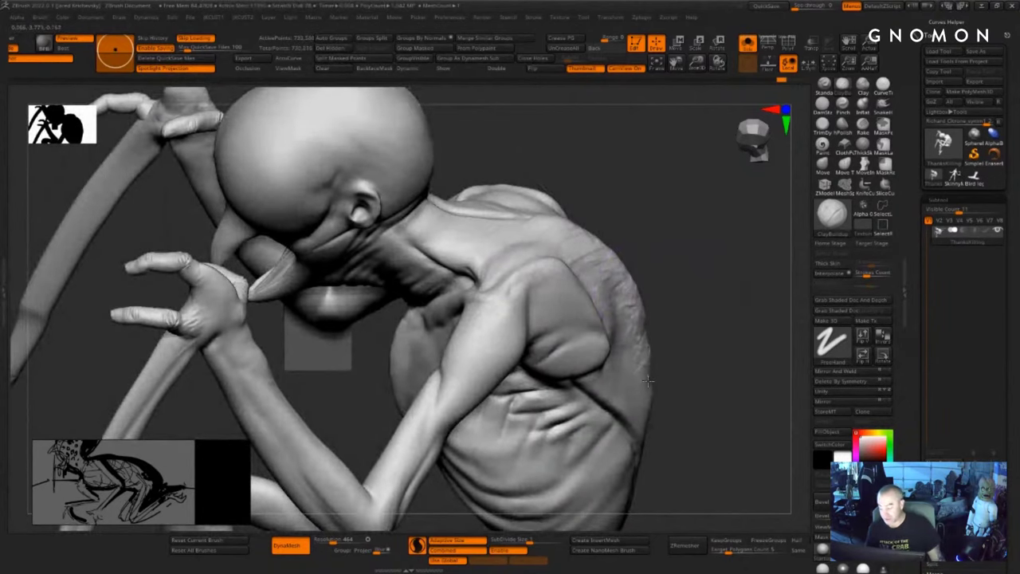
drag(712, 369, 677, 355)
mouse_move(639, 321)
mouse_down()
mouse_move(669, 343)
mouse_move(727, 339)
mouse_move(674, 345)
mouse_move(721, 340)
mouse_up()
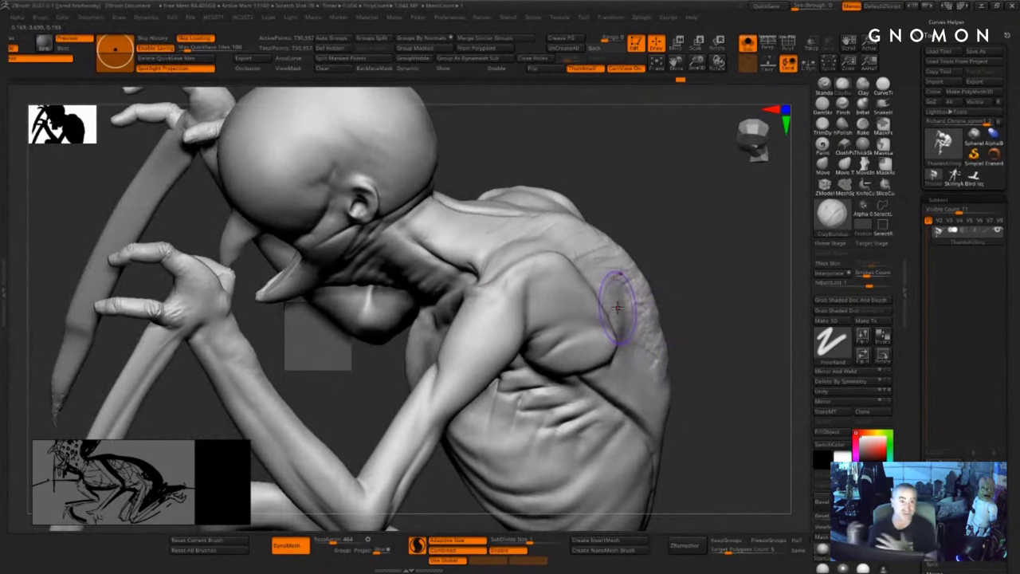
mouse_move(681, 298)
mouse_down()
mouse_move(669, 330)
mouse_move(710, 292)
mouse_move(681, 296)
mouse_move(650, 264)
mouse_up()
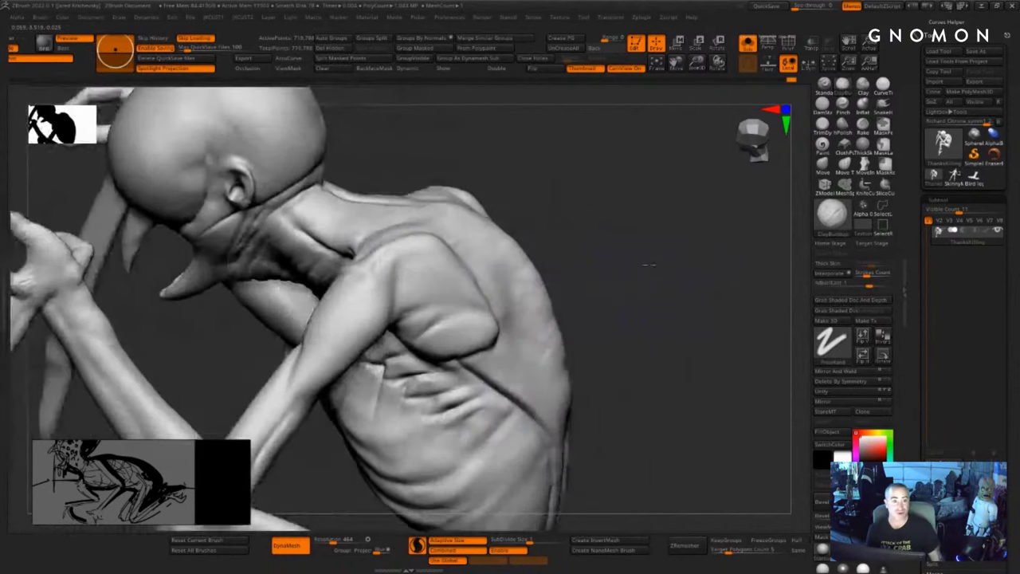
right_drag(650, 265, 695, 273)
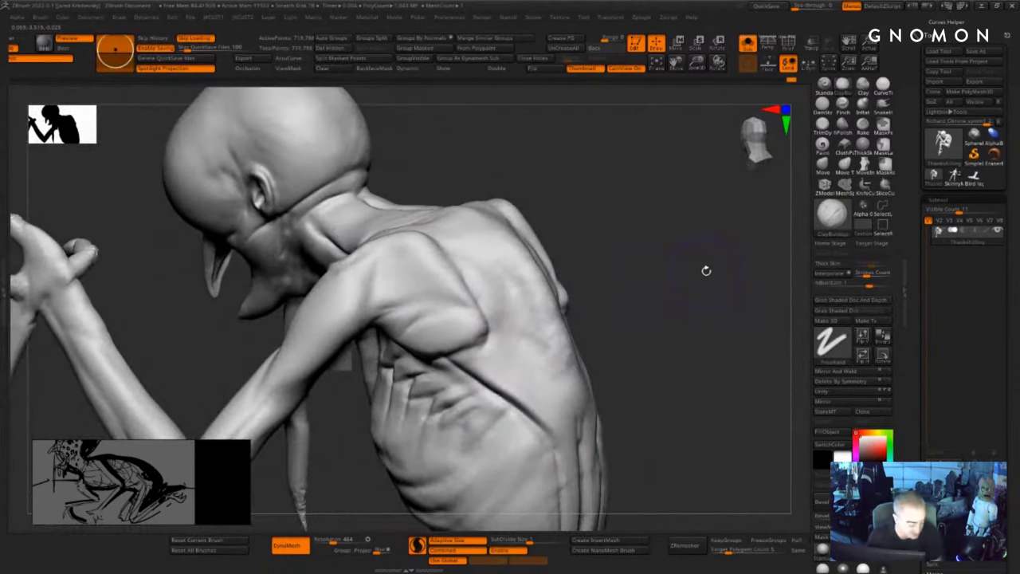
- Reshape the lower corner and inner border of the shoulder blade with the Move brush
key(b)
key(m)
key(v)
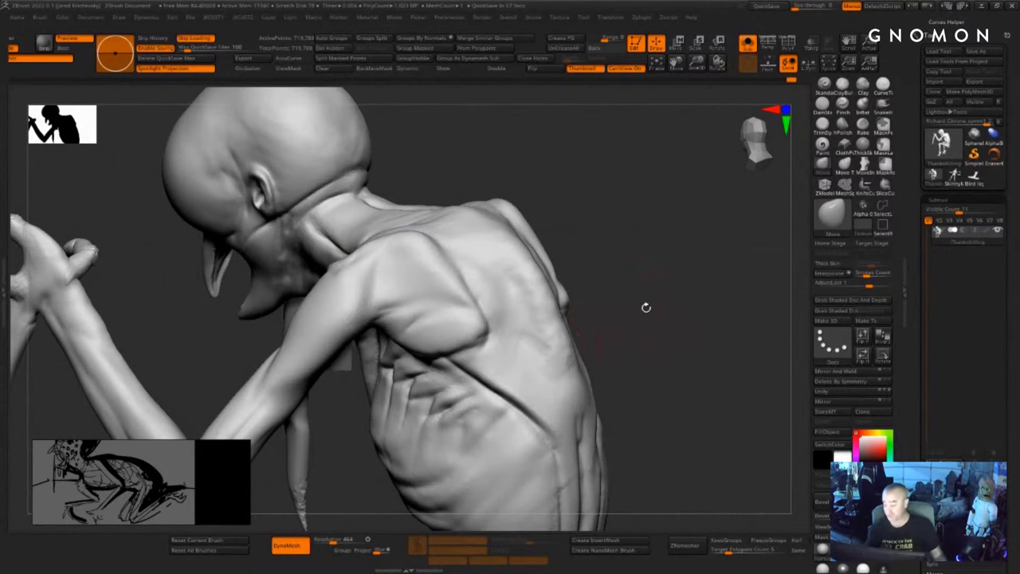
drag(647, 308, 653, 296)
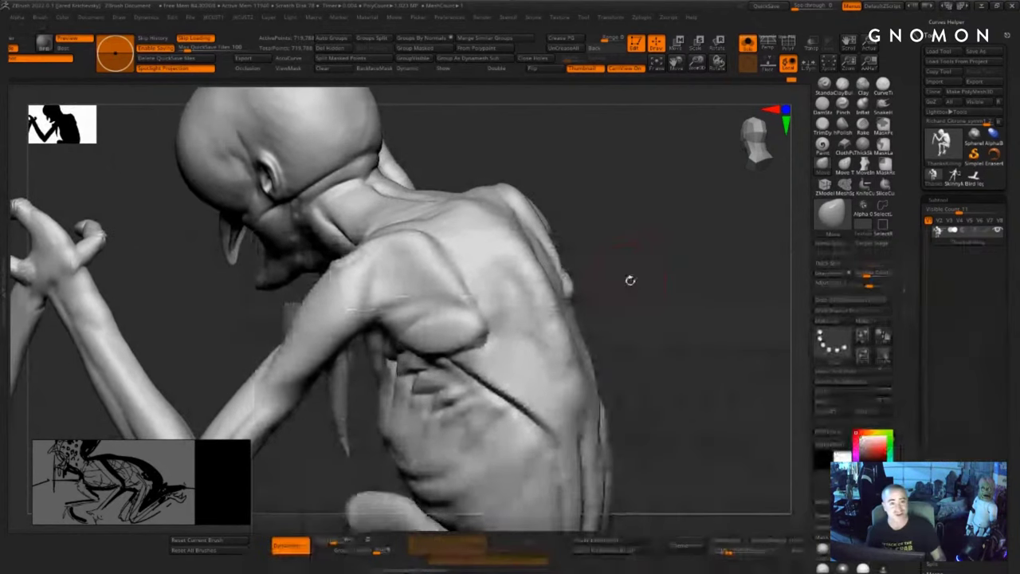
key(s)
drag(421, 339, 475, 340)
mouse_move(466, 303)
mouse_down()
mouse_move(481, 297)
mouse_move(480, 253)
mouse_up()
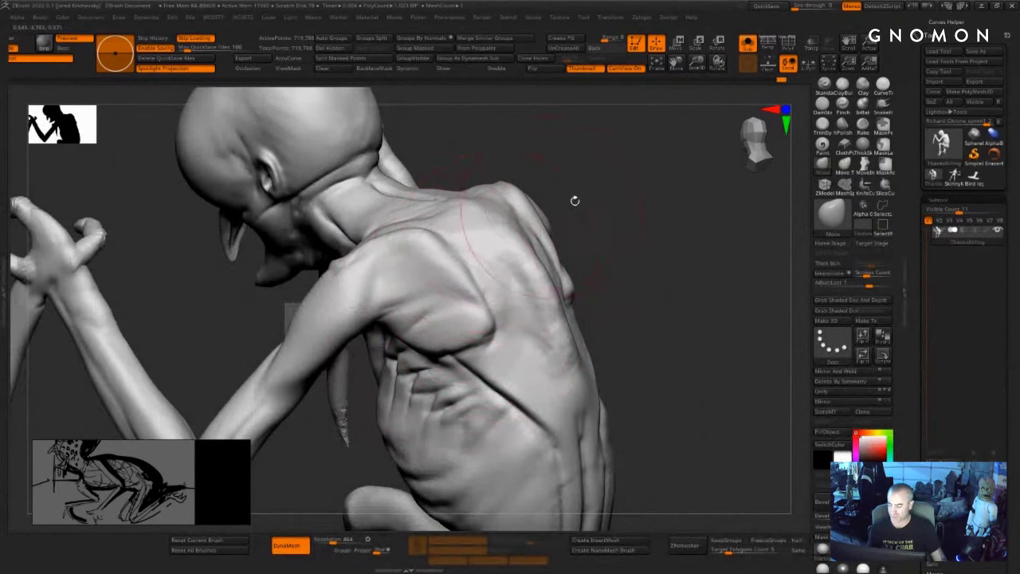
- Adjust the contour of the shoulder blade's upper end and top ridge with the Move brush
drag(573, 200, 575, 227)
key(s)
drag(436, 244, 422, 244)
drag(426, 234, 419, 210)
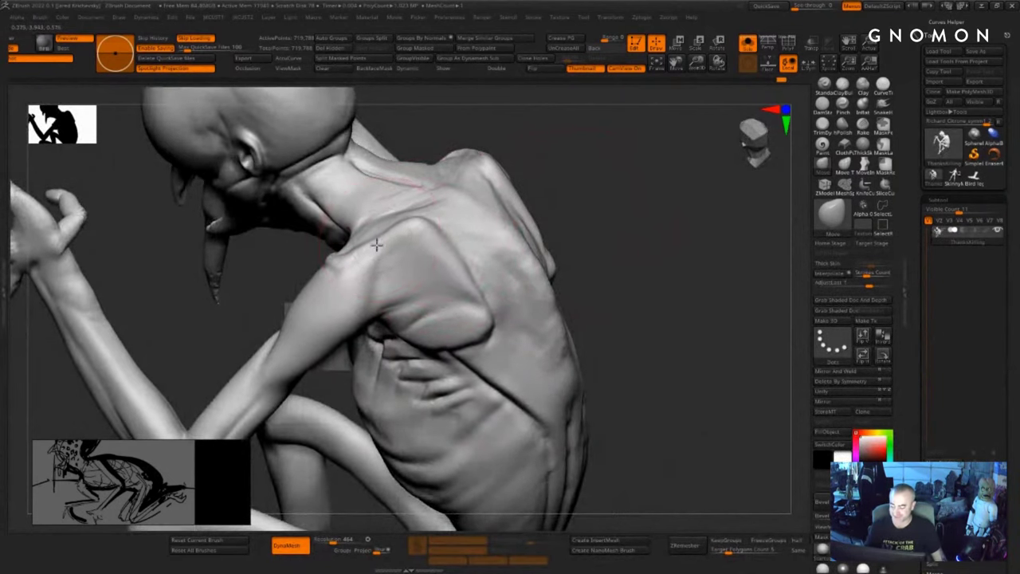
mouse_move(608, 239)
mouse_down()
mouse_move(470, 279)
mouse_move(476, 272)
mouse_up()
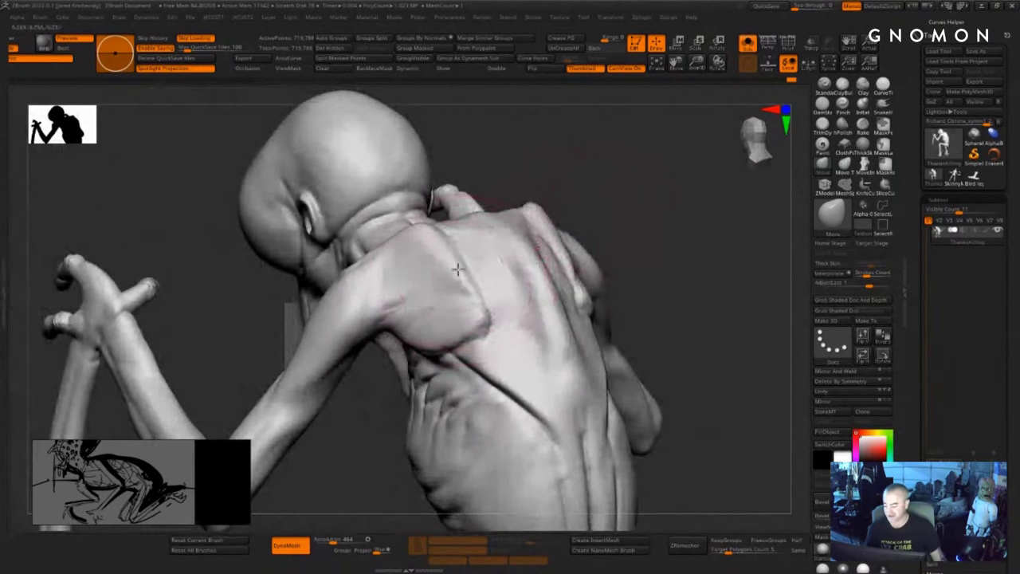
drag(433, 229, 447, 223)
- Nudge the inner borders of both shoulder blades into shape from the back view
mouse_move(631, 273)
mouse_down()
mouse_move(649, 280)
mouse_move(558, 299)
mouse_up()
key(s)
drag(558, 314, 580, 299)
drag(576, 256, 560, 257)
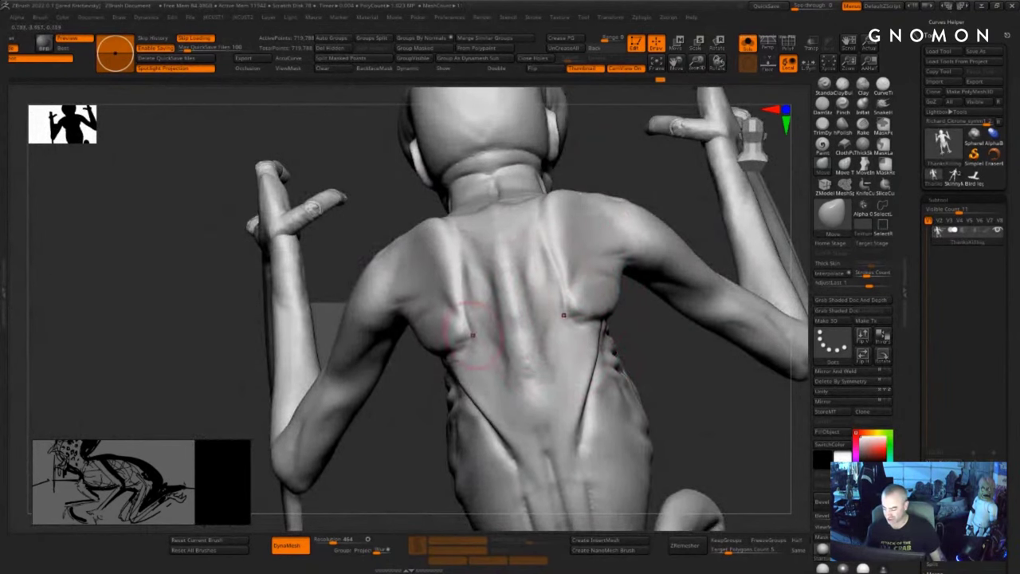
- Build up clay along the inner border of the shoulder blade with a resized ClayBuildup brush
drag(398, 379, 547, 365)
key(b)
key(c)
key(b)
key(s)
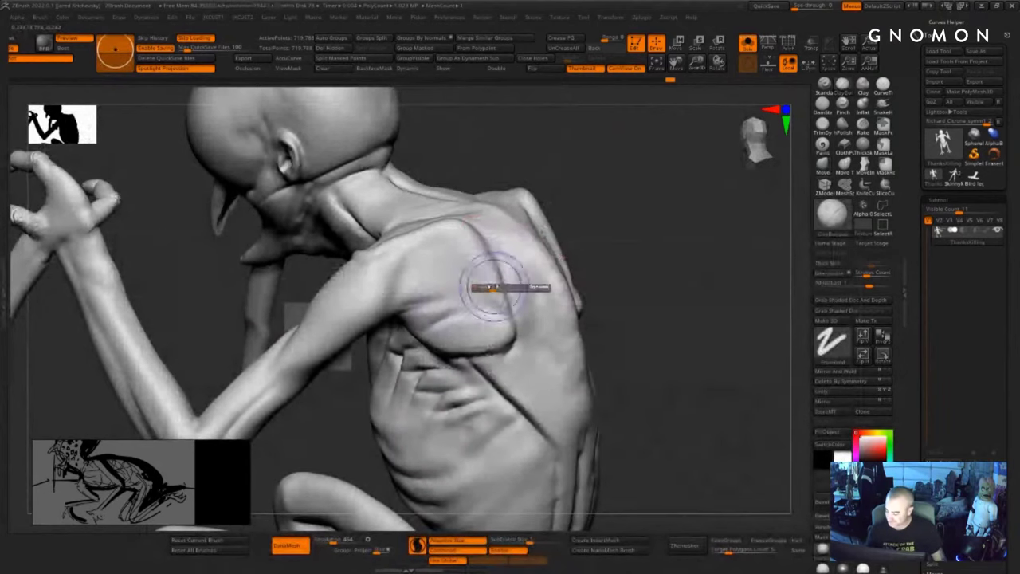
drag(489, 288, 482, 287)
mouse_move(507, 259)
mouse_down()
mouse_move(507, 308)
mouse_move(540, 297)
mouse_move(507, 338)
mouse_up()
- Refine and soften the transition from the shoulder blade's inner border into the back muscles
drag(634, 327, 589, 321)
key(b)
key(s)
key(c)
drag(504, 282, 507, 310)
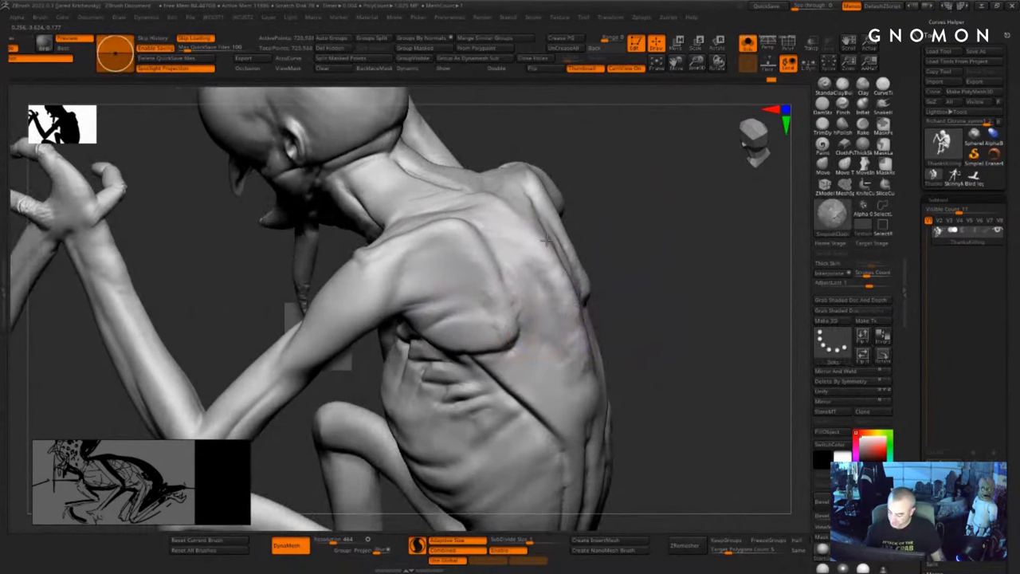
- Smooth the upper shoulder blade and add ClayBuildup strokes across the trapezius between neck and shoulder
drag(626, 243, 685, 239)
shift+drag(445, 238, 469, 207)
drag(594, 207, 626, 227)
key(s)
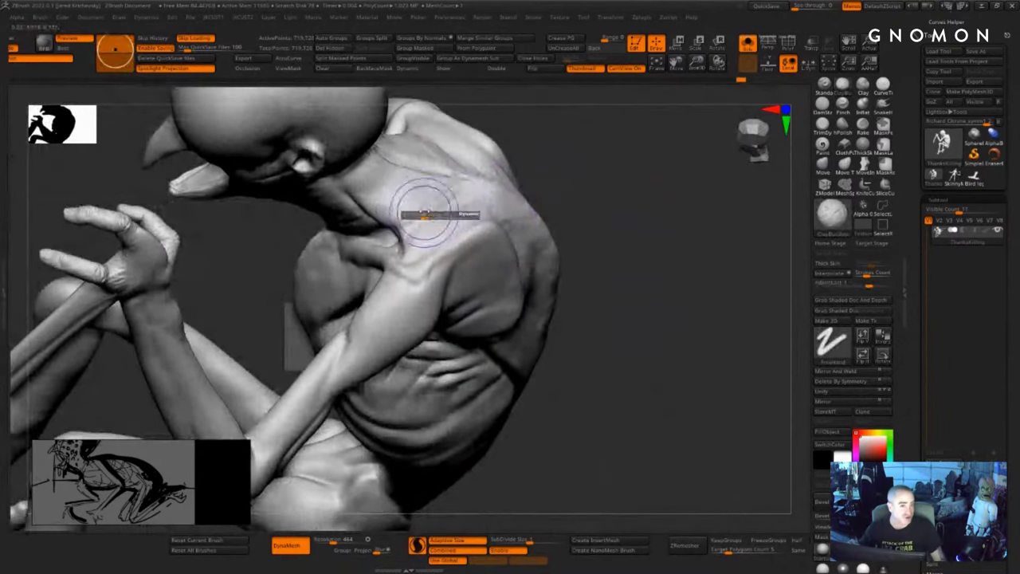
drag(424, 164, 410, 236)
mouse_move(435, 190)
mouse_down()
mouse_move(425, 237)
mouse_move(444, 187)
mouse_move(462, 182)
mouse_move(475, 202)
mouse_move(489, 201)
mouse_up()
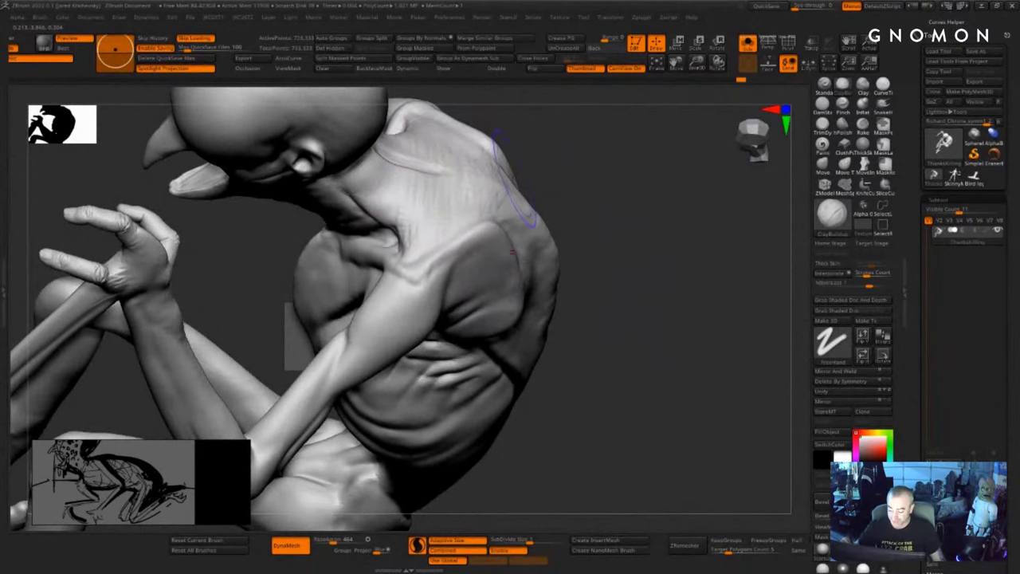
- Build a raised muscle bulge on the upper back between the top of the shoulder blade and the spine
drag(586, 179, 606, 171)
key(s)
click(488, 184)
mouse_move(496, 172)
mouse_down()
mouse_move(526, 200)
mouse_move(603, 187)
mouse_up()
drag(515, 182, 529, 201)
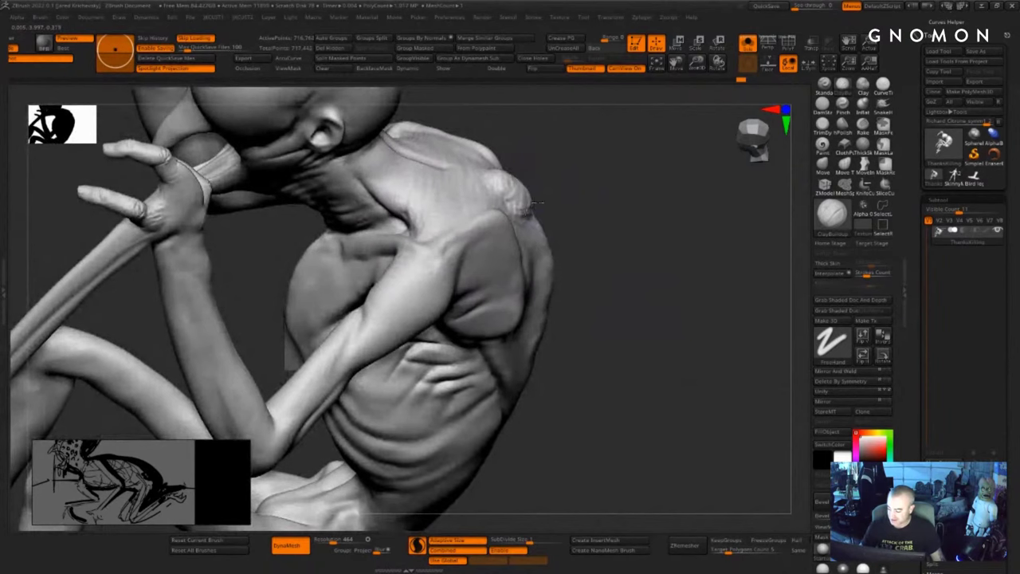
drag(567, 242, 545, 244)
drag(547, 220, 551, 233)
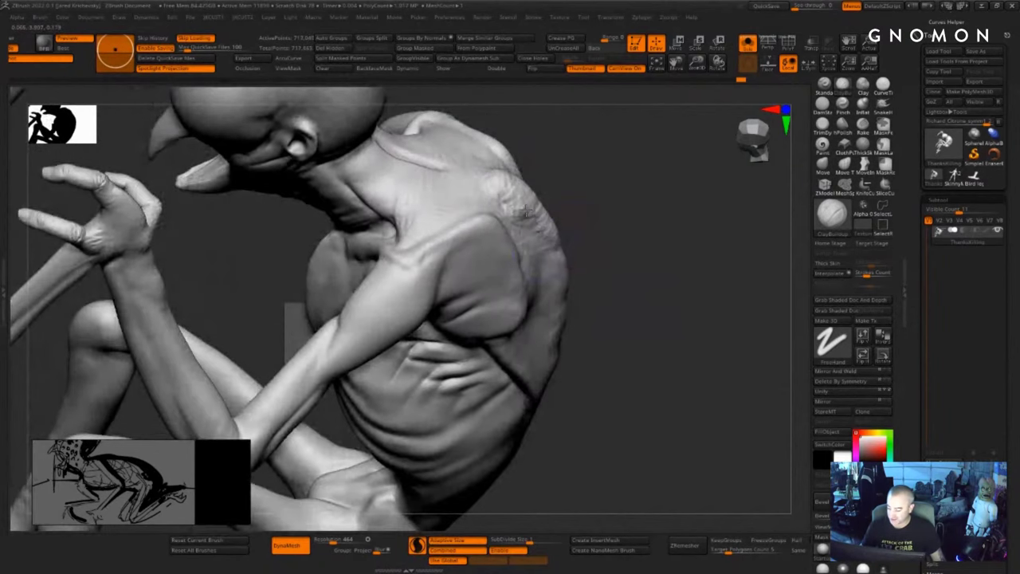
- Extend the raised muscle down beside the spine, smooth it, and add clay strokes along its crest
right_drag(501, 192, 507, 202)
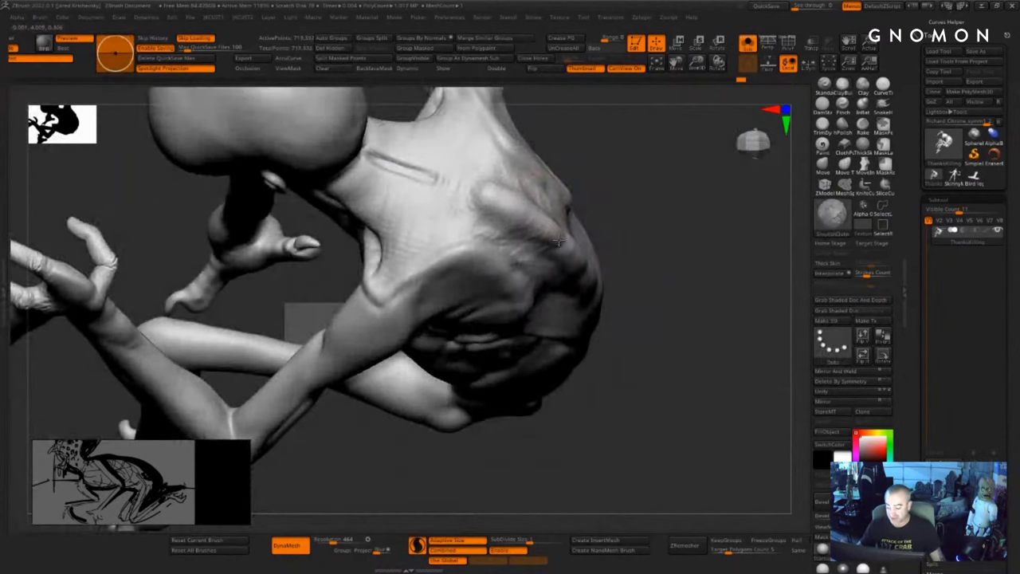
drag(608, 313, 602, 221)
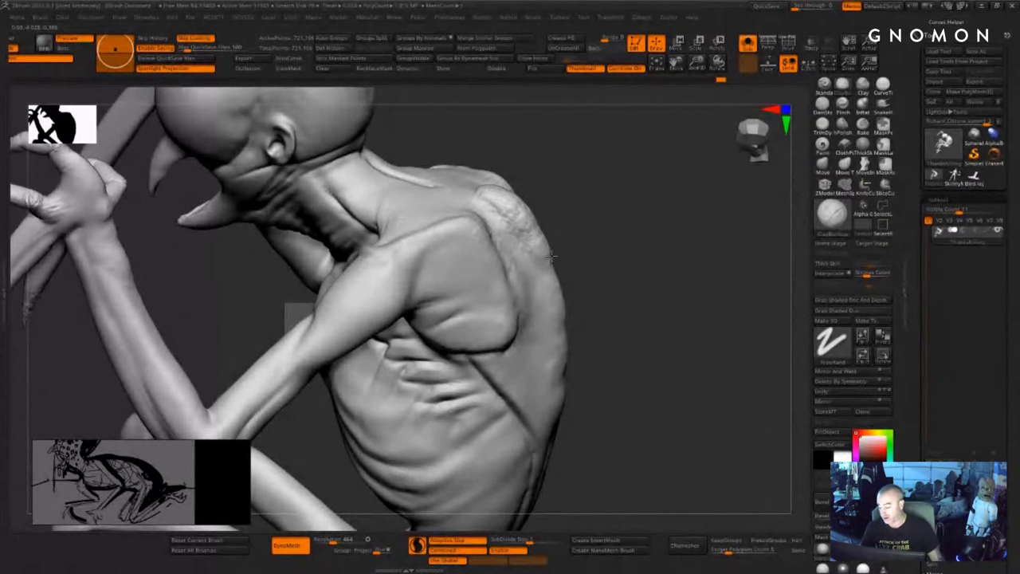
drag(551, 256, 557, 294)
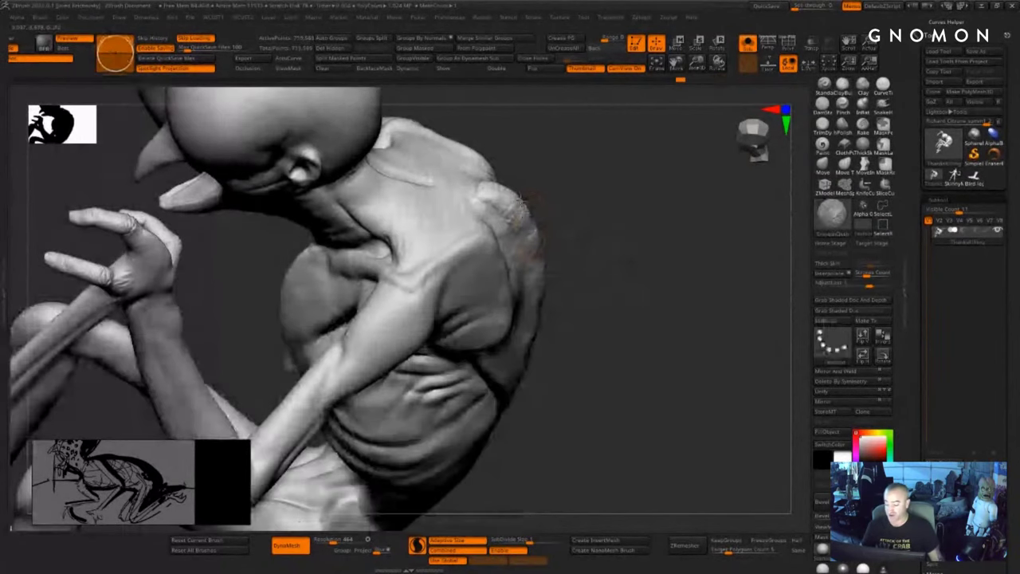
shift+drag(509, 193, 534, 239)
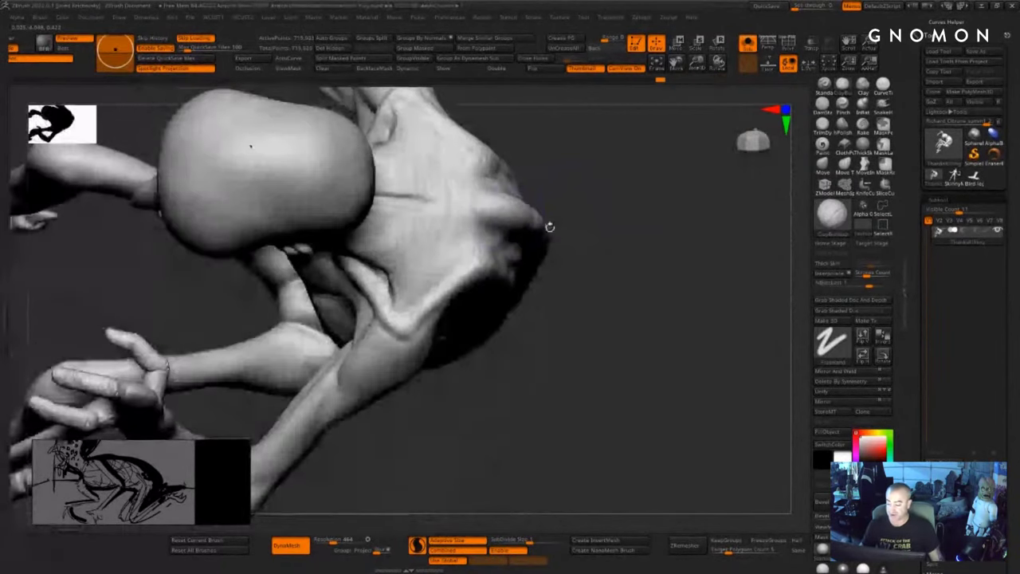
drag(488, 209, 521, 232)
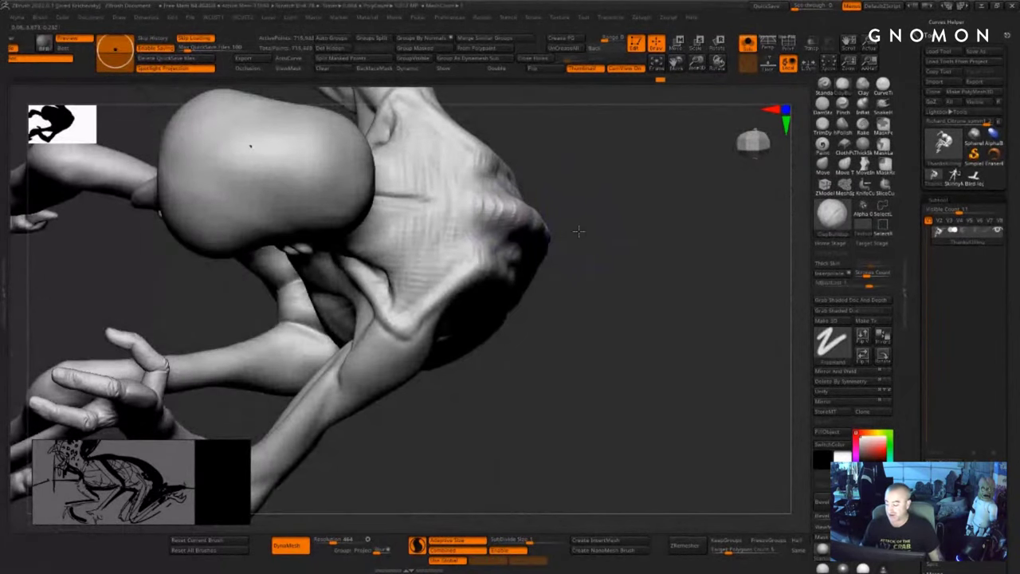
- Reinforce the upper end of the muscle bulge where it meets the trapezius with more clay strokes
right_drag(579, 231, 523, 237)
right_drag(560, 322, 536, 252)
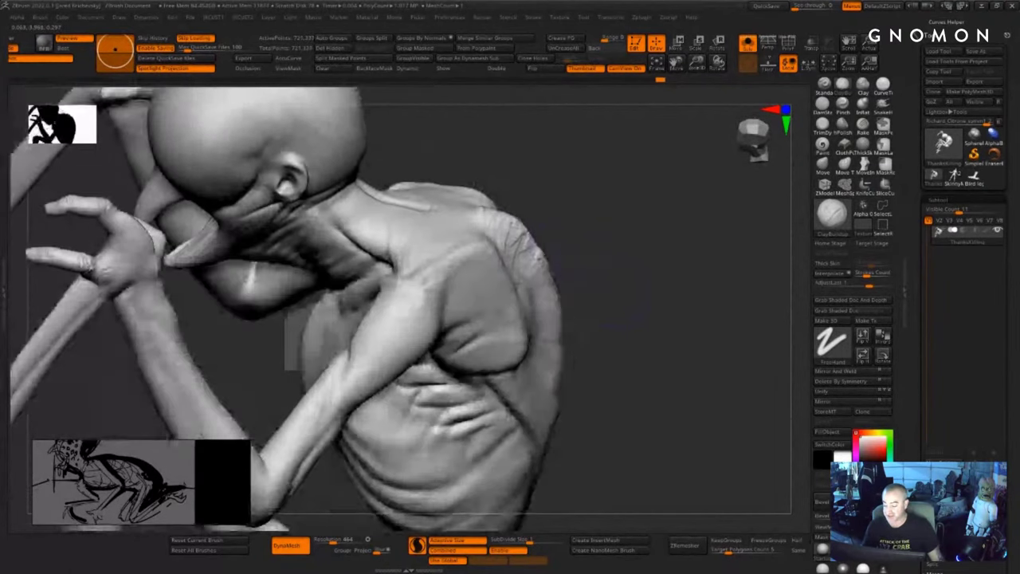
right_drag(543, 168, 510, 209)
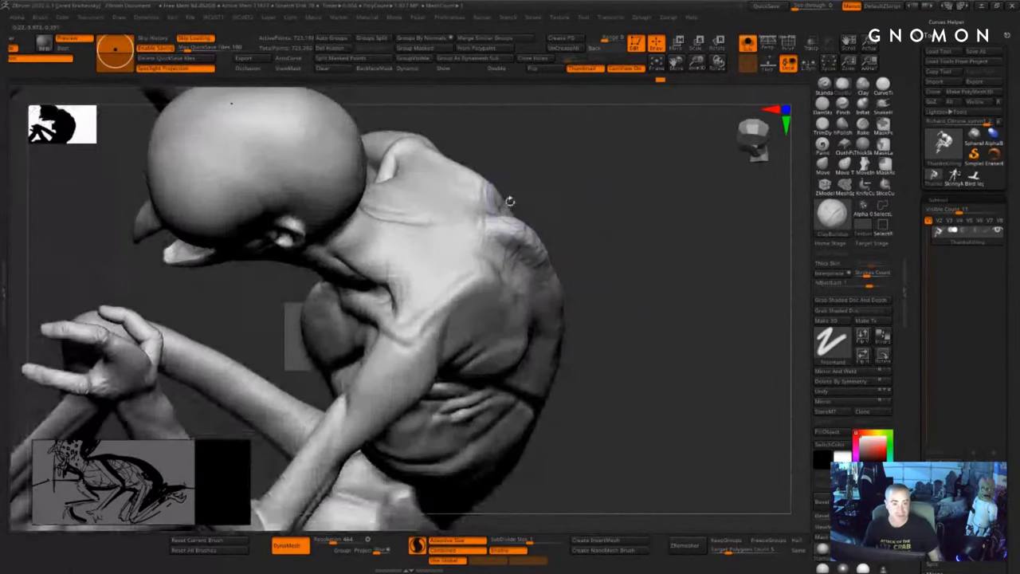
drag(514, 219, 469, 226)
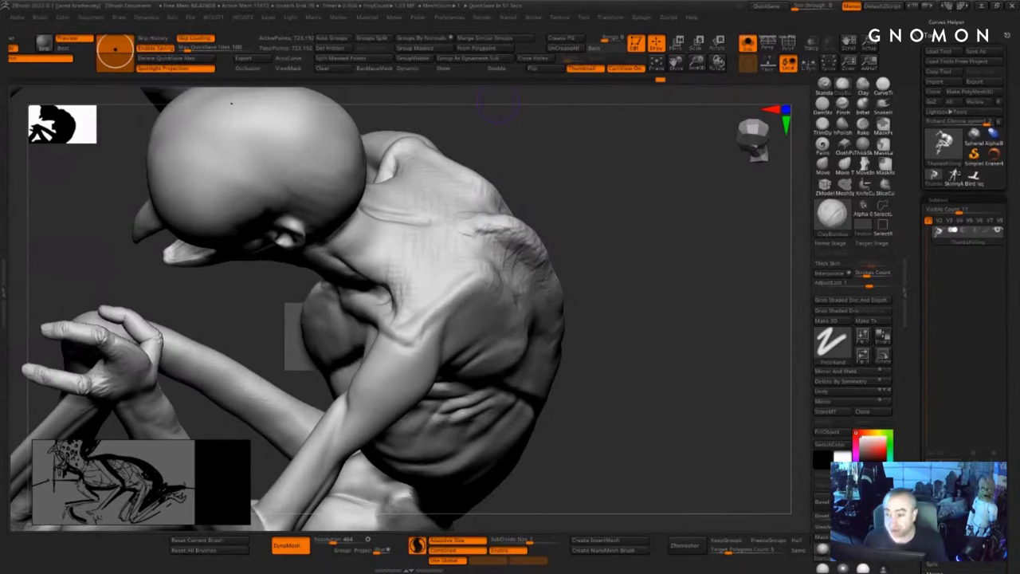
- Build up the long muscle column beside the spine from upper to lower back and smooth its surface
drag(717, 241, 631, 250)
mouse_move(529, 273)
shift+mouse_down()
mouse_move(546, 277)
mouse_move(508, 233)
mouse_move(562, 276)
mouse_move(595, 354)
shift+mouse_up()
drag(684, 343, 735, 341)
mouse_move(592, 346)
mouse_down()
mouse_move(576, 355)
mouse_move(598, 386)
mouse_up()
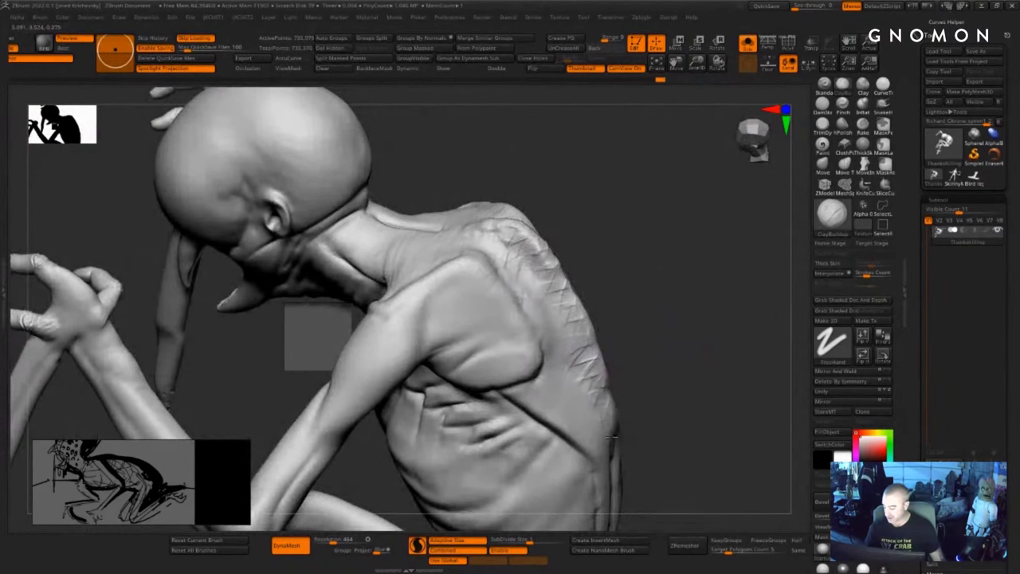
mouse_move(655, 428)
alt+mouse_down()
mouse_move(626, 368)
mouse_move(591, 336)
mouse_move(593, 381)
alt+mouse_up()
drag(604, 351, 619, 340)
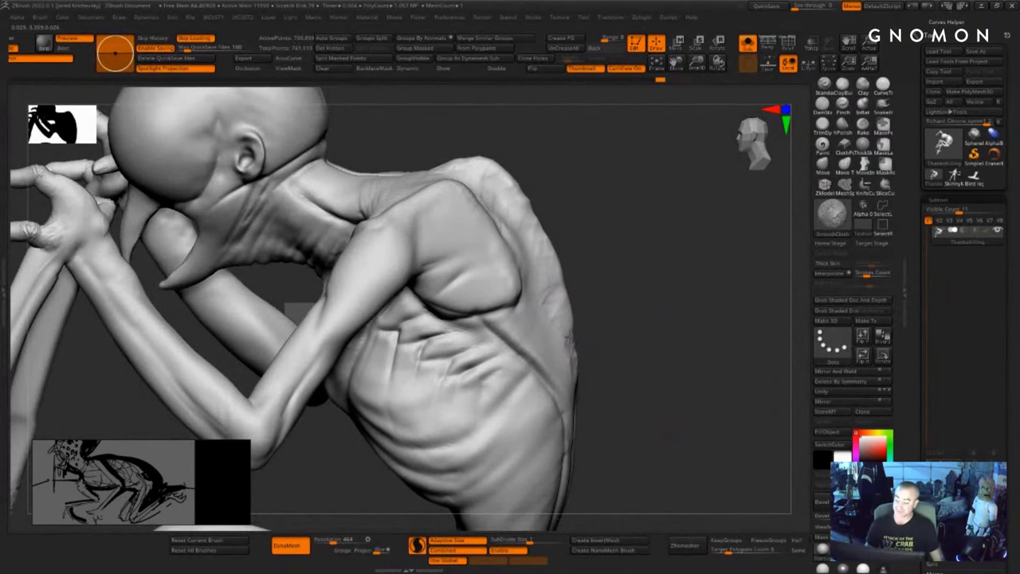
- Adjust the contour of the upper arm above the elbow with the Move brush
mouse_move(660, 388)
alt+mouse_down()
mouse_move(624, 258)
mouse_move(569, 200)
mouse_move(606, 253)
mouse_move(617, 207)
mouse_move(601, 201)
mouse_move(595, 252)
mouse_move(608, 290)
mouse_move(613, 282)
mouse_move(640, 300)
mouse_move(622, 276)
alt+mouse_up()
key(b)
key(m)
key(v)
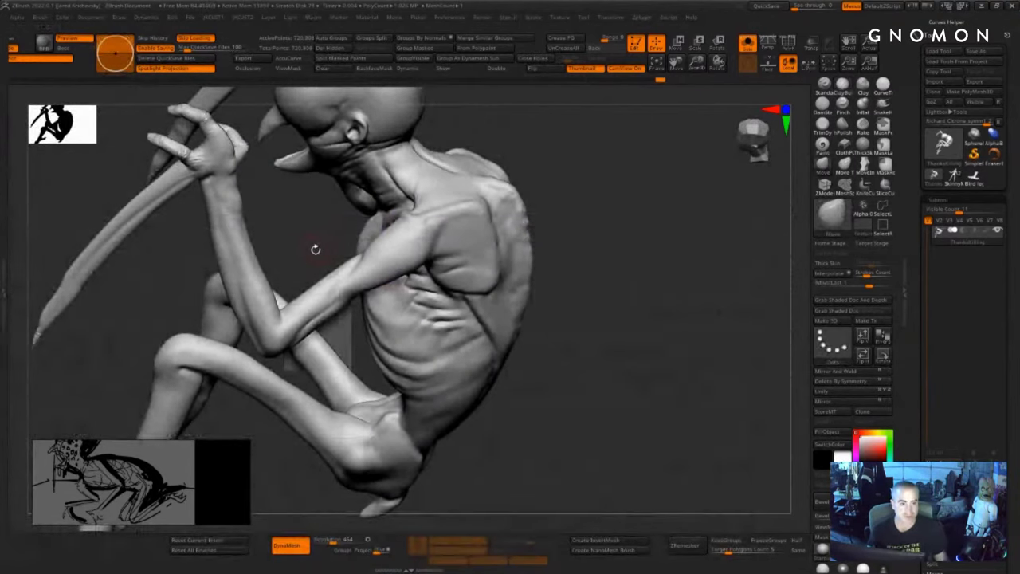
key(s)
click(331, 251)
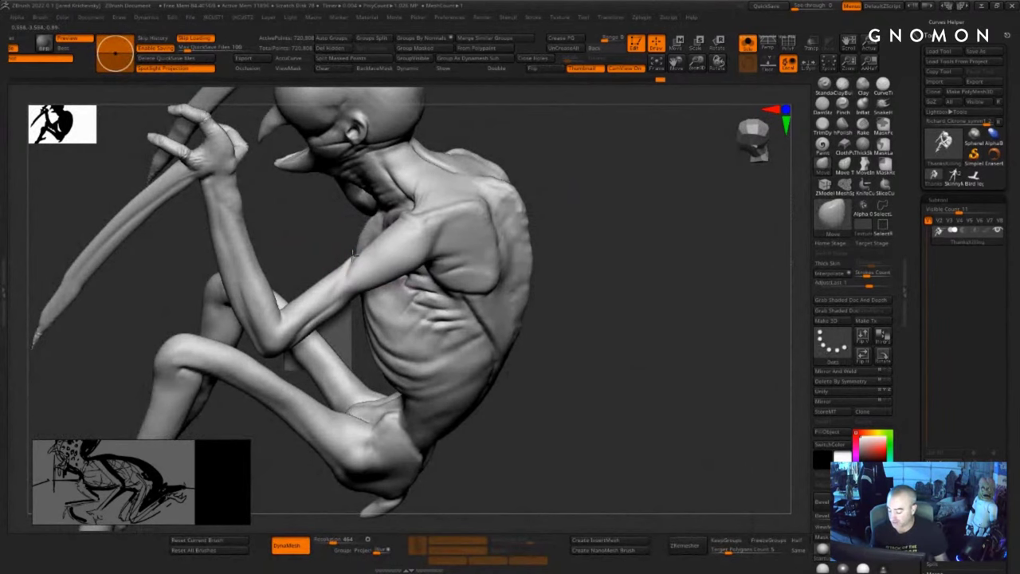
drag(590, 330, 577, 295)
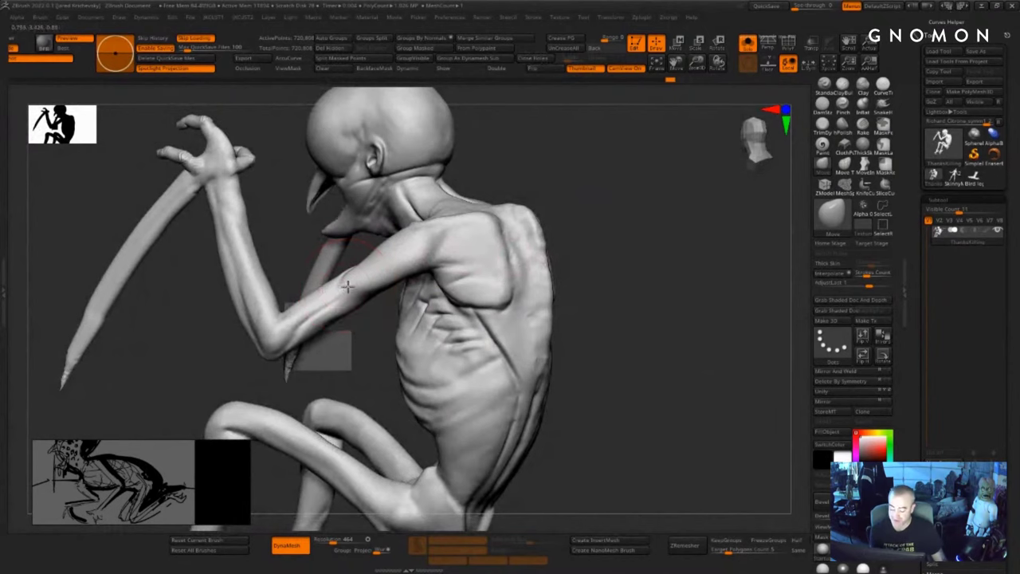
mouse_move(347, 374)
mouse_down()
mouse_move(236, 370)
mouse_move(253, 369)
mouse_up()
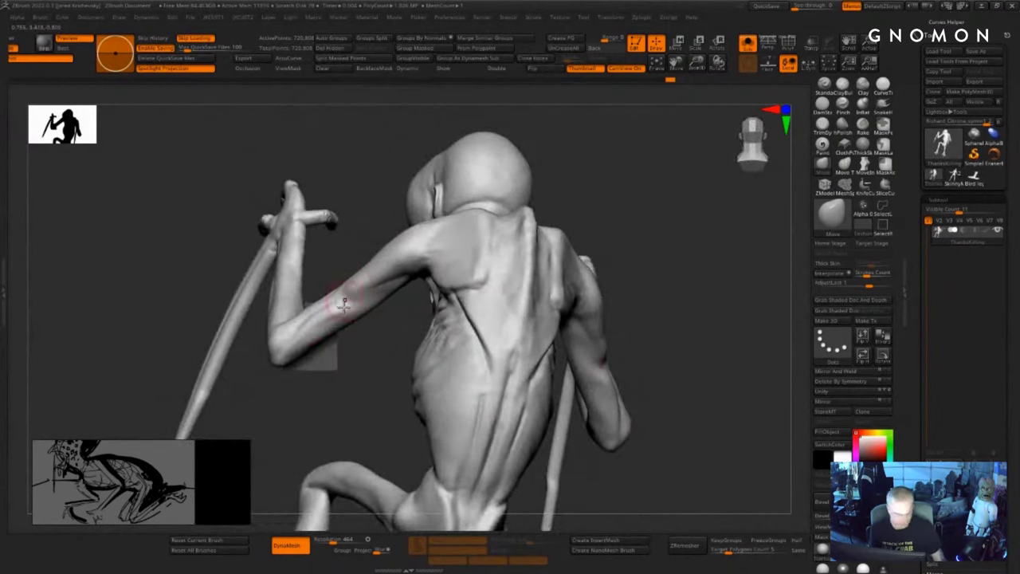
- Carve a muscle-separating groove along the back of the upper arm with the DamStandard brush
mouse_move(358, 379)
mouse_down()
mouse_move(364, 330)
mouse_move(388, 290)
mouse_move(416, 276)
mouse_up()
key(b)
key(d)
key(s)
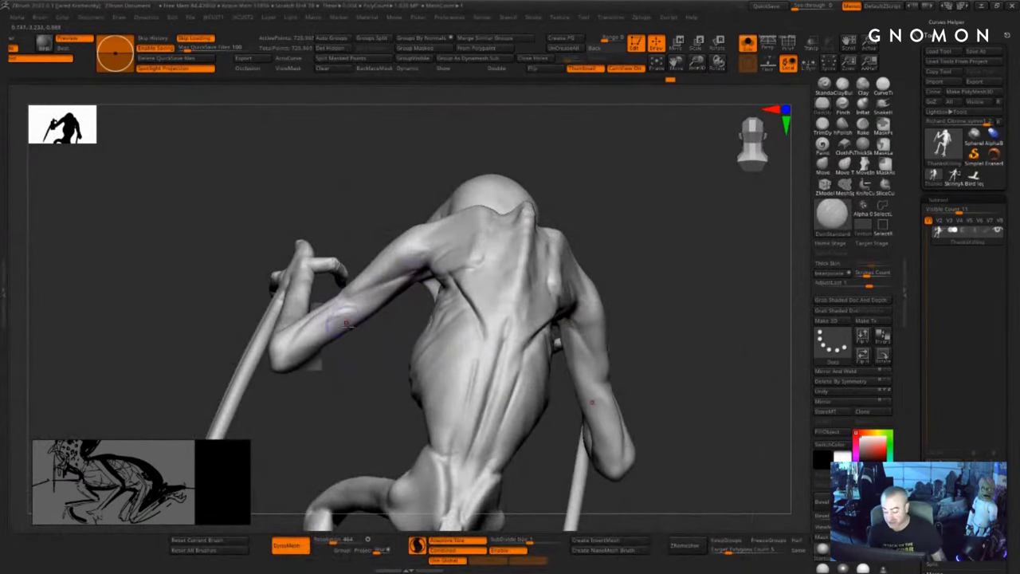
mouse_move(362, 347)
mouse_down()
mouse_move(361, 359)
mouse_move(361, 344)
mouse_up()
key(s)
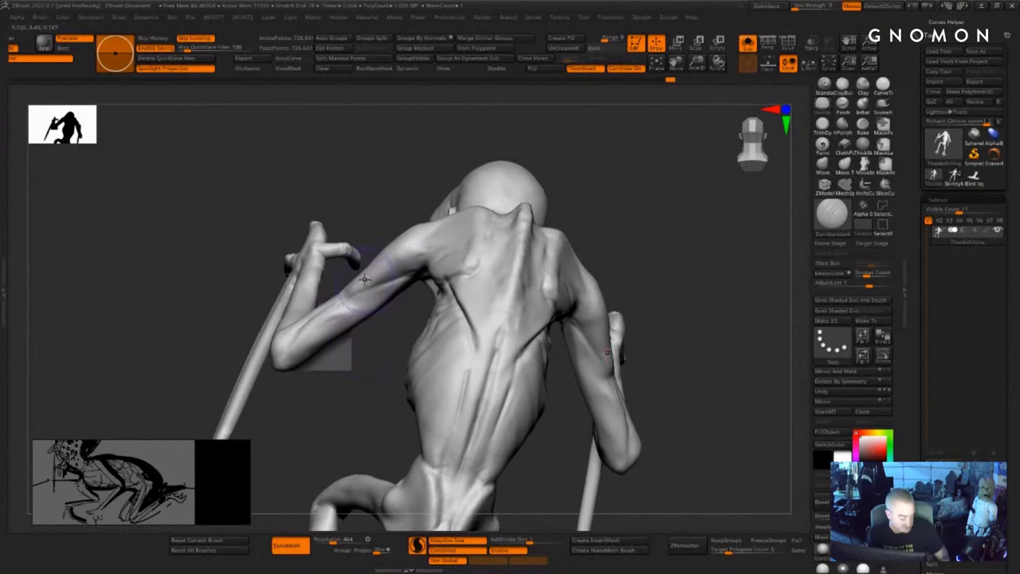
- Build up the muscle on the back of the upper arm above the elbow with ClayBuildup strokes
key(b)
key(c)
key(b)
mouse_move(345, 305)
mouse_down()
mouse_move(368, 293)
mouse_move(362, 309)
mouse_move(349, 305)
mouse_move(366, 326)
mouse_move(362, 301)
mouse_up()
mouse_move(350, 335)
mouse_down()
mouse_move(373, 332)
mouse_move(333, 316)
mouse_move(301, 341)
mouse_move(348, 310)
mouse_up()
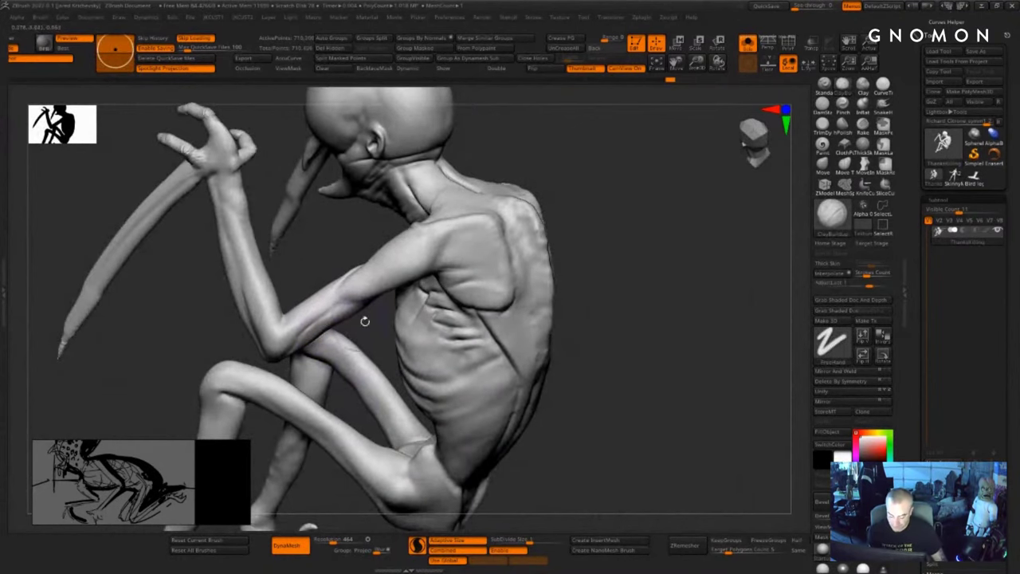
drag(598, 312, 576, 292)
- Lengthen the tip of the curved wrist blade and refine its taper with the Move brush
mouse_move(96, 380)
alt+mouse_down()
mouse_move(296, 312)
mouse_move(246, 303)
mouse_move(251, 294)
alt+mouse_up()
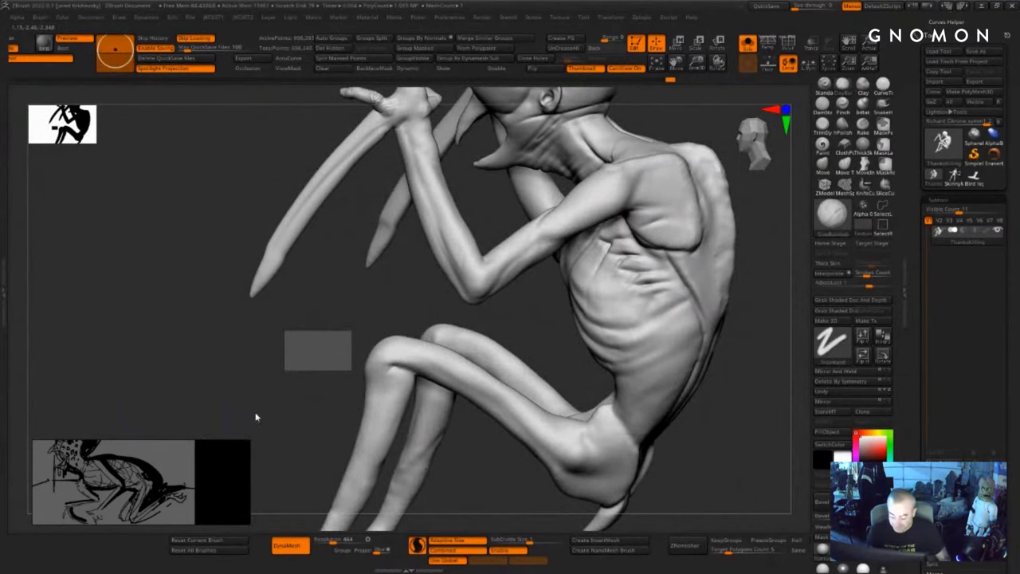
key(b)
key(m)
key(v)
drag(247, 305, 240, 324)
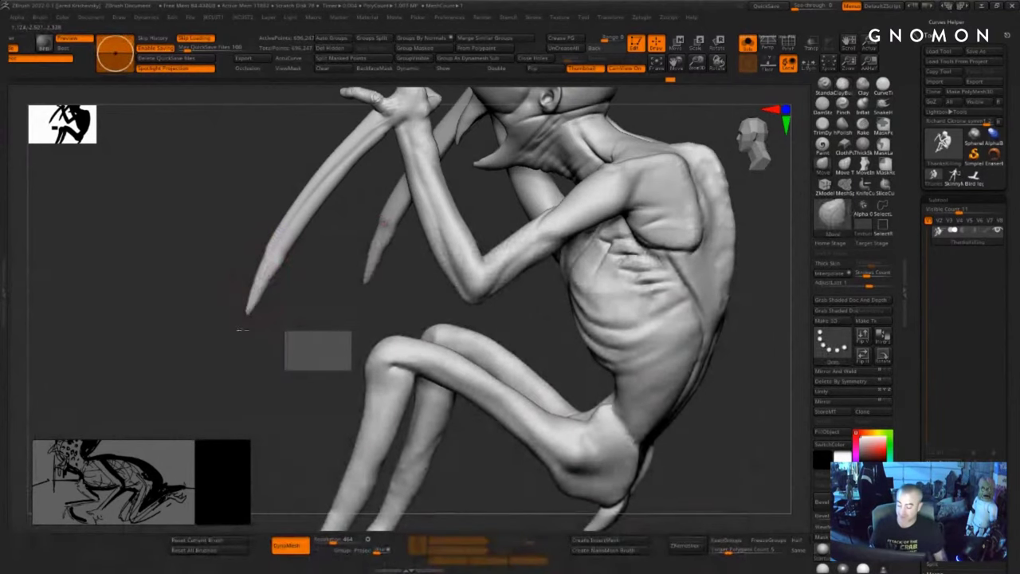
key(s)
mouse_move(260, 288)
mouse_down()
mouse_move(269, 287)
mouse_move(238, 279)
mouse_move(269, 274)
mouse_move(240, 321)
mouse_move(243, 343)
mouse_move(248, 296)
mouse_up()
key(s)
mouse_move(262, 405)
mouse_down()
mouse_move(321, 444)
mouse_move(609, 330)
mouse_move(603, 315)
mouse_move(527, 322)
mouse_move(531, 295)
mouse_move(577, 261)
mouse_move(526, 276)
mouse_move(529, 294)
mouse_up()
key(s)
key(s)
- Enable backface masking for ClayBuildup, thicken the blade toward its tip, and smooth the strokes
key(b)
key(c)
key(b)
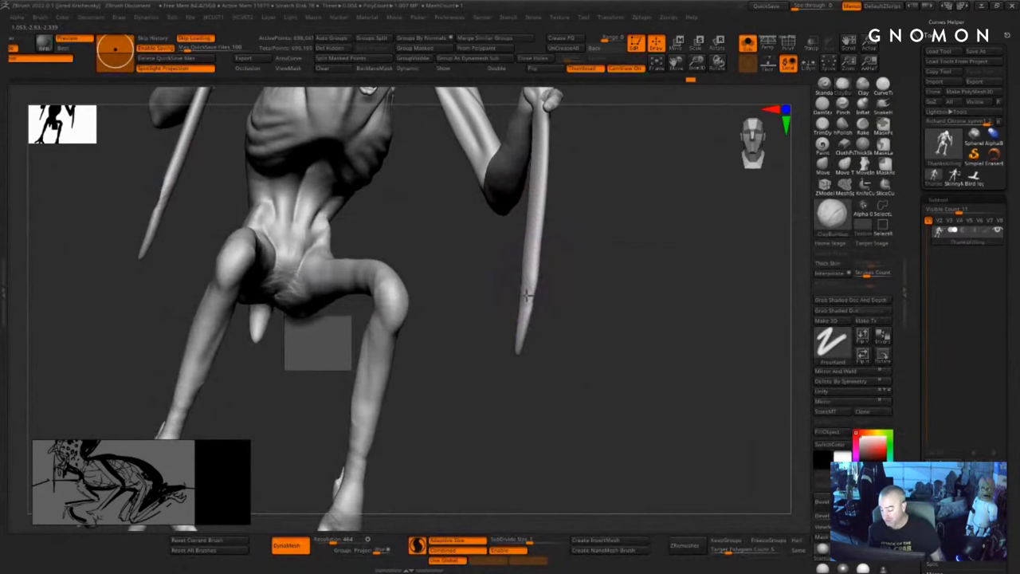
mouse_move(633, 319)
mouse_down()
mouse_move(550, 299)
mouse_move(570, 289)
mouse_move(553, 333)
mouse_up()
key(space)
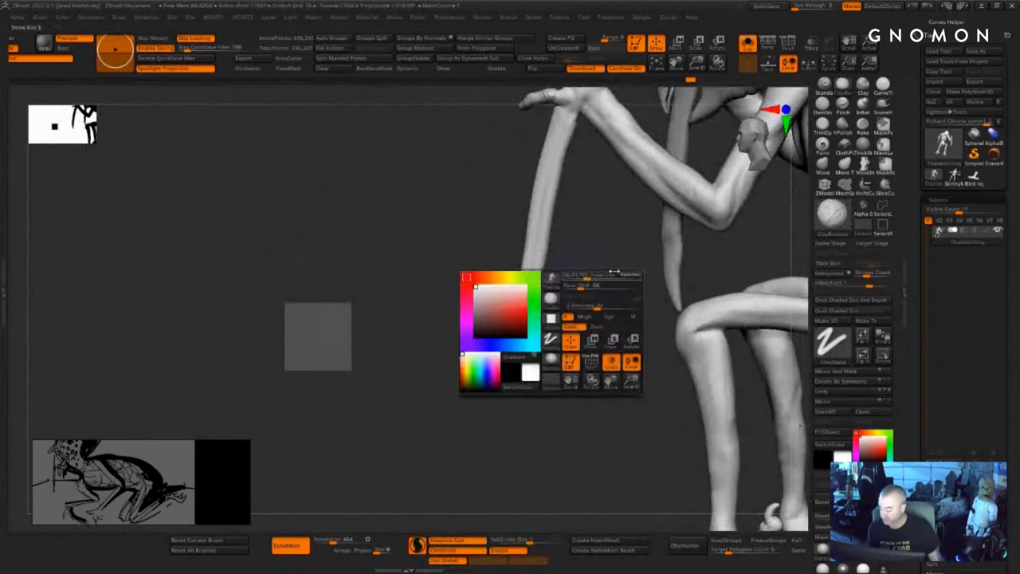
click(375, 69)
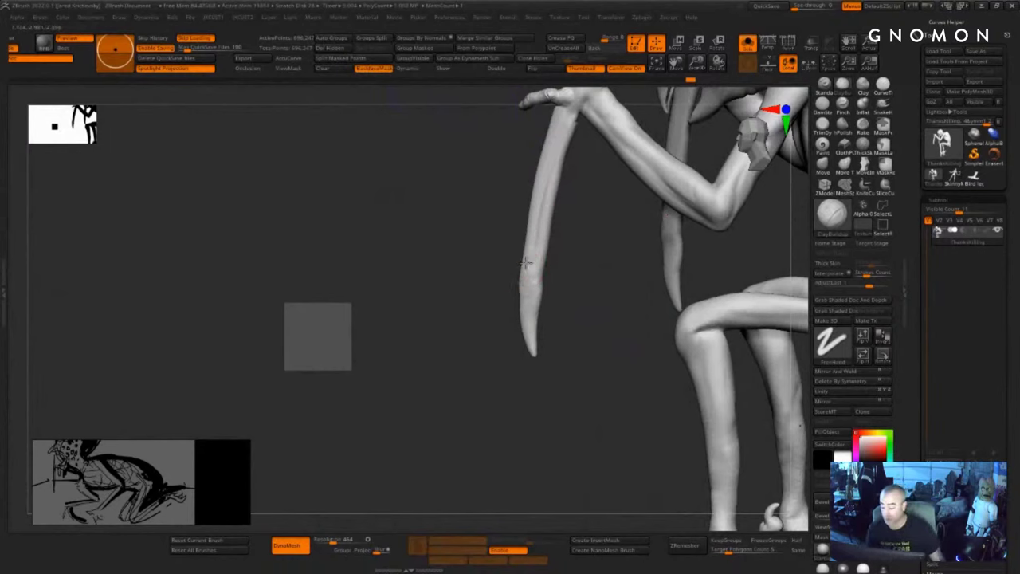
drag(567, 346, 665, 343)
mouse_move(573, 311)
alt+mouse_down()
mouse_move(628, 422)
mouse_move(655, 418)
mouse_move(586, 410)
mouse_move(560, 319)
alt+mouse_up()
shift+drag(583, 470, 610, 398)
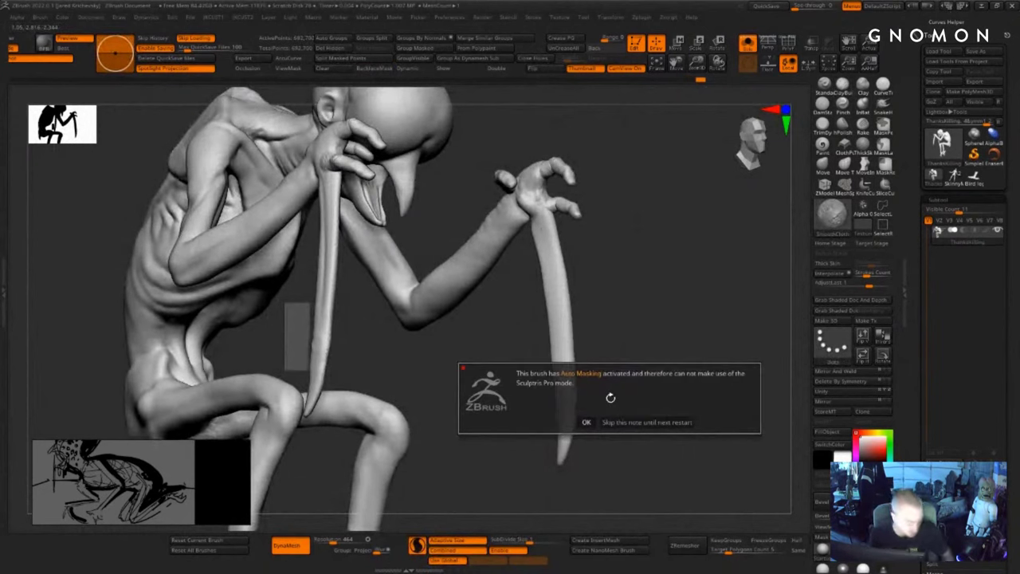
click(649, 282)
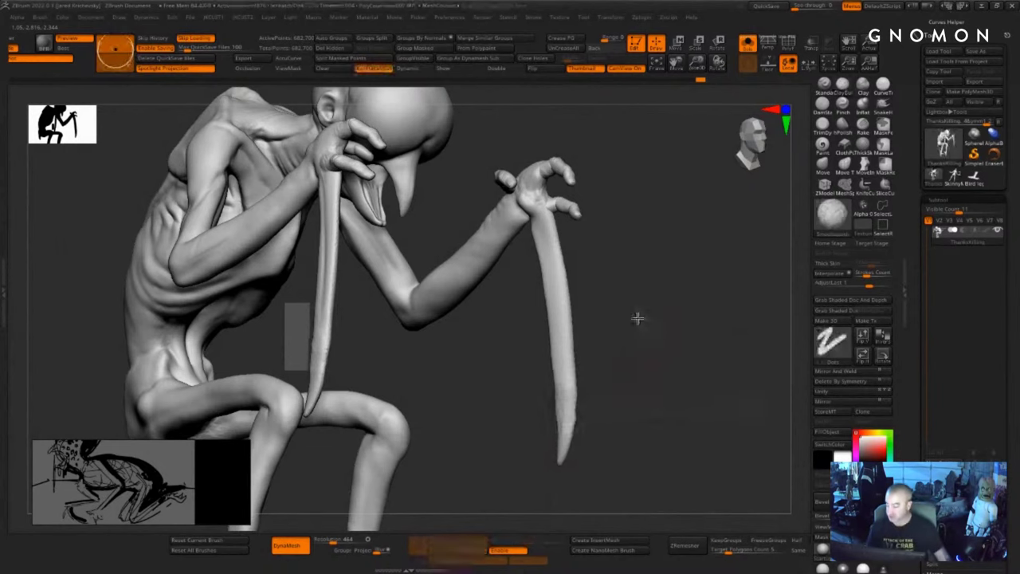
- Refine the outline of the wrist blade with the Move brush
drag(670, 304, 622, 313)
key(b)
key(m)
key(v)
mouse_move(601, 261)
mouse_down()
mouse_move(636, 263)
mouse_move(606, 260)
mouse_up()
- Carve lengthwise grooves down the blade and crease its root at the palm with DamStandard strokes
mouse_move(529, 223)
mouse_down()
mouse_move(535, 215)
mouse_move(555, 382)
mouse_up()
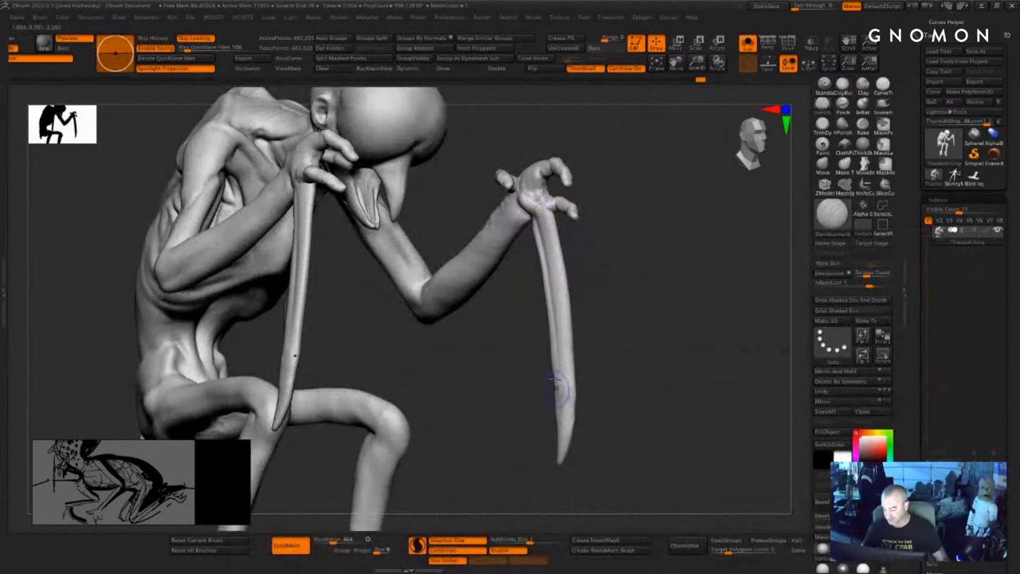
drag(556, 335, 563, 424)
drag(622, 341, 632, 335)
drag(535, 209, 567, 349)
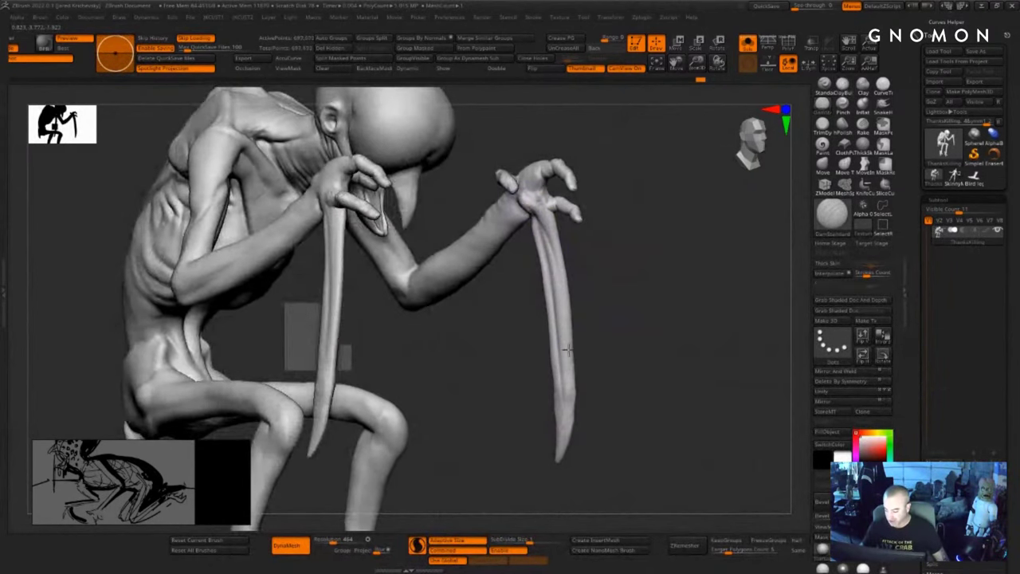
drag(592, 294, 618, 287)
drag(542, 210, 566, 416)
drag(616, 308, 590, 306)
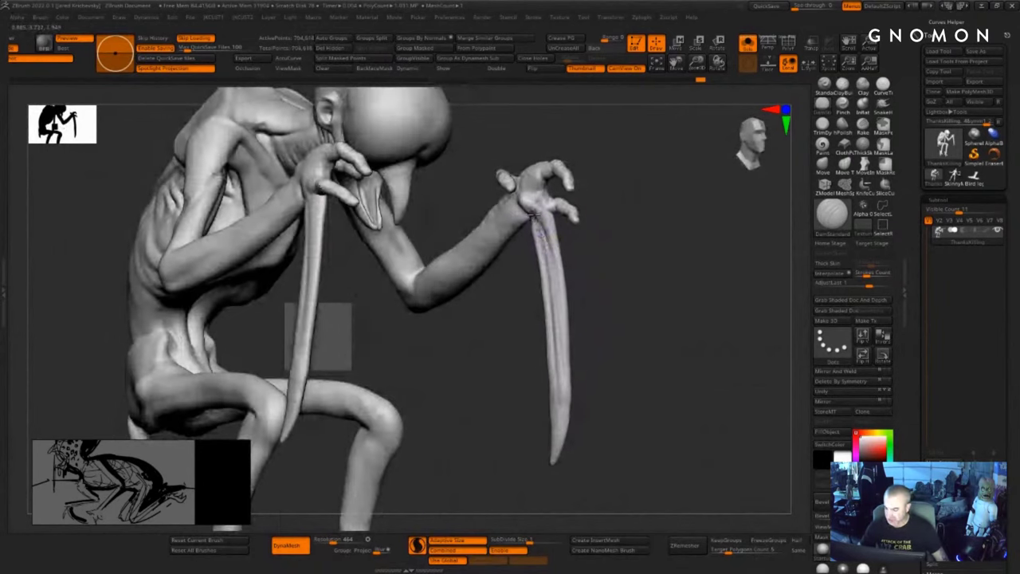
drag(616, 267, 678, 363)
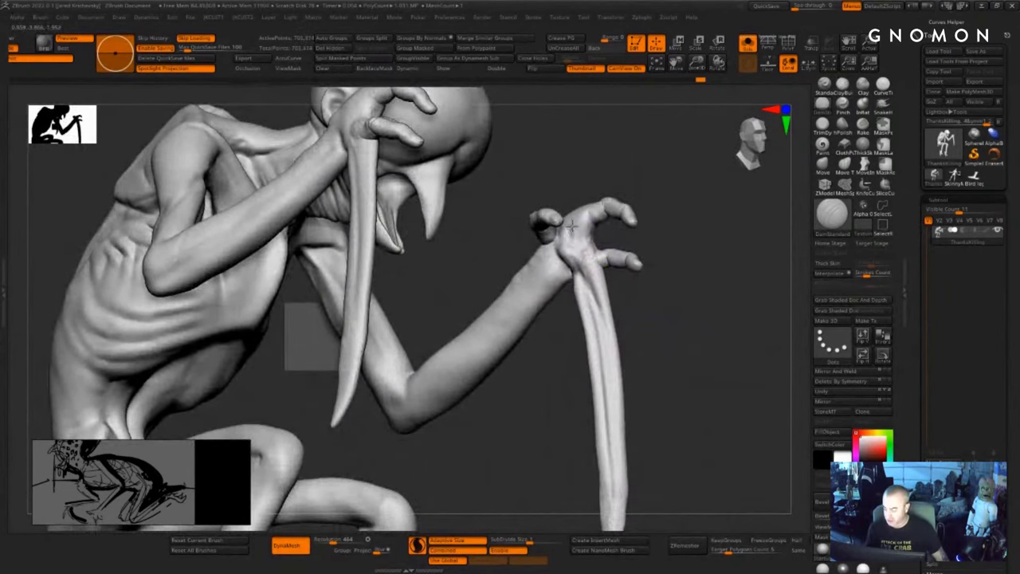
drag(675, 253, 558, 266)
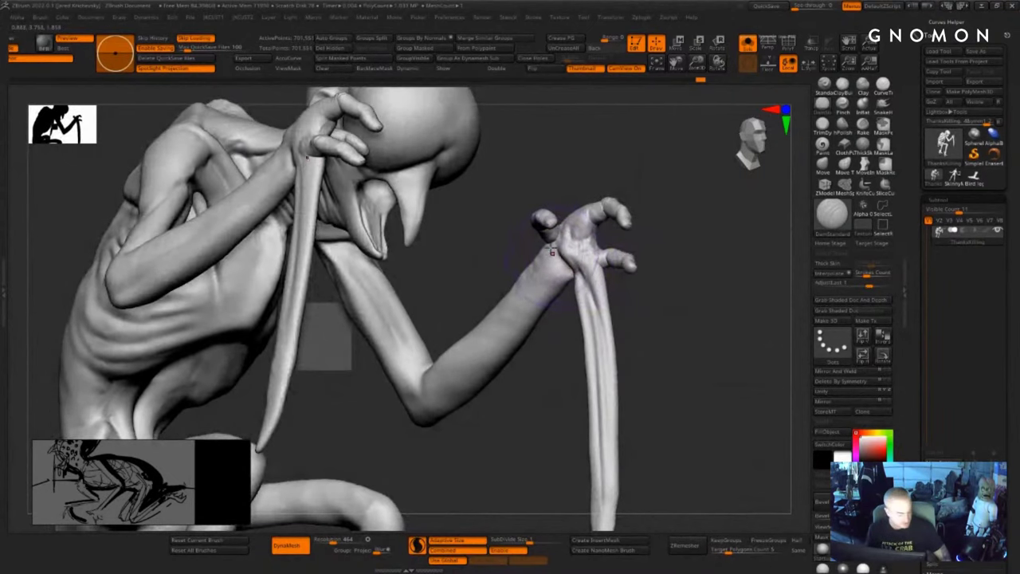
- Add ClayBuildup strokes over the inner wrist and forearm and smooth the crease beside the blade's root
key(b)
key(c)
key(b)
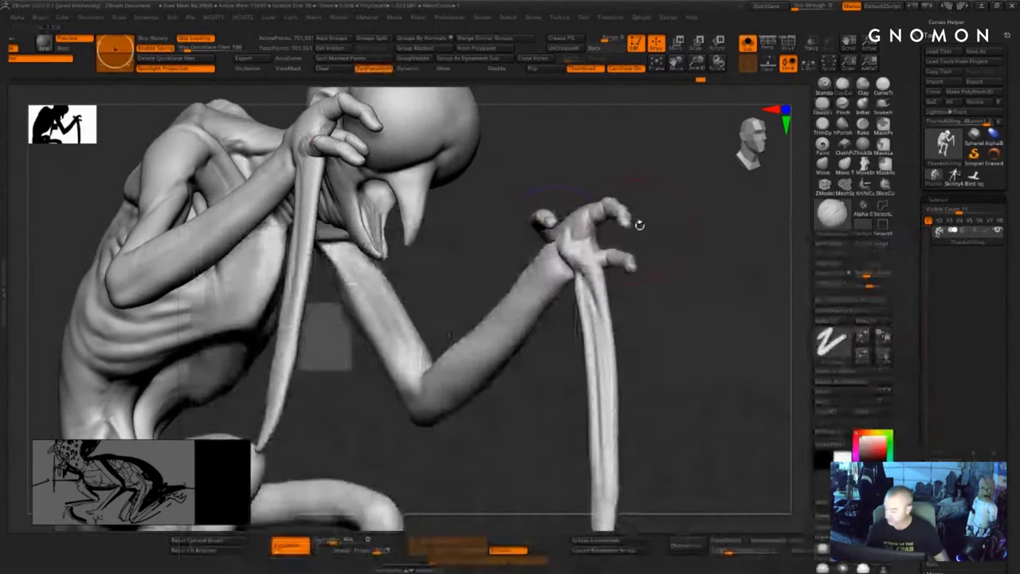
drag(654, 240, 644, 228)
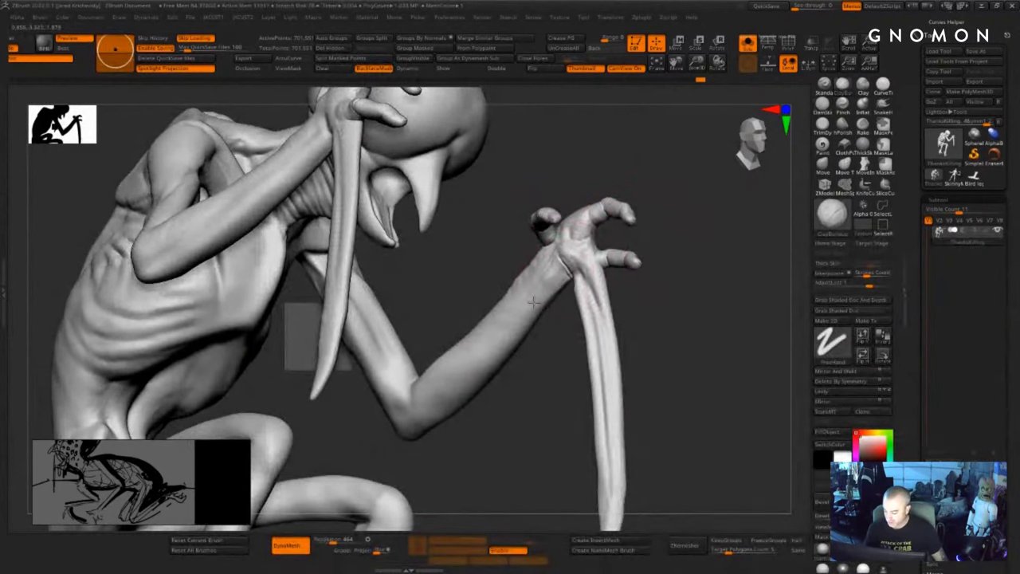
drag(576, 376, 538, 387)
drag(751, 392, 603, 311)
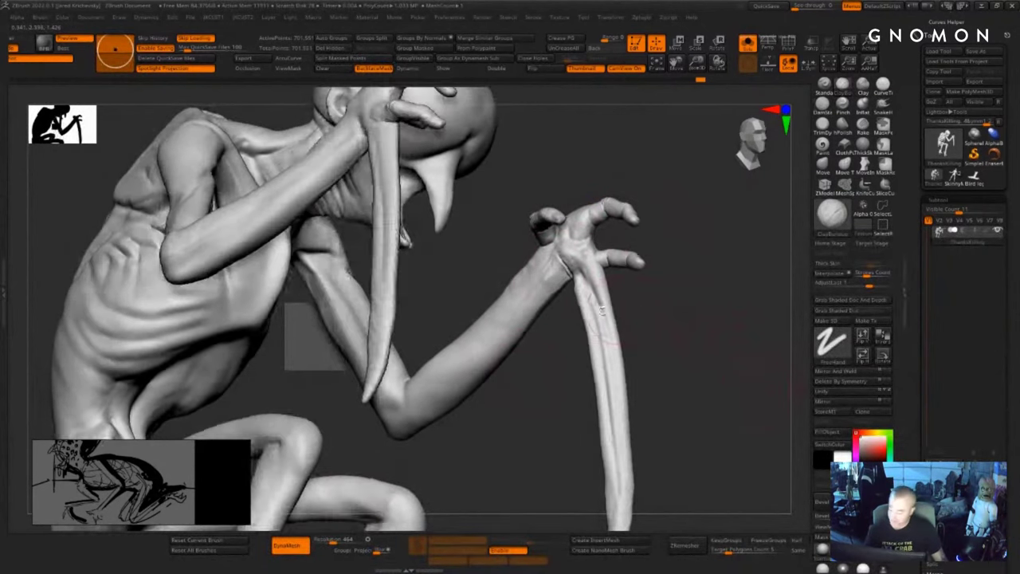
shift+drag(571, 276, 564, 269)
click(558, 273)
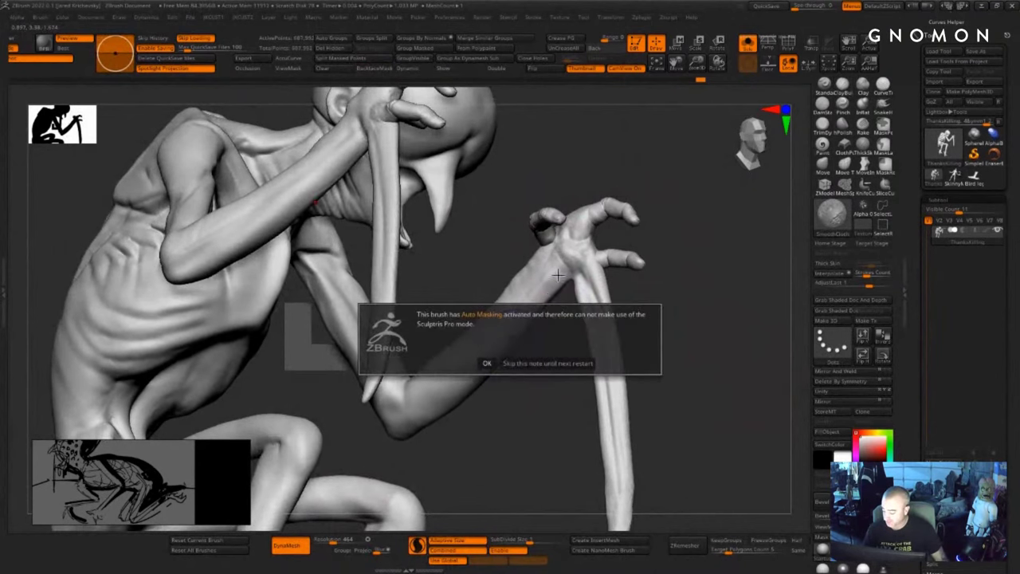
click(532, 363)
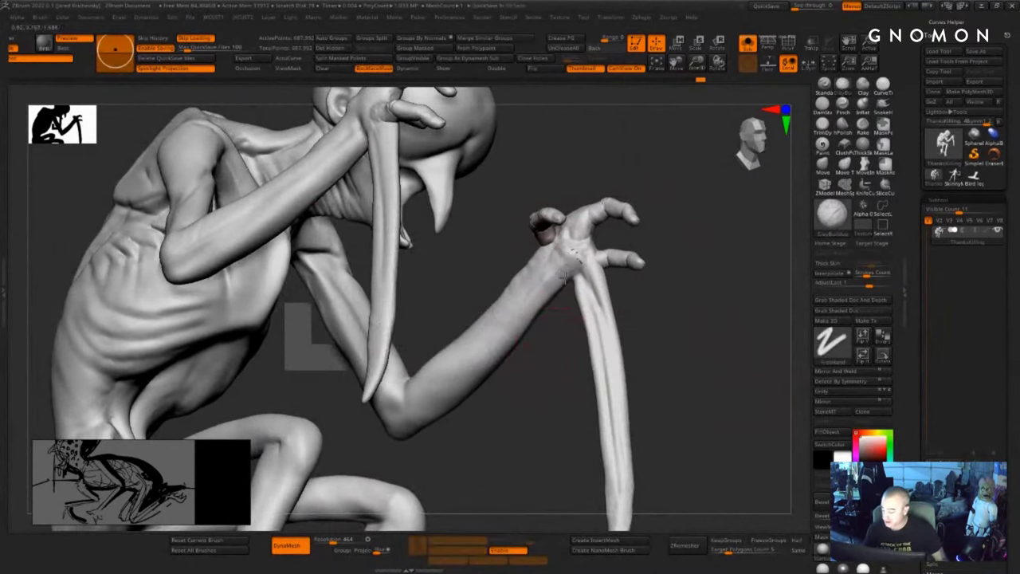
- Disable backface masking and build up clay where the blade emerges from the palm
click(385, 70)
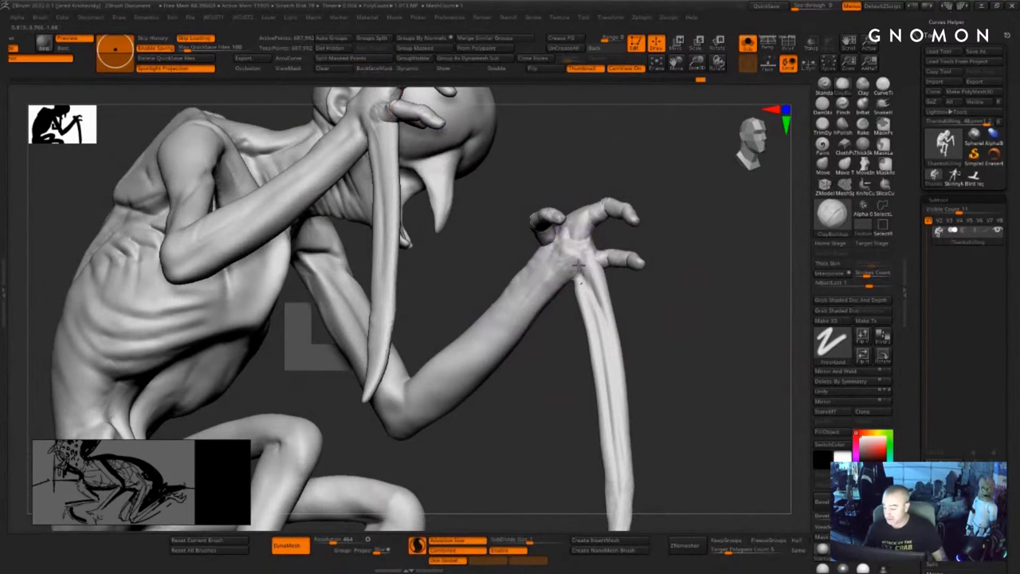
drag(584, 282, 588, 290)
drag(659, 294, 660, 305)
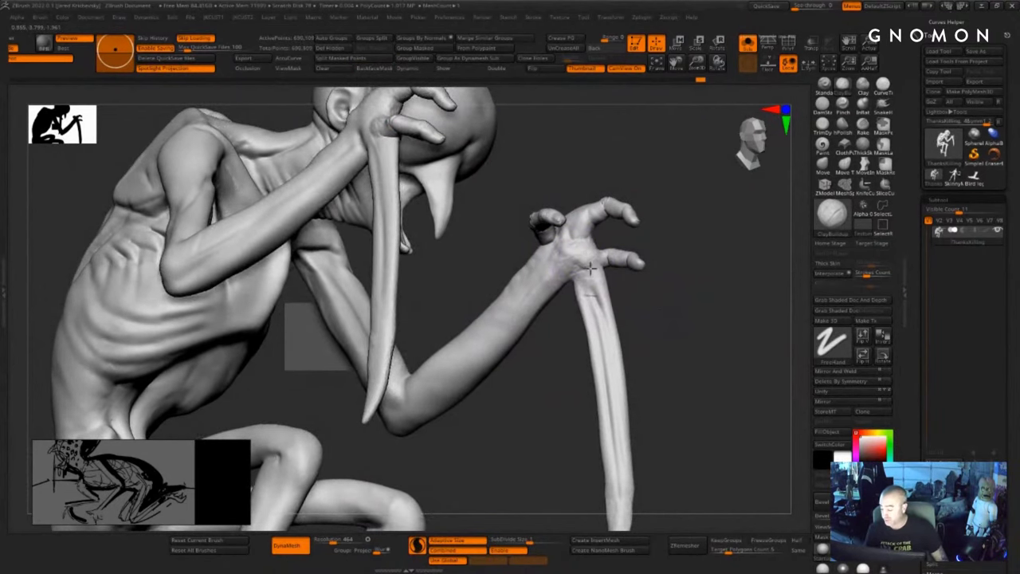
drag(663, 297, 644, 299)
drag(596, 246, 596, 273)
mouse_move(654, 303)
mouse_down()
mouse_move(719, 262)
mouse_move(710, 275)
mouse_up()
drag(621, 217, 625, 240)
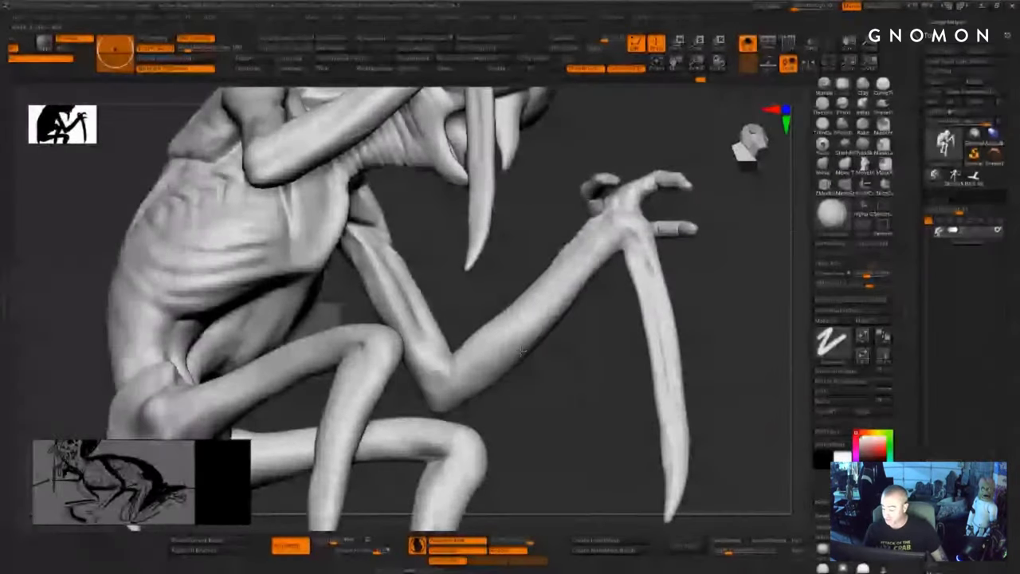
- Blend the inner wrist into the blade's root with more clay strokes and smoothing
mouse_move(586, 309)
mouse_down()
mouse_move(575, 318)
mouse_move(598, 306)
mouse_up()
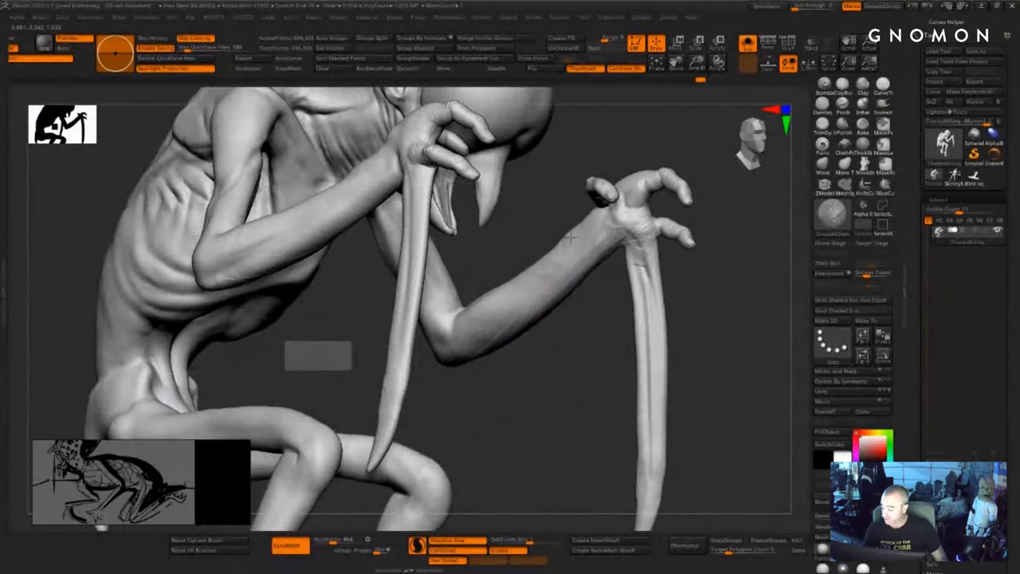
drag(591, 304, 622, 217)
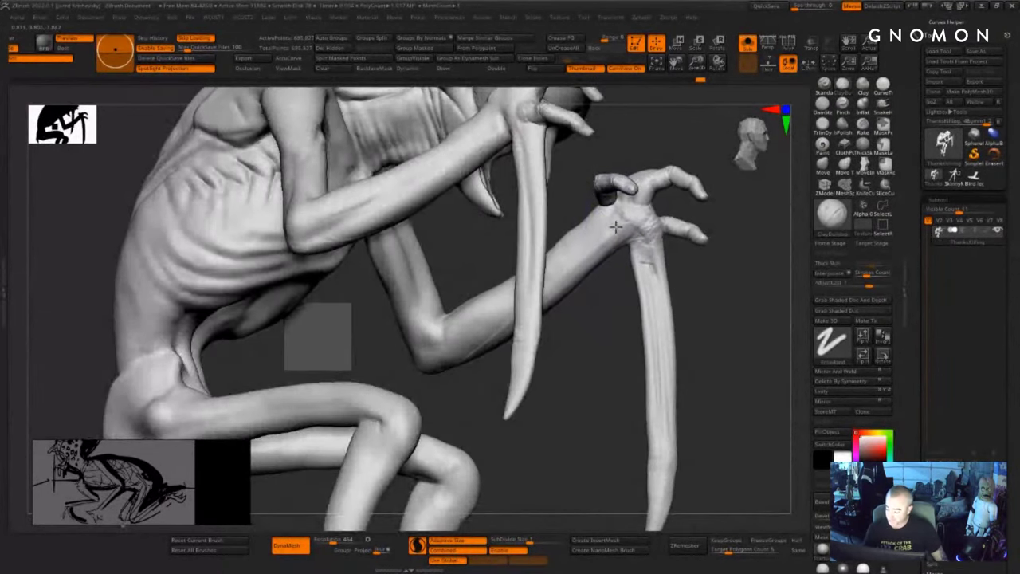
drag(660, 244, 654, 273)
mouse_move(638, 223)
mouse_down()
mouse_move(658, 351)
mouse_move(689, 263)
mouse_up()
drag(642, 233, 660, 308)
mouse_move(746, 319)
mouse_down()
mouse_move(738, 328)
mouse_move(751, 315)
mouse_up()
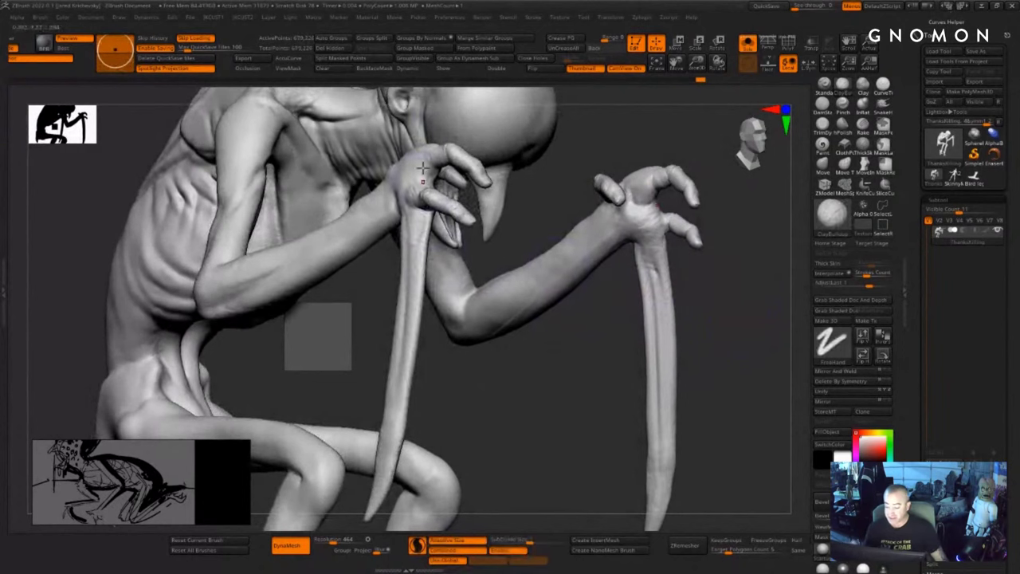
- Enable backface masking, turn off Sculptris Pro, and add wrinkled clay ridges at the nearer blade's root below the palm
click(367, 70)
click(424, 548)
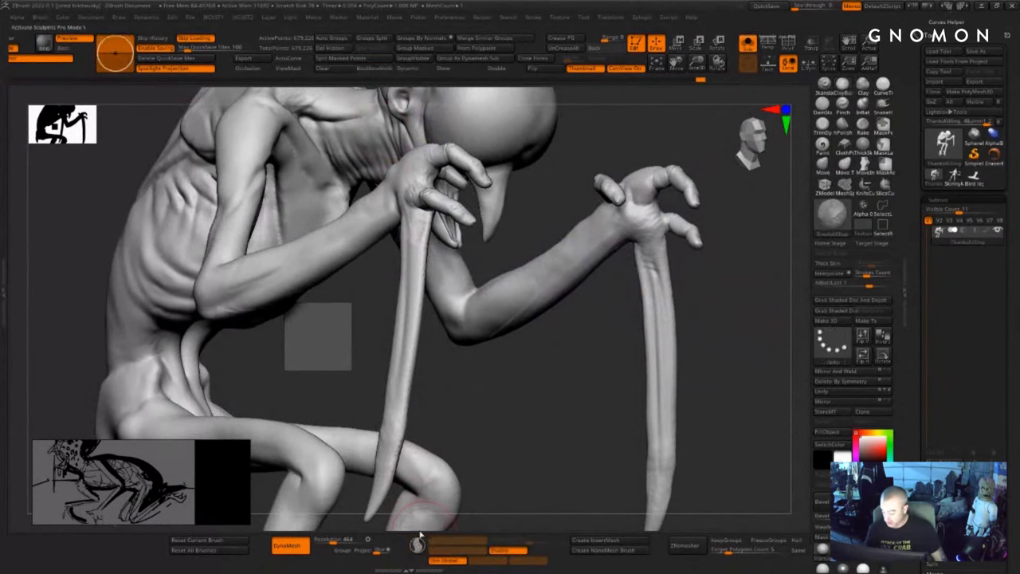
drag(574, 326, 634, 325)
drag(423, 191, 405, 206)
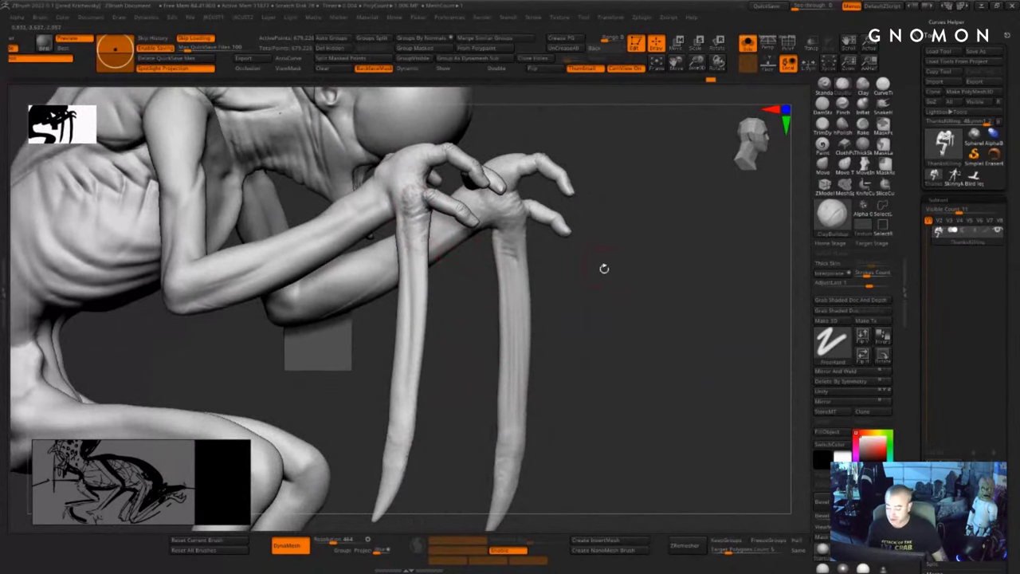
drag(604, 269, 574, 248)
drag(471, 261, 437, 258)
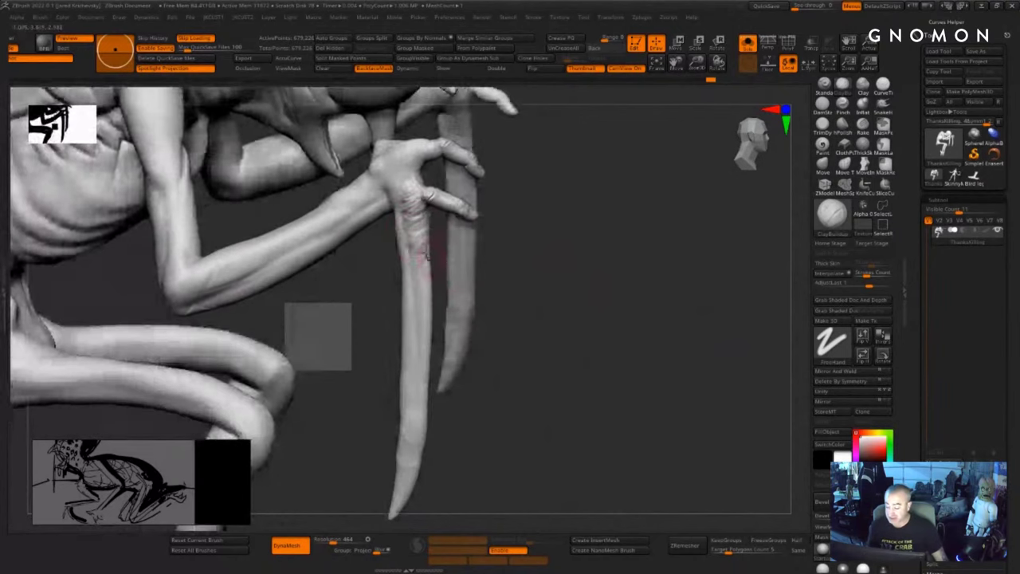
alt+drag(504, 329, 273, 326)
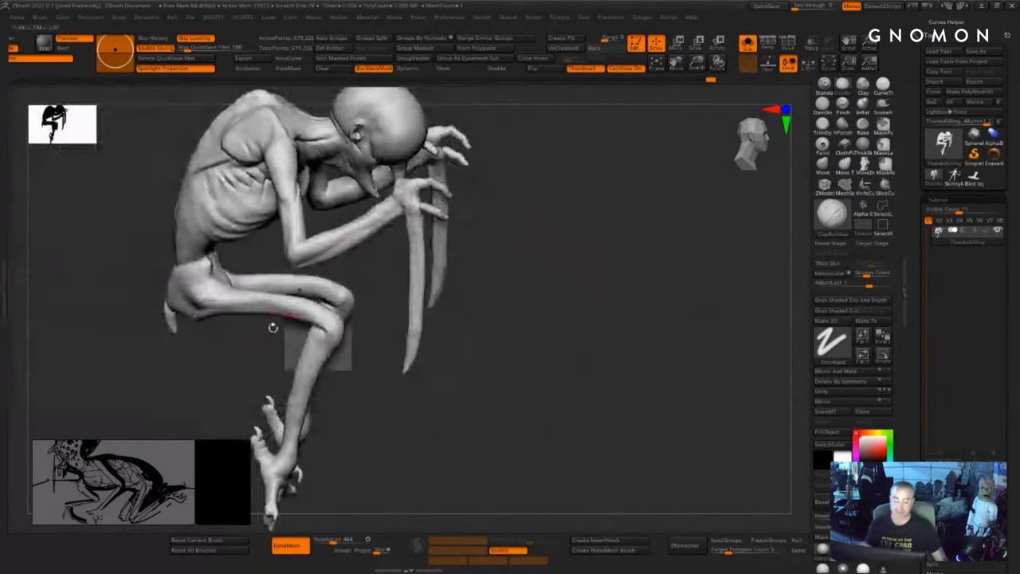
alt+drag(526, 239, 721, 359)
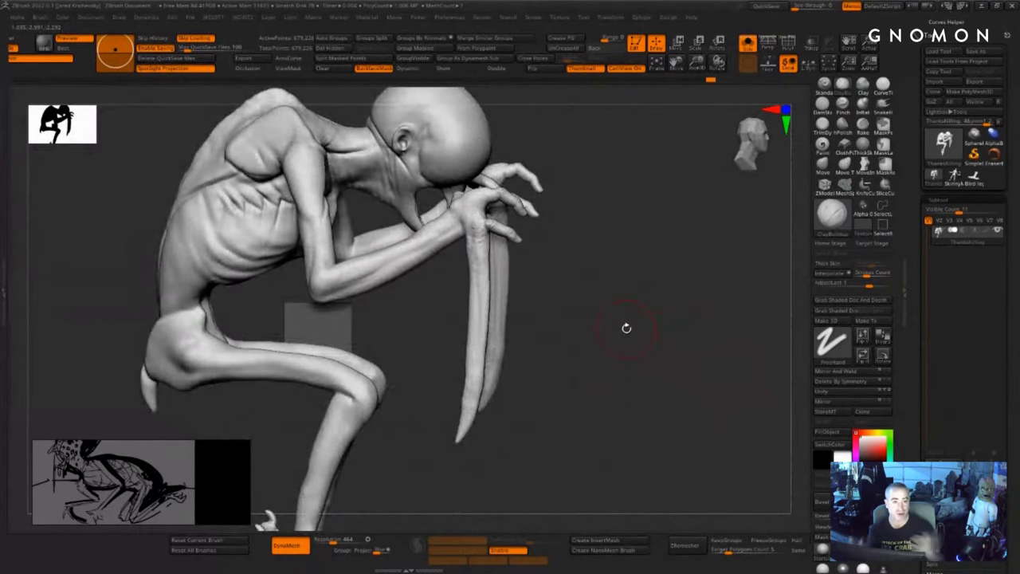
- Refine the nearer blade's root below the palm with ClayBuildup strokes and smooth its transition into the hand
drag(703, 440, 658, 485)
drag(491, 307, 511, 238)
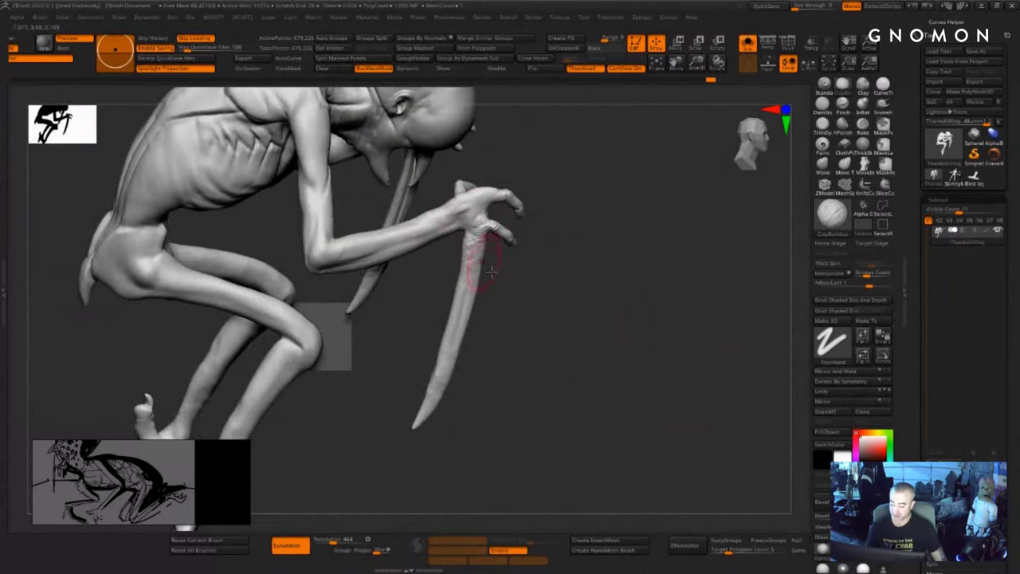
drag(553, 327, 503, 245)
mouse_move(582, 256)
mouse_down()
mouse_move(644, 415)
mouse_move(585, 330)
mouse_up()
shift+drag(481, 238, 480, 255)
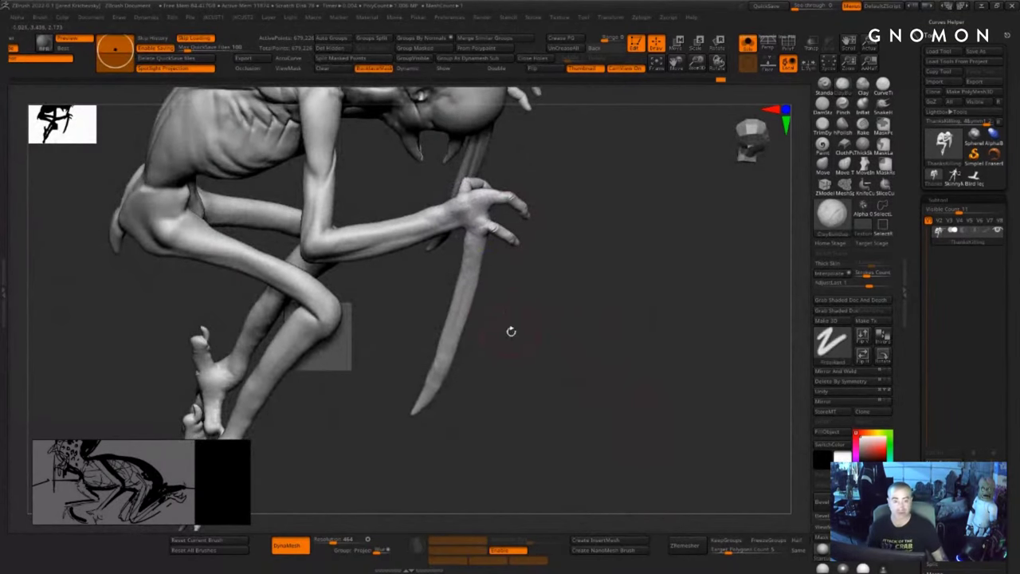
alt+drag(510, 330, 597, 404)
drag(569, 235, 574, 240)
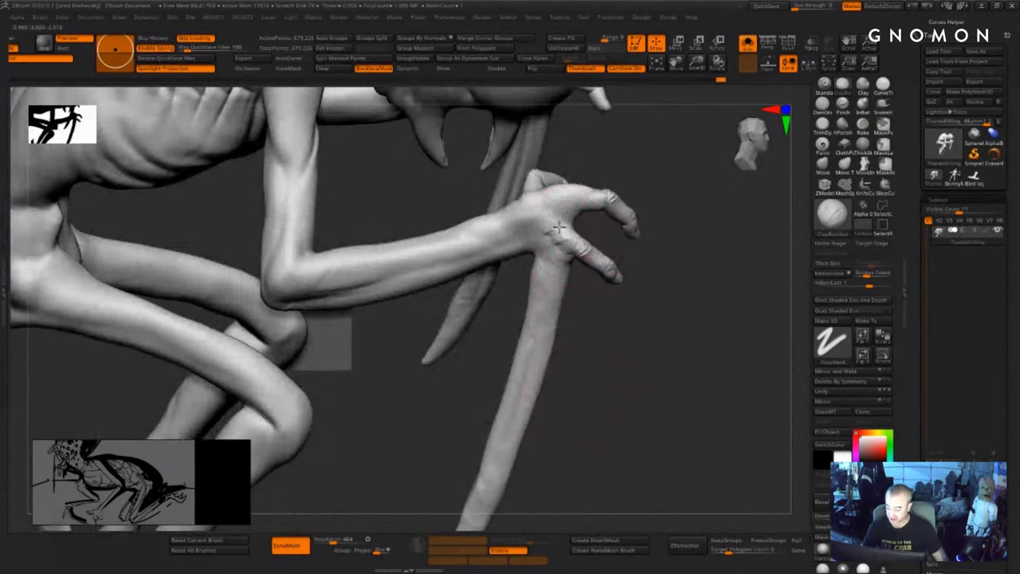
shift+drag(556, 230, 561, 262)
- Add ClayBuildup strokes to the middle of the upper arm and smooth them into the surrounding form
alt+drag(663, 426, 659, 410)
drag(660, 410, 644, 347)
alt+drag(759, 463, 568, 335)
alt+drag(609, 303, 614, 337)
drag(725, 271, 719, 350)
right_drag(719, 351, 729, 301)
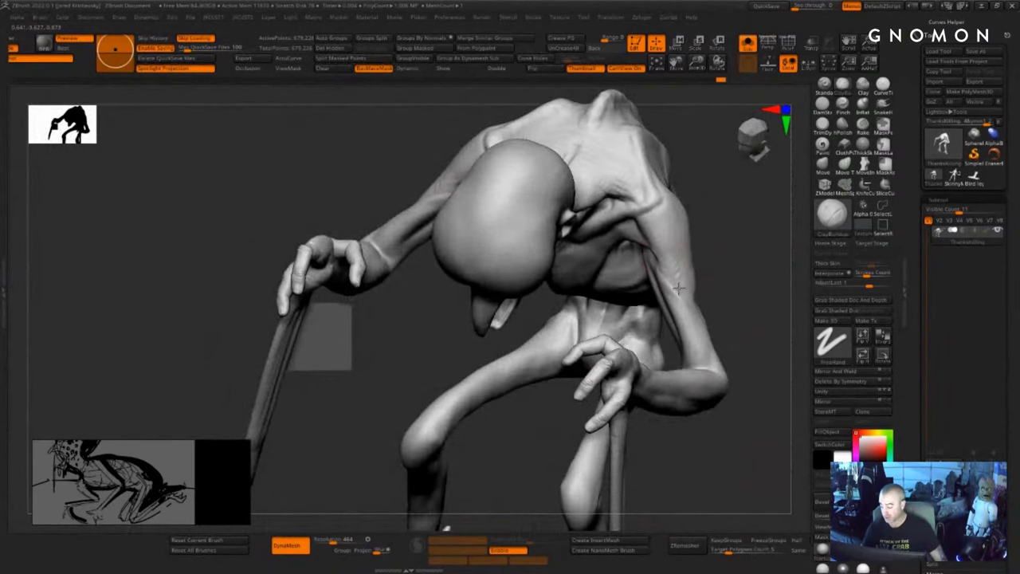
drag(678, 288, 682, 292)
mouse_move(714, 288)
mouse_down()
mouse_move(731, 273)
mouse_move(680, 275)
mouse_up()
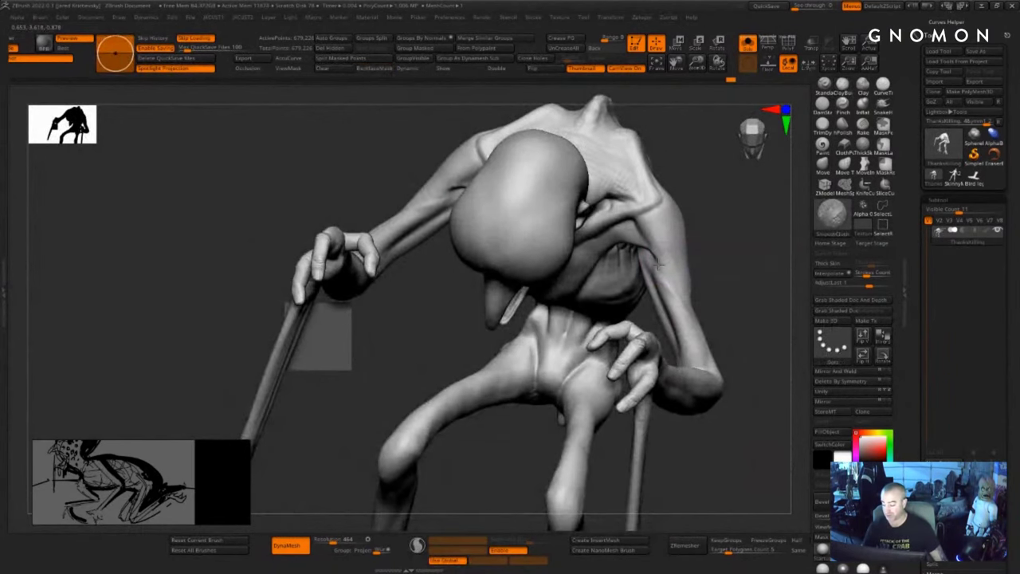
- Build up the outer muscle mass of the upper arm between the shoulder and elbow
right_drag(688, 311, 713, 289)
drag(693, 289, 688, 319)
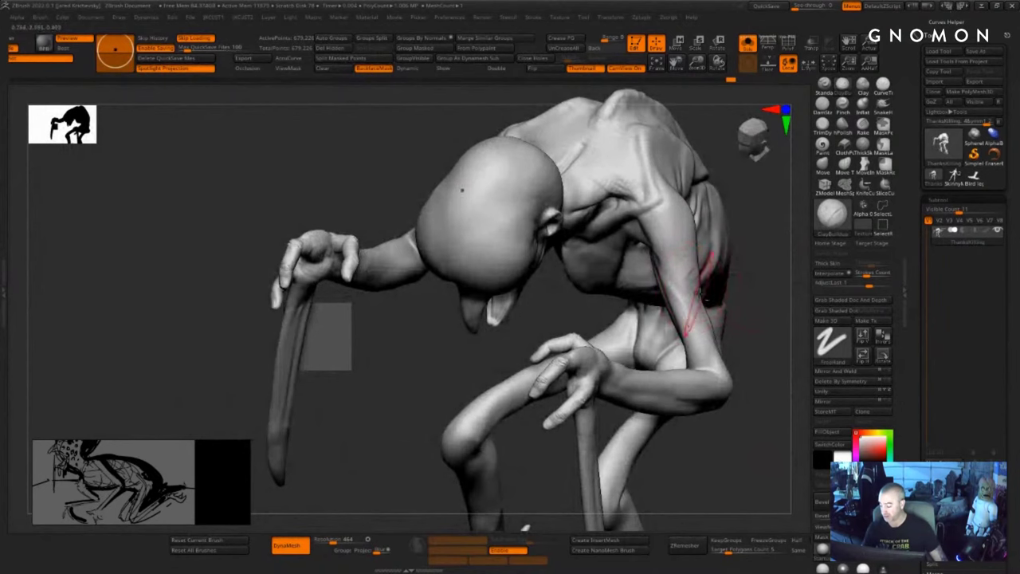
right_drag(688, 319, 710, 297)
drag(709, 297, 702, 272)
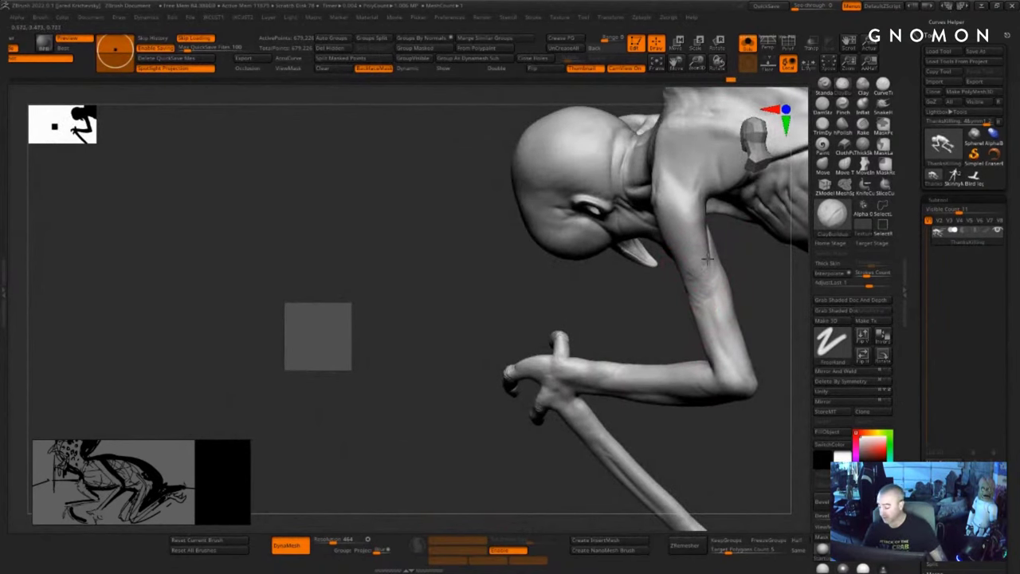
right_drag(709, 295, 724, 287)
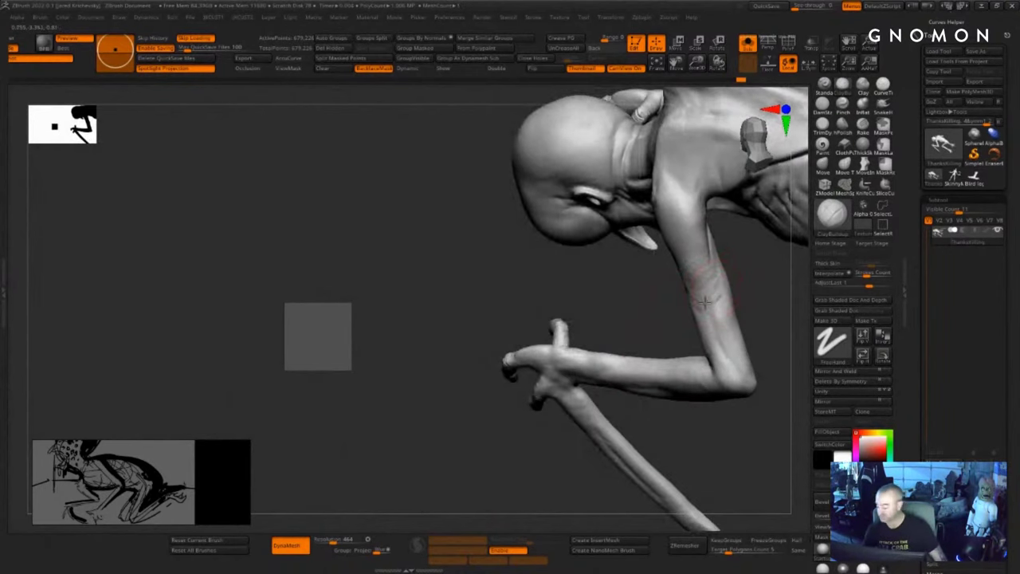
- Extend the clay strokes down the lower upper arm to thicken the area just above the elbow
drag(726, 351, 733, 365)
drag(736, 421, 759, 371)
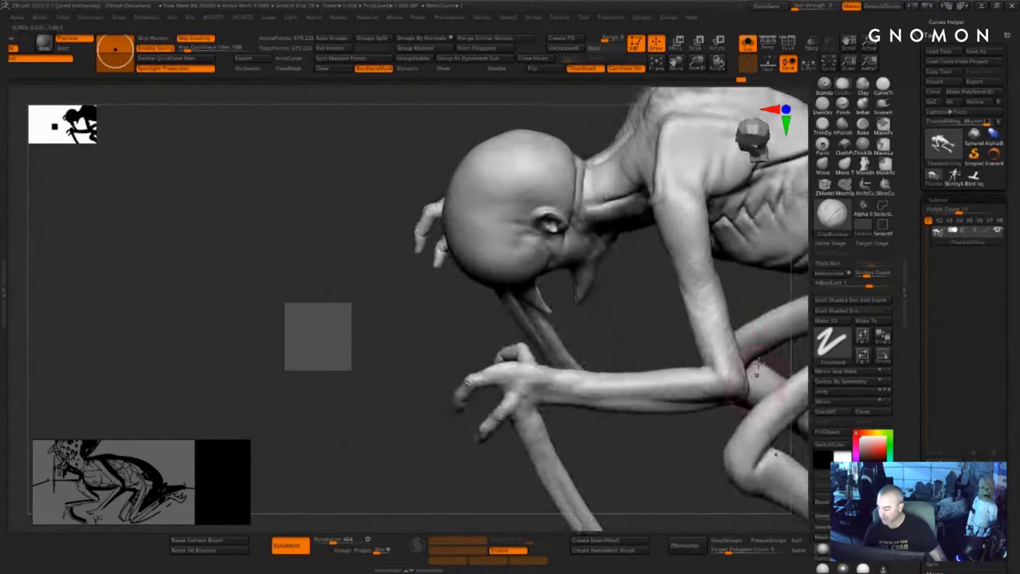
drag(716, 318, 728, 365)
drag(738, 446, 693, 416)
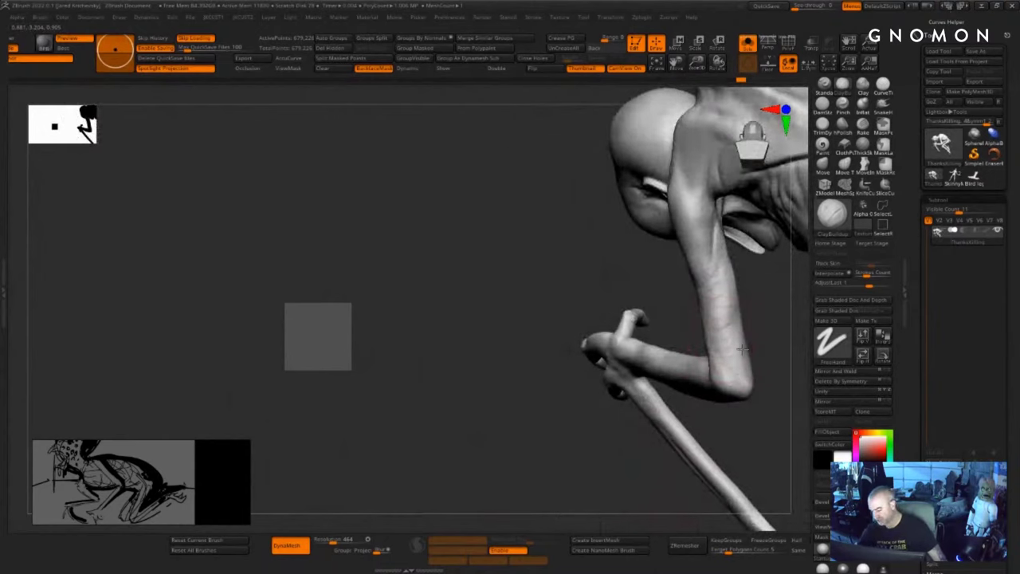
drag(742, 349, 744, 365)
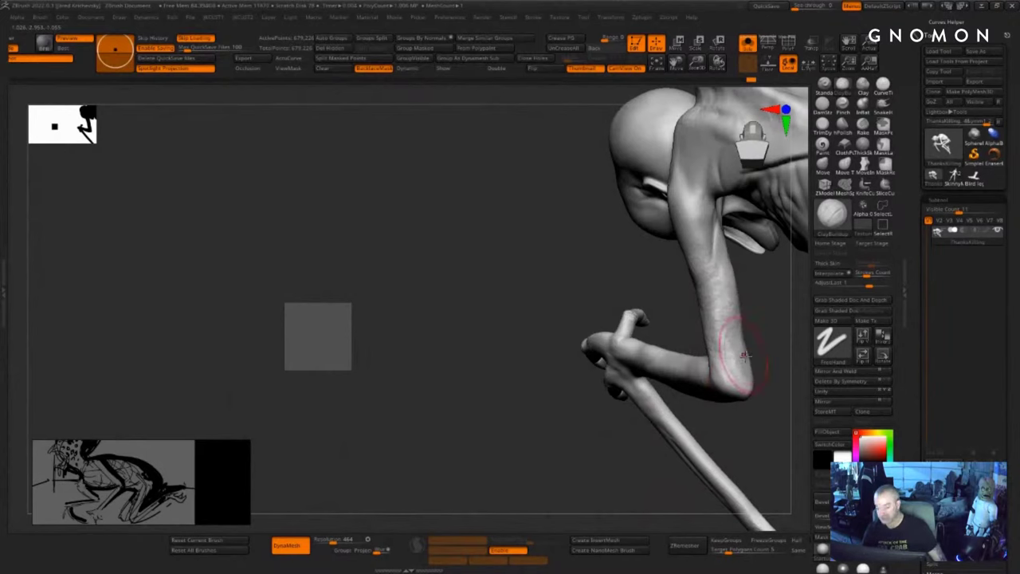
- Adjust the brush size and add finer clay strokes along the back of the upper arm
key(s)
drag(729, 296, 731, 276)
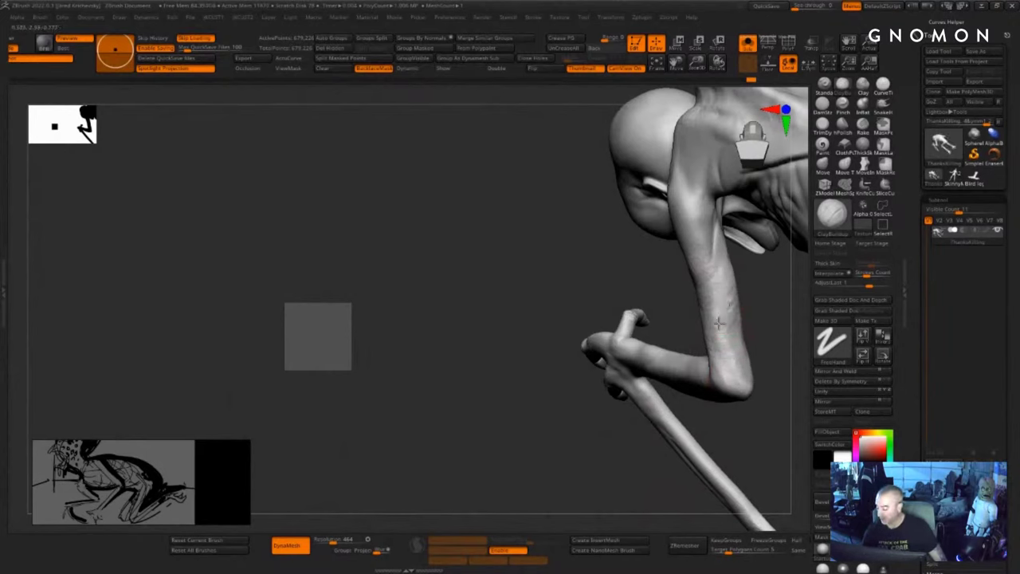
drag(741, 436, 785, 434)
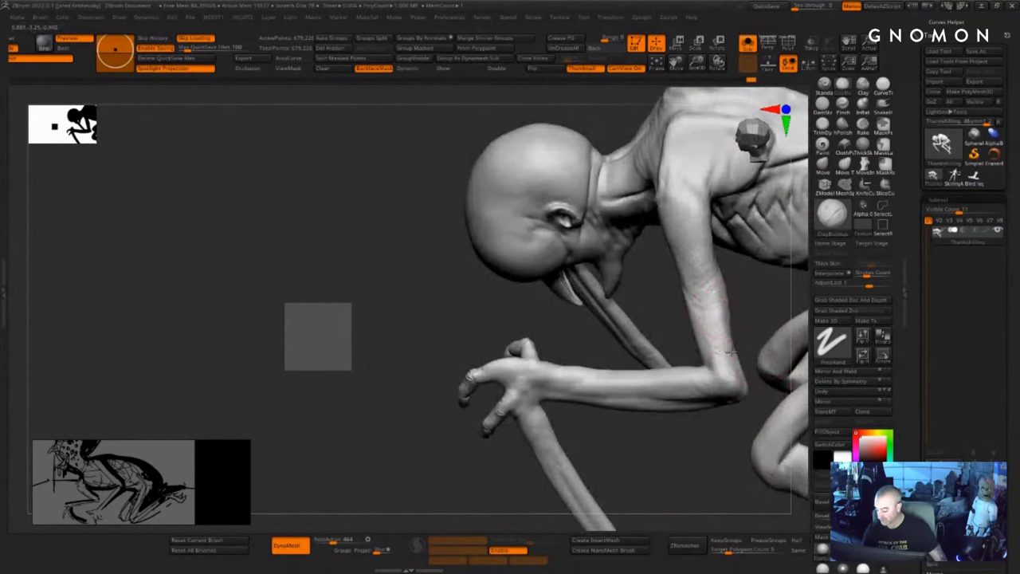
drag(702, 451, 761, 412)
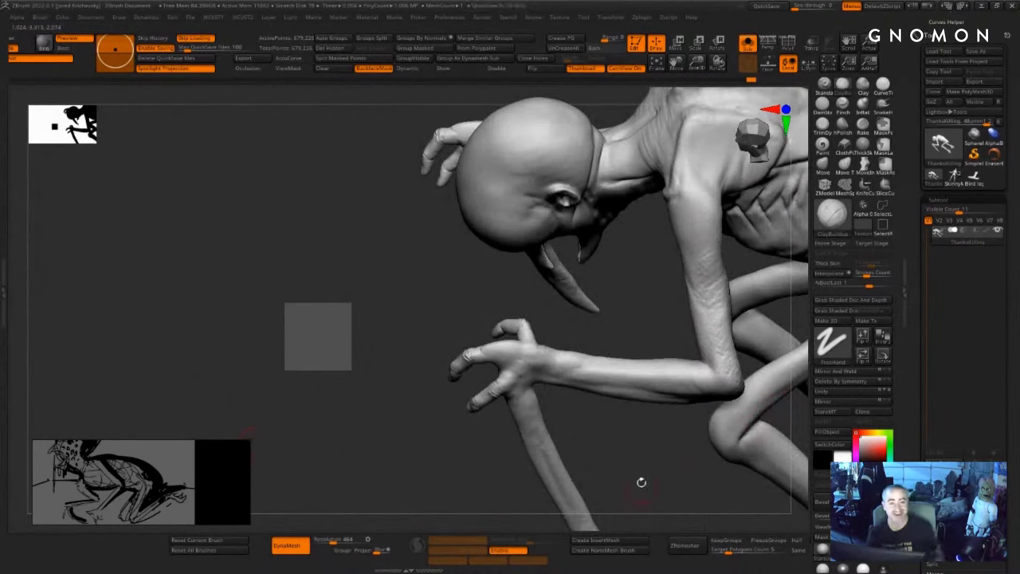
- Smooth the new clay strokes on the upper arm and refine the form around the elbow
drag(615, 456, 694, 359)
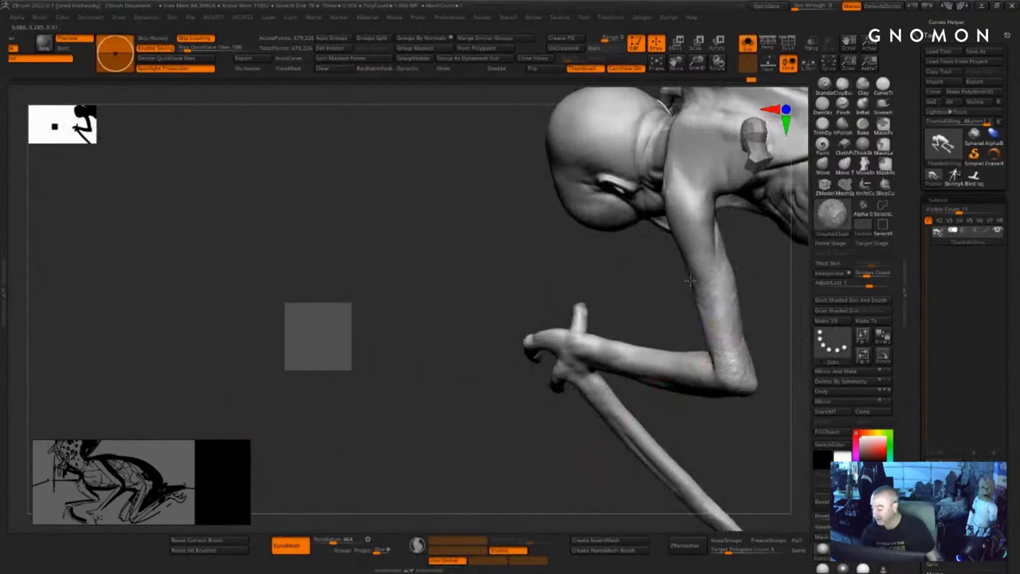
mouse_move(741, 403)
mouse_down()
mouse_move(738, 365)
mouse_move(765, 422)
mouse_move(490, 513)
mouse_up()
drag(763, 228, 743, 235)
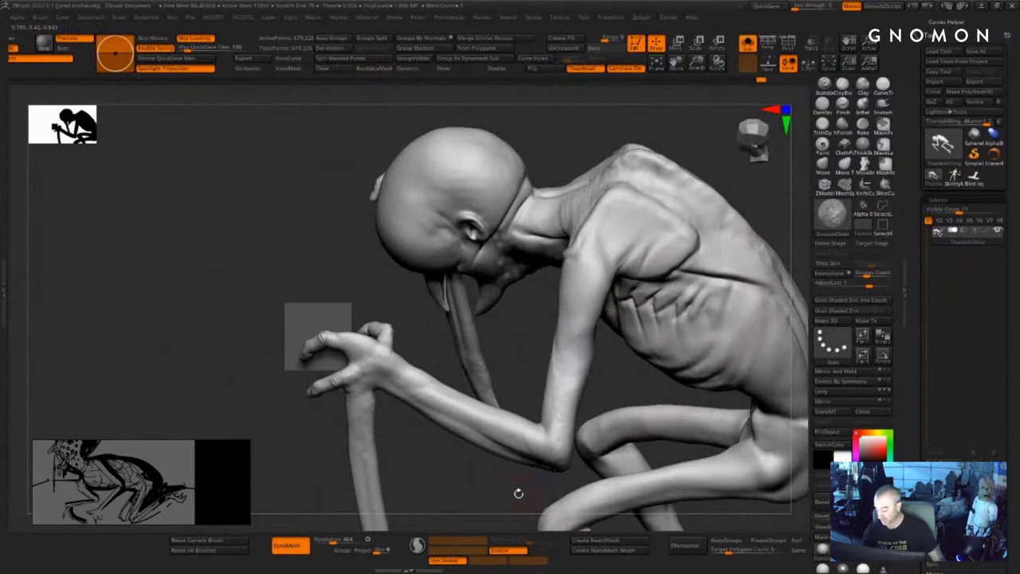
alt+drag(518, 493, 538, 372)
mouse_move(501, 420)
alt+mouse_down()
mouse_move(488, 440)
mouse_move(476, 438)
alt+mouse_up()
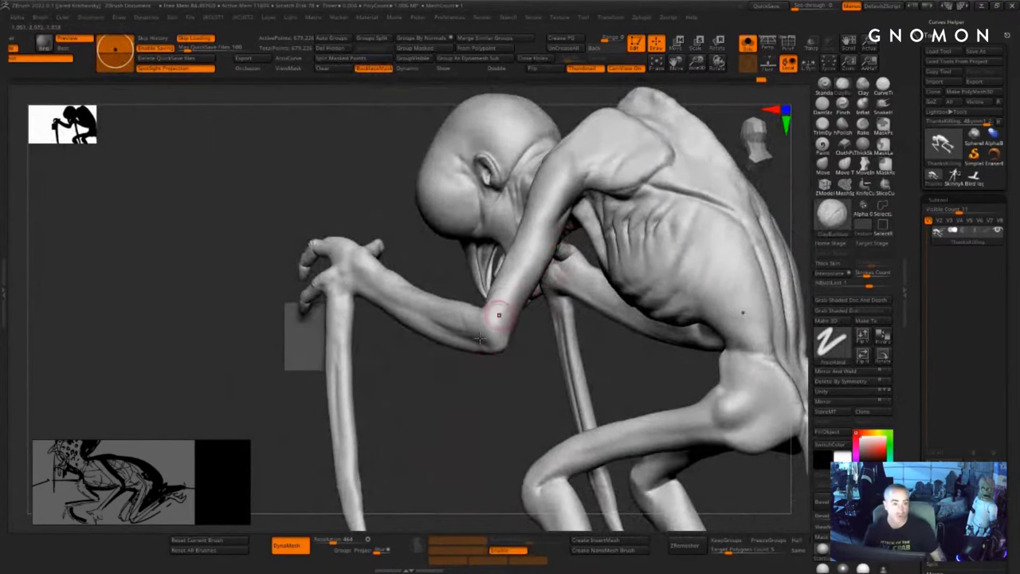
- Carve DamStandard creases around the elbow and up the lower part of the upper arm
click(824, 104)
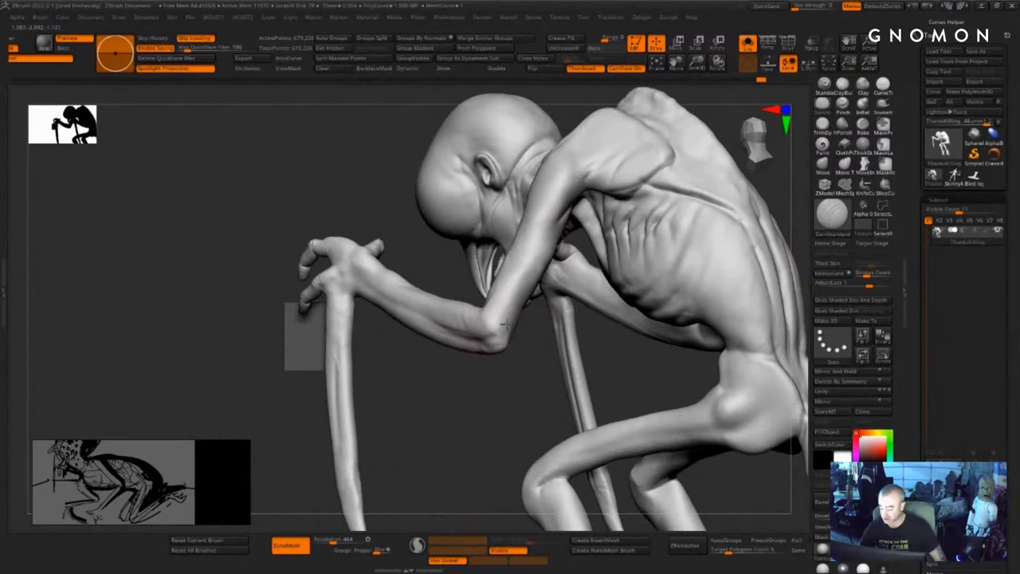
drag(505, 324, 510, 295)
drag(461, 361, 470, 344)
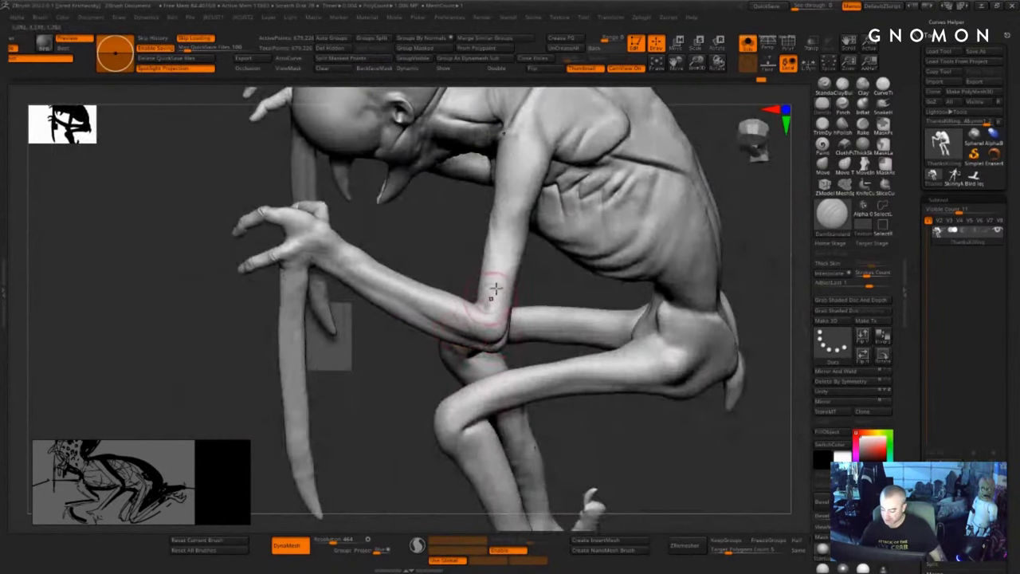
drag(496, 289, 512, 245)
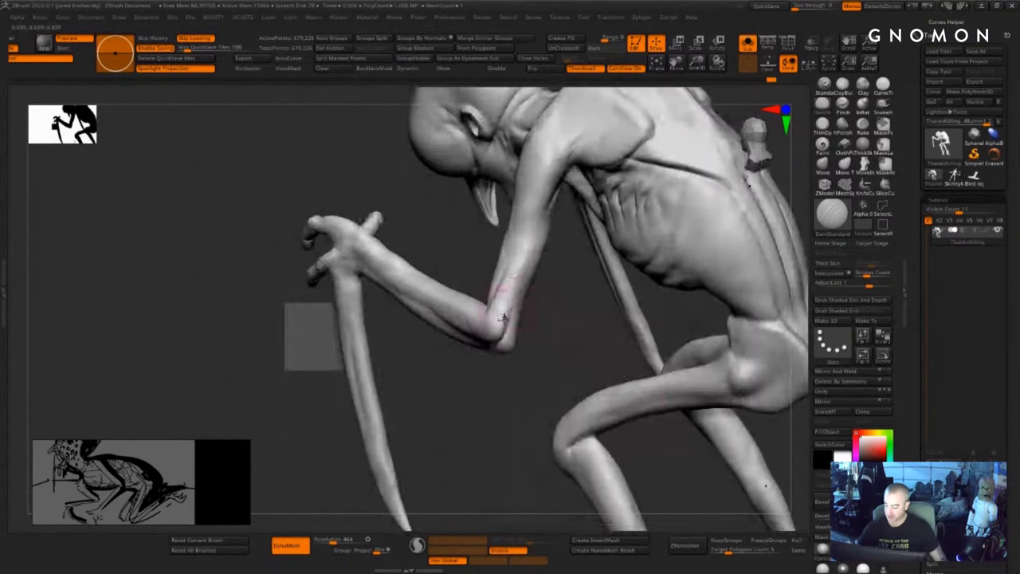
ctrl+right_drag(547, 295, 550, 249)
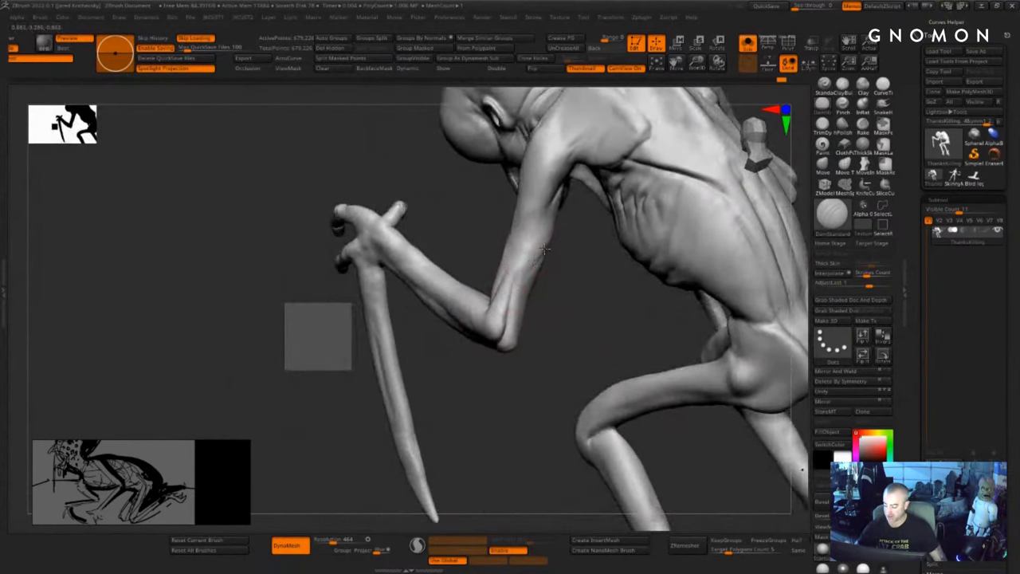
- Cut muscle-separating creases along the back and side of the upper arm with DamStandard
drag(553, 274, 592, 271)
mouse_move(529, 231)
mouse_down()
mouse_move(555, 210)
mouse_move(545, 254)
mouse_up()
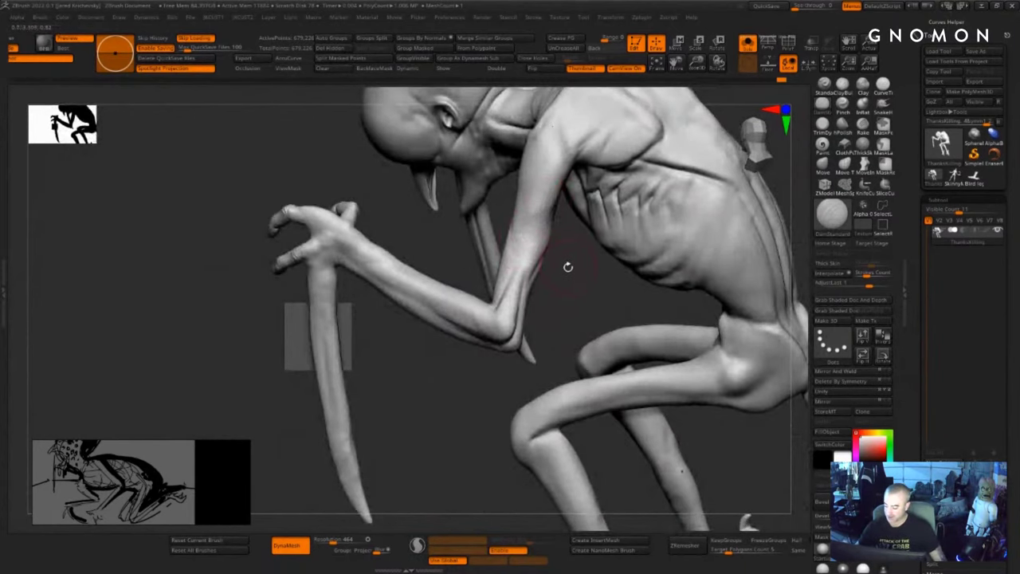
right_drag(568, 267, 553, 220)
right_drag(569, 276, 553, 221)
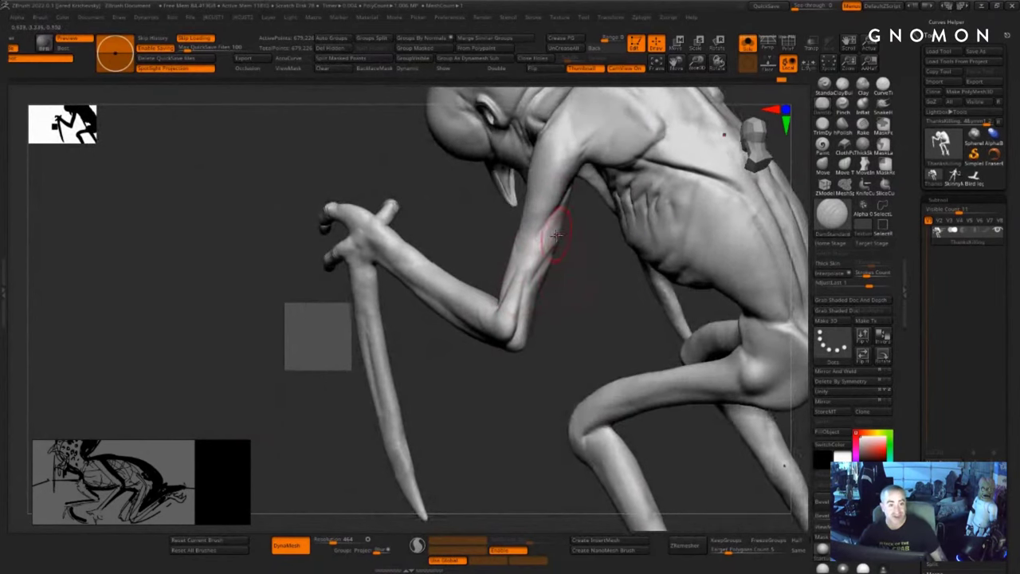
drag(562, 319, 578, 365)
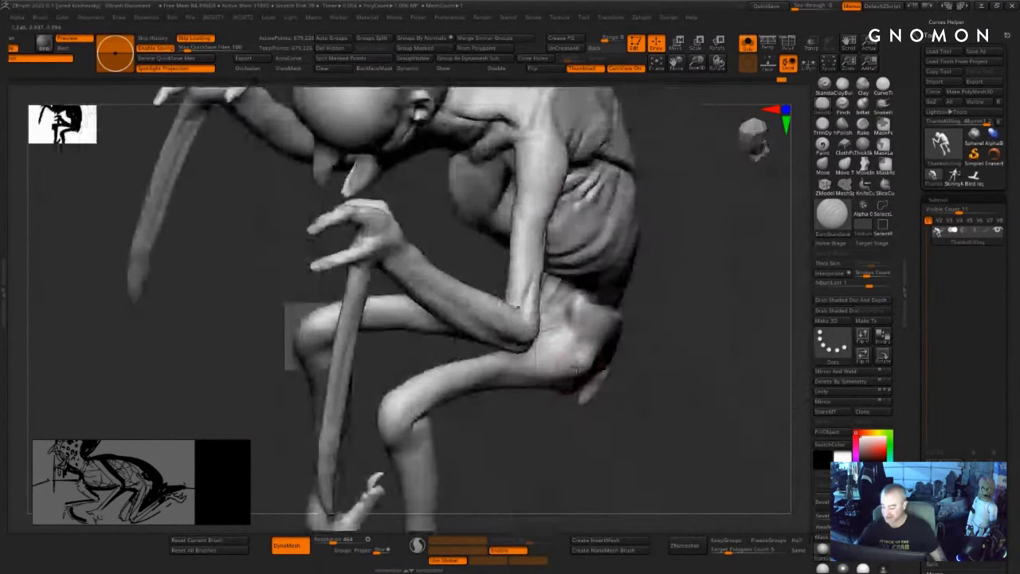
drag(659, 222, 688, 262)
mouse_move(543, 239)
mouse_down()
mouse_move(553, 259)
mouse_move(562, 221)
mouse_move(540, 275)
mouse_up()
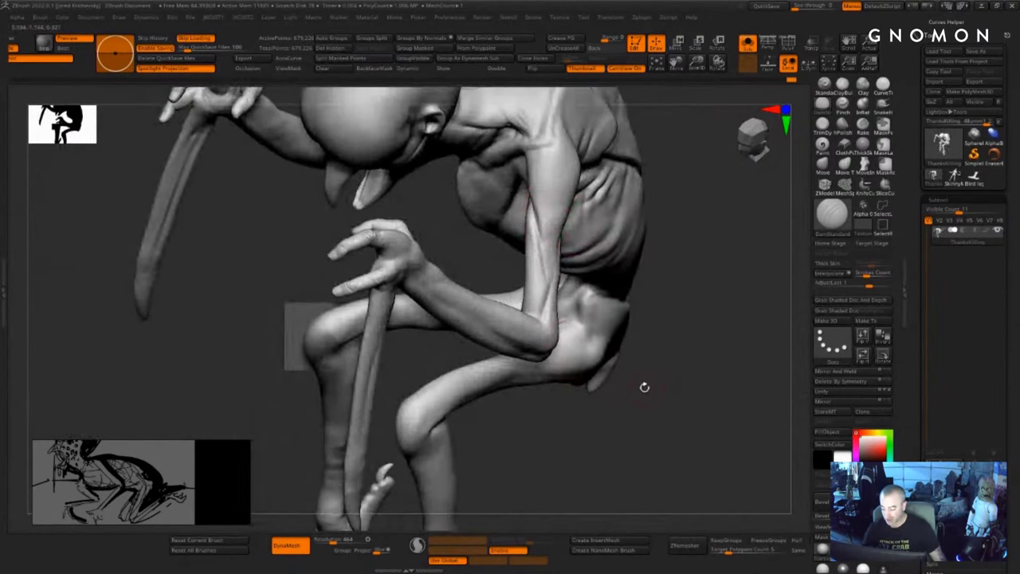
- Deepen the tendon crease above the elbow and check both arms from the front
drag(644, 387, 590, 351)
drag(532, 269, 538, 291)
mouse_move(478, 367)
mouse_down()
mouse_move(467, 406)
mouse_move(469, 327)
mouse_up()
drag(469, 327, 561, 300)
drag(589, 335, 585, 436)
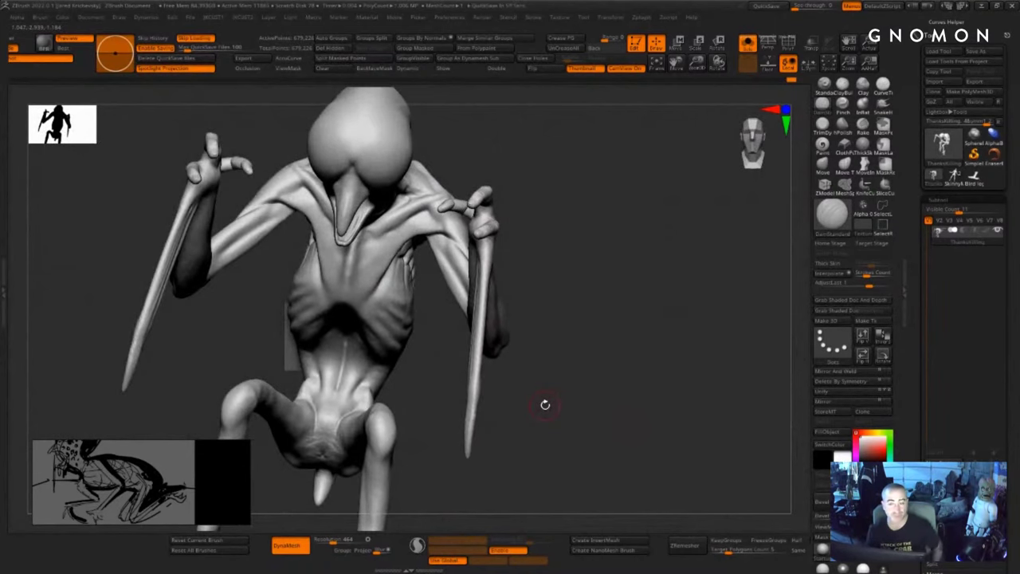
- Smooth the skin below the ear, along the jaw and upper neck
drag(574, 319, 628, 250)
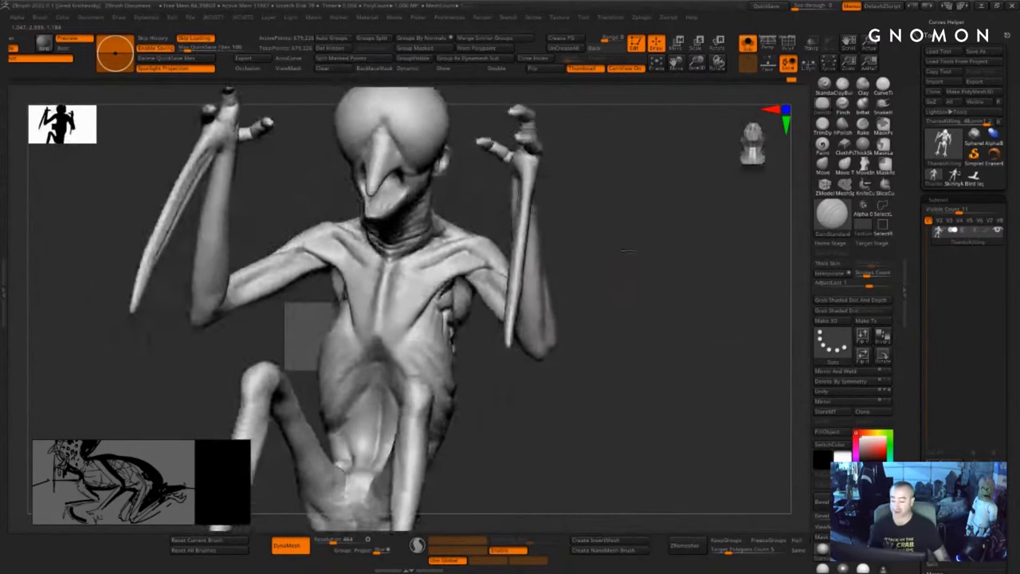
alt+drag(627, 289, 666, 373)
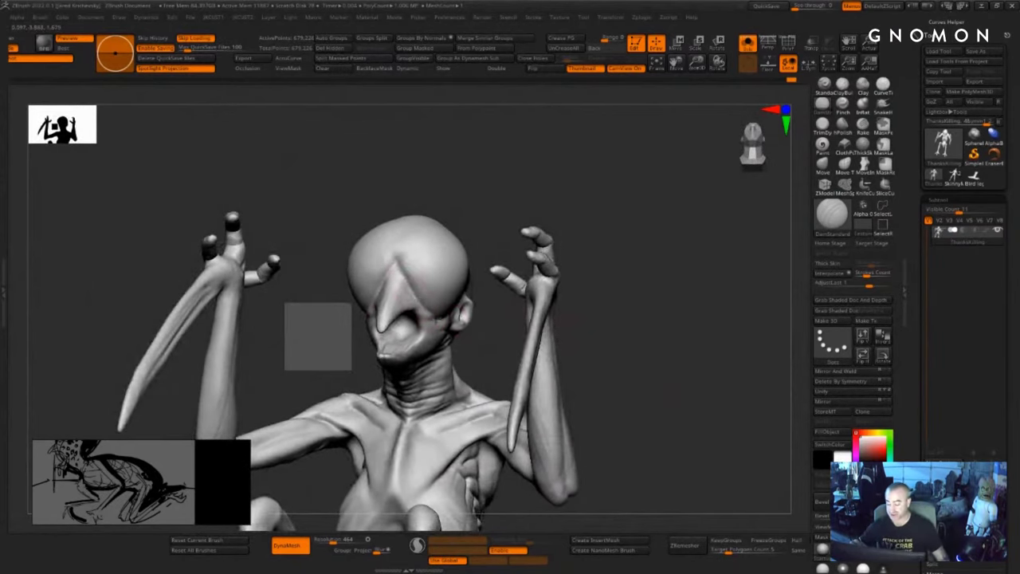
drag(670, 260, 550, 245)
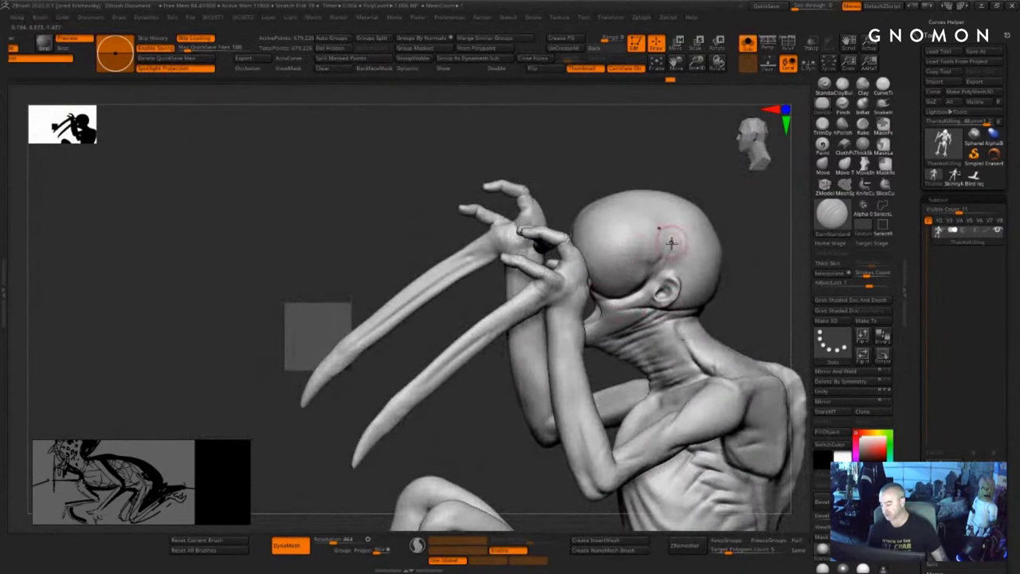
right_drag(770, 298, 414, 378)
shift+drag(410, 378, 430, 373)
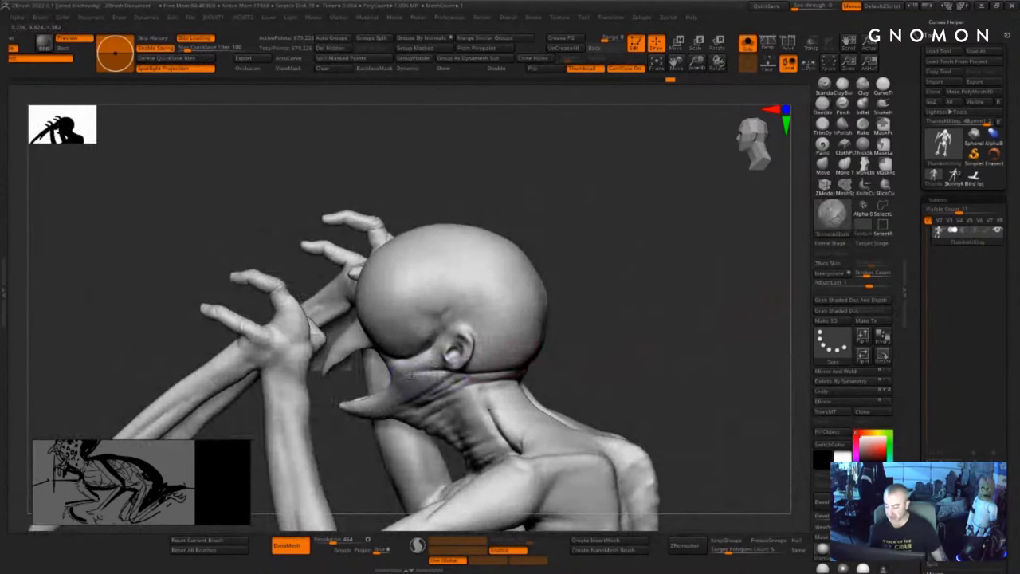
right_drag(489, 380, 455, 401)
- Carve DamStandard lines down the nape between the shoulders and soften the surrounding neck muscles
drag(569, 372, 501, 385)
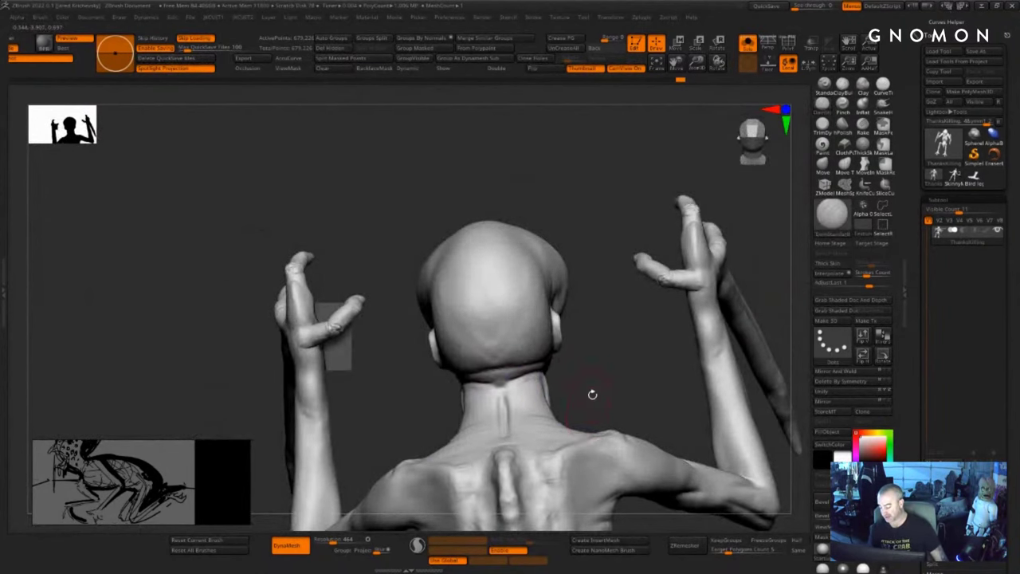
drag(592, 394, 571, 437)
drag(495, 449, 488, 471)
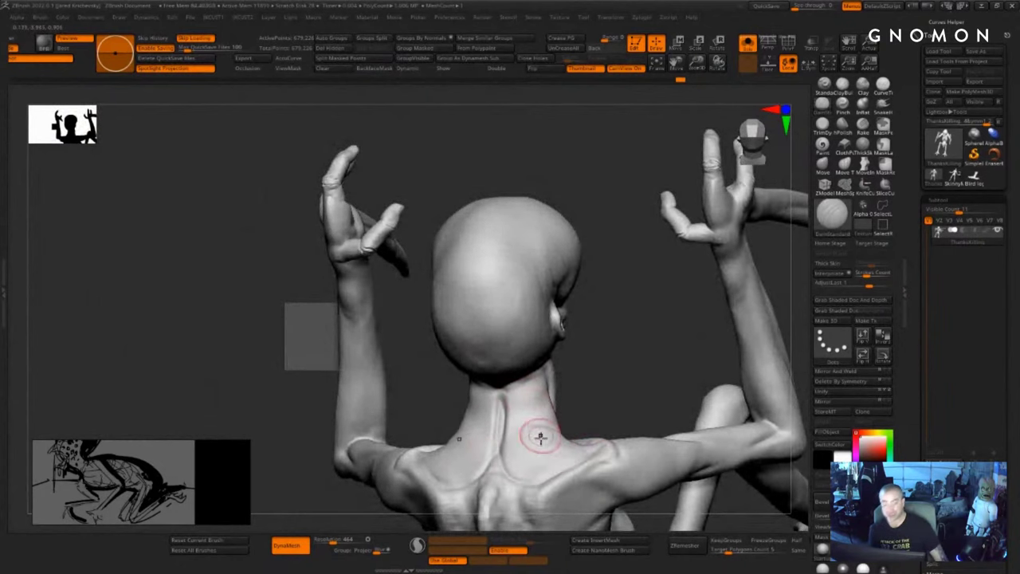
mouse_move(533, 464)
shift+mouse_down()
mouse_move(513, 467)
mouse_move(555, 439)
shift+mouse_up()
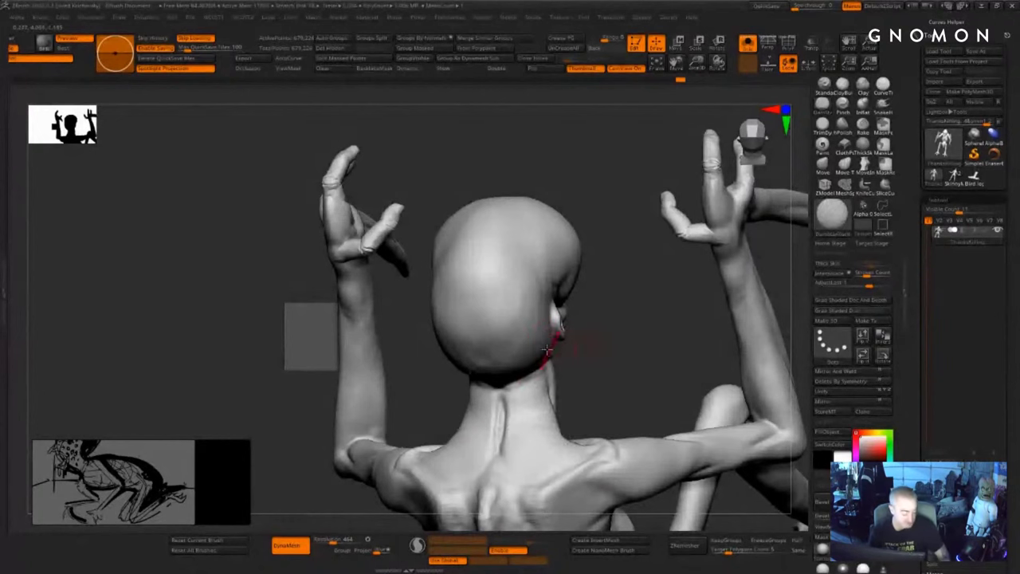
- Build up rough, wrinkled skin on the back of the neck below the skull with ClayBuildup
key(b)
key(c)
key(b)
mouse_move(563, 452)
mouse_down()
mouse_move(515, 447)
mouse_move(535, 402)
mouse_move(529, 378)
mouse_move(526, 422)
mouse_up()
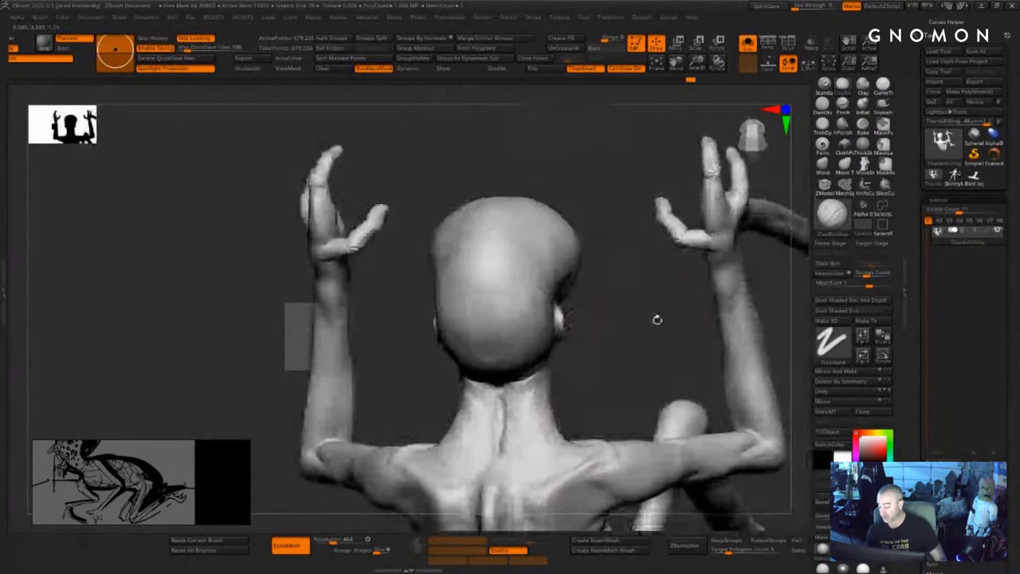
key(s)
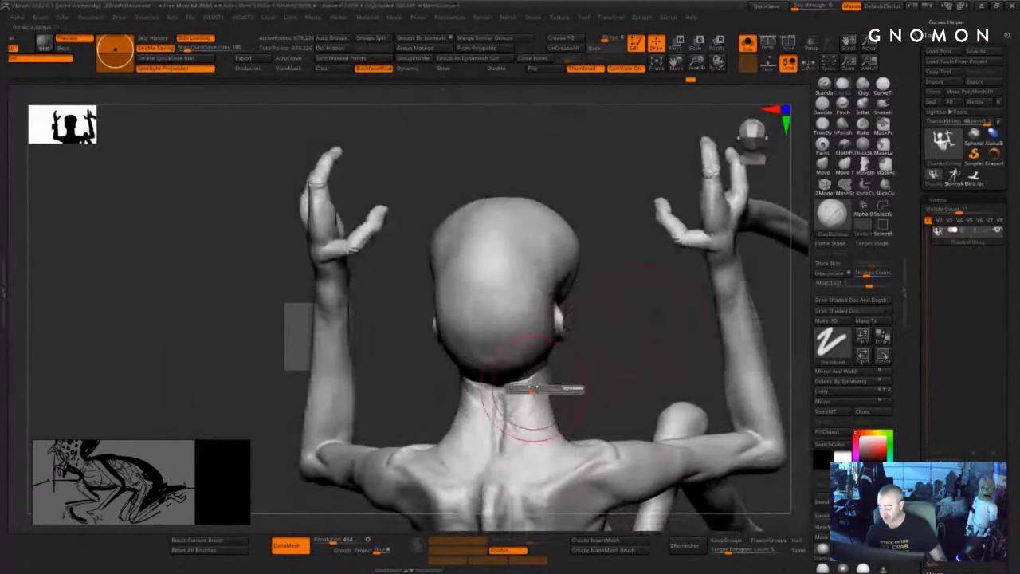
mouse_move(535, 388)
mouse_down()
mouse_move(507, 408)
mouse_move(557, 435)
mouse_up()
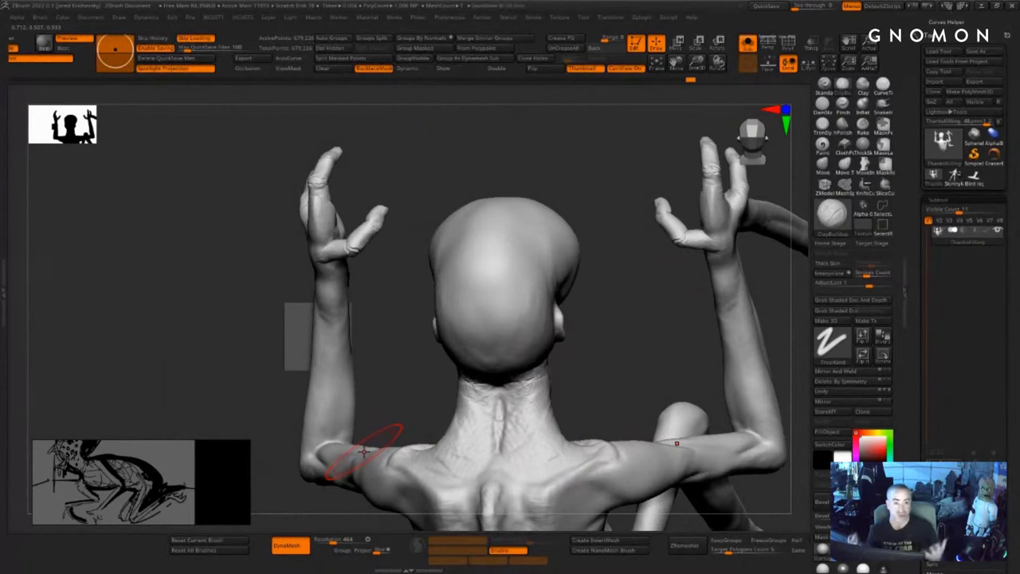
mouse_move(542, 398)
mouse_down()
mouse_move(549, 442)
mouse_move(590, 443)
mouse_move(548, 410)
mouse_move(547, 384)
mouse_move(574, 438)
mouse_up()
mouse_move(601, 403)
mouse_down()
mouse_move(523, 416)
mouse_move(451, 391)
mouse_up()
drag(433, 469, 423, 517)
- Add fine skin texture with a resized ClayBuildup brush to the slope between the neck and the shoulder
mouse_move(674, 398)
mouse_down()
mouse_move(634, 402)
mouse_move(562, 353)
mouse_up()
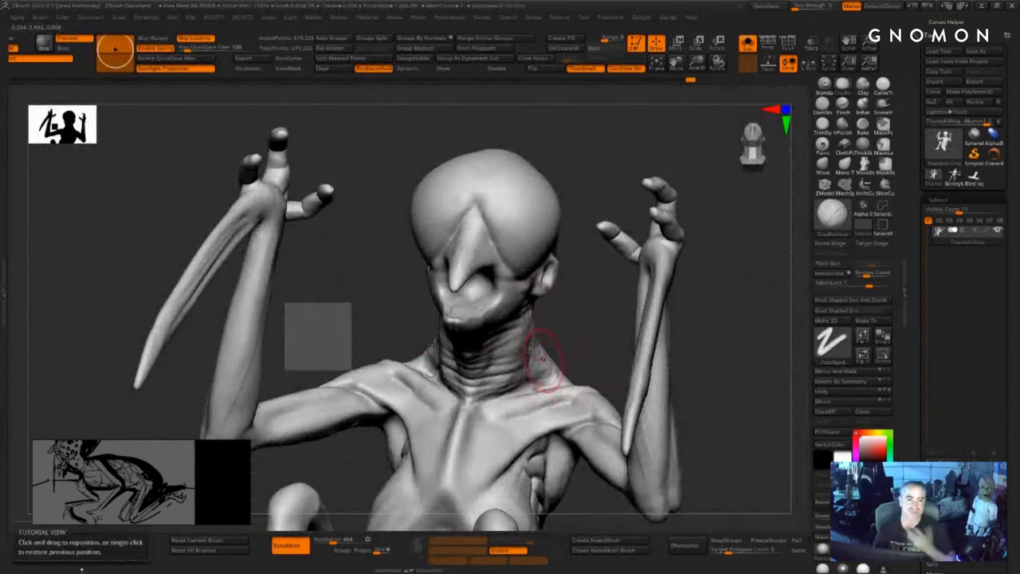
key(s)
mouse_move(553, 380)
mouse_down()
mouse_move(538, 359)
mouse_move(574, 364)
mouse_up()
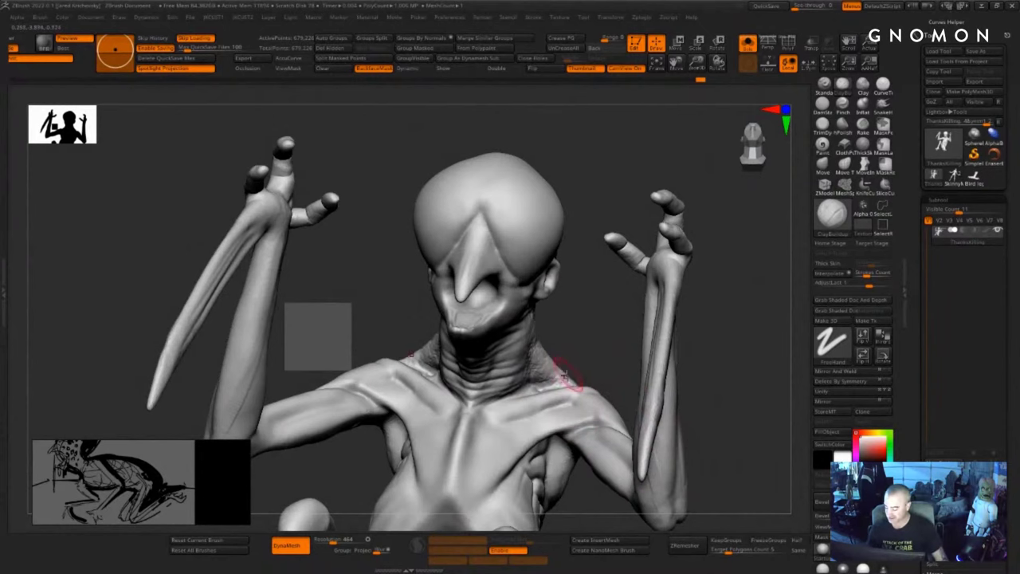
mouse_move(578, 377)
right_down()
mouse_move(550, 386)
mouse_move(572, 369)
right_up()
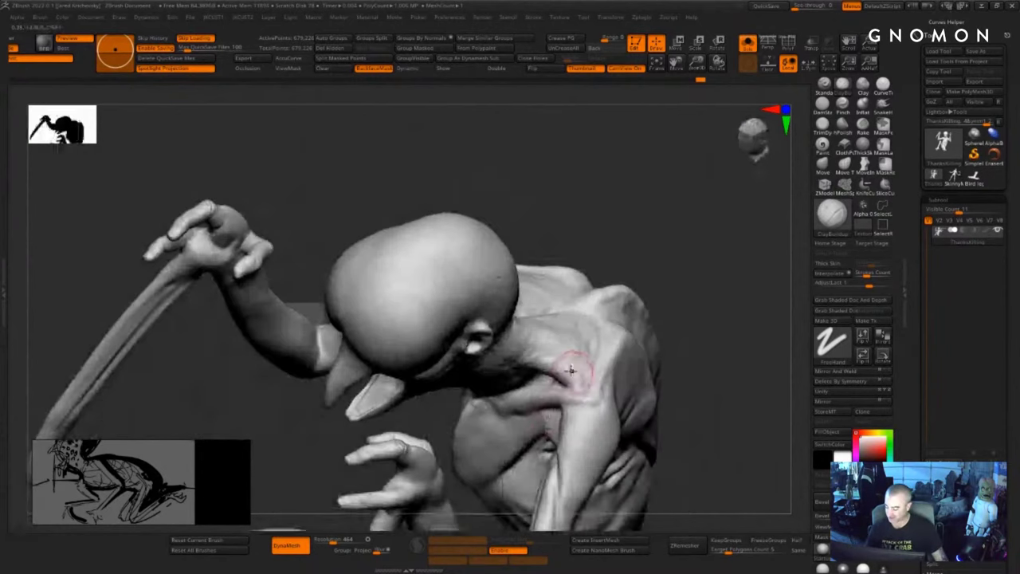
- Sculpt skin folds running from behind the ear across the side of the neck to the shoulder
right_drag(679, 392, 635, 405)
mouse_move(600, 343)
mouse_down()
mouse_move(583, 373)
mouse_move(509, 346)
mouse_up()
mouse_move(481, 399)
right_down()
mouse_move(496, 352)
mouse_move(654, 303)
mouse_move(526, 341)
right_up()
drag(581, 353, 516, 322)
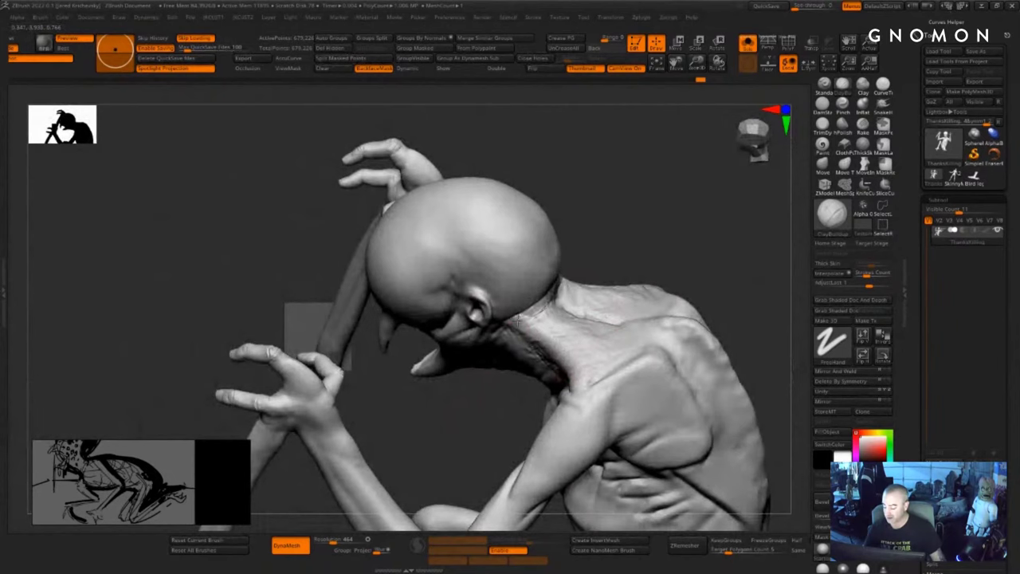
right_drag(468, 426, 520, 406)
mouse_move(560, 343)
mouse_down()
mouse_move(512, 320)
mouse_move(544, 355)
mouse_up()
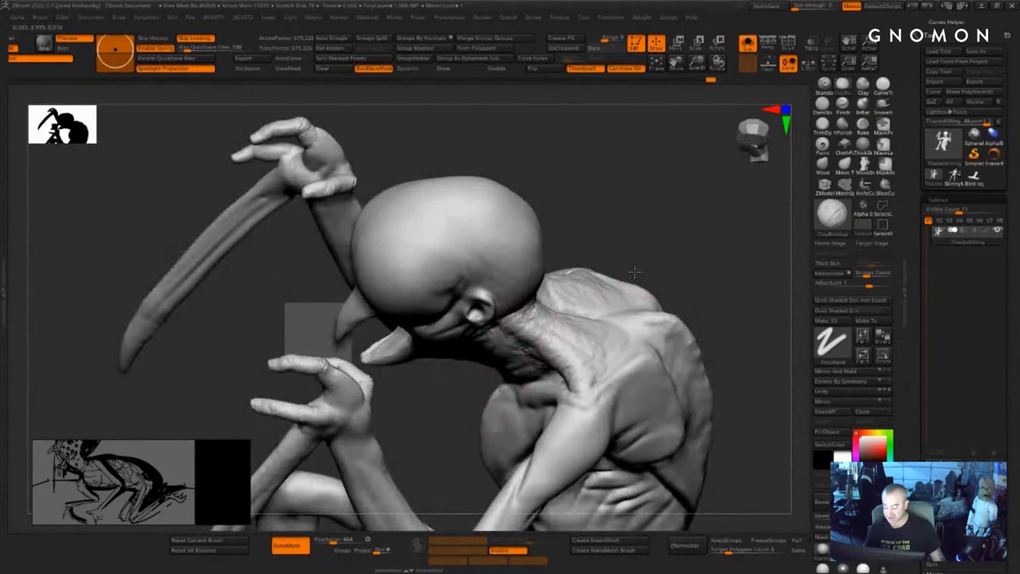
- Strengthen the neck muscle below the ear and the hollow above the collarbone with short clay strokes
mouse_move(479, 414)
right_down()
mouse_move(614, 366)
mouse_move(533, 351)
right_up()
drag(526, 330, 561, 361)
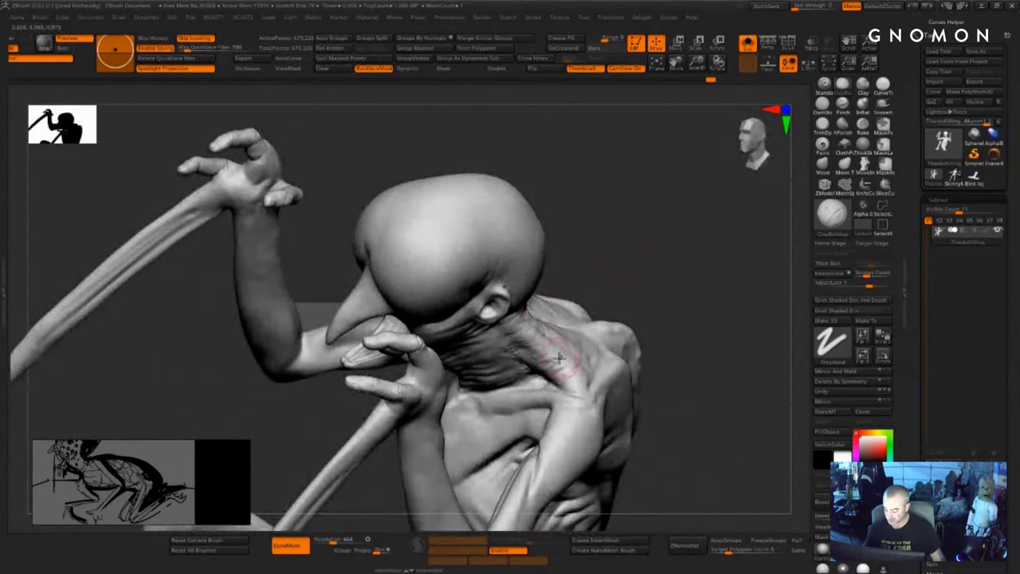
mouse_move(558, 368)
right_down()
mouse_move(695, 253)
mouse_move(545, 354)
right_up()
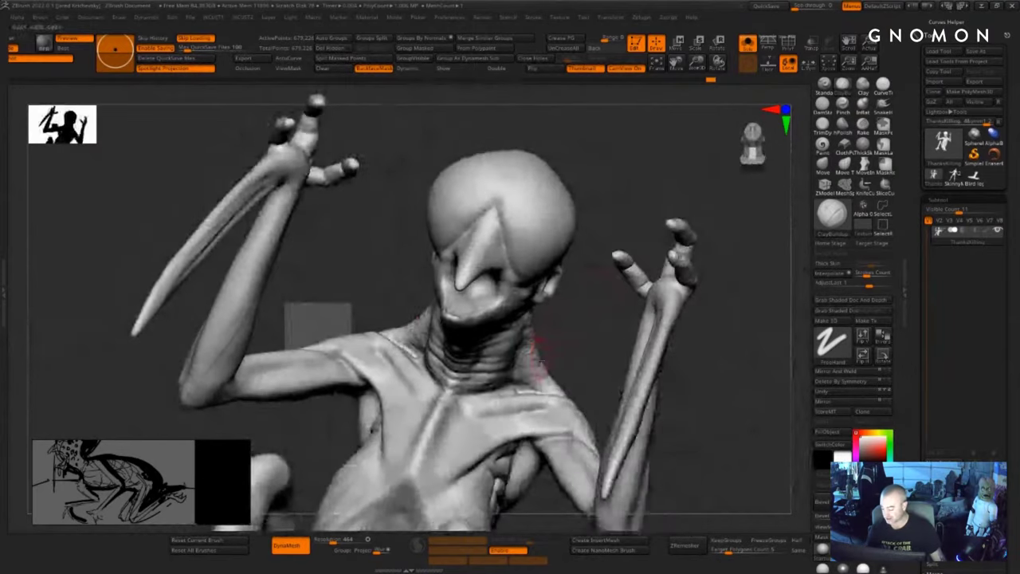
mouse_move(547, 361)
mouse_down()
mouse_move(531, 373)
mouse_move(532, 355)
mouse_move(548, 387)
mouse_up()
mouse_move(571, 346)
right_down()
mouse_move(492, 391)
mouse_move(514, 381)
right_up()
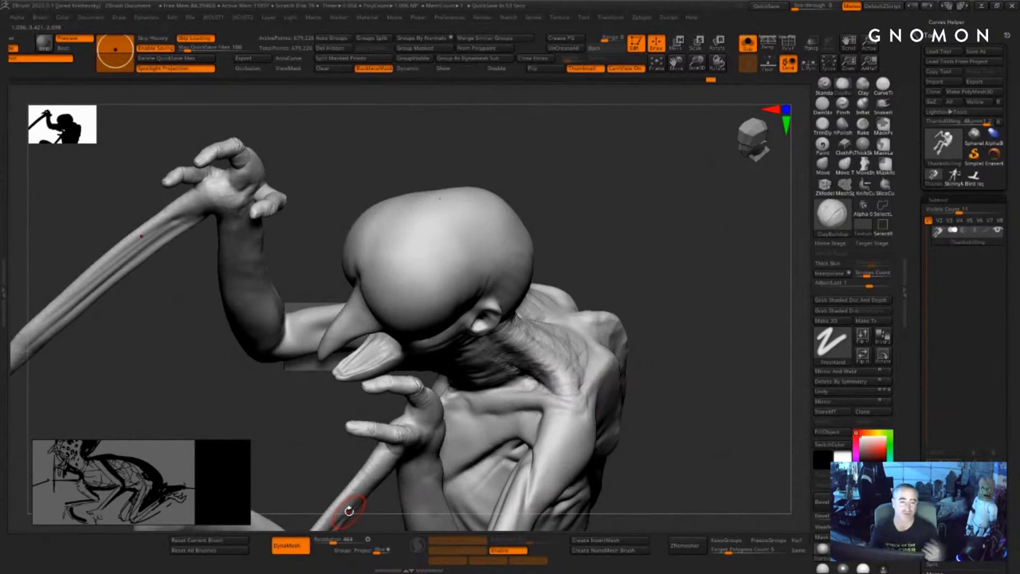
- Soften the trapezius and lay stretched skin folds across the top of the shoulders and base of the neck
drag(662, 369, 610, 390)
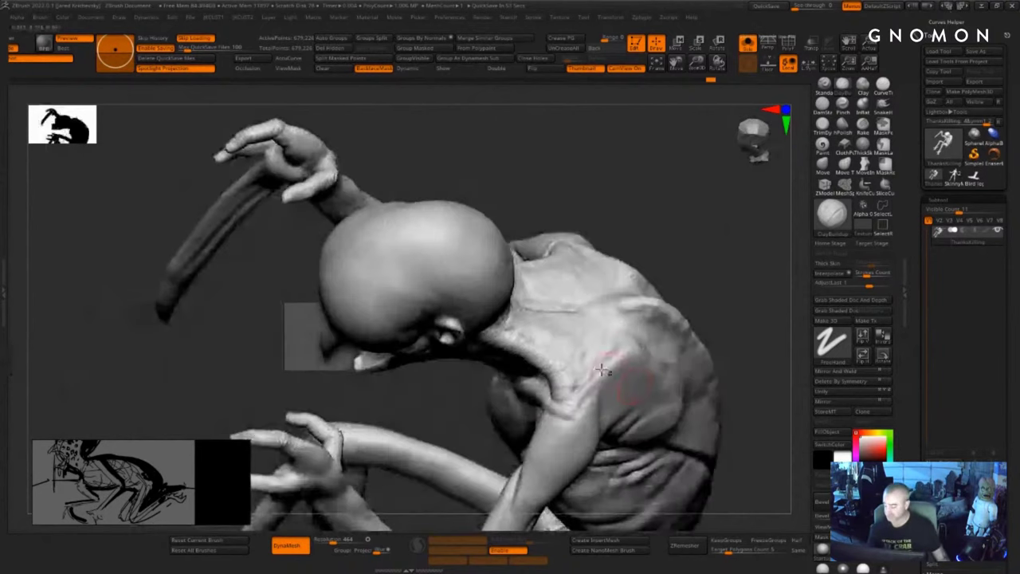
mouse_move(546, 347)
shift+mouse_down()
mouse_move(597, 342)
mouse_move(527, 332)
mouse_move(561, 328)
mouse_move(507, 330)
mouse_move(560, 374)
mouse_move(593, 362)
mouse_move(588, 375)
shift+mouse_up()
drag(483, 450, 530, 398)
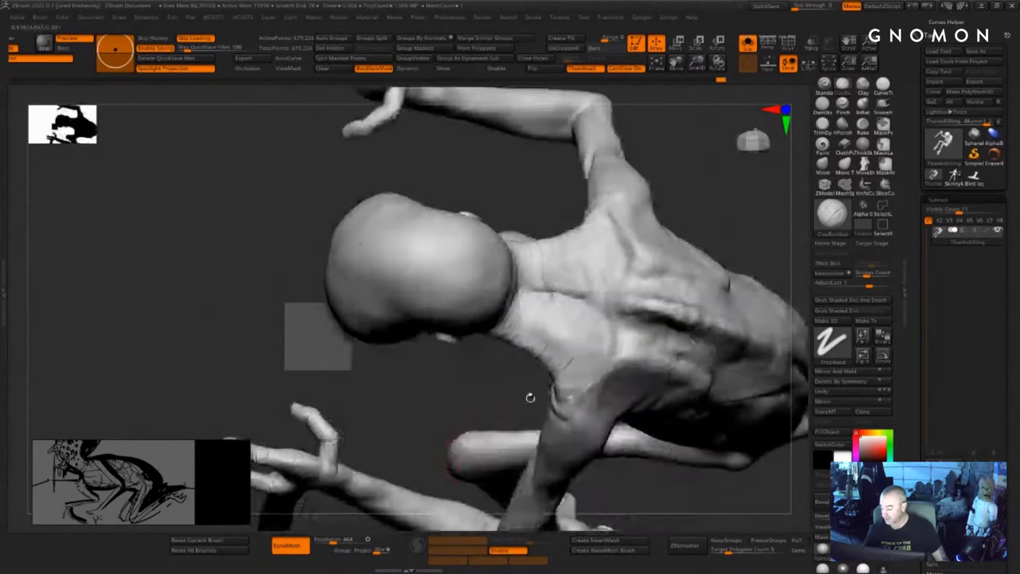
mouse_move(569, 358)
mouse_down()
mouse_move(568, 382)
mouse_move(576, 333)
mouse_move(554, 316)
mouse_move(532, 330)
mouse_up()
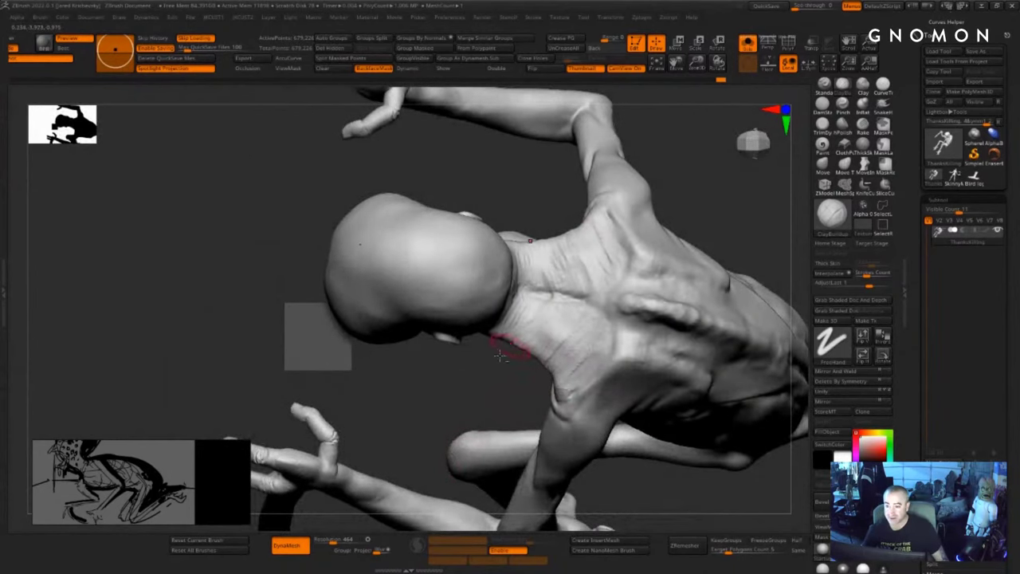
drag(449, 411, 474, 358)
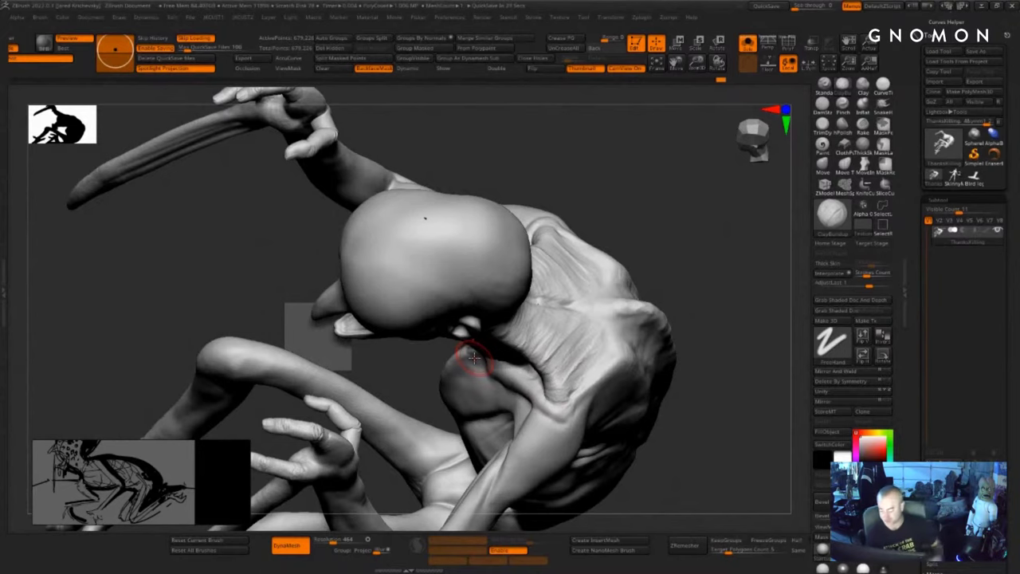
- Refine the tendon and surrounding creases on the side of the neck between the ear and collarbone
mouse_move(685, 421)
mouse_down()
mouse_move(600, 405)
mouse_move(568, 348)
mouse_move(521, 341)
mouse_up()
drag(446, 417, 523, 305)
drag(610, 299, 535, 328)
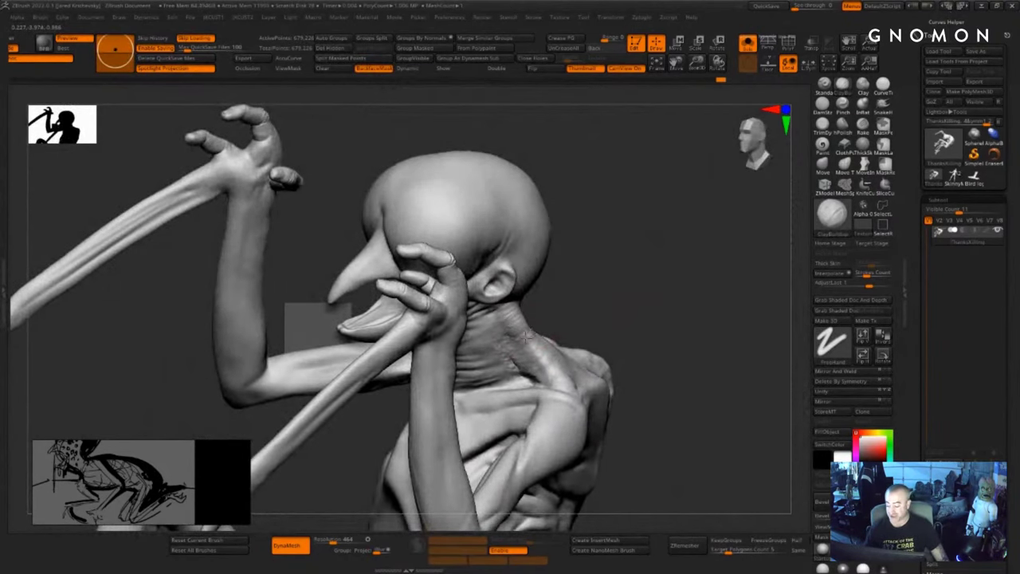
drag(572, 303, 577, 319)
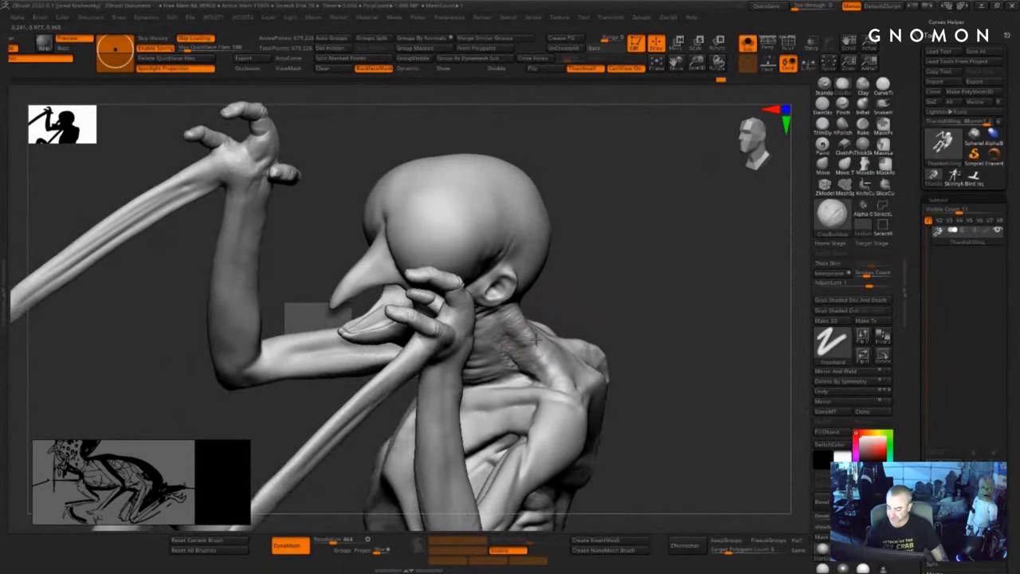
drag(618, 363, 644, 314)
right_drag(661, 387, 535, 354)
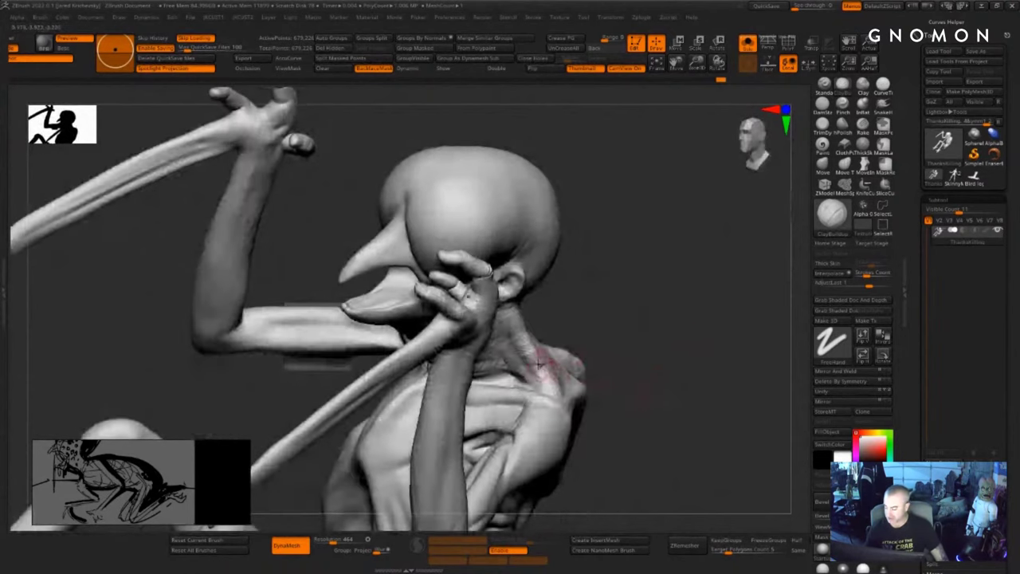
right_drag(553, 390, 539, 364)
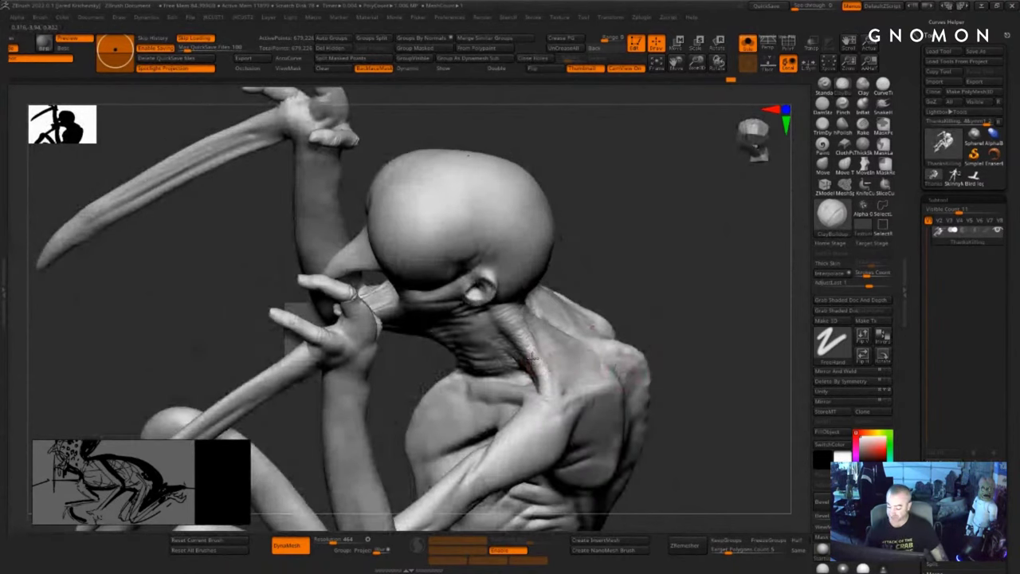
- Resize the brush and add small wrinkles to the outer edge of the neck where it slopes into the shoulders
right_drag(586, 262, 535, 319)
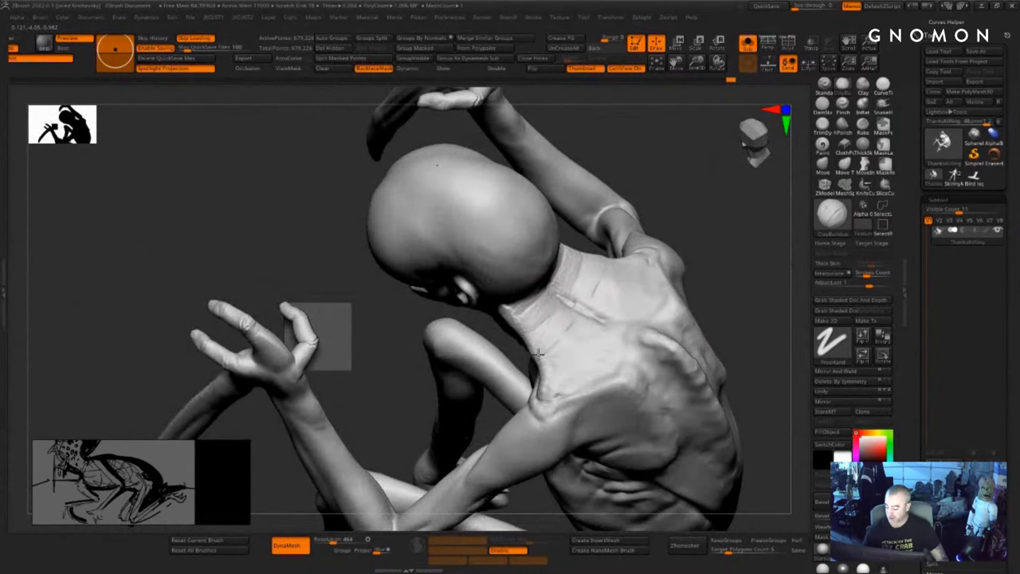
mouse_move(714, 298)
right_down()
mouse_move(734, 291)
mouse_move(746, 397)
mouse_move(677, 376)
right_up()
alt+right_drag(672, 255, 558, 246)
right_drag(558, 245, 549, 176)
key(s)
key(s)
drag(468, 337, 461, 333)
mouse_move(456, 331)
mouse_down()
mouse_move(474, 349)
mouse_move(451, 314)
mouse_up()
right_drag(460, 278, 462, 287)
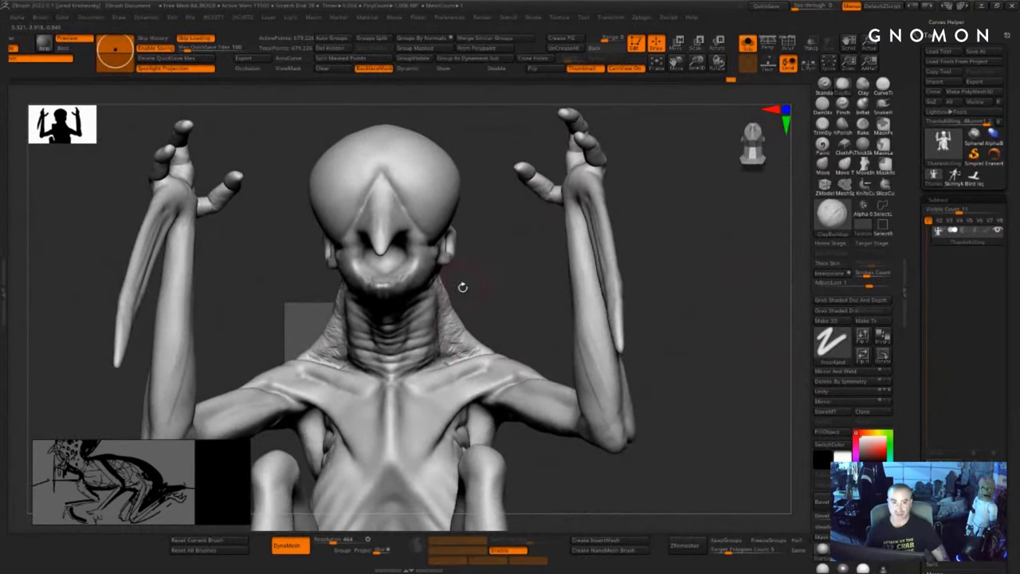
key(s)
drag(467, 306, 464, 306)
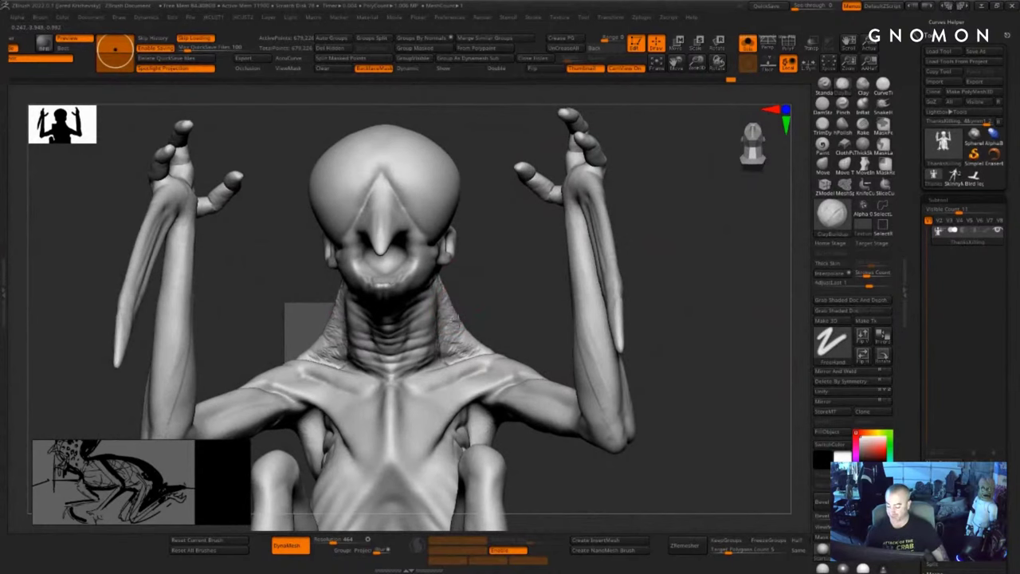
- Smooth the neck-to-shoulder slope and rework its diagonal skin folds from the front
right_drag(493, 306, 488, 327)
mouse_move(471, 330)
shift+mouse_down()
mouse_move(452, 334)
mouse_move(445, 297)
shift+mouse_up()
right_drag(480, 313, 478, 290)
mouse_move(467, 334)
mouse_down()
mouse_move(460, 348)
mouse_move(446, 333)
mouse_up()
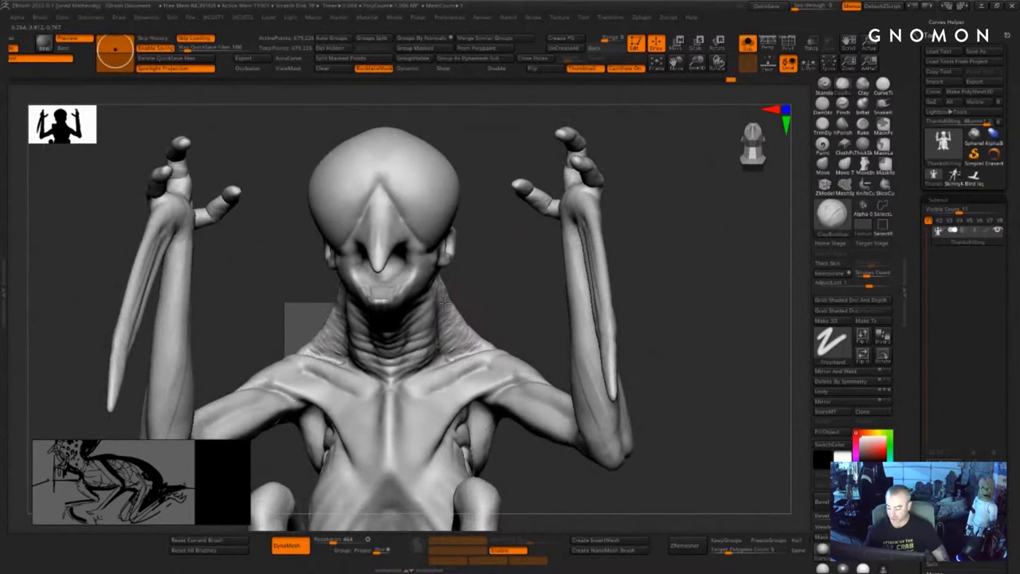
right_drag(477, 295, 456, 299)
mouse_move(462, 335)
mouse_down()
mouse_move(452, 324)
mouse_move(458, 336)
mouse_up()
drag(617, 300, 644, 310)
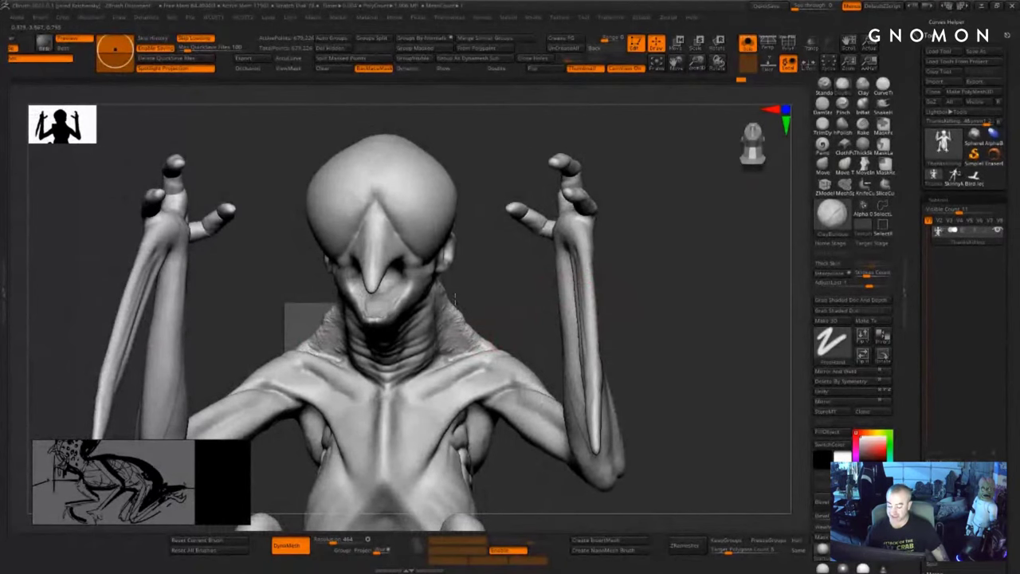
right_drag(494, 314, 485, 288)
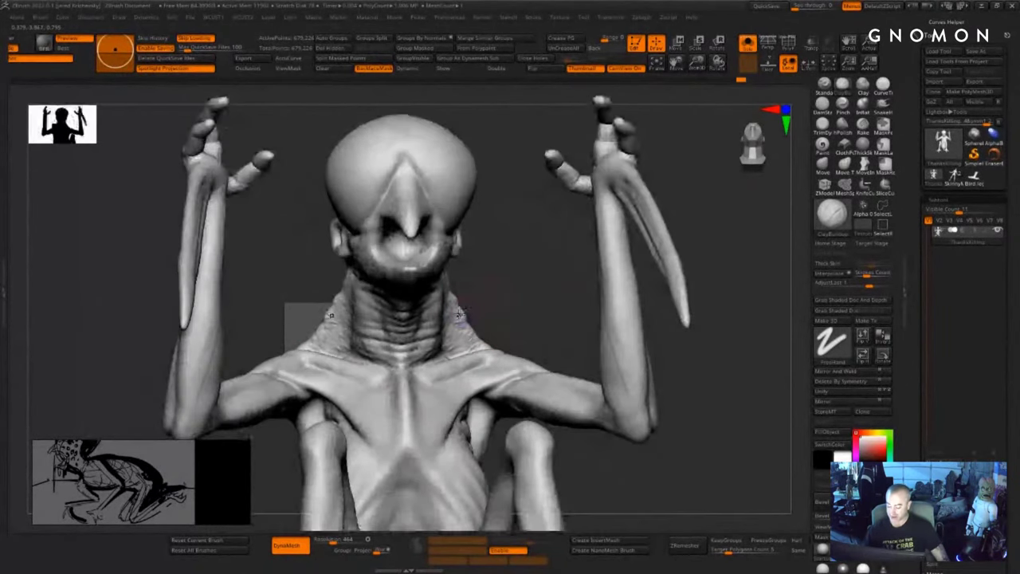
- Sculpt and soften the loose skin wrinkles under the chin and across the front of the throat
drag(590, 343, 518, 335)
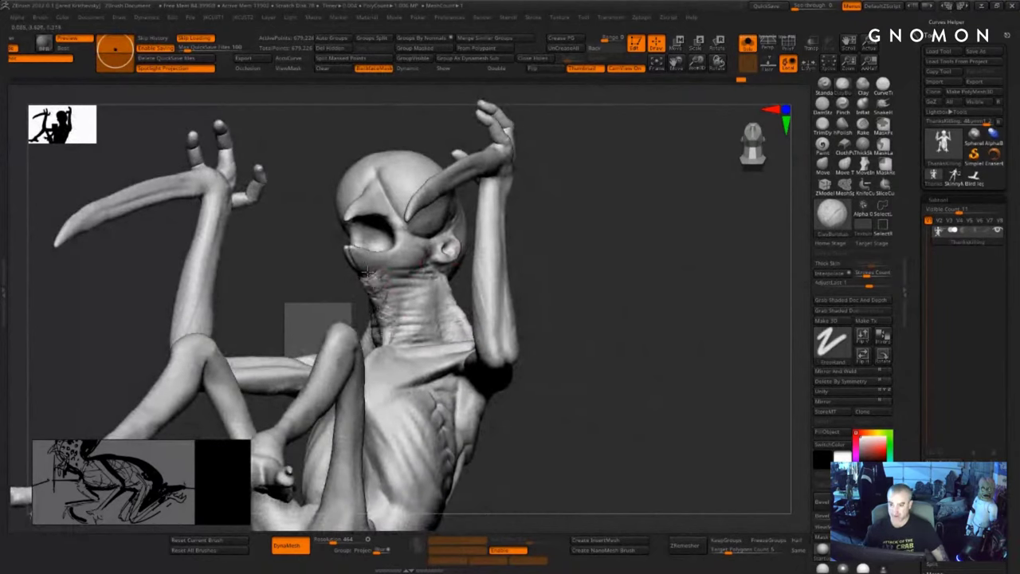
drag(620, 264, 690, 347)
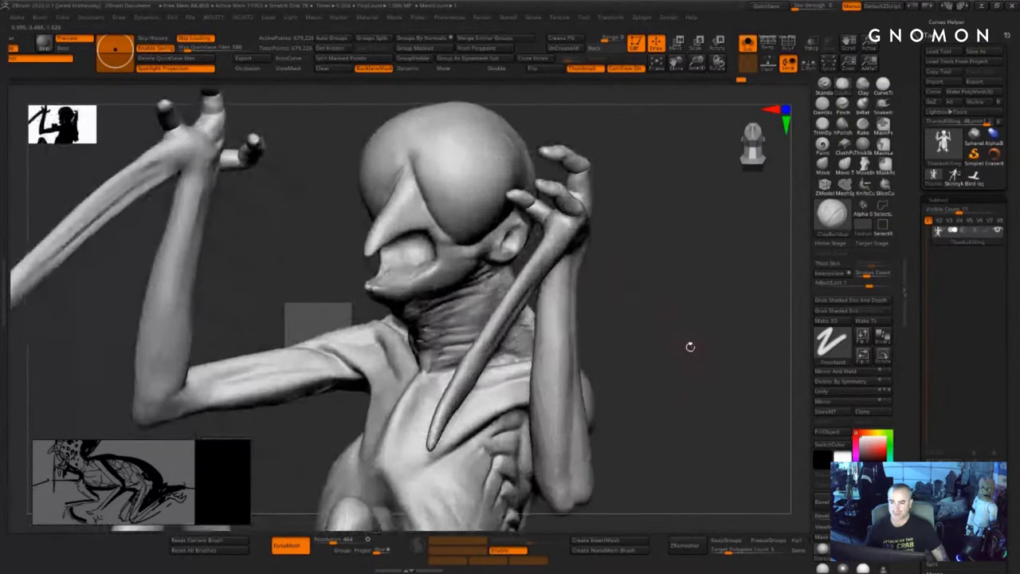
drag(700, 420, 696, 353)
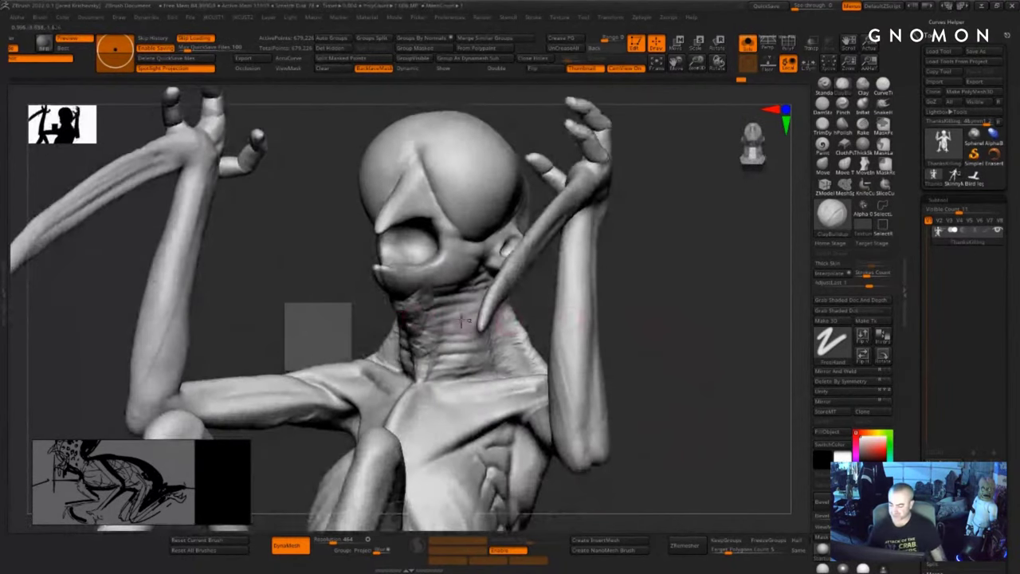
mouse_move(405, 301)
shift+mouse_down()
mouse_move(415, 321)
mouse_move(433, 305)
shift+mouse_up()
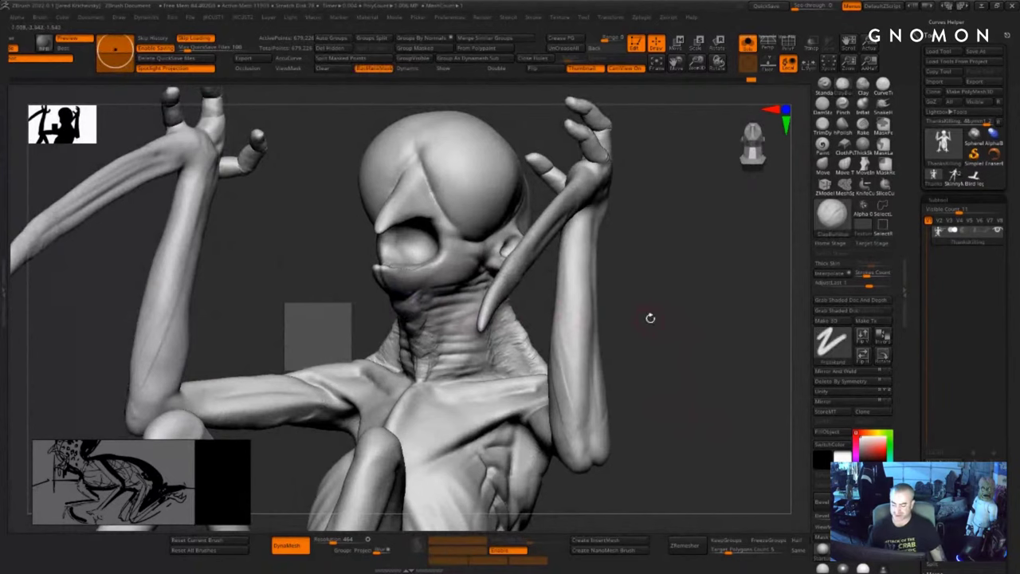
mouse_move(650, 317)
mouse_down()
mouse_move(648, 267)
mouse_move(638, 281)
mouse_up()
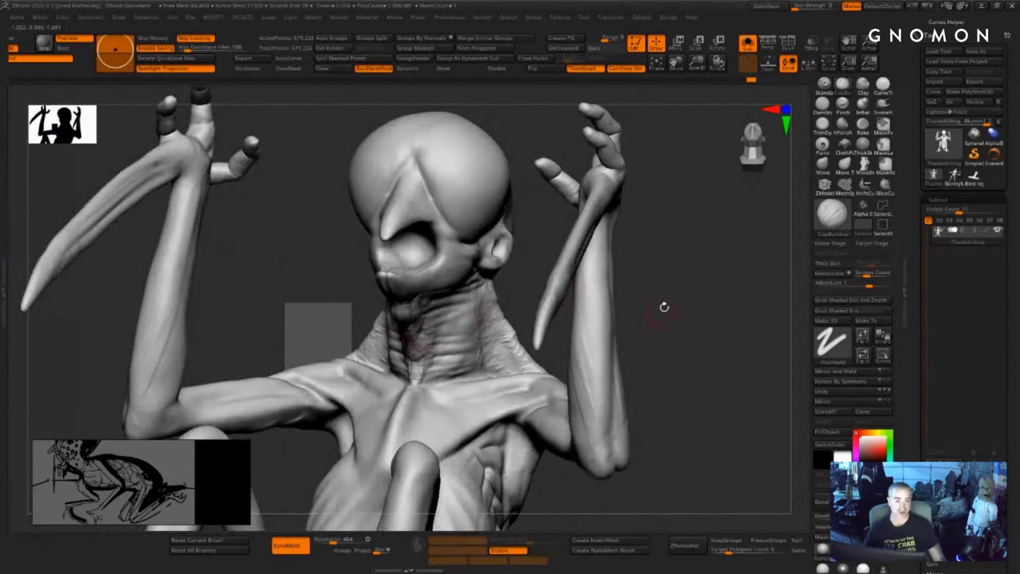
drag(677, 313, 685, 285)
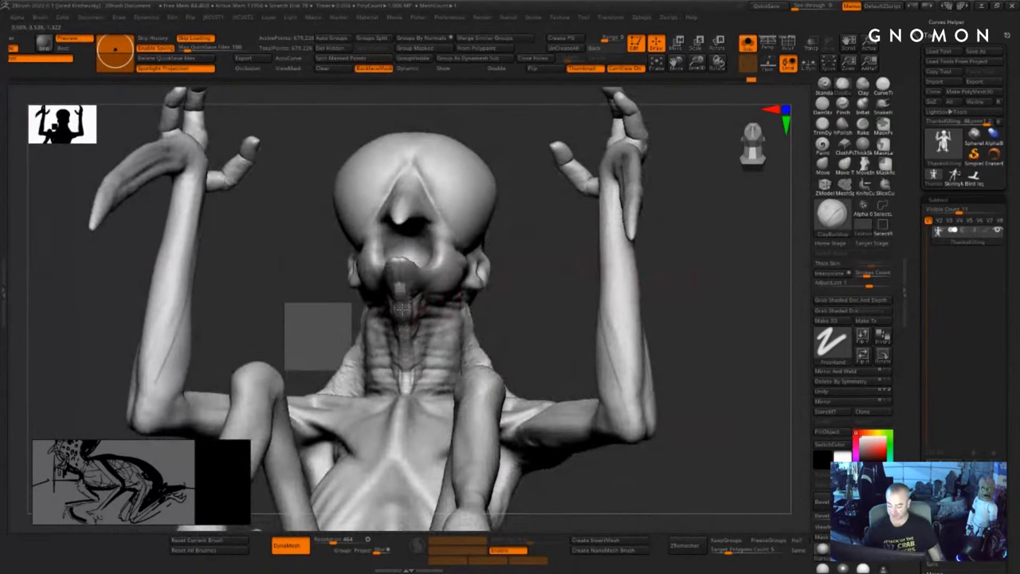
- Build up the central ridge of the throat and smooth its transition into the underside of the beak
drag(403, 338, 406, 395)
drag(704, 298, 641, 304)
shift+drag(381, 290, 422, 318)
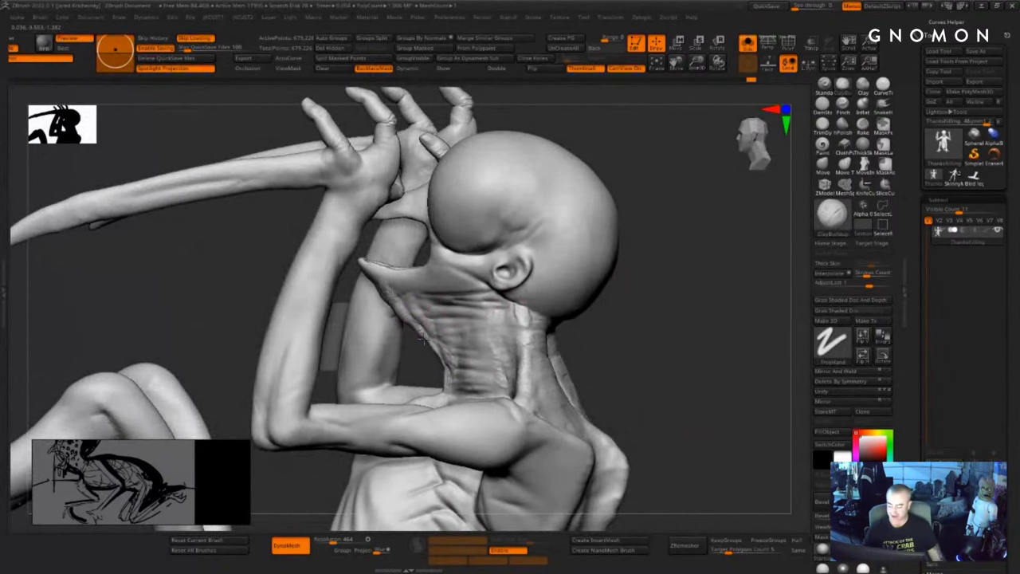
drag(678, 334, 673, 309)
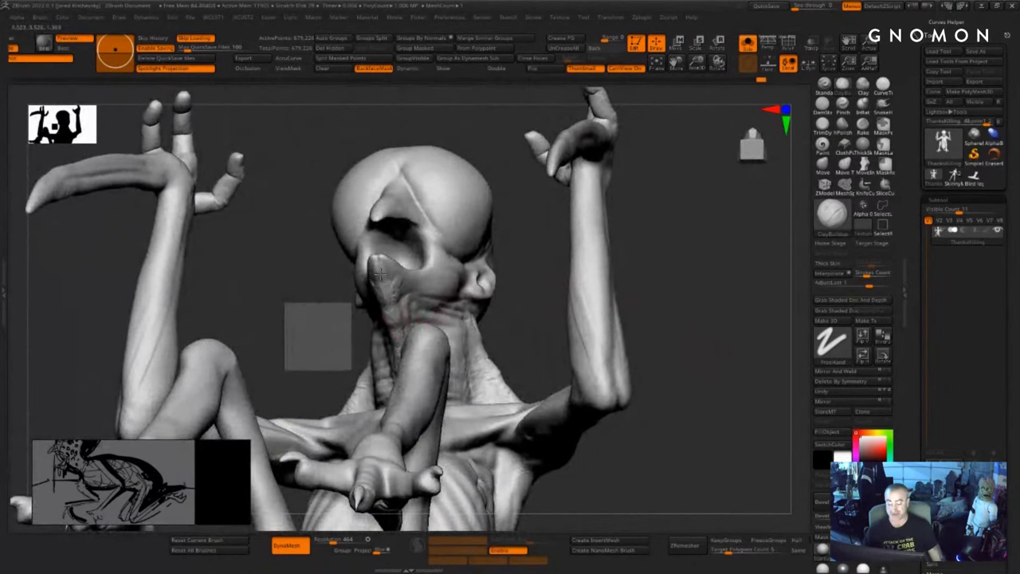
drag(646, 249, 673, 277)
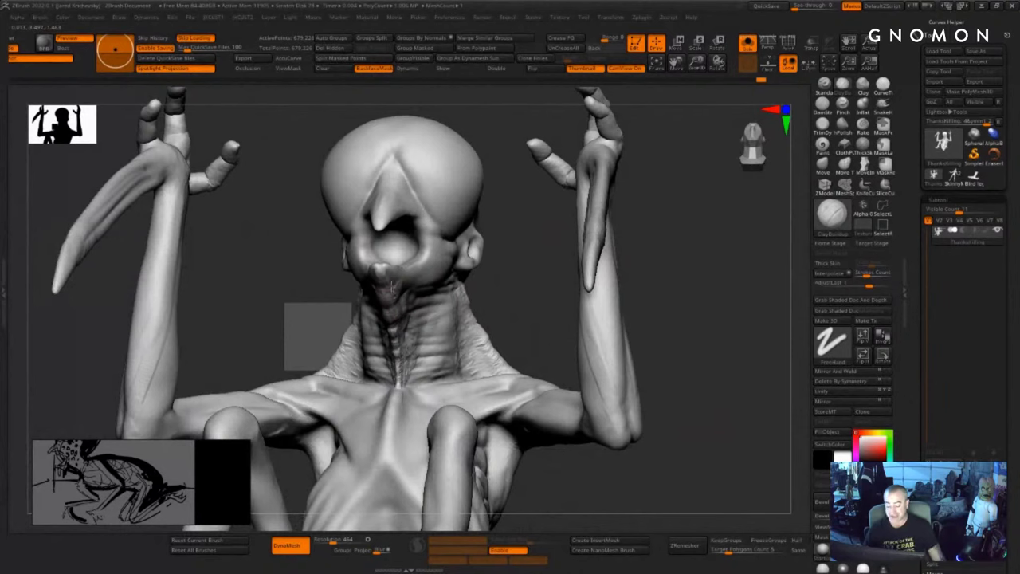
drag(668, 309, 644, 313)
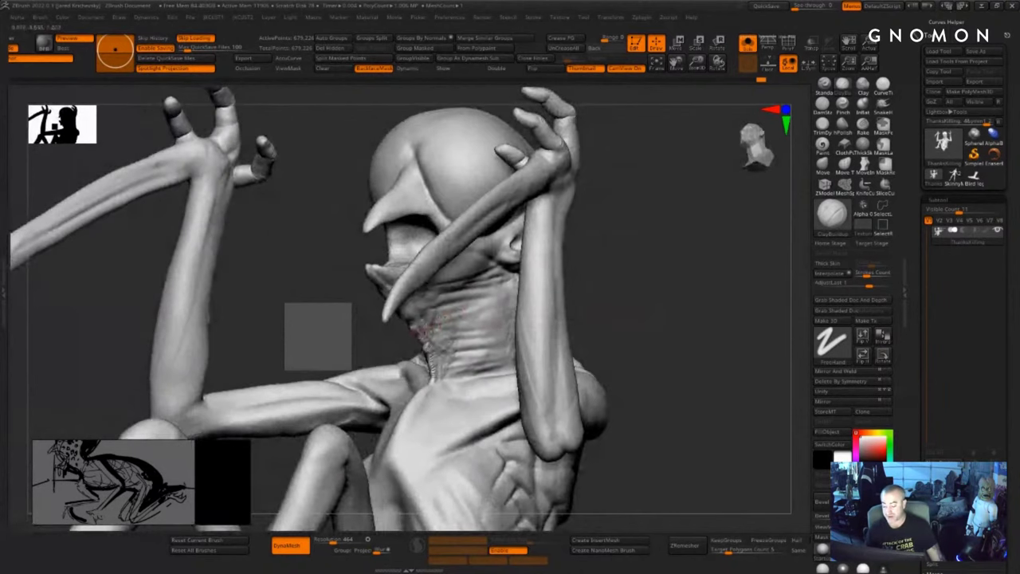
- Sculpt fine skin folds across the side and front of the throat beneath the lower beak
mouse_move(454, 318)
mouse_down()
mouse_move(421, 336)
mouse_move(428, 316)
mouse_up()
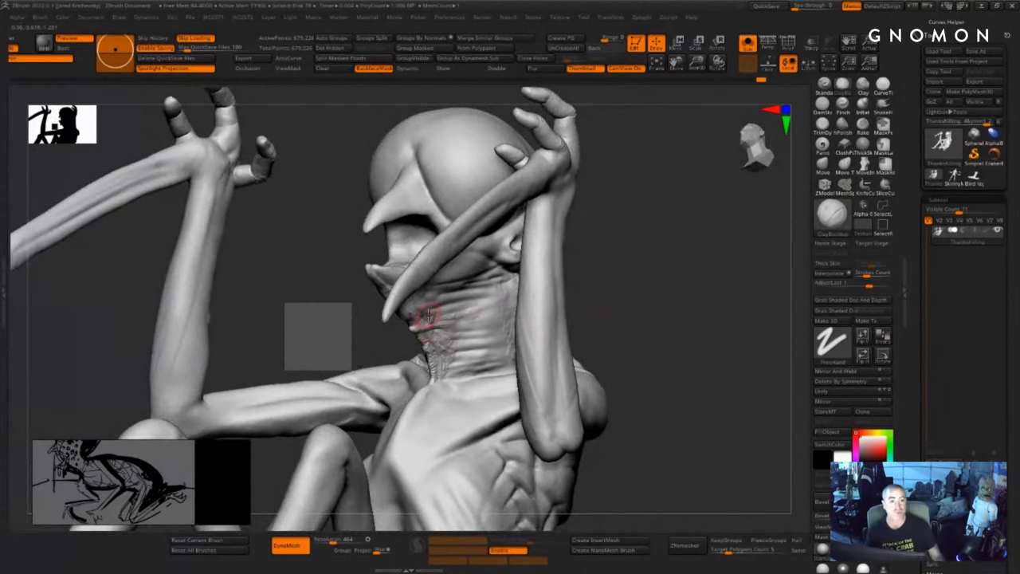
mouse_move(647, 416)
mouse_down()
mouse_move(638, 440)
mouse_move(654, 408)
mouse_up()
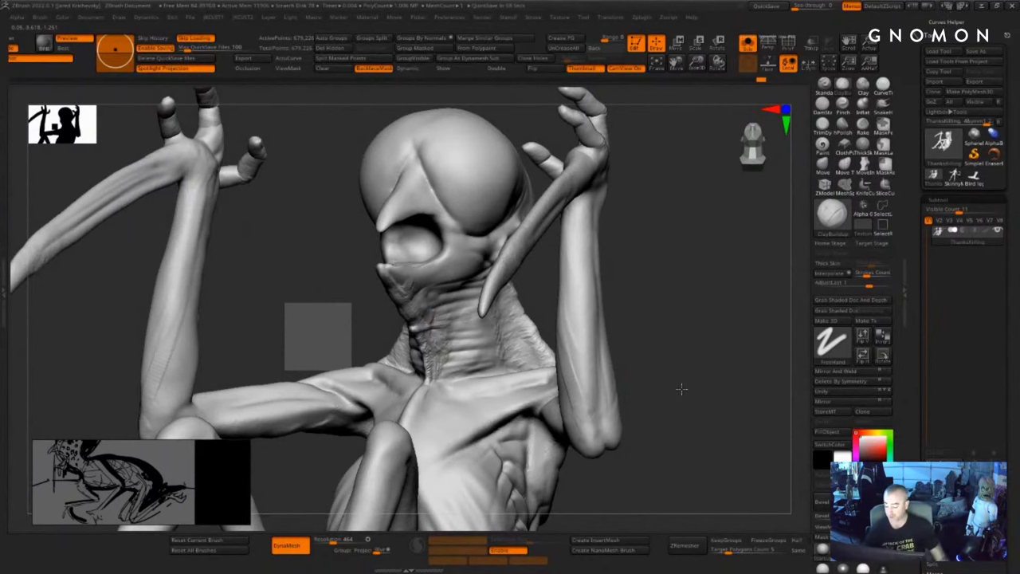
drag(681, 388, 651, 364)
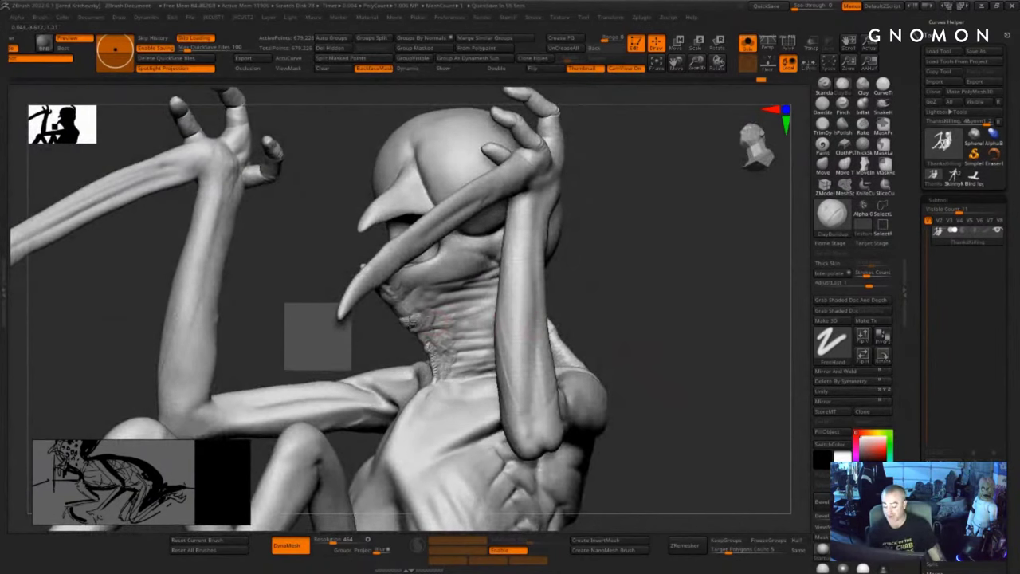
drag(424, 316, 403, 321)
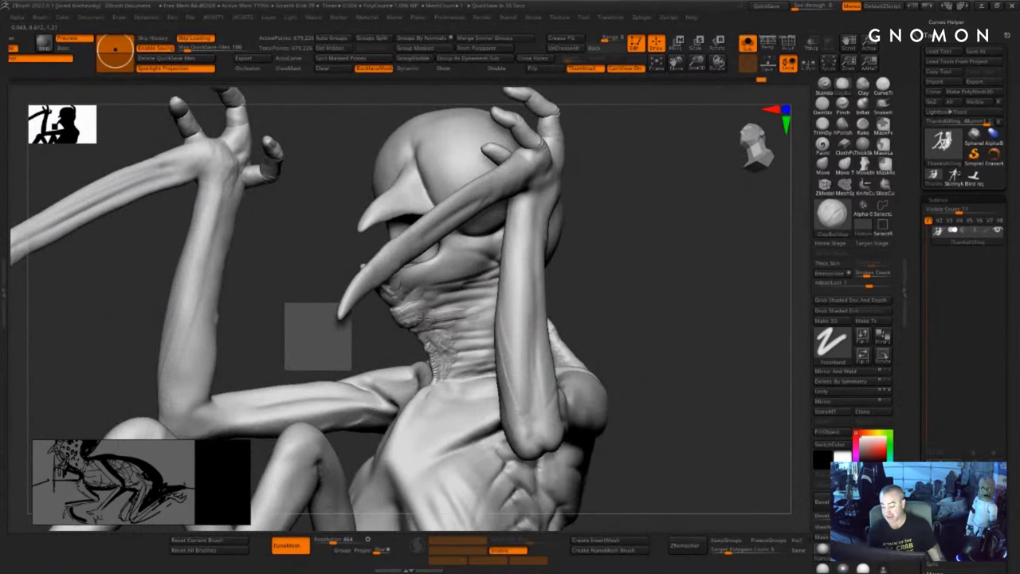
drag(679, 335, 702, 326)
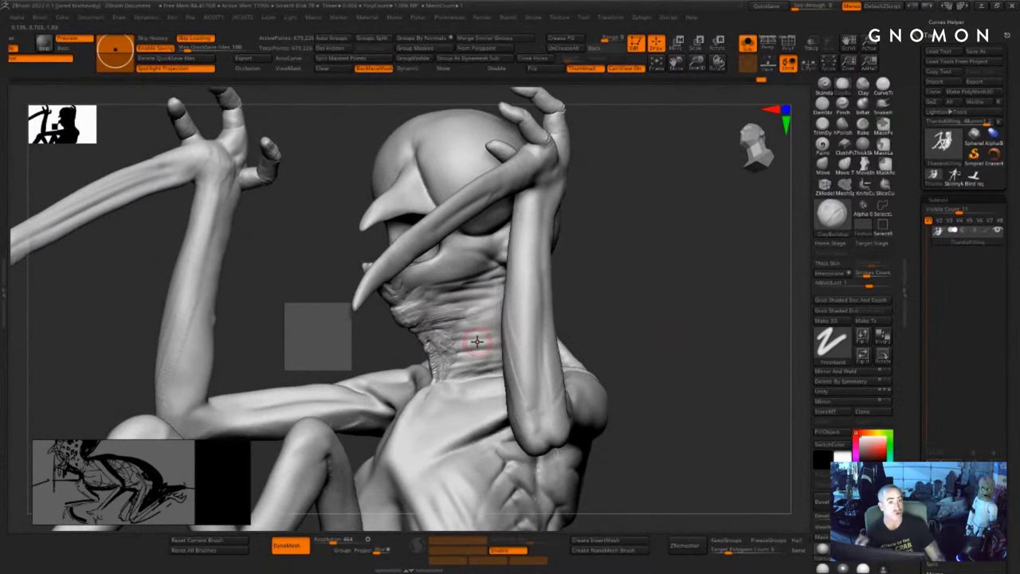
drag(477, 342, 434, 340)
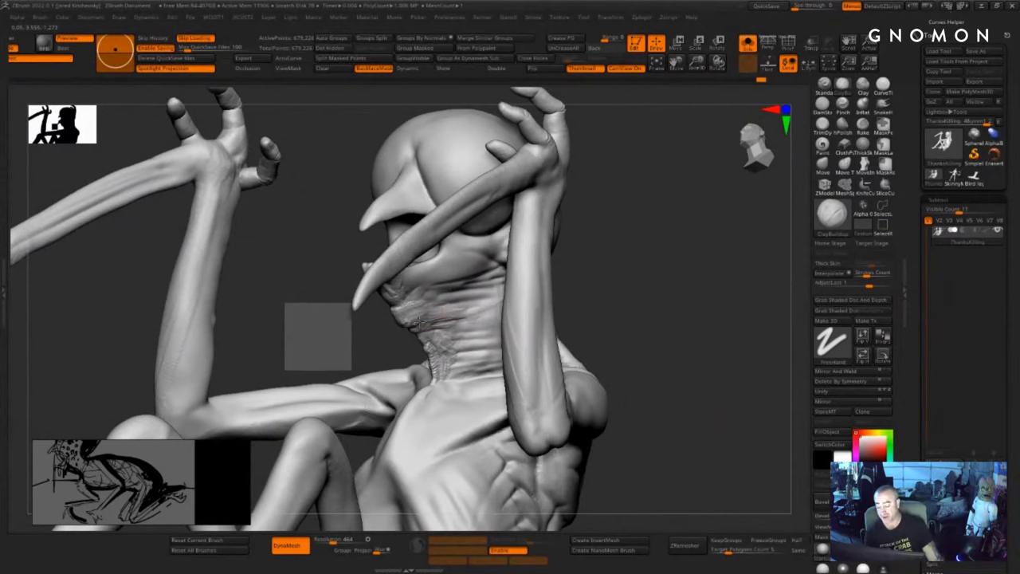
drag(401, 303, 386, 306)
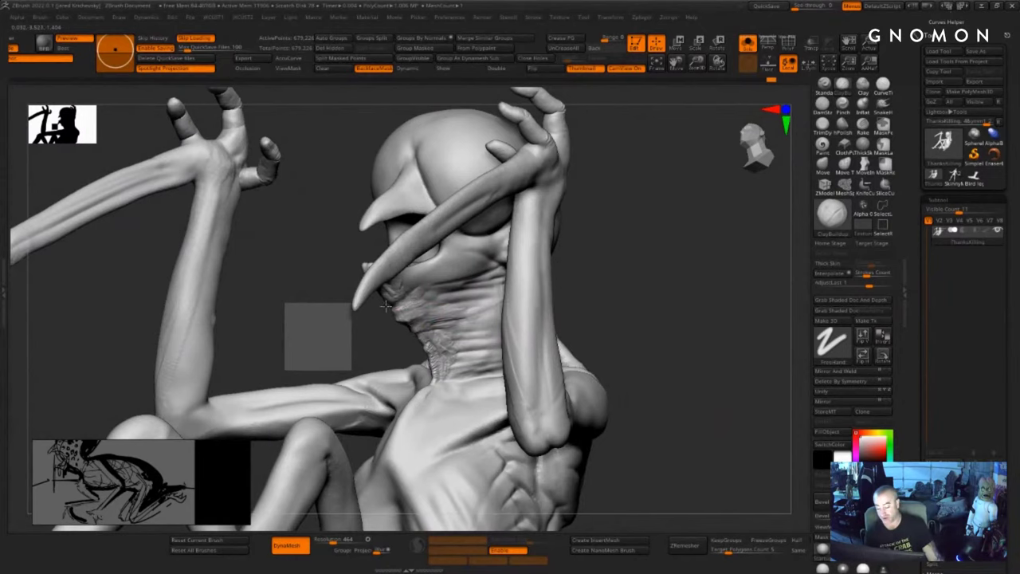
- Build up loose, uneven folds under the lower beak and down the throat's front edge, working from both sides
mouse_move(343, 373)
mouse_down()
mouse_move(535, 359)
mouse_move(546, 368)
mouse_up()
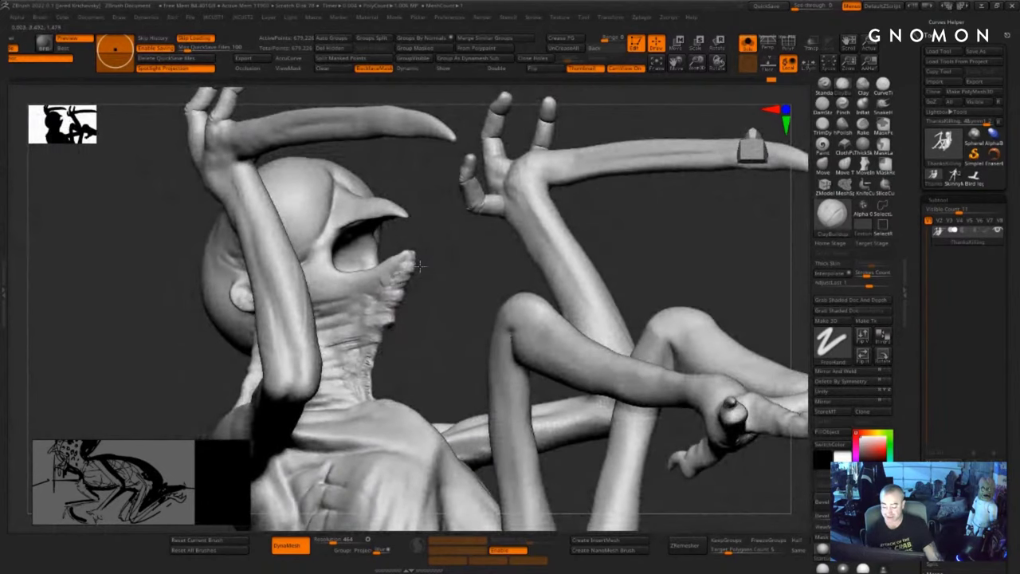
drag(433, 316, 373, 323)
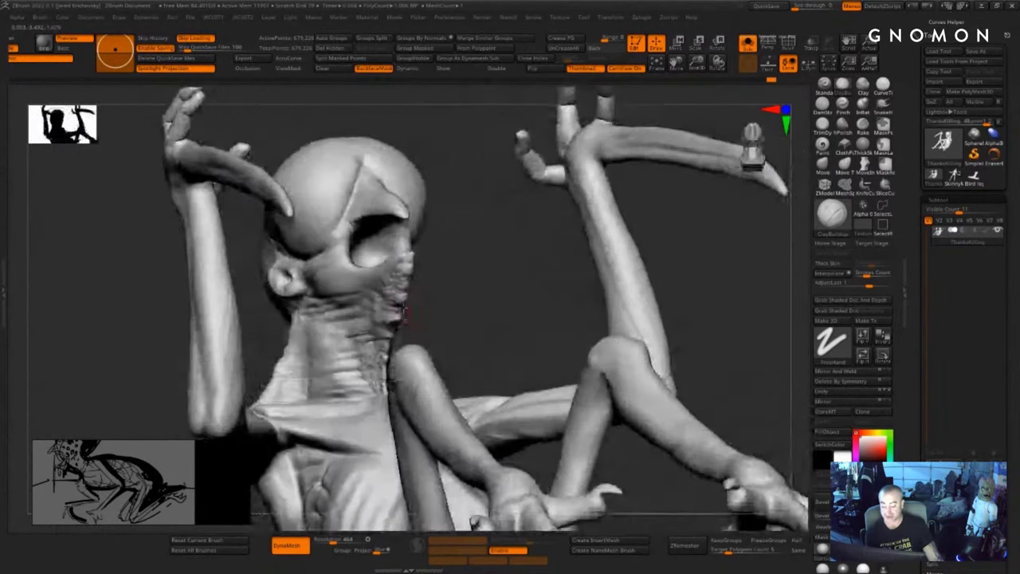
mouse_move(509, 271)
mouse_down()
mouse_move(339, 275)
mouse_move(355, 292)
mouse_up()
mouse_move(670, 318)
mouse_down()
mouse_move(722, 335)
mouse_move(653, 301)
mouse_up()
mouse_move(421, 322)
mouse_down()
mouse_move(413, 335)
mouse_move(432, 324)
mouse_up()
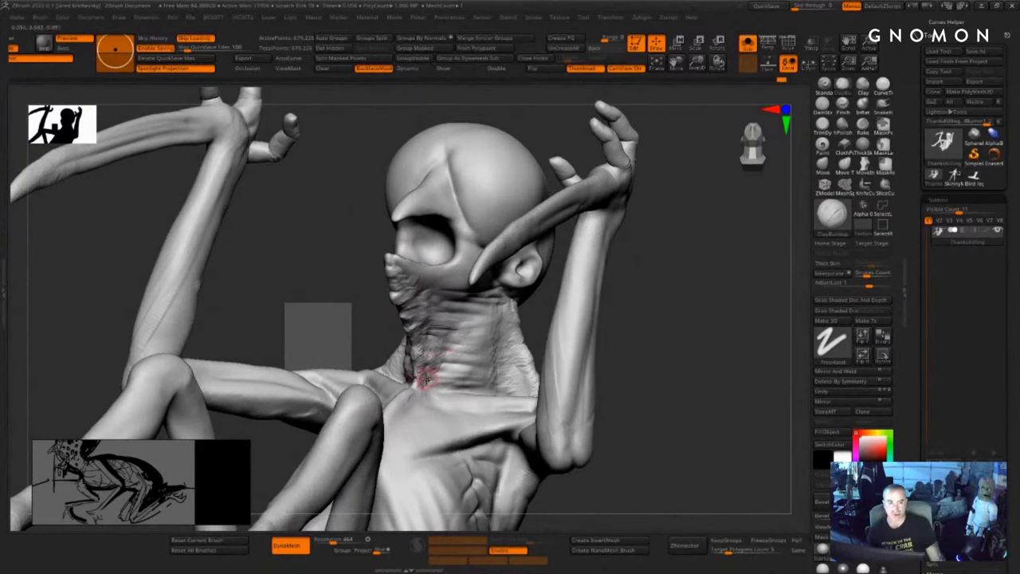
- Build up the wrinkled skin at the base of the throat where it meets the collarbones
drag(482, 381, 433, 384)
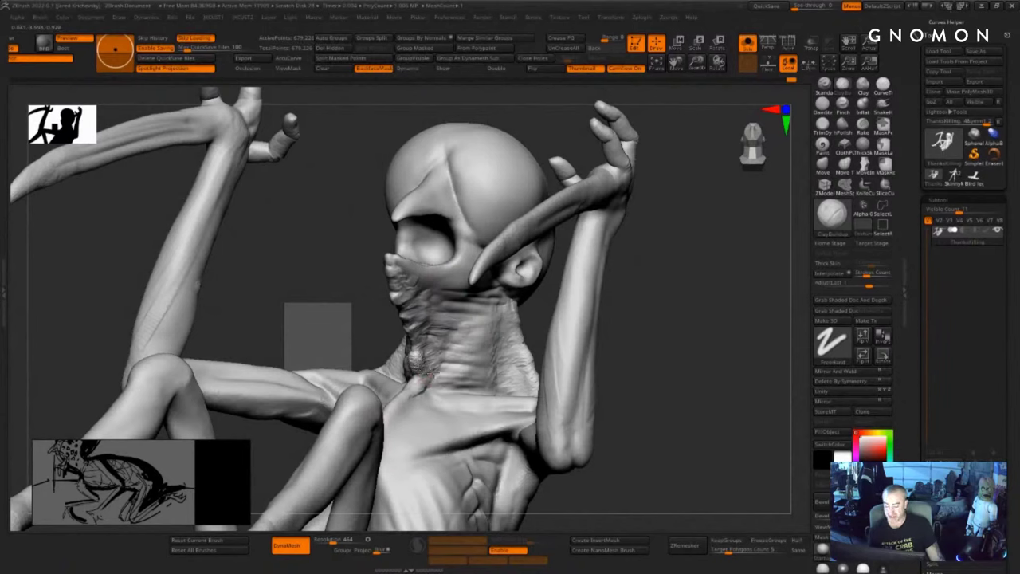
mouse_move(647, 352)
mouse_down()
mouse_move(619, 353)
mouse_move(636, 364)
mouse_up()
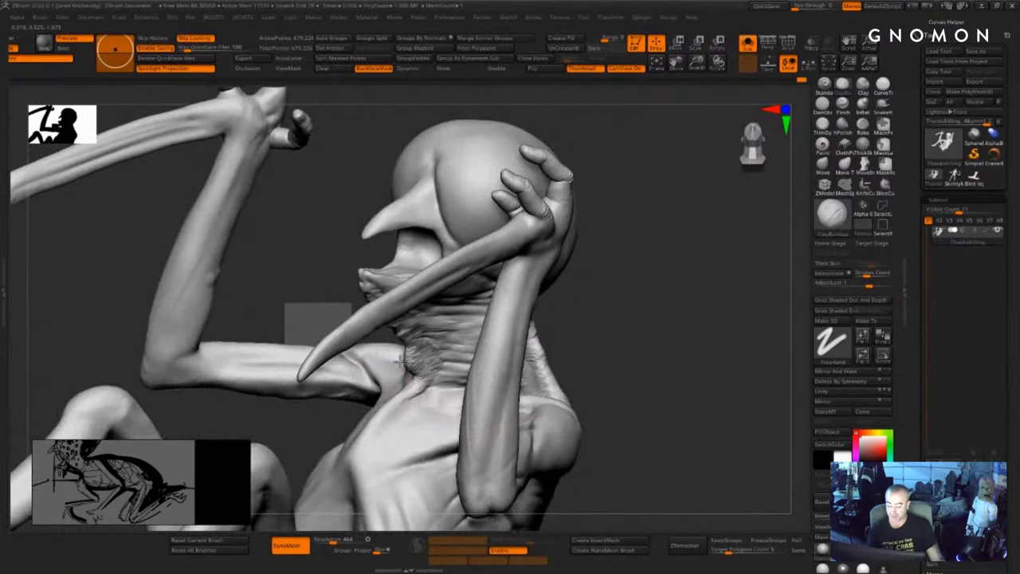
drag(599, 332, 687, 334)
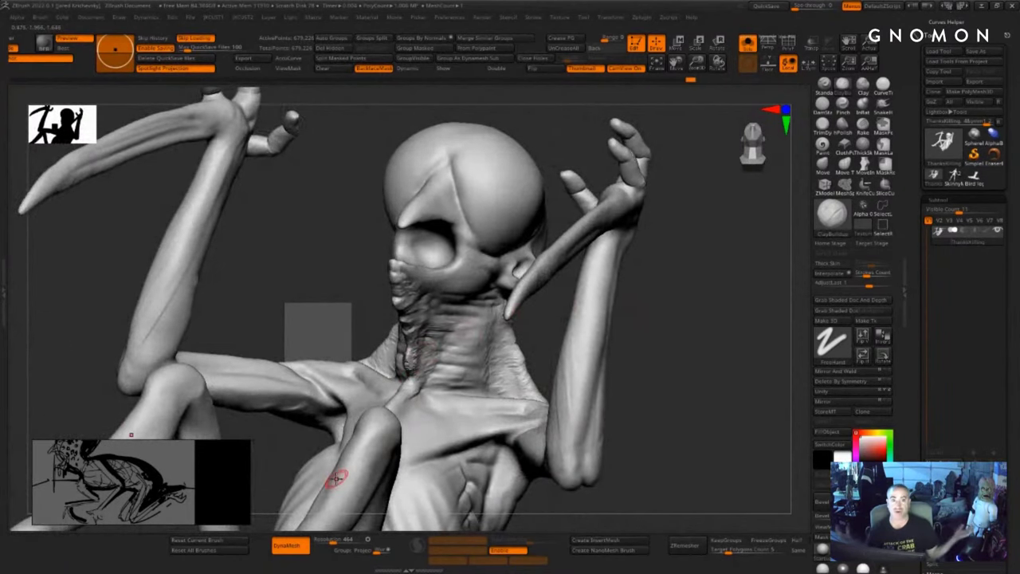
drag(690, 444, 613, 438)
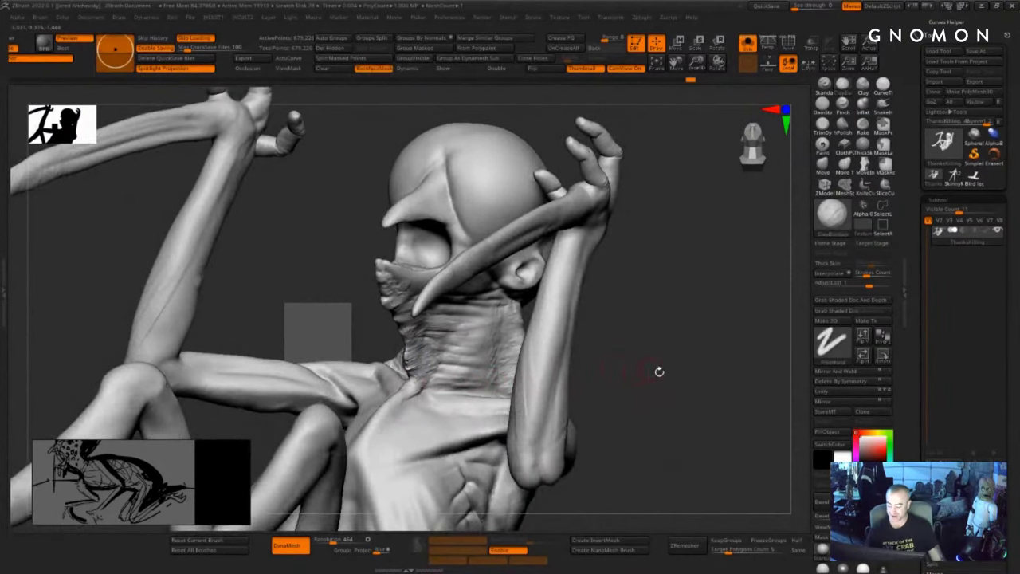
- Mask both arms from the front, make them a separate polygroup and hide them to expose the neck
mouse_move(658, 371)
mouse_down()
mouse_move(737, 382)
mouse_move(714, 431)
mouse_up()
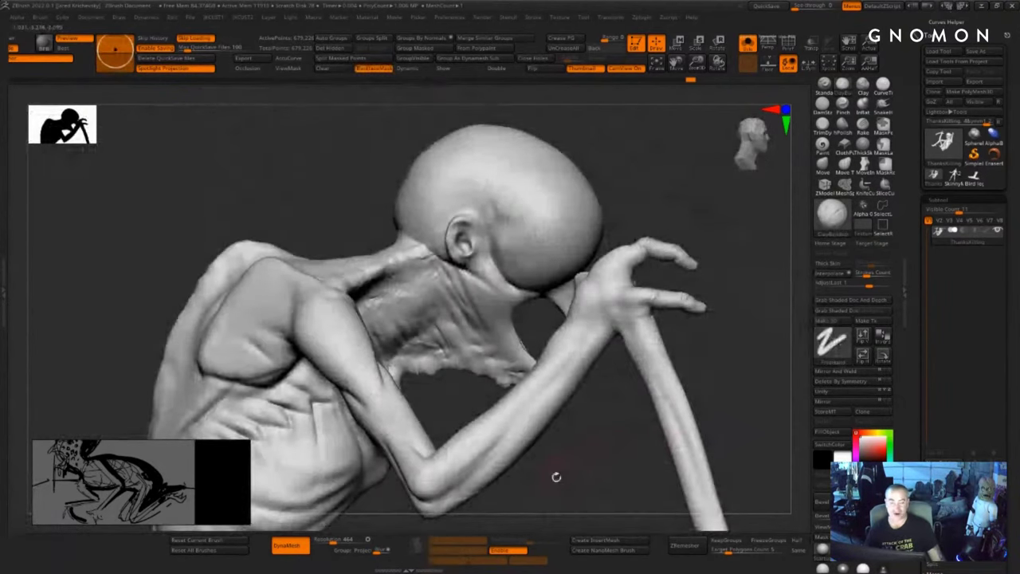
mouse_move(556, 476)
mouse_down()
mouse_move(561, 490)
mouse_move(529, 474)
mouse_move(522, 425)
mouse_up()
alt+drag(634, 443, 591, 340)
drag(592, 340, 588, 301)
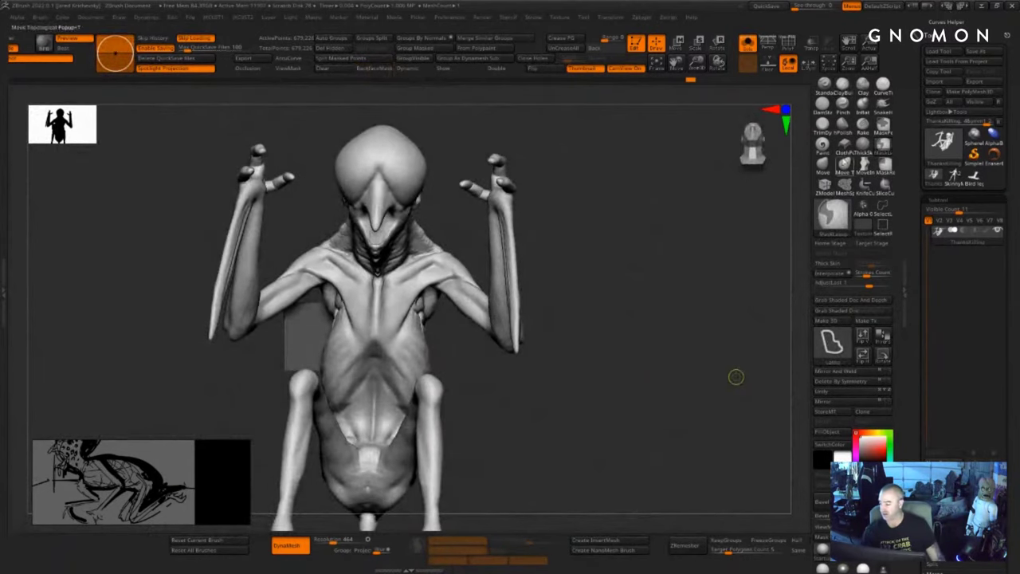
mouse_move(647, 191)
ctrl+mouse_down()
mouse_move(481, 128)
mouse_move(438, 200)
mouse_move(440, 248)
mouse_move(617, 447)
mouse_move(685, 390)
ctrl+mouse_up()
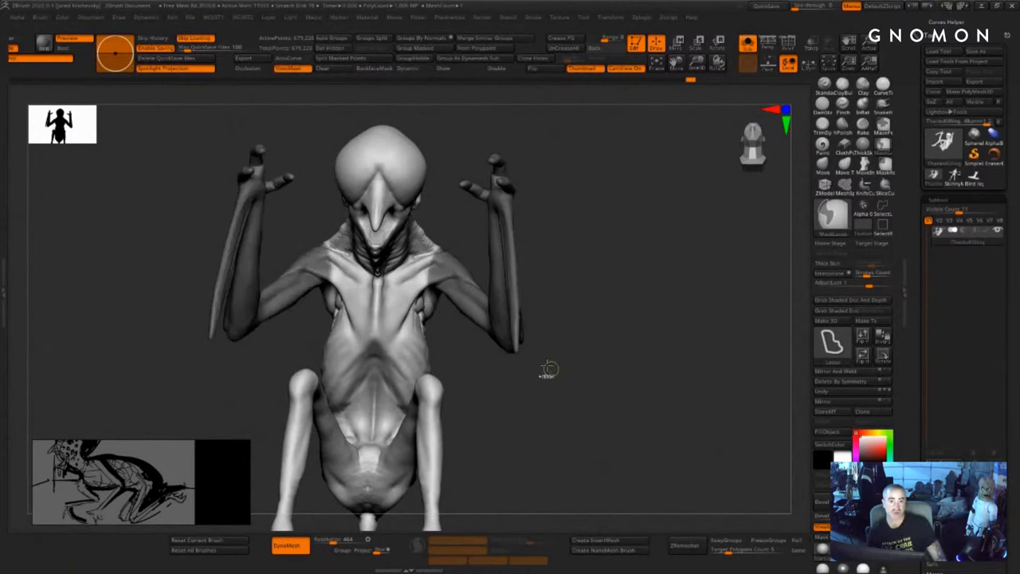
key(ctrl+w)
drag(602, 323, 536, 314)
ctrl+shift+click(493, 299)
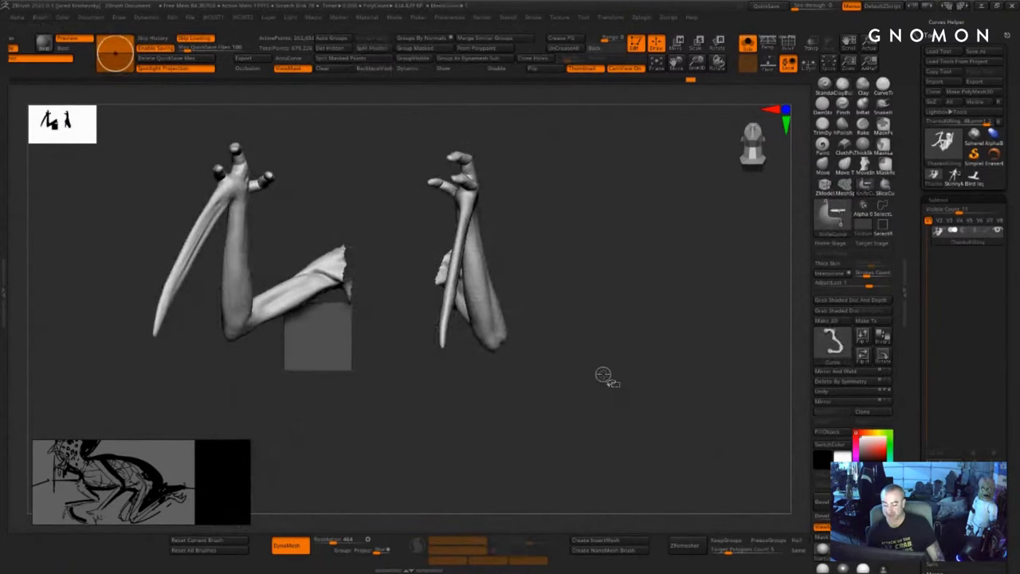
ctrl+shift+click(882, 228)
ctrl+shift+drag(662, 308, 618, 394)
- Smooth the side of the neck below and behind the ear
drag(654, 422, 601, 451)
alt+drag(719, 397, 648, 453)
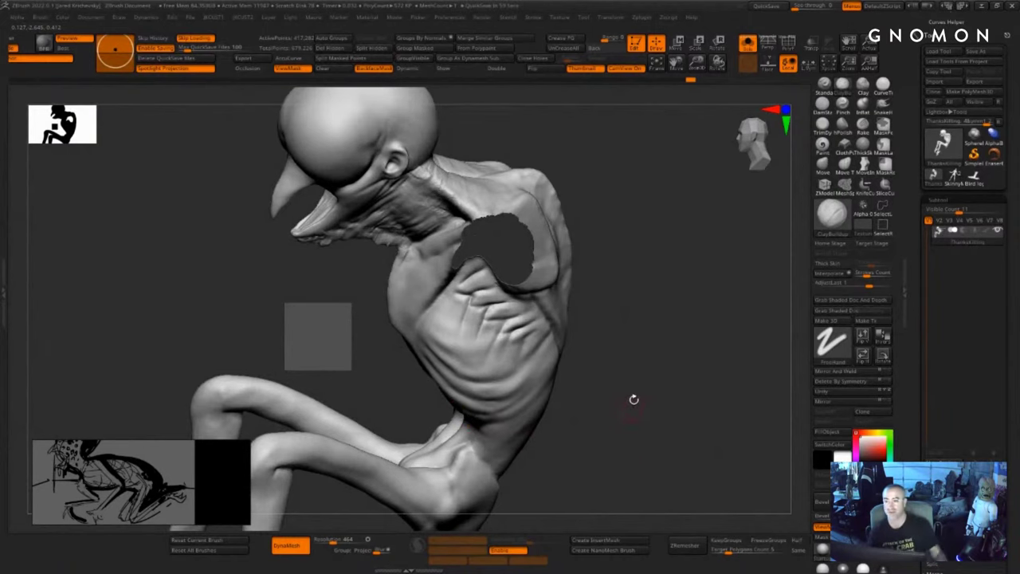
alt+drag(638, 253, 652, 283)
alt+drag(641, 220, 629, 294)
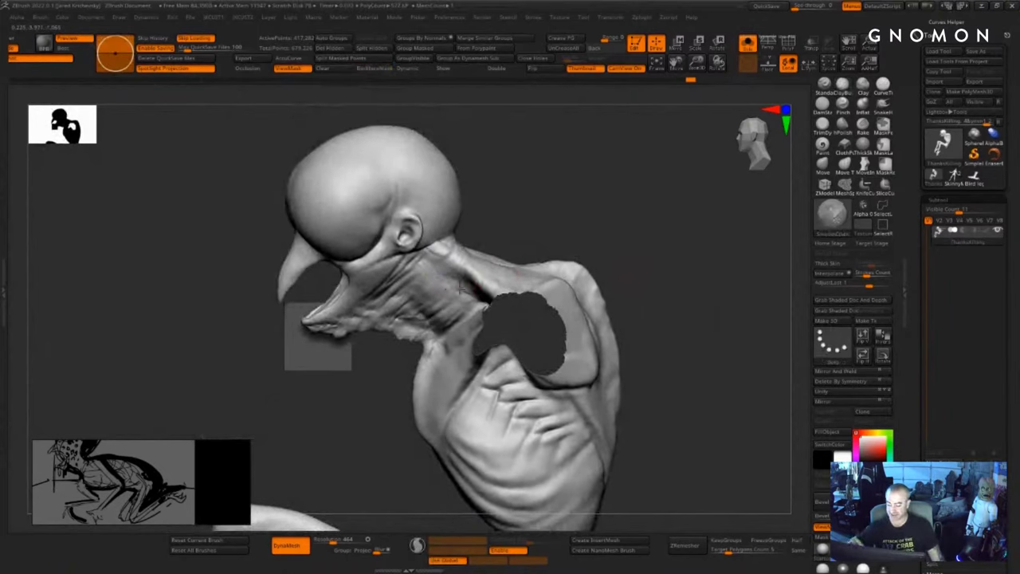
shift+drag(455, 264, 473, 270)
mouse_move(656, 210)
alt+mouse_down()
mouse_move(661, 335)
mouse_move(672, 301)
alt+mouse_up()
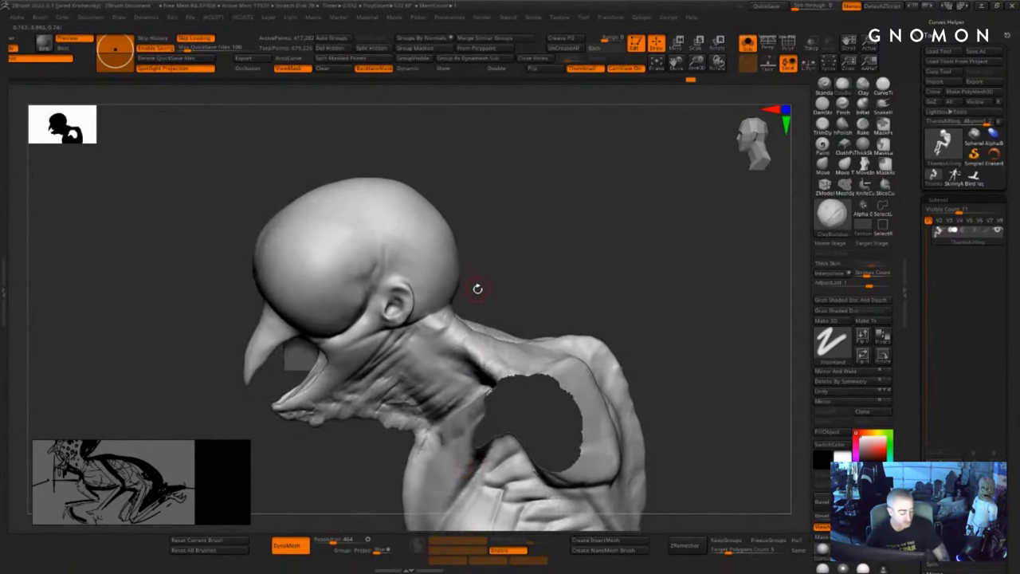
- Carve diagonal creases from behind the ear down to the throat with the DamStandard brush, and enable Sculptris Pro
key(b)
key(d)
key(s)
mouse_move(418, 347)
mouse_down()
mouse_move(458, 311)
mouse_move(352, 424)
mouse_up()
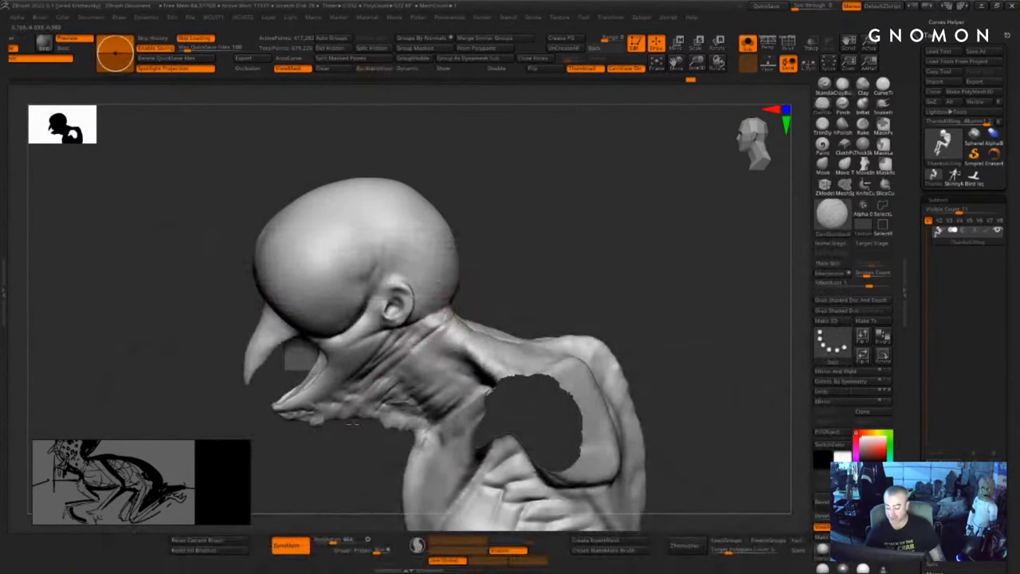
mouse_move(389, 390)
mouse_down()
mouse_move(455, 326)
mouse_move(432, 378)
mouse_up()
drag(380, 451, 441, 448)
drag(535, 311, 483, 313)
click(419, 546)
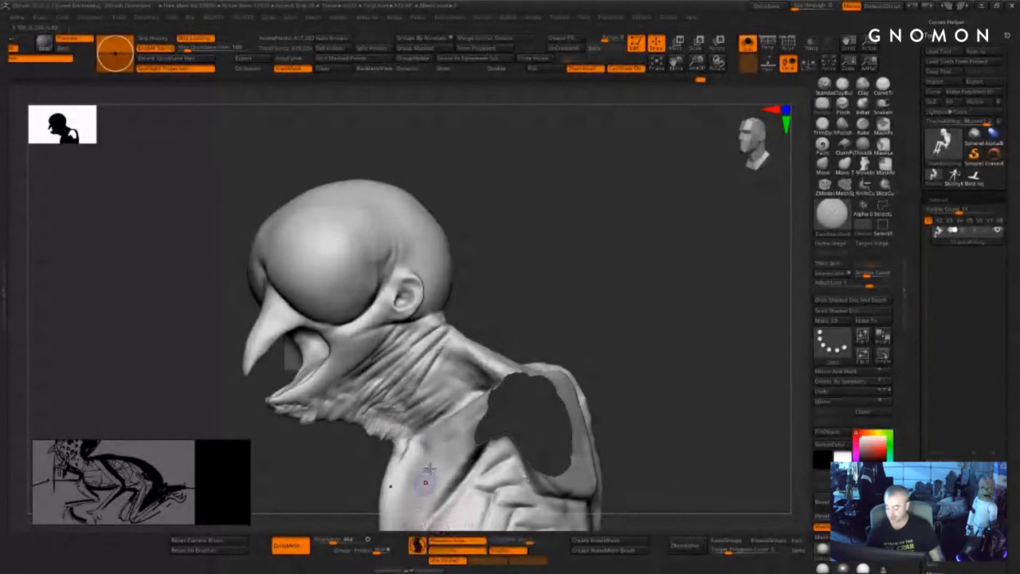
- Carve sharp creases under the jawline between the ear and the corner of the beak
drag(389, 328, 346, 352)
drag(510, 295, 472, 290)
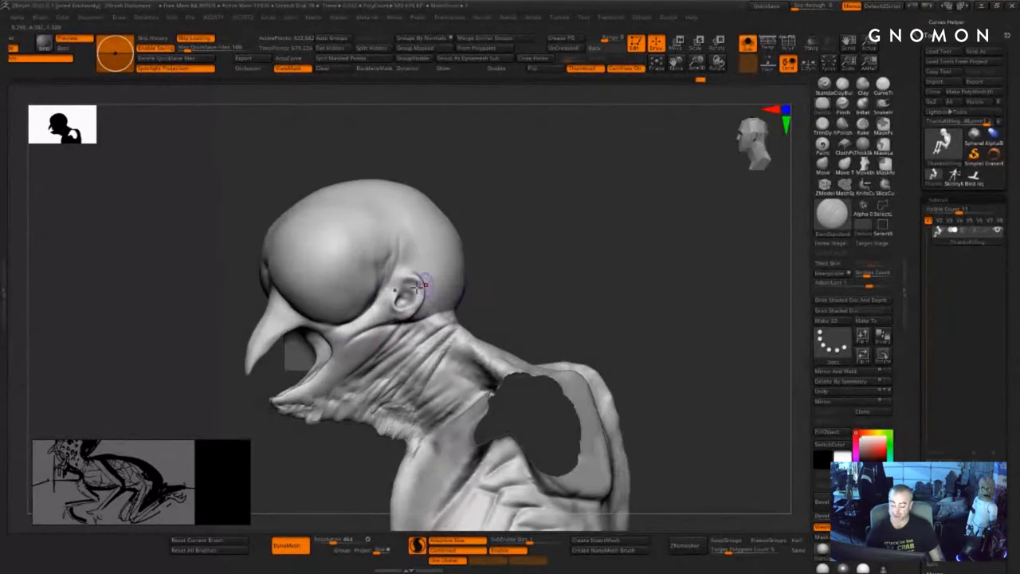
drag(332, 352, 386, 308)
drag(319, 363, 389, 325)
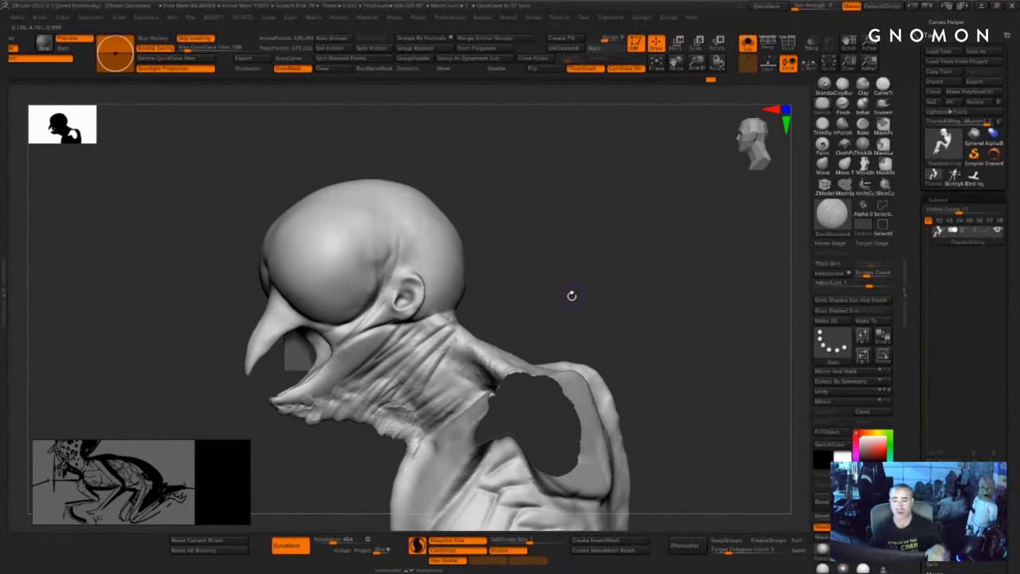
- Cut creases around the base of the skull behind the ear and into the upper side of the neck
drag(533, 294, 471, 291)
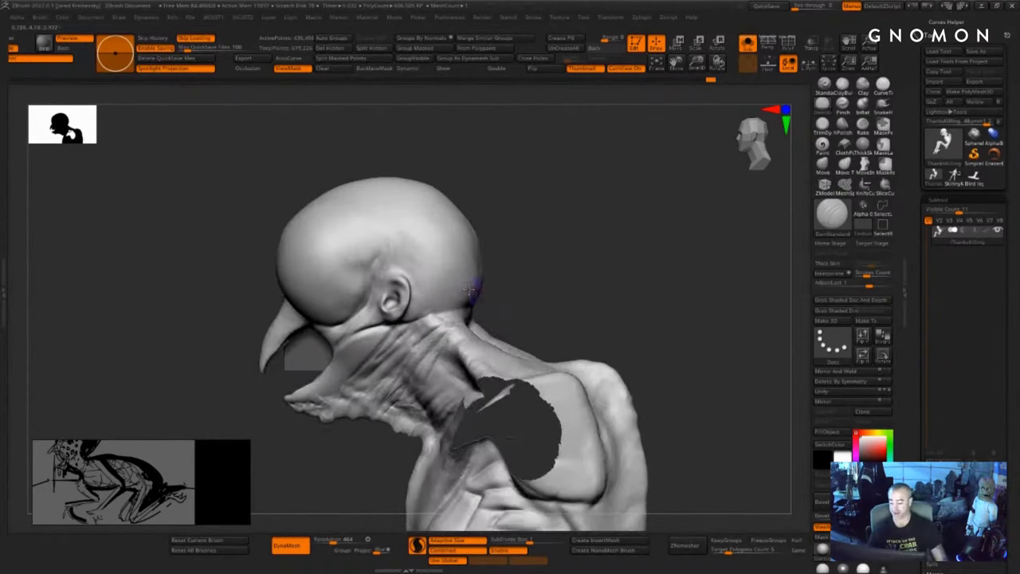
drag(421, 324, 469, 307)
mouse_move(545, 282)
mouse_down()
mouse_move(483, 291)
mouse_move(410, 333)
mouse_up()
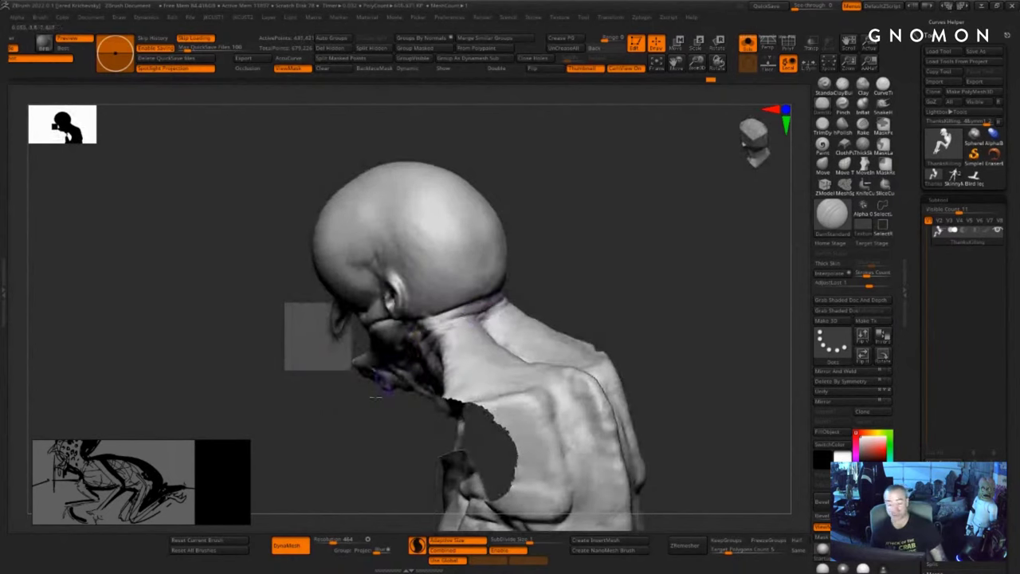
drag(375, 397, 443, 390)
drag(490, 297, 405, 341)
mouse_move(511, 305)
mouse_down()
mouse_move(547, 306)
mouse_move(396, 371)
mouse_up()
- Carve long diagonal creases across the side of the neck from the nape toward the throat
drag(527, 313, 544, 316)
drag(484, 328, 433, 379)
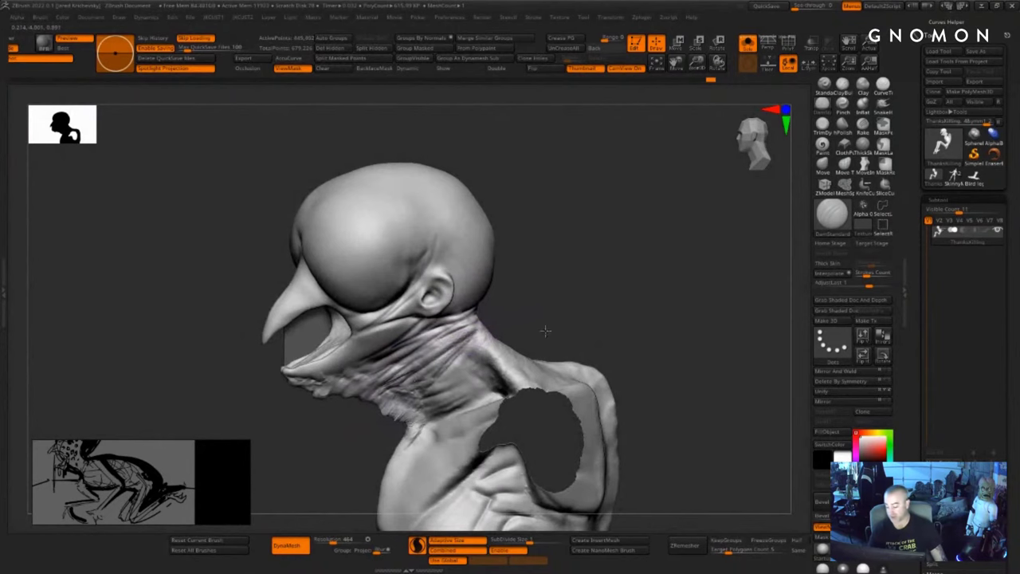
drag(545, 331, 434, 391)
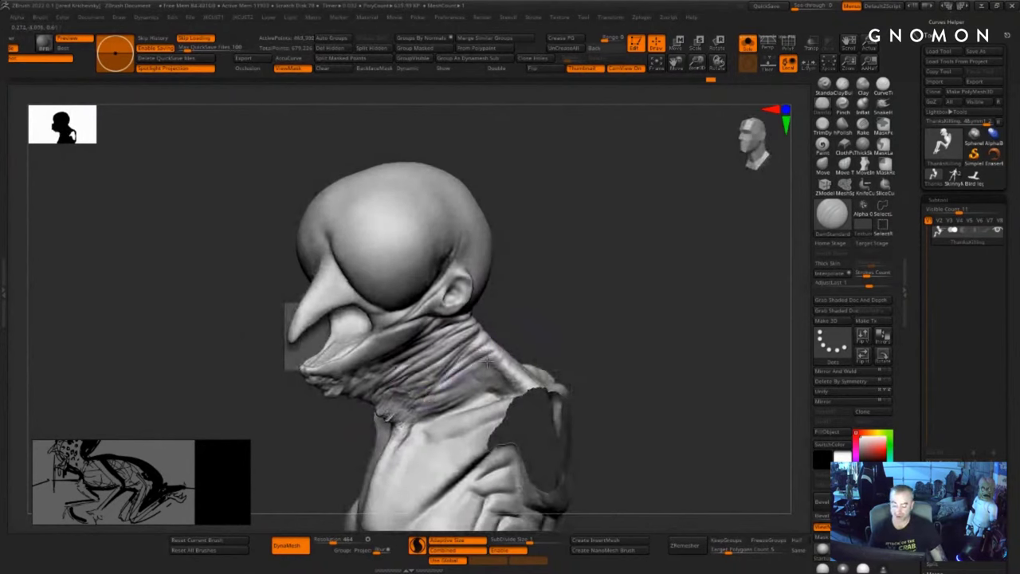
drag(488, 362, 418, 405)
drag(580, 339, 576, 327)
- Resize the brush and refine the folds on the lower neck, throat base and skin under the lower beak
key(s)
mouse_move(494, 353)
mouse_down()
mouse_move(462, 343)
mouse_move(472, 369)
mouse_up()
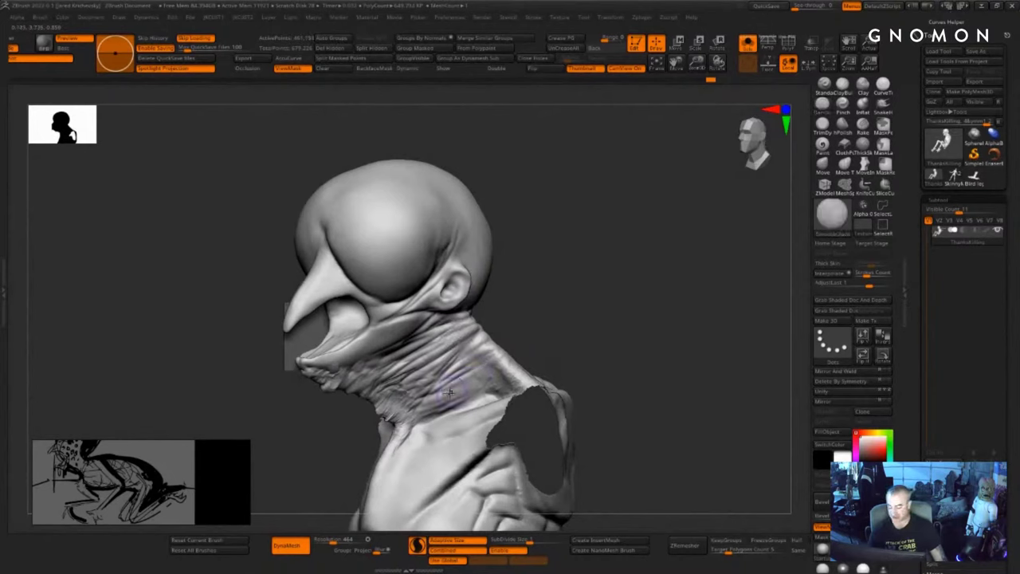
drag(415, 398, 376, 410)
drag(322, 467, 320, 448)
drag(391, 358, 334, 378)
- Carve long horizontal creases around the opposite side of the neck, from the throat to below the ear
drag(319, 455, 506, 500)
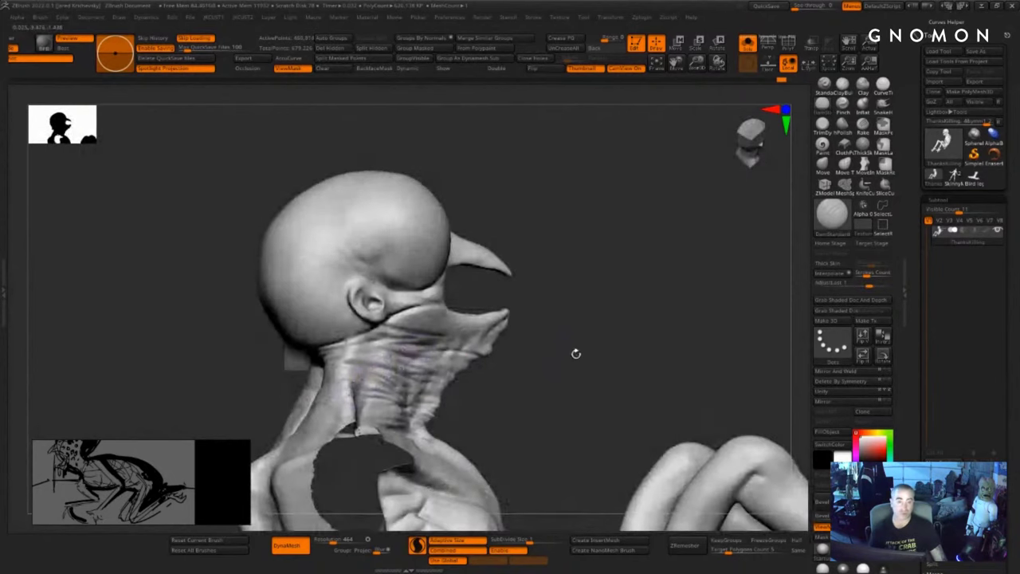
drag(576, 353, 541, 364)
drag(485, 387, 382, 364)
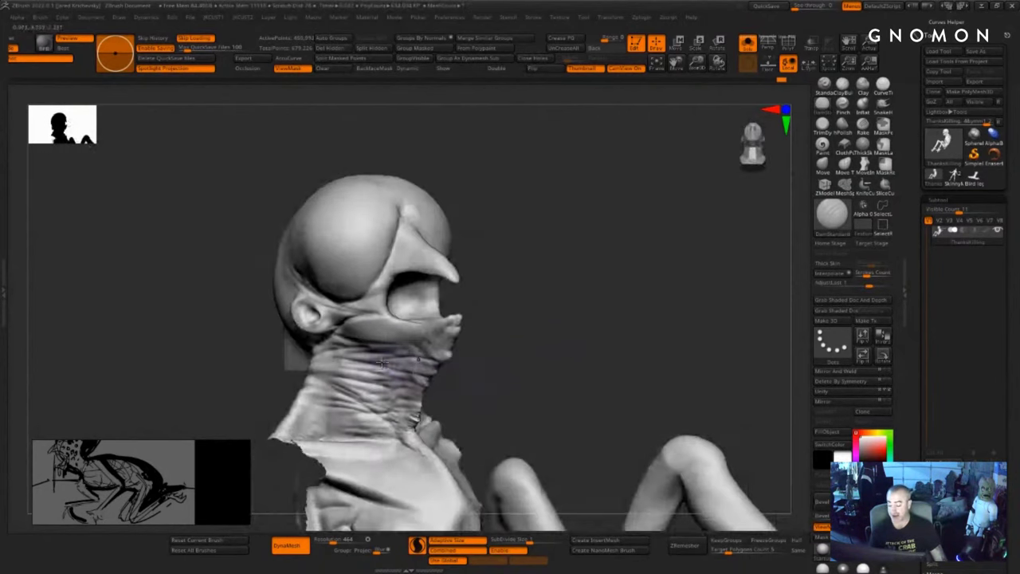
mouse_move(441, 382)
mouse_down()
mouse_move(501, 389)
mouse_move(360, 368)
mouse_move(501, 367)
mouse_move(319, 344)
mouse_up()
mouse_move(504, 377)
mouse_down()
mouse_move(474, 367)
mouse_move(314, 369)
mouse_move(314, 361)
mouse_up()
mouse_move(443, 383)
mouse_down()
mouse_move(461, 389)
mouse_move(313, 359)
mouse_move(352, 380)
mouse_move(310, 364)
mouse_up()
drag(464, 393, 520, 401)
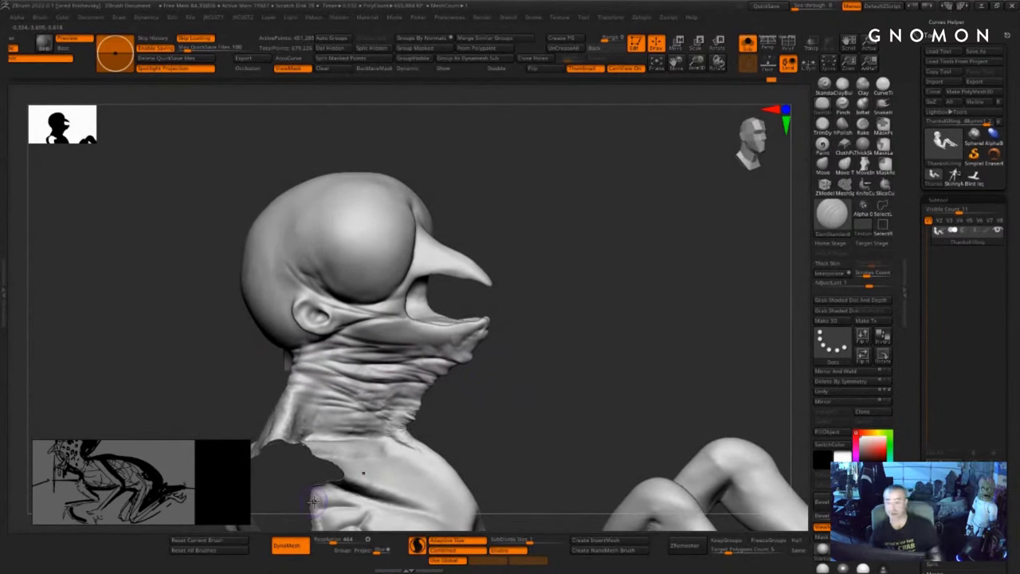
- Carve creases around the base of the neck just above the collarbone on the same side
drag(488, 414, 474, 407)
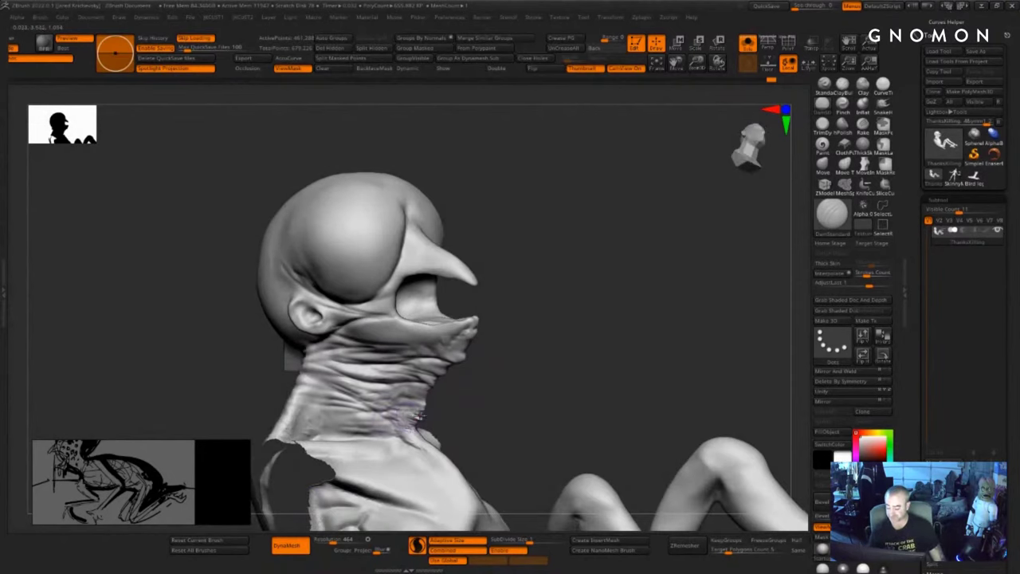
drag(409, 416, 288, 417)
drag(474, 393, 465, 419)
drag(401, 436, 296, 403)
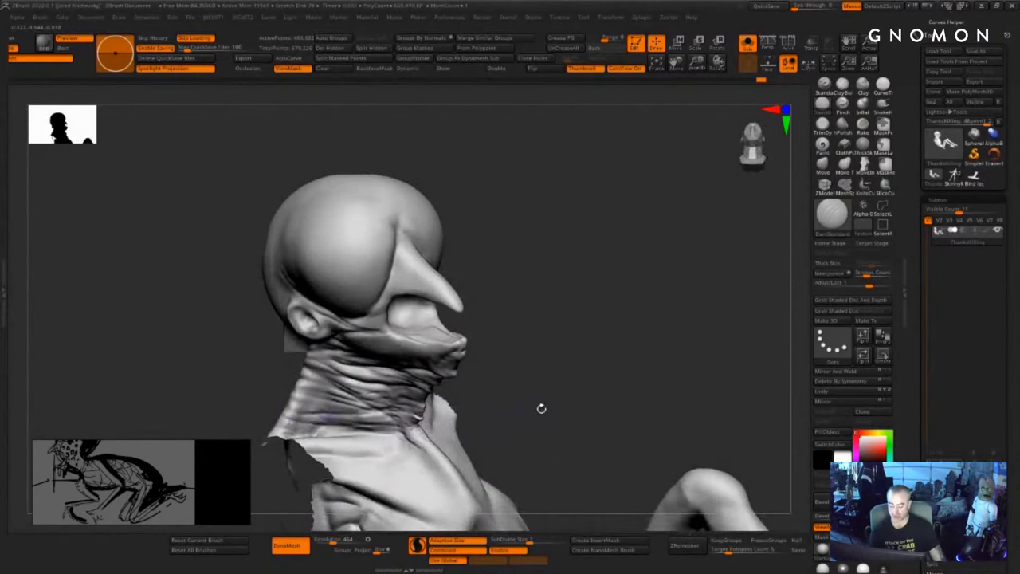
- Carve horizontal creases around the lower neck and up along its rear edge toward the ear
drag(540, 410, 550, 381)
drag(296, 415, 383, 420)
mouse_move(457, 417)
mouse_down()
mouse_move(470, 429)
mouse_move(396, 428)
mouse_up()
drag(546, 404, 485, 394)
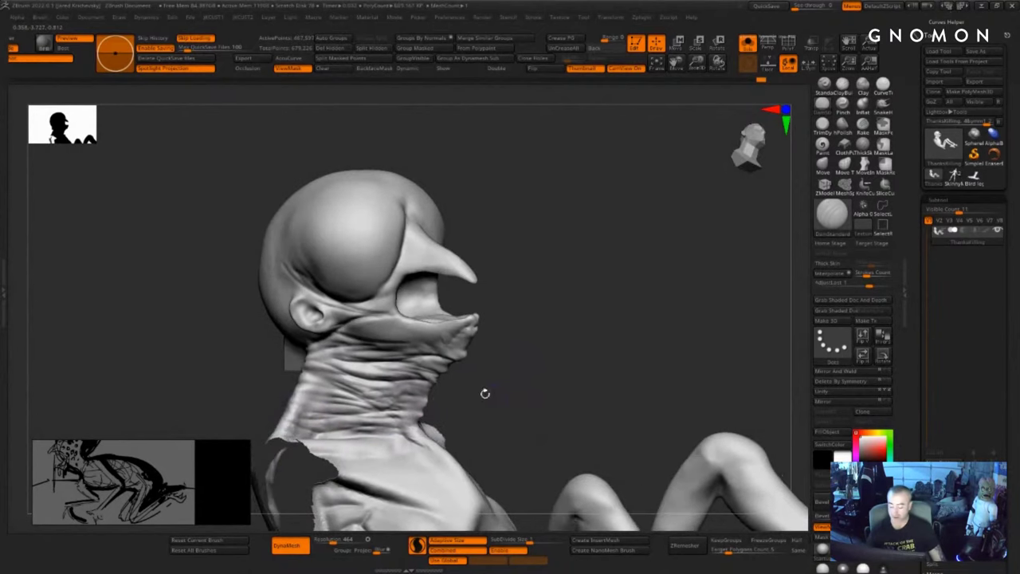
drag(305, 425, 321, 382)
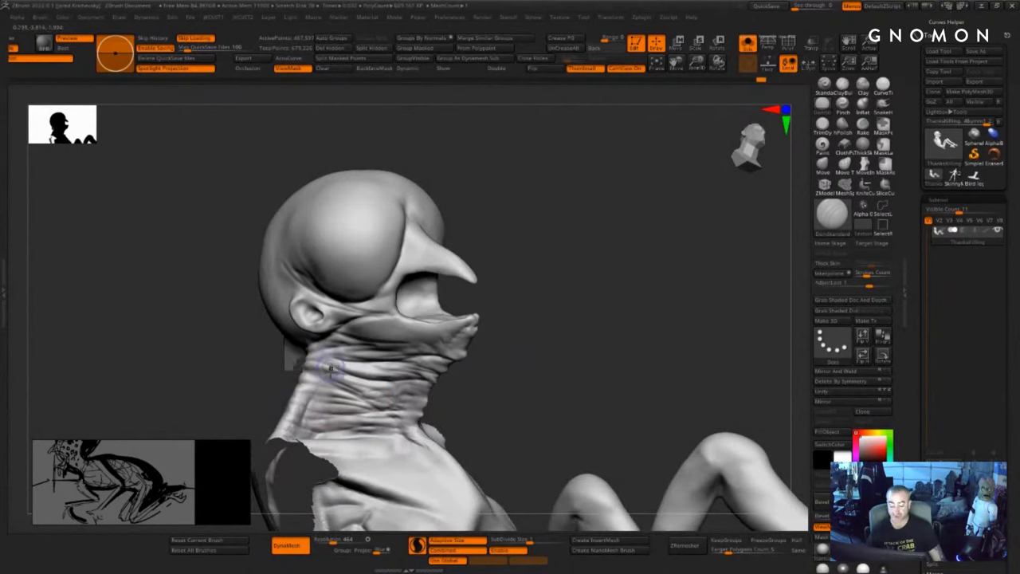
- Resize the brush and deepen the folds on the opposite side of the neck, from below the ear to the nape muscle
mouse_move(545, 336)
mouse_down()
mouse_move(528, 355)
mouse_move(489, 316)
mouse_move(465, 364)
mouse_move(478, 343)
mouse_up()
key(s)
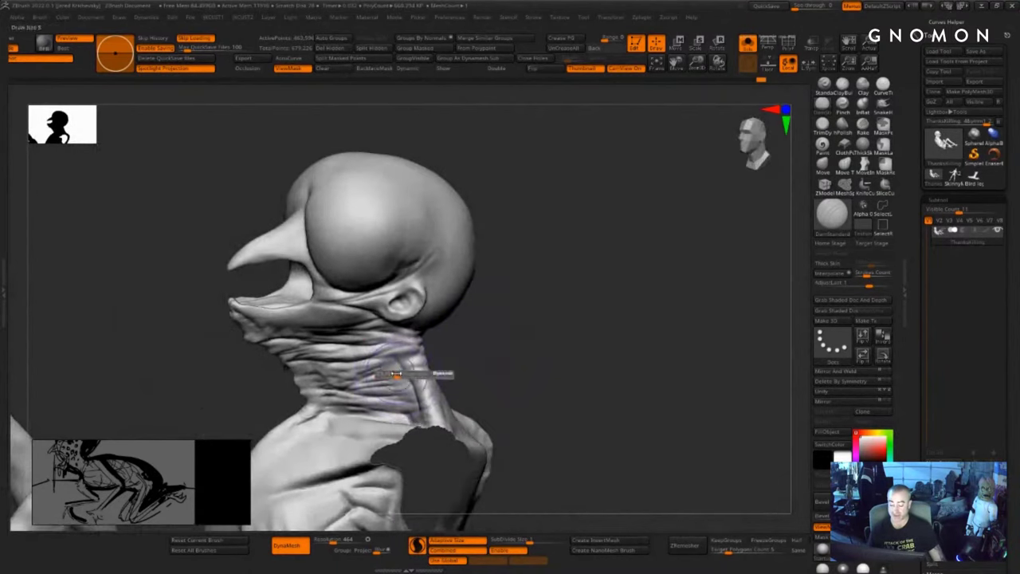
drag(390, 372, 395, 373)
key(s)
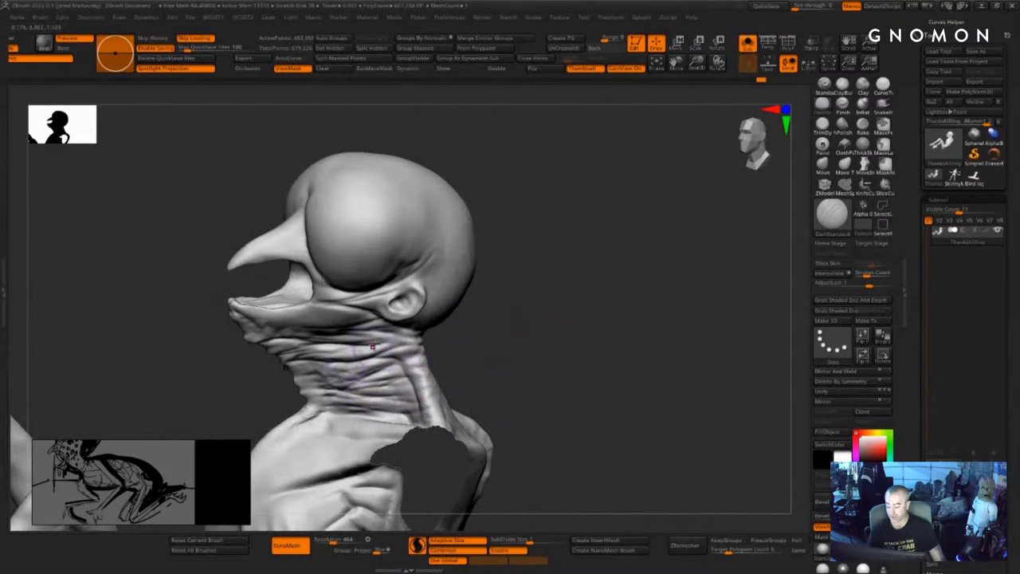
drag(455, 343, 394, 348)
mouse_move(495, 324)
mouse_down()
mouse_move(516, 322)
mouse_move(419, 331)
mouse_move(448, 364)
mouse_up()
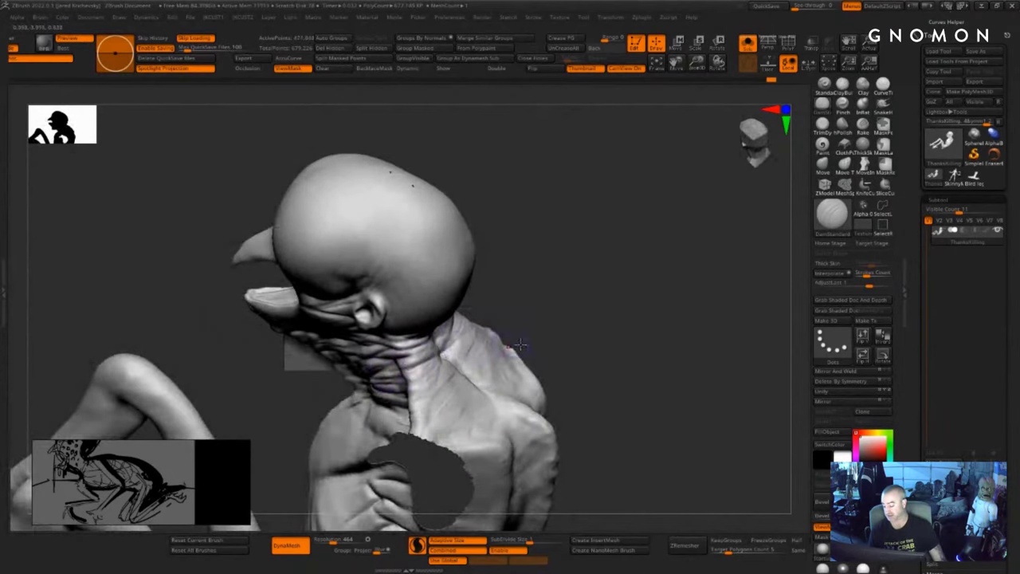
mouse_move(520, 346)
mouse_down()
mouse_move(558, 338)
mouse_move(457, 411)
mouse_move(441, 405)
mouse_move(487, 389)
mouse_up()
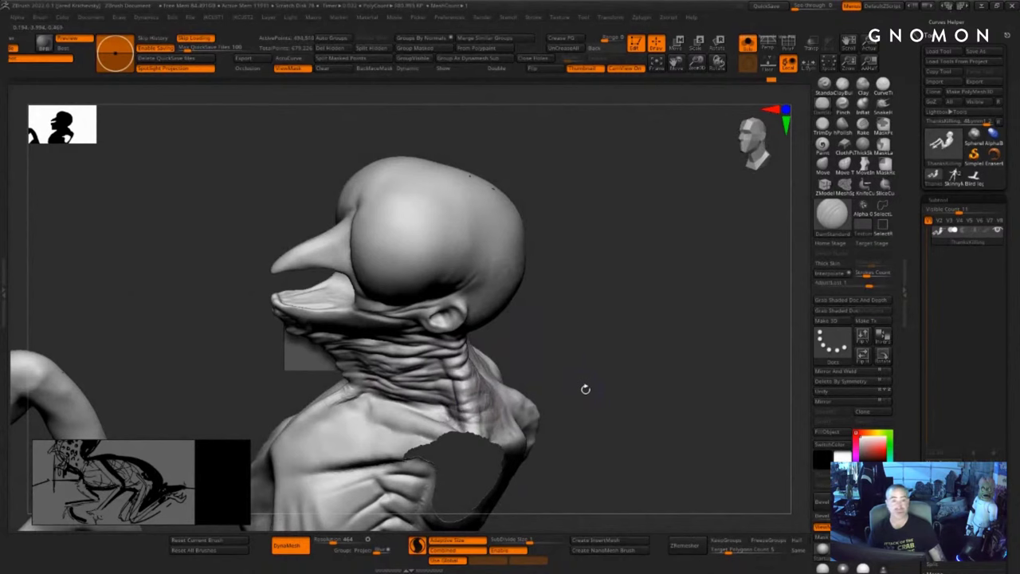
- Unhide the whole figure and carve the crease where the large head dome meets the base of the upper beak
mouse_move(596, 406)
mouse_down()
mouse_move(613, 402)
mouse_move(601, 400)
mouse_move(602, 386)
mouse_move(635, 394)
mouse_move(608, 417)
mouse_move(621, 467)
mouse_move(588, 399)
mouse_move(547, 253)
mouse_move(550, 299)
mouse_up()
ctrl+shift+click(601, 401)
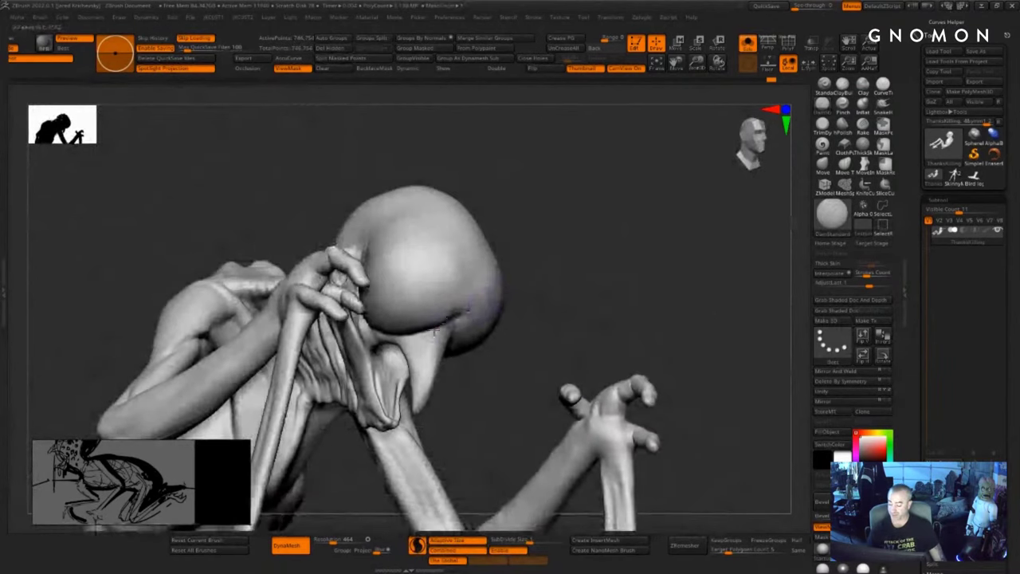
drag(456, 322, 405, 342)
drag(461, 317, 417, 348)
drag(550, 327, 383, 319)
ctrl+drag(352, 308, 285, 371)
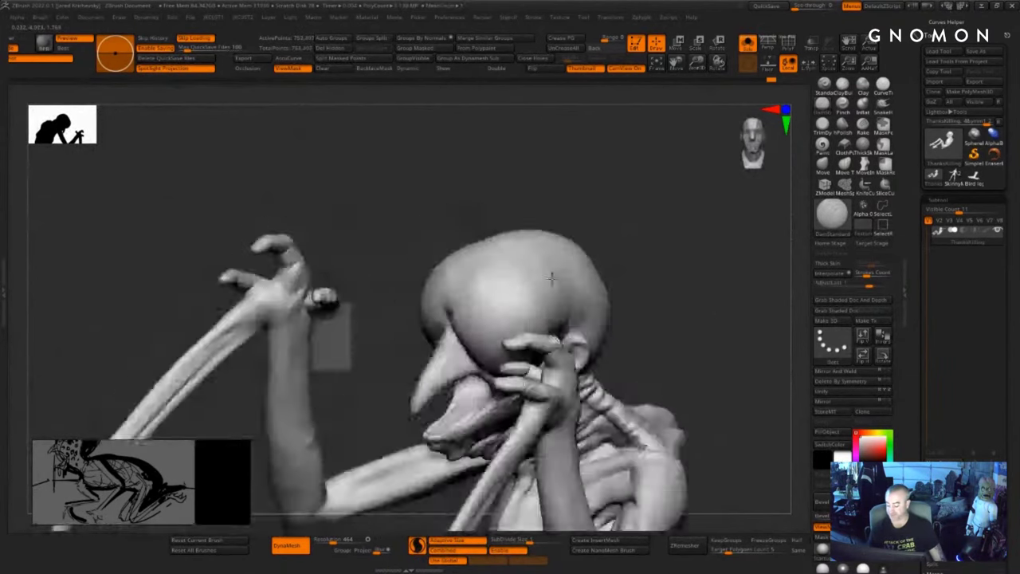
- Carve and soften creases at the temple above the ear and along the skull base behind it
drag(318, 216, 263, 208)
mouse_move(523, 370)
mouse_down()
mouse_move(560, 337)
mouse_move(569, 299)
mouse_up()
drag(661, 263, 676, 267)
mouse_move(565, 300)
shift+mouse_down()
mouse_move(551, 343)
mouse_move(560, 301)
shift+mouse_up()
drag(687, 266, 650, 262)
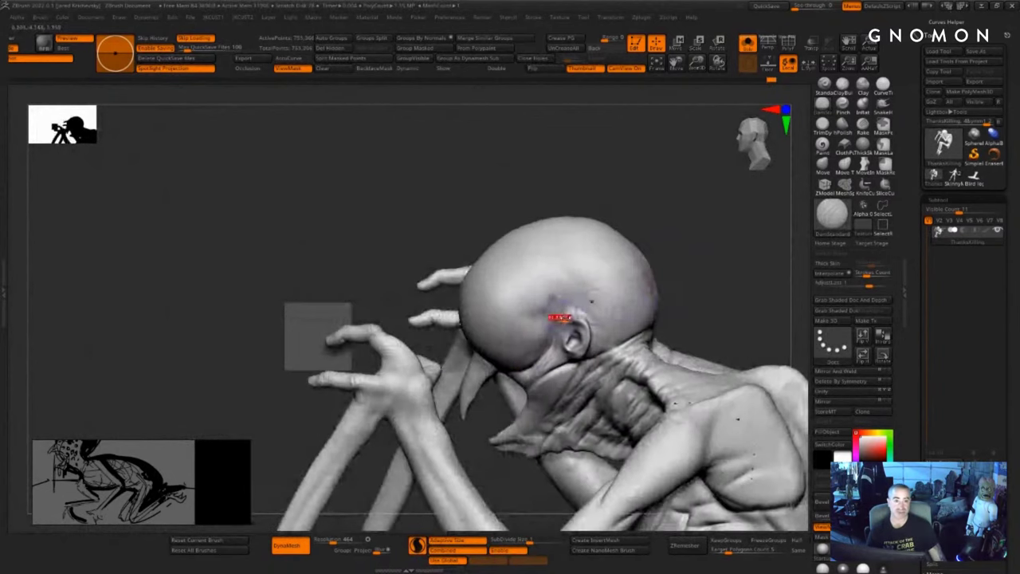
mouse_move(561, 317)
mouse_down()
mouse_move(561, 333)
mouse_move(558, 292)
mouse_up()
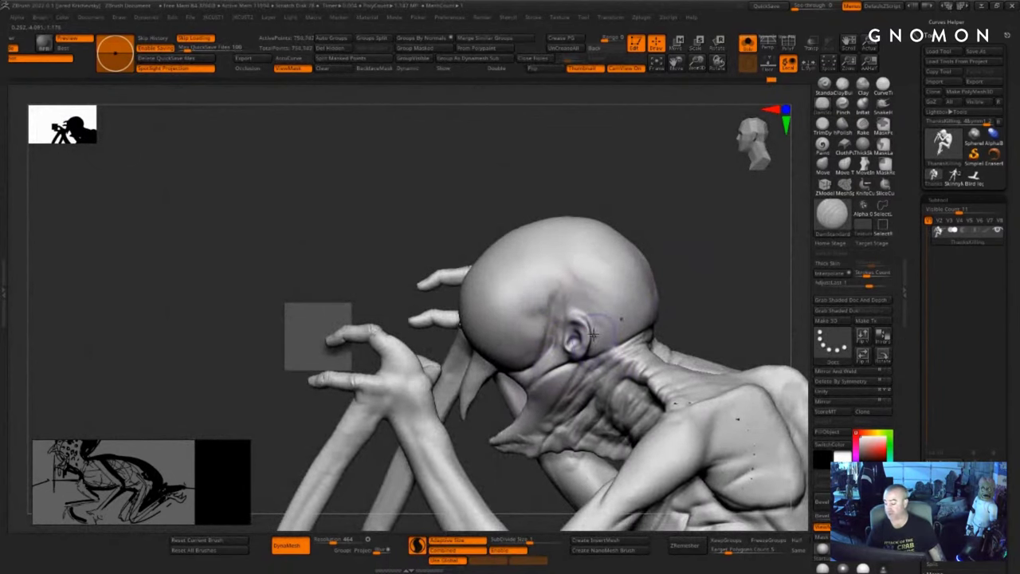
mouse_move(596, 357)
mouse_down()
mouse_move(657, 328)
mouse_move(642, 335)
mouse_up()
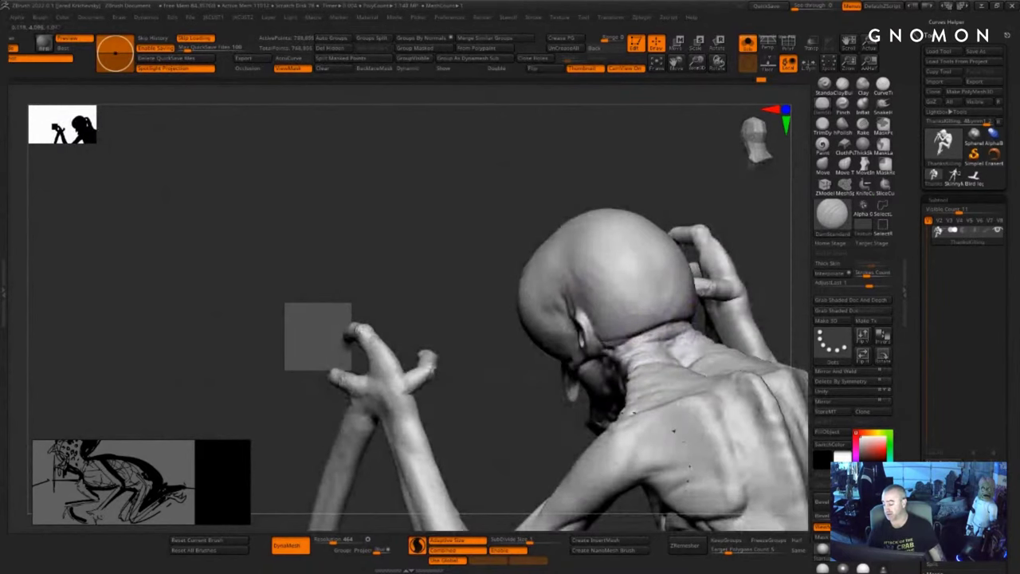
- Switch to the ClayBuildup brush, try rough skin strokes up the back of the skull, and undo the last stroke
mouse_move(518, 384)
mouse_down()
mouse_move(545, 403)
mouse_move(427, 379)
mouse_up()
key(b)
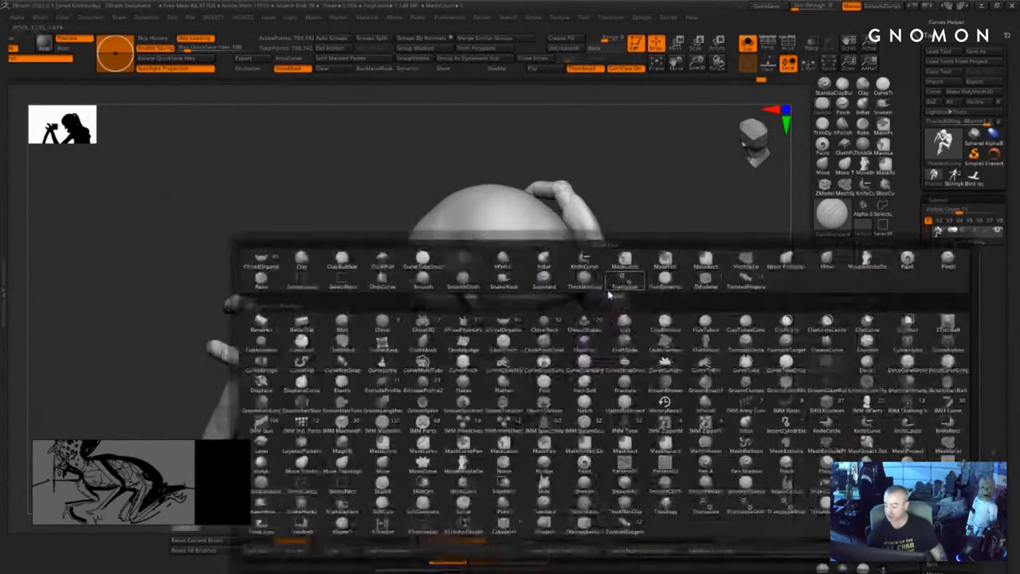
key(c)
key(b)
drag(643, 264, 623, 265)
mouse_move(533, 337)
mouse_down()
mouse_move(546, 307)
mouse_move(559, 305)
mouse_up()
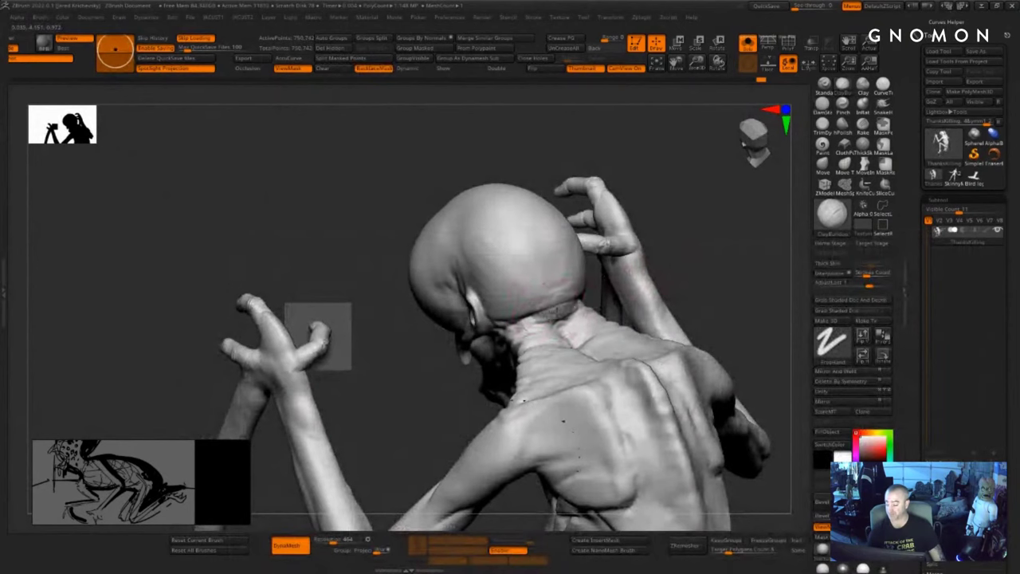
drag(448, 405, 523, 397)
mouse_move(549, 296)
mouse_down()
mouse_move(537, 214)
mouse_move(555, 267)
mouse_up()
drag(583, 224, 572, 236)
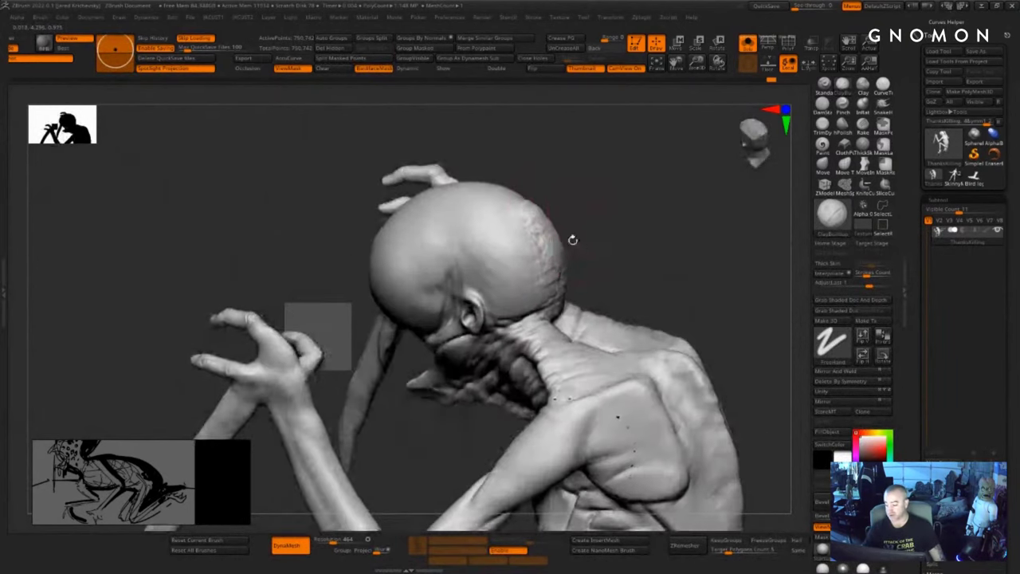
key(ctrl+z)
- Build up diagonal skin folds across the back of the skull down to the nape and soften them
mouse_move(495, 209)
mouse_down()
mouse_move(528, 222)
mouse_move(550, 280)
mouse_move(621, 269)
mouse_up()
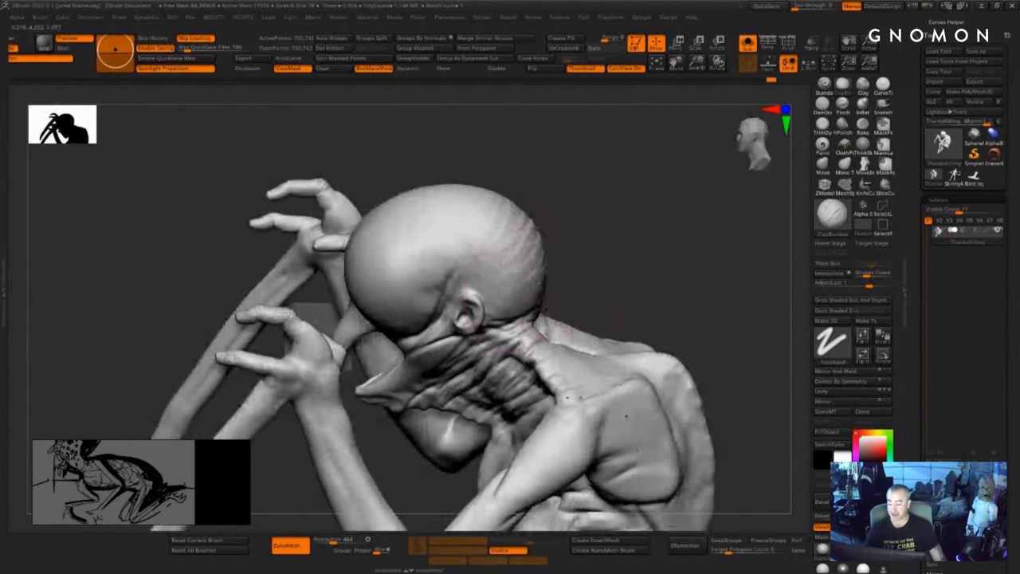
drag(525, 302, 517, 318)
right_drag(586, 275, 550, 298)
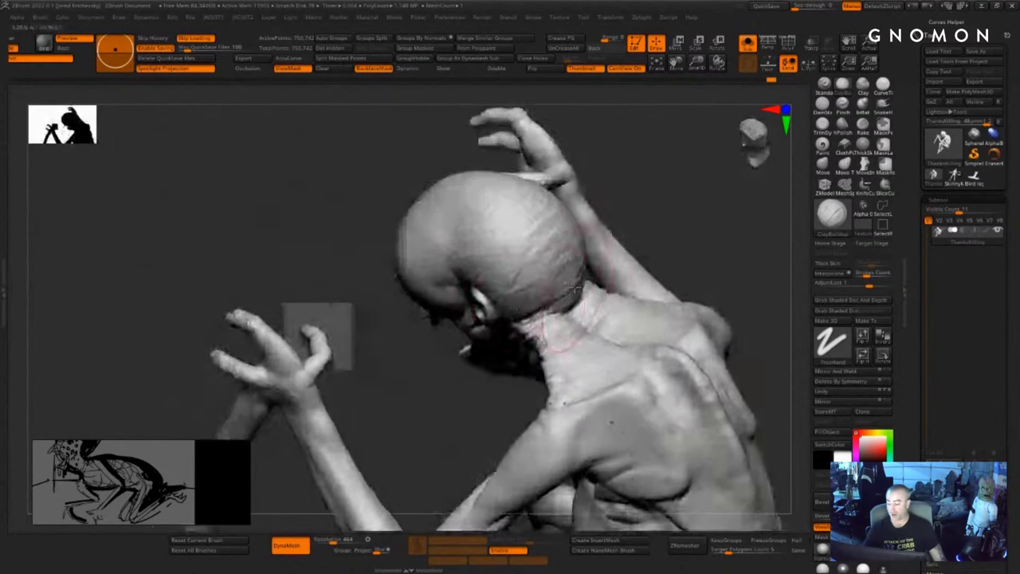
mouse_move(560, 261)
mouse_down()
mouse_move(580, 298)
mouse_move(551, 311)
mouse_up()
right_drag(518, 279, 552, 255)
key(s)
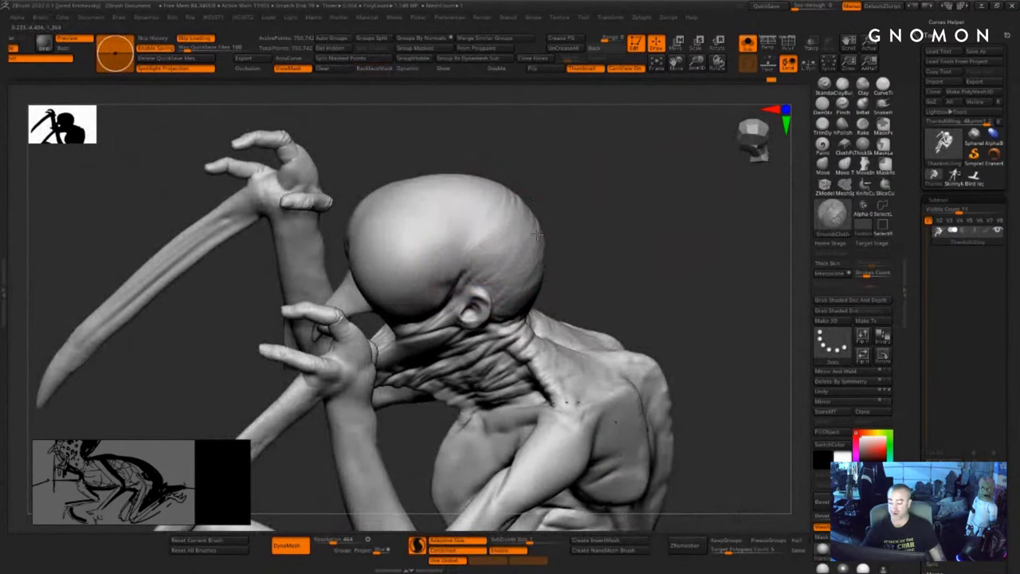
- Build up lumpy skin texture over the front of the two head domes above the beak
drag(623, 251, 670, 217)
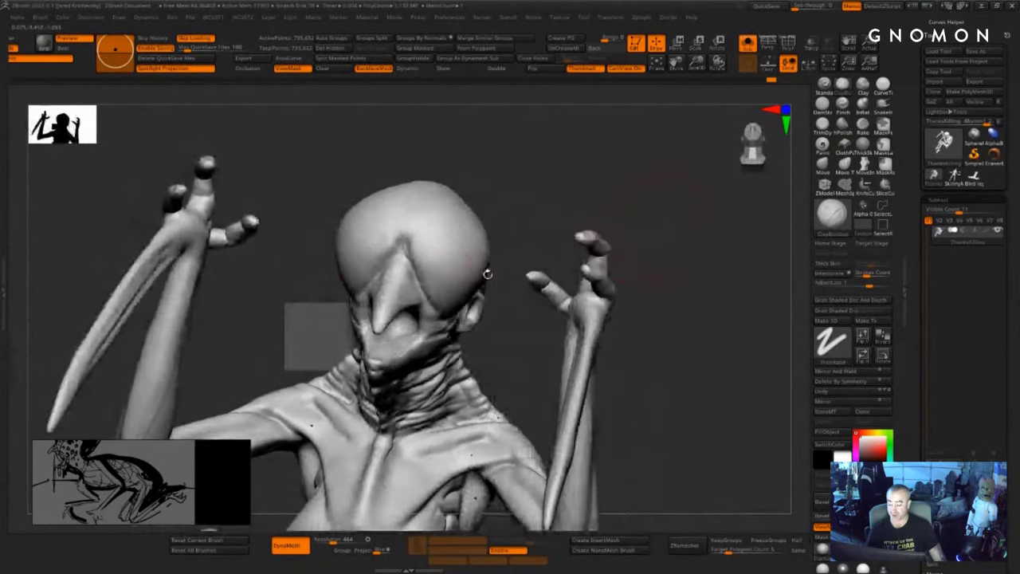
drag(453, 310, 424, 241)
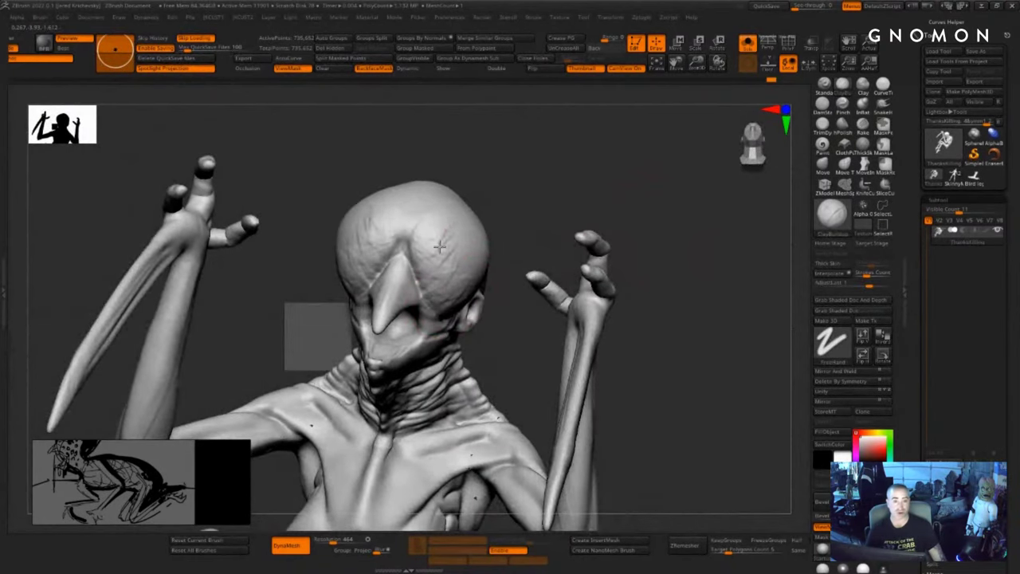
drag(554, 195, 542, 209)
drag(428, 225, 434, 285)
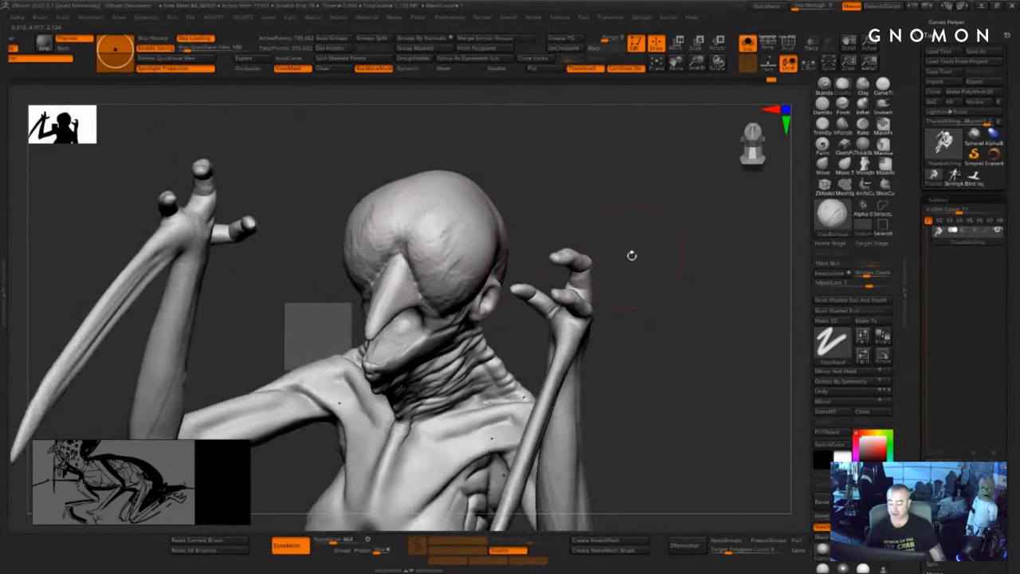
drag(633, 255, 561, 239)
mouse_move(455, 253)
mouse_down()
mouse_move(464, 278)
mouse_move(496, 266)
mouse_move(508, 230)
mouse_move(467, 232)
mouse_move(445, 252)
mouse_up()
- Extend the bumpy skin texture around the sides and undersides of the domes and beside the beak's base
drag(669, 185, 598, 208)
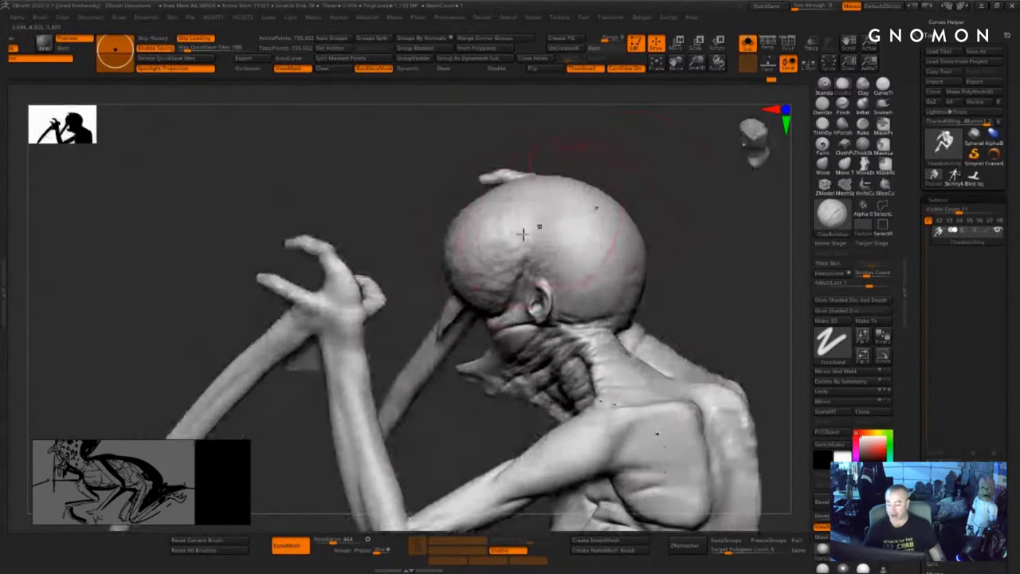
drag(423, 174, 466, 214)
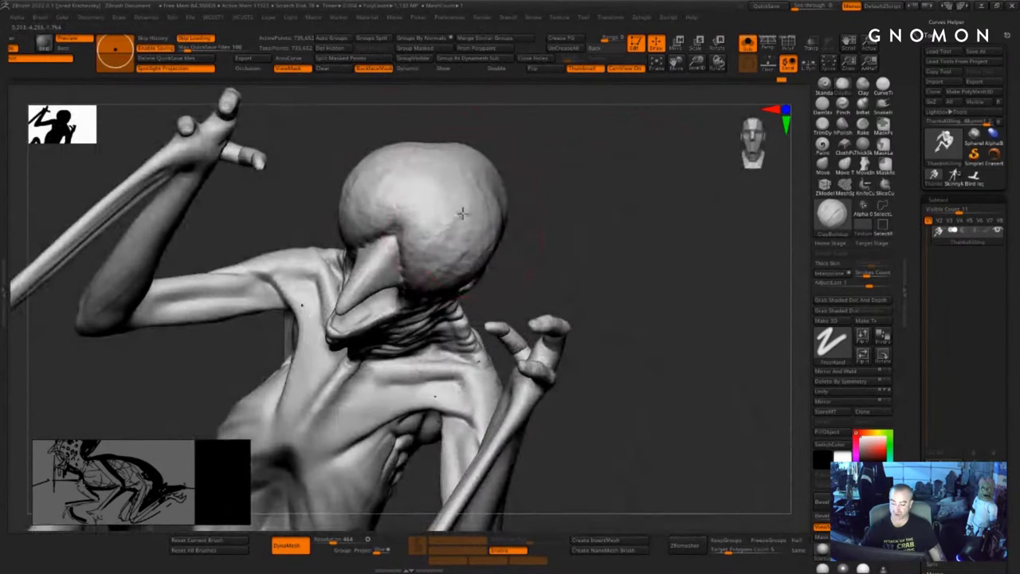
drag(546, 210, 525, 180)
key(s)
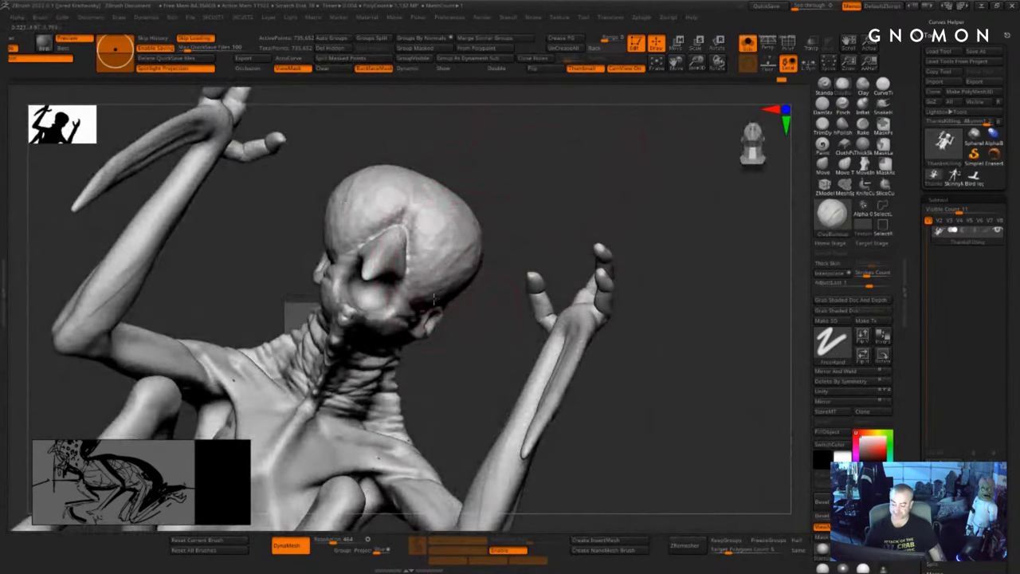
drag(687, 227, 602, 293)
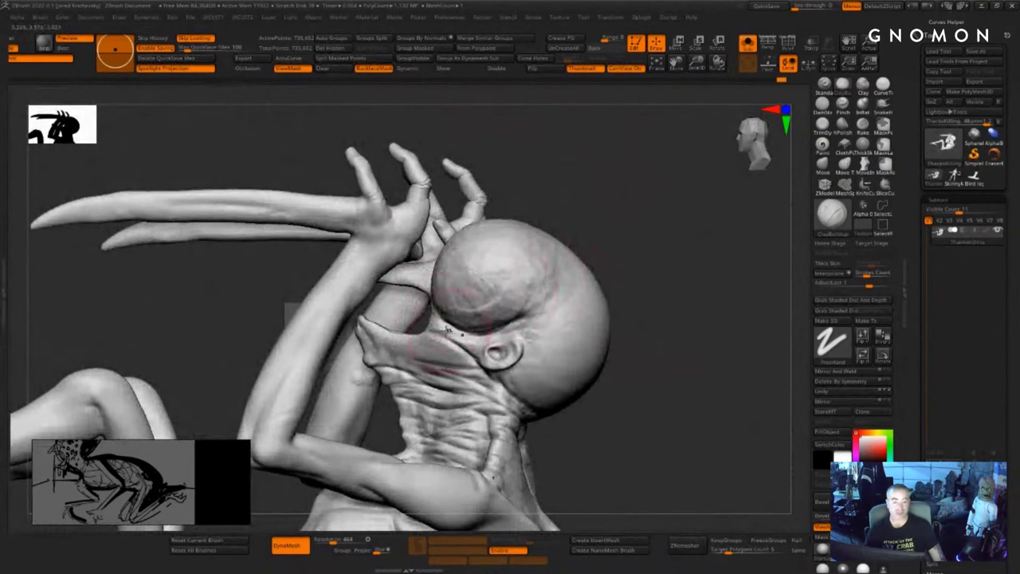
- Layer diagonal clay strokes over the side dome above the ear and across the rear of the skull
drag(525, 290, 478, 338)
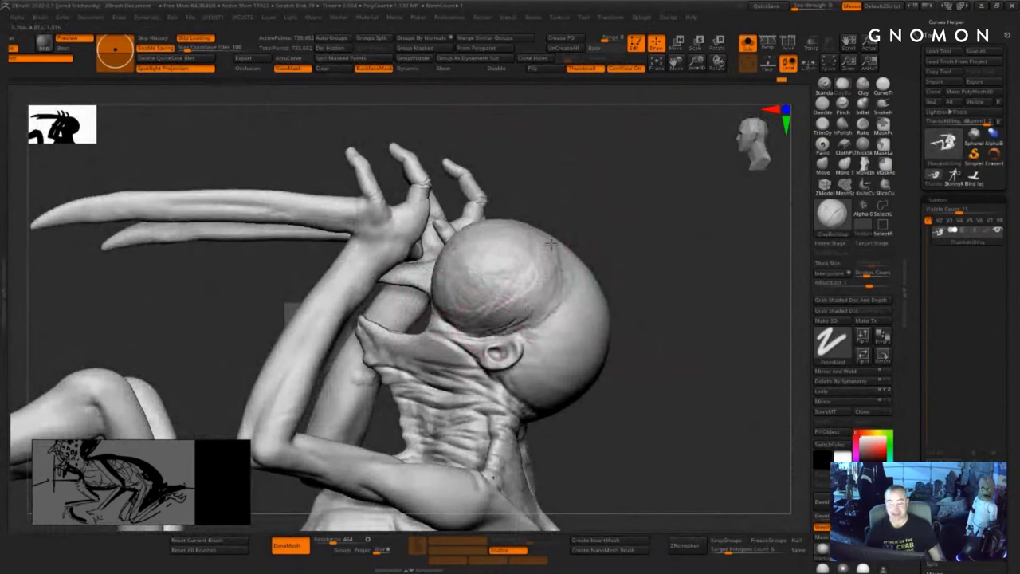
mouse_move(556, 265)
mouse_down()
mouse_move(505, 315)
mouse_move(528, 325)
mouse_move(514, 335)
mouse_up()
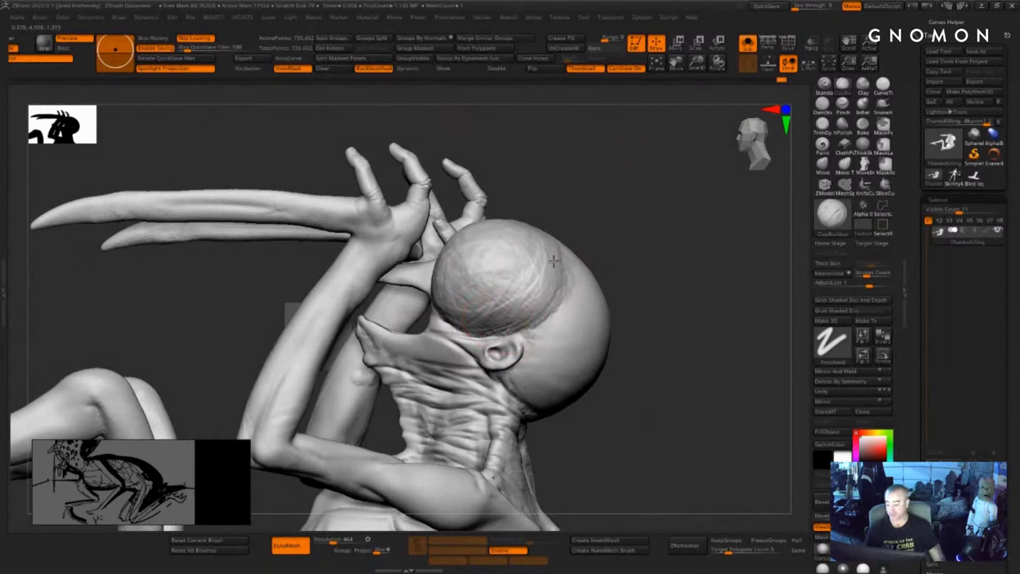
mouse_move(508, 262)
mouse_down()
mouse_move(492, 243)
mouse_move(528, 290)
mouse_move(544, 355)
mouse_move(534, 380)
mouse_up()
drag(619, 406, 485, 428)
mouse_move(532, 376)
mouse_down()
mouse_move(561, 411)
mouse_move(581, 405)
mouse_up()
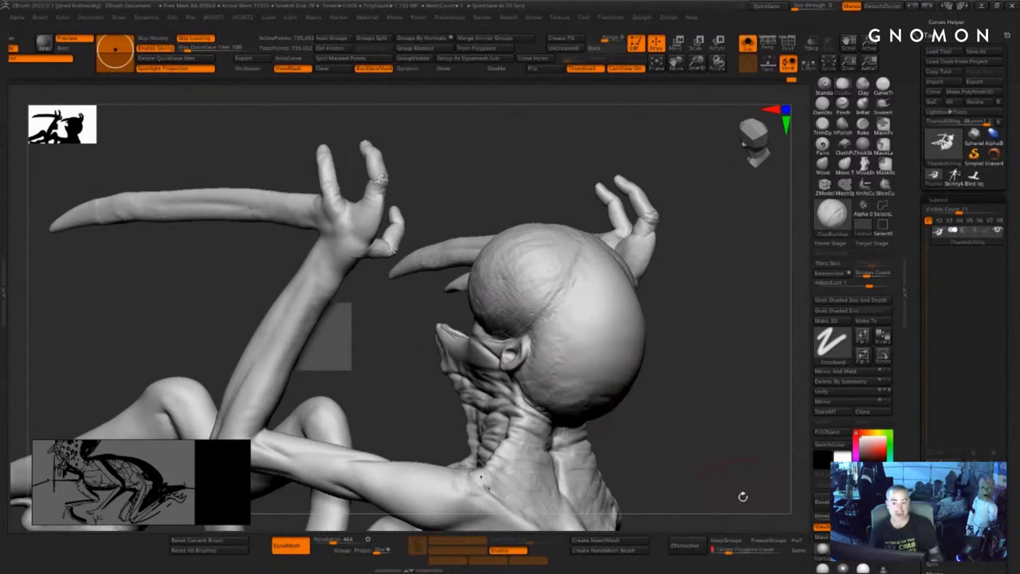
- Build up the edge between the domes and the upper beak, and add lengthwise ridges along the beak
drag(656, 398, 761, 408)
mouse_move(686, 277)
mouse_down()
mouse_move(753, 279)
mouse_move(761, 323)
mouse_up()
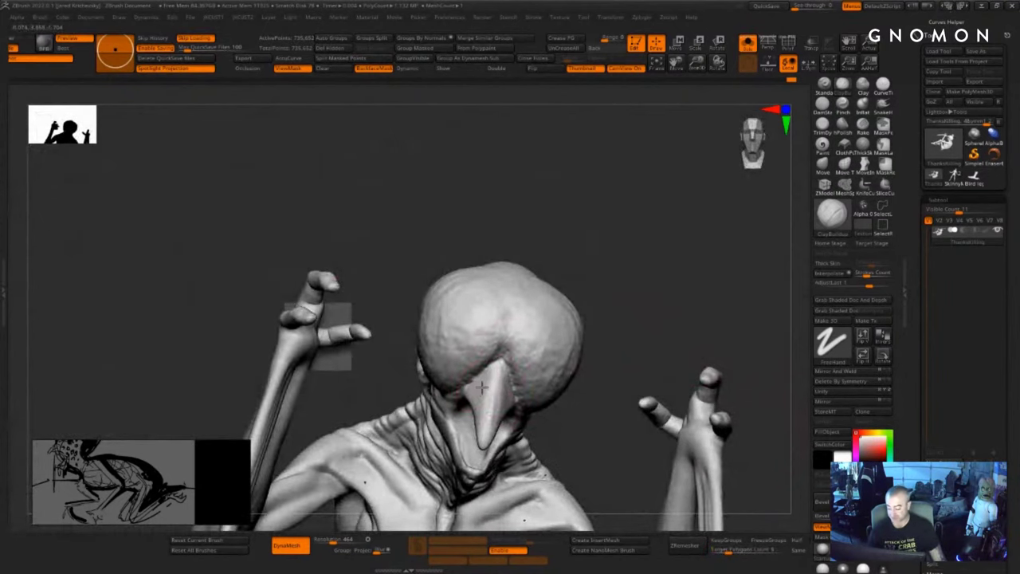
mouse_move(618, 328)
mouse_down()
mouse_move(619, 357)
mouse_move(659, 323)
mouse_move(584, 234)
mouse_move(531, 280)
mouse_up()
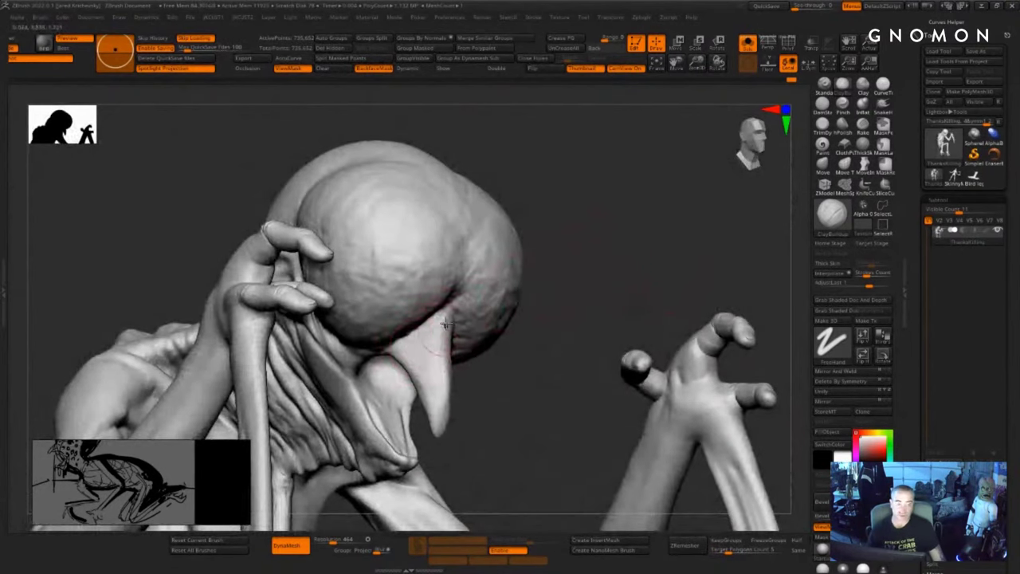
mouse_move(419, 342)
mouse_down()
mouse_move(428, 327)
mouse_move(444, 391)
mouse_move(439, 321)
mouse_up()
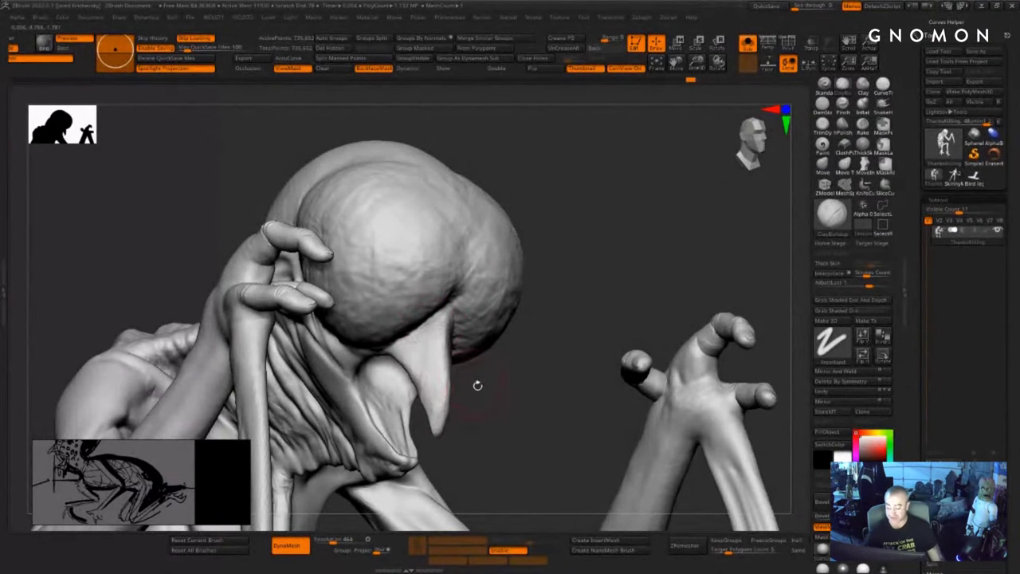
mouse_move(478, 385)
mouse_down()
mouse_move(398, 359)
mouse_move(383, 311)
mouse_move(424, 374)
mouse_up()
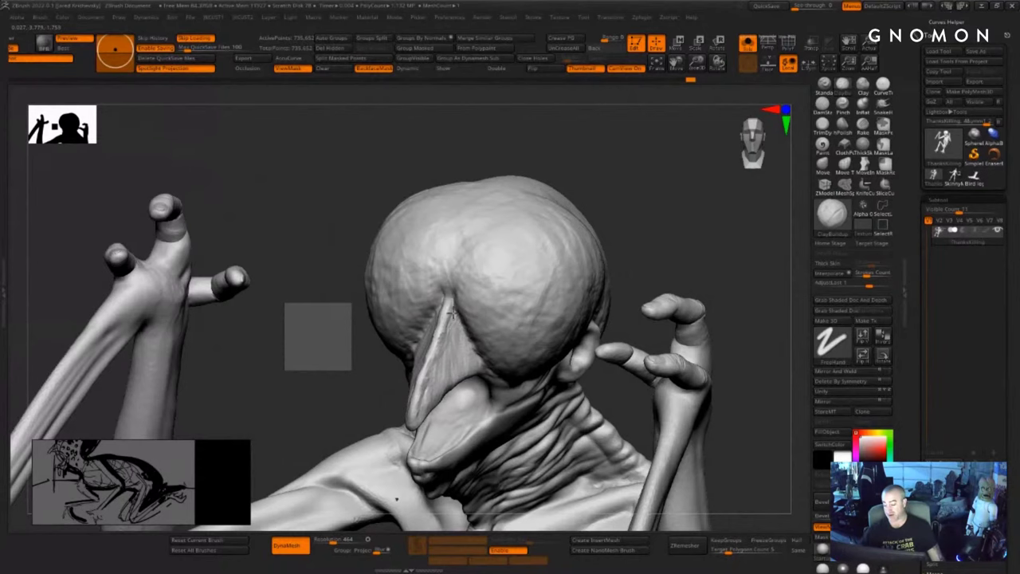
- Switch to the Move brush and pull the tip of the lower beak forward into a sharper point
ctrl+right_drag(570, 265, 575, 223)
right_drag(678, 225, 613, 228)
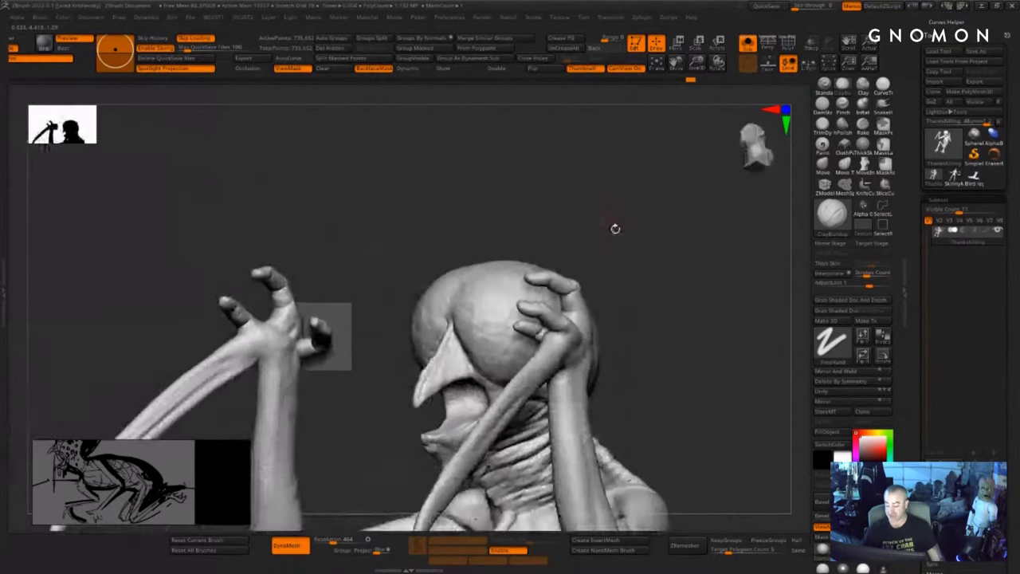
alt+right_drag(653, 291, 673, 249)
right_drag(758, 259, 712, 238)
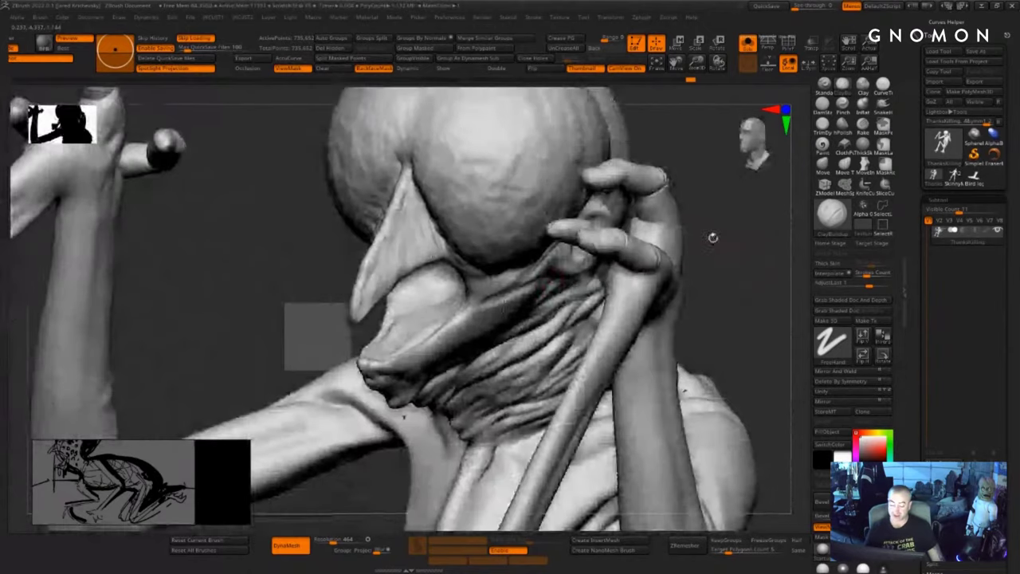
key(b)
key(m)
key(v)
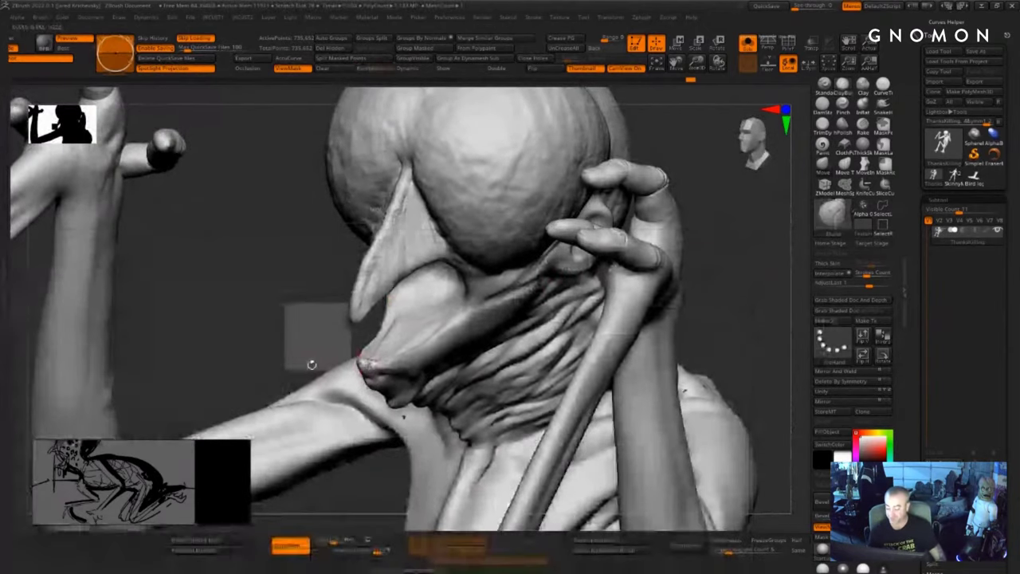
right_drag(312, 364, 255, 372)
drag(376, 361, 334, 364)
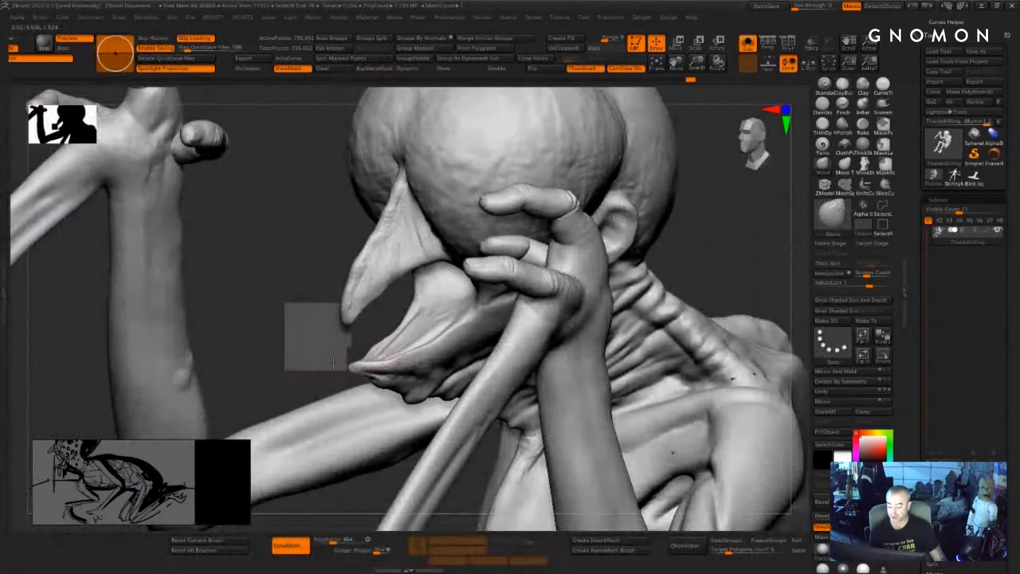
- Reshape the tip and upper rim of the lower beak with small Move brush pulls
right_drag(322, 387, 299, 378)
drag(361, 365, 359, 382)
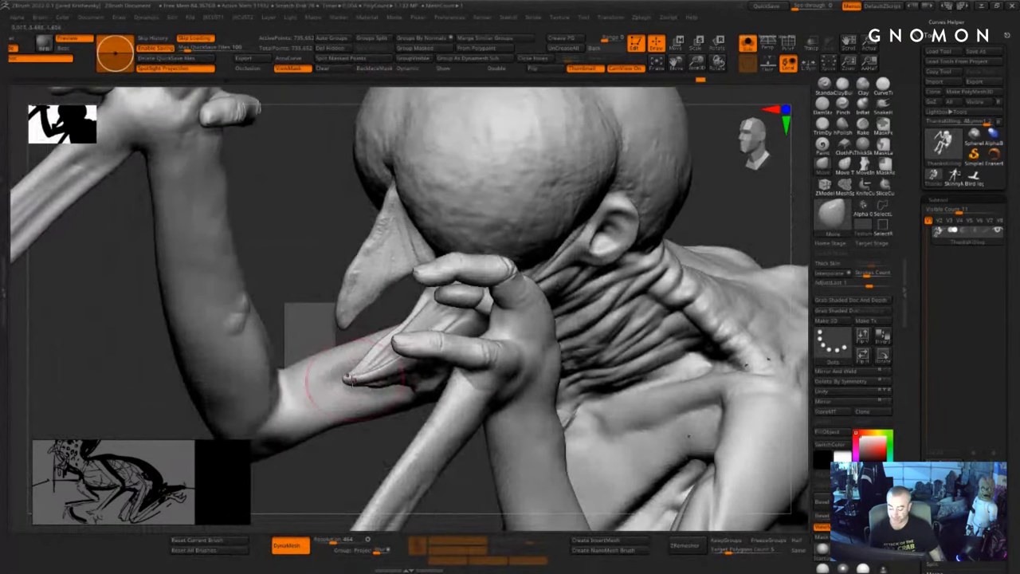
mouse_move(315, 389)
right_down()
mouse_move(351, 411)
mouse_move(317, 419)
right_up()
key(s)
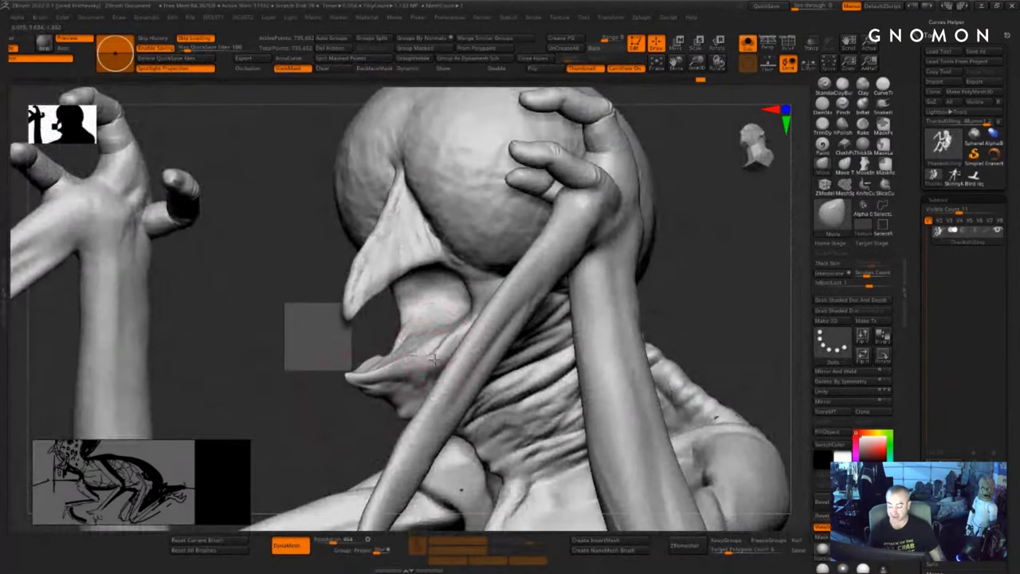
key(s)
mouse_move(409, 365)
mouse_down()
mouse_move(403, 357)
mouse_move(396, 371)
mouse_move(414, 363)
mouse_up()
key(s)
key(s)
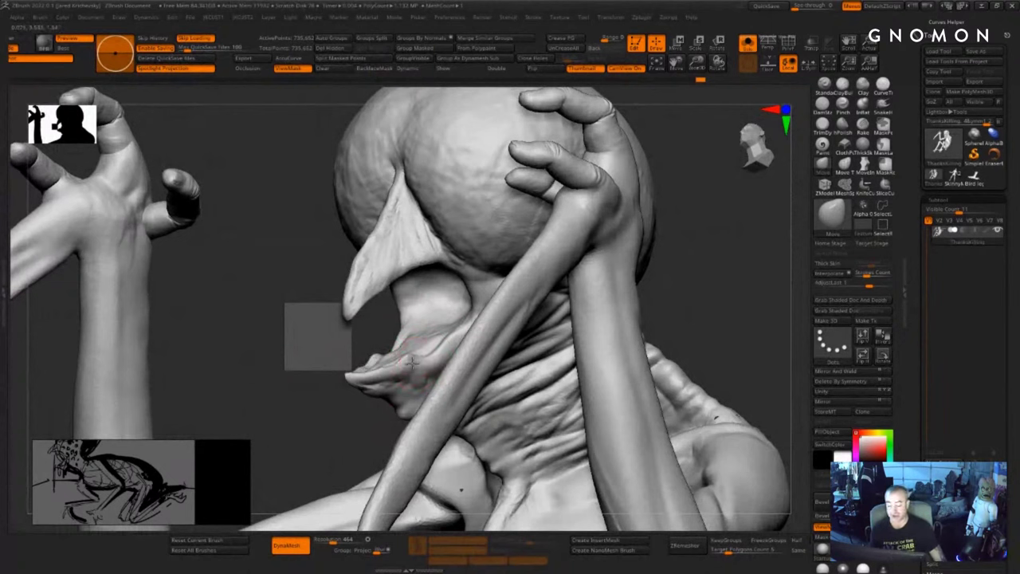
- Pull the rear rim of the lower beak up and back toward the cheek to form the corner of the mouth
right_drag(409, 359, 444, 379)
mouse_move(435, 345)
mouse_down()
mouse_move(426, 332)
mouse_move(450, 334)
mouse_up()
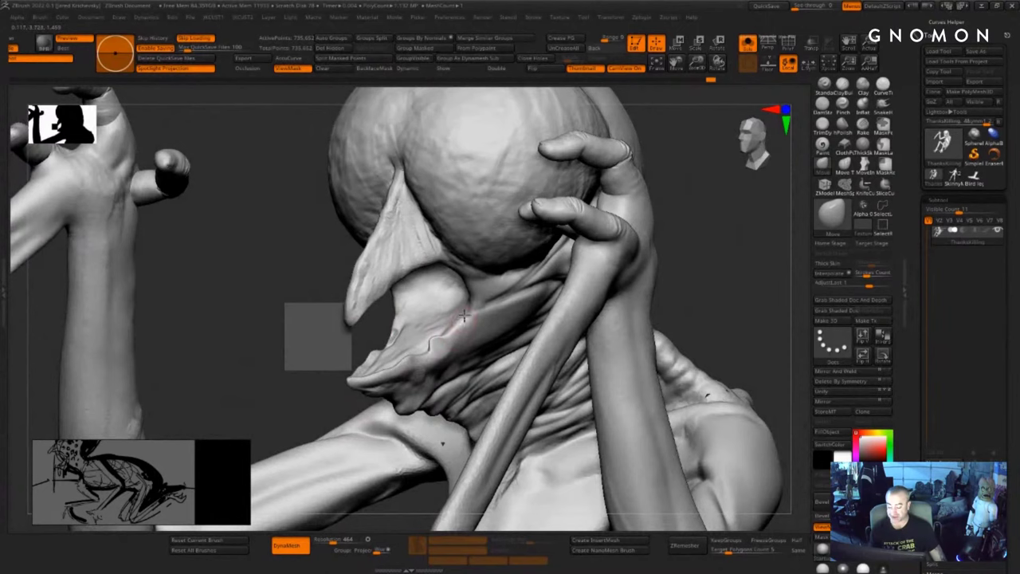
drag(466, 318, 470, 316)
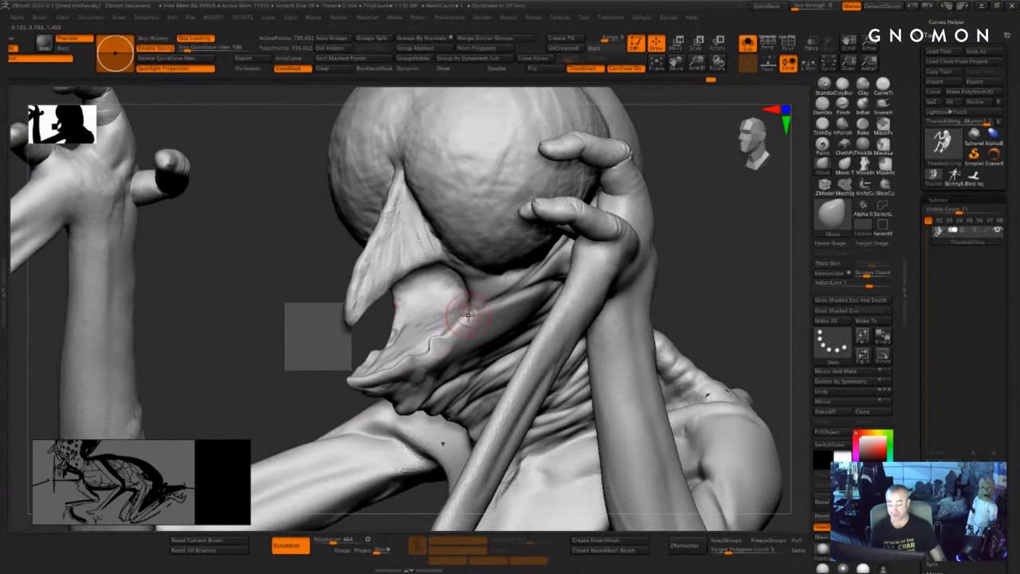
drag(720, 292, 716, 325)
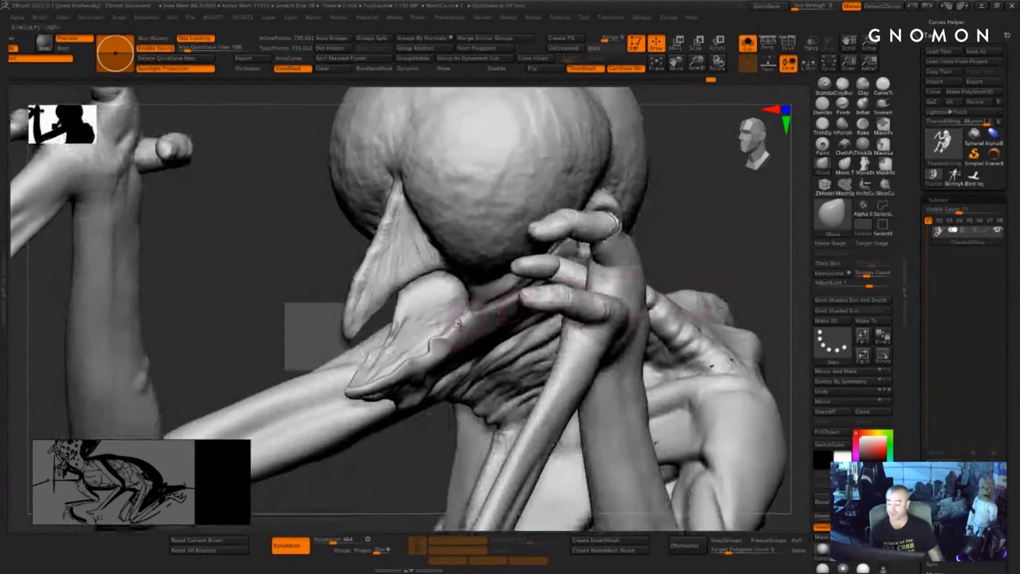
drag(458, 325, 463, 311)
drag(716, 255, 735, 221)
drag(470, 313, 478, 282)
- Pull the rear corner of the upper beak down and outward, and reshape its lower edge into a curve
drag(566, 312, 542, 275)
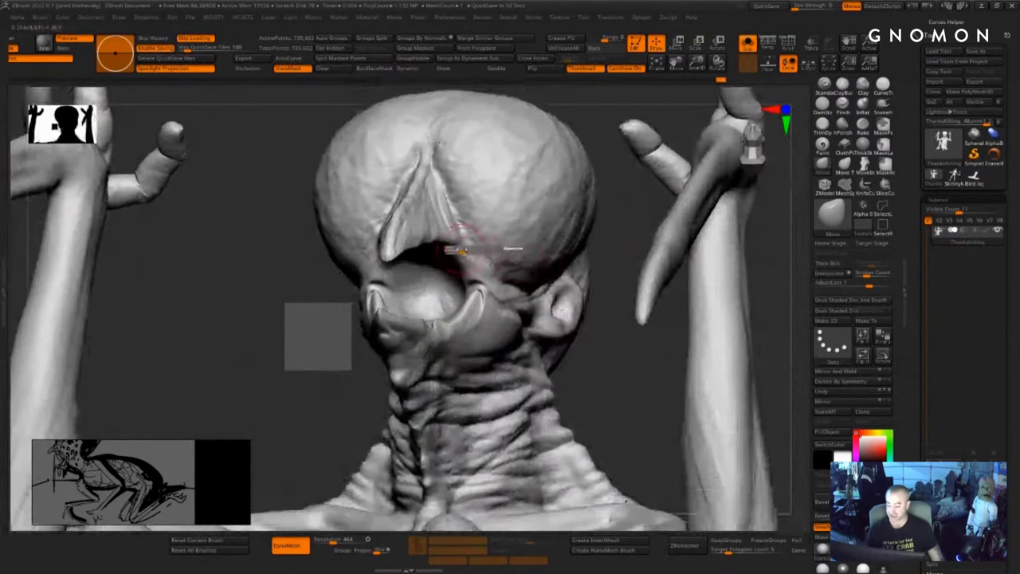
drag(464, 243, 477, 263)
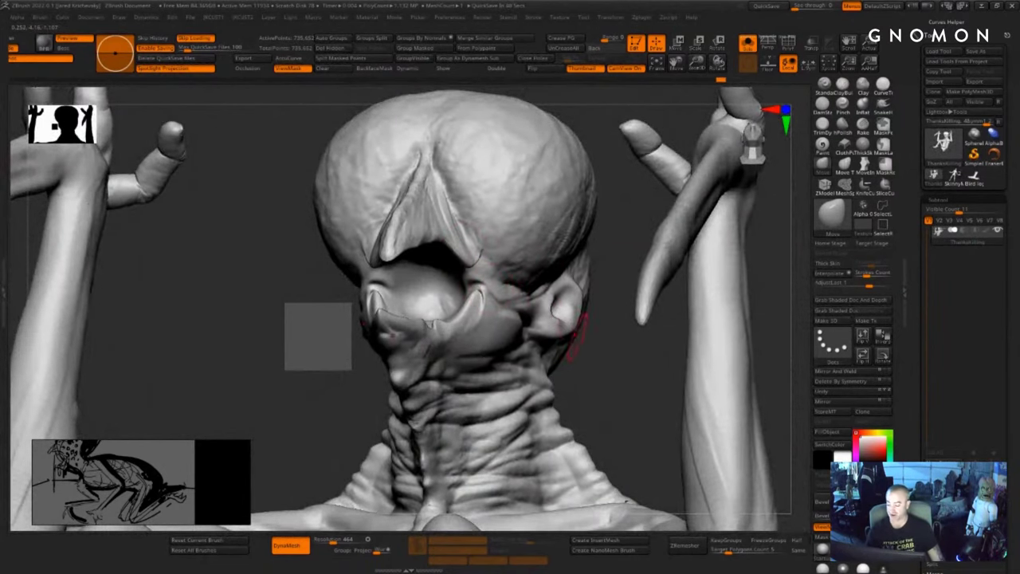
drag(580, 338, 518, 341)
mouse_move(414, 271)
mouse_down()
mouse_move(422, 281)
mouse_move(405, 255)
mouse_move(391, 274)
mouse_up()
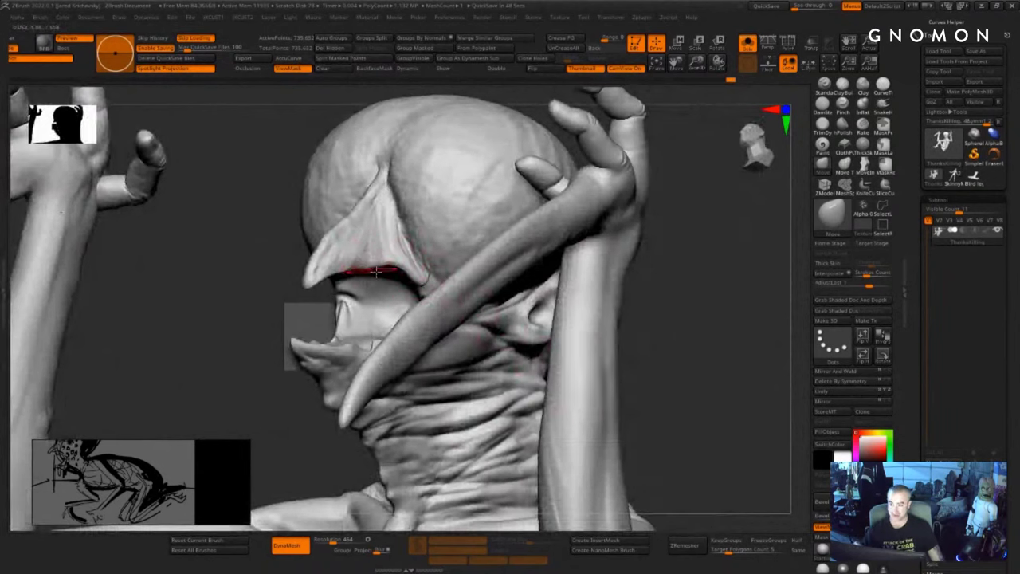
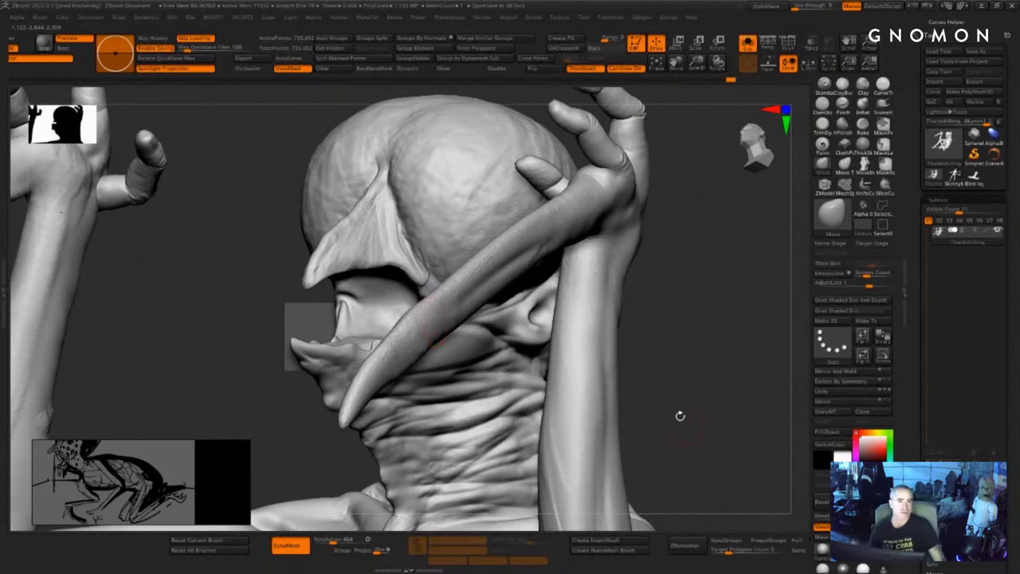
- Hide both arms with rectangular selections so the head and neck are unobstructed
mouse_move(680, 416)
alt+mouse_down()
mouse_move(653, 269)
mouse_move(701, 310)
mouse_move(646, 358)
mouse_move(638, 335)
mouse_move(644, 324)
mouse_move(682, 359)
alt+mouse_up()
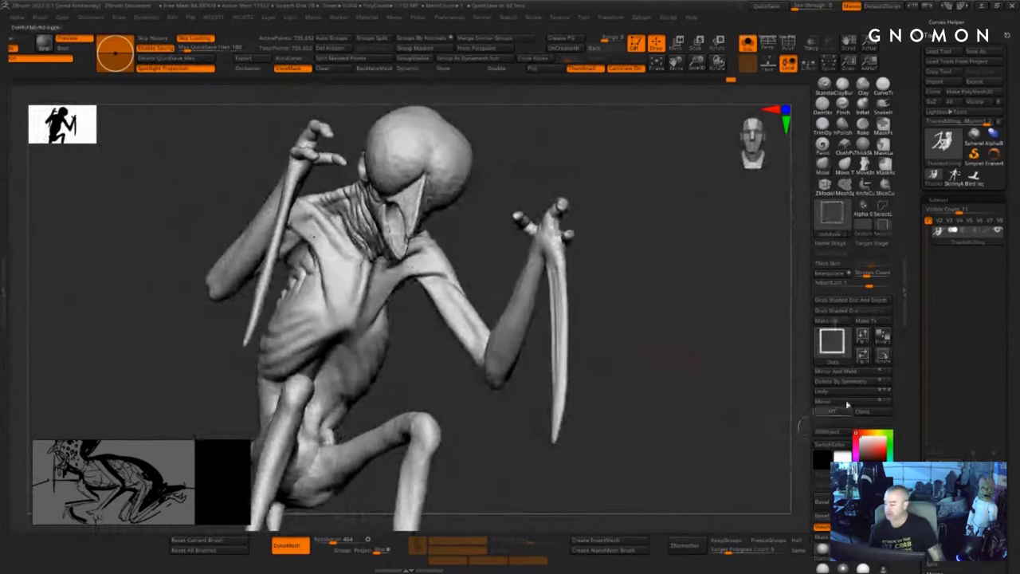
ctrl+shift+click(883, 210)
mouse_move(598, 188)
ctrl+alt+shift+mouse_down()
mouse_move(570, 164)
mouse_move(728, 488)
ctrl+alt+shift+mouse_up()
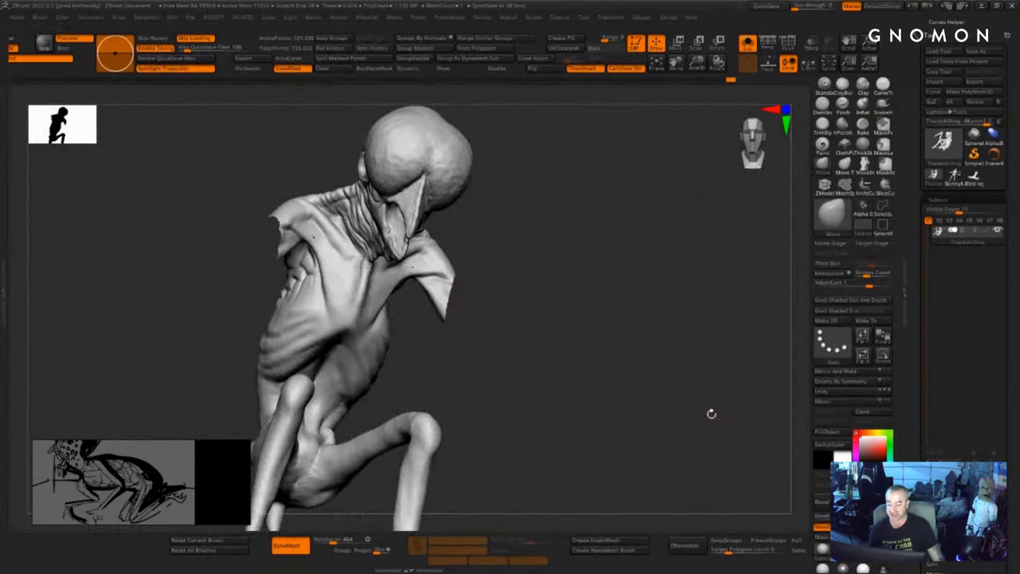
- Switch to the DamStandard brush and carve creases along the cheek and jaw behind the lower beak
mouse_move(712, 413)
mouse_down()
mouse_move(691, 318)
mouse_move(606, 427)
mouse_up()
mouse_move(626, 270)
alt+mouse_down()
mouse_move(662, 235)
mouse_move(613, 291)
alt+mouse_up()
key(shift)
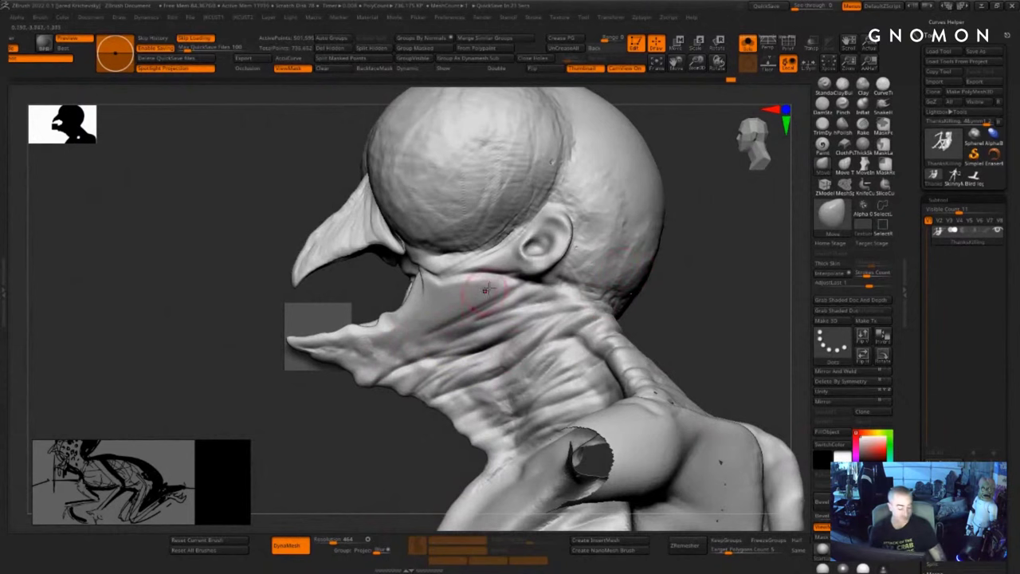
key(b)
key(d)
key(s)
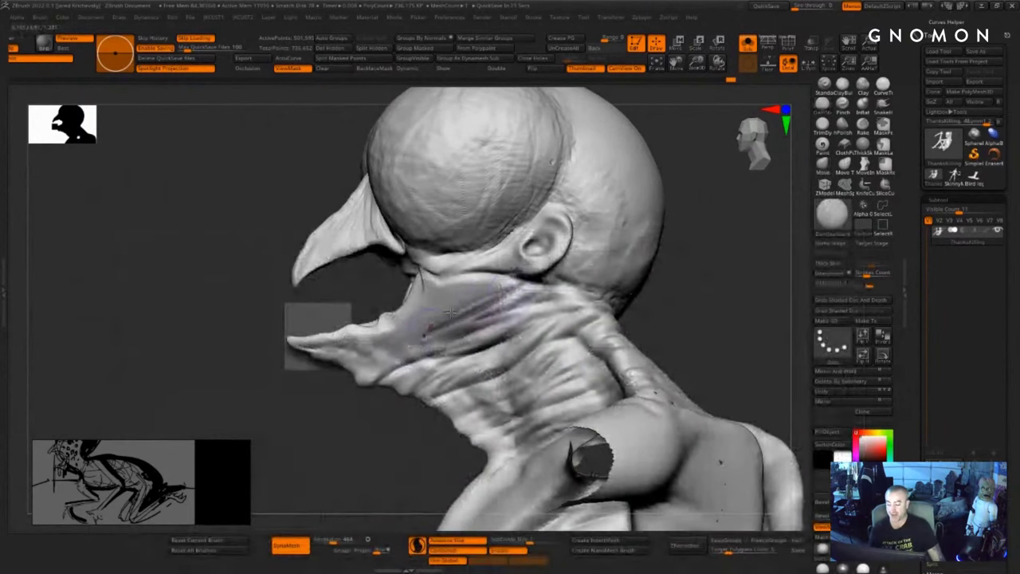
mouse_move(434, 285)
mouse_down()
mouse_move(538, 296)
mouse_move(427, 294)
mouse_move(400, 317)
mouse_up()
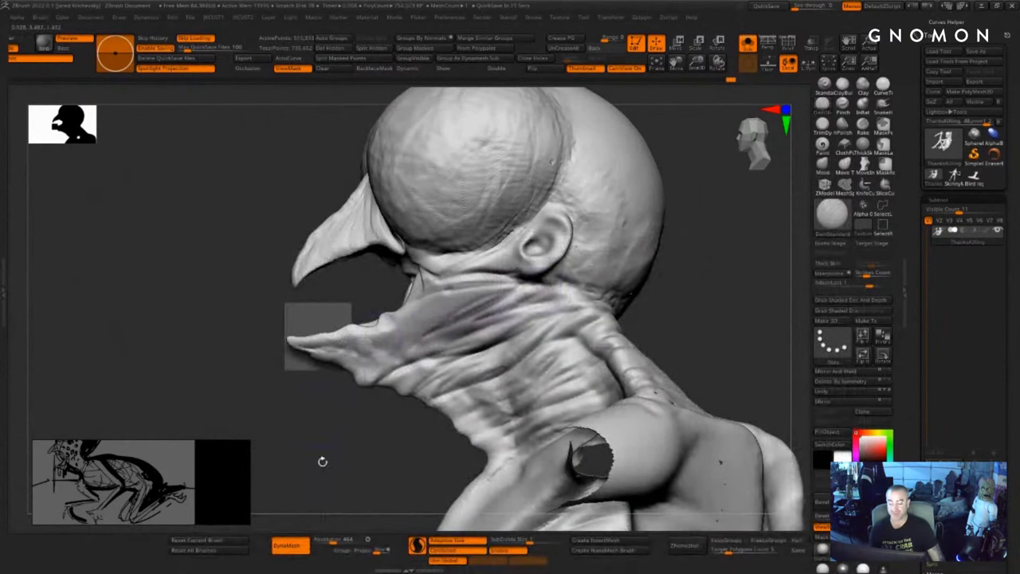
- Deepen the folds running from below the ear forward to the corner of the beak
drag(322, 460, 348, 450)
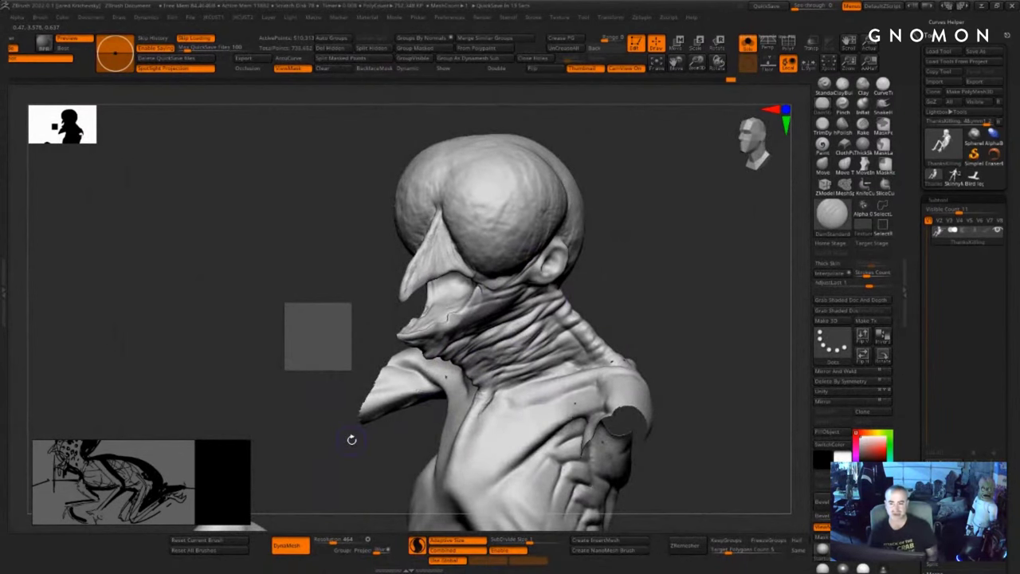
alt+drag(660, 197, 581, 265)
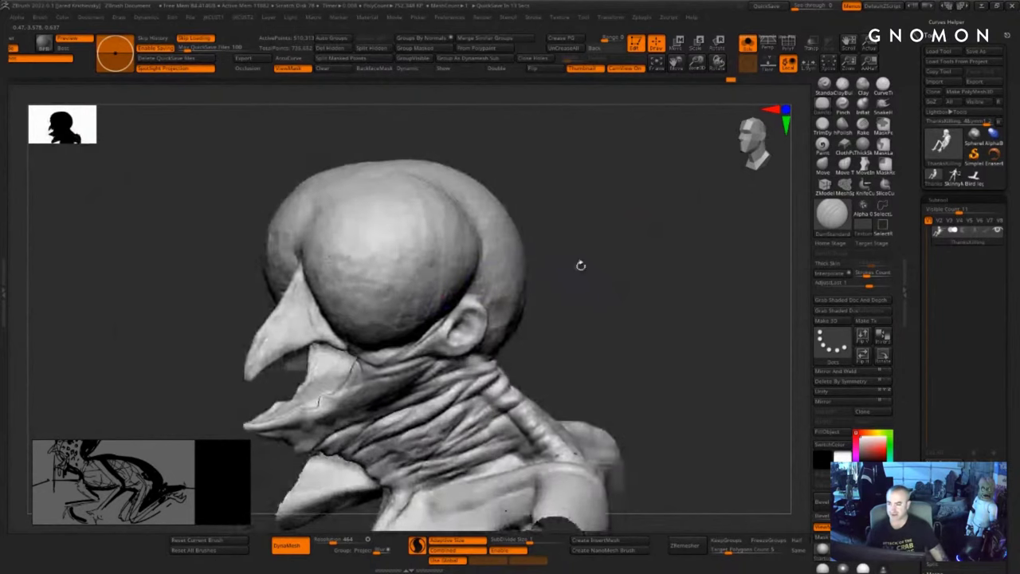
drag(586, 339, 584, 327)
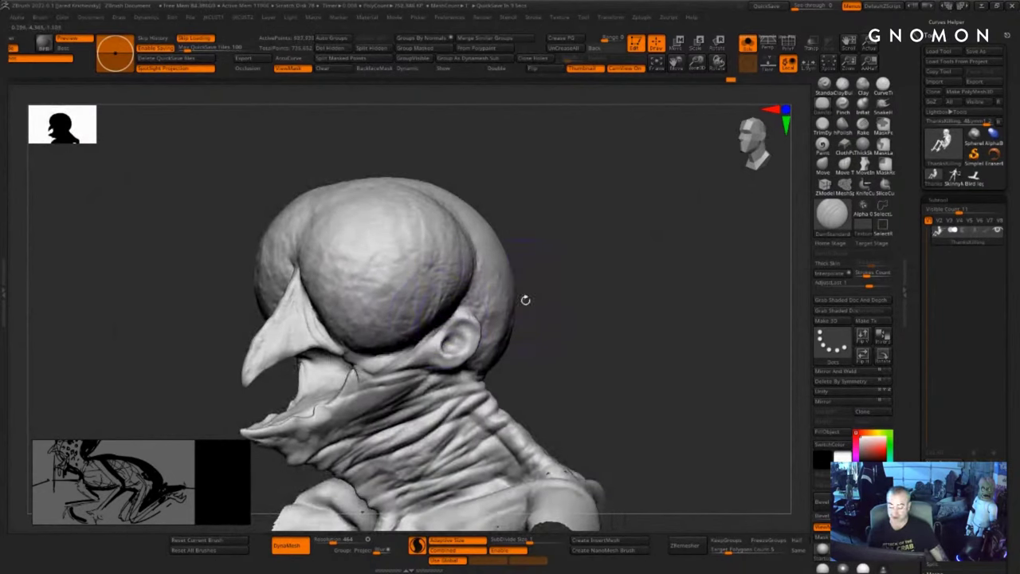
drag(526, 298, 501, 306)
drag(429, 372, 346, 382)
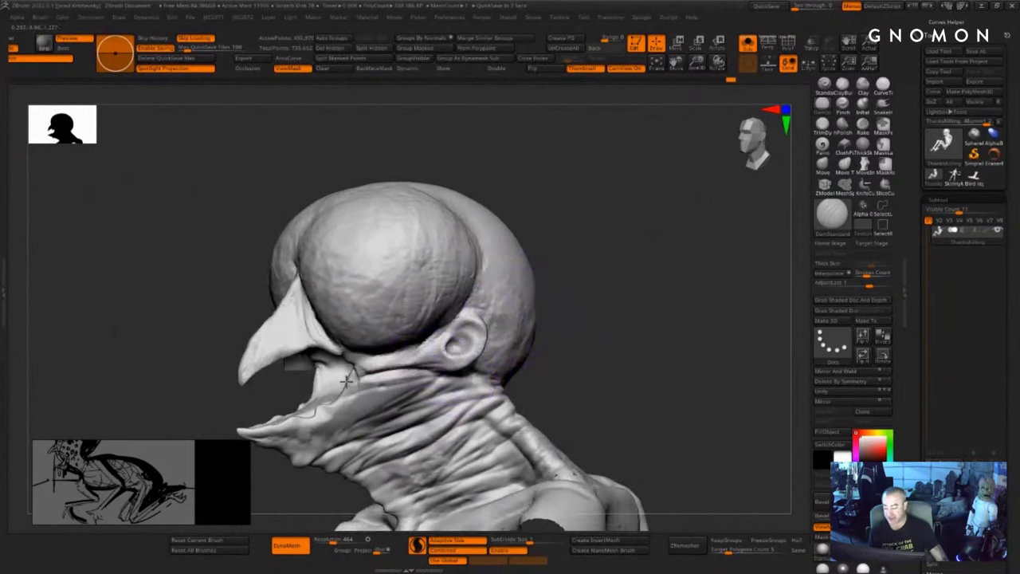
- Carve a crease around the top of the upper beak where it meets the two domes
drag(610, 360, 623, 364)
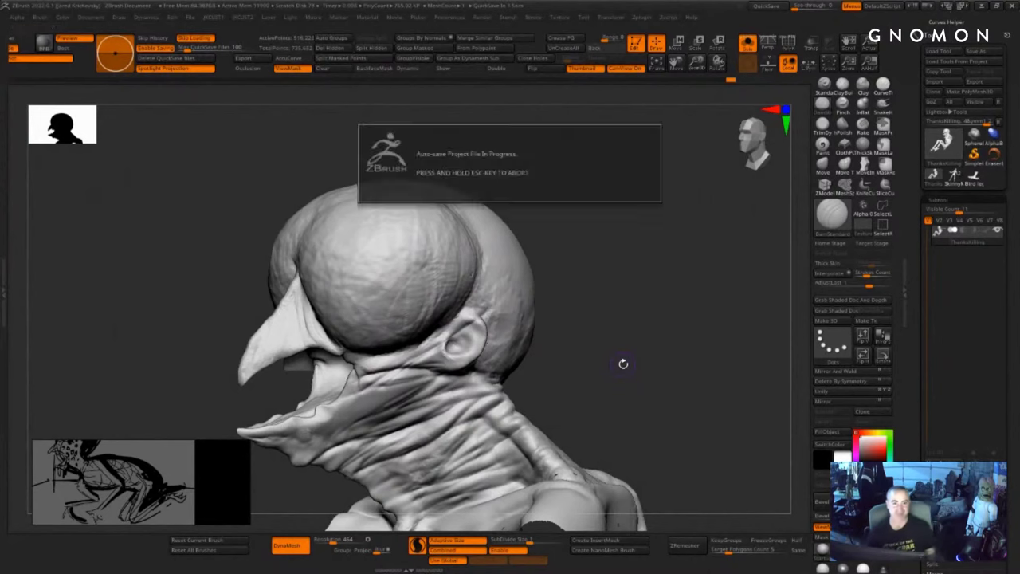
drag(540, 236, 564, 248)
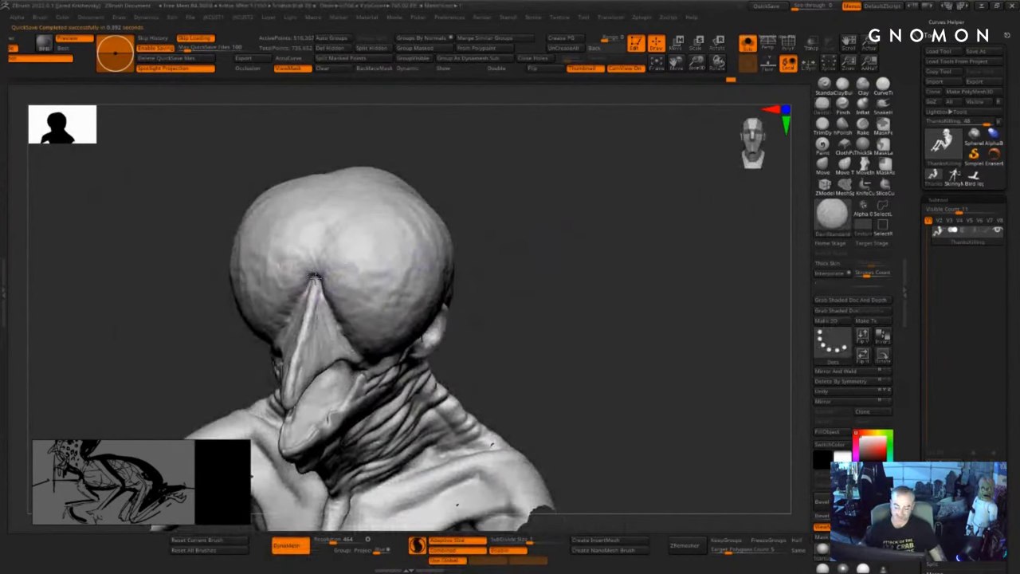
drag(317, 276, 340, 345)
drag(469, 196, 488, 210)
drag(310, 275, 327, 279)
right_drag(375, 213, 468, 261)
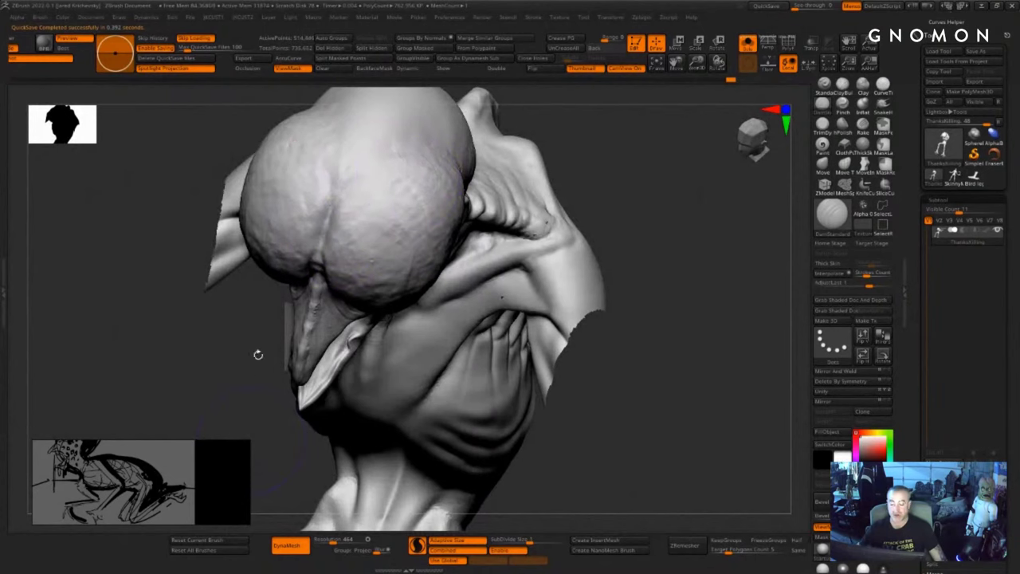
mouse_move(648, 354)
mouse_down()
mouse_move(551, 244)
mouse_move(310, 257)
mouse_up()
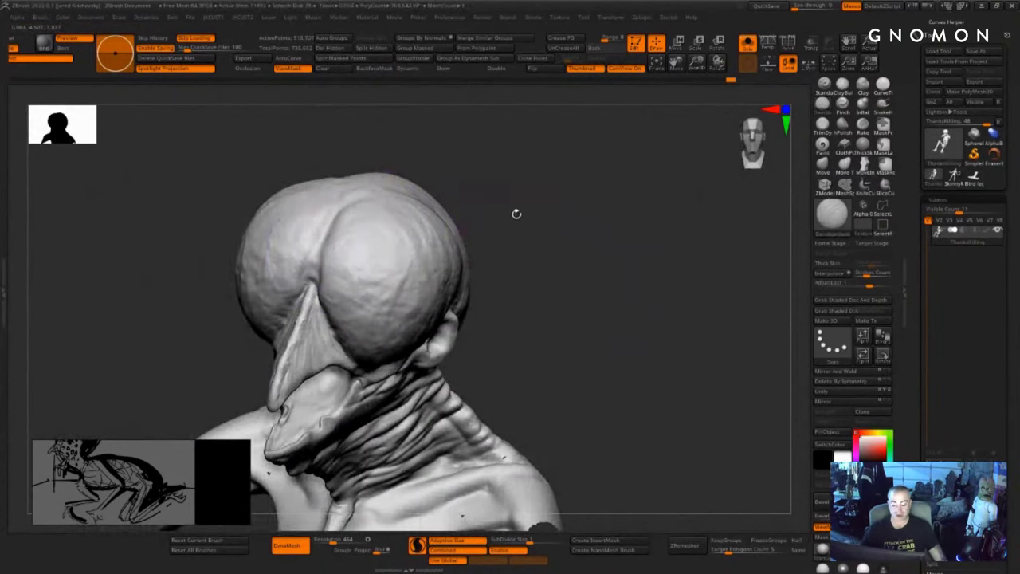
- Switch to the ClayBuildup brush and layer strokes across the crown and seam to blend the side dome into the rear skull
mouse_move(517, 213)
mouse_down()
mouse_move(443, 219)
mouse_move(446, 249)
mouse_up()
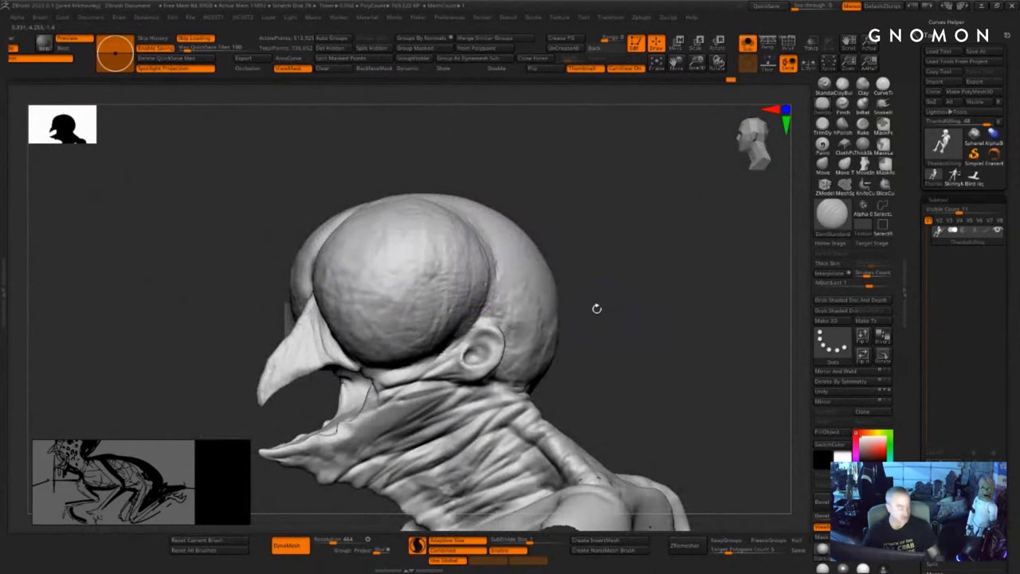
key(b)
key(c)
key(b)
drag(596, 247, 581, 248)
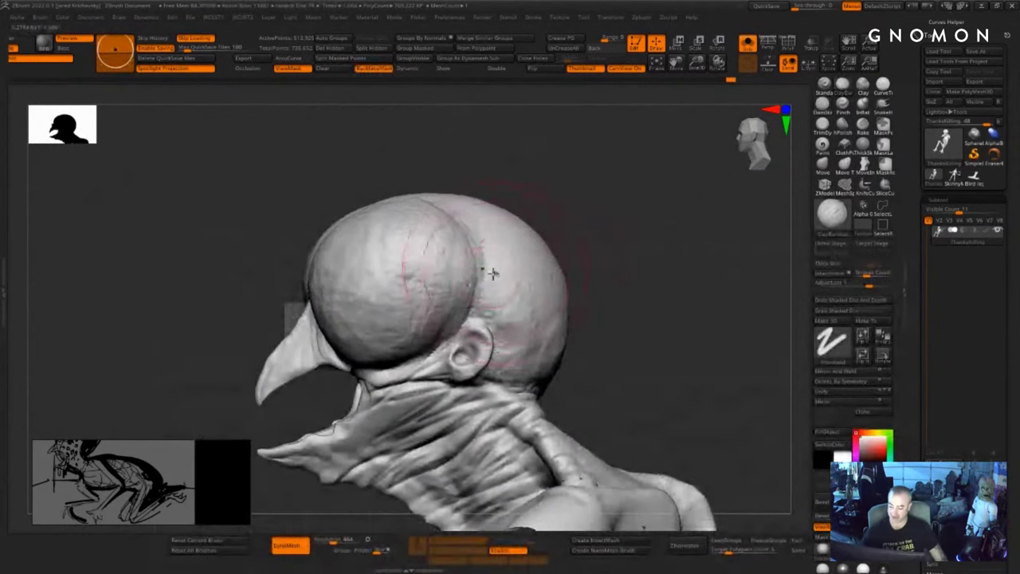
mouse_move(467, 231)
mouse_down()
mouse_move(492, 244)
mouse_move(508, 275)
mouse_move(446, 260)
mouse_move(524, 273)
mouse_move(520, 332)
mouse_move(552, 347)
mouse_move(498, 229)
mouse_move(520, 287)
mouse_up()
key(ctrl+z)
drag(657, 319, 589, 328)
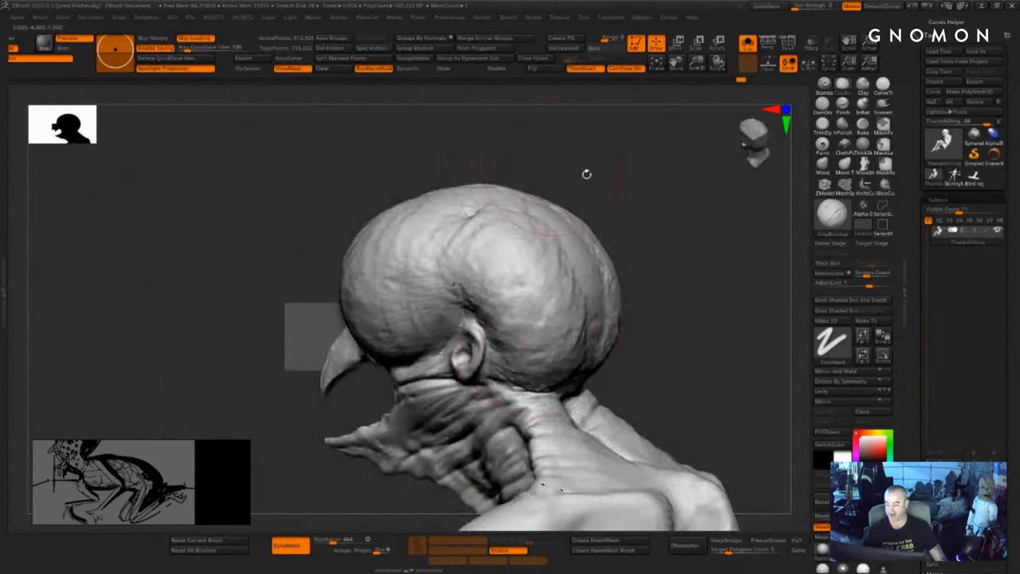
mouse_move(654, 233)
mouse_down()
mouse_move(675, 254)
mouse_move(663, 307)
mouse_up()
mouse_move(504, 191)
mouse_down()
mouse_move(490, 253)
mouse_move(398, 277)
mouse_up()
drag(582, 267, 580, 228)
drag(389, 226, 478, 314)
mouse_move(589, 310)
mouse_down()
mouse_move(574, 290)
mouse_move(550, 338)
mouse_up()
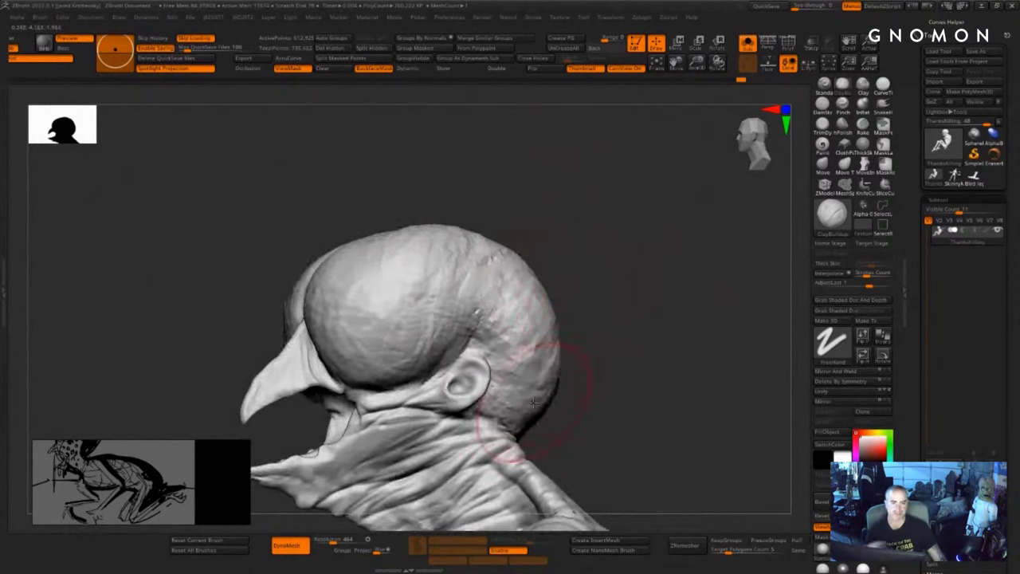
- Build up clay strokes behind the ear and along the base of the skull above the neck
drag(635, 372, 594, 365)
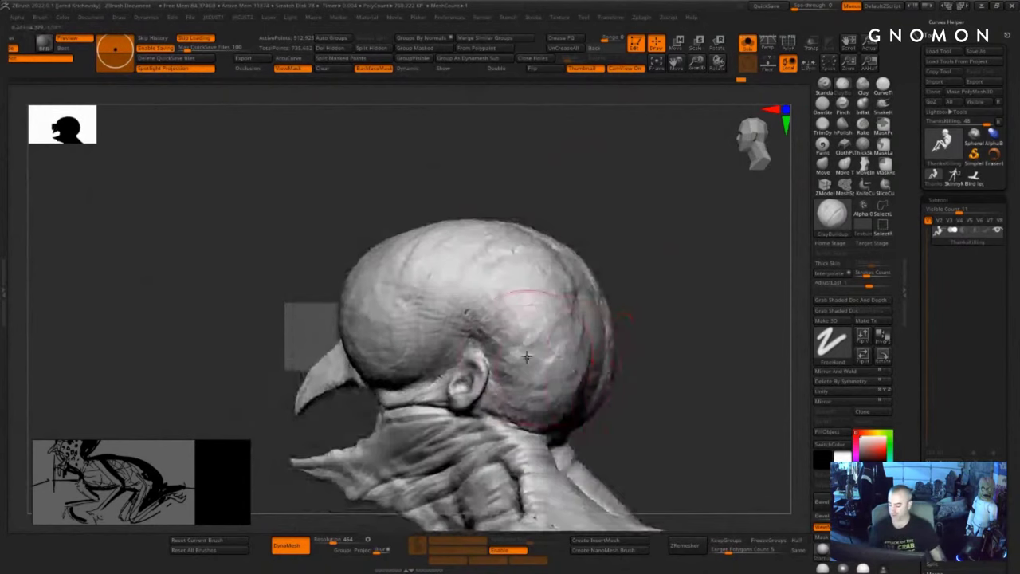
drag(527, 354, 521, 356)
drag(504, 416, 555, 427)
drag(658, 403, 594, 403)
mouse_move(558, 440)
mouse_down()
mouse_move(630, 436)
mouse_move(597, 322)
mouse_move(609, 373)
mouse_move(604, 424)
mouse_up()
- Layer clay strokes over the side dome, from its rear seam across the front and down to its underside
mouse_move(676, 430)
mouse_down()
mouse_move(729, 428)
mouse_move(731, 440)
mouse_up()
mouse_move(649, 358)
mouse_down()
mouse_move(607, 370)
mouse_move(617, 399)
mouse_move(679, 384)
mouse_up()
drag(554, 266, 567, 303)
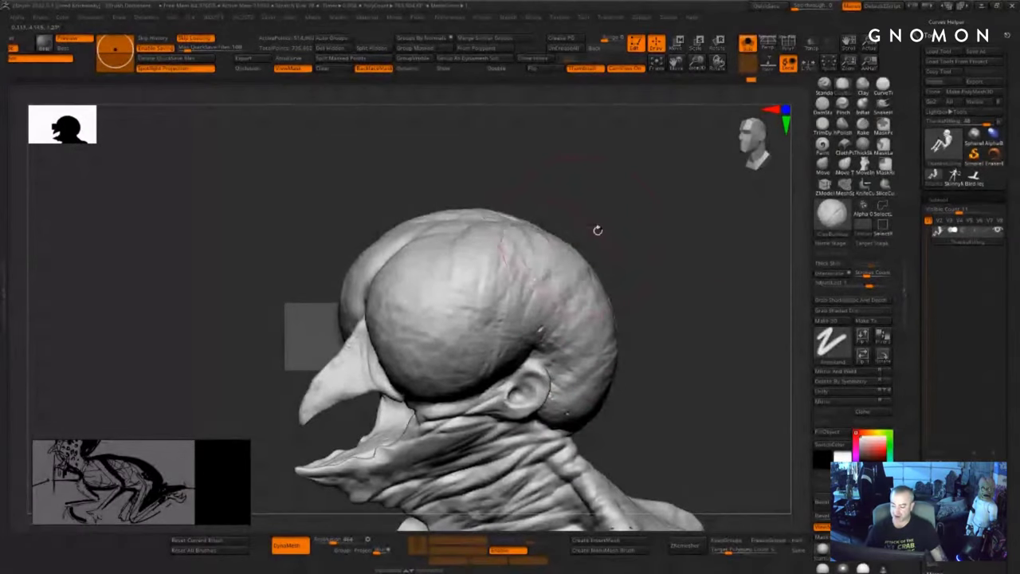
drag(597, 230, 628, 228)
mouse_move(422, 270)
mouse_down()
mouse_move(435, 312)
mouse_move(426, 307)
mouse_move(440, 310)
mouse_up()
mouse_move(684, 317)
mouse_down()
mouse_move(686, 338)
mouse_move(630, 293)
mouse_up()
mouse_move(398, 309)
mouse_down()
mouse_move(397, 328)
mouse_move(427, 372)
mouse_up()
drag(677, 375, 645, 374)
drag(427, 400, 468, 413)
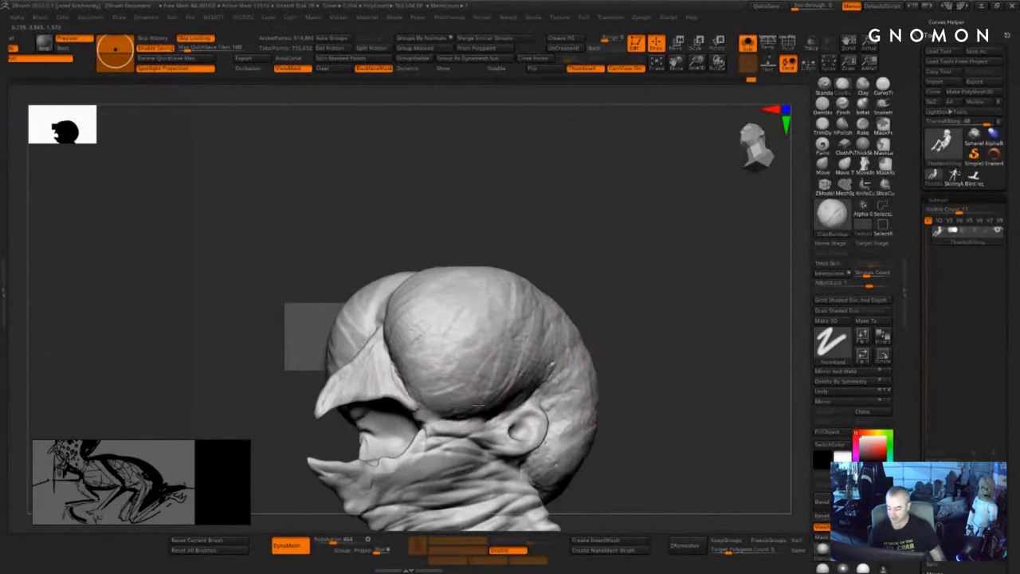
- Resize the brush and build up clay folds beneath the side dome, between the beak's base and the ear
drag(692, 384, 626, 383)
key(s)
drag(478, 416, 471, 416)
drag(488, 428, 436, 415)
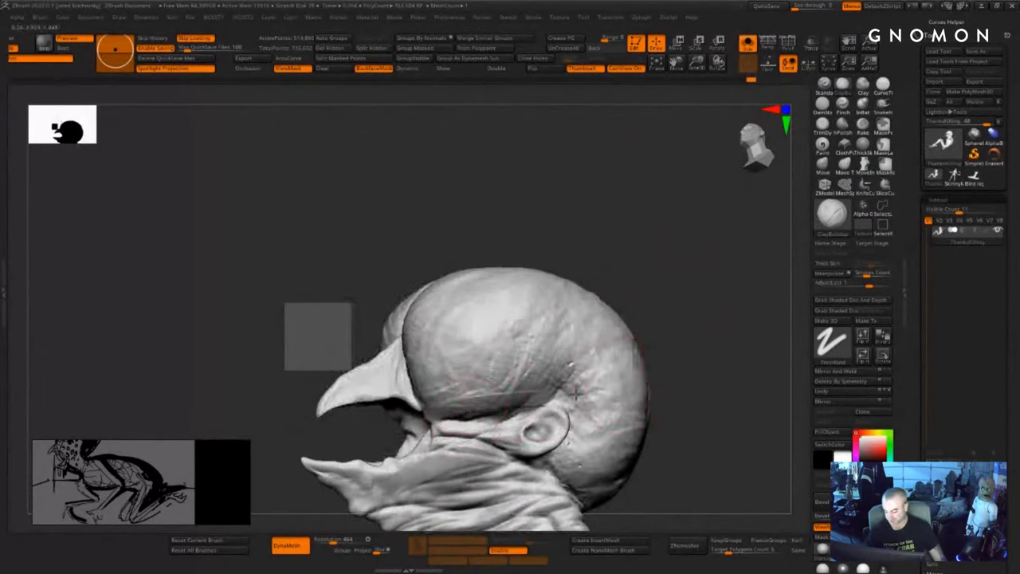
mouse_move(666, 383)
mouse_down()
mouse_move(702, 392)
mouse_move(721, 421)
mouse_up()
drag(441, 420, 499, 415)
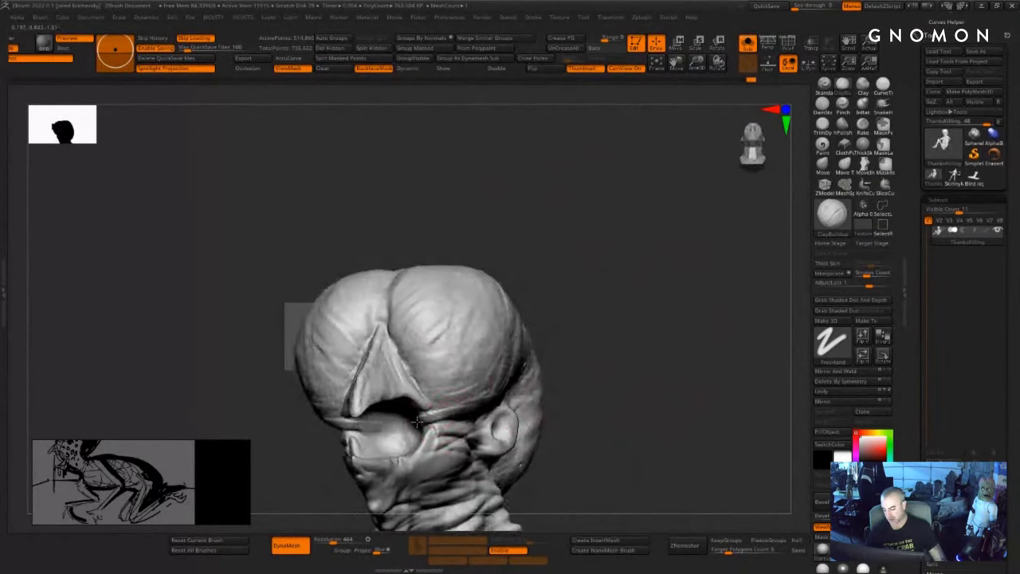
drag(656, 385, 603, 372)
drag(448, 419, 552, 404)
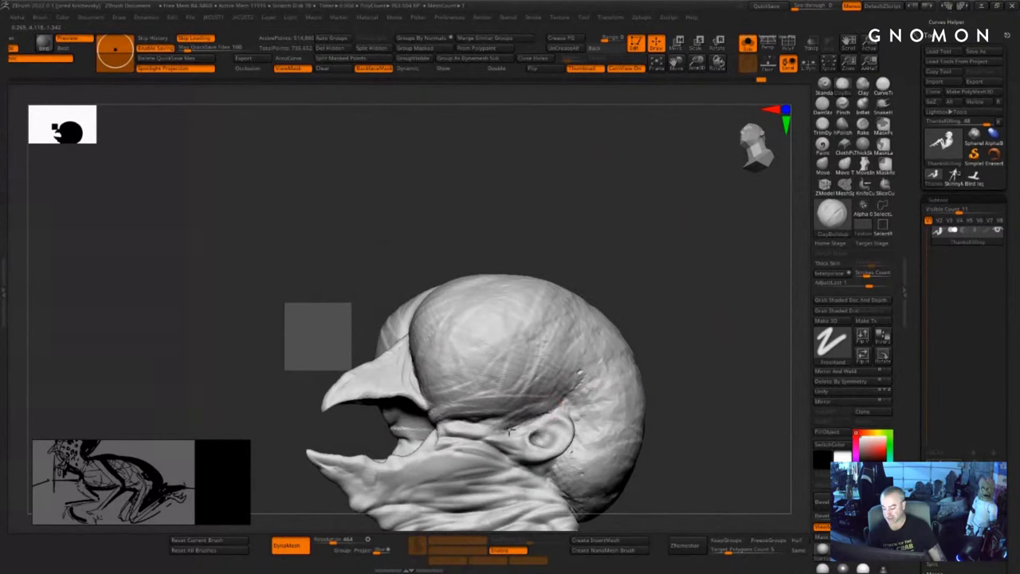
- Switch to the DamStandard brush and carve creases around the beak's base and wrinkles across the front of the head domes
drag(741, 339, 684, 371)
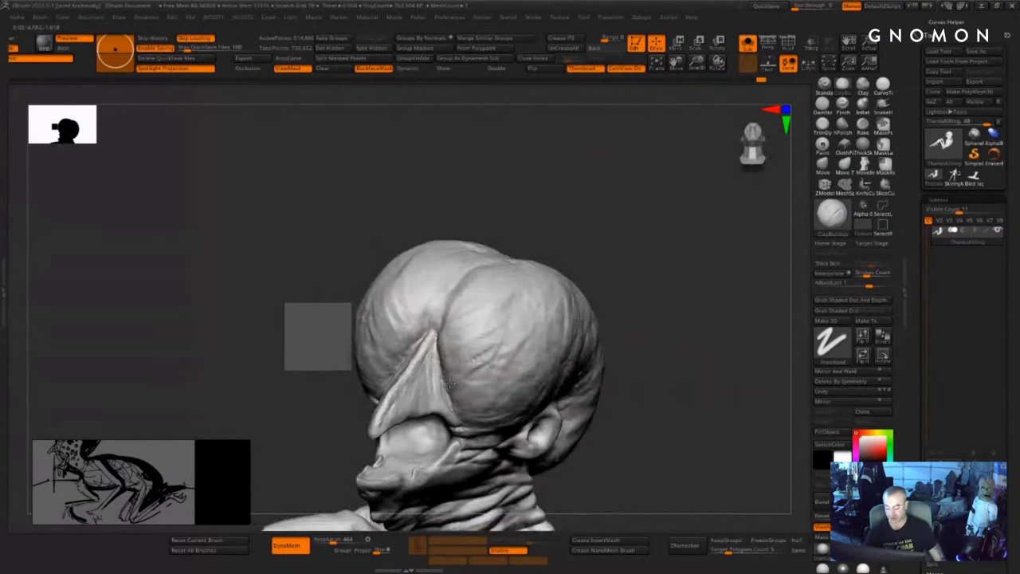
drag(638, 407, 641, 401)
key(b)
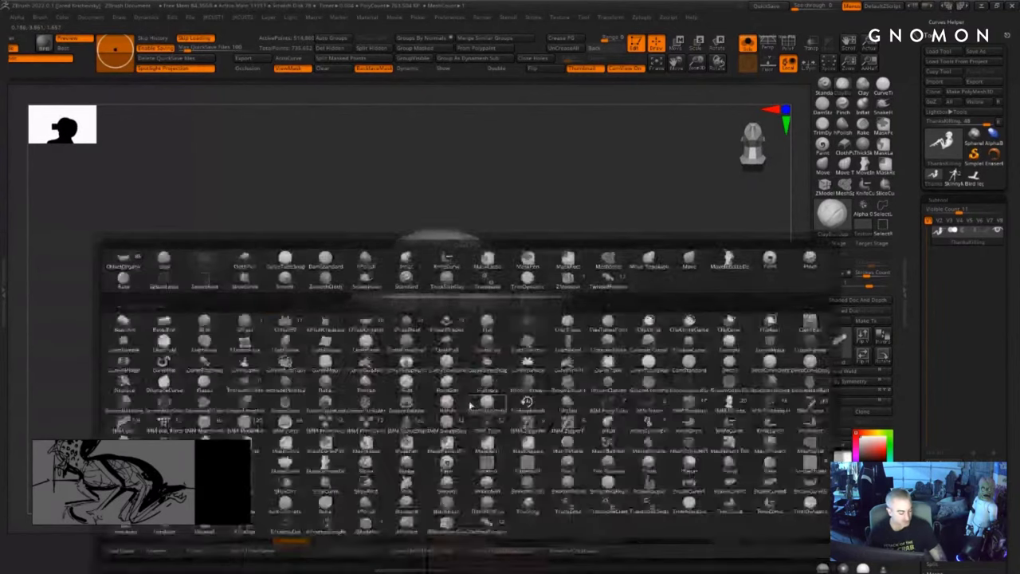
key(d)
key(s)
mouse_move(455, 411)
mouse_down()
mouse_move(444, 411)
mouse_move(442, 349)
mouse_up()
drag(586, 247, 522, 231)
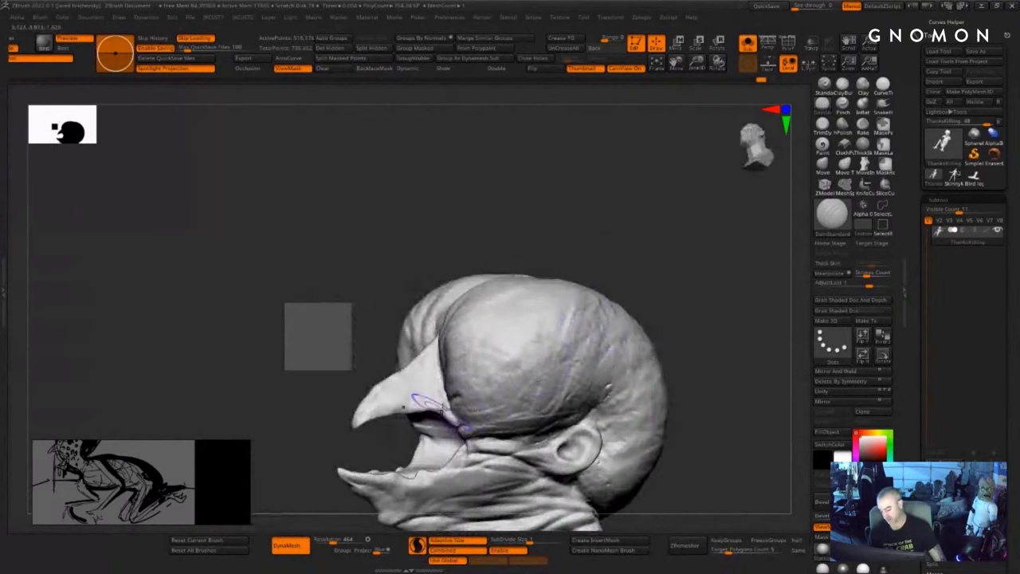
drag(699, 379, 686, 411)
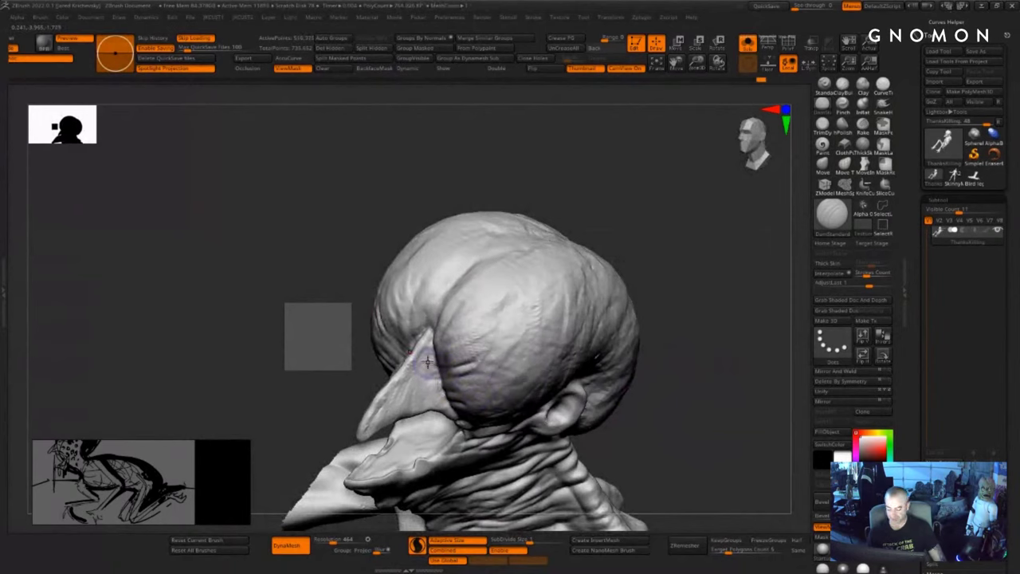
mouse_move(648, 288)
mouse_down()
mouse_move(476, 332)
mouse_move(480, 245)
mouse_move(633, 226)
mouse_up()
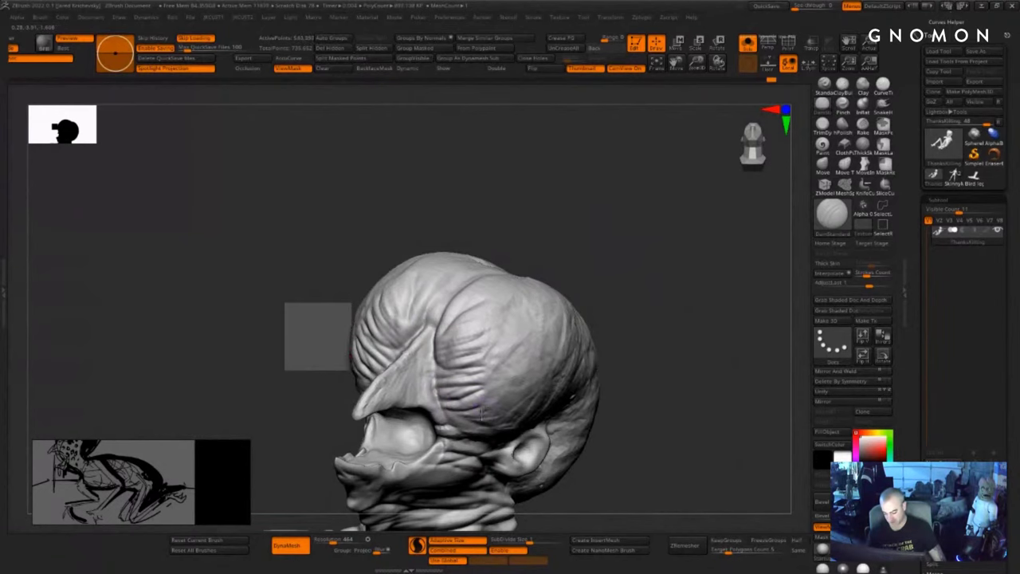
- Carve fine wrinkles along the underside of the side dome and around the ear to the rear skull
drag(643, 445, 470, 432)
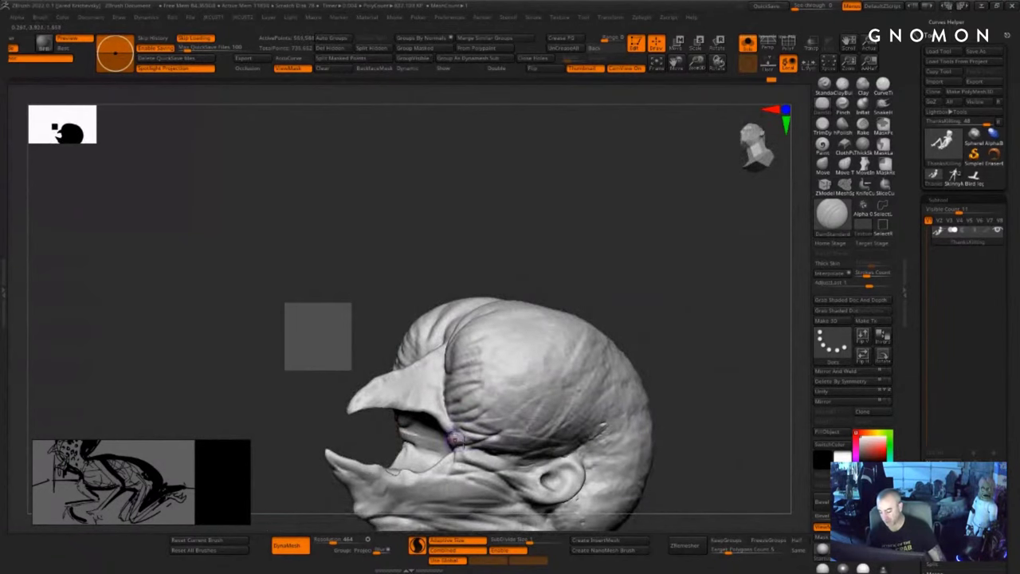
mouse_move(676, 424)
alt+mouse_down()
mouse_move(674, 278)
mouse_move(653, 289)
mouse_move(662, 255)
mouse_move(730, 299)
alt+mouse_up()
mouse_move(626, 296)
mouse_down()
mouse_move(604, 297)
mouse_move(653, 330)
mouse_move(552, 259)
mouse_up()
mouse_move(553, 201)
mouse_down()
mouse_move(604, 236)
mouse_move(616, 305)
mouse_move(596, 311)
mouse_up()
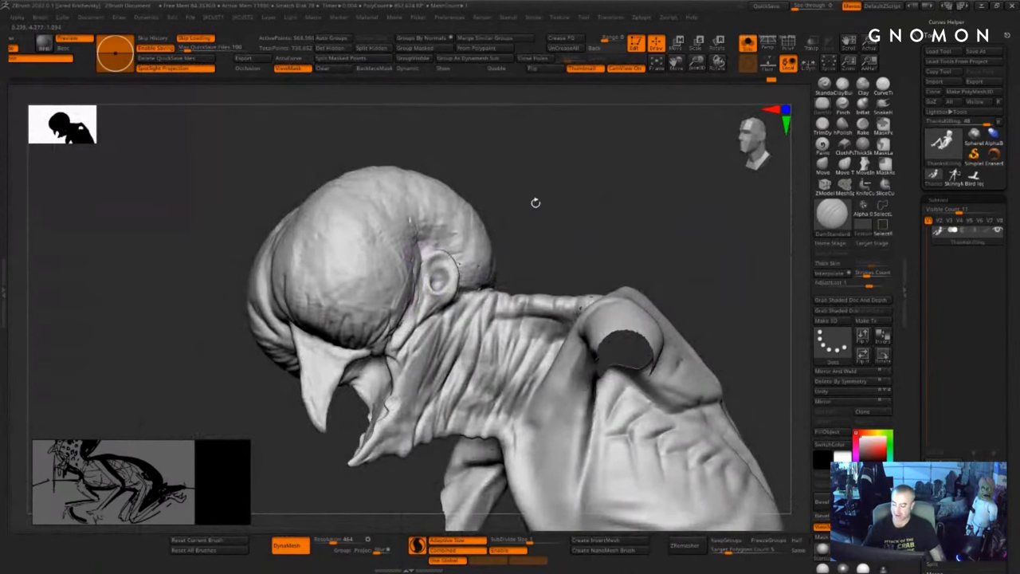
drag(536, 202, 496, 208)
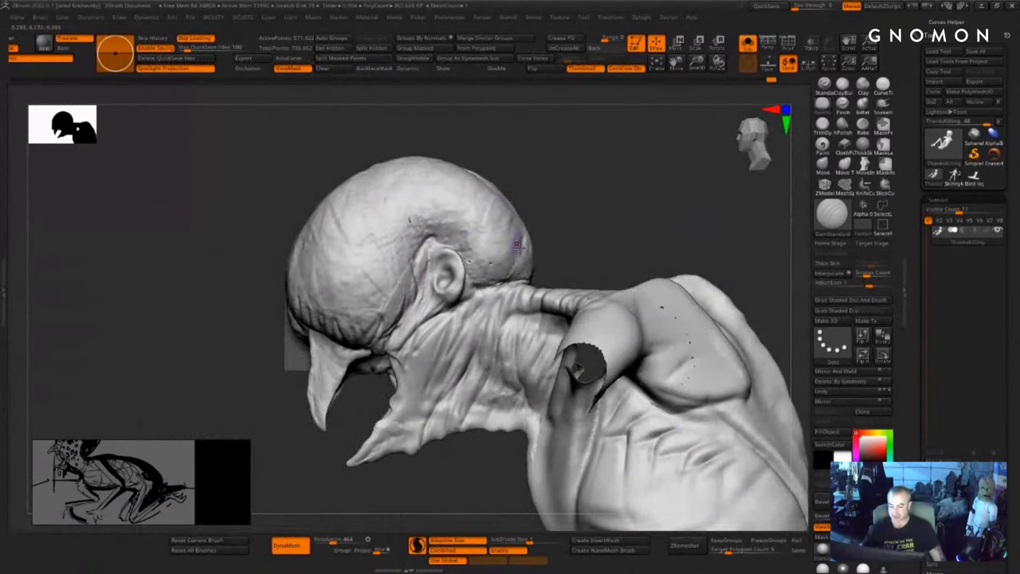
drag(583, 217, 577, 234)
drag(453, 296, 518, 285)
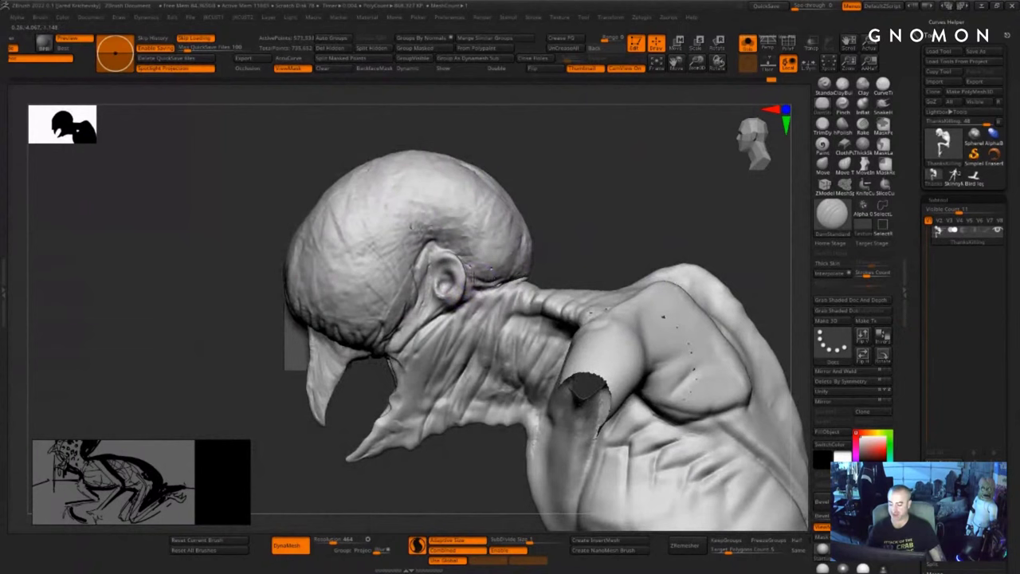
drag(553, 186, 592, 191)
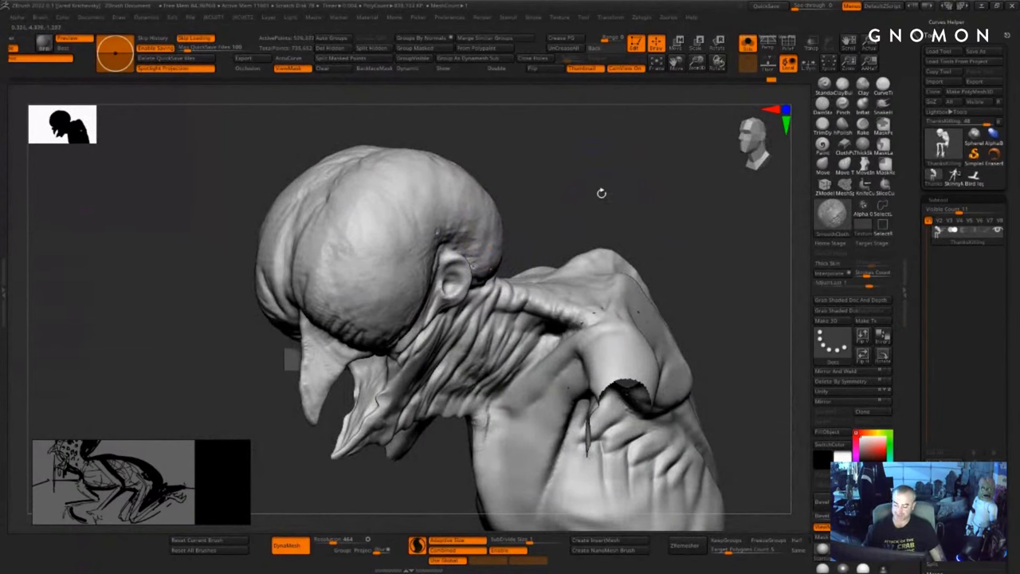
- Deepen the folds in front of and above the ear where the side dome meets the skull
drag(602, 193, 557, 194)
mouse_move(607, 218)
mouse_down()
mouse_move(639, 214)
mouse_move(585, 210)
mouse_move(594, 196)
mouse_up()
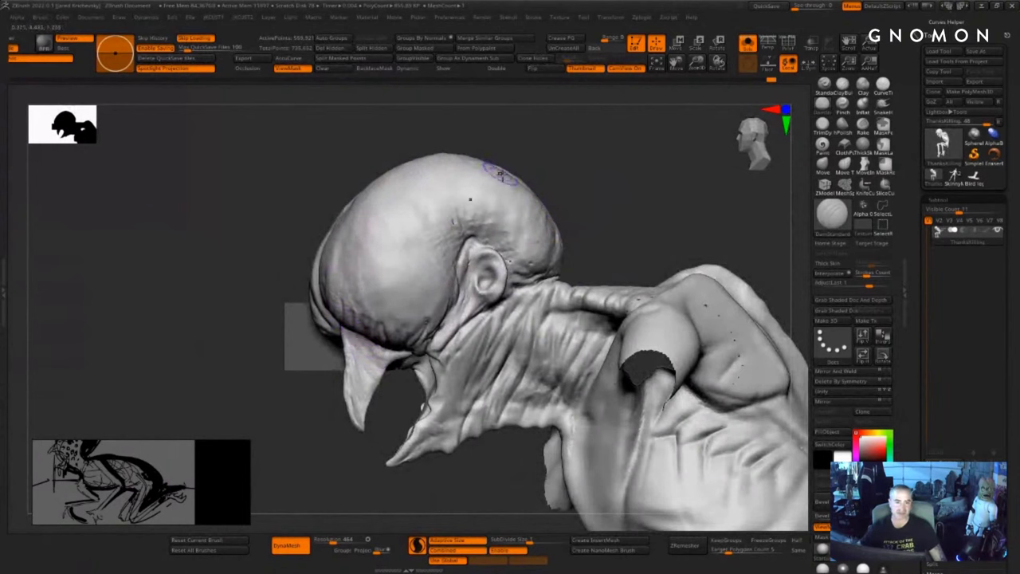
drag(452, 345, 447, 340)
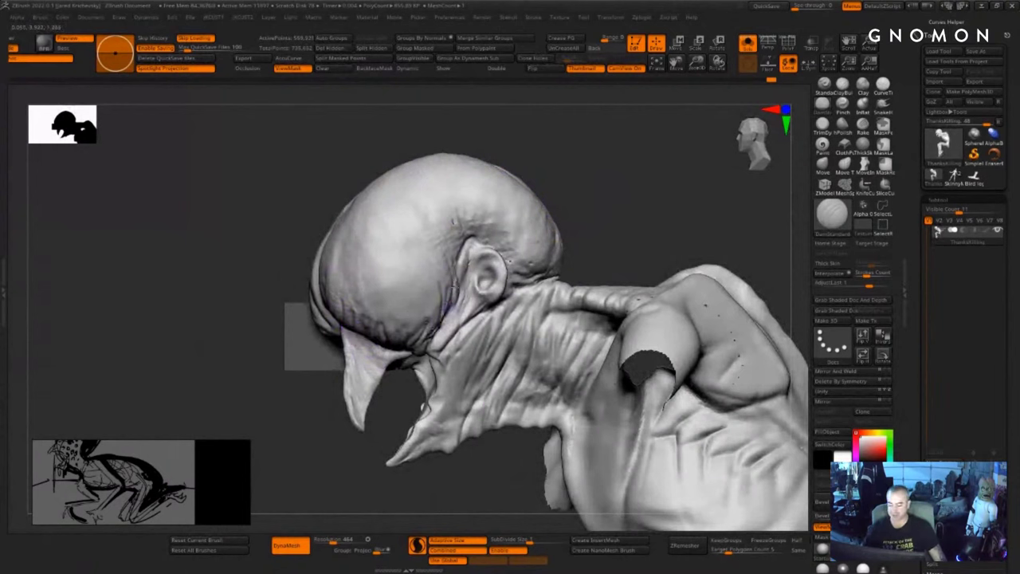
drag(468, 260, 470, 248)
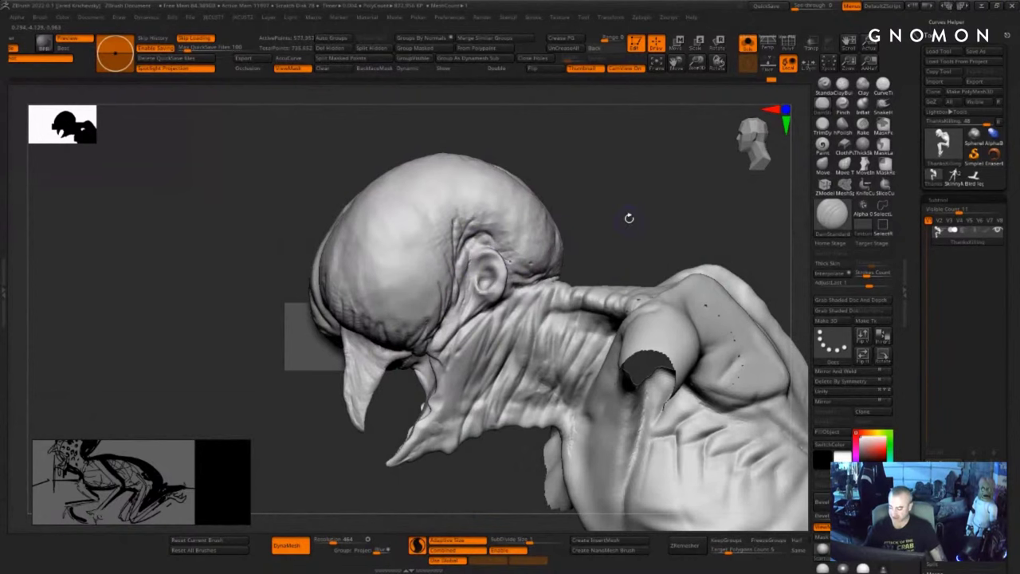
drag(628, 216, 612, 229)
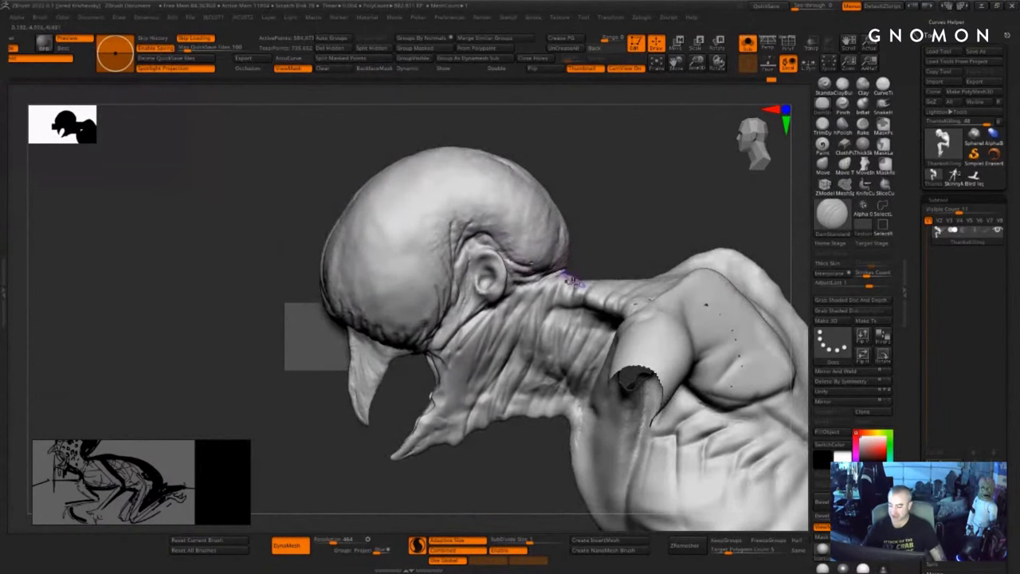
- Cut deeper creases at the nape and through the neck folds below the skull
mouse_move(563, 275)
mouse_down()
mouse_move(507, 343)
mouse_move(490, 388)
mouse_up()
mouse_move(489, 464)
mouse_down()
mouse_move(475, 442)
mouse_move(518, 423)
mouse_up()
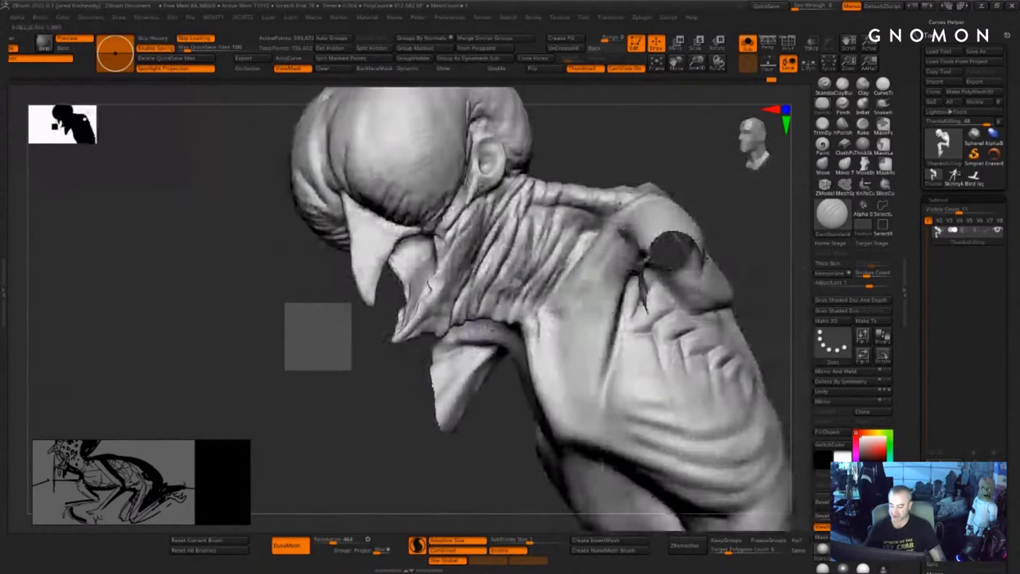
drag(550, 209, 487, 352)
mouse_move(438, 473)
mouse_down()
mouse_move(614, 455)
mouse_move(642, 403)
mouse_move(619, 395)
mouse_up()
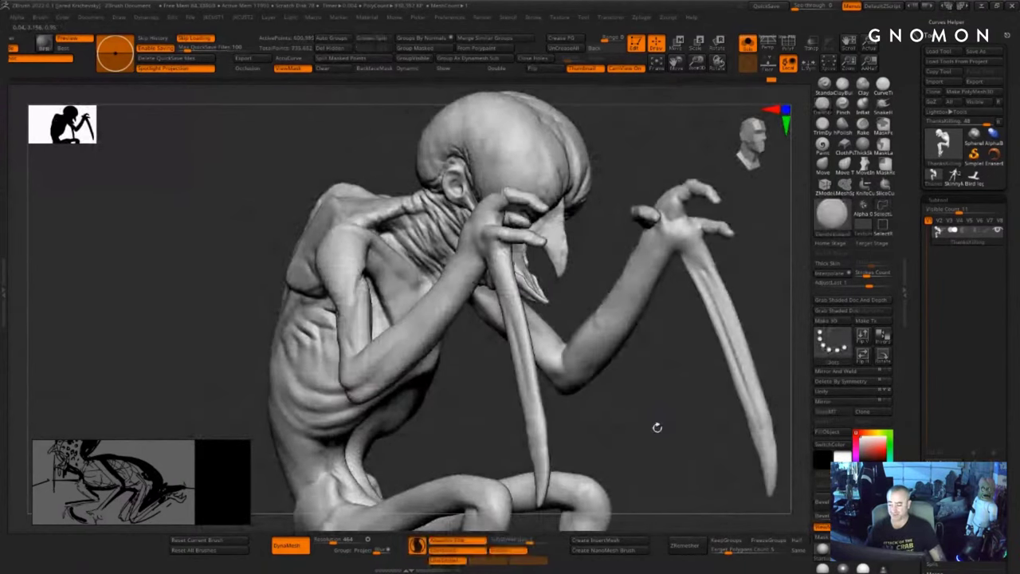
- Carve long grooves down the claw from the wrist and along the forearm to define its tendons
mouse_move(656, 426)
mouse_down()
mouse_move(613, 401)
mouse_move(656, 257)
mouse_move(688, 247)
mouse_move(681, 268)
mouse_move(663, 269)
mouse_up()
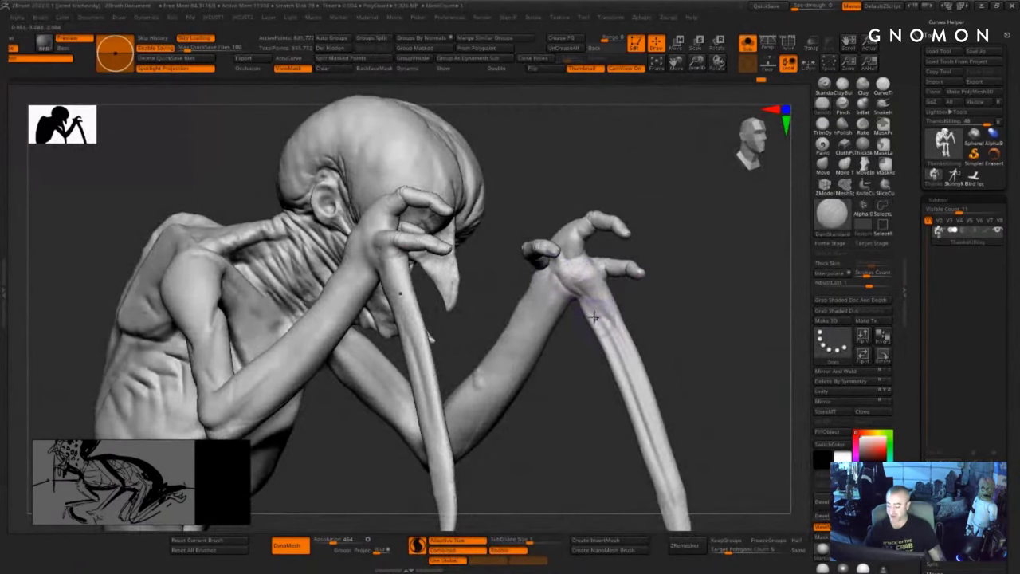
drag(594, 318, 655, 437)
drag(694, 335, 672, 323)
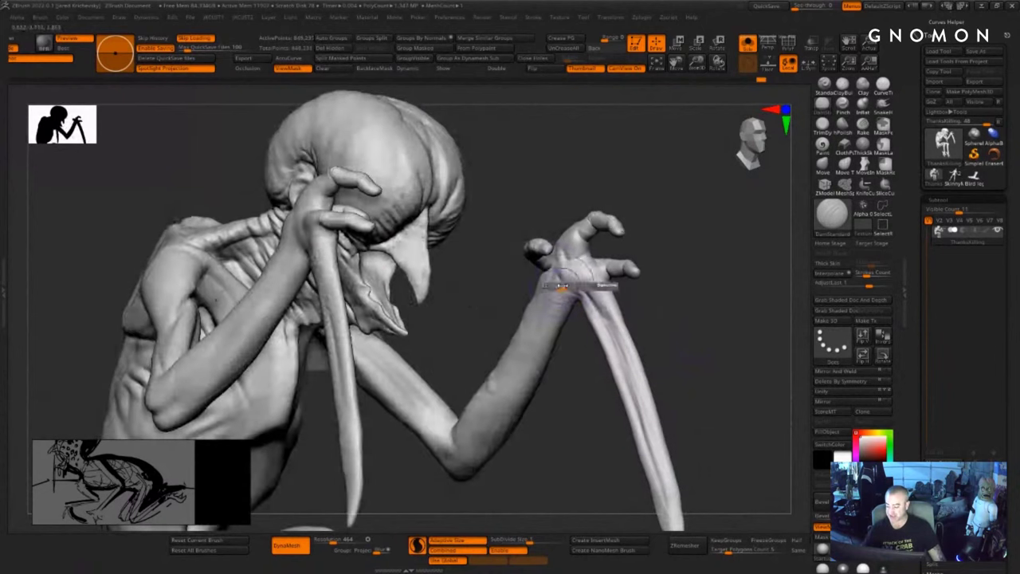
drag(604, 279, 568, 301)
mouse_move(558, 375)
mouse_down()
mouse_move(574, 345)
mouse_move(542, 264)
mouse_move(496, 386)
mouse_up()
drag(554, 435, 550, 307)
drag(533, 463, 508, 378)
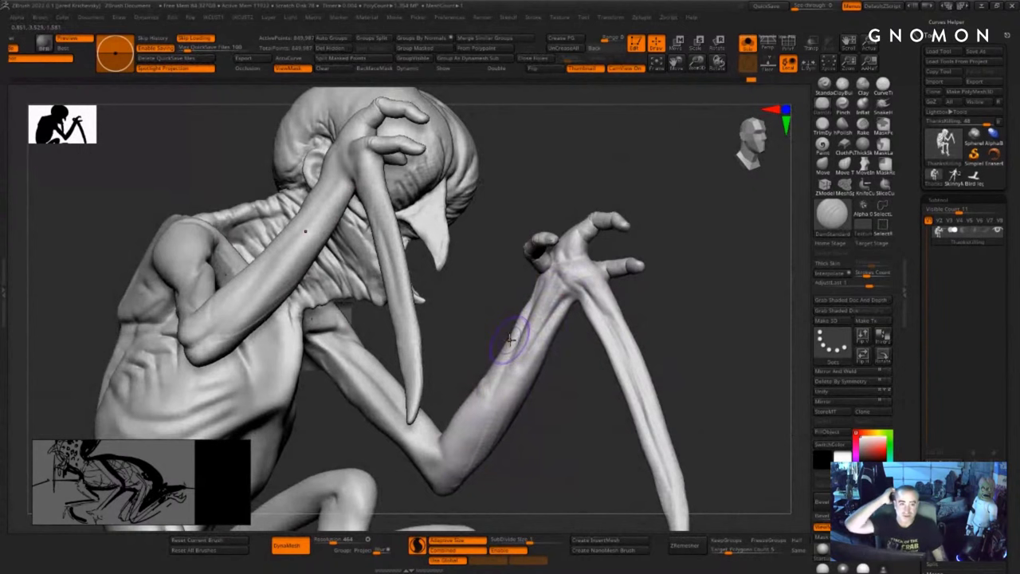
- Switch to the ClayBuildup brush and build up tendon forms where the wrist meets the claw
drag(563, 366, 529, 357)
key(b)
key(c)
key(b)
drag(569, 269, 576, 283)
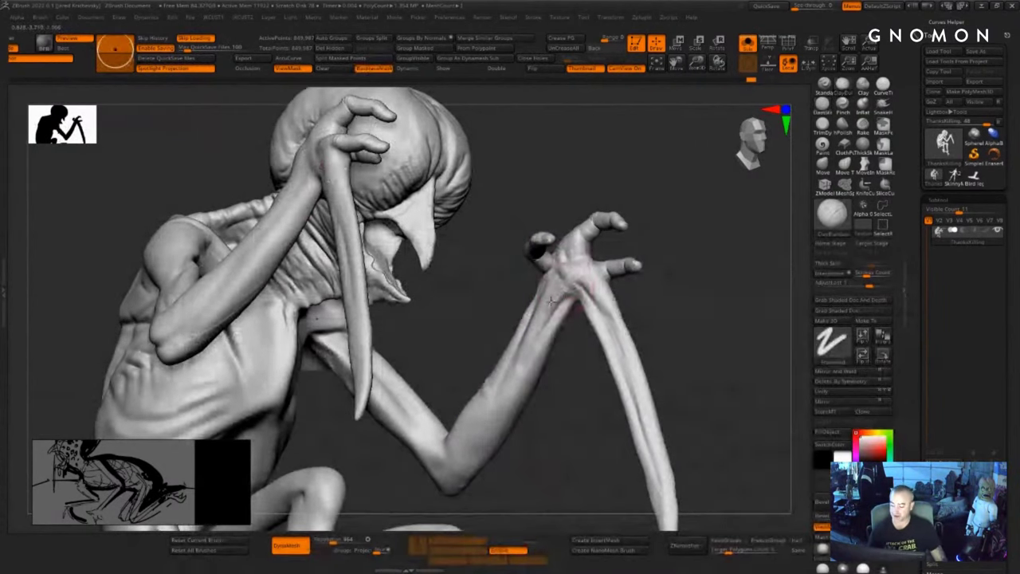
mouse_move(573, 376)
mouse_down()
mouse_move(571, 327)
mouse_move(555, 300)
mouse_move(557, 392)
mouse_up()
drag(559, 313, 548, 319)
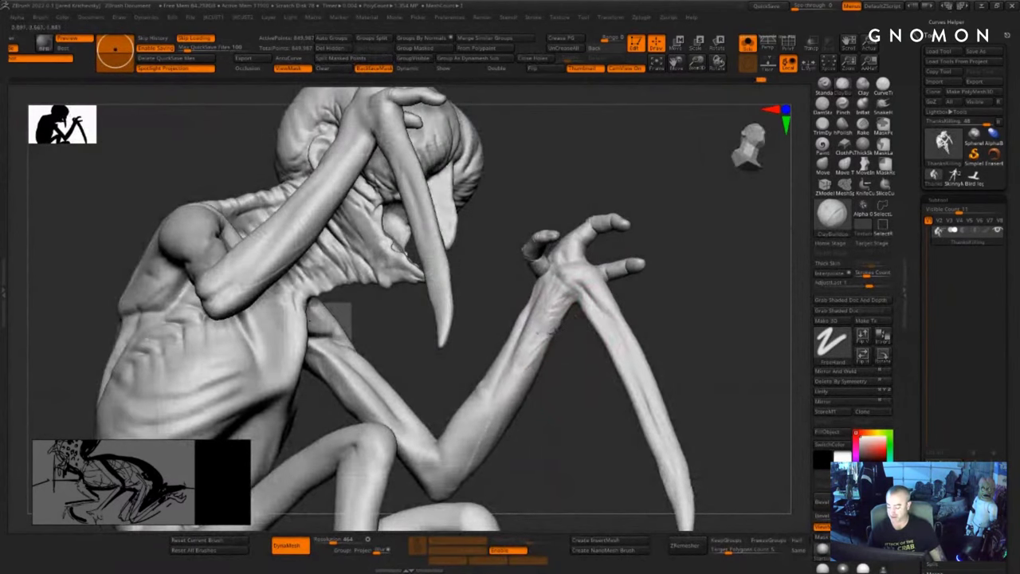
- Layer clay strokes down the inner forearm and smooth them into the surface
drag(568, 380, 548, 387)
mouse_move(538, 344)
mouse_down()
mouse_move(552, 330)
mouse_move(531, 387)
mouse_up()
drag(558, 410, 540, 415)
shift+drag(544, 335, 548, 327)
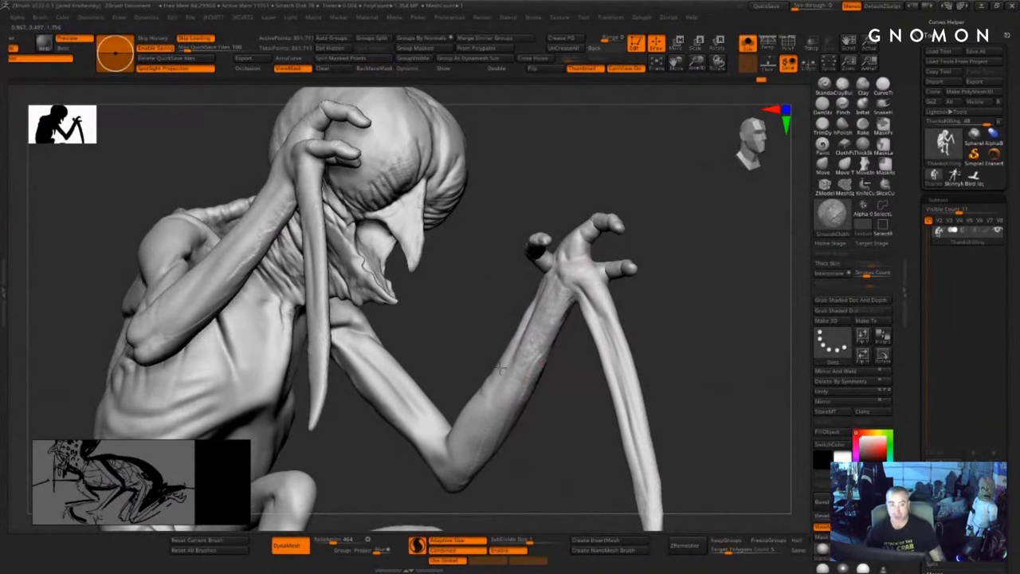
- Isolate the arm by hiding the rest of the body, and turn it to expose the upper arm
mouse_move(540, 489)
alt+mouse_down()
mouse_move(582, 351)
mouse_move(567, 307)
mouse_move(583, 392)
mouse_move(478, 408)
mouse_move(483, 428)
alt+mouse_up()
mouse_move(646, 286)
mouse_down()
mouse_move(617, 433)
mouse_move(588, 333)
mouse_move(663, 337)
mouse_move(683, 387)
mouse_move(652, 290)
mouse_move(650, 507)
mouse_up()
mouse_move(607, 289)
alt+mouse_down()
mouse_move(631, 412)
mouse_move(719, 320)
mouse_move(727, 335)
alt+mouse_up()
mouse_move(474, 132)
ctrl+shift+mouse_down()
mouse_move(350, 162)
mouse_move(443, 338)
mouse_move(477, 191)
mouse_move(551, 357)
ctrl+shift+mouse_up()
mouse_move(515, 432)
alt+mouse_down()
mouse_move(578, 367)
mouse_move(510, 290)
mouse_move(385, 487)
alt+mouse_up()
mouse_move(462, 454)
mouse_down()
mouse_move(558, 414)
mouse_move(524, 327)
mouse_move(563, 241)
mouse_move(467, 358)
mouse_move(460, 414)
mouse_up()
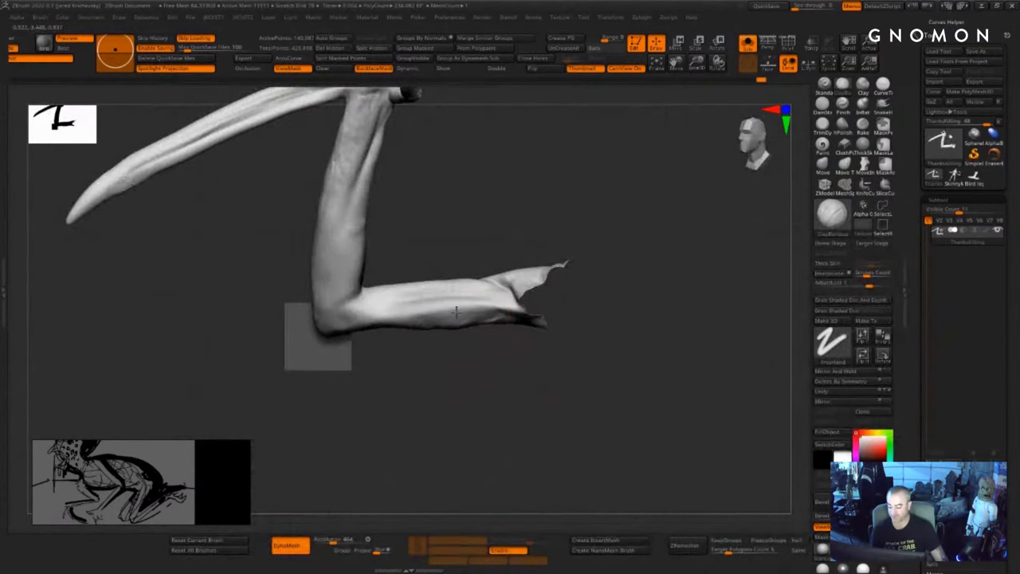
- Build up muscle forms along the upper arm between the elbow and the shoulder
drag(457, 313, 347, 319)
drag(390, 368, 408, 430)
drag(379, 340, 514, 331)
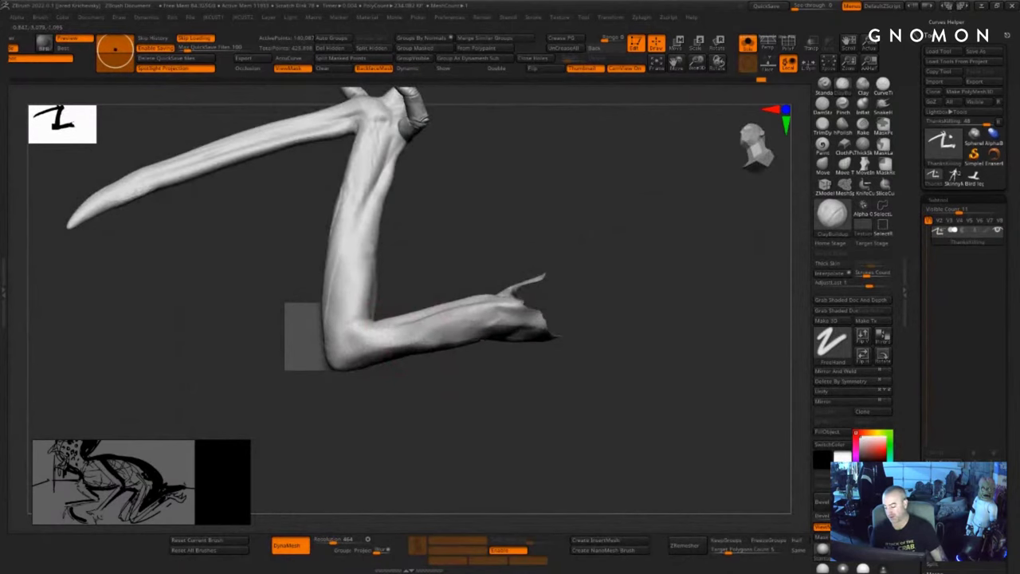
mouse_move(458, 377)
mouse_down()
mouse_move(465, 343)
mouse_move(519, 341)
mouse_move(385, 364)
mouse_up()
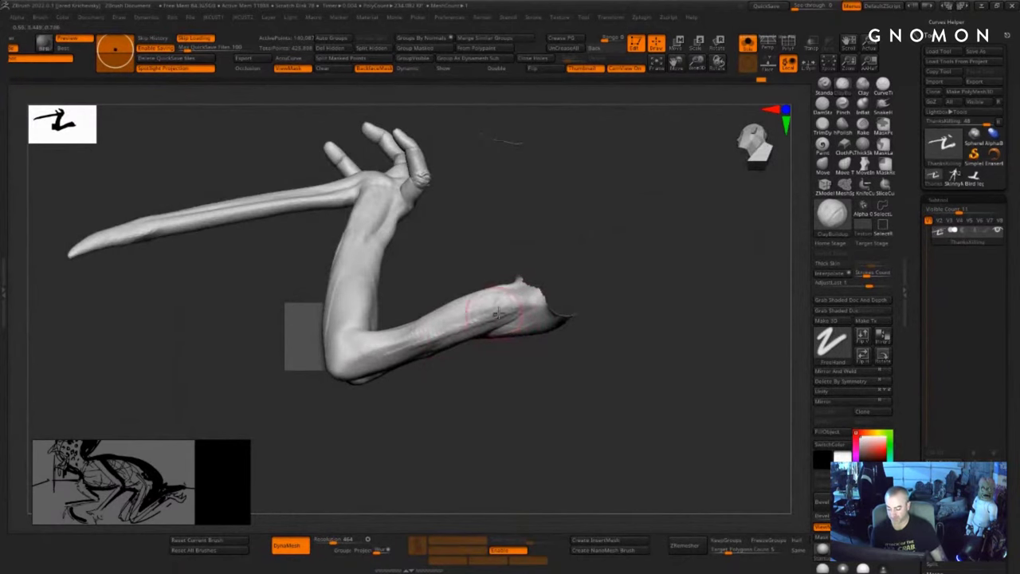
drag(498, 313, 396, 343)
mouse_move(479, 404)
mouse_down()
mouse_move(609, 412)
mouse_move(547, 453)
mouse_move(545, 440)
mouse_up()
mouse_move(486, 346)
mouse_down()
mouse_move(466, 322)
mouse_move(503, 368)
mouse_up()
- Resize the brush, build up the muscle on the back of the upper arm above the elbow, and smooth it
key(s)
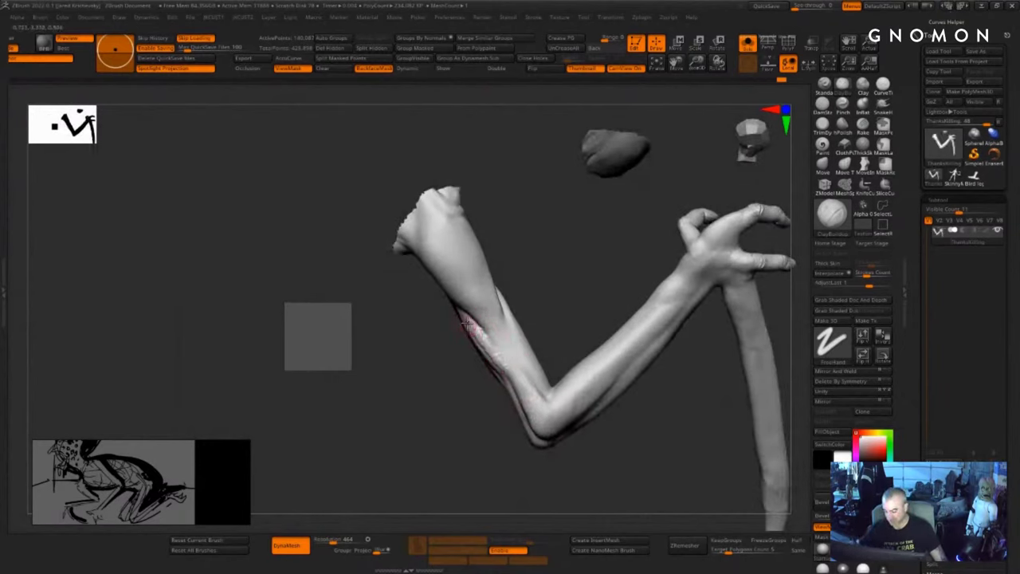
key(s)
drag(472, 325, 502, 364)
key(s)
key(s)
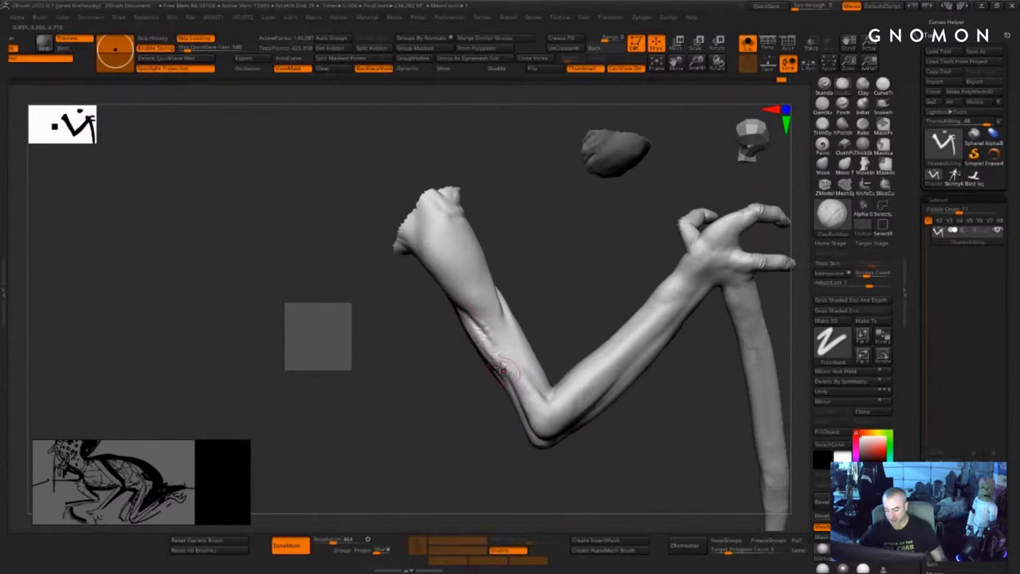
drag(521, 489, 505, 456)
shift+drag(511, 386, 502, 371)
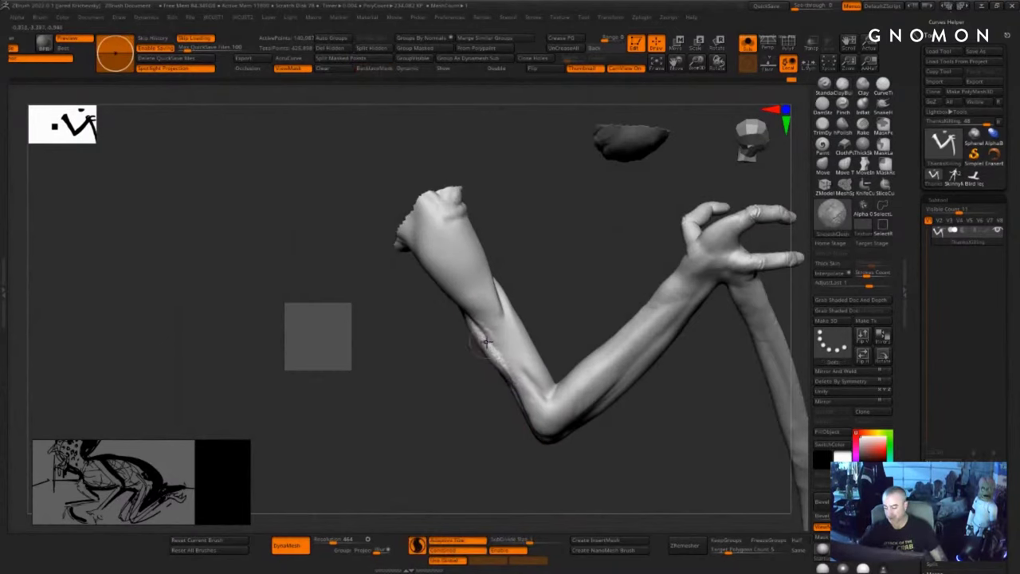
shift+drag(509, 307, 511, 317)
drag(723, 376, 743, 360)
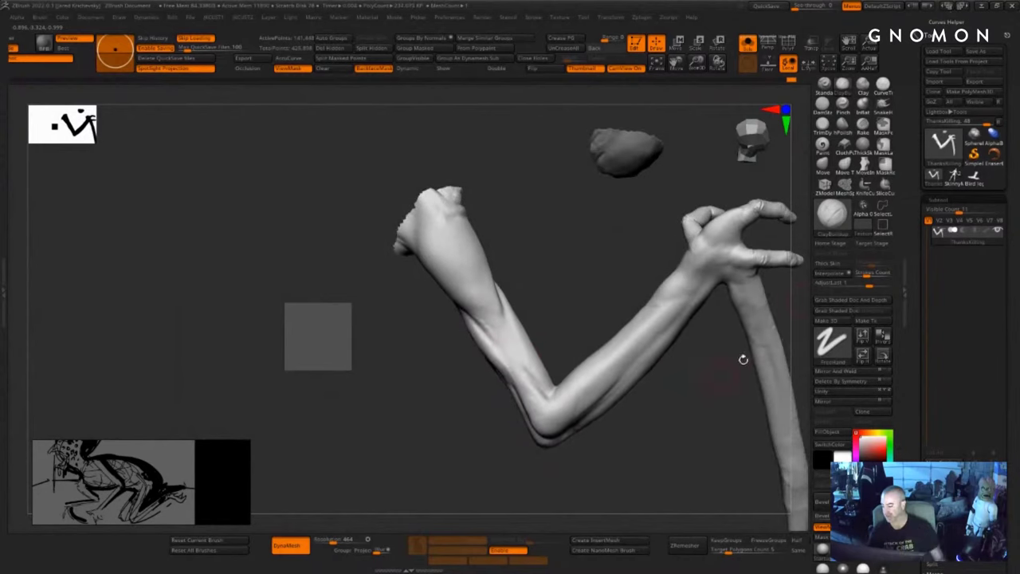
- Select the Pinch brush, turn off Sculptris Pro, and sharpen the ridge along the forearm toward the wrist
click(838, 110)
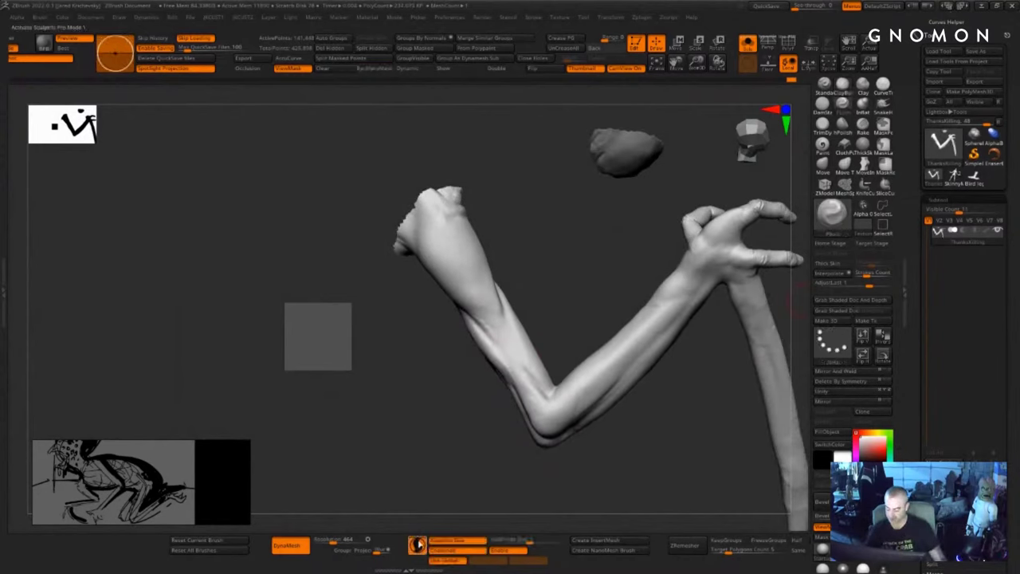
click(420, 546)
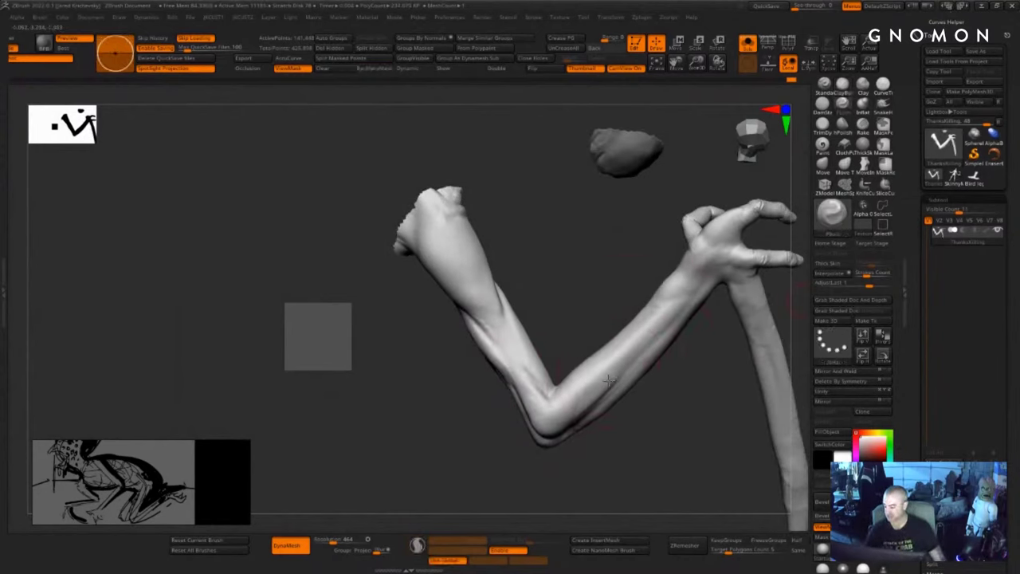
drag(609, 381, 678, 292)
drag(622, 363, 671, 329)
mouse_move(675, 424)
alt+mouse_down()
mouse_move(556, 456)
mouse_move(558, 419)
alt+mouse_up()
- Switch to the ClayBuildup brush, resize it, and build up the wrist bone and a long ridge down the forearm to the elbow
key(s)
click(571, 338)
key(b)
key(c)
key(b)
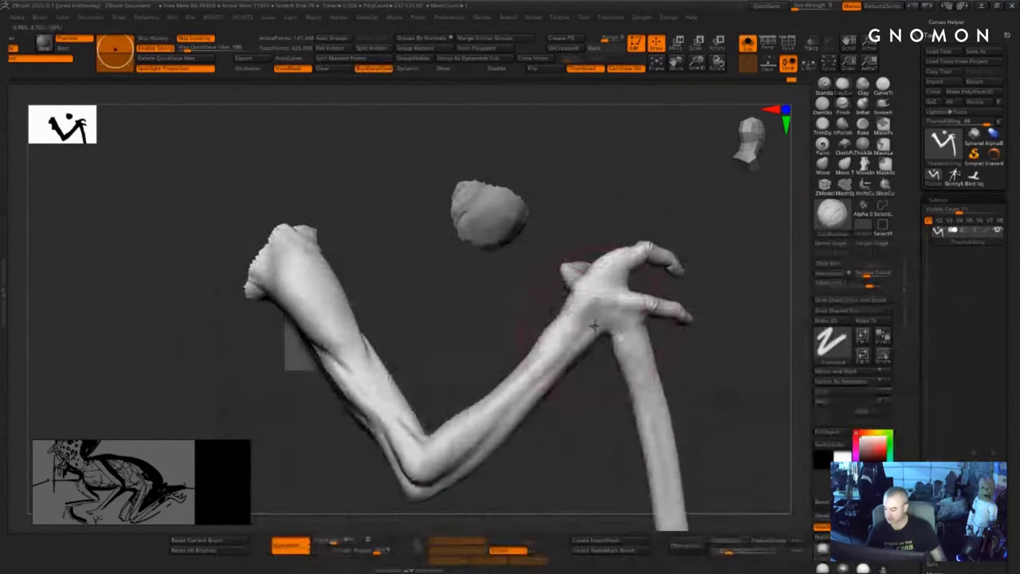
drag(595, 326, 589, 335)
key(s)
mouse_move(592, 372)
mouse_down()
mouse_move(574, 367)
mouse_move(431, 478)
mouse_up()
click(572, 367)
mouse_move(585, 335)
mouse_down()
mouse_move(430, 479)
mouse_move(455, 495)
mouse_up()
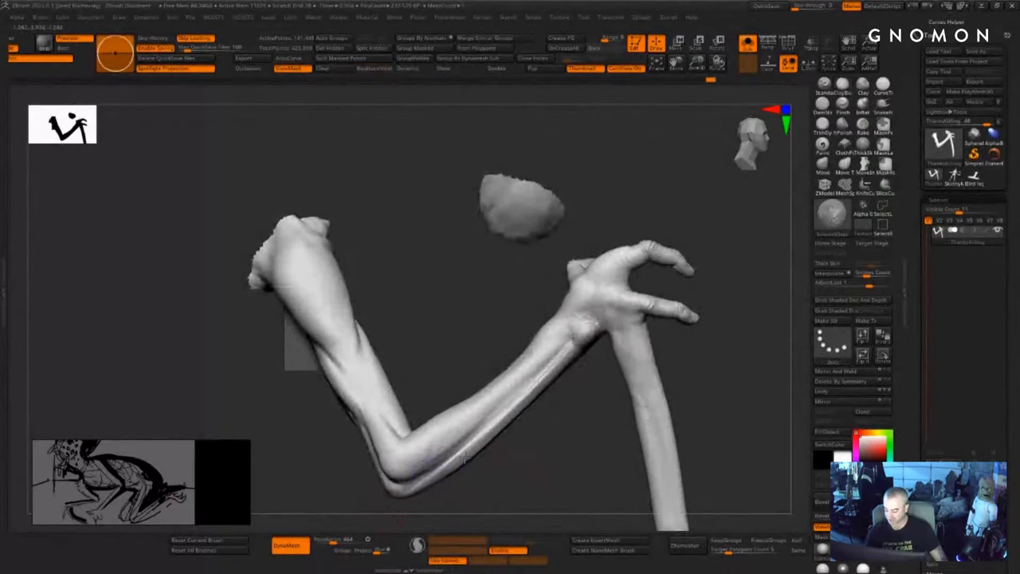
- Smooth the wrist bone and build up clay where the wrist joins the back of the hand
drag(596, 374, 579, 369)
shift+drag(587, 328, 572, 317)
drag(591, 397, 582, 387)
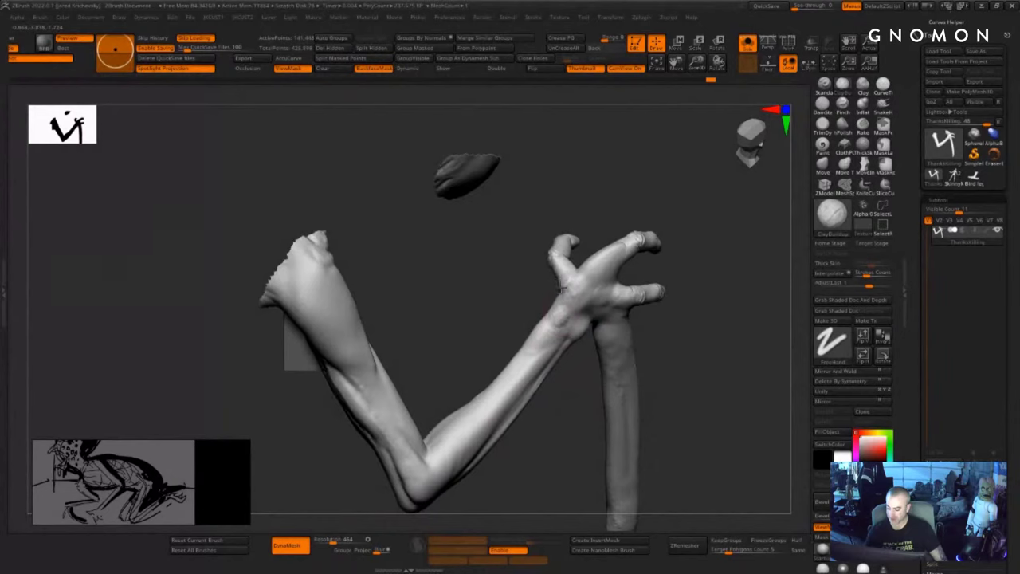
drag(529, 295, 577, 274)
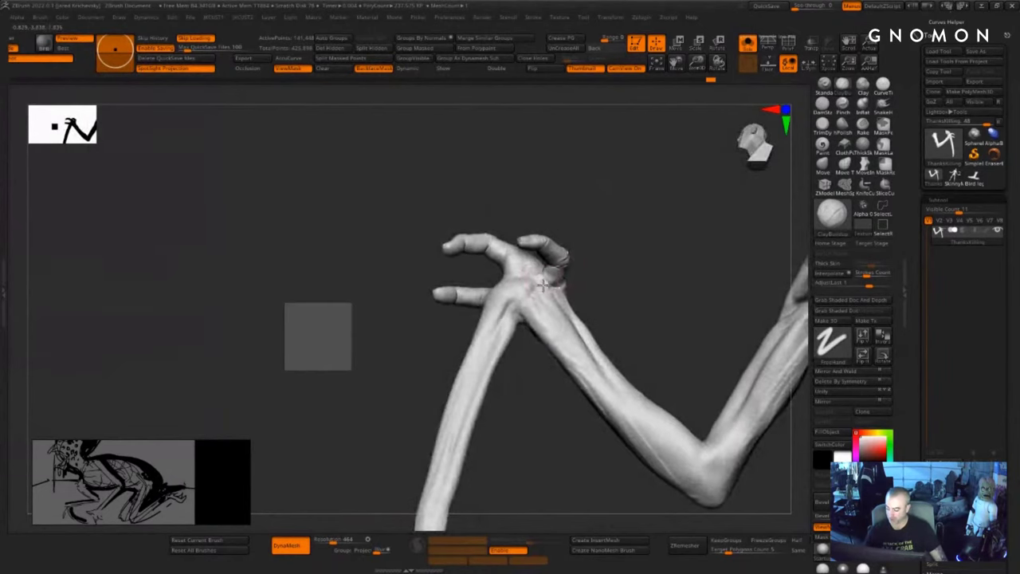
- Build up the fleshy base of the thumb beside the wrist and smooth it into the palm
mouse_move(542, 285)
right_down()
mouse_move(576, 286)
mouse_move(570, 269)
right_up()
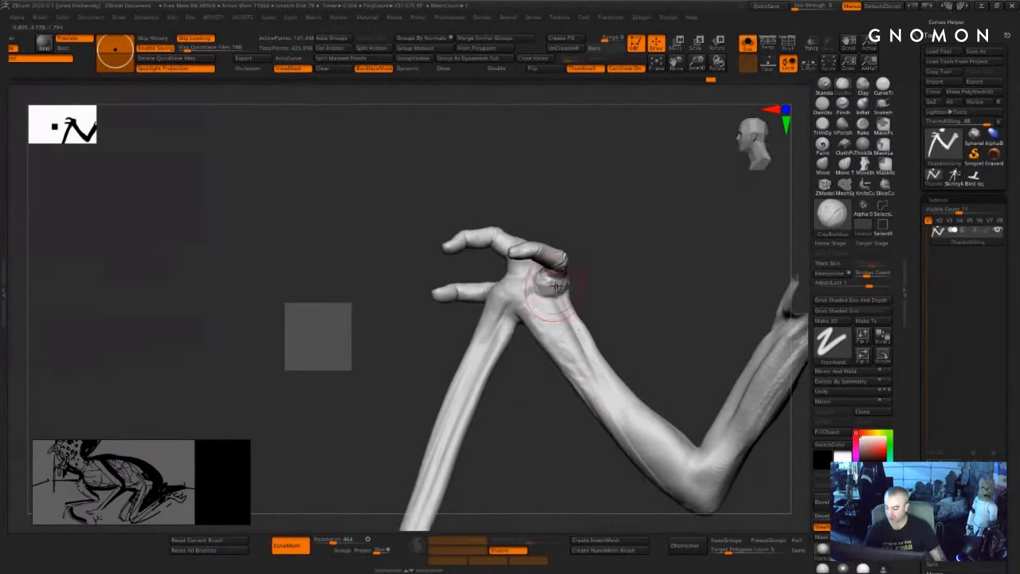
drag(550, 278, 531, 292)
right_drag(546, 312, 550, 317)
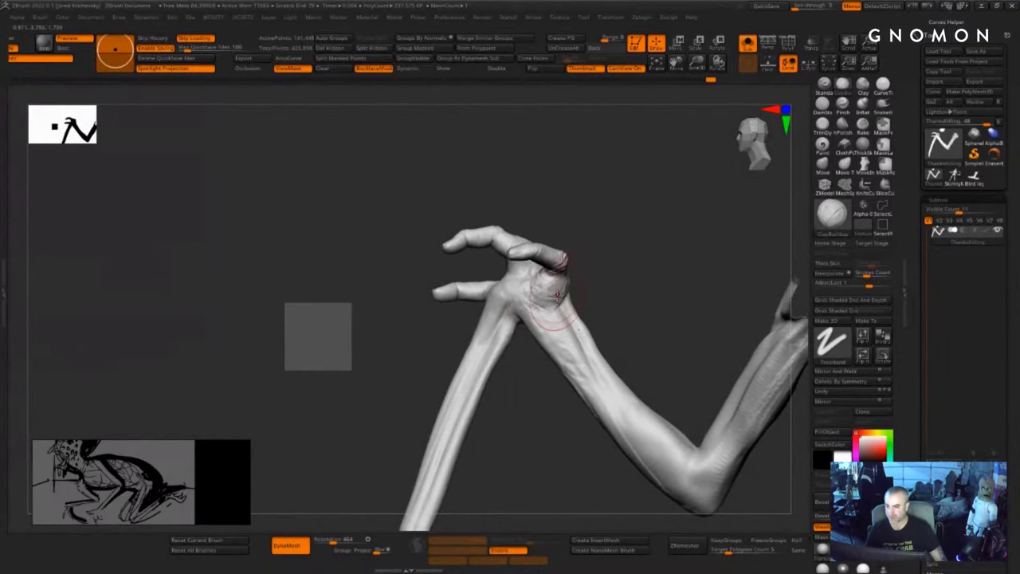
mouse_move(550, 317)
shift+mouse_down()
mouse_move(544, 298)
mouse_move(550, 308)
shift+mouse_up()
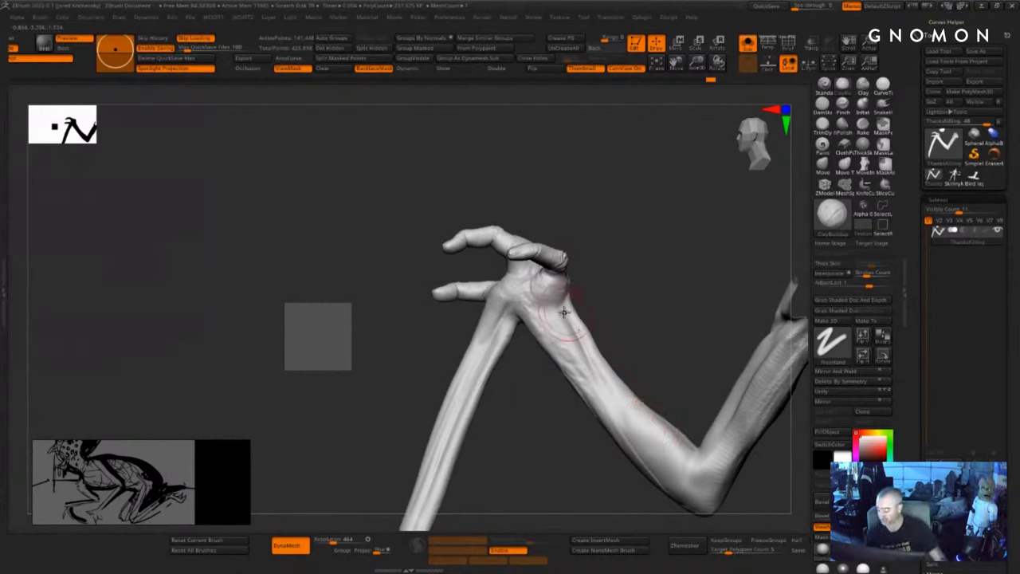
mouse_move(557, 333)
mouse_down()
mouse_move(563, 293)
mouse_move(550, 290)
mouse_move(659, 292)
mouse_up()
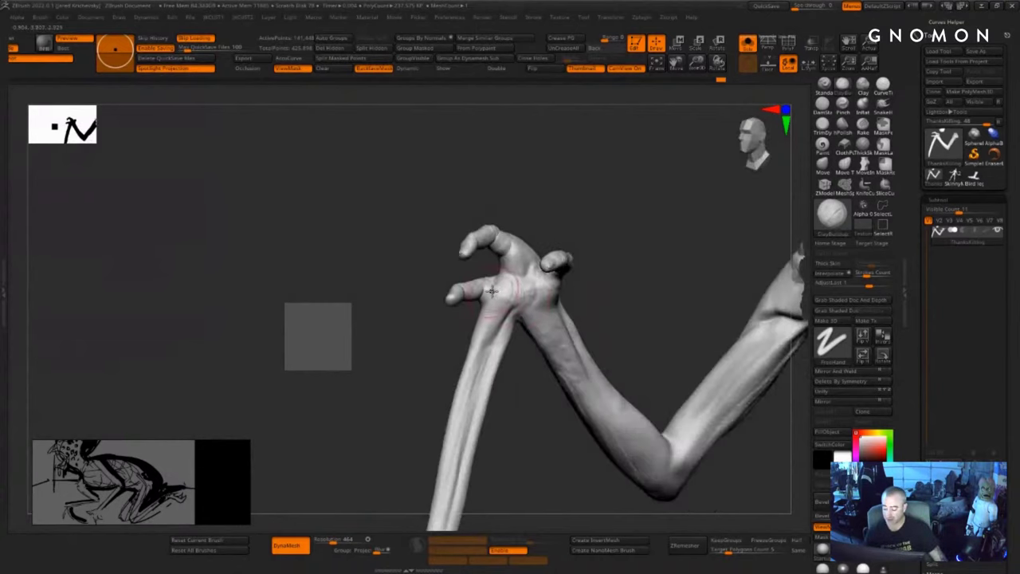
- Build up clay along the upper part of the long blade-like finger and smooth it into the knuckle
drag(527, 397, 612, 381)
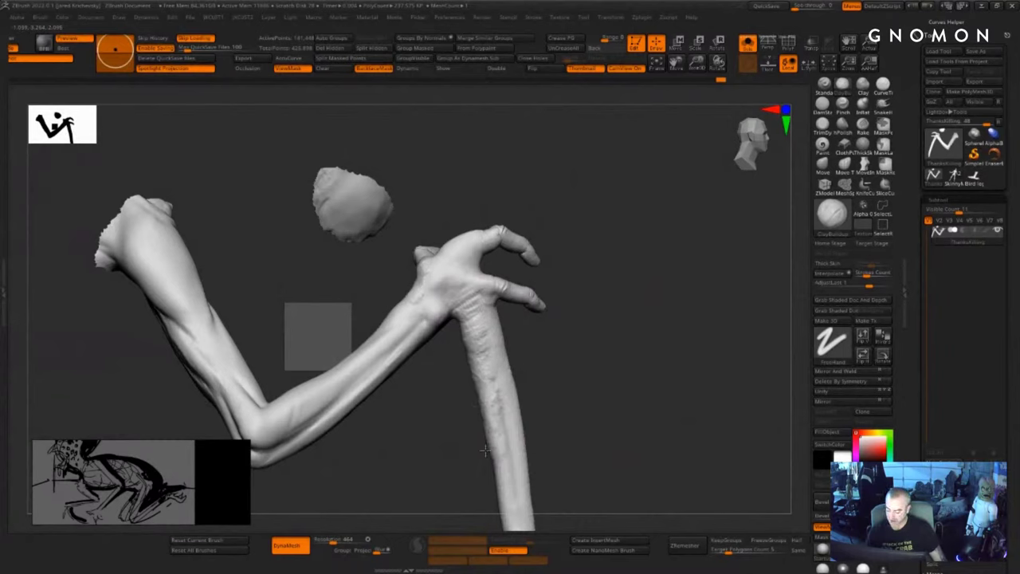
key(shift)
shift+drag(476, 308, 462, 292)
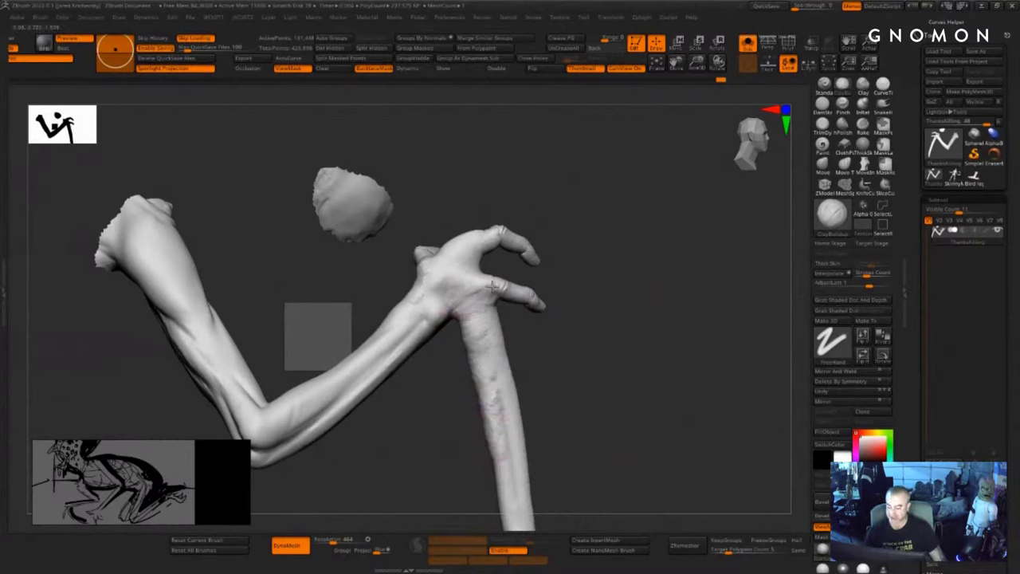
drag(529, 374, 535, 352)
drag(502, 285, 477, 289)
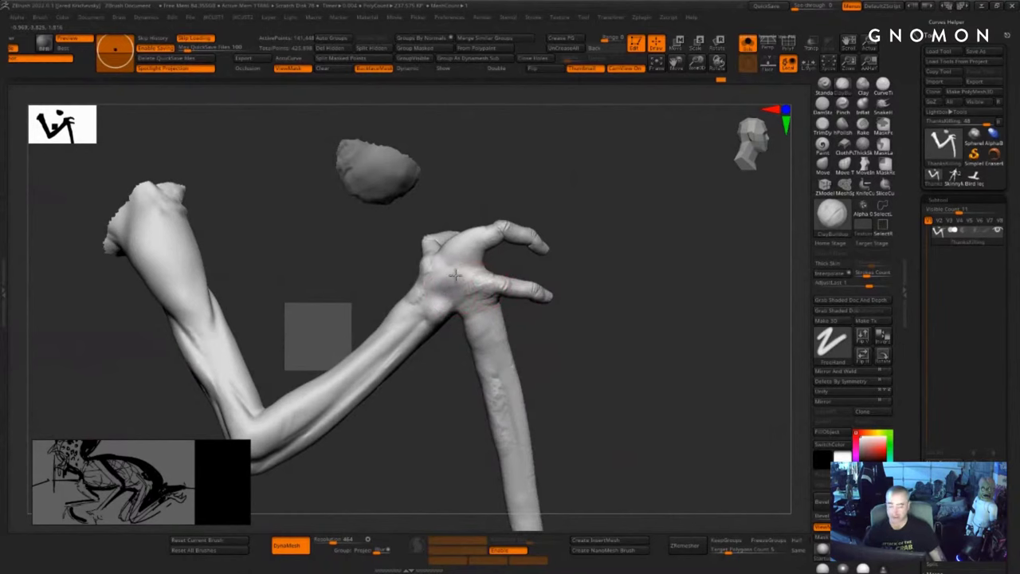
drag(563, 302, 558, 309)
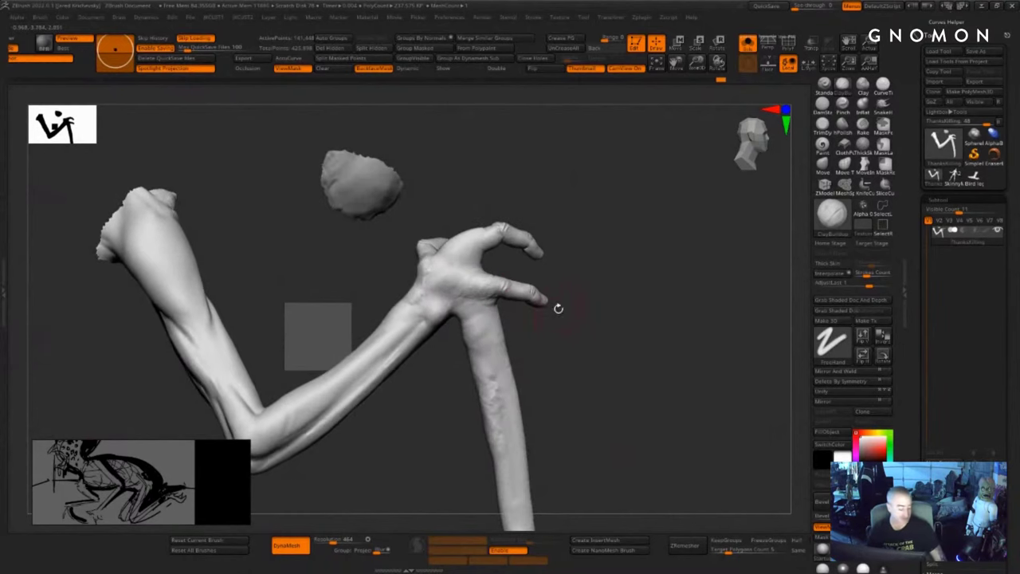
mouse_move(490, 374)
shift+mouse_down()
mouse_move(496, 325)
mouse_move(492, 391)
mouse_move(491, 300)
shift+mouse_up()
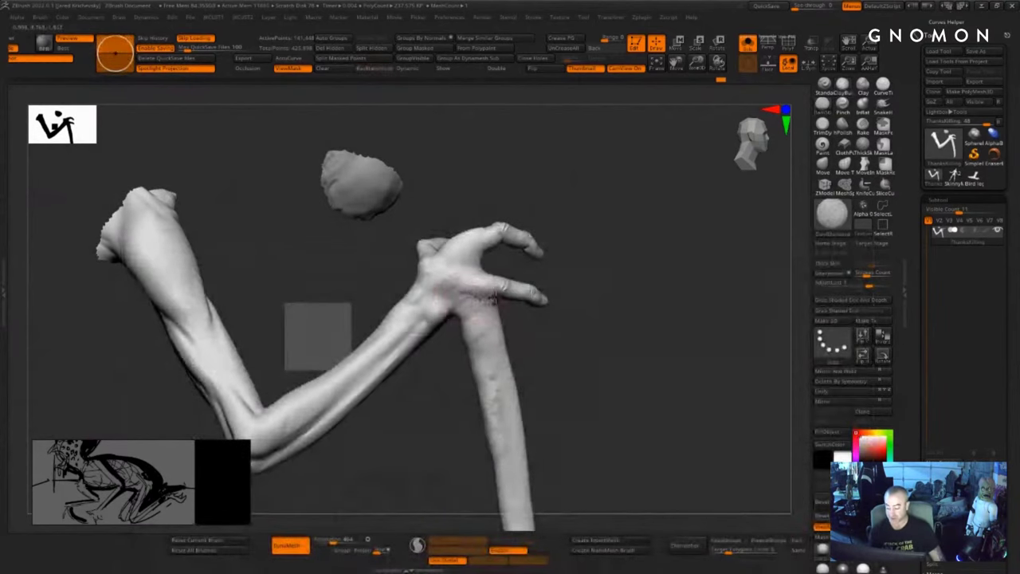
- Switch to the DamStandard brush and define the creases between the fingers on the hand
right_drag(465, 308, 485, 270)
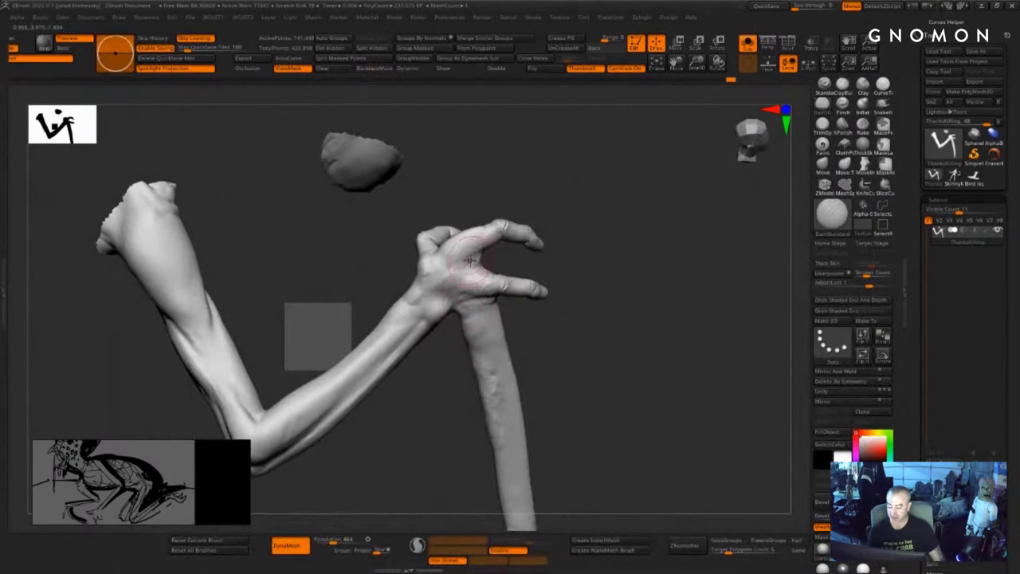
drag(522, 253, 459, 296)
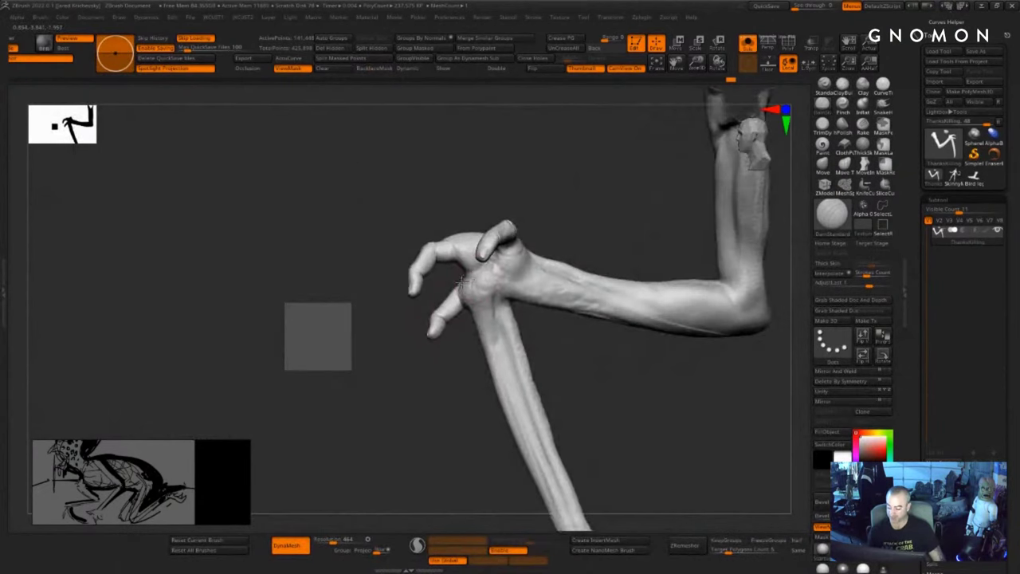
drag(466, 362, 490, 272)
- Switch to the ClayBuildup brush, build up a ridge down the long blade-like finger, and smooth it near the knuckle
key(b)
key(c)
key(b)
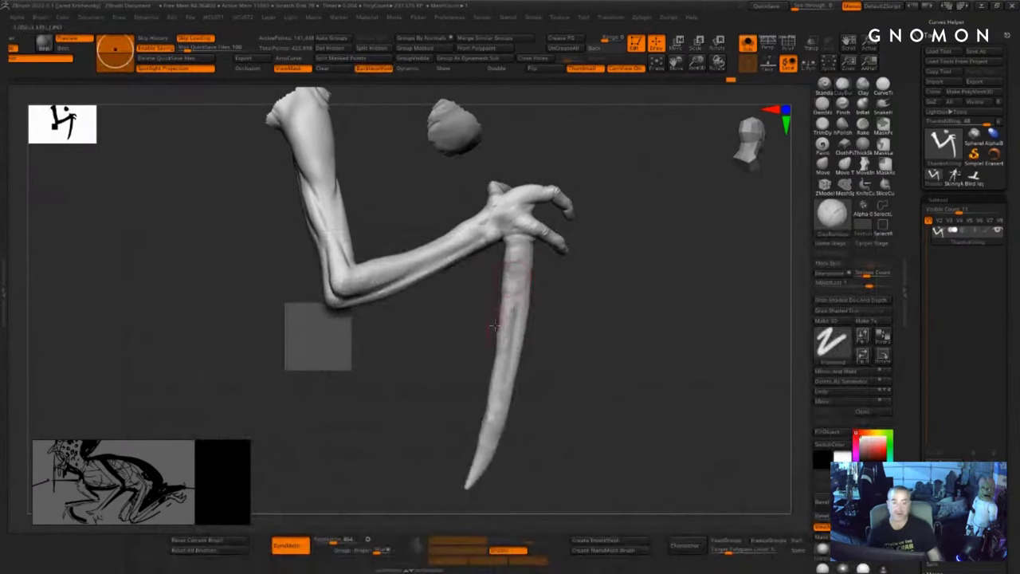
mouse_move(566, 303)
mouse_down()
mouse_move(510, 284)
mouse_move(517, 265)
mouse_move(518, 291)
mouse_up()
drag(576, 303, 562, 286)
right_drag(519, 248, 588, 332)
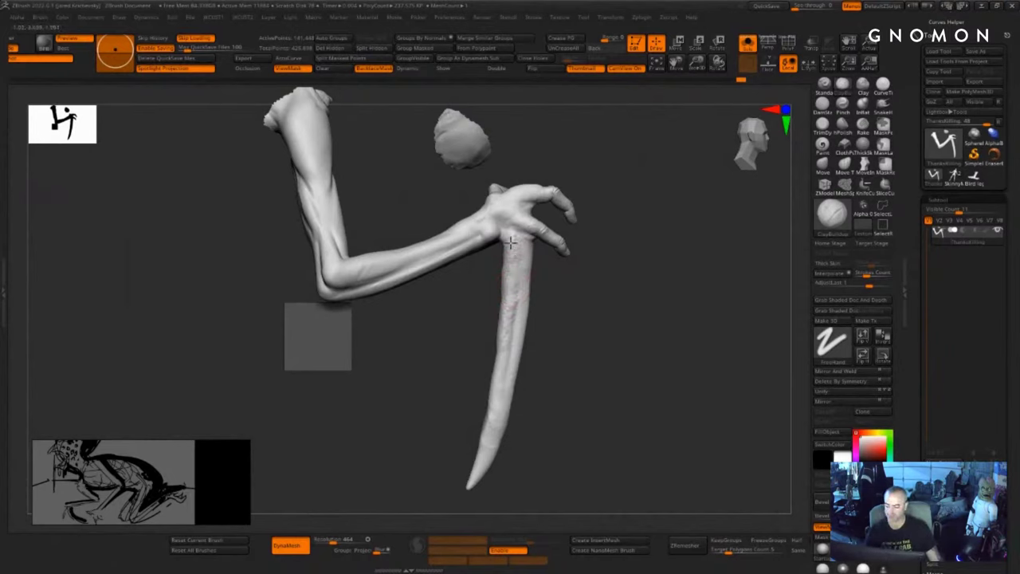
key(1)
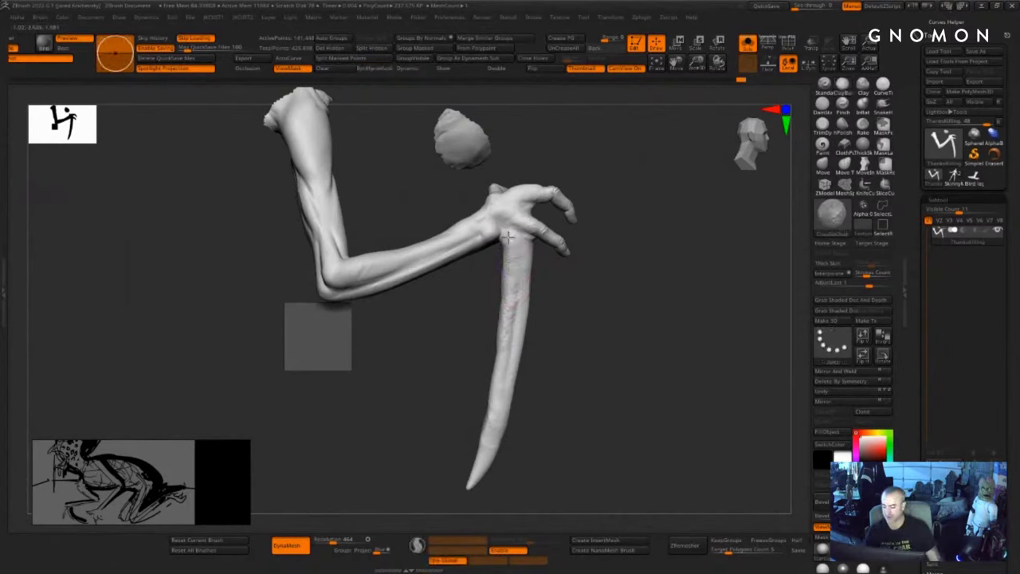
key(2)
drag(558, 316, 560, 325)
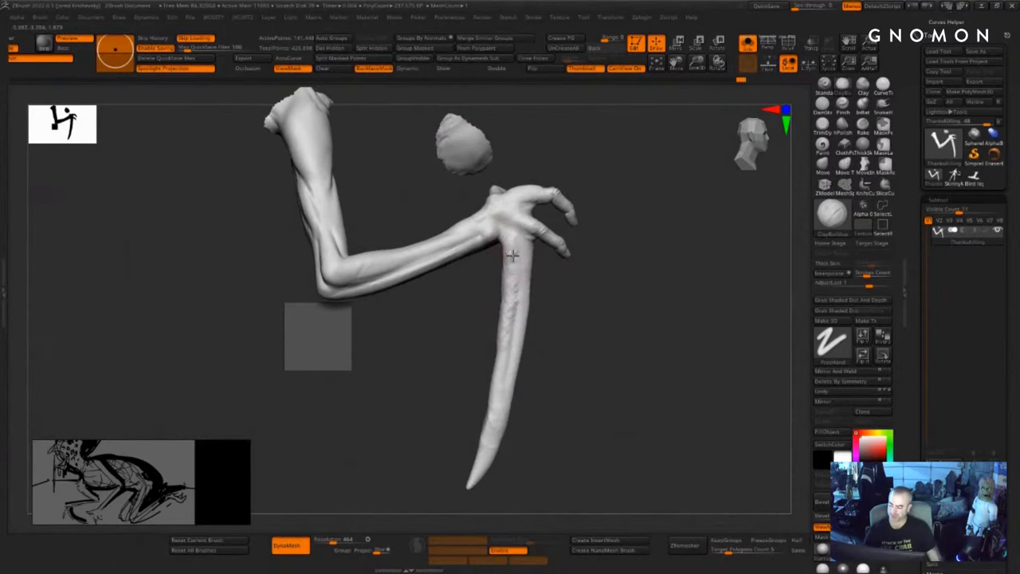
shift+drag(515, 250, 513, 261)
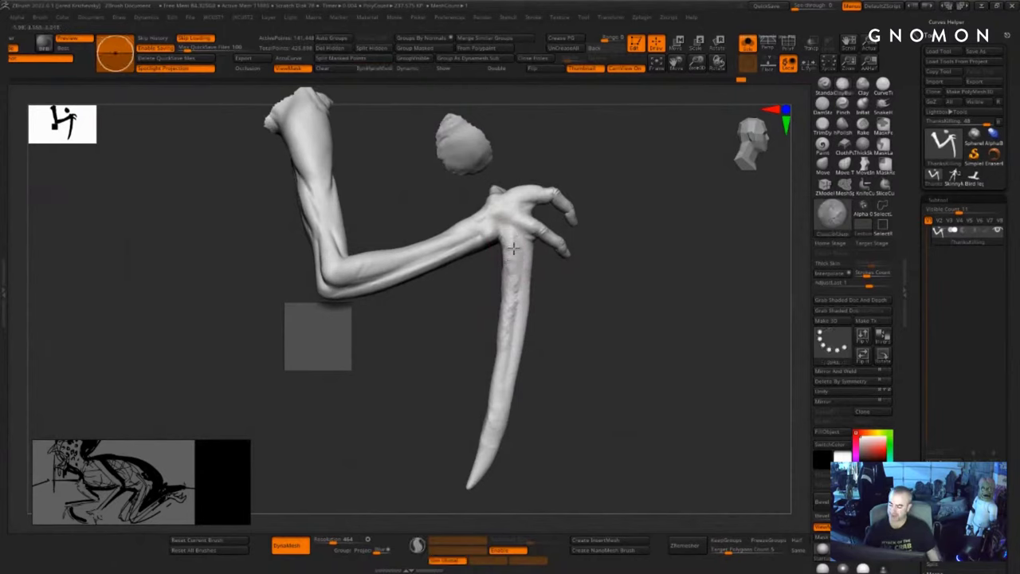
- Unhide the rest of the creature's body
mouse_move(584, 445)
alt+mouse_down()
mouse_move(587, 412)
mouse_move(535, 444)
alt+mouse_up()
ctrl+shift+click(578, 435)
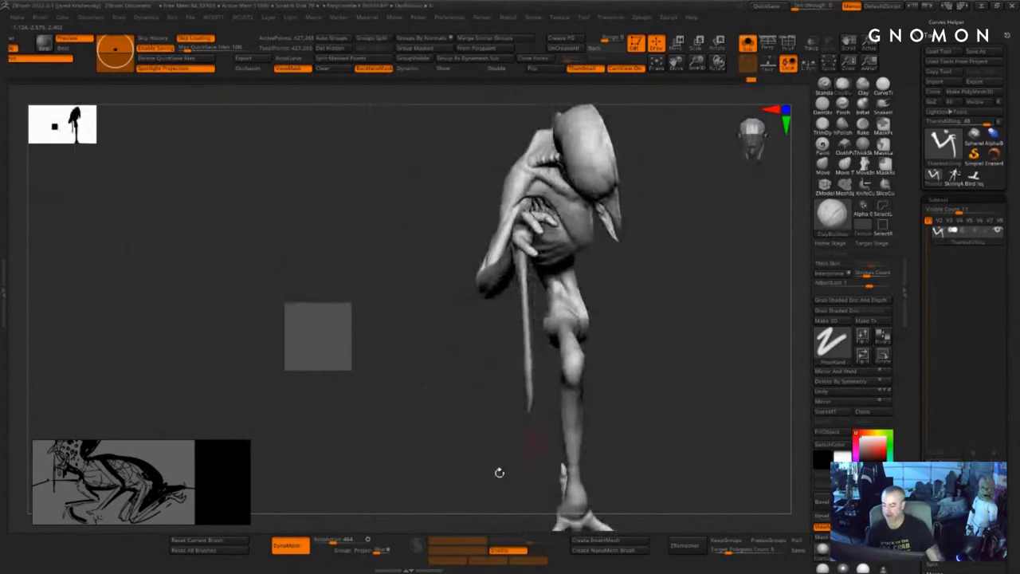
mouse_move(448, 492)
mouse_down()
mouse_move(522, 481)
mouse_move(624, 444)
mouse_move(610, 512)
mouse_move(595, 310)
mouse_move(688, 353)
mouse_move(702, 370)
mouse_move(694, 346)
mouse_up()
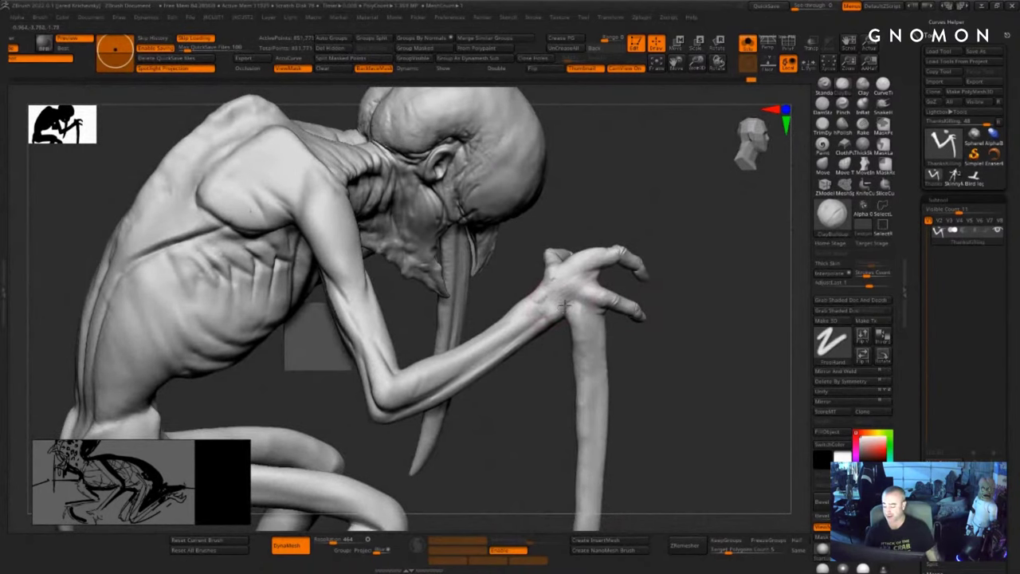
- Build up clay between the wrist and the back of the hand and smooth the transition
drag(545, 343, 565, 341)
mouse_move(565, 306)
mouse_down()
mouse_move(543, 338)
mouse_move(563, 317)
mouse_up()
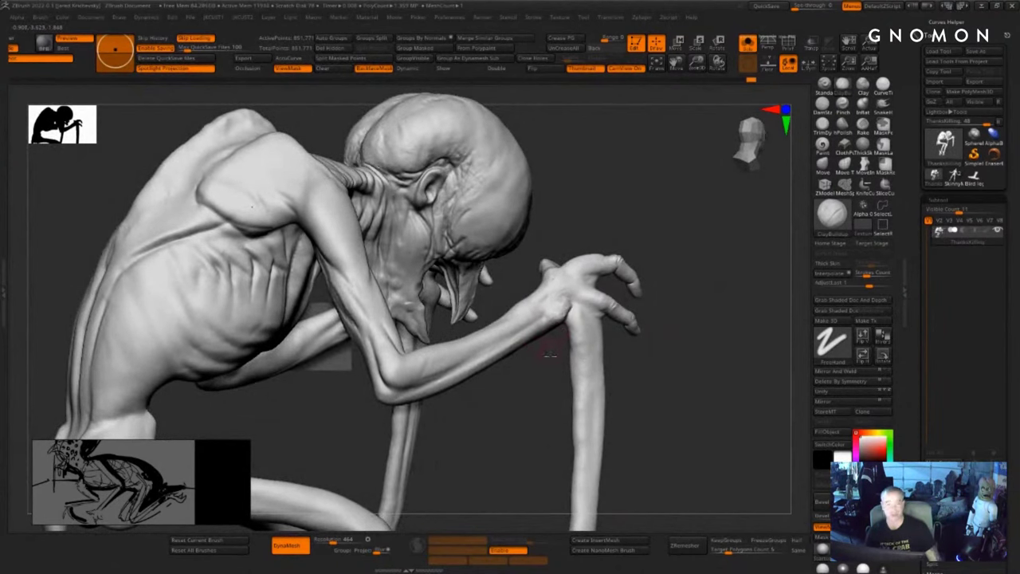
drag(550, 356, 563, 312)
drag(544, 356, 535, 401)
drag(664, 366, 636, 362)
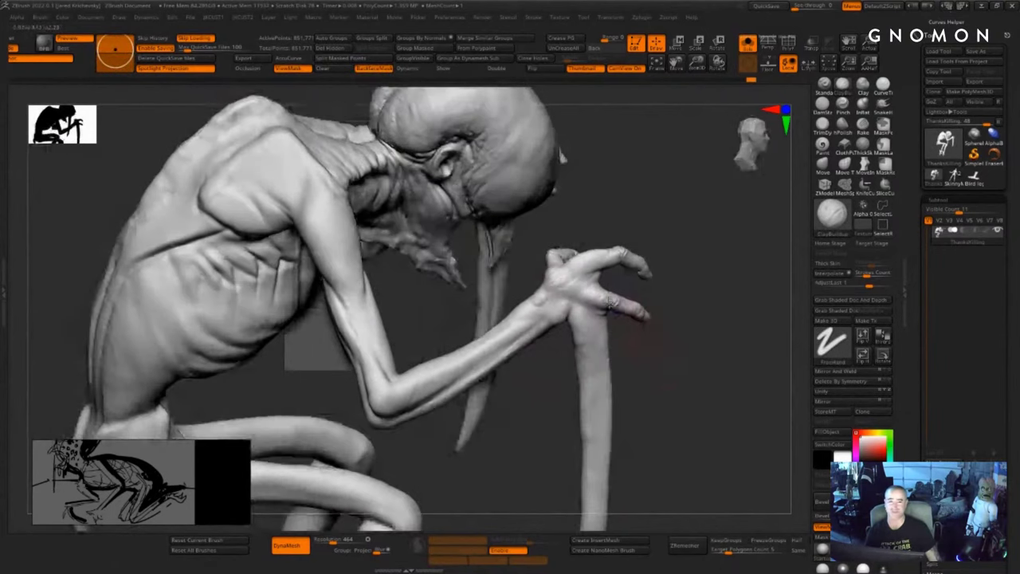
shift+drag(563, 290, 568, 297)
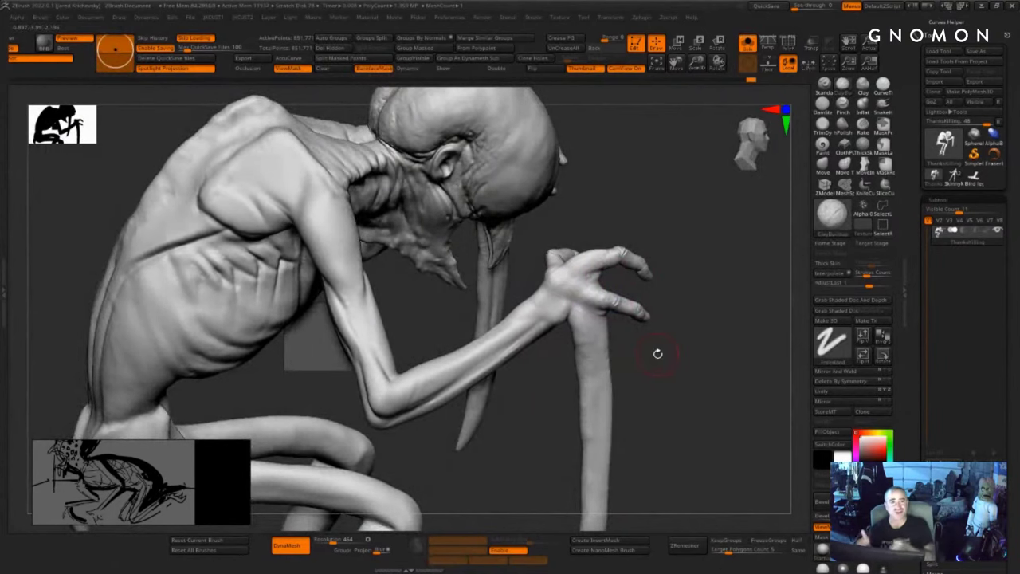
- Refine the knuckle where the long blade-like finger meets the hand
mouse_move(715, 470)
mouse_down()
mouse_move(692, 451)
mouse_move(719, 430)
mouse_move(658, 369)
mouse_move(666, 274)
mouse_move(655, 351)
mouse_move(678, 360)
mouse_up()
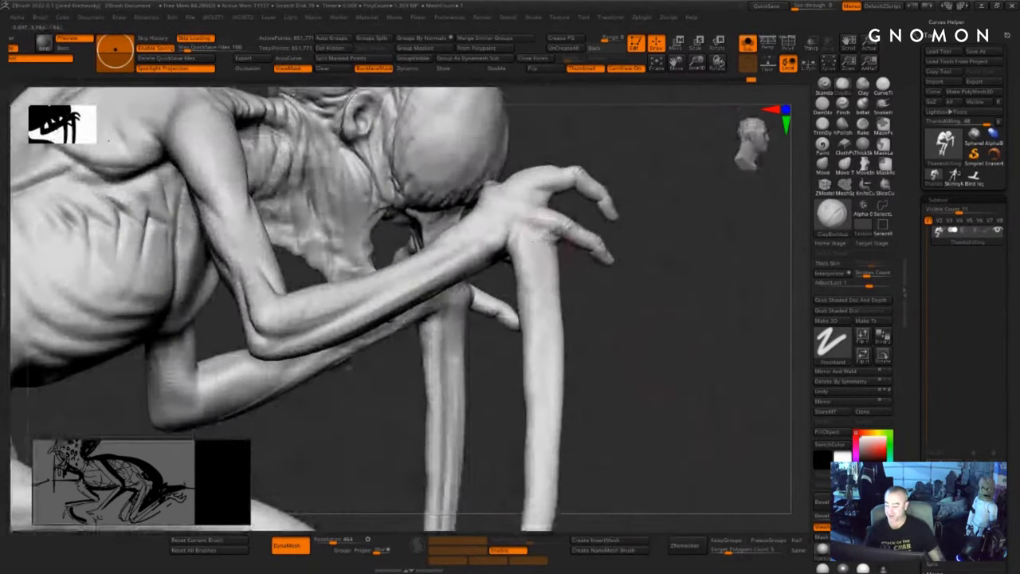
drag(547, 232, 556, 241)
right_drag(592, 298, 579, 276)
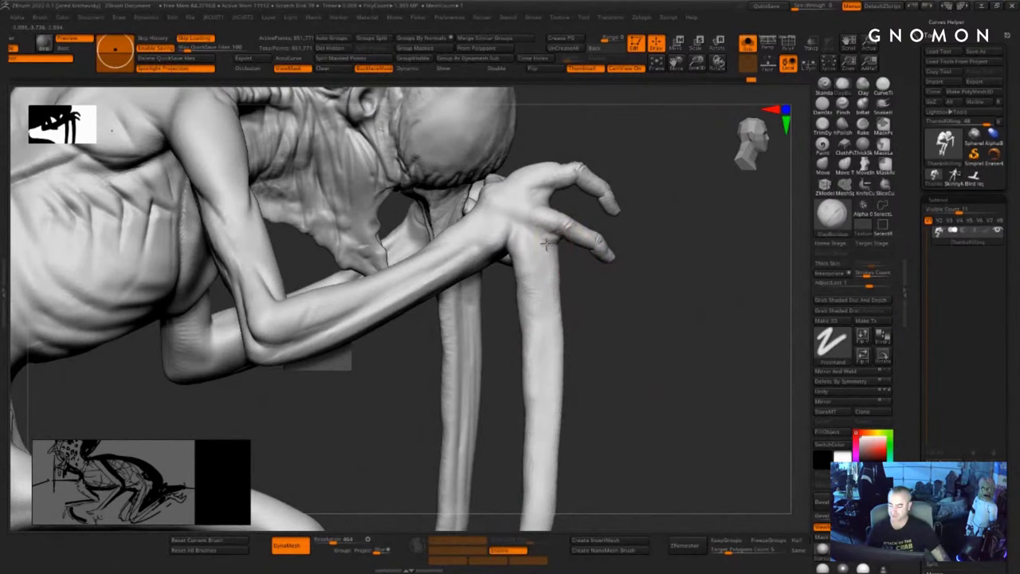
drag(583, 299, 560, 298)
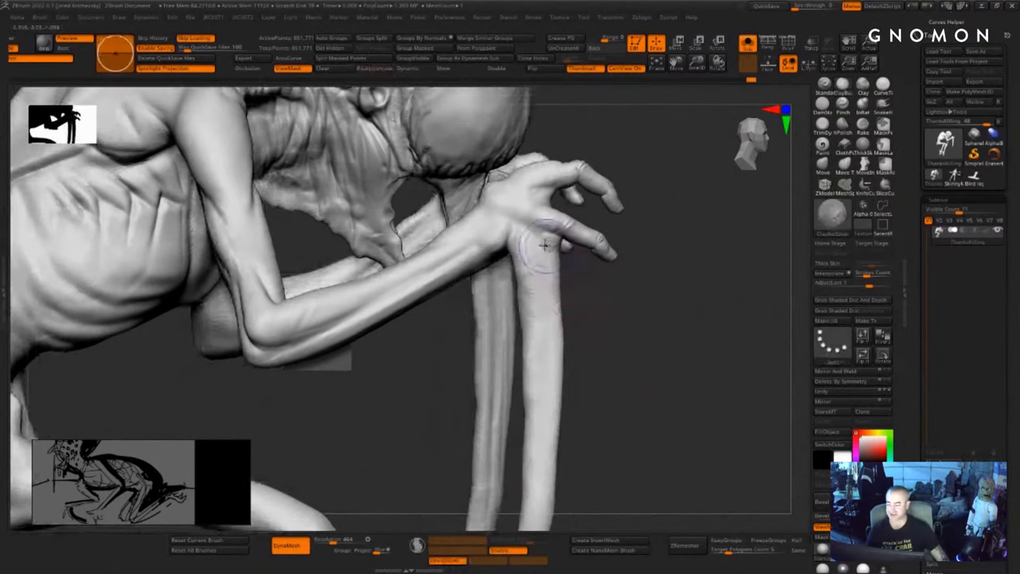
- Select the Move brush, resize it, and reshape the top contour of the thigh toward the knee
mouse_move(624, 410)
alt+mouse_down()
mouse_move(630, 390)
mouse_move(686, 338)
mouse_move(700, 364)
mouse_move(613, 358)
mouse_move(535, 388)
mouse_move(584, 331)
alt+mouse_up()
key(b)
key(m)
key(v)
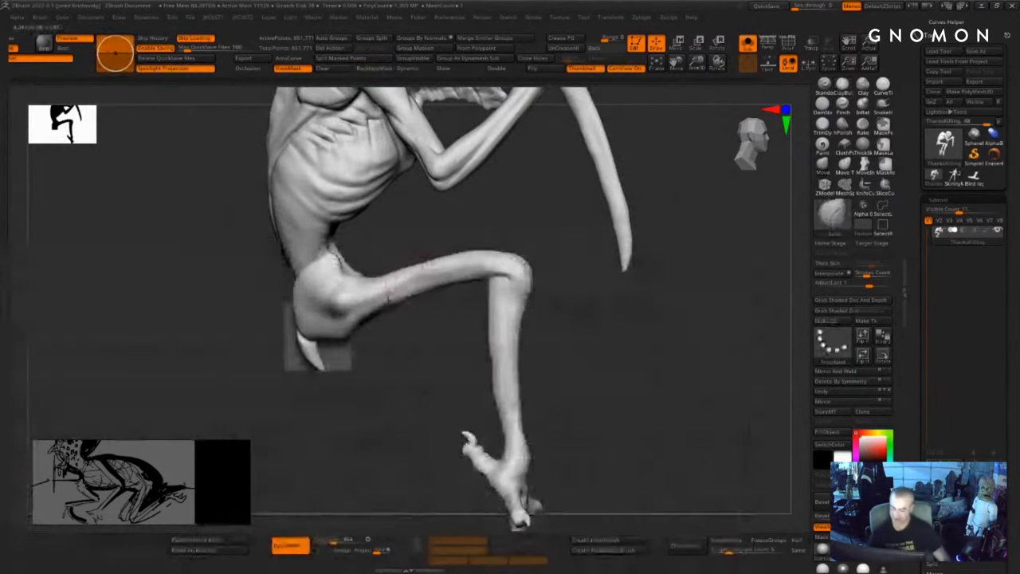
key(s)
mouse_move(389, 290)
mouse_down()
mouse_move(375, 260)
mouse_move(424, 267)
mouse_move(482, 241)
mouse_move(527, 244)
mouse_move(511, 242)
mouse_up()
key(s)
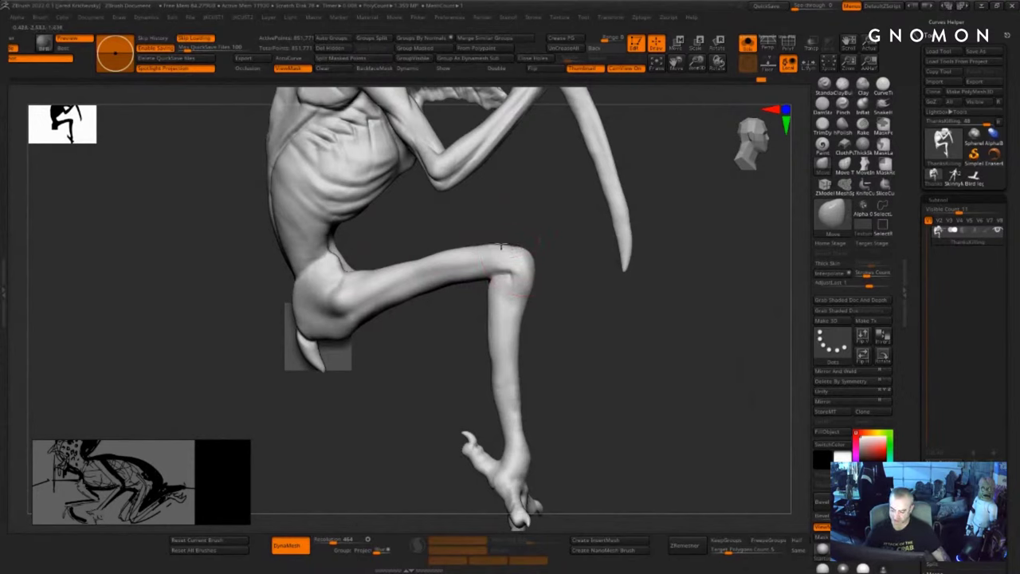
- Resize the Move brush and adjust the contours of the thigh and the back of the knee
key(s)
drag(416, 268, 404, 299)
drag(489, 304, 500, 303)
drag(564, 295, 486, 319)
drag(530, 377, 560, 367)
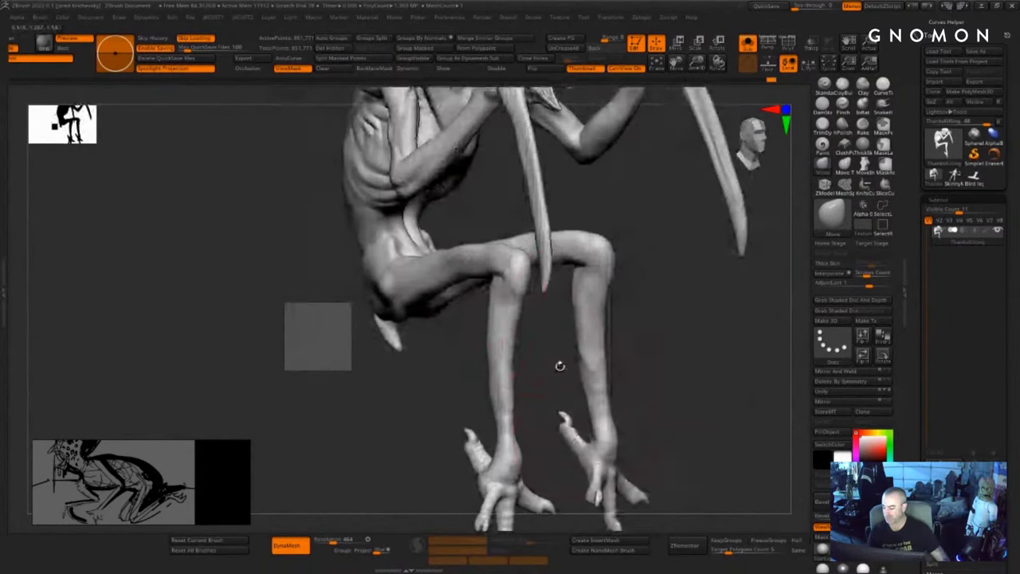
mouse_move(440, 365)
mouse_down()
mouse_move(524, 327)
mouse_move(512, 344)
mouse_up()
- Enlarge the Move brush and reshape the shin, calf and lower thigh
key(])
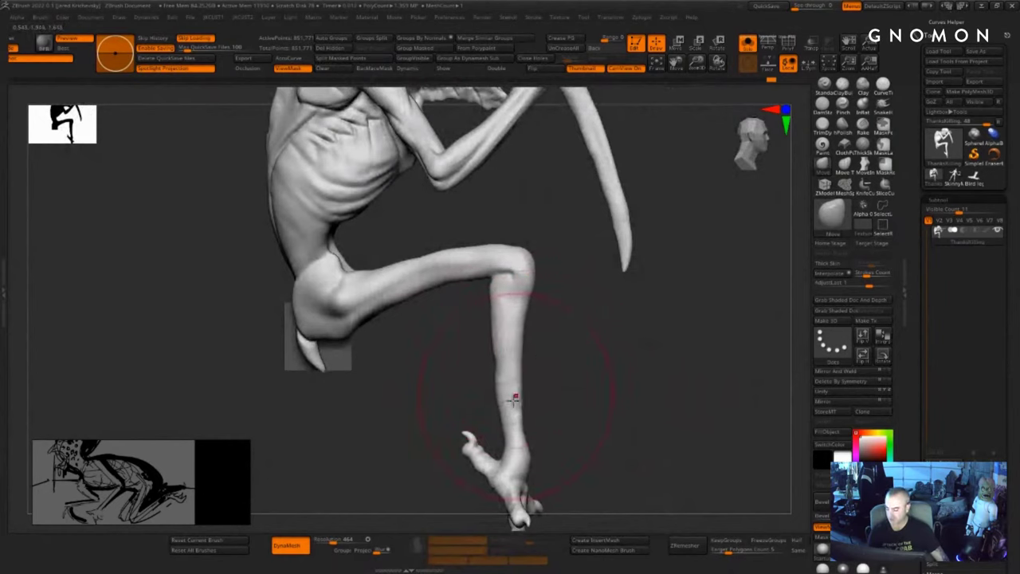
drag(504, 396, 510, 399)
drag(504, 364, 509, 365)
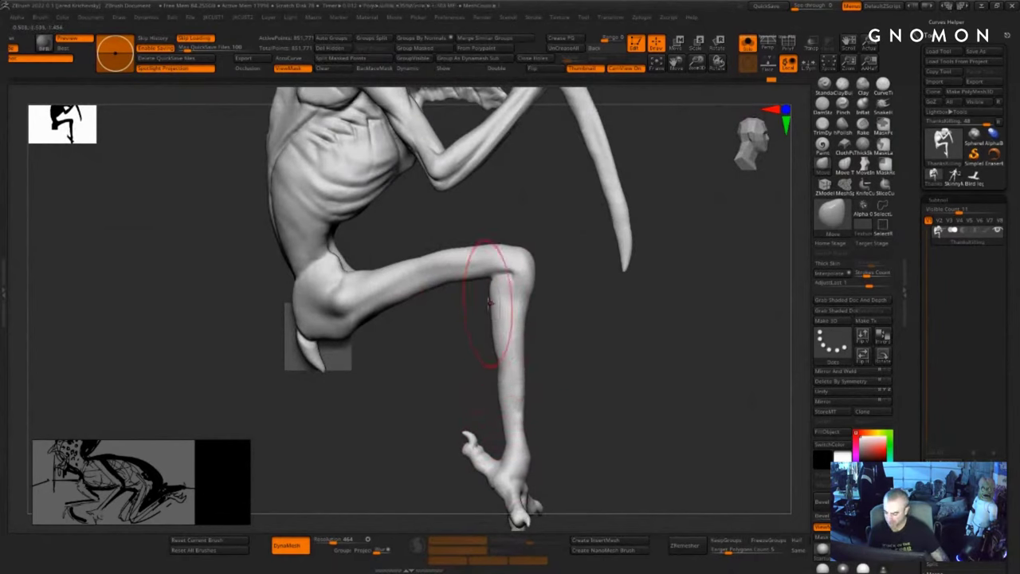
mouse_move(496, 283)
mouse_down()
mouse_move(505, 279)
mouse_move(480, 251)
mouse_move(417, 267)
mouse_up()
- Resize the Move brush and fine-tune the underside of the thigh and the hollow behind the knee
key(s)
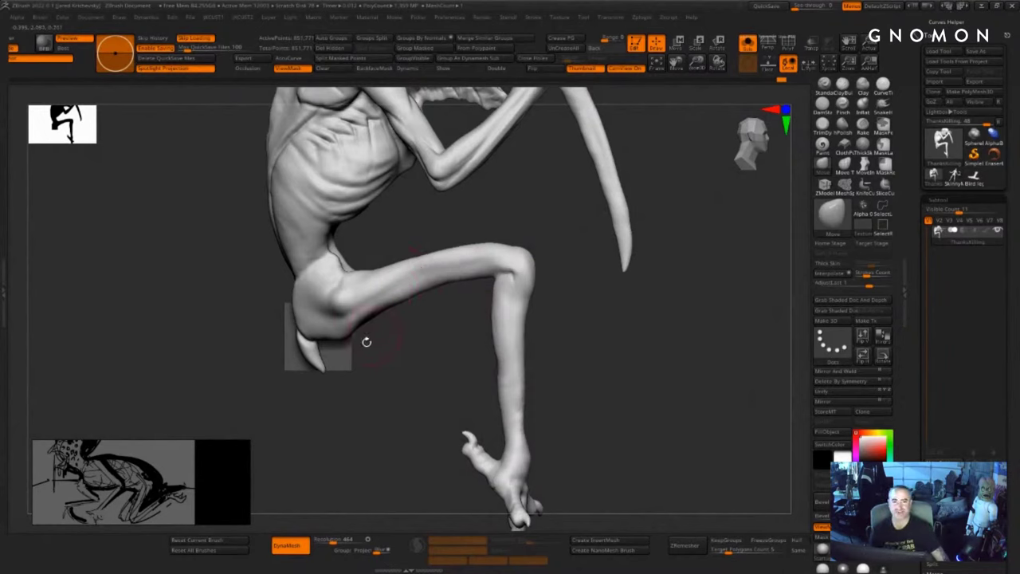
drag(323, 367, 324, 371)
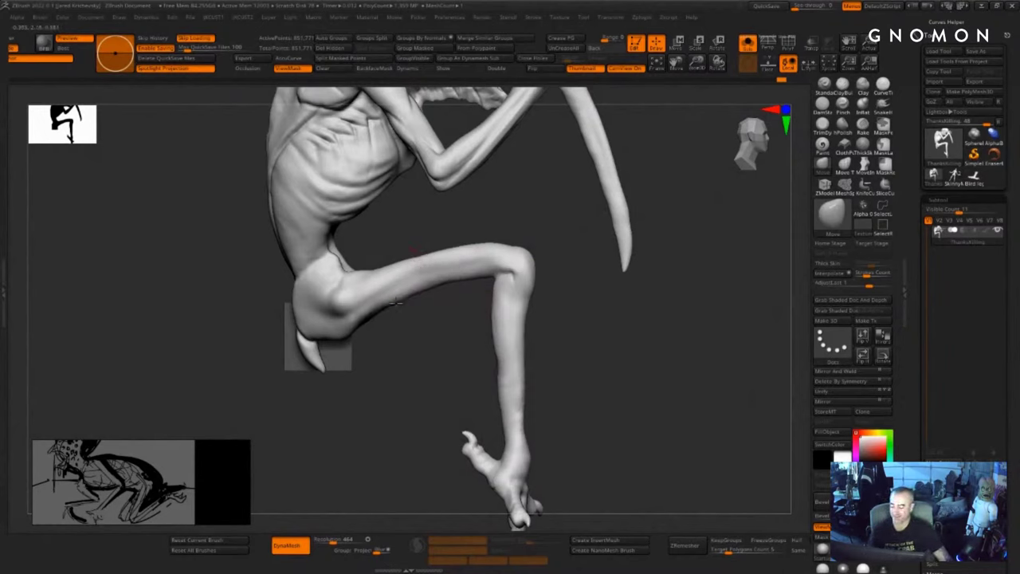
drag(397, 302, 405, 297)
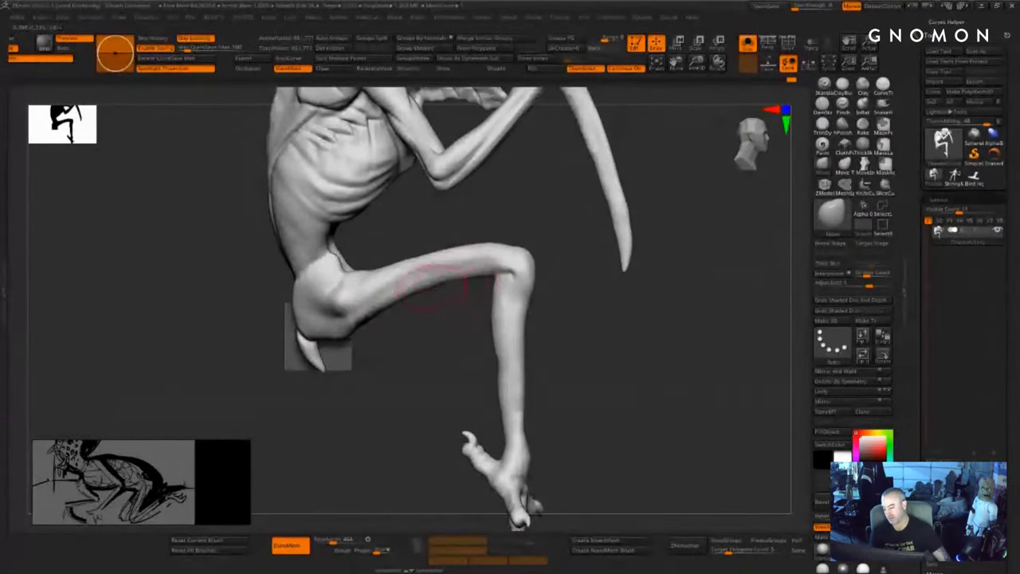
drag(497, 293, 498, 289)
- Select the DamStandard brush and carve the crease at the bend of the knee
mouse_move(586, 339)
alt+mouse_down()
mouse_move(576, 346)
mouse_move(689, 296)
alt+mouse_up()
click(822, 115)
drag(515, 375, 558, 373)
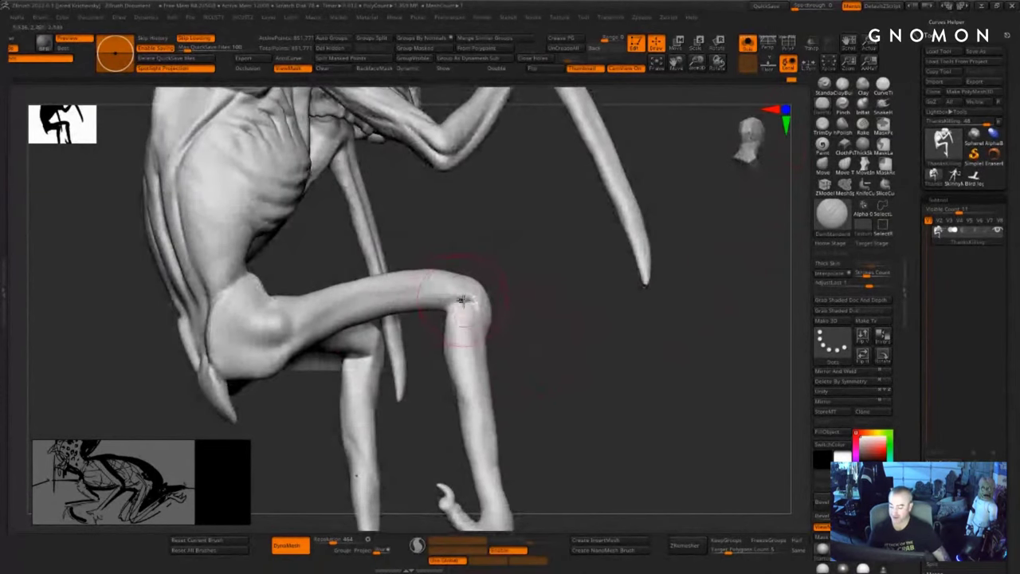
mouse_move(500, 300)
mouse_down()
mouse_move(630, 307)
mouse_move(512, 327)
mouse_move(478, 307)
mouse_move(417, 328)
mouse_up()
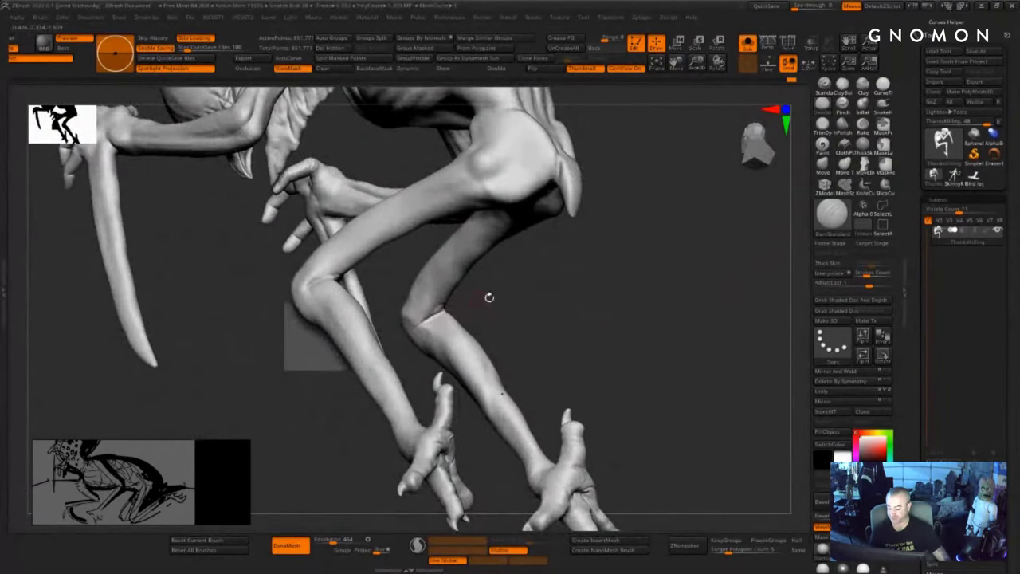
mouse_move(489, 298)
mouse_down()
mouse_move(478, 341)
mouse_move(493, 374)
mouse_move(479, 424)
mouse_up()
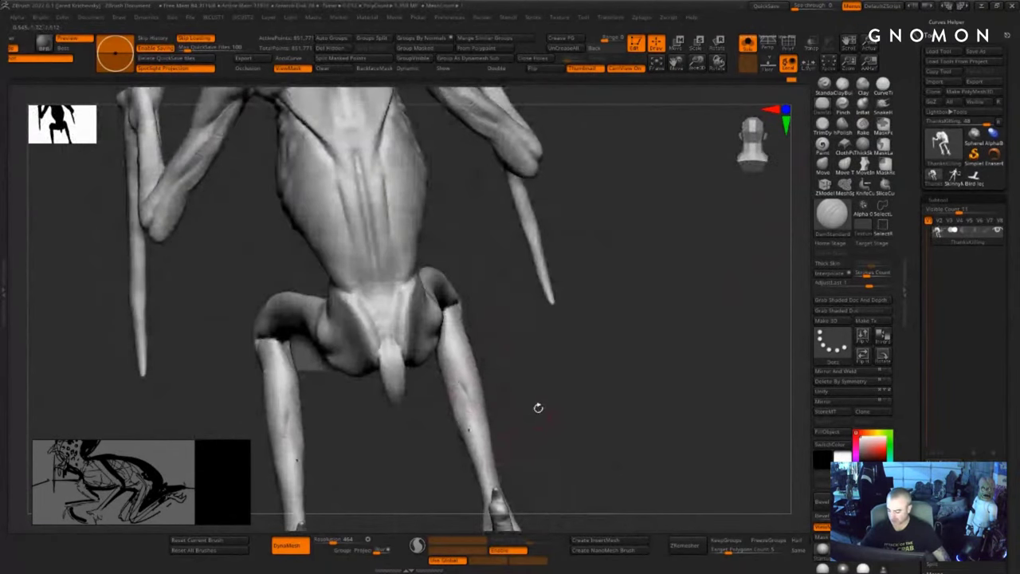
mouse_move(538, 408)
mouse_down()
mouse_move(472, 413)
mouse_move(488, 423)
mouse_up()
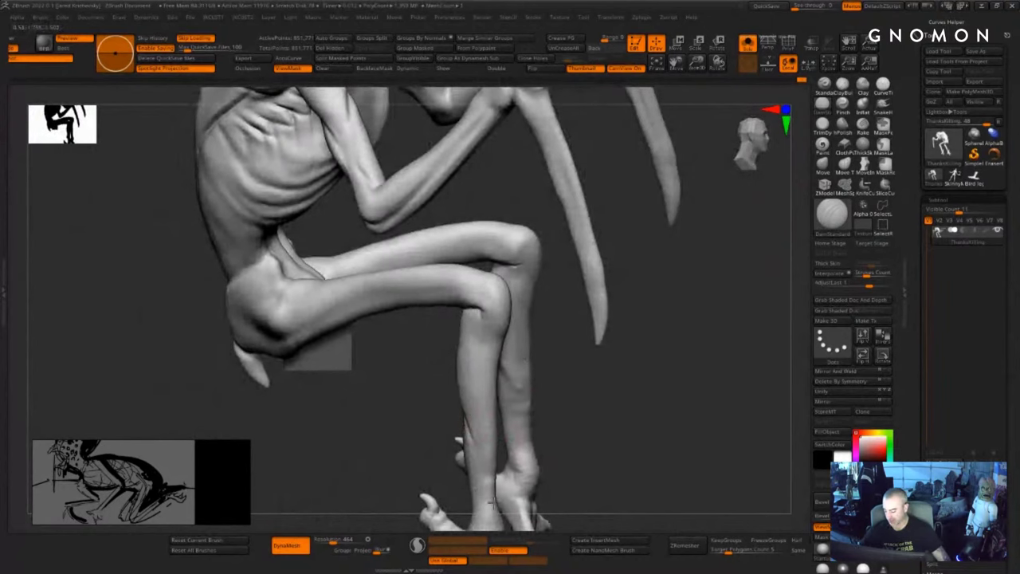
- Carve a muscle groove along the outer thigh from the hip toward the knee with the DamStandard brush
drag(494, 502, 537, 432)
drag(480, 476, 526, 332)
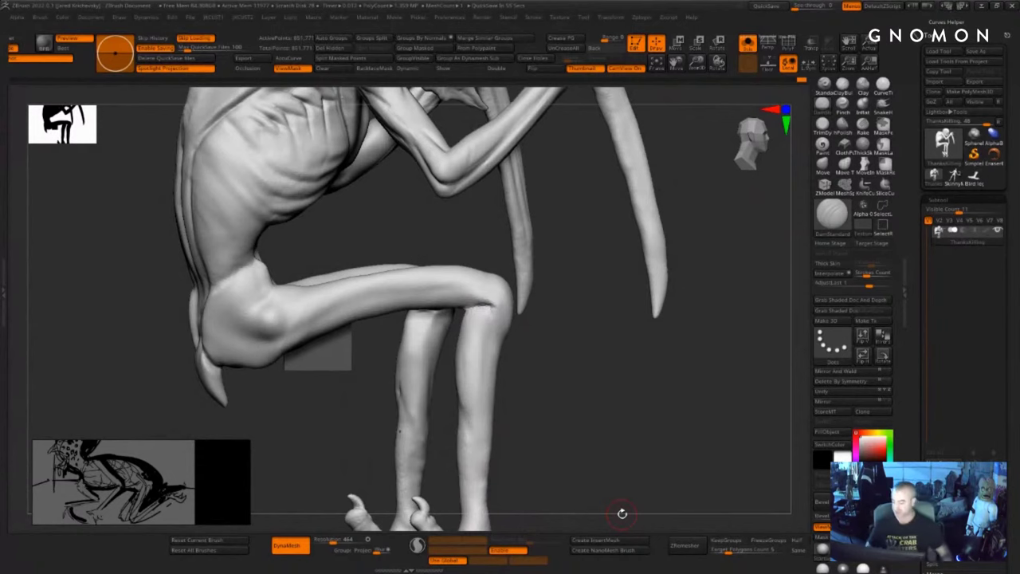
drag(634, 374, 628, 428)
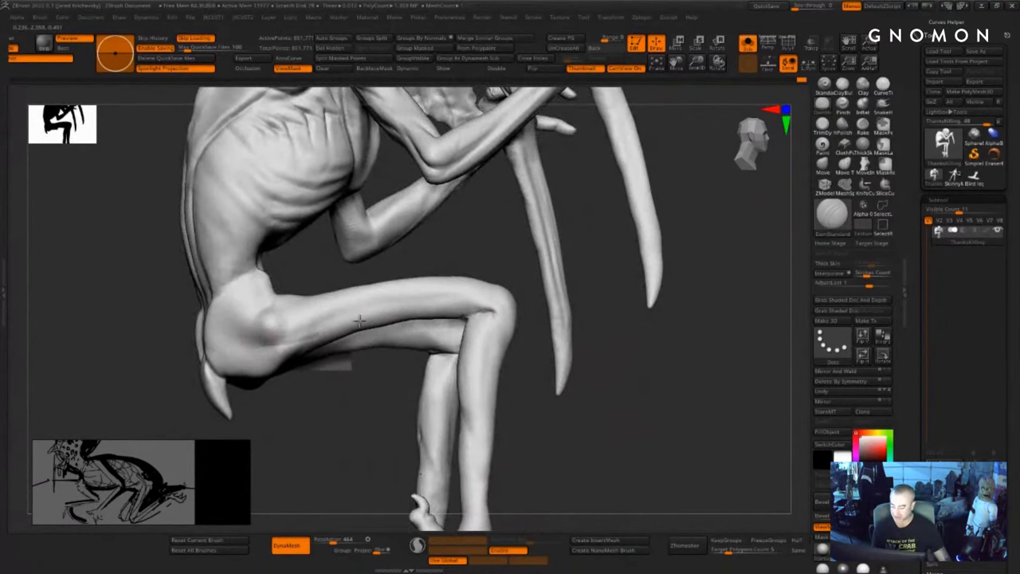
drag(298, 399, 299, 436)
mouse_move(269, 341)
mouse_down()
mouse_move(253, 347)
mouse_move(278, 346)
mouse_up()
drag(344, 320, 455, 296)
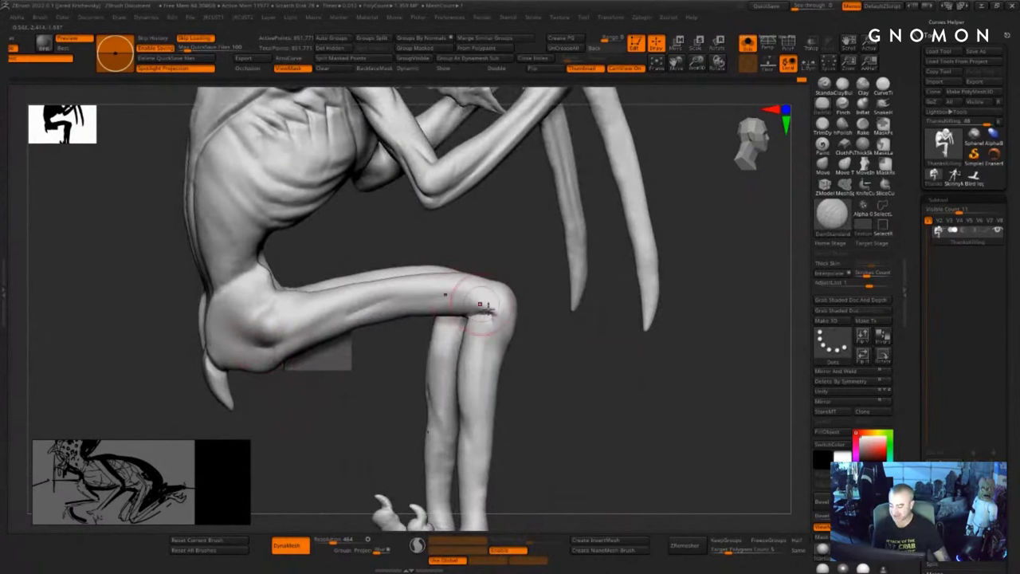
key(ctrl+z)
drag(306, 328, 435, 306)
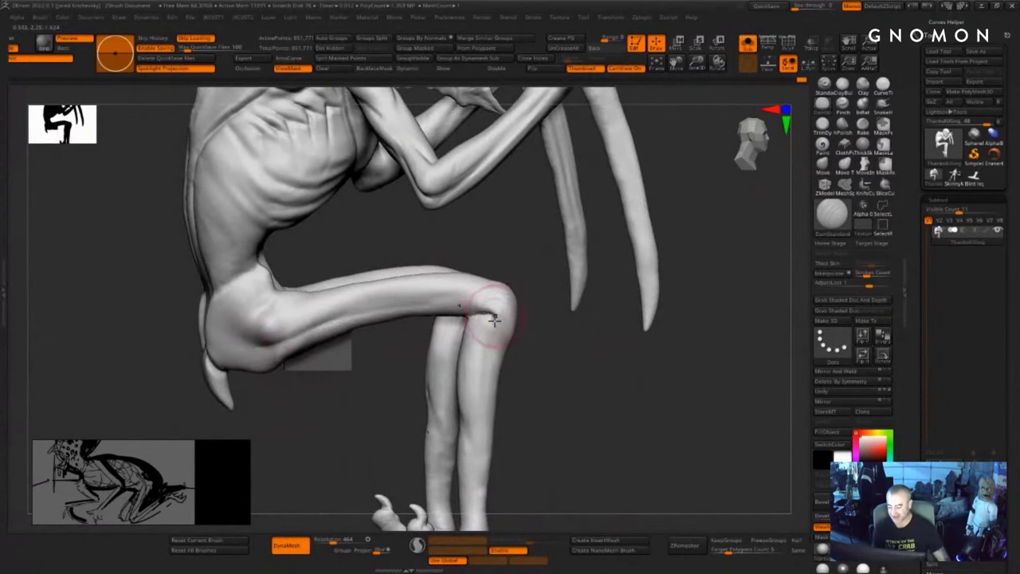
- Extend the thigh groove to the back of the knee and soften it there
drag(546, 320, 354, 318)
mouse_move(476, 299)
mouse_down()
mouse_move(306, 333)
mouse_move(373, 382)
mouse_up()
drag(314, 331, 496, 311)
drag(558, 394, 584, 373)
shift+drag(482, 312, 446, 302)
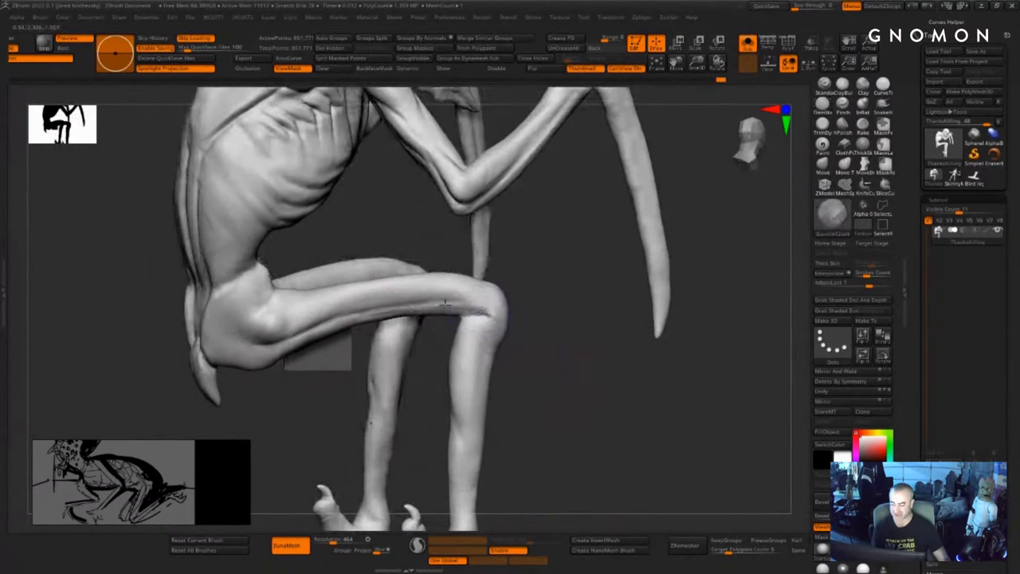
- Refine the underside of the upper thigh and smooth its transition into the hip
drag(528, 335, 339, 320)
drag(266, 368, 303, 364)
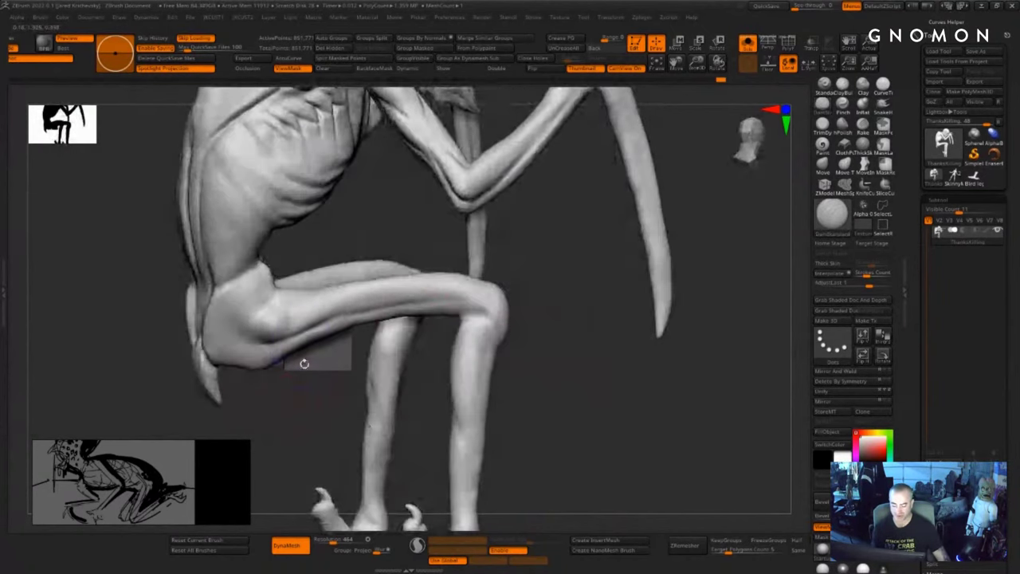
mouse_move(319, 321)
shift+mouse_down()
mouse_move(266, 346)
mouse_move(254, 286)
shift+mouse_up()
- Carve a crease across the side of the waist just above the pelvis
drag(335, 254, 300, 260)
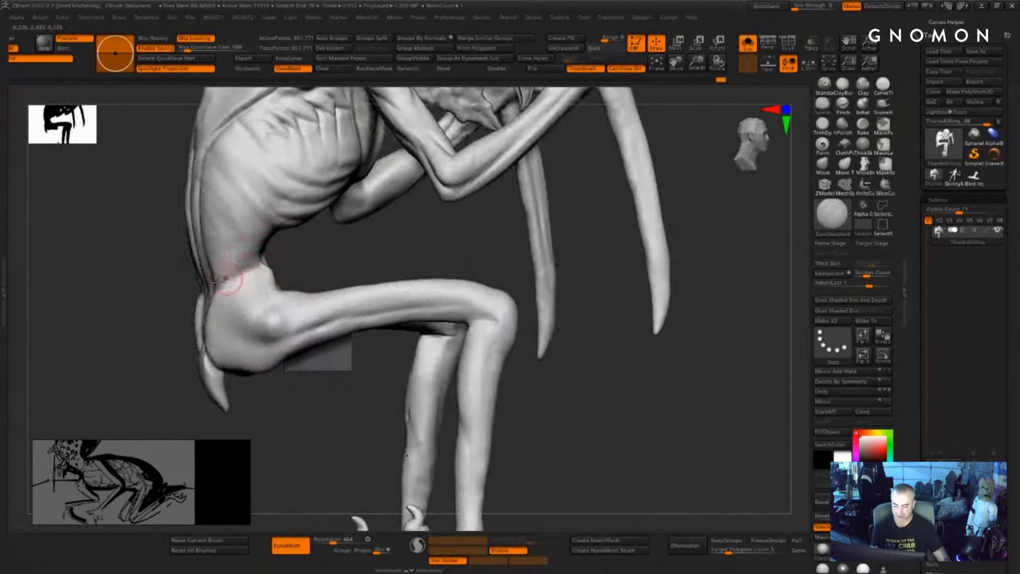
drag(216, 287, 254, 271)
drag(334, 263, 407, 263)
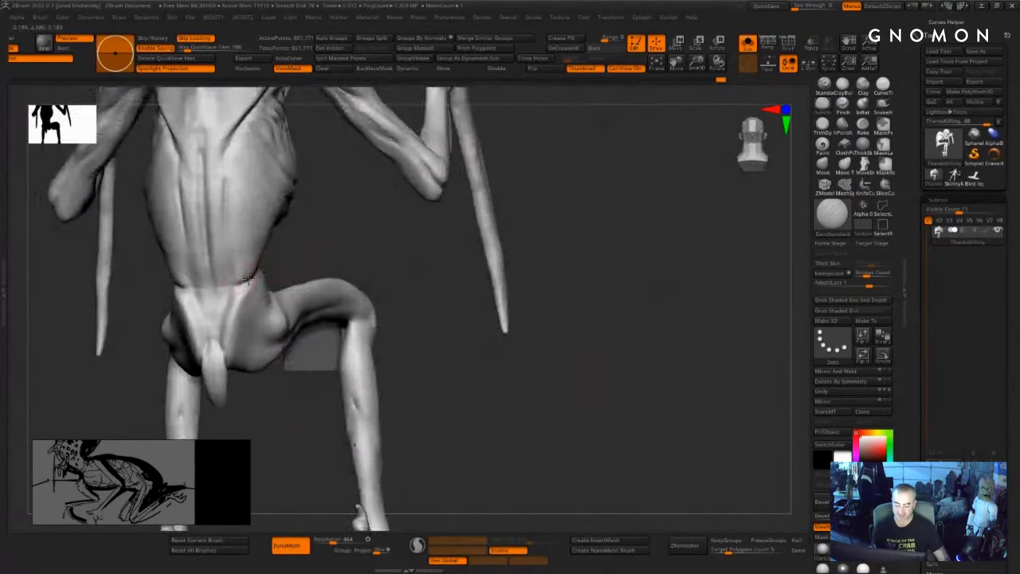
- Smooth the pelvis between the thighs and touch up the chest surface from the front
mouse_move(342, 250)
right_down()
mouse_move(460, 237)
mouse_move(410, 244)
mouse_move(486, 303)
mouse_move(596, 349)
right_up()
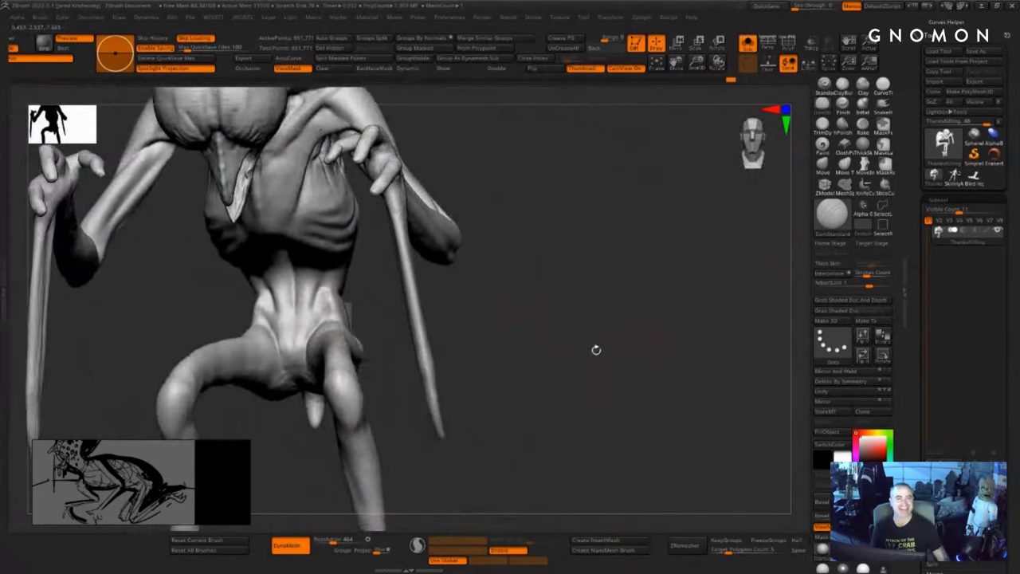
mouse_move(526, 356)
mouse_down()
mouse_move(455, 313)
mouse_move(572, 360)
mouse_move(614, 364)
mouse_up()
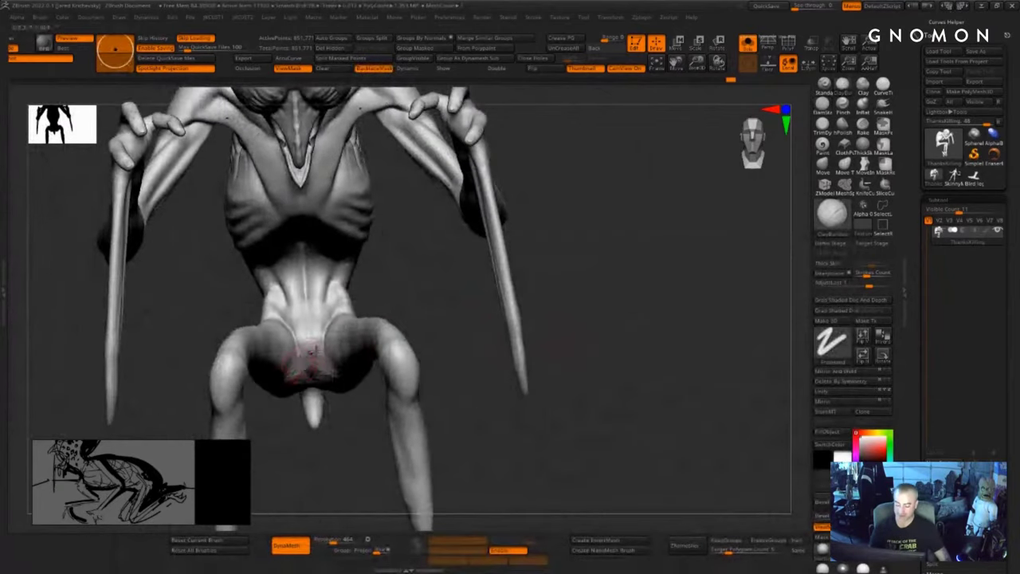
mouse_move(301, 363)
shift+mouse_down()
mouse_move(322, 361)
mouse_move(324, 348)
shift+mouse_up()
drag(374, 246, 419, 419)
drag(348, 312, 341, 315)
key(shift)
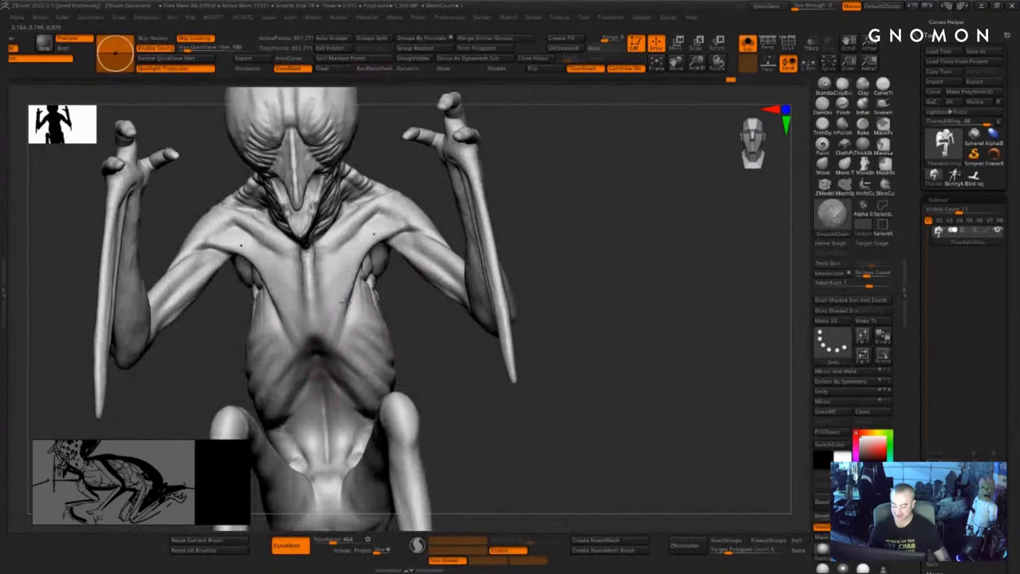
- Close the holes in the mesh near the armpit and remesh the figure with DynaMesh
drag(615, 255, 615, 382)
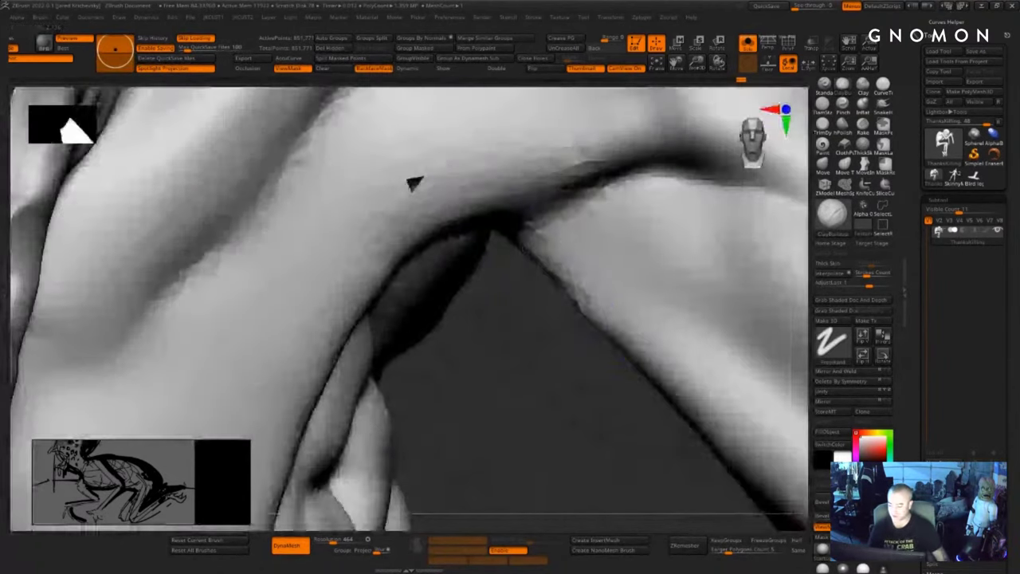
key(shift+f)
key(shift+f)
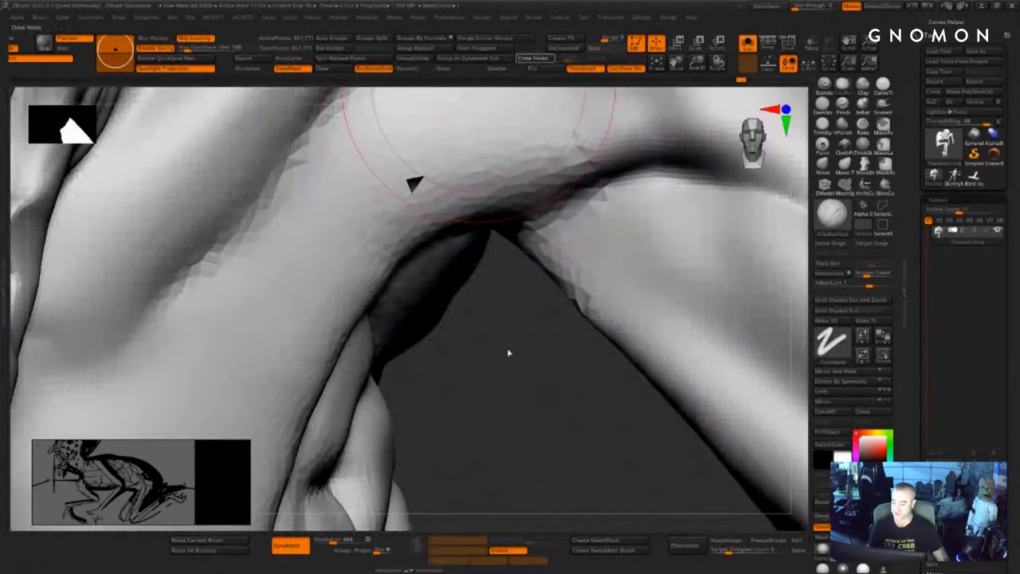
alt+drag(501, 392, 514, 163)
alt+drag(439, 376, 447, 239)
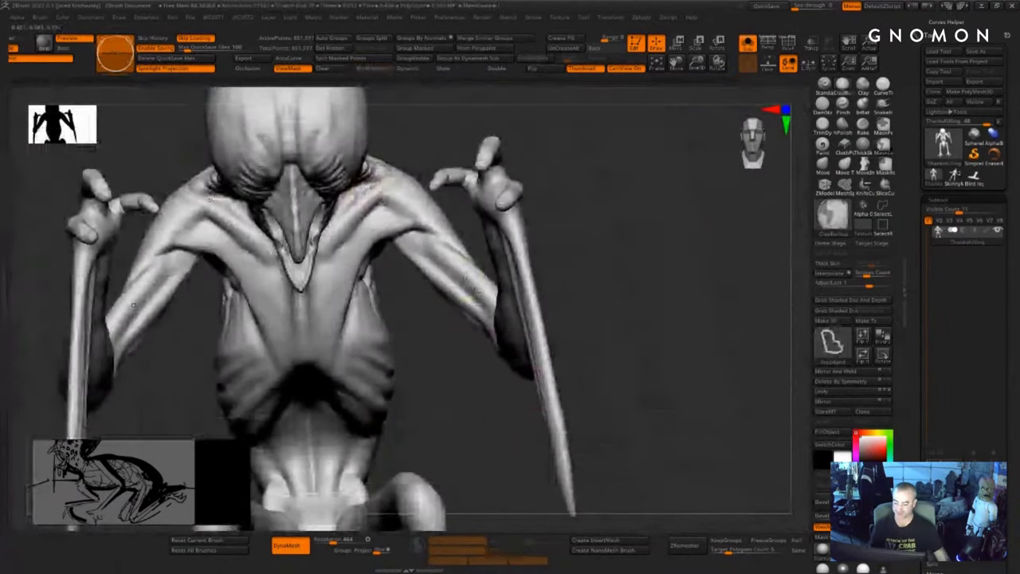
ctrl+drag(629, 374, 662, 414)
- Set the DynaMesh resolution to 648 and remesh the figure
alt+drag(650, 446, 644, 403)
right_drag(643, 402, 583, 383)
mouse_move(529, 319)
mouse_down()
mouse_move(606, 351)
mouse_move(592, 373)
mouse_move(658, 369)
mouse_move(613, 376)
mouse_move(603, 367)
mouse_move(601, 376)
mouse_move(629, 335)
mouse_up()
mouse_move(562, 390)
alt+mouse_down()
mouse_move(565, 423)
mouse_move(582, 442)
alt+mouse_up()
key(shift+f)
key(shift+f)
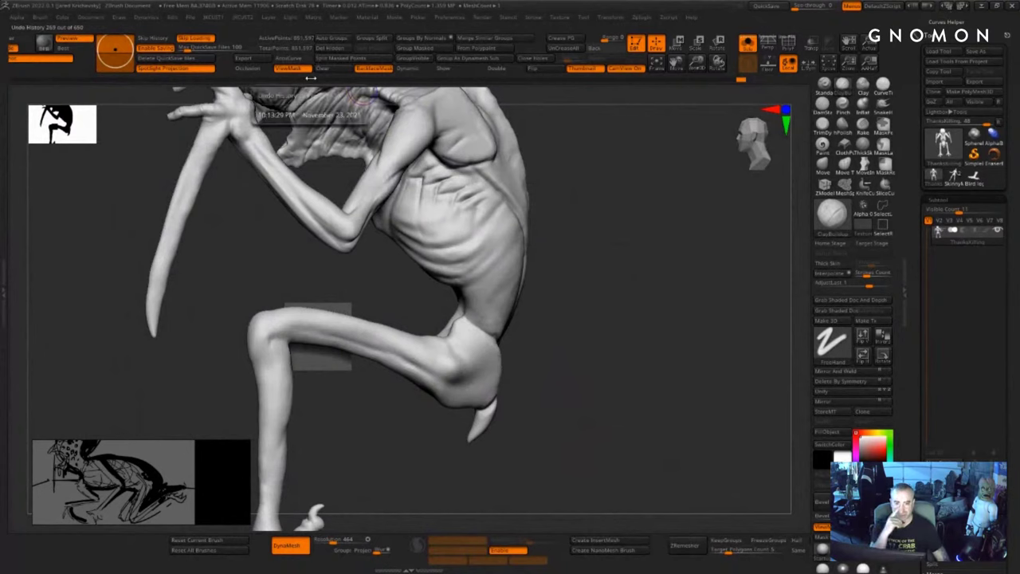
click(341, 542)
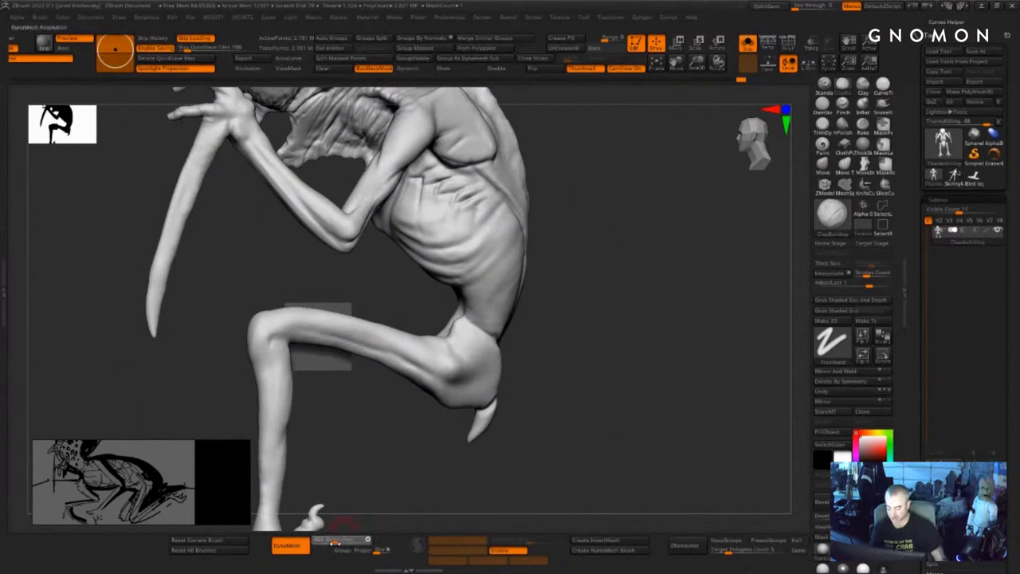
click(327, 68)
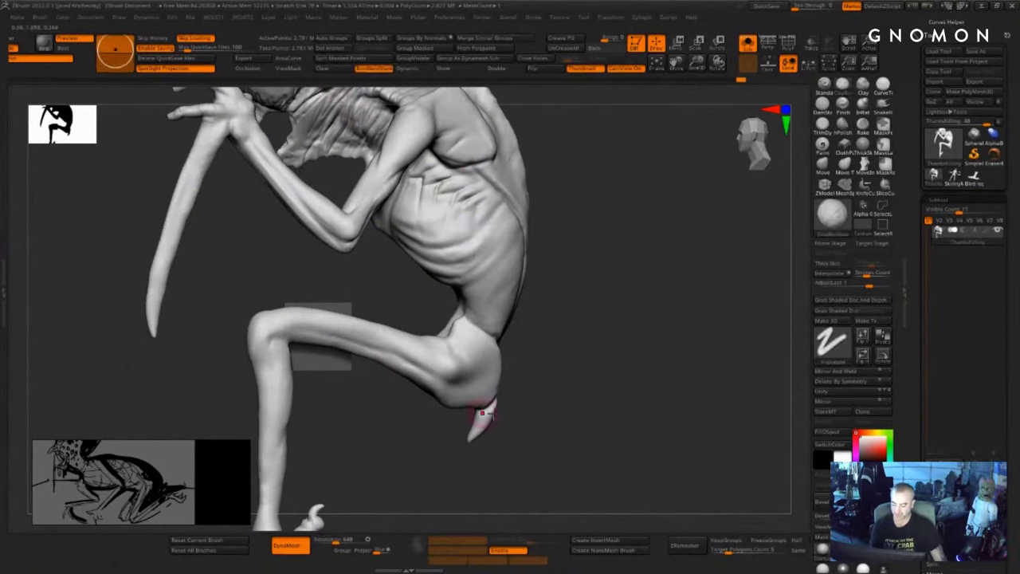
ctrl+drag(532, 427, 552, 446)
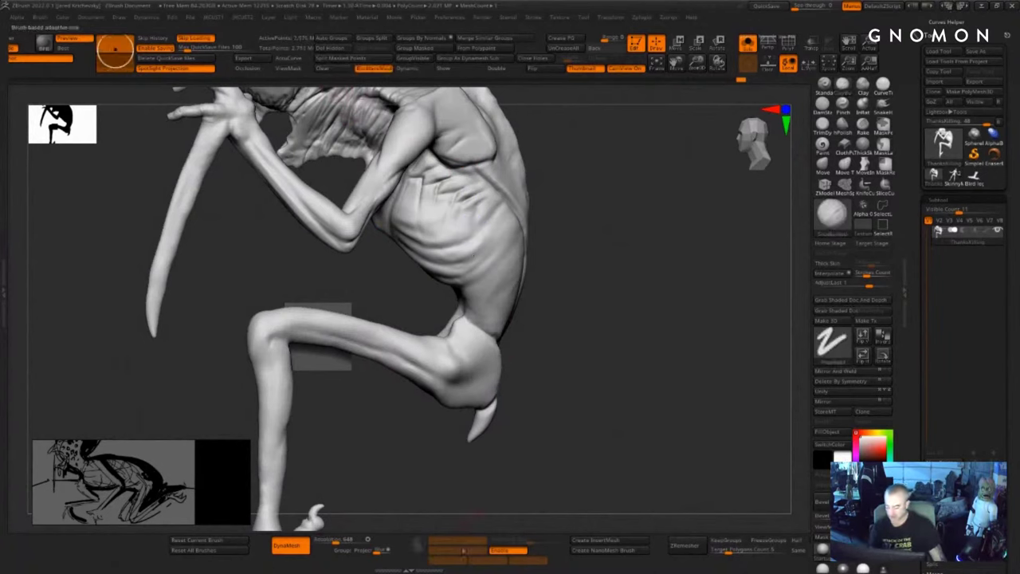
- Smooth the blade below the far hand, the near wrist and the skull above the ear
key(shift)
drag(441, 529, 522, 520)
key(shift)
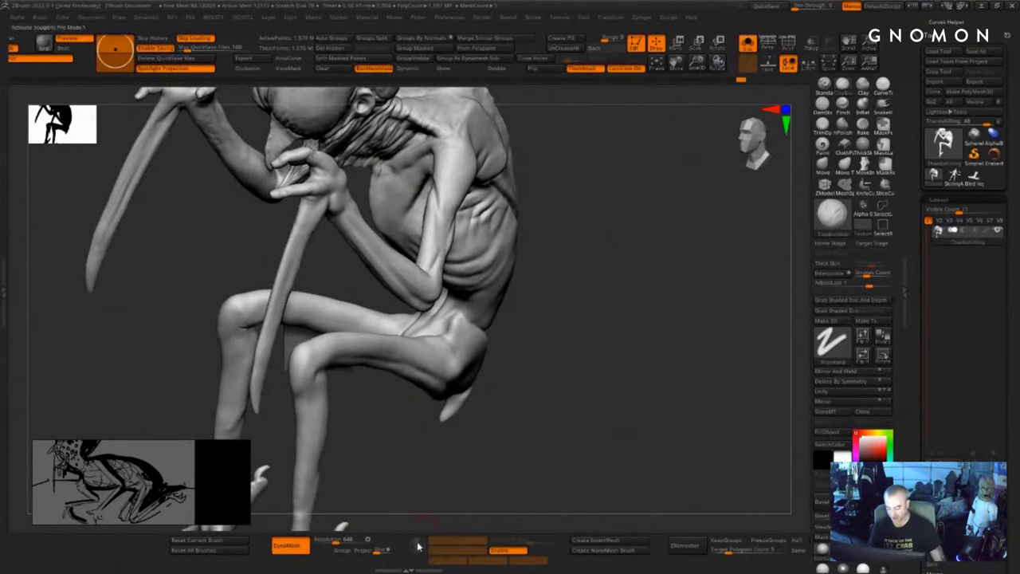
mouse_move(574, 269)
mouse_down()
mouse_move(585, 440)
mouse_move(526, 369)
mouse_up()
key(shift)
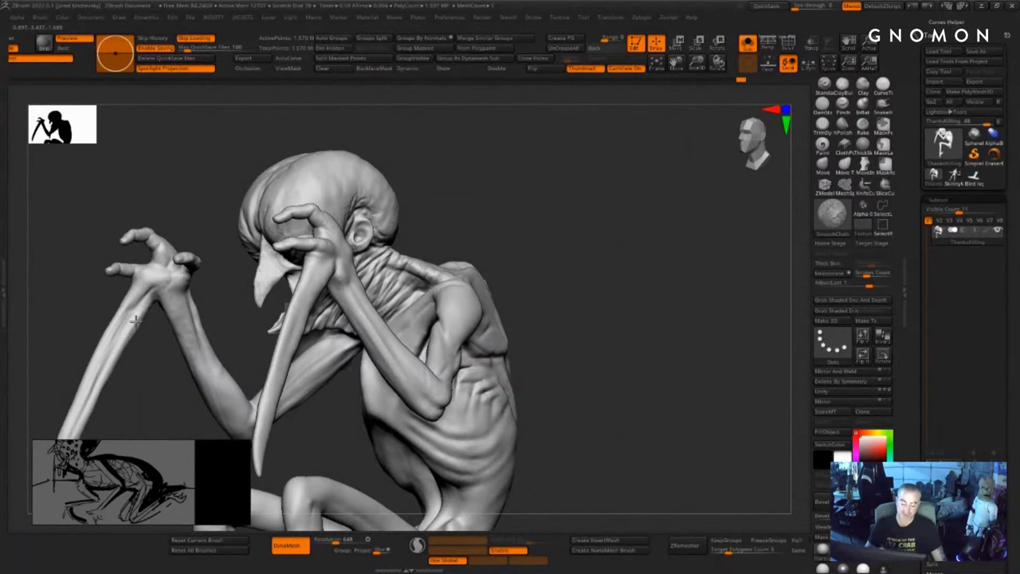
shift+drag(136, 321, 121, 339)
mouse_move(550, 215)
mouse_down()
mouse_move(574, 212)
mouse_move(559, 218)
mouse_up()
mouse_move(338, 223)
shift+mouse_down()
mouse_move(309, 192)
mouse_move(335, 239)
shift+mouse_up()
drag(567, 209, 478, 205)
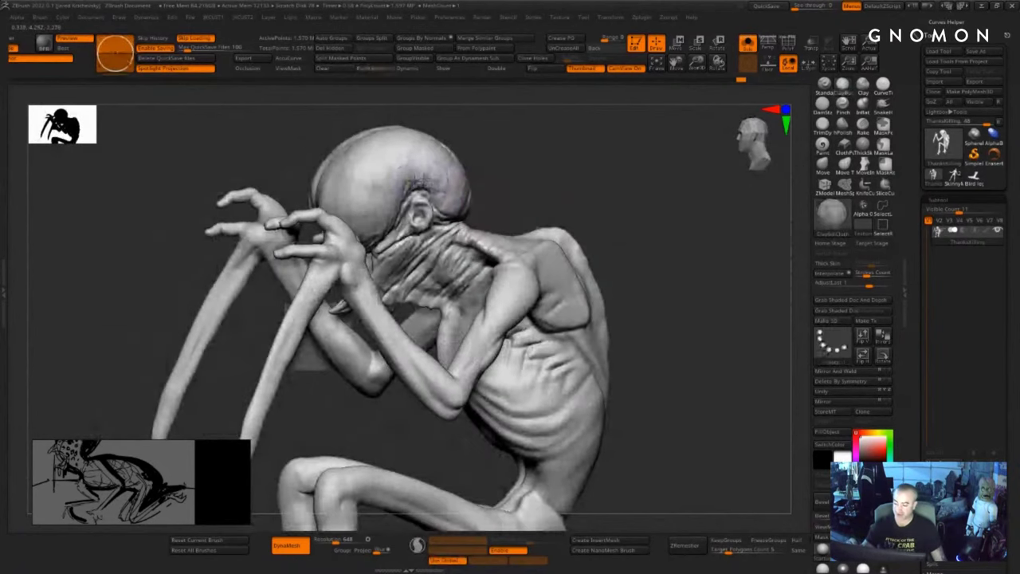
mouse_move(417, 183)
shift+mouse_down()
mouse_move(409, 191)
mouse_move(424, 174)
shift+mouse_up()
drag(536, 175, 458, 170)
- Sculpt a diagonal muscle edge across the back of the ribcage below the shoulder blade
alt+drag(654, 355, 608, 248)
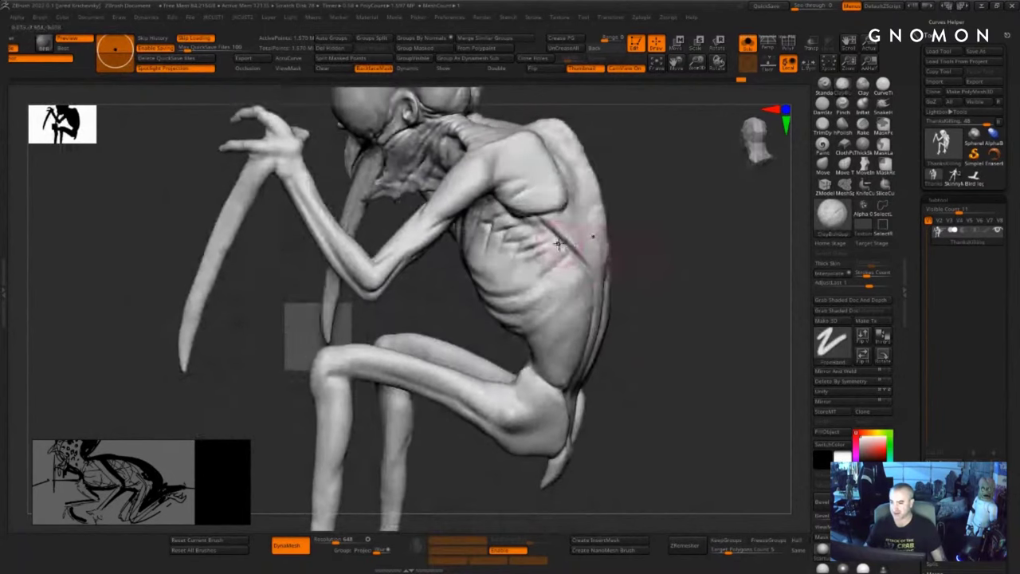
drag(672, 251, 656, 240)
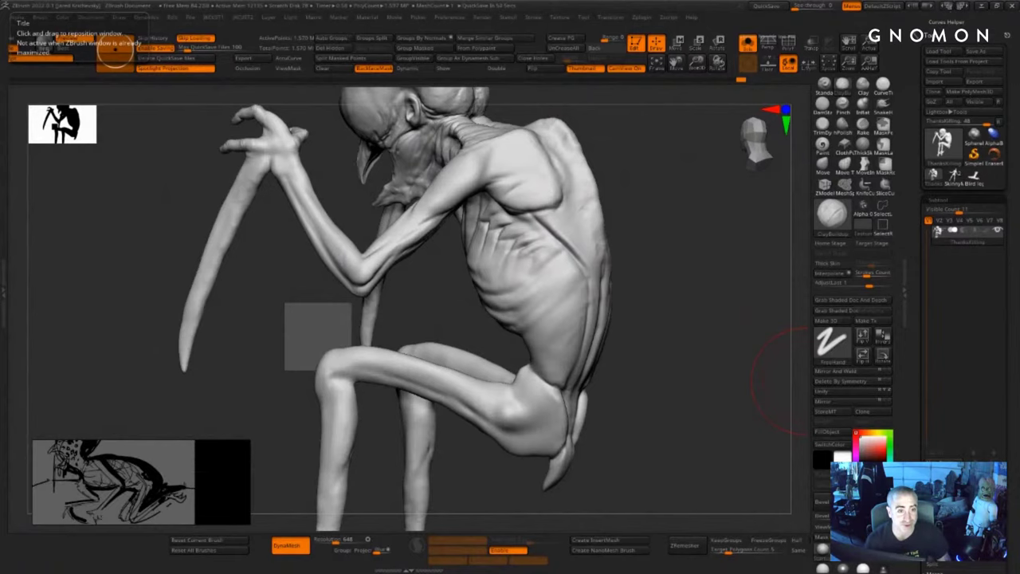
mouse_move(801, 381)
mouse_down()
mouse_move(668, 358)
mouse_move(642, 250)
mouse_move(637, 276)
mouse_up()
mouse_move(694, 314)
alt+mouse_down()
mouse_move(685, 300)
mouse_move(683, 373)
mouse_move(745, 338)
mouse_move(774, 453)
mouse_move(765, 382)
mouse_move(717, 326)
alt+mouse_up()
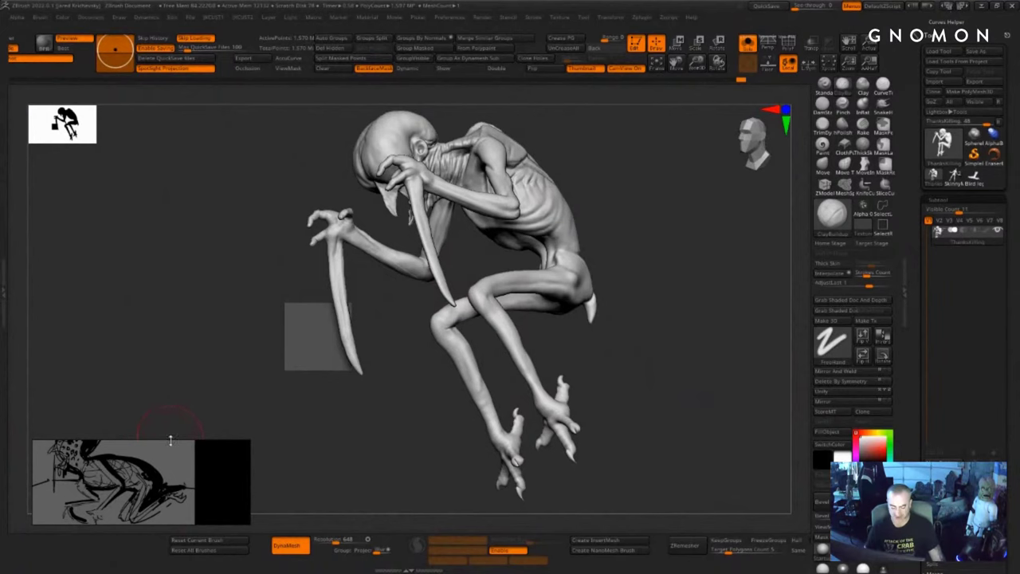
- Enlarge the reference sketch overlay and frame the crouching creature in it
drag(171, 440, 181, 342)
mouse_move(88, 485)
middle_down()
mouse_move(125, 435)
mouse_move(169, 416)
mouse_move(153, 452)
middle_up()
scroll(163, 442, up, 3)
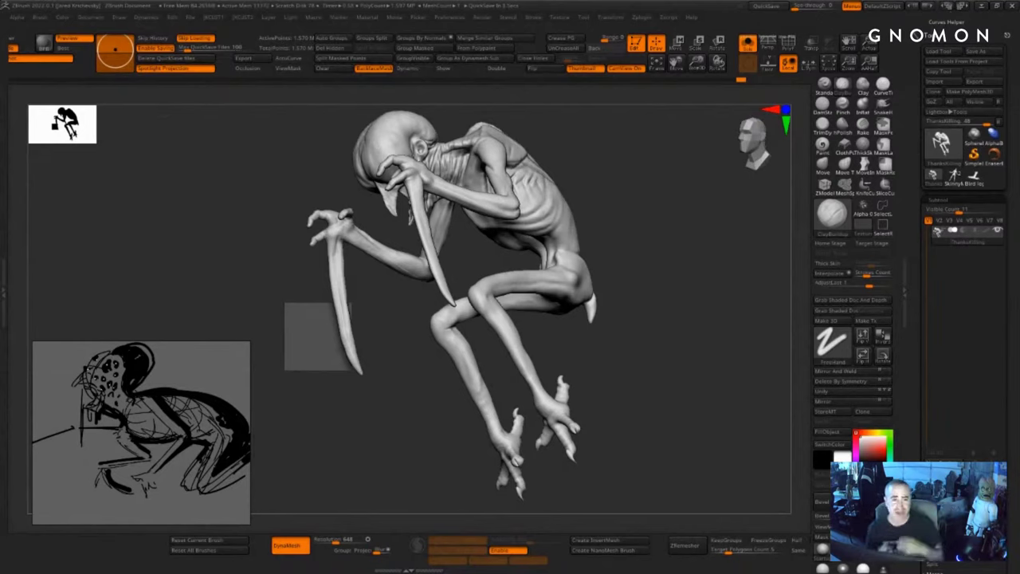
- Build up muscle along the outer thigh with the ClayBuildup brush and smooth the strokes
drag(692, 371, 792, 348)
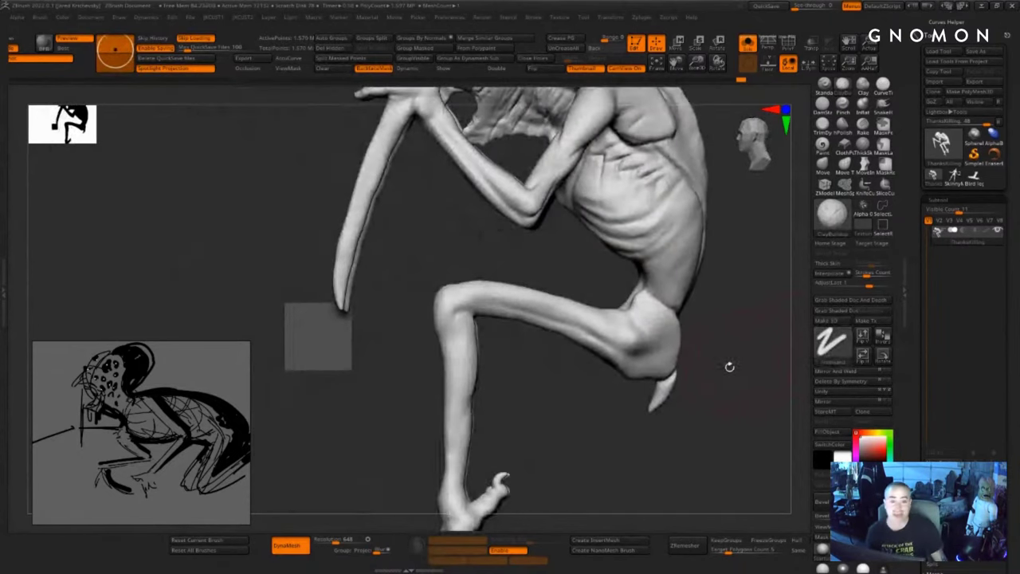
drag(745, 371, 690, 399)
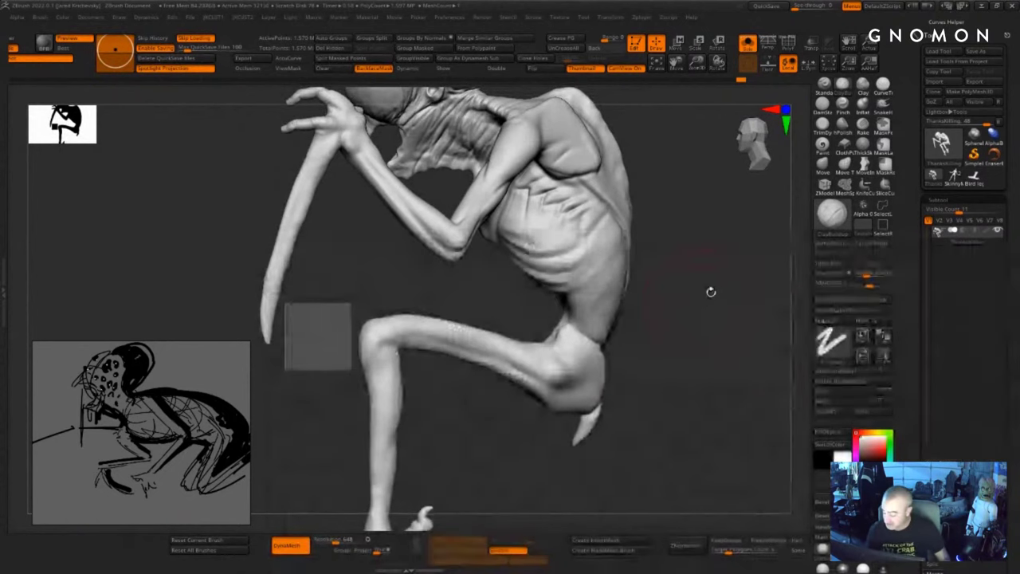
drag(713, 292, 547, 342)
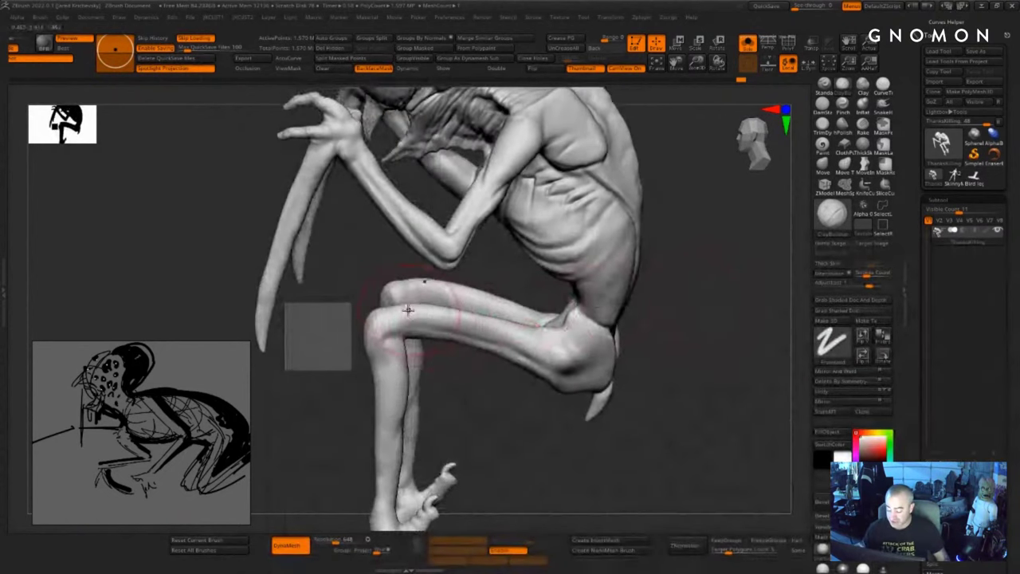
mouse_move(397, 308)
mouse_down()
mouse_move(388, 304)
mouse_move(409, 303)
mouse_up()
drag(457, 381, 467, 378)
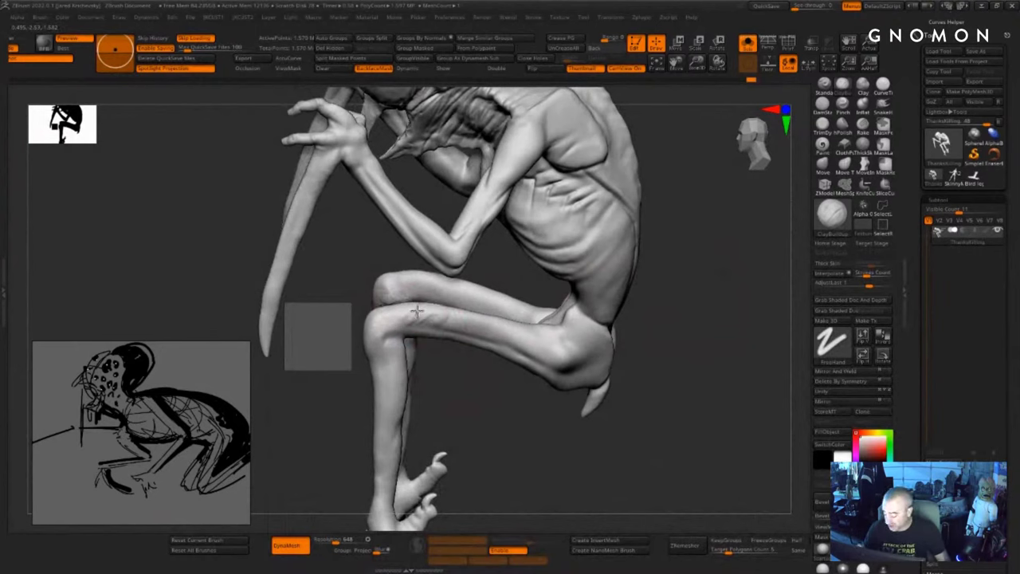
mouse_move(387, 313)
mouse_down()
mouse_move(497, 318)
mouse_move(506, 339)
mouse_move(537, 328)
mouse_move(549, 348)
mouse_move(573, 350)
mouse_up()
right_drag(580, 323, 561, 350)
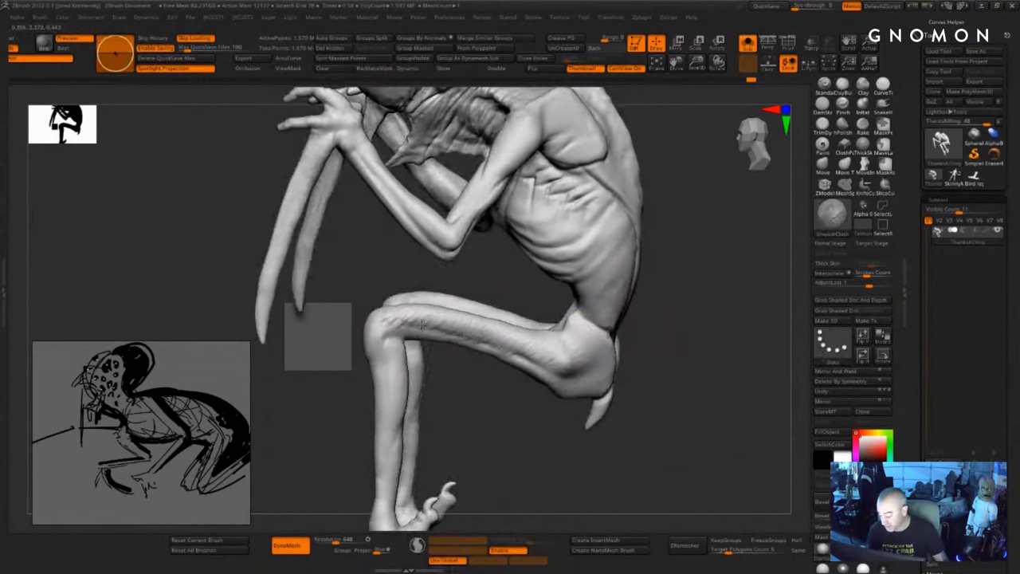
shift+drag(538, 347, 453, 322)
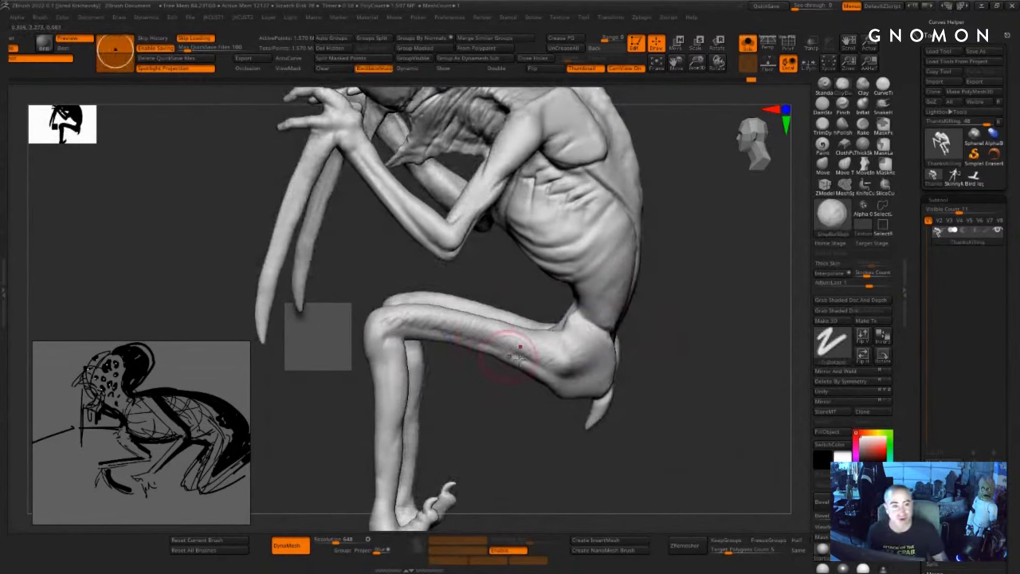
- Sculpt the outer hip and carve a hollow around the bony bump at the joint
mouse_move(582, 357)
mouse_down()
mouse_move(581, 374)
mouse_move(561, 376)
mouse_move(580, 361)
mouse_move(585, 382)
mouse_up()
mouse_move(722, 381)
mouse_down()
mouse_move(686, 376)
mouse_move(706, 367)
mouse_up()
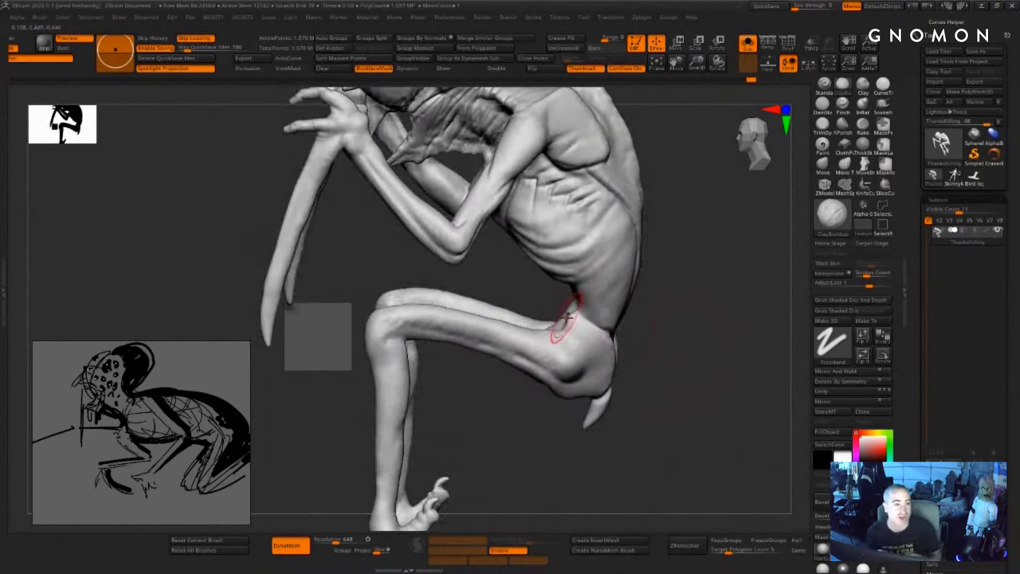
drag(730, 349, 719, 348)
alt+drag(568, 366, 576, 364)
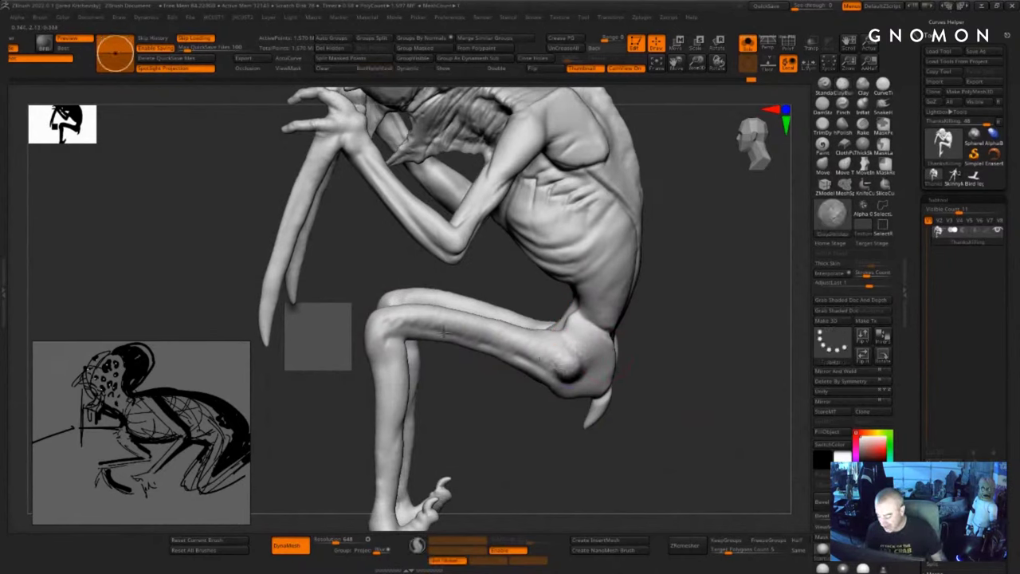
- Refine the knees and upper shins with ClayBuildup strokes, shaping the transition below each kneecap
drag(482, 407, 456, 407)
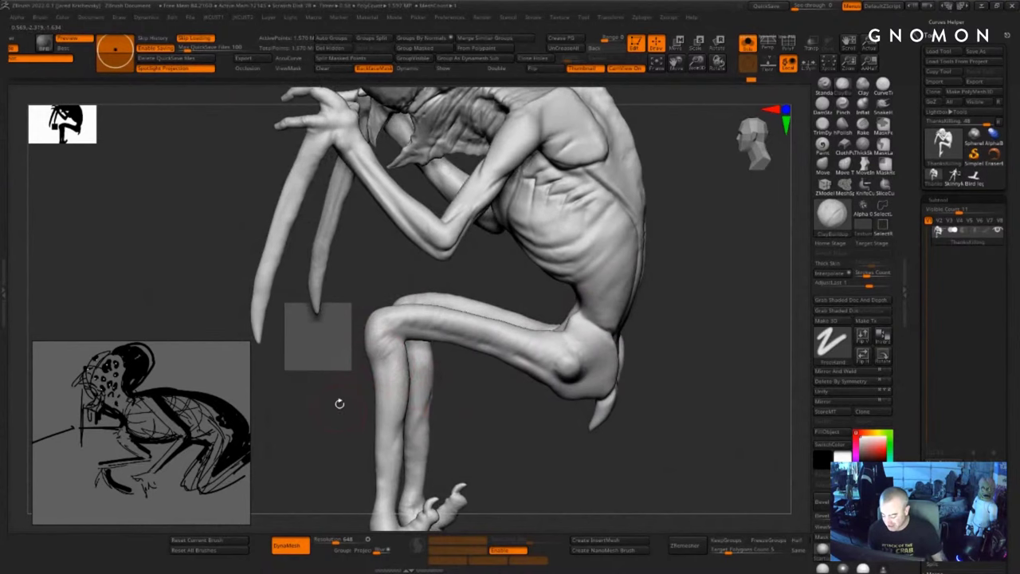
mouse_move(339, 404)
mouse_down()
mouse_move(396, 357)
mouse_move(377, 348)
mouse_move(381, 357)
mouse_move(371, 333)
mouse_up()
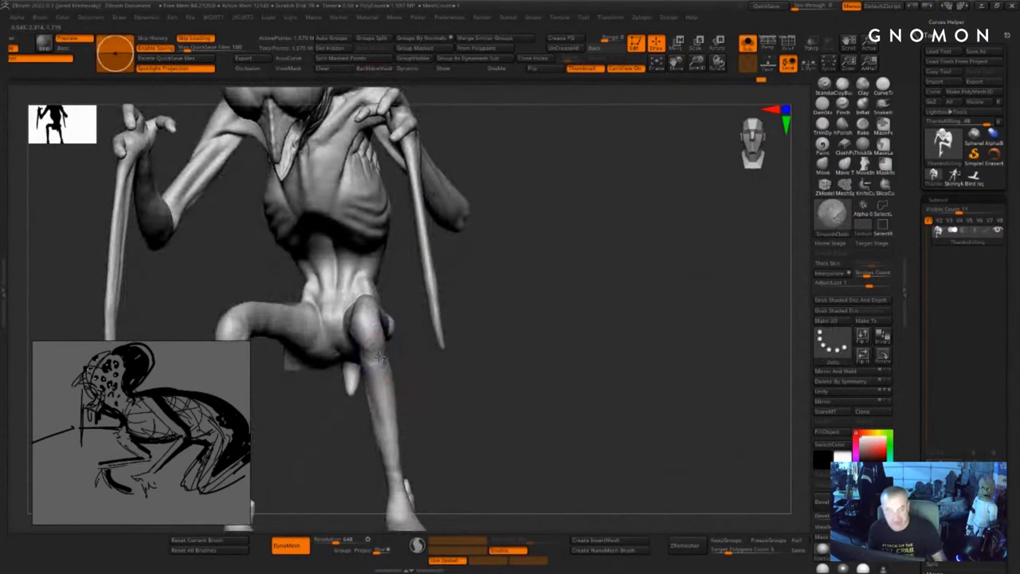
drag(571, 382, 715, 327)
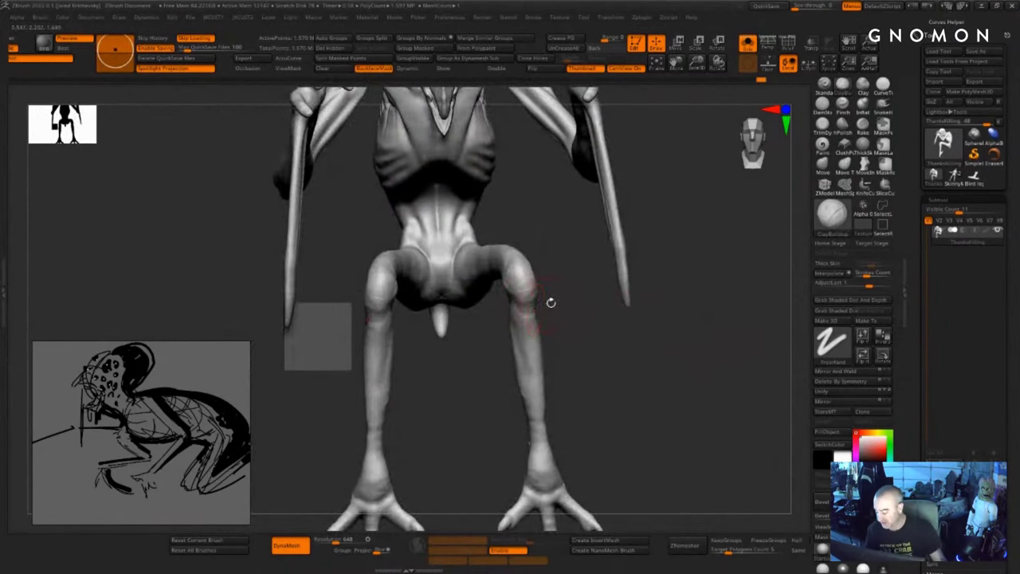
mouse_move(551, 303)
mouse_down()
mouse_move(503, 303)
mouse_move(536, 304)
mouse_move(533, 320)
mouse_up()
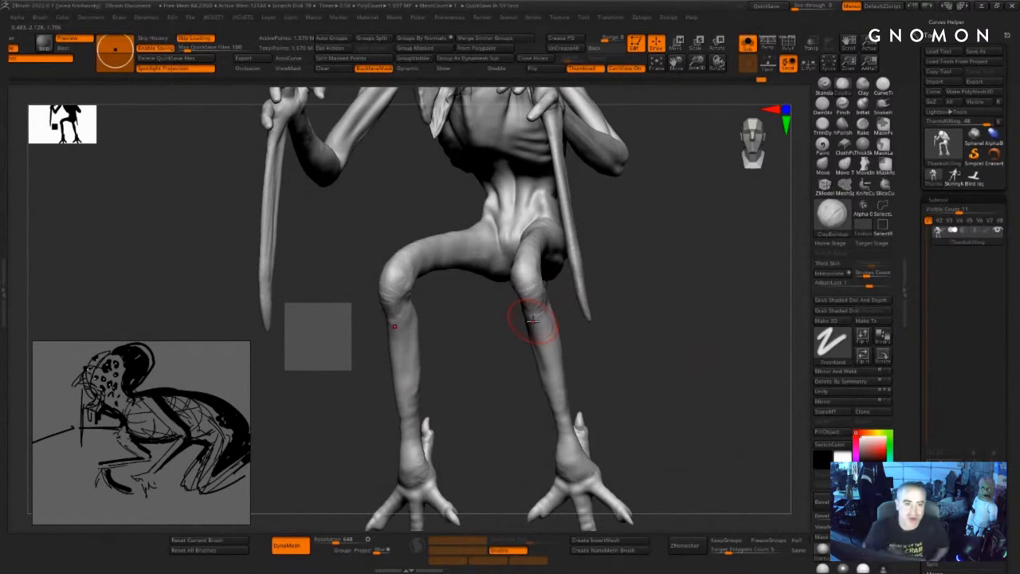
drag(677, 311, 789, 344)
alt+drag(735, 389, 699, 272)
mouse_move(699, 273)
right_down()
mouse_move(656, 364)
mouse_move(661, 330)
right_up()
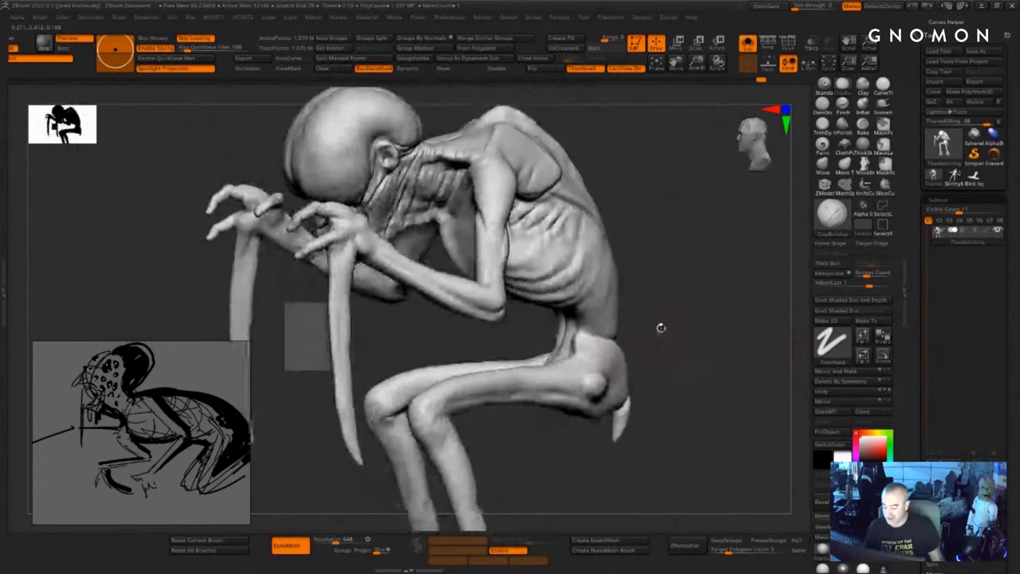
- Build up the upper part of the long blades hanging from the hands and smooth the strokes along their length
mouse_move(341, 251)
mouse_down()
mouse_move(326, 251)
mouse_move(338, 249)
mouse_move(339, 291)
mouse_up()
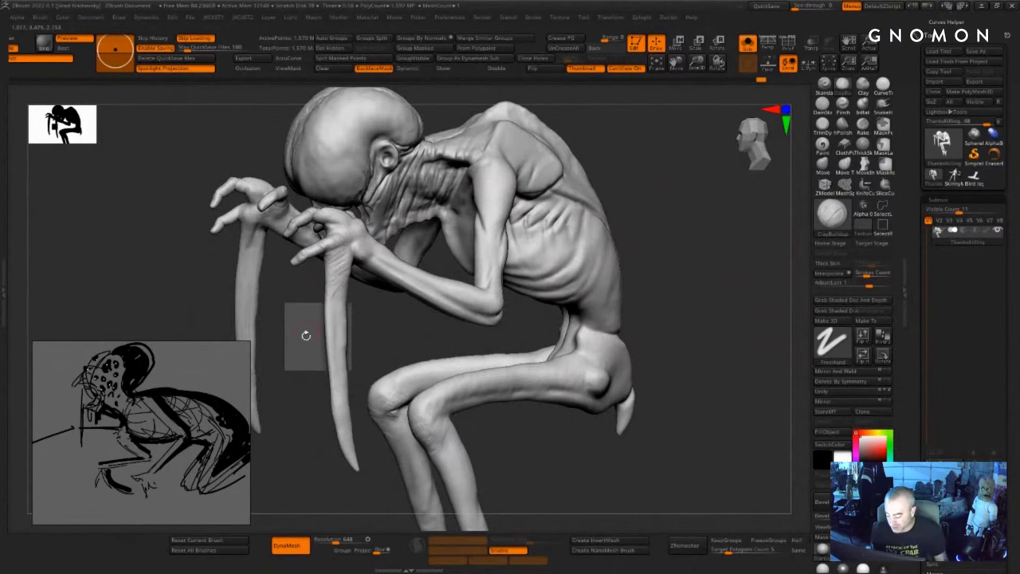
drag(290, 414, 298, 352)
mouse_move(340, 272)
mouse_down()
mouse_move(331, 291)
mouse_move(340, 289)
mouse_up()
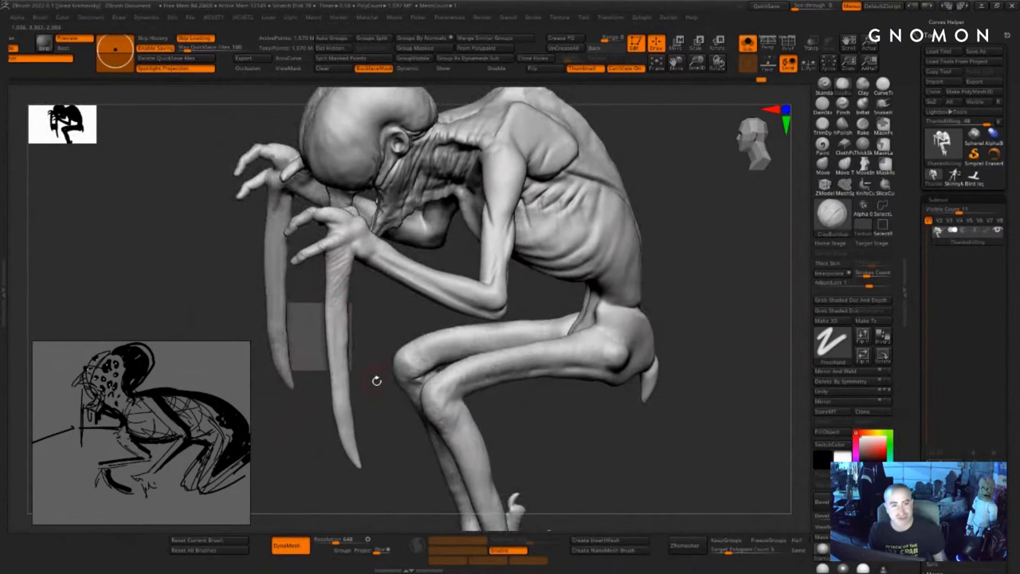
drag(377, 381, 363, 364)
drag(350, 295, 347, 287)
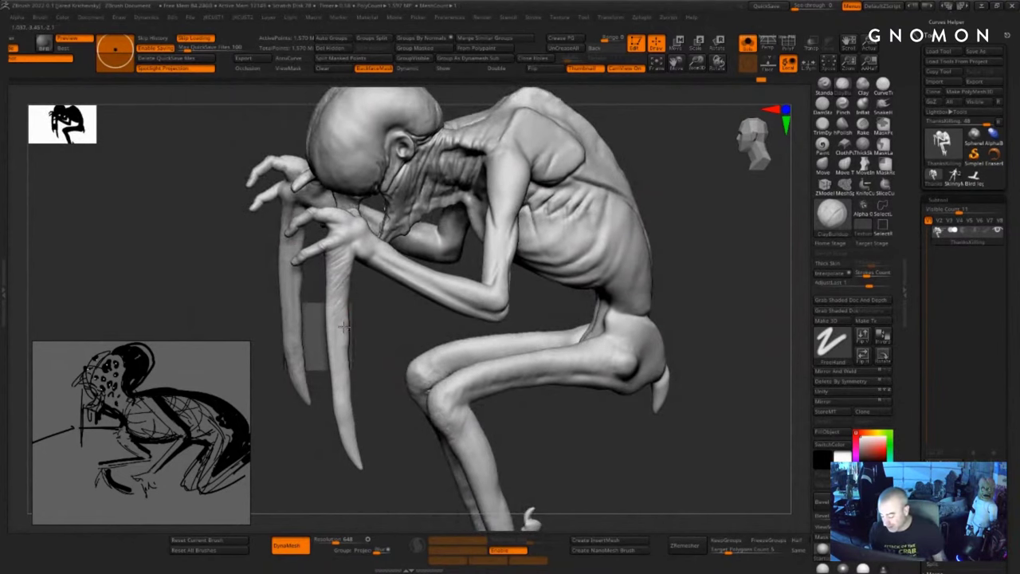
mouse_move(343, 327)
mouse_down()
mouse_move(340, 347)
mouse_move(362, 343)
mouse_up()
shift+drag(340, 295, 341, 312)
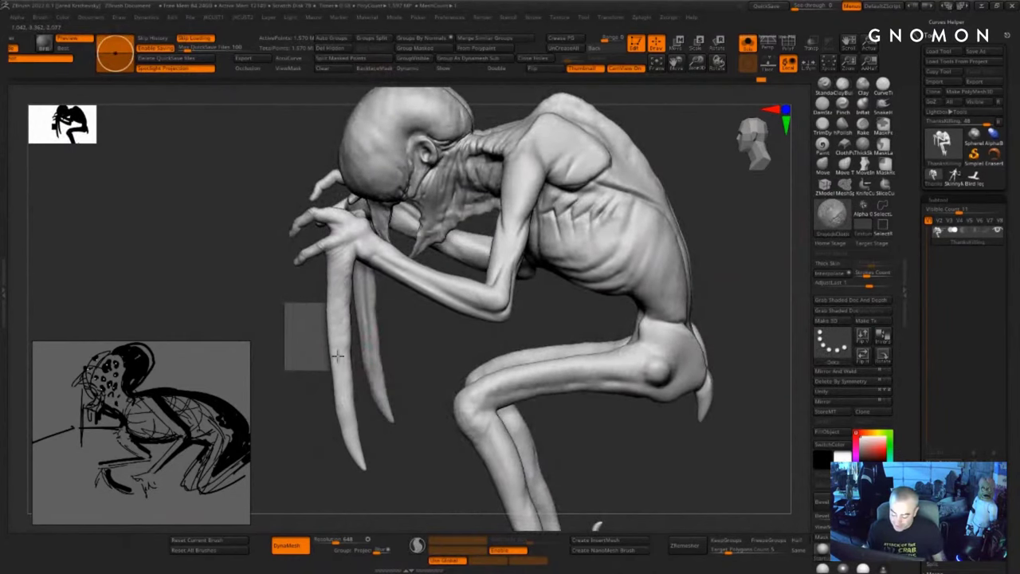
shift+drag(338, 355, 345, 373)
- Sculpt muscle strips and rib ridges on the side of the ribcage below the shoulder blade
mouse_move(434, 363)
alt+mouse_down()
mouse_move(381, 427)
mouse_move(478, 382)
alt+mouse_up()
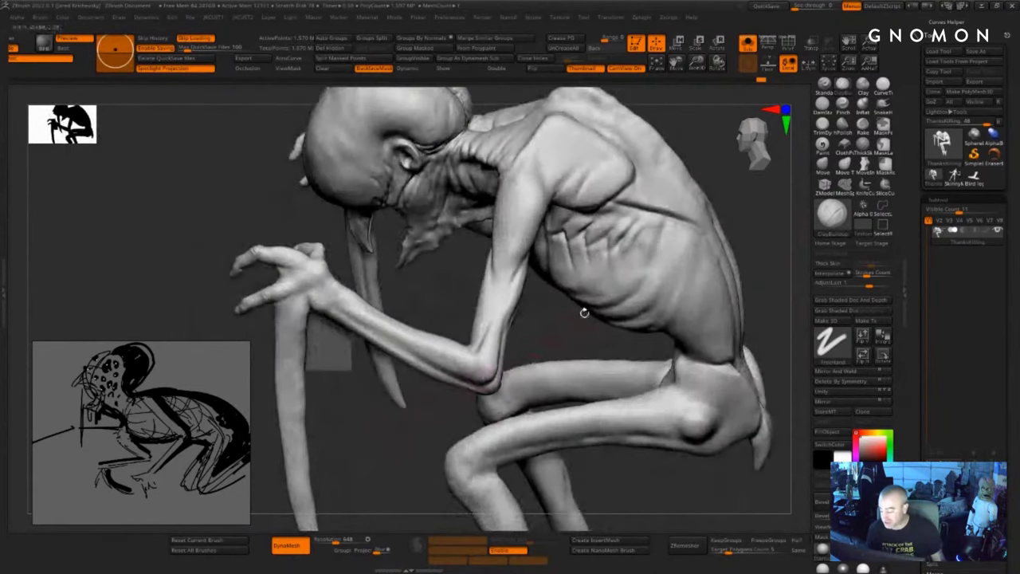
alt+drag(542, 318, 454, 403)
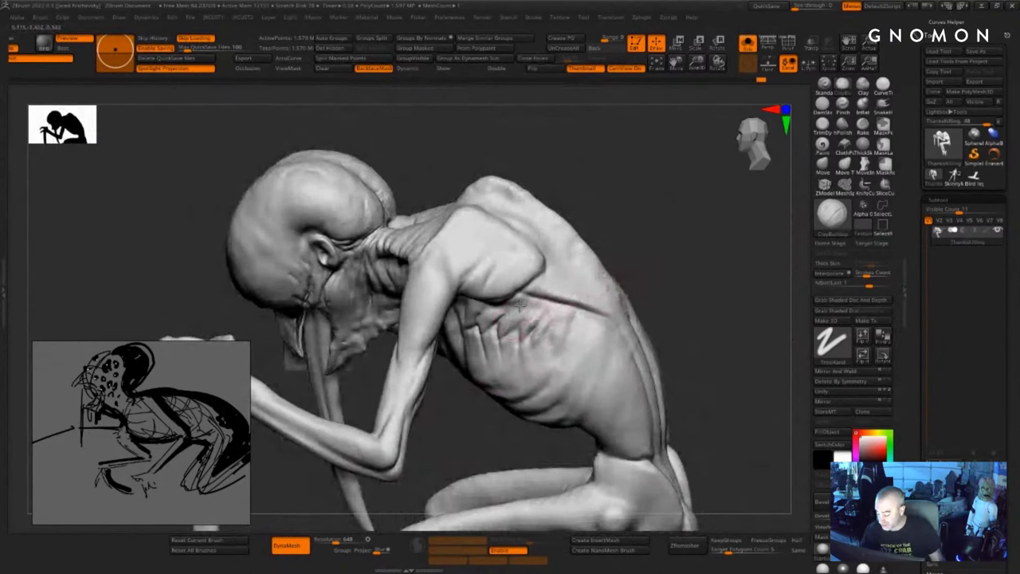
drag(529, 301, 544, 287)
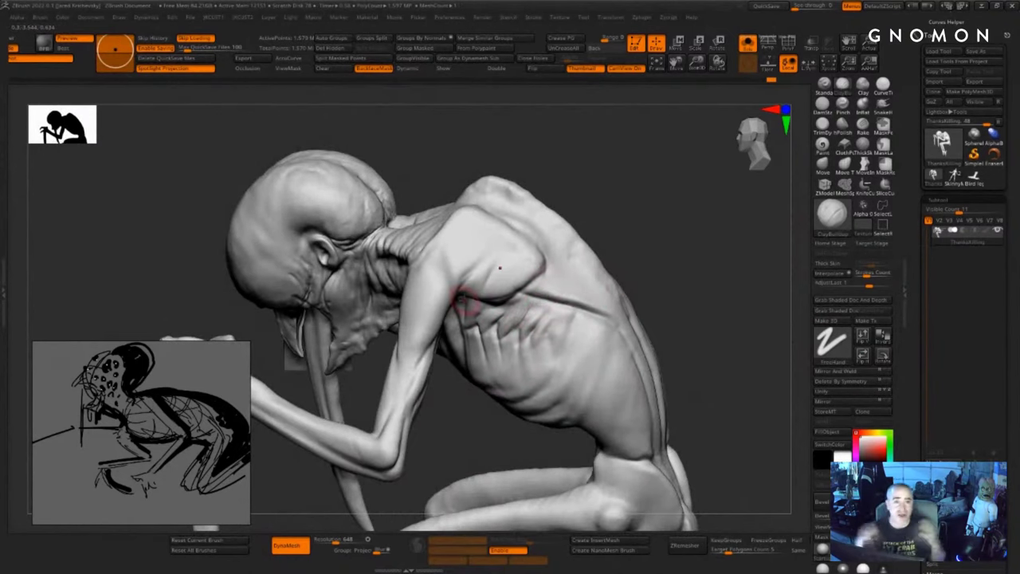
right_drag(575, 307, 553, 309)
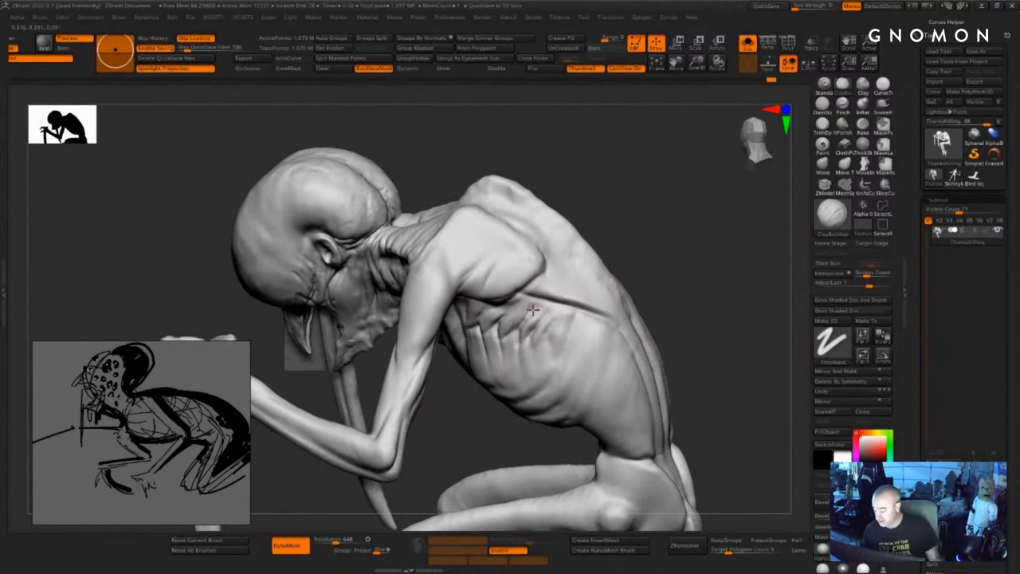
mouse_move(549, 306)
mouse_down()
mouse_move(543, 340)
mouse_move(564, 316)
mouse_up()
right_drag(565, 322, 577, 323)
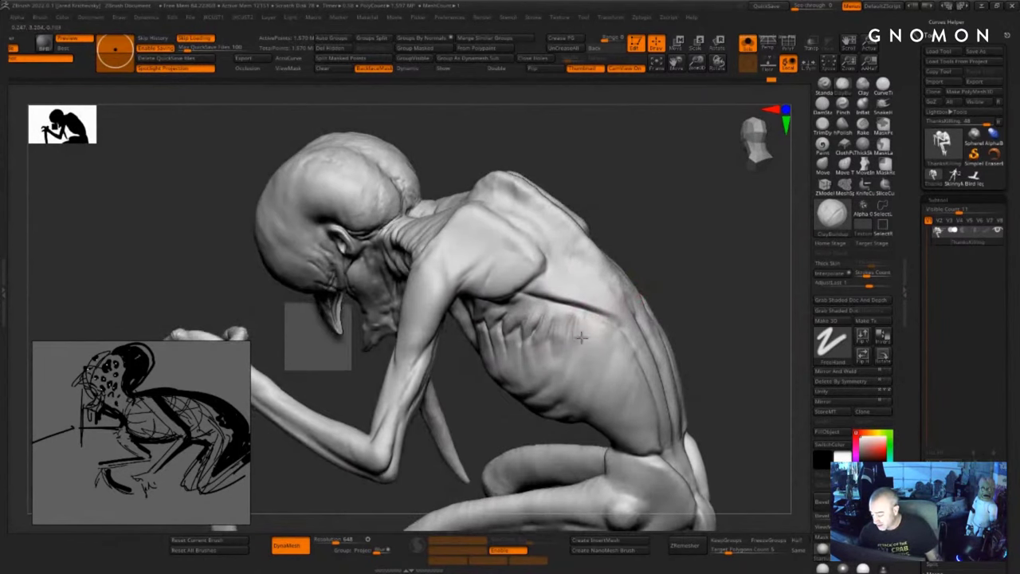
right_drag(644, 279, 610, 320)
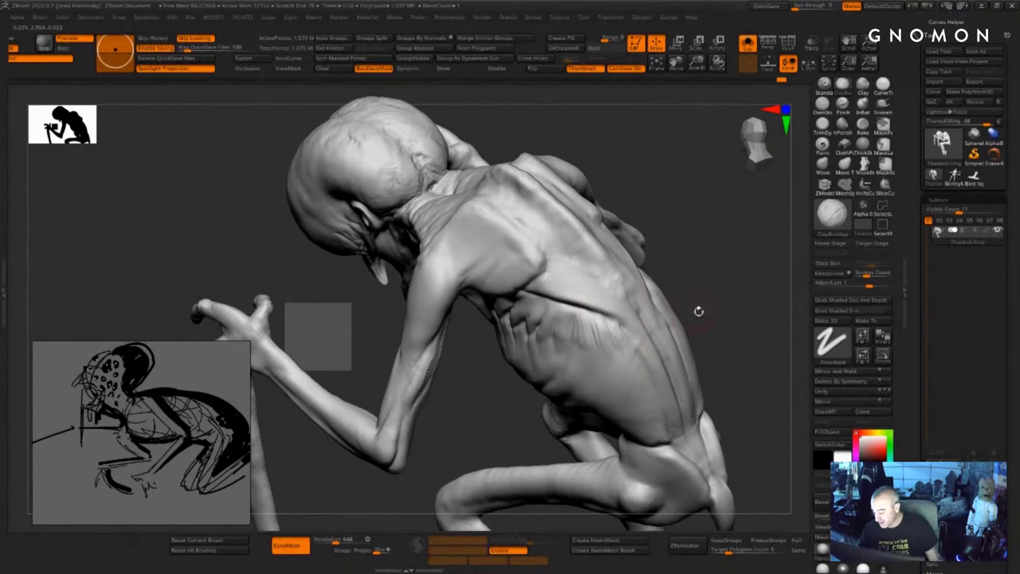
drag(699, 312, 618, 343)
drag(512, 446, 630, 430)
mouse_move(628, 337)
mouse_down()
mouse_move(645, 319)
mouse_move(628, 328)
mouse_move(638, 342)
mouse_move(546, 330)
mouse_up()
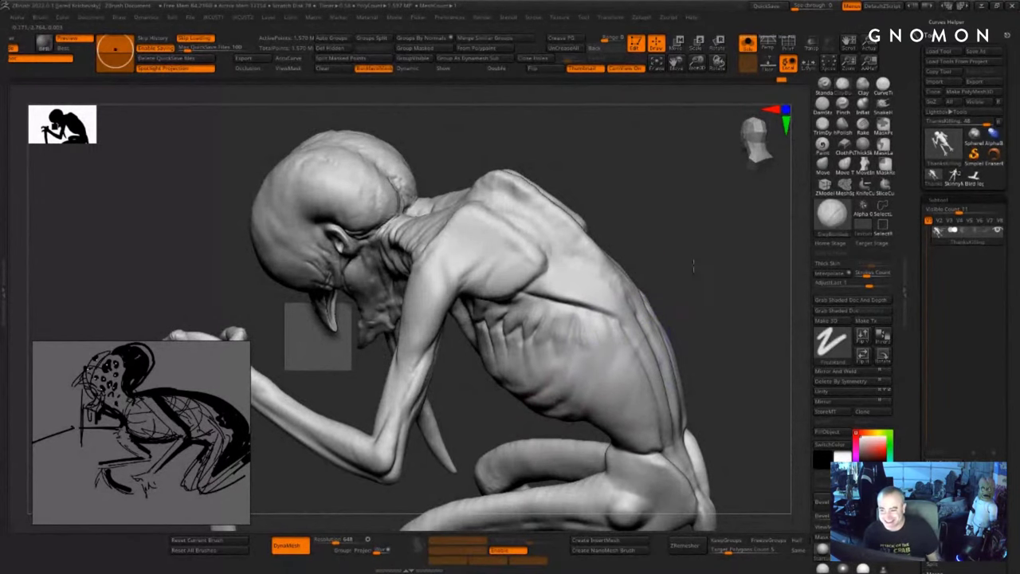
- Build up the back muscle with ClayBuildup strokes along its diagonal edge, from below the shoulder blade towards the spine
mouse_move(692, 263)
mouse_down()
mouse_move(710, 287)
mouse_move(712, 271)
mouse_move(731, 271)
mouse_move(674, 240)
mouse_up()
drag(625, 204, 635, 204)
mouse_move(543, 267)
mouse_down()
mouse_move(529, 290)
mouse_move(597, 299)
mouse_up()
mouse_move(662, 264)
mouse_down()
mouse_move(631, 268)
mouse_move(602, 308)
mouse_move(644, 311)
mouse_up()
drag(691, 274, 671, 283)
mouse_move(624, 278)
mouse_down()
mouse_move(655, 303)
mouse_move(656, 323)
mouse_move(727, 303)
mouse_up()
drag(642, 300, 655, 326)
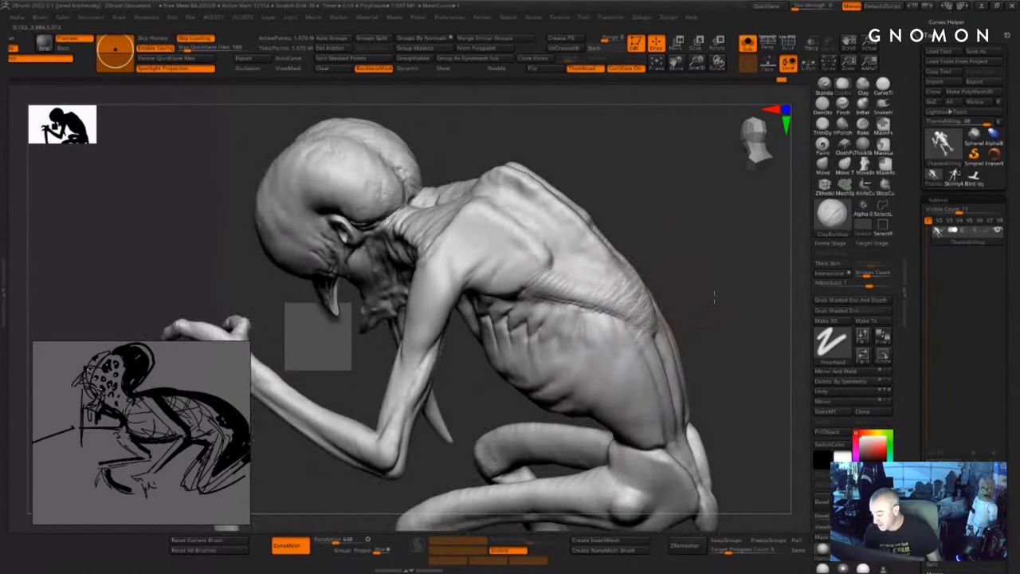
mouse_move(714, 297)
mouse_down()
mouse_move(618, 296)
mouse_move(662, 314)
mouse_move(664, 343)
mouse_up()
mouse_move(551, 454)
mouse_down()
mouse_move(703, 300)
mouse_move(695, 297)
mouse_up()
drag(637, 282, 636, 297)
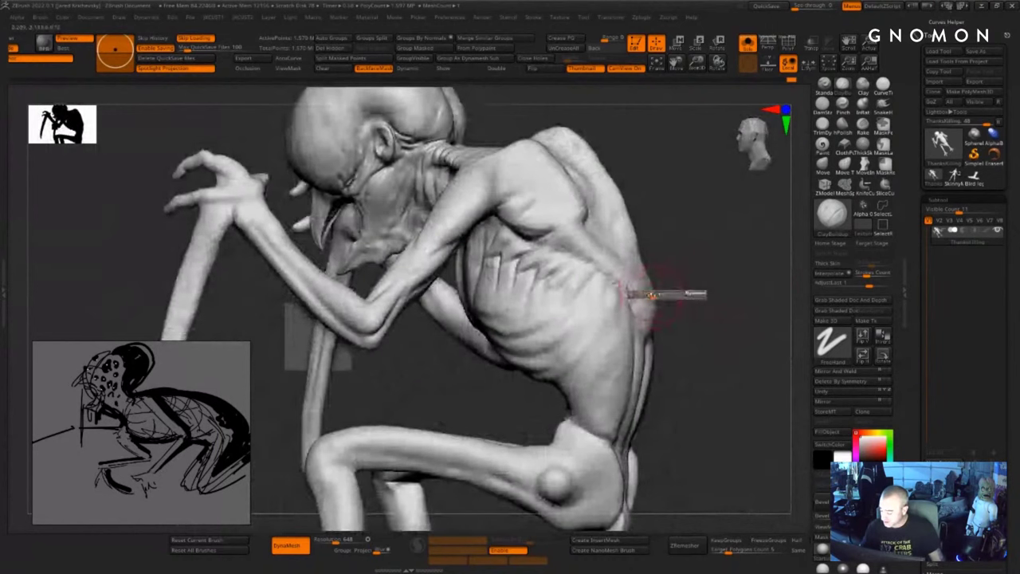
- Fill the area between the shoulder blade tip and the mid-spine with broader clay strokes, softening the diagonal crease
mouse_move(702, 293)
mouse_down()
mouse_move(644, 302)
mouse_move(698, 321)
mouse_up()
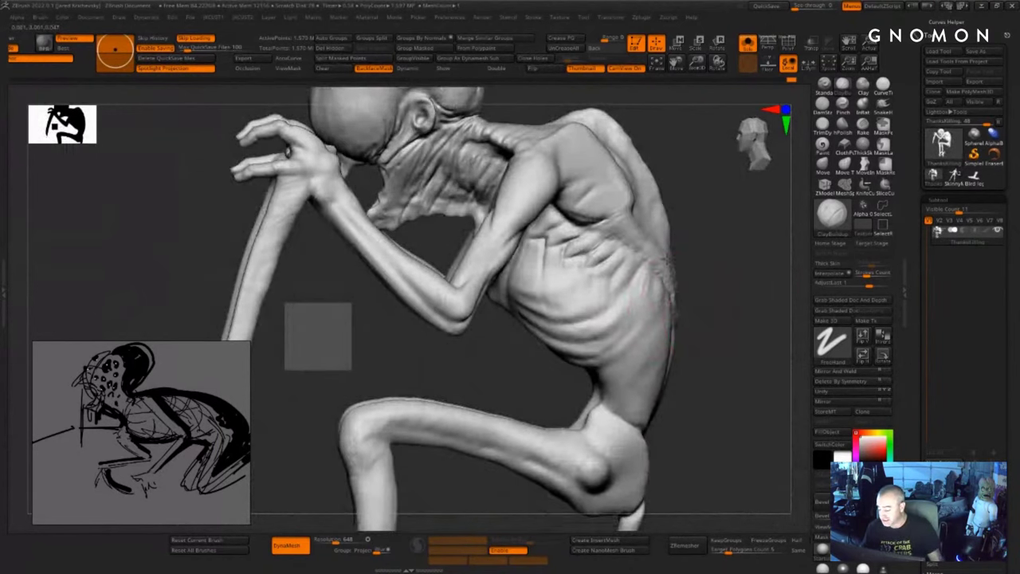
alt+drag(722, 228, 644, 274)
mouse_move(644, 273)
mouse_down()
mouse_move(663, 275)
mouse_move(634, 286)
mouse_up()
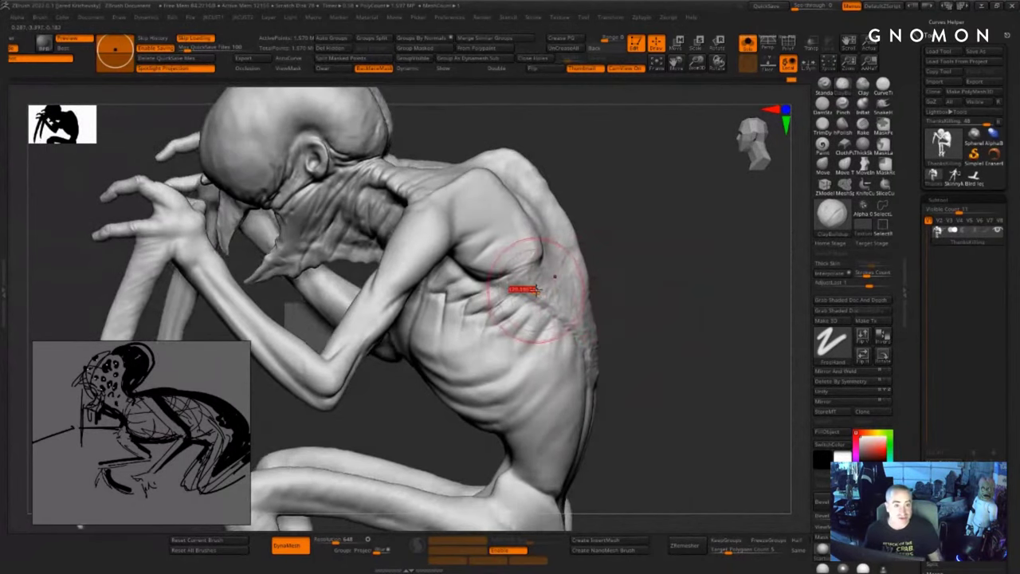
mouse_move(553, 278)
mouse_down()
mouse_move(569, 262)
mouse_move(533, 273)
mouse_up()
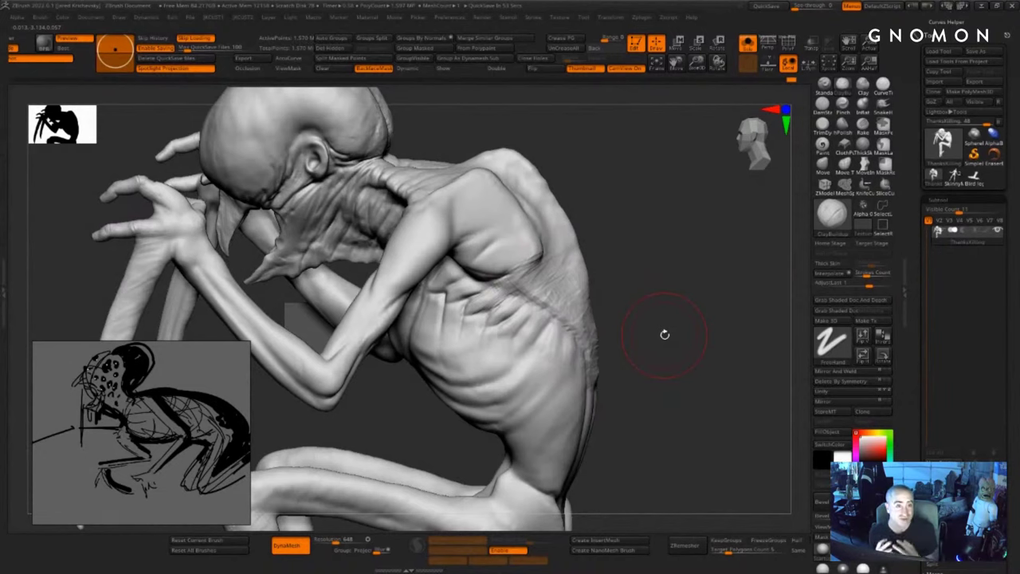
drag(745, 358, 647, 321)
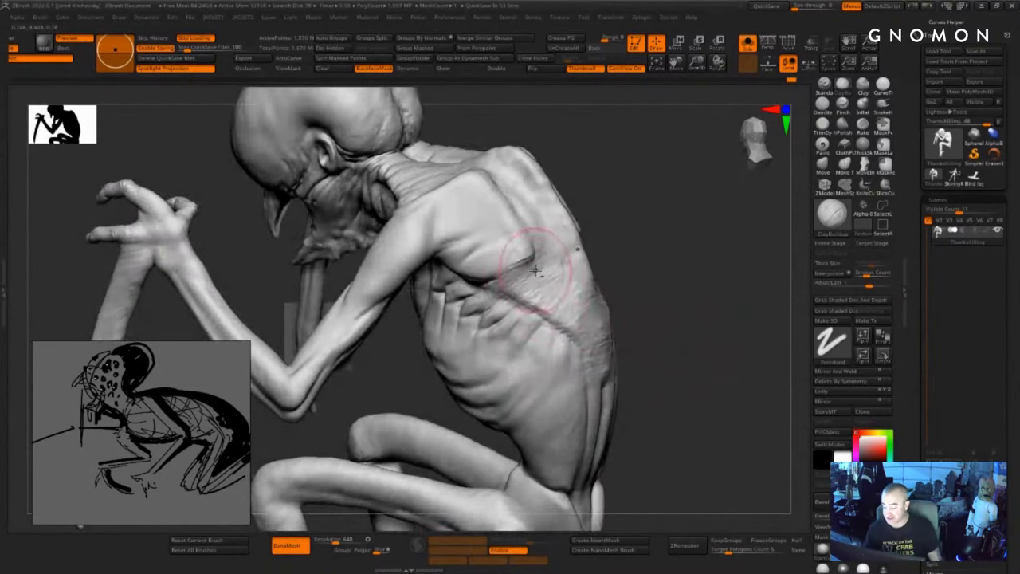
mouse_move(536, 271)
mouse_down()
mouse_move(534, 294)
mouse_move(570, 298)
mouse_up()
drag(661, 315, 695, 317)
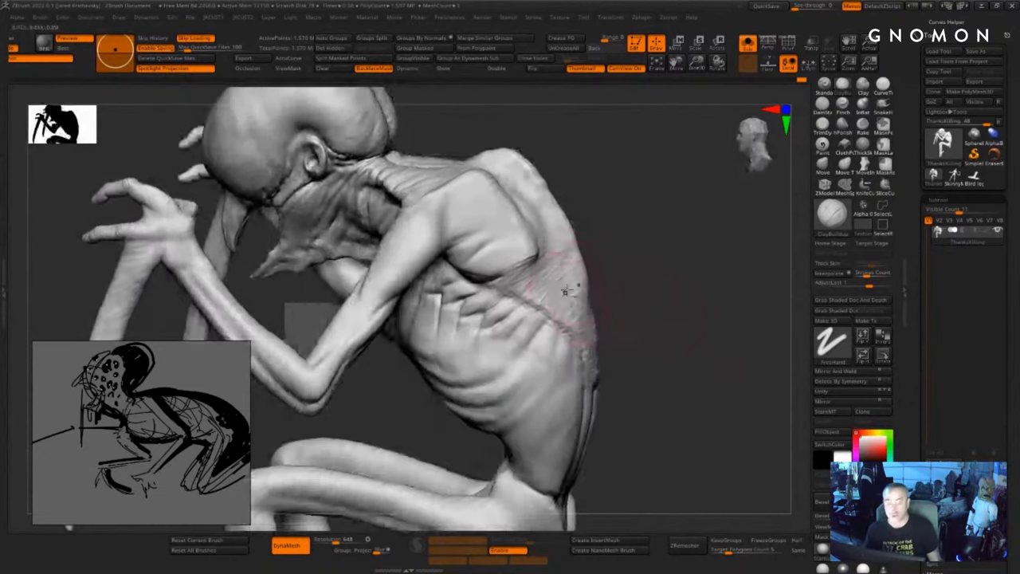
mouse_move(564, 276)
mouse_down()
mouse_move(585, 299)
mouse_move(596, 355)
mouse_up()
mouse_move(652, 333)
mouse_down()
mouse_move(603, 332)
mouse_move(608, 372)
mouse_up()
drag(660, 352, 679, 349)
- Smooth the mid-back beside the shoulder blade and add directional muscle strokes over it
shift+drag(550, 270, 521, 267)
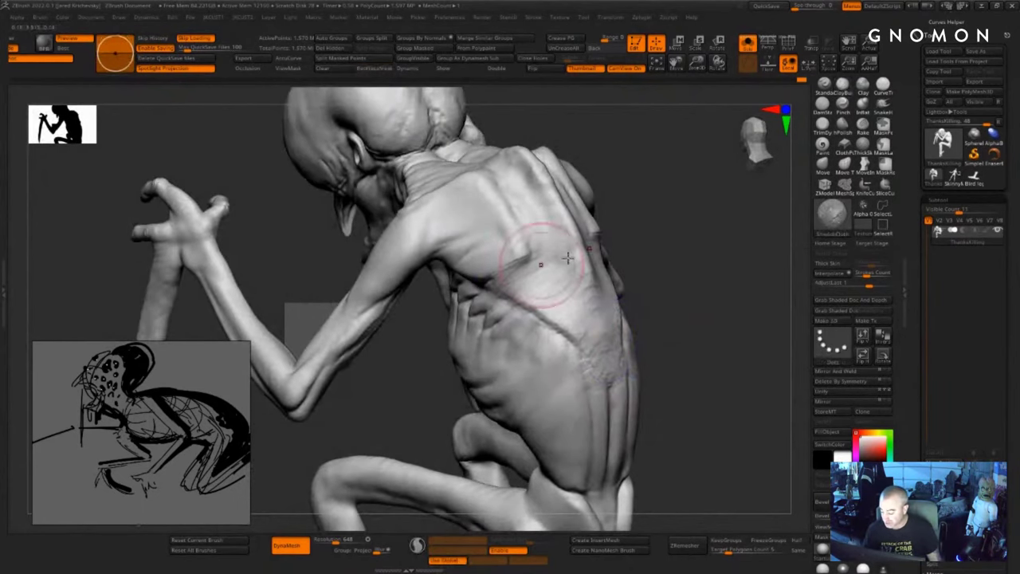
drag(659, 319, 701, 317)
mouse_move(567, 270)
mouse_down()
mouse_move(502, 263)
mouse_move(542, 264)
mouse_move(530, 286)
mouse_move(550, 292)
mouse_up()
drag(652, 272, 676, 272)
mouse_move(549, 260)
mouse_down()
mouse_move(537, 299)
mouse_move(592, 283)
mouse_up()
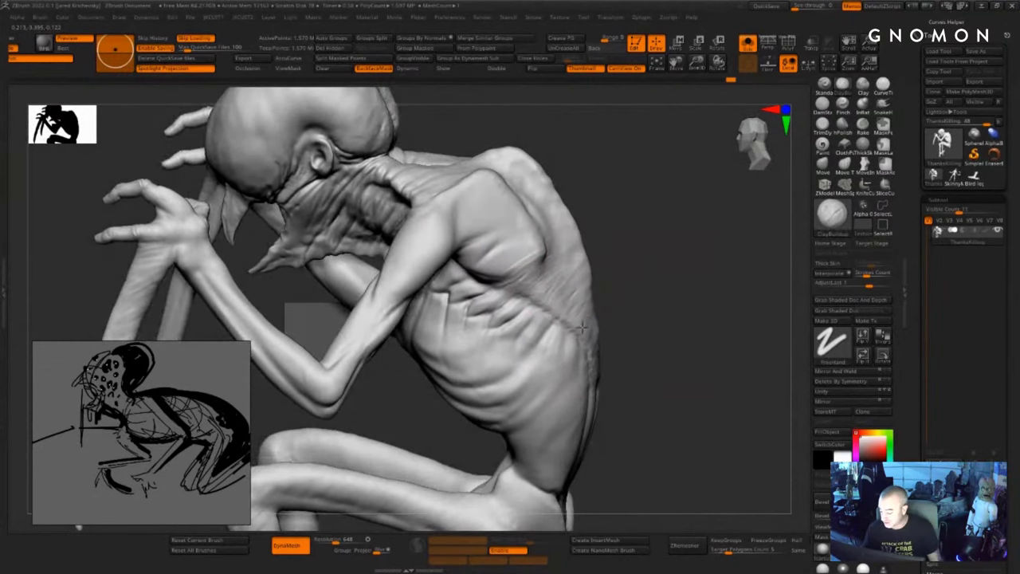
- Sculpt muscle strokes down the flank and lower back towards the top of the pelvis
mouse_move(613, 328)
mouse_down()
mouse_move(644, 319)
mouse_move(633, 353)
mouse_up()
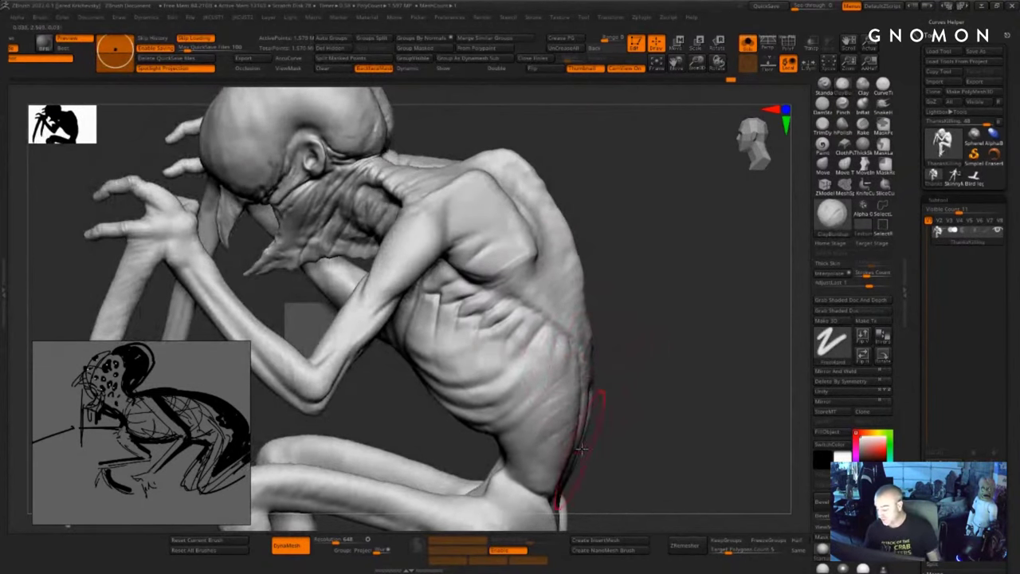
mouse_move(670, 434)
mouse_down()
mouse_move(683, 337)
mouse_move(611, 335)
mouse_up()
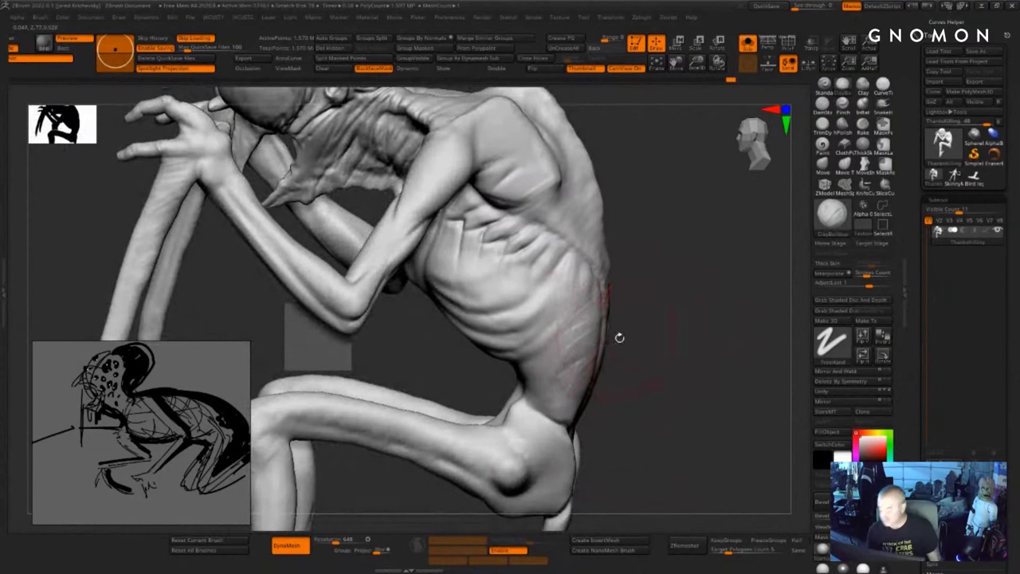
drag(586, 394, 642, 390)
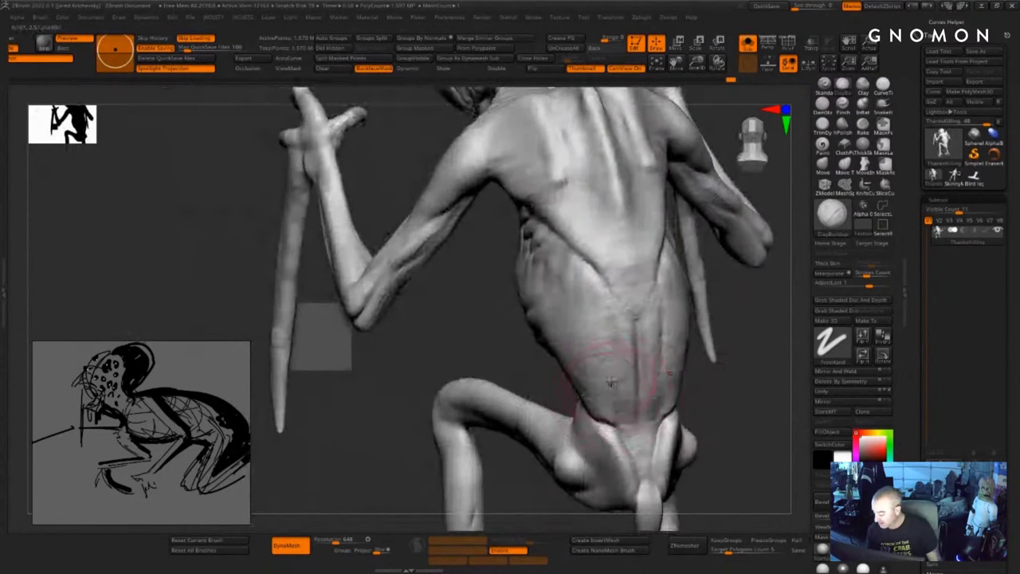
mouse_move(720, 408)
mouse_down()
mouse_move(650, 406)
mouse_move(709, 423)
mouse_up()
mouse_move(631, 400)
mouse_down()
mouse_move(615, 446)
mouse_move(667, 429)
mouse_up()
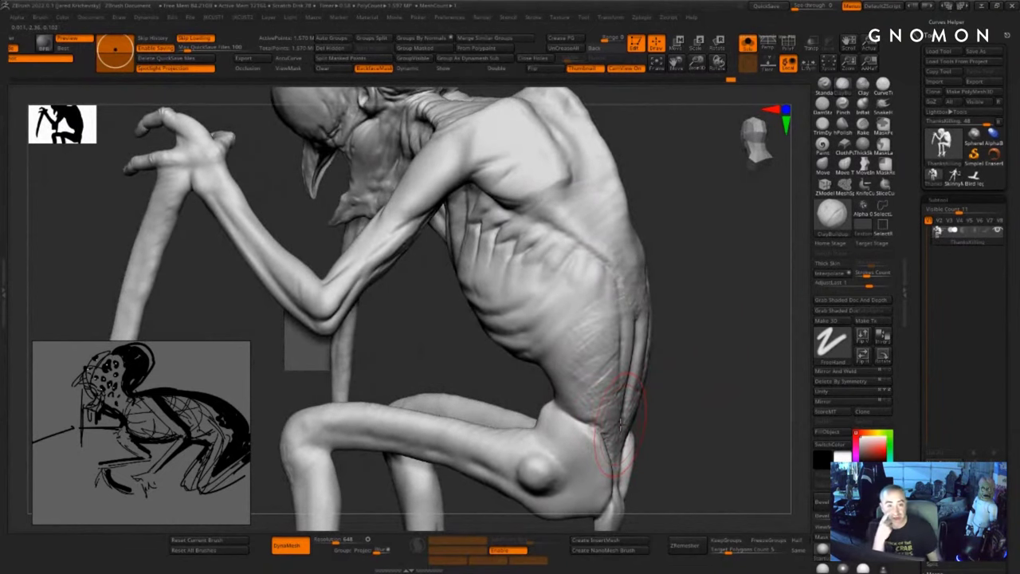
mouse_move(711, 401)
mouse_down()
mouse_move(620, 425)
mouse_move(625, 449)
mouse_move(674, 439)
mouse_move(671, 325)
mouse_up()
- Build up the bony crest along the top of the hip with an adjusted brush size and smooth it
key(s)
drag(560, 348, 547, 345)
mouse_move(617, 348)
mouse_down()
mouse_move(662, 350)
mouse_move(592, 330)
mouse_move(515, 333)
mouse_up()
key(s)
drag(612, 326, 608, 323)
drag(523, 340, 542, 336)
drag(607, 345, 636, 346)
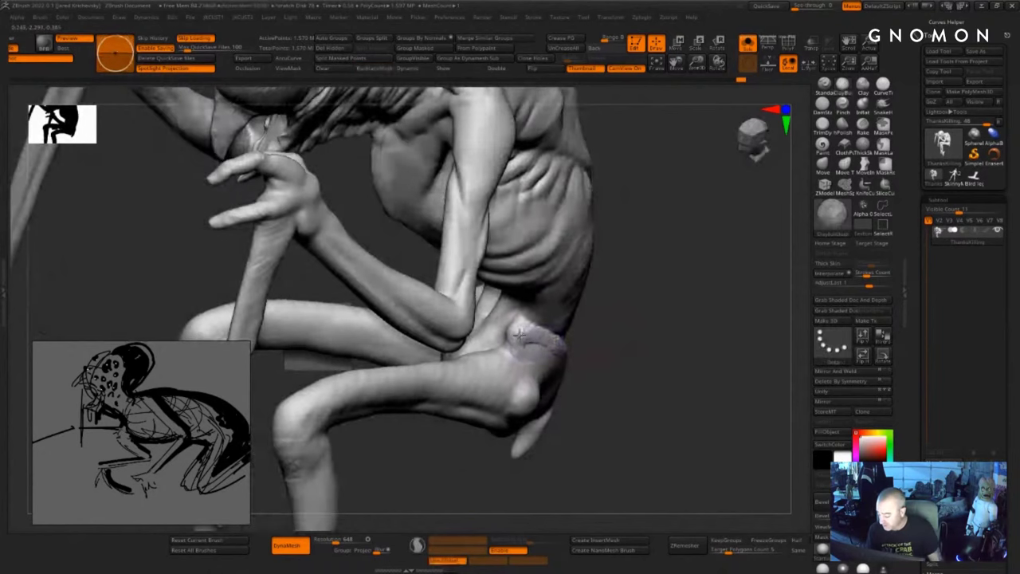
shift+drag(514, 335, 515, 343)
drag(610, 344, 687, 341)
key(s)
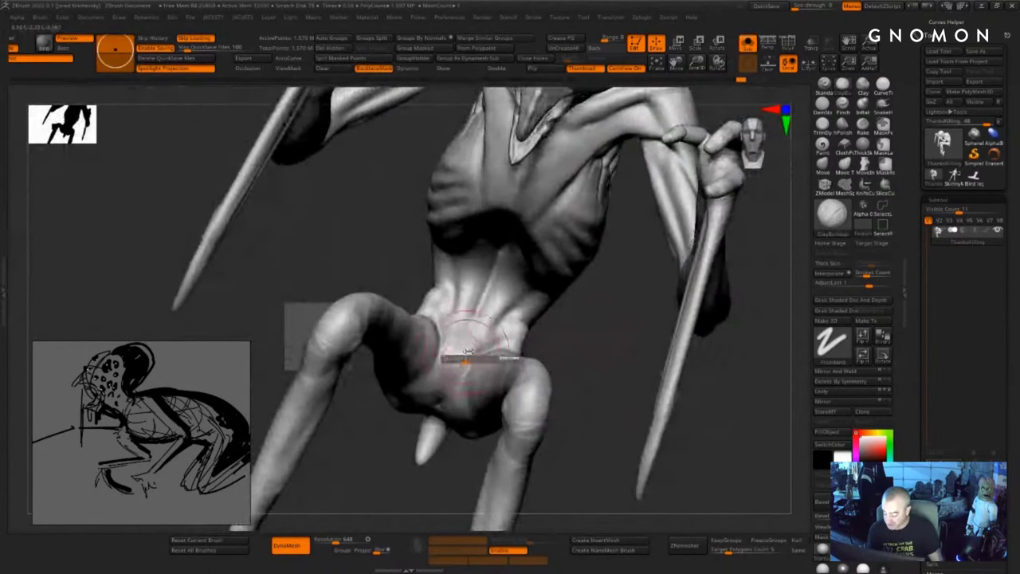
- Add a broad band of clay down the centre of the lower belly to the groin and smooth it
drag(476, 358, 470, 358)
drag(470, 335, 440, 384)
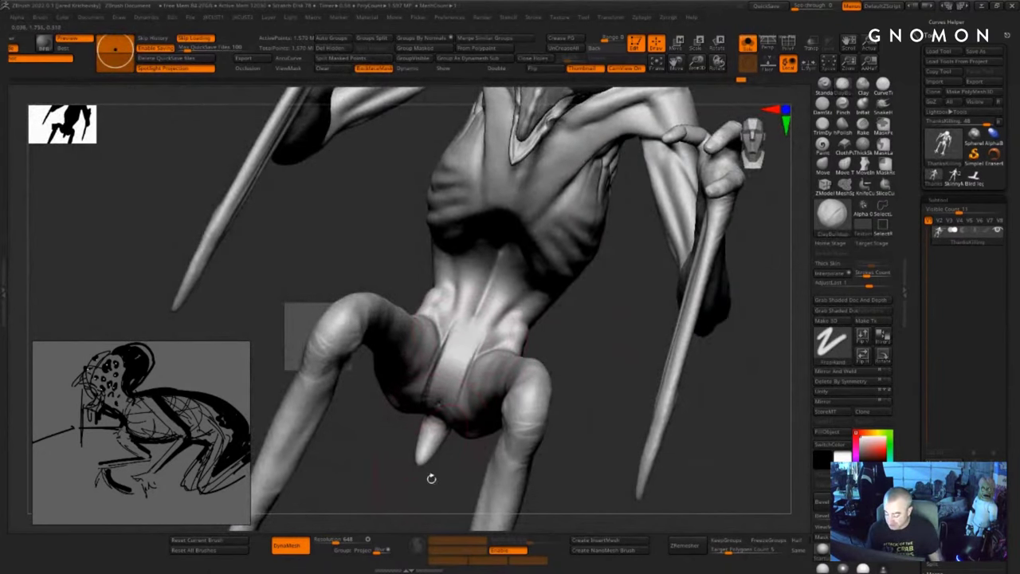
drag(430, 478, 435, 495)
shift+drag(476, 366, 464, 360)
- Sculpt diagonal muscle strands from the waist and hip crests to the groin and blend them into the lower belly
drag(612, 357, 471, 346)
drag(374, 446, 433, 405)
mouse_move(491, 343)
mouse_down()
mouse_move(479, 343)
mouse_move(487, 317)
mouse_move(454, 382)
mouse_up()
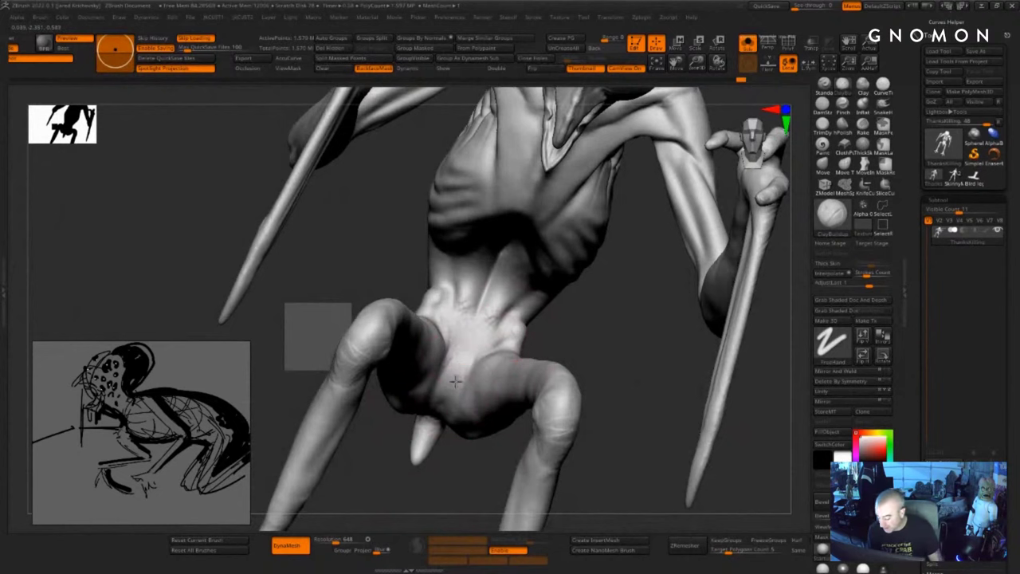
drag(587, 324, 584, 358)
drag(494, 313, 455, 372)
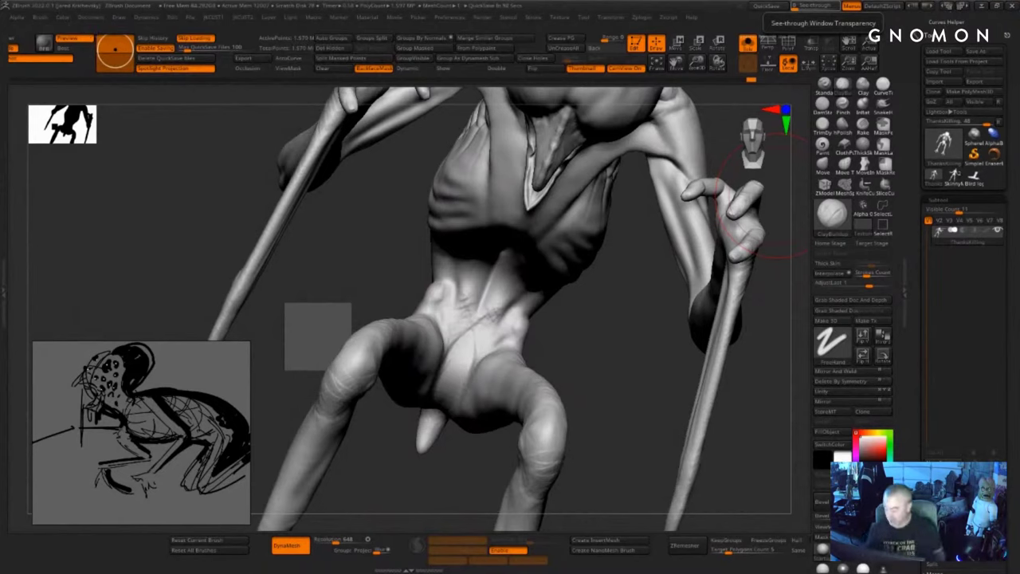
drag(589, 333, 575, 377)
shift+drag(501, 305, 486, 316)
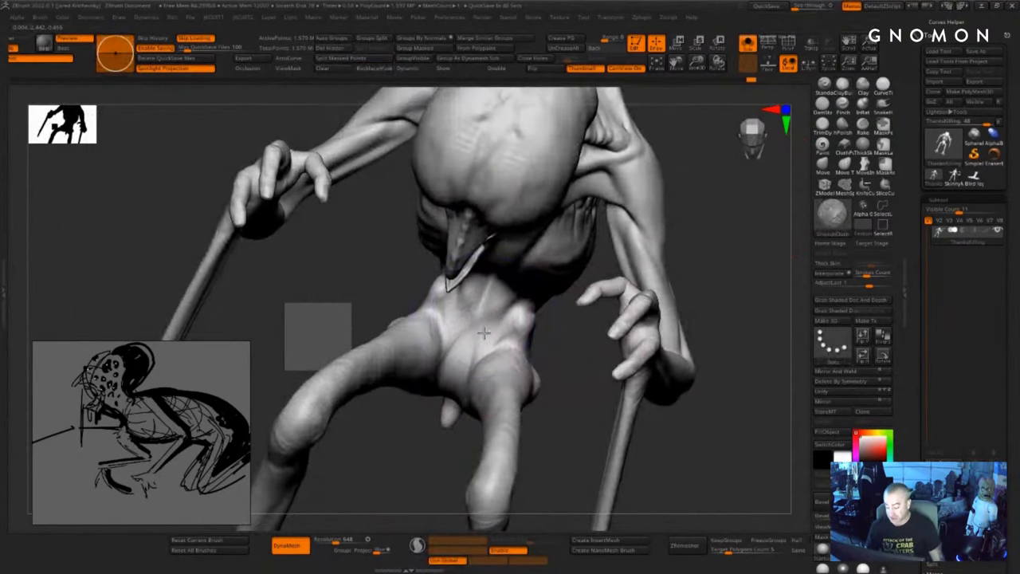
- Build up more clay down the middle of the lower belly into the groin and smooth it into the waist
mouse_move(739, 407)
mouse_down()
mouse_move(753, 372)
mouse_move(634, 312)
mouse_up()
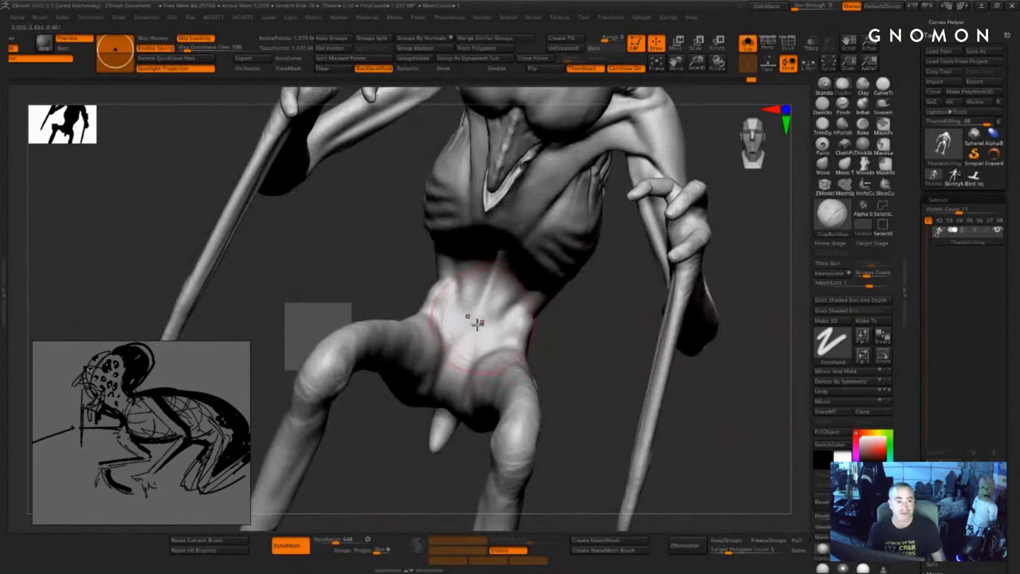
mouse_move(473, 312)
mouse_down()
mouse_move(492, 319)
mouse_move(457, 368)
mouse_up()
shift+drag(472, 356, 473, 319)
mouse_move(568, 359)
mouse_down()
mouse_move(581, 332)
mouse_move(495, 289)
mouse_move(505, 252)
mouse_move(484, 309)
mouse_move(544, 376)
mouse_up()
drag(492, 315, 460, 398)
drag(474, 468, 474, 446)
mouse_move(469, 386)
mouse_down()
mouse_move(464, 360)
mouse_move(498, 313)
mouse_up()
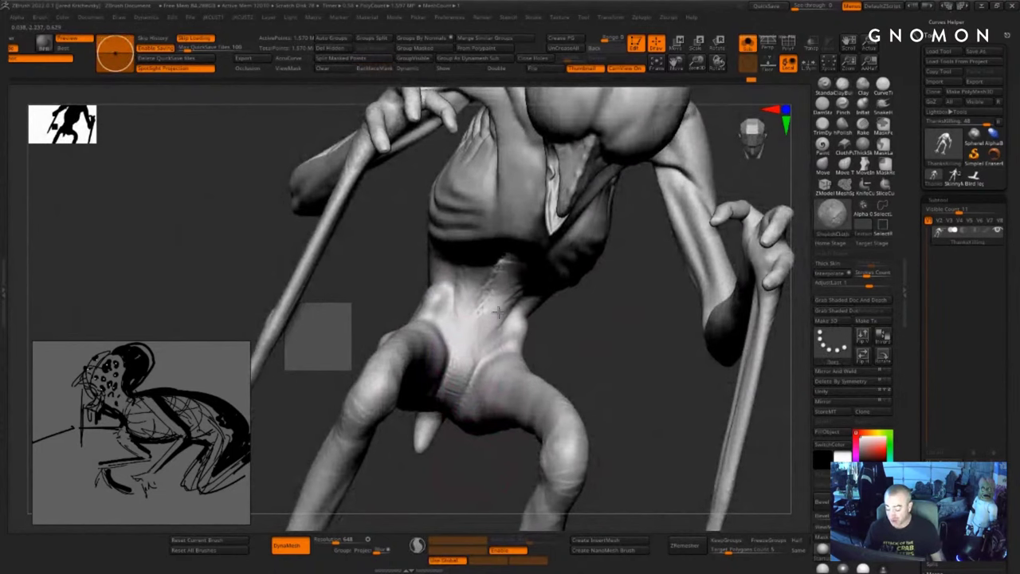
shift+drag(516, 275, 496, 346)
drag(472, 476, 478, 510)
mouse_move(585, 425)
alt+mouse_down()
mouse_move(573, 302)
mouse_move(572, 331)
mouse_move(622, 298)
alt+mouse_up()
- Carve a crease with the Dam Standard brush from the hip crest down to the groin, separating the lower belly from the thigh
key(b)
key(d)
key(s)
mouse_move(514, 235)
mouse_down()
mouse_move(485, 256)
mouse_move(499, 297)
mouse_up()
drag(459, 388, 508, 391)
drag(505, 244, 492, 265)
drag(504, 270, 514, 305)
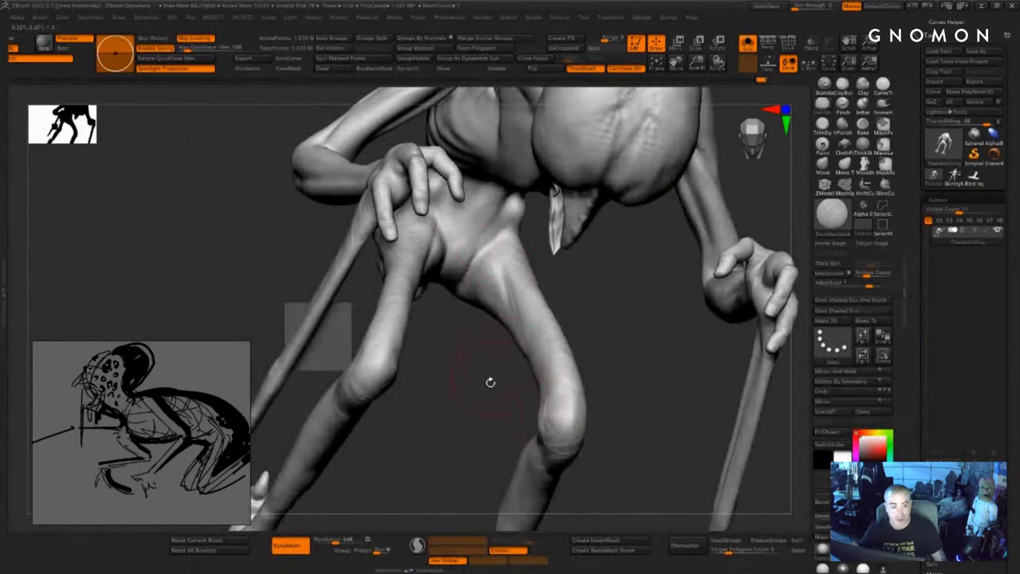
right_drag(491, 383, 446, 401)
drag(615, 306, 563, 298)
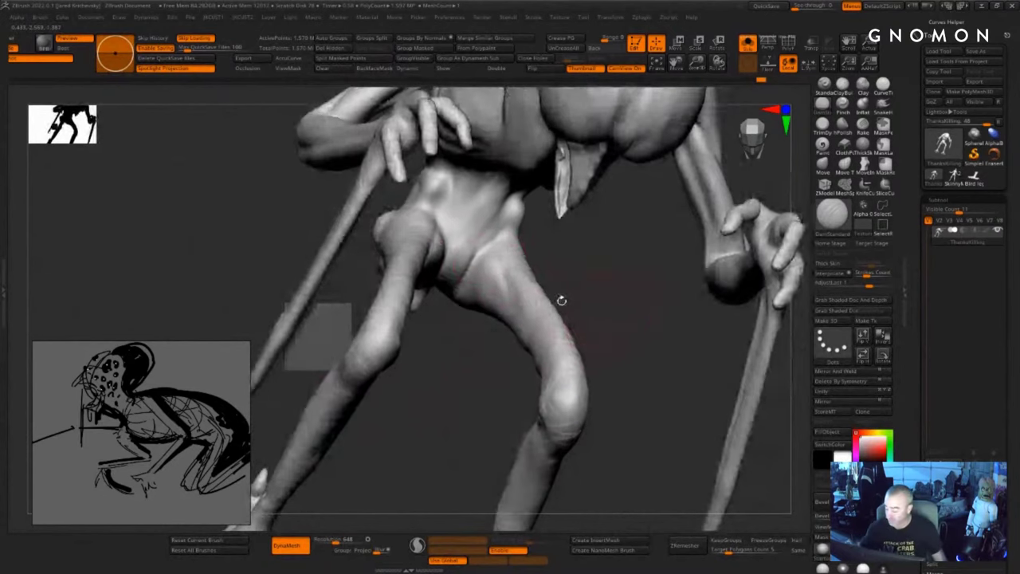
- Sharpen the crease where the thigh meets the hip and define the upper thigh with adjusted brush sizes
key(s)
drag(514, 255, 498, 255)
drag(511, 234, 483, 260)
drag(513, 403, 517, 348)
key(s)
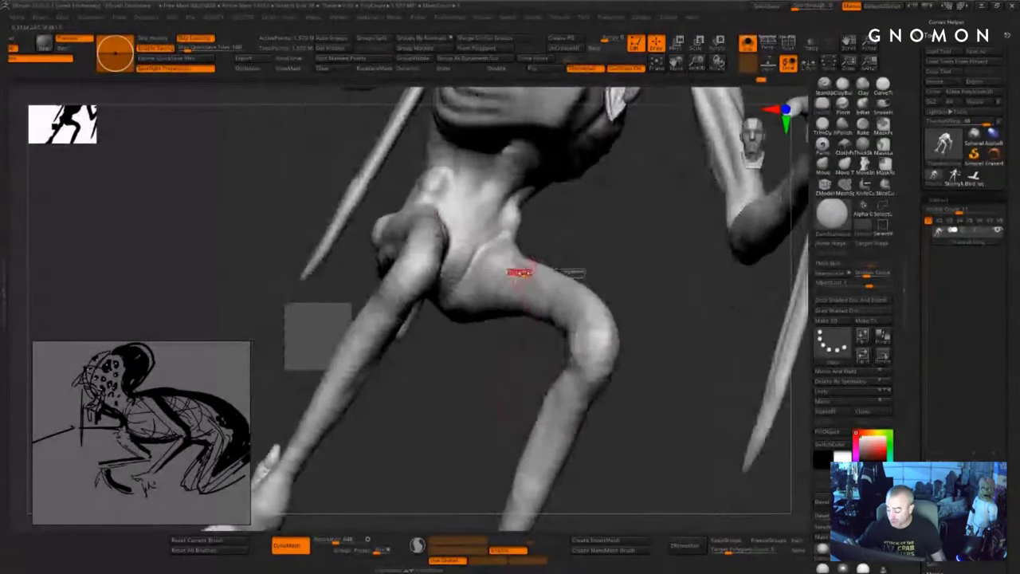
drag(516, 272, 550, 313)
drag(529, 399, 537, 339)
drag(511, 394, 506, 243)
key(s)
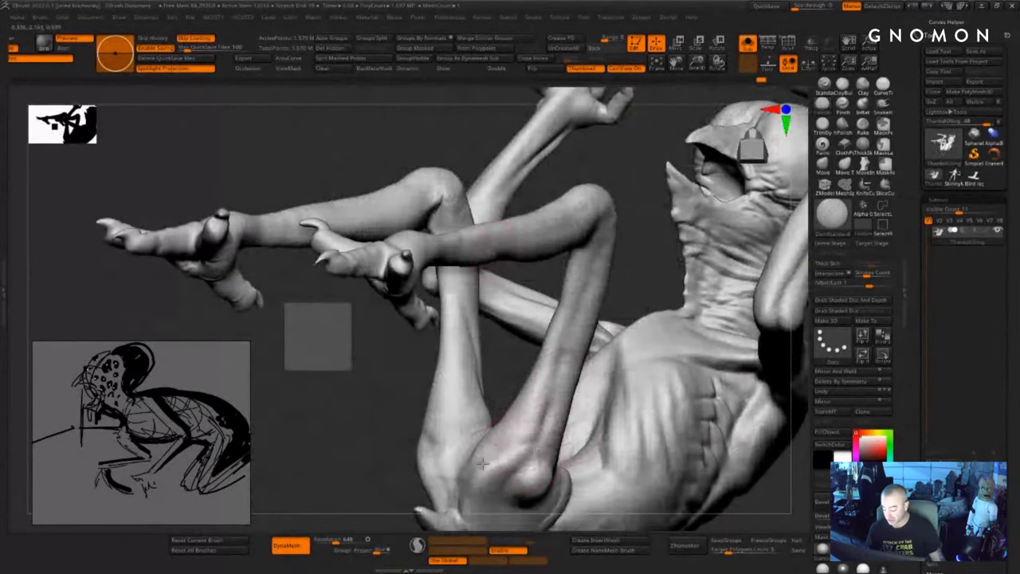
- Refine the underside of the thighs near the hips and smooth the upper thighs down towards the knees
drag(529, 440, 448, 481)
drag(366, 472, 486, 470)
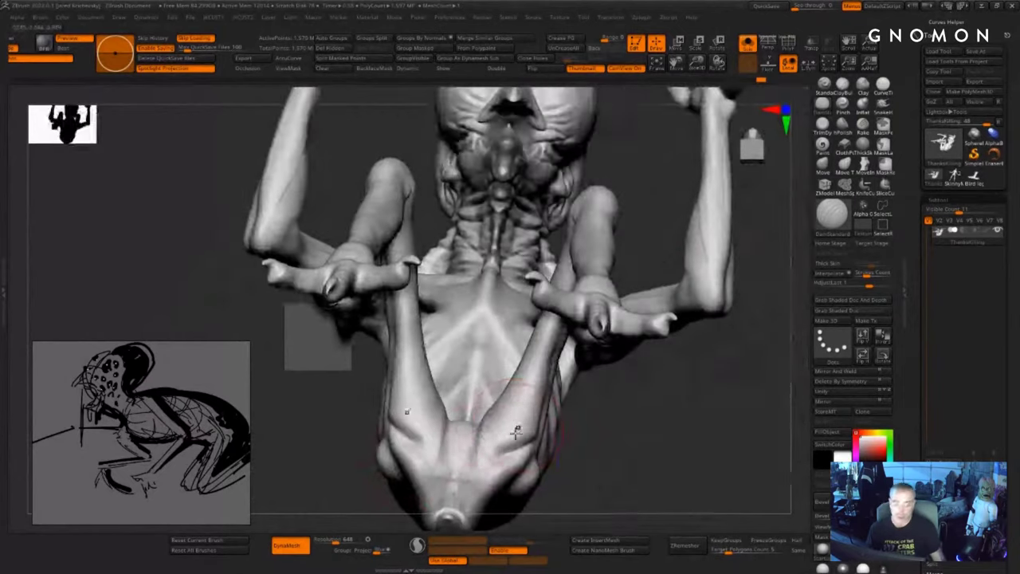
shift+drag(516, 431, 510, 438)
drag(630, 406, 670, 514)
shift+drag(430, 368, 462, 359)
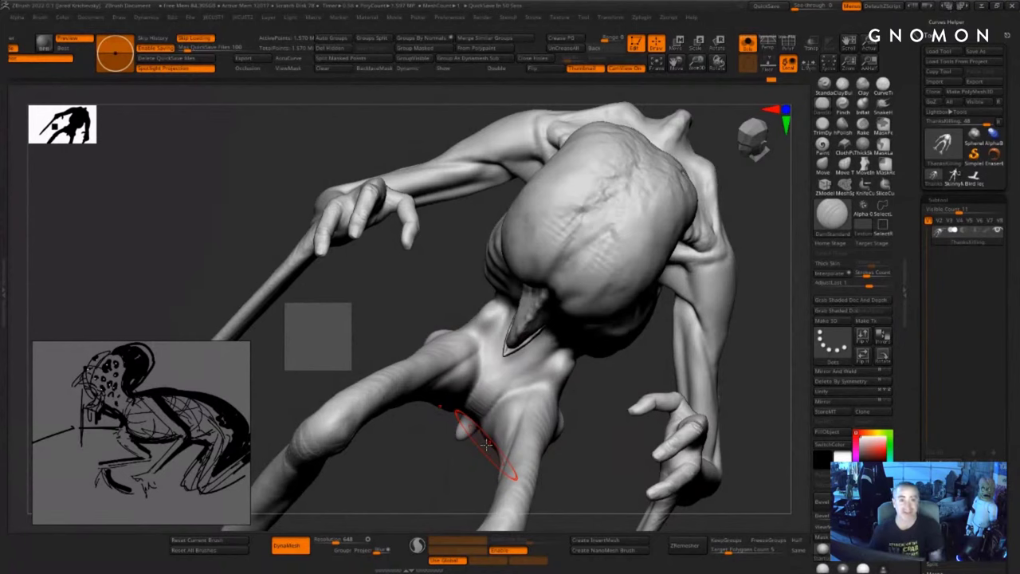
mouse_move(587, 422)
mouse_down()
mouse_move(591, 478)
mouse_move(607, 323)
mouse_move(605, 378)
mouse_up()
shift+drag(539, 424, 524, 496)
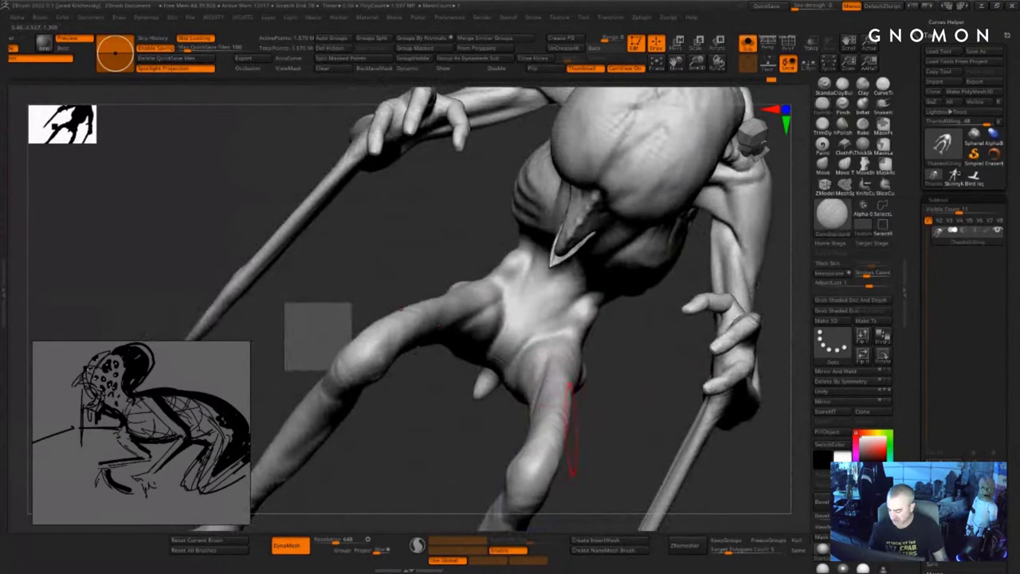
mouse_move(606, 387)
mouse_down()
mouse_move(599, 427)
mouse_move(557, 463)
mouse_move(592, 341)
mouse_up()
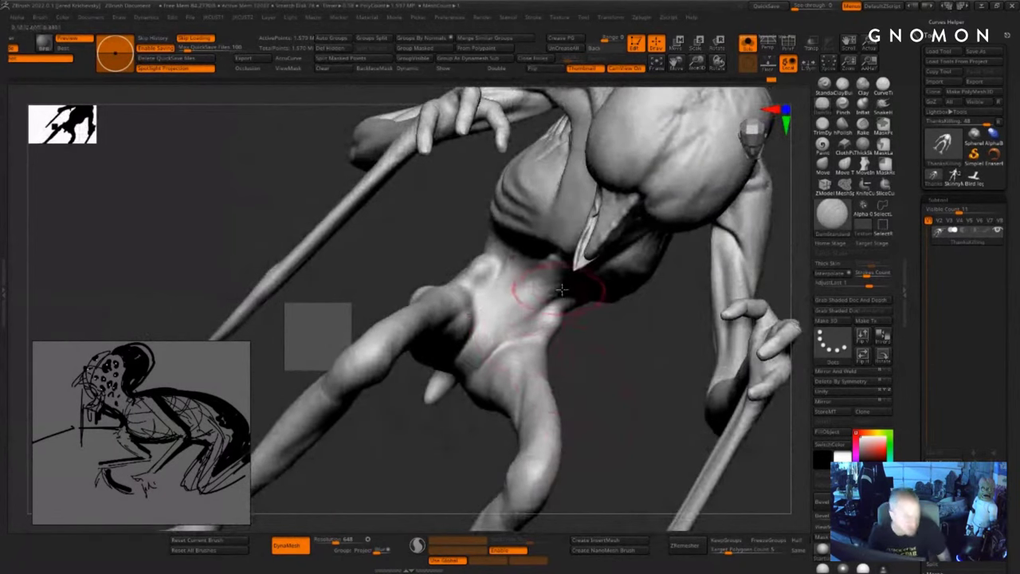
- Undo the last stroke on the upper belly and use Clay Buildup to fill the area where the groin meets the thigh
key(b)
key(c)
key(b)
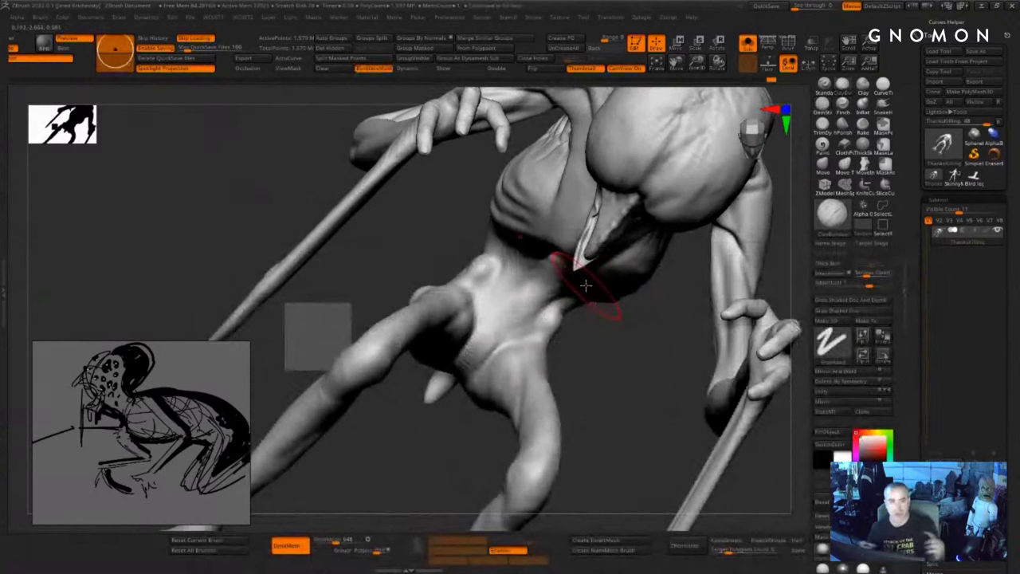
key(ctrl+z)
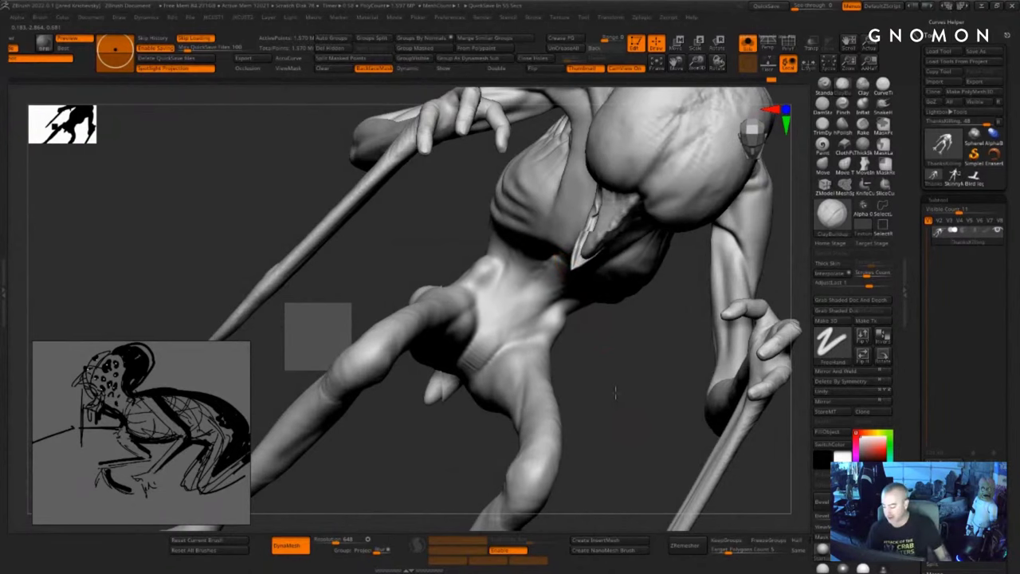
mouse_move(614, 323)
mouse_down()
mouse_move(622, 384)
mouse_move(615, 321)
mouse_move(560, 355)
mouse_move(540, 356)
mouse_move(527, 383)
mouse_up()
drag(454, 447, 477, 472)
mouse_move(527, 378)
mouse_down()
mouse_move(566, 356)
mouse_move(540, 371)
mouse_up()
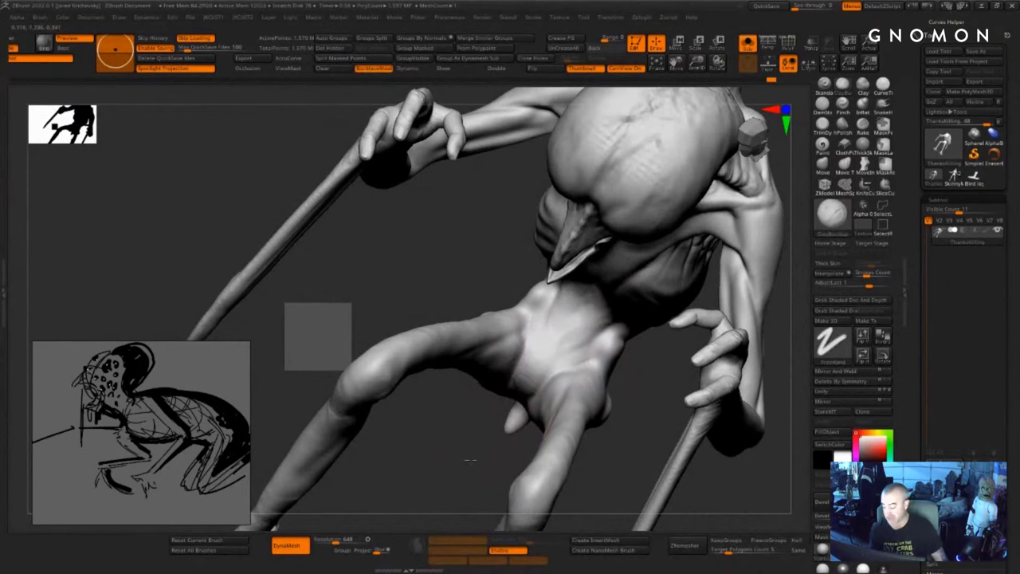
mouse_move(471, 462)
mouse_down()
mouse_move(474, 380)
mouse_move(496, 356)
mouse_up()
- Sculpt muscle strands fanning across the upper belly below the ribcage with Clay Buildup and smooth them
mouse_move(590, 325)
mouse_down()
mouse_move(666, 298)
mouse_move(655, 285)
mouse_move(584, 316)
mouse_move(654, 275)
mouse_up()
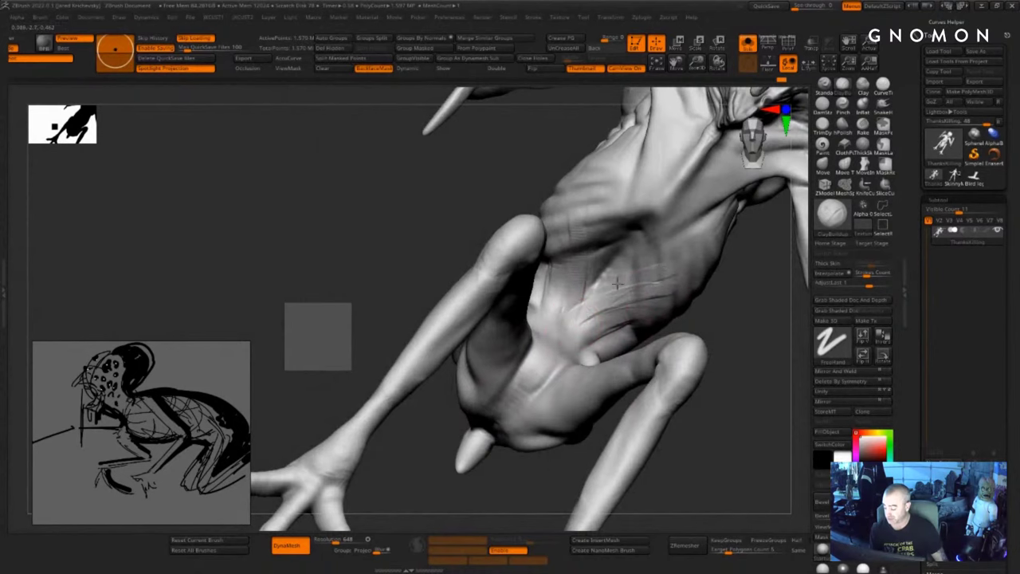
mouse_move(588, 300)
mouse_down()
mouse_move(629, 275)
mouse_move(607, 310)
mouse_move(656, 309)
mouse_up()
mouse_move(746, 323)
mouse_down()
mouse_move(711, 339)
mouse_move(707, 325)
mouse_up()
mouse_move(641, 313)
mouse_down()
mouse_move(643, 298)
mouse_move(556, 351)
mouse_move(588, 351)
mouse_move(650, 316)
mouse_up()
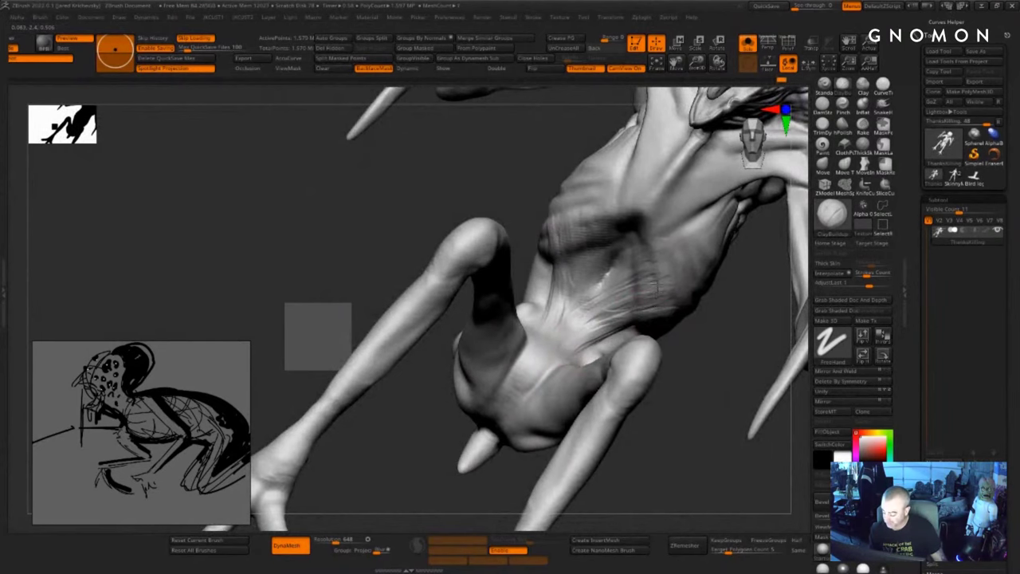
drag(647, 236, 660, 221)
shift+drag(660, 236, 663, 256)
mouse_move(649, 303)
shift+mouse_down()
mouse_move(661, 291)
mouse_move(598, 323)
shift+mouse_up()
drag(642, 476, 661, 549)
click(685, 545)
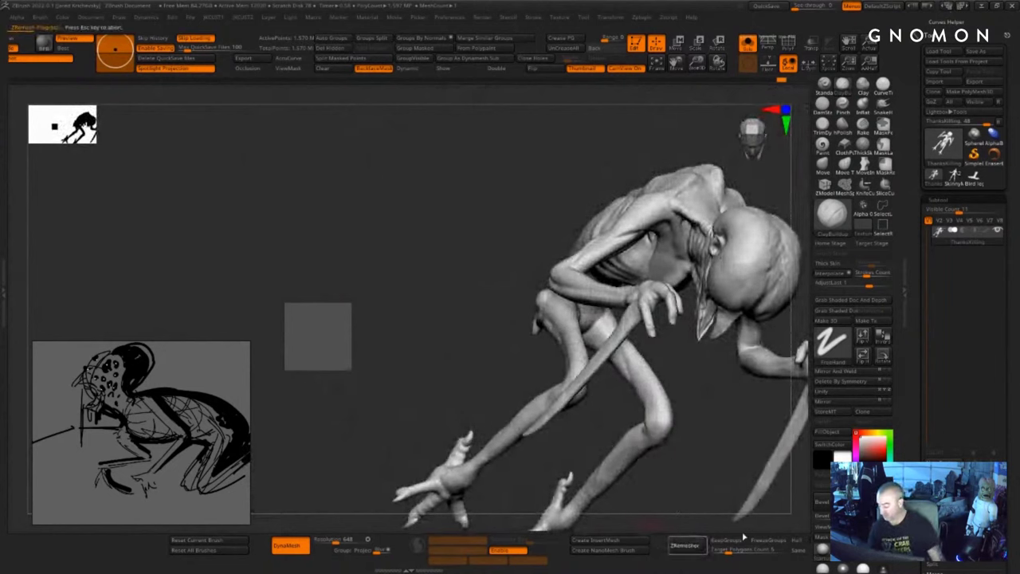
key(Escape)
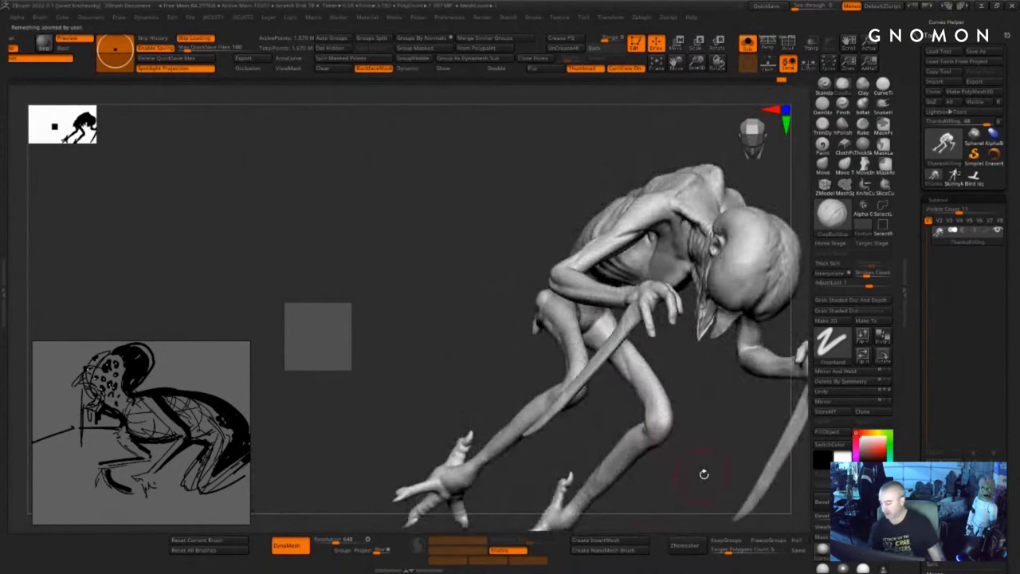
- Build up the front of the knee and upper shin with Clay Buildup and smooth the transition between them
mouse_move(704, 474)
mouse_down()
mouse_move(776, 467)
mouse_move(638, 346)
mouse_up()
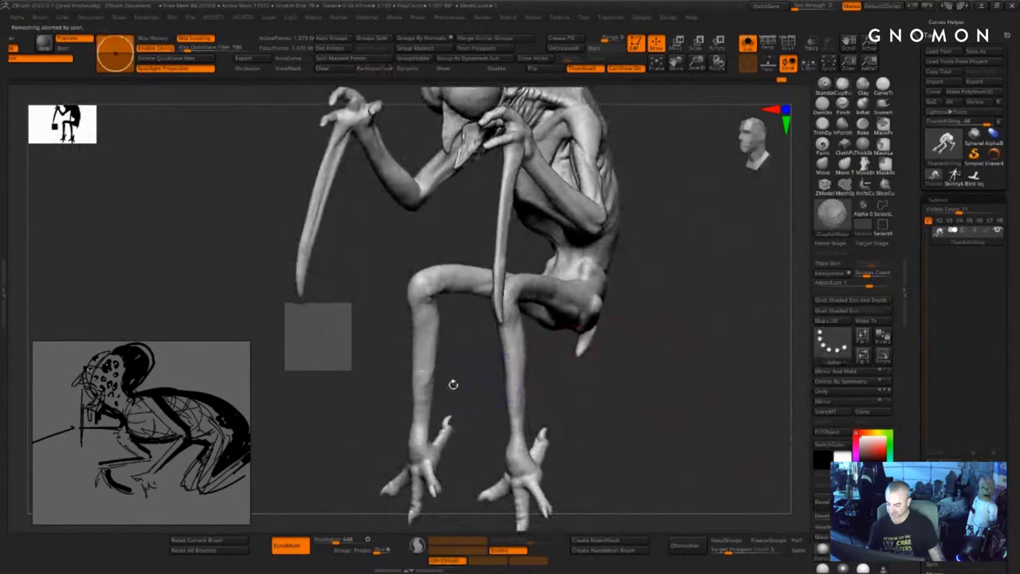
mouse_move(467, 363)
mouse_down()
mouse_move(562, 366)
mouse_move(558, 415)
mouse_move(470, 351)
mouse_move(457, 373)
mouse_move(551, 365)
mouse_move(543, 355)
mouse_up()
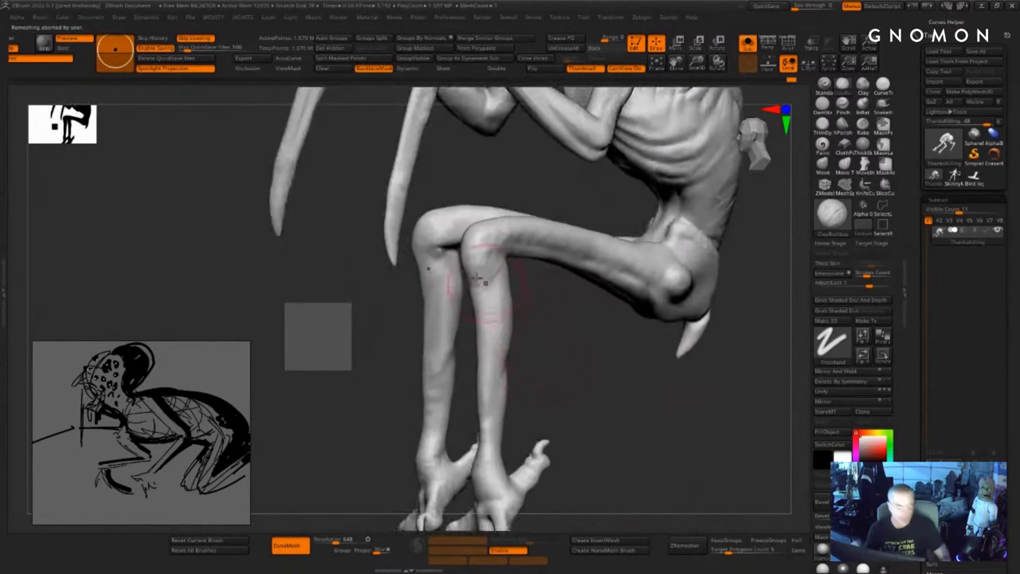
key(b)
key(c)
key(b)
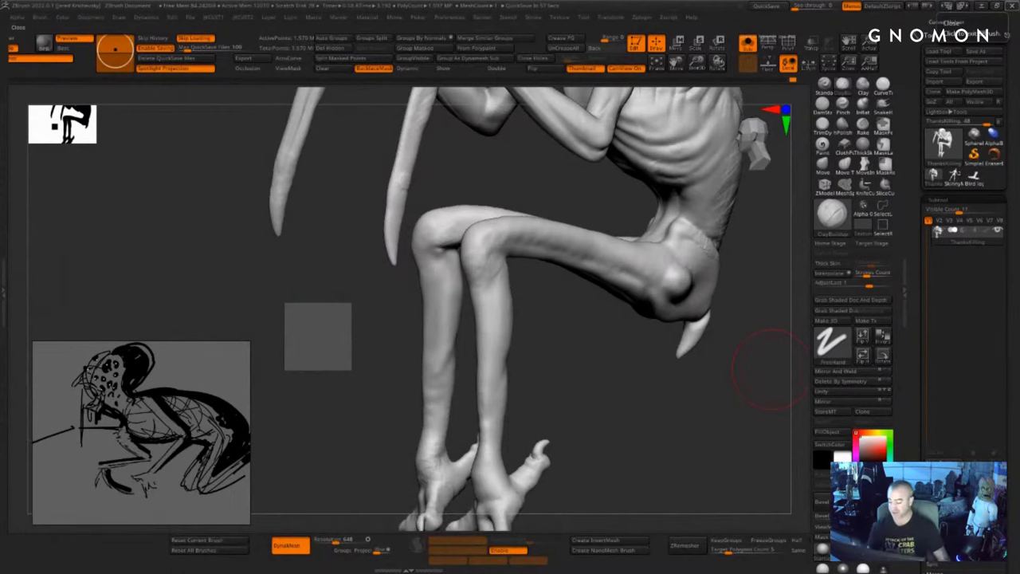
drag(772, 369, 710, 369)
shift+drag(487, 257, 490, 330)
mouse_move(399, 330)
mouse_down()
mouse_move(513, 324)
mouse_move(485, 258)
mouse_up()
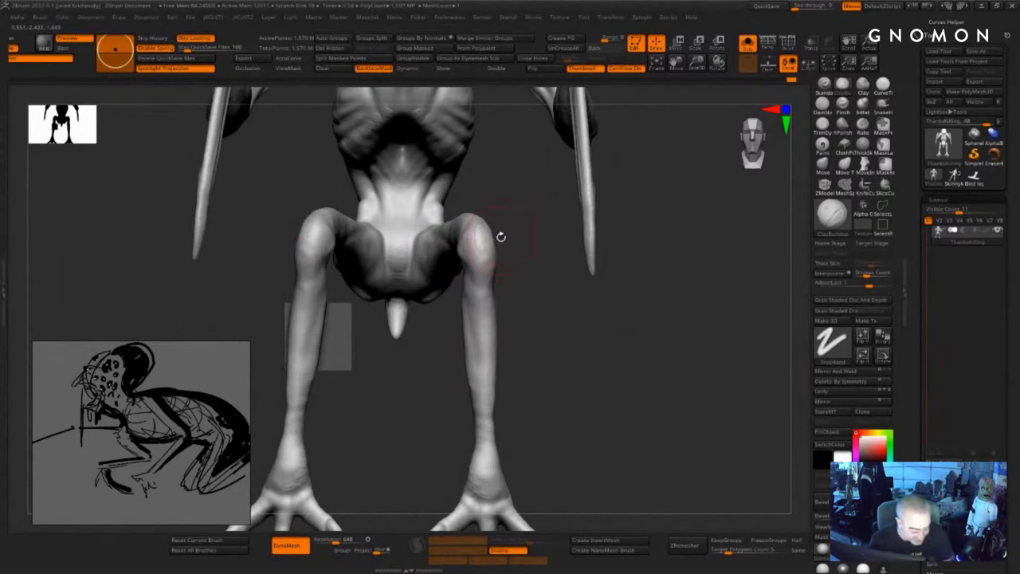
mouse_move(494, 244)
mouse_down()
mouse_move(480, 312)
mouse_move(493, 309)
mouse_up()
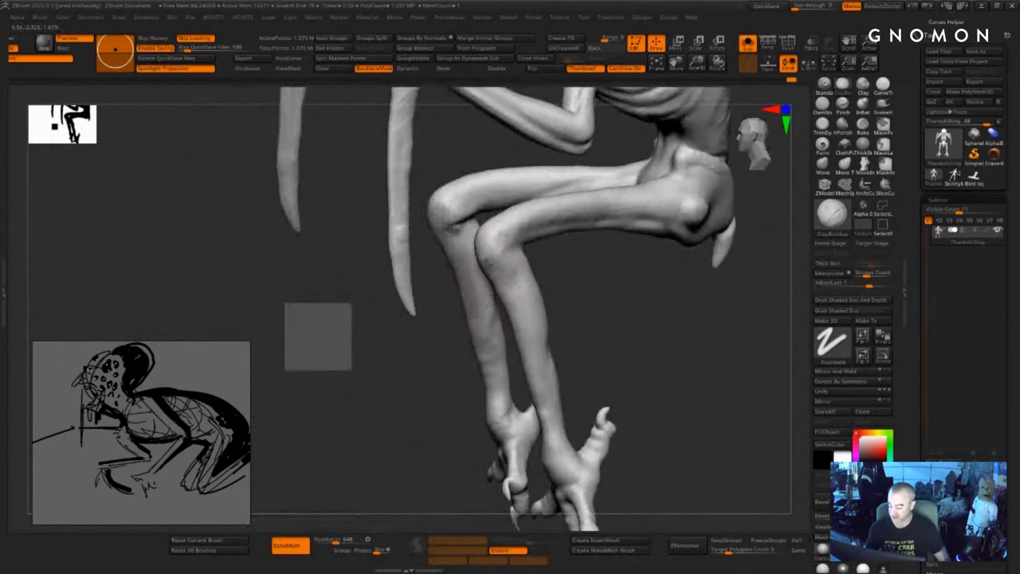
right_drag(496, 287, 532, 285)
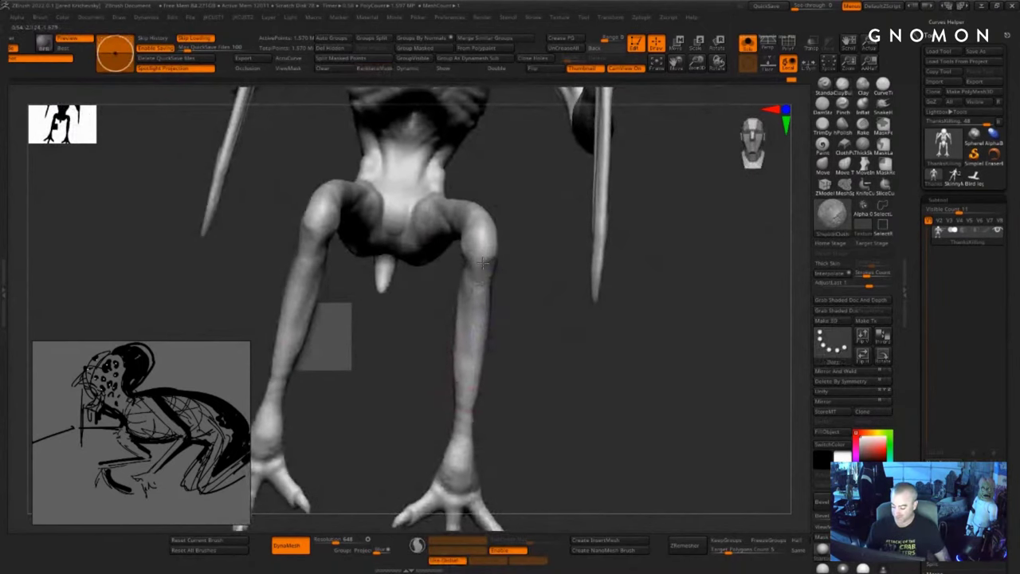
mouse_move(482, 263)
shift+mouse_down()
mouse_move(503, 291)
mouse_move(491, 253)
shift+mouse_up()
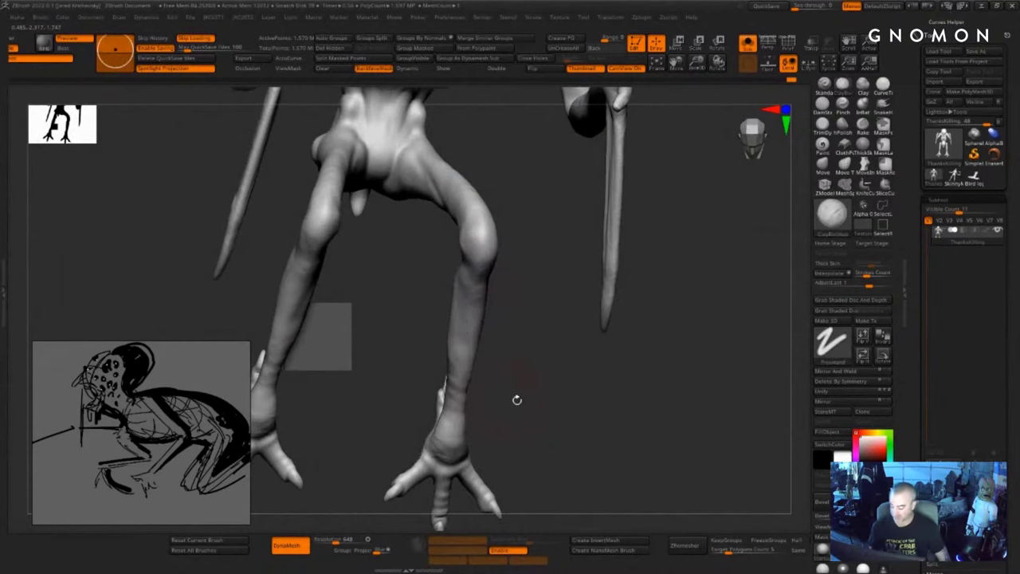
- Add clay along the lower shin down to the ankle and smooth the shin up to the knee
mouse_move(518, 399)
mouse_down()
mouse_move(514, 371)
mouse_move(460, 375)
mouse_up()
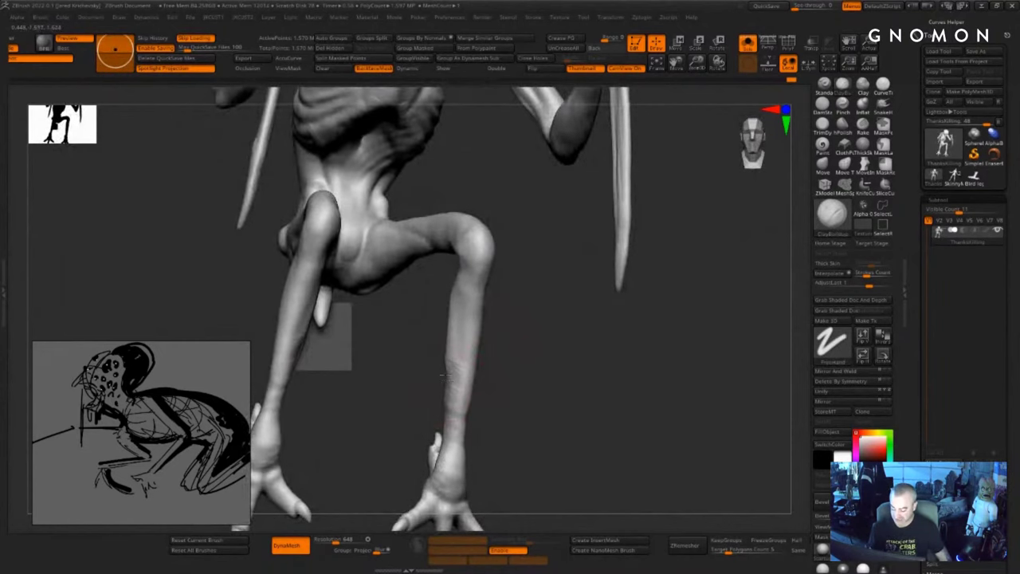
right_drag(512, 399, 467, 379)
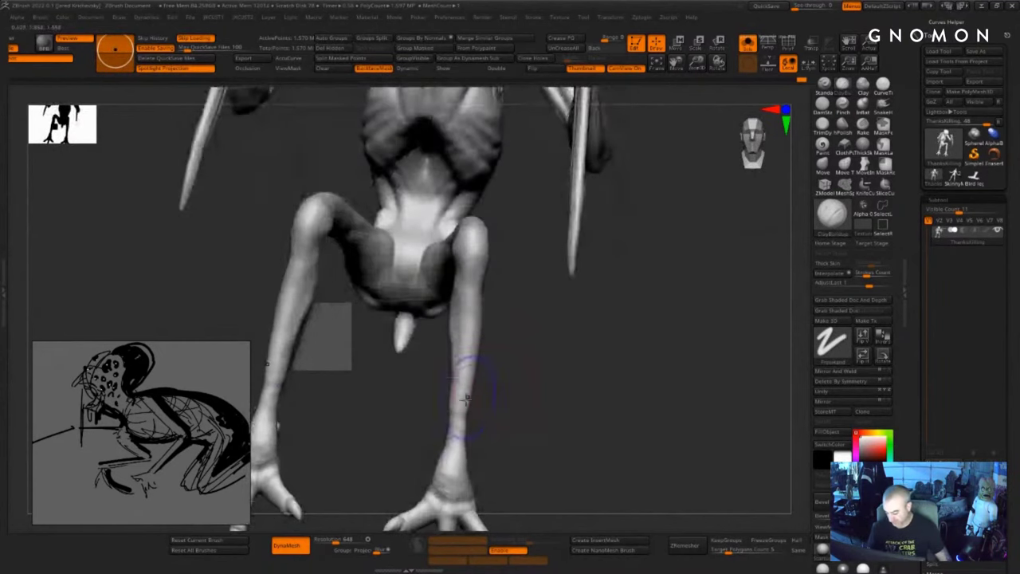
mouse_move(455, 415)
mouse_down()
mouse_move(446, 430)
mouse_move(461, 476)
mouse_up()
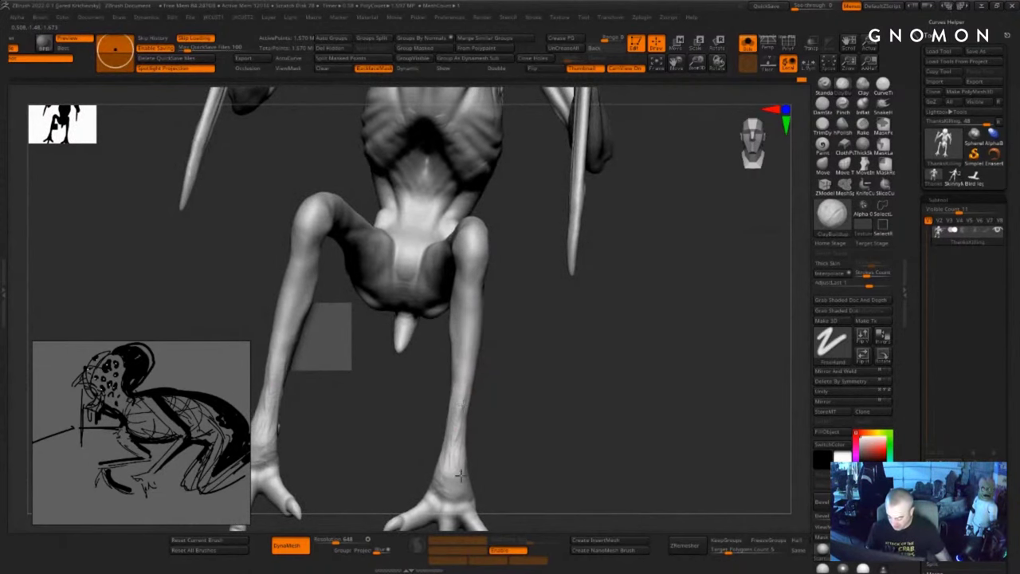
mouse_move(544, 407)
mouse_down()
mouse_move(448, 411)
mouse_move(449, 452)
mouse_up()
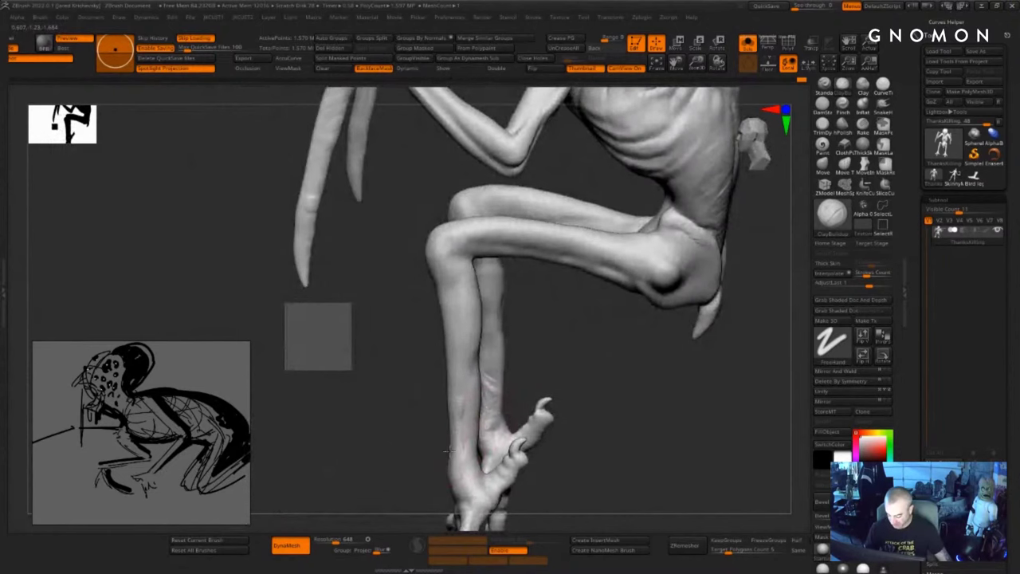
mouse_move(464, 418)
mouse_down()
mouse_move(467, 449)
mouse_move(460, 411)
mouse_up()
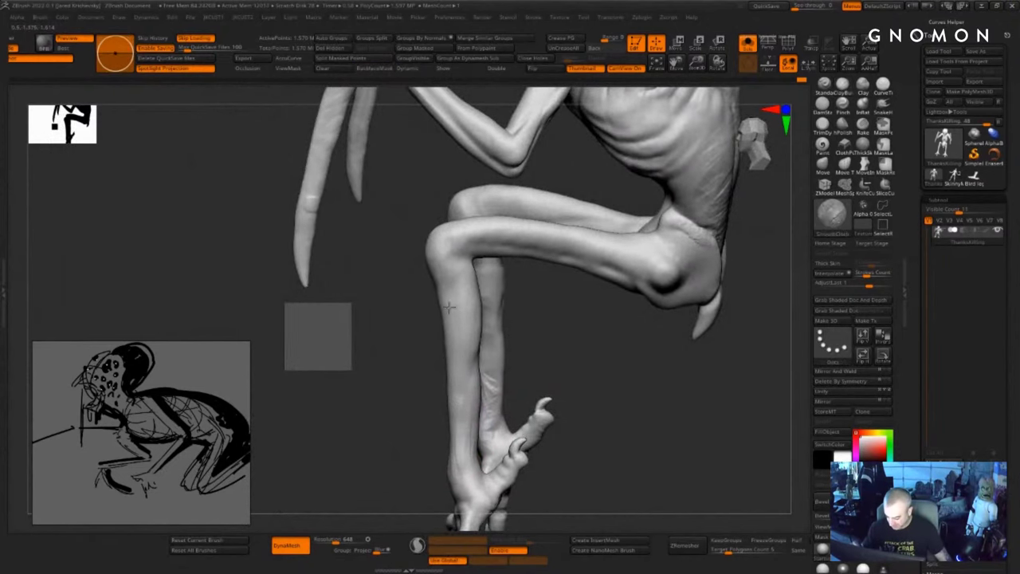
shift+drag(448, 308, 450, 256)
mouse_move(396, 391)
alt+mouse_down()
mouse_move(407, 457)
mouse_move(398, 433)
alt+mouse_up()
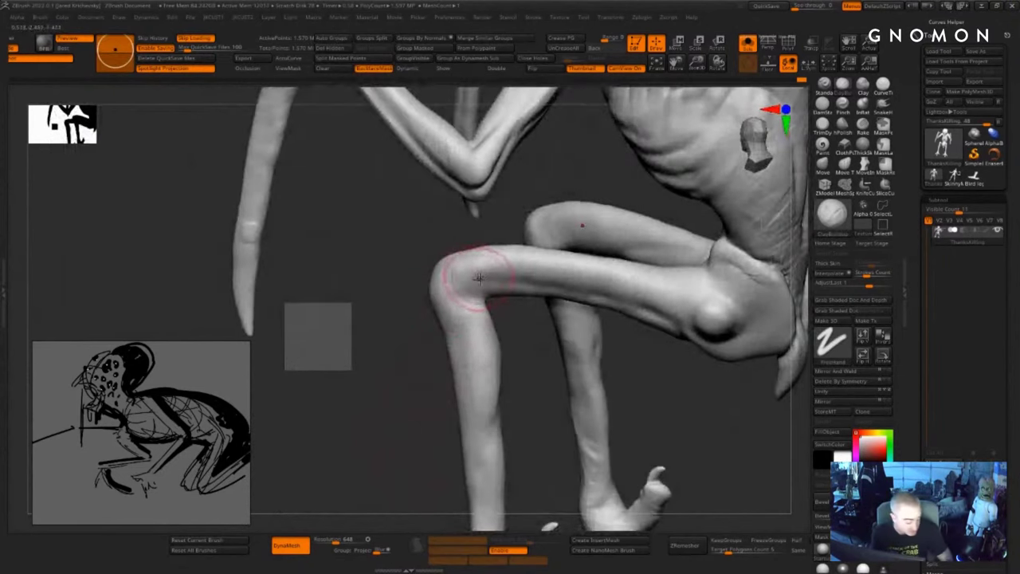
- Carve the fold at the back of the bent knee with the Dam Standard brush and soften its edges
key(b)
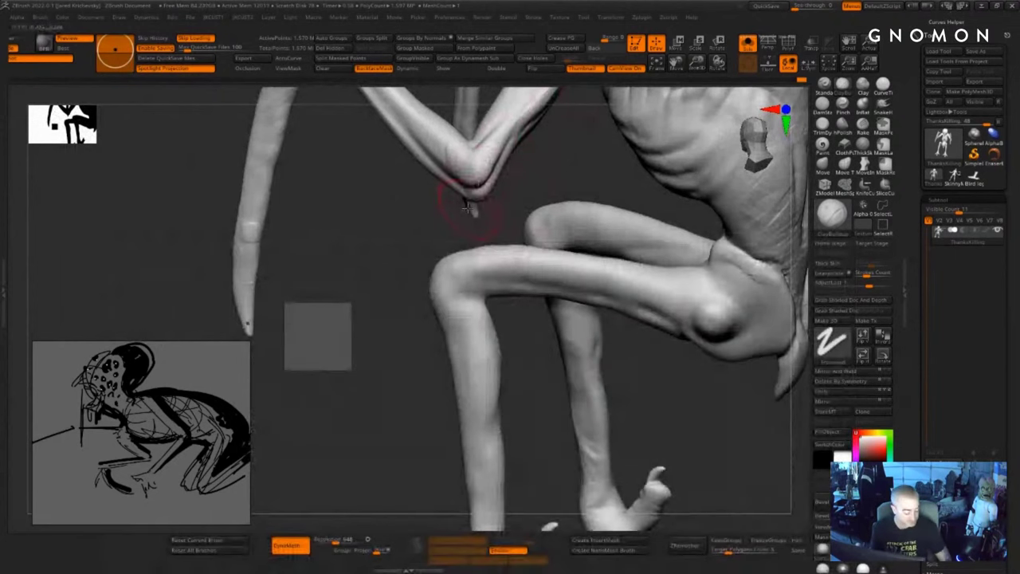
key(b)
key(d)
key(s)
mouse_move(460, 309)
mouse_down()
mouse_move(476, 303)
mouse_move(406, 315)
mouse_move(422, 309)
mouse_up()
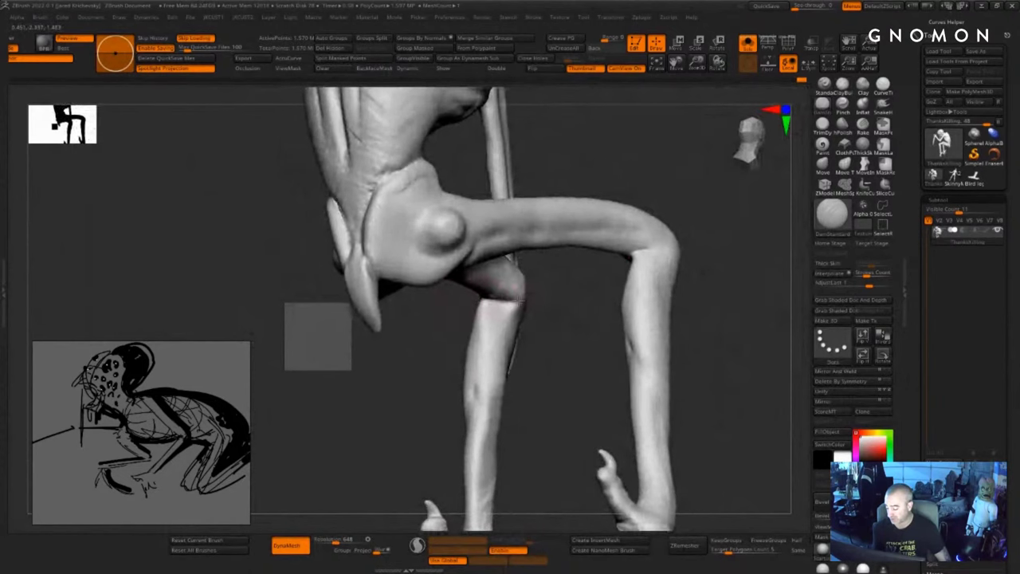
right_drag(552, 317, 504, 316)
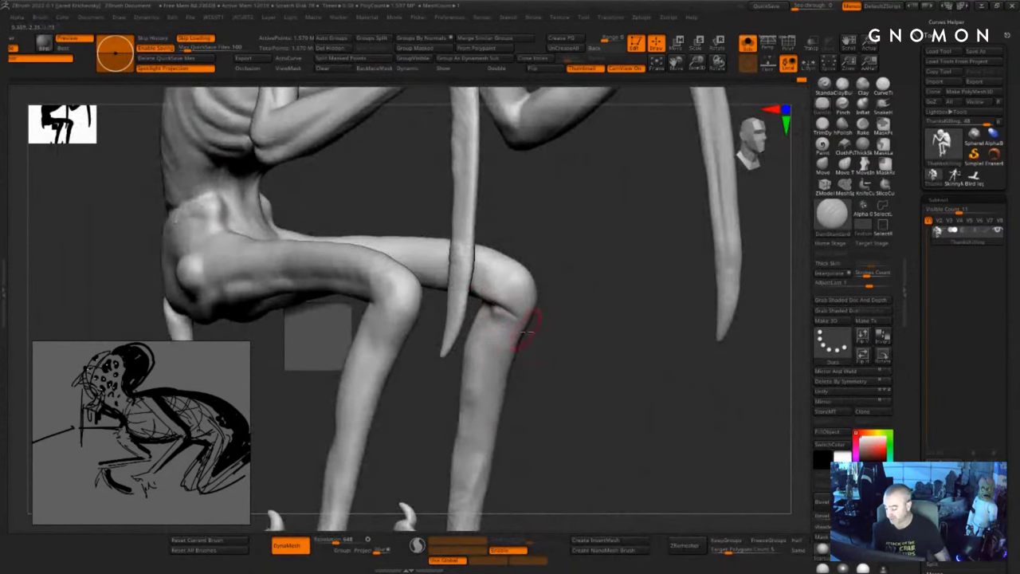
drag(562, 362, 599, 328)
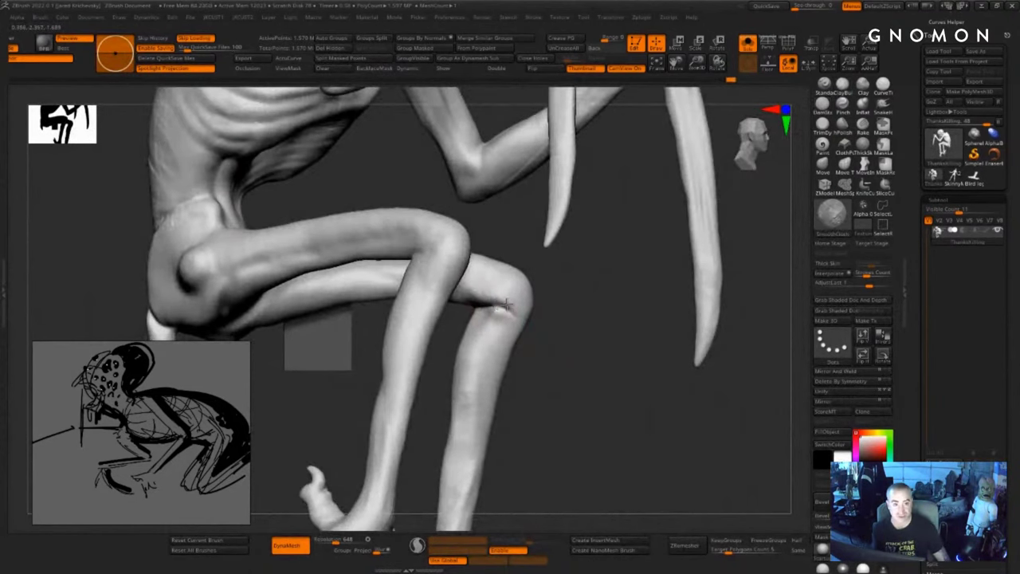
mouse_move(514, 338)
right_down()
mouse_move(526, 333)
mouse_move(502, 297)
mouse_move(596, 322)
mouse_move(580, 325)
right_up()
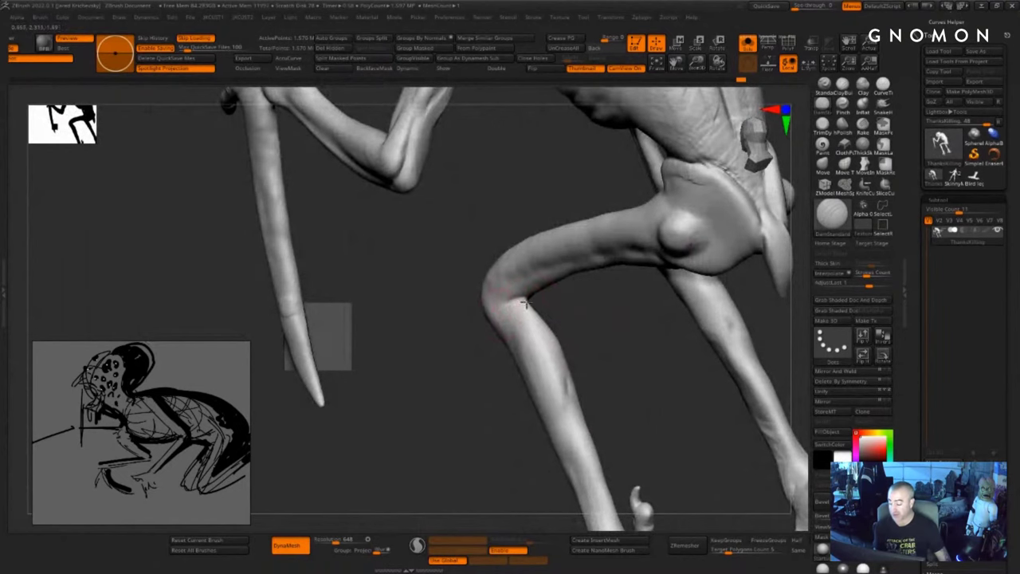
- Refine the lower shin down to the ankle with the Dam Standard brush and smooth its surface
mouse_move(526, 303)
right_down()
mouse_move(490, 318)
mouse_move(582, 319)
mouse_move(530, 305)
right_up()
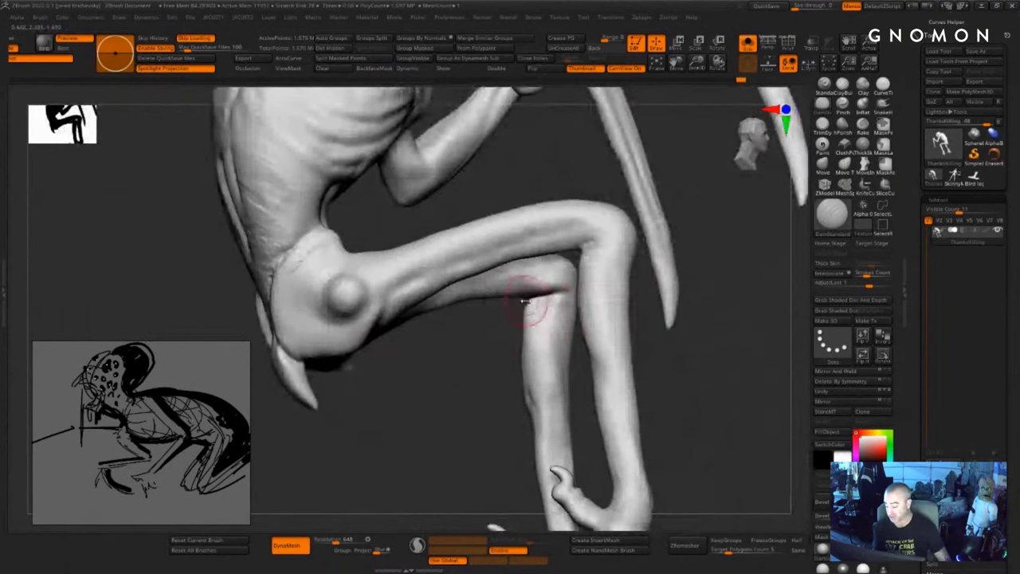
drag(523, 390, 545, 429)
alt+right_drag(692, 378, 643, 305)
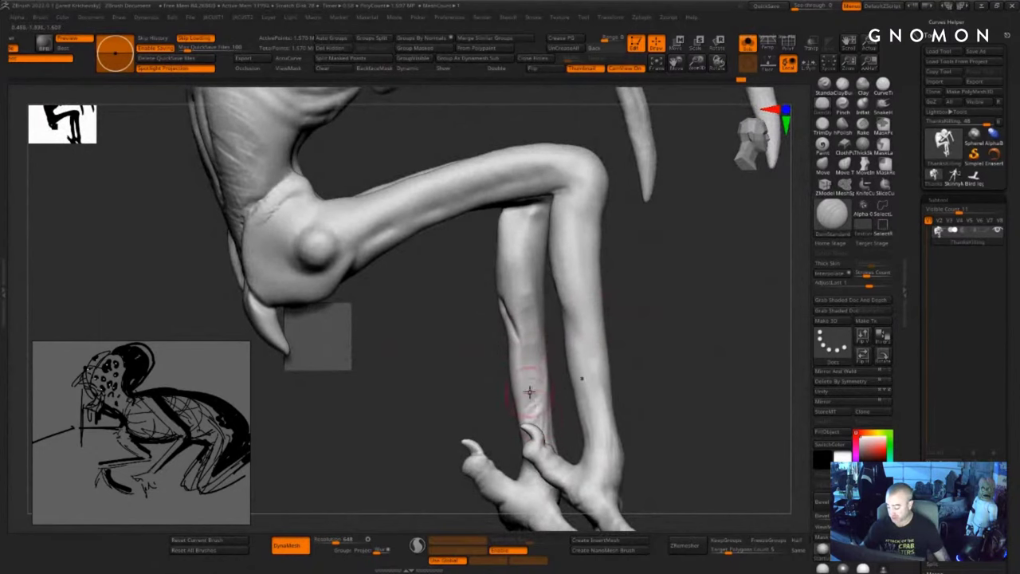
mouse_move(648, 327)
mouse_down()
mouse_move(558, 327)
mouse_move(513, 312)
mouse_move(516, 339)
mouse_up()
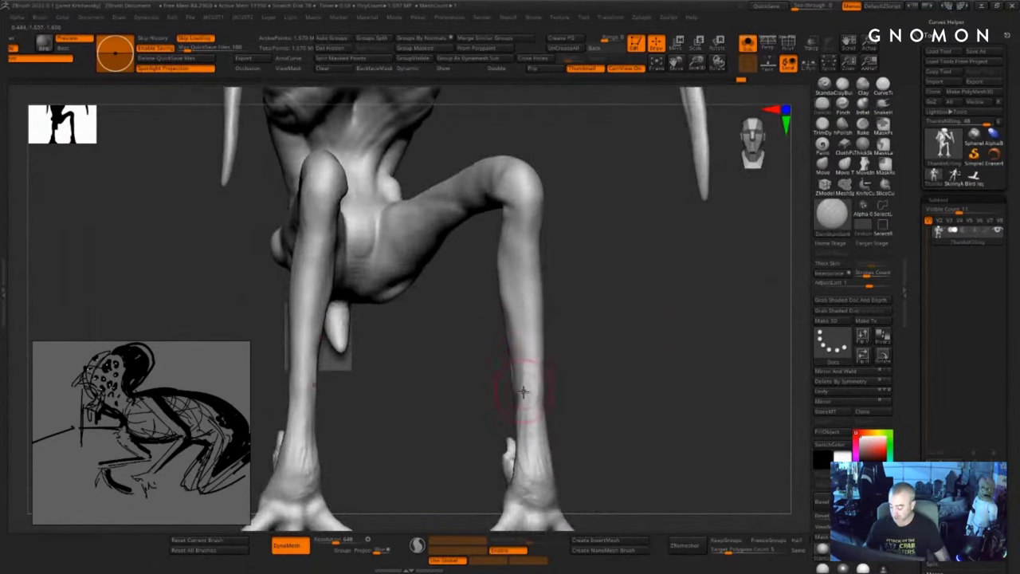
drag(523, 391, 538, 469)
drag(565, 423, 522, 427)
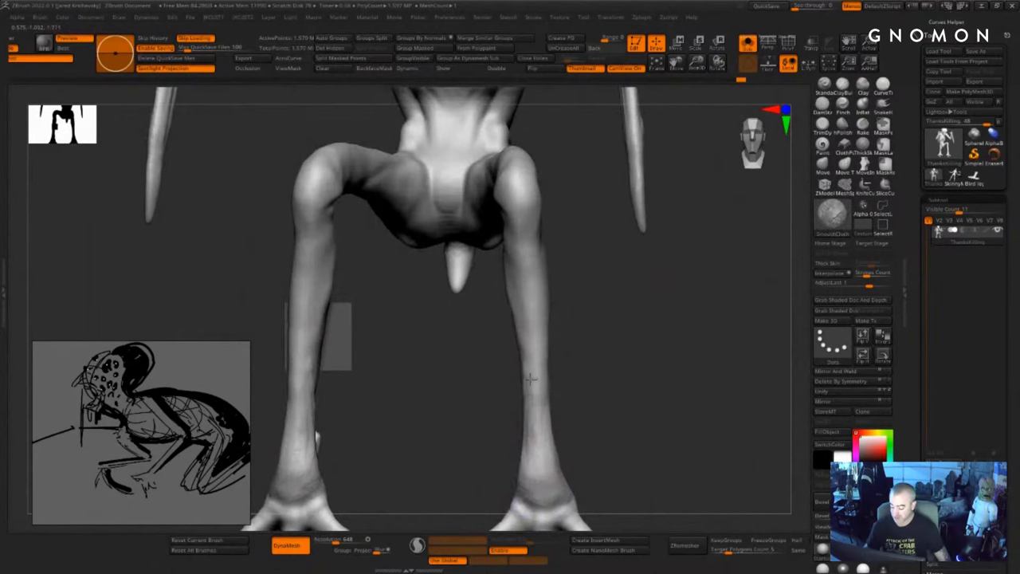
alt+drag(622, 414, 605, 261)
- Smooth the flank and waist between the ribcage and the top of the hip
mouse_move(690, 186)
mouse_down()
mouse_move(630, 231)
mouse_move(543, 347)
mouse_move(520, 340)
mouse_up()
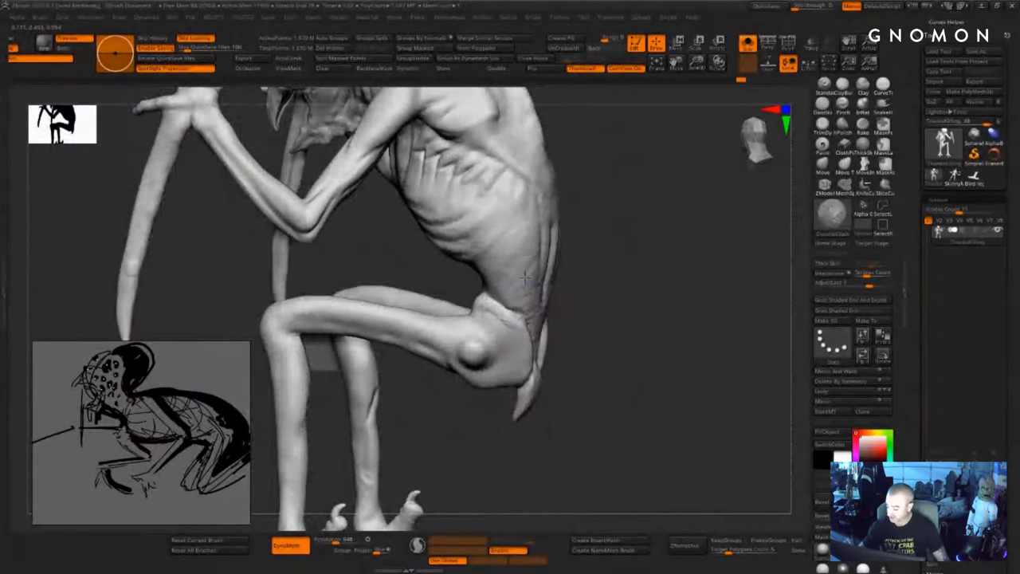
drag(582, 282, 597, 273)
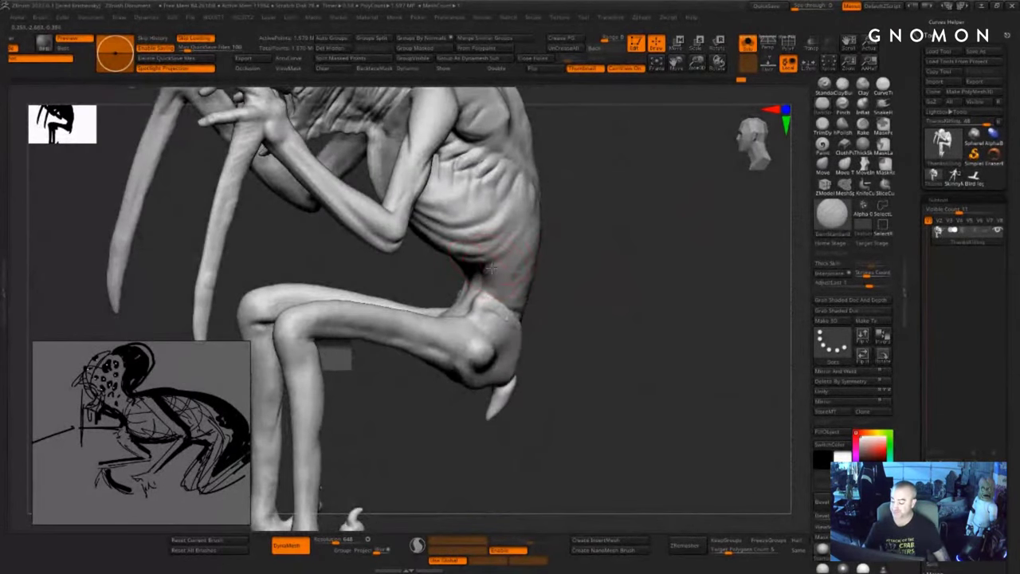
drag(547, 228, 531, 231)
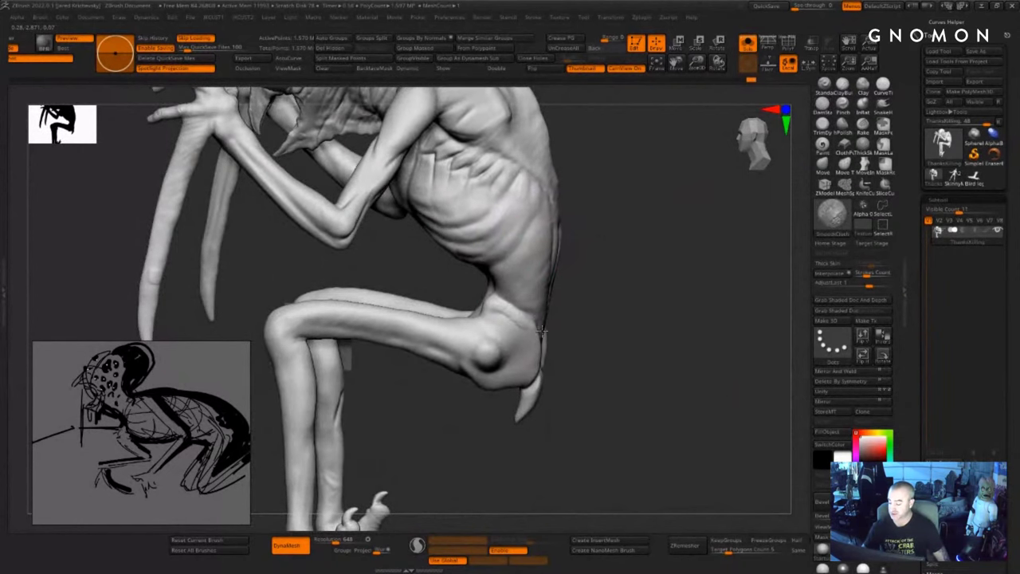
alt+drag(614, 285, 615, 351)
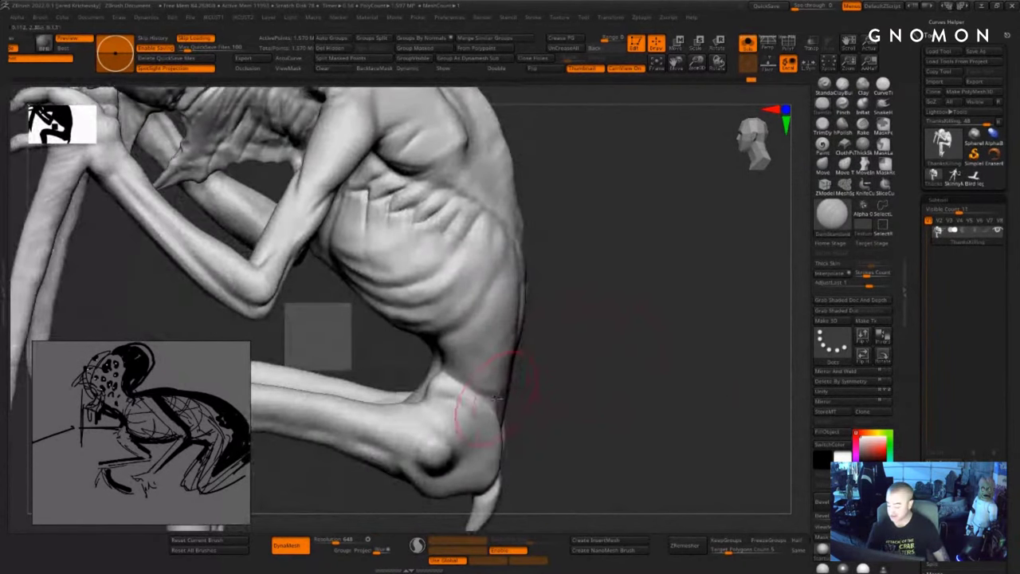
- Carve the crease along the upper and rear rim of the hip bone with the Dam Standard brush
drag(470, 391, 445, 380)
mouse_move(558, 396)
mouse_down()
mouse_move(510, 399)
mouse_move(519, 452)
mouse_up()
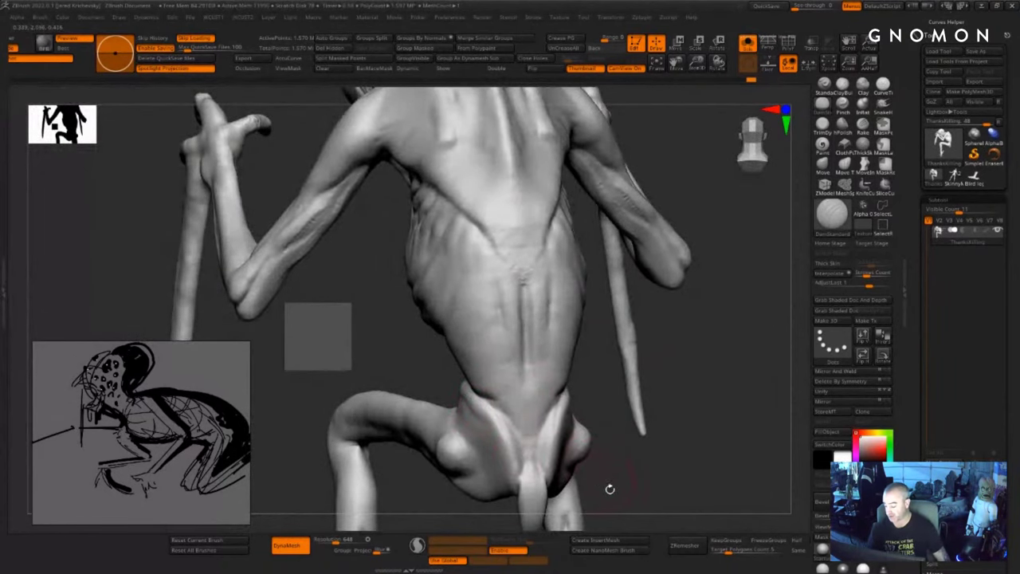
drag(608, 490, 556, 483)
drag(556, 398, 533, 441)
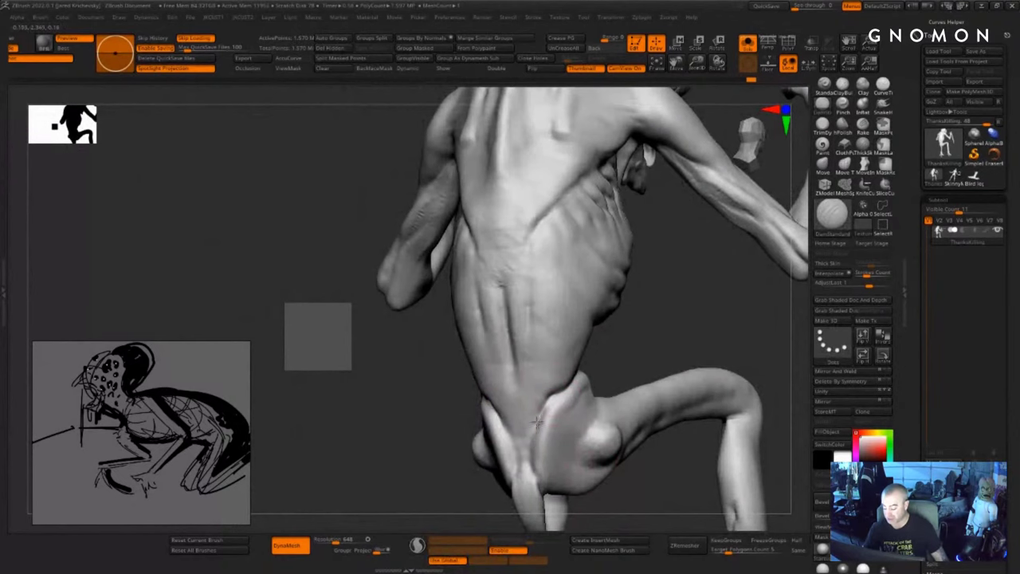
shift+drag(438, 495, 448, 483)
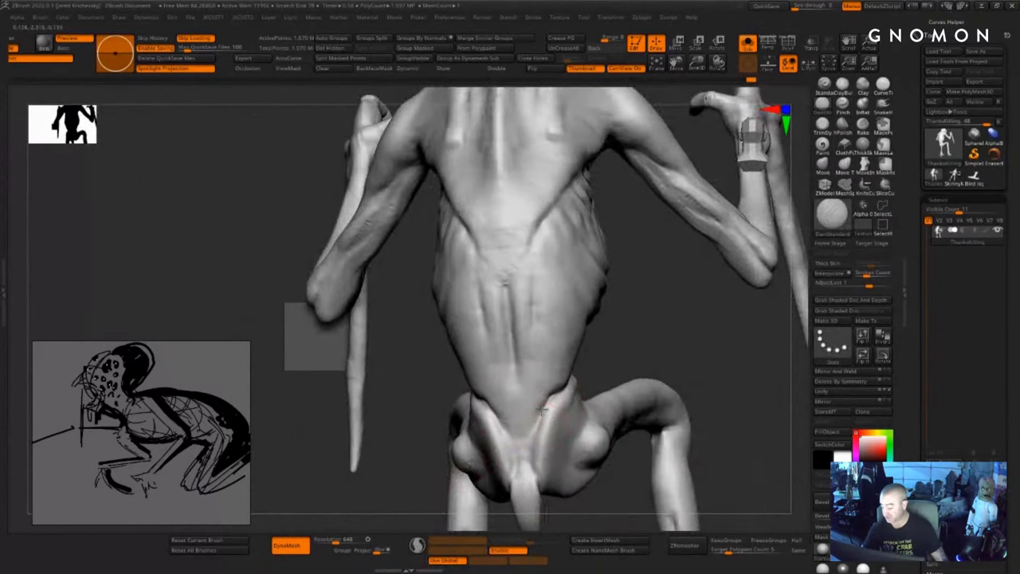
- Build up the sacrum between the hip bones with Clay Buildup and smooth it
right_drag(677, 391, 500, 297)
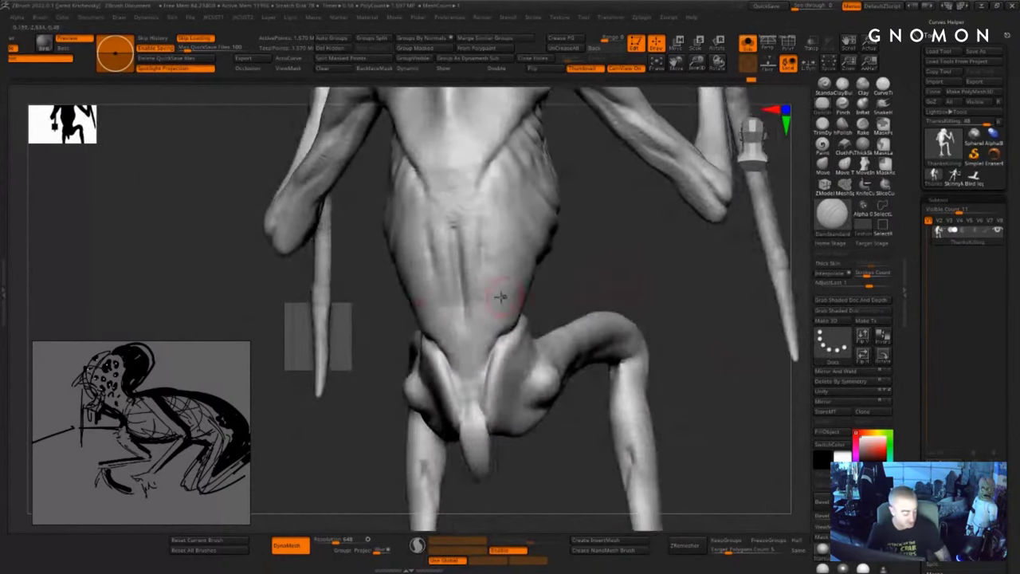
key(b)
key(c)
key(b)
drag(483, 346, 472, 386)
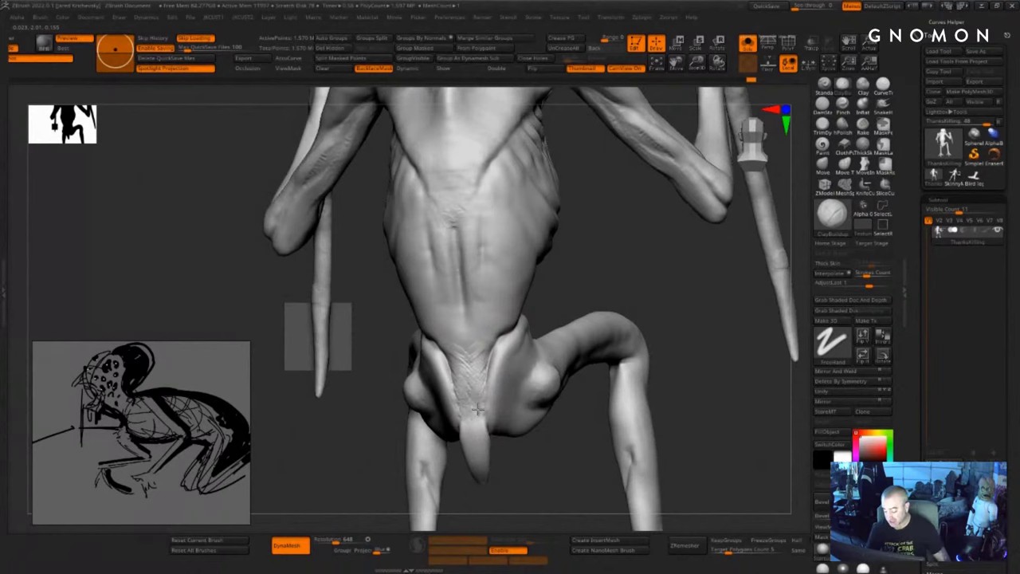
shift+drag(477, 419, 477, 415)
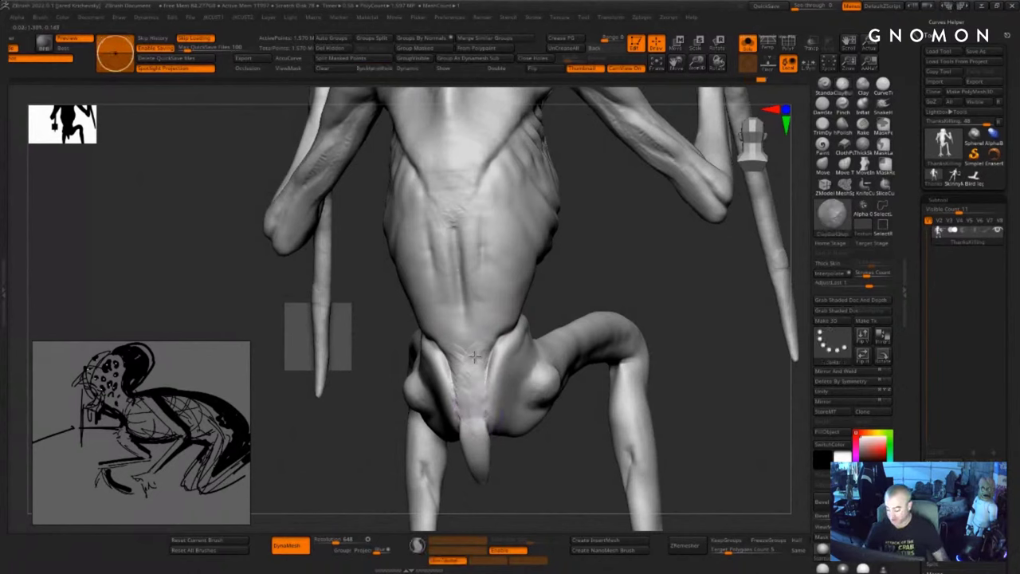
- Add clay at the base of the tail and blend it smoothly into the sacrum
key(b)
key(c)
key(b)
drag(478, 400, 486, 410)
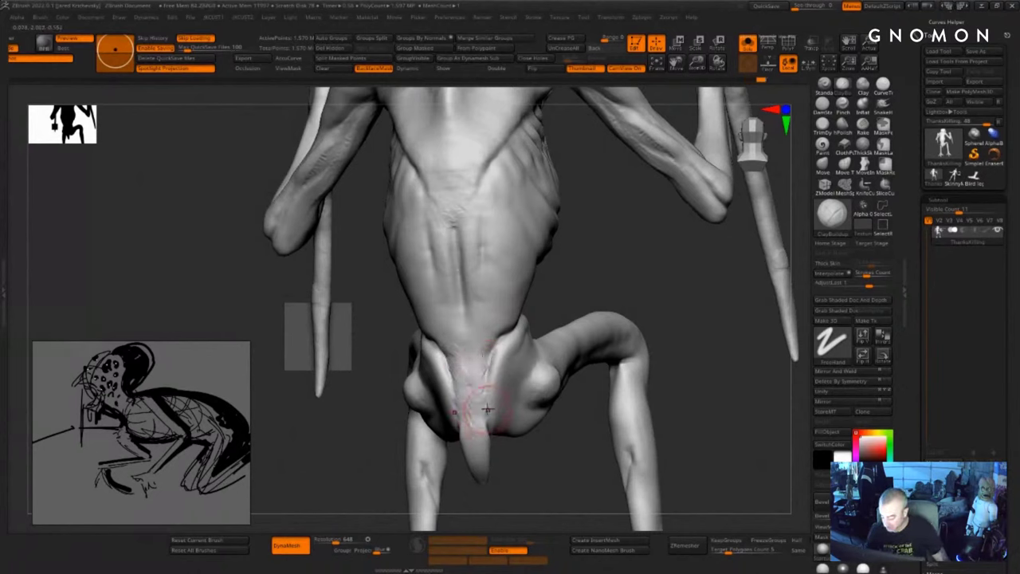
shift+drag(487, 368, 489, 355)
shift+drag(483, 432, 483, 442)
drag(547, 465, 551, 471)
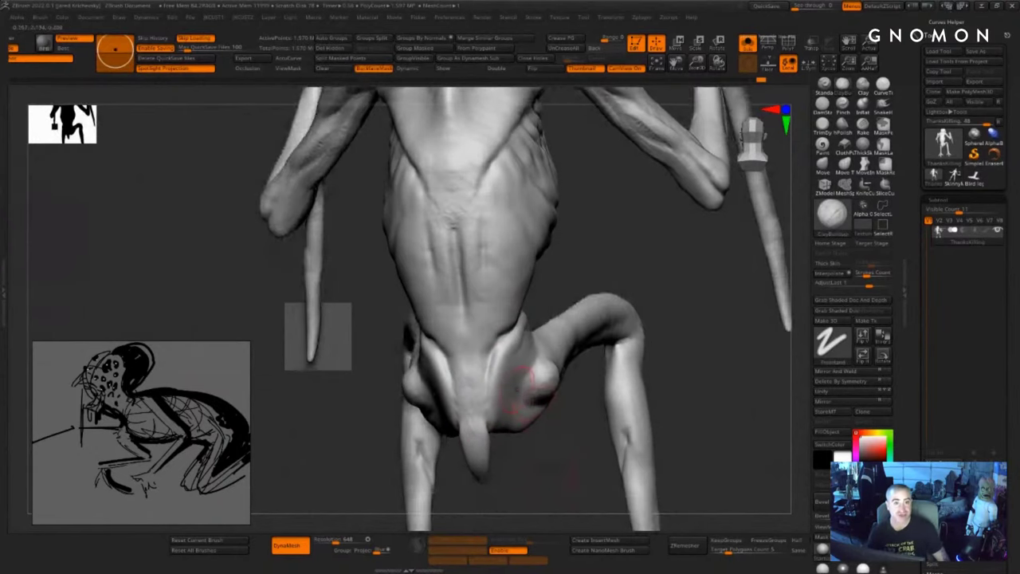
- Add clay along the inner edges of the hip bones and smooth the sacrum and the middle of the back
key(s)
drag(503, 345, 491, 362)
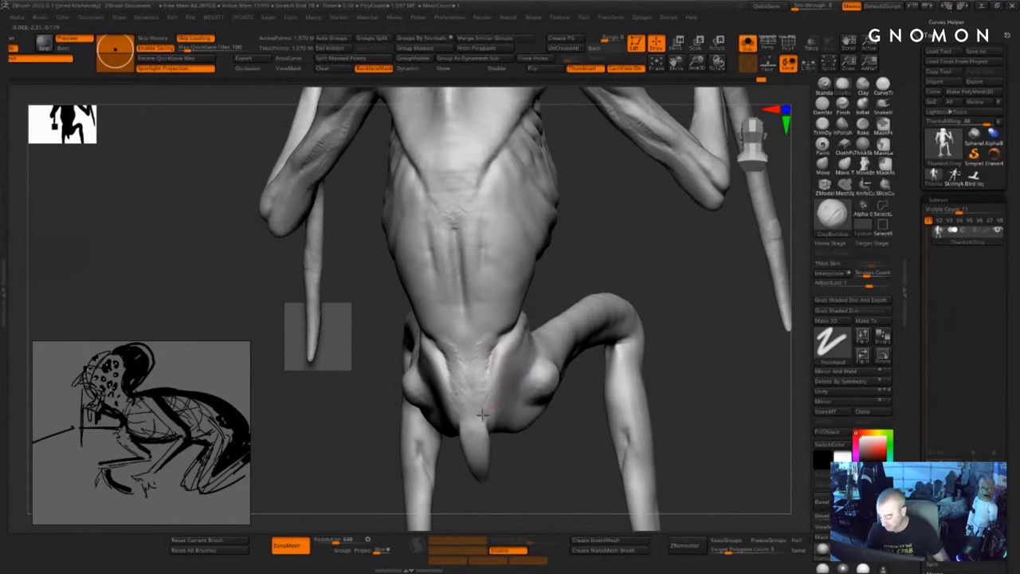
drag(528, 470, 493, 467)
key(shift)
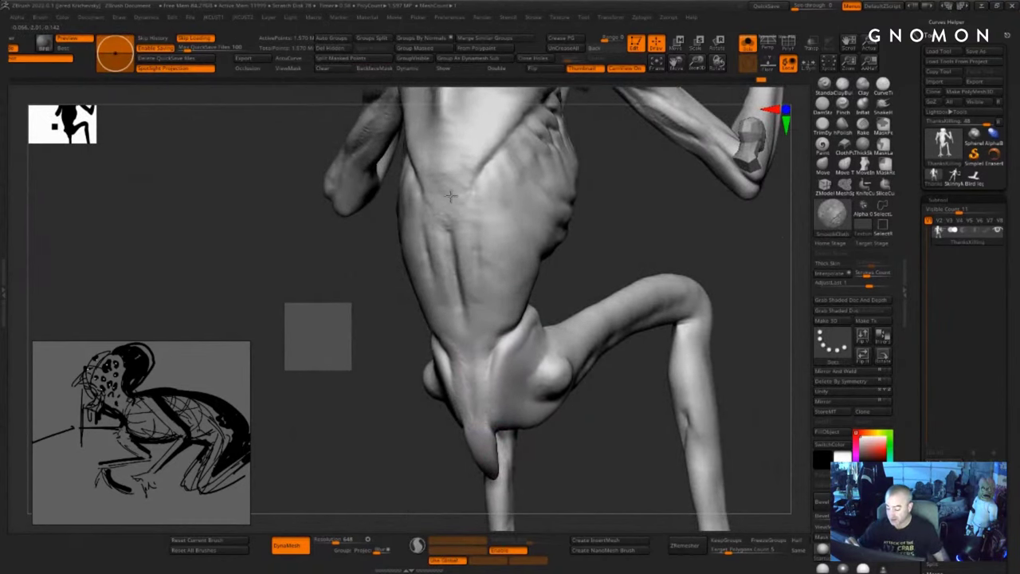
shift+drag(451, 196, 449, 247)
alt+drag(391, 425, 405, 467)
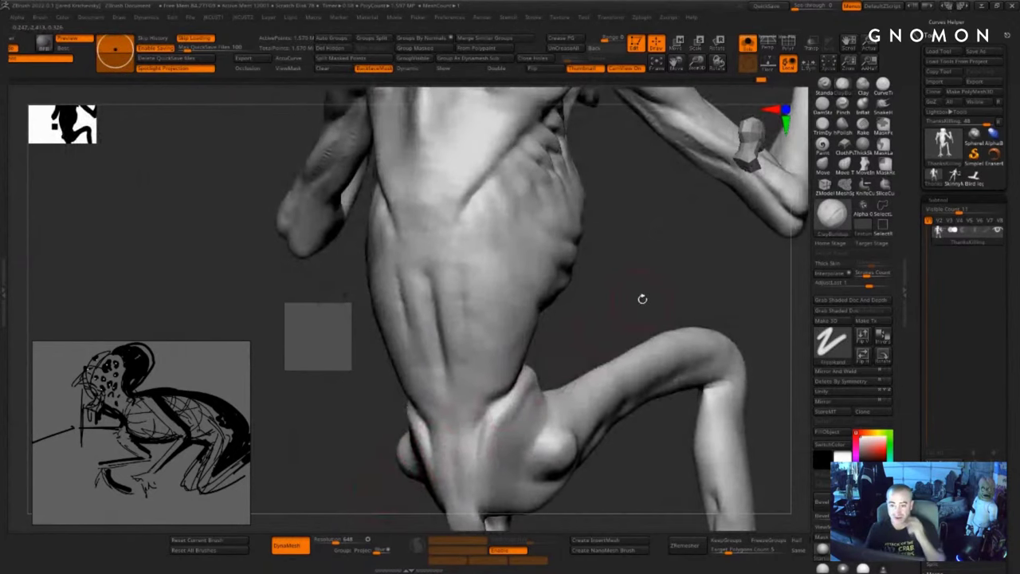
drag(644, 308, 639, 323)
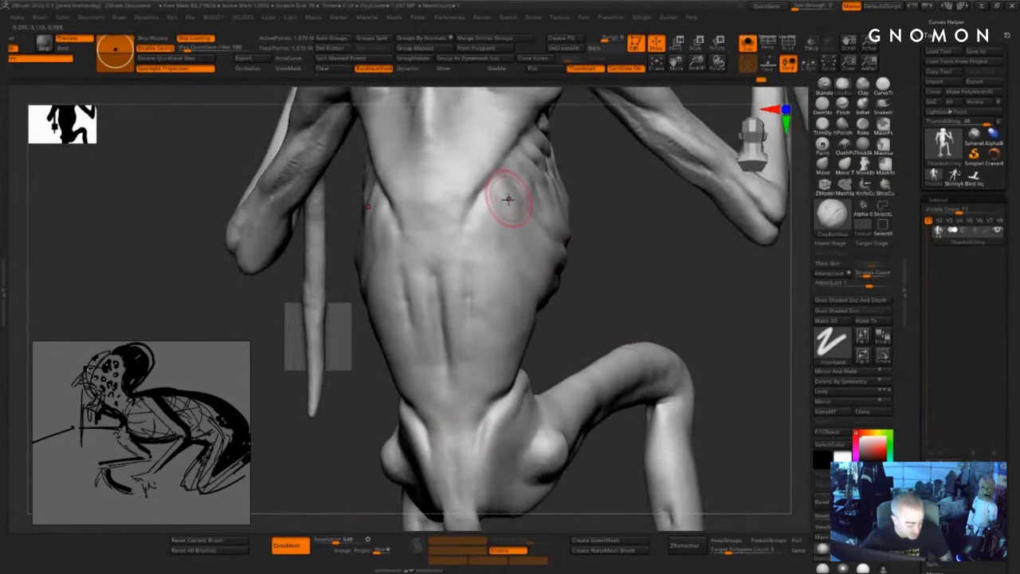
- Carve the V-shaped lower border of the back muscles down to the spine with the Dam Standard brush
key(b)
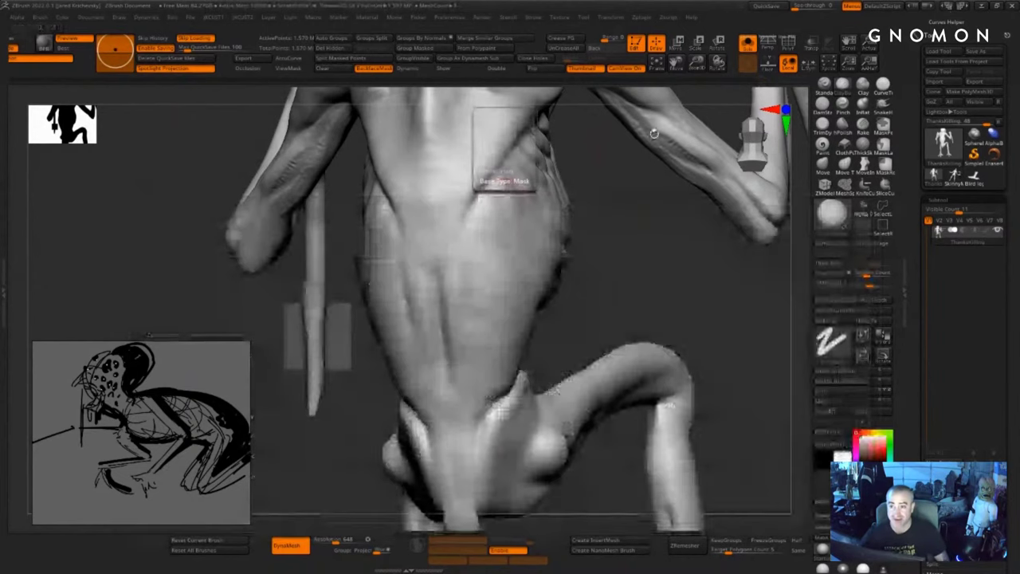
key(b)
key(d)
key(s)
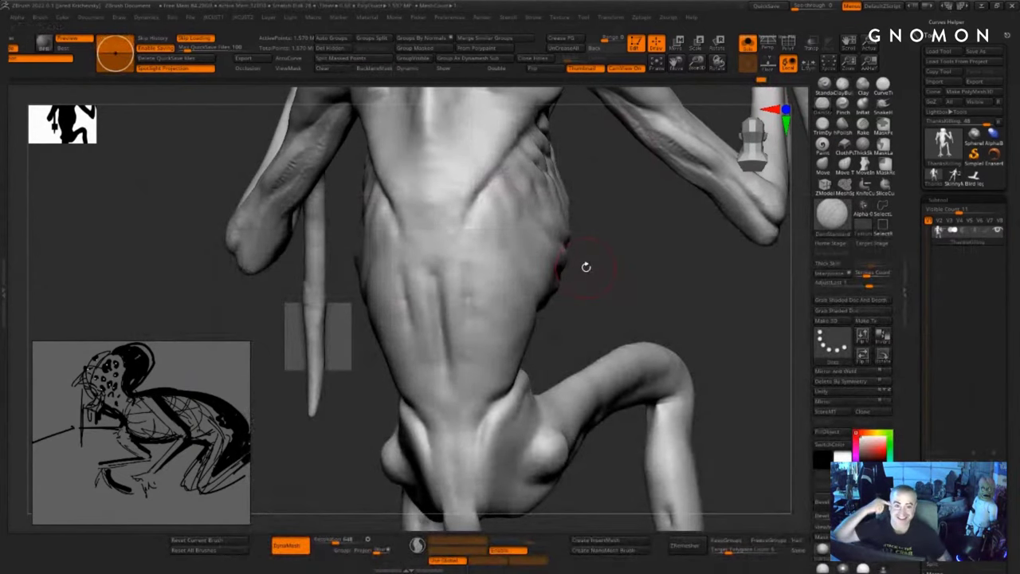
drag(610, 292, 636, 298)
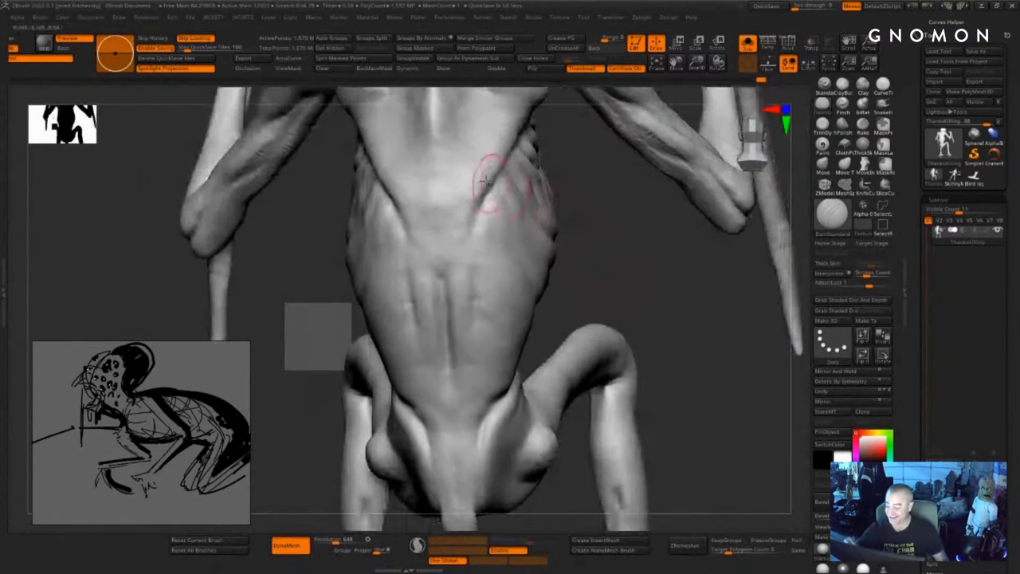
drag(487, 186, 453, 266)
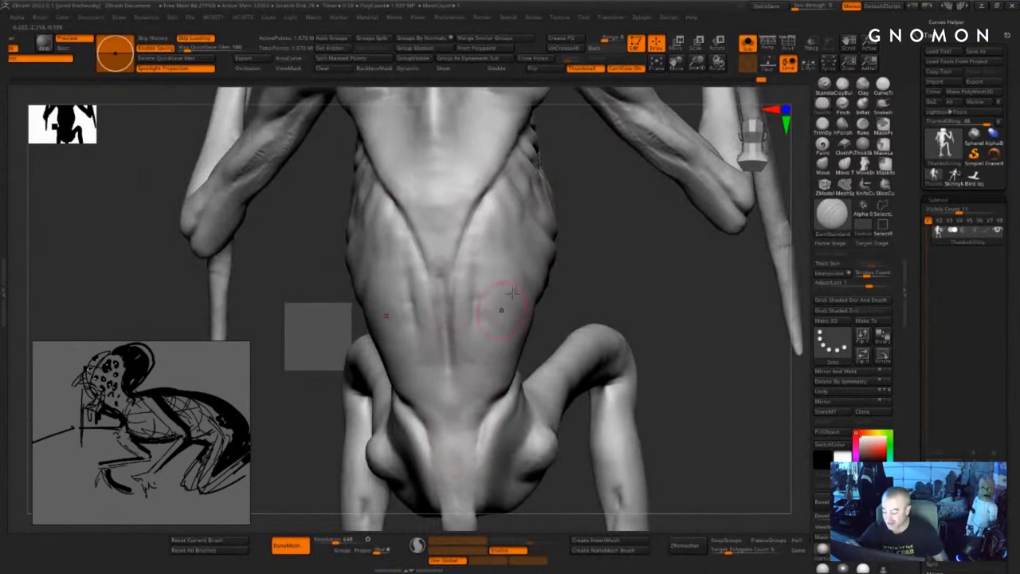
- Deepen the V-shaped muscle border and extend its lines down along the spine
drag(606, 257, 594, 246)
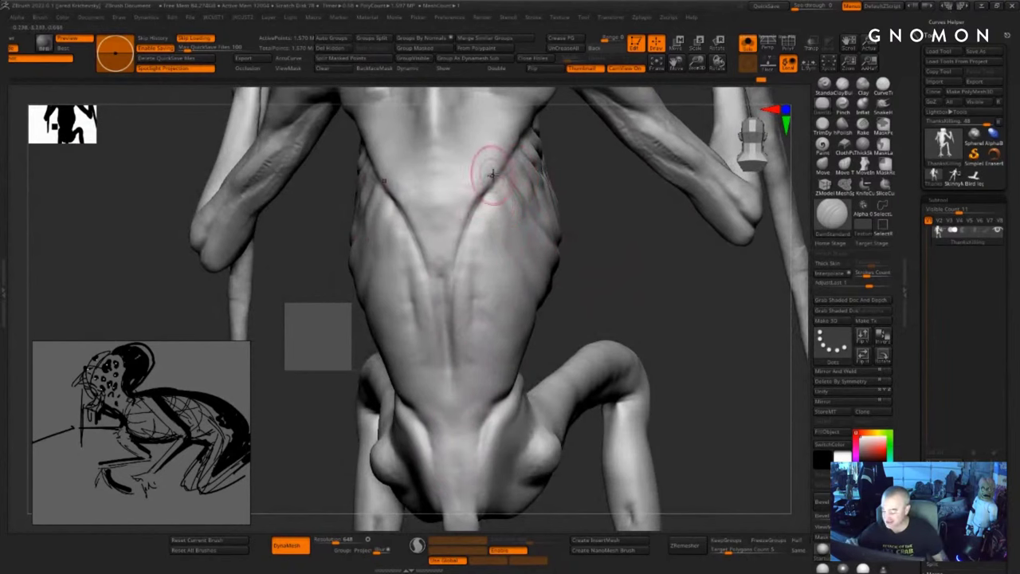
mouse_move(490, 184)
mouse_down()
mouse_move(457, 257)
mouse_move(453, 316)
mouse_up()
drag(568, 274, 563, 259)
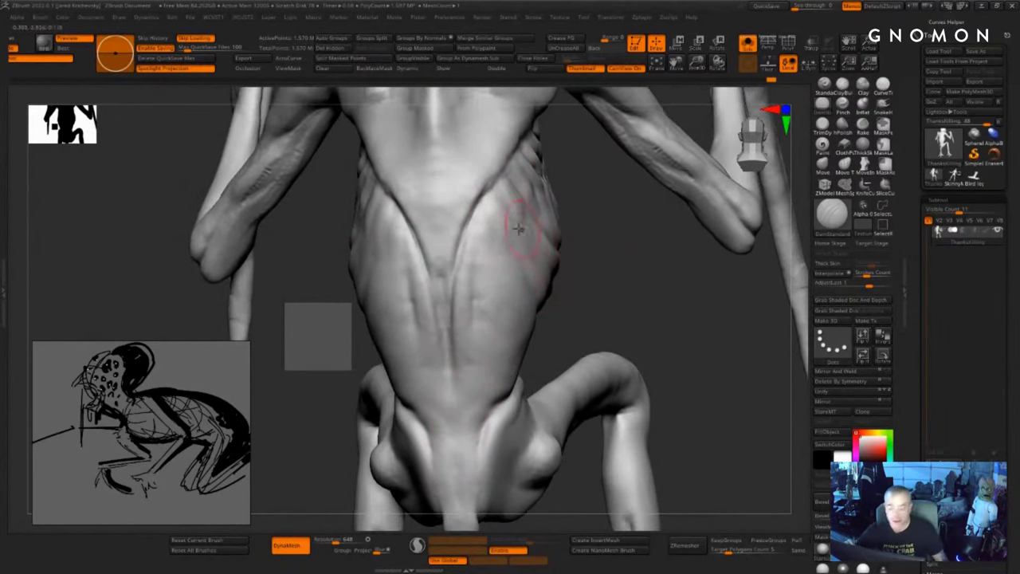
drag(481, 207, 453, 276)
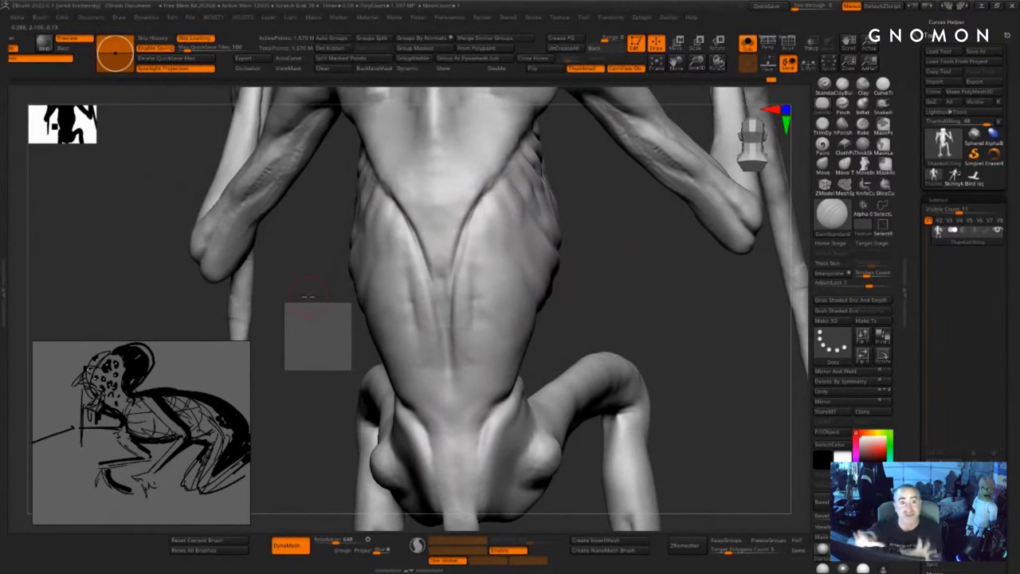
drag(308, 295, 715, 272)
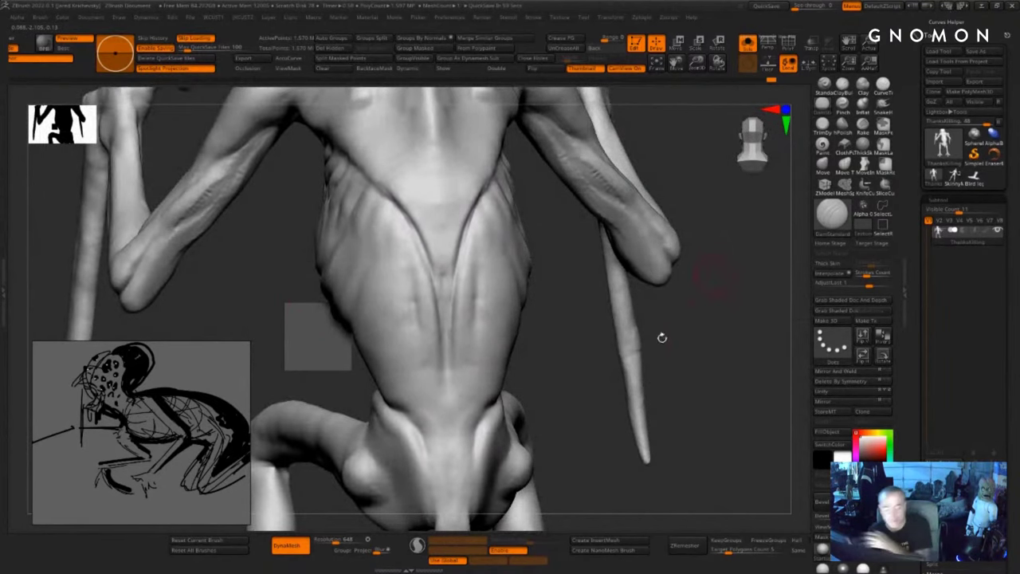
- Smooth the area inside the V and sharpen its border from the ribs to the spine
drag(541, 338, 506, 330)
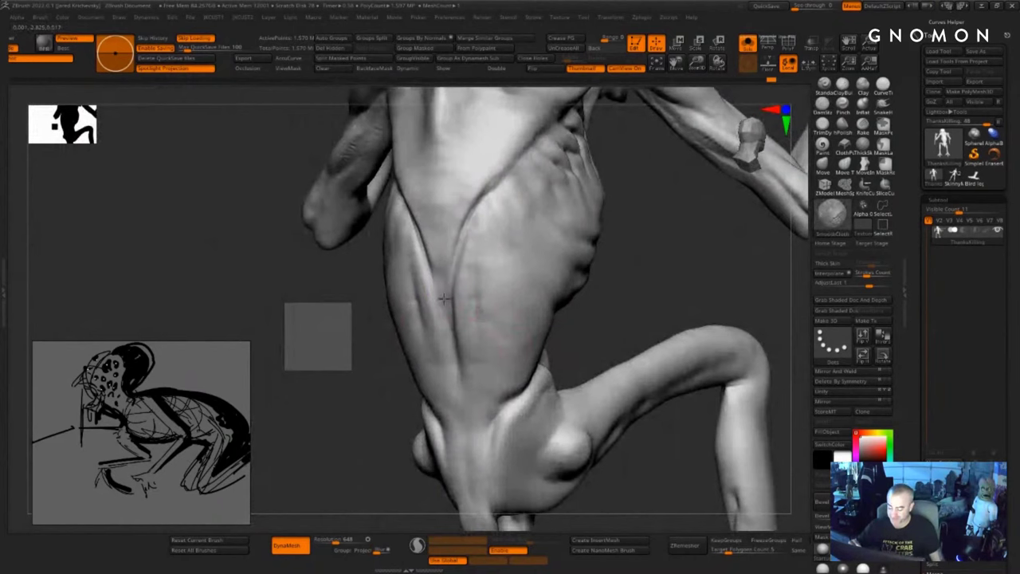
drag(468, 215, 448, 271)
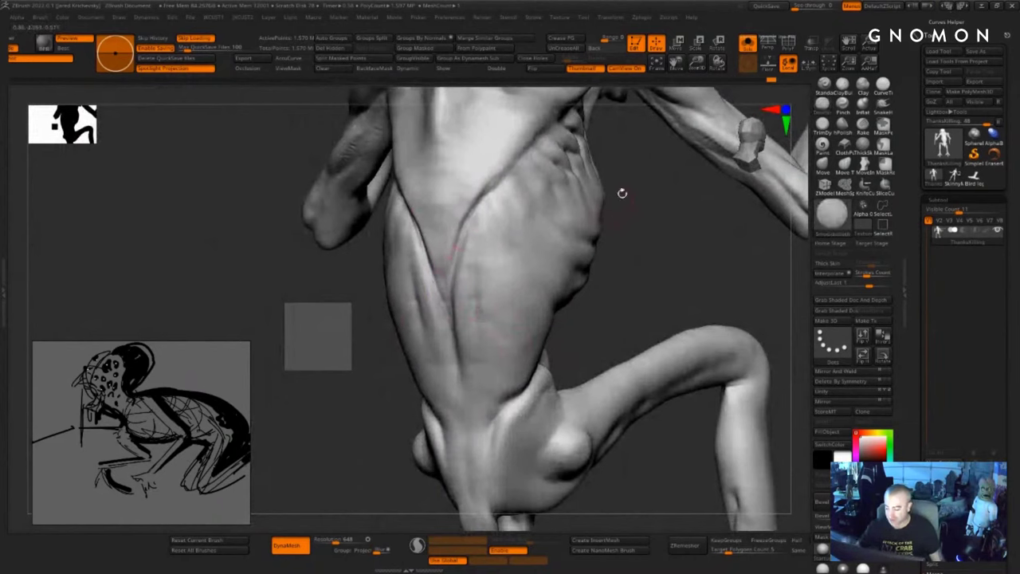
key(shift)
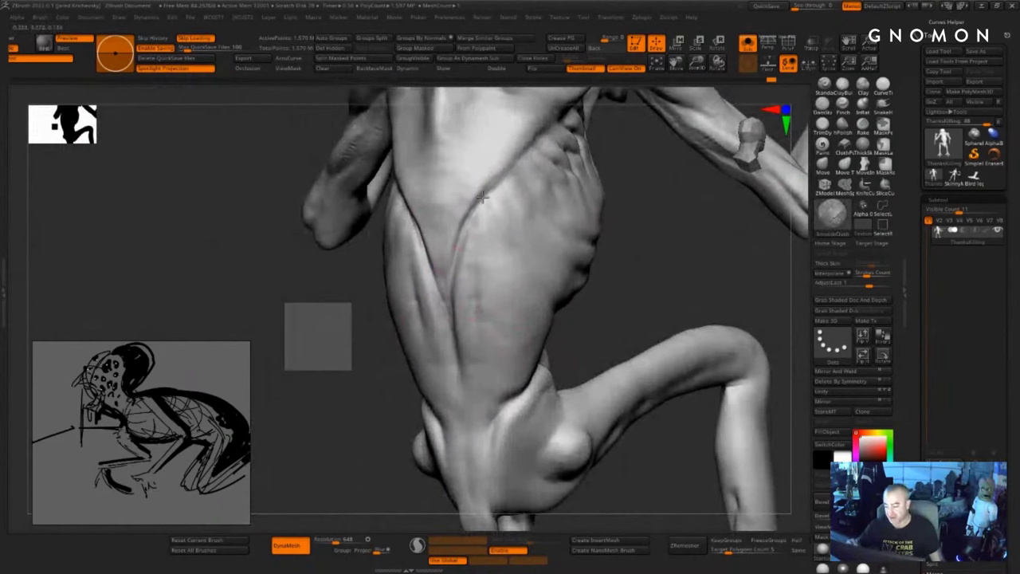
drag(513, 161, 448, 279)
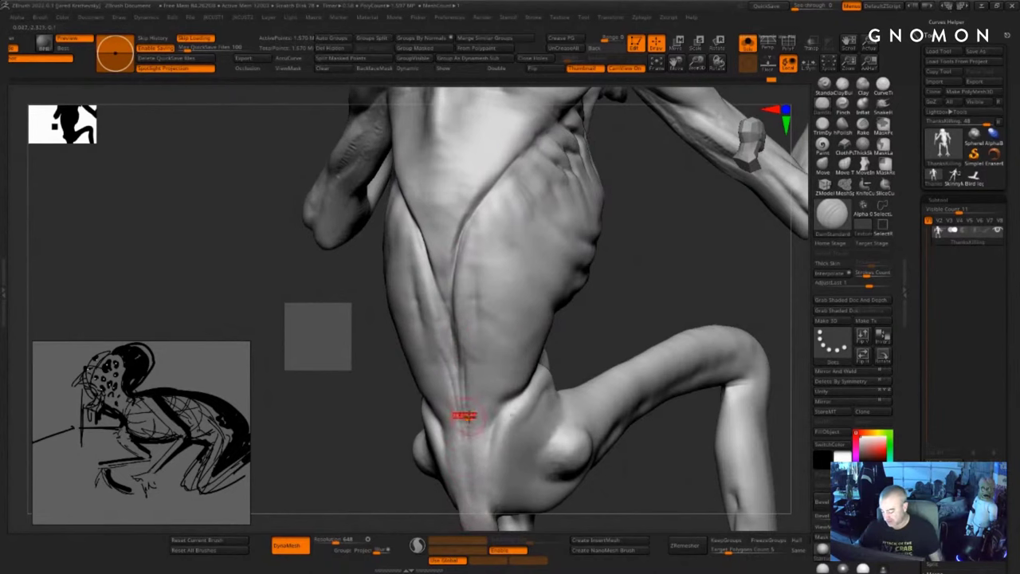
- Carve the spine groove down the lower back to the sacrum, soften it, and add muscle lines rising from the hip bones
drag(459, 372, 459, 405)
drag(395, 480, 438, 398)
drag(455, 341, 457, 468)
shift+drag(460, 385, 451, 335)
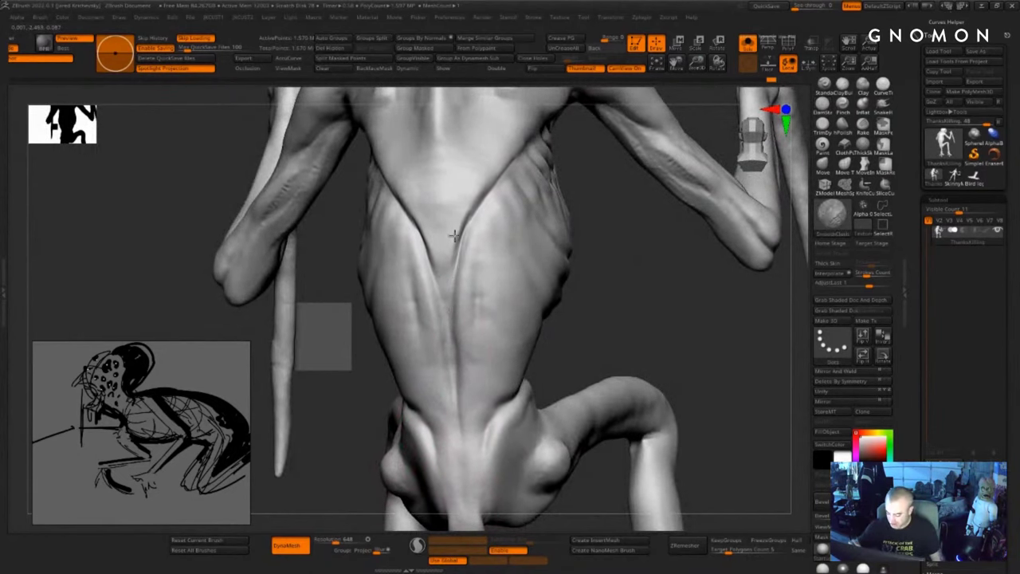
drag(459, 245, 452, 363)
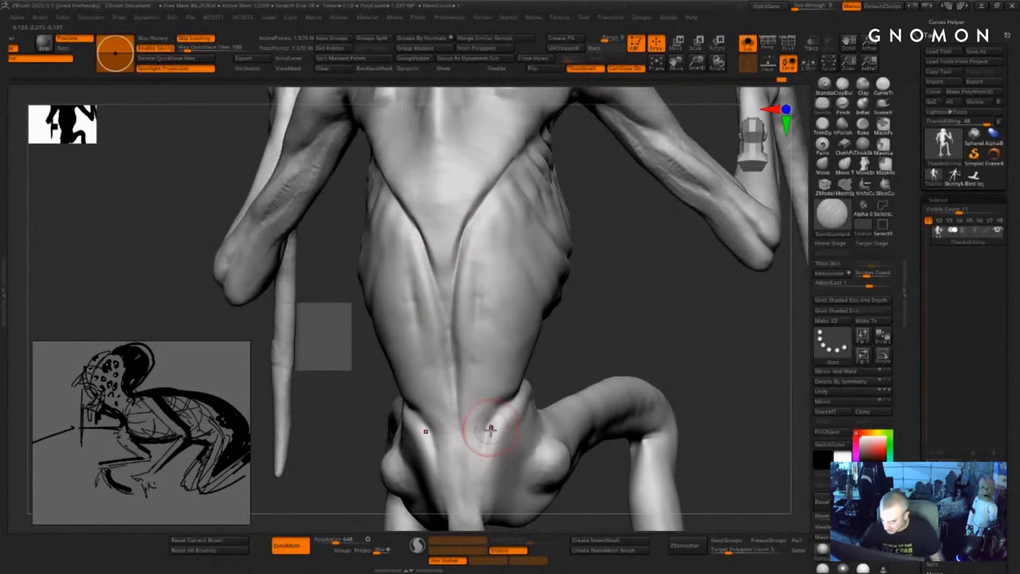
mouse_move(491, 428)
mouse_down()
mouse_move(483, 423)
mouse_move(477, 456)
mouse_move(474, 359)
mouse_up()
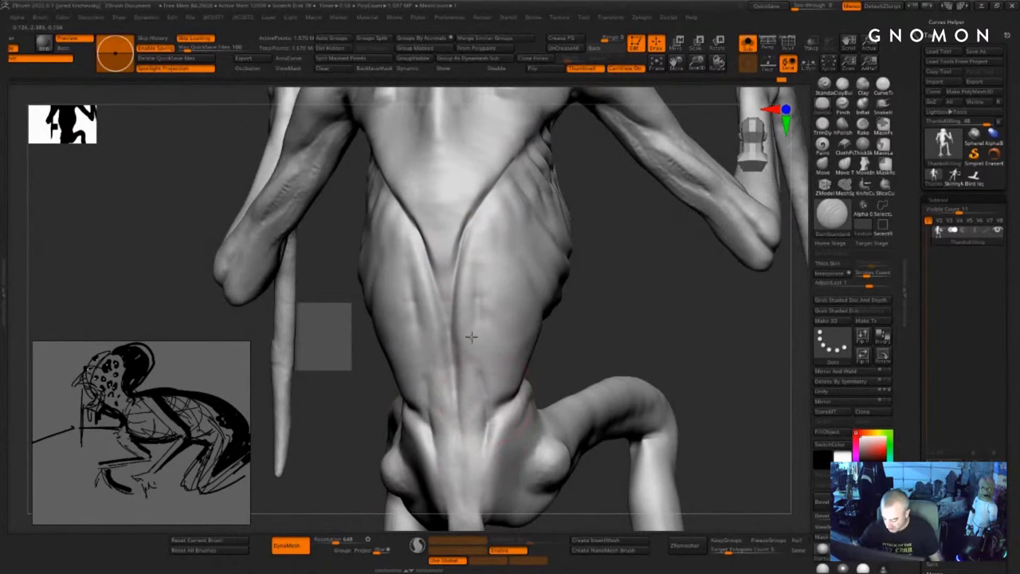
- Sharpen the crease along the hip bone and carve the curved rib grooves across the side of the ribcage
drag(605, 313, 510, 323)
drag(517, 405, 490, 420)
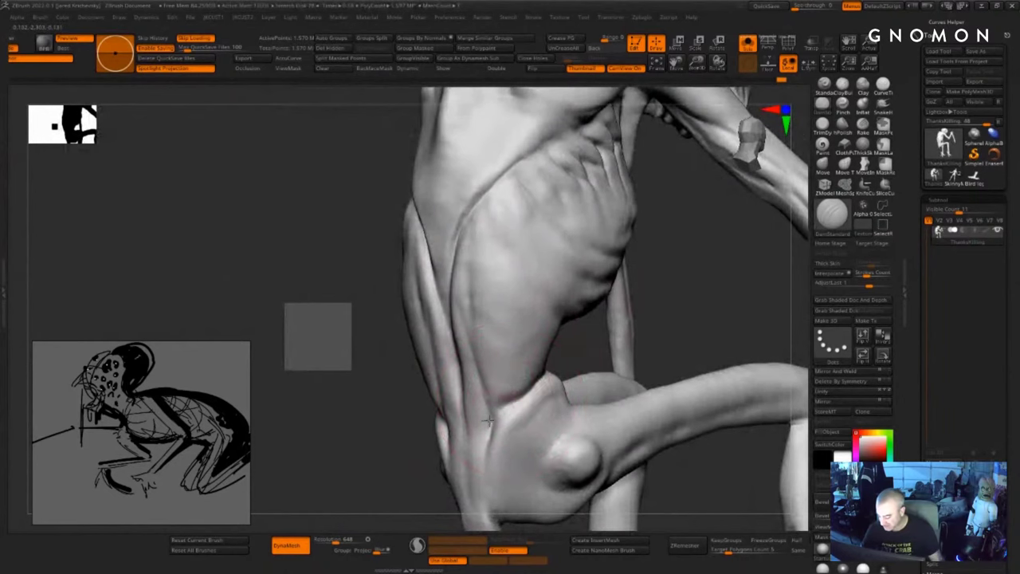
drag(737, 289, 546, 293)
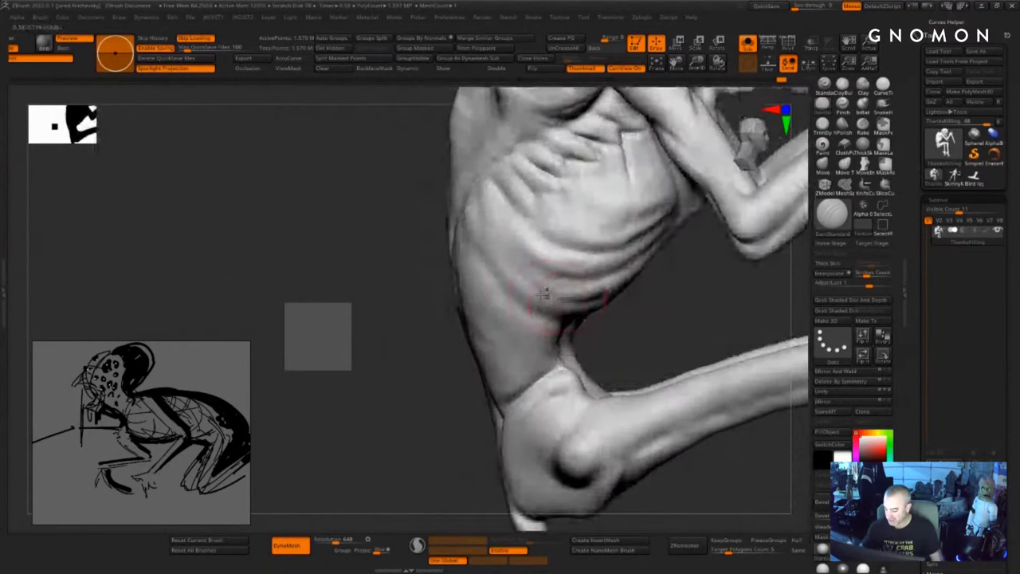
drag(601, 319, 627, 324)
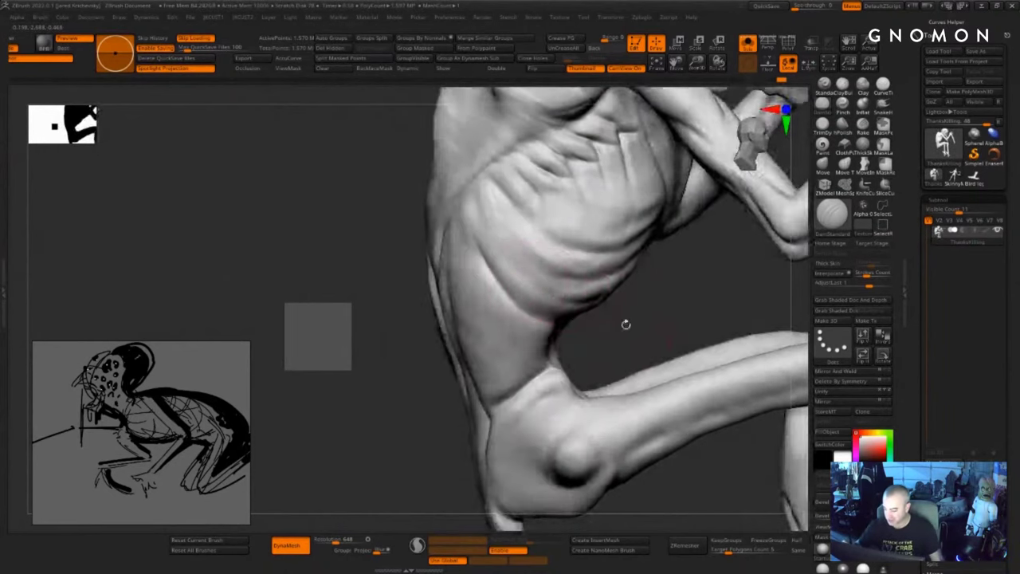
mouse_move(498, 233)
mouse_down()
mouse_move(523, 273)
mouse_move(566, 299)
mouse_move(513, 232)
mouse_up()
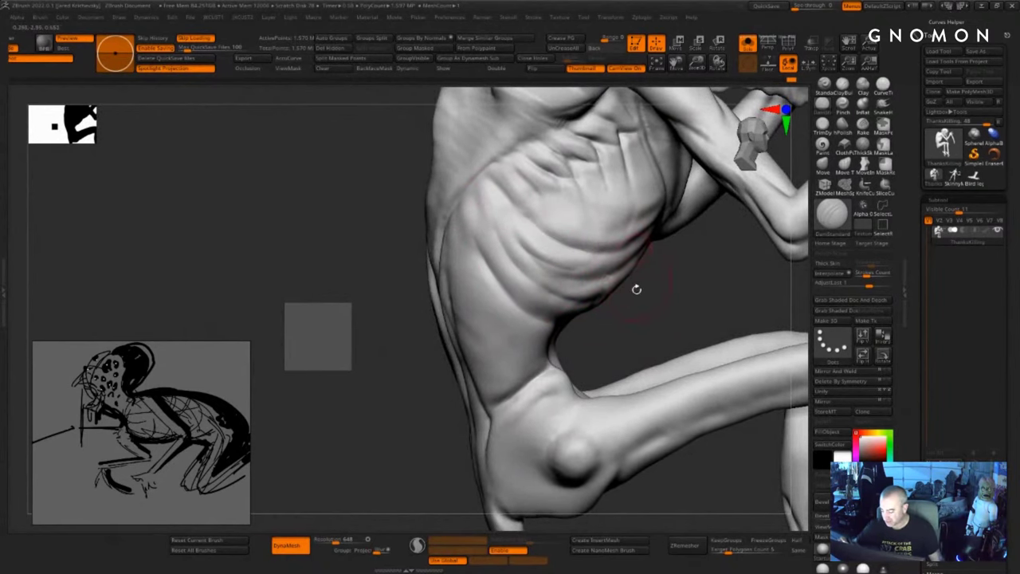
mouse_move(635, 288)
mouse_down()
mouse_move(604, 370)
mouse_move(588, 378)
mouse_up()
mouse_move(583, 356)
mouse_down()
mouse_move(498, 347)
mouse_move(473, 325)
mouse_move(468, 296)
mouse_up()
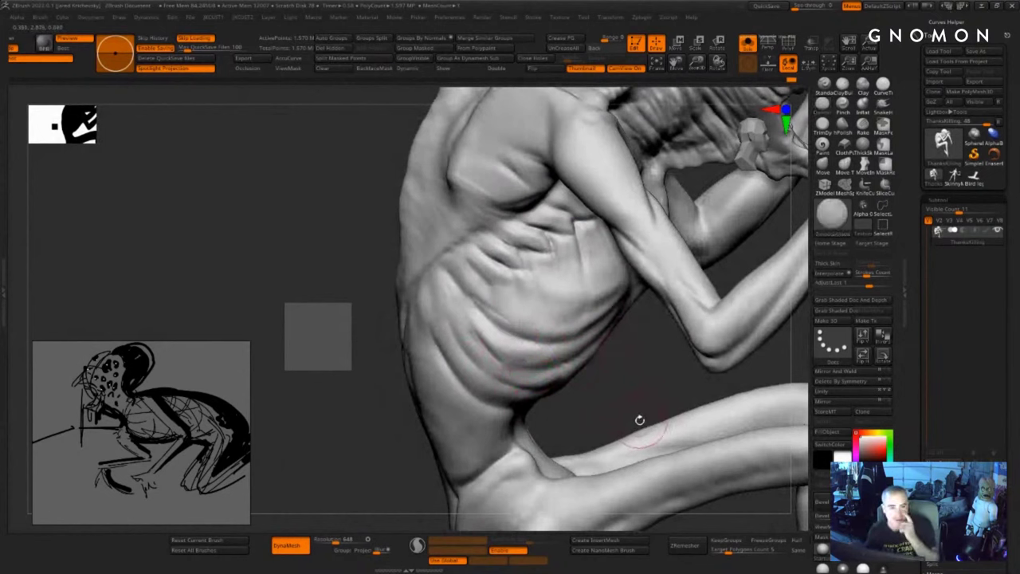
- Soften and recarve the finger-like muscle grooves over the upper ribs, and deepen the back muscle's border above them
drag(592, 394, 594, 383)
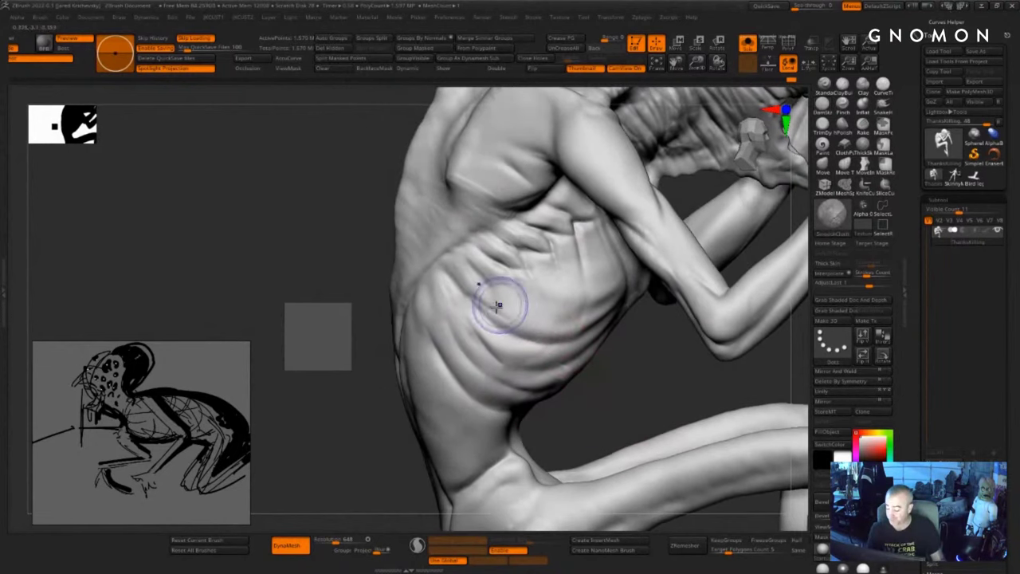
mouse_move(498, 305)
shift+mouse_down()
mouse_move(478, 300)
mouse_move(499, 312)
shift+mouse_up()
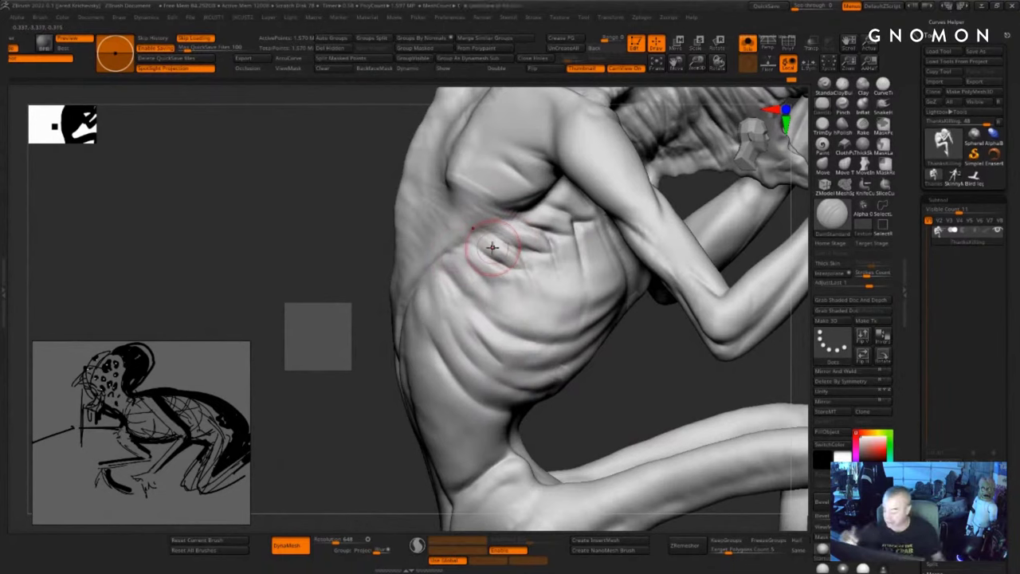
mouse_move(514, 268)
mouse_down()
mouse_move(476, 248)
mouse_move(492, 238)
mouse_move(459, 254)
mouse_up()
mouse_move(503, 279)
mouse_down()
mouse_move(486, 255)
mouse_move(491, 270)
mouse_move(468, 294)
mouse_move(448, 270)
mouse_up()
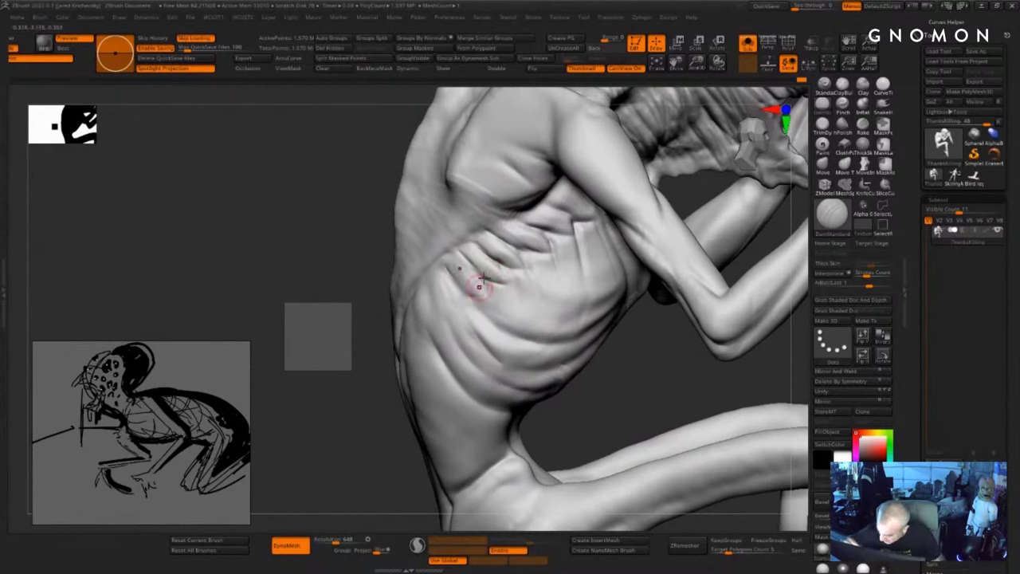
drag(515, 214, 448, 259)
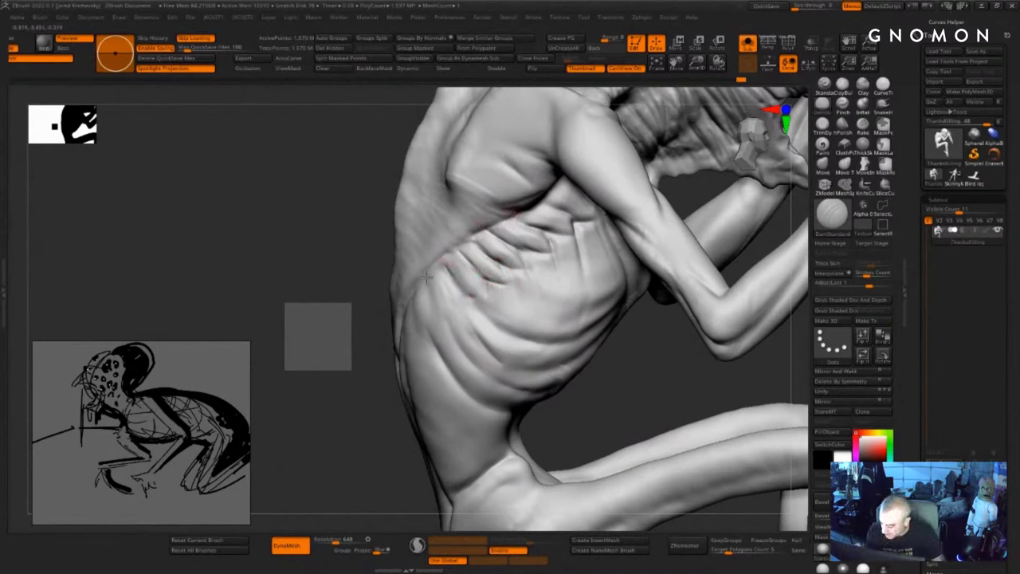
mouse_move(353, 423)
mouse_down()
mouse_move(379, 415)
mouse_move(367, 405)
mouse_up()
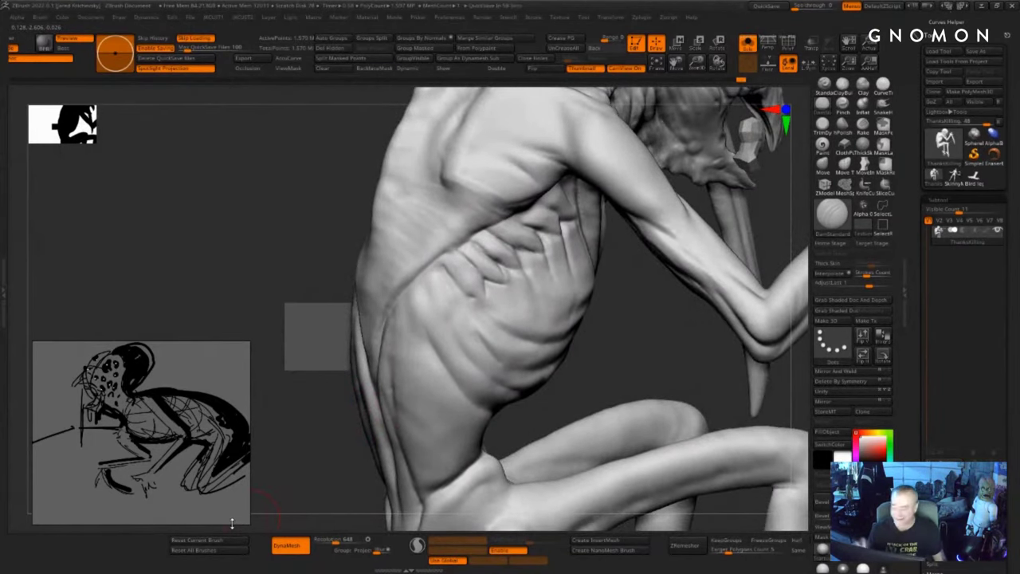
mouse_move(609, 334)
mouse_down()
mouse_move(649, 329)
mouse_move(663, 313)
mouse_up()
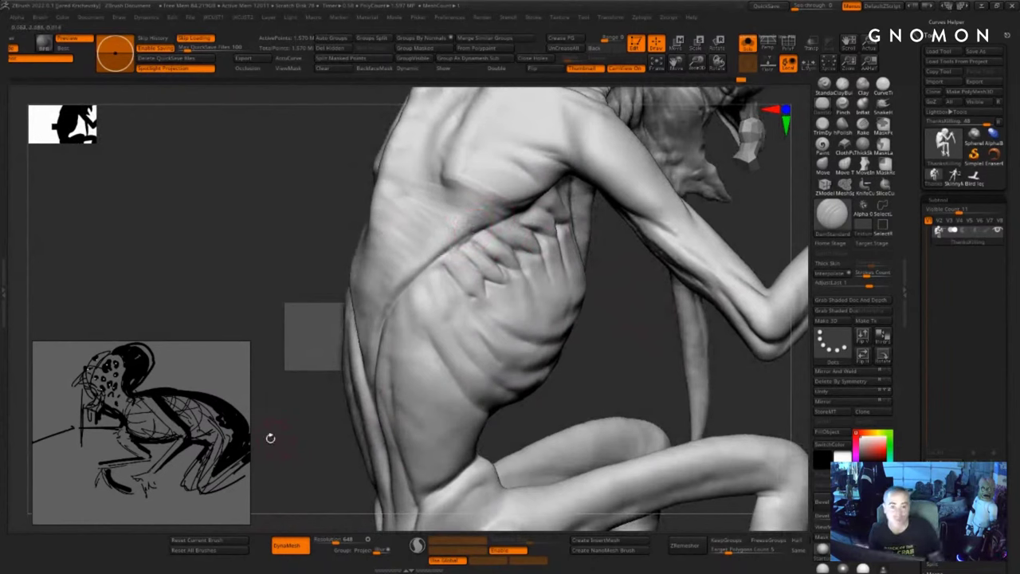
drag(628, 327, 644, 325)
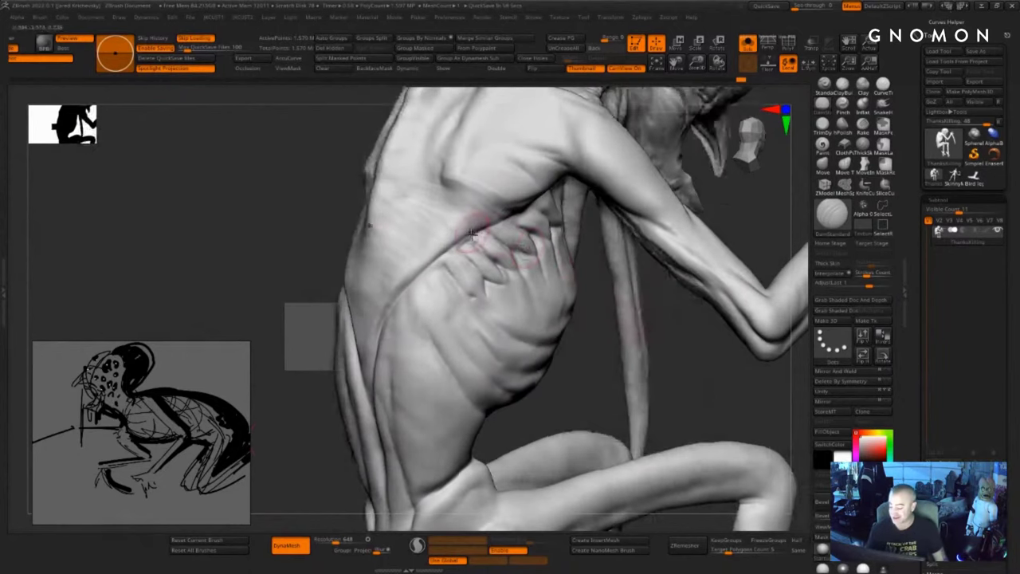
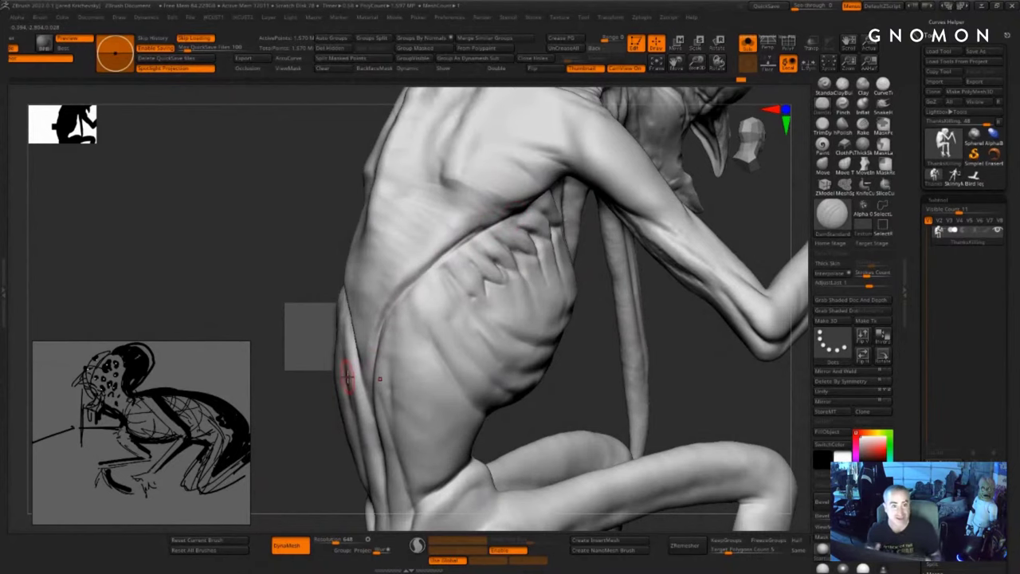
- Build up the back muscle between the shoulder blade and its lower border with diagonal ClayBuildup strokes toward the spine
key(b)
key(c)
key(b)
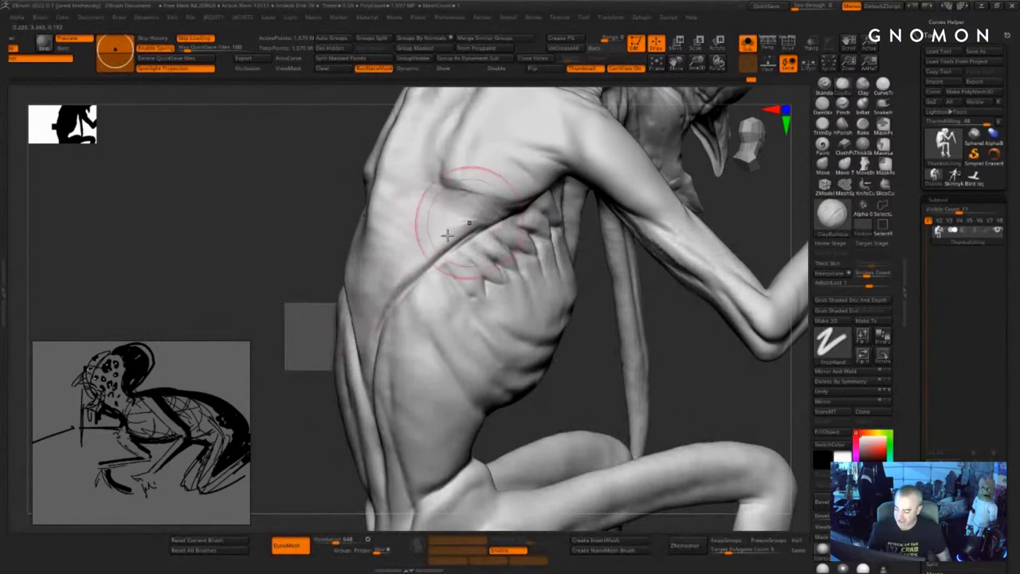
drag(275, 364, 434, 355)
drag(383, 200, 392, 226)
drag(495, 181, 464, 185)
mouse_move(373, 211)
mouse_down()
mouse_move(394, 192)
mouse_move(365, 198)
mouse_move(398, 182)
mouse_up()
mouse_move(472, 192)
mouse_down()
mouse_move(498, 208)
mouse_move(494, 198)
mouse_up()
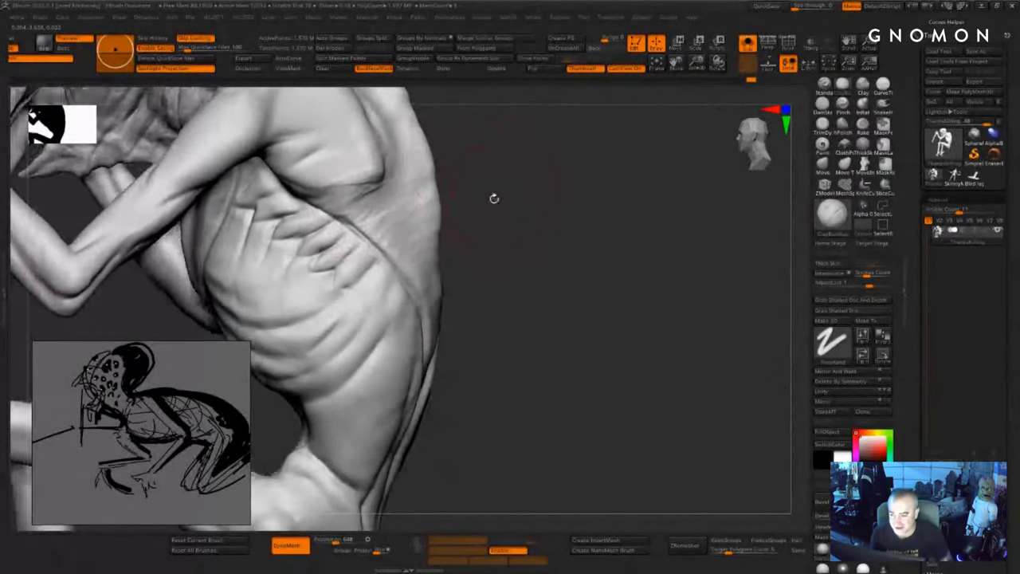
mouse_move(346, 204)
mouse_down()
mouse_move(376, 186)
mouse_move(375, 220)
mouse_up()
drag(364, 177, 402, 227)
drag(506, 193, 473, 195)
mouse_move(380, 206)
mouse_down()
mouse_move(430, 164)
mouse_move(383, 194)
mouse_move(407, 175)
mouse_move(400, 171)
mouse_move(428, 174)
mouse_move(423, 214)
mouse_move(450, 275)
mouse_up()
mouse_move(507, 241)
mouse_down()
mouse_move(521, 305)
mouse_move(509, 309)
mouse_up()
mouse_move(392, 276)
mouse_down()
mouse_move(439, 247)
mouse_move(422, 269)
mouse_move(464, 324)
mouse_up()
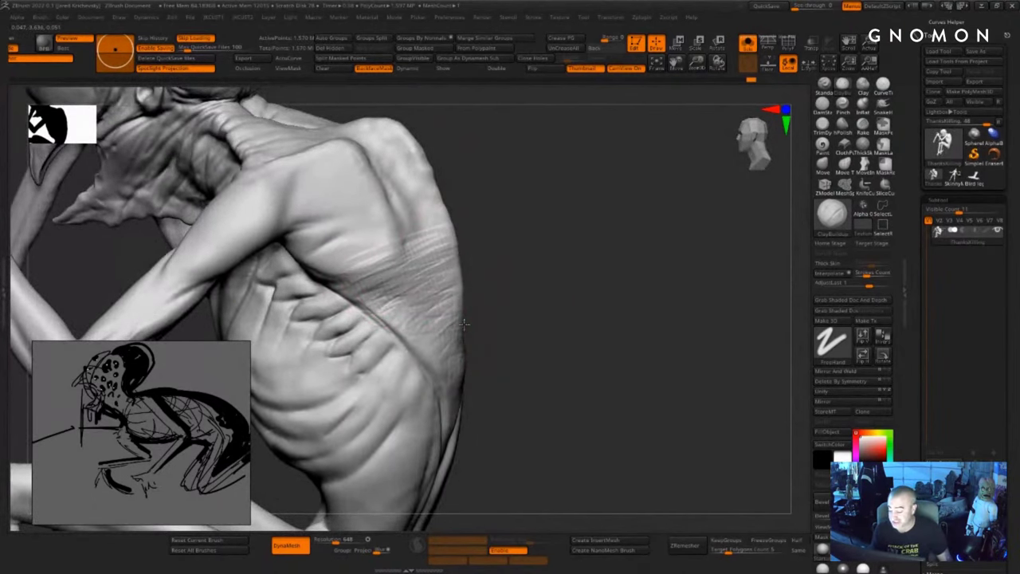
- Add clay at the shoulder blade's lower edge toward the spine and smooth the rough strokes on the back muscle
mouse_move(524, 335)
mouse_down()
mouse_move(415, 273)
mouse_move(480, 304)
mouse_up()
drag(478, 347, 471, 254)
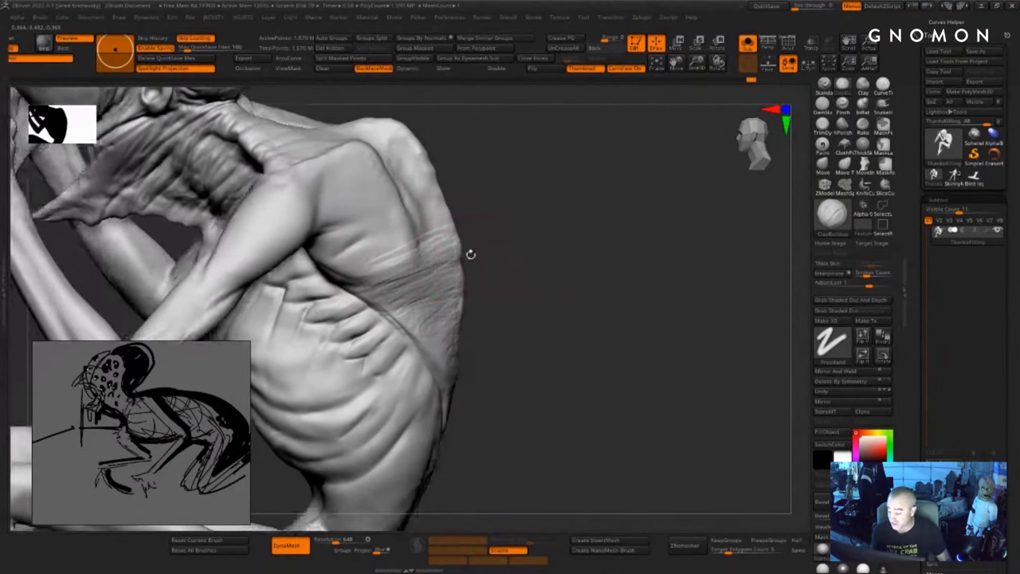
drag(393, 268, 372, 278)
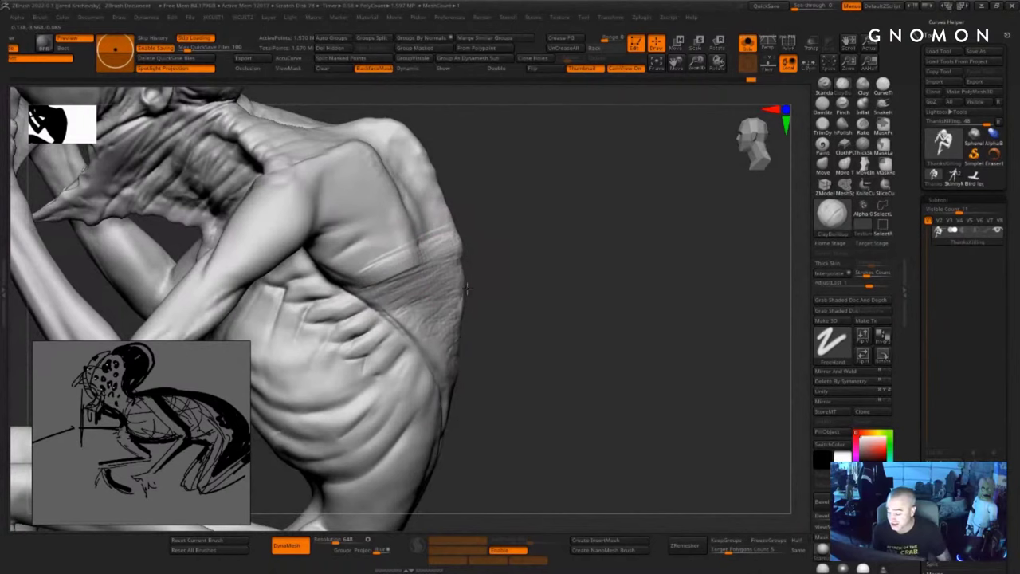
mouse_move(503, 311)
mouse_down()
mouse_move(455, 276)
mouse_move(404, 268)
mouse_up()
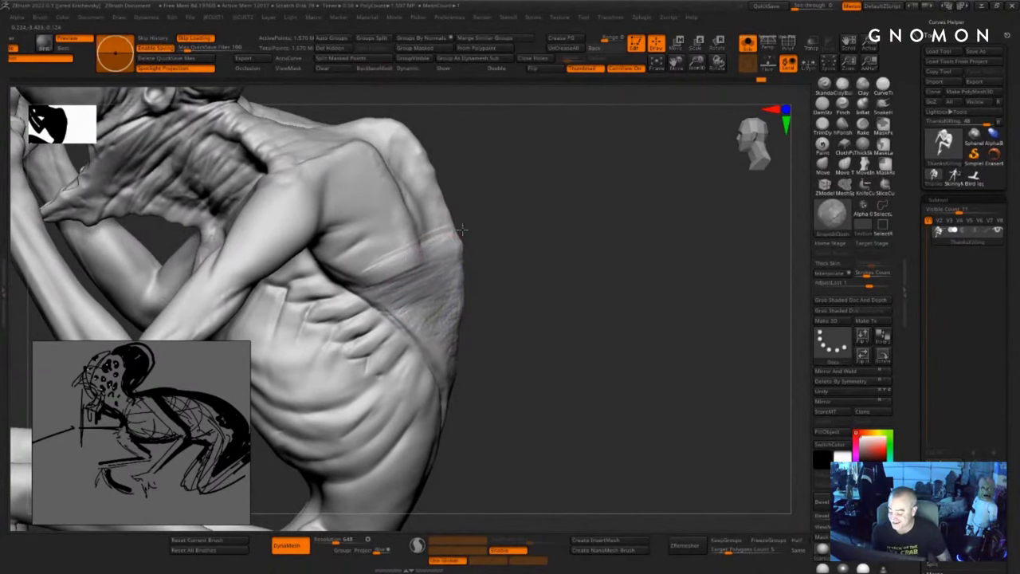
alt+drag(547, 255, 594, 329)
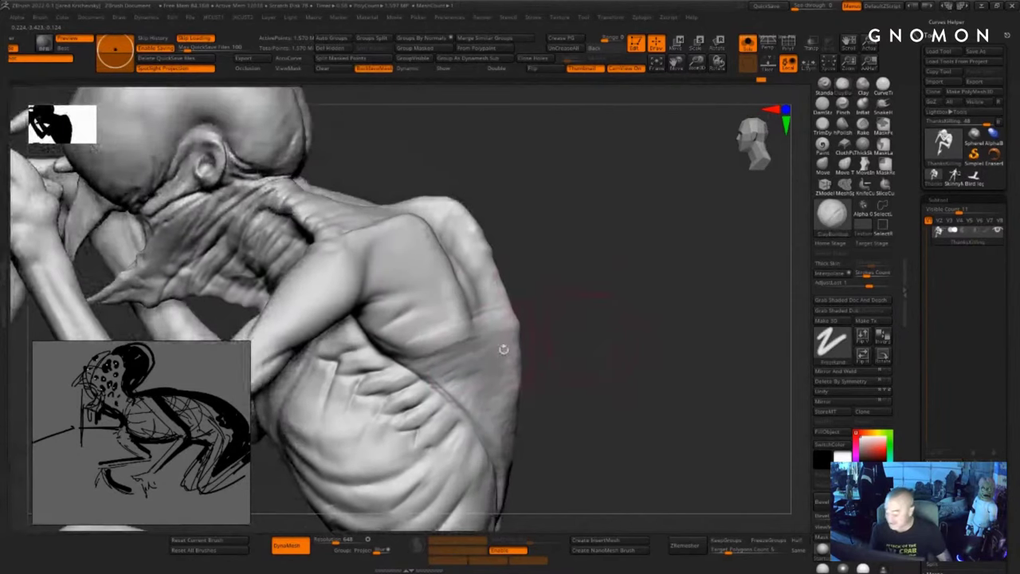
- Build up the lower tip of the shoulder blade with a resized ClayBuildup brush and smooth it into the back
drag(524, 326, 511, 323)
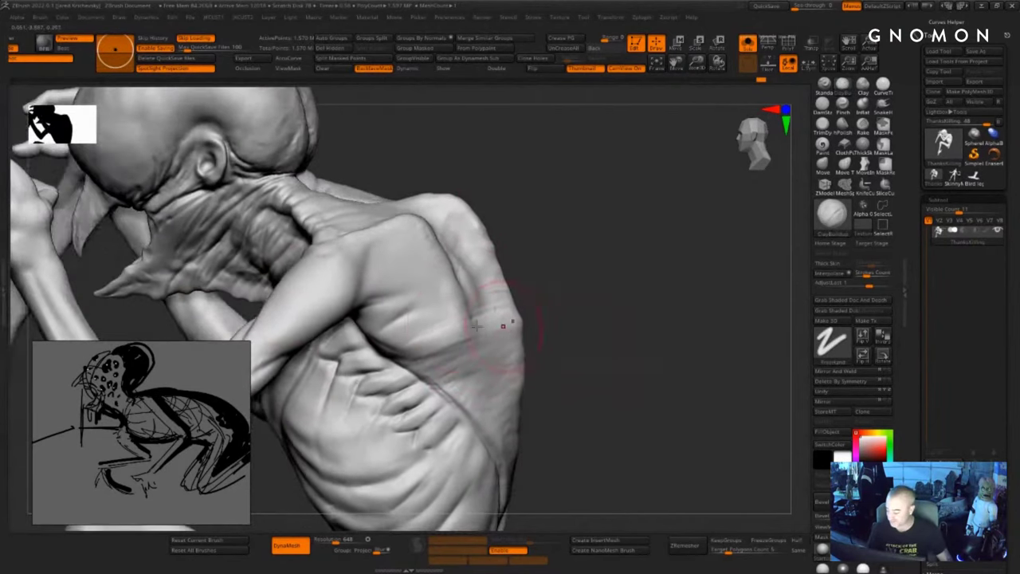
mouse_move(460, 349)
mouse_down()
mouse_move(501, 331)
mouse_move(447, 346)
mouse_move(477, 324)
mouse_up()
key(s)
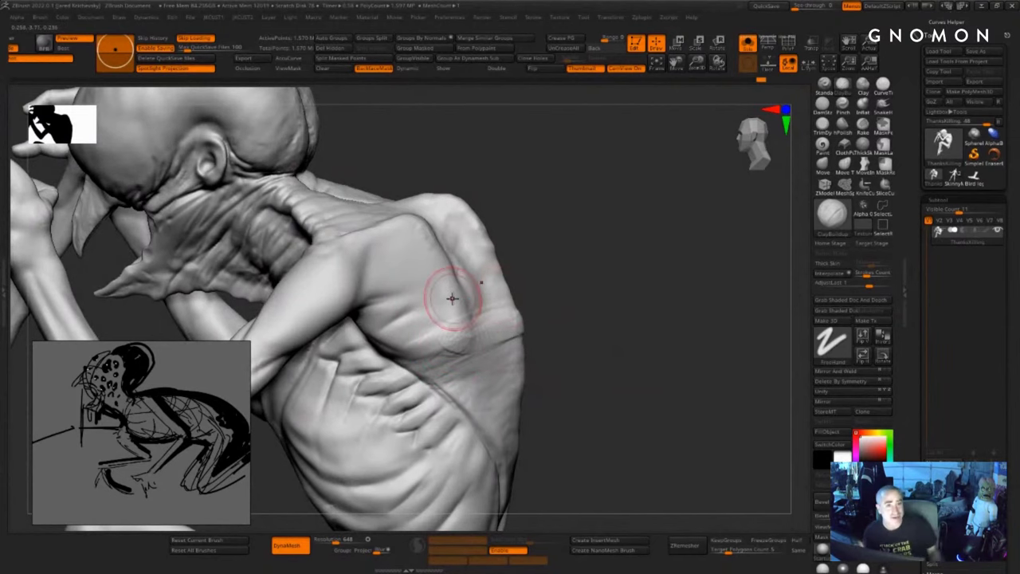
drag(594, 312, 556, 326)
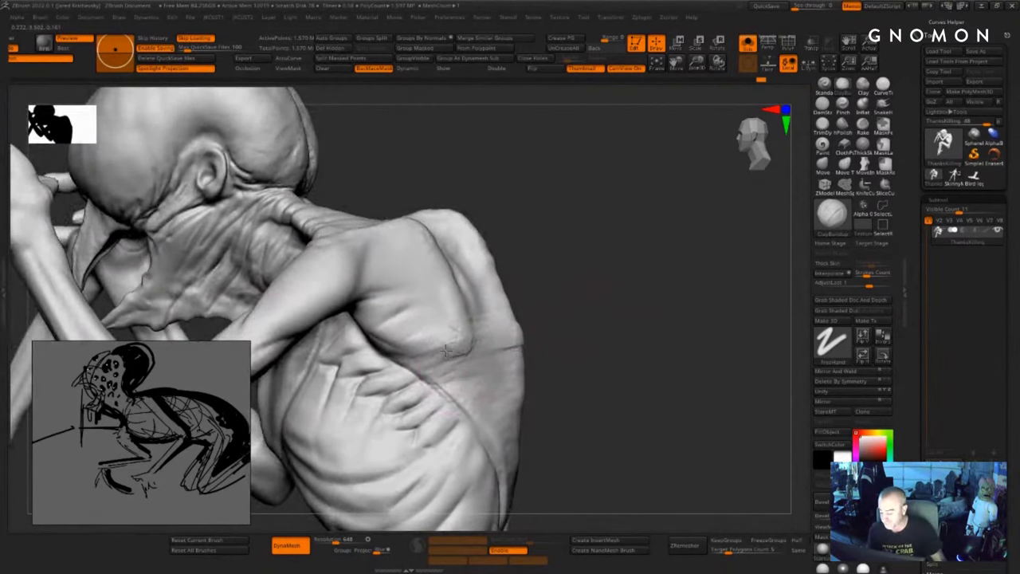
mouse_move(560, 286)
mouse_down()
mouse_move(558, 327)
mouse_move(568, 323)
mouse_up()
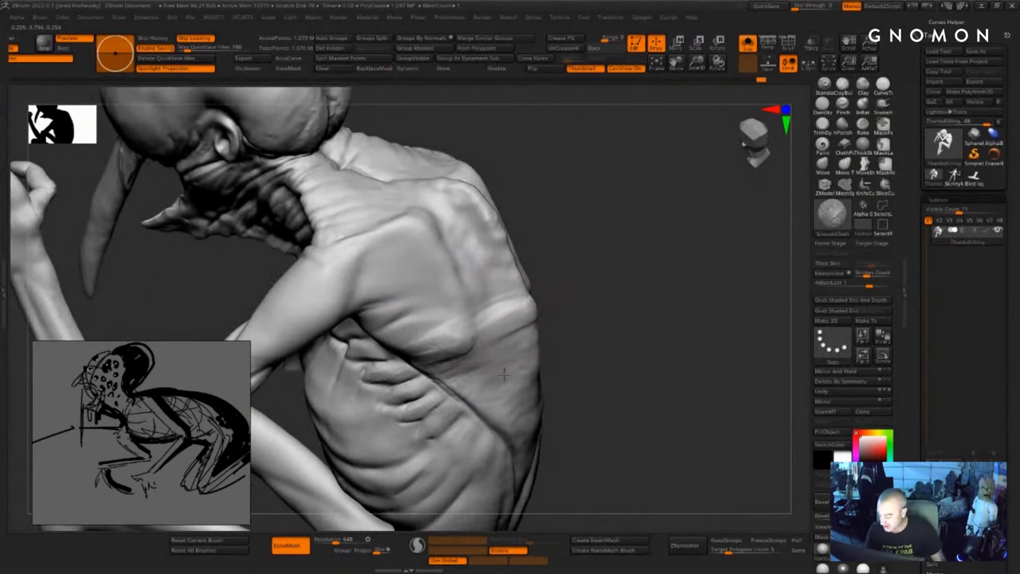
- Add volume to the mid-back beside the spine, just below the shoulder blade, and smooth it
mouse_move(559, 356)
mouse_down()
mouse_move(565, 316)
mouse_move(519, 335)
mouse_move(535, 353)
mouse_move(546, 342)
mouse_move(534, 334)
mouse_up()
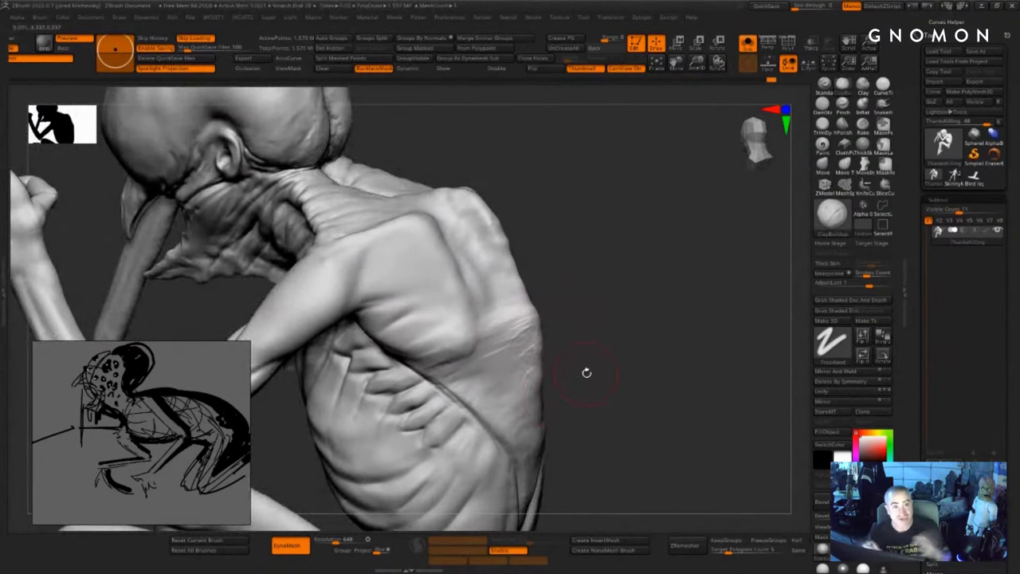
drag(661, 334, 628, 373)
drag(706, 275, 722, 231)
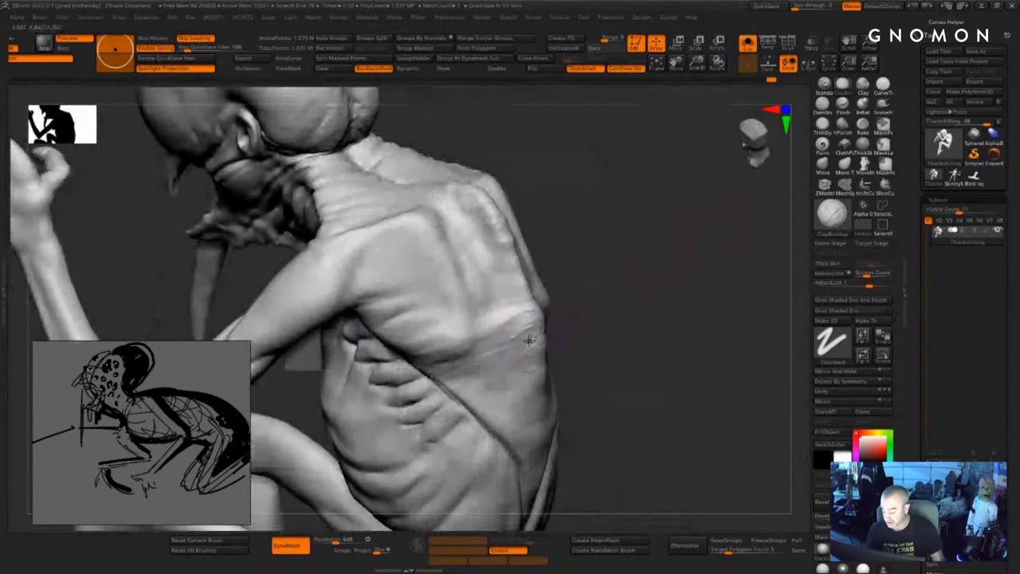
shift+drag(529, 341, 509, 339)
- Build up bony vertebra bumps along the upper spine behind the shoulder blade and soften them
drag(570, 307, 524, 271)
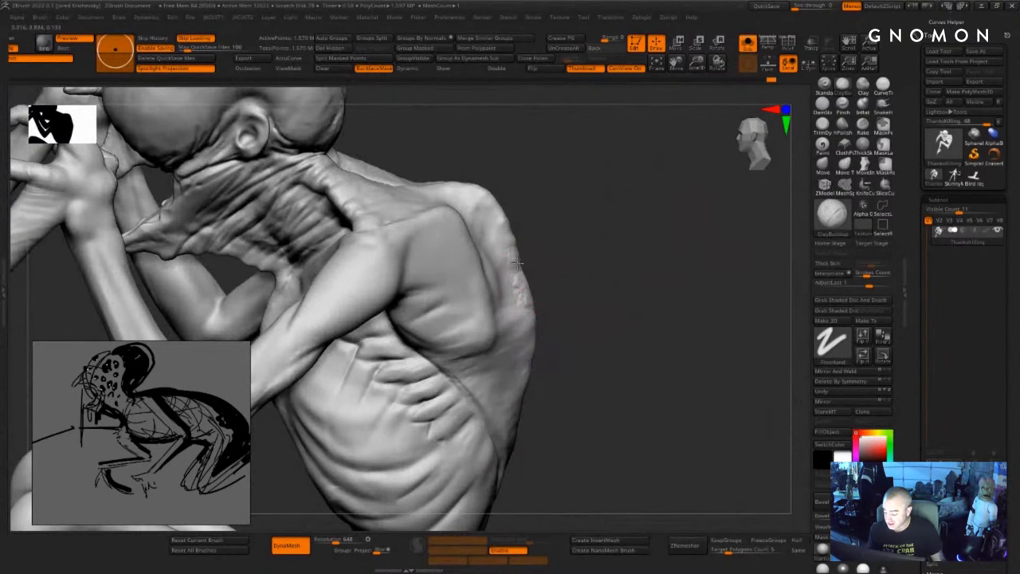
drag(530, 196, 475, 182)
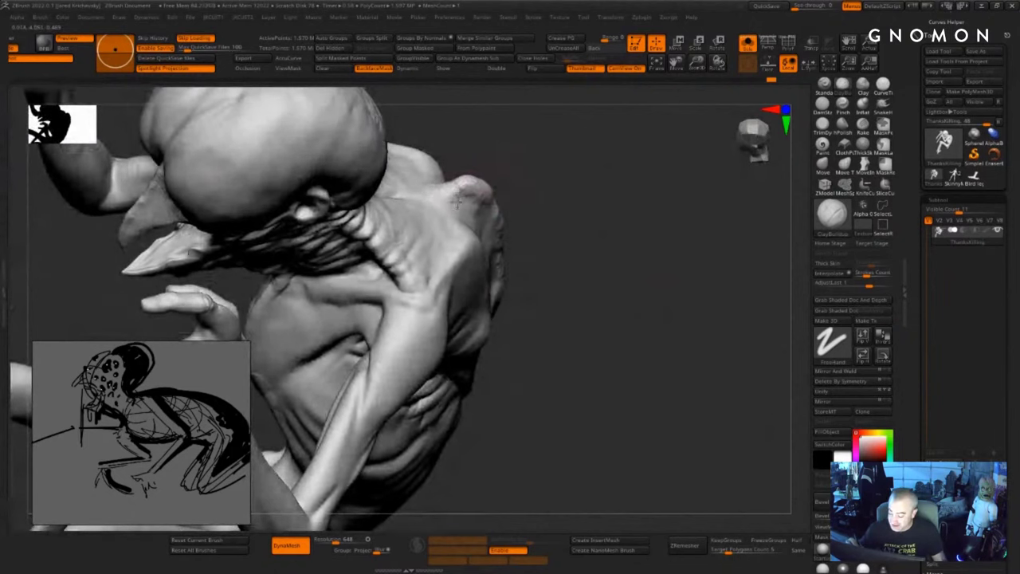
drag(549, 178, 494, 176)
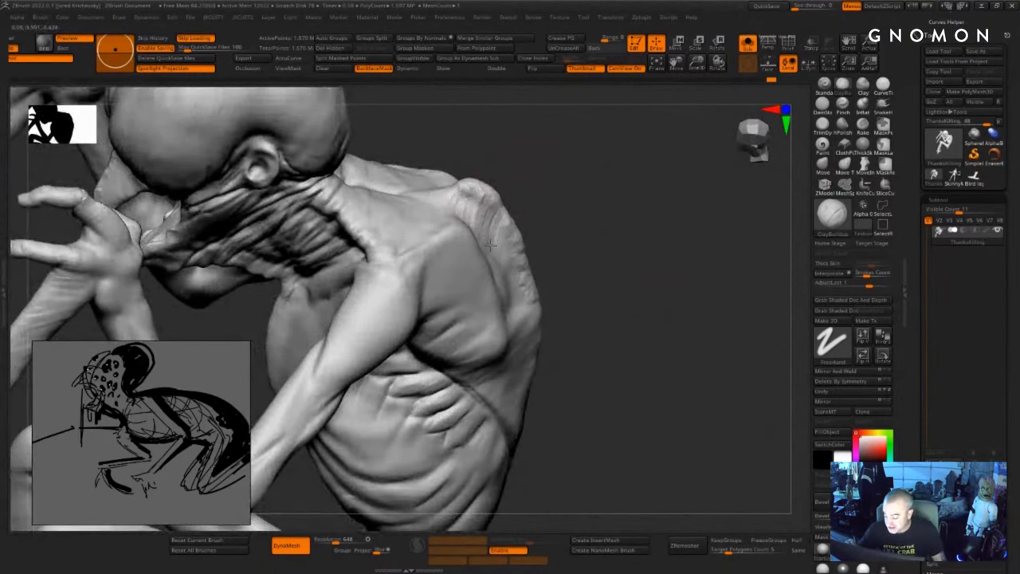
mouse_move(552, 226)
mouse_down()
mouse_move(517, 210)
mouse_move(512, 236)
mouse_move(506, 223)
mouse_up()
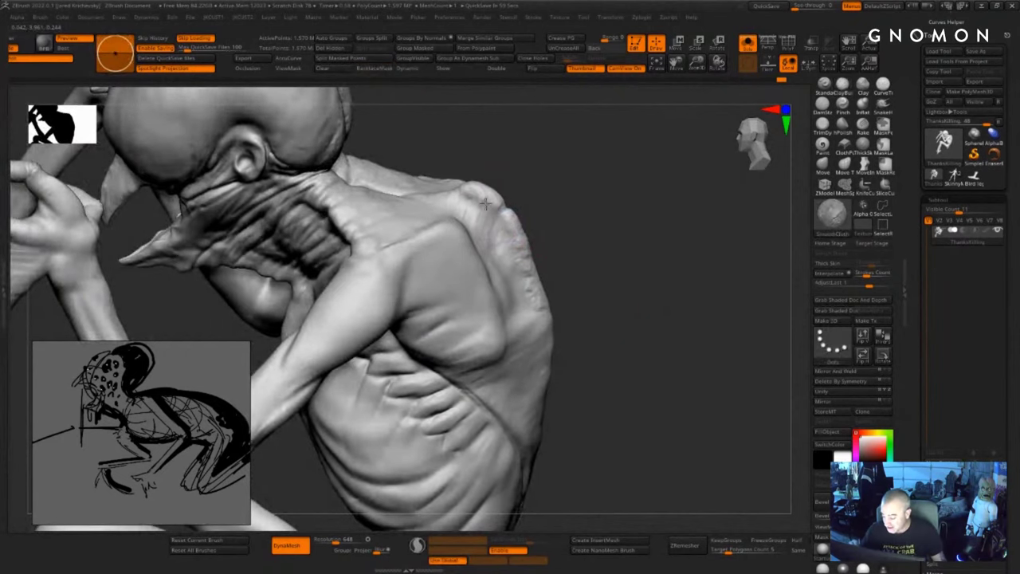
drag(562, 245, 520, 237)
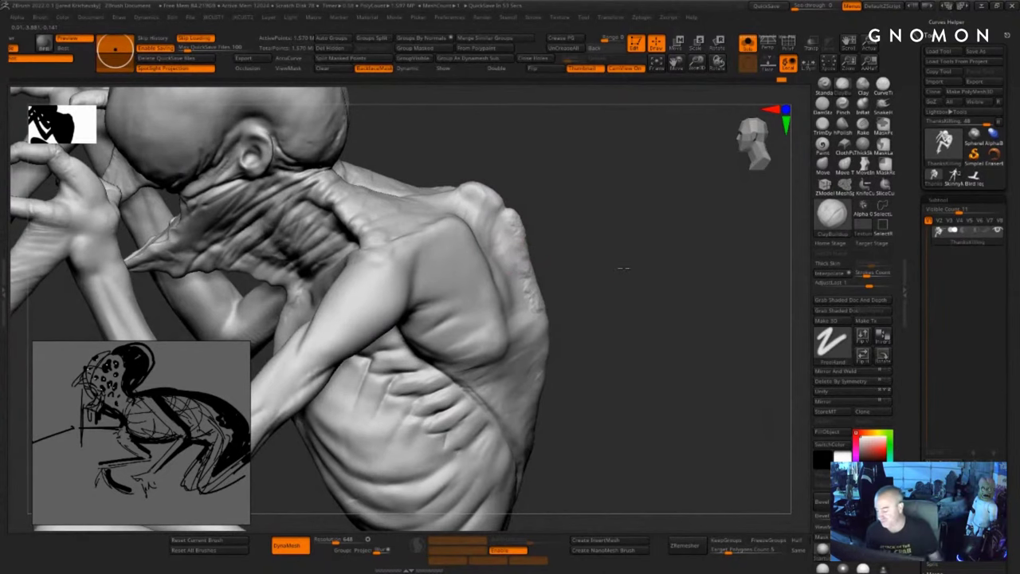
- Smooth the upper spine bumps and refine their shapes along the back's profile
drag(625, 268, 602, 263)
mouse_move(548, 241)
mouse_down()
mouse_move(521, 241)
mouse_move(505, 220)
mouse_up()
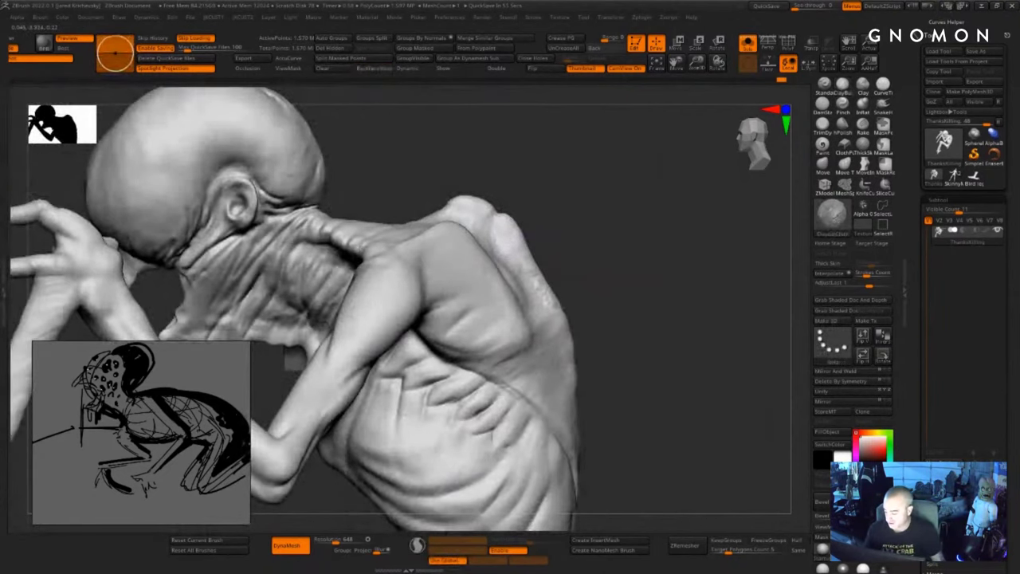
drag(618, 259, 598, 253)
mouse_move(532, 264)
mouse_down()
mouse_move(533, 254)
mouse_move(557, 269)
mouse_up()
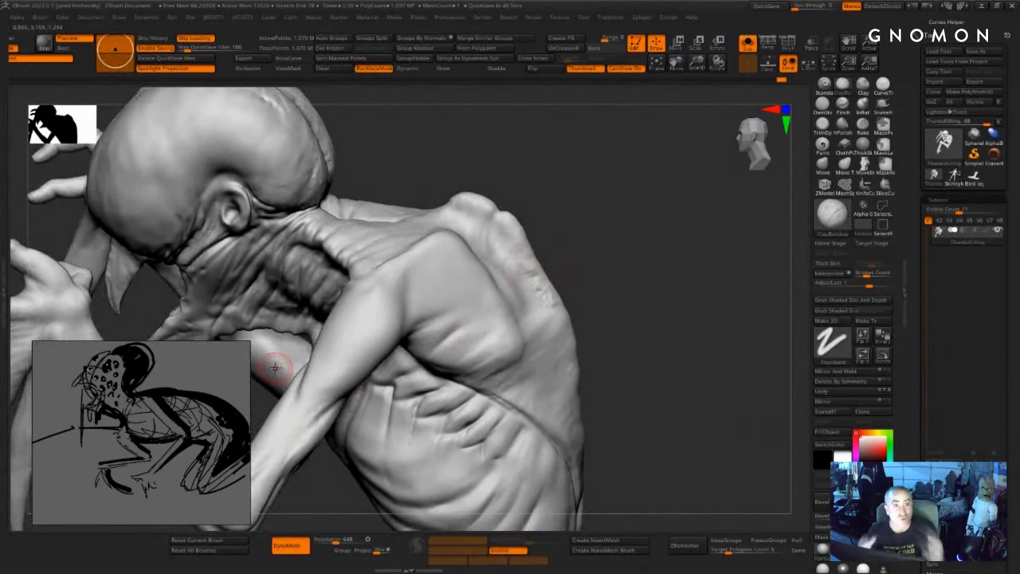
mouse_move(628, 304)
mouse_down()
mouse_move(635, 285)
mouse_move(626, 268)
mouse_up()
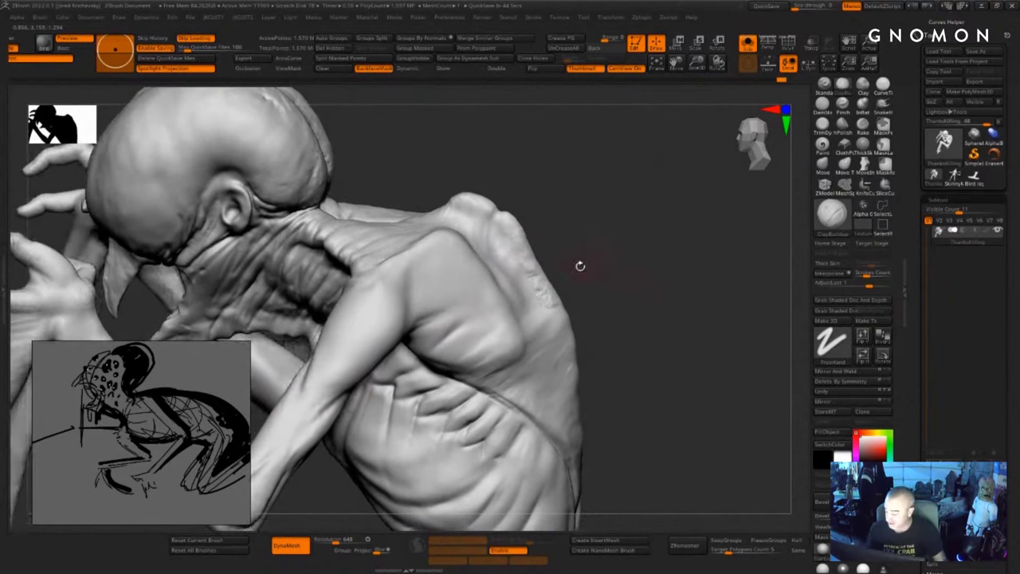
drag(538, 267, 531, 236)
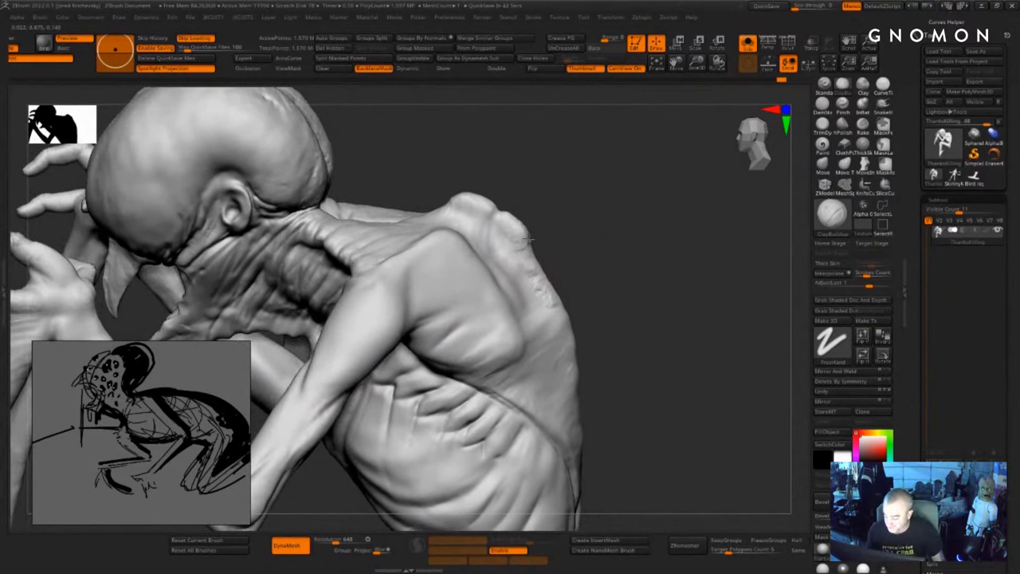
- Continue the bony vertebra bumps down the spine from the upper back to the mid-back and soften them
mouse_move(570, 263)
mouse_down()
mouse_move(594, 262)
mouse_move(533, 248)
mouse_move(554, 251)
mouse_up()
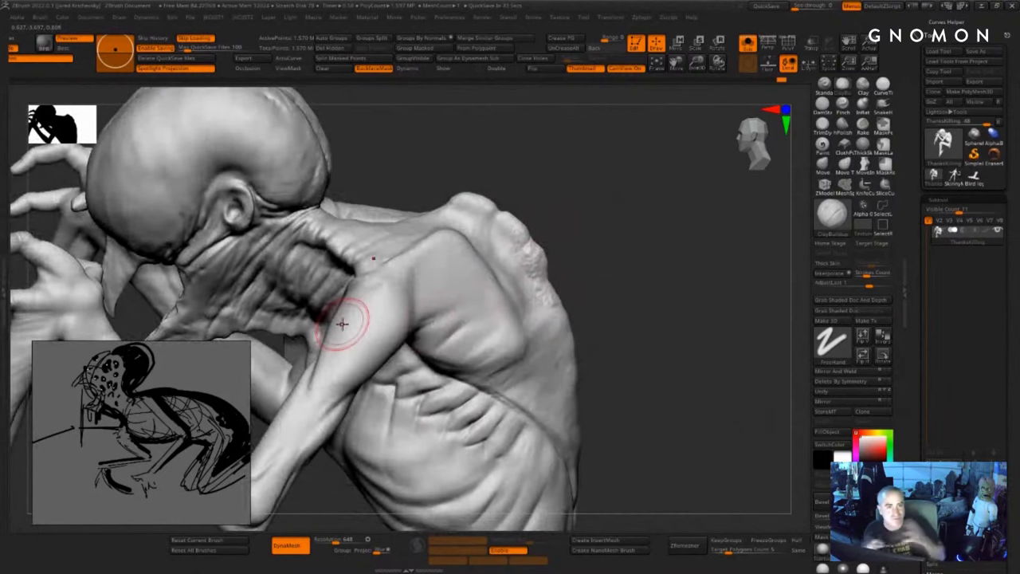
drag(617, 266, 567, 257)
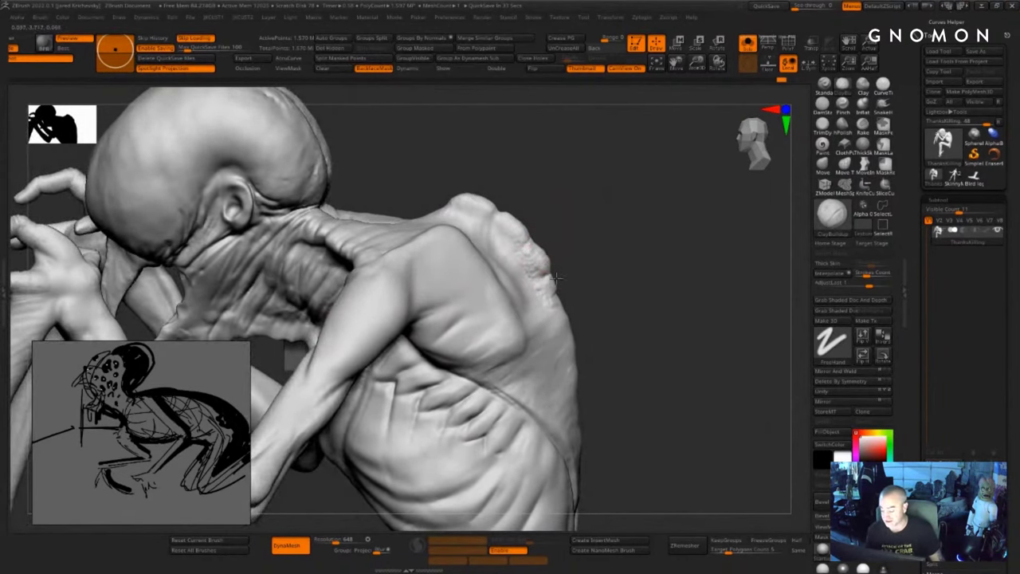
mouse_move(569, 295)
mouse_down()
mouse_move(561, 301)
mouse_move(601, 333)
mouse_move(603, 352)
mouse_up()
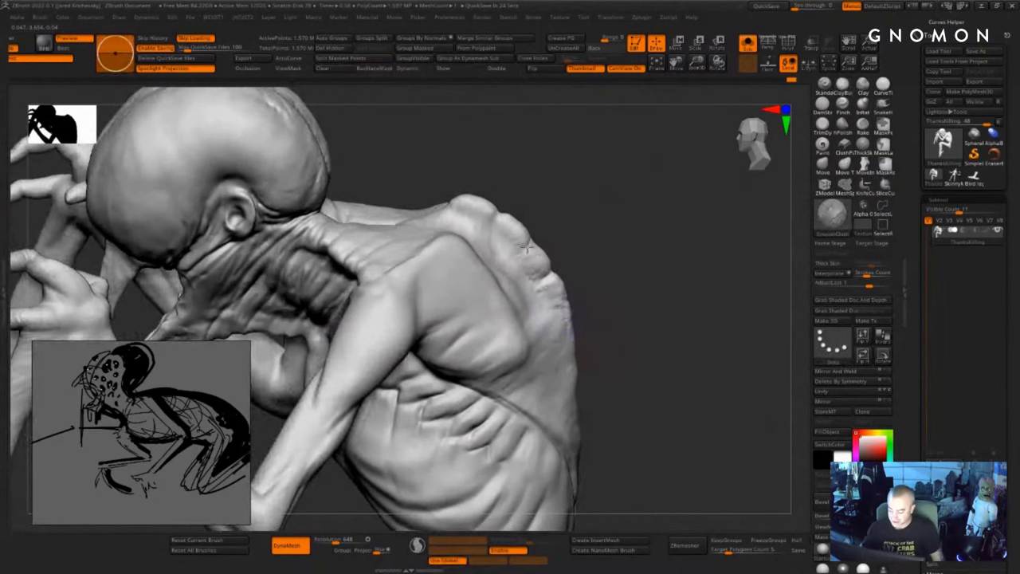
drag(567, 305, 578, 339)
drag(668, 349, 587, 291)
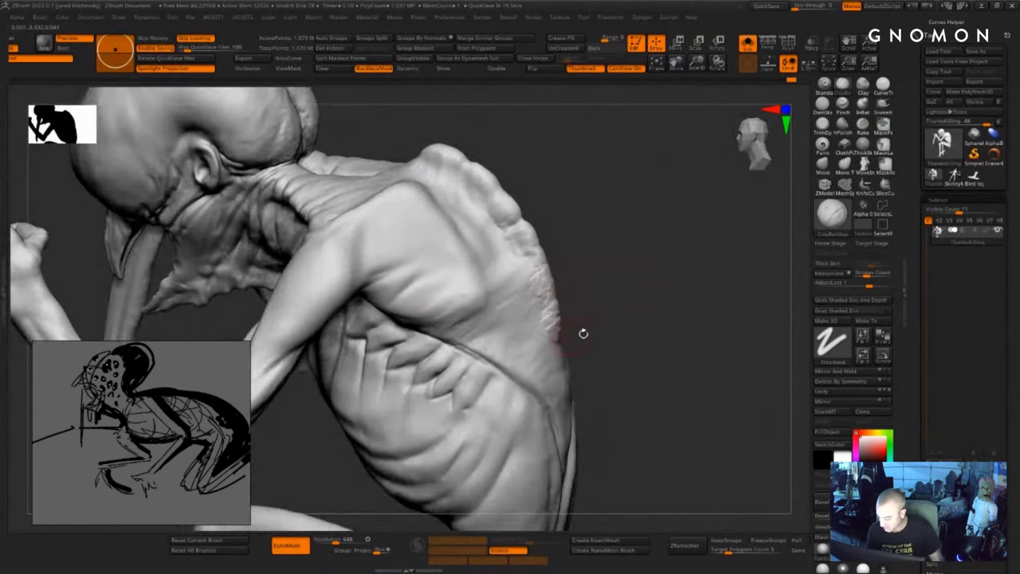
- Extend the spine ridge down the mid-back with a resized ClayBuildup brush and smooth the vertebra bumps
drag(584, 334, 608, 335)
key(s)
mouse_move(553, 316)
mouse_down()
mouse_move(561, 378)
mouse_move(567, 356)
mouse_move(558, 359)
mouse_up()
key(shift)
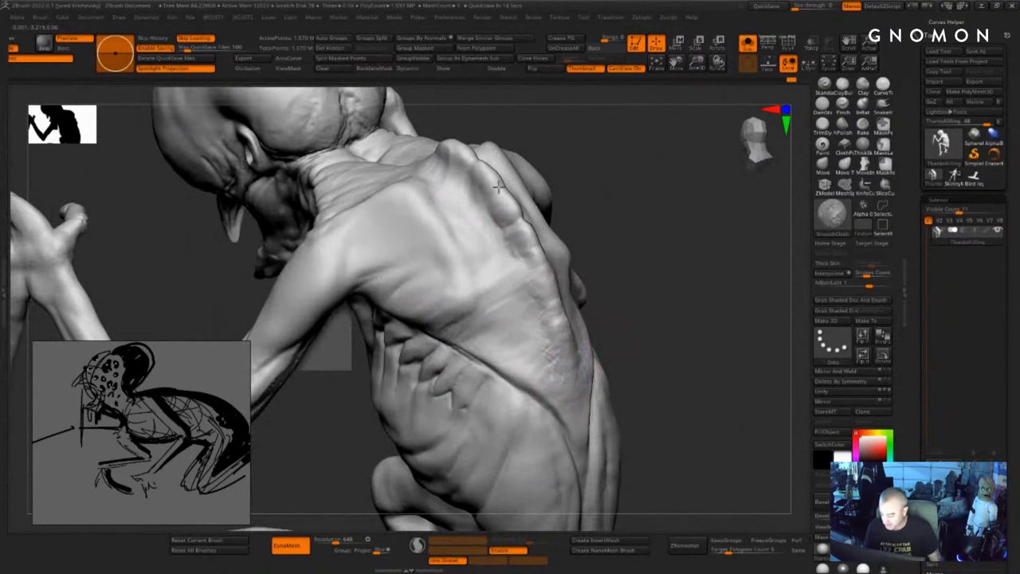
shift+drag(499, 187, 476, 155)
- Sculpt diagonal muscle strands fanning from the spine toward the shoulder blade across the upper and middle back
drag(576, 198, 634, 209)
mouse_move(545, 248)
mouse_down()
mouse_move(531, 268)
mouse_move(519, 262)
mouse_move(501, 312)
mouse_up()
mouse_move(550, 285)
mouse_down()
mouse_move(515, 322)
mouse_move(536, 377)
mouse_up()
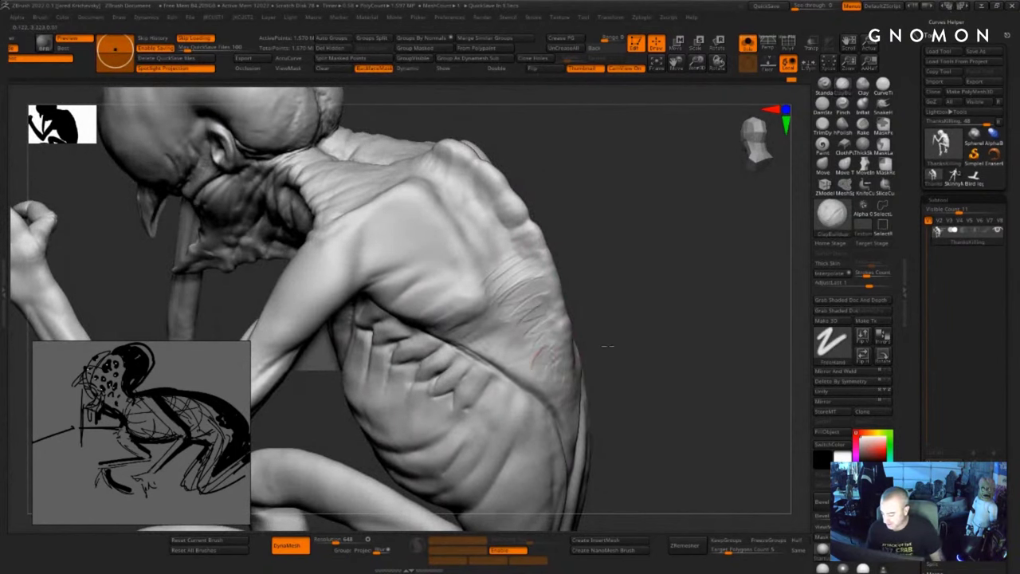
drag(608, 345, 636, 352)
mouse_move(554, 300)
mouse_down()
mouse_move(546, 319)
mouse_move(526, 320)
mouse_up()
drag(542, 271, 510, 295)
drag(529, 248, 504, 282)
drag(519, 225, 486, 244)
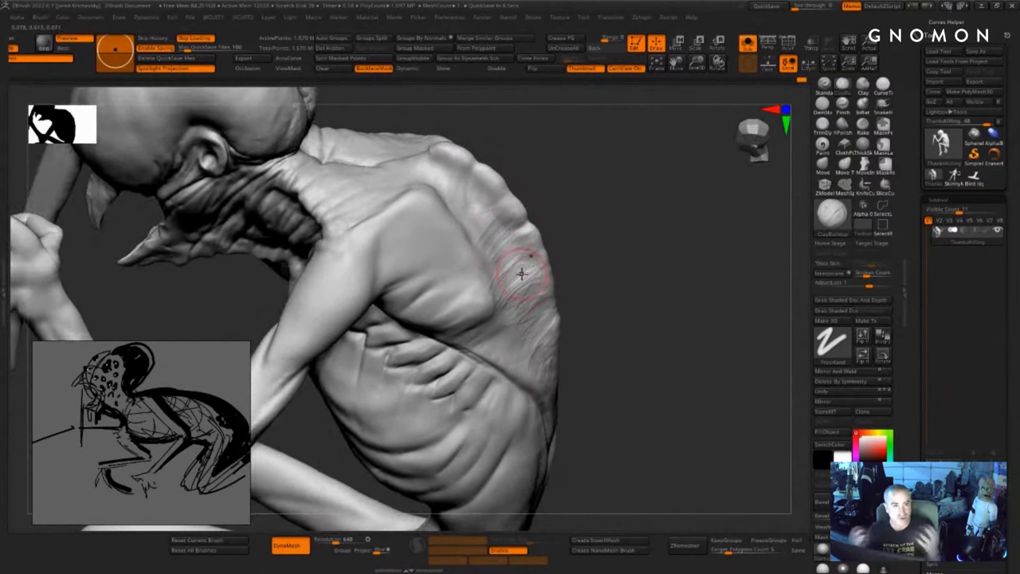
drag(597, 221, 606, 221)
drag(478, 213, 470, 193)
- Examine the whole figure from the side, front and back to judge the arms, torso and back silhouette
mouse_move(592, 249)
alt+mouse_down()
mouse_move(608, 219)
mouse_move(594, 281)
mouse_move(686, 251)
mouse_move(703, 258)
mouse_move(691, 258)
mouse_move(695, 297)
mouse_move(686, 298)
alt+mouse_up()
alt+drag(683, 242, 568, 306)
drag(568, 306, 560, 266)
drag(406, 276, 397, 257)
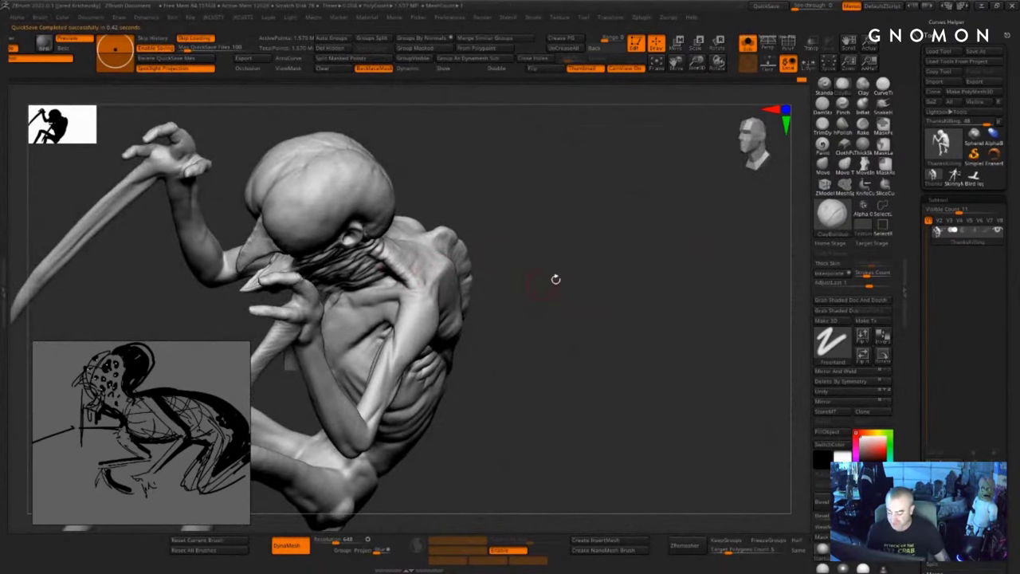
alt+drag(556, 279, 652, 232)
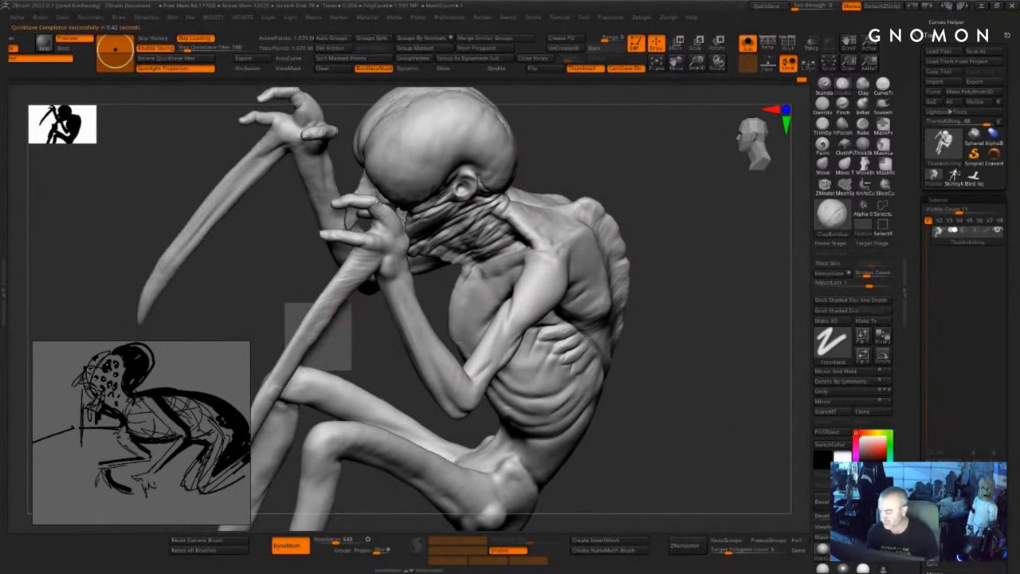
drag(724, 329, 711, 359)
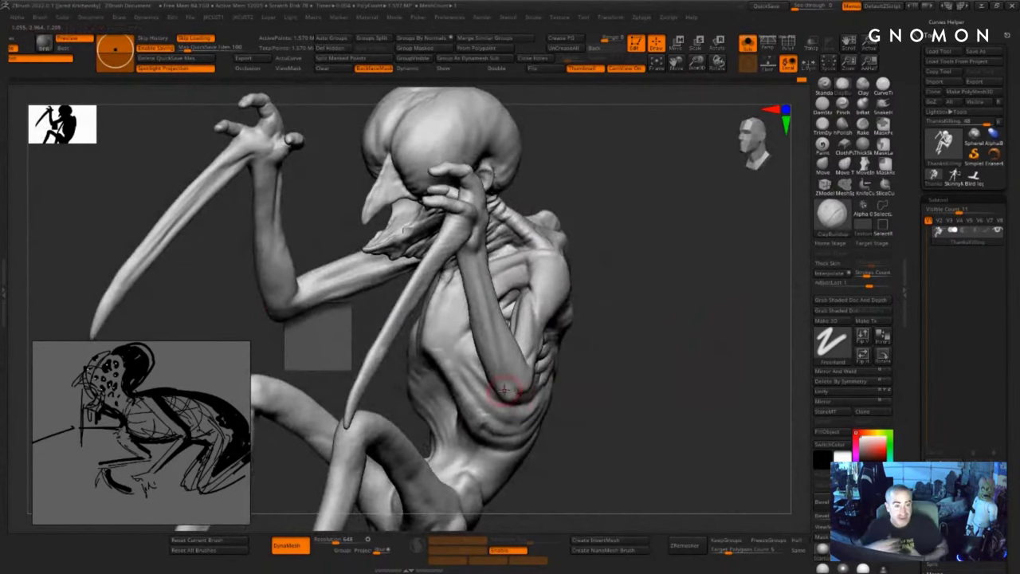
mouse_move(664, 338)
mouse_down()
mouse_move(610, 318)
mouse_move(587, 264)
mouse_move(640, 262)
mouse_move(622, 219)
mouse_up()
mouse_move(435, 265)
mouse_down()
mouse_move(429, 257)
mouse_move(444, 278)
mouse_up()
mouse_move(610, 239)
mouse_down()
mouse_move(648, 257)
mouse_move(693, 319)
mouse_move(685, 358)
mouse_move(663, 346)
mouse_up()
drag(444, 298, 465, 281)
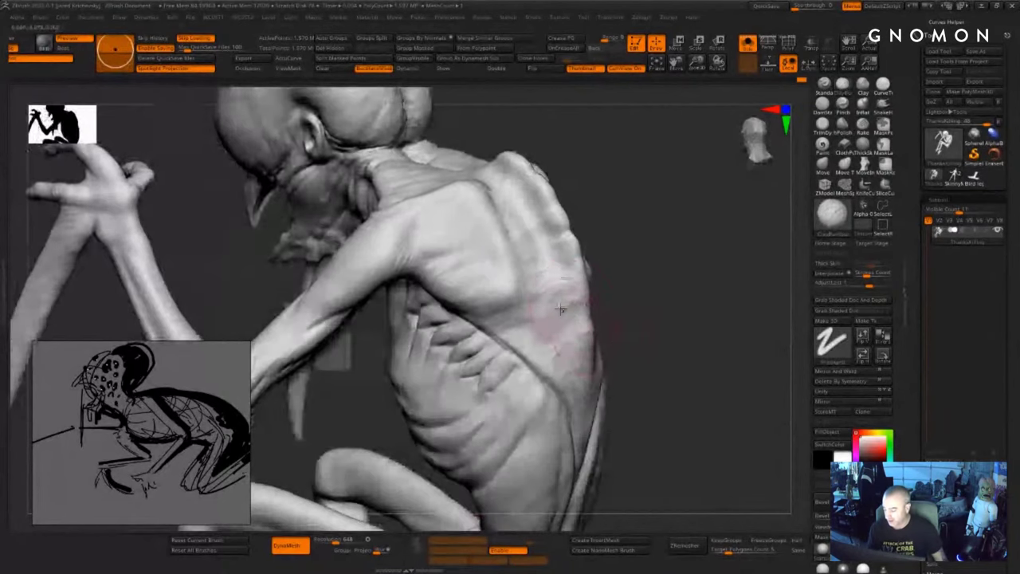
- Build up the mid-back beside the spine below the shoulder blade and smooth it into the surrounding surface
mouse_move(590, 308)
mouse_down()
mouse_move(580, 330)
mouse_move(658, 322)
mouse_up()
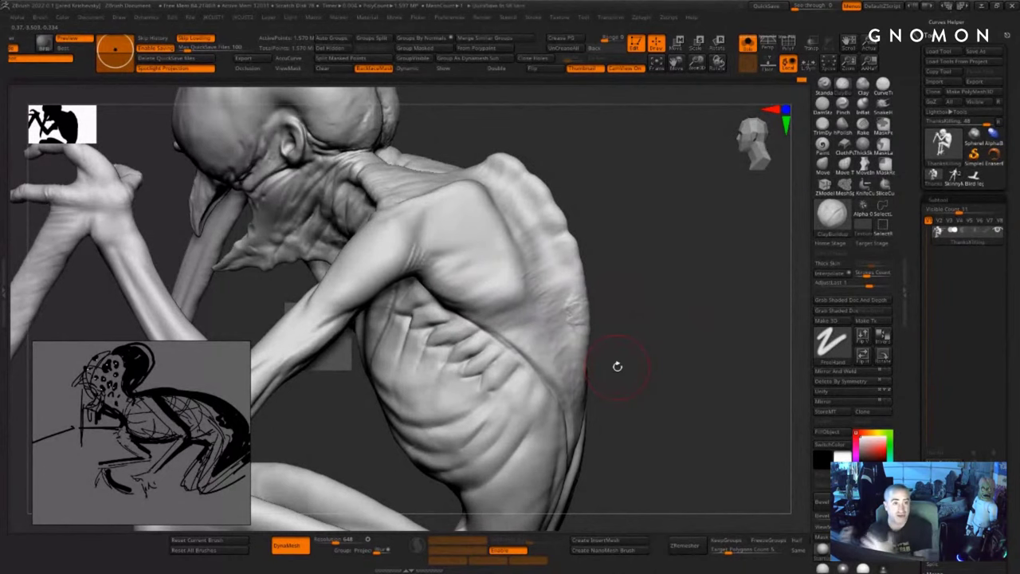
drag(664, 337, 651, 319)
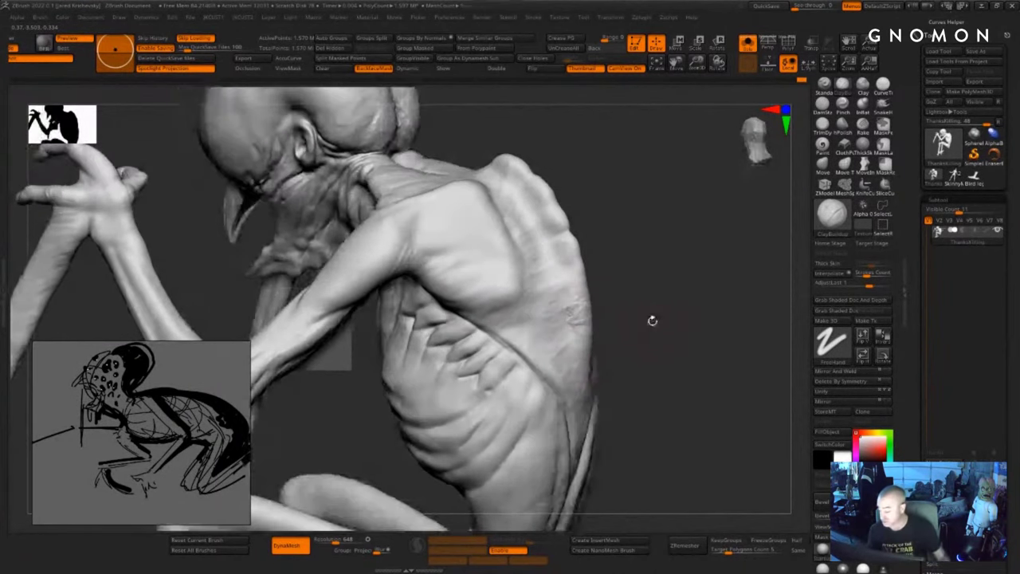
shift+drag(566, 304, 579, 326)
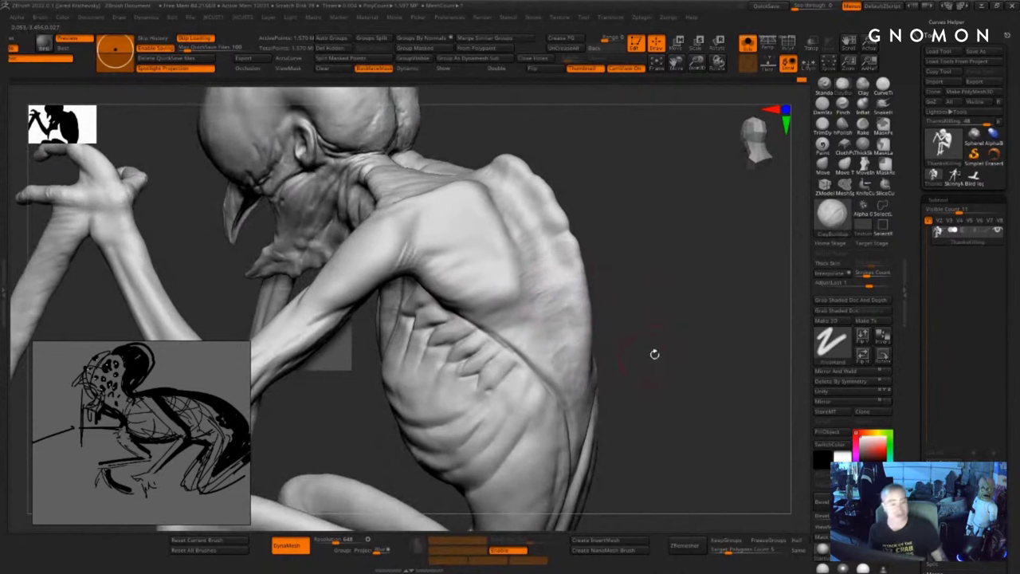
drag(653, 353, 642, 332)
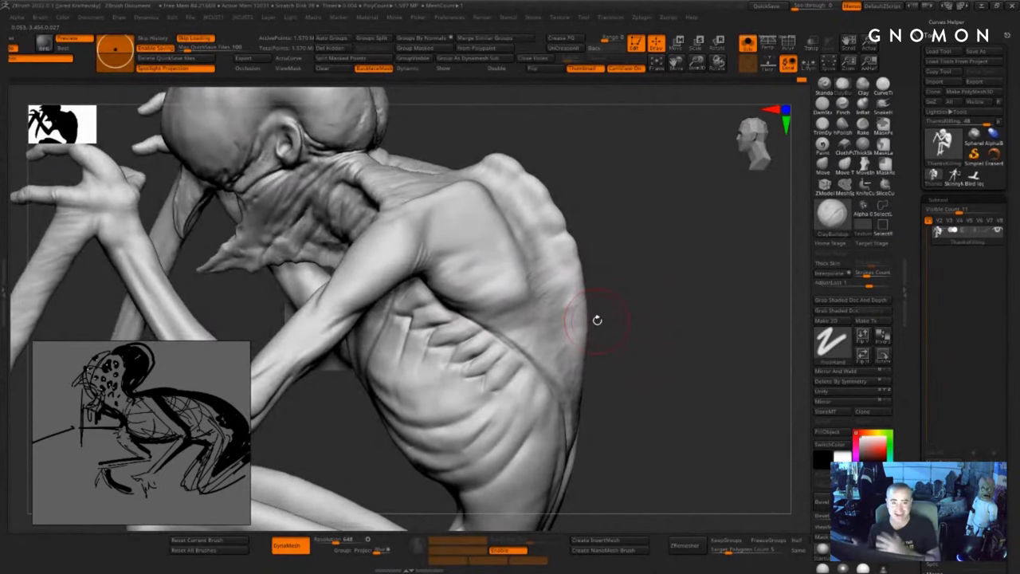
mouse_move(627, 444)
mouse_down()
mouse_move(611, 346)
mouse_move(633, 358)
mouse_up()
shift+drag(579, 353, 567, 332)
- Sculpt the diagonal back muscle edge running from below the shoulder blade toward the lower spine with a resized brush
key(s)
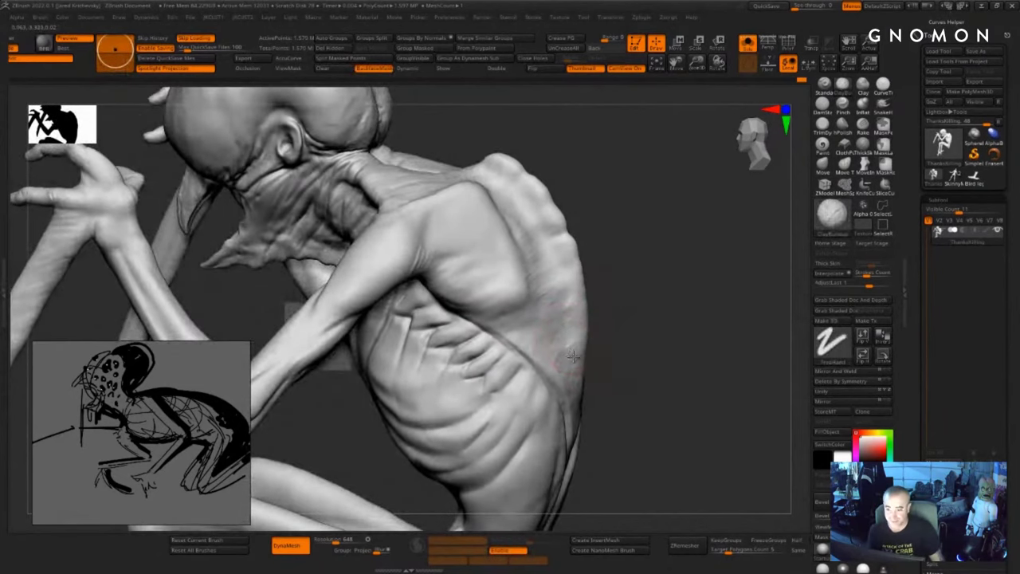
mouse_move(627, 365)
mouse_down()
mouse_move(577, 376)
mouse_move(588, 471)
mouse_up()
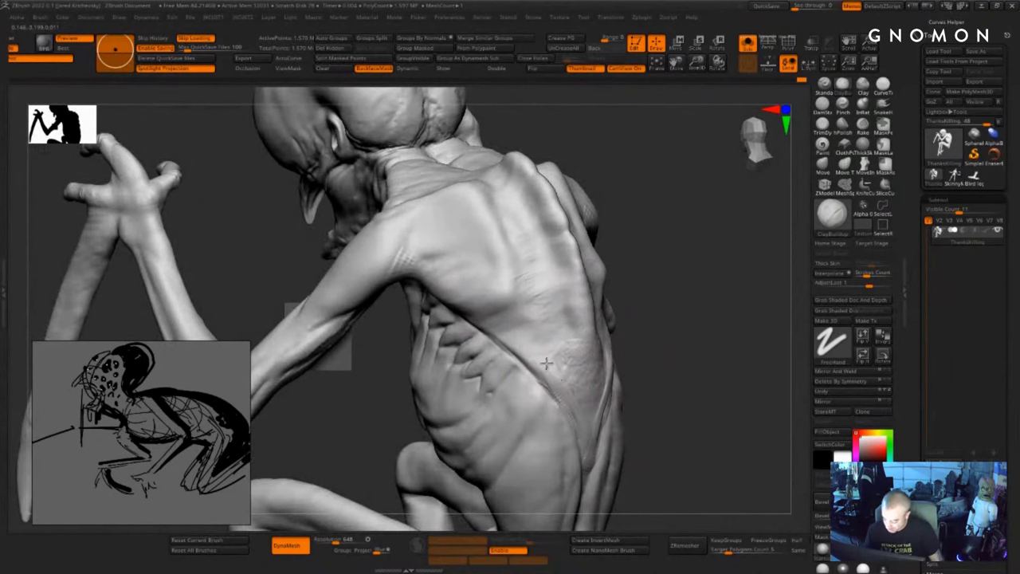
drag(558, 397, 566, 405)
drag(507, 329, 570, 404)
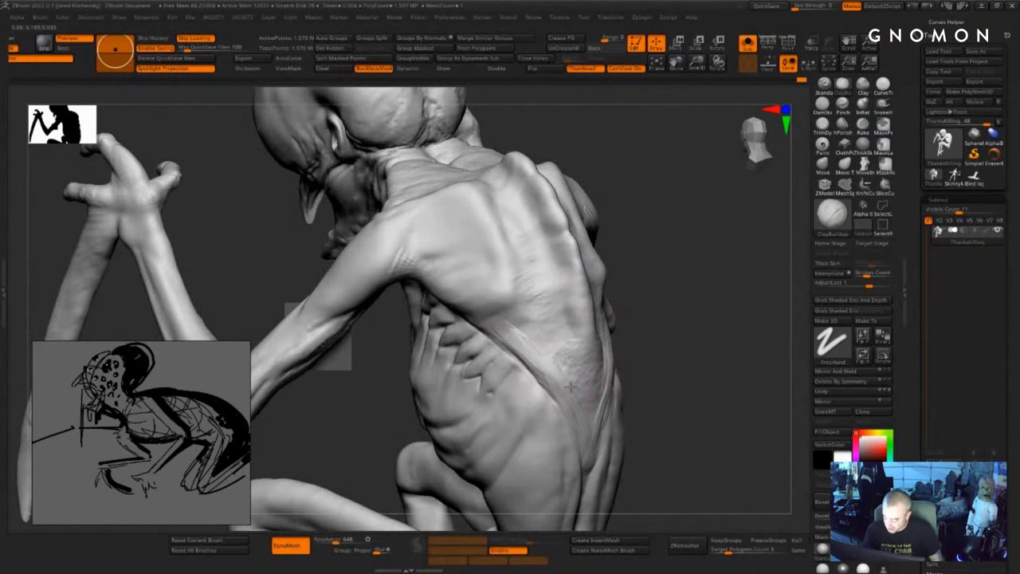
drag(654, 328, 298, 287)
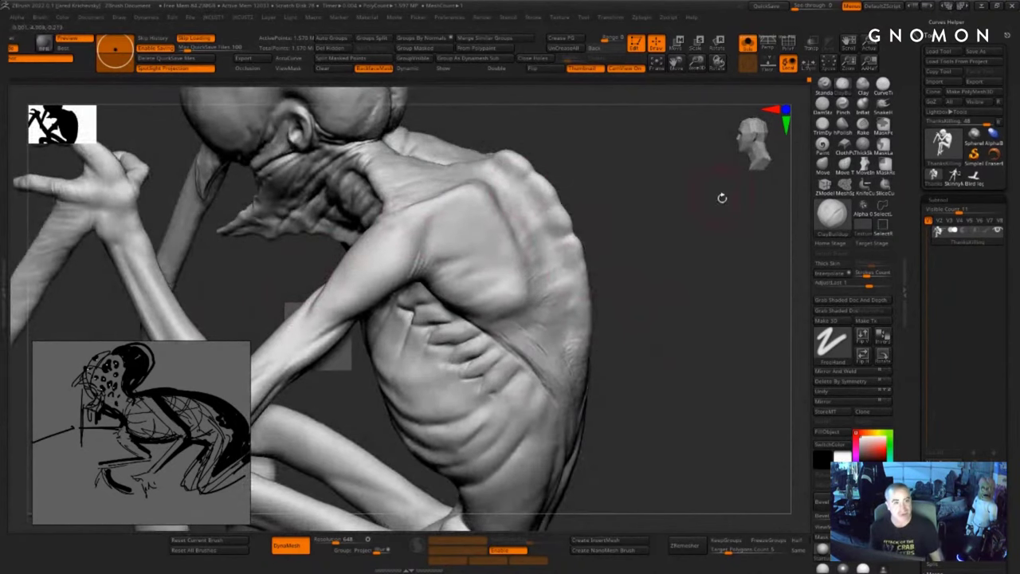
drag(692, 225, 561, 291)
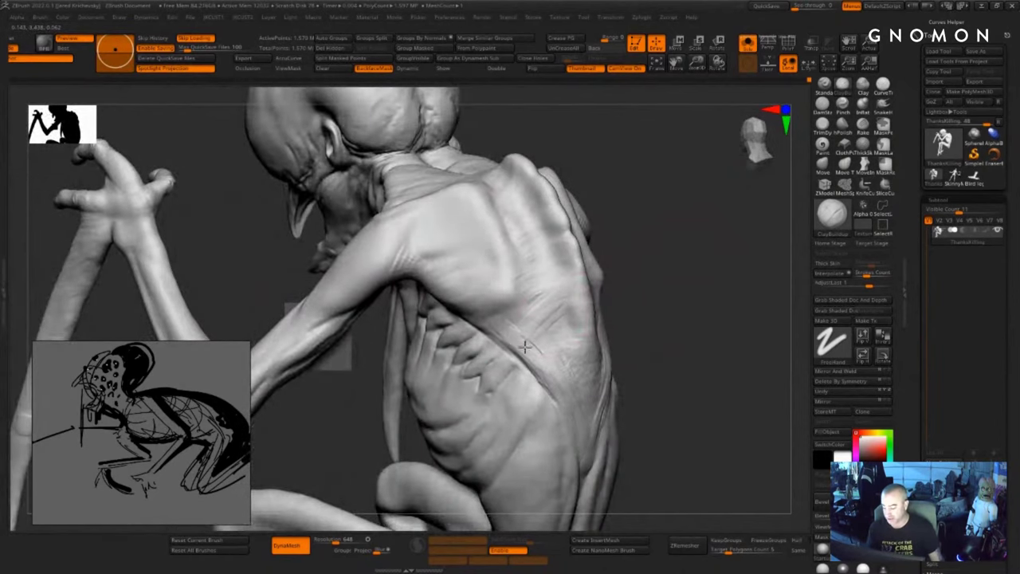
- Add short muscle strands across the mid-back below the shoulder blade and soften them
drag(649, 322, 612, 341)
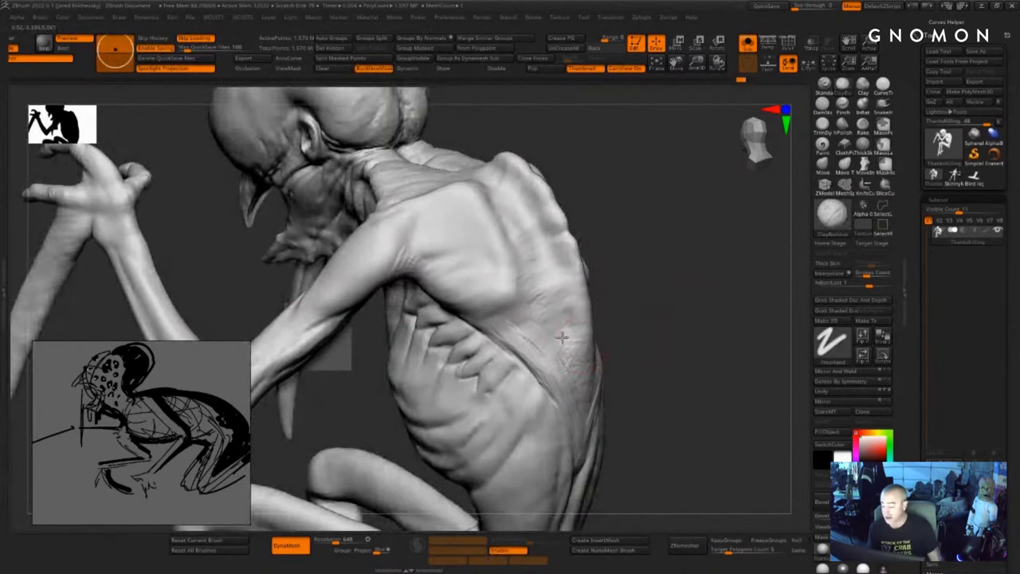
mouse_move(517, 331)
mouse_down()
mouse_move(569, 306)
mouse_move(519, 334)
mouse_move(572, 346)
mouse_move(608, 324)
mouse_up()
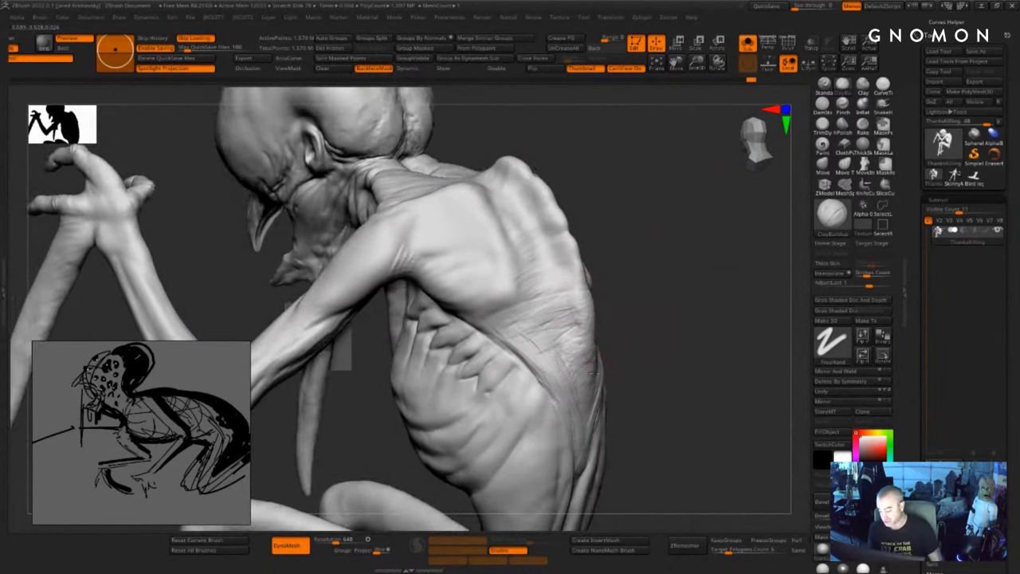
drag(643, 366, 600, 324)
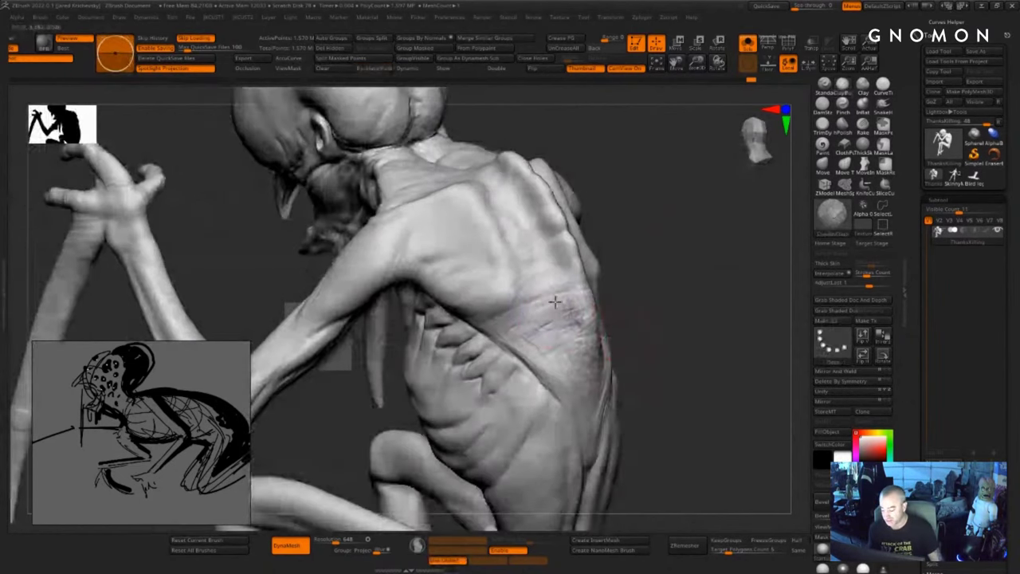
drag(681, 359, 647, 356)
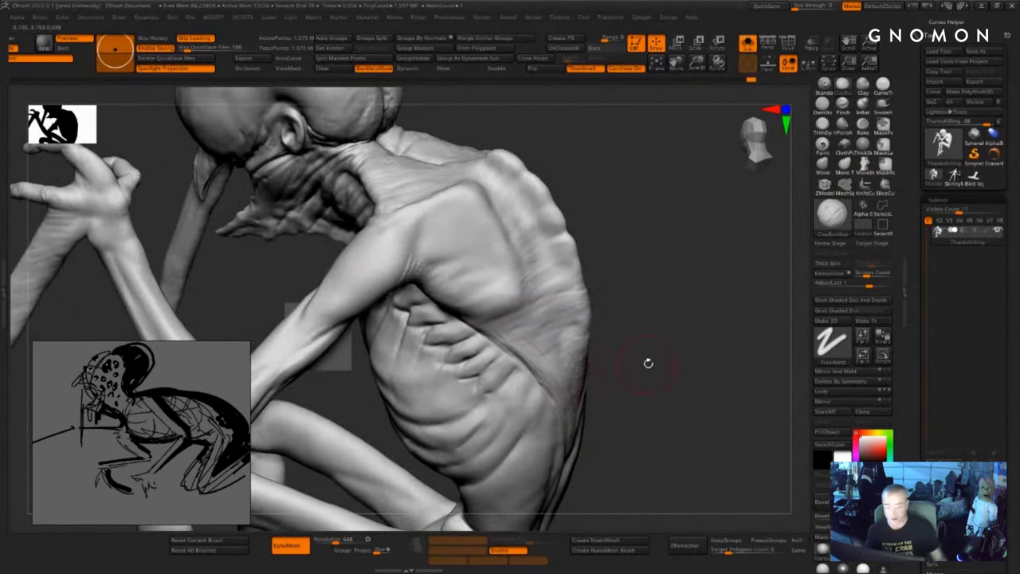
- Build up the vertebra bumps along the mid-back's profile and blend them into the back muscles
drag(648, 363, 576, 319)
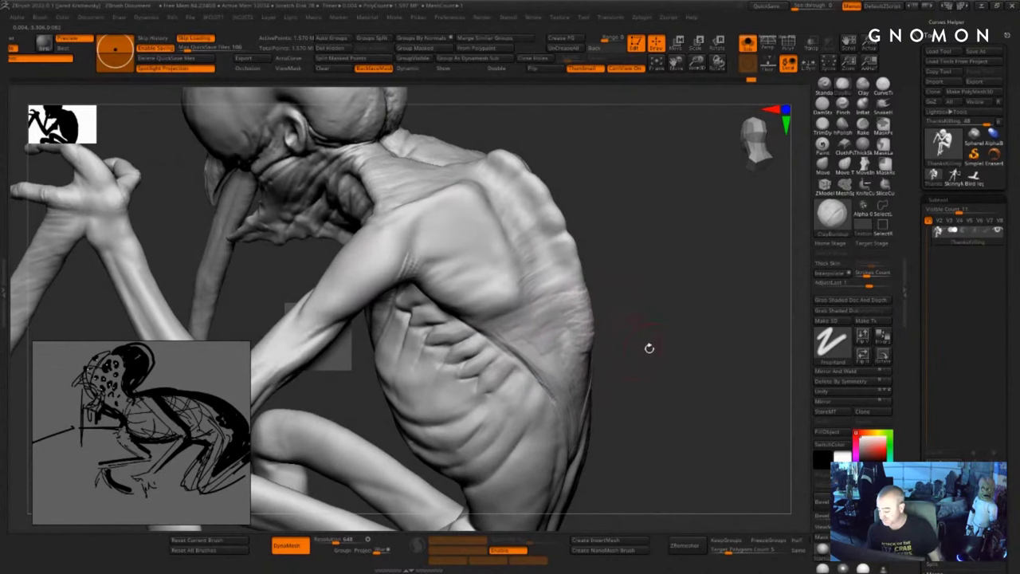
drag(648, 349, 584, 347)
drag(649, 365, 571, 368)
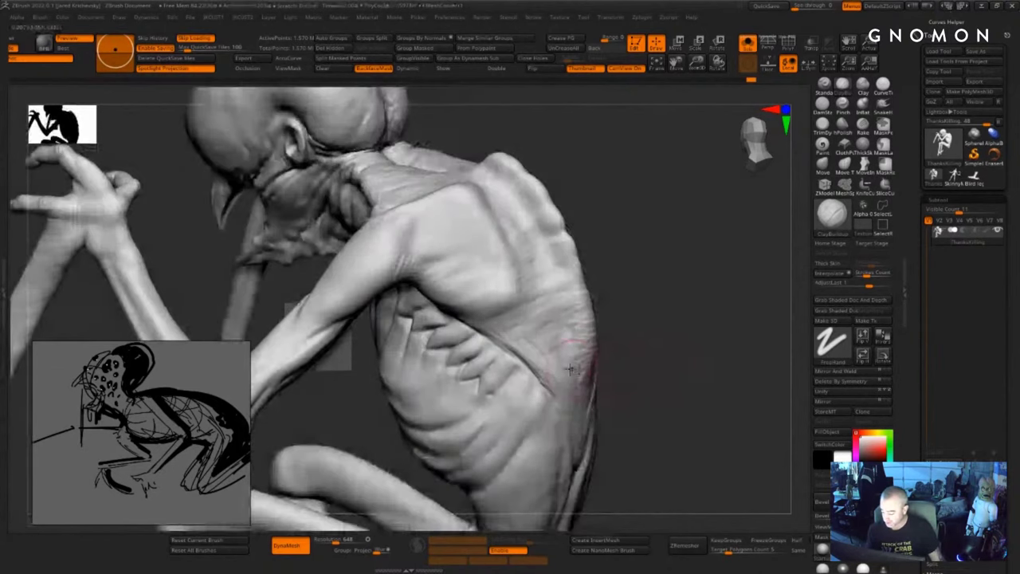
mouse_move(614, 308)
mouse_down()
mouse_move(588, 312)
mouse_move(584, 360)
mouse_up()
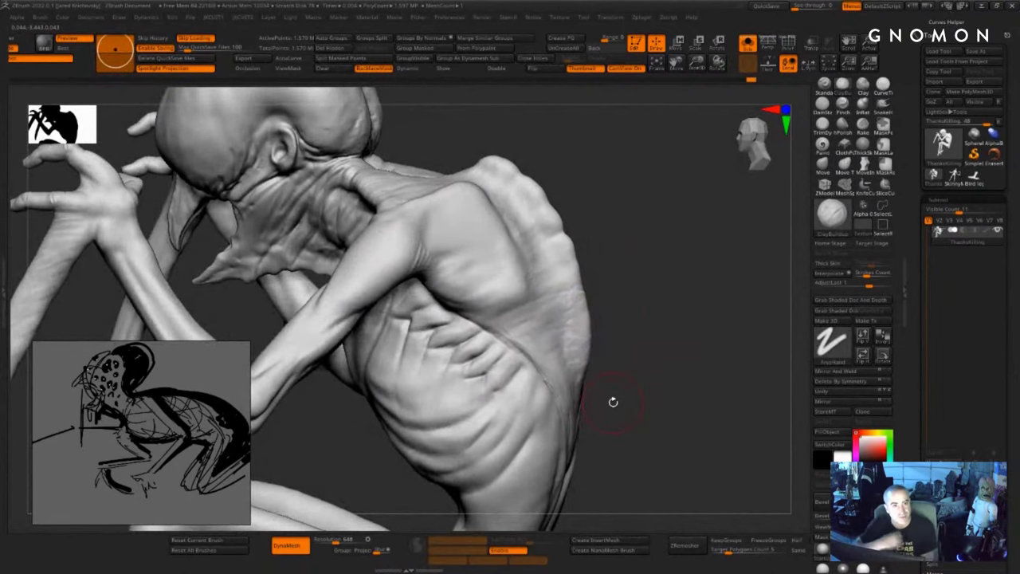
drag(666, 410, 588, 363)
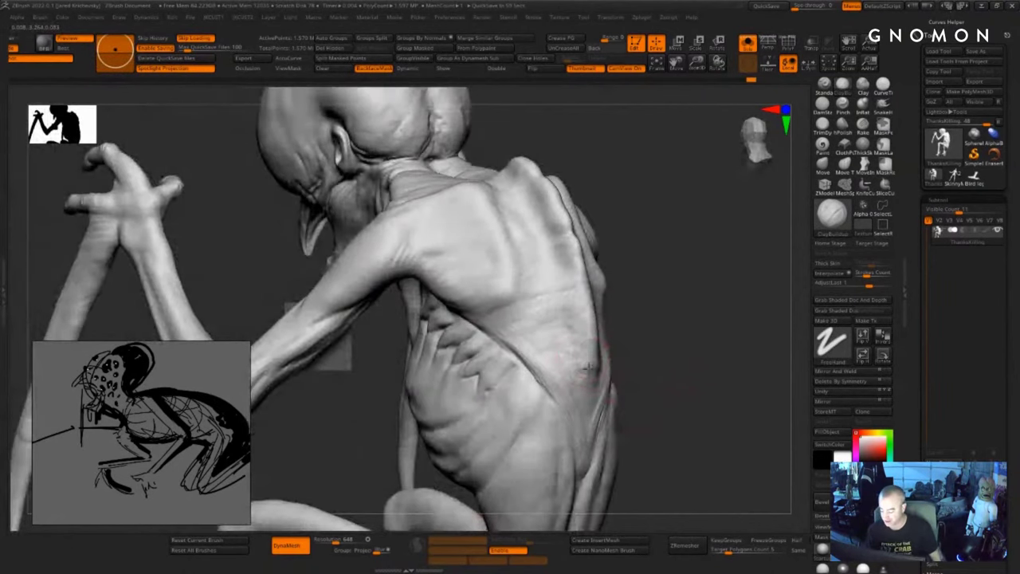
- Carry the vertebra bumps down the lower spine toward the waist
mouse_move(637, 391)
mouse_down()
mouse_move(722, 374)
mouse_move(629, 331)
mouse_move(654, 247)
mouse_move(570, 259)
mouse_move(608, 281)
mouse_move(607, 309)
mouse_up()
drag(476, 388, 518, 381)
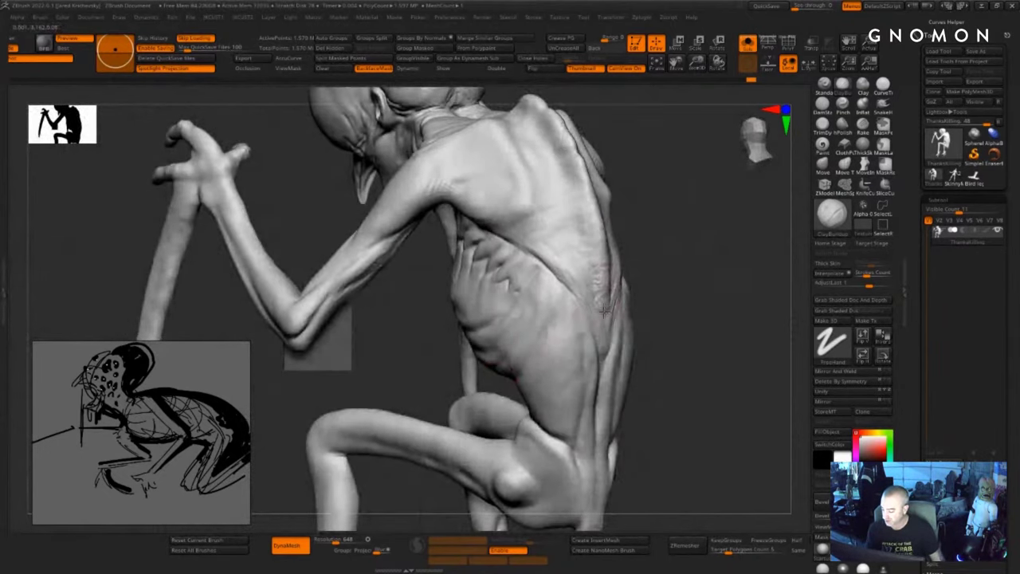
drag(603, 311, 677, 353)
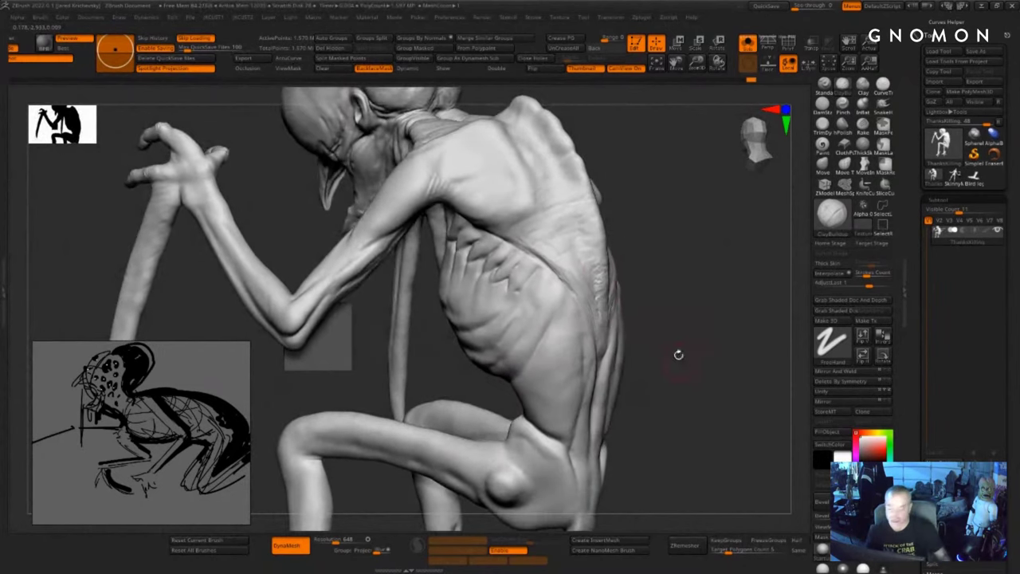
- Build up the upper vertebrae into more pronounced knobs along the hunched back's silhouette
drag(629, 270, 647, 204)
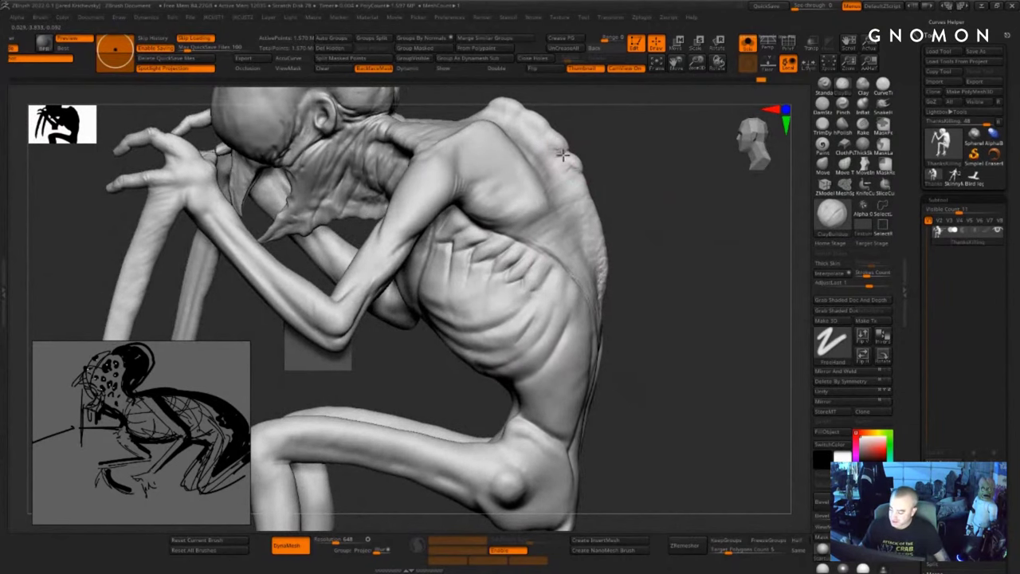
mouse_move(598, 133)
mouse_down()
mouse_move(575, 155)
mouse_move(483, 177)
mouse_up()
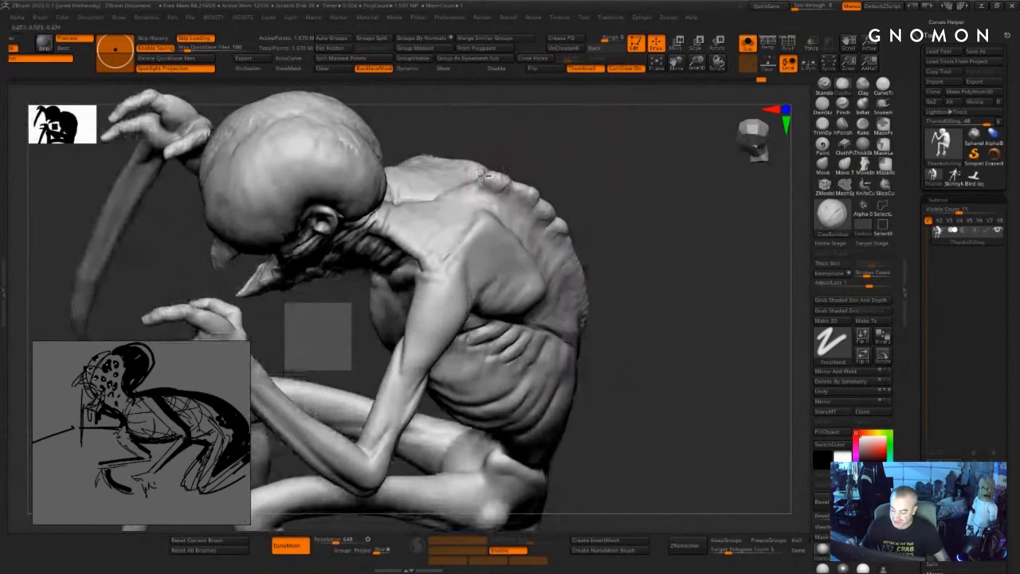
drag(589, 166, 561, 146)
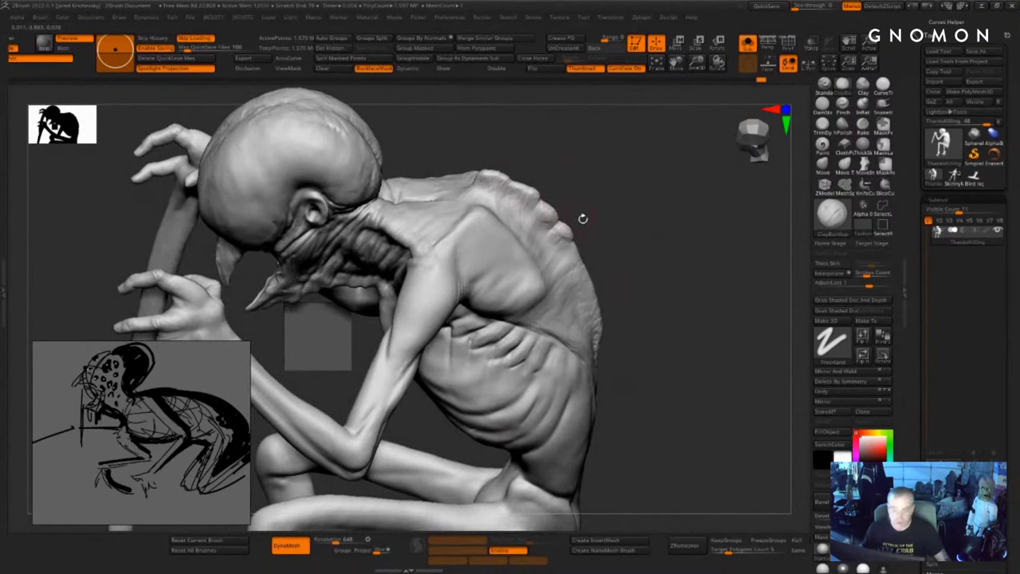
drag(582, 218, 565, 209)
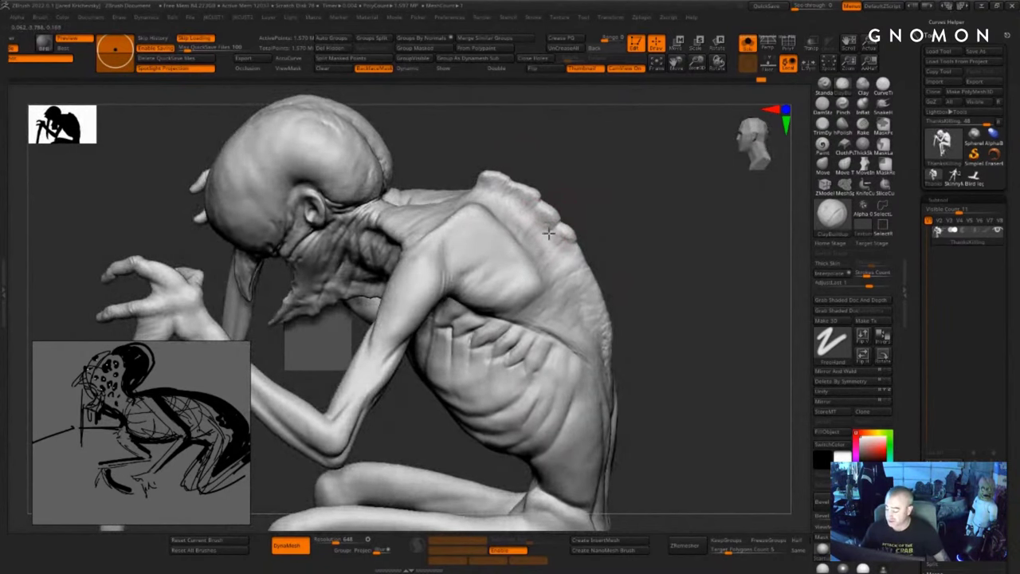
mouse_move(644, 269)
mouse_down()
mouse_move(556, 279)
mouse_move(546, 318)
mouse_move(600, 349)
mouse_up()
- Build up and soften the forms along the side of the lower ribcage, beneath the arm
mouse_move(661, 447)
mouse_down()
mouse_move(677, 353)
mouse_move(592, 236)
mouse_move(622, 250)
mouse_move(722, 255)
mouse_up()
mouse_move(749, 392)
alt+mouse_down()
mouse_move(544, 398)
mouse_move(714, 389)
alt+mouse_up()
key(s)
drag(426, 271, 402, 250)
key(s)
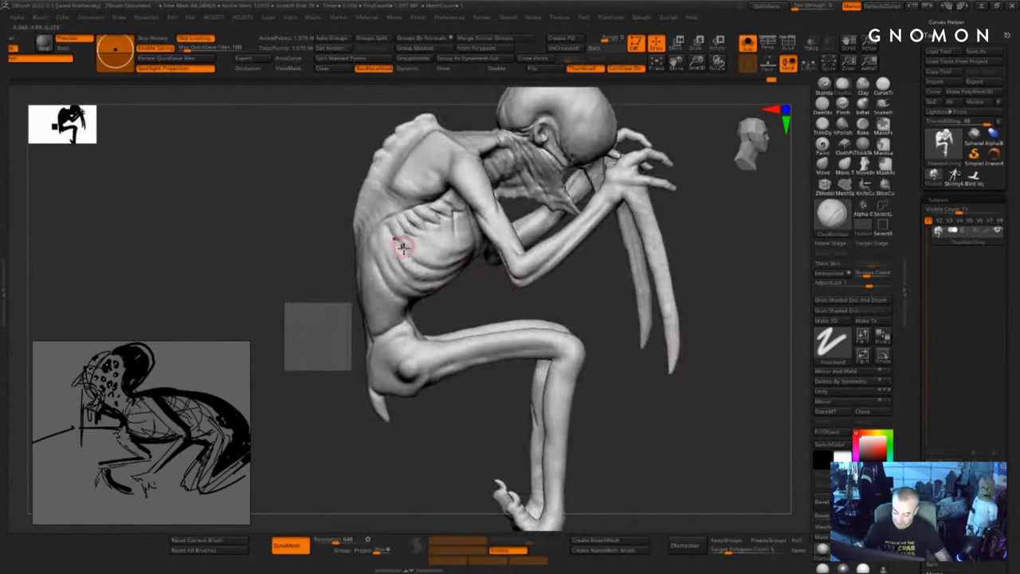
drag(470, 299, 423, 285)
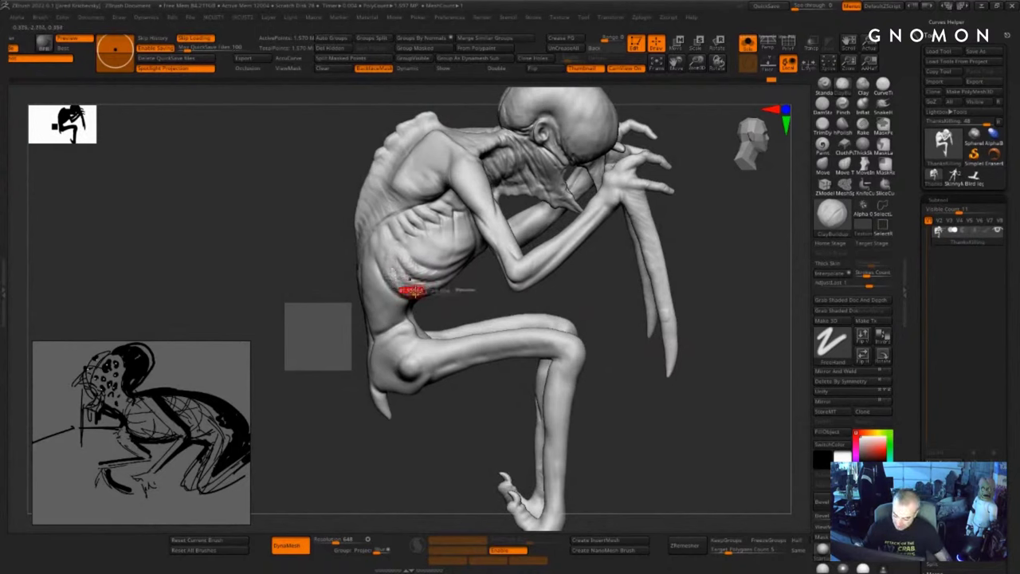
mouse_move(410, 287)
shift+mouse_down()
mouse_move(395, 276)
mouse_move(402, 232)
shift+mouse_up()
key(s)
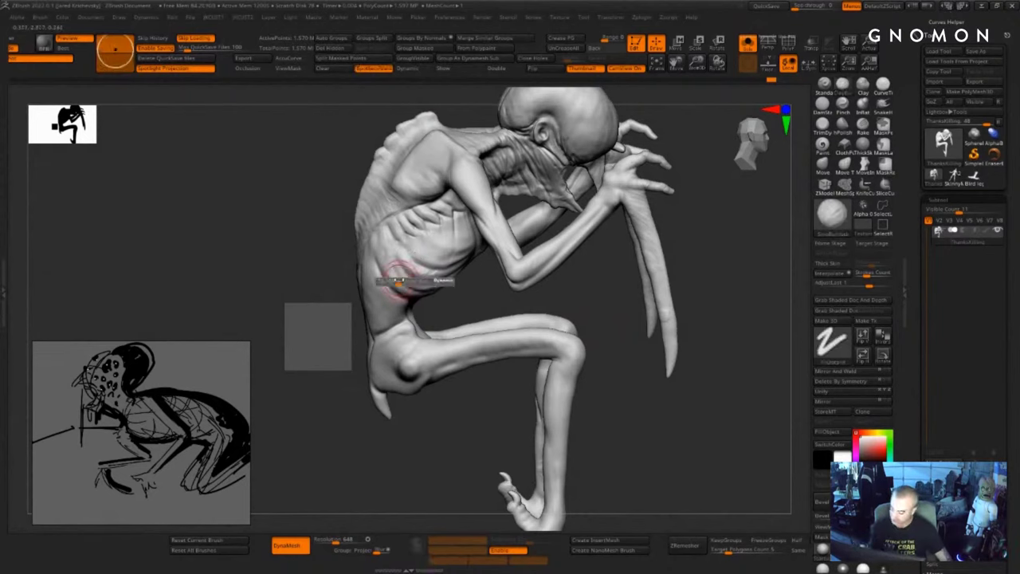
drag(389, 270, 383, 246)
- Examine the back, ribcage and arms from several angles
drag(331, 334, 377, 327)
mouse_move(477, 342)
mouse_down()
mouse_move(507, 311)
mouse_move(463, 325)
mouse_move(472, 322)
mouse_up()
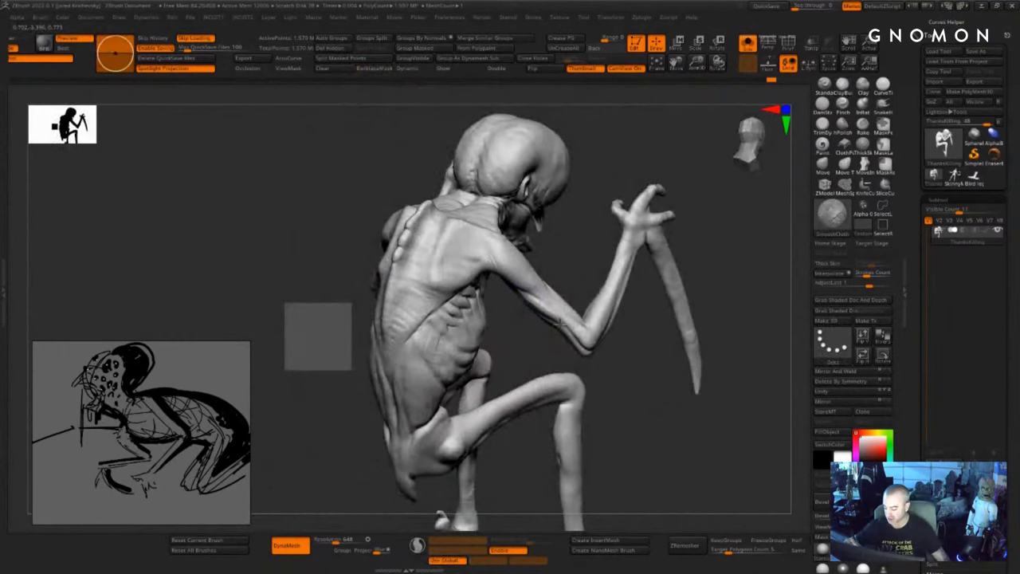
shift+drag(560, 323, 554, 318)
mouse_move(617, 414)
mouse_down()
mouse_move(674, 408)
mouse_move(657, 406)
mouse_up()
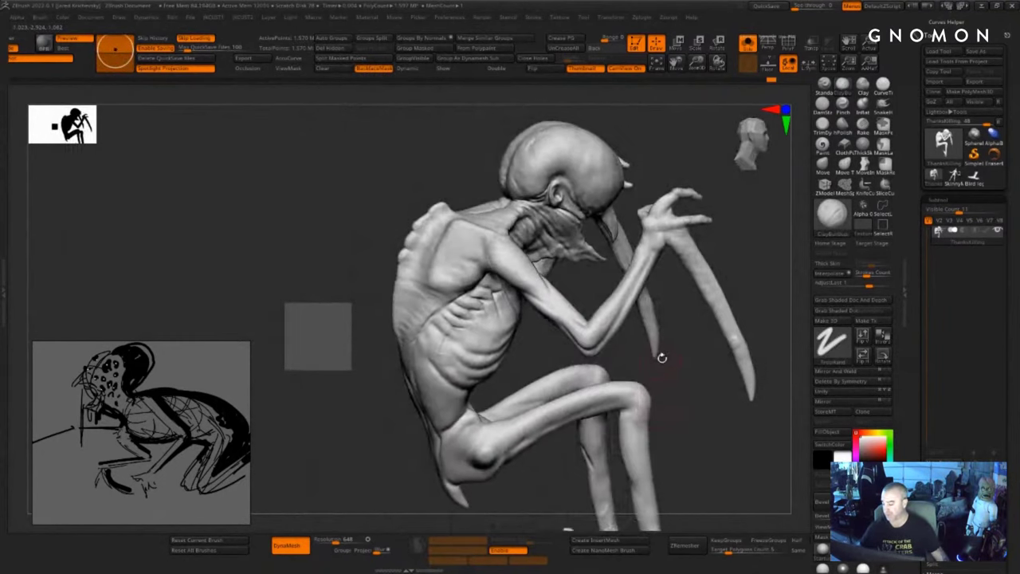
drag(661, 358, 658, 297)
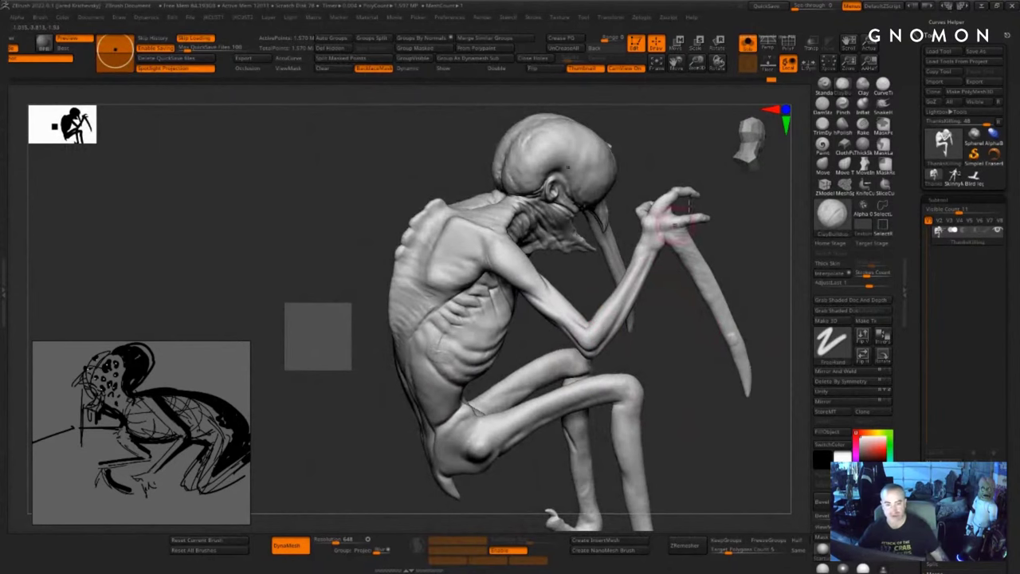
drag(705, 435, 678, 433)
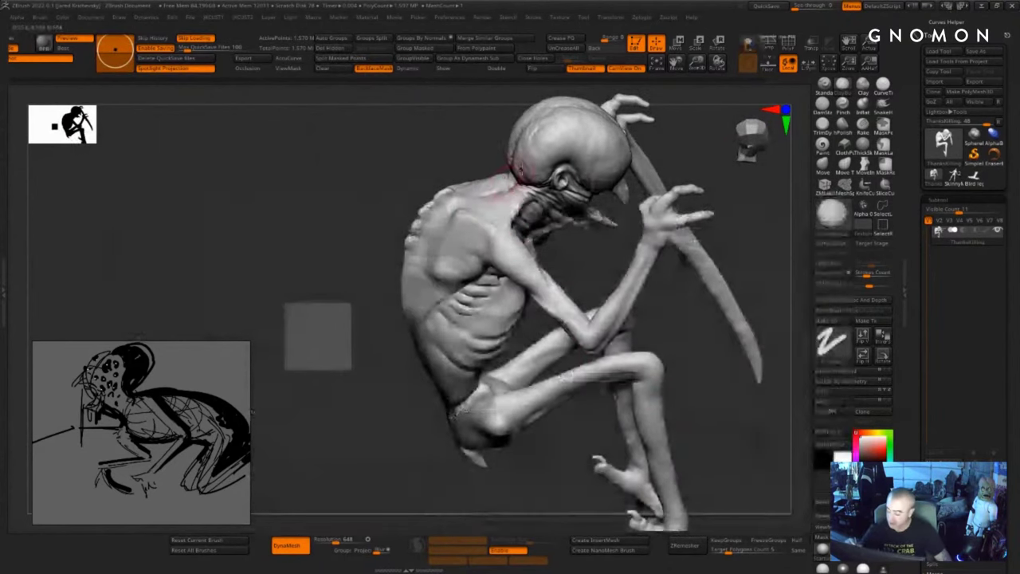
- Adjust the upper edge of the shoulder blade with the Move brush and soften the back beside it
drag(458, 217, 472, 201)
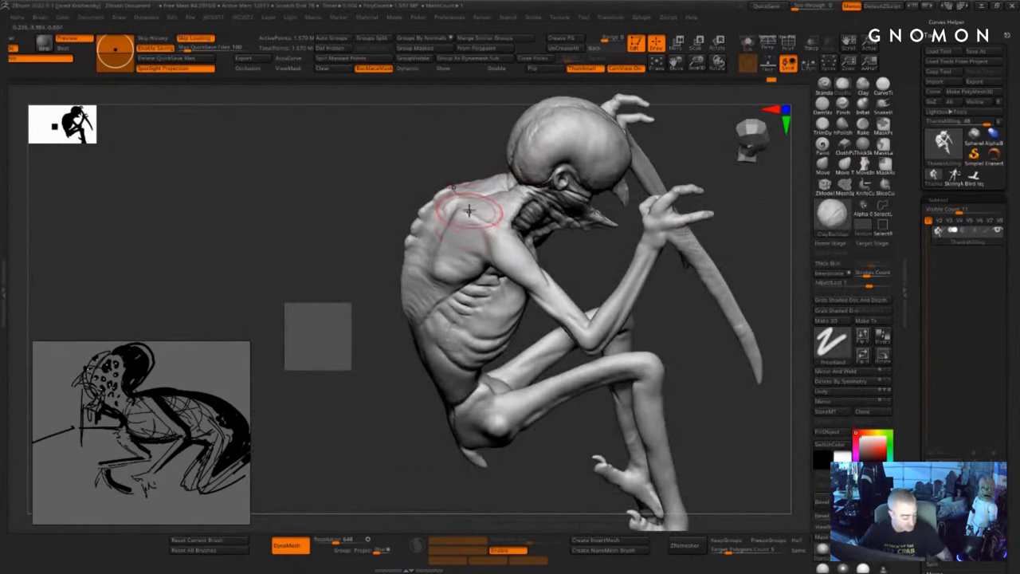
key(b)
key(m)
key(v)
drag(471, 208, 476, 205)
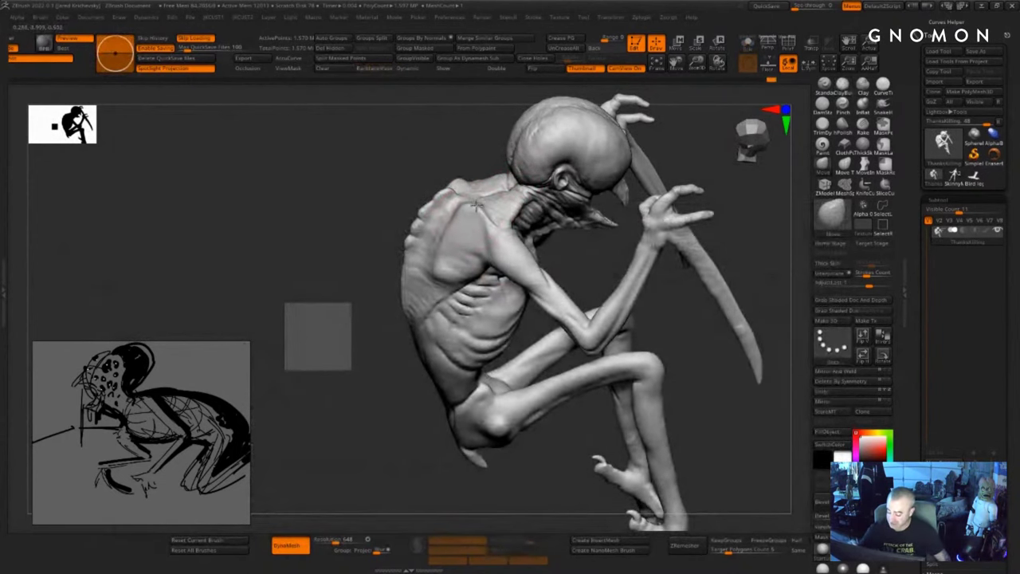
key(s)
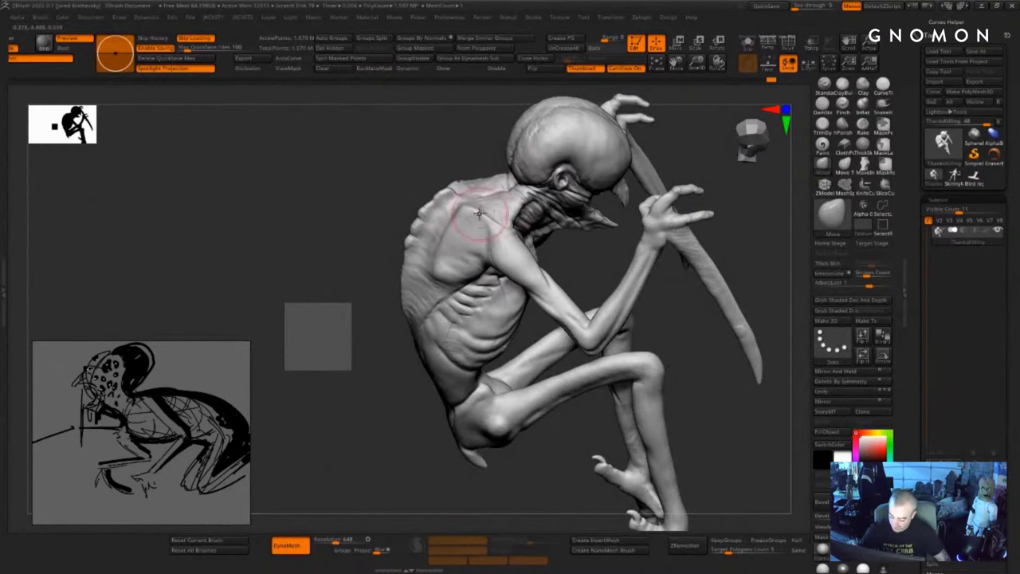
shift+drag(434, 279, 418, 299)
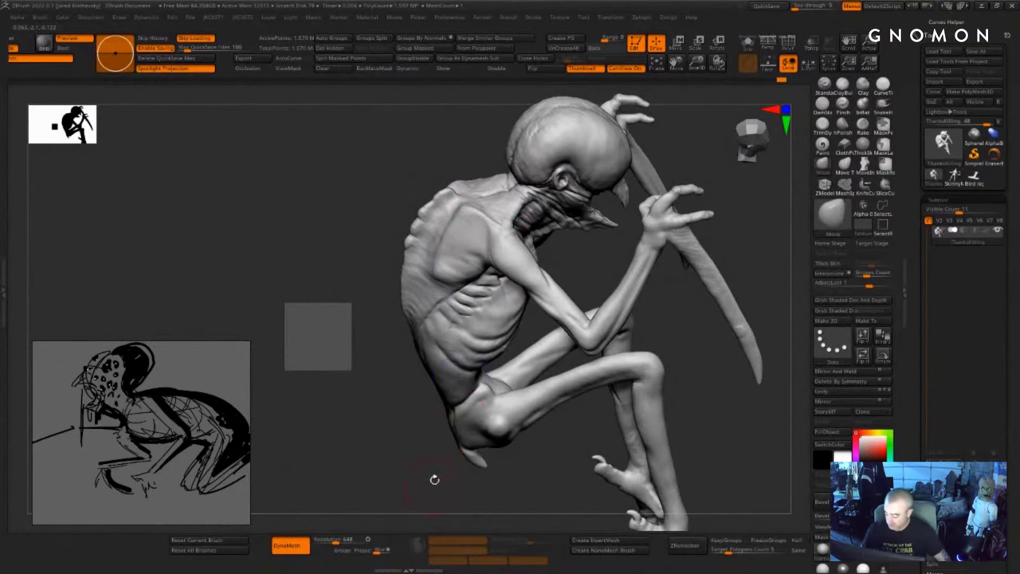
- Mask the inner front toe on both feet and invert the mask so only those toes can be edited
drag(433, 479, 463, 458)
drag(766, 457, 553, 335)
mouse_move(637, 230)
alt+mouse_down()
mouse_move(652, 348)
mouse_move(637, 332)
mouse_move(543, 416)
alt+mouse_up()
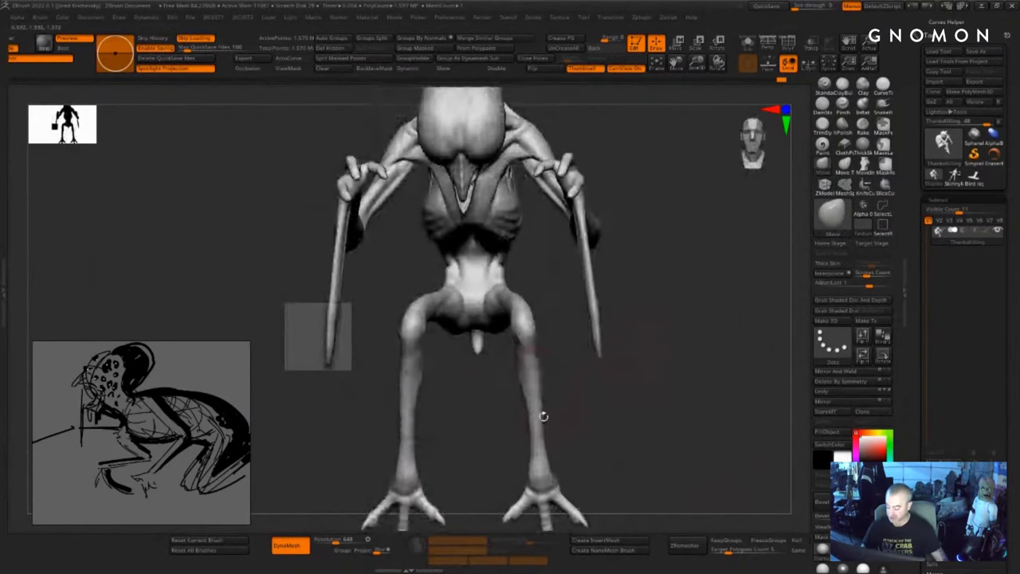
alt+drag(597, 471, 642, 378)
mouse_move(594, 423)
mouse_down()
mouse_move(531, 423)
mouse_move(524, 398)
mouse_up()
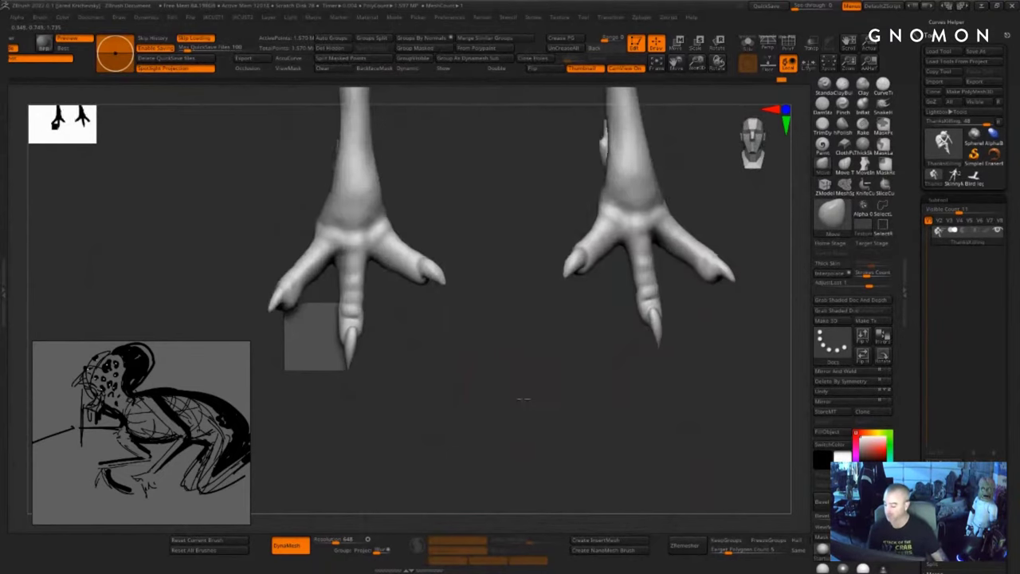
mouse_move(612, 279)
ctrl+mouse_down()
mouse_move(549, 320)
mouse_move(591, 315)
ctrl+mouse_up()
mouse_move(564, 367)
mouse_down()
mouse_move(615, 292)
mouse_move(576, 279)
mouse_up()
ctrl+click(597, 198)
drag(597, 199, 617, 185)
mouse_move(610, 166)
ctrl+mouse_down()
mouse_move(620, 178)
mouse_move(565, 204)
ctrl+mouse_up()
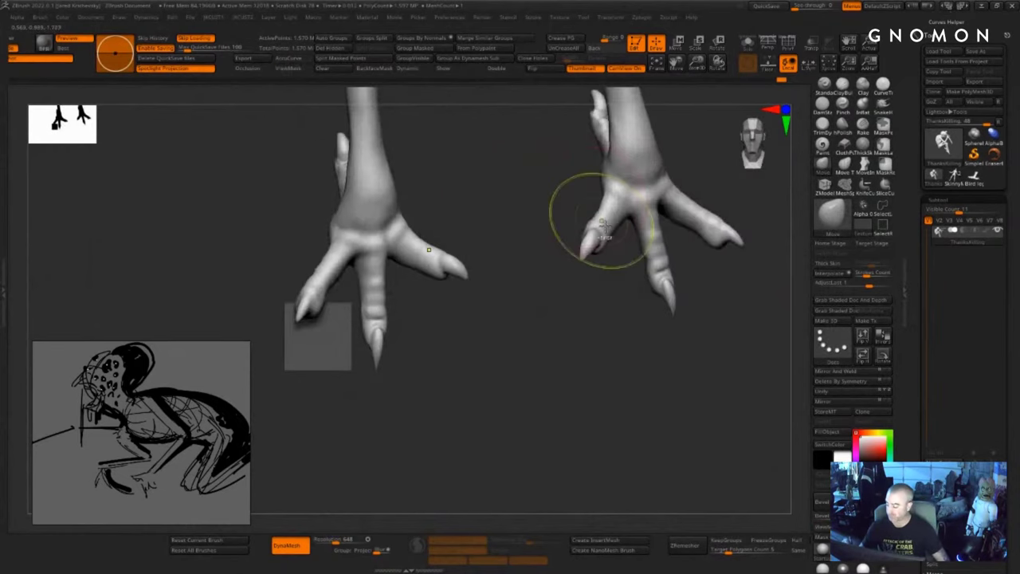
mouse_move(628, 247)
ctrl+mouse_down()
mouse_move(637, 195)
mouse_move(604, 283)
mouse_move(626, 250)
ctrl+mouse_up()
drag(679, 169, 714, 172)
drag(715, 172, 746, 169)
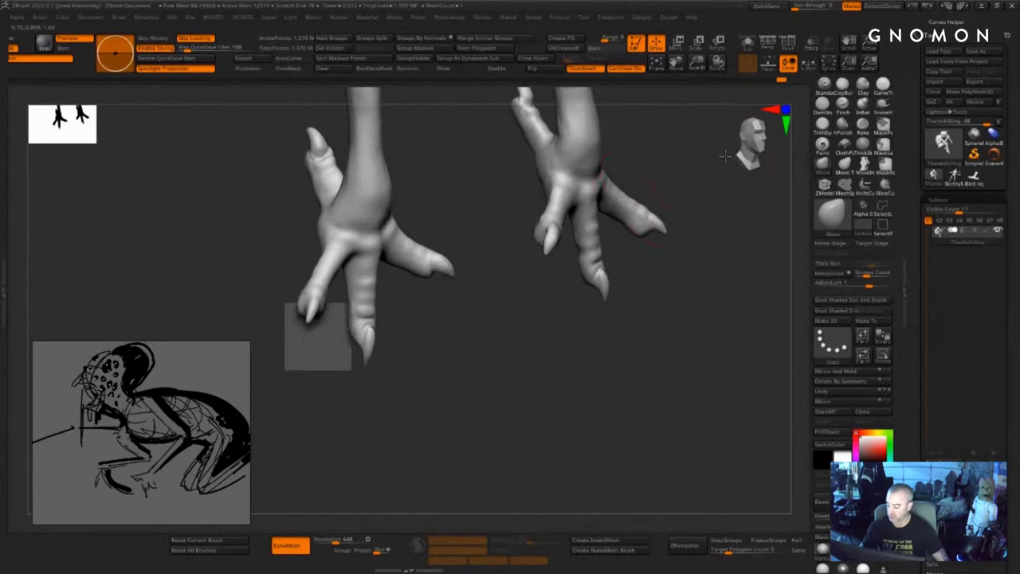
mouse_move(545, 281)
ctrl+mouse_down()
mouse_move(572, 224)
mouse_move(520, 257)
mouse_move(537, 276)
ctrl+mouse_up()
drag(578, 275, 528, 289)
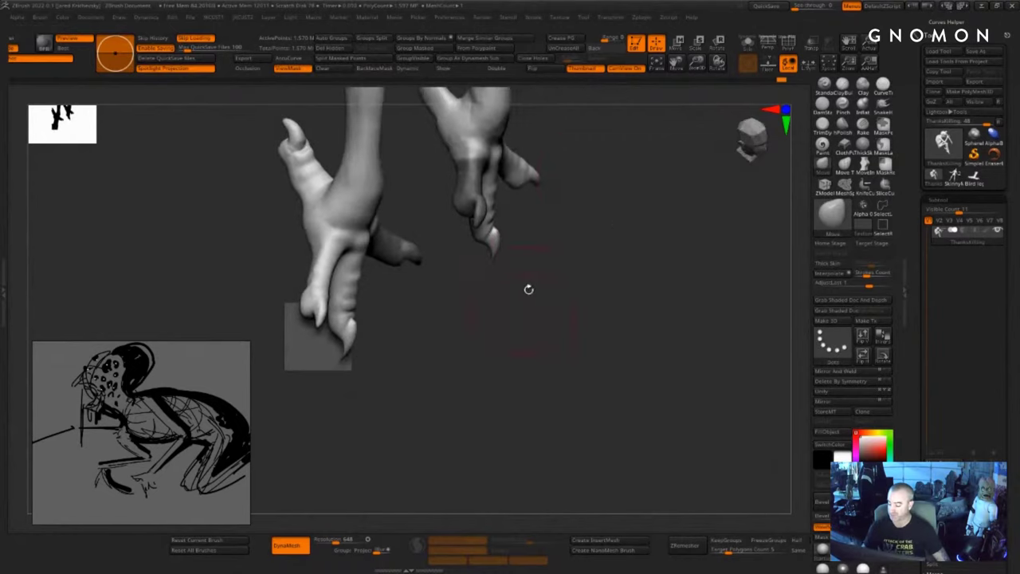
ctrl+click(585, 143)
- Place the transform gizmo at the inner toe's base and rotate the toe to point further forward
key(w)
alt+click(471, 162)
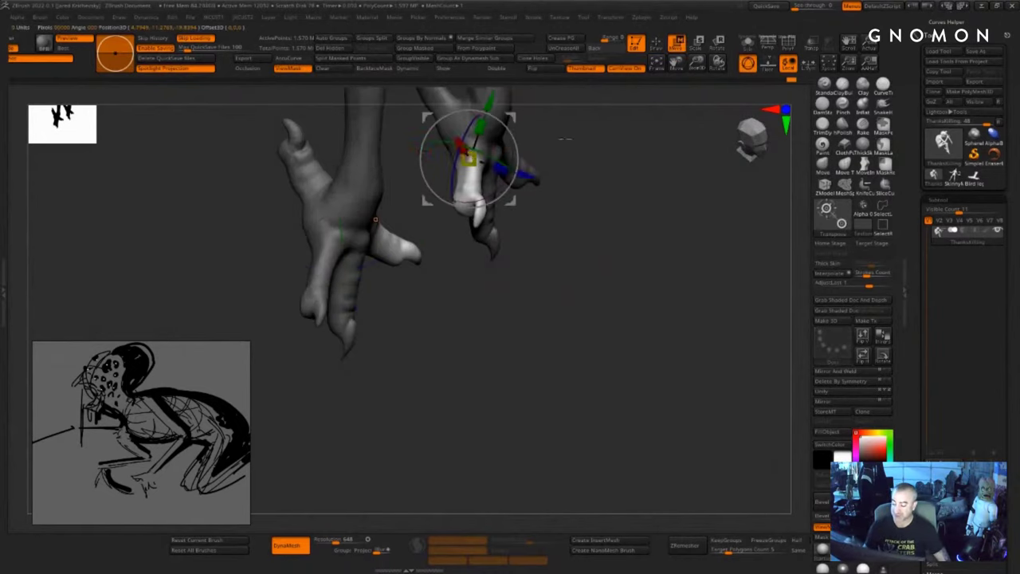
drag(565, 191, 588, 180)
drag(503, 152, 579, 127)
drag(517, 174, 522, 147)
drag(513, 201, 512, 214)
drag(498, 281, 550, 319)
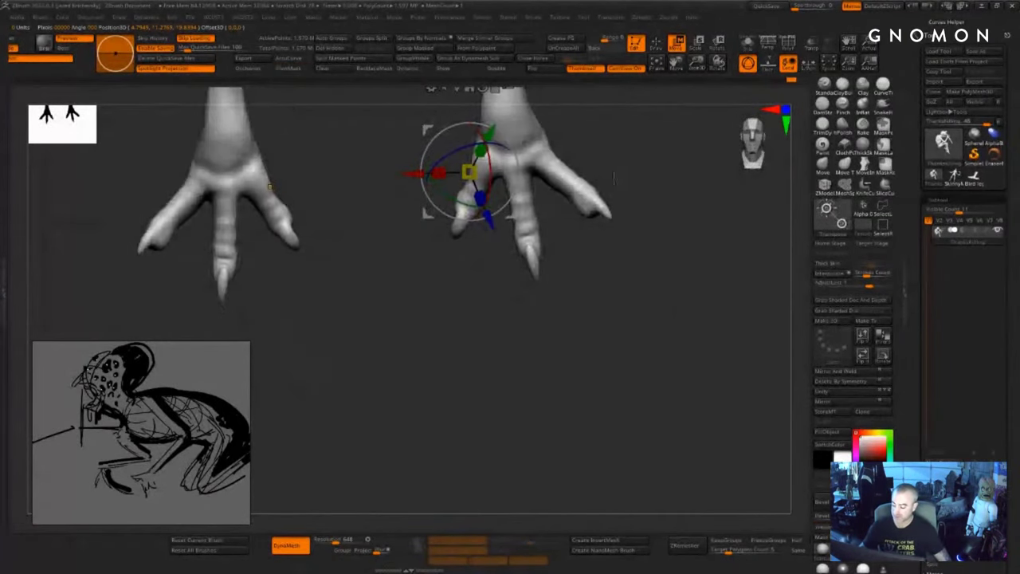
- Isolate another front toe with a mask and reposition it with the transform gizmo
mouse_move(601, 172)
mouse_down()
mouse_move(629, 166)
mouse_move(607, 157)
mouse_move(629, 234)
mouse_up()
key(q)
ctrl+click(589, 197)
drag(601, 182, 609, 196)
key(w)
alt+click(515, 226)
mouse_move(564, 222)
mouse_down()
mouse_move(586, 169)
mouse_move(641, 193)
mouse_up()
key(q)
- Reshape the lower leg's side profile with the Move brush, filling out the calf and refining the shin down to the ankle
mouse_move(672, 303)
alt+mouse_down()
mouse_move(605, 307)
mouse_move(660, 221)
mouse_move(629, 207)
mouse_move(610, 364)
mouse_move(617, 324)
mouse_move(588, 330)
mouse_move(586, 432)
alt+mouse_up()
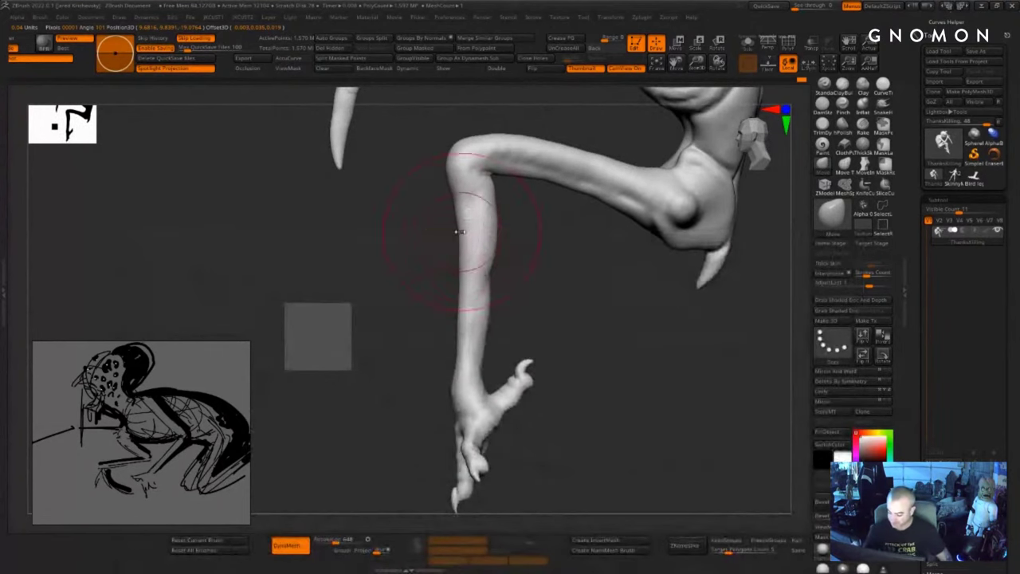
drag(460, 227, 458, 221)
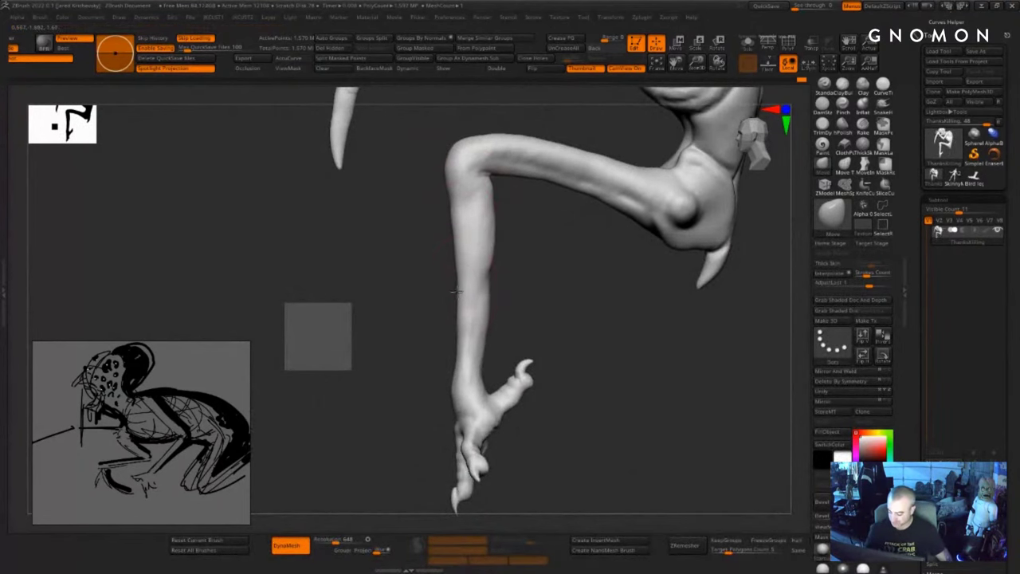
mouse_move(494, 221)
mouse_down()
mouse_move(490, 200)
mouse_move(493, 238)
mouse_up()
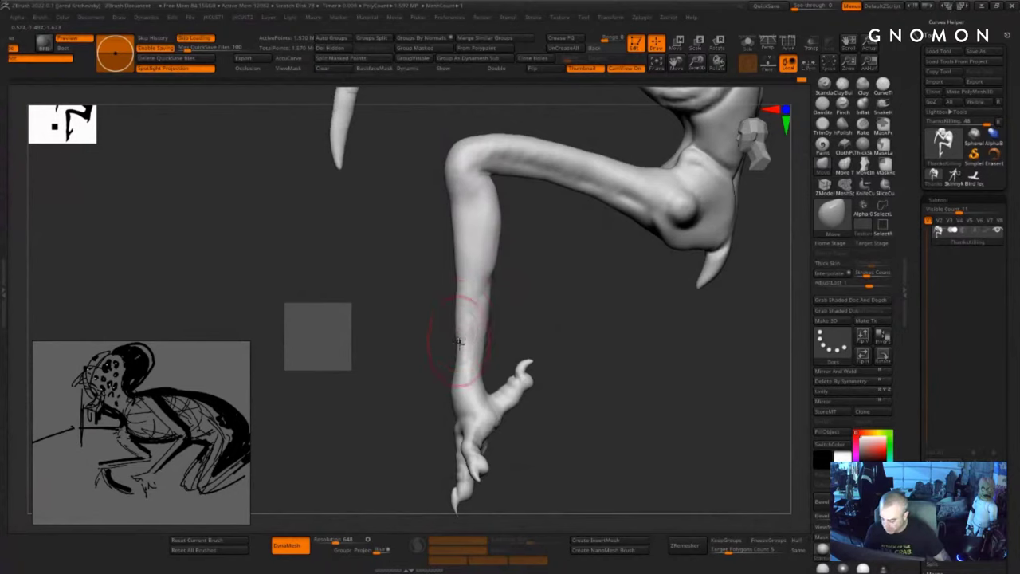
mouse_move(459, 344)
mouse_down()
mouse_move(482, 362)
mouse_move(482, 313)
mouse_up()
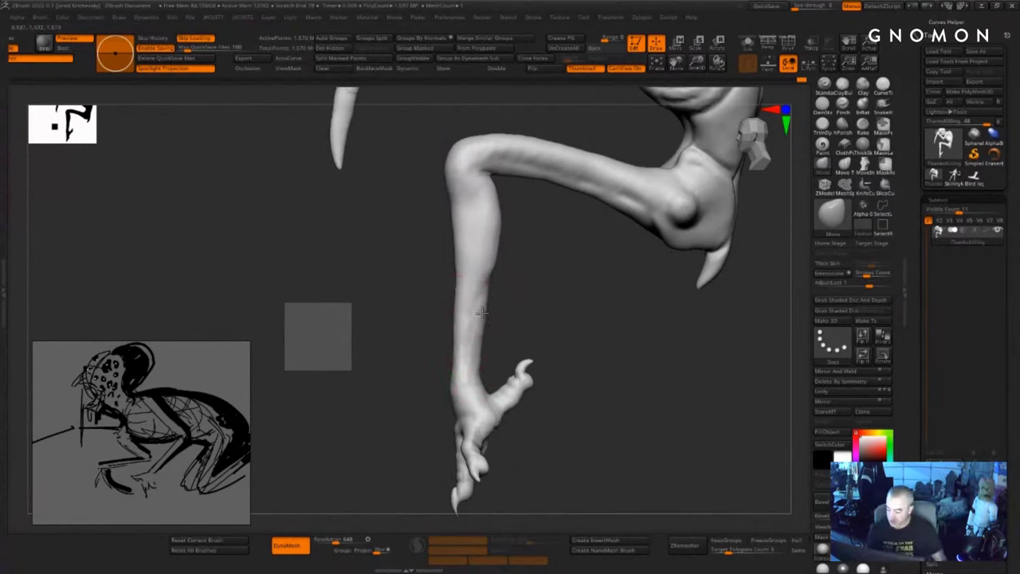
drag(452, 372, 448, 376)
drag(453, 251, 457, 251)
drag(451, 263, 450, 236)
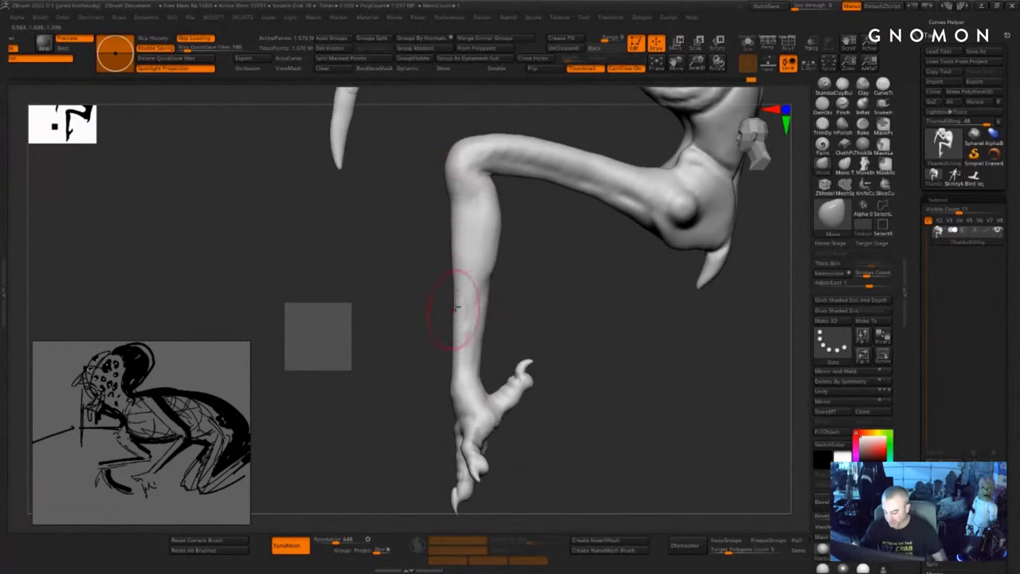
- Define the calf muscle and the tendon line beneath it on the lower leg with the DamStandard brush
mouse_move(585, 285)
mouse_down()
mouse_move(492, 262)
mouse_move(523, 304)
mouse_move(550, 284)
mouse_up()
key(b)
key(d)
key(s)
click(452, 272)
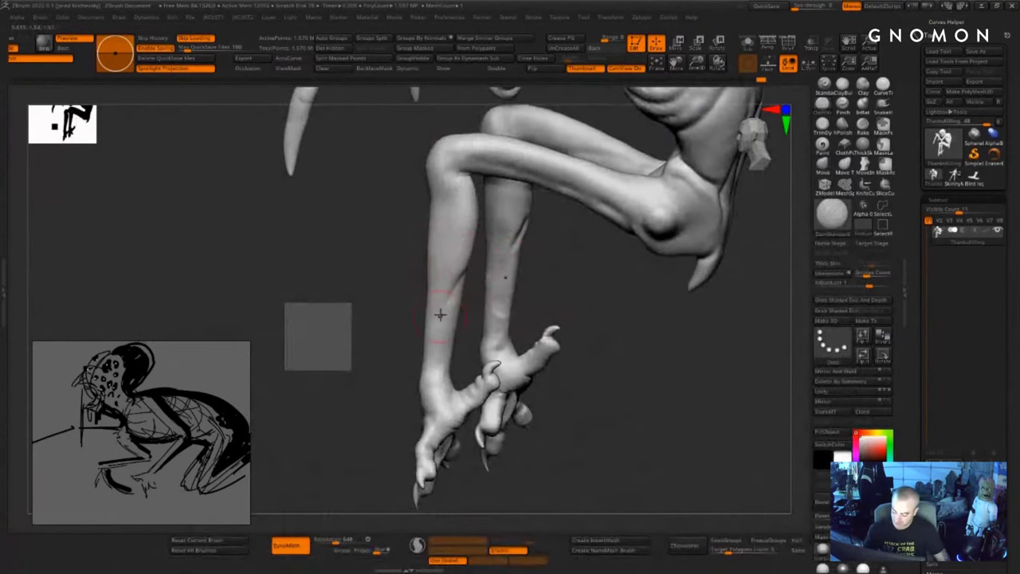
drag(394, 358, 426, 356)
mouse_move(467, 173)
mouse_down()
mouse_move(449, 204)
mouse_move(448, 240)
mouse_up()
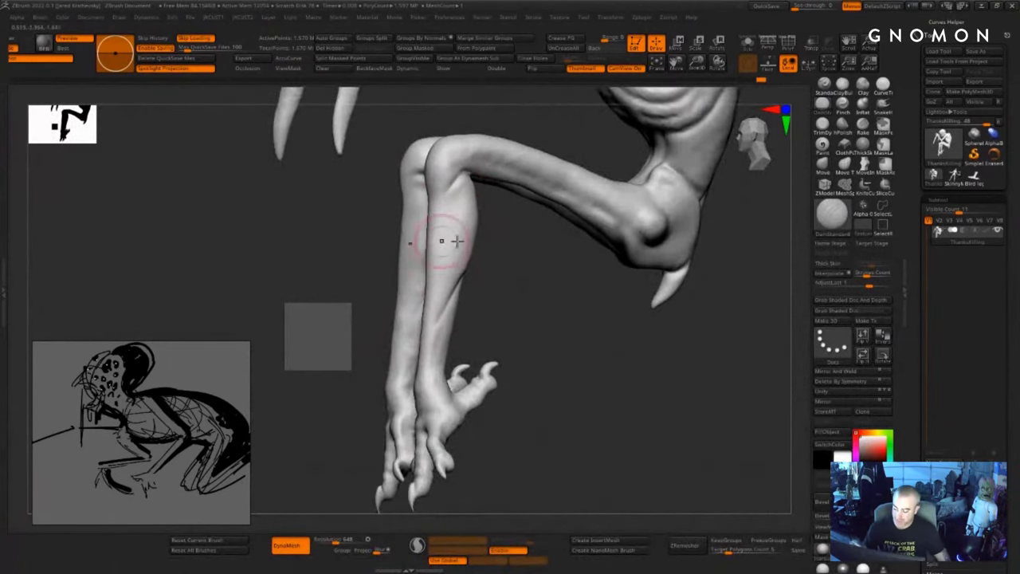
mouse_move(554, 343)
alt+mouse_down()
mouse_move(521, 453)
mouse_move(531, 324)
mouse_move(492, 298)
alt+mouse_up()
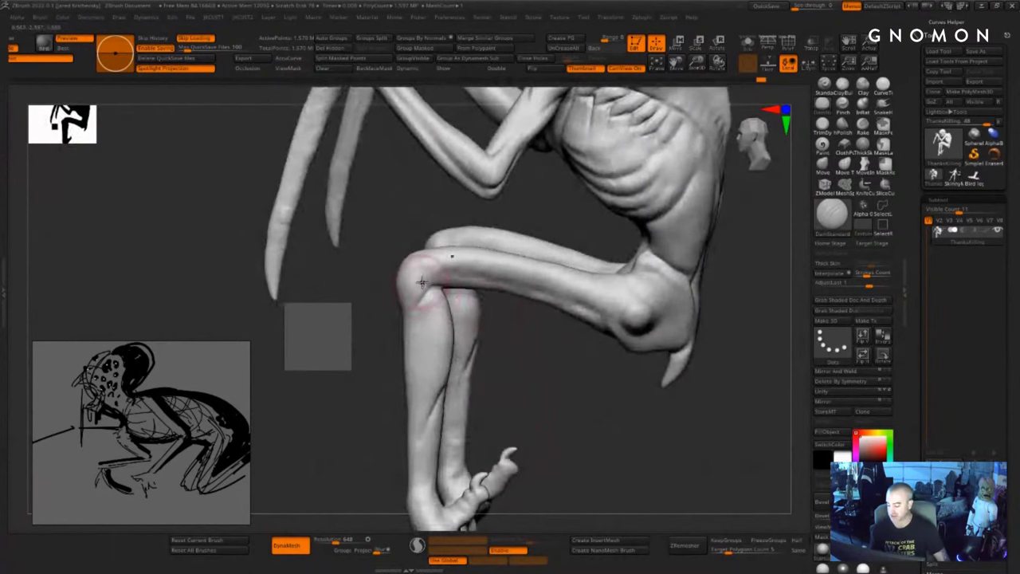
mouse_move(541, 363)
mouse_down()
mouse_move(550, 387)
mouse_move(530, 387)
mouse_up()
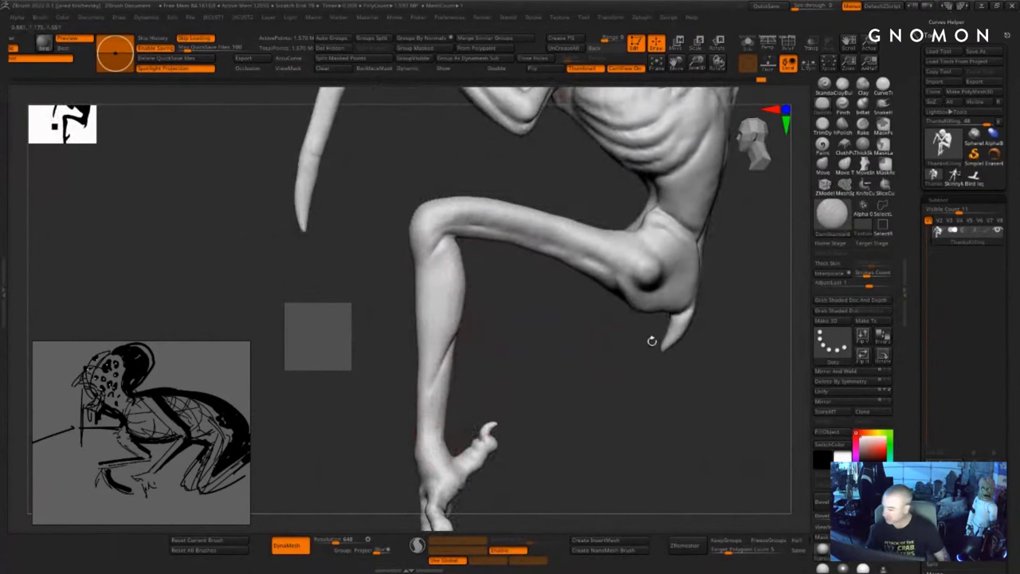
- Slim and tighten the lower leg from below the knee to the ankle with the Pinch brush, undoing the last stroke
click(843, 106)
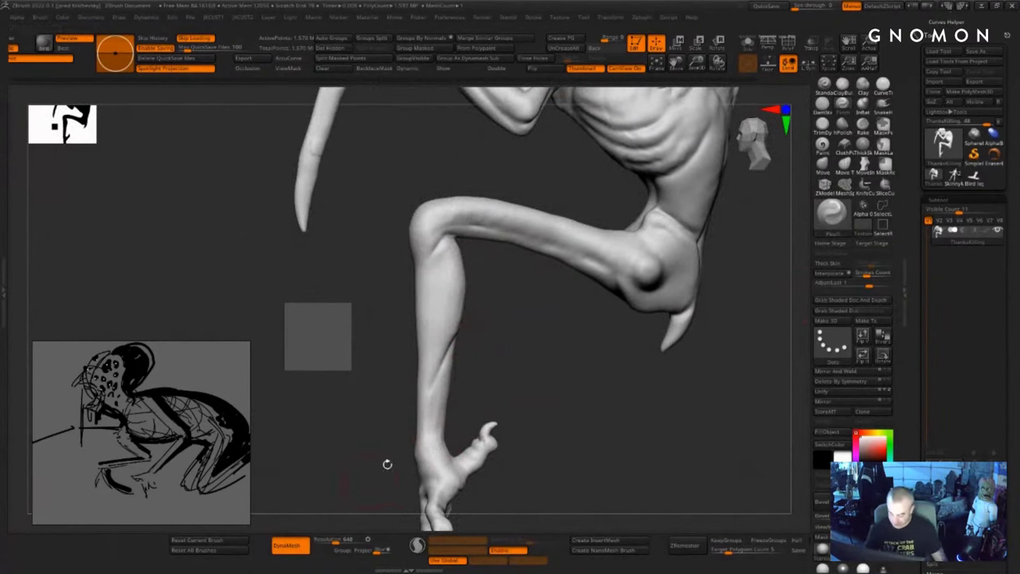
key(s)
drag(450, 307, 454, 308)
mouse_move(454, 274)
mouse_down()
mouse_move(444, 276)
mouse_move(439, 351)
mouse_up()
drag(451, 279, 435, 383)
drag(446, 281, 431, 446)
drag(435, 303, 430, 471)
drag(444, 280, 435, 481)
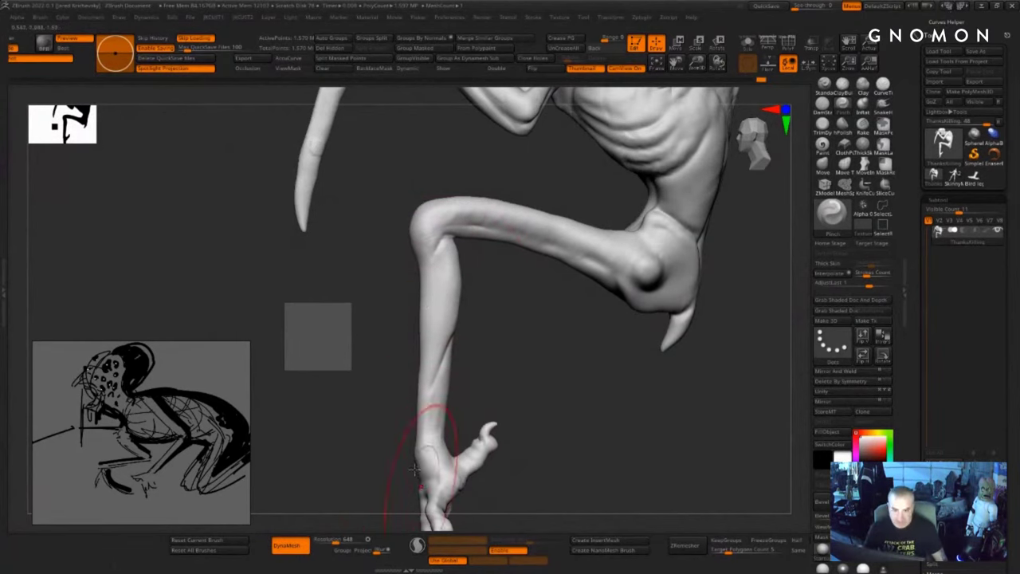
drag(440, 246, 428, 447)
drag(444, 295, 443, 353)
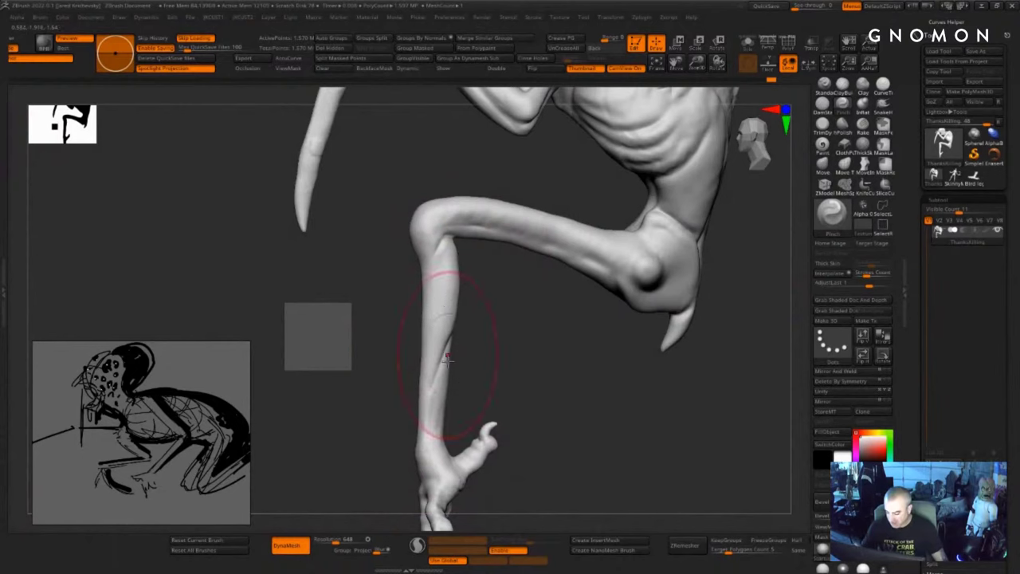
drag(504, 369, 564, 381)
key(ctrl+z)
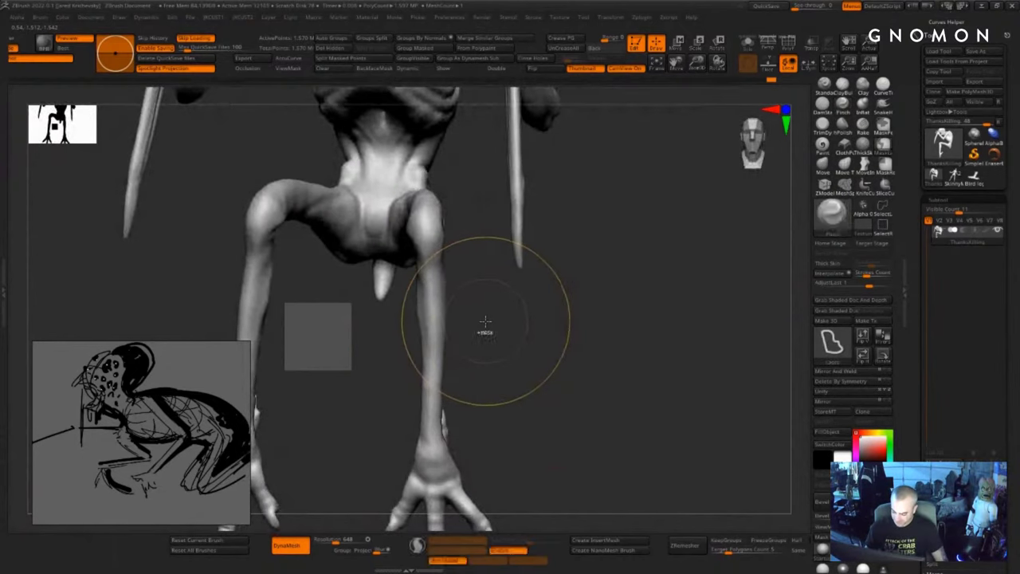
- Build up the kneecap and the muscle just below the knee with the ClayBuildup brush
drag(486, 333, 457, 284)
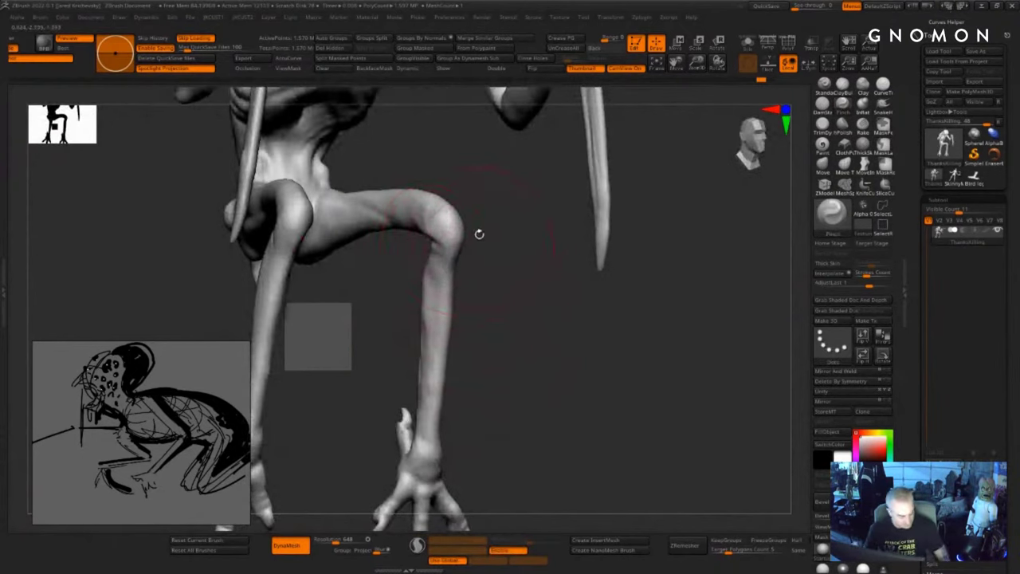
key(b)
key(c)
key(b)
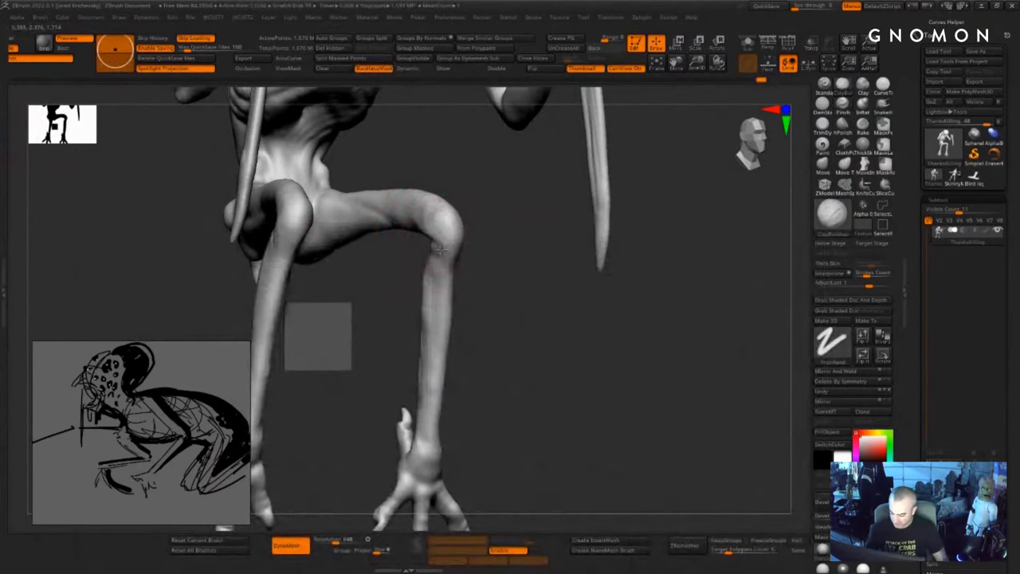
mouse_move(441, 250)
mouse_down()
mouse_move(444, 232)
mouse_move(439, 249)
mouse_up()
mouse_move(530, 303)
mouse_down()
mouse_move(471, 293)
mouse_move(465, 275)
mouse_up()
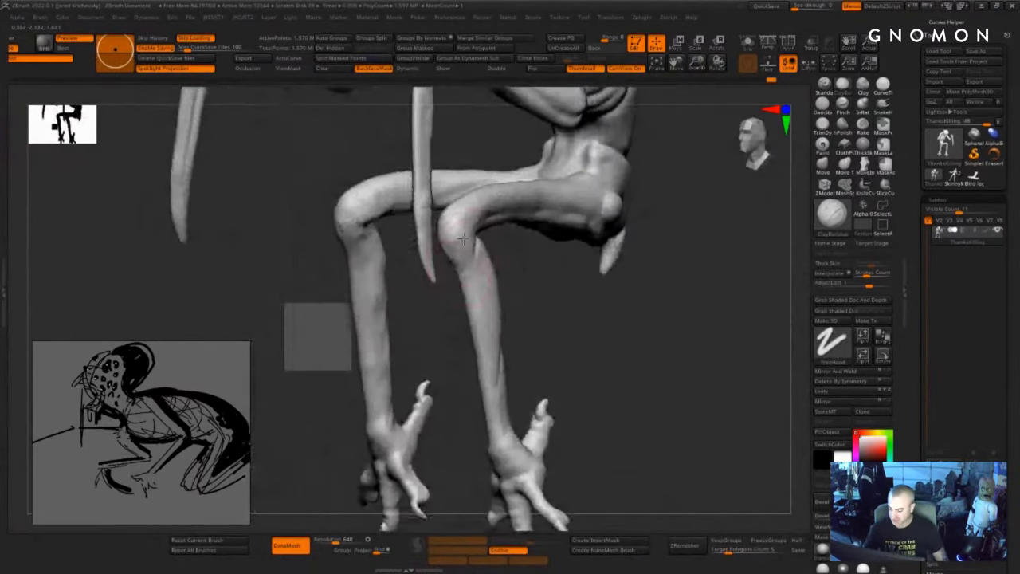
drag(562, 274, 514, 271)
drag(483, 238, 498, 301)
mouse_move(457, 404)
mouse_down()
mouse_move(442, 410)
mouse_move(478, 404)
mouse_up()
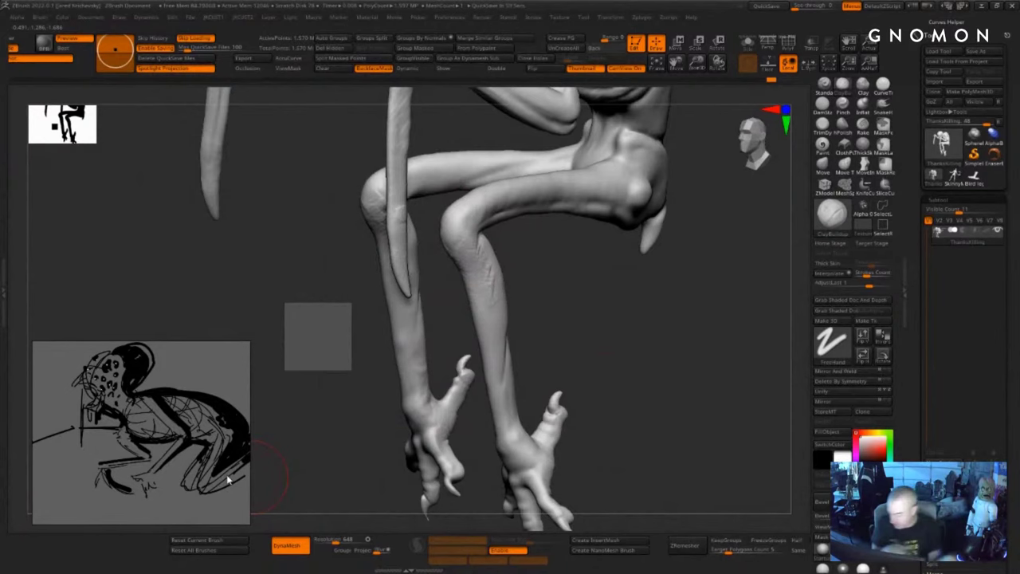
- Smooth the knee and the top of the shin into the lower leg
drag(626, 363, 367, 269)
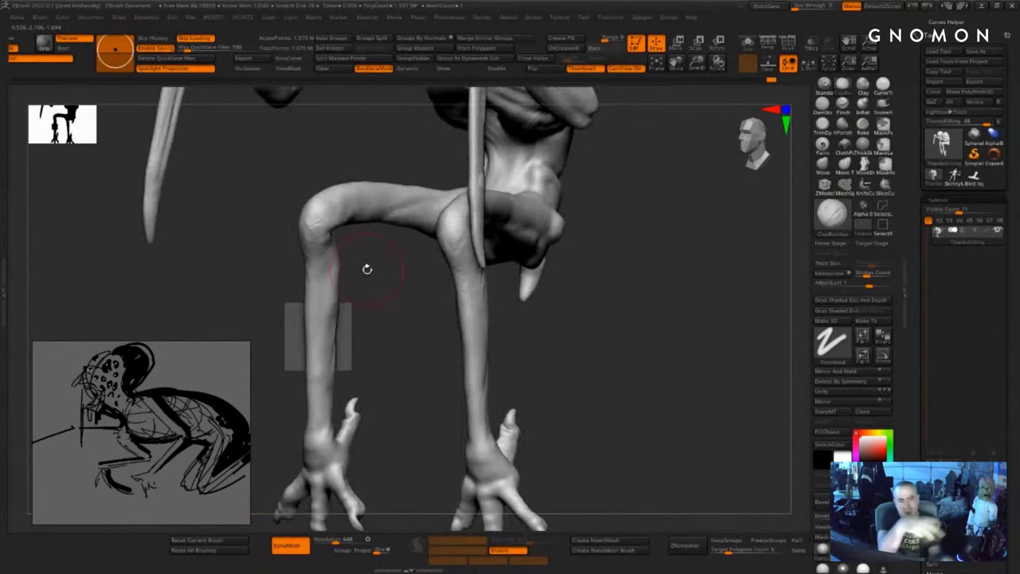
mouse_move(598, 350)
mouse_down()
mouse_move(684, 291)
mouse_move(730, 295)
mouse_up()
alt+drag(729, 295, 726, 438)
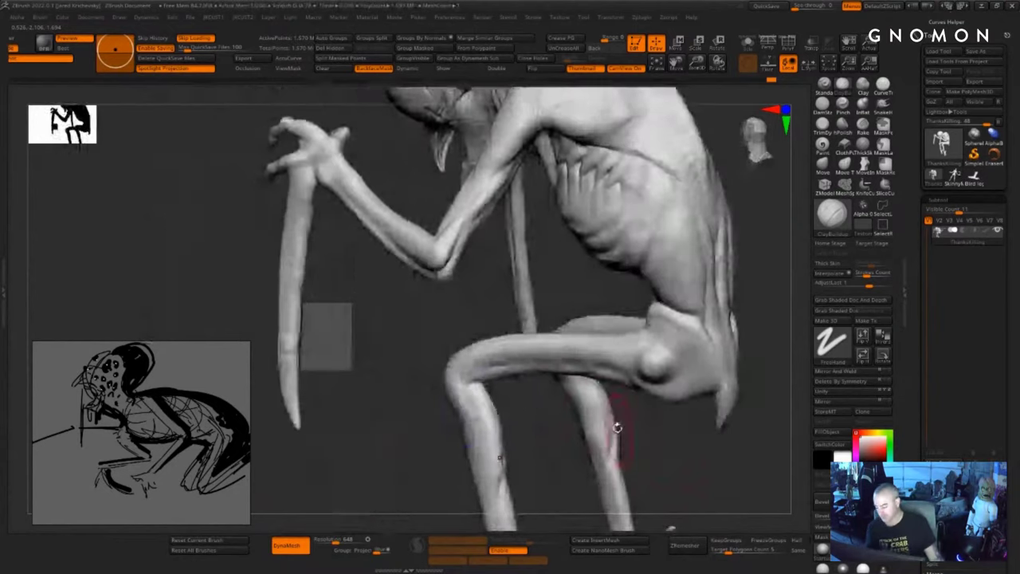
shift+drag(485, 414, 459, 383)
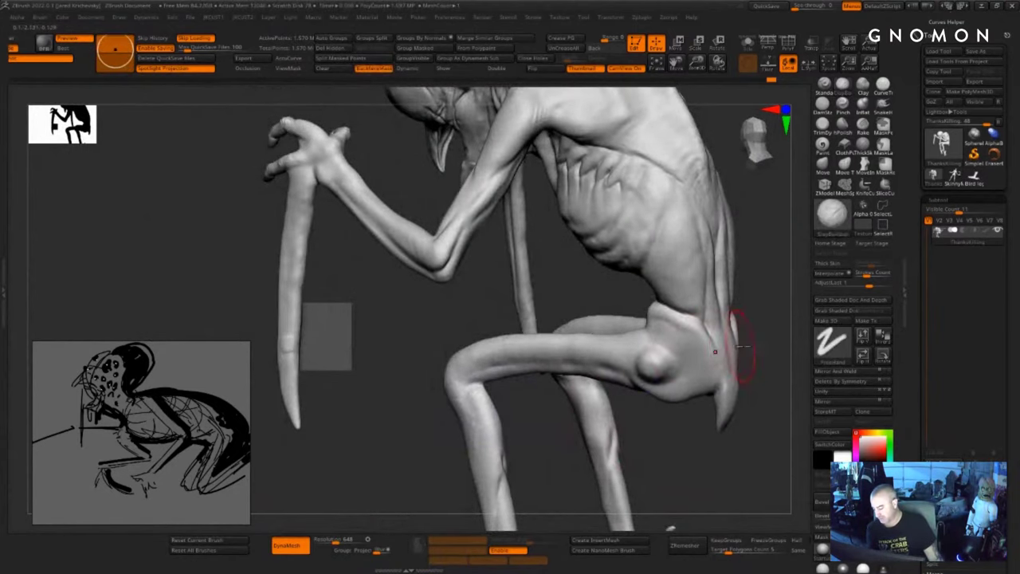
- Build up the muscle around the bony hip joint with the ClayBuildup brush and smooth it into the buttock
drag(751, 343, 717, 360)
mouse_move(641, 377)
mouse_down()
mouse_move(666, 375)
mouse_move(674, 343)
mouse_move(637, 356)
mouse_move(654, 370)
mouse_up()
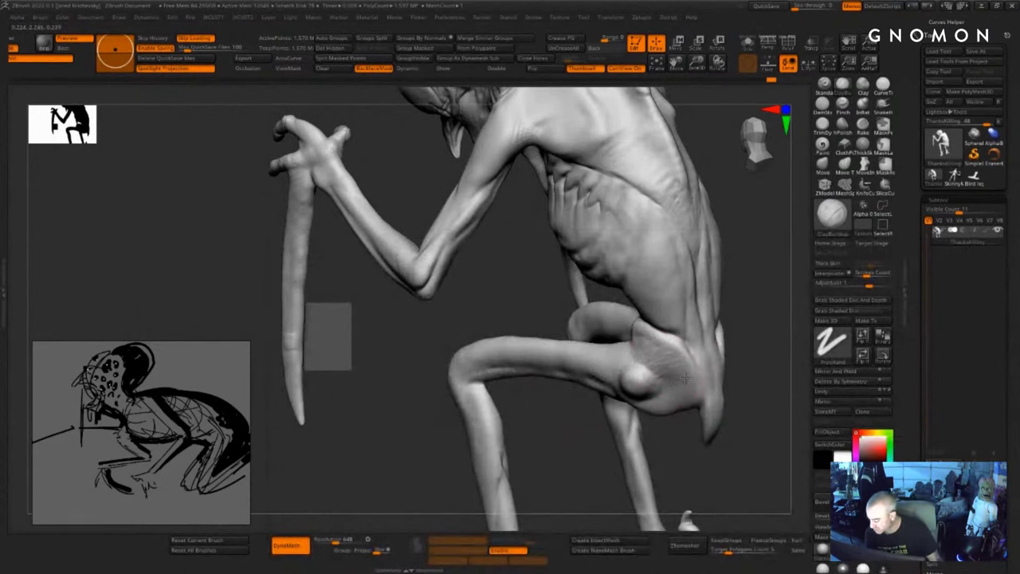
drag(688, 439, 714, 434)
shift+drag(675, 378, 664, 360)
- Shape the upper crest of the pelvis with ClayBuildup strokes and smooth the transition to the waist
drag(716, 292, 740, 277)
mouse_move(649, 309)
mouse_down()
mouse_move(635, 303)
mouse_move(650, 319)
mouse_move(640, 313)
mouse_move(698, 320)
mouse_up()
key(s)
drag(669, 324, 697, 342)
drag(724, 308, 745, 302)
mouse_move(649, 311)
shift+mouse_down()
mouse_move(657, 290)
mouse_move(672, 307)
shift+mouse_up()
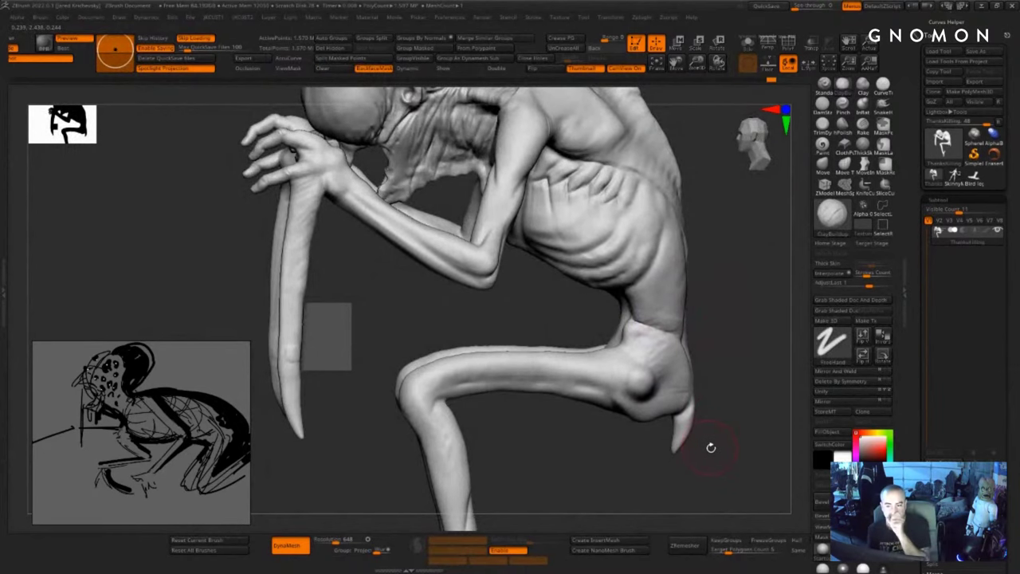
- Layer ClayBuildup strokes across the waist between the last rib and the pelvis, then soften them
mouse_move(701, 456)
alt+mouse_down()
mouse_move(580, 489)
mouse_move(663, 455)
mouse_move(675, 435)
alt+mouse_up()
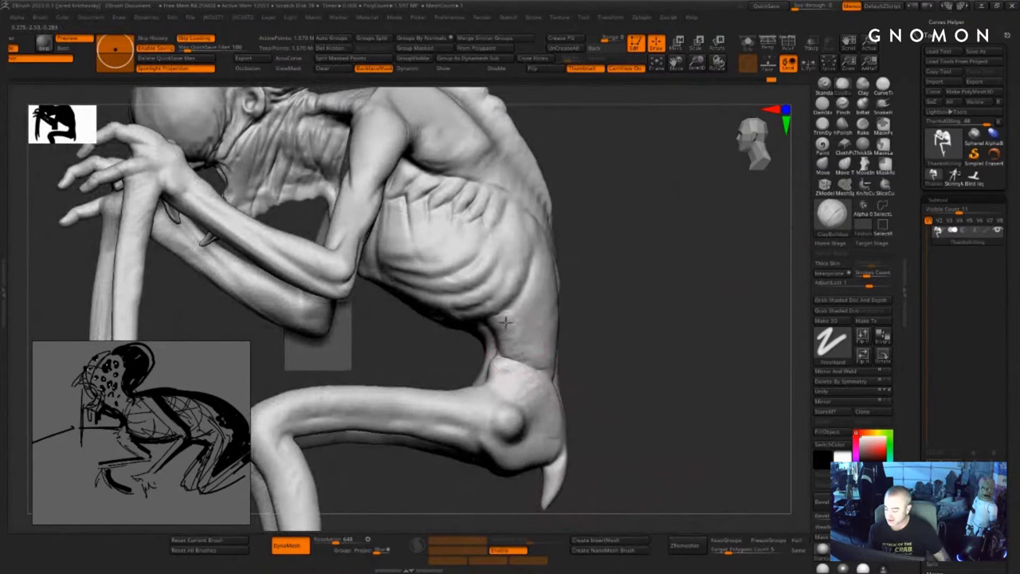
drag(588, 342, 576, 345)
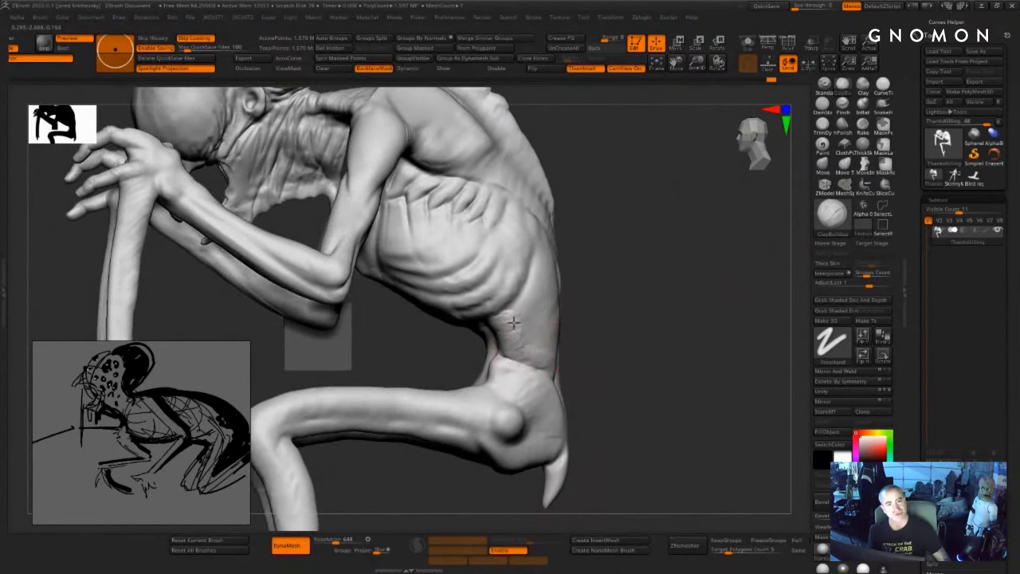
mouse_move(589, 300)
mouse_down()
mouse_move(597, 295)
mouse_move(570, 299)
mouse_move(533, 338)
mouse_move(535, 361)
mouse_up()
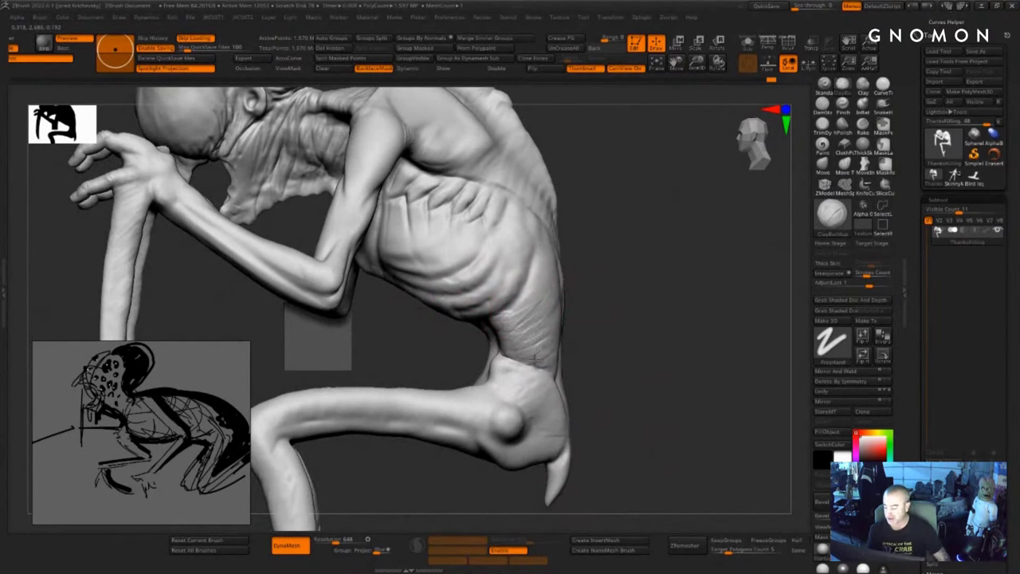
mouse_move(602, 345)
mouse_down()
mouse_move(631, 331)
mouse_move(615, 335)
mouse_up()
shift+drag(518, 339, 515, 350)
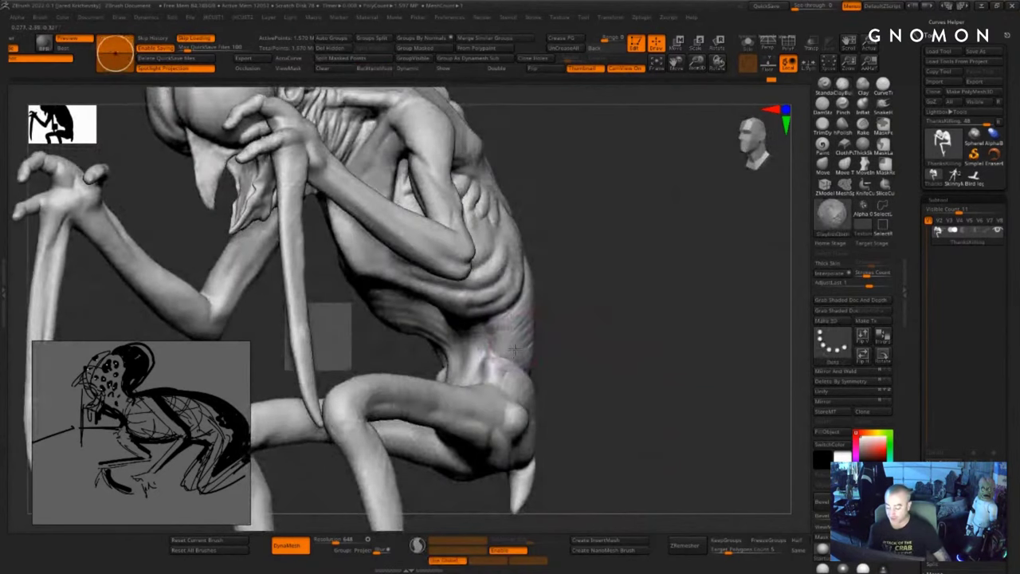
- Build up the side of the waist where it meets the pelvic crest with the ClayBuildup brush
mouse_move(612, 346)
mouse_down()
mouse_move(593, 353)
mouse_move(600, 348)
mouse_move(584, 342)
mouse_up()
drag(516, 359, 497, 322)
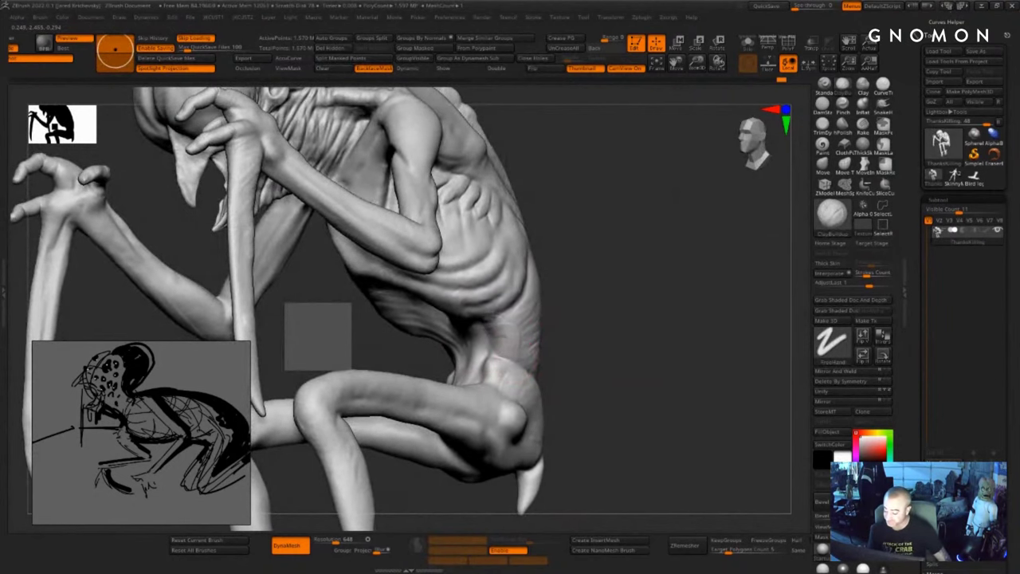
drag(588, 296, 560, 288)
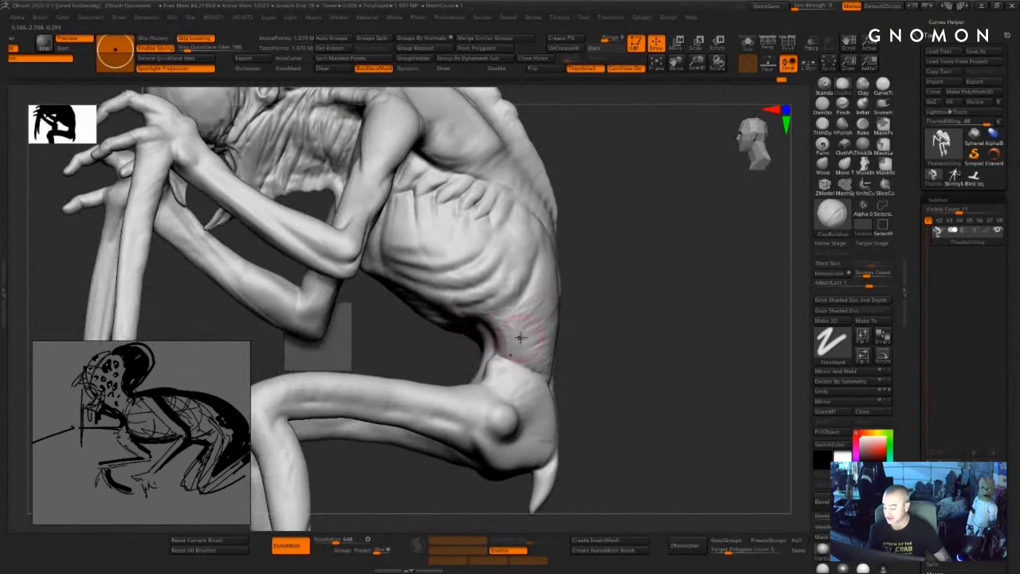
drag(579, 331, 550, 329)
drag(514, 358, 557, 383)
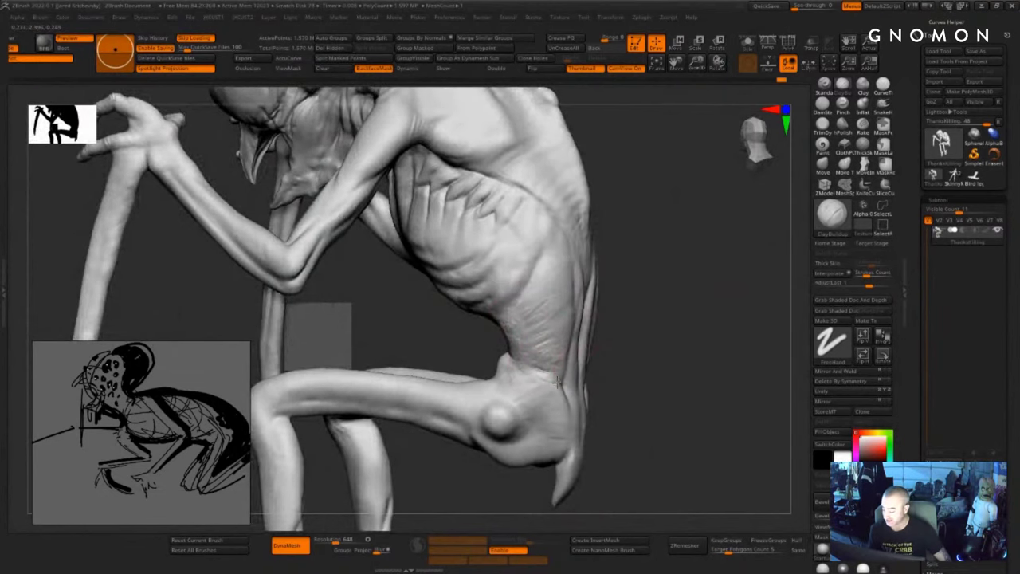
right_drag(560, 383, 547, 377)
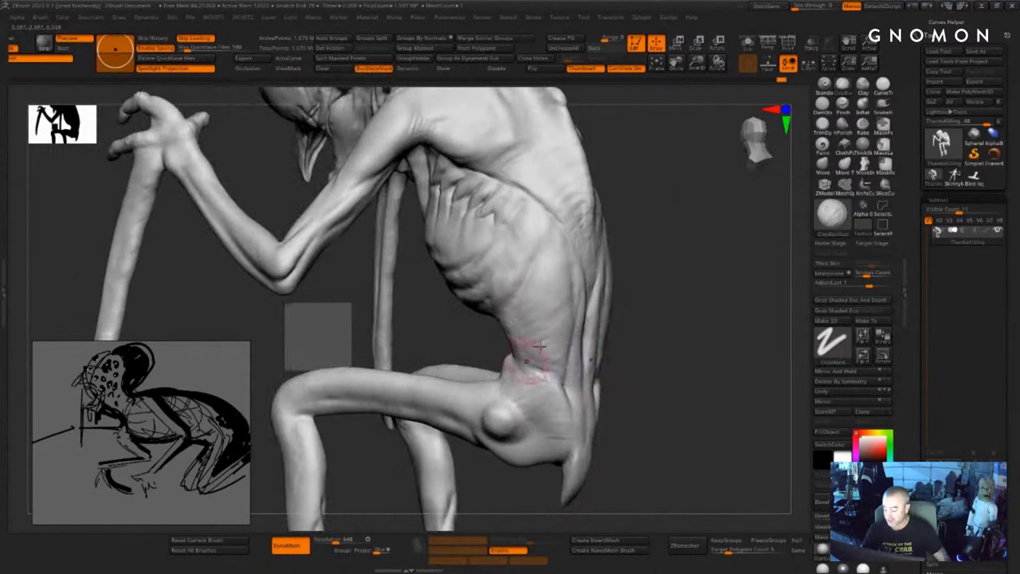
- Add a diagonal muscle form from the rear of the ribcage down into the flank and smooth it
drag(634, 325, 581, 313)
drag(647, 283, 687, 256)
drag(552, 239, 535, 295)
drag(560, 262, 544, 301)
drag(630, 289, 609, 285)
mouse_move(550, 270)
shift+mouse_down()
mouse_move(566, 275)
mouse_move(572, 302)
shift+mouse_up()
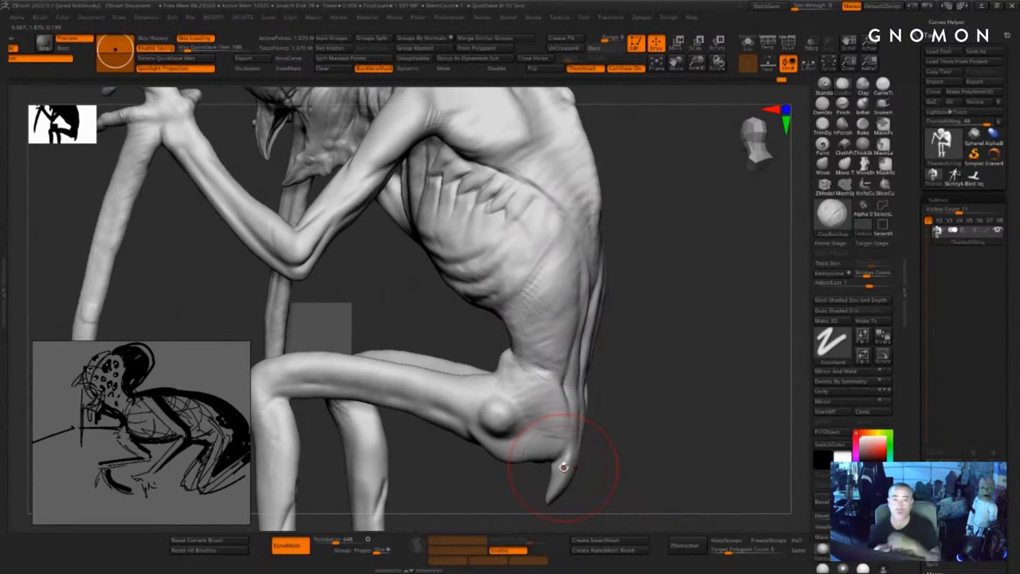
- Thicken the oblique muscle from behind the lower ribs to the waist with resized ClayBuildup strokes
drag(646, 310, 658, 312)
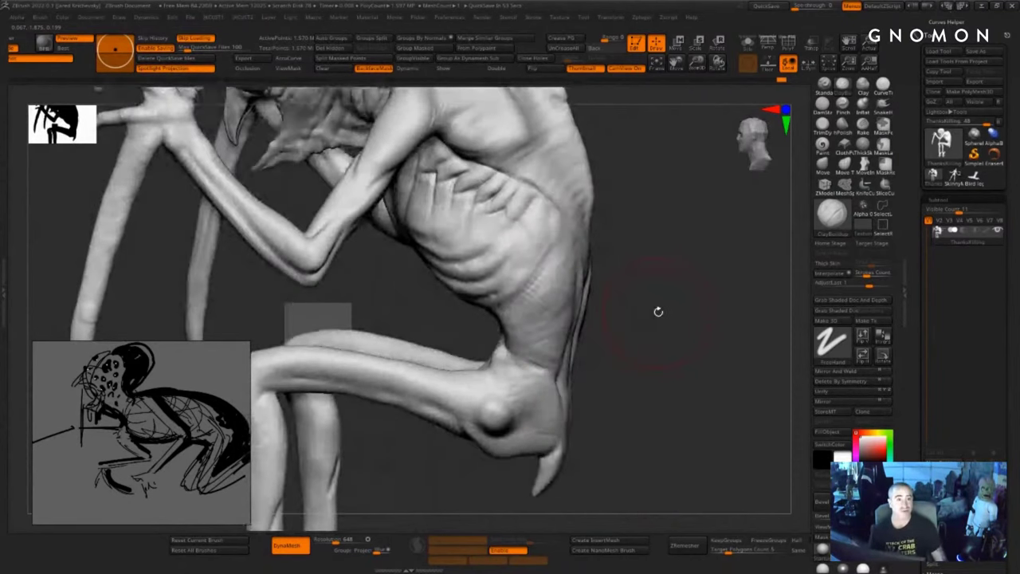
drag(665, 356, 638, 352)
key(s)
drag(541, 292, 550, 348)
drag(637, 318, 607, 317)
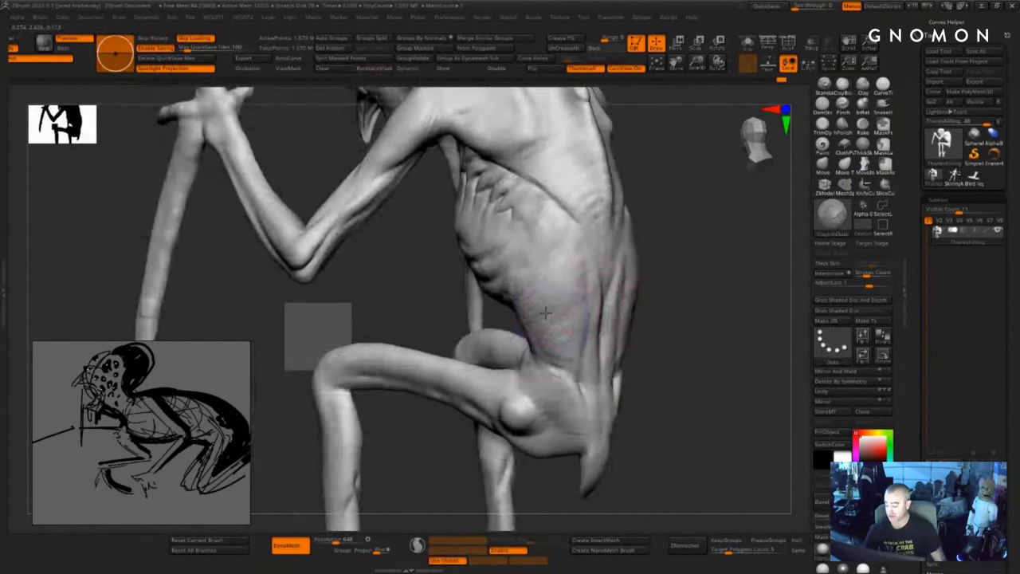
mouse_move(692, 315)
mouse_down()
mouse_move(670, 316)
mouse_move(625, 365)
mouse_up()
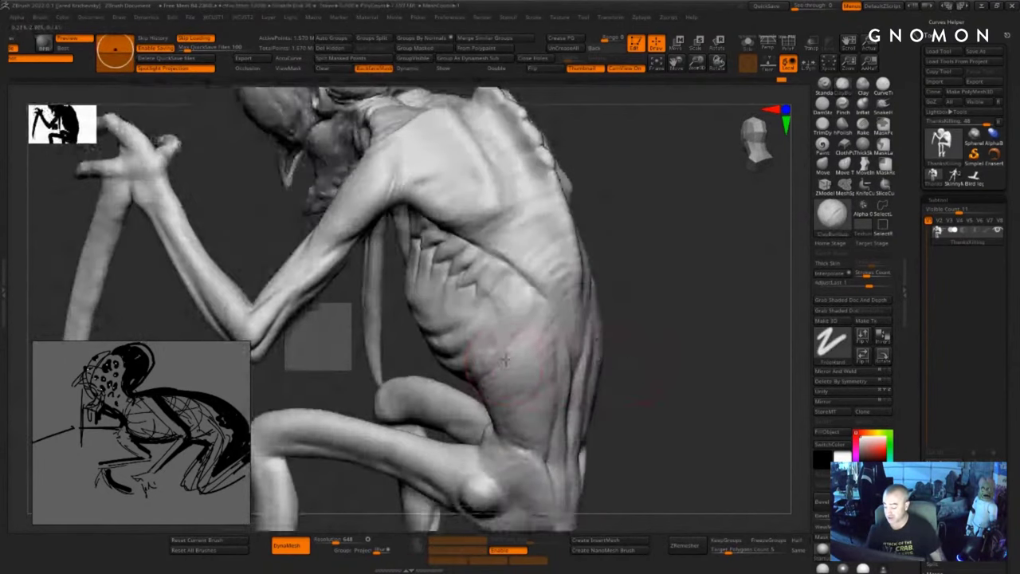
drag(546, 301, 523, 341)
mouse_move(665, 333)
mouse_down()
mouse_move(677, 333)
mouse_move(513, 364)
mouse_up()
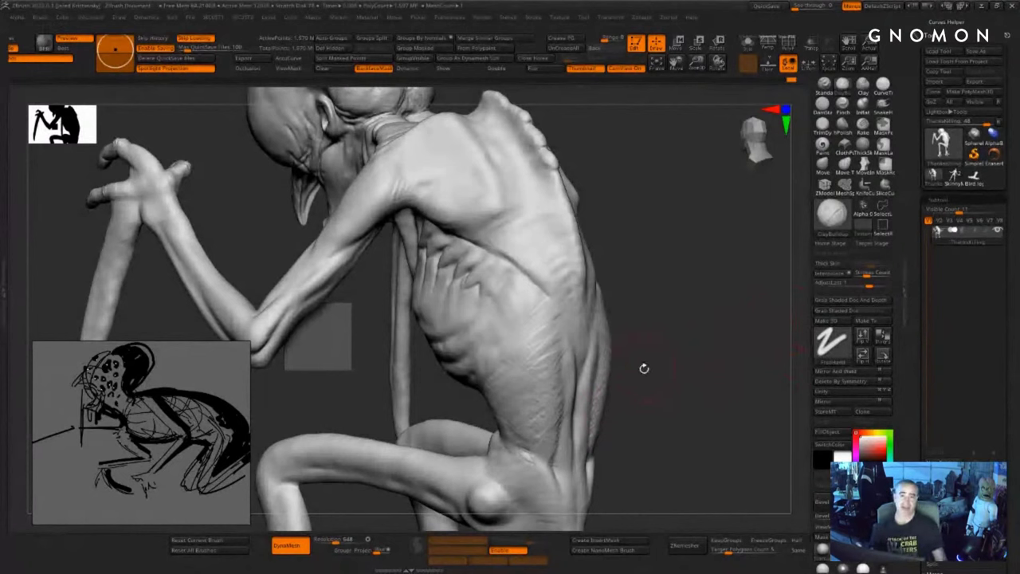
- Smooth the lower waist and add ClayBuildup strokes where the flank meets the long back muscles, blending them in
key(shift)
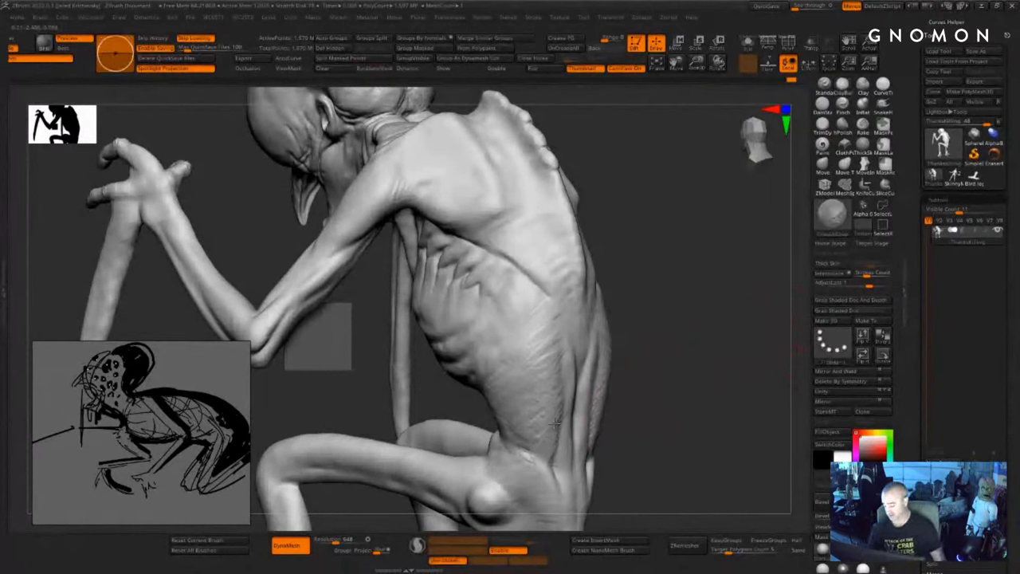
shift+drag(556, 424, 552, 446)
right_drag(563, 438, 587, 377)
drag(573, 319, 564, 347)
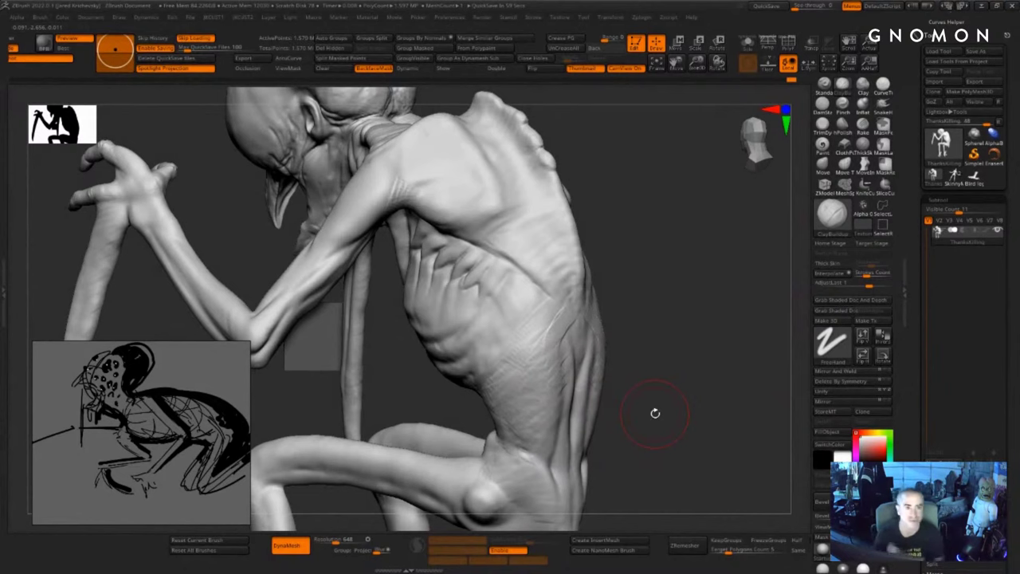
drag(668, 402, 645, 387)
shift+drag(556, 335, 562, 295)
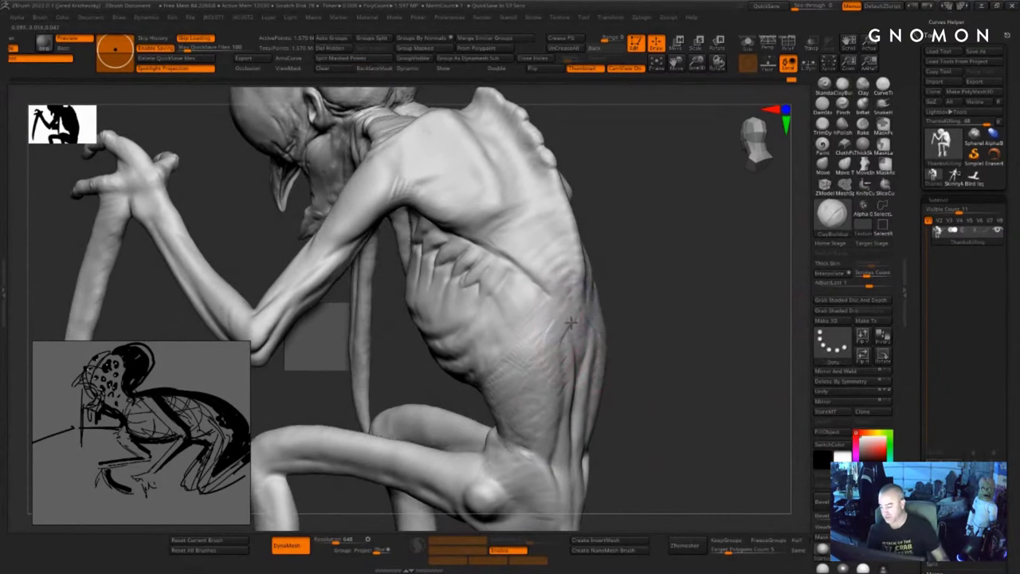
- Soften the rear edge of the flank and add fresh ClayBuildup strokes just below the last rib
drag(689, 388, 663, 444)
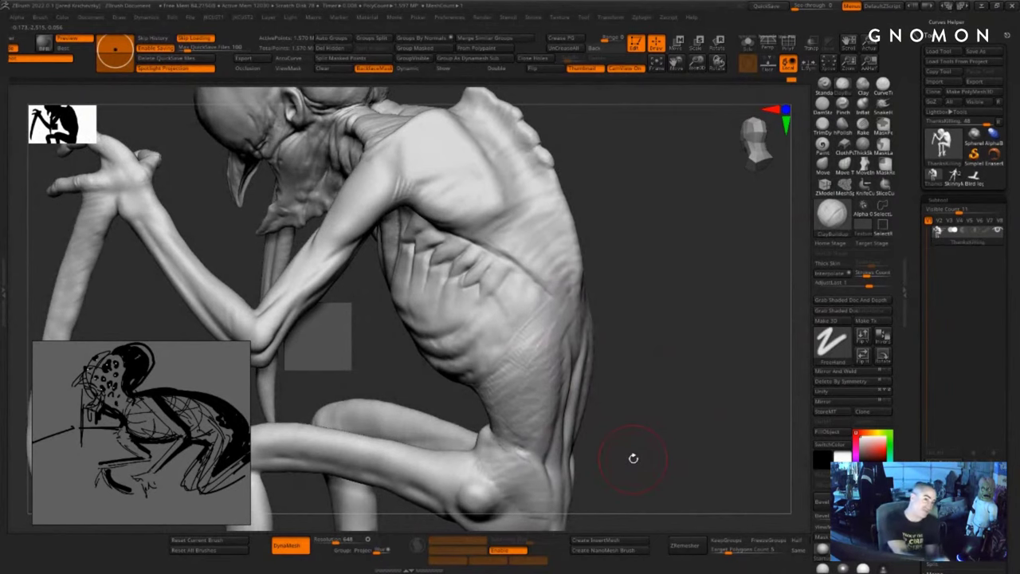
mouse_move(633, 458)
mouse_down()
mouse_move(675, 355)
mouse_move(701, 365)
mouse_up()
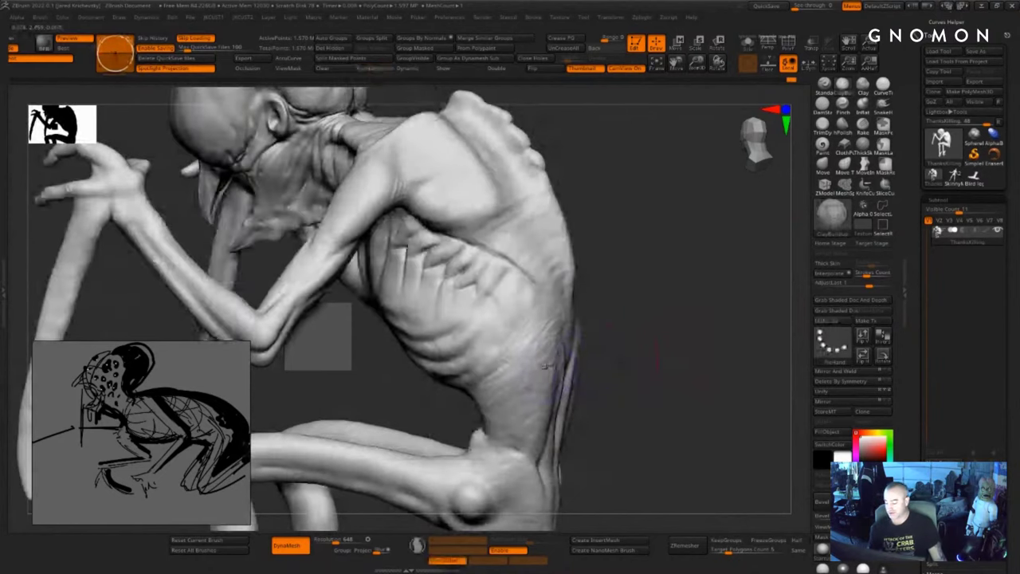
shift+drag(560, 357, 550, 325)
mouse_move(604, 367)
mouse_down()
mouse_move(634, 363)
mouse_move(610, 374)
mouse_up()
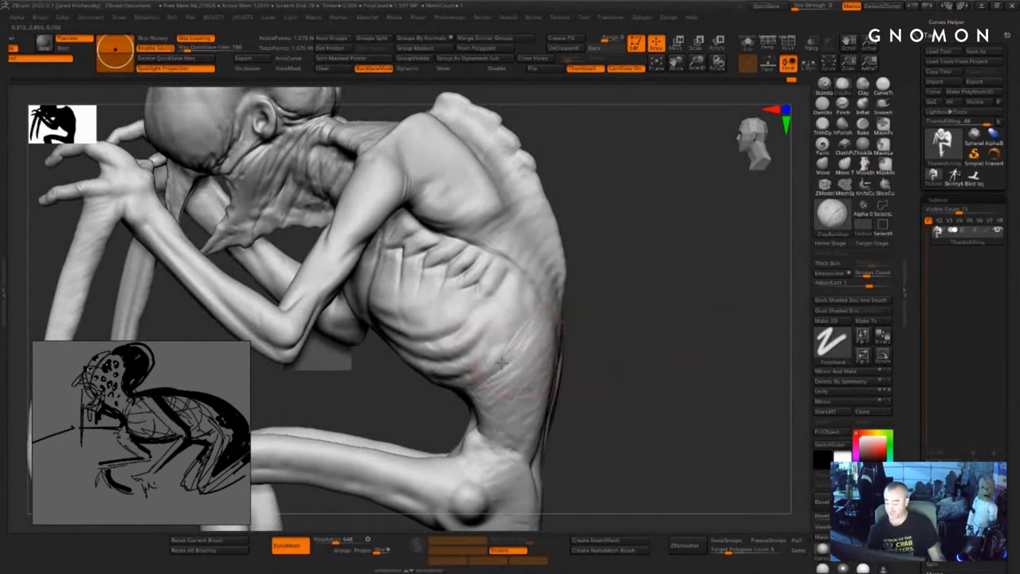
mouse_move(502, 363)
mouse_down()
mouse_move(519, 380)
mouse_move(522, 408)
mouse_move(535, 376)
mouse_move(519, 371)
mouse_up()
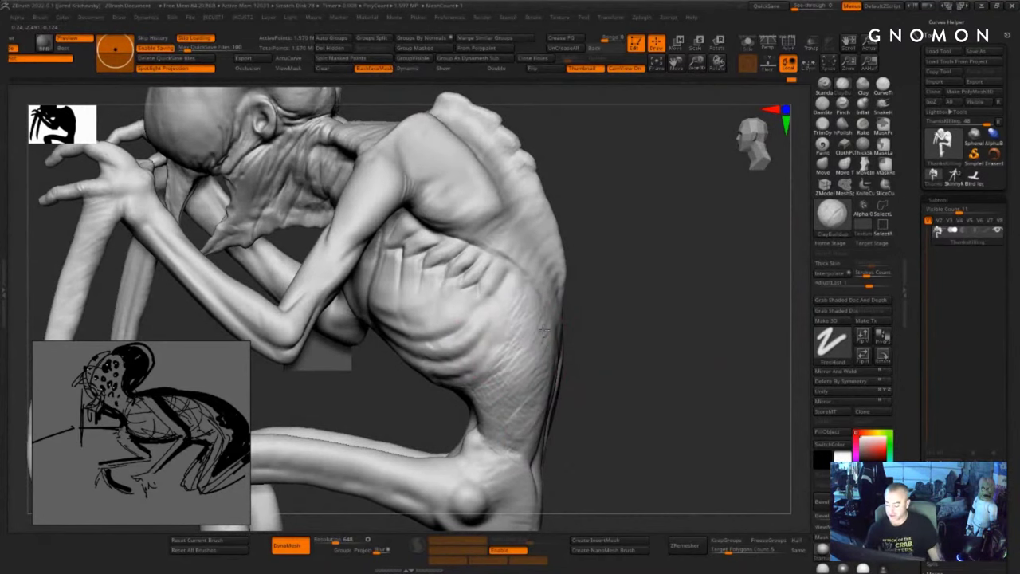
- Build stringy muscle fibers over the flank, from the back edge diagonally forward to the lower ribs
drag(594, 321, 563, 285)
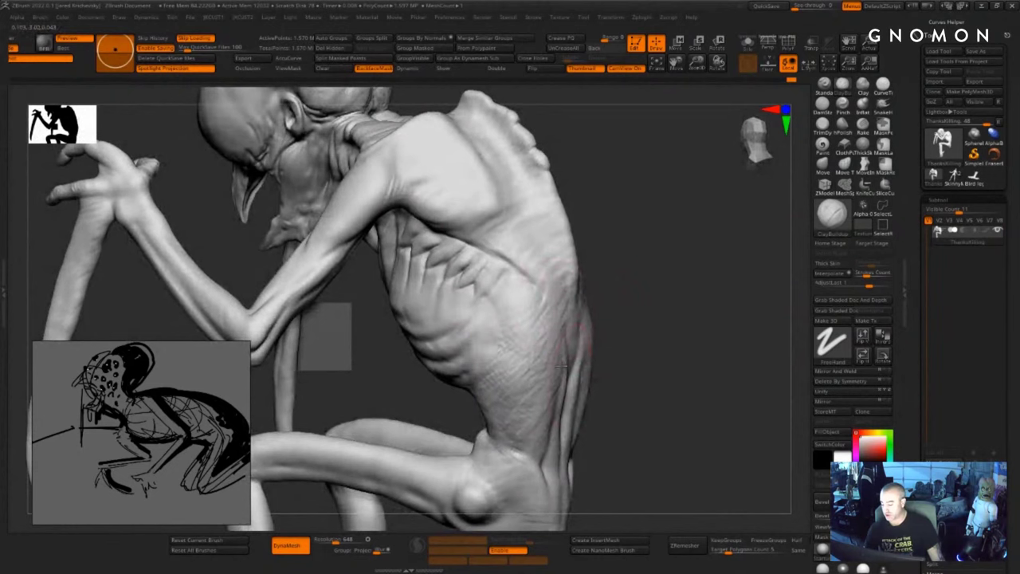
drag(562, 366, 559, 373)
drag(633, 350, 604, 342)
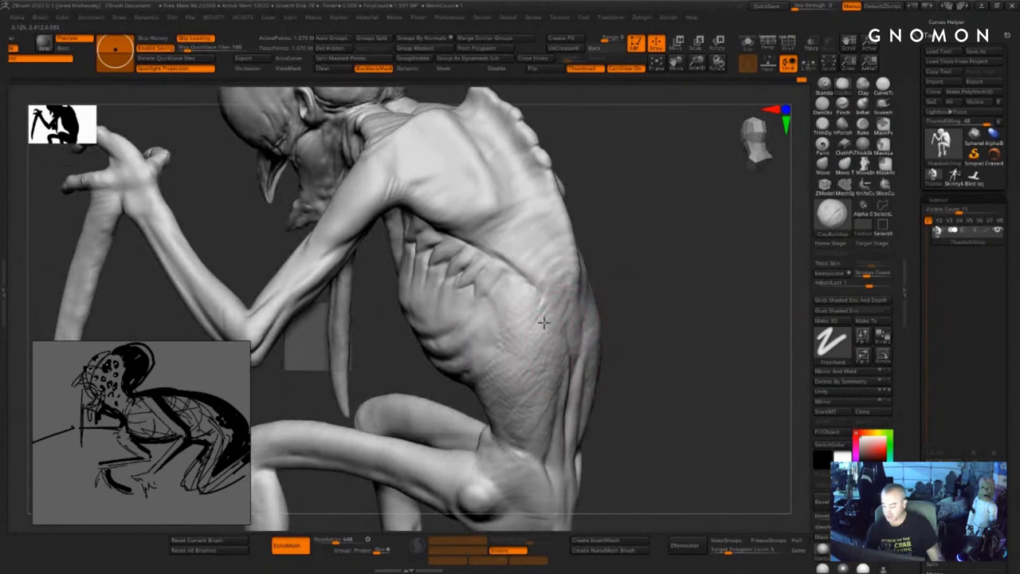
drag(629, 291, 652, 295)
mouse_move(526, 294)
mouse_down()
mouse_move(497, 333)
mouse_move(500, 349)
mouse_up()
drag(578, 342, 610, 350)
drag(514, 351, 499, 359)
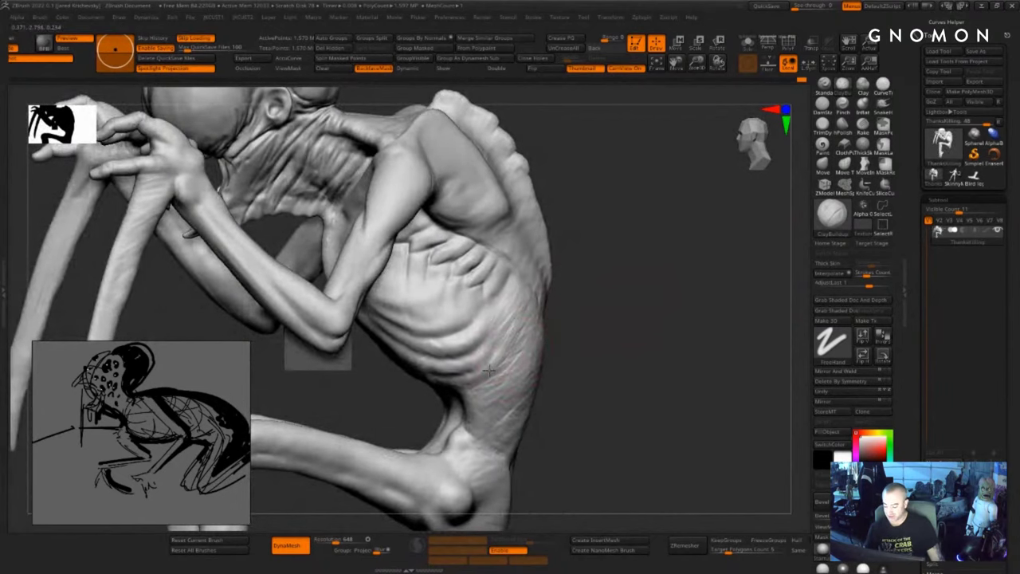
- Extend the ends of the lower ribs toward the back with thin ClayBuildup strokes
drag(577, 282, 578, 297)
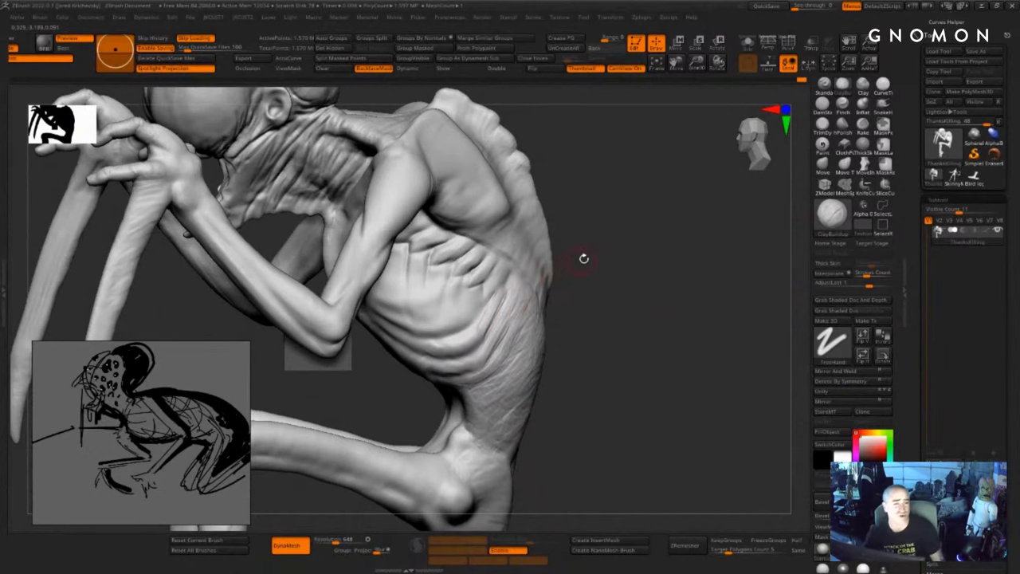
drag(584, 259, 622, 303)
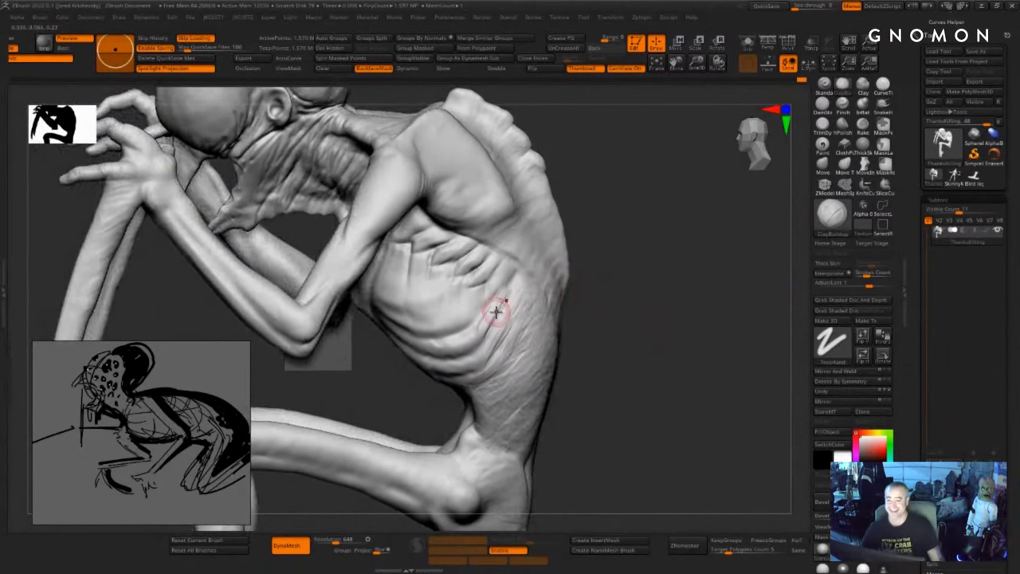
alt+drag(687, 316, 677, 279)
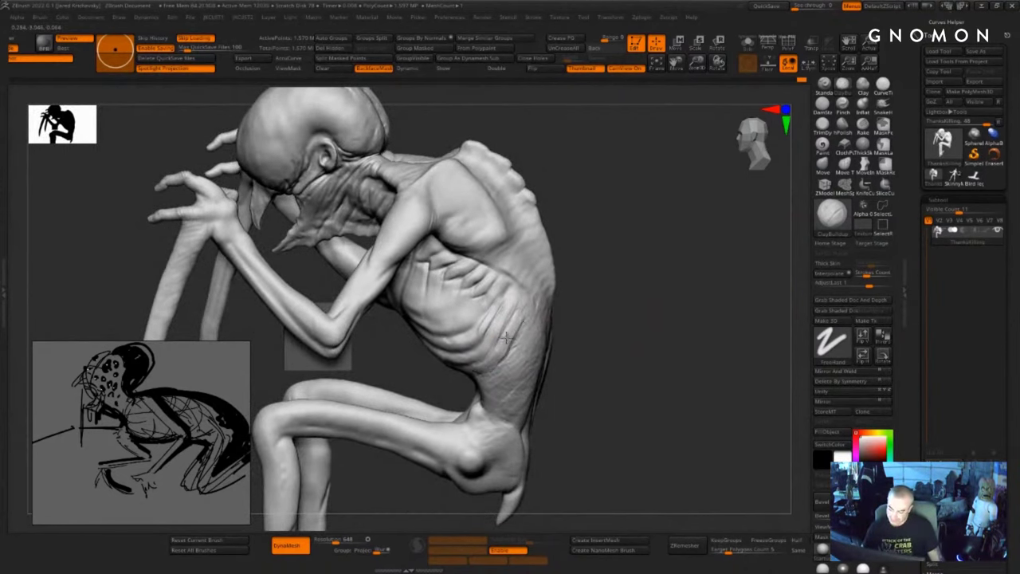
mouse_move(507, 337)
mouse_down()
mouse_move(516, 335)
mouse_move(504, 319)
mouse_up()
- Mask the creature's head and neck from the front view, then invert the mask to protect the body
mouse_move(600, 279)
alt+mouse_down()
mouse_move(601, 324)
mouse_move(590, 339)
mouse_move(594, 264)
mouse_move(726, 300)
mouse_move(668, 332)
mouse_move(647, 326)
mouse_move(681, 352)
mouse_move(638, 382)
alt+mouse_up()
alt+drag(638, 382, 638, 424)
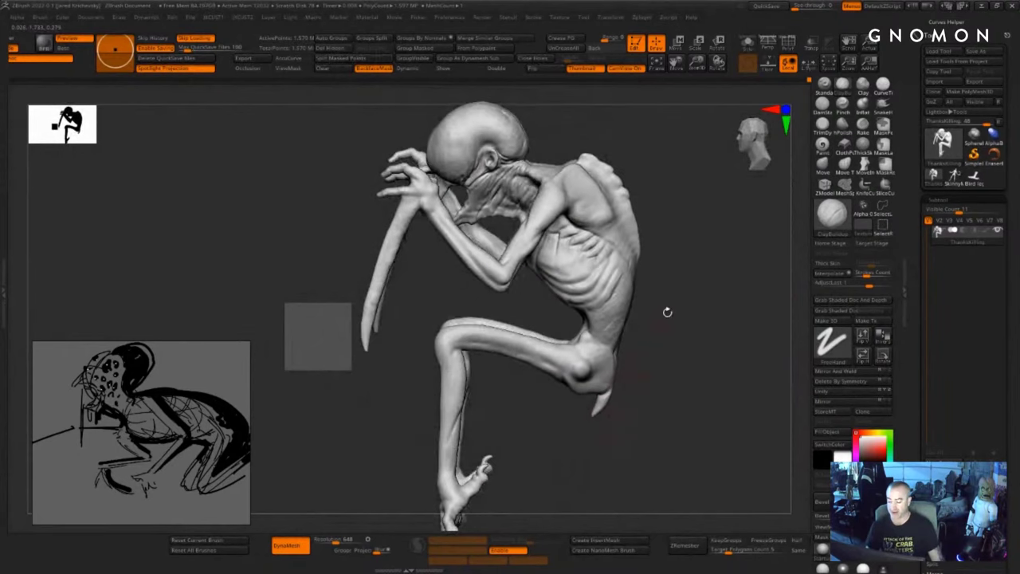
alt+drag(667, 312, 645, 373)
mouse_move(645, 373)
mouse_down()
mouse_move(677, 300)
mouse_move(679, 326)
mouse_move(728, 296)
mouse_move(725, 283)
mouse_move(706, 289)
mouse_move(576, 200)
mouse_up()
mouse_move(579, 153)
ctrl+mouse_down()
mouse_move(452, 210)
mouse_move(527, 313)
mouse_move(589, 249)
mouse_move(590, 222)
ctrl+mouse_up()
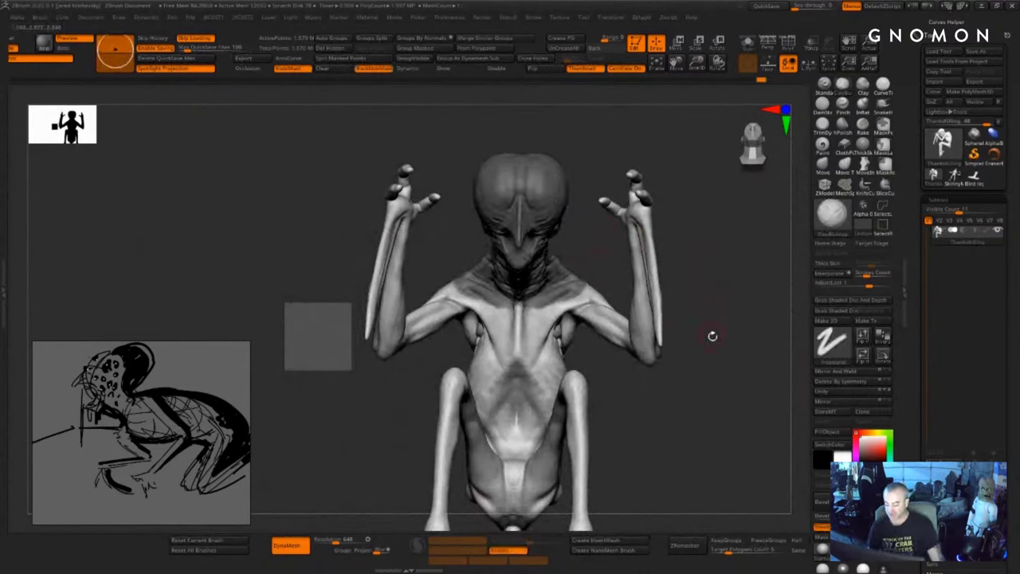
mouse_move(593, 271)
ctrl+alt+mouse_down()
mouse_move(519, 326)
mouse_move(634, 300)
ctrl+alt+mouse_up()
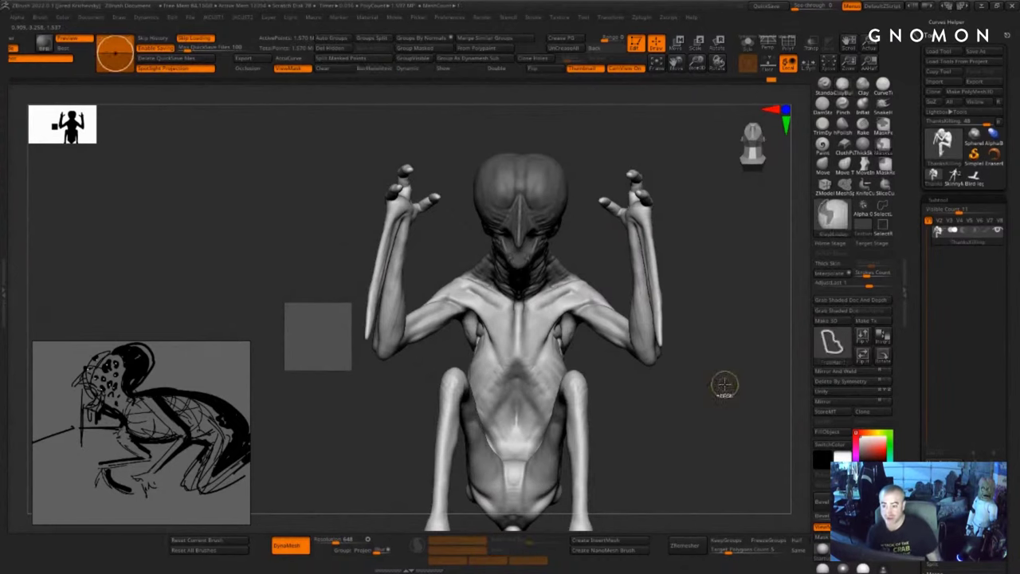
ctrl+click(724, 385)
- Place the transform gizmo at the base of the neck
alt+drag(740, 376, 704, 414)
key(w)
alt+click(465, 302)
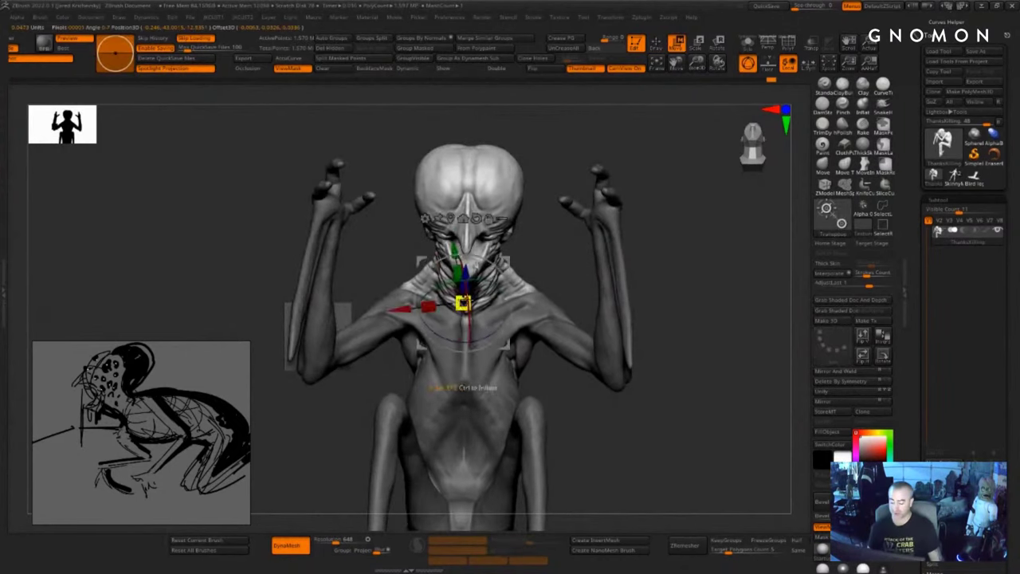
- Try to reposition the unmasked head with the transform gizmo at the base of the neck
click(484, 219)
shift+drag(549, 233, 535, 297)
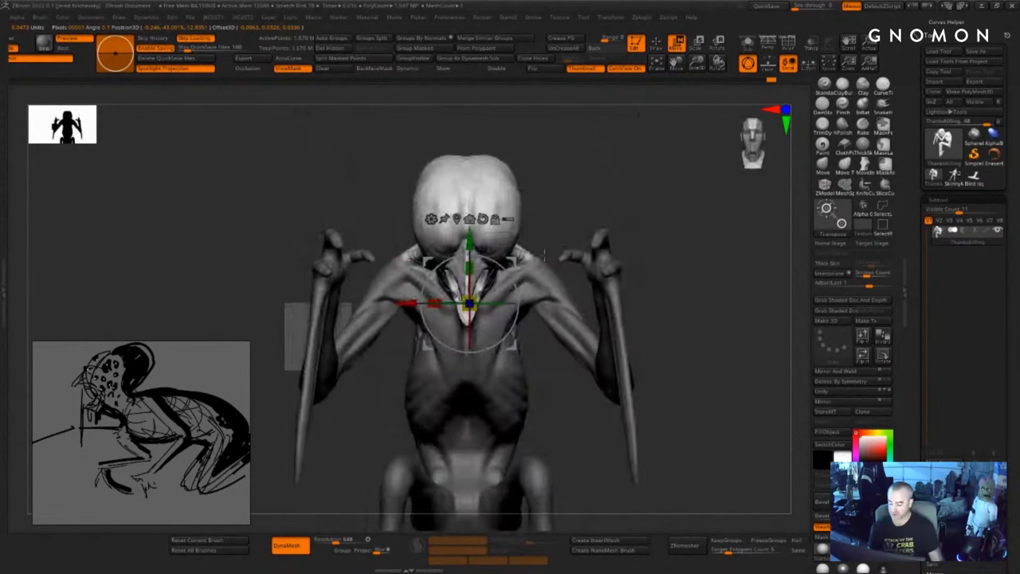
key(space)
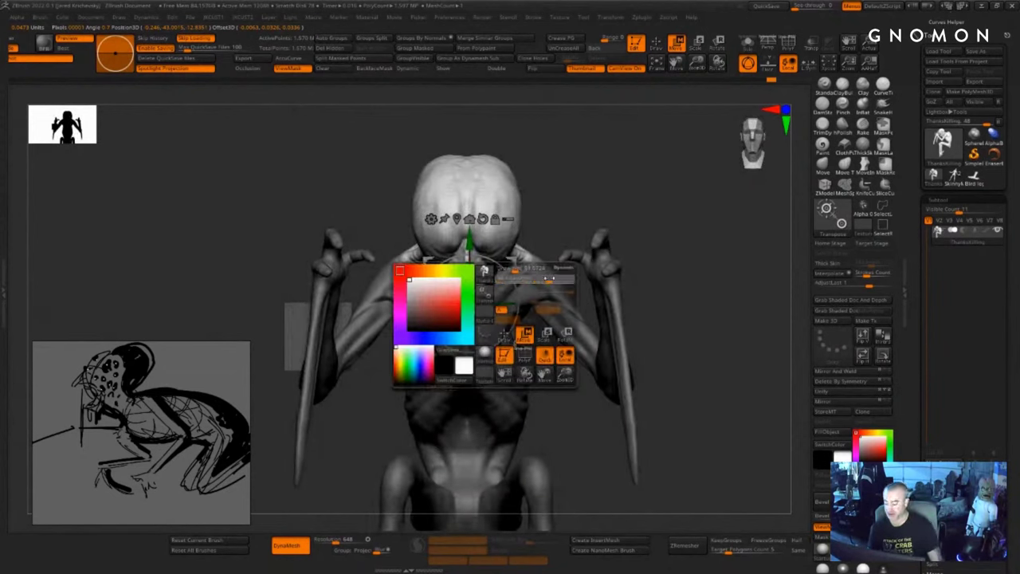
mouse_move(470, 302)
mouse_down()
mouse_move(491, 287)
mouse_move(480, 294)
mouse_up()
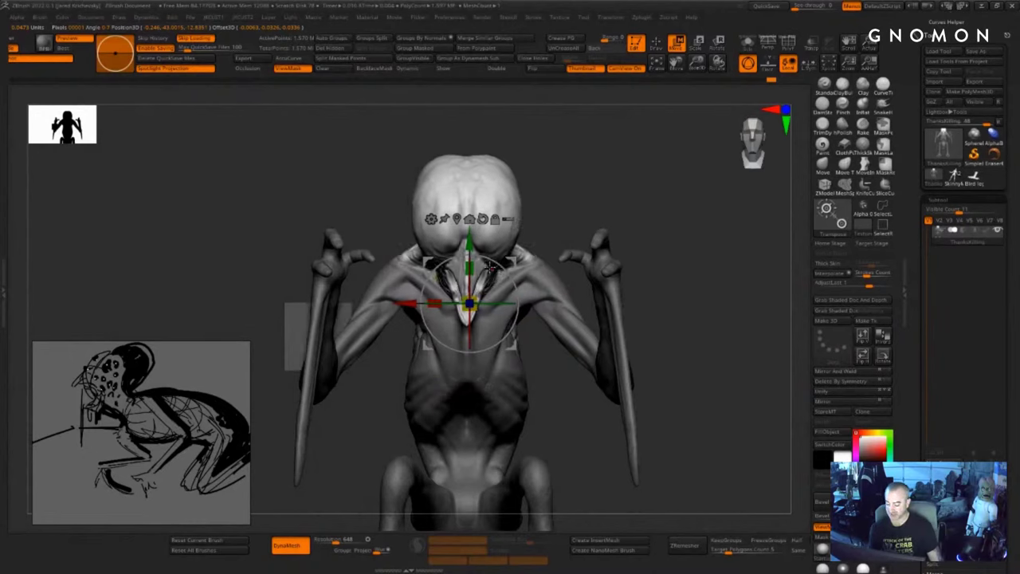
alt+drag(470, 239, 470, 202)
drag(470, 266, 481, 242)
key(ctrl+z)
drag(709, 280, 700, 275)
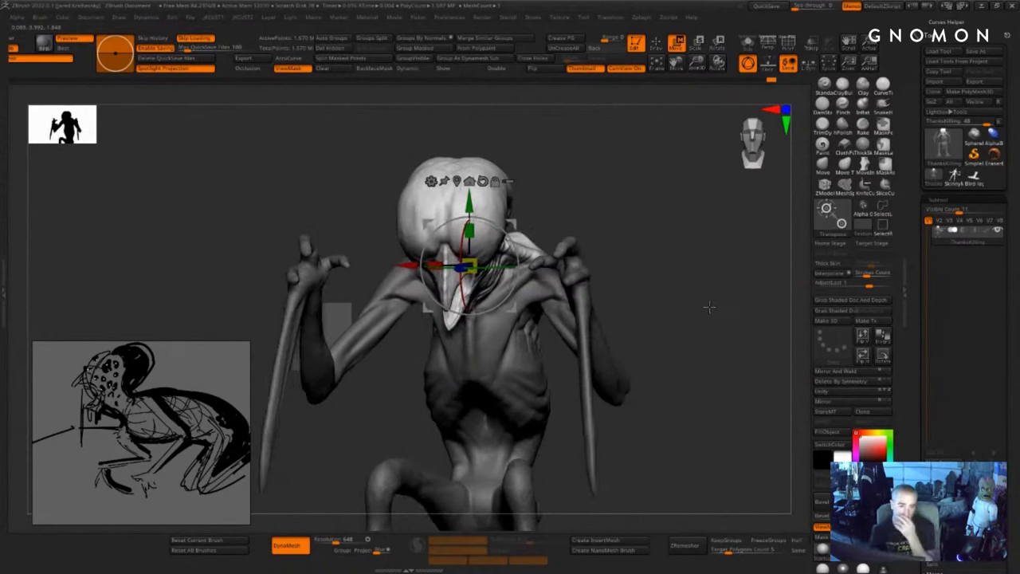
- Mask the upper back spines so only the head and neck stay free, and place the realigned gizmo on the neck
mouse_move(708, 307)
mouse_down()
mouse_move(638, 278)
mouse_move(620, 213)
mouse_move(586, 219)
mouse_move(643, 247)
mouse_move(651, 237)
mouse_move(609, 241)
mouse_up()
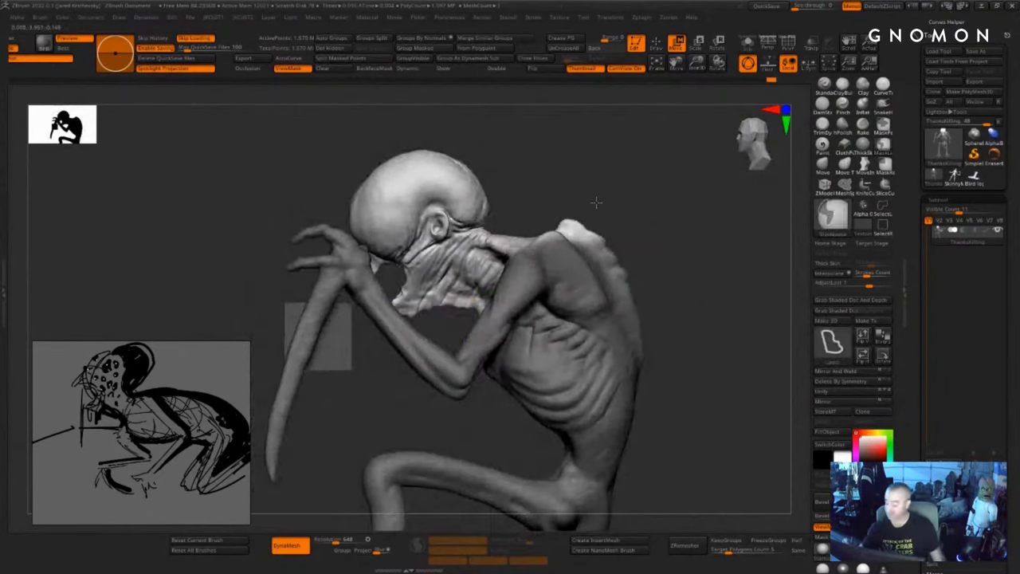
mouse_move(598, 201)
ctrl+mouse_down()
mouse_move(514, 323)
mouse_move(650, 231)
ctrl+mouse_up()
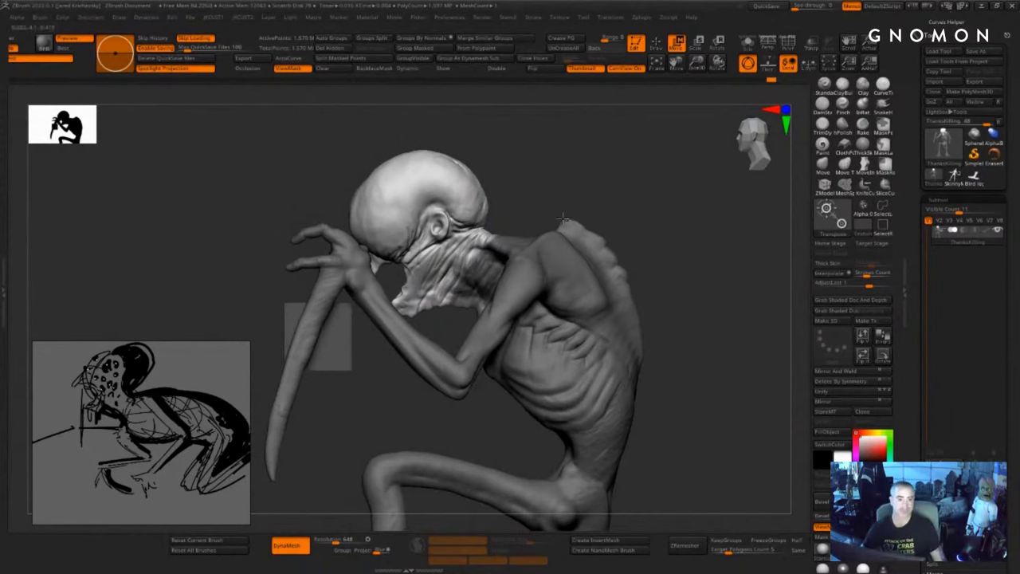
ctrl+click(553, 192)
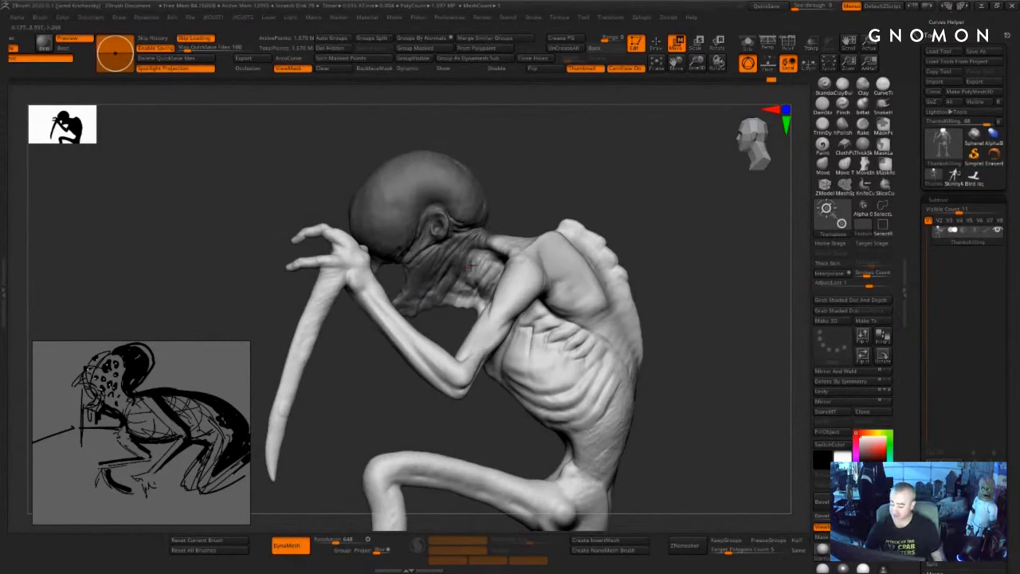
ctrl+click(537, 205)
alt+click(474, 269)
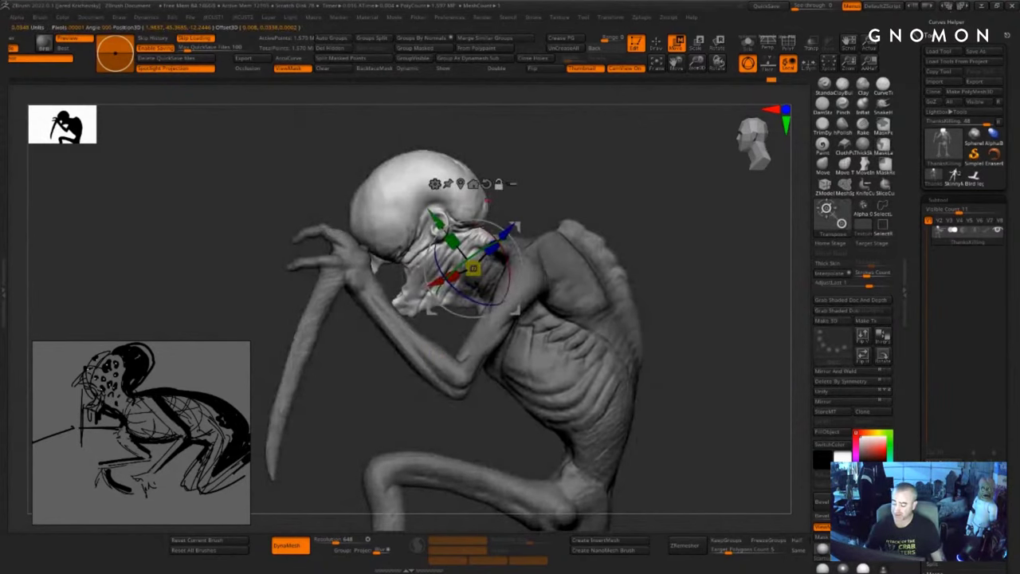
alt+click(486, 185)
click(460, 184)
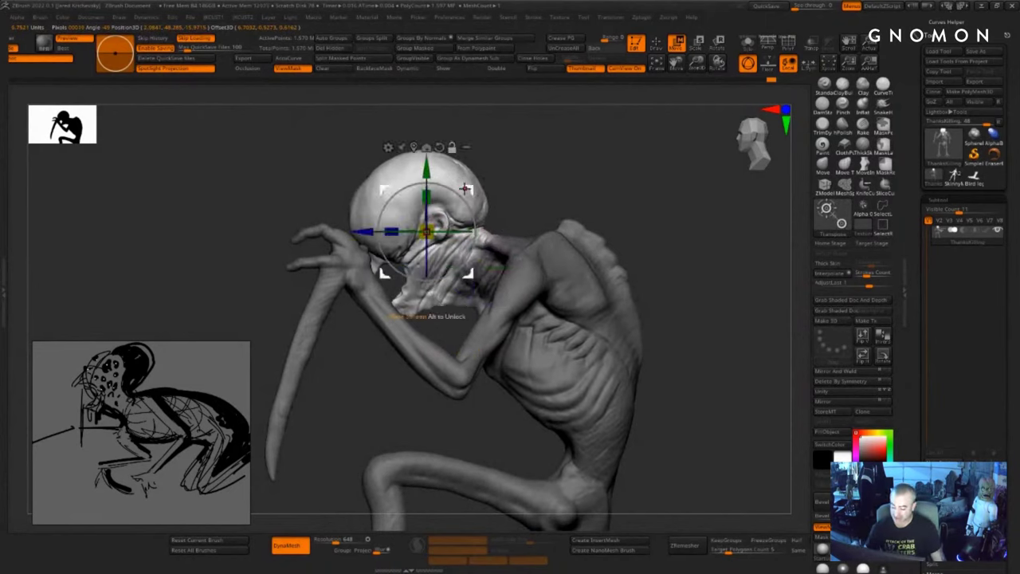
alt+drag(427, 231, 468, 253)
mouse_move(543, 209)
mouse_down()
mouse_move(644, 202)
mouse_move(611, 212)
mouse_move(552, 199)
mouse_move(629, 232)
mouse_move(666, 197)
mouse_move(699, 280)
mouse_move(634, 318)
mouse_move(608, 294)
mouse_move(619, 275)
mouse_move(601, 298)
mouse_up()
key(q)
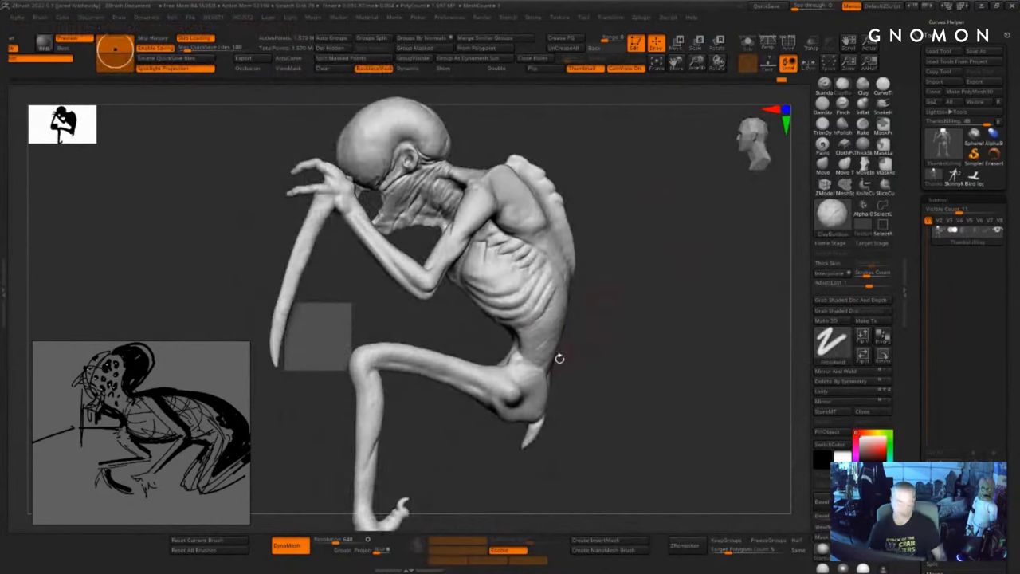
- Push the lower and middle back outward with a large Move brush to round the torso's side profile
key(b)
key(m)
key(v)
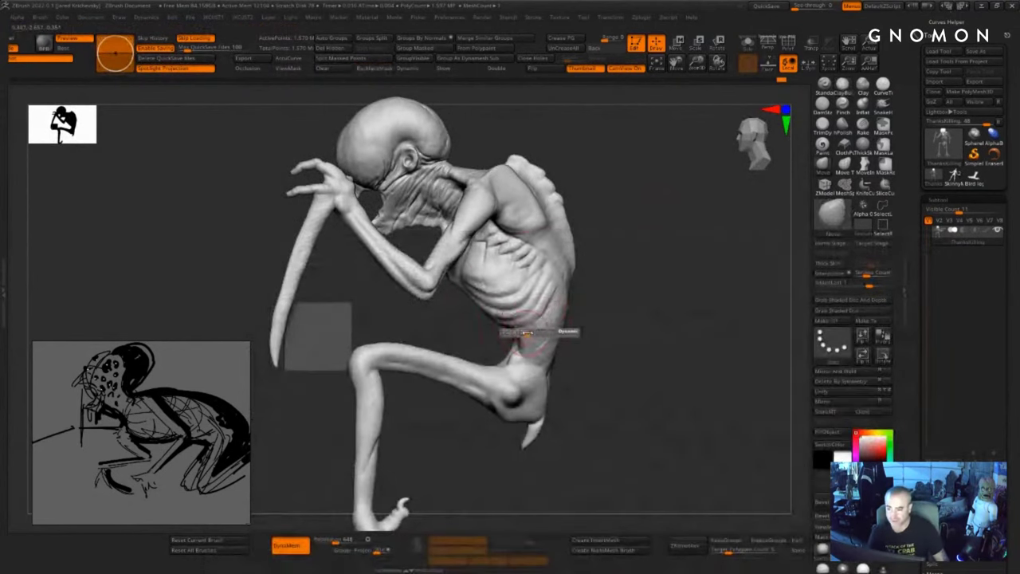
key(s)
drag(541, 314, 569, 321)
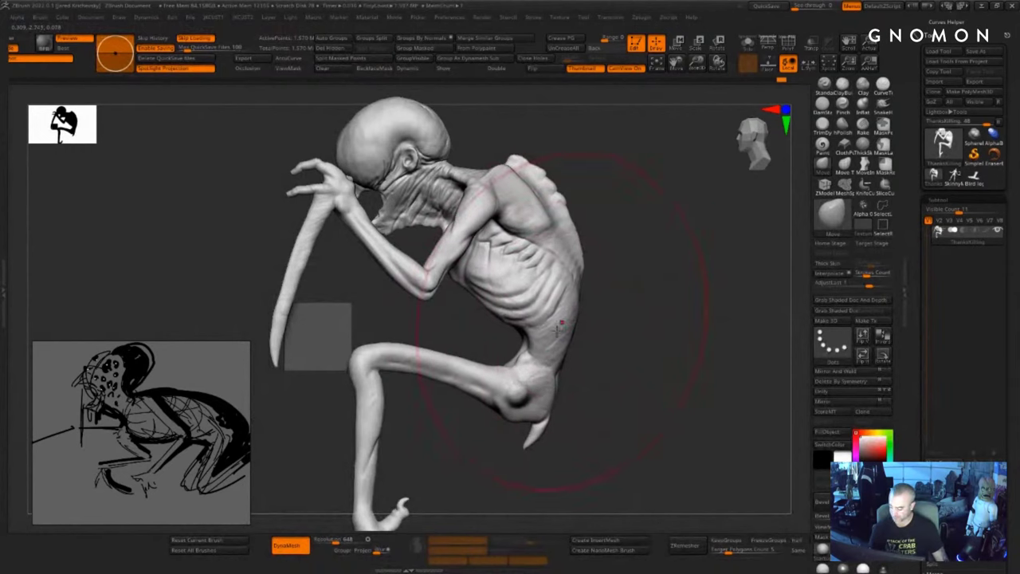
key(s)
drag(559, 364, 554, 364)
drag(562, 289, 570, 289)
drag(561, 231, 565, 232)
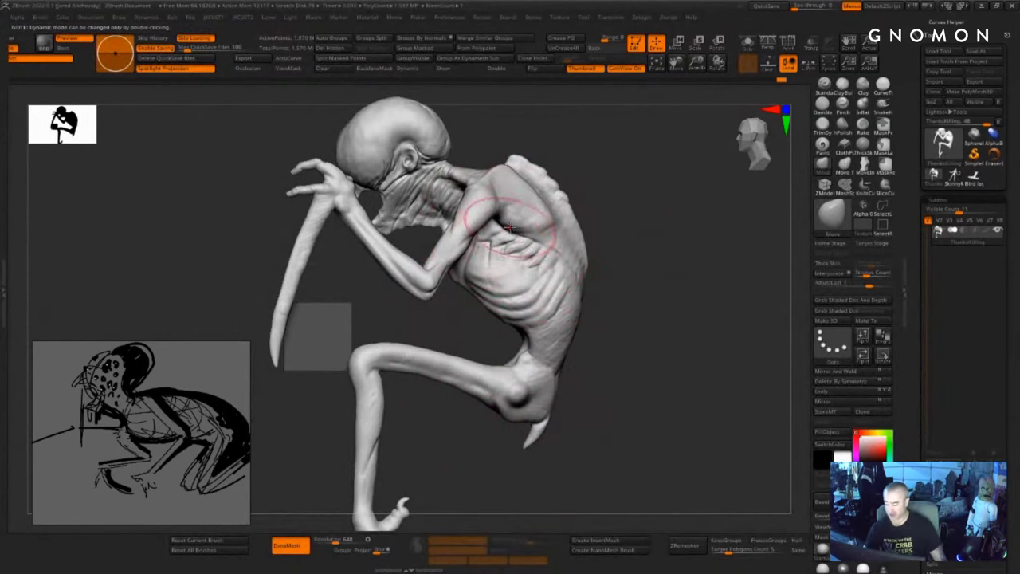
- Adjust the shape of the shoulder blade on the upper back with a resized Move brush
mouse_move(514, 215)
right_down()
mouse_move(502, 215)
mouse_move(515, 221)
right_up()
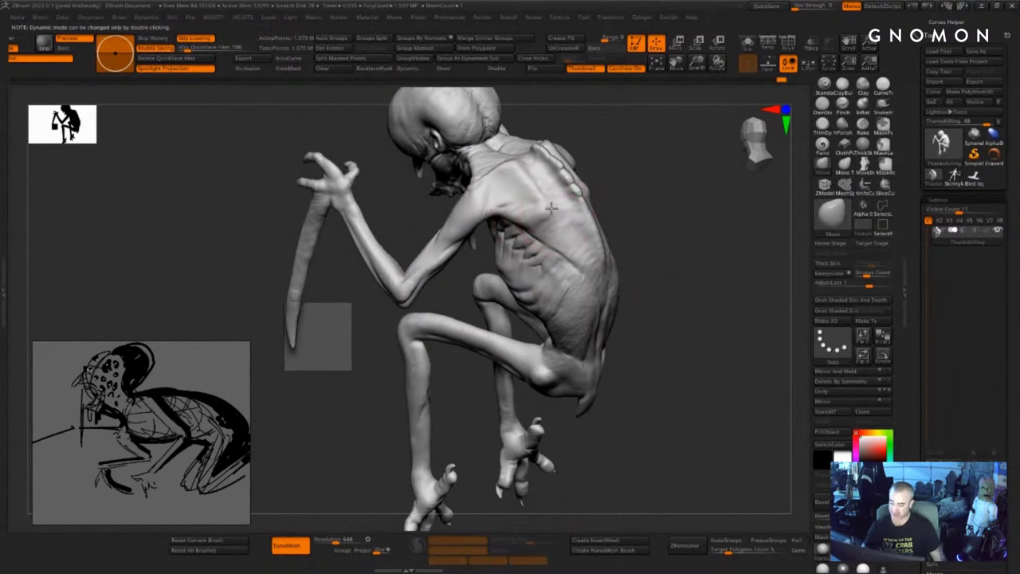
right_drag(657, 180, 610, 191)
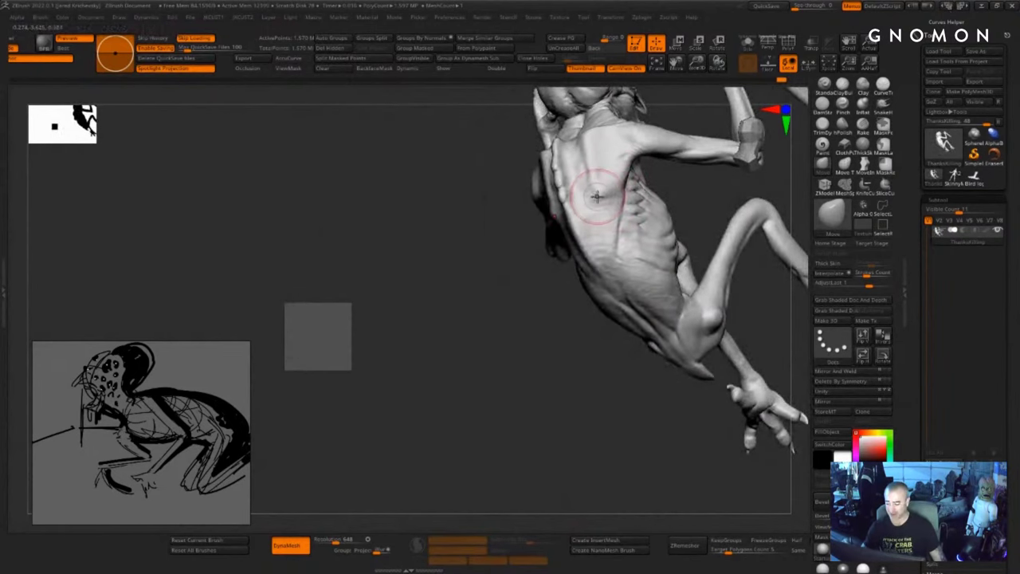
right_drag(601, 184, 667, 203)
right_drag(579, 176, 621, 189)
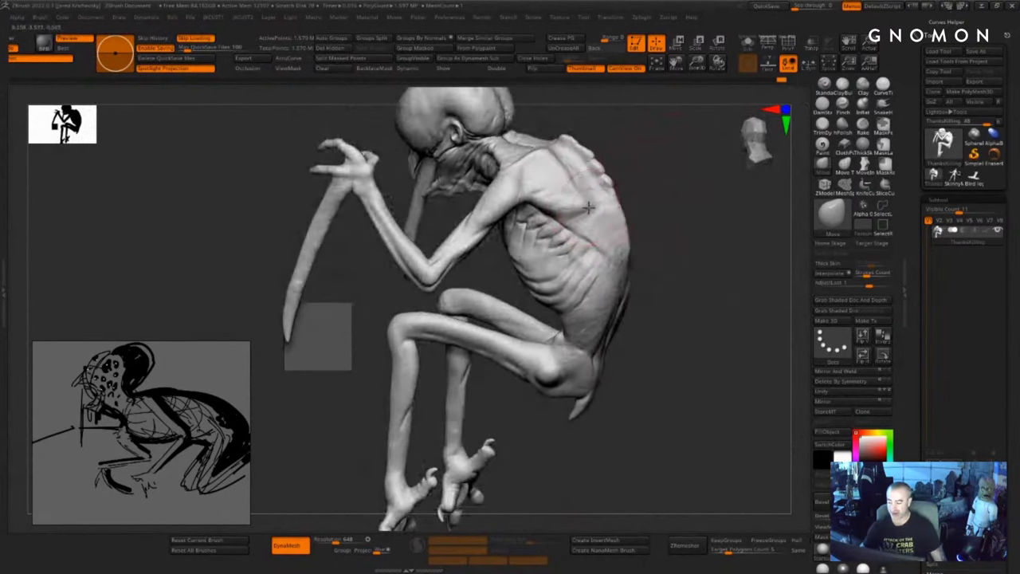
key(s)
mouse_move(577, 198)
mouse_down()
mouse_move(588, 198)
mouse_move(581, 180)
mouse_up()
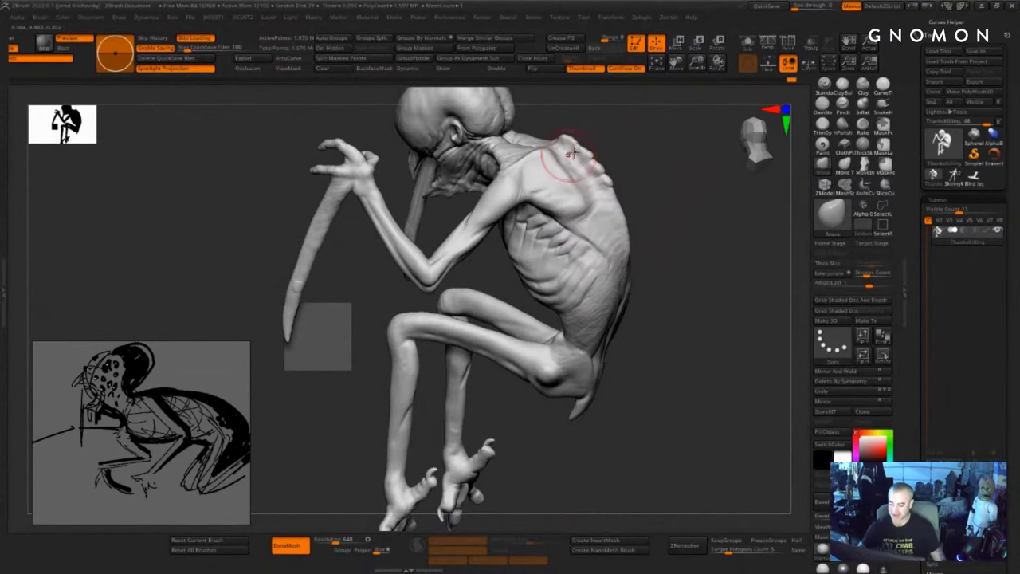
- Push the front of the ribcage back toward the spine with the Move brush in side view
mouse_move(700, 173)
mouse_down()
mouse_move(683, 181)
mouse_move(660, 237)
mouse_move(618, 212)
mouse_move(542, 233)
mouse_up()
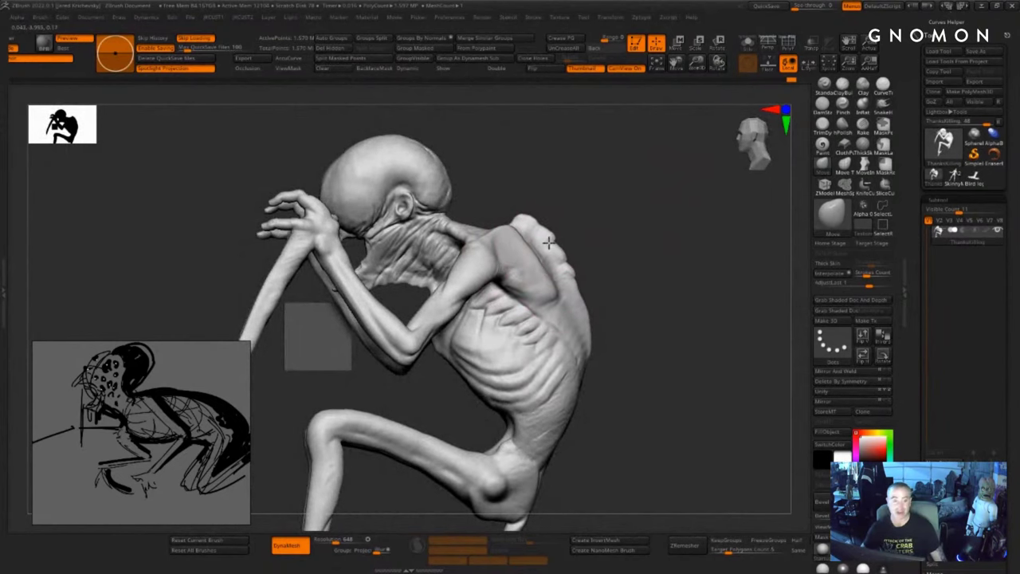
drag(481, 369, 497, 360)
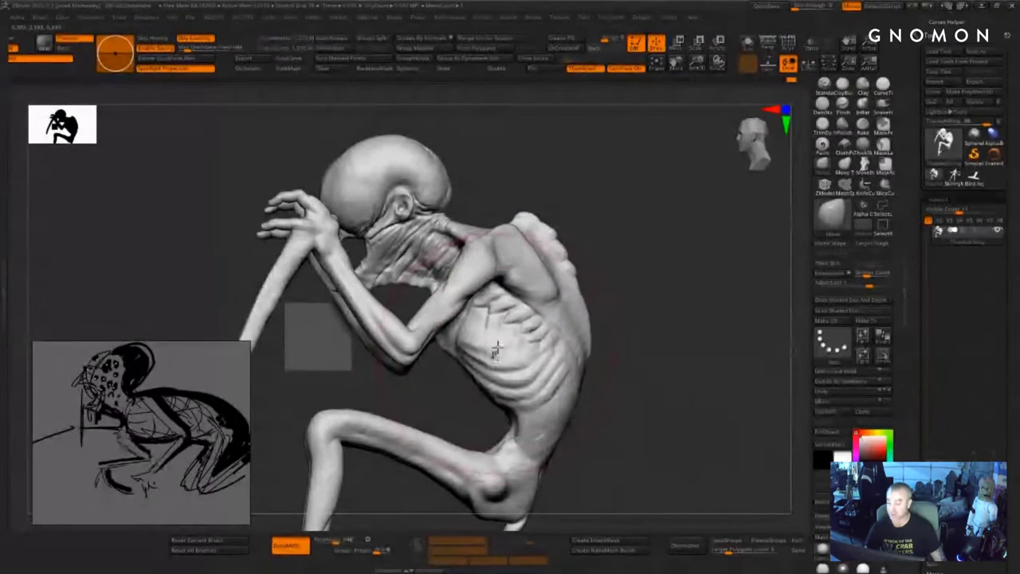
drag(649, 420, 625, 411)
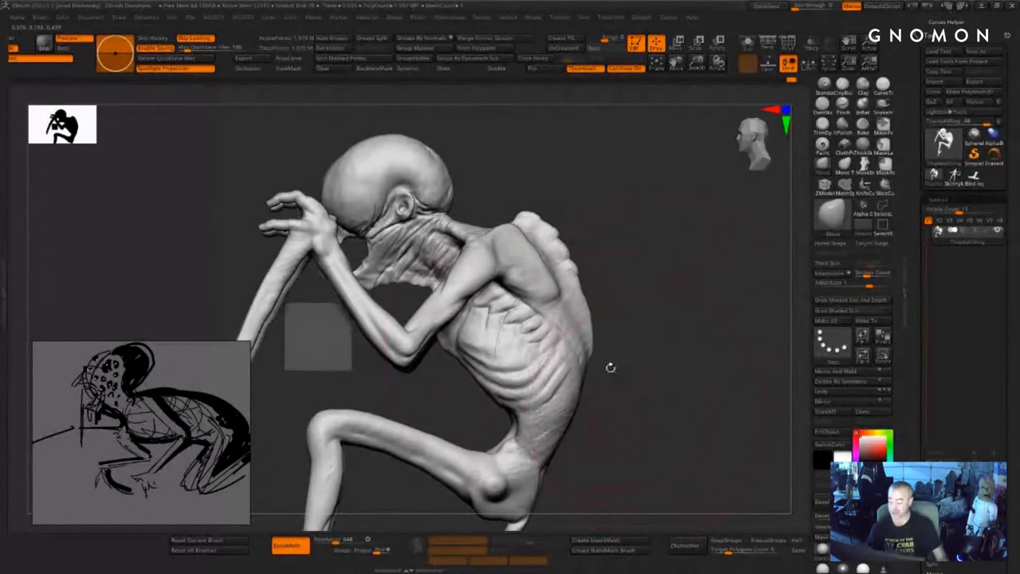
drag(483, 349, 507, 343)
drag(629, 395, 562, 410)
- Pull the arch of the back further outward behind the ribs and nudge the chest with a resized Move brush
mouse_move(592, 453)
alt+mouse_down()
mouse_move(575, 360)
mouse_move(561, 358)
mouse_move(494, 414)
mouse_move(515, 399)
mouse_move(493, 414)
mouse_move(479, 409)
mouse_move(483, 374)
alt+mouse_up()
key(s)
key(s)
key(s)
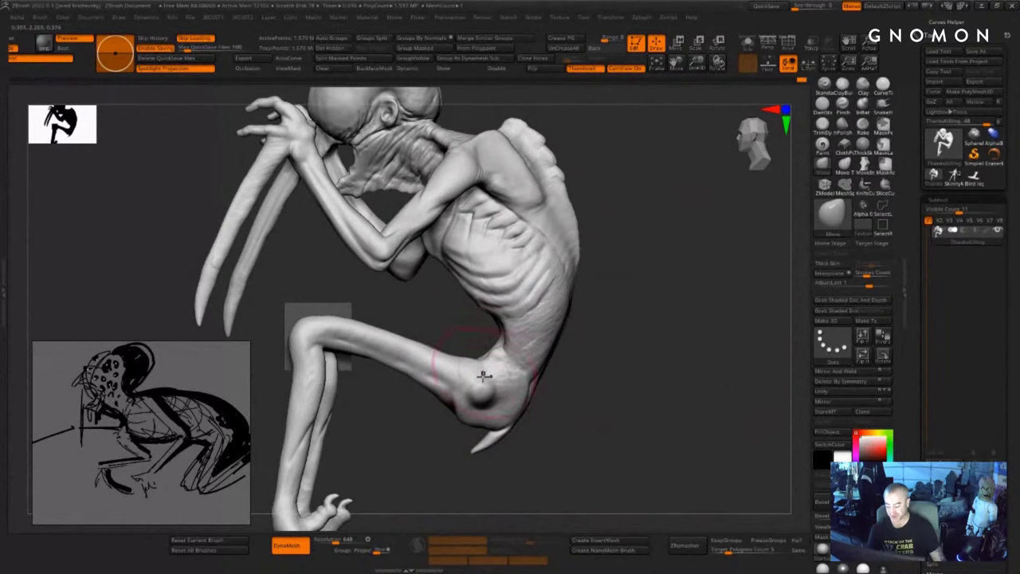
key(s)
drag(547, 314, 563, 314)
drag(565, 263, 572, 261)
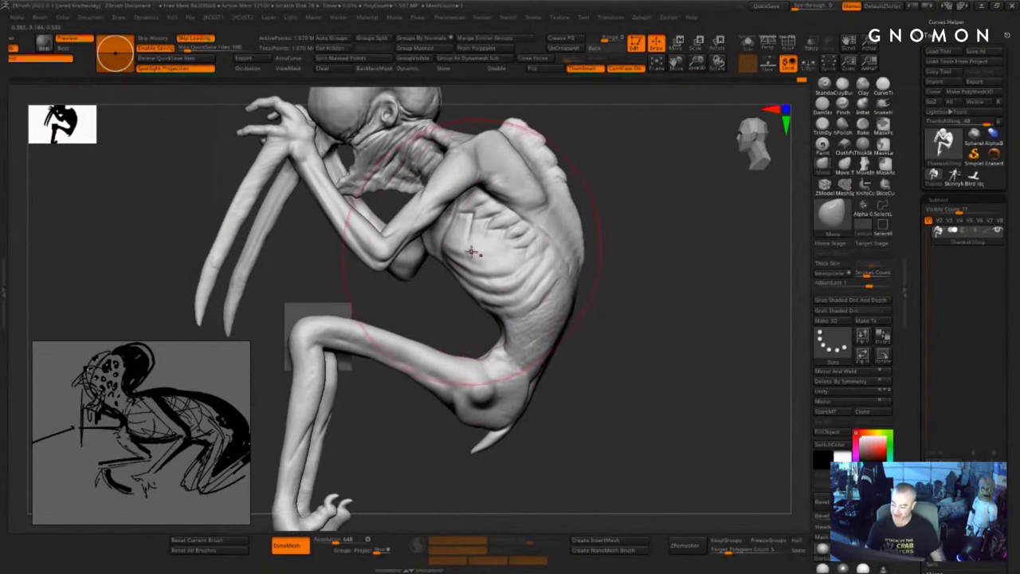
drag(472, 252, 476, 253)
- Refine the silhouette of the spine bumps along the upper back with a smaller Move brush
key(s)
mouse_move(570, 175)
mouse_down()
mouse_move(552, 175)
mouse_move(570, 195)
mouse_move(542, 148)
mouse_up()
key(s)
drag(550, 147, 555, 143)
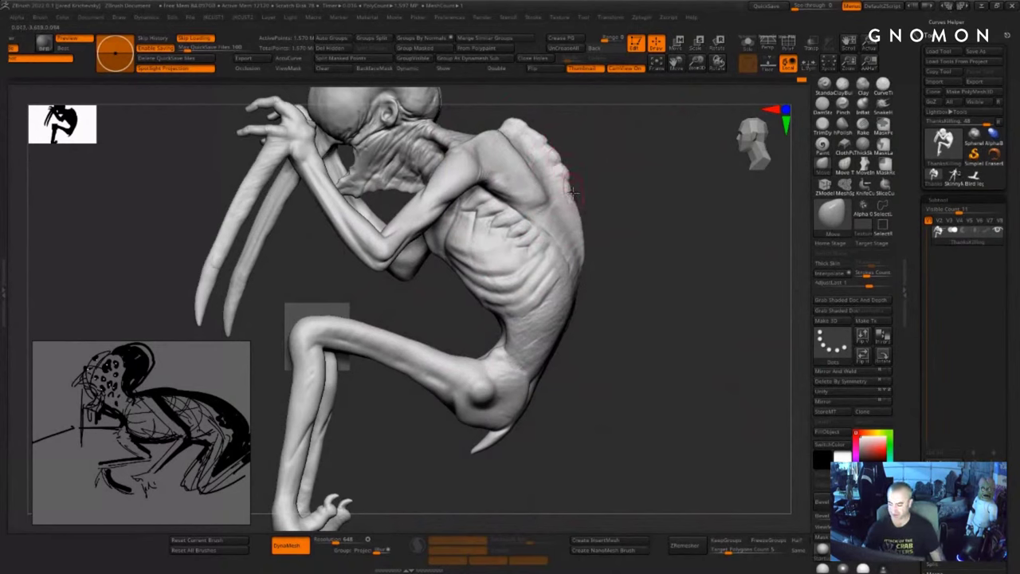
key(s)
drag(569, 205, 575, 205)
drag(575, 198, 580, 197)
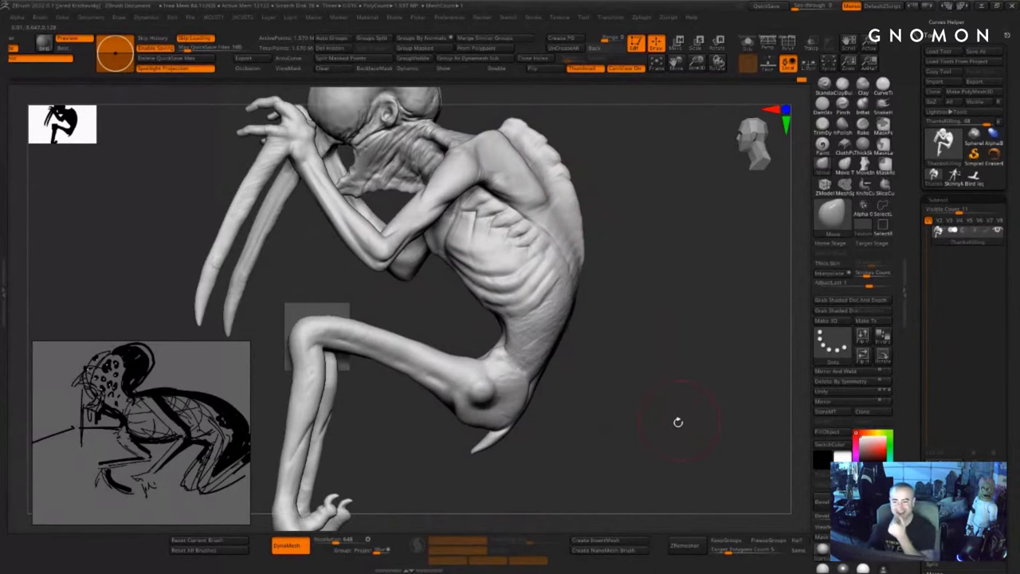
- Reshape the contour of the thigh and knee with the Move brush, lifting their upper edge slightly
mouse_move(675, 321)
mouse_down()
mouse_move(617, 339)
mouse_move(581, 326)
mouse_up()
mouse_move(535, 283)
mouse_down()
mouse_move(520, 272)
mouse_move(542, 289)
mouse_up()
key(s)
drag(552, 290, 553, 286)
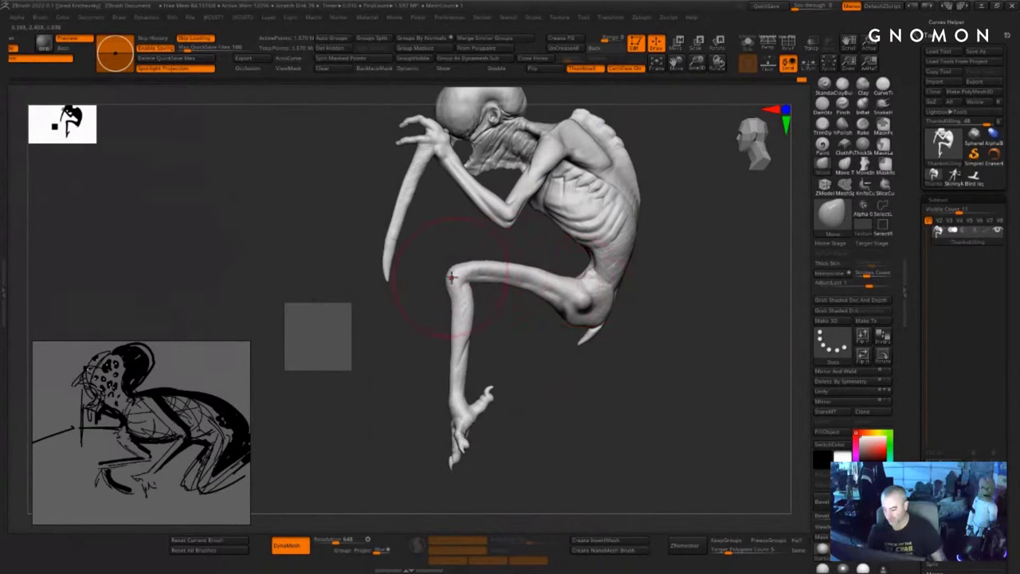
drag(452, 278, 453, 273)
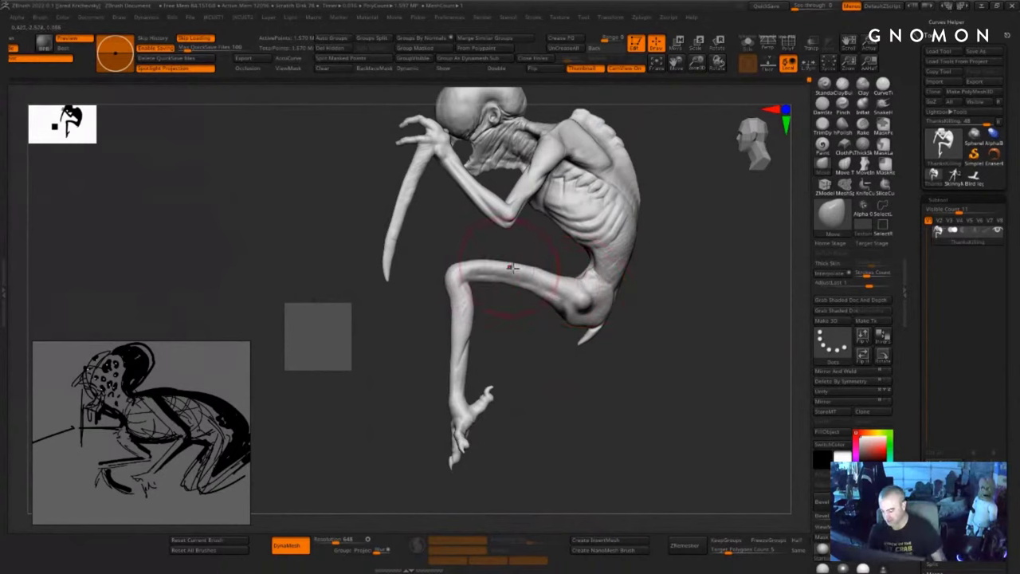
key(s)
drag(557, 282, 552, 282)
drag(558, 281, 559, 276)
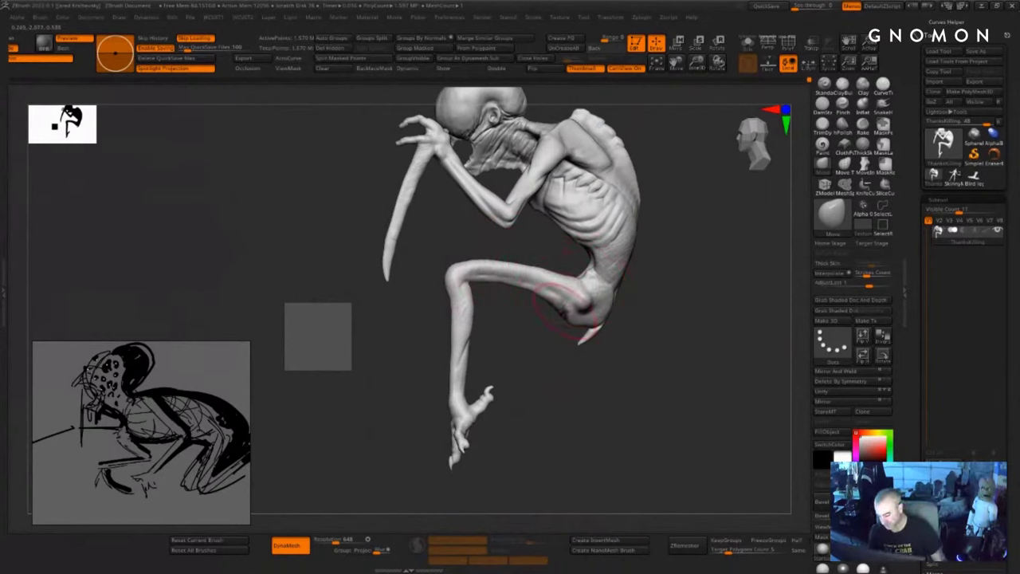
- Adjust the contour of the lower shin and ankle with the Move brush
key(s)
drag(460, 373, 467, 373)
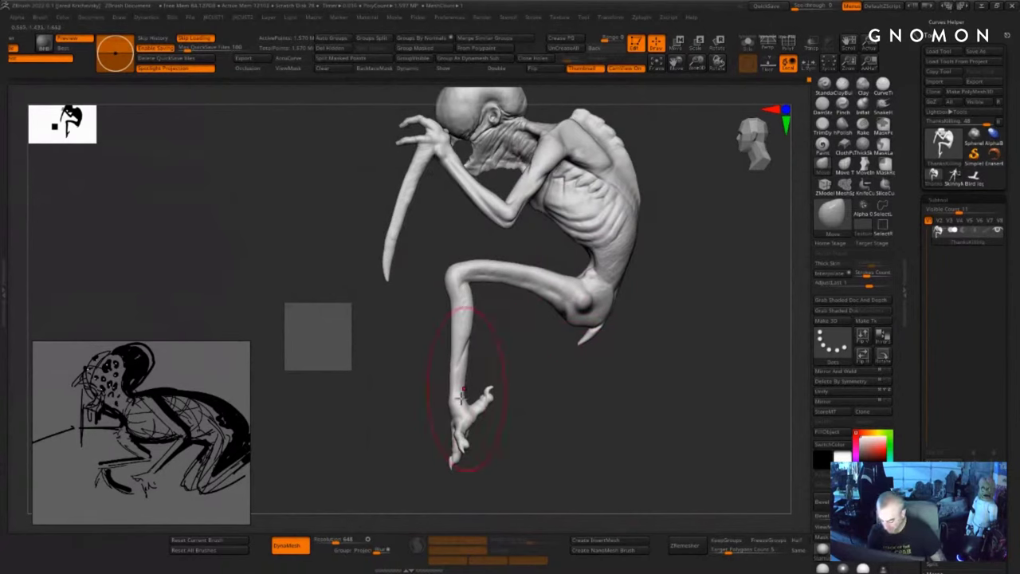
drag(451, 411, 458, 402)
key(s)
key(s)
- Carve creases around the kneecap with the DamStandard brush, working from the front and side of the leg
drag(550, 442, 681, 393)
key(b)
key(d)
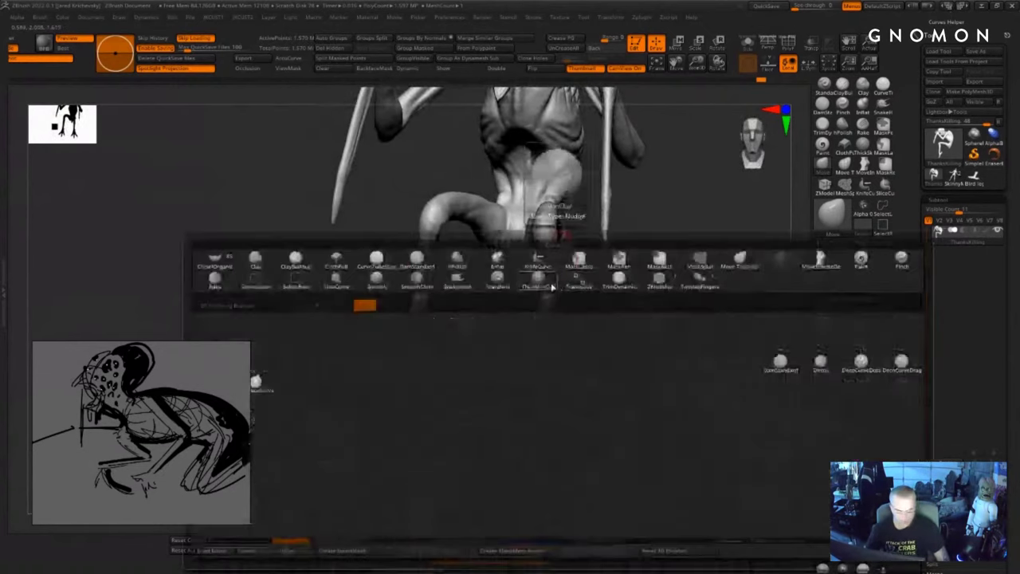
key(s)
drag(548, 226, 545, 246)
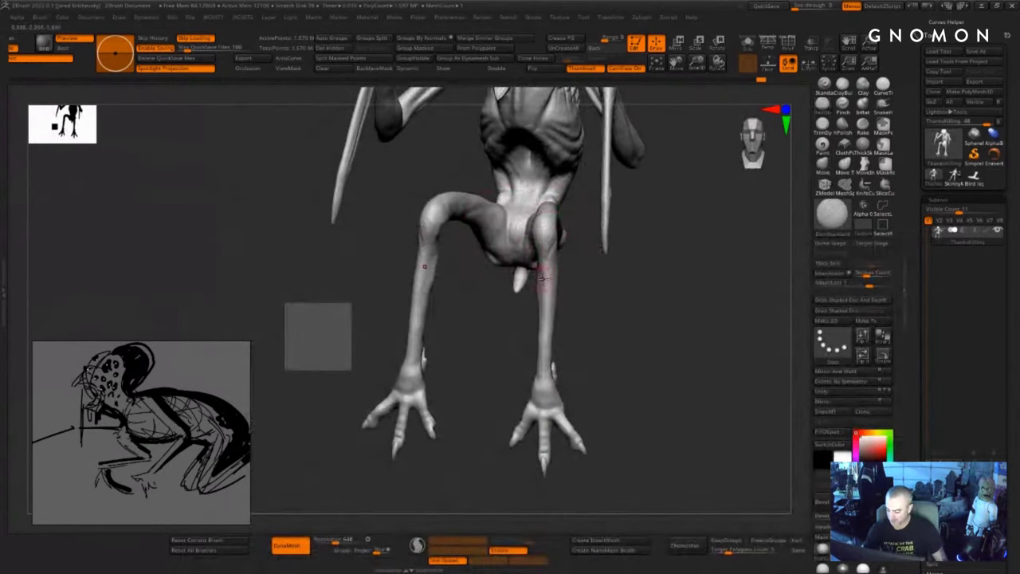
drag(590, 321, 637, 255)
drag(683, 280, 637, 236)
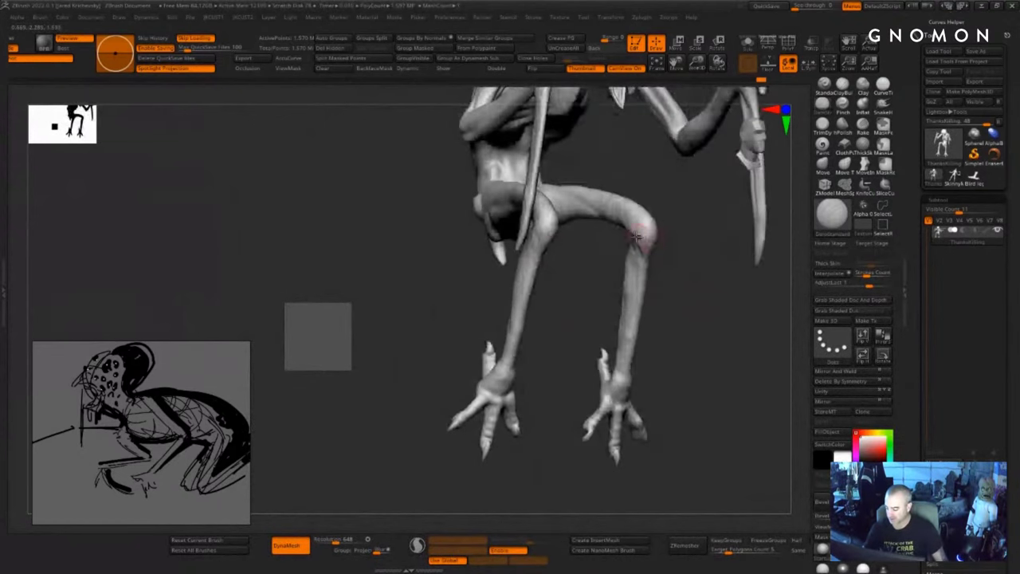
drag(704, 283, 652, 273)
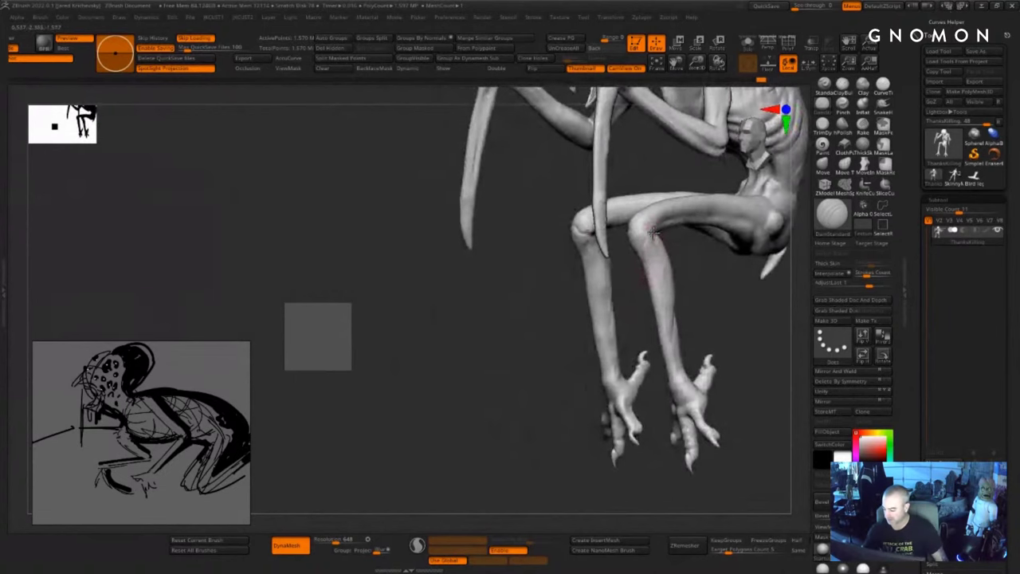
drag(566, 356, 528, 398)
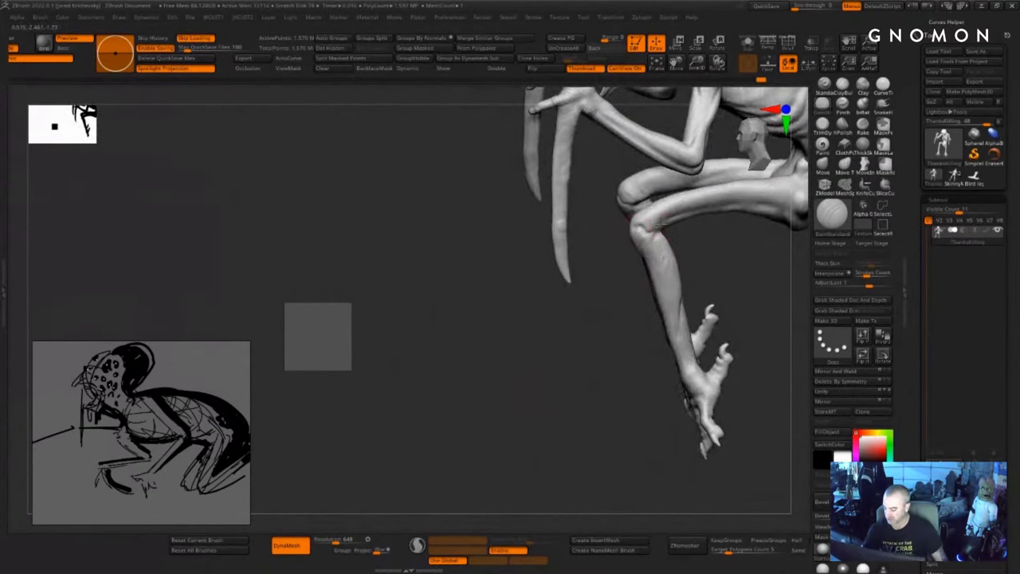
mouse_move(585, 348)
mouse_down()
mouse_move(374, 451)
mouse_move(404, 443)
mouse_up()
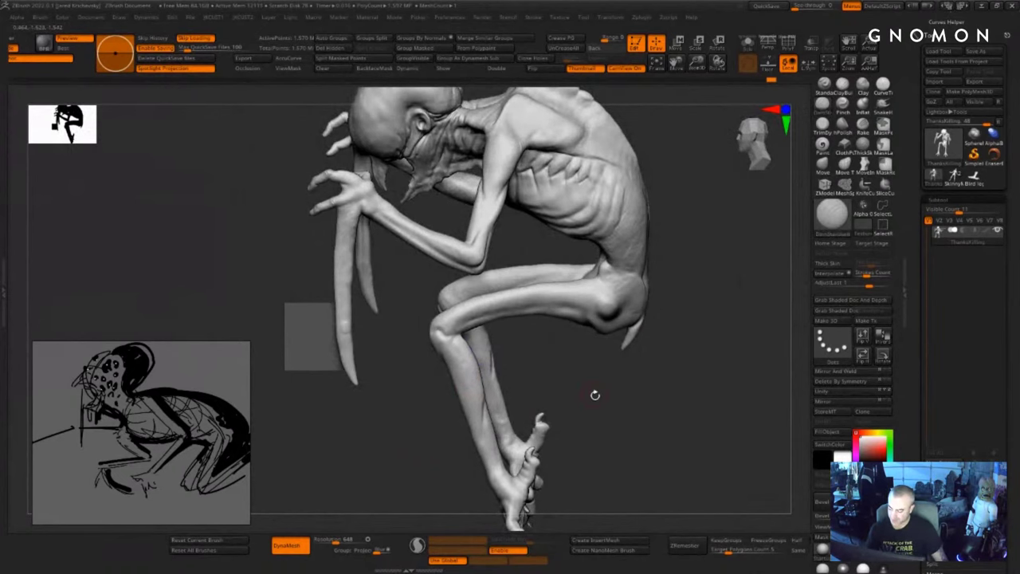
- Build up volume along the front of the lower shin with the ClayBuildup brush
mouse_move(595, 393)
mouse_down()
mouse_move(613, 406)
mouse_move(645, 298)
mouse_move(498, 327)
mouse_move(555, 303)
mouse_up()
key(b)
key(c)
key(b)
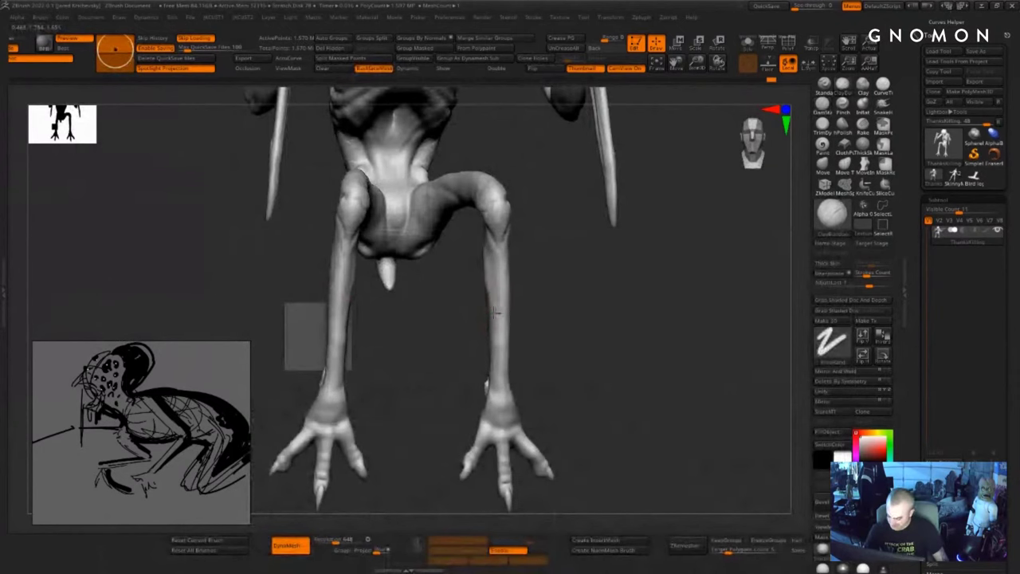
drag(494, 382, 493, 393)
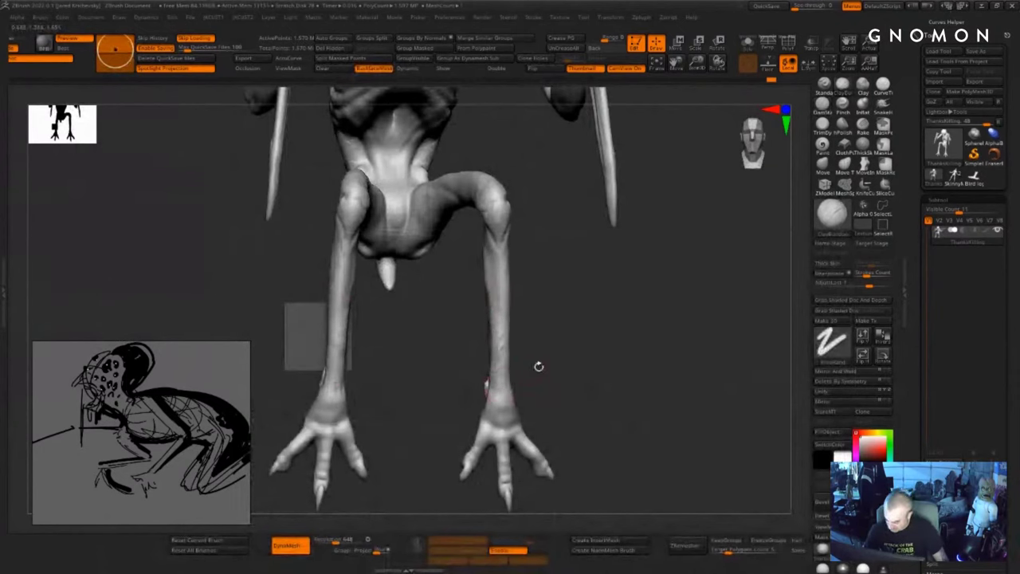
mouse_move(539, 365)
mouse_down()
mouse_move(514, 366)
mouse_move(510, 387)
mouse_up()
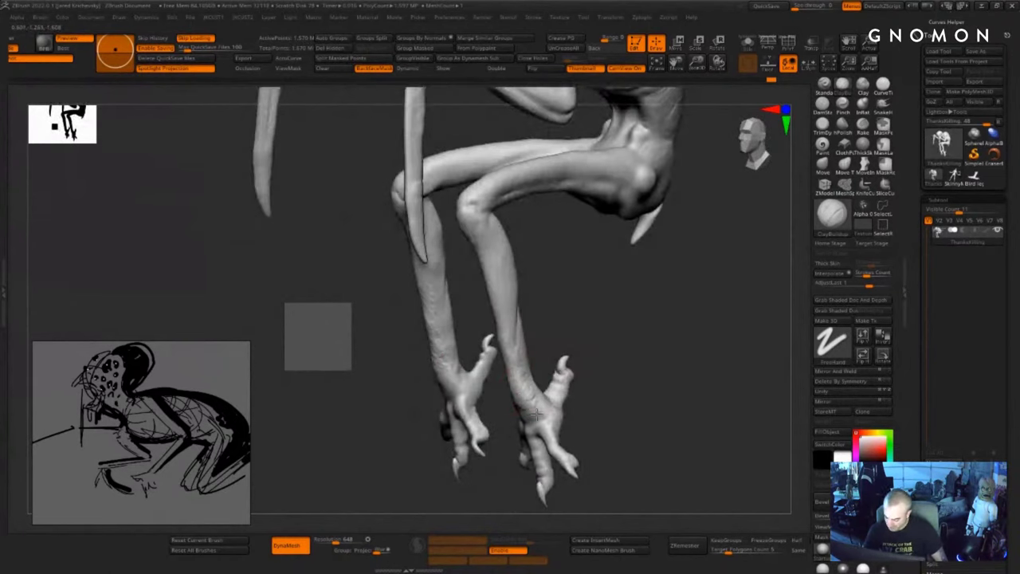
- Build up and smooth the ankle where the shin flares into the foot, working from the side and front
drag(576, 396, 532, 398)
drag(660, 319, 703, 322)
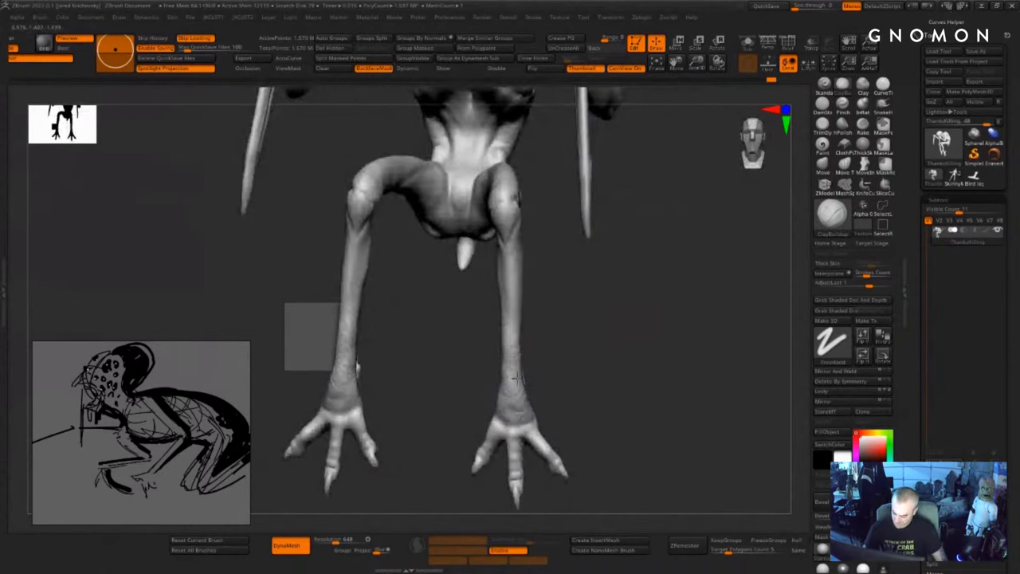
drag(616, 384, 498, 430)
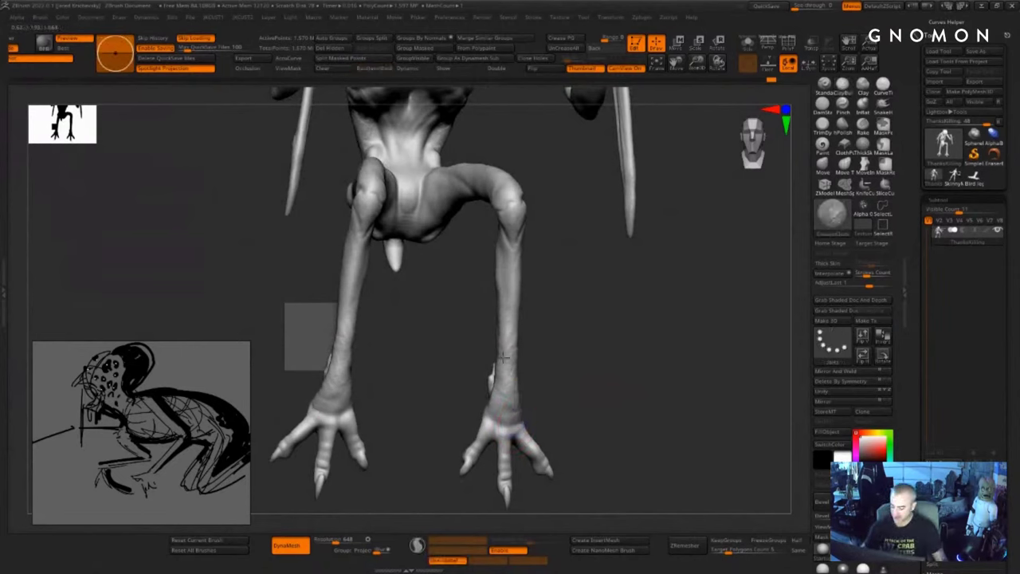
mouse_move(539, 341)
mouse_down()
mouse_move(571, 306)
mouse_move(555, 300)
mouse_up()
key(s)
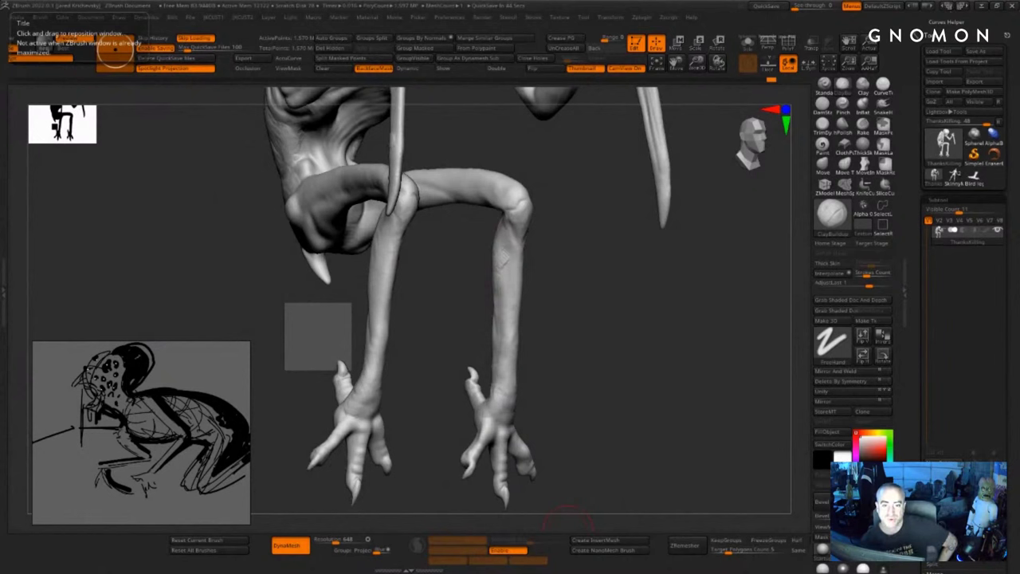
- Switch to the web browser and look through the Wikipedia article on the documentary Lost Soul: The Doomed Journey of Richard Stanley's Island of Dr. Moreau
drag(697, 0, 573, 92)
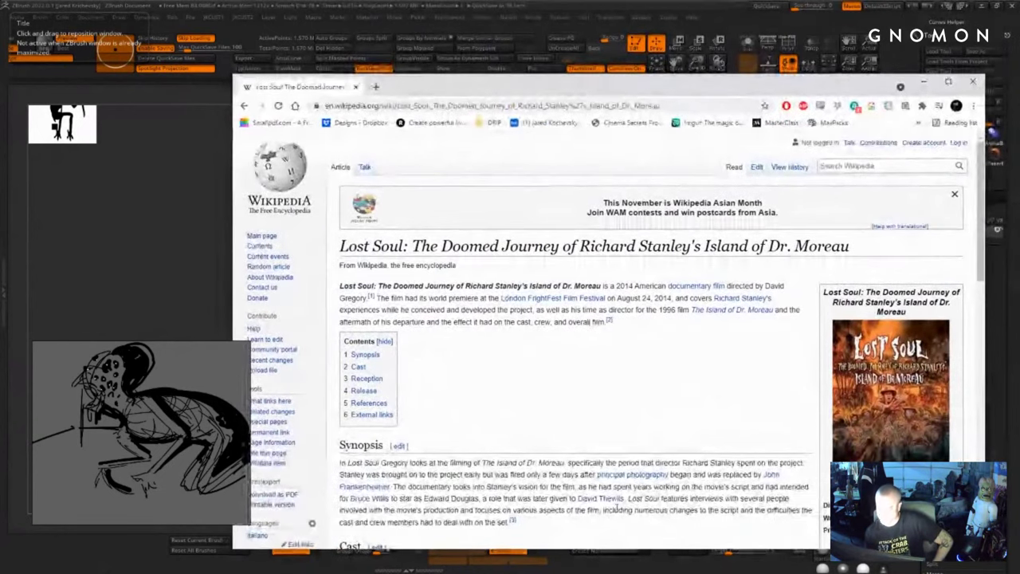
scroll(478, 279, down, 10)
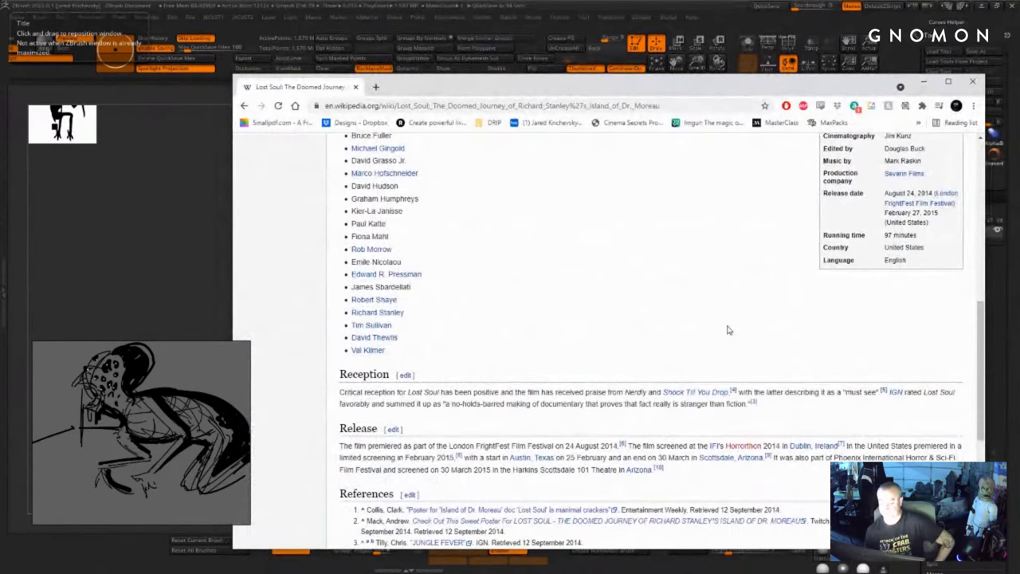
scroll(726, 333, down, 6)
scroll(709, 335, up, 14)
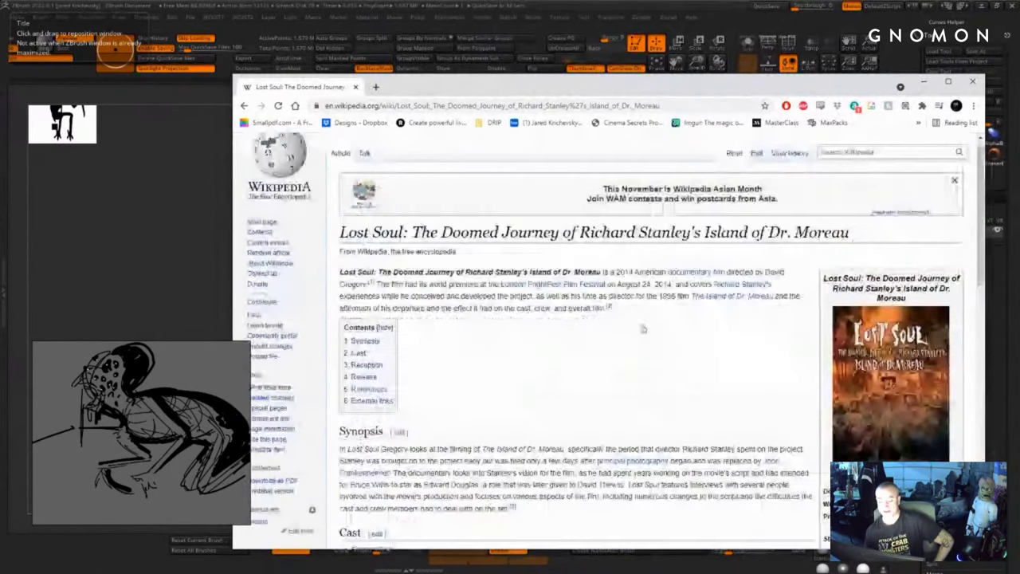
scroll(643, 328, up, 1)
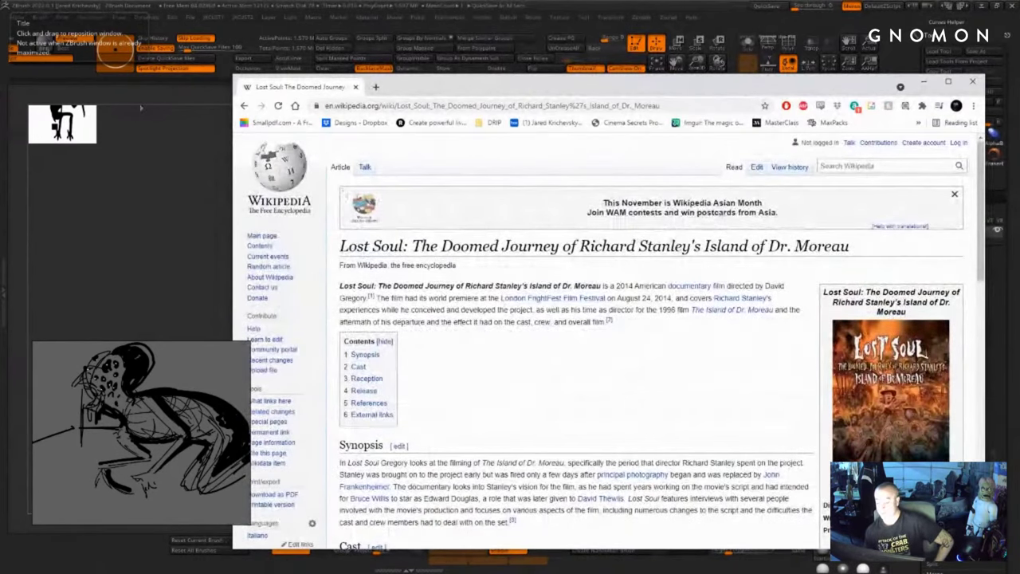
- Show the image results for "making of island of doctor moreau" and preview the robed beast-man and Ron Perlman pictures
click(245, 106)
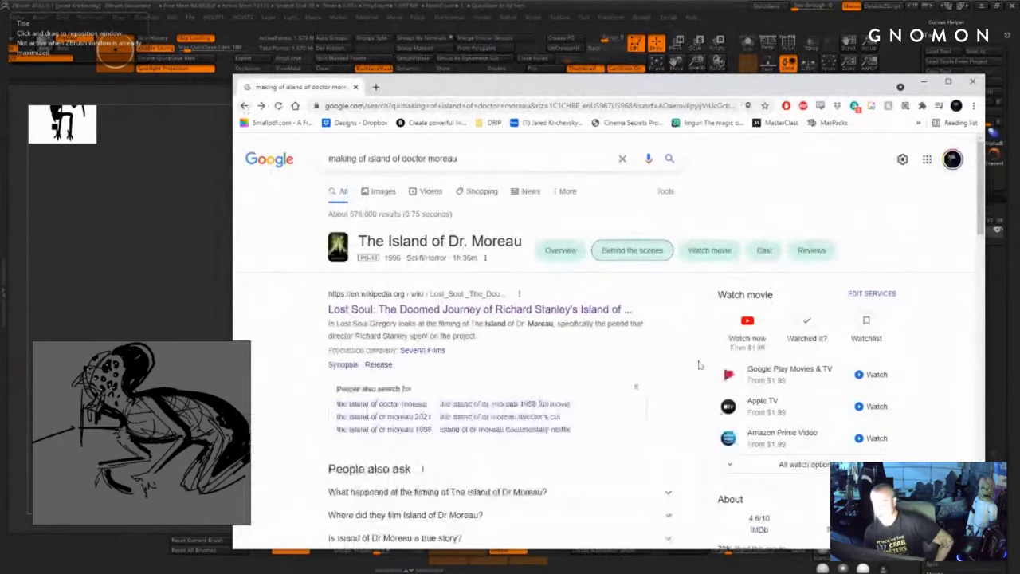
click(386, 193)
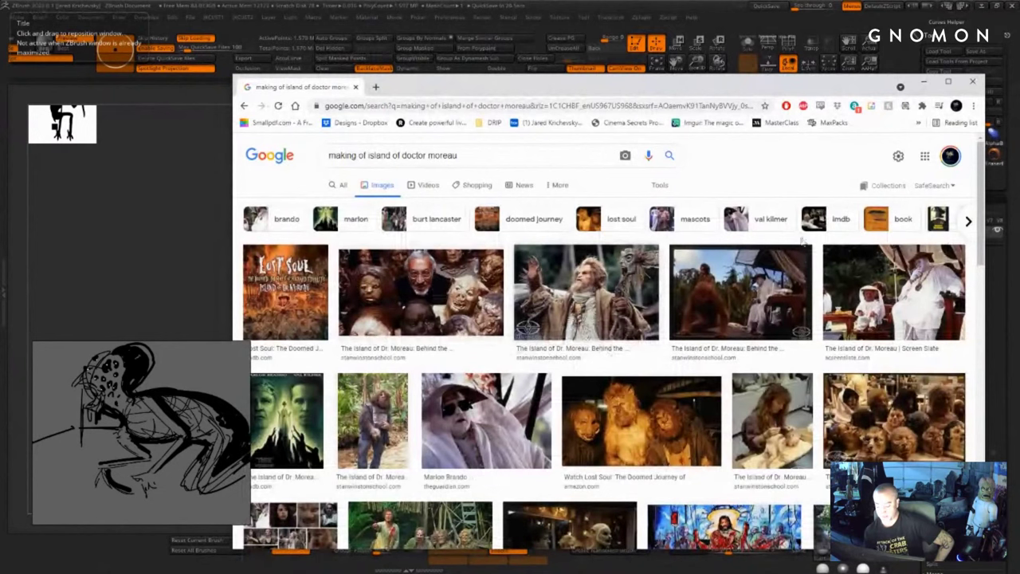
click(581, 313)
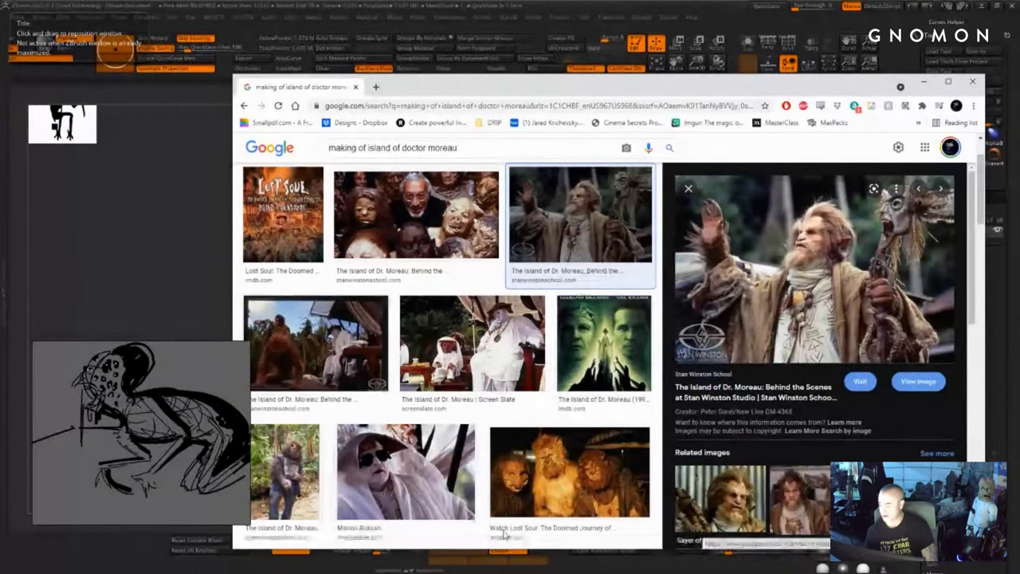
scroll(572, 327, down, 1)
scroll(574, 320, down, 1)
scroll(828, 306, down, 7)
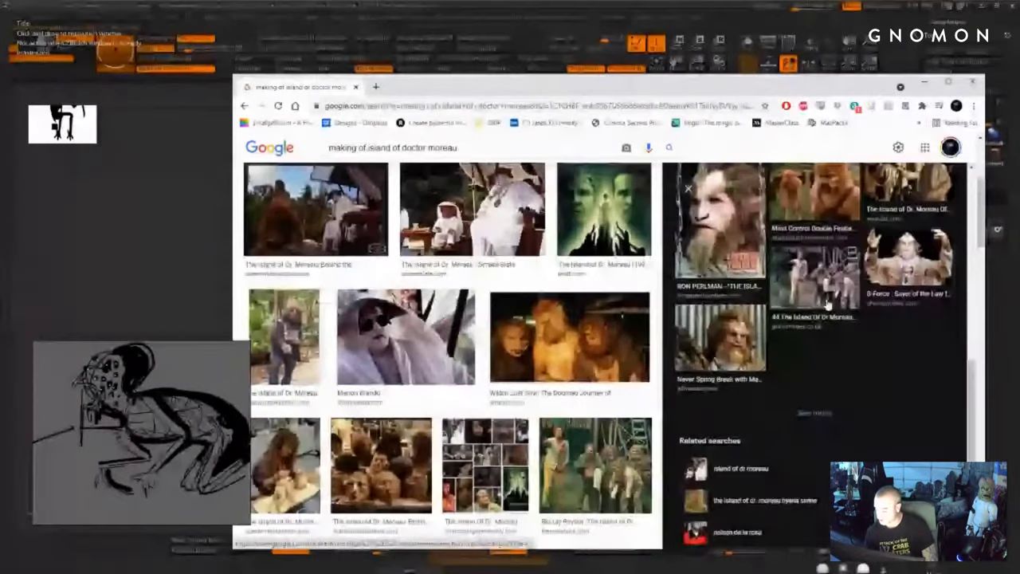
click(707, 246)
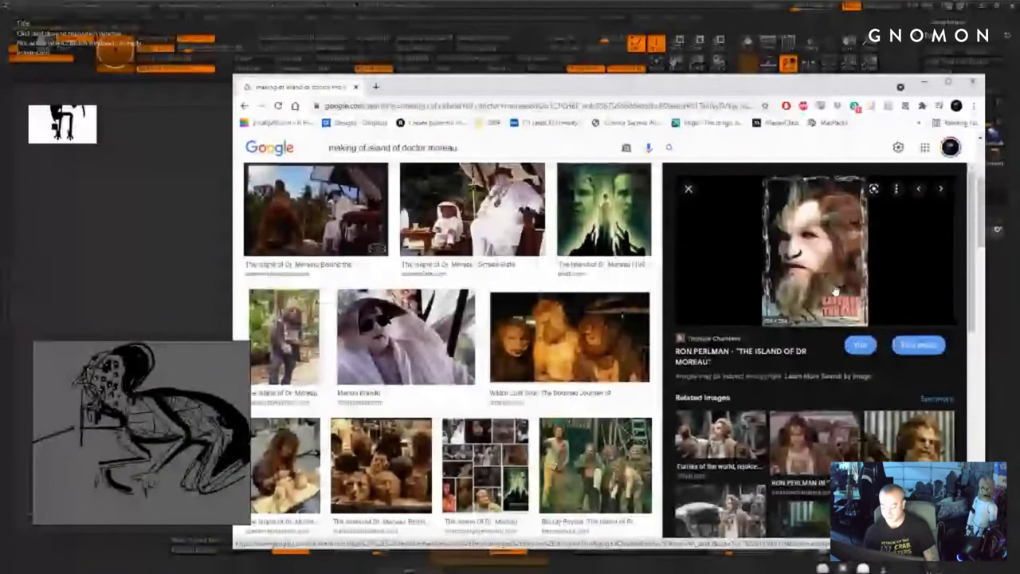
scroll(406, 401, up, 1)
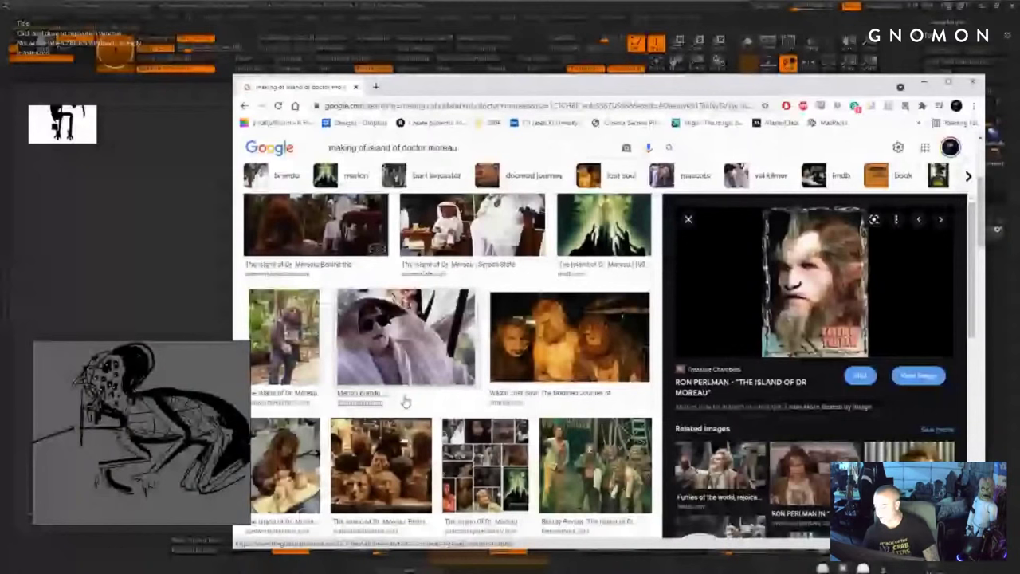
- Preview the Marlon Brando photo, the 1977 movie clip and the KCL Productions group photo from the image results
click(406, 350)
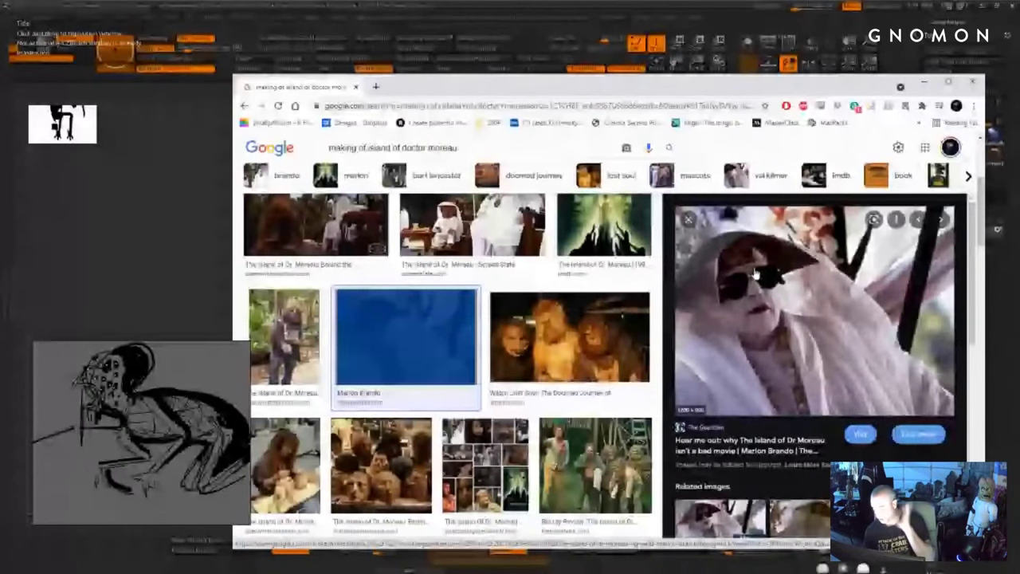
scroll(584, 355, down, 2)
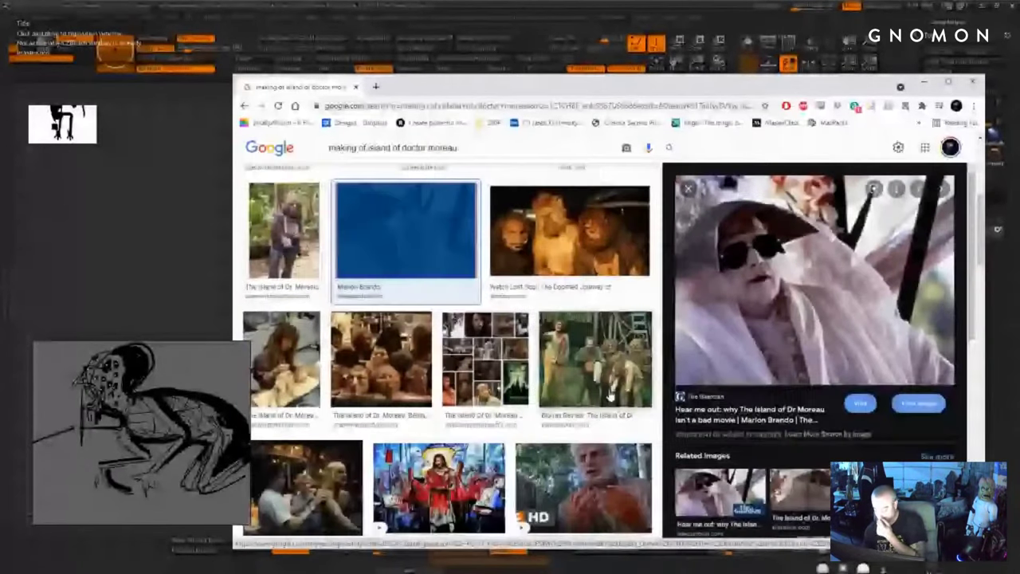
click(600, 508)
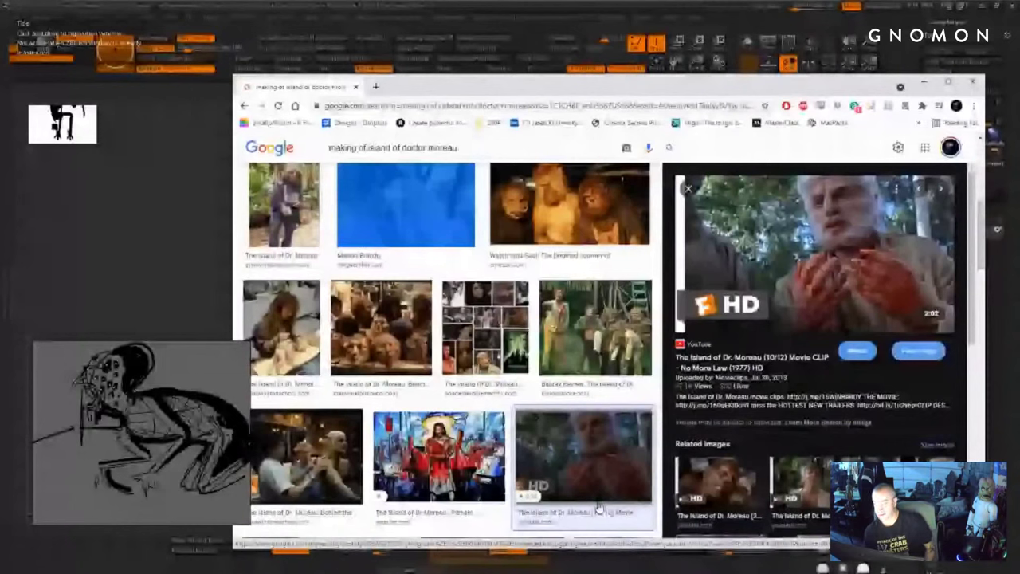
scroll(221, 390, down, 5)
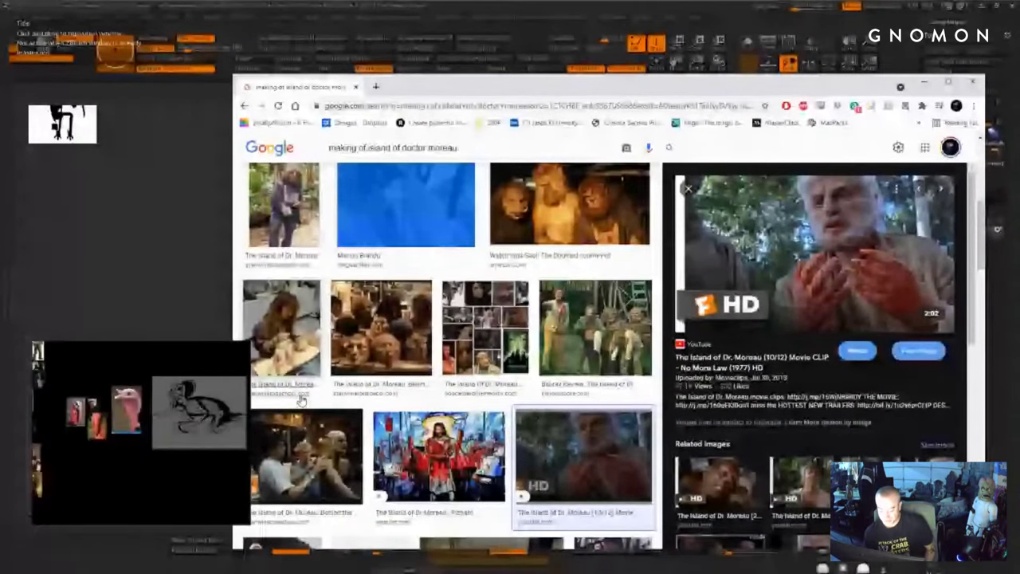
scroll(319, 423, down, 3)
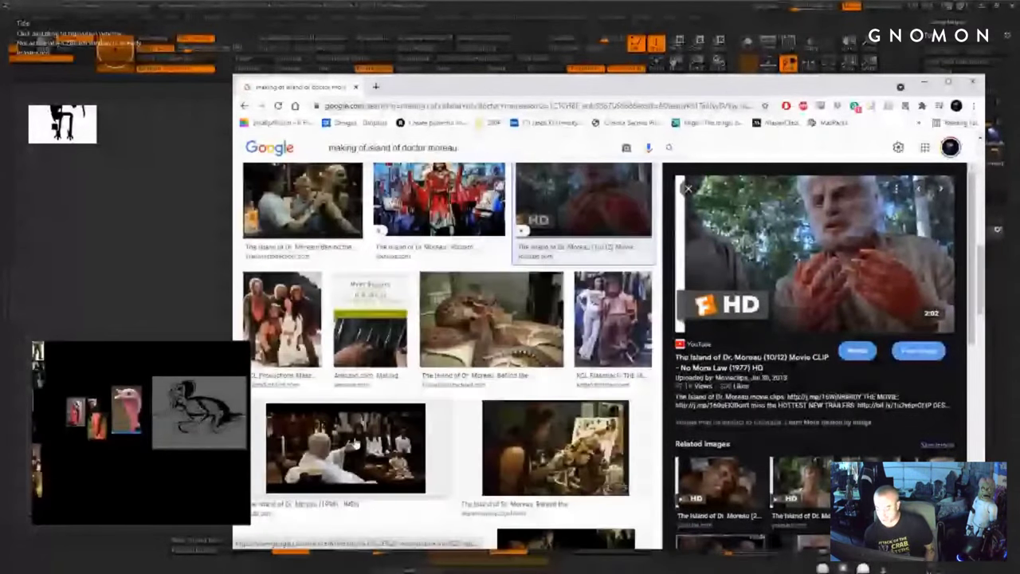
click(282, 319)
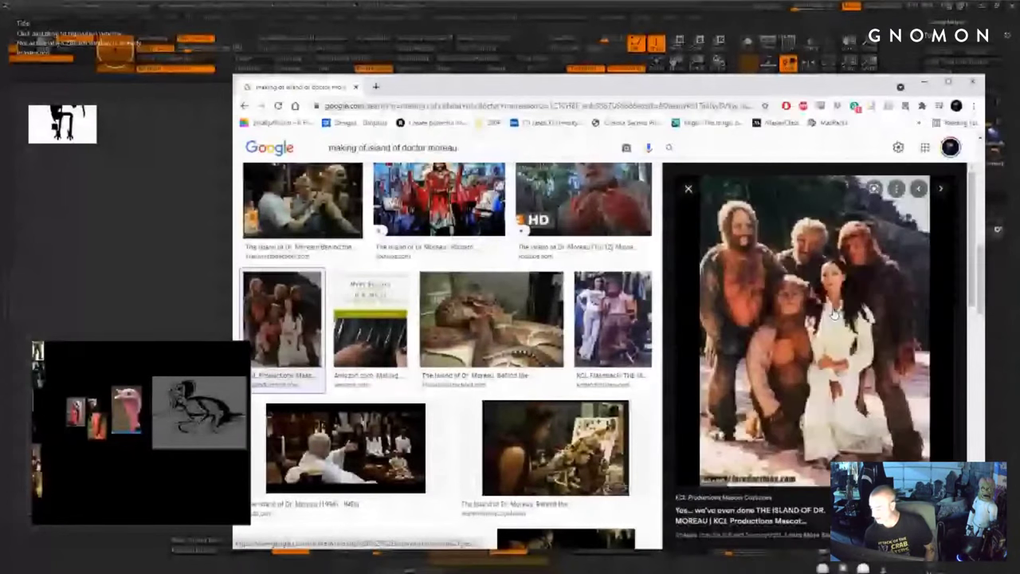
- Browse more of the Dr. Moreau image results and preview the photo of the furry creature standing on a jungle path
scroll(526, 426, down, 5)
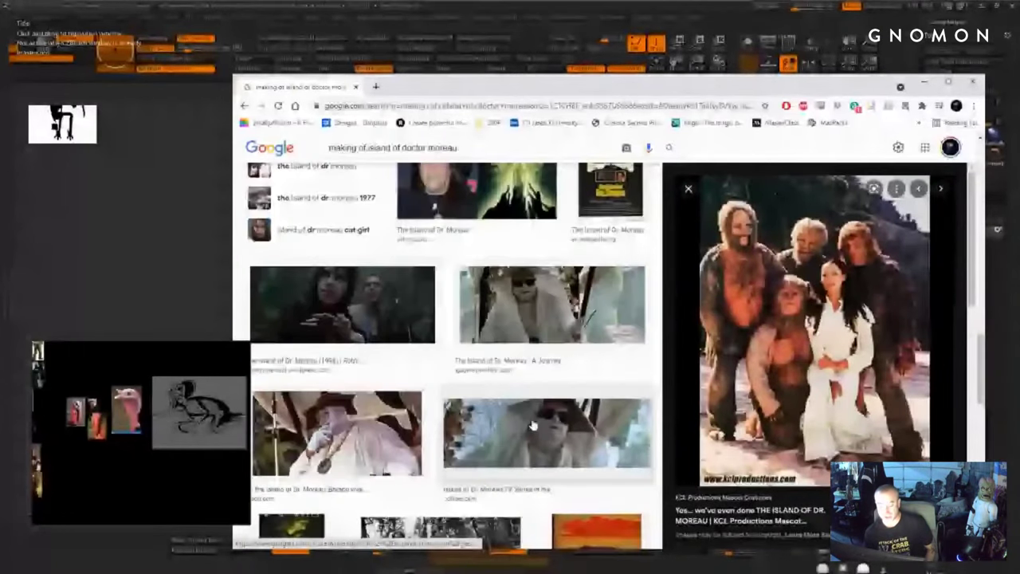
scroll(478, 424, up, 2)
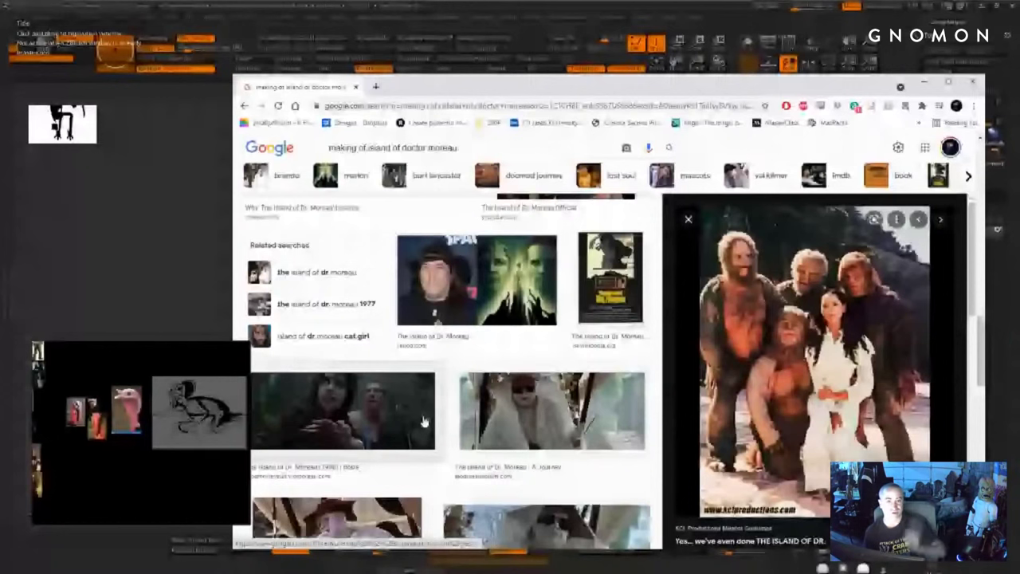
scroll(424, 423, up, 6)
scroll(430, 399, up, 2)
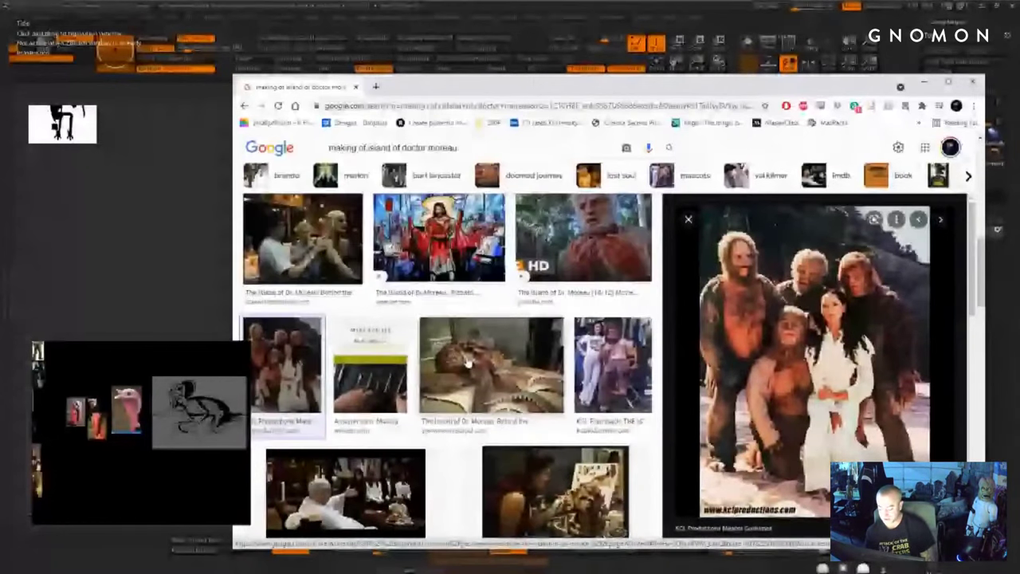
scroll(430, 399, up, 5)
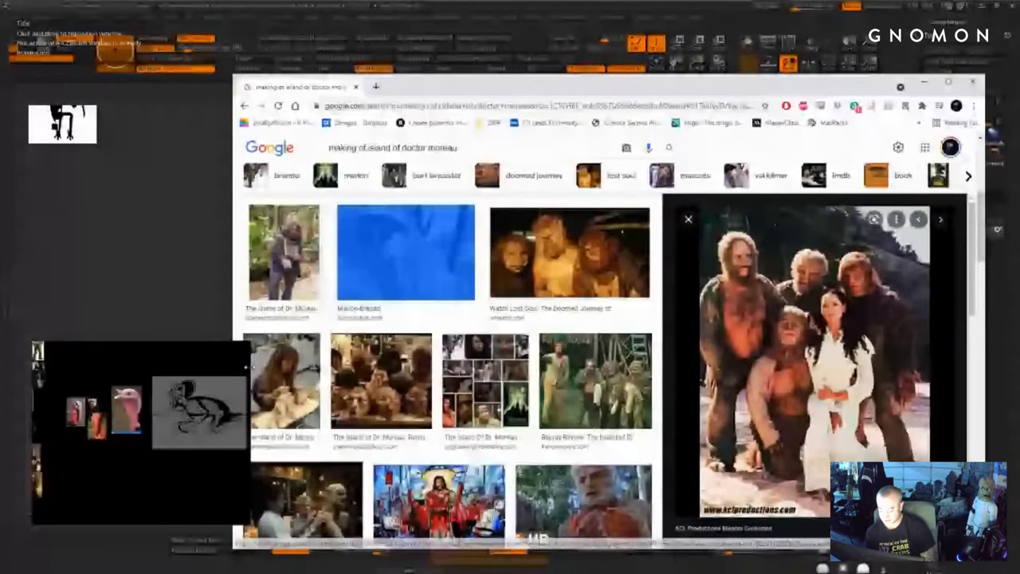
scroll(300, 467, up, 3)
click(300, 466)
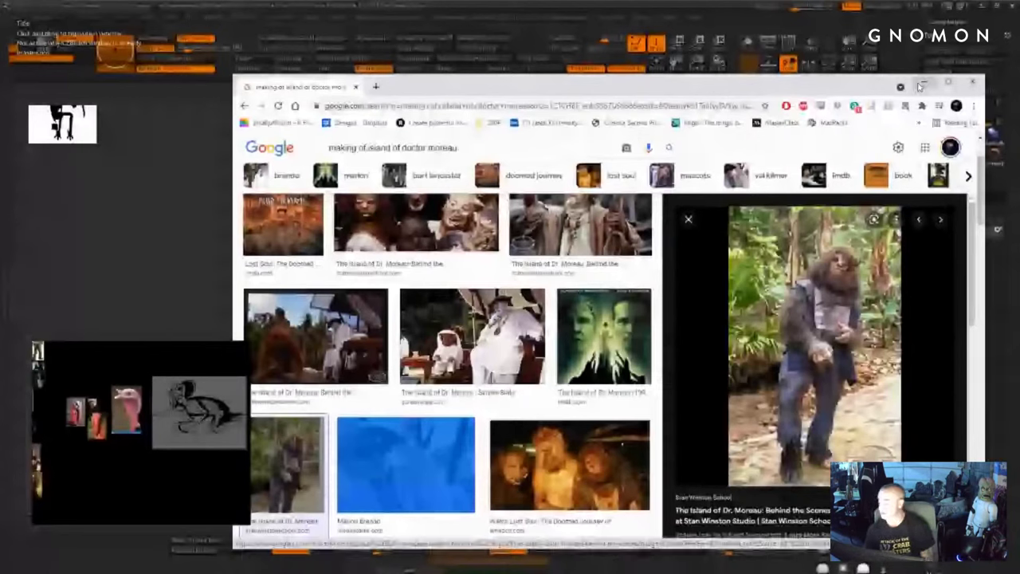
- View the Stan Winston School makeup-room photo of the horned creature at full size, and return to ZBrush
scroll(445, 396, up, 1)
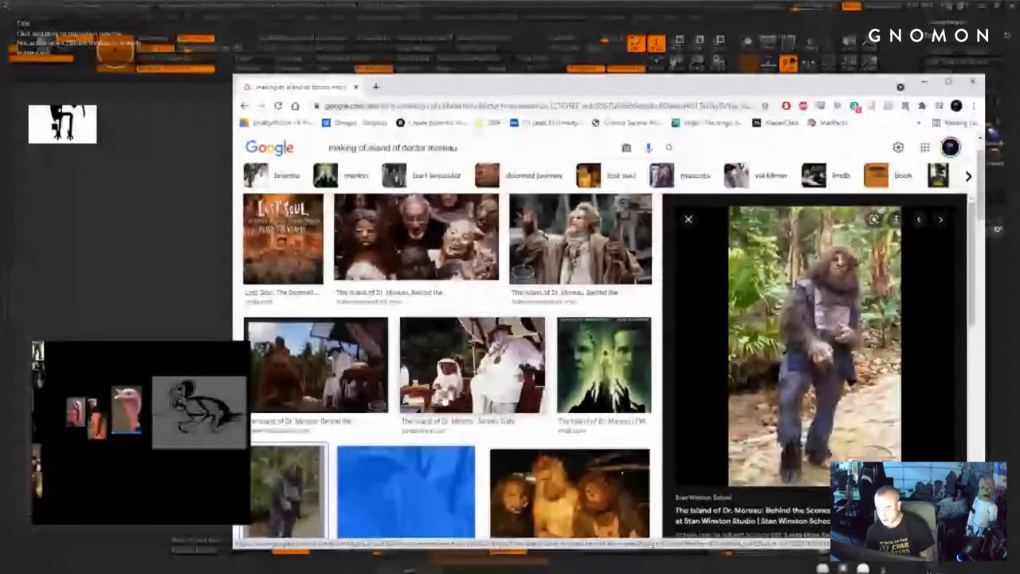
scroll(615, 341, down, 5)
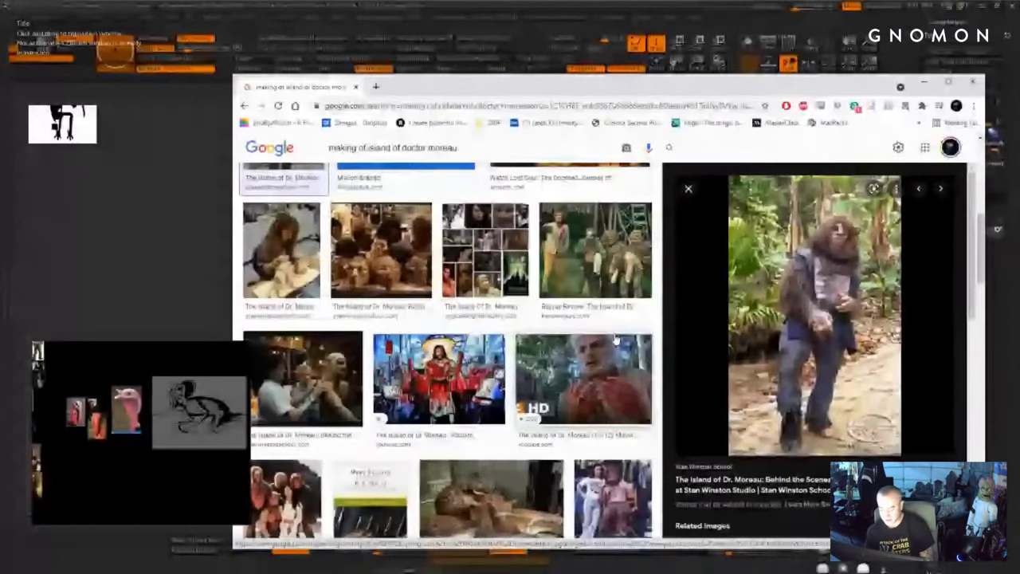
click(305, 369)
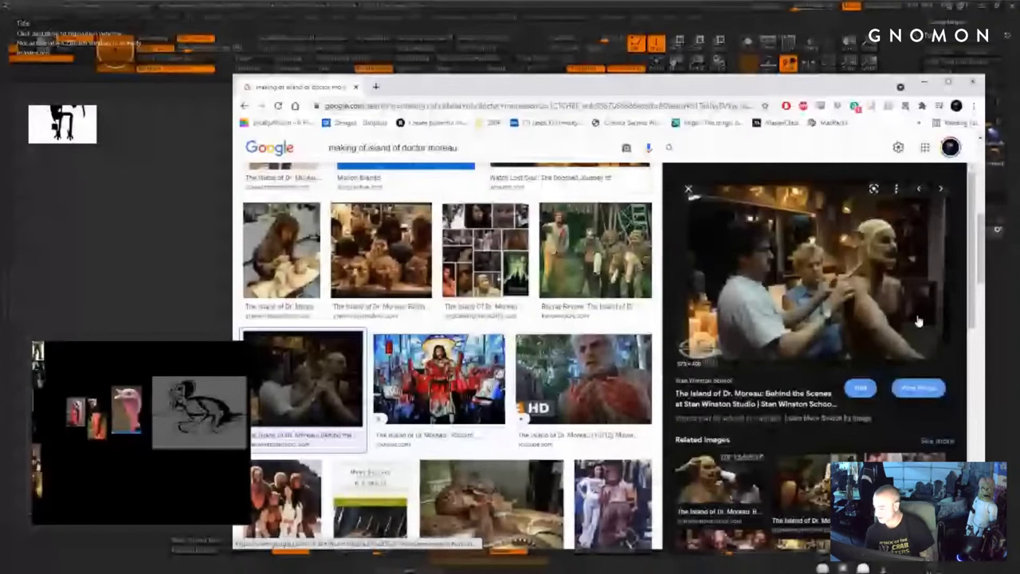
click(911, 389)
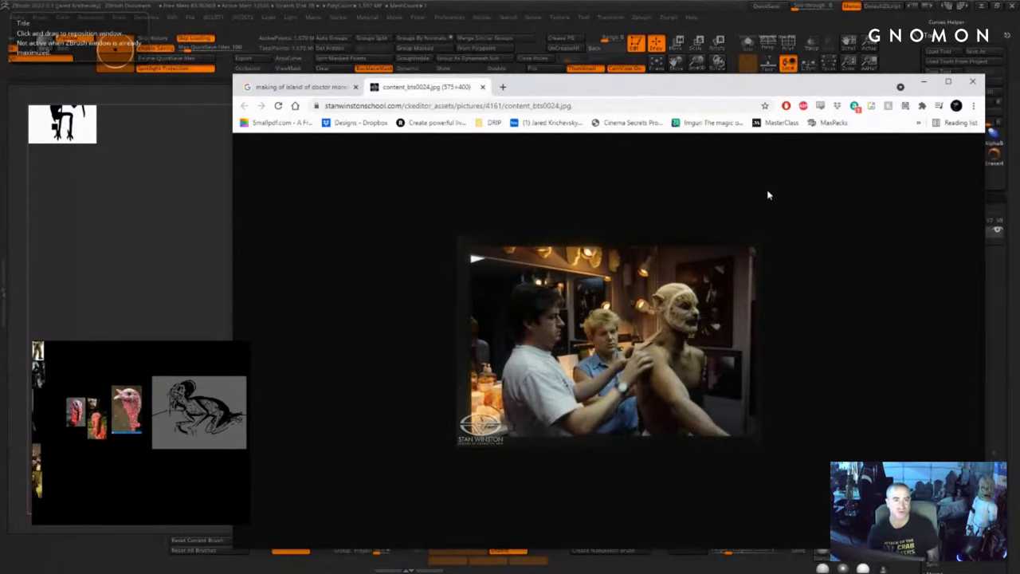
click(924, 81)
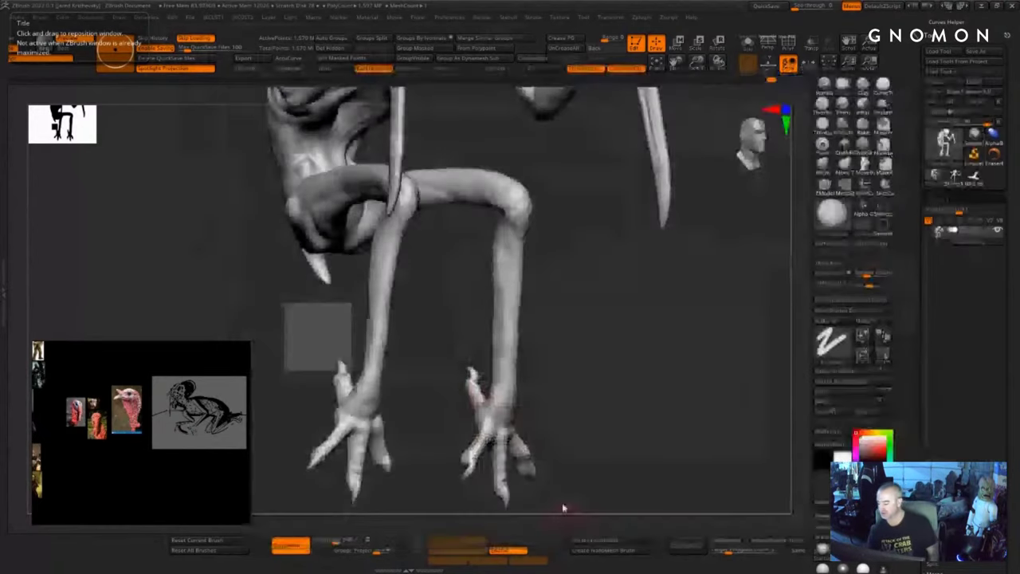
- Build up the upper shin just below the knee with the ClayBuildup brush and smooth its inner side
drag(612, 430, 605, 428)
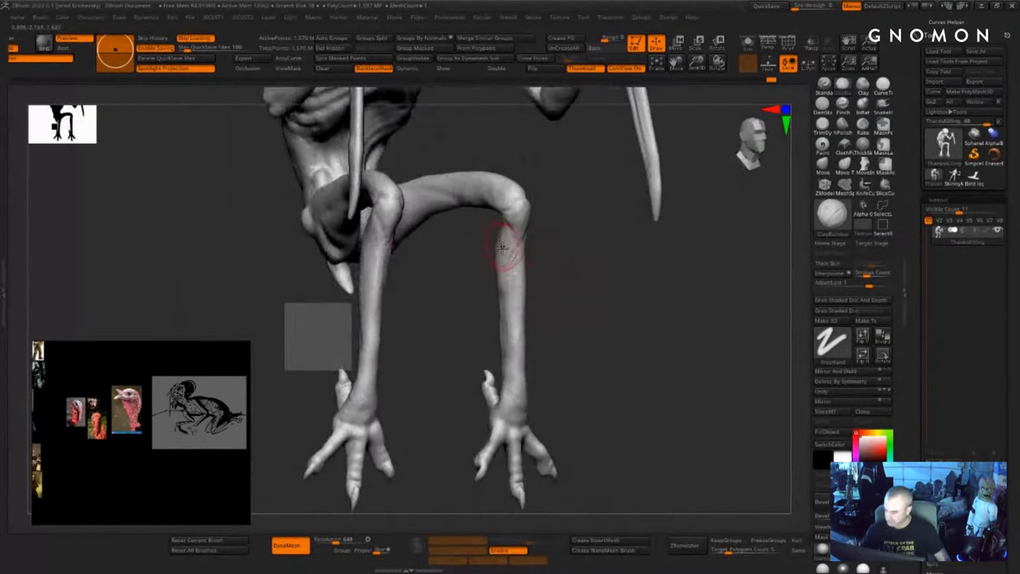
drag(505, 250, 507, 225)
shift+drag(542, 271, 512, 259)
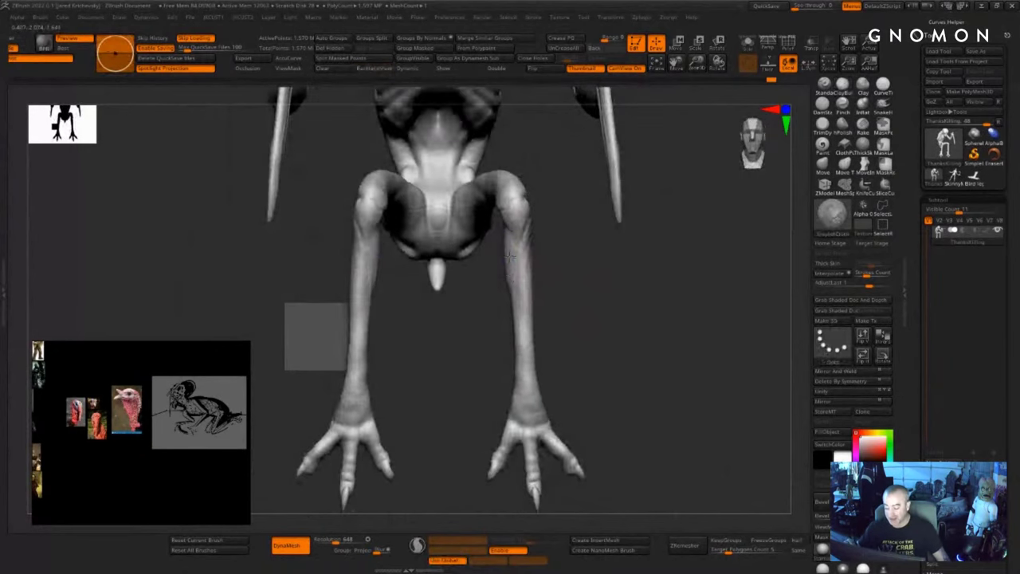
mouse_move(574, 297)
mouse_down()
mouse_move(586, 422)
mouse_move(515, 417)
mouse_up()
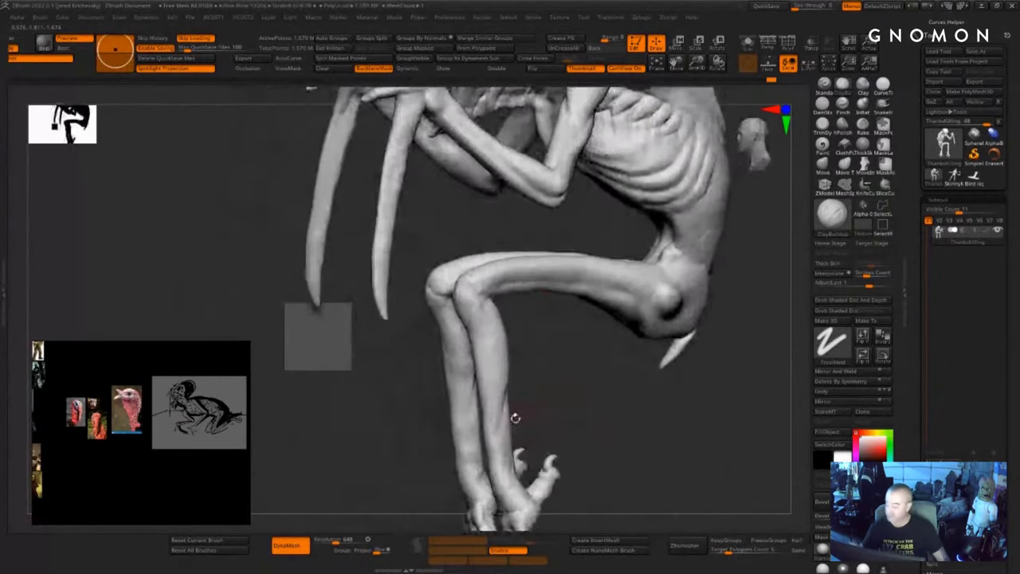
- Build up the knee, thigh and hip-bone area of the creature's leg with the ClayBuildup brush
drag(540, 371, 487, 366)
mouse_move(469, 330)
mouse_down()
mouse_move(493, 339)
mouse_move(474, 314)
mouse_move(483, 367)
mouse_up()
drag(512, 422, 542, 412)
drag(715, 395, 689, 419)
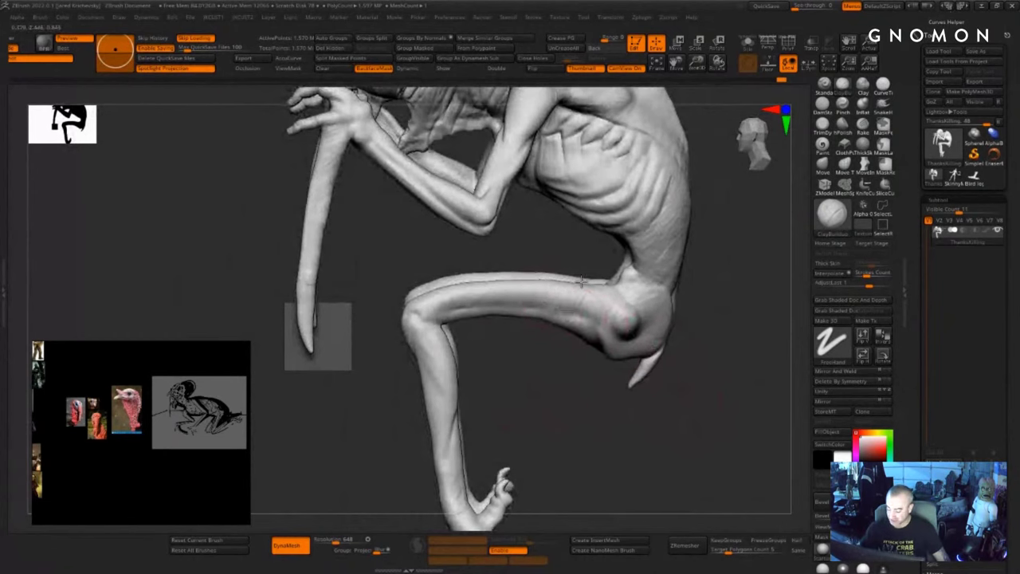
drag(706, 349, 687, 343)
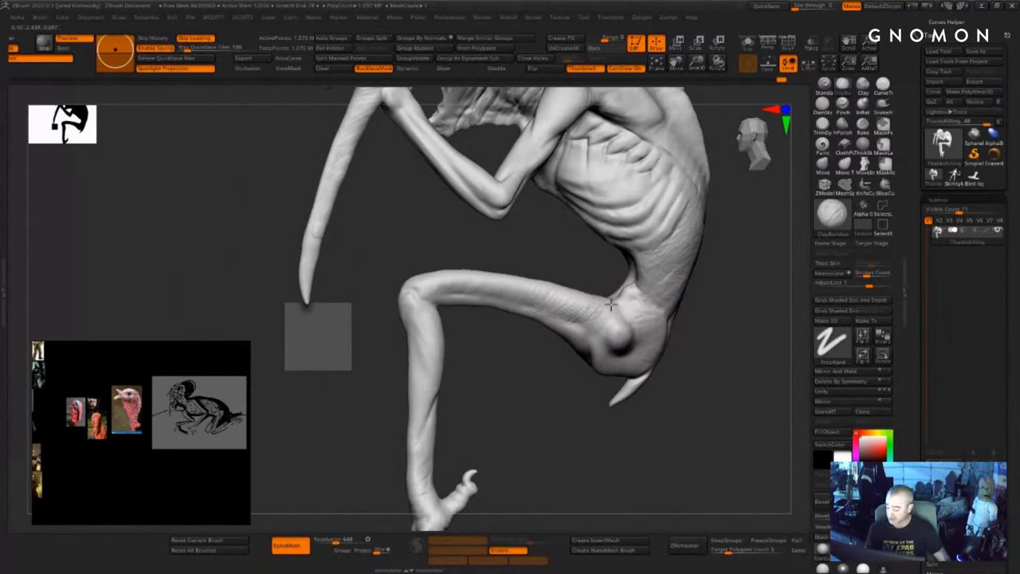
mouse_move(637, 299)
mouse_down()
mouse_move(630, 290)
mouse_move(688, 275)
mouse_up()
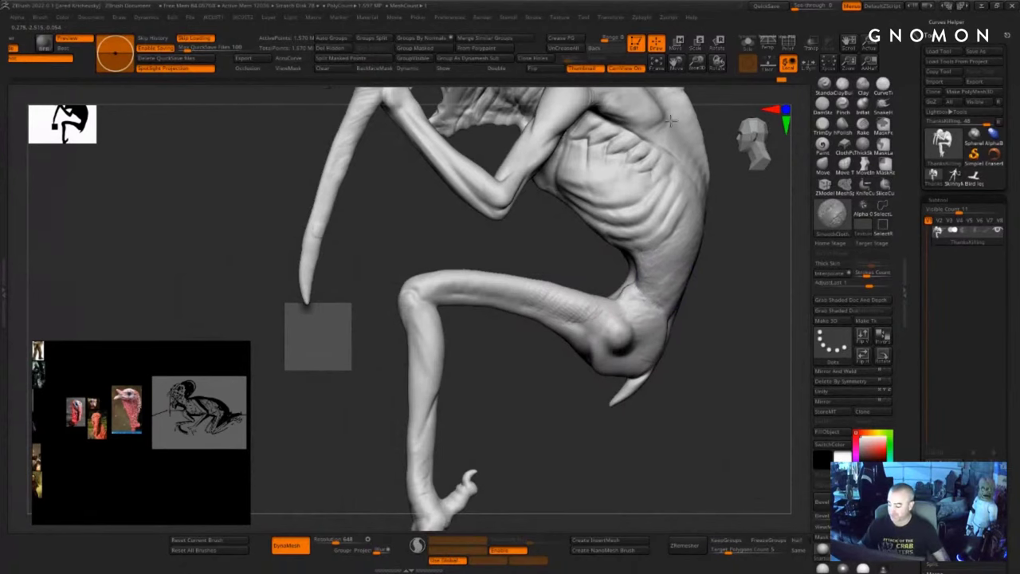
- Smooth the shoulder-blade area on the creature's upper back
mouse_move(757, 255)
alt+mouse_down()
mouse_move(708, 322)
mouse_move(679, 320)
alt+mouse_up()
mouse_move(617, 180)
shift+mouse_down()
mouse_move(593, 144)
mouse_move(576, 150)
shift+mouse_up()
mouse_move(687, 263)
mouse_down()
mouse_move(702, 268)
mouse_move(704, 232)
mouse_move(592, 228)
mouse_move(656, 224)
mouse_move(647, 222)
mouse_move(620, 335)
mouse_move(590, 284)
mouse_move(581, 318)
mouse_move(653, 337)
mouse_move(670, 317)
mouse_up()
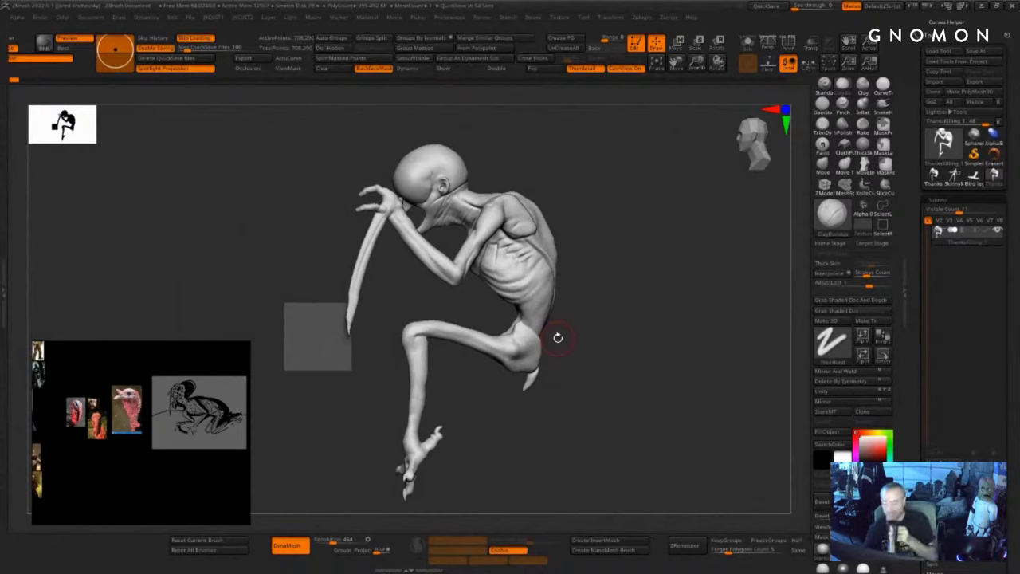
- Compare the smoother earlier version of the creature with the detailed current sculpt, making the current one active again
drag(650, 203, 668, 209)
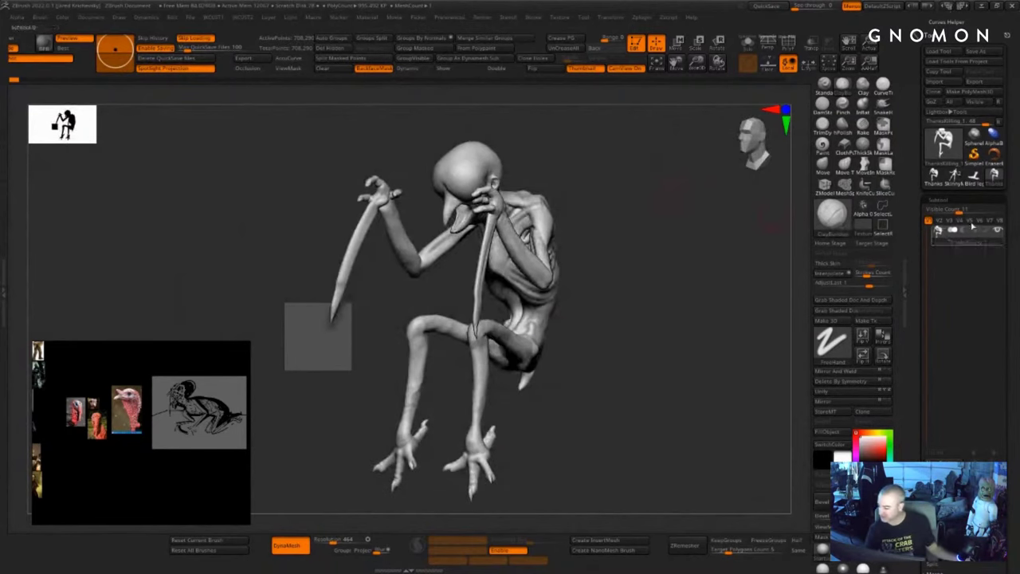
mouse_move(960, 182)
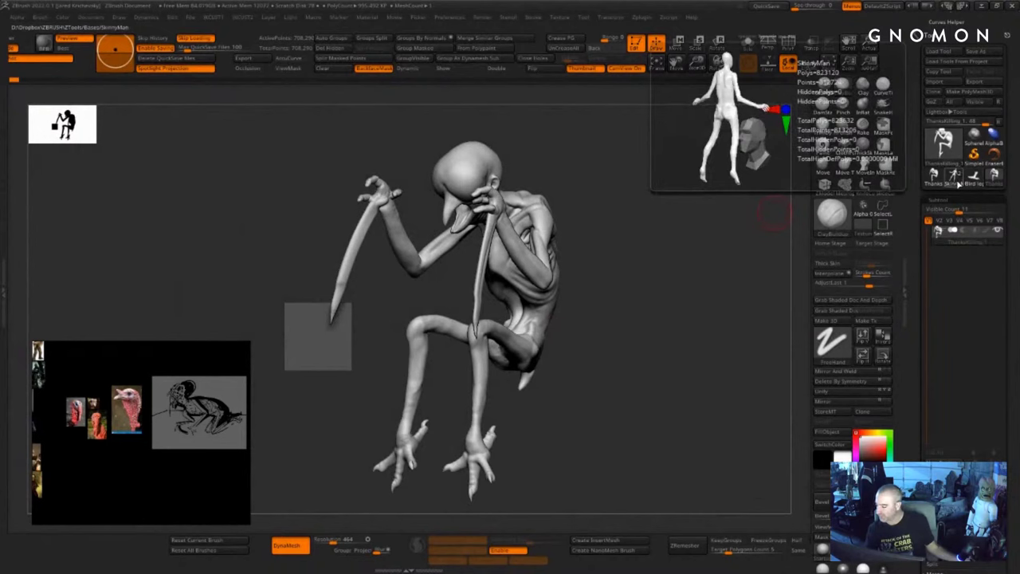
click(942, 180)
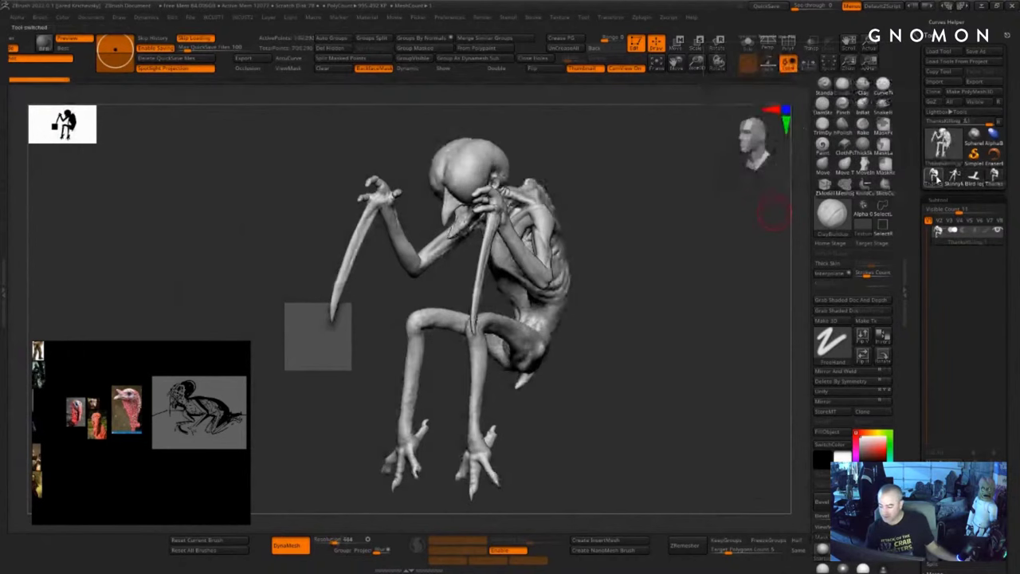
drag(667, 405, 644, 393)
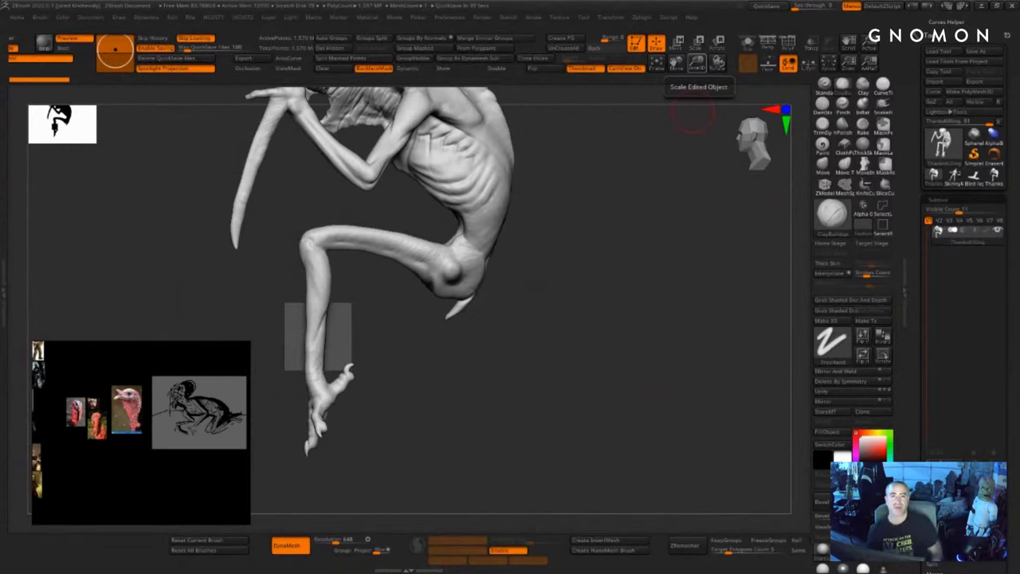
- Switch to the browser, look through the Tubi search results for "dr. mo", and return to ZBrush
drag(850, 573, 636, 105)
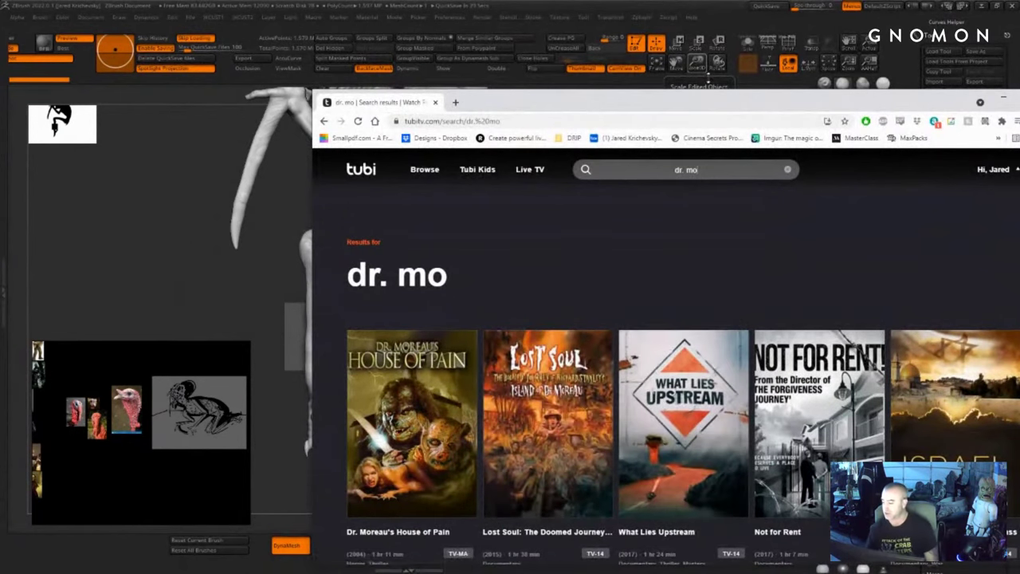
drag(706, 108, 582, 50)
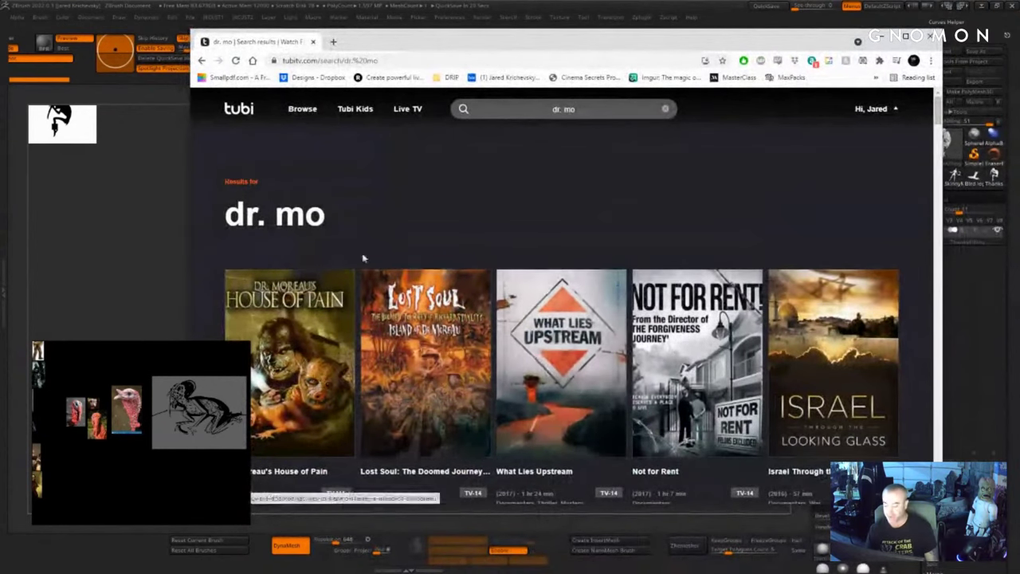
scroll(717, 415, down, 3)
scroll(512, 321, down, 3)
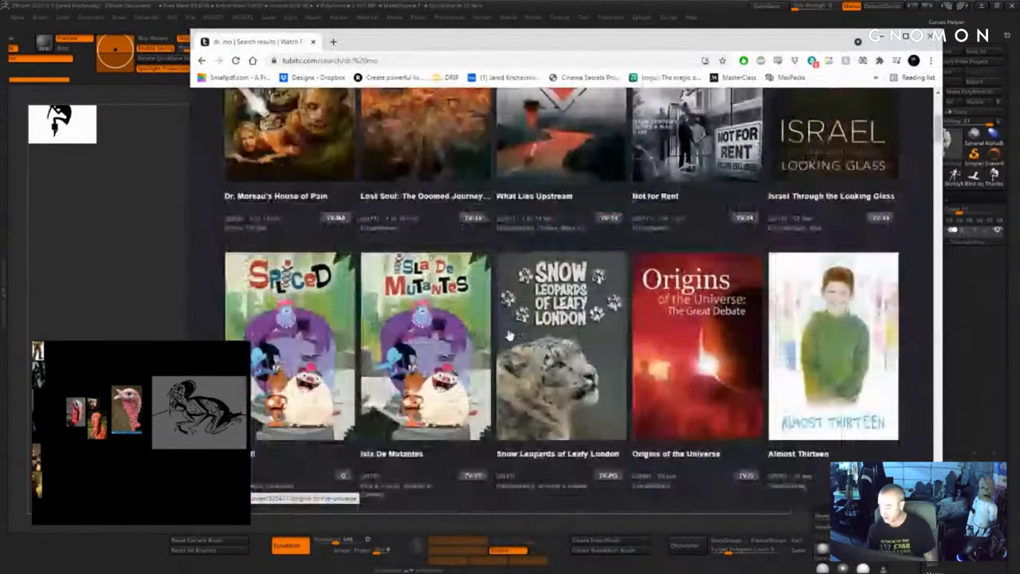
scroll(513, 321, down, 3)
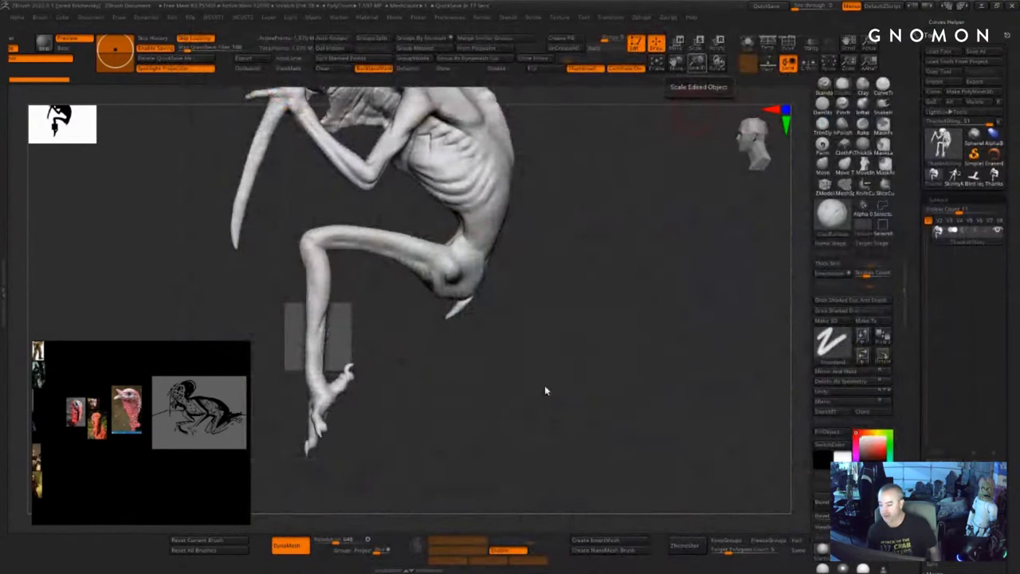
- Define the upper ribs beneath the shoulder blade and armpit with the Standard brush
drag(547, 389, 574, 359)
alt+drag(602, 224, 606, 378)
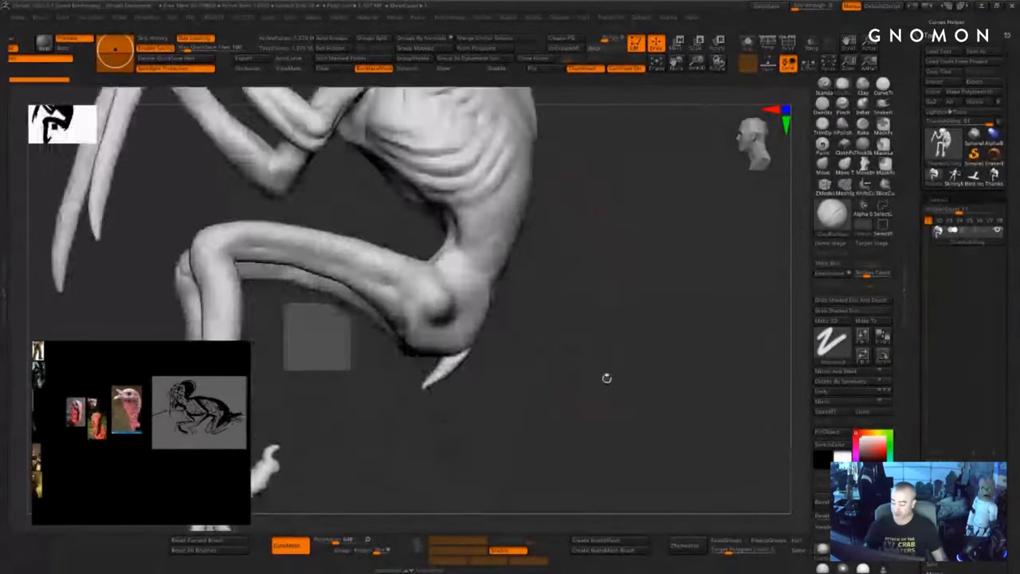
alt+drag(644, 174, 661, 330)
click(824, 86)
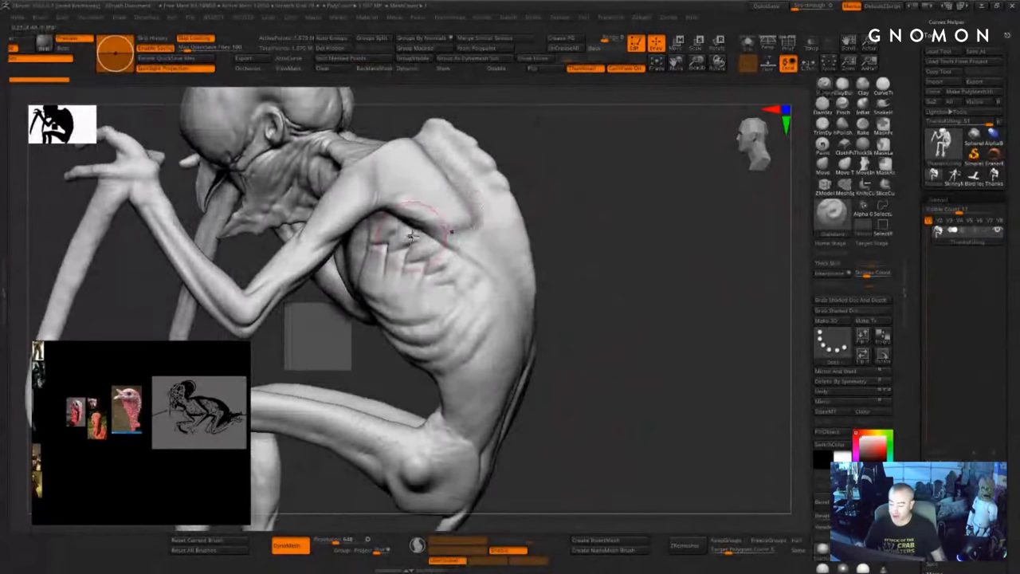
drag(577, 252, 608, 251)
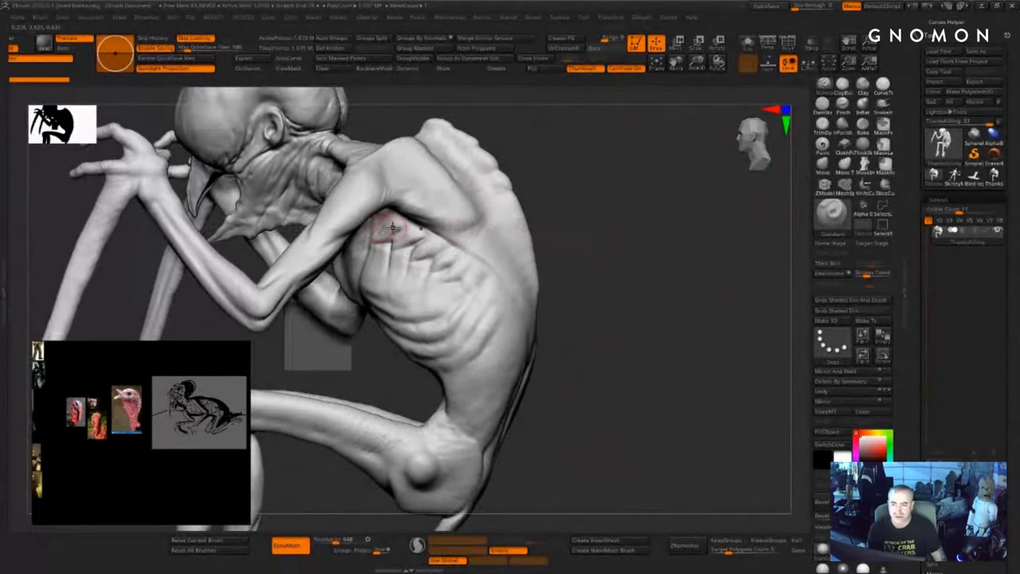
drag(389, 223, 437, 228)
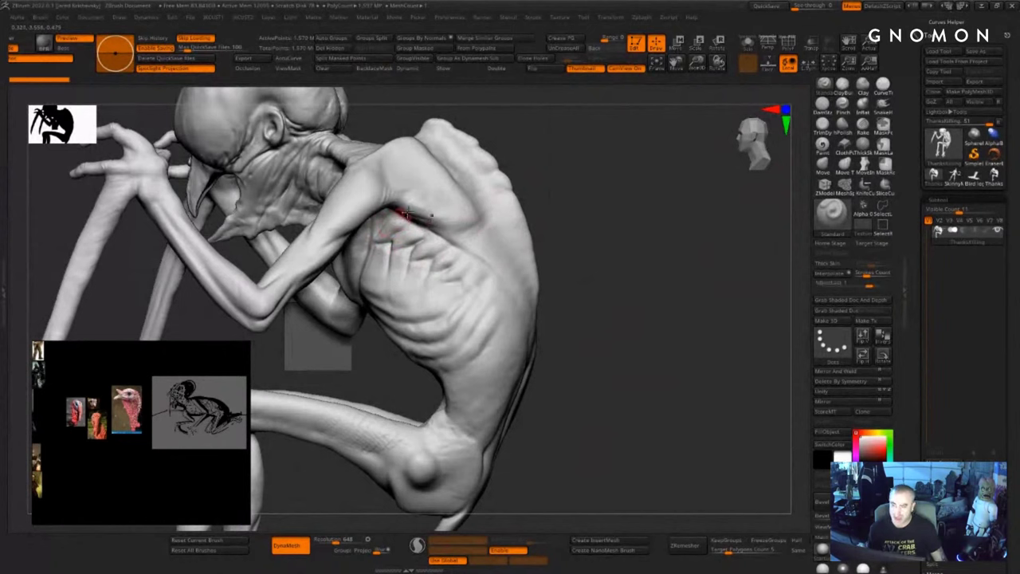
drag(572, 189, 600, 191)
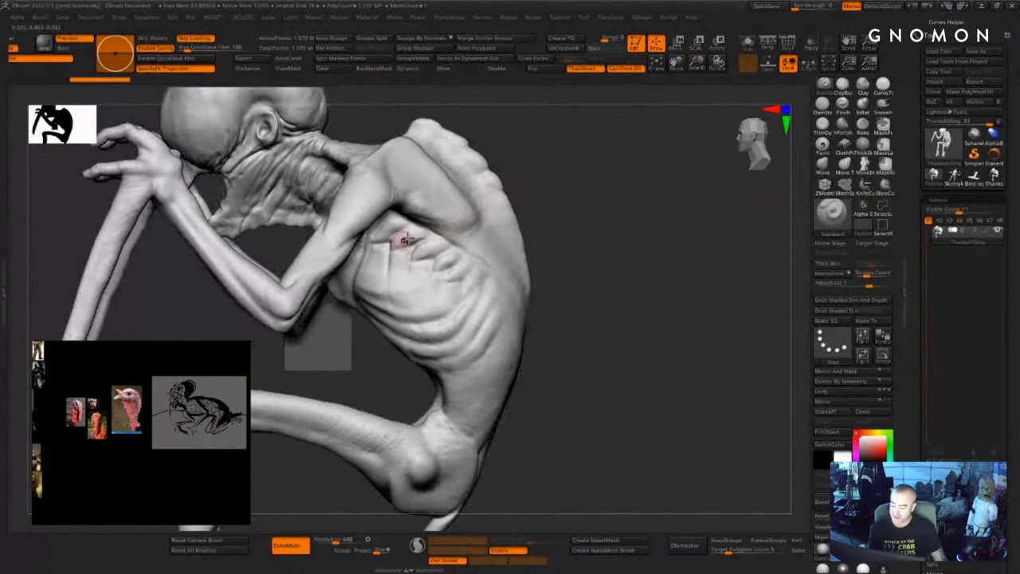
mouse_move(406, 240)
mouse_down()
mouse_move(422, 237)
mouse_move(415, 261)
mouse_move(449, 242)
mouse_move(476, 258)
mouse_up()
- Accentuate the lower ribs and the ridges wrapping around the flank and lower back with the Standard brush
mouse_move(437, 287)
mouse_down()
mouse_move(488, 272)
mouse_move(481, 294)
mouse_move(507, 281)
mouse_move(489, 340)
mouse_up()
drag(515, 300, 484, 362)
drag(671, 326, 579, 322)
drag(519, 303, 546, 348)
drag(647, 388, 734, 386)
drag(523, 318, 517, 346)
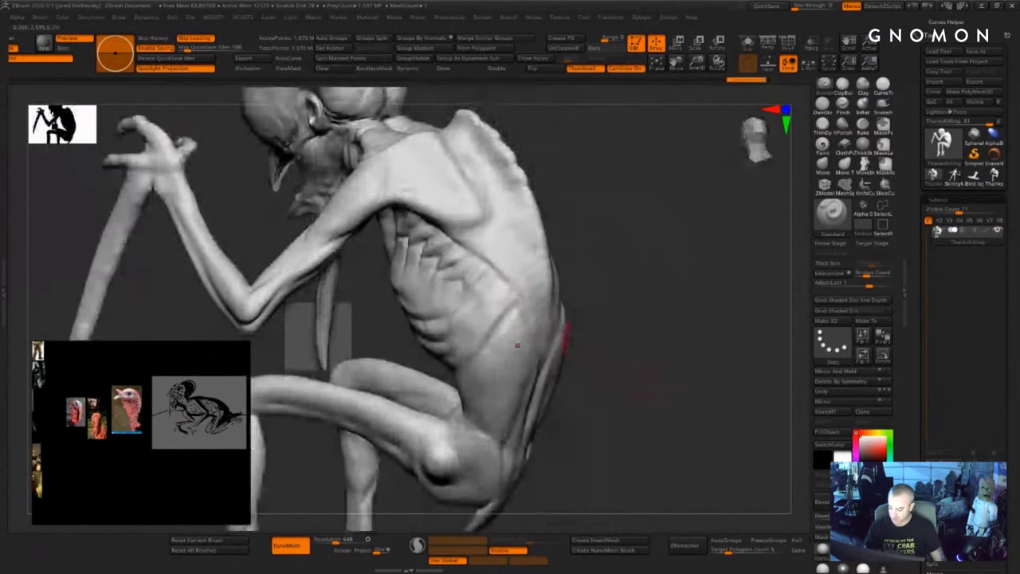
drag(559, 318, 548, 363)
drag(557, 300, 549, 363)
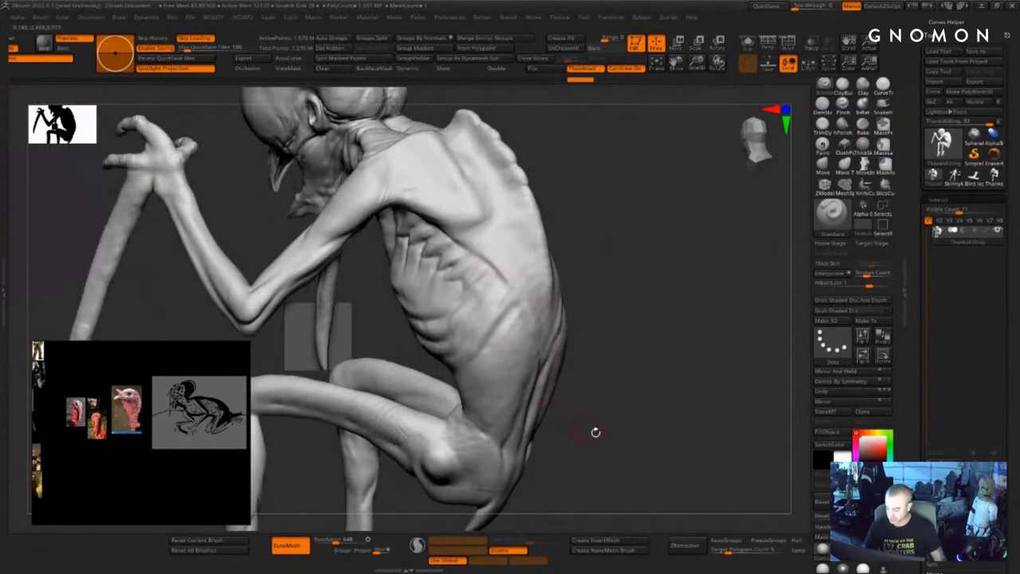
- Sculpt the front of the chest from the armpit toward the sternum with the Standard brush
mouse_move(595, 433)
alt+mouse_down()
mouse_move(585, 366)
mouse_move(640, 377)
mouse_move(662, 369)
mouse_move(646, 355)
mouse_move(642, 410)
mouse_move(634, 388)
alt+mouse_up()
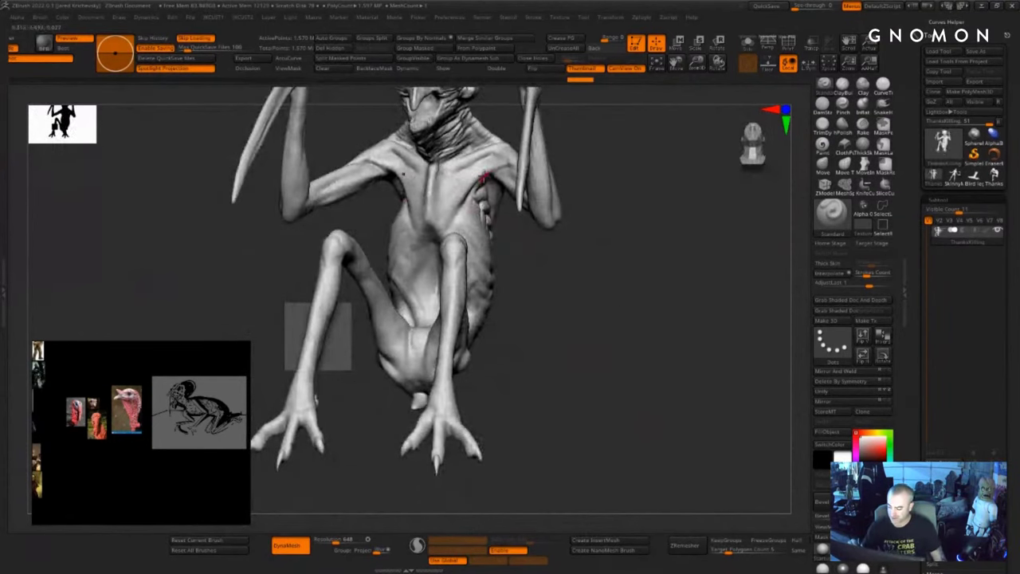
drag(482, 176, 457, 206)
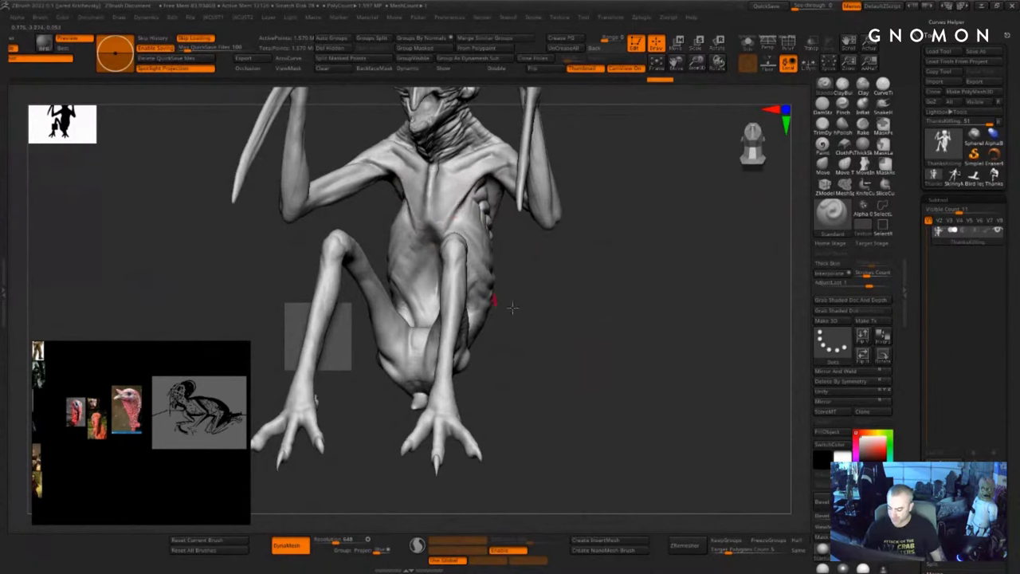
alt+drag(573, 357, 575, 299)
mouse_move(575, 301)
mouse_down()
mouse_move(569, 356)
mouse_move(541, 364)
mouse_move(528, 391)
mouse_move(515, 387)
mouse_move(587, 326)
mouse_move(649, 397)
mouse_move(637, 453)
mouse_move(663, 460)
mouse_up()
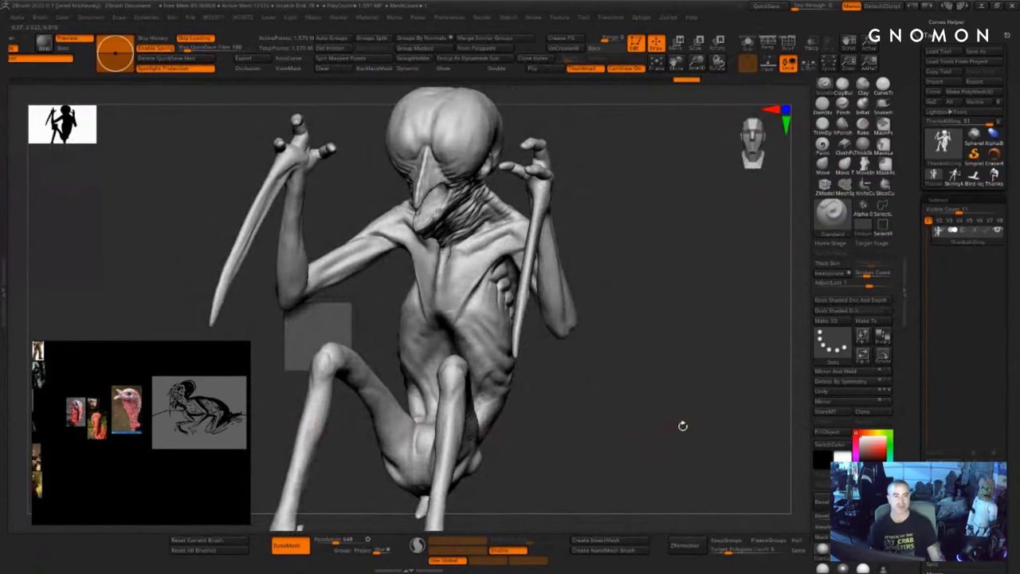
- Try to reshape the top and sides of the bulbous cranium with the Move brush
drag(667, 364, 597, 316)
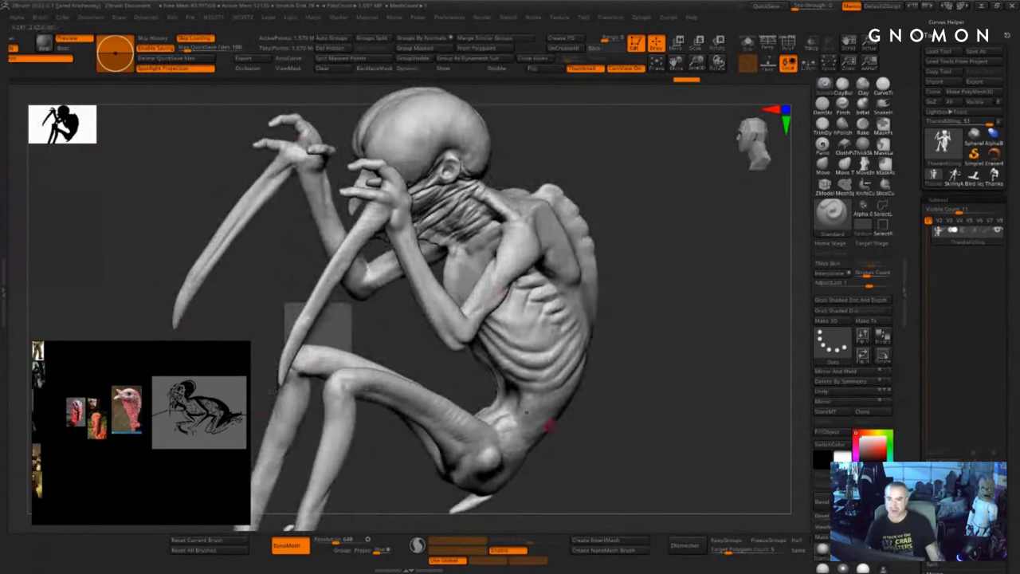
alt+drag(696, 309, 723, 352)
drag(573, 150, 502, 198)
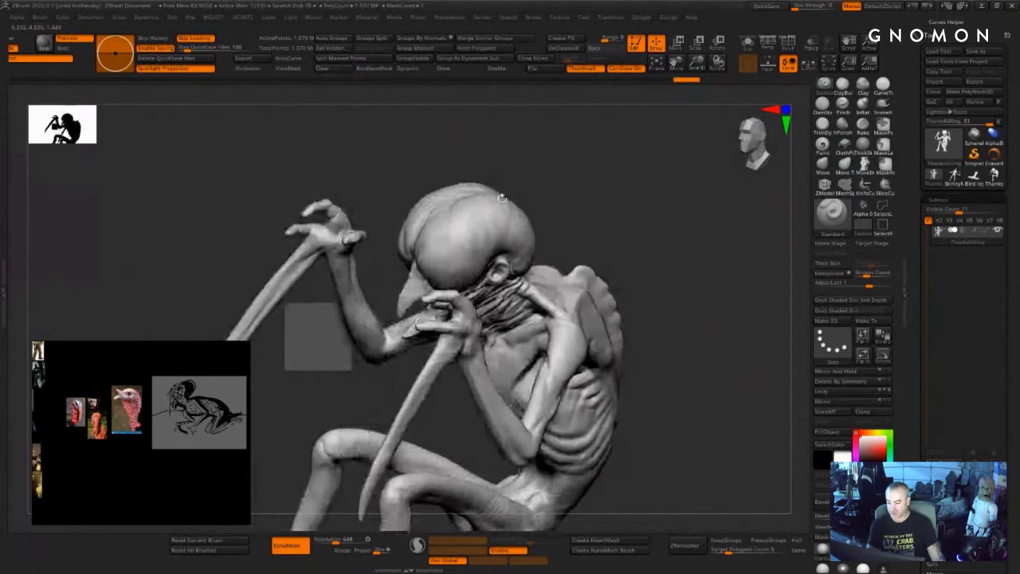
drag(581, 201, 610, 194)
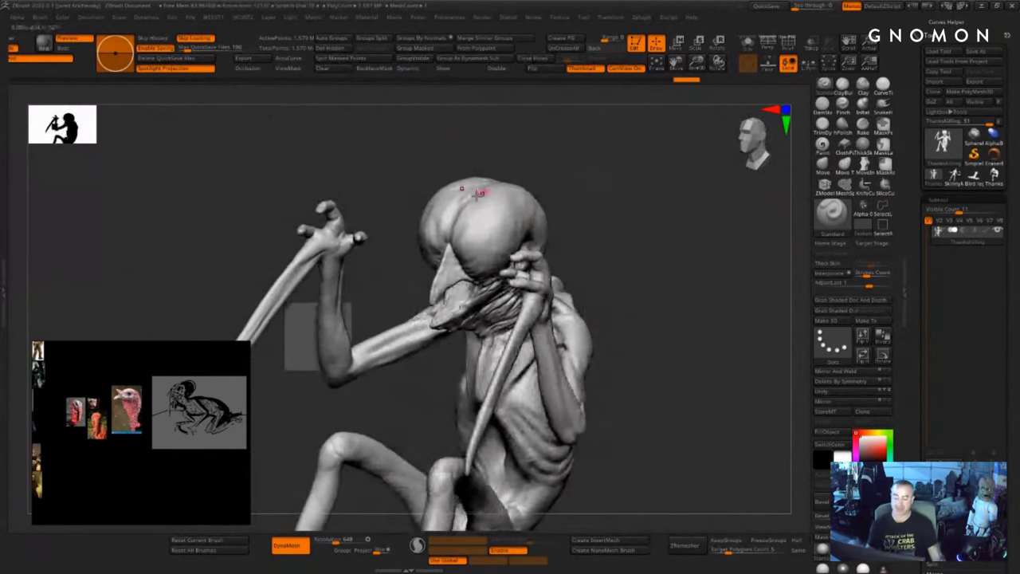
mouse_move(529, 157)
mouse_down()
mouse_move(497, 166)
mouse_move(556, 171)
mouse_up()
key(b)
key(m)
key(v)
mouse_move(510, 196)
mouse_down()
mouse_move(514, 177)
mouse_move(493, 148)
mouse_up()
mouse_move(556, 209)
mouse_down()
mouse_move(575, 217)
mouse_move(622, 183)
mouse_move(531, 191)
mouse_move(574, 178)
mouse_up()
drag(475, 207, 458, 186)
- Undo the recent strokes on the cranium
key(ctrl+z)
key(ctrl+z)
key(ctrl+z)
key(ctrl+z)
key(ctrl+z)
key(ctrl+z)
key(ctrl+z)
key(ctrl+z)
- Try to reposition the beak with the Move and Move Topological brushes, and undo the changes
drag(594, 178, 572, 185)
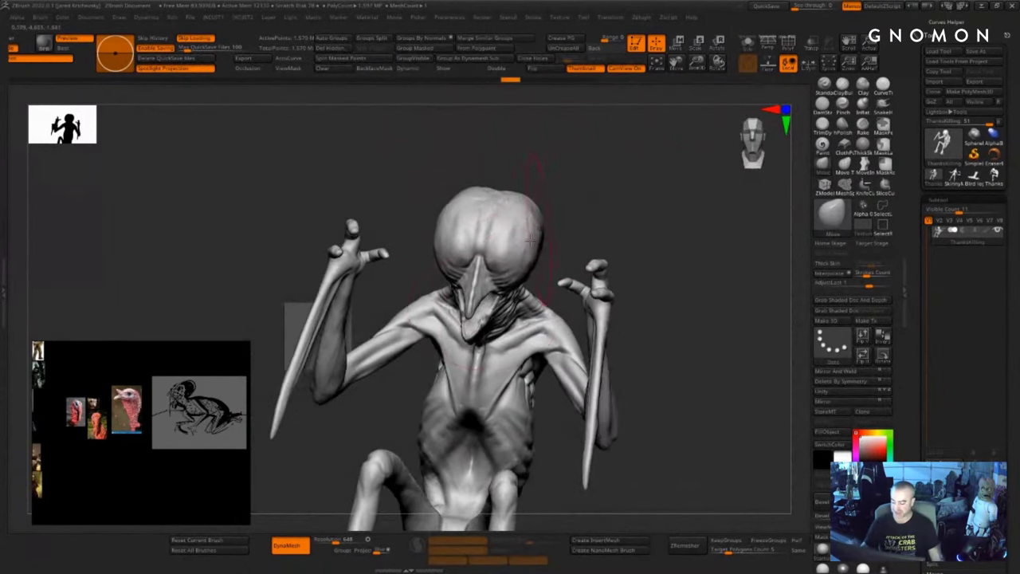
drag(483, 326, 465, 331)
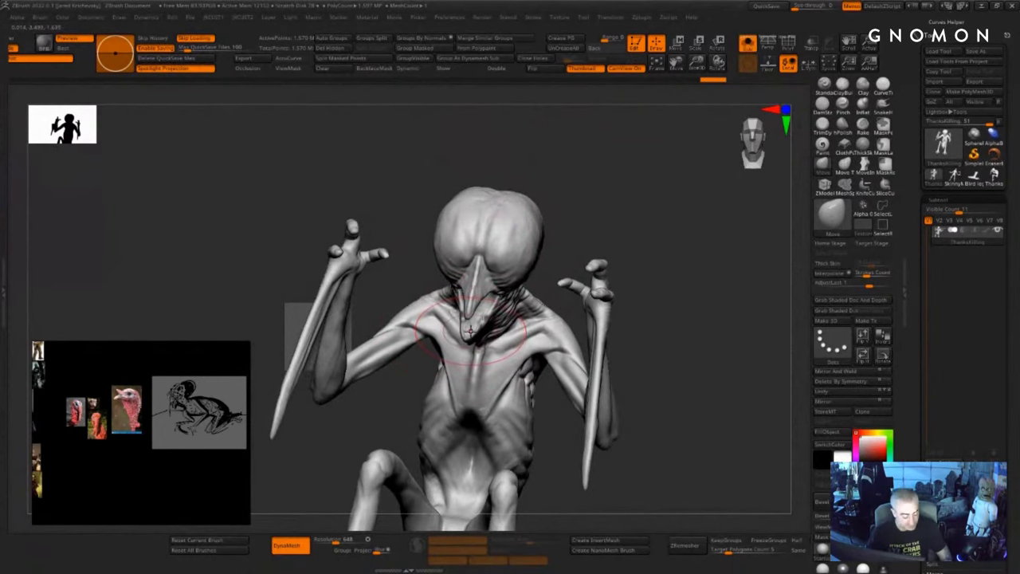
key(b)
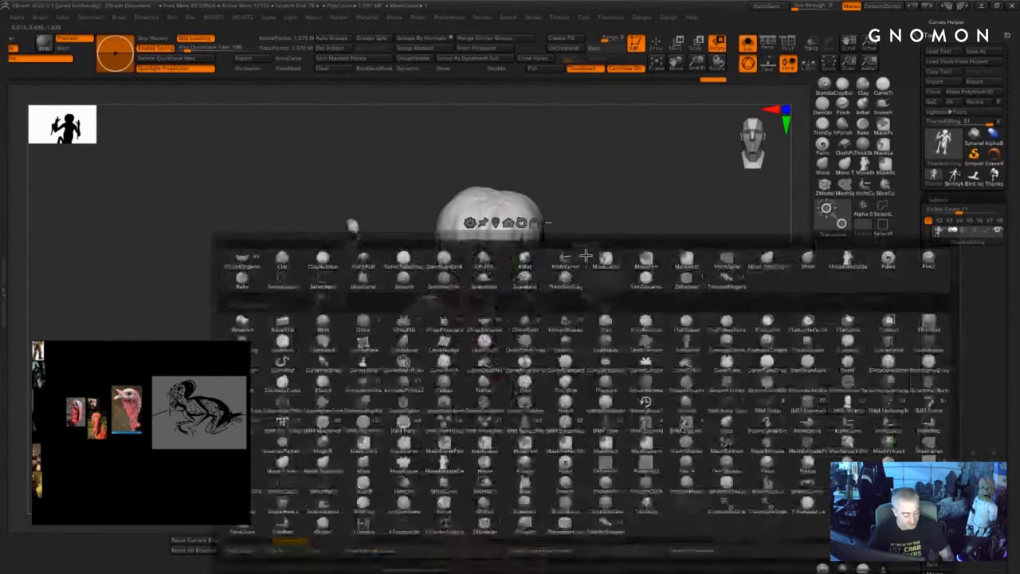
key(m)
key(t)
drag(586, 255, 615, 260)
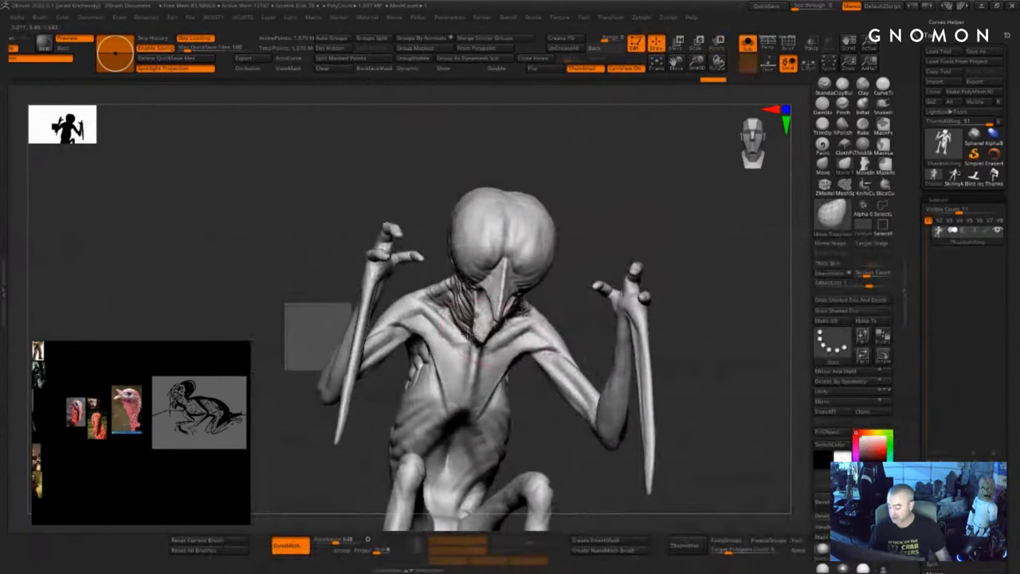
drag(492, 311, 502, 306)
mouse_move(704, 301)
mouse_down()
mouse_move(699, 258)
mouse_move(681, 280)
mouse_move(702, 301)
mouse_move(706, 287)
mouse_up()
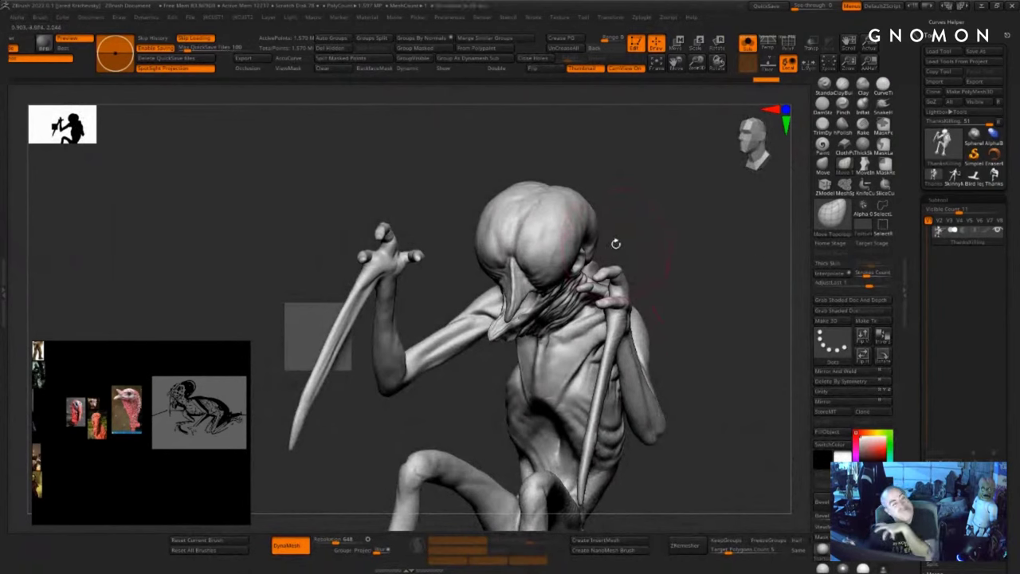
mouse_move(719, 319)
mouse_down()
mouse_move(709, 315)
mouse_move(726, 314)
mouse_move(751, 261)
mouse_move(708, 350)
mouse_move(716, 342)
mouse_move(735, 427)
mouse_move(660, 337)
mouse_move(652, 243)
mouse_move(707, 288)
mouse_move(732, 428)
mouse_up()
key(ctrl+z)
key(ctrl+z)
key(ctrl+z)
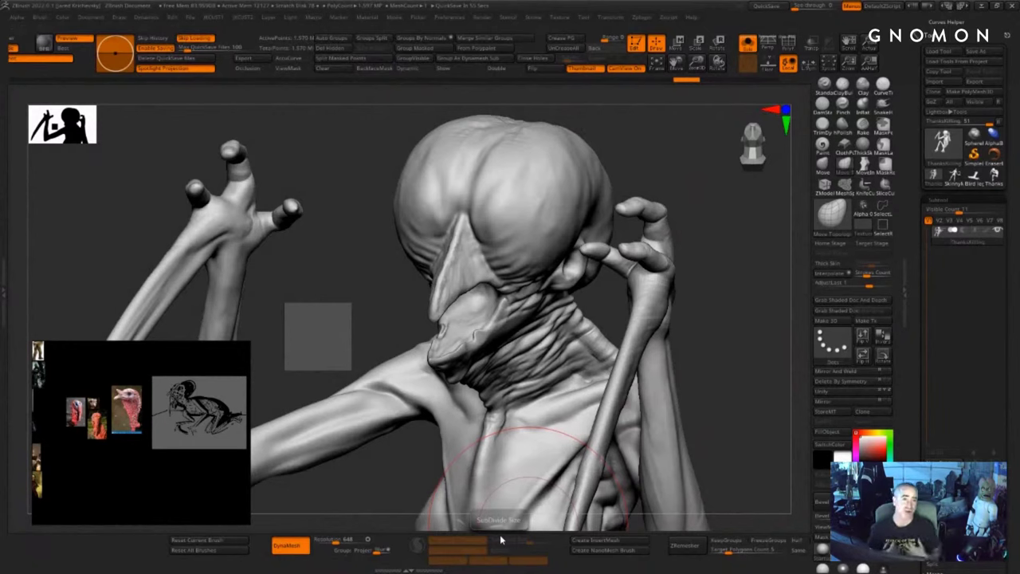
- Save the sculpt as ThanksKilling in the ZTools folder, replacing the existing file
mouse_move(735, 425)
alt+mouse_down()
mouse_move(688, 423)
mouse_move(656, 322)
mouse_move(675, 355)
mouse_move(701, 359)
alt+mouse_up()
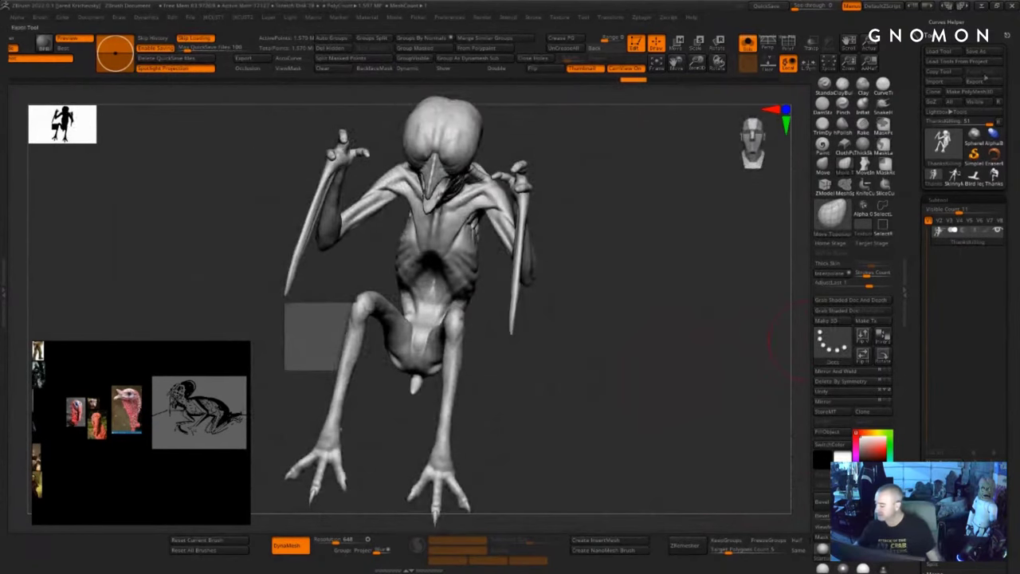
click(976, 53)
click(976, 53)
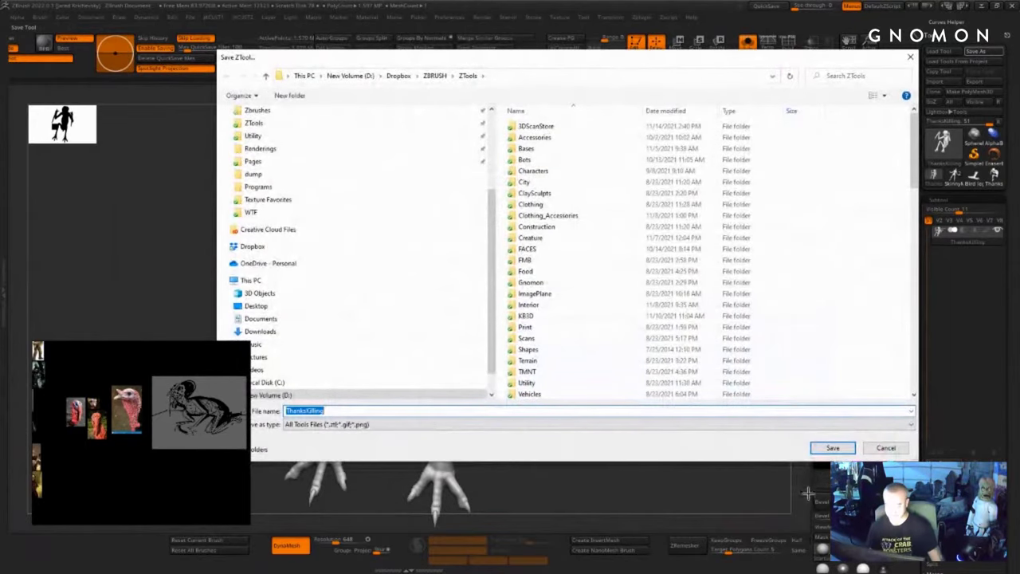
click(831, 449)
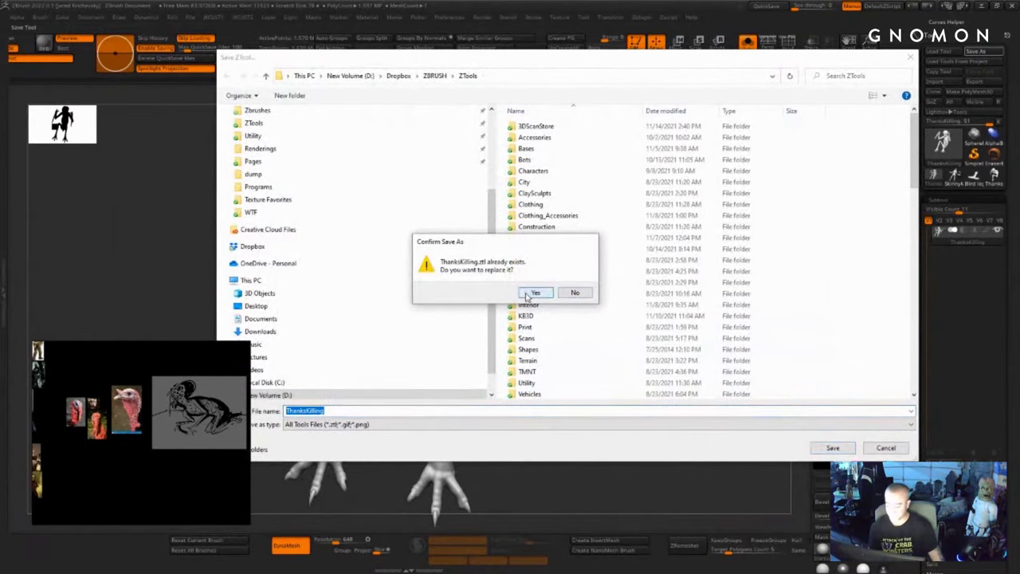
click(531, 292)
drag(564, 401, 550, 431)
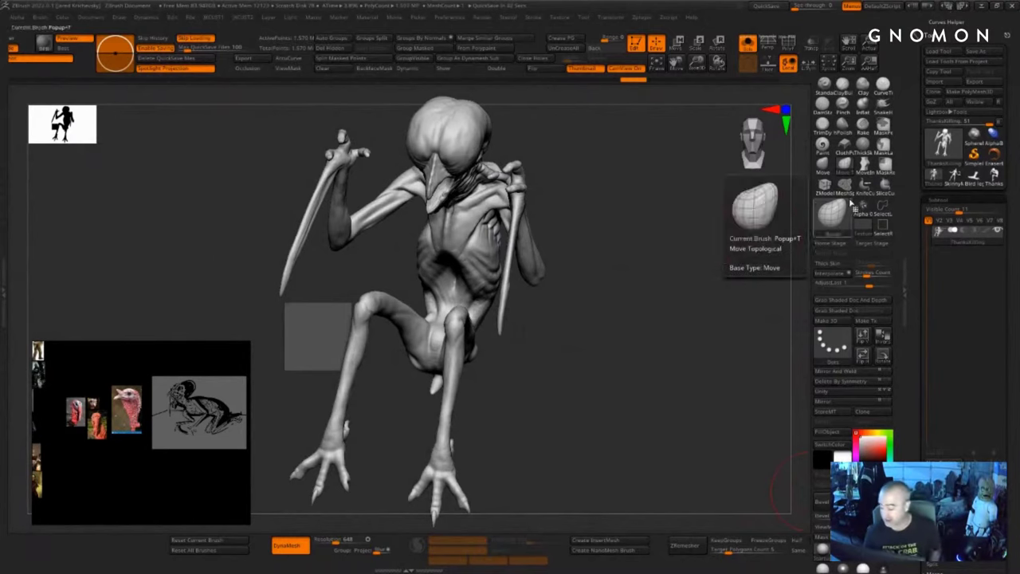
drag(687, 262, 667, 226)
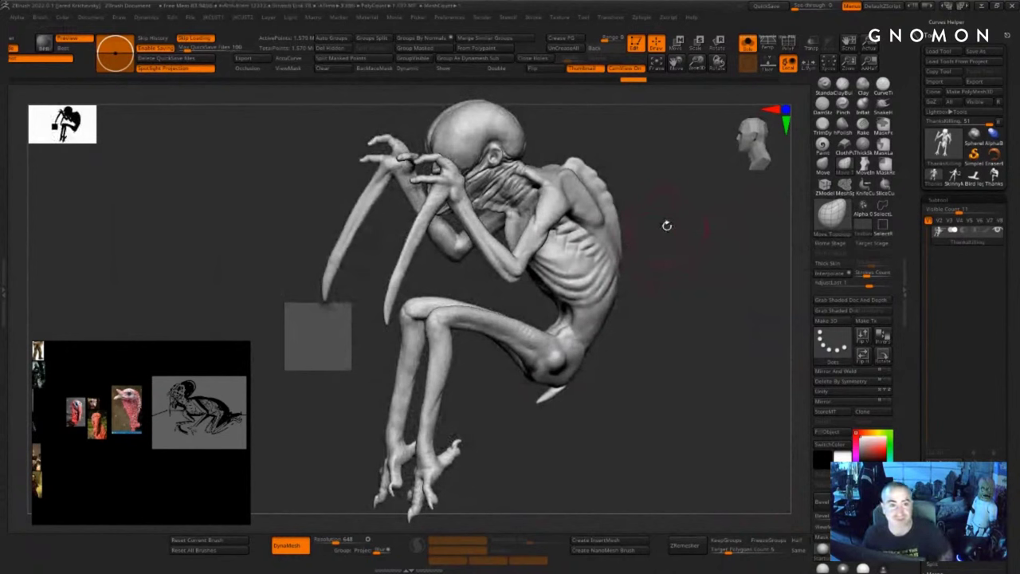